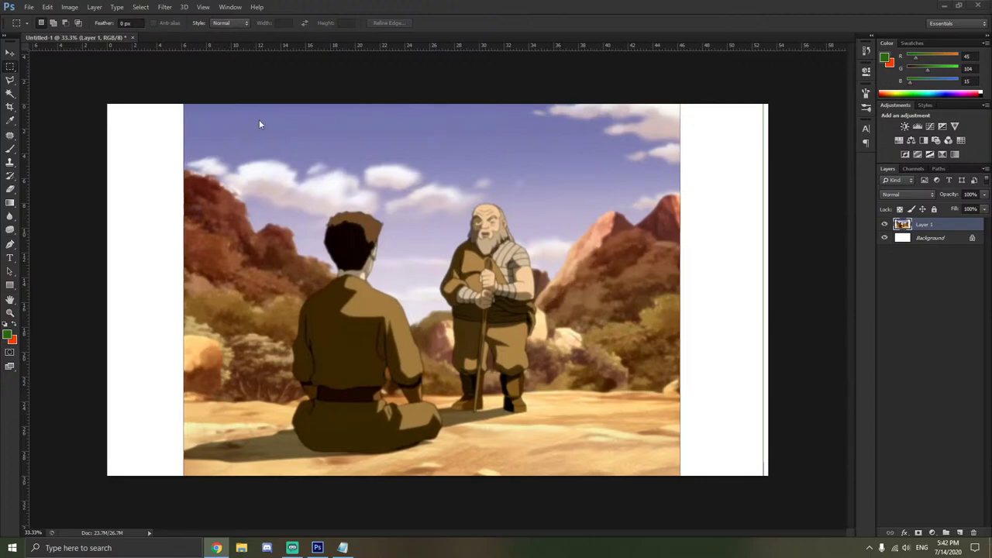
Shift the screenshot left and up, then erase the thin line in the right white strip.
{"action": "left_click", "coordinate": [10, 52]}
{"action": "mouse_move", "coordinate": [426, 229]}
{"action": "left_mouse_down"}
{"action": "mouse_move", "coordinate": [402, 223]}
{"action": "mouse_move", "coordinate": [396, 238]}
{"action": "mouse_move", "coordinate": [380, 217]}
{"action": "mouse_move", "coordinate": [377, 225]}
{"action": "mouse_move", "coordinate": [408, 227]}
{"action": "left_mouse_up"}
{"action": "left_click", "coordinate": [10, 67]}
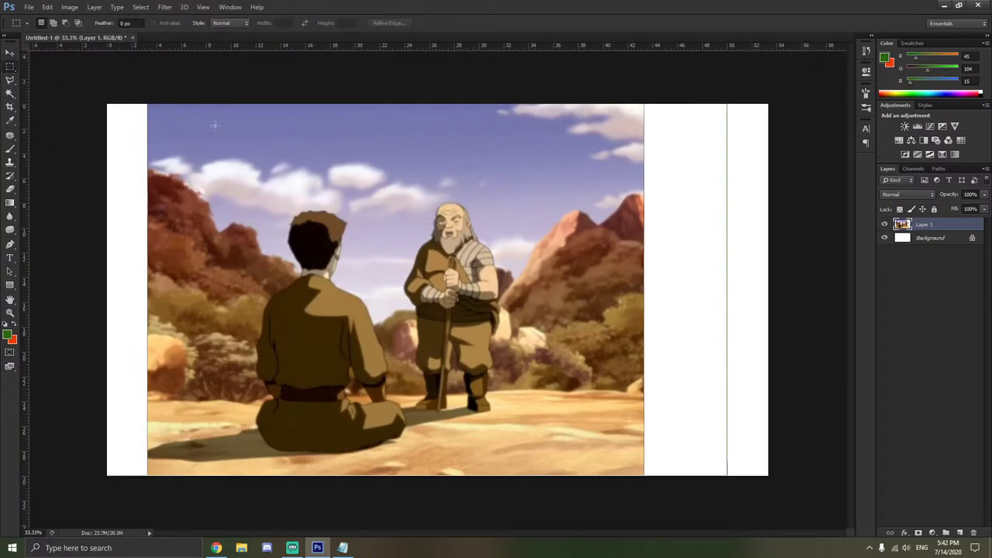
{"action": "left_click_drag", "start_coordinate": [660, 80], "coordinate": [762, 481]}
{"action": "key", "text": "Delete"}
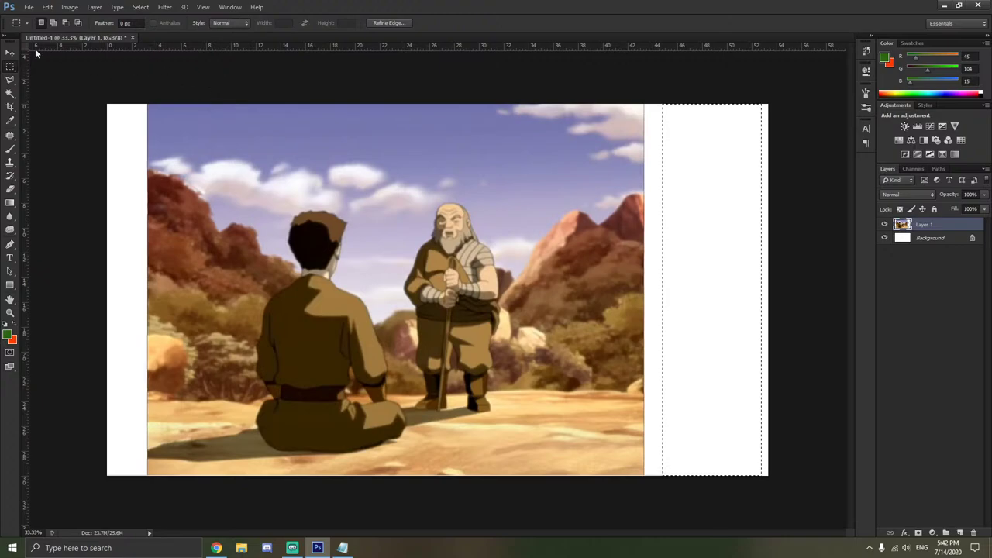
Move the screenshot about 47 px right and drop the right-strip selection.
{"action": "left_click", "coordinate": [10, 52]}
{"action": "left_click_drag", "start_coordinate": [364, 223], "coordinate": [401, 223]}
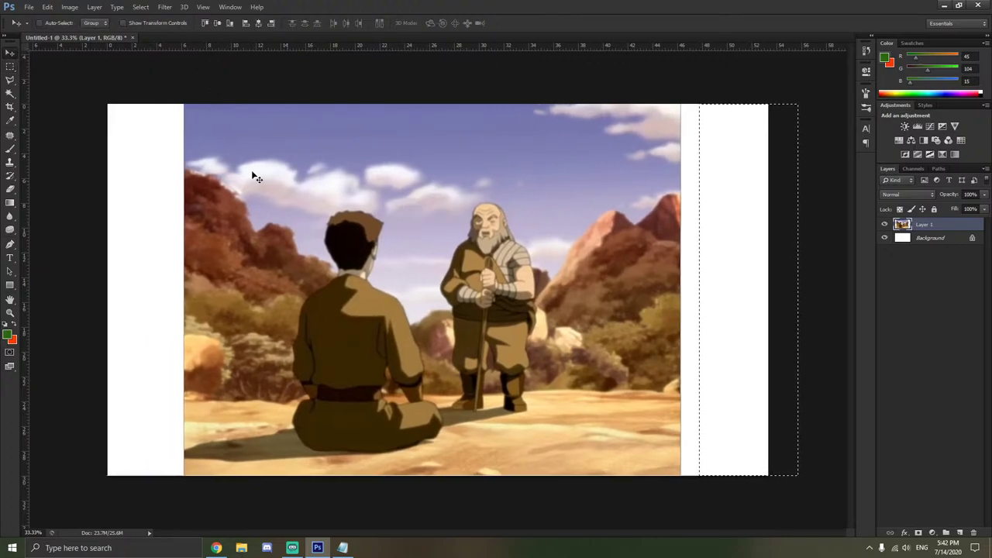
{"action": "left_click", "coordinate": [10, 67]}
{"action": "right_click", "coordinate": [133, 136]}
{"action": "left_click", "coordinate": [155, 144]}
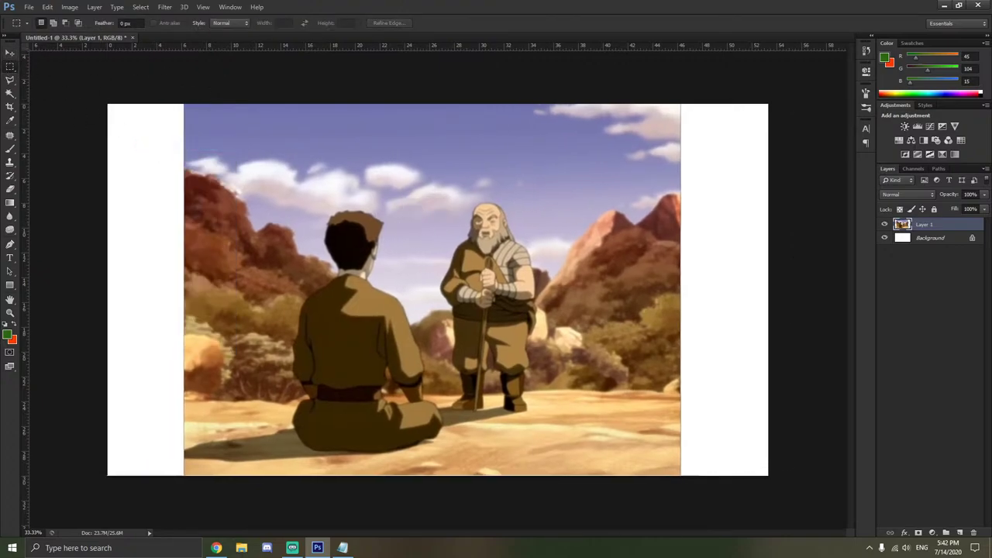
Check the browser reference and begin a free transform of the screenshot layer.
{"action": "left_click", "coordinate": [216, 547]}
{"action": "left_click", "coordinate": [822, 369]}
{"action": "left_click", "coordinate": [10, 53]}
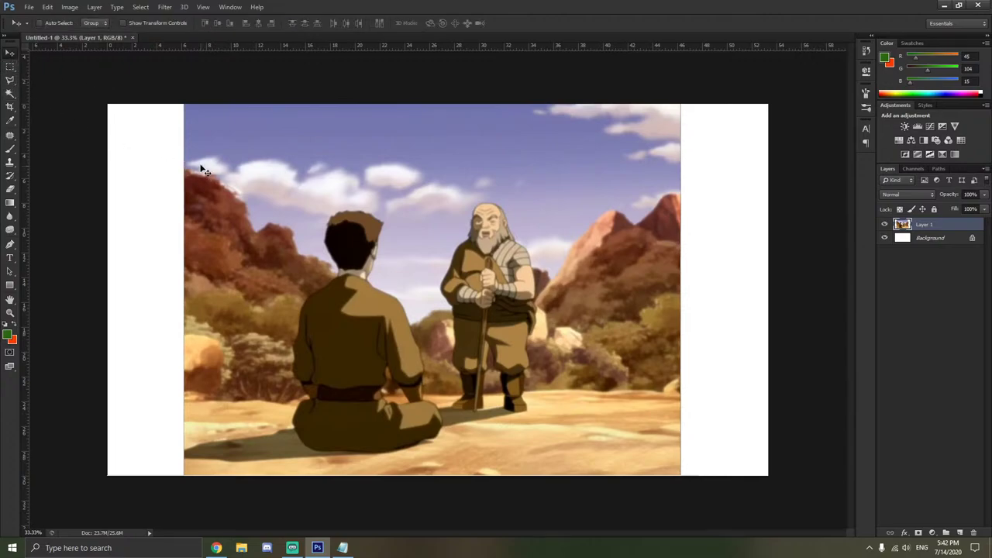
{"action": "key", "text": "ctrl+t"}
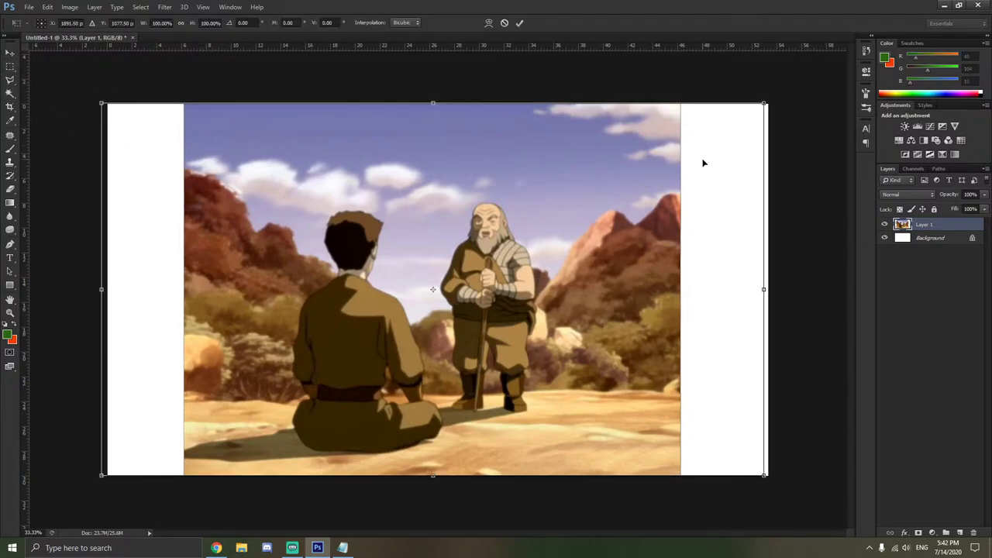
Drag the screenshot slightly right in Free Transform and commit it.
{"action": "left_click_drag", "start_coordinate": [525, 245], "coordinate": [501, 248]}
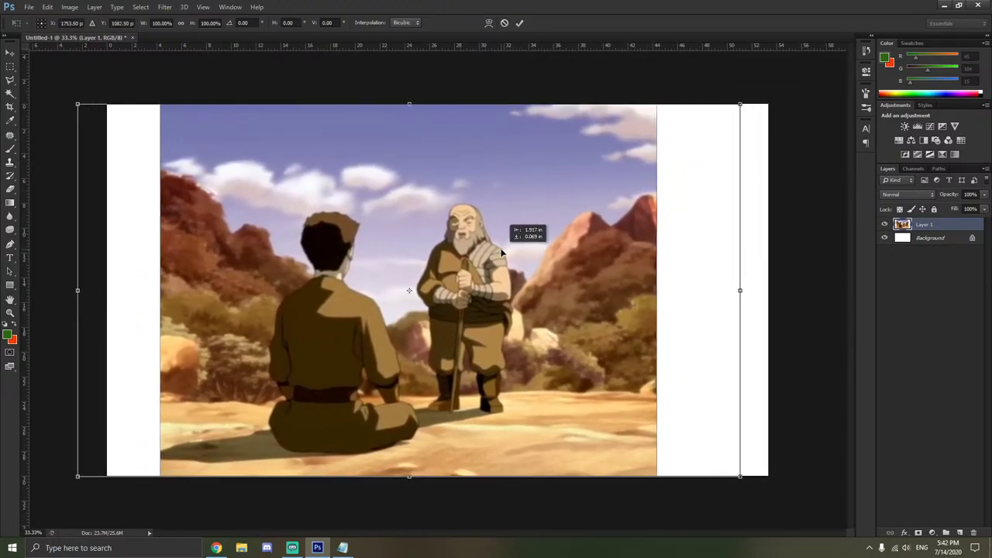
{"action": "right_click", "coordinate": [702, 246]}
{"action": "left_click", "coordinate": [506, 237]}
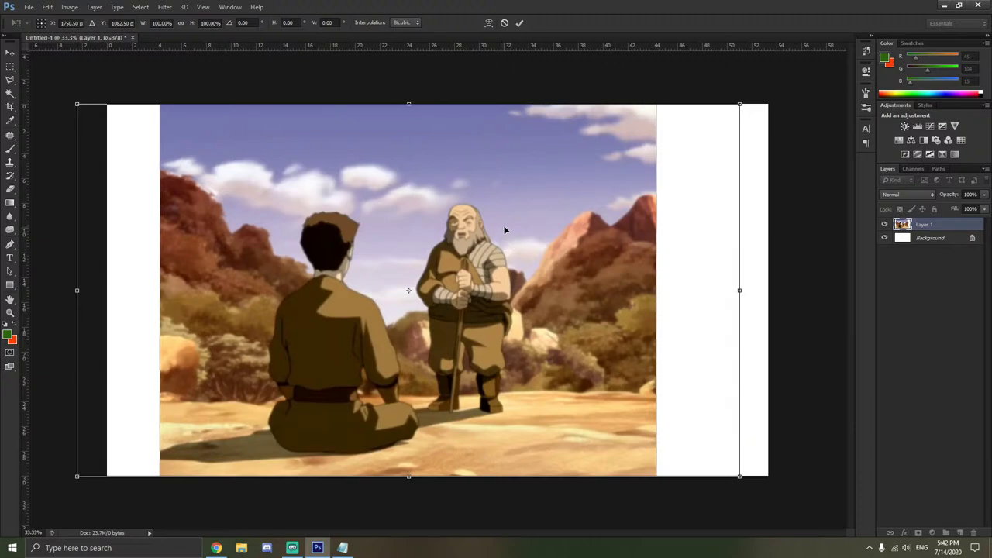
{"action": "key", "text": "Return"}
Marquee-select a tall strip of the right white margin, then deselect it.
{"action": "left_click", "coordinate": [10, 67]}
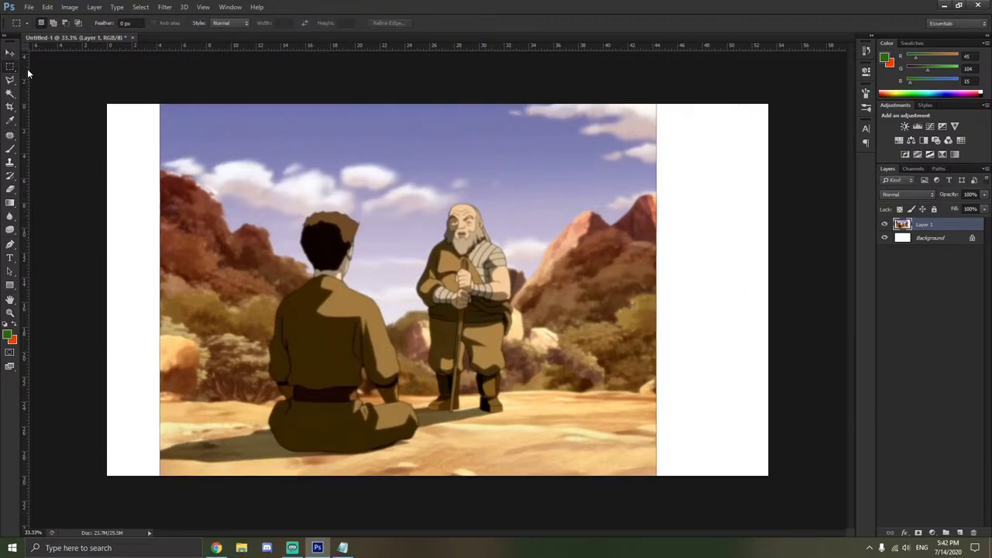
{"action": "left_click_drag", "start_coordinate": [704, 92], "coordinate": [784, 182]}
{"action": "left_click_drag", "start_coordinate": [699, 84], "coordinate": [819, 479]}
{"action": "right_click", "coordinate": [251, 161]}
{"action": "left_click", "coordinate": [271, 166]}
Nudge the screenshot a few pixels right with another free transform.
{"action": "key", "text": "ctrl+t"}
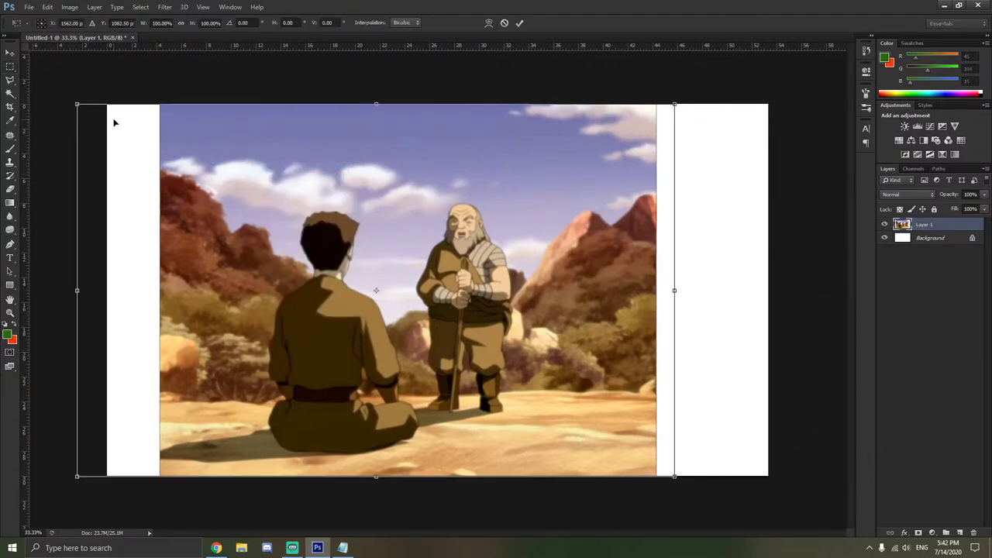
{"action": "left_click_drag", "start_coordinate": [302, 209], "coordinate": [308, 210]}
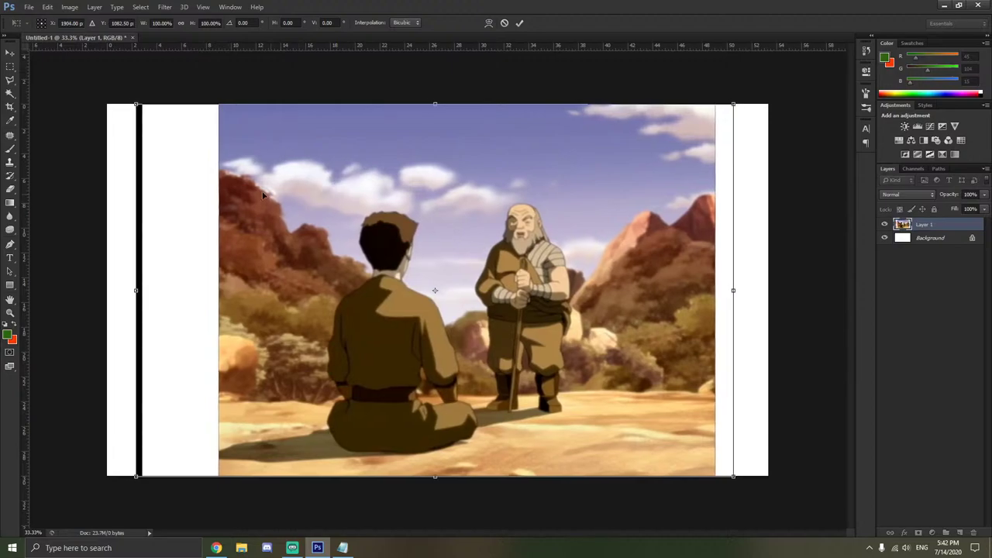
{"action": "key", "text": "Return"}
Magic-wand select the black vertical strip at left, then deselect it.
{"action": "key", "text": "w"}
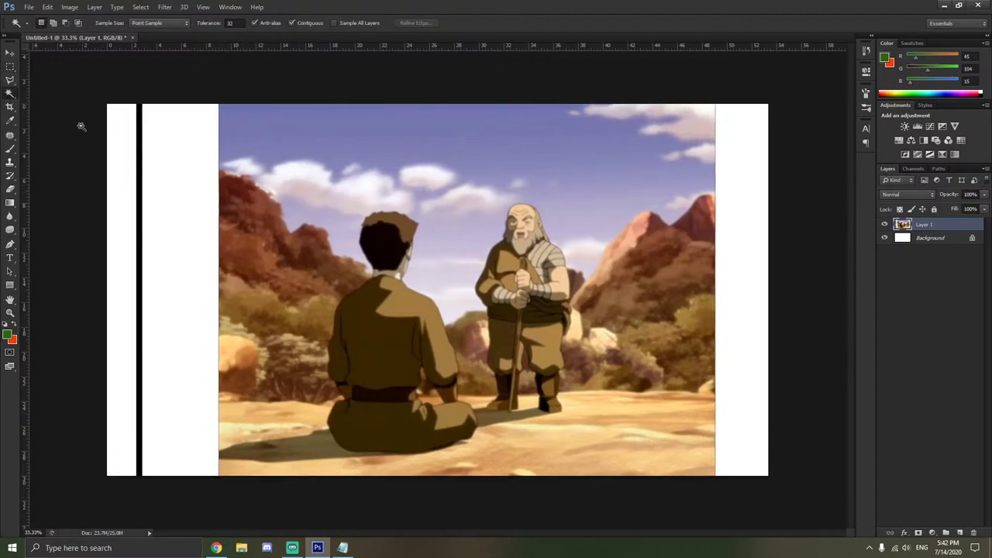
{"action": "left_click", "coordinate": [139, 158]}
{"action": "left_click", "coordinate": [12, 68]}
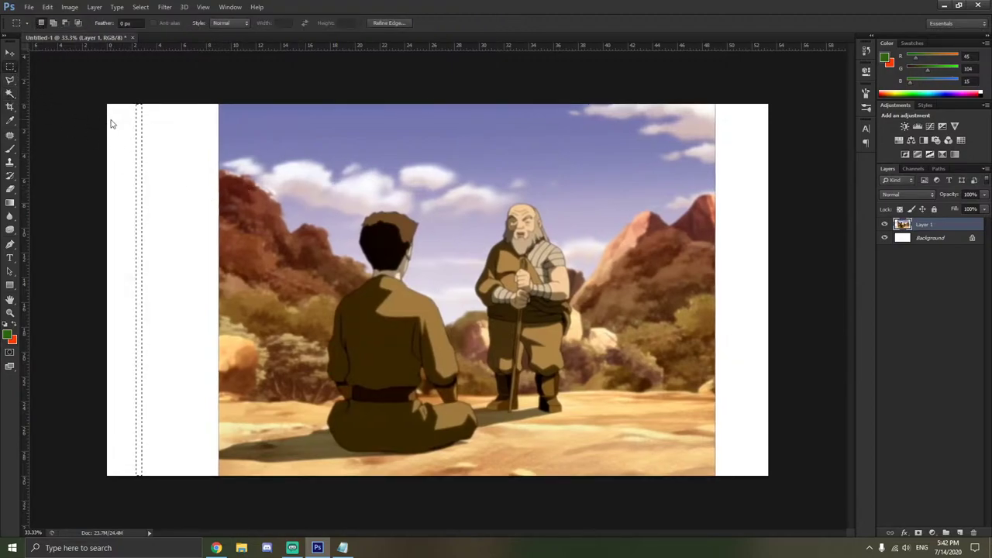
{"action": "right_click", "coordinate": [112, 122]}
{"action": "left_click", "coordinate": [128, 126]}
Move the screenshot left and scale it up to about 132%, then nudge it 9 px left.
{"action": "key", "text": "ctrl+t"}
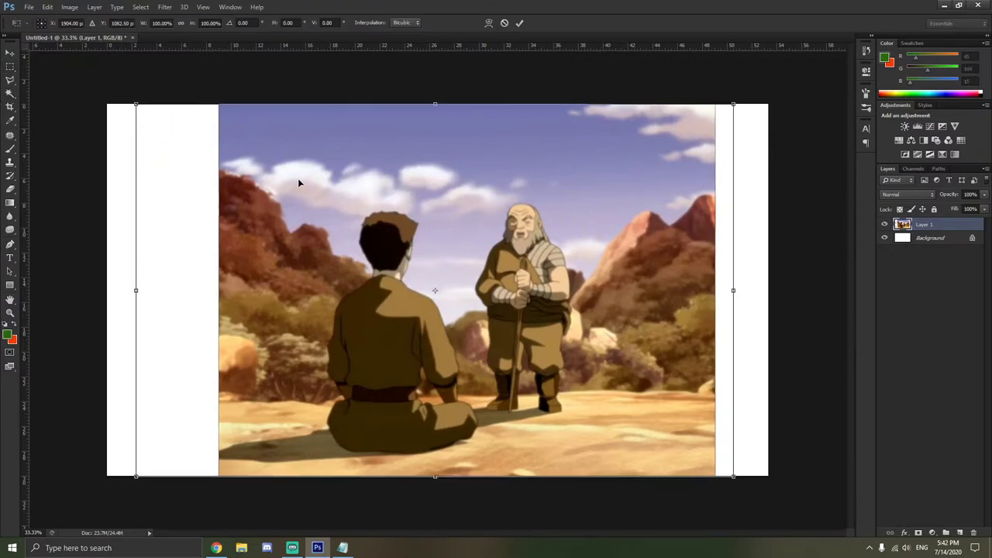
{"action": "left_click_drag", "start_coordinate": [403, 240], "coordinate": [293, 239]}
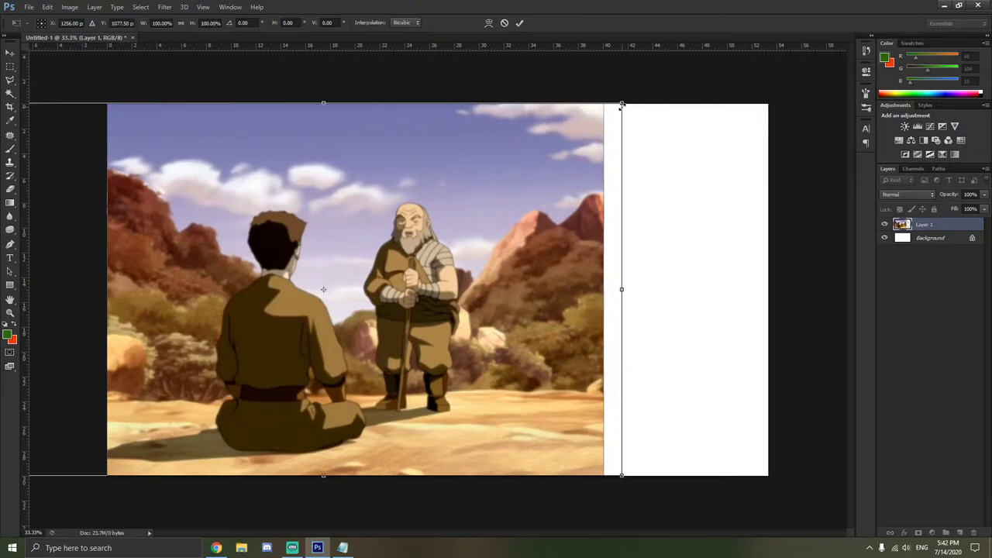
{"action": "left_click_drag", "start_coordinate": [628, 103], "coordinate": [836, 27]}
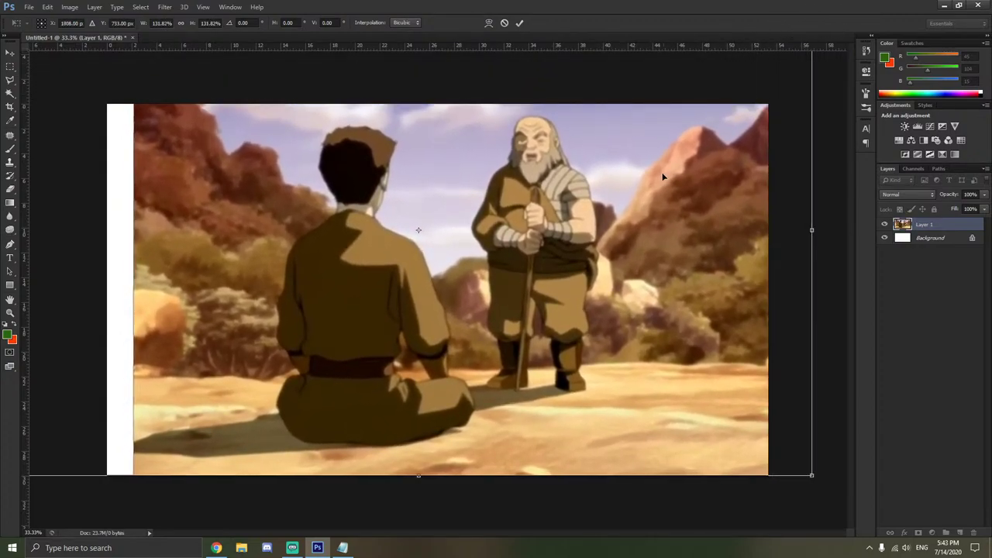
{"action": "left_click_drag", "start_coordinate": [609, 210], "coordinate": [598, 223]}
{"action": "key", "text": "alt+Tab"}
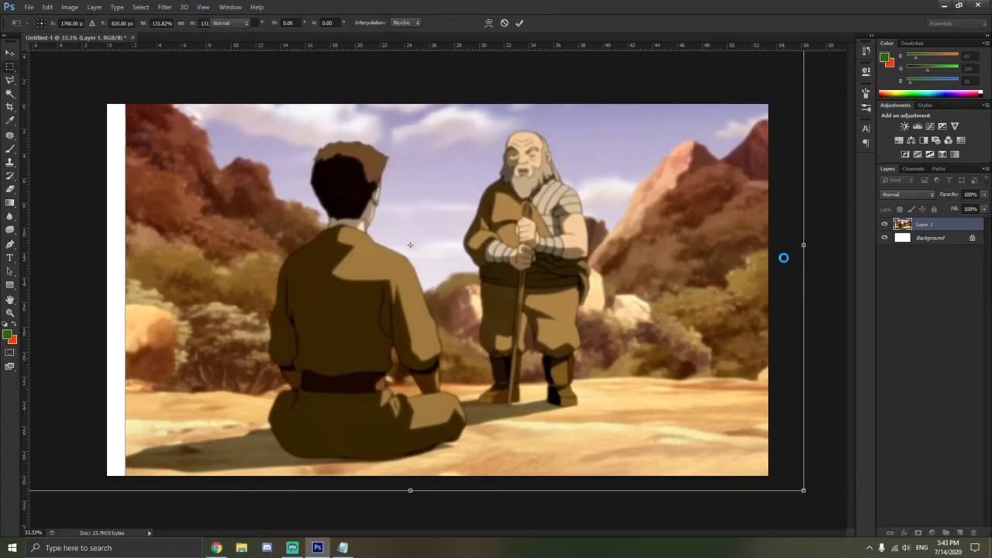
{"action": "key", "text": "Return"}
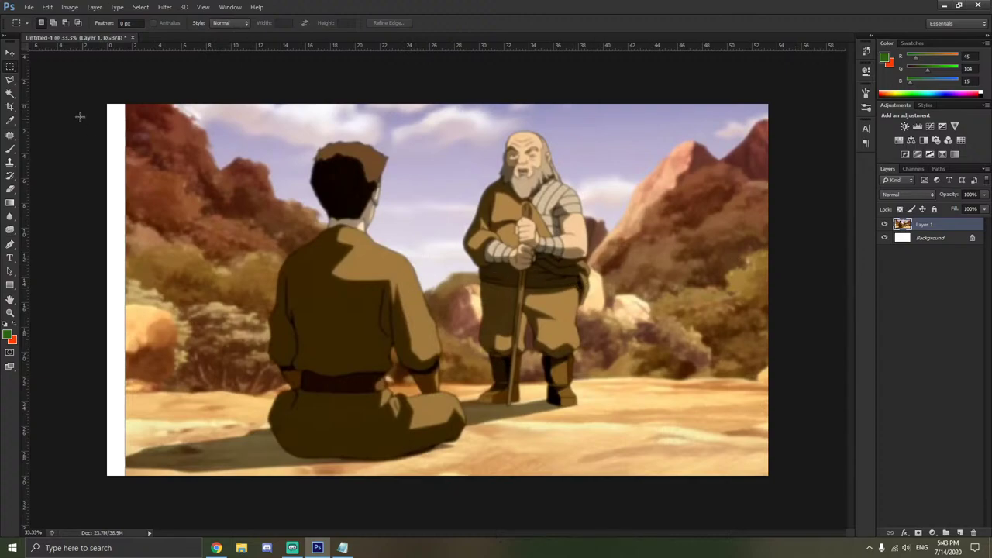
{"action": "key", "text": "v"}
{"action": "left_click_drag", "start_coordinate": [542, 279], "coordinate": [531, 277]}
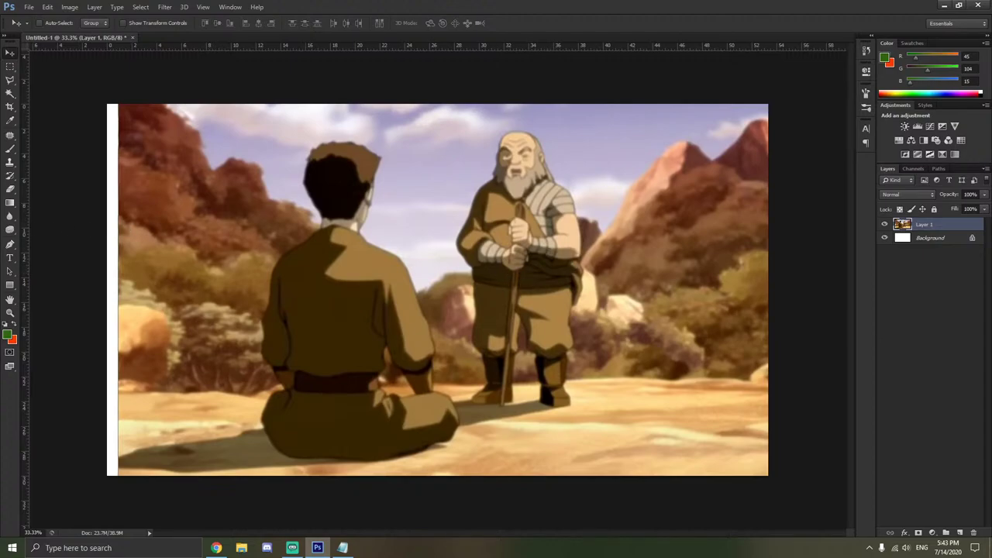
Add a vertical guide and a horizontal guide at the canvas centre.
{"action": "left_click", "coordinate": [216, 547]}
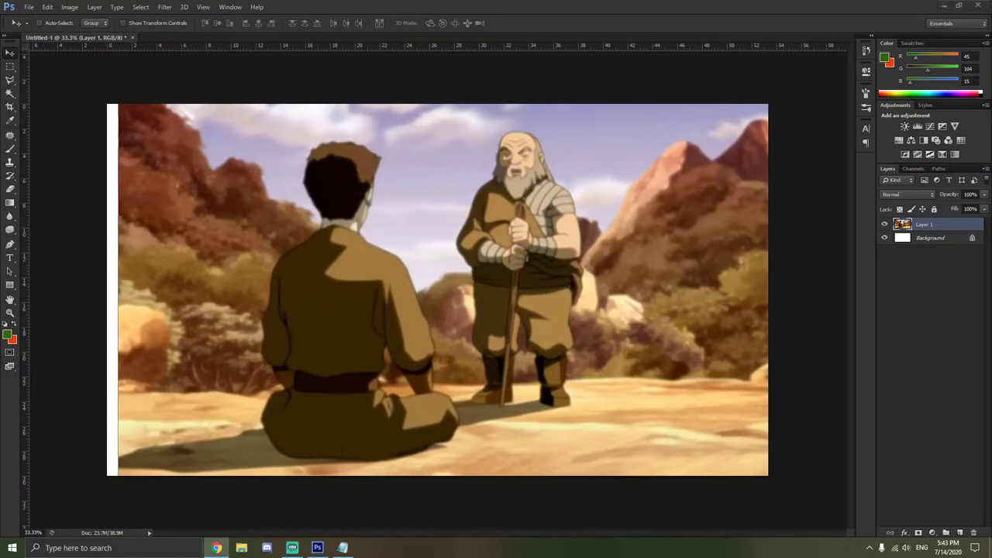
{"action": "left_click", "coordinate": [29, 256]}
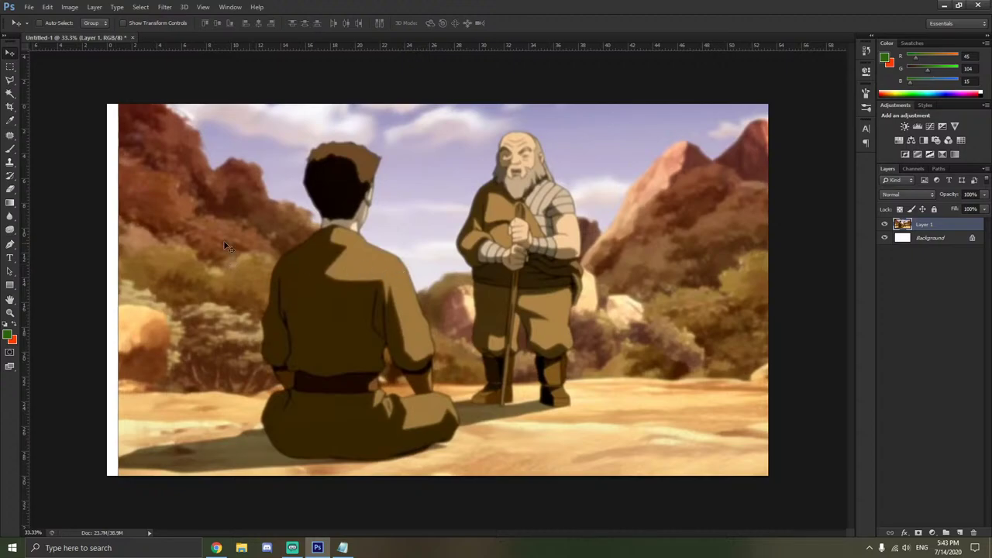
{"action": "left_click_drag", "start_coordinate": [26, 234], "coordinate": [438, 264]}
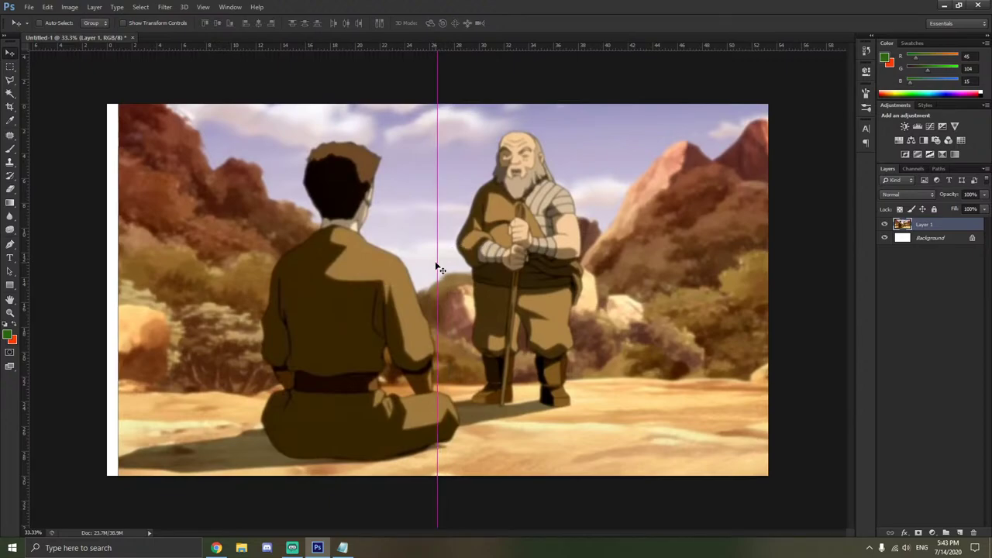
{"action": "left_click", "coordinate": [216, 548]}
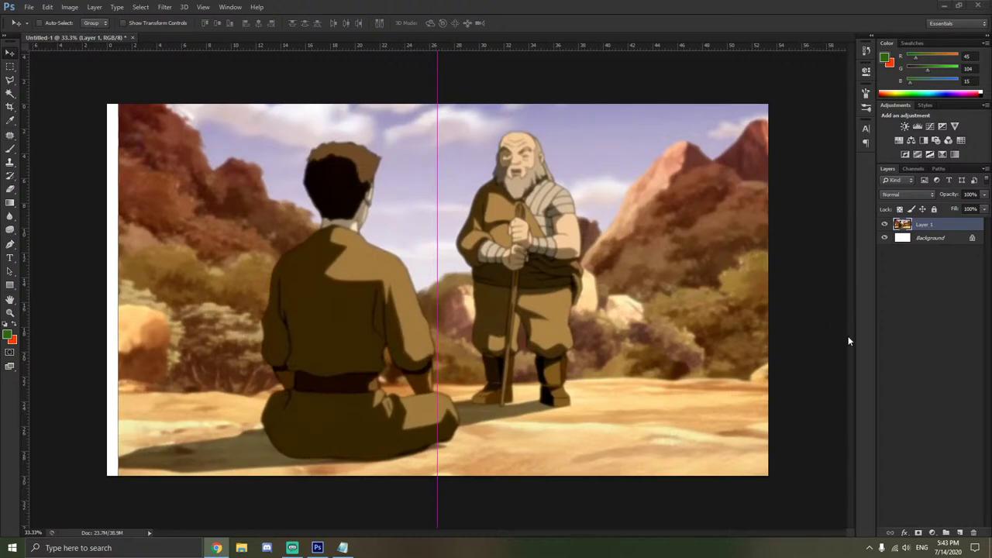
{"action": "left_click", "coordinate": [831, 353]}
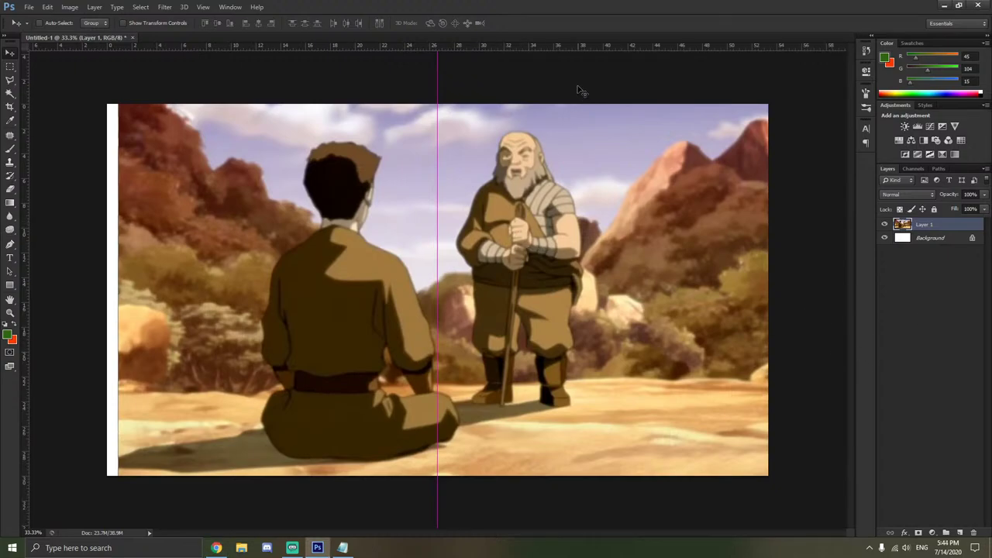
{"action": "left_click_drag", "start_coordinate": [575, 47], "coordinate": [595, 290]}
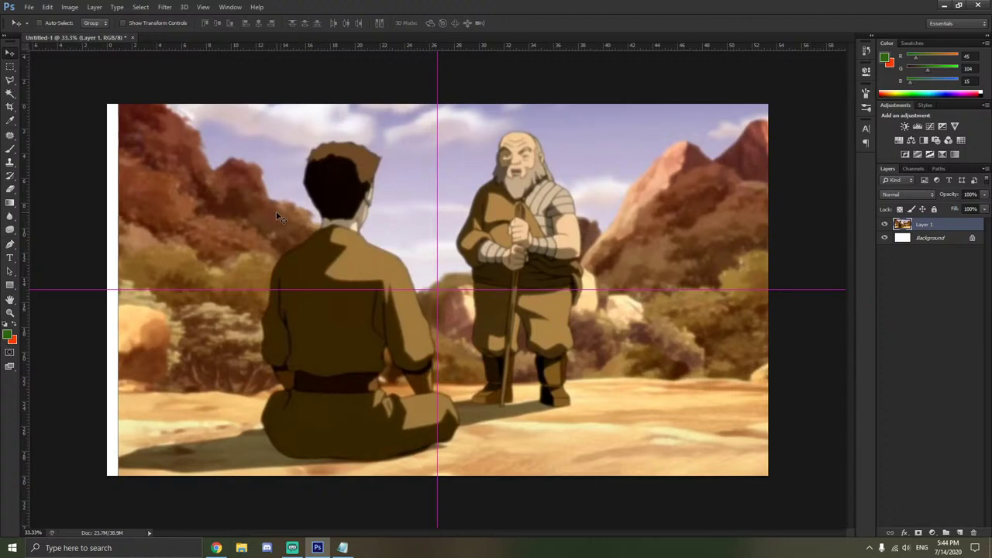
Shift the screenshot about 25 px left to centre it, then remove both guides.
{"action": "mouse_move", "coordinate": [277, 215]}
{"action": "left_mouse_down"}
{"action": "mouse_move", "coordinate": [252, 214]}
{"action": "mouse_move", "coordinate": [265, 207]}
{"action": "mouse_move", "coordinate": [266, 216]}
{"action": "left_mouse_up"}
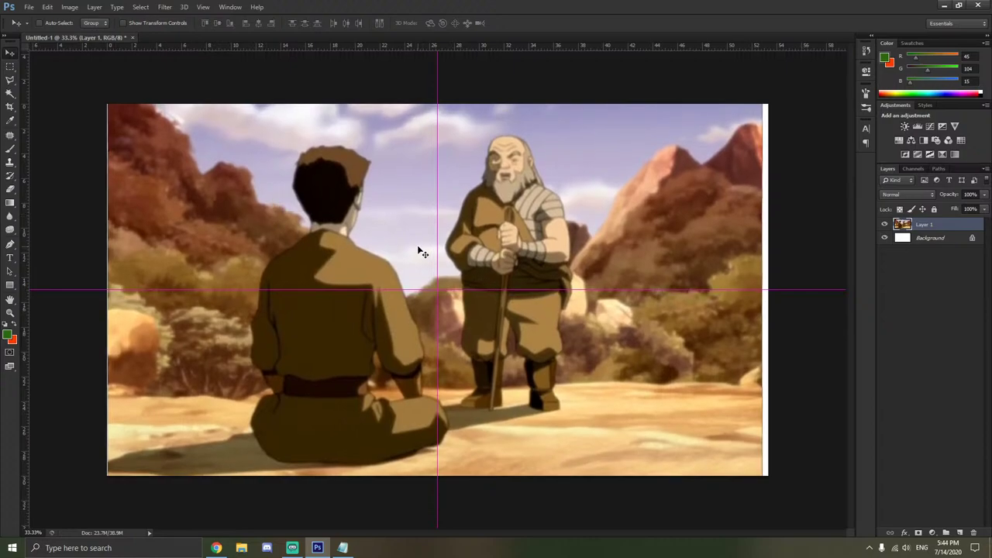
{"action": "left_click_drag", "start_coordinate": [510, 290], "coordinate": [503, 45]}
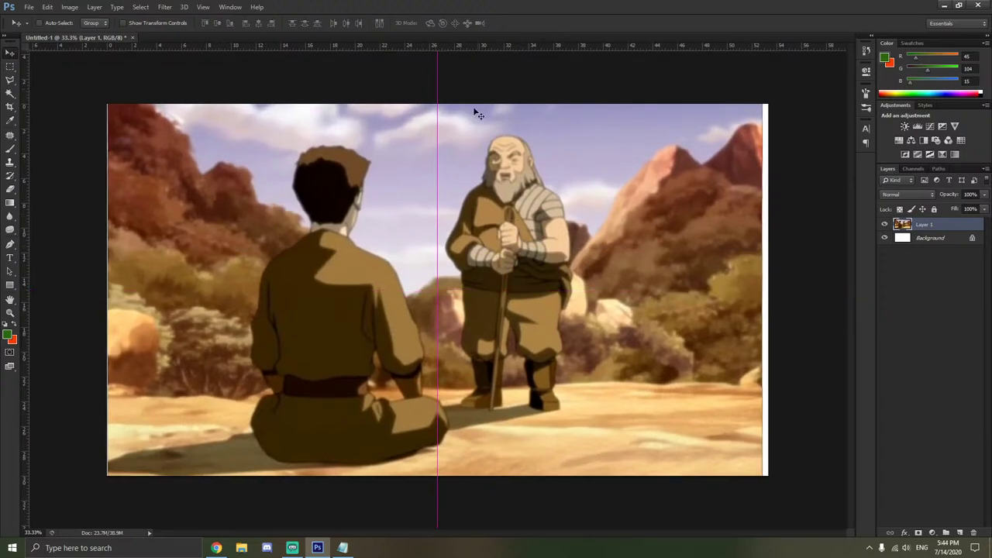
{"action": "left_click_drag", "start_coordinate": [438, 138], "coordinate": [17, 137]}
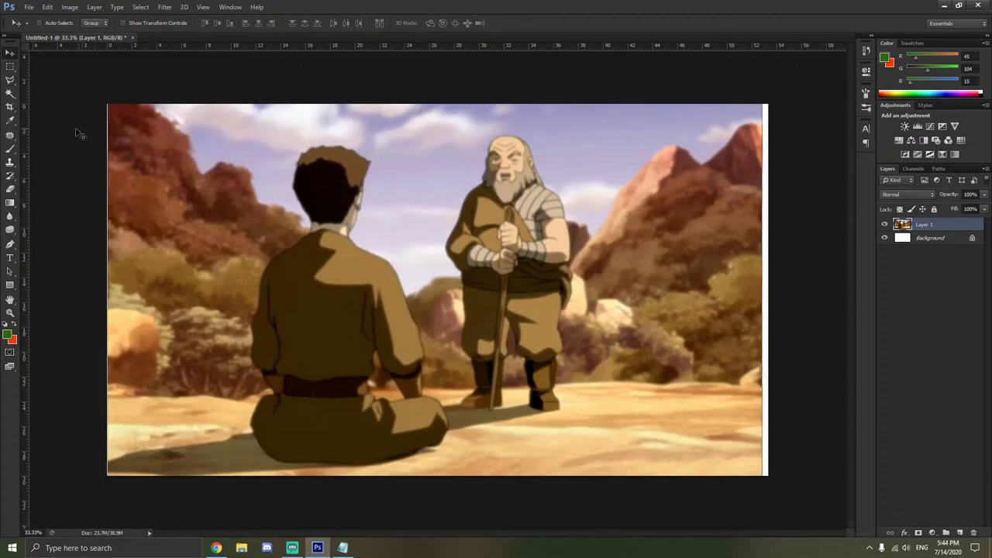
Zoom in on the figures and create a new layer named 'zukos back' above Layer 1.
{"action": "left_click", "coordinate": [9, 243]}
{"action": "key", "text": "ctrl+plus"}
{"action": "scroll", "coordinate": [334, 246], "scroll_direction": "up", "scroll_amount": 5}
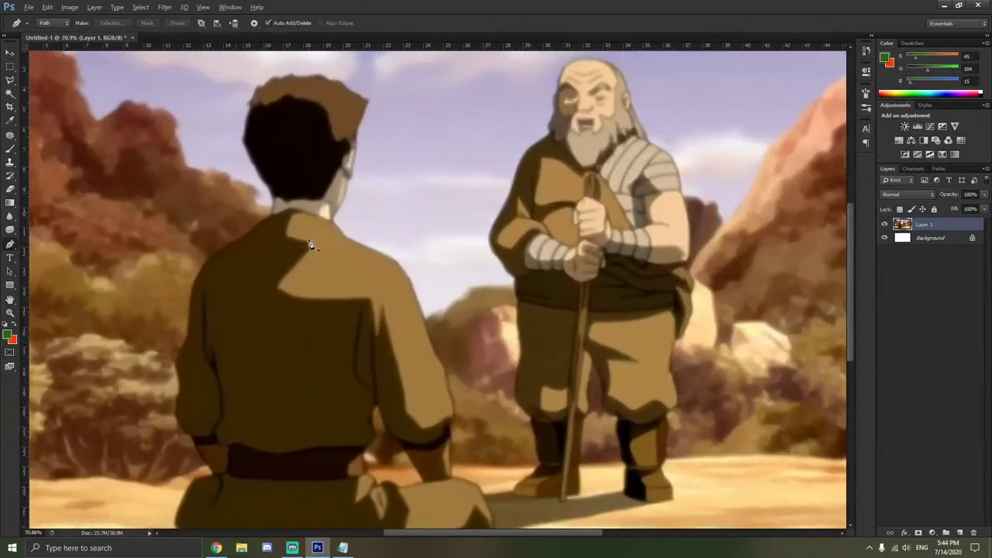
{"action": "key", "text": "ctrl+shift+n"}
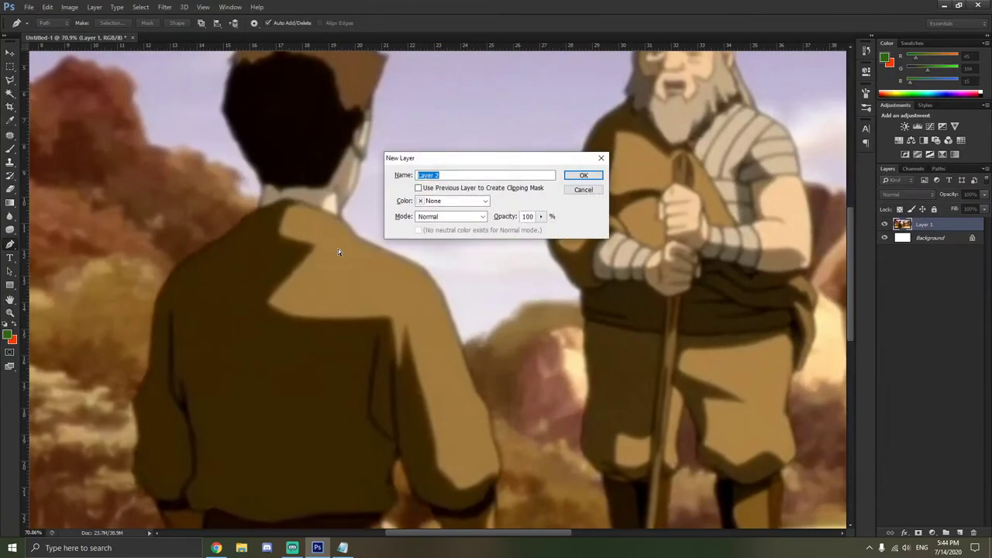
{"action": "type", "text": "zukos back"}
{"action": "key", "text": "Return"}
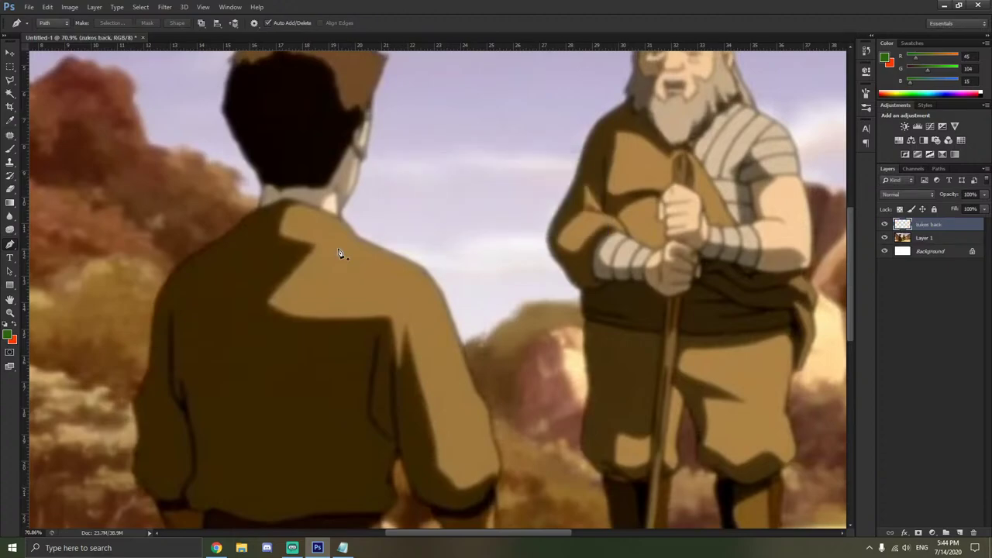
{"action": "scroll", "coordinate": [237, 209], "scroll_direction": "up", "scroll_amount": 2}
Start the back path at the collar's left edge and trace down to the shadow's lower edge.
{"action": "scroll", "coordinate": [252, 215], "scroll_direction": "up", "scroll_amount": 1}
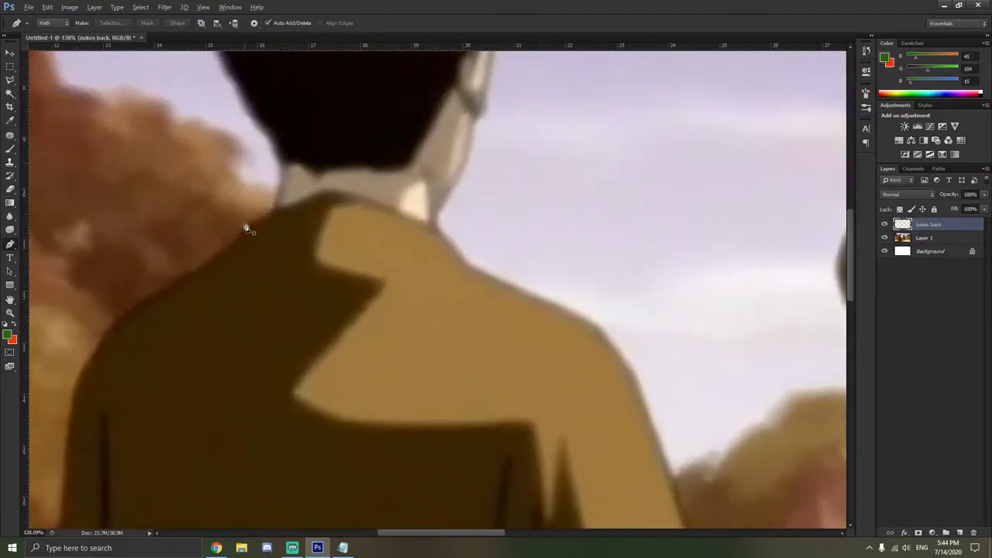
{"action": "left_click", "coordinate": [243, 228]}
{"action": "left_click_drag", "start_coordinate": [325, 190], "coordinate": [361, 202]}
{"action": "left_click", "coordinate": [332, 209]}
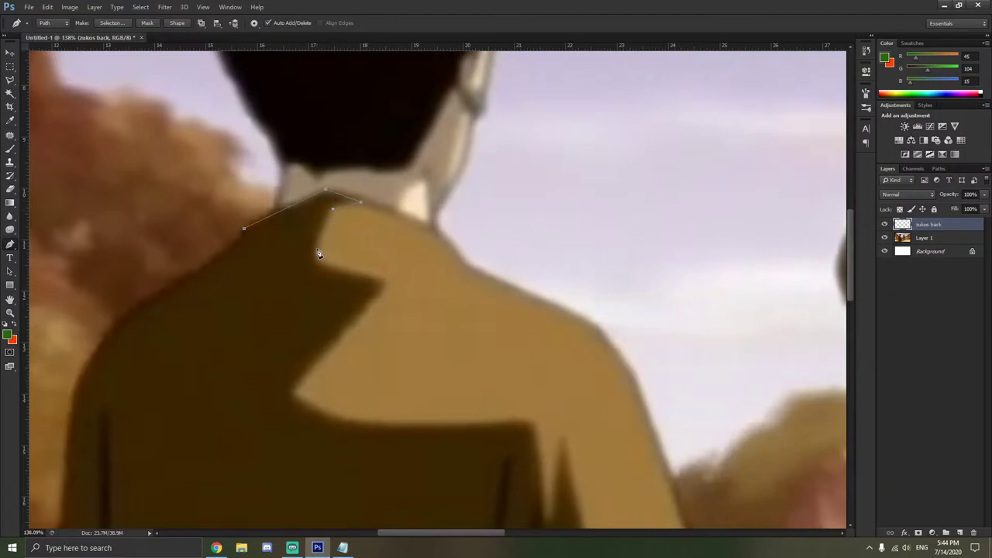
{"action": "left_click", "coordinate": [315, 262]}
{"action": "left_click", "coordinate": [386, 279]}
{"action": "left_click", "coordinate": [293, 392]}
{"action": "left_click", "coordinate": [352, 422]}
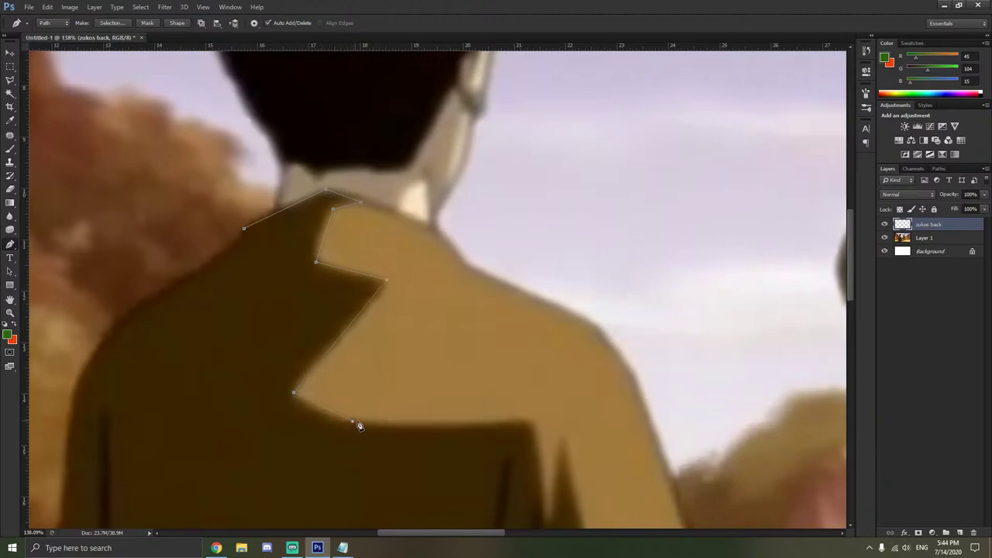
{"action": "left_click", "coordinate": [534, 423]}
Trace the path up the fold line and around the sleeve's shadow edge and elbow.
{"action": "scroll", "coordinate": [549, 420], "scroll_direction": "down", "scroll_amount": 5}
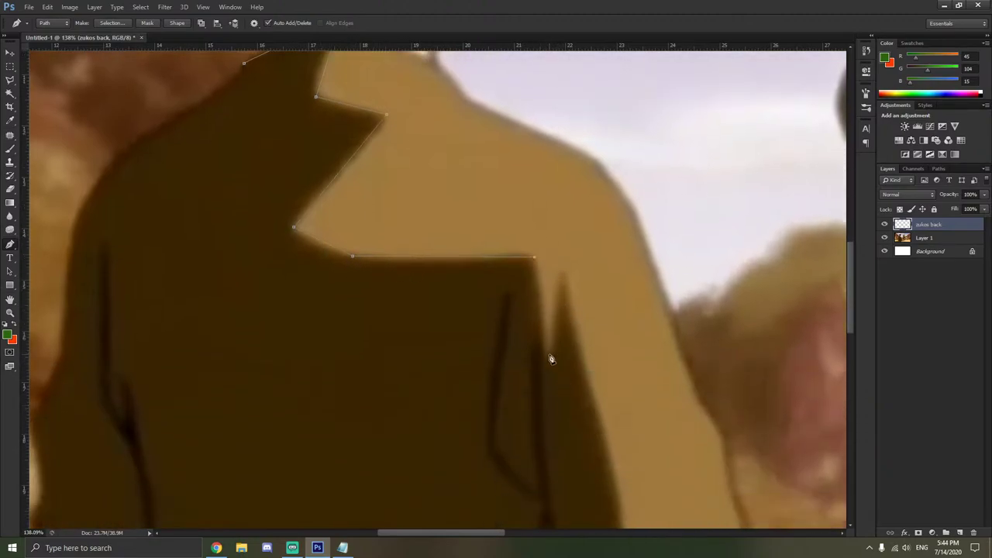
{"action": "left_click", "coordinate": [548, 354]}
{"action": "left_click", "coordinate": [565, 270]}
{"action": "scroll", "coordinate": [597, 341], "scroll_direction": "down", "scroll_amount": 2}
{"action": "scroll", "coordinate": [616, 407], "scroll_direction": "down", "scroll_amount": 2}
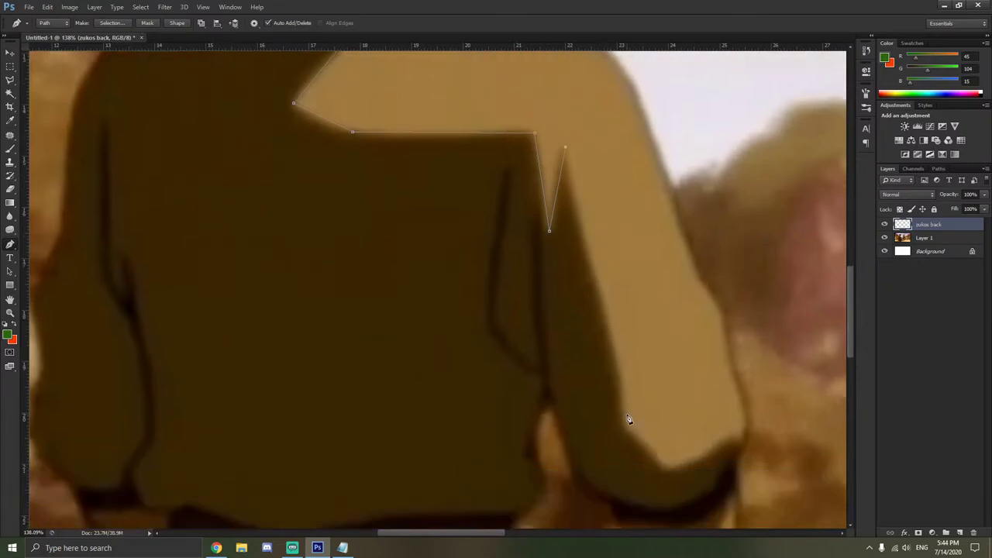
{"action": "left_click", "coordinate": [624, 419]}
{"action": "scroll", "coordinate": [636, 437], "scroll_direction": "down", "scroll_amount": 1}
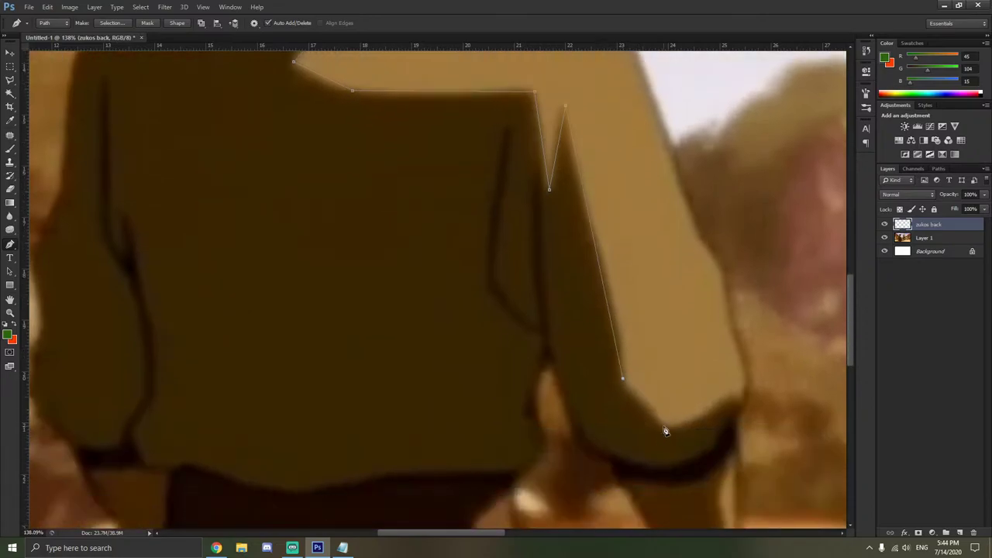
{"action": "left_click", "coordinate": [663, 426]}
{"action": "left_click", "coordinate": [732, 395]}
{"action": "left_click", "coordinate": [748, 382]}
{"action": "left_click", "coordinate": [742, 400]}
{"action": "left_click", "coordinate": [746, 407]}
{"action": "left_click", "coordinate": [730, 416]}
{"action": "left_click", "coordinate": [714, 449]}
{"action": "left_click", "coordinate": [670, 468]}
{"action": "left_click", "coordinate": [592, 448]}
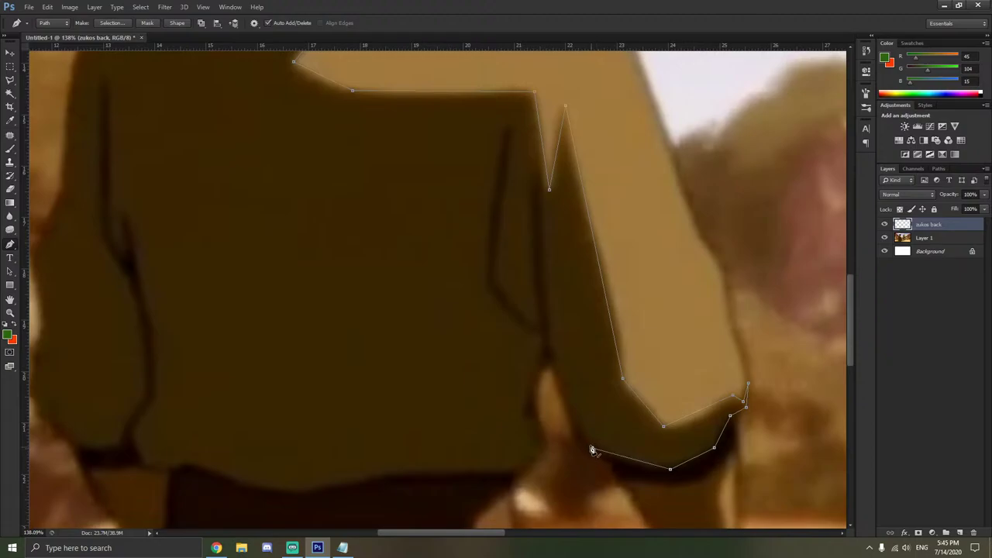
Trace around the gap beside the waist and along the waistband to its left end.
{"action": "left_click", "coordinate": [547, 358]}
{"action": "left_click", "coordinate": [535, 412]}
{"action": "left_click", "coordinate": [547, 448]}
{"action": "left_click", "coordinate": [517, 475]}
{"action": "left_click", "coordinate": [385, 478]}
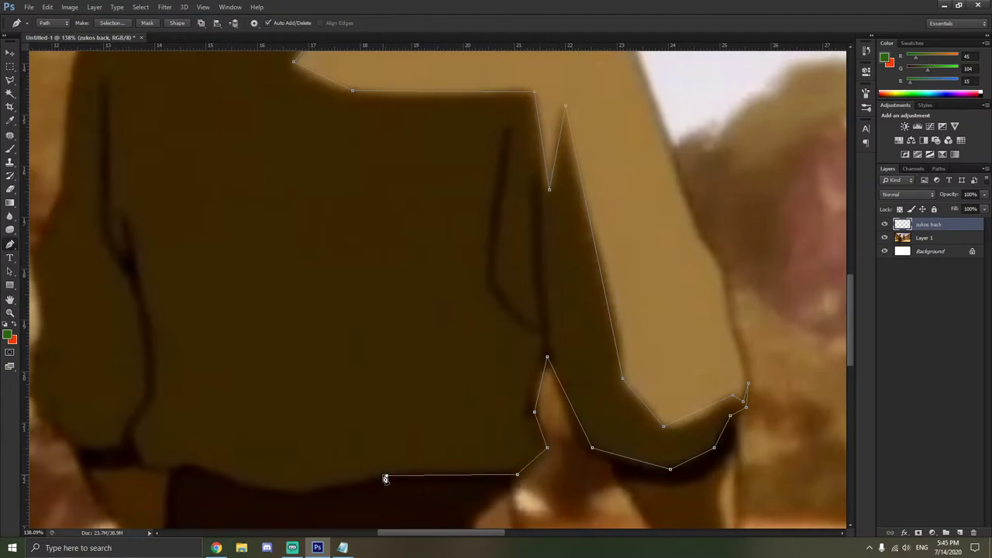
{"action": "scroll", "coordinate": [385, 478], "scroll_direction": "down", "scroll_amount": 1}
{"action": "left_click", "coordinate": [327, 464]}
{"action": "left_click", "coordinate": [295, 470]}
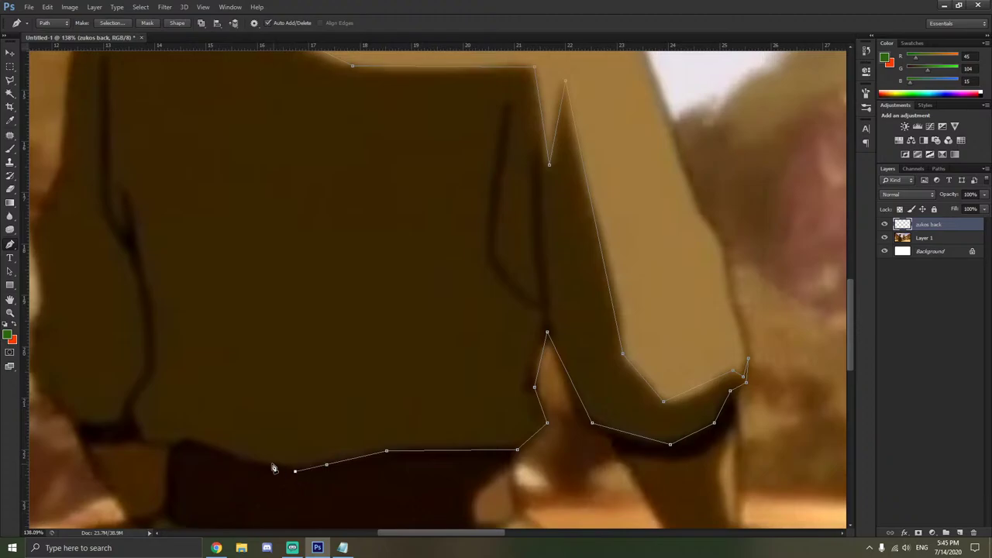
{"action": "left_click", "coordinate": [184, 439]}
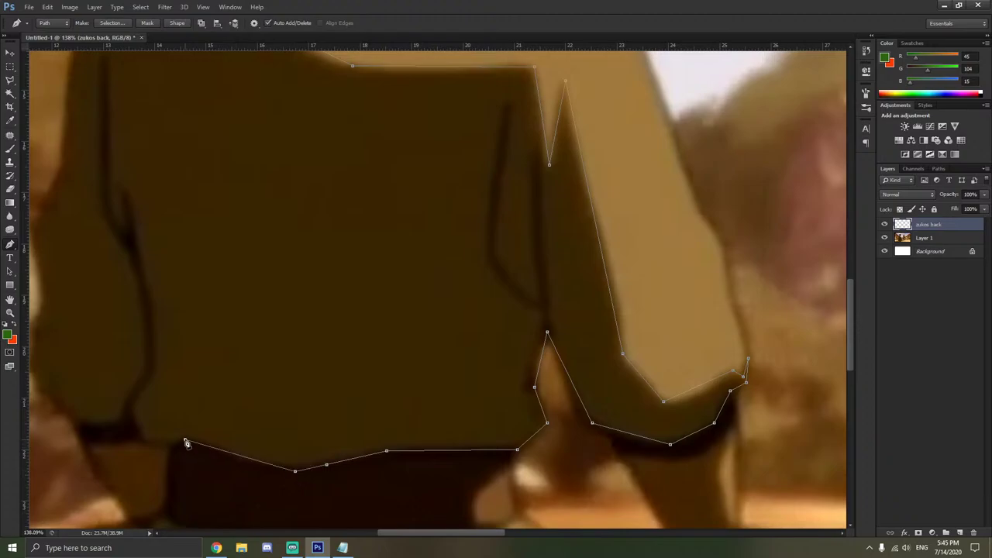
{"action": "left_click", "coordinate": [144, 440]}
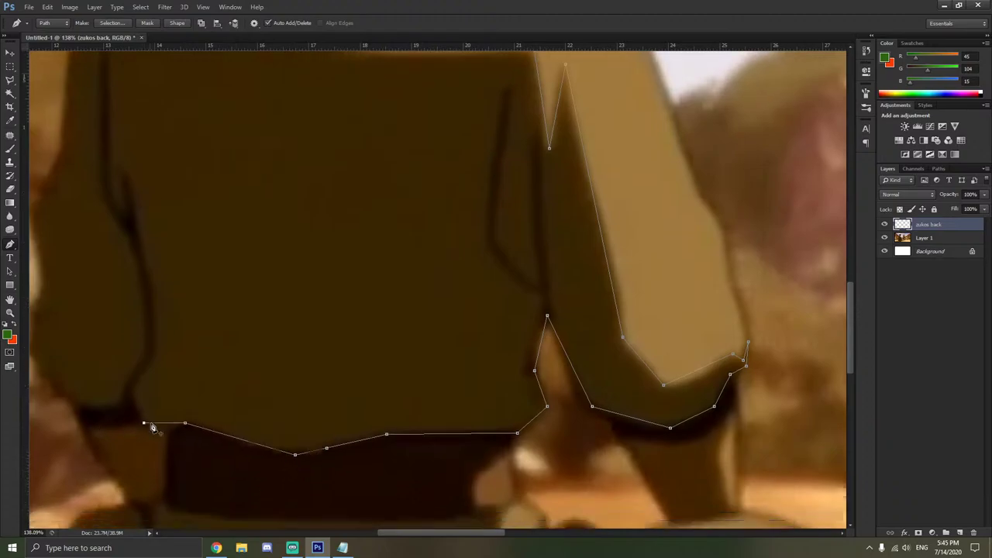
{"action": "scroll", "coordinate": [152, 418], "scroll_direction": "down", "scroll_amount": 2}
{"action": "scroll", "coordinate": [128, 407], "scroll_direction": "up", "scroll_amount": 3}
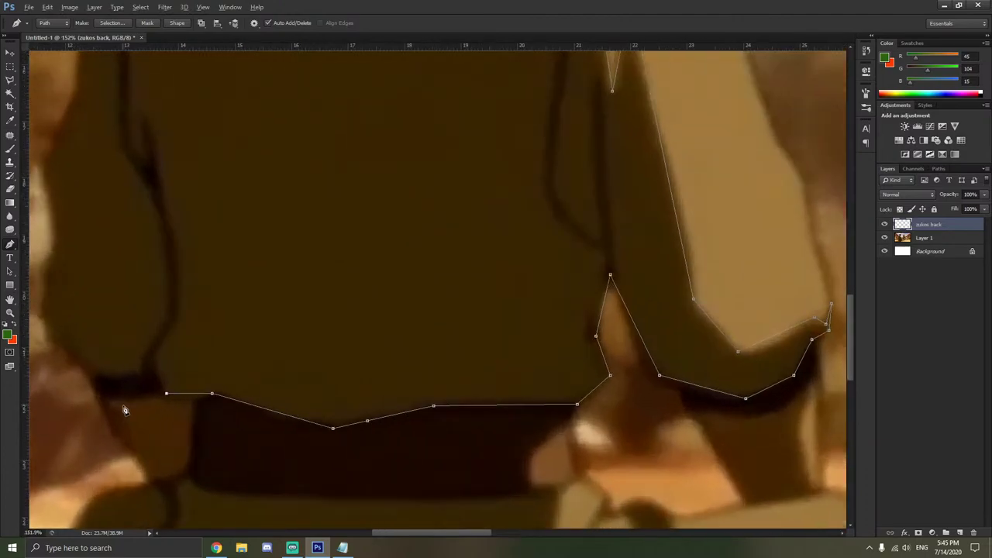
Run the path up the jacket's lower-left corner and left edge to the shoulder, closing it.
{"action": "left_click", "coordinate": [158, 360]}
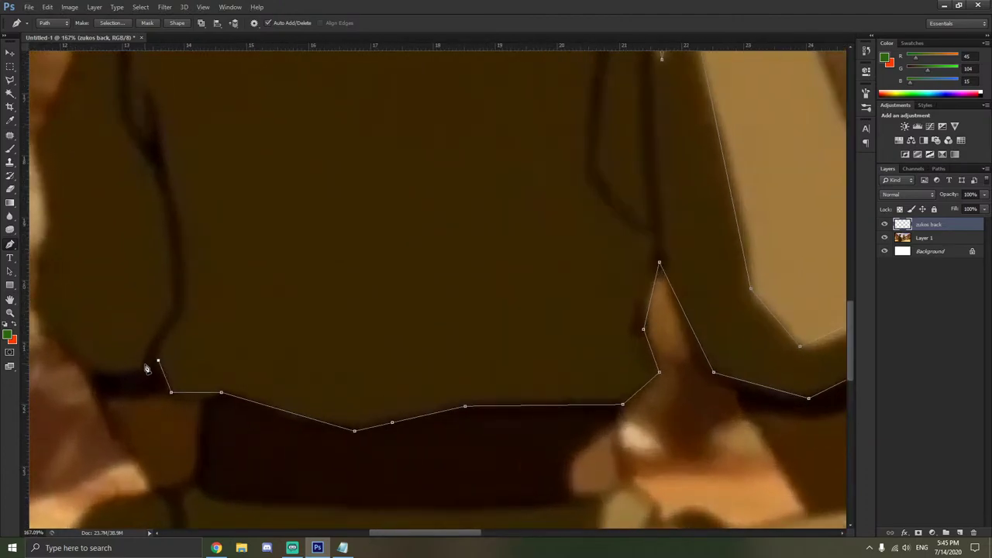
{"action": "left_click", "coordinate": [142, 370]}
{"action": "left_click", "coordinate": [84, 370]}
{"action": "left_click", "coordinate": [45, 331]}
{"action": "scroll", "coordinate": [45, 332], "scroll_direction": "left", "scroll_amount": 3}
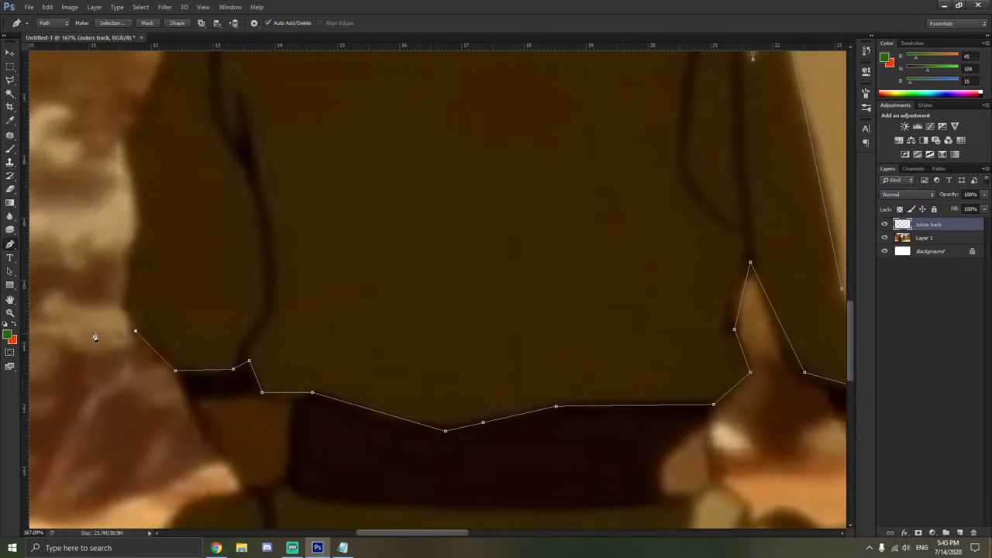
{"action": "left_click", "coordinate": [122, 310]}
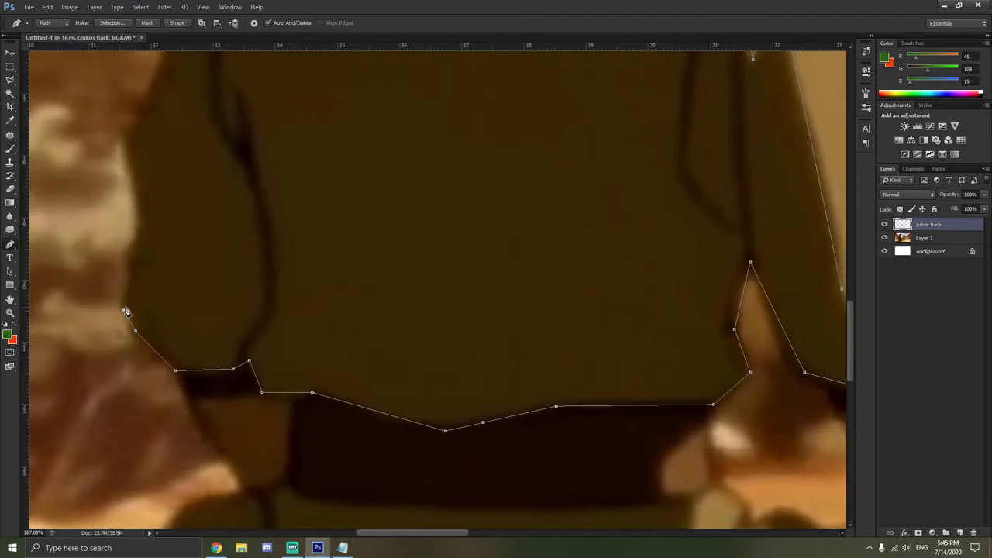
{"action": "left_click", "coordinate": [134, 258]}
{"action": "left_click", "coordinate": [143, 231]}
{"action": "scroll", "coordinate": [143, 233], "scroll_direction": "up", "scroll_amount": 3}
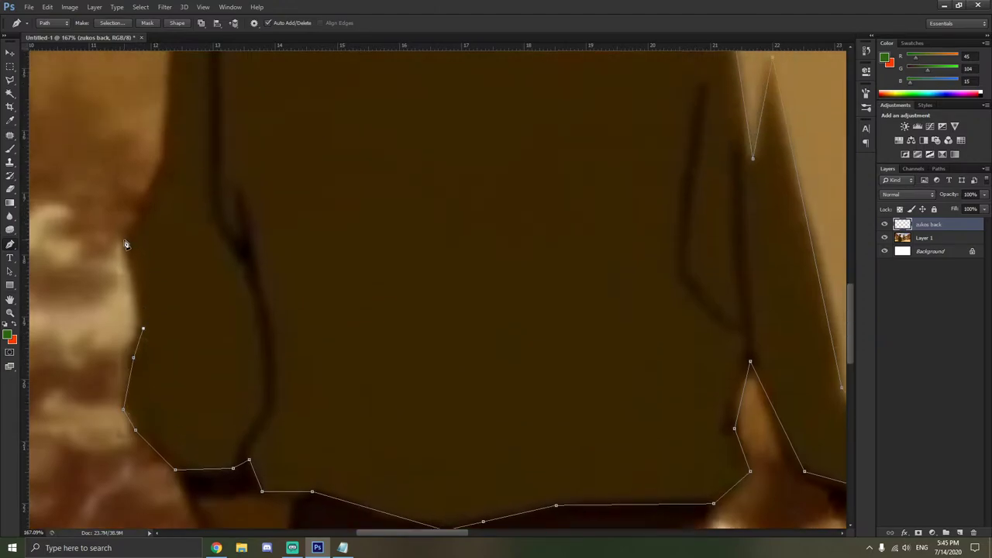
{"action": "left_click", "coordinate": [123, 242]}
{"action": "scroll", "coordinate": [147, 232], "scroll_direction": "up", "scroll_amount": 1}
{"action": "scroll", "coordinate": [162, 237], "scroll_direction": "up", "scroll_amount": 3}
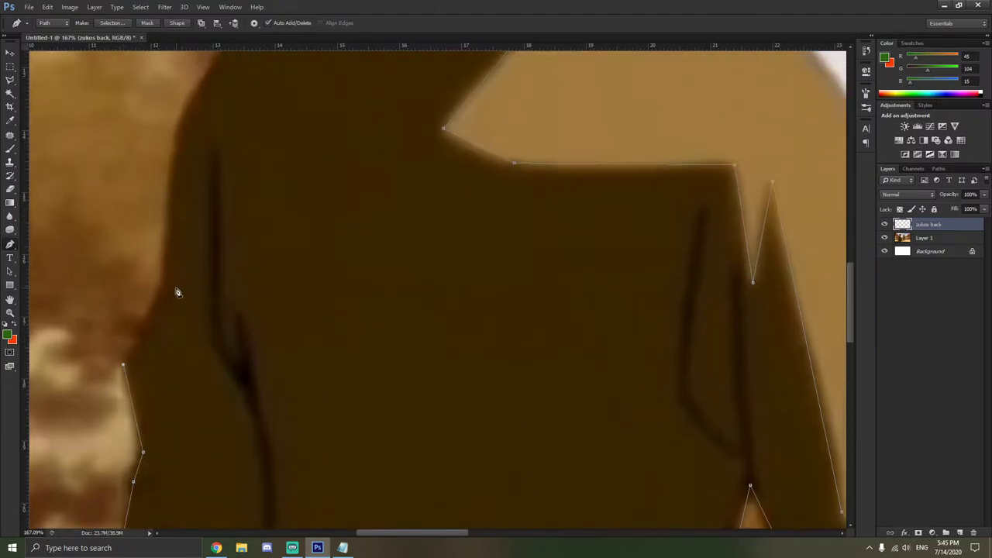
{"action": "left_click", "coordinate": [172, 294]}
{"action": "scroll", "coordinate": [173, 294], "scroll_direction": "up", "scroll_amount": 3}
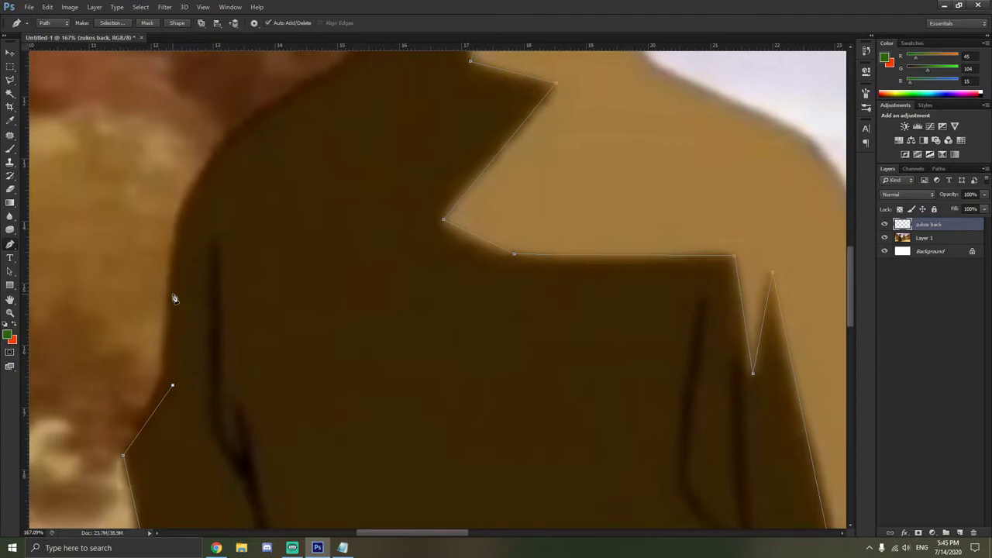
{"action": "left_click", "coordinate": [183, 210]}
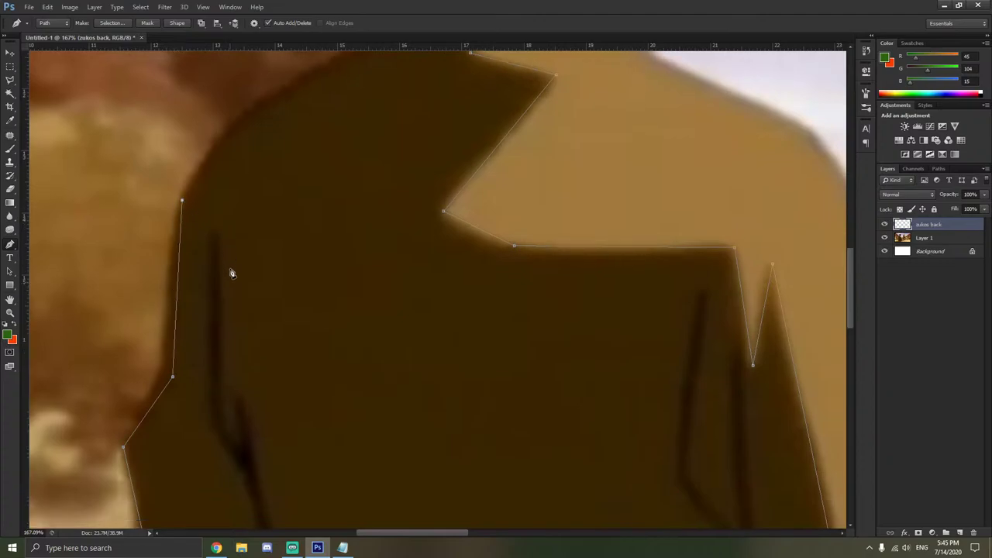
{"action": "scroll", "coordinate": [246, 288], "scroll_direction": "up", "scroll_amount": 3}
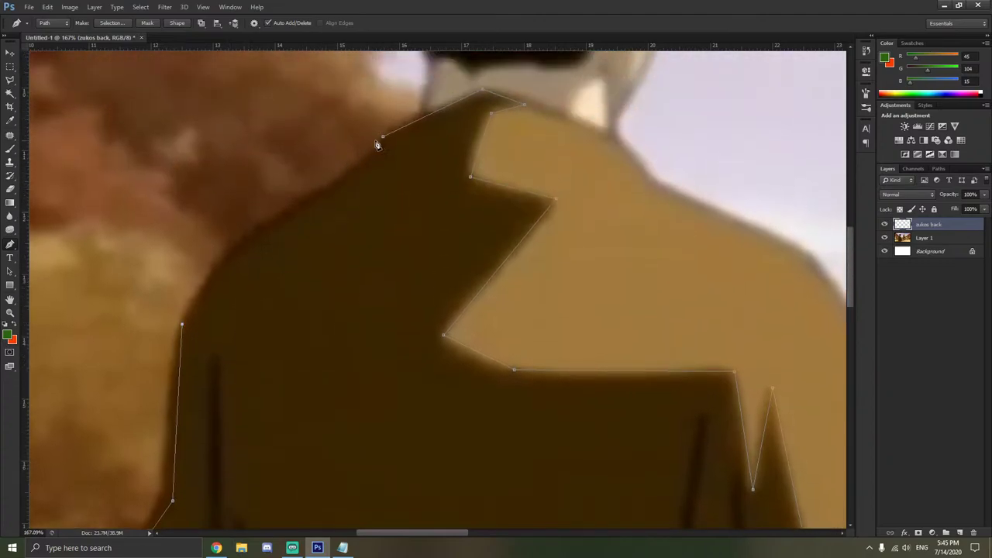
{"action": "left_click", "coordinate": [276, 214]}
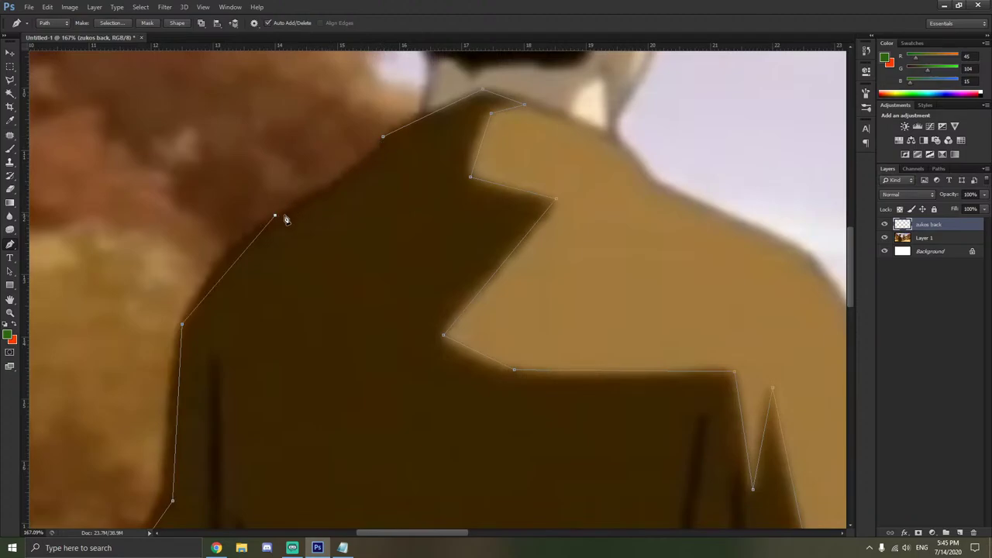
{"action": "left_click", "coordinate": [383, 137]}
{"action": "right_click", "coordinate": [17, 252]}
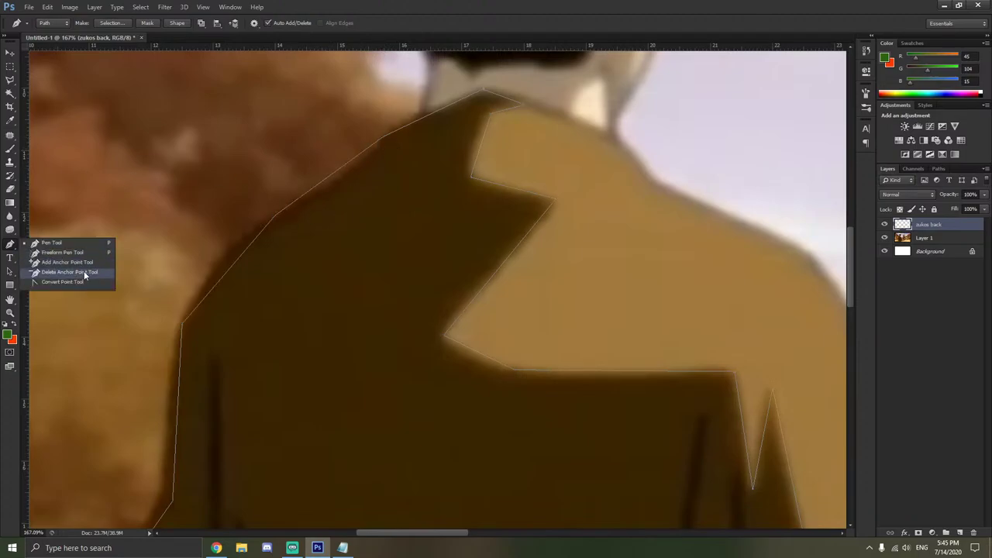
Convert the shoulder anchors into smooth curves with the Convert Point Tool.
{"action": "left_click", "coordinate": [82, 278]}
{"action": "scroll", "coordinate": [549, 113], "scroll_direction": "up", "scroll_amount": 2}
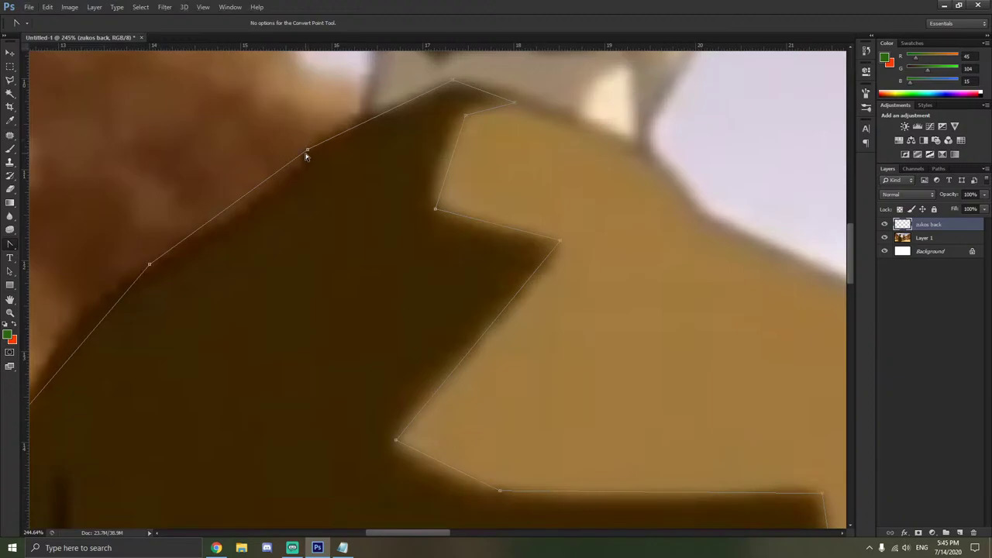
{"action": "left_click_drag", "start_coordinate": [307, 150], "coordinate": [328, 126]}
{"action": "mouse_move", "coordinate": [287, 172]}
{"action": "left_mouse_down"}
{"action": "mouse_move", "coordinate": [290, 162]}
{"action": "mouse_move", "coordinate": [292, 187]}
{"action": "left_mouse_up"}
{"action": "left_click_drag", "start_coordinate": [149, 264], "coordinate": [175, 266]}
{"action": "left_click", "coordinate": [181, 274]}
Smooth the corner anchors along the lower-left outline into curves.
{"action": "scroll", "coordinate": [182, 274], "scroll_direction": "left", "scroll_amount": 3}
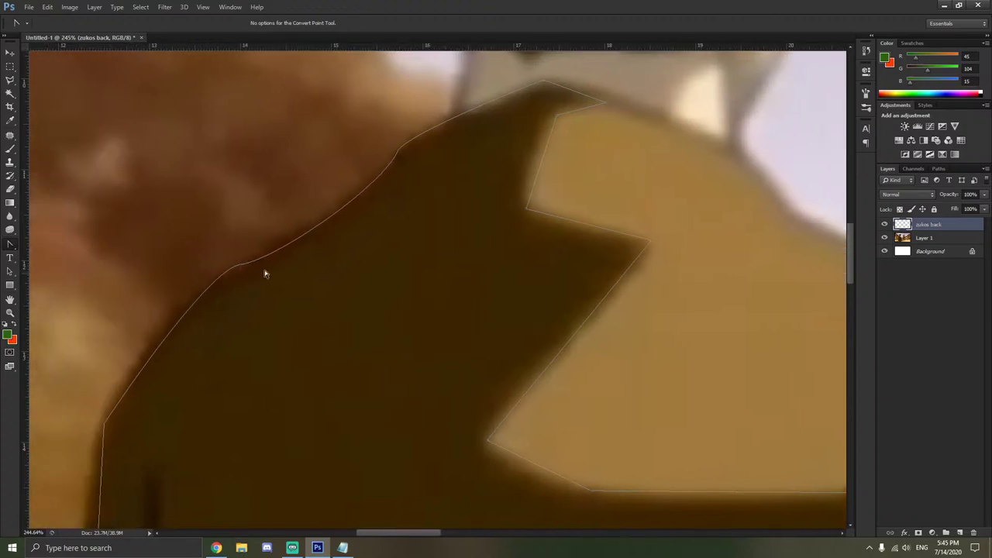
{"action": "left_click", "coordinate": [266, 258]}
{"action": "left_click", "coordinate": [239, 302]}
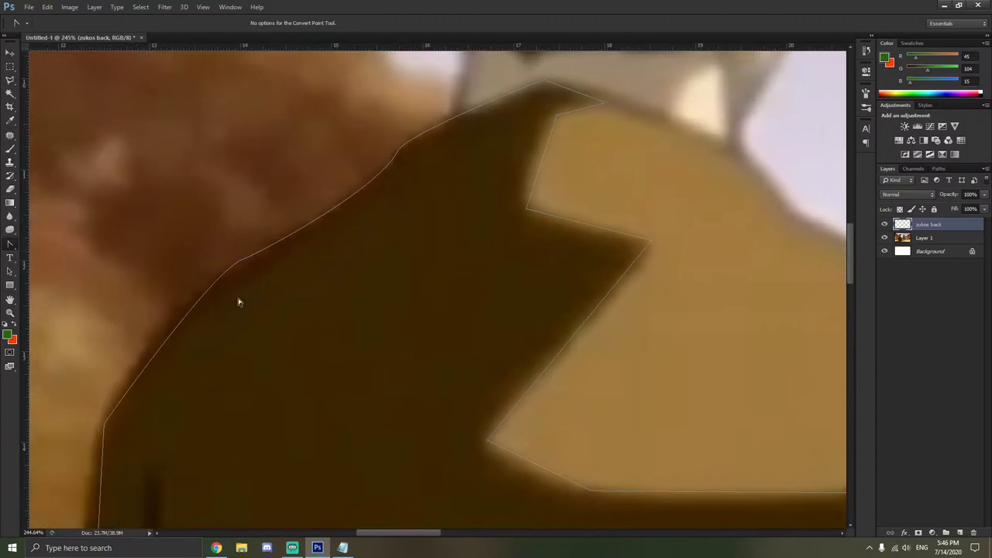
{"action": "scroll", "coordinate": [239, 302], "scroll_direction": "down", "scroll_amount": 2}
{"action": "scroll", "coordinate": [227, 314], "scroll_direction": "left", "scroll_amount": 2}
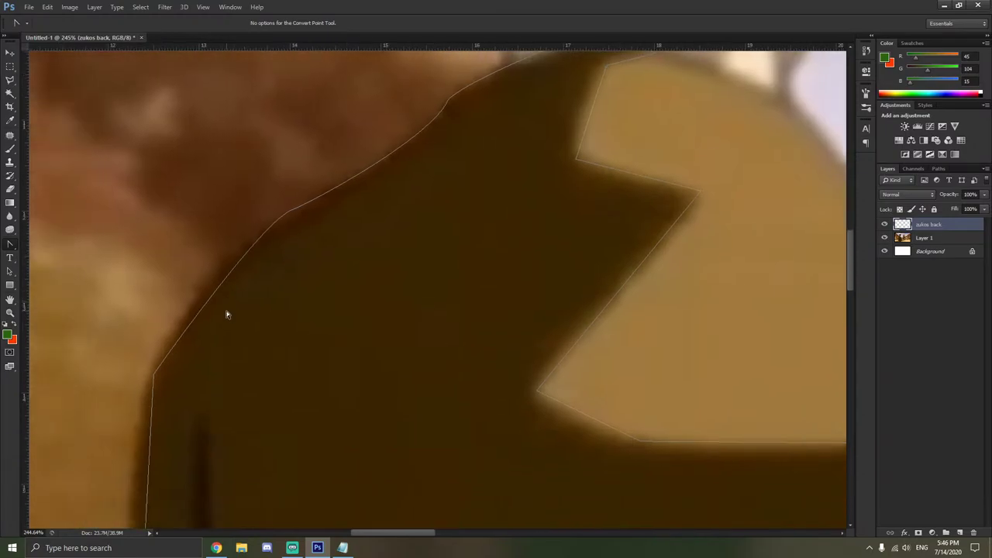
{"action": "left_click", "coordinate": [192, 317]}
{"action": "left_click_drag", "start_coordinate": [155, 375], "coordinate": [162, 340]}
{"action": "left_click_drag", "start_coordinate": [152, 338], "coordinate": [162, 339]}
{"action": "scroll", "coordinate": [196, 354], "scroll_direction": "down", "scroll_amount": 8}
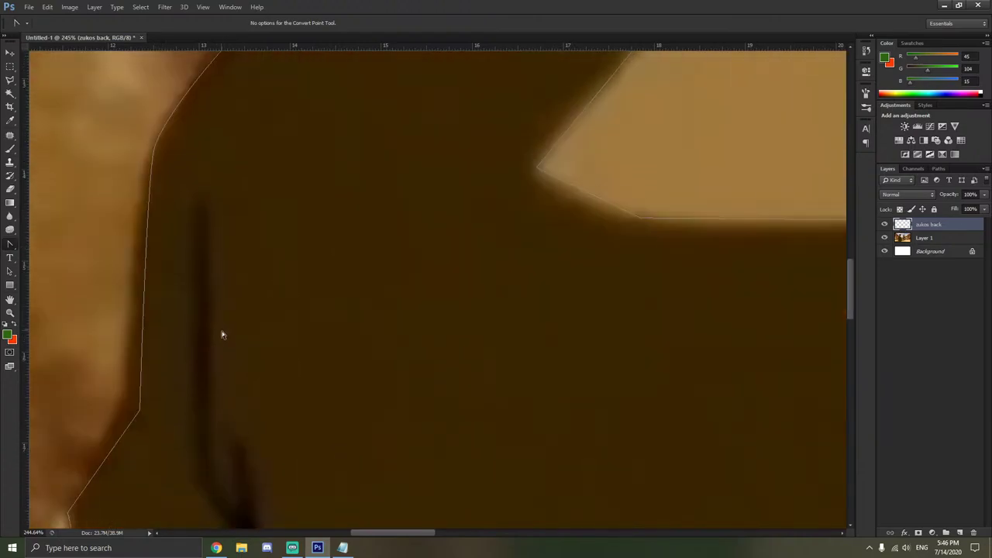
{"action": "mouse_move", "coordinate": [140, 314]}
{"action": "left_mouse_down"}
{"action": "mouse_move", "coordinate": [149, 294]}
{"action": "mouse_move", "coordinate": [132, 292]}
{"action": "mouse_move", "coordinate": [133, 324]}
{"action": "left_mouse_up"}
{"action": "scroll", "coordinate": [142, 317], "scroll_direction": "down", "scroll_amount": 3}
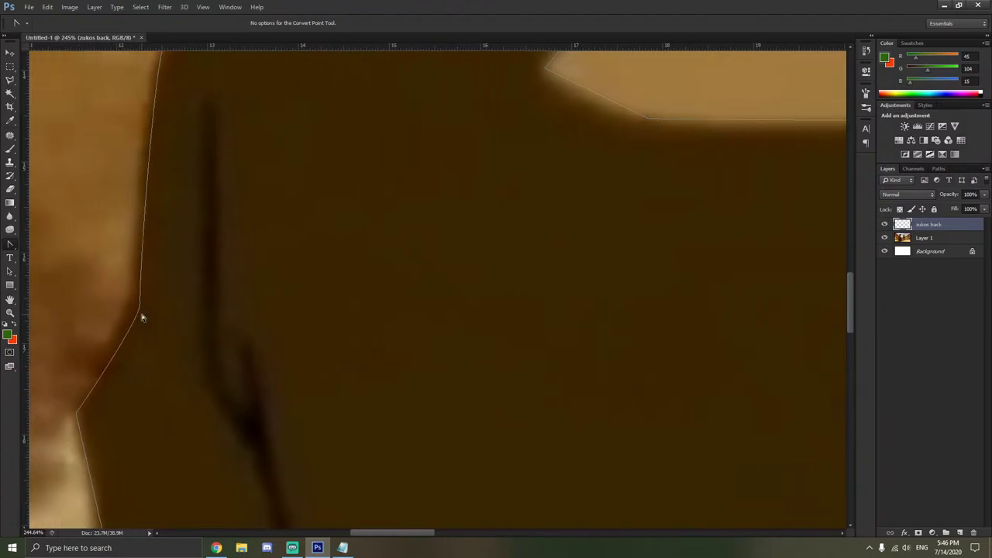
{"action": "left_click_drag", "start_coordinate": [76, 291], "coordinate": [97, 329]}
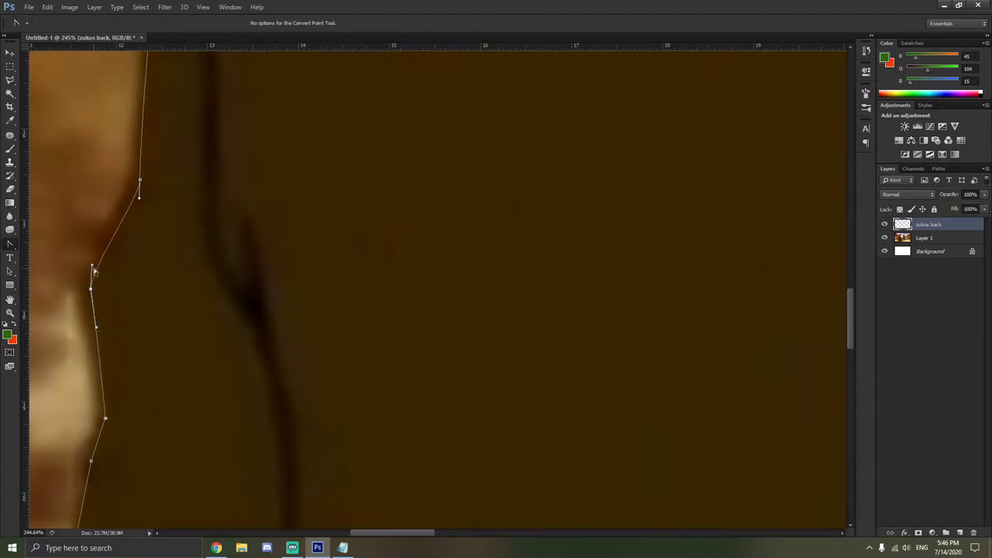
Smooth the corner anchors on the left side of the back outline into curves.
{"action": "left_click_drag", "start_coordinate": [94, 267], "coordinate": [94, 258]}
{"action": "scroll", "coordinate": [112, 265], "scroll_direction": "down", "scroll_amount": 5}
{"action": "scroll", "coordinate": [107, 293], "scroll_direction": "left", "scroll_amount": 2}
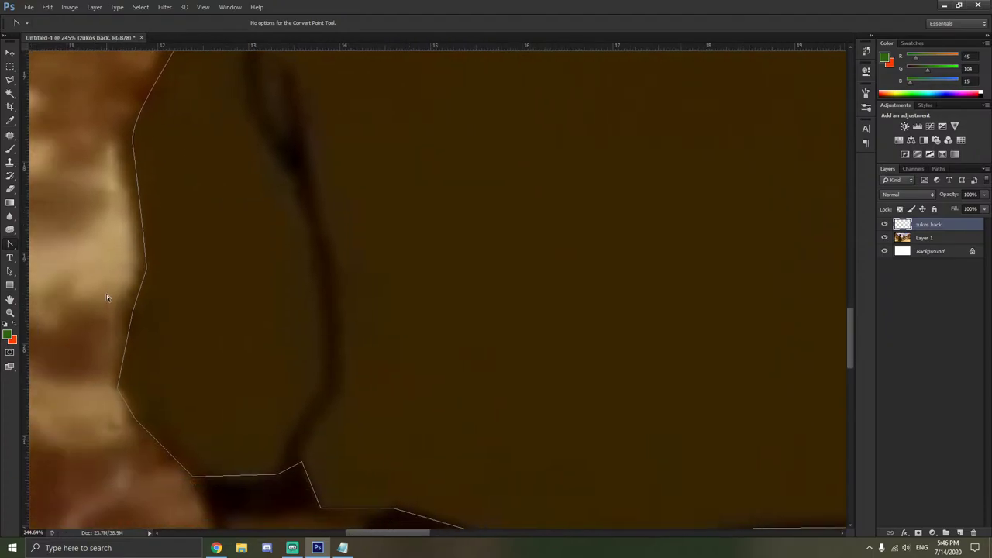
{"action": "scroll", "coordinate": [106, 293], "scroll_direction": "left", "scroll_amount": 2}
{"action": "scroll", "coordinate": [106, 294], "scroll_direction": "down", "scroll_amount": 1}
{"action": "mouse_move", "coordinate": [187, 231]}
{"action": "left_mouse_down"}
{"action": "mouse_move", "coordinate": [186, 238]}
{"action": "mouse_move", "coordinate": [195, 217]}
{"action": "left_mouse_up"}
{"action": "left_click", "coordinate": [181, 288]}
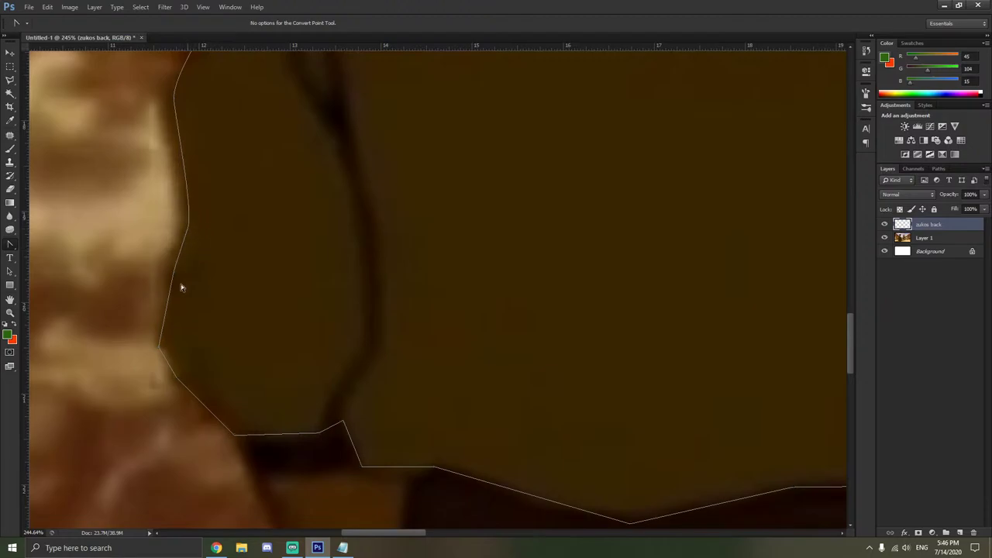
Round the lower-left, waistband and lower-edge corner anchors into smooth curves.
{"action": "left_click_drag", "start_coordinate": [158, 347], "coordinate": [158, 333]}
{"action": "left_click_drag", "start_coordinate": [233, 437], "coordinate": [219, 426]}
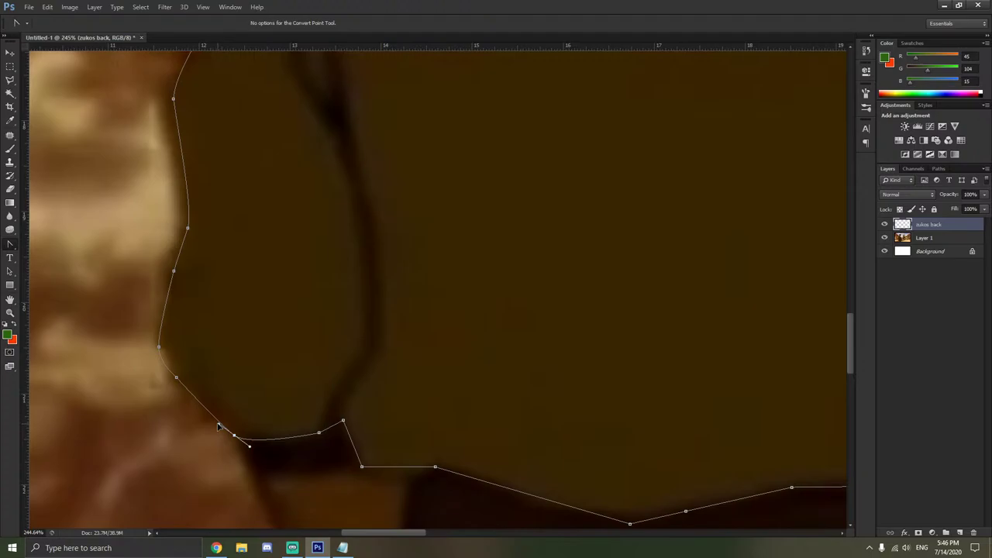
{"action": "left_click", "coordinate": [362, 385]}
{"action": "scroll", "coordinate": [358, 403], "scroll_direction": "down", "scroll_amount": 1}
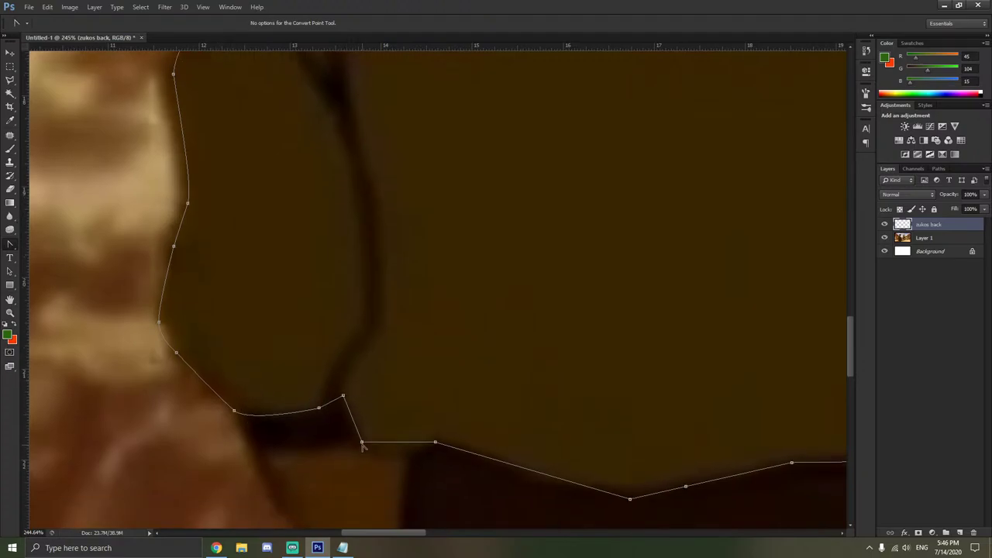
{"action": "left_click_drag", "start_coordinate": [362, 445], "coordinate": [354, 435]}
{"action": "left_click", "coordinate": [362, 434]}
{"action": "scroll", "coordinate": [367, 434], "scroll_direction": "right", "scroll_amount": 2}
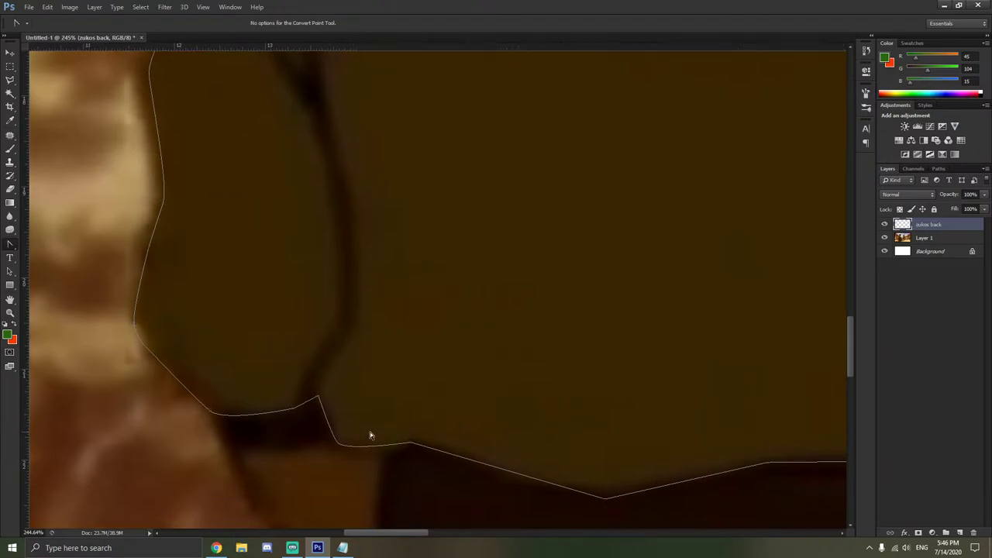
{"action": "left_click_drag", "start_coordinate": [377, 444], "coordinate": [348, 441]}
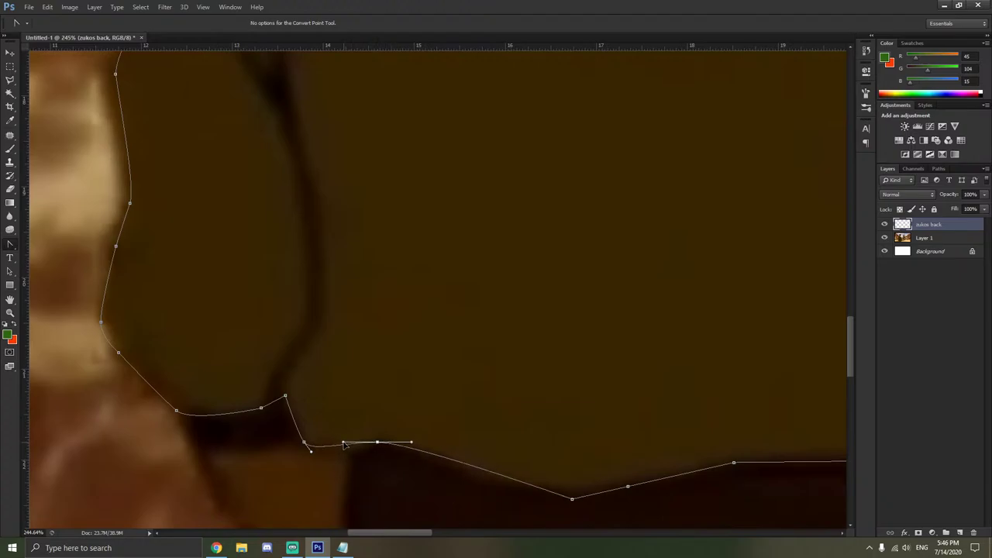
{"action": "left_click", "coordinate": [387, 418]}
{"action": "scroll", "coordinate": [388, 417], "scroll_direction": "right", "scroll_amount": 3}
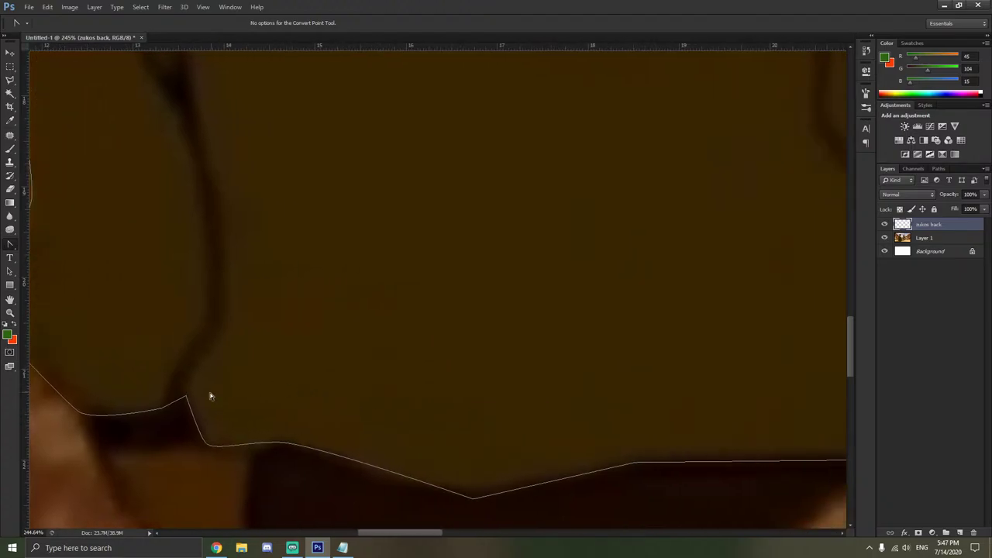
Turn the sharp corner on the path's lower edge into a curve.
{"action": "scroll", "coordinate": [250, 401], "scroll_direction": "down", "scroll_amount": 3}
{"action": "scroll", "coordinate": [267, 388], "scroll_direction": "right", "scroll_amount": 2}
{"action": "scroll", "coordinate": [273, 391], "scroll_direction": "right", "scroll_amount": 2}
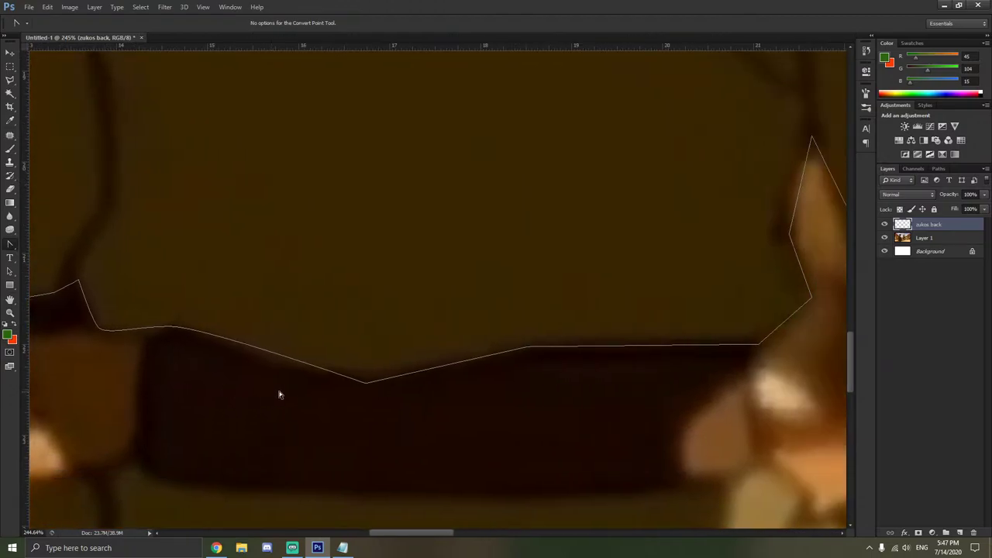
{"action": "left_click_drag", "start_coordinate": [366, 384], "coordinate": [330, 387]}
{"action": "left_click", "coordinate": [392, 410]}
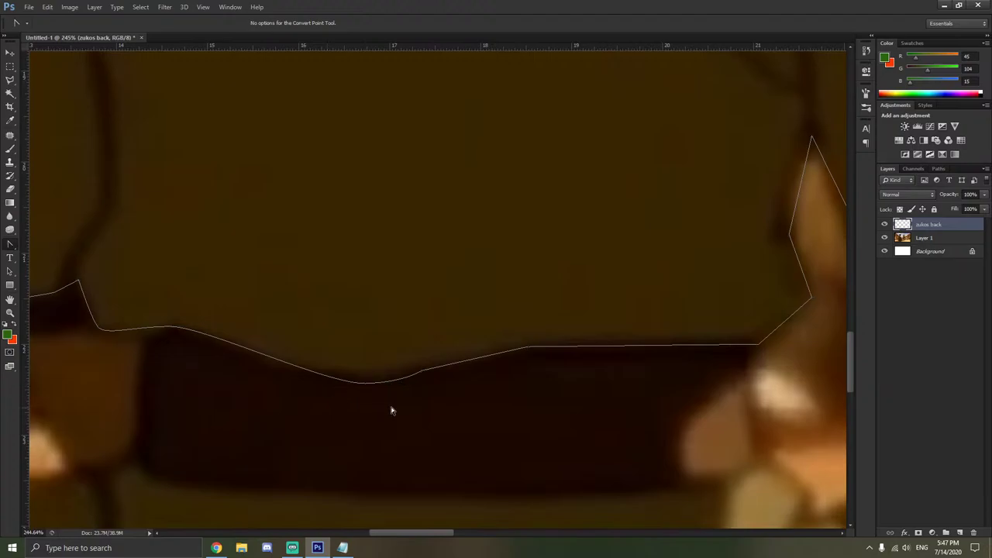
Delete the extra anchor and move the bottom anchor up-left to fit the edge.
{"action": "right_click", "coordinate": [422, 373]}
{"action": "left_click", "coordinate": [485, 127]}
{"action": "left_click", "coordinate": [363, 384]}
{"action": "left_click_drag", "start_coordinate": [366, 385], "coordinate": [324, 383]}
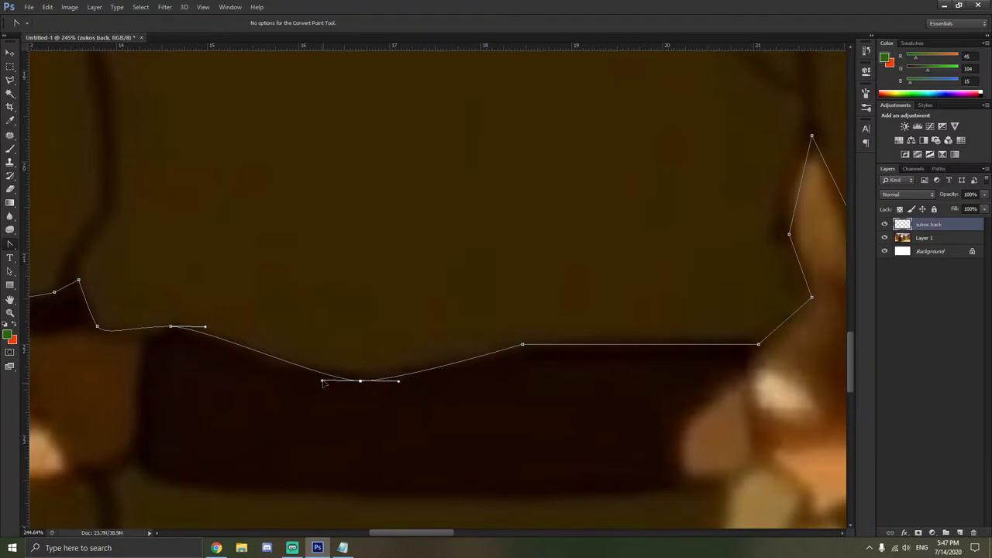
{"action": "left_click", "coordinate": [338, 393], "text": "ctrl"}
Curve the anchors where the lower edge rises and meets the fold.
{"action": "scroll", "coordinate": [398, 403], "scroll_direction": "right", "scroll_amount": 4}
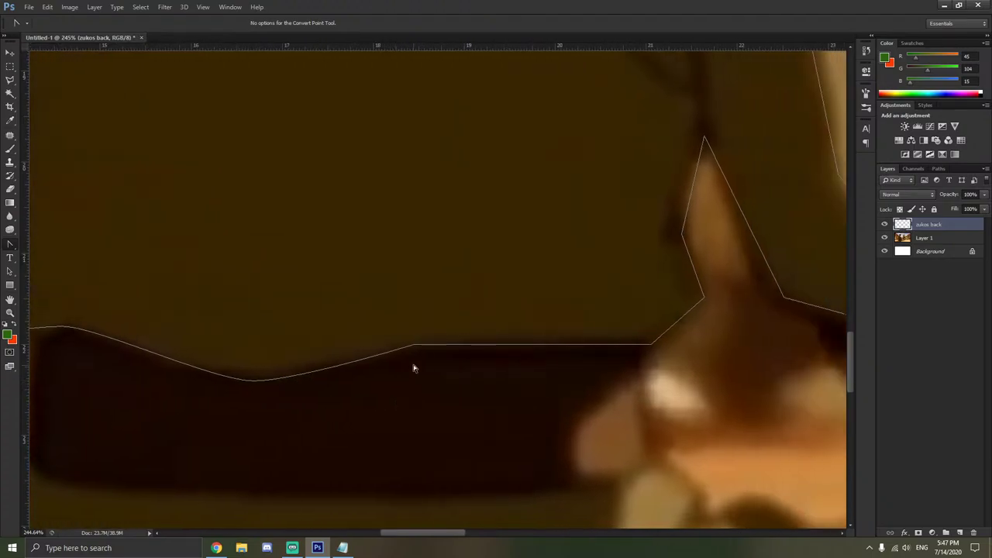
{"action": "left_click_drag", "start_coordinate": [415, 345], "coordinate": [382, 357]}
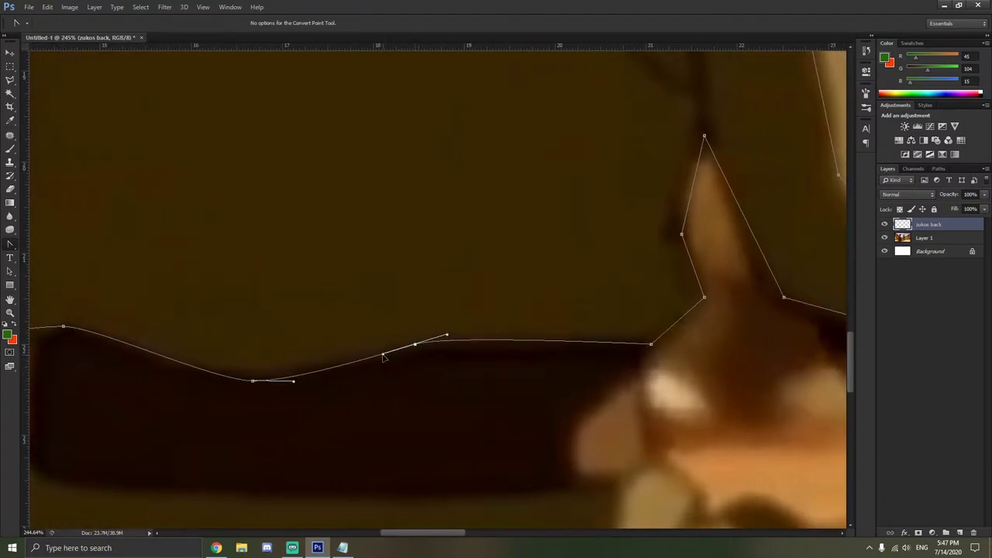
{"action": "left_click", "coordinate": [437, 385], "text": "ctrl"}
{"action": "scroll", "coordinate": [434, 387], "scroll_direction": "right", "scroll_amount": 6}
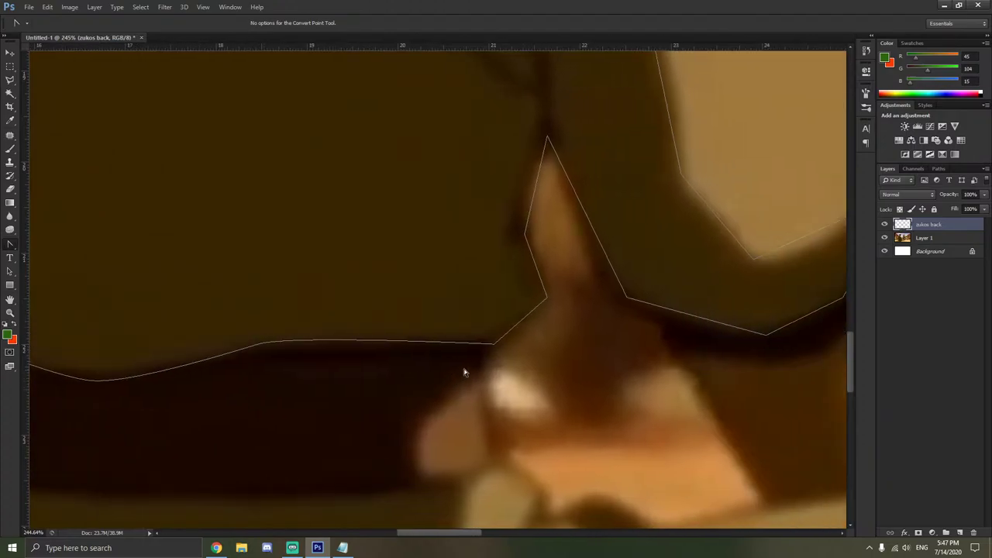
{"action": "left_click_drag", "start_coordinate": [494, 344], "coordinate": [462, 357]}
{"action": "left_click", "coordinate": [493, 368], "text": "ctrl"}
{"action": "scroll", "coordinate": [495, 367], "scroll_direction": "down", "scroll_amount": 1}
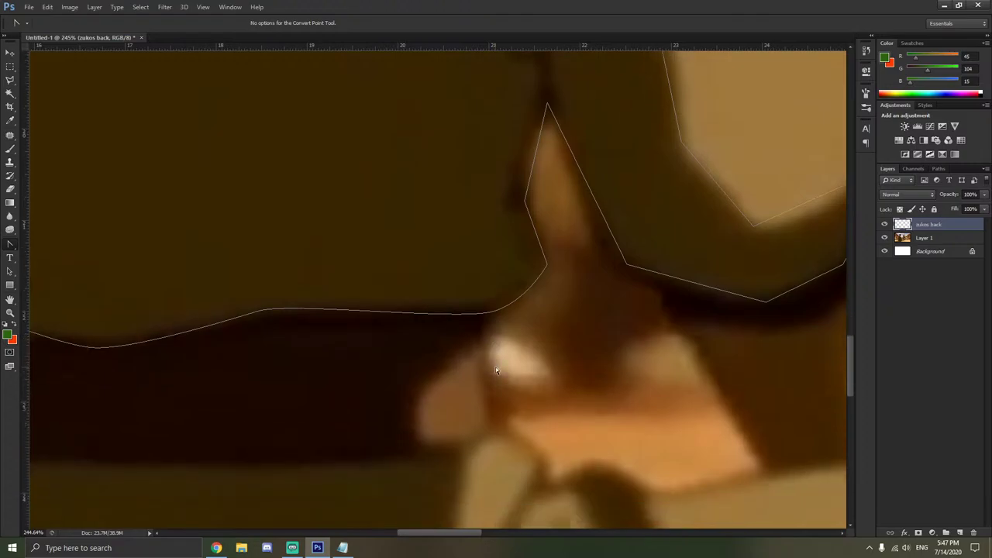
{"action": "scroll", "coordinate": [545, 372], "scroll_direction": "up", "scroll_amount": 4}
Smooth the fold's base, left side, tip and right-edge anchors.
{"action": "left_click_drag", "start_coordinate": [547, 372], "coordinate": [529, 357]}
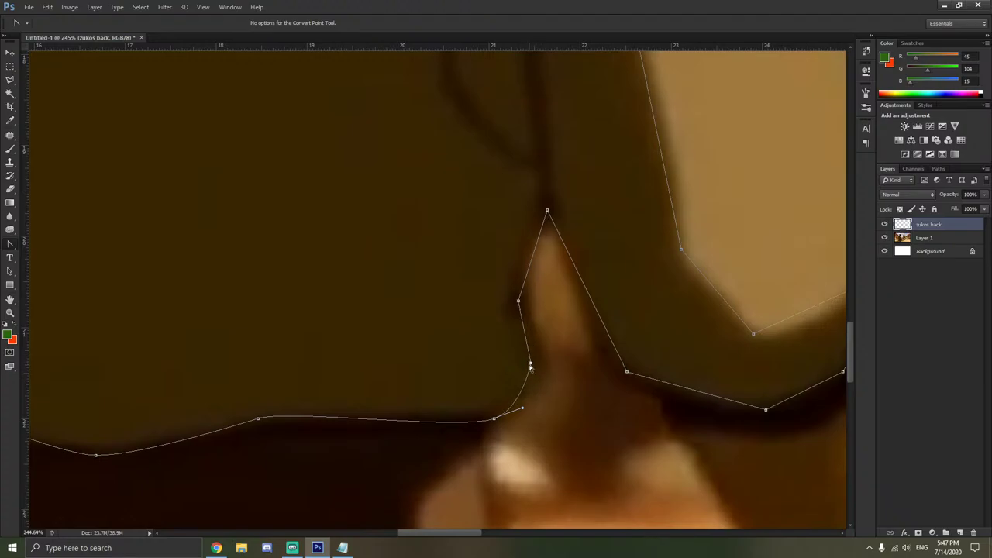
{"action": "left_click_drag", "start_coordinate": [518, 301], "coordinate": [532, 330]}
{"action": "scroll", "coordinate": [533, 331], "scroll_direction": "up", "scroll_amount": 2}
{"action": "scroll", "coordinate": [532, 331], "scroll_direction": "up", "scroll_amount": 3}
{"action": "left_click_drag", "start_coordinate": [547, 290], "coordinate": [543, 282]}
{"action": "scroll", "coordinate": [536, 326], "scroll_direction": "right", "scroll_amount": 1}
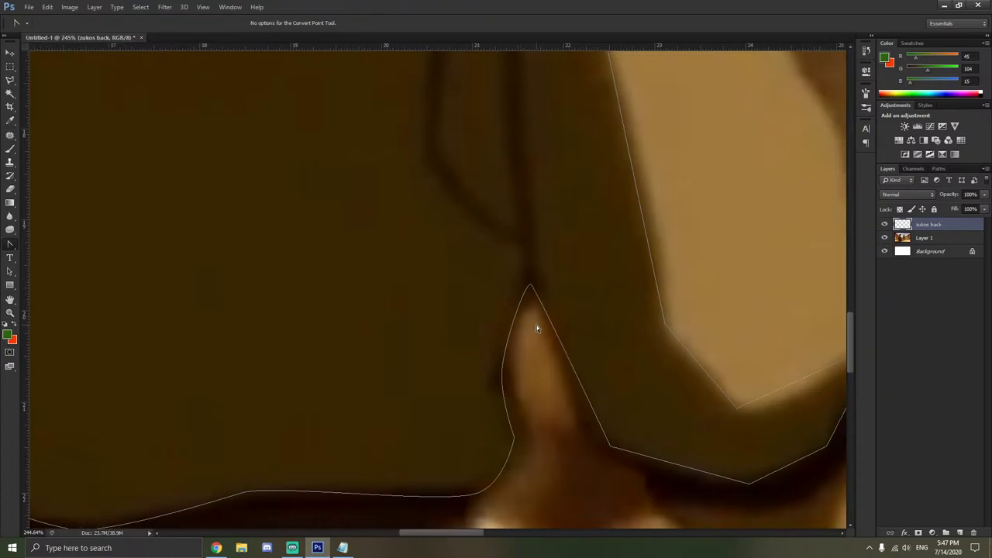
{"action": "scroll", "coordinate": [536, 326], "scroll_direction": "down", "scroll_amount": 5}
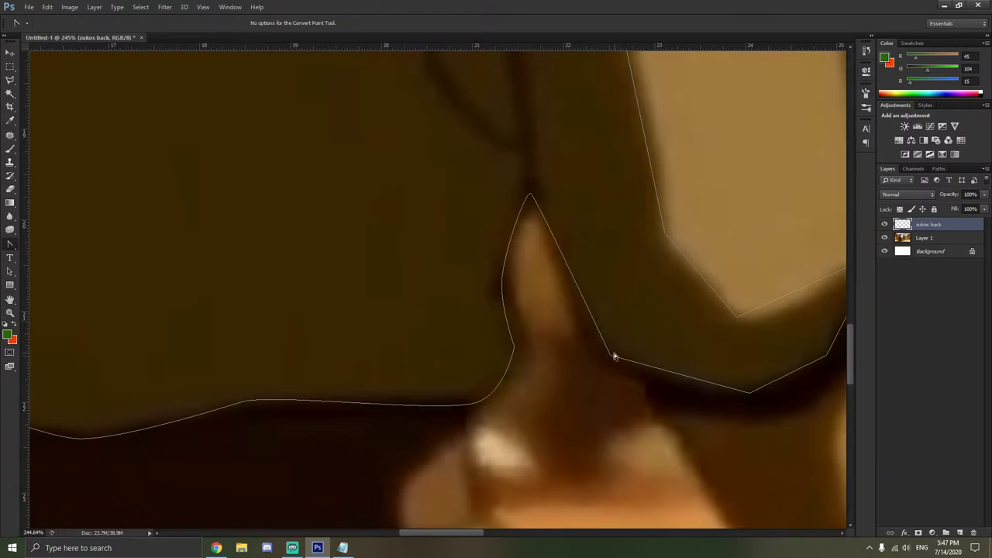
{"action": "left_click_drag", "start_coordinate": [609, 356], "coordinate": [598, 341]}
{"action": "left_click", "coordinate": [581, 353]}
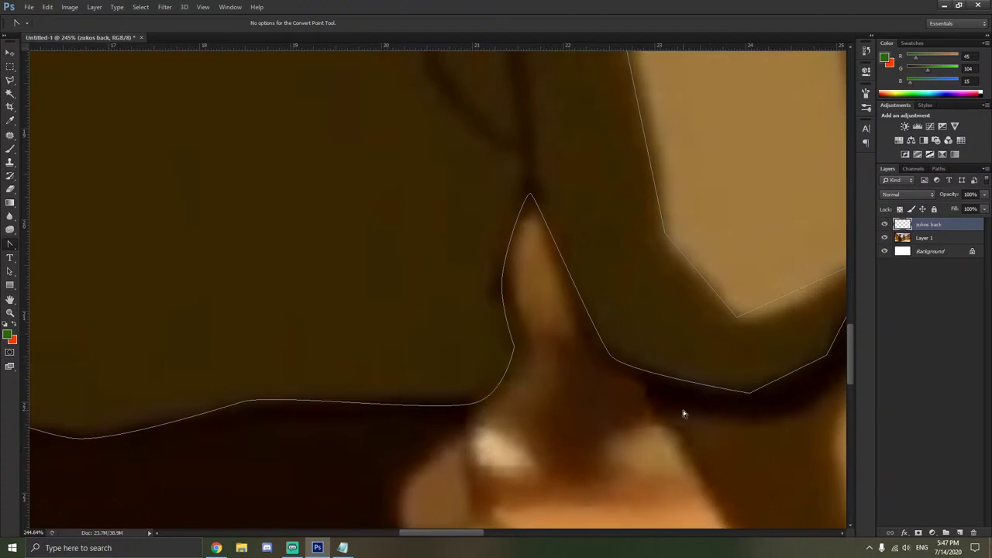
{"action": "scroll", "coordinate": [686, 409], "scroll_direction": "right", "scroll_amount": 5}
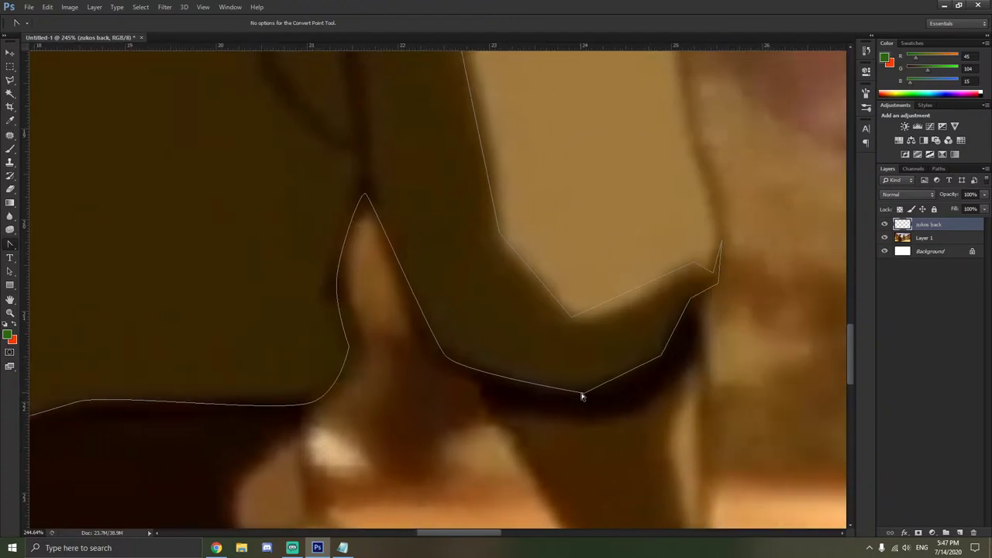
Curve the lower anchors of the right-hand bend and the anchor near its tip.
{"action": "left_click", "coordinate": [582, 396]}
{"action": "left_click_drag", "start_coordinate": [582, 396], "coordinate": [563, 399]}
{"action": "left_click", "coordinate": [563, 400], "text": "ctrl"}
{"action": "left_click_drag", "start_coordinate": [663, 359], "coordinate": [673, 374]}
{"action": "left_click", "coordinate": [709, 367], "text": "ctrl"}
{"action": "scroll", "coordinate": [733, 340], "scroll_direction": "up", "scroll_amount": 2}
{"action": "scroll", "coordinate": [734, 340], "scroll_direction": "up", "scroll_amount": 4}
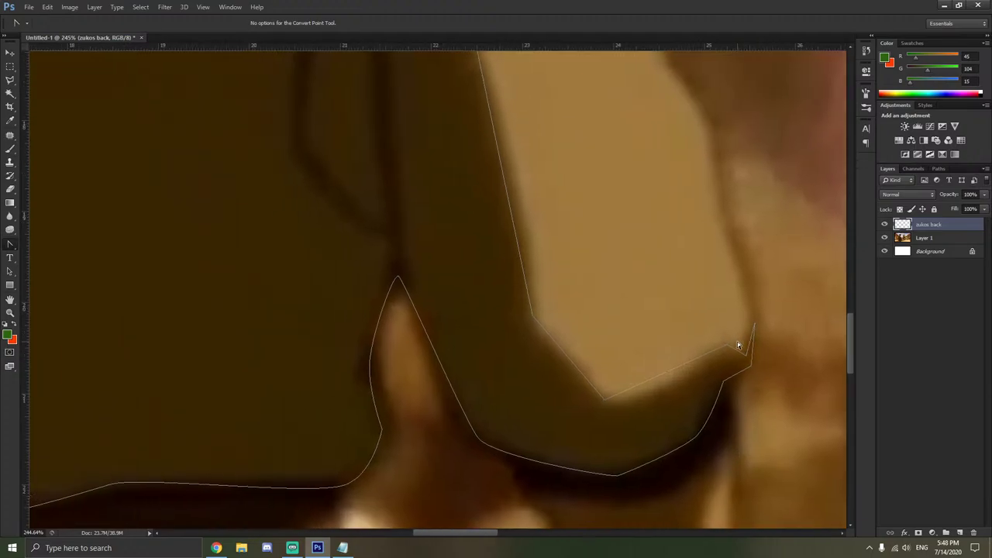
{"action": "scroll", "coordinate": [622, 317], "scroll_direction": "up", "scroll_amount": 3}
{"action": "scroll", "coordinate": [622, 322], "scroll_direction": "down", "scroll_amount": 4}
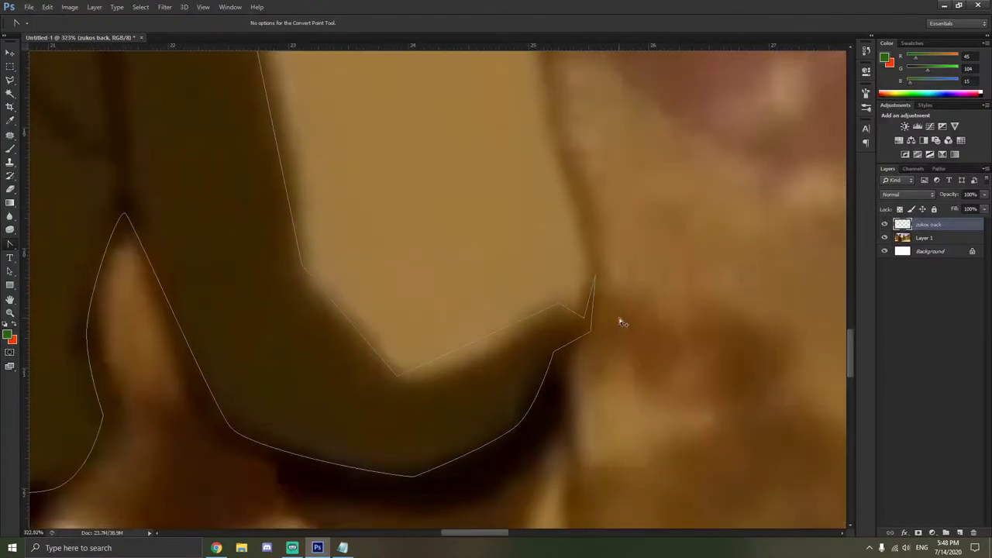
{"action": "left_click_drag", "start_coordinate": [546, 359], "coordinate": [535, 373]}
{"action": "left_click", "coordinate": [581, 355]}
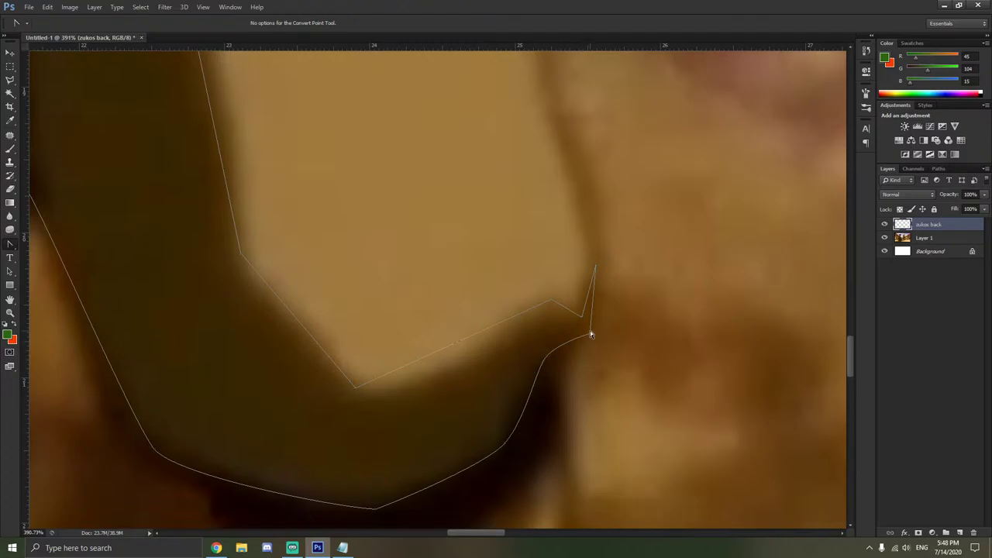
Delete the two stray anchors at the tip and slightly round the remaining one.
{"action": "mouse_move", "coordinate": [590, 334]}
{"action": "left_mouse_down"}
{"action": "mouse_move", "coordinate": [586, 345]}
{"action": "mouse_move", "coordinate": [587, 329]}
{"action": "left_mouse_up"}
{"action": "left_click", "coordinate": [589, 334]}
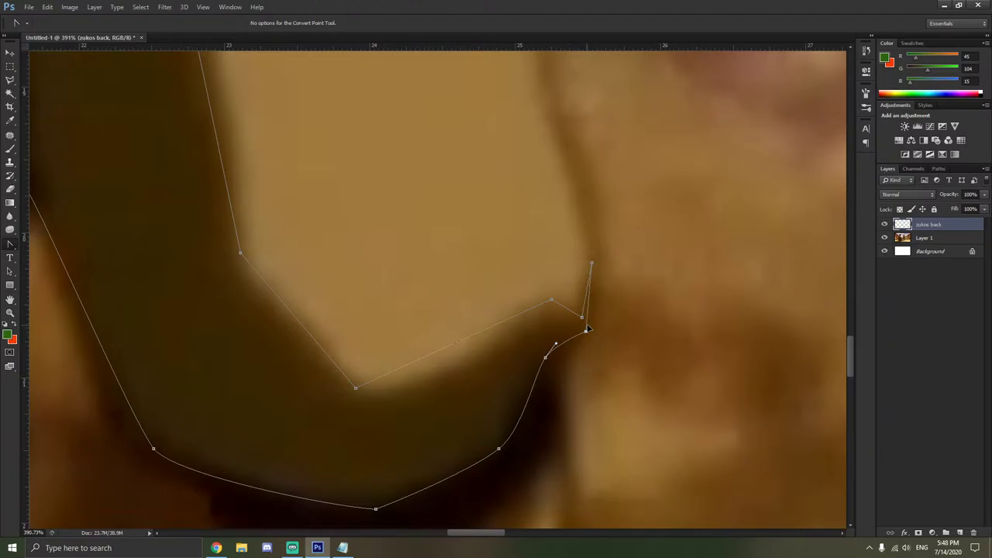
{"action": "right_click", "coordinate": [591, 265]}
{"action": "left_click", "coordinate": [601, 271]}
{"action": "right_click", "coordinate": [583, 318]}
{"action": "left_click", "coordinate": [616, 71]}
{"action": "left_click_drag", "start_coordinate": [585, 333], "coordinate": [502, 344]}
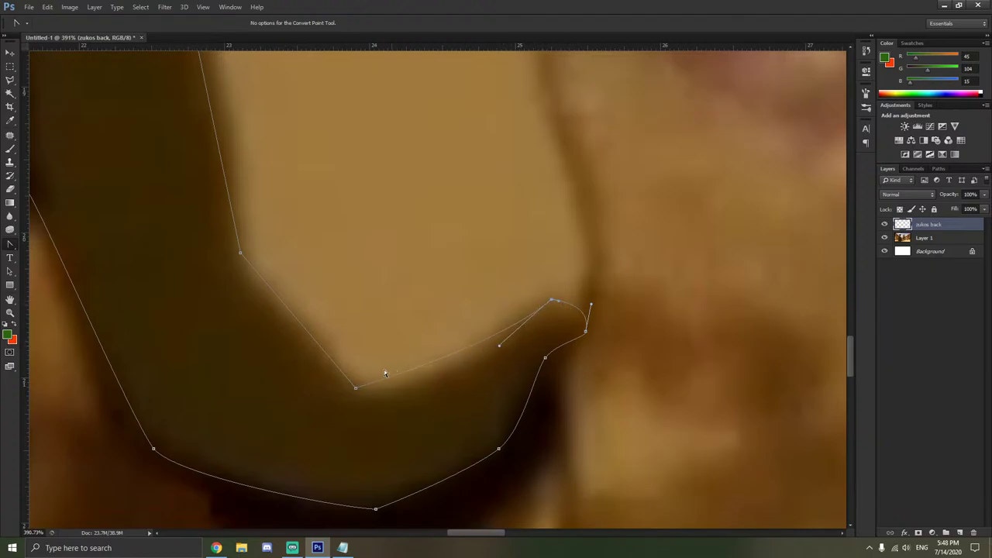
Reshape the bend's lower and upper edge segments to follow the figure's edge.
{"action": "left_click_drag", "start_coordinate": [357, 388], "coordinate": [396, 405]}
{"action": "left_click_drag", "start_coordinate": [499, 345], "coordinate": [482, 315]}
{"action": "left_click_drag", "start_coordinate": [396, 403], "coordinate": [486, 371]}
{"action": "left_click_drag", "start_coordinate": [318, 375], "coordinate": [350, 370]}
{"action": "left_click_drag", "start_coordinate": [320, 325], "coordinate": [294, 321]}
{"action": "mouse_move", "coordinate": [240, 253]}
{"action": "left_mouse_down"}
{"action": "mouse_move", "coordinate": [242, 287]}
{"action": "mouse_move", "coordinate": [210, 266]}
{"action": "mouse_move", "coordinate": [242, 271]}
{"action": "mouse_move", "coordinate": [241, 255]}
{"action": "left_mouse_up"}
{"action": "left_click_drag", "start_coordinate": [237, 236], "coordinate": [253, 295]}
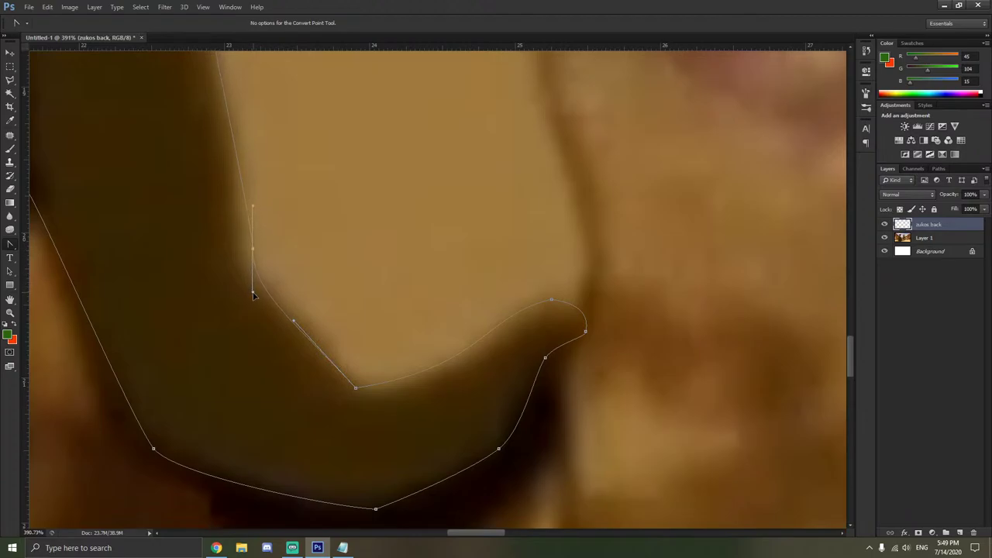
Curve the anchors at the fold's top and along the path's top edge.
{"action": "scroll", "coordinate": [257, 254], "scroll_direction": "up", "scroll_amount": 5}
{"action": "scroll", "coordinate": [257, 254], "scroll_direction": "left", "scroll_amount": 3}
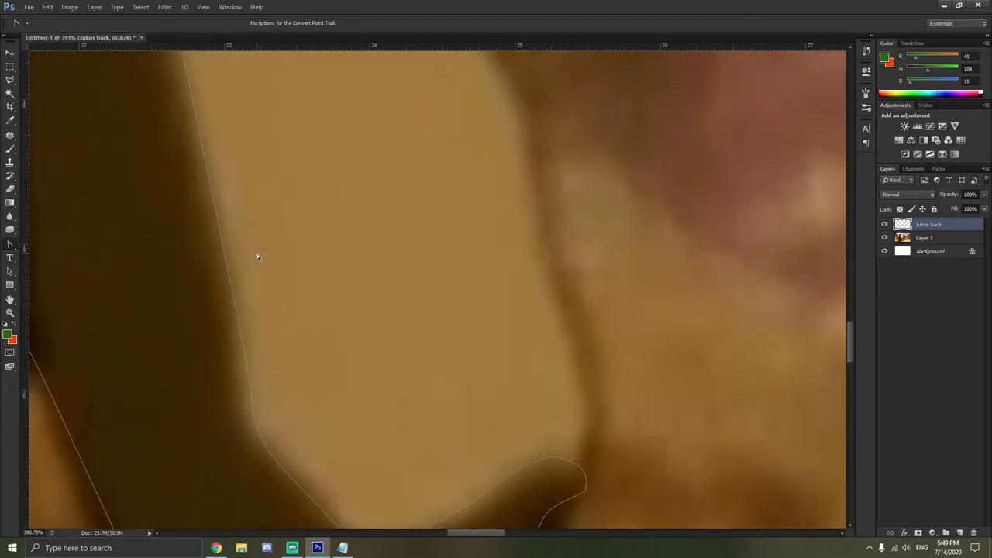
{"action": "scroll", "coordinate": [257, 257], "scroll_direction": "up", "scroll_amount": 5}
{"action": "scroll", "coordinate": [258, 257], "scroll_direction": "left", "scroll_amount": 1}
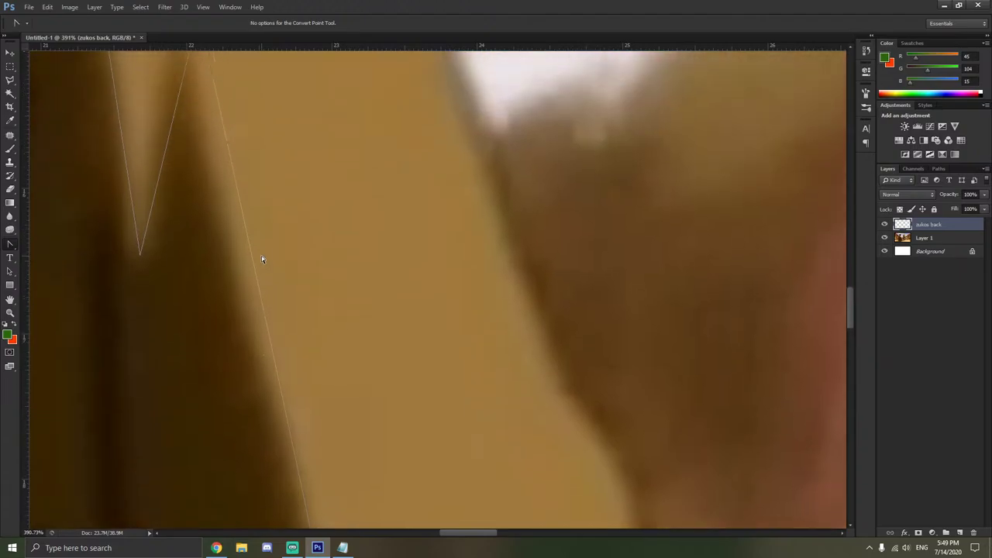
{"action": "scroll", "coordinate": [256, 264], "scroll_direction": "up", "scroll_amount": 1}
{"action": "mouse_move", "coordinate": [204, 189]}
{"action": "left_mouse_down"}
{"action": "mouse_move", "coordinate": [188, 187]}
{"action": "mouse_move", "coordinate": [195, 154]}
{"action": "mouse_move", "coordinate": [199, 210]}
{"action": "mouse_move", "coordinate": [190, 199]}
{"action": "left_mouse_up"}
{"action": "scroll", "coordinate": [226, 224], "scroll_direction": "up", "scroll_amount": 2}
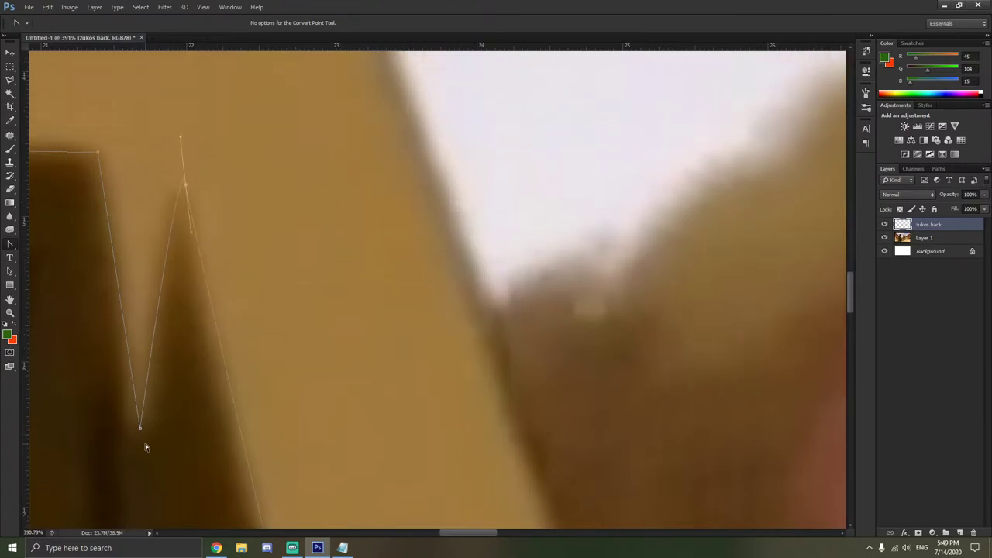
{"action": "left_click_drag", "start_coordinate": [140, 427], "coordinate": [155, 429]}
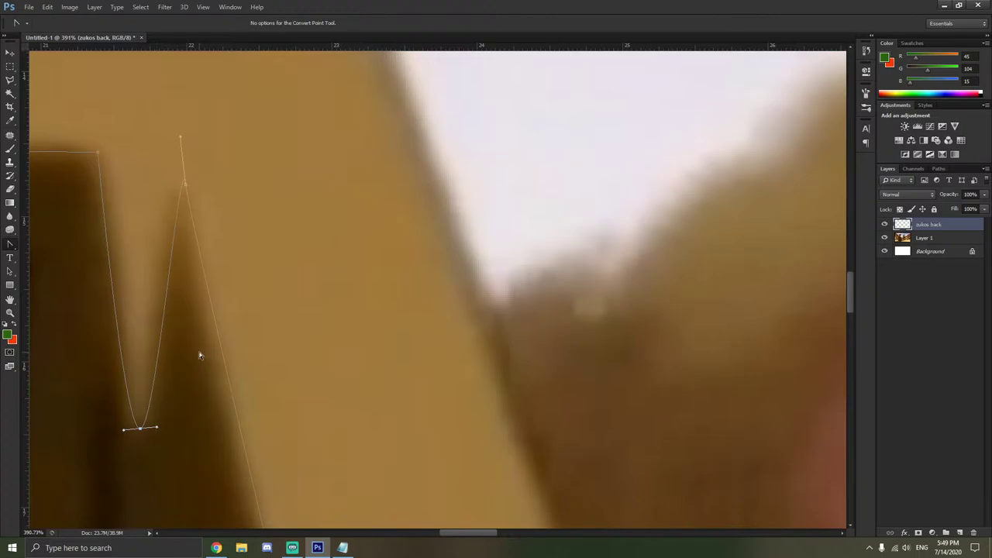
{"action": "scroll", "coordinate": [199, 355], "scroll_direction": "left", "scroll_amount": 5}
{"action": "left_click_drag", "start_coordinate": [272, 154], "coordinate": [295, 178]}
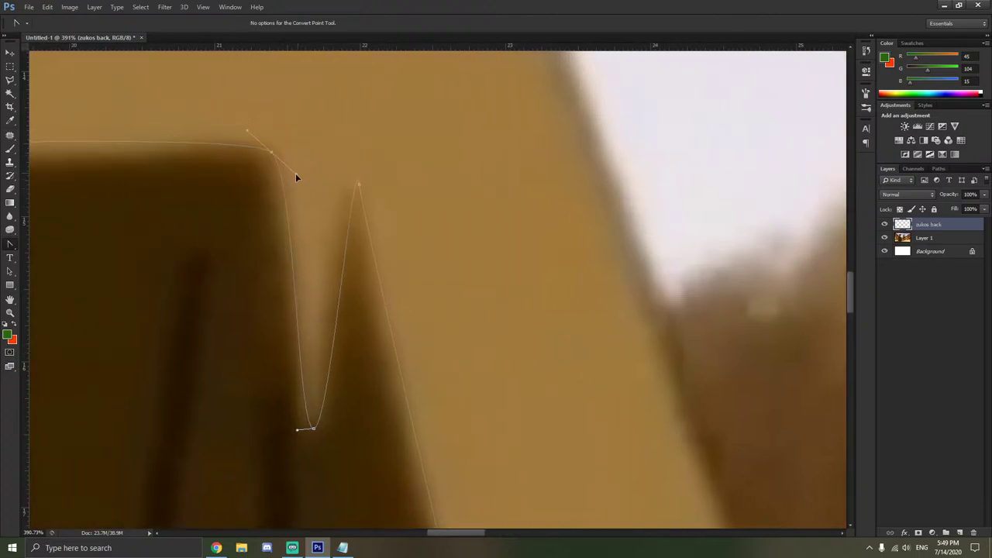
{"action": "left_click_drag", "start_coordinate": [238, 129], "coordinate": [212, 135]}
{"action": "scroll", "coordinate": [185, 168], "scroll_direction": "left", "scroll_amount": 9}
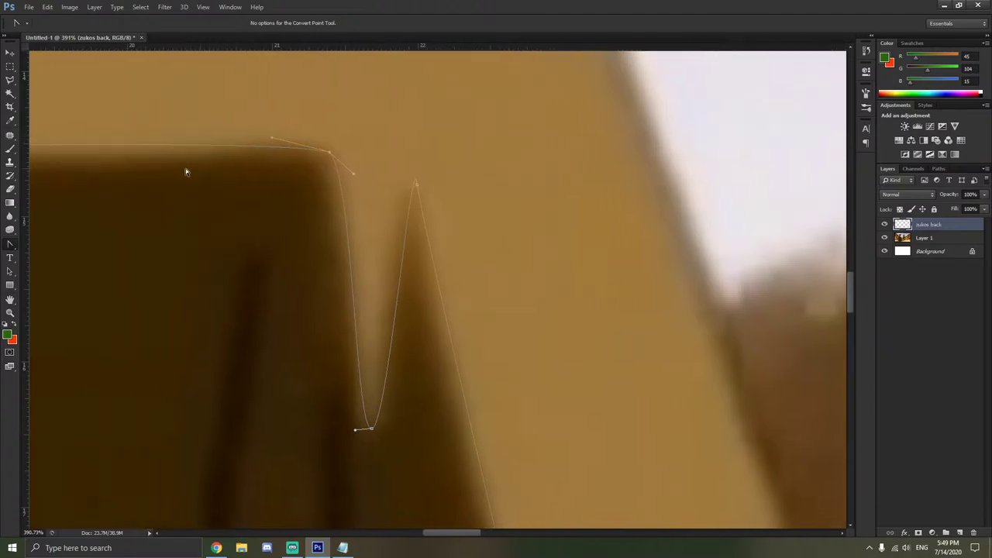
{"action": "scroll", "coordinate": [185, 171], "scroll_direction": "left", "scroll_amount": 4}
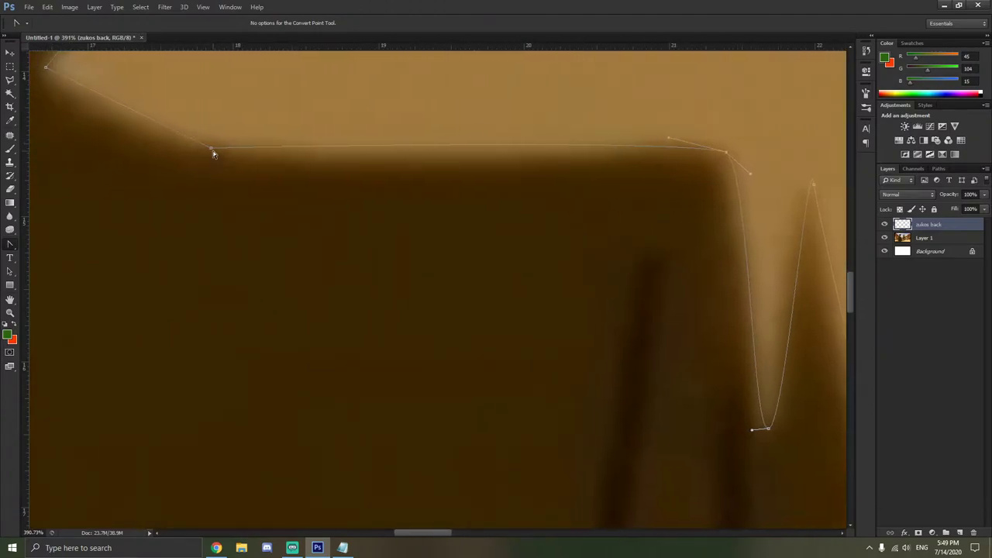
{"action": "left_click_drag", "start_coordinate": [212, 149], "coordinate": [260, 153]}
Round the path's corners around the shadow's edge, restoring one sharp corner.
{"action": "scroll", "coordinate": [259, 153], "scroll_direction": "up", "scroll_amount": 6}
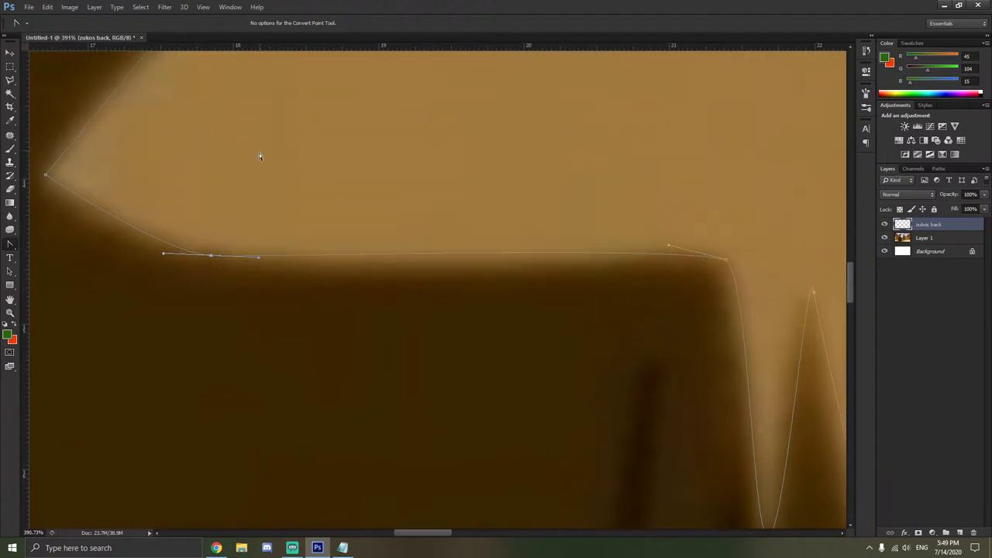
{"action": "scroll", "coordinate": [210, 184], "scroll_direction": "left", "scroll_amount": 4}
{"action": "scroll", "coordinate": [219, 201], "scroll_direction": "up", "scroll_amount": 1}
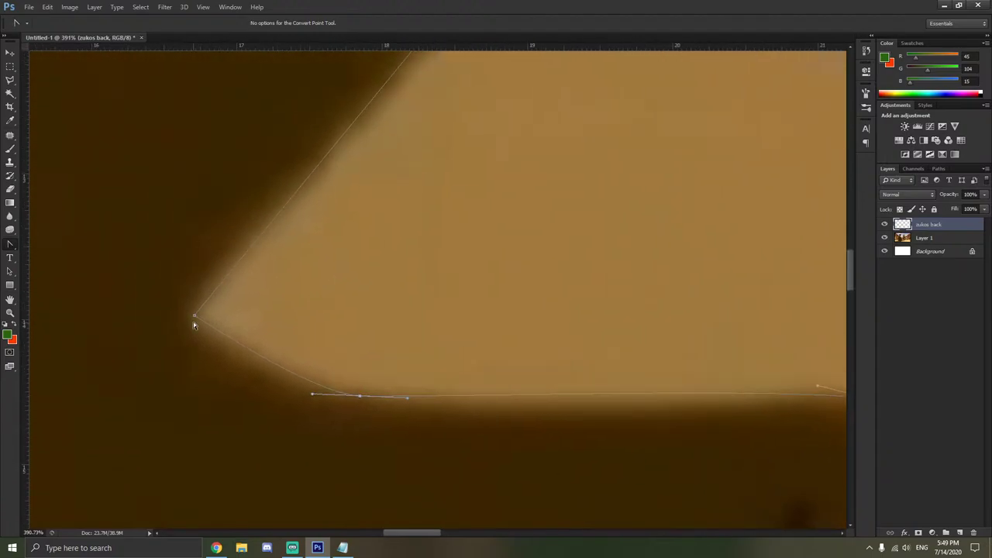
{"action": "left_click_drag", "start_coordinate": [194, 316], "coordinate": [211, 335]}
{"action": "scroll", "coordinate": [325, 298], "scroll_direction": "up", "scroll_amount": 4}
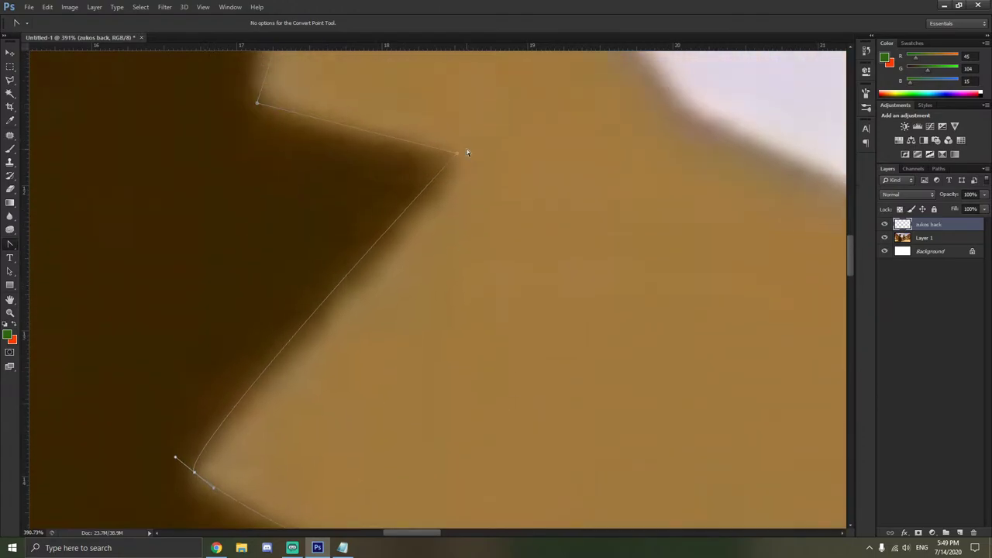
{"action": "left_click_drag", "start_coordinate": [455, 155], "coordinate": [520, 168]}
{"action": "scroll", "coordinate": [506, 192], "scroll_direction": "up", "scroll_amount": 1}
{"action": "scroll", "coordinate": [505, 192], "scroll_direction": "up", "scroll_amount": 5}
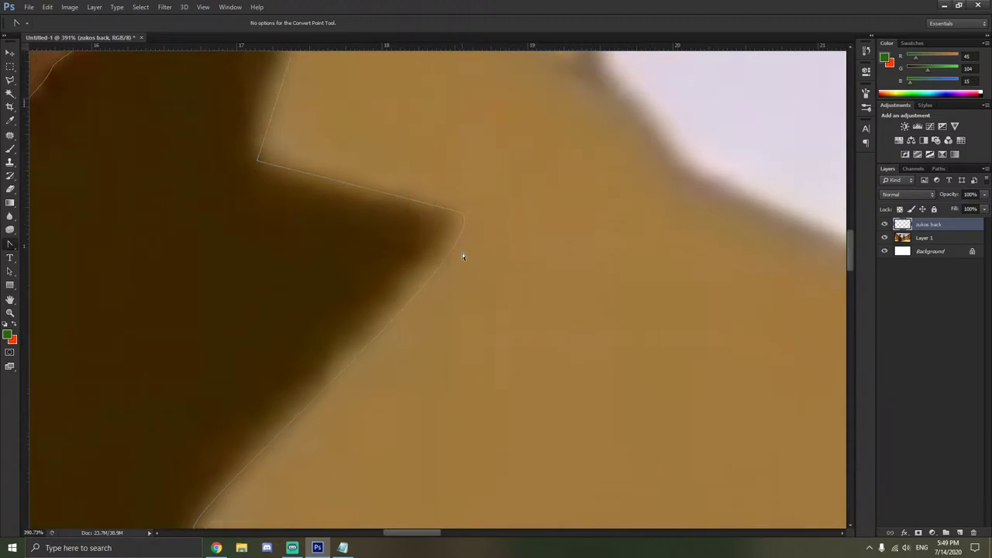
{"action": "left_click_drag", "start_coordinate": [258, 259], "coordinate": [300, 295]}
{"action": "scroll", "coordinate": [355, 233], "scroll_direction": "up", "scroll_amount": 3}
{"action": "left_click_drag", "start_coordinate": [384, 181], "coordinate": [383, 217]}
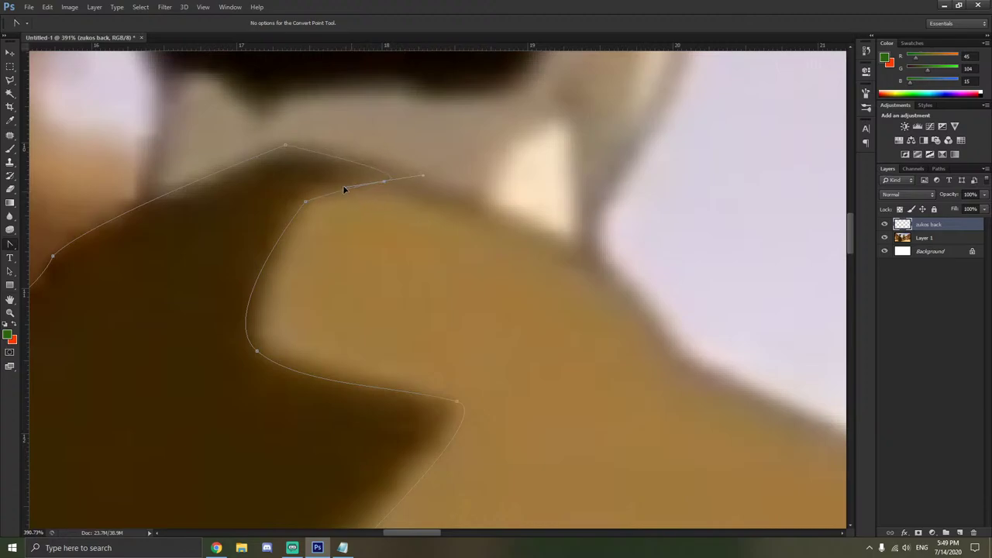
{"action": "left_click_drag", "start_coordinate": [344, 188], "coordinate": [456, 326]}
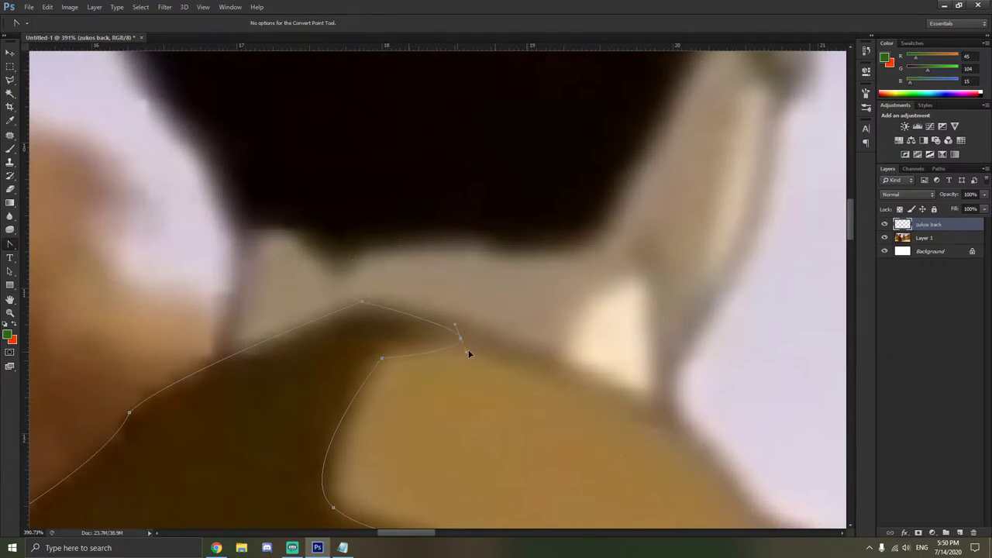
{"action": "left_click", "coordinate": [465, 342]}
Curve the path at the collar top and shoulder to match the shadow.
{"action": "left_click_drag", "start_coordinate": [369, 303], "coordinate": [409, 286]}
{"action": "scroll", "coordinate": [312, 368], "scroll_direction": "left", "scroll_amount": 3}
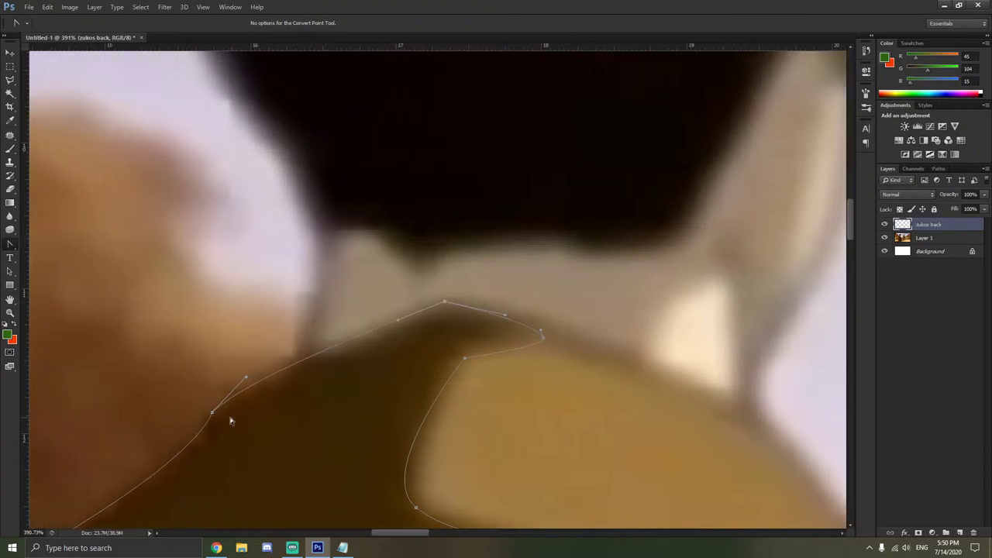
{"action": "scroll", "coordinate": [213, 422], "scroll_direction": "left", "scroll_amount": 2}
{"action": "scroll", "coordinate": [247, 439], "scroll_direction": "up", "scroll_amount": 4}
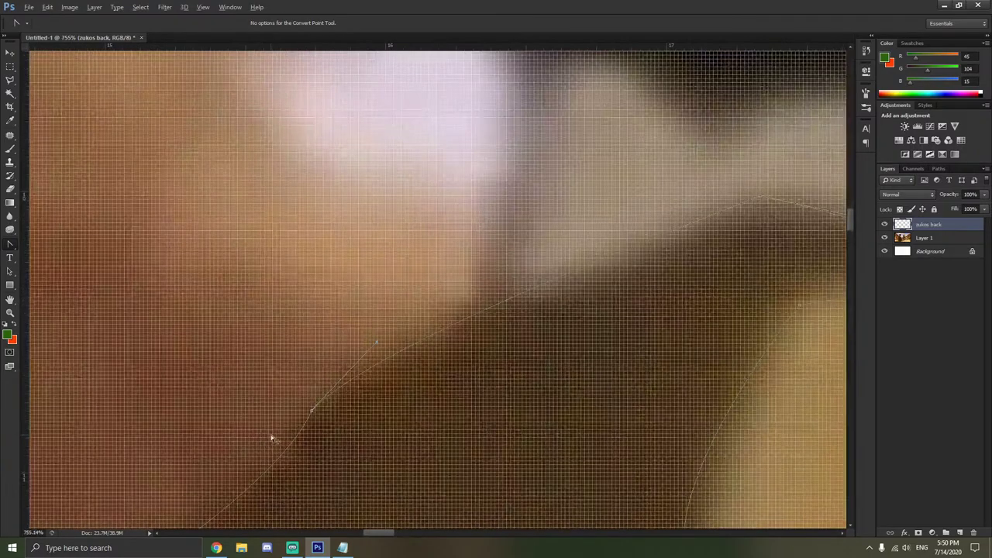
{"action": "scroll", "coordinate": [277, 439], "scroll_direction": "left", "scroll_amount": 2}
{"action": "scroll", "coordinate": [346, 387], "scroll_direction": "down", "scroll_amount": 4}
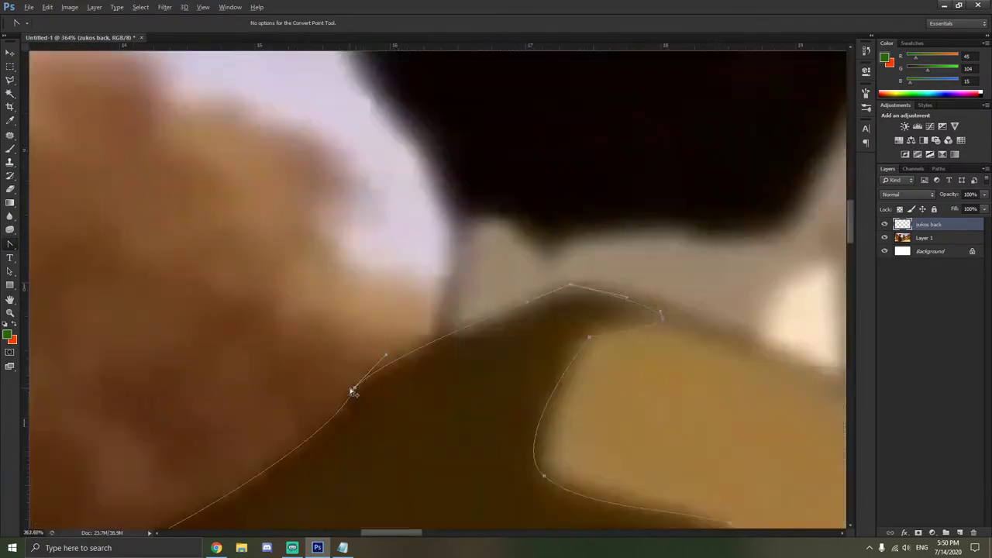
{"action": "scroll", "coordinate": [352, 391], "scroll_direction": "down", "scroll_amount": 2}
{"action": "scroll", "coordinate": [352, 383], "scroll_direction": "up", "scroll_amount": 1}
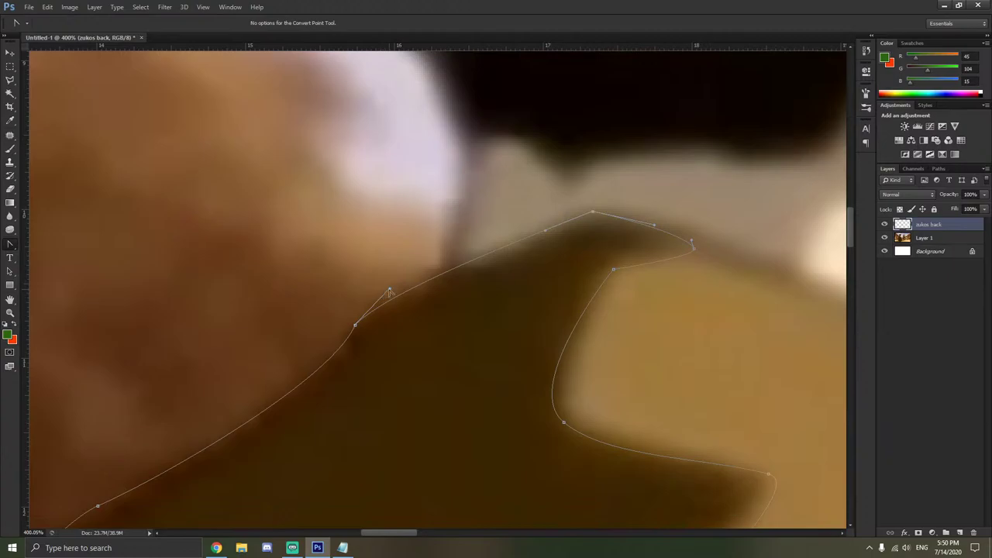
{"action": "left_click_drag", "start_coordinate": [390, 291], "coordinate": [393, 294]}
{"action": "left_click", "coordinate": [352, 333]}
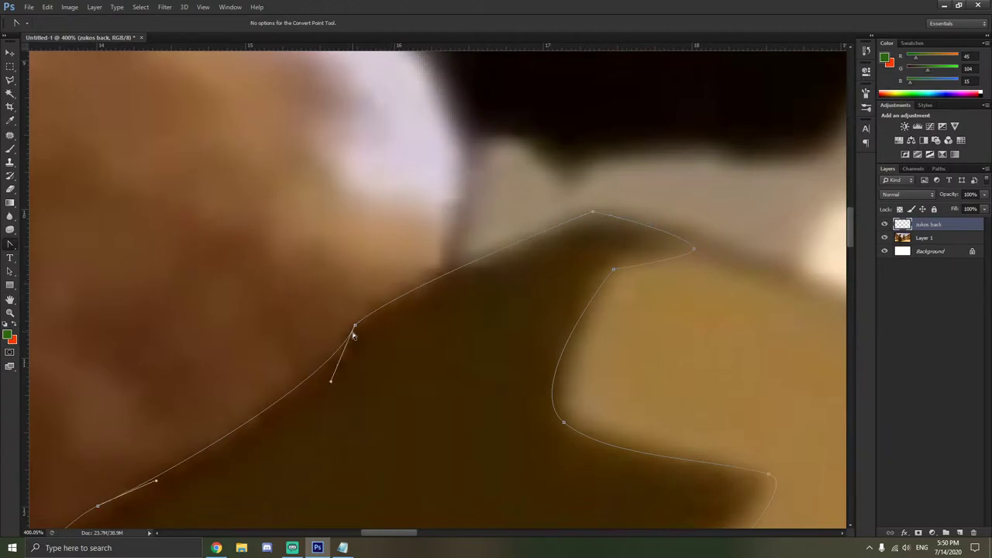
{"action": "left_click_drag", "start_coordinate": [331, 383], "coordinate": [313, 351]}
{"action": "left_click", "coordinate": [350, 375]}
{"action": "scroll", "coordinate": [351, 376], "scroll_direction": "down", "scroll_amount": 3}
{"action": "scroll", "coordinate": [359, 384], "scroll_direction": "down", "scroll_amount": 5}
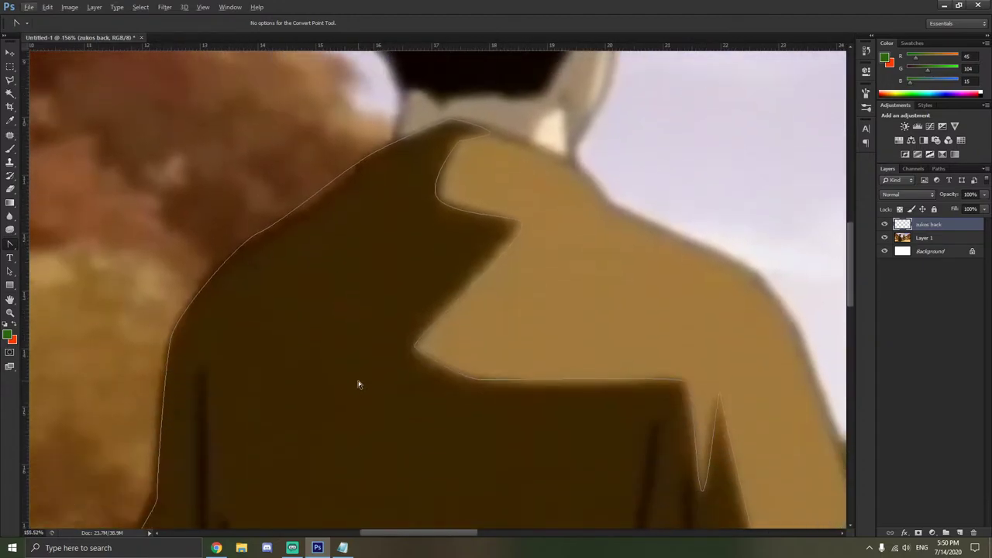
{"action": "scroll", "coordinate": [357, 384], "scroll_direction": "down", "scroll_amount": 5}
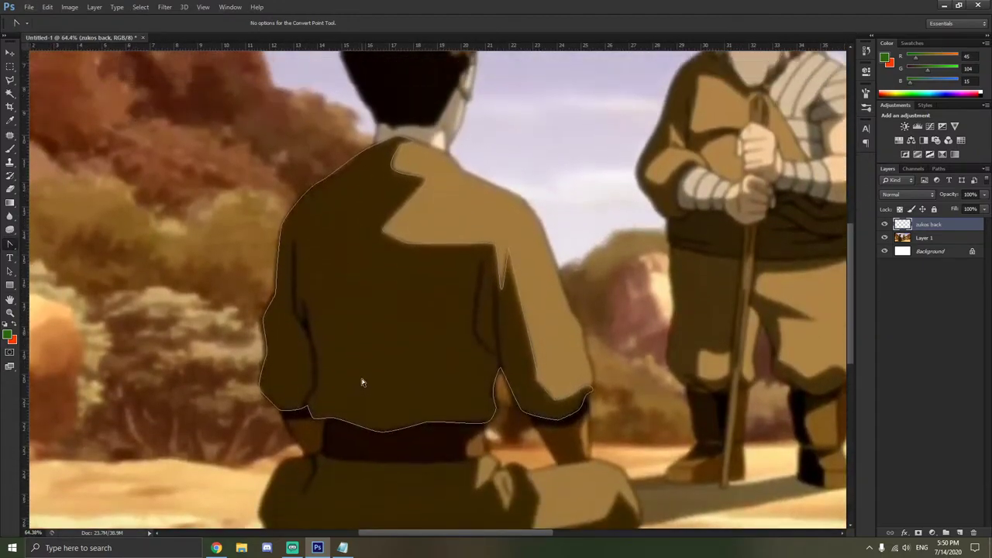
{"action": "scroll", "coordinate": [361, 382], "scroll_direction": "up", "scroll_amount": 3}
Fill the traced back path with color #392501.
{"action": "right_click", "coordinate": [380, 328]}
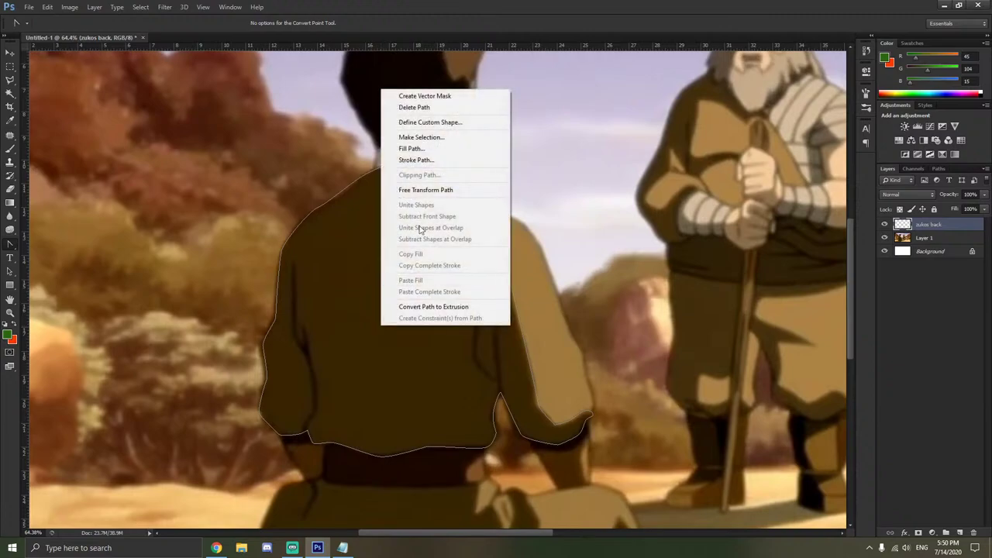
{"action": "left_click", "coordinate": [423, 150]}
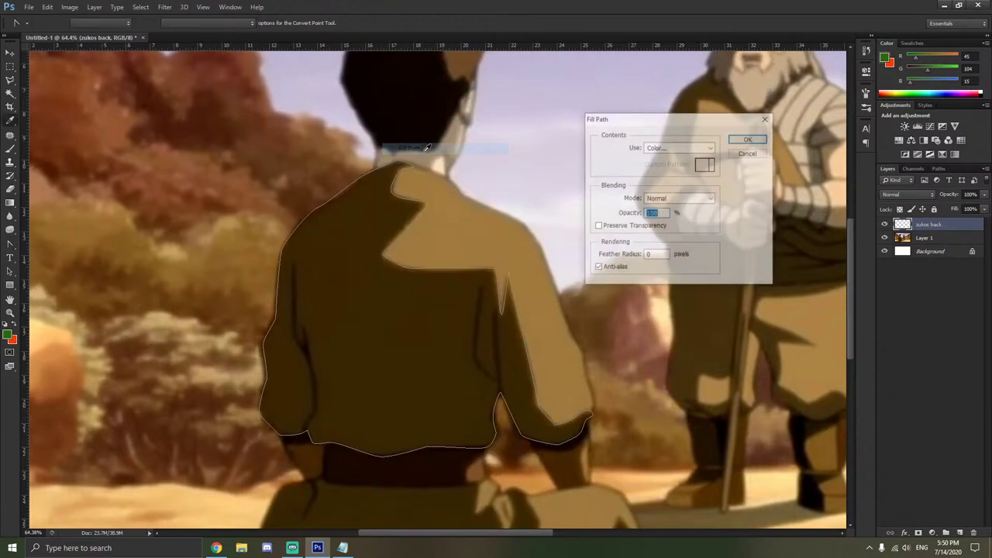
{"action": "left_click", "coordinate": [682, 148]}
{"action": "left_click", "coordinate": [653, 175]}
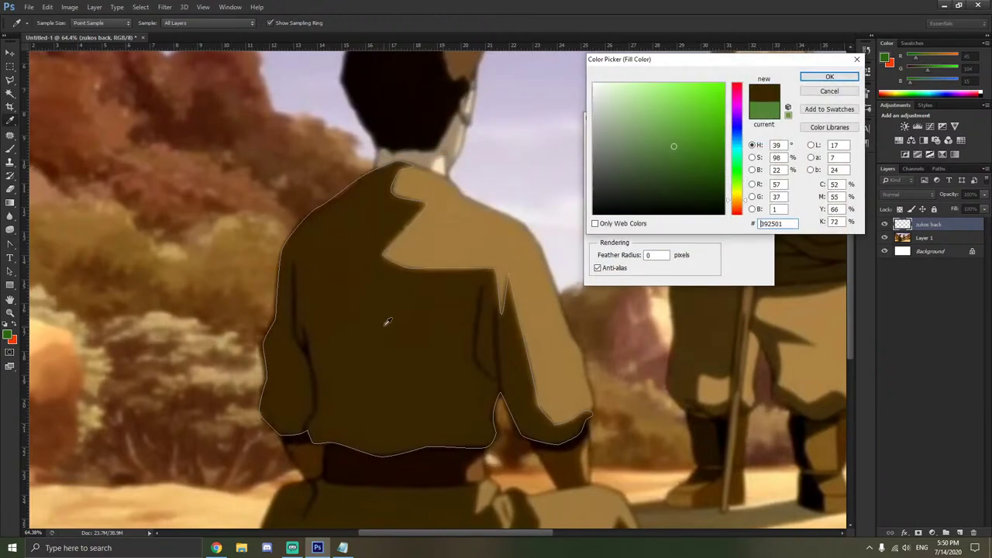
{"action": "left_click", "coordinate": [829, 76]}
{"action": "left_click", "coordinate": [745, 137]}
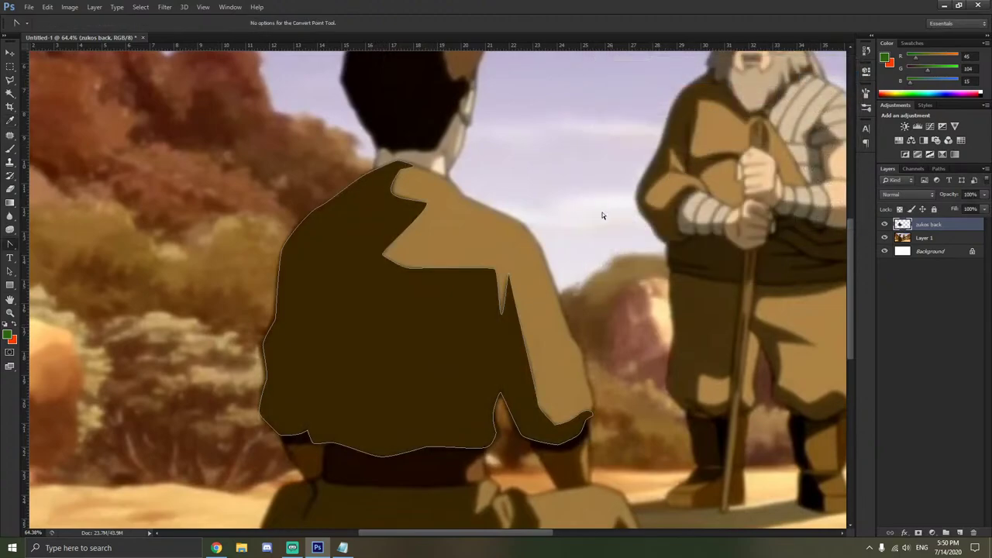
Delete the filled path outline.
{"action": "scroll", "coordinate": [468, 245], "scroll_direction": "up", "scroll_amount": 5}
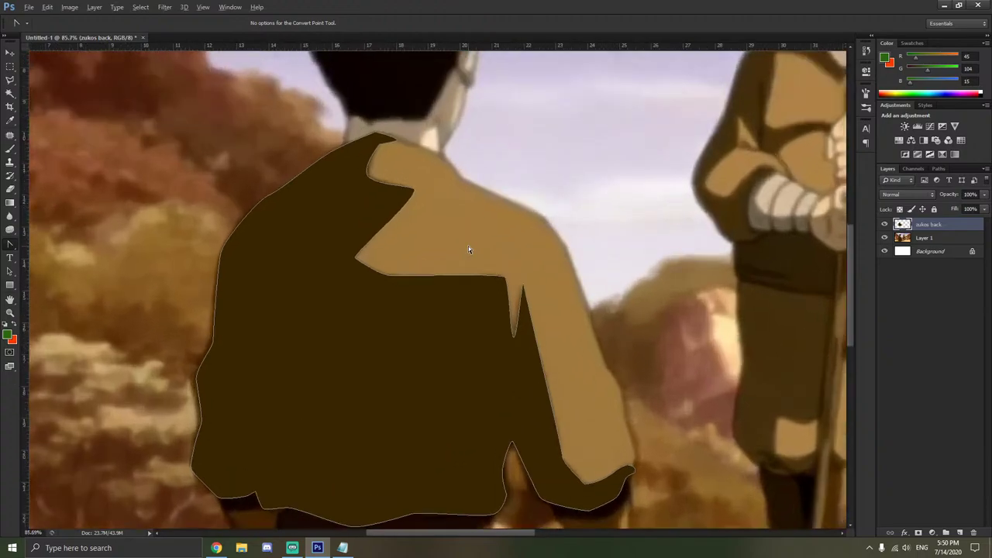
{"action": "right_click", "coordinate": [468, 247]}
{"action": "left_click", "coordinate": [497, 267]}
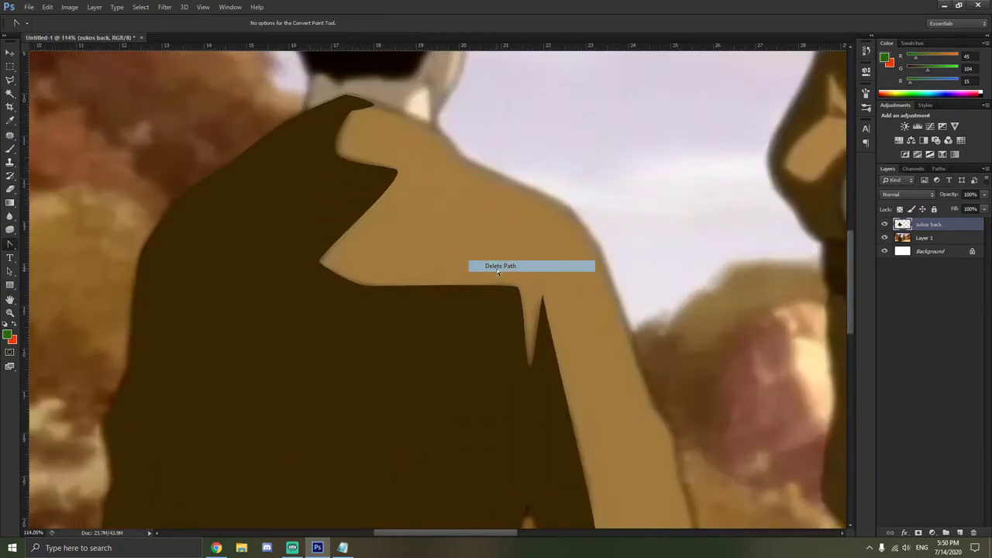
Create a new layer named 'z back r' with Ctrl+Shift+N.
{"action": "key", "text": "ctrl+shift+n"}
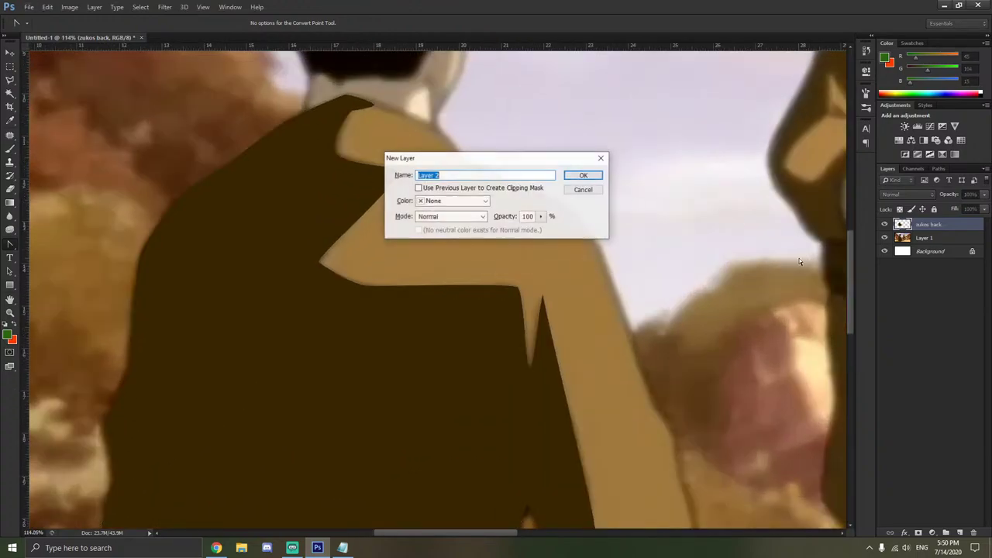
{"action": "type", "text": "z"}
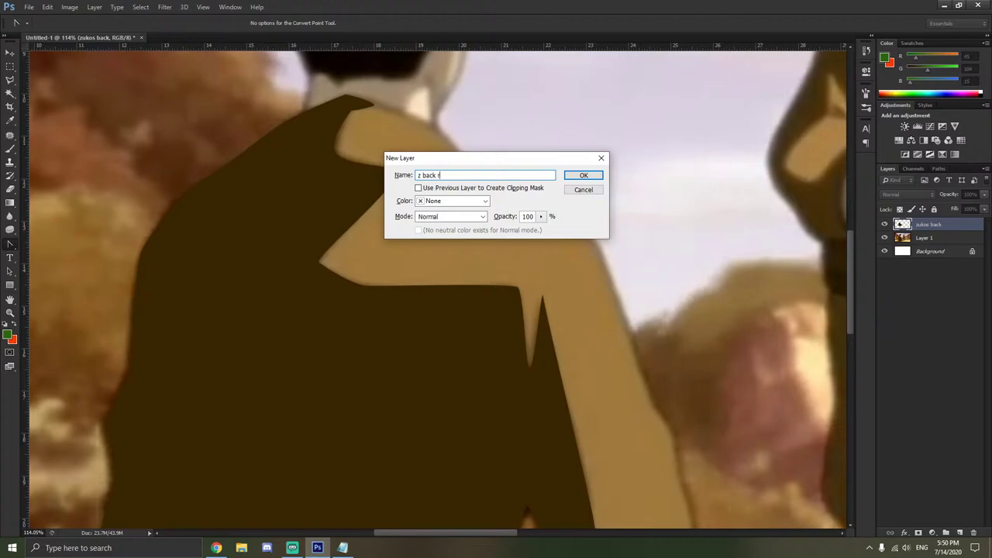
{"action": "type", "text": " back r"}
{"action": "key", "text": "Return"}
{"action": "scroll", "coordinate": [363, 95], "scroll_direction": "up", "scroll_amount": 3}
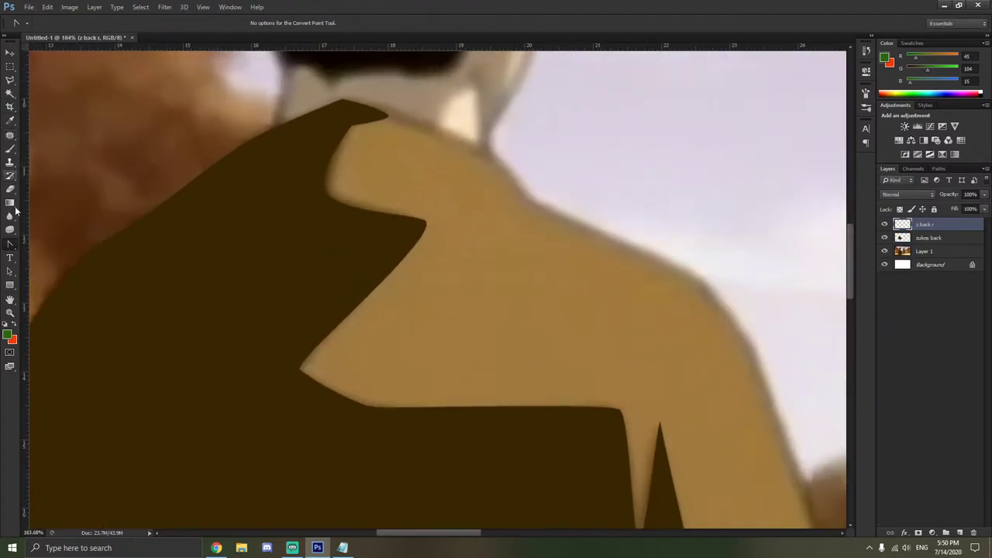
With the Pen Tool, start a path at the collar tip and place anchors down the shoulder edge.
{"action": "left_click", "coordinate": [10, 245]}
{"action": "left_click", "coordinate": [51, 243]}
{"action": "scroll", "coordinate": [338, 100], "scroll_direction": "up", "scroll_amount": 2}
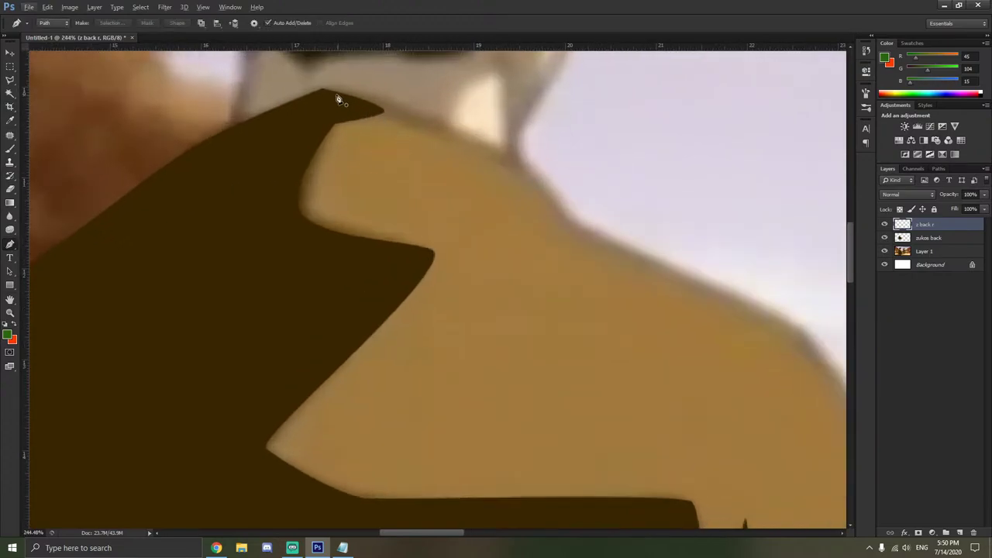
{"action": "left_click", "coordinate": [323, 88]}
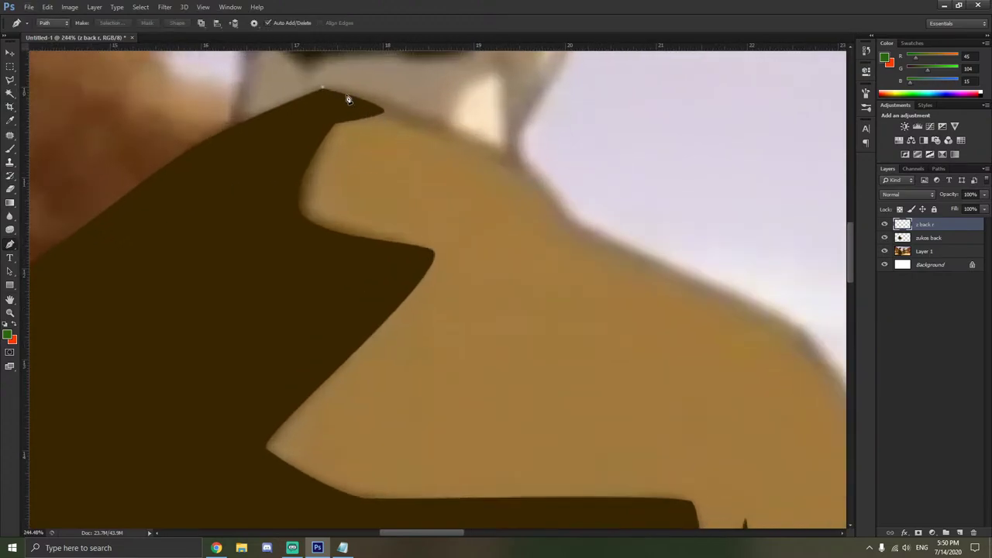
{"action": "left_click", "coordinate": [522, 165]}
{"action": "scroll", "coordinate": [799, 338], "scroll_direction": "right", "scroll_amount": 4}
{"action": "scroll", "coordinate": [744, 338], "scroll_direction": "down", "scroll_amount": 2}
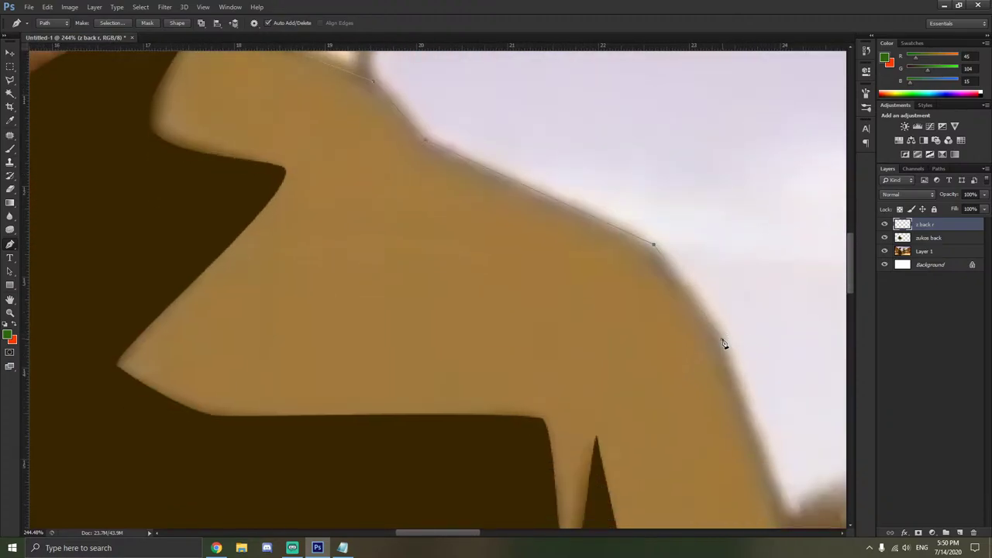
{"action": "left_click", "coordinate": [721, 339]}
Continue the anchors down the arm's outer edge, around the elbow and up the inner arm.
{"action": "scroll", "coordinate": [728, 348], "scroll_direction": "right", "scroll_amount": 3}
{"action": "scroll", "coordinate": [724, 358], "scroll_direction": "down", "scroll_amount": 5}
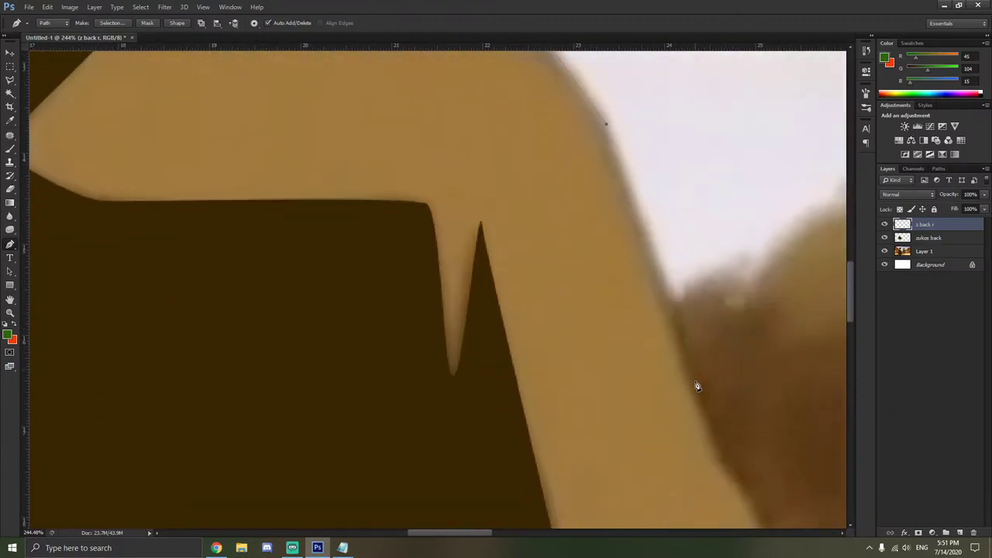
{"action": "scroll", "coordinate": [697, 386], "scroll_direction": "right", "scroll_amount": 2}
{"action": "scroll", "coordinate": [697, 384], "scroll_direction": "down", "scroll_amount": 2}
{"action": "left_click", "coordinate": [698, 450]}
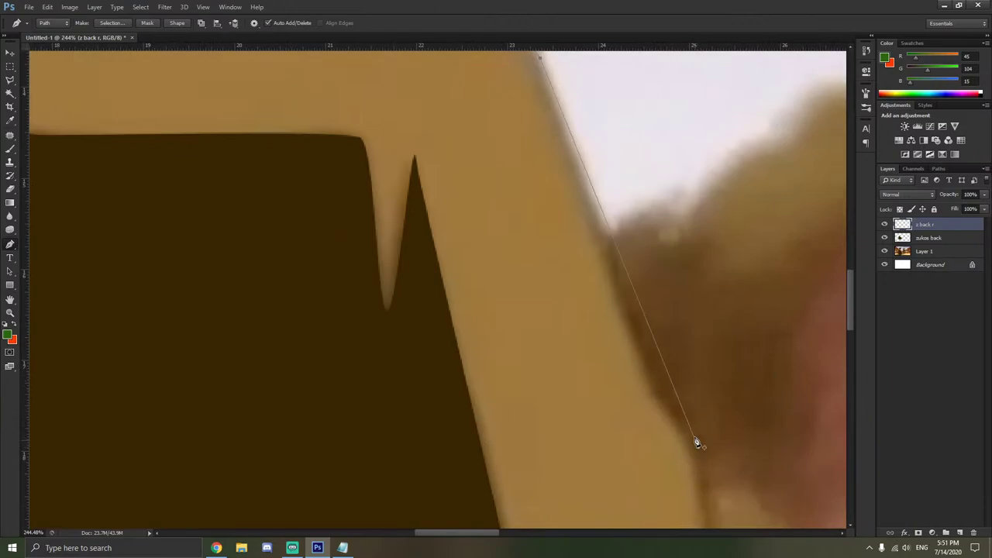
{"action": "scroll", "coordinate": [698, 434], "scroll_direction": "down", "scroll_amount": 5}
{"action": "left_click", "coordinate": [713, 342]}
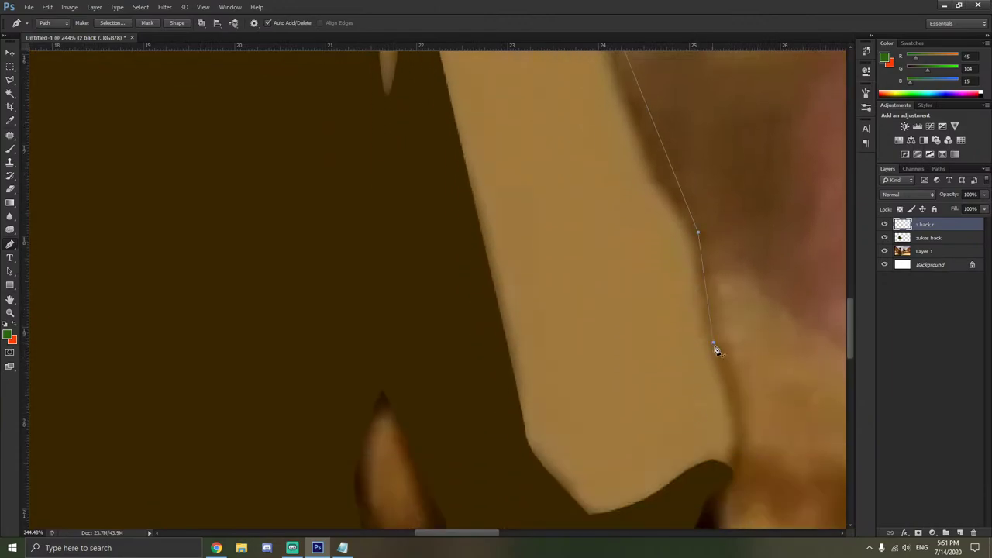
{"action": "scroll", "coordinate": [716, 349], "scroll_direction": "down", "scroll_amount": 3}
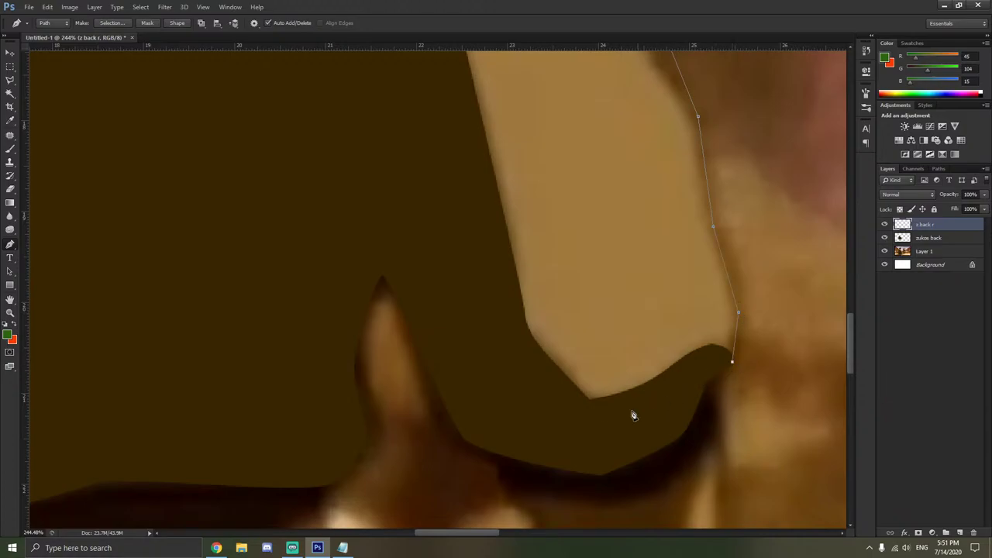
{"action": "left_click", "coordinate": [596, 427]}
{"action": "left_click", "coordinate": [512, 398]}
{"action": "left_click", "coordinate": [437, 209]}
Place the final anchors along the upper-left shoulder and close the path at its starting anchor.
{"action": "scroll", "coordinate": [382, 189], "scroll_direction": "down", "scroll_amount": 3}
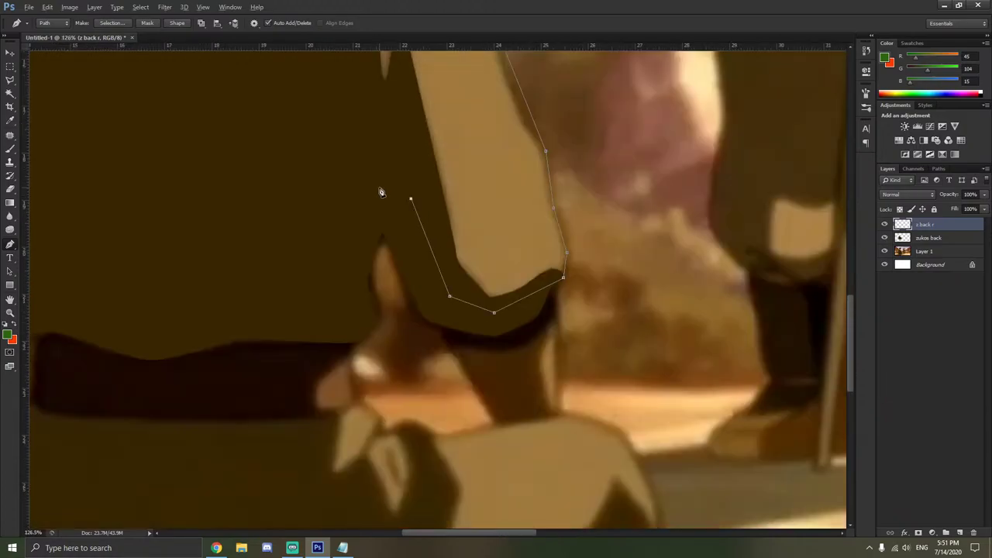
{"action": "scroll", "coordinate": [381, 193], "scroll_direction": "down", "scroll_amount": 1}
{"action": "scroll", "coordinate": [381, 192], "scroll_direction": "up", "scroll_amount": 3}
{"action": "left_click", "coordinate": [229, 237]}
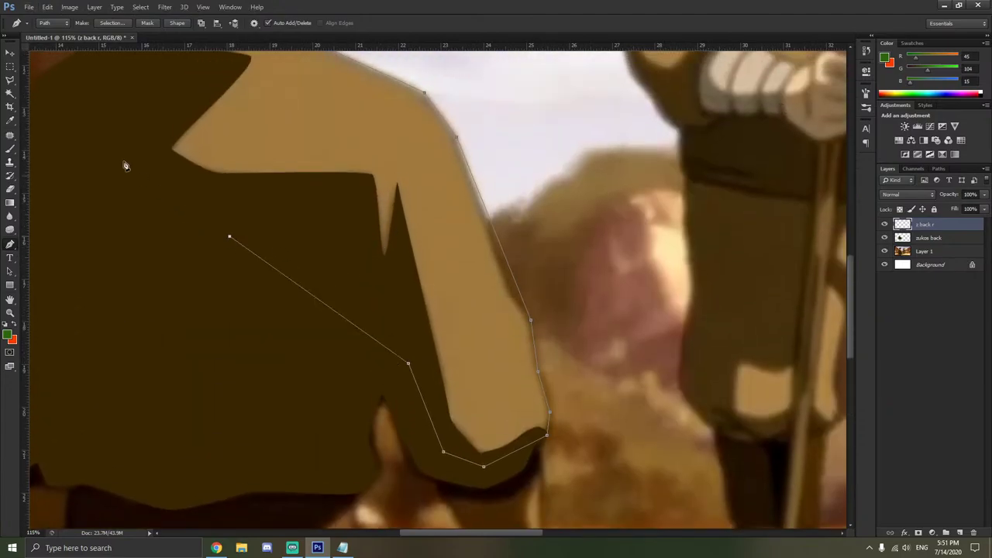
{"action": "left_click", "coordinate": [90, 125]}
{"action": "scroll", "coordinate": [134, 107], "scroll_direction": "up", "scroll_amount": 3}
{"action": "left_click", "coordinate": [144, 114]}
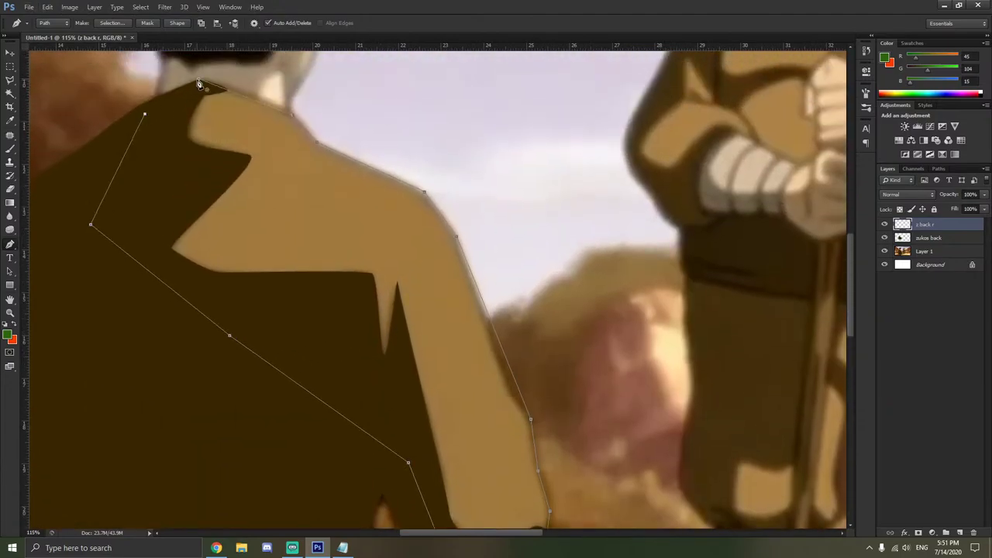
{"action": "left_click", "coordinate": [199, 82]}
{"action": "right_click", "coordinate": [11, 245]}
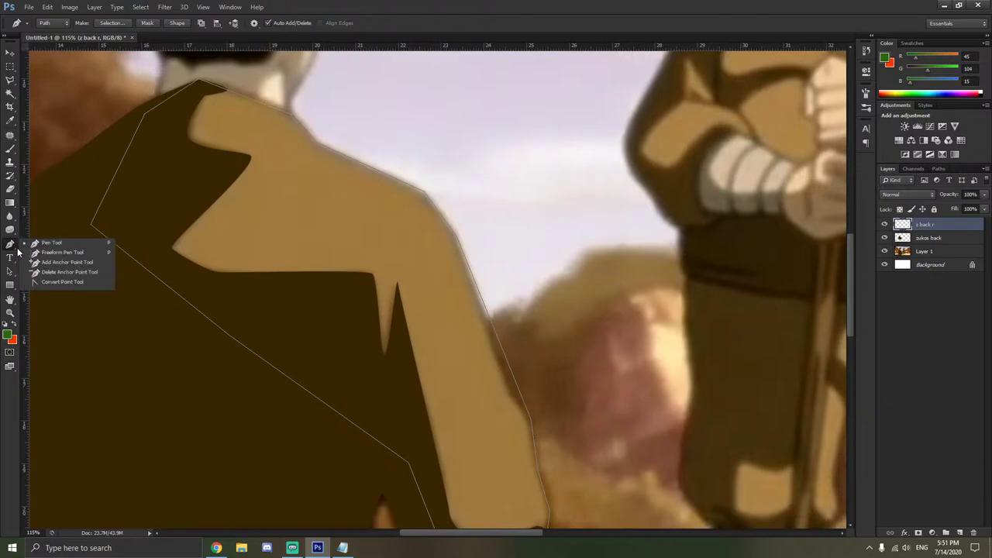
With the Convert Point Tool, curve the shoulder-edge segments and move the peak anchor onto the collar tip.
{"action": "left_click", "coordinate": [80, 282]}
{"action": "scroll", "coordinate": [283, 95], "scroll_direction": "up", "scroll_amount": 3}
{"action": "scroll", "coordinate": [282, 95], "scroll_direction": "up", "scroll_amount": 5}
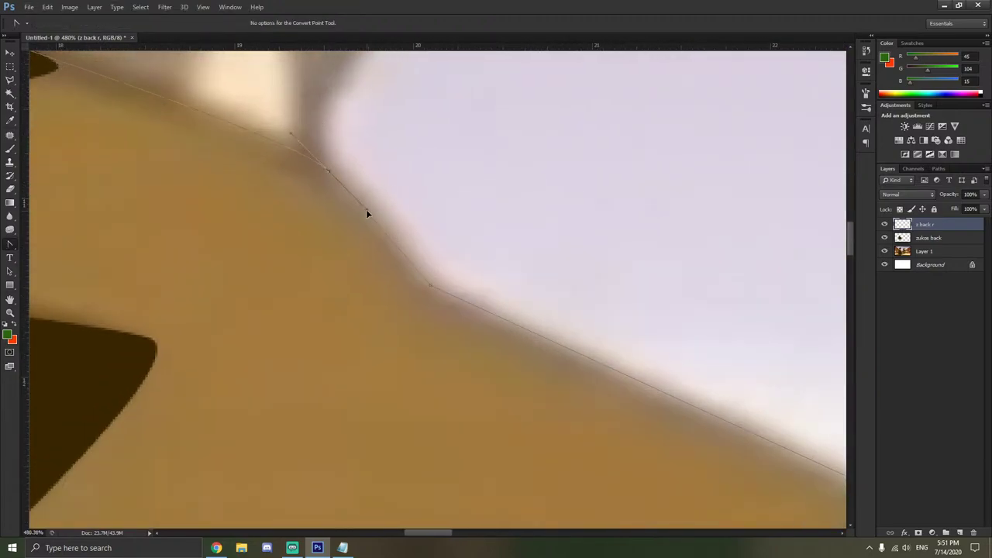
{"action": "left_click_drag", "start_coordinate": [368, 214], "coordinate": [365, 231]}
{"action": "left_click_drag", "start_coordinate": [430, 288], "coordinate": [487, 321]}
{"action": "scroll", "coordinate": [500, 322], "scroll_direction": "down", "scroll_amount": 4}
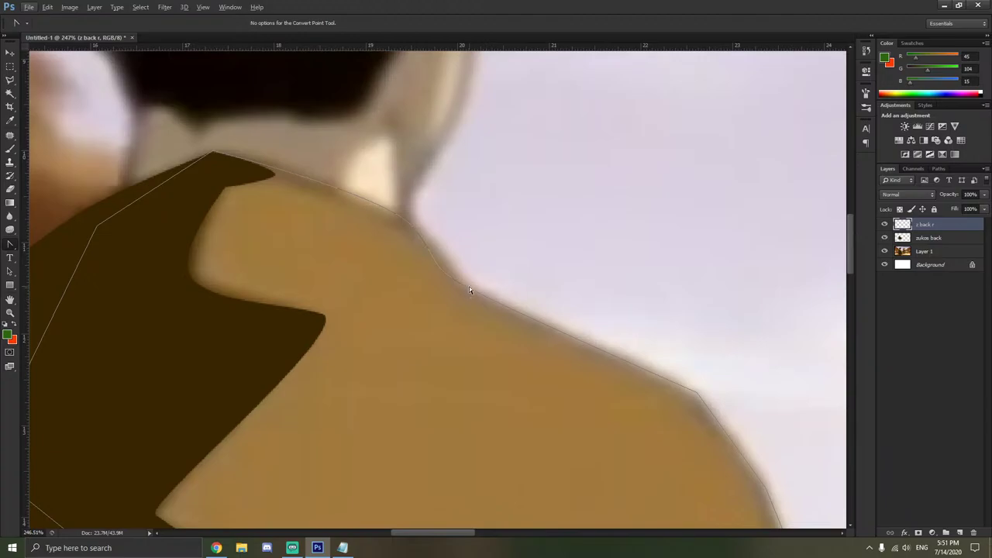
{"action": "scroll", "coordinate": [217, 156], "scroll_direction": "up", "scroll_amount": 6}
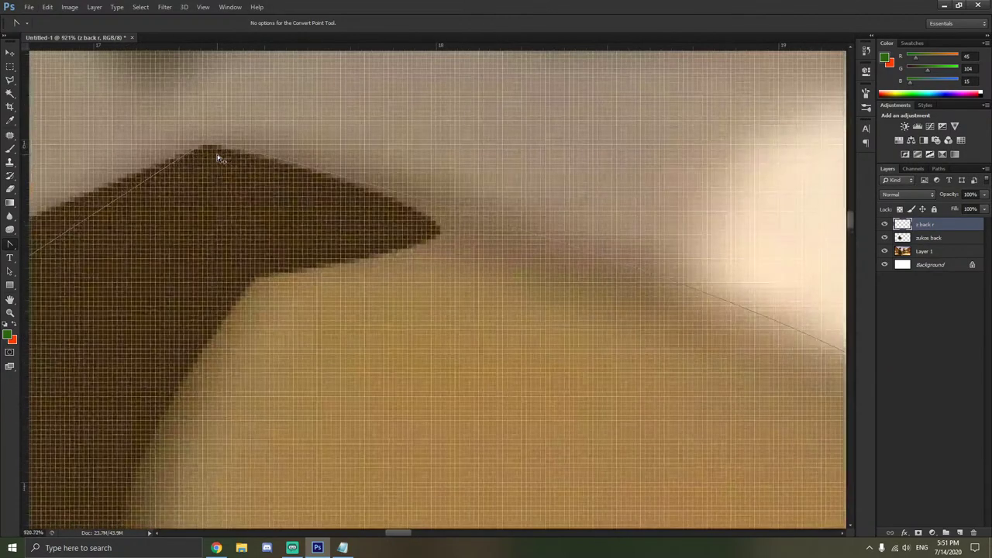
{"action": "scroll", "coordinate": [217, 155], "scroll_direction": "up", "scroll_amount": 3}
{"action": "left_click_drag", "start_coordinate": [326, 162], "coordinate": [321, 204]}
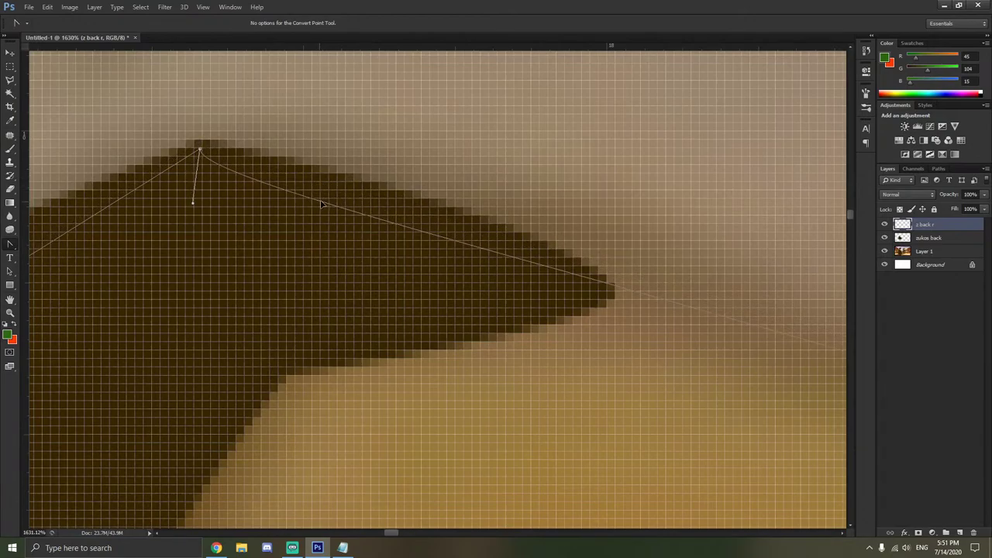
{"action": "left_click_drag", "start_coordinate": [201, 149], "coordinate": [389, 210]}
{"action": "scroll", "coordinate": [445, 255], "scroll_direction": "down", "scroll_amount": 8}
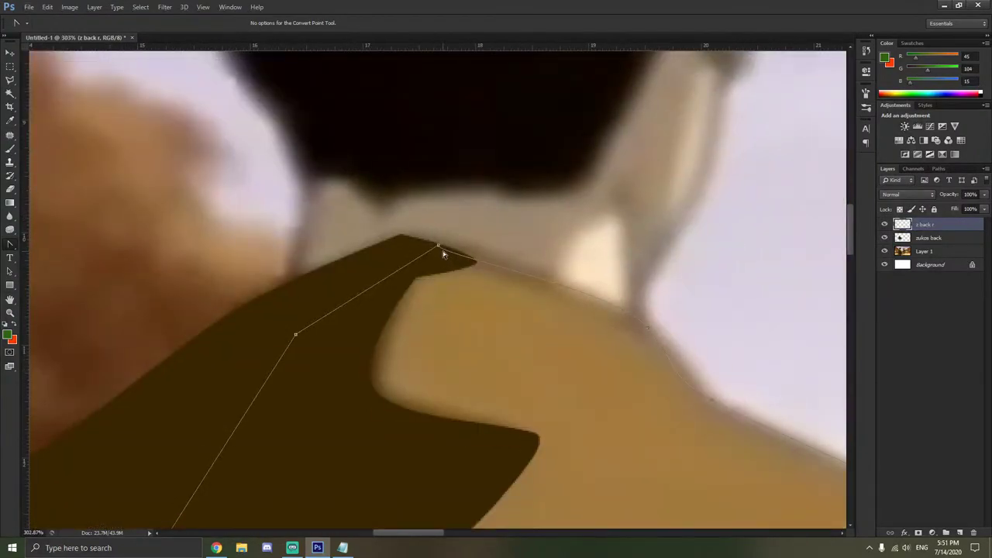
{"action": "scroll", "coordinate": [444, 254], "scroll_direction": "up", "scroll_amount": 8}
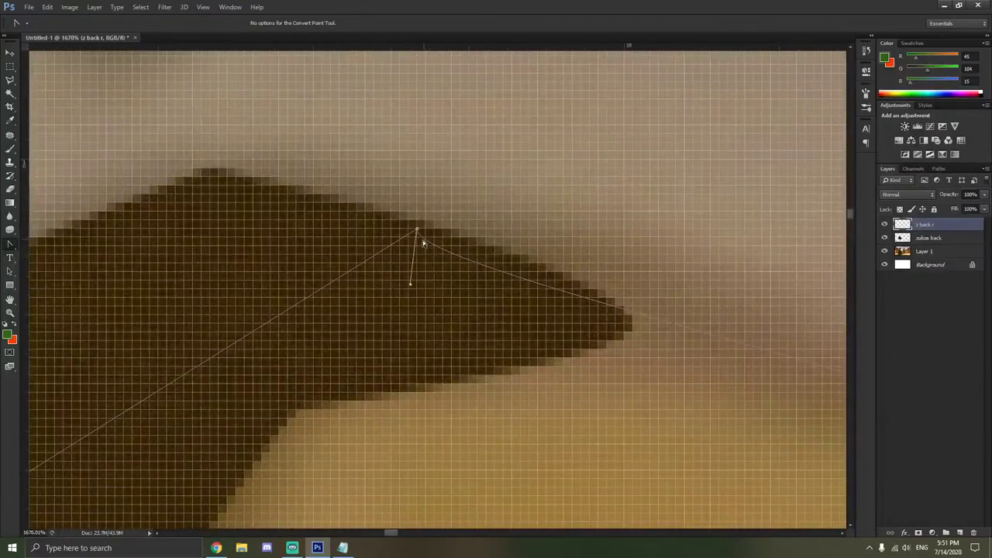
{"action": "left_click_drag", "start_coordinate": [412, 287], "coordinate": [478, 245]}
Smooth the anchor on the upper shoulder curve so it follows the edge.
{"action": "scroll", "coordinate": [480, 245], "scroll_direction": "down", "scroll_amount": 6}
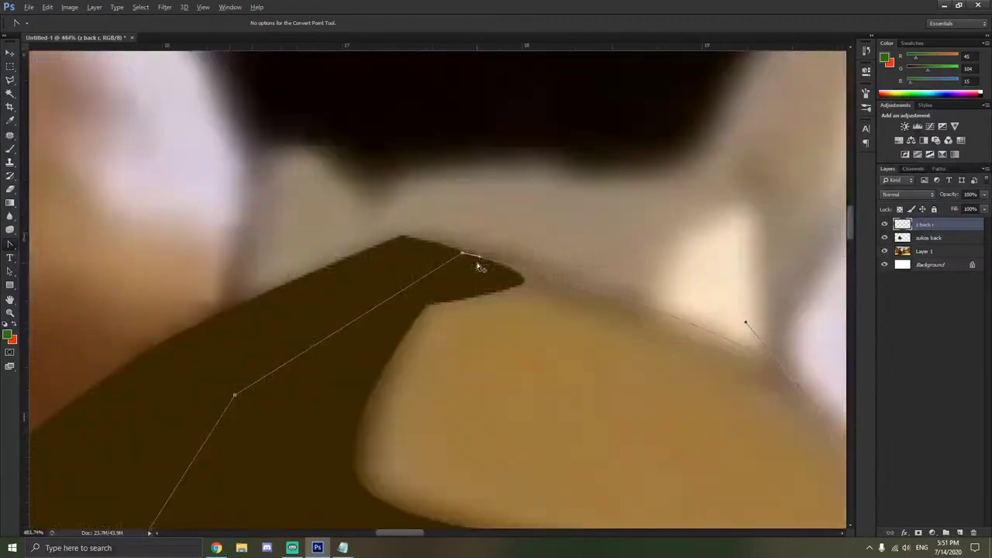
{"action": "scroll", "coordinate": [477, 263], "scroll_direction": "down", "scroll_amount": 3}
{"action": "scroll", "coordinate": [475, 264], "scroll_direction": "right", "scroll_amount": 8}
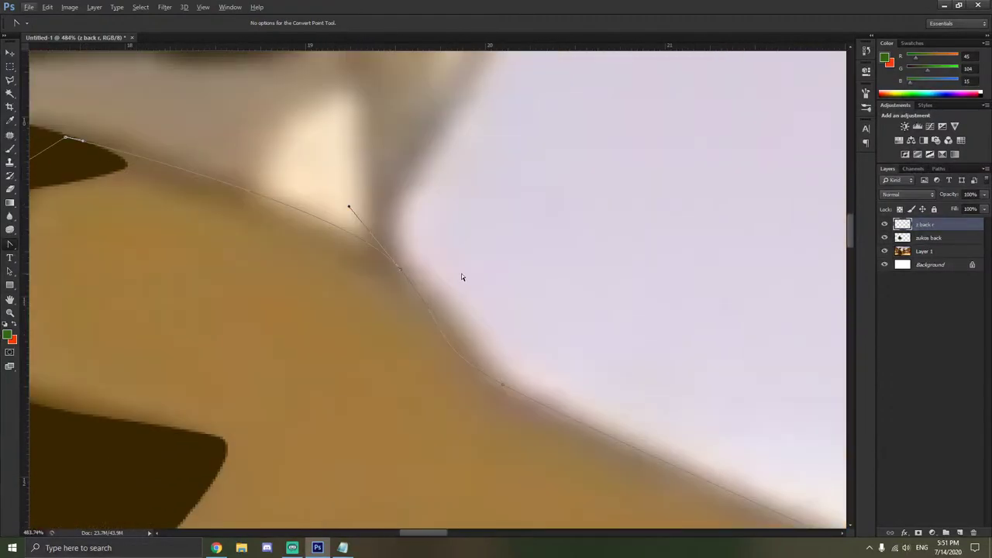
{"action": "scroll", "coordinate": [465, 271], "scroll_direction": "right", "scroll_amount": 5}
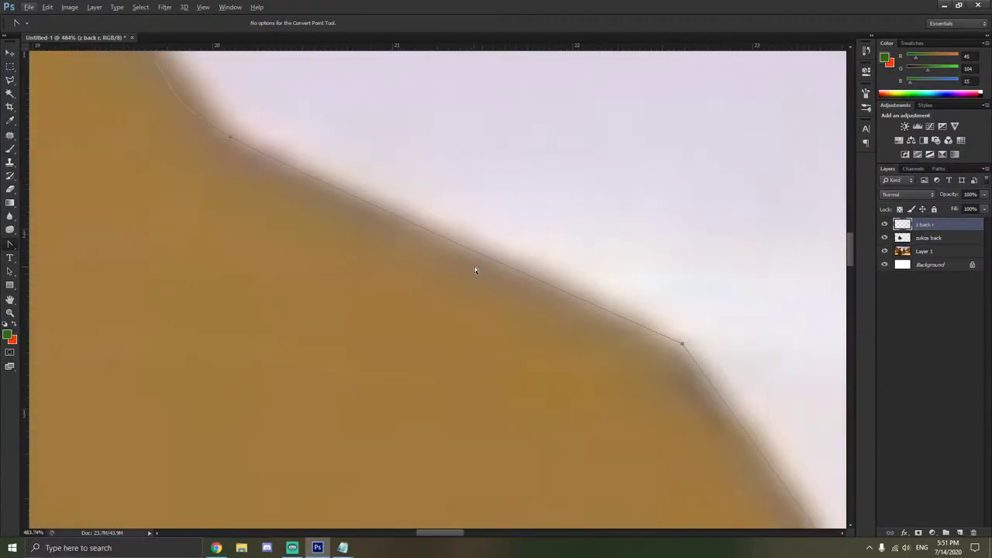
{"action": "scroll", "coordinate": [520, 272], "scroll_direction": "down", "scroll_amount": 2}
{"action": "scroll", "coordinate": [520, 276], "scroll_direction": "right", "scroll_amount": 1}
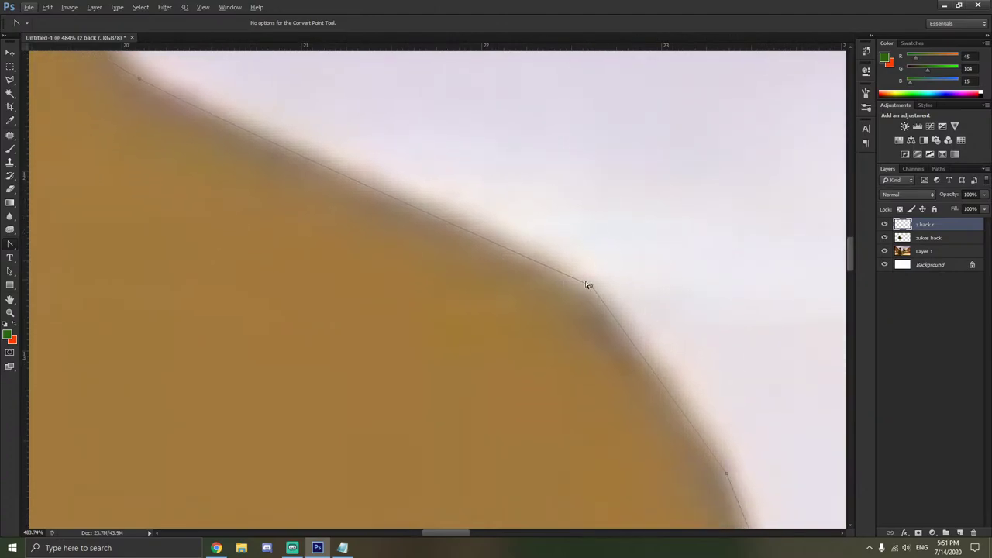
{"action": "left_click_drag", "start_coordinate": [590, 287], "coordinate": [661, 343]}
{"action": "left_click", "coordinate": [673, 341]}
Round the arm-edge corner, curve the outline along the arm's outer edge, and nudge the lower corner anchor.
{"action": "scroll", "coordinate": [673, 340], "scroll_direction": "down", "scroll_amount": 5}
{"action": "scroll", "coordinate": [673, 342], "scroll_direction": "right", "scroll_amount": 3}
{"action": "scroll", "coordinate": [666, 342], "scroll_direction": "down", "scroll_amount": 3}
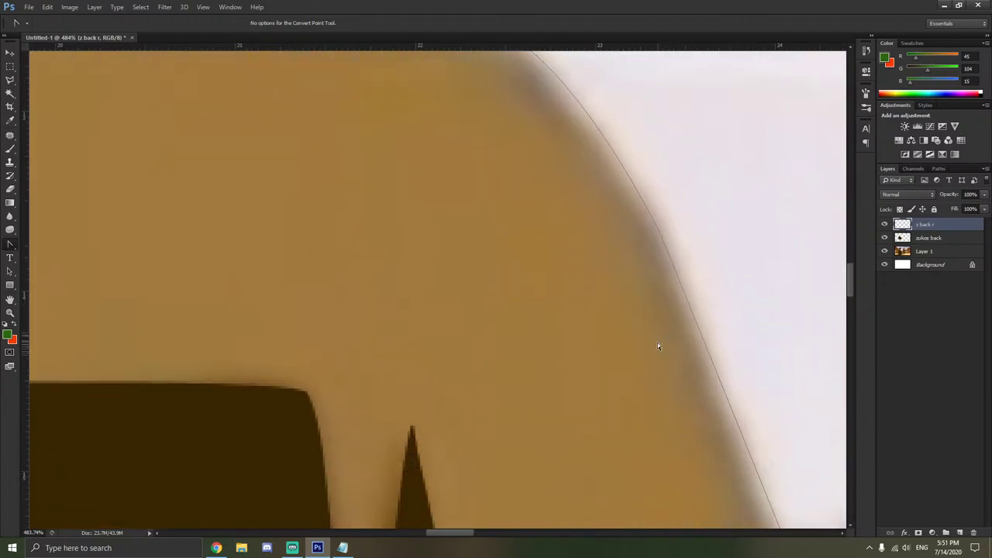
{"action": "scroll", "coordinate": [658, 342], "scroll_direction": "right", "scroll_amount": 4}
{"action": "scroll", "coordinate": [661, 342], "scroll_direction": "down", "scroll_amount": 4}
{"action": "scroll", "coordinate": [659, 341], "scroll_direction": "down", "scroll_amount": 3}
{"action": "scroll", "coordinate": [659, 339], "scroll_direction": "right", "scroll_amount": 8}
{"action": "scroll", "coordinate": [643, 339], "scroll_direction": "up", "scroll_amount": 3}
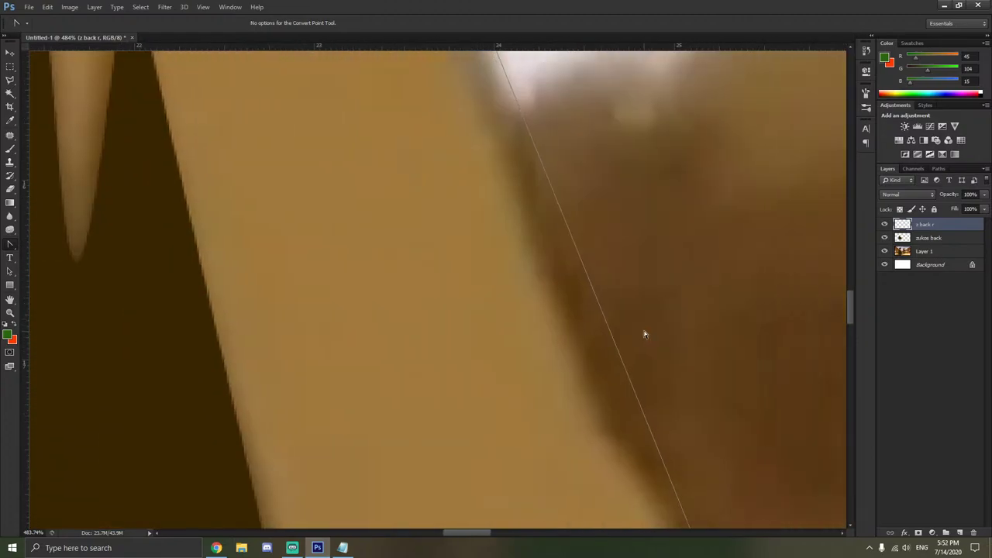
{"action": "scroll", "coordinate": [619, 341], "scroll_direction": "down", "scroll_amount": 10}
{"action": "scroll", "coordinate": [612, 334], "scroll_direction": "right", "scroll_amount": 3}
{"action": "scroll", "coordinate": [604, 331], "scroll_direction": "down", "scroll_amount": 3}
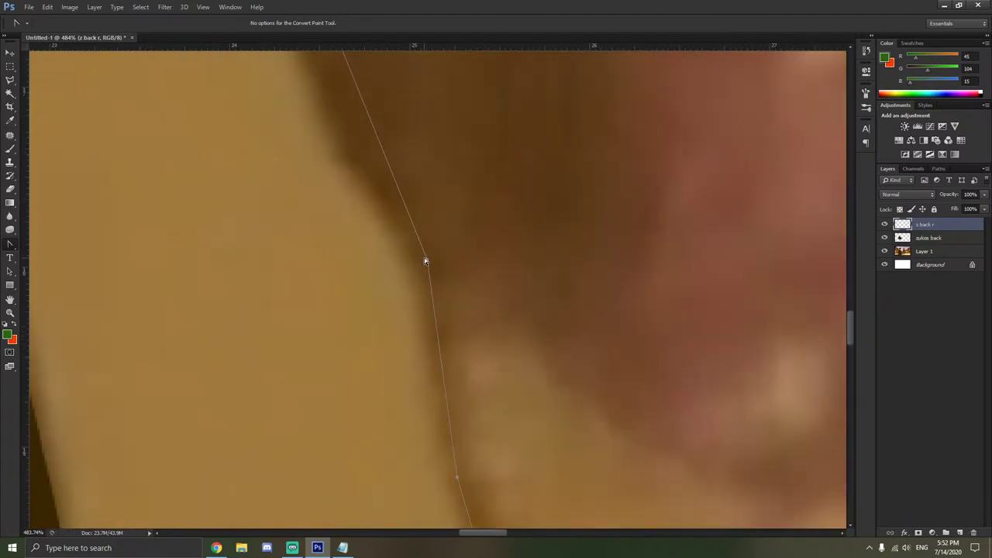
{"action": "left_click_drag", "start_coordinate": [427, 261], "coordinate": [468, 350]}
{"action": "scroll", "coordinate": [478, 347], "scroll_direction": "down", "scroll_amount": 3}
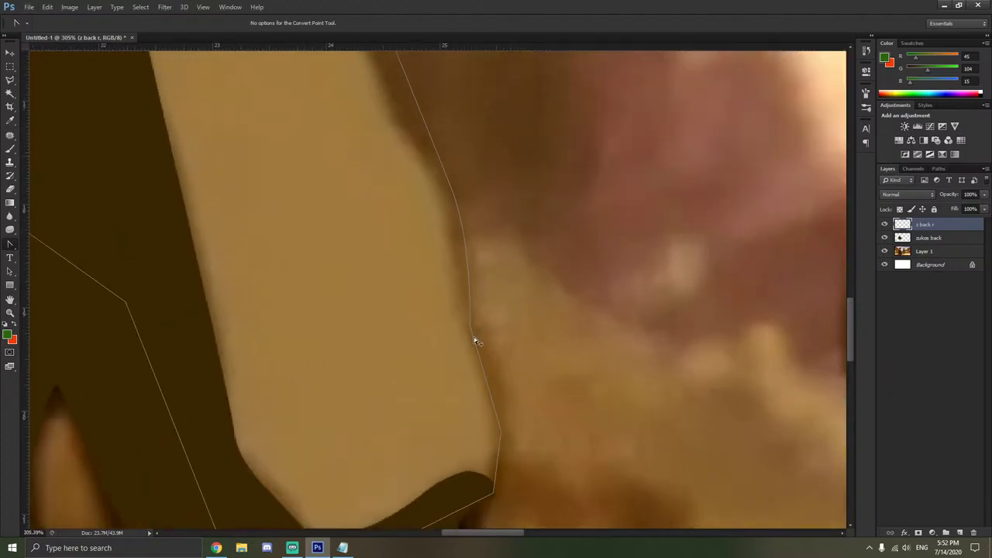
{"action": "left_click_drag", "start_coordinate": [469, 324], "coordinate": [466, 362]}
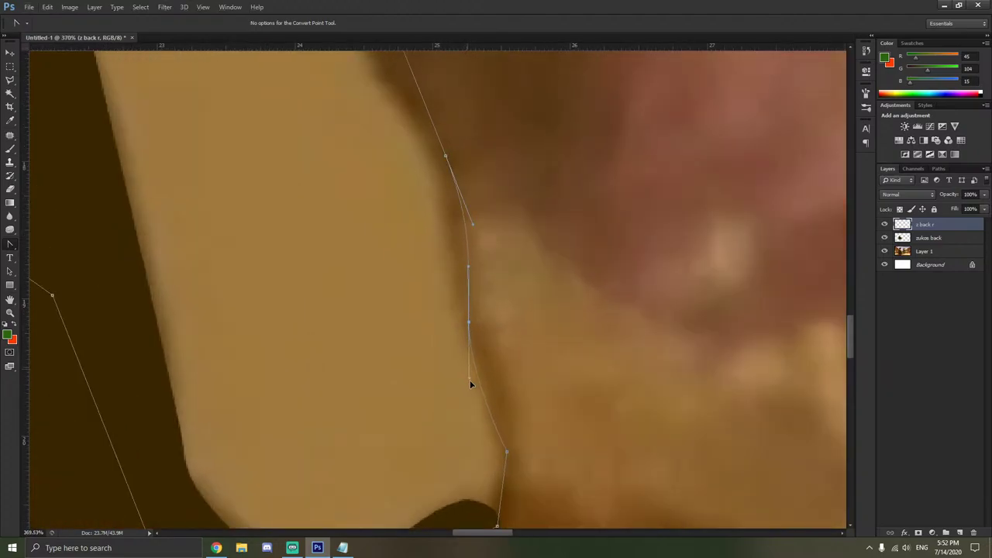
{"action": "scroll", "coordinate": [512, 367], "scroll_direction": "down", "scroll_amount": 3}
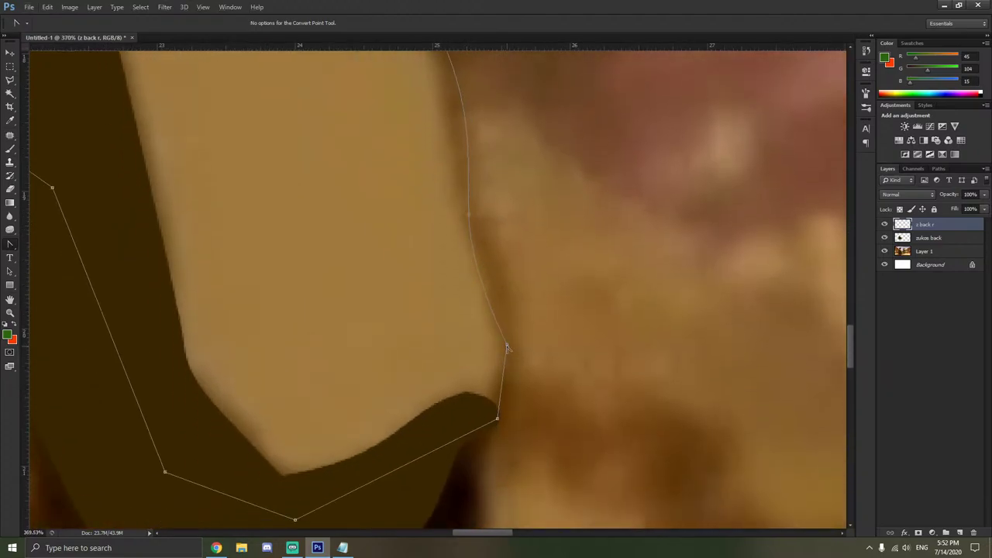
{"action": "left_click_drag", "start_coordinate": [505, 344], "coordinate": [500, 392]}
{"action": "left_click_drag", "start_coordinate": [508, 346], "coordinate": [498, 344]}
{"action": "left_click", "coordinate": [512, 334]}
Fill the shoulder path with flat light tan on the z back r layer using Fill Path.
{"action": "scroll", "coordinate": [498, 419], "scroll_direction": "up", "scroll_amount": 9}
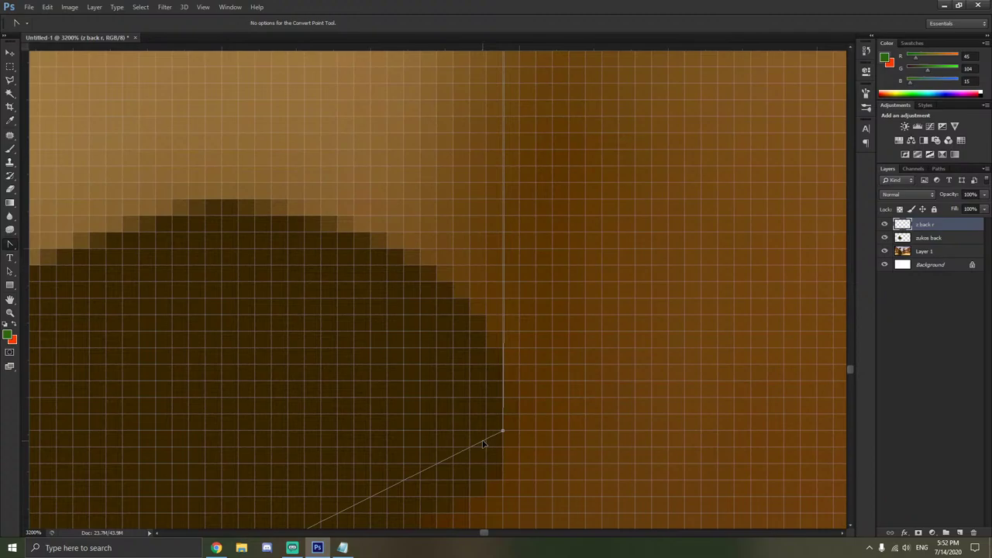
{"action": "scroll", "coordinate": [559, 385], "scroll_direction": "down", "scroll_amount": 12}
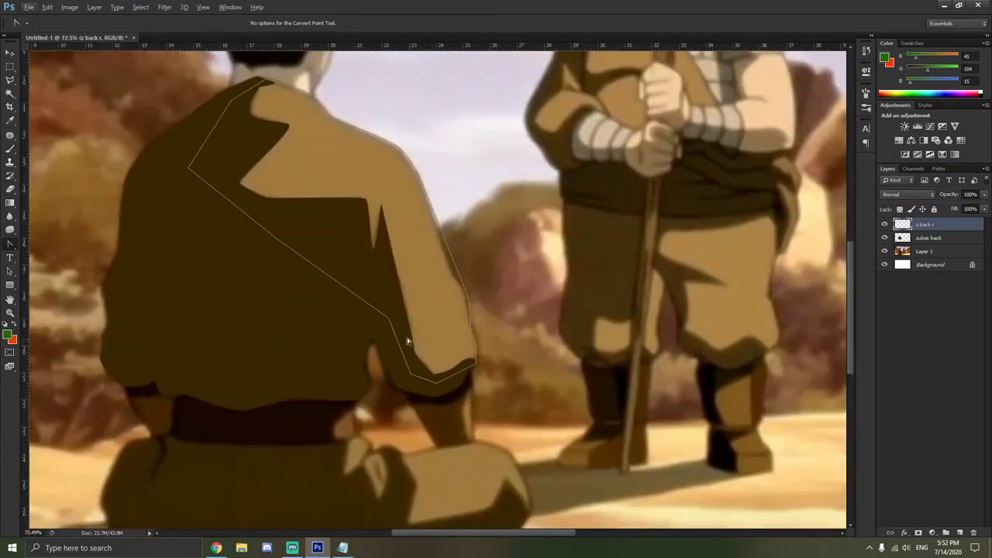
{"action": "scroll", "coordinate": [407, 338], "scroll_direction": "up", "scroll_amount": 1}
{"action": "right_click", "coordinate": [354, 292]}
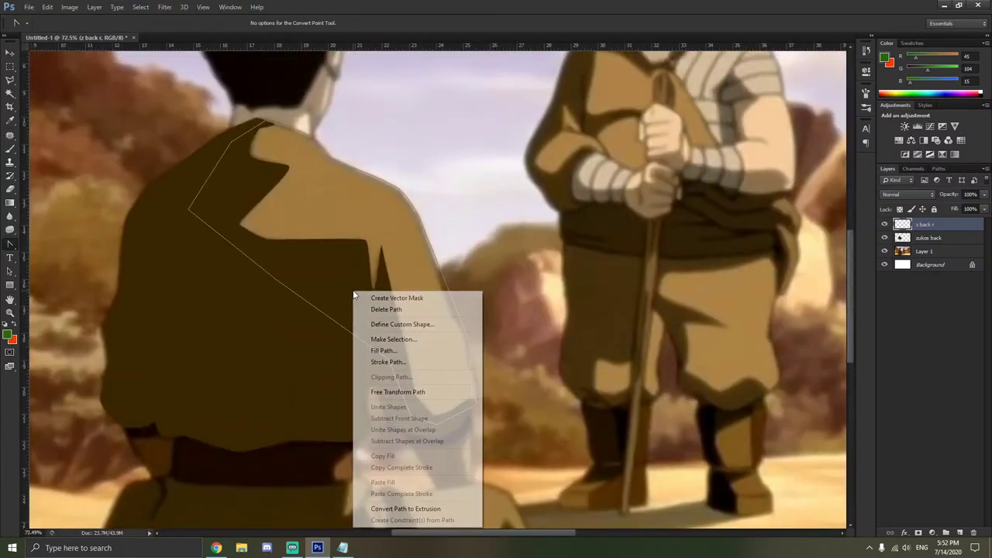
{"action": "left_click", "coordinate": [385, 351]}
{"action": "left_click", "coordinate": [678, 147]}
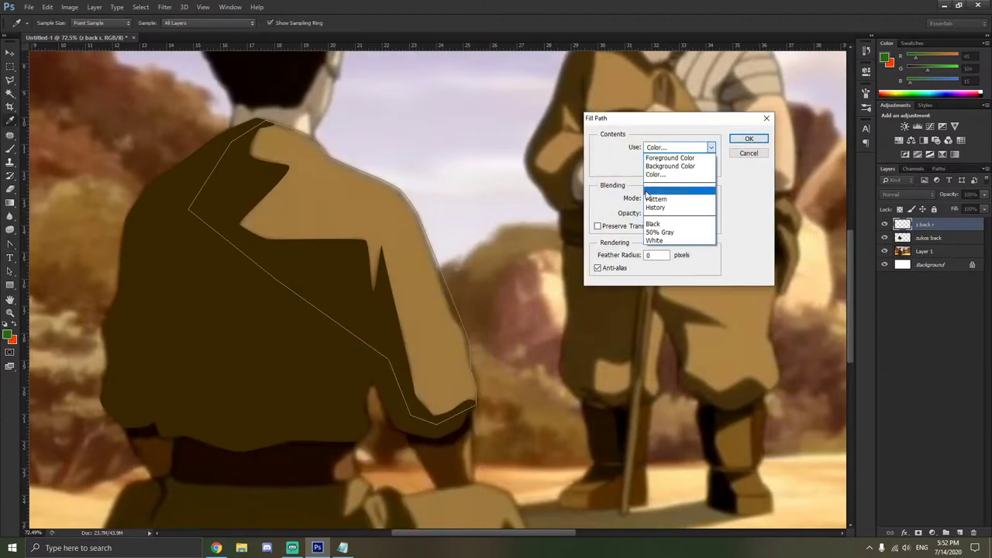
{"action": "left_click", "coordinate": [670, 184]}
{"action": "left_click", "coordinate": [824, 72]}
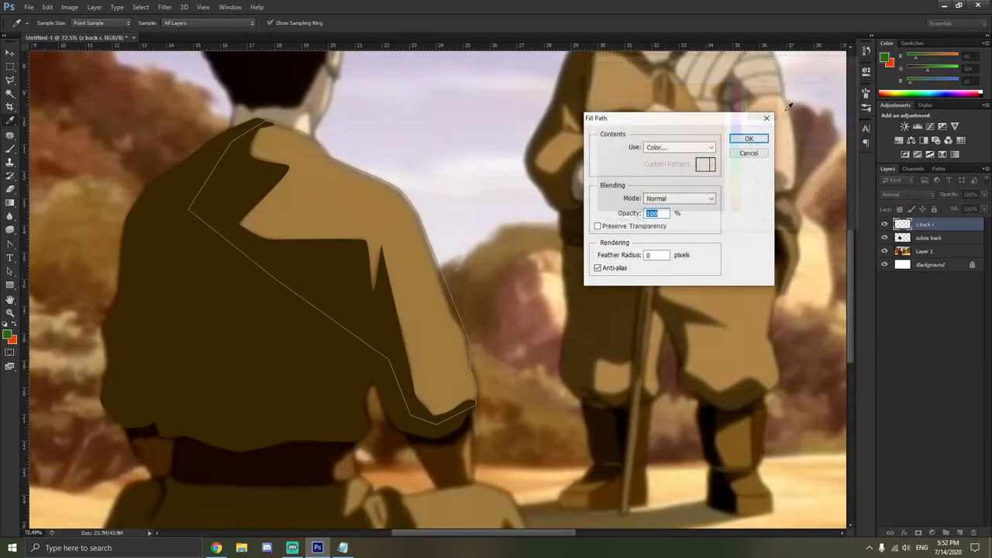
{"action": "left_click", "coordinate": [748, 138]}
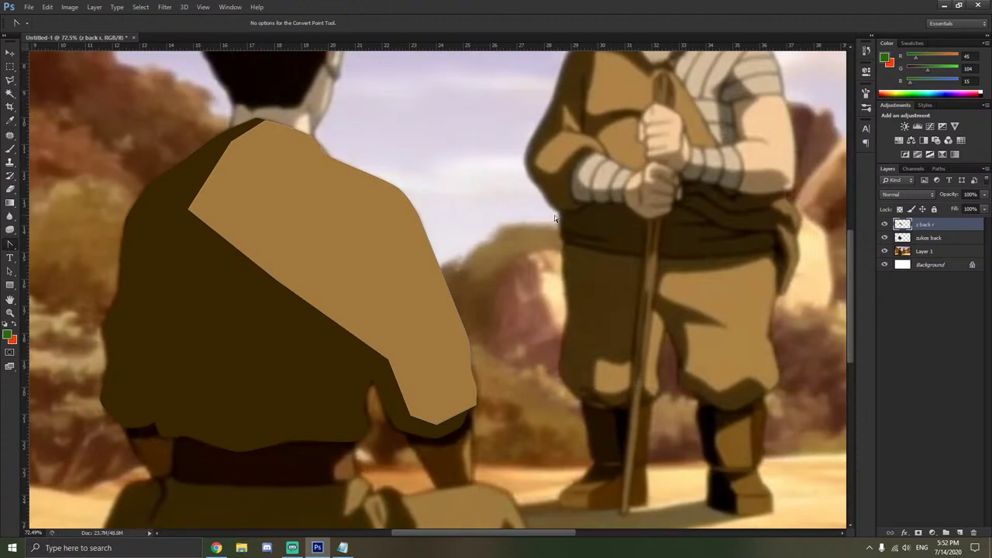
{"action": "left_click_drag", "start_coordinate": [943, 224], "coordinate": [935, 243]}
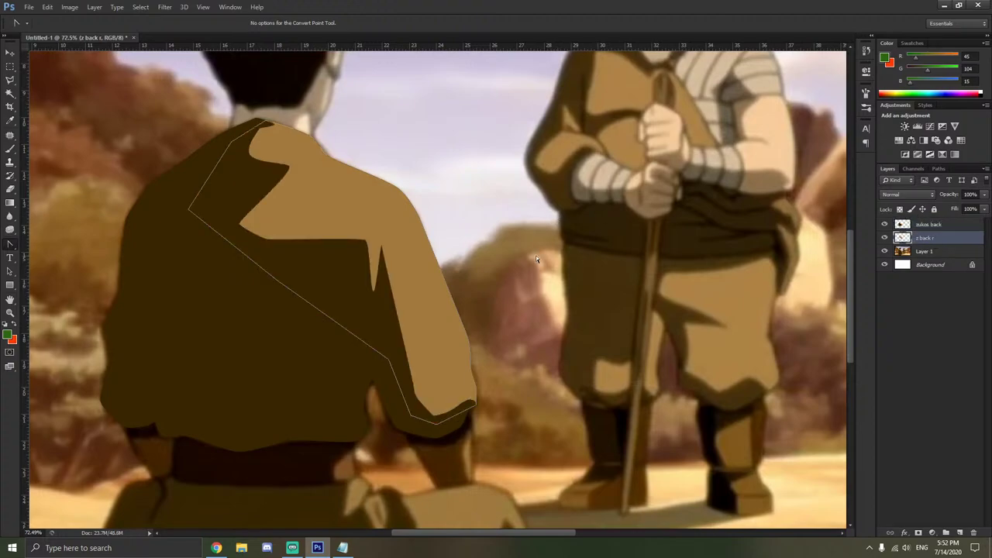
{"action": "right_click", "coordinate": [476, 255]}
{"action": "left_click", "coordinate": [500, 271]}
{"action": "scroll", "coordinate": [387, 235], "scroll_direction": "down", "scroll_amount": 2}
{"action": "scroll", "coordinate": [380, 239], "scroll_direction": "down", "scroll_amount": 5}
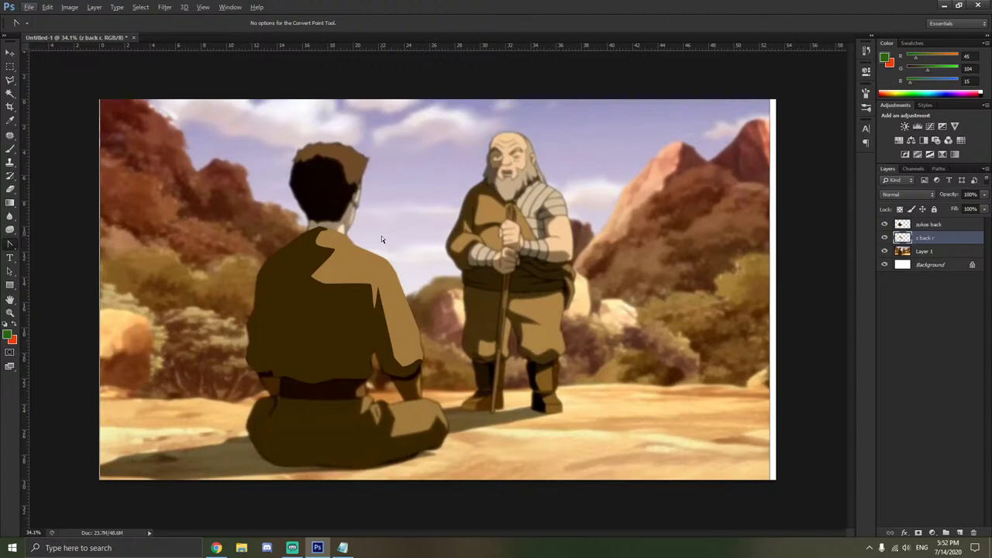
{"action": "left_click", "coordinate": [884, 227]}
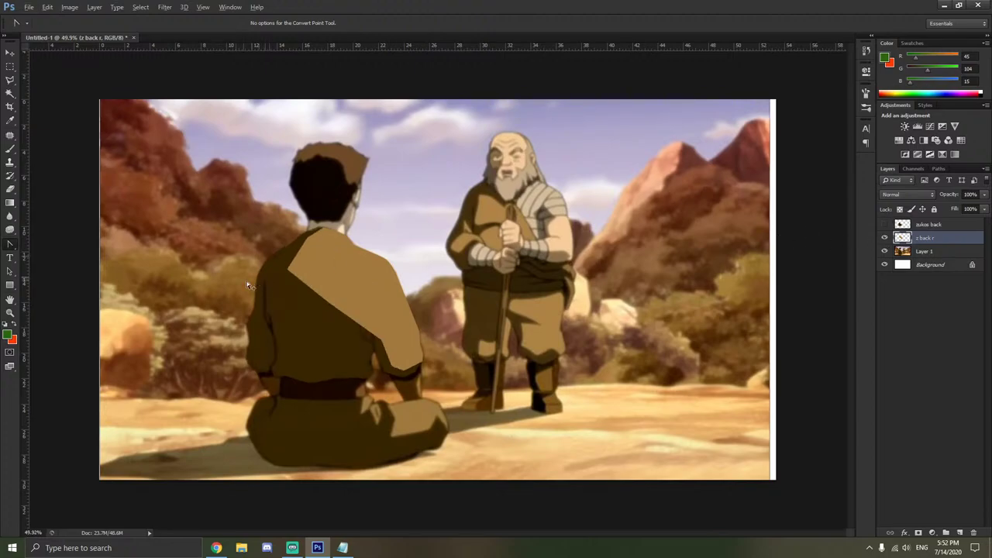
{"action": "scroll", "coordinate": [247, 281], "scroll_direction": "up", "scroll_amount": 4}
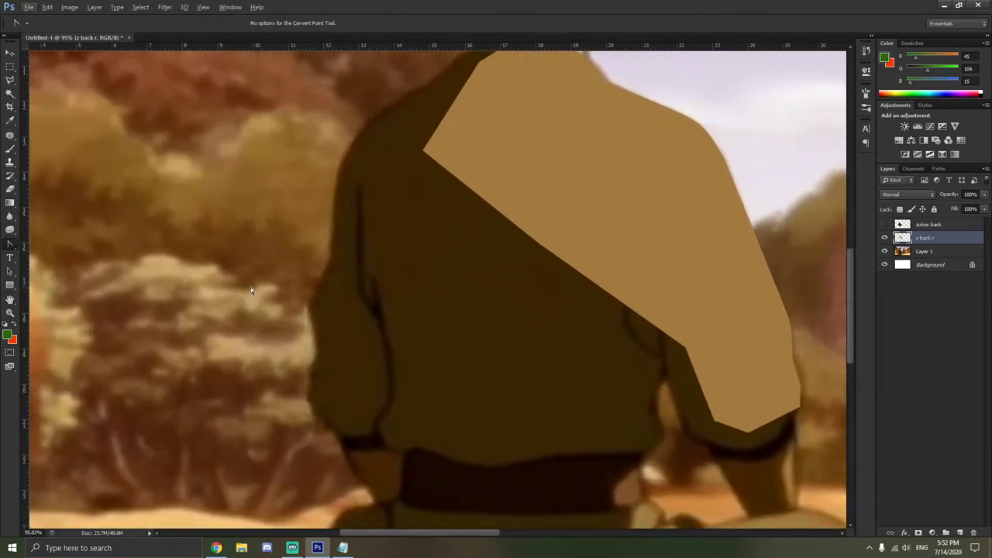
{"action": "scroll", "coordinate": [277, 277], "scroll_direction": "up", "scroll_amount": 2}
{"action": "scroll", "coordinate": [278, 277], "scroll_direction": "left", "scroll_amount": 2}
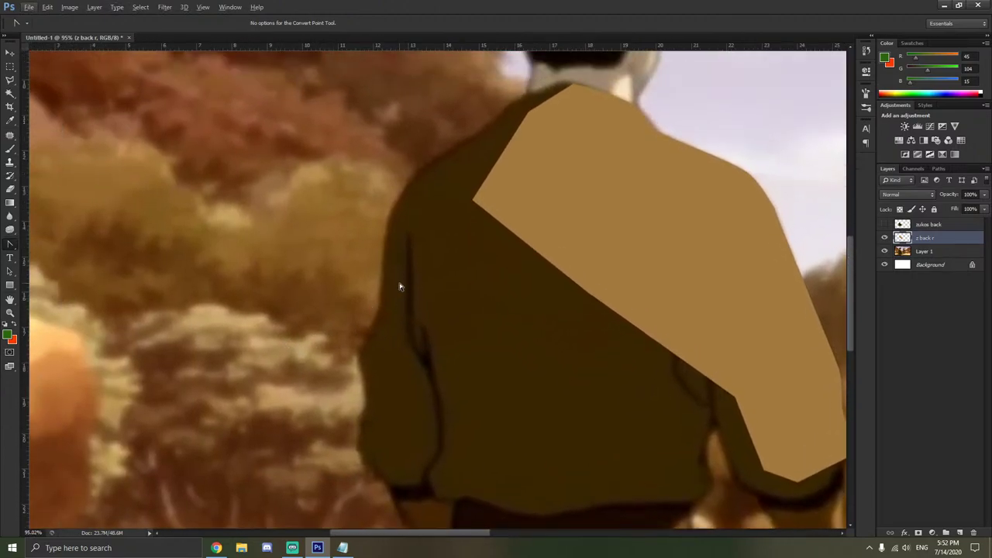
Create a new layer named 'back dets' and move it above zukos back.
{"action": "key", "text": "ctrl+shift+n"}
{"action": "type", "text": "back dets"}
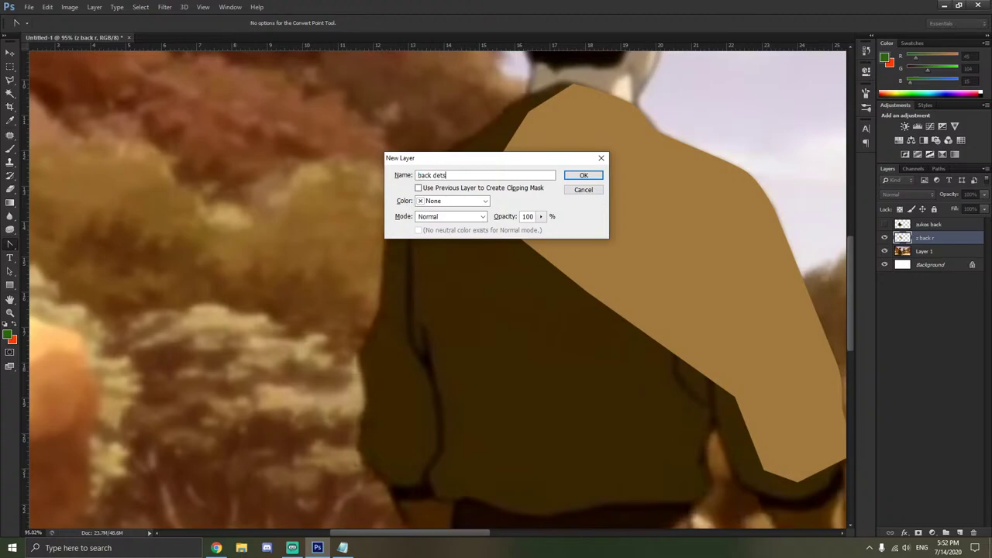
{"action": "key", "text": "Return"}
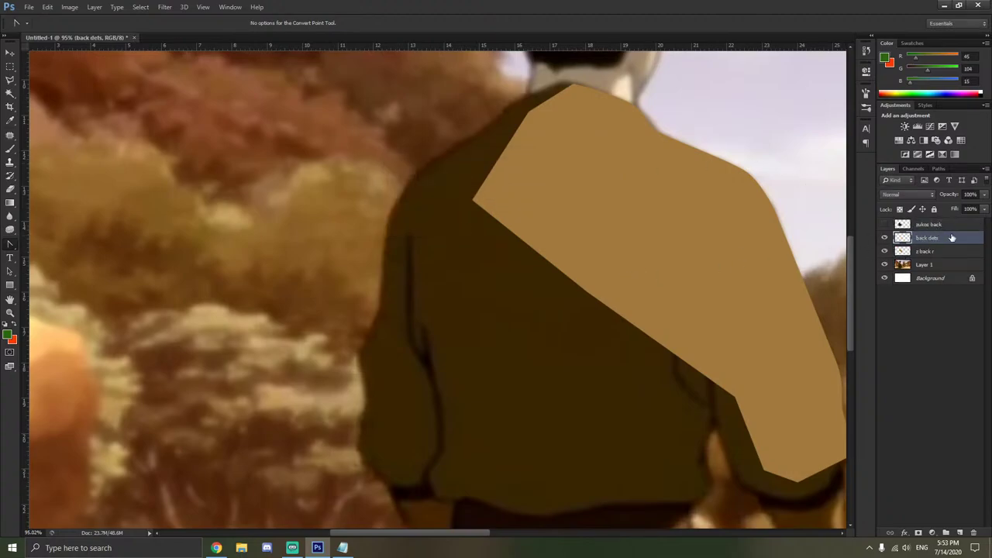
{"action": "left_click_drag", "start_coordinate": [952, 238], "coordinate": [933, 220]}
{"action": "scroll", "coordinate": [412, 281], "scroll_direction": "up", "scroll_amount": 3}
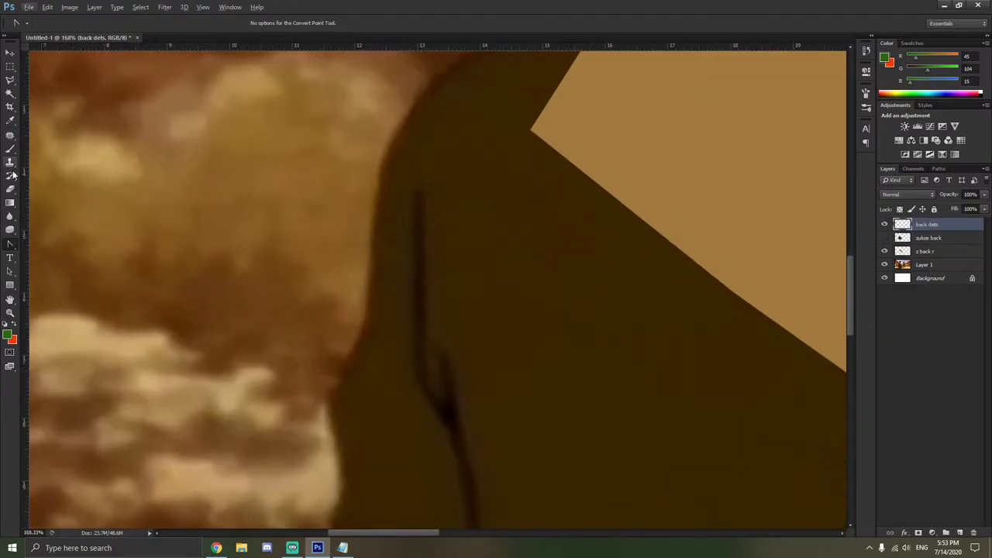
Select the Pen Tool from the path-drawing tools group.
{"action": "right_click", "coordinate": [10, 245]}
{"action": "left_click", "coordinate": [51, 248]}
{"action": "right_click", "coordinate": [10, 244]}
{"action": "left_click", "coordinate": [48, 245]}
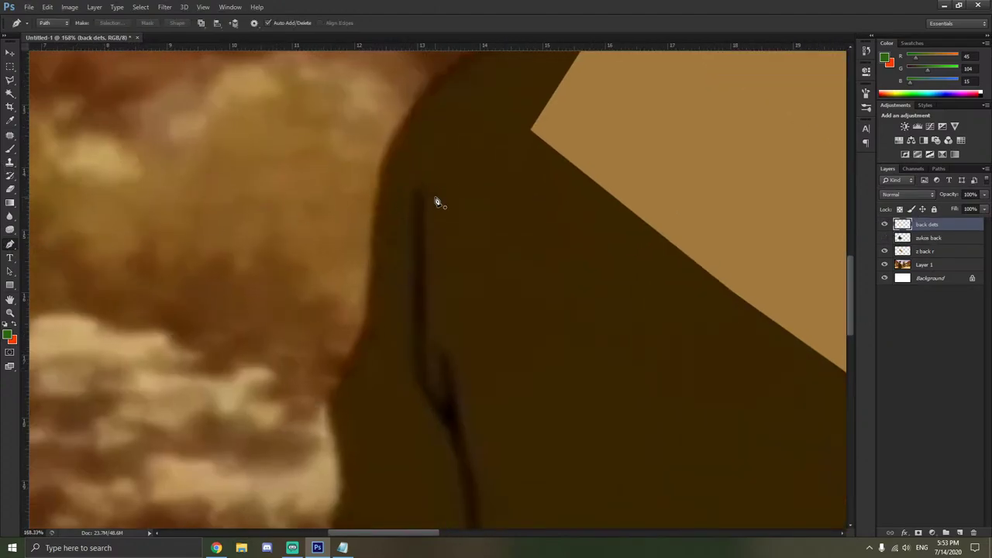
{"action": "left_click", "coordinate": [10, 229]}
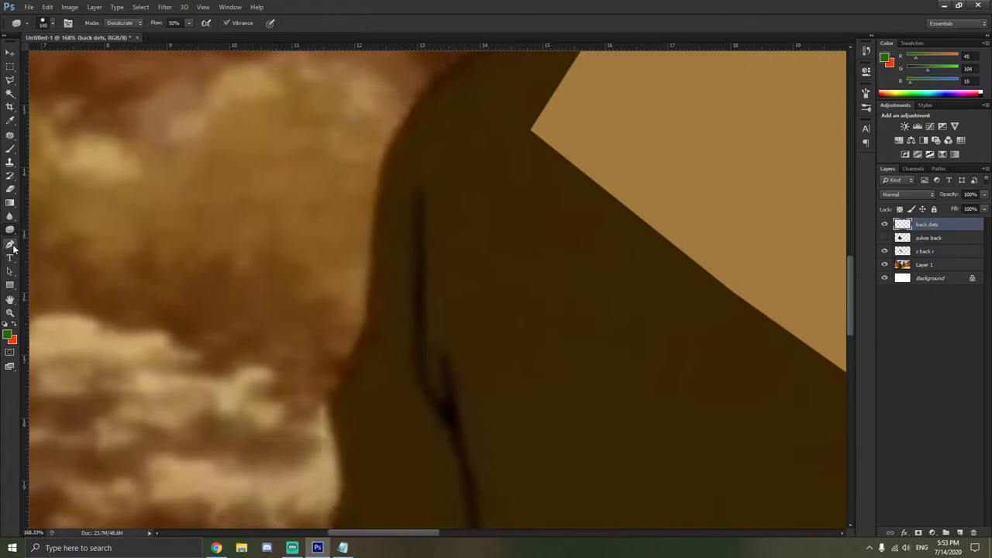
{"action": "left_click", "coordinate": [12, 246]}
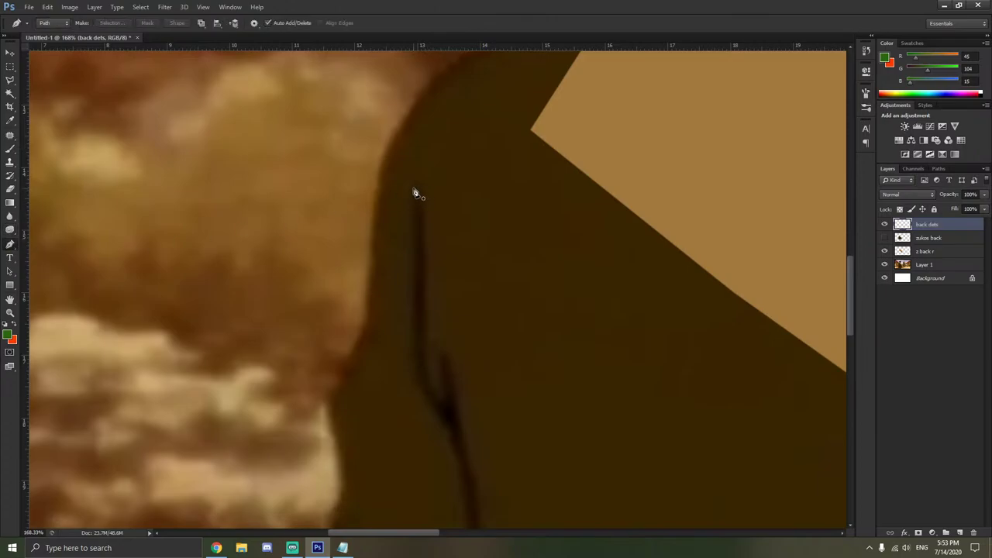
Start a path at the top of the fold line and place anchors down its edge, including the notch.
{"action": "left_click_drag", "start_coordinate": [412, 190], "coordinate": [426, 190]}
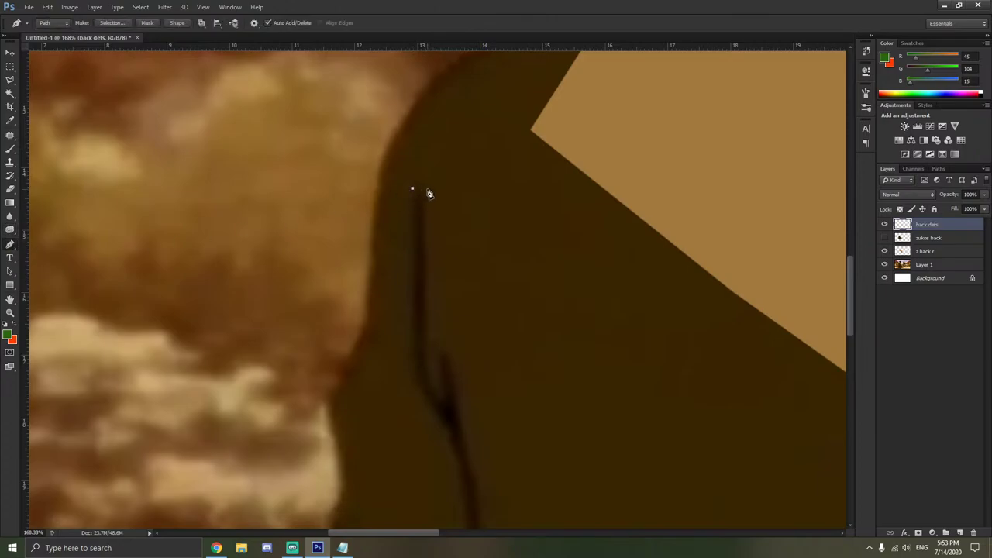
{"action": "left_click", "coordinate": [424, 357]}
{"action": "left_click", "coordinate": [444, 403]}
{"action": "left_click", "coordinate": [442, 353]}
{"action": "scroll", "coordinate": [460, 402], "scroll_direction": "down", "scroll_amount": 5}
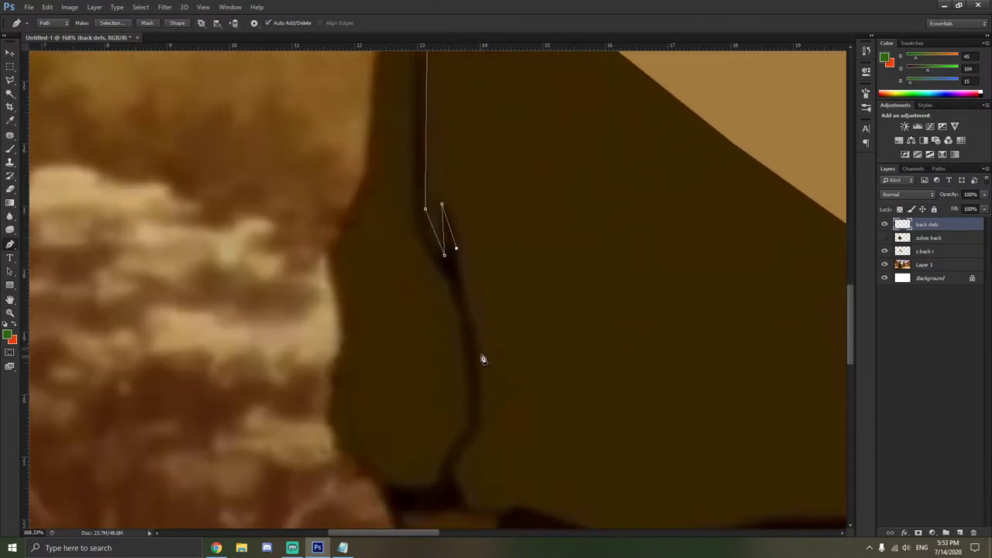
{"action": "left_click", "coordinate": [481, 399]}
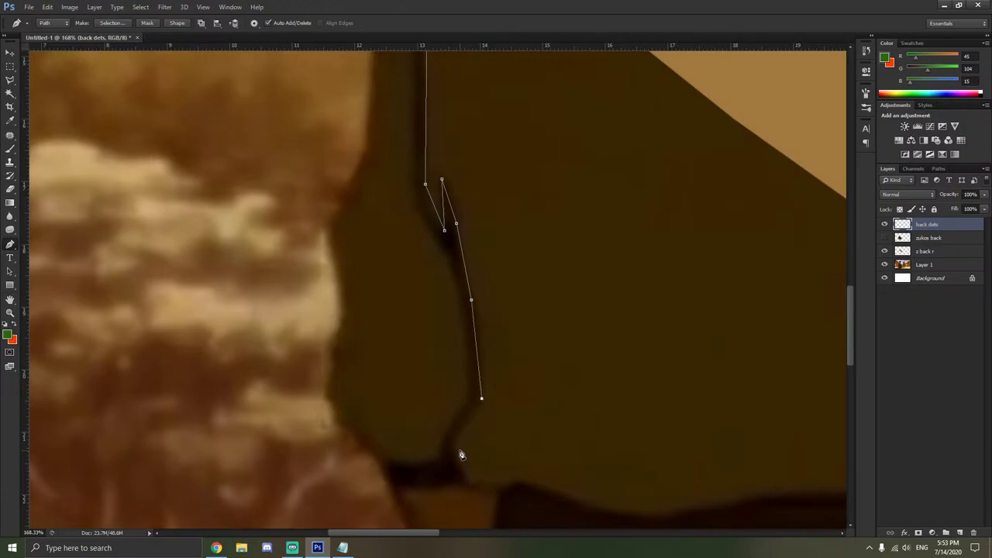
{"action": "left_click", "coordinate": [452, 447]}
{"action": "scroll", "coordinate": [472, 449], "scroll_direction": "down", "scroll_amount": 2}
{"action": "scroll", "coordinate": [477, 410], "scroll_direction": "left", "scroll_amount": 1}
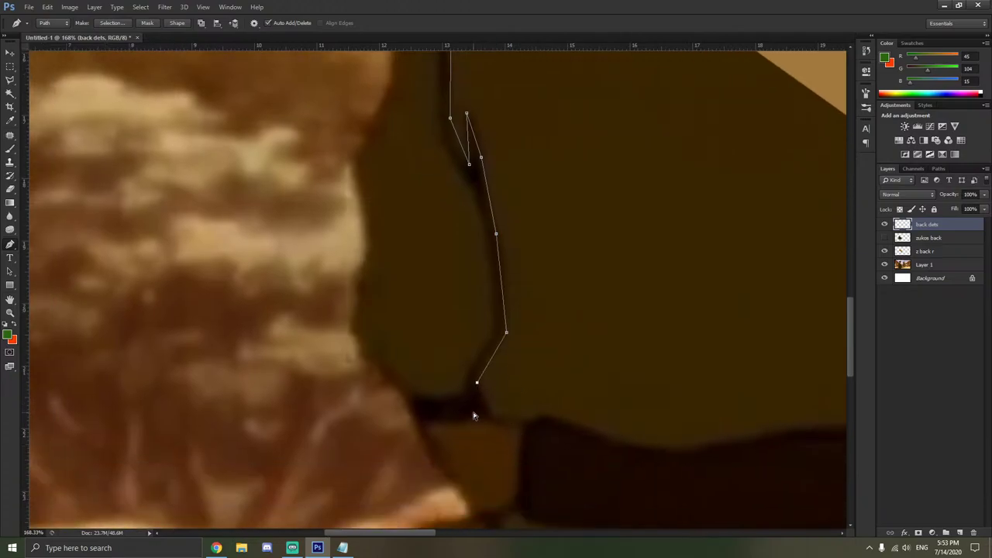
Trace across the fold's bottom and up its opposite edge, closing the path at the start point.
{"action": "left_click", "coordinate": [491, 419]}
{"action": "left_click", "coordinate": [418, 422]}
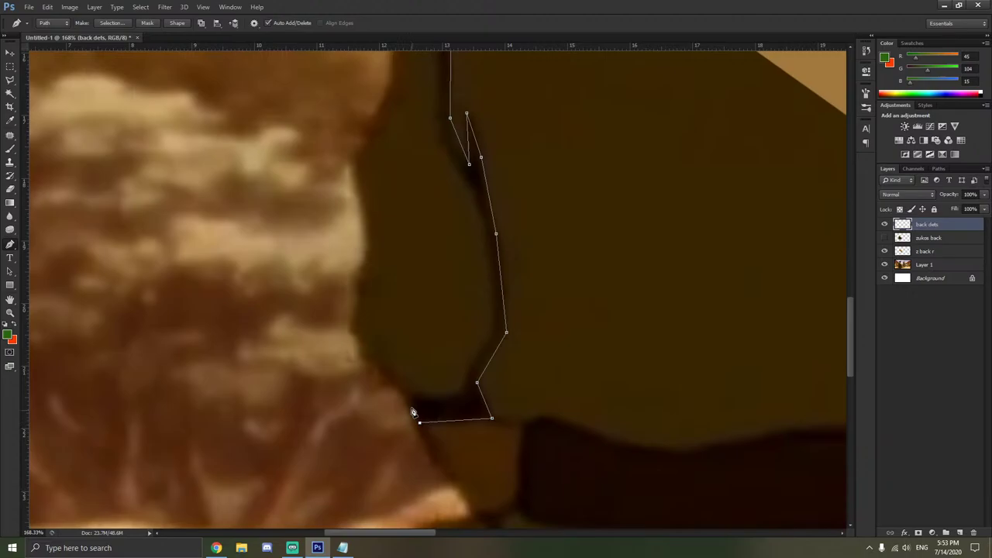
{"action": "left_click", "coordinate": [462, 394]}
{"action": "left_click", "coordinate": [483, 232]}
{"action": "left_click", "coordinate": [471, 196]}
{"action": "left_click", "coordinate": [438, 147]}
{"action": "scroll", "coordinate": [438, 155], "scroll_direction": "up", "scroll_amount": 4}
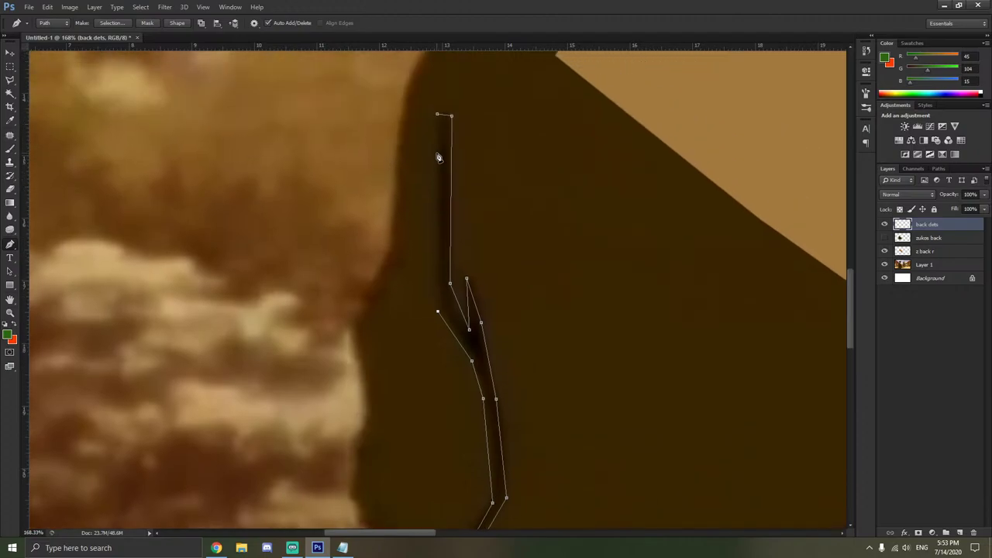
{"action": "left_click", "coordinate": [438, 118]}
{"action": "right_click", "coordinate": [10, 245]}
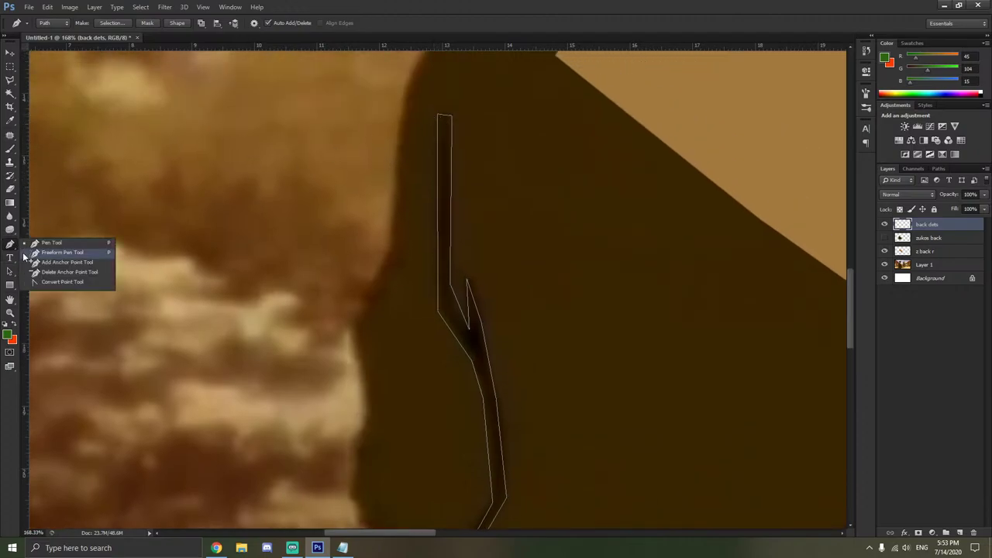
With the Convert Point Tool, round the fold path's top into smooth curves on both sides.
{"action": "left_click", "coordinate": [58, 282]}
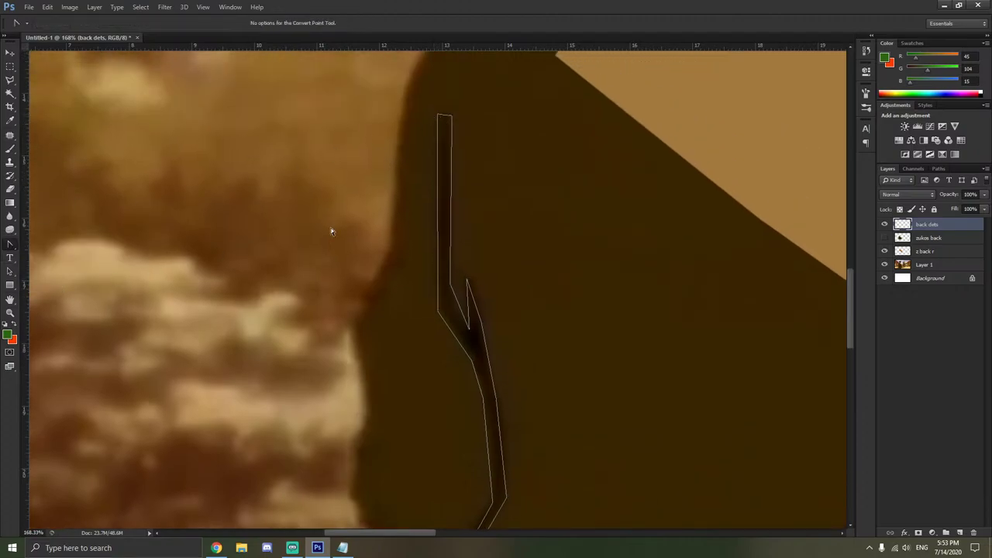
{"action": "mouse_move", "coordinate": [451, 117]}
{"action": "left_mouse_down"}
{"action": "mouse_move", "coordinate": [458, 122]}
{"action": "mouse_move", "coordinate": [444, 112]}
{"action": "left_mouse_up"}
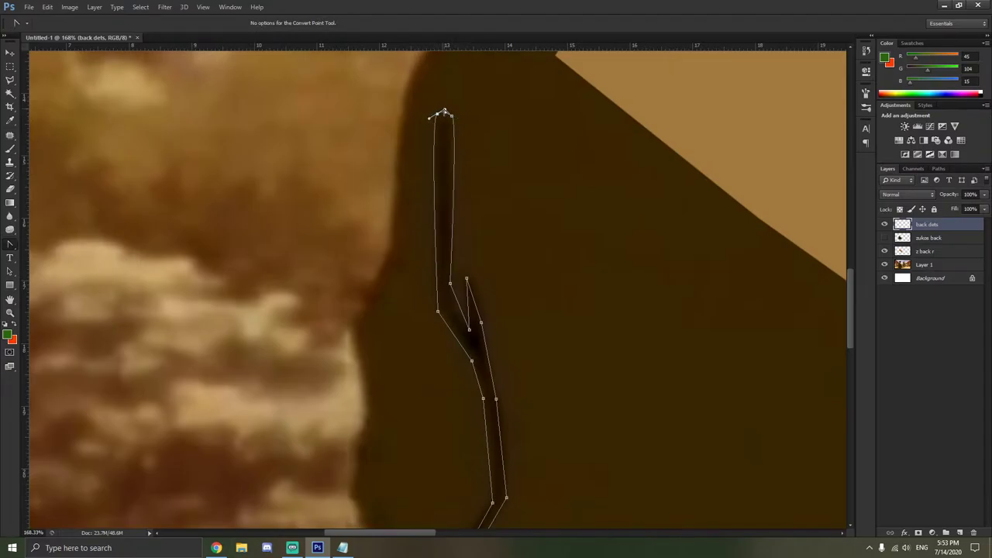
{"action": "scroll", "coordinate": [444, 113], "scroll_direction": "up", "scroll_amount": 10}
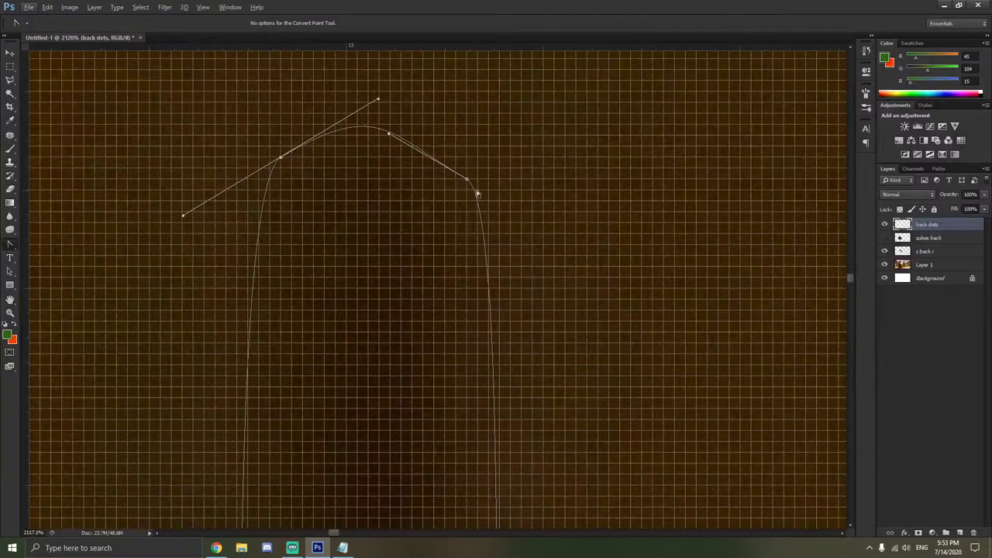
{"action": "left_click", "coordinate": [478, 183]}
{"action": "left_click_drag", "start_coordinate": [550, 228], "coordinate": [493, 257]}
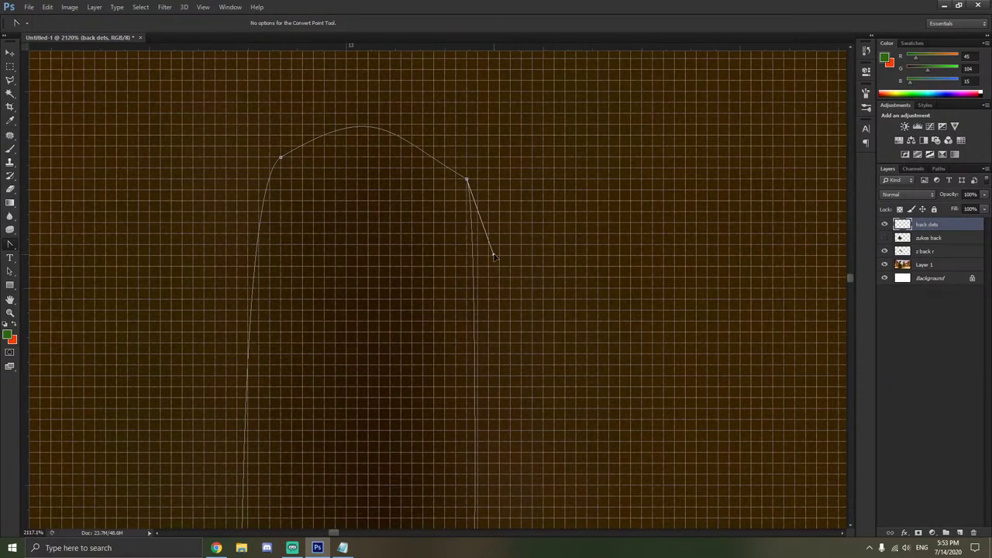
{"action": "left_click_drag", "start_coordinate": [425, 157], "coordinate": [448, 180]}
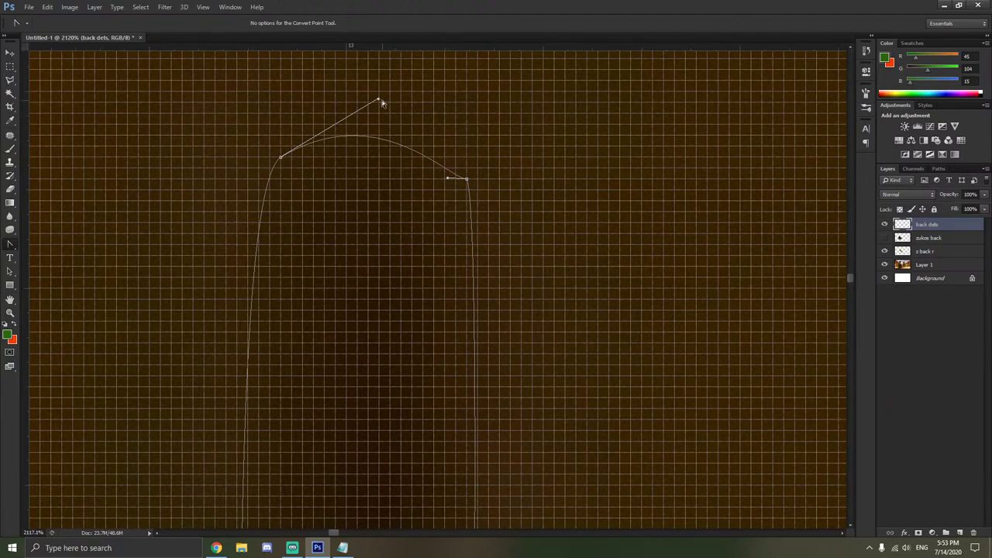
{"action": "left_click_drag", "start_coordinate": [378, 100], "coordinate": [369, 123]}
{"action": "left_click_drag", "start_coordinate": [448, 179], "coordinate": [421, 137]}
{"action": "scroll", "coordinate": [348, 191], "scroll_direction": "down", "scroll_amount": 5}
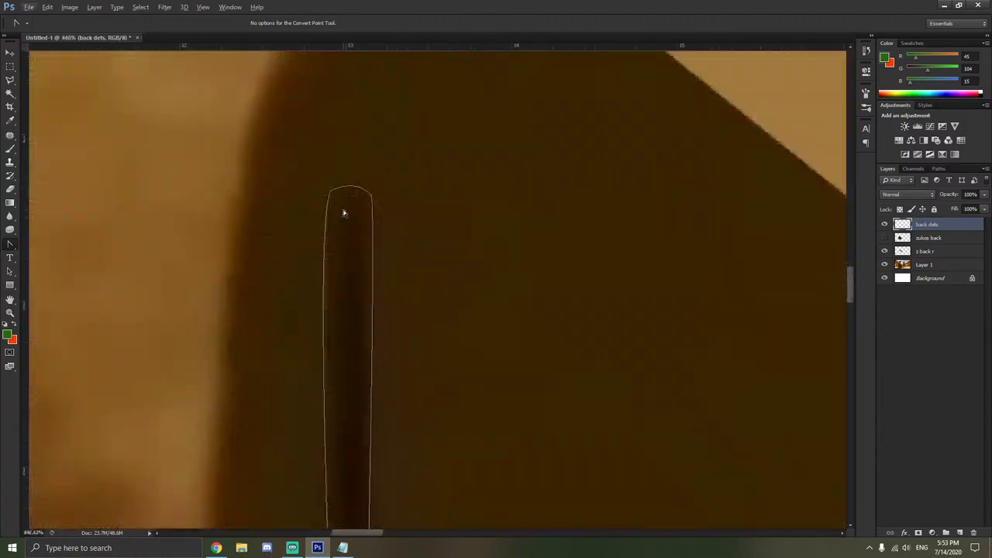
{"action": "scroll", "coordinate": [344, 213], "scroll_direction": "down", "scroll_amount": 3}
{"action": "scroll", "coordinate": [354, 232], "scroll_direction": "up", "scroll_amount": 2}
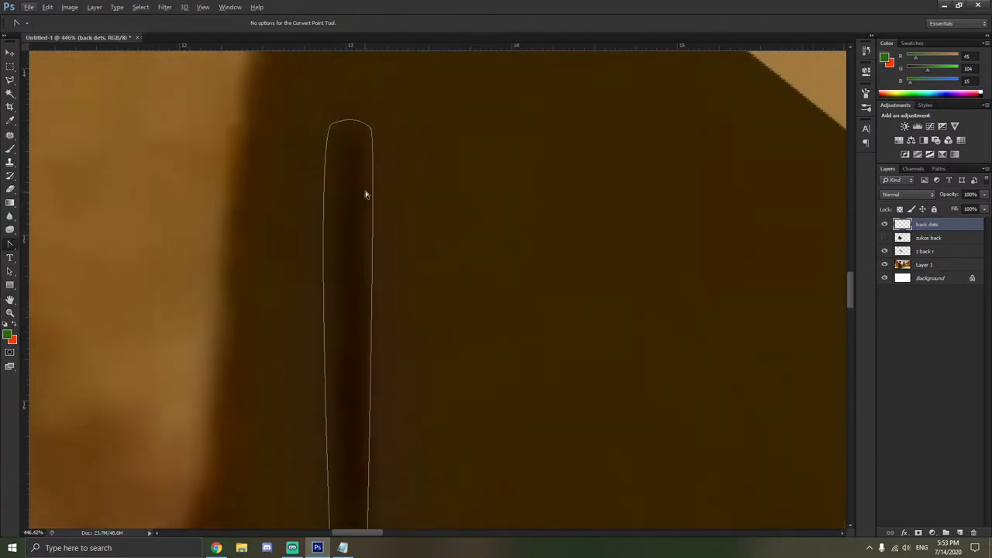
{"action": "left_click", "coordinate": [372, 192]}
{"action": "left_click_drag", "start_coordinate": [380, 149], "coordinate": [377, 144]}
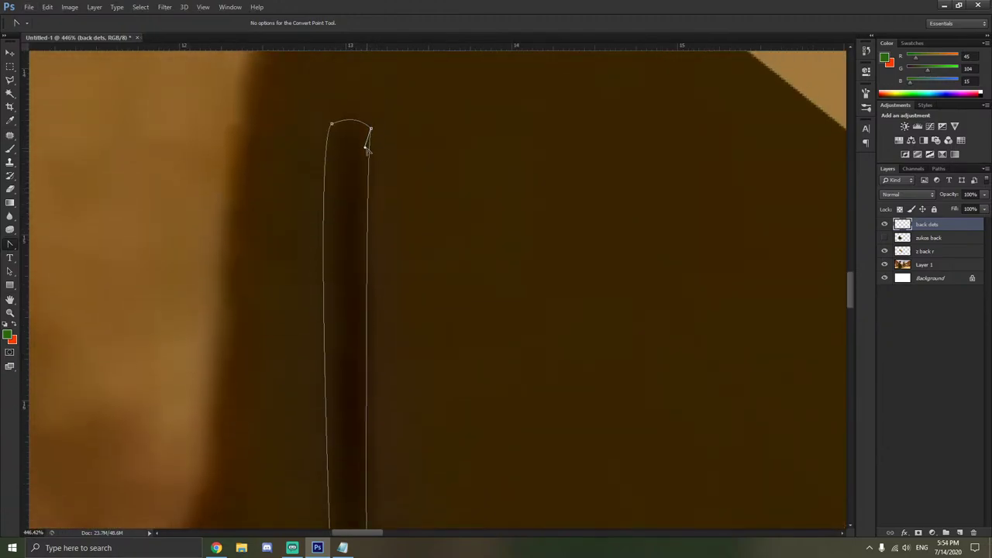
{"action": "scroll", "coordinate": [387, 171], "scroll_direction": "down", "scroll_amount": 4}
{"action": "scroll", "coordinate": [337, 209], "scroll_direction": "up", "scroll_amount": 5}
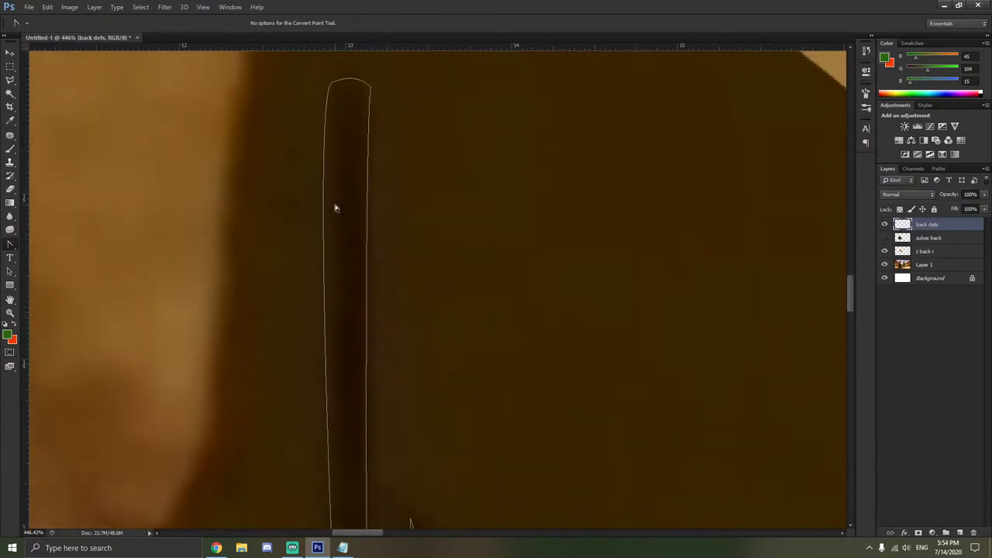
{"action": "left_click_drag", "start_coordinate": [312, 138], "coordinate": [334, 138]}
{"action": "scroll", "coordinate": [352, 170], "scroll_direction": "down", "scroll_amount": 5}
{"action": "scroll", "coordinate": [352, 186], "scroll_direction": "down", "scroll_amount": 4}
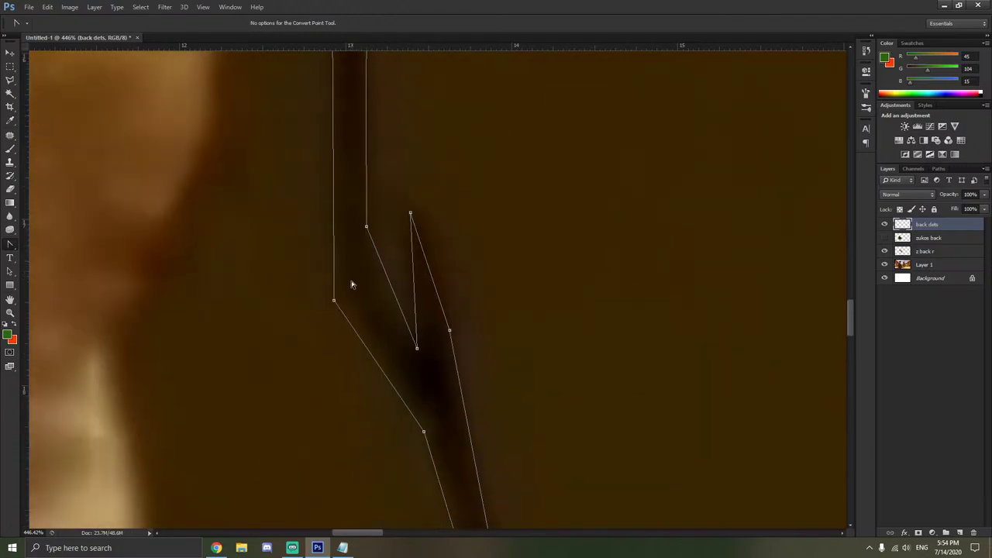
Smooth the outward bend, the fork's inner edge and corner, and the spike tip into curves.
{"action": "left_click_drag", "start_coordinate": [333, 302], "coordinate": [339, 242]}
{"action": "left_click_drag", "start_coordinate": [326, 363], "coordinate": [427, 350]}
{"action": "left_click", "coordinate": [406, 349]}
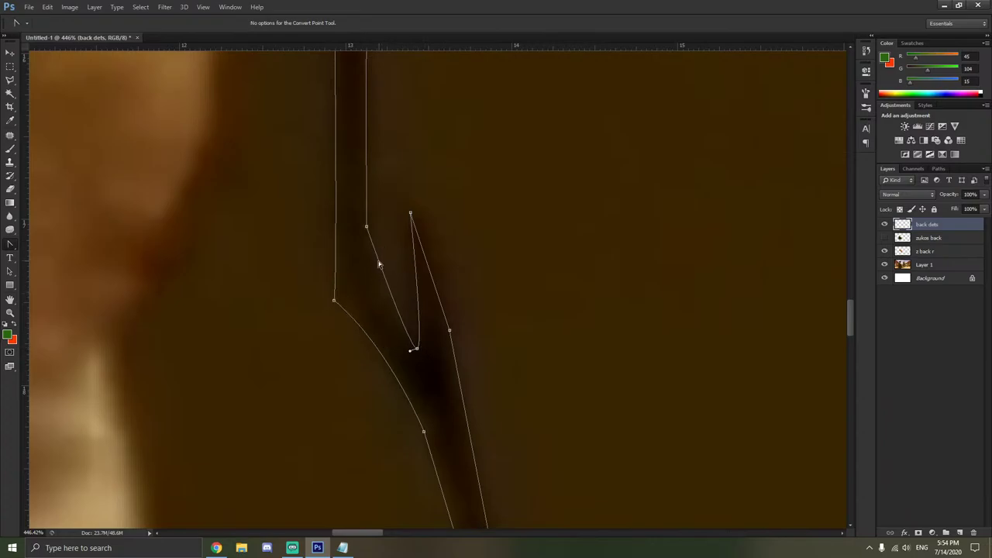
{"action": "mouse_move", "coordinate": [379, 261]}
{"action": "left_mouse_down"}
{"action": "mouse_move", "coordinate": [370, 265]}
{"action": "mouse_move", "coordinate": [378, 276]}
{"action": "left_mouse_up"}
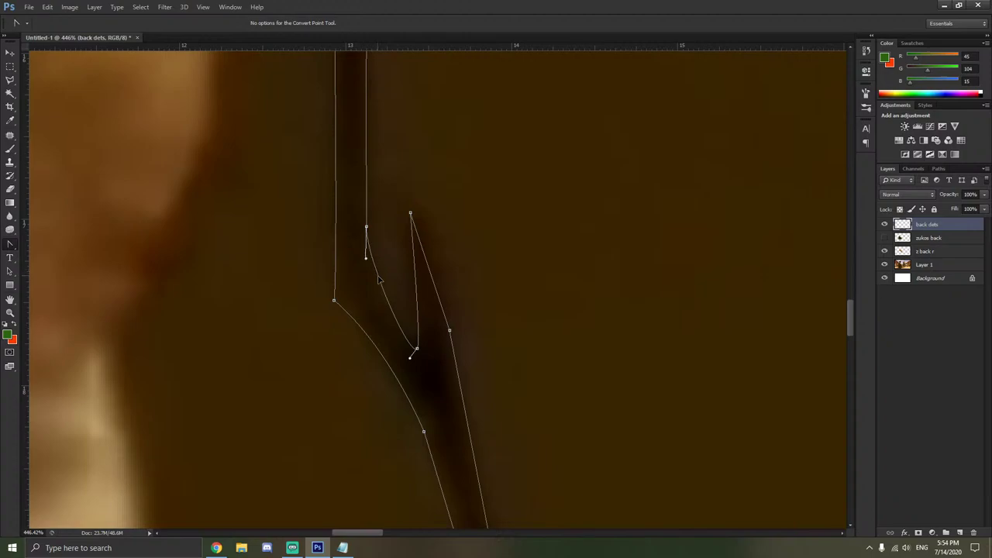
{"action": "left_click", "coordinate": [383, 274]}
{"action": "mouse_move", "coordinate": [389, 350]}
{"action": "left_mouse_down"}
{"action": "mouse_move", "coordinate": [338, 345]}
{"action": "mouse_move", "coordinate": [271, 304]}
{"action": "mouse_move", "coordinate": [364, 259]}
{"action": "mouse_move", "coordinate": [325, 360]}
{"action": "mouse_move", "coordinate": [341, 225]}
{"action": "mouse_move", "coordinate": [504, 248]}
{"action": "mouse_move", "coordinate": [765, 185]}
{"action": "mouse_move", "coordinate": [259, 310]}
{"action": "mouse_move", "coordinate": [81, 226]}
{"action": "mouse_move", "coordinate": [216, 395]}
{"action": "mouse_move", "coordinate": [465, 472]}
{"action": "mouse_move", "coordinate": [574, 483]}
{"action": "mouse_move", "coordinate": [651, 473]}
{"action": "mouse_move", "coordinate": [704, 446]}
{"action": "mouse_move", "coordinate": [766, 310]}
{"action": "mouse_move", "coordinate": [699, 174]}
{"action": "mouse_move", "coordinate": [708, 73]}
{"action": "mouse_move", "coordinate": [389, 346]}
{"action": "left_mouse_up"}
{"action": "left_click", "coordinate": [412, 370]}
{"action": "left_click_drag", "start_coordinate": [411, 211], "coordinate": [416, 218]}
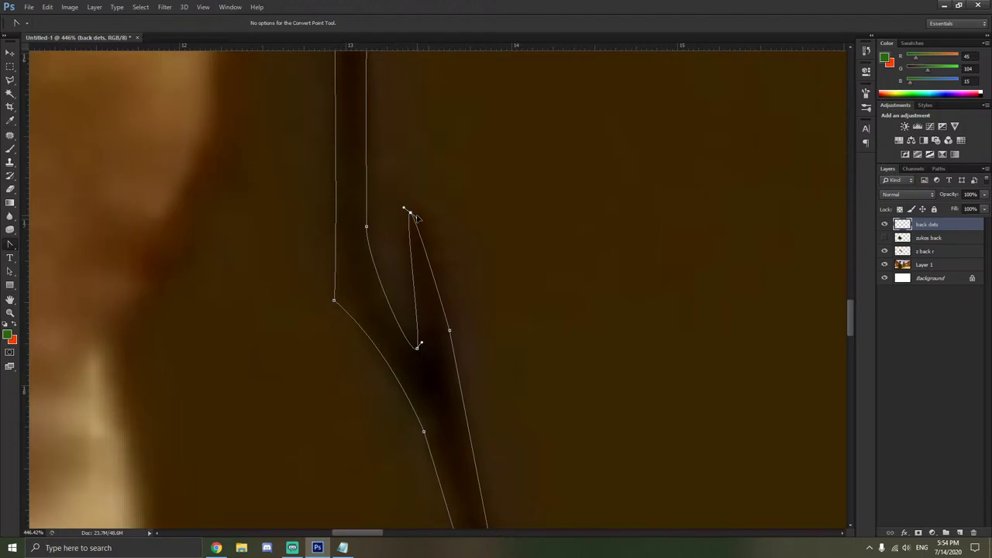
{"action": "left_click", "coordinate": [435, 230]}
{"action": "left_click_drag", "start_coordinate": [368, 236], "coordinate": [393, 250]}
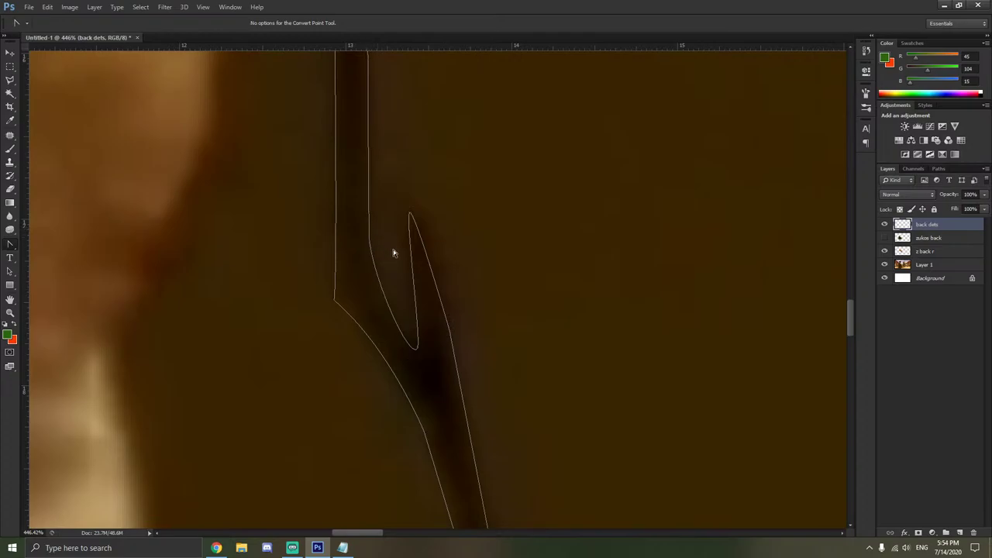
{"action": "scroll", "coordinate": [427, 310], "scroll_direction": "down", "scroll_amount": 3}
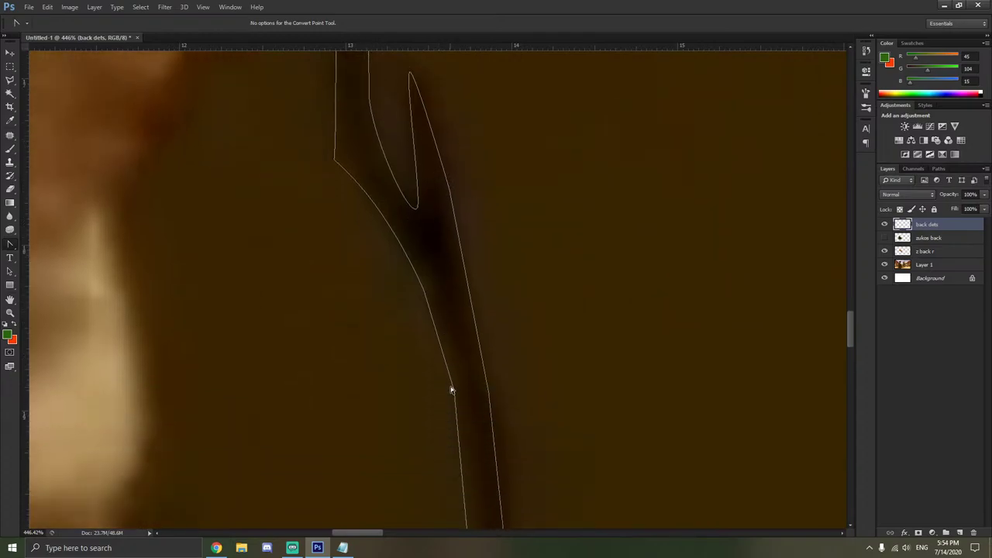
Curve the upper corners and right-hand segment of the fold-line path along the crease.
{"action": "left_click_drag", "start_coordinate": [454, 392], "coordinate": [455, 339]}
{"action": "left_click_drag", "start_coordinate": [424, 290], "coordinate": [403, 243]}
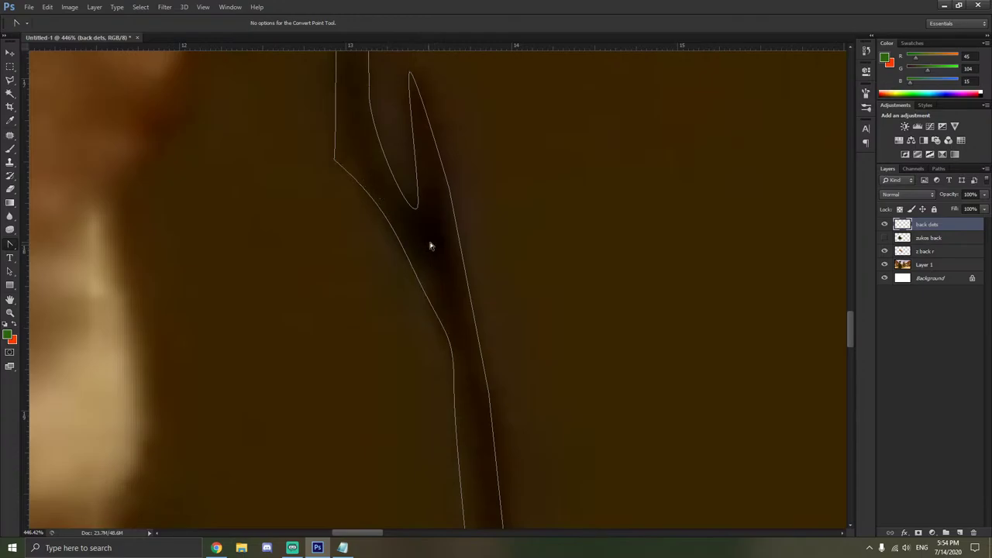
{"action": "scroll", "coordinate": [427, 274], "scroll_direction": "down", "scroll_amount": 1}
{"action": "scroll", "coordinate": [434, 277], "scroll_direction": "down", "scroll_amount": 5}
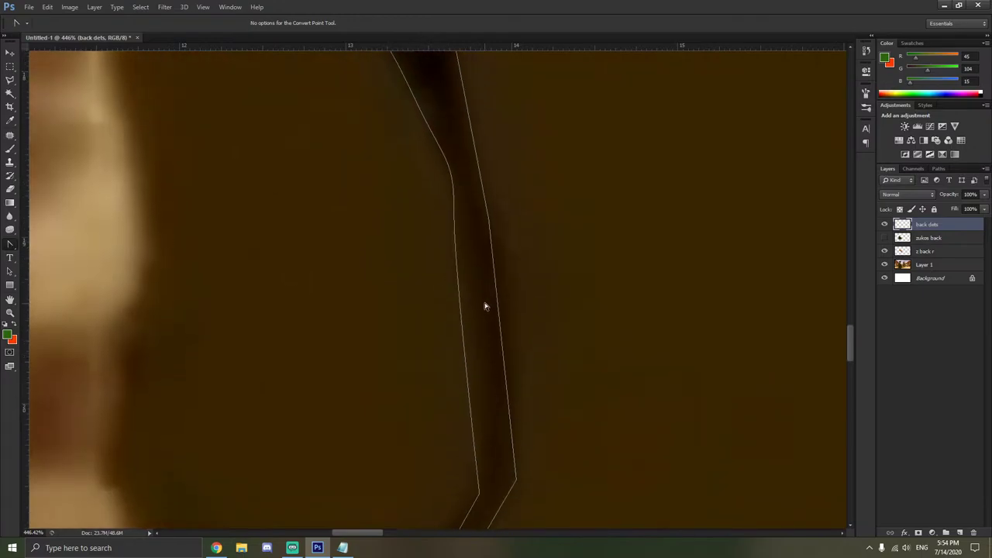
{"action": "left_click_drag", "start_coordinate": [489, 221], "coordinate": [505, 270]}
{"action": "left_click_drag", "start_coordinate": [454, 216], "coordinate": [483, 300]}
{"action": "scroll", "coordinate": [486, 293], "scroll_direction": "down", "scroll_amount": 1}
{"action": "scroll", "coordinate": [483, 296], "scroll_direction": "down", "scroll_amount": 10}
{"action": "left_click", "coordinate": [509, 293]}
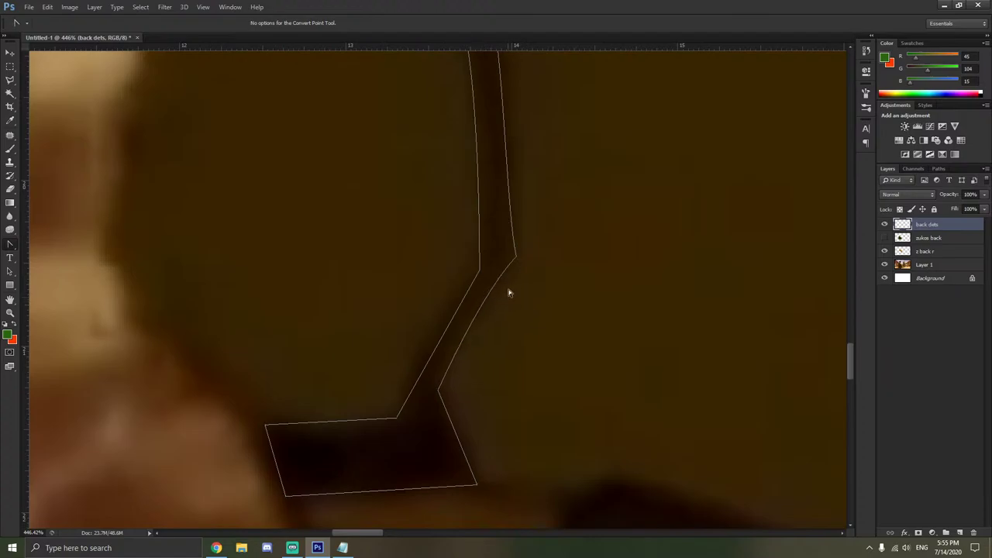
Round the fold line's lower bend and adjust the curve of the segment above it.
{"action": "left_click_drag", "start_coordinate": [479, 272], "coordinate": [491, 245]}
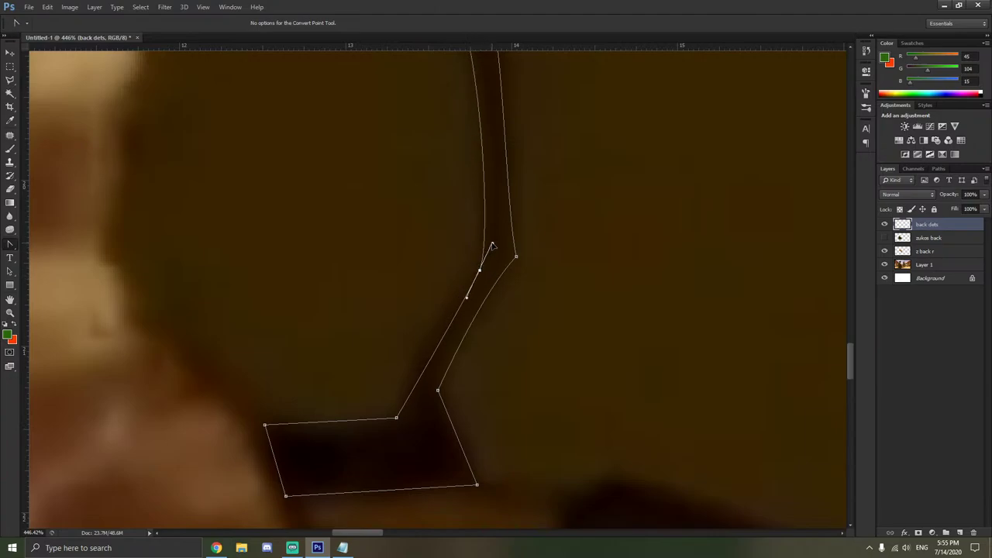
{"action": "left_click", "coordinate": [512, 258]}
{"action": "left_click", "coordinate": [514, 261]}
{"action": "left_click", "coordinate": [516, 251]}
{"action": "left_click_drag", "start_coordinate": [505, 211], "coordinate": [512, 211]}
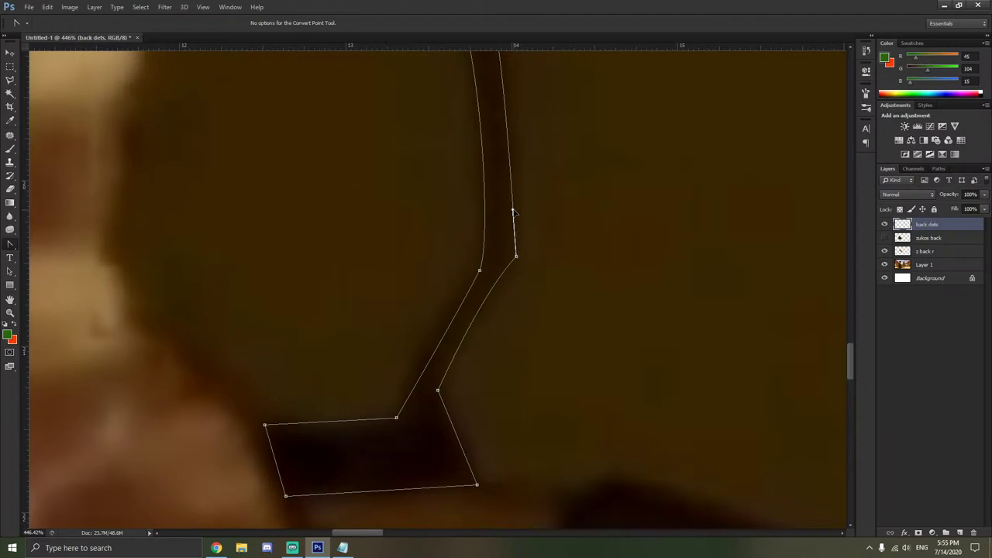
{"action": "left_click", "coordinate": [536, 222]}
{"action": "scroll", "coordinate": [465, 338], "scroll_direction": "down", "scroll_amount": 3}
Slightly curve the lower-right corner, keeping the inner bend a sharp corner.
{"action": "left_click", "coordinate": [475, 403]}
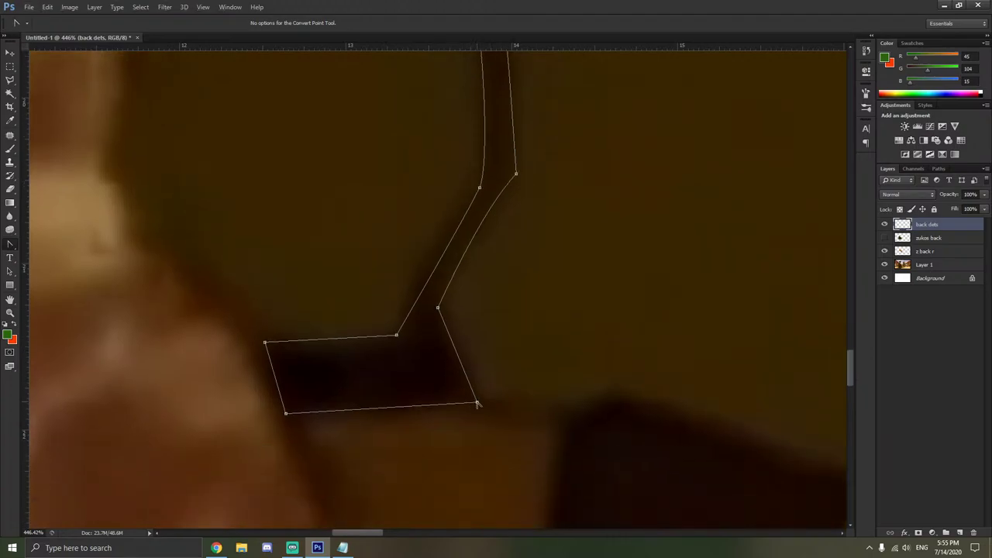
{"action": "left_click_drag", "start_coordinate": [477, 402], "coordinate": [477, 378]}
{"action": "left_click", "coordinate": [481, 371]}
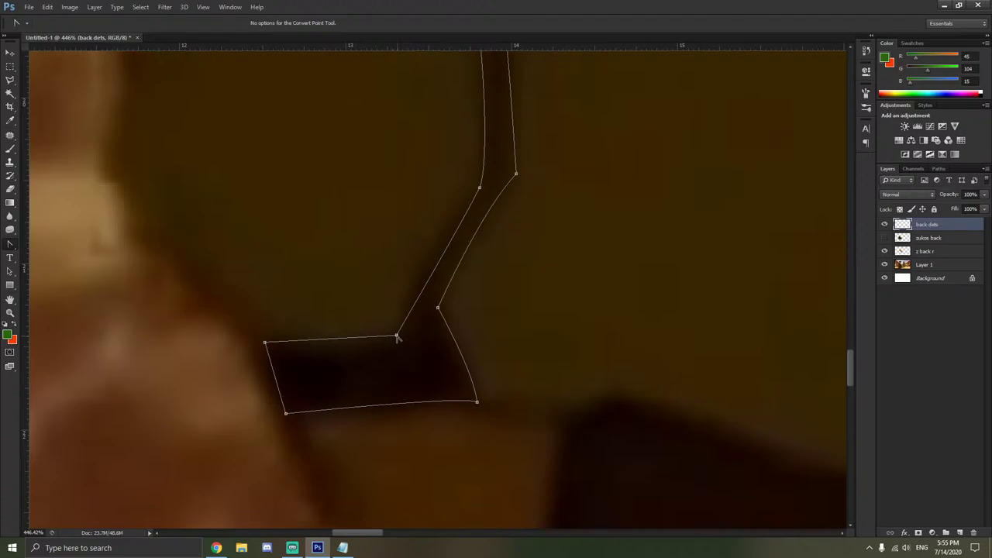
{"action": "left_click_drag", "start_coordinate": [396, 337], "coordinate": [435, 319]}
{"action": "left_click", "coordinate": [396, 334]}
{"action": "left_click", "coordinate": [426, 326]}
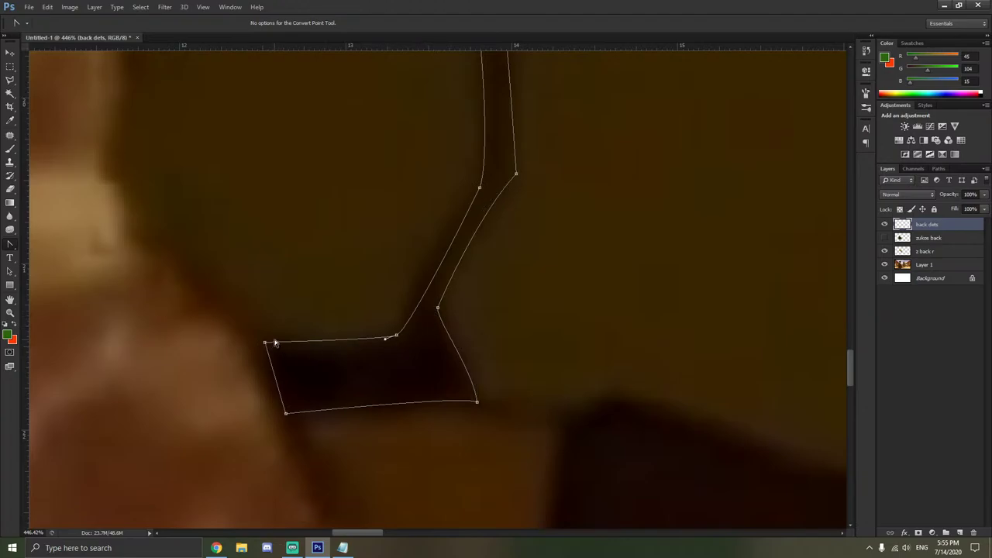
Round the lower-left and bottom-left corners of the fold outline.
{"action": "left_click_drag", "start_coordinate": [265, 344], "coordinate": [272, 332]}
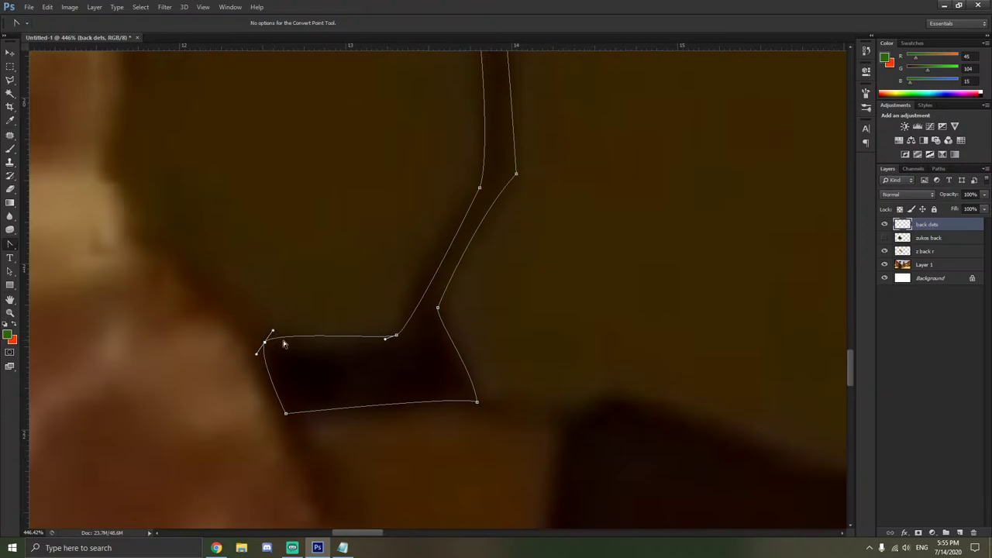
{"action": "left_click", "coordinate": [286, 396]}
{"action": "left_click_drag", "start_coordinate": [288, 415], "coordinate": [282, 414]}
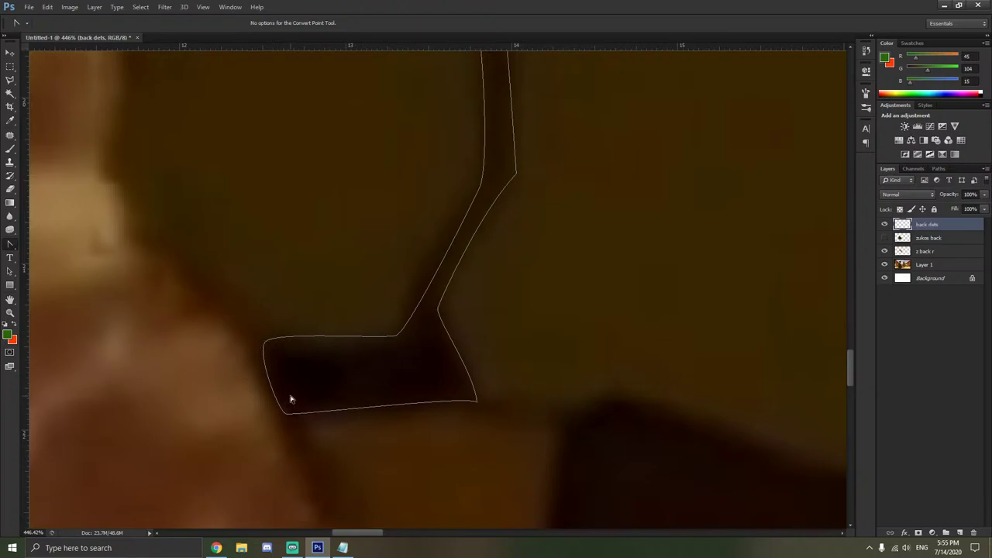
{"action": "scroll", "coordinate": [286, 403], "scroll_direction": "down", "scroll_amount": 5}
{"action": "scroll", "coordinate": [286, 397], "scroll_direction": "down", "scroll_amount": 4}
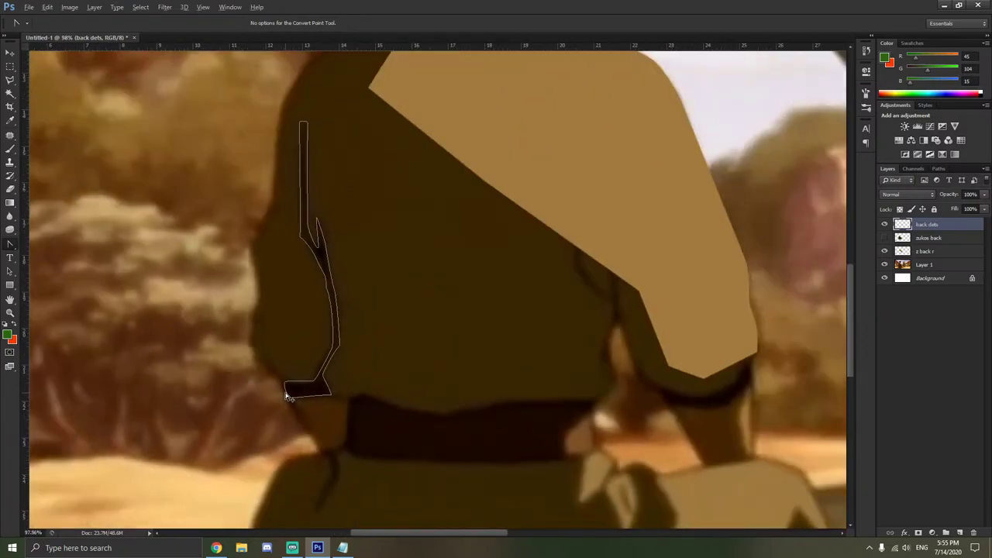
Fill the fold-line path with a chosen dark colour using Fill Path.
{"action": "scroll", "coordinate": [285, 397], "scroll_direction": "down", "scroll_amount": 3}
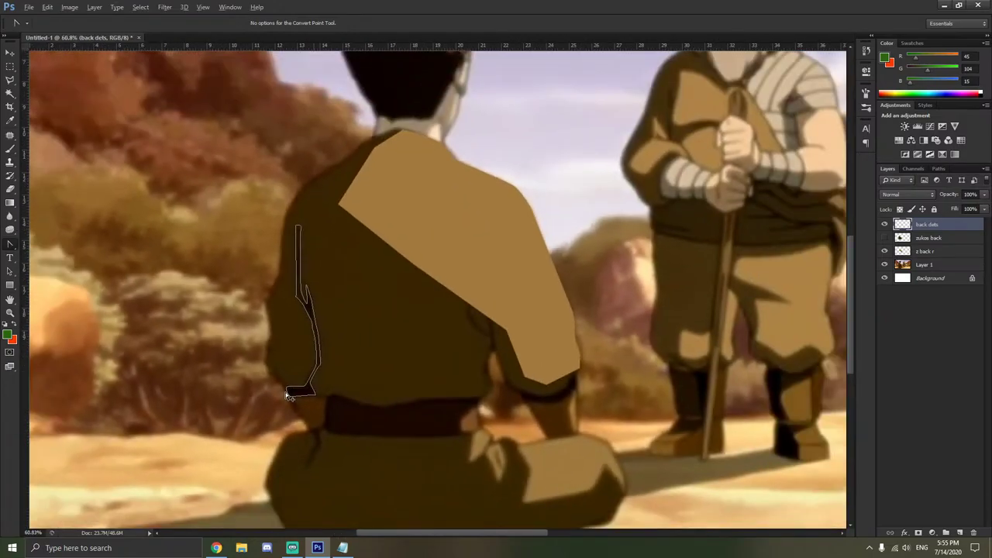
{"action": "scroll", "coordinate": [283, 396], "scroll_direction": "down", "scroll_amount": 2}
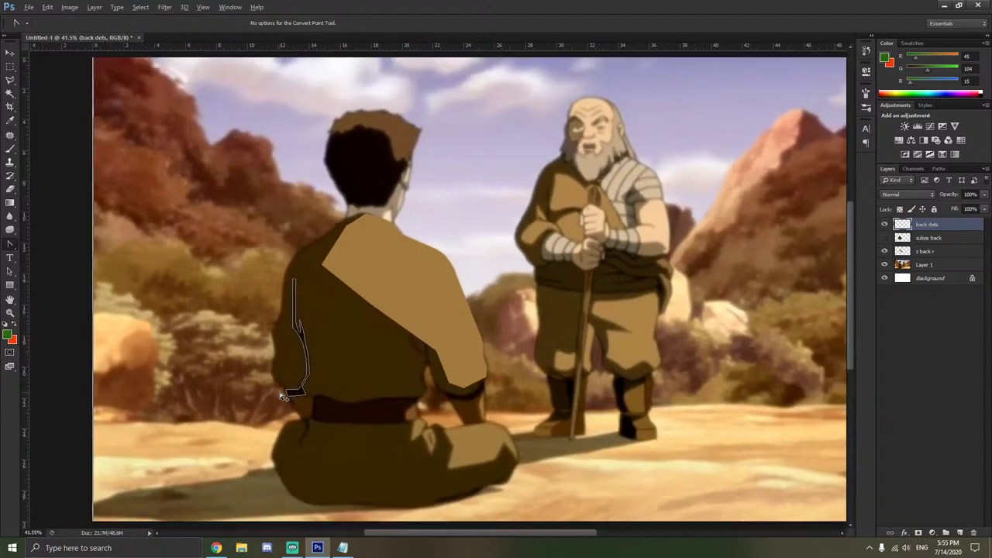
{"action": "scroll", "coordinate": [242, 383], "scroll_direction": "up", "scroll_amount": 2}
{"action": "scroll", "coordinate": [241, 384], "scroll_direction": "up", "scroll_amount": 2}
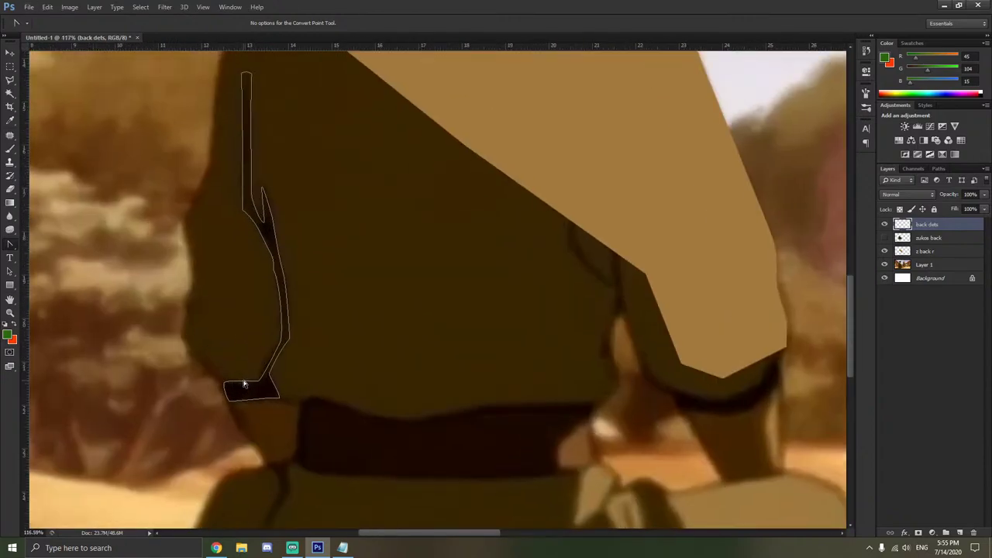
{"action": "right_click", "coordinate": [243, 384]}
{"action": "left_click", "coordinate": [273, 203]}
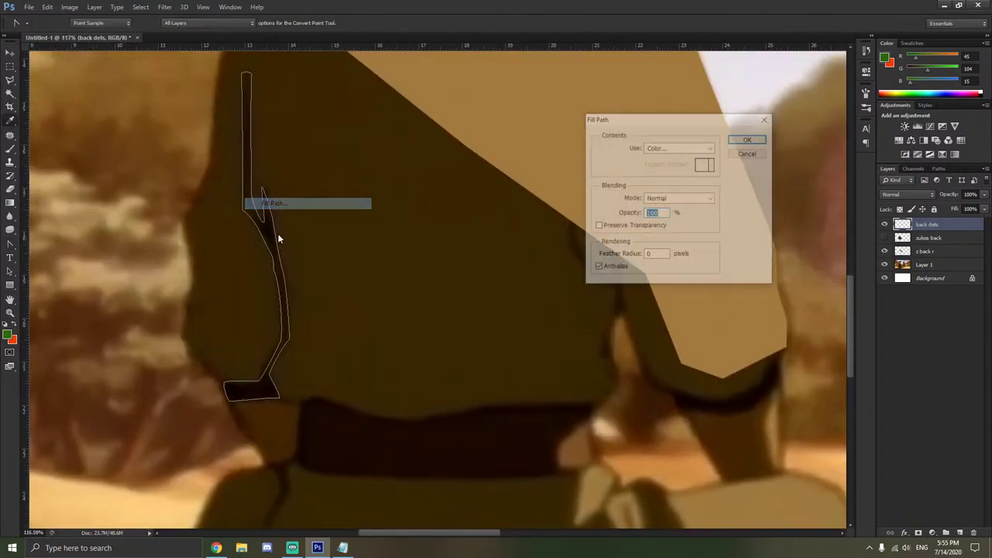
{"action": "left_click", "coordinate": [647, 148]}
{"action": "left_click", "coordinate": [658, 172]}
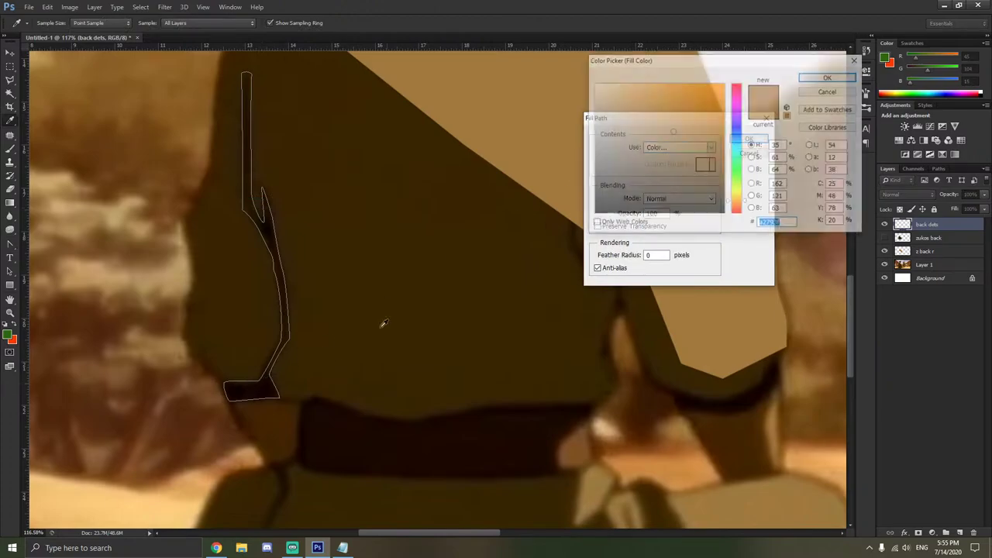
{"action": "left_click", "coordinate": [829, 77]}
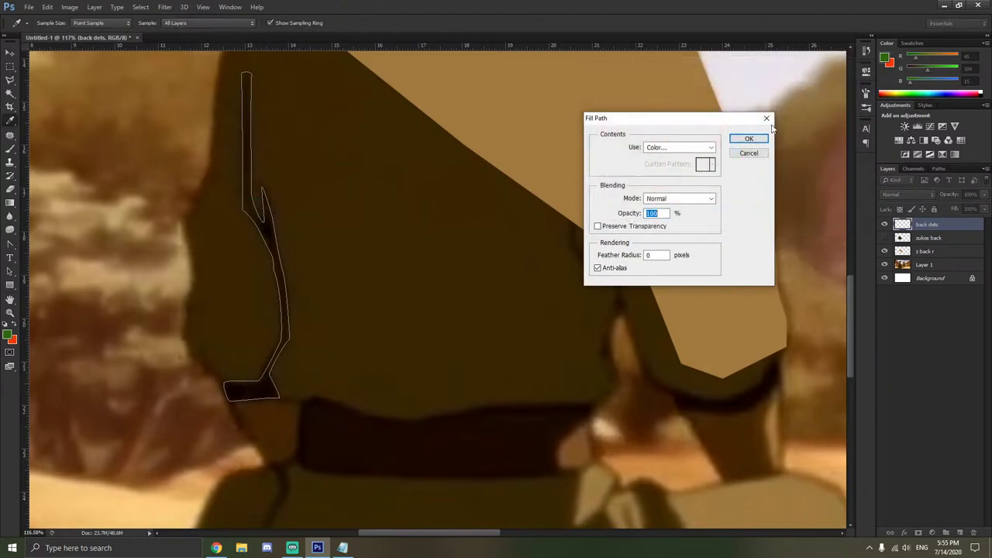
{"action": "left_click", "coordinate": [750, 126]}
Delete the fold-line path and show the zukos back layer.
{"action": "right_click", "coordinate": [555, 234]}
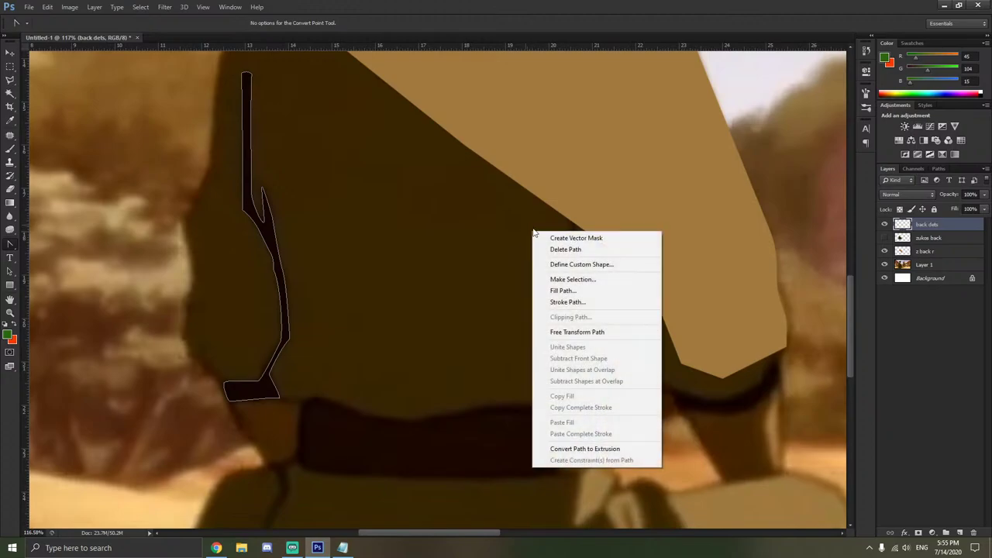
{"action": "left_click", "coordinate": [573, 248]}
{"action": "left_click", "coordinate": [884, 238]}
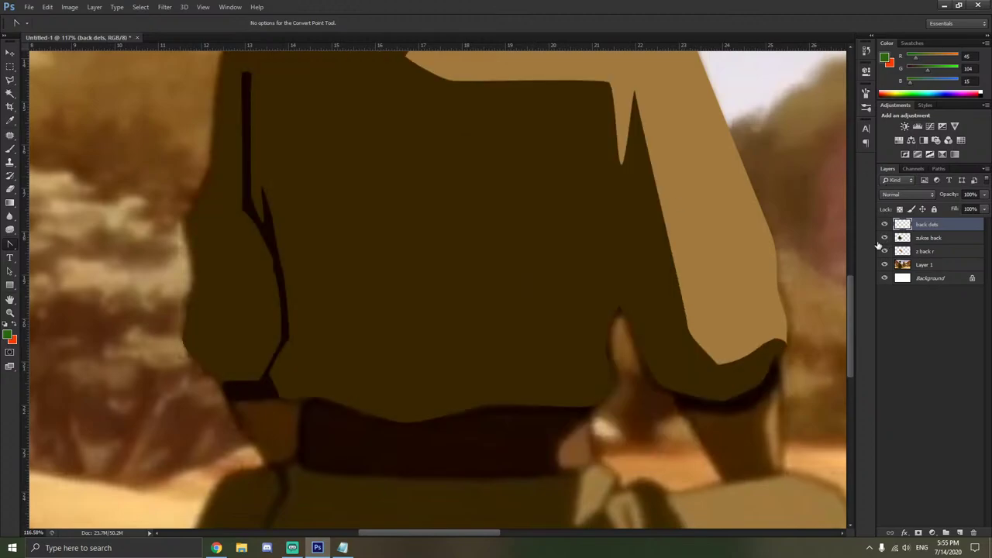
{"action": "scroll", "coordinate": [628, 230], "scroll_direction": "down", "scroll_amount": 6}
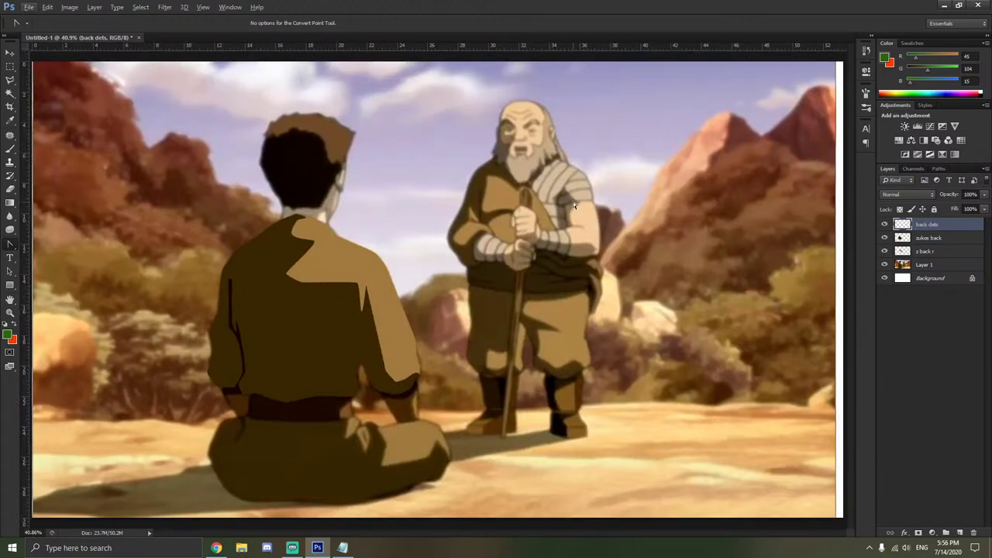
Hide the z back r and zukos back layers, then zoom in on the shoulder crease.
{"action": "left_click", "coordinate": [884, 251]}
{"action": "left_click", "coordinate": [884, 238]}
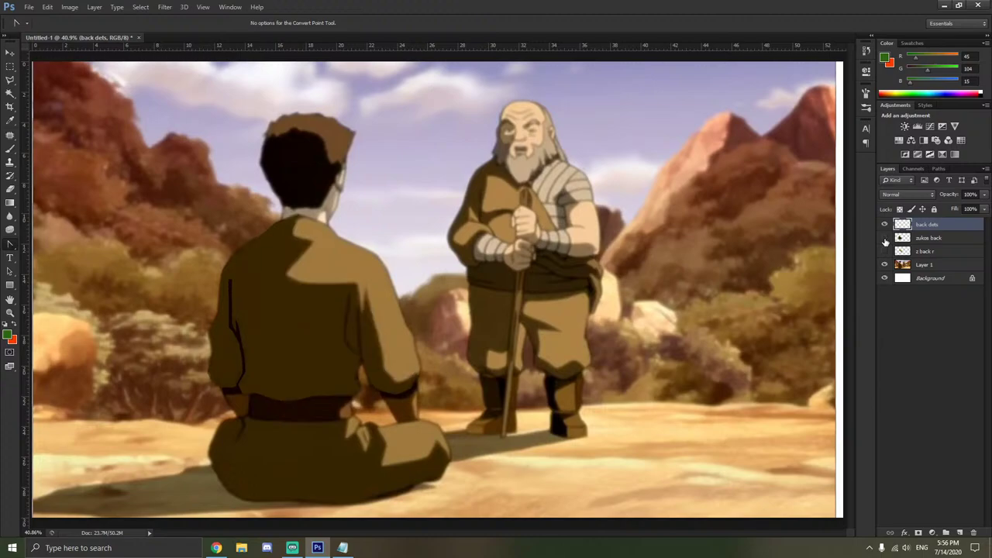
{"action": "scroll", "coordinate": [372, 292], "scroll_direction": "up", "scroll_amount": 5}
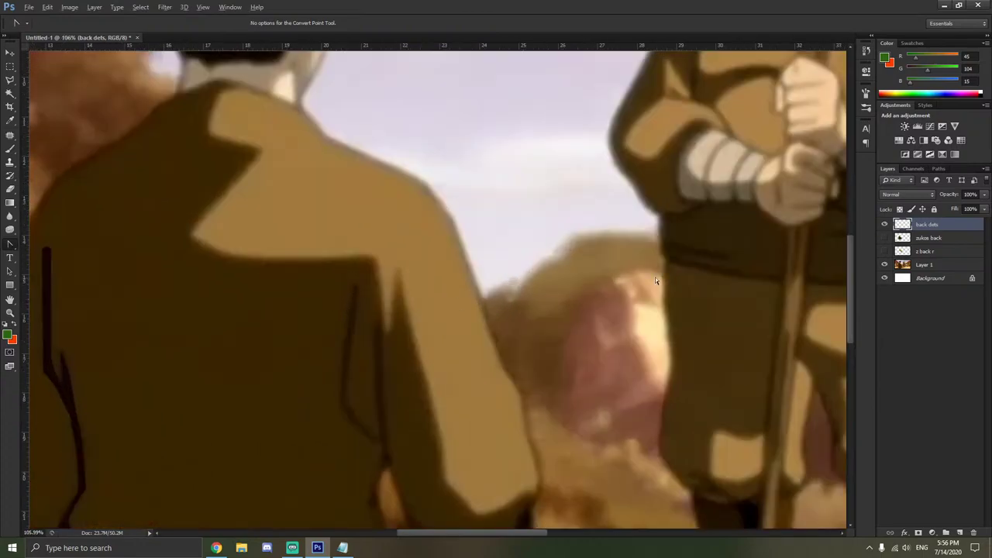
{"action": "scroll", "coordinate": [357, 365], "scroll_direction": "up", "scroll_amount": 5}
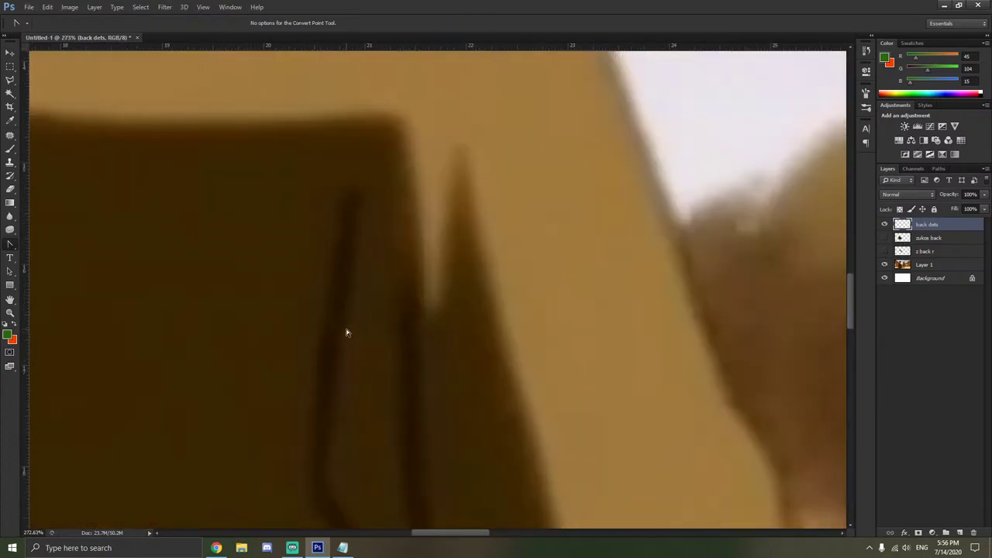
{"action": "scroll", "coordinate": [325, 311], "scroll_direction": "down", "scroll_amount": 2}
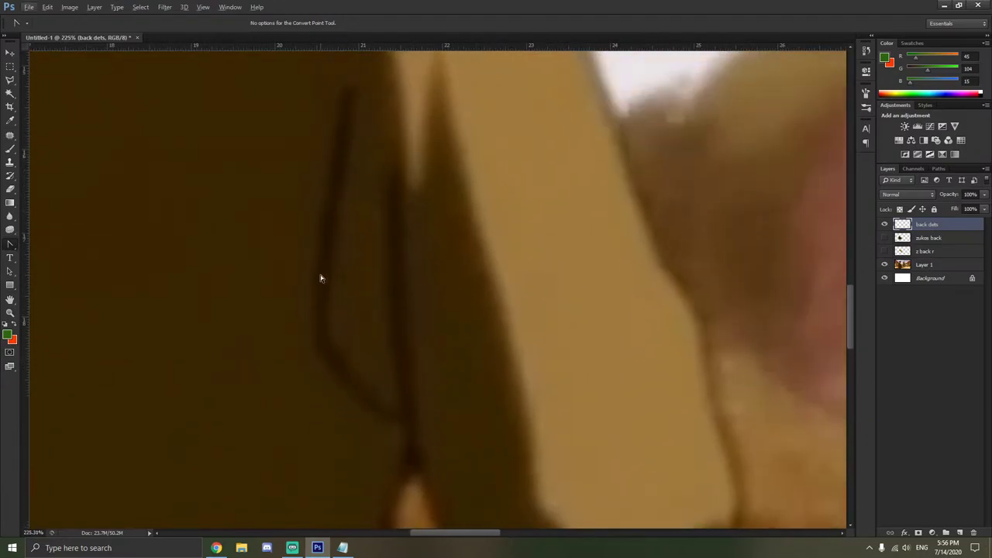
With the Pen tool, start outlining the crease from its top down past the lower bend.
{"action": "left_click", "coordinate": [9, 244]}
{"action": "left_click", "coordinate": [9, 245]}
{"action": "left_click_drag", "start_coordinate": [10, 245], "coordinate": [39, 244]}
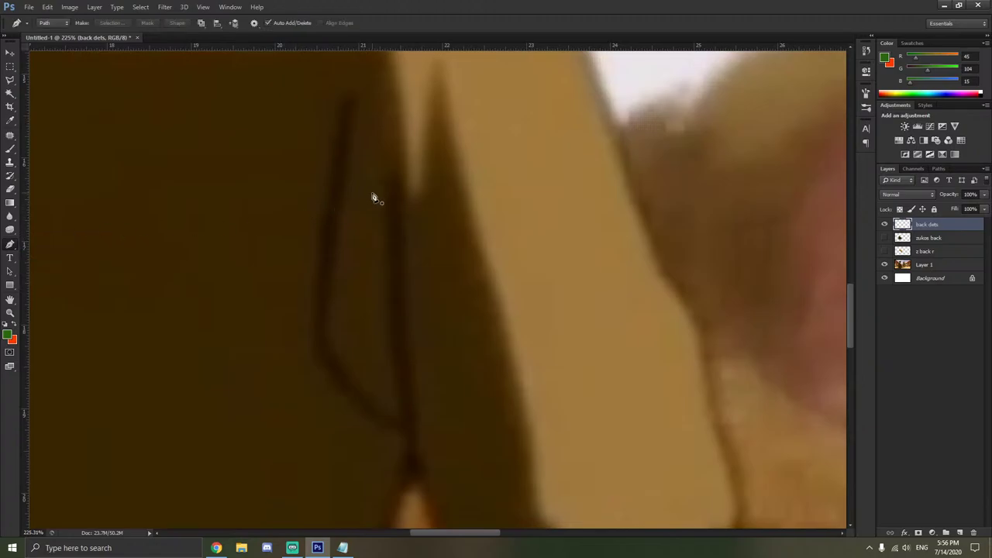
{"action": "scroll", "coordinate": [346, 149], "scroll_direction": "up", "scroll_amount": 2}
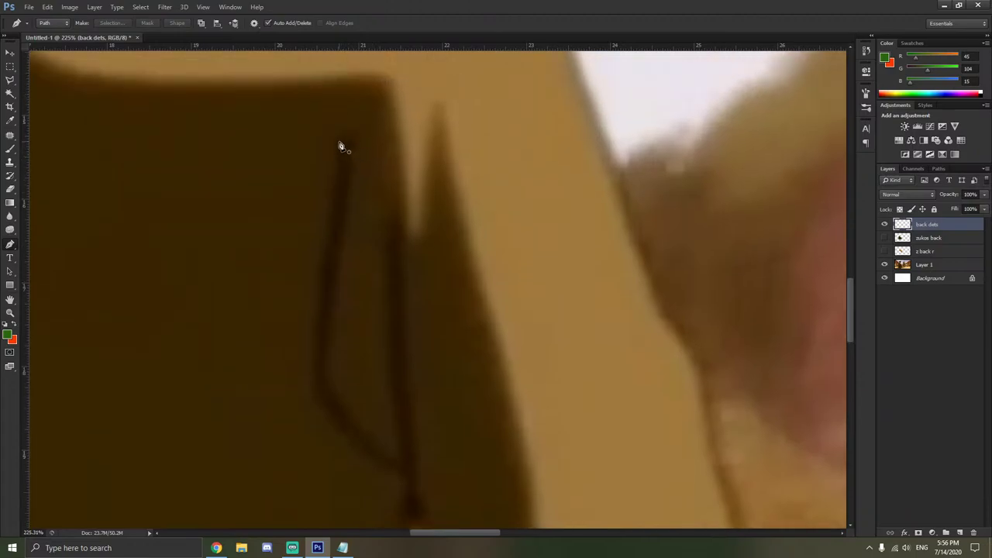
{"action": "left_click", "coordinate": [338, 142]}
{"action": "left_click", "coordinate": [353, 143]}
{"action": "left_click", "coordinate": [328, 385]}
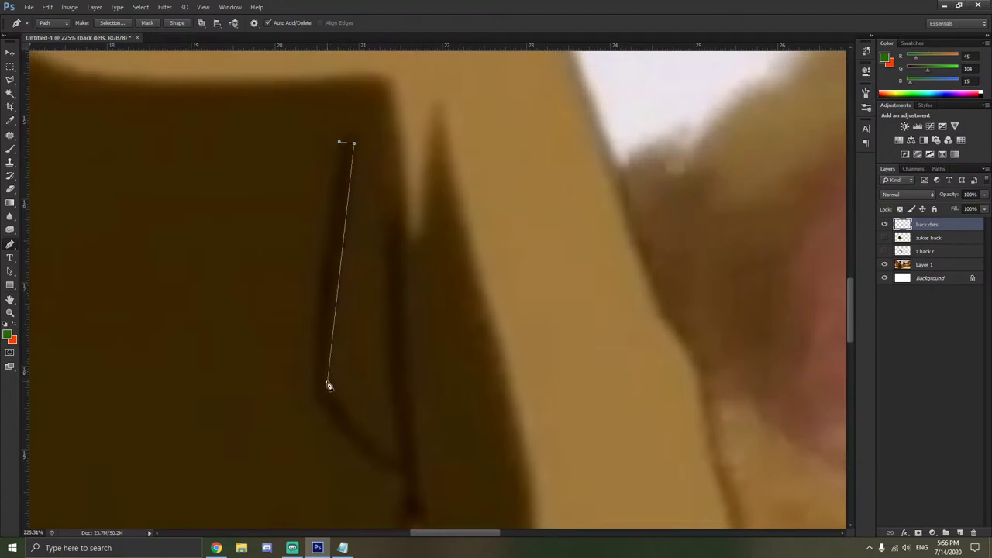
{"action": "left_click", "coordinate": [361, 426]}
{"action": "left_click", "coordinate": [396, 456]}
Trace the second stroke down to its tip and back up the crease toward the start.
{"action": "left_click", "coordinate": [391, 222]}
{"action": "left_click", "coordinate": [399, 222]}
{"action": "scroll", "coordinate": [400, 380], "scroll_direction": "down", "scroll_amount": 2}
{"action": "scroll", "coordinate": [408, 384], "scroll_direction": "down", "scroll_amount": 2}
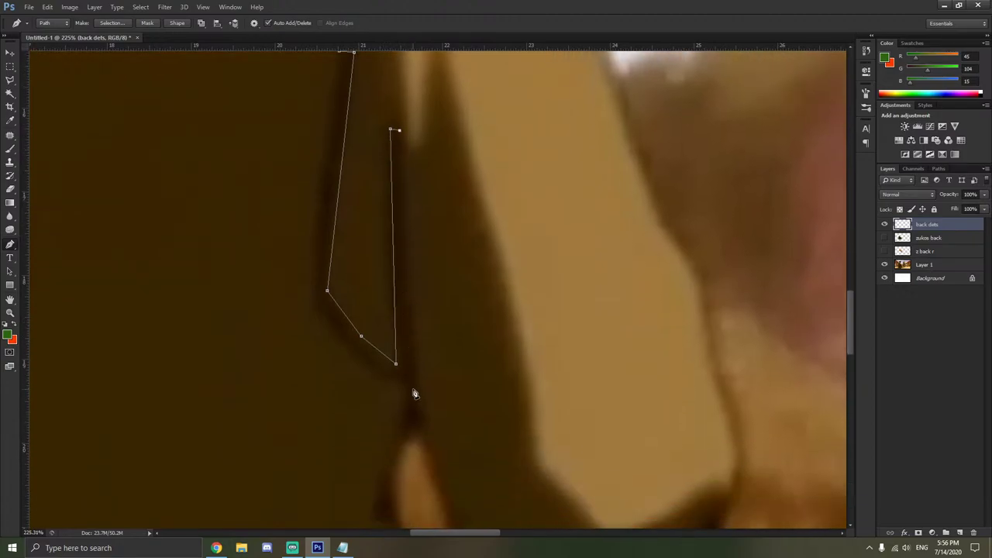
{"action": "left_click", "coordinate": [419, 408]}
{"action": "scroll", "coordinate": [427, 425], "scroll_direction": "down", "scroll_amount": 2}
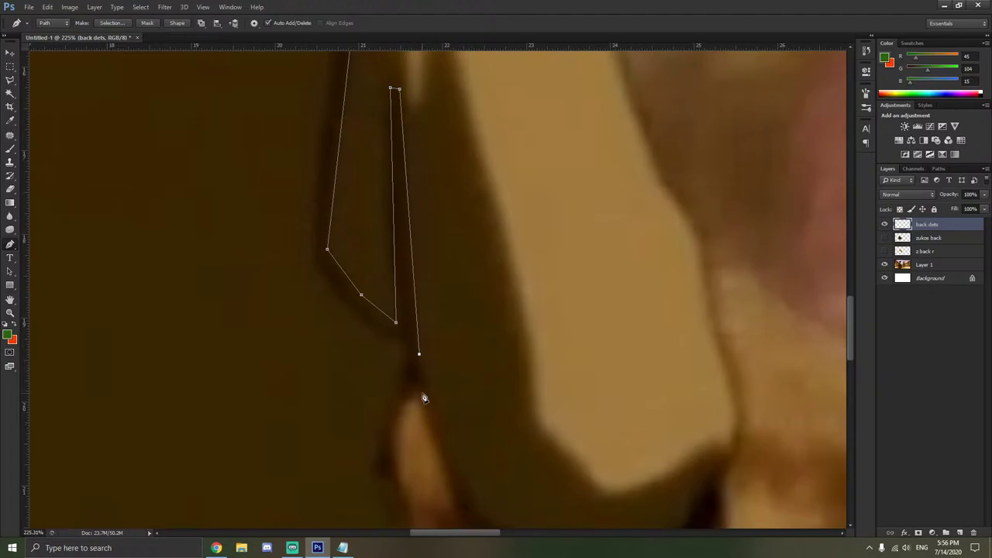
{"action": "left_click", "coordinate": [423, 393]}
{"action": "left_click", "coordinate": [407, 391]}
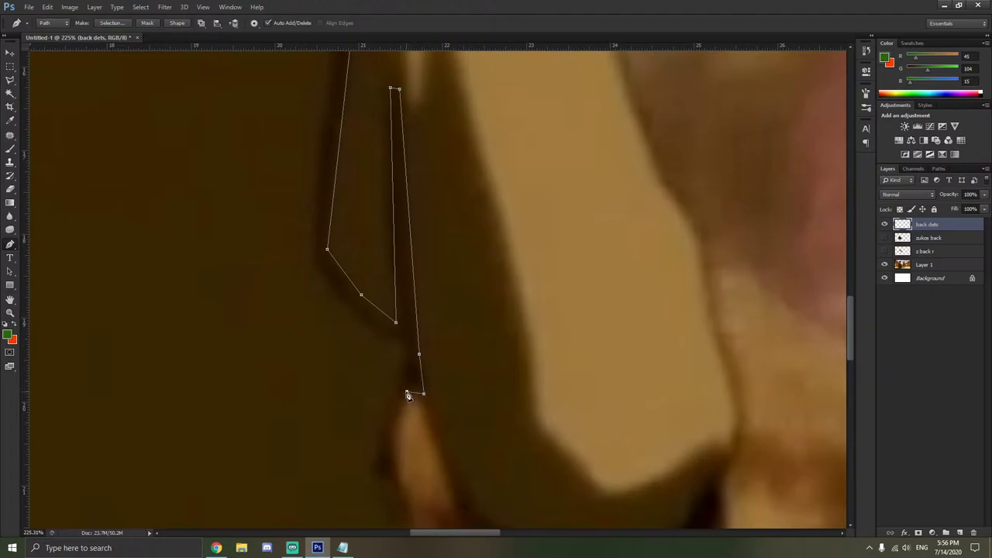
{"action": "left_click", "coordinate": [399, 342]}
{"action": "left_click", "coordinate": [309, 269]}
{"action": "scroll", "coordinate": [314, 271], "scroll_direction": "up", "scroll_amount": 4}
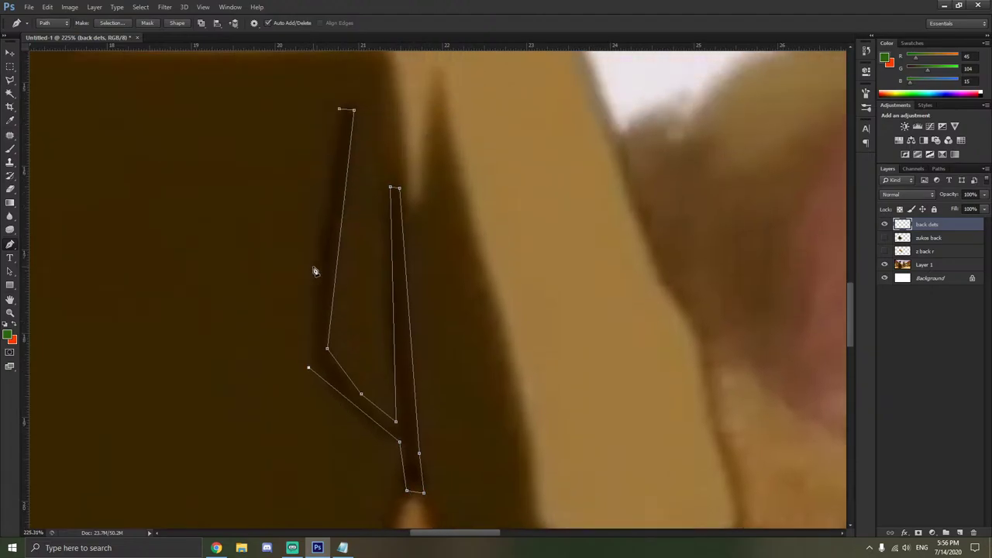
{"action": "left_click", "coordinate": [342, 169]}
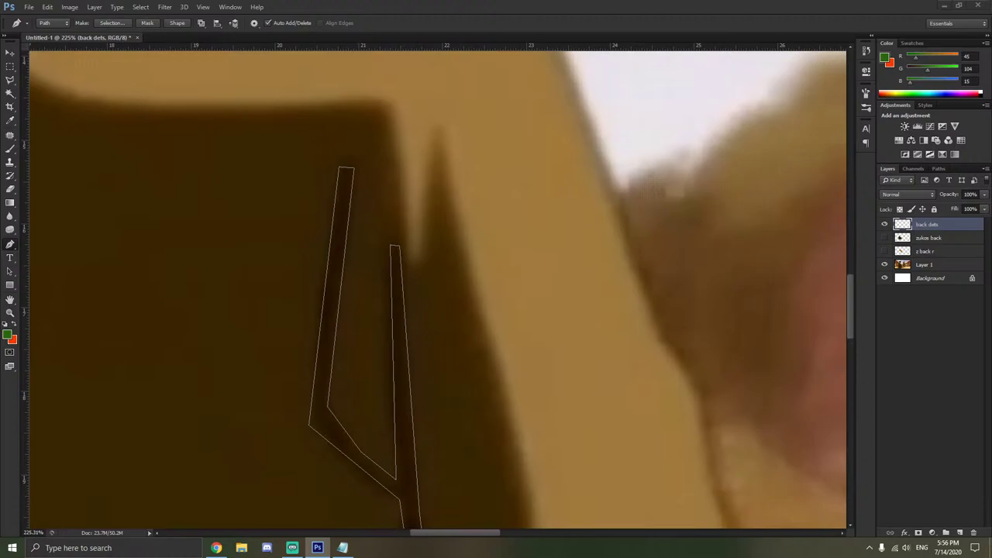
{"action": "key", "text": "super+d"}
{"action": "key", "text": "super+d"}
{"action": "scroll", "coordinate": [310, 310], "scroll_direction": "down", "scroll_amount": 1}
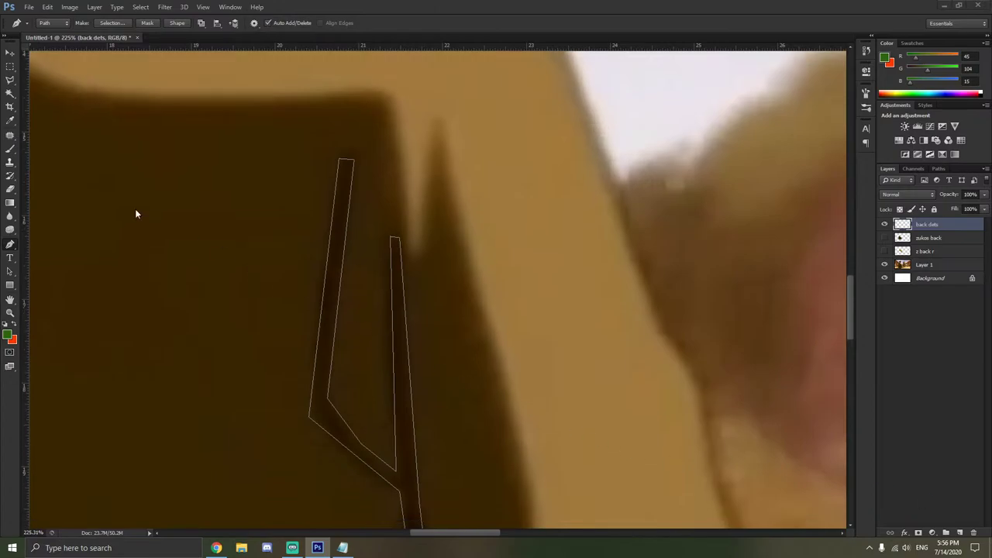
With the Convert Point Tool, curve the path's top and lower-left corners.
{"action": "right_click", "coordinate": [10, 245]}
{"action": "left_click", "coordinate": [47, 284]}
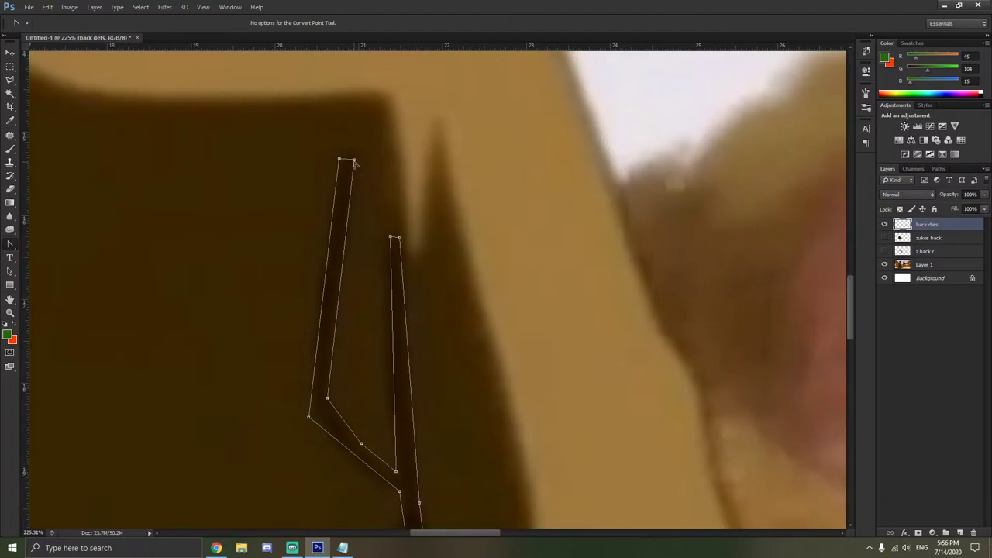
{"action": "mouse_move", "coordinate": [354, 160]}
{"action": "left_mouse_down"}
{"action": "mouse_move", "coordinate": [352, 174]}
{"action": "mouse_move", "coordinate": [364, 175]}
{"action": "left_mouse_up"}
{"action": "scroll", "coordinate": [313, 460], "scroll_direction": "up", "scroll_amount": 3}
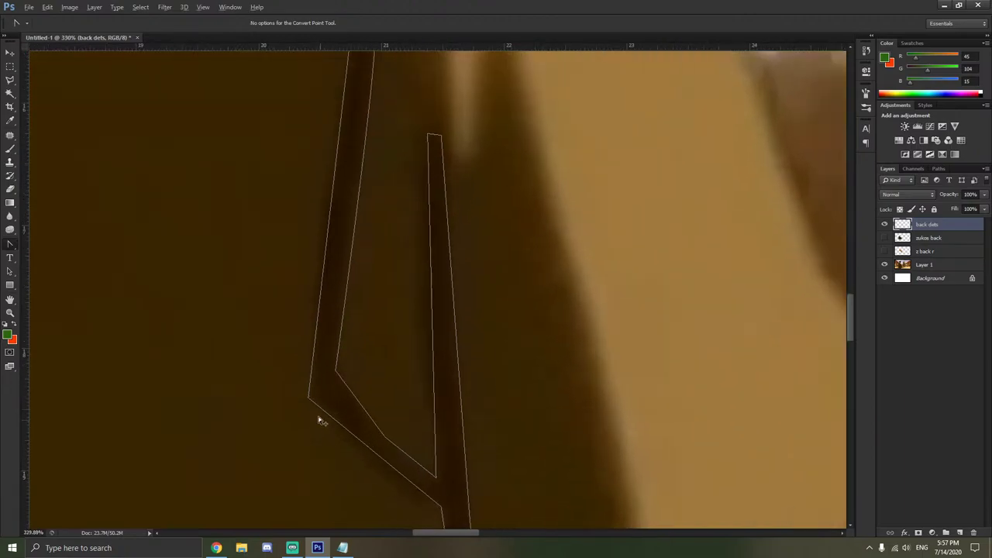
{"action": "left_click_drag", "start_coordinate": [304, 393], "coordinate": [315, 370]}
{"action": "left_click_drag", "start_coordinate": [312, 407], "coordinate": [325, 419]}
{"action": "left_click", "coordinate": [343, 359]}
{"action": "left_click_drag", "start_coordinate": [342, 358], "coordinate": [340, 371]}
{"action": "scroll", "coordinate": [403, 379], "scroll_direction": "down", "scroll_amount": 2}
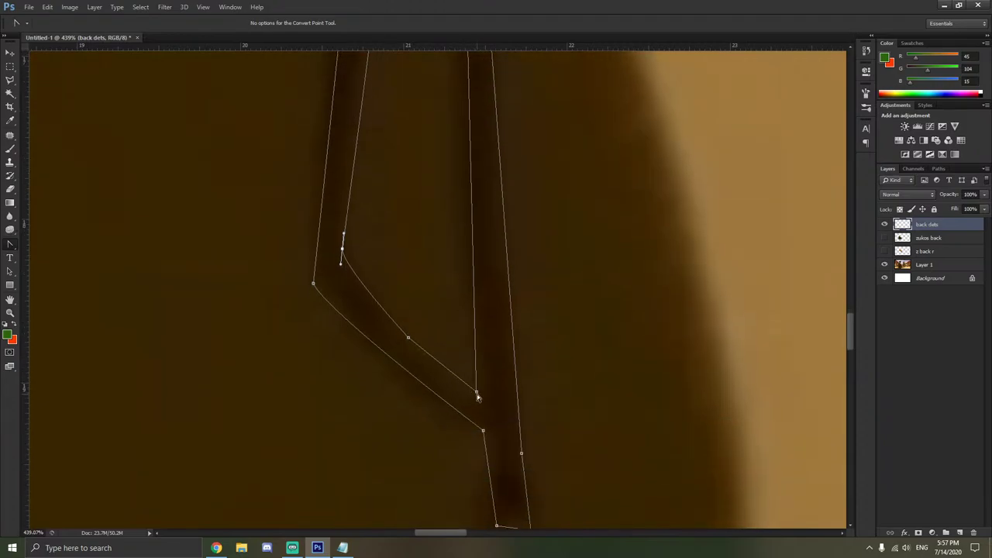
Curve the inner junction corner and round the bottom end of the fold line.
{"action": "left_click_drag", "start_coordinate": [476, 392], "coordinate": [484, 395]}
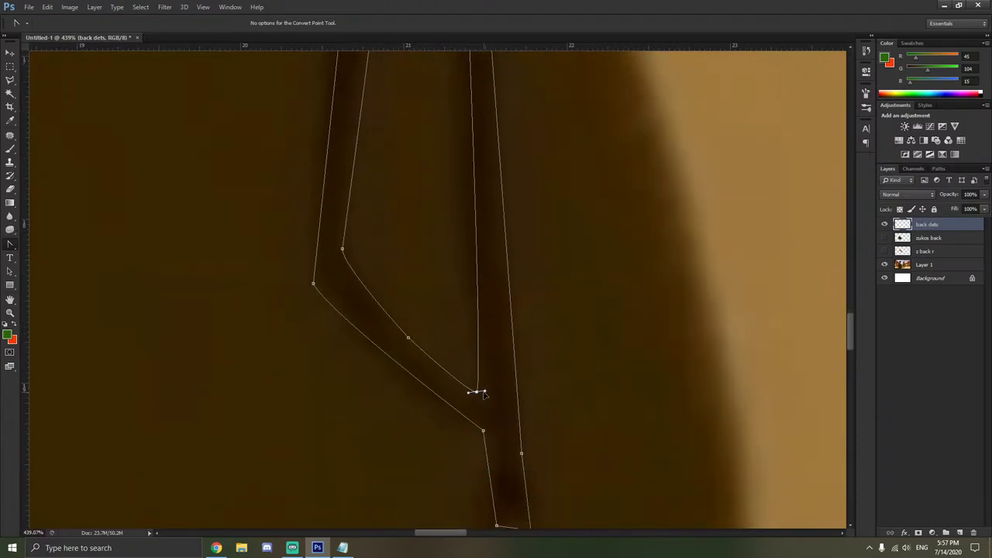
{"action": "key", "text": "Escape"}
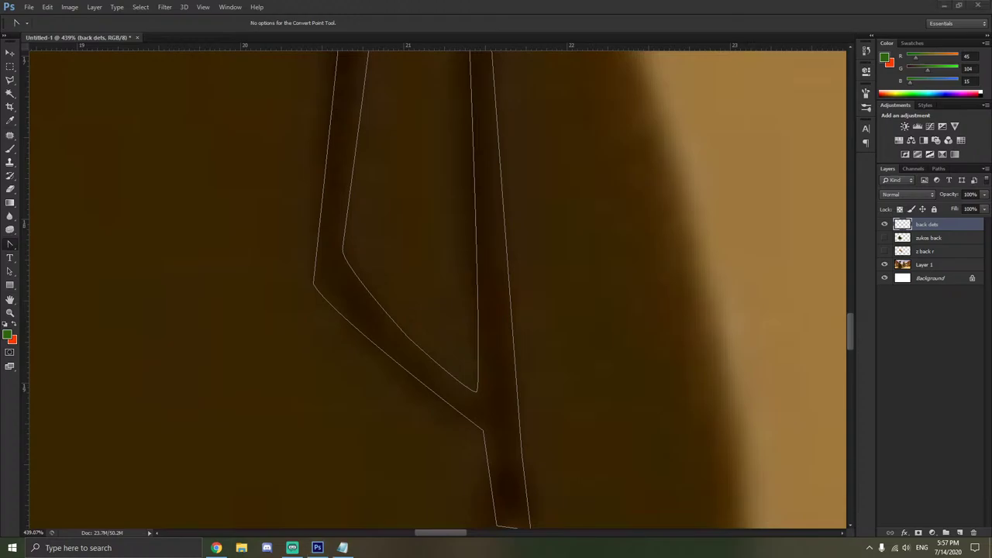
{"action": "scroll", "coordinate": [477, 390], "scroll_direction": "down", "scroll_amount": 1}
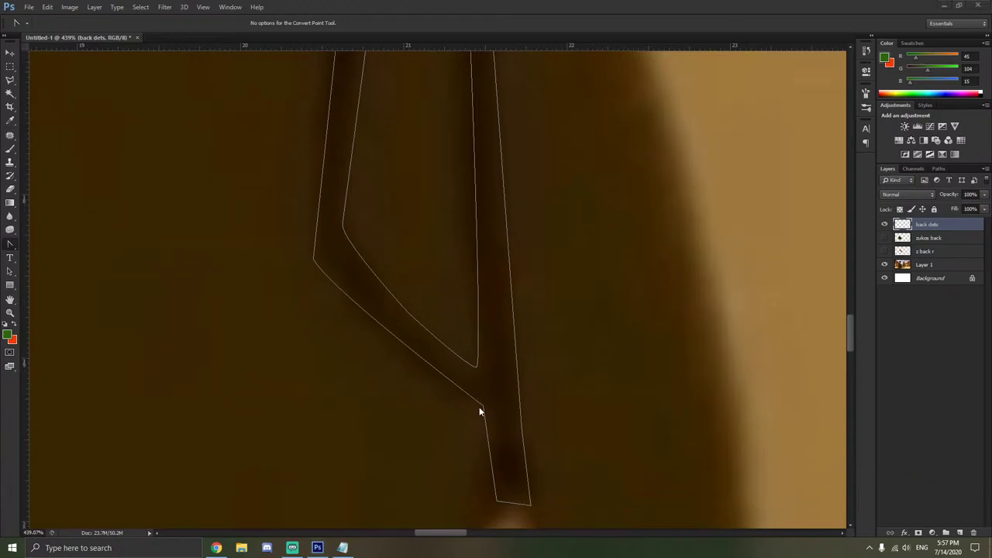
{"action": "left_click", "coordinate": [484, 411]}
{"action": "left_click_drag", "start_coordinate": [484, 410], "coordinate": [472, 402]}
{"action": "left_click", "coordinate": [496, 405]}
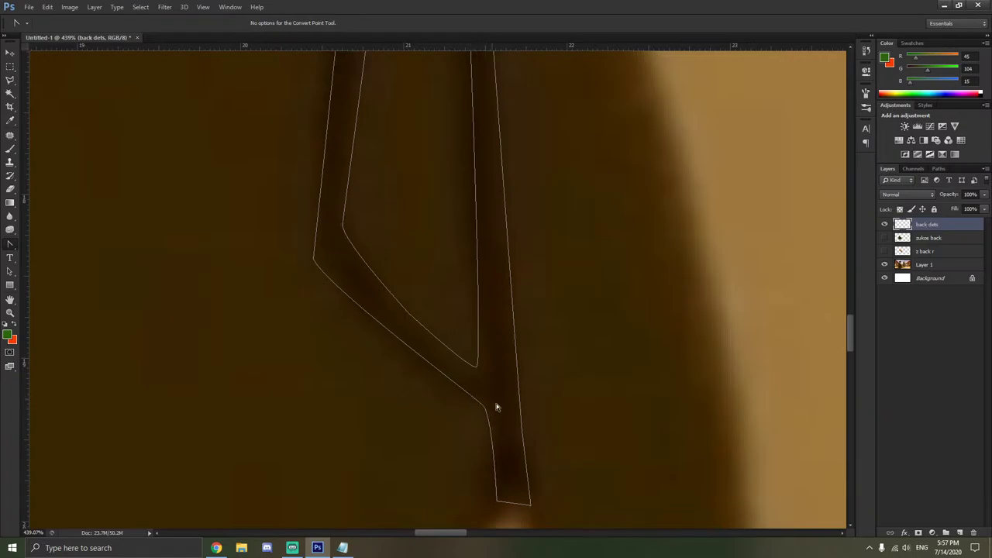
{"action": "scroll", "coordinate": [499, 419], "scroll_direction": "down", "scroll_amount": 3}
{"action": "left_click_drag", "start_coordinate": [498, 440], "coordinate": [528, 428]}
{"action": "left_click", "coordinate": [533, 442]}
{"action": "left_click", "coordinate": [535, 401]}
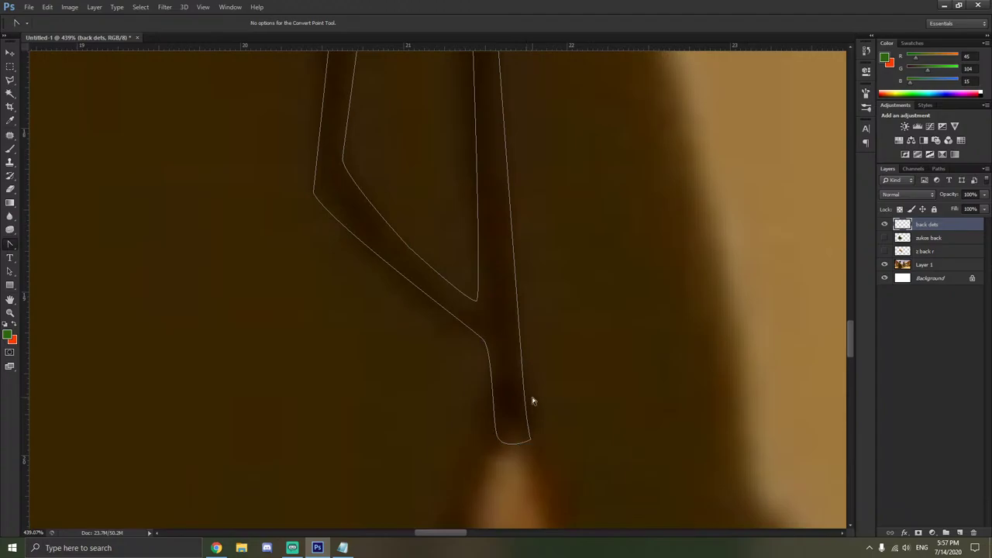
{"action": "scroll", "coordinate": [524, 425], "scroll_direction": "down", "scroll_amount": 2}
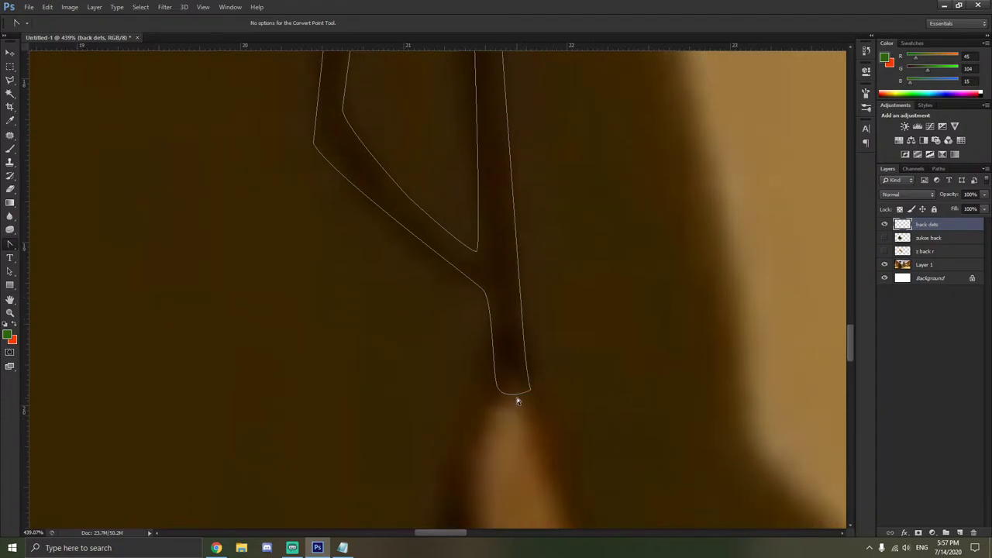
Reshape the bottom-end curve and round the top tip of the narrow stroke.
{"action": "left_click", "coordinate": [516, 397]}
{"action": "left_click_drag", "start_coordinate": [516, 397], "coordinate": [508, 366]}
{"action": "scroll", "coordinate": [579, 378], "scroll_direction": "up", "scroll_amount": 5}
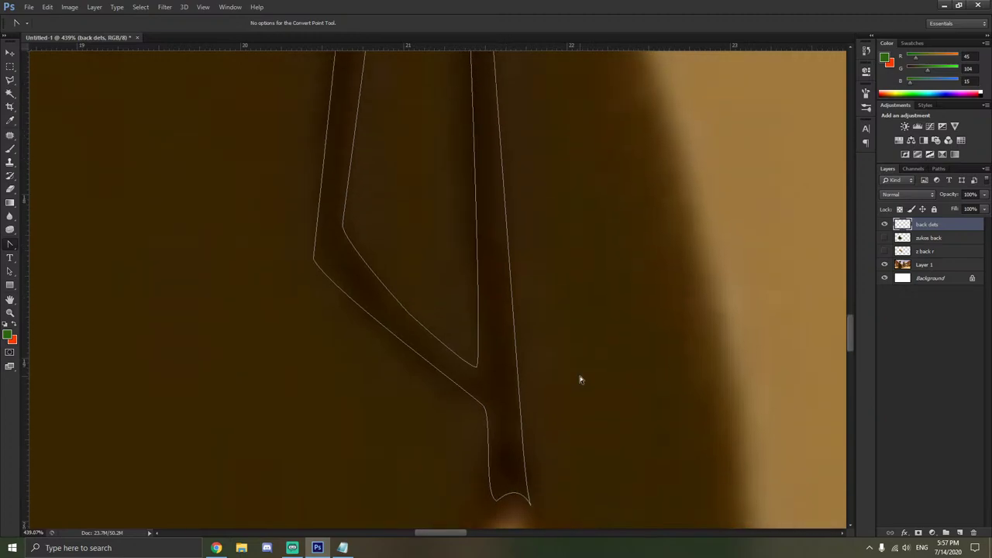
{"action": "scroll", "coordinate": [578, 379], "scroll_direction": "up", "scroll_amount": 6}
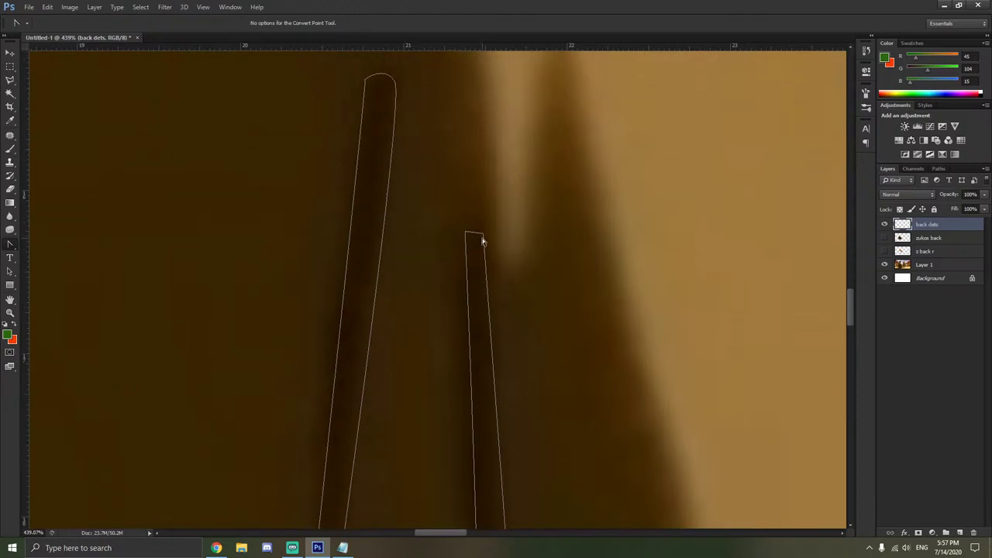
{"action": "left_click_drag", "start_coordinate": [483, 234], "coordinate": [463, 234]}
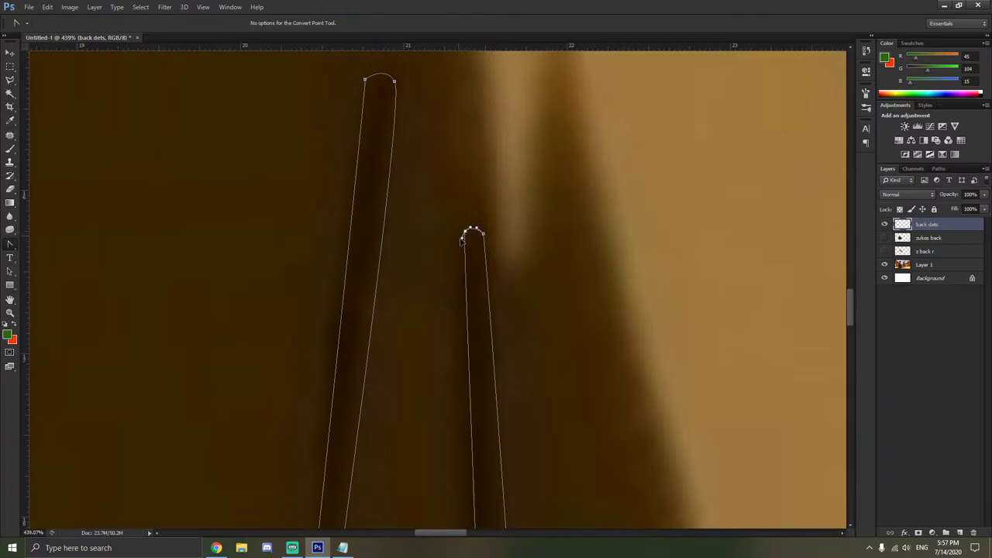
{"action": "left_click", "coordinate": [508, 265]}
{"action": "scroll", "coordinate": [508, 267], "scroll_direction": "down", "scroll_amount": 5}
{"action": "scroll", "coordinate": [507, 266], "scroll_direction": "down", "scroll_amount": 2}
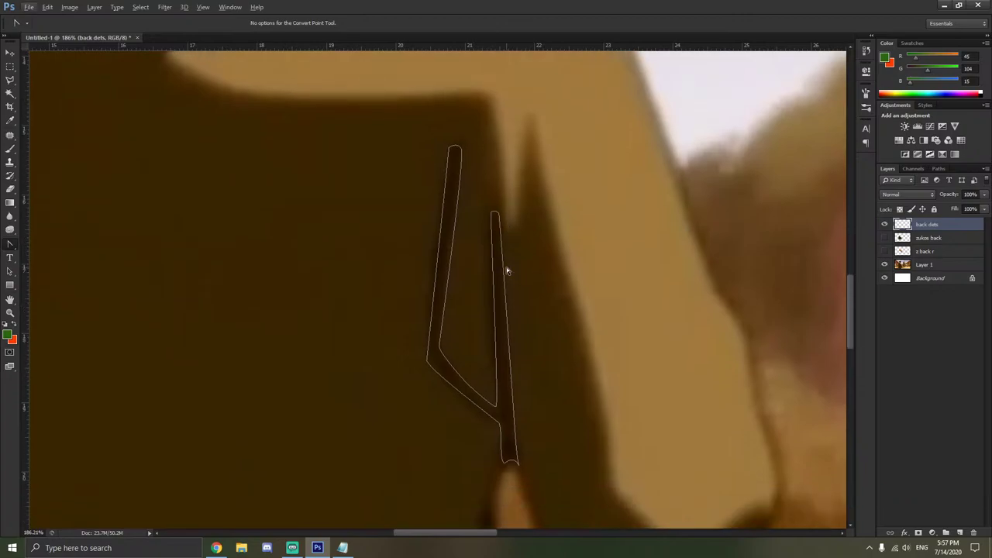
{"action": "scroll", "coordinate": [504, 271], "scroll_direction": "down", "scroll_amount": 3}
Fill the hooked crease path with the dark colour and delete its outline.
{"action": "right_click", "coordinate": [504, 270]}
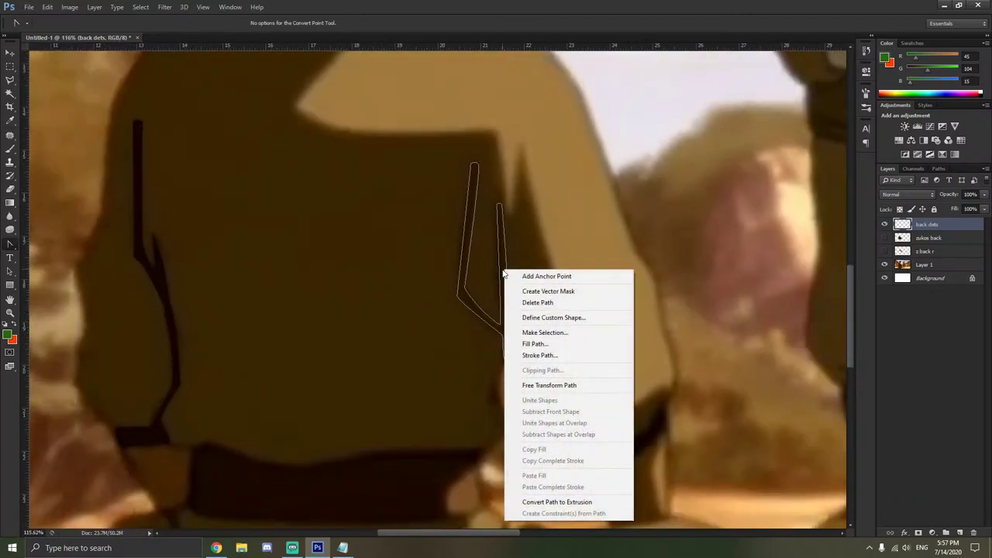
{"action": "left_click", "coordinate": [542, 344]}
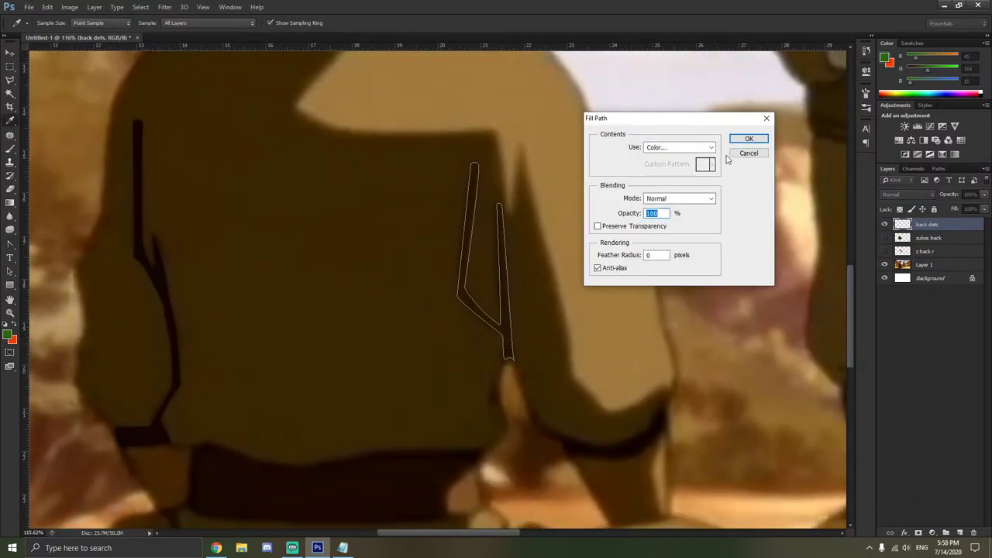
{"action": "left_click", "coordinate": [740, 141]}
{"action": "right_click", "coordinate": [525, 269]}
{"action": "left_click", "coordinate": [543, 286]}
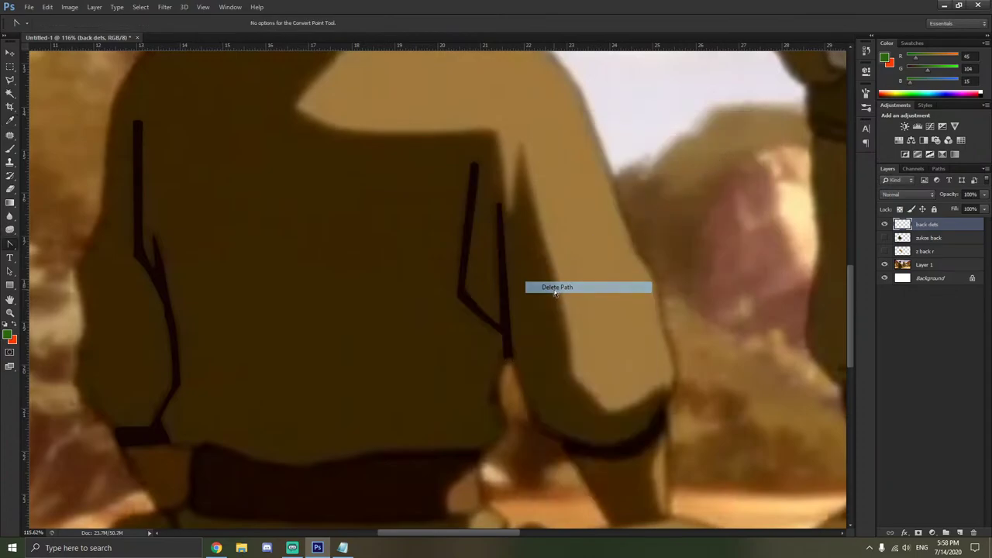
Turn the zukos back and z back r layers back on.
{"action": "scroll", "coordinate": [581, 298], "scroll_direction": "down", "scroll_amount": 1}
{"action": "scroll", "coordinate": [581, 298], "scroll_direction": "down", "scroll_amount": 1}
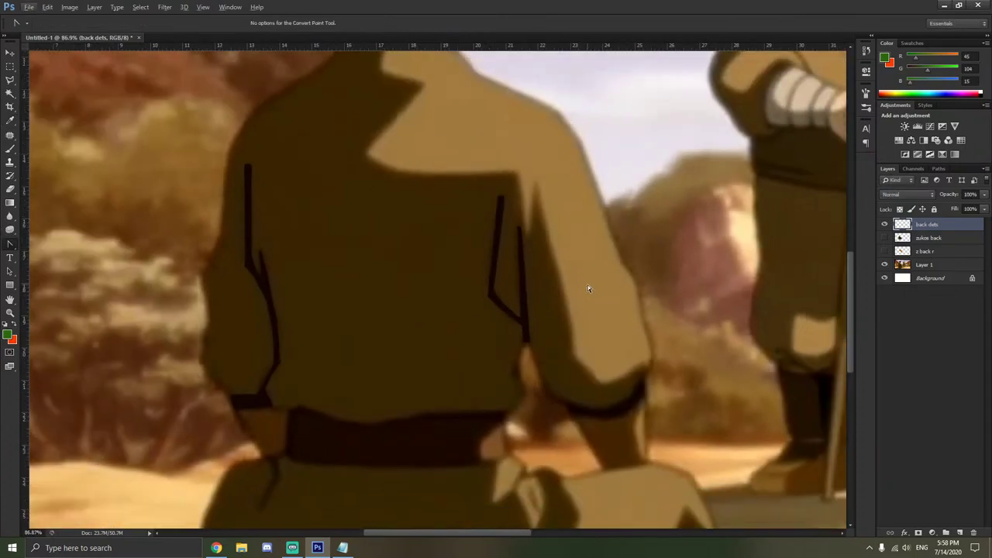
{"action": "left_click", "coordinate": [884, 238]}
{"action": "left_click", "coordinate": [884, 251]}
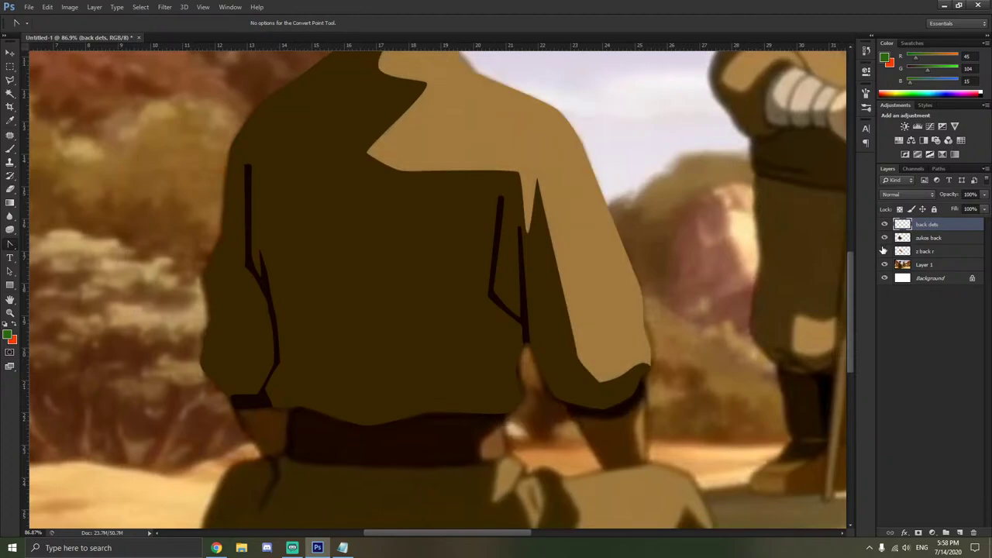
{"action": "scroll", "coordinate": [673, 251], "scroll_direction": "down", "scroll_amount": 5}
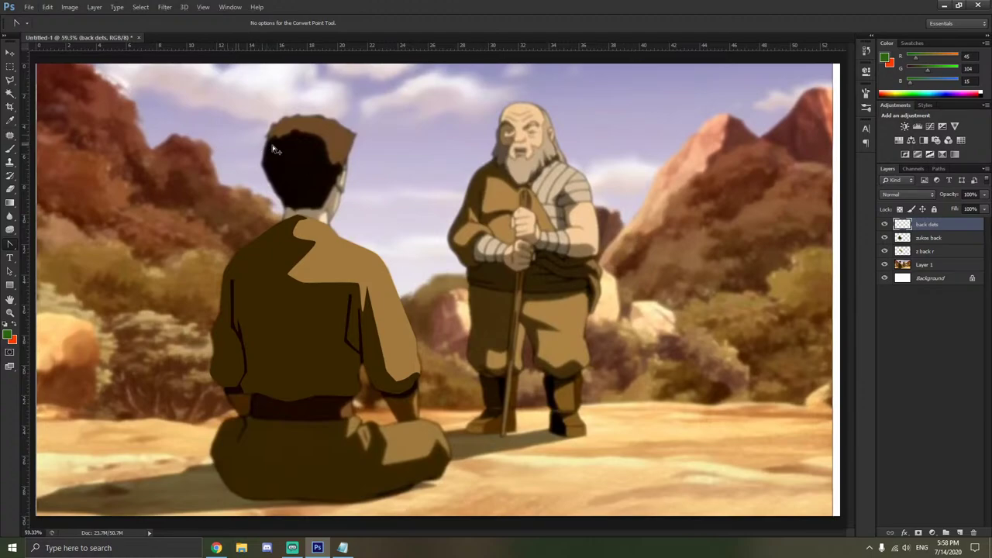
Create a new empty layer named 'z hair back' with Ctrl+Shift+N.
{"action": "scroll", "coordinate": [277, 148], "scroll_direction": "up", "scroll_amount": 6}
{"action": "key", "text": "ctrl+shift+n"}
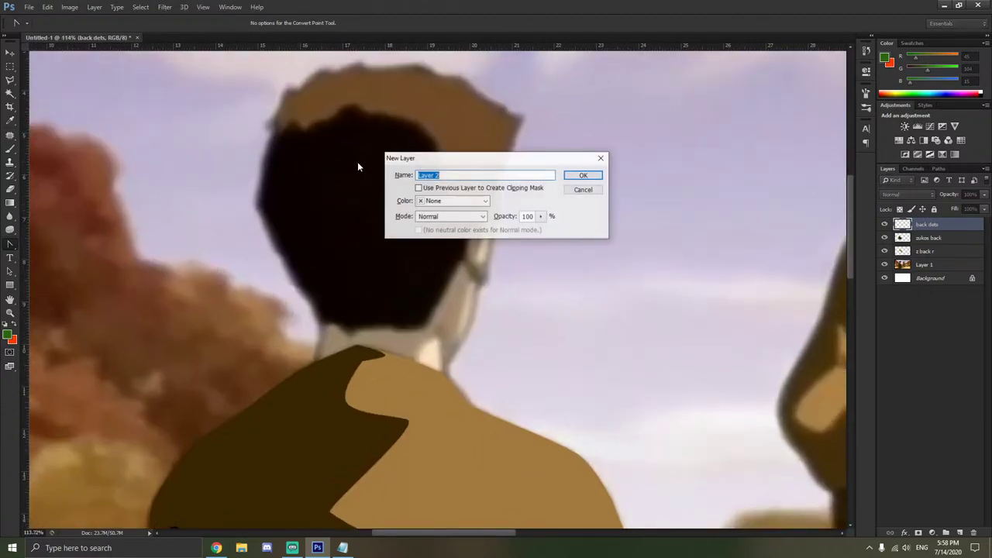
{"action": "type", "text": "z hair b"}
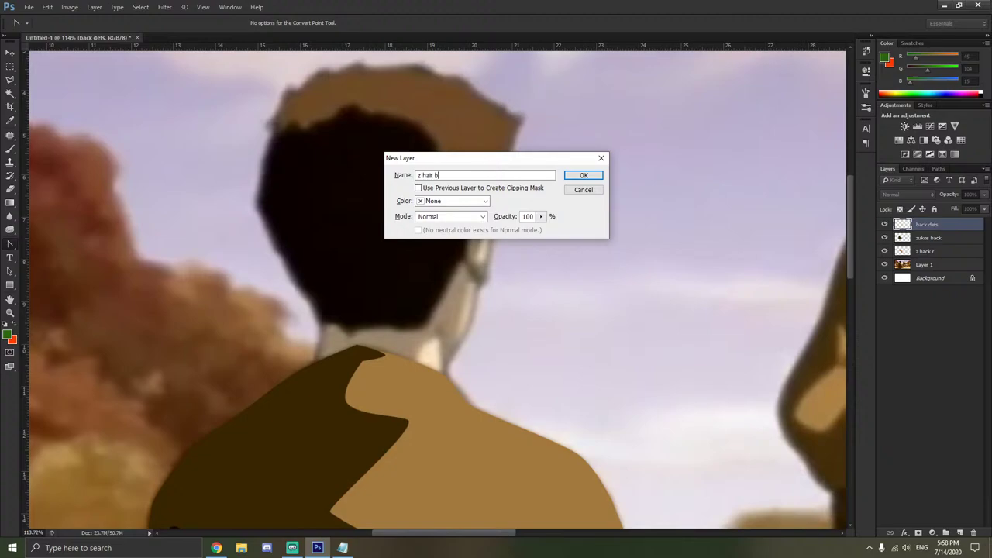
{"action": "type", "text": "ack"}
{"action": "key", "text": "Return"}
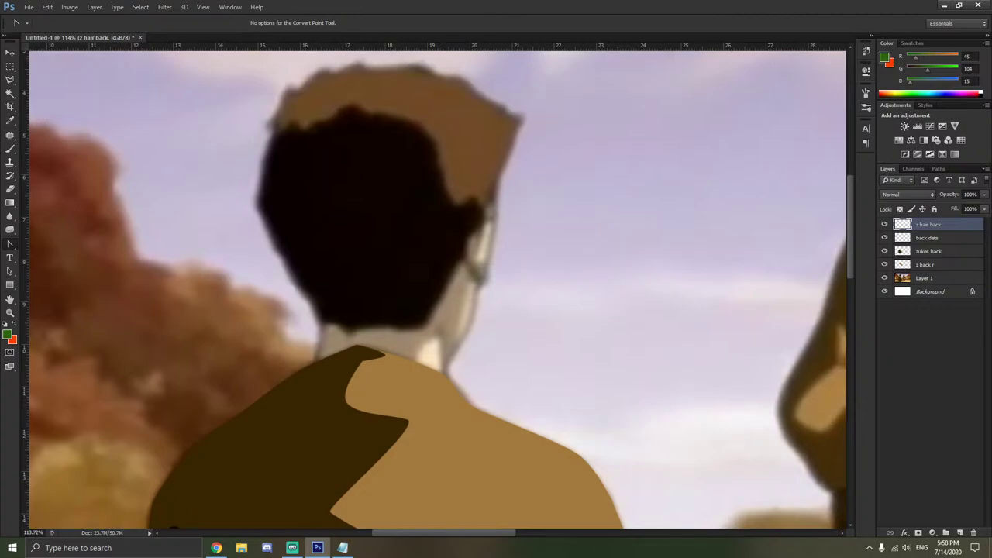
Bring the Notepad notes with the wisdom quote in front of the Photoshop canvas.
{"action": "key", "text": "alt+Tab"}
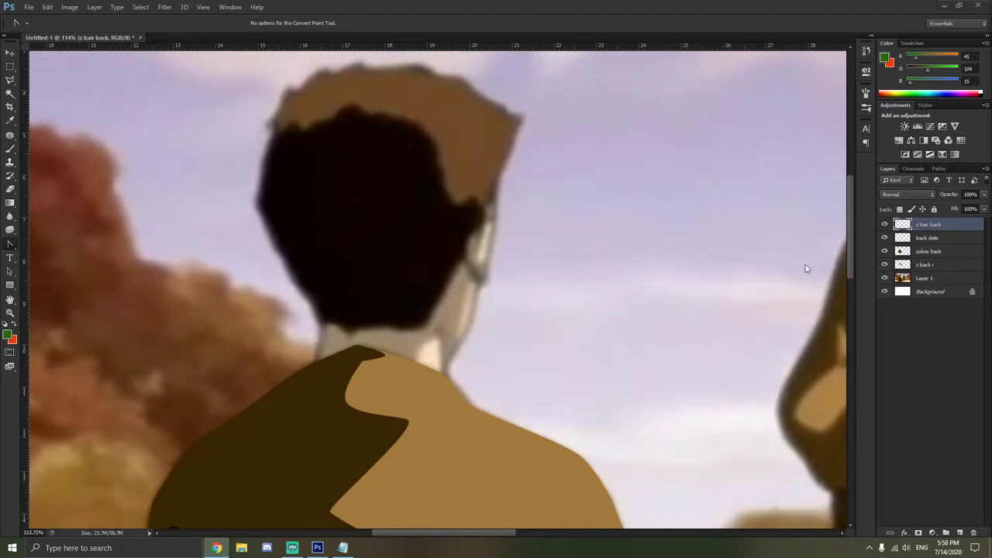
{"action": "scroll", "coordinate": [400, 350], "scroll_direction": "down", "scroll_amount": 2}
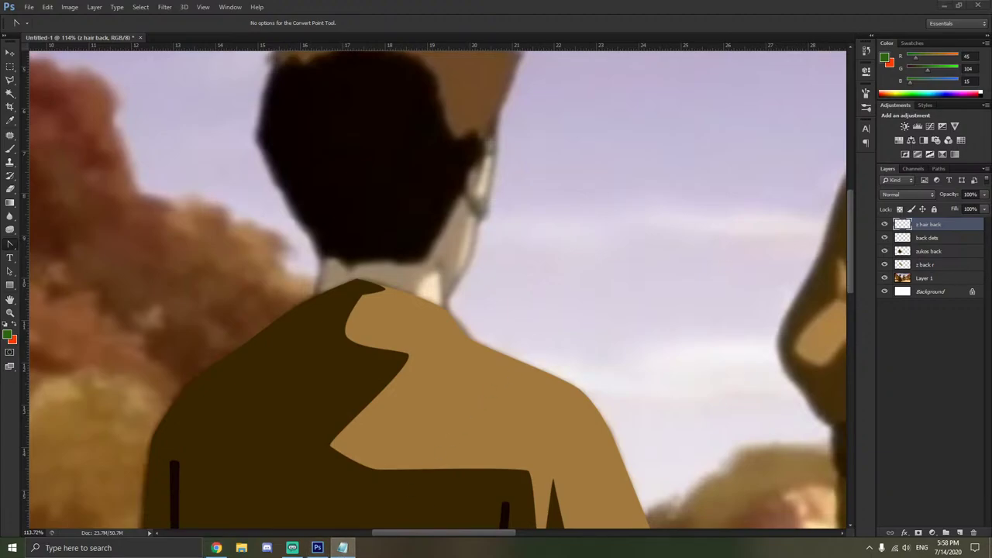
{"action": "left_click", "coordinate": [343, 548]}
Add the line 'sry if there was a feed back loop (my b)' below the quote.
{"action": "left_click", "coordinate": [426, 251]}
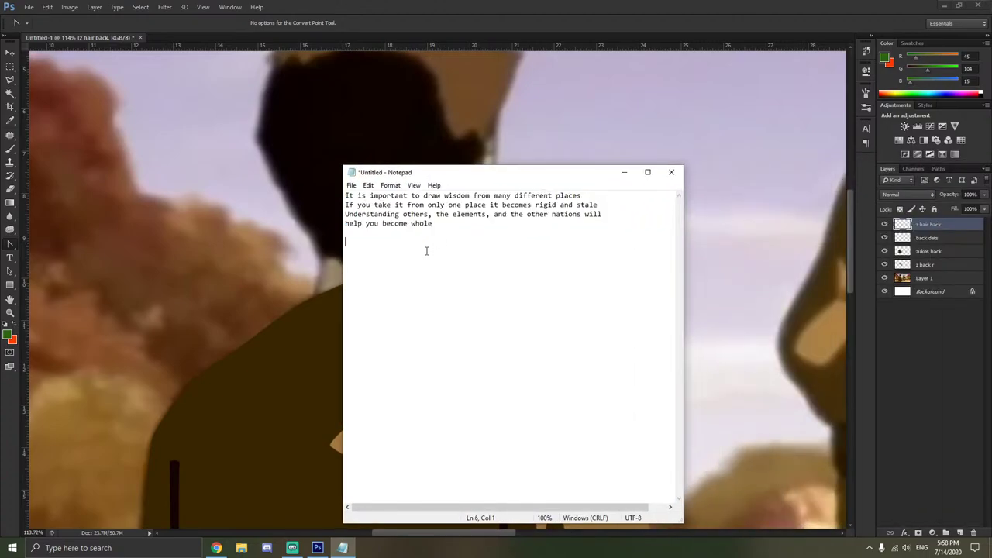
{"action": "type", "text": "sry if th"}
{"action": "type", "text": "(my b"}
Select the apology line, then minimize Notepad to show the canvas again.
{"action": "left_click_drag", "start_coordinate": [518, 244], "coordinate": [345, 240]}
{"action": "scroll", "coordinate": [472, 248], "scroll_direction": "up", "scroll_amount": 12, "text": "ctrl"}
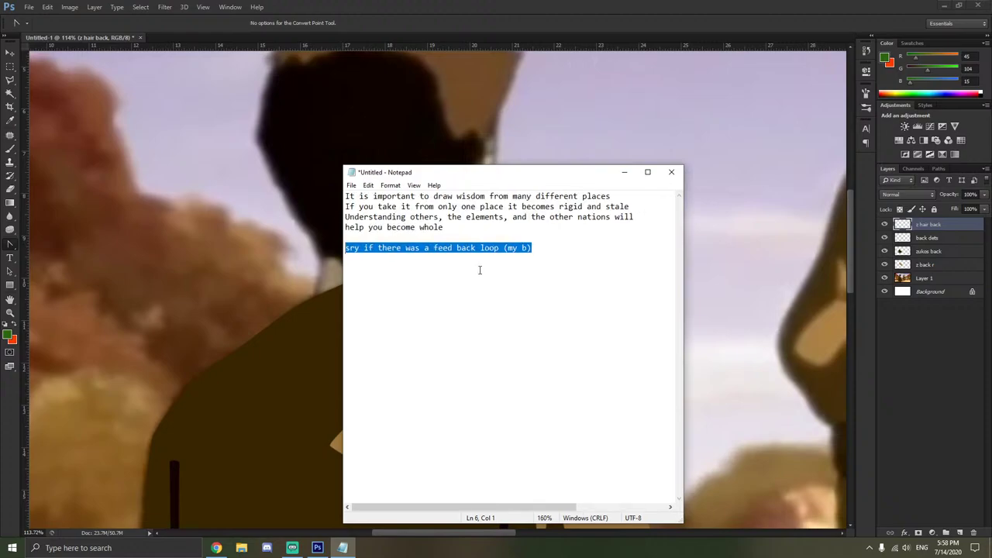
{"action": "scroll", "coordinate": [449, 342], "scroll_direction": "left", "scroll_amount": 5}
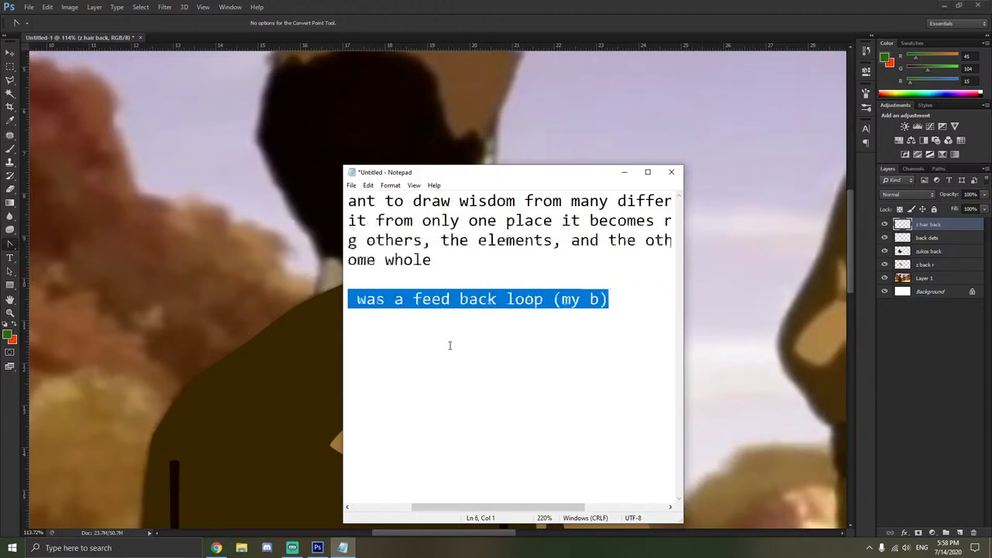
{"action": "scroll", "coordinate": [521, 310], "scroll_direction": "right", "scroll_amount": 5}
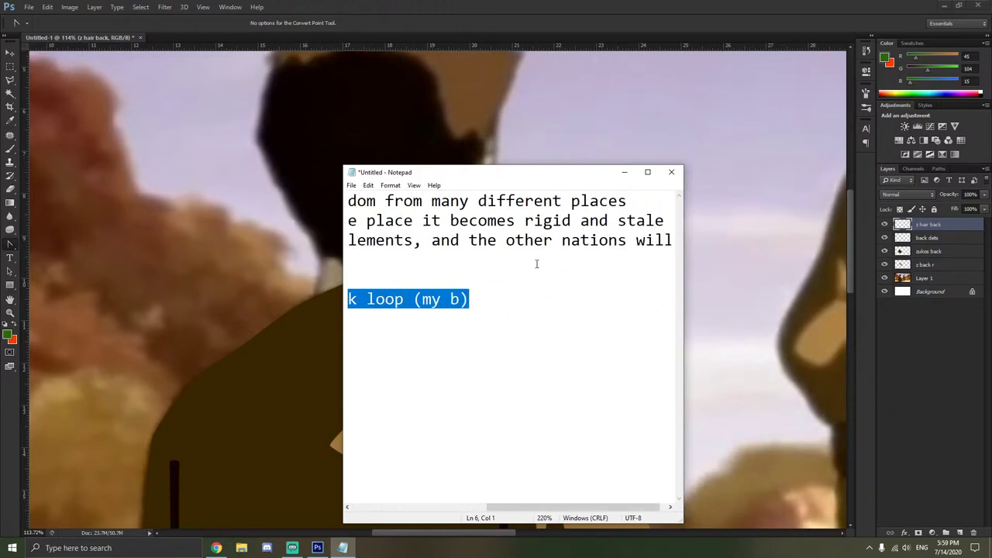
{"action": "scroll", "coordinate": [536, 263], "scroll_direction": "down", "scroll_amount": 13, "text": "ctrl"}
{"action": "left_click", "coordinate": [624, 172]}
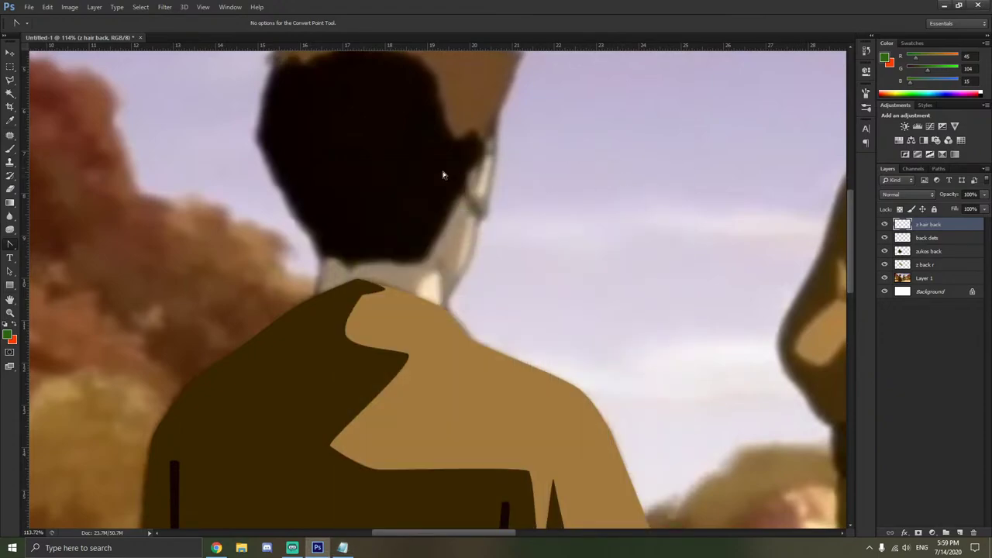
Zoom in on the head and choose the Pen Tool in Path mode.
{"action": "scroll", "coordinate": [389, 238], "scroll_direction": "up", "scroll_amount": 1}
{"action": "scroll", "coordinate": [390, 238], "scroll_direction": "up", "scroll_amount": 2, "text": "alt"}
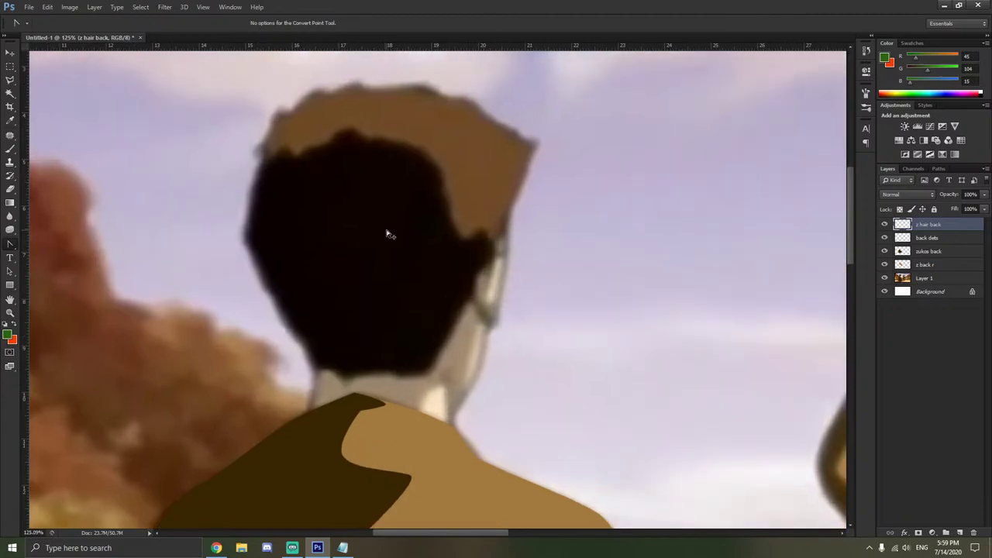
{"action": "left_click", "coordinate": [10, 244]}
{"action": "left_click", "coordinate": [38, 239]}
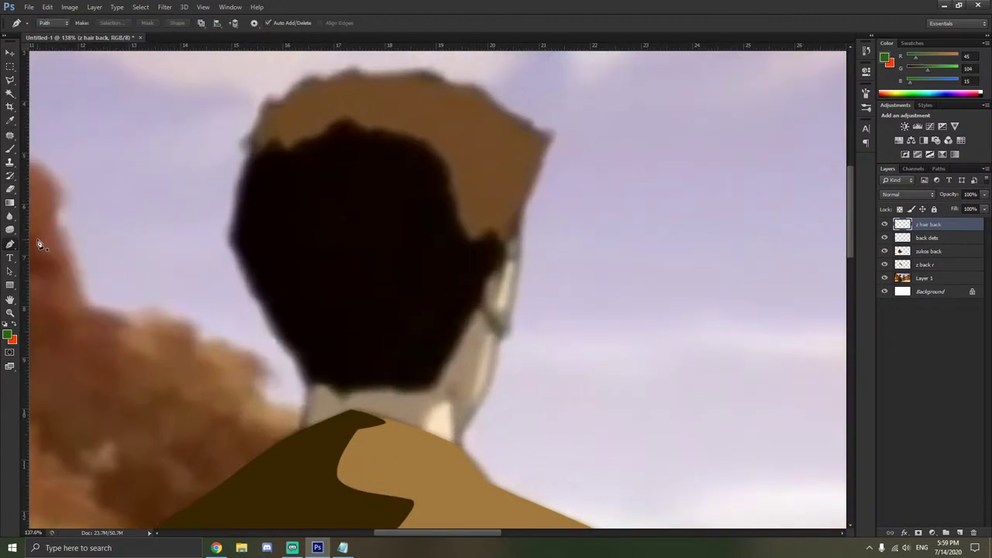
Place anchors from the hair's top-left down the left side and along the neck line.
{"action": "left_click", "coordinate": [253, 153]}
{"action": "left_click", "coordinate": [230, 244]}
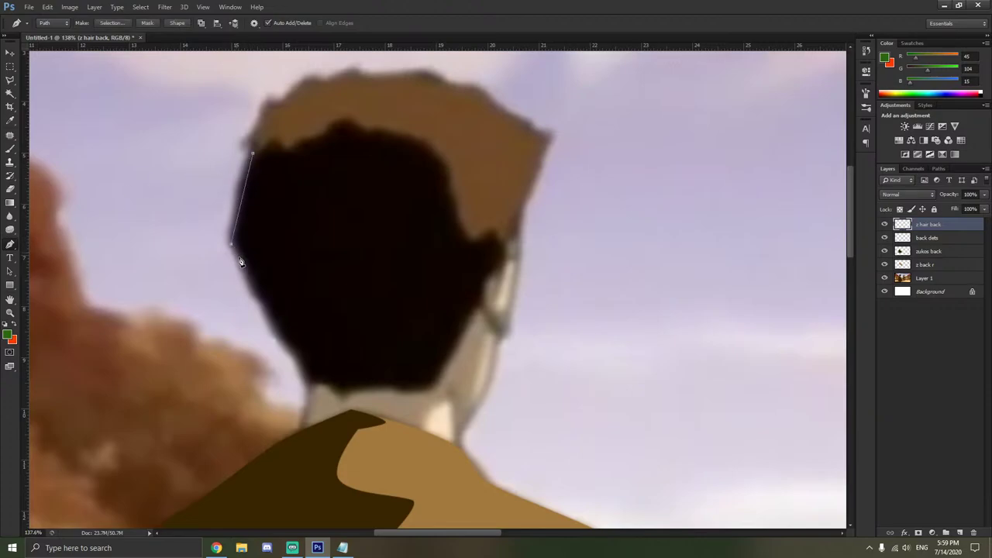
{"action": "left_click", "coordinate": [245, 273]}
{"action": "left_click", "coordinate": [277, 338]}
{"action": "left_click", "coordinate": [301, 357]}
{"action": "left_click", "coordinate": [308, 382]}
{"action": "left_click", "coordinate": [325, 382]}
{"action": "left_click", "coordinate": [341, 399]}
{"action": "left_click", "coordinate": [351, 389]}
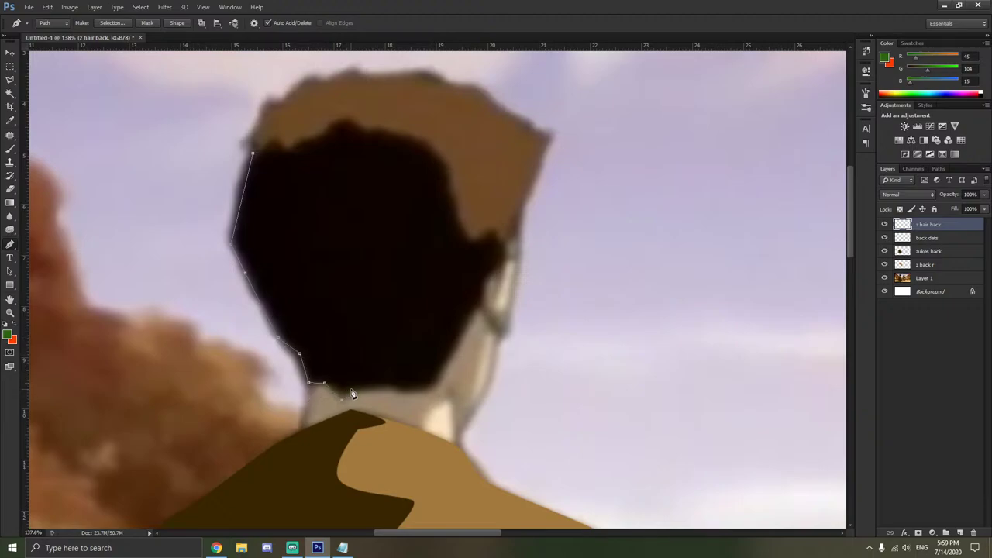
{"action": "left_click", "coordinate": [392, 386]}
{"action": "left_click", "coordinate": [401, 391]}
{"action": "left_click", "coordinate": [430, 389]}
Continue anchors up the right side, across the jagged top, and close on the start point.
{"action": "left_click", "coordinate": [481, 305]}
{"action": "left_click", "coordinate": [484, 282]}
{"action": "left_click", "coordinate": [503, 244]}
{"action": "left_click", "coordinate": [498, 238]}
{"action": "left_click", "coordinate": [495, 228]}
{"action": "left_click", "coordinate": [478, 241]}
{"action": "left_click", "coordinate": [455, 216]}
{"action": "left_click", "coordinate": [447, 163]}
{"action": "left_click", "coordinate": [425, 138]}
{"action": "left_click", "coordinate": [377, 127]}
{"action": "left_click", "coordinate": [351, 118]}
{"action": "left_click", "coordinate": [333, 121]}
{"action": "left_click", "coordinate": [324, 134]}
{"action": "left_click", "coordinate": [309, 138]}
{"action": "left_click", "coordinate": [295, 145]}
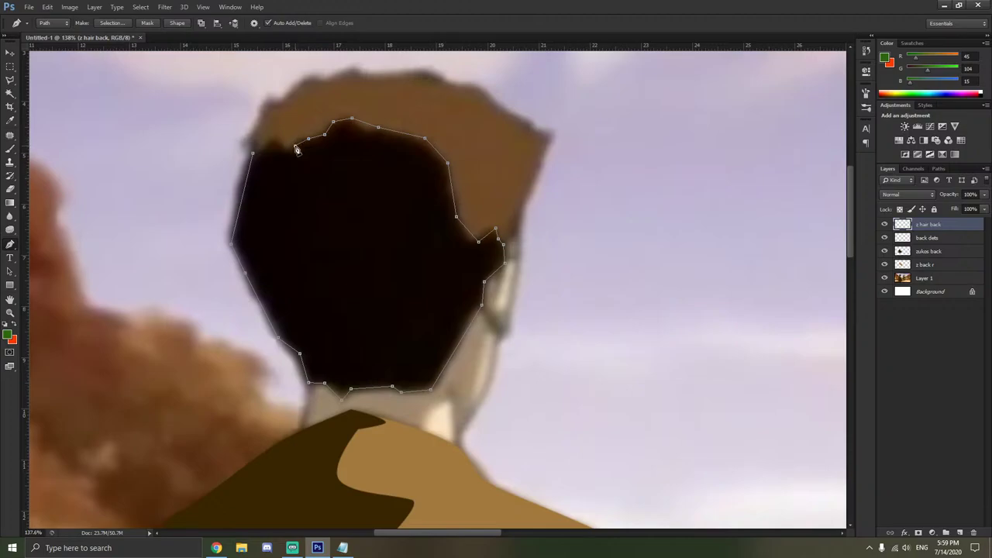
{"action": "left_click", "coordinate": [273, 140]}
{"action": "left_click", "coordinate": [254, 154]}
With the Convert Point Tool, curve the path along the top hairline and upper right.
{"action": "right_click", "coordinate": [10, 244]}
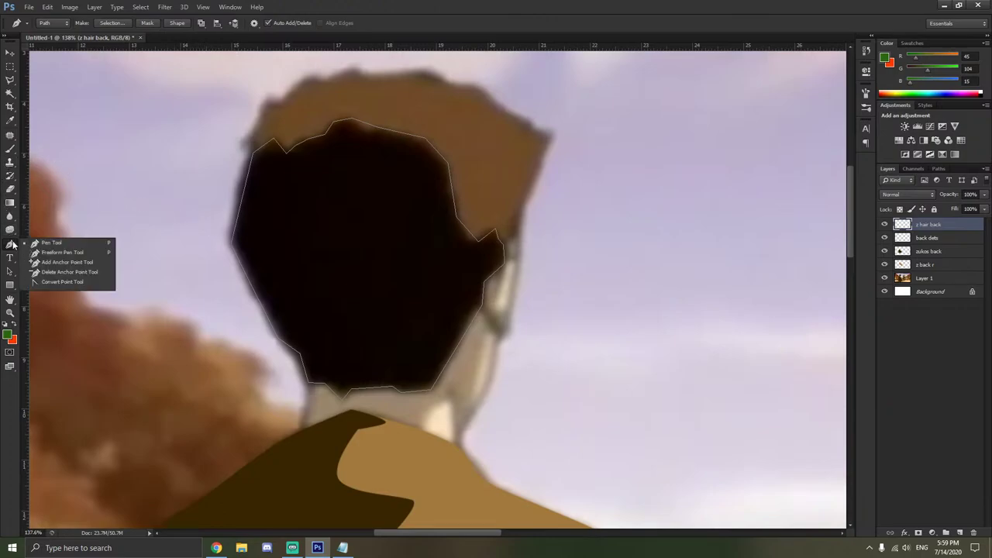
{"action": "left_click", "coordinate": [54, 282]}
{"action": "left_click_drag", "start_coordinate": [285, 154], "coordinate": [285, 154]}
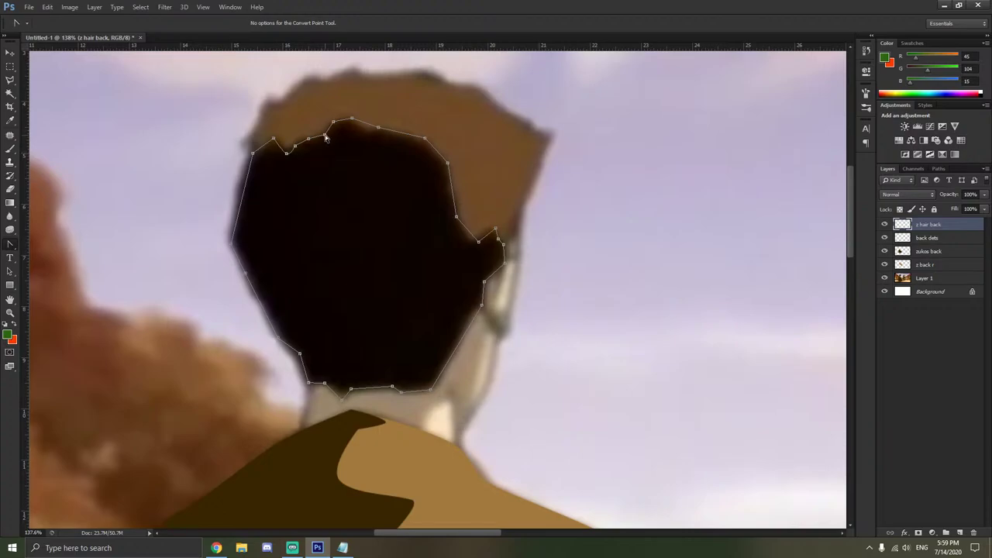
{"action": "left_click_drag", "start_coordinate": [326, 137], "coordinate": [347, 116]}
{"action": "left_click", "coordinate": [348, 134]}
{"action": "left_click", "coordinate": [363, 107]}
{"action": "mouse_move", "coordinate": [426, 142]}
{"action": "left_mouse_down"}
{"action": "mouse_move", "coordinate": [417, 132]}
{"action": "mouse_move", "coordinate": [426, 138]}
{"action": "left_mouse_up"}
{"action": "left_click_drag", "start_coordinate": [447, 162], "coordinate": [444, 151]}
Curve the path's anchors down the right side of the hair near the ear.
{"action": "scroll", "coordinate": [465, 200], "scroll_direction": "down", "scroll_amount": 1}
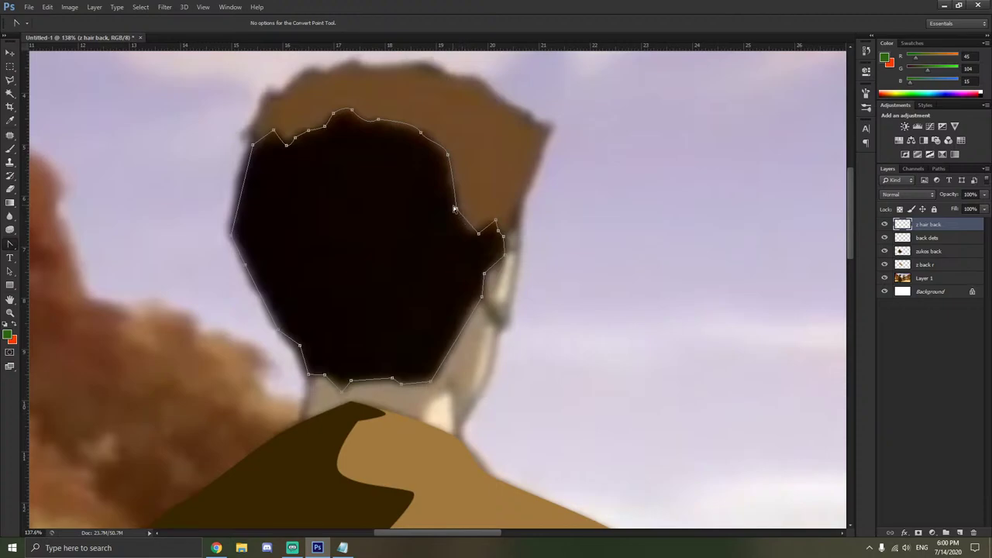
{"action": "left_click_drag", "start_coordinate": [454, 207], "coordinate": [454, 203]}
{"action": "left_click_drag", "start_coordinate": [478, 233], "coordinate": [502, 236]}
{"action": "left_click", "coordinate": [484, 274]}
{"action": "mouse_move", "coordinate": [486, 275]}
{"action": "left_mouse_down"}
{"action": "mouse_move", "coordinate": [492, 260]}
{"action": "mouse_move", "coordinate": [481, 281]}
{"action": "left_mouse_up"}
{"action": "left_click_drag", "start_coordinate": [480, 301], "coordinate": [458, 308]}
{"action": "left_click", "coordinate": [479, 313]}
{"action": "scroll", "coordinate": [486, 305], "scroll_direction": "up", "scroll_amount": 5}
{"action": "left_click", "coordinate": [486, 293]}
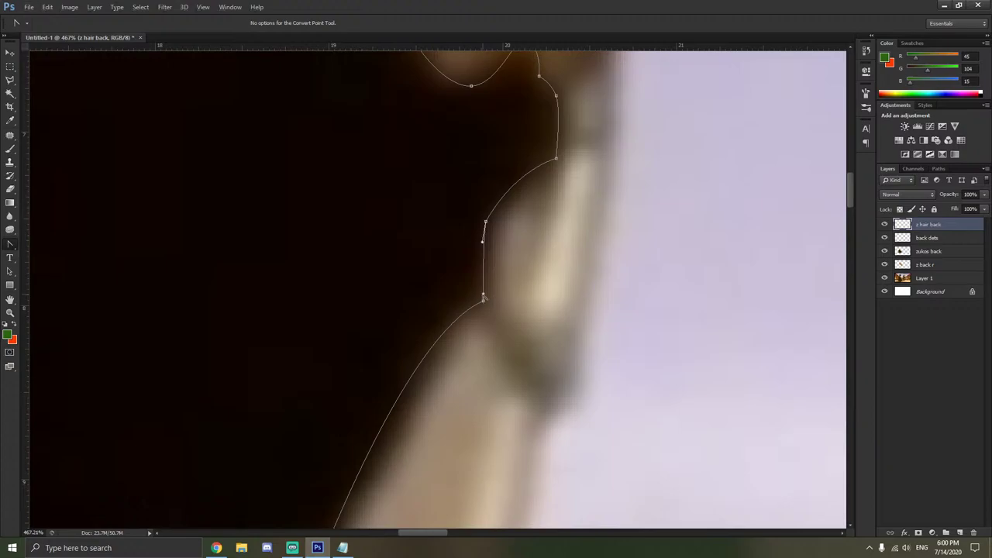
{"action": "left_click_drag", "start_coordinate": [488, 289], "coordinate": [497, 267]}
{"action": "left_click_drag", "start_coordinate": [480, 302], "coordinate": [402, 334]}
Curve the outline at the hair's lower right and along its bottom edge.
{"action": "scroll", "coordinate": [432, 348], "scroll_direction": "down", "scroll_amount": 3}
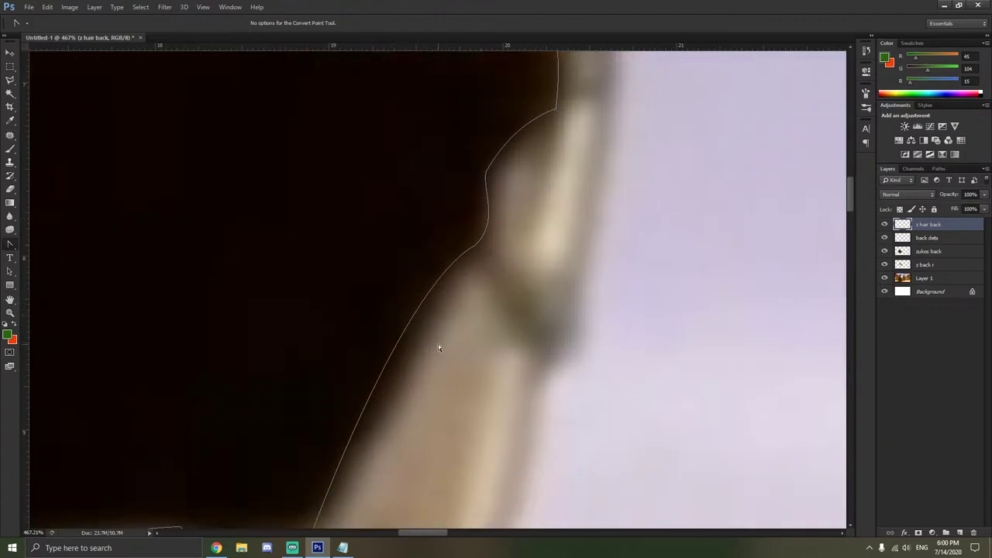
{"action": "scroll", "coordinate": [436, 377], "scroll_direction": "up", "scroll_amount": 2}
{"action": "scroll", "coordinate": [416, 389], "scroll_direction": "down", "scroll_amount": 2}
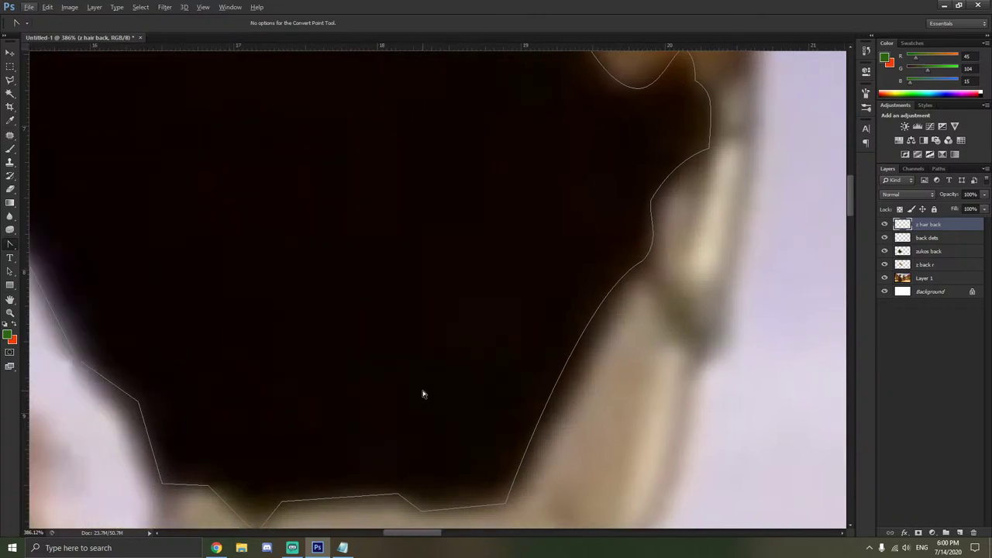
{"action": "scroll", "coordinate": [450, 375], "scroll_direction": "up", "scroll_amount": 2}
{"action": "scroll", "coordinate": [474, 379], "scroll_direction": "down", "scroll_amount": 1}
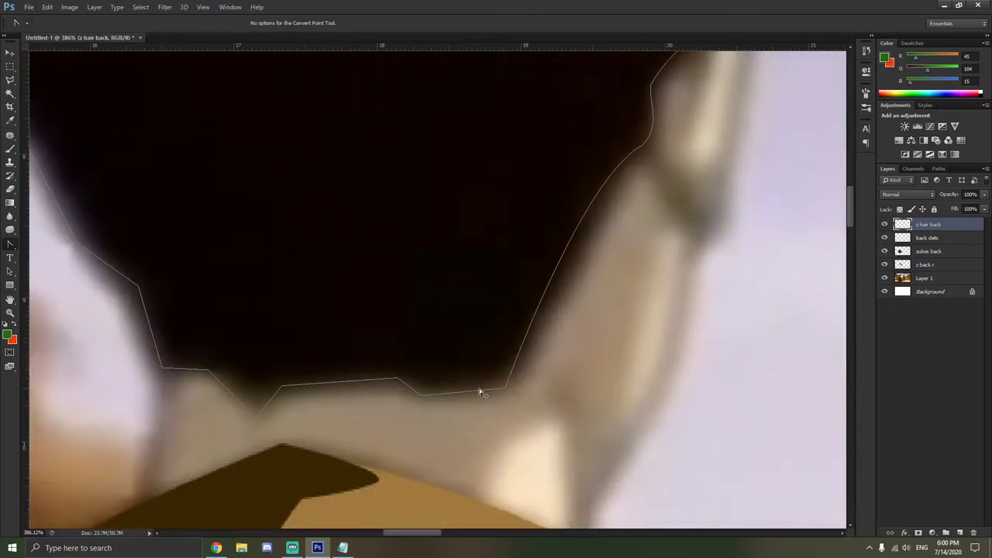
{"action": "scroll", "coordinate": [503, 384], "scroll_direction": "up", "scroll_amount": 2}
{"action": "scroll", "coordinate": [516, 385], "scroll_direction": "down", "scroll_amount": 1}
{"action": "left_click_drag", "start_coordinate": [516, 392], "coordinate": [548, 396]}
{"action": "mouse_move", "coordinate": [421, 399]}
{"action": "left_mouse_down"}
{"action": "mouse_move", "coordinate": [449, 405]}
{"action": "mouse_move", "coordinate": [437, 402]}
{"action": "left_mouse_up"}
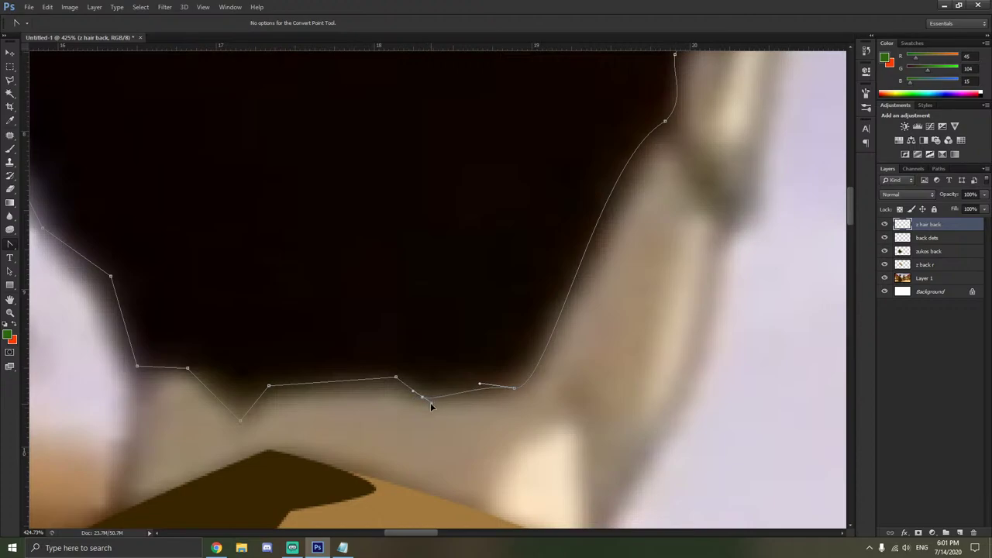
{"action": "left_click", "coordinate": [434, 391]}
{"action": "left_click_drag", "start_coordinate": [396, 379], "coordinate": [467, 401]}
{"action": "left_click", "coordinate": [430, 380]}
Delete the unneeded bottom anchor and reshape the bottom-right curve.
{"action": "right_click", "coordinate": [437, 396]}
{"action": "left_click", "coordinate": [499, 152]}
{"action": "left_click_drag", "start_coordinate": [470, 383], "coordinate": [463, 387]}
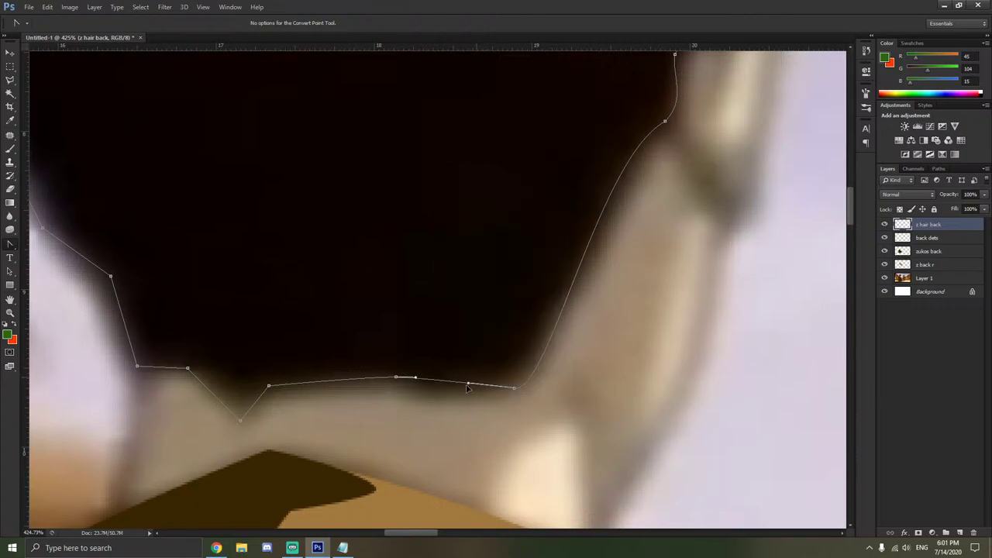
{"action": "left_click", "coordinate": [416, 380]}
Curve the lowest point, the bottom-left segments, and the hair's left-side anchors.
{"action": "scroll", "coordinate": [390, 394], "scroll_direction": "up", "scroll_amount": 2}
{"action": "scroll", "coordinate": [380, 441], "scroll_direction": "left", "scroll_amount": 5}
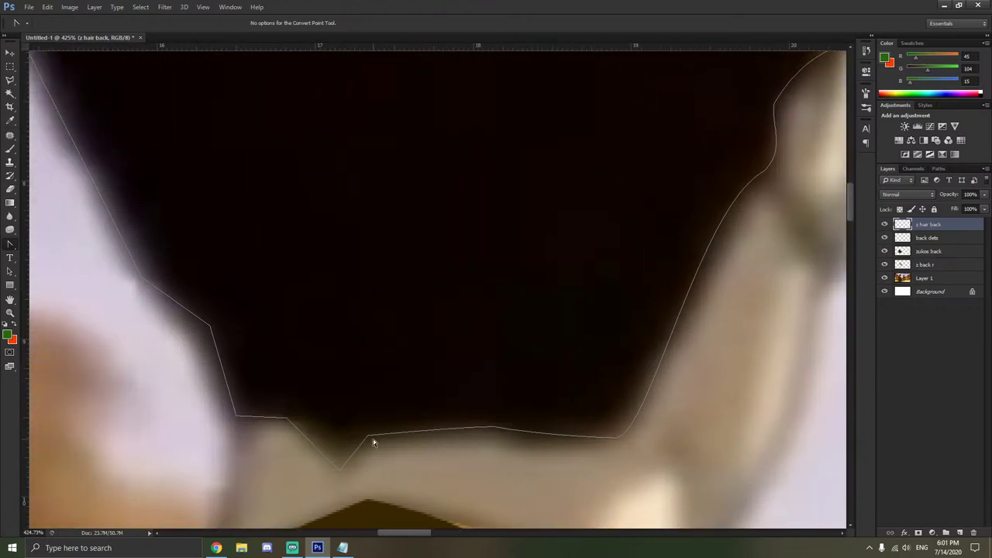
{"action": "left_click_drag", "start_coordinate": [390, 471], "coordinate": [399, 474]}
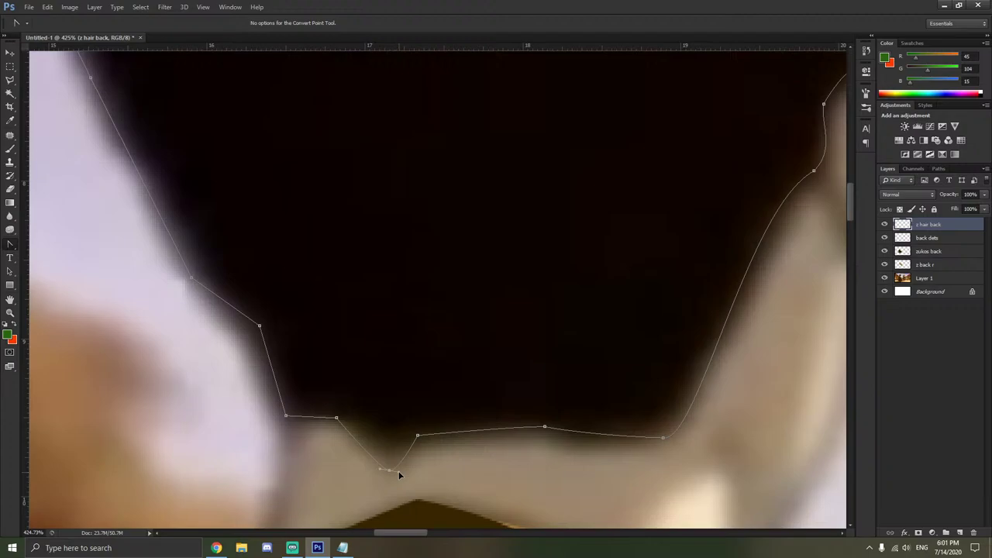
{"action": "left_click", "coordinate": [432, 470]}
{"action": "left_click_drag", "start_coordinate": [337, 418], "coordinate": [346, 428]}
{"action": "left_click_drag", "start_coordinate": [285, 415], "coordinate": [293, 418]}
{"action": "left_click_drag", "start_coordinate": [259, 326], "coordinate": [261, 345]}
{"action": "left_click", "coordinate": [256, 330]}
{"action": "left_click_drag", "start_coordinate": [251, 326], "coordinate": [240, 336]}
{"action": "left_click_drag", "start_coordinate": [183, 282], "coordinate": [190, 282]}
{"action": "left_click_drag", "start_coordinate": [244, 339], "coordinate": [265, 363]}
{"action": "left_click", "coordinate": [282, 362]}
{"action": "left_click", "coordinate": [287, 416]}
Smooth the upper-left corner and refine the curves along the left edge.
{"action": "scroll", "coordinate": [294, 395], "scroll_direction": "up", "scroll_amount": 3}
{"action": "scroll", "coordinate": [294, 395], "scroll_direction": "left", "scroll_amount": 3}
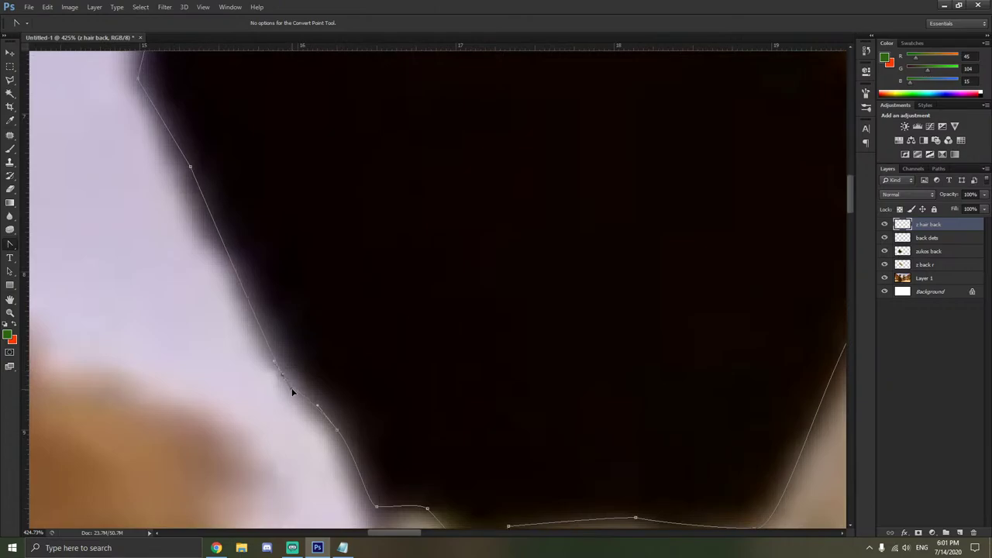
{"action": "left_click", "coordinate": [293, 388]}
{"action": "scroll", "coordinate": [318, 392], "scroll_direction": "up", "scroll_amount": 5}
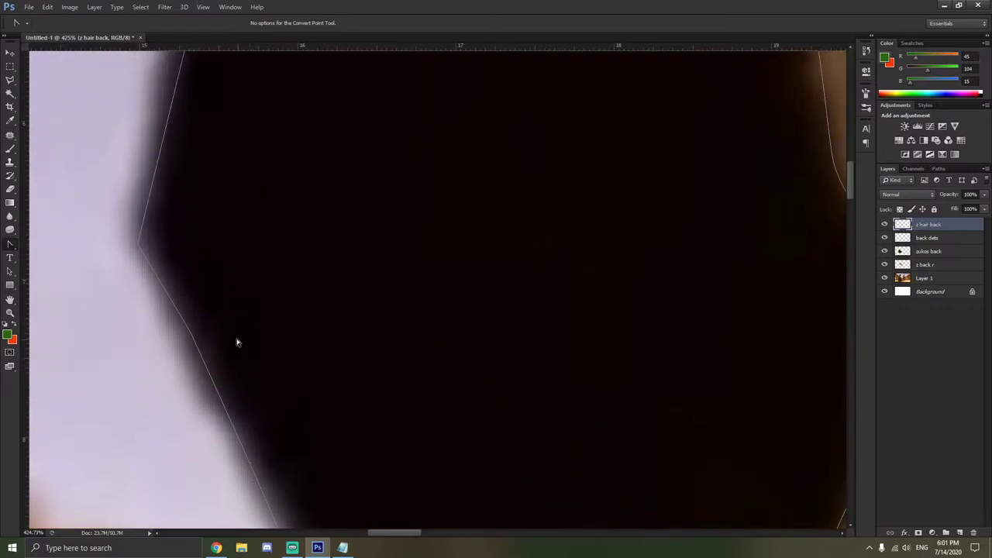
{"action": "scroll", "coordinate": [233, 349], "scroll_direction": "left", "scroll_amount": 2}
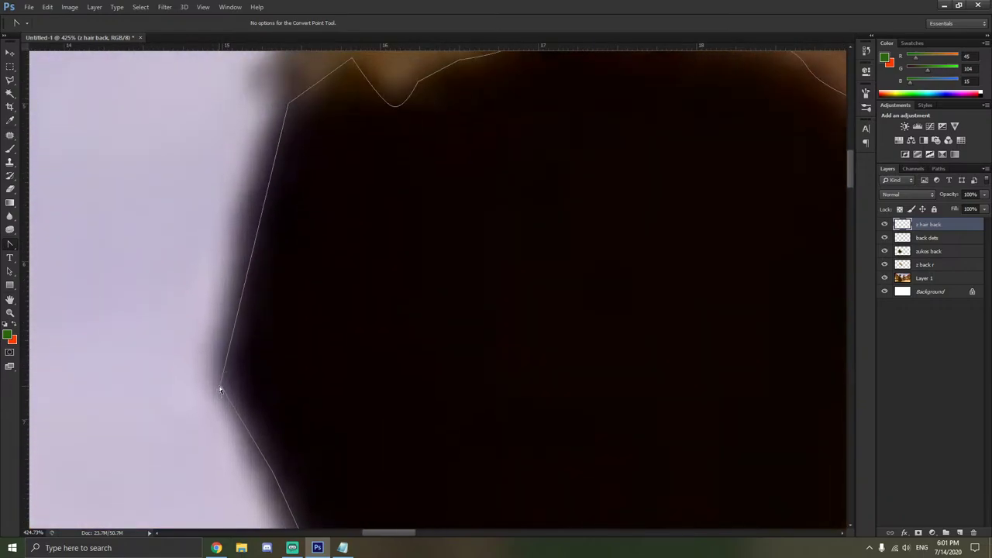
{"action": "left_click_drag", "start_coordinate": [221, 387], "coordinate": [227, 430]}
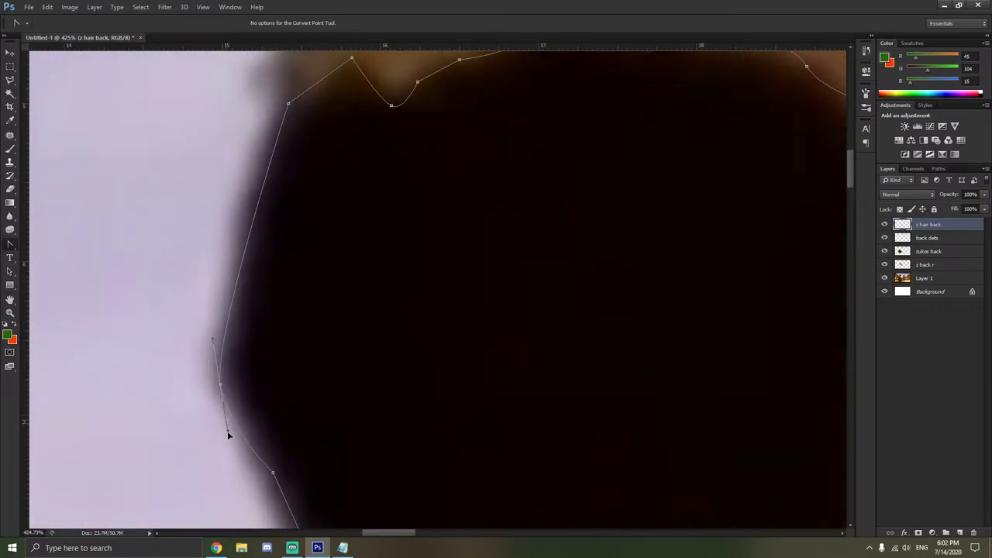
{"action": "left_click_drag", "start_coordinate": [223, 370], "coordinate": [239, 364]}
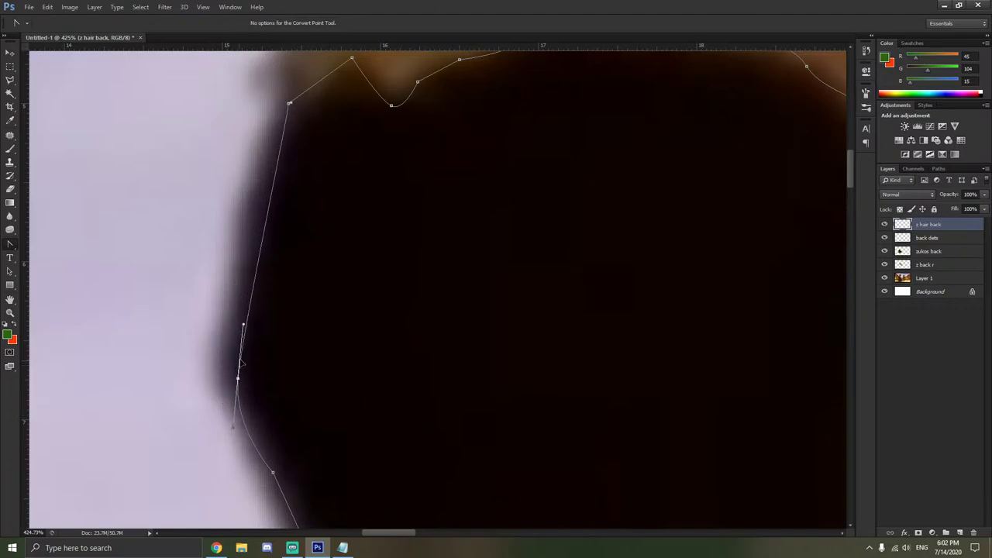
{"action": "left_click_drag", "start_coordinate": [260, 456], "coordinate": [269, 418]}
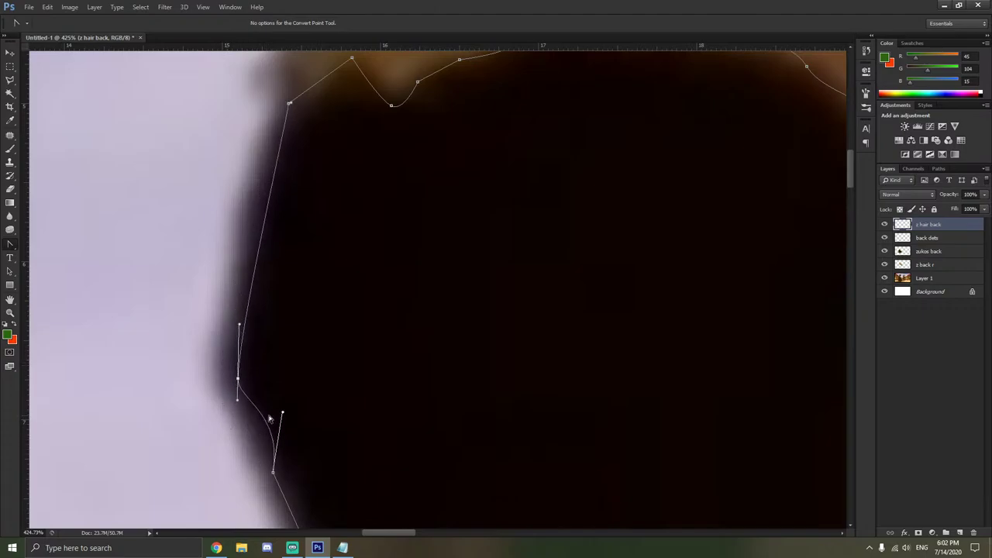
{"action": "left_click", "coordinate": [316, 435]}
{"action": "scroll", "coordinate": [316, 436], "scroll_direction": "down", "scroll_amount": 2}
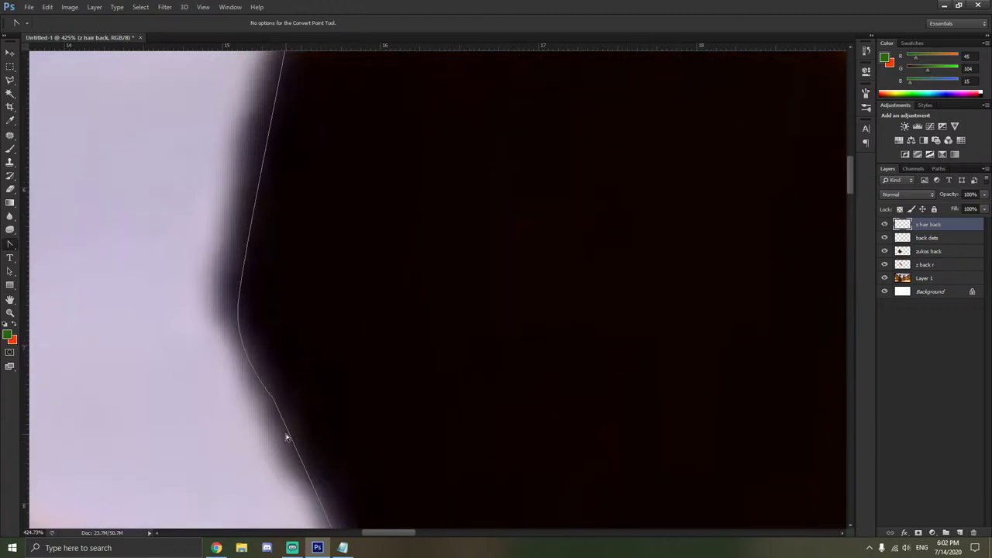
{"action": "left_click_drag", "start_coordinate": [288, 433], "coordinate": [269, 377]}
{"action": "left_click", "coordinate": [266, 385]}
{"action": "left_click", "coordinate": [276, 399]}
{"action": "scroll", "coordinate": [267, 378], "scroll_direction": "down", "scroll_amount": 5}
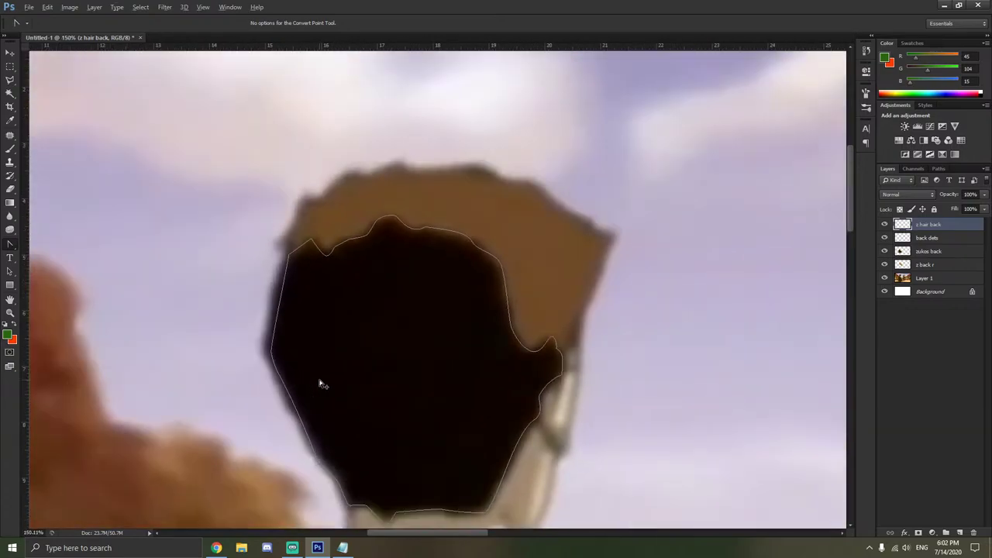
Fill the hair outline path with the dark colour on the 'z hair back' layer.
{"action": "scroll", "coordinate": [323, 386], "scroll_direction": "down", "scroll_amount": 3}
{"action": "right_click", "coordinate": [346, 375]}
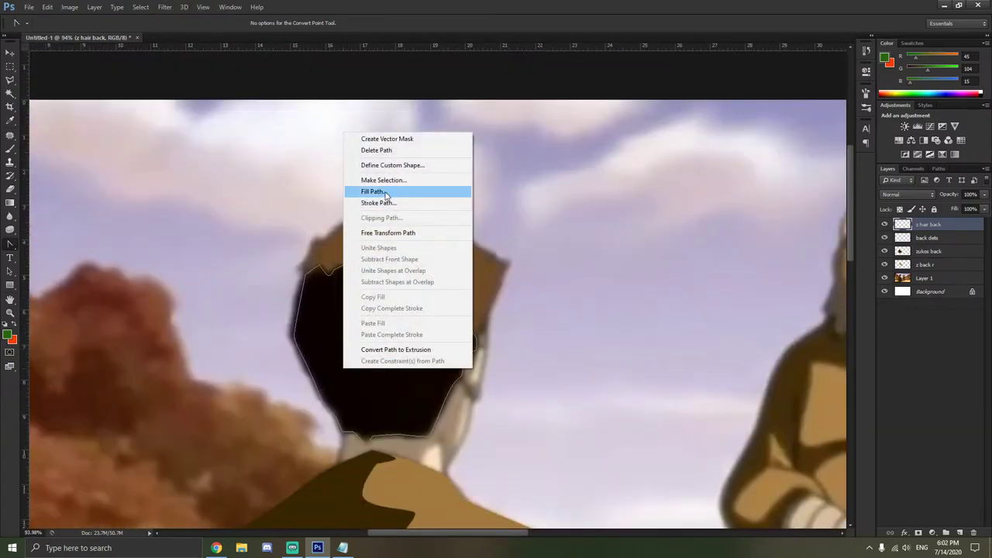
{"action": "left_click", "coordinate": [388, 192]}
{"action": "left_click", "coordinate": [745, 141]}
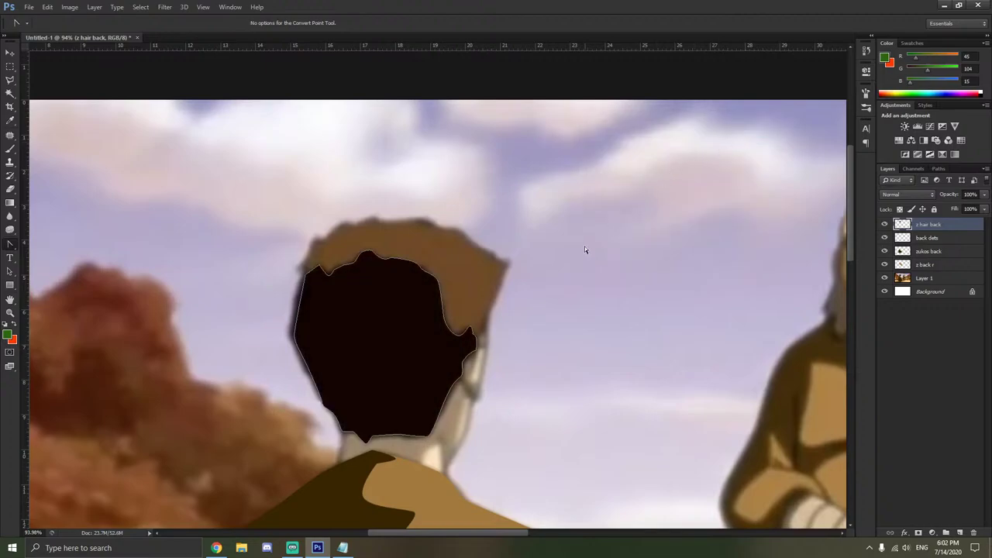
Delete the hair outline path and zoom out to check the solid shape.
{"action": "scroll", "coordinate": [565, 267], "scroll_direction": "down", "scroll_amount": 1}
{"action": "scroll", "coordinate": [542, 290], "scroll_direction": "down", "scroll_amount": 1}
{"action": "right_click", "coordinate": [525, 295]}
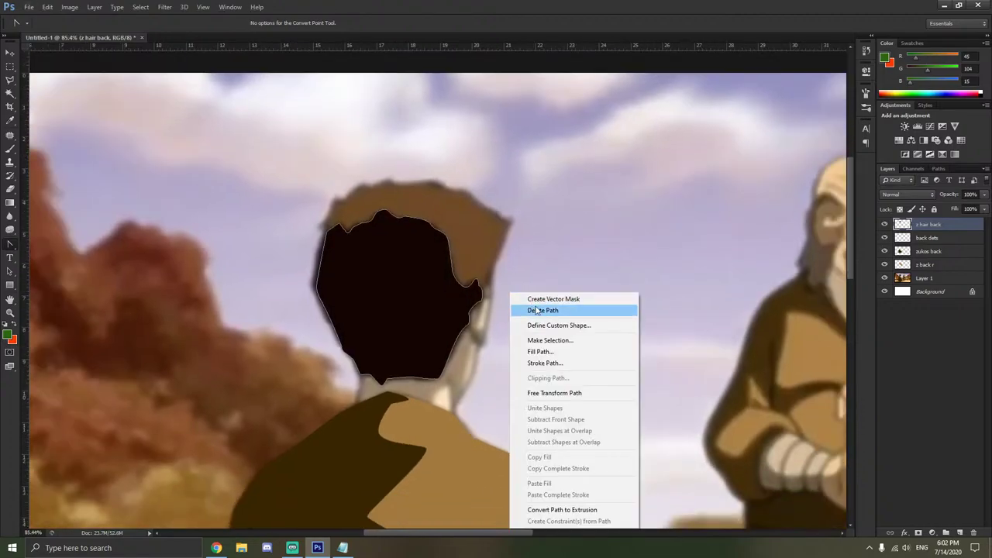
{"action": "left_click", "coordinate": [536, 310]}
{"action": "scroll", "coordinate": [536, 310], "scroll_direction": "down", "scroll_amount": 7}
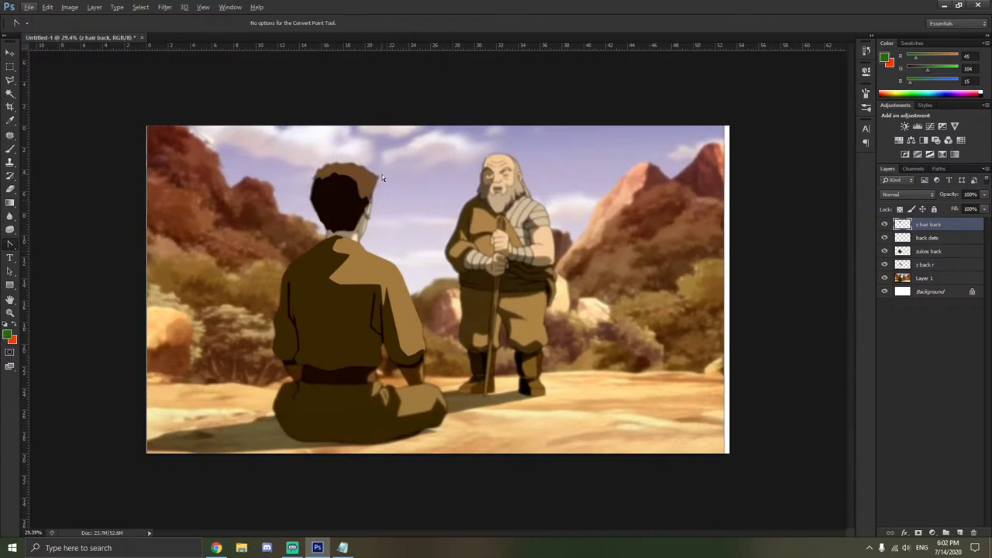
{"action": "scroll", "coordinate": [345, 179], "scroll_direction": "up", "scroll_amount": 3}
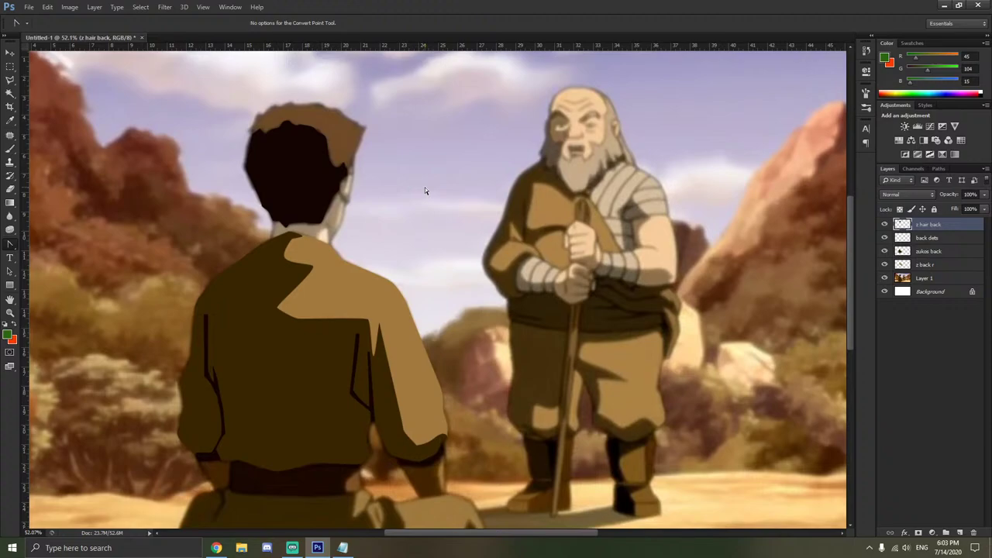
With the Pen tool active, create a layer named 'z hair' and move it below z hair back.
{"action": "scroll", "coordinate": [282, 176], "scroll_direction": "up", "scroll_amount": 5}
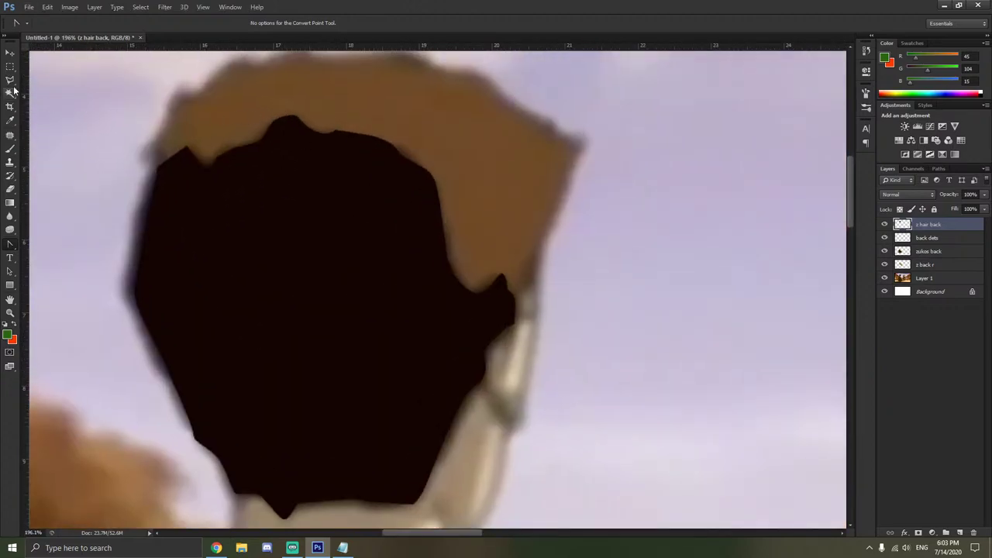
{"action": "left_click_drag", "start_coordinate": [5, 248], "coordinate": [48, 246]}
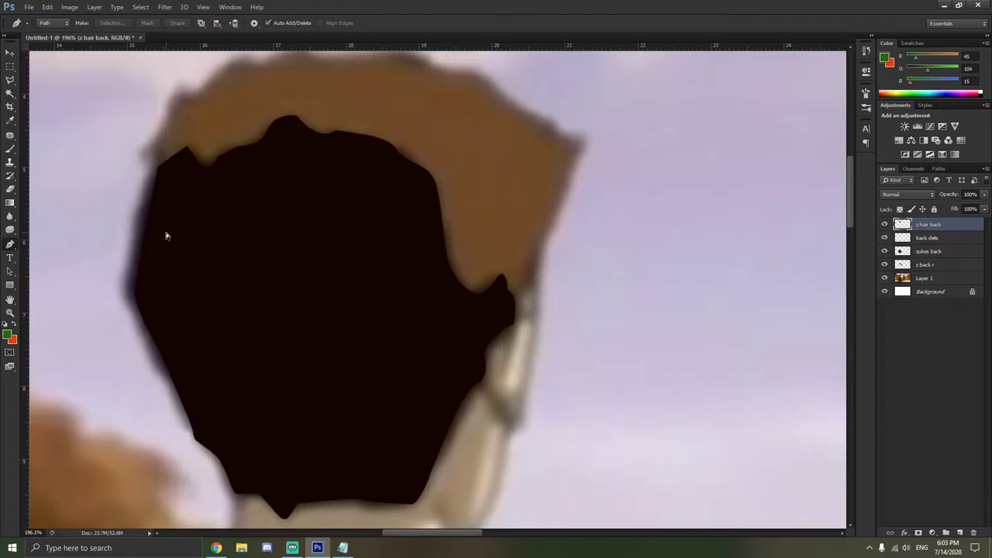
{"action": "key", "text": "ctrl+shift+n"}
{"action": "type", "text": "z hair"}
{"action": "key", "text": "Return"}
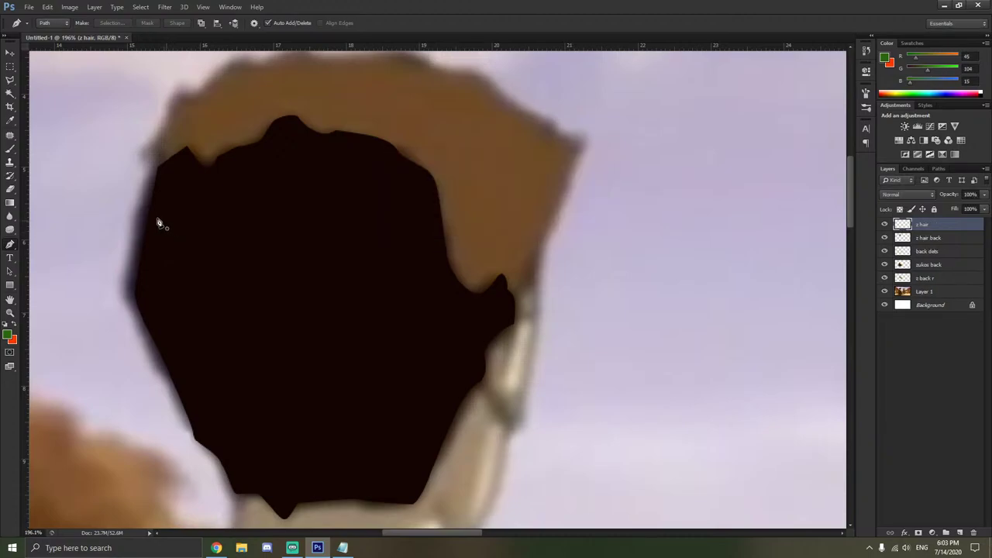
{"action": "key", "text": "ctrl+bracketleft"}
Trace anchors up the lighter brown hair's right edge to its upper right corner.
{"action": "scroll", "coordinate": [247, 206], "scroll_direction": "up", "scroll_amount": 1}
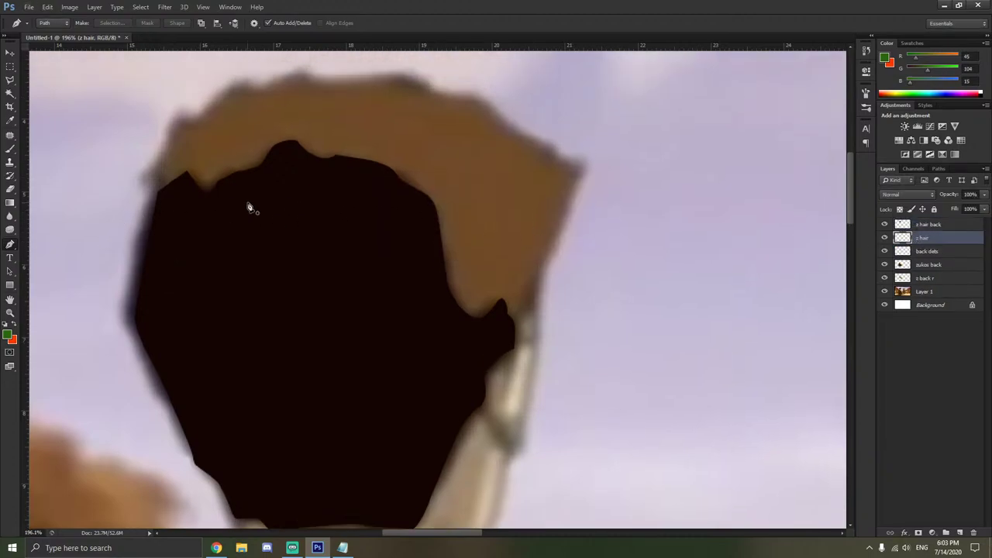
{"action": "scroll", "coordinate": [492, 330], "scroll_direction": "up", "scroll_amount": 2}
{"action": "left_click", "coordinate": [496, 322]}
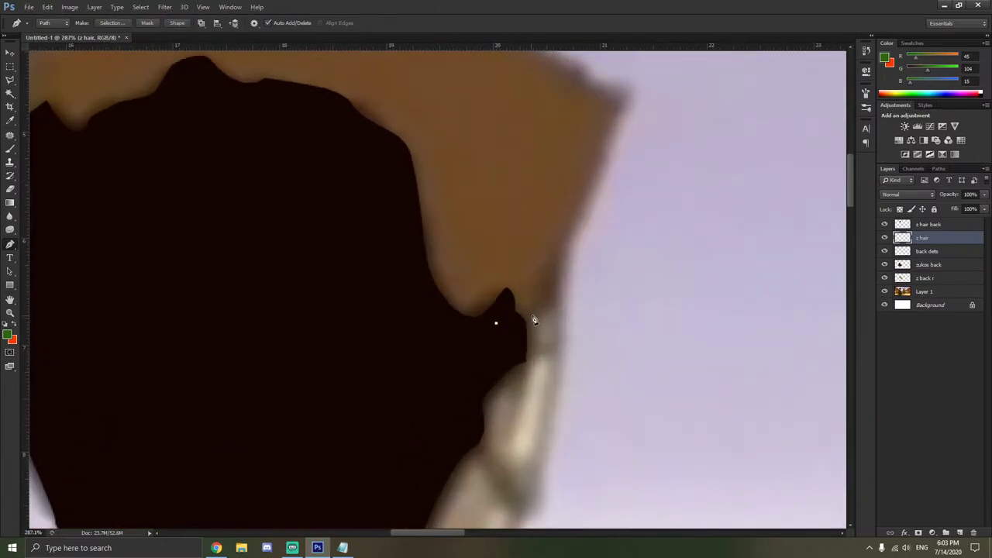
{"action": "left_click", "coordinate": [528, 314]}
{"action": "left_click", "coordinate": [556, 301]}
{"action": "left_click", "coordinate": [558, 281]}
{"action": "left_click", "coordinate": [564, 250]}
{"action": "scroll", "coordinate": [631, 100], "scroll_direction": "up", "scroll_amount": 5}
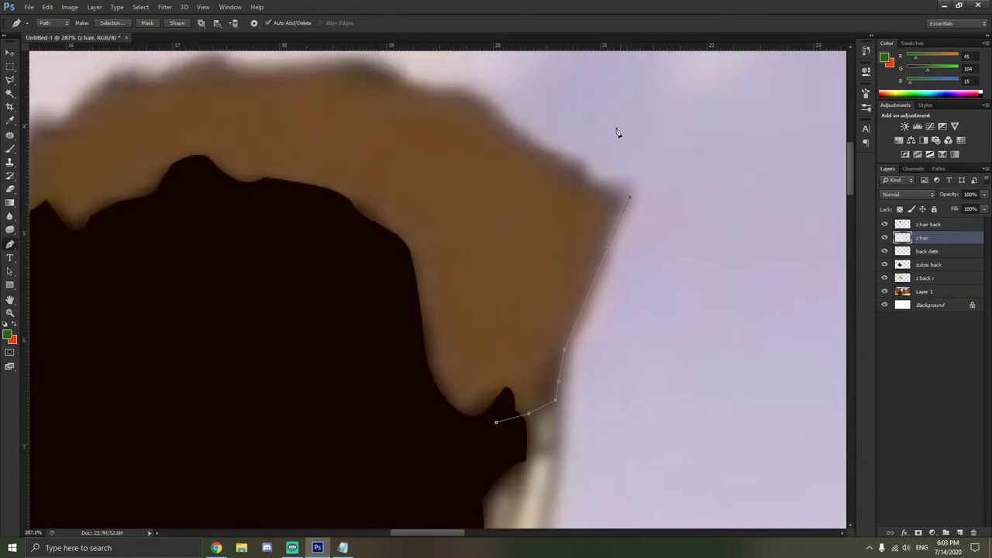
{"action": "left_click", "coordinate": [628, 220]}
{"action": "left_click", "coordinate": [594, 207]}
{"action": "left_click", "coordinate": [582, 181]}
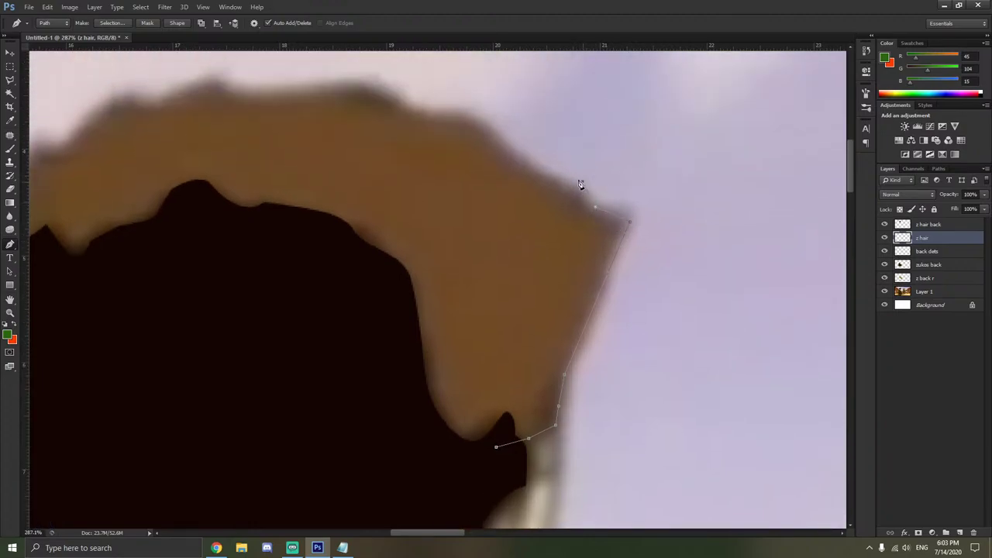
{"action": "left_click", "coordinate": [548, 172]}
Continue the outline leftward across the top of the hair to its upper left edge.
{"action": "left_click", "coordinate": [496, 138]}
{"action": "left_click", "coordinate": [487, 117]}
{"action": "left_click", "coordinate": [439, 106]}
{"action": "left_click", "coordinate": [414, 107]}
{"action": "left_click", "coordinate": [388, 81]}
{"action": "left_click", "coordinate": [354, 77]}
{"action": "left_click", "coordinate": [301, 81]}
{"action": "left_click", "coordinate": [296, 82]}
{"action": "left_click", "coordinate": [230, 85]}
{"action": "left_click", "coordinate": [222, 73]}
{"action": "left_click", "coordinate": [204, 74]}
{"action": "left_click", "coordinate": [163, 95]}
{"action": "left_click", "coordinate": [153, 102]}
{"action": "left_click", "coordinate": [128, 94]}
Run the outline down the hair's left side, across the dark hair, and close it.
{"action": "scroll", "coordinate": [115, 103], "scroll_direction": "left", "scroll_amount": 3}
{"action": "right_click", "coordinate": [254, 104]}
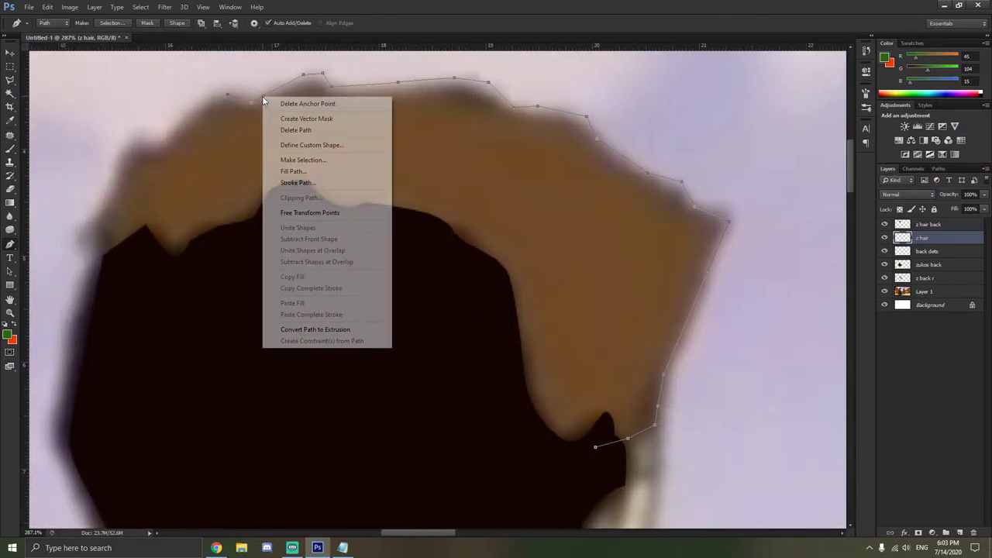
{"action": "left_click", "coordinate": [220, 105]}
{"action": "left_click", "coordinate": [187, 122]}
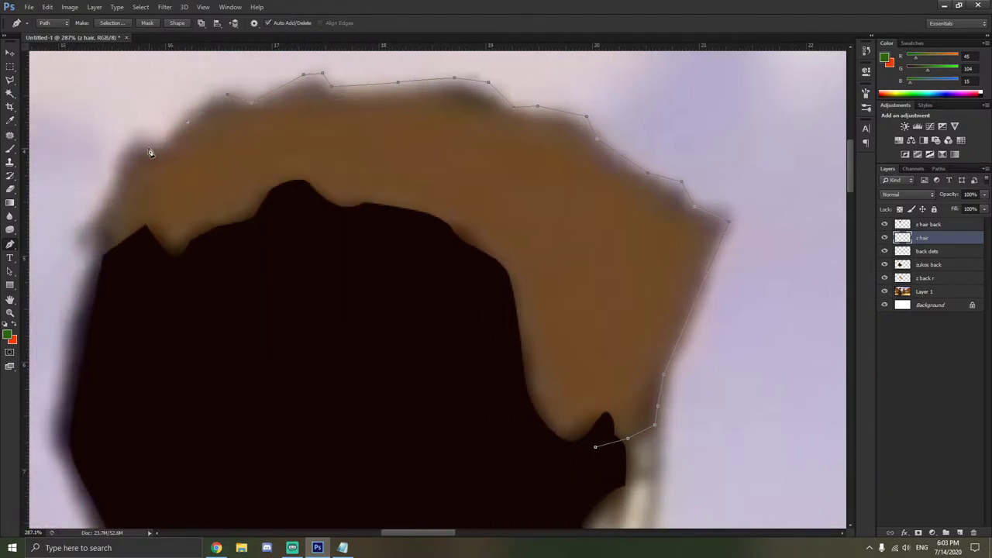
{"action": "left_click", "coordinate": [156, 145]}
{"action": "left_click", "coordinate": [124, 169]}
{"action": "left_click", "coordinate": [88, 229]}
{"action": "left_click", "coordinate": [103, 256]}
{"action": "left_click", "coordinate": [363, 414]}
{"action": "left_click", "coordinate": [596, 448]}
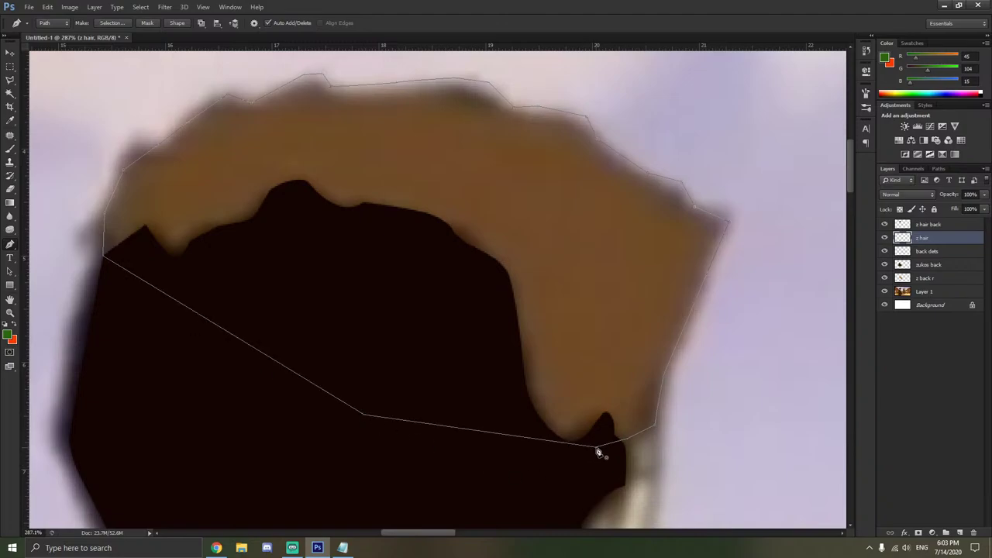
{"action": "right_click", "coordinate": [371, 318]}
{"action": "left_click", "coordinate": [315, 174]}
{"action": "right_click", "coordinate": [15, 247]}
Curve the outline's anchors along the hair's top and right edge with the Convert Point Tool.
{"action": "left_click", "coordinate": [51, 281]}
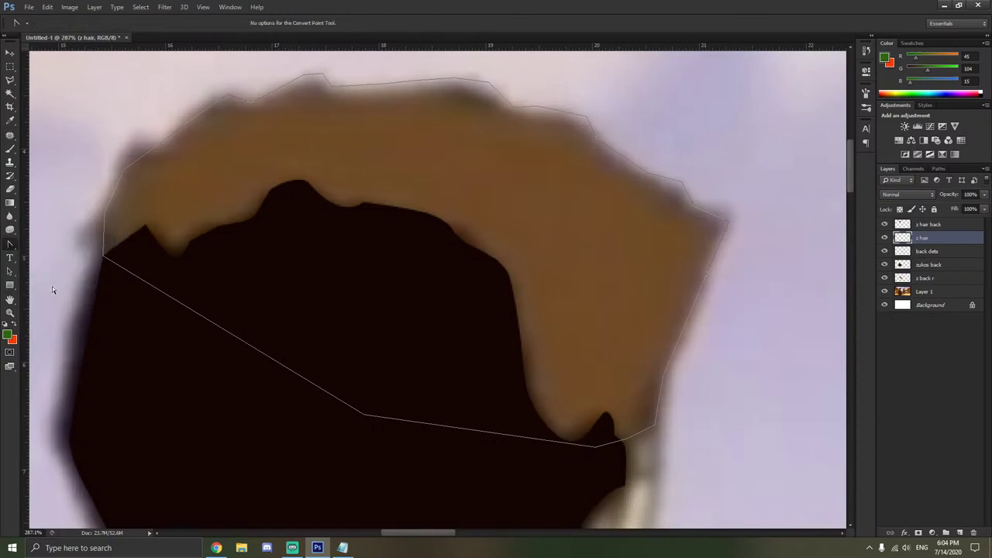
{"action": "mouse_move", "coordinate": [321, 74]}
{"action": "left_mouse_down"}
{"action": "mouse_move", "coordinate": [311, 68]}
{"action": "mouse_move", "coordinate": [331, 78]}
{"action": "mouse_move", "coordinate": [332, 91]}
{"action": "mouse_move", "coordinate": [325, 83]}
{"action": "left_mouse_up"}
{"action": "mouse_move", "coordinate": [491, 87]}
{"action": "left_mouse_down"}
{"action": "mouse_move", "coordinate": [475, 77]}
{"action": "mouse_move", "coordinate": [484, 78]}
{"action": "left_mouse_up"}
{"action": "mouse_move", "coordinate": [587, 116]}
{"action": "left_mouse_down"}
{"action": "mouse_move", "coordinate": [581, 110]}
{"action": "mouse_move", "coordinate": [594, 121]}
{"action": "left_mouse_up"}
{"action": "scroll", "coordinate": [628, 153], "scroll_direction": "down", "scroll_amount": 1}
{"action": "scroll", "coordinate": [620, 163], "scroll_direction": "right", "scroll_amount": 1}
{"action": "scroll", "coordinate": [609, 172], "scroll_direction": "up", "scroll_amount": 3}
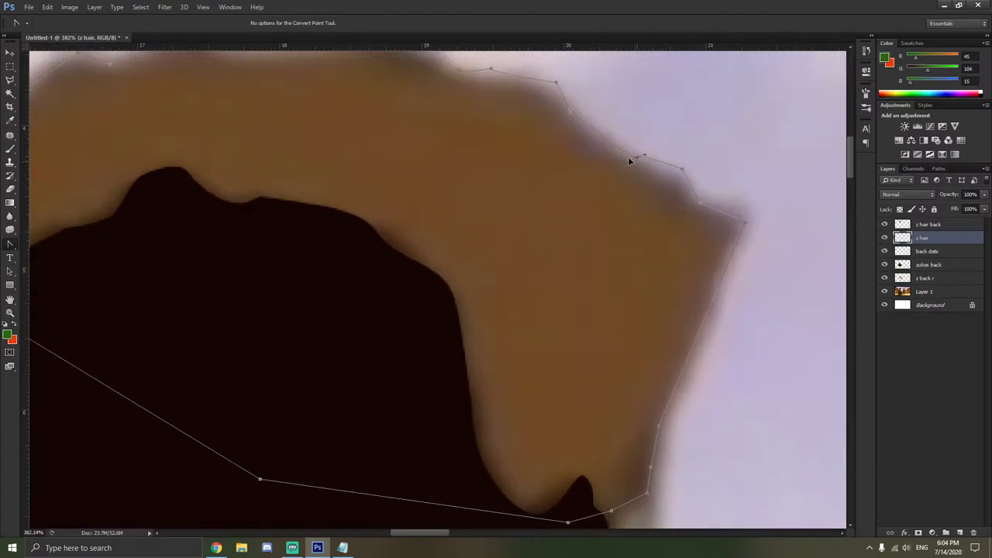
{"action": "left_click_drag", "start_coordinate": [629, 161], "coordinate": [670, 204]}
{"action": "scroll", "coordinate": [639, 142], "scroll_direction": "right", "scroll_amount": 1}
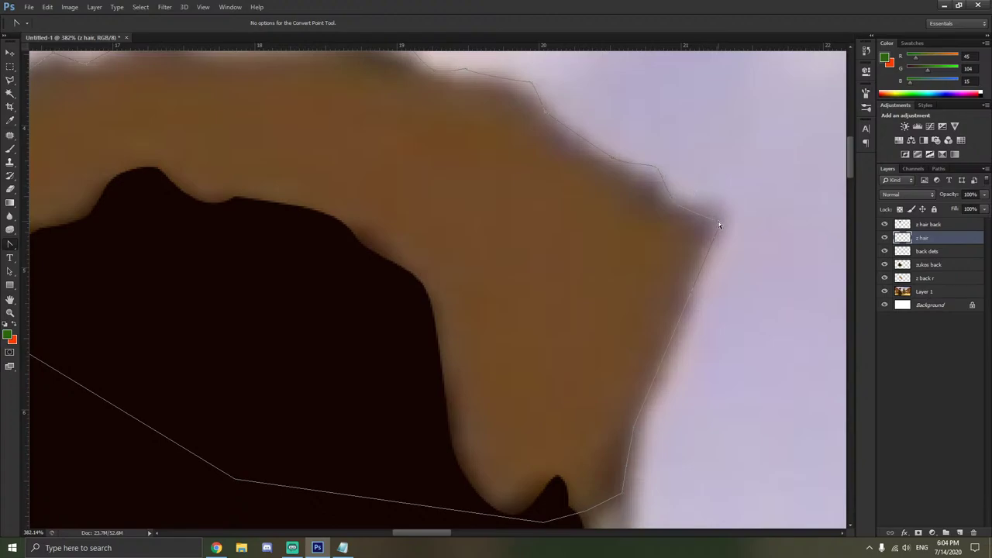
{"action": "mouse_move", "coordinate": [720, 225]}
{"action": "left_mouse_down"}
{"action": "mouse_move", "coordinate": [720, 233]}
{"action": "mouse_move", "coordinate": [719, 214]}
{"action": "left_mouse_up"}
{"action": "scroll", "coordinate": [729, 217], "scroll_direction": "down", "scroll_amount": 3}
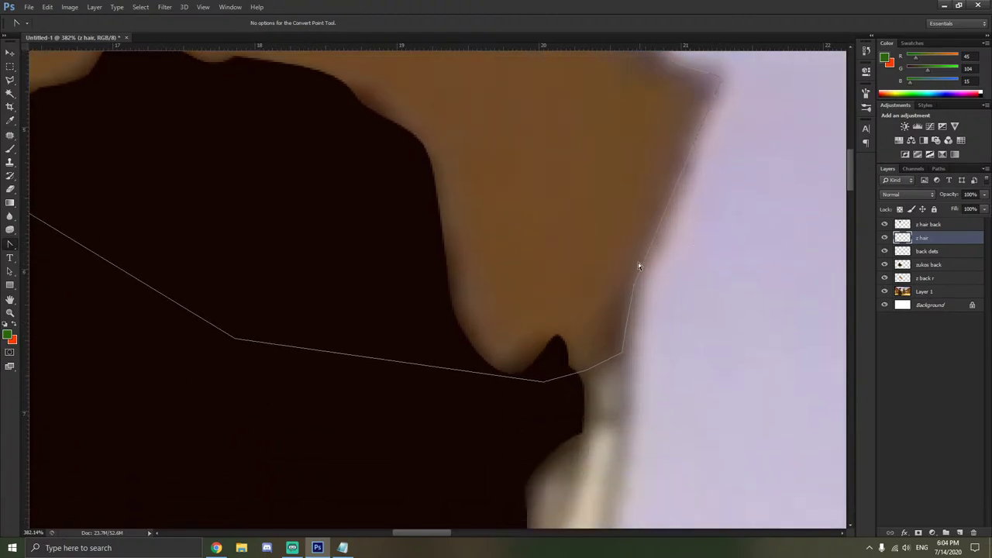
{"action": "left_click_drag", "start_coordinate": [632, 300], "coordinate": [636, 272]}
Delete a superfluous anchor, then curve the lower right corner and the upper left points.
{"action": "right_click", "coordinate": [625, 331]}
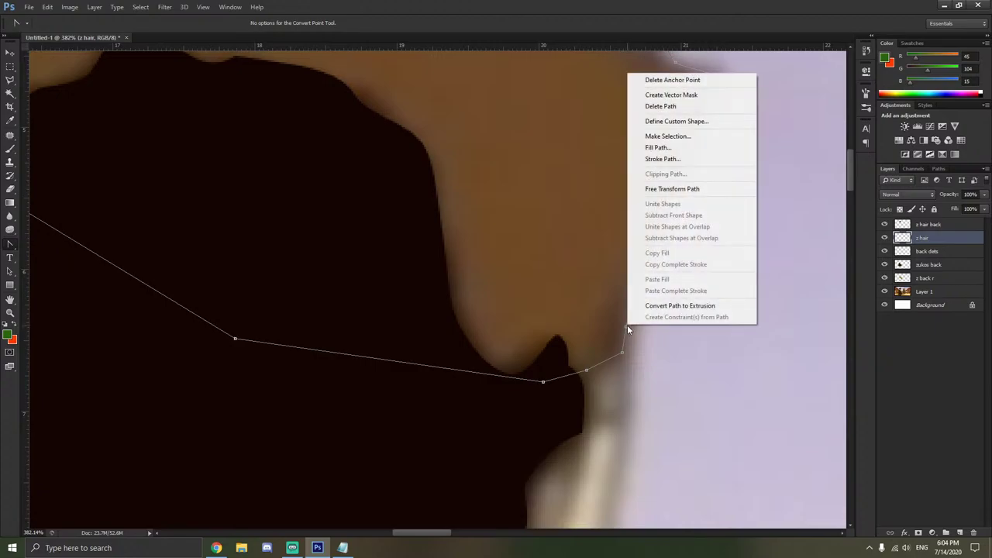
{"action": "left_click", "coordinate": [671, 79]}
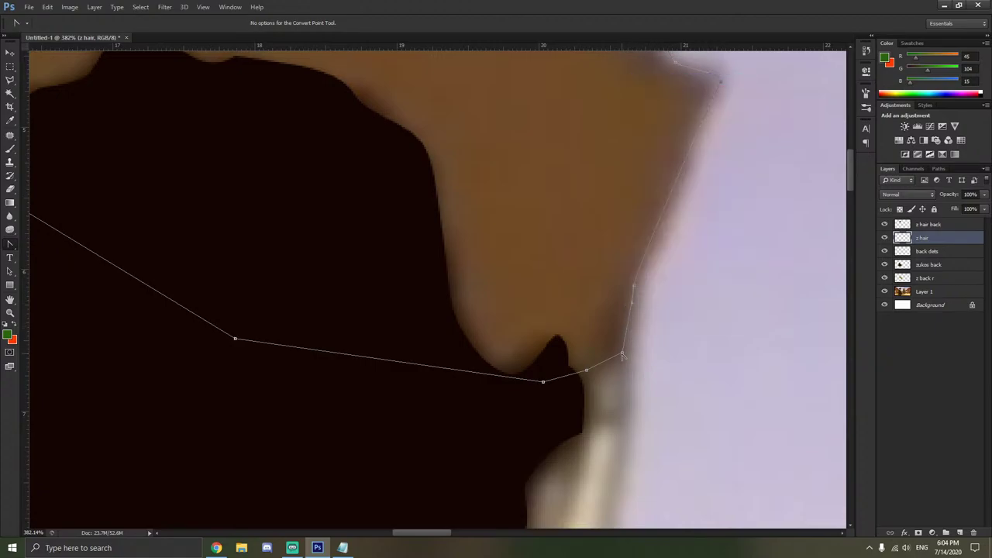
{"action": "left_click_drag", "start_coordinate": [621, 354], "coordinate": [632, 355]}
{"action": "scroll", "coordinate": [656, 351], "scroll_direction": "down", "scroll_amount": 4}
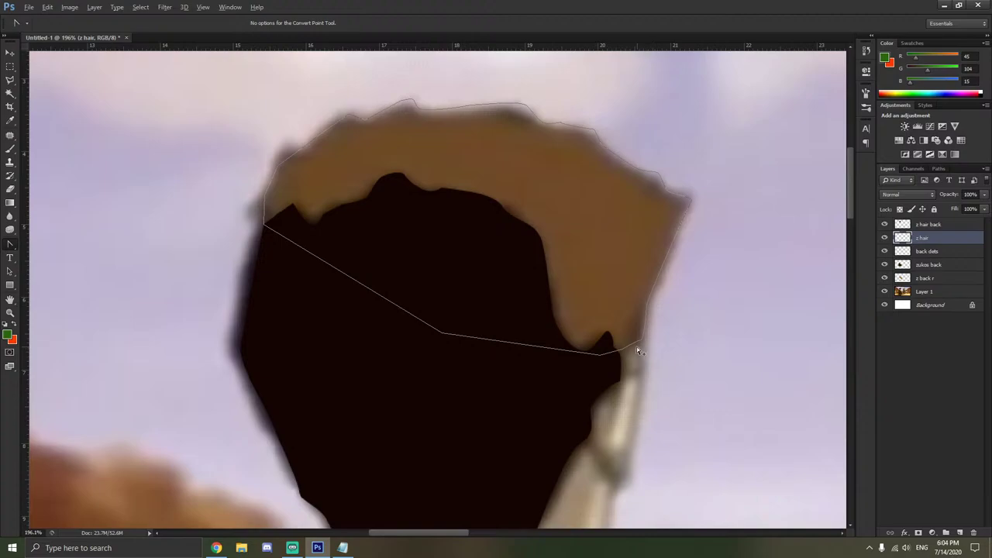
{"action": "scroll", "coordinate": [437, 281], "scroll_direction": "down", "scroll_amount": 2}
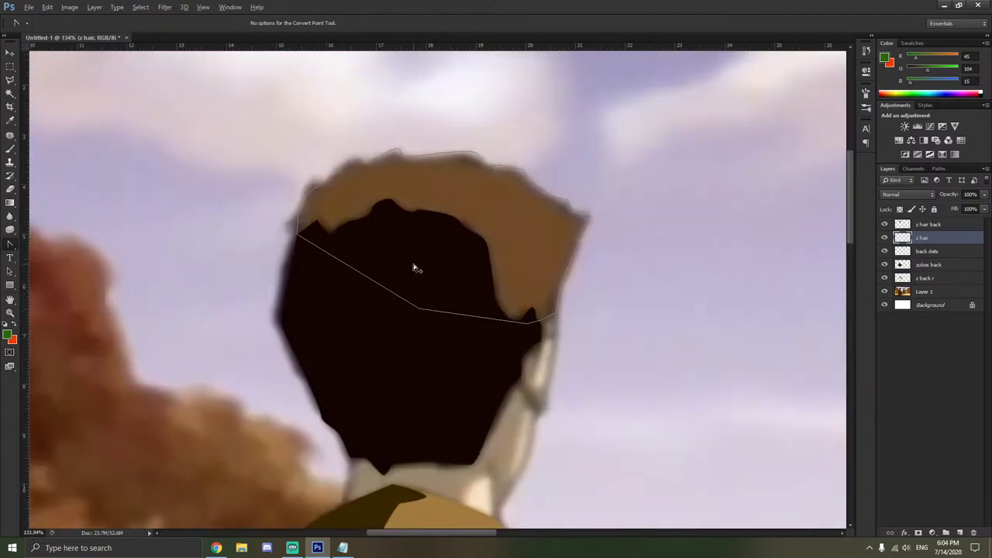
{"action": "key", "text": "alt"}
{"action": "scroll", "coordinate": [309, 216], "scroll_direction": "up", "scroll_amount": 5}
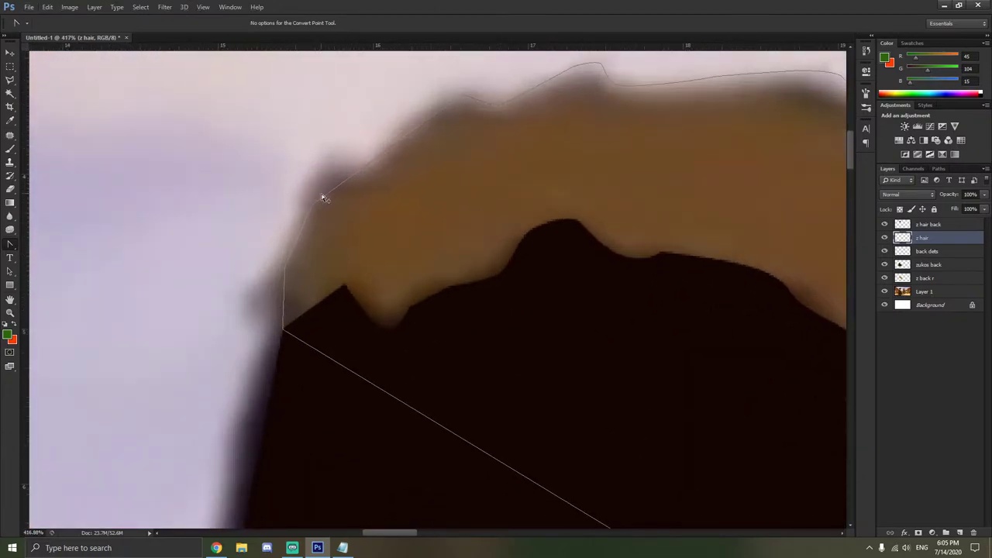
{"action": "mouse_move", "coordinate": [315, 204]}
{"action": "left_mouse_down"}
{"action": "mouse_move", "coordinate": [332, 207]}
{"action": "mouse_move", "coordinate": [310, 206]}
{"action": "mouse_move", "coordinate": [315, 223]}
{"action": "left_mouse_up"}
{"action": "left_click_drag", "start_coordinate": [285, 268], "coordinate": [278, 279]}
{"action": "scroll", "coordinate": [389, 224], "scroll_direction": "down", "scroll_amount": 5}
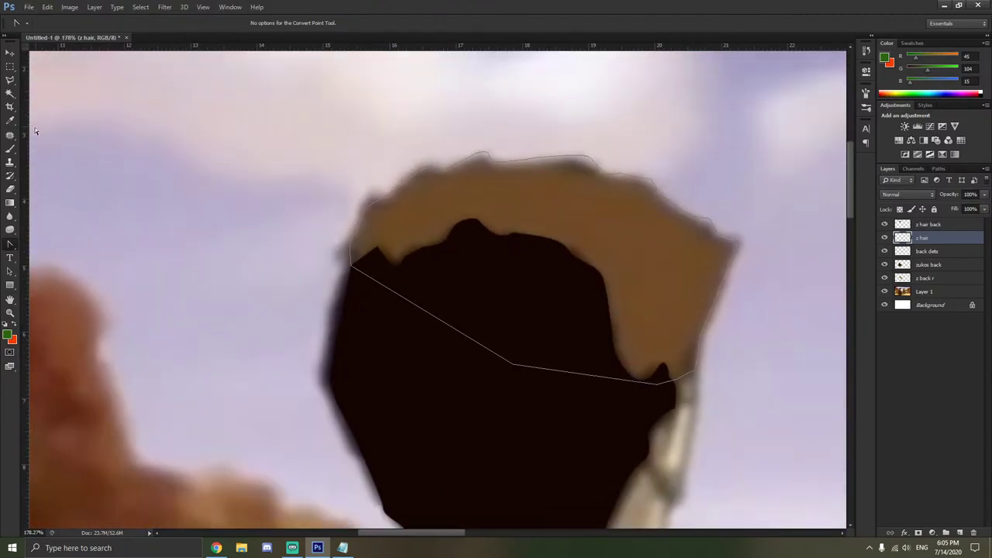
{"action": "right_click", "coordinate": [487, 283]}
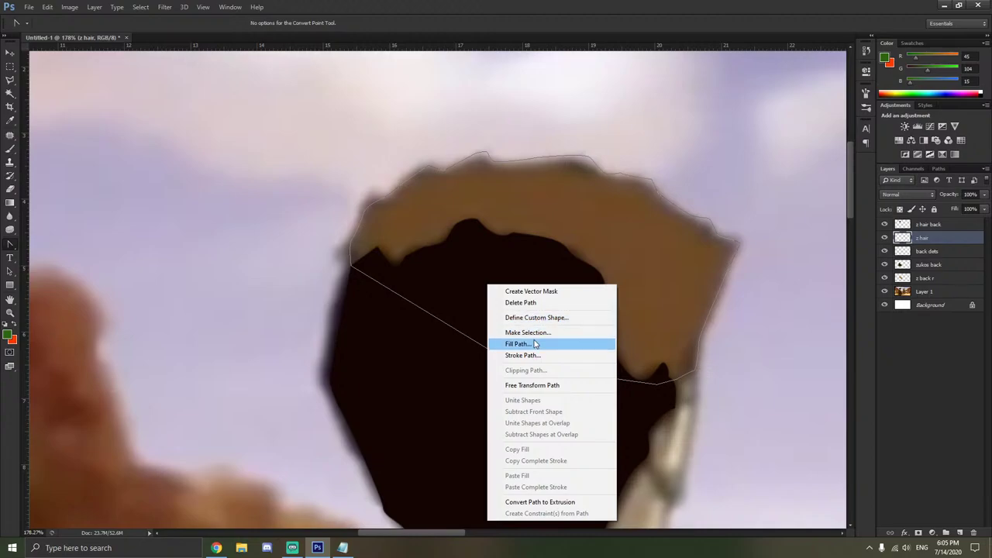
{"action": "left_click", "coordinate": [533, 343]}
{"action": "left_click", "coordinate": [685, 147]}
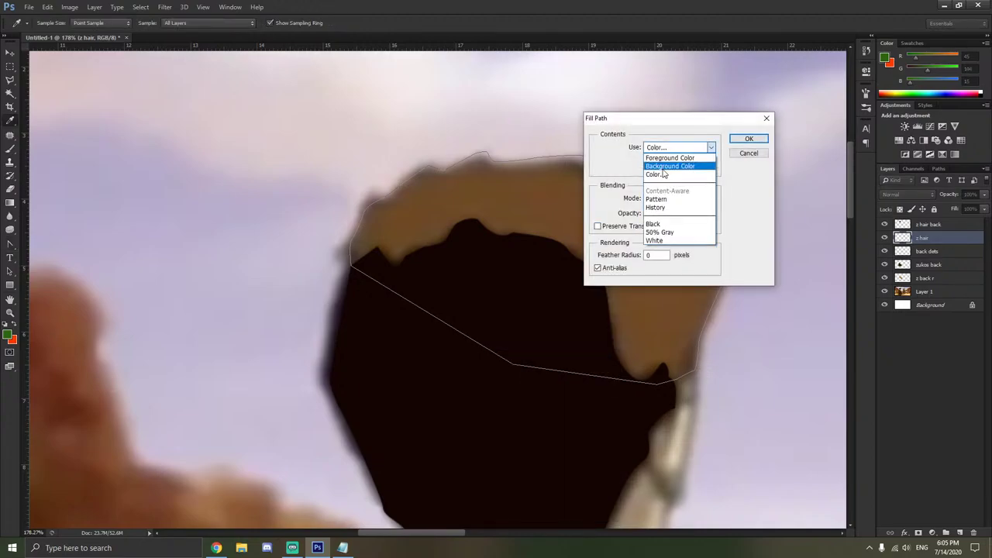
{"action": "left_click", "coordinate": [660, 175]}
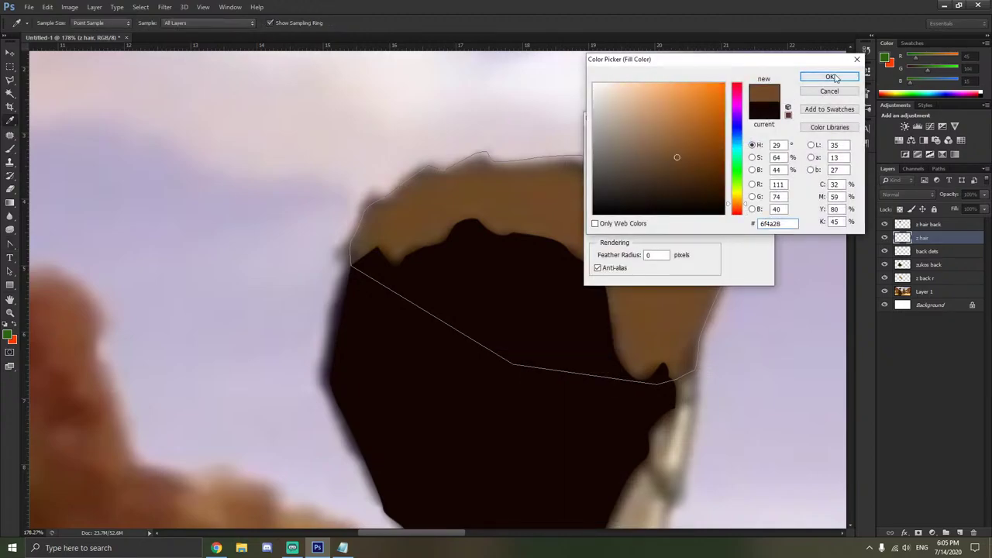
{"action": "left_click", "coordinate": [831, 78]}
{"action": "left_click", "coordinate": [758, 144]}
{"action": "scroll", "coordinate": [692, 175], "scroll_direction": "down", "scroll_amount": 5}
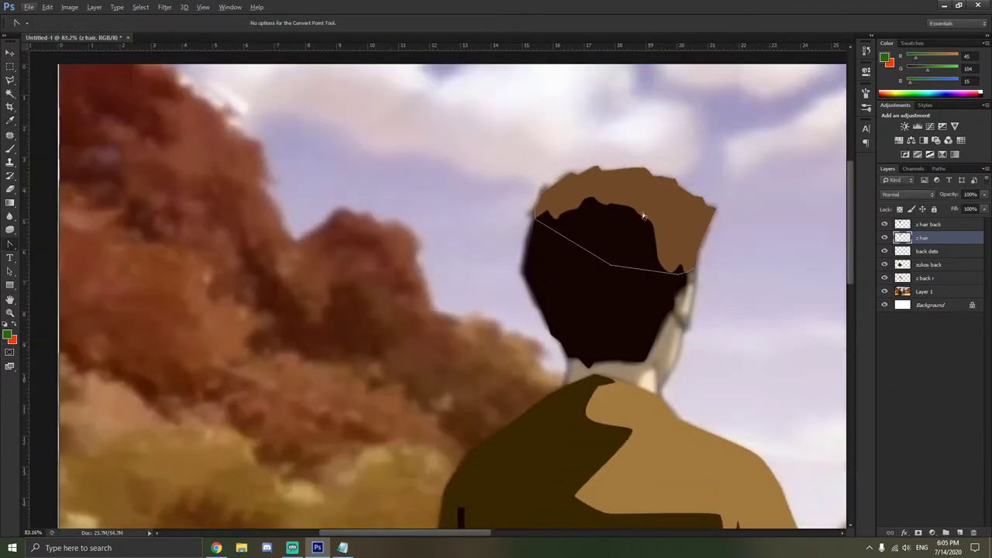
{"action": "scroll", "coordinate": [604, 228], "scroll_direction": "right", "scroll_amount": 3}
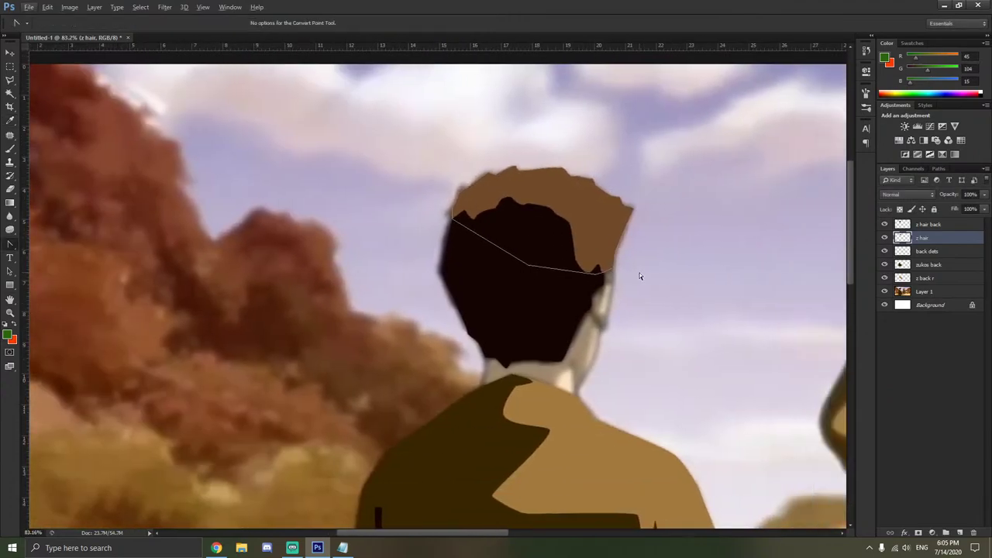
{"action": "right_click", "coordinate": [638, 273]}
{"action": "left_click", "coordinate": [672, 303]}
{"action": "left_click", "coordinate": [884, 291]}
{"action": "scroll", "coordinate": [749, 276], "scroll_direction": "down", "scroll_amount": 4}
{"action": "key", "text": "alt"}
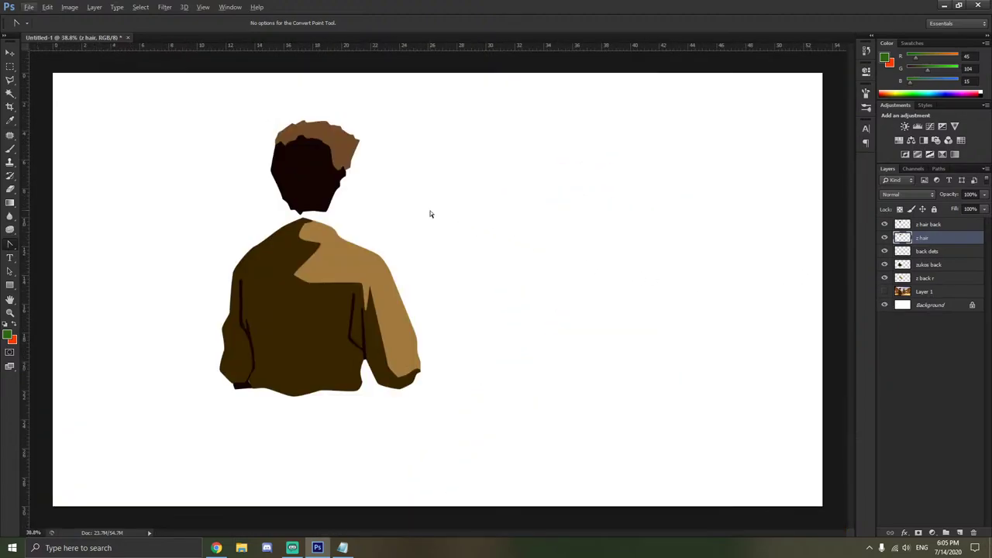
{"action": "left_click", "coordinate": [884, 292]}
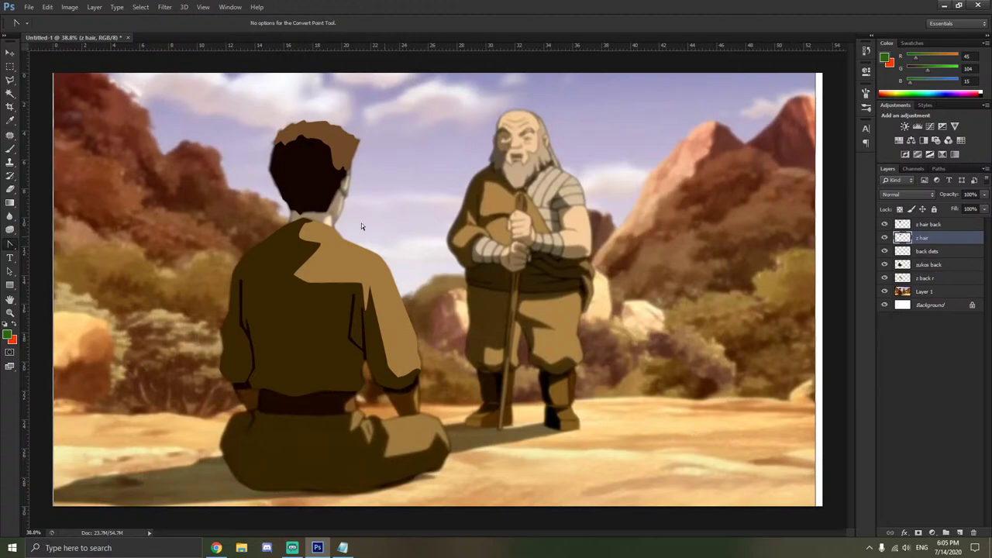
{"action": "scroll", "coordinate": [291, 136], "scroll_direction": "down", "scroll_amount": 1}
{"action": "scroll", "coordinate": [291, 136], "scroll_direction": "up", "scroll_amount": 5}
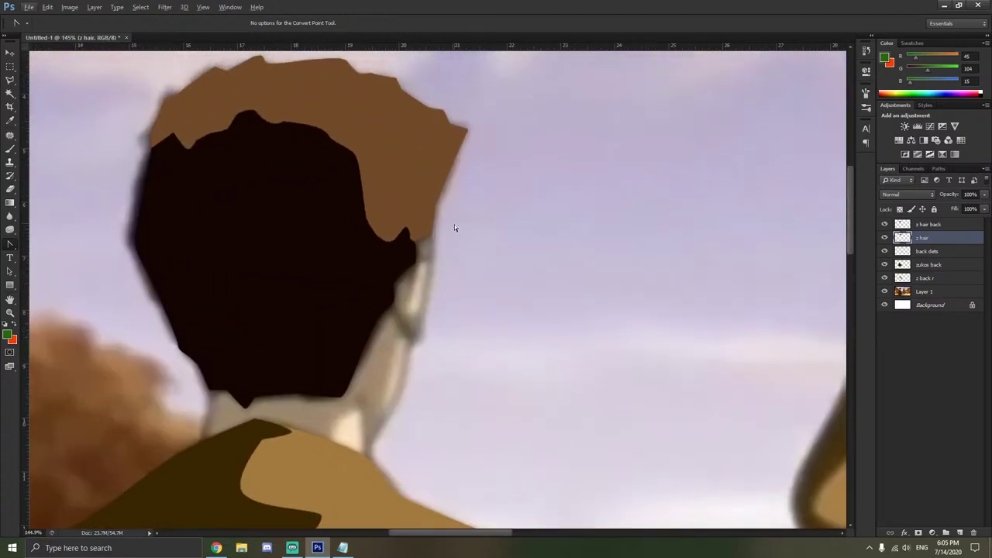
Add a new layer 'z face' from back dets and drag it below z back r.
{"action": "left_click", "coordinate": [954, 252]}
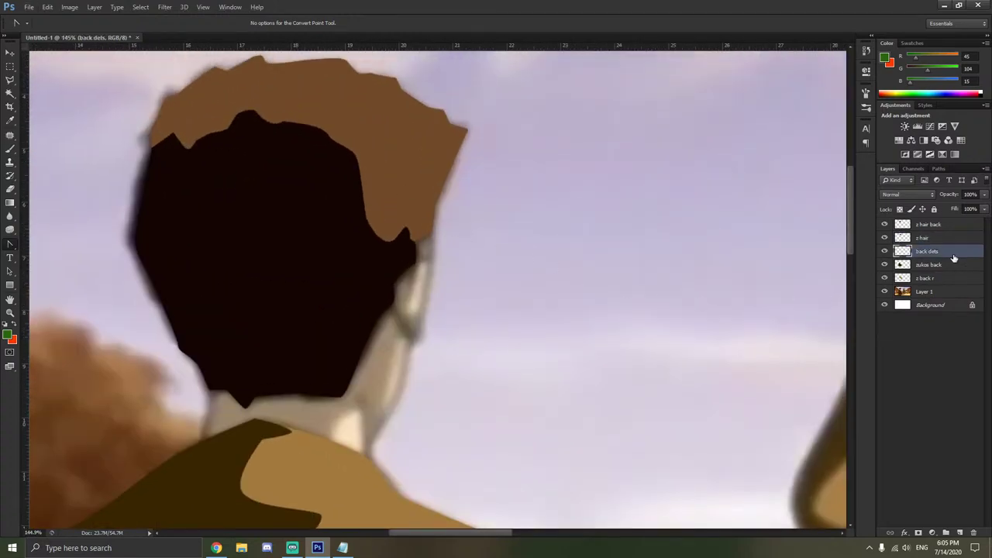
{"action": "key", "text": "ctrl+shift+n"}
{"action": "type", "text": "z face"}
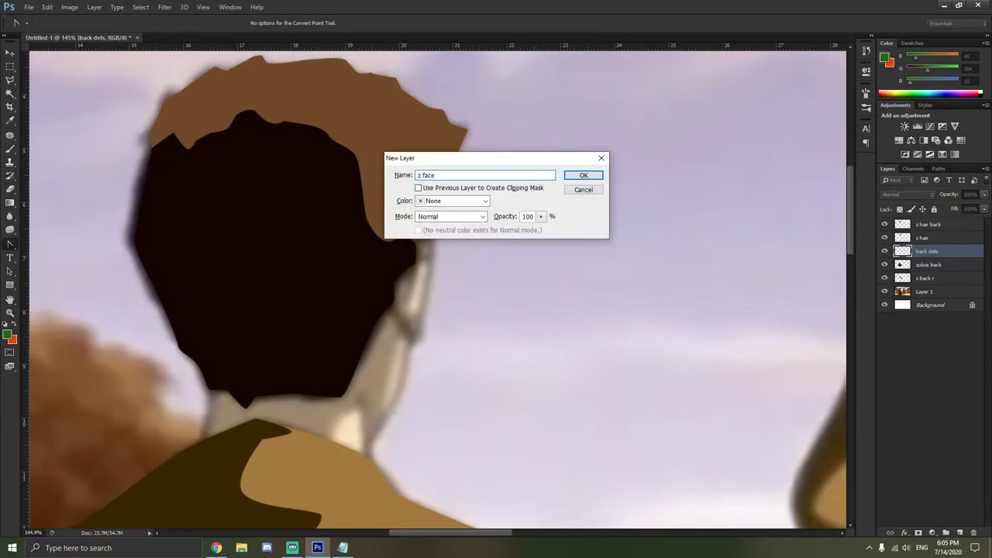
{"action": "key", "text": "Return"}
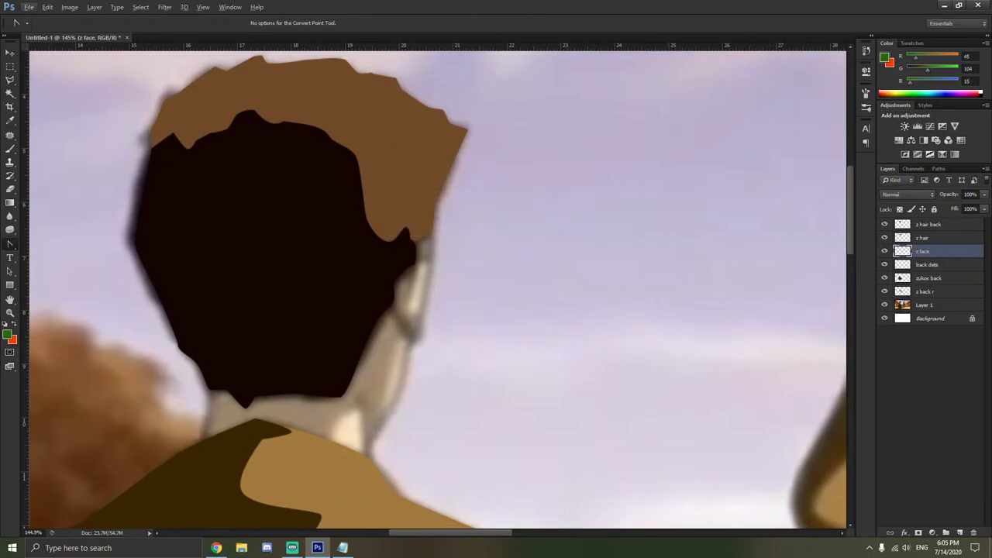
{"action": "left_click_drag", "start_coordinate": [939, 252], "coordinate": [943, 298]}
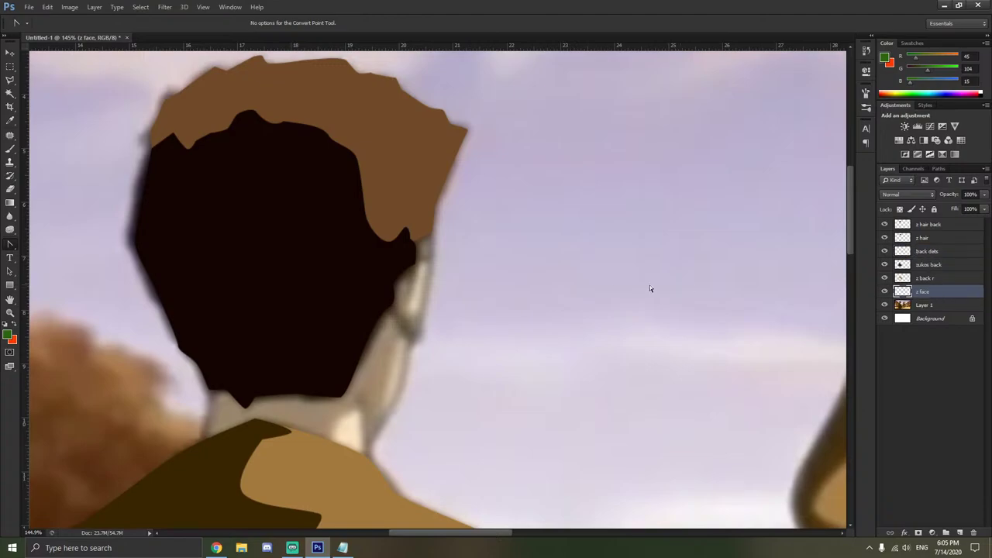
Trace a closed pen outline around the neck, from behind the hair down to the collar.
{"action": "scroll", "coordinate": [394, 294], "scroll_direction": "up", "scroll_amount": 3}
{"action": "scroll", "coordinate": [354, 276], "scroll_direction": "down", "scroll_amount": 2}
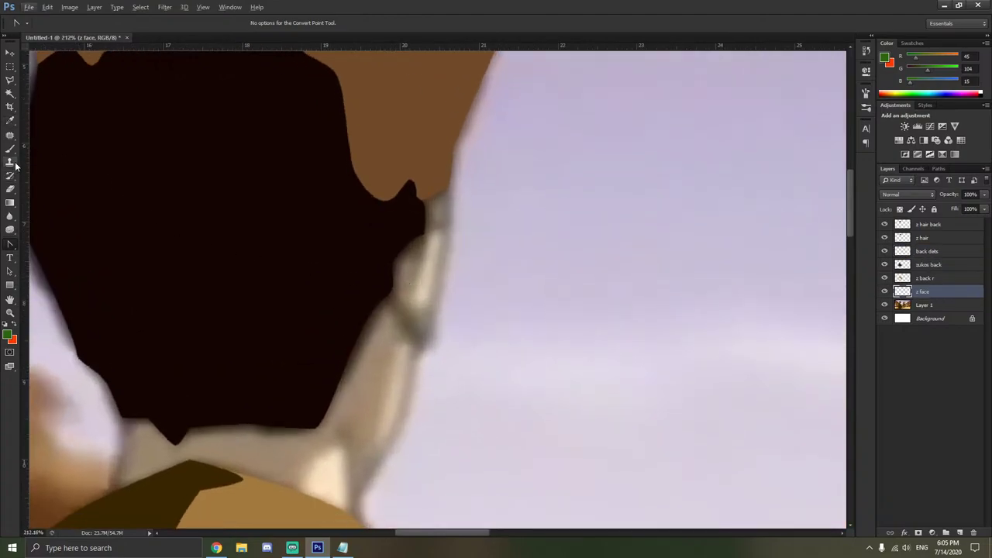
{"action": "left_click_drag", "start_coordinate": [11, 245], "coordinate": [47, 241]}
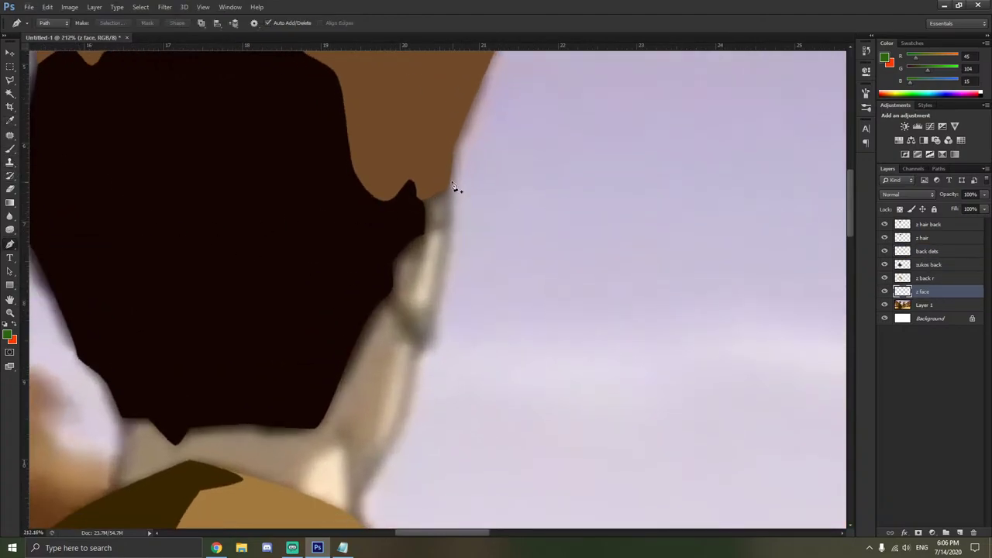
{"action": "left_click", "coordinate": [447, 180]}
{"action": "left_click", "coordinate": [447, 255]}
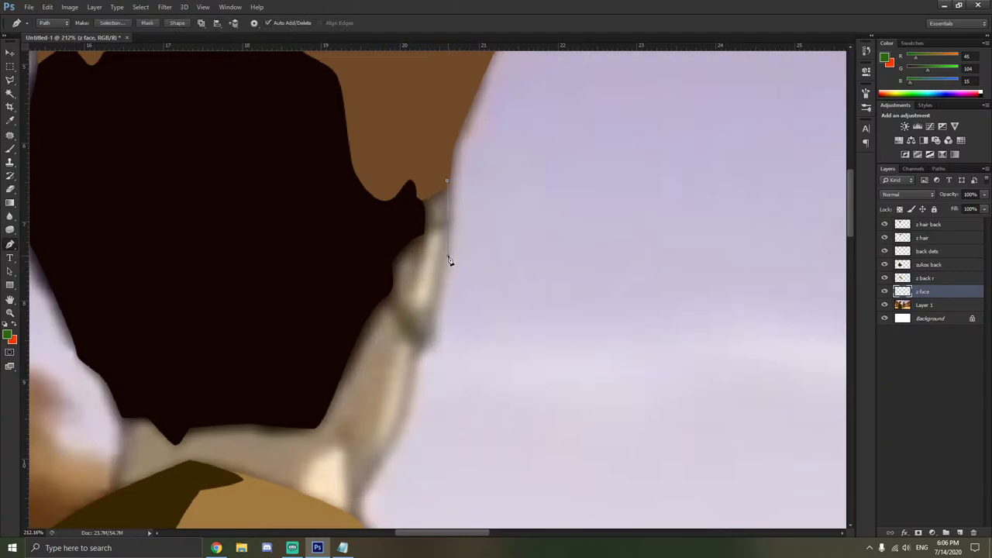
{"action": "left_click", "coordinate": [435, 323]}
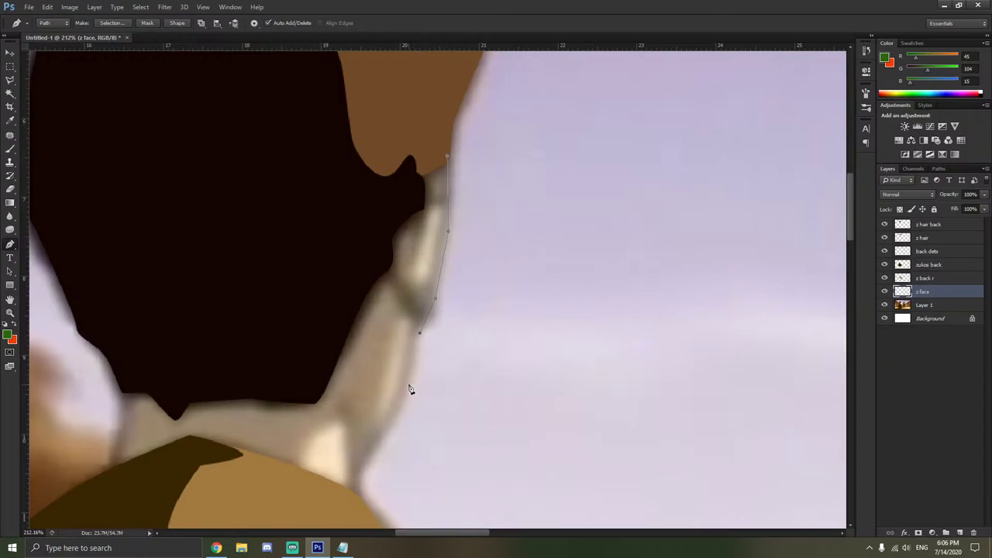
{"action": "left_click", "coordinate": [408, 384]}
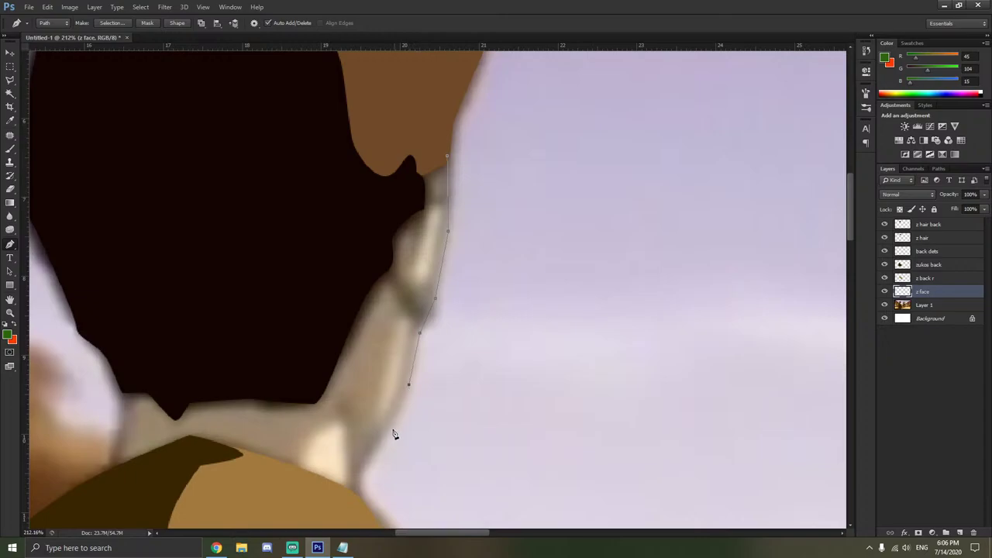
{"action": "left_click", "coordinate": [357, 465]}
{"action": "scroll", "coordinate": [358, 470], "scroll_direction": "down", "scroll_amount": 1}
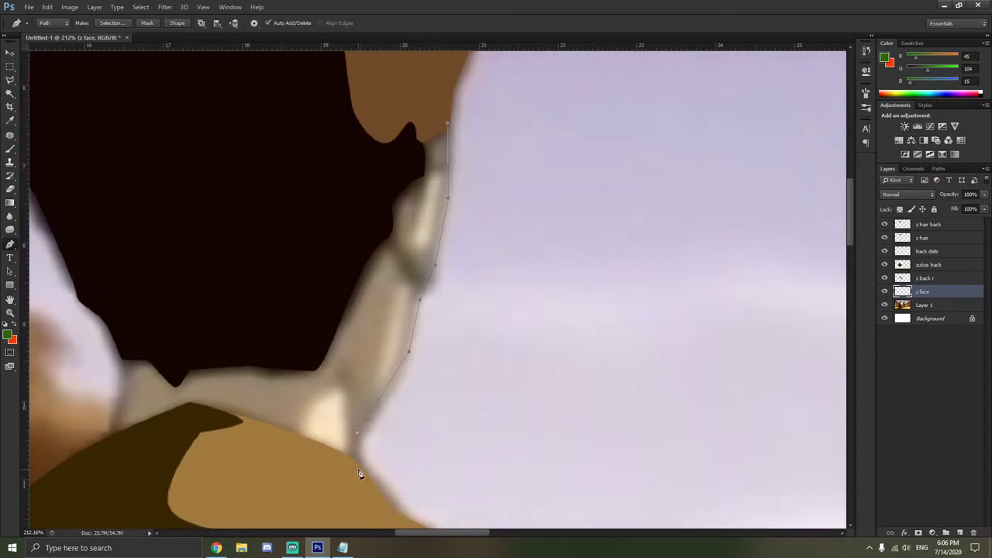
{"action": "scroll", "coordinate": [359, 474], "scroll_direction": "up", "scroll_amount": 1}
{"action": "left_click", "coordinate": [104, 493]}
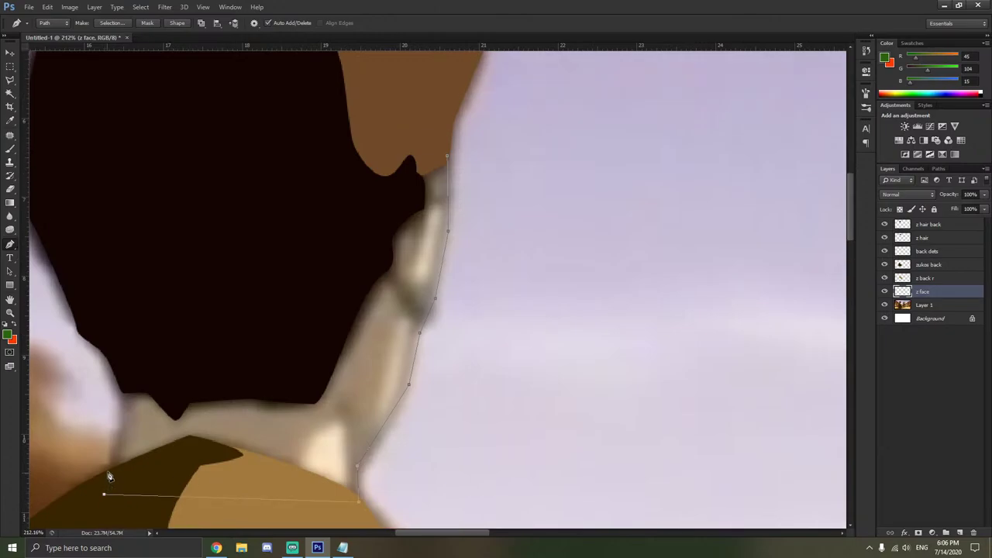
{"action": "left_click", "coordinate": [124, 391]}
{"action": "scroll", "coordinate": [186, 319], "scroll_direction": "up", "scroll_amount": 2}
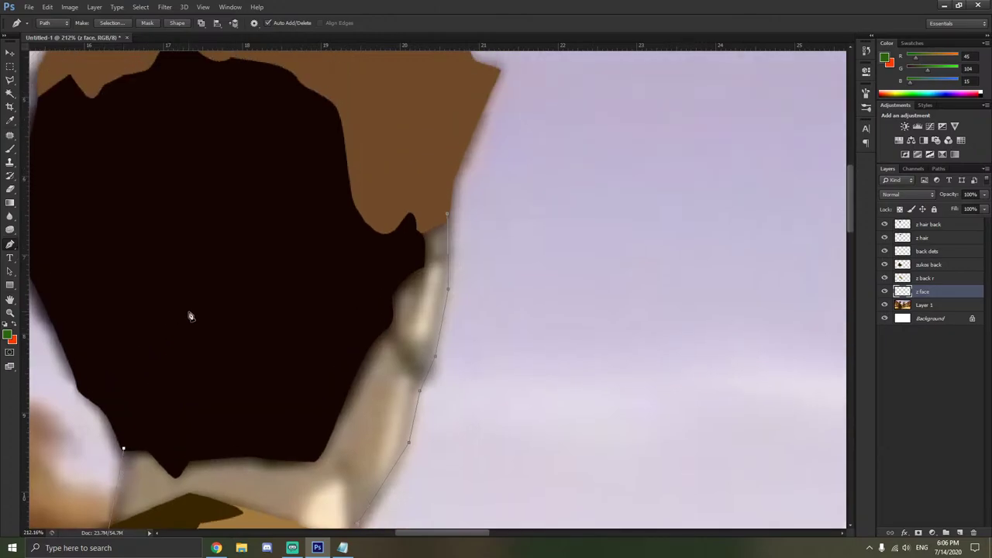
{"action": "scroll", "coordinate": [190, 316], "scroll_direction": "up", "scroll_amount": 3}
{"action": "left_click", "coordinate": [309, 286]}
{"action": "left_click", "coordinate": [448, 315]}
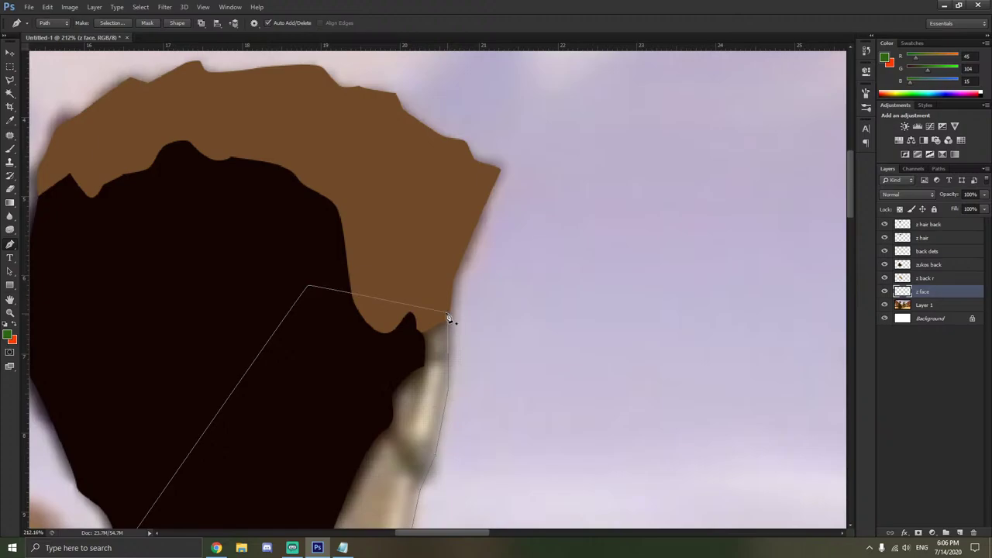
Curve the outline's anchors along the neck edge with the Convert Point Tool.
{"action": "scroll", "coordinate": [367, 323], "scroll_direction": "down", "scroll_amount": 5}
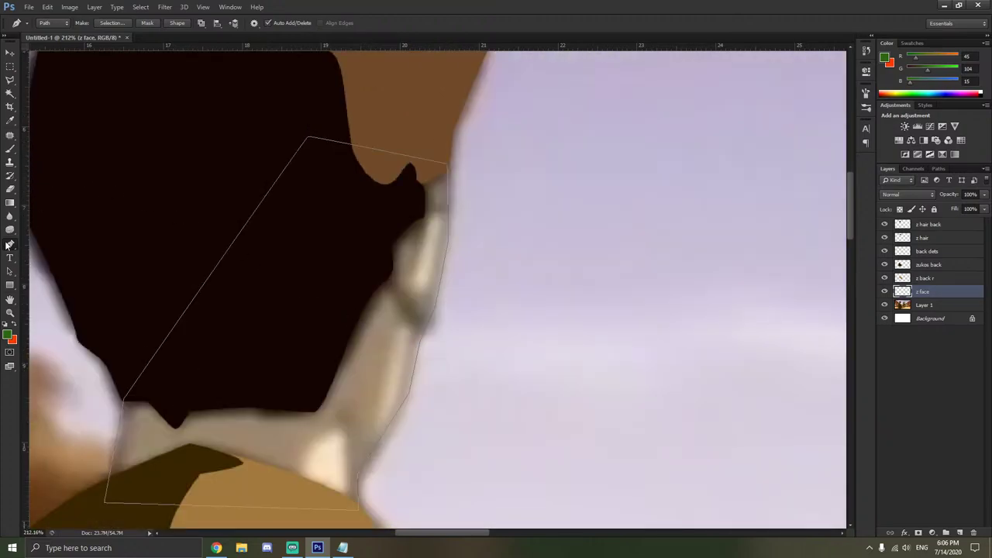
{"action": "left_click_drag", "start_coordinate": [8, 245], "coordinate": [46, 280]}
{"action": "scroll", "coordinate": [357, 339], "scroll_direction": "down", "scroll_amount": 2}
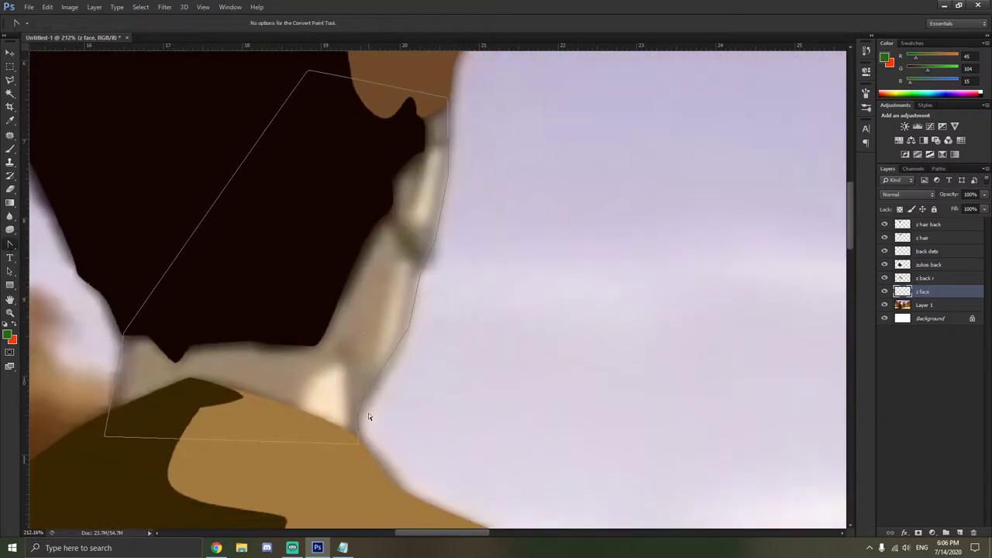
{"action": "scroll", "coordinate": [369, 417], "scroll_direction": "up", "scroll_amount": 2}
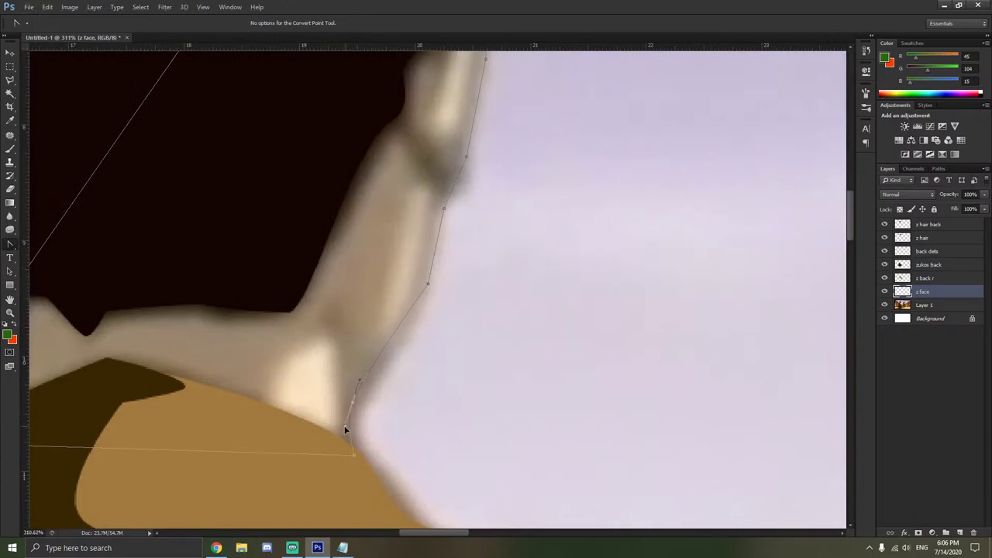
{"action": "left_click_drag", "start_coordinate": [429, 286], "coordinate": [415, 336]}
{"action": "scroll", "coordinate": [471, 329], "scroll_direction": "up", "scroll_amount": 3}
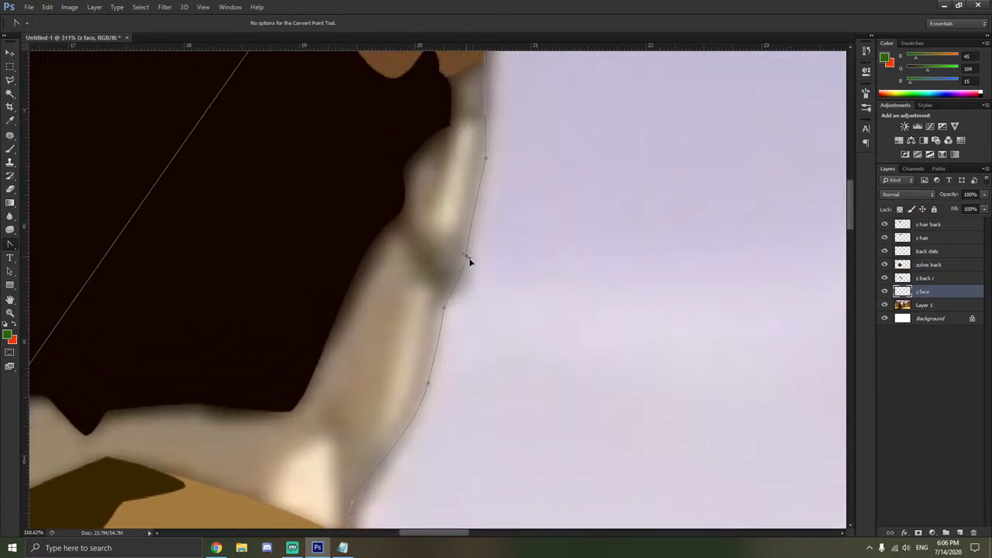
{"action": "left_click_drag", "start_coordinate": [465, 256], "coordinate": [479, 282]}
{"action": "mouse_move", "coordinate": [444, 309]}
{"action": "left_mouse_down"}
{"action": "mouse_move", "coordinate": [449, 271]}
{"action": "mouse_move", "coordinate": [444, 310]}
{"action": "left_mouse_up"}
{"action": "left_click_drag", "start_coordinate": [478, 278], "coordinate": [460, 286]}
Smooth the neck segment and round the collar and bottom corners of the outline.
{"action": "scroll", "coordinate": [505, 319], "scroll_direction": "up", "scroll_amount": 5}
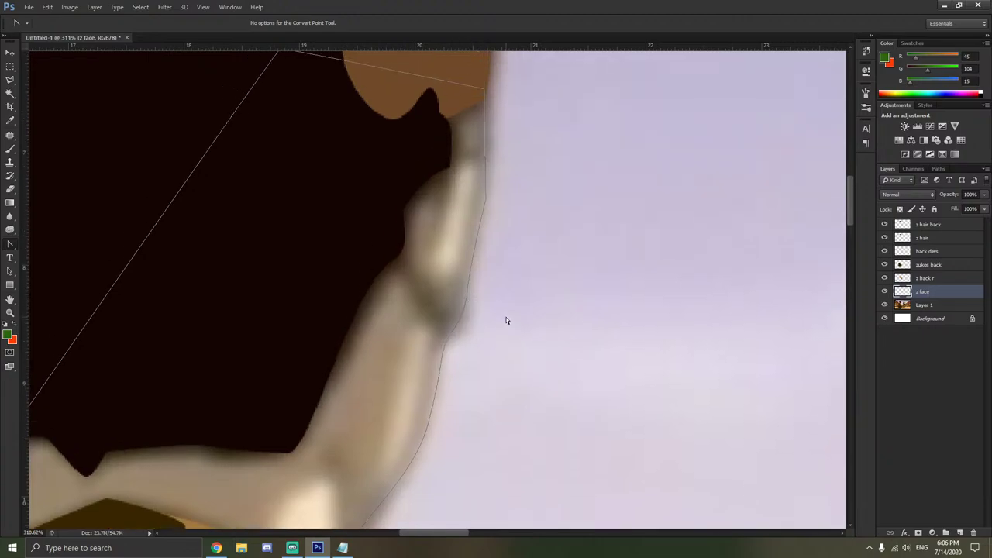
{"action": "left_click_drag", "start_coordinate": [486, 246], "coordinate": [498, 268]}
{"action": "scroll", "coordinate": [500, 266], "scroll_direction": "up", "scroll_amount": 2}
{"action": "scroll", "coordinate": [475, 301], "scroll_direction": "down", "scroll_amount": 6}
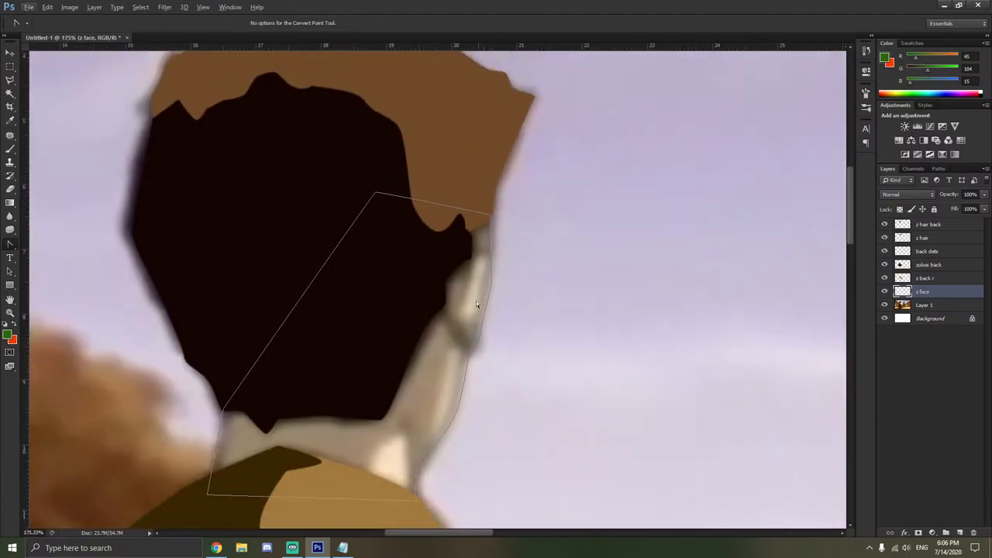
{"action": "scroll", "coordinate": [351, 471], "scroll_direction": "up", "scroll_amount": 3}
{"action": "scroll", "coordinate": [384, 337], "scroll_direction": "up", "scroll_amount": 3}
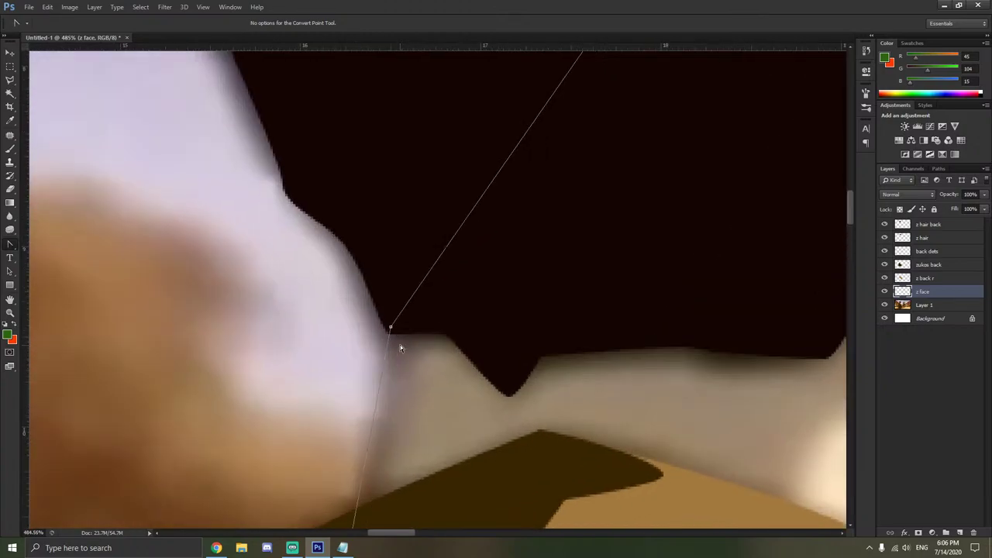
{"action": "left_click_drag", "start_coordinate": [391, 329], "coordinate": [382, 273]}
{"action": "scroll", "coordinate": [439, 315], "scroll_direction": "down", "scroll_amount": 3}
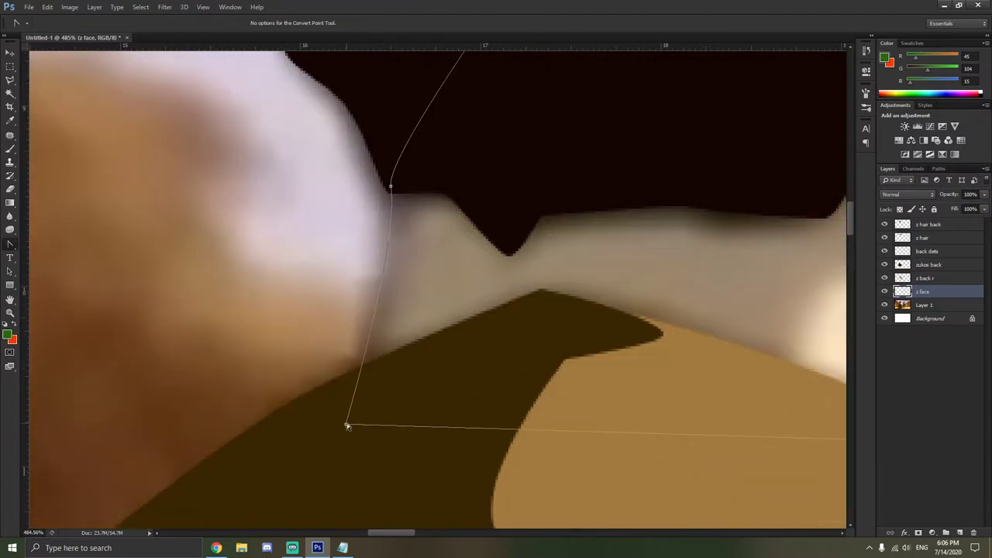
{"action": "left_click_drag", "start_coordinate": [346, 425], "coordinate": [386, 404]}
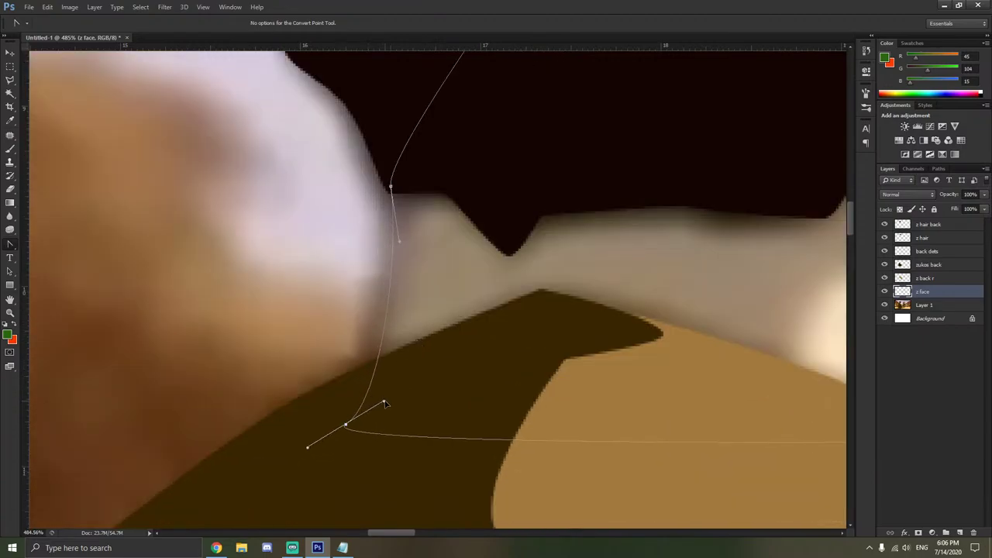
Bend the right neck edge outward and fill the path with light skin colour f7e1c3.
{"action": "scroll", "coordinate": [414, 390], "scroll_direction": "down", "scroll_amount": 5}
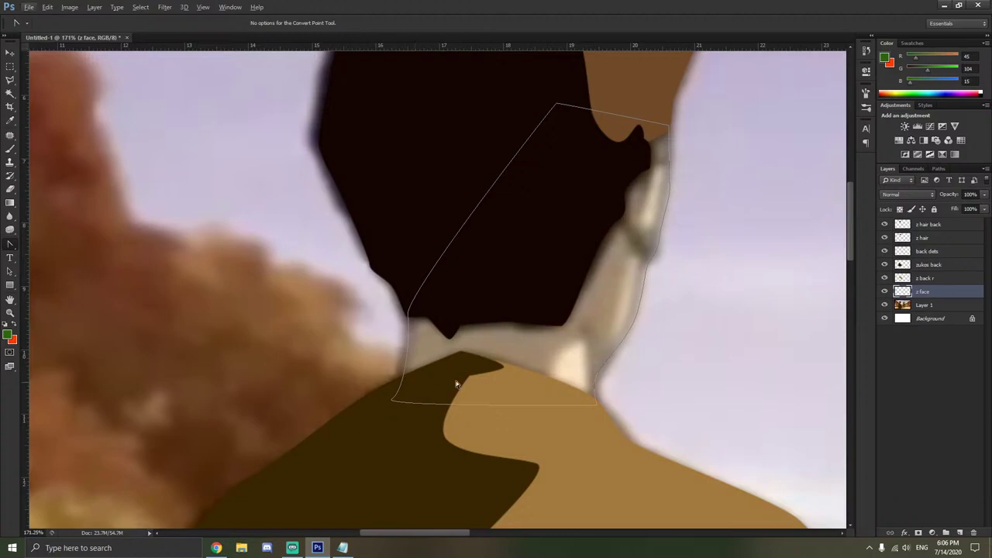
{"action": "left_click_drag", "start_coordinate": [609, 355], "coordinate": [630, 364]}
{"action": "right_click", "coordinate": [517, 345]}
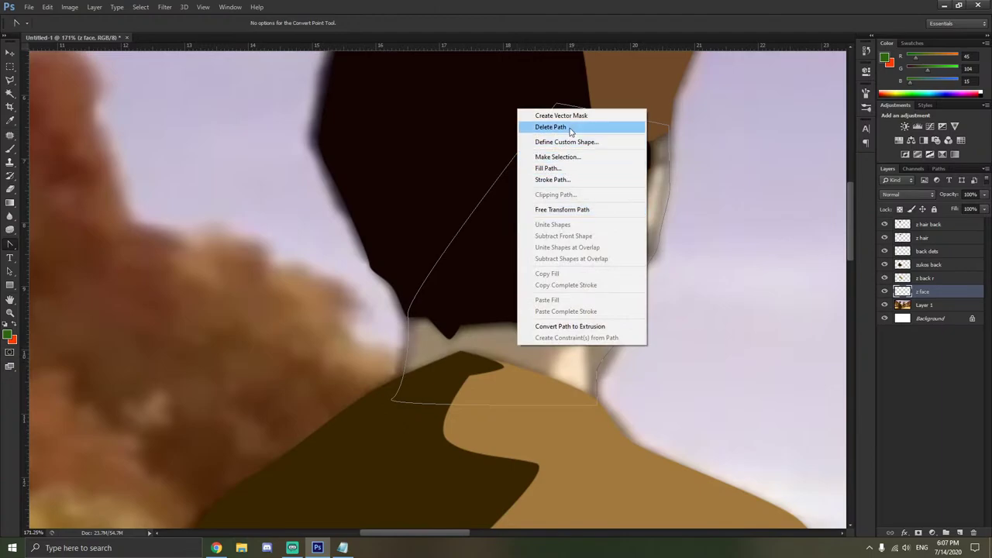
{"action": "left_click", "coordinate": [548, 167]}
{"action": "left_click", "coordinate": [576, 350]}
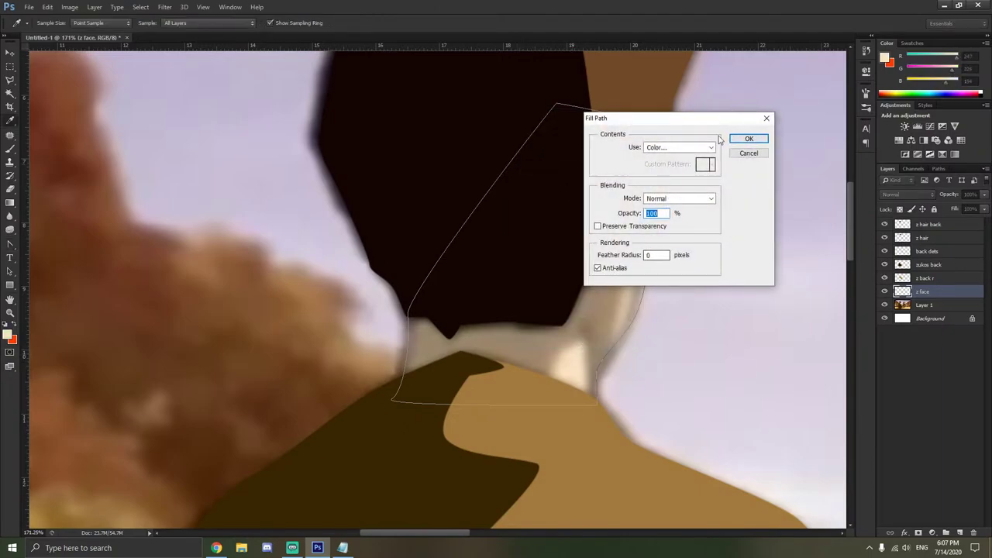
{"action": "left_click", "coordinate": [679, 148]}
{"action": "left_click", "coordinate": [673, 177]}
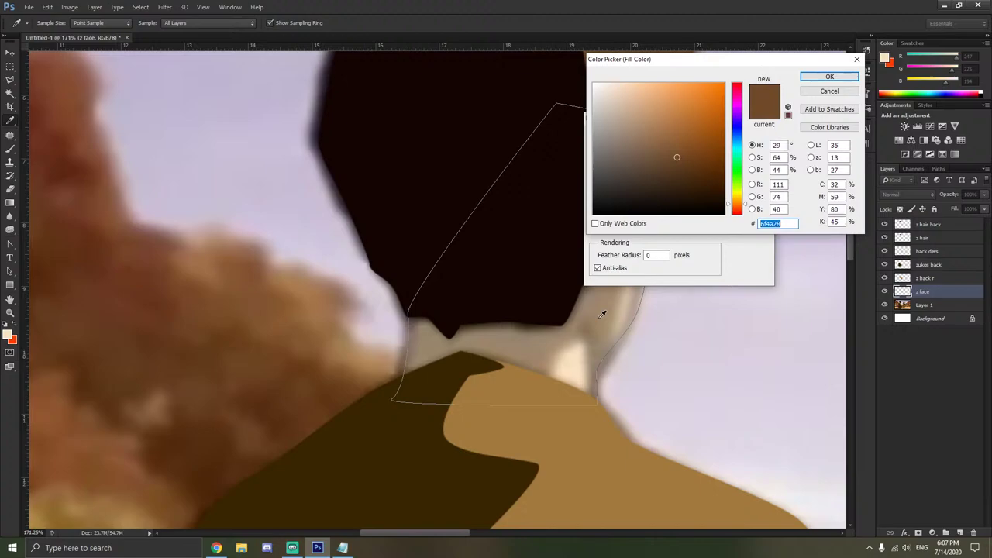
{"action": "left_click", "coordinate": [576, 355]}
{"action": "left_click", "coordinate": [811, 77]}
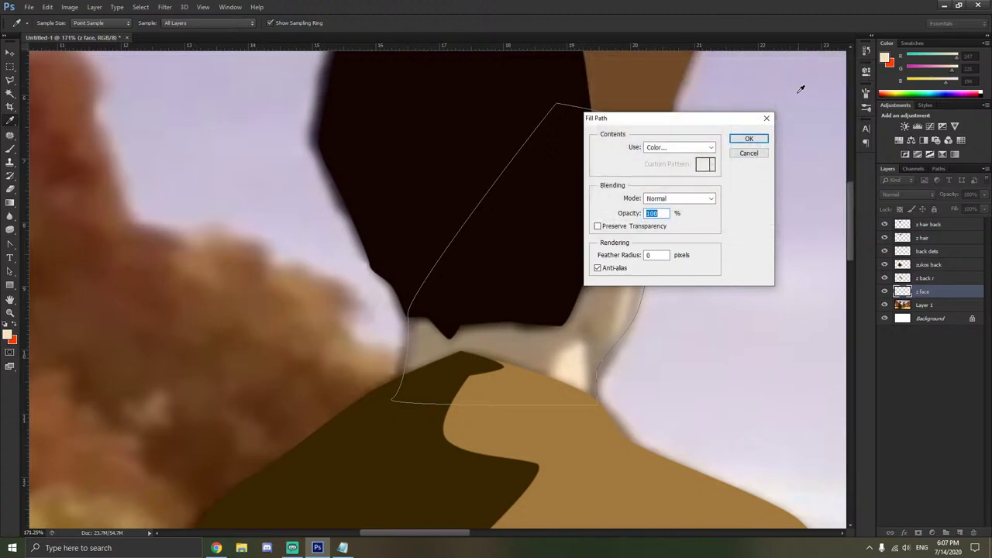
{"action": "left_click", "coordinate": [748, 139]}
Refill the neck path with a grey-beige colour sampled from the reference neck.
{"action": "scroll", "coordinate": [680, 244], "scroll_direction": "down", "scroll_amount": 8}
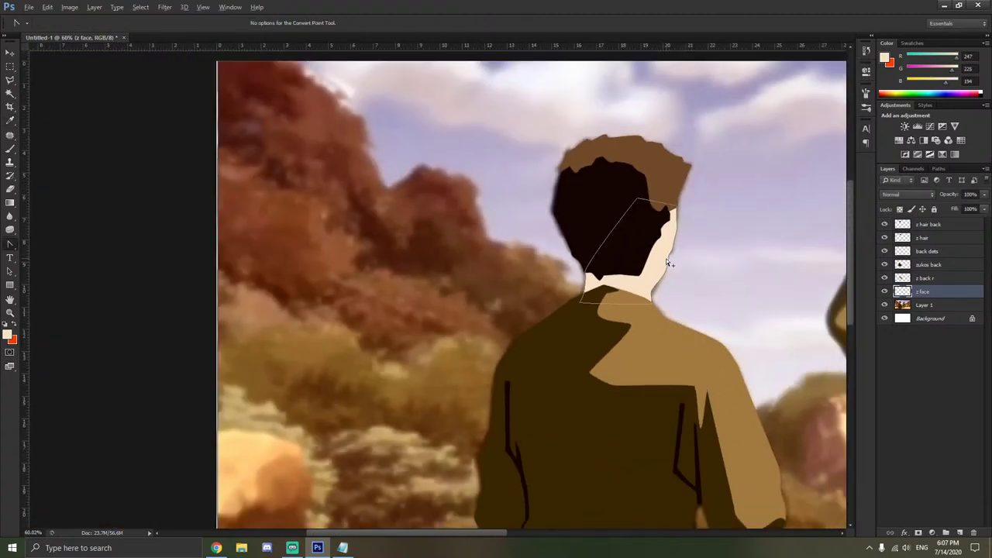
{"action": "scroll", "coordinate": [665, 258], "scroll_direction": "right", "scroll_amount": 4}
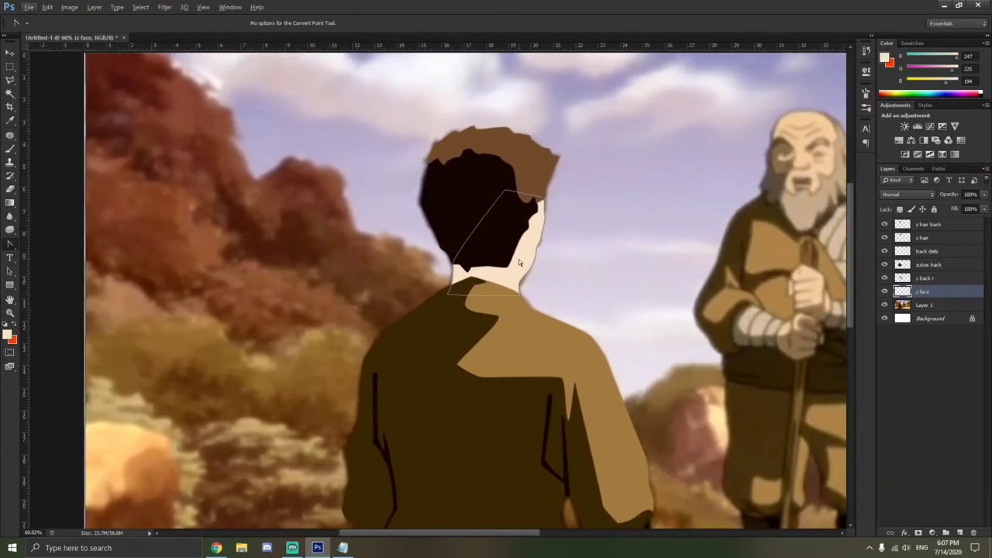
{"action": "scroll", "coordinate": [519, 263], "scroll_direction": "up", "scroll_amount": 6}
{"action": "right_click", "coordinate": [506, 294]}
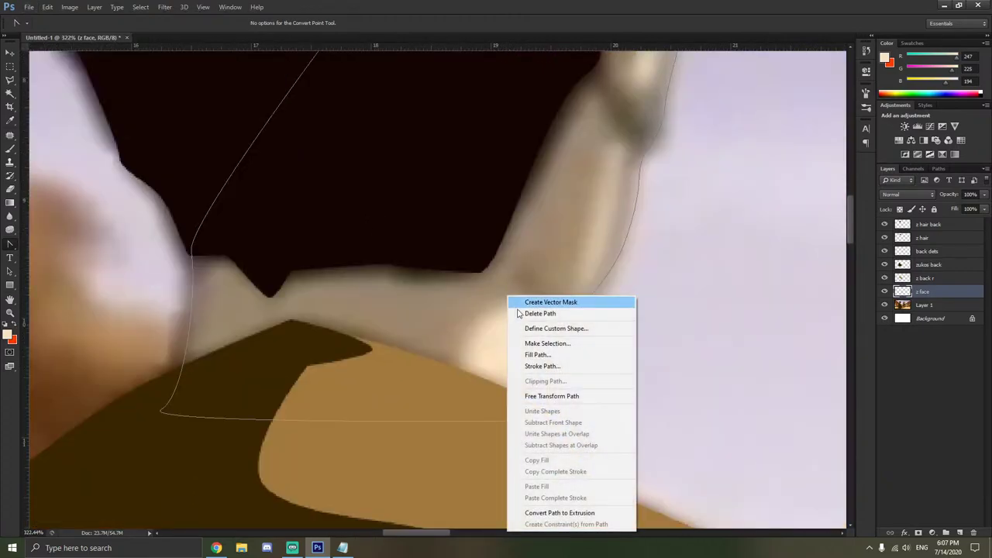
{"action": "left_click", "coordinate": [544, 355]}
{"action": "left_click", "coordinate": [705, 149]}
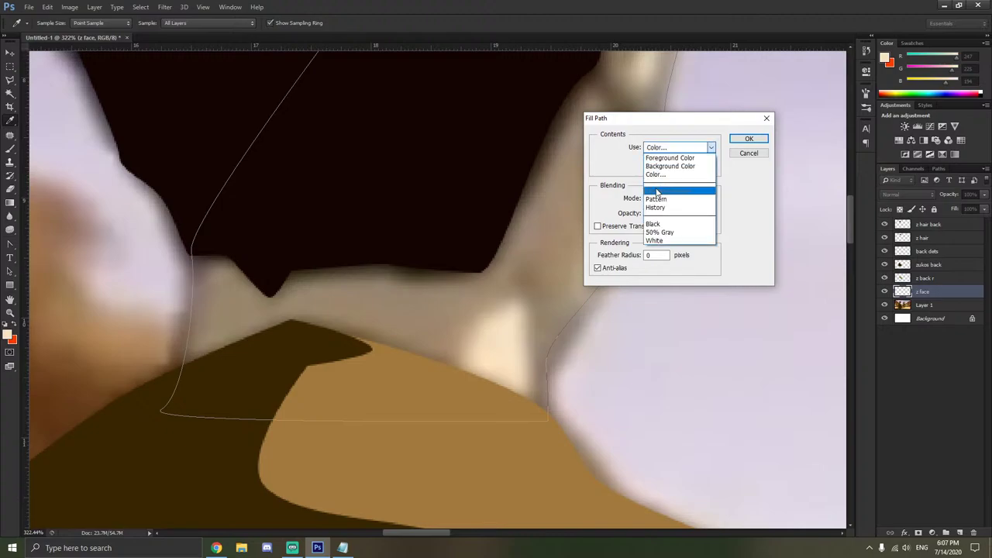
{"action": "left_click", "coordinate": [655, 174]}
{"action": "left_click", "coordinate": [541, 229]}
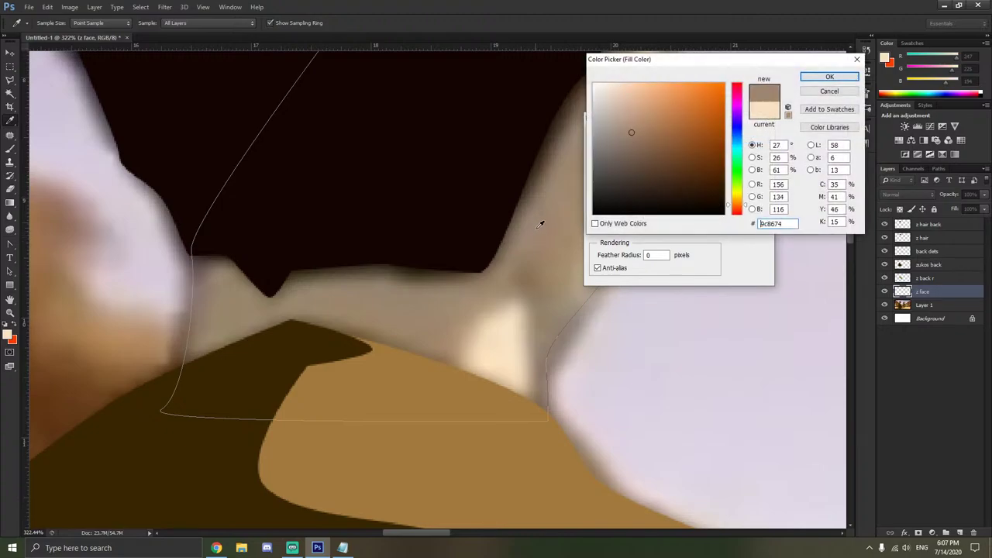
{"action": "left_click_drag", "start_coordinate": [540, 224], "coordinate": [337, 288]}
{"action": "left_click", "coordinate": [829, 76]}
{"action": "left_click", "coordinate": [749, 139]}
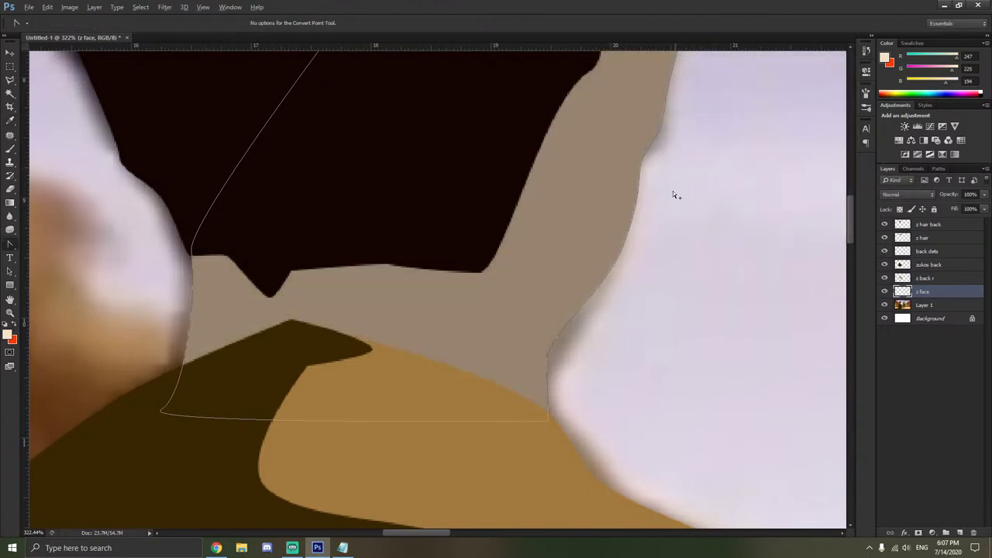
{"action": "scroll", "coordinate": [666, 197], "scroll_direction": "down", "scroll_amount": 6}
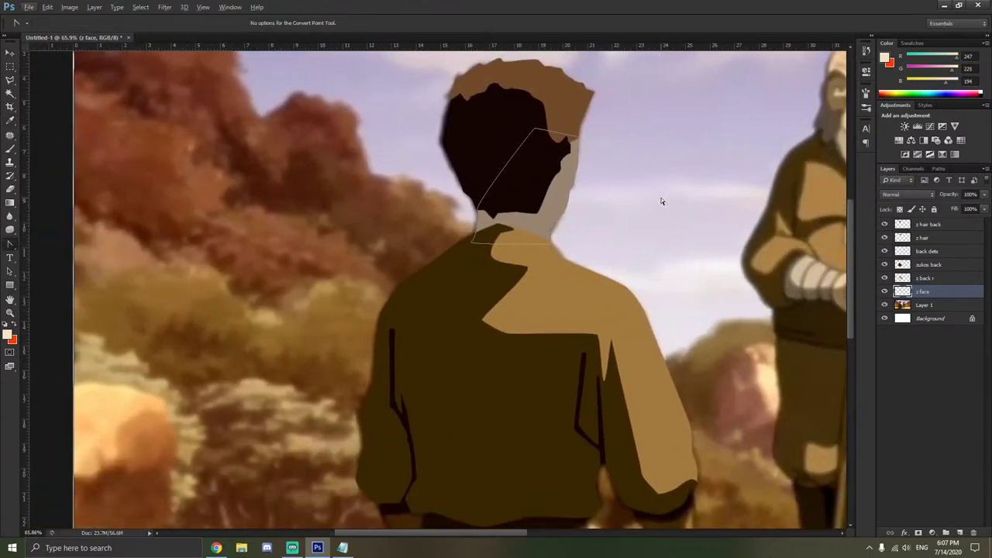
Delete the neck path, toggle Layer 1 to check edges, then undo the deletion and the flat fill.
{"action": "right_click", "coordinate": [661, 202]}
{"action": "left_click", "coordinate": [694, 215]}
{"action": "scroll", "coordinate": [604, 143], "scroll_direction": "up", "scroll_amount": 3}
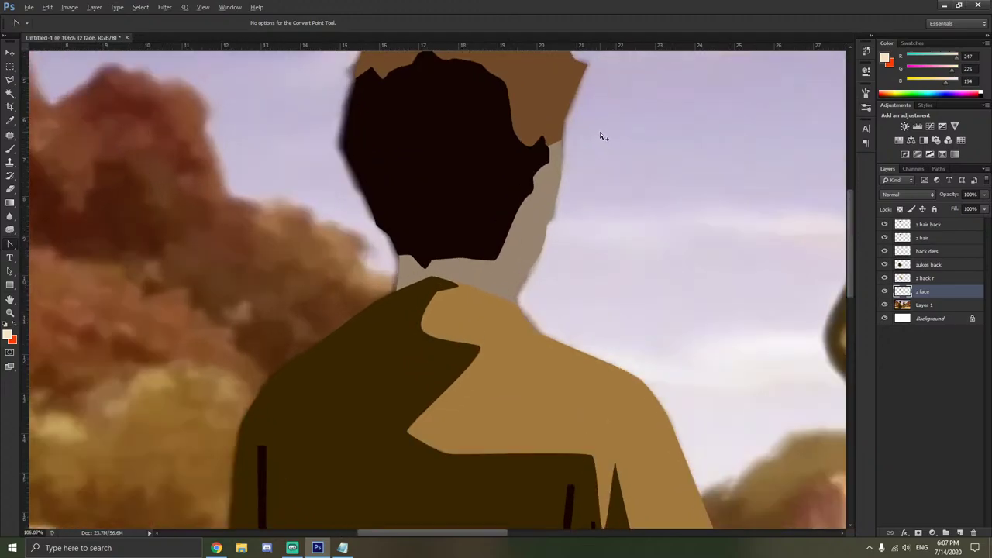
{"action": "scroll", "coordinate": [600, 136], "scroll_direction": "up", "scroll_amount": 8}
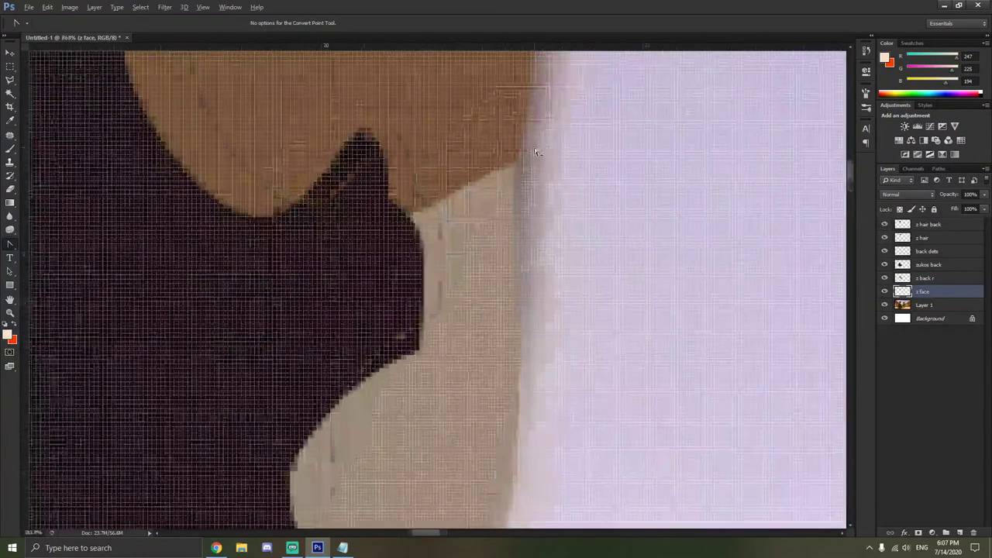
{"action": "scroll", "coordinate": [531, 155], "scroll_direction": "up", "scroll_amount": 4}
{"action": "scroll", "coordinate": [517, 172], "scroll_direction": "down", "scroll_amount": 15}
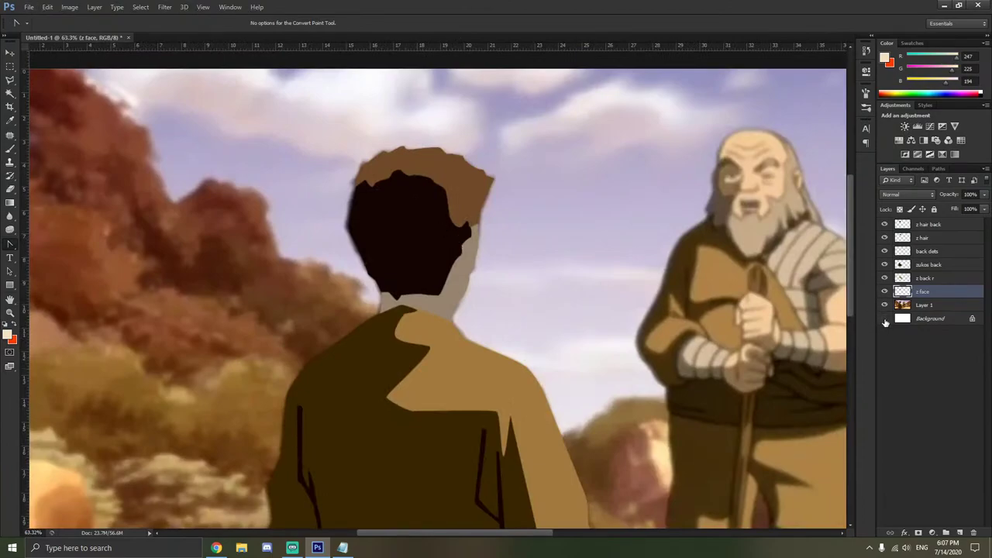
{"action": "left_click", "coordinate": [885, 306]}
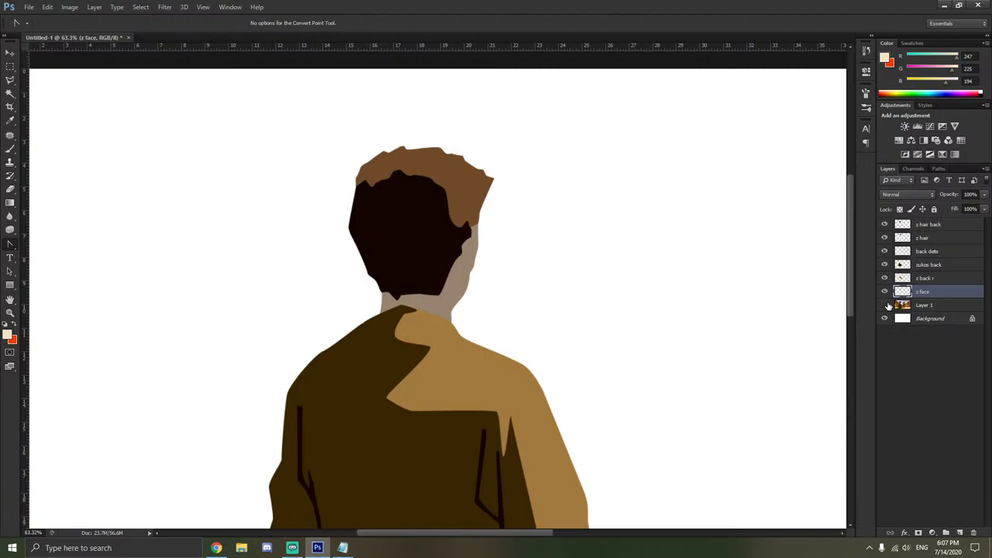
{"action": "left_click", "coordinate": [885, 306]}
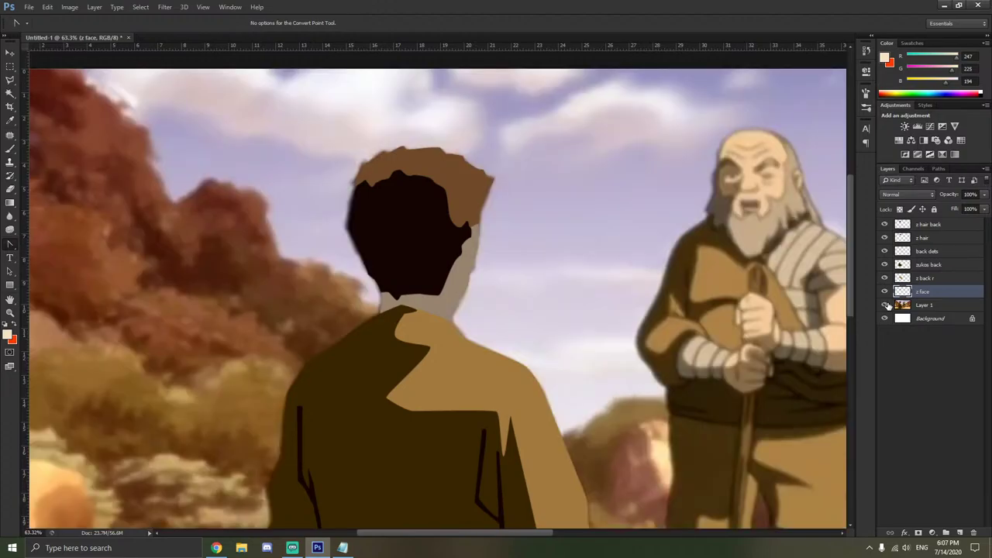
{"action": "key", "text": "ctrl+z"}
{"action": "key", "text": "ctrl+z"}
{"action": "key", "text": "ctrl+z"}
{"action": "key", "text": "ctrl+alt+z"}
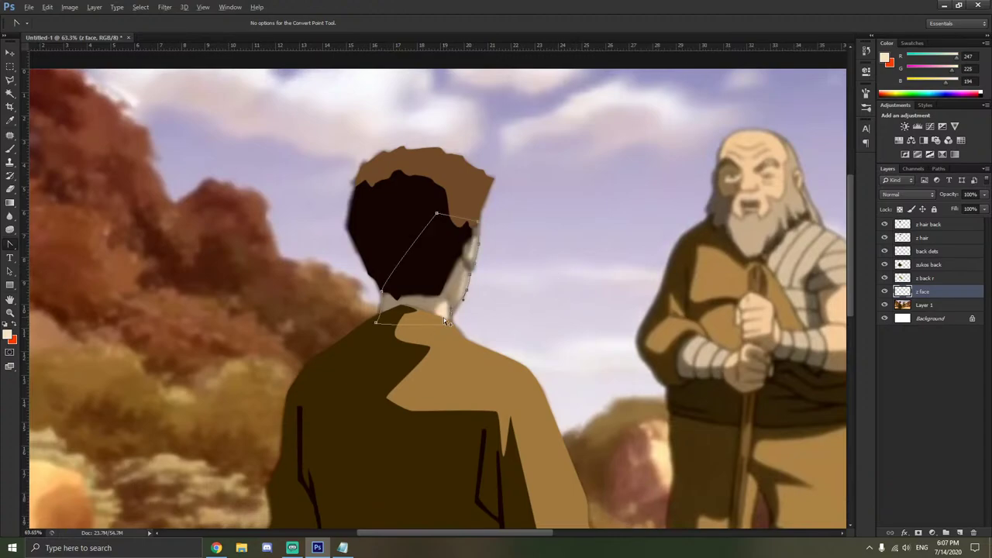
Restore the flat neck fill and hide the z face layer to see the neck shading.
{"action": "scroll", "coordinate": [443, 317], "scroll_direction": "up", "scroll_amount": 5}
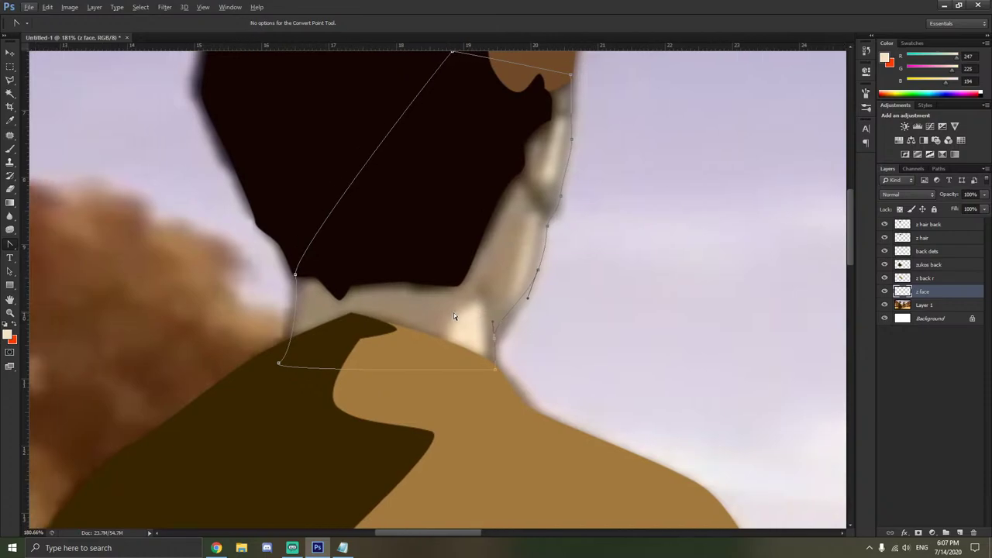
{"action": "key", "text": "ctrl+z"}
{"action": "scroll", "coordinate": [474, 311], "scroll_direction": "up", "scroll_amount": 3}
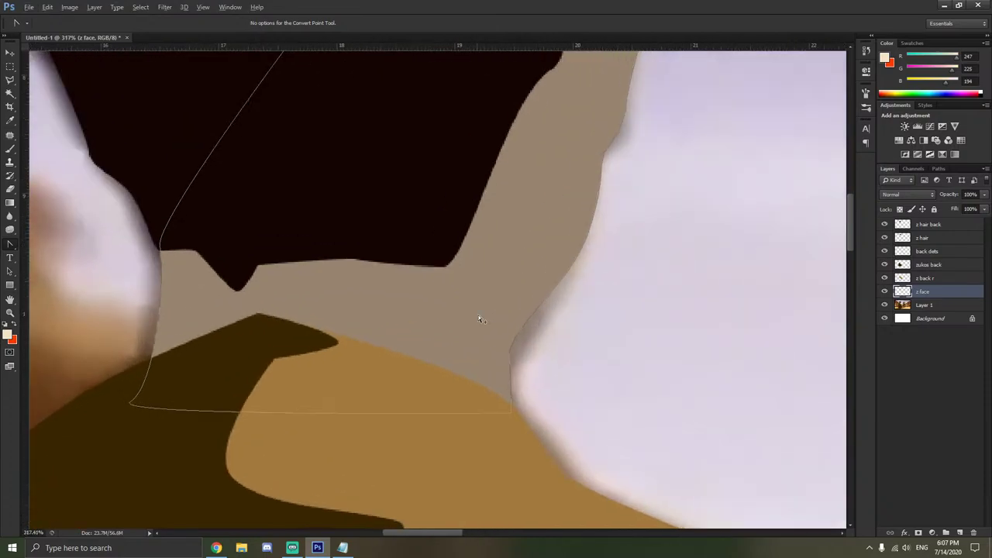
{"action": "left_click", "coordinate": [884, 292]}
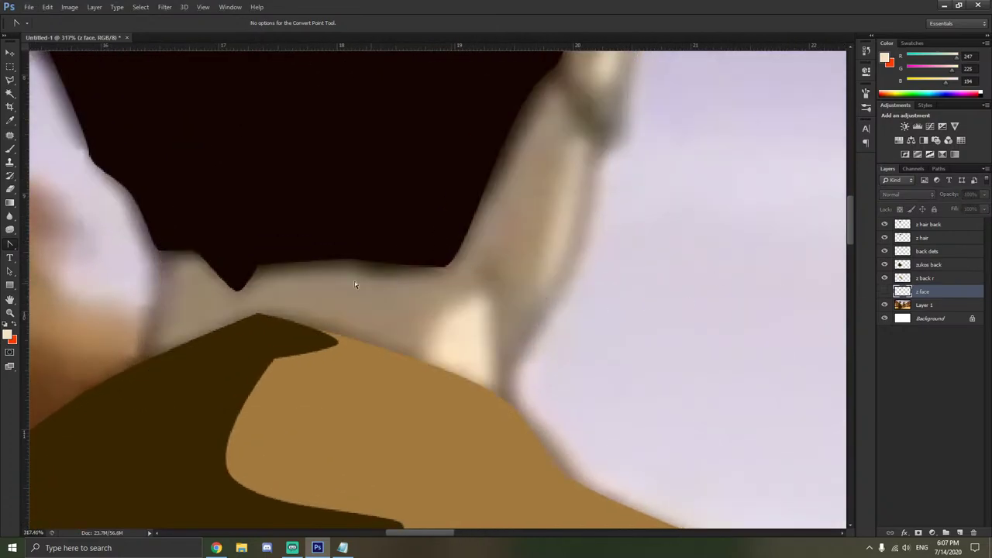
Draw a closed Pen path around the bright highlight on the neck's right side.
{"action": "left_click_drag", "start_coordinate": [9, 245], "coordinate": [46, 243]}
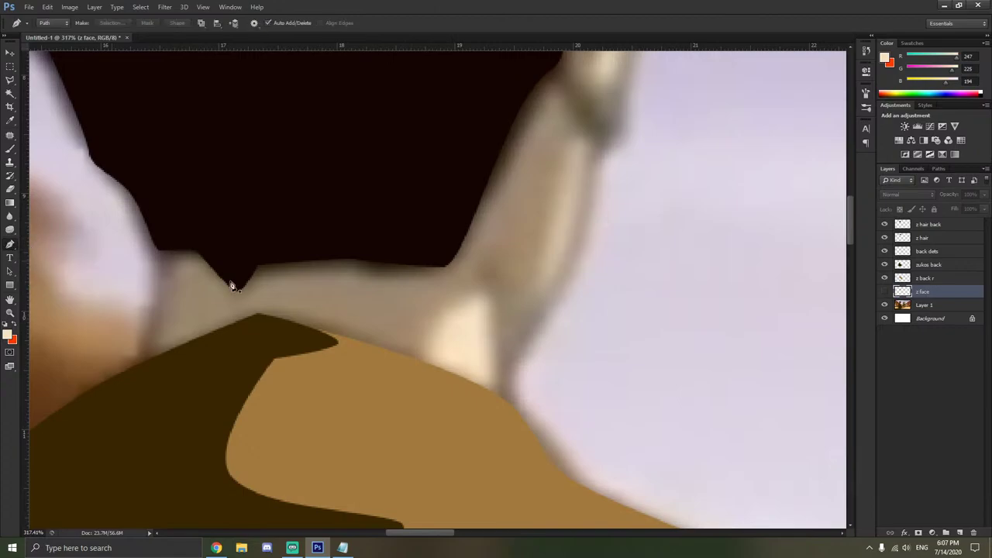
{"action": "scroll", "coordinate": [561, 302], "scroll_direction": "up", "scroll_amount": 2}
{"action": "left_click", "coordinate": [556, 289]}
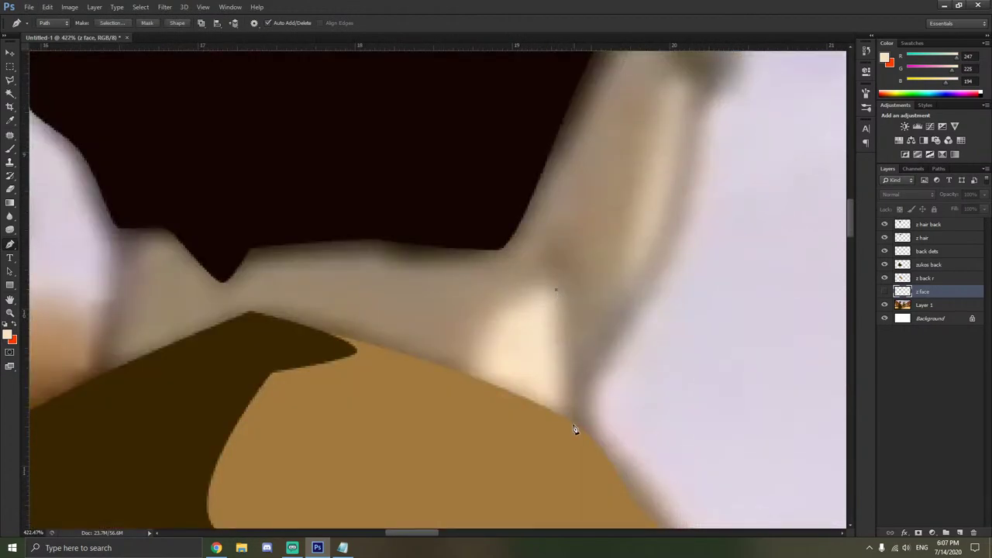
{"action": "left_click", "coordinate": [564, 426]}
{"action": "left_click_drag", "start_coordinate": [458, 381], "coordinate": [504, 295]}
{"action": "left_click", "coordinate": [556, 293]}
Curve the highlight path's top corners with the Convert Point Tool to follow the neck patch.
{"action": "right_click", "coordinate": [10, 244]}
{"action": "left_click", "coordinate": [47, 282]}
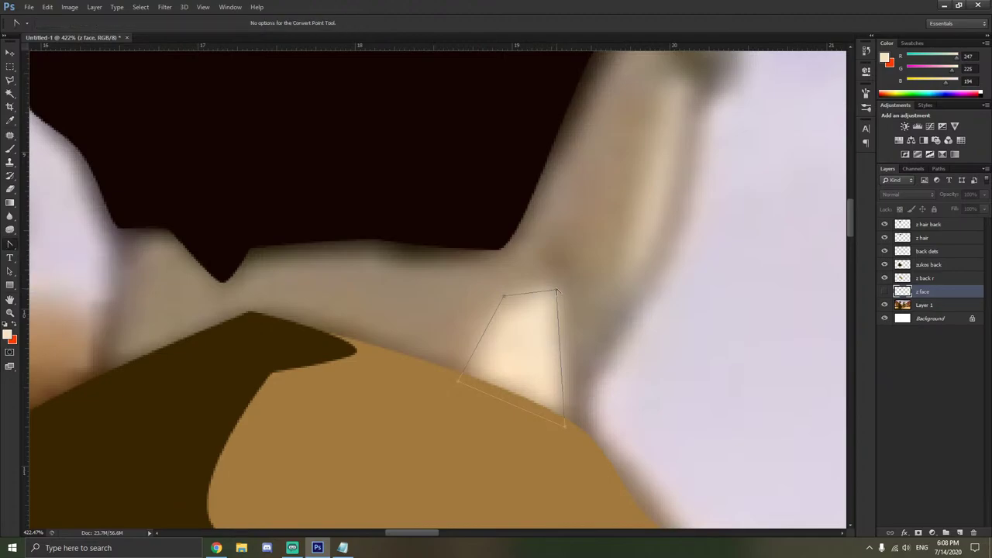
{"action": "left_click_drag", "start_coordinate": [556, 291], "coordinate": [578, 316]}
{"action": "left_click_drag", "start_coordinate": [522, 284], "coordinate": [486, 351]}
Show z face again and open Fill Path for the neck path with custom Color contents.
{"action": "right_click", "coordinate": [509, 334]}
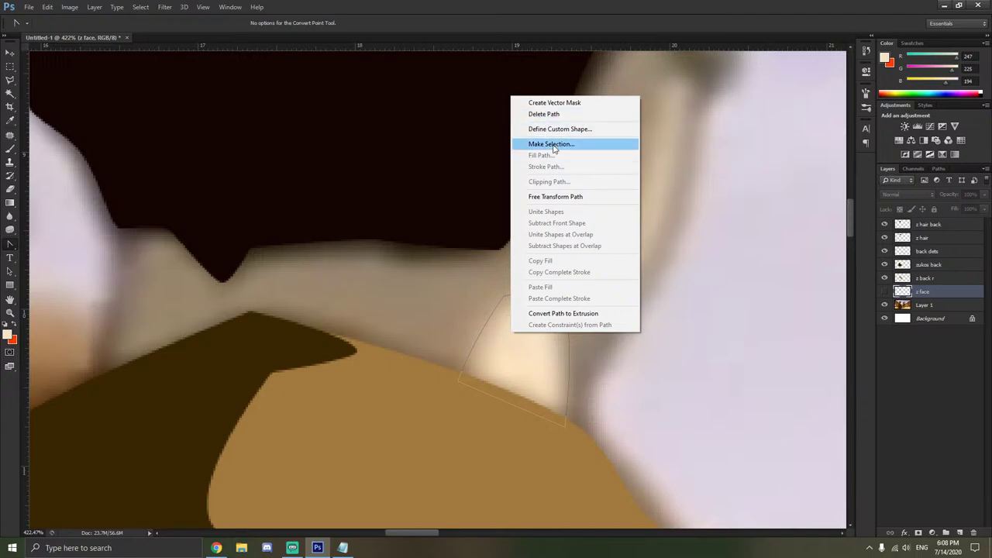
{"action": "left_click", "coordinate": [883, 291]}
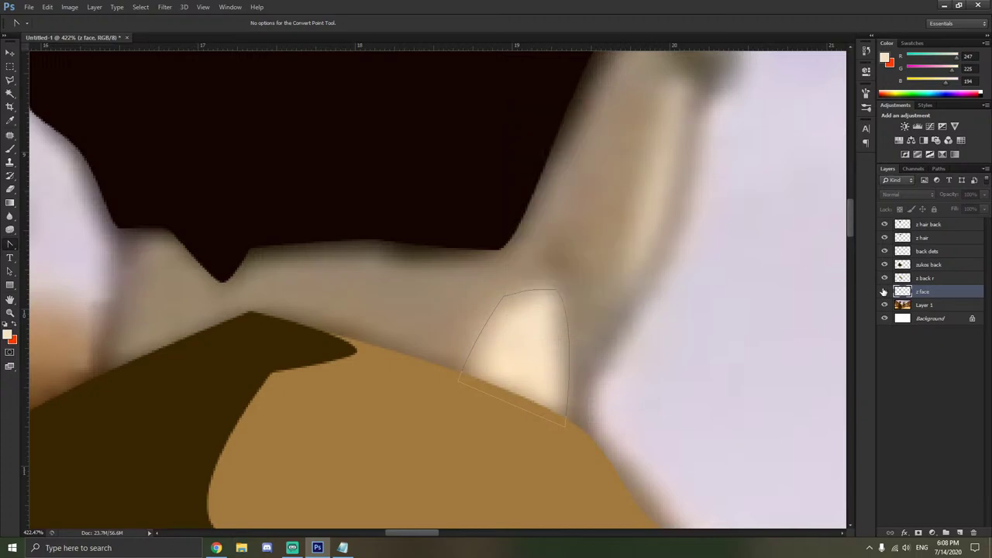
{"action": "left_click", "coordinate": [883, 292]}
{"action": "right_click", "coordinate": [535, 337]}
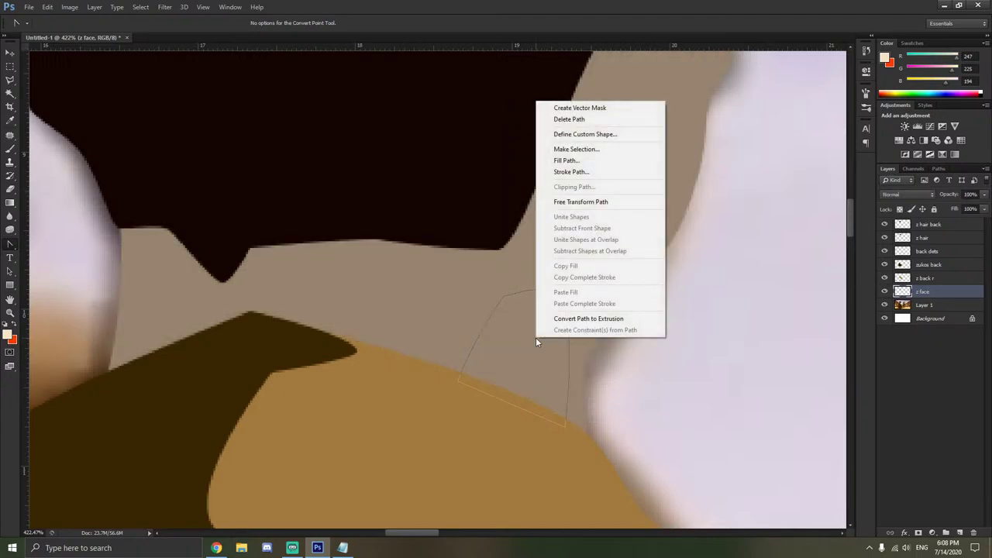
{"action": "left_click", "coordinate": [571, 161]}
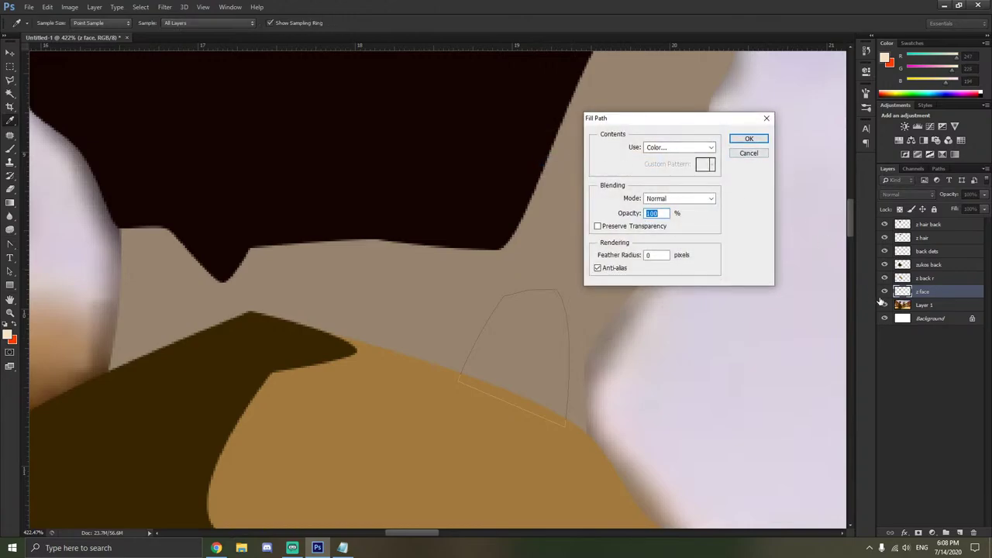
{"action": "left_click", "coordinate": [554, 334]}
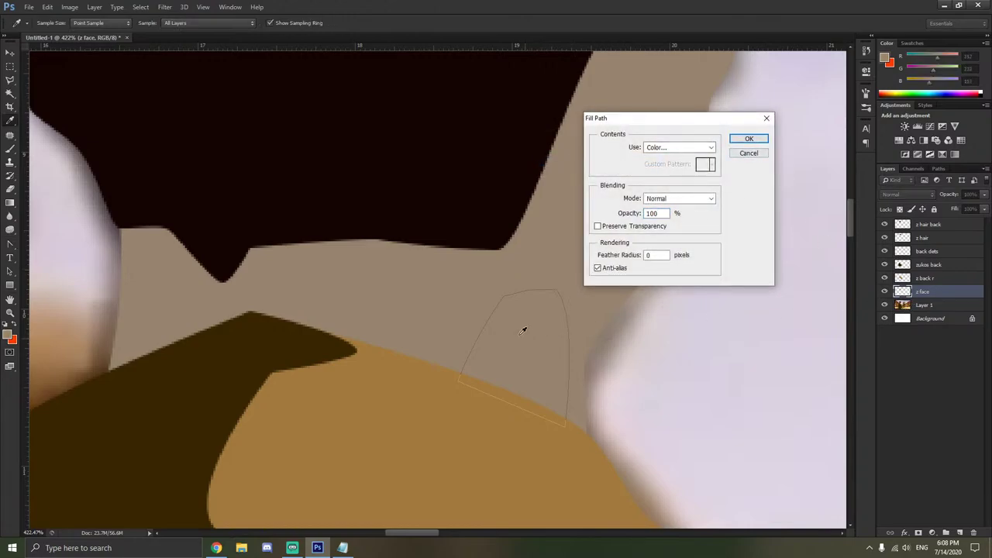
{"action": "left_click", "coordinate": [680, 147]}
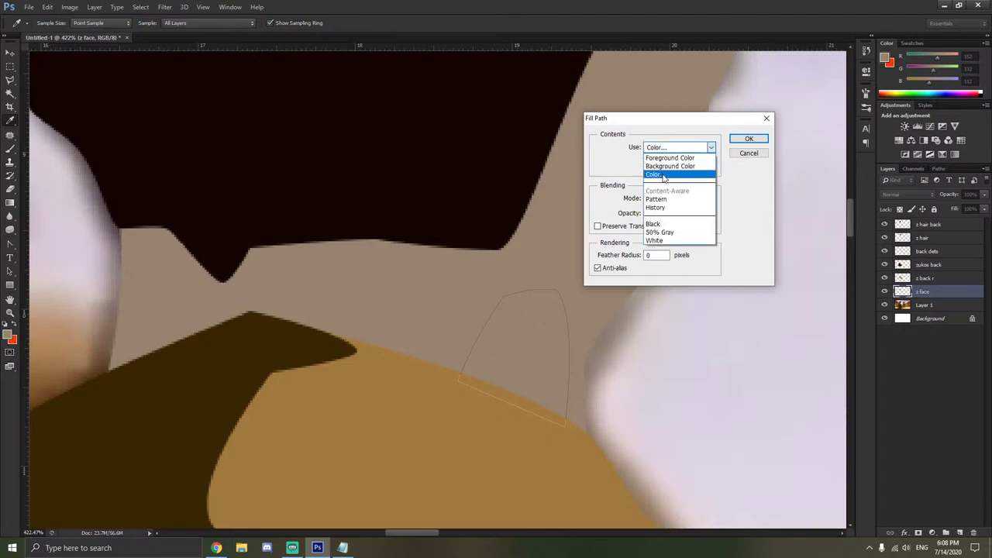
{"action": "left_click", "coordinate": [666, 168]}
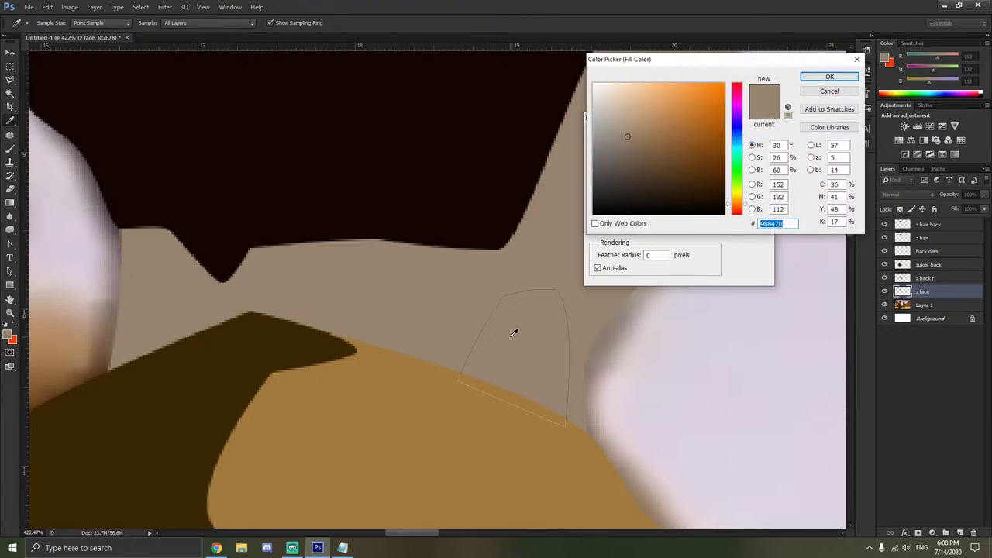
Sample the light skin tone from Iroh's face and fill the neck path with it.
{"action": "left_click", "coordinate": [887, 295]}
{"action": "scroll", "coordinate": [555, 335], "scroll_direction": "down", "scroll_amount": 10}
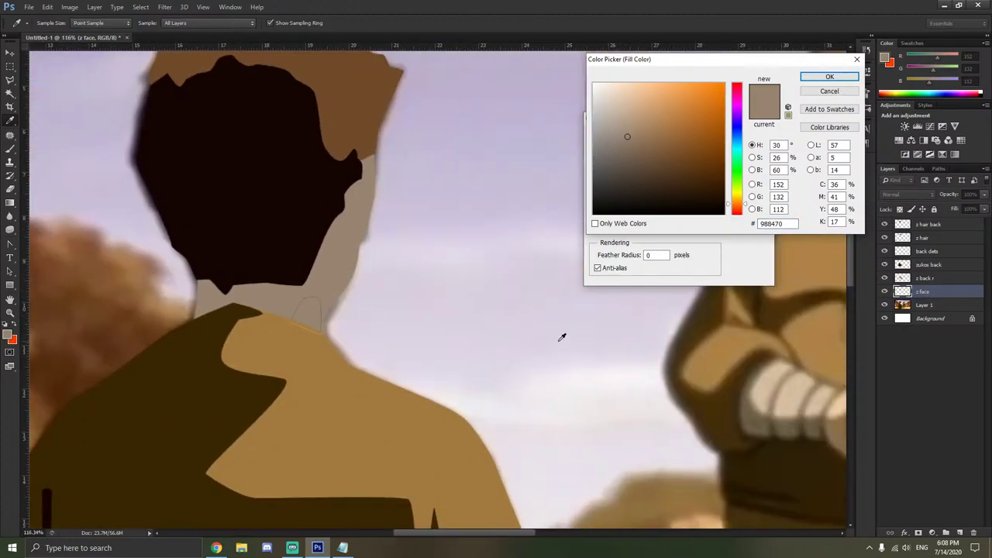
{"action": "scroll", "coordinate": [562, 337], "scroll_direction": "right", "scroll_amount": 5}
{"action": "left_click", "coordinate": [687, 319]}
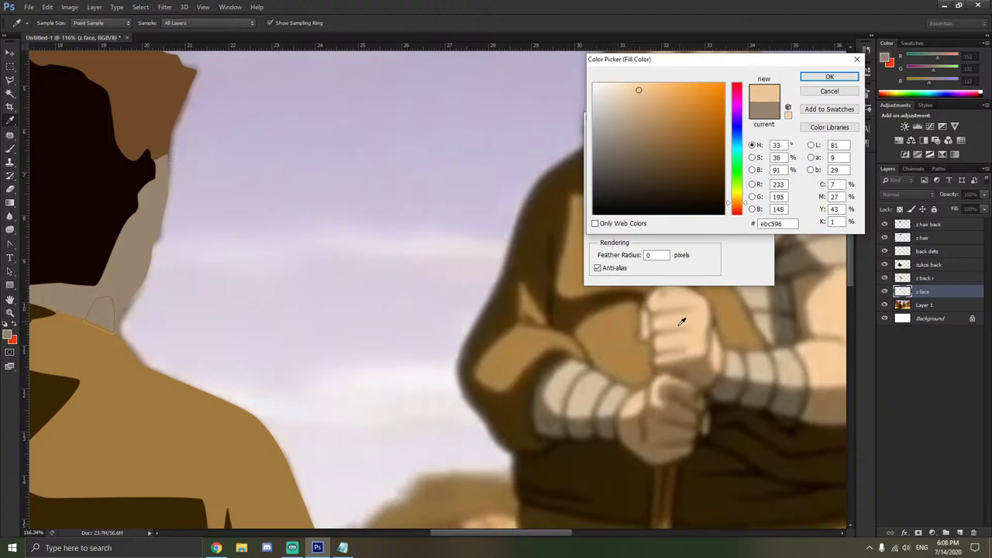
{"action": "left_click", "coordinate": [682, 327]}
{"action": "left_click", "coordinate": [823, 364]}
{"action": "scroll", "coordinate": [676, 324], "scroll_direction": "up", "scroll_amount": 3}
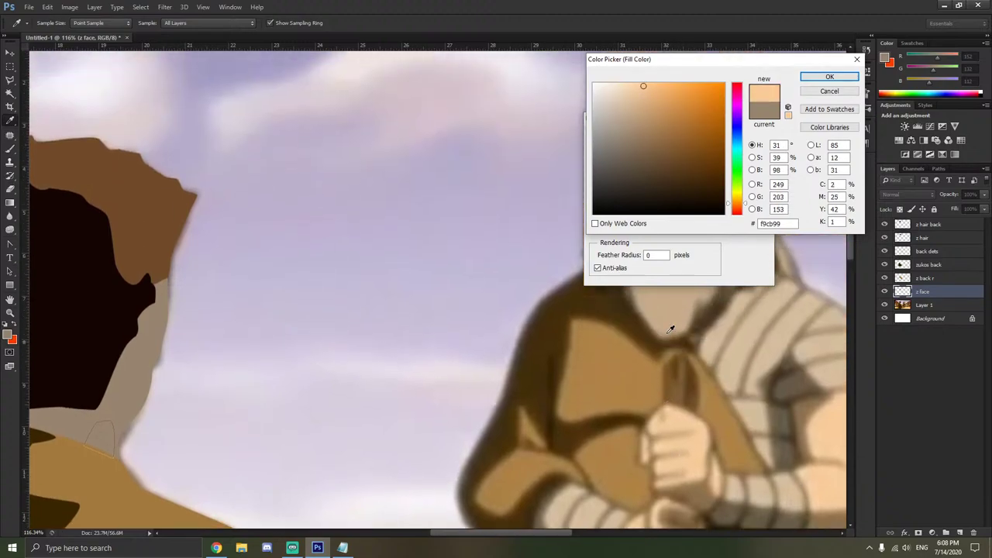
{"action": "scroll", "coordinate": [671, 328], "scroll_direction": "up", "scroll_amount": 5}
{"action": "left_click", "coordinate": [669, 346]}
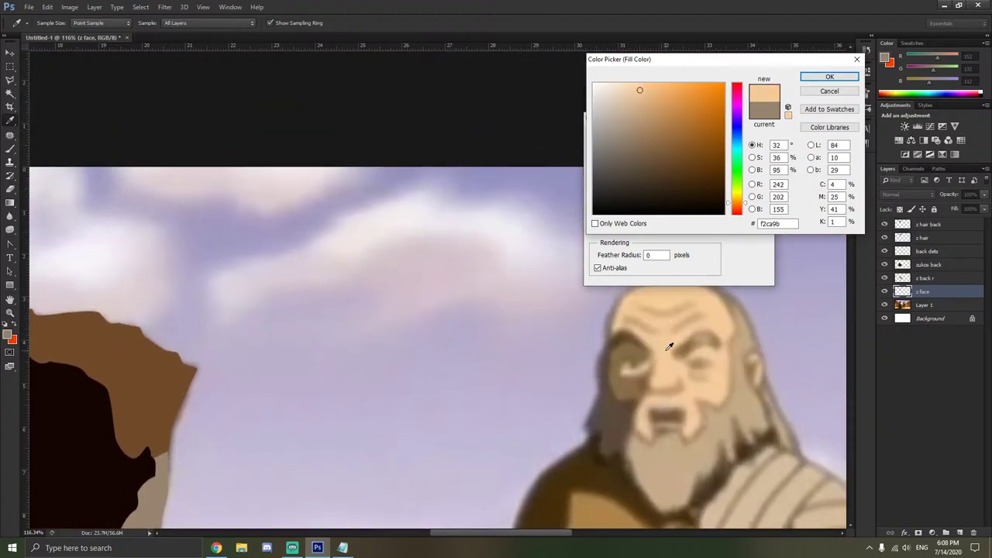
{"action": "left_click", "coordinate": [672, 350]}
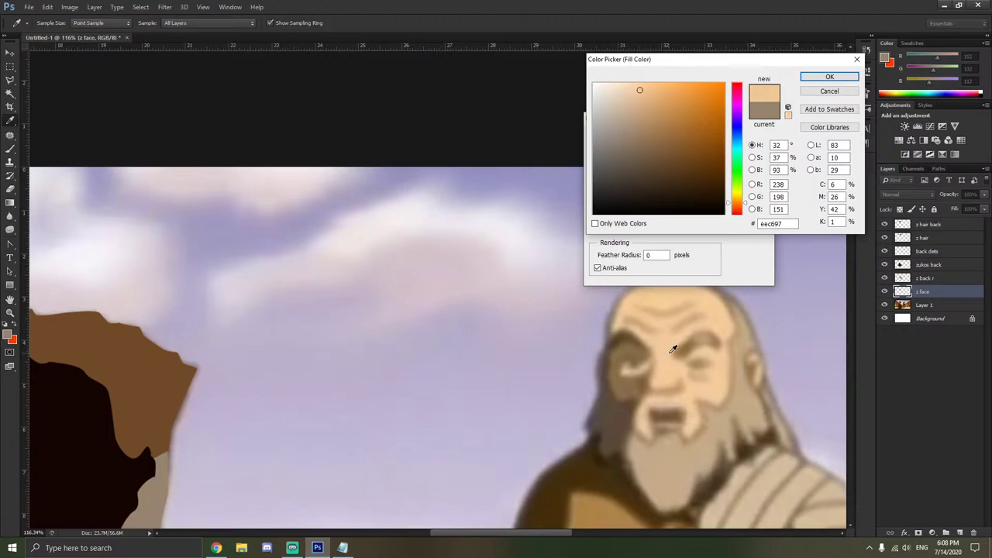
{"action": "left_click", "coordinate": [829, 77]}
{"action": "left_click", "coordinate": [744, 138]}
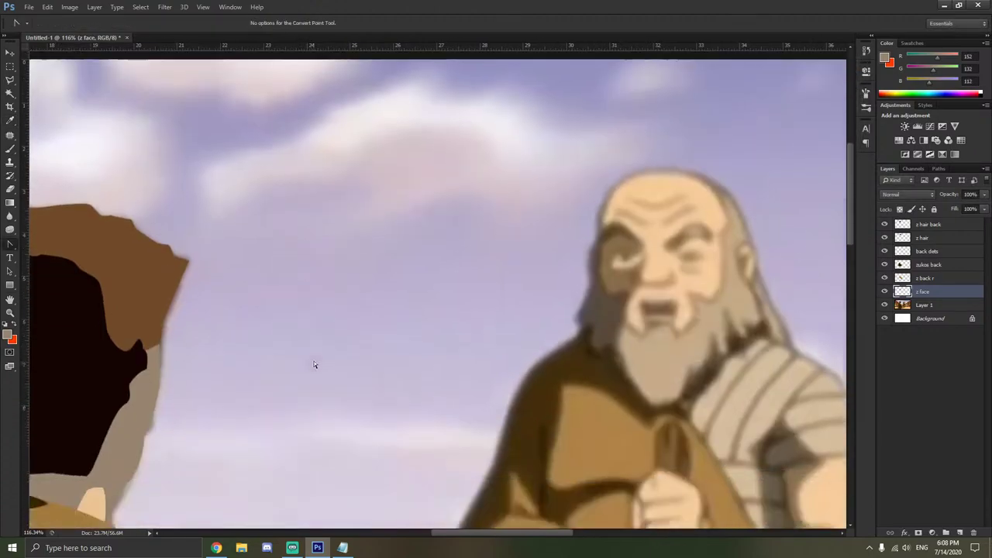
Inspect the peach neck patch, undoing and redoing the fill to compare.
{"action": "scroll", "coordinate": [306, 370], "scroll_direction": "left", "scroll_amount": 3}
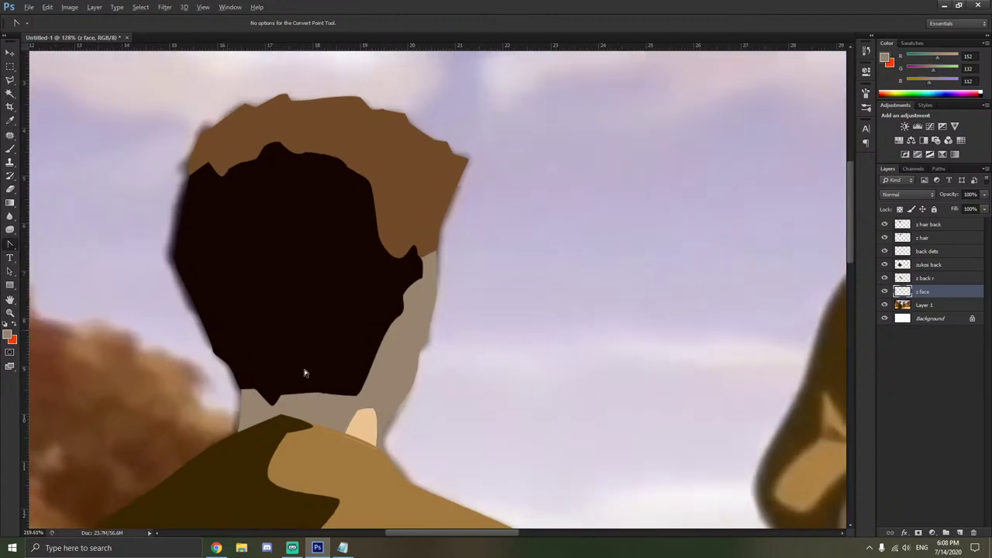
{"action": "scroll", "coordinate": [328, 380], "scroll_direction": "up", "scroll_amount": 6}
{"action": "scroll", "coordinate": [379, 373], "scroll_direction": "down", "scroll_amount": 5}
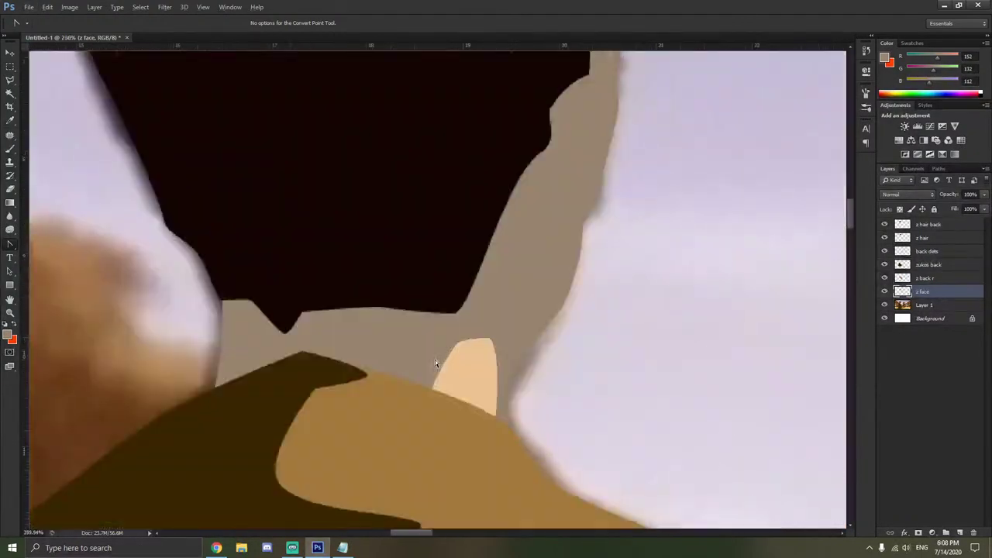
{"action": "scroll", "coordinate": [417, 343], "scroll_direction": "down", "scroll_amount": 2}
{"action": "right_click", "coordinate": [417, 343]}
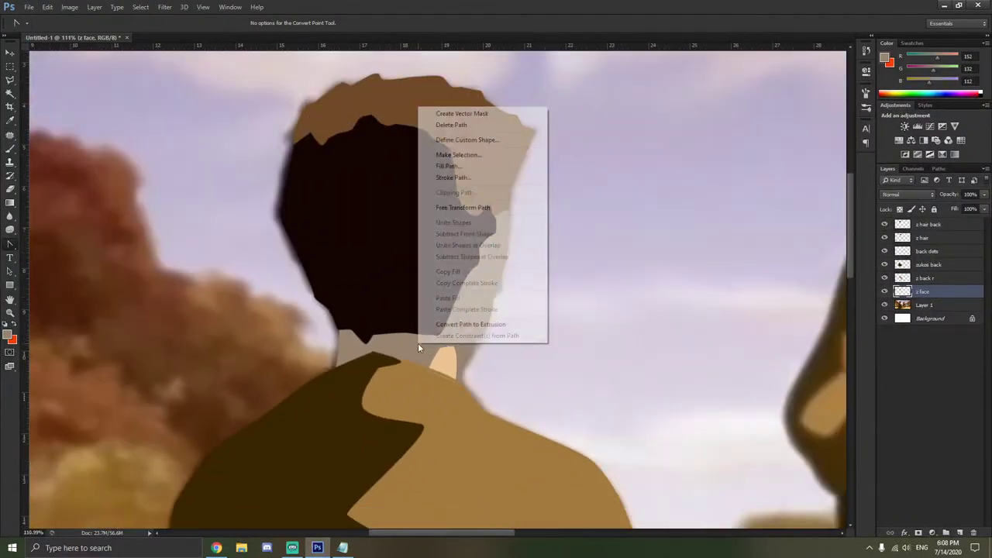
{"action": "key", "text": "Escape"}
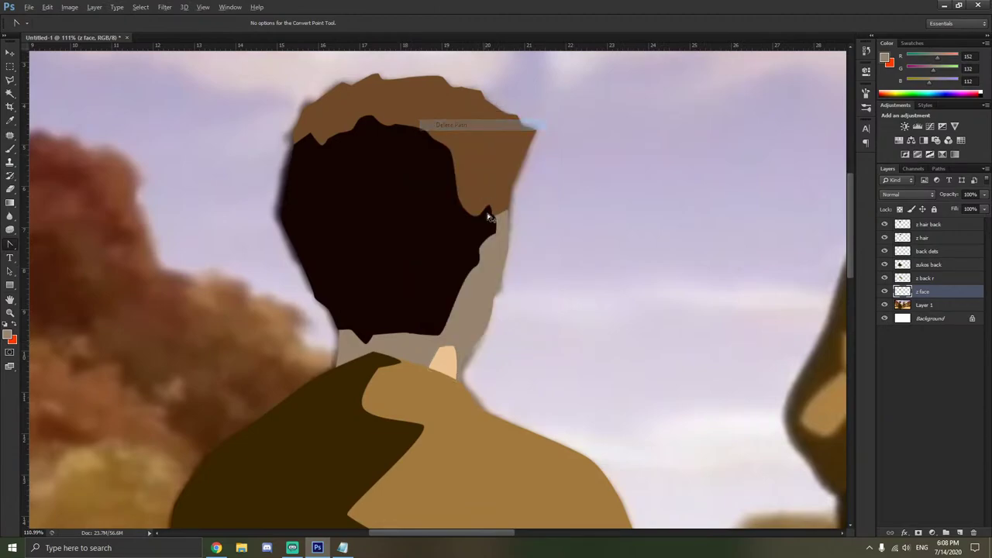
{"action": "scroll", "coordinate": [493, 259], "scroll_direction": "down", "scroll_amount": 4}
{"action": "scroll", "coordinate": [493, 260], "scroll_direction": "down", "scroll_amount": 1}
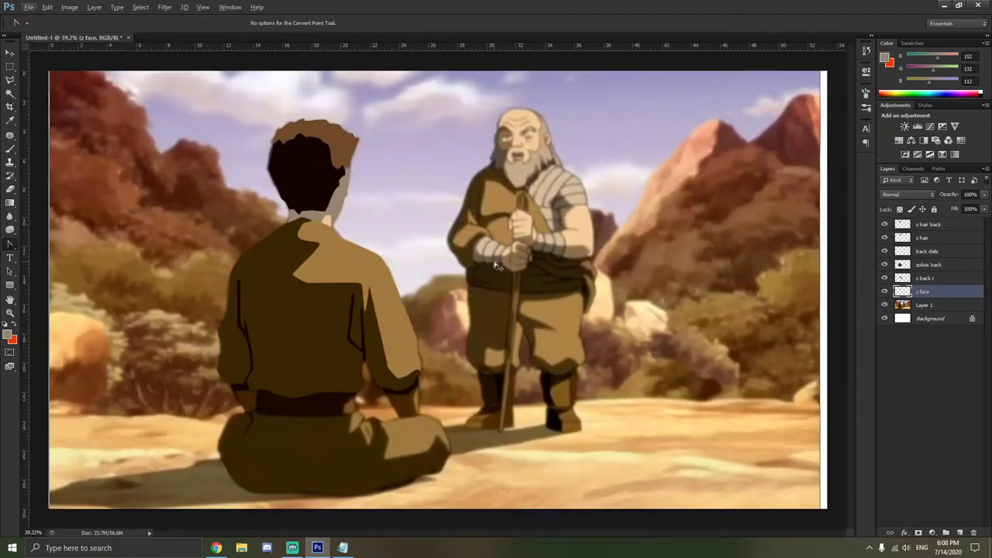
{"action": "scroll", "coordinate": [450, 260], "scroll_direction": "up", "scroll_amount": 8}
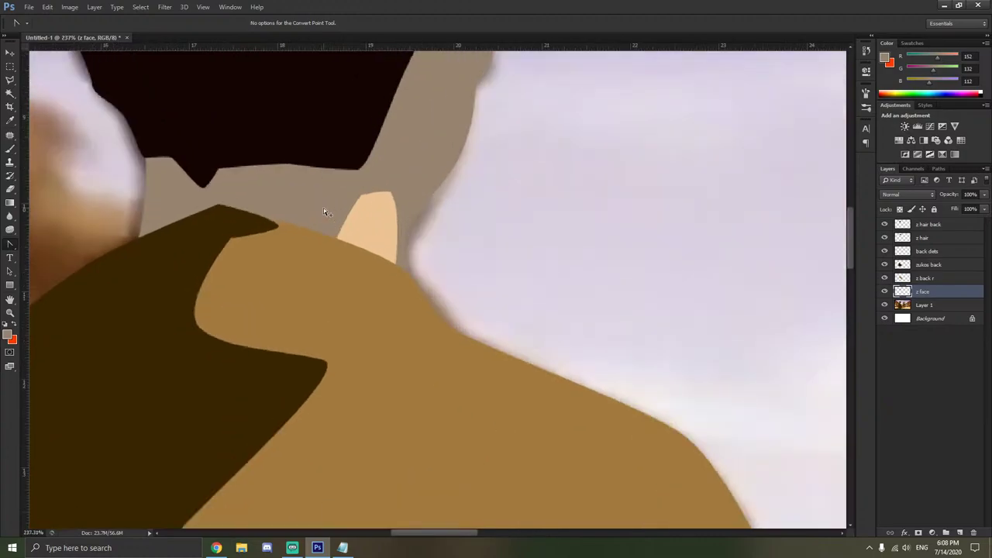
{"action": "key", "text": "ctrl+z"}
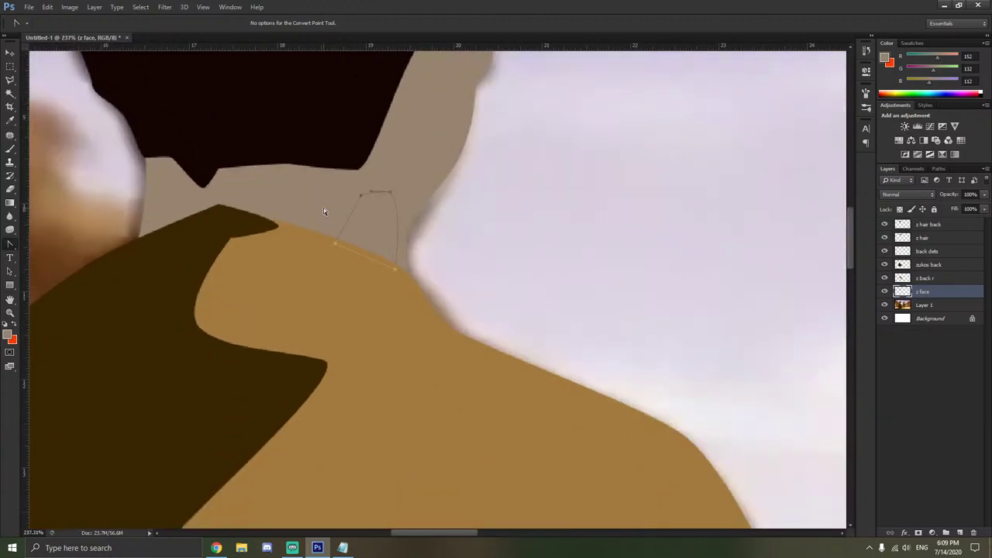
{"action": "key", "text": "ctrl+z"}
{"action": "scroll", "coordinate": [442, 237], "scroll_direction": "down", "scroll_amount": 7}
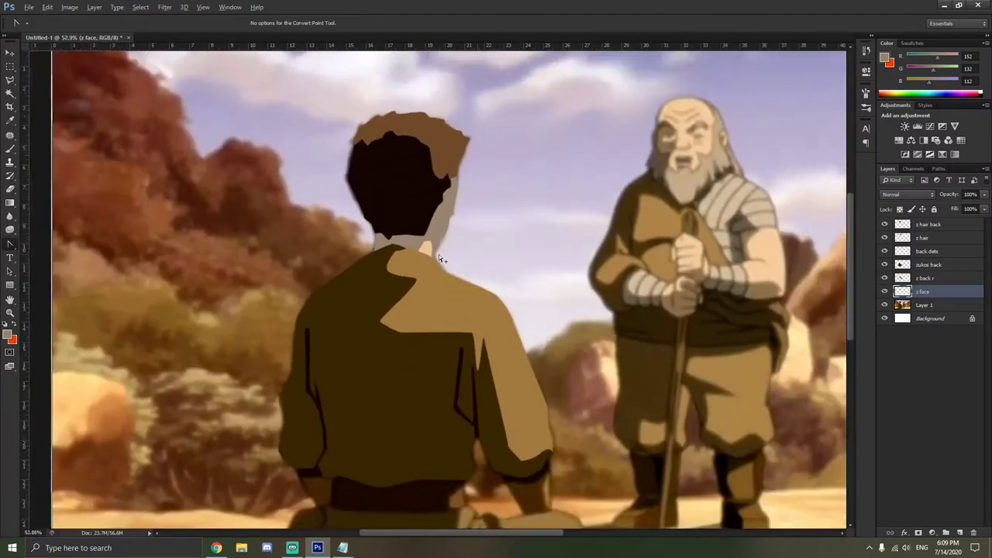
{"action": "scroll", "coordinate": [438, 255], "scroll_direction": "down", "scroll_amount": 2}
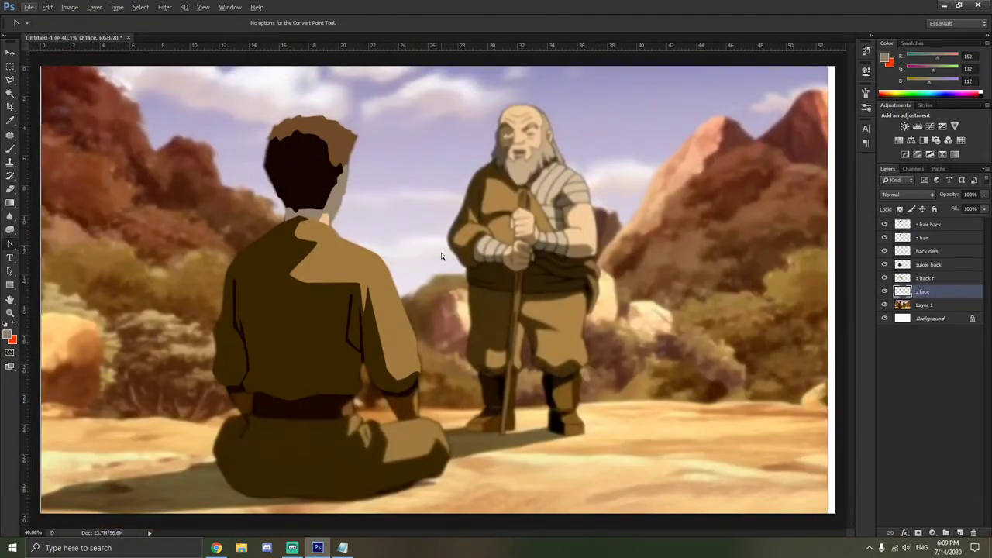
Toggle the z face layer on and off to compare the neck with the reference.
{"action": "left_click", "coordinate": [885, 291]}
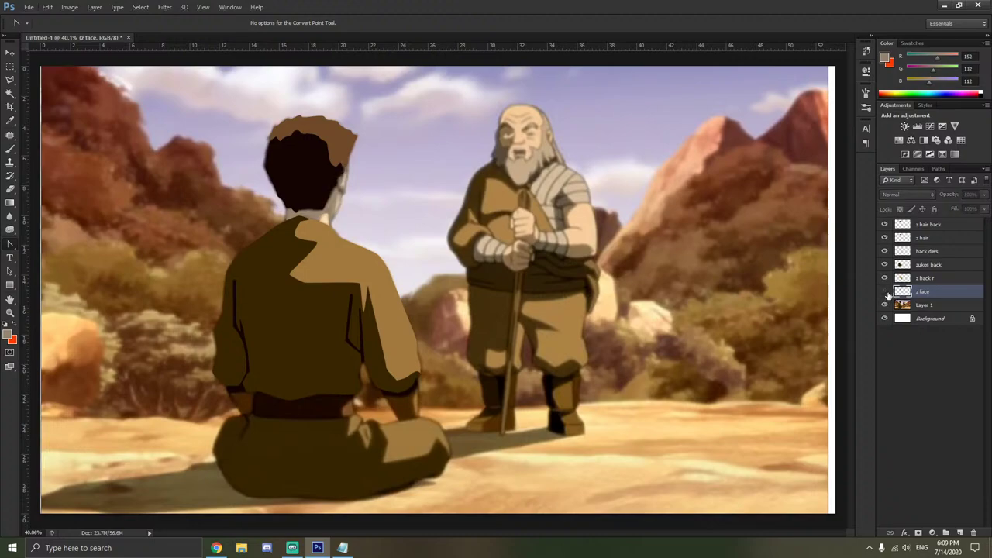
{"action": "left_click", "coordinate": [885, 290]}
{"action": "left_click", "coordinate": [884, 290]}
{"action": "left_click", "coordinate": [885, 291]}
{"action": "left_click", "coordinate": [886, 291]}
{"action": "left_click", "coordinate": [885, 292]}
{"action": "left_click", "coordinate": [885, 291]}
{"action": "left_click", "coordinate": [886, 291]}
{"action": "scroll", "coordinate": [416, 151], "scroll_direction": "up", "scroll_amount": 6}
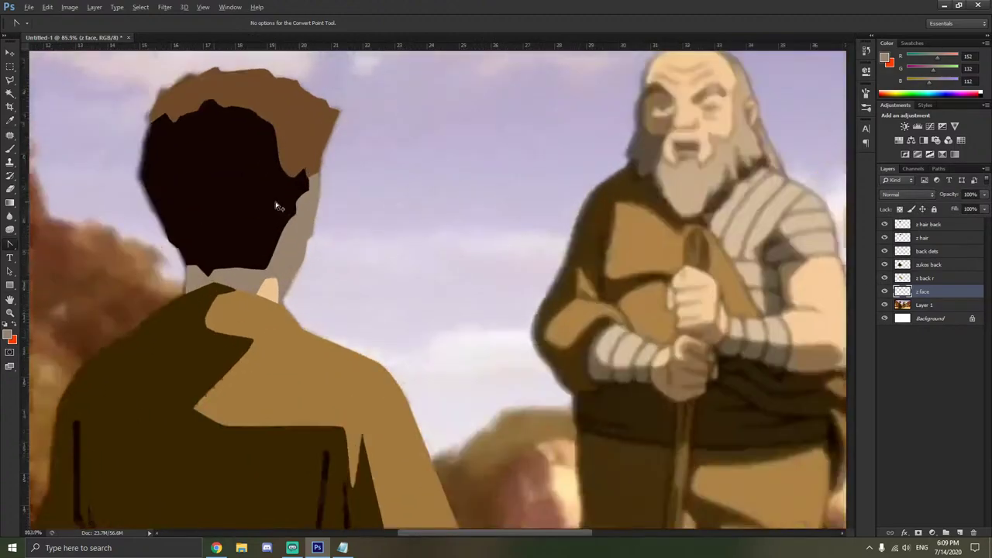
Magic Wand the tan neck, set the brush to 40 px, and sample the light skin tone.
{"action": "left_click", "coordinate": [9, 93]}
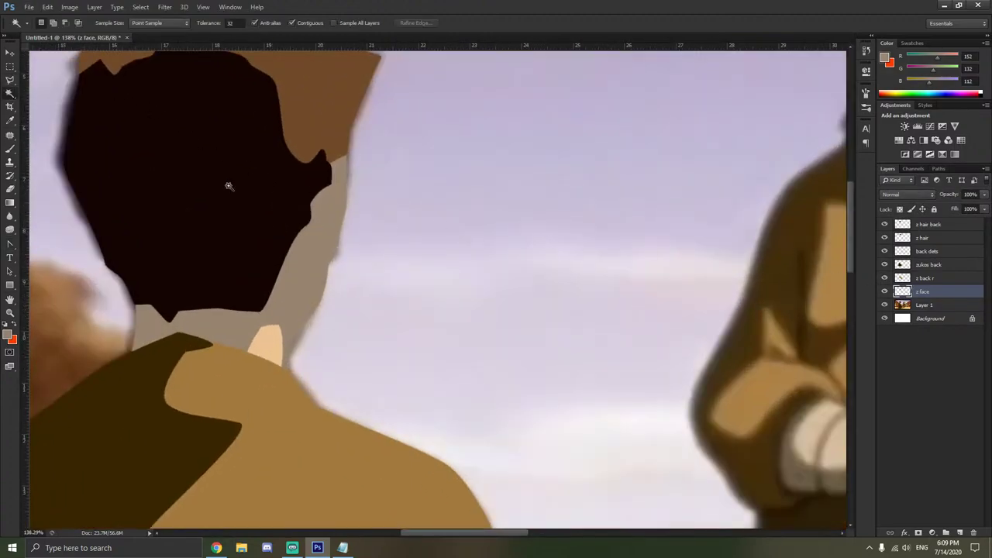
{"action": "left_click", "coordinate": [314, 243]}
{"action": "key", "text": "b"}
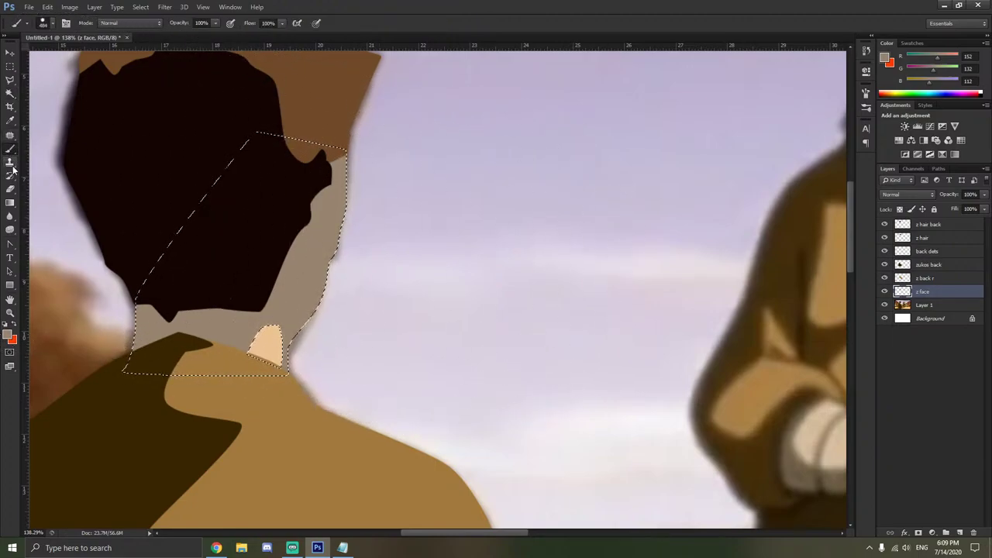
{"action": "right_click", "coordinate": [215, 249]}
{"action": "left_click_drag", "start_coordinate": [214, 248], "coordinate": [195, 241]}
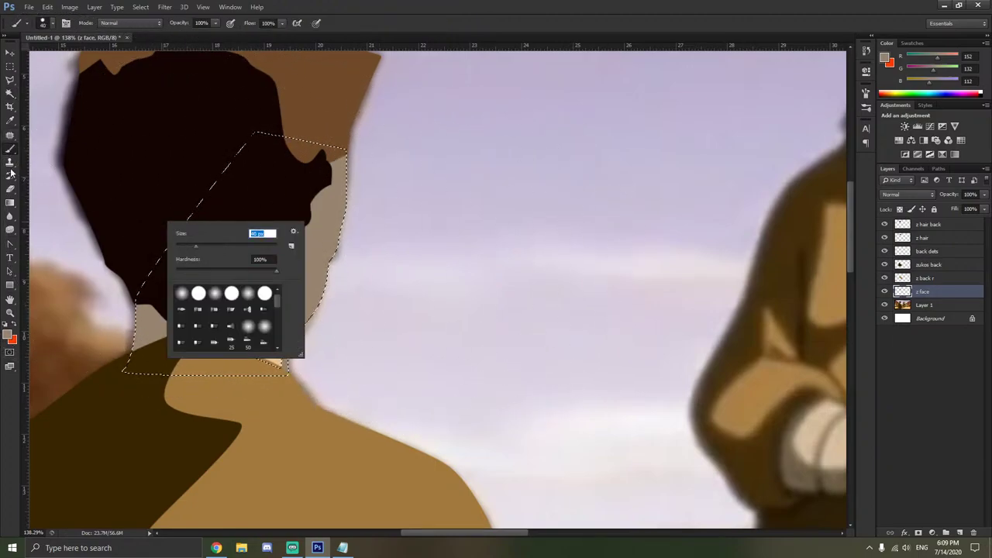
{"action": "left_click", "coordinate": [11, 122]}
{"action": "left_click", "coordinate": [268, 338]}
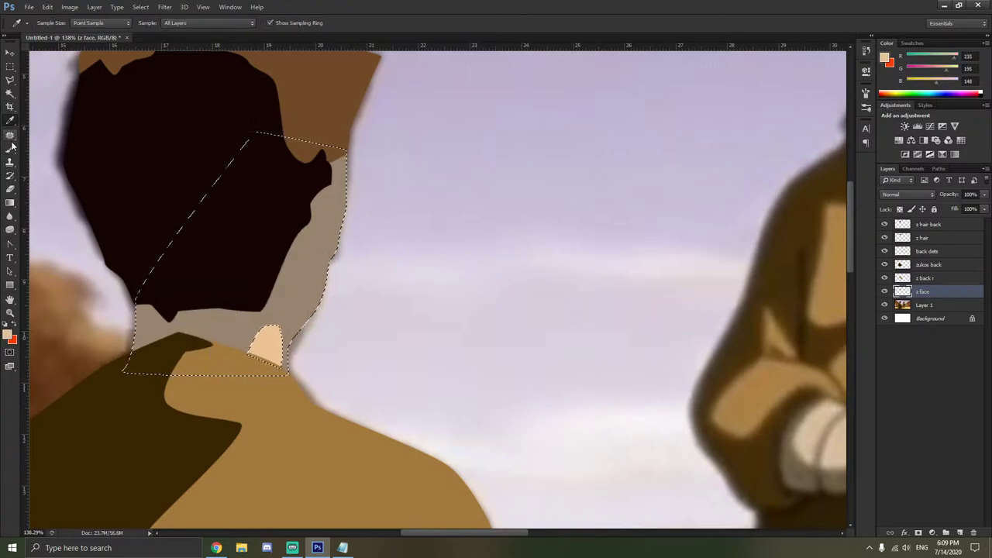
{"action": "left_click", "coordinate": [10, 148]}
Paint a skin strip down the neck's right edge, reselect the neck, and compare with the reference.
{"action": "scroll", "coordinate": [299, 212], "scroll_direction": "up", "scroll_amount": 3}
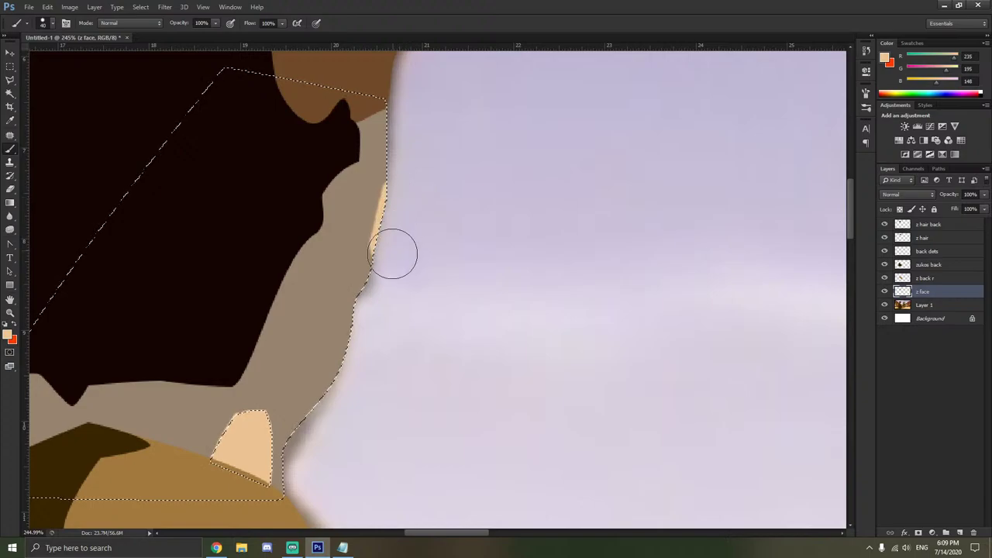
{"action": "mouse_move", "coordinate": [393, 254]}
{"action": "left_mouse_down"}
{"action": "mouse_move", "coordinate": [376, 303]}
{"action": "mouse_move", "coordinate": [396, 321]}
{"action": "left_mouse_up"}
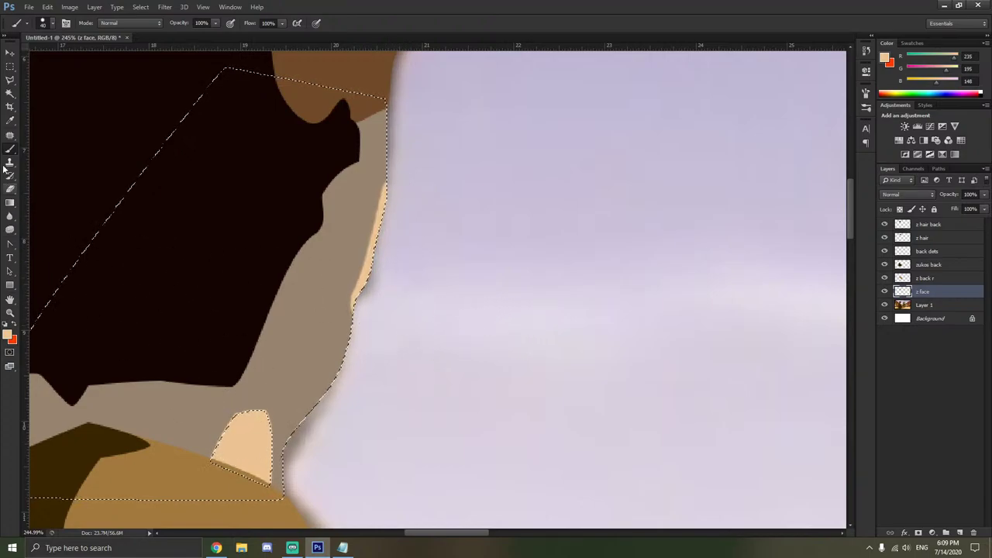
{"action": "left_click", "coordinate": [10, 93]}
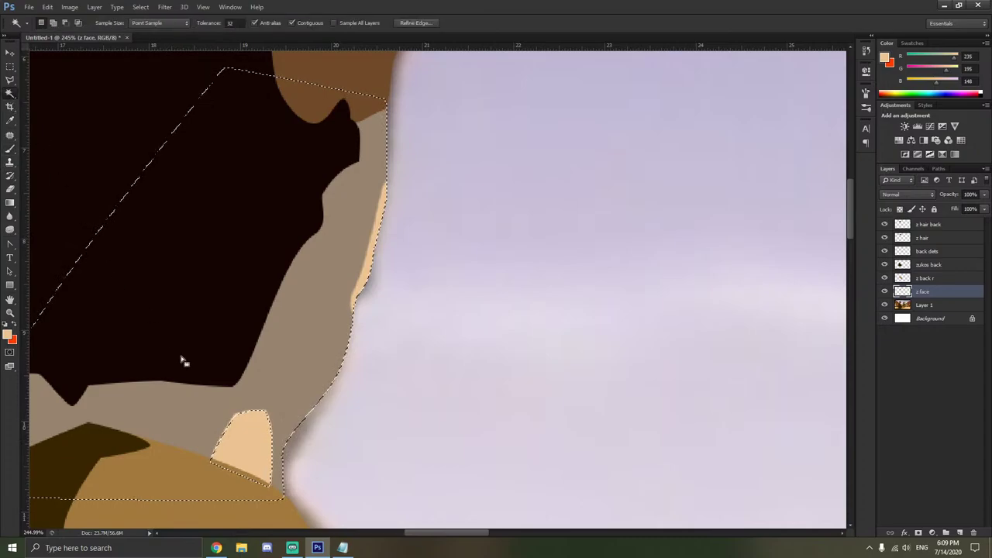
{"action": "left_click", "coordinate": [10, 151]}
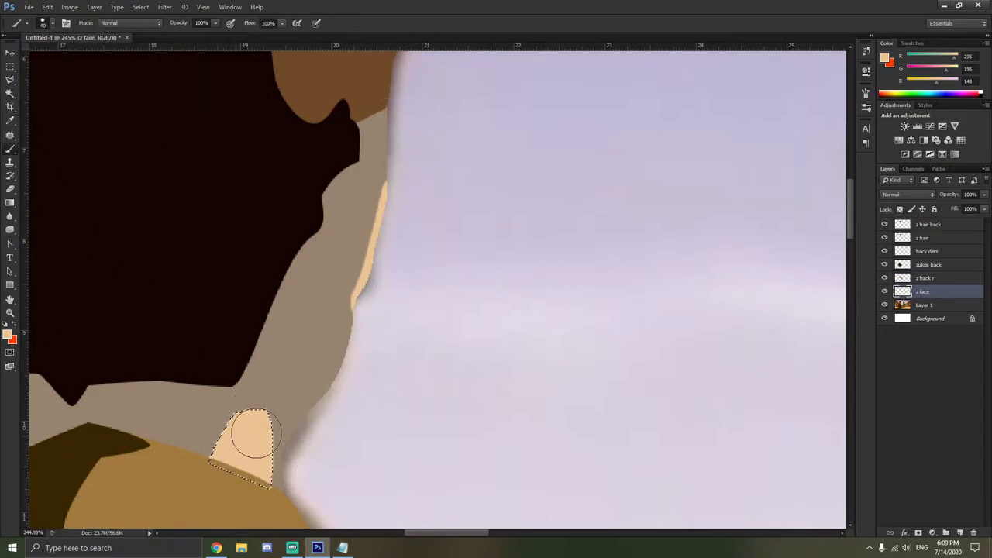
{"action": "left_click", "coordinate": [10, 93]}
{"action": "left_click", "coordinate": [301, 315]}
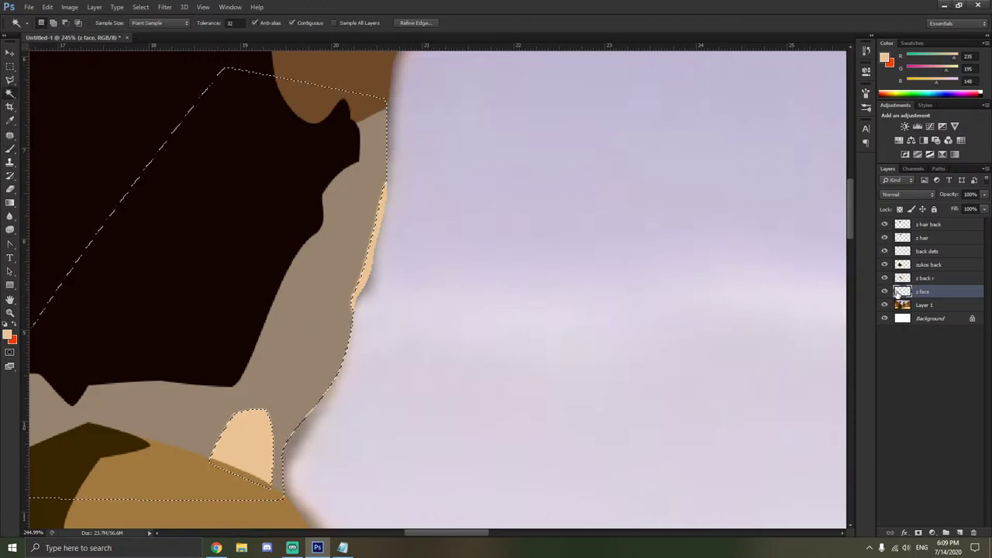
{"action": "left_click", "coordinate": [887, 293]}
{"action": "left_click", "coordinate": [887, 293]}
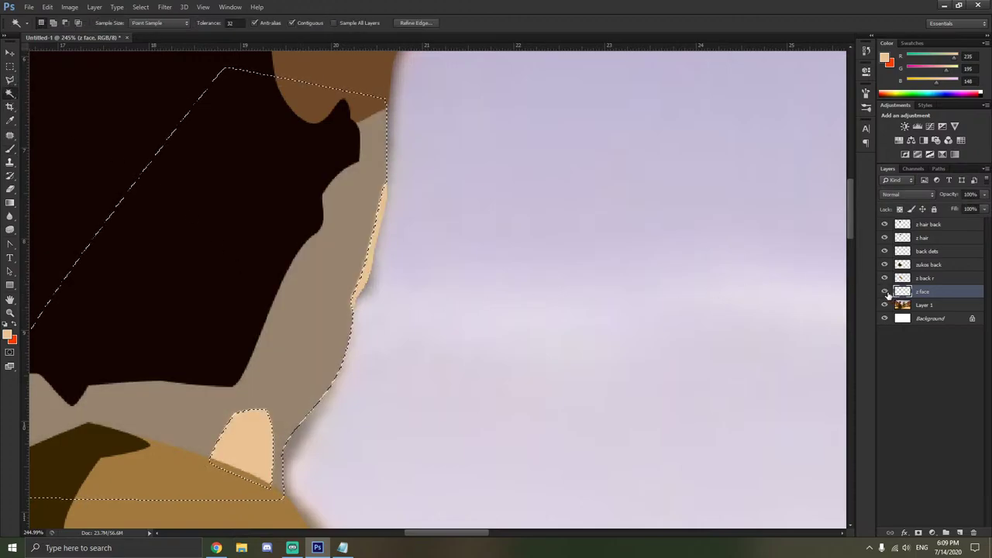
{"action": "left_click", "coordinate": [10, 148]}
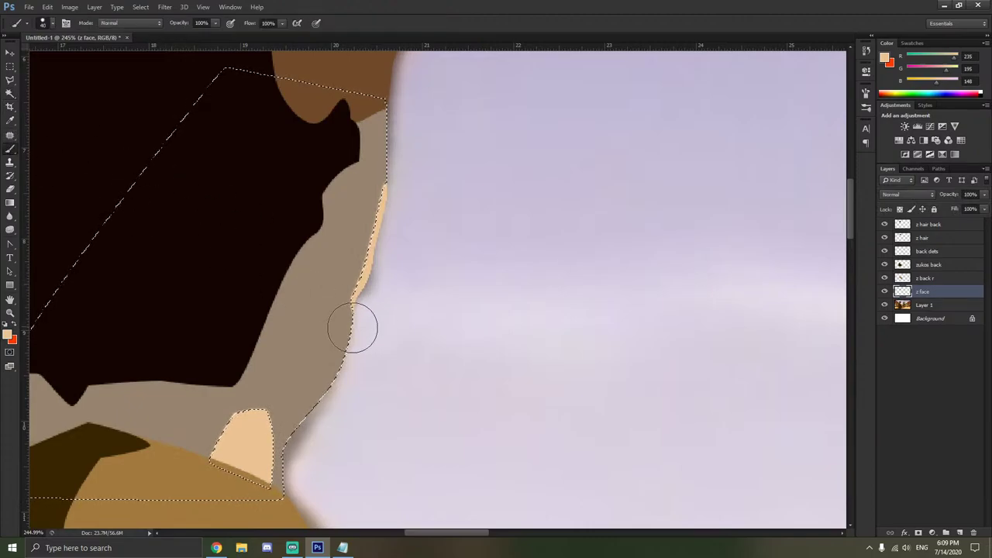
Try more skin strokes along the neck, undo them, and hide z face to view the reference.
{"action": "scroll", "coordinate": [334, 349], "scroll_direction": "up", "scroll_amount": 2}
{"action": "right_click", "coordinate": [342, 348]}
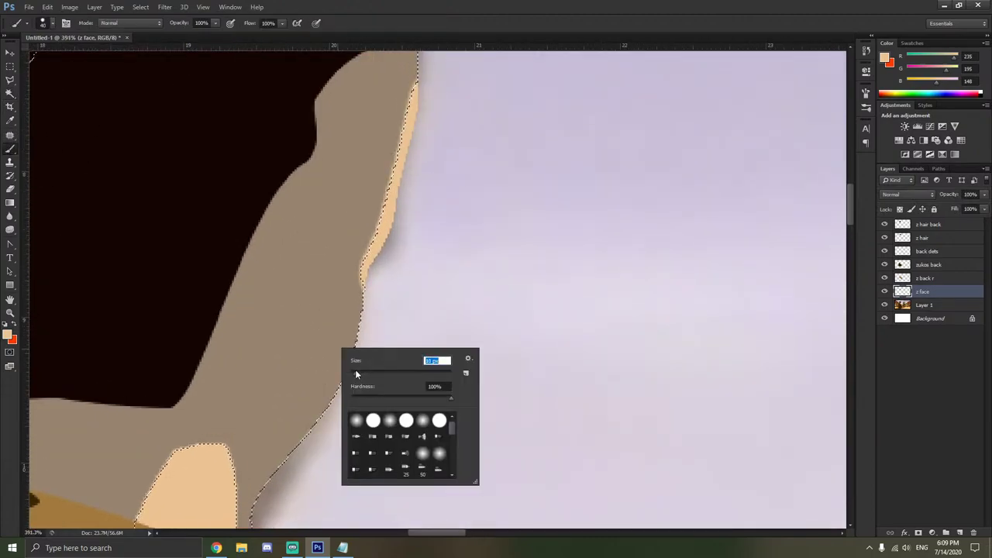
{"action": "left_click_drag", "start_coordinate": [340, 288], "coordinate": [297, 393]}
{"action": "scroll", "coordinate": [348, 364], "scroll_direction": "down", "scroll_amount": 2}
{"action": "key", "text": "ctrl+z"}
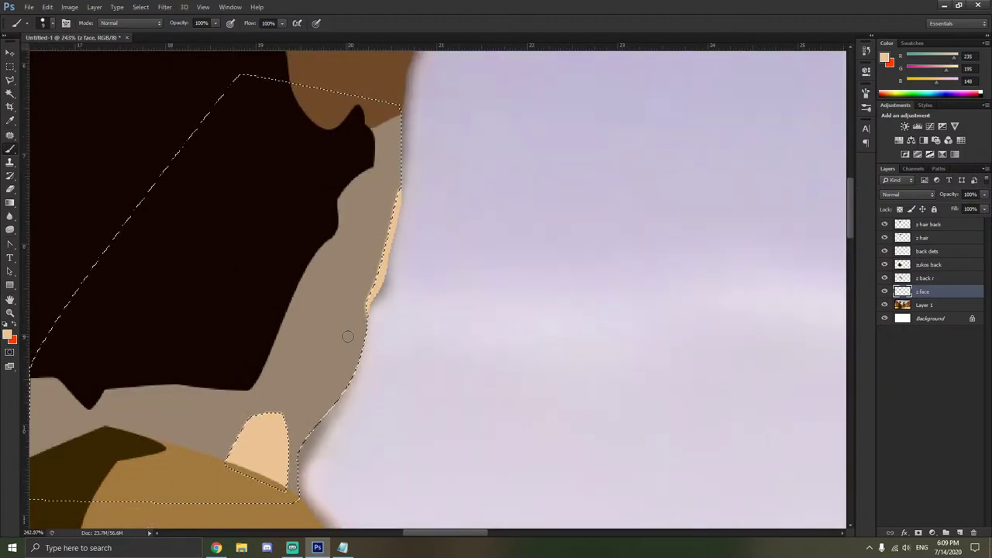
{"action": "left_click", "coordinate": [345, 320]}
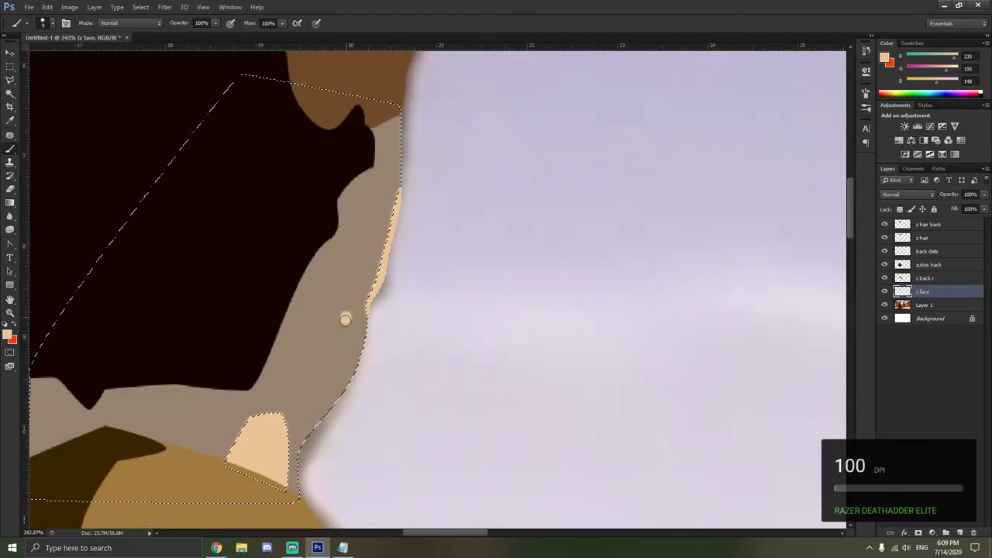
{"action": "key", "text": "ctrl+z"}
{"action": "left_click", "coordinate": [345, 318]}
{"action": "left_click_drag", "start_coordinate": [344, 317], "coordinate": [310, 380]}
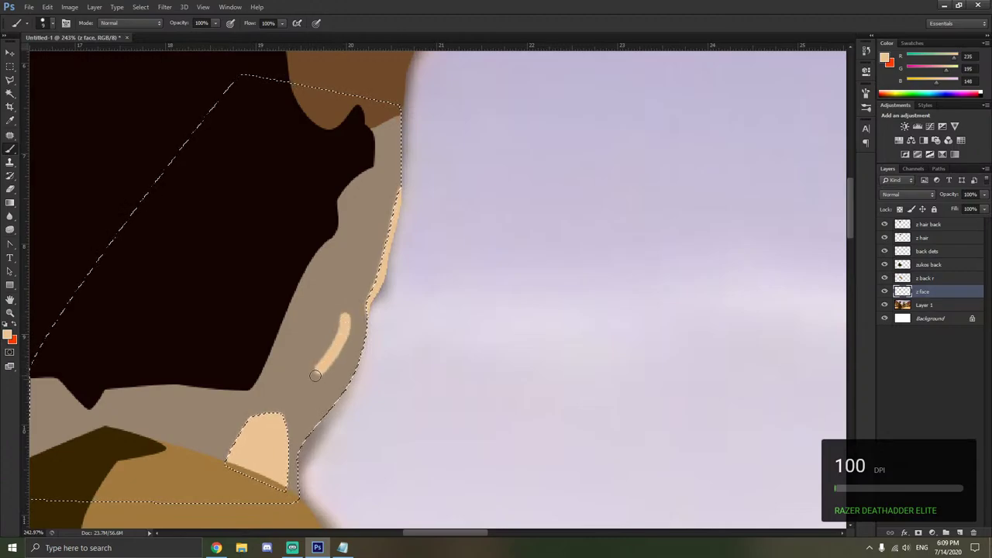
{"action": "key", "text": "ctrl+z"}
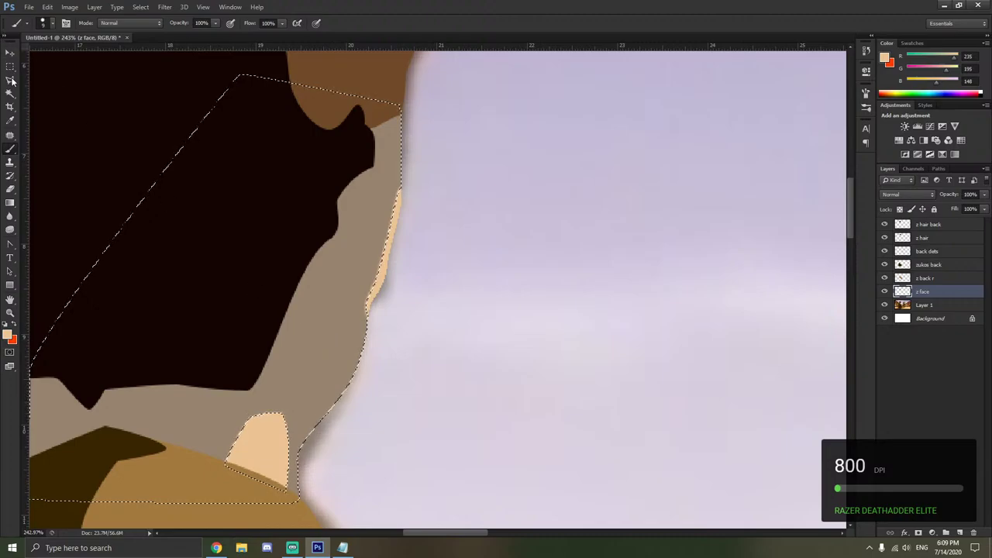
{"action": "key", "text": "l"}
{"action": "left_click", "coordinate": [884, 291]}
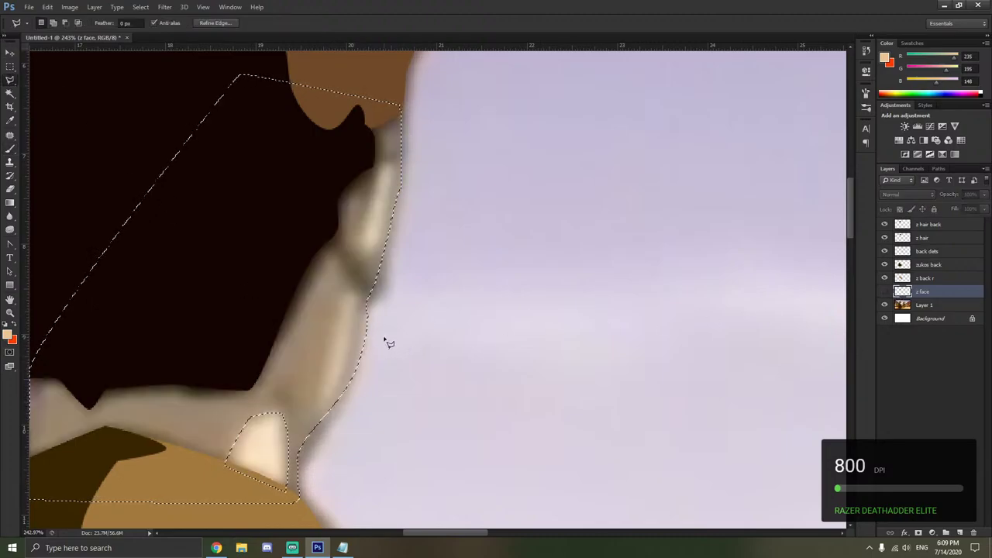
Draw a polygonal lasso selection along the neck's right edge and show z face again.
{"action": "scroll", "coordinate": [372, 325], "scroll_direction": "up", "scroll_amount": 2}
{"action": "left_click", "coordinate": [344, 285]}
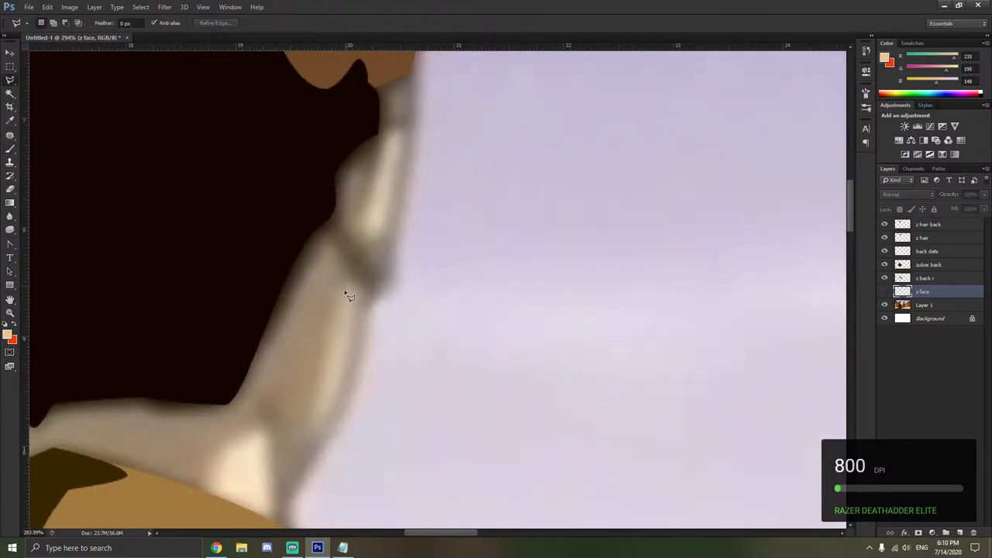
{"action": "left_click", "coordinate": [306, 458]}
{"action": "left_click", "coordinate": [381, 487]}
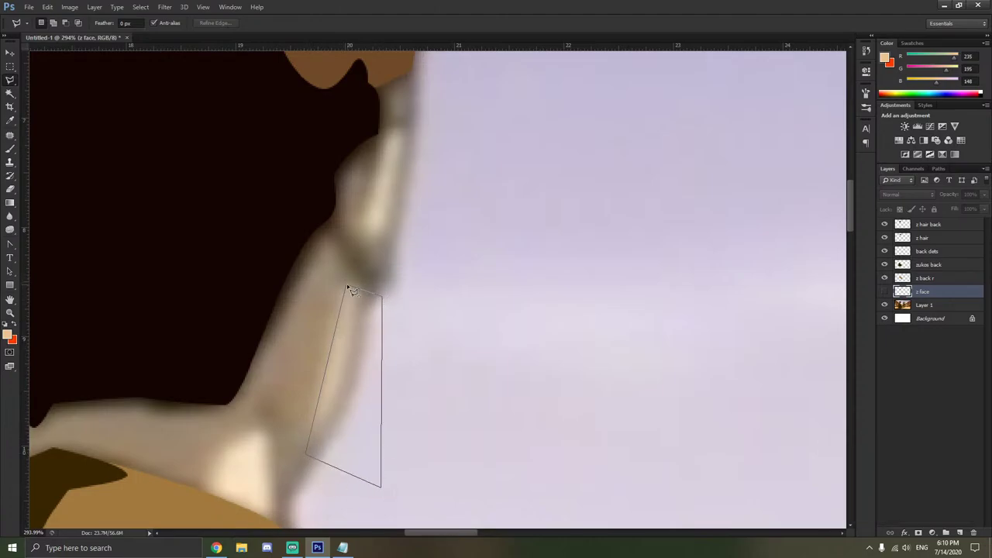
{"action": "left_click", "coordinate": [348, 287]}
{"action": "left_click", "coordinate": [884, 292]}
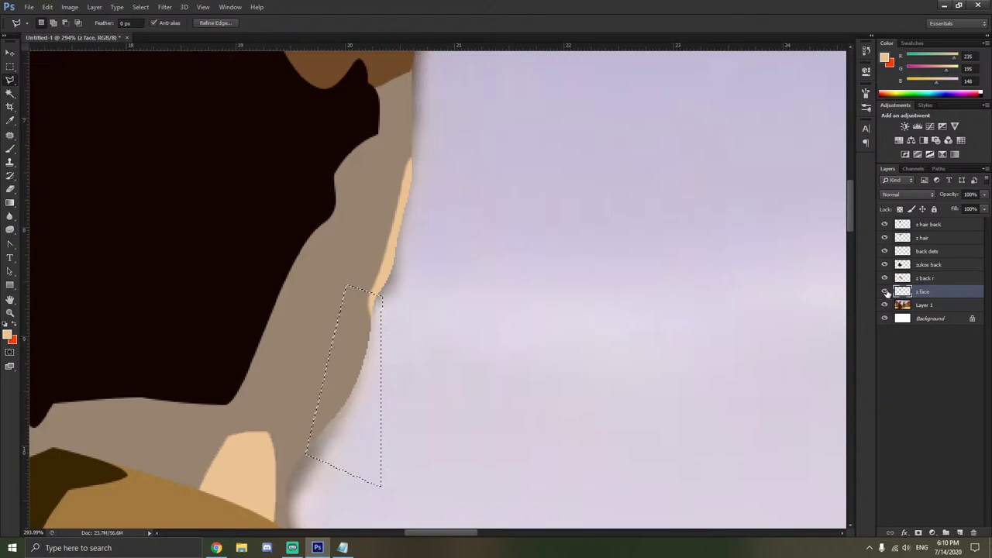
Brush skin colour inside the neck selection, then undo it from the face layer.
{"action": "left_click", "coordinate": [10, 93]}
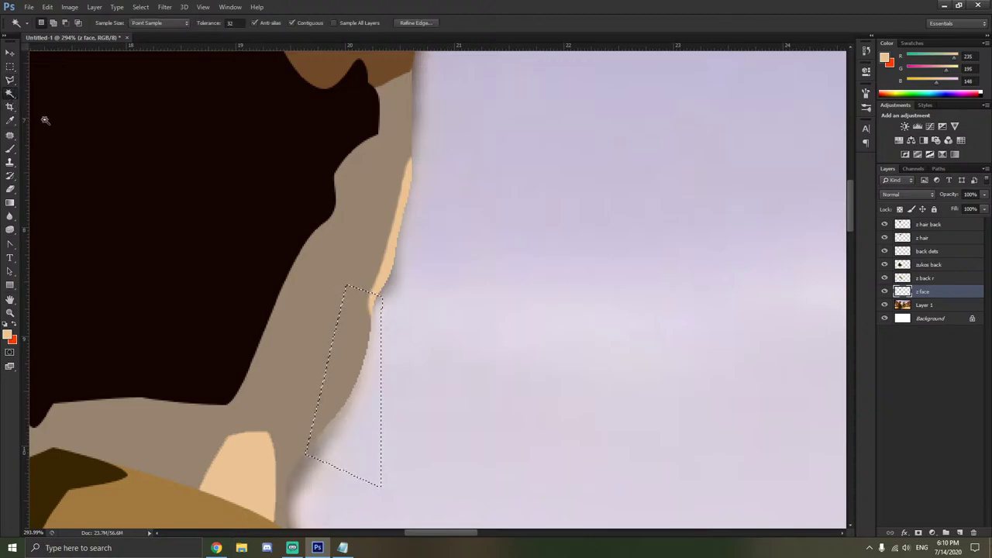
{"action": "left_click", "coordinate": [357, 370]}
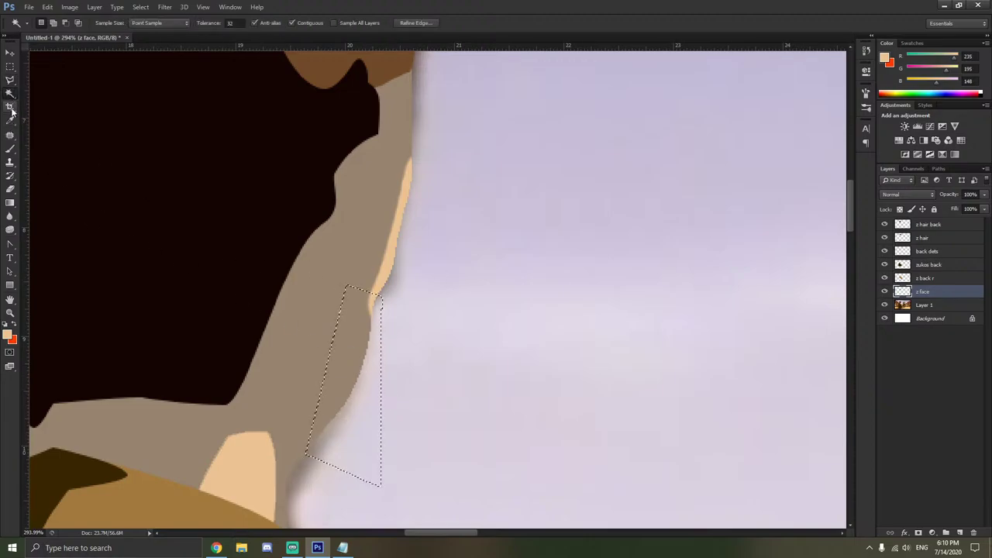
{"action": "left_click", "coordinate": [10, 150]}
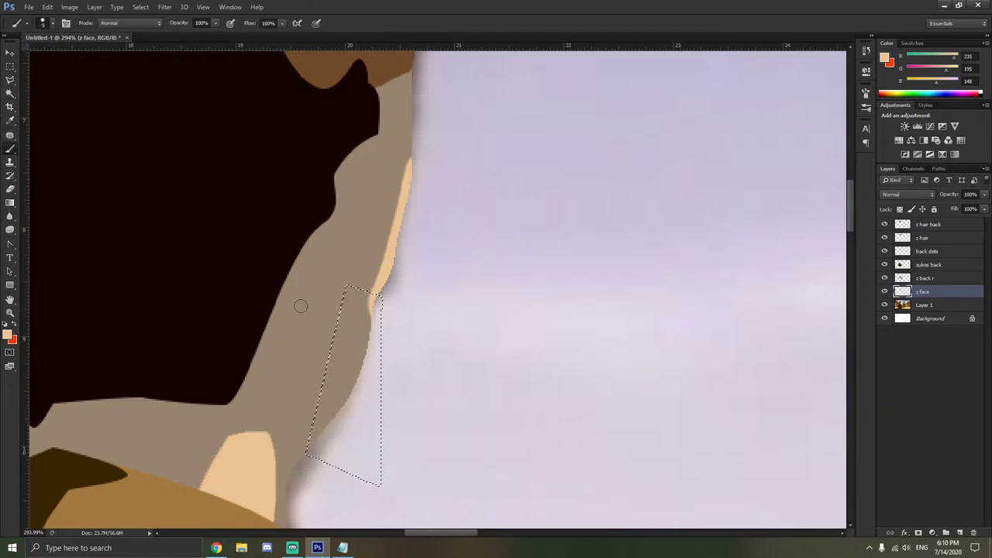
{"action": "right_click", "coordinate": [360, 306]}
{"action": "left_click", "coordinate": [345, 285]}
{"action": "mouse_move", "coordinate": [347, 289]}
{"action": "left_mouse_down"}
{"action": "mouse_move", "coordinate": [346, 343]}
{"action": "mouse_move", "coordinate": [313, 415]}
{"action": "left_mouse_up"}
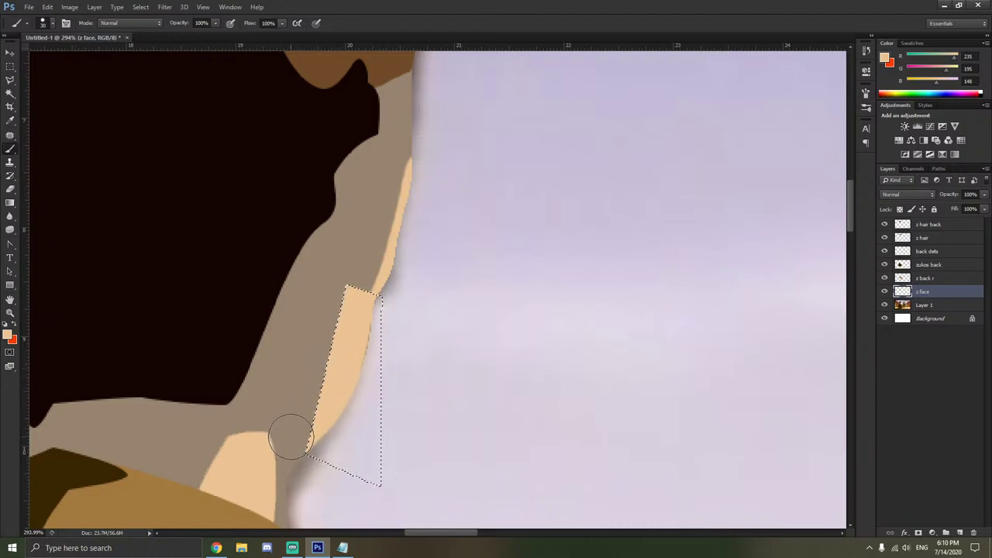
{"action": "key", "text": "ctrl+z"}
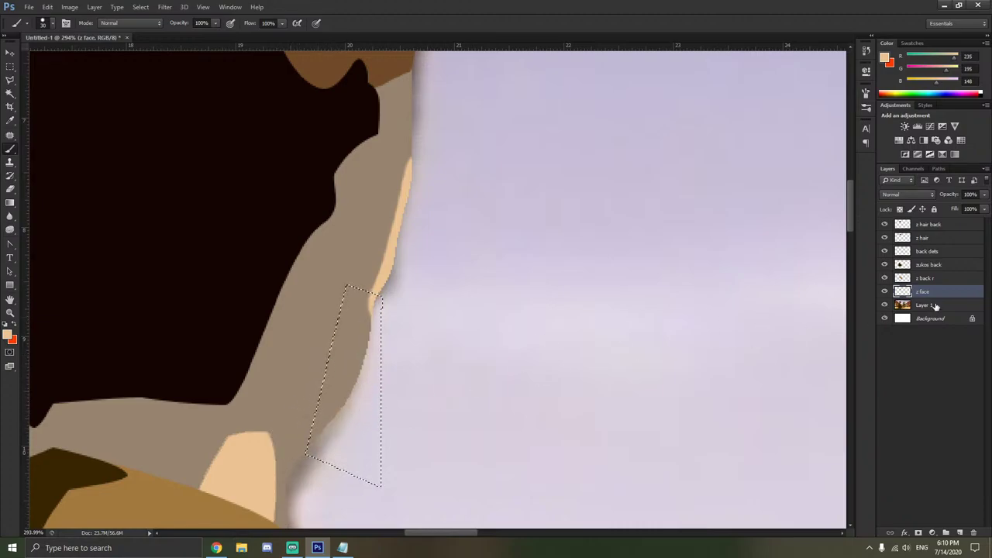
Create Layer 2 below z face and paint skin colour along the neck edge.
{"action": "key", "text": "ctrl+shift+n"}
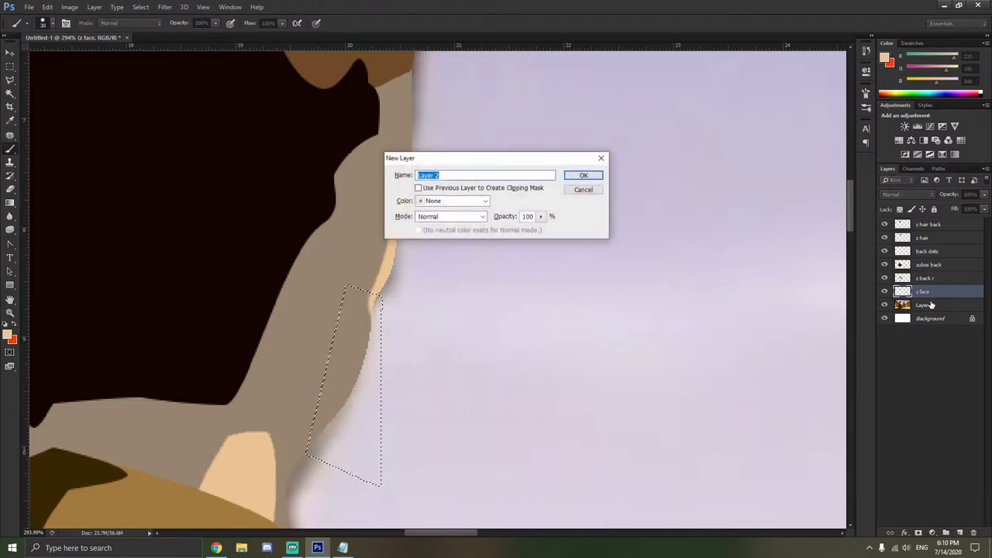
{"action": "key", "text": "Return"}
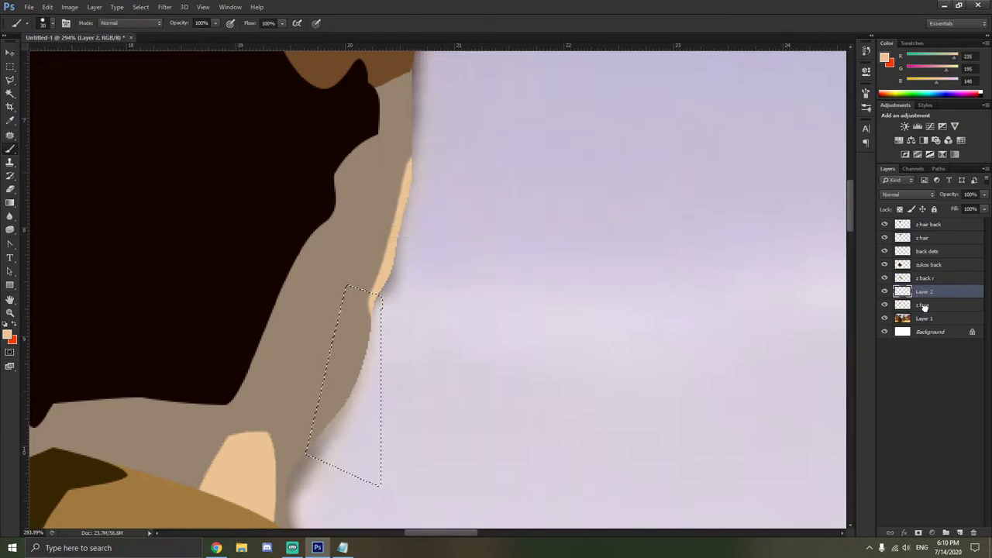
{"action": "left_click_drag", "start_coordinate": [924, 307], "coordinate": [923, 310]}
{"action": "mouse_move", "coordinate": [373, 296]}
{"action": "left_mouse_down"}
{"action": "mouse_move", "coordinate": [343, 305]}
{"action": "mouse_move", "coordinate": [336, 383]}
{"action": "mouse_move", "coordinate": [334, 366]}
{"action": "mouse_move", "coordinate": [349, 382]}
{"action": "left_mouse_up"}
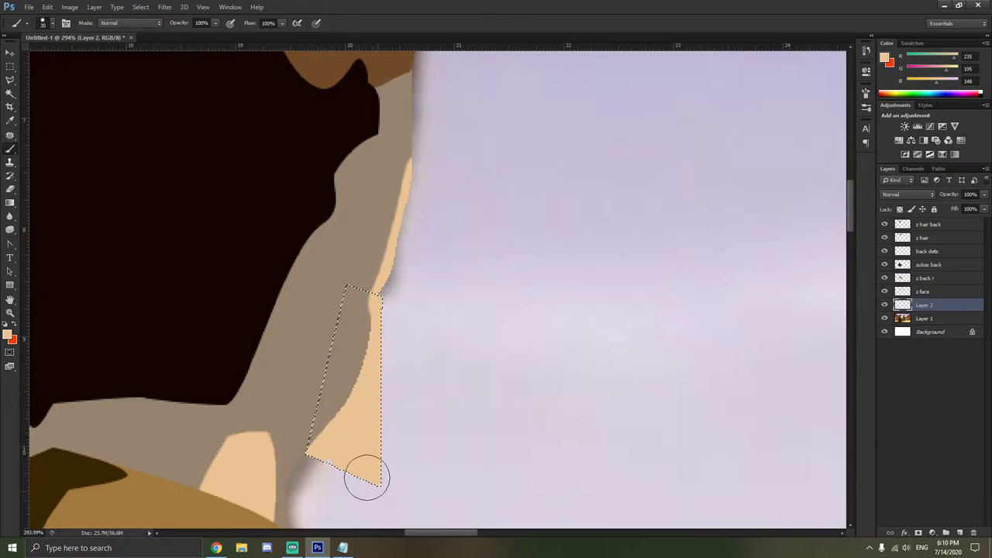
Trim Layer 2's peach paint to the neck using an inverted Magic Wand selection, then place z face below Layer 2.
{"action": "left_click", "coordinate": [926, 292]}
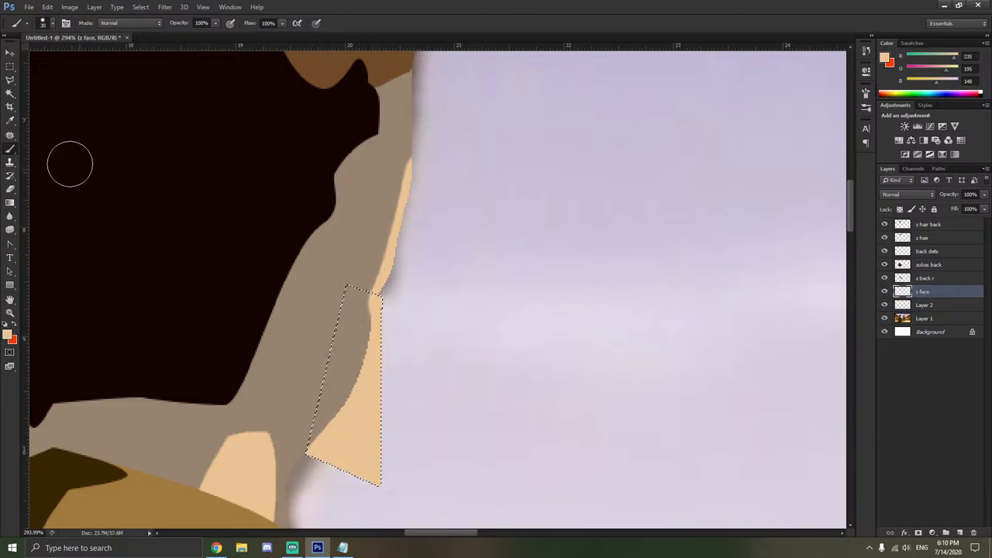
{"action": "left_click", "coordinate": [11, 92]}
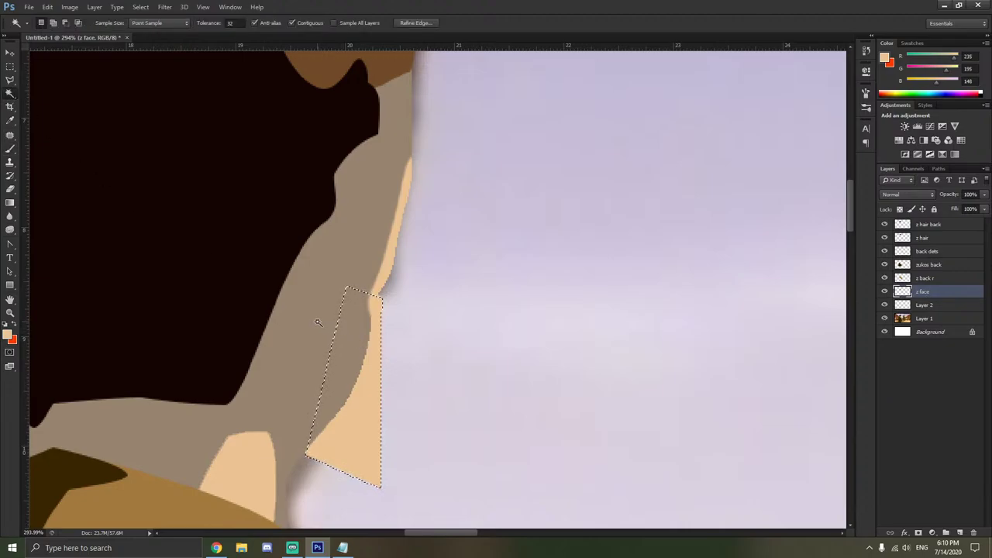
{"action": "left_click", "coordinate": [317, 322]}
{"action": "right_click", "coordinate": [317, 325]}
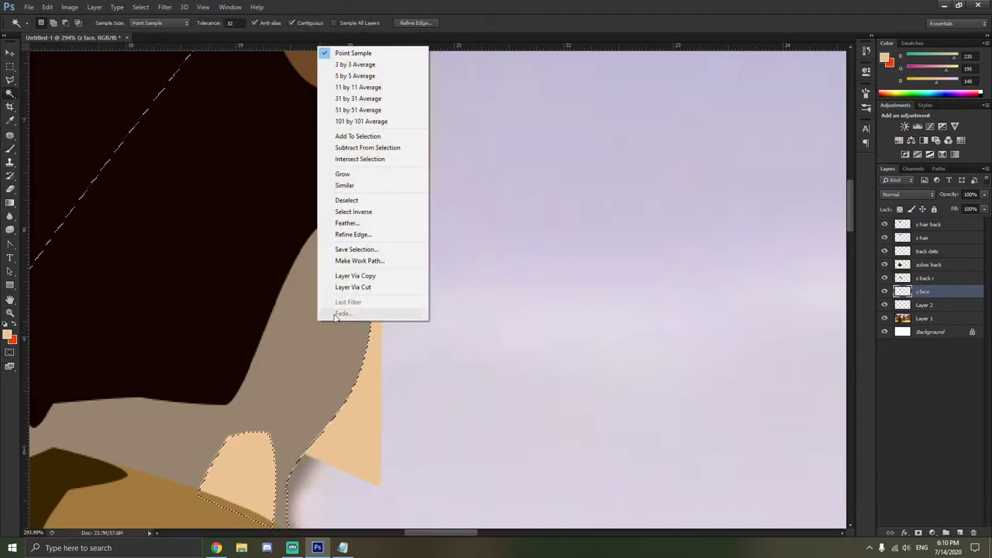
{"action": "left_click", "coordinate": [361, 212]}
{"action": "left_click", "coordinate": [924, 306]}
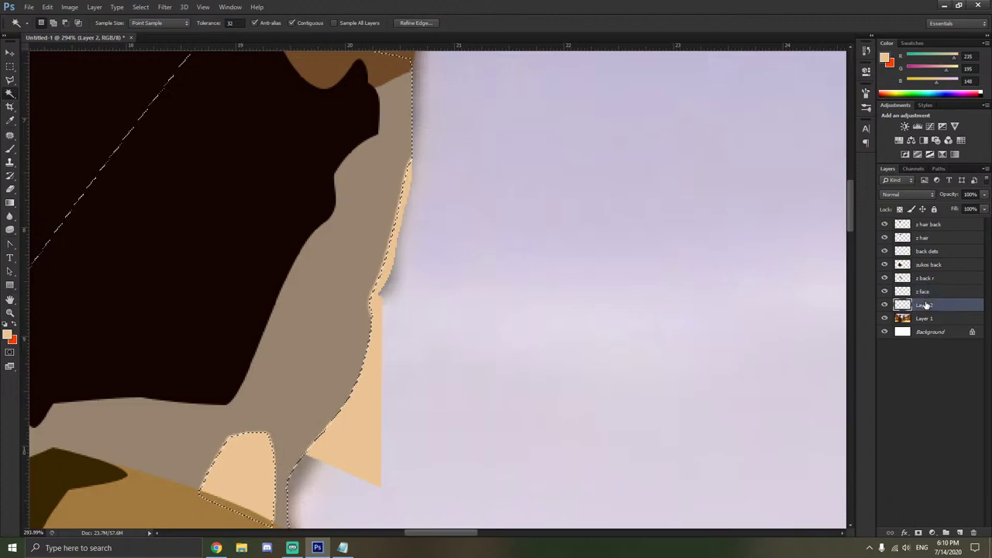
{"action": "key", "text": "Delete"}
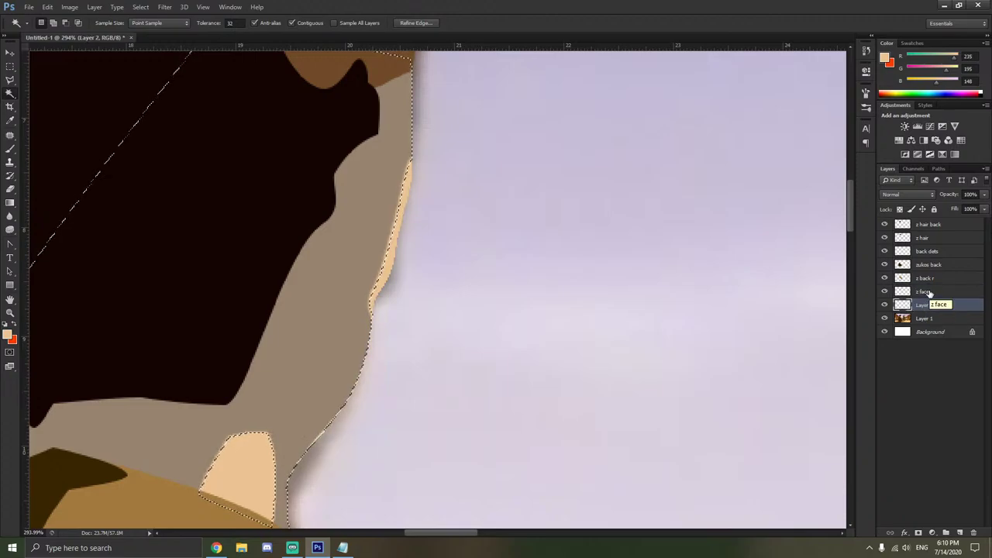
{"action": "left_click", "coordinate": [928, 292]}
{"action": "left_click_drag", "start_coordinate": [928, 292], "coordinate": [906, 311]}
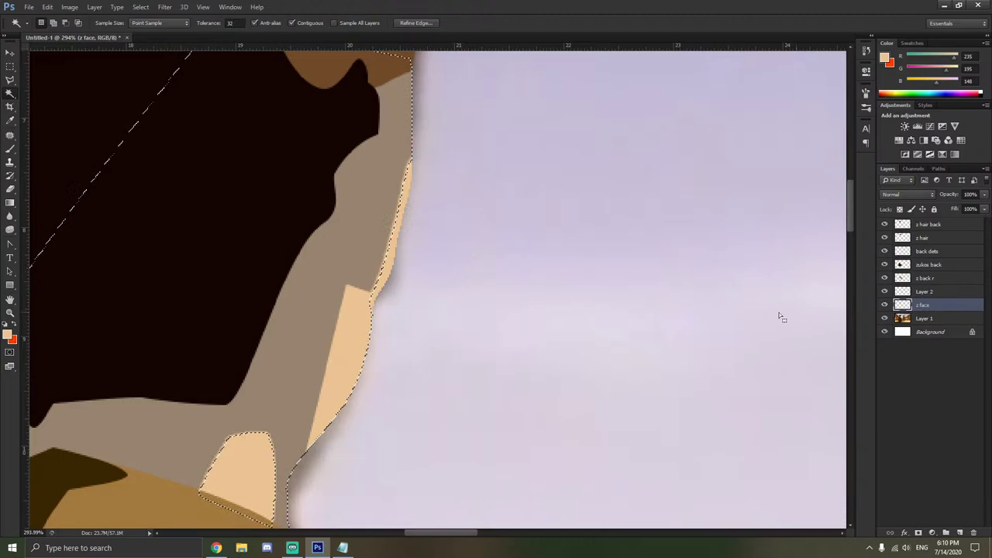
{"action": "right_click", "coordinate": [341, 301]}
Deselect, switch to the Eraser, undo a stray erase on z face, and activate Layer 2.
{"action": "left_click", "coordinate": [372, 176]}
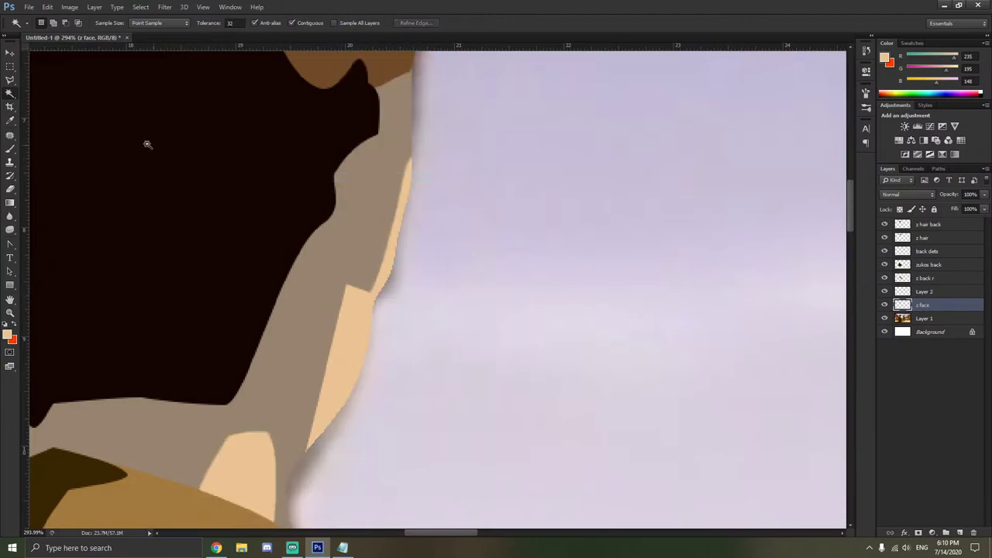
{"action": "left_click", "coordinate": [10, 137]}
{"action": "key", "text": "e"}
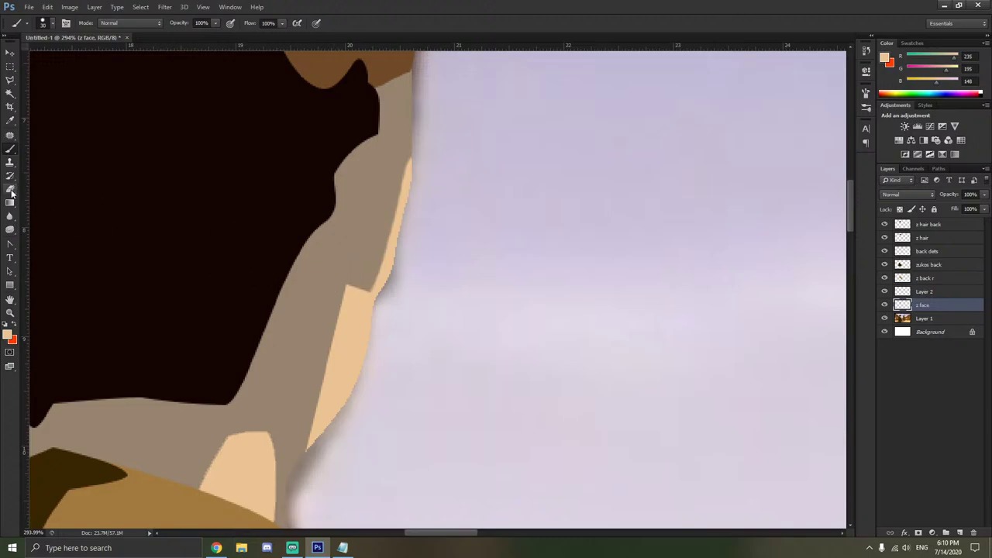
{"action": "mouse_move", "coordinate": [295, 250]}
{"action": "left_mouse_down"}
{"action": "mouse_move", "coordinate": [299, 261]}
{"action": "mouse_move", "coordinate": [325, 248]}
{"action": "left_mouse_up"}
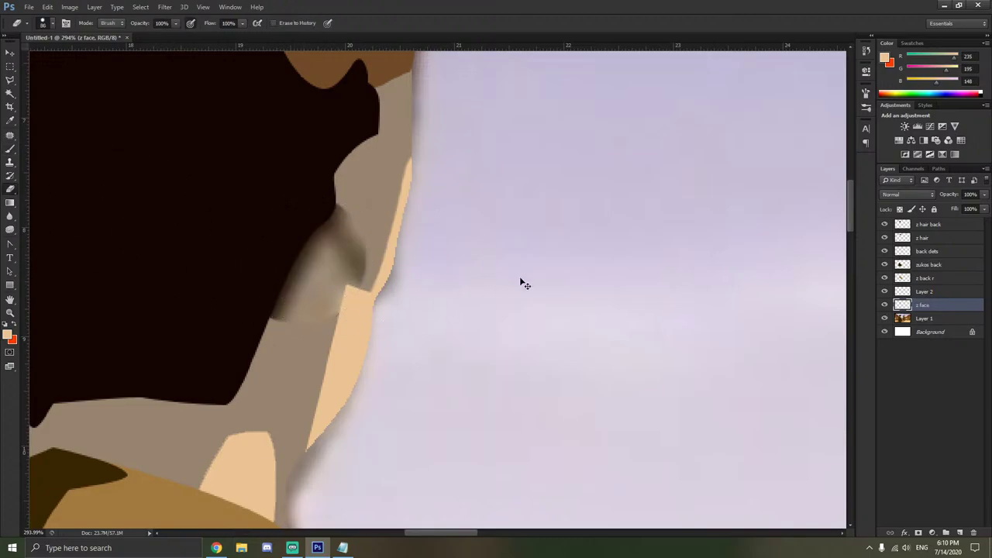
{"action": "key", "text": "ctrl+z"}
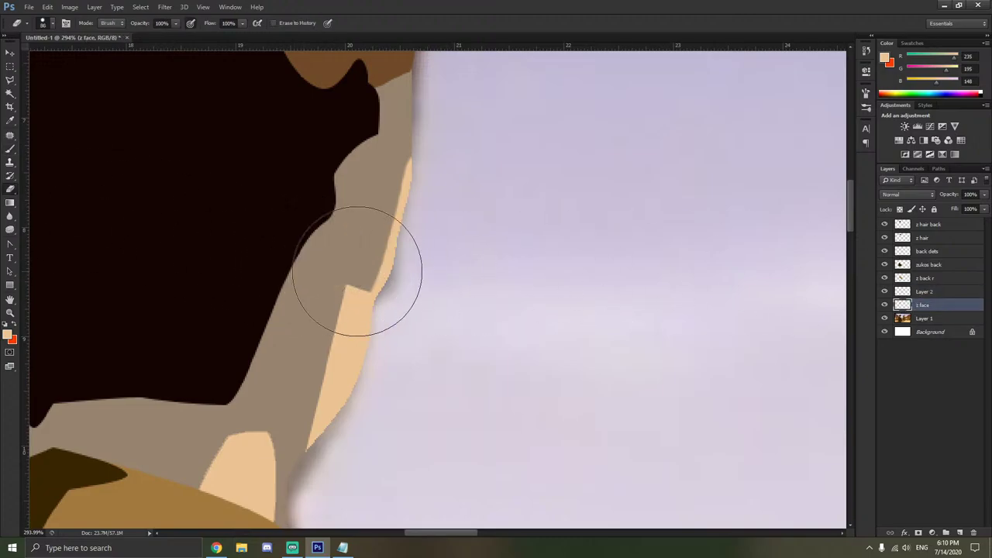
{"action": "left_click", "coordinate": [922, 291]}
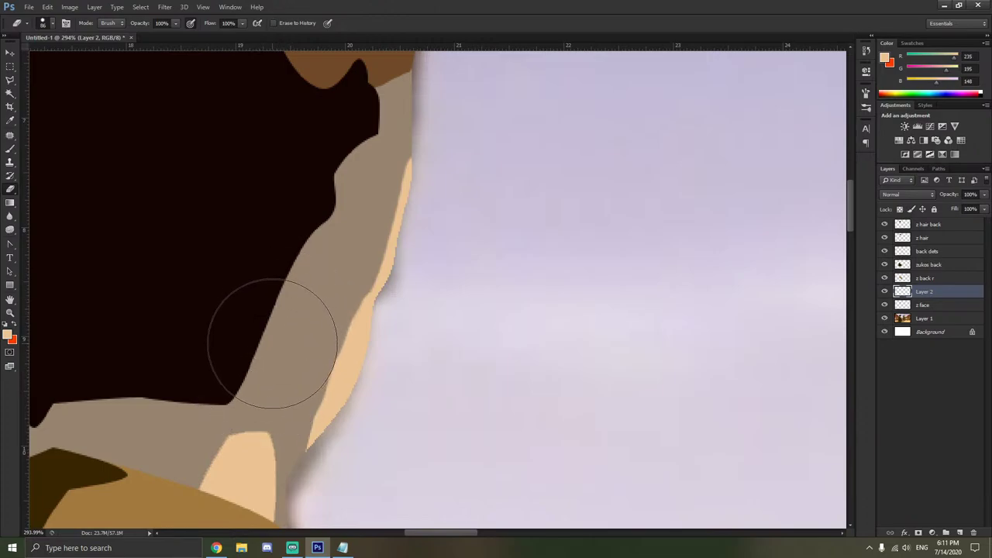
Toggle z face off and on, then zoom out to view the neck within the full scene.
{"action": "left_click", "coordinate": [884, 304]}
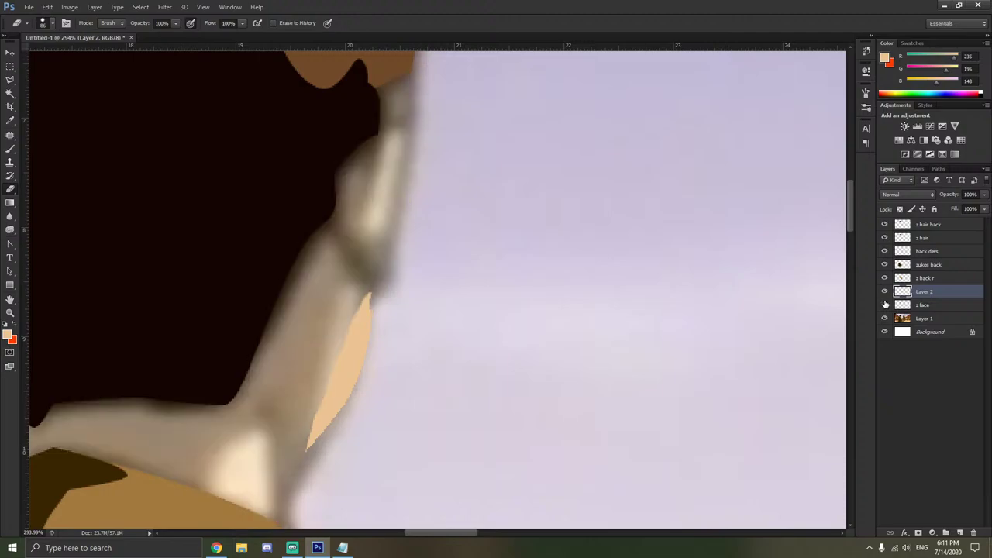
{"action": "left_click", "coordinate": [884, 305]}
{"action": "scroll", "coordinate": [488, 299], "scroll_direction": "down", "scroll_amount": 6}
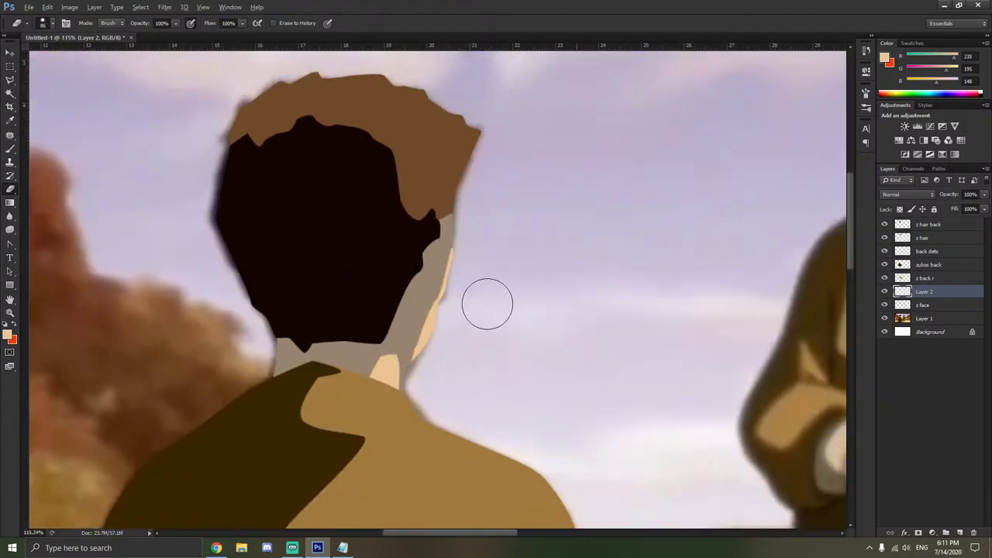
{"action": "scroll", "coordinate": [495, 303], "scroll_direction": "down", "scroll_amount": 2}
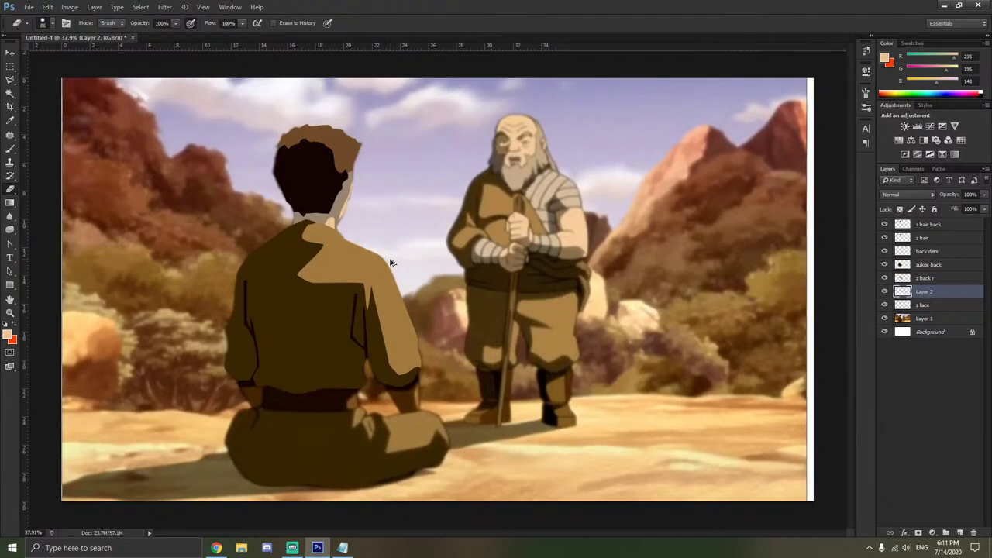
{"action": "scroll", "coordinate": [346, 199], "scroll_direction": "up", "scroll_amount": 10}
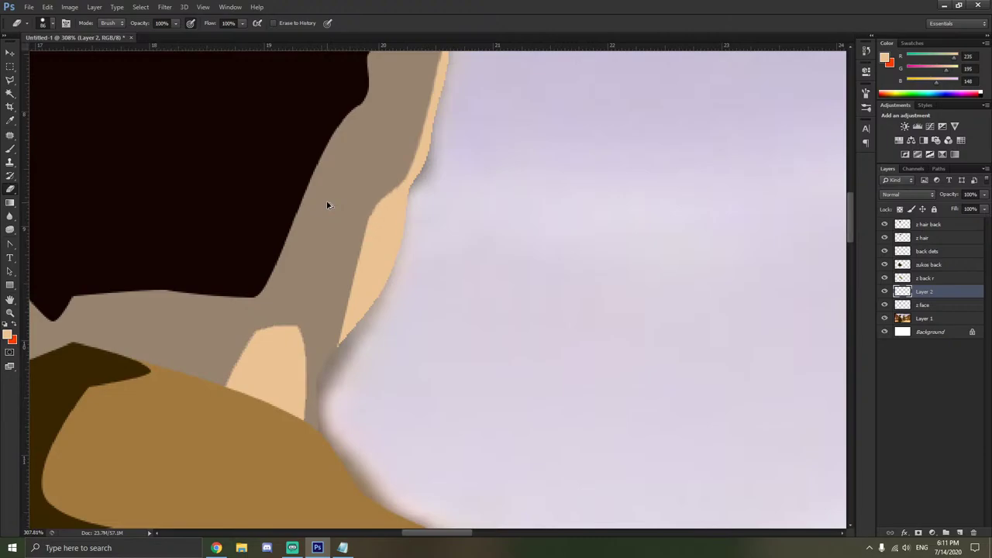
{"action": "scroll", "coordinate": [509, 240], "scroll_direction": "down", "scroll_amount": 8}
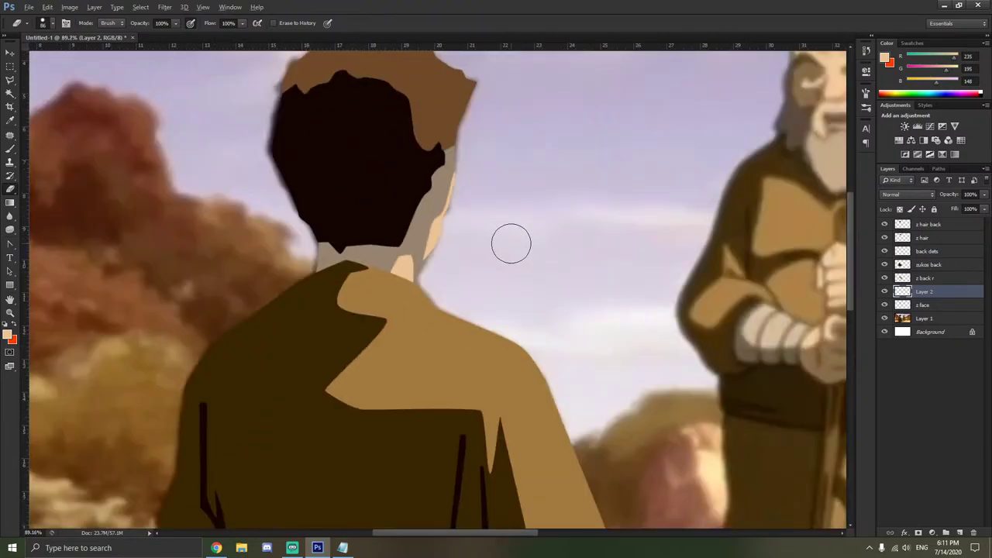
{"action": "scroll", "coordinate": [511, 244], "scroll_direction": "down", "scroll_amount": 3}
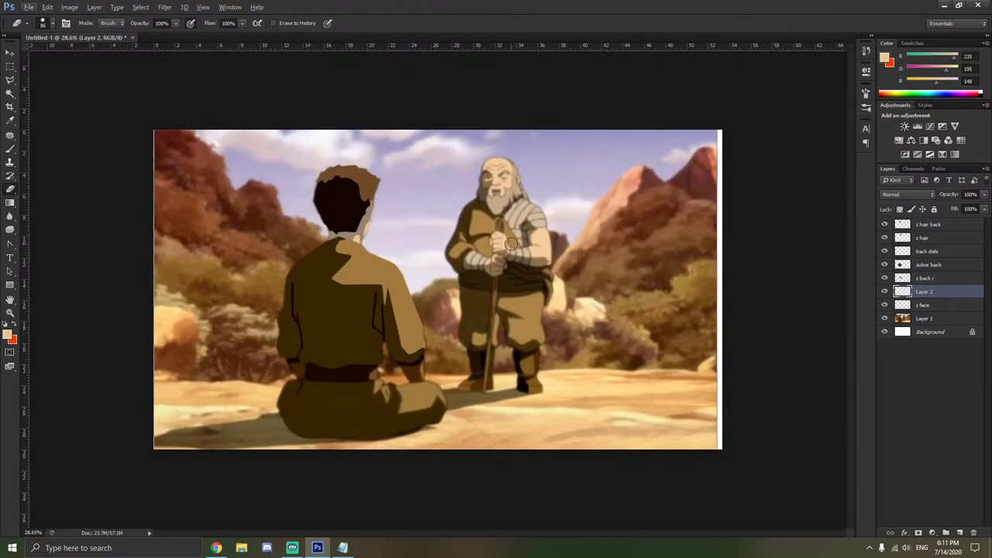
{"action": "scroll", "coordinate": [611, 387], "scroll_direction": "up", "scroll_amount": 4}
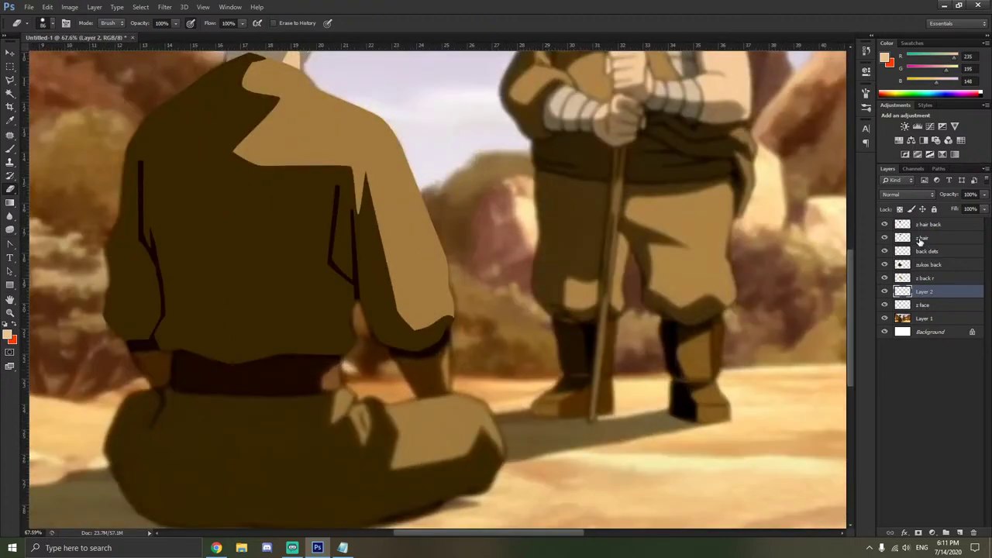
Merge Layer 2's peach neck strip into the z face layer.
{"action": "left_click", "coordinate": [946, 281]}
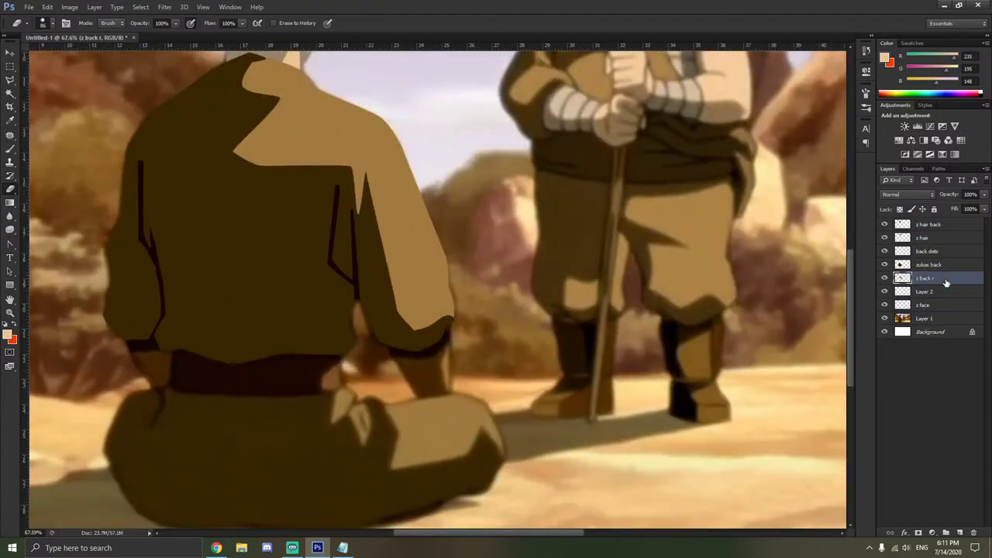
{"action": "left_click", "coordinate": [937, 292]}
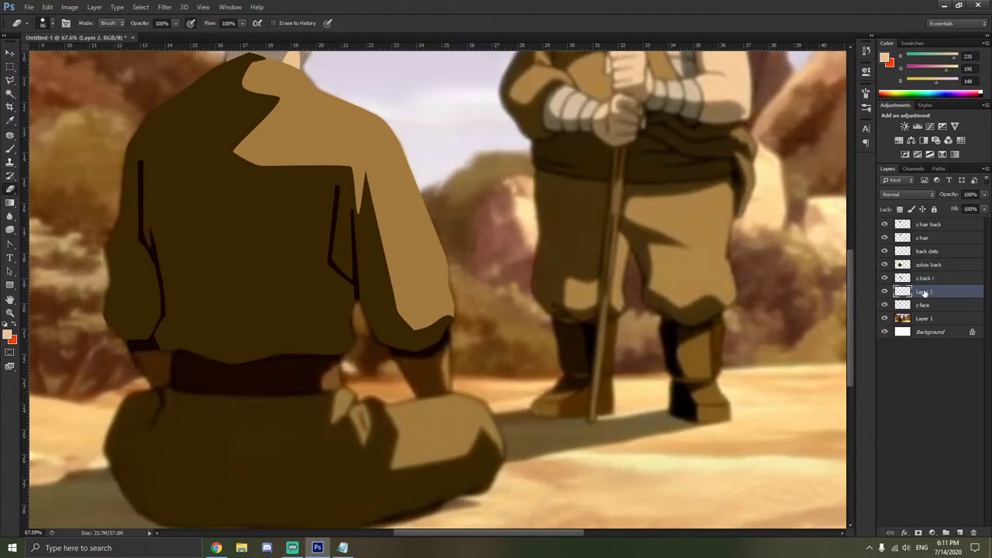
{"action": "right_click", "coordinate": [923, 292]}
{"action": "left_click", "coordinate": [940, 307]}
{"action": "left_click", "coordinate": [942, 303], "text": "shift"}
{"action": "right_click", "coordinate": [943, 302]}
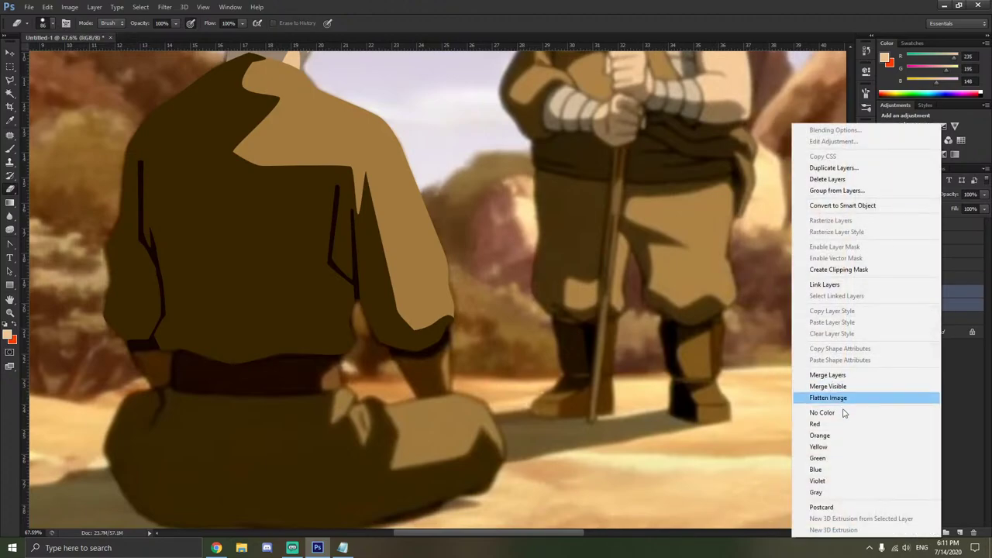
{"action": "left_click", "coordinate": [836, 375]}
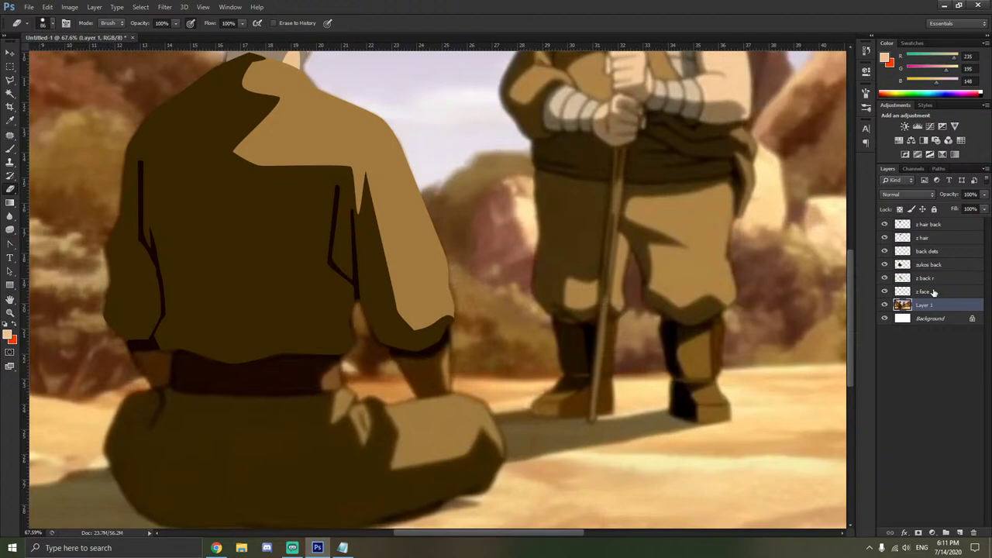
{"action": "left_click", "coordinate": [933, 292]}
Create a new layer named 'z cuff r' above z face.
{"action": "key", "text": "ctrl+shift+n"}
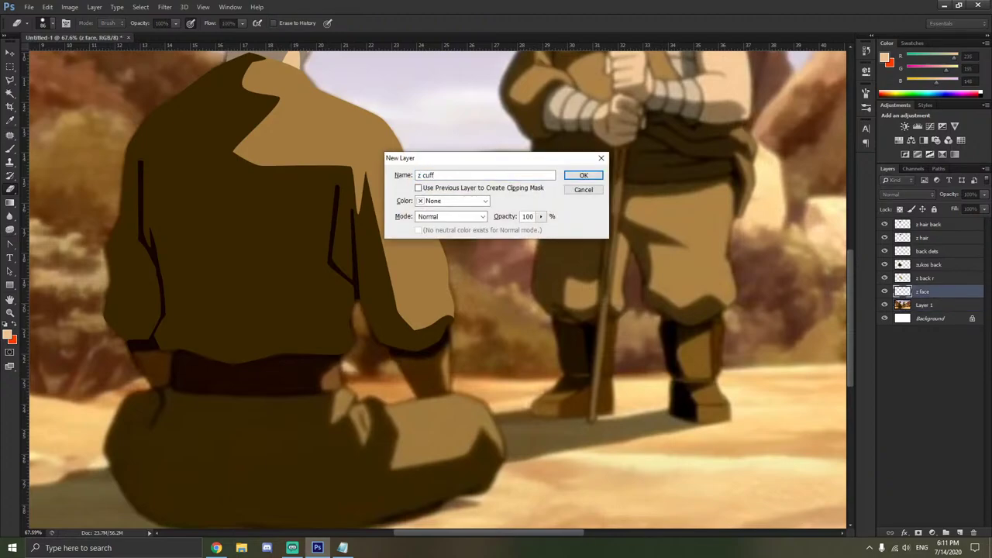
{"action": "type", "text": "z cuff r"}
{"action": "key", "text": "Return"}
{"action": "scroll", "coordinate": [436, 341], "scroll_direction": "up", "scroll_amount": 6}
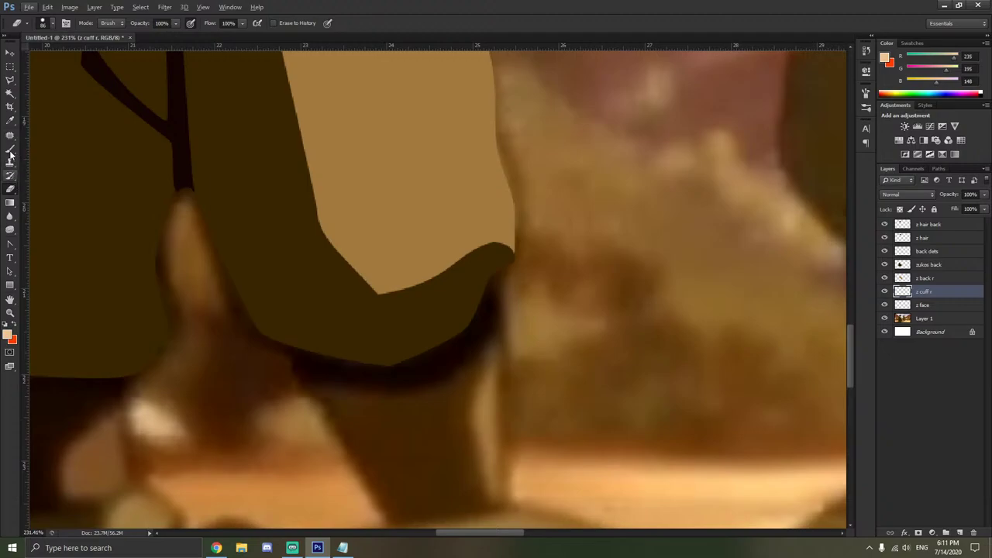
Place Pen tool anchors around the dark cuff band at the sleeve's end.
{"action": "left_click", "coordinate": [11, 246]}
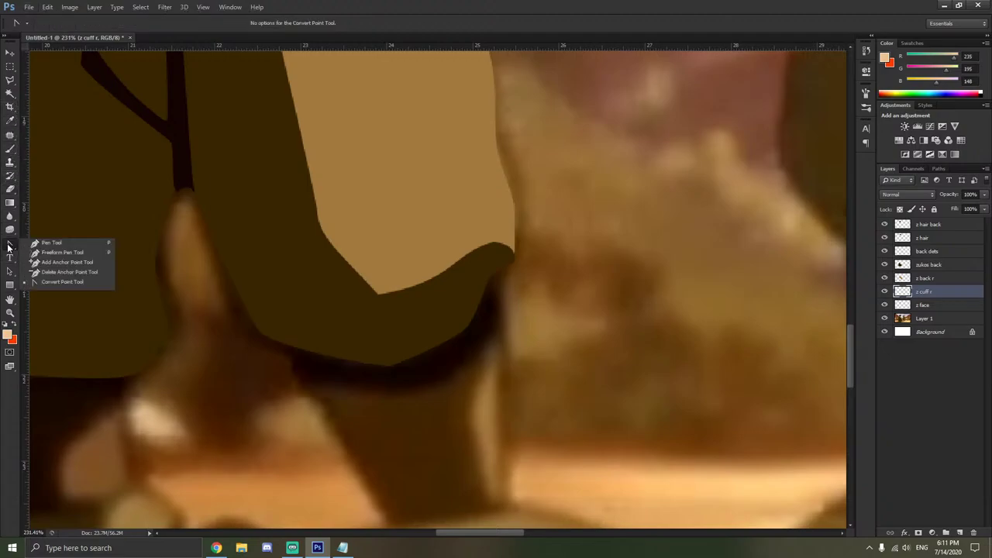
{"action": "left_click", "coordinate": [49, 242]}
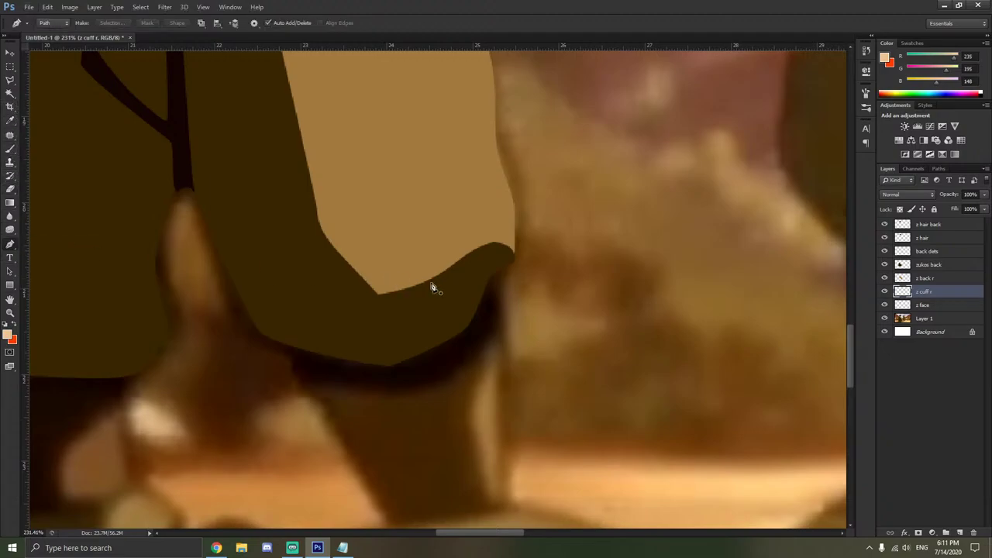
{"action": "left_click", "coordinate": [504, 268]}
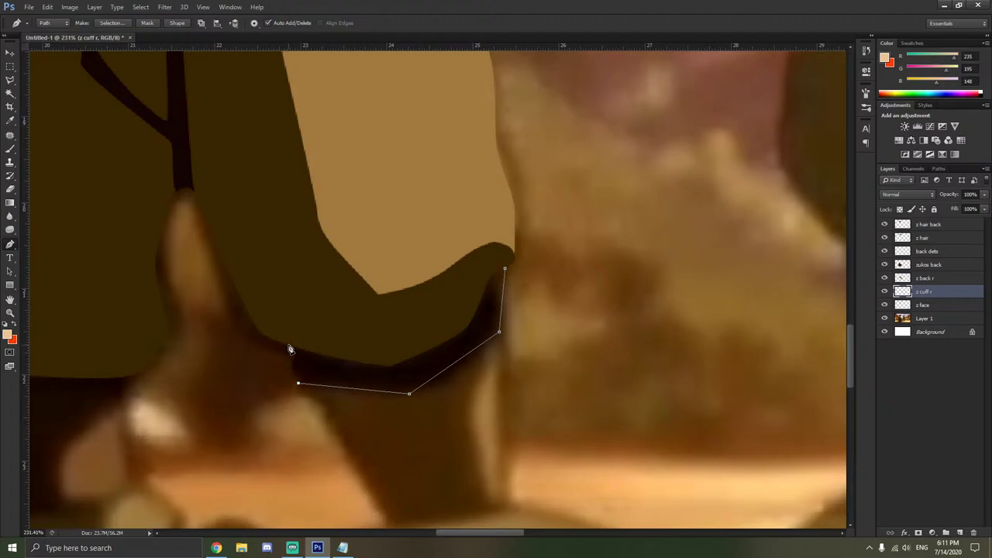
{"action": "left_click", "coordinate": [468, 276]}
Use the Convert Point Tool to curve the lower and right-side anchors of the cuff outline.
{"action": "left_click", "coordinate": [10, 243]}
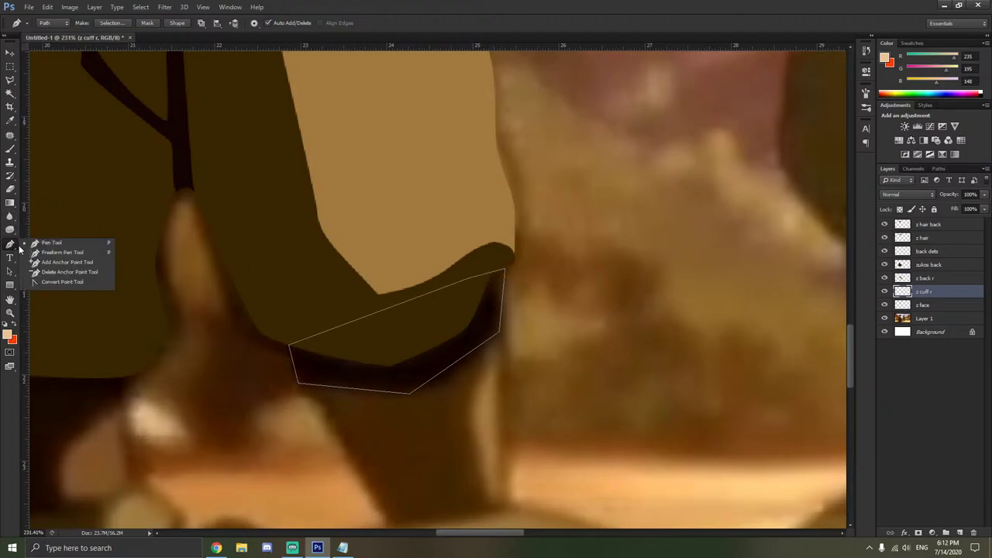
{"action": "left_click", "coordinate": [64, 283]}
{"action": "mouse_move", "coordinate": [301, 387]}
{"action": "left_mouse_down"}
{"action": "mouse_move", "coordinate": [309, 392]}
{"action": "mouse_move", "coordinate": [271, 370]}
{"action": "mouse_move", "coordinate": [289, 374]}
{"action": "left_mouse_up"}
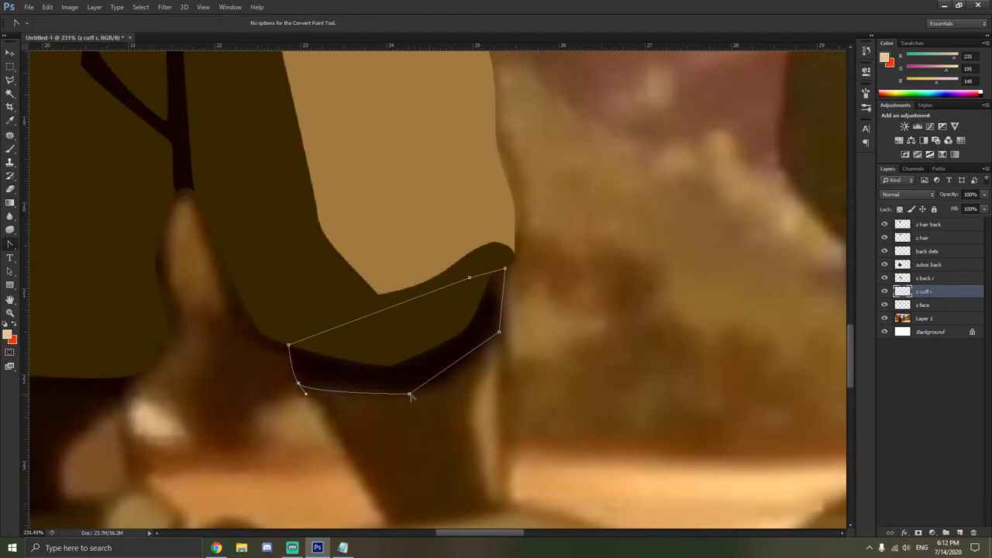
{"action": "left_click_drag", "start_coordinate": [411, 395], "coordinate": [329, 395]}
{"action": "left_click_drag", "start_coordinate": [505, 376], "coordinate": [504, 325]}
{"action": "scroll", "coordinate": [505, 325], "scroll_direction": "up", "scroll_amount": 3}
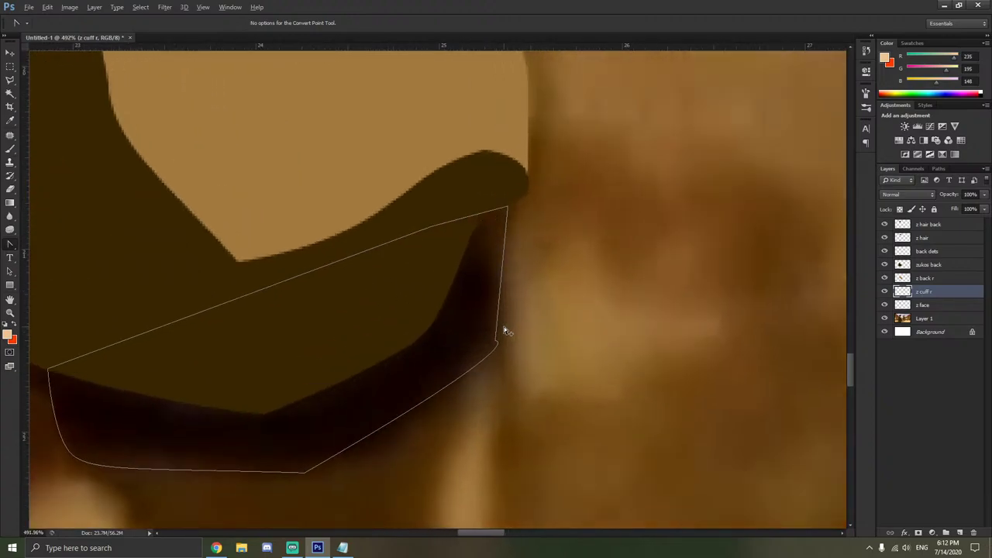
Refine the cuff path's bottom curve and round its top-right and right-side corners.
{"action": "left_click", "coordinate": [306, 473]}
{"action": "left_click_drag", "start_coordinate": [131, 469], "coordinate": [294, 479]}
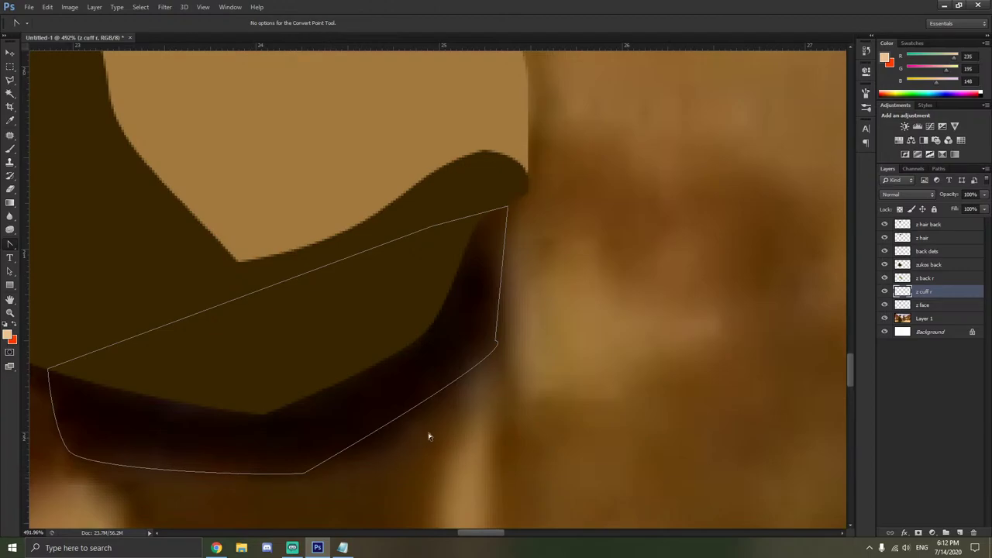
{"action": "left_click_drag", "start_coordinate": [478, 373], "coordinate": [483, 363]}
{"action": "left_click_drag", "start_coordinate": [537, 341], "coordinate": [351, 474]}
{"action": "left_click", "coordinate": [487, 377]}
{"action": "left_click_drag", "start_coordinate": [506, 209], "coordinate": [489, 256]}
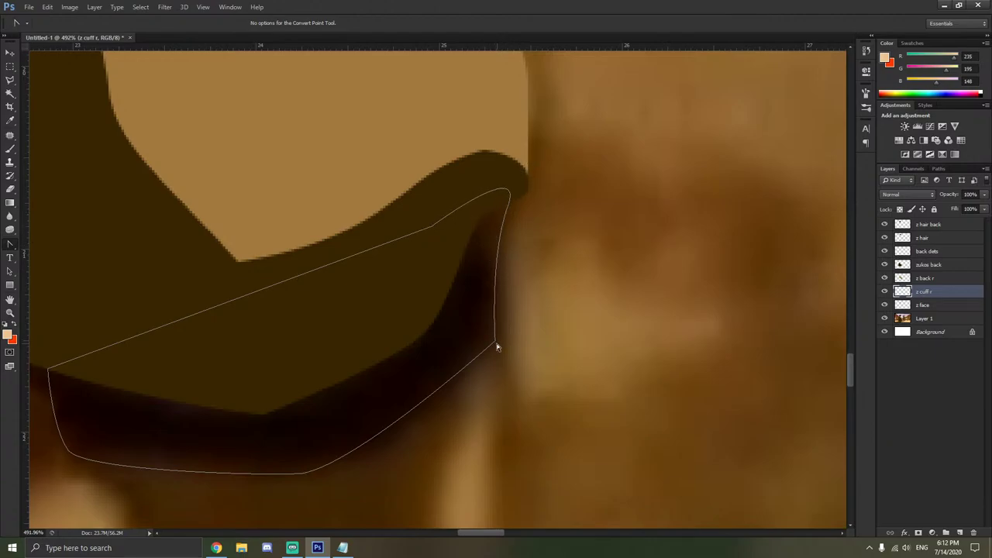
{"action": "left_click_drag", "start_coordinate": [496, 342], "coordinate": [497, 362]}
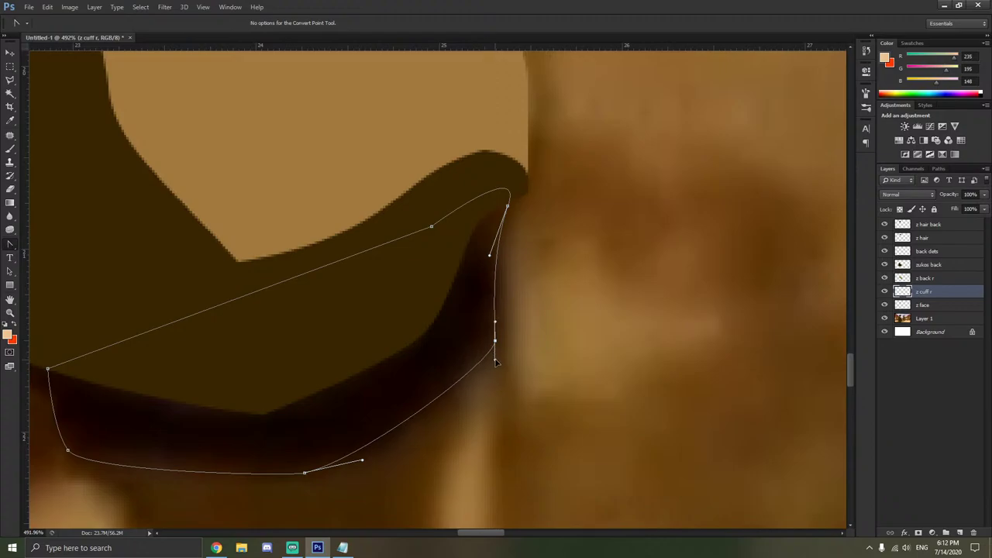
{"action": "scroll", "coordinate": [506, 349], "scroll_direction": "down", "scroll_amount": 4}
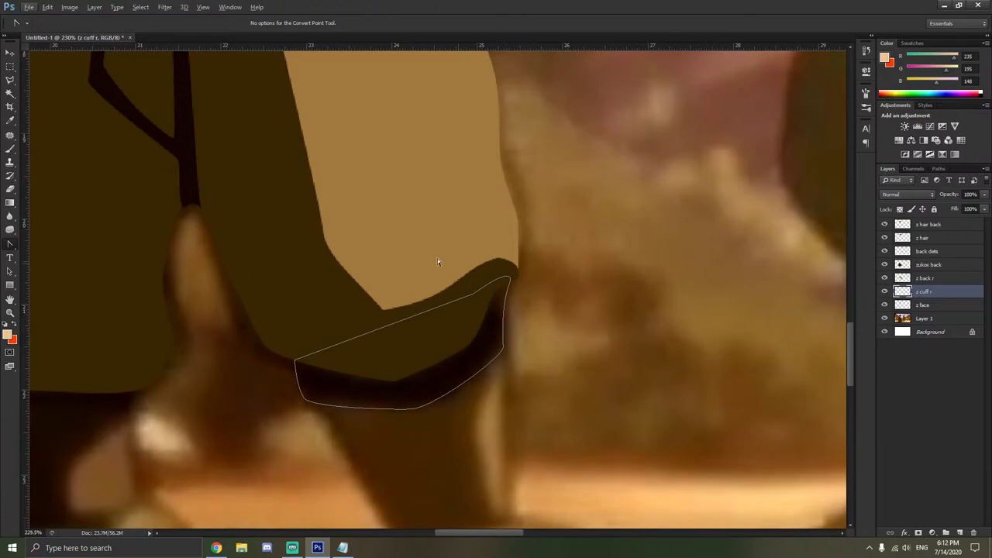
{"action": "right_click", "coordinate": [413, 340]}
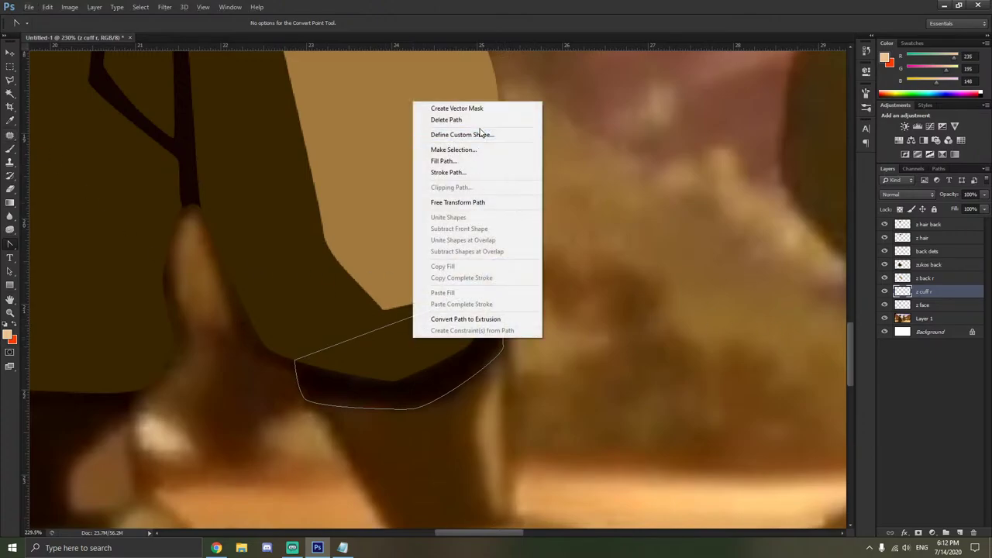
Fill the cuff path with the dark brown colour sampled from the image.
{"action": "left_click", "coordinate": [484, 162]}
{"action": "left_click", "coordinate": [681, 148]}
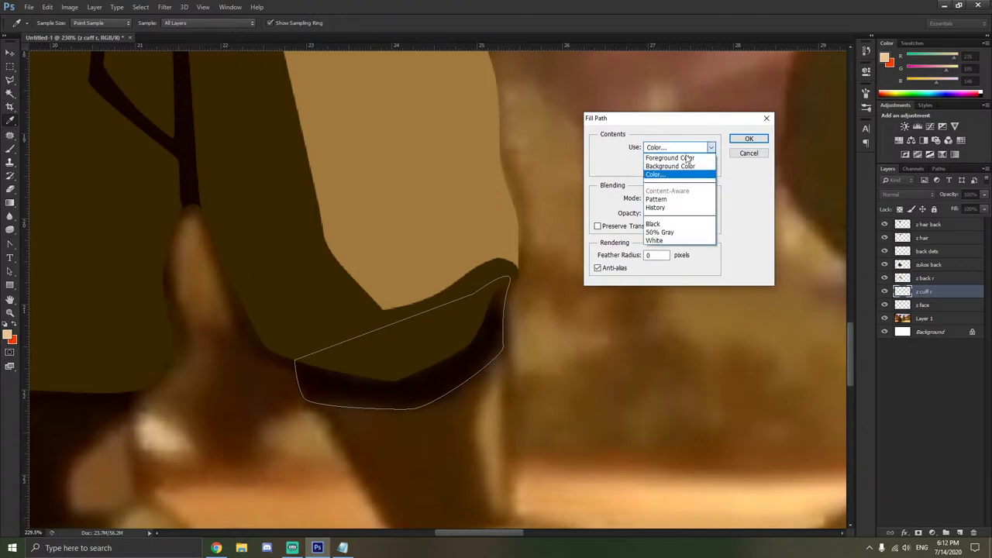
{"action": "left_click", "coordinate": [666, 175]}
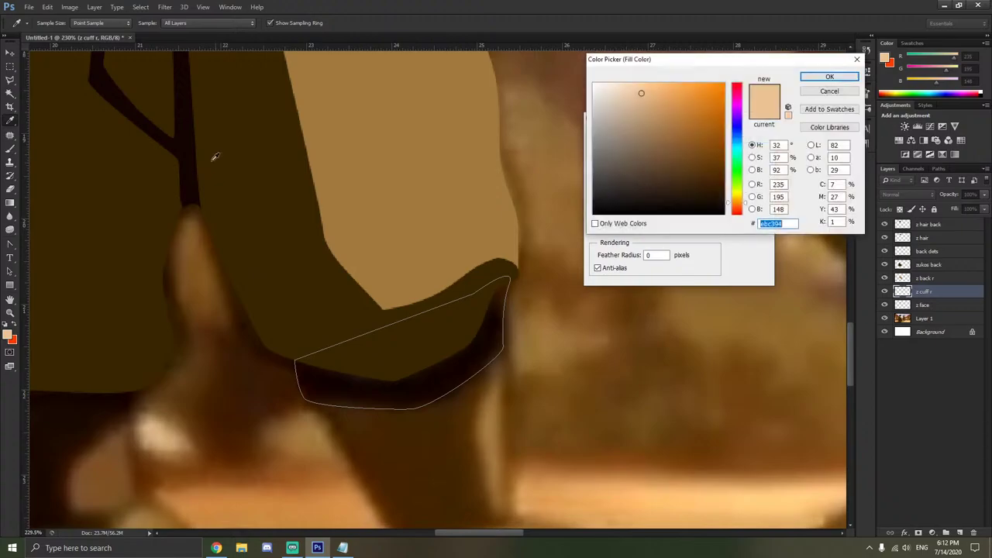
{"action": "left_click", "coordinate": [205, 153]}
{"action": "left_click", "coordinate": [852, 78]}
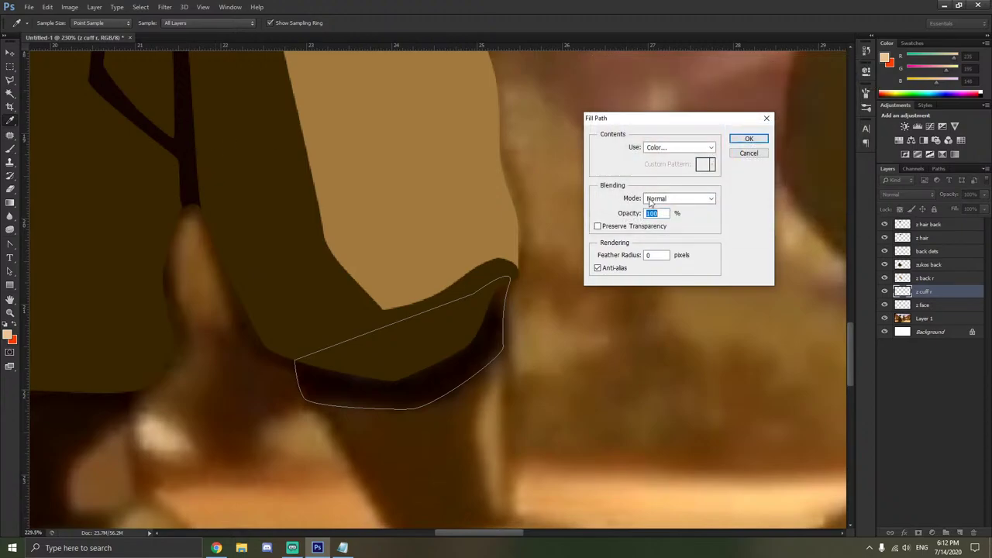
{"action": "left_click", "coordinate": [749, 138]}
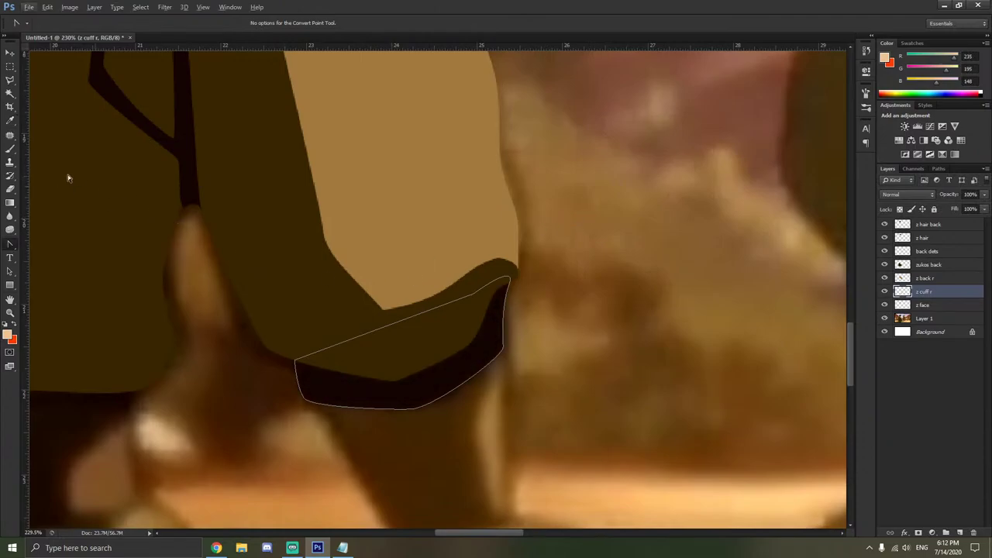
Delete the cuff guide path, leaving only the filled shape.
{"action": "right_click", "coordinate": [212, 267]}
{"action": "left_click", "coordinate": [248, 273]}
{"action": "scroll", "coordinate": [344, 271], "scroll_direction": "down", "scroll_amount": 2}
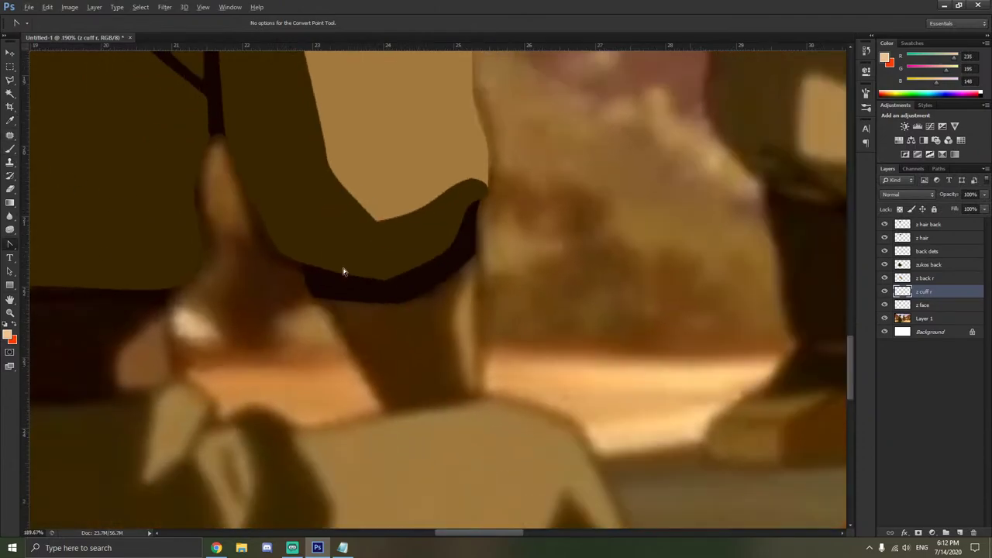
{"action": "scroll", "coordinate": [343, 272], "scroll_direction": "up", "scroll_amount": 1}
Create a new 'z arms' layer and move it below 'z face'.
{"action": "left_click", "coordinate": [920, 305]}
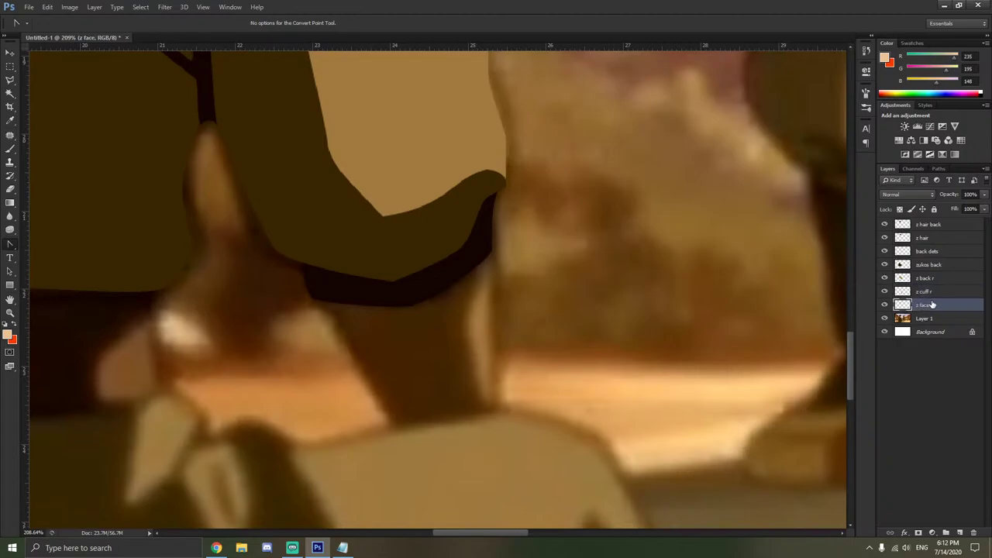
{"action": "key", "text": "ctrl+shift+n"}
{"action": "type", "text": "z arms"}
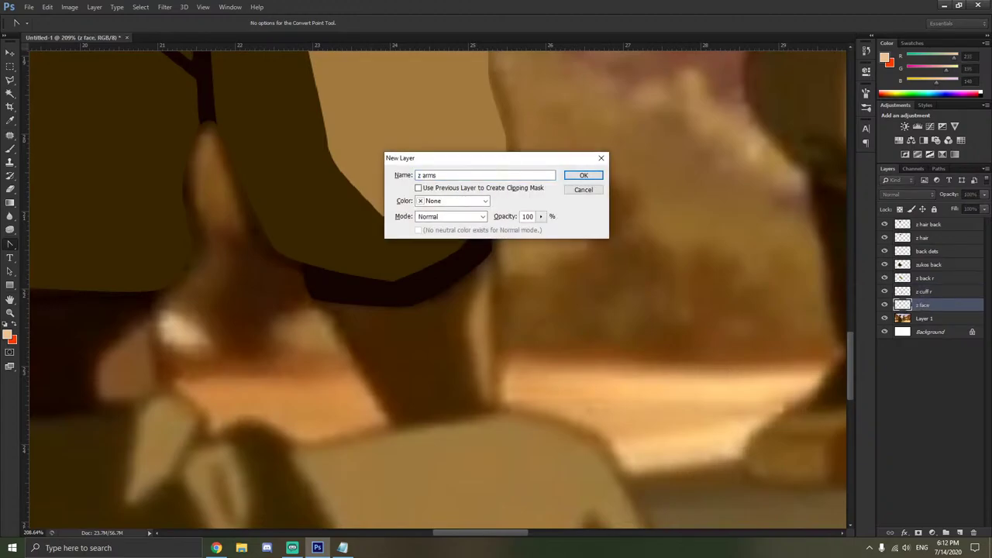
{"action": "key", "text": "Return"}
{"action": "left_click_drag", "start_coordinate": [928, 308], "coordinate": [933, 321]}
{"action": "scroll", "coordinate": [580, 265], "scroll_direction": "down", "scroll_amount": 10}
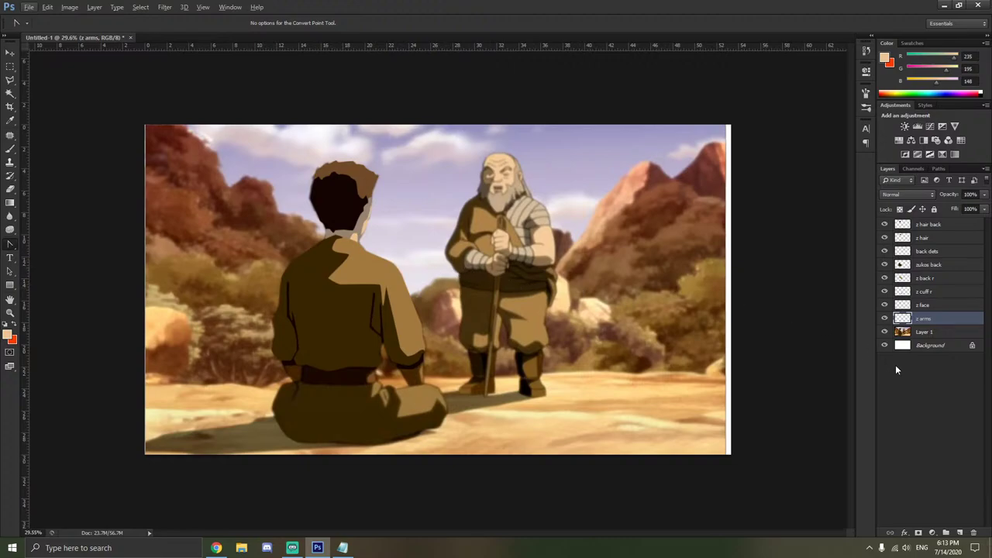
Toggle the reference 'Layer 1' visibility to compare the drawing against the scene.
{"action": "left_click", "coordinate": [884, 332]}
{"action": "left_click", "coordinate": [884, 332]}
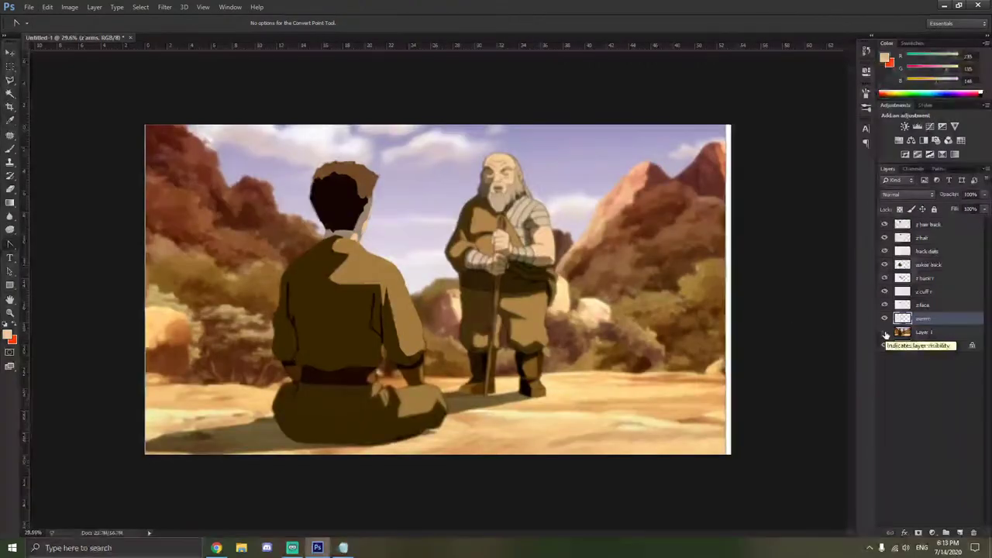
{"action": "left_click", "coordinate": [884, 331]}
{"action": "left_click", "coordinate": [884, 331]}
{"action": "left_click", "coordinate": [884, 331]}
{"action": "left_click", "coordinate": [884, 332]}
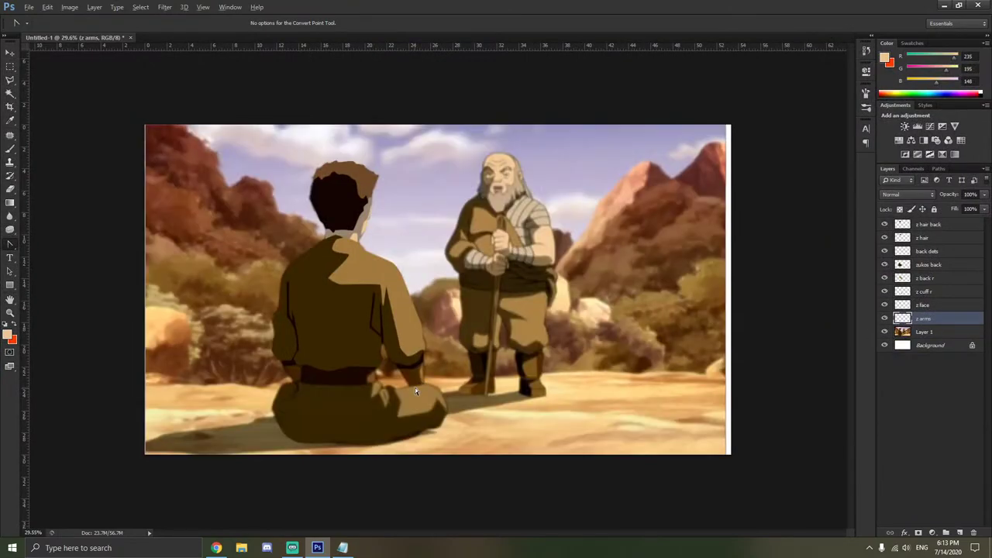
{"action": "scroll", "coordinate": [414, 387], "scroll_direction": "up", "scroll_amount": 1}
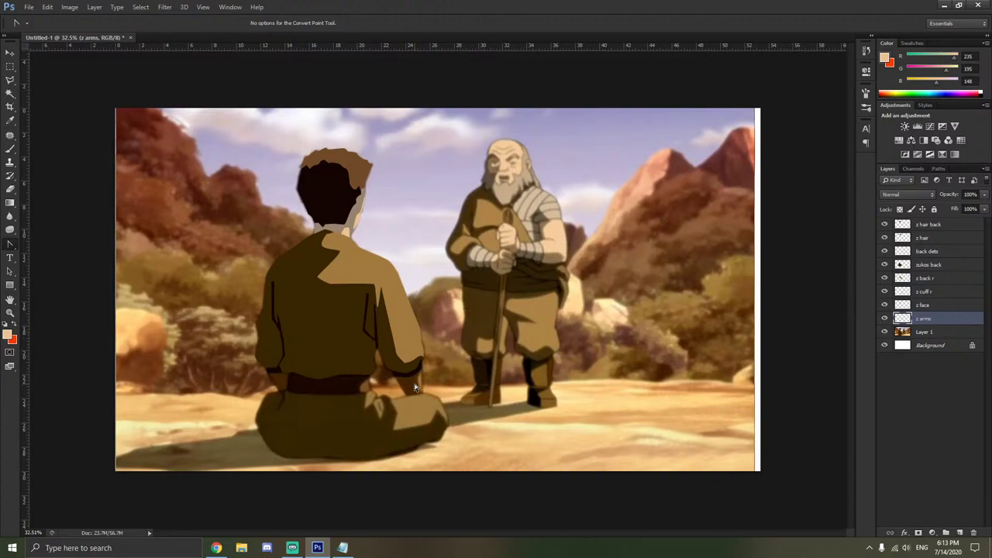
Zoom in and trace a four-point closed pen path around the forearm below the right cuff.
{"action": "scroll", "coordinate": [421, 381], "scroll_direction": "up", "scroll_amount": 2}
{"action": "scroll", "coordinate": [370, 415], "scroll_direction": "up", "scroll_amount": 3}
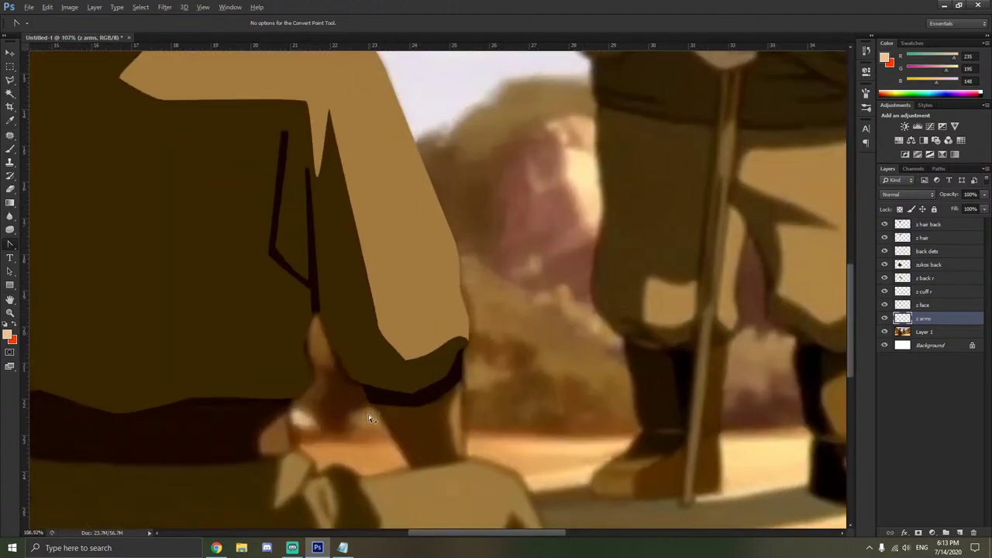
{"action": "scroll", "coordinate": [411, 419], "scroll_direction": "up", "scroll_amount": 3}
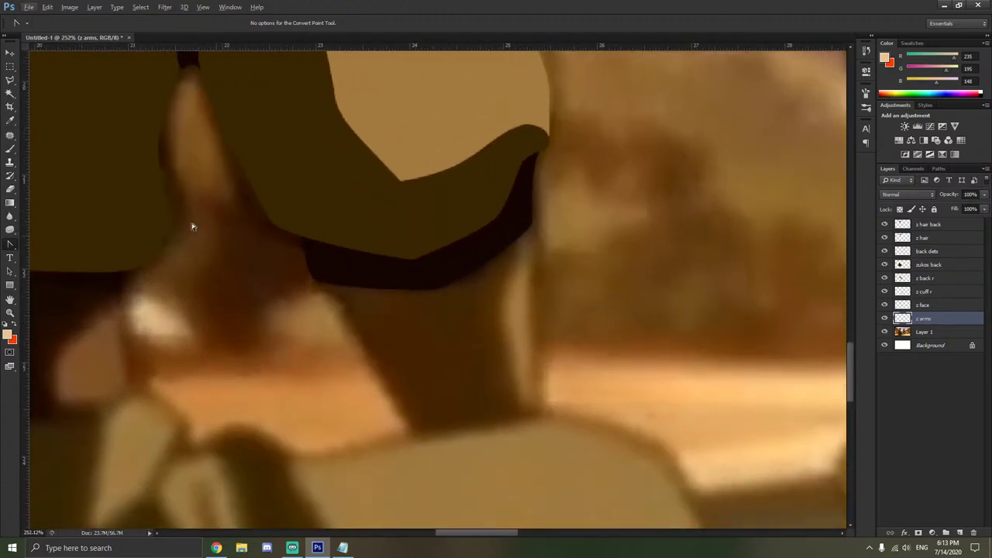
{"action": "right_click", "coordinate": [10, 245]}
{"action": "left_click", "coordinate": [54, 243]}
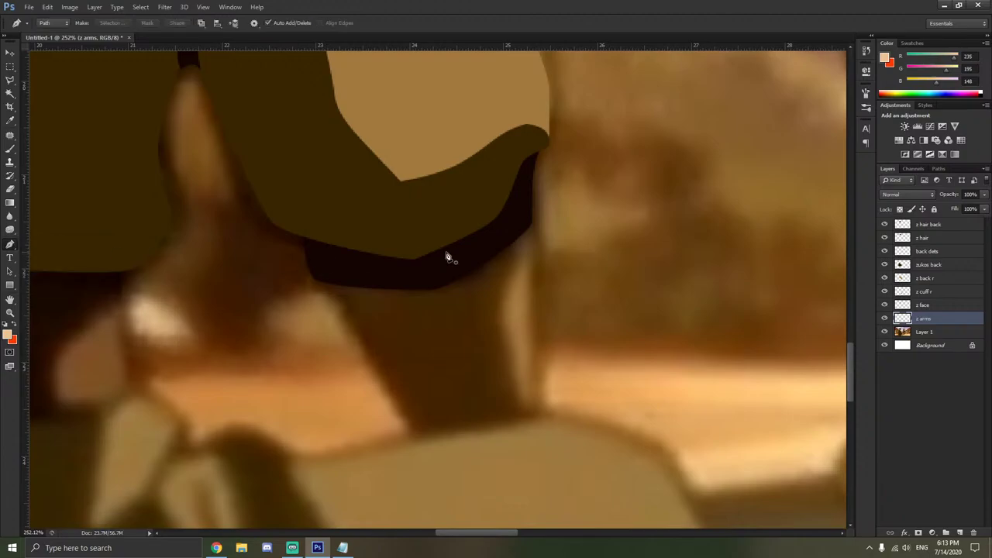
{"action": "left_click", "coordinate": [532, 222]}
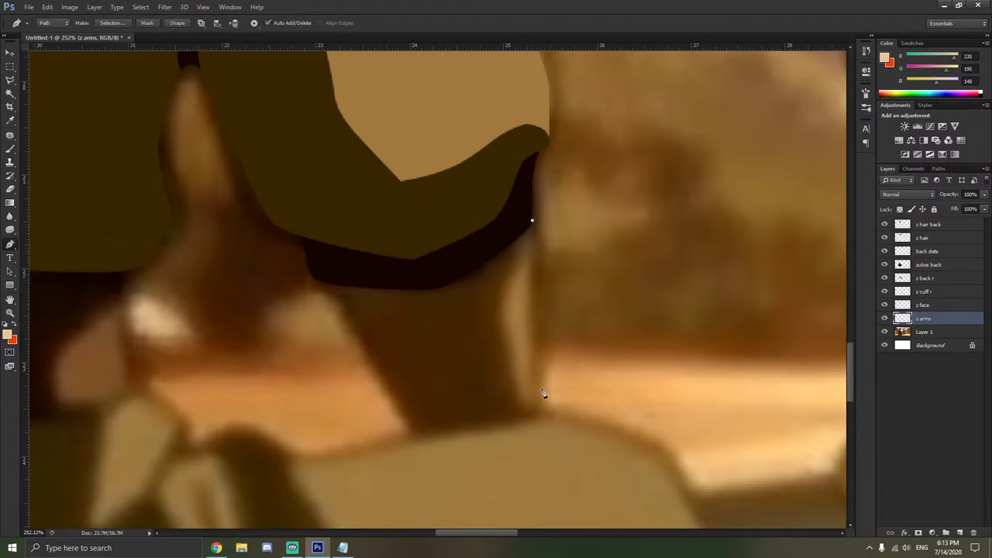
{"action": "left_click", "coordinate": [540, 431]}
{"action": "left_click", "coordinate": [420, 453]}
{"action": "left_click", "coordinate": [311, 274]}
{"action": "left_click", "coordinate": [532, 222]}
Bend the forearm outline's bottom, left and right segments into gentle curves with Convert Point.
{"action": "right_click", "coordinate": [10, 245]}
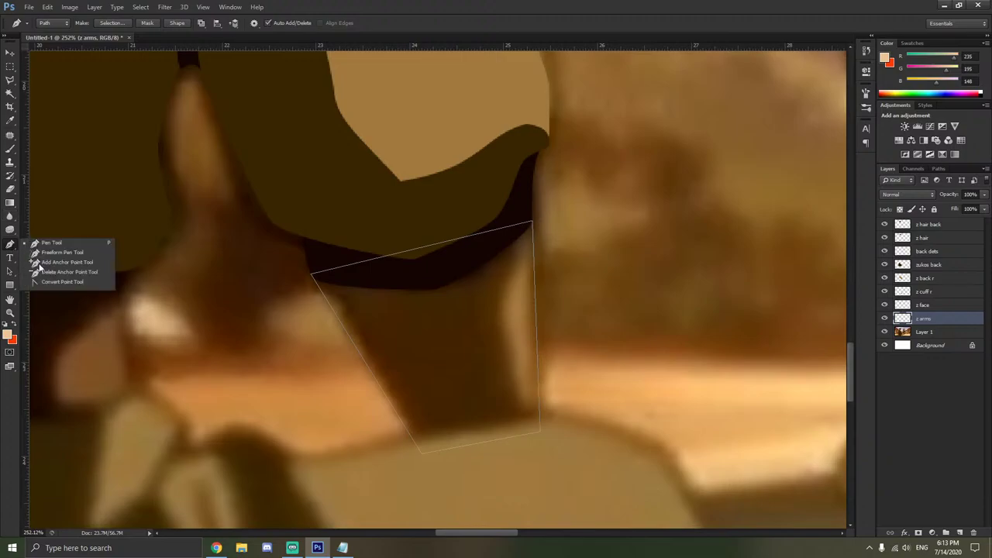
{"action": "left_click", "coordinate": [54, 282]}
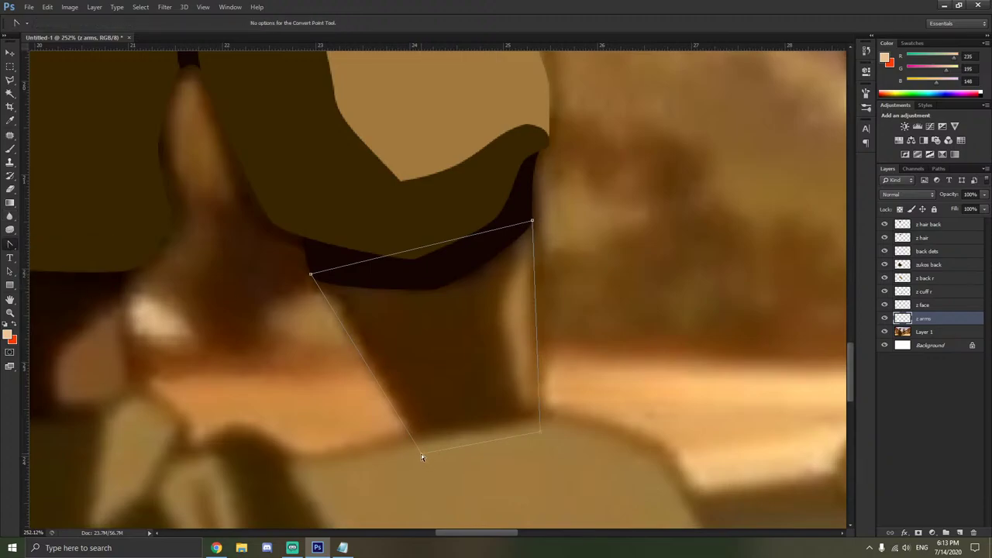
{"action": "mouse_move", "coordinate": [421, 453]}
{"action": "left_mouse_down"}
{"action": "mouse_move", "coordinate": [416, 432]}
{"action": "mouse_move", "coordinate": [410, 438]}
{"action": "mouse_move", "coordinate": [435, 439]}
{"action": "mouse_move", "coordinate": [422, 438]}
{"action": "left_mouse_up"}
{"action": "mouse_move", "coordinate": [311, 275]}
{"action": "left_mouse_down"}
{"action": "mouse_move", "coordinate": [321, 279]}
{"action": "mouse_move", "coordinate": [299, 274]}
{"action": "left_mouse_up"}
{"action": "left_click", "coordinate": [422, 288]}
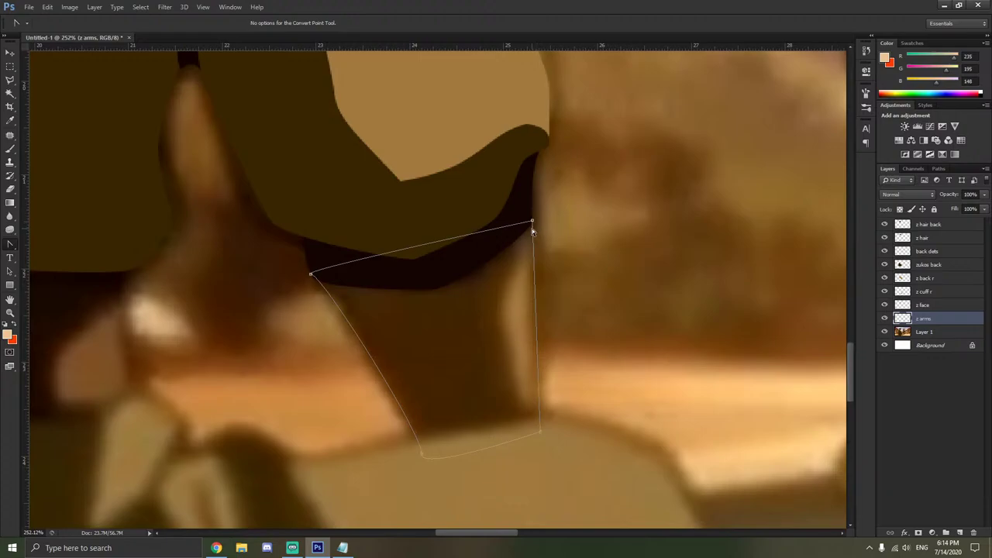
{"action": "left_click_drag", "start_coordinate": [540, 436], "coordinate": [553, 446]}
{"action": "scroll", "coordinate": [413, 361], "scroll_direction": "down", "scroll_amount": 6}
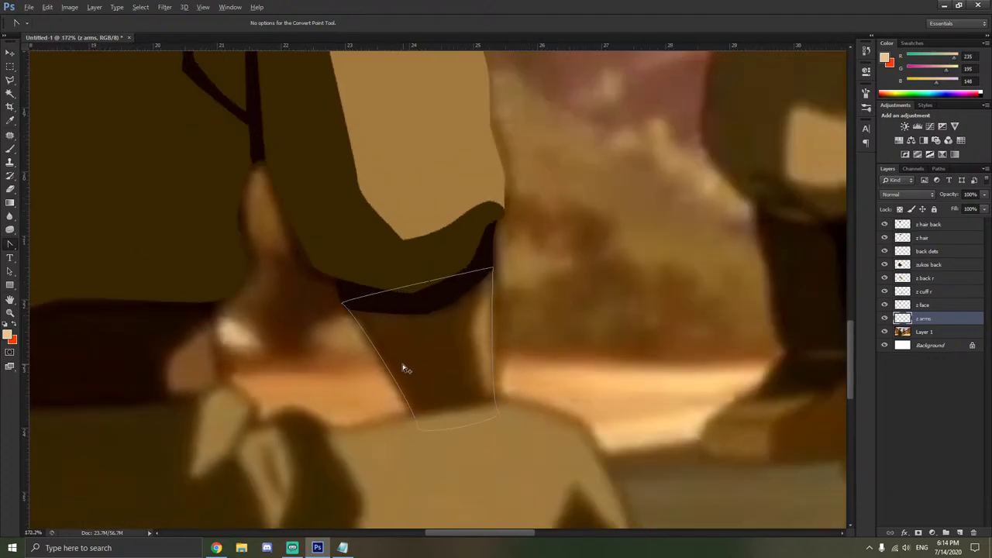
{"action": "scroll", "coordinate": [396, 382], "scroll_direction": "up", "scroll_amount": 6}
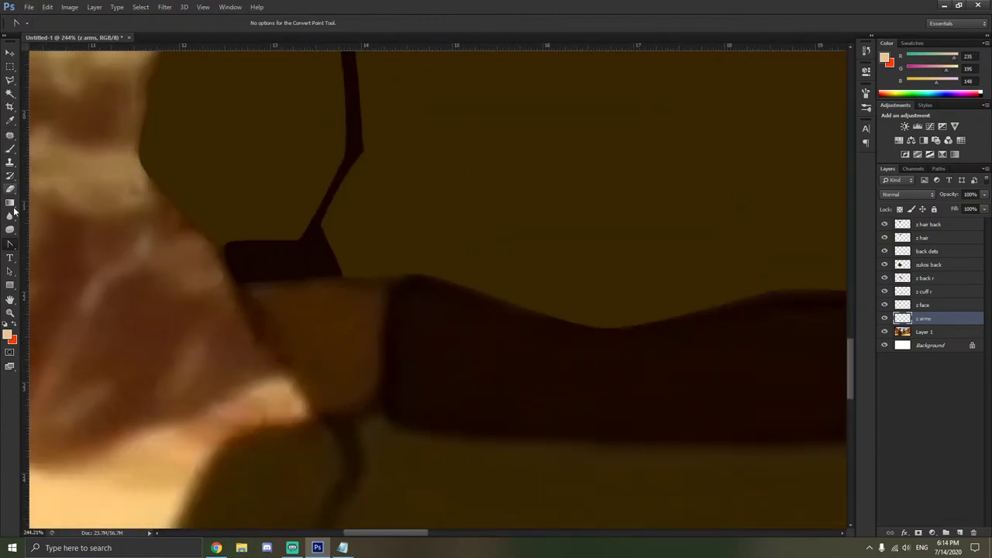
Trace a closed pen path around the left forearm beside the belt.
{"action": "left_click_drag", "start_coordinate": [11, 244], "coordinate": [61, 243]}
{"action": "left_click", "coordinate": [237, 275]}
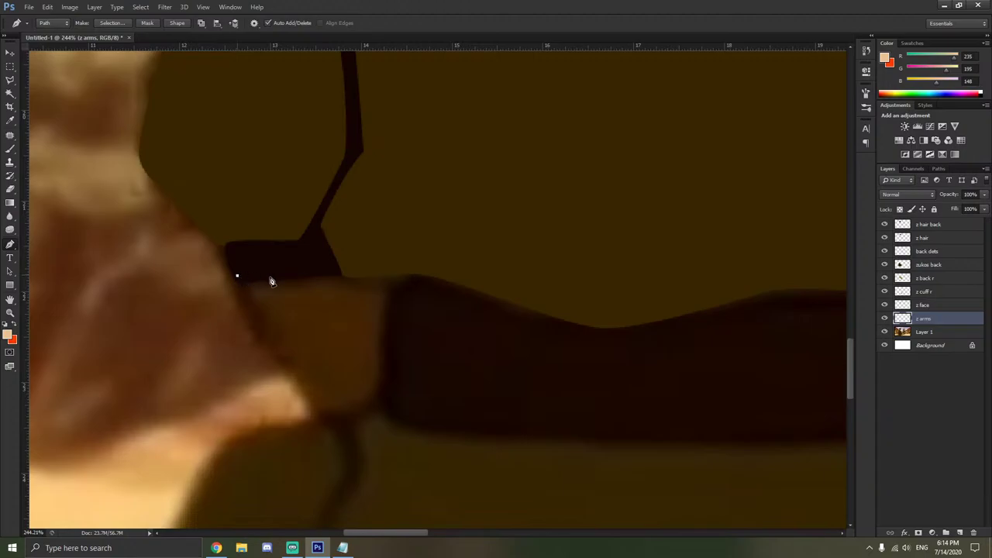
{"action": "left_click", "coordinate": [387, 274]}
{"action": "left_click", "coordinate": [388, 302]}
{"action": "left_click", "coordinate": [383, 341]}
{"action": "left_click", "coordinate": [382, 383]}
{"action": "left_click", "coordinate": [379, 402]}
{"action": "left_click", "coordinate": [341, 418]}
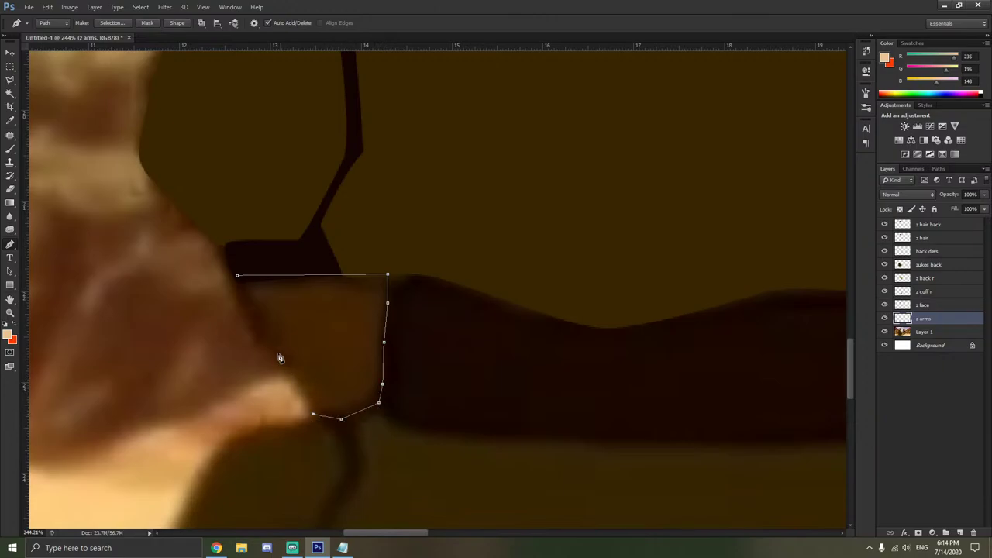
{"action": "left_click", "coordinate": [238, 275]}
Curve the left forearm outline's top-left and bottom-left corners with Convert Point.
{"action": "left_click_drag", "start_coordinate": [10, 245], "coordinate": [47, 283]}
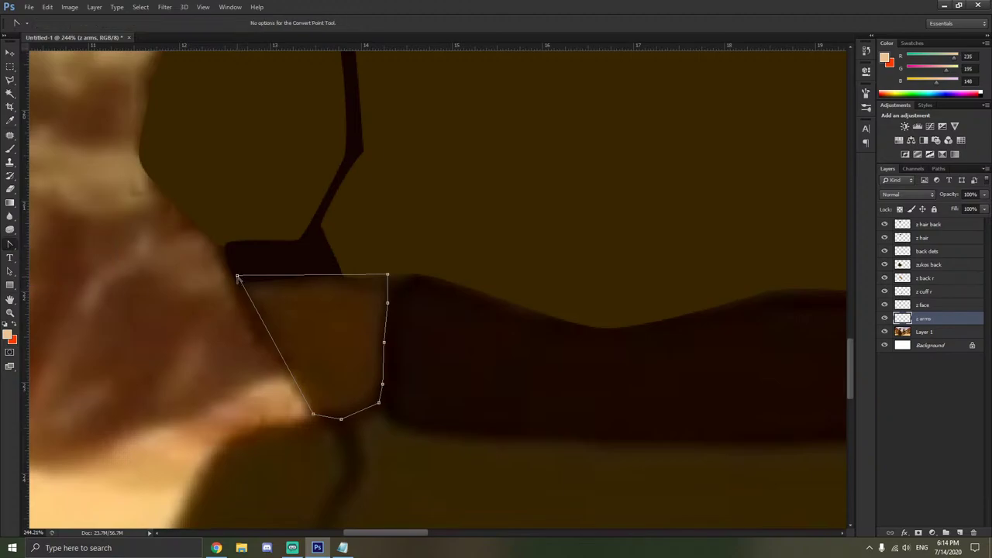
{"action": "left_click_drag", "start_coordinate": [238, 276], "coordinate": [251, 296]}
{"action": "left_click_drag", "start_coordinate": [314, 416], "coordinate": [310, 395]}
{"action": "left_click", "coordinate": [320, 395]}
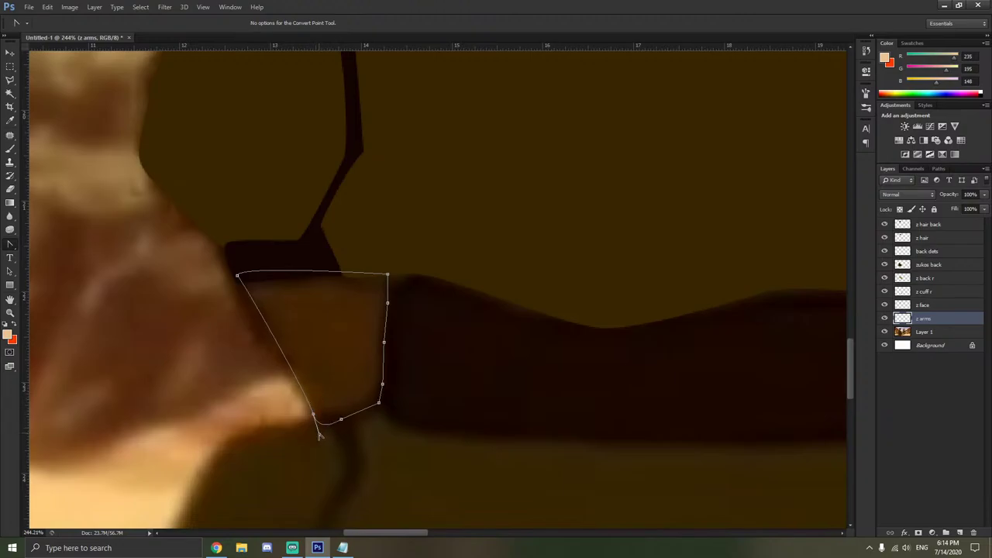
{"action": "left_click_drag", "start_coordinate": [320, 435], "coordinate": [368, 406]}
Delete the extra right-side anchor and smooth the right edge and bottom-right corner.
{"action": "right_click", "coordinate": [383, 385]}
{"action": "left_click", "coordinate": [428, 143]}
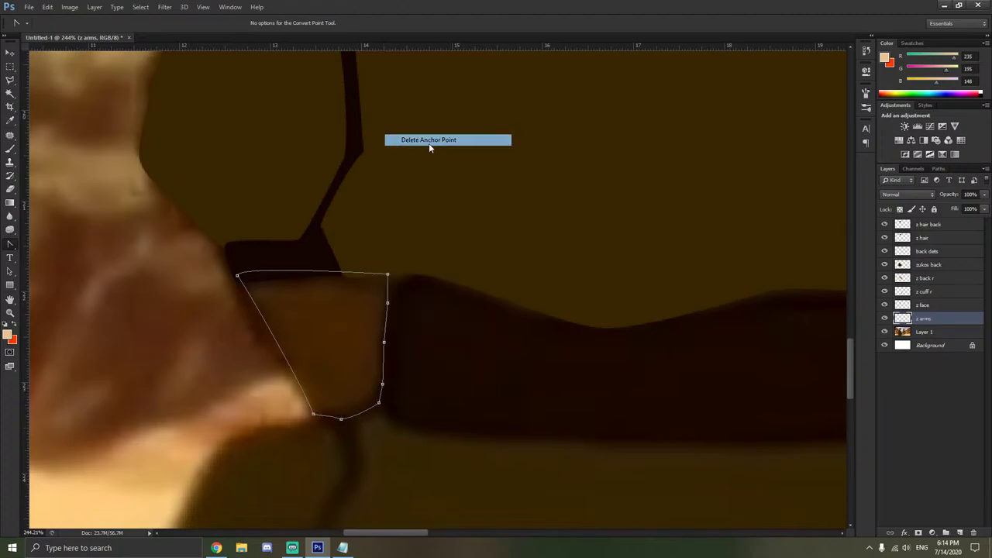
{"action": "left_click_drag", "start_coordinate": [380, 404], "coordinate": [373, 413]}
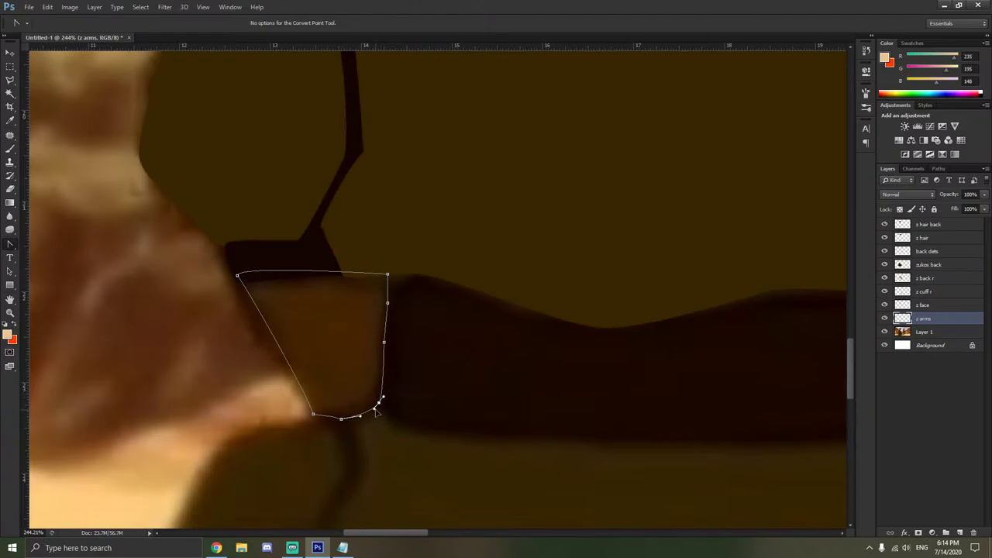
{"action": "left_click", "coordinate": [395, 364]}
{"action": "left_click_drag", "start_coordinate": [387, 303], "coordinate": [388, 314]}
{"action": "left_click", "coordinate": [393, 310]}
{"action": "left_click", "coordinate": [361, 412]}
{"action": "mouse_move", "coordinate": [372, 407]}
{"action": "left_mouse_down"}
{"action": "mouse_move", "coordinate": [383, 403]}
{"action": "mouse_move", "coordinate": [377, 393]}
{"action": "left_mouse_up"}
{"action": "left_click", "coordinate": [370, 383]}
{"action": "scroll", "coordinate": [354, 347], "scroll_direction": "down", "scroll_amount": 5}
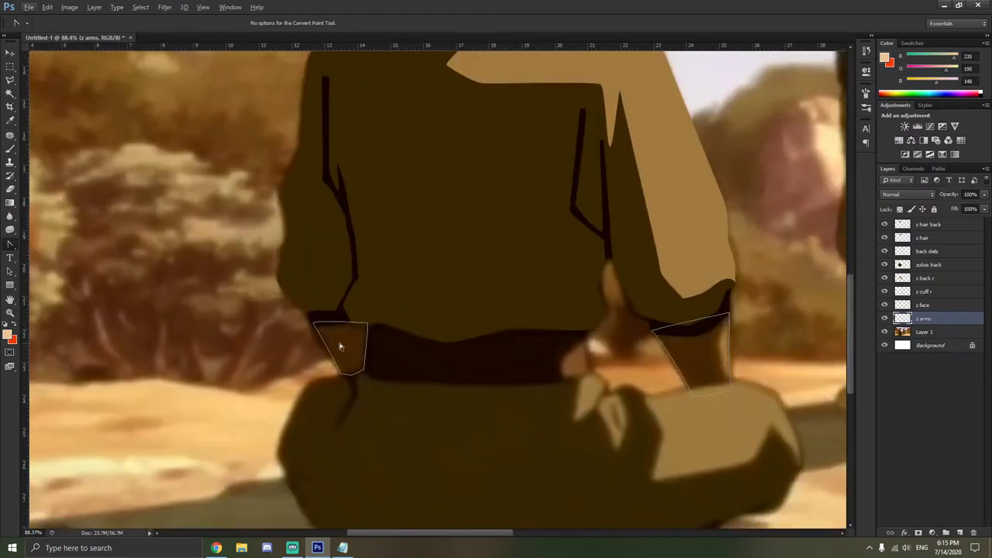
Fill both forearm paths with dark brown sampled from the artwork via Fill Path.
{"action": "right_click", "coordinate": [339, 347]}
{"action": "left_click", "coordinate": [392, 163]}
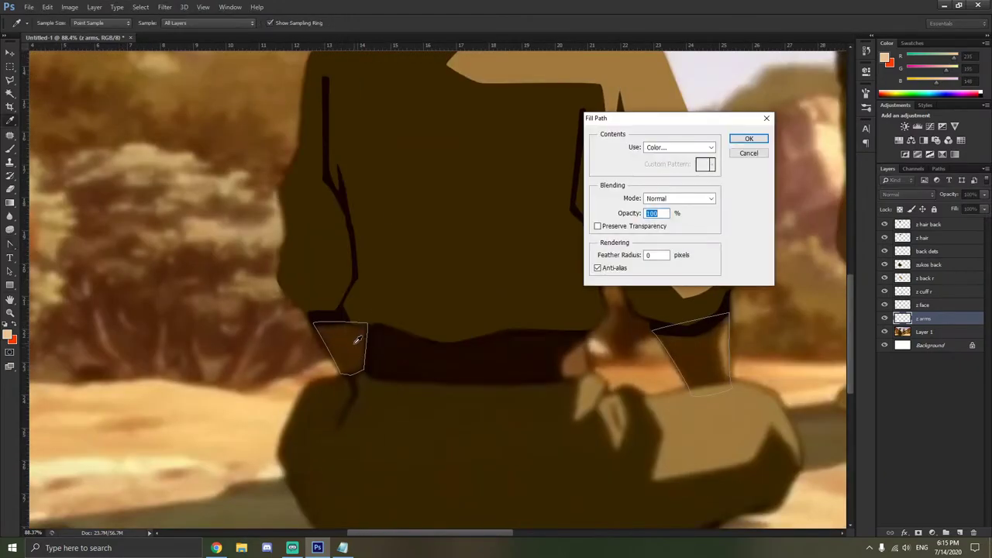
{"action": "left_click", "coordinate": [689, 148]}
{"action": "left_click", "coordinate": [648, 181]}
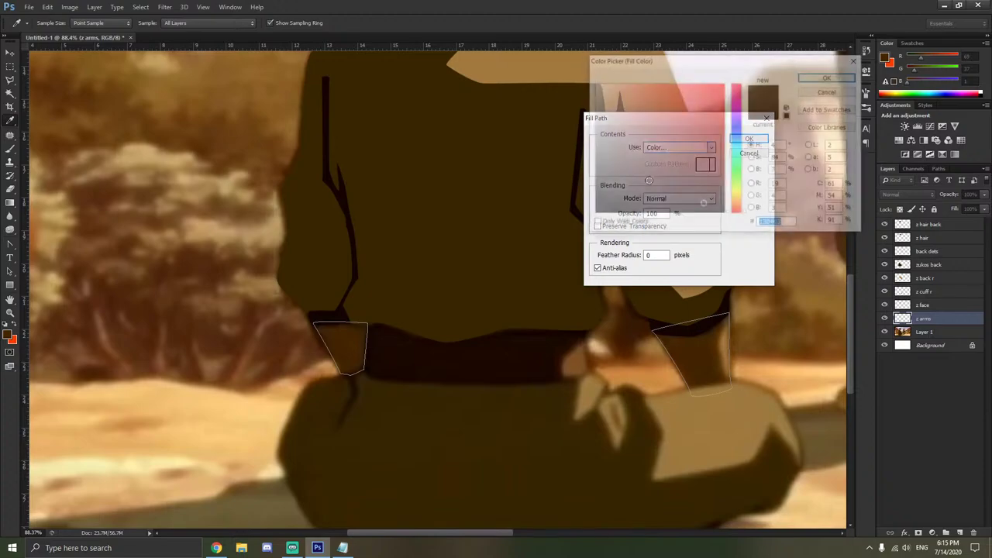
{"action": "left_click", "coordinate": [370, 327]}
{"action": "left_click", "coordinate": [826, 78]}
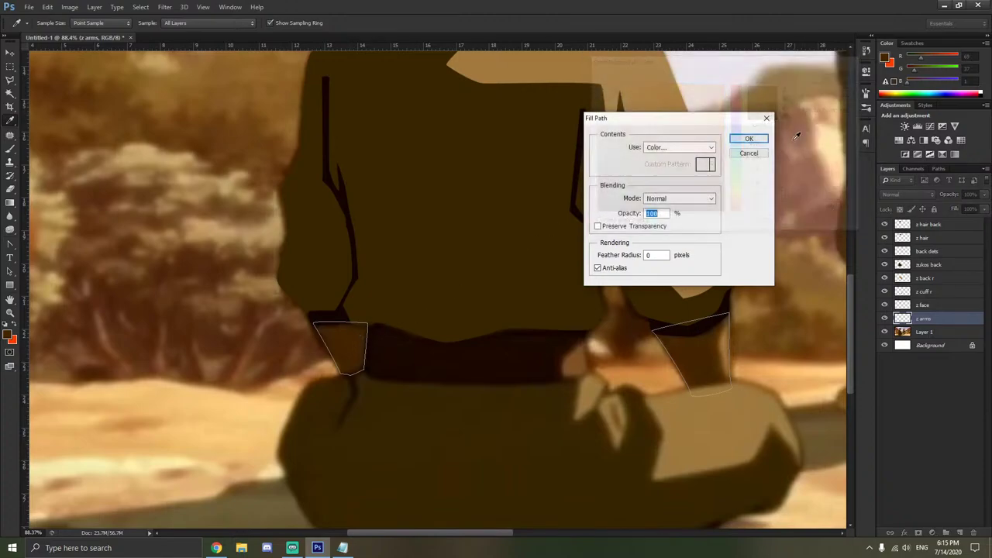
{"action": "left_click", "coordinate": [746, 140]}
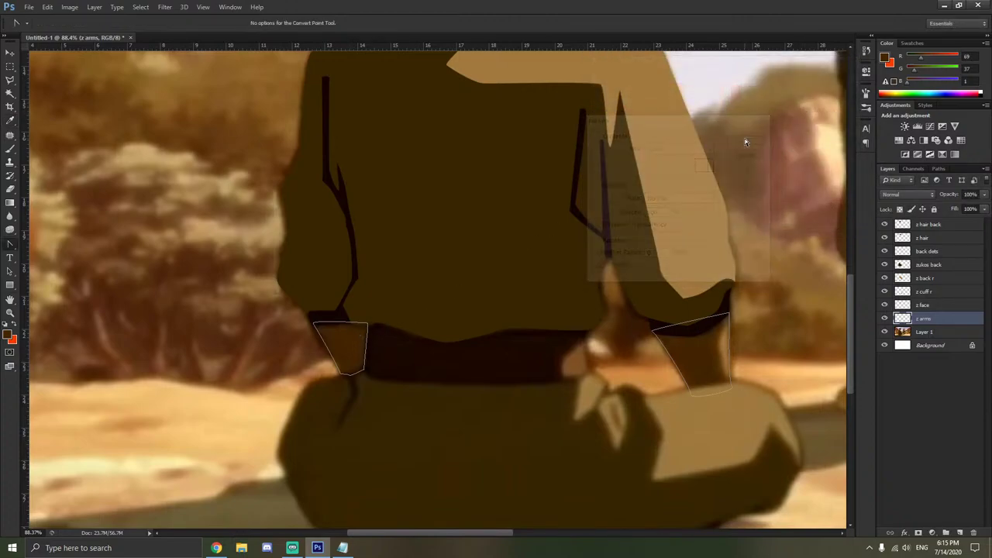
Delete the finished forearm paths.
{"action": "right_click", "coordinate": [435, 325]}
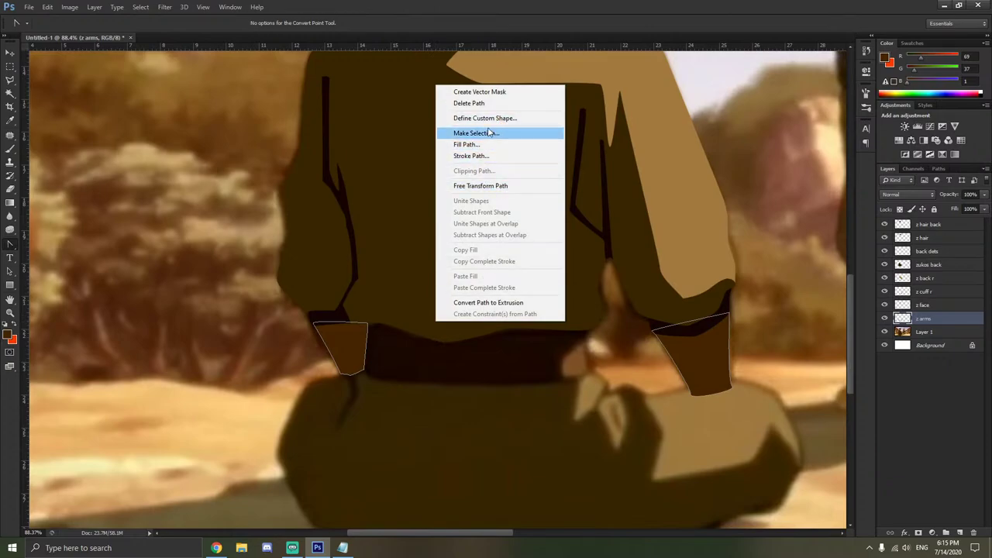
{"action": "left_click", "coordinate": [477, 103]}
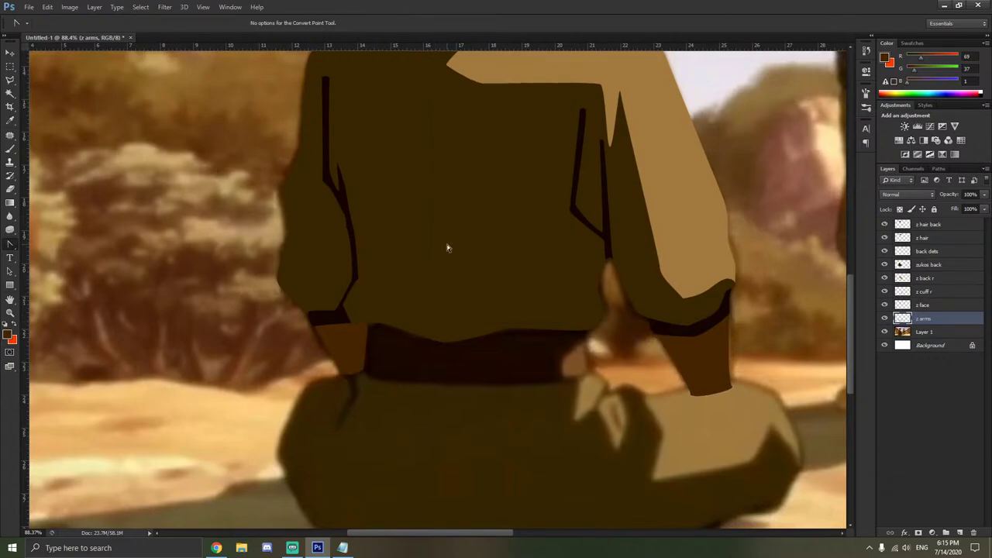
{"action": "scroll", "coordinate": [363, 333], "scroll_direction": "down", "scroll_amount": 3}
{"action": "scroll", "coordinate": [362, 330], "scroll_direction": "up", "scroll_amount": 5}
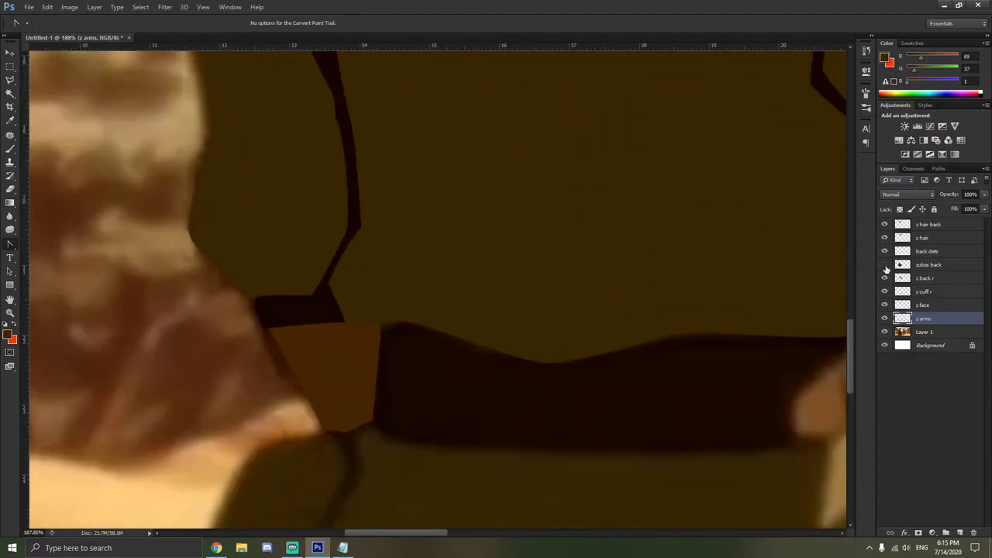
{"action": "scroll", "coordinate": [482, 299], "scroll_direction": "down", "scroll_amount": 3}
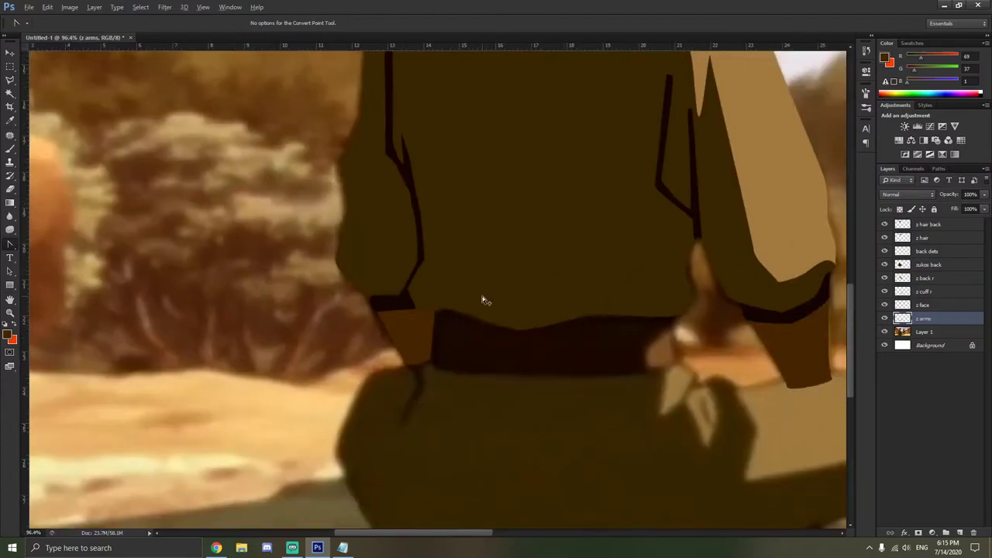
{"action": "scroll", "coordinate": [482, 299], "scroll_direction": "down", "scroll_amount": 4}
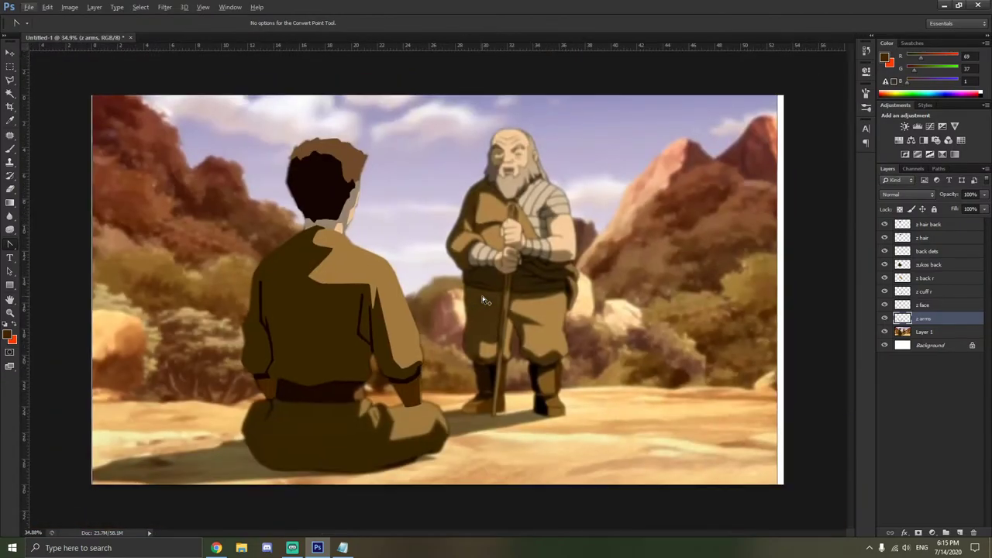
{"action": "scroll", "coordinate": [243, 389], "scroll_direction": "up", "scroll_amount": 5}
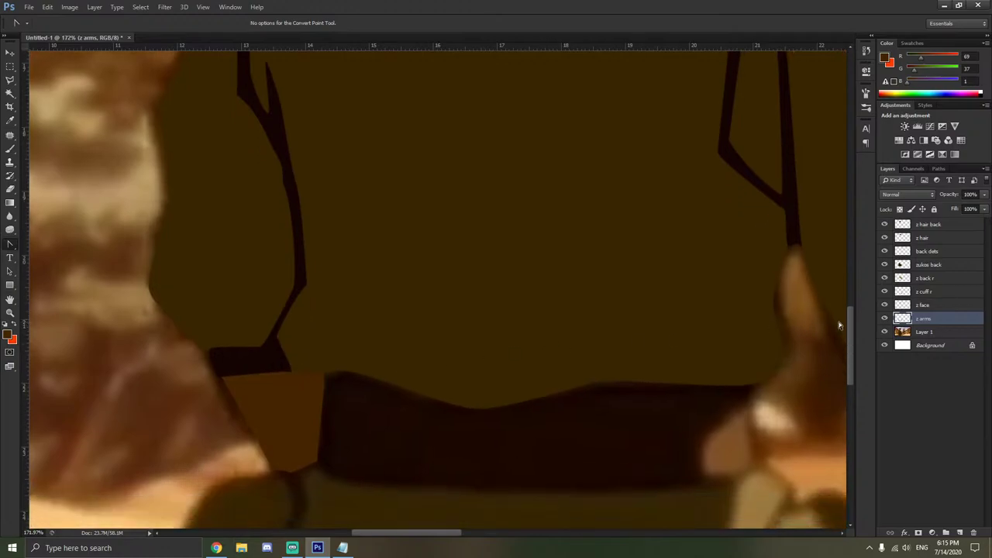
Toggle the z arms layer visibility to compare, then select the z back r layer.
{"action": "left_click", "coordinate": [885, 318]}
{"action": "left_click", "coordinate": [886, 319]}
{"action": "left_click", "coordinate": [886, 318]}
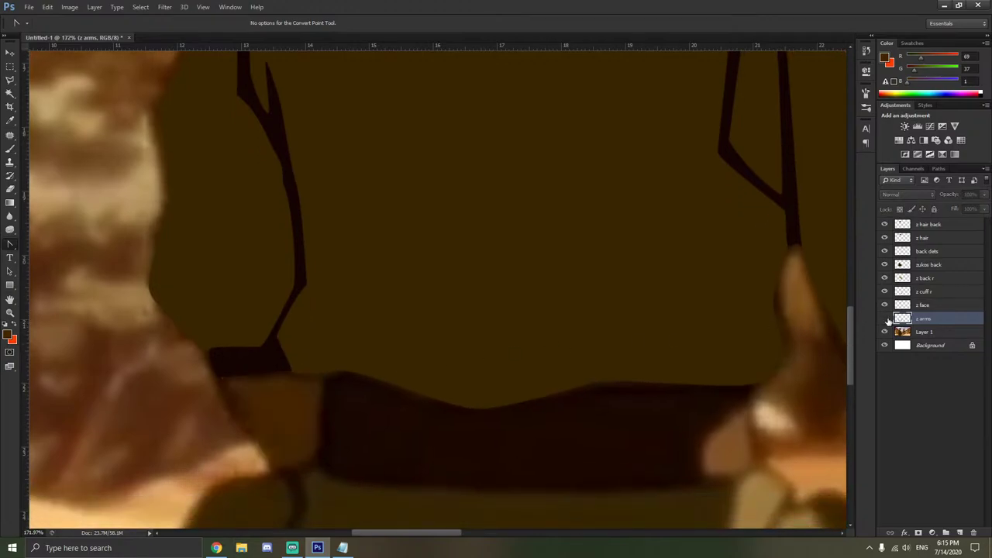
{"action": "left_click", "coordinate": [885, 319]}
{"action": "scroll", "coordinate": [702, 322], "scroll_direction": "down", "scroll_amount": 3}
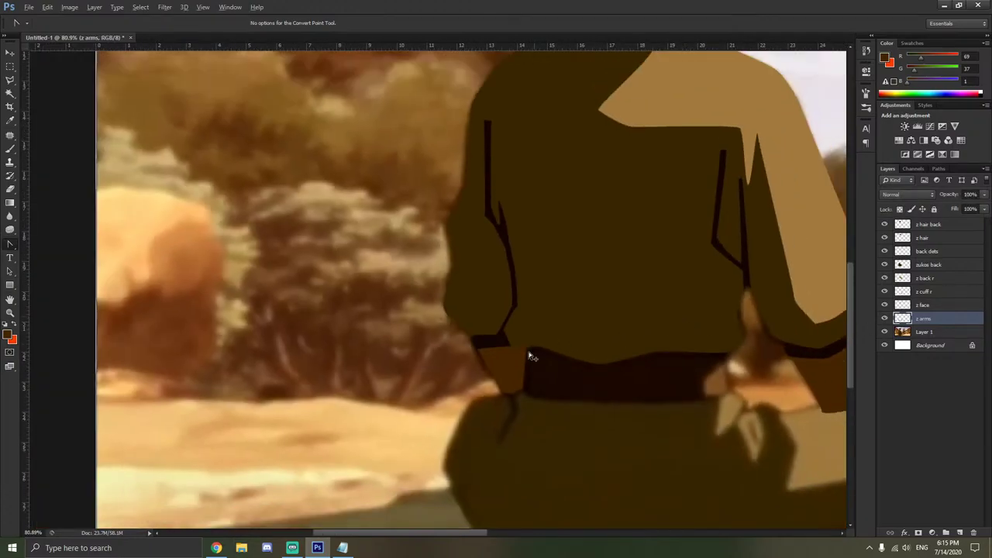
{"action": "scroll", "coordinate": [531, 356], "scroll_direction": "up", "scroll_amount": 5}
{"action": "left_click", "coordinate": [921, 278]}
On the zukos back layer, lasso the gap above the pants and brush it with sampled brown.
{"action": "left_click", "coordinate": [910, 267]}
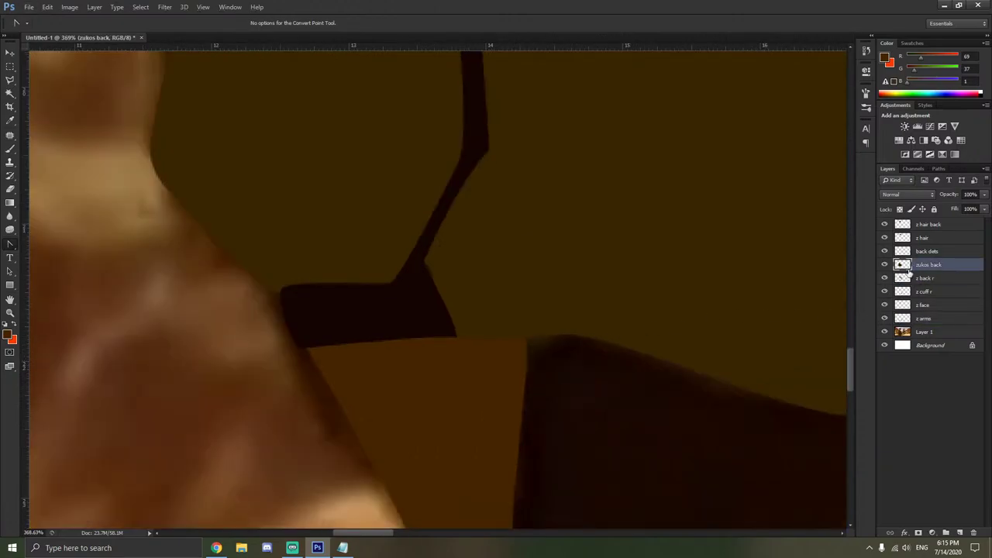
{"action": "scroll", "coordinate": [662, 301], "scroll_direction": "up", "scroll_amount": 1}
{"action": "left_click", "coordinate": [10, 79]}
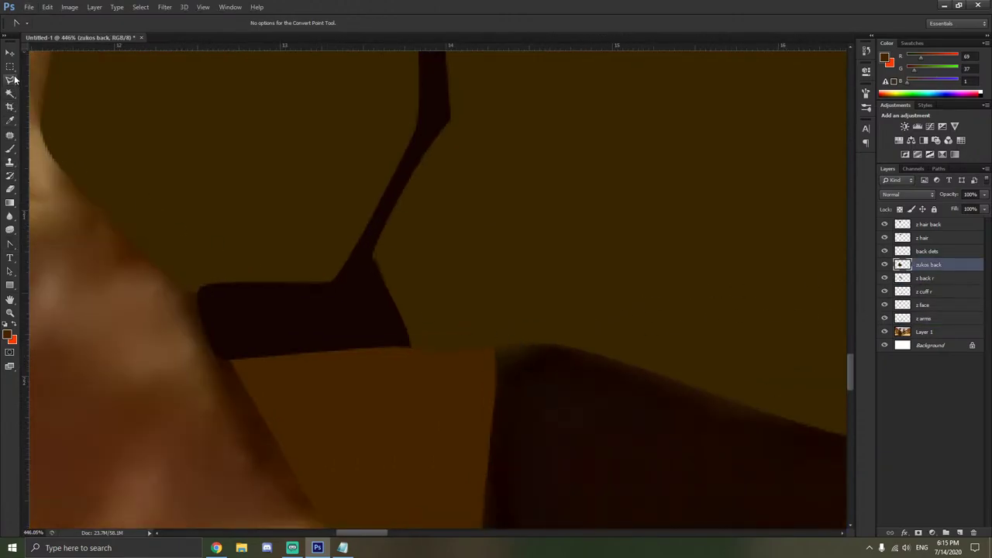
{"action": "mouse_move", "coordinate": [539, 341]}
{"action": "left_mouse_down"}
{"action": "mouse_move", "coordinate": [520, 370]}
{"action": "mouse_move", "coordinate": [487, 373]}
{"action": "mouse_move", "coordinate": [480, 336]}
{"action": "mouse_move", "coordinate": [551, 305]}
{"action": "mouse_move", "coordinate": [547, 324]}
{"action": "left_mouse_up"}
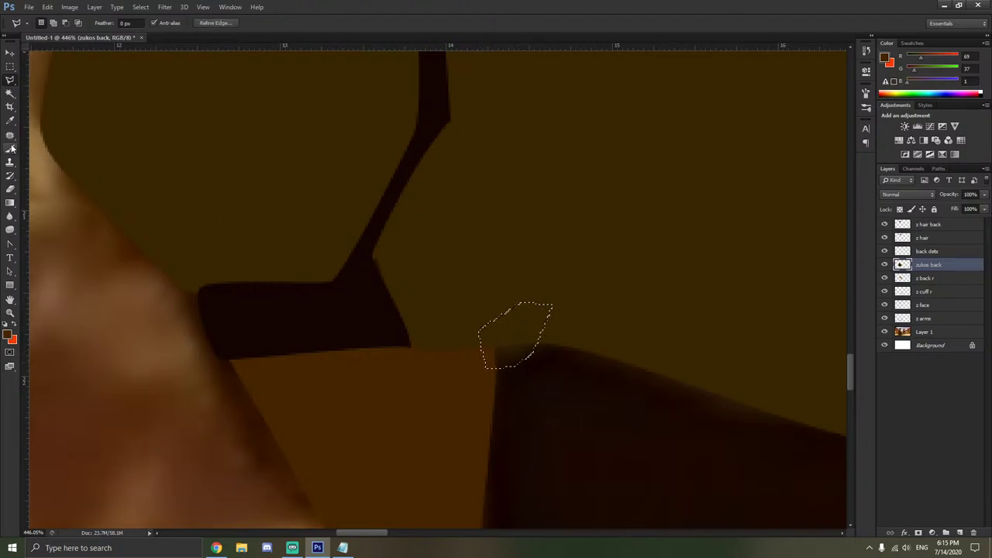
{"action": "key", "text": "i"}
{"action": "key", "text": "b"}
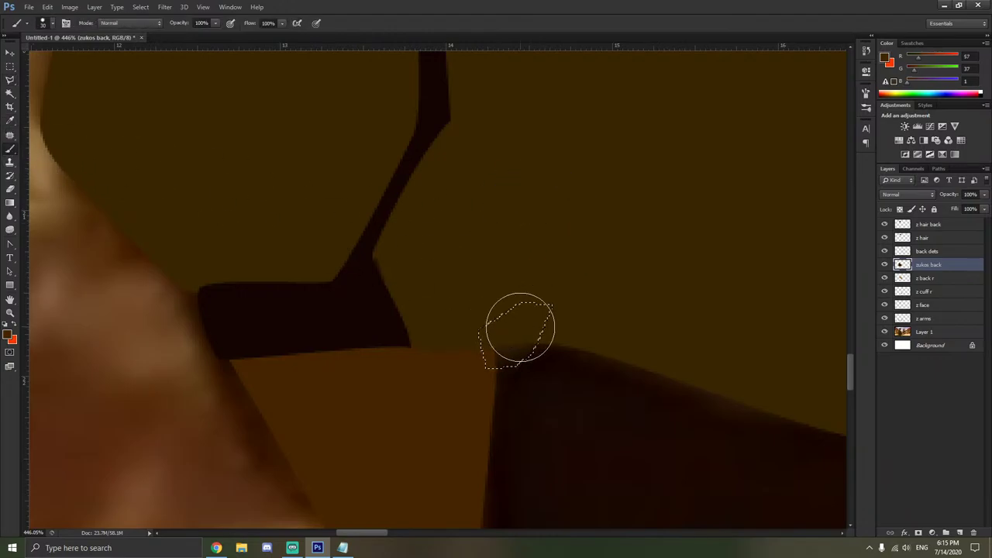
{"action": "right_click", "coordinate": [448, 269]}
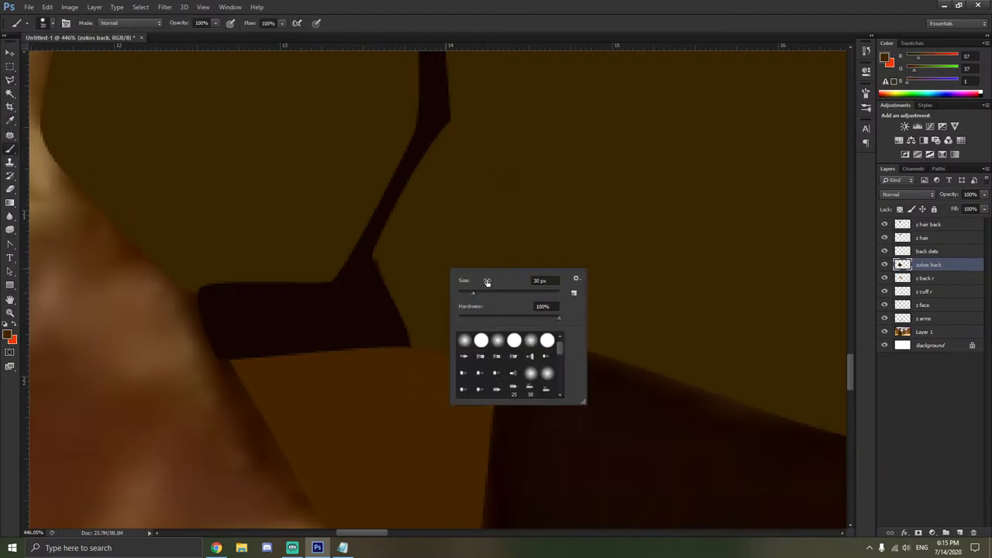
Deselect the lasso selection from the canvas menu.
{"action": "left_click", "coordinate": [10, 80]}
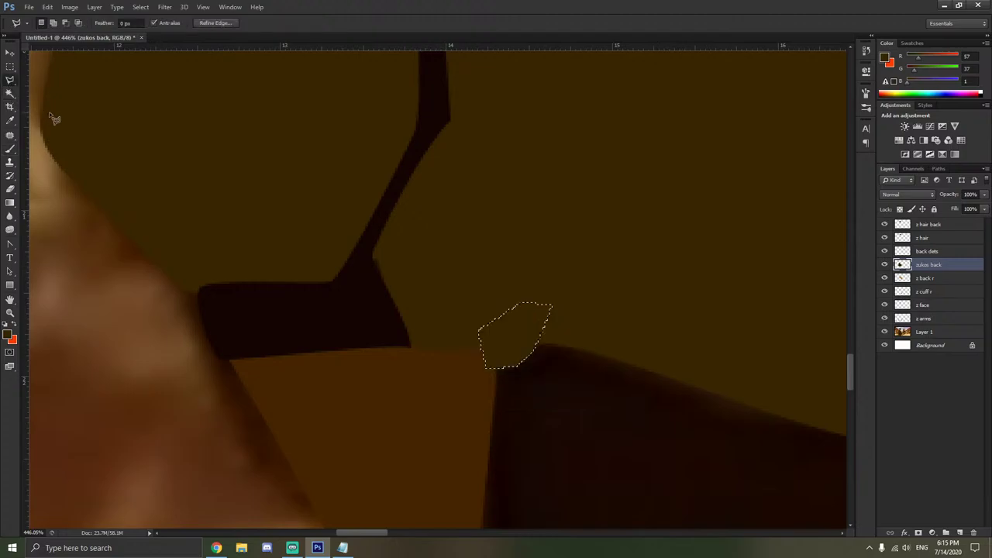
{"action": "right_click", "coordinate": [124, 141]}
{"action": "left_click", "coordinate": [144, 146]}
{"action": "scroll", "coordinate": [475, 357], "scroll_direction": "down", "scroll_amount": 3}
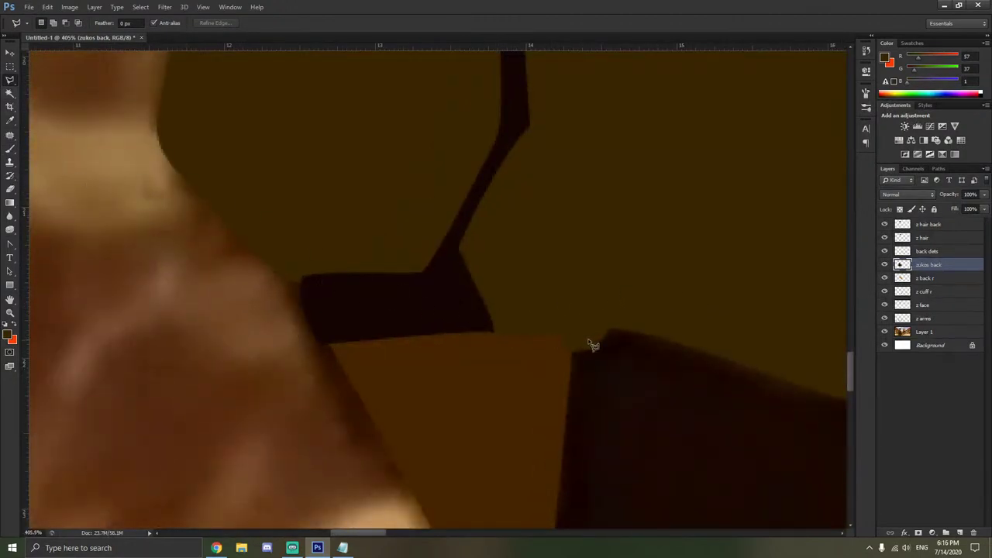
Magic Wand-select the orange arm shape on z arms, reselecting it after an accidental deselect.
{"action": "left_click", "coordinate": [933, 319]}
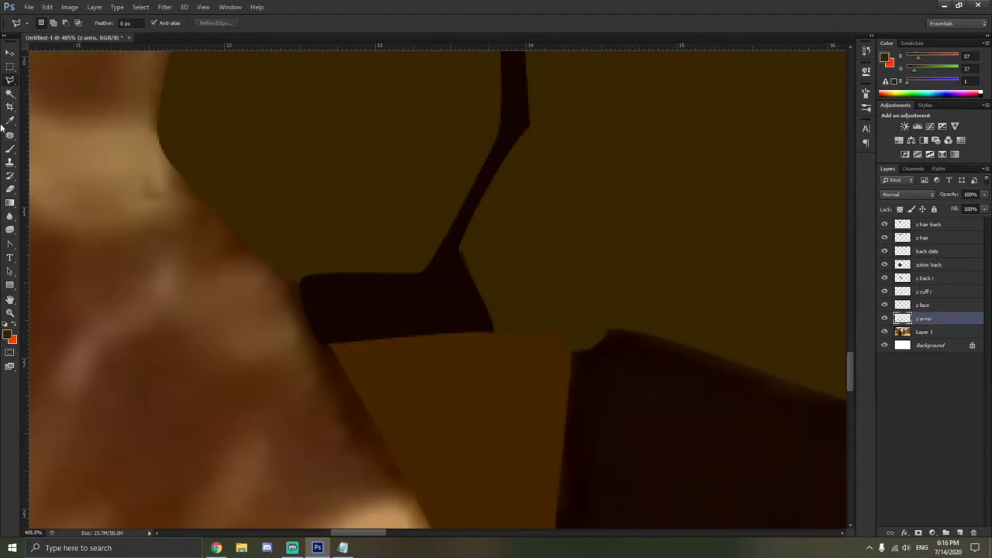
{"action": "left_click", "coordinate": [10, 93]}
{"action": "left_click", "coordinate": [490, 404]}
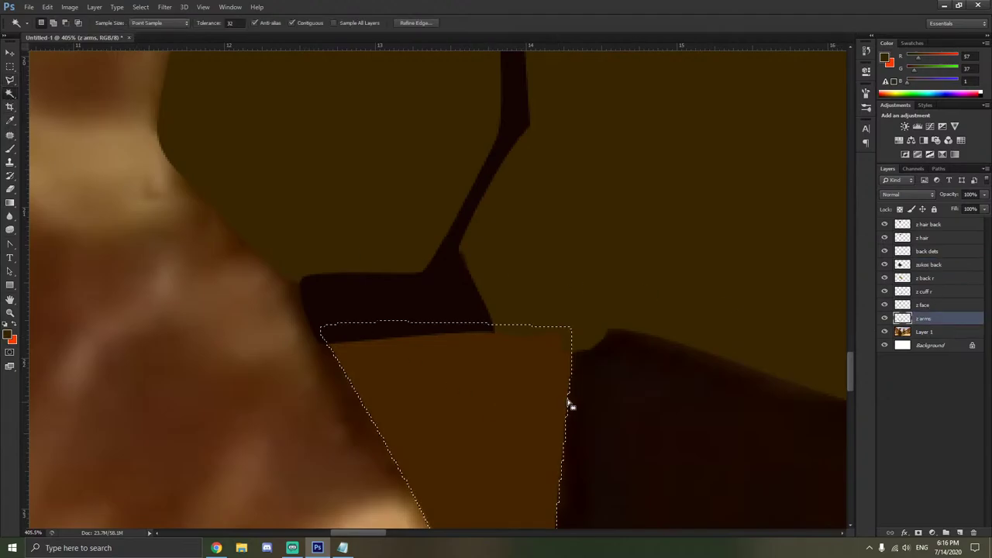
{"action": "left_click", "coordinate": [943, 268]}
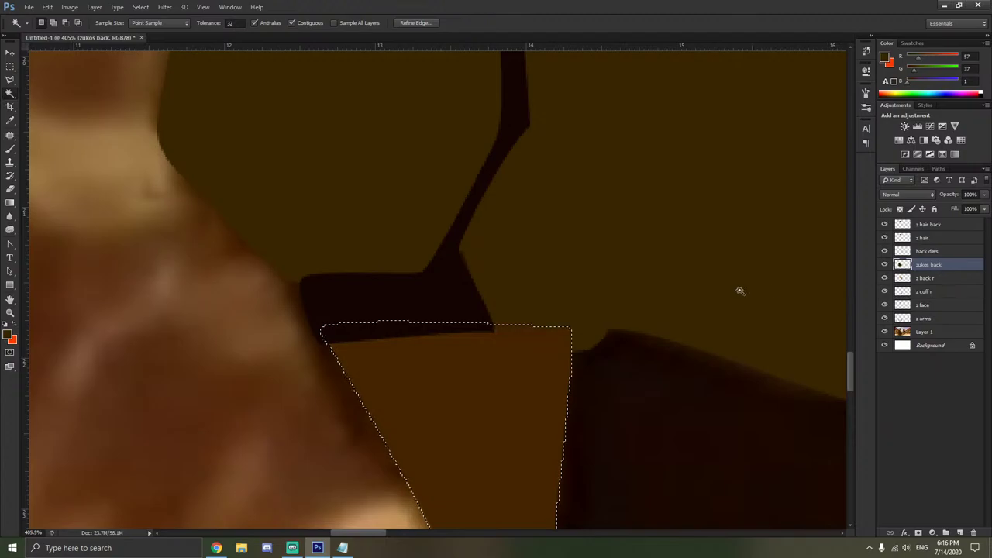
{"action": "right_click", "coordinate": [569, 277]}
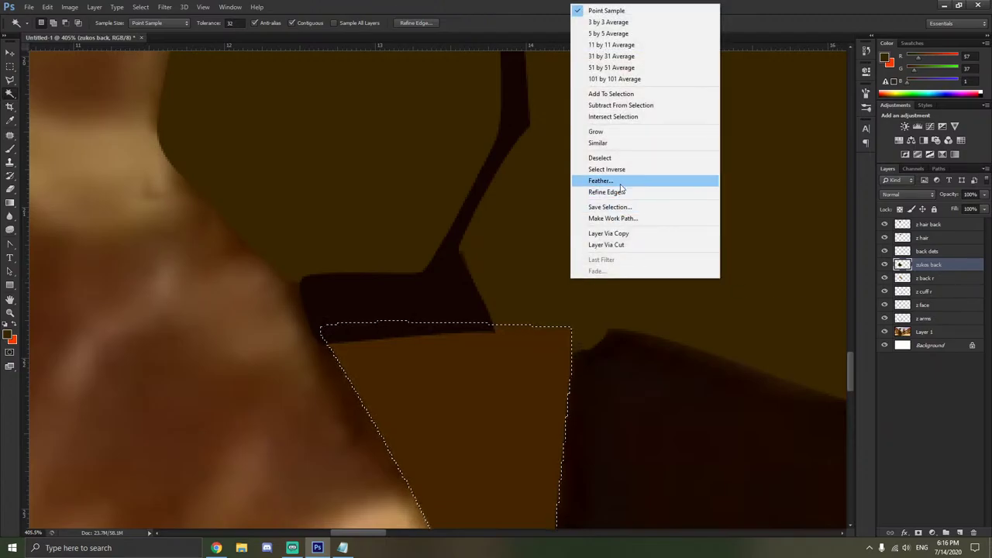
{"action": "key", "text": "d"}
{"action": "key", "text": "ctrl+shift+d"}
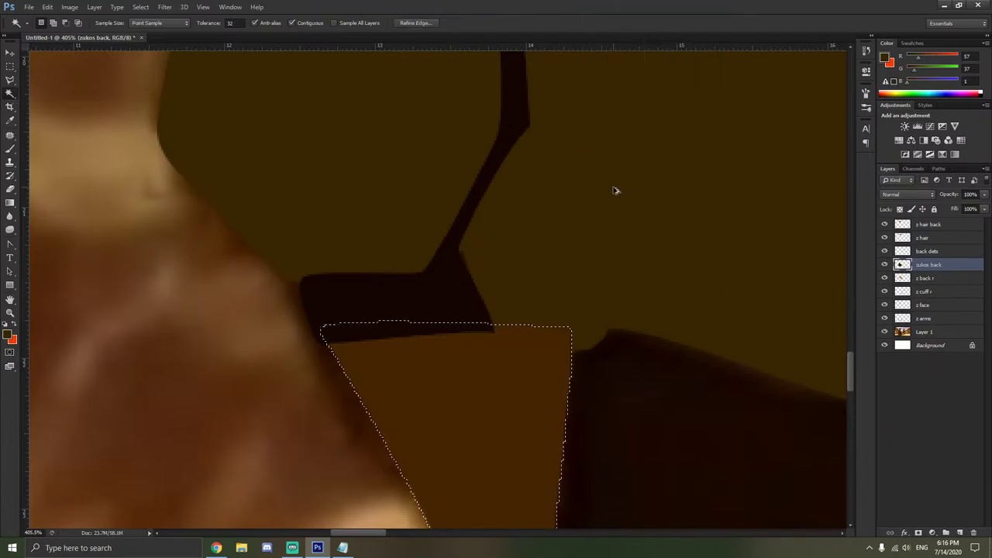
{"action": "key", "text": "alt+bracketleft"}
{"action": "key", "text": "alt+bracketleft"}
{"action": "key", "text": "alt+bracketleft"}
{"action": "key", "text": "alt+bracketleft"}
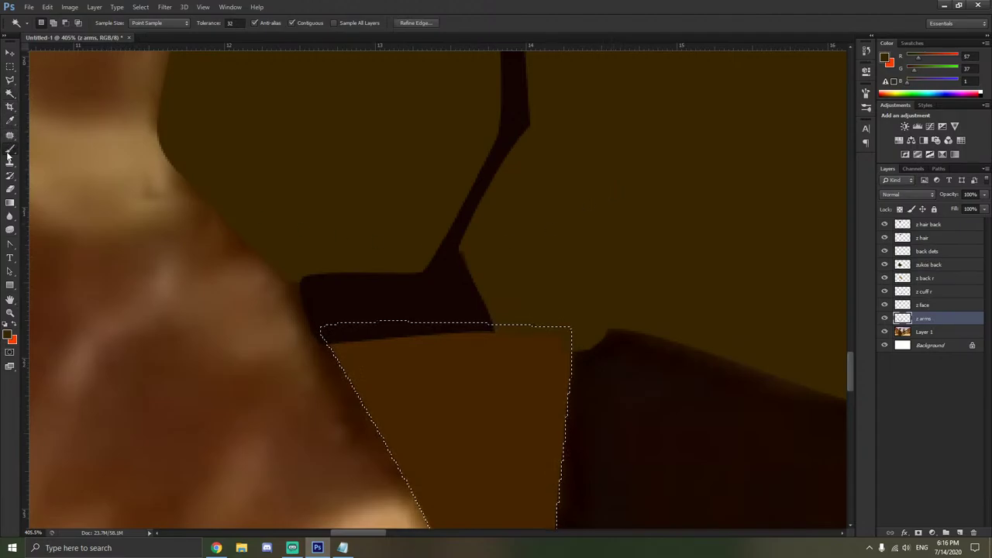
Erase stray edge pixels, undo one bad pass, and shrink the Eraser to 36 px.
{"action": "left_click", "coordinate": [10, 188]}
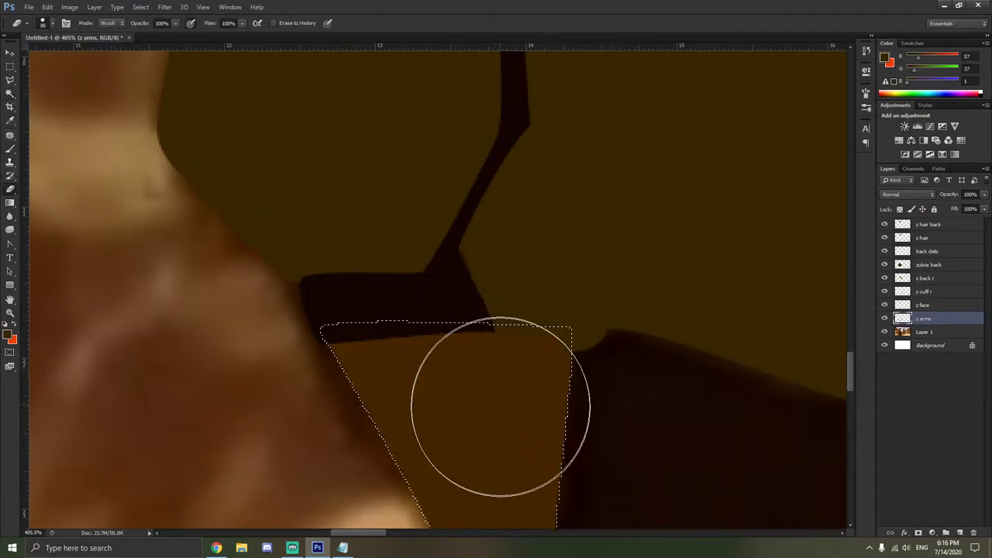
{"action": "mouse_move", "coordinate": [500, 421]}
{"action": "left_mouse_down"}
{"action": "mouse_move", "coordinate": [542, 426]}
{"action": "mouse_move", "coordinate": [532, 423]}
{"action": "left_mouse_up"}
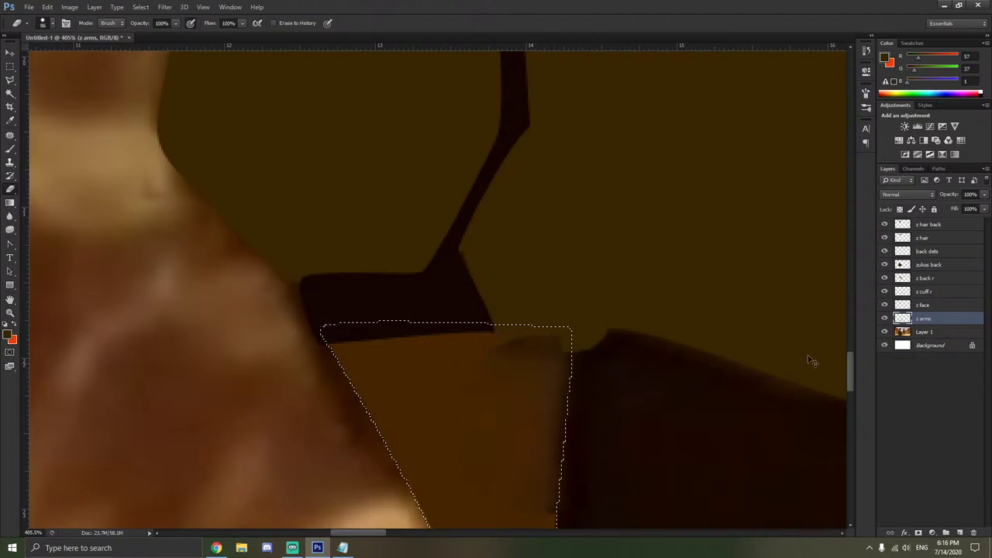
{"action": "key", "text": "ctrl+z"}
{"action": "key", "text": "alt+bracketright"}
{"action": "key", "text": "alt+bracketright"}
{"action": "key", "text": "alt+bracketright"}
{"action": "key", "text": "alt+bracketright"}
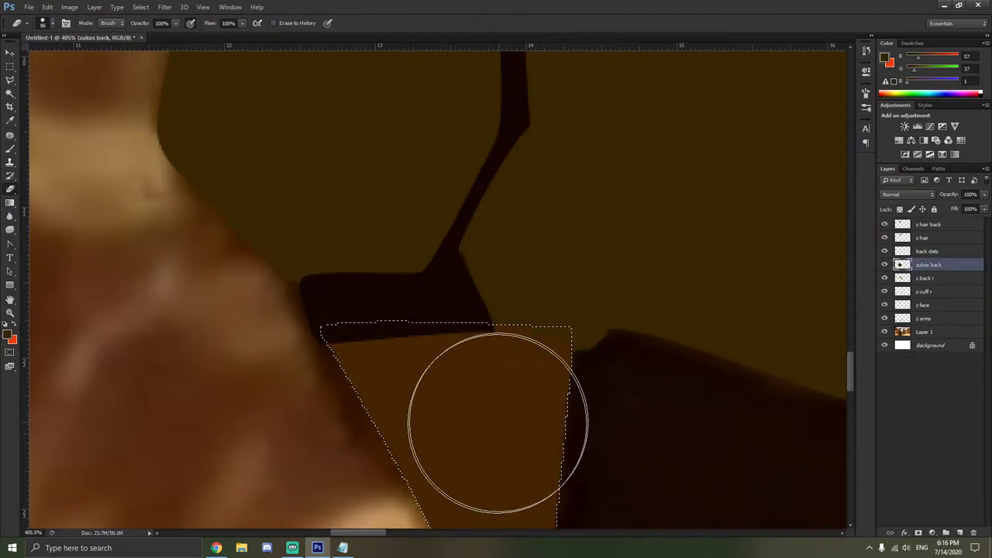
{"action": "key", "text": "alt+bracketleft"}
{"action": "key", "text": "alt+bracketleft"}
{"action": "key", "text": "alt+bracketleft"}
{"action": "key", "text": "alt+bracketleft"}
{"action": "right_click", "coordinate": [503, 414], "text": "alt"}
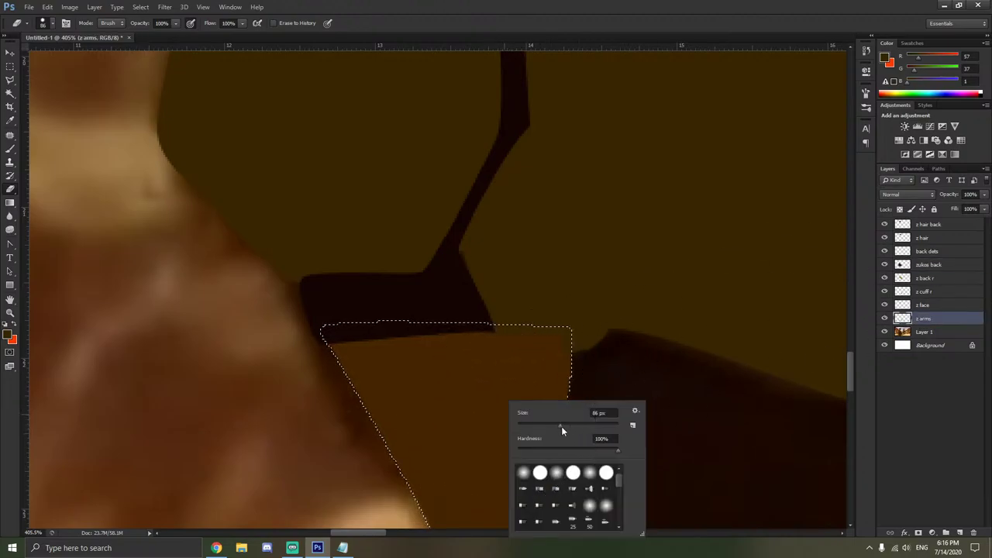
{"action": "left_click_drag", "start_coordinate": [561, 426], "coordinate": [523, 426]}
{"action": "left_click", "coordinate": [542, 376]}
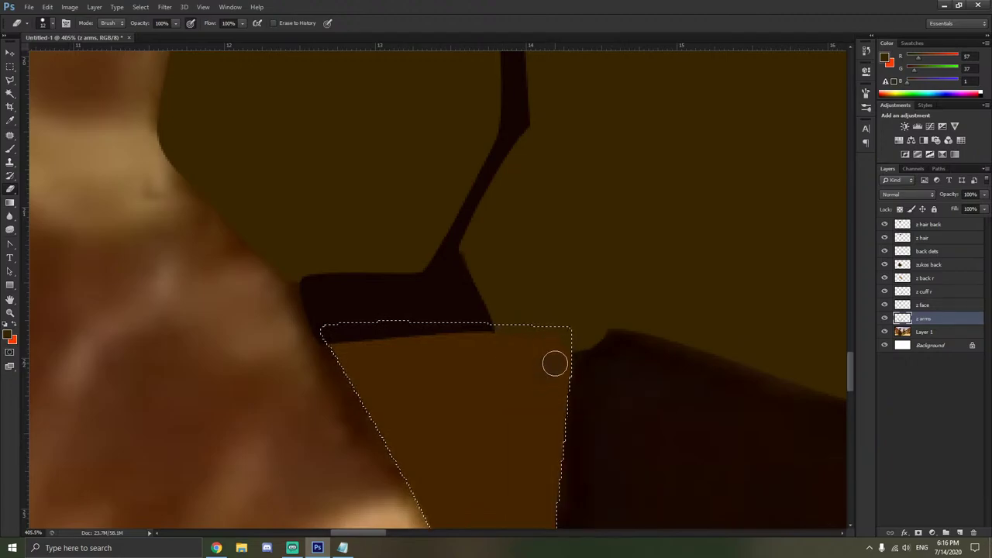
{"action": "left_click", "coordinate": [929, 264]}
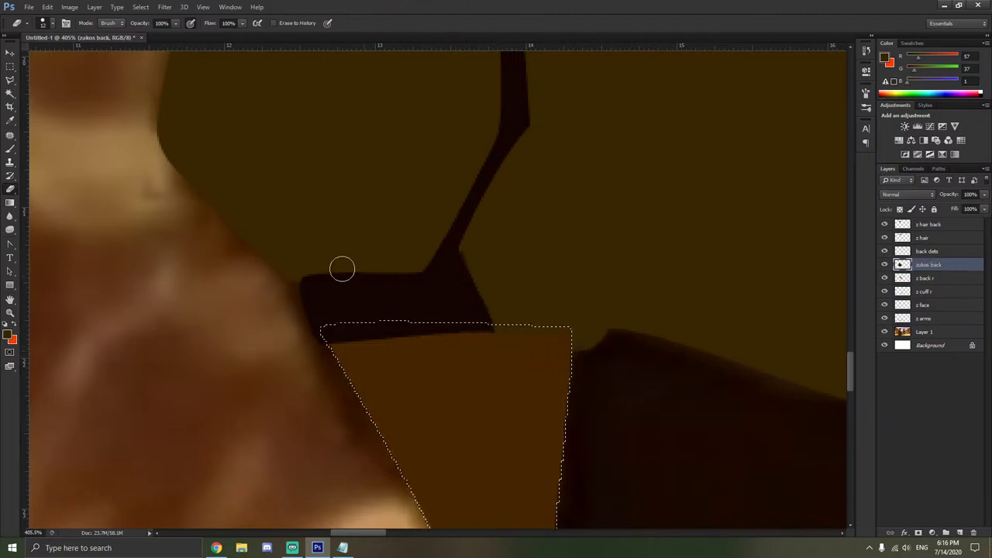
{"action": "left_click", "coordinate": [10, 80]}
{"action": "right_click", "coordinate": [110, 154]}
{"action": "left_click", "coordinate": [150, 161]}
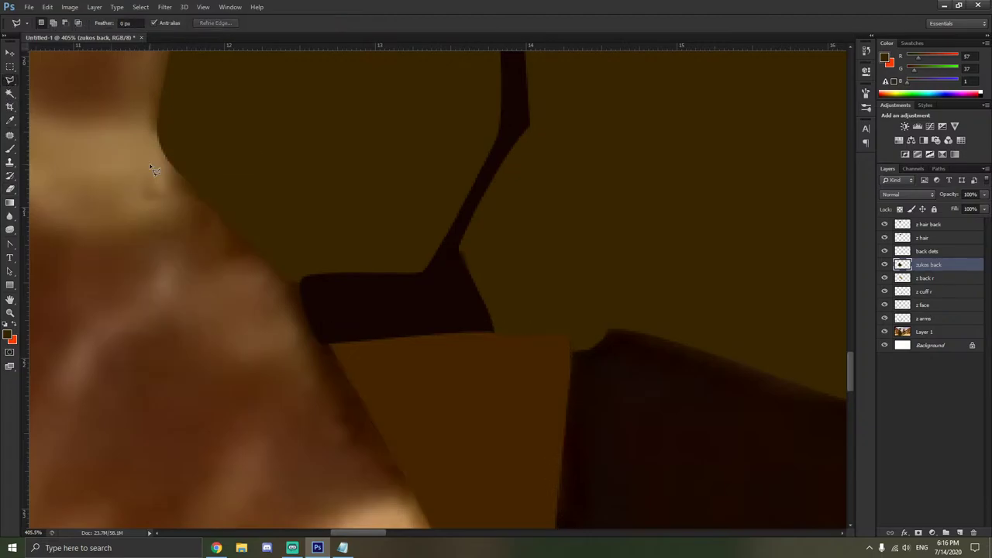
{"action": "scroll", "coordinate": [230, 224], "scroll_direction": "down", "scroll_amount": 10}
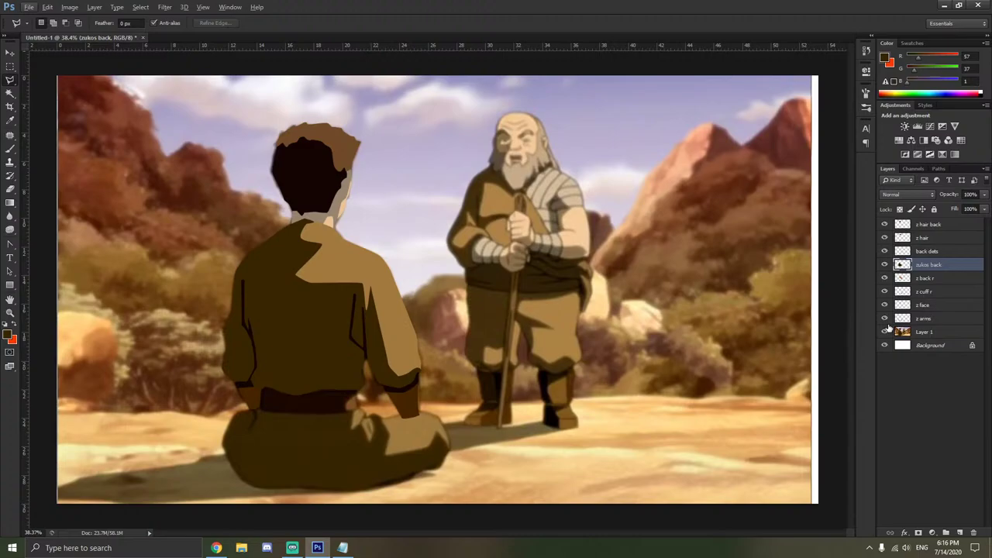
{"action": "left_click", "coordinate": [884, 331]}
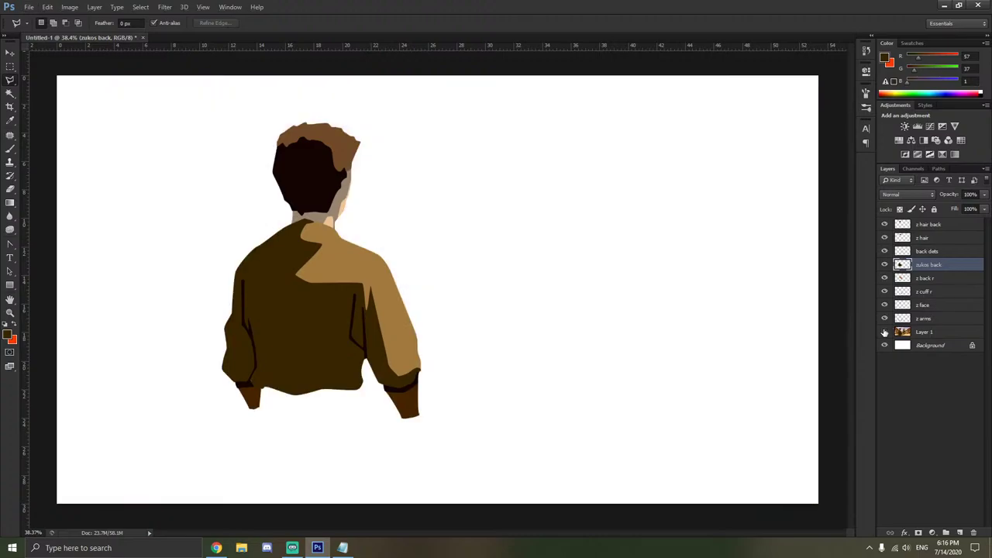
{"action": "left_click", "coordinate": [884, 332]}
{"action": "scroll", "coordinate": [260, 380], "scroll_direction": "up", "scroll_amount": 8}
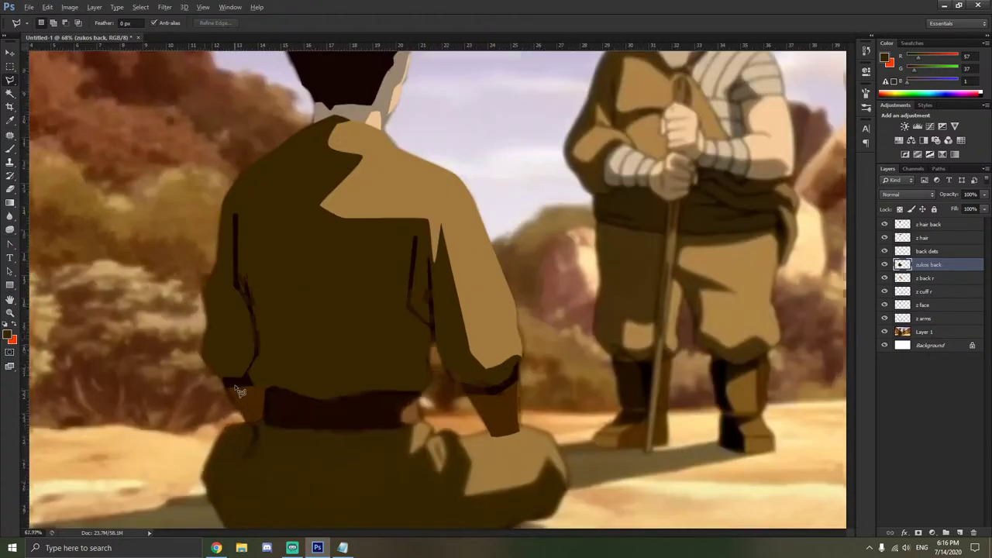
{"action": "scroll", "coordinate": [258, 379], "scroll_direction": "up", "scroll_amount": 4}
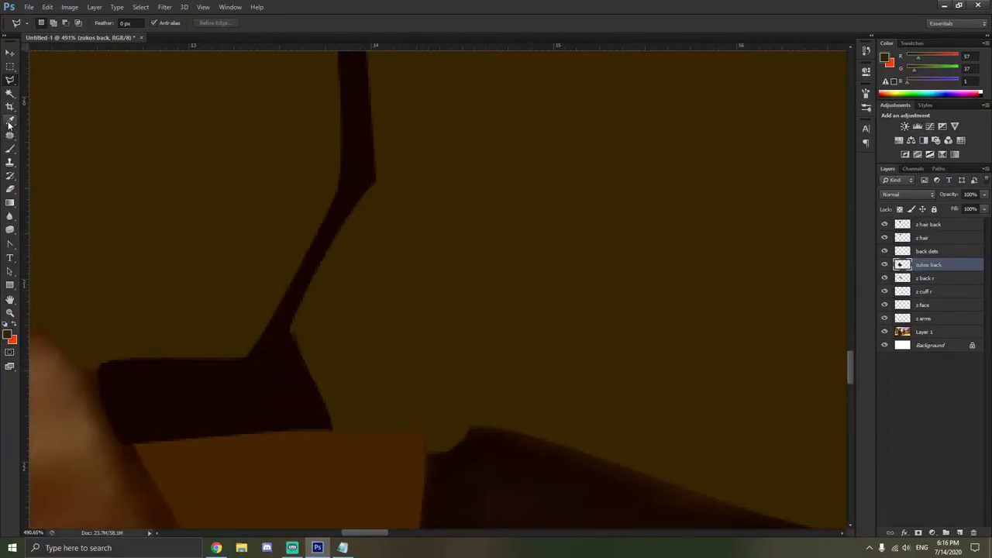
{"action": "left_click", "coordinate": [11, 148]}
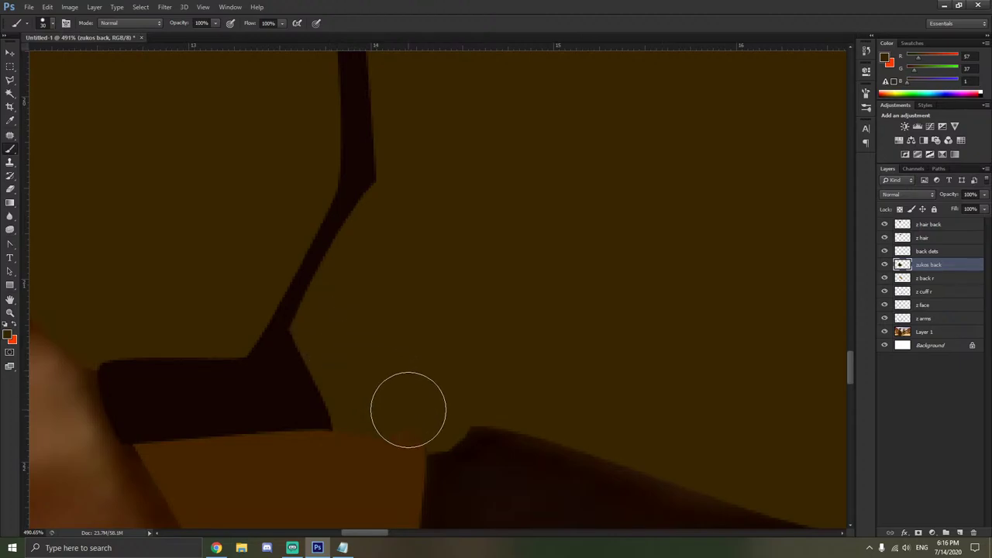
{"action": "right_click", "coordinate": [365, 389]}
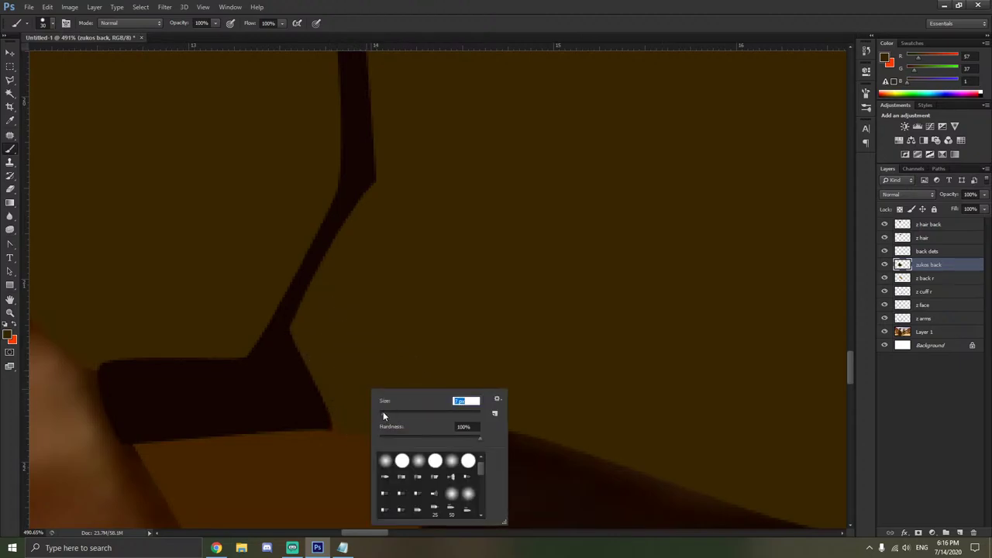
{"action": "key", "text": "Return"}
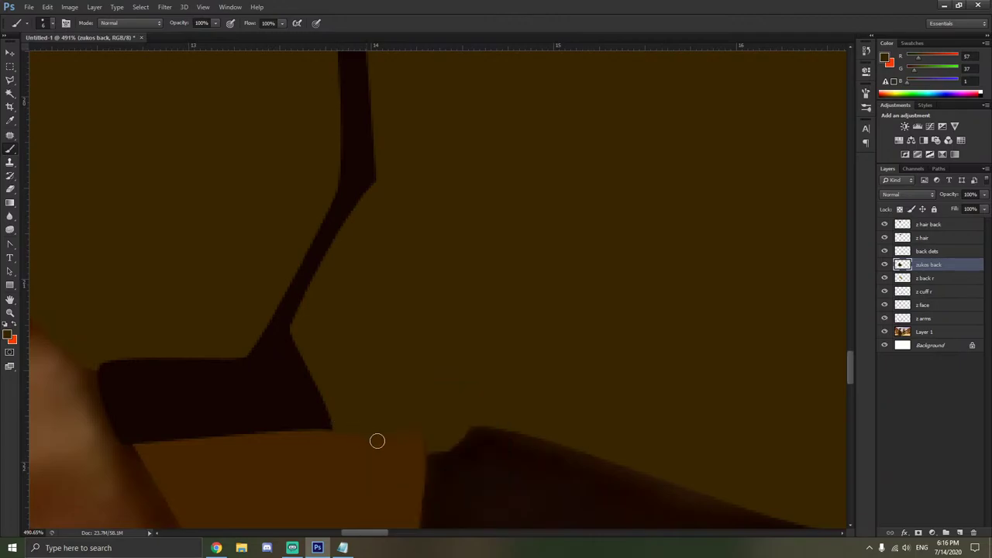
{"action": "left_click", "coordinate": [884, 332]}
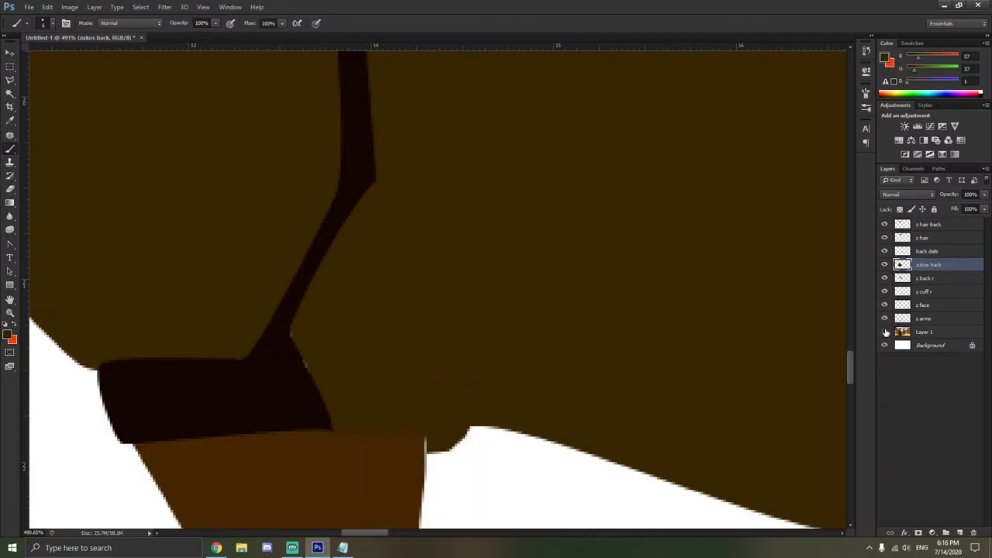
{"action": "left_click", "coordinate": [884, 331]}
{"action": "left_click", "coordinate": [885, 332]}
{"action": "left_click", "coordinate": [885, 331]}
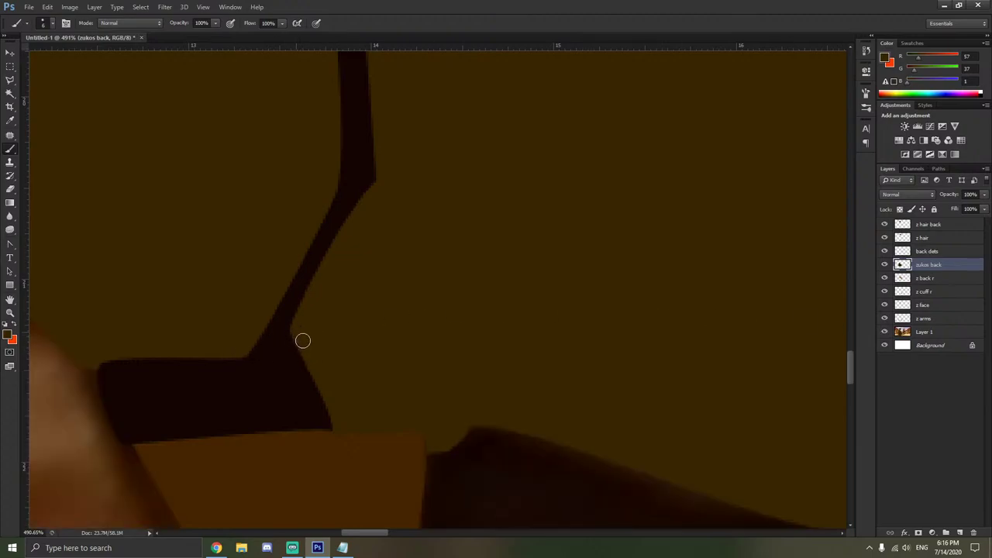
{"action": "scroll", "coordinate": [434, 361], "scroll_direction": "down", "scroll_amount": 10}
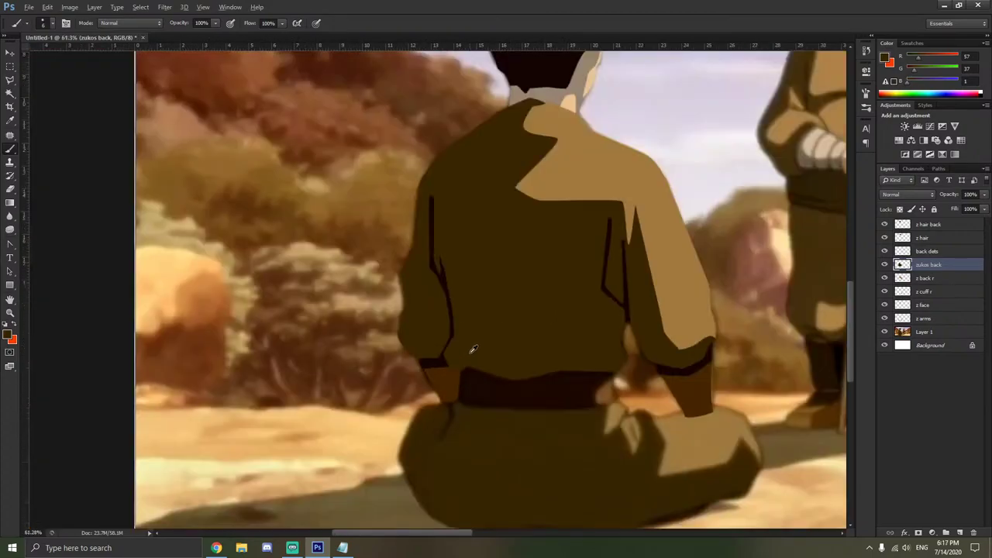
{"action": "scroll", "coordinate": [474, 350], "scroll_direction": "down", "scroll_amount": 2}
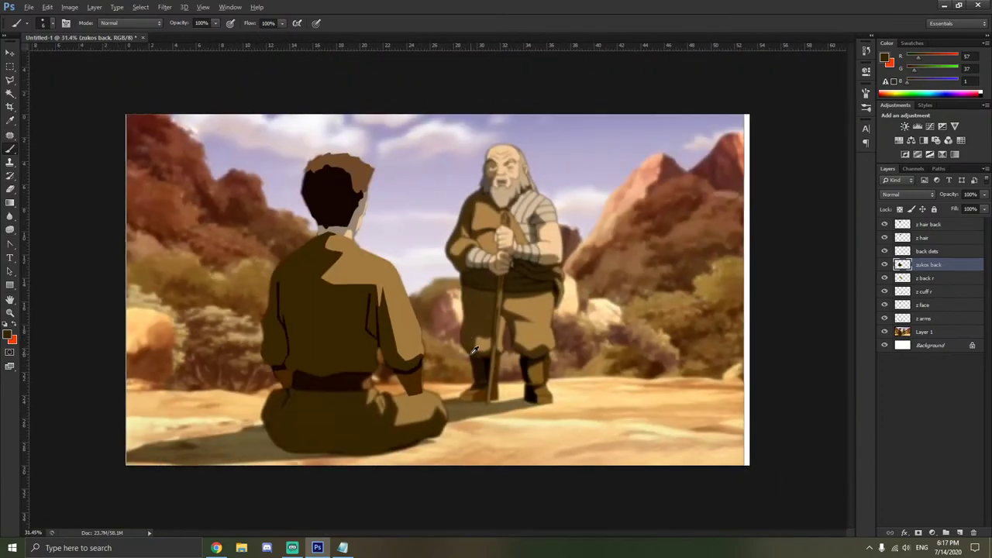
{"action": "scroll", "coordinate": [387, 402], "scroll_direction": "up", "scroll_amount": 6}
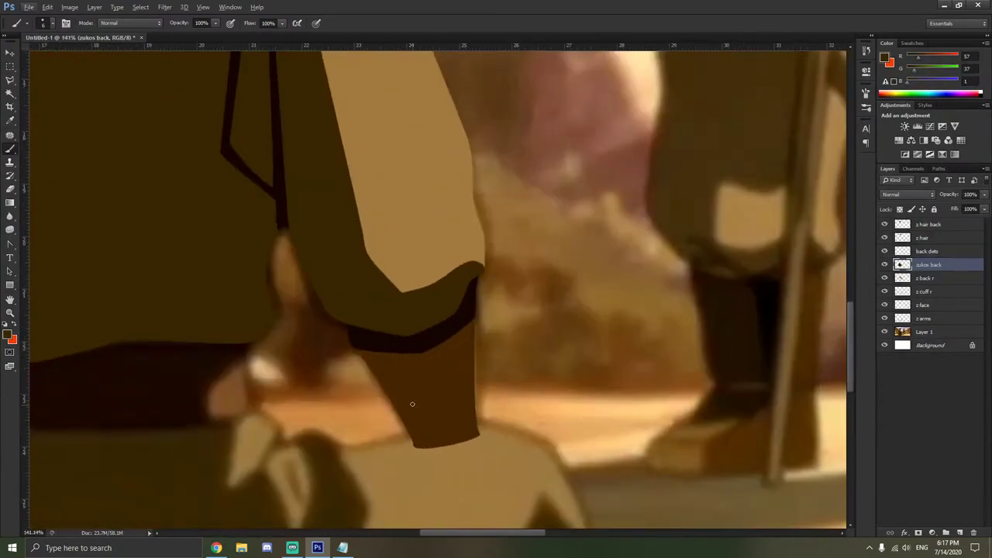
{"action": "scroll", "coordinate": [413, 401], "scroll_direction": "left", "scroll_amount": 6}
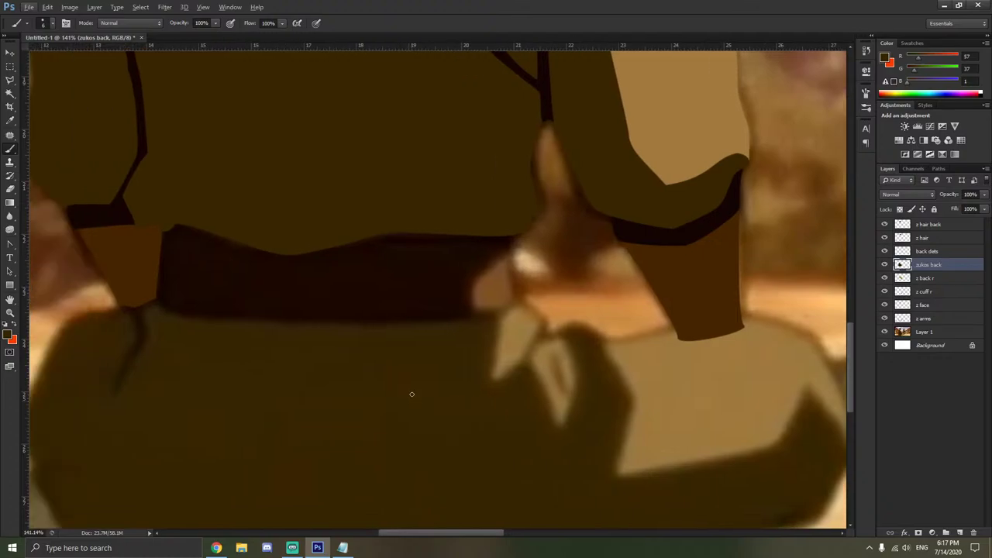
{"action": "scroll", "coordinate": [404, 347], "scroll_direction": "up", "scroll_amount": 1}
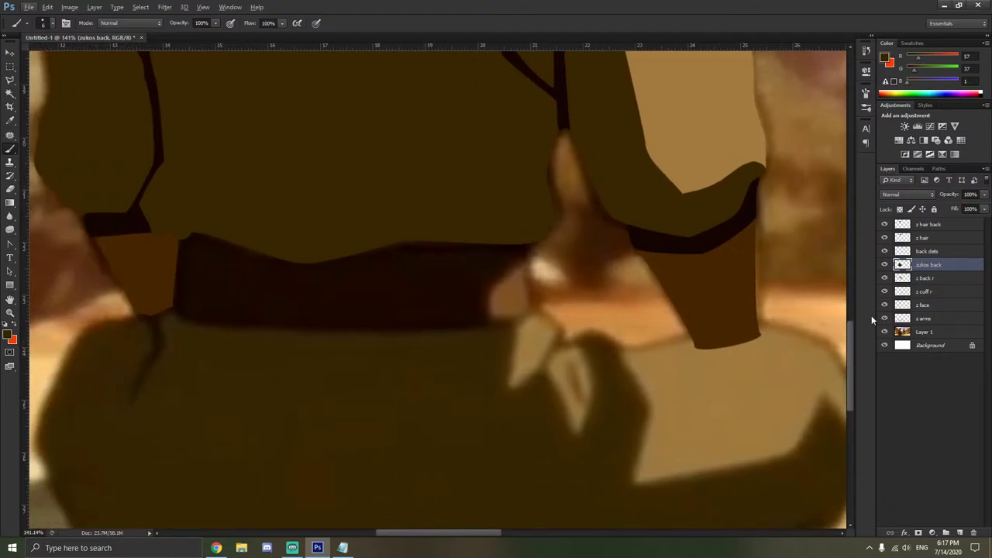
{"action": "left_click", "coordinate": [932, 320]}
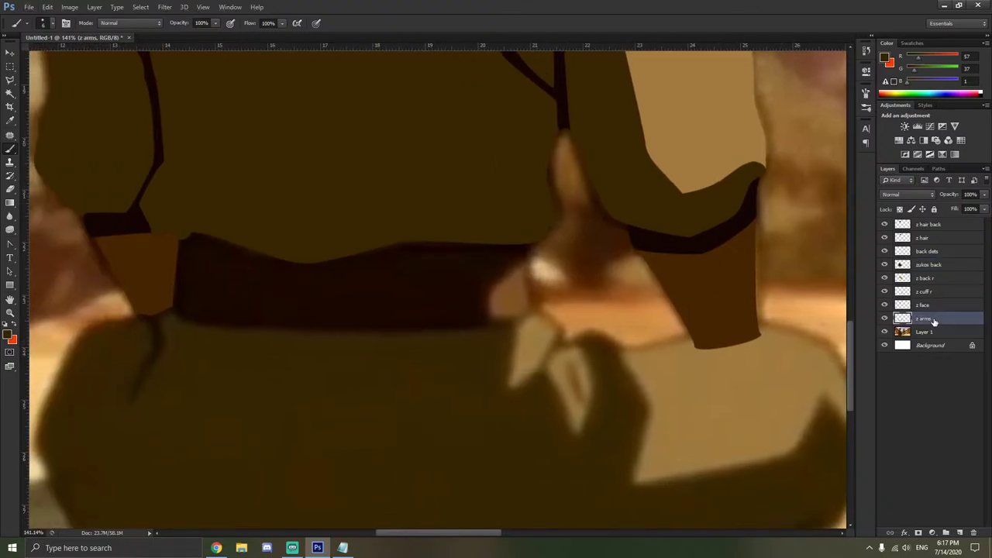
Create a layer named 'belt', move it below z arms, and navigate to the belt.
{"action": "key", "text": "ctrl+shift+n"}
{"action": "type", "text": "belt"}
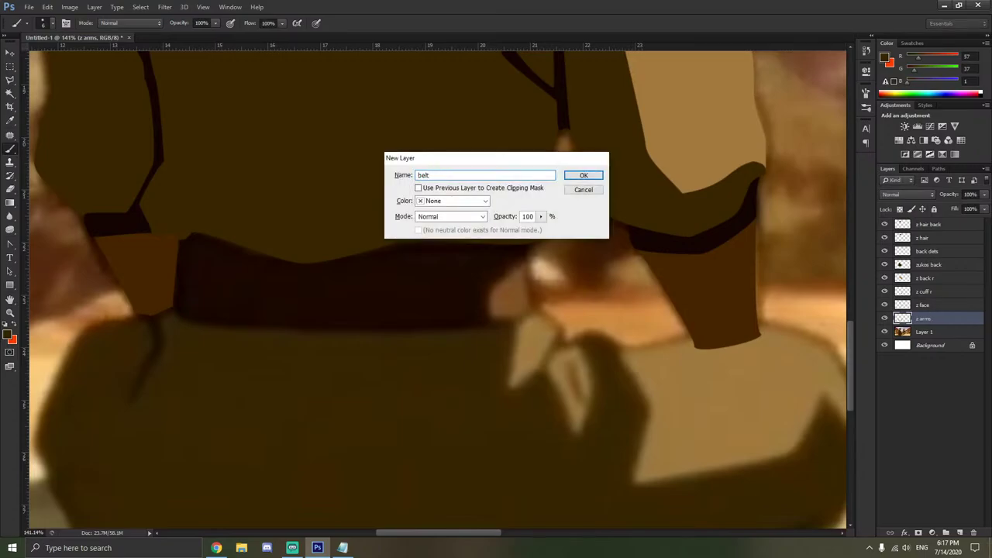
{"action": "key", "text": "Return"}
{"action": "left_click_drag", "start_coordinate": [941, 322], "coordinate": [940, 334]}
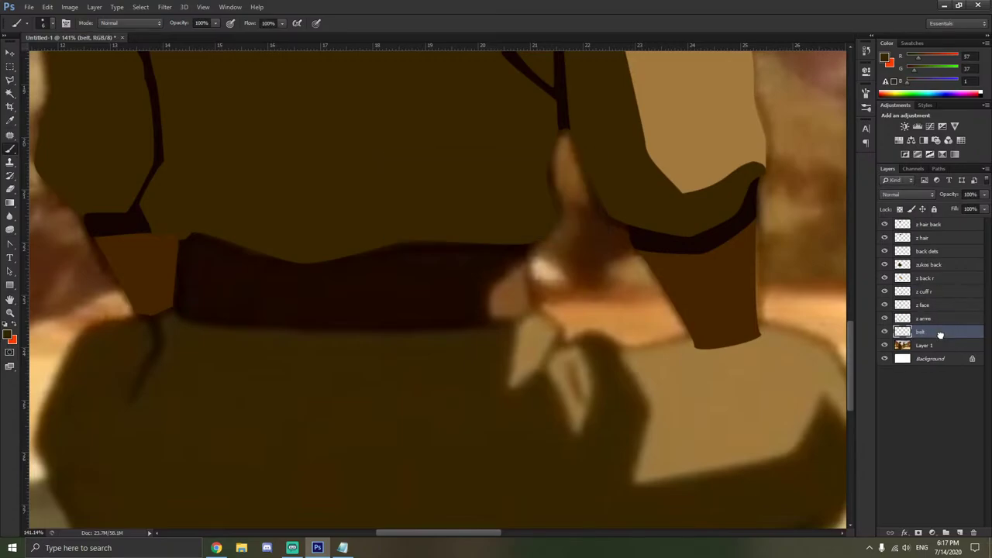
{"action": "left_click_drag", "start_coordinate": [657, 289], "coordinate": [310, 359]}
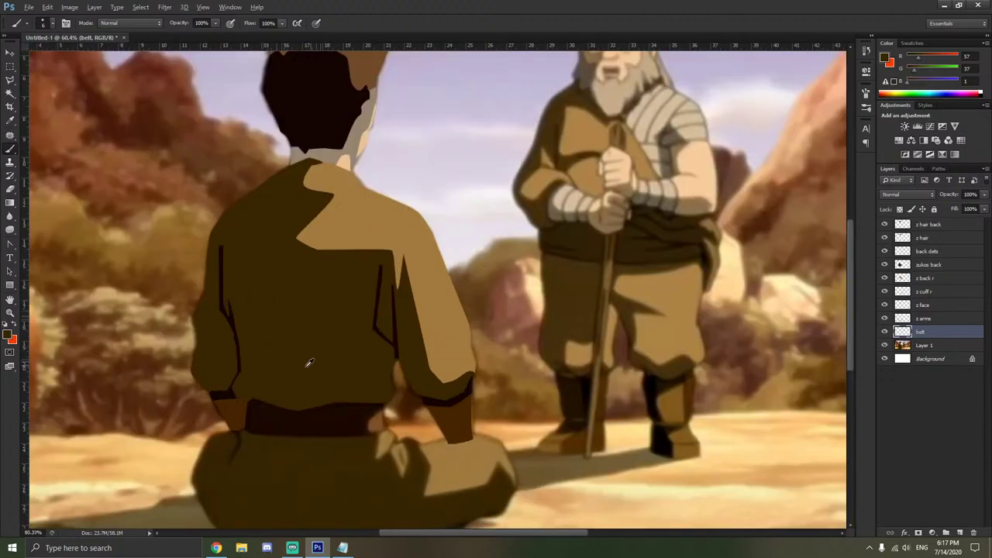
{"action": "scroll", "coordinate": [288, 395], "scroll_direction": "down", "scroll_amount": 2}
{"action": "scroll", "coordinate": [245, 398], "scroll_direction": "up", "scroll_amount": 3}
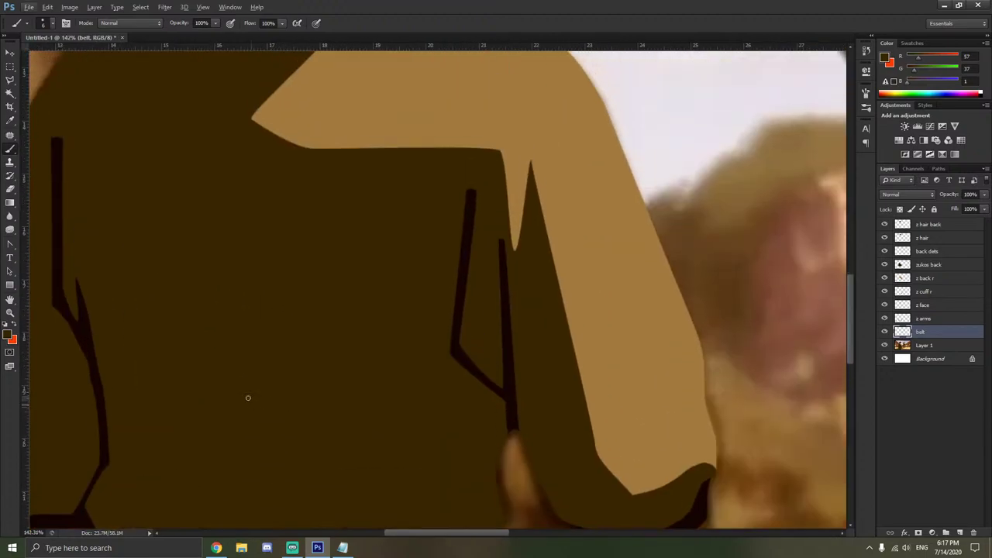
{"action": "scroll", "coordinate": [240, 426], "scroll_direction": "down", "scroll_amount": 3}
{"action": "scroll", "coordinate": [240, 426], "scroll_direction": "down", "scroll_amount": 2}
{"action": "scroll", "coordinate": [240, 426], "scroll_direction": "left", "scroll_amount": 4}
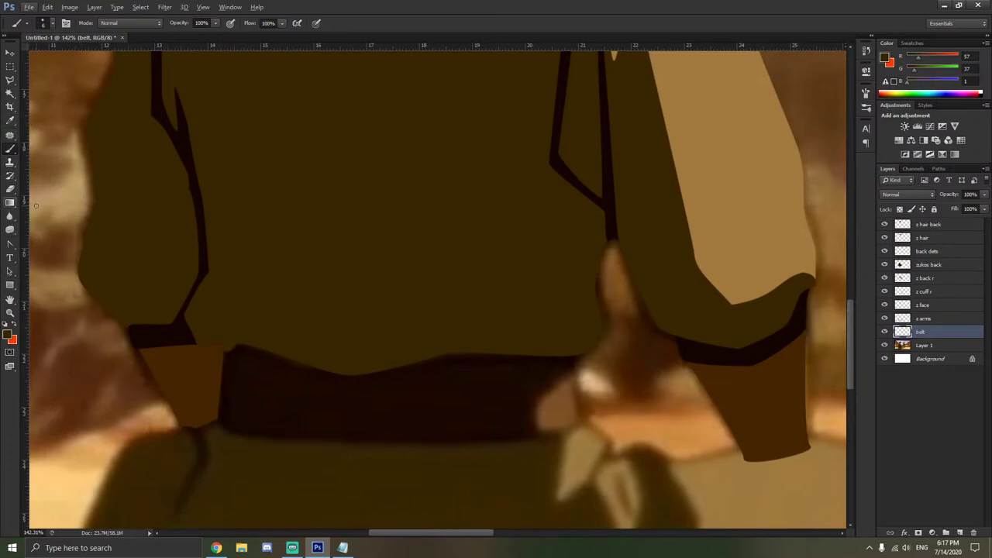
Pen-trace the belt's top edge, left side and bottom edge.
{"action": "left_click", "coordinate": [10, 245]}
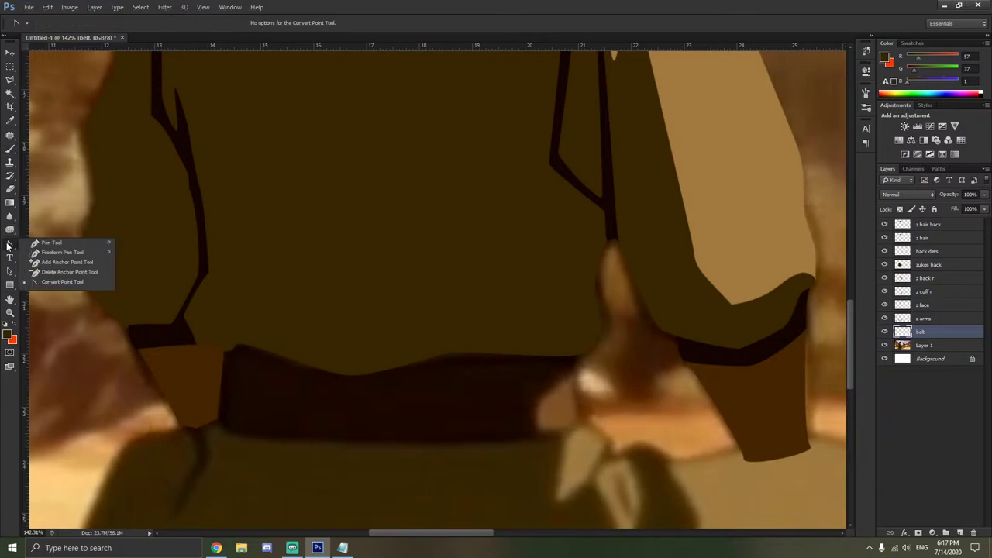
{"action": "left_click", "coordinate": [40, 242]}
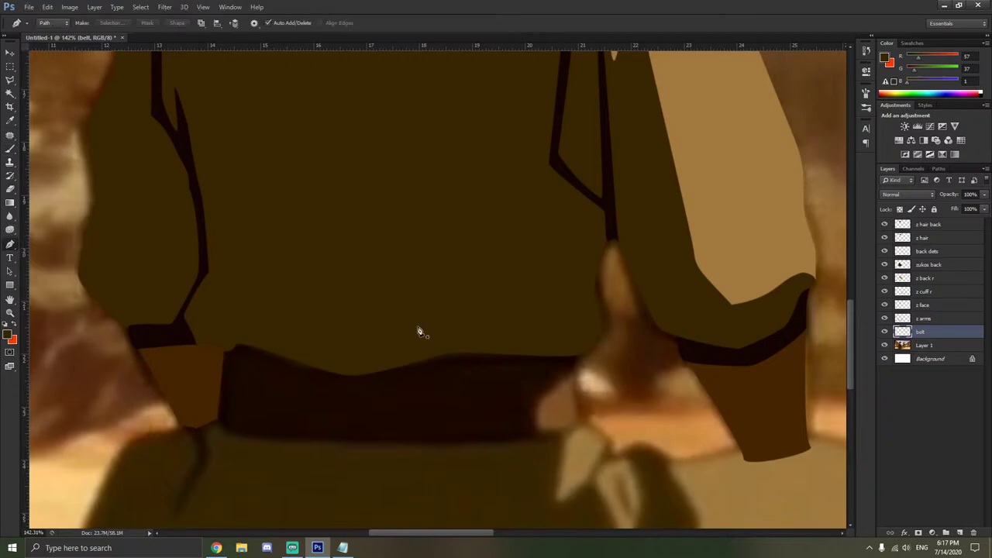
{"action": "left_click", "coordinate": [576, 340]}
{"action": "left_click", "coordinate": [227, 326]}
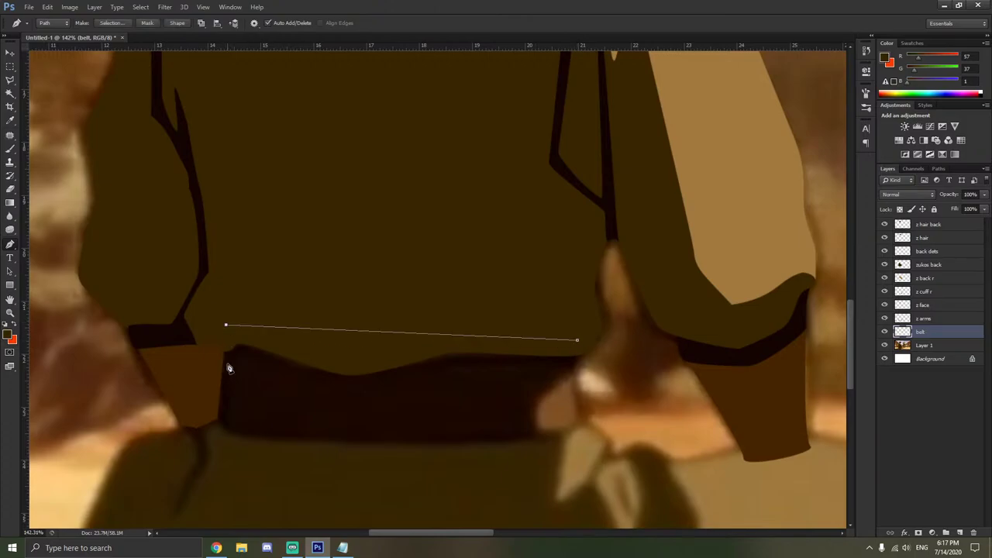
{"action": "left_click", "coordinate": [216, 420]}
{"action": "scroll", "coordinate": [231, 440], "scroll_direction": "up", "scroll_amount": 5}
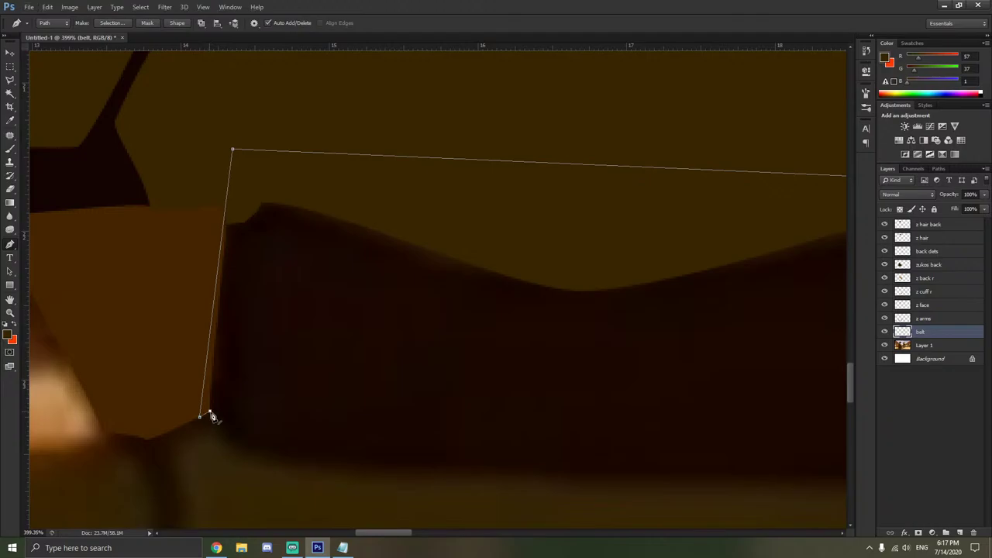
{"action": "left_click", "coordinate": [234, 450]}
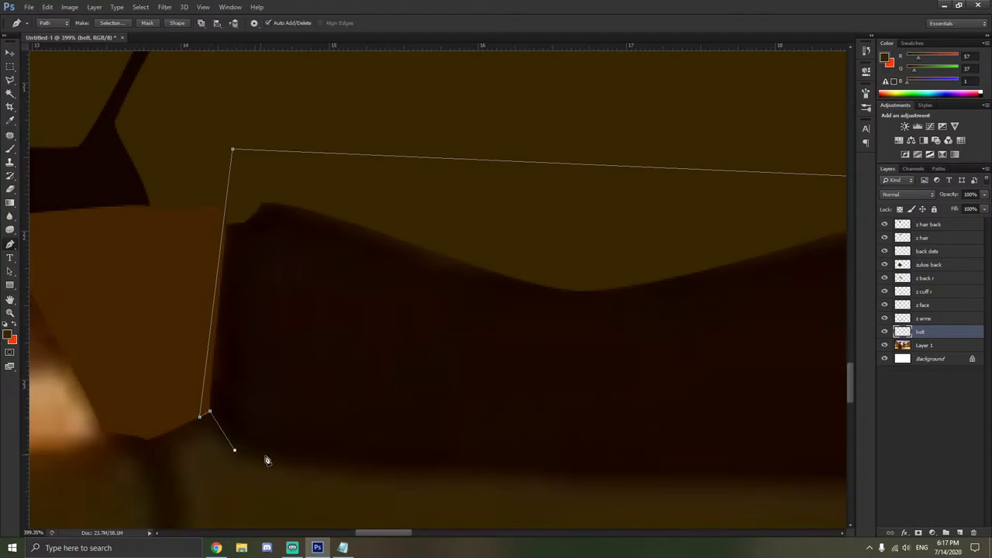
{"action": "left_click", "coordinate": [399, 466]}
{"action": "left_click", "coordinate": [757, 480]}
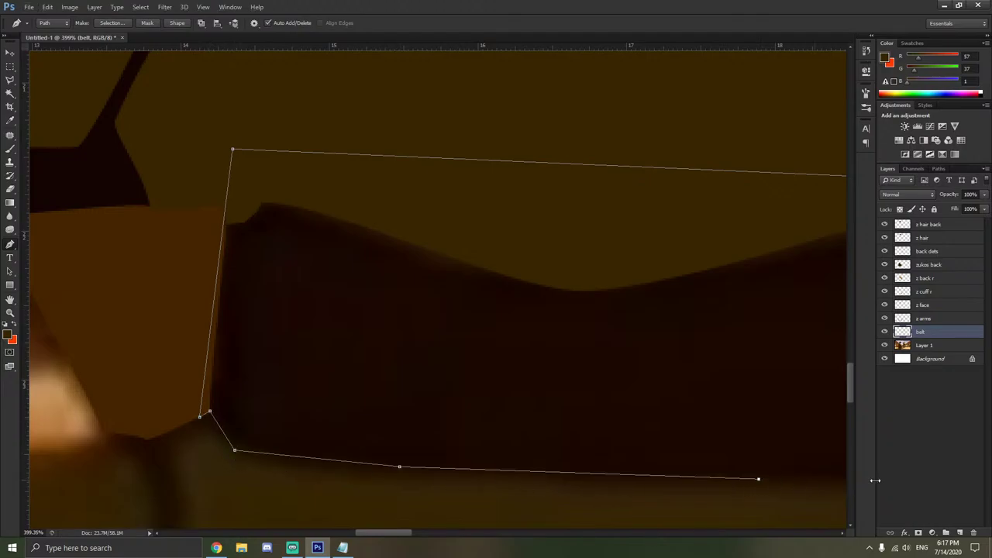
Trace the belt's right end upward and close the outline on its first point.
{"action": "left_click_drag", "start_coordinate": [846, 480], "coordinate": [722, 467]}
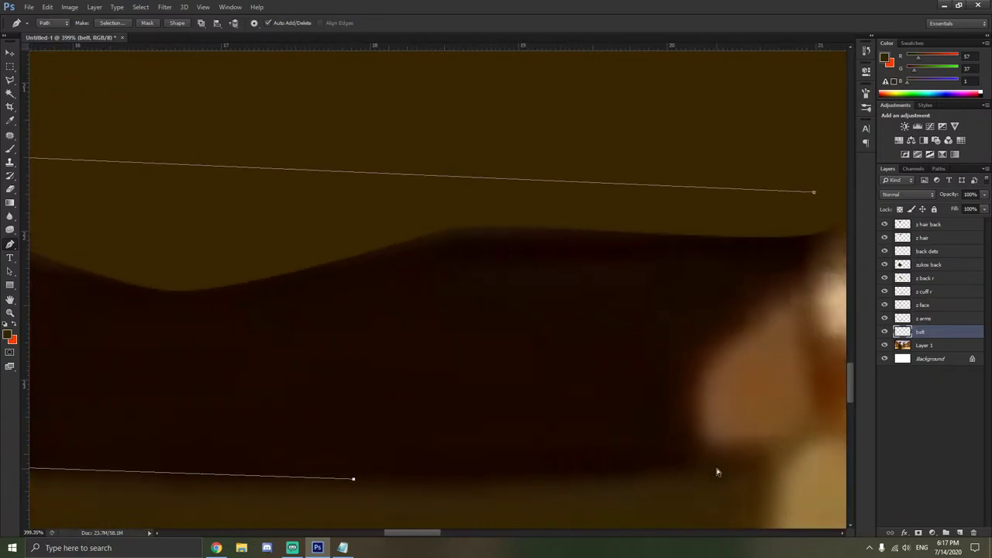
{"action": "left_click", "coordinate": [698, 466]}
{"action": "left_click", "coordinate": [684, 403]}
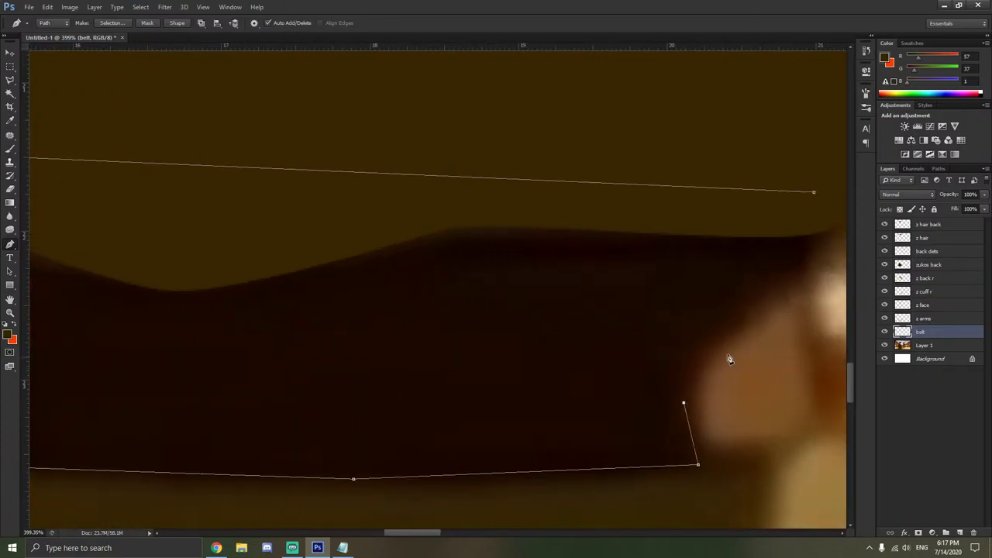
{"action": "left_click", "coordinate": [739, 320]}
{"action": "left_click", "coordinate": [807, 279]}
{"action": "left_click", "coordinate": [814, 193]}
{"action": "scroll", "coordinate": [586, 310], "scroll_direction": "down", "scroll_amount": 3}
{"action": "left_click", "coordinate": [11, 255]}
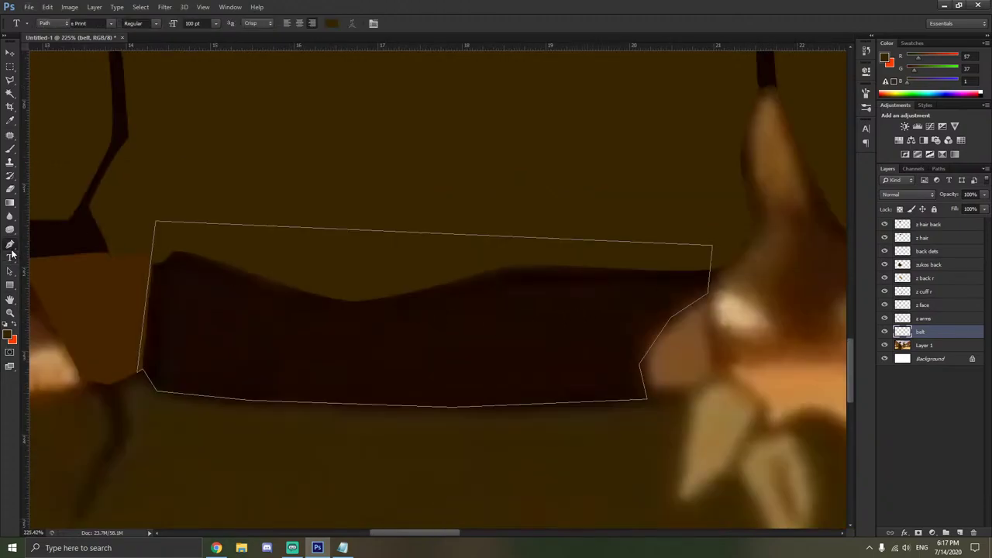
Curve the belt outline's bottom-right corner and right edge with Convert Point.
{"action": "right_click", "coordinate": [10, 244]}
{"action": "left_click", "coordinate": [48, 282]}
{"action": "scroll", "coordinate": [667, 402], "scroll_direction": "up", "scroll_amount": 3}
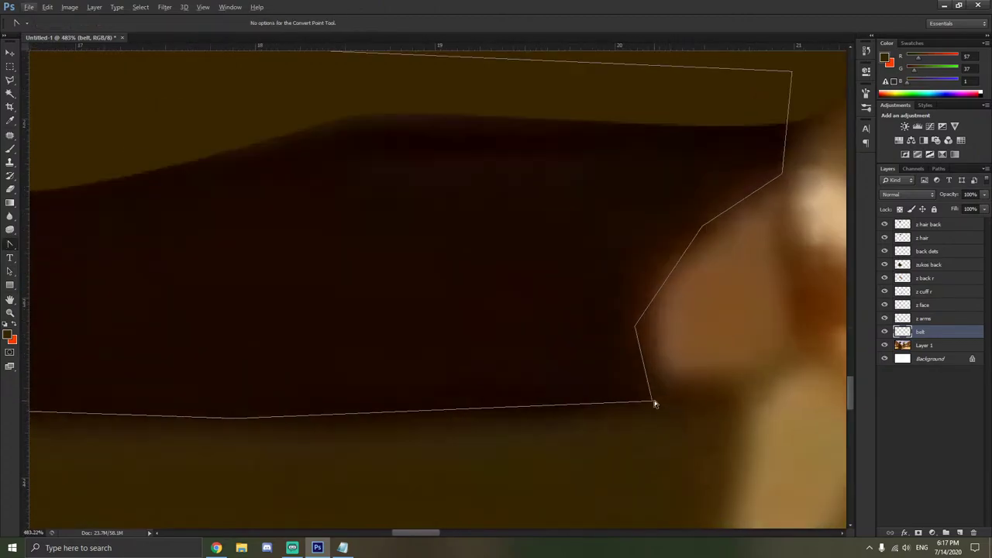
{"action": "left_click_drag", "start_coordinate": [653, 403], "coordinate": [658, 392]}
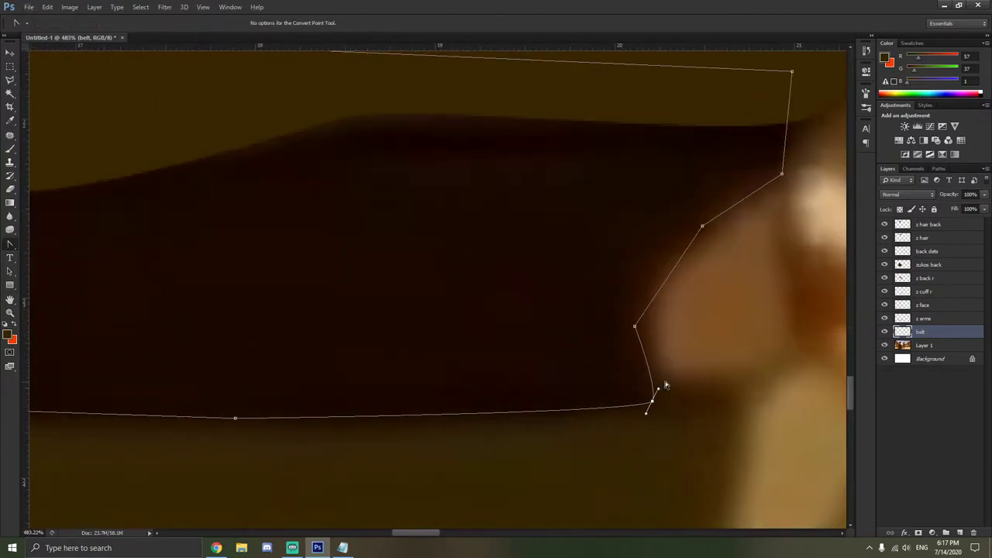
{"action": "left_click", "coordinate": [665, 385]}
{"action": "mouse_move", "coordinate": [633, 329]}
{"action": "left_mouse_down"}
{"action": "mouse_move", "coordinate": [633, 310]}
{"action": "mouse_move", "coordinate": [640, 319]}
{"action": "left_mouse_up"}
{"action": "left_click_drag", "start_coordinate": [703, 228], "coordinate": [726, 215]}
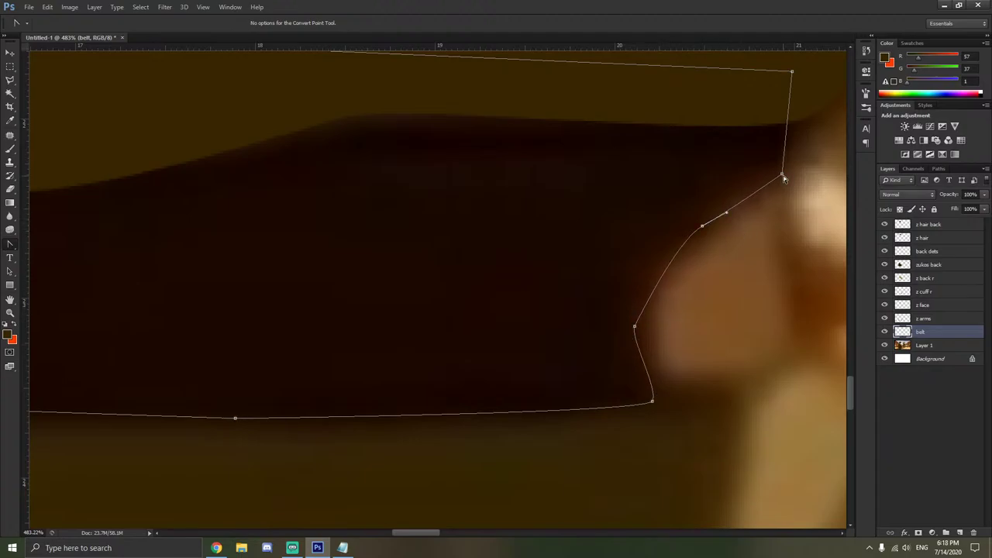
{"action": "left_click_drag", "start_coordinate": [784, 177], "coordinate": [752, 190]}
{"action": "left_click", "coordinate": [760, 211]}
Curve the belt outline's bottom-left corner to follow the belt.
{"action": "scroll", "coordinate": [345, 431], "scroll_direction": "left", "scroll_amount": 10}
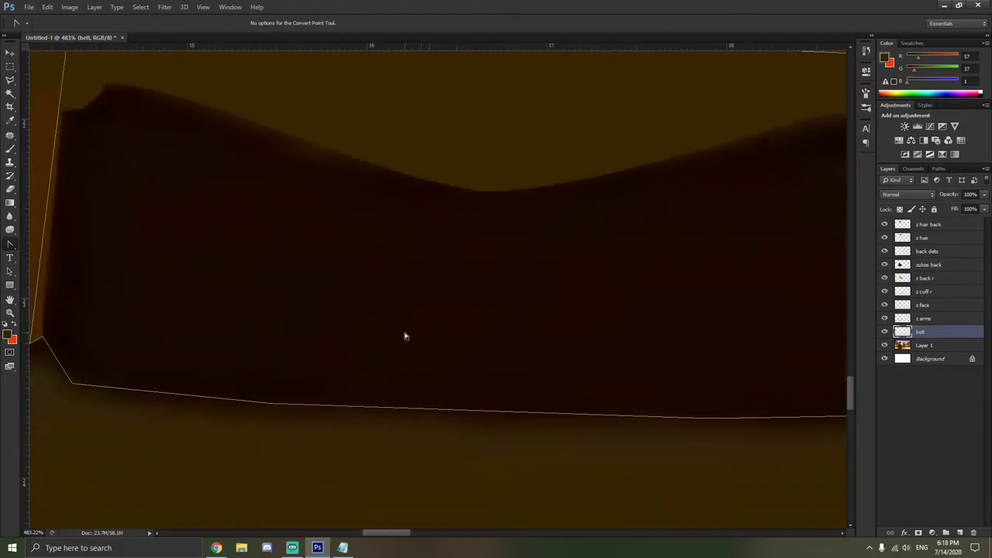
{"action": "scroll", "coordinate": [403, 335], "scroll_direction": "left", "scroll_amount": 3}
{"action": "left_click_drag", "start_coordinate": [188, 383], "coordinate": [246, 395]}
{"action": "left_click", "coordinate": [267, 373]}
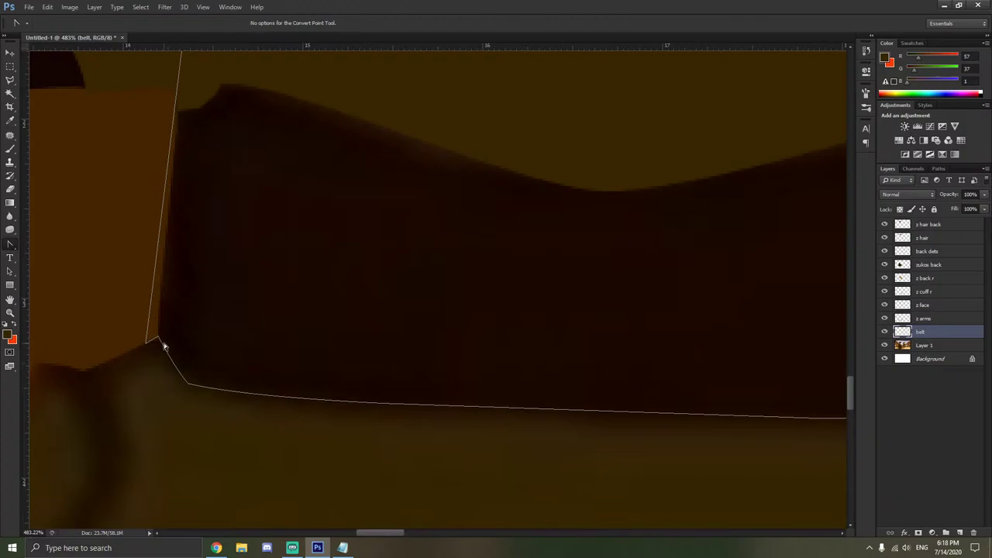
{"action": "scroll", "coordinate": [255, 301], "scroll_direction": "down", "scroll_amount": 6}
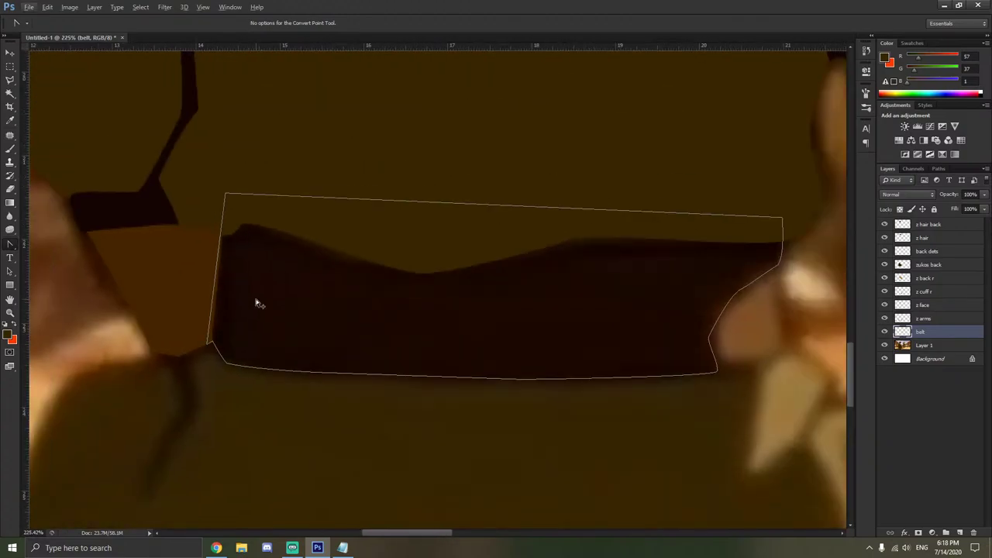
Fill the belt path with near-black brown 1b0800 sampled from the belt.
{"action": "right_click", "coordinate": [303, 302]}
{"action": "left_click", "coordinate": [349, 359]}
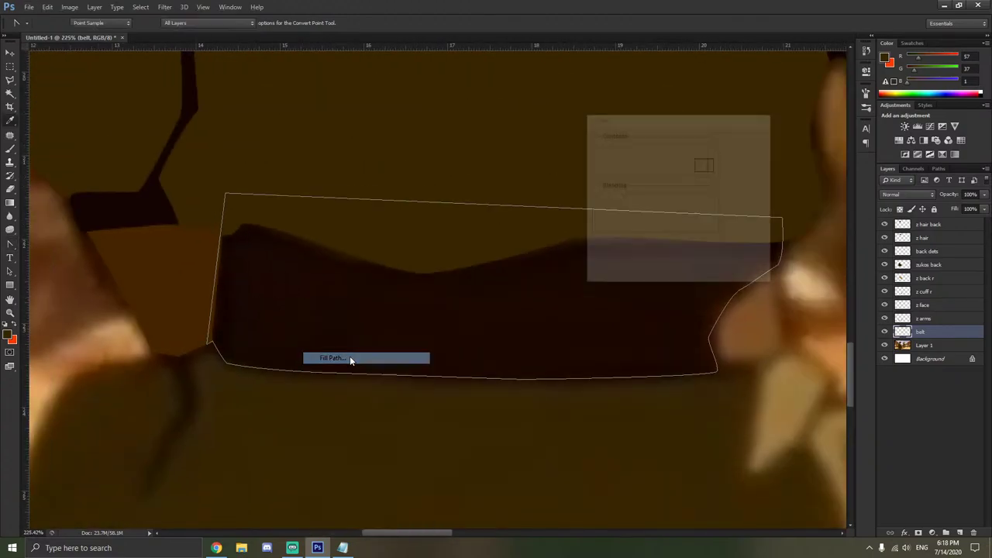
{"action": "left_click", "coordinate": [702, 147]}
{"action": "left_click", "coordinate": [666, 166]}
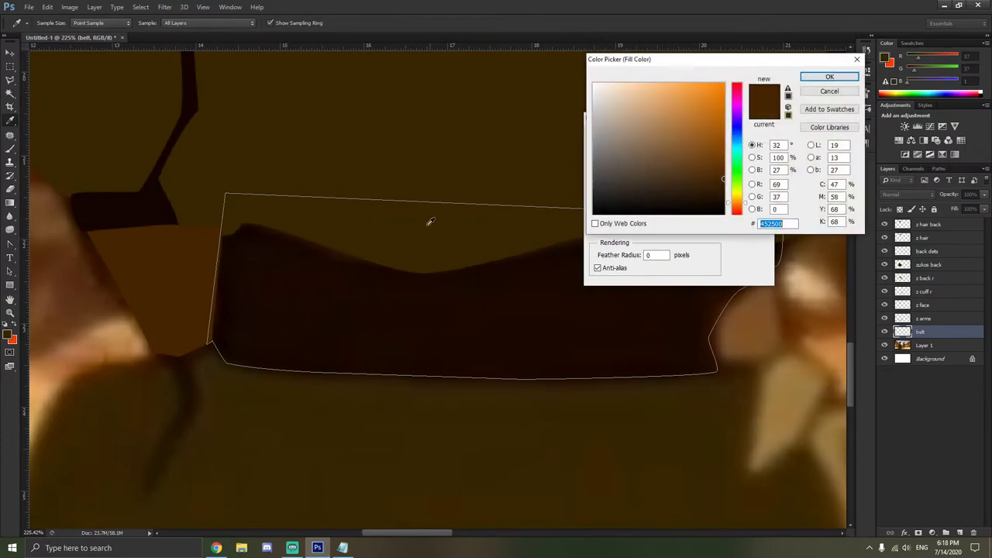
{"action": "left_click", "coordinate": [403, 299]}
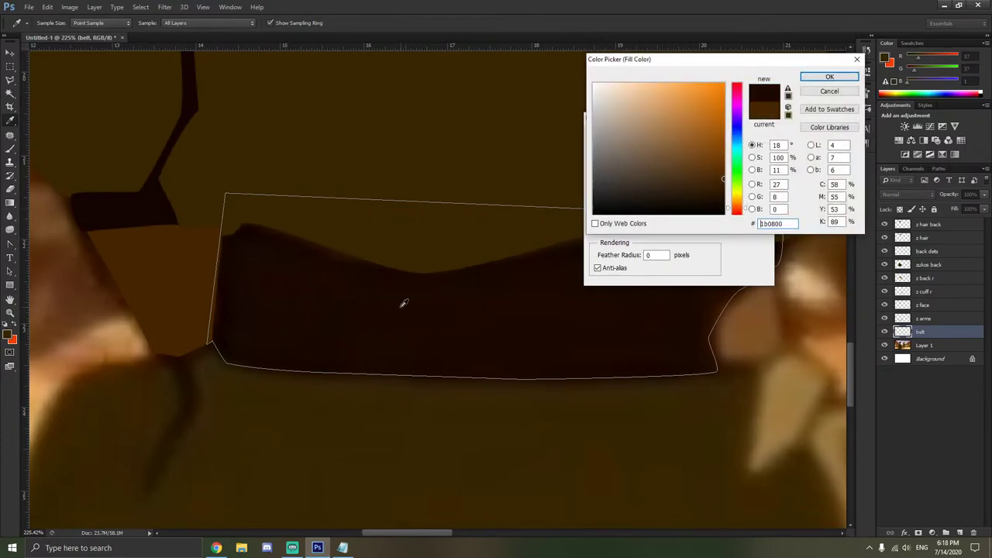
{"action": "left_click", "coordinate": [829, 76]}
{"action": "left_click", "coordinate": [747, 139]}
Delete the belt outline path after filling.
{"action": "scroll", "coordinate": [604, 230], "scroll_direction": "down", "scroll_amount": 1}
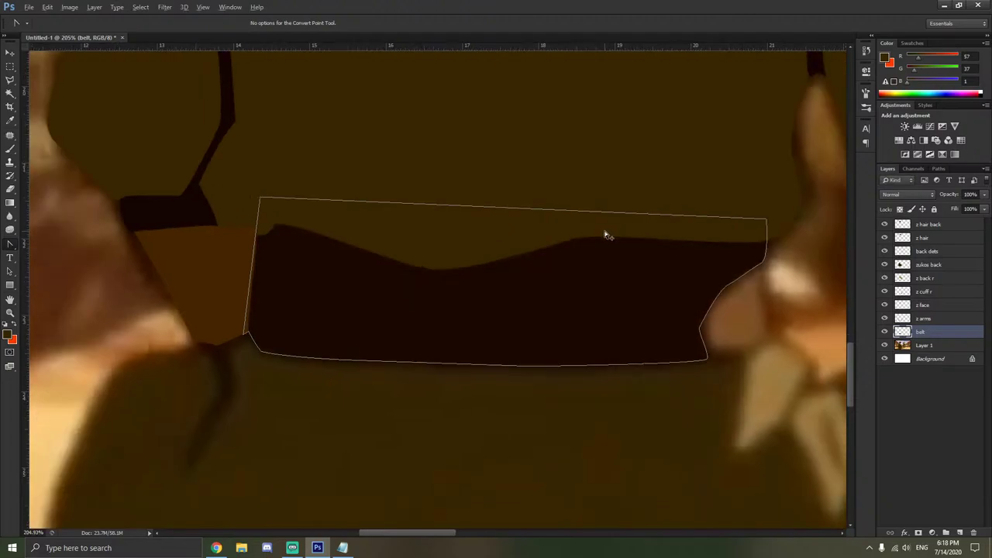
{"action": "right_click", "coordinate": [425, 280]}
{"action": "left_click", "coordinate": [455, 294]}
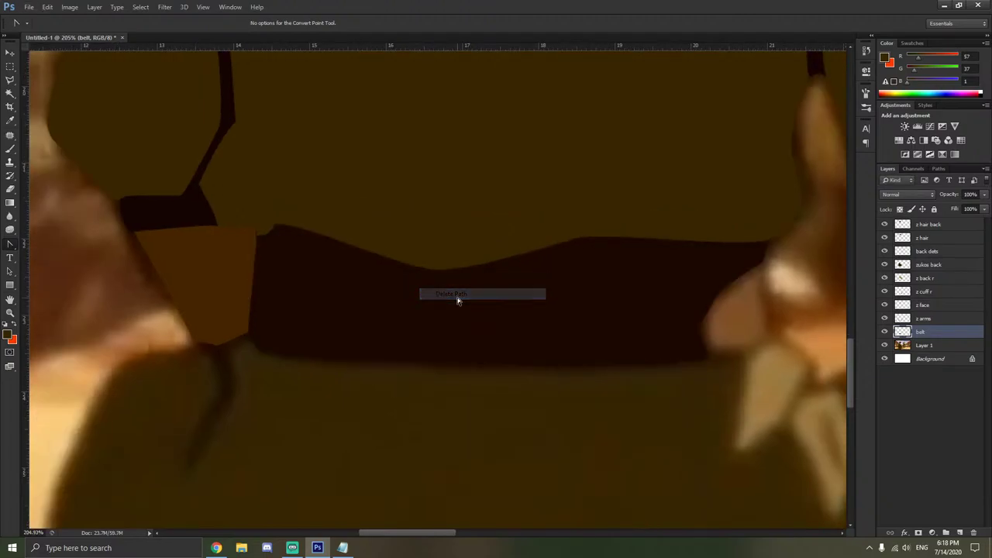
{"action": "scroll", "coordinate": [455, 300], "scroll_direction": "down", "scroll_amount": 1}
{"action": "scroll", "coordinate": [455, 303], "scroll_direction": "down", "scroll_amount": 1}
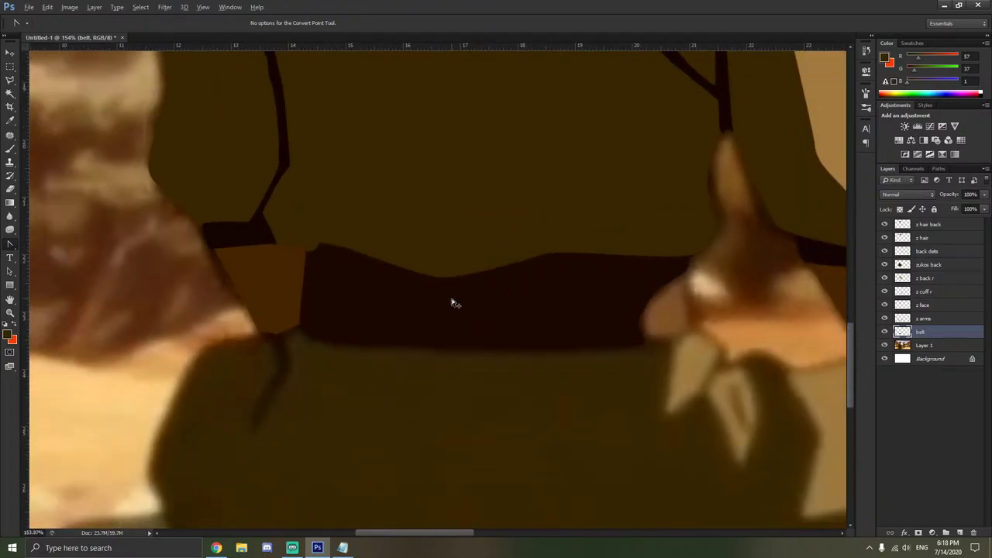
{"action": "scroll", "coordinate": [455, 303], "scroll_direction": "down", "scroll_amount": 2}
{"action": "scroll", "coordinate": [587, 325], "scroll_direction": "up", "scroll_amount": 4}
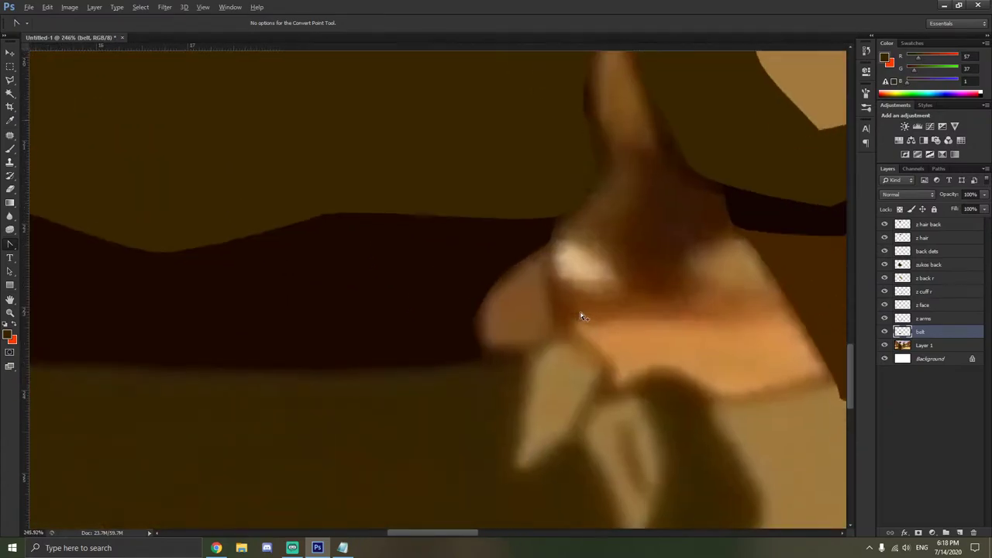
{"action": "scroll", "coordinate": [585, 316], "scroll_direction": "up", "scroll_amount": 2}
Create a new layer named 'belt r' and move it below the belt layer.
{"action": "key", "text": "ctrl+shift+n"}
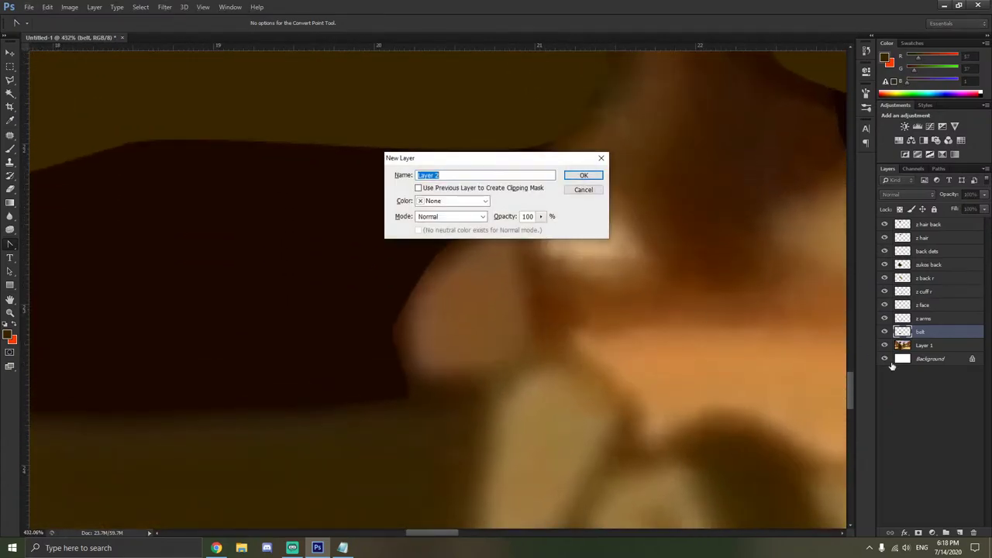
{"action": "type", "text": "belt r"}
{"action": "key", "text": "Return"}
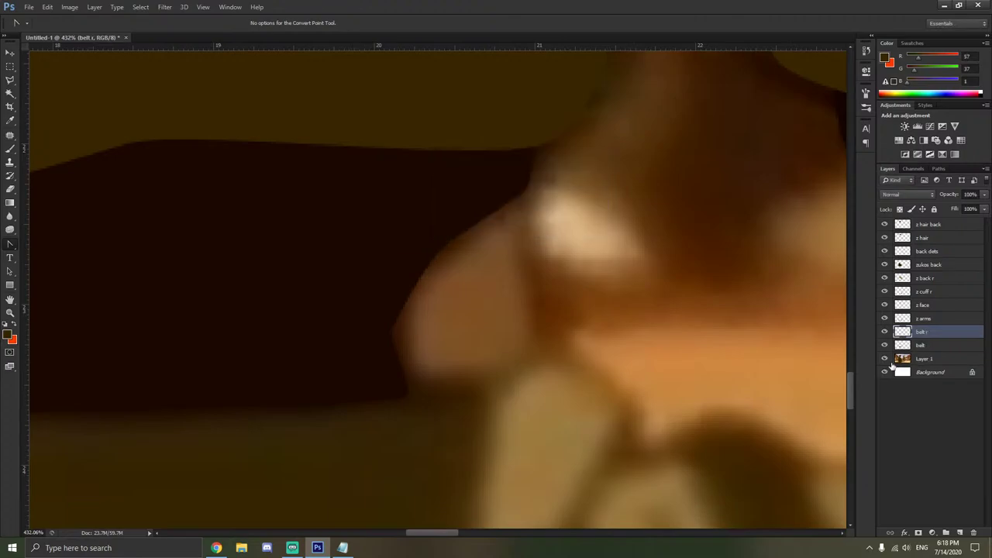
{"action": "left_click_drag", "start_coordinate": [974, 340], "coordinate": [937, 351]}
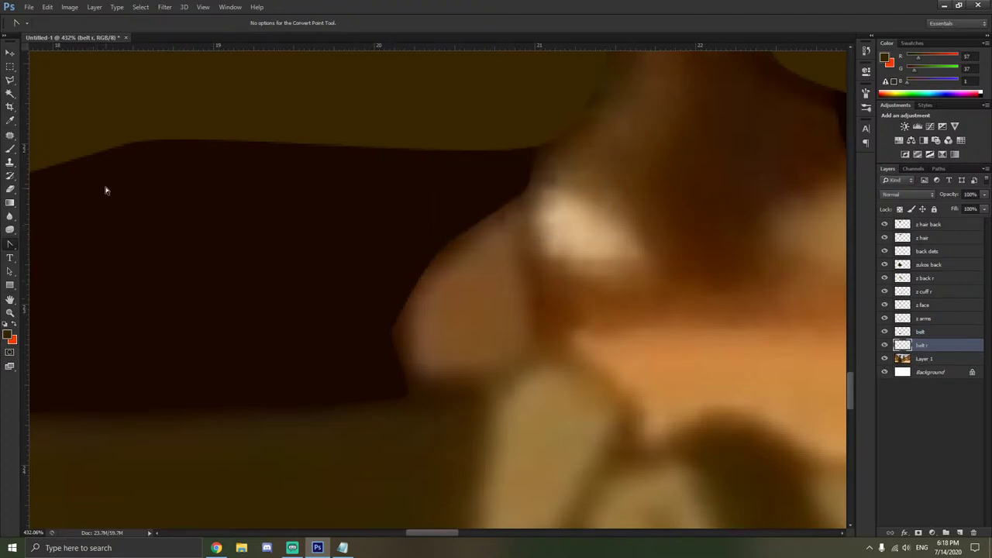
Trace a closed pen outline around the brown patch beside the hand.
{"action": "left_click_drag", "start_coordinate": [10, 247], "coordinate": [48, 243]}
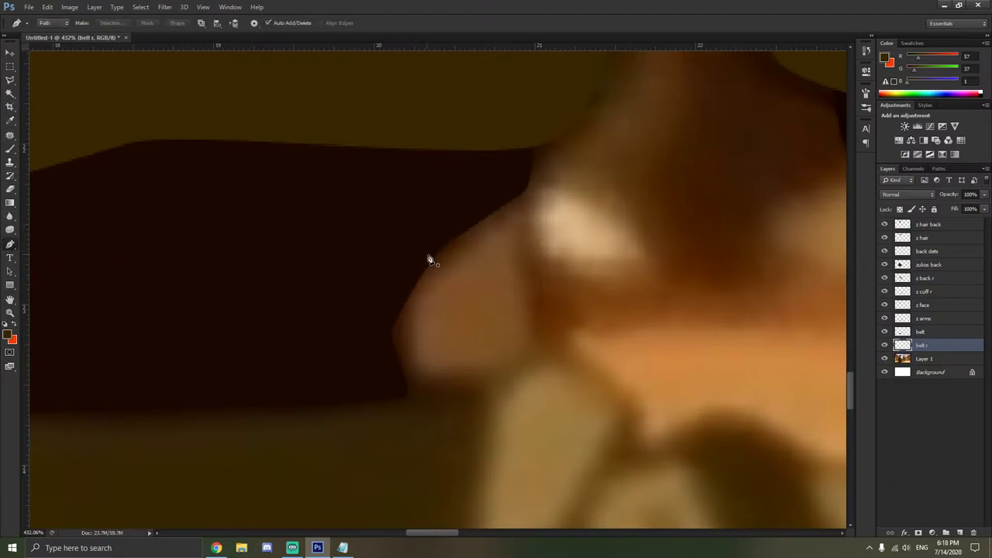
{"action": "left_click", "coordinate": [529, 183]}
{"action": "left_click", "coordinate": [519, 275]}
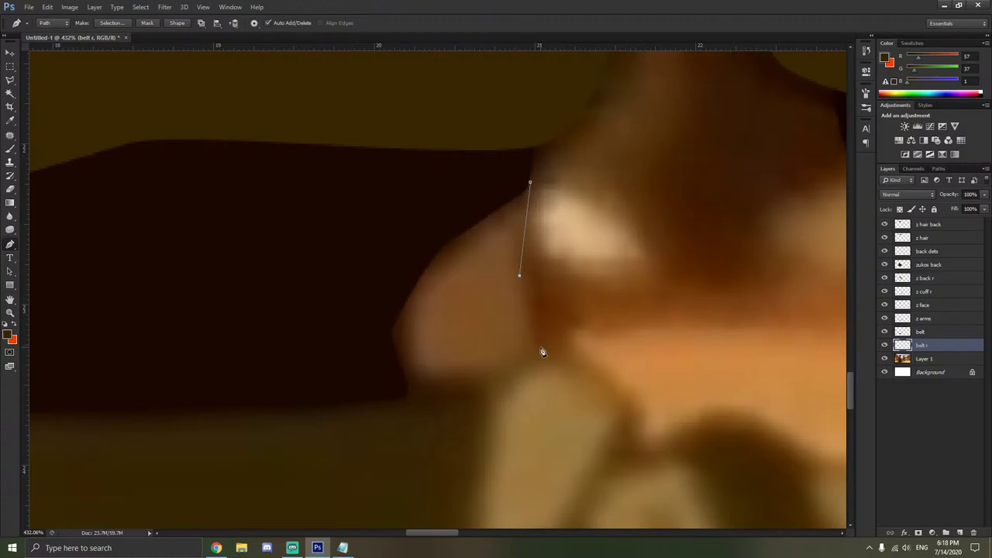
{"action": "left_click", "coordinate": [541, 350]}
{"action": "left_click", "coordinate": [492, 373]}
{"action": "left_click", "coordinate": [408, 398]}
{"action": "left_click", "coordinate": [385, 353]}
{"action": "left_click", "coordinate": [372, 235]}
{"action": "left_click", "coordinate": [517, 171]}
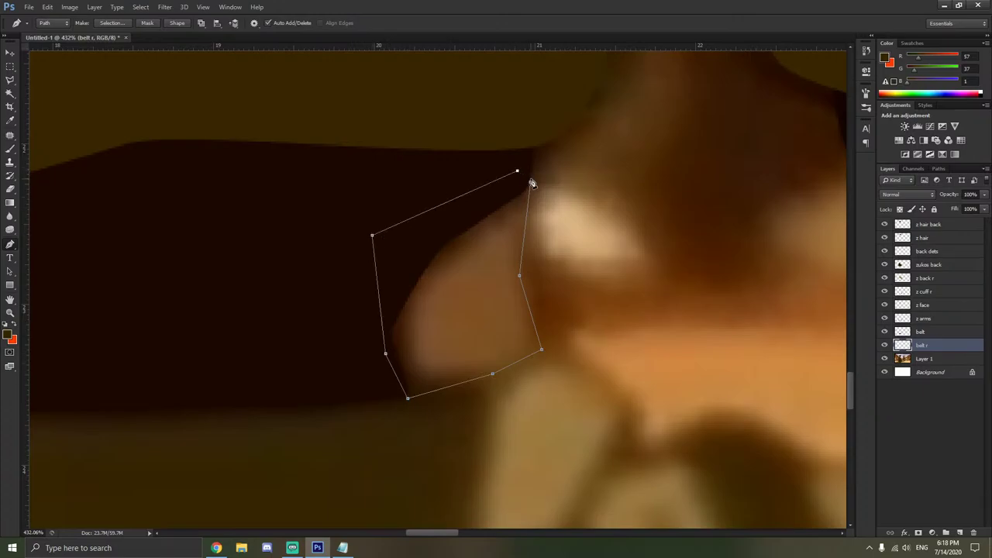
Curve the outline's bottom-right, right, bottom-left and top-right corners with the Convert Point Tool.
{"action": "right_click", "coordinate": [10, 243]}
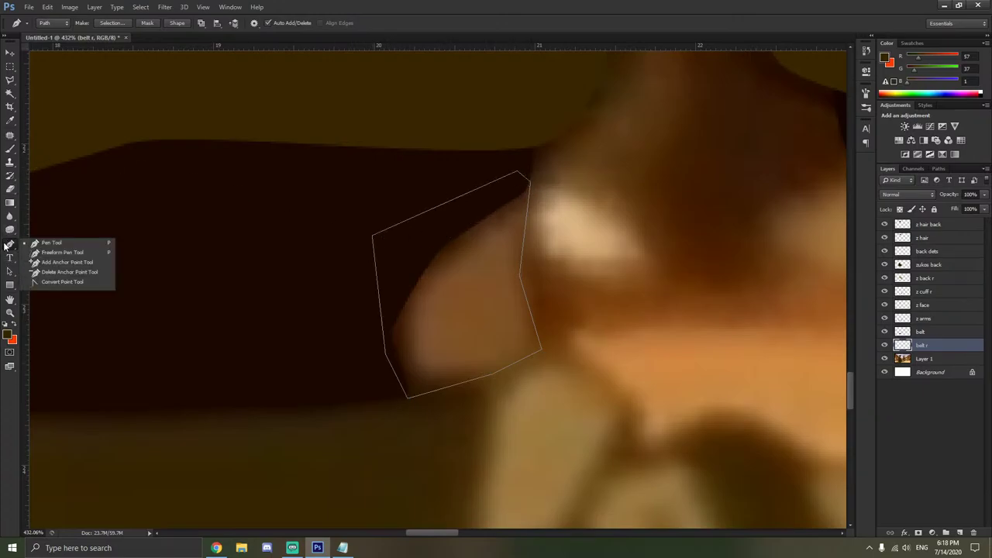
{"action": "left_click", "coordinate": [53, 282]}
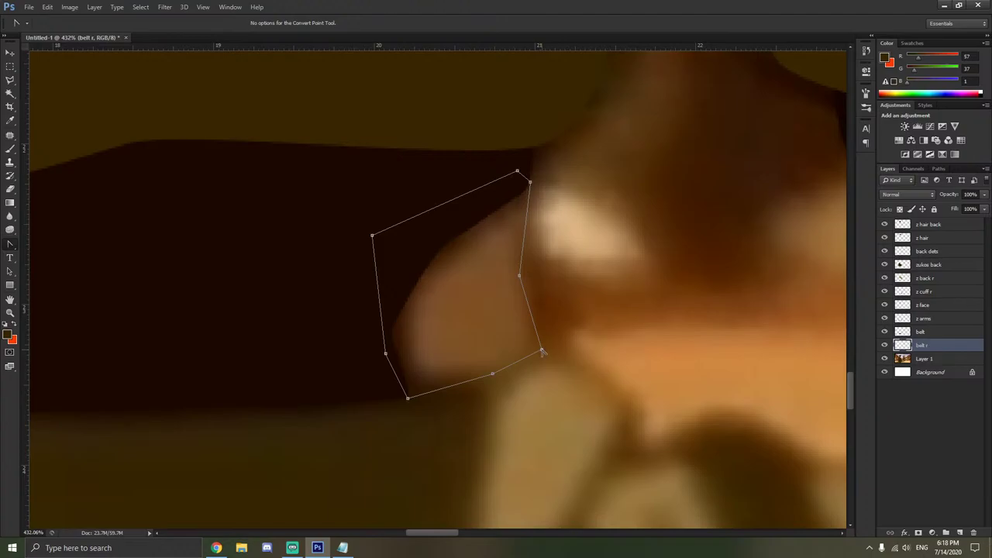
{"action": "left_click_drag", "start_coordinate": [543, 355], "coordinate": [528, 329]}
{"action": "left_click_drag", "start_coordinate": [519, 277], "coordinate": [517, 298]}
{"action": "left_click", "coordinate": [533, 302]}
{"action": "left_click_drag", "start_coordinate": [408, 400], "coordinate": [389, 387]}
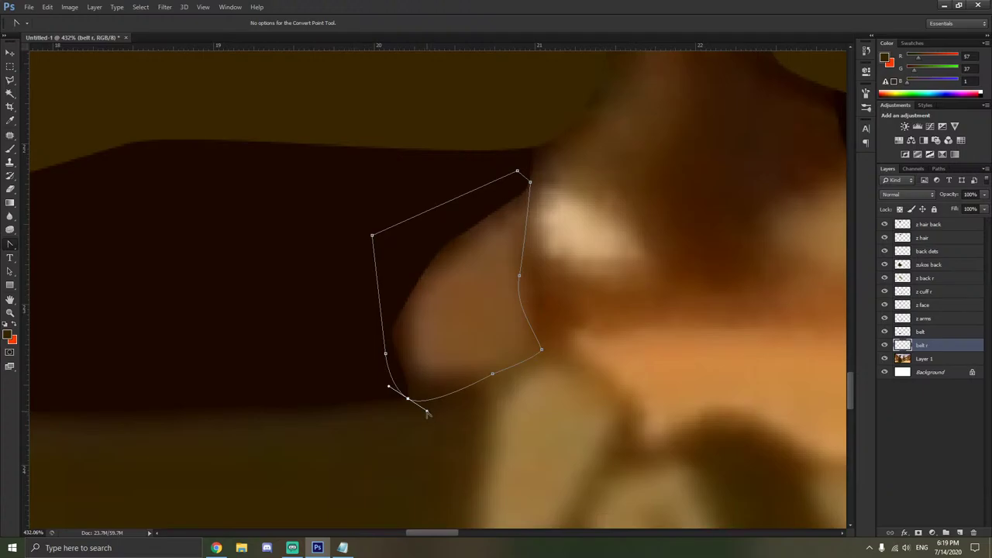
{"action": "left_click_drag", "start_coordinate": [427, 413], "coordinate": [451, 392]}
{"action": "left_click_drag", "start_coordinate": [529, 185], "coordinate": [530, 163]}
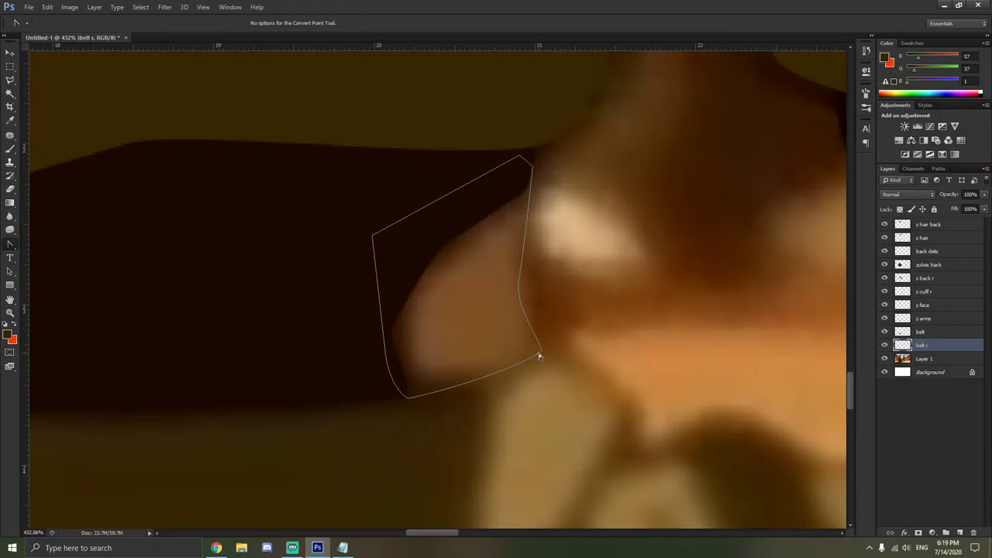
Refine the outline's right side, keeping a sharp lower-right corner and smoothing the segments above.
{"action": "left_click_drag", "start_coordinate": [540, 349], "coordinate": [532, 335]}
{"action": "left_click_drag", "start_coordinate": [514, 302], "coordinate": [535, 300]}
{"action": "left_click", "coordinate": [519, 276]}
{"action": "left_click", "coordinate": [533, 339]}
{"action": "mouse_move", "coordinate": [520, 273]}
{"action": "left_mouse_down"}
{"action": "mouse_move", "coordinate": [523, 291]}
{"action": "mouse_move", "coordinate": [534, 287]}
{"action": "left_mouse_up"}
{"action": "mouse_move", "coordinate": [539, 348]}
{"action": "left_mouse_down"}
{"action": "mouse_move", "coordinate": [520, 354]}
{"action": "mouse_move", "coordinate": [540, 357]}
{"action": "left_mouse_up"}
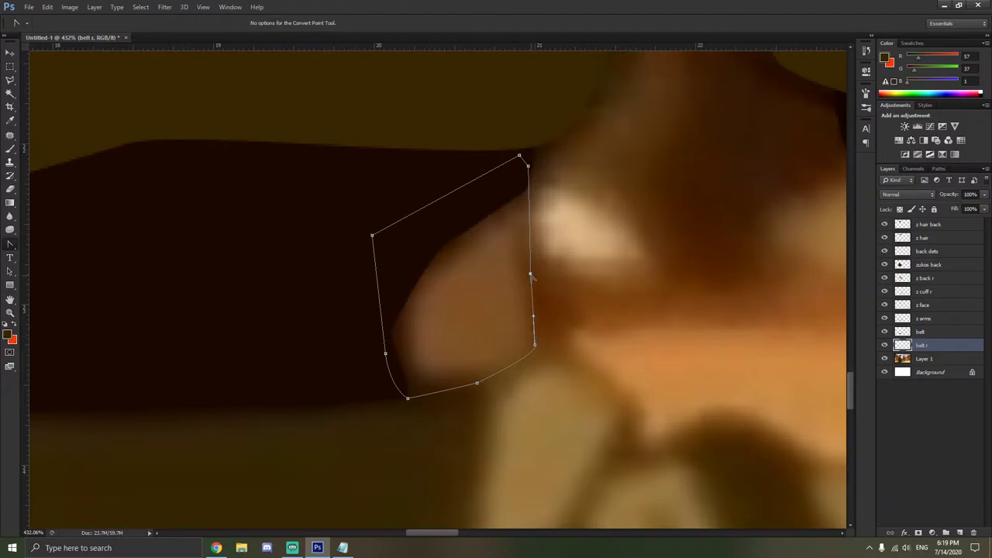
{"action": "left_click_drag", "start_coordinate": [531, 274], "coordinate": [533, 316]}
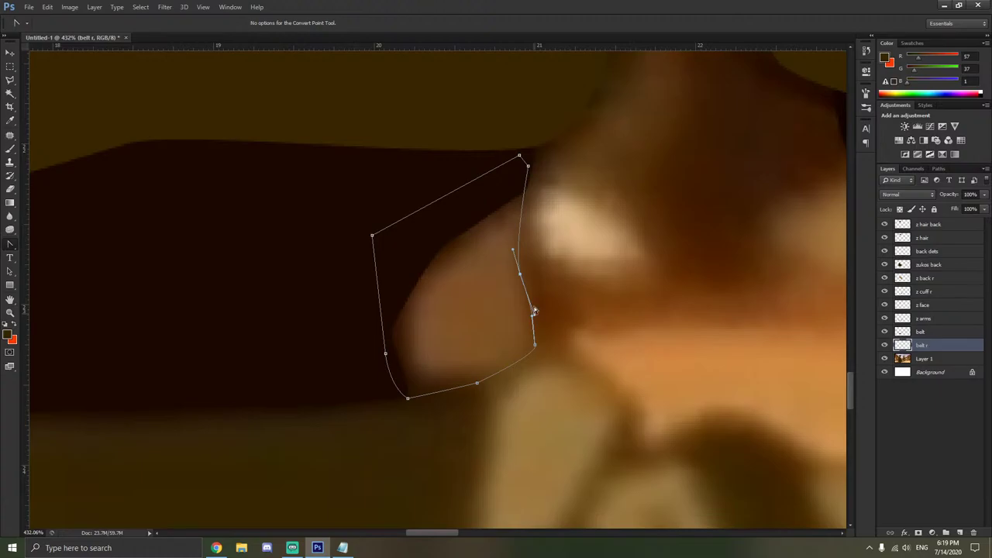
{"action": "mouse_move", "coordinate": [513, 250]}
{"action": "left_mouse_down"}
{"action": "mouse_move", "coordinate": [527, 250]}
{"action": "mouse_move", "coordinate": [525, 237]}
{"action": "left_mouse_up"}
{"action": "left_click", "coordinate": [522, 275]}
{"action": "left_click", "coordinate": [523, 242]}
{"action": "left_click", "coordinate": [541, 242]}
{"action": "scroll", "coordinate": [558, 338], "scroll_direction": "down", "scroll_amount": 1}
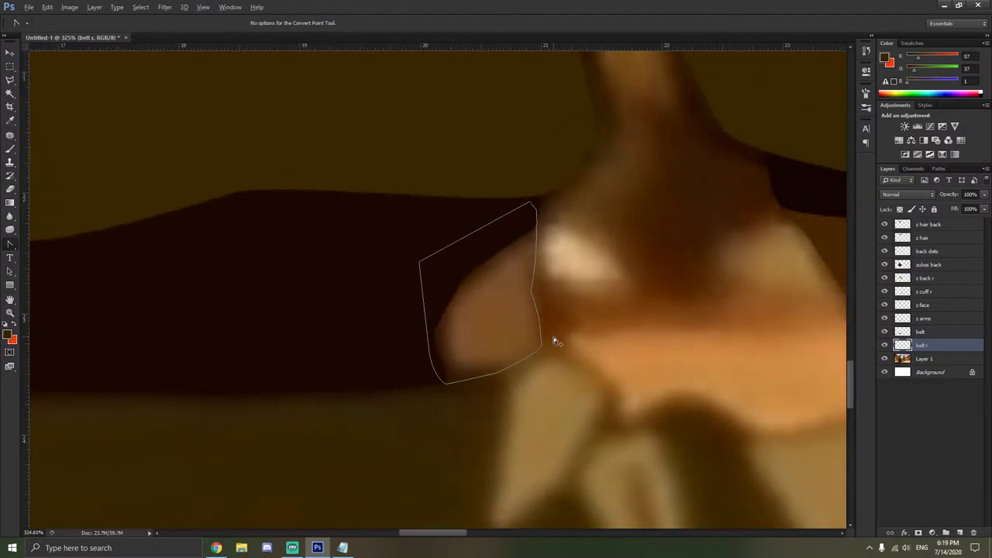
{"action": "scroll", "coordinate": [553, 338], "scroll_direction": "up", "scroll_amount": 1}
Fill the patch outline with mid brown R125 G80 B36.
{"action": "right_click", "coordinate": [463, 321]}
{"action": "left_click", "coordinate": [494, 144]}
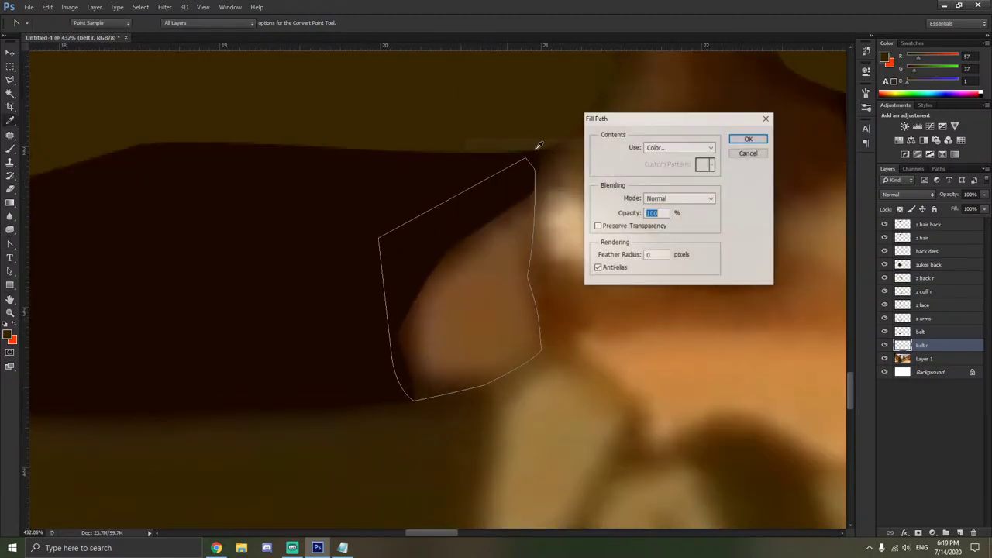
{"action": "left_click", "coordinate": [681, 147]}
{"action": "left_click", "coordinate": [666, 174]}
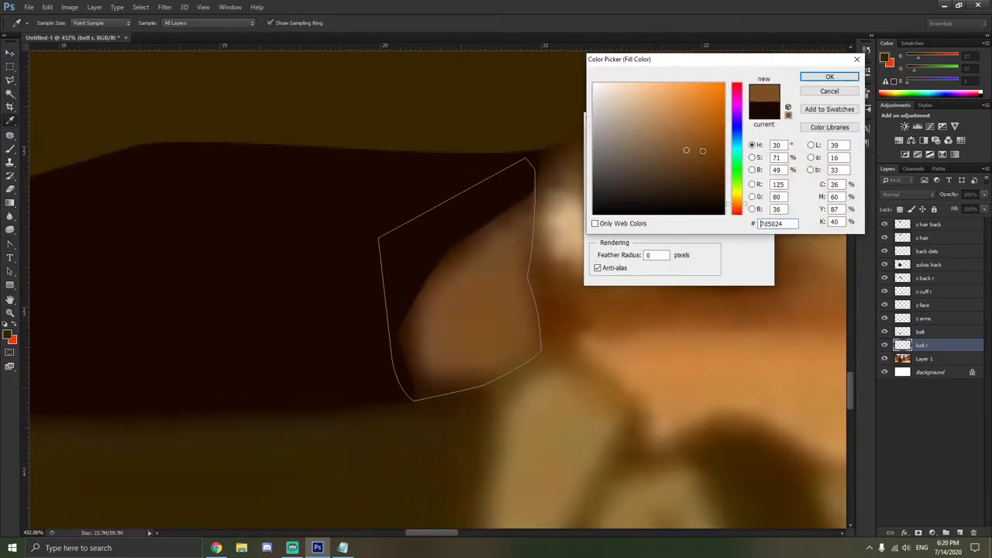
{"action": "left_click", "coordinate": [827, 77]}
{"action": "left_click", "coordinate": [750, 142]}
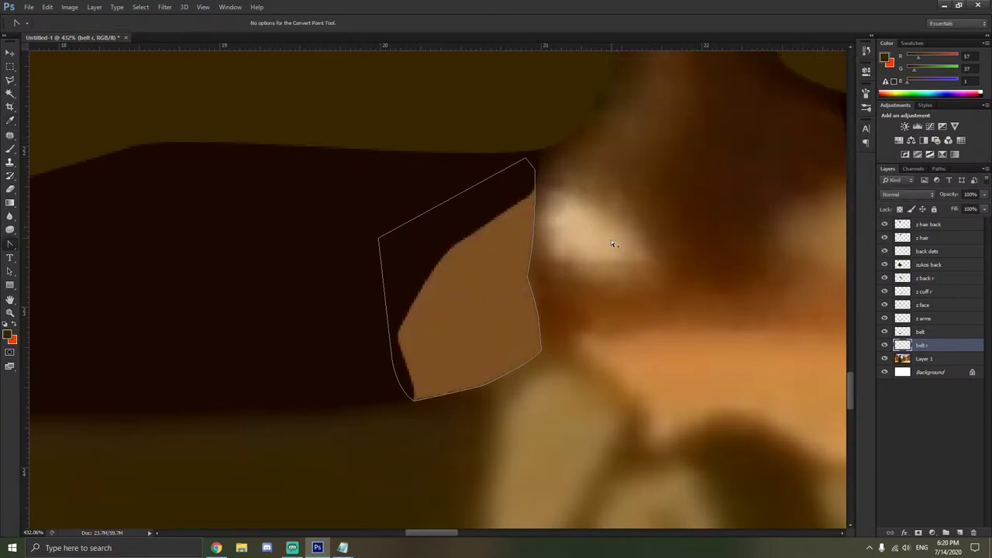
Delete the patch outline path after filling.
{"action": "scroll", "coordinate": [610, 239], "scroll_direction": "down", "scroll_amount": 3}
{"action": "right_click", "coordinate": [577, 271]}
{"action": "left_click", "coordinate": [600, 289]}
{"action": "scroll", "coordinate": [601, 289], "scroll_direction": "down", "scroll_amount": 2}
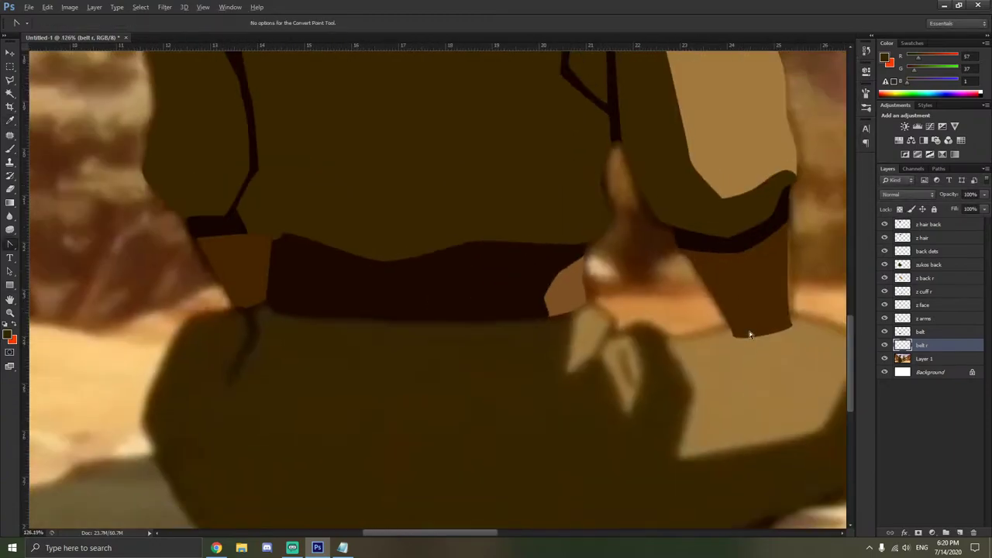
Toggle the reference photo and belt r layer visibility to compare the fill.
{"action": "left_click", "coordinate": [884, 359]}
{"action": "left_click", "coordinate": [884, 358]}
{"action": "left_click", "coordinate": [884, 345]}
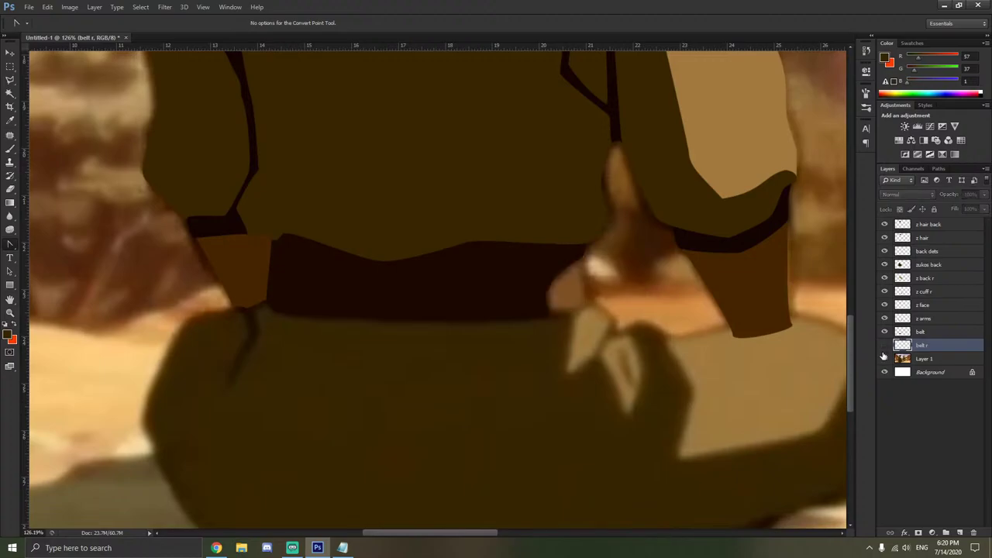
{"action": "left_click", "coordinate": [884, 345]}
{"action": "left_click", "coordinate": [884, 359]}
{"action": "scroll", "coordinate": [713, 336], "scroll_direction": "down", "scroll_amount": 5}
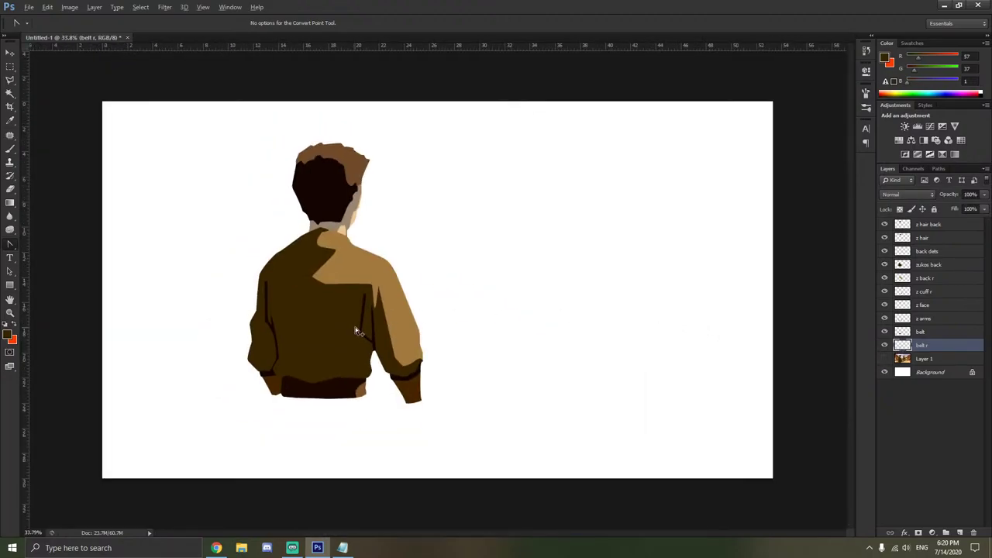
{"action": "scroll", "coordinate": [250, 369], "scroll_direction": "up", "scroll_amount": 3}
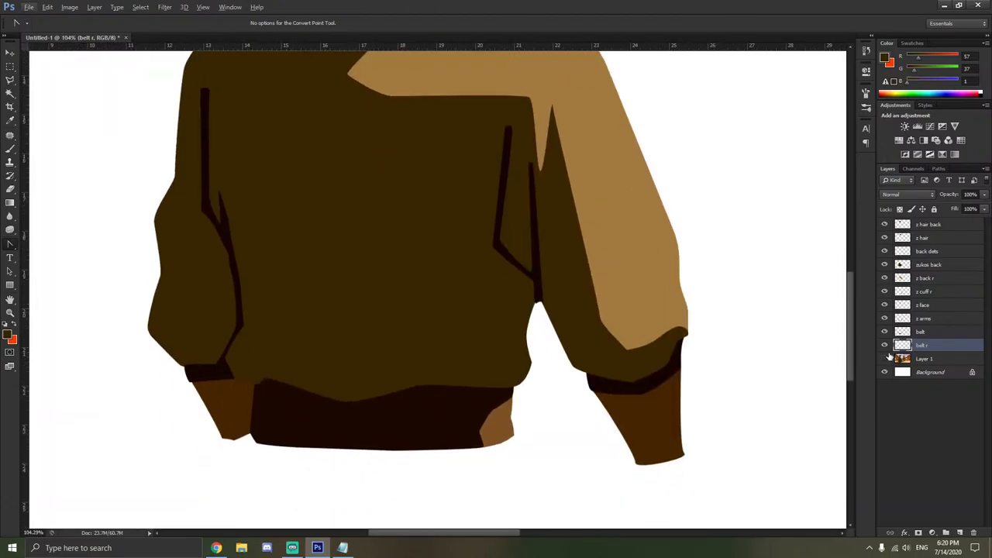
{"action": "left_click", "coordinate": [885, 358]}
{"action": "scroll", "coordinate": [645, 348], "scroll_direction": "down", "scroll_amount": 5}
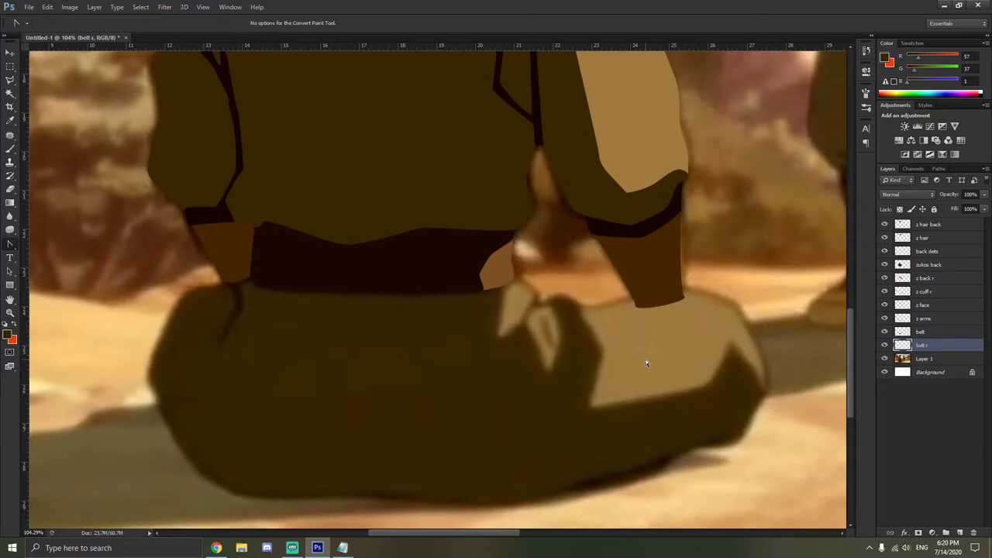
{"action": "left_click_drag", "start_coordinate": [11, 244], "coordinate": [54, 244]}
Hide the z arms layer and trace the pants' top edge leftward to the belt.
{"action": "scroll", "coordinate": [697, 309], "scroll_direction": "up", "scroll_amount": 2}
{"action": "scroll", "coordinate": [742, 311], "scroll_direction": "up", "scroll_amount": 1}
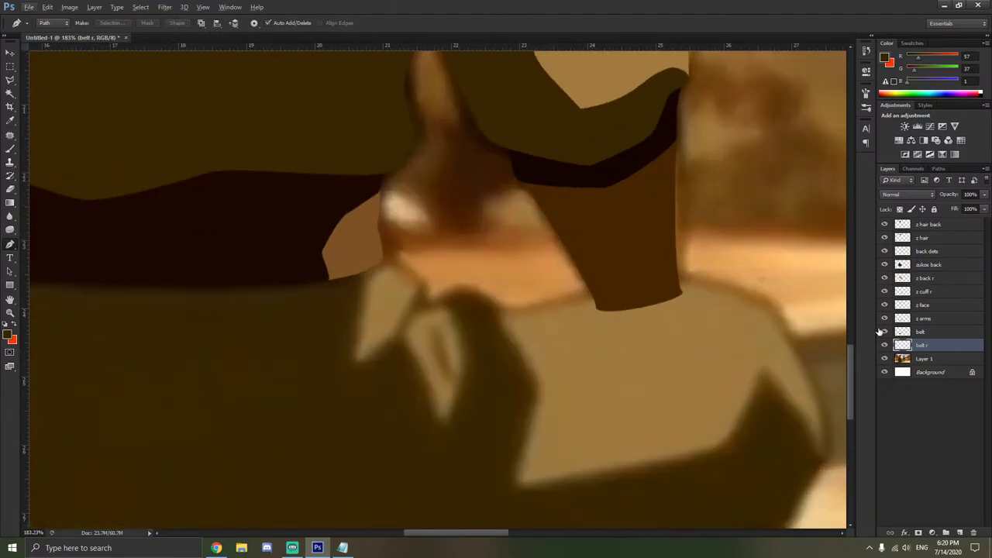
{"action": "left_click", "coordinate": [884, 318]}
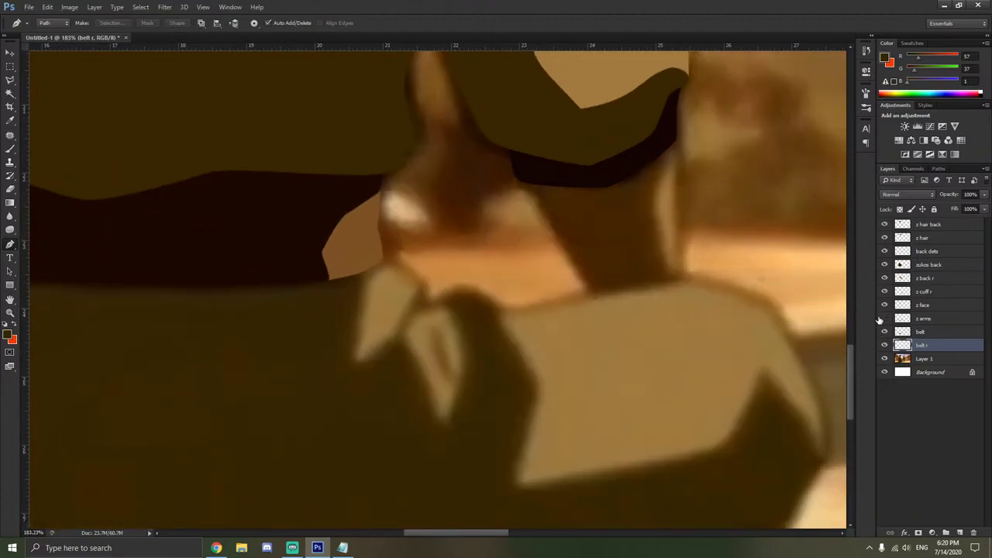
{"action": "left_click", "coordinate": [775, 303]}
{"action": "left_click", "coordinate": [670, 278]}
{"action": "left_click", "coordinate": [611, 287]}
{"action": "left_click", "coordinate": [587, 293]}
{"action": "left_click", "coordinate": [572, 295]}
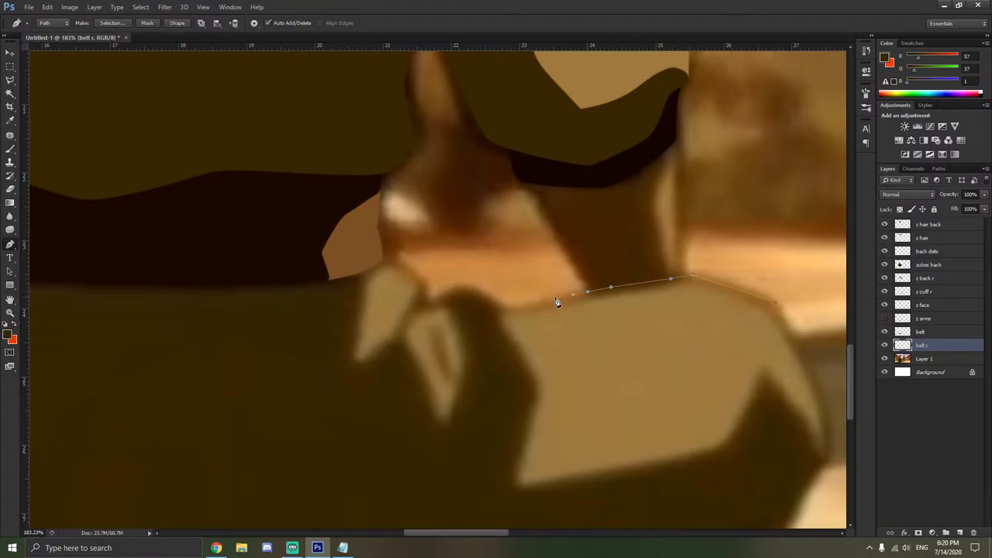
{"action": "left_click", "coordinate": [523, 304]}
{"action": "left_click", "coordinate": [498, 298]}
{"action": "left_click", "coordinate": [460, 286]}
{"action": "left_click", "coordinate": [431, 299]}
{"action": "left_click", "coordinate": [384, 259]}
{"action": "left_click", "coordinate": [47, 254]}
Continue the pants outline along the belt edge and down the left side.
{"action": "scroll", "coordinate": [34, 268], "scroll_direction": "left", "scroll_amount": 2}
{"action": "scroll", "coordinate": [35, 269], "scroll_direction": "left", "scroll_amount": 10}
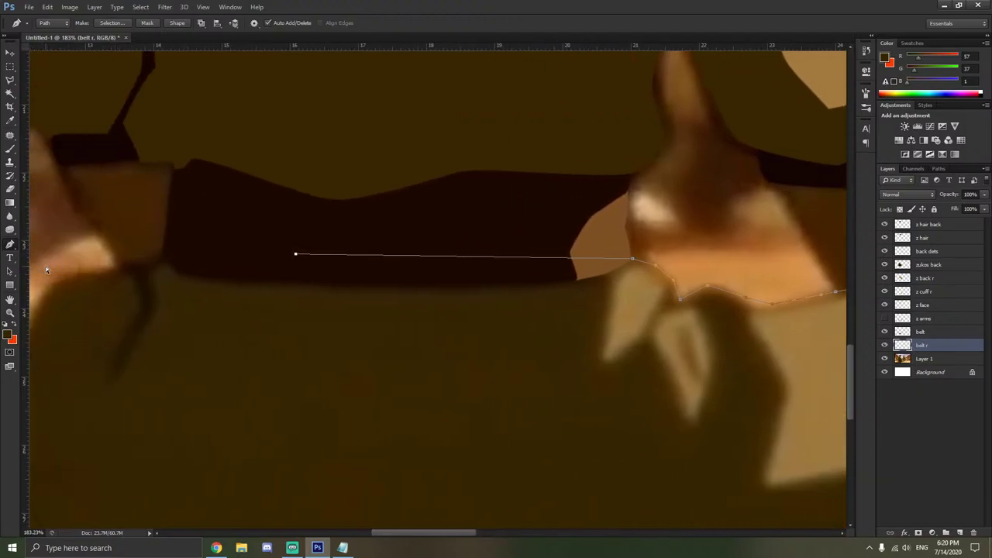
{"action": "left_click_drag", "start_coordinate": [339, 254], "coordinate": [290, 266]}
{"action": "left_click", "coordinate": [283, 264]}
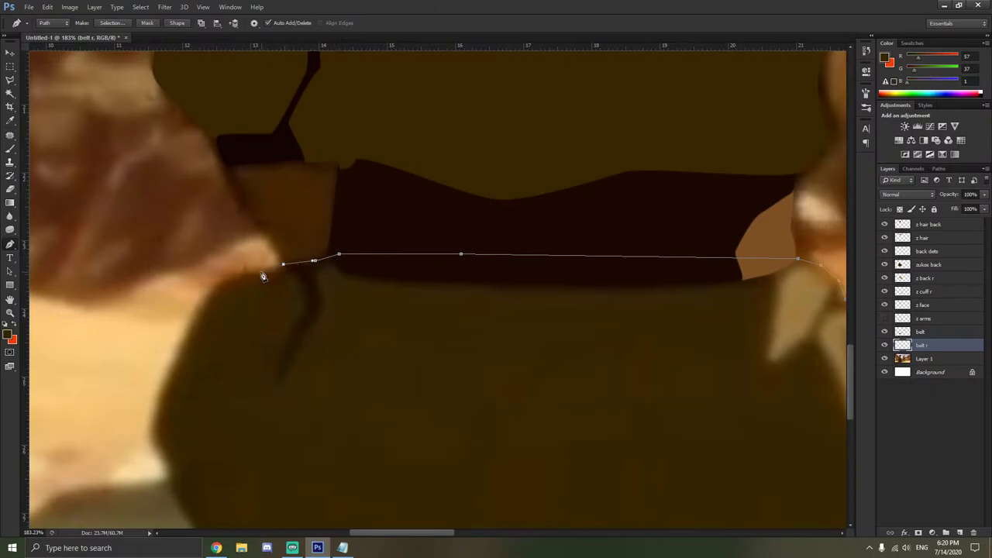
{"action": "left_click", "coordinate": [248, 275]}
{"action": "left_click", "coordinate": [223, 279]}
{"action": "left_click", "coordinate": [152, 426]}
{"action": "scroll", "coordinate": [159, 441], "scroll_direction": "down", "scroll_amount": 1}
{"action": "scroll", "coordinate": [160, 440], "scroll_direction": "down", "scroll_amount": 2}
{"action": "left_click", "coordinate": [174, 414]}
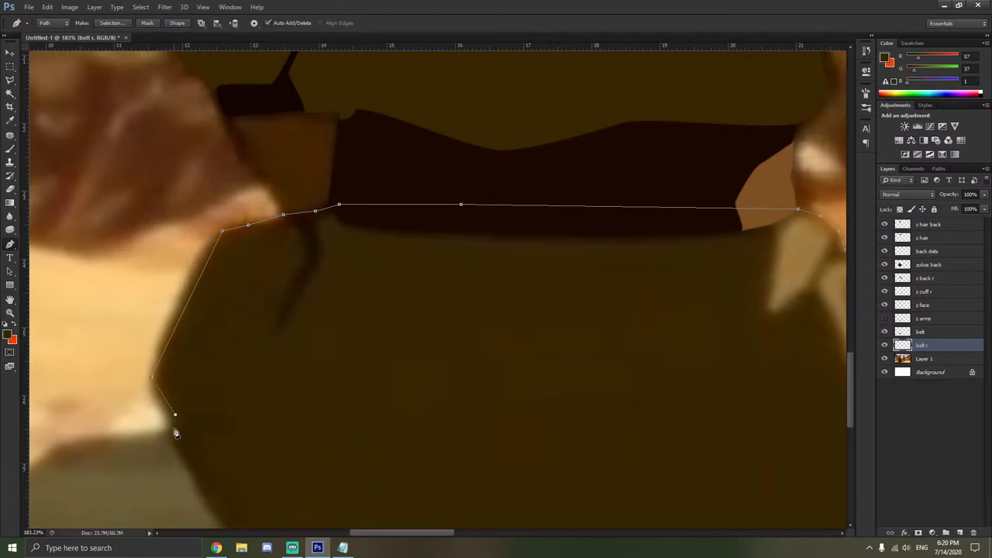
{"action": "scroll", "coordinate": [176, 422], "scroll_direction": "down", "scroll_amount": 5}
{"action": "left_click", "coordinate": [206, 414]}
{"action": "scroll", "coordinate": [287, 414], "scroll_direction": "down", "scroll_amount": 5}
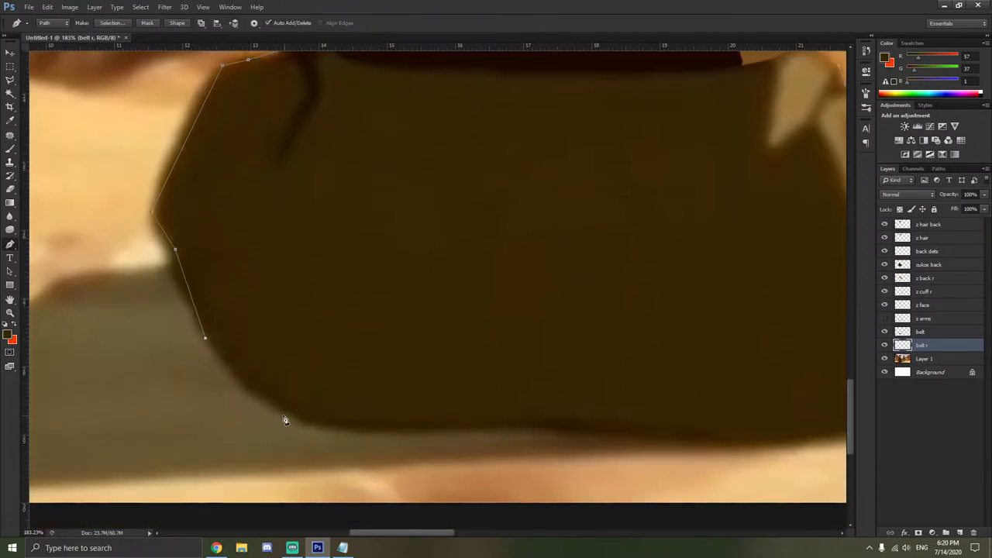
{"action": "left_click", "coordinate": [297, 412]}
Trace the pants outline along the bottom edge and up the right side.
{"action": "left_click", "coordinate": [504, 419]}
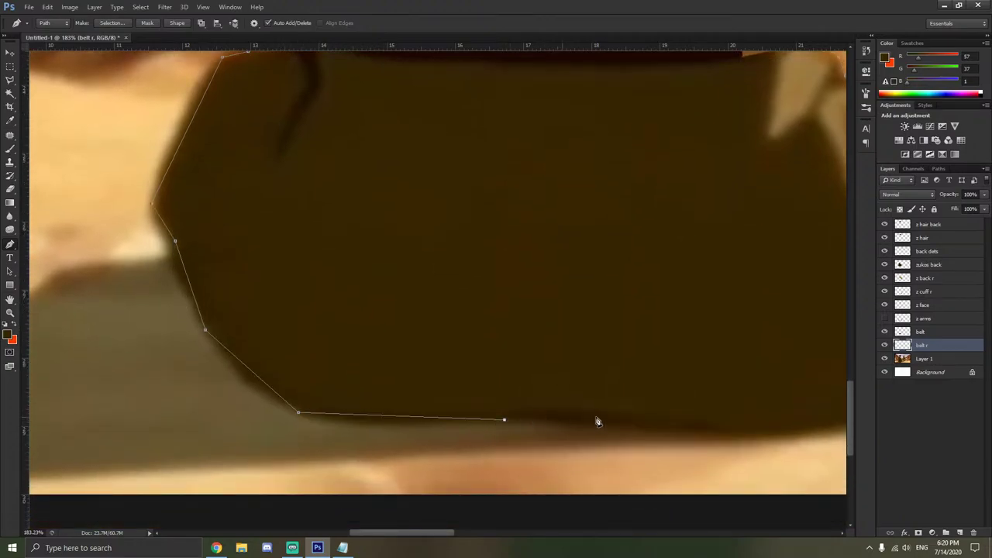
{"action": "left_click", "coordinate": [718, 434]}
{"action": "scroll", "coordinate": [719, 434], "scroll_direction": "right", "scroll_amount": 1}
{"action": "scroll", "coordinate": [729, 425], "scroll_direction": "right", "scroll_amount": 6}
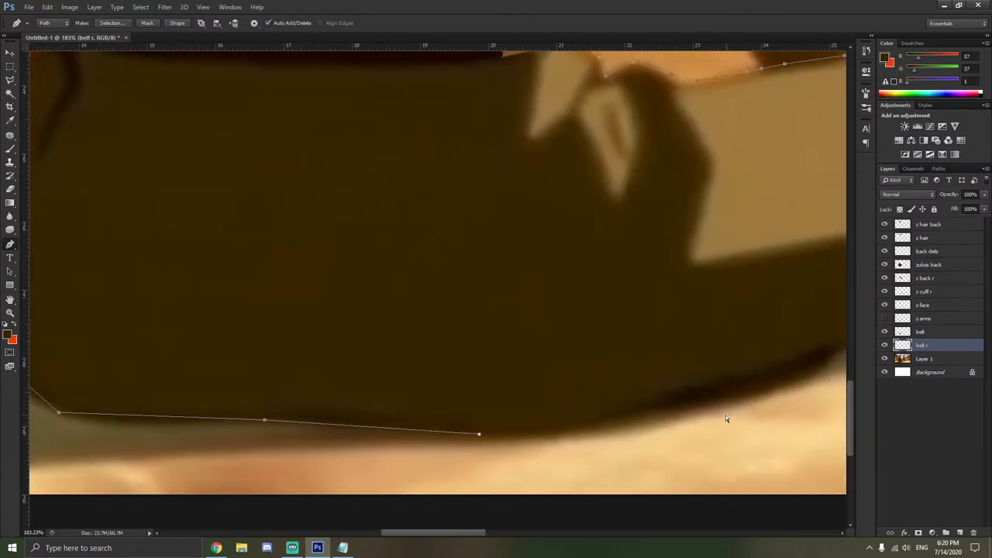
{"action": "left_click", "coordinate": [553, 433]}
{"action": "left_click", "coordinate": [651, 401]}
{"action": "scroll", "coordinate": [733, 376], "scroll_direction": "down", "scroll_amount": 2}
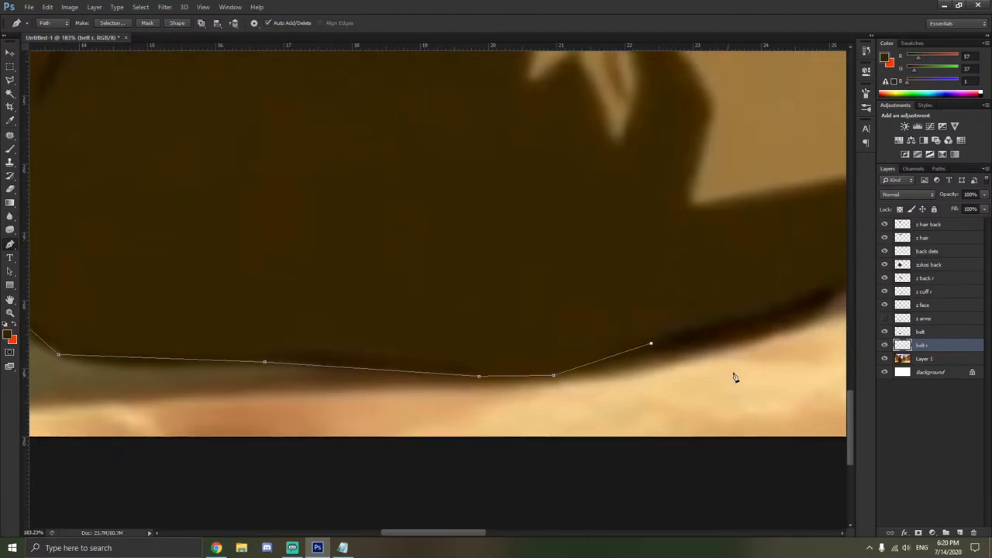
{"action": "scroll", "coordinate": [739, 359], "scroll_direction": "right", "scroll_amount": 4}
{"action": "left_click", "coordinate": [675, 287]}
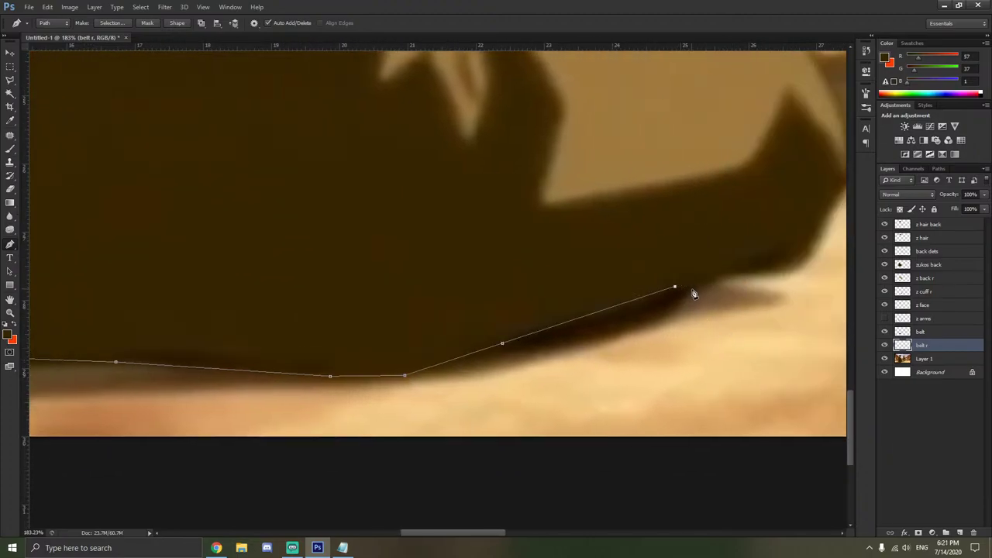
{"action": "left_click", "coordinate": [691, 291]}
{"action": "left_click", "coordinate": [723, 272]}
{"action": "left_click", "coordinate": [804, 269]}
{"action": "scroll", "coordinate": [813, 268], "scroll_direction": "up", "scroll_amount": 2}
{"action": "scroll", "coordinate": [794, 252], "scroll_direction": "right", "scroll_amount": 2}
{"action": "left_click", "coordinate": [791, 233]}
{"action": "scroll", "coordinate": [793, 248], "scroll_direction": "up", "scroll_amount": 4}
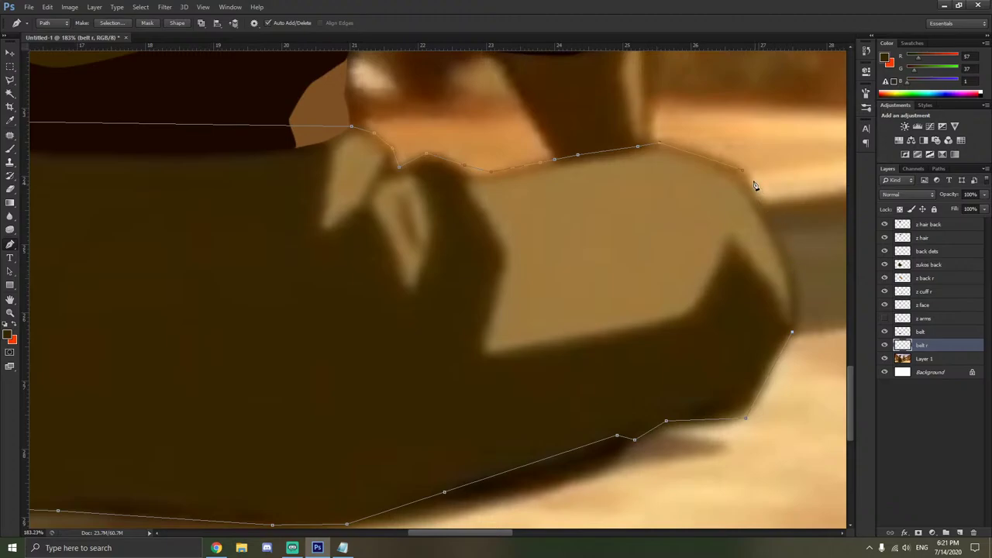
Close the pants outline and curve its right-side and top-right corners.
{"action": "left_click", "coordinate": [745, 174]}
{"action": "left_click_drag", "start_coordinate": [10, 244], "coordinate": [55, 282]}
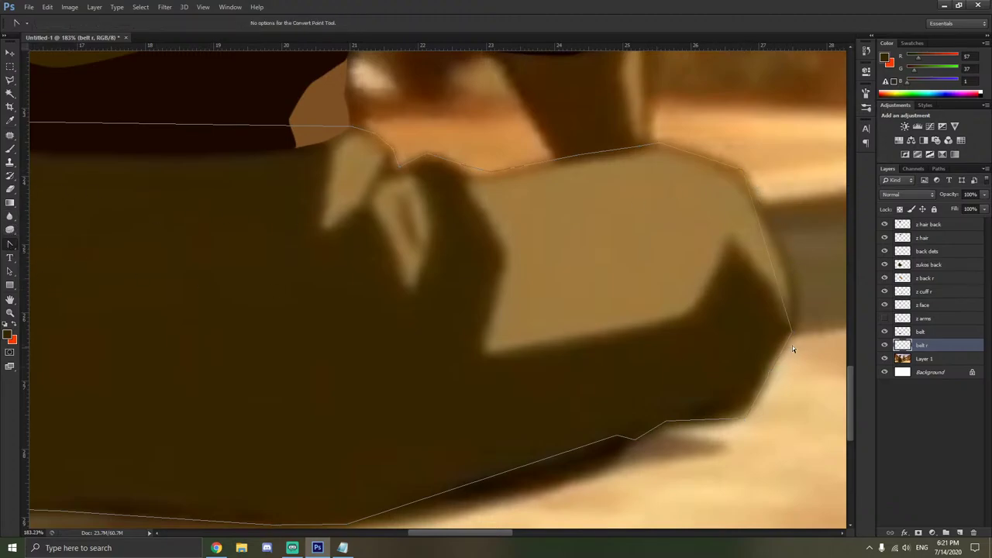
{"action": "left_click_drag", "start_coordinate": [792, 331], "coordinate": [813, 302]}
{"action": "left_click_drag", "start_coordinate": [743, 171], "coordinate": [721, 149]}
{"action": "left_click", "coordinate": [794, 175]}
Round the outline's bottom-right corner and a corner along its lower edge.
{"action": "left_click_drag", "start_coordinate": [748, 418], "coordinate": [729, 432]}
{"action": "left_click_drag", "start_coordinate": [638, 436], "coordinate": [663, 446]}
{"action": "scroll", "coordinate": [661, 445], "scroll_direction": "up", "scroll_amount": 5}
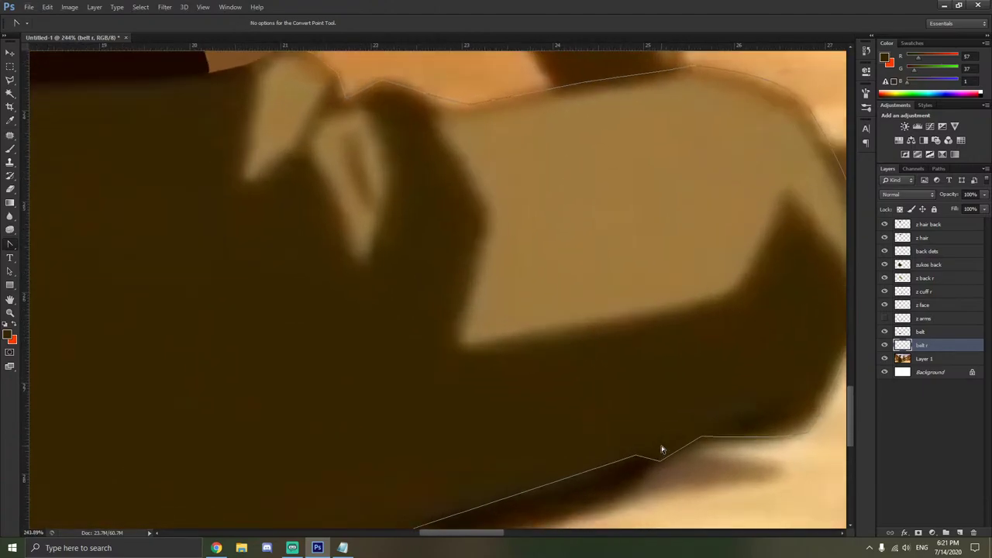
{"action": "left_click_drag", "start_coordinate": [661, 403], "coordinate": [641, 403]}
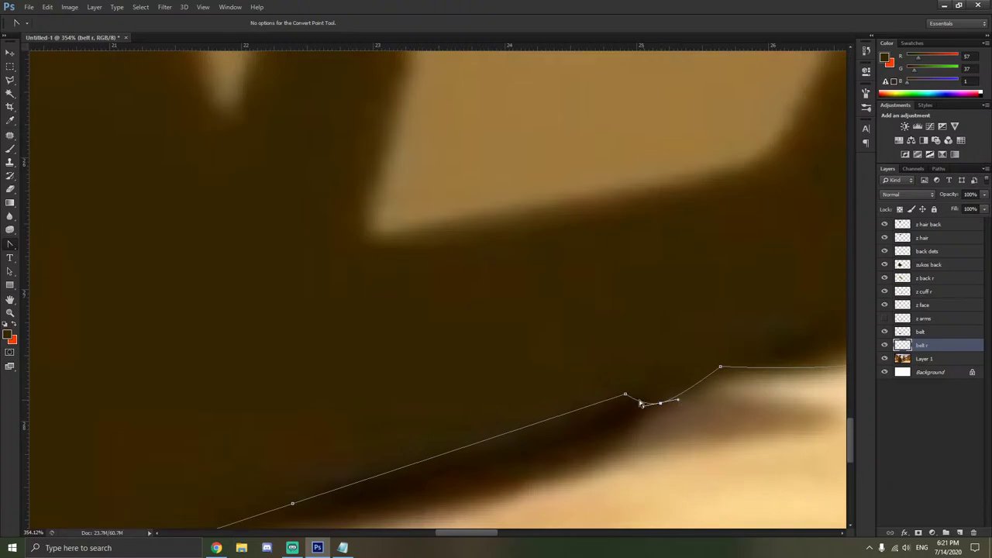
{"action": "scroll", "coordinate": [447, 423], "scroll_direction": "left", "scroll_amount": 2}
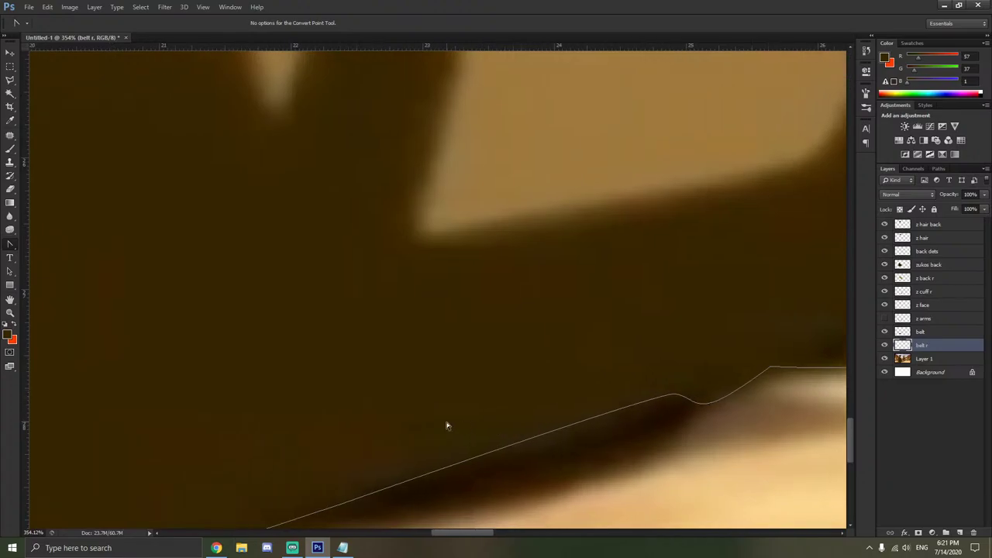
{"action": "scroll", "coordinate": [451, 427], "scroll_direction": "down", "scroll_amount": 3}
{"action": "scroll", "coordinate": [452, 426], "scroll_direction": "down", "scroll_amount": 4}
{"action": "scroll", "coordinate": [452, 427], "scroll_direction": "left", "scroll_amount": 3}
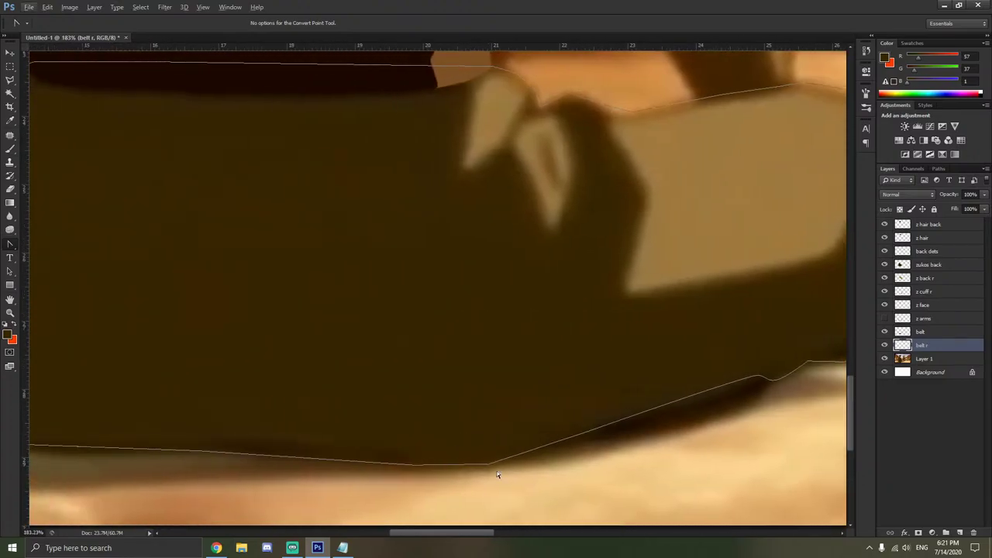
{"action": "scroll", "coordinate": [487, 459], "scroll_direction": "up", "scroll_amount": 2}
Curve another lower-edge corner and the outline's lower-left corner.
{"action": "left_click_drag", "start_coordinate": [489, 457], "coordinate": [512, 456]}
{"action": "scroll", "coordinate": [454, 469], "scroll_direction": "left", "scroll_amount": 2}
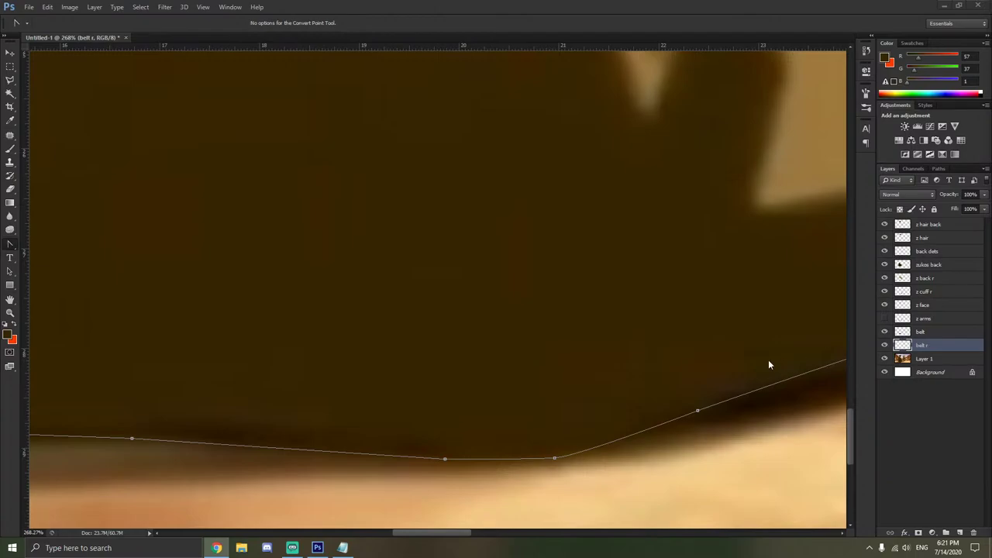
{"action": "scroll", "coordinate": [455, 434], "scroll_direction": "left", "scroll_amount": 6}
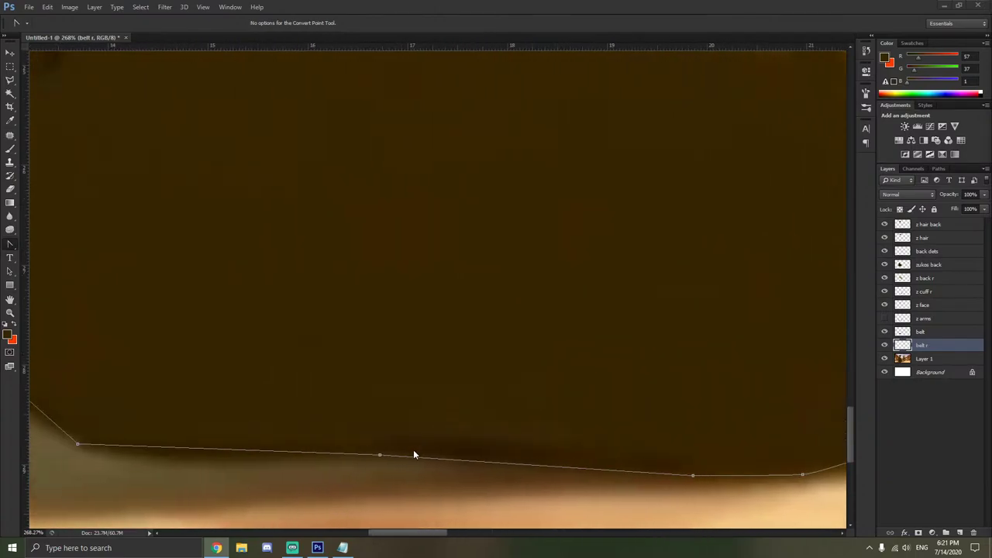
{"action": "scroll", "coordinate": [246, 427], "scroll_direction": "left", "scroll_amount": 2}
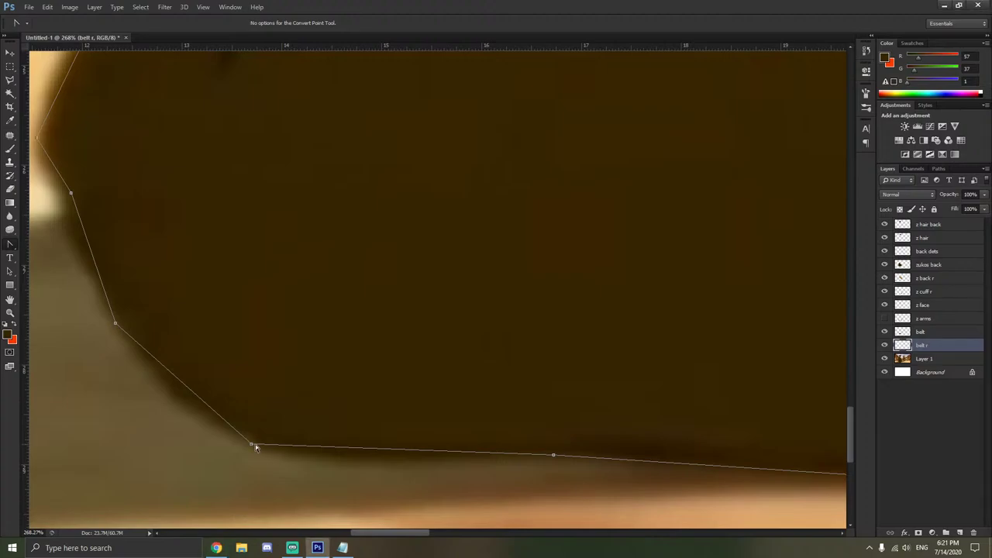
{"action": "left_click_drag", "start_coordinate": [251, 446], "coordinate": [284, 454]}
{"action": "scroll", "coordinate": [228, 386], "scroll_direction": "left", "scroll_amount": 2}
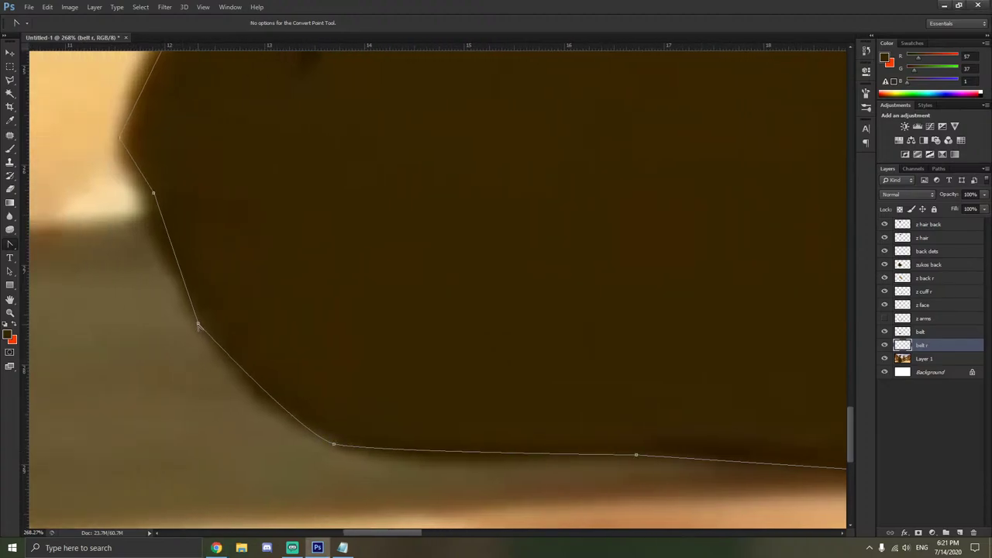
Smooth the corners running up the pants' left edge.
{"action": "left_click_drag", "start_coordinate": [197, 325], "coordinate": [217, 338]}
{"action": "scroll", "coordinate": [217, 333], "scroll_direction": "up", "scroll_amount": 2}
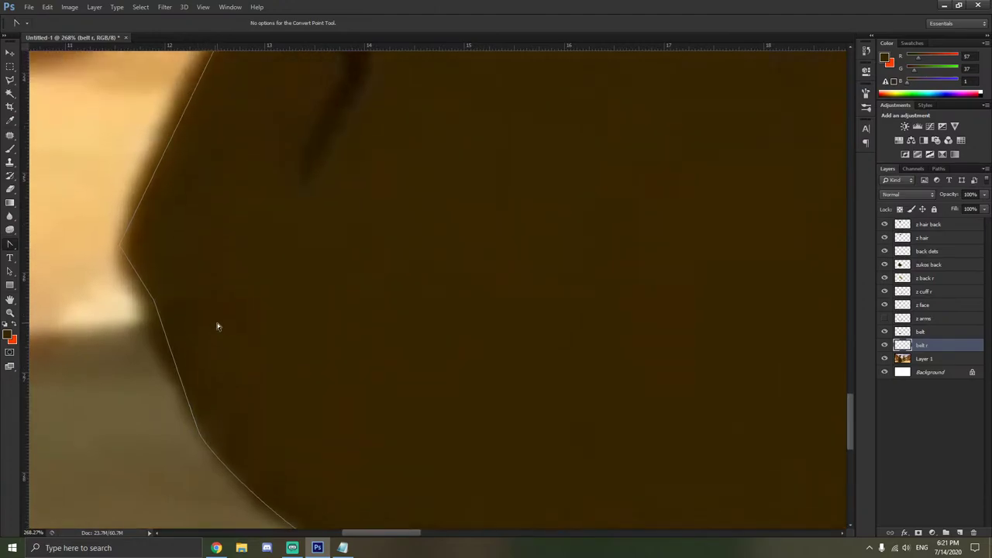
{"action": "scroll", "coordinate": [217, 325], "scroll_direction": "left", "scroll_amount": 1}
{"action": "mouse_move", "coordinate": [187, 301]}
{"action": "left_mouse_down"}
{"action": "mouse_move", "coordinate": [203, 341]}
{"action": "mouse_move", "coordinate": [206, 316]}
{"action": "mouse_move", "coordinate": [194, 302]}
{"action": "left_mouse_up"}
{"action": "left_click_drag", "start_coordinate": [155, 249], "coordinate": [159, 271]}
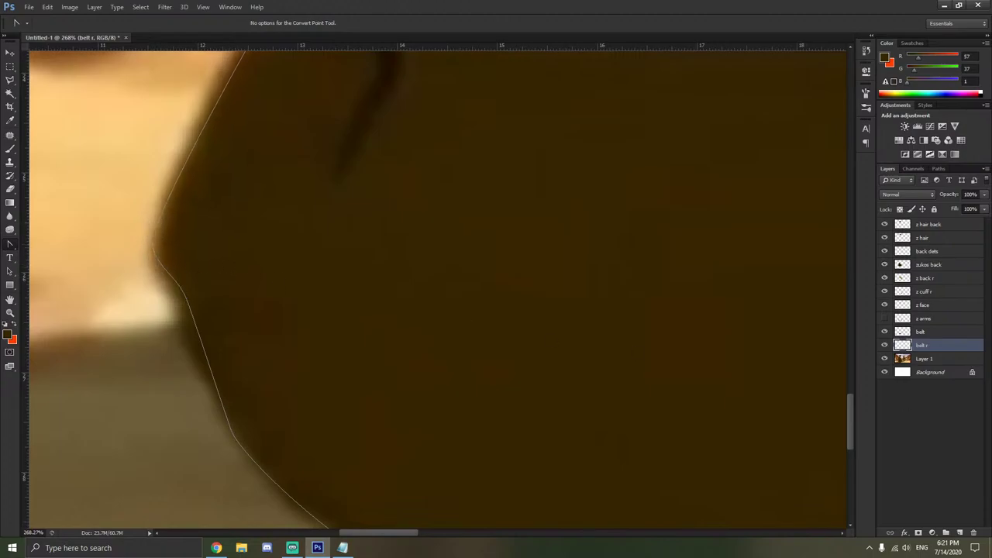
{"action": "scroll", "coordinate": [536, 310], "scroll_direction": "up", "scroll_amount": 5}
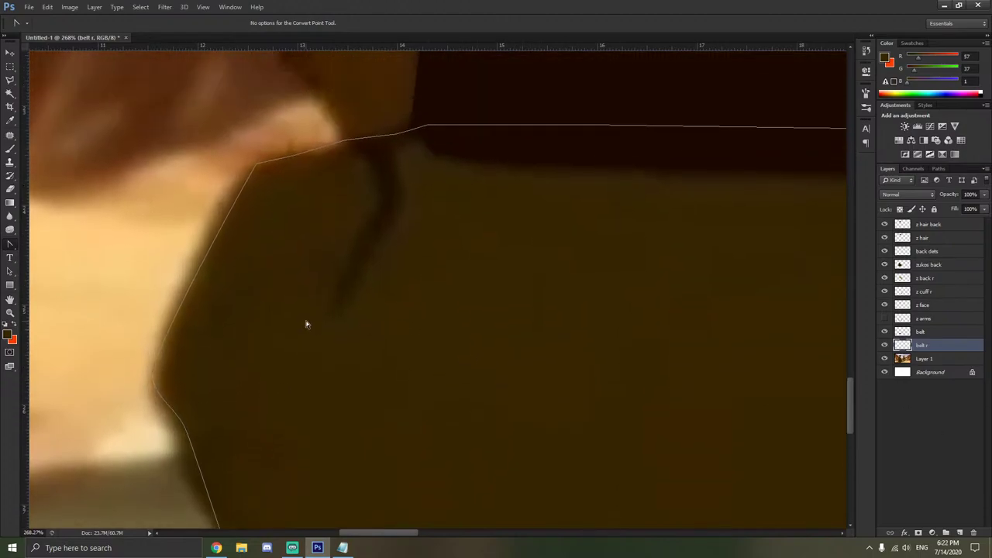
{"action": "scroll", "coordinate": [271, 298], "scroll_direction": "up", "scroll_amount": 2}
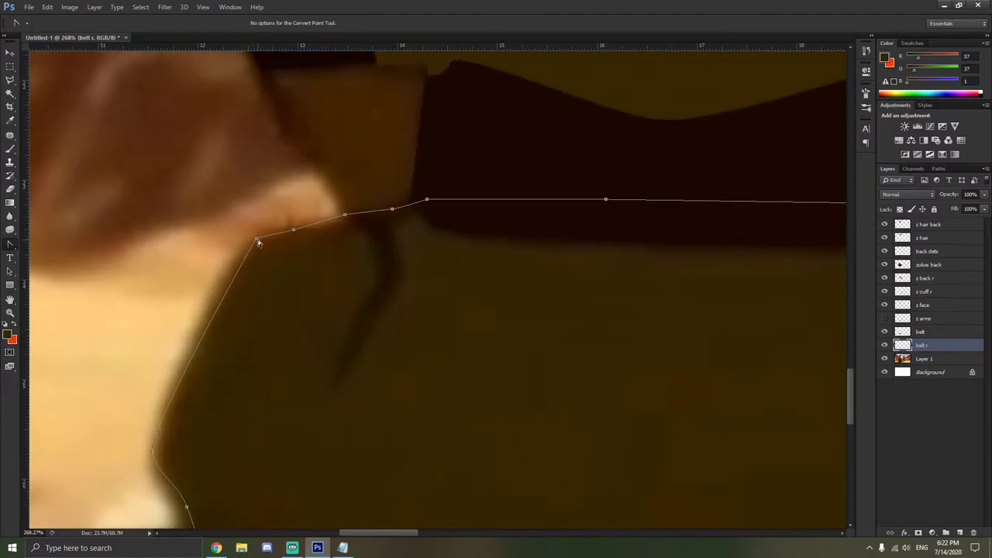
Round the waist corner and delete three redundant waistline anchors.
{"action": "mouse_move", "coordinate": [258, 242]}
{"action": "left_mouse_down"}
{"action": "mouse_move", "coordinate": [237, 256]}
{"action": "mouse_move", "coordinate": [245, 251]}
{"action": "left_mouse_up"}
{"action": "right_click", "coordinate": [298, 231]}
{"action": "left_click", "coordinate": [311, 235]}
{"action": "left_click_drag", "start_coordinate": [259, 240], "coordinate": [299, 222]}
{"action": "scroll", "coordinate": [361, 228], "scroll_direction": "up", "scroll_amount": 2}
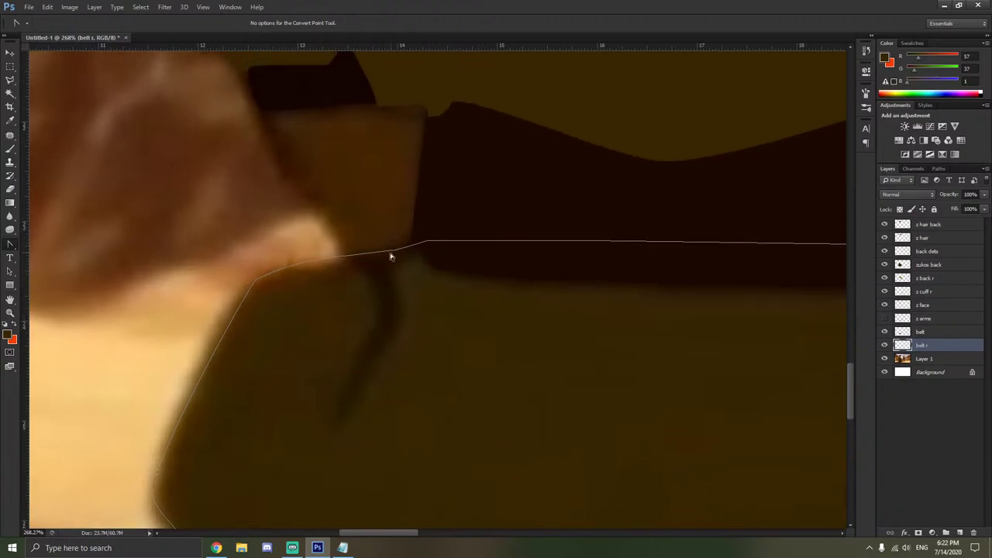
{"action": "left_click", "coordinate": [345, 256]}
{"action": "right_click", "coordinate": [346, 257]}
{"action": "left_click", "coordinate": [357, 262]}
{"action": "right_click", "coordinate": [392, 252]}
{"action": "left_click", "coordinate": [424, 257]}
Bend and smooth the waistline curve and reshape the left waist anchor.
{"action": "left_click_drag", "start_coordinate": [426, 243], "coordinate": [569, 203]}
{"action": "left_click", "coordinate": [516, 229]}
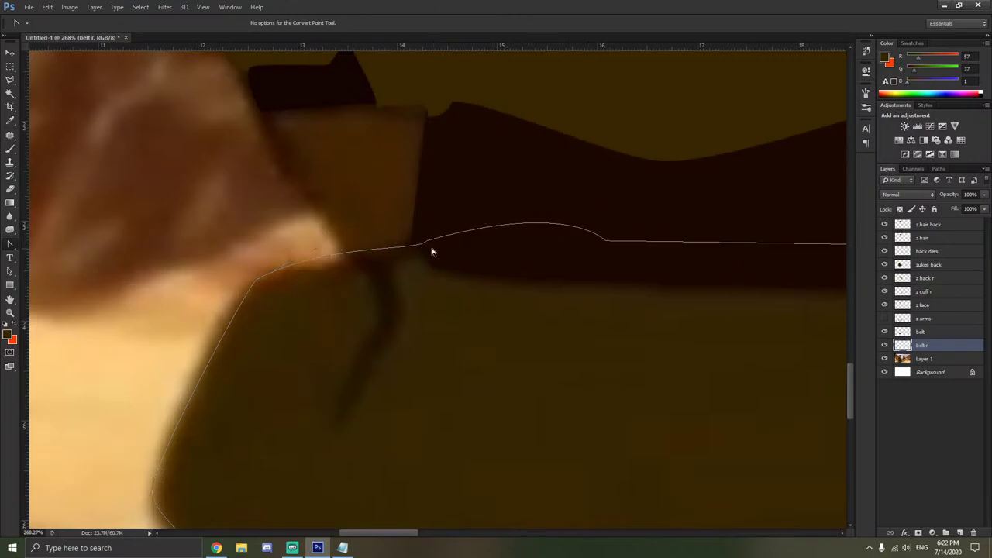
{"action": "left_click", "coordinate": [359, 255], "text": "ctrl"}
{"action": "left_click_drag", "start_coordinate": [337, 248], "coordinate": [350, 266]}
{"action": "left_click_drag", "start_coordinate": [421, 256], "coordinate": [394, 251]}
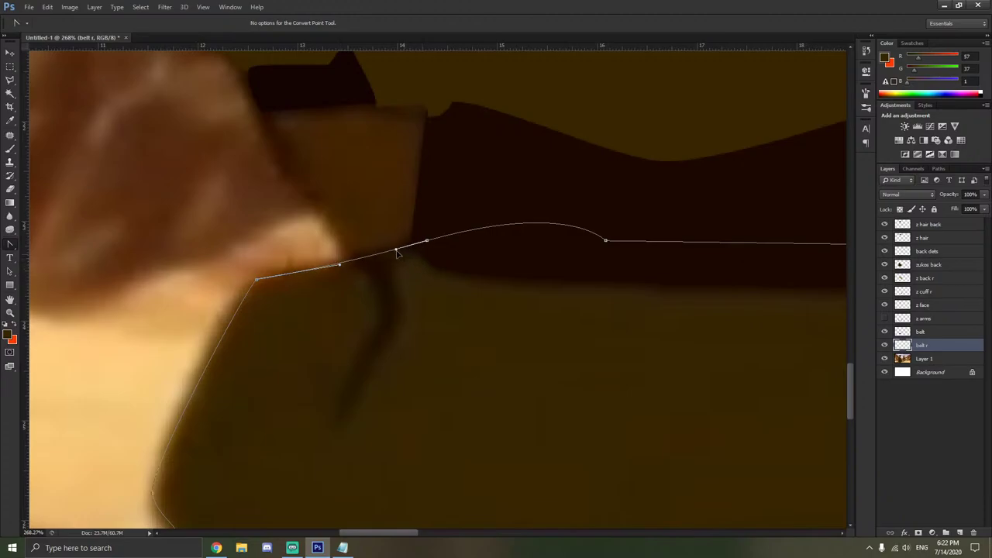
{"action": "left_click", "coordinate": [258, 280], "text": "ctrl"}
{"action": "left_click_drag", "start_coordinate": [256, 280], "coordinate": [235, 295]}
{"action": "left_click", "coordinate": [261, 307]}
{"action": "scroll", "coordinate": [262, 306], "scroll_direction": "down", "scroll_amount": 5}
{"action": "key", "text": "alt"}
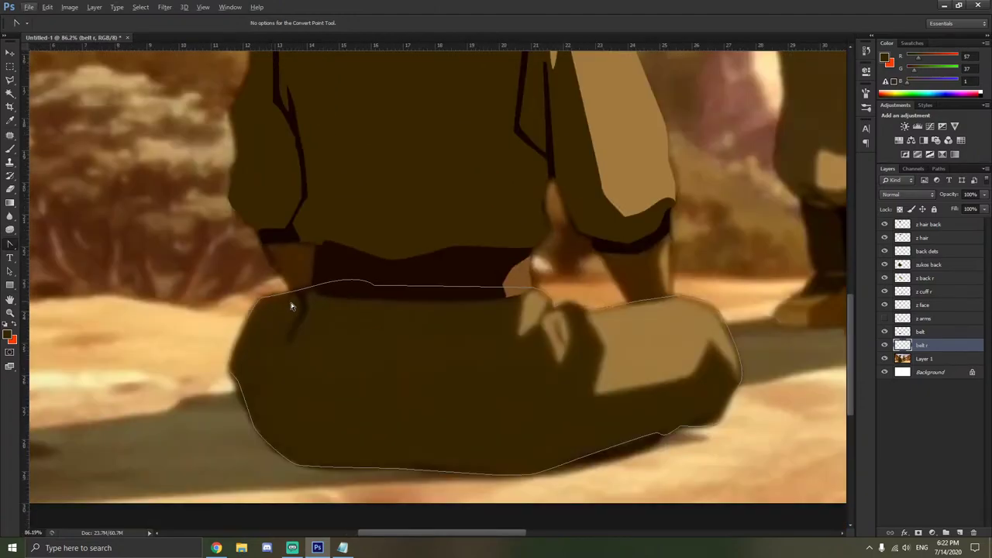
Round the outline's corners beside the belt knot and at the knot's left edge.
{"action": "scroll", "coordinate": [589, 310], "scroll_direction": "up", "scroll_amount": 7}
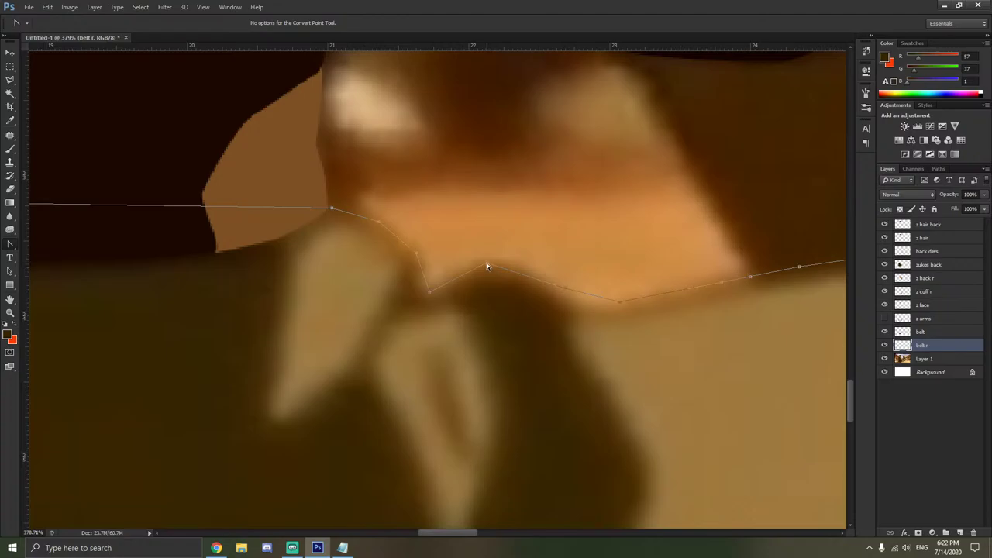
{"action": "left_click_drag", "start_coordinate": [486, 262], "coordinate": [443, 272]}
{"action": "left_click_drag", "start_coordinate": [555, 272], "coordinate": [549, 271]}
{"action": "left_click_drag", "start_coordinate": [330, 209], "coordinate": [358, 212]}
{"action": "right_click", "coordinate": [380, 225]}
{"action": "key", "text": "Escape"}
Delete a redundant knee anchor and reshape the curve over the right knee into a smooth arc.
{"action": "scroll", "coordinate": [446, 219], "scroll_direction": "down", "scroll_amount": 10}
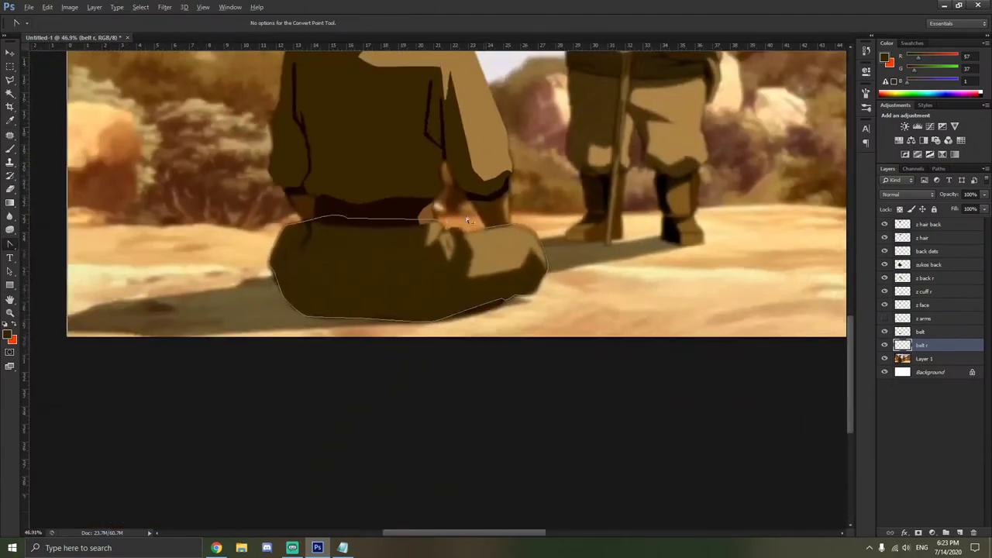
{"action": "scroll", "coordinate": [715, 226], "scroll_direction": "up", "scroll_amount": 5}
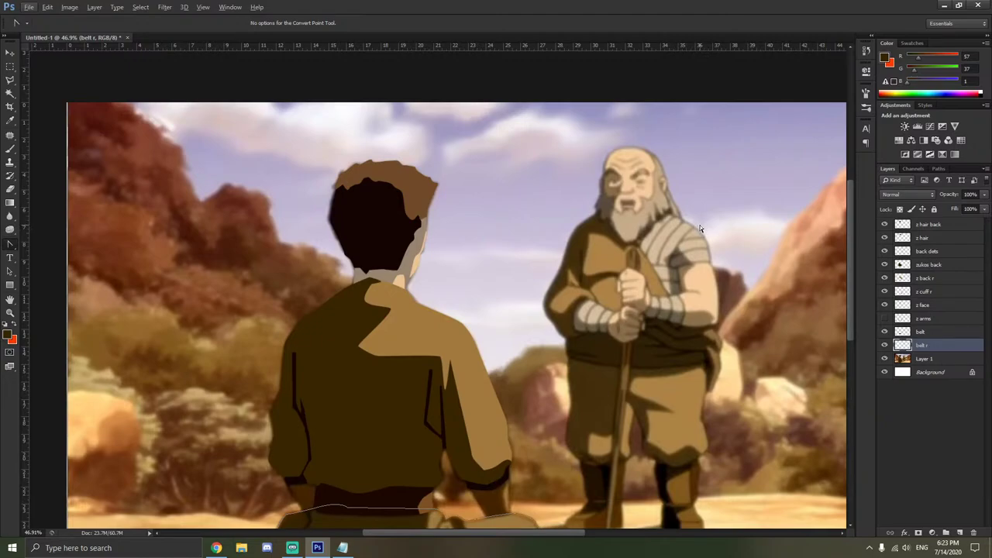
{"action": "scroll", "coordinate": [698, 225], "scroll_direction": "down", "scroll_amount": 1}
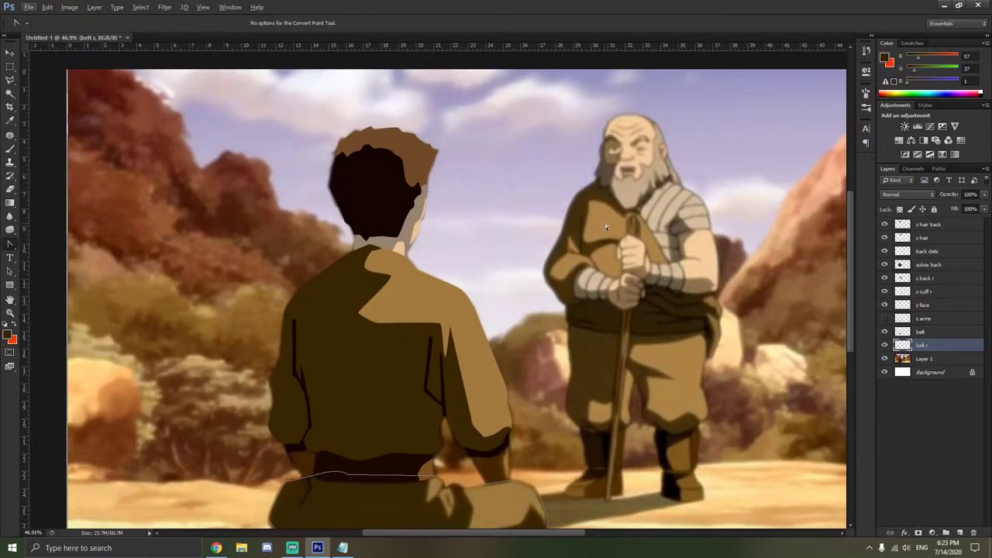
{"action": "scroll", "coordinate": [606, 227], "scroll_direction": "down", "scroll_amount": 1}
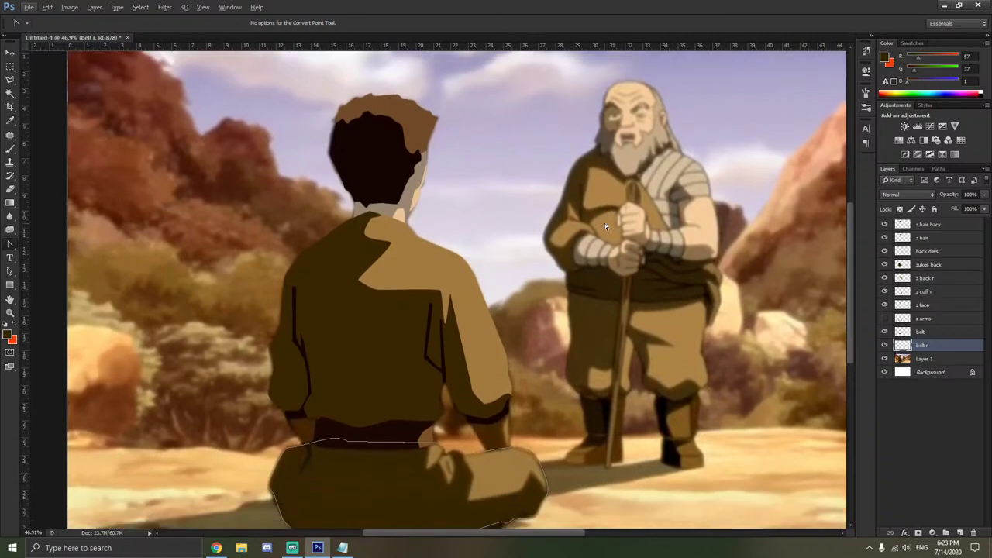
{"action": "scroll", "coordinate": [604, 225], "scroll_direction": "down", "scroll_amount": 2}
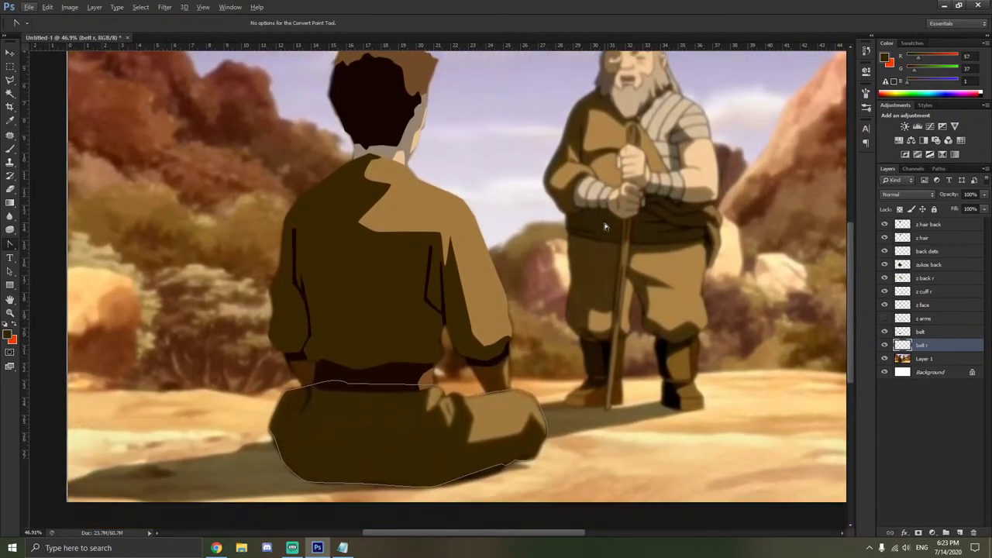
{"action": "scroll", "coordinate": [605, 224], "scroll_direction": "down", "scroll_amount": 2}
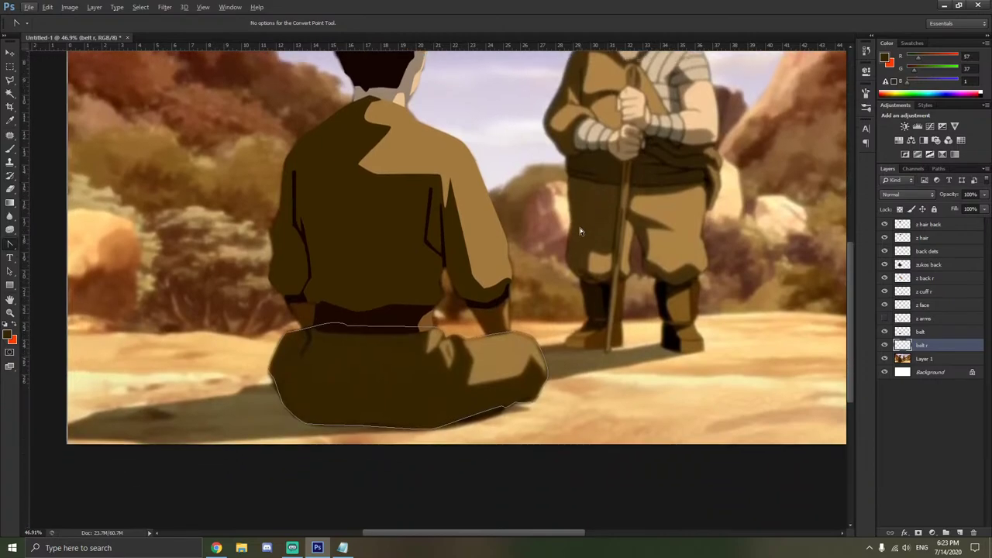
{"action": "scroll", "coordinate": [390, 350], "scroll_direction": "up", "scroll_amount": 3}
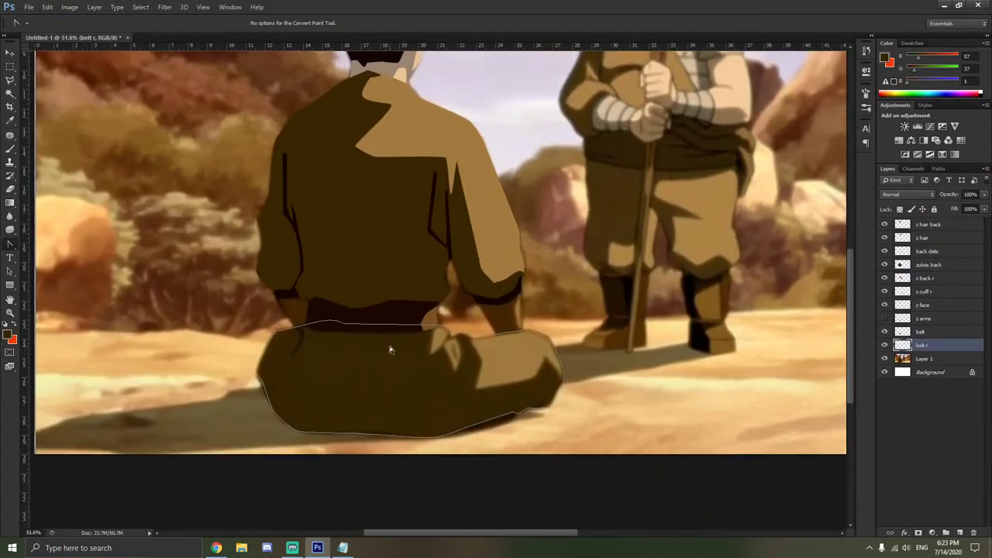
{"action": "scroll", "coordinate": [538, 353], "scroll_direction": "up", "scroll_amount": 3}
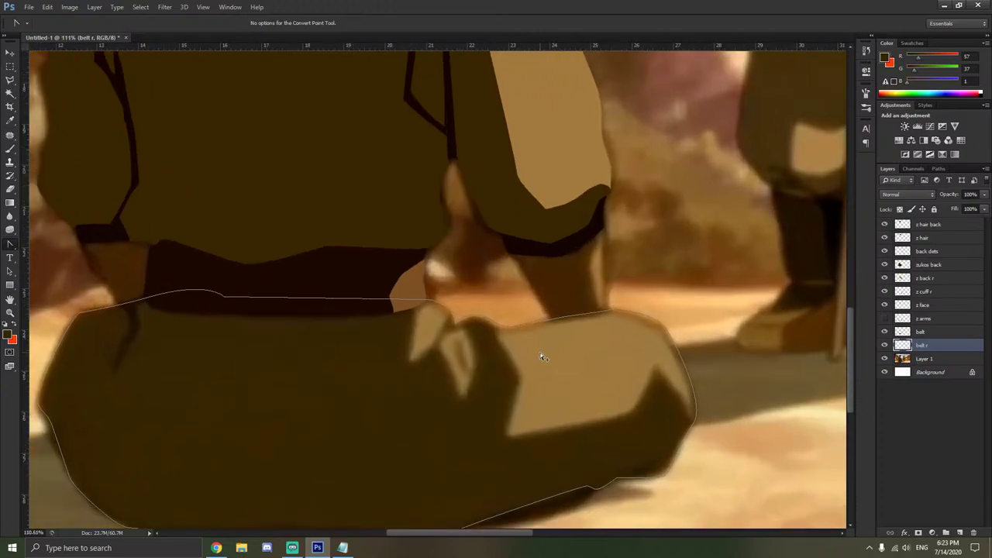
{"action": "scroll", "coordinate": [633, 337], "scroll_direction": "up", "scroll_amount": 5}
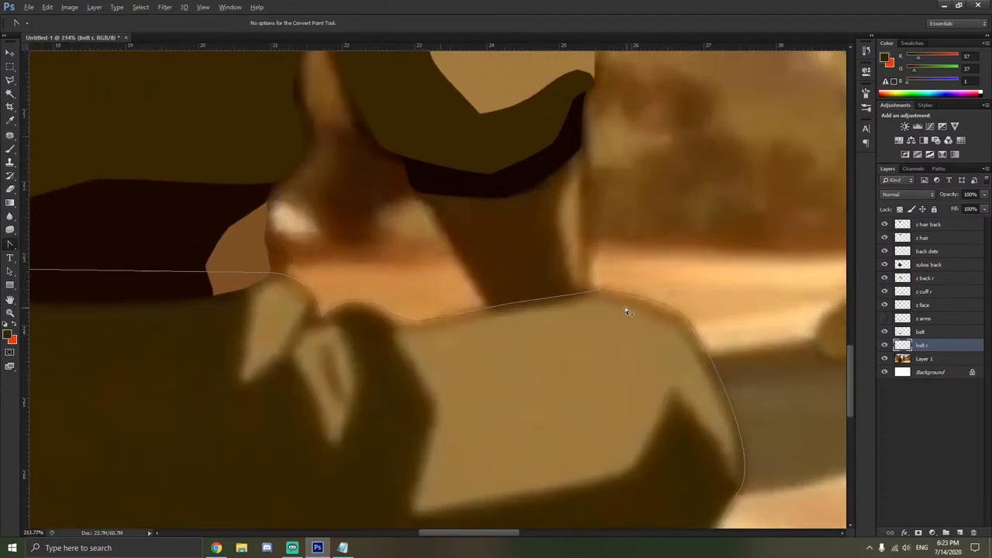
{"action": "left_click", "coordinate": [586, 284]}
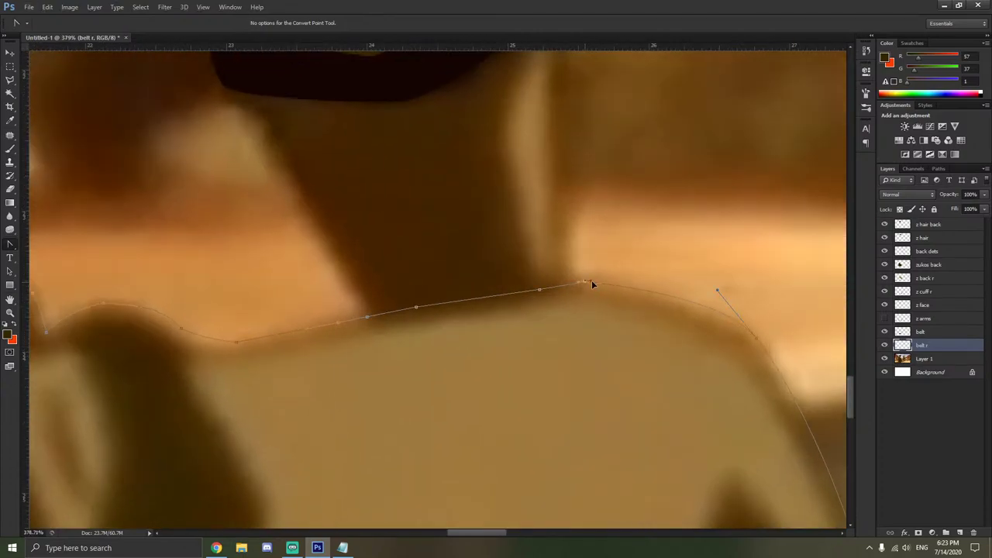
{"action": "left_click_drag", "start_coordinate": [617, 286], "coordinate": [540, 290]}
{"action": "right_click", "coordinate": [540, 291]}
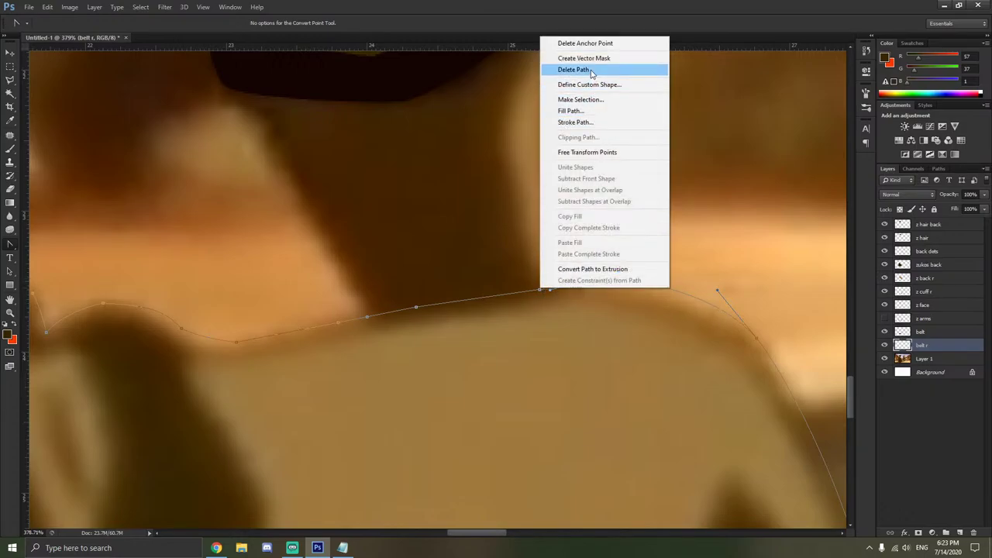
{"action": "left_click", "coordinate": [589, 43]}
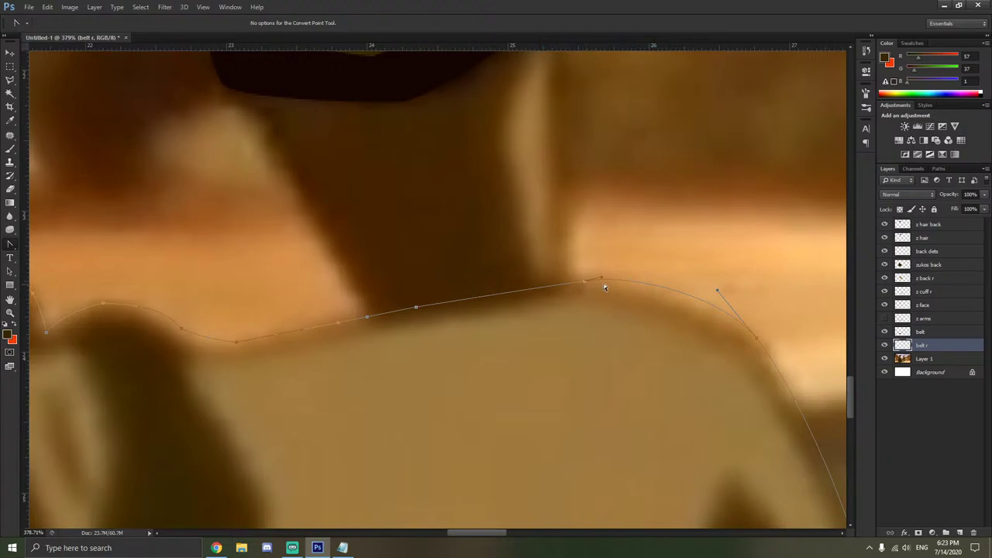
{"action": "left_click_drag", "start_coordinate": [601, 280], "coordinate": [531, 292]}
{"action": "left_click", "coordinate": [526, 299]}
{"action": "scroll", "coordinate": [526, 299], "scroll_direction": "down", "scroll_amount": 10}
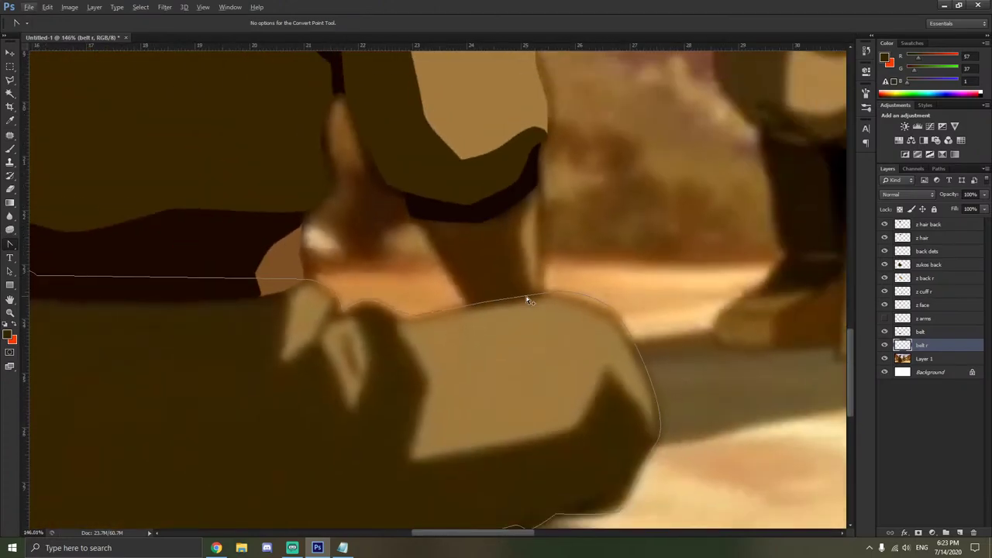
{"action": "scroll", "coordinate": [526, 298], "scroll_direction": "left", "scroll_amount": 5}
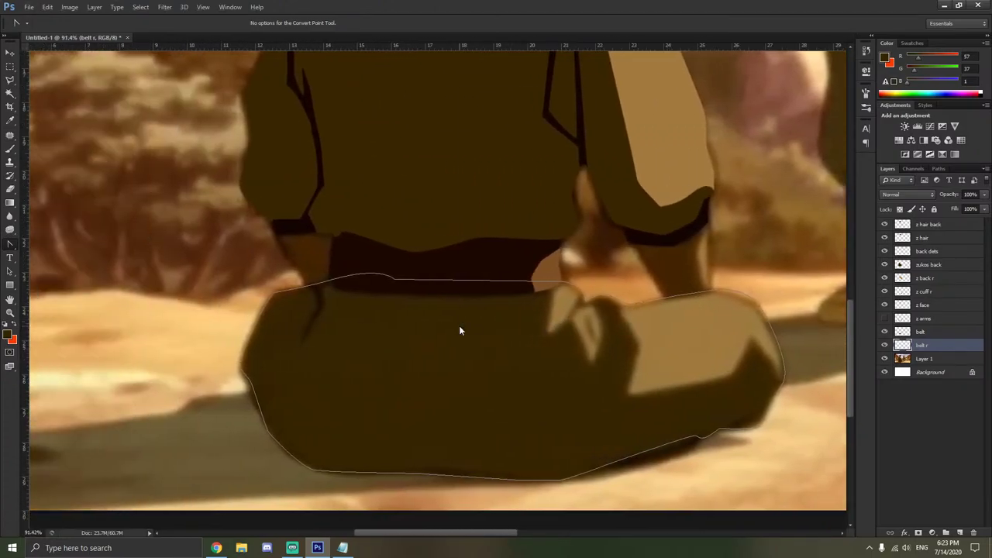
Fill the pants path with sampled dark brown 372501, then delete the path.
{"action": "right_click", "coordinate": [460, 331]}
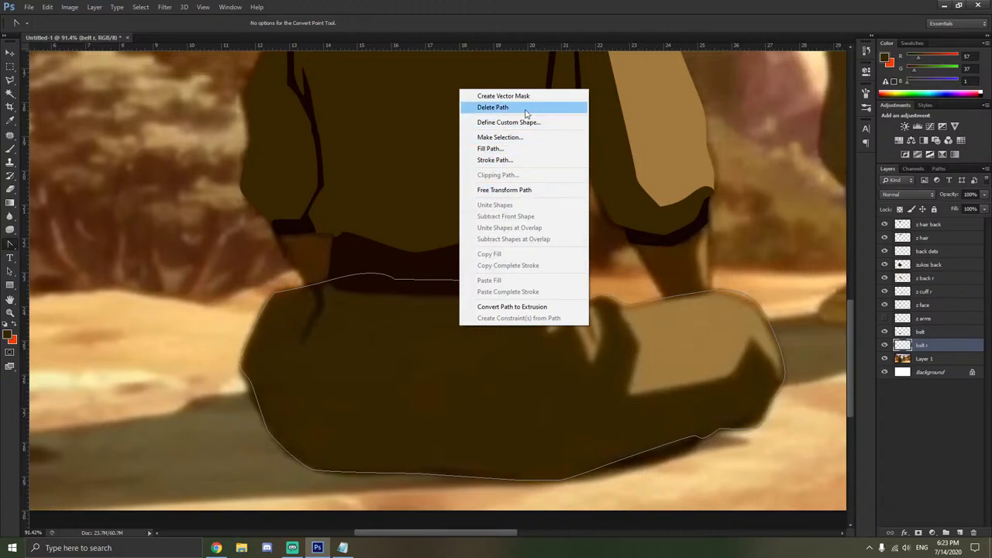
{"action": "left_click", "coordinate": [517, 149]}
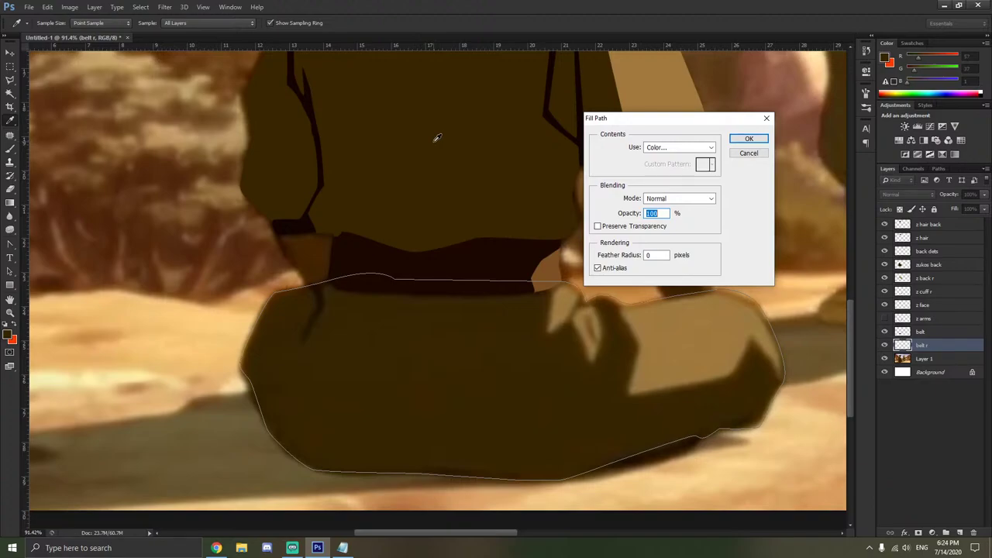
{"action": "left_click", "coordinate": [675, 147]}
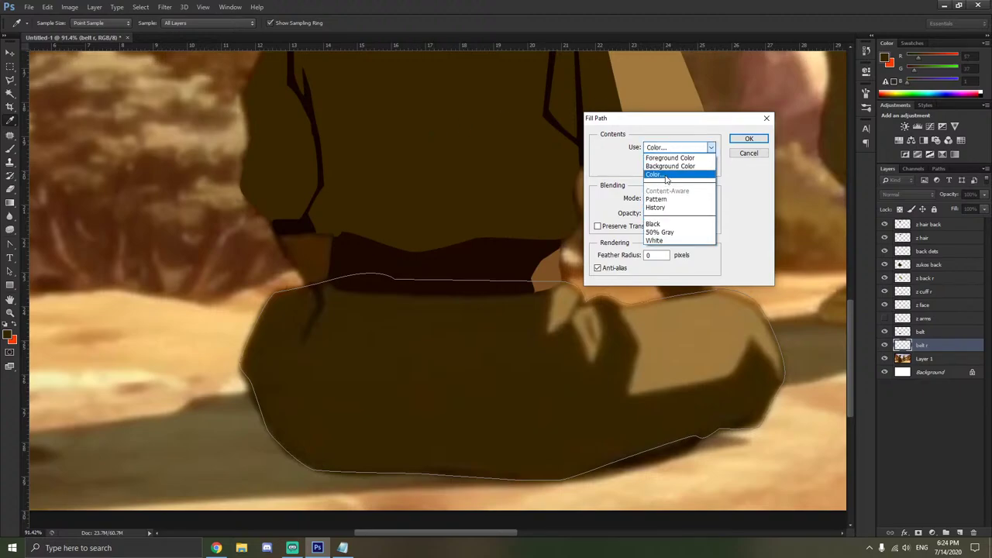
{"action": "left_click", "coordinate": [665, 175]}
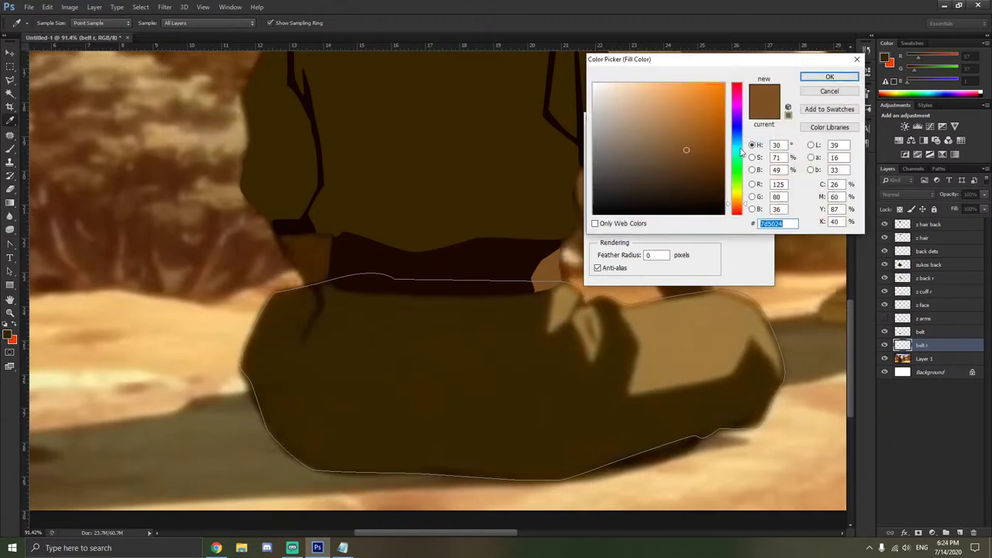
{"action": "left_click", "coordinate": [476, 354]}
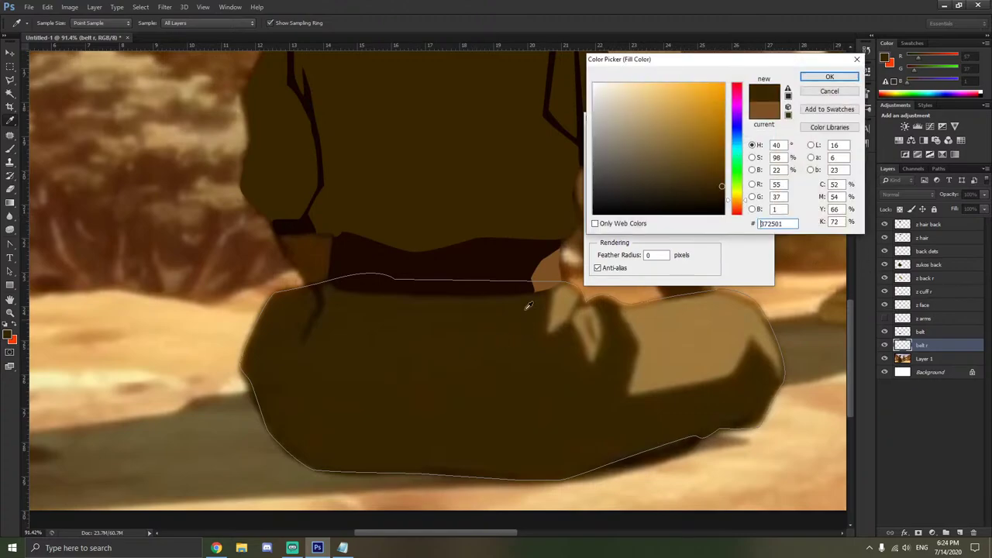
{"action": "left_click", "coordinate": [829, 76]}
{"action": "left_click", "coordinate": [754, 140]}
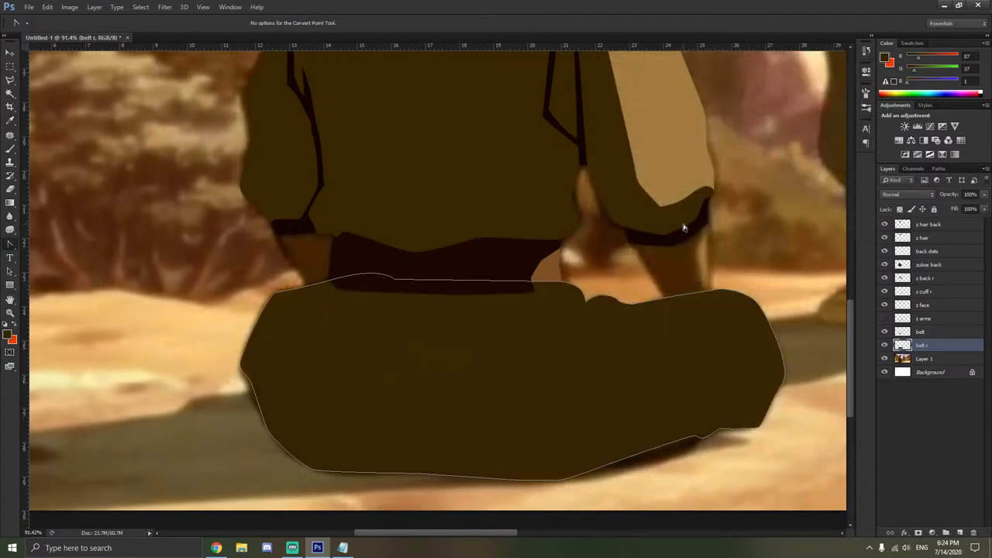
{"action": "right_click", "coordinate": [558, 340]}
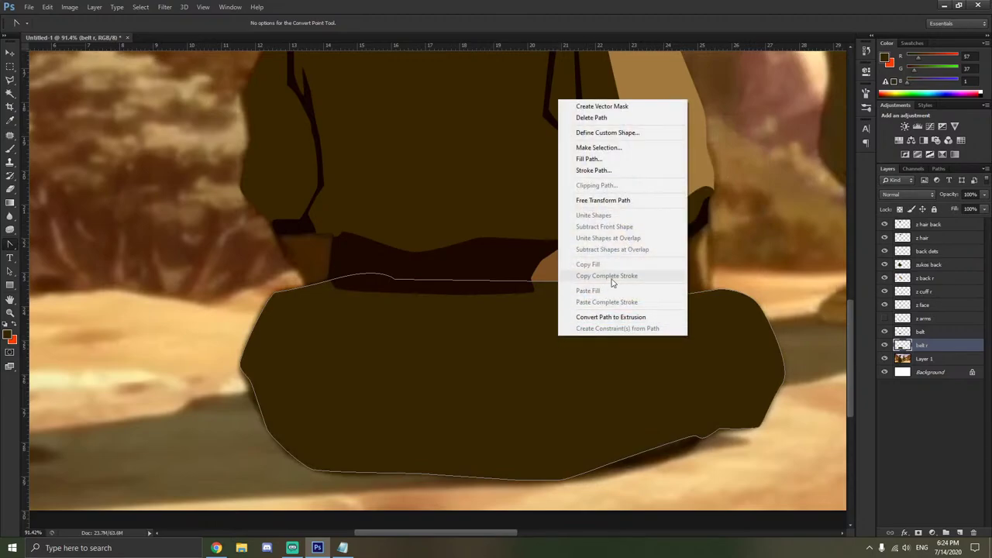
{"action": "left_click", "coordinate": [627, 118]}
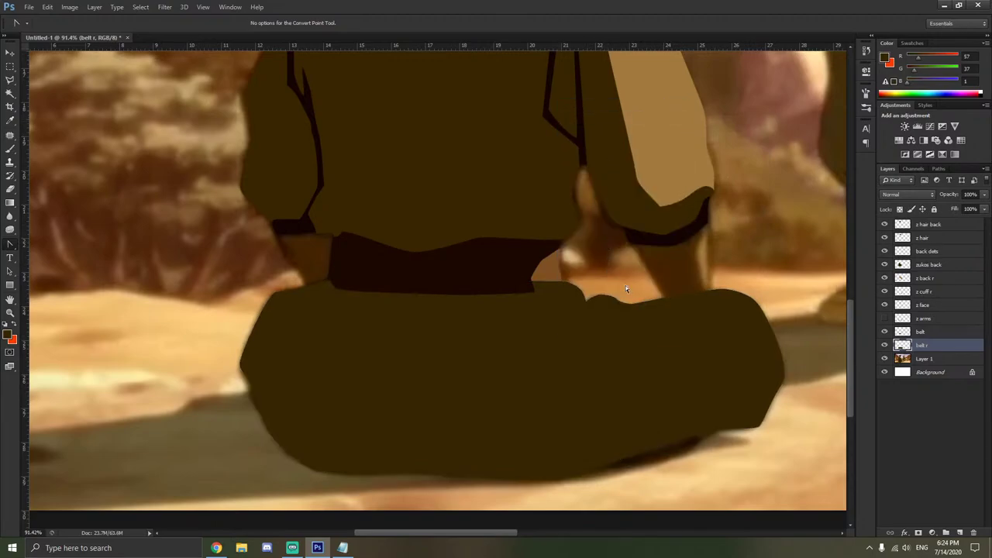
Toggle the belt r layer's visibility to compare it against the pants fill.
{"action": "left_click", "coordinate": [884, 345]}
{"action": "left_click", "coordinate": [884, 345]}
{"action": "left_click", "coordinate": [884, 345]}
{"action": "left_click", "coordinate": [884, 345]}
{"action": "left_click", "coordinate": [884, 344]}
{"action": "left_click", "coordinate": [884, 345]}
{"action": "left_click", "coordinate": [884, 345]}
{"action": "left_click", "coordinate": [884, 345]}
Undo the fill and create a 'z pants' layer placed below belt r.
{"action": "key", "text": "ctrl+z"}
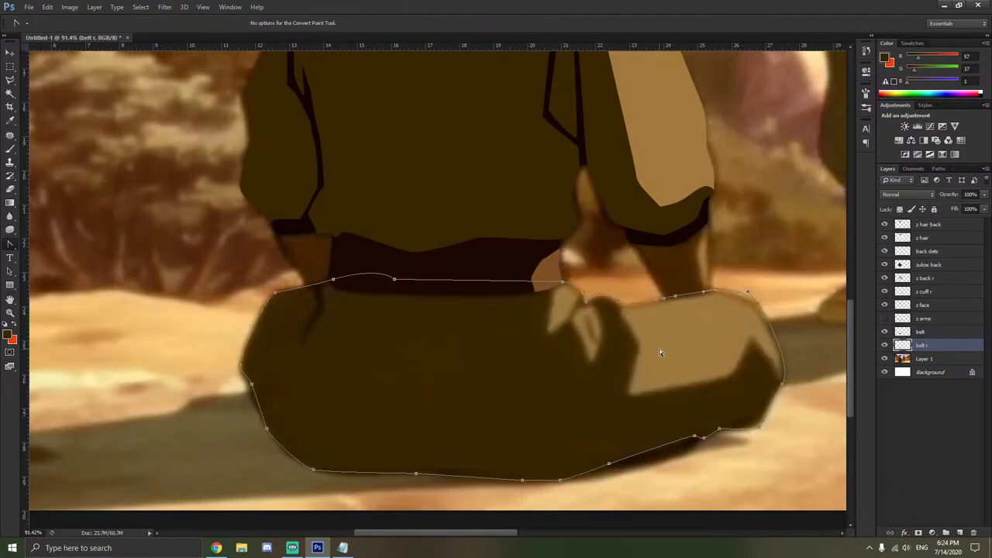
{"action": "key", "text": "ctrl+shift+n"}
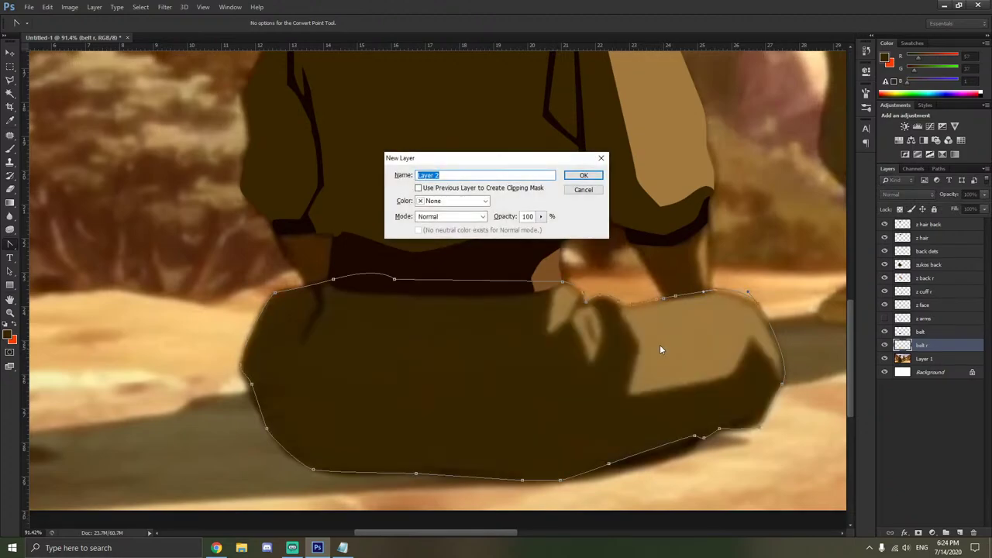
{"action": "type", "text": "z pants"}
{"action": "key", "text": "Return"}
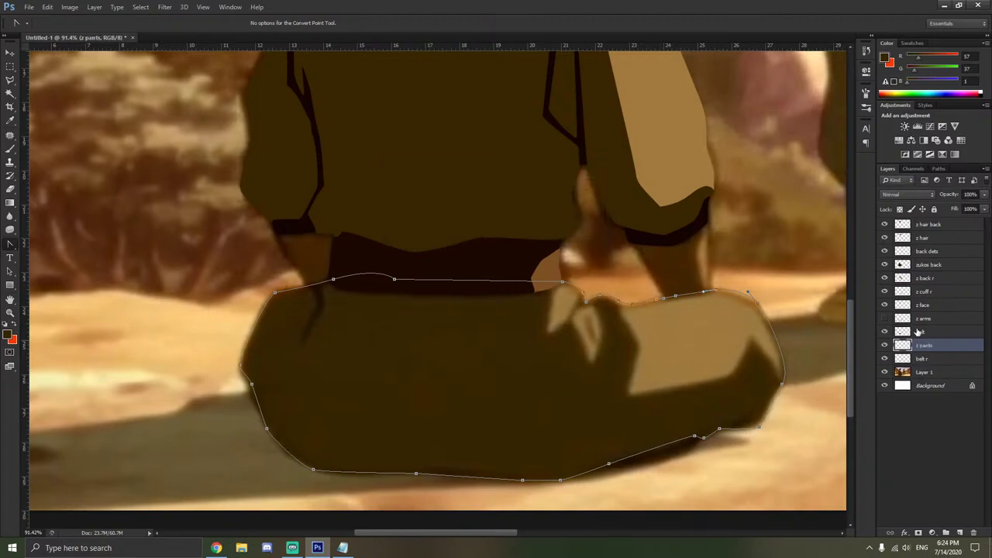
{"action": "left_click_drag", "start_coordinate": [932, 345], "coordinate": [939, 365]}
Fill the pants path with dark brown on z pants and delete the path.
{"action": "right_click", "coordinate": [600, 356]}
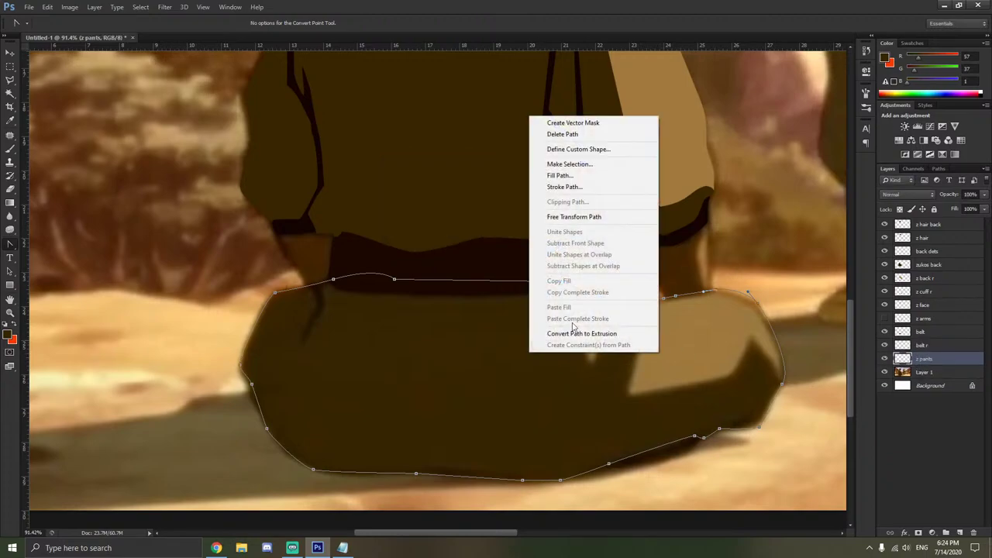
{"action": "left_click", "coordinate": [602, 174]}
{"action": "left_click", "coordinate": [740, 138]}
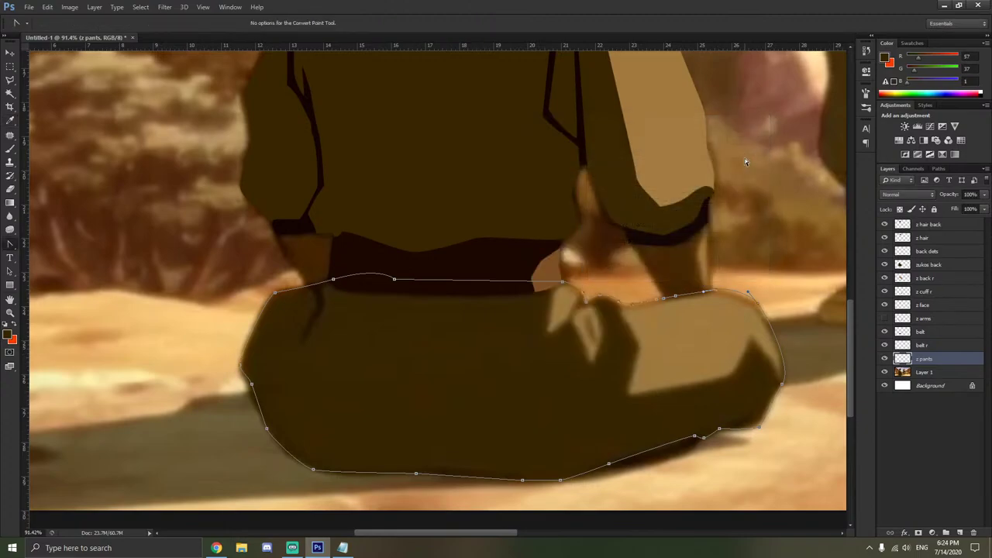
{"action": "left_click", "coordinate": [903, 399]}
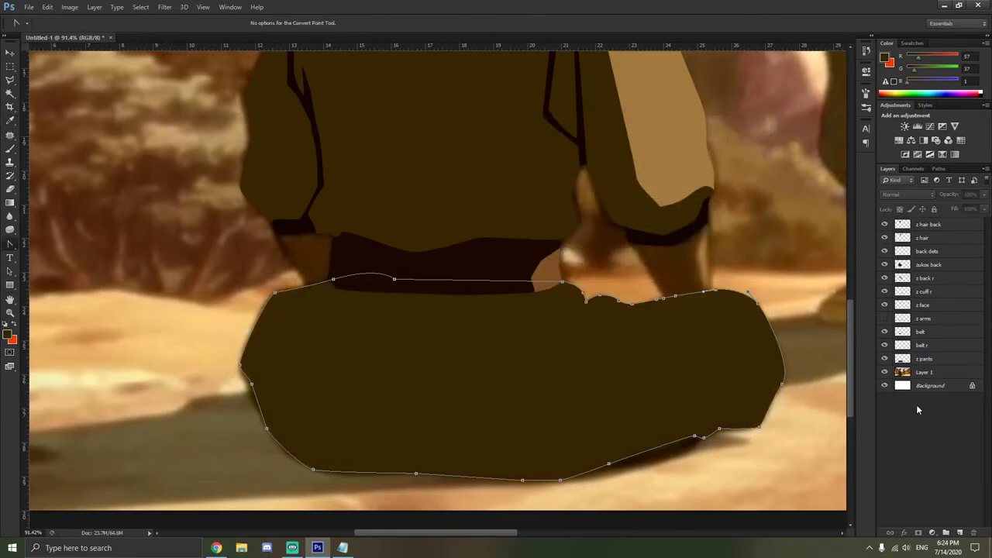
{"action": "right_click", "coordinate": [602, 358]}
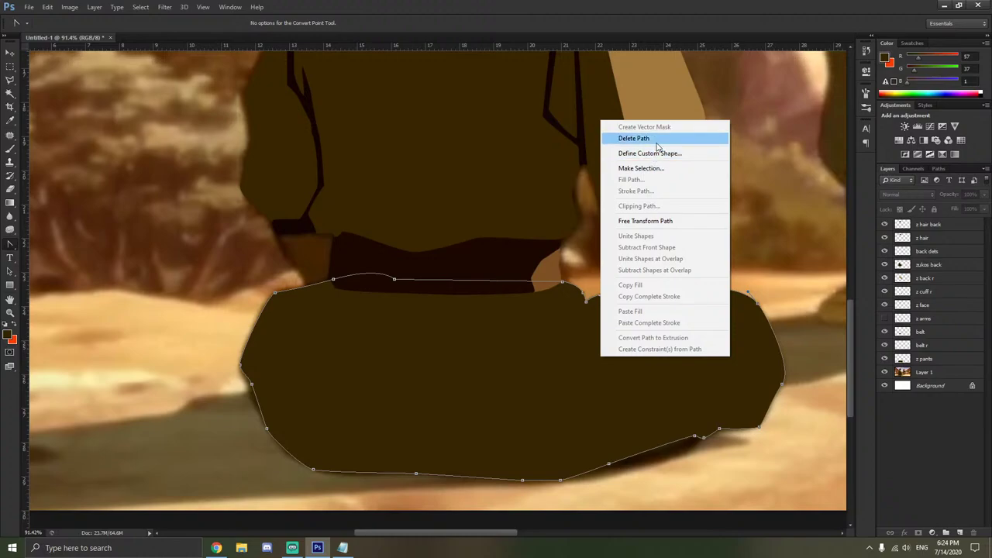
{"action": "left_click", "coordinate": [657, 139]}
Move z arms below z pants, checking the stacking by toggling layer visibility.
{"action": "left_click", "coordinate": [884, 359]}
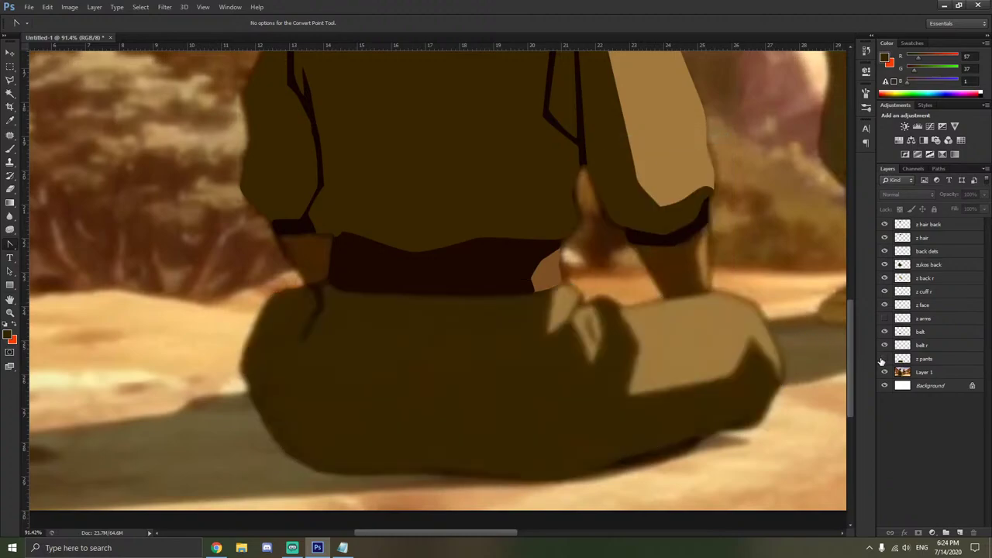
{"action": "left_click", "coordinate": [884, 359]}
{"action": "left_click", "coordinate": [884, 359]}
{"action": "left_click", "coordinate": [884, 359]}
{"action": "left_click", "coordinate": [883, 360]}
{"action": "left_click", "coordinate": [884, 360]}
{"action": "left_click", "coordinate": [883, 359]}
{"action": "left_click", "coordinate": [884, 317]}
{"action": "left_click", "coordinate": [884, 359]}
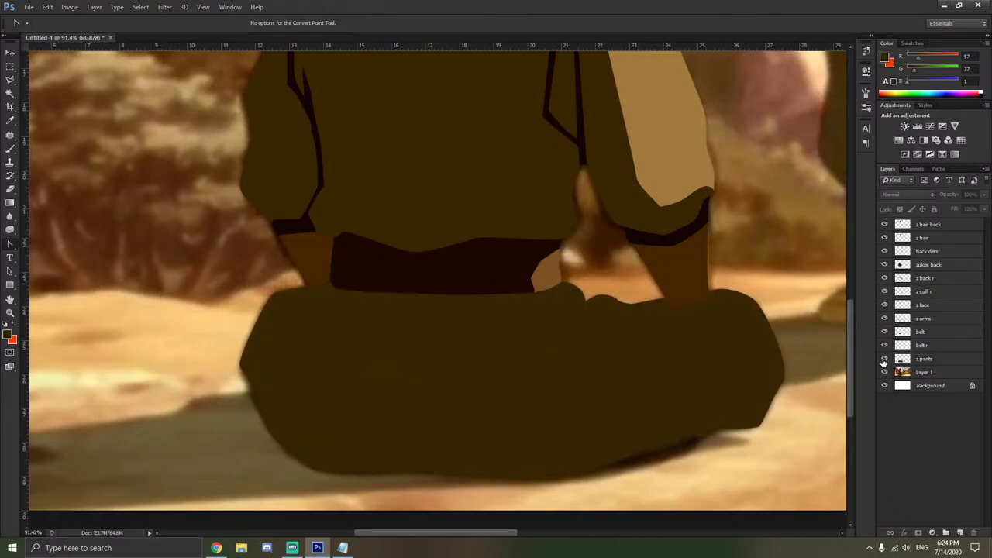
{"action": "left_click_drag", "start_coordinate": [929, 319], "coordinate": [929, 365]}
{"action": "left_click", "coordinate": [884, 359]}
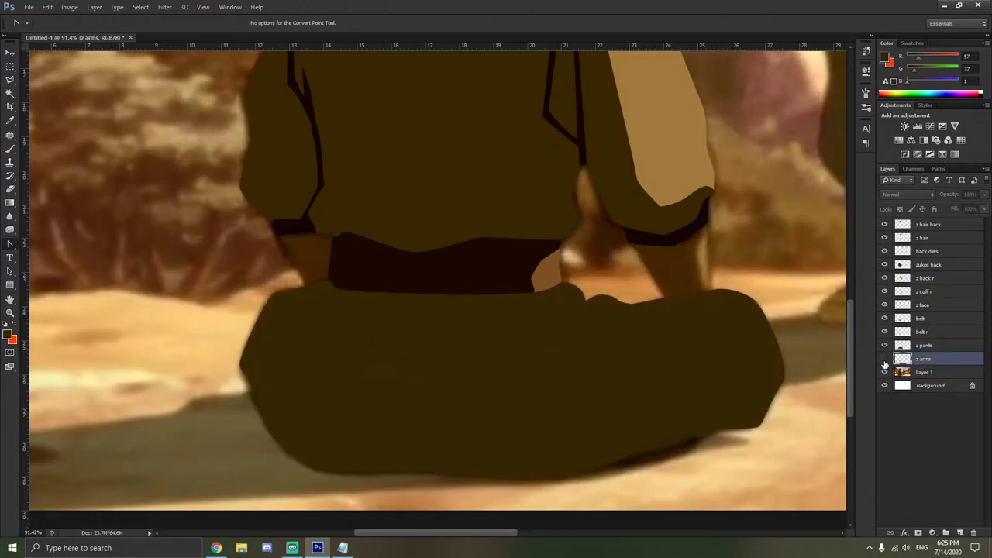
{"action": "left_click", "coordinate": [884, 359]}
{"action": "left_click", "coordinate": [884, 345]}
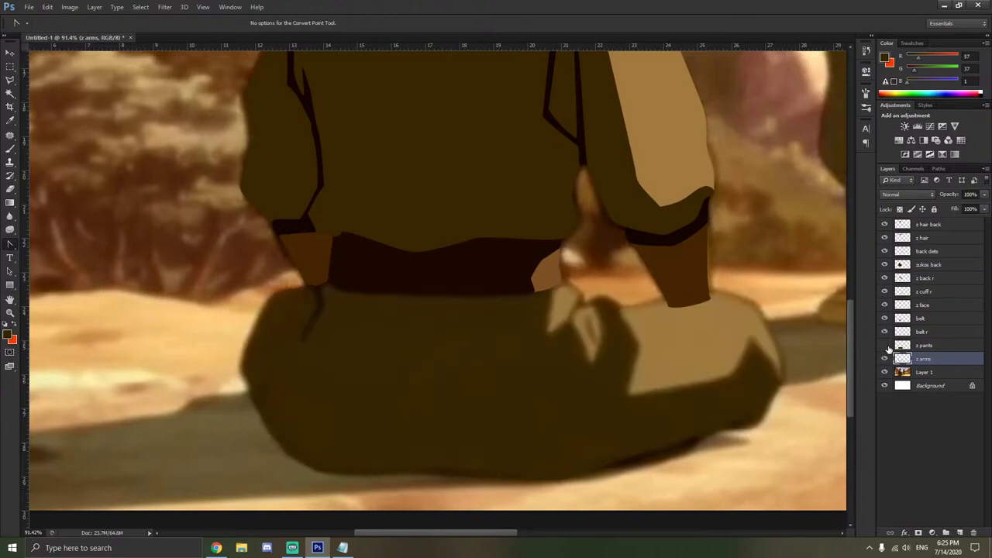
{"action": "left_click", "coordinate": [884, 358]}
Create a 'z pants light' layer and place it above z pants.
{"action": "scroll", "coordinate": [759, 332], "scroll_direction": "up", "scroll_amount": 3}
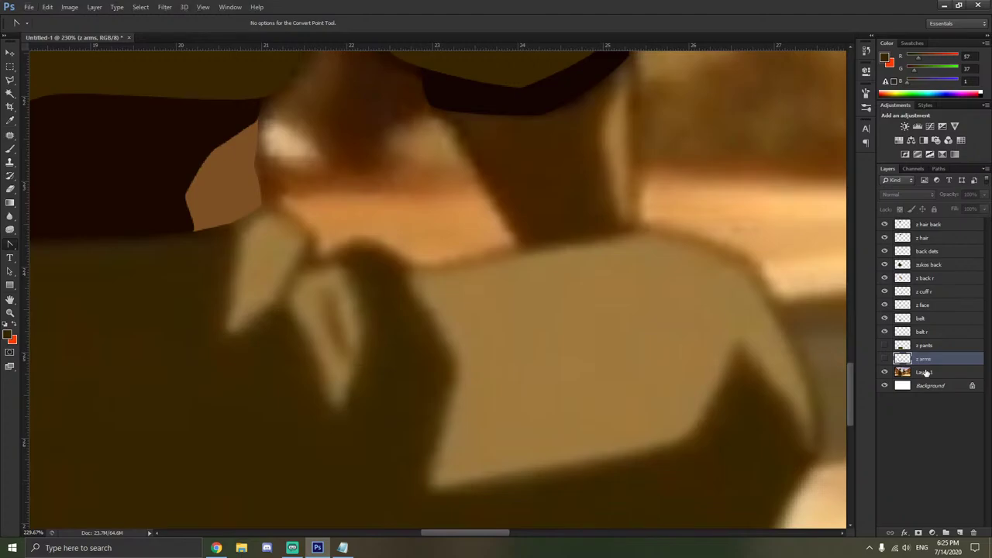
{"action": "key", "text": "ctrl+shift+n"}
{"action": "type", "text": "z pants "}
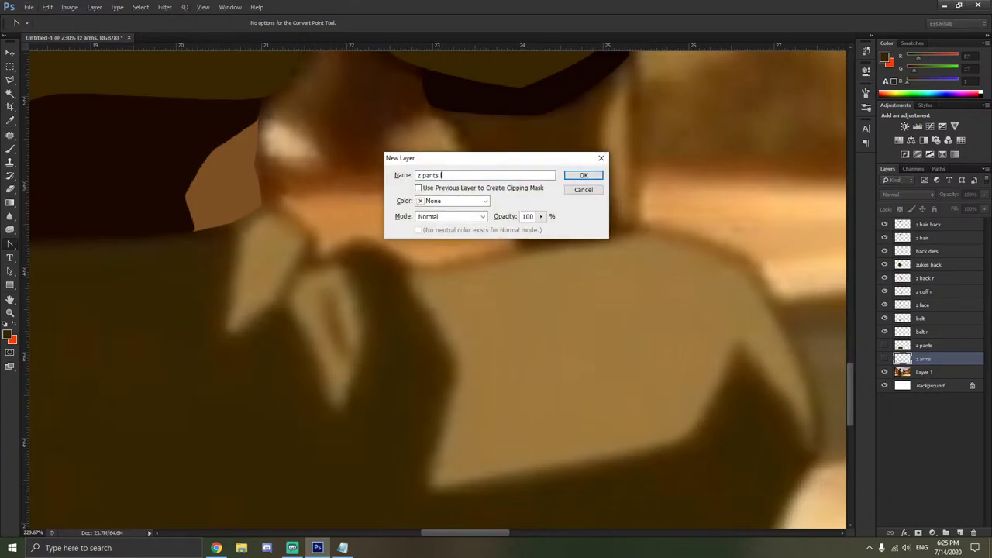
{"action": "type", "text": "light"}
{"action": "key", "text": "Return"}
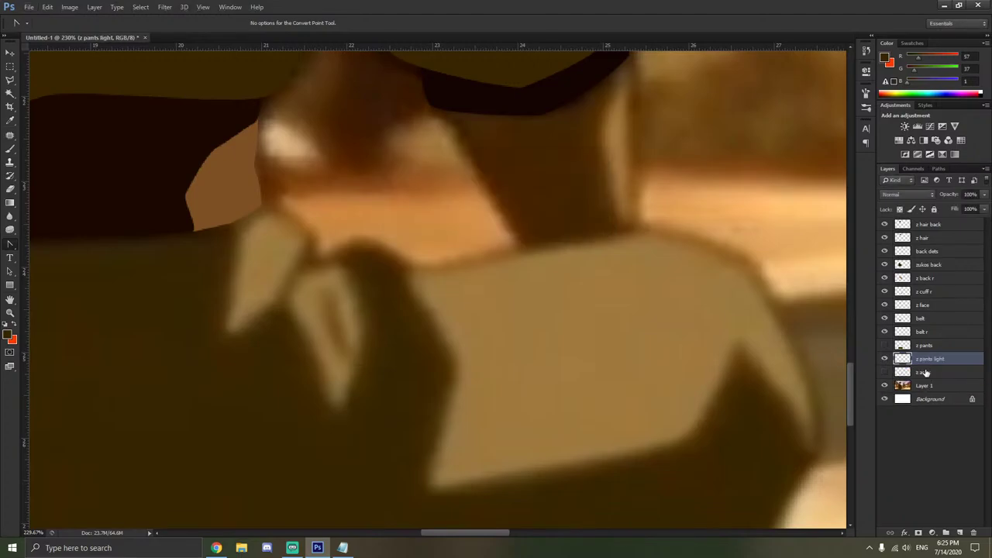
{"action": "left_click_drag", "start_coordinate": [940, 351], "coordinate": [944, 339]}
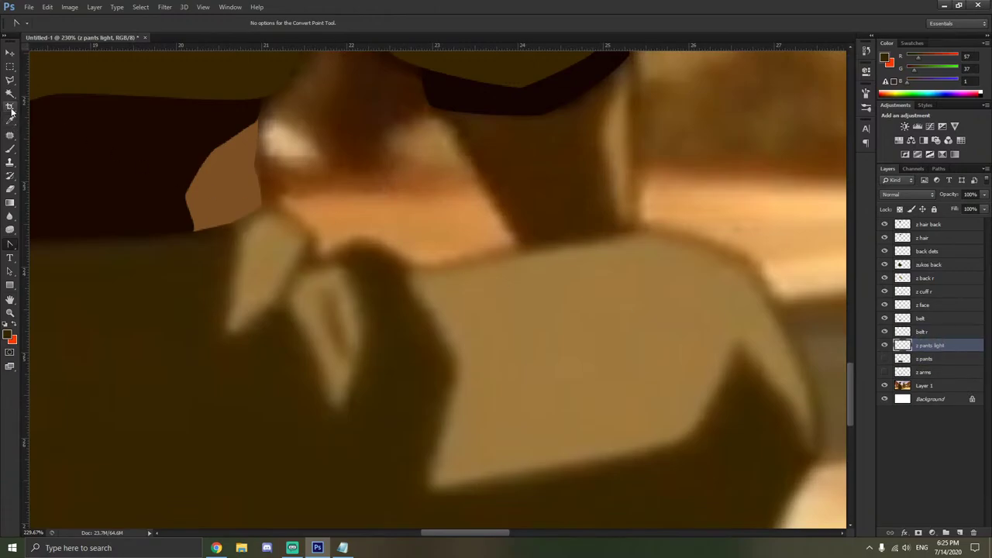
Trace a closed Pen Tool outline around the right-knee highlight, including its notch.
{"action": "right_click", "coordinate": [10, 244]}
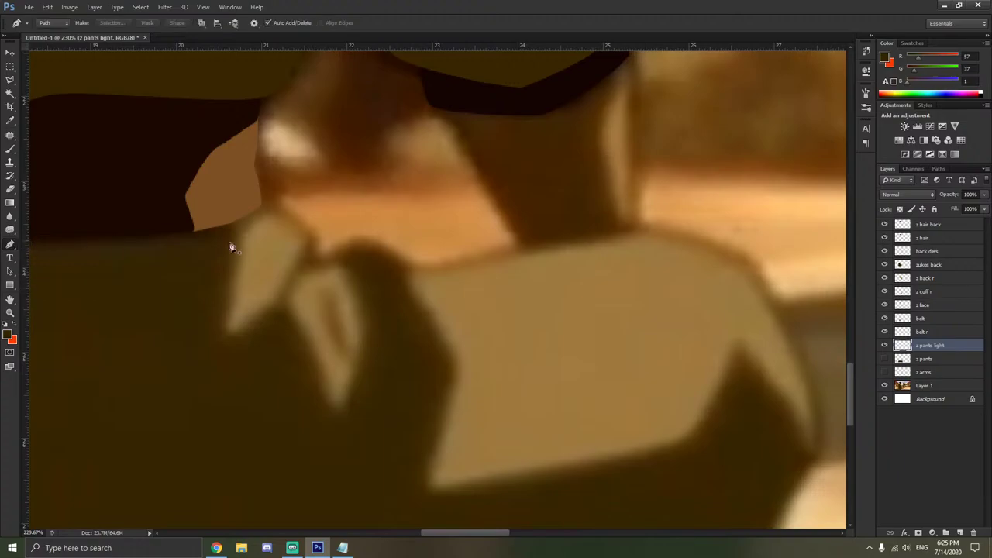
{"action": "left_click", "coordinate": [62, 243]}
{"action": "left_click", "coordinate": [406, 268]}
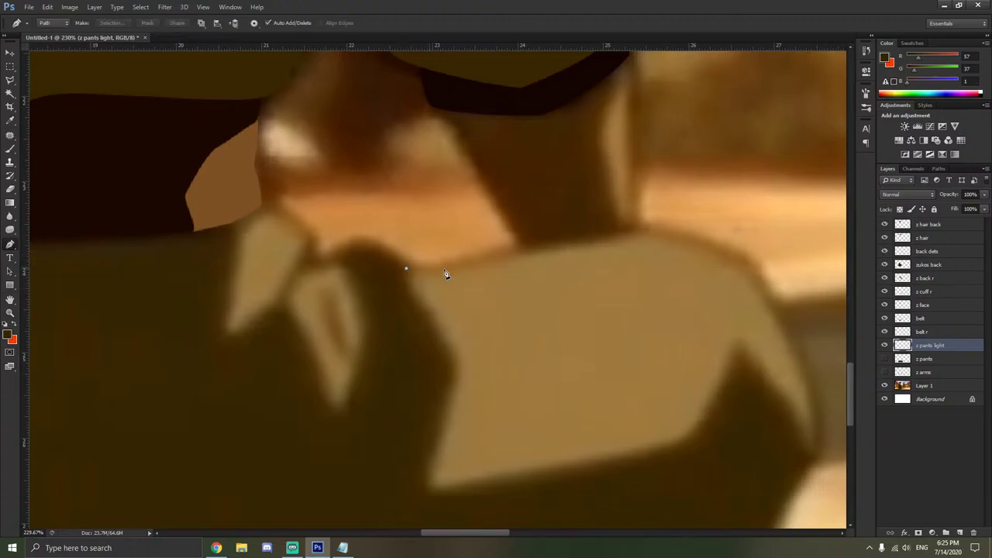
{"action": "left_click", "coordinate": [521, 246]}
{"action": "left_click", "coordinate": [650, 232]}
{"action": "left_click", "coordinate": [756, 257]}
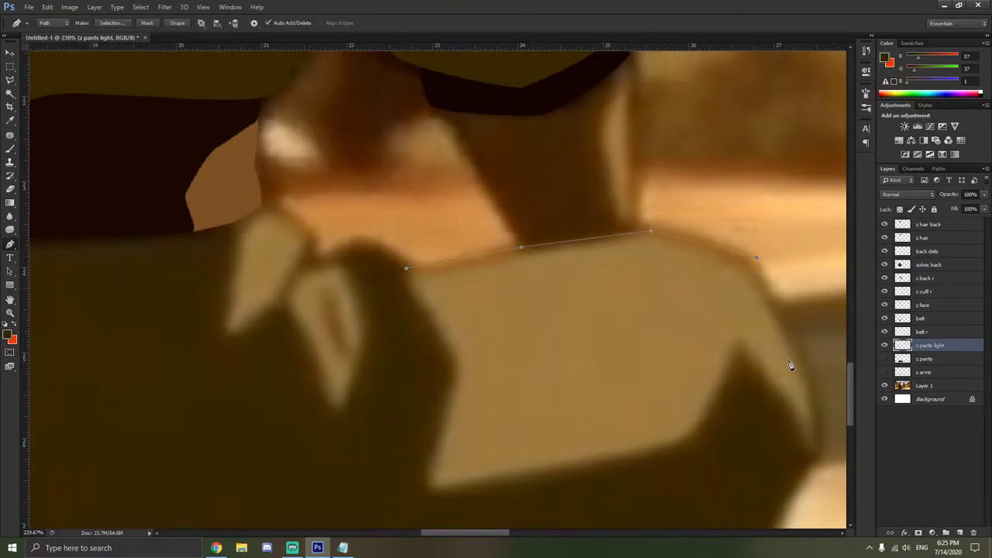
{"action": "left_click", "coordinate": [811, 382]}
{"action": "left_click", "coordinate": [819, 451]}
{"action": "left_click", "coordinate": [792, 407]}
{"action": "left_click", "coordinate": [740, 341]}
{"action": "left_click", "coordinate": [694, 432]}
{"action": "left_click", "coordinate": [428, 485]}
{"action": "left_click", "coordinate": [464, 364]}
{"action": "left_click", "coordinate": [406, 269]}
{"action": "right_click", "coordinate": [10, 253]}
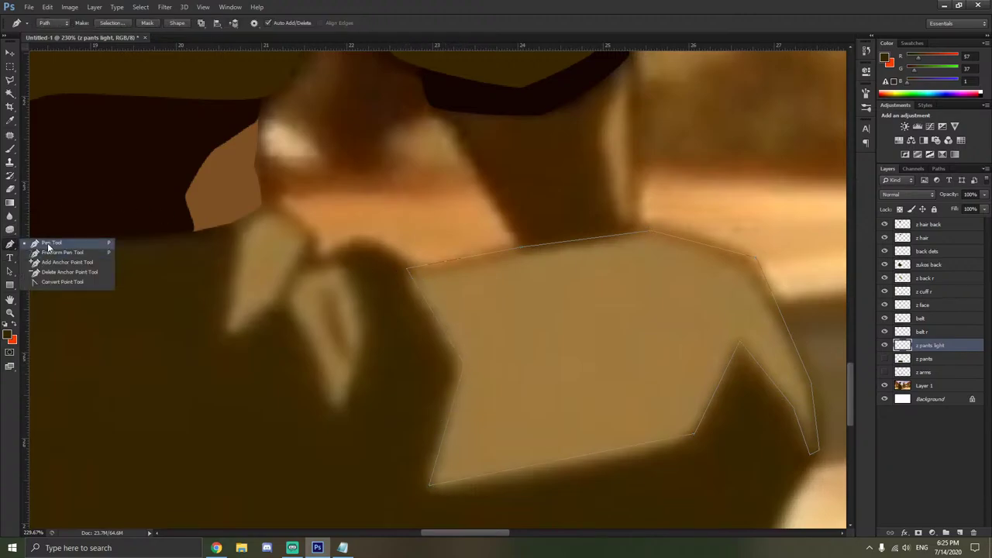
Curve the knee highlight outline's lower-left, bottom, right and upper-right edges with the Convert Point Tool.
{"action": "left_click", "coordinate": [64, 282]}
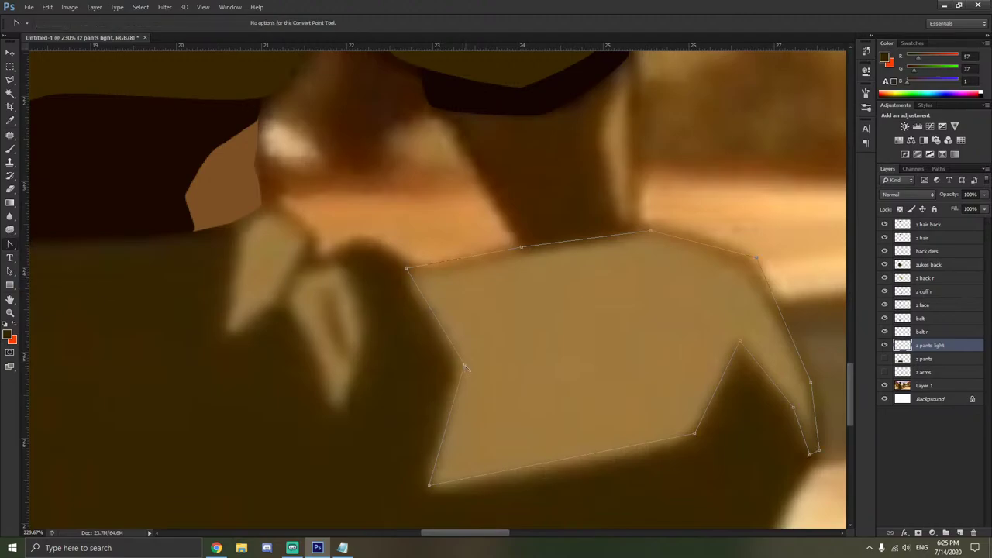
{"action": "left_click_drag", "start_coordinate": [464, 364], "coordinate": [444, 330]}
{"action": "left_click_drag", "start_coordinate": [428, 485], "coordinate": [453, 496]}
{"action": "left_click_drag", "start_coordinate": [694, 432], "coordinate": [708, 406]}
{"action": "left_click_drag", "start_coordinate": [740, 343], "coordinate": [738, 344]}
{"action": "left_click_drag", "start_coordinate": [809, 451], "coordinate": [821, 447]}
{"action": "left_click_drag", "start_coordinate": [811, 383], "coordinate": [814, 403]}
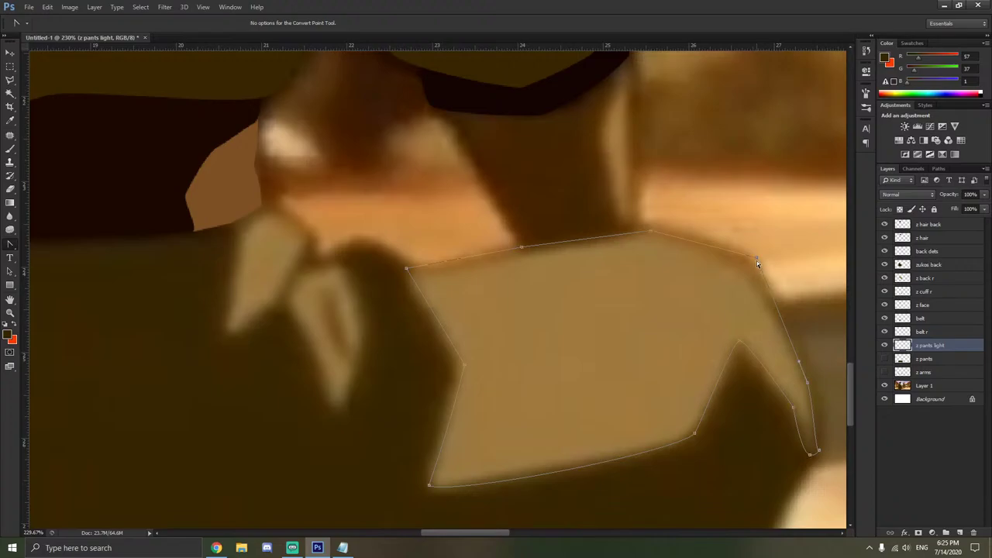
{"action": "left_click_drag", "start_coordinate": [757, 262], "coordinate": [771, 274]}
{"action": "left_click", "coordinate": [756, 260]}
{"action": "left_click_drag", "start_coordinate": [752, 262], "coordinate": [766, 284]}
Smooth the outline's top and top-left edges, then zoom out to check the fit.
{"action": "left_click", "coordinate": [665, 241]}
{"action": "left_click_drag", "start_coordinate": [651, 233], "coordinate": [670, 232]}
{"action": "left_click", "coordinate": [522, 247]}
{"action": "left_click", "coordinate": [402, 271]}
{"action": "left_click_drag", "start_coordinate": [406, 268], "coordinate": [415, 269]}
{"action": "left_click", "coordinate": [477, 305]}
{"action": "scroll", "coordinate": [476, 297], "scroll_direction": "down", "scroll_amount": 5}
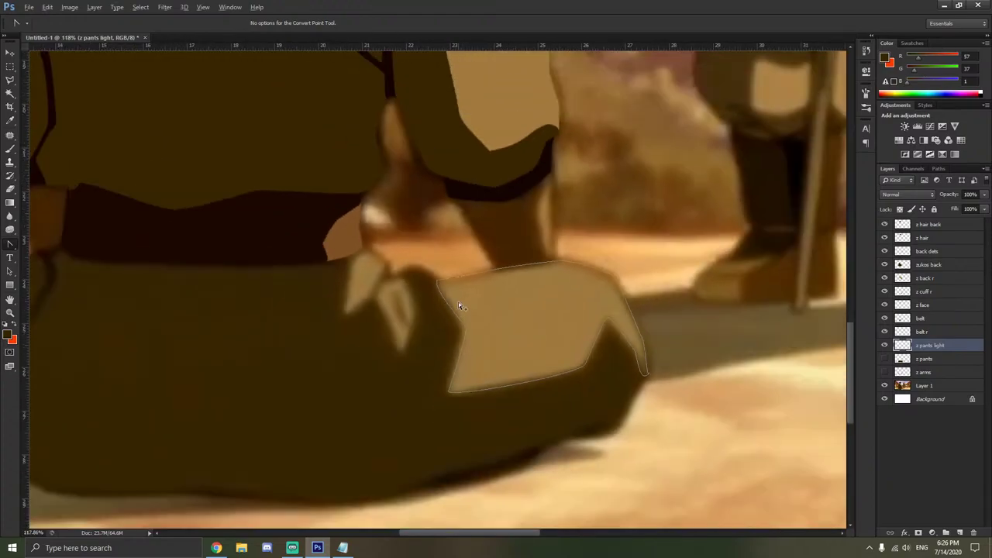
{"action": "scroll", "coordinate": [388, 306], "scroll_direction": "up", "scroll_amount": 5}
{"action": "scroll", "coordinate": [391, 308], "scroll_direction": "left", "scroll_amount": 4}
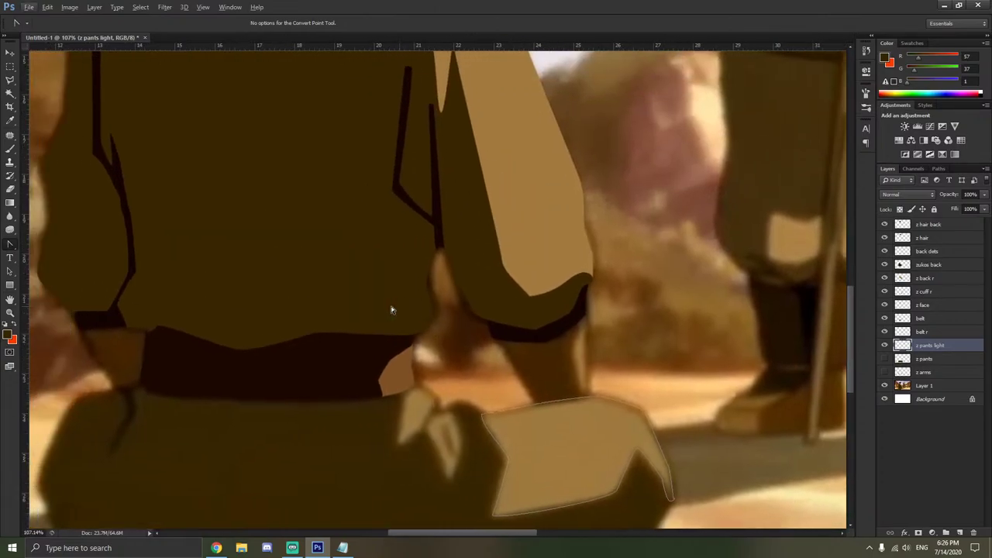
{"action": "scroll", "coordinate": [527, 336], "scroll_direction": "down", "scroll_amount": 3}
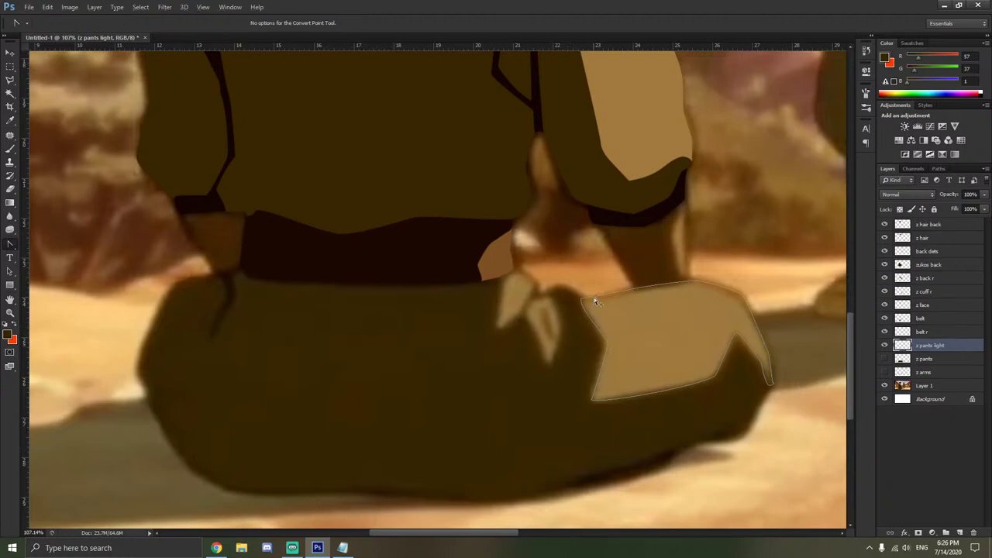
{"action": "scroll", "coordinate": [594, 297], "scroll_direction": "up", "scroll_amount": 5}
Draw a closed Pen Tool path around the two small pointed light folds beside the knee.
{"action": "scroll", "coordinate": [534, 310], "scroll_direction": "up", "scroll_amount": 1}
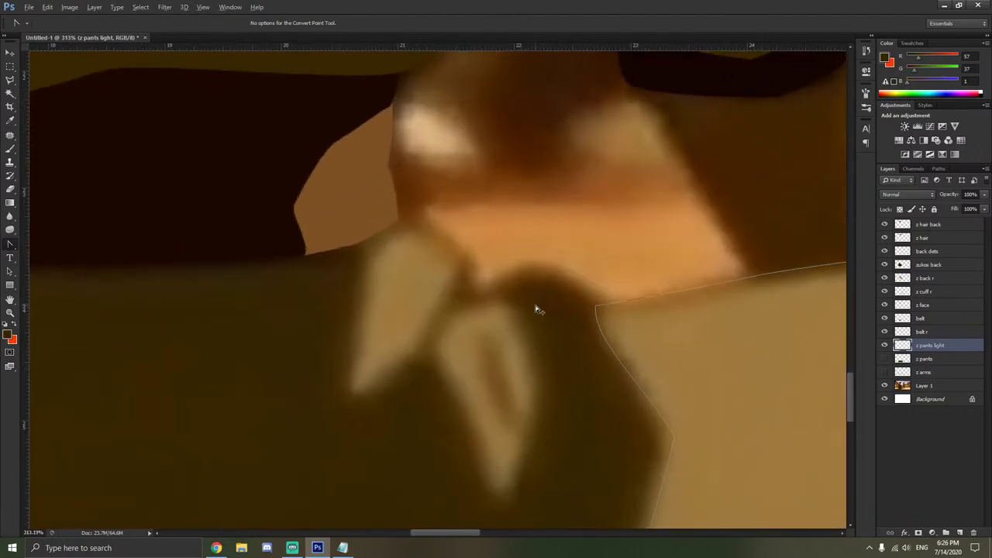
{"action": "right_click", "coordinate": [10, 250]}
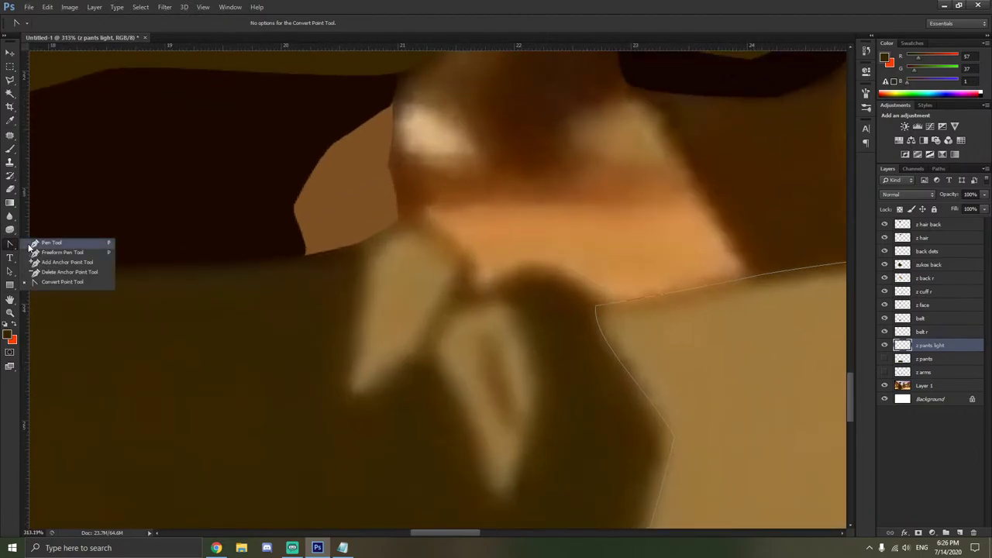
{"action": "left_click", "coordinate": [47, 245]}
{"action": "scroll", "coordinate": [516, 305], "scroll_direction": "down", "scroll_amount": 1}
{"action": "left_click", "coordinate": [503, 282]}
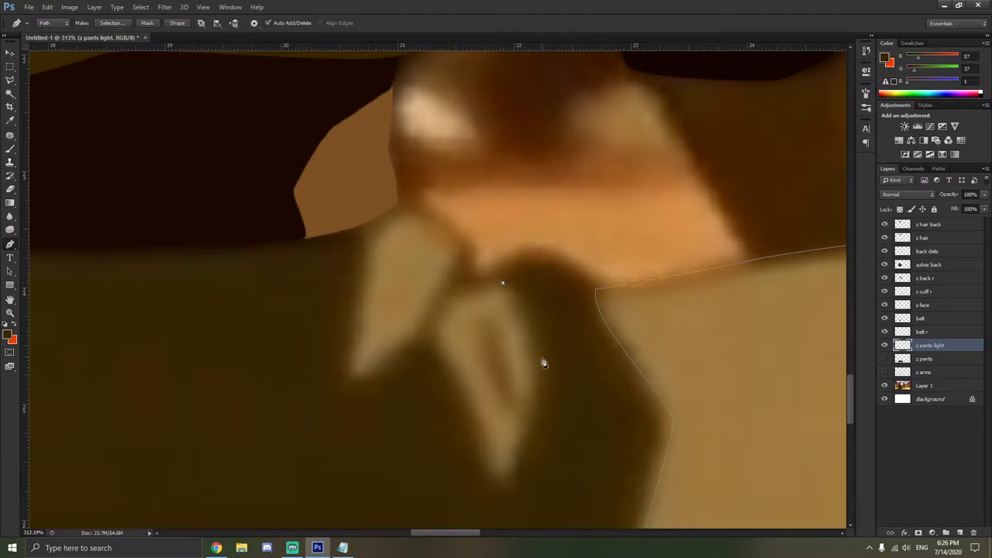
{"action": "left_click", "coordinate": [540, 360]}
{"action": "left_click", "coordinate": [537, 401]}
{"action": "left_click", "coordinate": [513, 472]}
{"action": "left_click", "coordinate": [487, 472]}
{"action": "left_click", "coordinate": [479, 420]}
{"action": "left_click", "coordinate": [434, 347]}
{"action": "left_click", "coordinate": [405, 343]}
{"action": "left_click", "coordinate": [373, 379]}
{"action": "left_click", "coordinate": [349, 377]}
{"action": "left_click", "coordinate": [358, 282]}
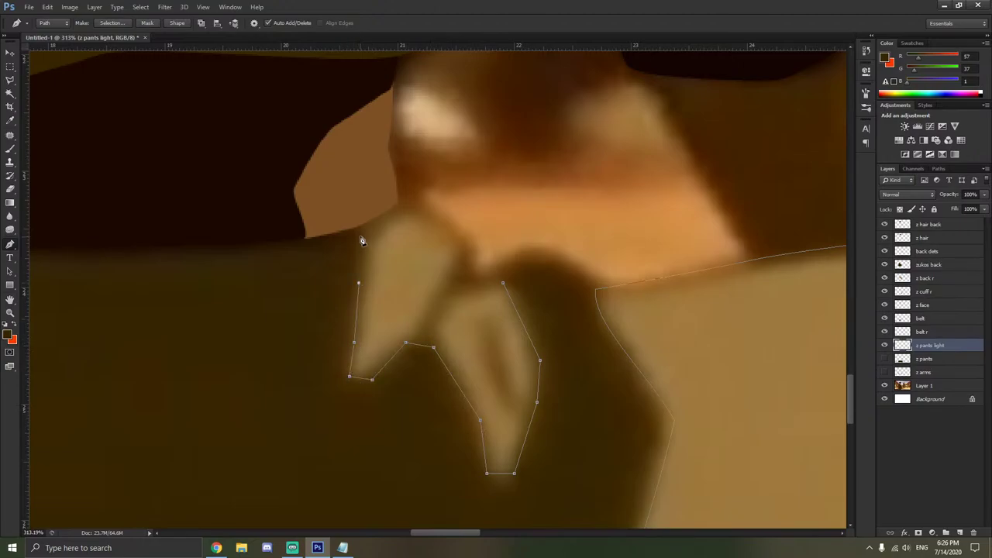
{"action": "left_click", "coordinate": [360, 226]}
{"action": "left_click", "coordinate": [395, 207]}
{"action": "left_click", "coordinate": [443, 227]}
{"action": "left_click", "coordinate": [460, 249]}
{"action": "left_click", "coordinate": [449, 286]}
{"action": "left_click", "coordinate": [502, 284]}
Curve the fold outline's edges, rounding the right fold's tip and the gap between folds.
{"action": "left_click_drag", "start_coordinate": [10, 244], "coordinate": [67, 284]}
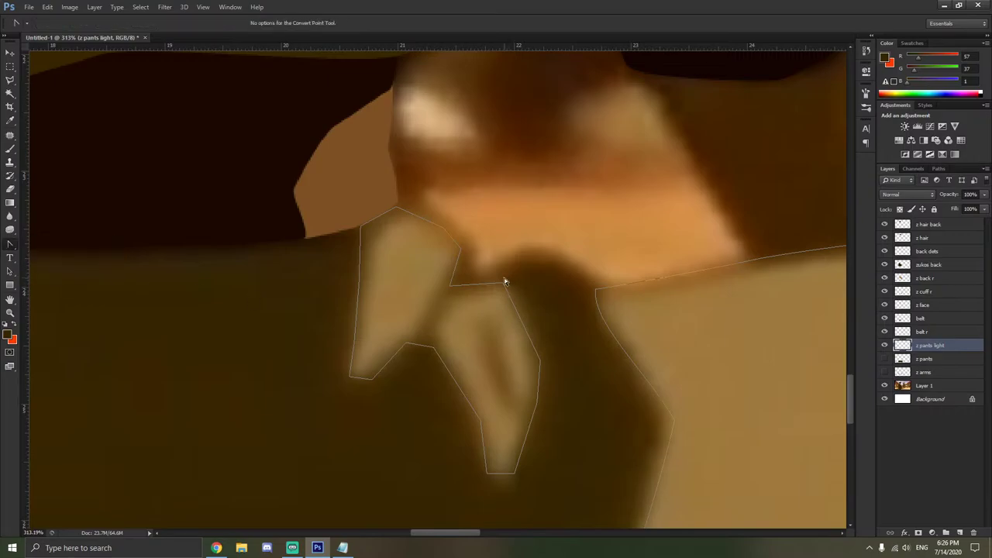
{"action": "left_click_drag", "start_coordinate": [502, 284], "coordinate": [514, 290]}
{"action": "left_click_drag", "start_coordinate": [540, 359], "coordinate": [534, 418]}
{"action": "left_click_drag", "start_coordinate": [513, 472], "coordinate": [506, 479]}
{"action": "left_click_drag", "start_coordinate": [481, 423], "coordinate": [481, 434]}
{"action": "left_click", "coordinate": [481, 422]}
{"action": "left_click", "coordinate": [487, 410]}
{"action": "left_click_drag", "start_coordinate": [434, 348], "coordinate": [361, 333]}
{"action": "left_click", "coordinate": [354, 381]}
{"action": "scroll", "coordinate": [369, 300], "scroll_direction": "up", "scroll_amount": 1}
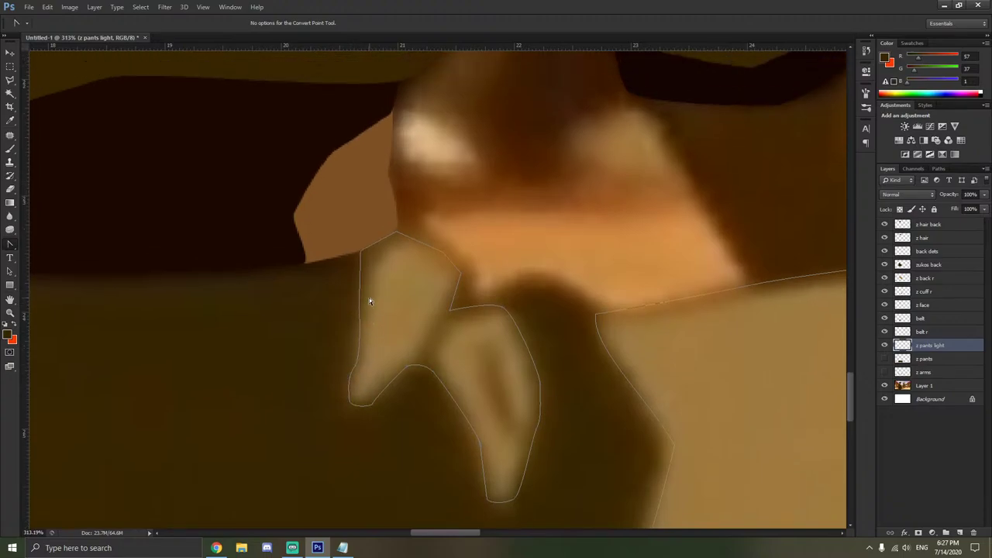
{"action": "left_click_drag", "start_coordinate": [360, 253], "coordinate": [365, 245]}
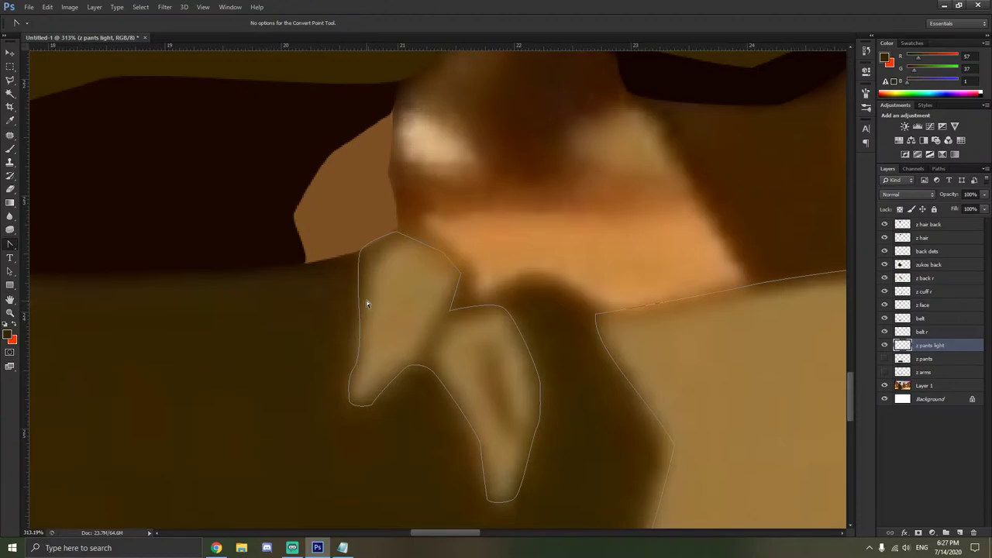
Delete an unneeded corner point from the pants highlight path.
{"action": "left_click", "coordinate": [460, 277]}
{"action": "right_click", "coordinate": [444, 257]}
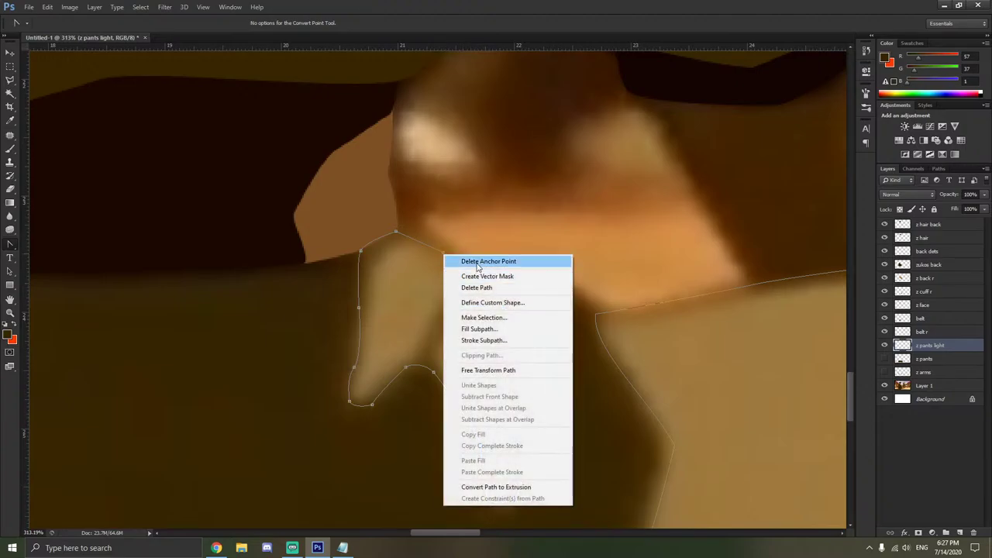
{"action": "left_click", "coordinate": [471, 263]}
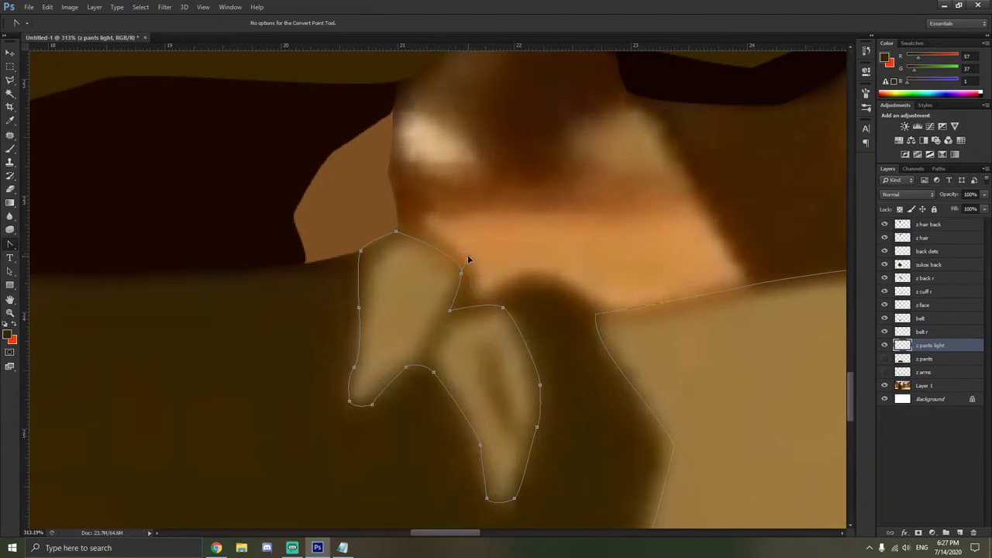
{"action": "scroll", "coordinate": [502, 294], "scroll_direction": "down", "scroll_amount": 6}
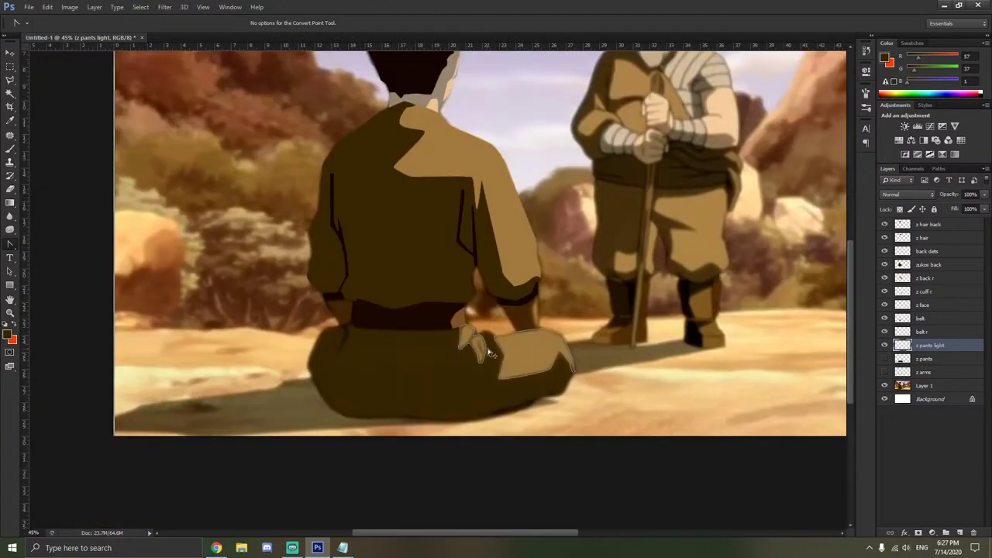
{"action": "scroll", "coordinate": [487, 349], "scroll_direction": "up", "scroll_amount": 5}
Fill the highlight path with light tan (#a17a3d) on the z pants light layer.
{"action": "right_click", "coordinate": [571, 372]}
{"action": "left_click", "coordinate": [615, 194]}
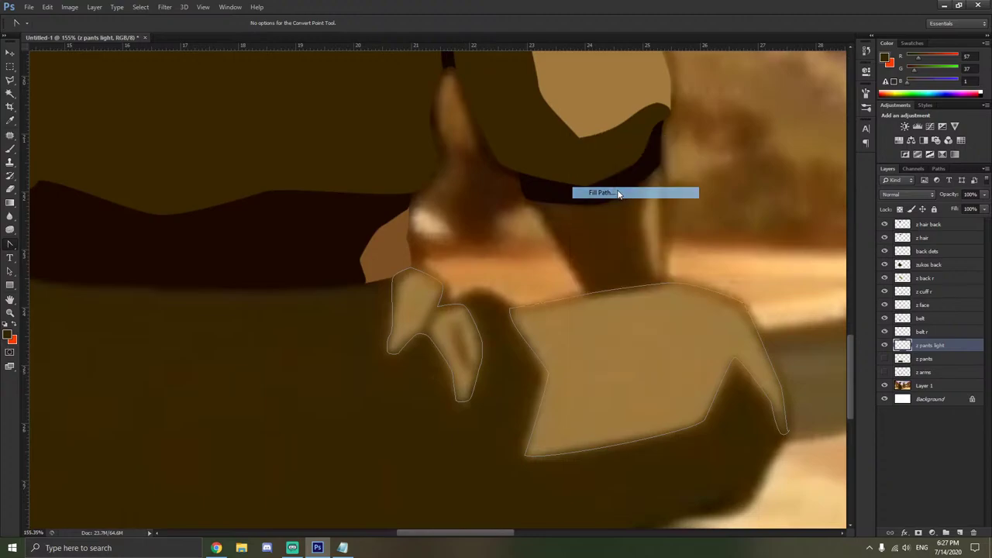
{"action": "left_click", "coordinate": [701, 147]}
{"action": "left_click", "coordinate": [662, 173]}
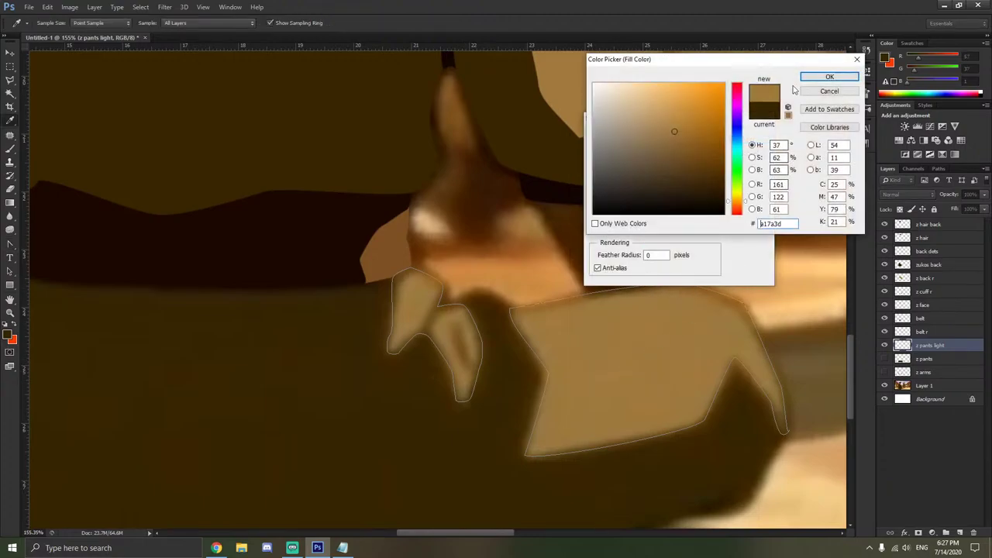
{"action": "left_click", "coordinate": [824, 75]}
{"action": "left_click", "coordinate": [749, 139]}
{"action": "key", "text": "Escape"}
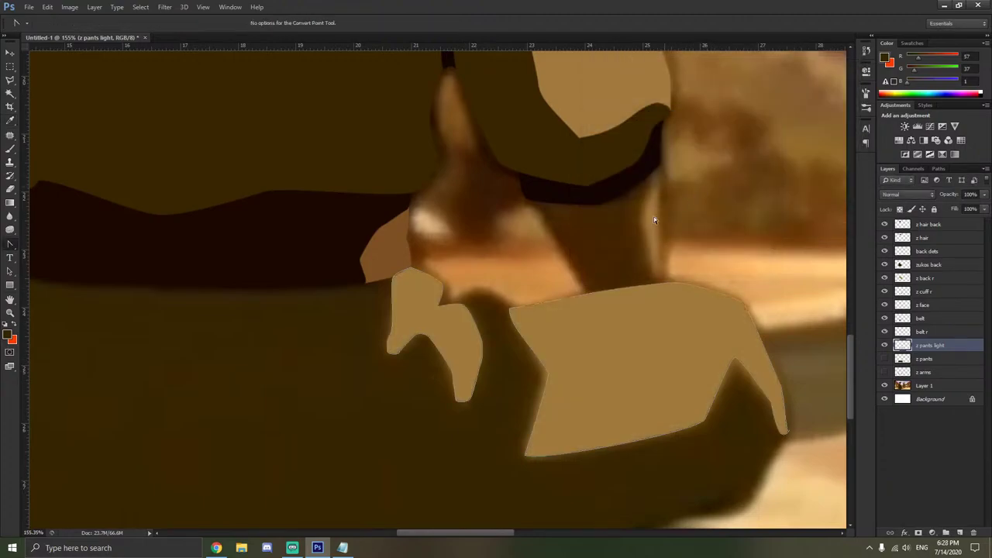
Show the z arms layer again and delete the finished work path.
{"action": "scroll", "coordinate": [450, 308], "scroll_direction": "up", "scroll_amount": 3}
{"action": "scroll", "coordinate": [468, 282], "scroll_direction": "up", "scroll_amount": 1}
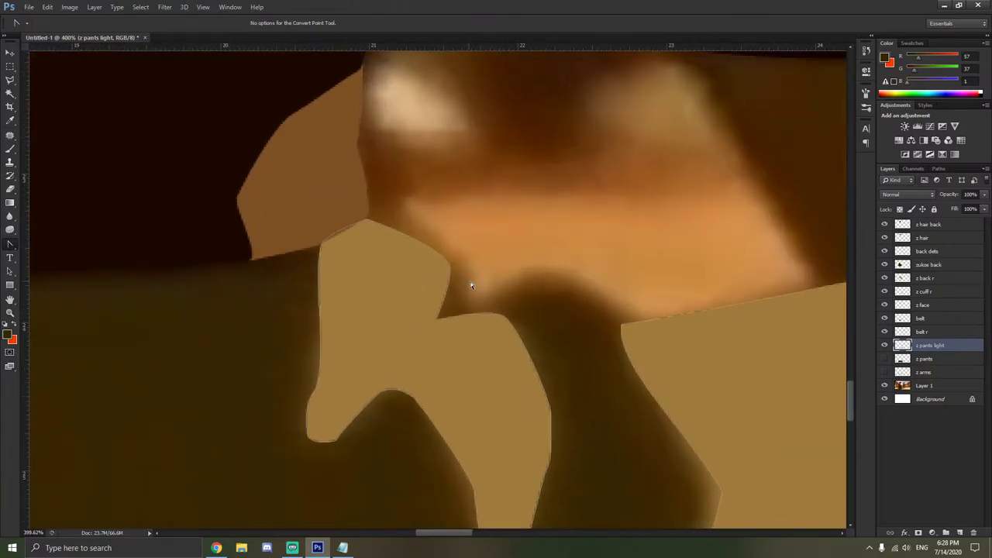
{"action": "left_click", "coordinate": [884, 372]}
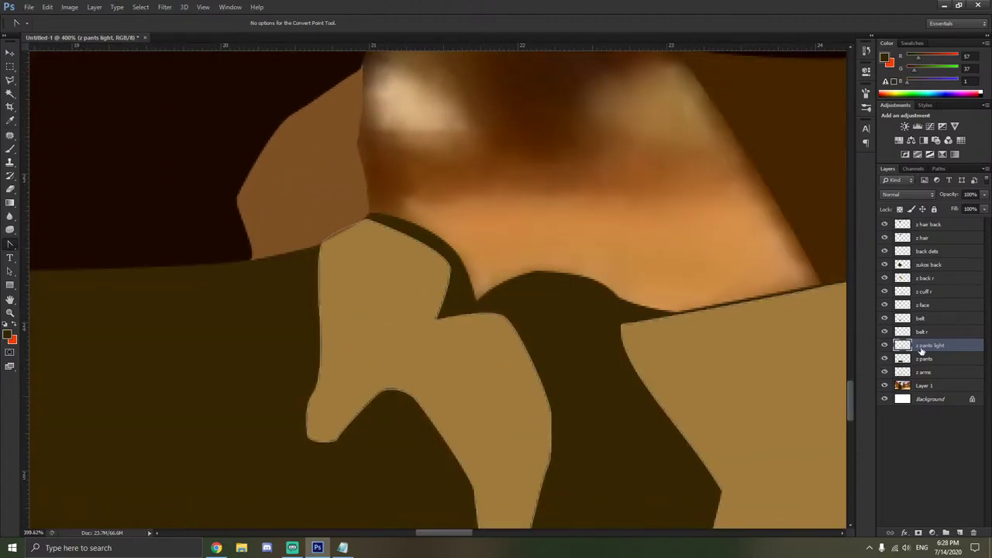
{"action": "right_click", "coordinate": [486, 319]}
{"action": "left_click", "coordinate": [511, 96]}
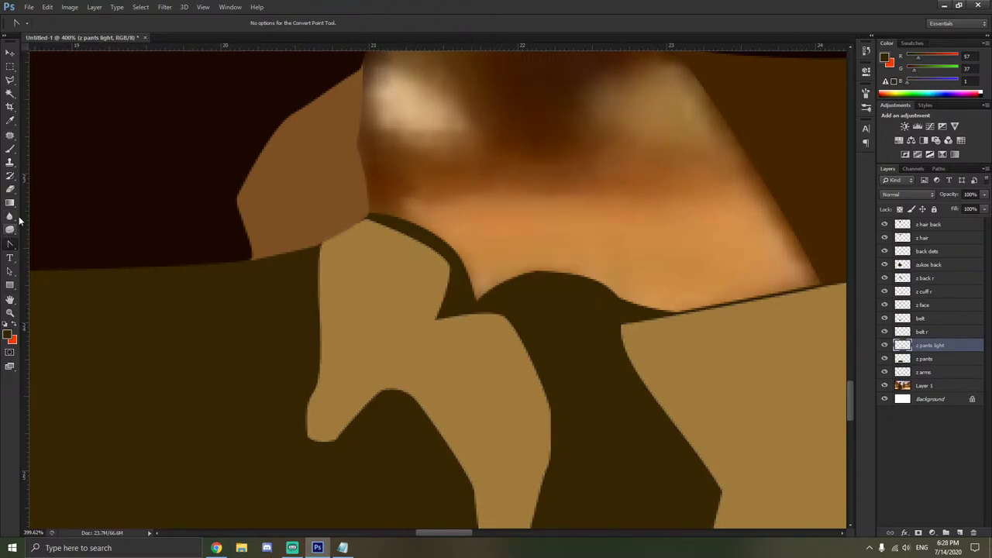
Clear the small overlap at the notch between the light patches with the Polygonal Lasso.
{"action": "left_click", "coordinate": [10, 79]}
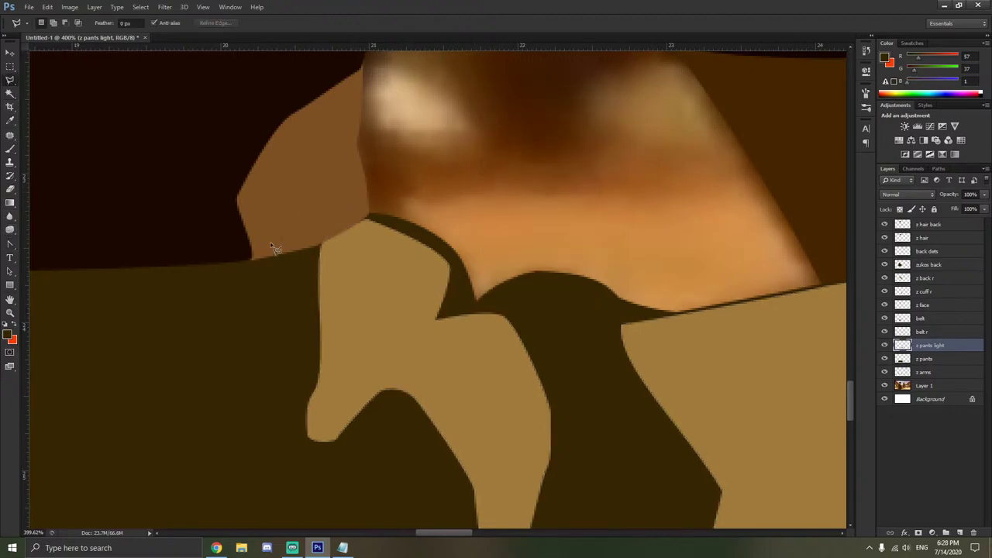
{"action": "left_click", "coordinate": [437, 312]}
{"action": "left_click", "coordinate": [441, 315]}
{"action": "right_click", "coordinate": [442, 315]}
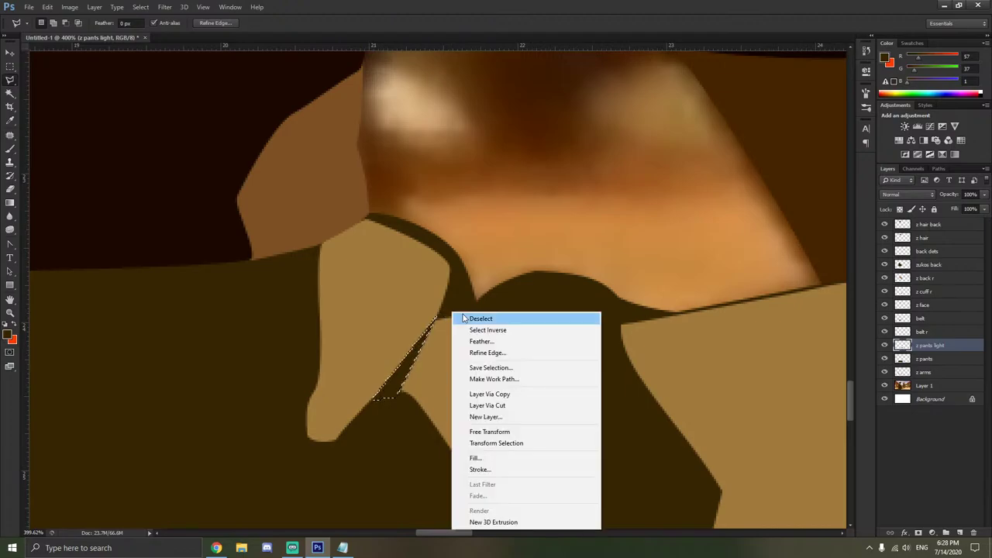
{"action": "left_click", "coordinate": [458, 319]}
{"action": "scroll", "coordinate": [441, 334], "scroll_direction": "up", "scroll_amount": 2}
{"action": "scroll", "coordinate": [441, 334], "scroll_direction": "down", "scroll_amount": 1}
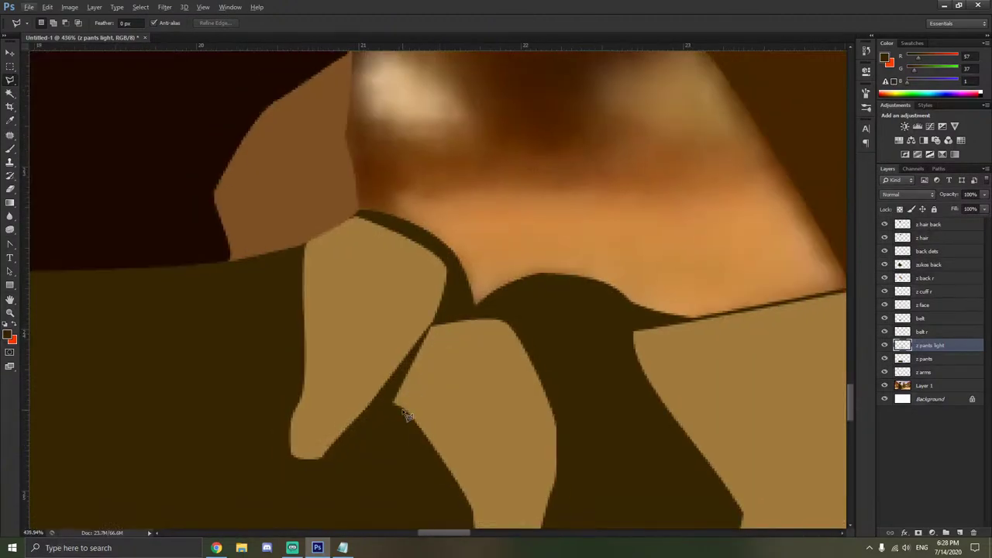
Lasso a sliver along the patch edge, clear it, and cancel the leftover outline.
{"action": "left_click", "coordinate": [413, 412]}
{"action": "left_click", "coordinate": [395, 389]}
{"action": "left_click", "coordinate": [382, 418]}
{"action": "left_click", "coordinate": [418, 452]}
{"action": "double_click", "coordinate": [430, 440]}
{"action": "right_click", "coordinate": [393, 468]}
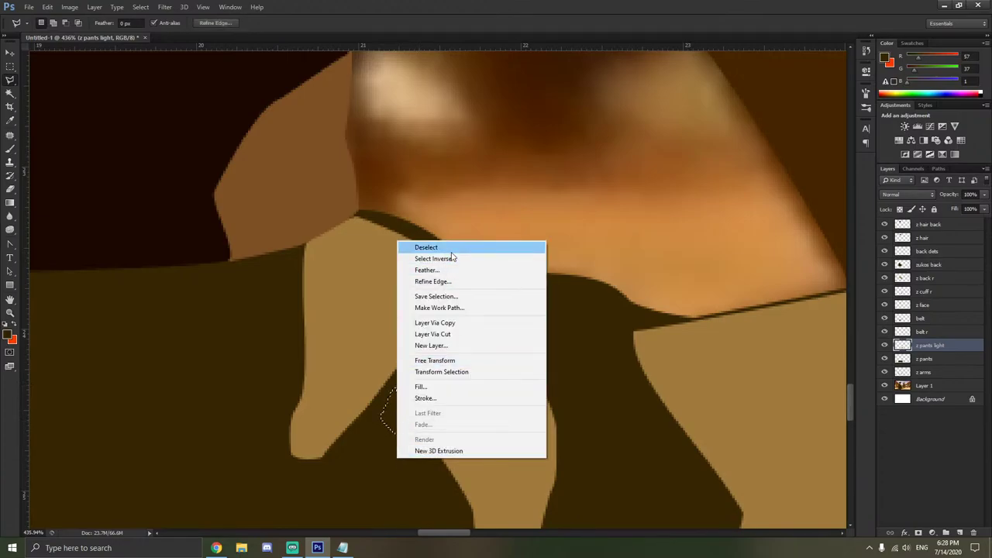
{"action": "left_click", "coordinate": [411, 243]}
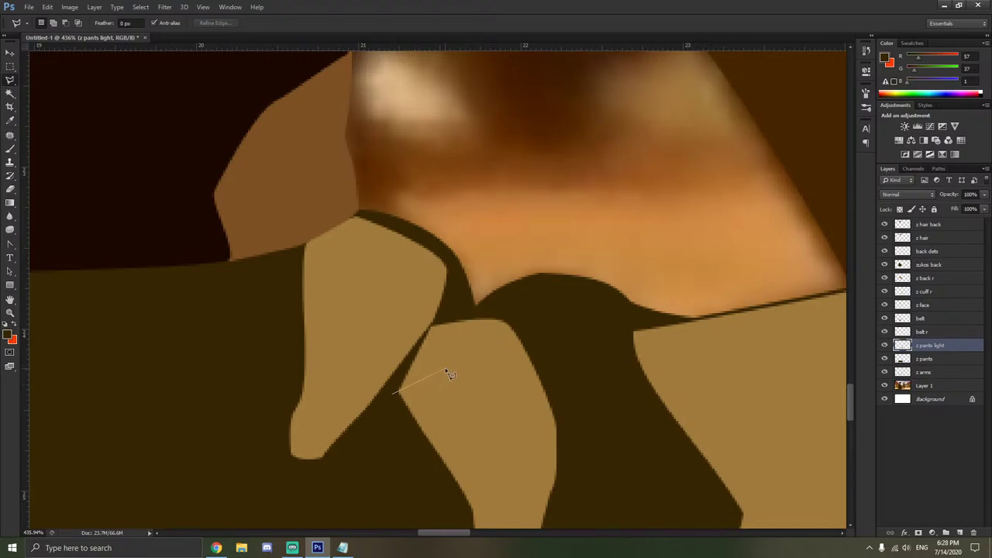
{"action": "key", "text": "Escape"}
Toggle the z pants and z pants light layers off and on to check the gap.
{"action": "left_click", "coordinate": [884, 358]}
{"action": "left_click", "coordinate": [884, 359]}
{"action": "left_click", "coordinate": [884, 346]}
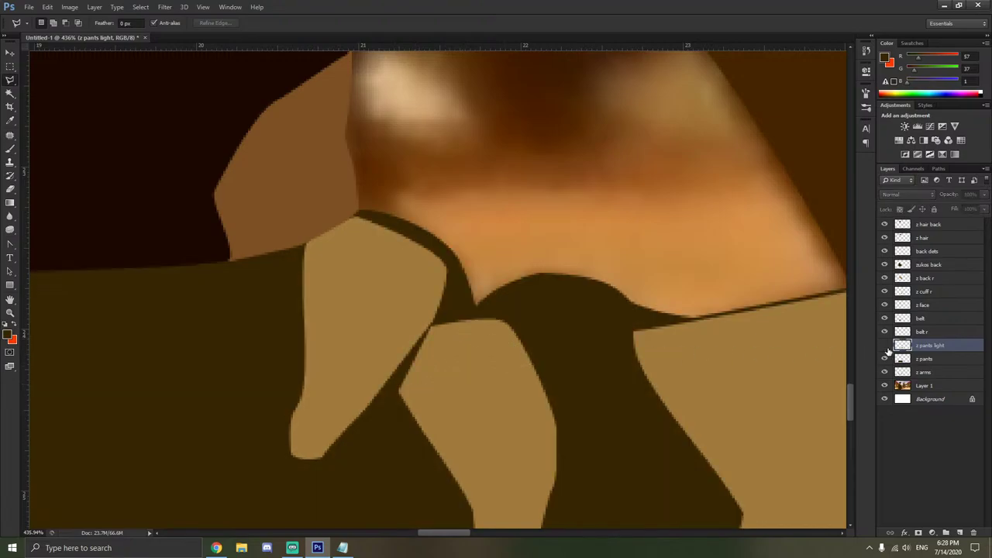
{"action": "left_click", "coordinate": [884, 359]}
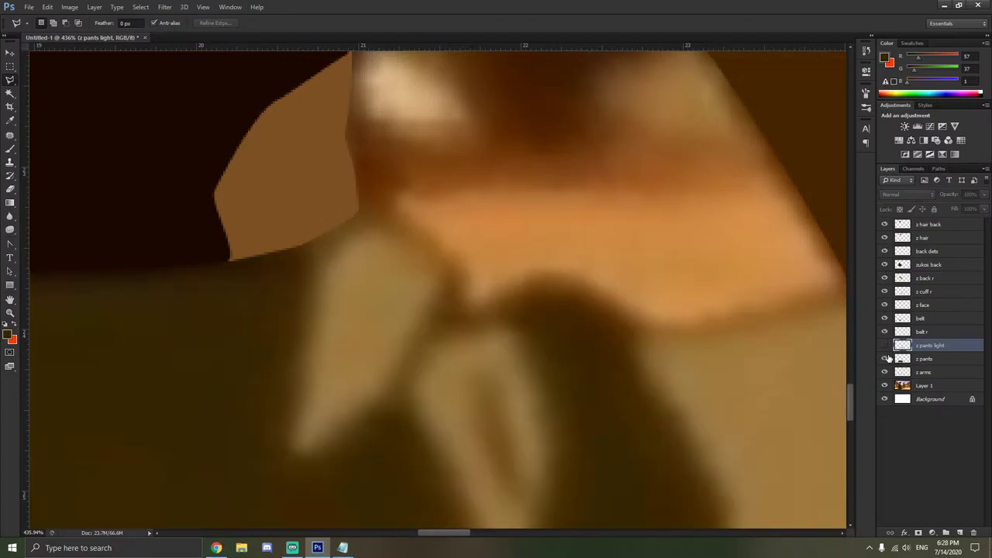
{"action": "left_click", "coordinate": [884, 359]}
{"action": "left_click", "coordinate": [884, 346]}
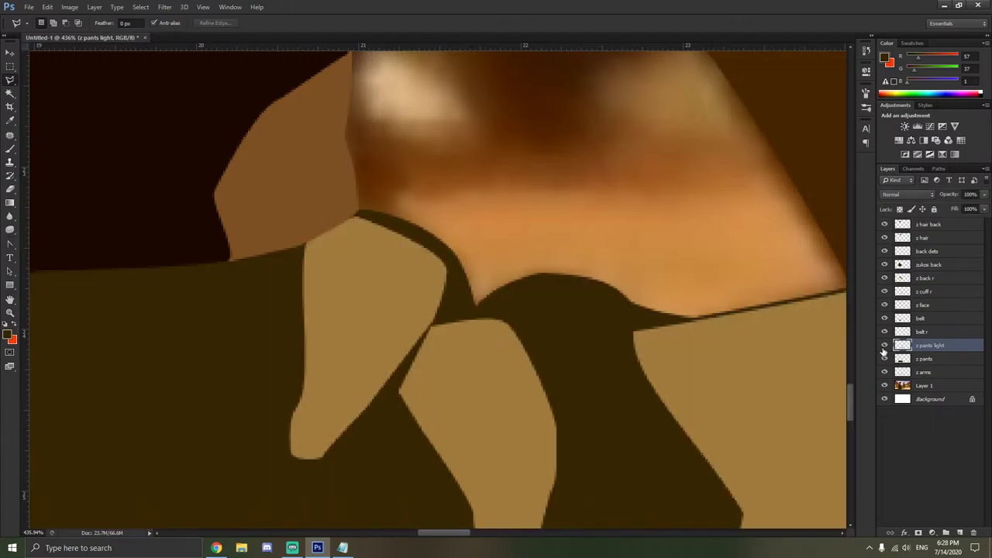
Clear the sliver at the upper notch and a thin strip along the patch edge.
{"action": "left_click", "coordinate": [463, 321]}
{"action": "left_click", "coordinate": [418, 346]}
{"action": "left_click", "coordinate": [464, 320]}
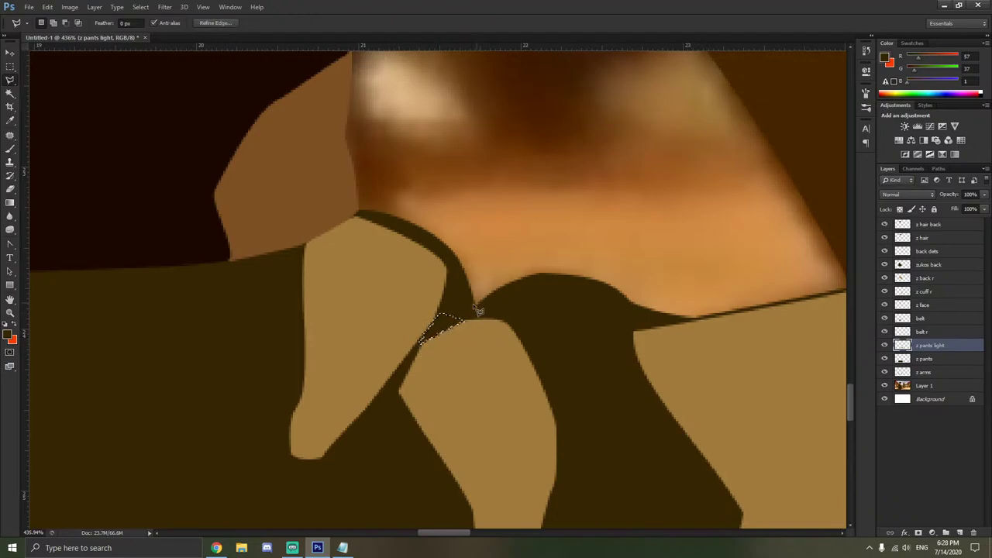
{"action": "right_click", "coordinate": [483, 310]}
{"action": "left_click", "coordinate": [485, 314]}
{"action": "left_click_drag", "start_coordinate": [412, 361], "coordinate": [437, 338]}
{"action": "key", "text": "Return"}
{"action": "right_click", "coordinate": [530, 324]}
{"action": "left_click", "coordinate": [558, 114]}
Clear one more selection along the gap between the patches, then zoom out.
{"action": "mouse_move", "coordinate": [403, 378]}
{"action": "left_mouse_down"}
{"action": "mouse_move", "coordinate": [400, 429]}
{"action": "mouse_move", "coordinate": [408, 423]}
{"action": "mouse_move", "coordinate": [385, 412]}
{"action": "mouse_move", "coordinate": [403, 378]}
{"action": "left_mouse_up"}
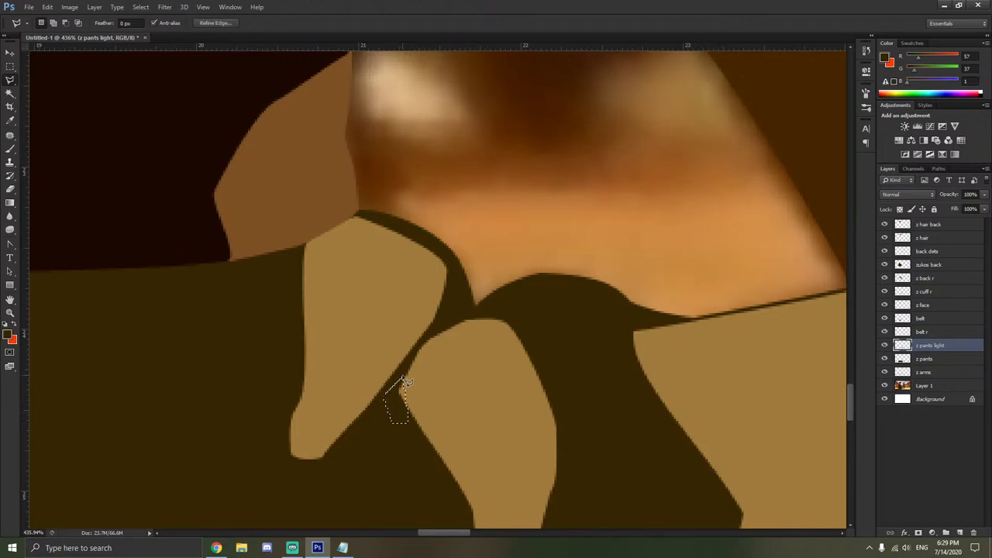
{"action": "right_click", "coordinate": [561, 348]}
{"action": "left_click", "coordinate": [602, 139]}
{"action": "scroll", "coordinate": [511, 263], "scroll_direction": "down", "scroll_amount": 3}
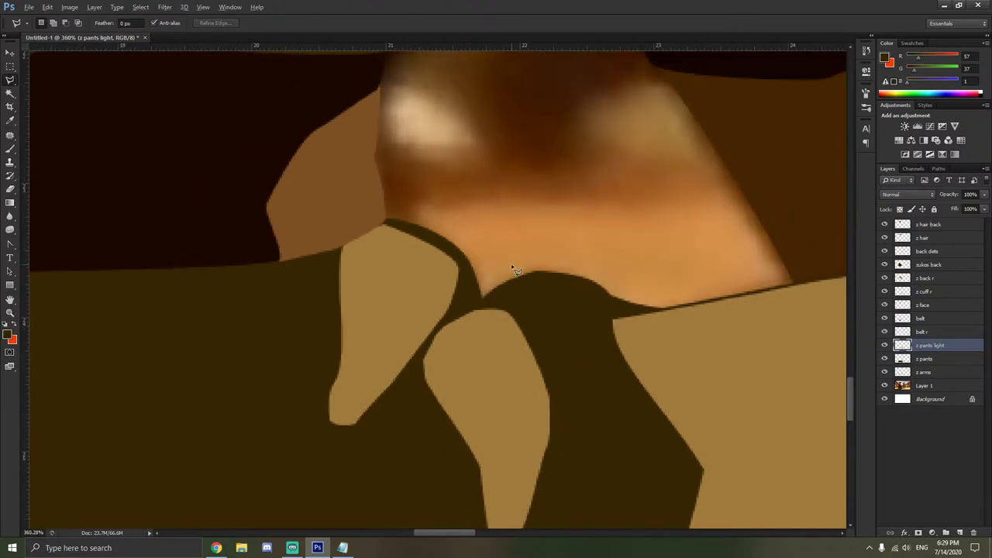
{"action": "scroll", "coordinate": [510, 264], "scroll_direction": "down", "scroll_amount": 4}
{"action": "scroll", "coordinate": [515, 275], "scroll_direction": "down", "scroll_amount": 4}
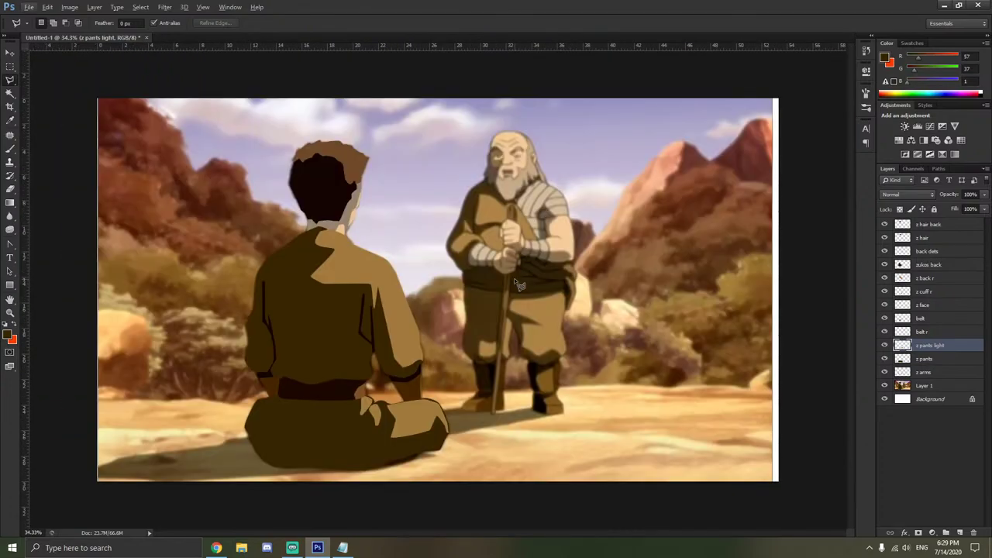
Hide z pants light and trace the dark crease between the legs with the Pen tool.
{"action": "left_click", "coordinate": [884, 345]}
{"action": "scroll", "coordinate": [315, 408], "scroll_direction": "up", "scroll_amount": 5}
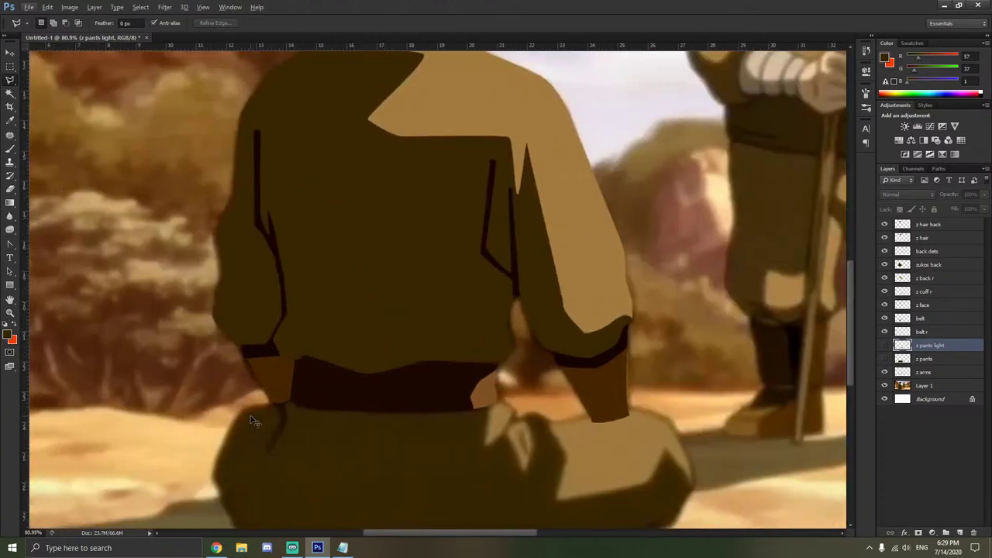
{"action": "scroll", "coordinate": [359, 451], "scroll_direction": "up", "scroll_amount": 6}
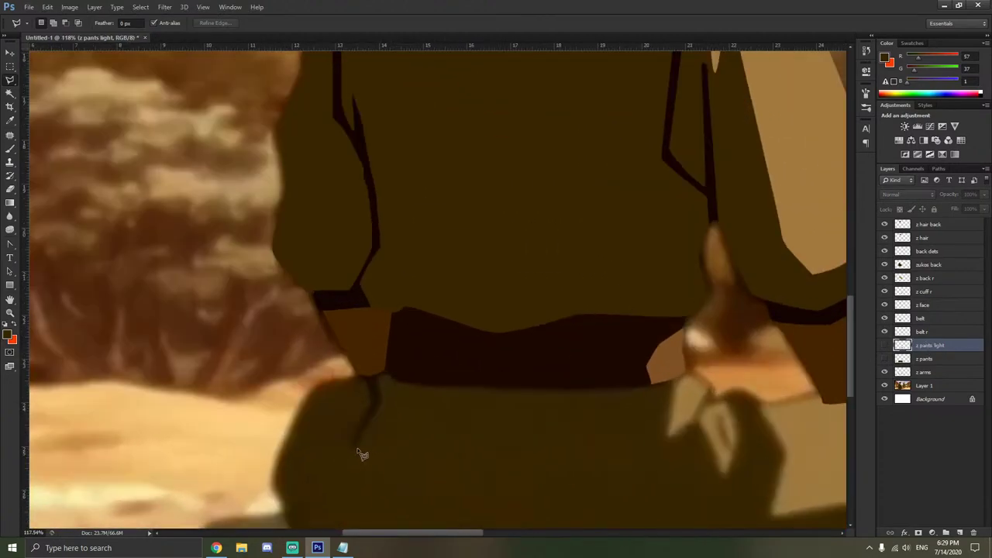
{"action": "scroll", "coordinate": [284, 288], "scroll_direction": "up", "scroll_amount": 3}
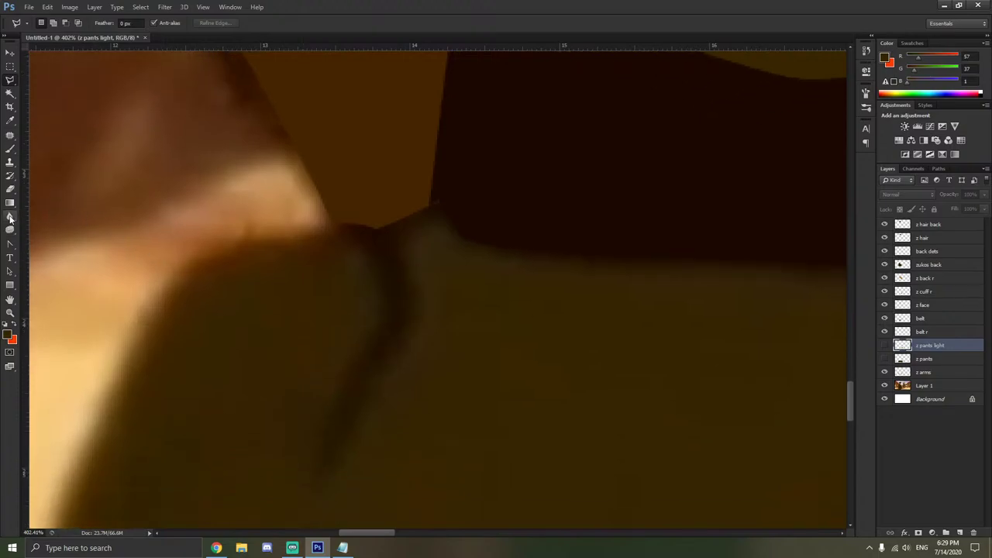
{"action": "left_click_drag", "start_coordinate": [10, 244], "coordinate": [64, 284]}
{"action": "left_click", "coordinate": [60, 245]}
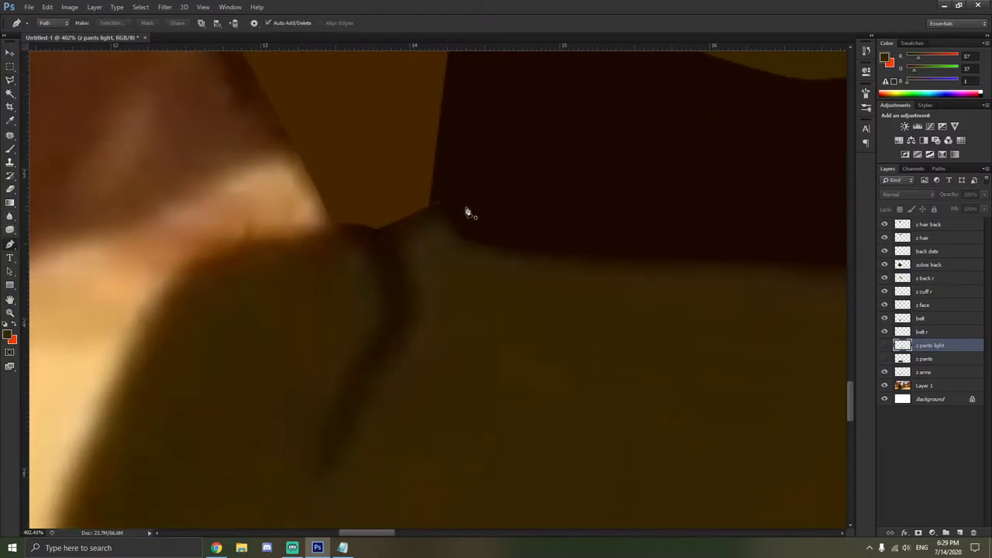
{"action": "left_click", "coordinate": [444, 206]}
{"action": "left_click", "coordinate": [397, 239]}
{"action": "left_click", "coordinate": [412, 301]}
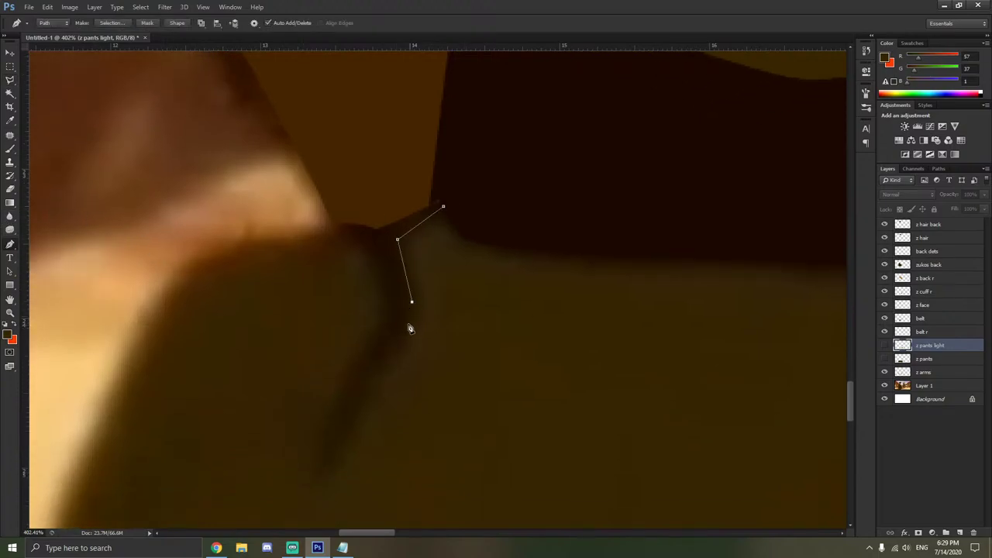
{"action": "left_click", "coordinate": [383, 372]}
{"action": "left_click", "coordinate": [317, 481]}
{"action": "left_click", "coordinate": [325, 402]}
{"action": "left_click", "coordinate": [371, 324]}
{"action": "left_click", "coordinate": [373, 273]}
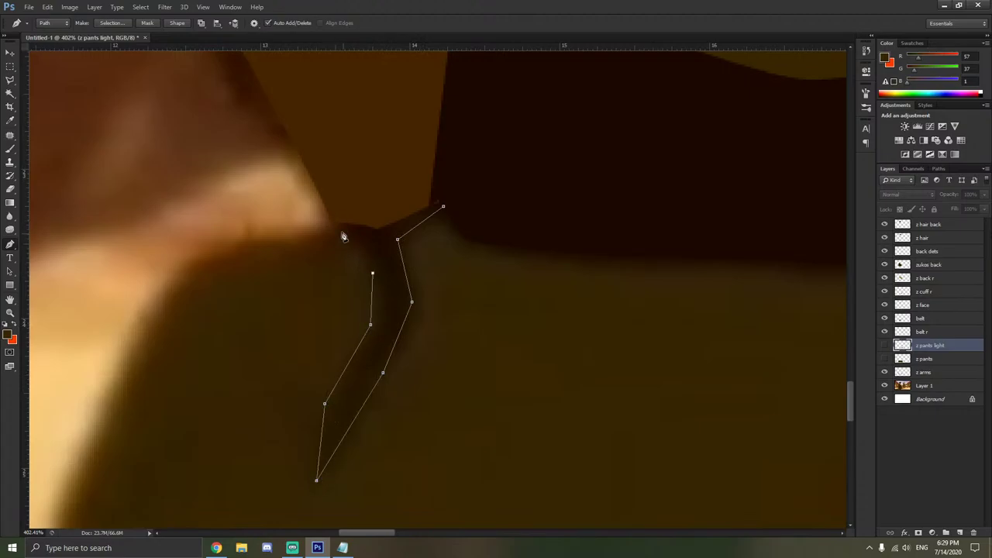
{"action": "left_click", "coordinate": [413, 201]}
{"action": "left_click", "coordinate": [443, 209]}
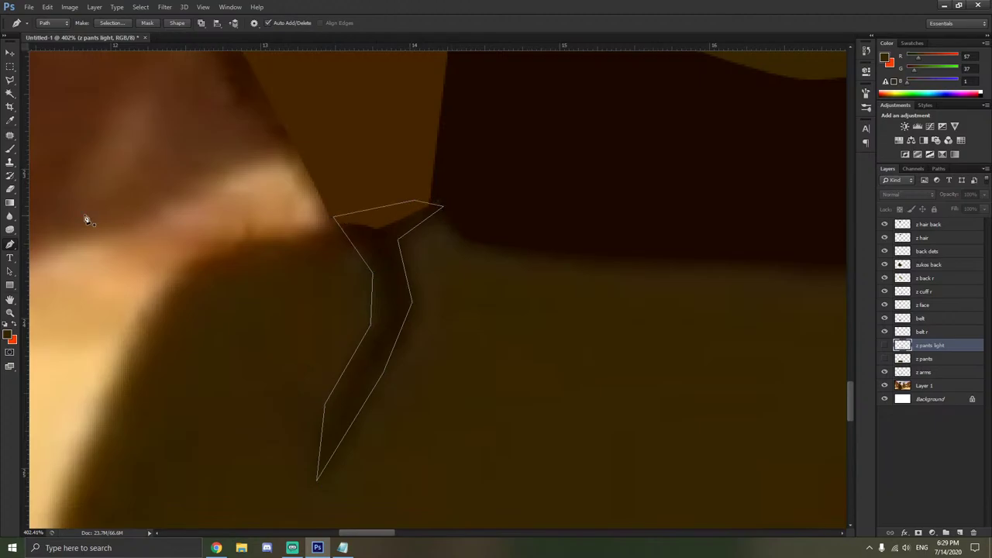
Curve the crease outline's bottom tip and left-side corners with Convert Point.
{"action": "right_click", "coordinate": [14, 245]}
{"action": "left_click", "coordinate": [62, 284]}
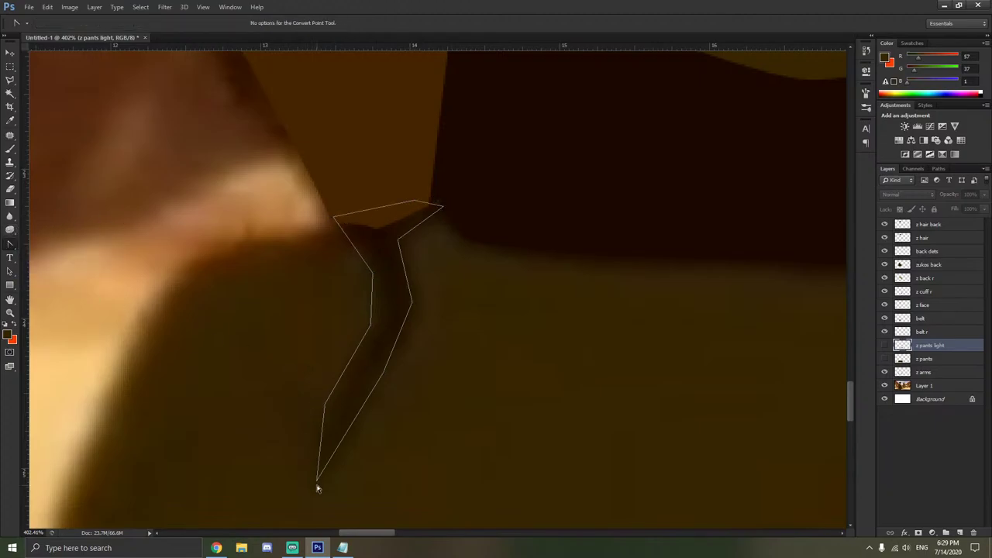
{"action": "left_click_drag", "start_coordinate": [317, 481], "coordinate": [316, 477]}
{"action": "left_click", "coordinate": [346, 413]}
{"action": "left_click_drag", "start_coordinate": [324, 405], "coordinate": [341, 382]}
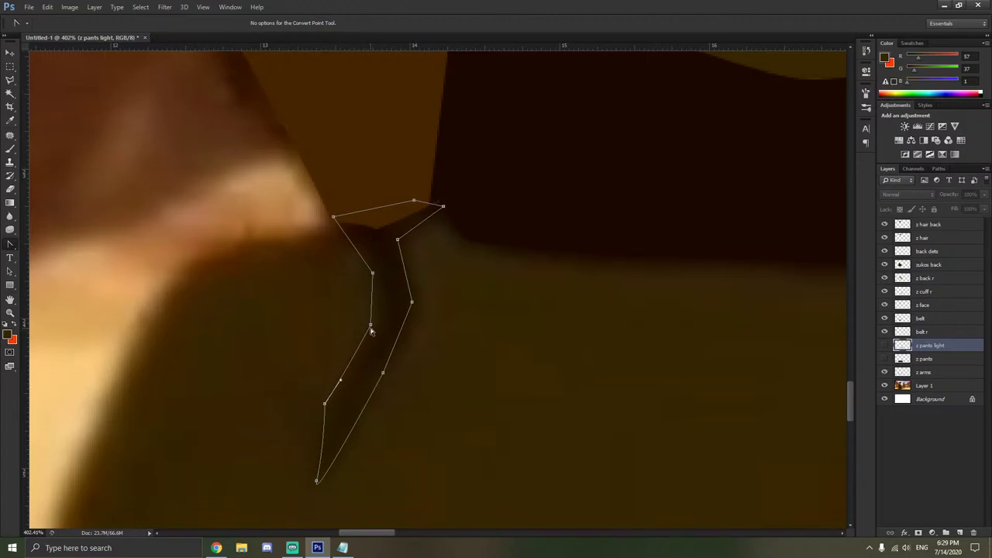
{"action": "mouse_move", "coordinate": [372, 329]}
{"action": "left_mouse_down"}
{"action": "mouse_move", "coordinate": [387, 294]}
{"action": "mouse_move", "coordinate": [376, 285]}
{"action": "mouse_move", "coordinate": [376, 313]}
{"action": "left_mouse_up"}
{"action": "left_click", "coordinate": [389, 313]}
{"action": "left_click_drag", "start_coordinate": [373, 274], "coordinate": [369, 262]}
{"action": "left_click", "coordinate": [408, 307]}
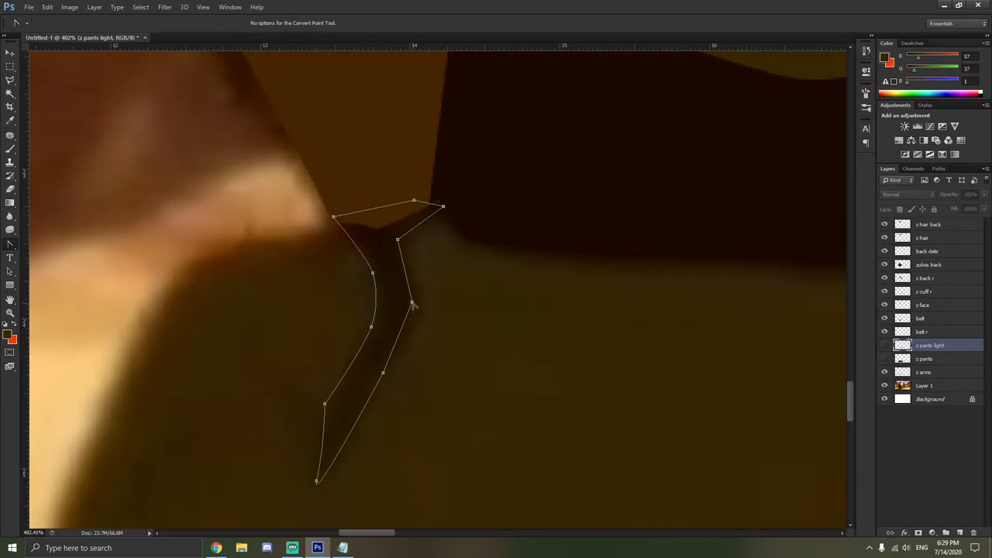
Smooth the crease outline's right-side corners and nudge its top-right corner upward.
{"action": "left_click_drag", "start_coordinate": [412, 303], "coordinate": [413, 324]}
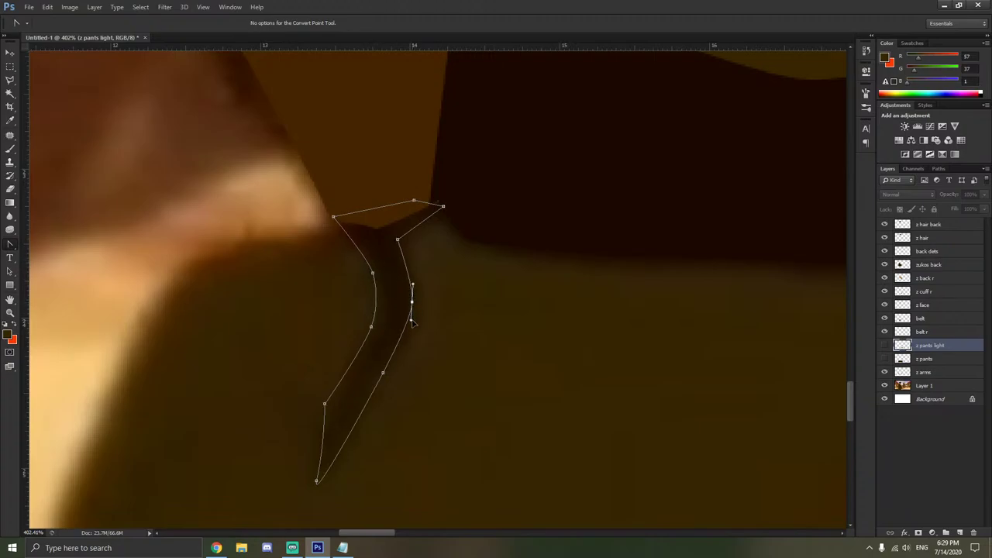
{"action": "mouse_move", "coordinate": [383, 374]}
{"action": "left_mouse_down"}
{"action": "mouse_move", "coordinate": [376, 387]}
{"action": "mouse_move", "coordinate": [365, 379]}
{"action": "mouse_move", "coordinate": [379, 387]}
{"action": "mouse_move", "coordinate": [368, 388]}
{"action": "left_mouse_up"}
{"action": "left_click", "coordinate": [394, 365]}
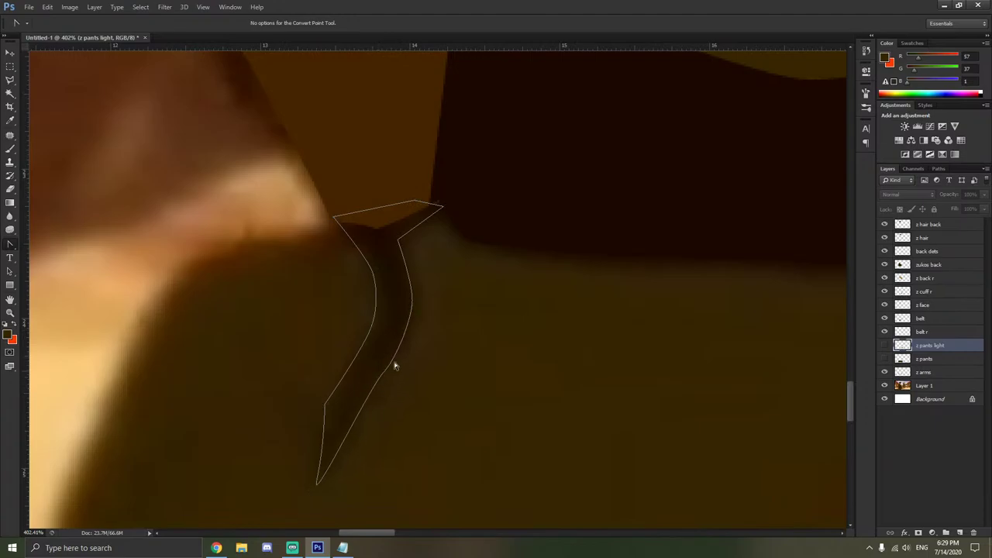
{"action": "left_click_drag", "start_coordinate": [398, 241], "coordinate": [394, 253]}
{"action": "left_click", "coordinate": [413, 252]}
{"action": "left_click_drag", "start_coordinate": [439, 210], "coordinate": [444, 197]}
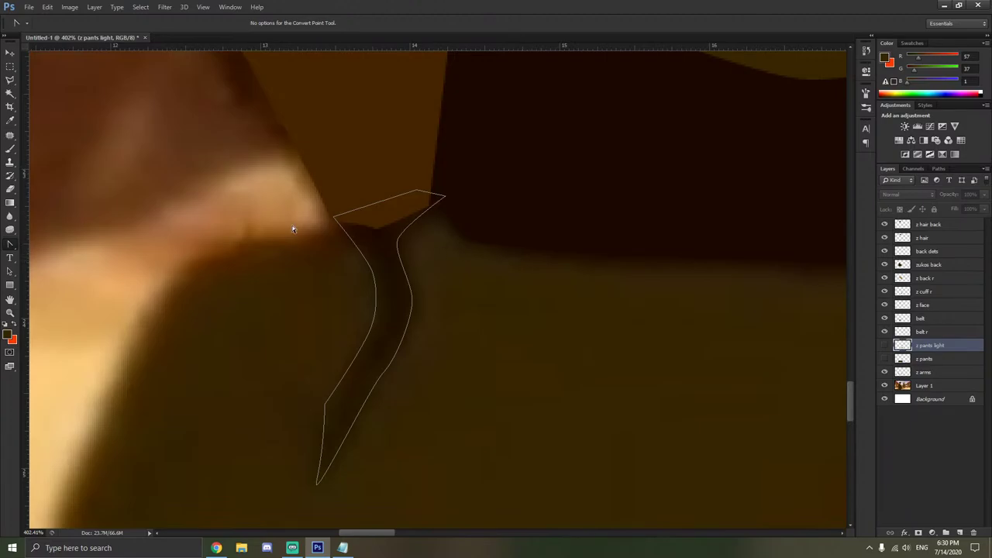
Fill the crease path with a dark brown sampled from the screenshot.
{"action": "right_click", "coordinate": [385, 250]}
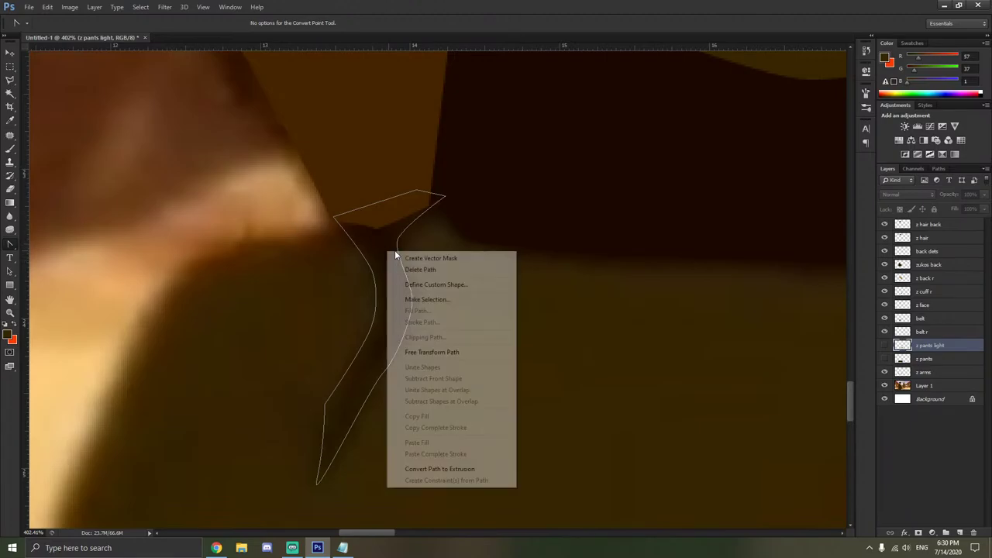
{"action": "left_click", "coordinate": [391, 299]}
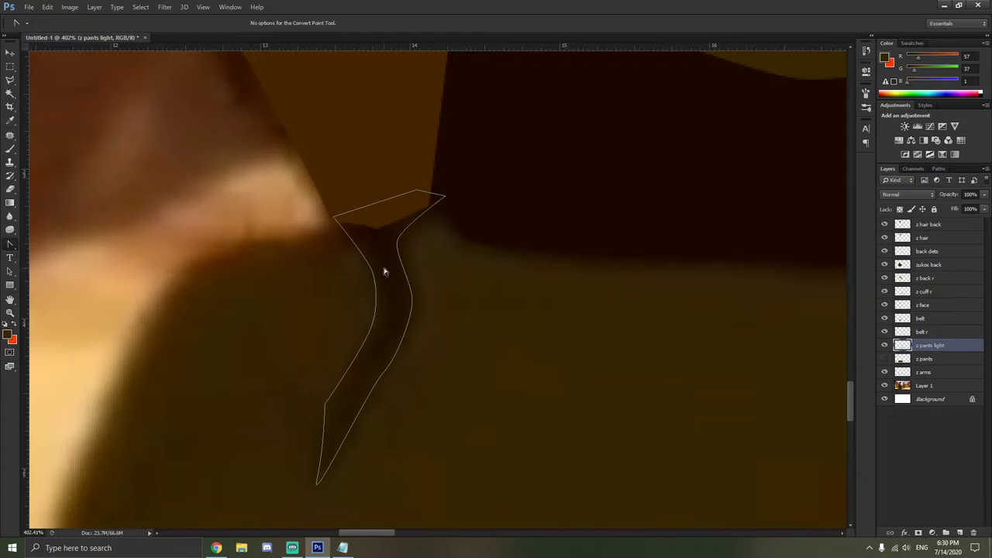
{"action": "right_click", "coordinate": [383, 271]}
{"action": "left_click", "coordinate": [435, 326]}
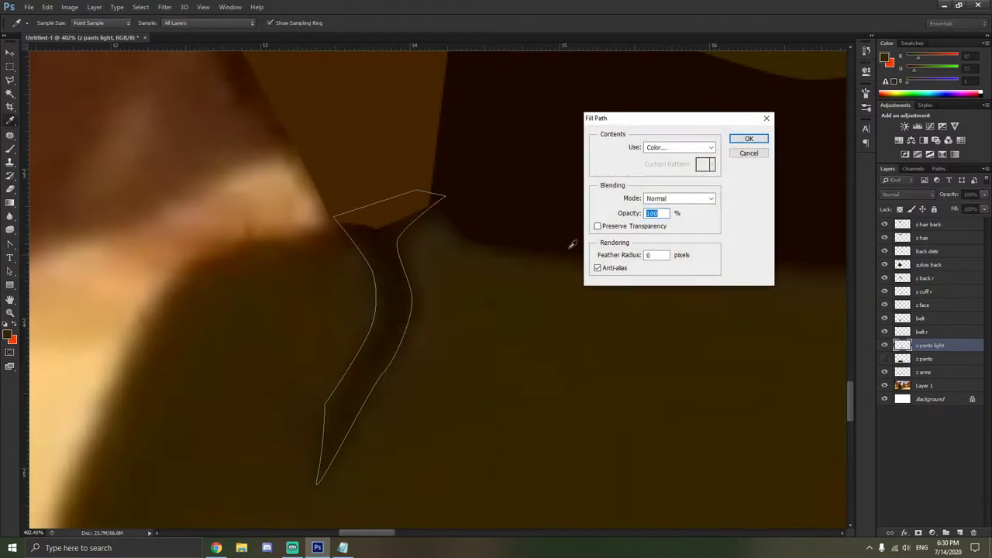
{"action": "left_click", "coordinate": [667, 148]}
{"action": "left_click", "coordinate": [666, 176]}
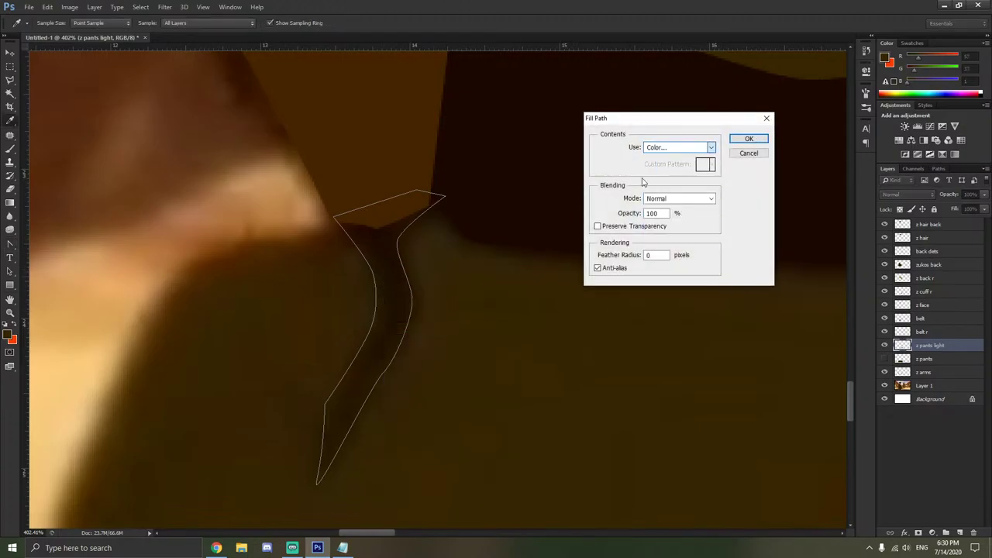
{"action": "left_click", "coordinate": [394, 265]}
{"action": "left_click", "coordinate": [829, 77]}
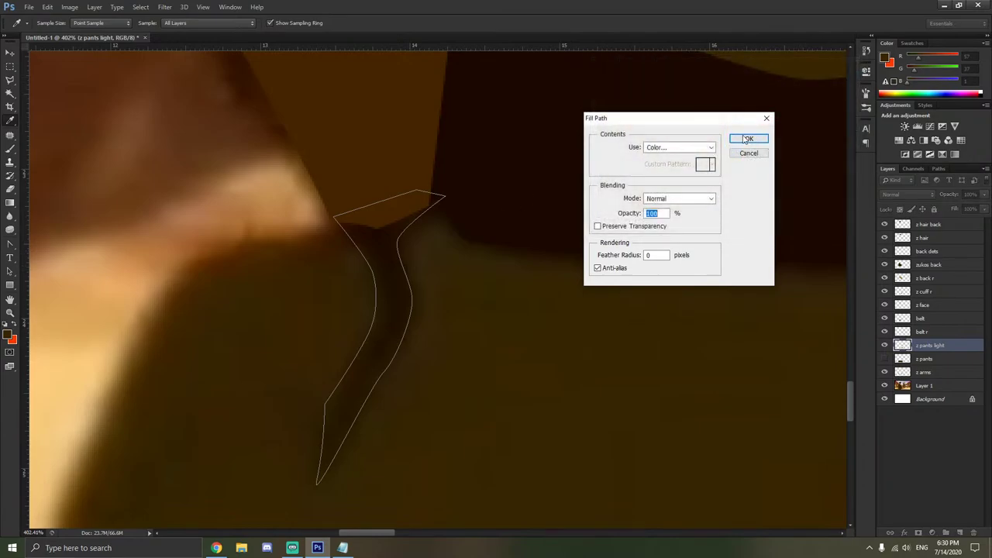
{"action": "left_click", "coordinate": [748, 139]}
Delete the finished crease path outline.
{"action": "scroll", "coordinate": [482, 276], "scroll_direction": "down", "scroll_amount": 1}
{"action": "right_click", "coordinate": [482, 276]}
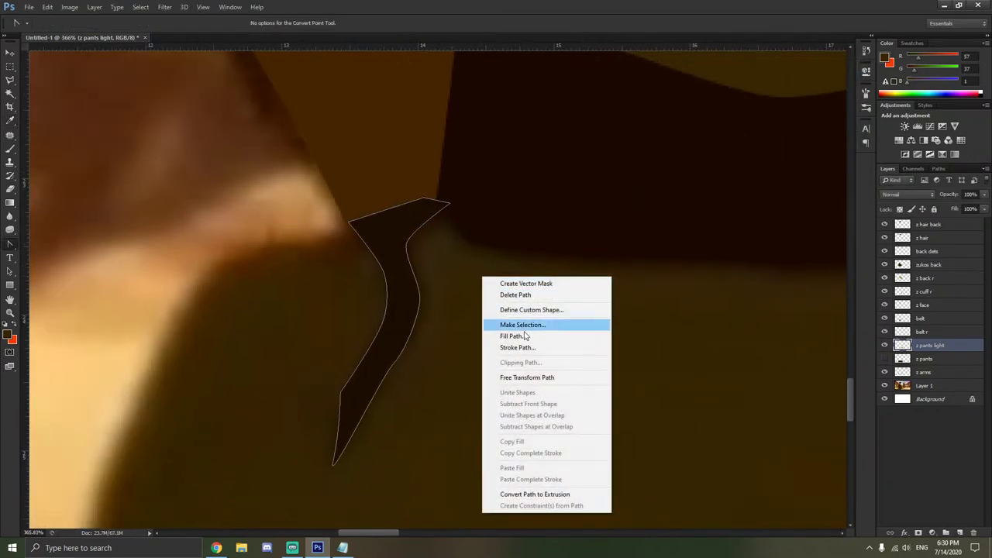
{"action": "left_click", "coordinate": [532, 296]}
{"action": "scroll", "coordinate": [531, 297], "scroll_direction": "down", "scroll_amount": 2}
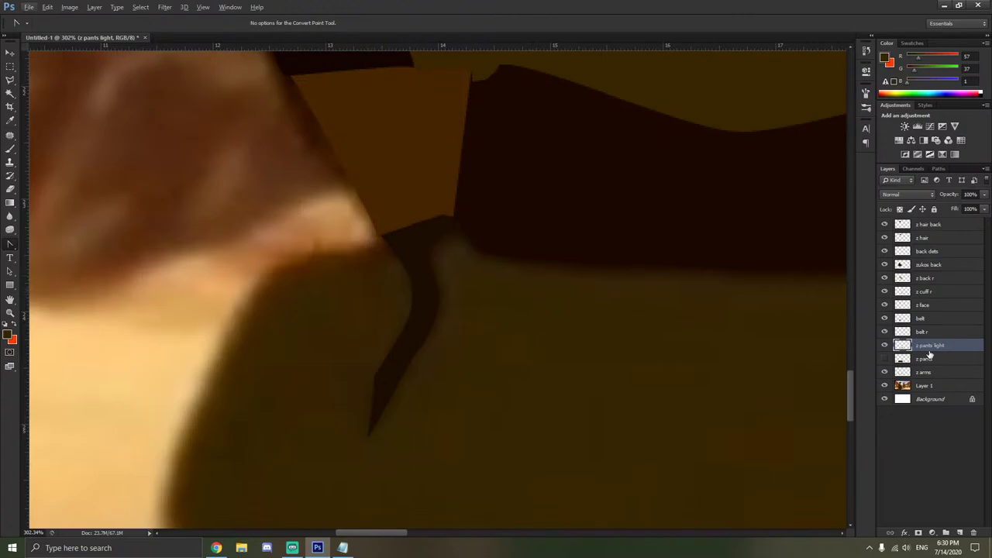
Magic-wand the brown arm area on z arms, then clear that selection.
{"action": "left_click", "coordinate": [936, 372]}
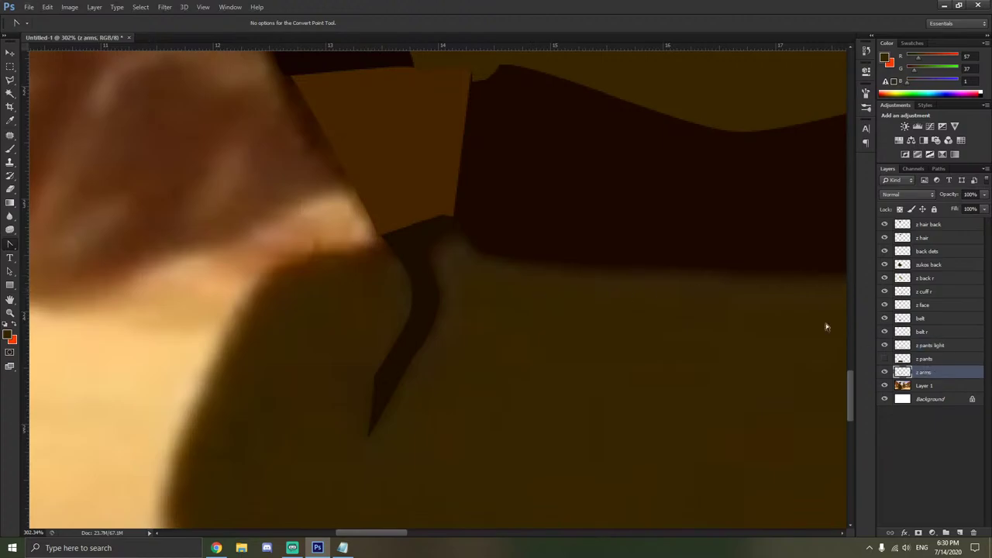
{"action": "left_click", "coordinate": [10, 93]}
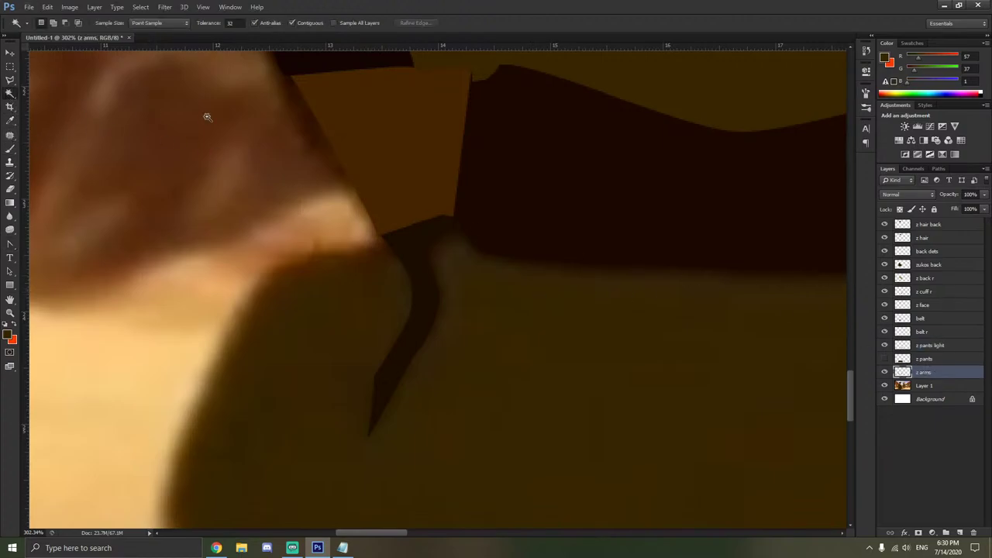
{"action": "left_click", "coordinate": [387, 144]}
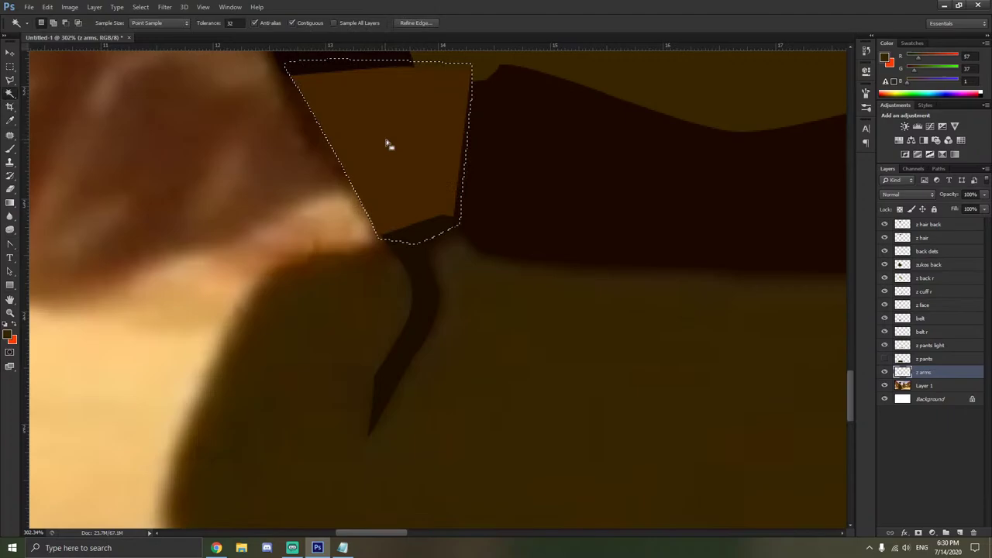
{"action": "left_click", "coordinate": [929, 345]}
{"action": "right_click", "coordinate": [517, 280]}
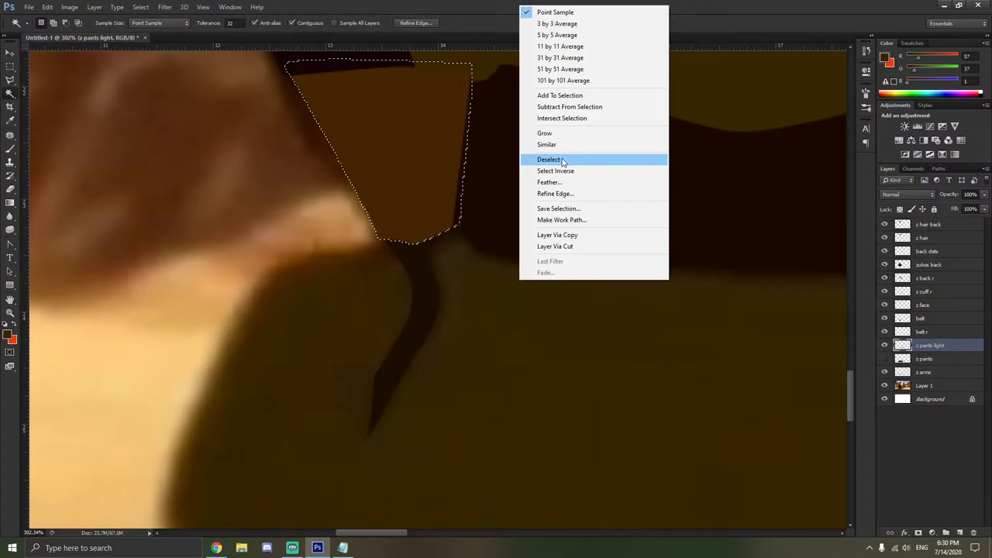
{"action": "left_click", "coordinate": [562, 159]}
Show the z pants layer and magic-wand its olive pants area for use on z pants light.
{"action": "left_click", "coordinate": [886, 359]}
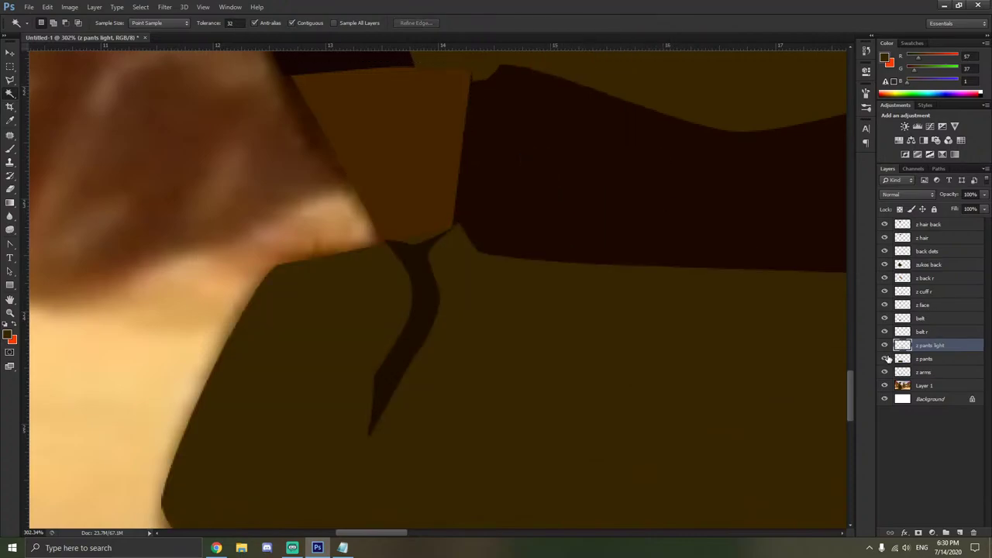
{"action": "scroll", "coordinate": [414, 199], "scroll_direction": "up", "scroll_amount": 3}
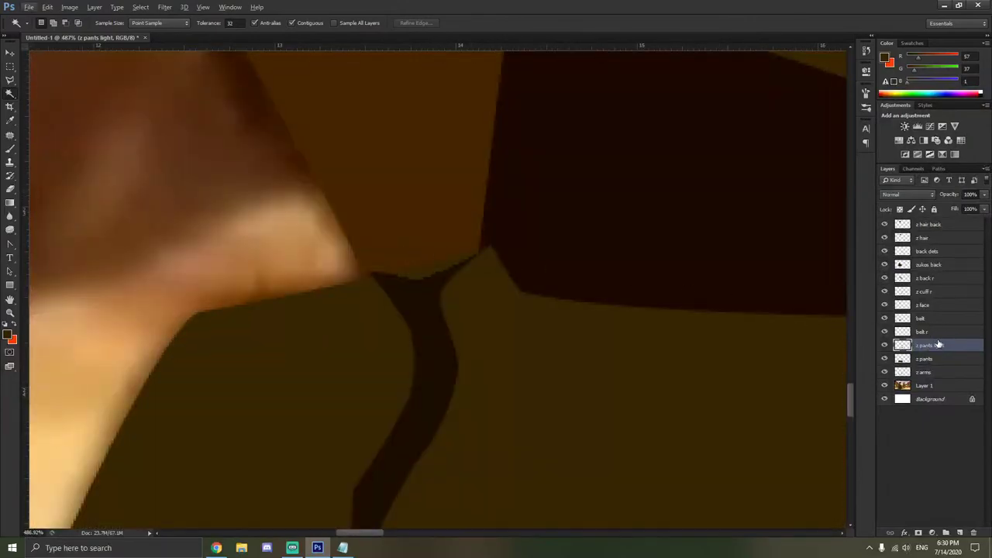
{"action": "left_click", "coordinate": [935, 359]}
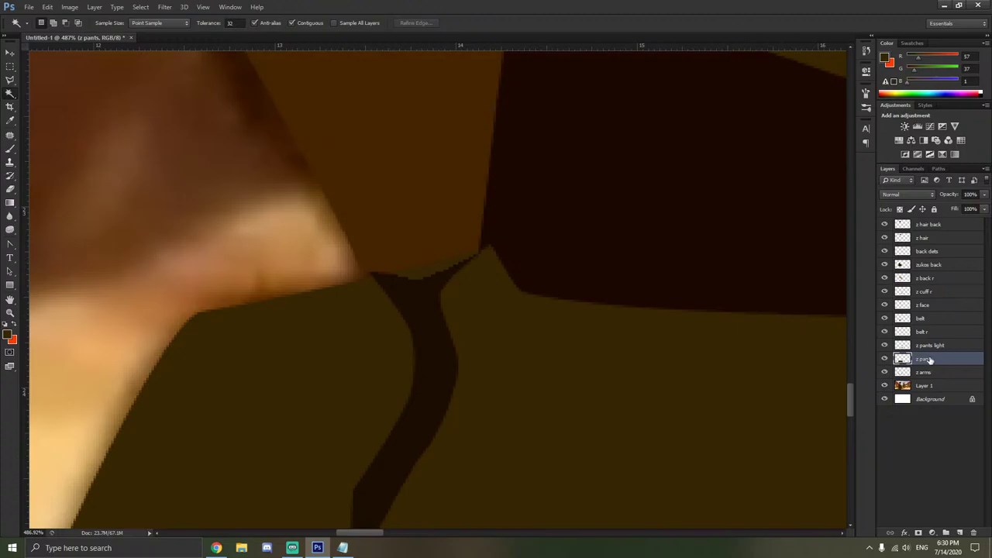
{"action": "key", "text": "alt+bracketleft"}
{"action": "left_click", "coordinate": [393, 193]}
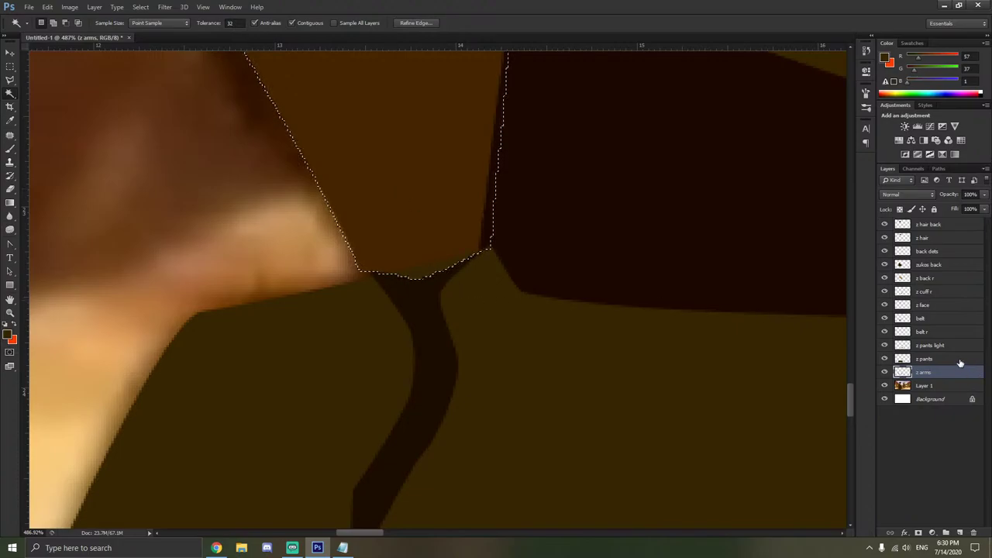
{"action": "key", "text": "alt+bracketright"}
{"action": "left_click", "coordinate": [548, 335]}
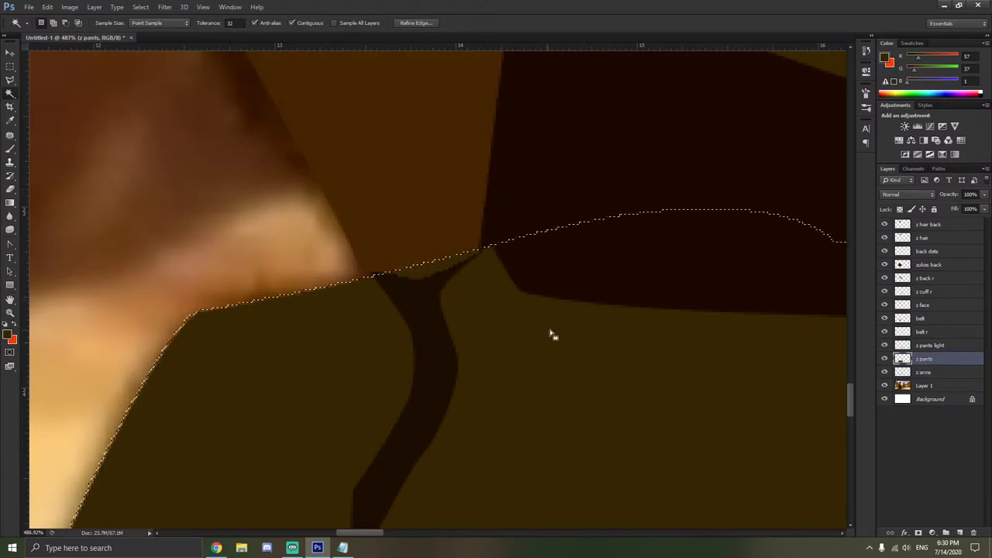
{"action": "left_click", "coordinate": [920, 346]}
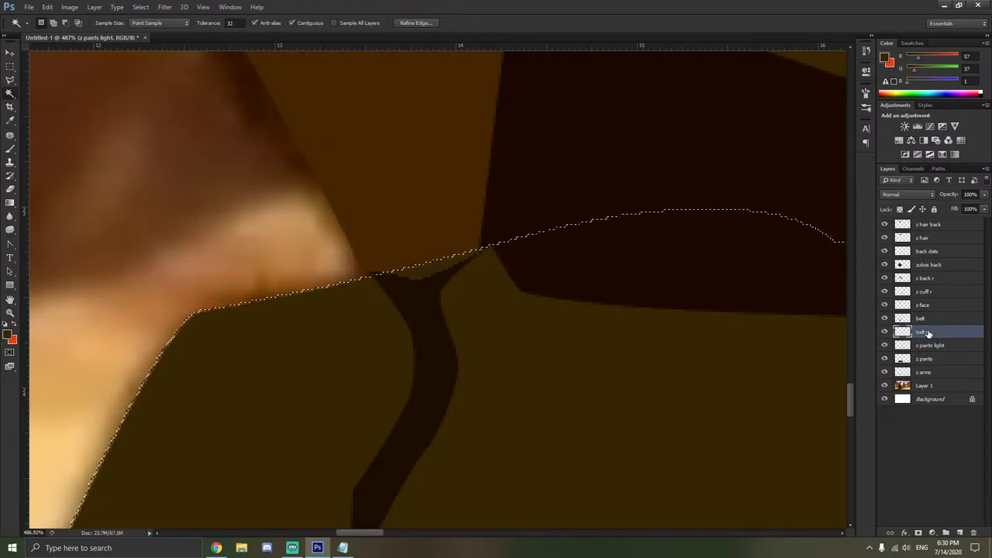
{"action": "scroll", "coordinate": [302, 267], "scroll_direction": "up", "scroll_amount": 5}
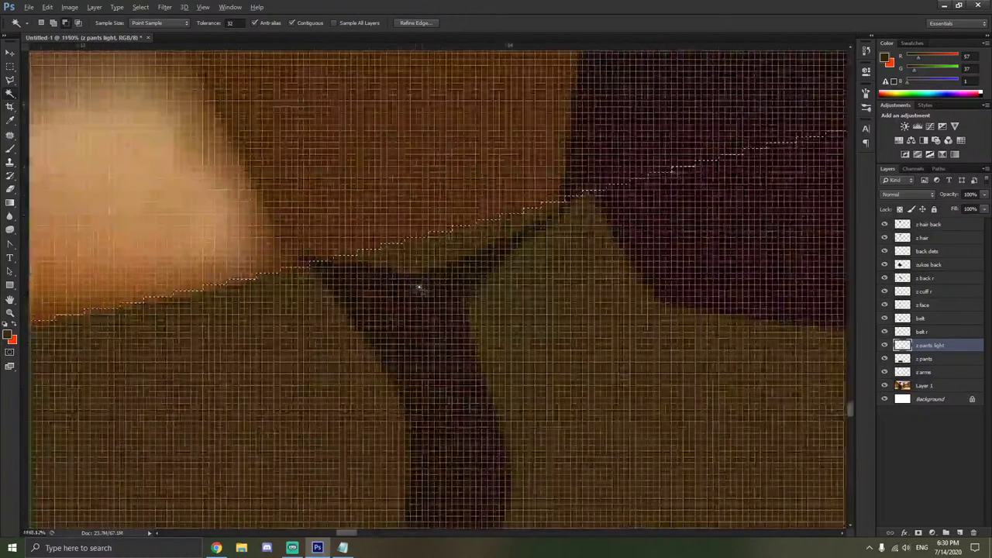
Sample the crease's dark brown and paint over the olive gap below the waistline on z pants.
{"action": "scroll", "coordinate": [353, 272], "scroll_direction": "up", "scroll_amount": 1}
{"action": "key", "text": "b"}
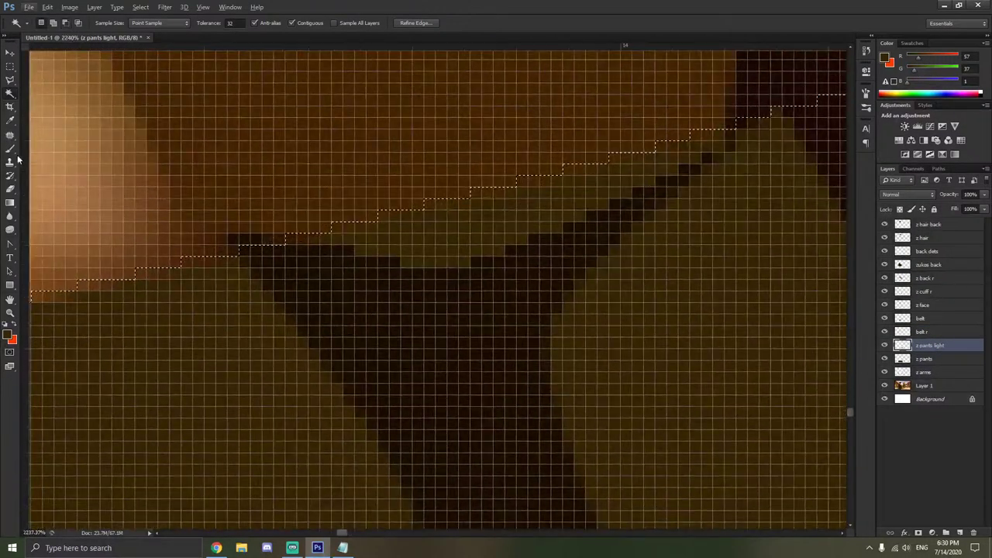
{"action": "left_click_drag", "start_coordinate": [344, 261], "coordinate": [501, 224]}
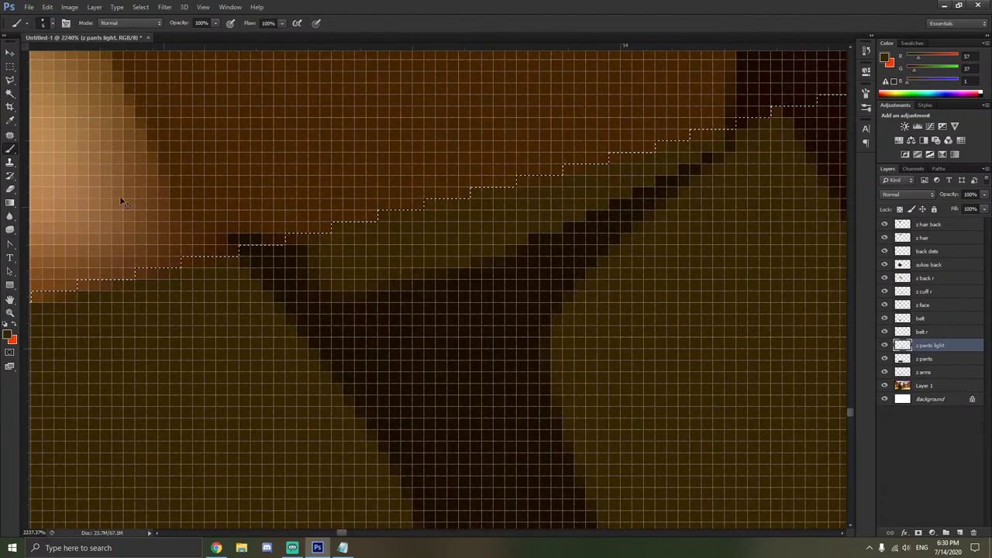
{"action": "key", "text": "ctrl+z"}
{"action": "left_click", "coordinate": [10, 120]}
{"action": "left_click", "coordinate": [471, 336]}
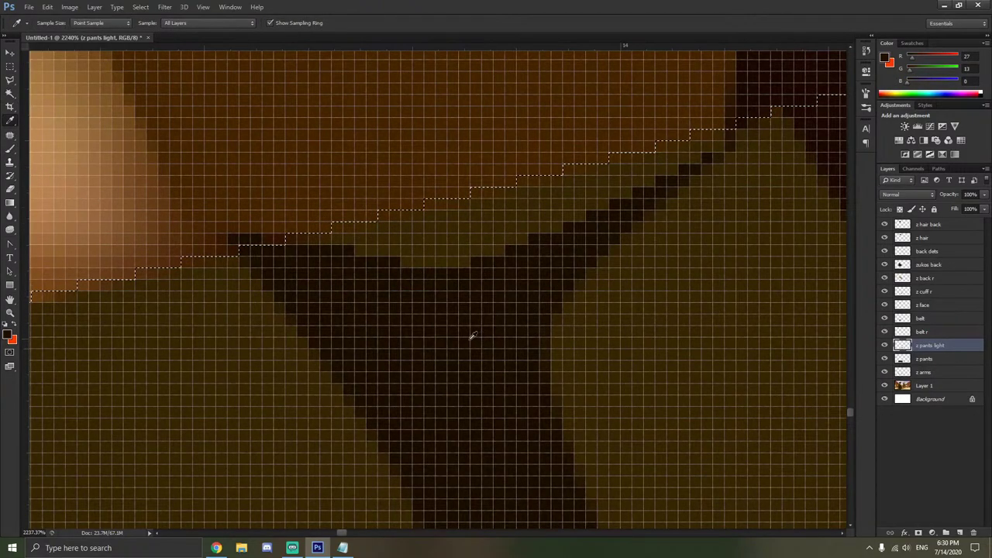
{"action": "left_click", "coordinate": [10, 149]}
{"action": "key", "text": "alt+bracketleft"}
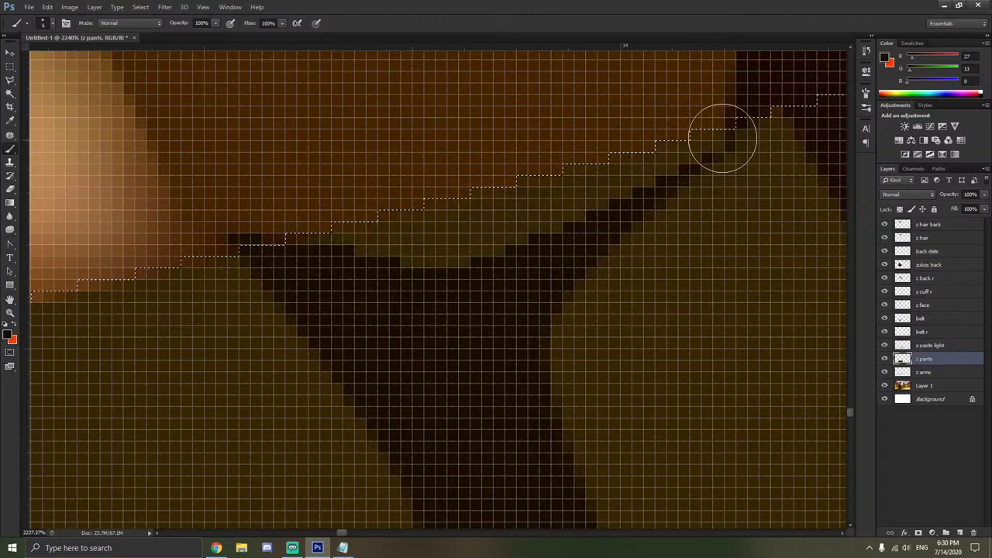
{"action": "mouse_move", "coordinate": [675, 131]}
{"action": "left_mouse_down"}
{"action": "mouse_move", "coordinate": [549, 204]}
{"action": "mouse_move", "coordinate": [512, 191]}
{"action": "left_mouse_up"}
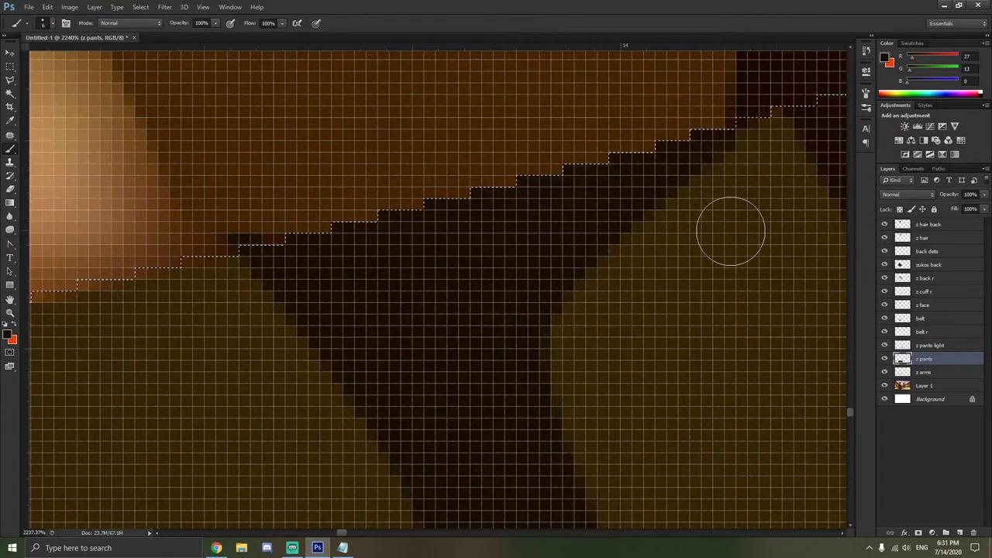
Invert the selection and erase the overspill on the z pants light layer.
{"action": "left_click", "coordinate": [10, 79]}
{"action": "right_click", "coordinate": [130, 120]}
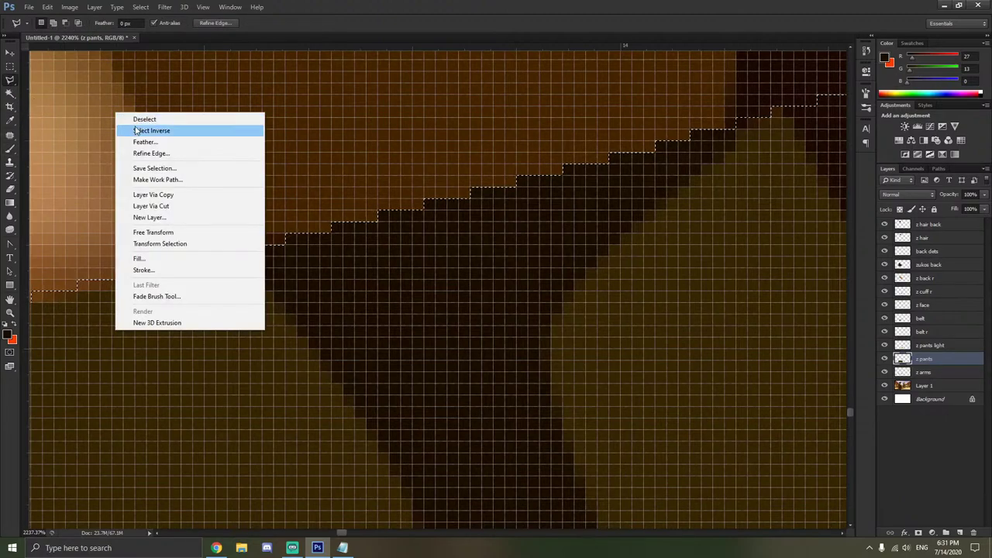
{"action": "left_click", "coordinate": [139, 130]}
{"action": "left_click", "coordinate": [10, 188]}
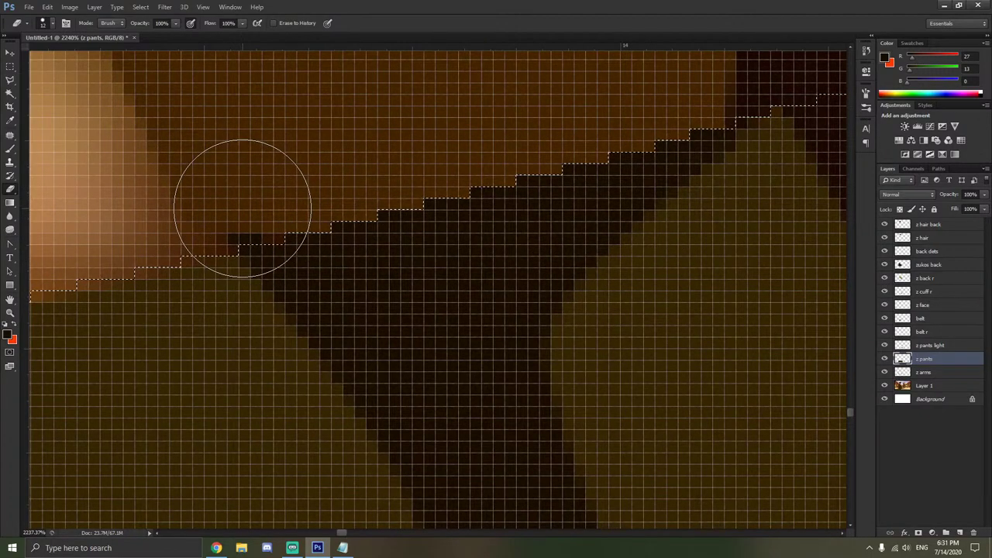
{"action": "scroll", "coordinate": [240, 209], "scroll_direction": "down", "scroll_amount": 10}
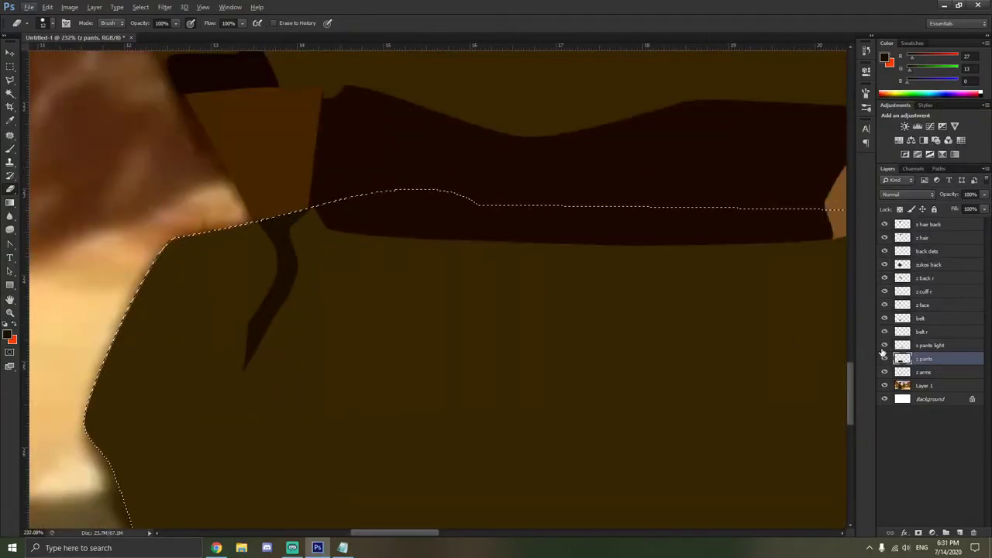
{"action": "left_click", "coordinate": [925, 345]}
{"action": "scroll", "coordinate": [258, 214], "scroll_direction": "up", "scroll_amount": 4}
{"action": "scroll", "coordinate": [258, 214], "scroll_direction": "up", "scroll_amount": 5}
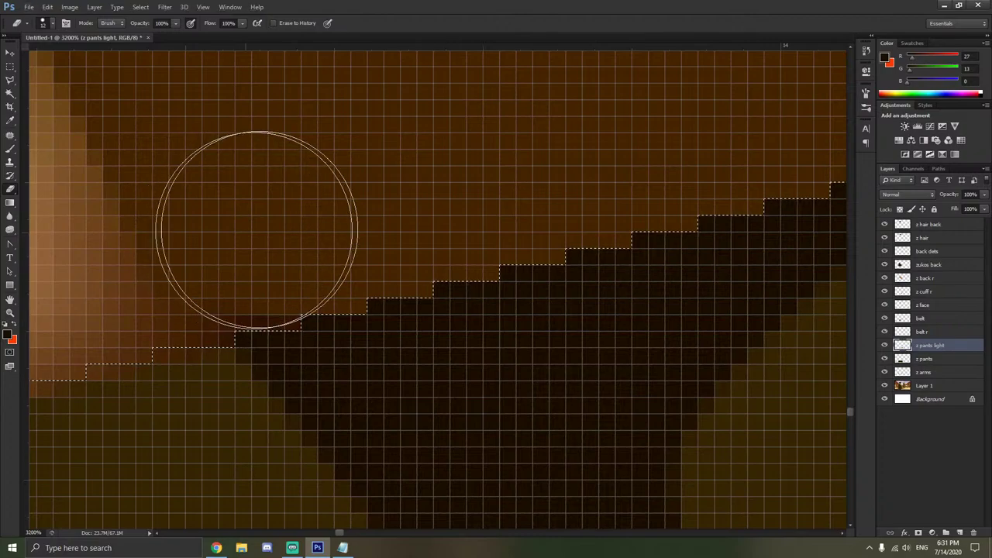
{"action": "scroll", "coordinate": [597, 210], "scroll_direction": "down", "scroll_amount": 5}
{"action": "scroll", "coordinate": [597, 210], "scroll_direction": "down", "scroll_amount": 5}
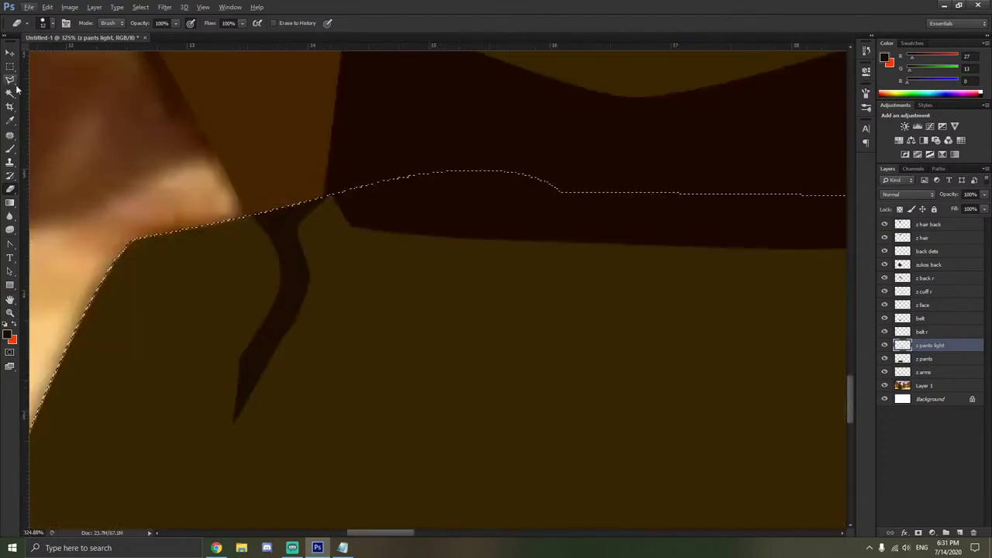
Deselect, then toggle the layer visibility on and off to compare the result.
{"action": "key", "text": "m"}
{"action": "right_click", "coordinate": [147, 172]}
{"action": "left_click", "coordinate": [209, 192]}
{"action": "scroll", "coordinate": [209, 196], "scroll_direction": "down", "scroll_amount": 5}
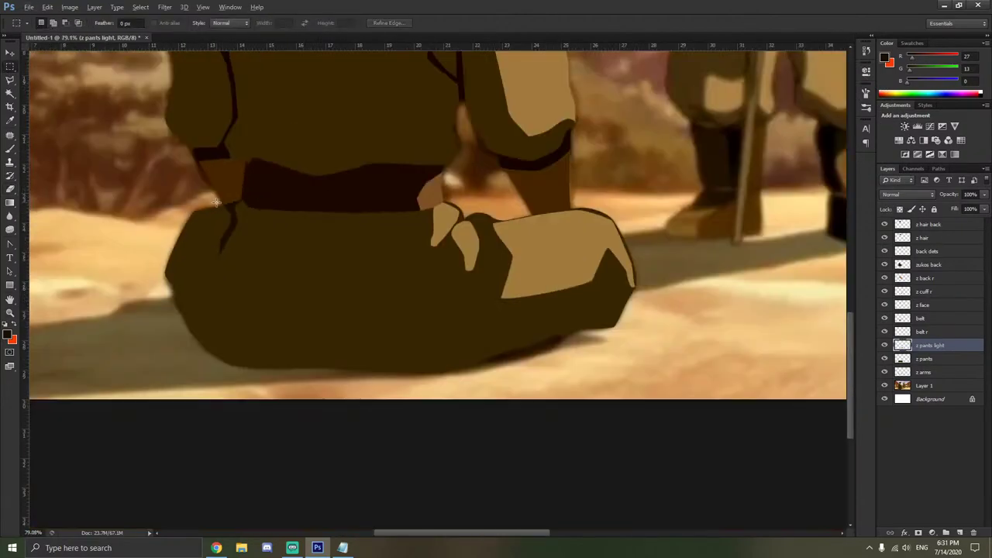
{"action": "scroll", "coordinate": [260, 204], "scroll_direction": "up", "scroll_amount": 2}
{"action": "scroll", "coordinate": [259, 204], "scroll_direction": "up", "scroll_amount": 1}
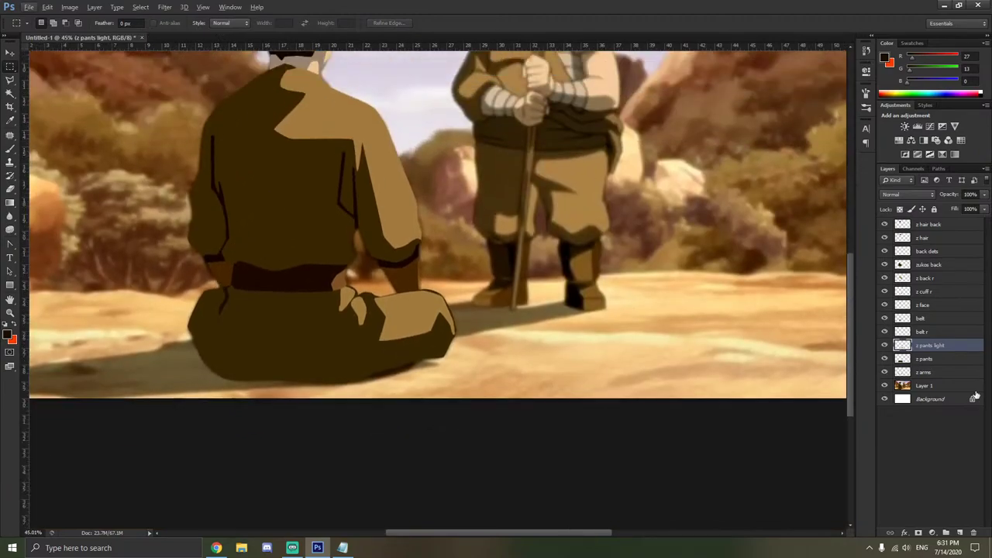
{"action": "left_click", "coordinate": [885, 359]}
{"action": "left_click", "coordinate": [885, 359]}
{"action": "left_click", "coordinate": [885, 359]}
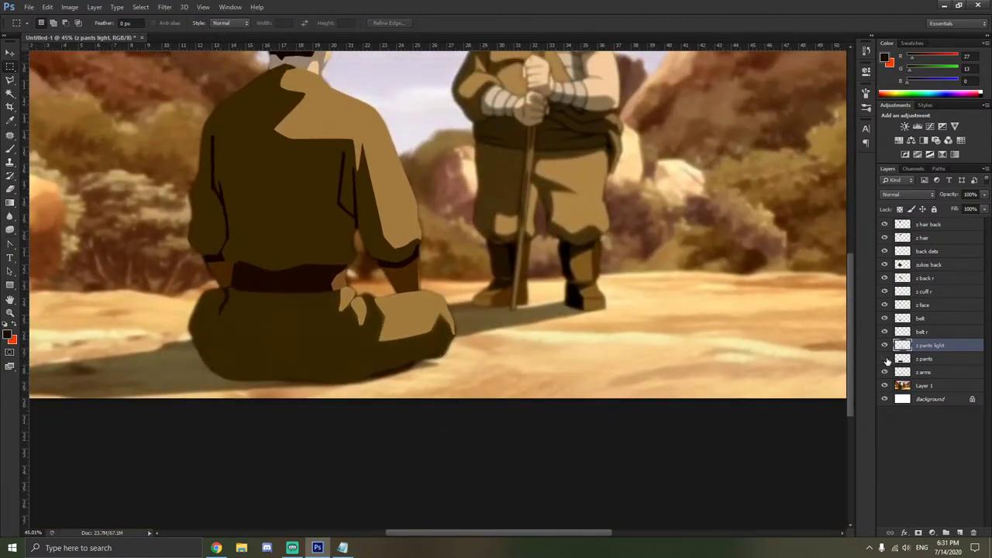
{"action": "left_click", "coordinate": [885, 359]}
{"action": "left_click", "coordinate": [884, 359]}
{"action": "left_click", "coordinate": [885, 359]}
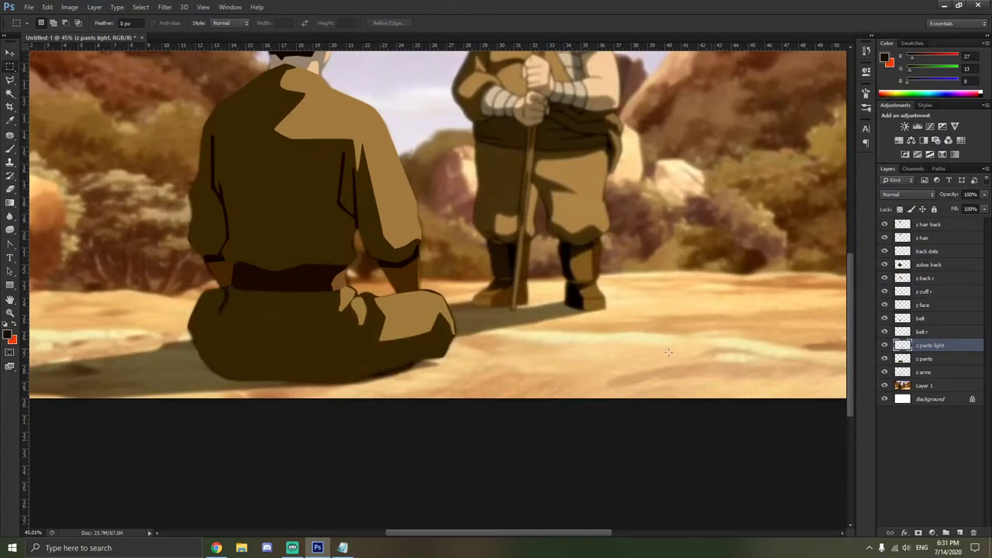
{"action": "scroll", "coordinate": [354, 374], "scroll_direction": "up", "scroll_amount": 2}
{"action": "scroll", "coordinate": [354, 375], "scroll_direction": "up", "scroll_amount": 6}
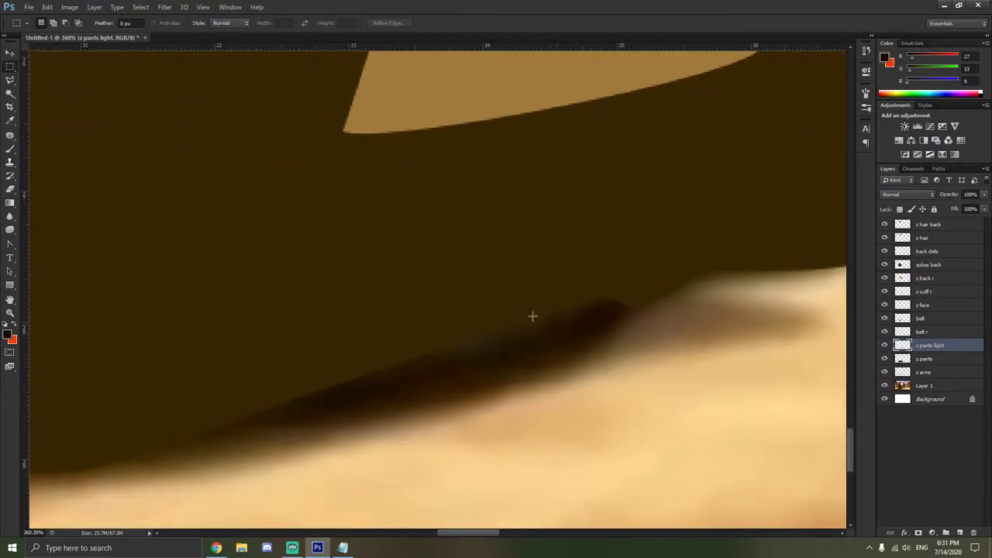
Place Pen anchors around the dark shadow band along the trousers' bottom.
{"action": "left_click_drag", "start_coordinate": [10, 245], "coordinate": [44, 249]}
{"action": "left_click", "coordinate": [44, 247]}
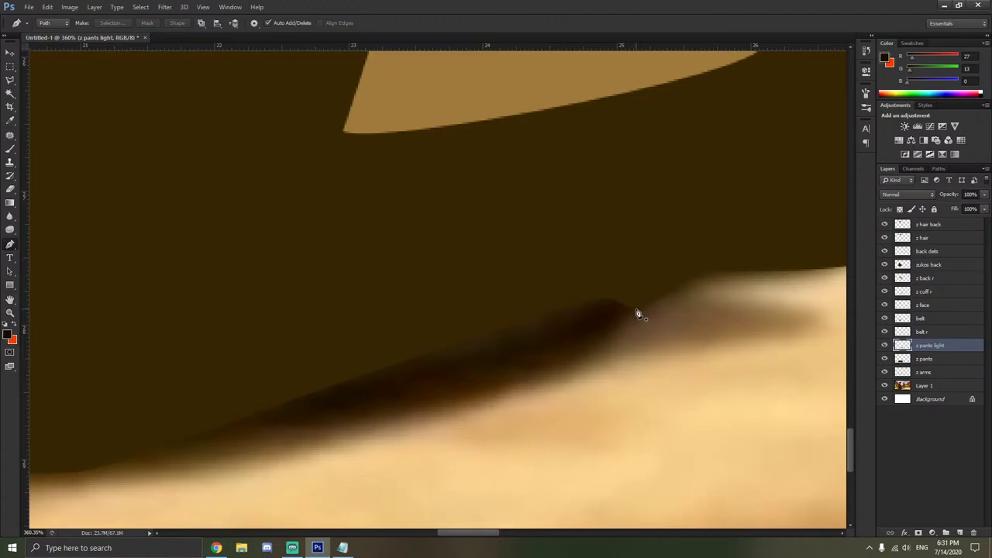
{"action": "left_click", "coordinate": [605, 284]}
{"action": "left_click", "coordinate": [227, 365]}
{"action": "left_click", "coordinate": [183, 406]}
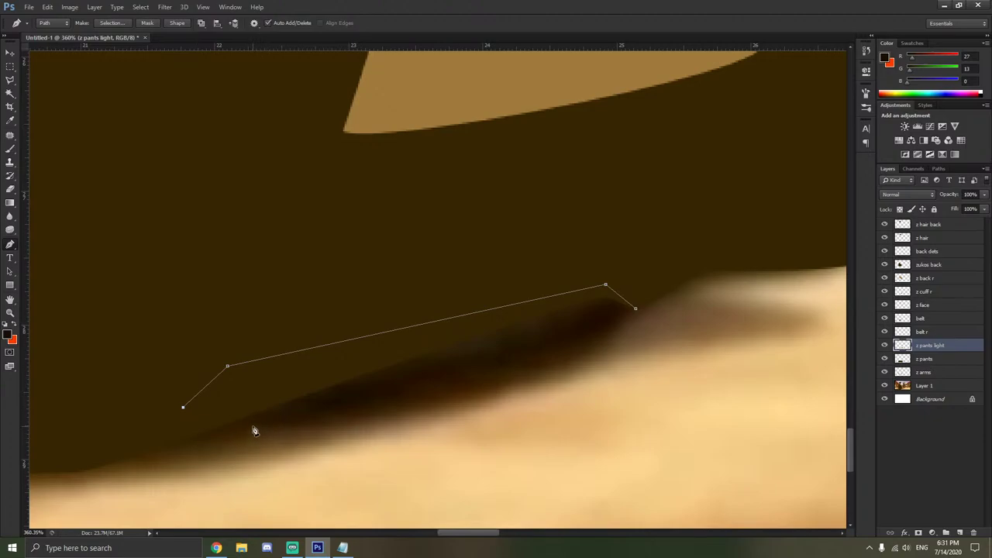
{"action": "left_click", "coordinate": [413, 419]}
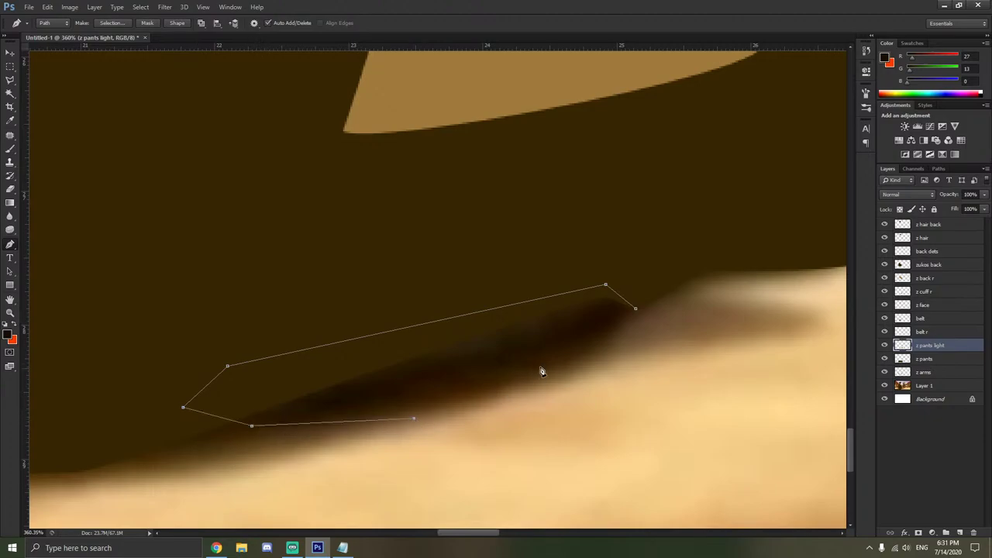
{"action": "left_click", "coordinate": [556, 360]}
{"action": "left_click", "coordinate": [612, 328]}
Curve the bottom anchor with Convert Point and delete the lower-left anchor, reshaping that corner.
{"action": "right_click", "coordinate": [10, 244]}
{"action": "left_click", "coordinate": [48, 283]}
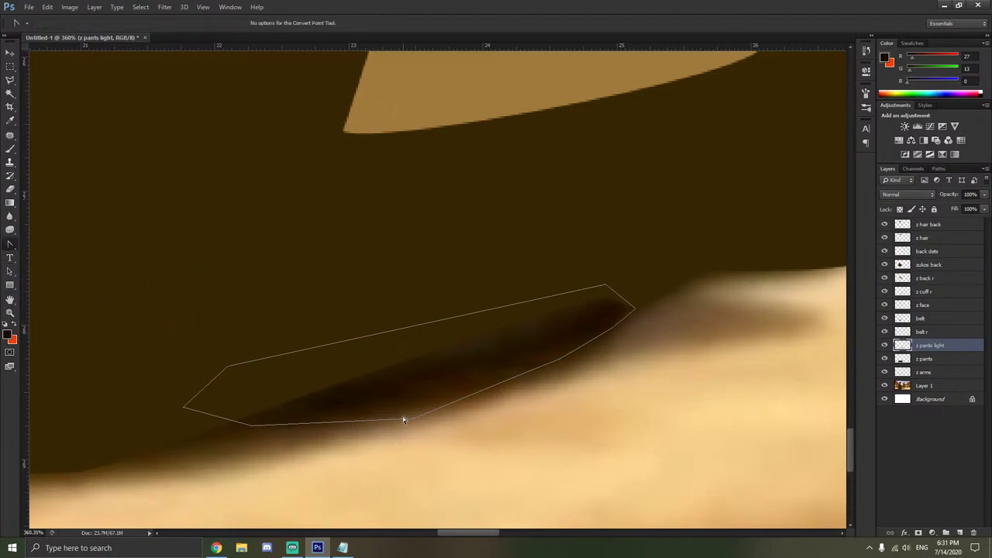
{"action": "left_click", "coordinate": [416, 416]}
{"action": "left_click_drag", "start_coordinate": [416, 417], "coordinate": [414, 411]}
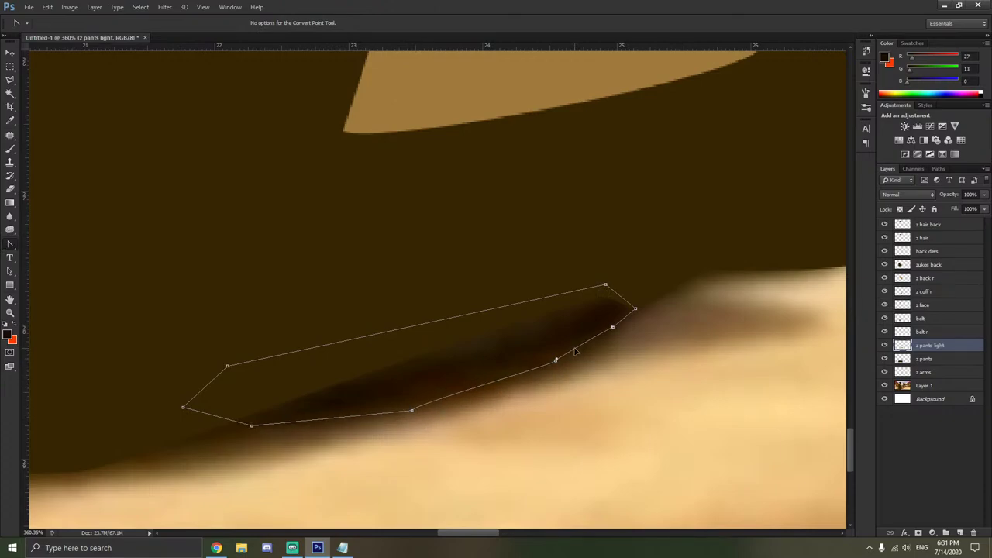
{"action": "key", "text": "ctrl+z"}
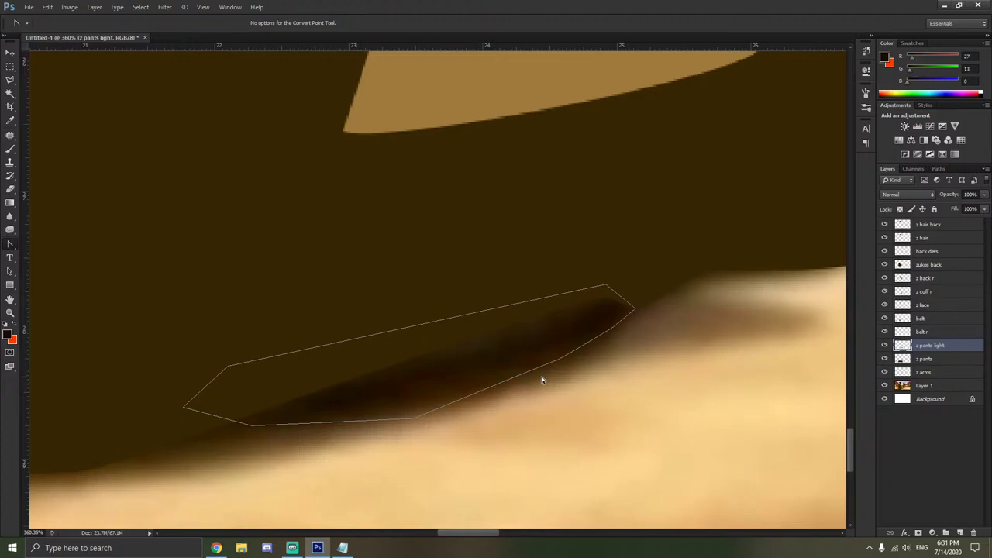
{"action": "left_click_drag", "start_coordinate": [415, 418], "coordinate": [500, 400]}
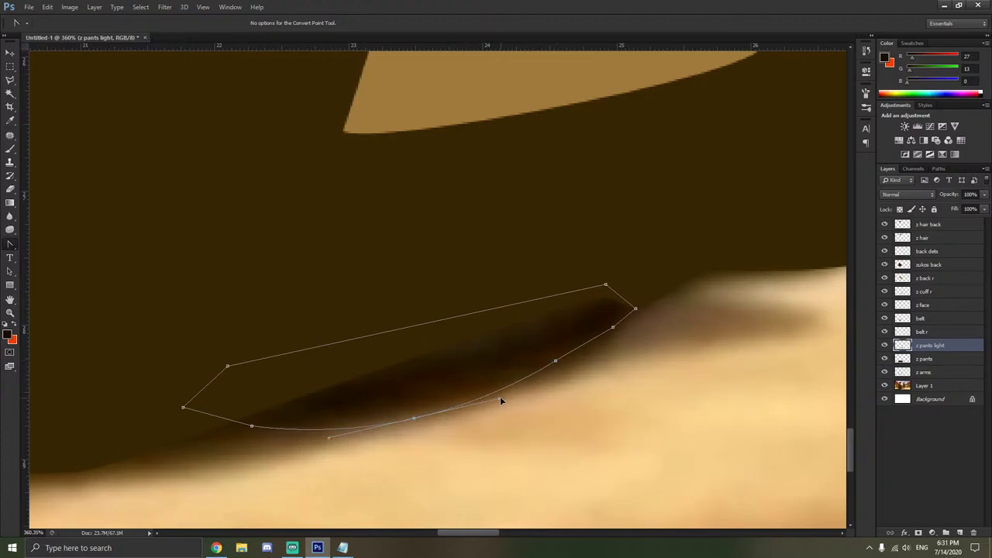
{"action": "right_click", "coordinate": [252, 428]}
{"action": "left_click", "coordinate": [310, 182]}
{"action": "left_click_drag", "start_coordinate": [310, 441], "coordinate": [291, 427]}
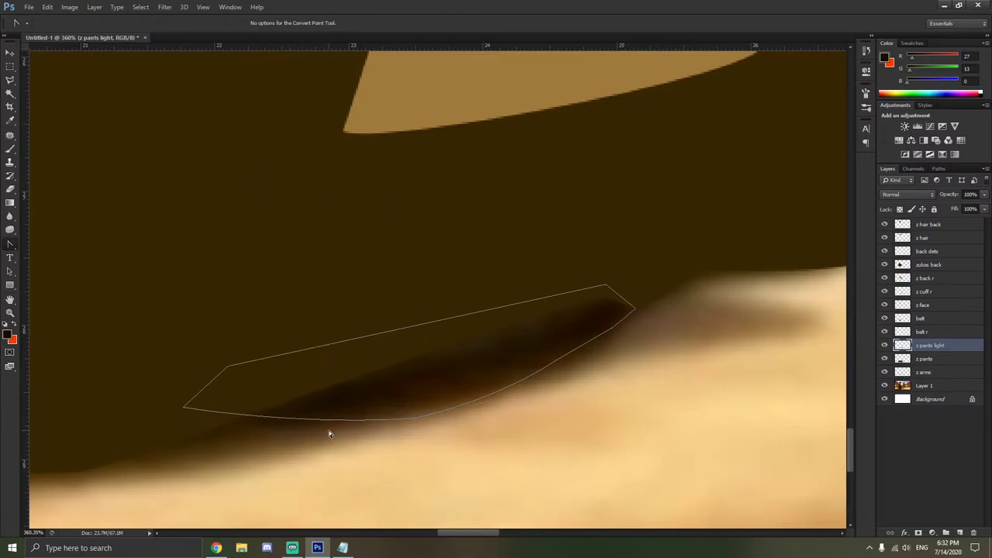
{"action": "left_click_drag", "start_coordinate": [194, 412], "coordinate": [80, 468]}
Remove the left-end anchor and curve the lower segment, restoring the path after an accidental deletion.
{"action": "left_click", "coordinate": [163, 432]}
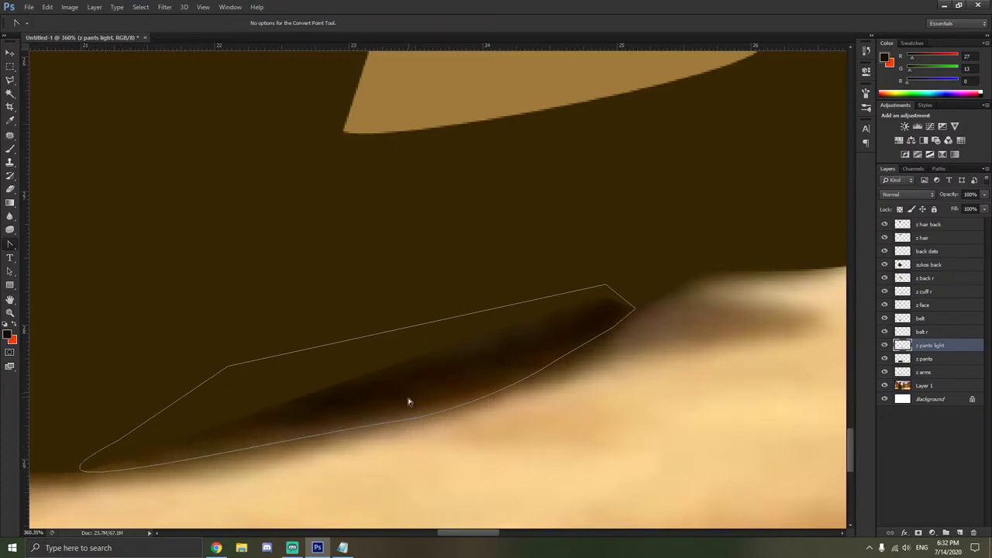
{"action": "left_click", "coordinate": [429, 413]}
{"action": "right_click", "coordinate": [415, 420]}
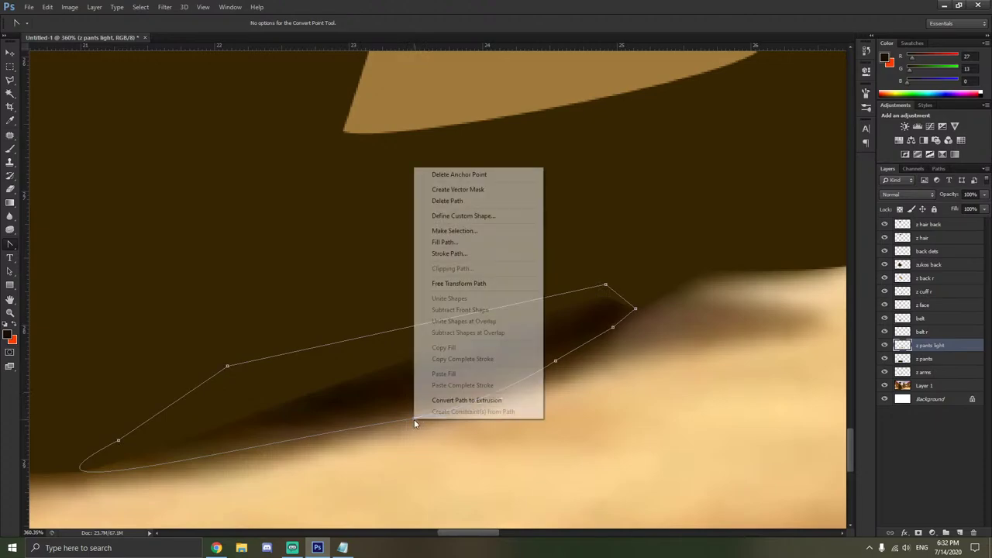
{"action": "left_click", "coordinate": [460, 176]}
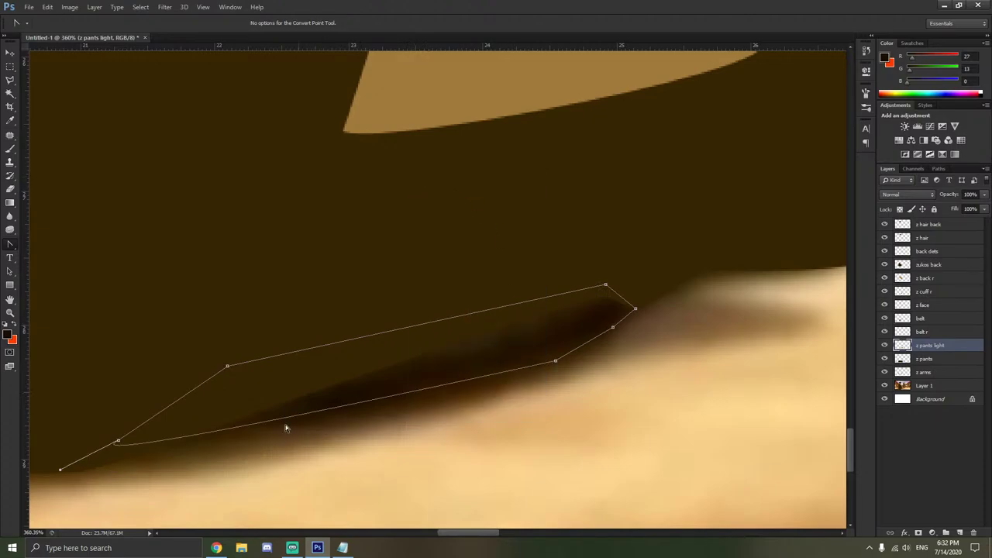
{"action": "key", "text": "Delete"}
{"action": "left_click_drag", "start_coordinate": [60, 471], "coordinate": [324, 481]}
{"action": "left_click_drag", "start_coordinate": [146, 422], "coordinate": [106, 455]}
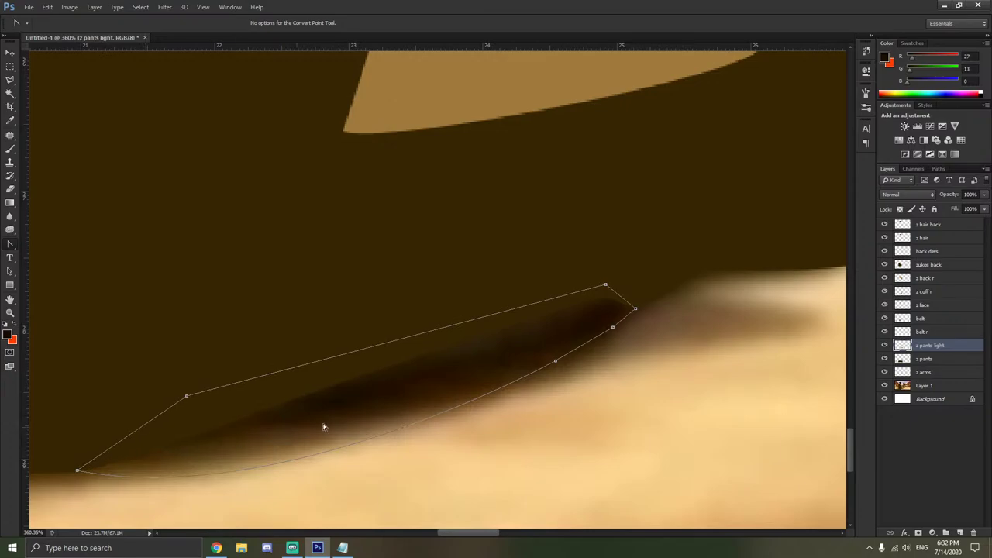
{"action": "right_click", "coordinate": [612, 329]}
{"action": "left_click", "coordinate": [659, 109]}
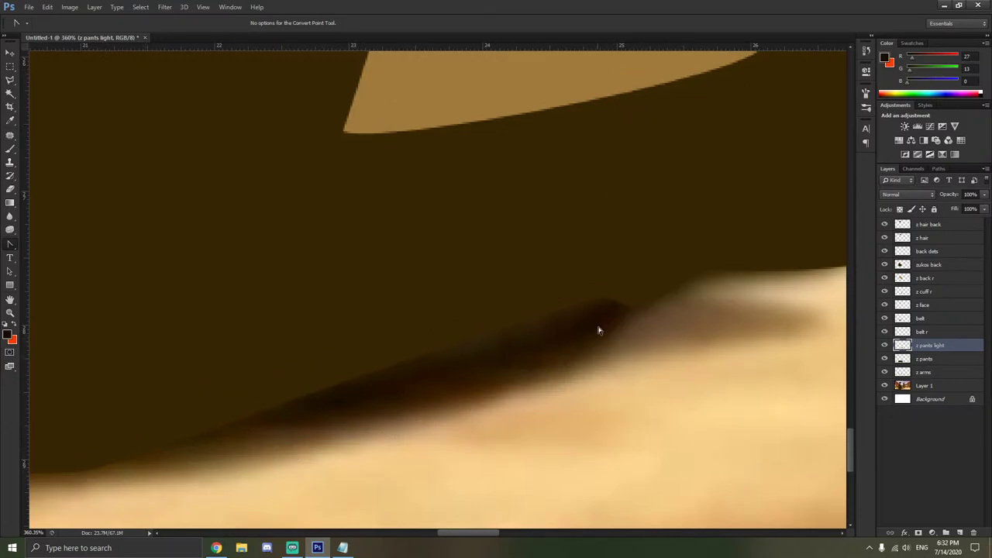
{"action": "key", "text": "ctrl+z"}
Delete the extra anchors on the right side of the outline, including the lower-right one.
{"action": "right_click", "coordinate": [615, 331]}
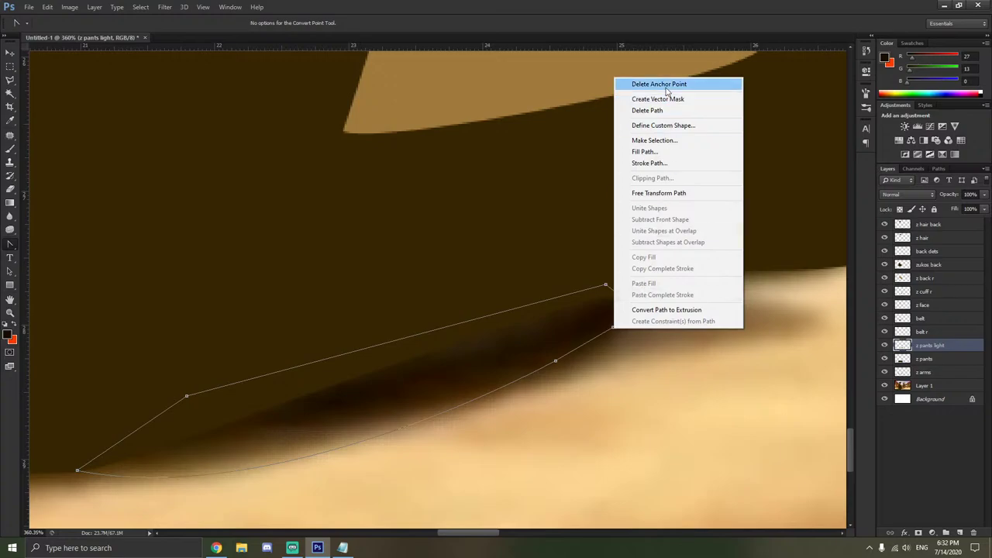
{"action": "left_click", "coordinate": [643, 82]}
{"action": "right_click", "coordinate": [557, 362]}
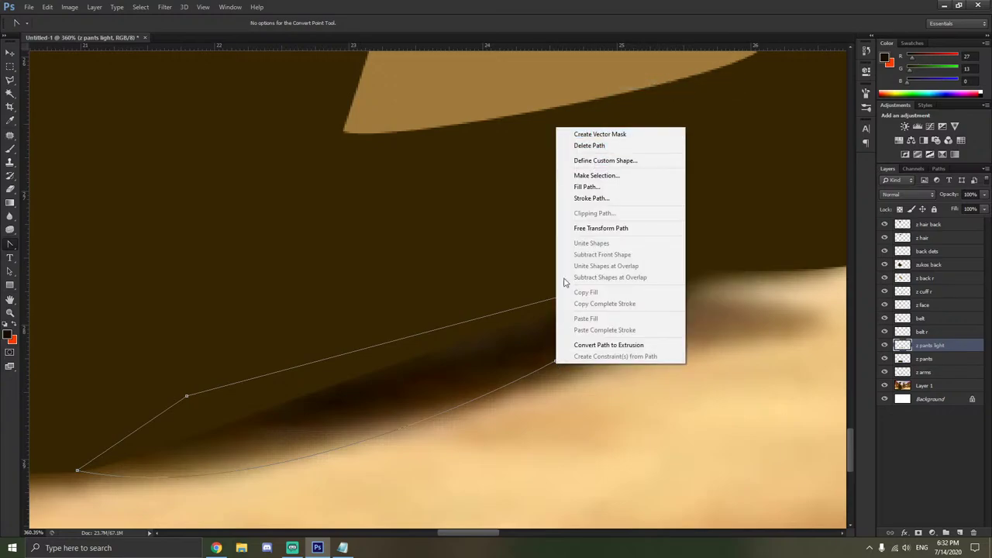
{"action": "right_click", "coordinate": [555, 363]}
{"action": "right_click", "coordinate": [545, 366]}
{"action": "right_click", "coordinate": [558, 361]}
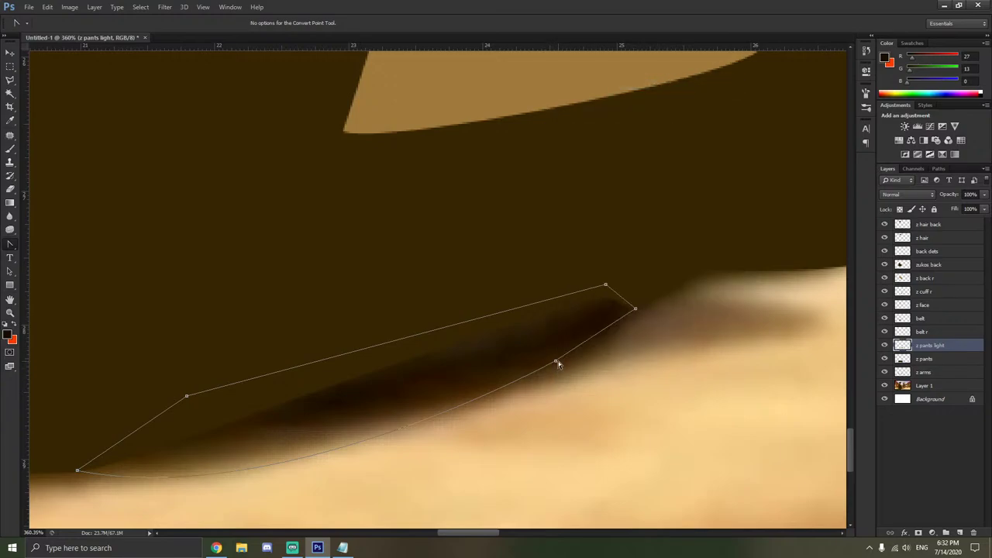
{"action": "right_click", "coordinate": [557, 361]}
{"action": "left_click", "coordinate": [602, 116]}
{"action": "left_click", "coordinate": [602, 116]}
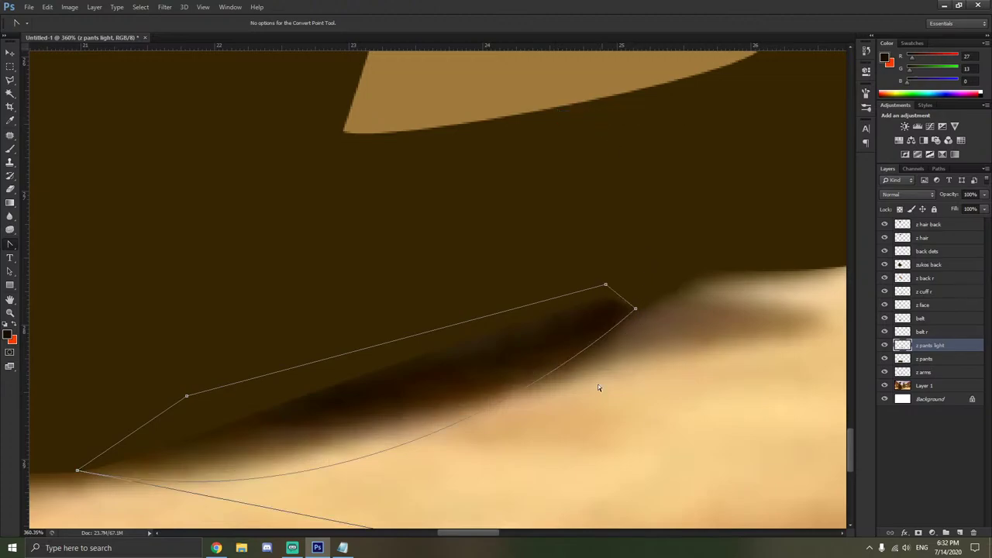
Smooth the lower curve and round off the outline's right corner.
{"action": "scroll", "coordinate": [529, 454], "scroll_direction": "down", "scroll_amount": 2}
{"action": "left_click_drag", "start_coordinate": [398, 492], "coordinate": [454, 433]}
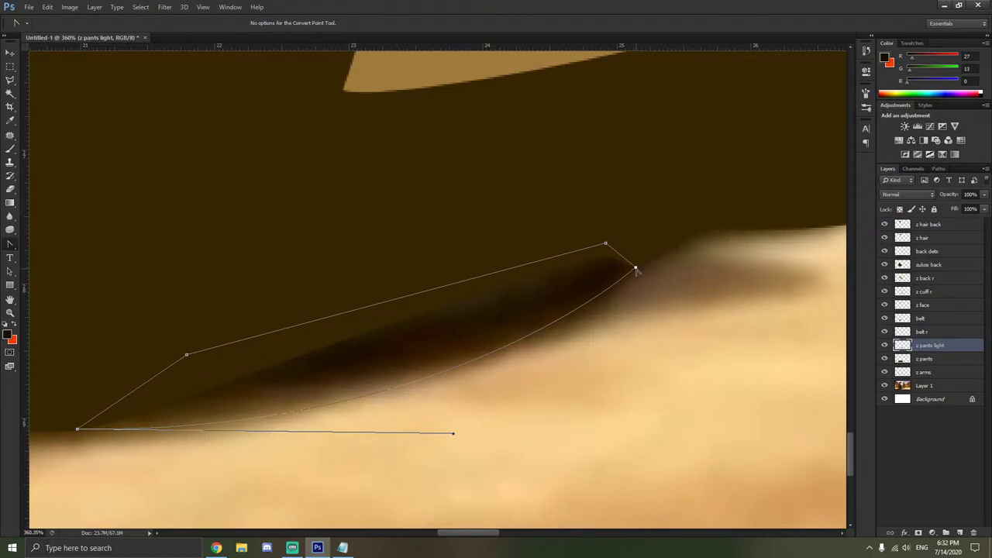
{"action": "left_click_drag", "start_coordinate": [635, 268], "coordinate": [593, 294]}
{"action": "left_click", "coordinate": [610, 310]}
{"action": "scroll", "coordinate": [585, 303], "scroll_direction": "down", "scroll_amount": 2}
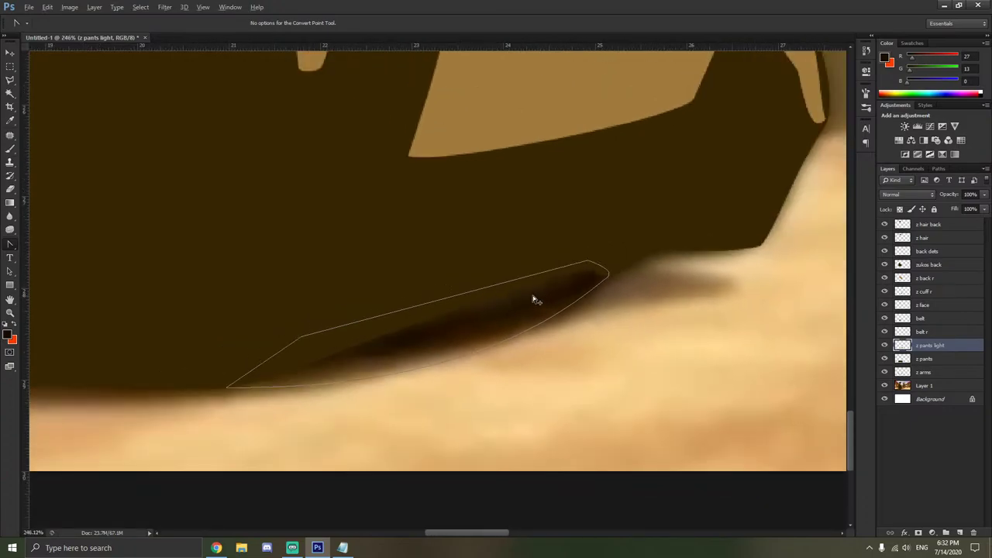
{"action": "right_click", "coordinate": [502, 307]}
Fill the shadow path with dark brown, then delete the path.
{"action": "left_click", "coordinate": [538, 129]}
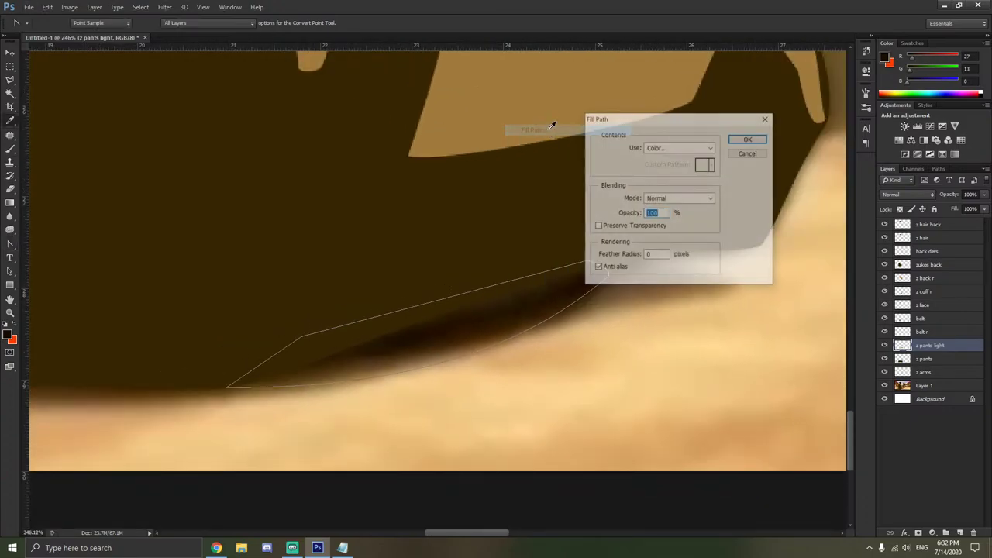
{"action": "left_click", "coordinate": [668, 147]}
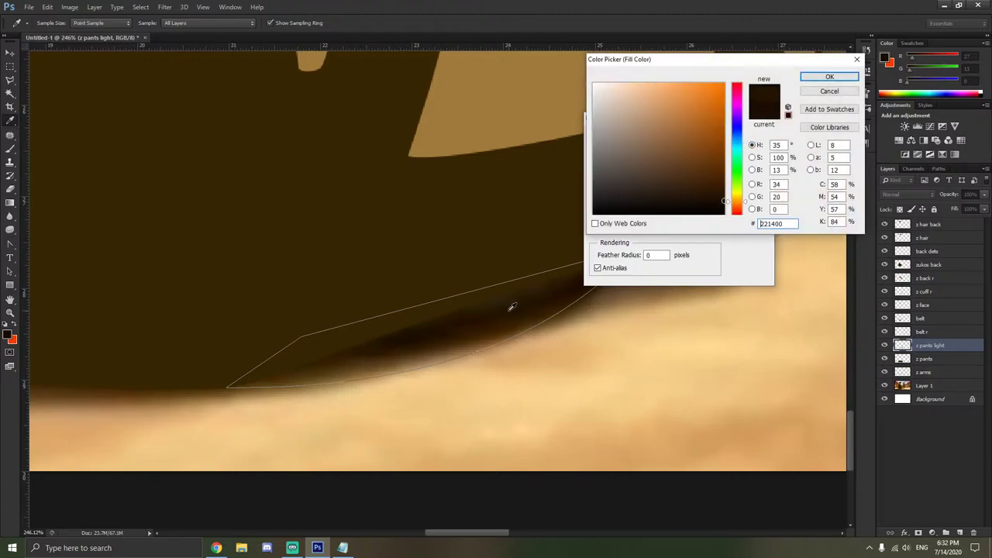
{"action": "left_click", "coordinate": [829, 77]}
{"action": "left_click", "coordinate": [748, 139]}
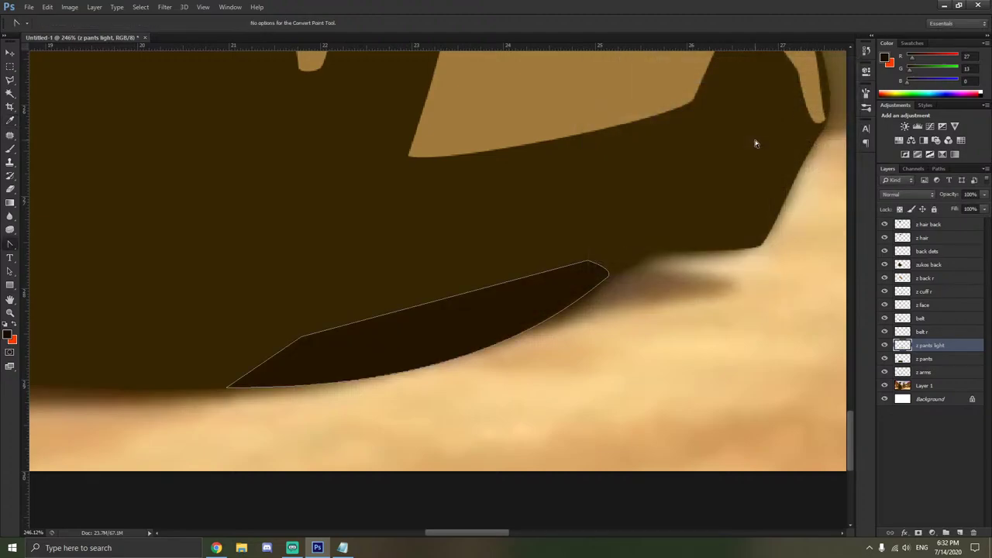
{"action": "left_click", "coordinate": [934, 360]}
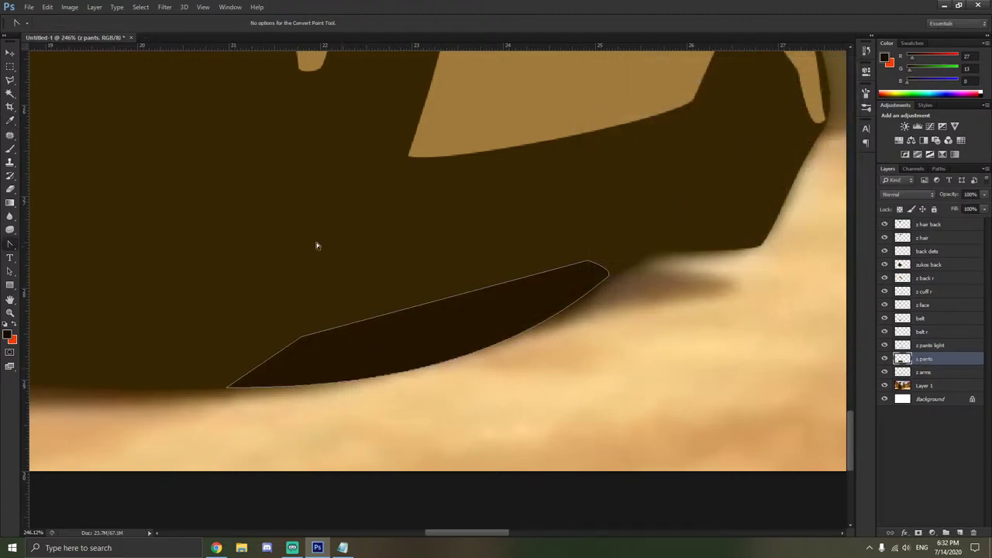
{"action": "right_click", "coordinate": [127, 211]}
{"action": "left_click", "coordinate": [165, 231]}
Select the dark brown pants area by colour and try a fill on z pants light, then undo it.
{"action": "left_click", "coordinate": [10, 93]}
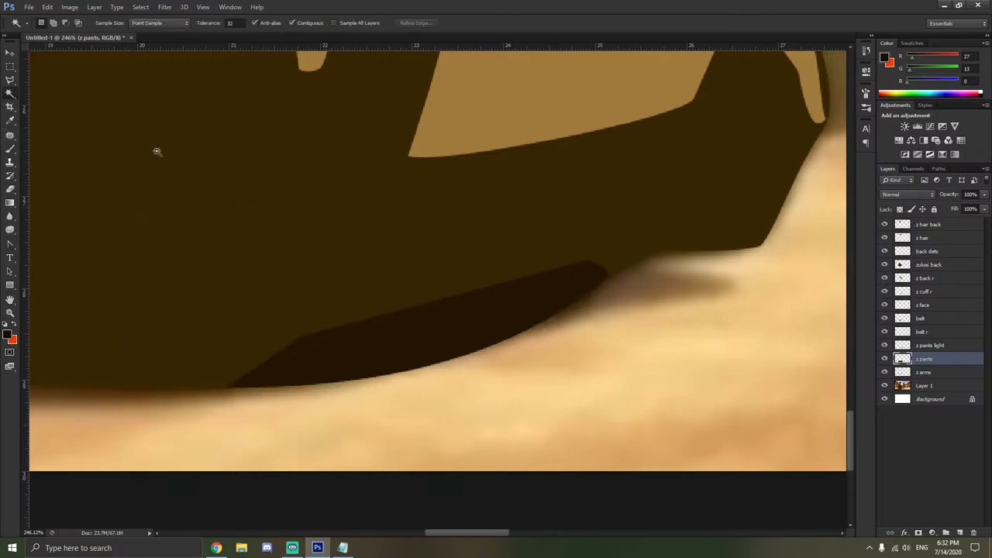
{"action": "left_click", "coordinate": [323, 225]}
{"action": "left_click", "coordinate": [929, 344]}
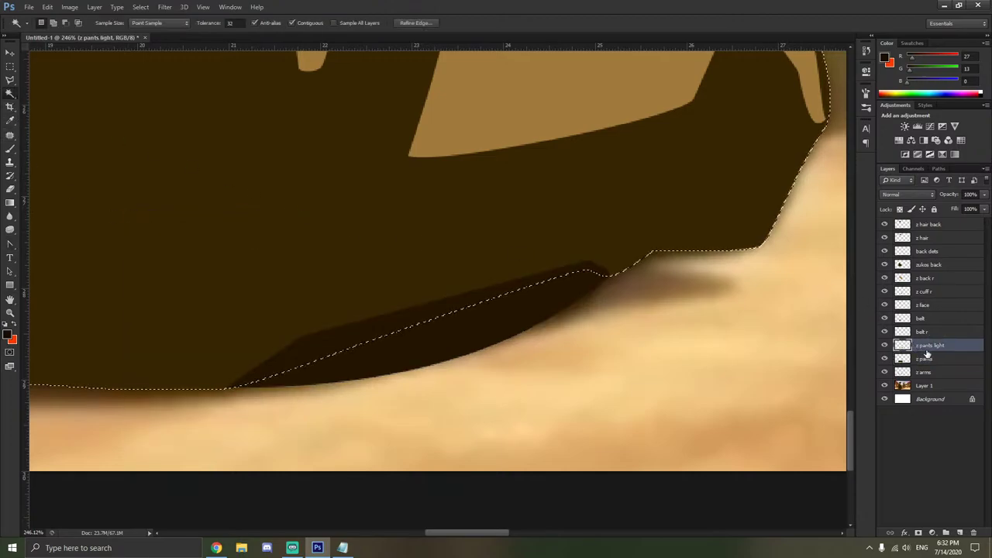
{"action": "key", "text": "alt+BackSpace"}
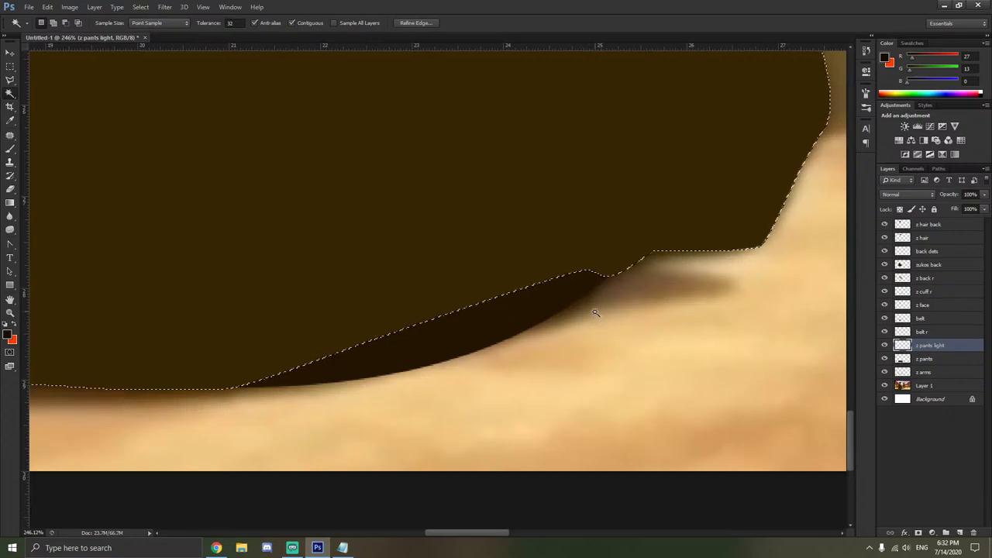
{"action": "scroll", "coordinate": [600, 320], "scroll_direction": "down", "scroll_amount": 5}
{"action": "key", "text": "ctrl+z"}
{"action": "scroll", "coordinate": [585, 305], "scroll_direction": "up", "scroll_amount": 5}
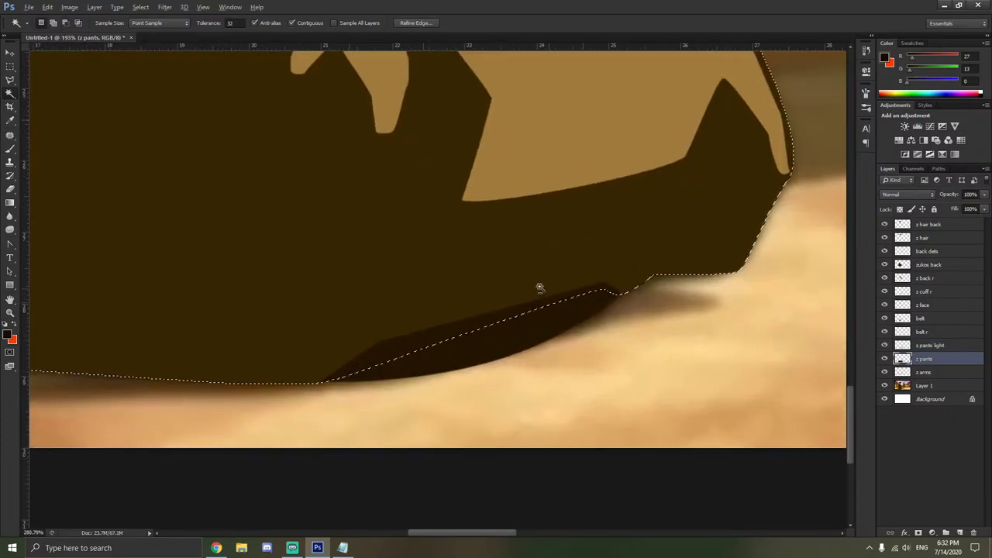
Set the eraser size to 90 and try erasing the tan shape's lower edge, undoing the strokes.
{"action": "key", "text": "e"}
{"action": "right_click", "coordinate": [641, 281]}
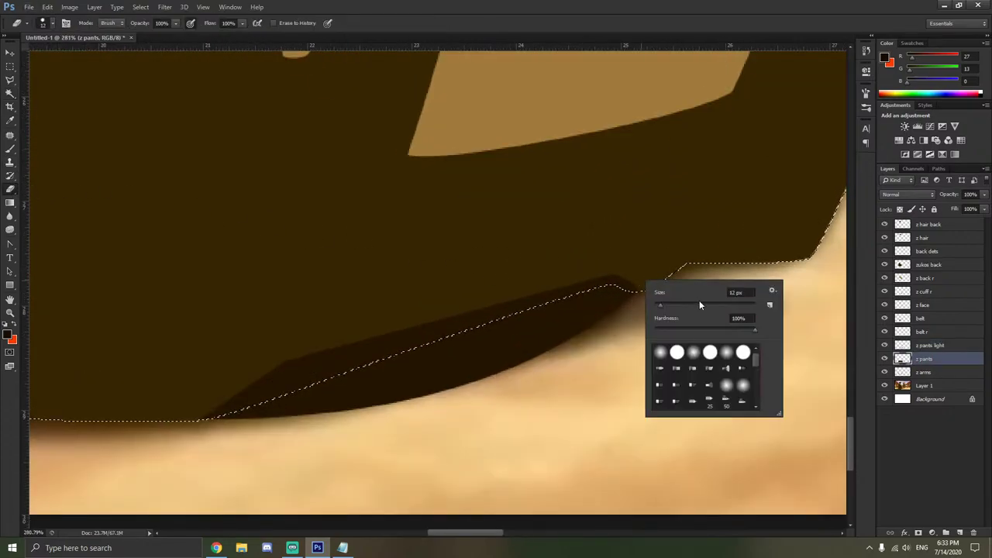
{"action": "type", "text": "90"}
{"action": "key", "text": "Return"}
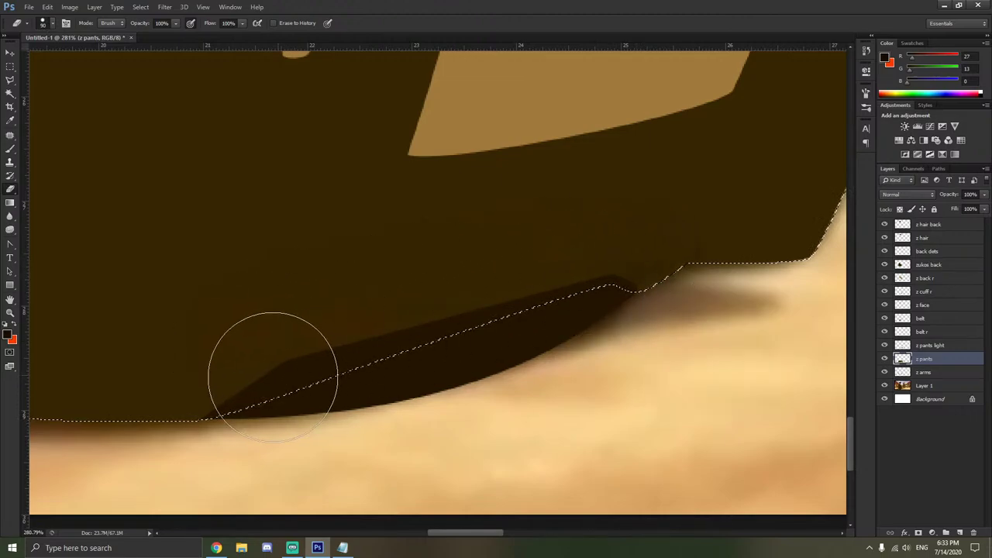
{"action": "left_click", "coordinate": [922, 372]}
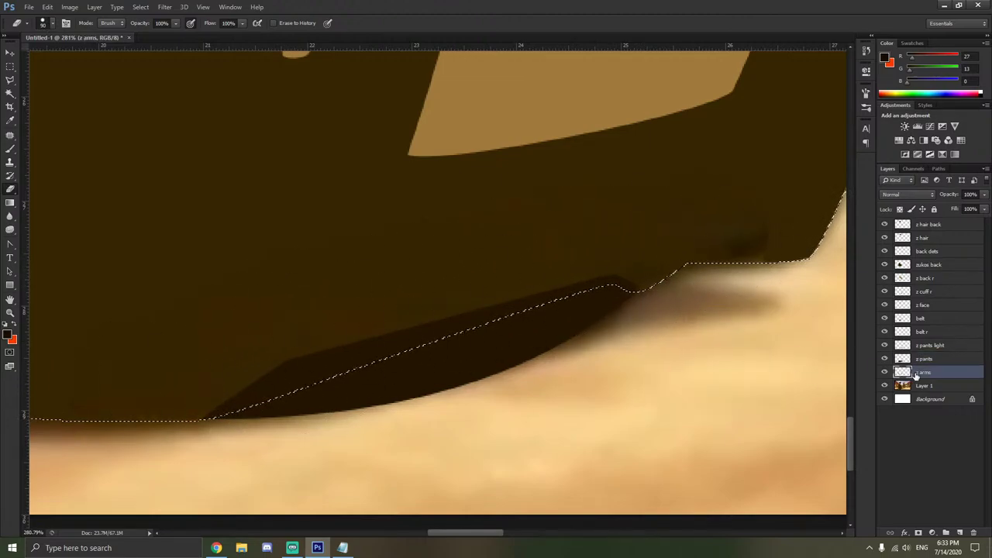
{"action": "left_click", "coordinate": [922, 345]}
{"action": "left_click_drag", "start_coordinate": [333, 340], "coordinate": [173, 365]}
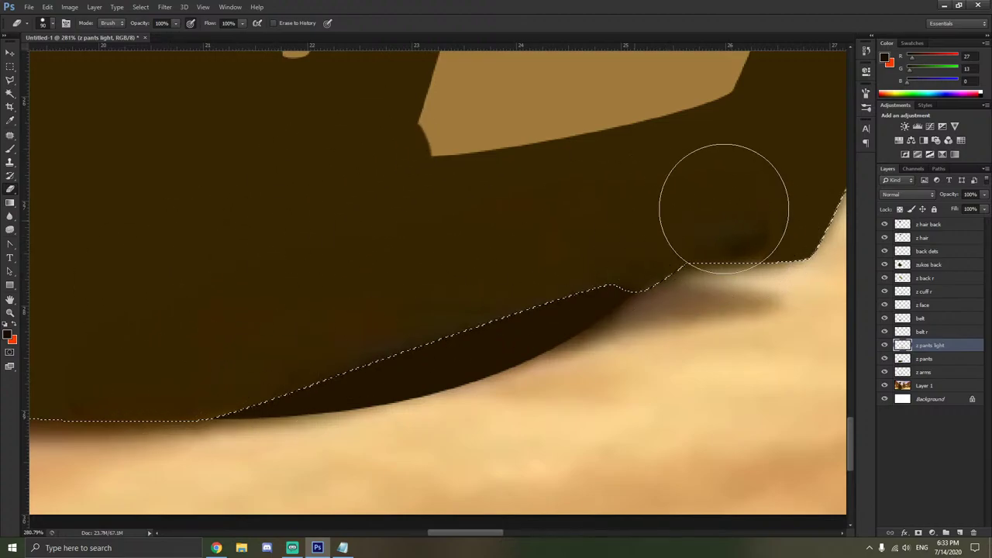
{"action": "mouse_move", "coordinate": [724, 206]}
{"action": "left_mouse_down"}
{"action": "mouse_move", "coordinate": [390, 216]}
{"action": "mouse_move", "coordinate": [321, 234]}
{"action": "left_mouse_up"}
{"action": "key", "text": "ctrl+z"}
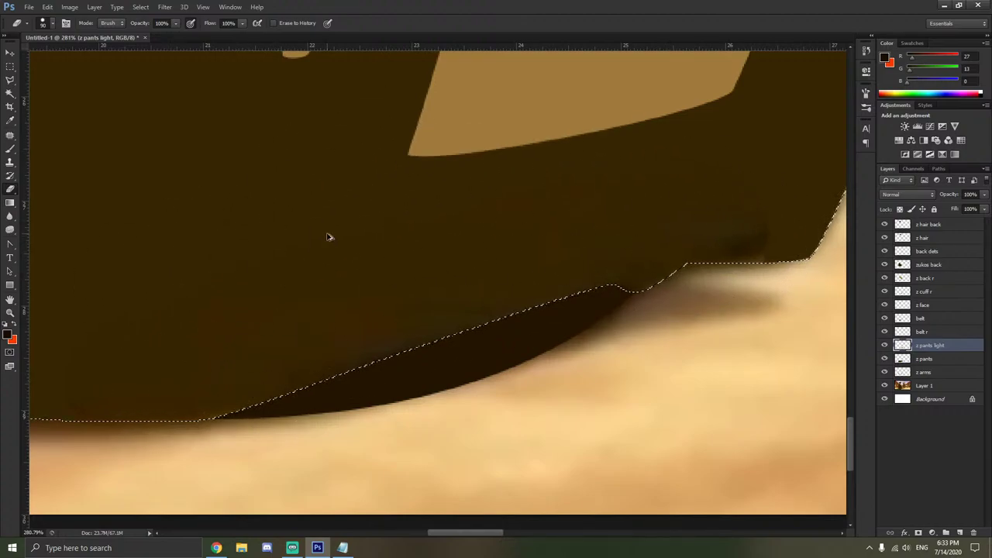
{"action": "key", "text": "ctrl+z"}
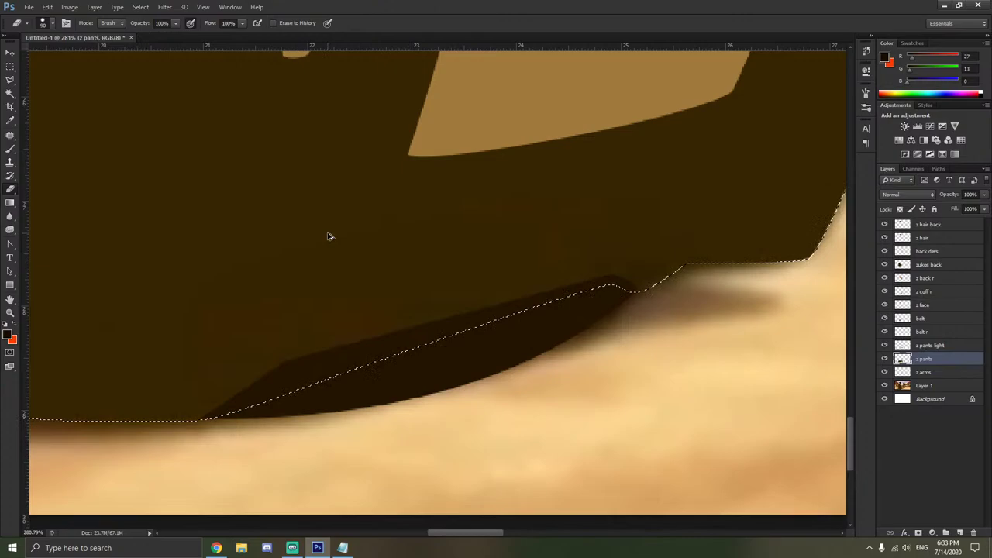
{"action": "left_click", "coordinate": [926, 345]}
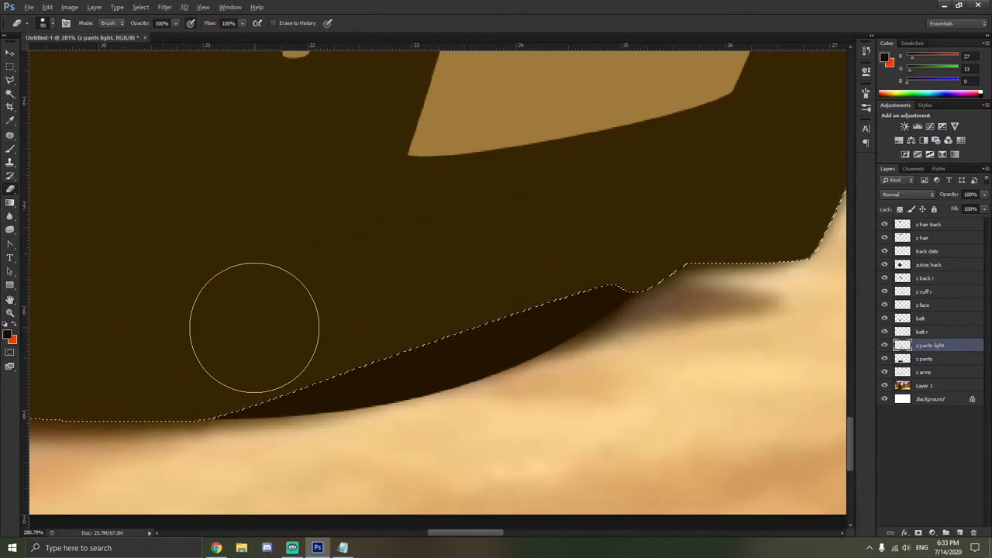
Clear the selection around the pants with the Lasso's Deselect.
{"action": "scroll", "coordinate": [255, 310], "scroll_direction": "down", "scroll_amount": 4}
{"action": "scroll", "coordinate": [260, 310], "scroll_direction": "down", "scroll_amount": 3}
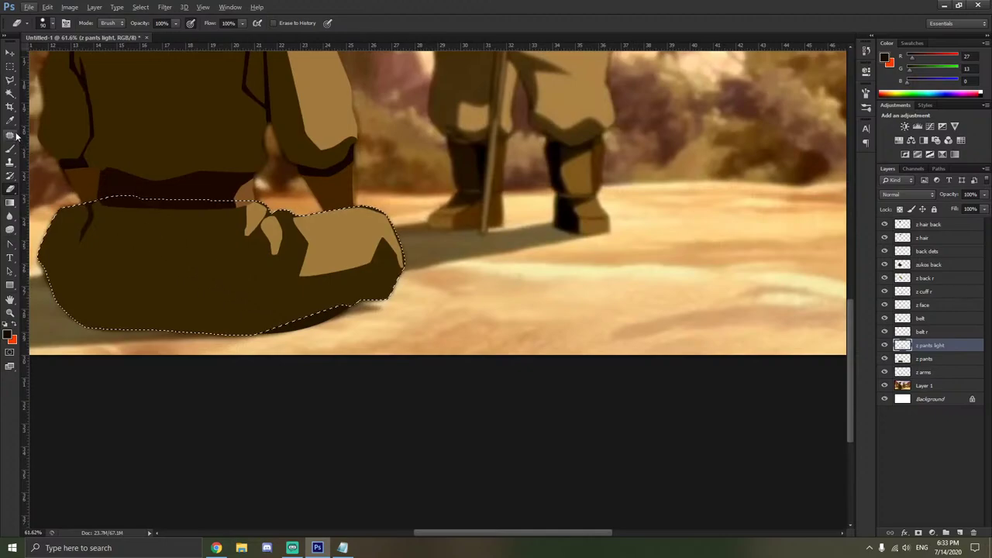
{"action": "left_click", "coordinate": [10, 80]}
{"action": "right_click", "coordinate": [116, 177]}
{"action": "left_click", "coordinate": [141, 182]}
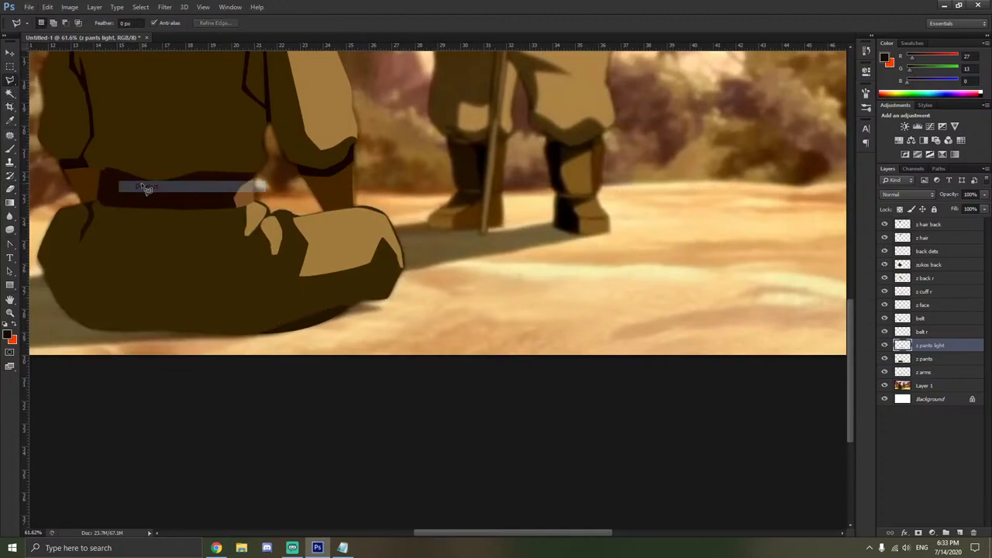
Toggle the z pants light highlights off and on to compare the pants.
{"action": "scroll", "coordinate": [278, 259], "scroll_direction": "left", "scroll_amount": 2}
{"action": "scroll", "coordinate": [281, 259], "scroll_direction": "left", "scroll_amount": 1}
{"action": "scroll", "coordinate": [281, 259], "scroll_direction": "up", "scroll_amount": 1}
{"action": "scroll", "coordinate": [281, 259], "scroll_direction": "down", "scroll_amount": 2}
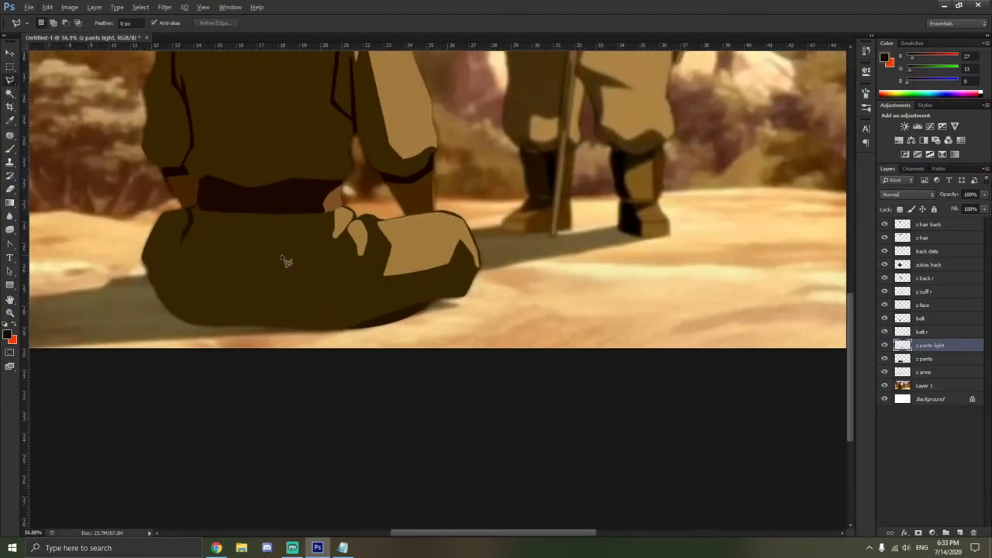
{"action": "scroll", "coordinate": [369, 193], "scroll_direction": "up", "scroll_amount": 6}
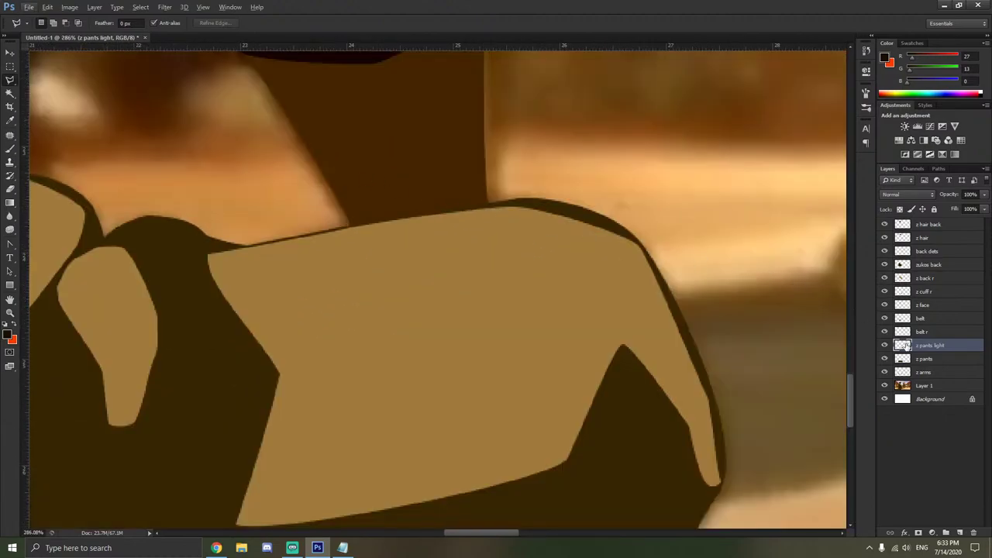
{"action": "left_click", "coordinate": [883, 346]}
{"action": "left_click", "coordinate": [883, 346]}
{"action": "left_click", "coordinate": [884, 346]}
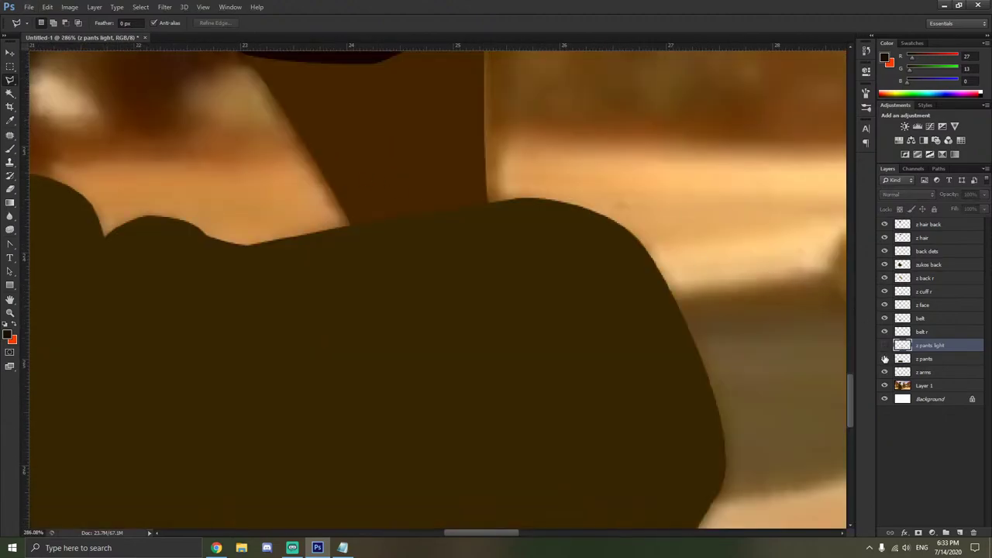
{"action": "left_click", "coordinate": [884, 346]}
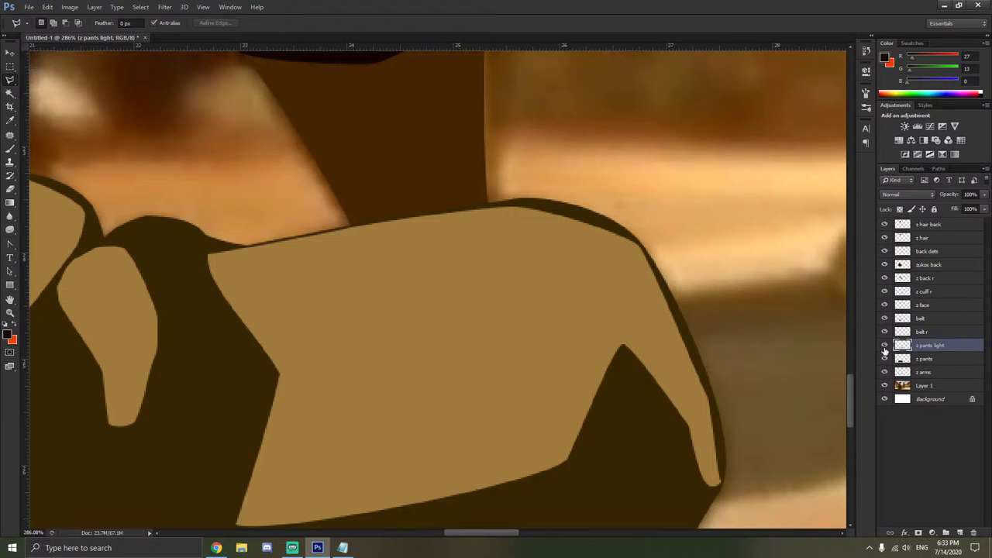
{"action": "scroll", "coordinate": [522, 347], "scroll_direction": "down", "scroll_amount": 6}
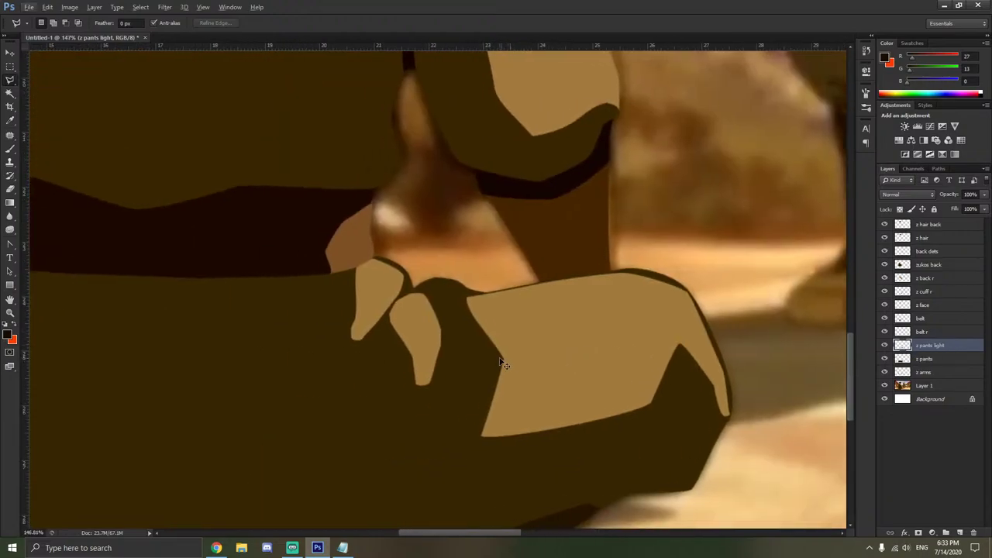
{"action": "scroll", "coordinate": [502, 362], "scroll_direction": "up", "scroll_amount": 5}
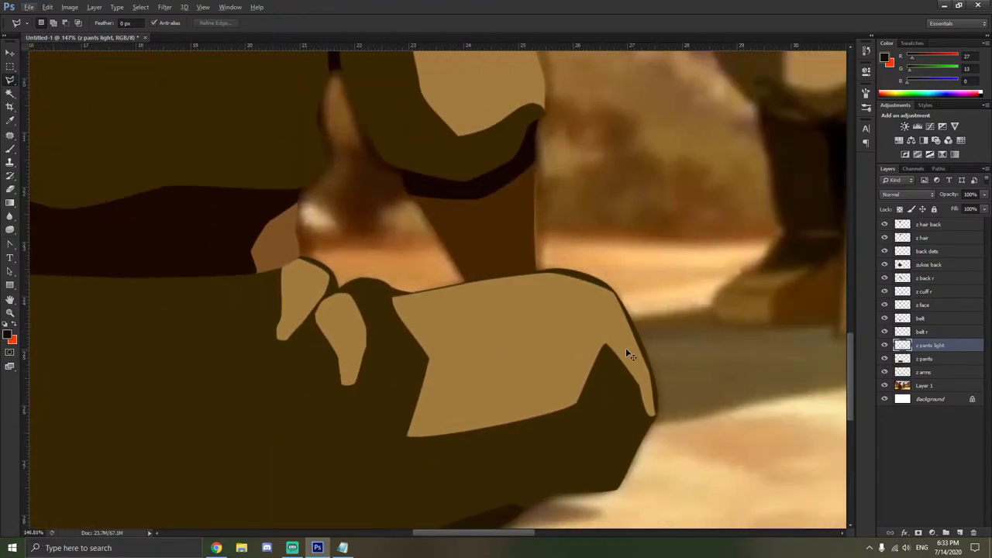
{"action": "scroll", "coordinate": [646, 335], "scroll_direction": "up", "scroll_amount": 1}
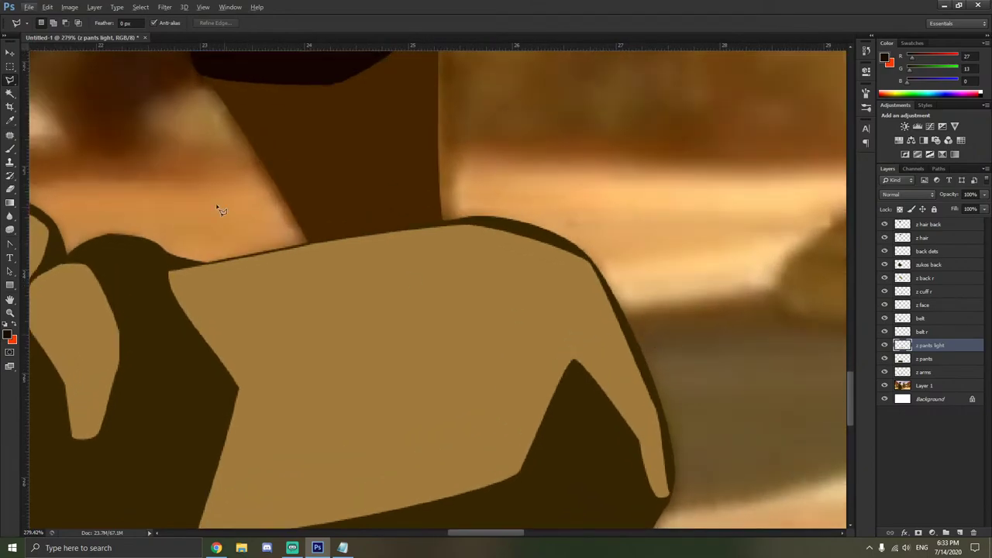
On 'z pants', erase the dark outline along the highlight's right edge and the corner bump.
{"action": "key", "text": "e"}
{"action": "left_click", "coordinate": [926, 358]}
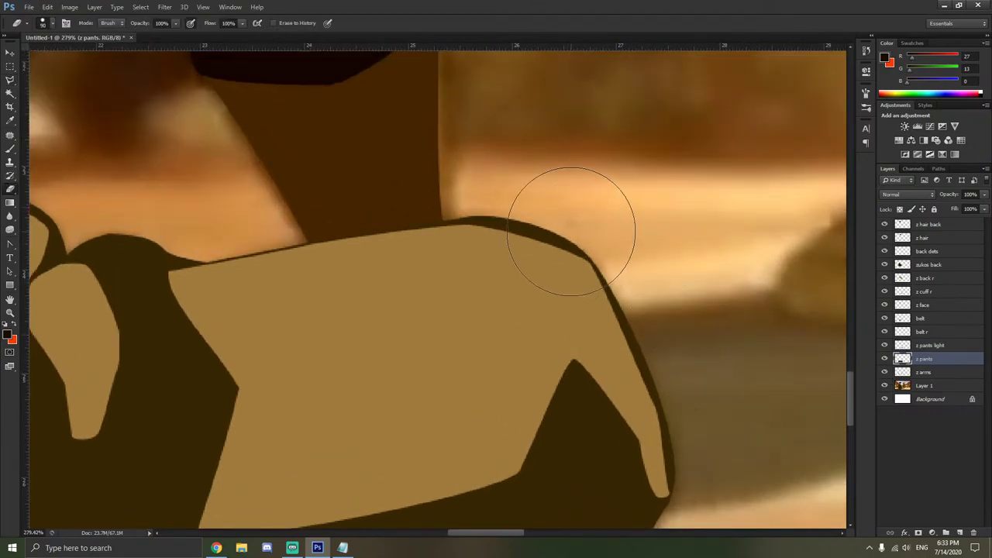
{"action": "mouse_move", "coordinate": [571, 231]}
{"action": "left_mouse_down"}
{"action": "mouse_move", "coordinate": [698, 355]}
{"action": "mouse_move", "coordinate": [719, 394]}
{"action": "mouse_move", "coordinate": [732, 471]}
{"action": "mouse_move", "coordinate": [705, 343]}
{"action": "mouse_move", "coordinate": [638, 233]}
{"action": "mouse_move", "coordinate": [554, 211]}
{"action": "mouse_move", "coordinate": [236, 230]}
{"action": "left_mouse_up"}
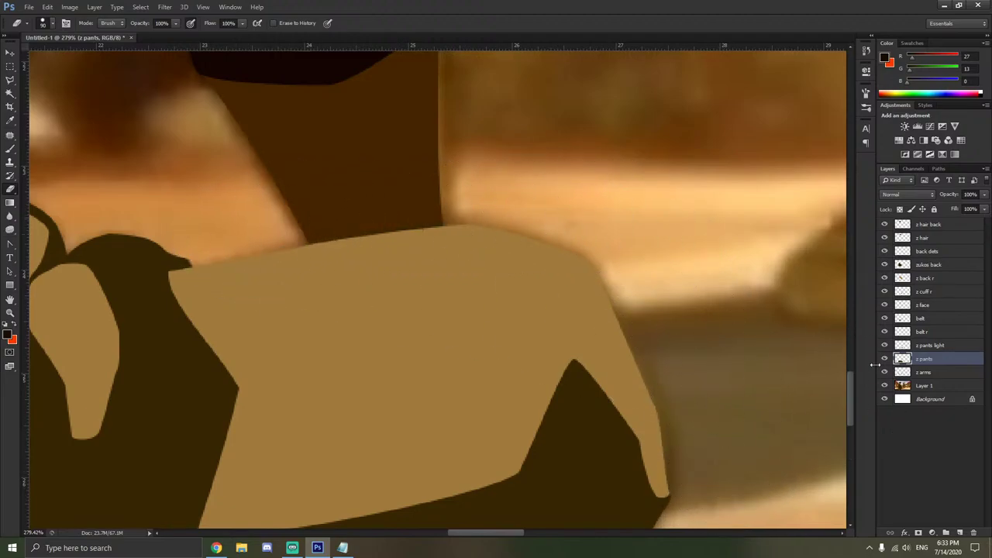
{"action": "left_click", "coordinate": [883, 359]}
{"action": "left_click", "coordinate": [884, 358]}
{"action": "scroll", "coordinate": [194, 252], "scroll_direction": "up", "scroll_amount": 4}
{"action": "left_click", "coordinate": [274, 243]}
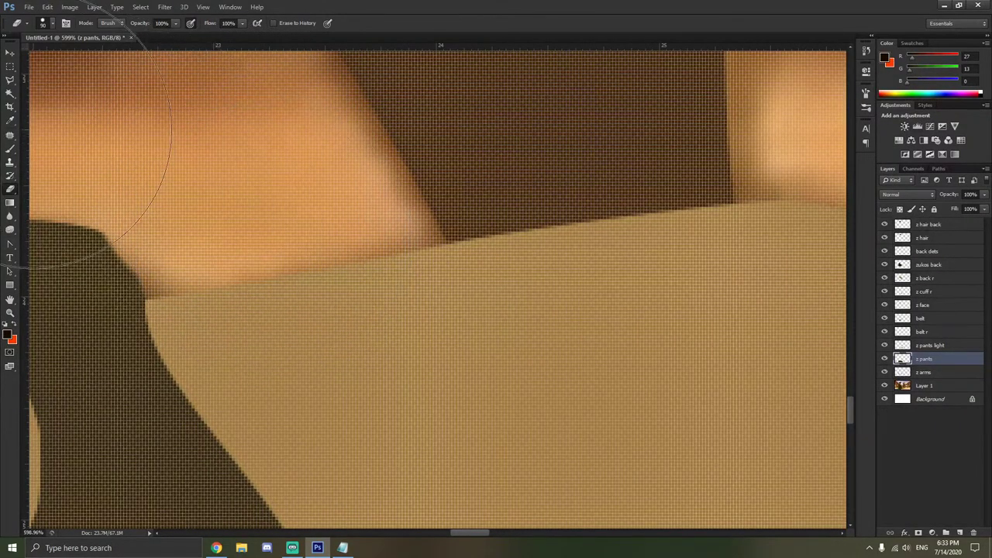
Outline the small gap beside the shoulder as a polygonal lasso selection.
{"action": "key", "text": "l"}
{"action": "left_click", "coordinate": [82, 228]}
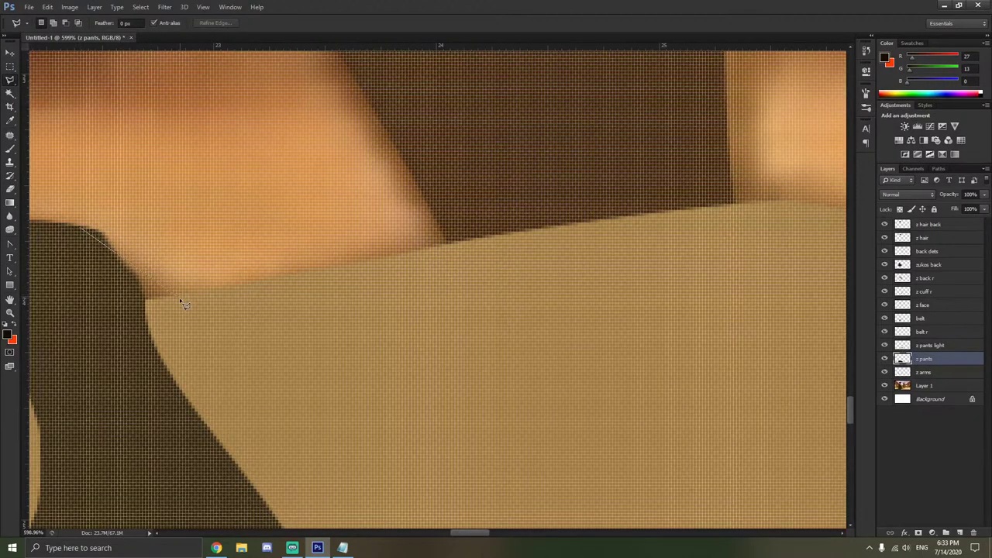
{"action": "left_click", "coordinate": [146, 302]}
{"action": "left_click", "coordinate": [123, 310]}
{"action": "scroll", "coordinate": [89, 261], "scroll_direction": "up", "scroll_amount": 5}
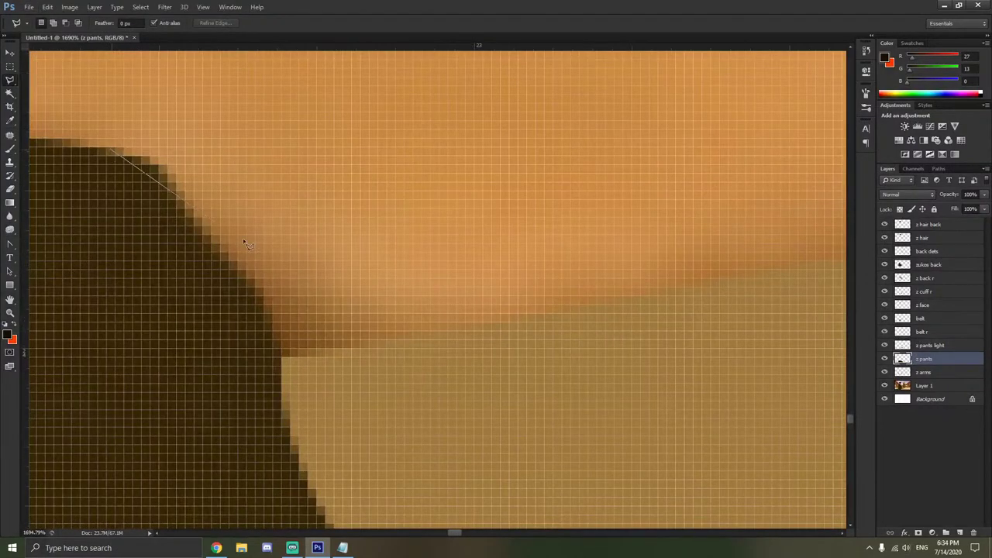
{"action": "left_click", "coordinate": [109, 142]}
{"action": "left_click", "coordinate": [377, 345]}
{"action": "left_click", "coordinate": [288, 355]}
{"action": "left_click", "coordinate": [124, 346]}
{"action": "double_click", "coordinate": [80, 244]}
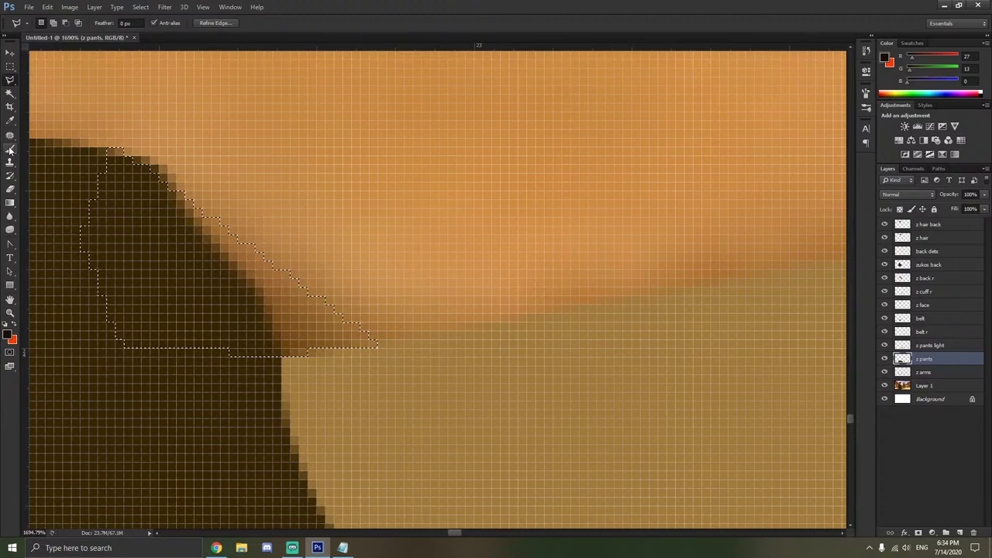
Paint the selected gap with the sampled pants brown, then deselect.
{"action": "key", "text": "b"}
{"action": "mouse_move", "coordinate": [132, 164]}
{"action": "left_mouse_down"}
{"action": "mouse_move", "coordinate": [358, 335]}
{"action": "mouse_move", "coordinate": [89, 172]}
{"action": "mouse_move", "coordinate": [200, 267]}
{"action": "mouse_move", "coordinate": [199, 321]}
{"action": "left_mouse_up"}
{"action": "key", "text": "ctrl+z"}
{"action": "left_click", "coordinate": [141, 225], "text": "alt"}
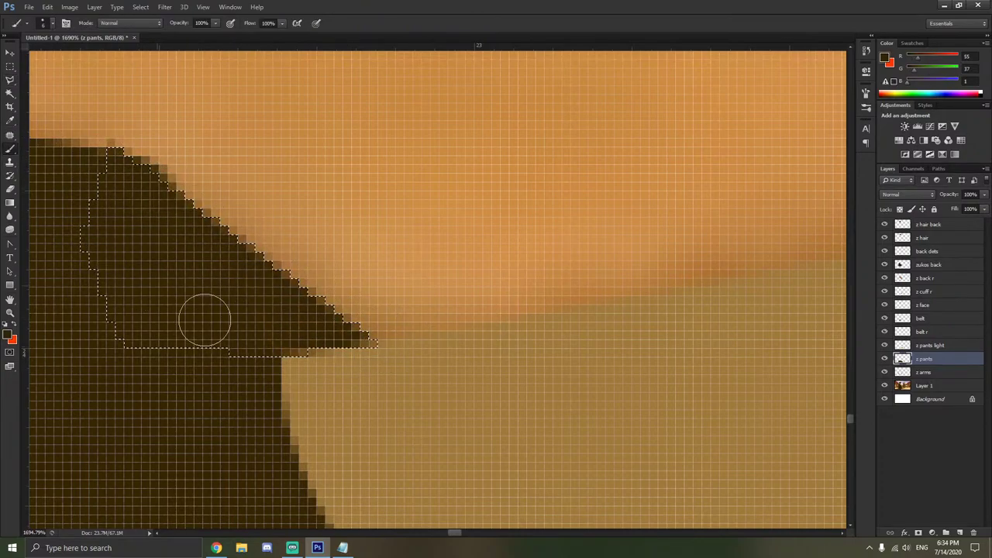
{"action": "scroll", "coordinate": [285, 235], "scroll_direction": "down", "scroll_amount": 3, "text": "alt"}
{"action": "scroll", "coordinate": [284, 235], "scroll_direction": "down", "scroll_amount": 3, "text": "alt"}
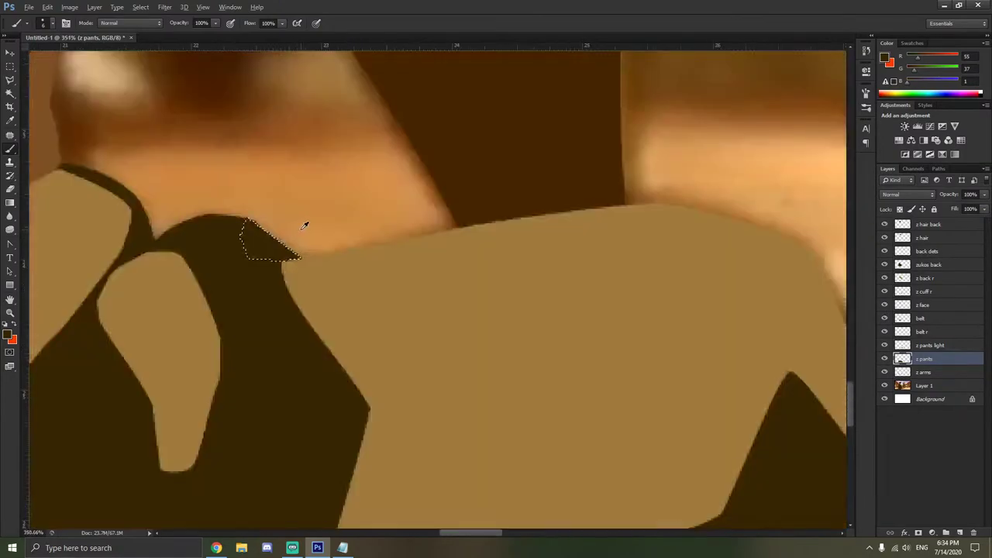
{"action": "left_click", "coordinate": [10, 79]}
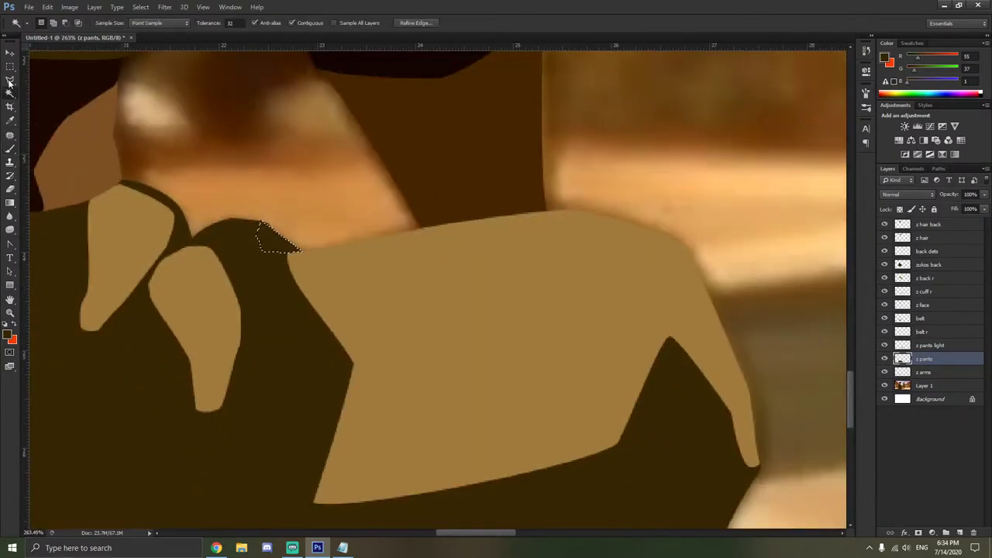
{"action": "right_click", "coordinate": [138, 110]}
{"action": "left_click", "coordinate": [159, 118]}
{"action": "scroll", "coordinate": [295, 170], "scroll_direction": "down", "scroll_amount": 2}
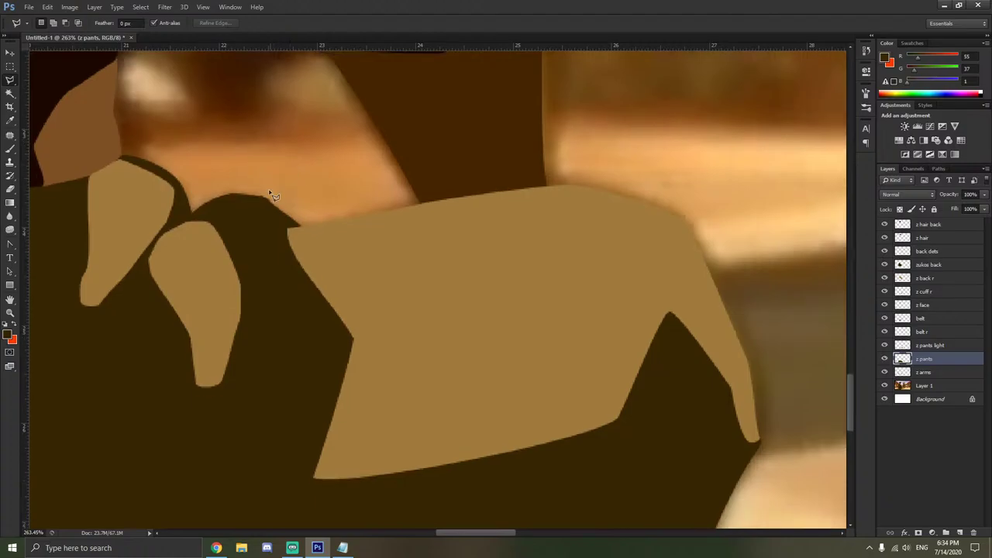
Zoom out and hide Layer 1's reference screenshot, toggling it to compare the trace.
{"action": "scroll", "coordinate": [380, 219], "scroll_direction": "down", "scroll_amount": 4}
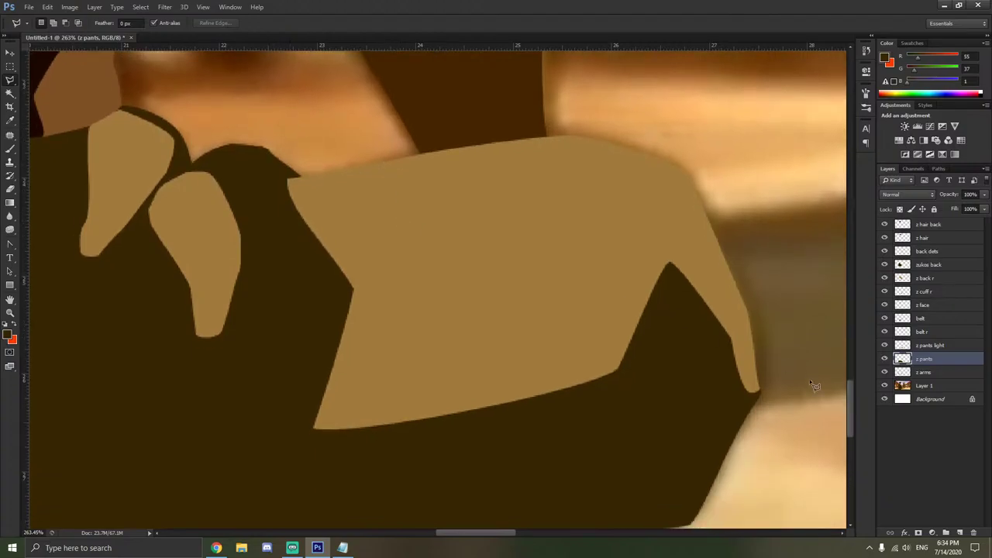
{"action": "scroll", "coordinate": [813, 385], "scroll_direction": "up", "scroll_amount": 5}
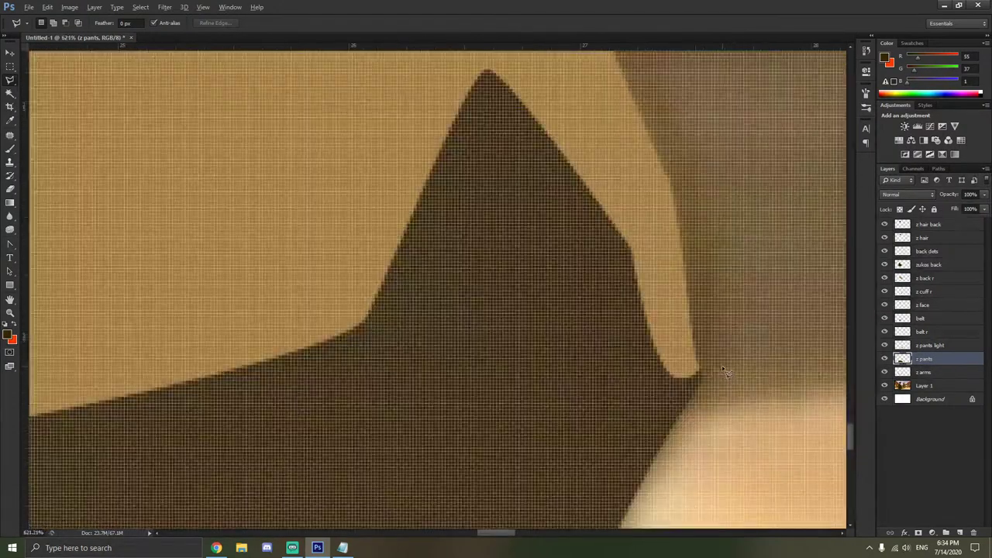
{"action": "scroll", "coordinate": [724, 371], "scroll_direction": "down", "scroll_amount": 8}
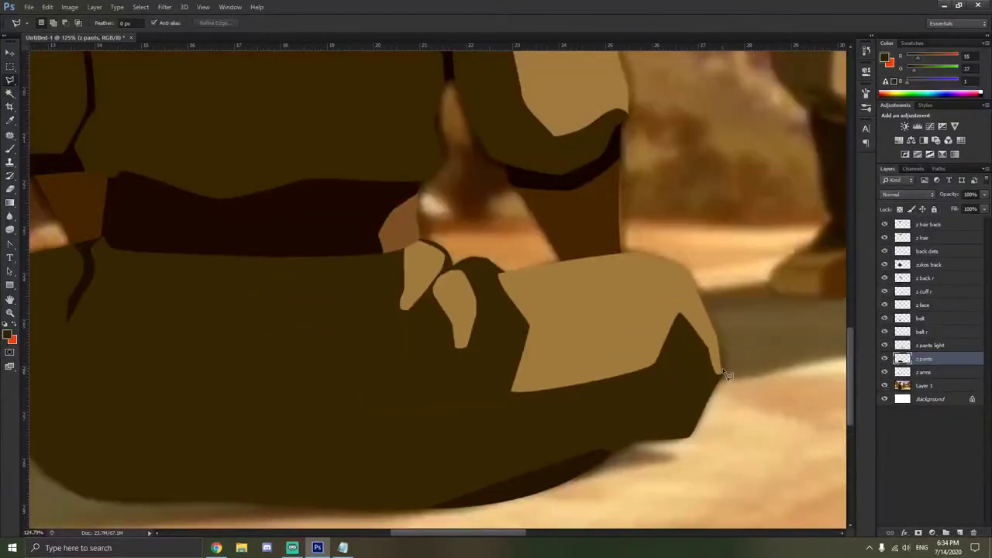
{"action": "scroll", "coordinate": [726, 375], "scroll_direction": "down", "scroll_amount": 3}
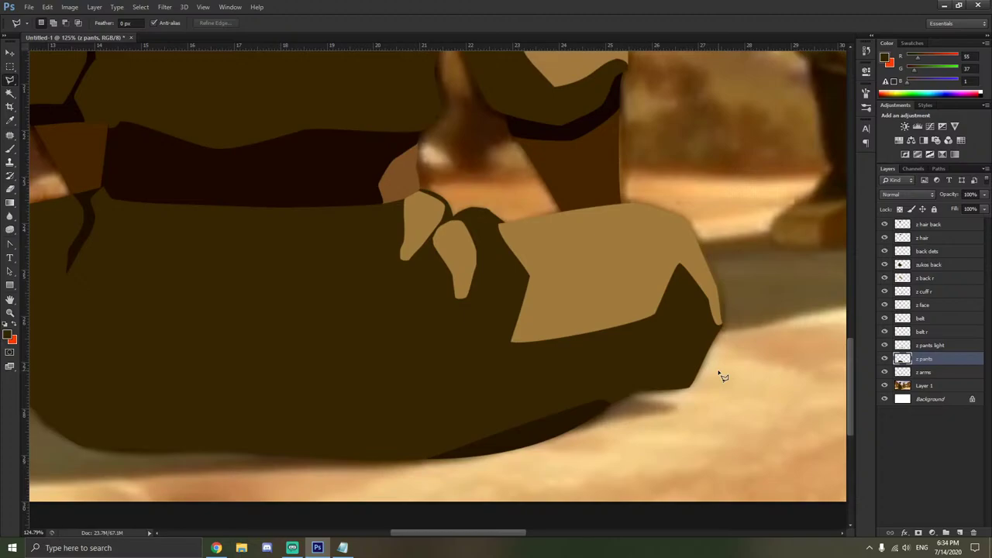
{"action": "scroll", "coordinate": [705, 232], "scroll_direction": "down", "scroll_amount": 6}
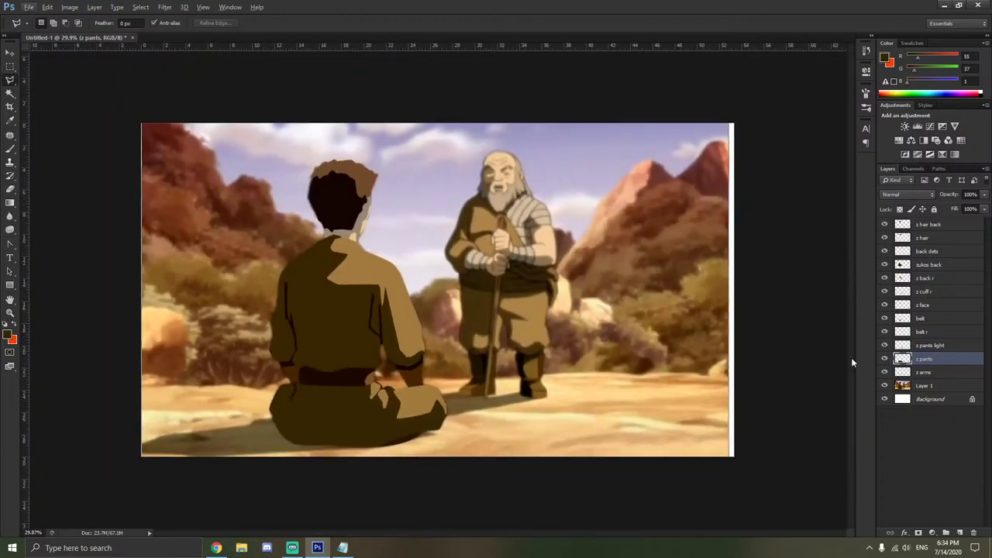
{"action": "left_click", "coordinate": [884, 385]}
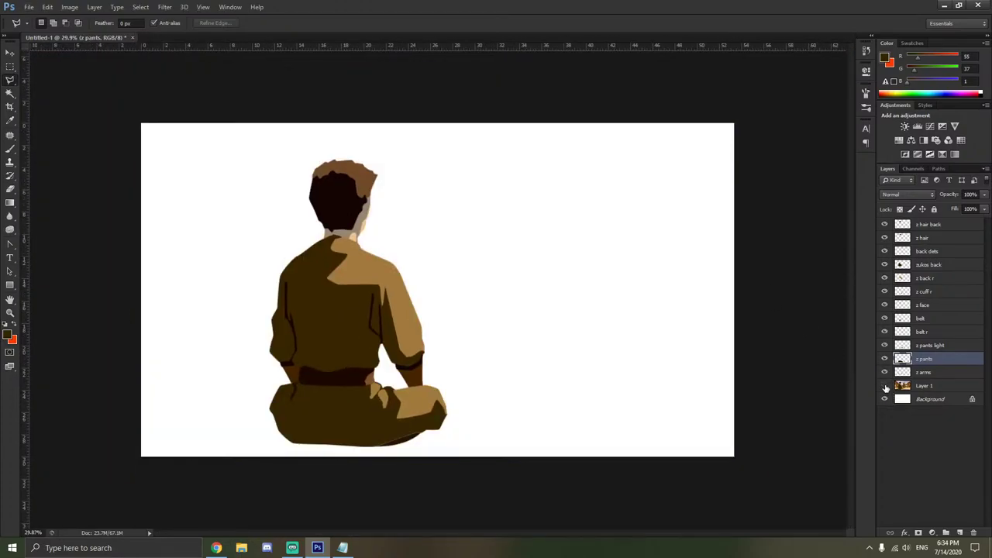
{"action": "left_click", "coordinate": [884, 385]}
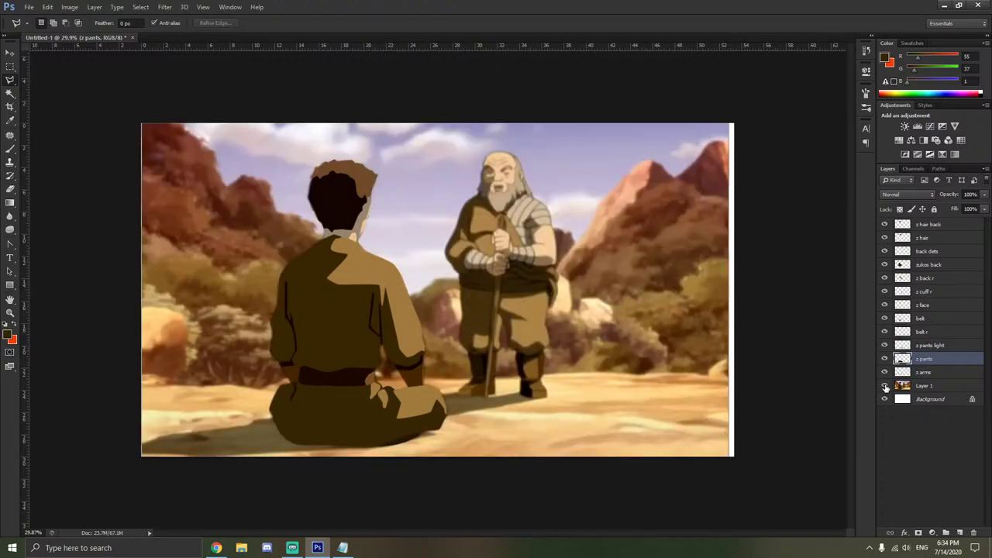
{"action": "left_click", "coordinate": [884, 385]}
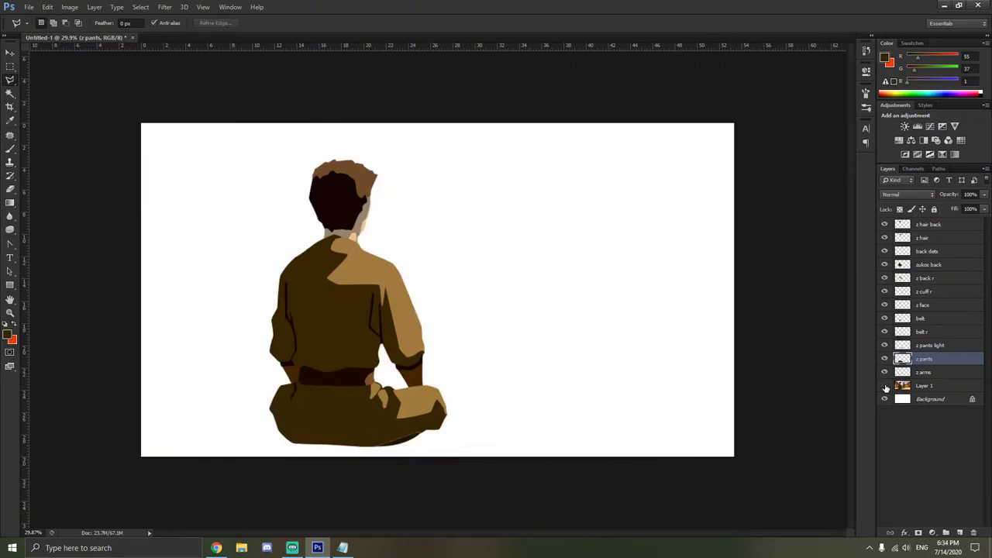
{"action": "left_click", "coordinate": [884, 386]}
{"action": "left_click", "coordinate": [884, 387]}
On 'z pants', try brush strokes along the fold edge, undoing both misplaced strokes.
{"action": "scroll", "coordinate": [387, 446], "scroll_direction": "up", "scroll_amount": 6}
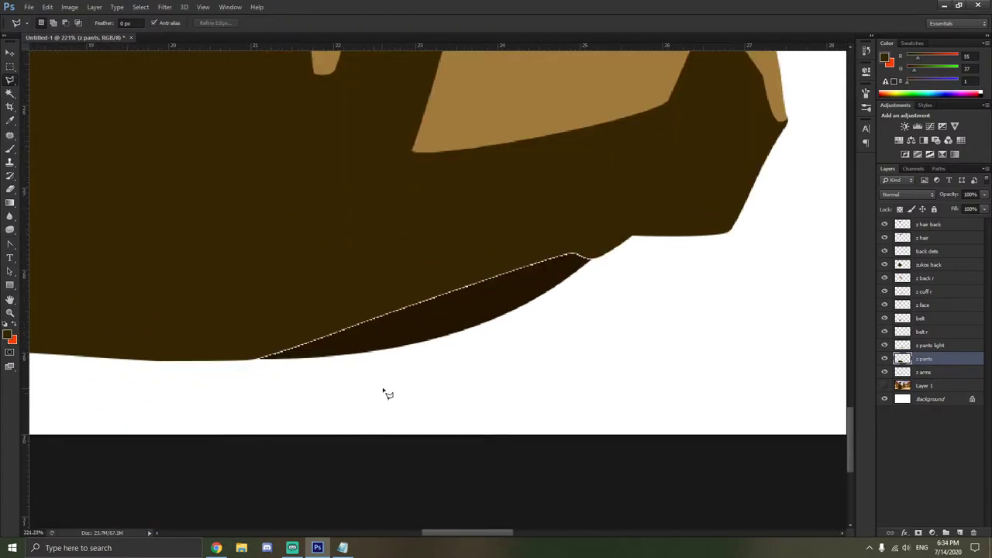
{"action": "scroll", "coordinate": [388, 393], "scroll_direction": "up", "scroll_amount": 2}
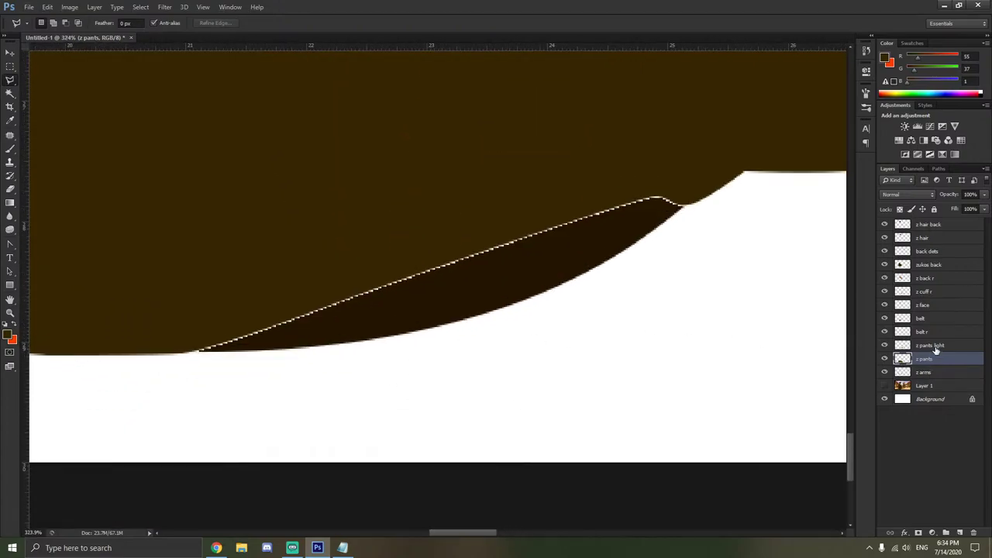
{"action": "left_click", "coordinate": [935, 346]}
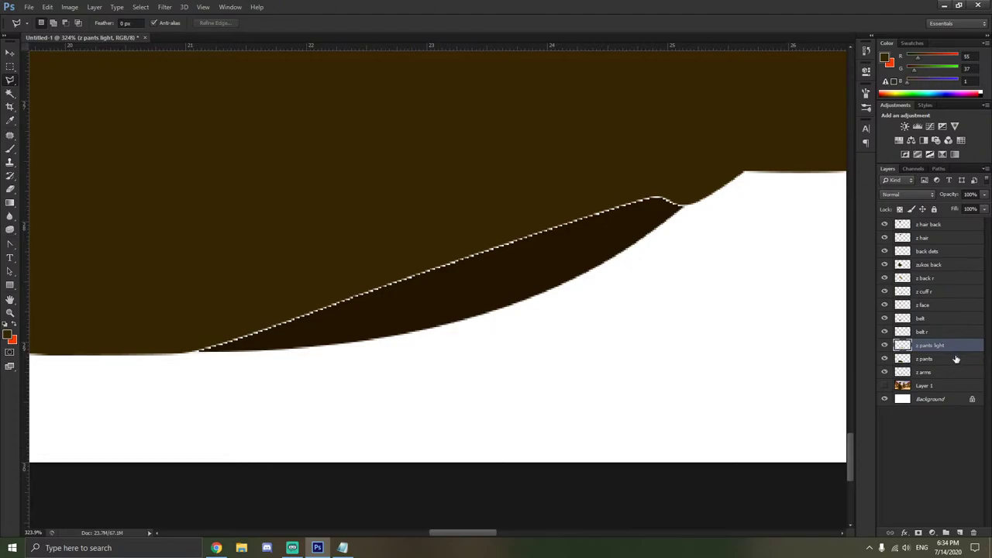
{"action": "left_click", "coordinate": [955, 358]}
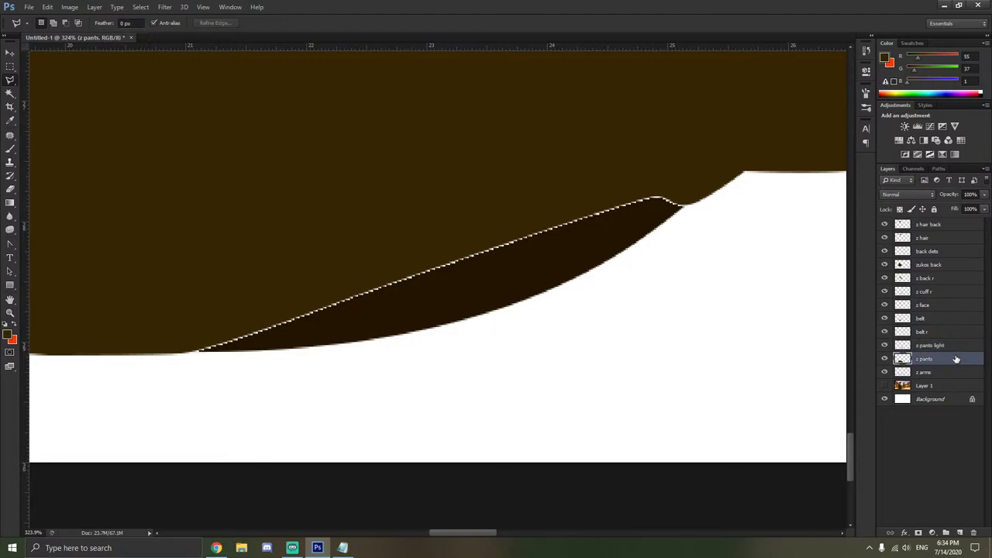
{"action": "left_click", "coordinate": [10, 150]}
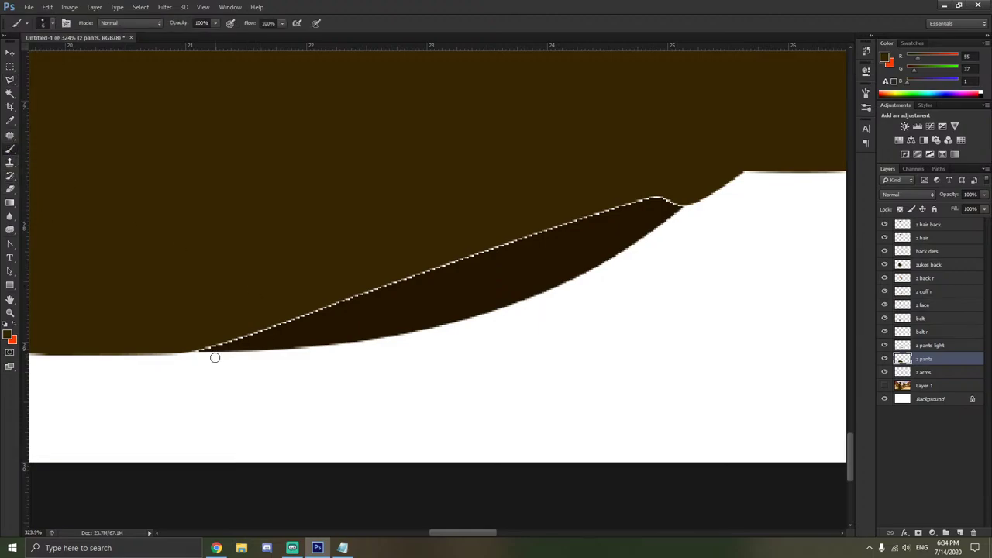
{"action": "mouse_move", "coordinate": [215, 357]}
{"action": "left_mouse_down"}
{"action": "mouse_move", "coordinate": [194, 352]}
{"action": "mouse_move", "coordinate": [346, 292]}
{"action": "left_mouse_up"}
{"action": "key", "text": "ctrl+z"}
{"action": "left_click_drag", "start_coordinate": [194, 348], "coordinate": [312, 305]}
{"action": "key", "text": "ctrl+z"}
Enlarge the brush and paint dark shading across the selected fold area.
{"action": "right_click", "coordinate": [676, 202]}
{"action": "key", "text": "bracketright"}
{"action": "key", "text": "bracketright"}
{"action": "key", "text": "bracketright"}
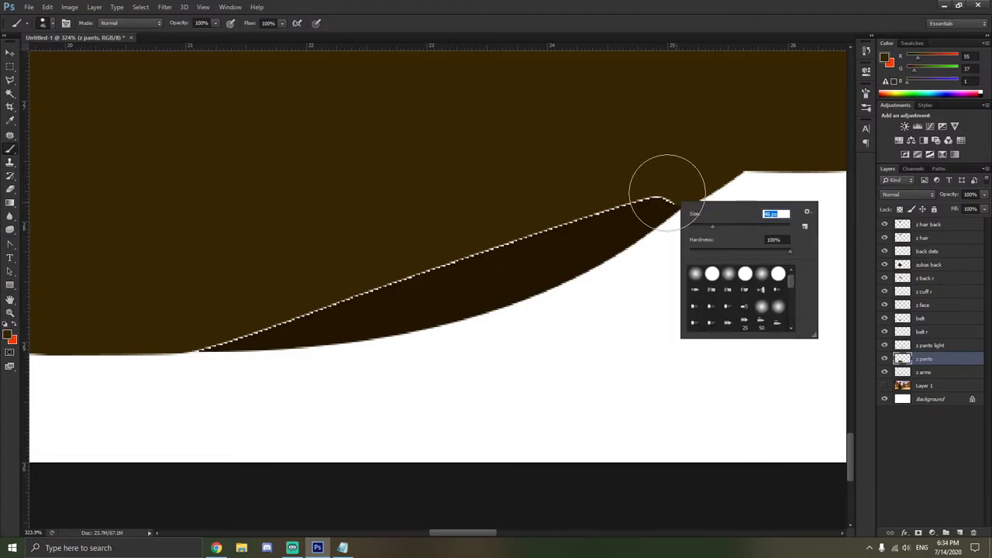
{"action": "key", "text": "Return"}
{"action": "mouse_move", "coordinate": [627, 186]}
{"action": "left_mouse_down"}
{"action": "mouse_move", "coordinate": [355, 283]}
{"action": "mouse_move", "coordinate": [188, 314]}
{"action": "mouse_move", "coordinate": [246, 307]}
{"action": "left_mouse_up"}
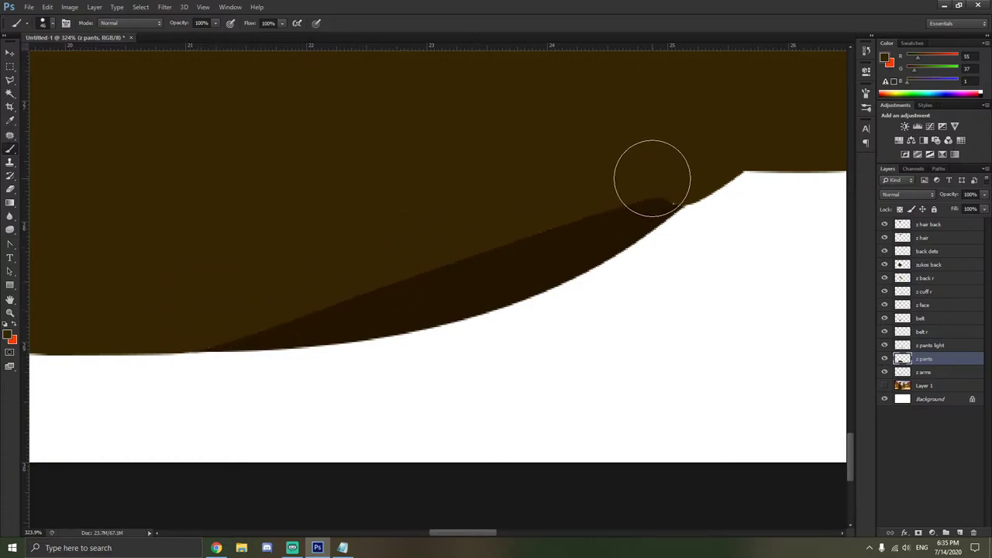
{"action": "scroll", "coordinate": [491, 178], "scroll_direction": "down", "scroll_amount": 3}
{"action": "scroll", "coordinate": [491, 178], "scroll_direction": "down", "scroll_amount": 6}
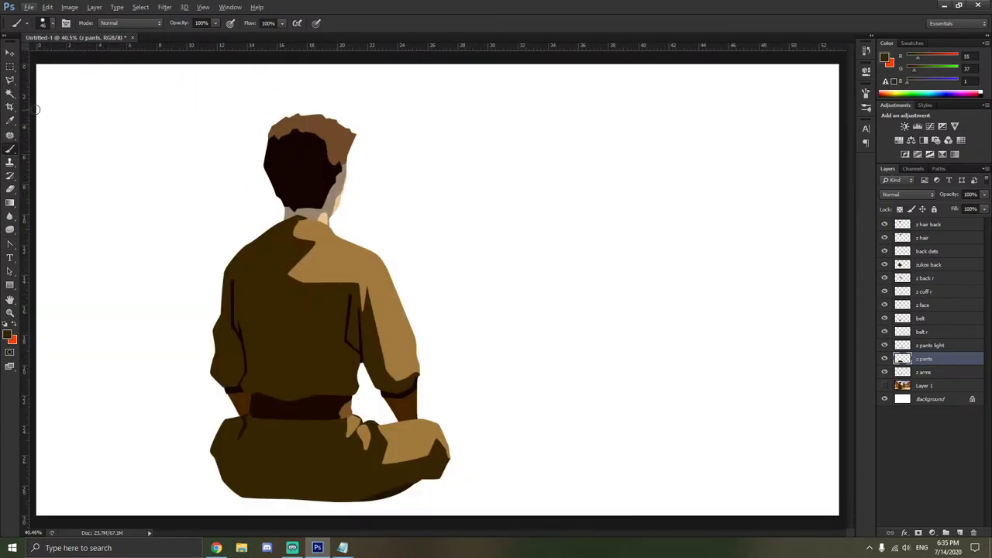
Make Layer 1's reference screenshot visible again and set 'z arms' as the active layer.
{"action": "left_click", "coordinate": [10, 52]}
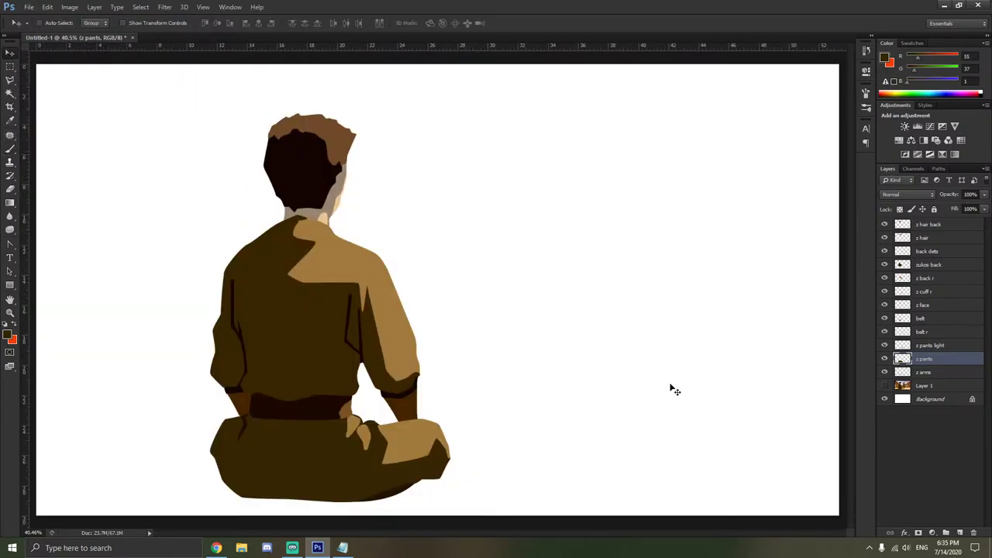
{"action": "left_click", "coordinate": [885, 385]}
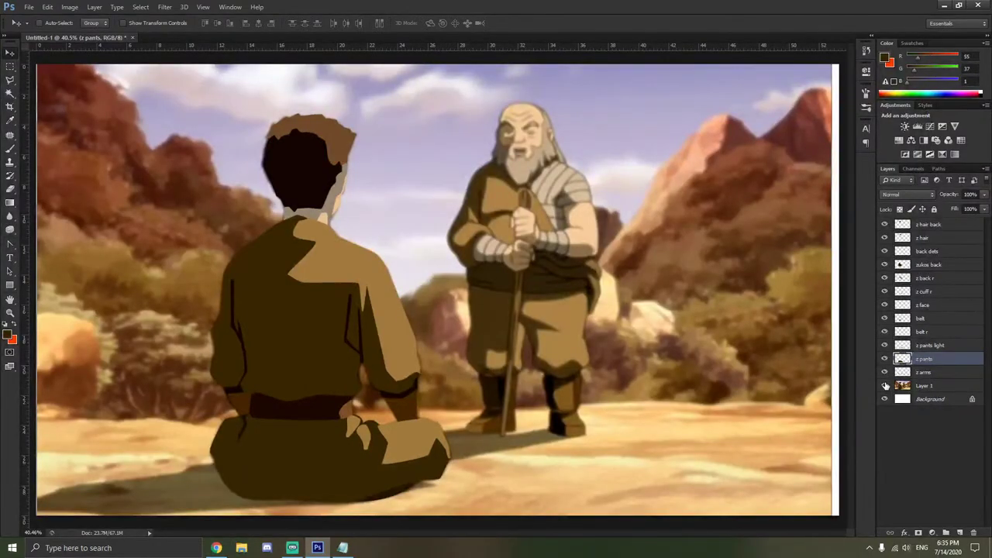
{"action": "left_click", "coordinate": [921, 375]}
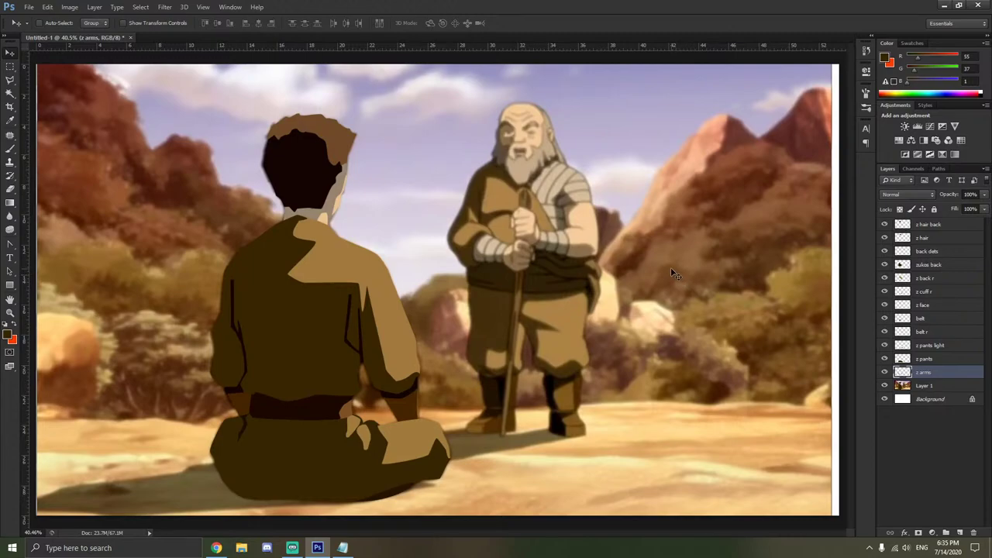
{"action": "left_click", "coordinate": [216, 547]}
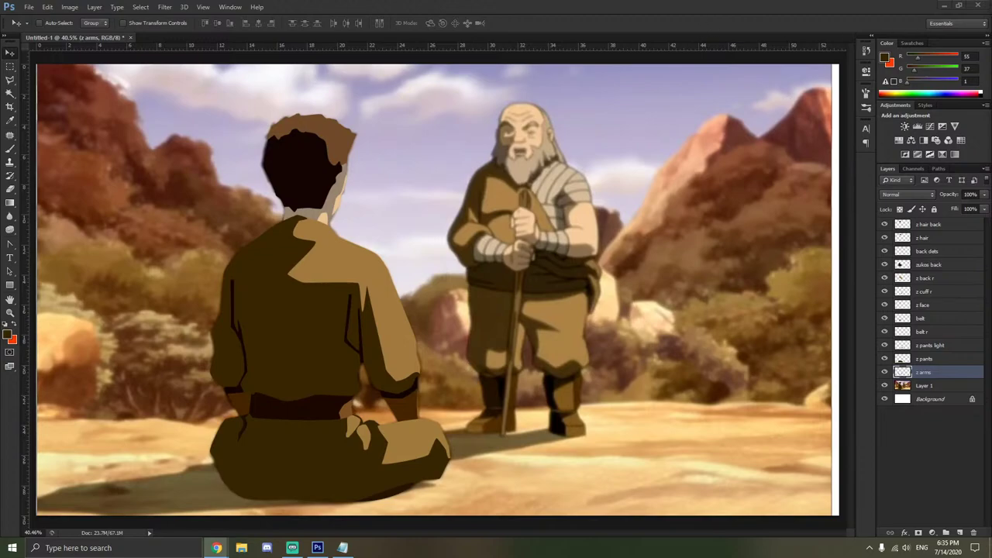
Create a new layer named 'z shadow' and move it below 'z arms'.
{"action": "left_click", "coordinate": [871, 432]}
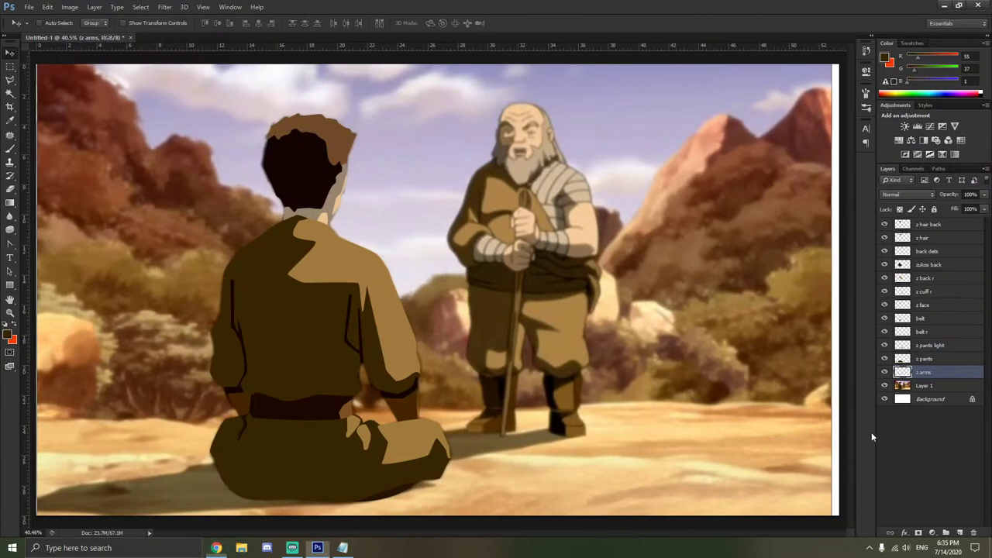
{"action": "key", "text": "ctrl+shift+n"}
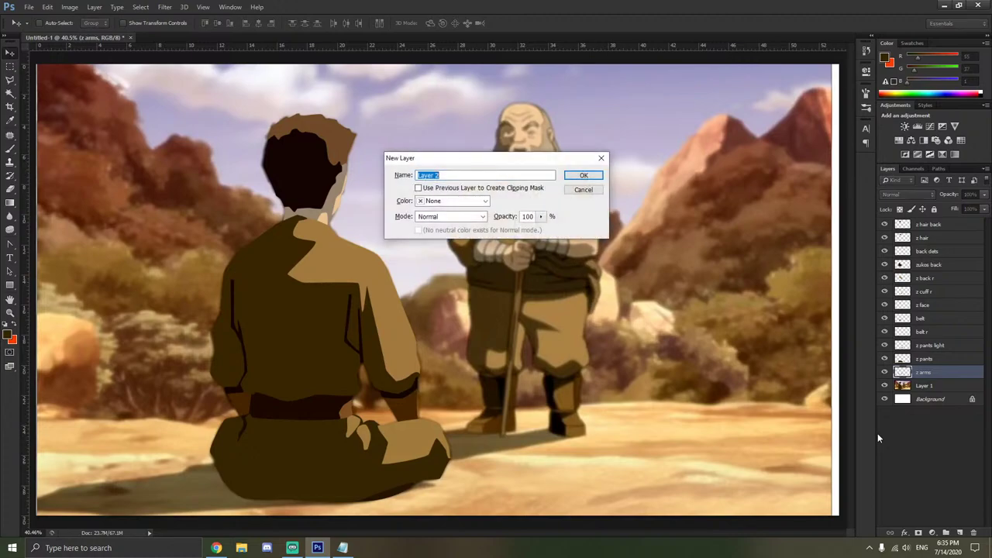
{"action": "type", "text": "z shadow"}
{"action": "key", "text": "Return"}
{"action": "left_click_drag", "start_coordinate": [922, 368], "coordinate": [923, 387]}
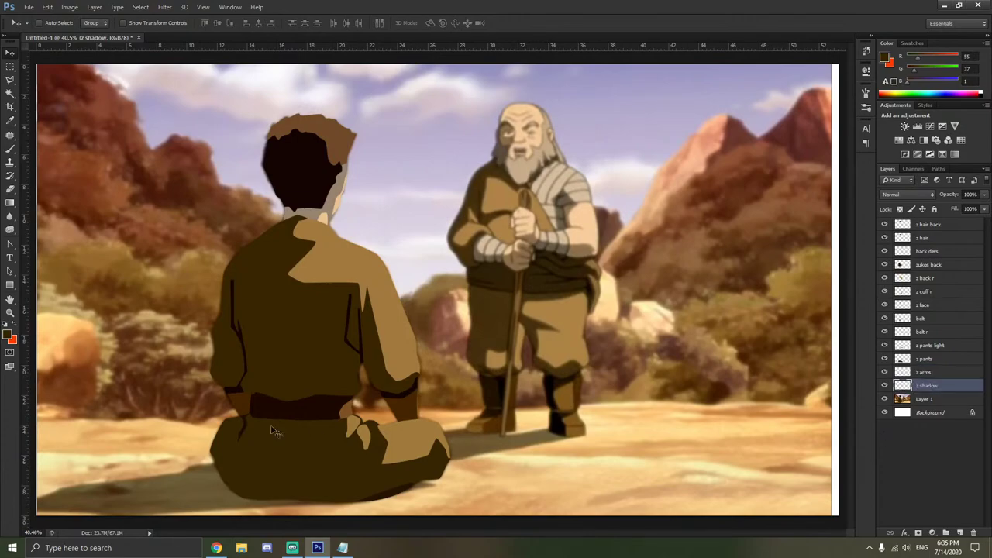
{"action": "scroll", "coordinate": [180, 419], "scroll_direction": "up", "scroll_amount": 5}
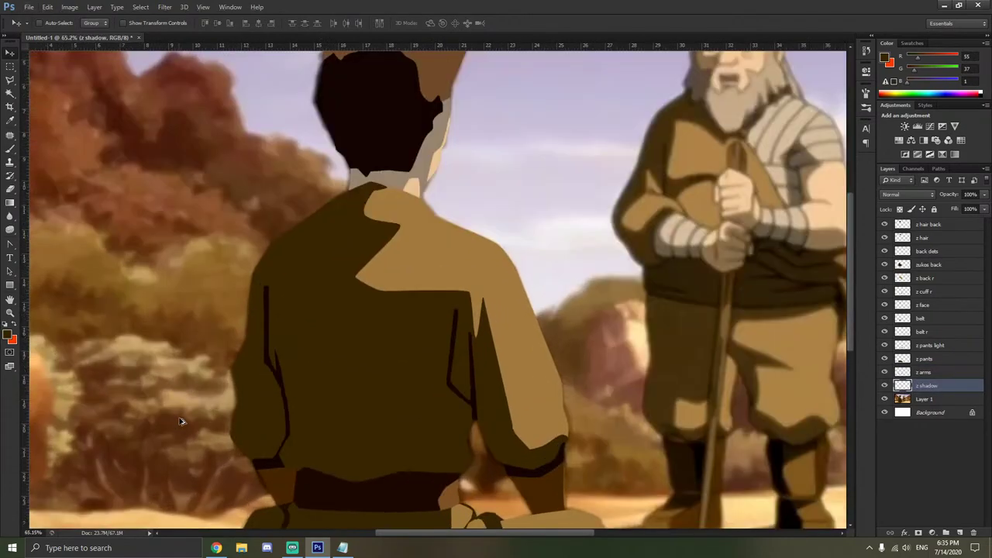
{"action": "scroll", "coordinate": [181, 419], "scroll_direction": "down", "scroll_amount": 1}
{"action": "scroll", "coordinate": [186, 426], "scroll_direction": "left", "scroll_amount": 4}
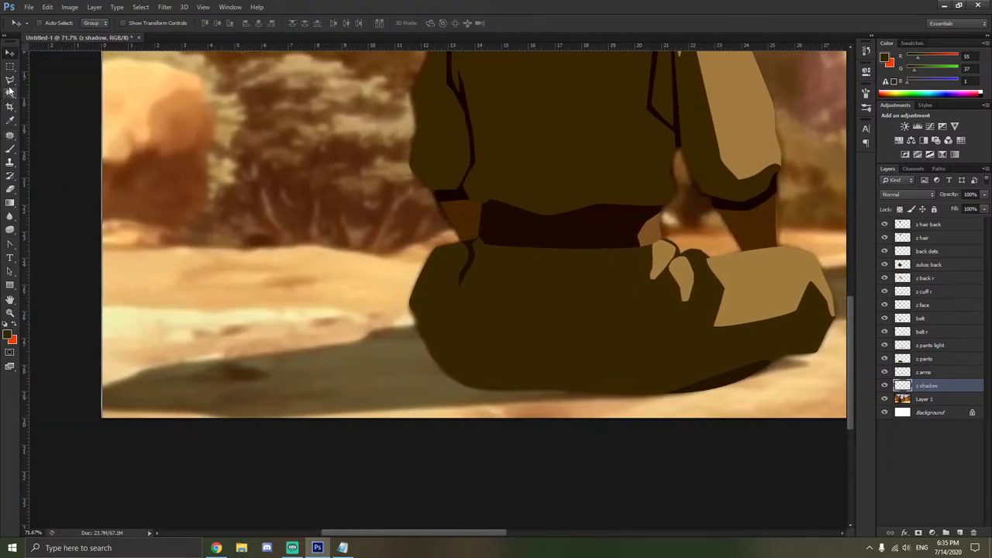
{"action": "left_click", "coordinate": [10, 243]}
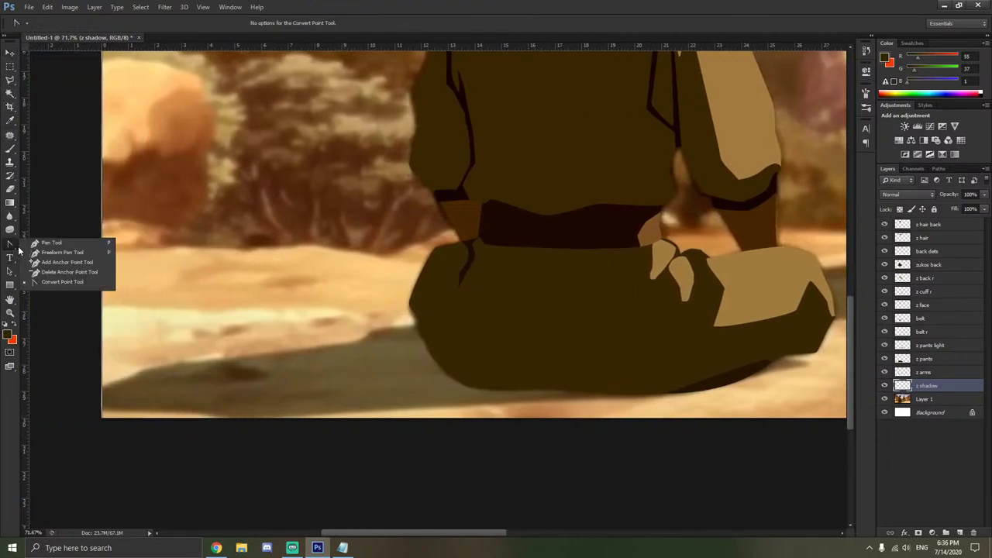
Draw a closed Pen path of anchor points around the ground shadow under Zuko.
{"action": "left_click", "coordinate": [55, 243]}
{"action": "left_click", "coordinate": [667, 393]}
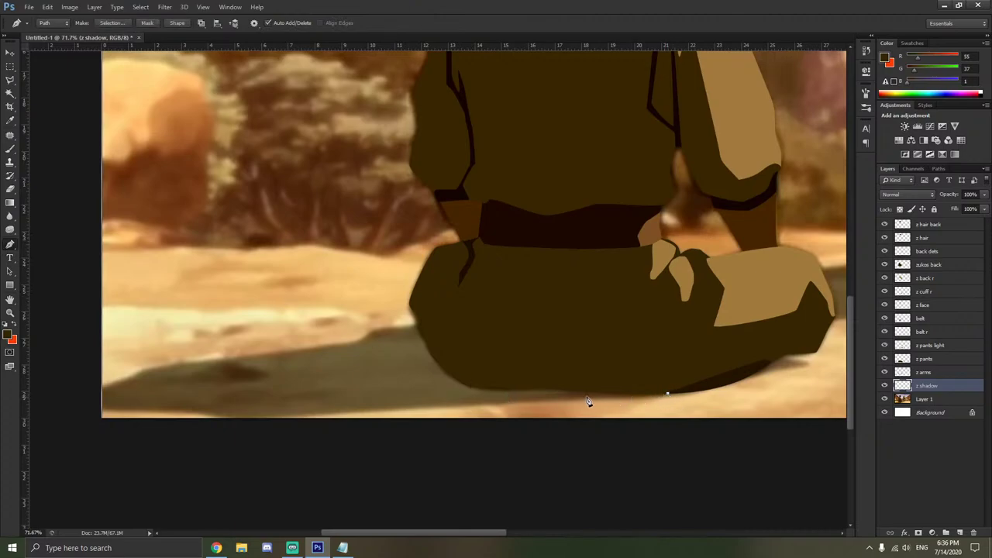
{"action": "left_click", "coordinate": [282, 419]}
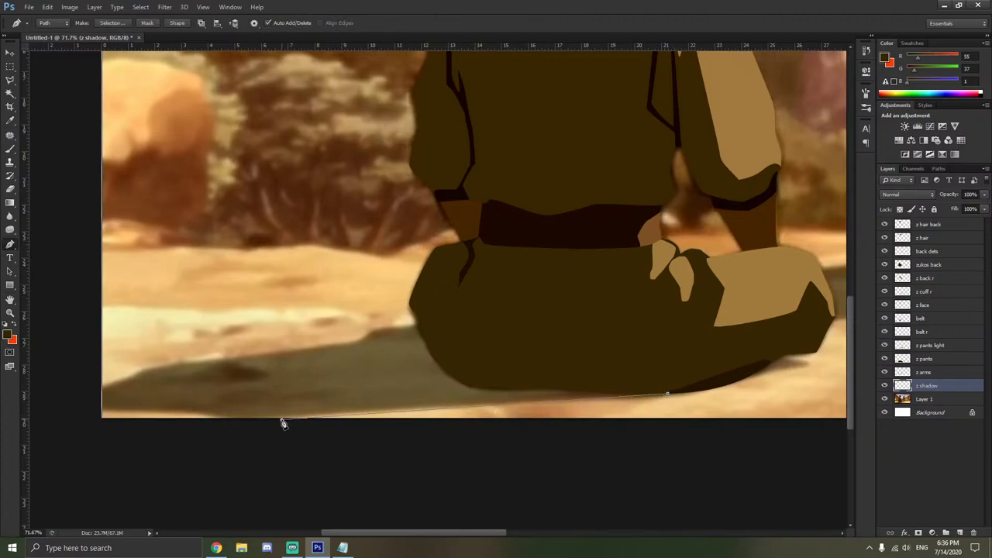
{"action": "left_click", "coordinate": [199, 413]}
{"action": "left_click", "coordinate": [98, 410]}
{"action": "left_click", "coordinate": [98, 386]}
{"action": "left_click", "coordinate": [139, 369]}
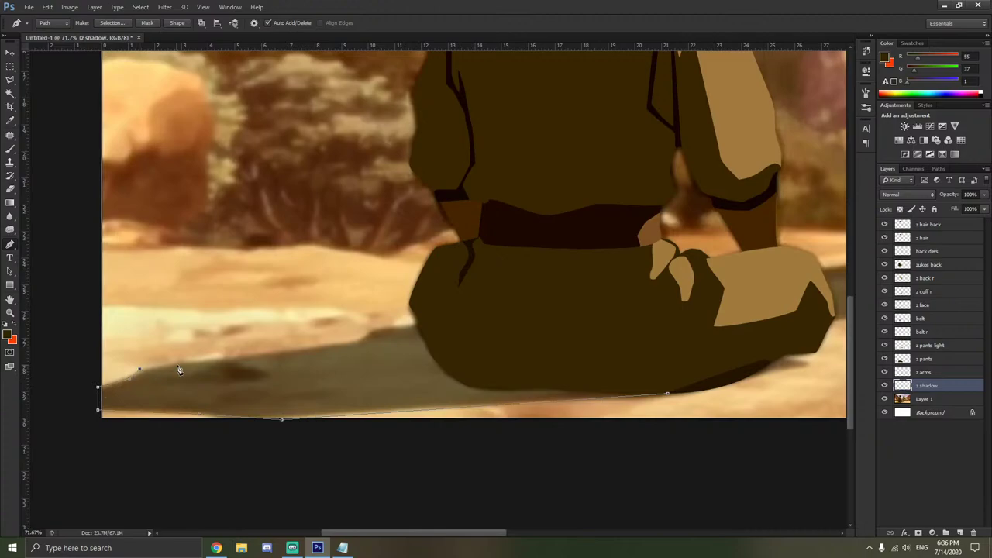
{"action": "left_click", "coordinate": [359, 340]}
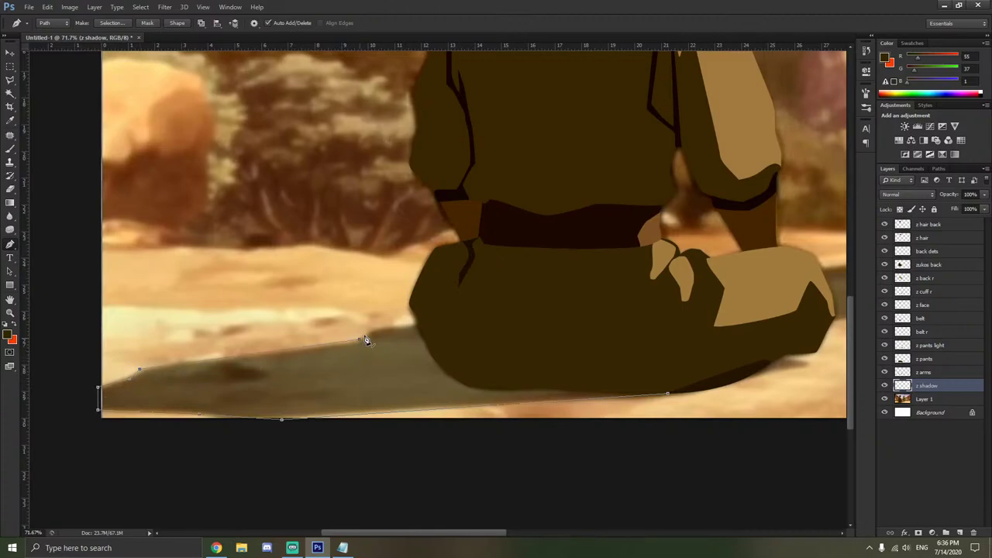
{"action": "left_click", "coordinate": [420, 324]}
{"action": "left_click", "coordinate": [656, 371]}
{"action": "left_click", "coordinate": [667, 394]}
Curve the path's right corner with the Convert Point Tool and keep the lower-left point sharp.
{"action": "left_click_drag", "start_coordinate": [10, 244], "coordinate": [54, 284]}
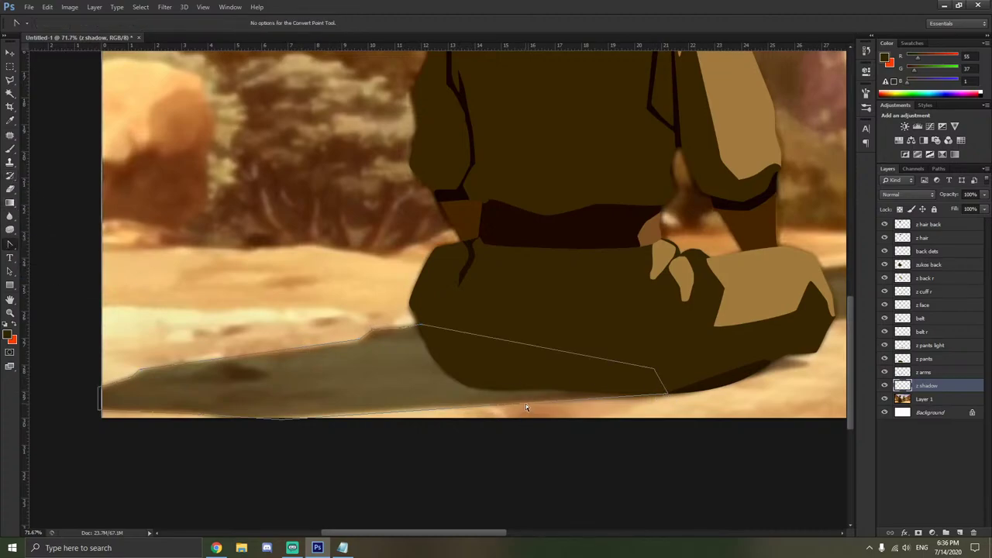
{"action": "left_click", "coordinate": [525, 403]}
{"action": "left_click_drag", "start_coordinate": [667, 394], "coordinate": [678, 353]}
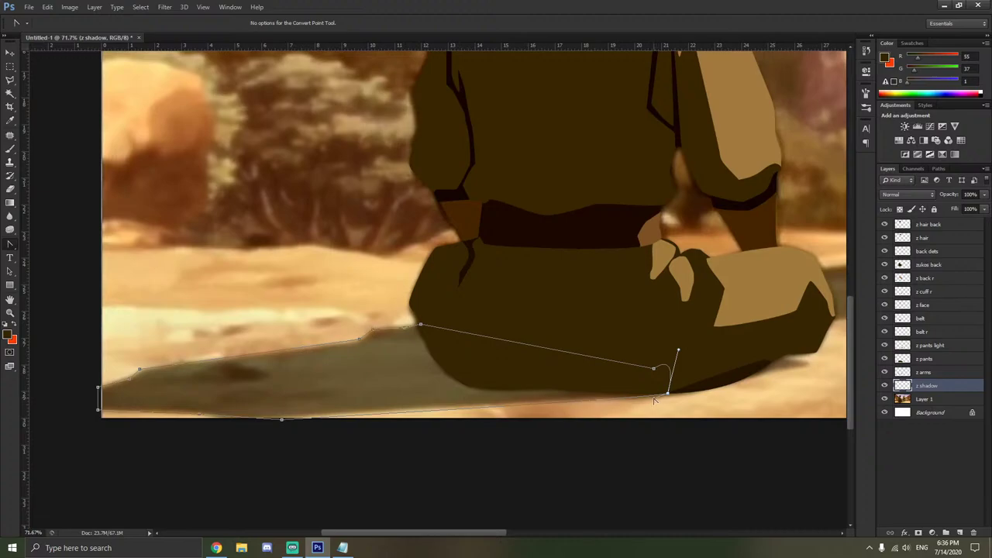
{"action": "left_click_drag", "start_coordinate": [662, 396], "coordinate": [626, 394]}
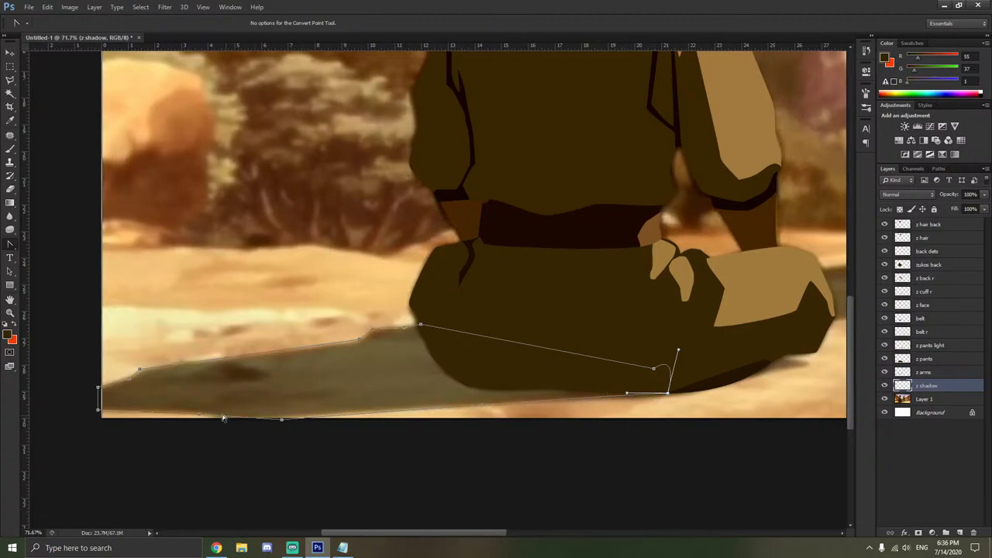
{"action": "left_click_drag", "start_coordinate": [98, 411], "coordinate": [94, 408]}
{"action": "left_click", "coordinate": [140, 369]}
{"action": "left_click", "coordinate": [137, 380]}
{"action": "left_click", "coordinate": [148, 372]}
{"action": "left_click", "coordinate": [383, 341]}
Fill the shadow path with brown #614e2e sampled from the screenshot.
{"action": "right_click", "coordinate": [488, 360]}
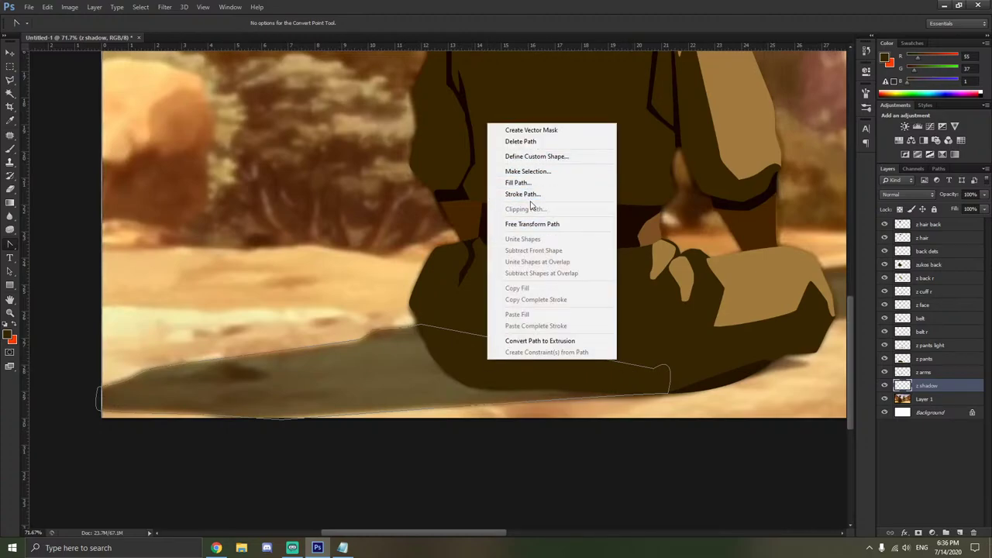
{"action": "left_click", "coordinate": [535, 183]}
{"action": "left_click", "coordinate": [710, 148]}
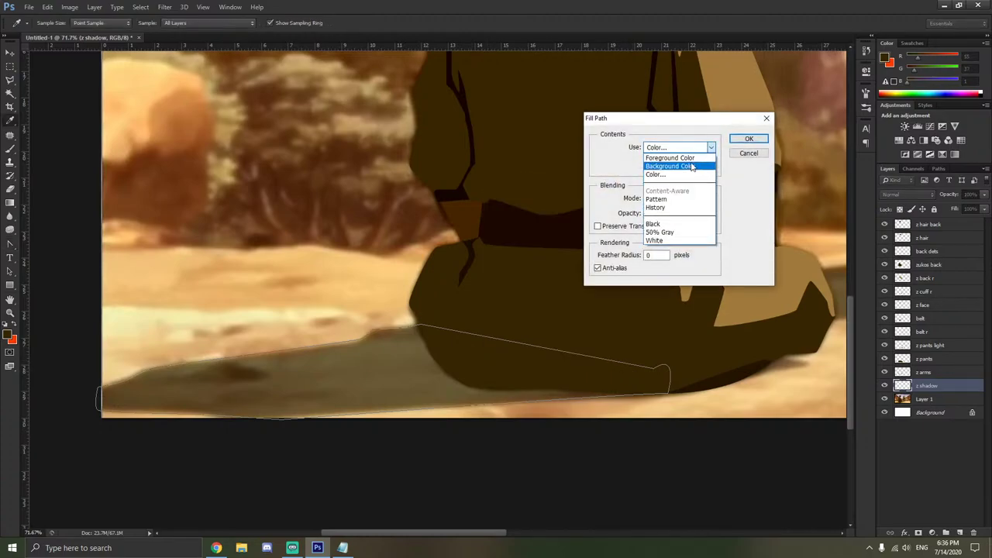
{"action": "left_click", "coordinate": [655, 199]}
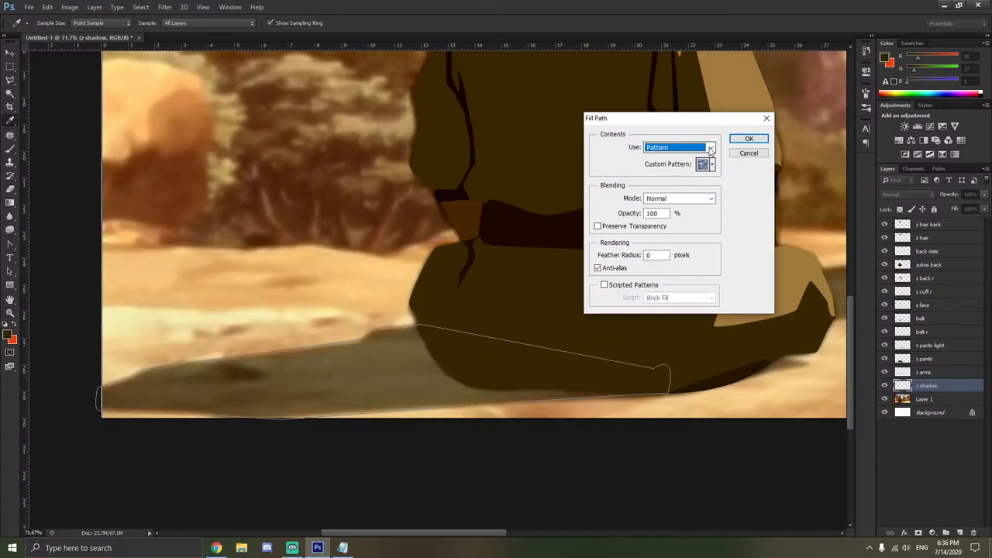
{"action": "left_click", "coordinate": [711, 147]}
{"action": "left_click", "coordinate": [671, 174]}
{"action": "left_click_drag", "start_coordinate": [350, 361], "coordinate": [412, 332]}
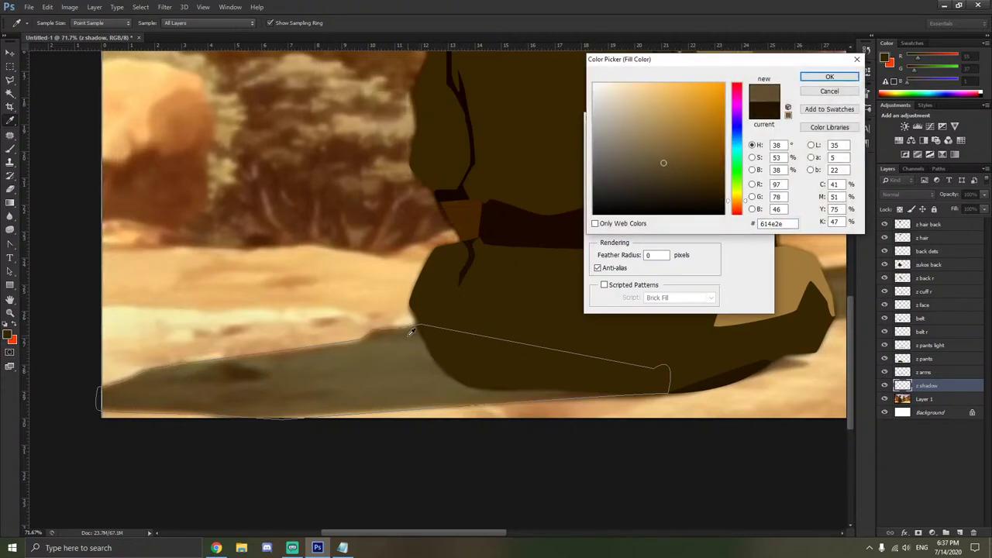
{"action": "left_click", "coordinate": [828, 76]}
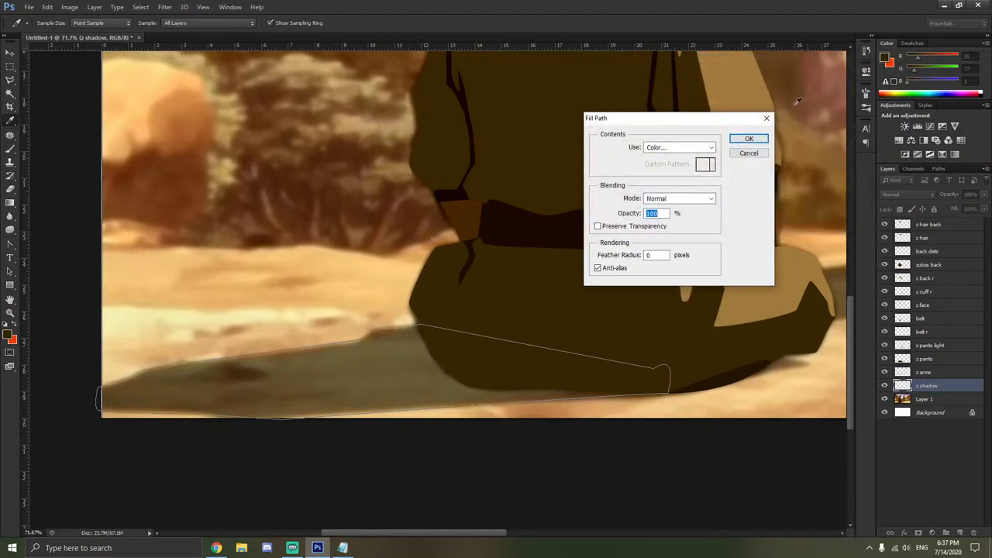
{"action": "left_click", "coordinate": [751, 137]}
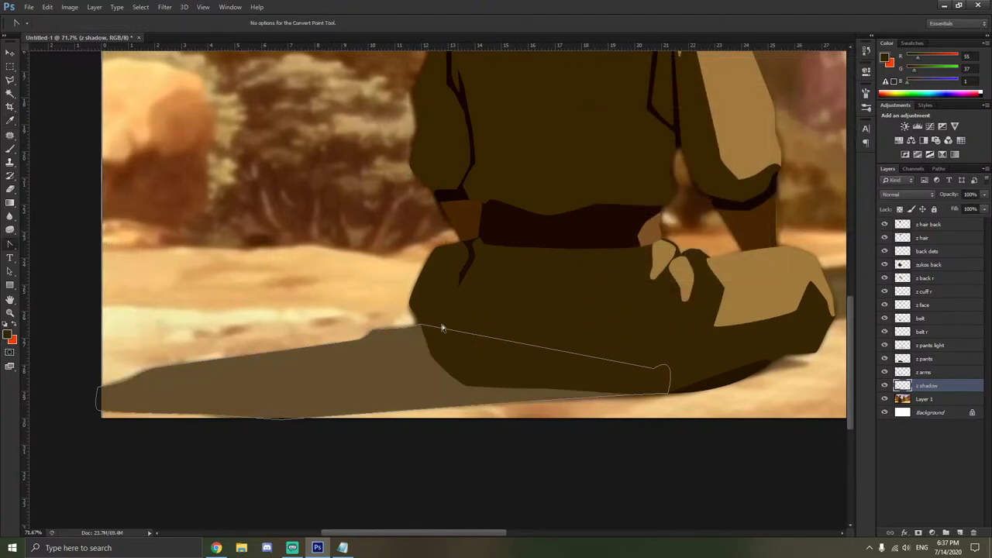
Delete the shadow outline path.
{"action": "left_click", "coordinate": [10, 80]}
{"action": "right_click", "coordinate": [251, 206]}
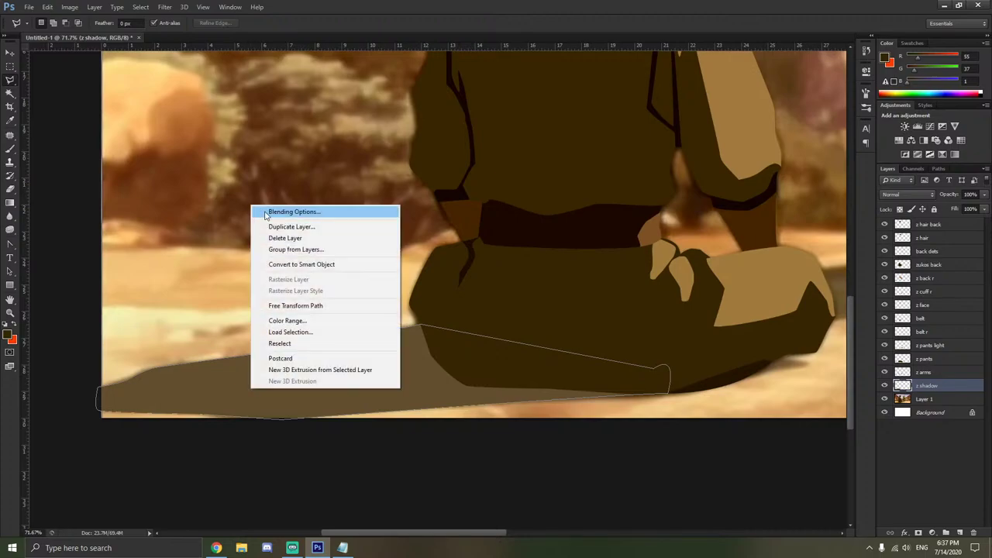
{"action": "left_click", "coordinate": [10, 249]}
{"action": "right_click", "coordinate": [264, 251]}
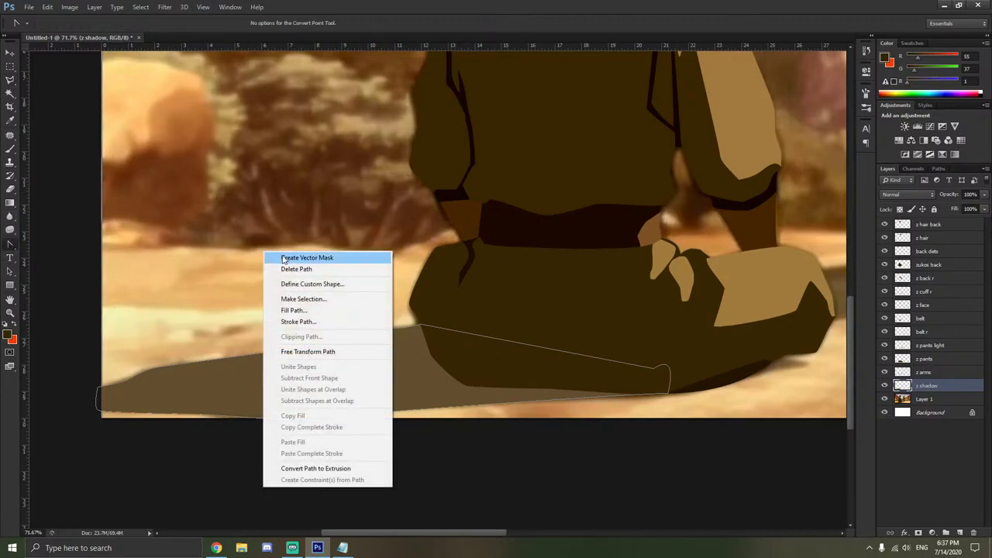
{"action": "left_click", "coordinate": [287, 268]}
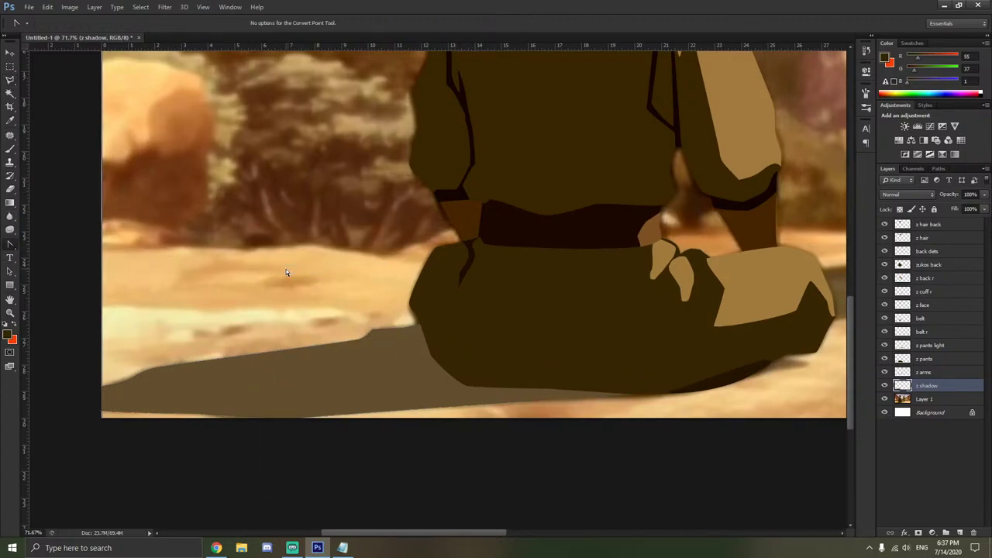
Fit the image on screen and colour-code all Zuko layers, z hair back to z shadow, red.
{"action": "key", "text": "ctrl+0"}
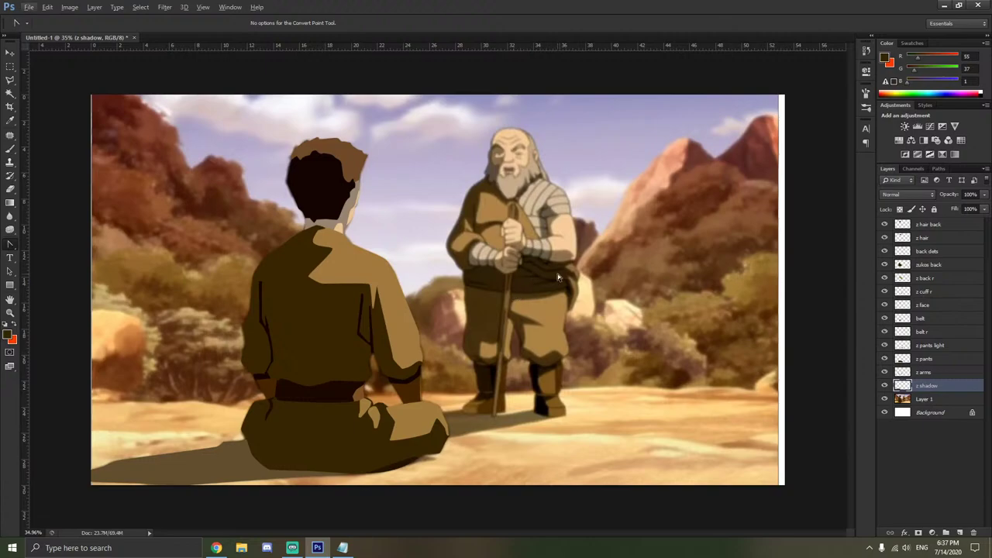
{"action": "left_click", "coordinate": [925, 224], "text": "shift"}
{"action": "right_click", "coordinate": [925, 225]}
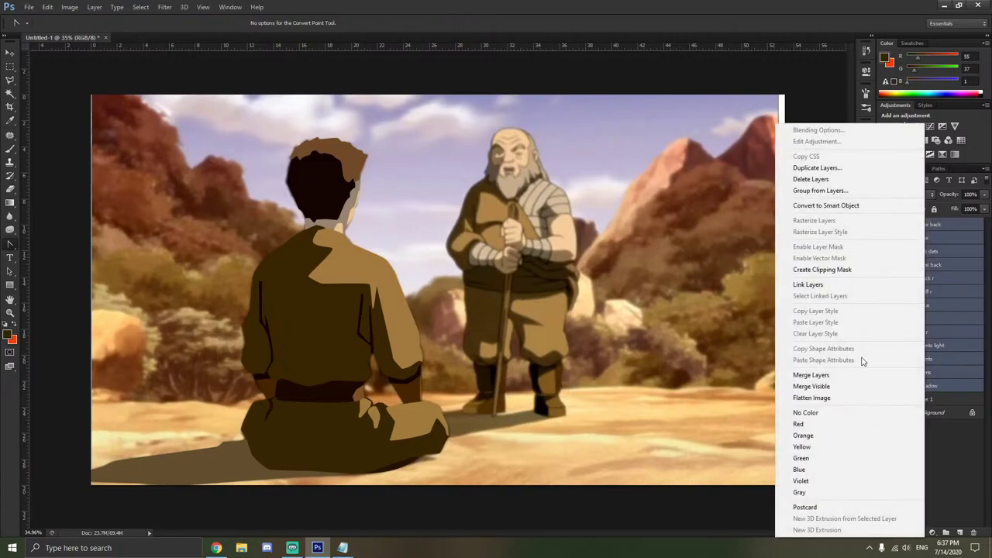
{"action": "left_click", "coordinate": [832, 428]}
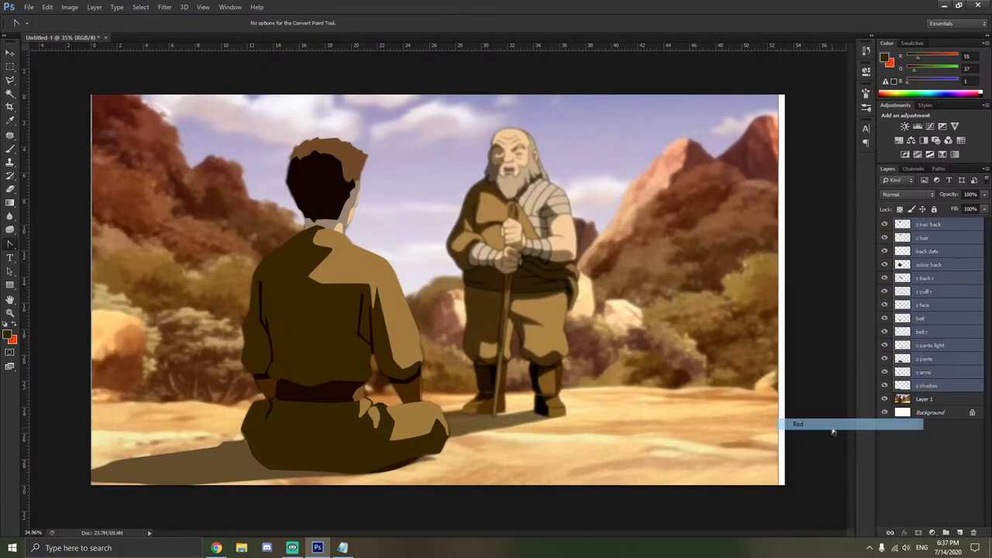
{"action": "left_click", "coordinate": [909, 431]}
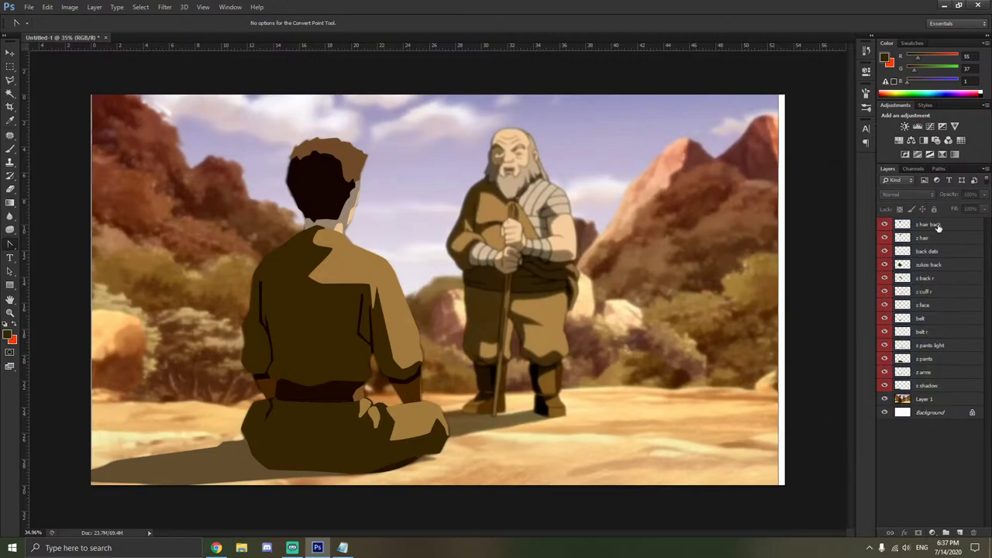
Above 'z hair back', create a new layer named 'iroh face' and zoom in.
{"action": "left_click", "coordinate": [938, 225]}
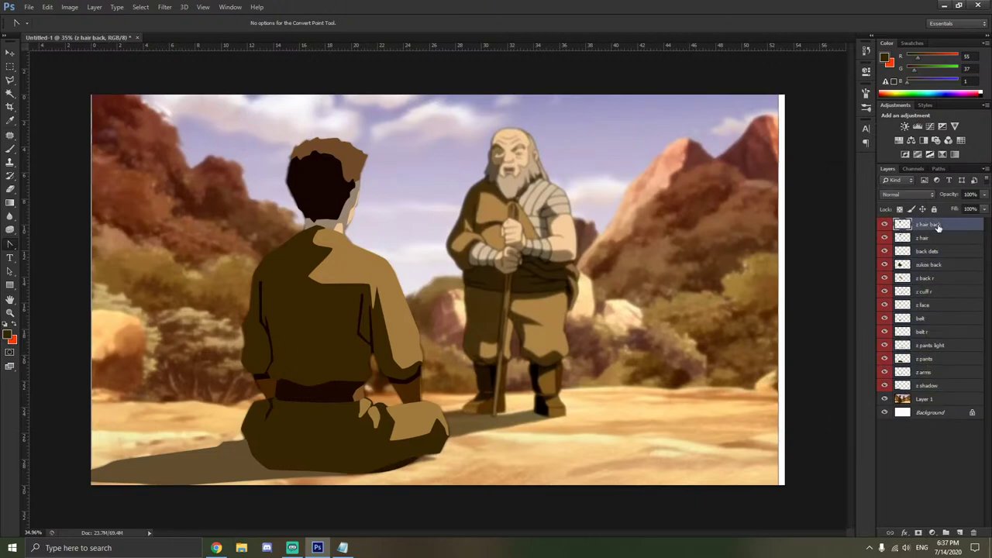
{"action": "key", "text": "ctrl+shift+n"}
{"action": "type", "text": "iroh"}
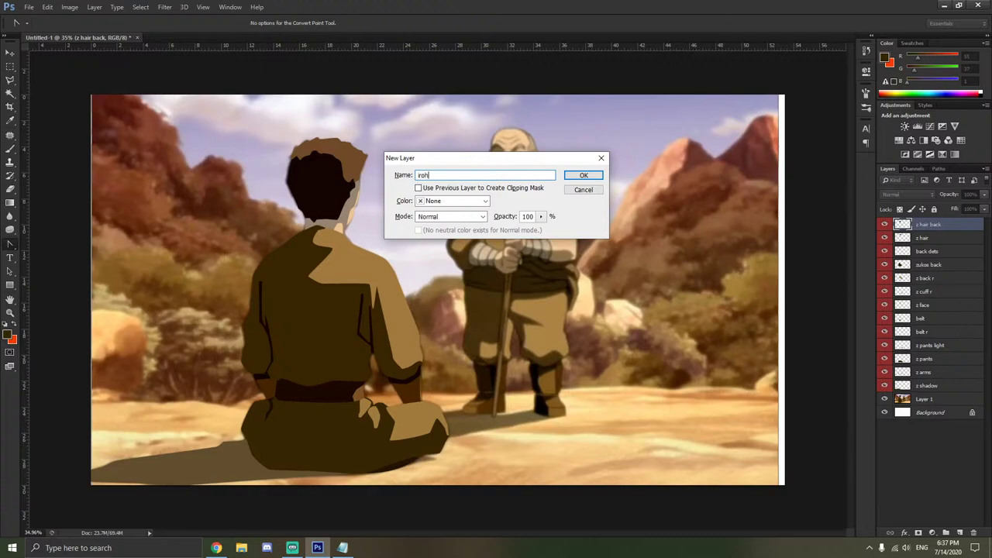
{"action": "type", "text": " face"}
{"action": "key", "text": "Return"}
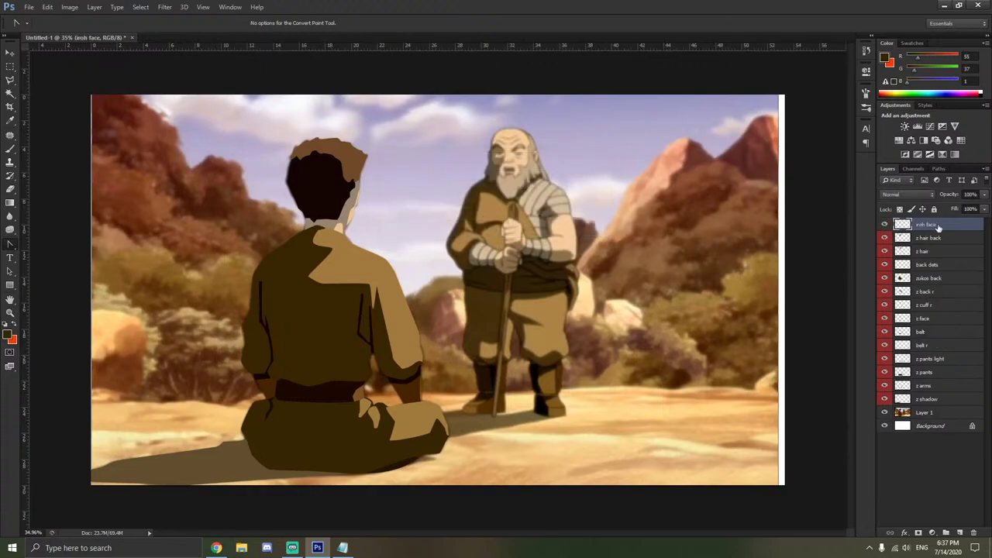
{"action": "scroll", "coordinate": [525, 142], "scroll_direction": "up", "scroll_amount": 3}
{"action": "scroll", "coordinate": [531, 139], "scroll_direction": "up", "scroll_amount": 6}
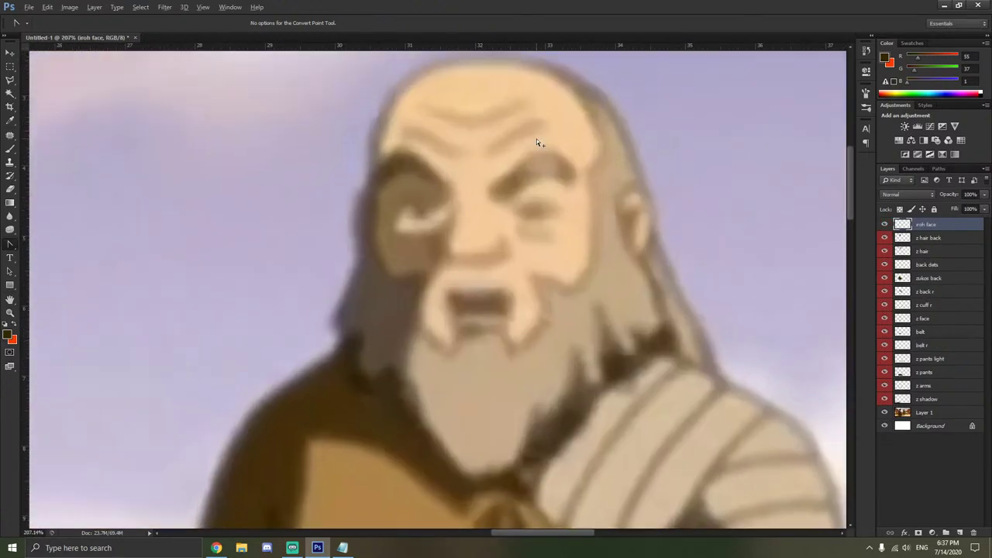
{"action": "key", "text": "alt"}
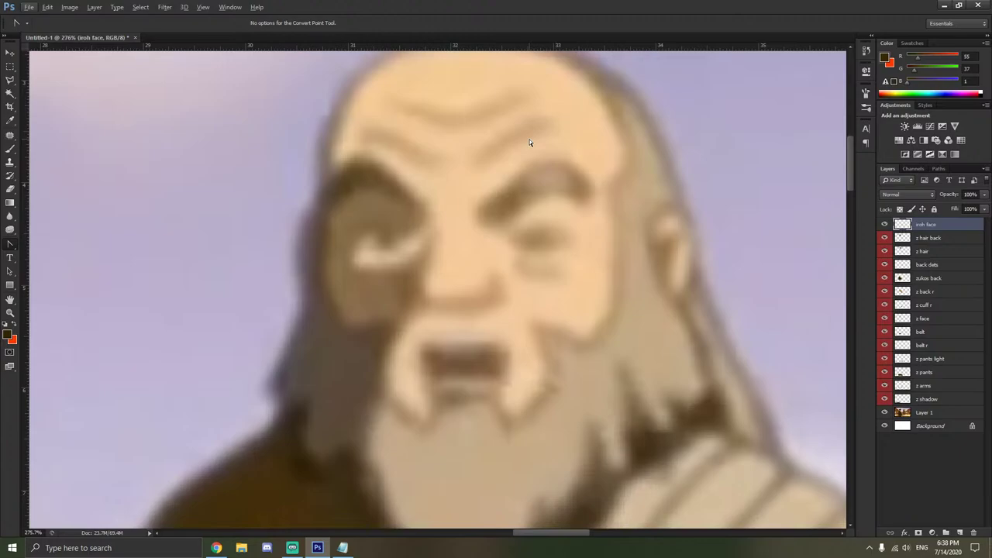
With the Pen Tool, place anchors from Iroh's head top down the right side of his head and cheek.
{"action": "scroll", "coordinate": [530, 143], "scroll_direction": "up", "scroll_amount": 2}
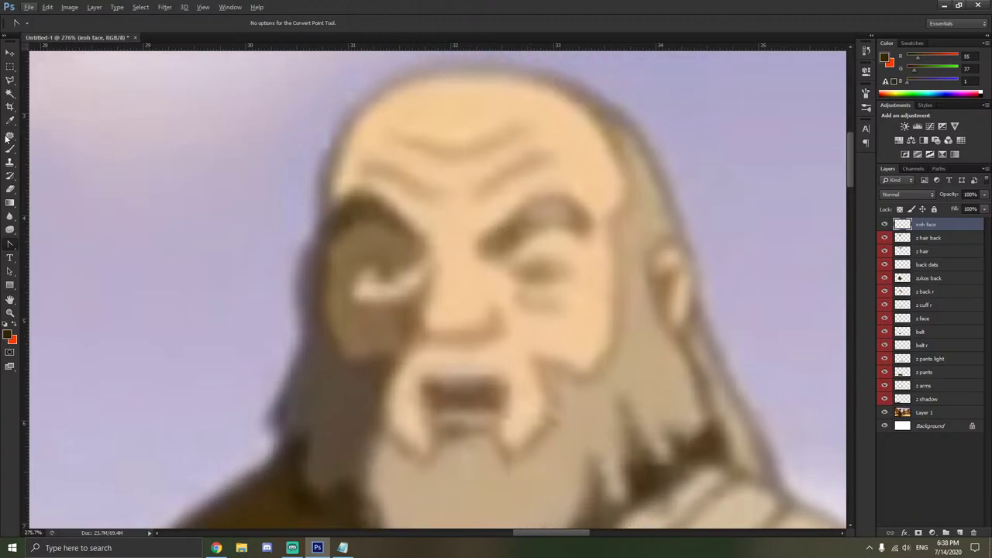
{"action": "right_click", "coordinate": [16, 245]}
{"action": "left_click", "coordinate": [52, 243]}
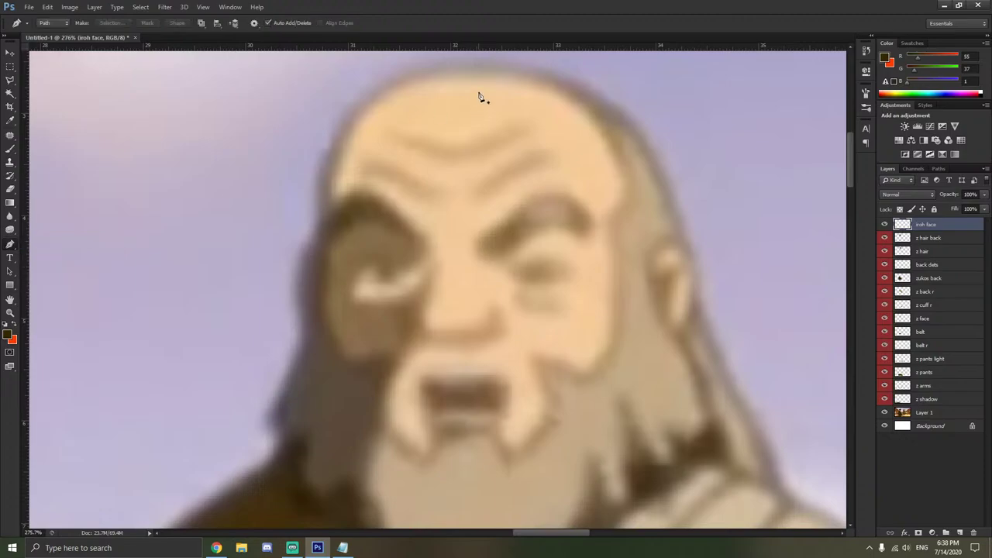
{"action": "left_click", "coordinate": [463, 70]}
{"action": "left_click", "coordinate": [597, 117]}
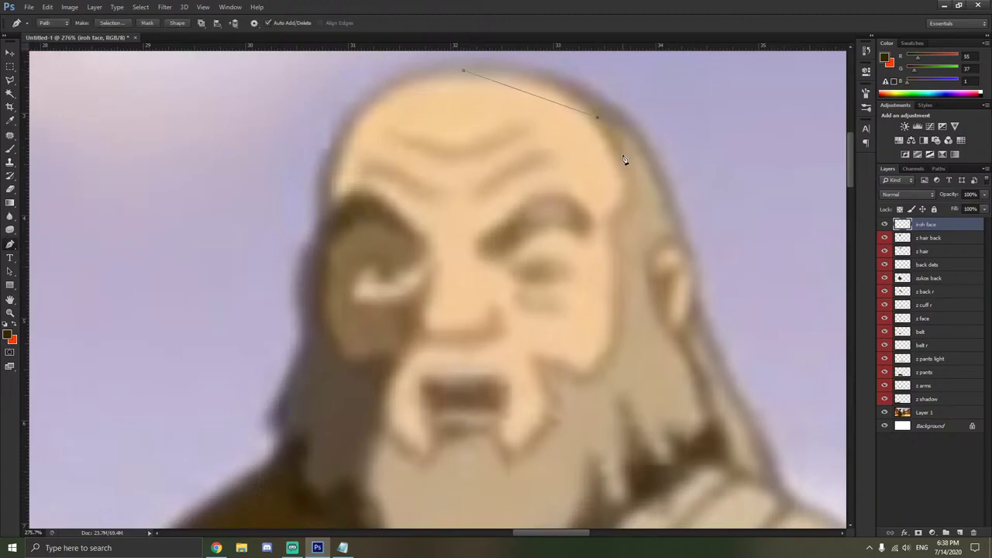
{"action": "left_click", "coordinate": [627, 171]}
{"action": "left_click", "coordinate": [626, 200]}
{"action": "left_click", "coordinate": [606, 214]}
{"action": "left_click", "coordinate": [610, 345]}
{"action": "left_click", "coordinate": [586, 375]}
{"action": "left_click", "coordinate": [537, 357]}
{"action": "left_click", "coordinate": [541, 389]}
{"action": "left_click", "coordinate": [543, 423]}
Continue the outline left under the mouth and around the beard notch.
{"action": "left_click", "coordinate": [495, 430]}
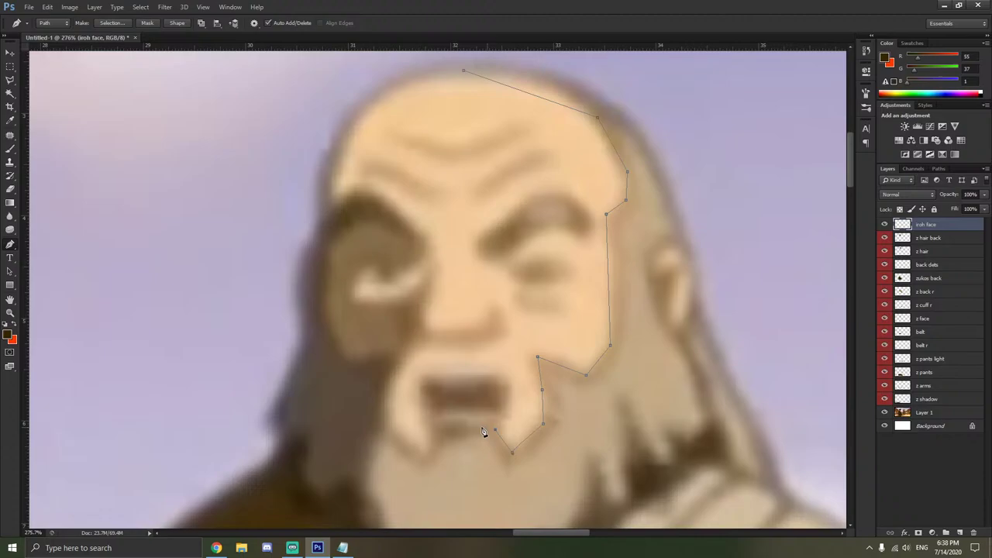
{"action": "left_click", "coordinate": [434, 421]}
{"action": "left_click", "coordinate": [430, 443]}
{"action": "left_click", "coordinate": [424, 454]}
{"action": "left_click", "coordinate": [388, 418]}
{"action": "left_click", "coordinate": [388, 386]}
Trace the outline up the left cheek and face edge to the left temple.
{"action": "left_click", "coordinate": [392, 363]}
{"action": "left_click", "coordinate": [370, 350]}
{"action": "left_click", "coordinate": [351, 361]}
{"action": "left_click", "coordinate": [339, 342]}
{"action": "left_click", "coordinate": [322, 315]}
{"action": "left_click", "coordinate": [329, 283]}
{"action": "left_click", "coordinate": [330, 250]}
{"action": "left_click", "coordinate": [334, 227]}
{"action": "left_click", "coordinate": [332, 203]}
Undo the misplaced anchors, re-place the left temple anchor, and close the path at the head top.
{"action": "key", "text": "ctrl+alt+z"}
{"action": "key", "text": "ctrl+alt+z"}
{"action": "key", "text": "ctrl+alt+z"}
{"action": "key", "text": "ctrl+alt+z"}
{"action": "left_click", "coordinate": [329, 201]}
{"action": "left_click", "coordinate": [347, 132]}
{"action": "left_click", "coordinate": [407, 81]}
{"action": "left_click", "coordinate": [465, 73]}
Curve the outline's top-right edge using the Convert Point Tool.
{"action": "right_click", "coordinate": [11, 247]}
{"action": "left_click", "coordinate": [60, 281]}
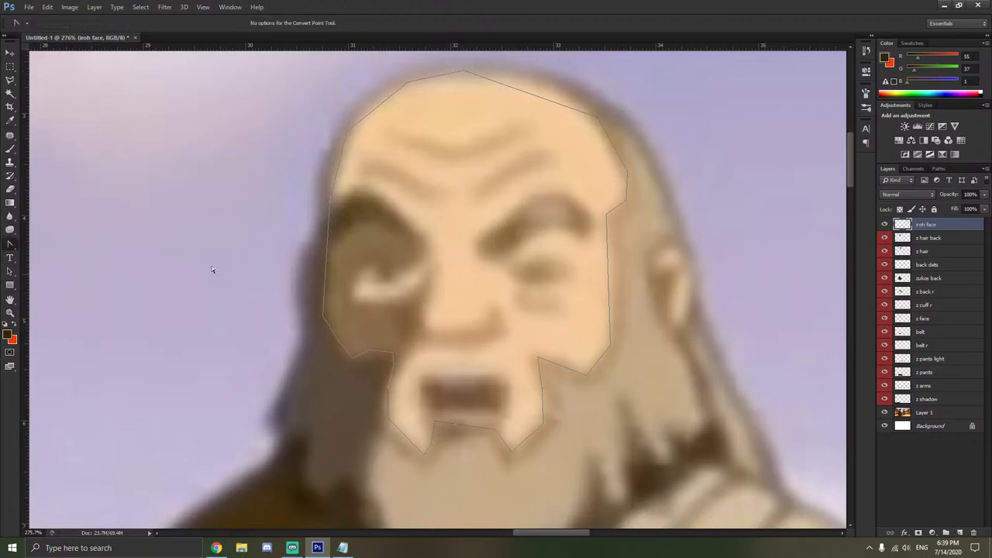
{"action": "mouse_move", "coordinate": [597, 118]}
{"action": "left_mouse_down"}
{"action": "mouse_move", "coordinate": [589, 107]}
{"action": "mouse_move", "coordinate": [605, 134]}
{"action": "left_mouse_up"}
{"action": "left_click_drag", "start_coordinate": [585, 103], "coordinate": [569, 66]}
Delete the top anchor and curve the head top and left side of the forehead.
{"action": "right_click", "coordinate": [463, 72]}
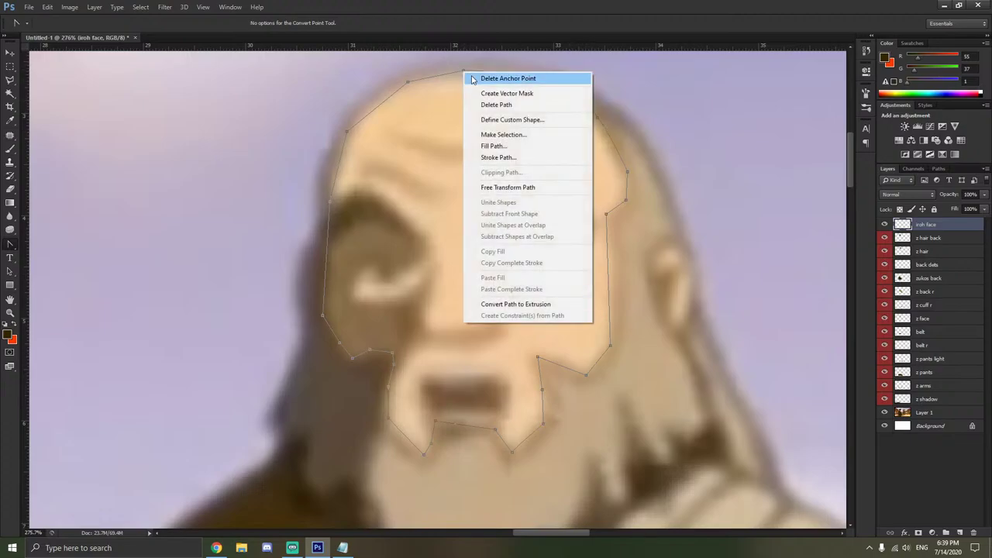
{"action": "left_click", "coordinate": [474, 79]}
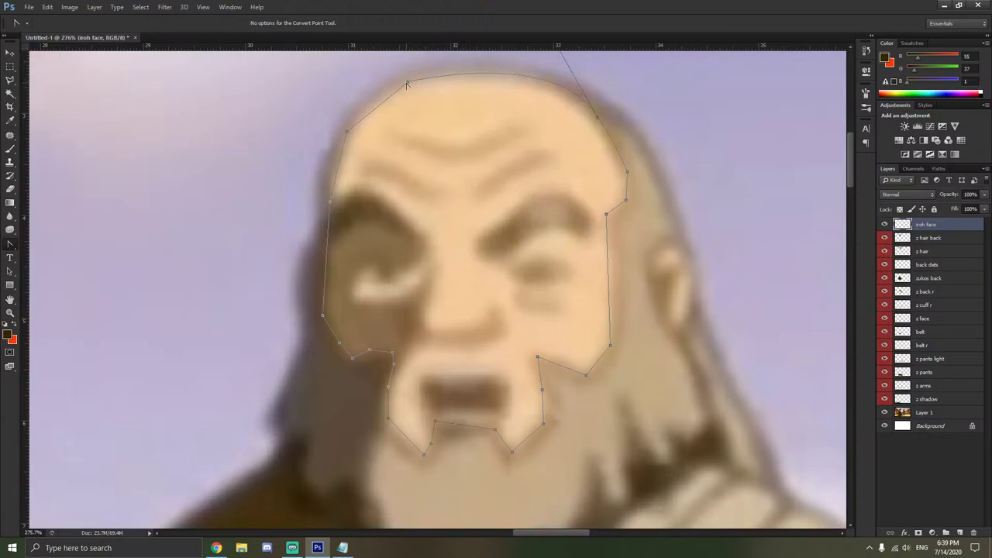
{"action": "left_click_drag", "start_coordinate": [407, 81], "coordinate": [442, 77]}
{"action": "scroll", "coordinate": [514, 99], "scroll_direction": "up", "scroll_amount": 2}
{"action": "left_click", "coordinate": [513, 95]}
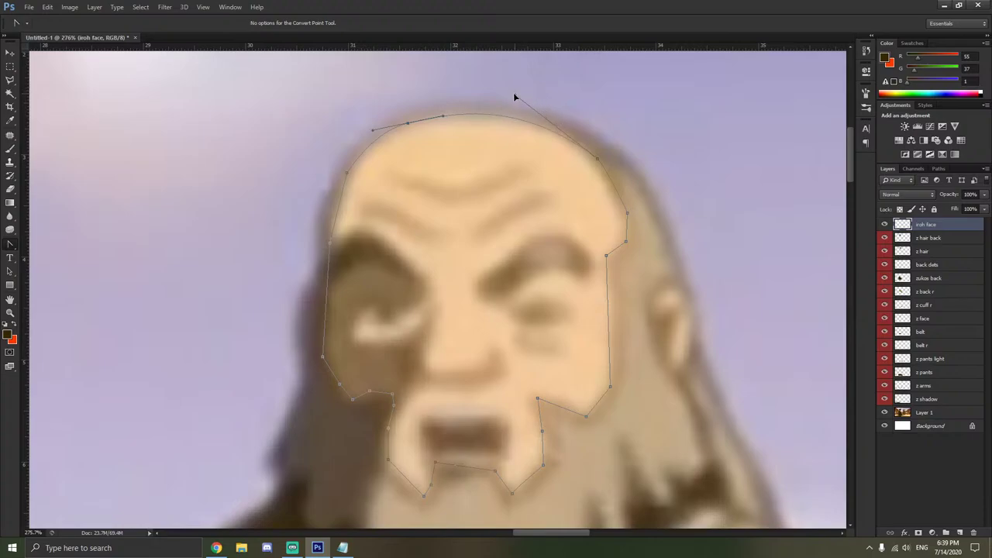
{"action": "left_click", "coordinate": [351, 188]}
{"action": "left_click_drag", "start_coordinate": [348, 177], "coordinate": [359, 159]}
{"action": "left_click", "coordinate": [367, 169]}
{"action": "left_click", "coordinate": [482, 115]}
Curve the chin corner and make the chin-notch anchor a sharp corner again.
{"action": "scroll", "coordinate": [408, 130], "scroll_direction": "down", "scroll_amount": 2}
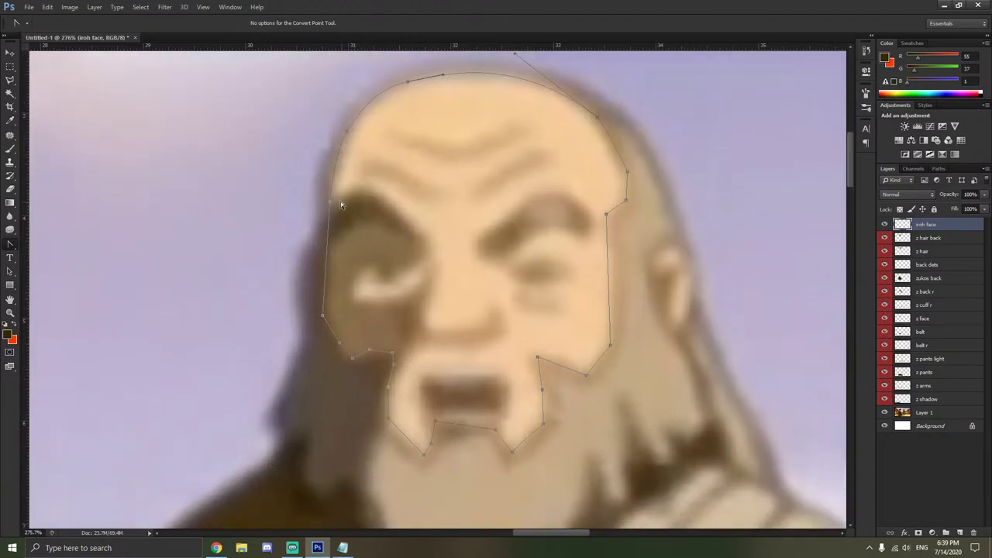
{"action": "left_click", "coordinate": [329, 217]}
{"action": "scroll", "coordinate": [356, 365], "scroll_direction": "down", "scroll_amount": 1}
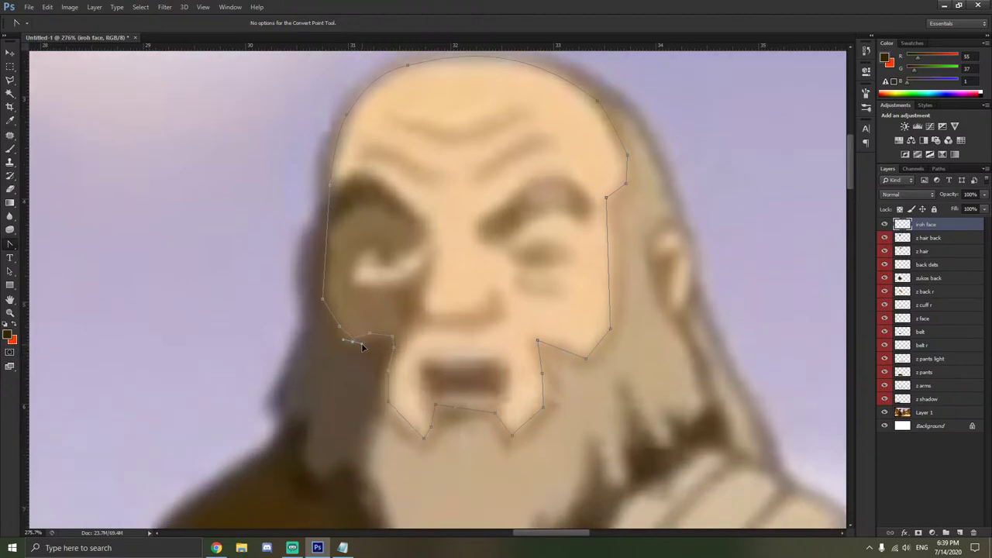
{"action": "mouse_move", "coordinate": [352, 342]}
{"action": "left_mouse_down"}
{"action": "mouse_move", "coordinate": [341, 346]}
{"action": "mouse_move", "coordinate": [346, 335]}
{"action": "mouse_move", "coordinate": [363, 354]}
{"action": "mouse_move", "coordinate": [367, 342]}
{"action": "left_mouse_up"}
{"action": "left_click", "coordinate": [389, 373]}
{"action": "scroll", "coordinate": [397, 362], "scroll_direction": "down", "scroll_amount": 2}
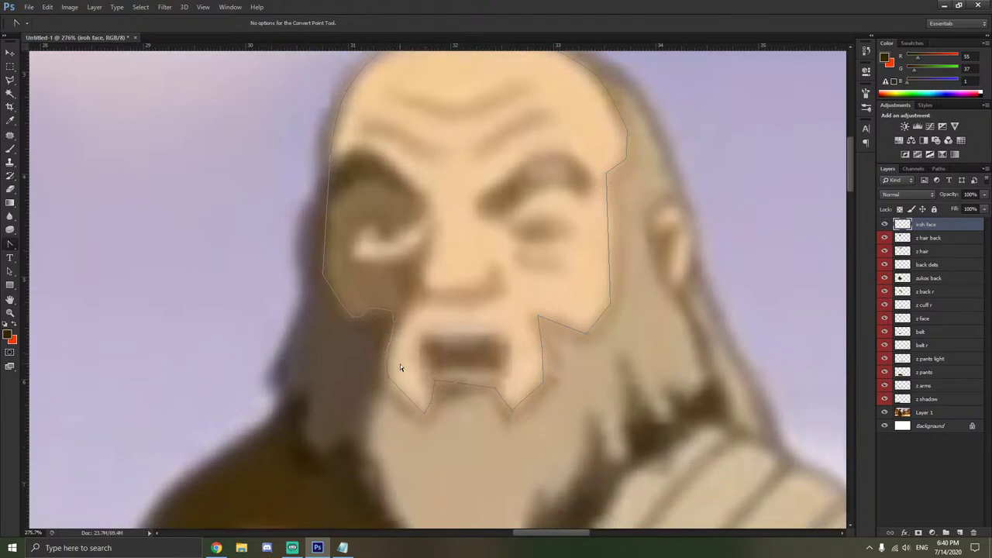
{"action": "left_click", "coordinate": [425, 399]}
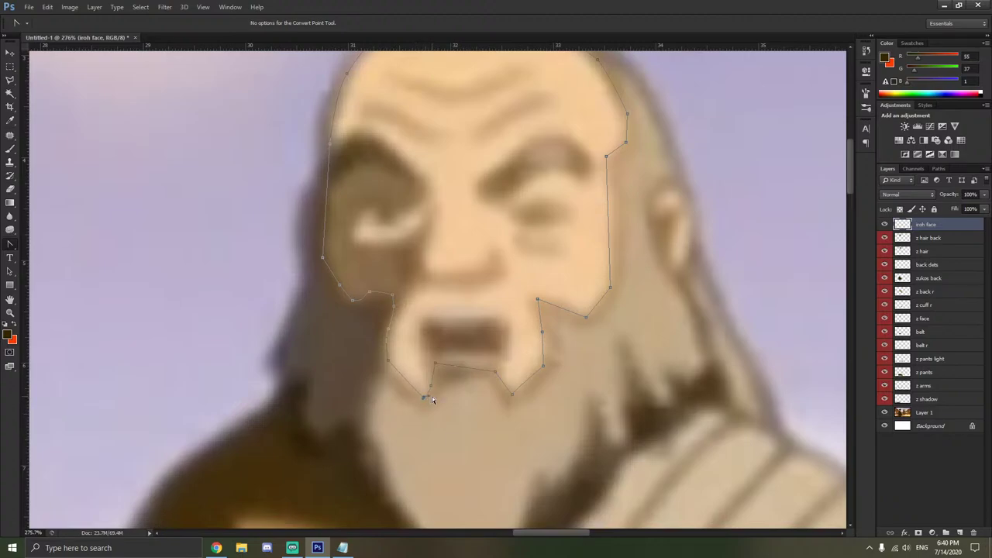
{"action": "left_click", "coordinate": [435, 364]}
{"action": "left_click", "coordinate": [494, 368]}
Curve the outline around the right cheek and reshape the segment below the right temple.
{"action": "left_click_drag", "start_coordinate": [538, 300], "coordinate": [564, 292]}
{"action": "left_click", "coordinate": [586, 318]}
{"action": "left_click", "coordinate": [610, 287]}
{"action": "scroll", "coordinate": [614, 297], "scroll_direction": "up", "scroll_amount": 3}
{"action": "left_click", "coordinate": [607, 258]}
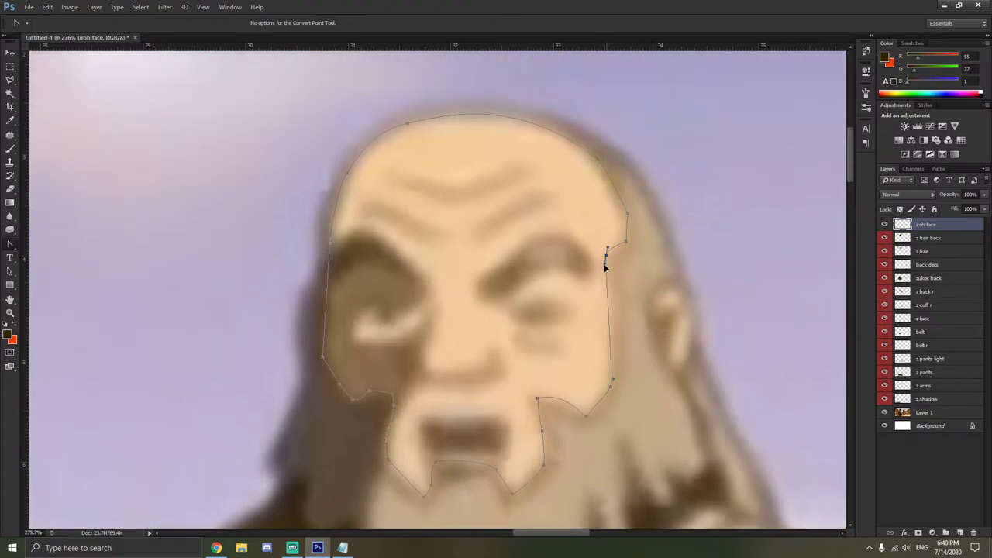
{"action": "left_click_drag", "start_coordinate": [607, 258], "coordinate": [609, 268]}
{"action": "left_click", "coordinate": [606, 253]}
{"action": "left_click", "coordinate": [626, 244]}
{"action": "scroll", "coordinate": [642, 224], "scroll_direction": "down", "scroll_amount": 3}
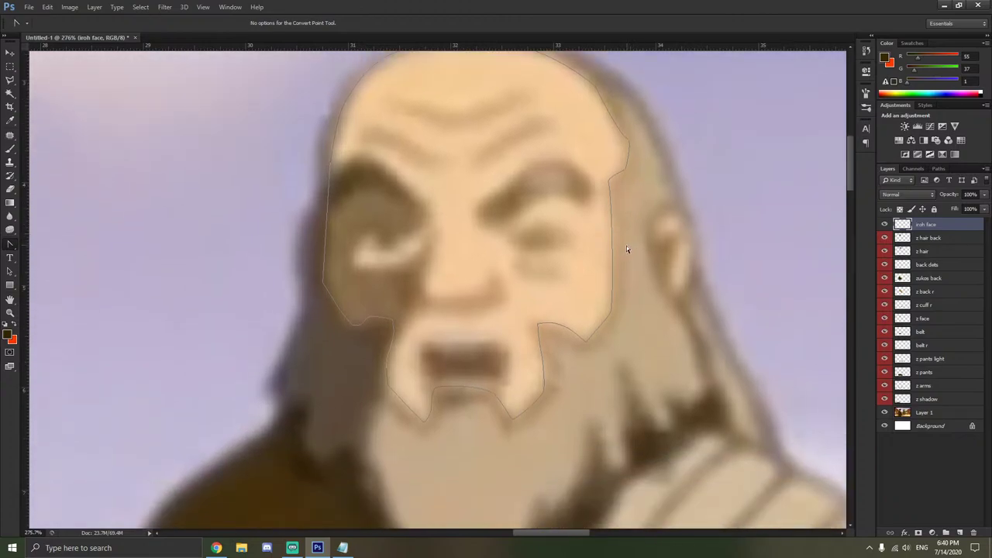
{"action": "scroll", "coordinate": [598, 246], "scroll_direction": "down", "scroll_amount": 2}
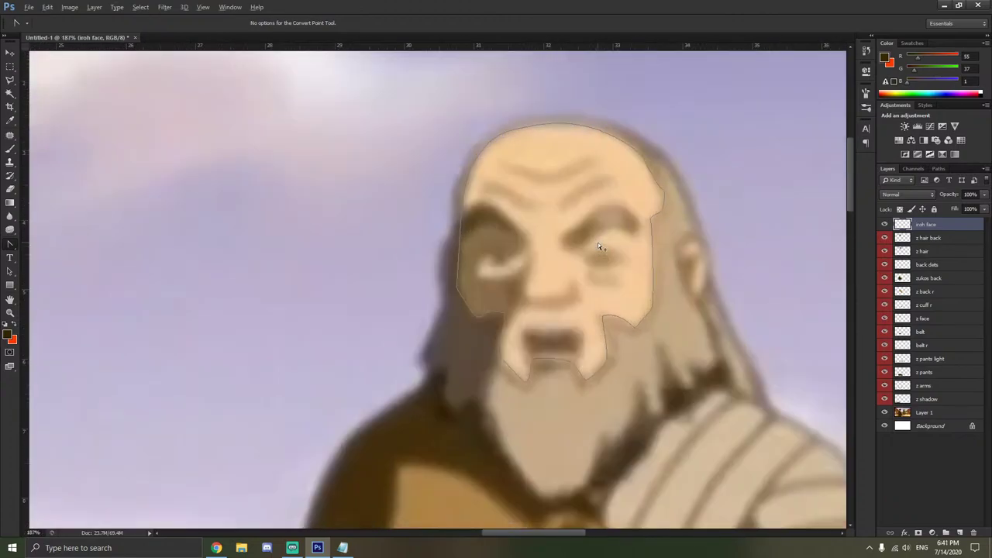
Fill the face path with beige #f2cb95 sampled from Iroh's forehead.
{"action": "right_click", "coordinate": [598, 242]}
{"action": "left_click", "coordinate": [643, 302]}
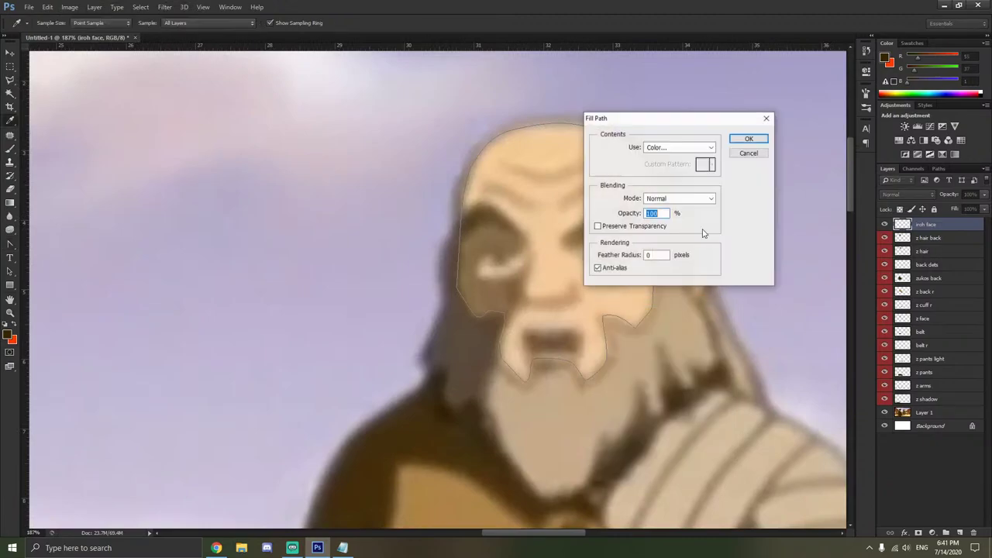
{"action": "left_click", "coordinate": [678, 147]}
{"action": "left_click", "coordinate": [673, 180]}
{"action": "left_click", "coordinate": [562, 147]}
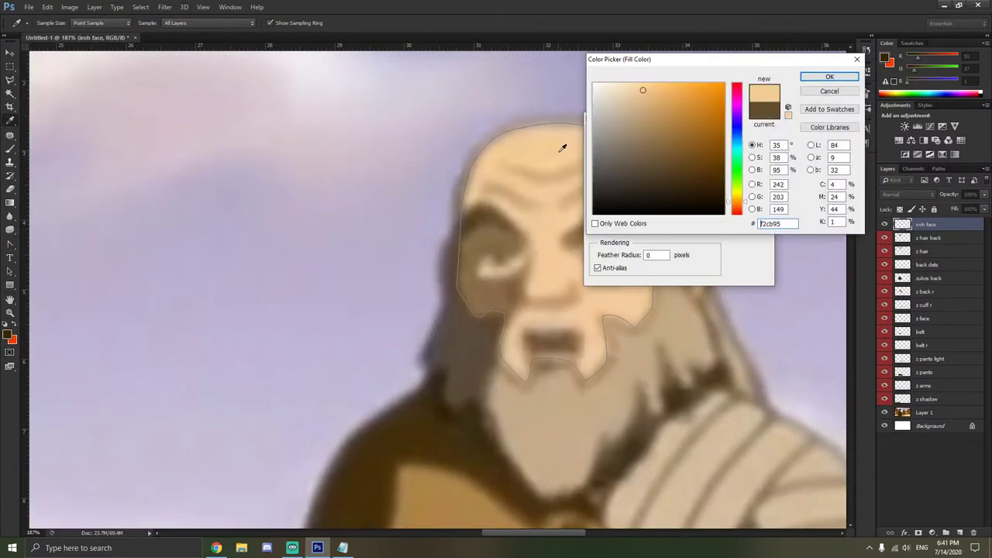
{"action": "left_click", "coordinate": [829, 76]}
{"action": "left_click", "coordinate": [748, 138]}
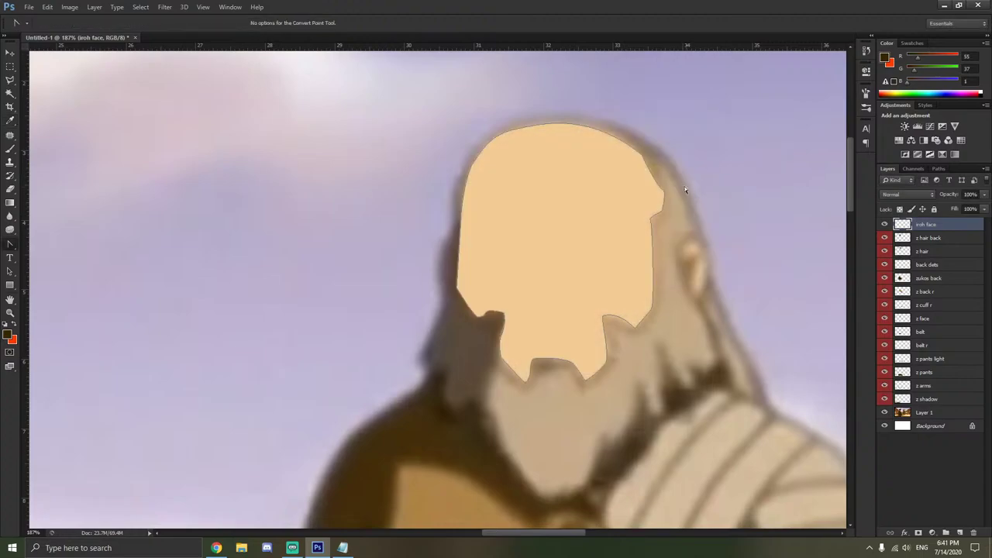
{"action": "scroll", "coordinate": [661, 216], "scroll_direction": "down", "scroll_amount": 10}
{"action": "scroll", "coordinate": [664, 221], "scroll_direction": "up", "scroll_amount": 10}
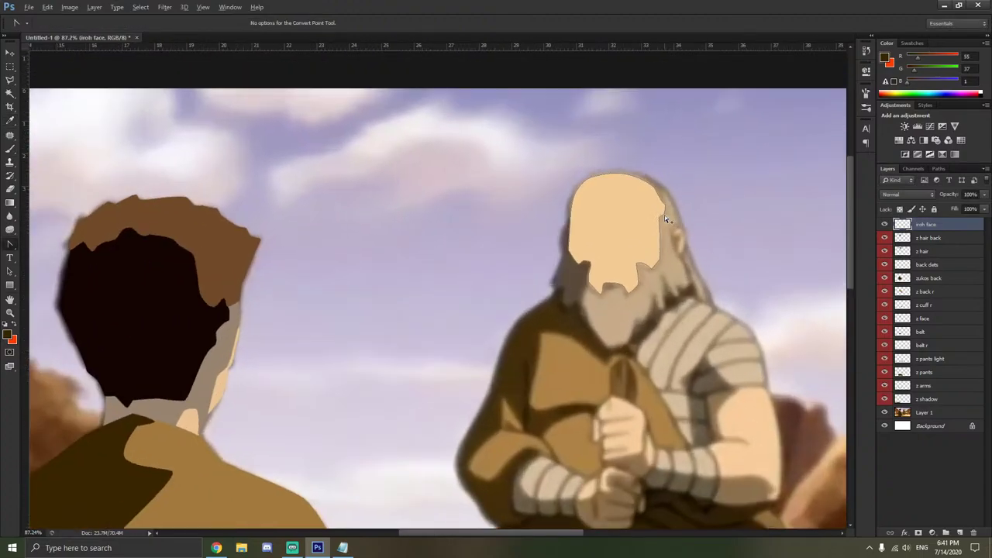
Delete the face path and hide the iroh face layer.
{"action": "right_click", "coordinate": [560, 290]}
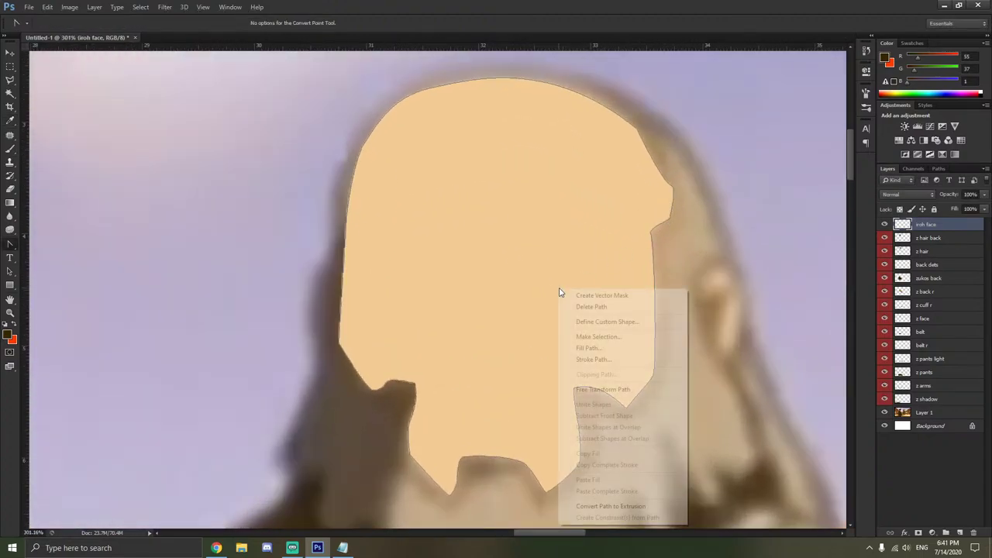
{"action": "left_click", "coordinate": [583, 307]}
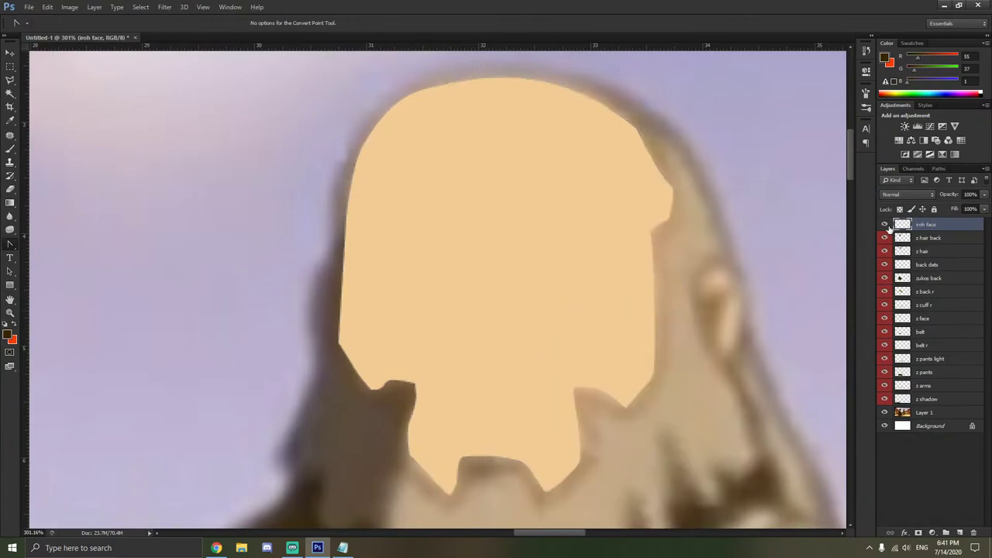
{"action": "left_click", "coordinate": [884, 224]}
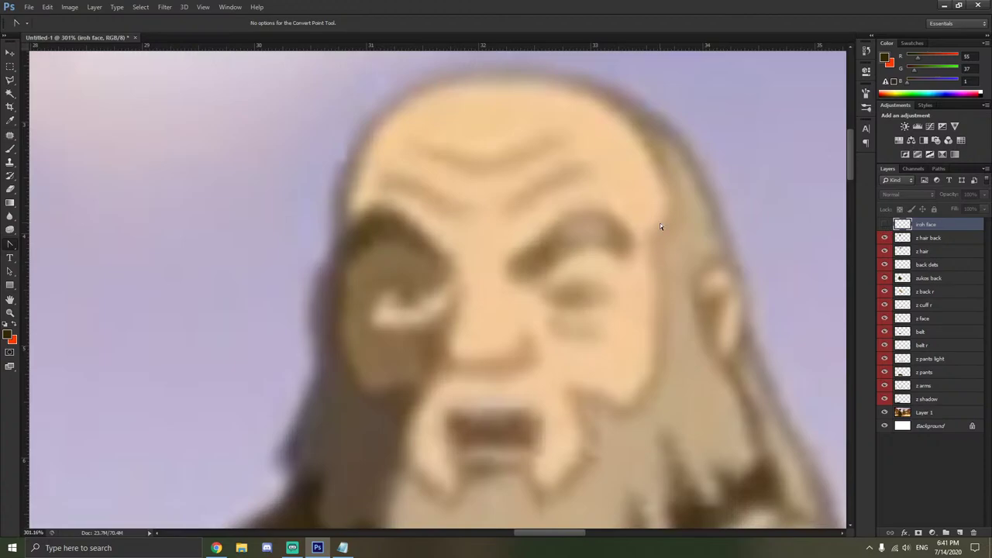
Create a new layer named 'i wrinkles' with Ctrl+Shift+N.
{"action": "scroll", "coordinate": [572, 173], "scroll_direction": "up", "scroll_amount": 1}
{"action": "key", "text": "alt"}
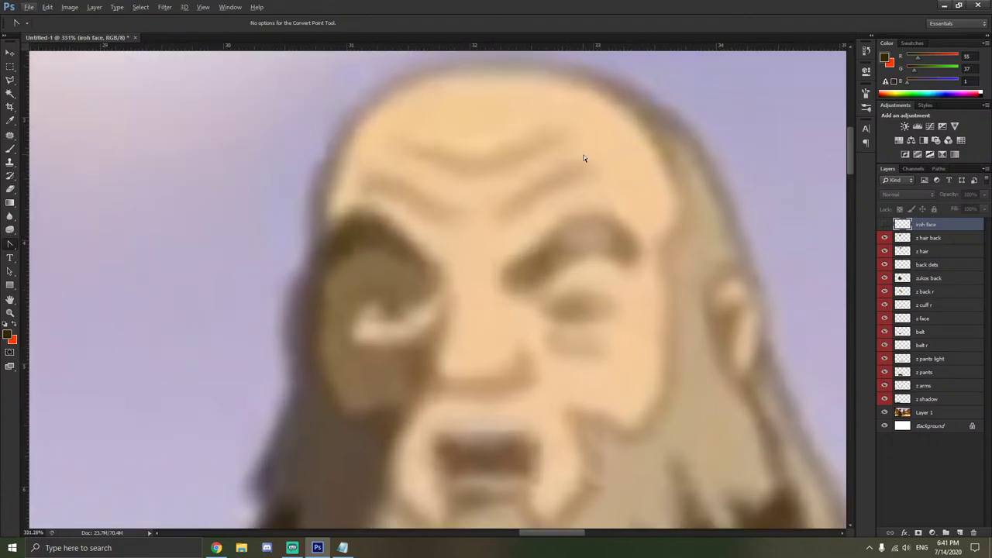
{"action": "scroll", "coordinate": [582, 179], "scroll_direction": "up", "scroll_amount": 1}
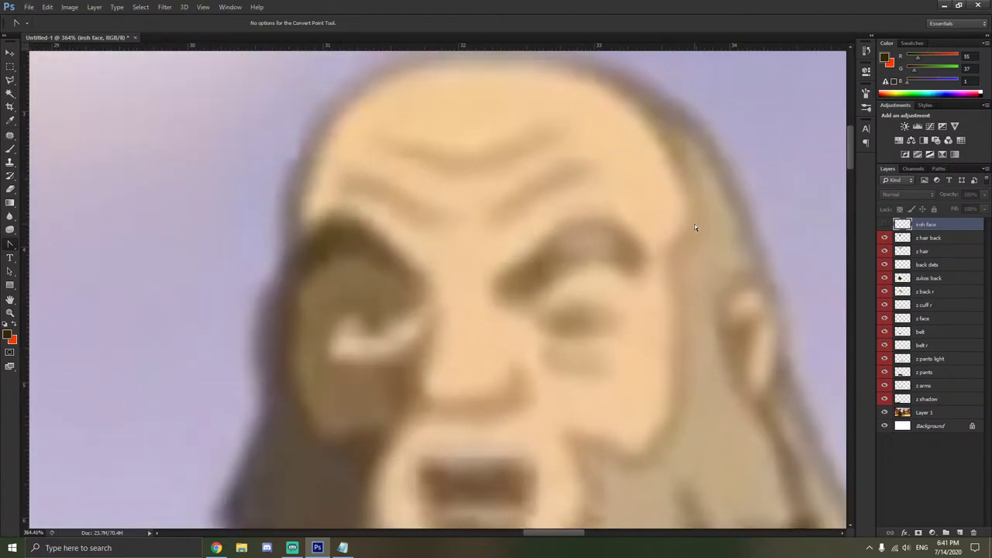
{"action": "key", "text": "ctrl+shift+n"}
{"action": "type", "text": "iroh r"}
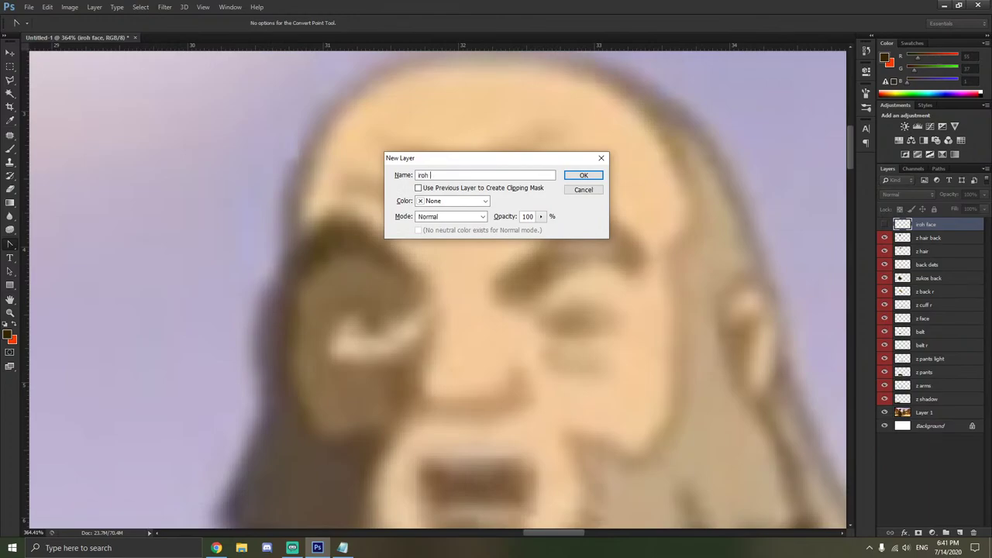
{"action": "key", "text": "BackSpace"}
{"action": "key", "text": "BackSpace"}
{"action": "type", "text": "wrinkles"}
{"action": "key", "text": "Return"}
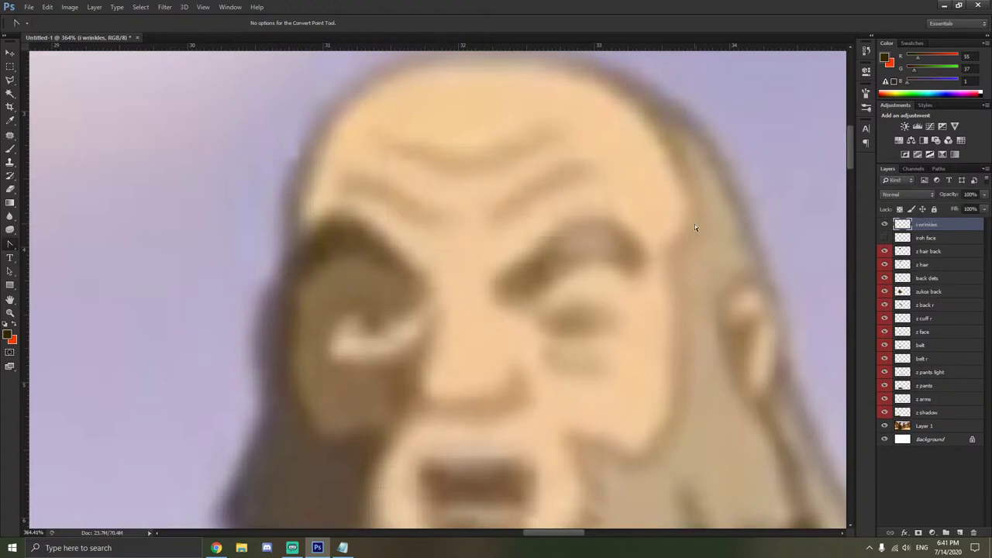
With the Pen Tool, trace a closed outline around the first forehead wrinkle.
{"action": "scroll", "coordinate": [521, 185], "scroll_direction": "up", "scroll_amount": 1}
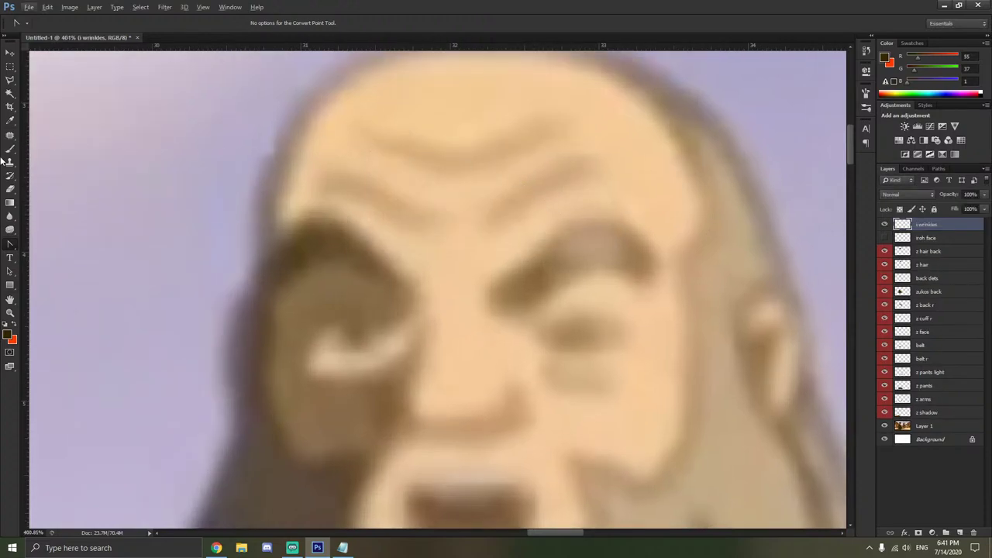
{"action": "left_click_drag", "start_coordinate": [10, 244], "coordinate": [70, 243]}
{"action": "scroll", "coordinate": [395, 204], "scroll_direction": "up", "scroll_amount": 1}
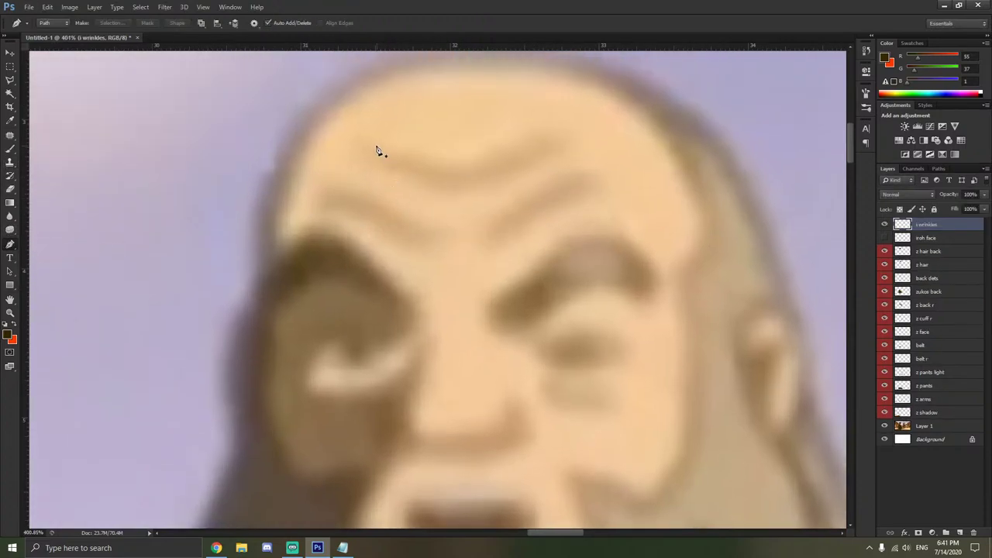
{"action": "left_click", "coordinate": [365, 141]}
{"action": "left_click", "coordinate": [433, 163]}
{"action": "left_click", "coordinate": [454, 170]}
{"action": "left_click", "coordinate": [525, 138]}
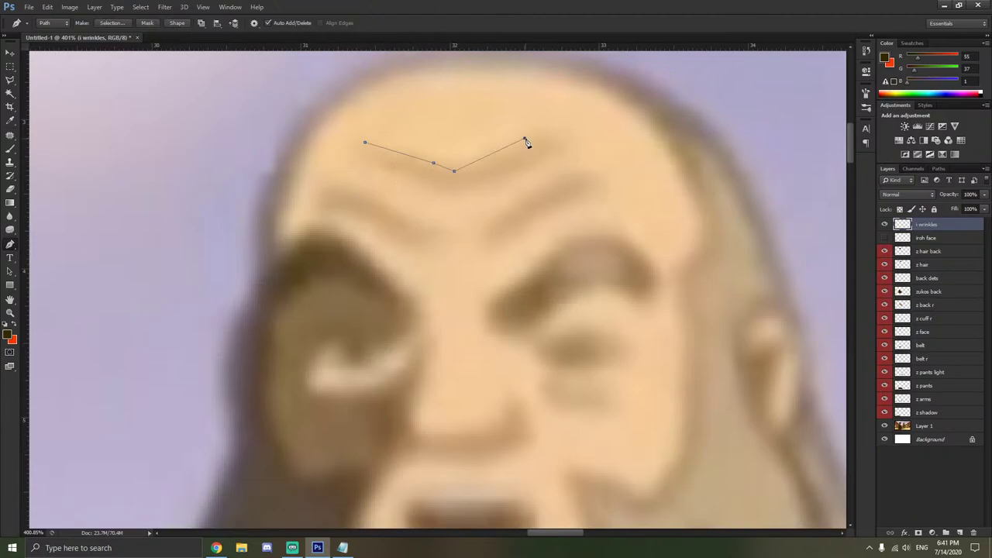
{"action": "left_click", "coordinate": [554, 136]}
{"action": "left_click", "coordinate": [557, 150]}
{"action": "left_click", "coordinate": [517, 166]}
{"action": "left_click", "coordinate": [458, 189]}
{"action": "left_click", "coordinate": [394, 169]}
{"action": "left_click", "coordinate": [365, 142]}
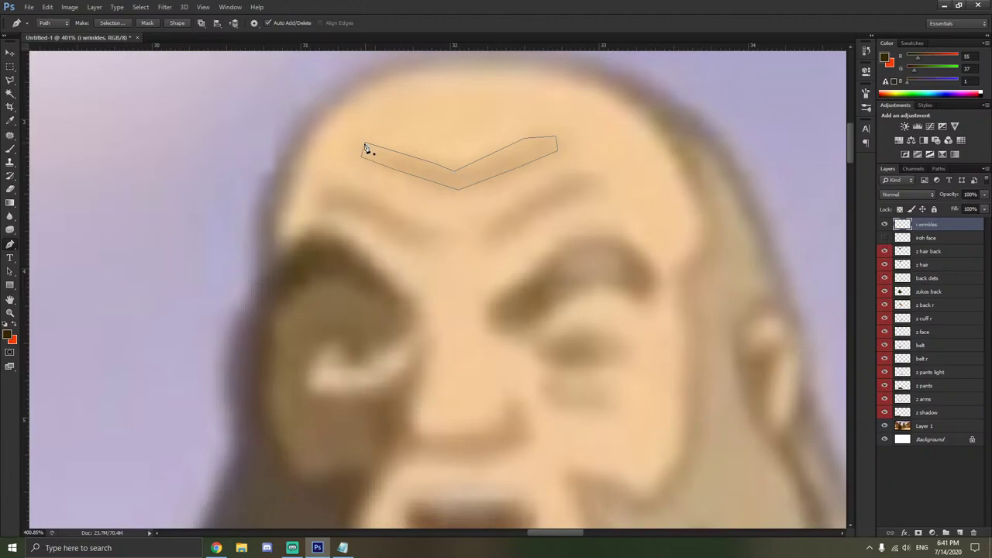
Outline the second forehead wrinkle as a closed loop.
{"action": "left_click", "coordinate": [328, 186]}
{"action": "left_click", "coordinate": [412, 219]}
{"action": "left_click", "coordinate": [431, 230]}
{"action": "left_click", "coordinate": [429, 241]}
{"action": "left_click", "coordinate": [402, 230]}
{"action": "left_click", "coordinate": [361, 212]}
{"action": "left_click", "coordinate": [327, 187]}
Start a third wrinkle outline further right, undo misplaced anchors, and show the iroh face layer.
{"action": "left_click", "coordinate": [592, 164]}
{"action": "left_click", "coordinate": [522, 200]}
{"action": "left_click", "coordinate": [489, 222]}
{"action": "left_click", "coordinate": [479, 244]}
{"action": "left_click", "coordinate": [500, 241]}
{"action": "left_click", "coordinate": [538, 218]}
{"action": "left_click", "coordinate": [588, 189]}
{"action": "key", "text": "ctrl+alt+z"}
{"action": "key", "text": "ctrl+alt+z"}
{"action": "key", "text": "ctrl+alt+z"}
{"action": "key", "text": "ctrl+alt+z"}
{"action": "key", "text": "ctrl+alt+z"}
{"action": "key", "text": "ctrl+alt+z"}
{"action": "key", "text": "ctrl+alt+z"}
{"action": "key", "text": "ctrl+alt+z"}
{"action": "key", "text": "ctrl+alt+z"}
{"action": "key", "text": "ctrl+alt+z"}
{"action": "key", "text": "ctrl+alt+z"}
{"action": "key", "text": "ctrl+alt+z"}
{"action": "key", "text": "ctrl+alt+z"}
{"action": "key", "text": "ctrl+alt+z"}
{"action": "key", "text": "ctrl+alt+z"}
{"action": "key", "text": "ctrl+alt+z"}
{"action": "key", "text": "ctrl+alt+z"}
{"action": "key", "text": "ctrl+alt+z"}
{"action": "key", "text": "ctrl+alt+z"}
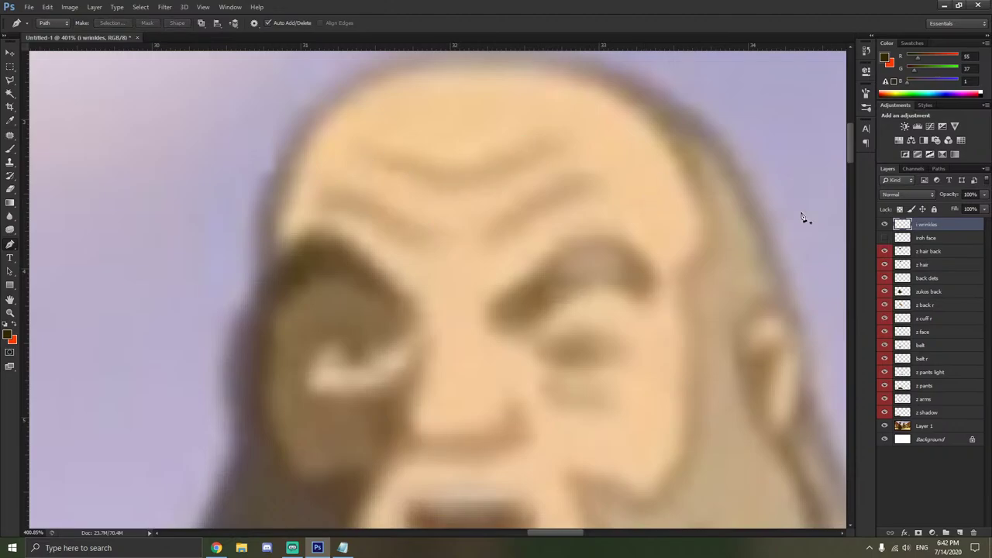
{"action": "left_click", "coordinate": [884, 238]}
Hide the iroh face layer and trace a closed pen outline around the right eyebrow.
{"action": "left_click", "coordinate": [884, 238]}
{"action": "scroll", "coordinate": [669, 297], "scroll_direction": "up", "scroll_amount": 1}
{"action": "left_click", "coordinate": [612, 228]}
{"action": "left_click", "coordinate": [559, 228]}
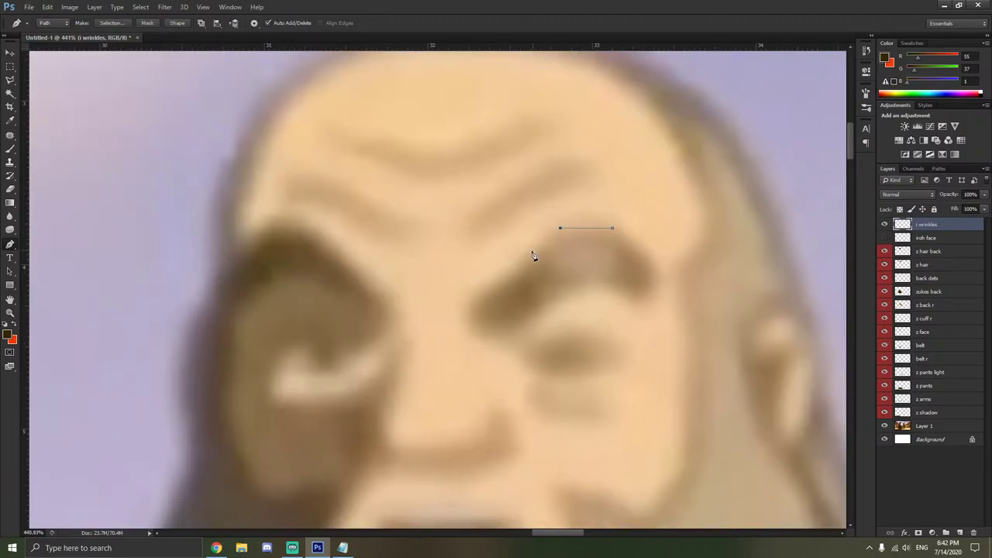
{"action": "left_click", "coordinate": [537, 259]}
{"action": "left_click", "coordinate": [487, 290]}
{"action": "left_click", "coordinate": [471, 301]}
{"action": "left_click", "coordinate": [481, 337]}
{"action": "left_click", "coordinate": [526, 331]}
{"action": "left_click", "coordinate": [567, 294]}
{"action": "left_click", "coordinate": [594, 283]}
{"action": "left_click", "coordinate": [626, 299]}
{"action": "left_click", "coordinate": [648, 303]}
{"action": "left_click", "coordinate": [655, 272]}
{"action": "left_click", "coordinate": [612, 229]}
With the Convert Point Tool, curve the eyebrow outline's anchors and delete an unneeded one.
{"action": "right_click", "coordinate": [10, 244]}
{"action": "left_click", "coordinate": [51, 282]}
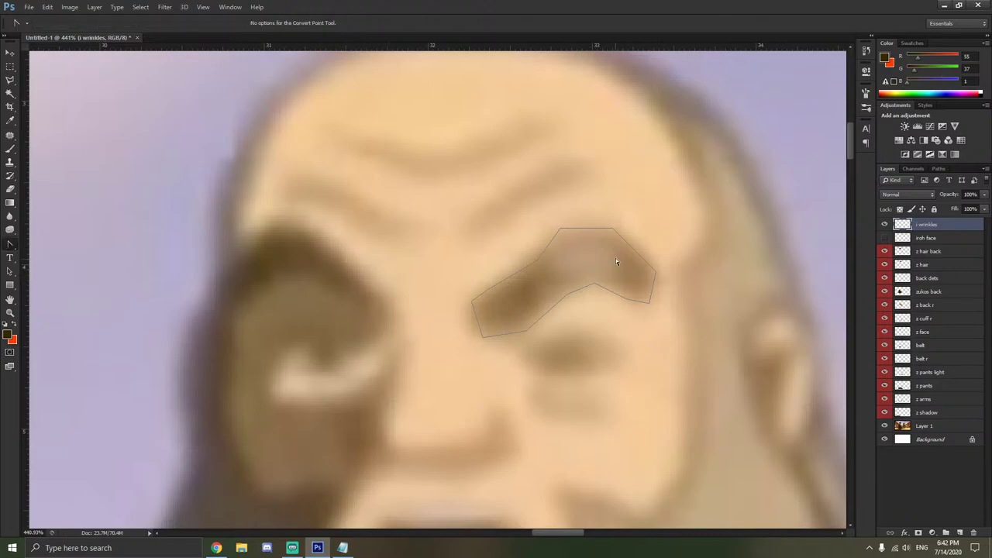
{"action": "left_click_drag", "start_coordinate": [612, 229], "coordinate": [530, 268]}
{"action": "right_click", "coordinate": [487, 290]}
{"action": "left_click", "coordinate": [530, 45]}
{"action": "left_click_drag", "start_coordinate": [472, 304], "coordinate": [482, 331]}
{"action": "key", "text": "ctrl+alt+z"}
{"action": "key", "text": "ctrl+alt+z"}
{"action": "key", "text": "ctrl+alt+z"}
{"action": "left_click_drag", "start_coordinate": [524, 334], "coordinate": [482, 336]}
{"action": "left_click_drag", "start_coordinate": [491, 340], "coordinate": [495, 337]}
{"action": "left_click_drag", "start_coordinate": [490, 336], "coordinate": [489, 338]}
{"action": "scroll", "coordinate": [542, 321], "scroll_direction": "left", "scroll_amount": 1}
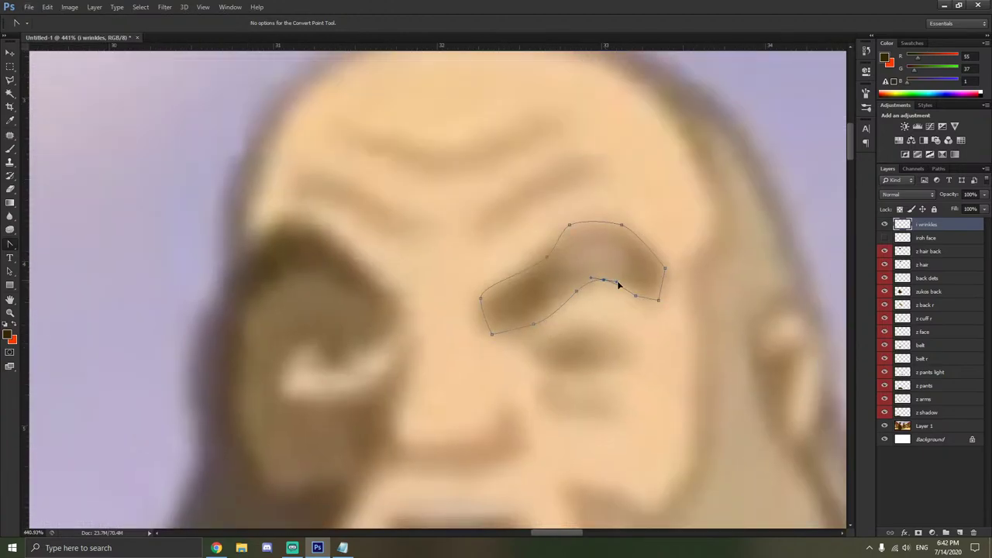
{"action": "left_click_drag", "start_coordinate": [617, 284], "coordinate": [666, 301]}
Adjust handles to round and tighten the right end of the eyebrow outline.
{"action": "right_click", "coordinate": [658, 301]}
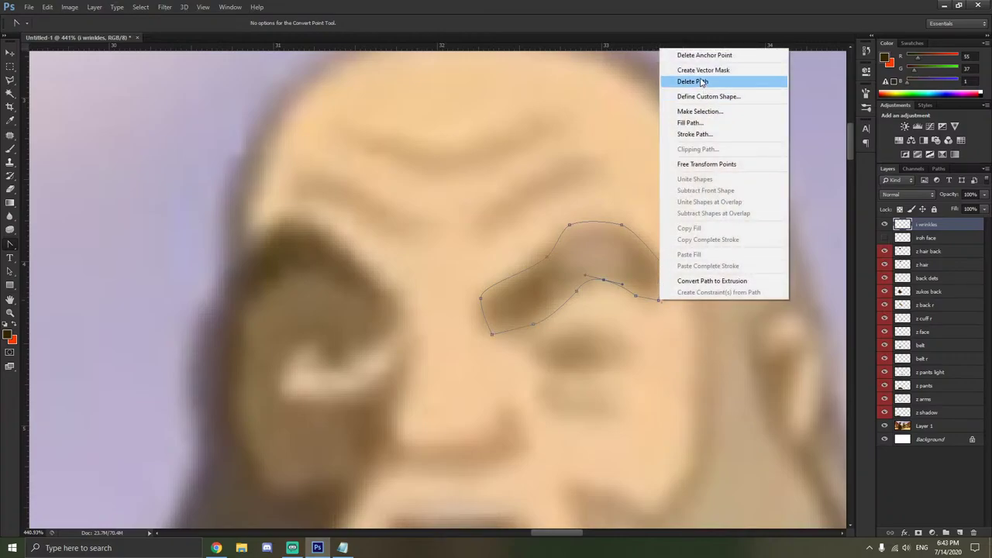
{"action": "key", "text": "Escape"}
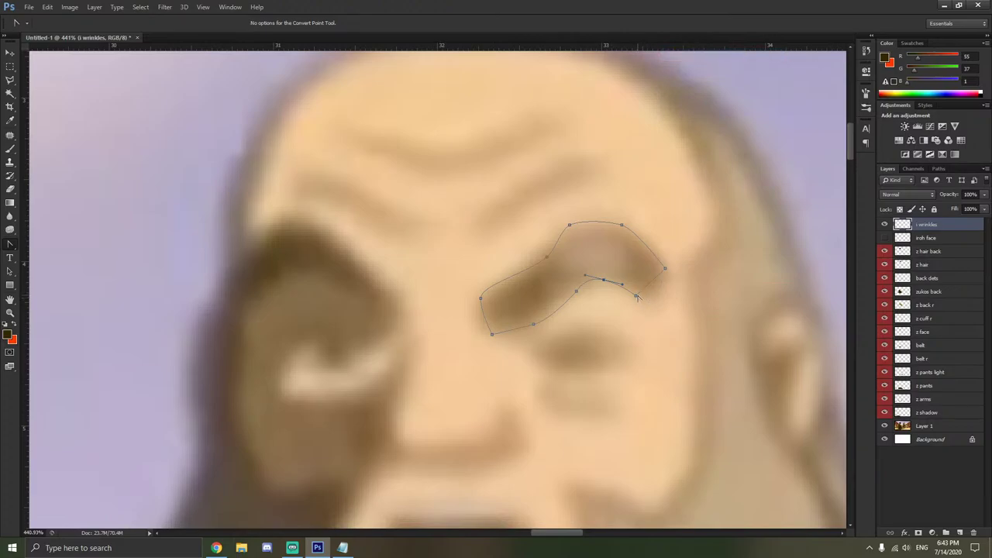
{"action": "left_click_drag", "start_coordinate": [649, 299], "coordinate": [681, 316]}
{"action": "mouse_move", "coordinate": [665, 269]}
{"action": "left_mouse_down"}
{"action": "mouse_move", "coordinate": [669, 292]}
{"action": "mouse_move", "coordinate": [663, 261]}
{"action": "mouse_move", "coordinate": [663, 277]}
{"action": "left_mouse_up"}
{"action": "left_click_drag", "start_coordinate": [682, 317], "coordinate": [665, 301]}
{"action": "scroll", "coordinate": [666, 268], "scroll_direction": "up", "scroll_amount": 5}
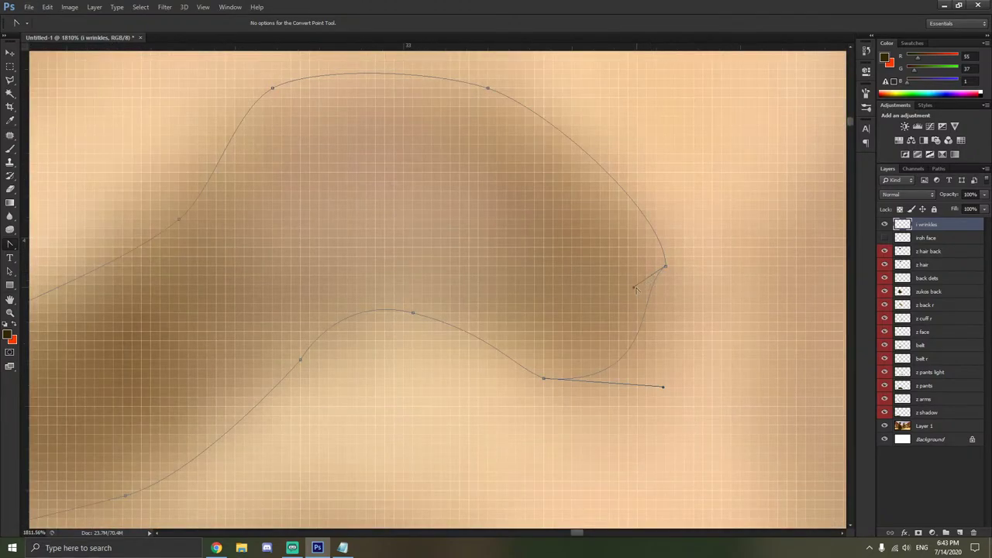
{"action": "left_click_drag", "start_coordinate": [643, 293], "coordinate": [664, 303]}
{"action": "left_click", "coordinate": [646, 296]}
Soften the bottom anchor so the lower-left tip curves smoothly.
{"action": "scroll", "coordinate": [323, 361], "scroll_direction": "down", "scroll_amount": 3}
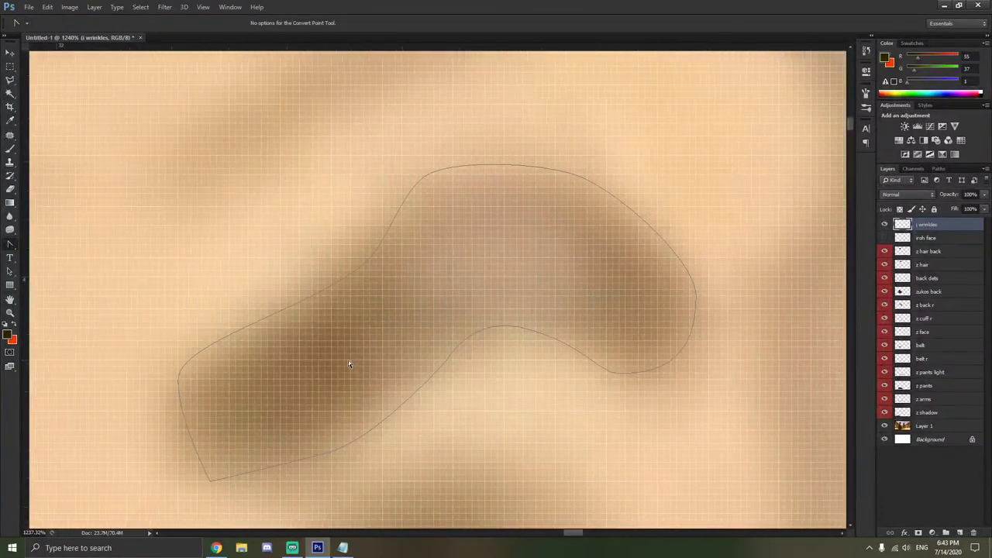
{"action": "scroll", "coordinate": [349, 360], "scroll_direction": "down", "scroll_amount": 5}
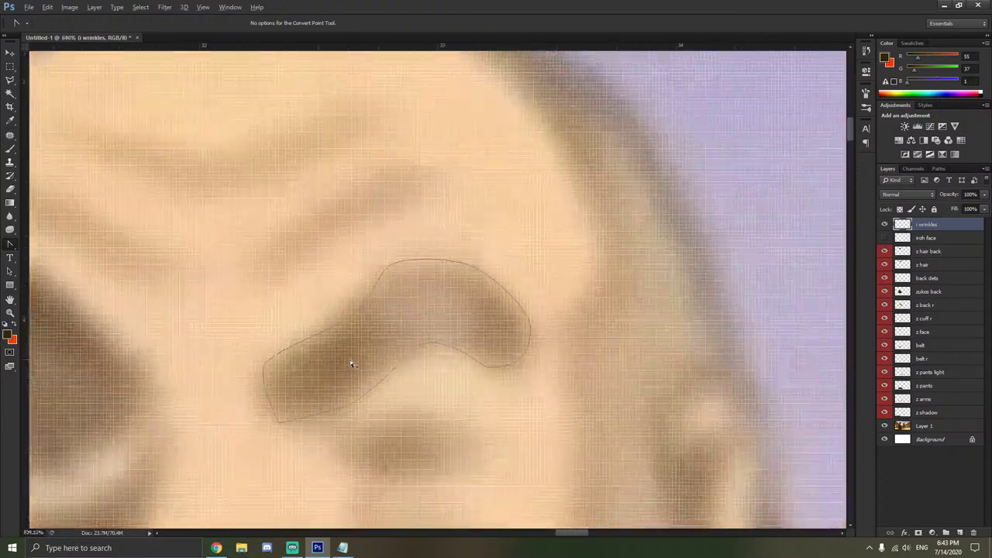
{"action": "scroll", "coordinate": [350, 357], "scroll_direction": "down", "scroll_amount": 1}
{"action": "scroll", "coordinate": [382, 372], "scroll_direction": "up", "scroll_amount": 5}
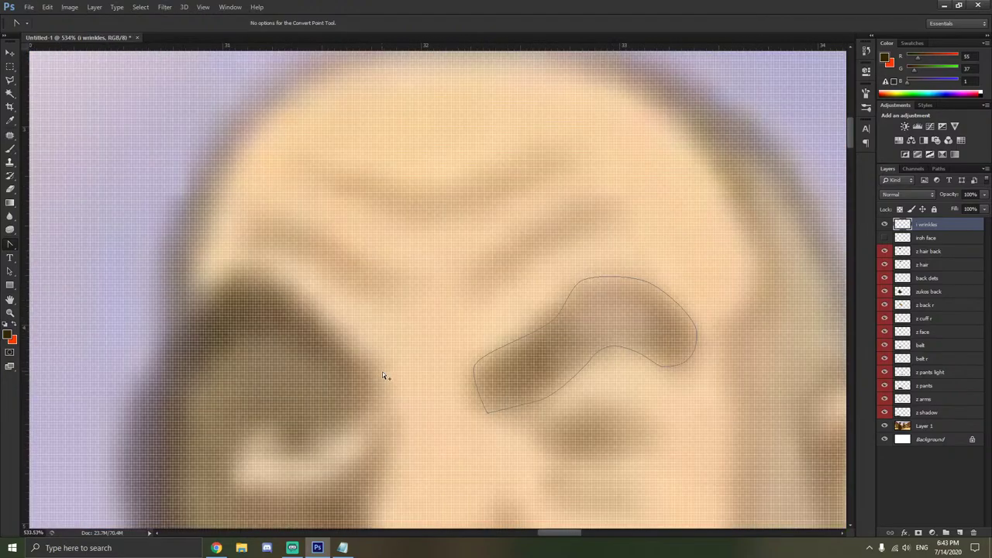
{"action": "left_click_drag", "start_coordinate": [534, 432], "coordinate": [541, 436]}
{"action": "scroll", "coordinate": [395, 396], "scroll_direction": "down", "scroll_amount": 3}
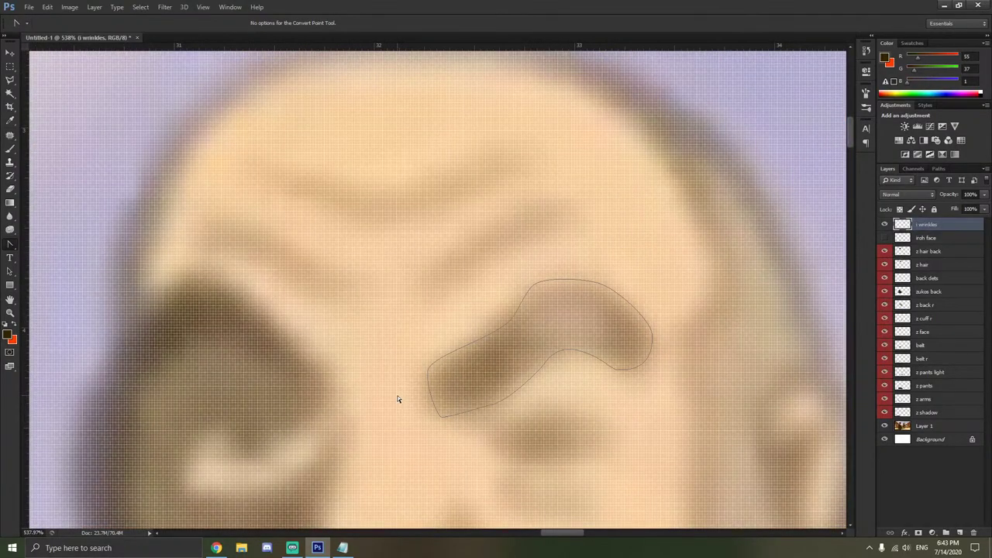
{"action": "scroll", "coordinate": [397, 399], "scroll_direction": "left", "scroll_amount": 3}
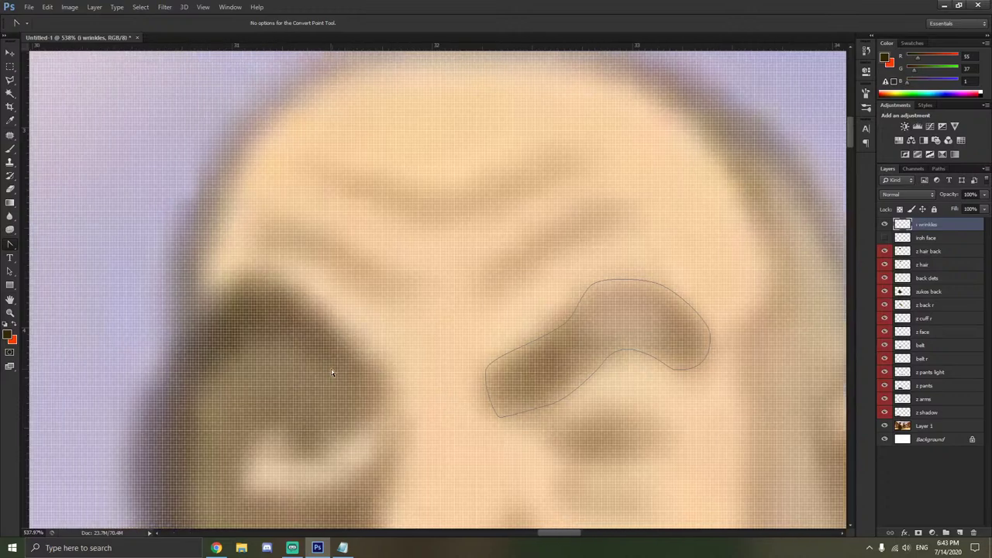
{"action": "scroll", "coordinate": [331, 373], "scroll_direction": "up", "scroll_amount": 1}
With the Pen Tool, trace a closed outline around the left eyebrow.
{"action": "right_click", "coordinate": [10, 244]}
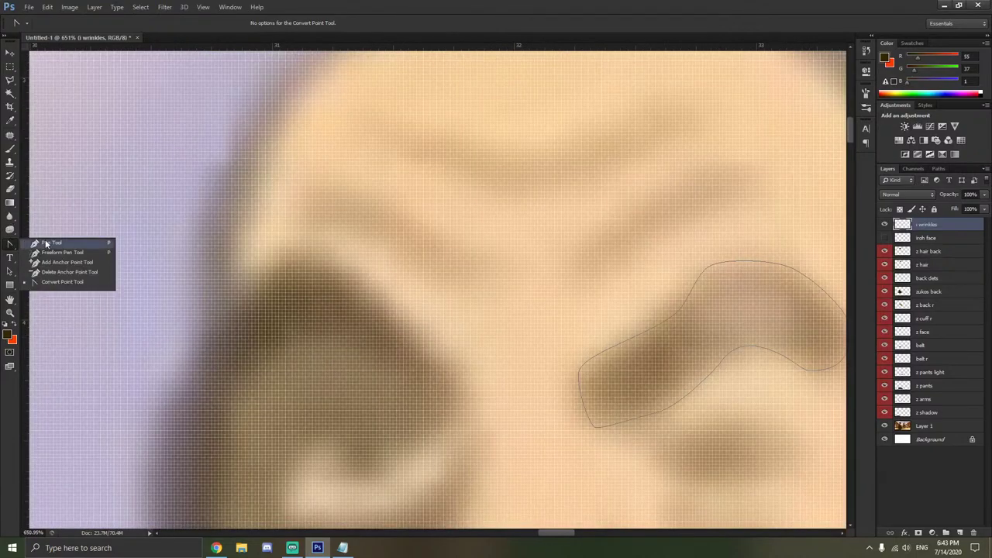
{"action": "left_click", "coordinate": [46, 244]}
{"action": "left_click", "coordinate": [222, 327]}
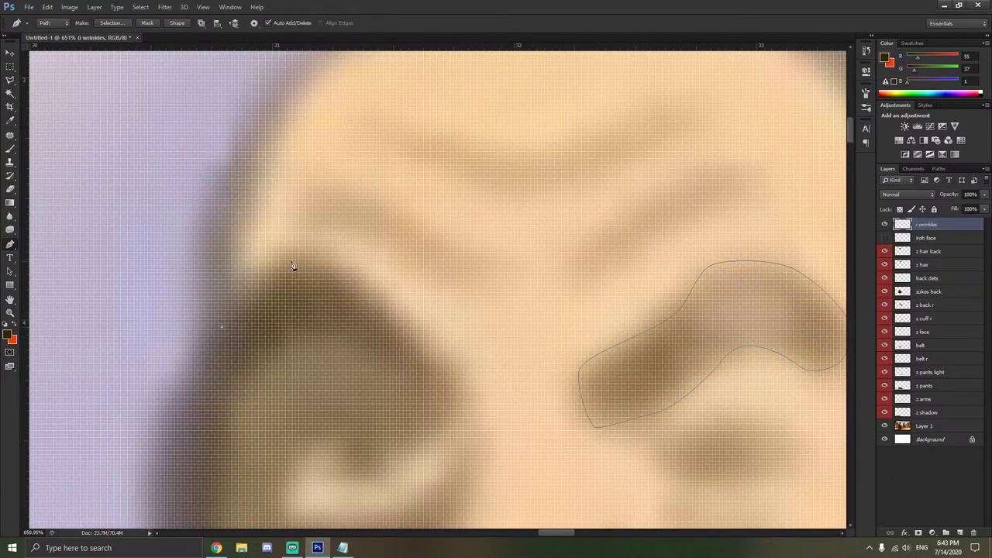
{"action": "left_click", "coordinate": [360, 293]}
{"action": "scroll", "coordinate": [458, 409], "scroll_direction": "down", "scroll_amount": 3}
{"action": "scroll", "coordinate": [438, 434], "scroll_direction": "up", "scroll_amount": 2}
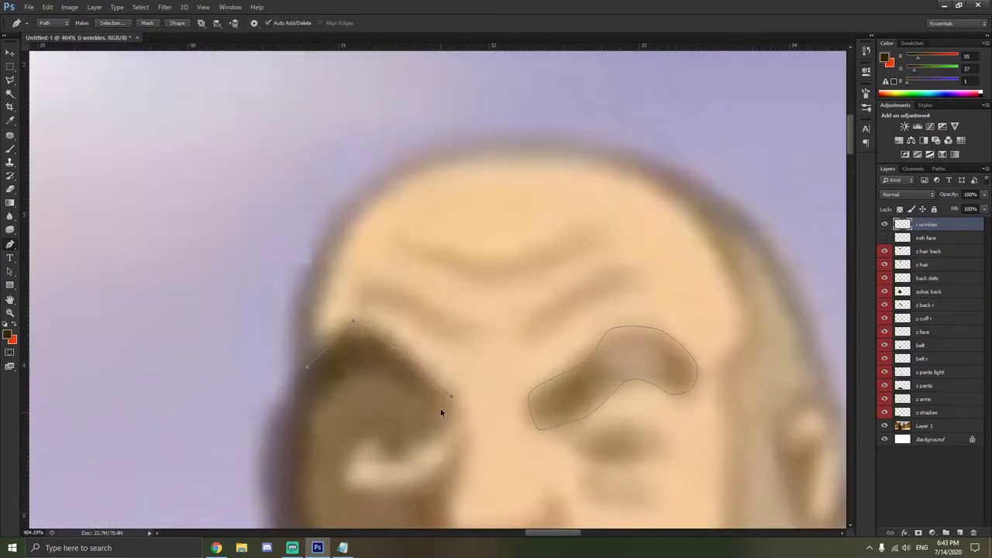
{"action": "key", "text": "ctrl+z"}
{"action": "left_click", "coordinate": [430, 400]}
{"action": "left_click", "coordinate": [401, 383]}
{"action": "left_click", "coordinate": [369, 372]}
{"action": "left_click", "coordinate": [344, 380]}
{"action": "left_click", "coordinate": [316, 399]}
{"action": "scroll", "coordinate": [308, 403], "scroll_direction": "down", "scroll_amount": 2}
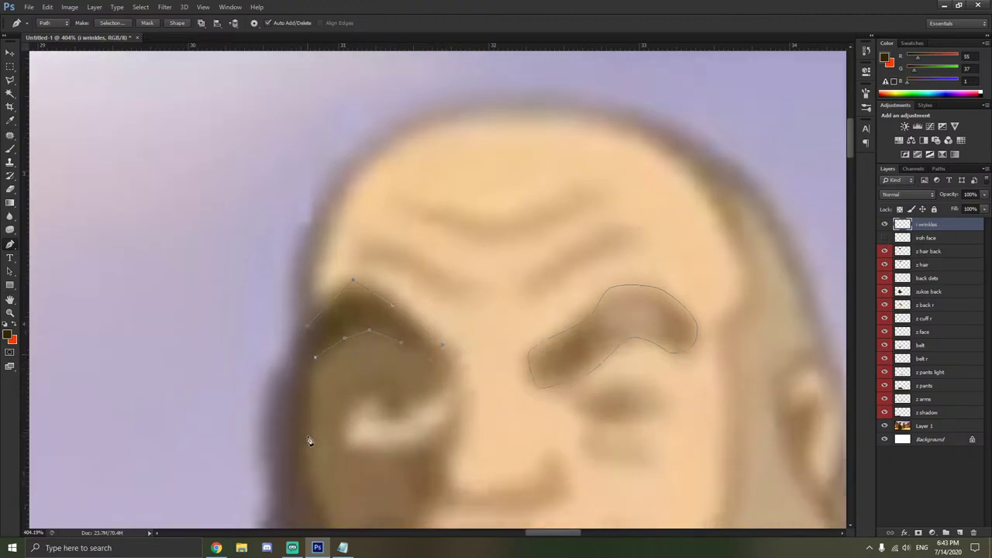
{"action": "left_click", "coordinate": [308, 326]}
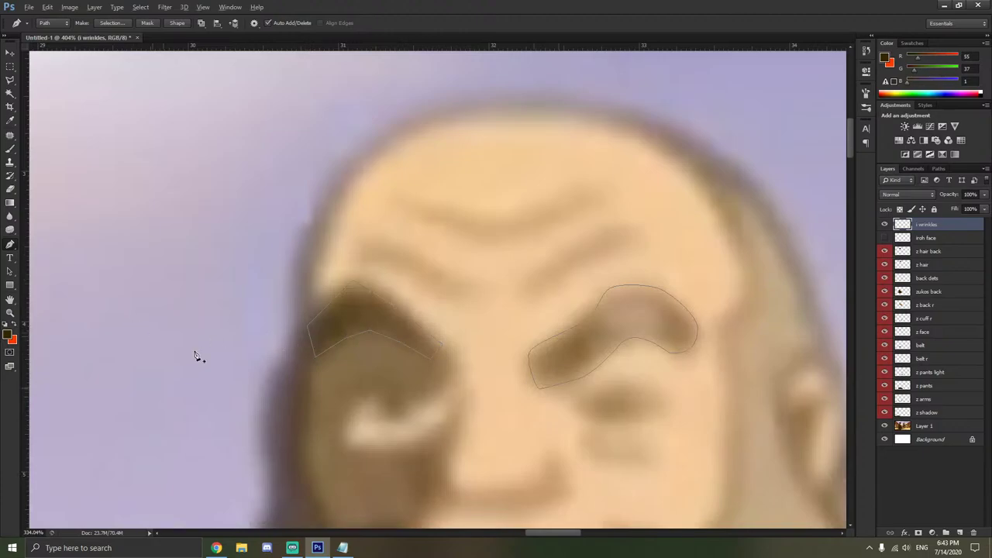
Switch to the Convert Point Tool and curve the left eyebrow's upper edge.
{"action": "scroll", "coordinate": [271, 392], "scroll_direction": "down", "scroll_amount": 3}
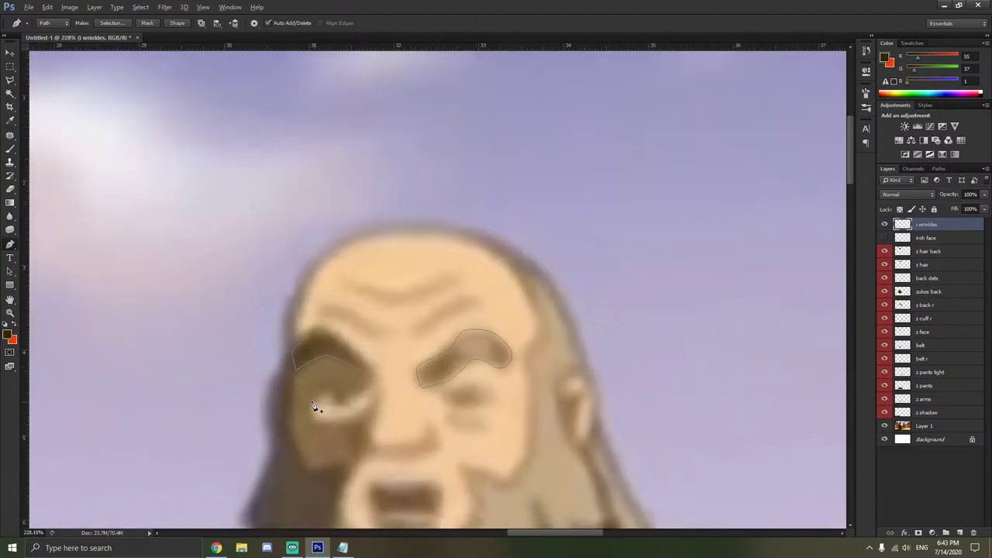
{"action": "scroll", "coordinate": [314, 383], "scroll_direction": "up", "scroll_amount": 3}
{"action": "right_click", "coordinate": [10, 244]}
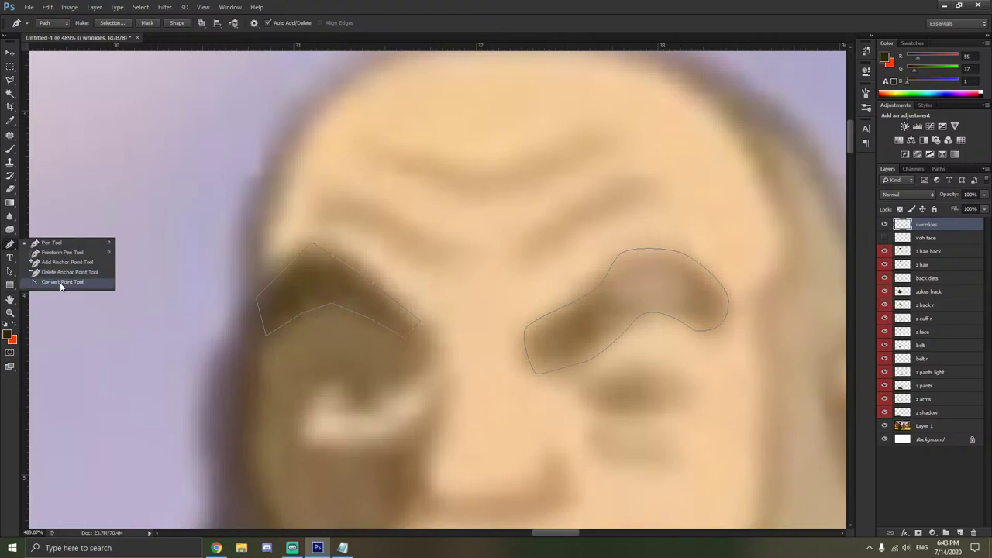
{"action": "left_click", "coordinate": [60, 285]}
{"action": "scroll", "coordinate": [340, 292], "scroll_direction": "up", "scroll_amount": 2}
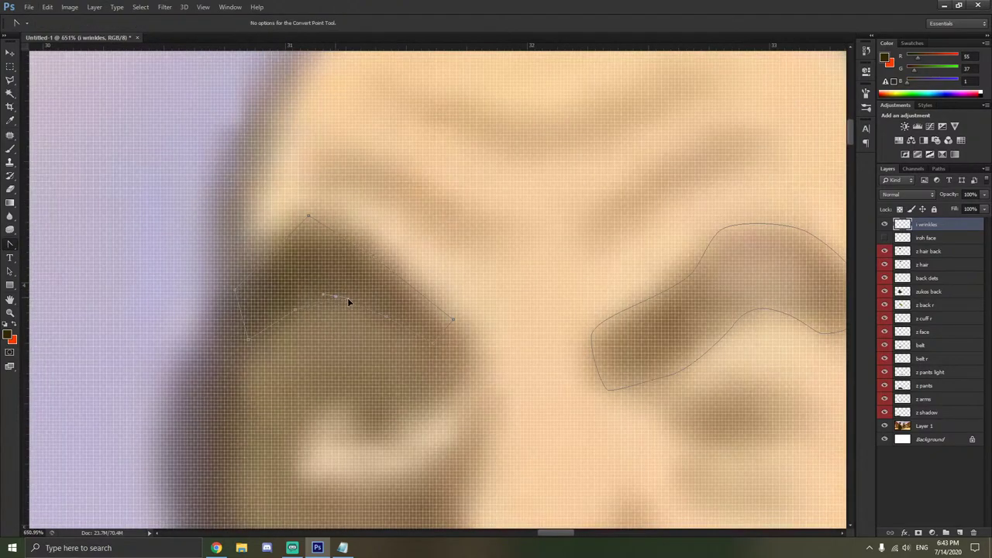
{"action": "left_click_drag", "start_coordinate": [348, 302], "coordinate": [319, 298]}
{"action": "scroll", "coordinate": [433, 349], "scroll_direction": "up", "scroll_amount": 6}
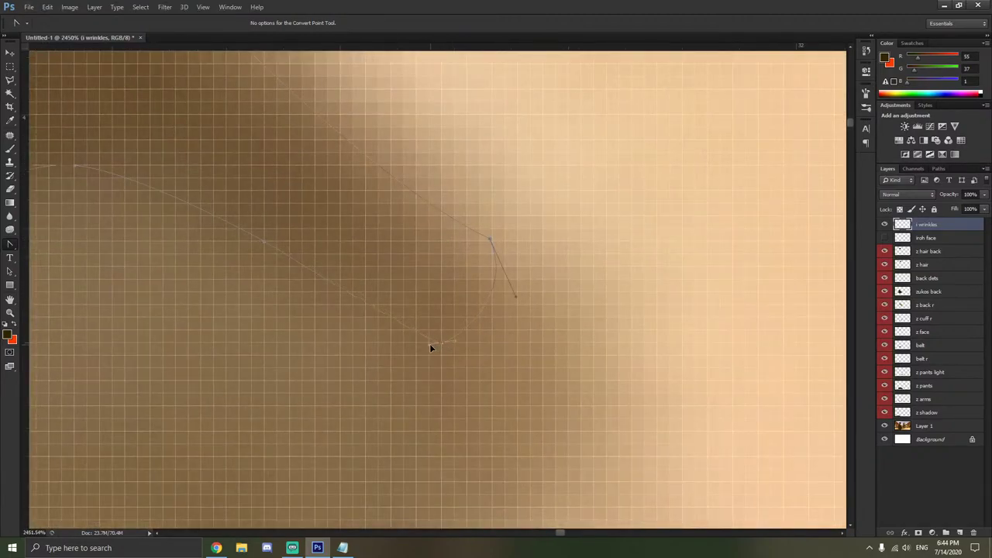
{"action": "scroll", "coordinate": [445, 350], "scroll_direction": "down", "scroll_amount": 5}
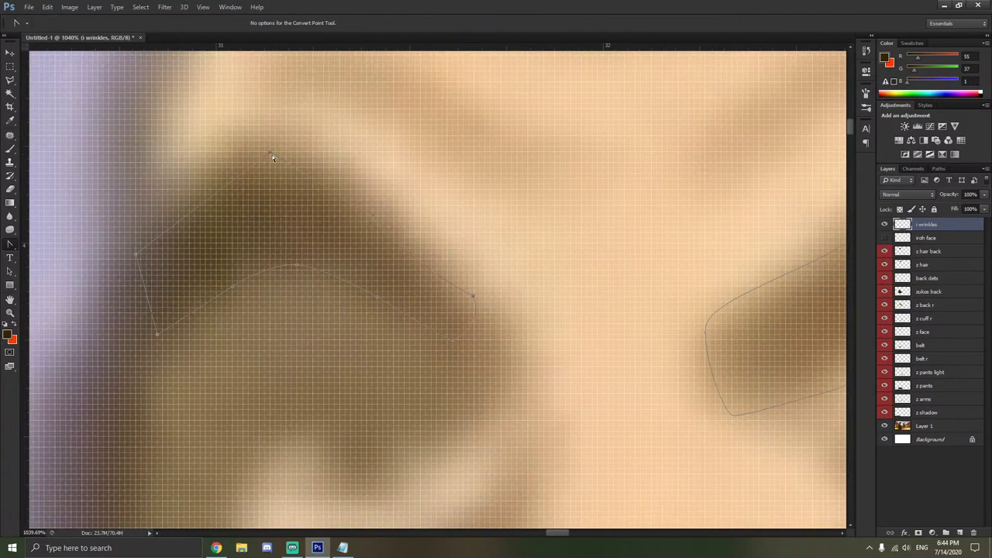
Curve the left eyebrow outline's top, left corner and bottom to follow the brow.
{"action": "left_click_drag", "start_coordinate": [275, 157], "coordinate": [341, 186]}
{"action": "left_click_drag", "start_coordinate": [211, 132], "coordinate": [189, 173]}
{"action": "scroll", "coordinate": [265, 179], "scroll_direction": "up", "scroll_amount": 2}
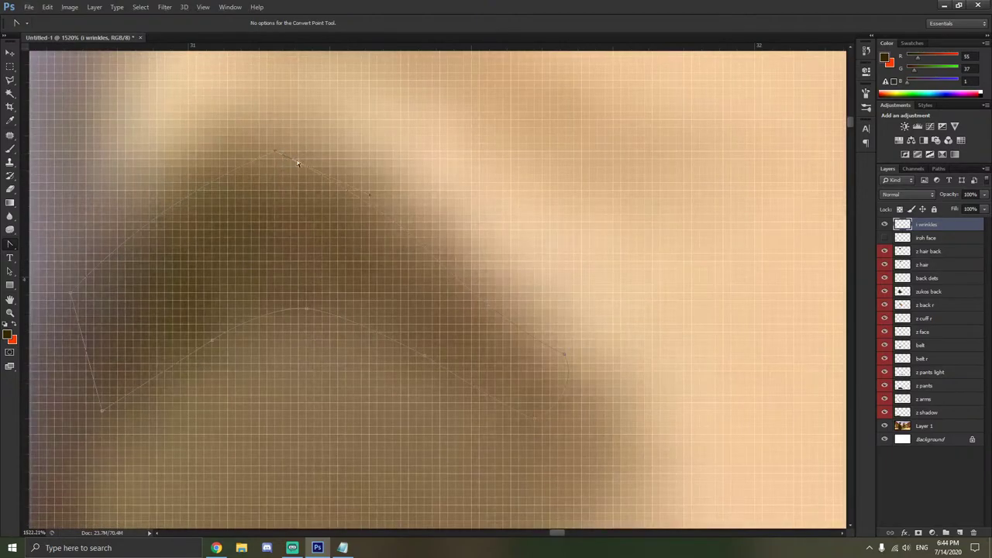
{"action": "left_click_drag", "start_coordinate": [387, 186], "coordinate": [334, 169]}
{"action": "scroll", "coordinate": [175, 271], "scroll_direction": "left", "scroll_amount": 2}
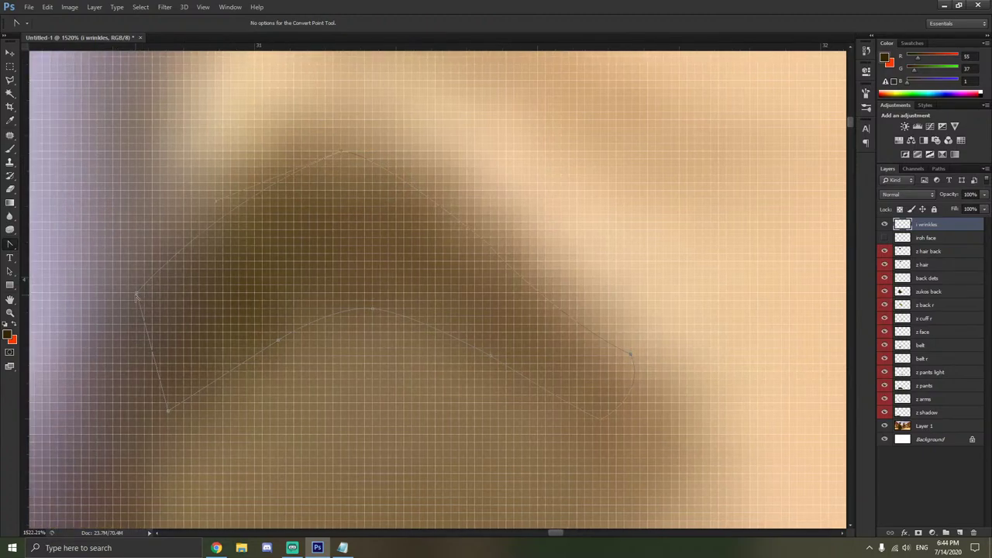
{"action": "left_click_drag", "start_coordinate": [136, 294], "coordinate": [153, 274]}
{"action": "left_click_drag", "start_coordinate": [120, 312], "coordinate": [139, 326]}
{"action": "mouse_move", "coordinate": [173, 412]}
{"action": "left_mouse_down"}
{"action": "mouse_move", "coordinate": [155, 411]}
{"action": "mouse_move", "coordinate": [177, 419]}
{"action": "left_mouse_up"}
{"action": "scroll", "coordinate": [287, 359], "scroll_direction": "down", "scroll_amount": 5}
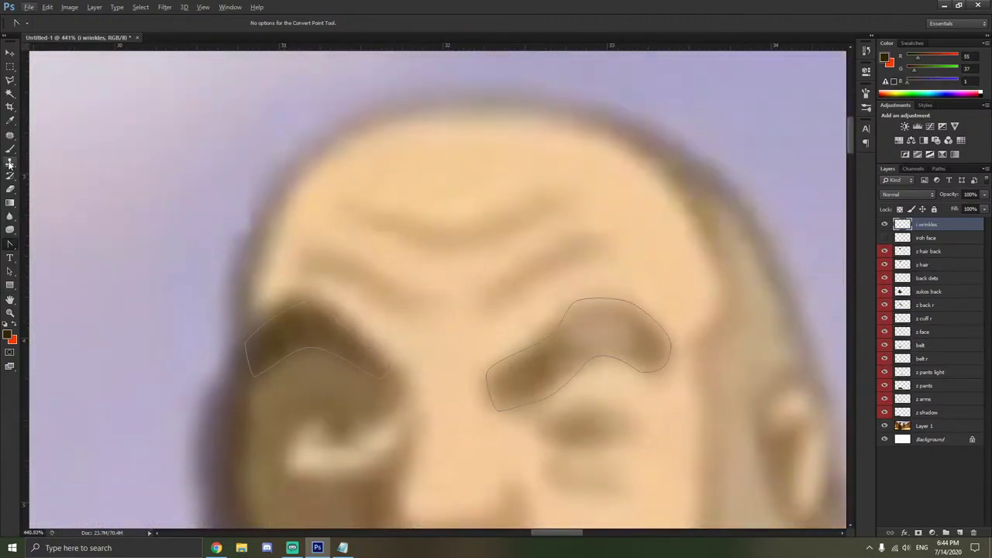
Fill both eyebrow paths with a dark brown sampled from the left eyebrow.
{"action": "right_click", "coordinate": [330, 353]}
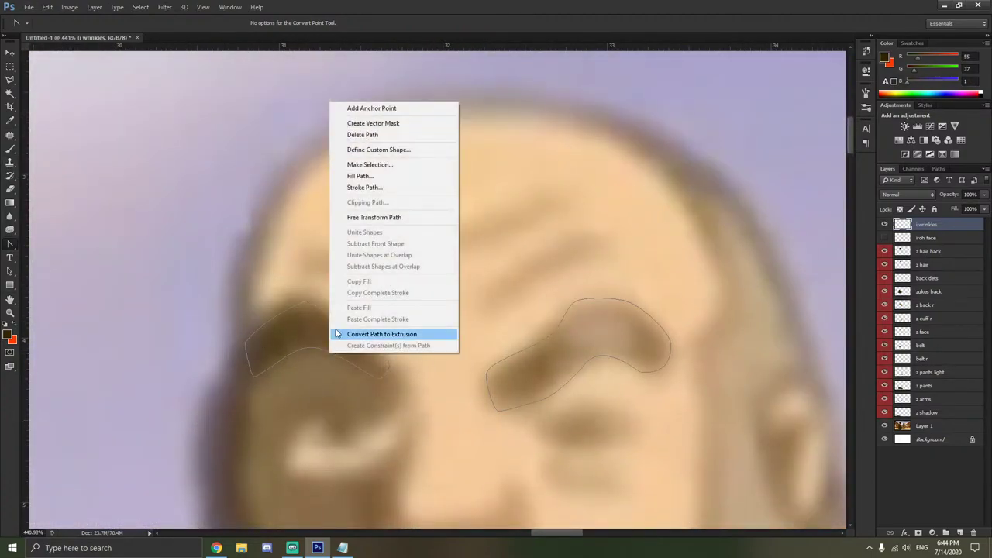
{"action": "left_click", "coordinate": [372, 176]}
{"action": "left_click", "coordinate": [685, 149]}
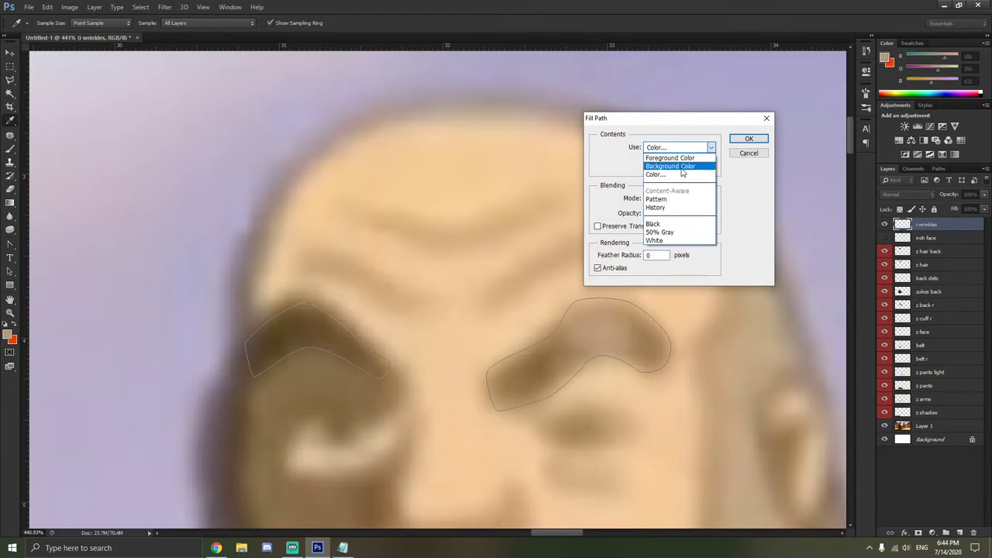
{"action": "left_click", "coordinate": [682, 173]}
{"action": "left_click_drag", "start_coordinate": [602, 321], "coordinate": [523, 373]}
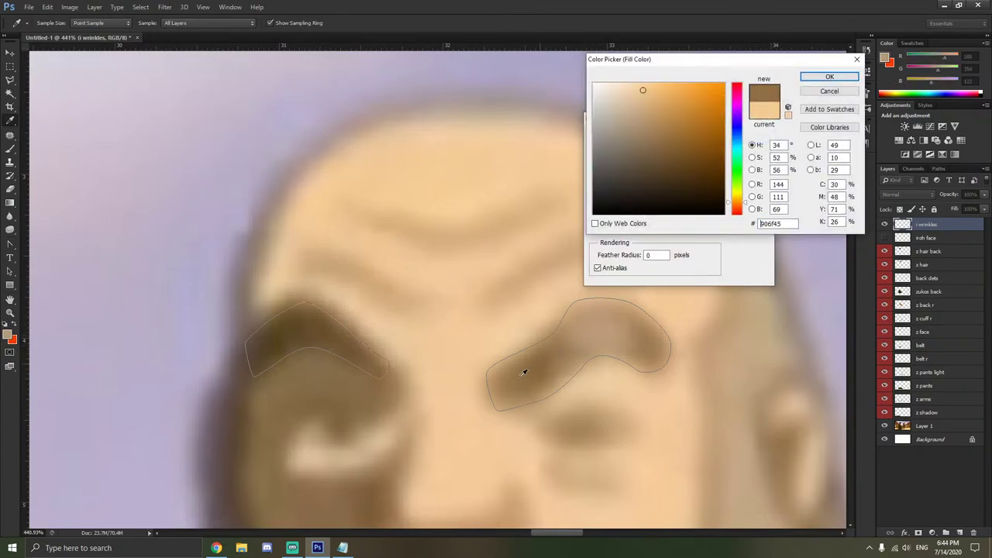
{"action": "left_click", "coordinate": [283, 328]}
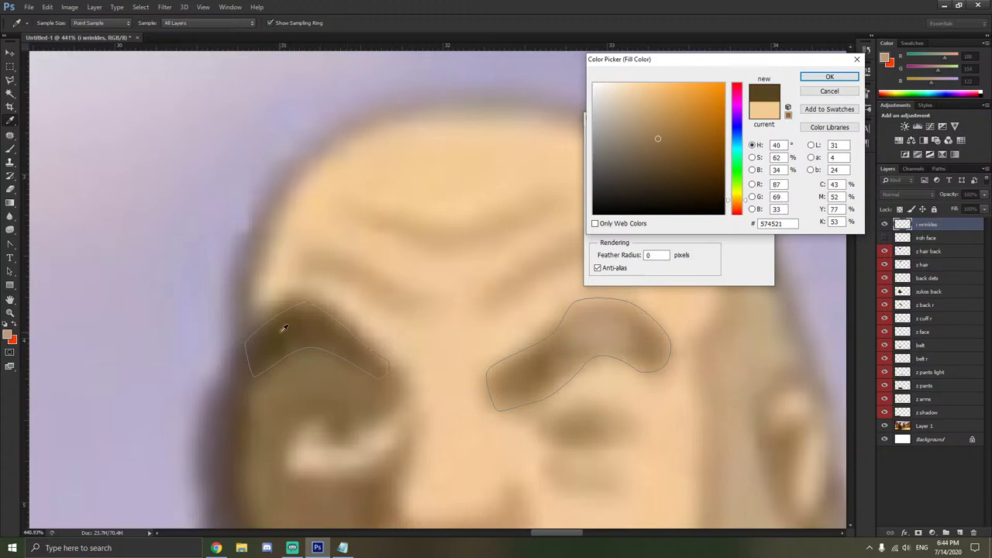
{"action": "left_click_drag", "start_coordinate": [284, 329], "coordinate": [350, 312]}
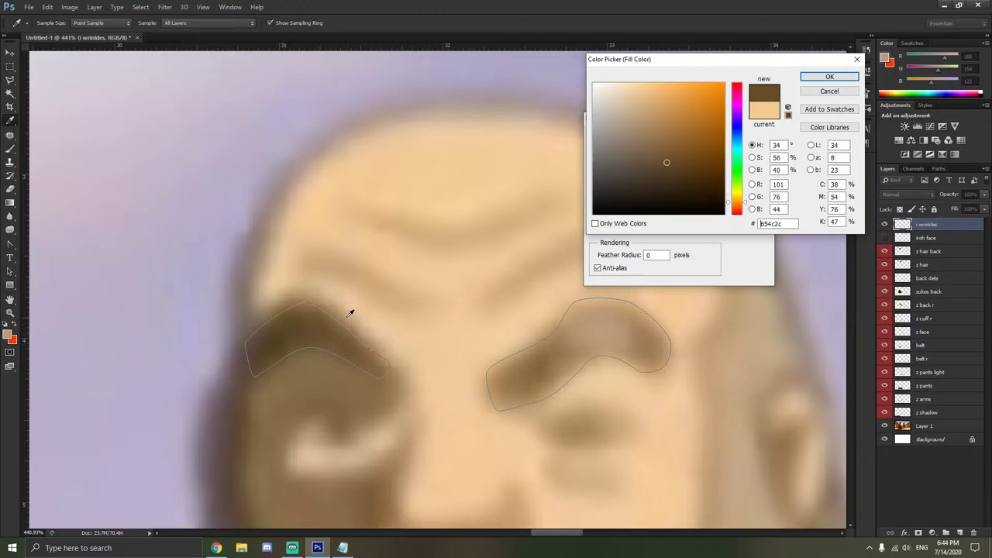
{"action": "left_click", "coordinate": [829, 76]}
{"action": "left_click", "coordinate": [748, 140]}
Turn on the iroh face layer beneath the filled eyebrows.
{"action": "scroll", "coordinate": [567, 302], "scroll_direction": "down", "scroll_amount": 3}
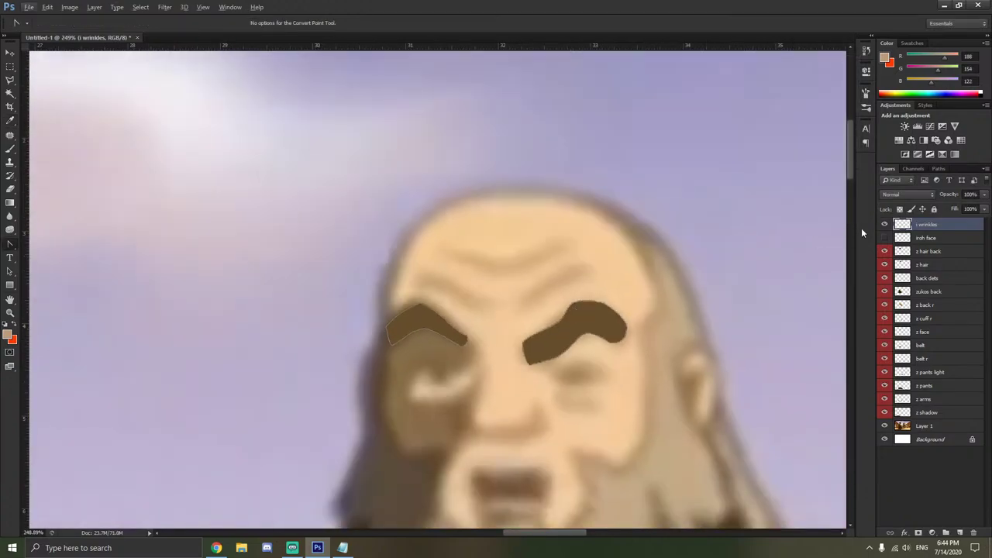
{"action": "left_click", "coordinate": [884, 237]}
{"action": "scroll", "coordinate": [686, 314], "scroll_direction": "down", "scroll_amount": 2}
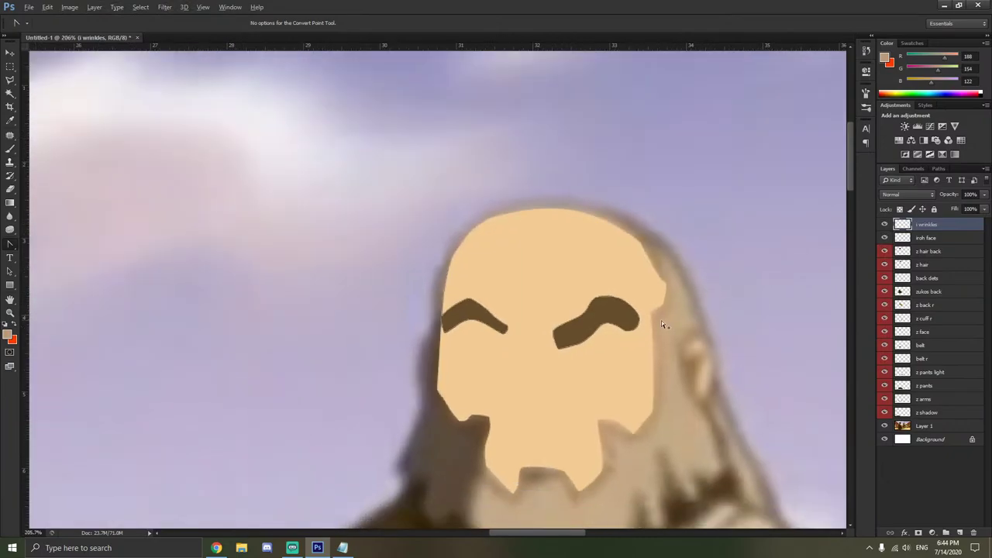
{"action": "scroll", "coordinate": [638, 323], "scroll_direction": "up", "scroll_amount": 5}
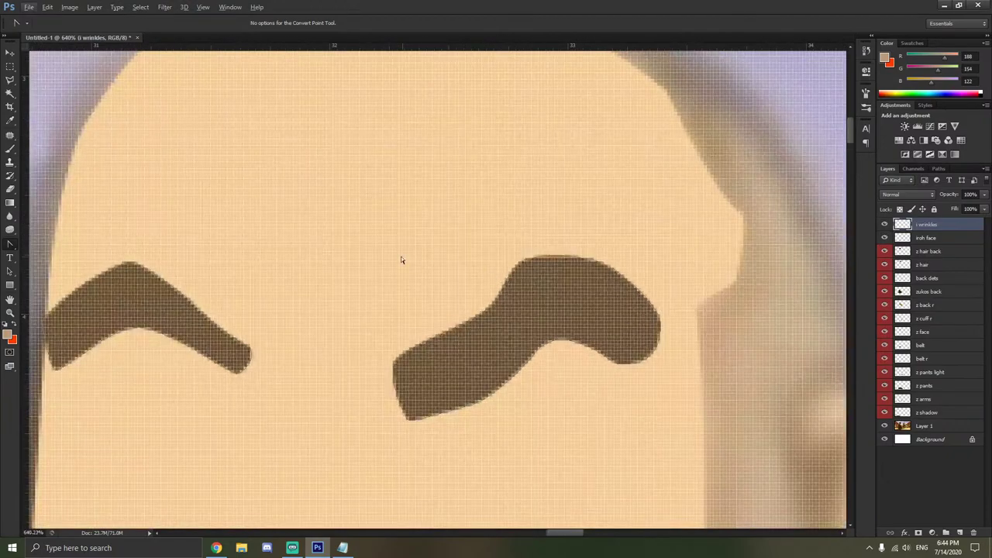
Rename the eyebrow layer to 'i brows' and delete the eyebrow outline paths.
{"action": "double_click", "coordinate": [924, 224]}
{"action": "type", "text": "i brows"}
{"action": "key", "text": "Return"}
{"action": "right_click", "coordinate": [100, 144]}
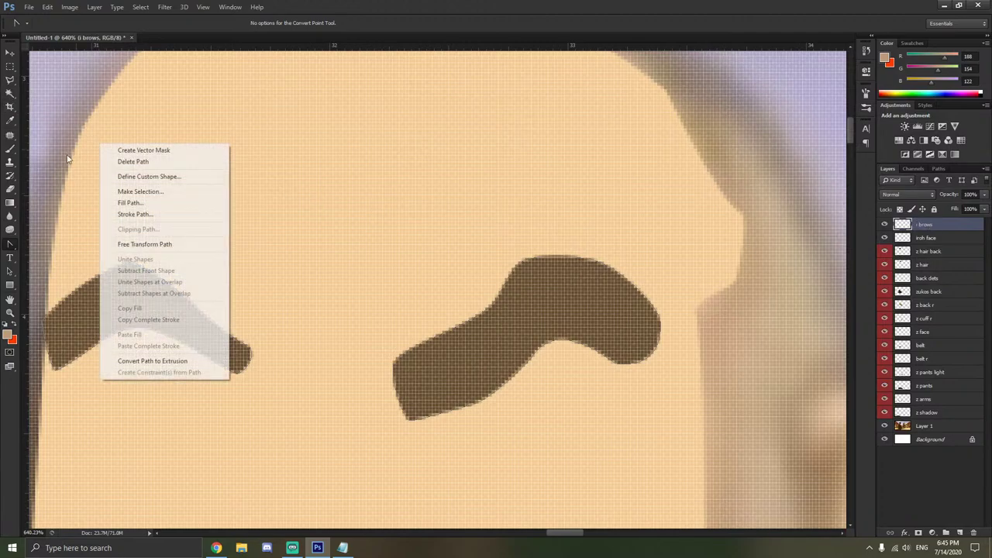
{"action": "left_click", "coordinate": [152, 162]}
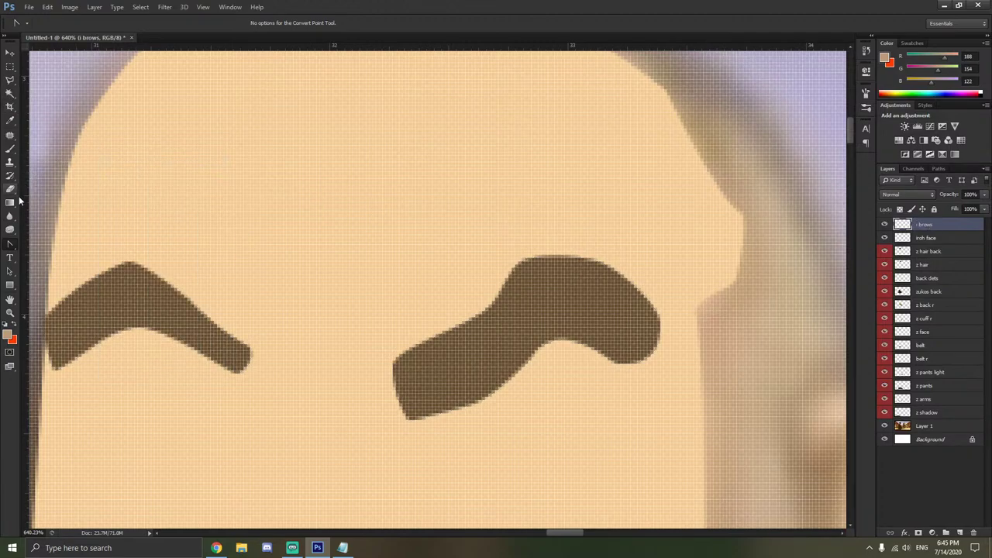
Lasso and clear the bump along the right eyebrow's top edge.
{"action": "left_click", "coordinate": [10, 80]}
{"action": "mouse_move", "coordinate": [618, 265]}
{"action": "left_mouse_down"}
{"action": "mouse_move", "coordinate": [508, 282]}
{"action": "mouse_move", "coordinate": [511, 266]}
{"action": "mouse_move", "coordinate": [612, 259]}
{"action": "mouse_move", "coordinate": [592, 267]}
{"action": "mouse_move", "coordinate": [520, 258]}
{"action": "mouse_move", "coordinate": [611, 270]}
{"action": "mouse_move", "coordinate": [507, 260]}
{"action": "mouse_move", "coordinate": [531, 228]}
{"action": "mouse_move", "coordinate": [617, 219]}
{"action": "left_mouse_up"}
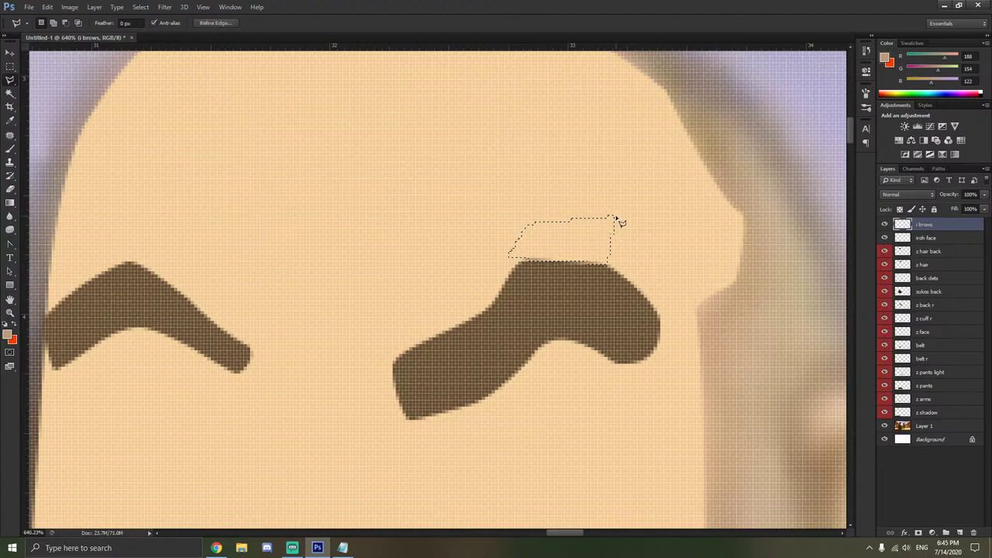
{"action": "mouse_move", "coordinate": [452, 242]}
{"action": "left_mouse_down"}
{"action": "mouse_move", "coordinate": [543, 262]}
{"action": "mouse_move", "coordinate": [525, 261]}
{"action": "left_mouse_up"}
{"action": "mouse_move", "coordinate": [484, 309]}
{"action": "left_mouse_down"}
{"action": "mouse_move", "coordinate": [511, 296]}
{"action": "mouse_move", "coordinate": [539, 253]}
{"action": "mouse_move", "coordinate": [454, 215]}
{"action": "mouse_move", "coordinate": [440, 248]}
{"action": "left_mouse_up"}
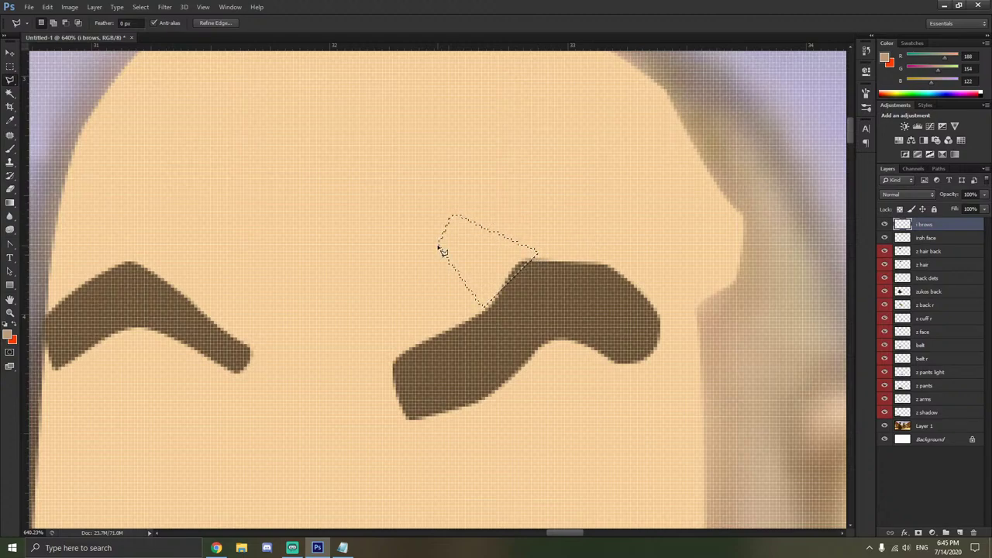
{"action": "right_click", "coordinate": [565, 236]}
{"action": "left_click", "coordinate": [585, 242]}
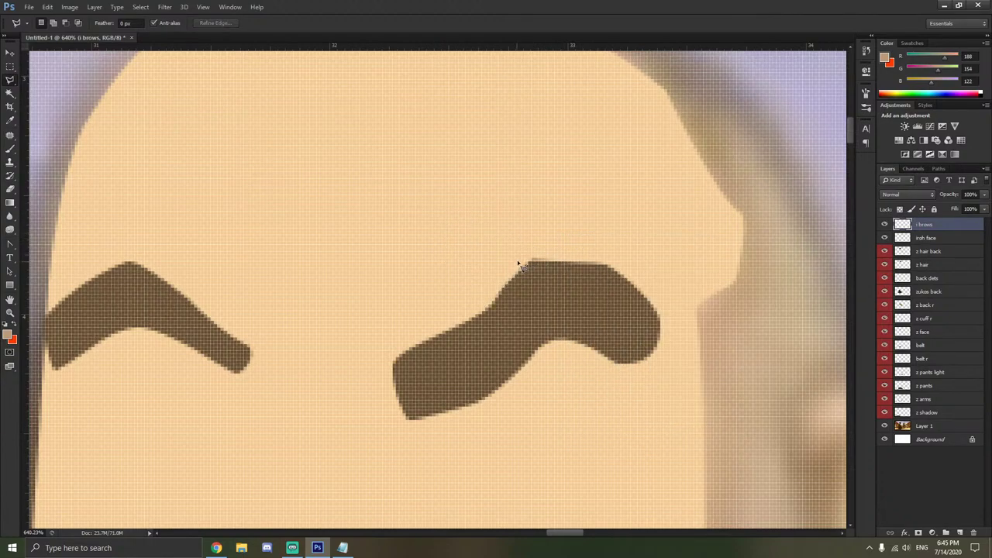
Trim the right eyebrow's tip and upper-left edge with lasso selections cleared away.
{"action": "mouse_move", "coordinate": [522, 264]}
{"action": "left_mouse_down"}
{"action": "mouse_move", "coordinate": [630, 288]}
{"action": "mouse_move", "coordinate": [665, 323]}
{"action": "mouse_move", "coordinate": [684, 261]}
{"action": "mouse_move", "coordinate": [611, 222]}
{"action": "left_mouse_up"}
{"action": "mouse_move", "coordinate": [667, 316]}
{"action": "left_mouse_down"}
{"action": "mouse_move", "coordinate": [635, 379]}
{"action": "mouse_move", "coordinate": [672, 379]}
{"action": "mouse_move", "coordinate": [668, 317]}
{"action": "mouse_move", "coordinate": [666, 325]}
{"action": "left_mouse_up"}
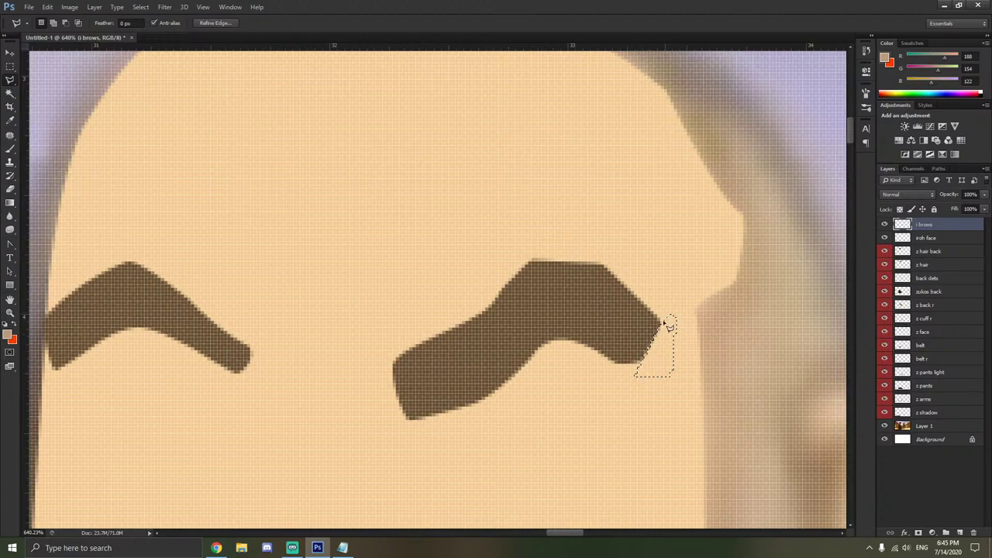
{"action": "left_click", "coordinate": [647, 367]}
{"action": "mouse_move", "coordinate": [626, 369]}
{"action": "left_mouse_down"}
{"action": "mouse_move", "coordinate": [647, 358]}
{"action": "mouse_move", "coordinate": [660, 371]}
{"action": "mouse_move", "coordinate": [586, 398]}
{"action": "left_mouse_up"}
{"action": "right_click", "coordinate": [585, 397]}
{"action": "left_click", "coordinate": [611, 185]}
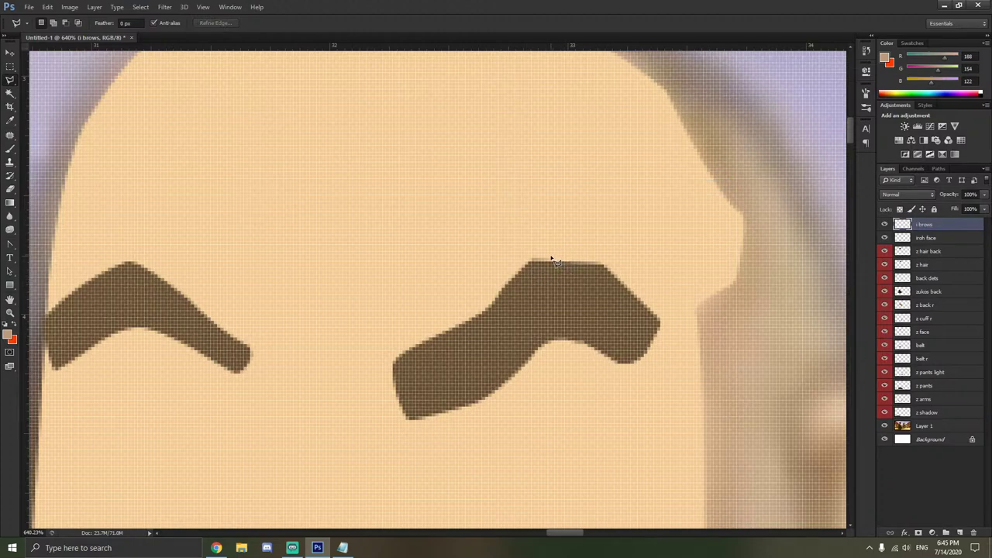
{"action": "mouse_move", "coordinate": [551, 259]}
{"action": "left_mouse_down"}
{"action": "mouse_move", "coordinate": [484, 310]}
{"action": "mouse_move", "coordinate": [478, 273]}
{"action": "mouse_move", "coordinate": [491, 222]}
{"action": "mouse_move", "coordinate": [560, 226]}
{"action": "left_mouse_up"}
{"action": "right_click", "coordinate": [562, 230]}
{"action": "left_click", "coordinate": [591, 235]}
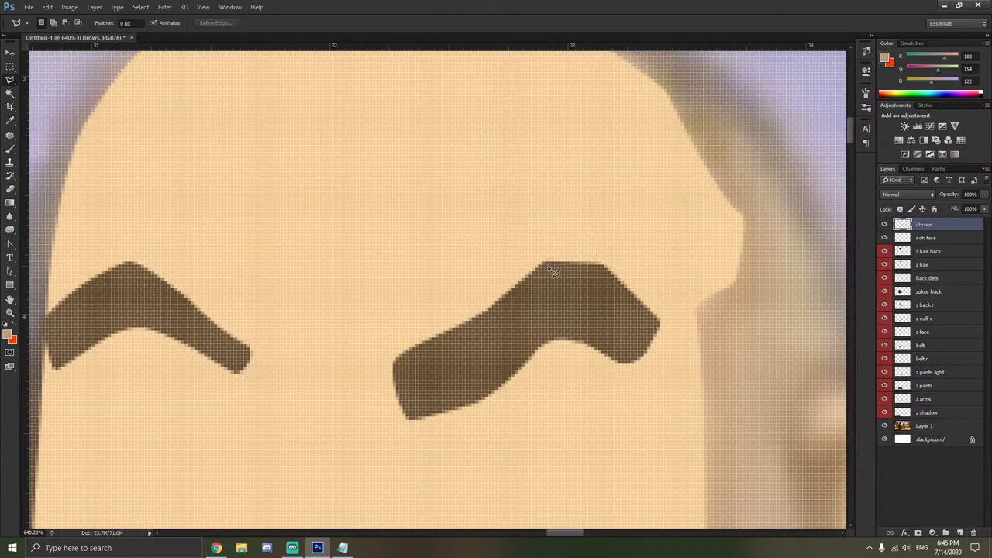
Clear a sliver above the left eyebrow's inner end.
{"action": "scroll", "coordinate": [580, 273], "scroll_direction": "down", "scroll_amount": 2}
{"action": "scroll", "coordinate": [582, 276], "scroll_direction": "down", "scroll_amount": 2}
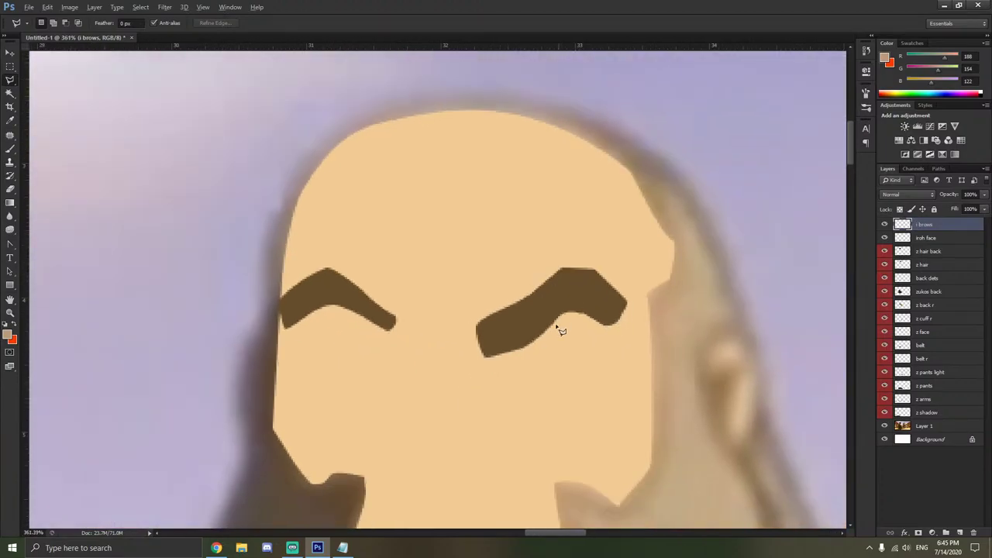
{"action": "scroll", "coordinate": [501, 362], "scroll_direction": "up", "scroll_amount": 4}
{"action": "scroll", "coordinate": [500, 362], "scroll_direction": "up", "scroll_amount": 1}
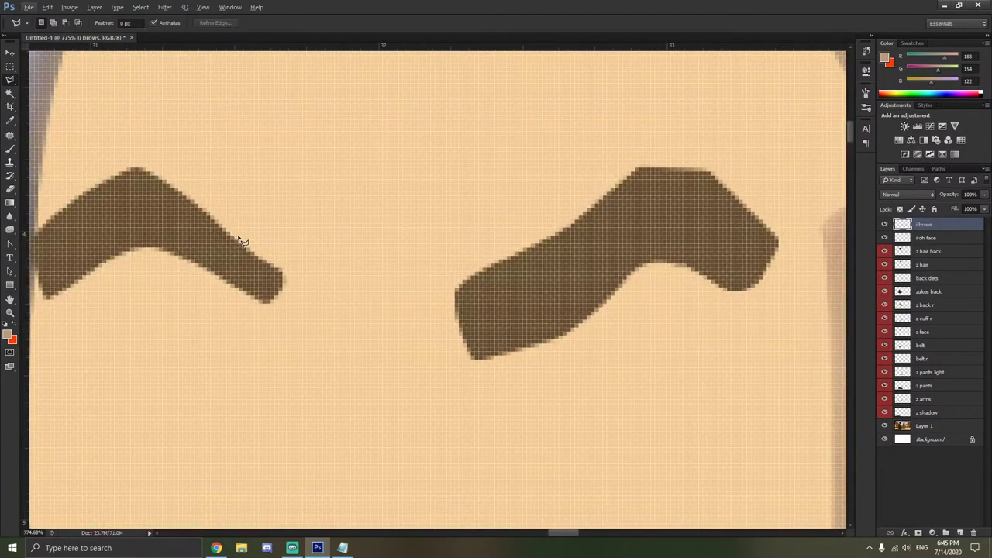
{"action": "mouse_move", "coordinate": [234, 233]}
{"action": "left_mouse_down"}
{"action": "mouse_move", "coordinate": [305, 302]}
{"action": "mouse_move", "coordinate": [304, 225]}
{"action": "mouse_move", "coordinate": [257, 211]}
{"action": "left_mouse_up"}
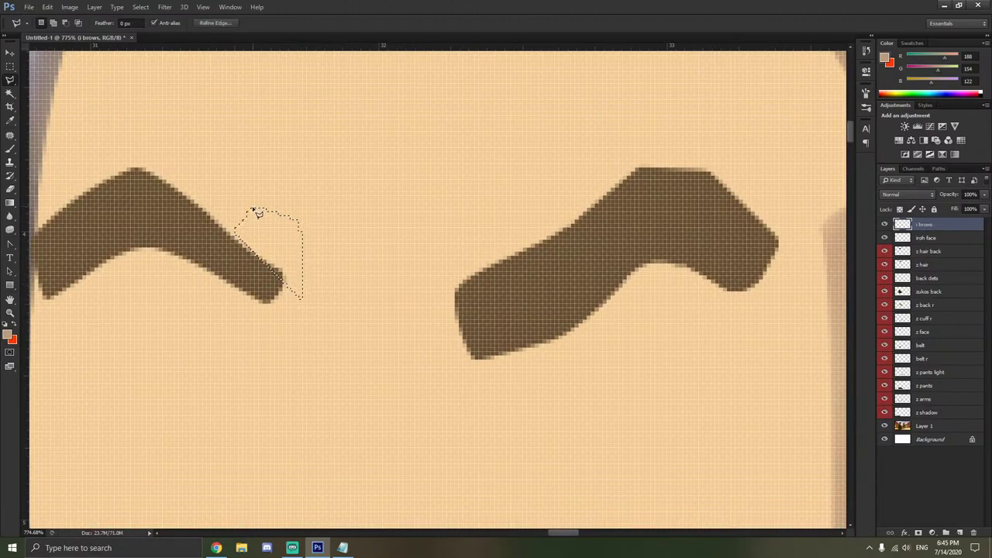
{"action": "right_click", "coordinate": [323, 256]}
{"action": "left_click", "coordinate": [345, 263]}
Clear a polygonal area just below the right eyebrow.
{"action": "scroll", "coordinate": [134, 301], "scroll_direction": "up", "scroll_amount": 1}
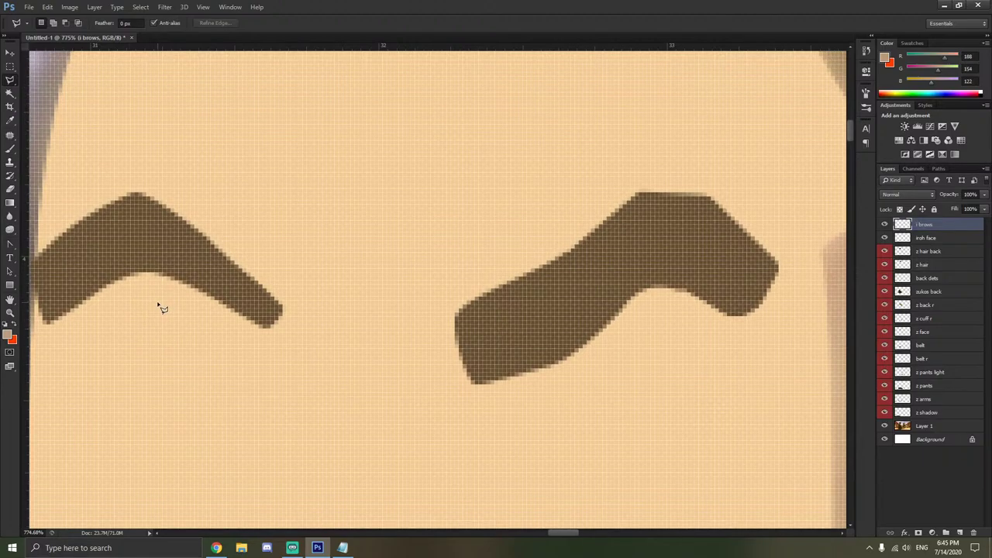
{"action": "scroll", "coordinate": [252, 304], "scroll_direction": "down", "scroll_amount": 10}
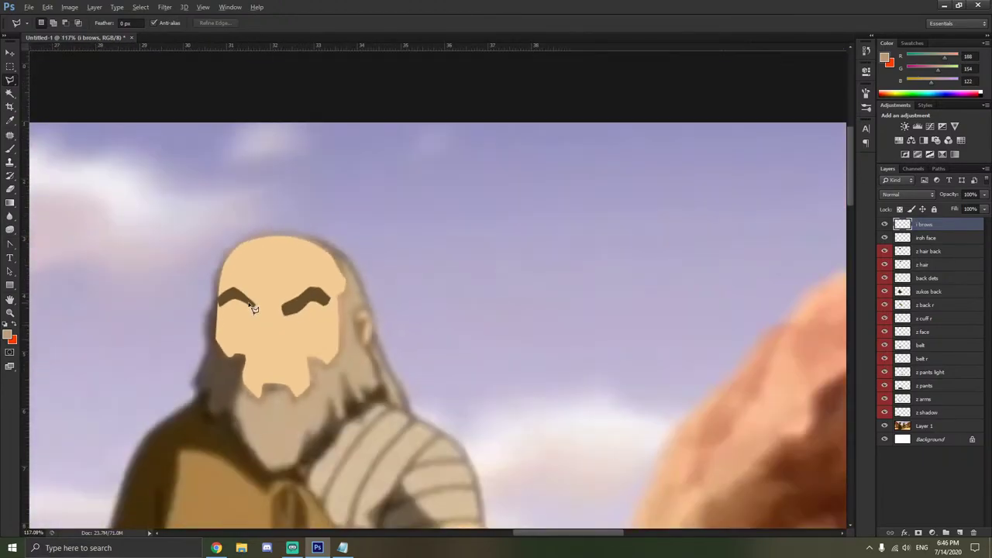
{"action": "scroll", "coordinate": [253, 308], "scroll_direction": "down", "scroll_amount": 3}
{"action": "scroll", "coordinate": [255, 326], "scroll_direction": "left", "scroll_amount": 4}
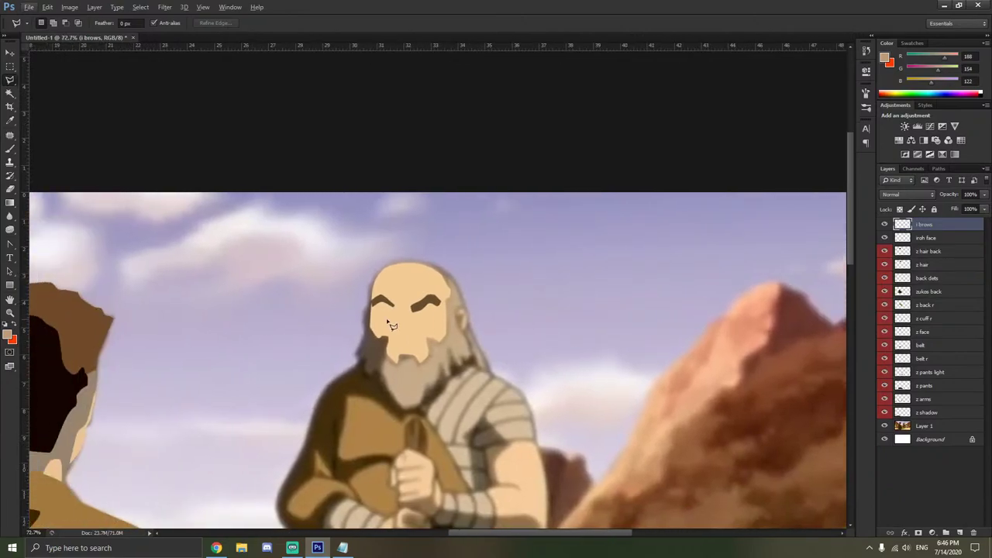
{"action": "scroll", "coordinate": [392, 326], "scroll_direction": "up", "scroll_amount": 8}
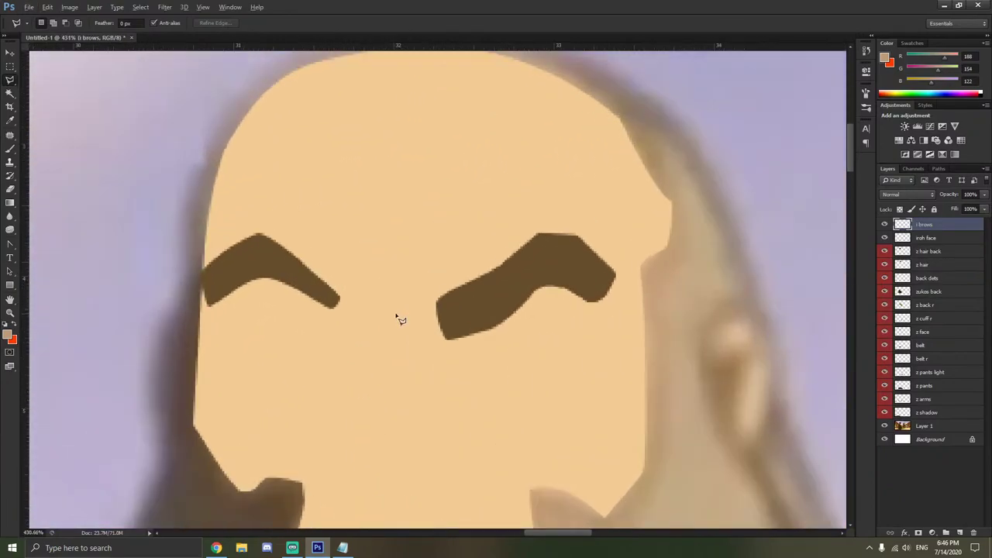
{"action": "left_click", "coordinate": [541, 287]}
{"action": "left_click", "coordinate": [429, 348]}
{"action": "left_click", "coordinate": [545, 380]}
{"action": "double_click", "coordinate": [555, 315]}
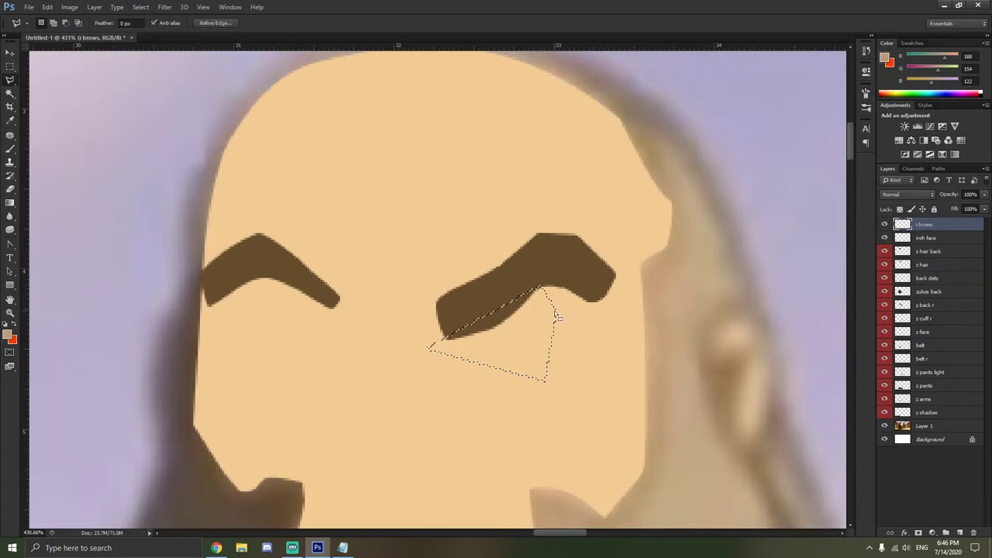
{"action": "right_click", "coordinate": [520, 366]}
{"action": "left_click", "coordinate": [519, 197]}
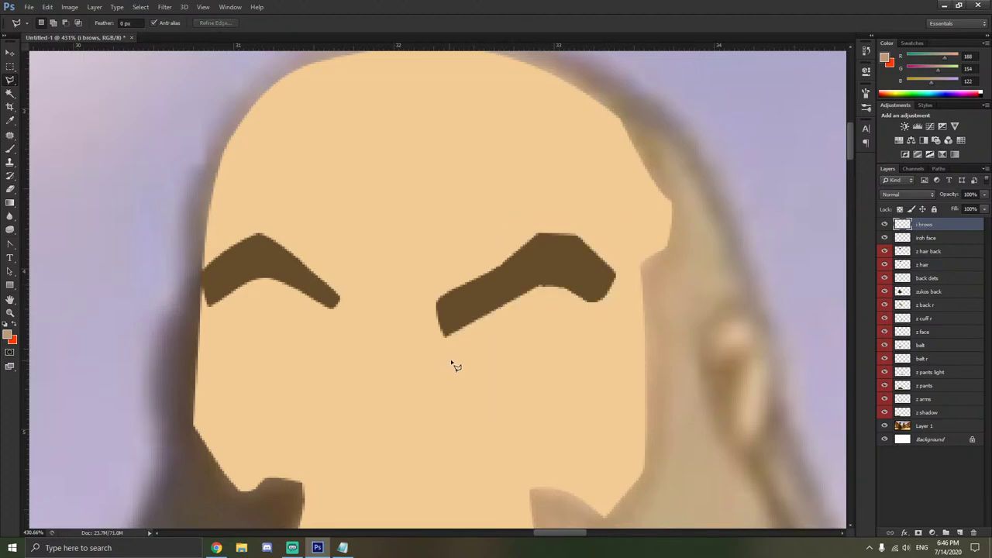
Clear another four-cornered polygonal area under the right eyebrow to finish its edge.
{"action": "scroll", "coordinate": [547, 261], "scroll_direction": "up", "scroll_amount": 3}
{"action": "scroll", "coordinate": [543, 302], "scroll_direction": "down", "scroll_amount": 2}
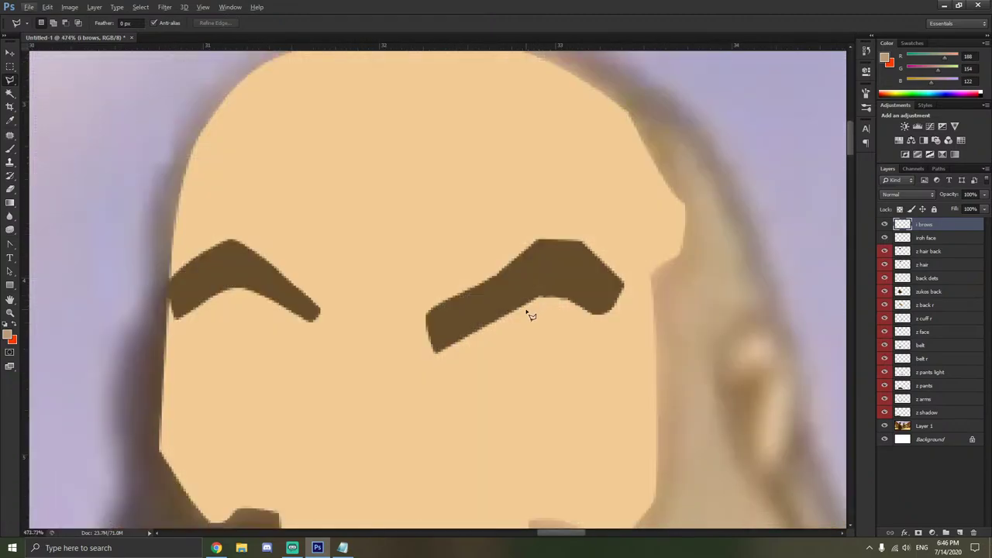
{"action": "left_click", "coordinate": [524, 310]}
{"action": "left_click", "coordinate": [549, 289]}
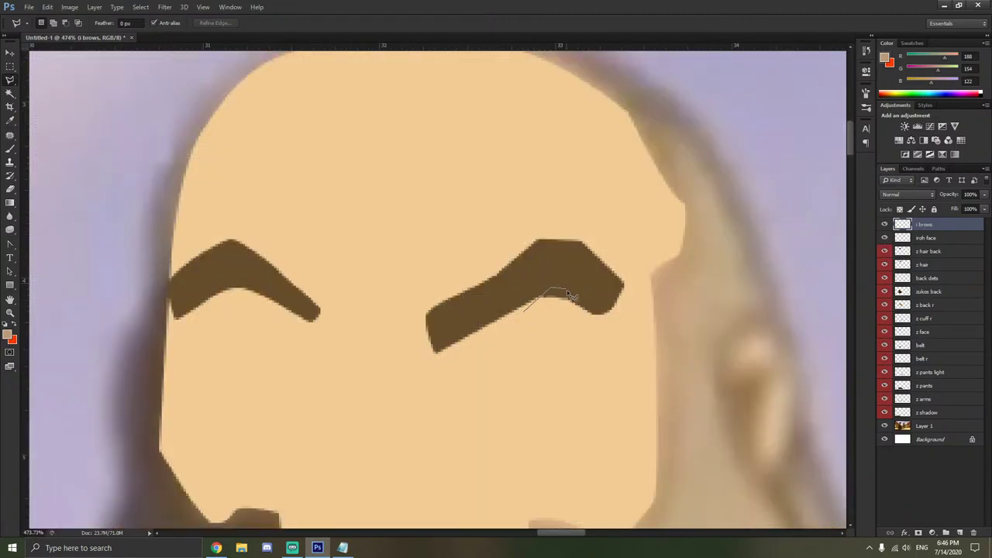
{"action": "left_click", "coordinate": [608, 314]}
{"action": "left_click", "coordinate": [571, 375]}
{"action": "double_click", "coordinate": [515, 347]}
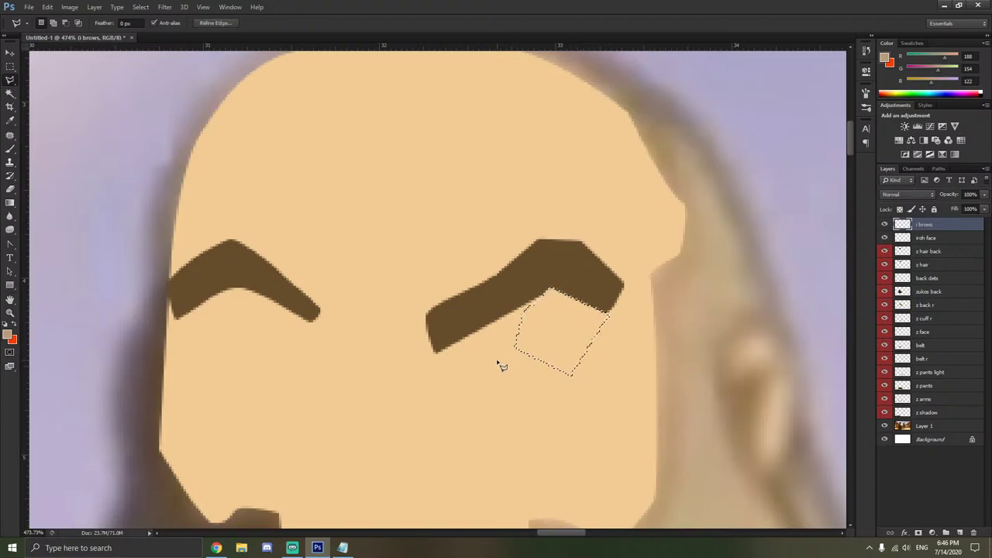
{"action": "right_click", "coordinate": [499, 364]}
{"action": "left_click", "coordinate": [518, 149]}
{"action": "scroll", "coordinate": [488, 288], "scroll_direction": "down", "scroll_amount": 10}
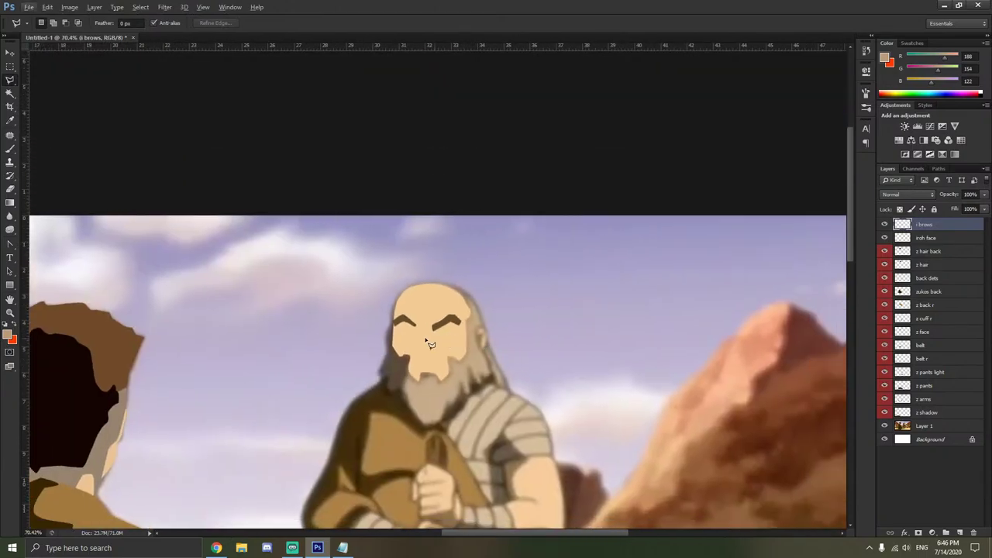
{"action": "scroll", "coordinate": [421, 343], "scroll_direction": "up", "scroll_amount": 3}
{"action": "scroll", "coordinate": [533, 300], "scroll_direction": "up", "scroll_amount": 1}
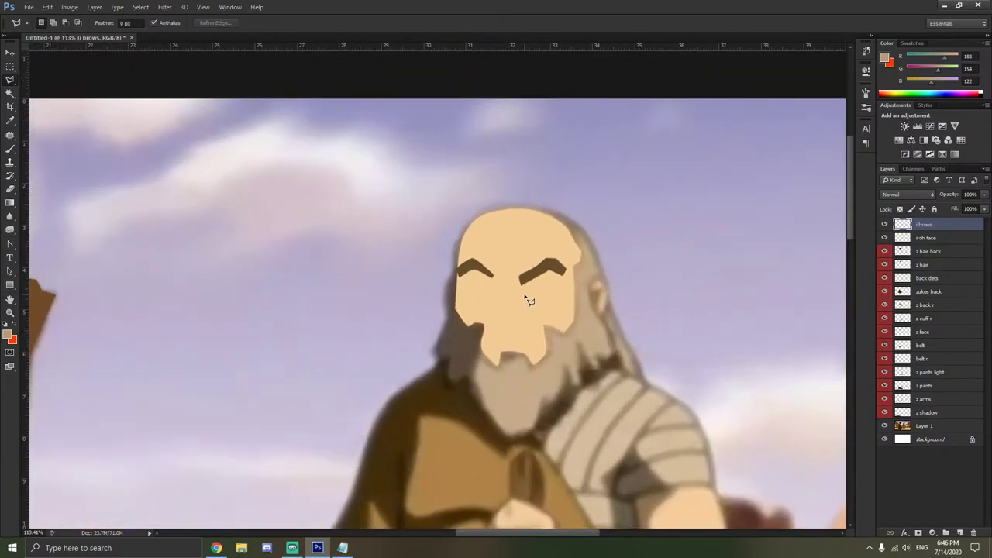
{"action": "scroll", "coordinate": [596, 267], "scroll_direction": "up", "scroll_amount": 2}
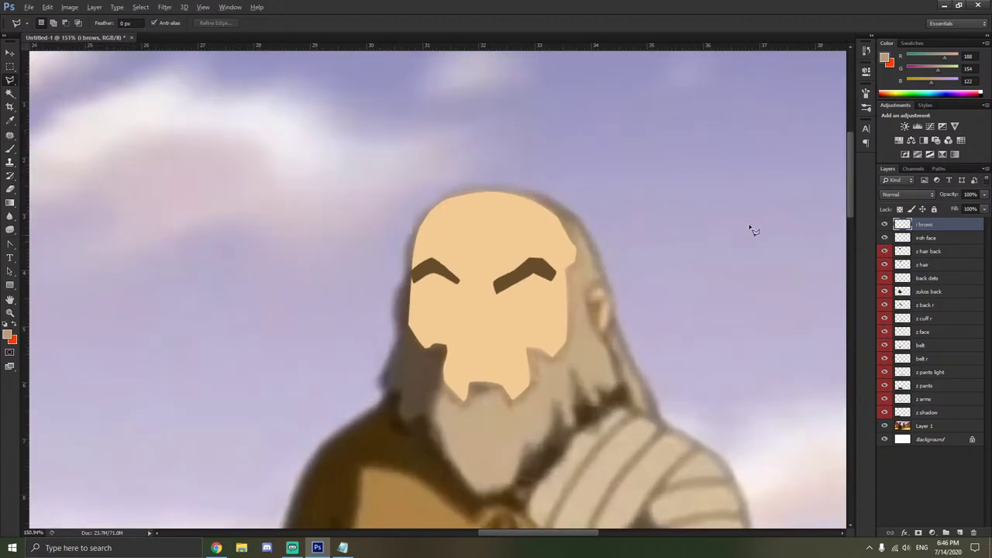
Hide the flat face layer and switch to the Pen Tool.
{"action": "left_click", "coordinate": [884, 238]}
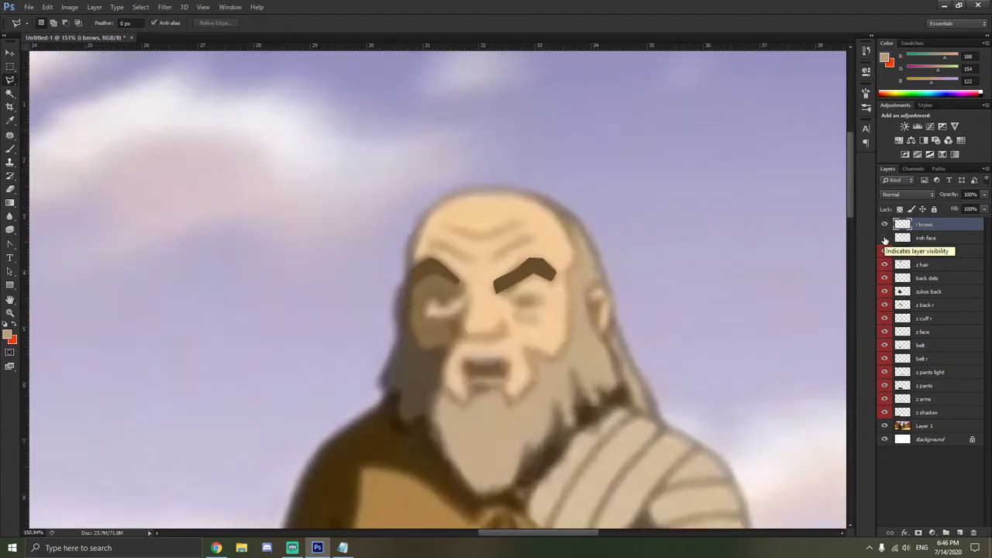
{"action": "scroll", "coordinate": [482, 326], "scroll_direction": "up", "scroll_amount": 3}
{"action": "scroll", "coordinate": [462, 326], "scroll_direction": "down", "scroll_amount": 1}
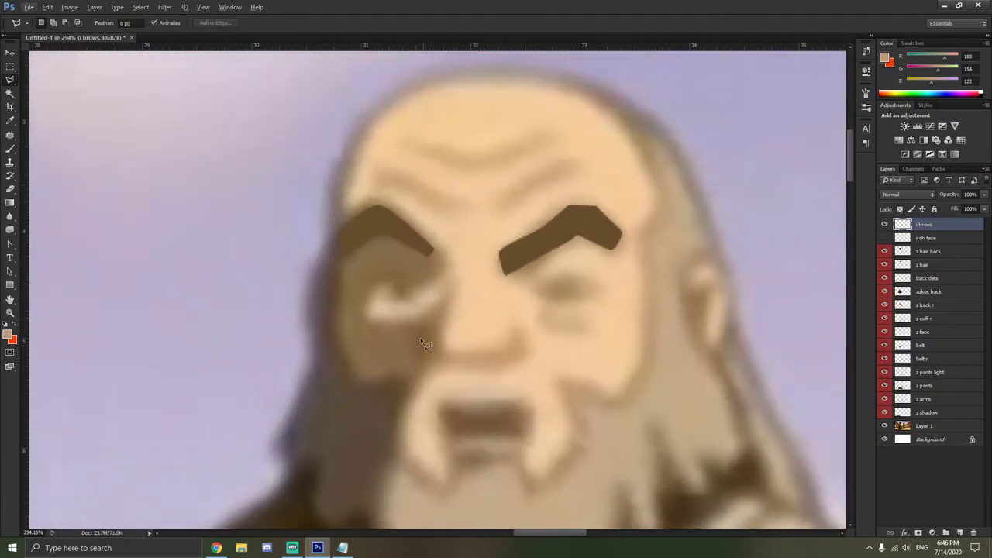
{"action": "scroll", "coordinate": [443, 311], "scroll_direction": "up", "scroll_amount": 1}
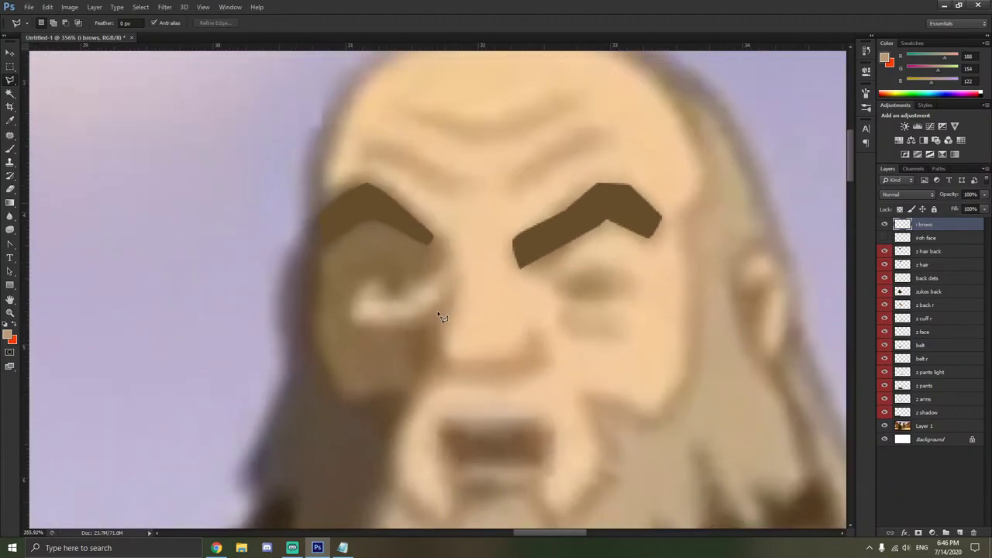
{"action": "right_click", "coordinate": [11, 245]}
{"action": "left_click", "coordinate": [46, 244]}
{"action": "scroll", "coordinate": [463, 275], "scroll_direction": "up", "scroll_amount": 1}
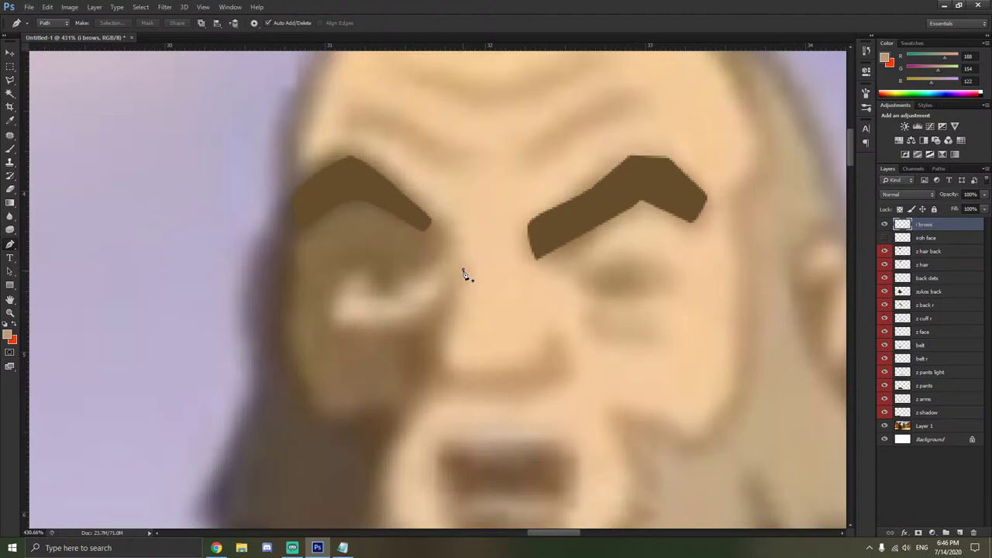
Place anchors around the nose side, base and nostril, closing the outline at the start point.
{"action": "left_click", "coordinate": [462, 270]}
{"action": "left_click", "coordinate": [440, 337]}
{"action": "left_click", "coordinate": [447, 361]}
{"action": "left_click", "coordinate": [458, 369]}
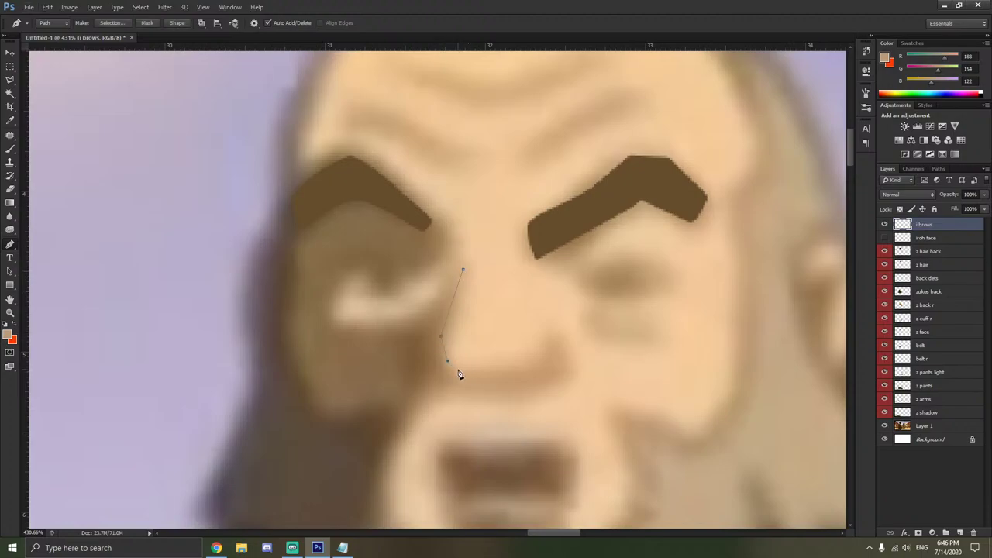
{"action": "left_click", "coordinate": [538, 362]}
{"action": "left_click", "coordinate": [552, 332]}
{"action": "left_click", "coordinate": [573, 369]}
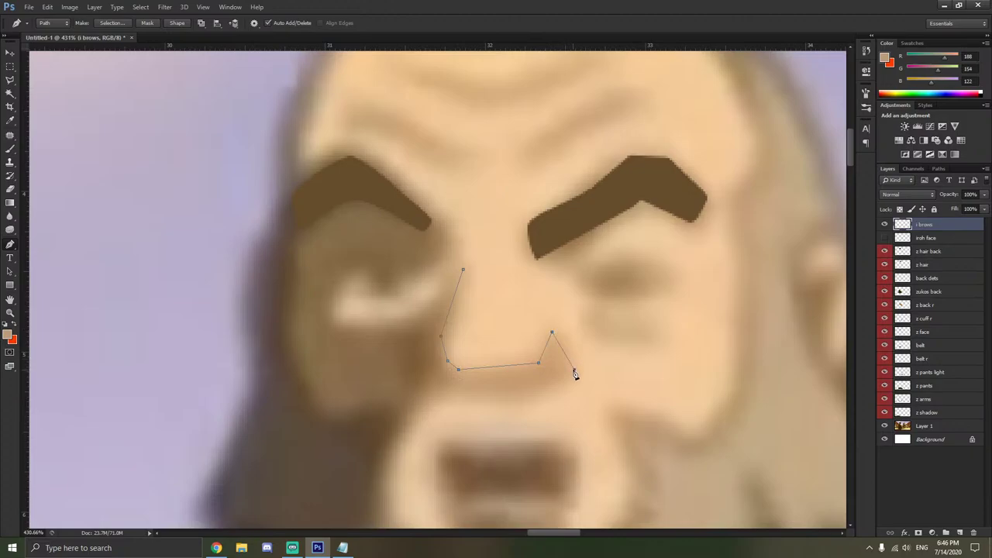
{"action": "left_click", "coordinate": [517, 392]}
{"action": "left_click", "coordinate": [518, 387]}
{"action": "left_click", "coordinate": [444, 382]}
{"action": "left_click", "coordinate": [462, 271]}
{"action": "right_click", "coordinate": [11, 256]}
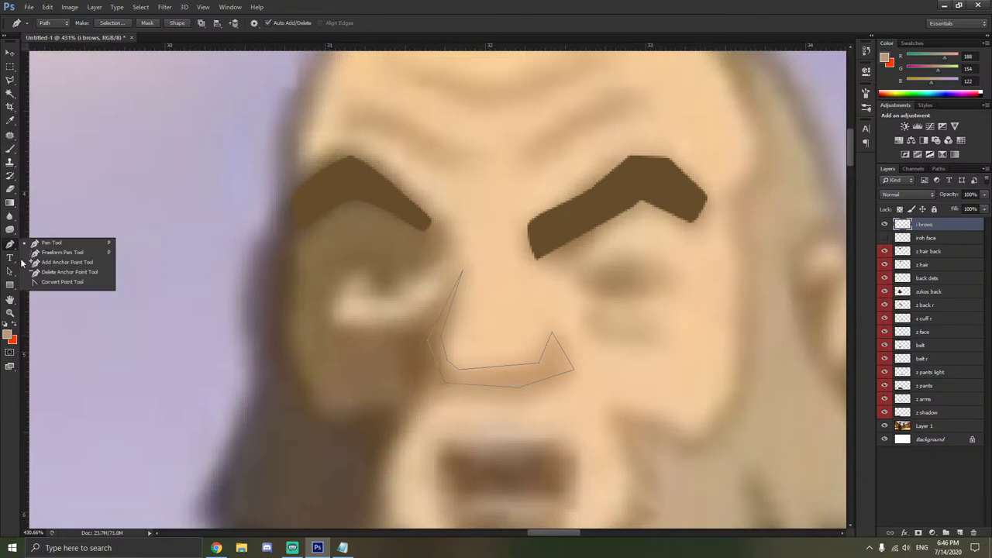
Convert the nostril, nose bottom and left-side corners into smooth curves.
{"action": "left_click", "coordinate": [43, 280]}
{"action": "scroll", "coordinate": [542, 344], "scroll_direction": "up", "scroll_amount": 2}
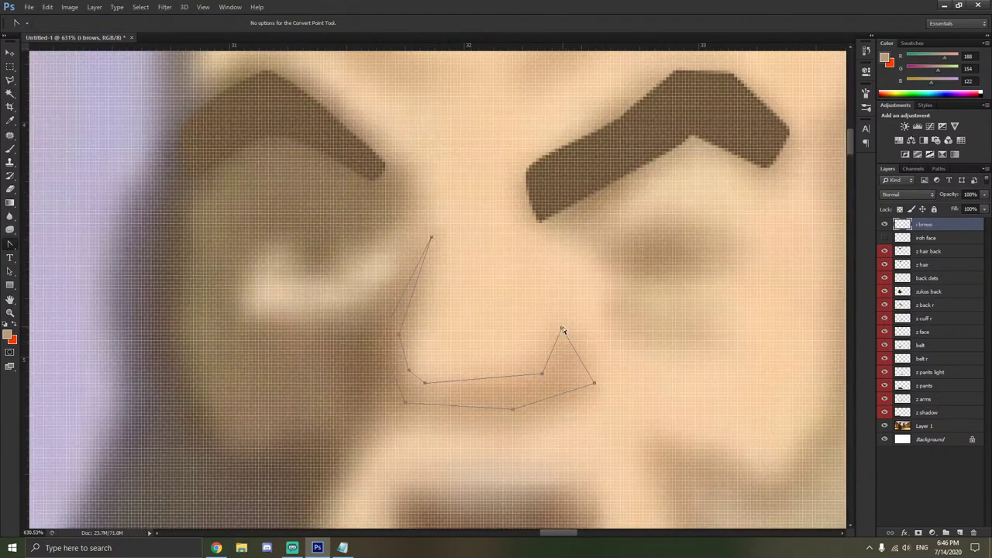
{"action": "mouse_move", "coordinate": [562, 329]}
{"action": "left_mouse_down"}
{"action": "mouse_move", "coordinate": [597, 336]}
{"action": "mouse_move", "coordinate": [576, 344]}
{"action": "mouse_move", "coordinate": [569, 332]}
{"action": "left_mouse_up"}
{"action": "left_click_drag", "start_coordinate": [594, 383], "coordinate": [569, 405]}
{"action": "left_click_drag", "start_coordinate": [617, 360], "coordinate": [581, 345]}
{"action": "left_click_drag", "start_coordinate": [512, 410], "coordinate": [489, 413]}
{"action": "left_click_drag", "start_coordinate": [402, 404], "coordinate": [396, 393]}
{"action": "mouse_move", "coordinate": [381, 342]}
{"action": "left_mouse_down"}
{"action": "mouse_move", "coordinate": [377, 354]}
{"action": "mouse_move", "coordinate": [383, 312]}
{"action": "mouse_move", "coordinate": [375, 353]}
{"action": "left_mouse_up"}
{"action": "left_click_drag", "start_coordinate": [393, 319], "coordinate": [387, 300]}
Delete a redundant anchor on the nose's left edge and curve the lower-left anchor.
{"action": "left_click", "coordinate": [387, 300]}
{"action": "left_click", "coordinate": [400, 335]}
{"action": "right_click", "coordinate": [408, 371]}
{"action": "left_click", "coordinate": [457, 126]}
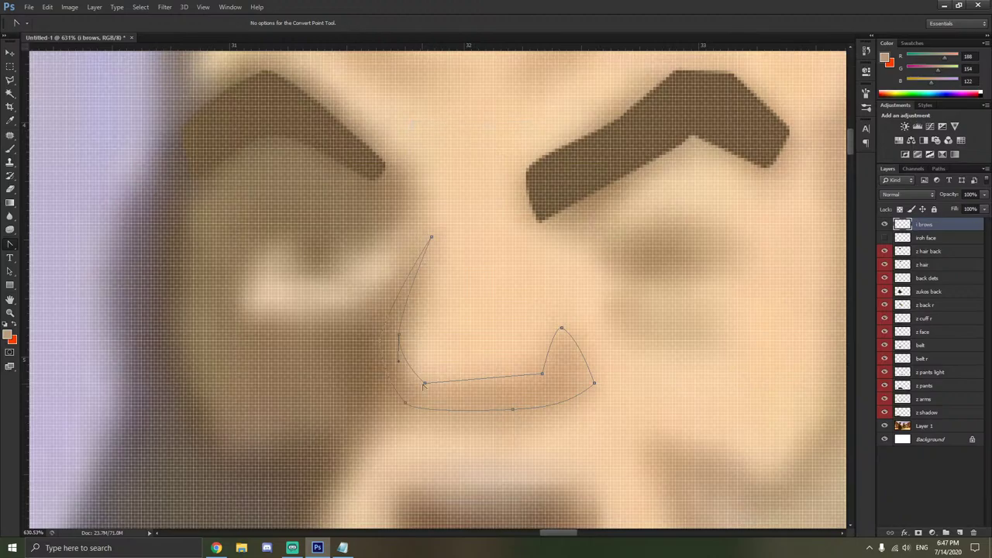
{"action": "left_click_drag", "start_coordinate": [425, 384], "coordinate": [442, 396]}
{"action": "scroll", "coordinate": [435, 356], "scroll_direction": "down", "scroll_amount": 3}
{"action": "scroll", "coordinate": [434, 357], "scroll_direction": "up", "scroll_amount": 1}
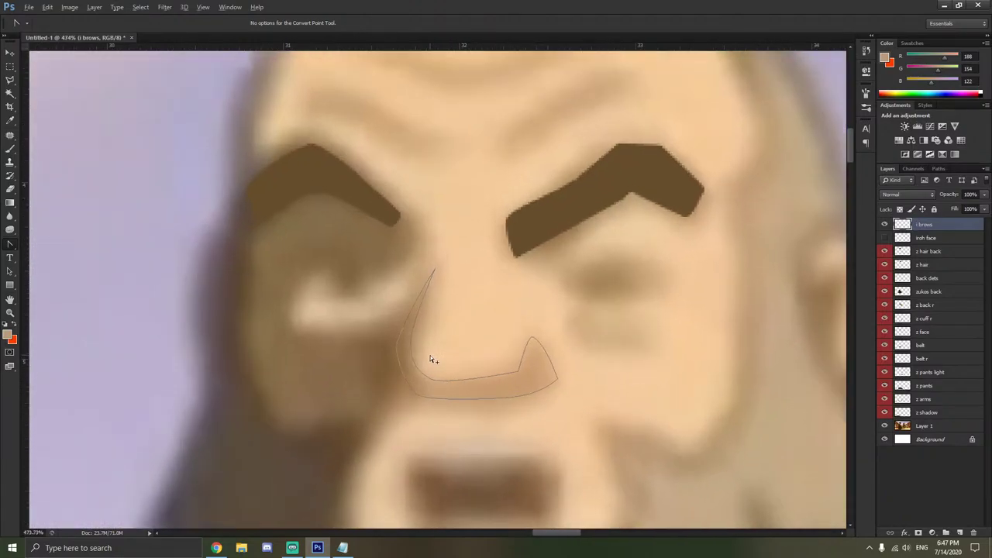
{"action": "scroll", "coordinate": [431, 365], "scroll_direction": "down", "scroll_amount": 1}
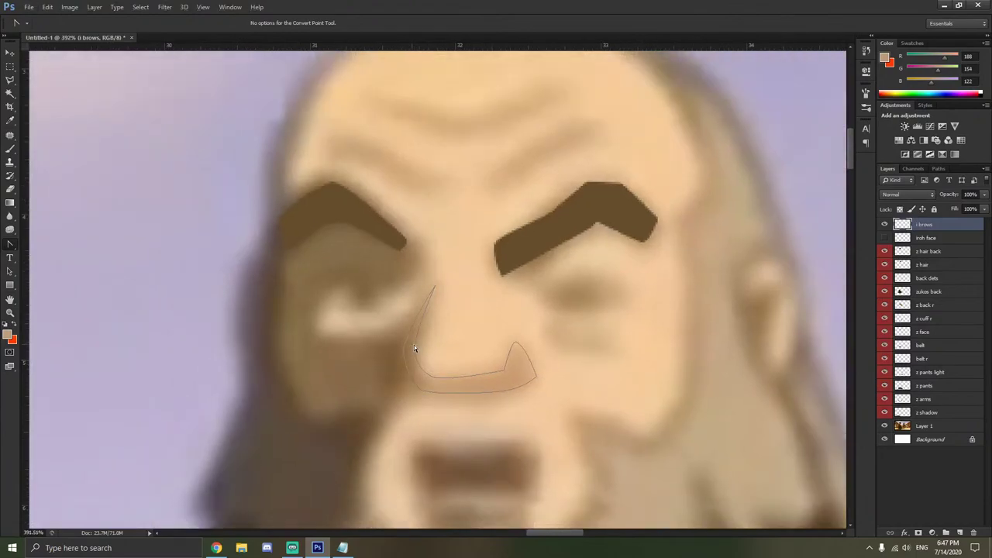
Create a new layer named 'i nose' for the nose fill.
{"action": "right_click", "coordinate": [411, 348]}
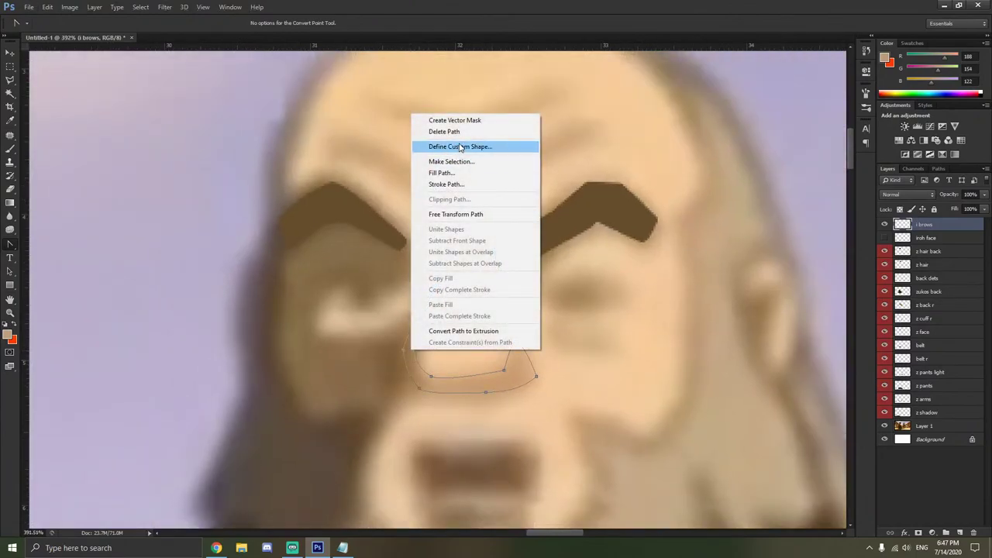
{"action": "left_click", "coordinate": [441, 173]}
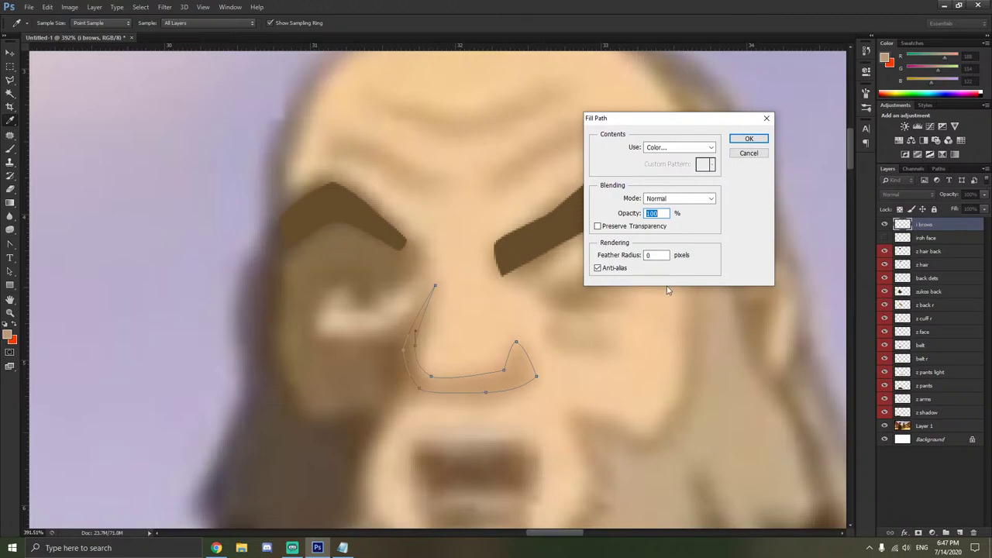
{"action": "left_click", "coordinate": [766, 118]}
{"action": "key", "text": "ctrl+shift+n"}
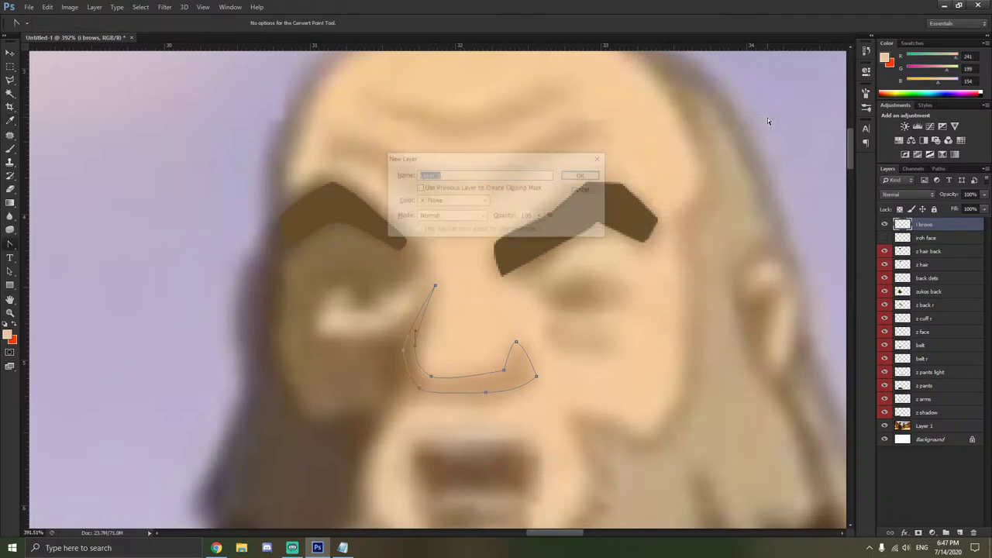
{"action": "type", "text": "i nose"}
{"action": "key", "text": "Return"}
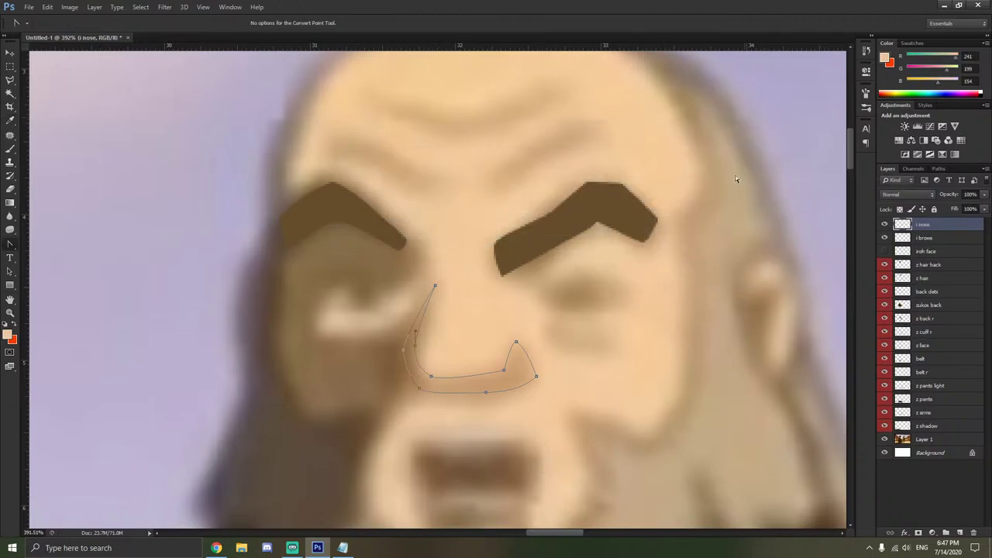
Fill the nose path with a light brown custom colour, then delete the path.
{"action": "right_click", "coordinate": [518, 380]}
{"action": "left_click", "coordinate": [567, 201]}
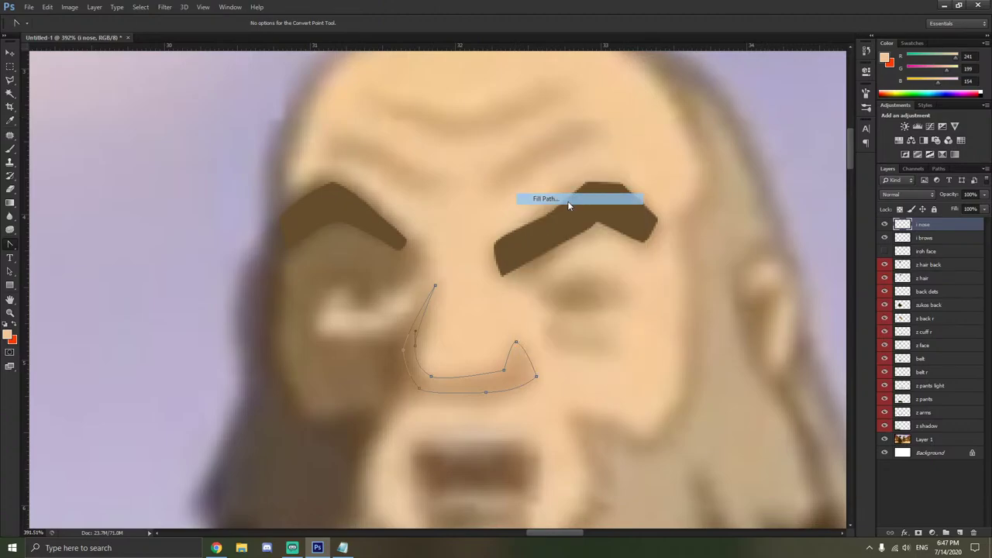
{"action": "left_click", "coordinate": [679, 147]}
{"action": "left_click", "coordinate": [665, 172]}
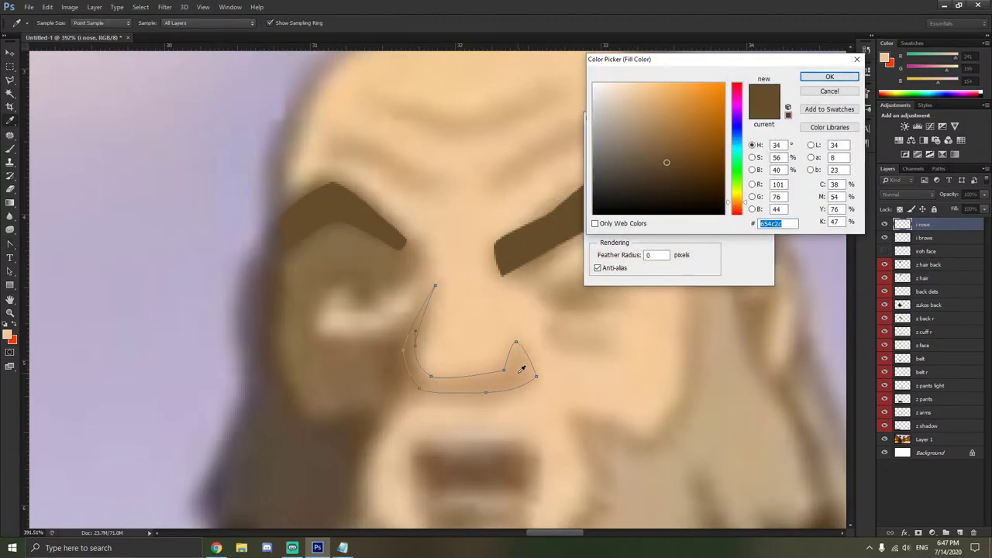
{"action": "left_click", "coordinate": [828, 76]}
{"action": "left_click", "coordinate": [748, 138]}
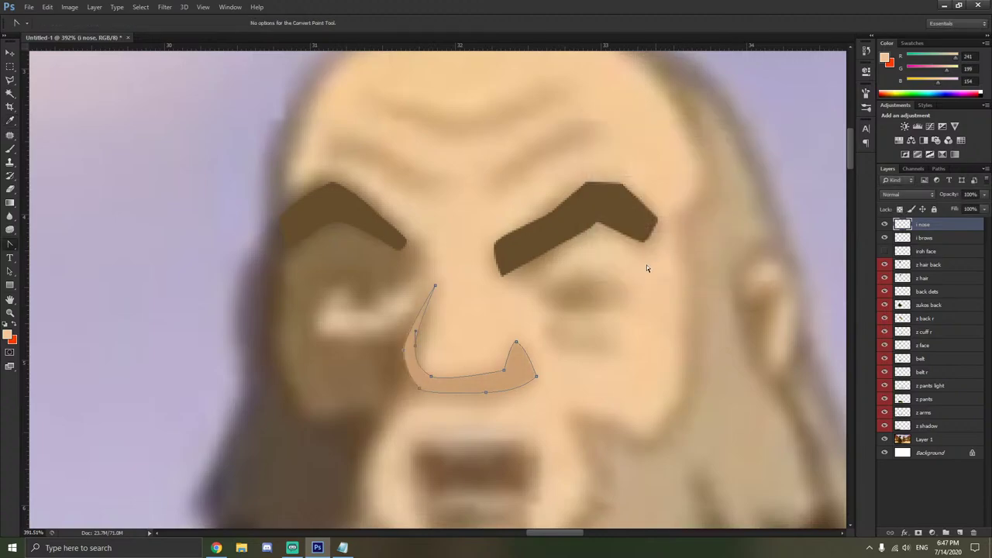
{"action": "right_click", "coordinate": [591, 102]}
{"action": "left_click", "coordinate": [623, 119]}
Toggle the iroh face layer's visibility to compare, leaving it hidden.
{"action": "scroll", "coordinate": [618, 248], "scroll_direction": "down", "scroll_amount": 1}
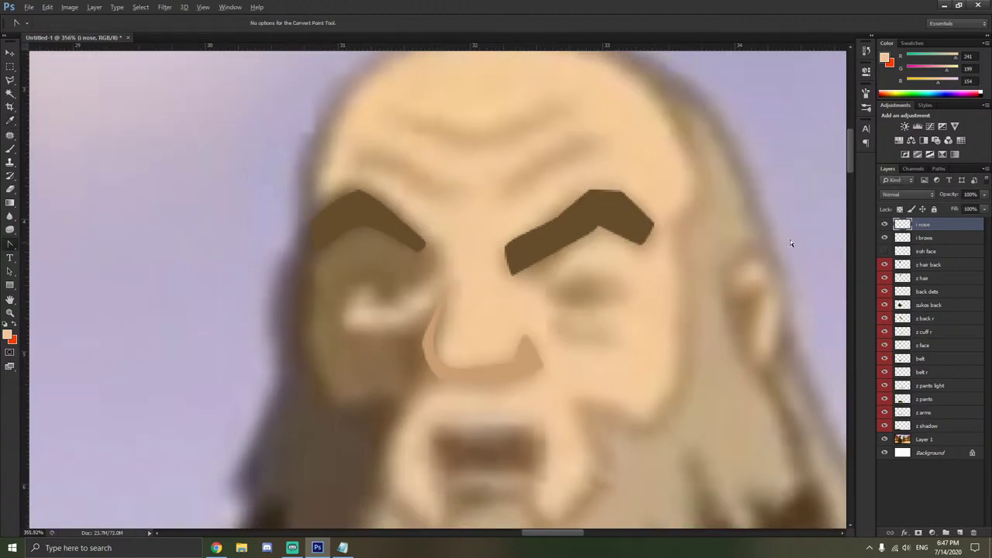
{"action": "left_click", "coordinate": [884, 251]}
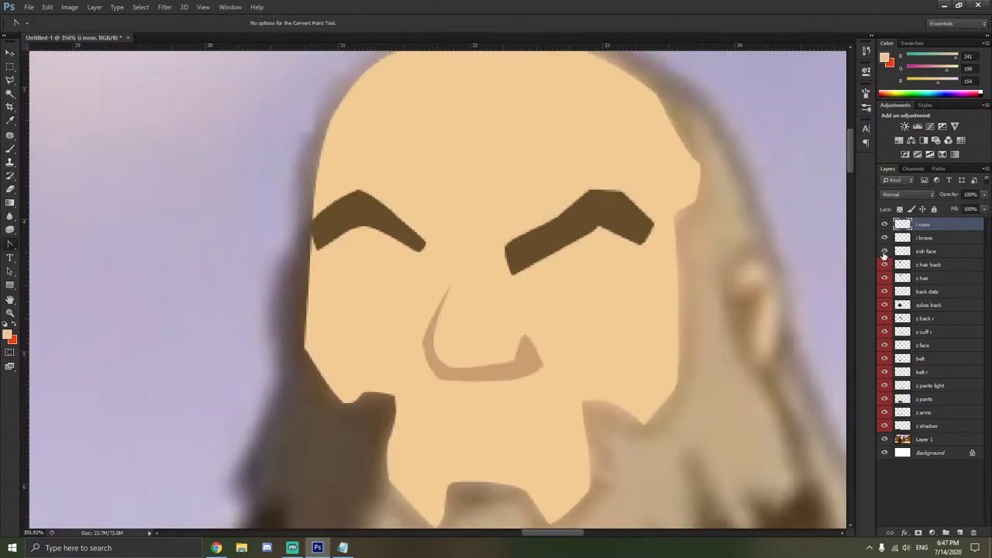
{"action": "left_click", "coordinate": [884, 253]}
{"action": "left_click", "coordinate": [884, 253]}
{"action": "left_click", "coordinate": [884, 252]}
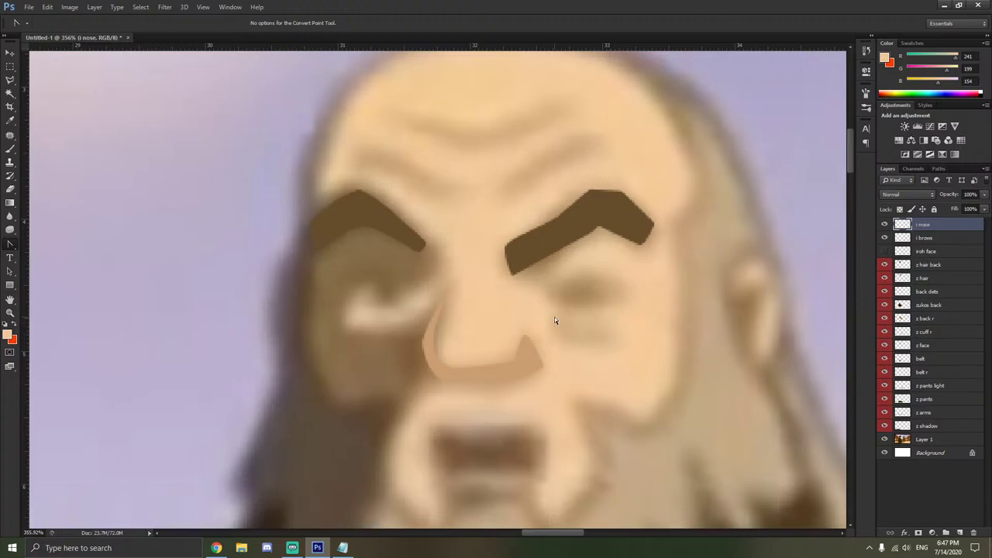
{"action": "scroll", "coordinate": [634, 350], "scroll_direction": "up", "scroll_amount": 1}
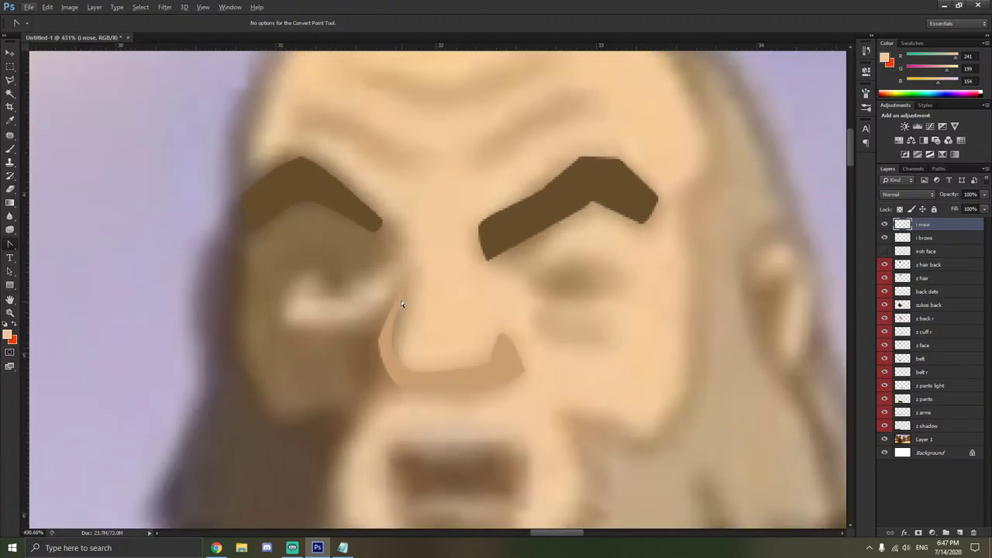
{"action": "scroll", "coordinate": [401, 284], "scroll_direction": "up", "scroll_amount": 1}
{"action": "scroll", "coordinate": [400, 285], "scroll_direction": "up", "scroll_amount": 1}
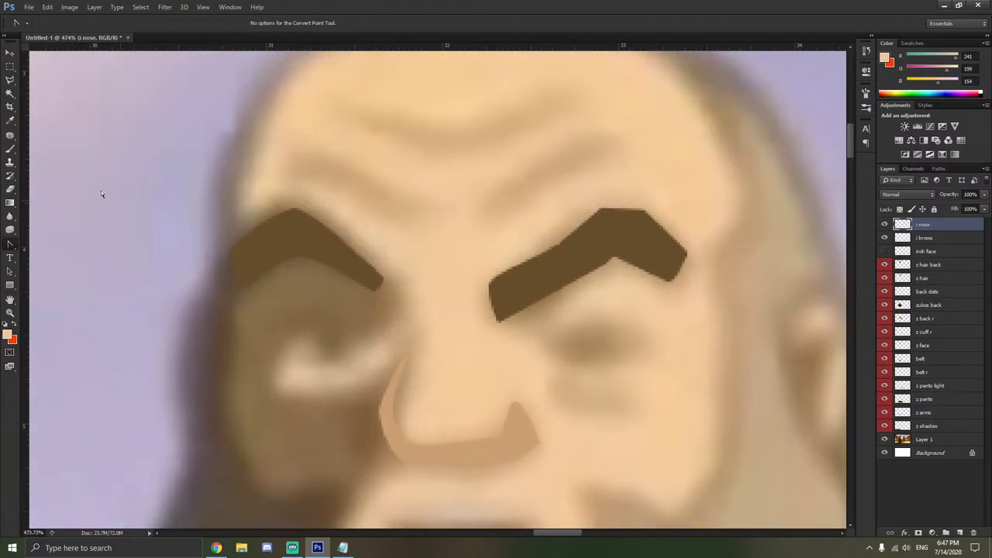
Create a new layer named 'i face s'.
{"action": "key", "text": "ctrl+shift+n"}
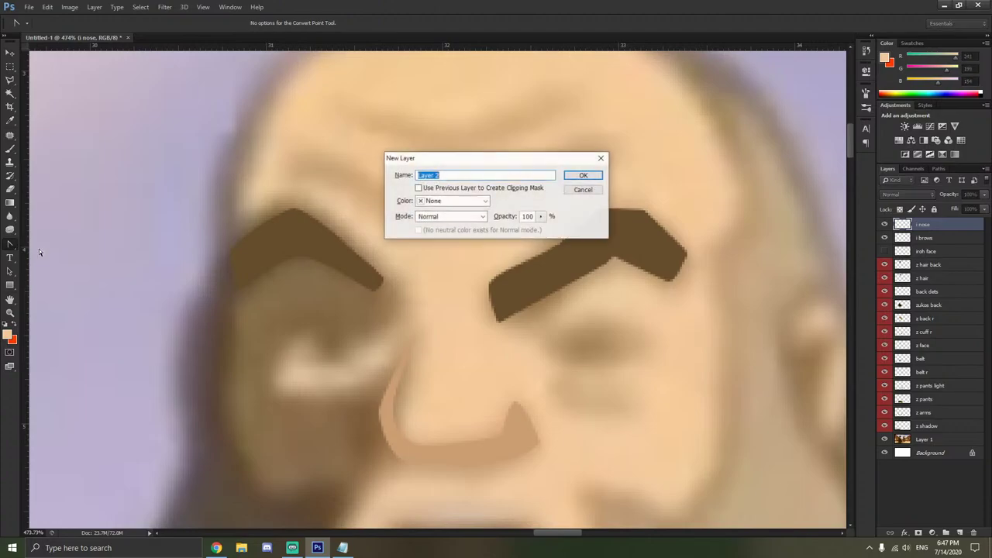
{"action": "type", "text": "i face s"}
{"action": "key", "text": "Return"}
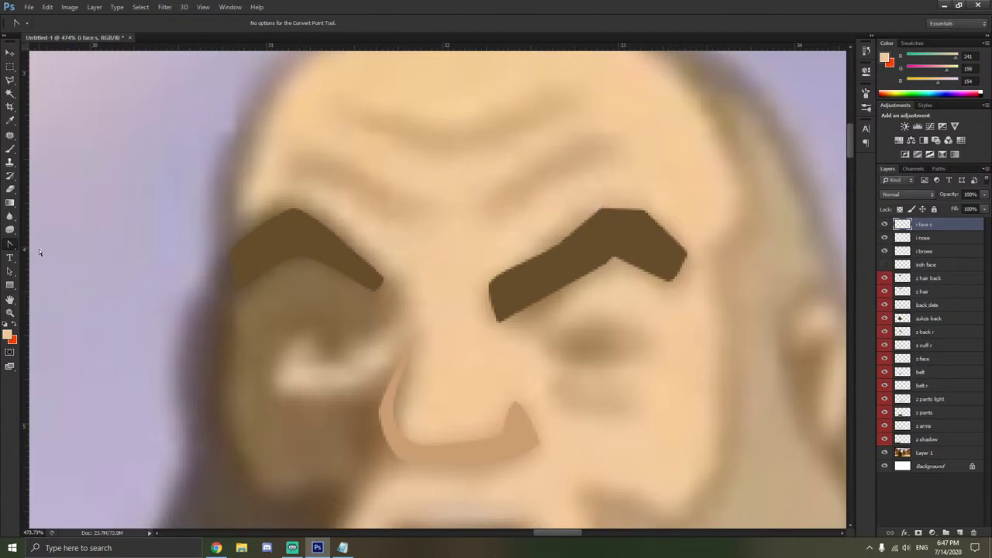
Trace the shadow outline with the Pen Tool over the left brow, around the eye, to the nose bridge.
{"action": "right_click", "coordinate": [10, 244]}
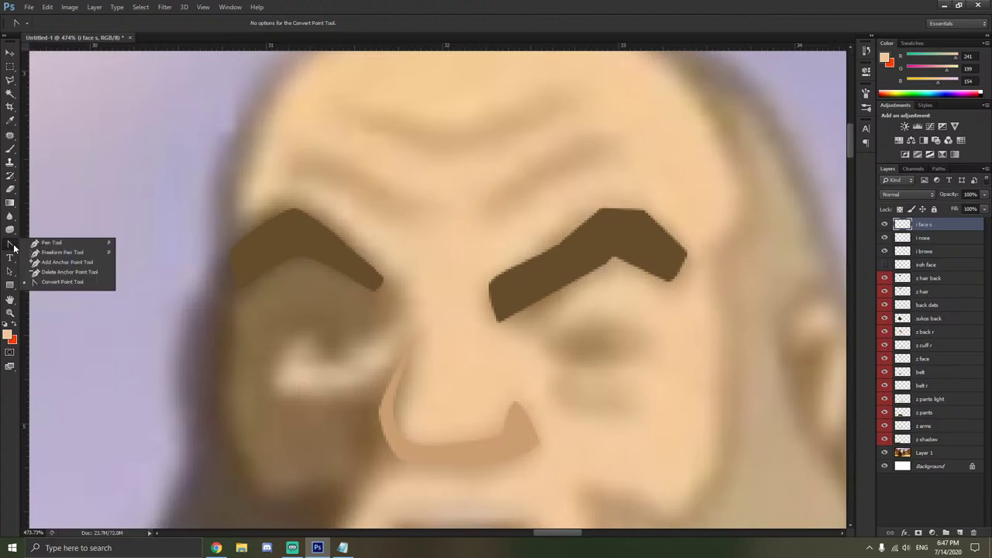
{"action": "left_click", "coordinate": [62, 245]}
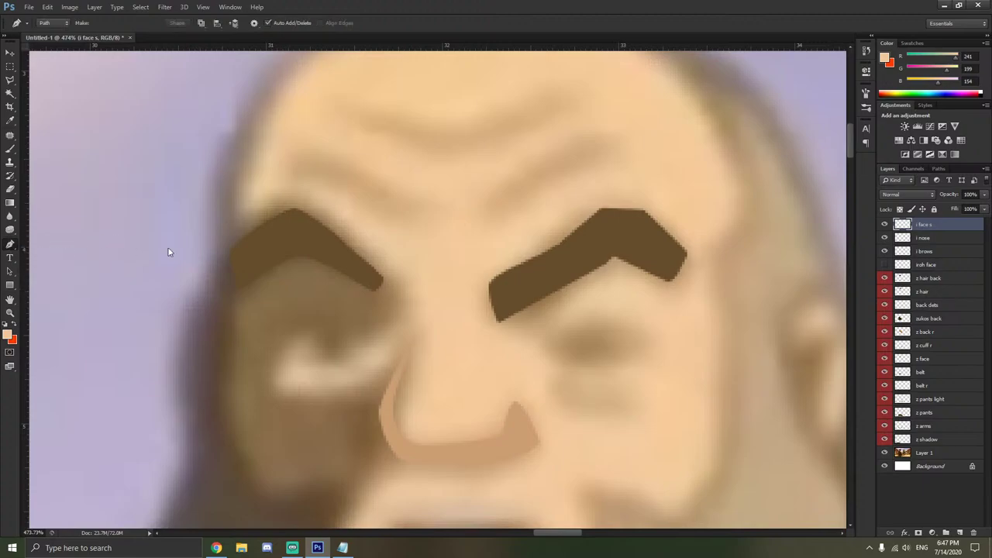
{"action": "left_click", "coordinate": [237, 217]}
{"action": "left_click", "coordinate": [283, 196]}
{"action": "left_click", "coordinate": [310, 201]}
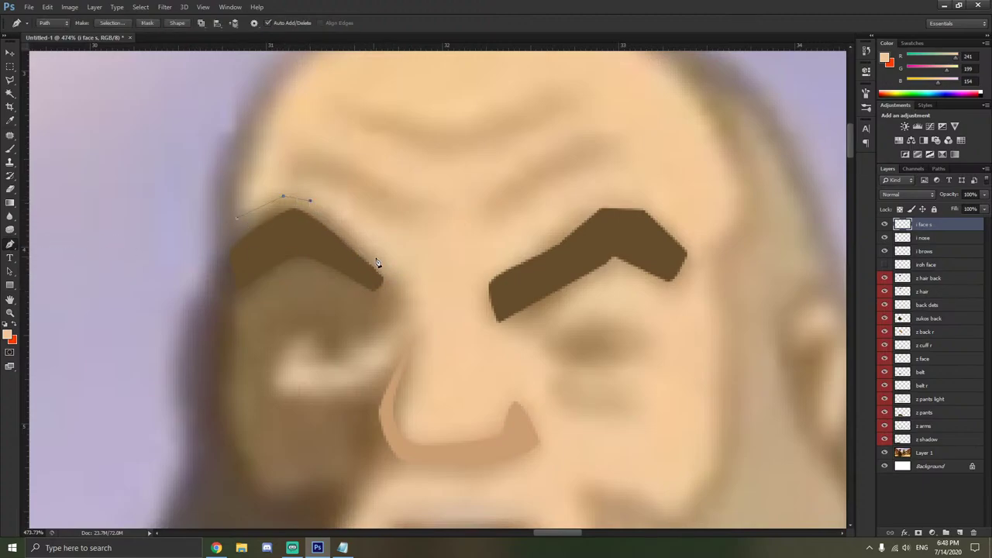
{"action": "left_click", "coordinate": [390, 266]}
{"action": "left_click", "coordinate": [398, 315]}
{"action": "left_click", "coordinate": [374, 336]}
{"action": "left_click", "coordinate": [359, 344]}
{"action": "left_click", "coordinate": [302, 330]}
{"action": "left_click", "coordinate": [271, 362]}
{"action": "left_click", "coordinate": [281, 388]}
{"action": "left_click", "coordinate": [344, 384]}
{"action": "left_click", "coordinate": [415, 332]}
Continue the outline down the nose, across the cheek and up the face's left side, closing it.
{"action": "left_click", "coordinate": [398, 393]}
{"action": "scroll", "coordinate": [398, 395], "scroll_direction": "down", "scroll_amount": 2}
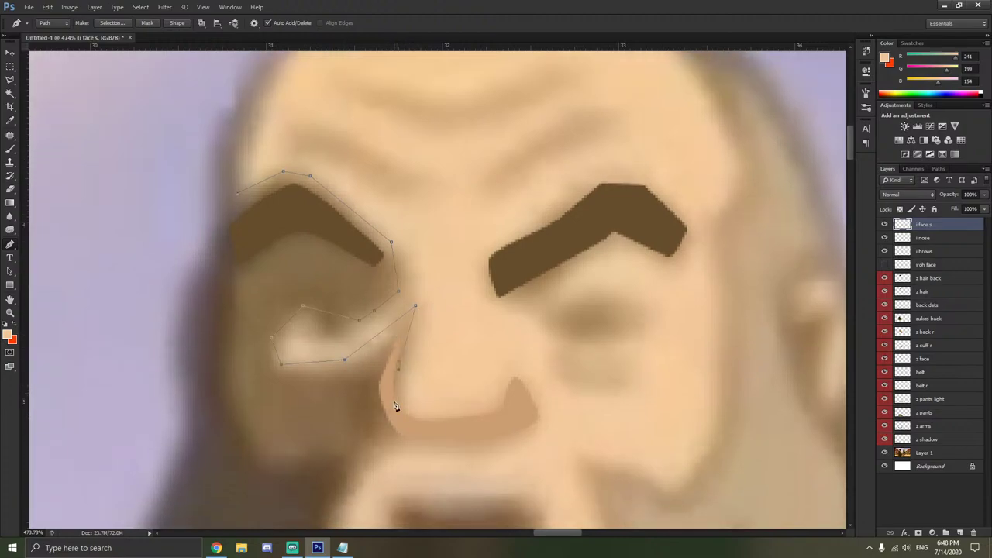
{"action": "left_click", "coordinate": [401, 401]}
{"action": "left_click", "coordinate": [361, 445]}
{"action": "scroll", "coordinate": [335, 500], "scroll_direction": "down", "scroll_amount": 2}
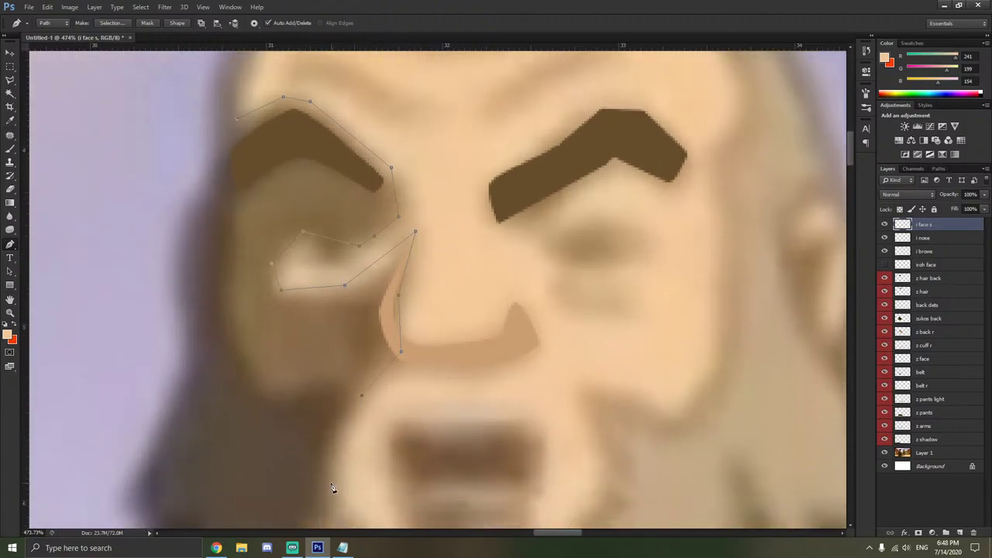
{"action": "scroll", "coordinate": [333, 488], "scroll_direction": "down", "scroll_amount": 2}
{"action": "left_click", "coordinate": [341, 375]}
{"action": "left_click", "coordinate": [325, 388]}
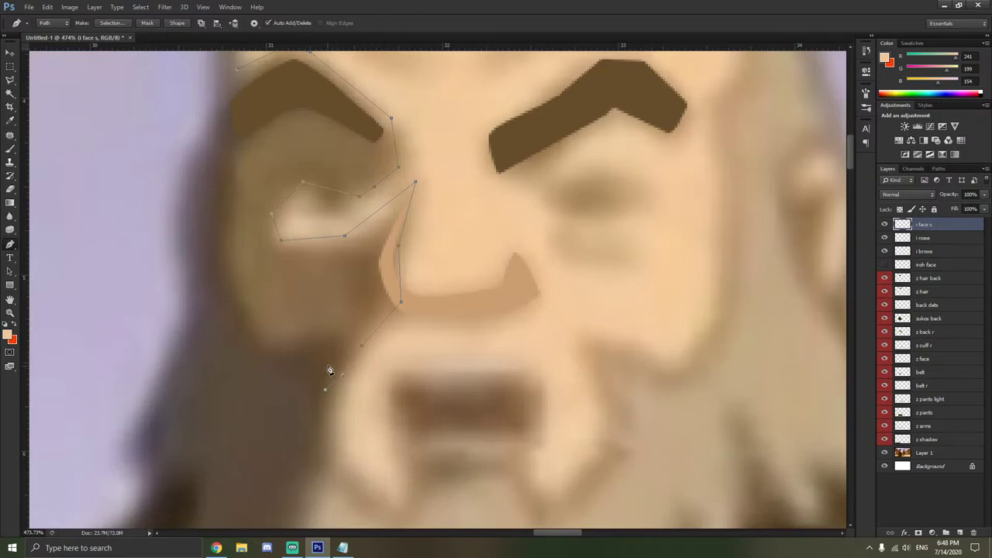
{"action": "left_click", "coordinate": [329, 353]}
{"action": "left_click", "coordinate": [302, 348]}
{"action": "left_click", "coordinate": [264, 345]}
{"action": "left_click", "coordinate": [227, 287]}
{"action": "left_click", "coordinate": [212, 252]}
{"action": "left_click", "coordinate": [224, 169]}
{"action": "left_click", "coordinate": [241, 132]}
{"action": "left_click", "coordinate": [237, 69]}
Curve the outline's corners along the nose and cheek, deleting an unneeded anchor.
{"action": "left_click_drag", "start_coordinate": [10, 244], "coordinate": [72, 281]}
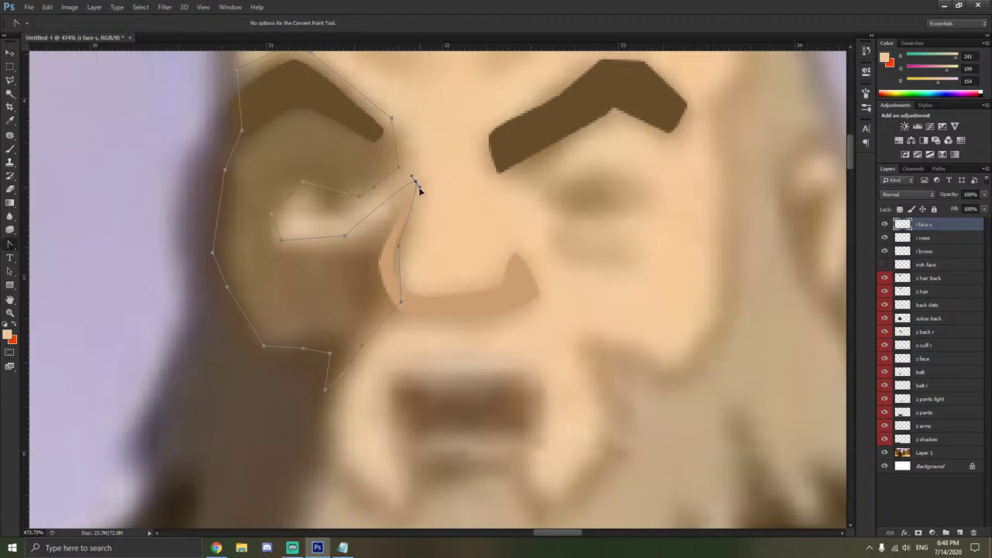
{"action": "left_click_drag", "start_coordinate": [416, 183], "coordinate": [416, 190]}
{"action": "left_click_drag", "start_coordinate": [398, 244], "coordinate": [396, 256]}
{"action": "mouse_move", "coordinate": [396, 329]}
{"action": "left_mouse_down"}
{"action": "mouse_move", "coordinate": [385, 328]}
{"action": "mouse_move", "coordinate": [396, 343]}
{"action": "mouse_move", "coordinate": [387, 342]}
{"action": "left_mouse_up"}
{"action": "left_click", "coordinate": [361, 346]}
{"action": "scroll", "coordinate": [344, 376], "scroll_direction": "up", "scroll_amount": 2}
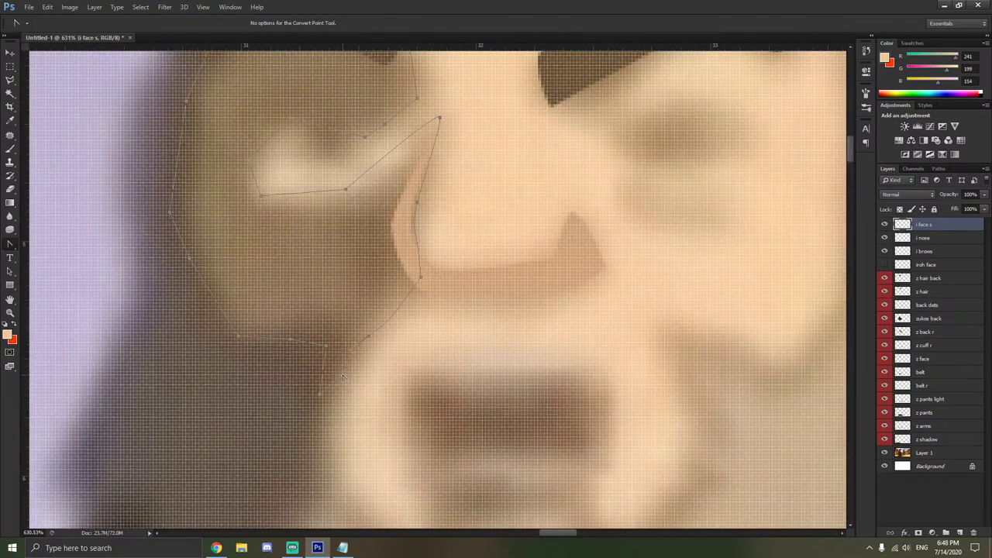
{"action": "right_click", "coordinate": [344, 378]}
{"action": "left_click", "coordinate": [338, 381]}
{"action": "scroll", "coordinate": [365, 376], "scroll_direction": "down", "scroll_amount": 2}
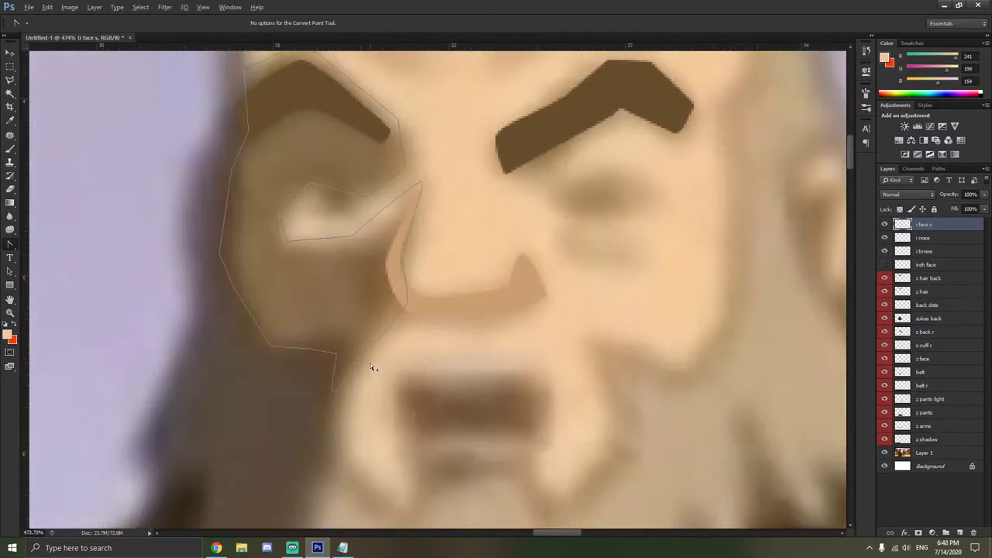
{"action": "mouse_move", "coordinate": [332, 349]}
{"action": "left_mouse_down"}
{"action": "mouse_move", "coordinate": [338, 375]}
{"action": "mouse_move", "coordinate": [334, 351]}
{"action": "left_mouse_up"}
{"action": "right_click", "coordinate": [310, 353]}
{"action": "left_click", "coordinate": [352, 103]}
Smooth the left edge, top corner and corners near the eye into curves, removing another anchor.
{"action": "left_click_drag", "start_coordinate": [271, 347], "coordinate": [290, 359]}
{"action": "right_click", "coordinate": [233, 289]}
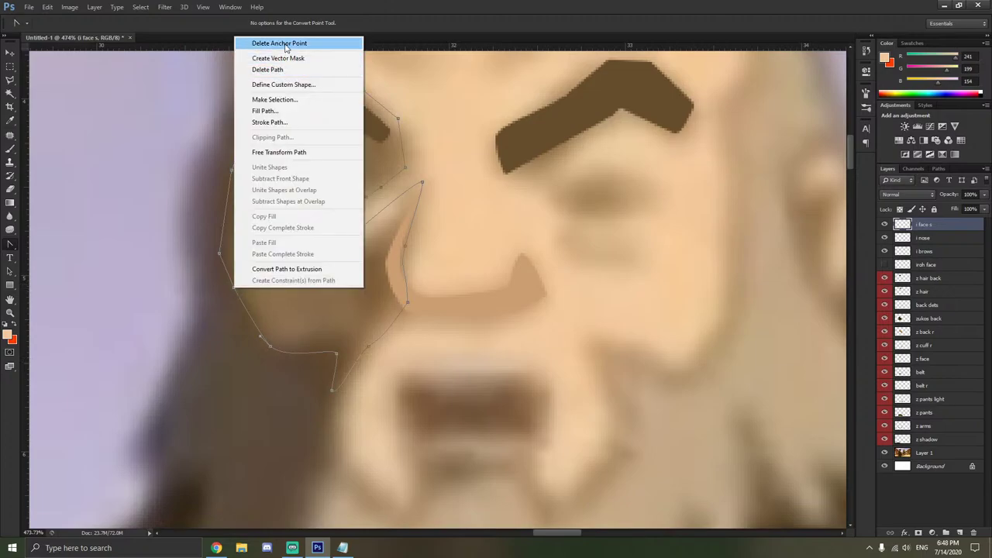
{"action": "left_click", "coordinate": [277, 42]}
{"action": "mouse_move", "coordinate": [219, 256]}
{"action": "left_mouse_down"}
{"action": "mouse_move", "coordinate": [217, 265]}
{"action": "mouse_move", "coordinate": [232, 234]}
{"action": "mouse_move", "coordinate": [222, 220]}
{"action": "mouse_move", "coordinate": [225, 247]}
{"action": "left_mouse_up"}
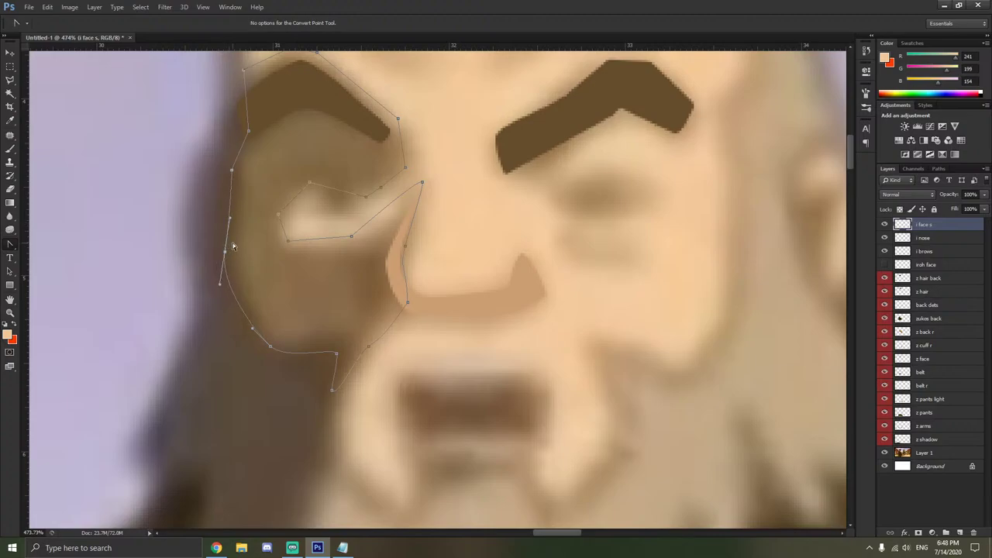
{"action": "scroll", "coordinate": [233, 187], "scroll_direction": "up", "scroll_amount": 1}
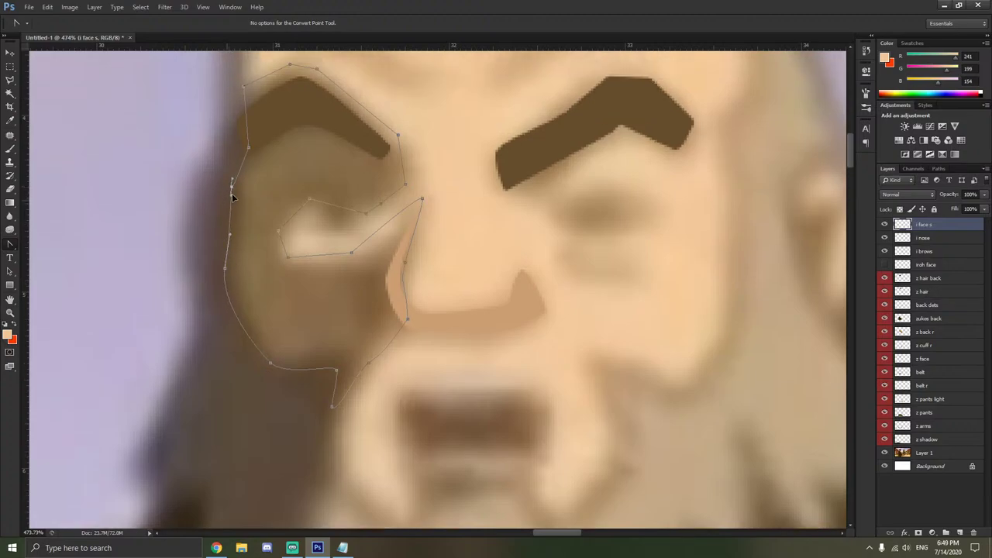
{"action": "left_click_drag", "start_coordinate": [235, 172], "coordinate": [236, 172]}
{"action": "scroll", "coordinate": [254, 185], "scroll_direction": "up", "scroll_amount": 3}
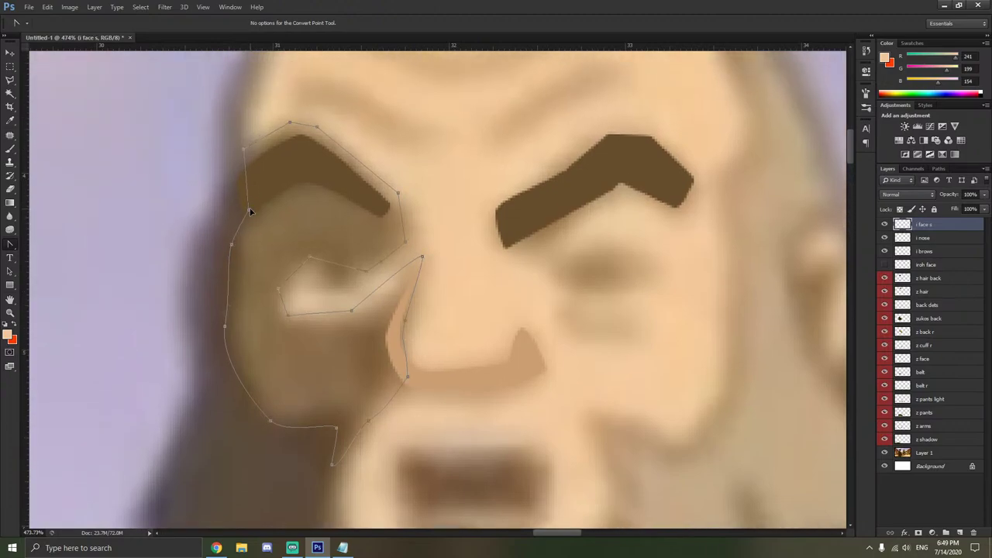
{"action": "left_click_drag", "start_coordinate": [290, 122], "coordinate": [322, 137]}
{"action": "left_click", "coordinate": [318, 128]}
{"action": "left_click", "coordinate": [415, 208]}
{"action": "mouse_move", "coordinate": [307, 261]}
{"action": "left_mouse_down"}
{"action": "mouse_move", "coordinate": [327, 266]}
{"action": "mouse_move", "coordinate": [290, 256]}
{"action": "mouse_move", "coordinate": [299, 253]}
{"action": "left_mouse_up"}
{"action": "left_click_drag", "start_coordinate": [288, 316], "coordinate": [370, 309]}
{"action": "left_click", "coordinate": [340, 308]}
Fill the traced outline with the brown colour using Fill Path.
{"action": "right_click", "coordinate": [317, 313]}
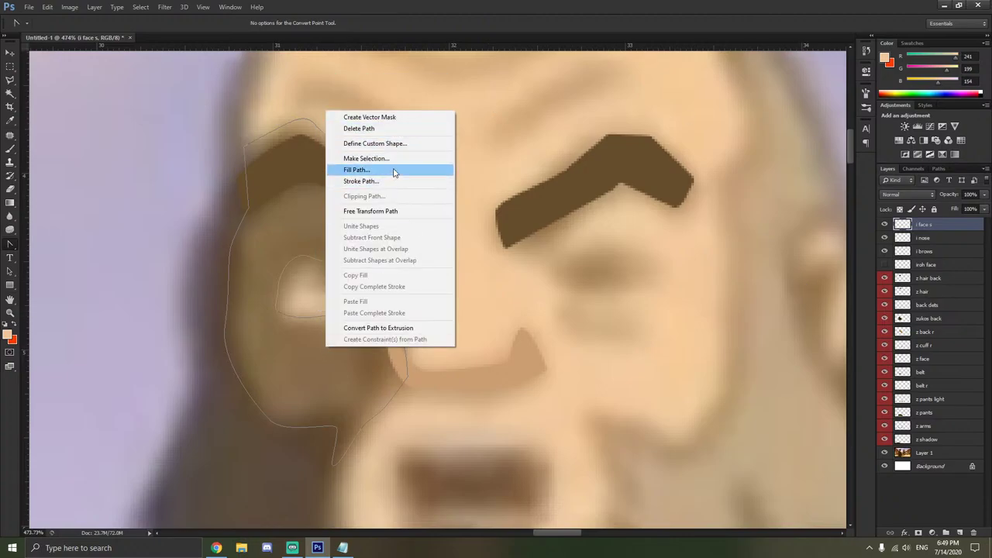
{"action": "left_click", "coordinate": [418, 170]}
{"action": "left_click", "coordinate": [679, 147]}
{"action": "left_click", "coordinate": [662, 177]}
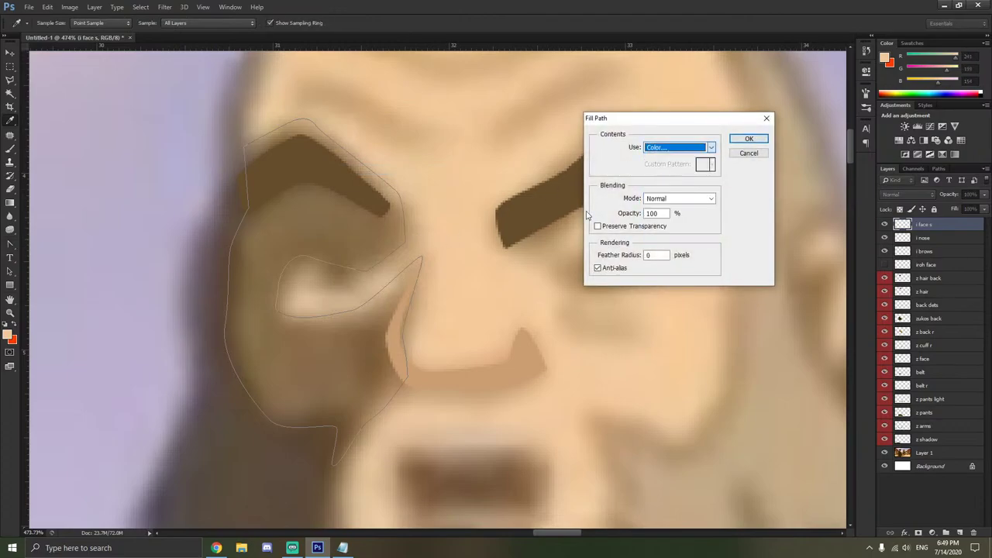
{"action": "left_click", "coordinate": [829, 76]}
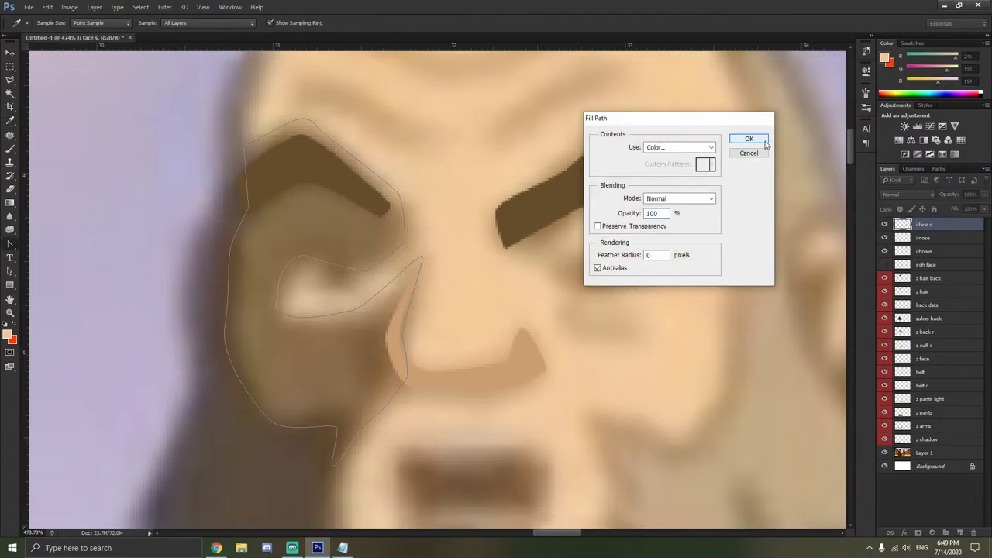
{"action": "left_click", "coordinate": [763, 145]}
Move the i face s layer below i brows and delete the outline path.
{"action": "double_click", "coordinate": [934, 223]}
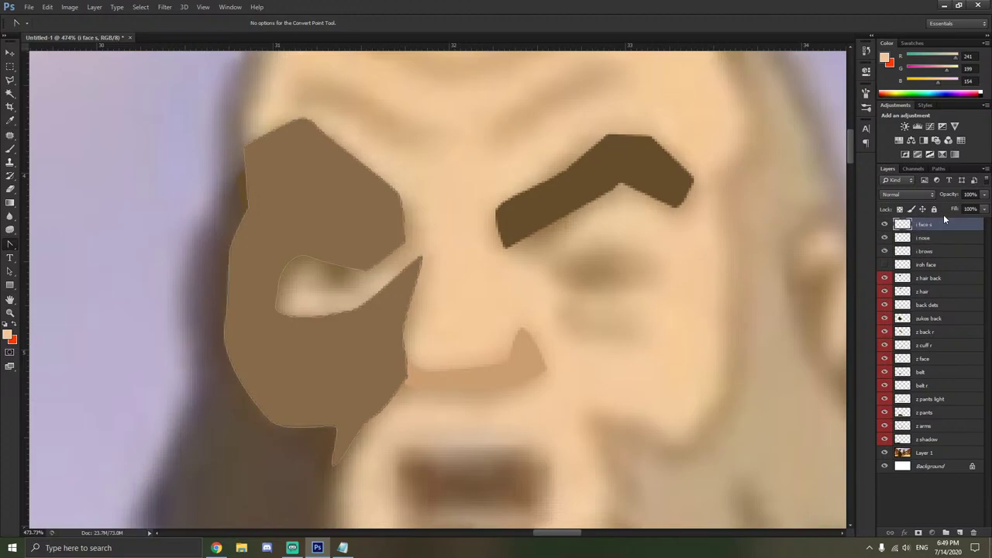
{"action": "type", "text": "i brows"}
{"action": "left_click_drag", "start_coordinate": [935, 221], "coordinate": [932, 225]}
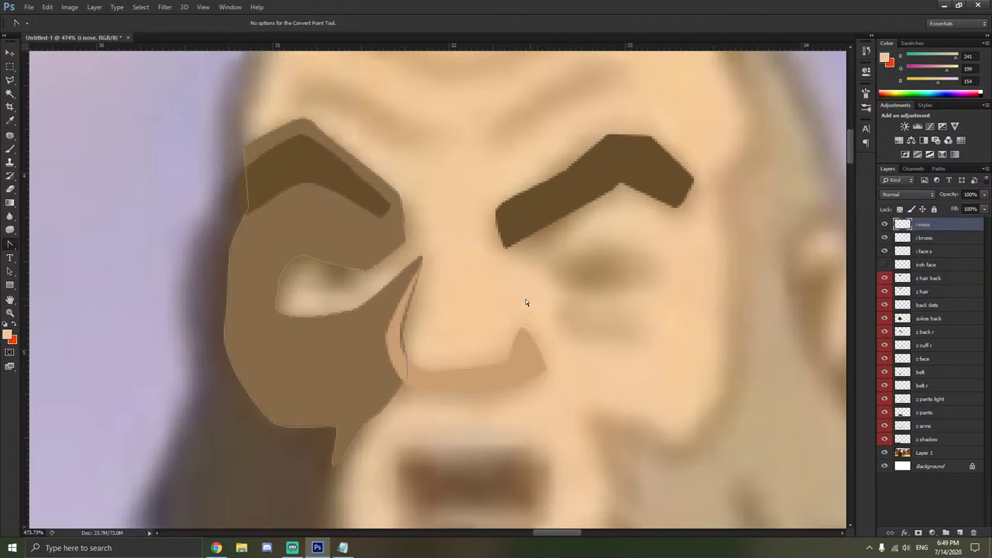
{"action": "right_click", "coordinate": [464, 304]}
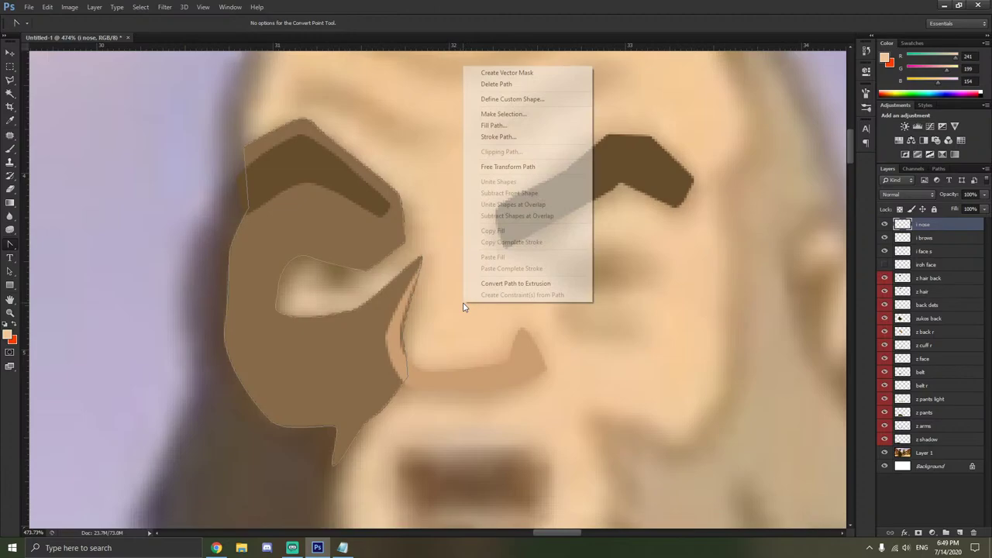
{"action": "left_click", "coordinate": [524, 85]}
Toggle the skin-tone face and brown shadow layers to compare, leaving both visible with the shadow selected.
{"action": "scroll", "coordinate": [461, 132], "scroll_direction": "down", "scroll_amount": 3}
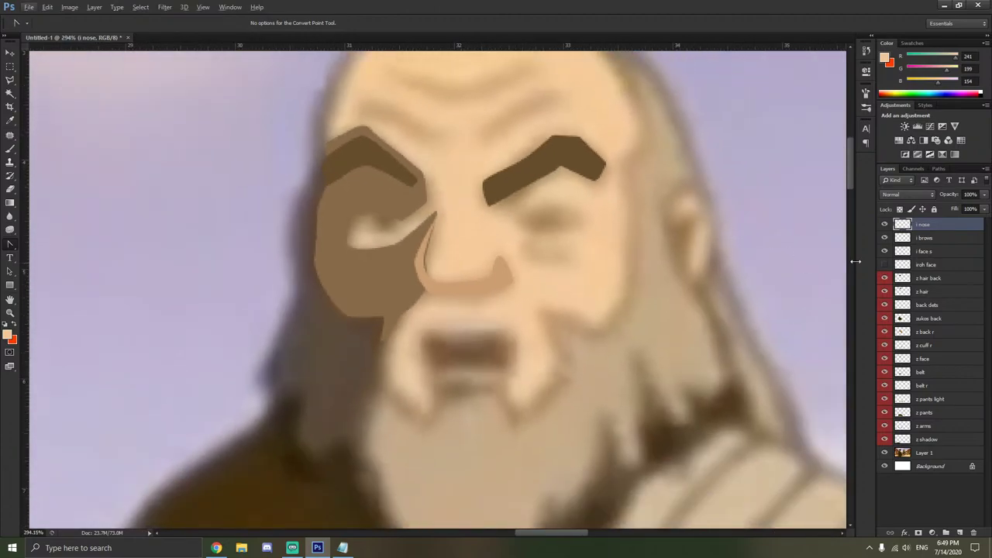
{"action": "left_click", "coordinate": [885, 265]}
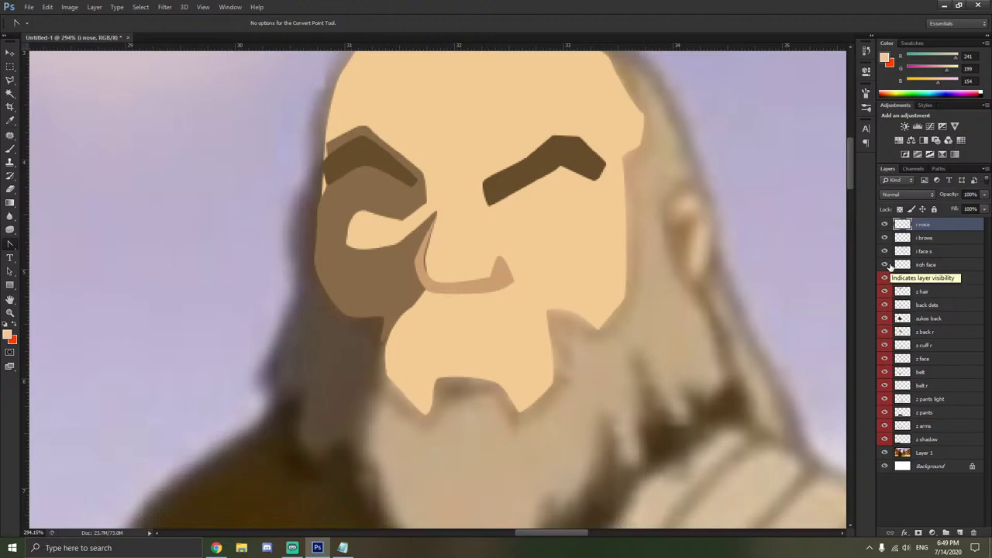
{"action": "left_click", "coordinate": [884, 265]}
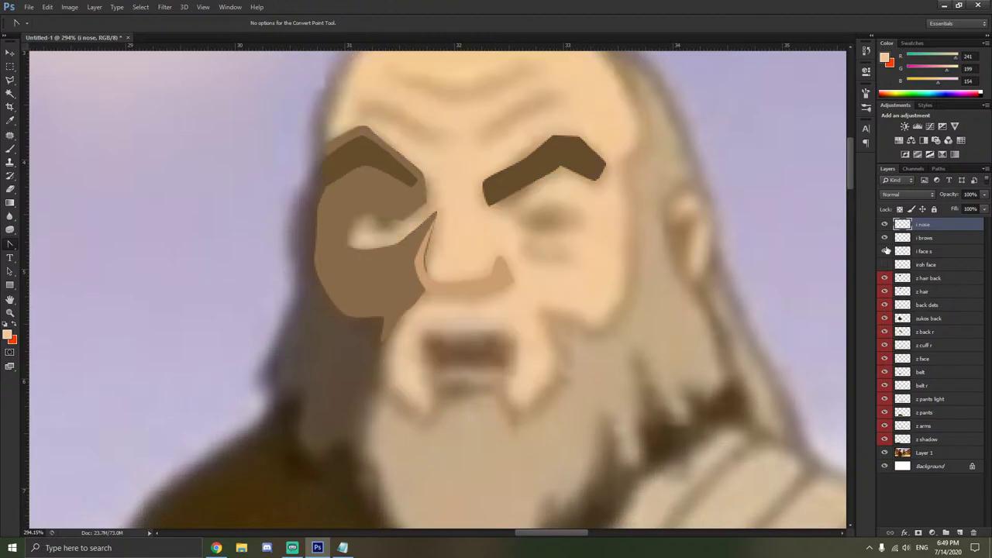
{"action": "left_click", "coordinate": [885, 251]}
{"action": "left_click", "coordinate": [885, 251]}
{"action": "left_click", "coordinate": [885, 252]}
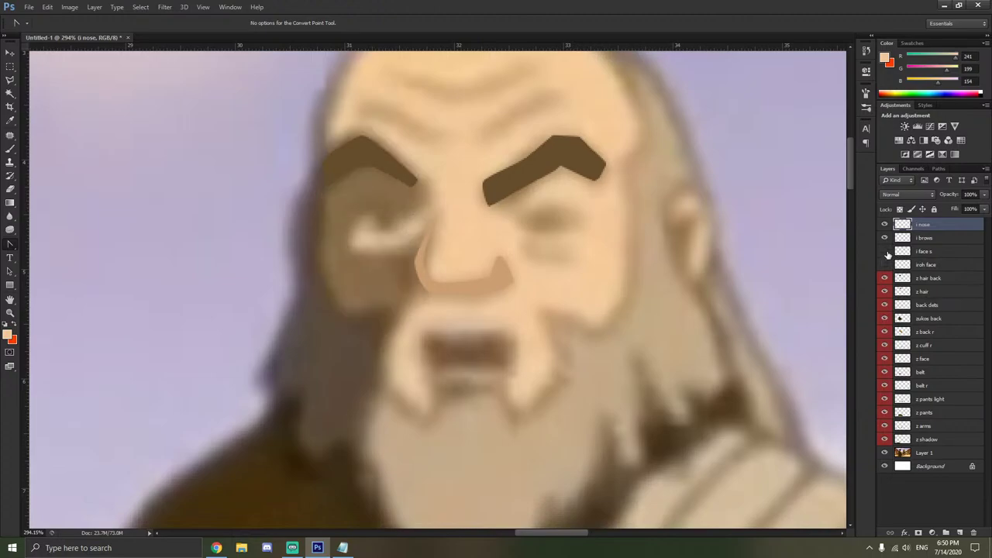
{"action": "left_click", "coordinate": [884, 251]}
{"action": "left_click", "coordinate": [885, 264]}
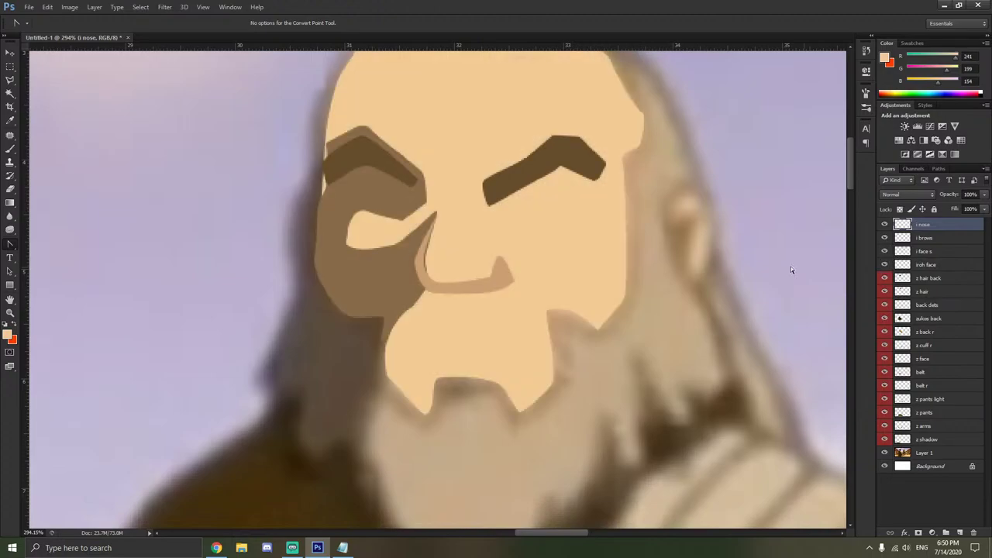
{"action": "left_click", "coordinate": [942, 253]}
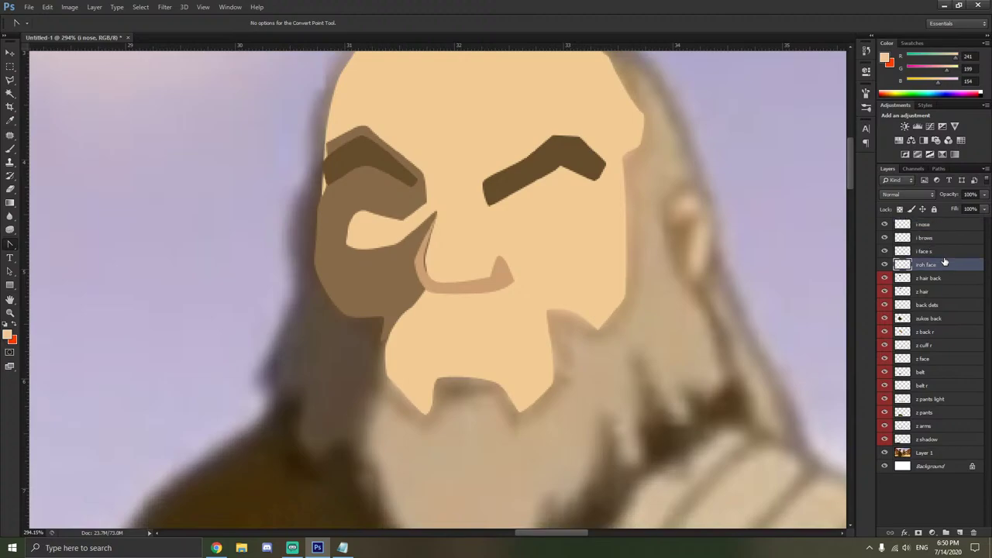
{"action": "right_click", "coordinate": [939, 253]}
{"action": "left_click", "coordinate": [939, 254]}
{"action": "right_click", "coordinate": [939, 253]}
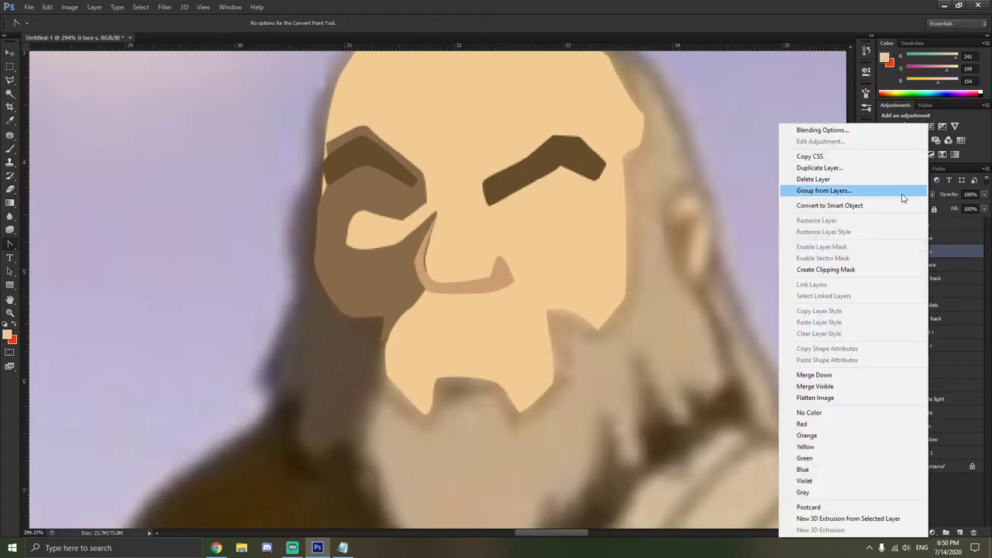
Lower the i face s layer's opacity to make the shadow semi-transparent.
{"action": "left_click", "coordinate": [961, 256]}
{"action": "left_click", "coordinate": [984, 194]}
{"action": "left_click_drag", "start_coordinate": [983, 207], "coordinate": [958, 209]}
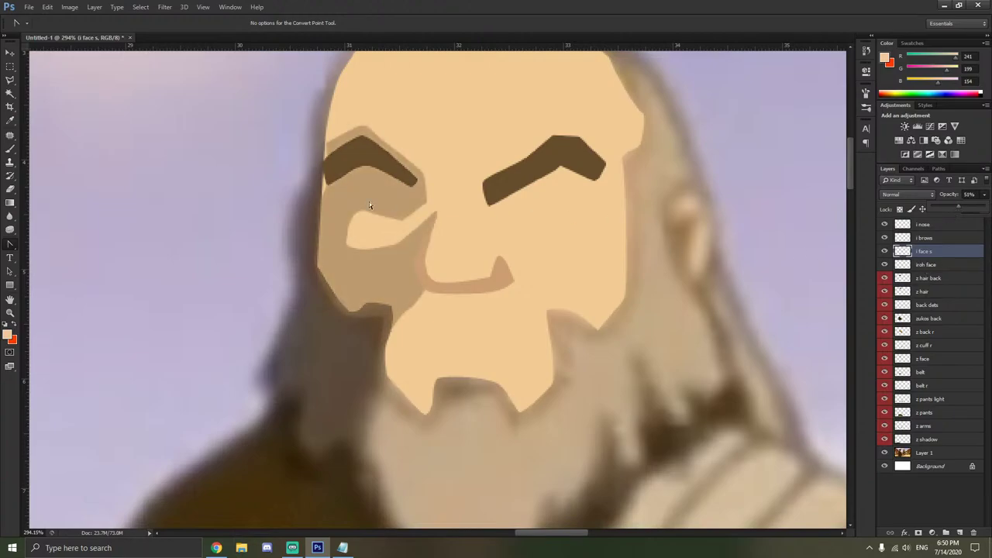
On the i nose layer, reshape the outline along the brow's left edge and remove an anchor.
{"action": "scroll", "coordinate": [348, 190], "scroll_direction": "up", "scroll_amount": 5}
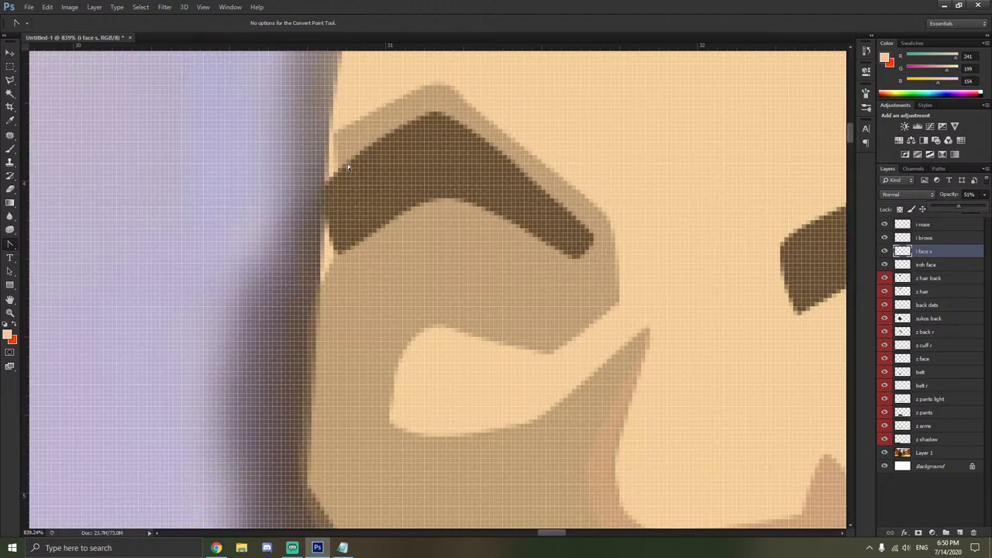
{"action": "left_click", "coordinate": [11, 148]}
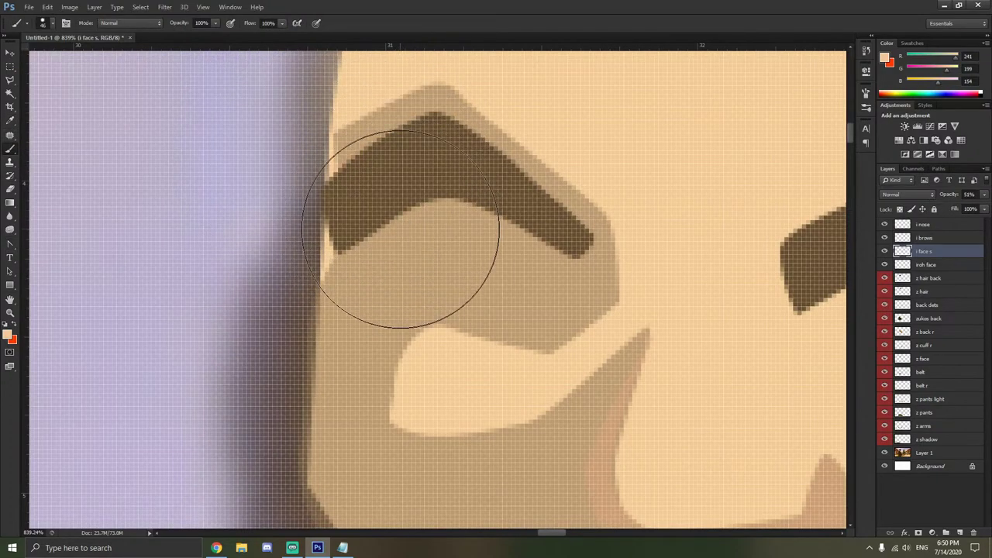
{"action": "left_click", "coordinate": [319, 186], "text": "ctrl"}
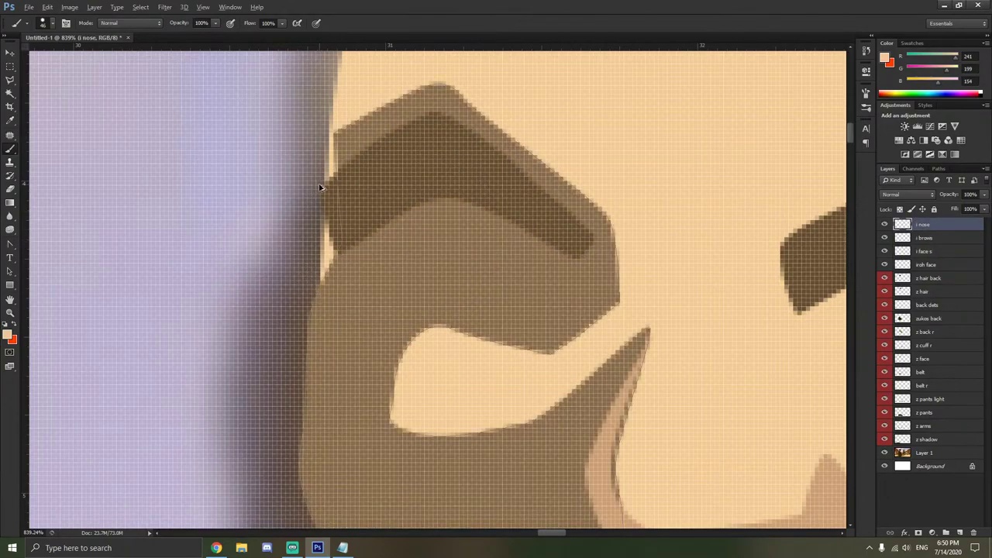
{"action": "left_click", "coordinate": [10, 244]}
{"action": "left_click_drag", "start_coordinate": [338, 240], "coordinate": [323, 241]}
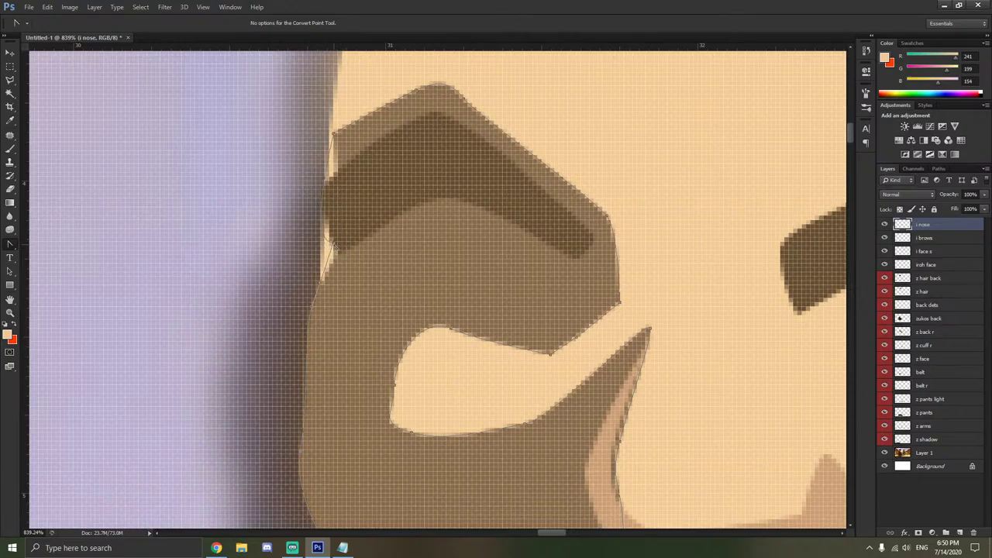
{"action": "right_click", "coordinate": [333, 243]}
{"action": "left_click", "coordinate": [335, 253]}
Fill the reshaped outline with brown and move i brows above i nose.
{"action": "scroll", "coordinate": [326, 241], "scroll_direction": "down", "scroll_amount": 5}
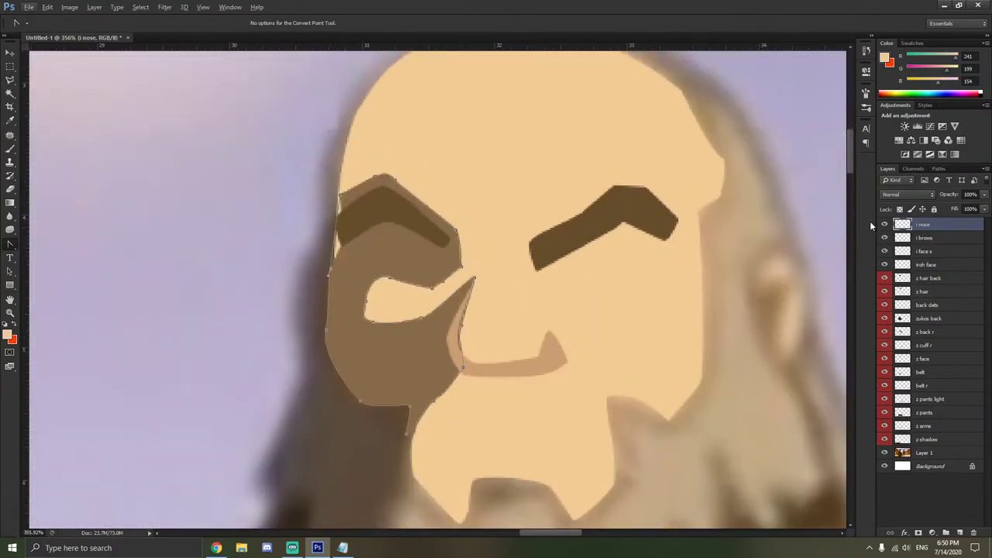
{"action": "right_click", "coordinate": [409, 247]}
{"action": "left_click", "coordinate": [464, 308]}
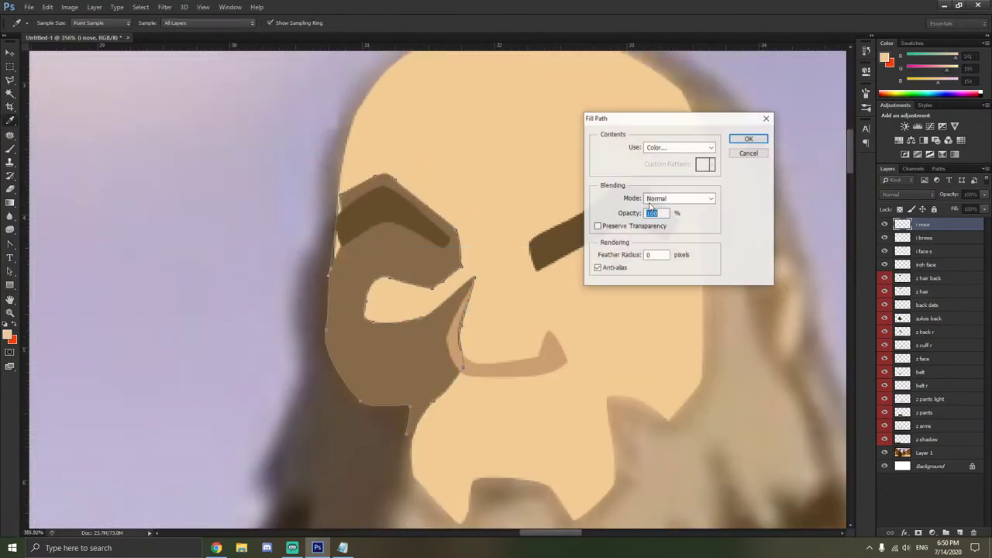
{"action": "left_click", "coordinate": [748, 140]}
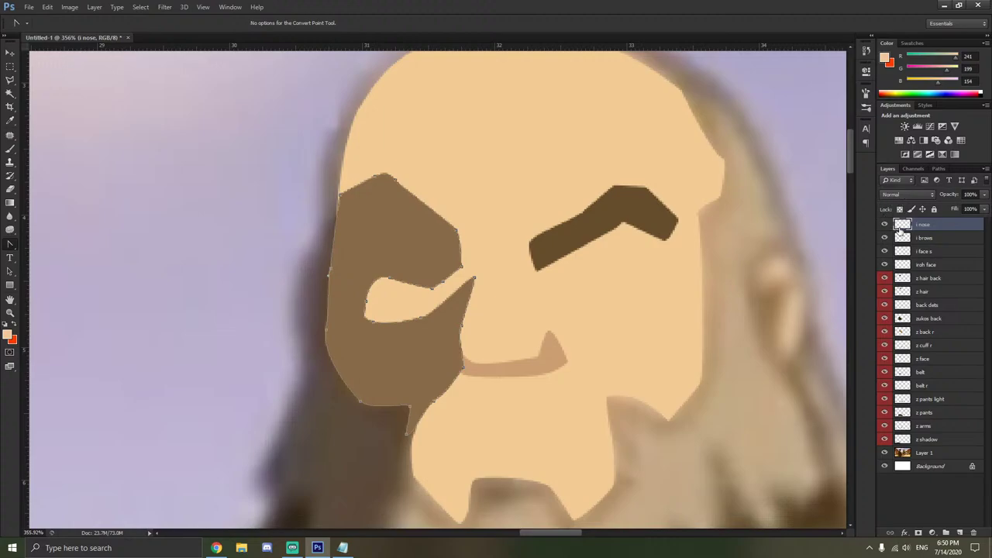
{"action": "mouse_move", "coordinate": [929, 242]}
{"action": "left_mouse_down"}
{"action": "mouse_move", "coordinate": [926, 228]}
{"action": "mouse_move", "coordinate": [936, 244]}
{"action": "left_mouse_up"}
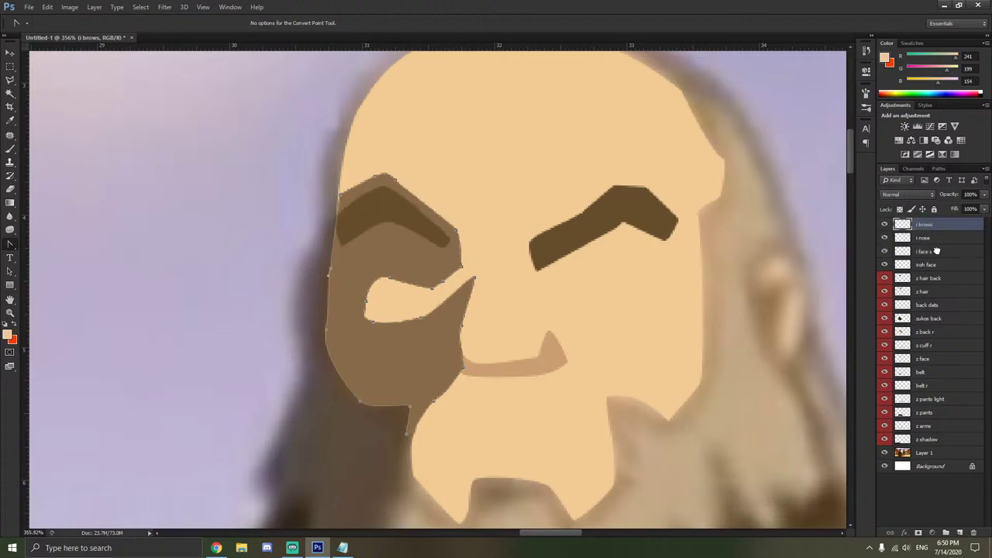
{"action": "left_click", "coordinate": [938, 249]}
{"action": "left_click", "coordinate": [984, 195]}
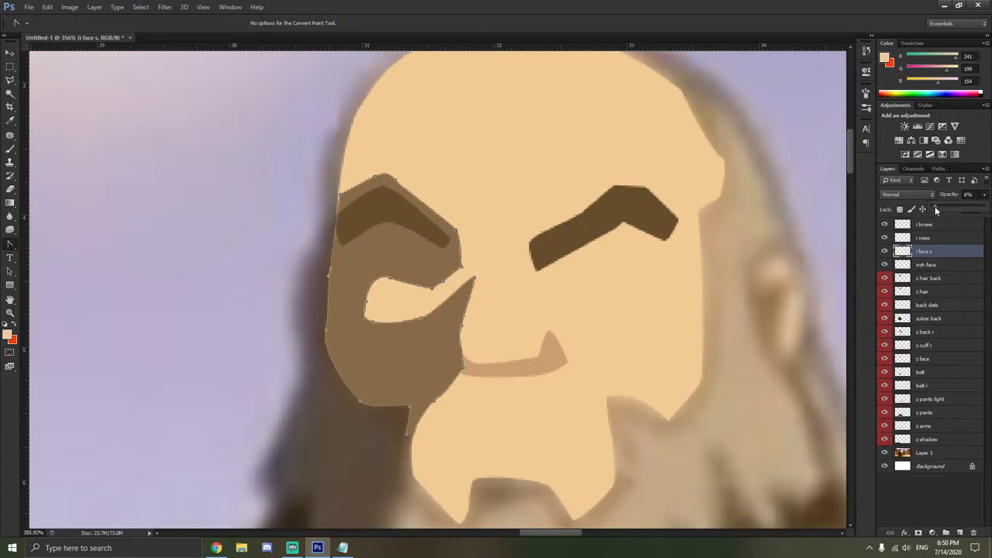
Make colour selections of the brown shadow patch and flat face shape, then clear them.
{"action": "left_click", "coordinate": [10, 93]}
{"action": "left_click", "coordinate": [377, 258]}
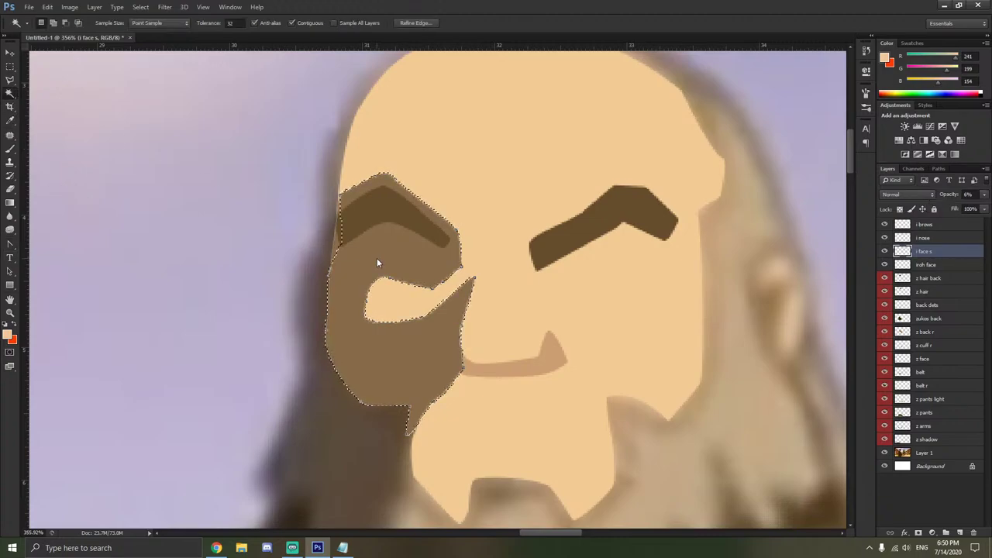
{"action": "key", "text": "ctrl+d"}
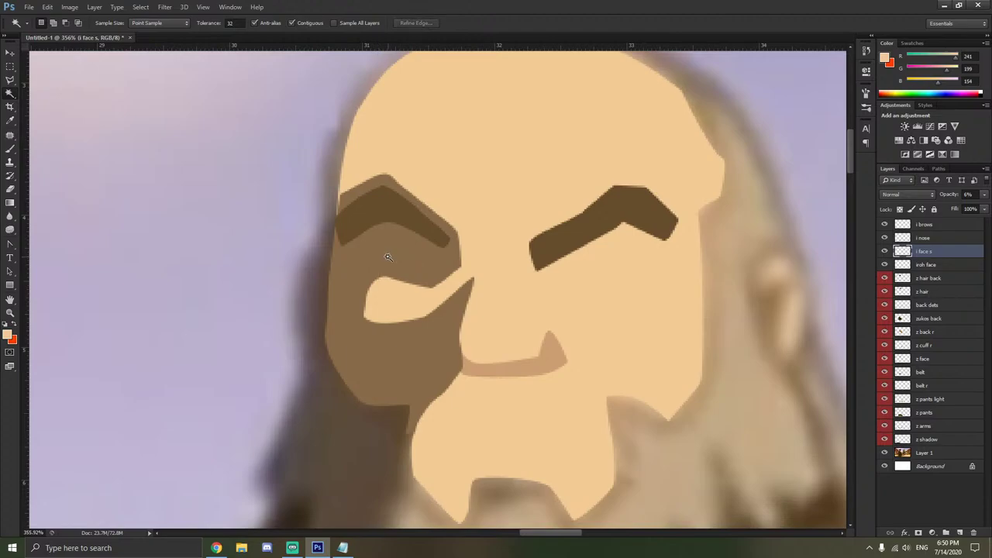
{"action": "left_click", "coordinate": [922, 265]}
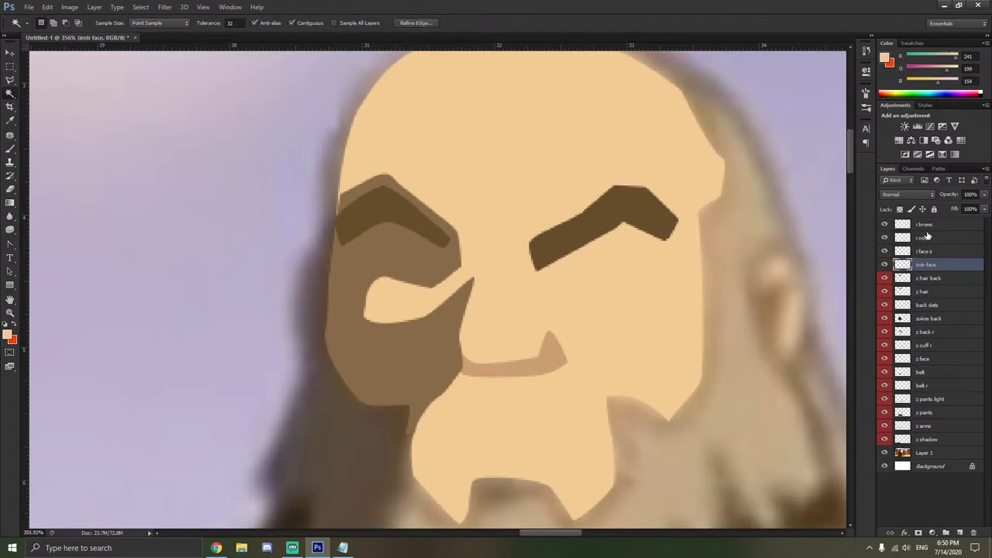
{"action": "left_click", "coordinate": [926, 237]}
{"action": "left_click", "coordinate": [928, 224]}
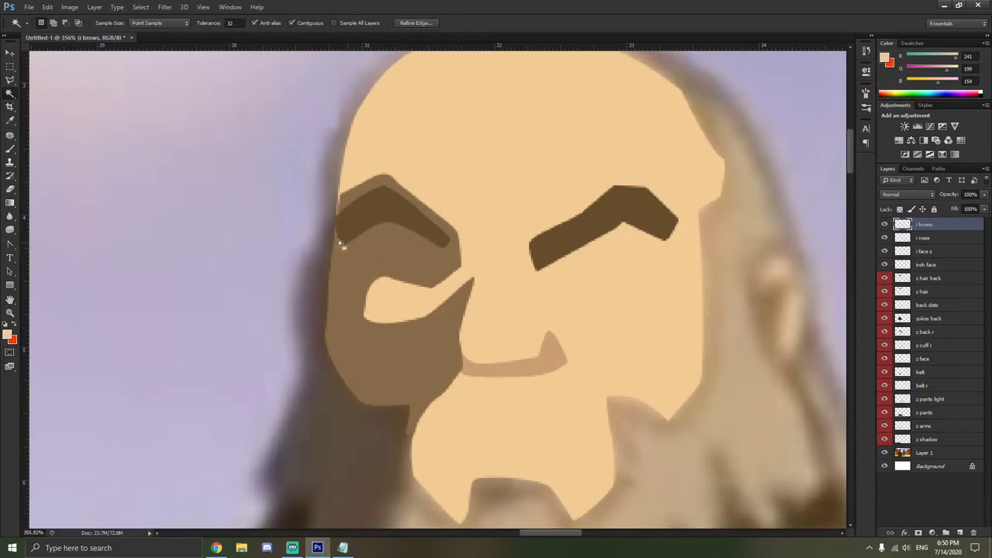
{"action": "left_click", "coordinate": [927, 237]}
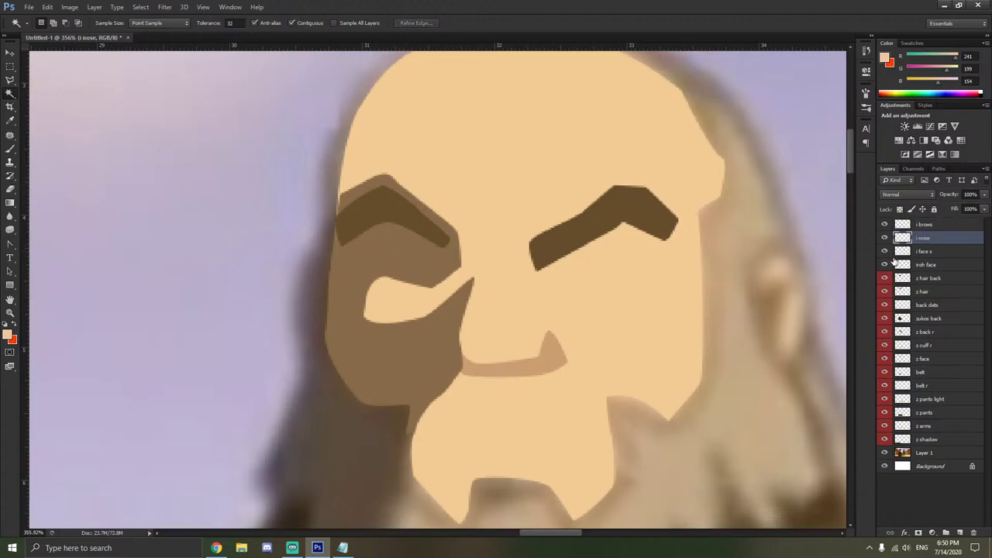
{"action": "left_click", "coordinate": [921, 265]}
{"action": "left_click", "coordinate": [406, 262]}
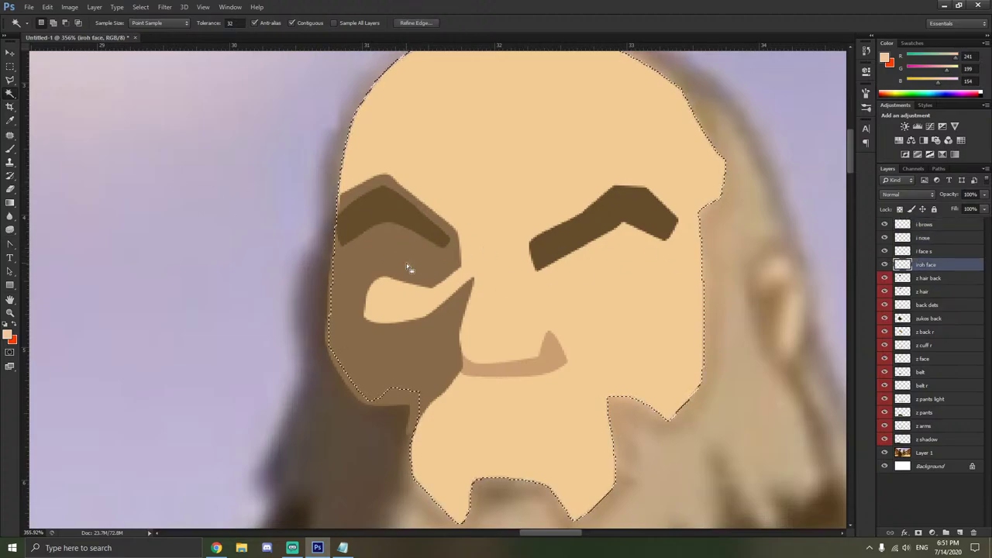
{"action": "right_click", "coordinate": [405, 265]}
{"action": "left_click", "coordinate": [443, 416]}
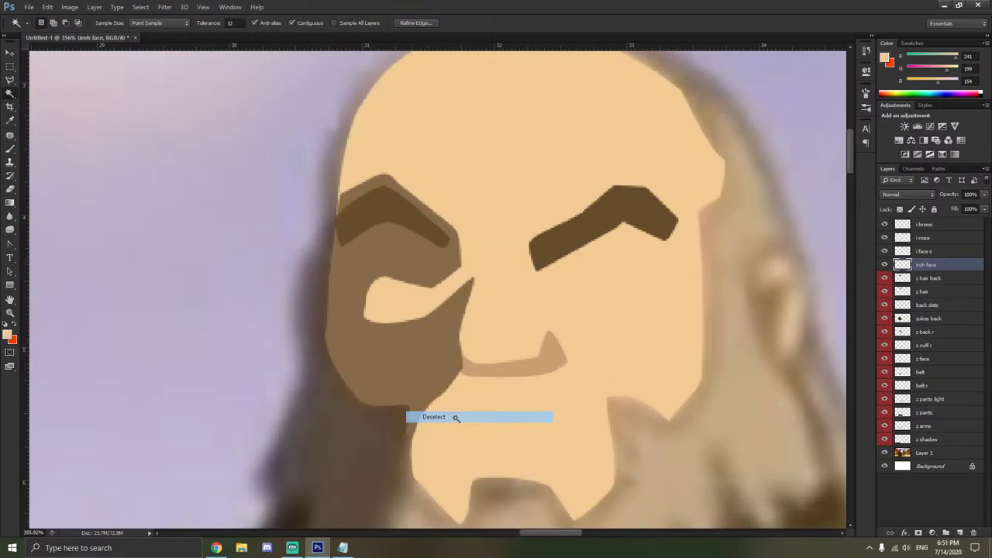
Activate the i face s layer and try moving its content, dismissing the empty-selection error.
{"action": "left_click", "coordinate": [916, 224]}
{"action": "left_click", "coordinate": [916, 238]}
{"action": "left_click", "coordinate": [916, 251]}
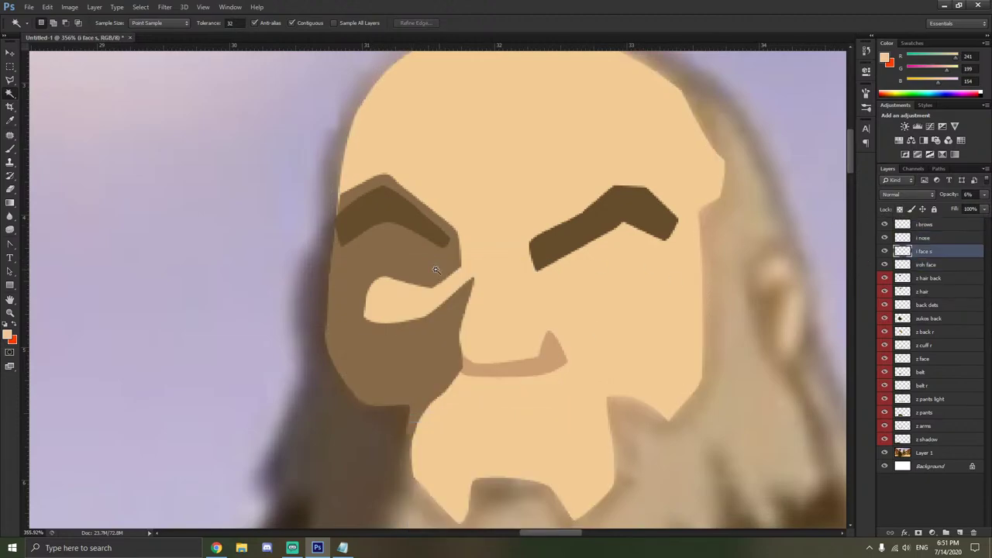
{"action": "left_click", "coordinate": [408, 264]}
{"action": "key", "text": "v"}
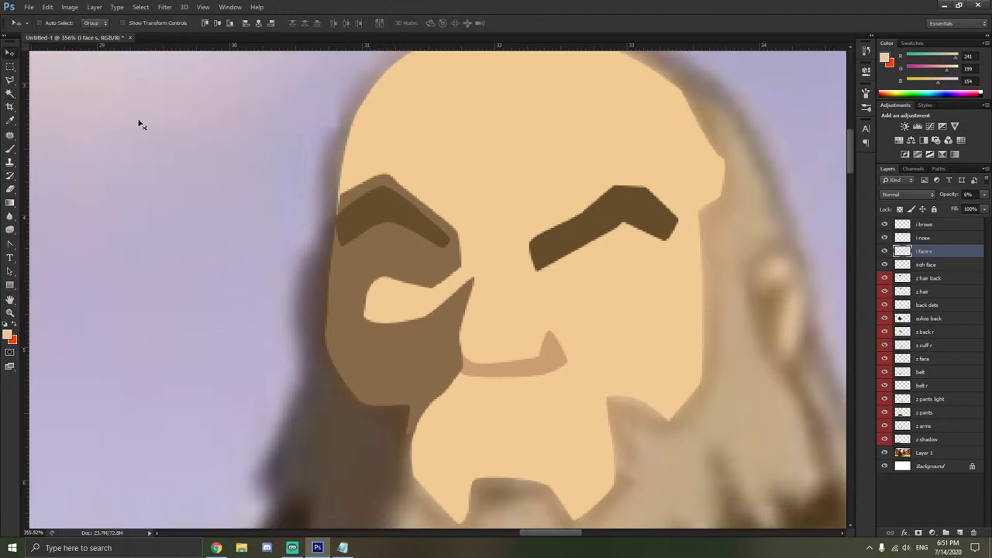
{"action": "left_click_drag", "start_coordinate": [392, 254], "coordinate": [487, 247]}
{"action": "left_click", "coordinate": [503, 207]}
Move i nose above i brows, bring i face s to the top, and revert the shadow to its outline.
{"action": "key", "text": "alt+bracketleft"}
{"action": "key", "text": "alt+bracketright"}
{"action": "key", "text": "alt+bracketright"}
{"action": "key", "text": "alt+bracketleft"}
{"action": "key", "text": "ctrl+h"}
{"action": "key", "text": "ctrl+d"}
{"action": "key", "text": "alt+bracketright"}
{"action": "key", "text": "ctrl+bracketright"}
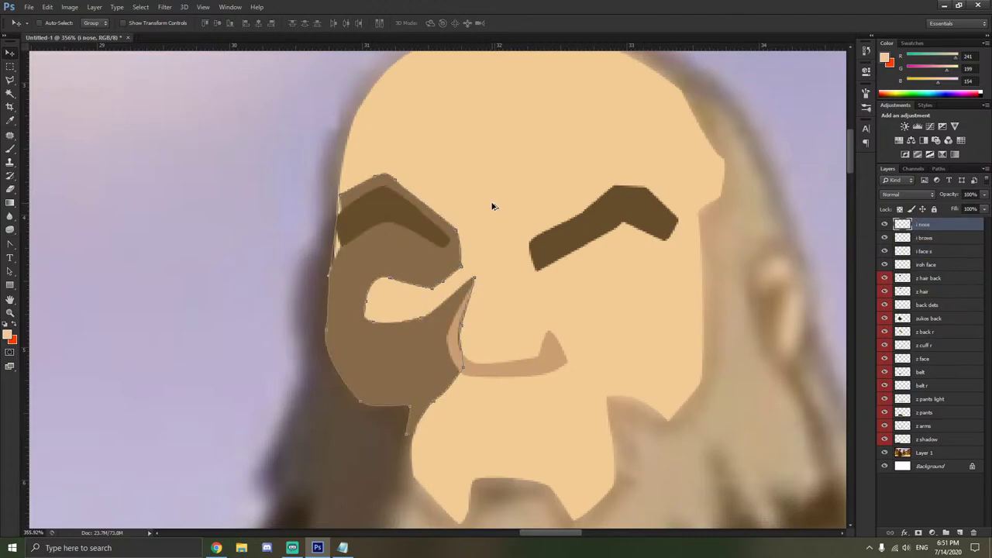
{"action": "key", "text": "alt+bracketleft"}
{"action": "key", "text": "alt+bracketleft"}
{"action": "key", "text": "ctrl+shift+bracketright"}
{"action": "key", "text": "ctrl+h"}
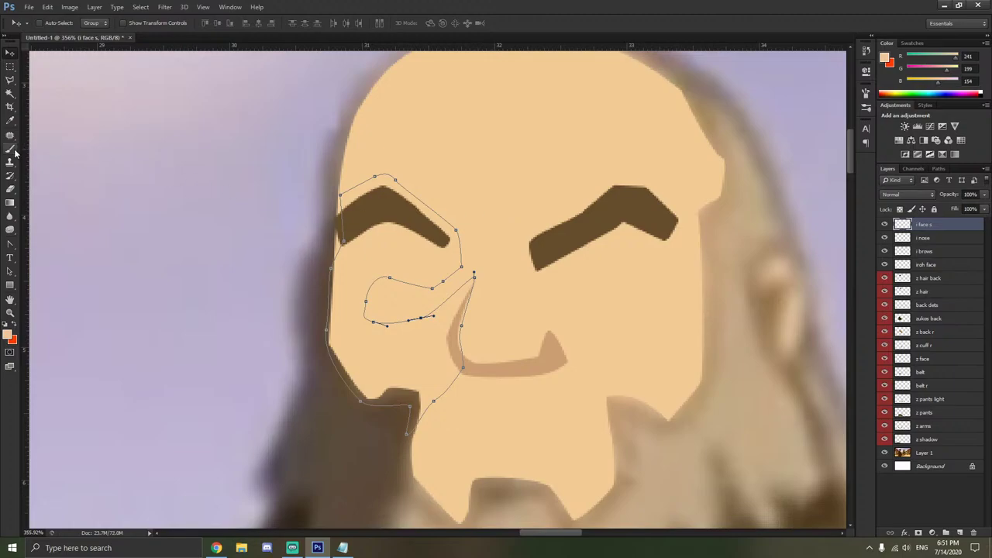
Reshape the shadow outline's inner cut, delete the anchor beside the left brow, and curve the left side.
{"action": "left_click", "coordinate": [10, 244]}
{"action": "scroll", "coordinate": [395, 293], "scroll_direction": "up", "scroll_amount": 3}
{"action": "scroll", "coordinate": [372, 321], "scroll_direction": "up", "scroll_amount": 2}
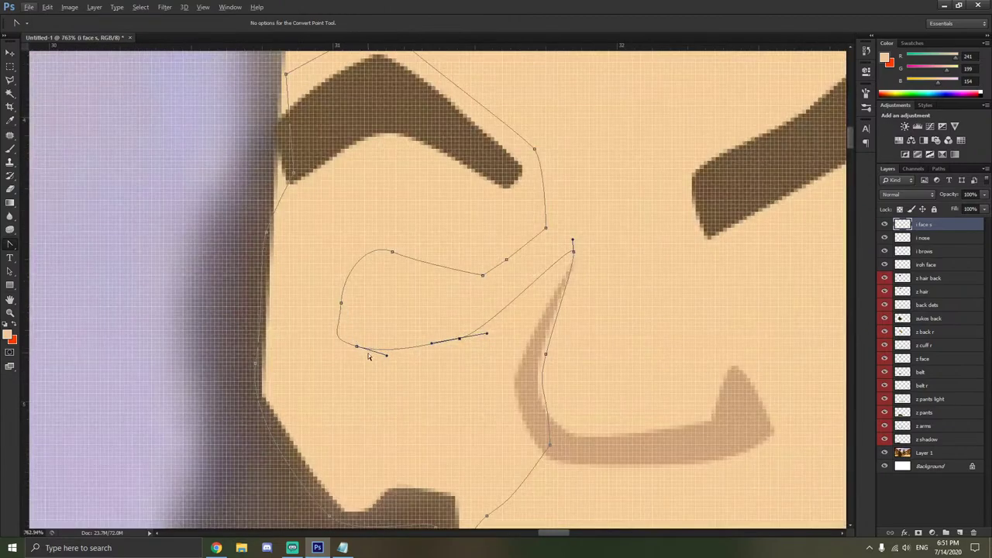
{"action": "left_click_drag", "start_coordinate": [356, 346], "coordinate": [331, 334]}
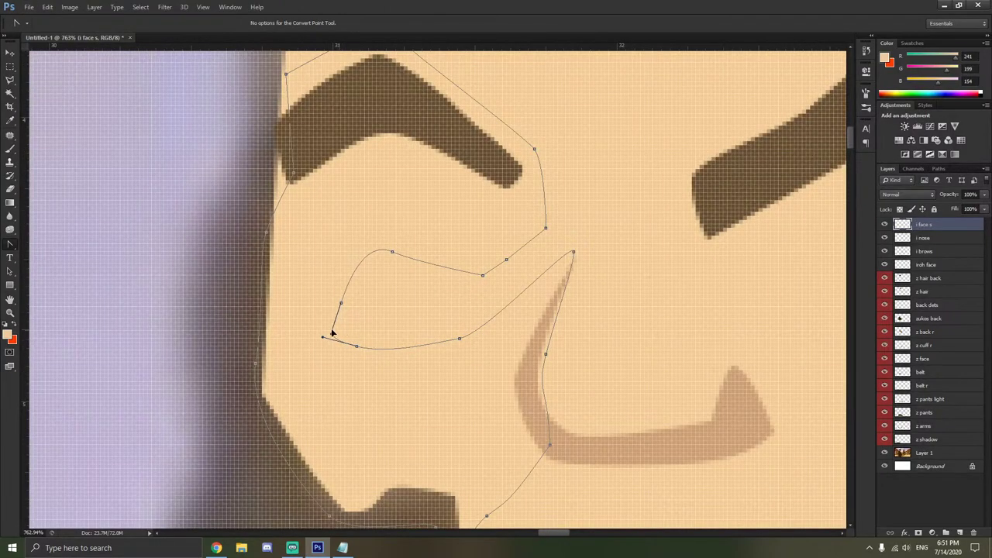
{"action": "scroll", "coordinate": [292, 248], "scroll_direction": "up", "scroll_amount": 3}
{"action": "scroll", "coordinate": [293, 236], "scroll_direction": "up", "scroll_amount": 2}
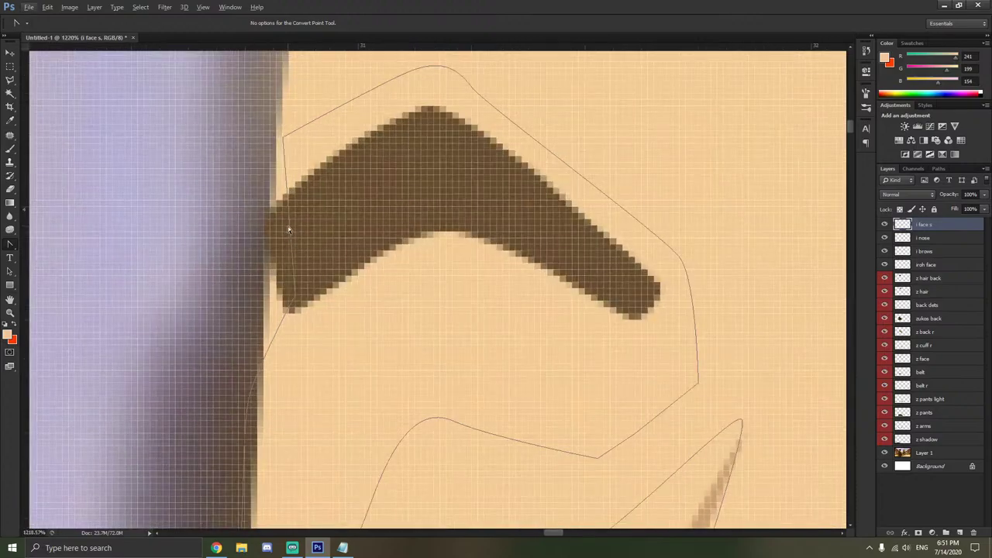
{"action": "right_click", "coordinate": [295, 294]}
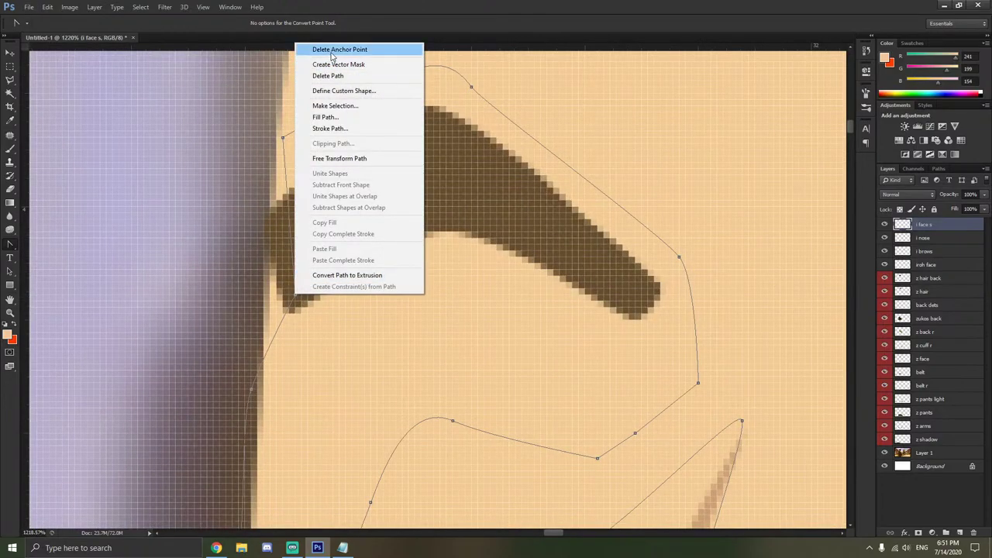
{"action": "left_click", "coordinate": [330, 51]}
{"action": "left_click_drag", "start_coordinate": [275, 236], "coordinate": [262, 262]}
{"action": "mouse_move", "coordinate": [282, 138]}
{"action": "left_mouse_down"}
{"action": "mouse_move", "coordinate": [255, 141]}
{"action": "mouse_move", "coordinate": [278, 151]}
{"action": "left_mouse_up"}
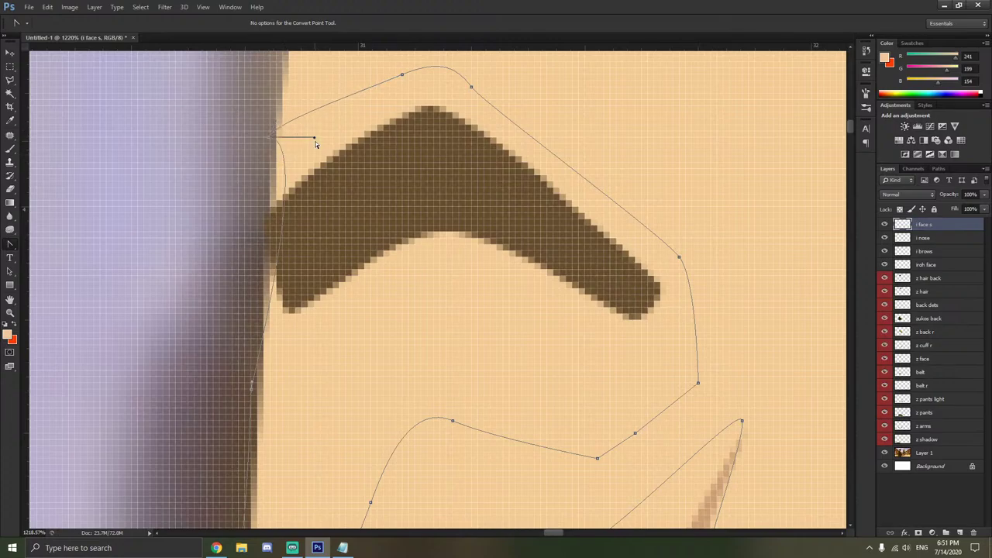
{"action": "scroll", "coordinate": [313, 196], "scroll_direction": "down", "scroll_amount": 3}
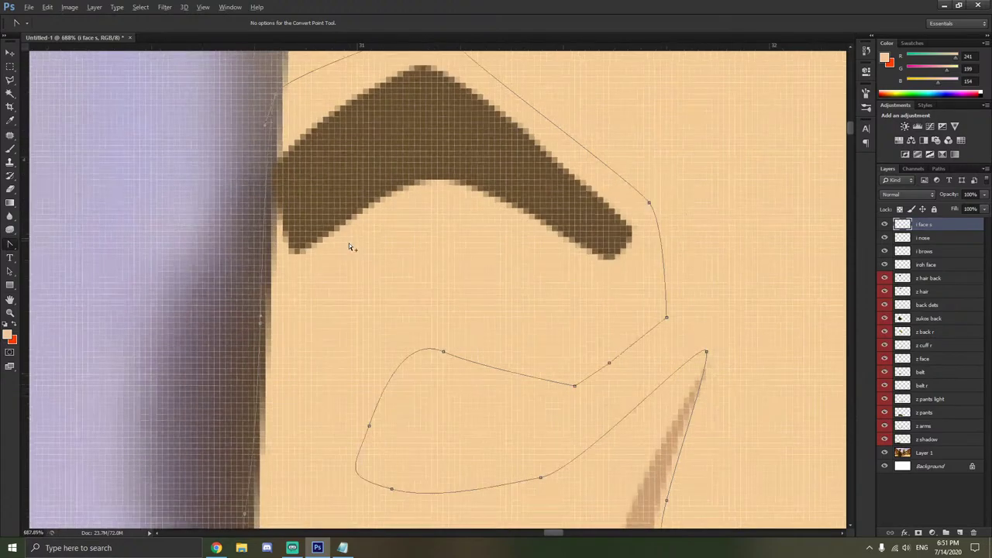
{"action": "scroll", "coordinate": [350, 246], "scroll_direction": "down", "scroll_amount": 2}
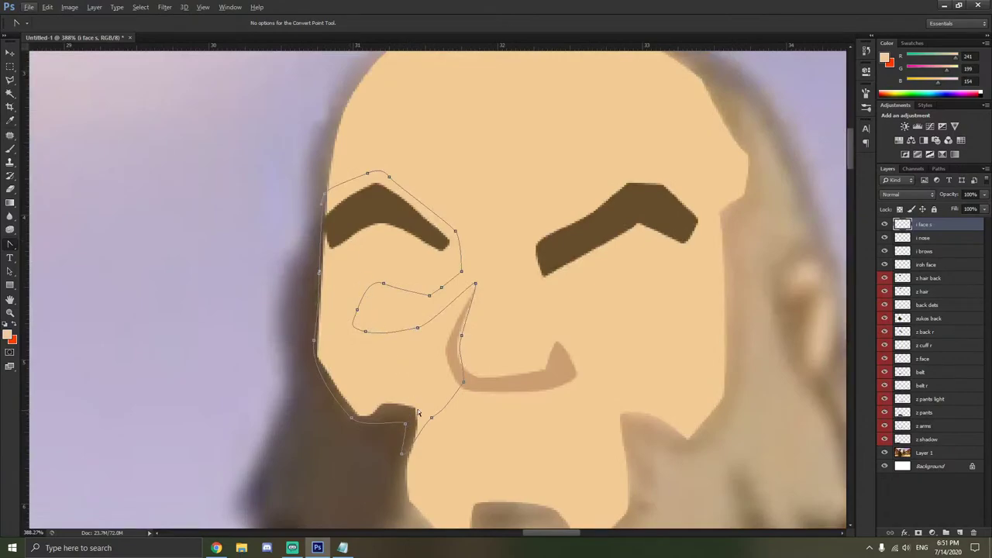
Hide the flat iroh face layer and shorten the chin anchor's long handle.
{"action": "left_click", "coordinate": [884, 265]}
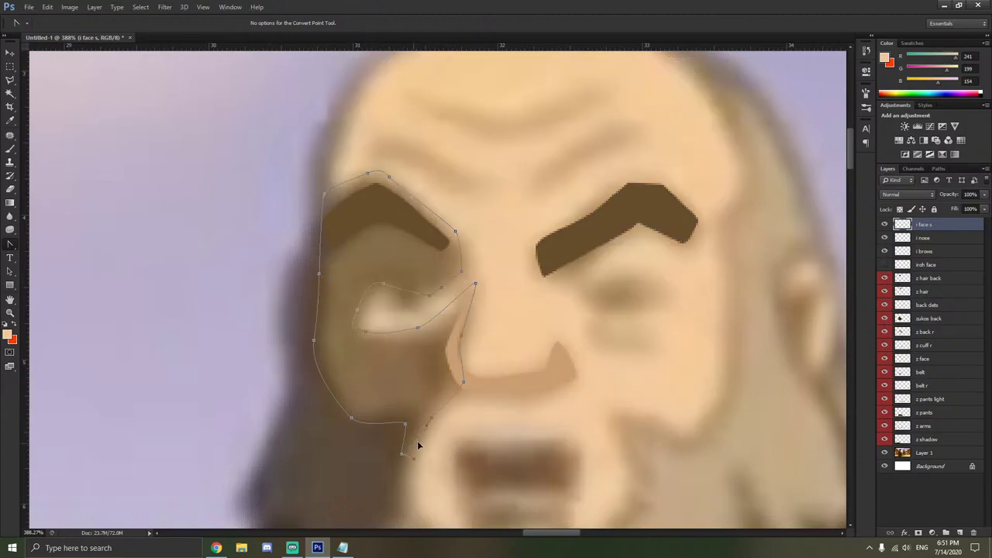
{"action": "left_click_drag", "start_coordinate": [405, 449], "coordinate": [407, 443]}
{"action": "scroll", "coordinate": [442, 418], "scroll_direction": "down", "scroll_amount": 3}
{"action": "key", "text": "ctrl+z"}
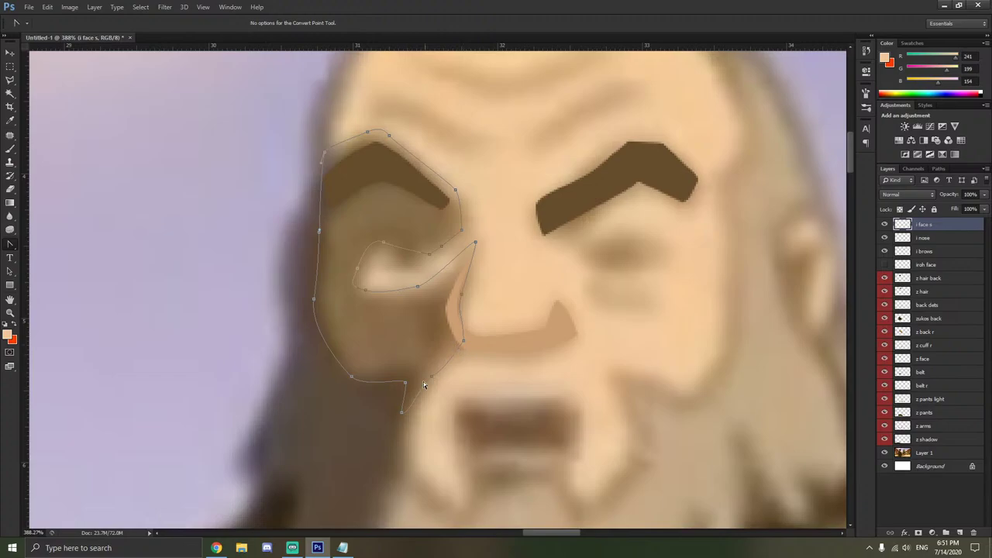
{"action": "right_click", "coordinate": [403, 415]}
{"action": "left_click", "coordinate": [462, 221]}
{"action": "left_click_drag", "start_coordinate": [420, 374], "coordinate": [450, 386]}
Straighten the lower segment and curve the outline below the nose.
{"action": "scroll", "coordinate": [422, 383], "scroll_direction": "up", "scroll_amount": 6}
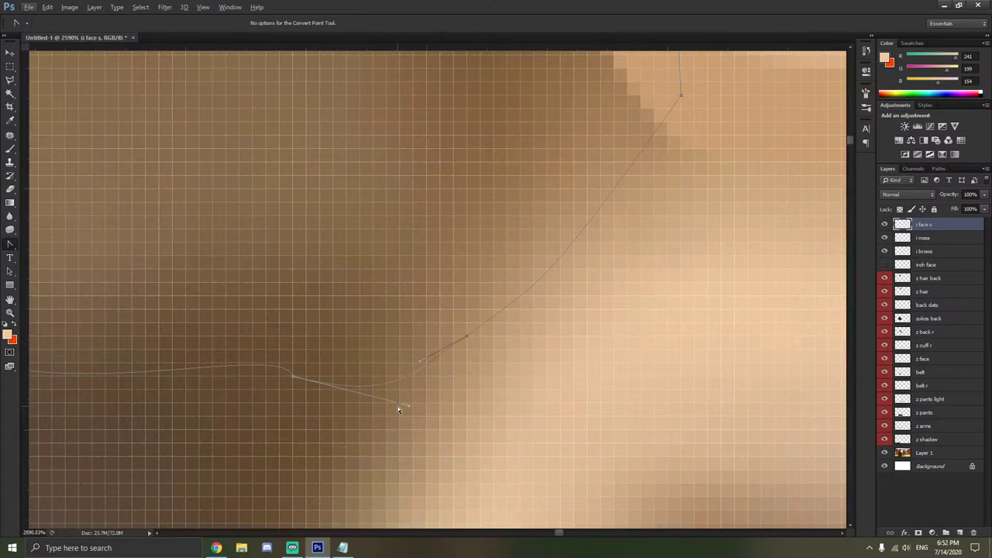
{"action": "left_click_drag", "start_coordinate": [397, 406], "coordinate": [228, 389]}
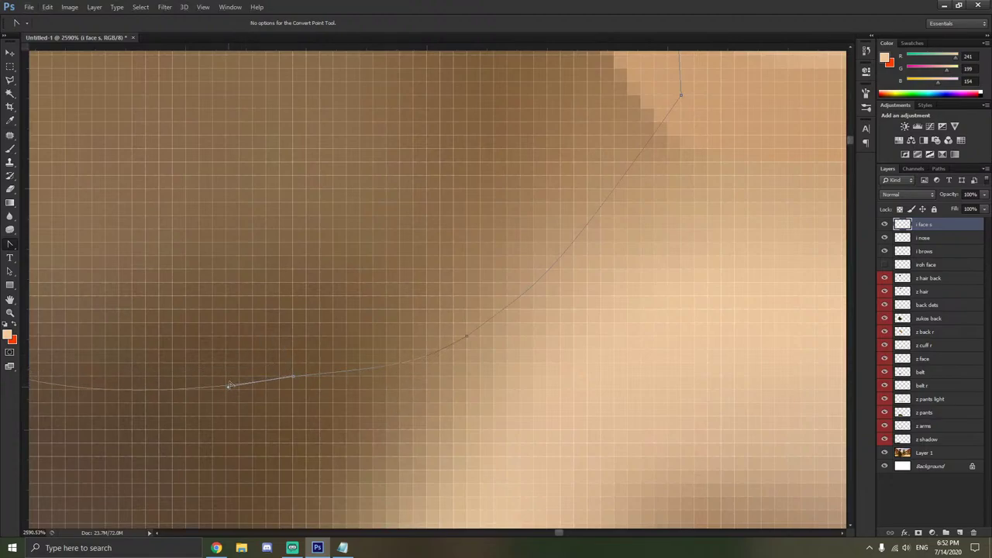
{"action": "scroll", "coordinate": [230, 385], "scroll_direction": "down", "scroll_amount": 8}
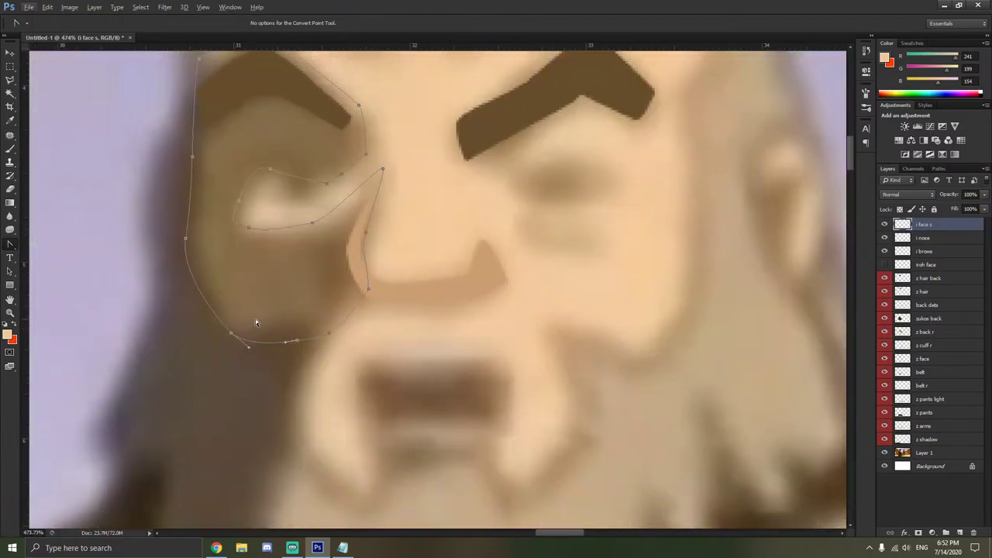
{"action": "scroll", "coordinate": [257, 322], "scroll_direction": "up", "scroll_amount": 3}
{"action": "scroll", "coordinate": [301, 317], "scroll_direction": "left", "scroll_amount": 3}
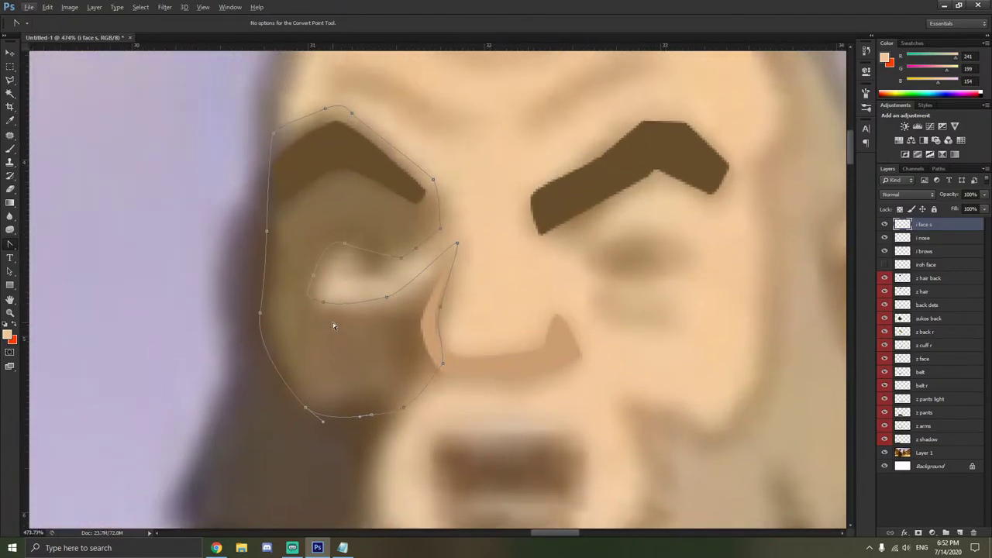
{"action": "left_click_drag", "start_coordinate": [431, 376], "coordinate": [418, 374]}
{"action": "left_click_drag", "start_coordinate": [392, 385], "coordinate": [418, 371]}
{"action": "scroll", "coordinate": [368, 285], "scroll_direction": "down", "scroll_amount": 2}
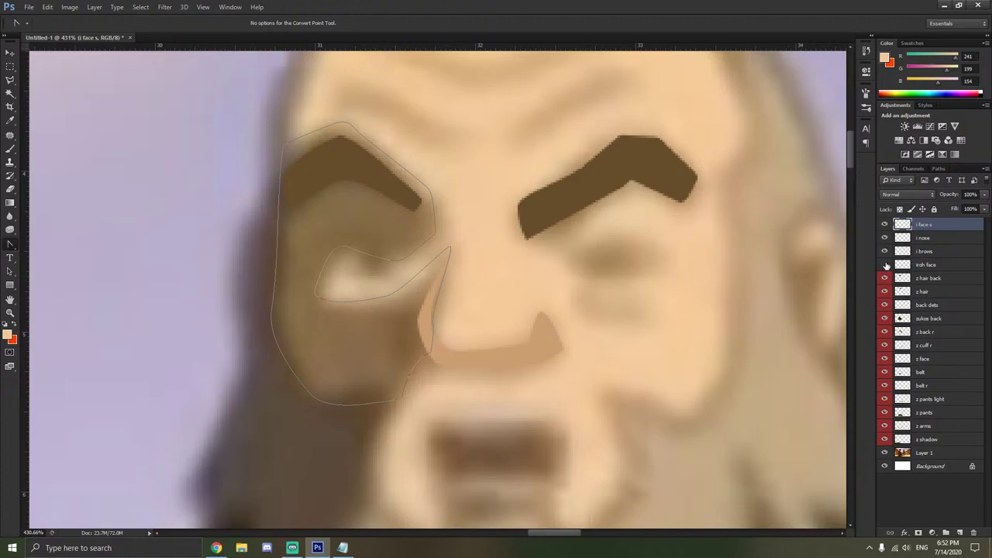
Move the i face s layer below the i brows layer.
{"action": "right_click", "coordinate": [387, 248]}
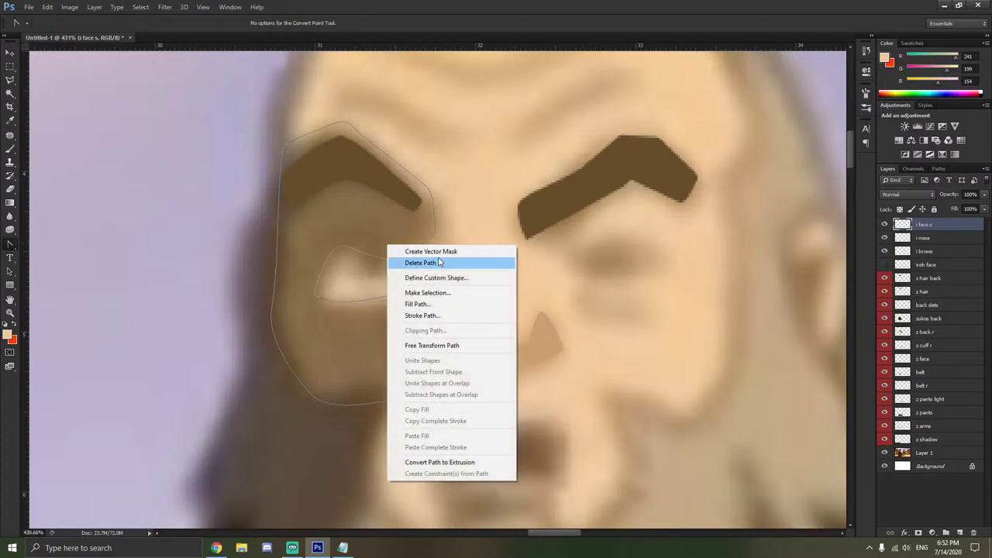
{"action": "left_click", "coordinate": [932, 230]}
{"action": "left_click_drag", "start_coordinate": [935, 226], "coordinate": [932, 257]}
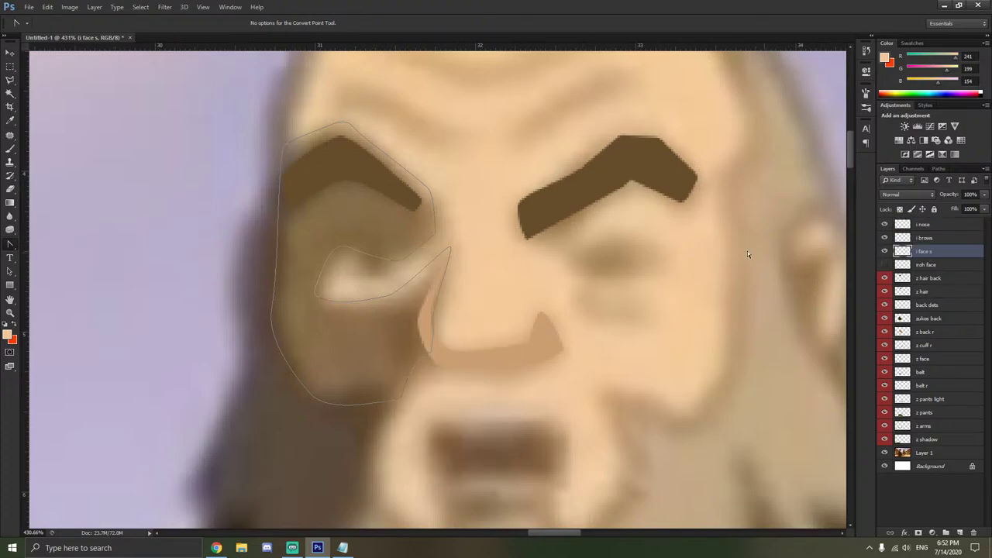
Fill the shadow path with brown, then delete the path outline.
{"action": "right_click", "coordinate": [369, 240]}
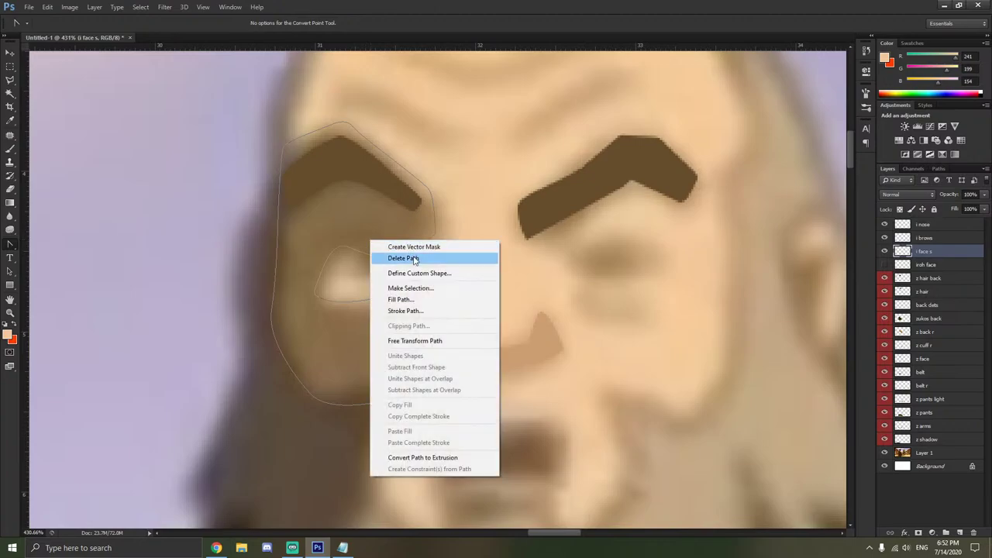
{"action": "left_click", "coordinate": [416, 299]}
{"action": "left_click", "coordinate": [748, 140]}
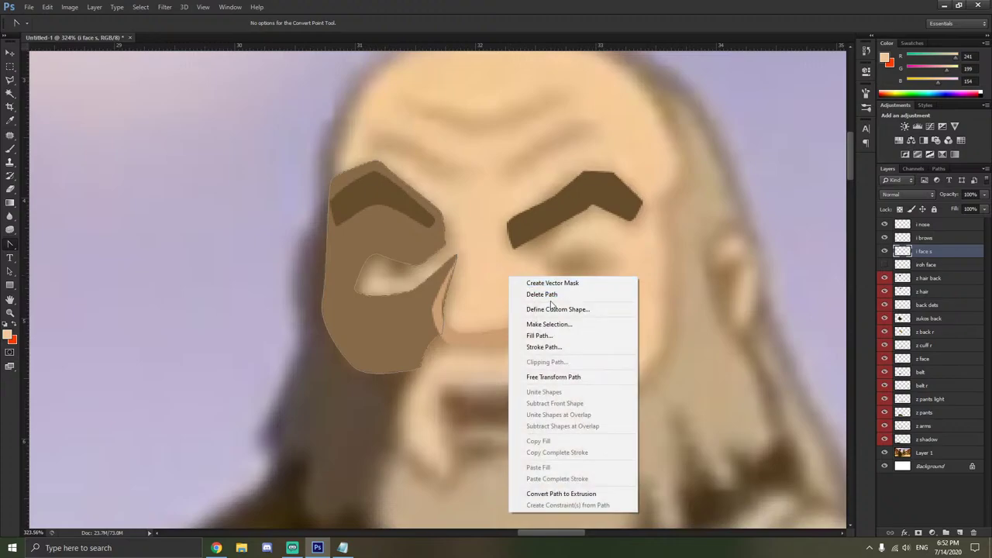
{"action": "left_click", "coordinate": [542, 293]}
Show the flat iroh face layer again and zoom out to review the face.
{"action": "left_click", "coordinate": [884, 264]}
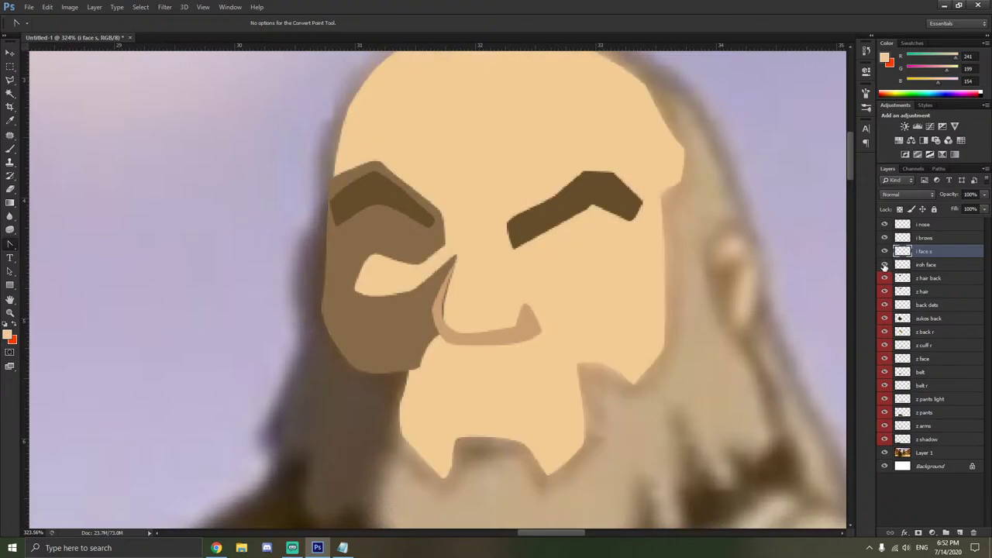
{"action": "scroll", "coordinate": [669, 285], "scroll_direction": "down", "scroll_amount": 10}
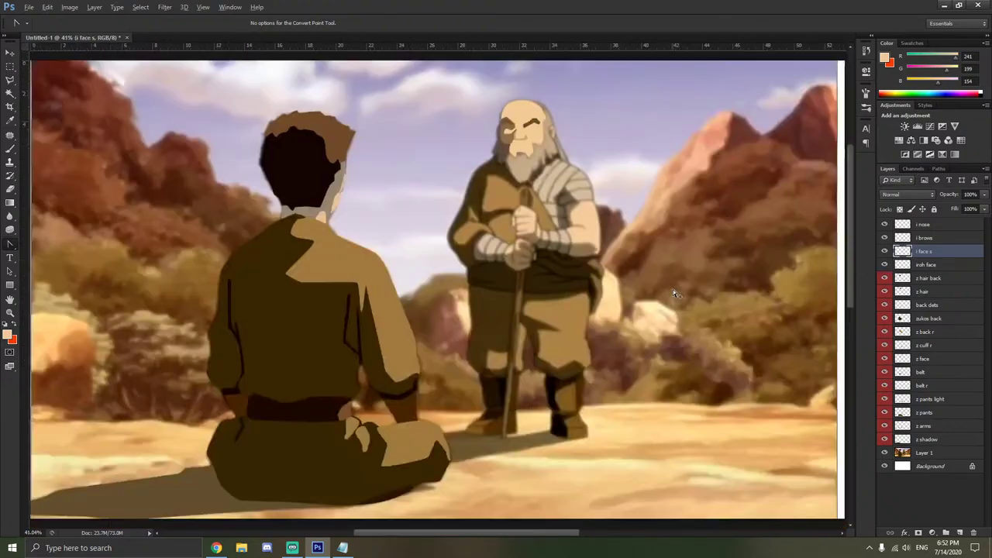
{"action": "scroll", "coordinate": [672, 294], "scroll_direction": "down", "scroll_amount": 1}
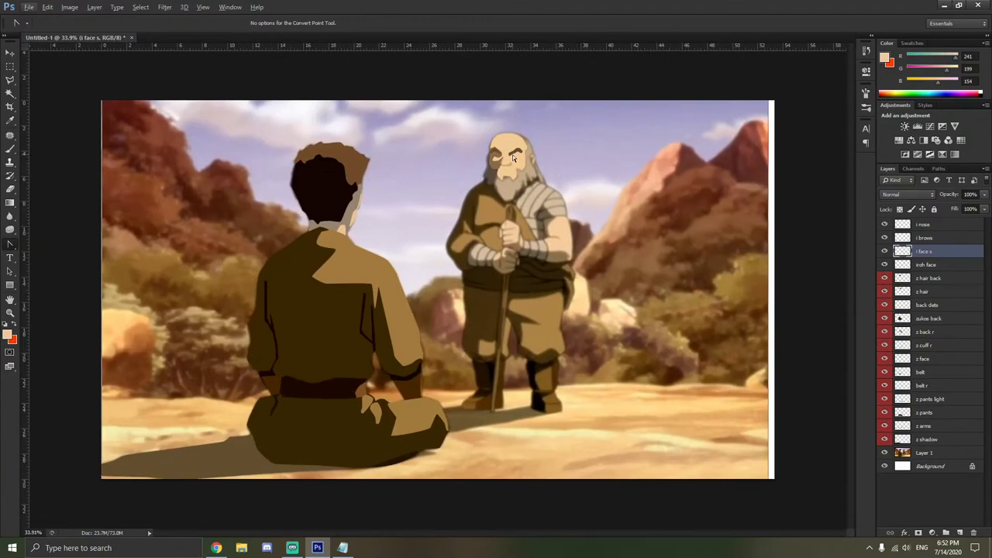
{"action": "scroll", "coordinate": [512, 154], "scroll_direction": "up", "scroll_amount": 8}
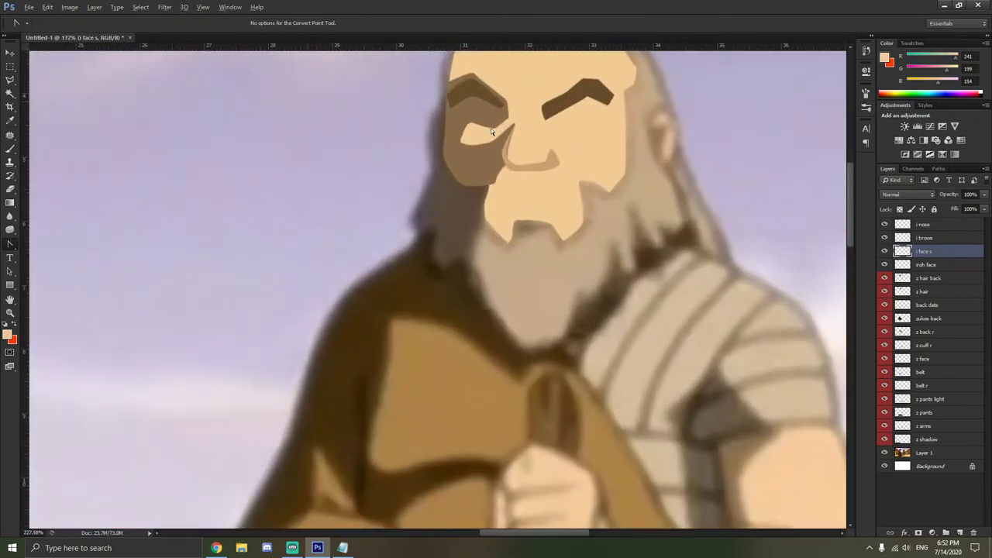
{"action": "scroll", "coordinate": [491, 132], "scroll_direction": "up", "scroll_amount": 5}
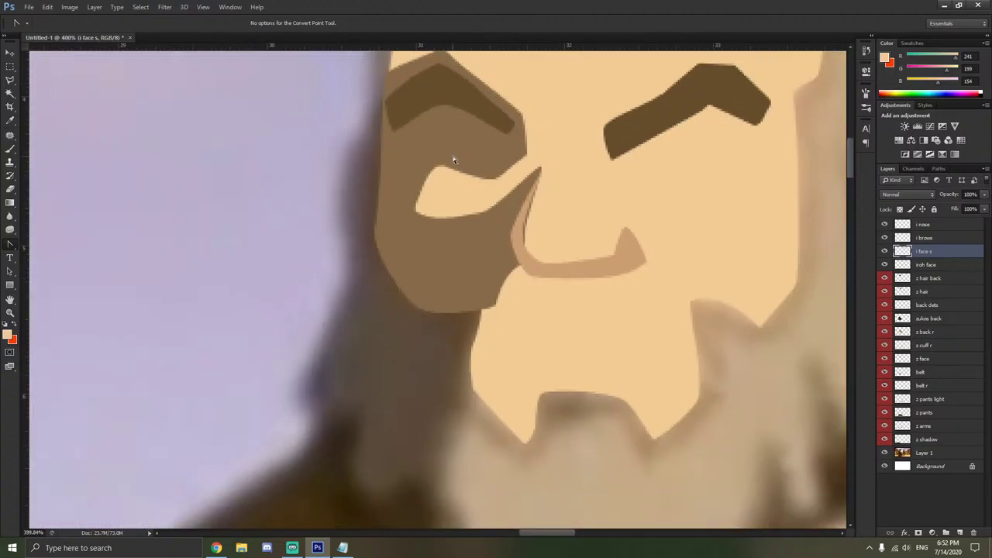
{"action": "scroll", "coordinate": [454, 159], "scroll_direction": "up", "scroll_amount": 5}
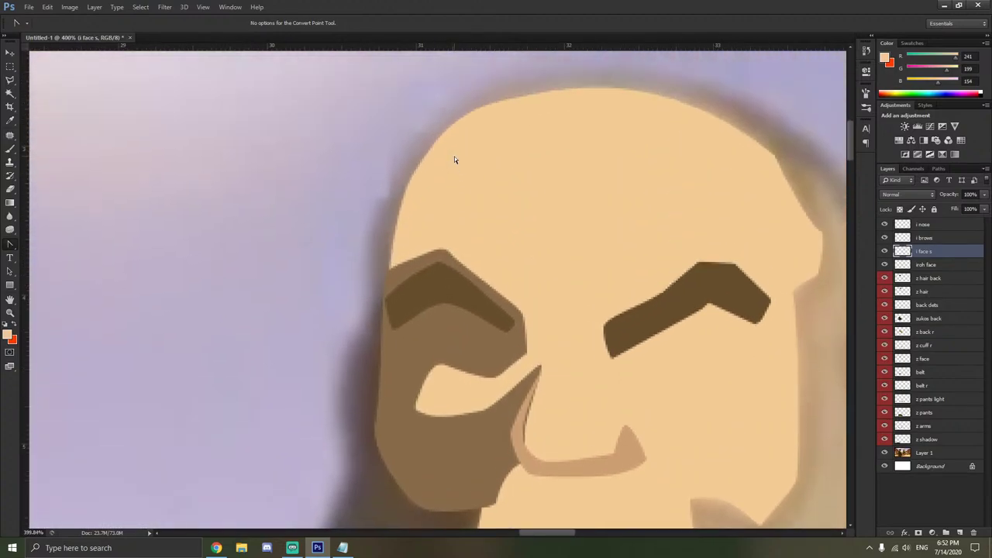
{"action": "scroll", "coordinate": [454, 159], "scroll_direction": "down", "scroll_amount": 5}
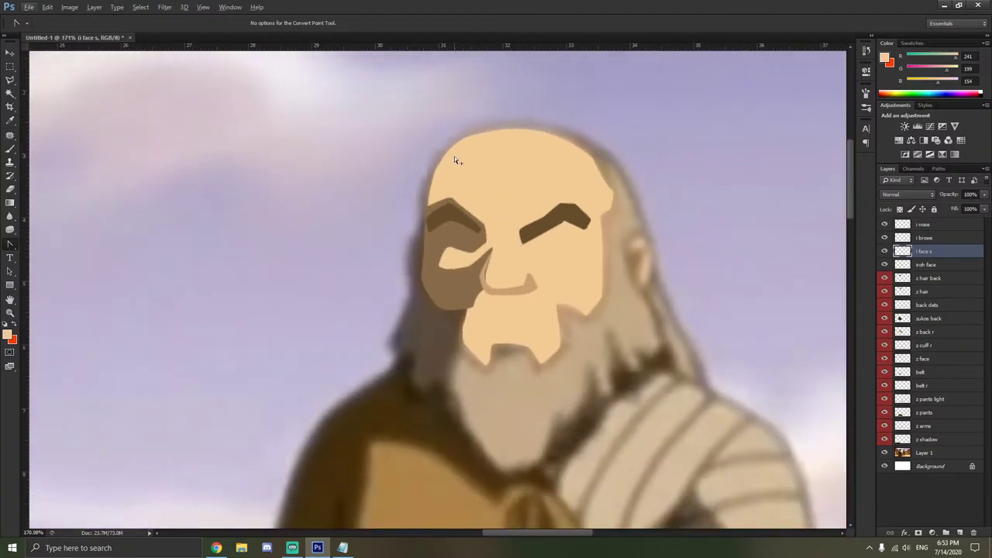
Add a new layer named 'i hair l' above the nose layer.
{"action": "left_click", "coordinate": [927, 227]}
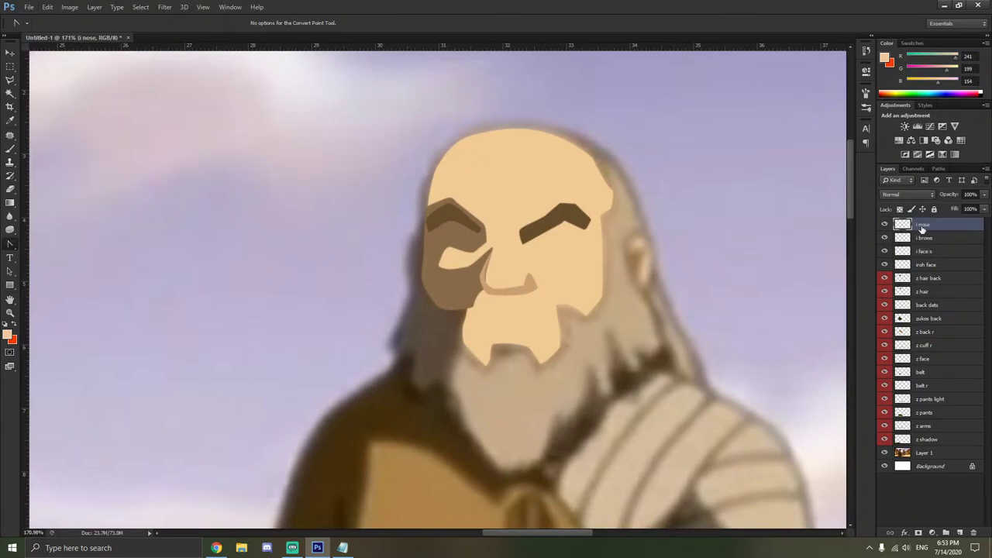
{"action": "key", "text": "ctrl+shift+n"}
{"action": "type", "text": "i hair l"}
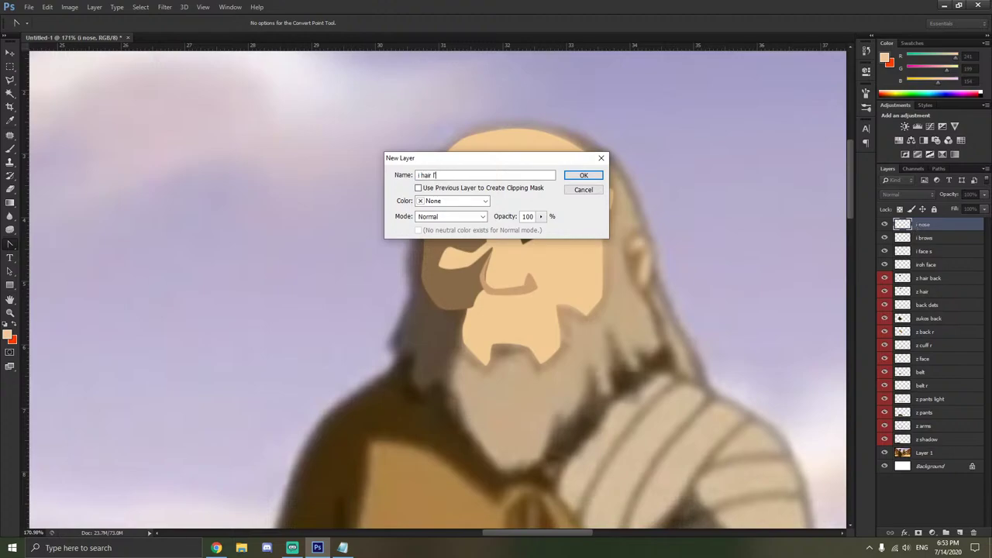
{"action": "key", "text": "Return"}
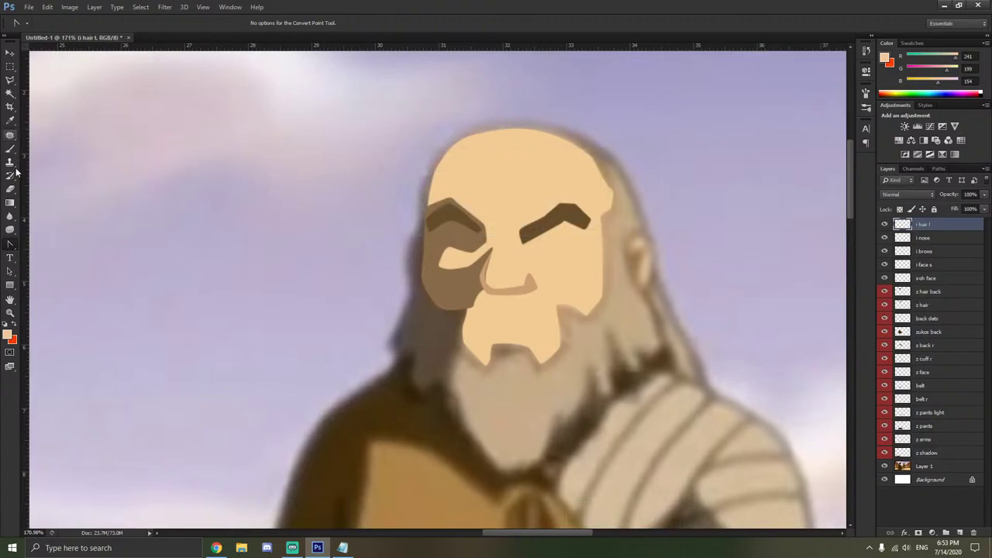
With the Pen Tool, start the hair outline across the top of the head and down its edge.
{"action": "left_click_drag", "start_coordinate": [11, 245], "coordinate": [46, 242]}
{"action": "scroll", "coordinate": [477, 161], "scroll_direction": "up", "scroll_amount": 4}
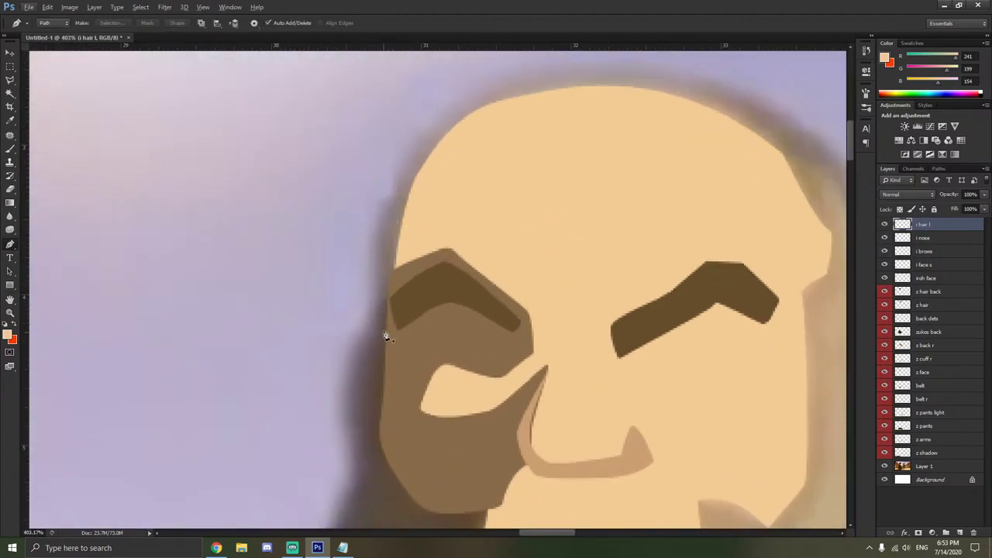
{"action": "scroll", "coordinate": [392, 328], "scroll_direction": "down", "scroll_amount": 5}
{"action": "scroll", "coordinate": [488, 298], "scroll_direction": "down", "scroll_amount": 3}
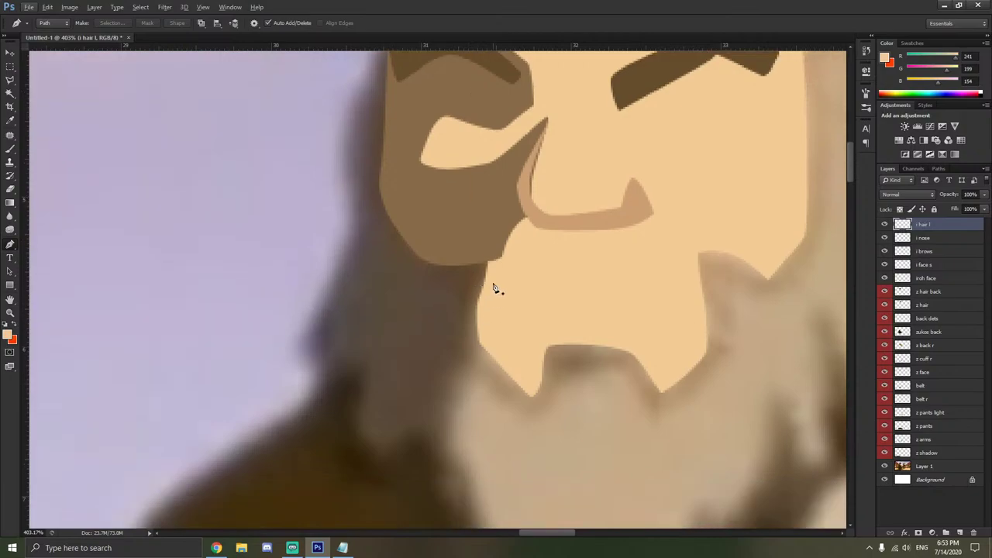
{"action": "scroll", "coordinate": [520, 286], "scroll_direction": "up", "scroll_amount": 4}
{"action": "scroll", "coordinate": [542, 285], "scroll_direction": "left", "scroll_amount": 3}
{"action": "scroll", "coordinate": [659, 247], "scroll_direction": "up", "scroll_amount": 3}
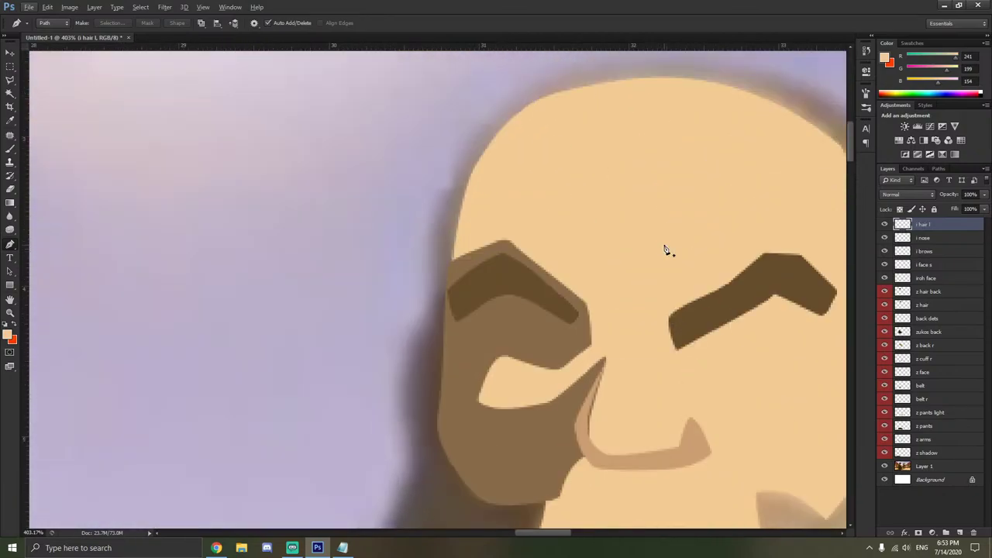
{"action": "left_click", "coordinate": [547, 132]}
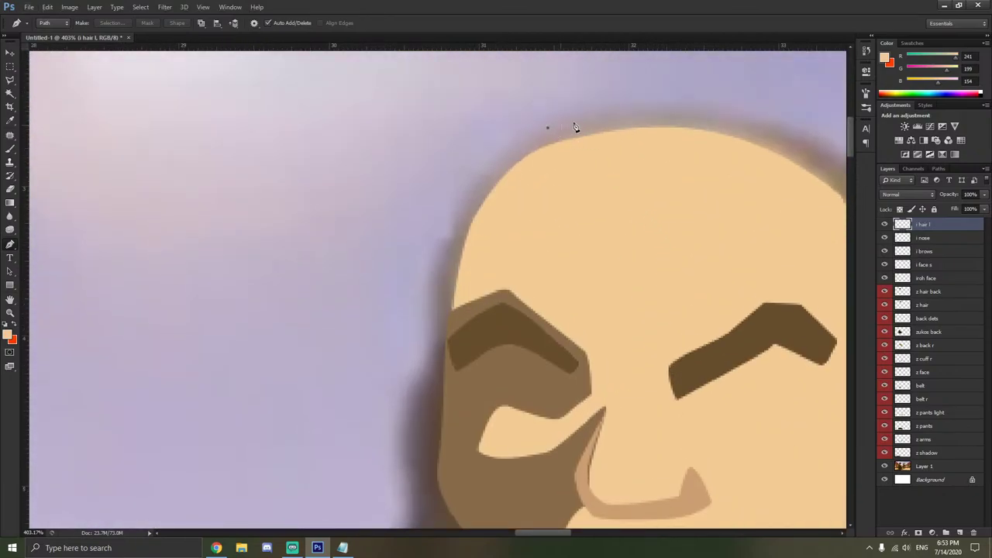
{"action": "scroll", "coordinate": [739, 124], "scroll_direction": "right", "scroll_amount": 4}
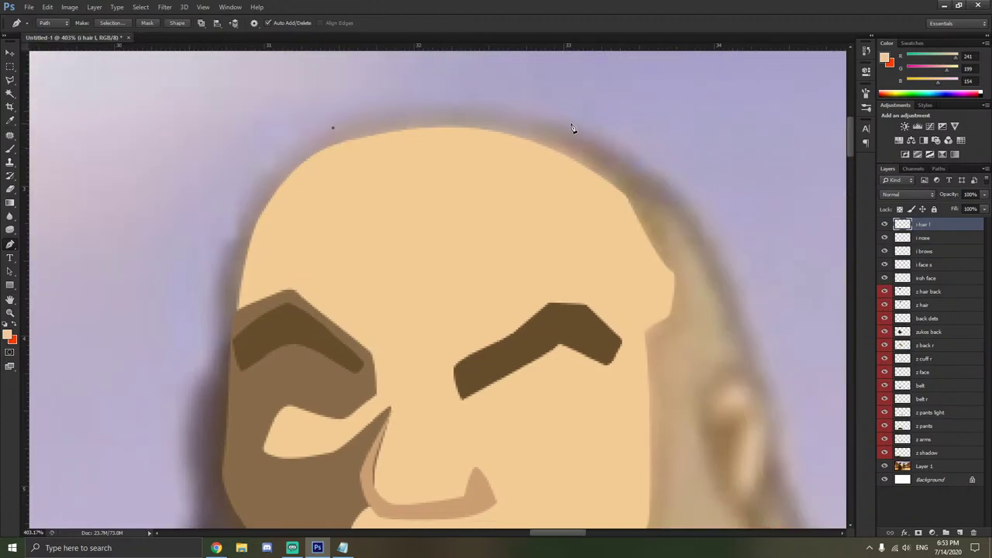
{"action": "left_click", "coordinate": [600, 134]}
{"action": "scroll", "coordinate": [701, 200], "scroll_direction": "down", "scroll_amount": 1}
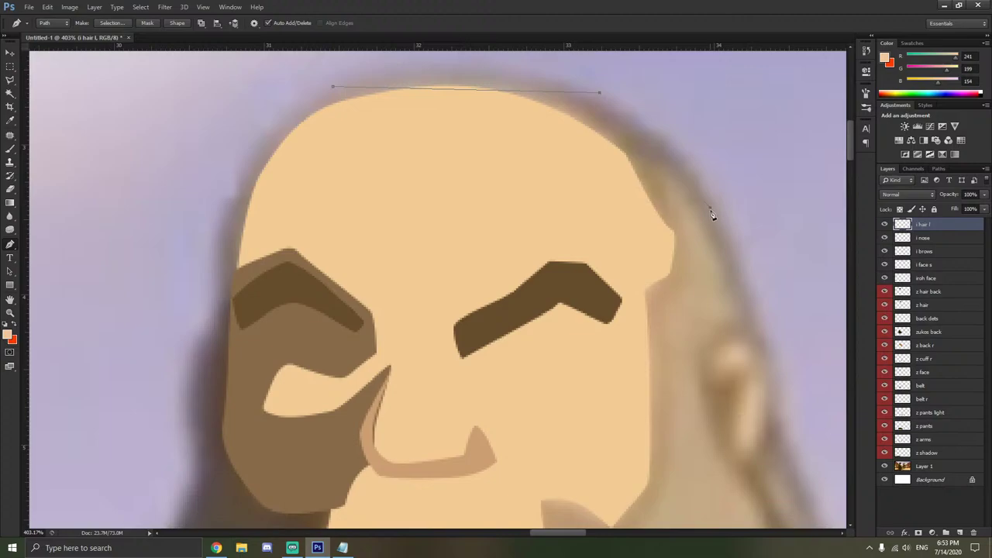
{"action": "left_click", "coordinate": [710, 208]}
{"action": "left_click", "coordinate": [732, 263]}
{"action": "scroll", "coordinate": [744, 314], "scroll_direction": "down", "scroll_amount": 2}
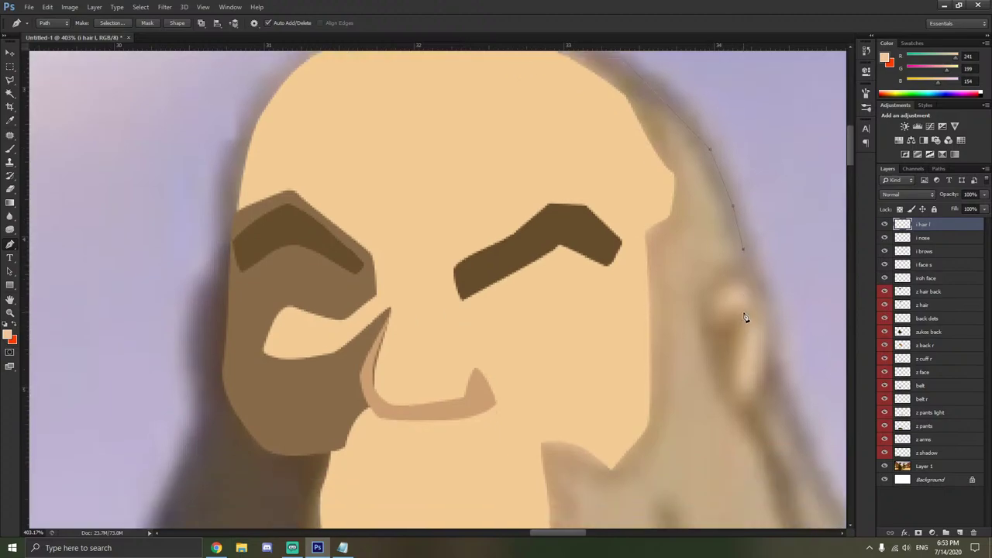
{"action": "scroll", "coordinate": [744, 233], "scroll_direction": "down", "scroll_amount": 1}
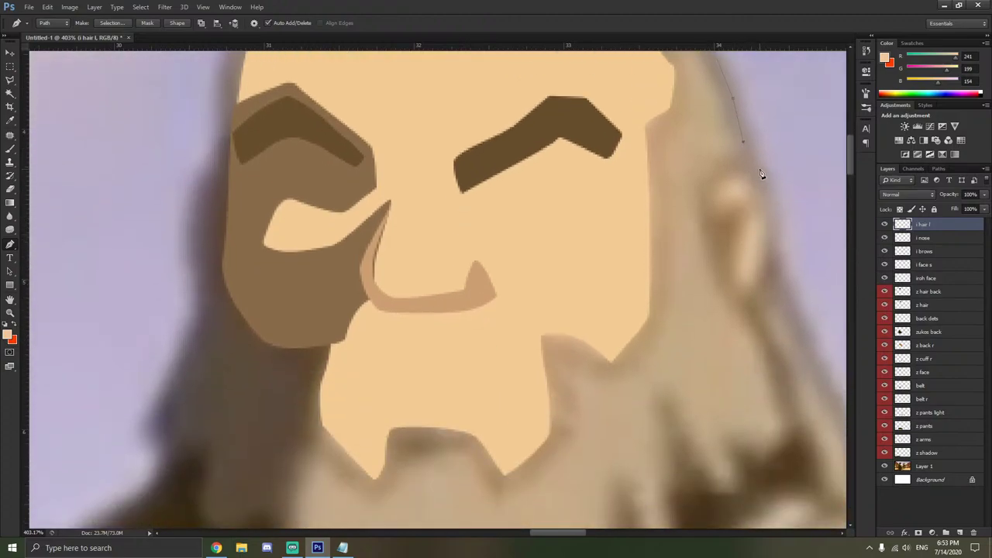
Trace the right hair edge around the ear and down toward the shoulder.
{"action": "left_click", "coordinate": [733, 164]}
{"action": "left_click", "coordinate": [705, 189]}
{"action": "left_click", "coordinate": [701, 221]}
{"action": "left_click", "coordinate": [706, 254]}
{"action": "left_click", "coordinate": [738, 290]}
{"action": "left_click", "coordinate": [746, 301]}
{"action": "left_click", "coordinate": [763, 275]}
{"action": "left_click", "coordinate": [796, 297]}
{"action": "scroll", "coordinate": [809, 297], "scroll_direction": "down", "scroll_amount": 3}
{"action": "scroll", "coordinate": [808, 297], "scroll_direction": "right", "scroll_amount": 3}
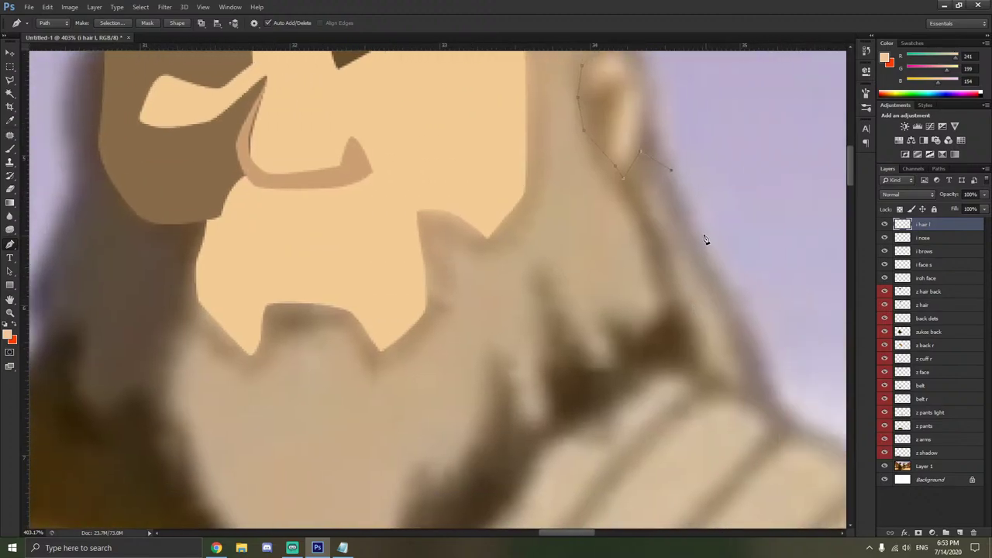
{"action": "left_click", "coordinate": [712, 265]}
{"action": "left_click", "coordinate": [767, 362]}
{"action": "left_click", "coordinate": [779, 417]}
Trace the beard's edge and zigzag strands down to its bottom tip.
{"action": "left_click", "coordinate": [697, 368]}
{"action": "left_click", "coordinate": [691, 331]}
{"action": "left_click", "coordinate": [669, 317]}
{"action": "scroll", "coordinate": [639, 342], "scroll_direction": "down", "scroll_amount": 5}
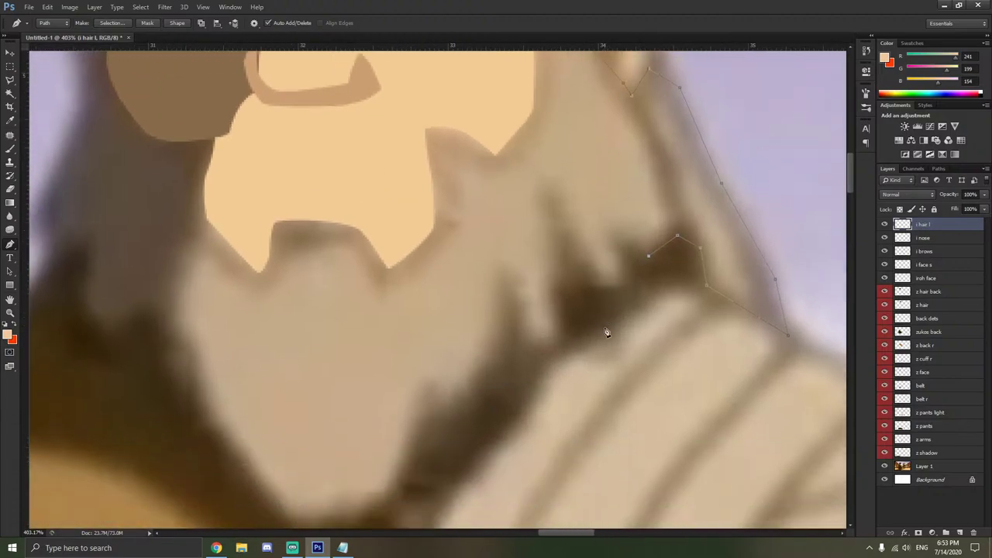
{"action": "left_click", "coordinate": [622, 225]}
{"action": "left_click", "coordinate": [628, 265]}
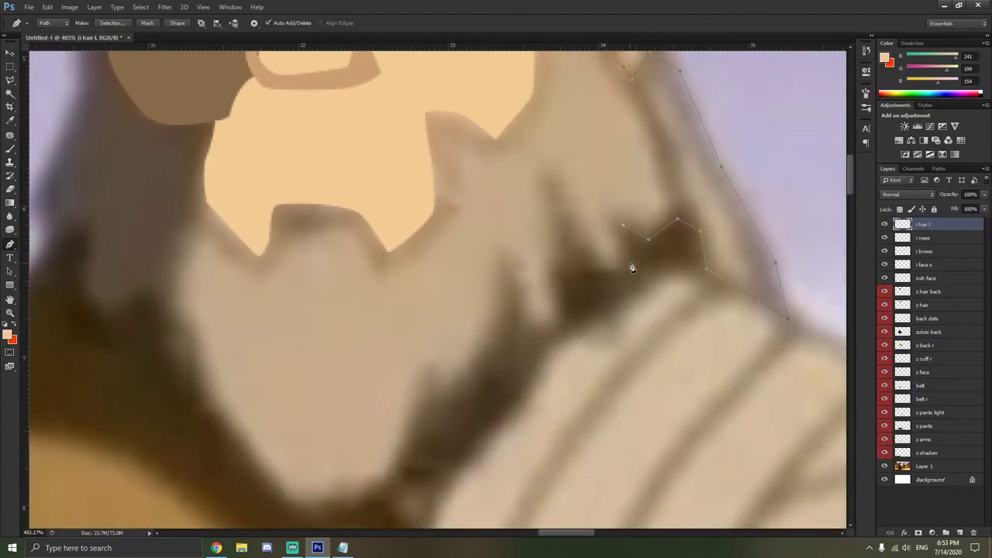
{"action": "left_click", "coordinate": [594, 270]}
{"action": "left_click", "coordinate": [569, 235]}
{"action": "left_click", "coordinate": [561, 283]}
{"action": "left_click", "coordinate": [558, 332]}
{"action": "left_click", "coordinate": [523, 333]}
{"action": "left_click", "coordinate": [514, 285]}
{"action": "left_click", "coordinate": [504, 335]}
{"action": "left_click", "coordinate": [487, 358]}
{"action": "left_click", "coordinate": [470, 385]}
{"action": "left_click", "coordinate": [448, 403]}
{"action": "left_click", "coordinate": [429, 402]}
{"action": "left_click", "coordinate": [416, 422]}
{"action": "left_click", "coordinate": [390, 487]}
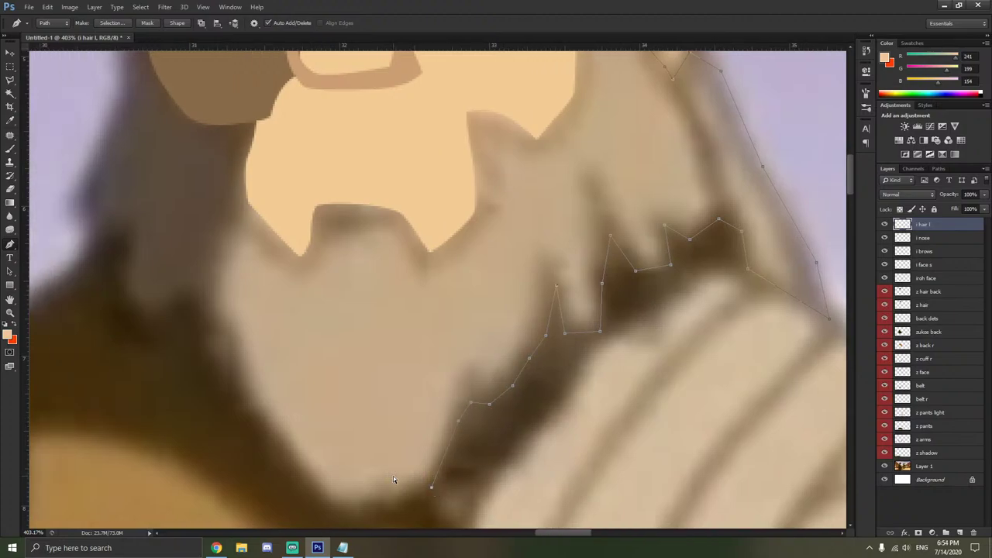
Trace the beard underside up the left side of the face and close the outline.
{"action": "scroll", "coordinate": [387, 465], "scroll_direction": "down", "scroll_amount": 3}
{"action": "scroll", "coordinate": [388, 465], "scroll_direction": "left", "scroll_amount": 4}
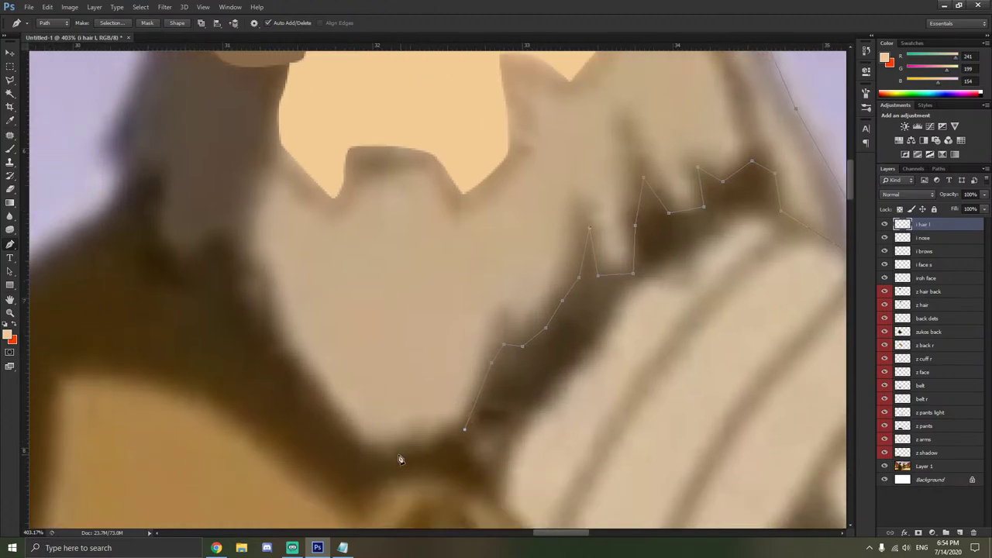
{"action": "left_click", "coordinate": [383, 451]}
{"action": "left_click", "coordinate": [335, 423]}
{"action": "left_click", "coordinate": [270, 344]}
{"action": "left_click", "coordinate": [235, 281]}
{"action": "left_click", "coordinate": [229, 247]}
{"action": "scroll", "coordinate": [230, 249], "scroll_direction": "up", "scroll_amount": 3}
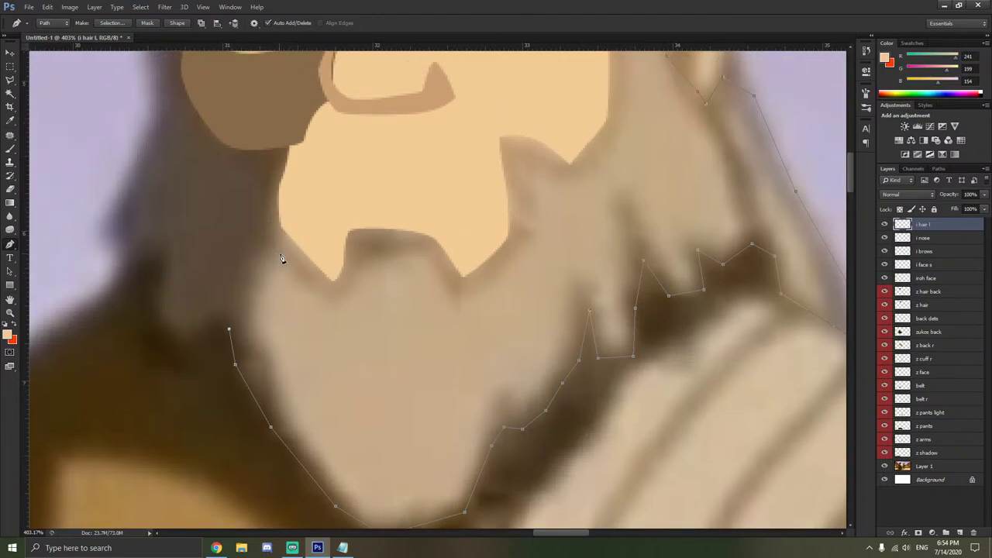
{"action": "left_click", "coordinate": [279, 247]}
{"action": "left_click", "coordinate": [290, 150]}
{"action": "scroll", "coordinate": [330, 191], "scroll_direction": "up", "scroll_amount": 10}
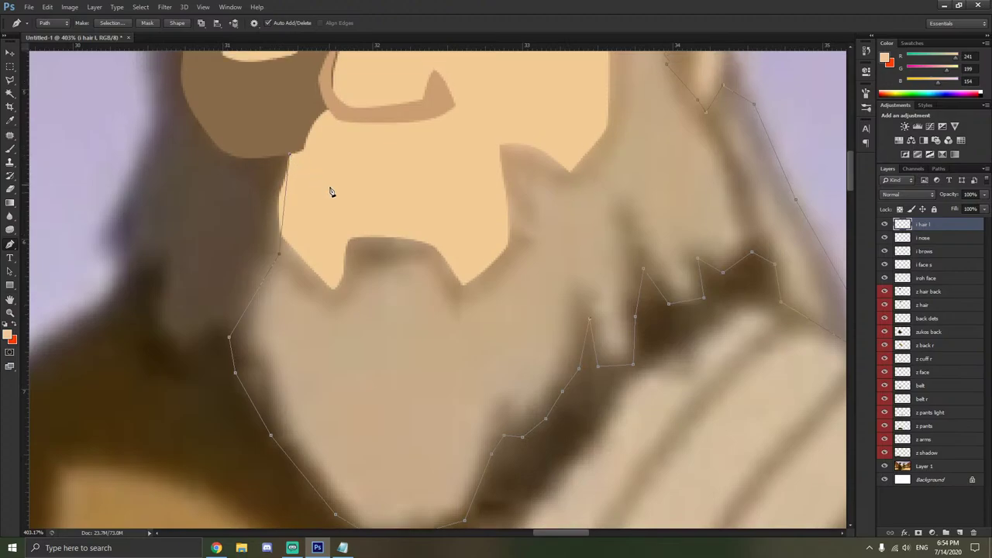
{"action": "scroll", "coordinate": [395, 315], "scroll_direction": "up", "scroll_amount": 6}
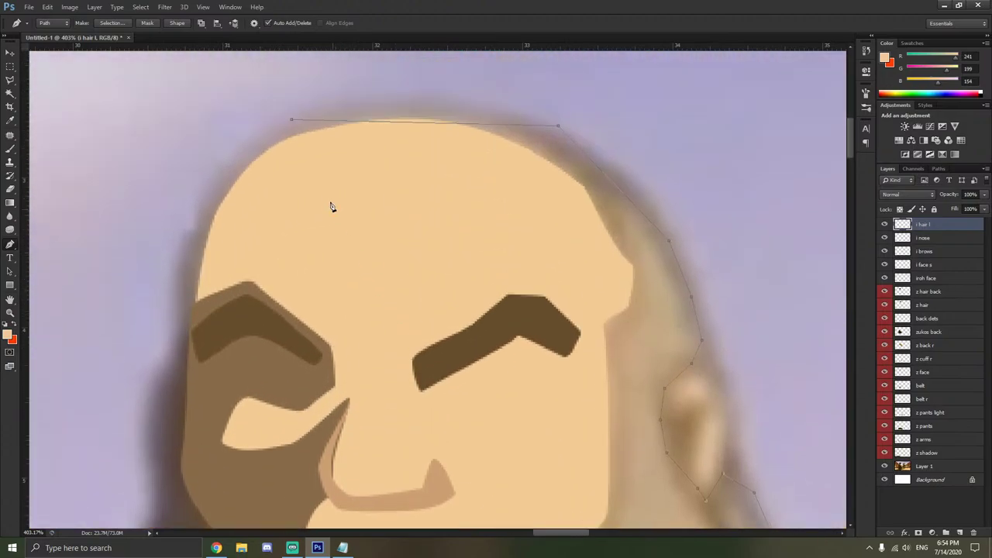
{"action": "left_click", "coordinate": [292, 122]}
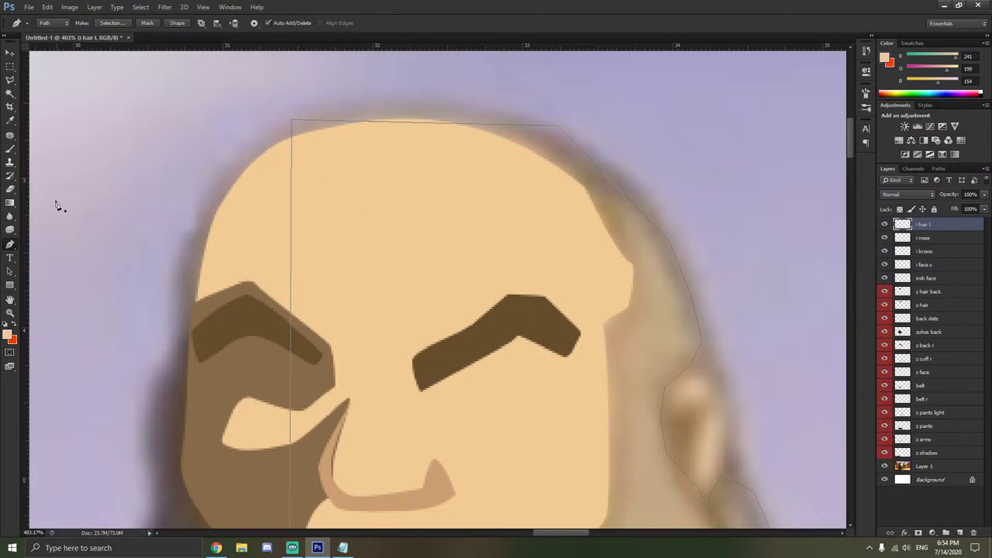
With the Convert Point Tool, curve the outline over the head and smooth the right hair corners.
{"action": "right_click", "coordinate": [14, 245]}
{"action": "left_click", "coordinate": [51, 245]}
{"action": "right_click", "coordinate": [13, 246]}
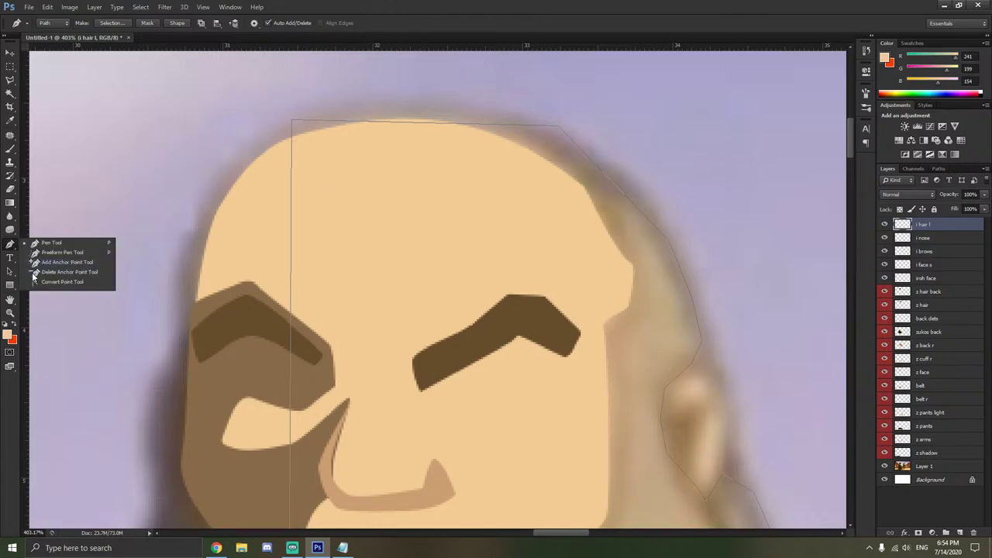
{"action": "left_click", "coordinate": [55, 281]}
{"action": "left_click_drag", "start_coordinate": [292, 121], "coordinate": [399, 77]}
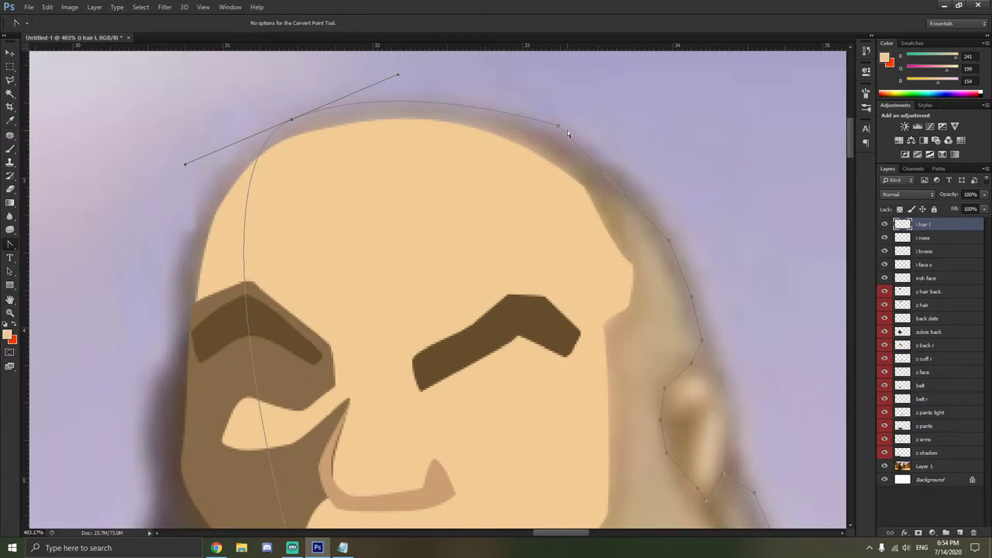
{"action": "left_click_drag", "start_coordinate": [557, 127], "coordinate": [637, 181]}
{"action": "scroll", "coordinate": [659, 202], "scroll_direction": "down", "scroll_amount": 1}
{"action": "left_click", "coordinate": [666, 224]}
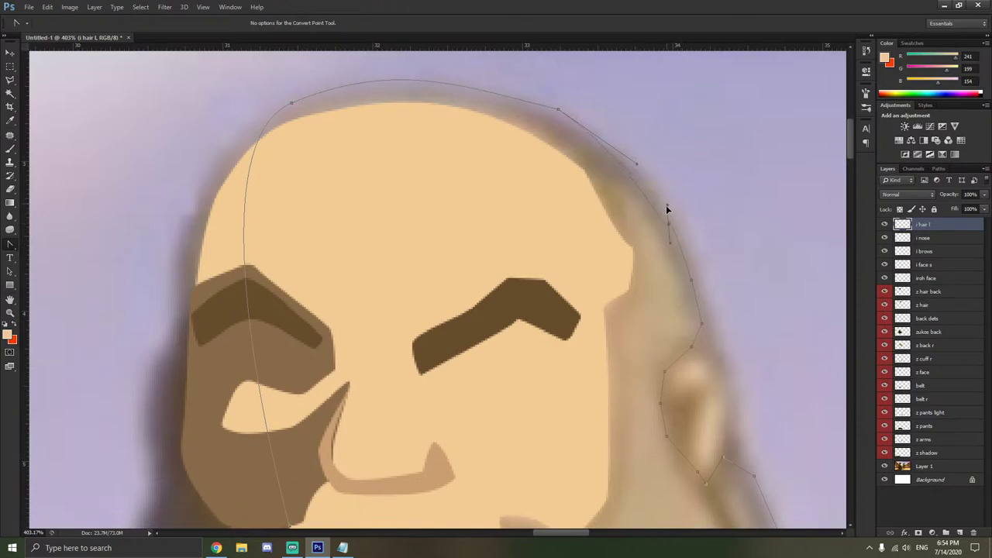
{"action": "left_click_drag", "start_coordinate": [667, 223], "coordinate": [704, 254]}
{"action": "left_click_drag", "start_coordinate": [557, 112], "coordinate": [580, 119]}
Delete the extra anchor point at the top of the hair outline.
{"action": "scroll", "coordinate": [643, 202], "scroll_direction": "down", "scroll_amount": 2}
{"action": "scroll", "coordinate": [687, 242], "scroll_direction": "right", "scroll_amount": 3}
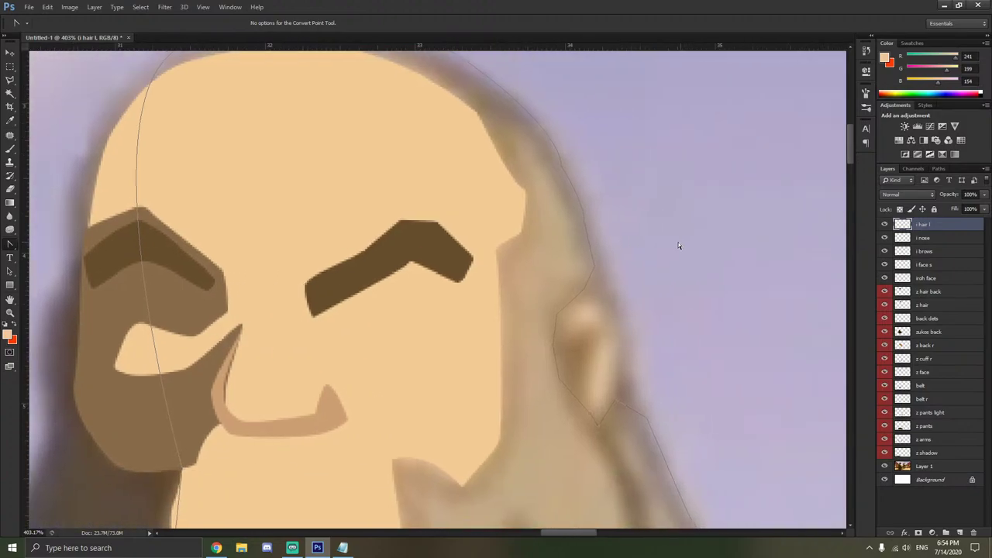
{"action": "scroll", "coordinate": [678, 246], "scroll_direction": "down", "scroll_amount": 2}
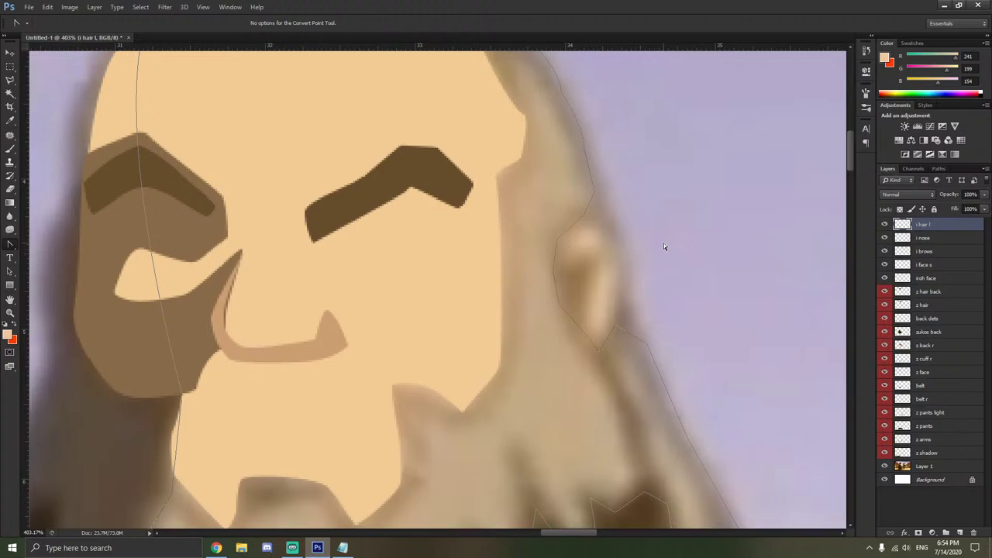
{"action": "scroll", "coordinate": [547, 109], "scroll_direction": "up", "scroll_amount": 1}
{"action": "left_click", "coordinate": [562, 126]}
{"action": "right_click", "coordinate": [560, 125]}
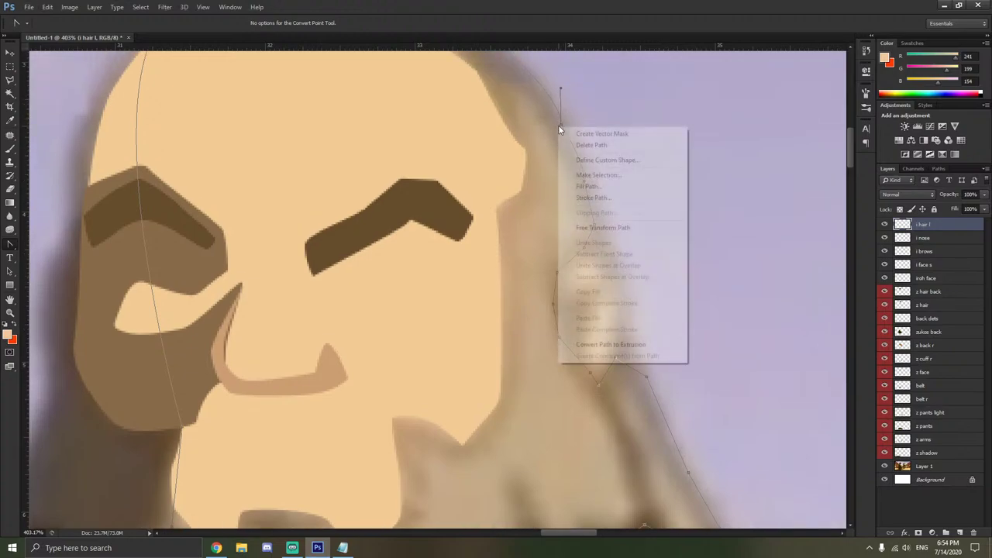
{"action": "left_click", "coordinate": [585, 133]}
Reshape the curve near the ear, deleting the point above it and shortening a handle.
{"action": "scroll", "coordinate": [585, 134], "scroll_direction": "up", "scroll_amount": 1}
{"action": "scroll", "coordinate": [585, 137], "scroll_direction": "up", "scroll_amount": 1}
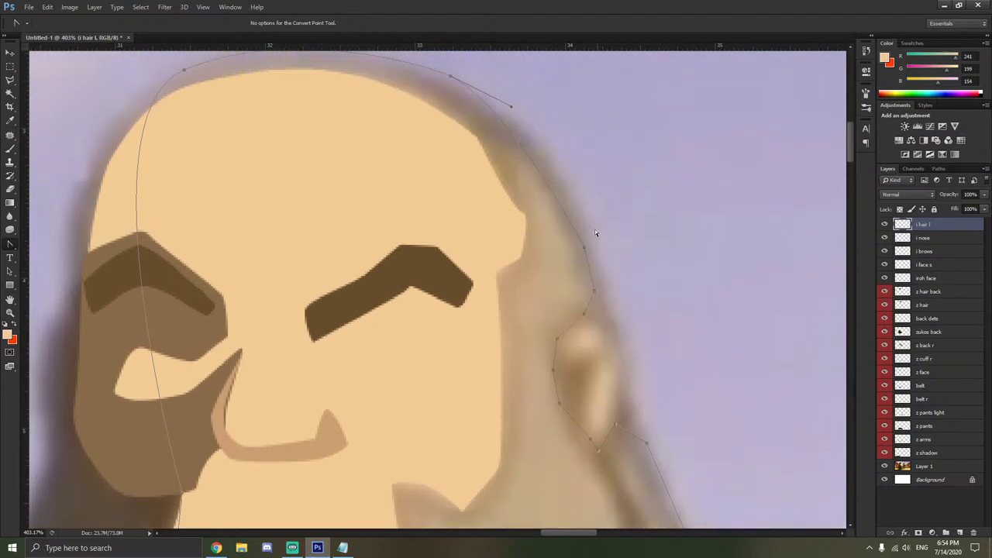
{"action": "mouse_move", "coordinate": [584, 250]}
{"action": "left_mouse_down"}
{"action": "mouse_move", "coordinate": [589, 243]}
{"action": "mouse_move", "coordinate": [564, 281]}
{"action": "mouse_move", "coordinate": [591, 281]}
{"action": "mouse_move", "coordinate": [587, 270]}
{"action": "left_mouse_up"}
{"action": "left_click_drag", "start_coordinate": [573, 216], "coordinate": [588, 207]}
{"action": "right_click", "coordinate": [586, 251]}
{"action": "left_click", "coordinate": [603, 256]}
{"action": "scroll", "coordinate": [595, 299], "scroll_direction": "up", "scroll_amount": 4}
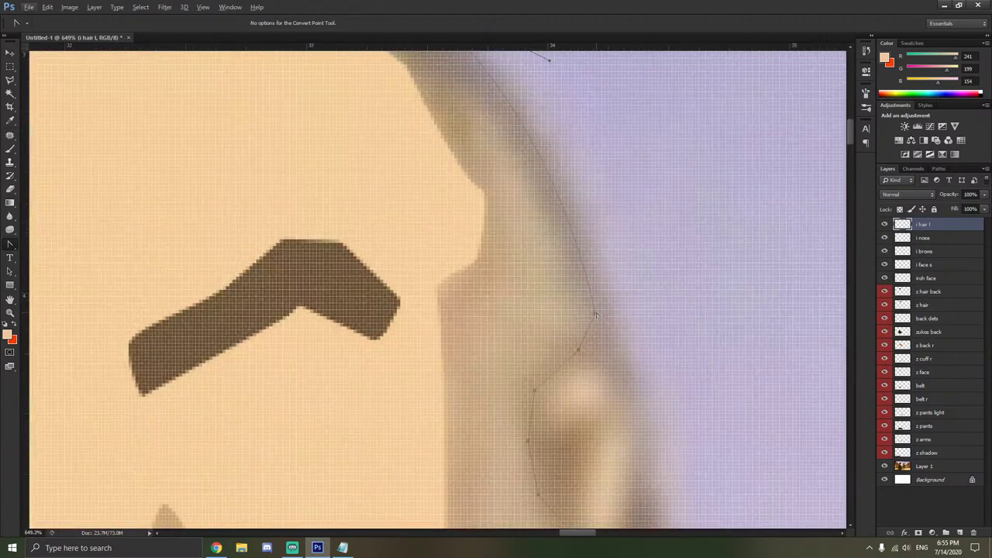
{"action": "left_click_drag", "start_coordinate": [603, 351], "coordinate": [591, 328]}
{"action": "scroll", "coordinate": [595, 323], "scroll_direction": "down", "scroll_amount": 3}
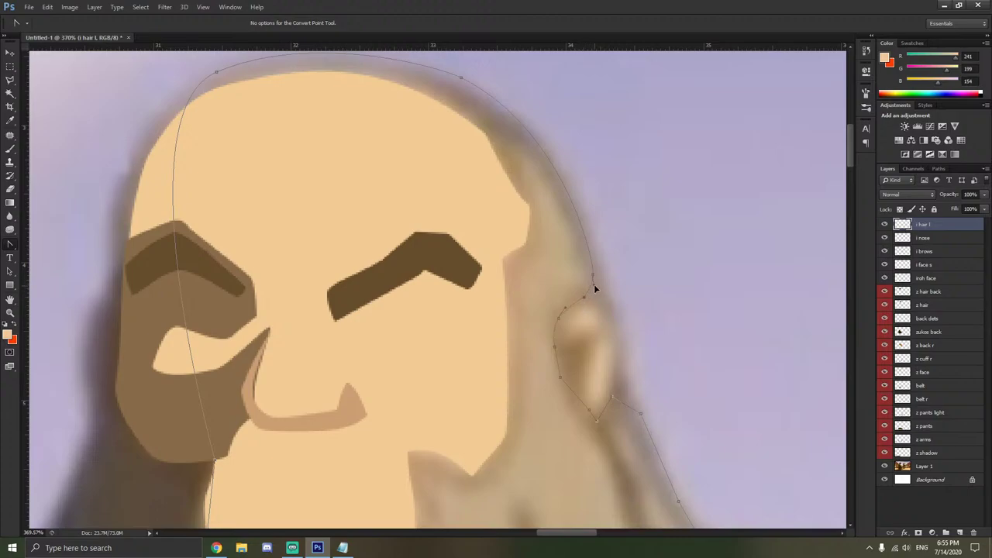
Make the hair-path anchor above the ear a corner and move it right and down to follow the hair.
{"action": "scroll", "coordinate": [612, 293], "scroll_direction": "down", "scroll_amount": 1}
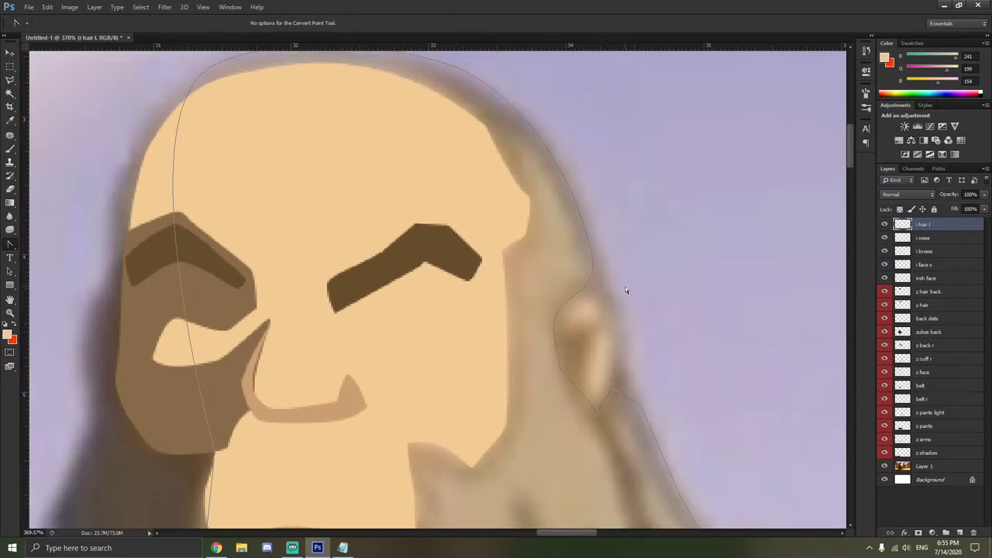
{"action": "key", "text": "alt"}
{"action": "left_click_drag", "start_coordinate": [590, 263], "coordinate": [608, 301]}
{"action": "left_click", "coordinate": [598, 281]}
{"action": "left_click", "coordinate": [598, 284]}
{"action": "left_click_drag", "start_coordinate": [591, 289], "coordinate": [614, 301]}
{"action": "scroll", "coordinate": [661, 307], "scroll_direction": "up", "scroll_amount": 1}
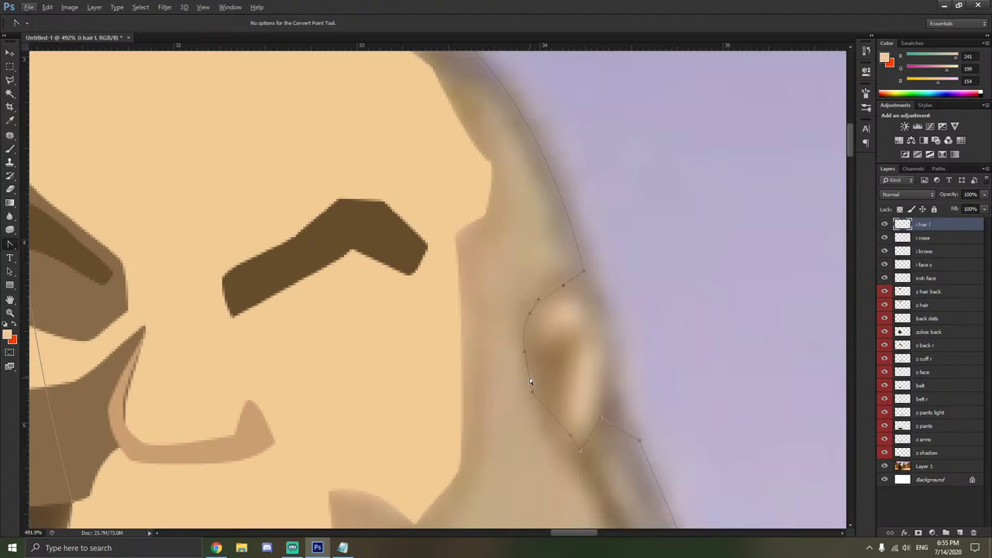
Delete seven anchor points around the ear from the hair path.
{"action": "right_click", "coordinate": [578, 448]}
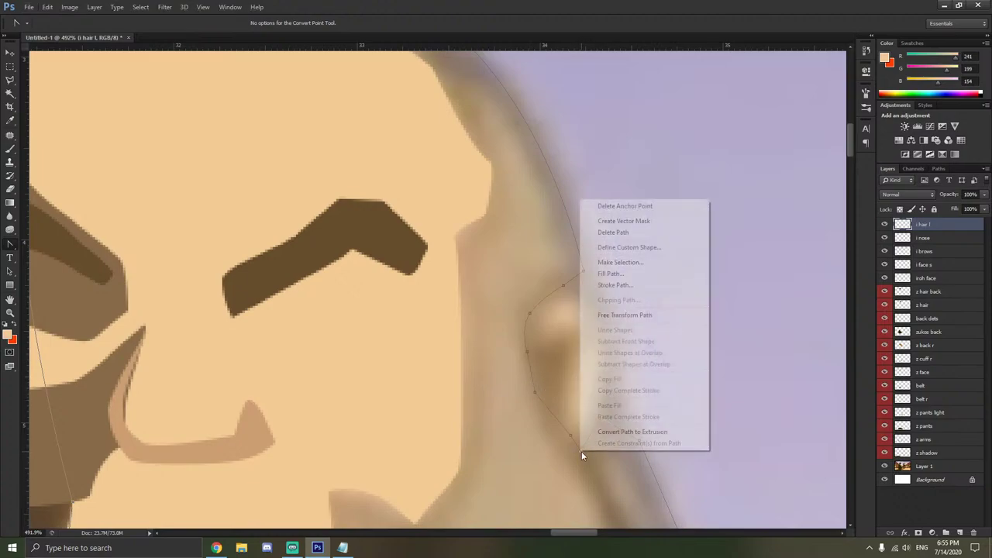
{"action": "left_click", "coordinate": [612, 206]}
{"action": "right_click", "coordinate": [569, 439]}
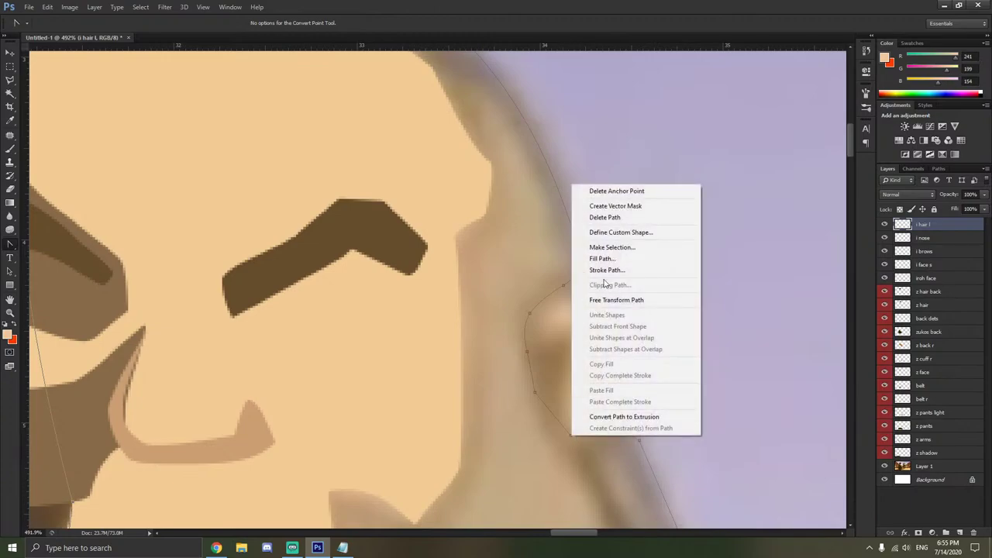
{"action": "left_click", "coordinate": [606, 191]}
{"action": "right_click", "coordinate": [535, 396]}
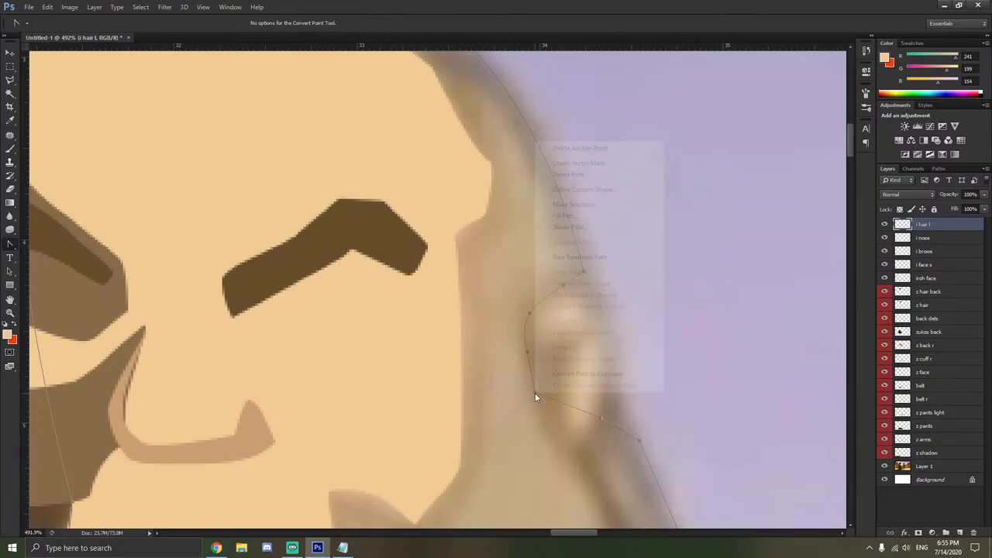
{"action": "left_click", "coordinate": [565, 148]}
{"action": "right_click", "coordinate": [532, 316]}
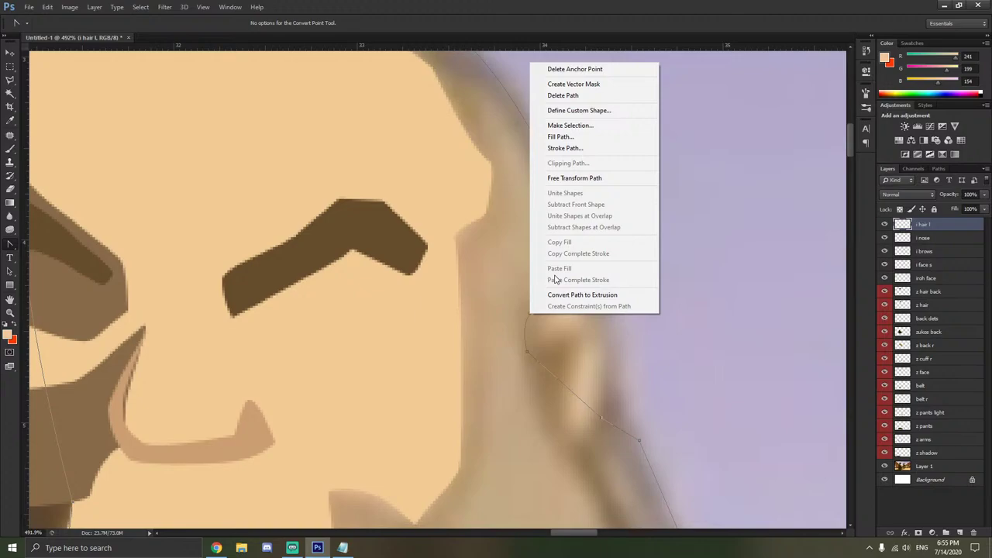
{"action": "left_click", "coordinate": [572, 70]}
{"action": "right_click", "coordinate": [529, 355]}
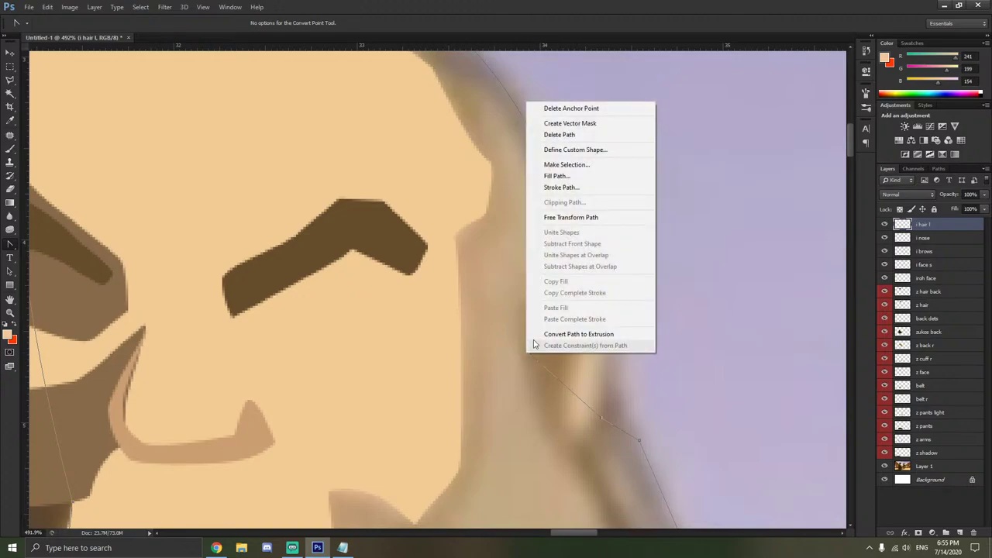
{"action": "left_click", "coordinate": [570, 108]}
{"action": "right_click", "coordinate": [563, 289]}
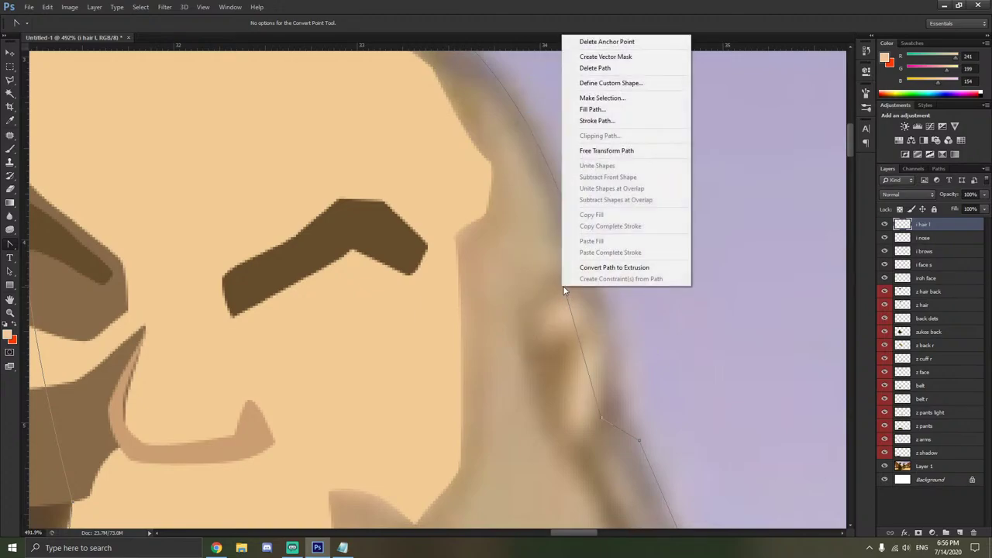
{"action": "left_click", "coordinate": [588, 40]}
{"action": "right_click", "coordinate": [598, 419]}
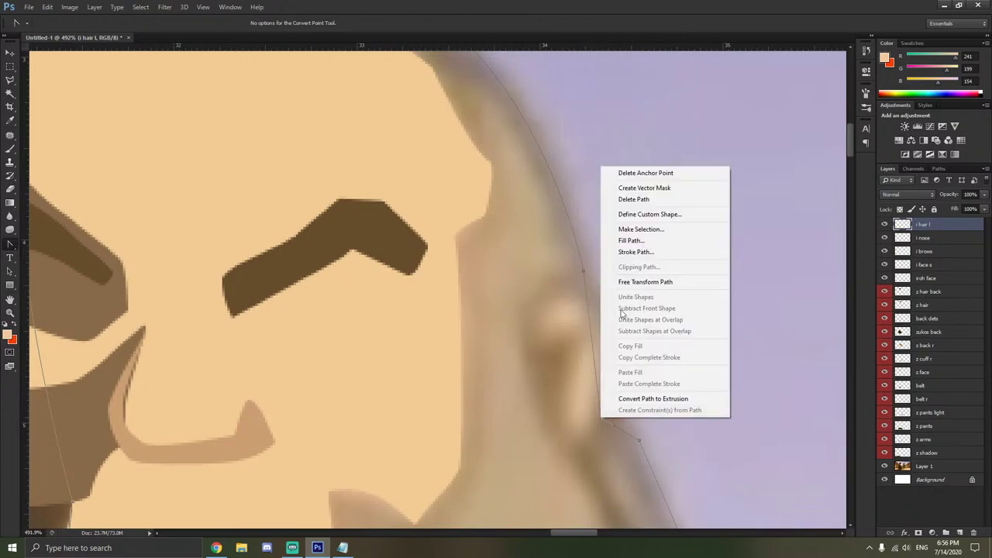
{"action": "left_click", "coordinate": [624, 170]}
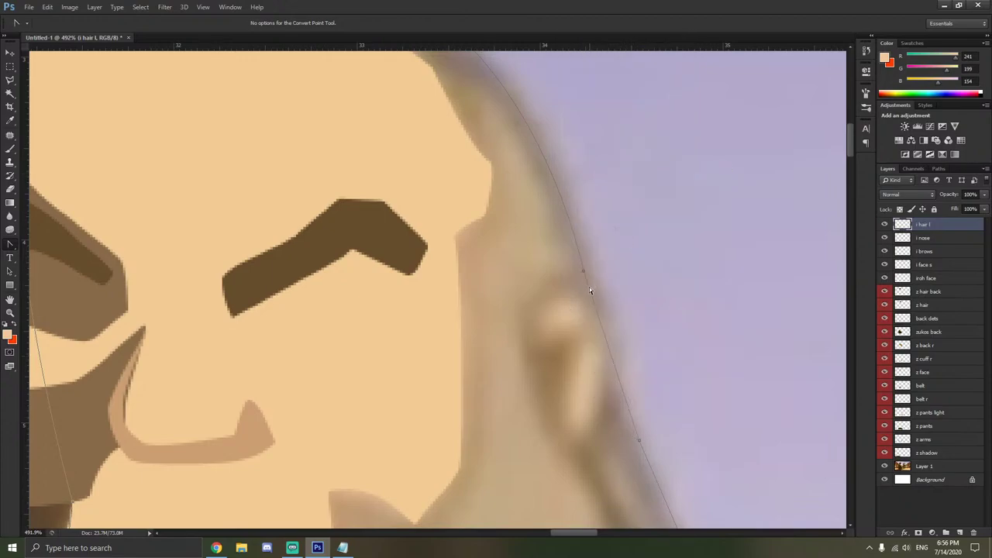
Curve the hair path past the ear, along the shoulder and the hair edge.
{"action": "left_click_drag", "start_coordinate": [594, 300], "coordinate": [610, 308]}
{"action": "scroll", "coordinate": [632, 309], "scroll_direction": "down", "scroll_amount": 3}
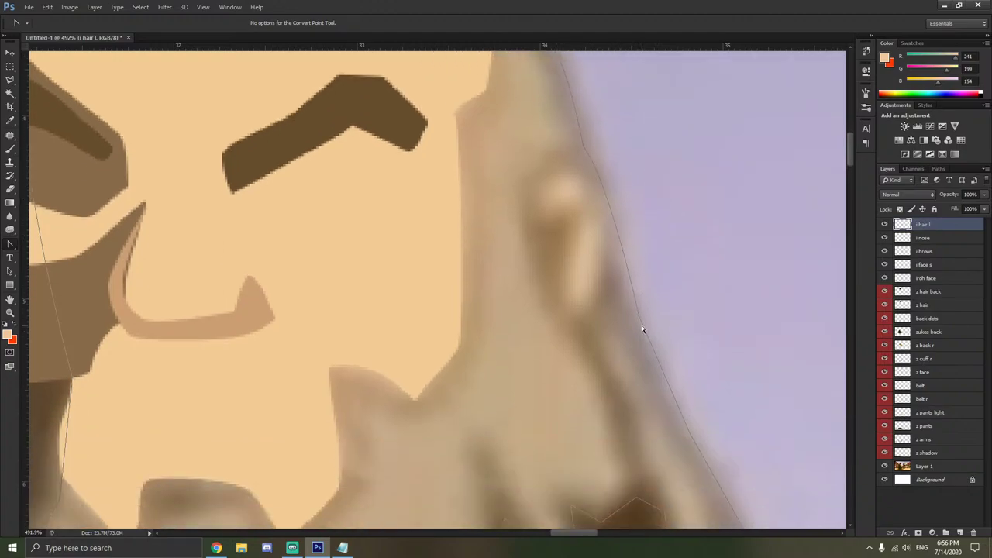
{"action": "left_click_drag", "start_coordinate": [639, 318], "coordinate": [642, 365]}
{"action": "scroll", "coordinate": [667, 357], "scroll_direction": "down", "scroll_amount": 4}
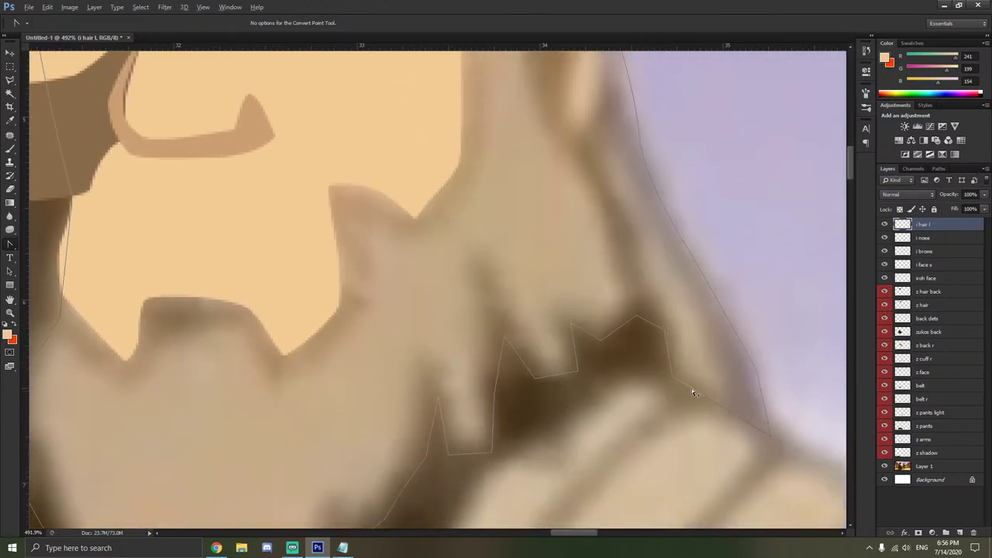
{"action": "left_click", "coordinate": [772, 436]}
{"action": "left_click_drag", "start_coordinate": [659, 323], "coordinate": [526, 373]}
Bend the path segments along the beard's dark edge, its bottom and its right side.
{"action": "scroll", "coordinate": [499, 372], "scroll_direction": "down", "scroll_amount": 2}
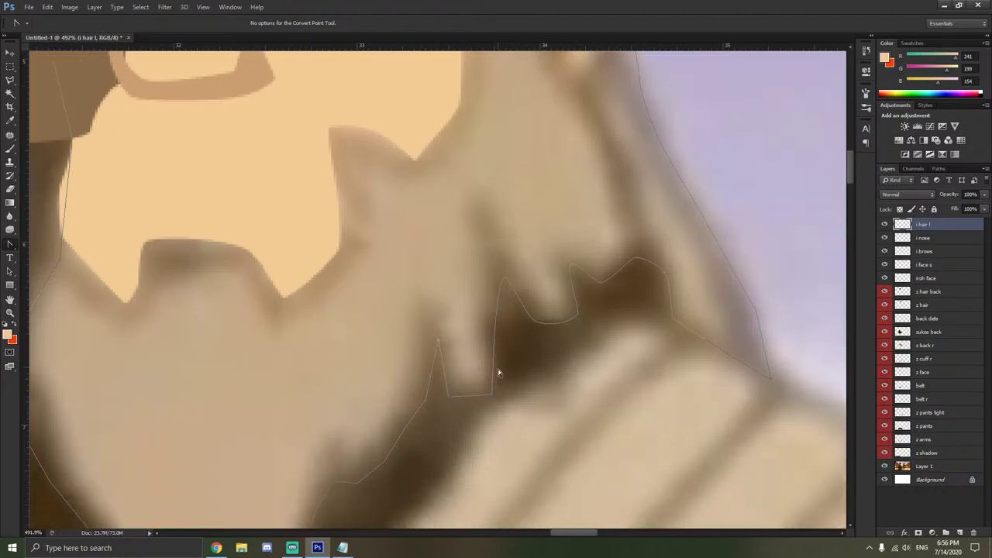
{"action": "left_click_drag", "start_coordinate": [491, 396], "coordinate": [451, 380]}
{"action": "scroll", "coordinate": [439, 341], "scroll_direction": "down", "scroll_amount": 2}
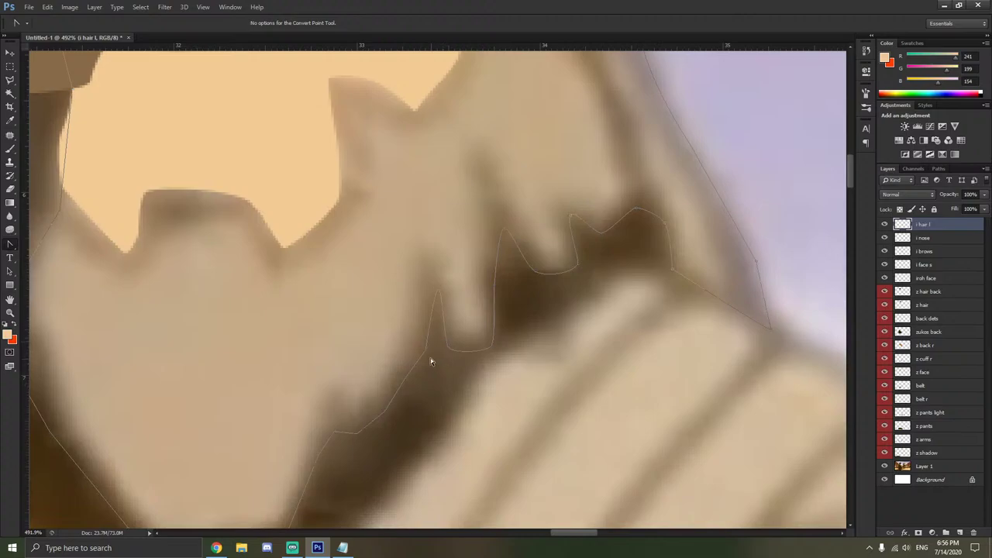
{"action": "scroll", "coordinate": [432, 361], "scroll_direction": "down", "scroll_amount": 2}
{"action": "scroll", "coordinate": [403, 384], "scroll_direction": "left", "scroll_amount": 2}
{"action": "left_click_drag", "start_coordinate": [406, 385], "coordinate": [401, 387]}
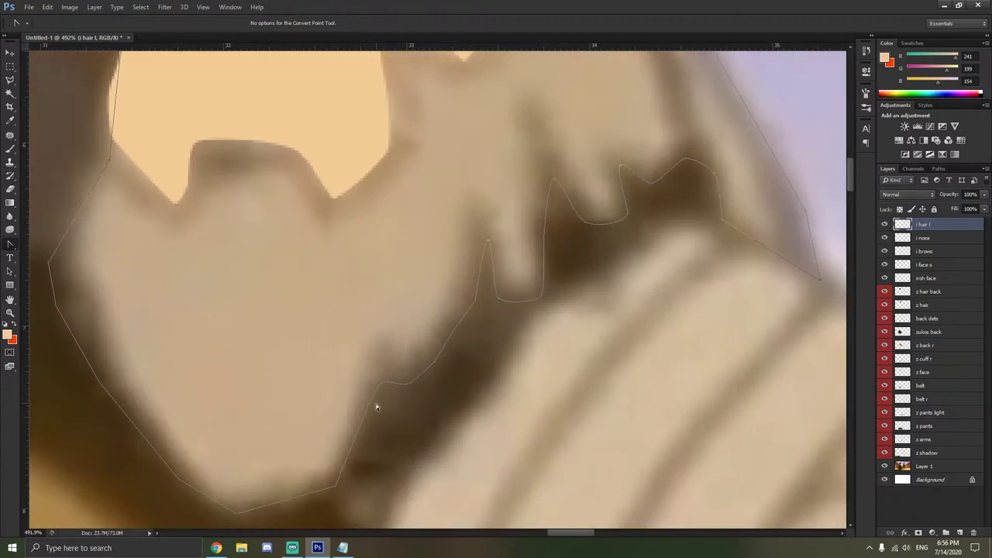
{"action": "scroll", "coordinate": [365, 440], "scroll_direction": "down", "scroll_amount": 1}
{"action": "scroll", "coordinate": [365, 440], "scroll_direction": "left", "scroll_amount": 5}
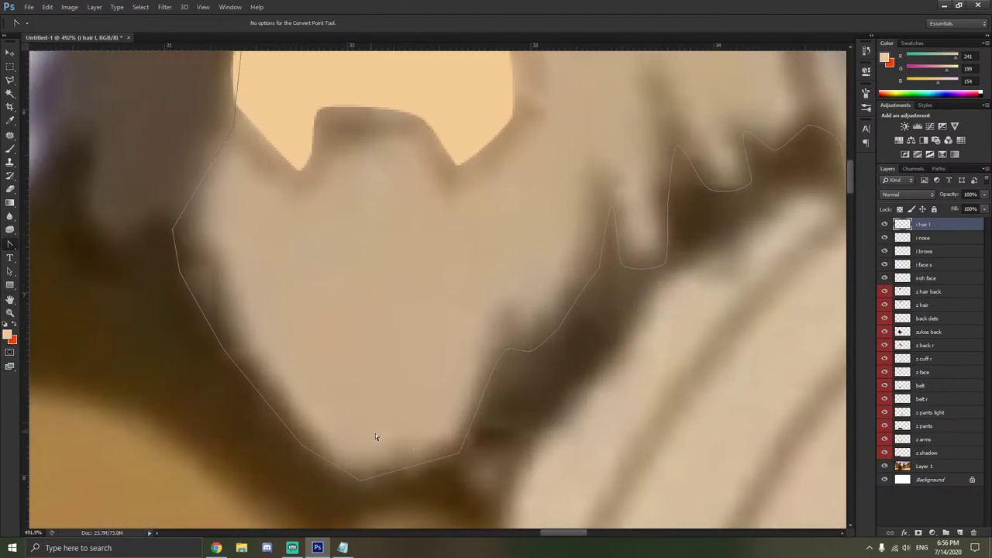
{"action": "scroll", "coordinate": [375, 437], "scroll_direction": "down", "scroll_amount": 2}
{"action": "left_click_drag", "start_coordinate": [458, 404], "coordinate": [442, 419]}
{"action": "left_click_drag", "start_coordinate": [359, 432], "coordinate": [458, 438]}
{"action": "left_click_drag", "start_coordinate": [460, 402], "coordinate": [476, 398]}
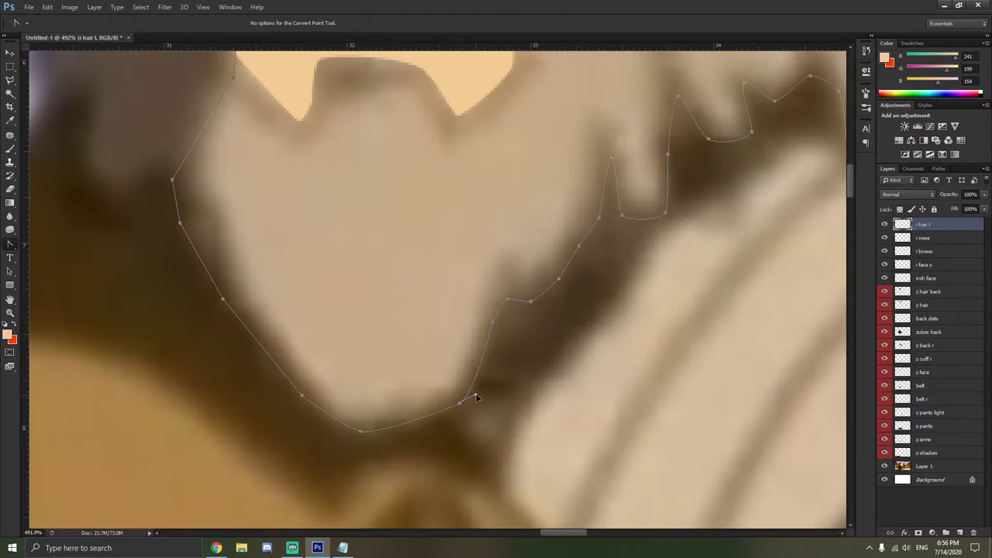
Shape the path down the beard's lower-left and left edges, turning one anchor into a sharp corner.
{"action": "left_click", "coordinate": [303, 397]}
{"action": "scroll", "coordinate": [265, 338], "scroll_direction": "up", "scroll_amount": 3}
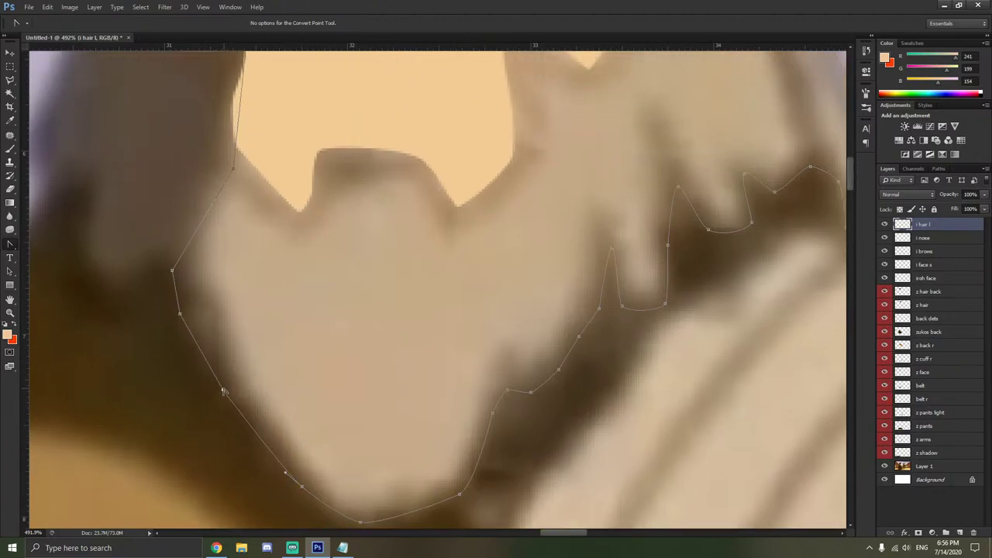
{"action": "left_click_drag", "start_coordinate": [223, 391], "coordinate": [215, 370]}
{"action": "left_click_drag", "start_coordinate": [179, 313], "coordinate": [180, 287]}
{"action": "scroll", "coordinate": [201, 303], "scroll_direction": "up", "scroll_amount": 1}
{"action": "mouse_move", "coordinate": [179, 355]}
{"action": "left_mouse_down"}
{"action": "mouse_move", "coordinate": [195, 361]}
{"action": "mouse_move", "coordinate": [177, 343]}
{"action": "mouse_move", "coordinate": [184, 354]}
{"action": "left_mouse_up"}
{"action": "left_click", "coordinate": [183, 354]}
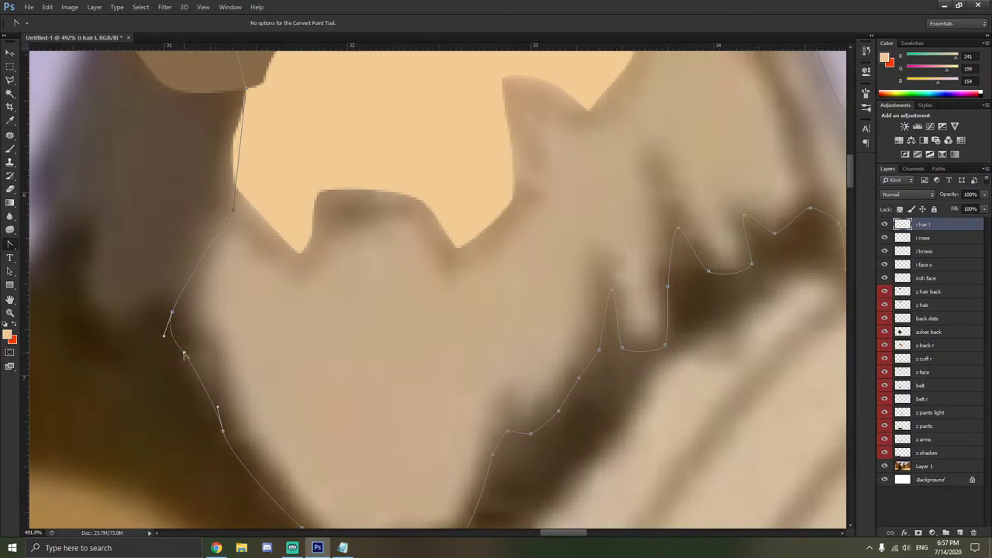
{"action": "left_click", "coordinate": [172, 312]}
{"action": "left_click_drag", "start_coordinate": [172, 312], "coordinate": [192, 276]}
{"action": "scroll", "coordinate": [200, 357], "scroll_direction": "down", "scroll_amount": 5}
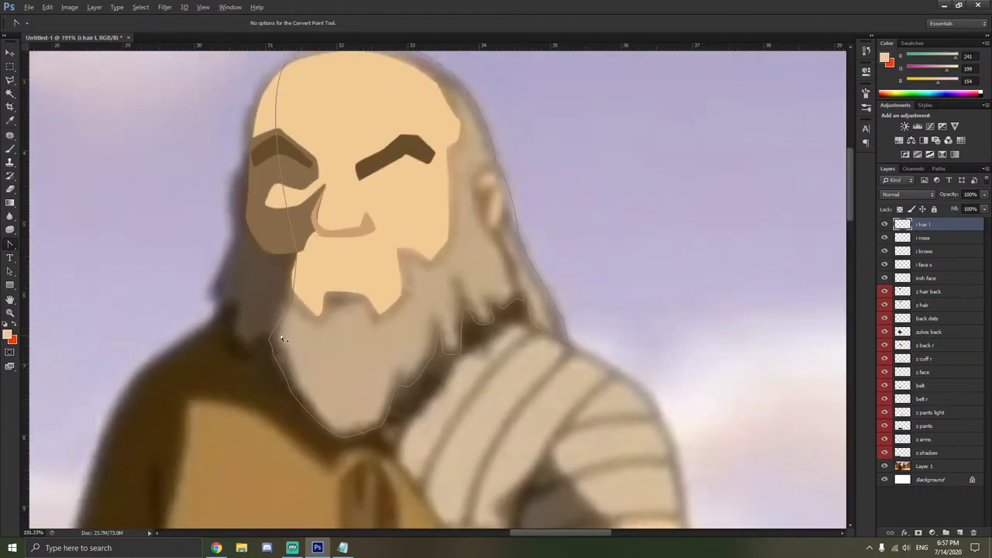
Straighten and reshape the path segment near the cheek so it hugs the face's lower-left edge.
{"action": "scroll", "coordinate": [282, 337], "scroll_direction": "up", "scroll_amount": 5}
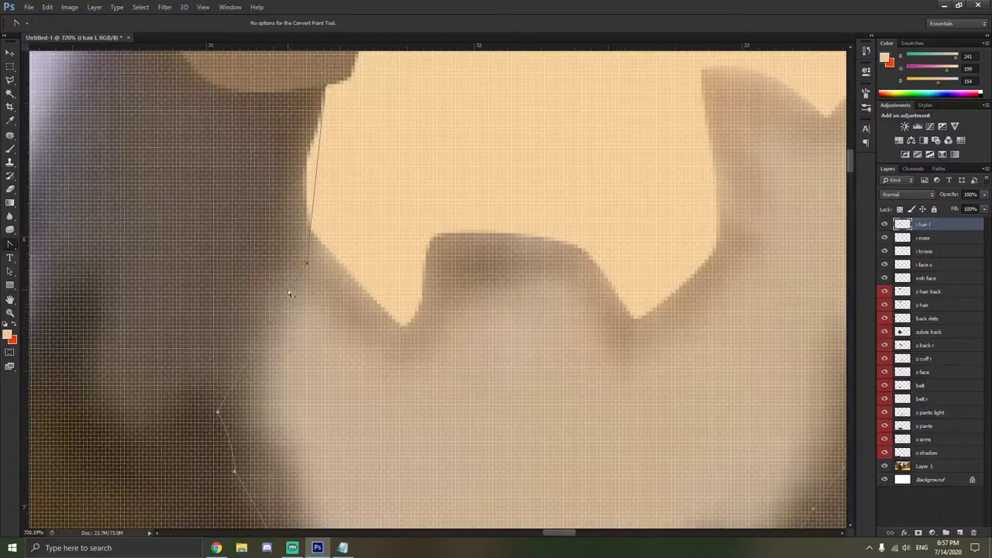
{"action": "scroll", "coordinate": [287, 293], "scroll_direction": "down", "scroll_amount": 1}
{"action": "left_click_drag", "start_coordinate": [303, 273], "coordinate": [306, 231]}
{"action": "left_click", "coordinate": [303, 264]}
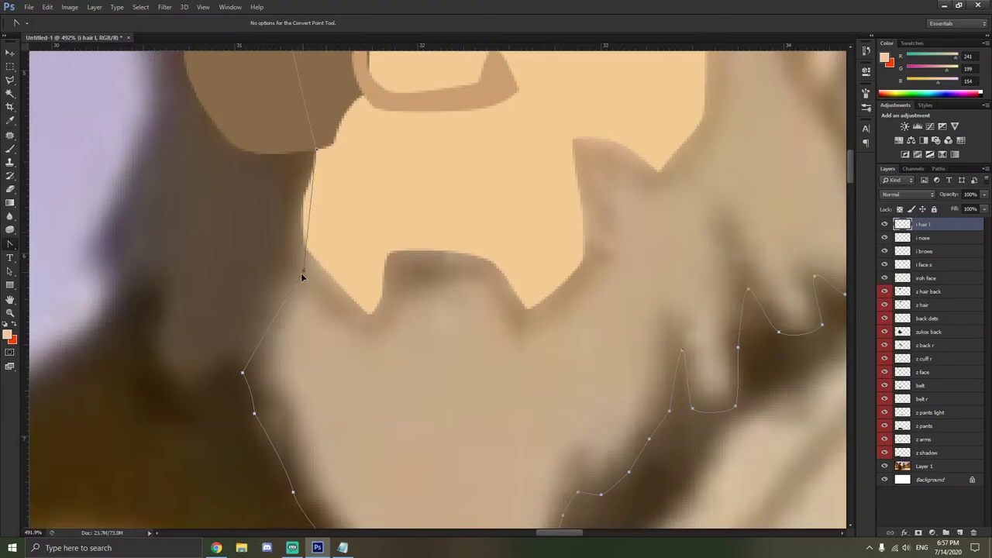
{"action": "left_click_drag", "start_coordinate": [301, 274], "coordinate": [270, 284]}
{"action": "scroll", "coordinate": [322, 265], "scroll_direction": "up", "scroll_amount": 5}
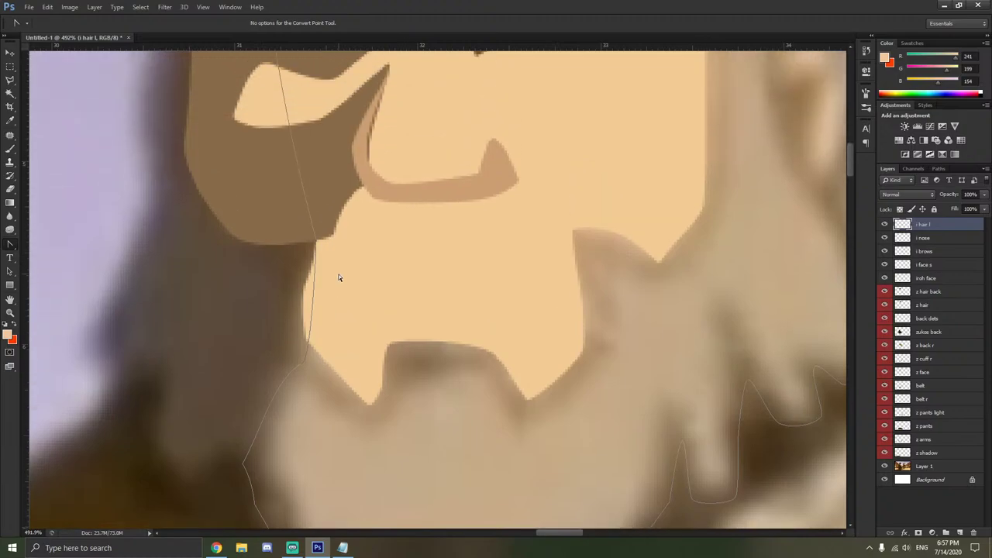
{"action": "scroll", "coordinate": [347, 292], "scroll_direction": "down", "scroll_amount": 5}
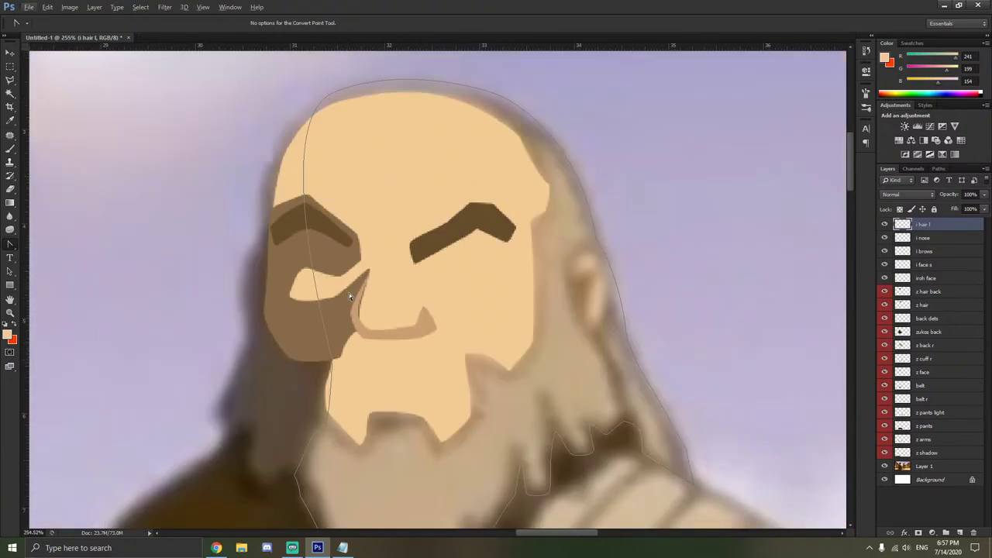
{"action": "scroll", "coordinate": [349, 293], "scroll_direction": "down", "scroll_amount": 2}
Fill the hair path with a custom beige colour sampled from the beard artwork.
{"action": "right_click", "coordinate": [344, 307]}
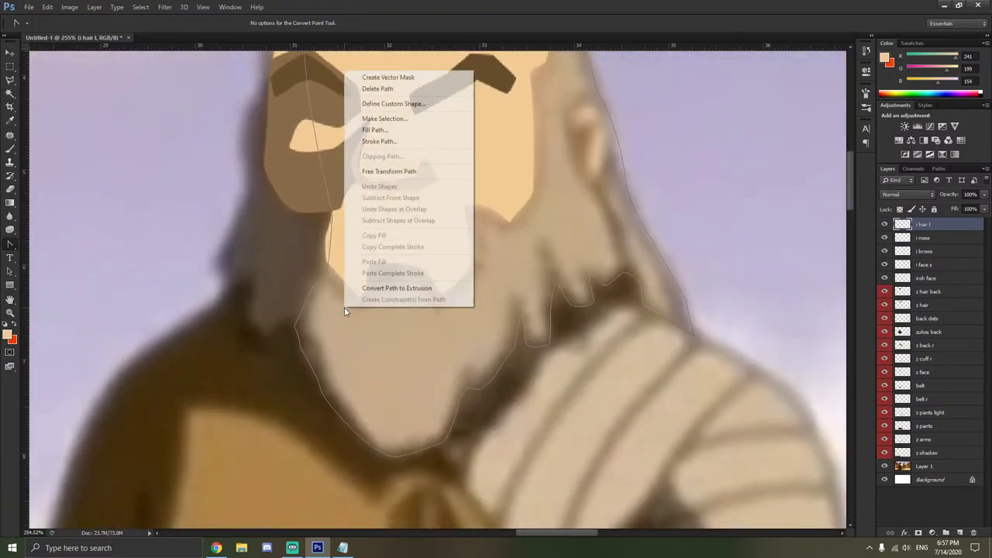
{"action": "left_click", "coordinate": [405, 131]}
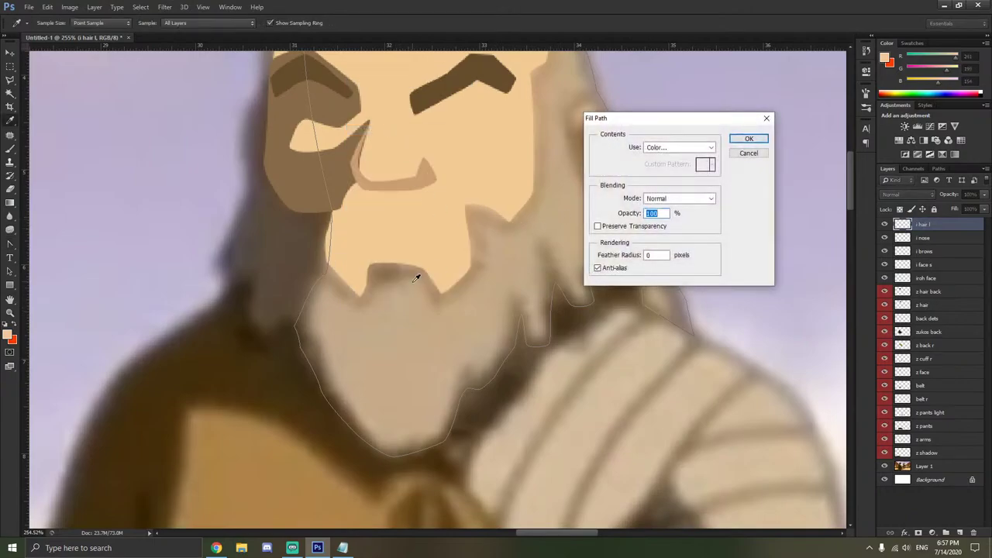
{"action": "left_click", "coordinate": [659, 148]}
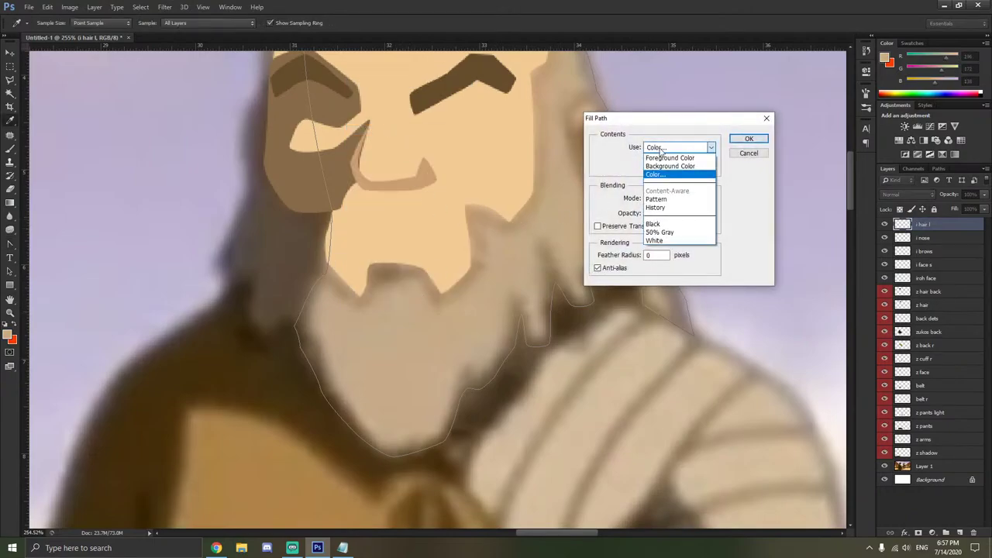
{"action": "left_click", "coordinate": [665, 168]}
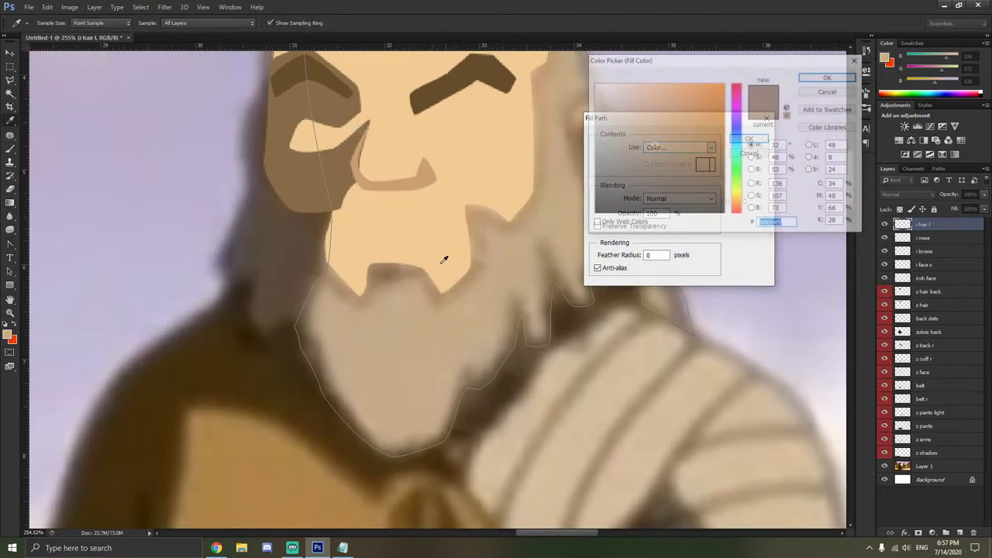
{"action": "left_click", "coordinate": [339, 351]}
{"action": "left_click_drag", "start_coordinate": [325, 341], "coordinate": [541, 213]}
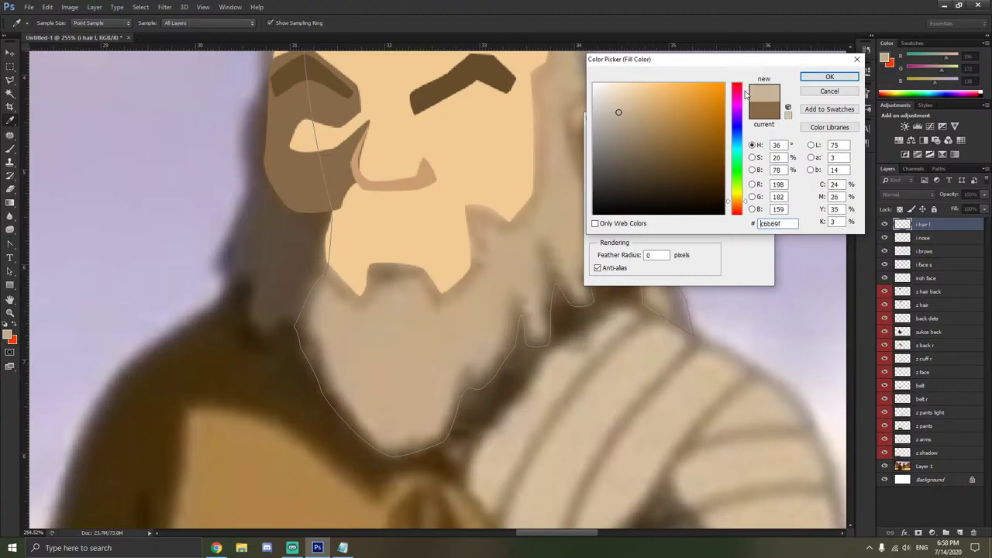
{"action": "left_click", "coordinate": [829, 76]}
{"action": "left_click", "coordinate": [749, 138]}
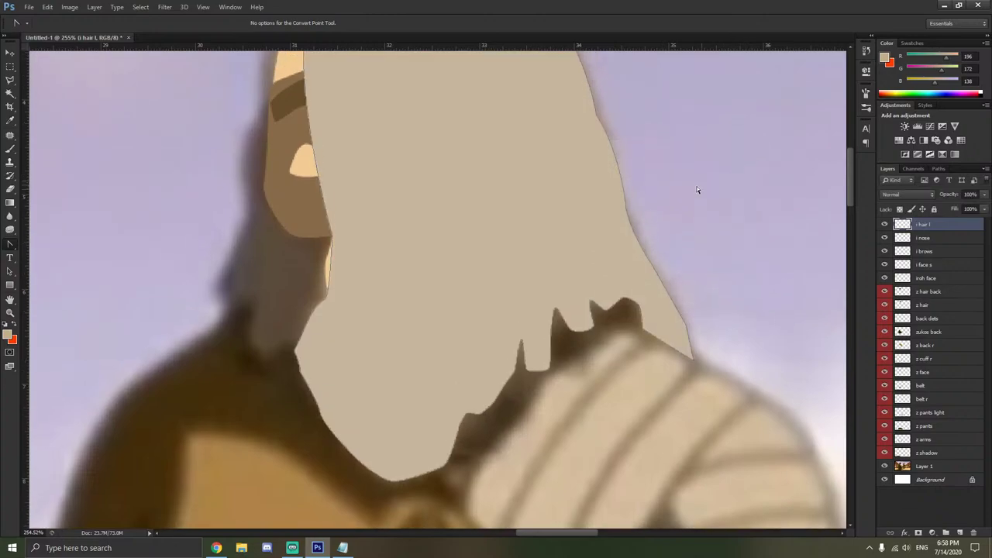
Move 'i hair l' beneath the 'iroh face' layer, delete the hair path, and select the face layer.
{"action": "scroll", "coordinate": [697, 186], "scroll_direction": "up", "scroll_amount": 3}
{"action": "left_click_drag", "start_coordinate": [925, 226], "coordinate": [923, 284]}
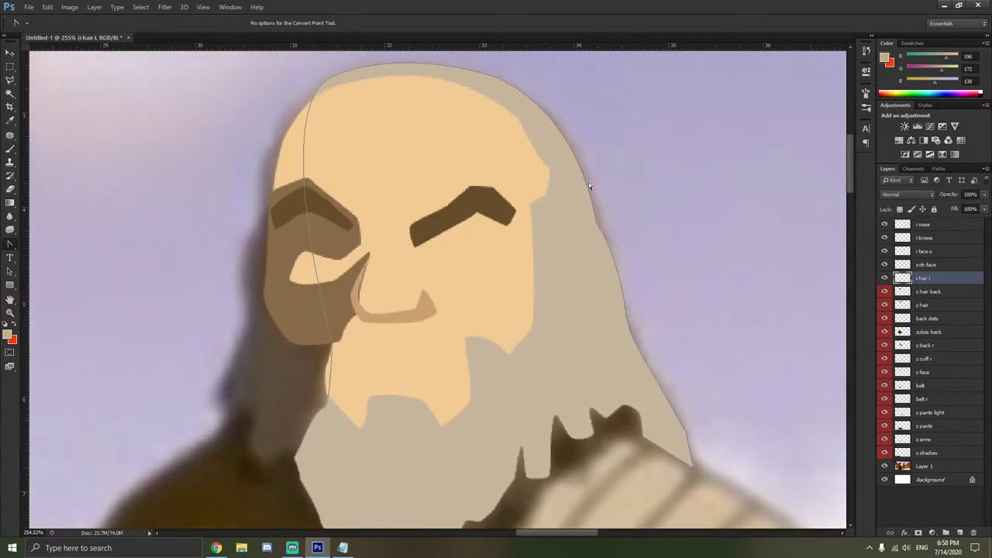
{"action": "right_click", "coordinate": [443, 191]}
{"action": "left_click", "coordinate": [477, 217]}
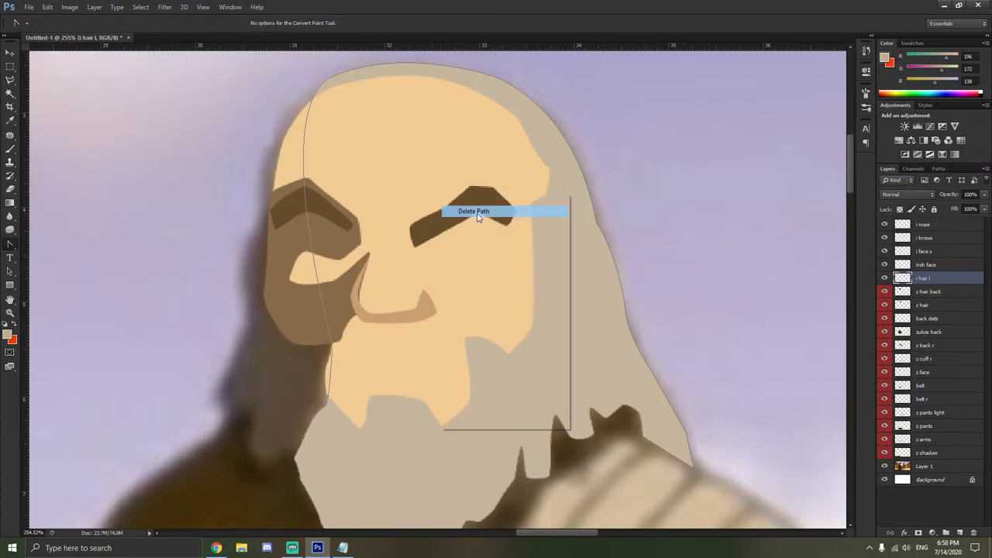
{"action": "left_click", "coordinate": [937, 265]}
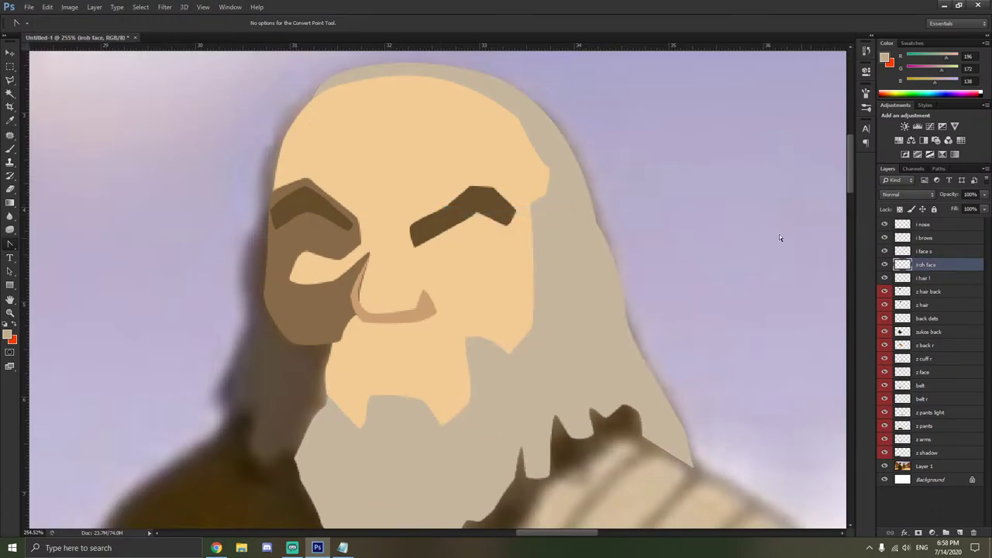
{"action": "scroll", "coordinate": [540, 170], "scroll_direction": "up", "scroll_amount": 5}
Sample the beige hair colour with the Eyedropper, test a brush dab on the notch, then undo it.
{"action": "key", "text": "alt+bracketleft"}
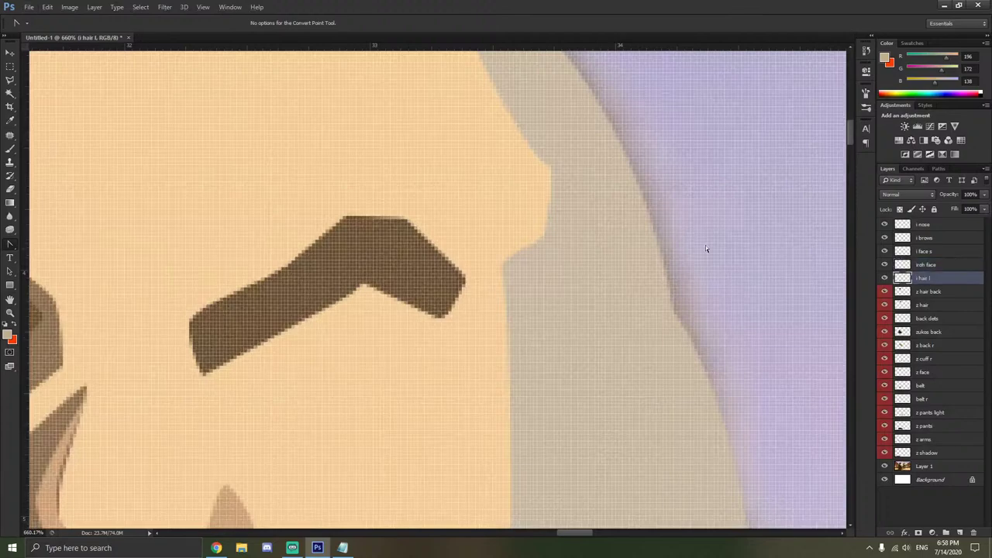
{"action": "scroll", "coordinate": [705, 245], "scroll_direction": "up", "scroll_amount": 1}
{"action": "left_click", "coordinate": [10, 147]}
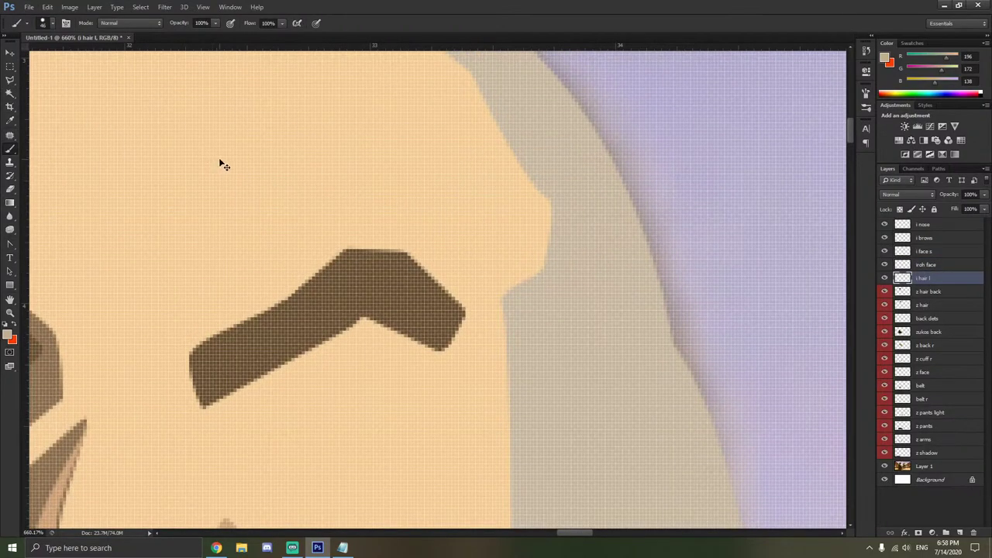
{"action": "left_click", "coordinate": [10, 151]}
{"action": "left_click", "coordinate": [10, 120]}
{"action": "left_click", "coordinate": [571, 183]}
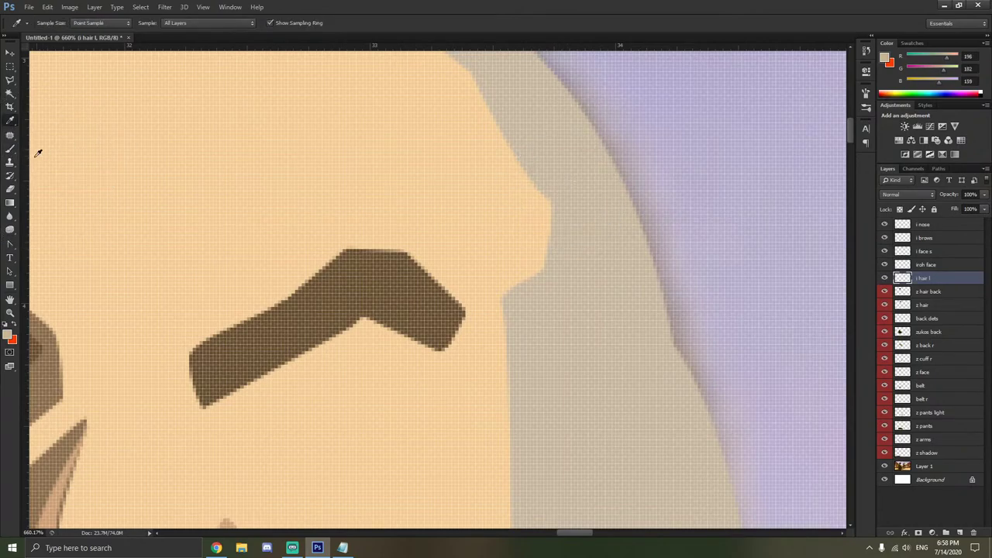
{"action": "key", "text": "b"}
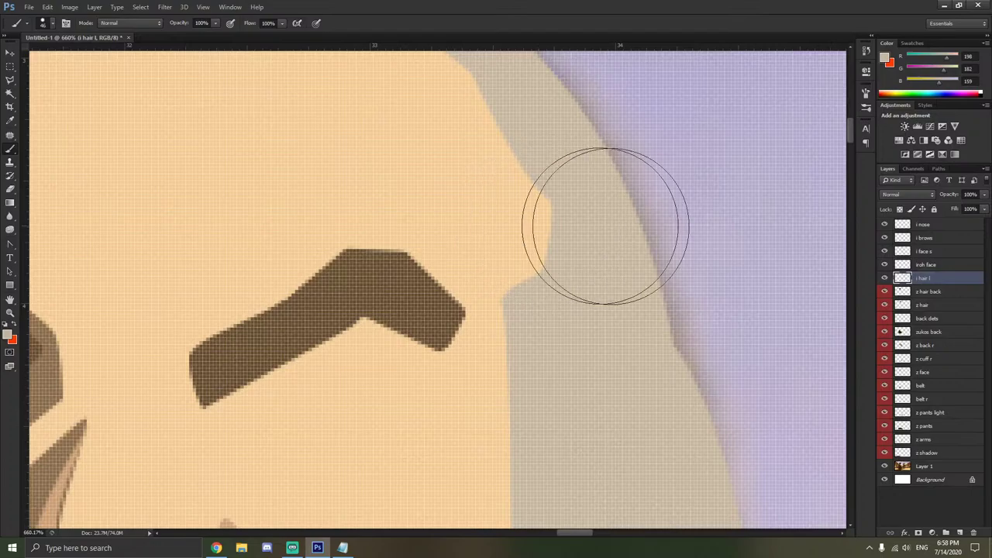
{"action": "left_click", "coordinate": [938, 265]}
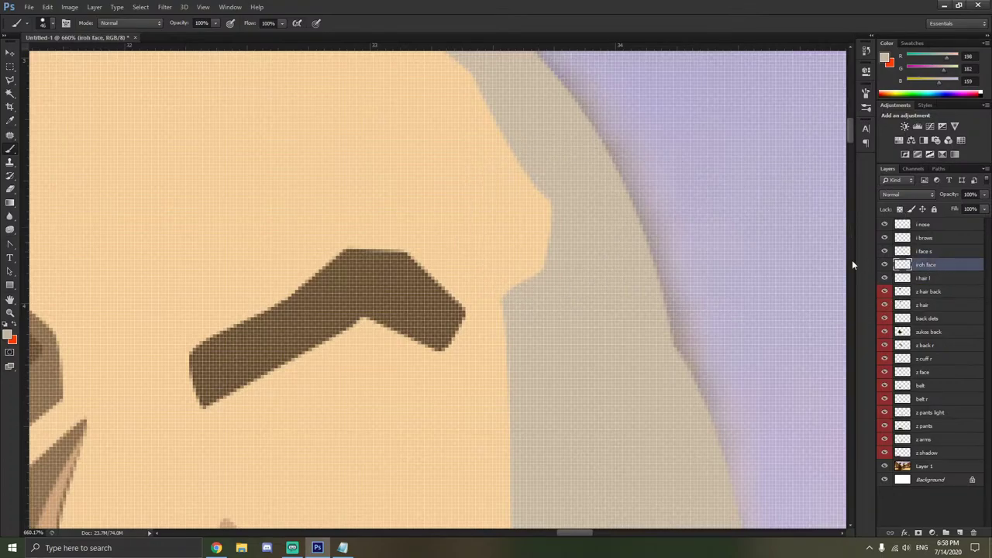
{"action": "left_click", "coordinate": [542, 239]}
{"action": "key", "text": "ctrl+z"}
Draw a Polygonal Lasso selection around the notch at the face's right edge, then deselect.
{"action": "left_click", "coordinate": [9, 79]}
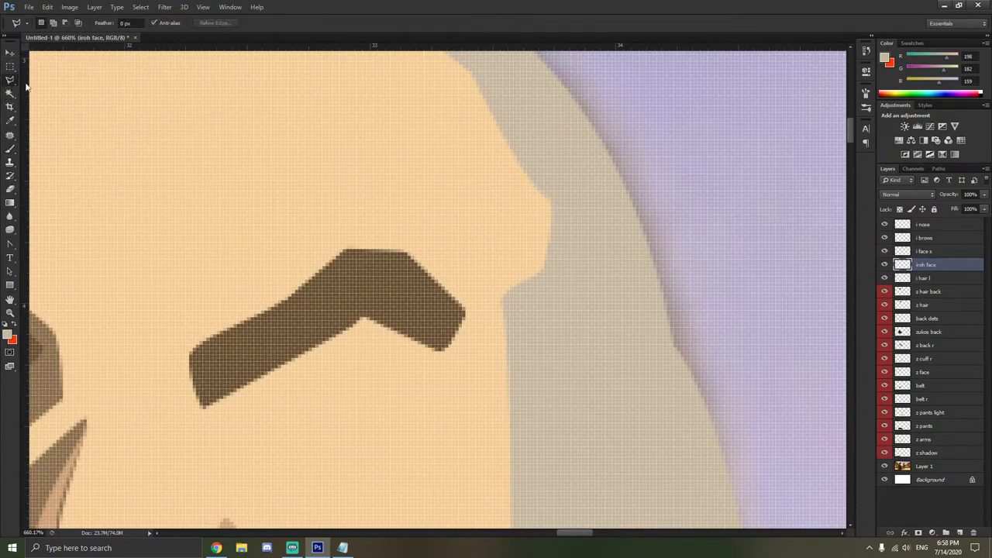
{"action": "left_click", "coordinate": [522, 167]}
{"action": "left_click", "coordinate": [546, 266]}
{"action": "left_click", "coordinate": [593, 253]}
{"action": "left_click", "coordinate": [574, 171]}
{"action": "left_click", "coordinate": [523, 167]}
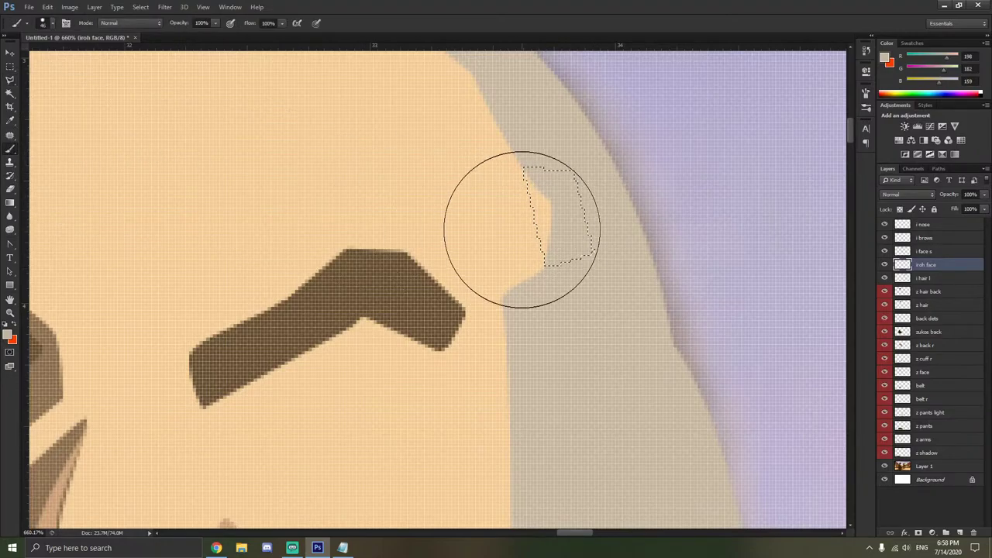
{"action": "left_click", "coordinate": [10, 67]}
{"action": "right_click", "coordinate": [183, 132]}
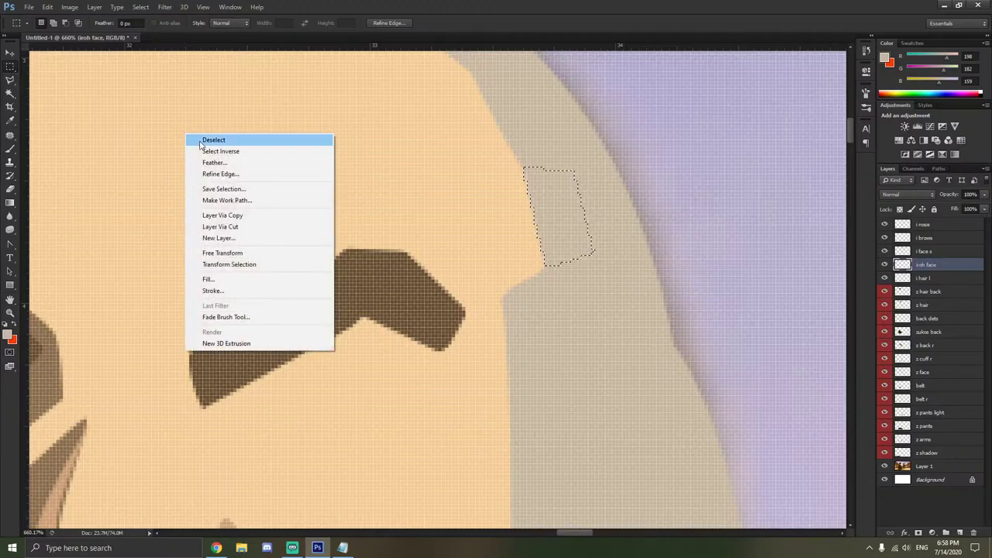
{"action": "left_click", "coordinate": [200, 140]}
Make a Polygonal Lasso selection along the beard's left edge.
{"action": "scroll", "coordinate": [316, 182], "scroll_direction": "down", "scroll_amount": 6}
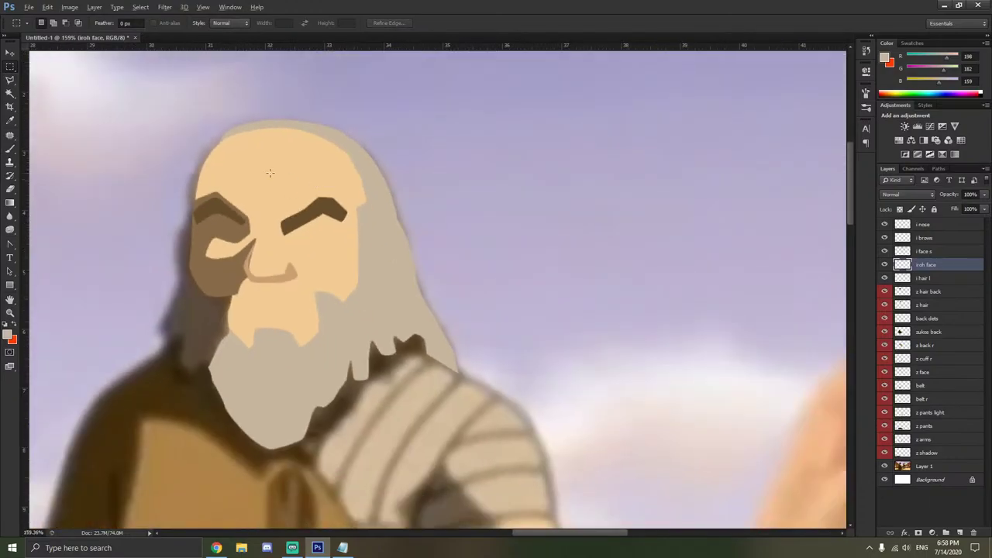
{"action": "scroll", "coordinate": [271, 174], "scroll_direction": "down", "scroll_amount": 3}
{"action": "scroll", "coordinate": [297, 200], "scroll_direction": "down", "scroll_amount": 2}
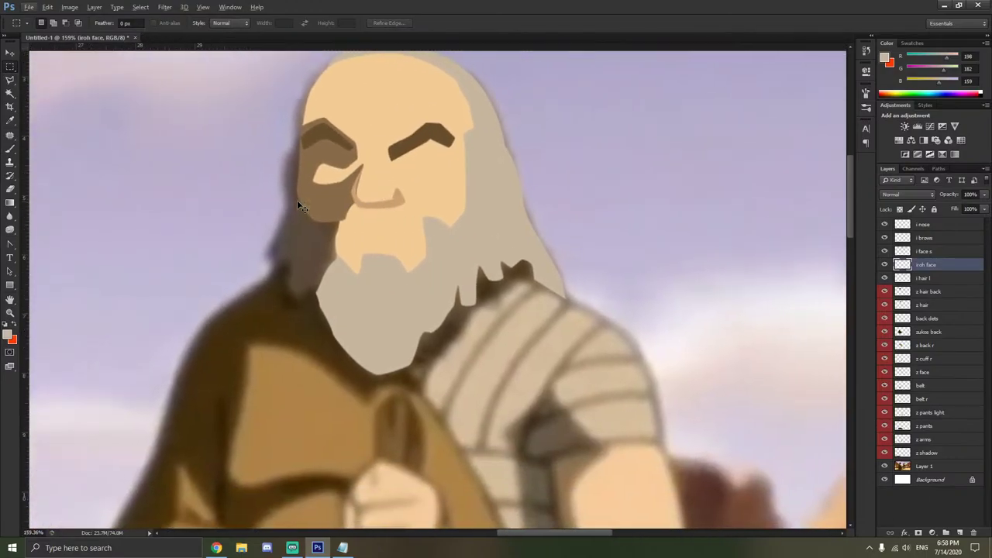
{"action": "scroll", "coordinate": [497, 291], "scroll_direction": "up", "scroll_amount": 3}
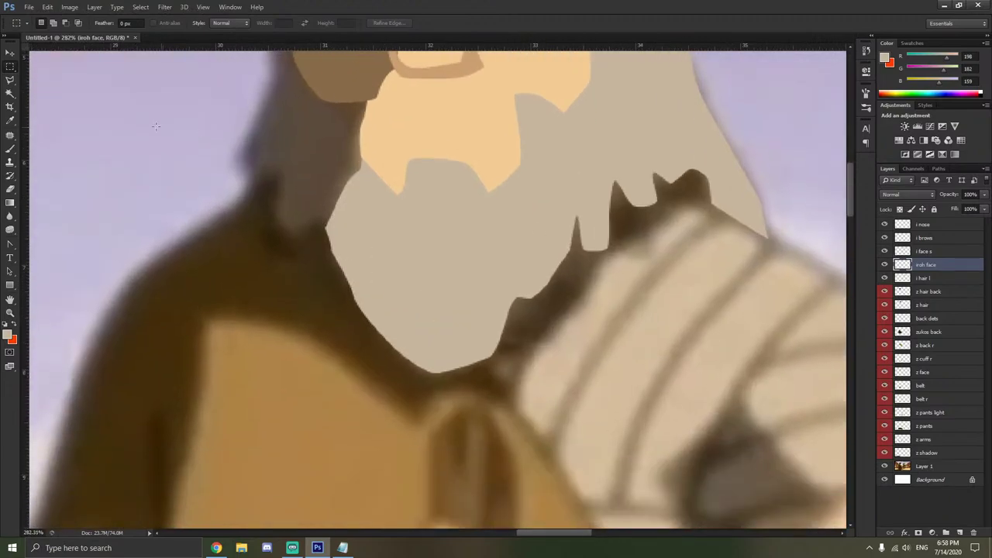
{"action": "left_click", "coordinate": [10, 188]}
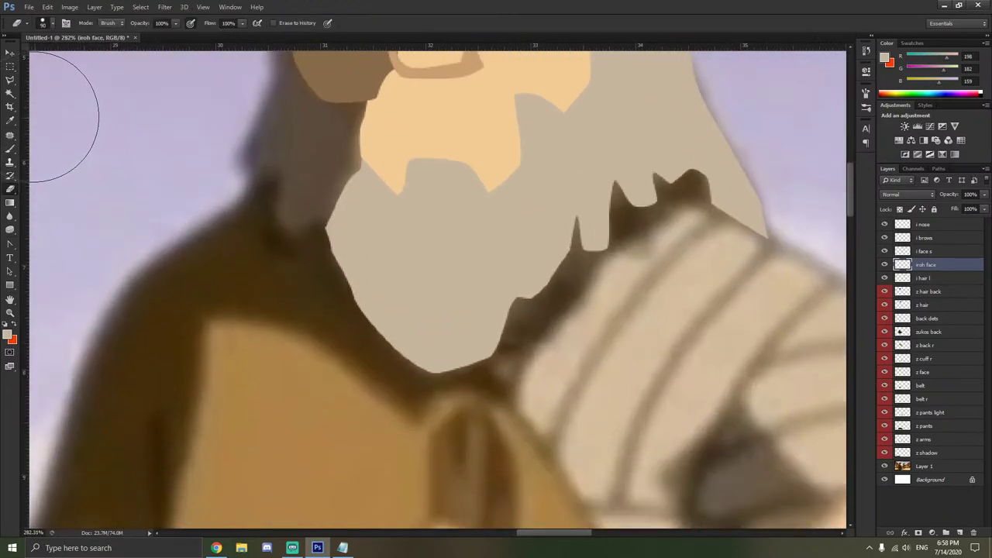
{"action": "left_click", "coordinate": [10, 81]}
{"action": "left_click", "coordinate": [326, 226]}
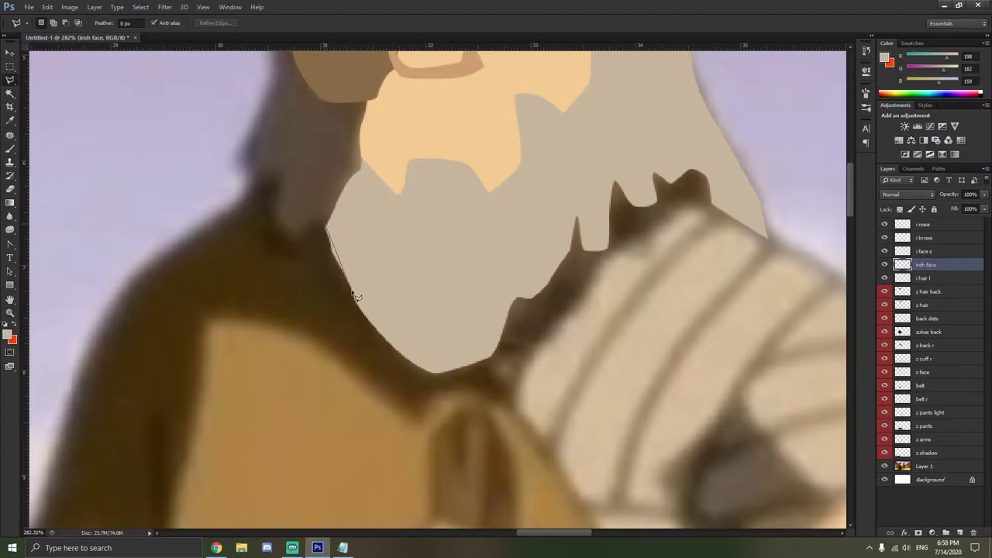
{"action": "left_click", "coordinate": [380, 350]}
{"action": "left_click", "coordinate": [240, 336]}
{"action": "double_click", "coordinate": [227, 225]}
On 'i hair l', draw a polygon selection beneath the beard, then deselect it.
{"action": "left_click", "coordinate": [917, 278]}
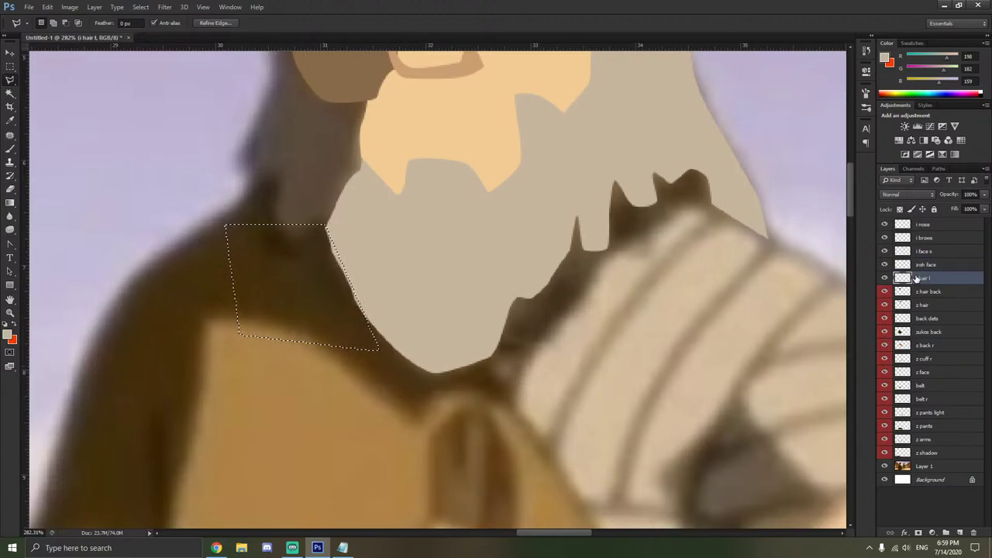
{"action": "left_click", "coordinate": [498, 353]}
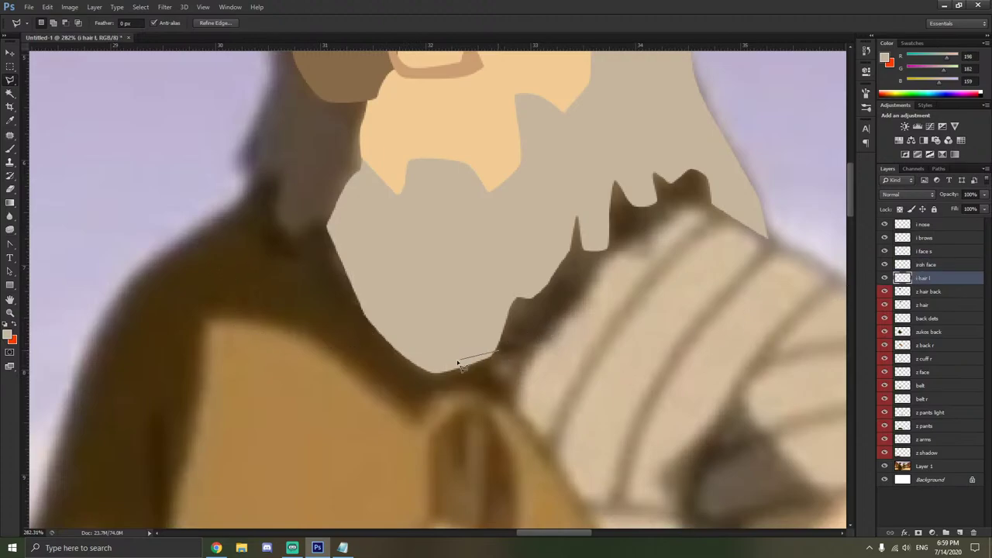
{"action": "left_click", "coordinate": [405, 387]}
{"action": "left_click", "coordinate": [553, 412]}
{"action": "key", "text": "Escape"}
{"action": "left_click", "coordinate": [549, 364]}
{"action": "left_click", "coordinate": [497, 353]}
{"action": "left_click", "coordinate": [403, 385]}
{"action": "left_click", "coordinate": [517, 403]}
{"action": "double_click", "coordinate": [538, 387]}
{"action": "right_click", "coordinate": [566, 351]}
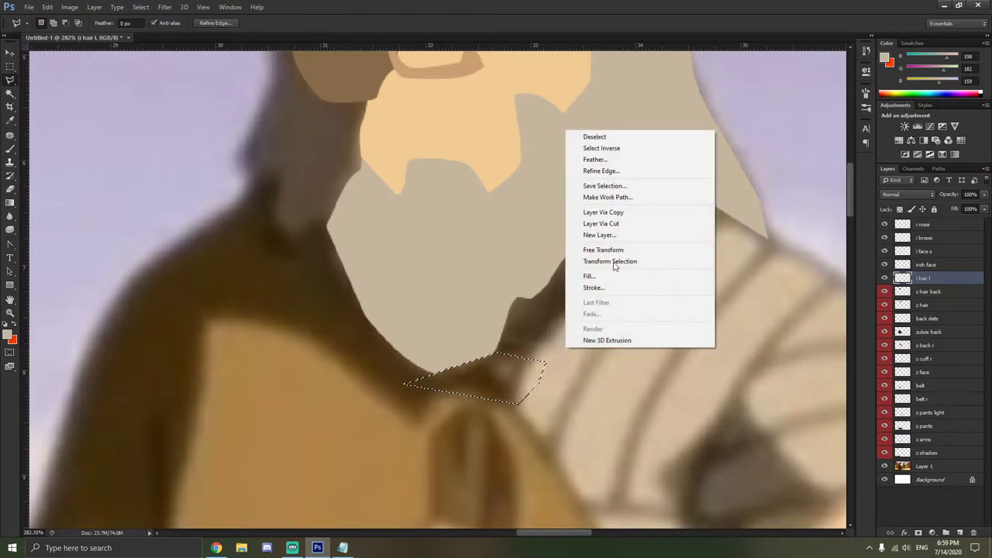
{"action": "left_click", "coordinate": [595, 137]}
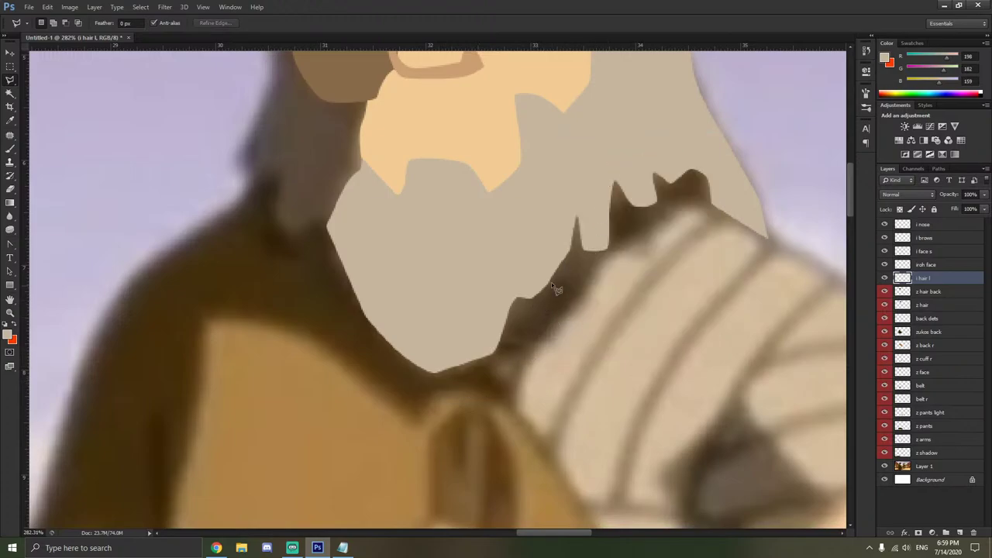
Select around the hair spike with the Polygonal Lasso, then deselect.
{"action": "left_click", "coordinate": [581, 244]}
{"action": "left_click", "coordinate": [612, 241]}
{"action": "left_click", "coordinate": [612, 280]}
{"action": "left_click", "coordinate": [552, 290]}
{"action": "left_click", "coordinate": [579, 237]}
{"action": "right_click", "coordinate": [608, 277]}
{"action": "left_click", "coordinate": [622, 280]}
{"action": "scroll", "coordinate": [623, 283], "scroll_direction": "up", "scroll_amount": 3}
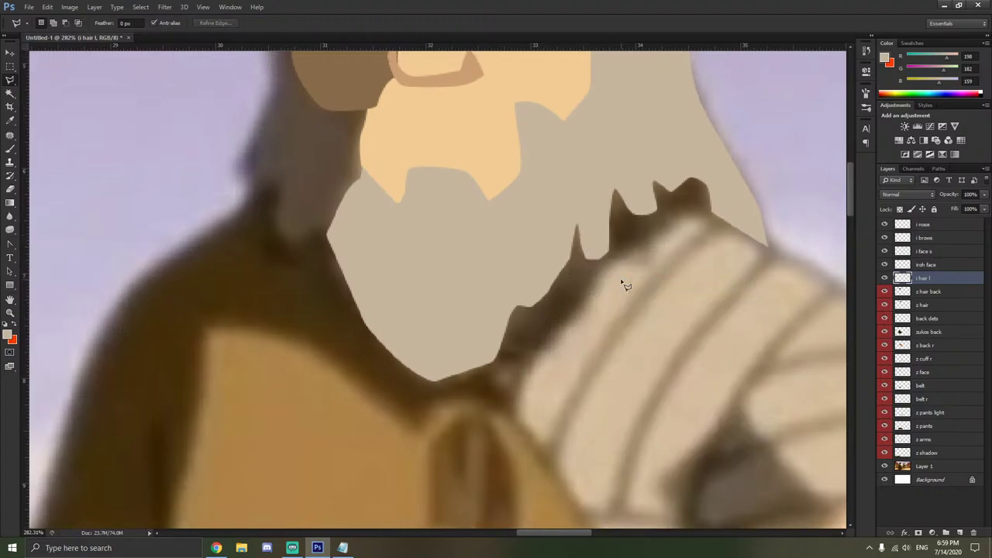
{"action": "scroll", "coordinate": [626, 285], "scroll_direction": "up", "scroll_amount": 5}
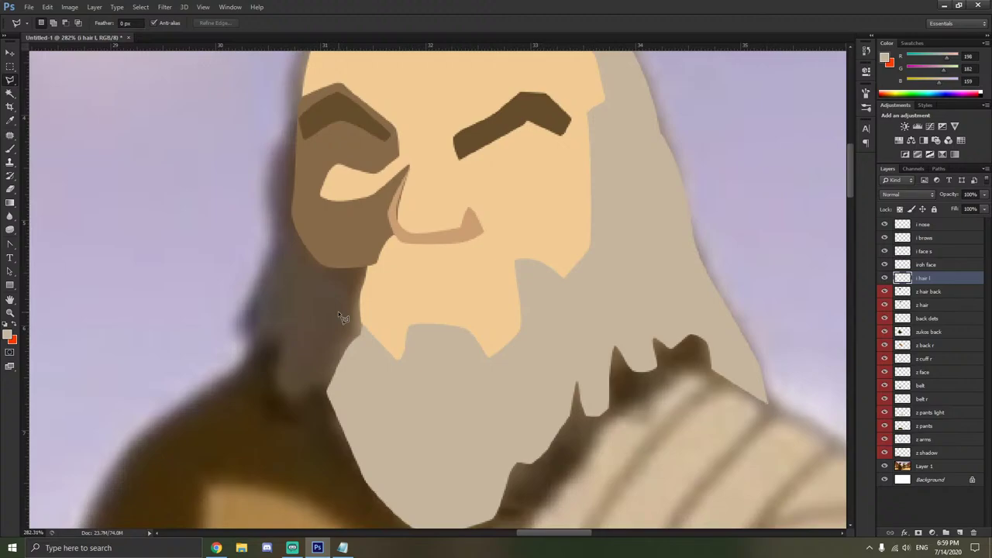
Select the Pen tool and create a new layer named 'i hair d'.
{"action": "scroll", "coordinate": [337, 311], "scroll_direction": "up", "scroll_amount": 4}
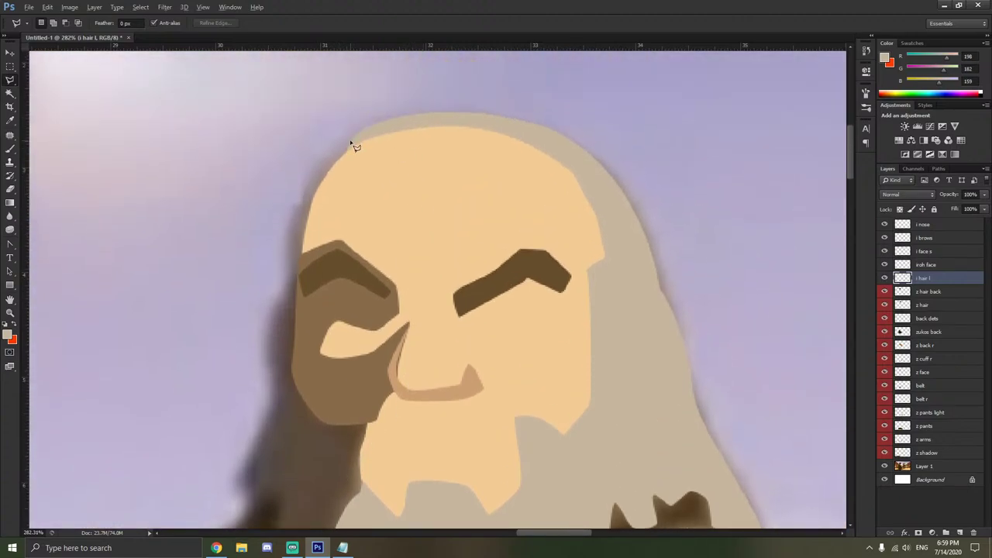
{"action": "scroll", "coordinate": [357, 139], "scroll_direction": "up", "scroll_amount": 4}
{"action": "left_click_drag", "start_coordinate": [10, 245], "coordinate": [46, 288]}
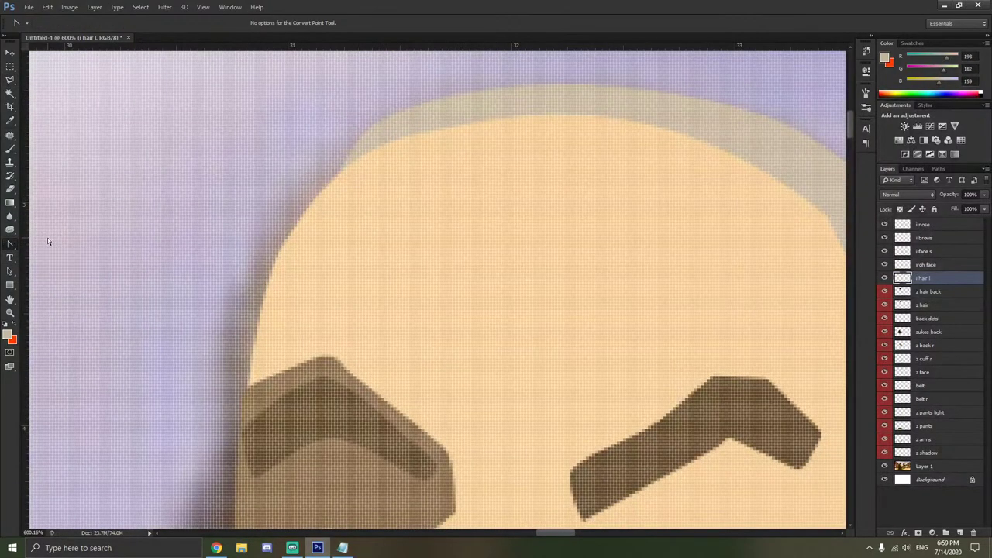
{"action": "left_click_drag", "start_coordinate": [10, 245], "coordinate": [48, 243]}
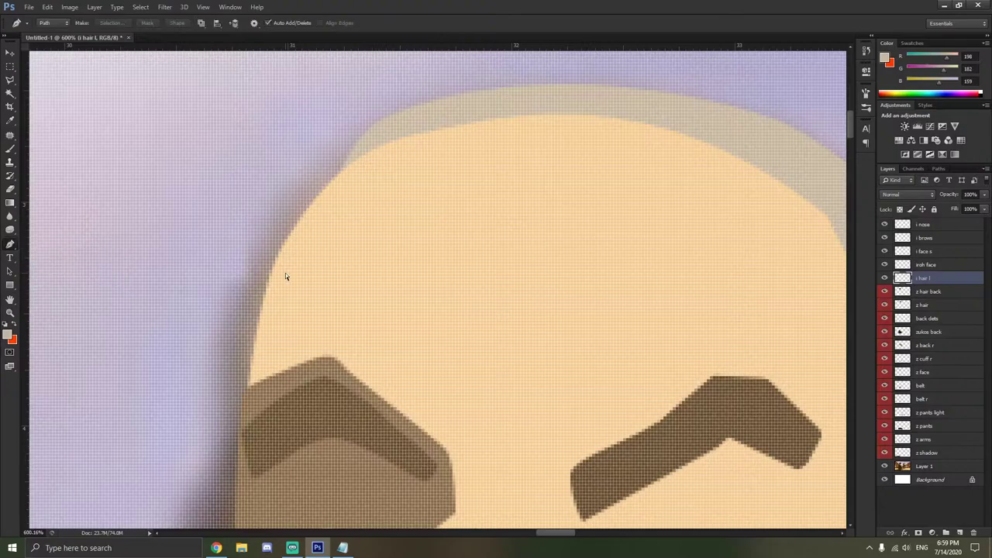
{"action": "key", "text": "ctrl+shift+n"}
{"action": "type", "text": "i h"}
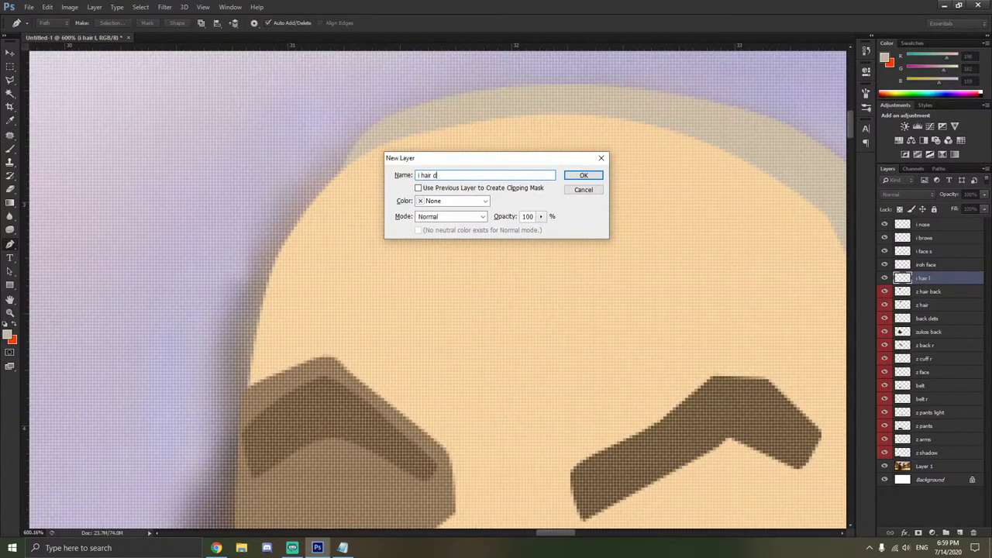
{"action": "type", "text": "air d"}
{"action": "key", "text": "Return"}
Start the outline at the top of the head and anchor it down the left edge past the eyebrow.
{"action": "left_click", "coordinate": [374, 124]}
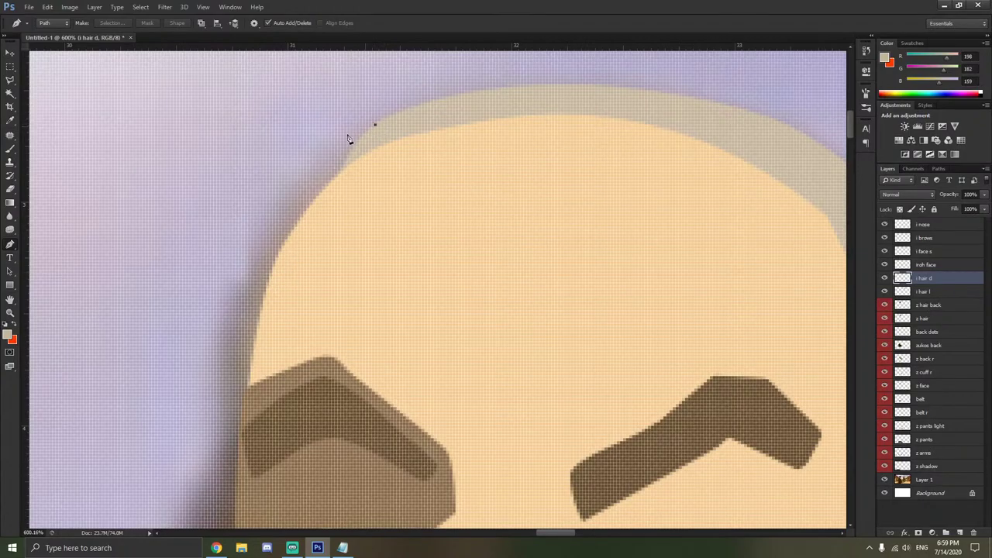
{"action": "left_click", "coordinate": [220, 300]}
{"action": "scroll", "coordinate": [219, 303], "scroll_direction": "down", "scroll_amount": 4}
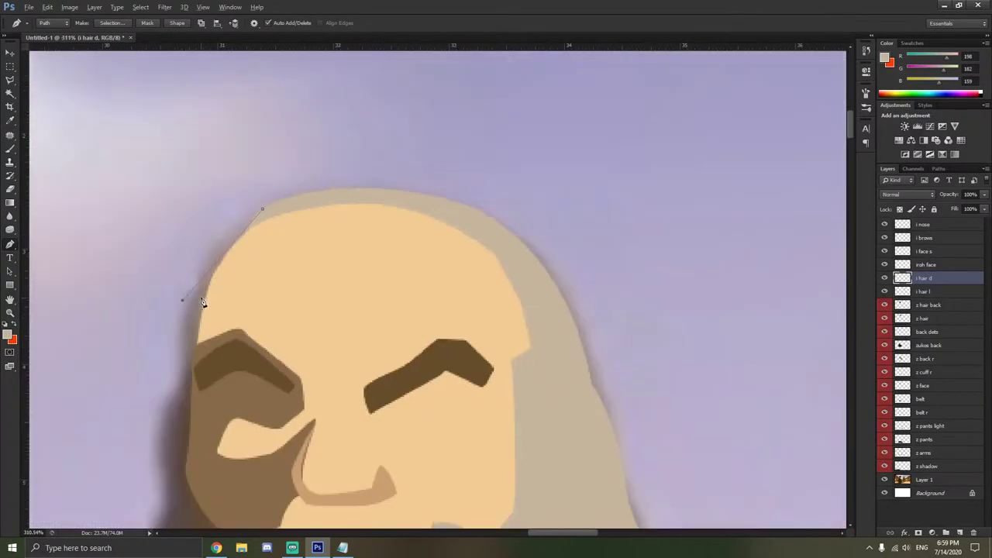
{"action": "scroll", "coordinate": [205, 300], "scroll_direction": "down", "scroll_amount": 2}
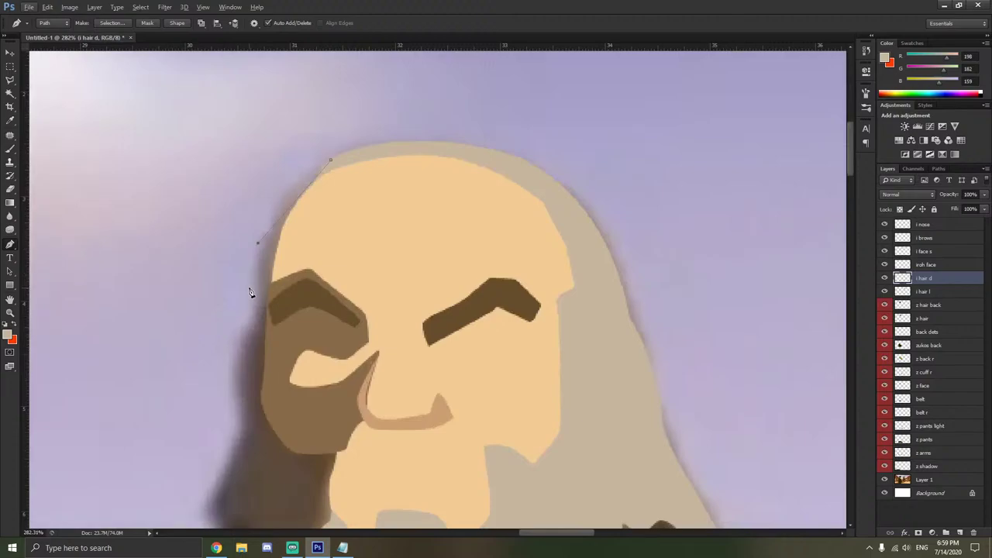
{"action": "left_click", "coordinate": [256, 307]}
{"action": "left_click", "coordinate": [240, 327]}
{"action": "left_click", "coordinate": [230, 385]}
{"action": "left_click", "coordinate": [245, 415]}
{"action": "scroll", "coordinate": [231, 390], "scroll_direction": "down", "scroll_amount": 3}
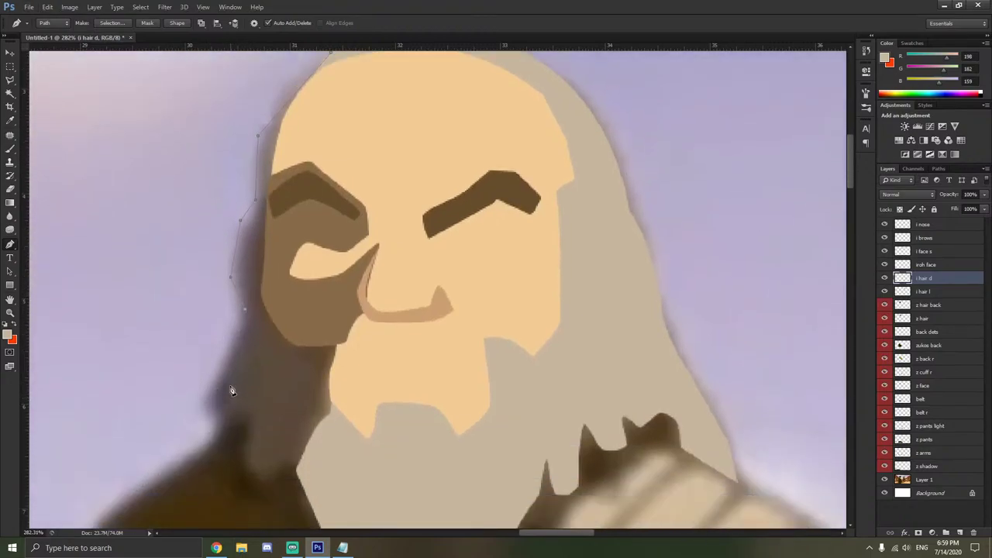
Trace anchors down the dark hair edge and along the lower hair toward the beard.
{"action": "left_click", "coordinate": [221, 366]}
{"action": "left_click", "coordinate": [196, 402]}
{"action": "left_click", "coordinate": [206, 418]}
{"action": "left_click", "coordinate": [213, 419]}
{"action": "left_click", "coordinate": [217, 447]}
{"action": "left_click", "coordinate": [238, 421]}
{"action": "left_click", "coordinate": [246, 420]}
{"action": "left_click", "coordinate": [248, 462]}
Carry the outline along the beard's jagged edge and close it at the top of the head.
{"action": "scroll", "coordinate": [259, 467], "scroll_direction": "down", "scroll_amount": 1}
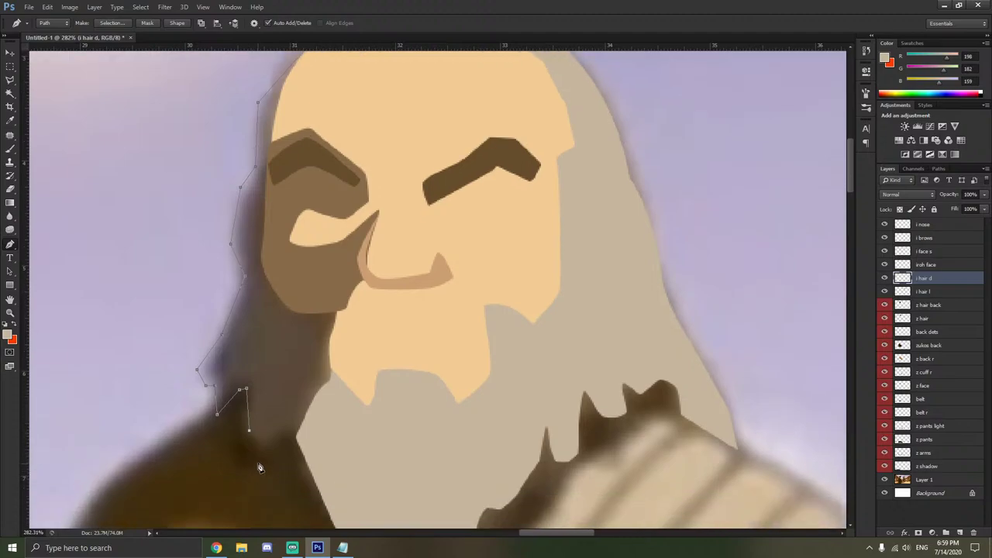
{"action": "left_click", "coordinate": [263, 448]}
{"action": "left_click", "coordinate": [283, 431]}
{"action": "left_click", "coordinate": [488, 462]}
{"action": "scroll", "coordinate": [402, 97], "scroll_direction": "up", "scroll_amount": 2}
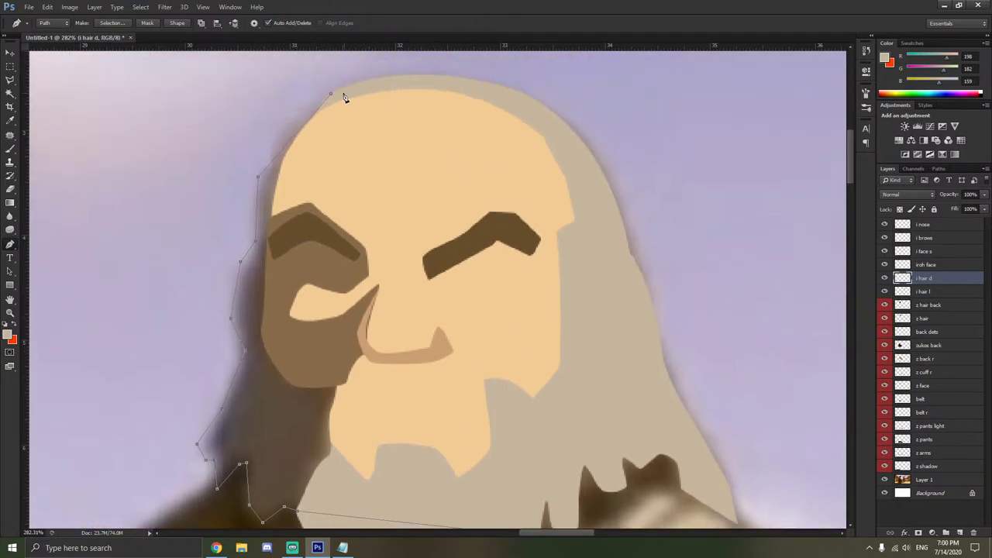
{"action": "left_click", "coordinate": [332, 95]}
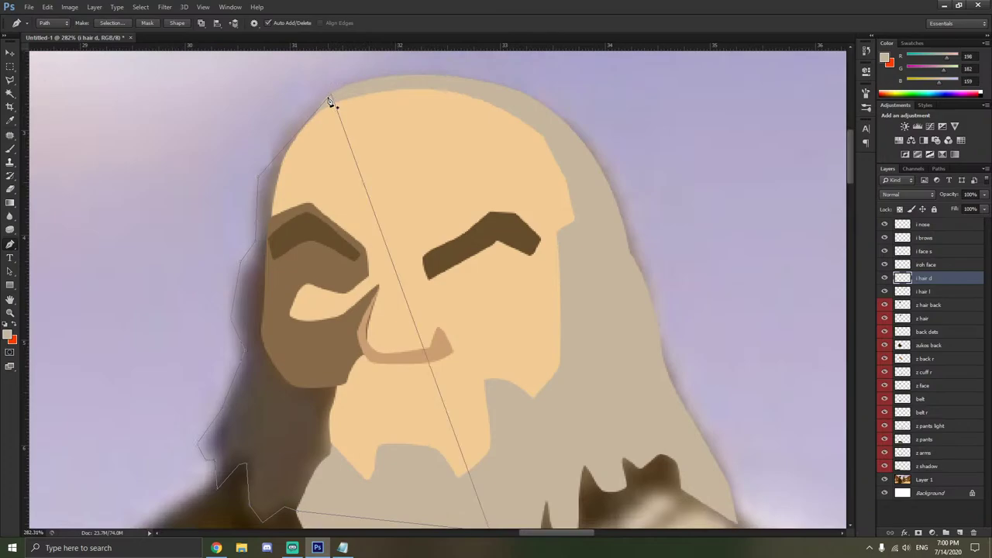
{"action": "right_click", "coordinate": [10, 243]}
{"action": "left_click", "coordinate": [61, 282]}
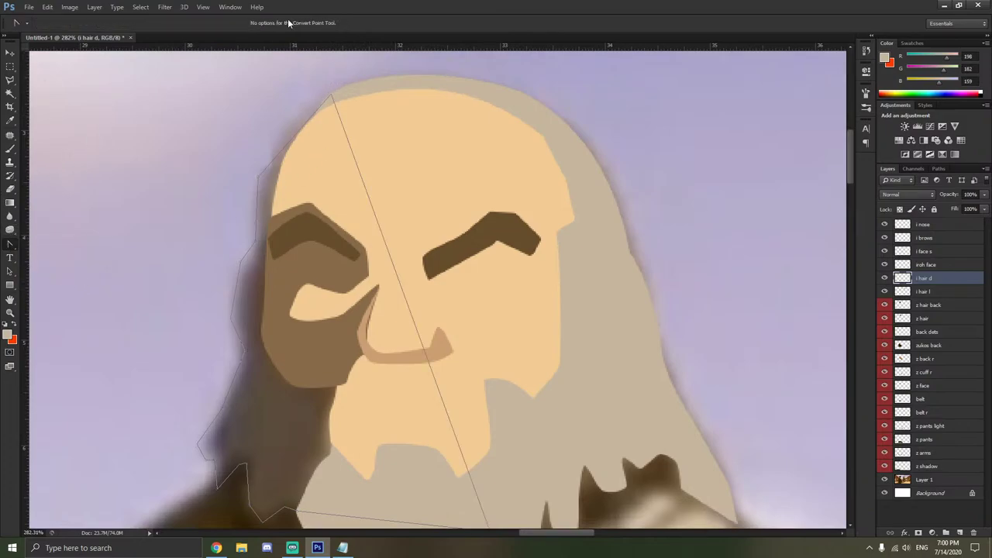
Curve the outline at the top of the head and down the left side beside the eyebrow.
{"action": "scroll", "coordinate": [253, 117], "scroll_direction": "up", "scroll_amount": 3}
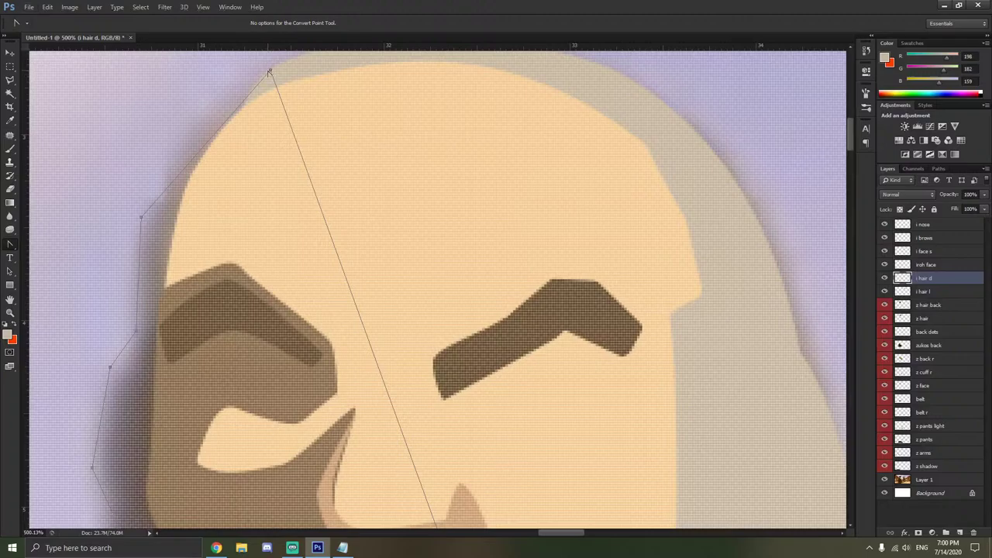
{"action": "left_click_drag", "start_coordinate": [271, 72], "coordinate": [237, 88]}
{"action": "scroll", "coordinate": [261, 94], "scroll_direction": "up", "scroll_amount": 3}
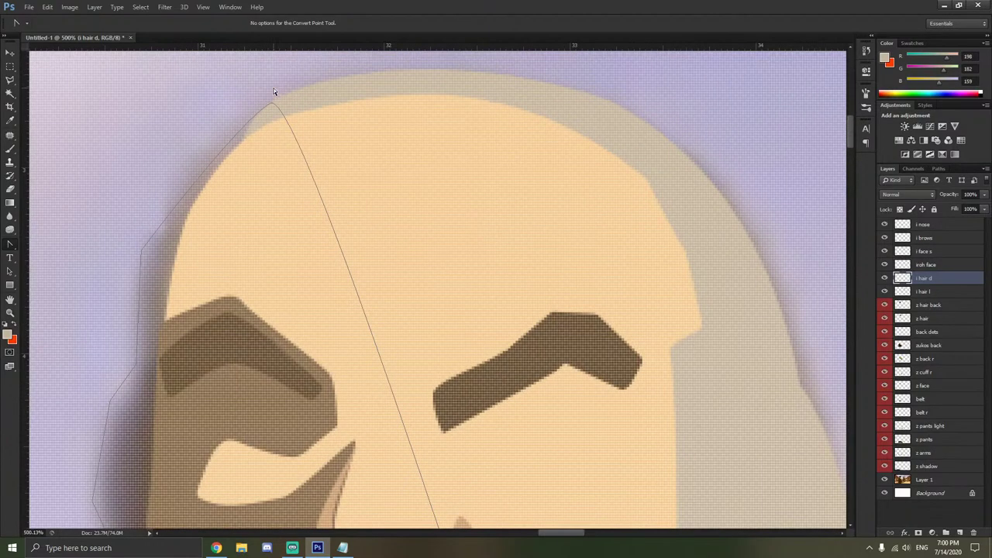
{"action": "left_click_drag", "start_coordinate": [142, 283], "coordinate": [149, 314]}
{"action": "scroll", "coordinate": [116, 319], "scroll_direction": "left", "scroll_amount": 2}
{"action": "scroll", "coordinate": [89, 320], "scroll_direction": "down", "scroll_amount": 5}
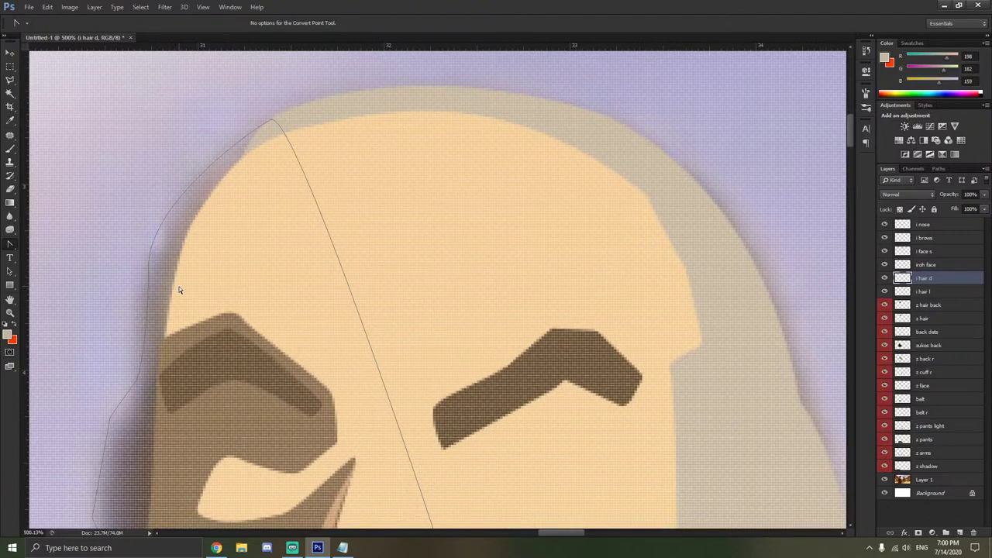
{"action": "scroll", "coordinate": [139, 310], "scroll_direction": "up", "scroll_amount": 2}
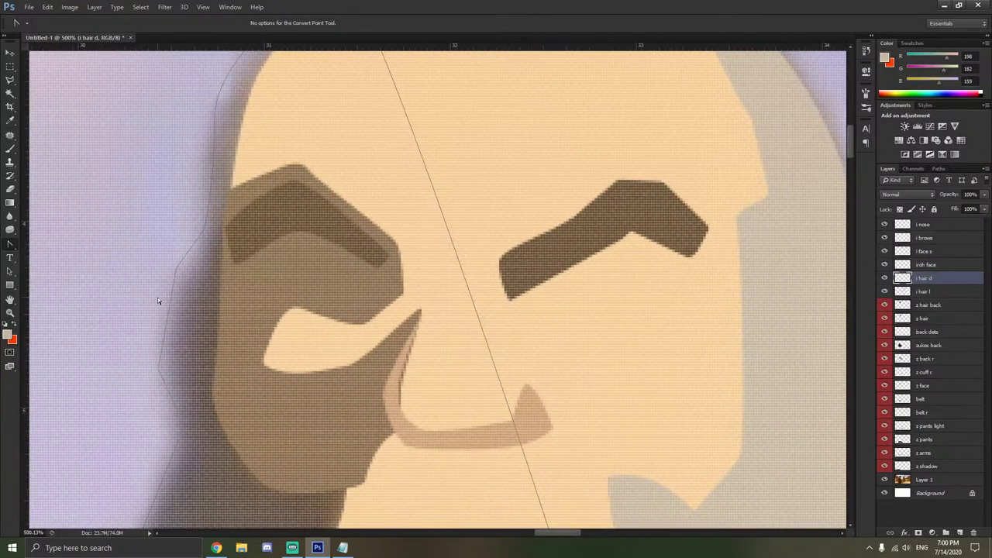
{"action": "left_click_drag", "start_coordinate": [179, 290], "coordinate": [164, 308]}
Reshape and fine-tune the curves along the left hair edge.
{"action": "scroll", "coordinate": [180, 303], "scroll_direction": "down", "scroll_amount": 3}
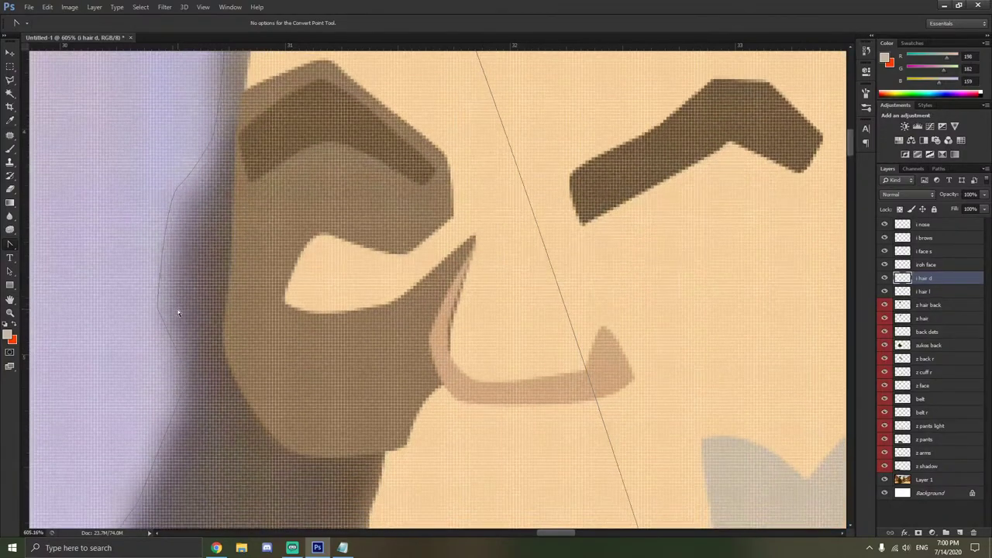
{"action": "left_click", "coordinate": [158, 310]}
{"action": "scroll", "coordinate": [168, 324], "scroll_direction": "down", "scroll_amount": 2}
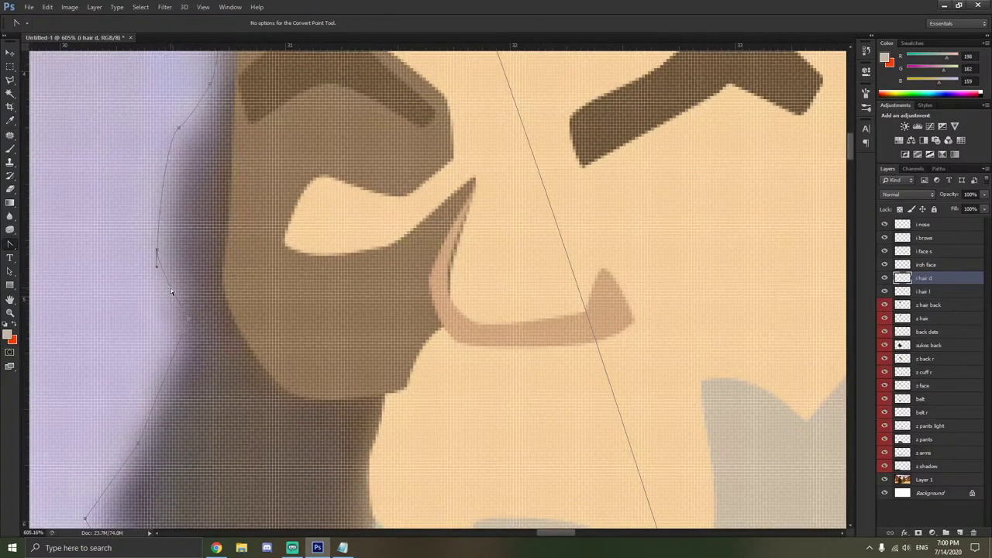
{"action": "left_click_drag", "start_coordinate": [172, 291], "coordinate": [181, 285]}
{"action": "left_click_drag", "start_coordinate": [149, 238], "coordinate": [157, 229]}
{"action": "scroll", "coordinate": [175, 225], "scroll_direction": "down", "scroll_amount": 2}
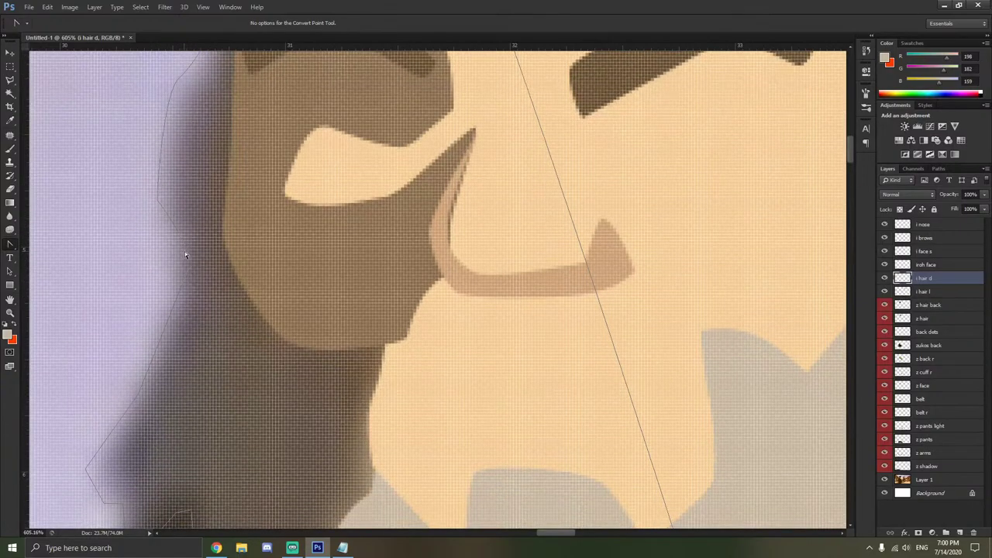
{"action": "left_click_drag", "start_coordinate": [193, 289], "coordinate": [188, 250]}
{"action": "left_click", "coordinate": [182, 284]}
{"action": "scroll", "coordinate": [124, 389], "scroll_direction": "down", "scroll_amount": 4}
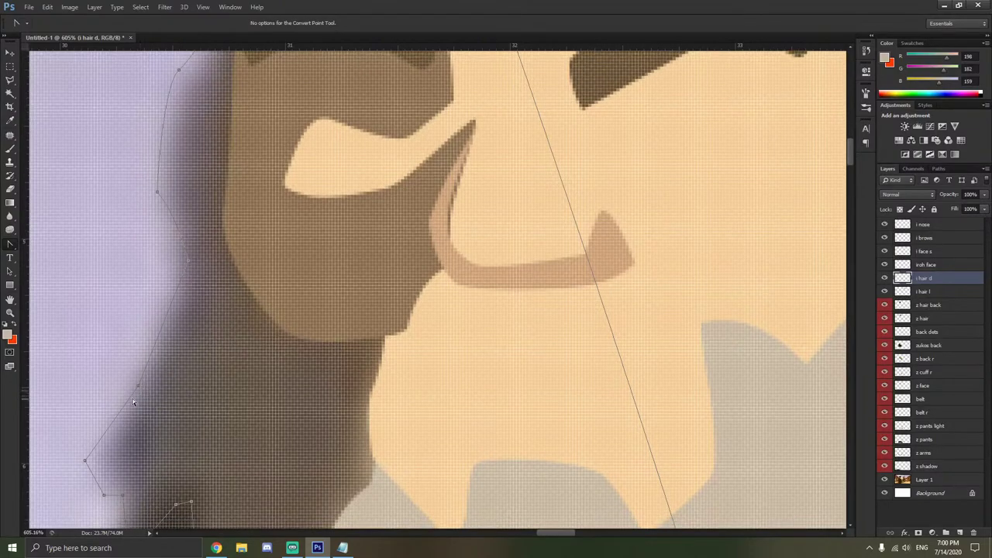
Round the lower hair edge and its left corner, keeping the lowest anchor a sharp corner.
{"action": "key", "text": "alt+Tab"}
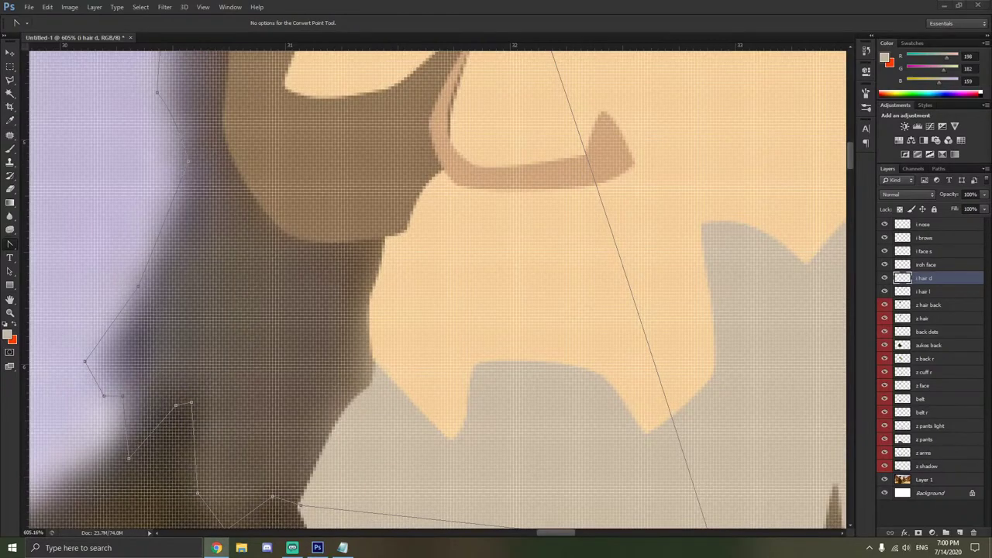
{"action": "left_click", "coordinate": [135, 290]}
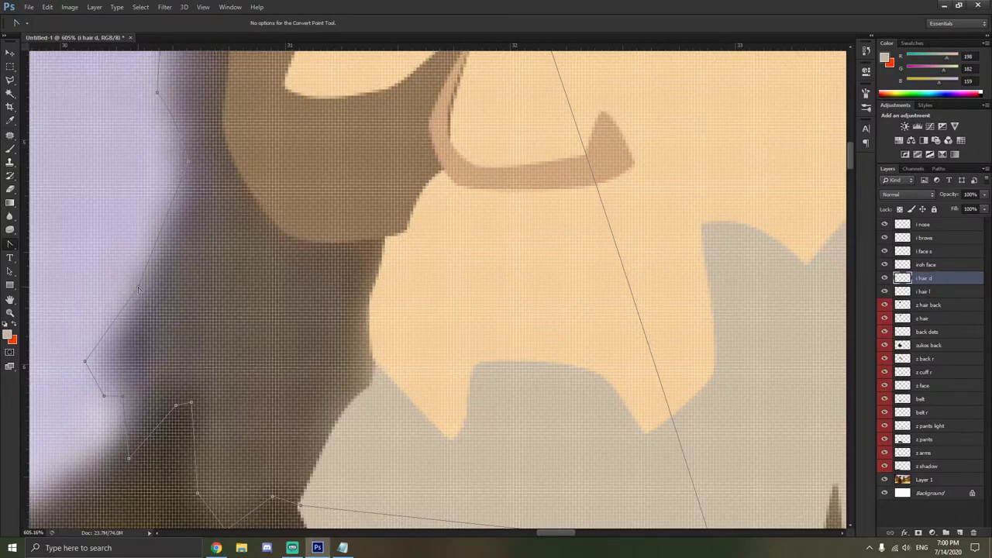
{"action": "left_click_drag", "start_coordinate": [138, 289], "coordinate": [124, 317]}
{"action": "scroll", "coordinate": [107, 358], "scroll_direction": "up", "scroll_amount": 2}
{"action": "scroll", "coordinate": [109, 360], "scroll_direction": "down", "scroll_amount": 2}
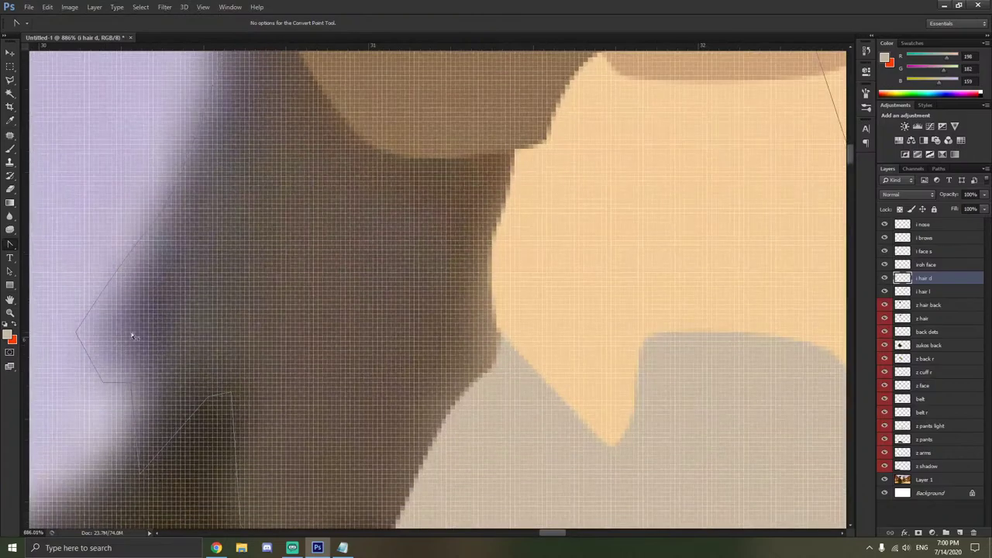
{"action": "left_click_drag", "start_coordinate": [84, 333], "coordinate": [76, 342]}
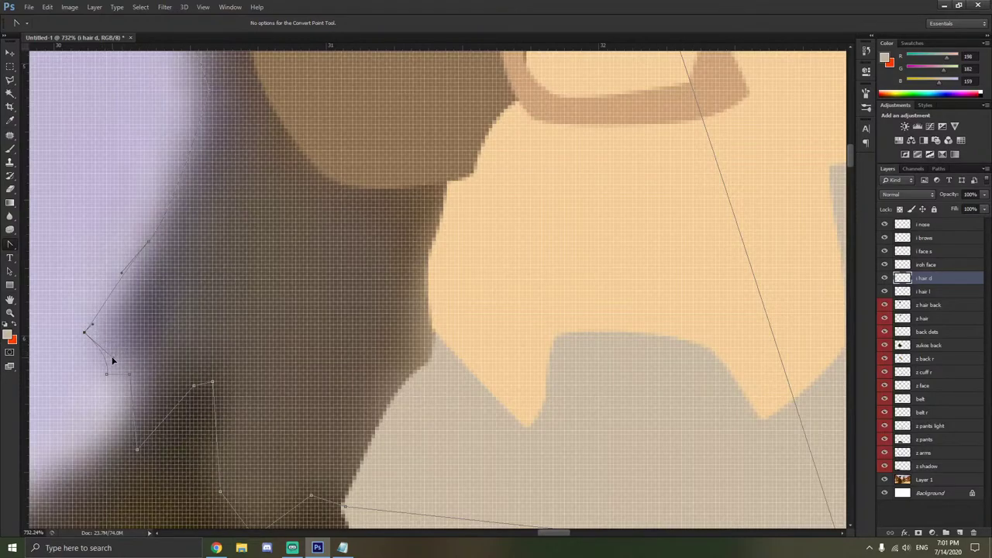
{"action": "left_click_drag", "start_coordinate": [106, 374], "coordinate": [121, 379]}
{"action": "scroll", "coordinate": [143, 399], "scroll_direction": "down", "scroll_amount": 1}
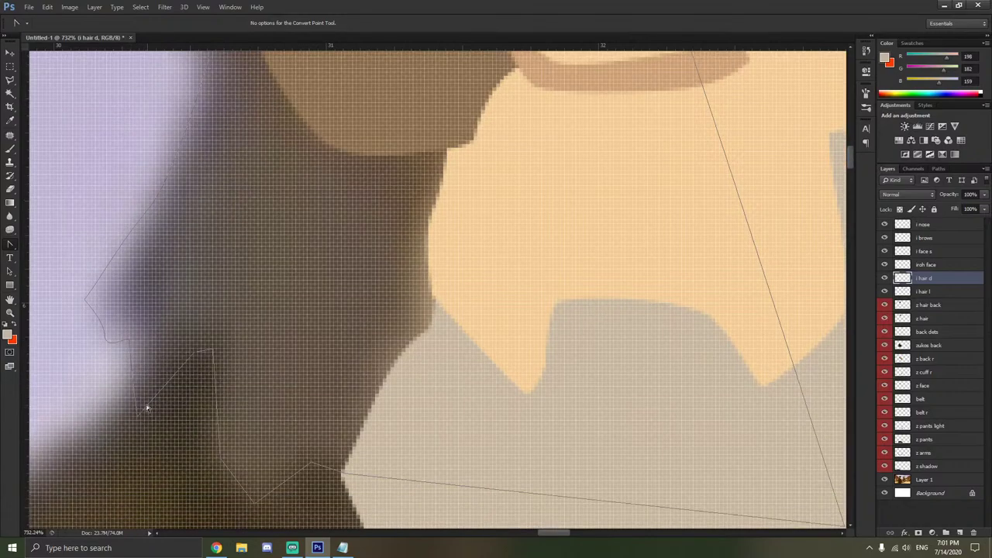
{"action": "left_click", "coordinate": [139, 418]}
{"action": "left_click", "coordinate": [138, 418]}
Bend the segments near the beard tips and smooth the anchor where the outline meets the beard.
{"action": "left_click_drag", "start_coordinate": [212, 354], "coordinate": [216, 370]}
{"action": "scroll", "coordinate": [226, 391], "scroll_direction": "down", "scroll_amount": 1}
{"action": "left_click_drag", "start_coordinate": [221, 416], "coordinate": [270, 459]}
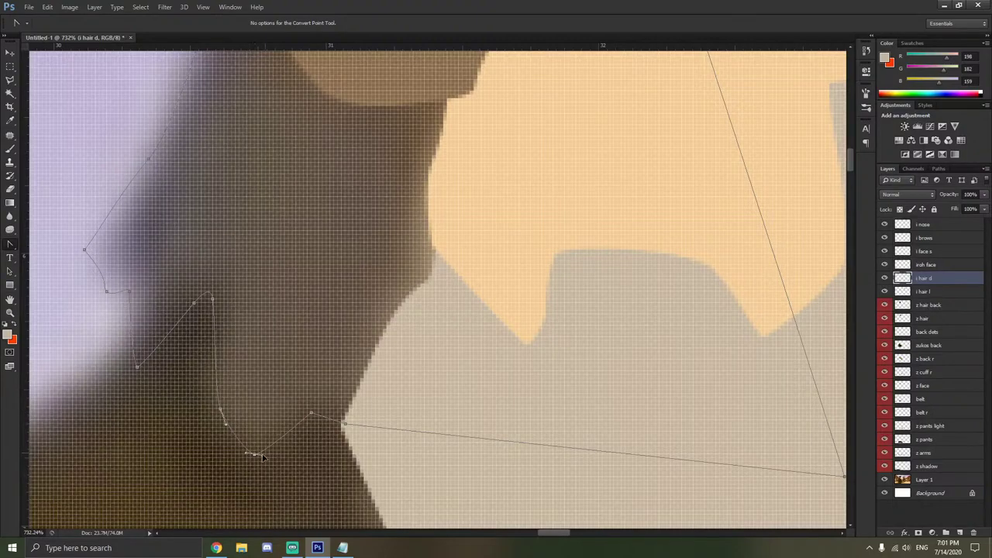
{"action": "left_click_drag", "start_coordinate": [311, 414], "coordinate": [323, 417]}
{"action": "scroll", "coordinate": [326, 399], "scroll_direction": "down", "scroll_amount": 4}
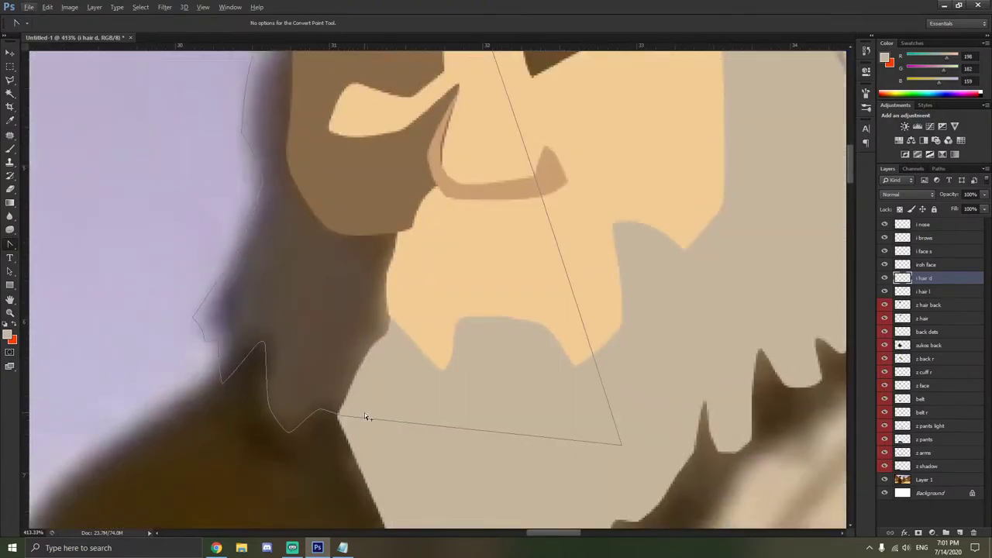
{"action": "scroll", "coordinate": [365, 412], "scroll_direction": "up", "scroll_amount": 1}
{"action": "scroll", "coordinate": [365, 413], "scroll_direction": "down", "scroll_amount": 1}
{"action": "scroll", "coordinate": [373, 399], "scroll_direction": "down", "scroll_amount": 3}
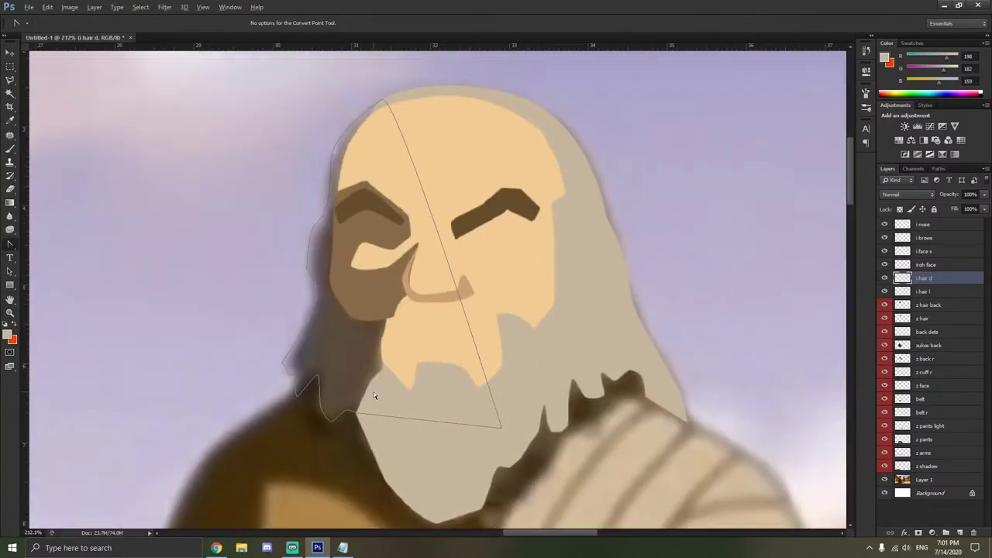
{"action": "scroll", "coordinate": [379, 97], "scroll_direction": "up", "scroll_amount": 4}
{"action": "scroll", "coordinate": [383, 132], "scroll_direction": "up", "scroll_amount": 4}
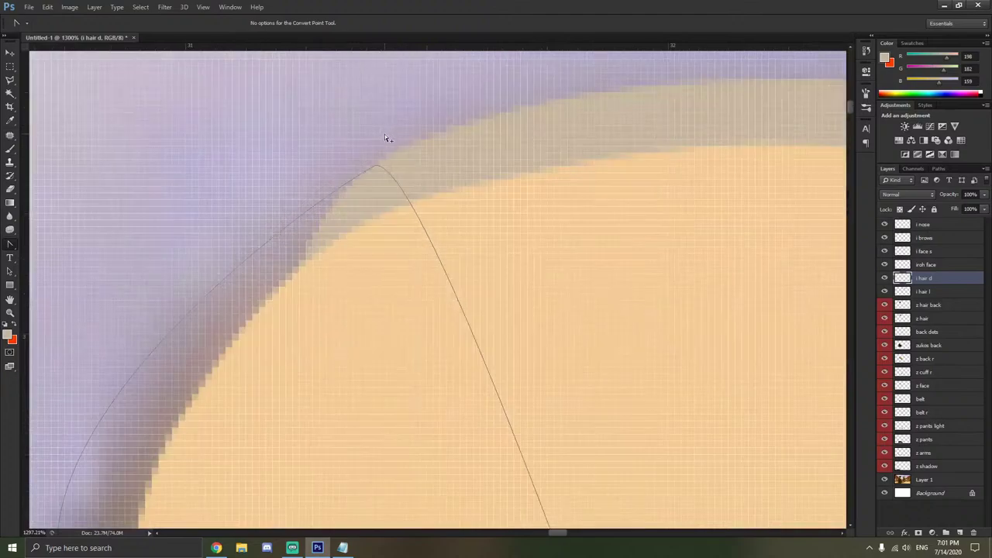
{"action": "scroll", "coordinate": [367, 193], "scroll_direction": "down", "scroll_amount": 5}
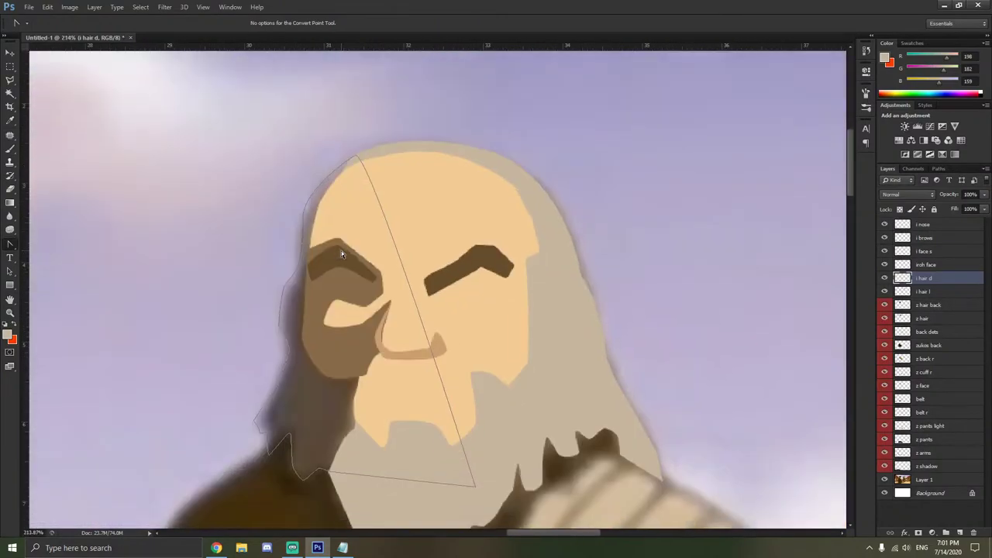
Fill the hair-shadow path with a dark brown sampled from the reference hair.
{"action": "right_click", "coordinate": [339, 333]}
{"action": "left_click", "coordinate": [369, 156]}
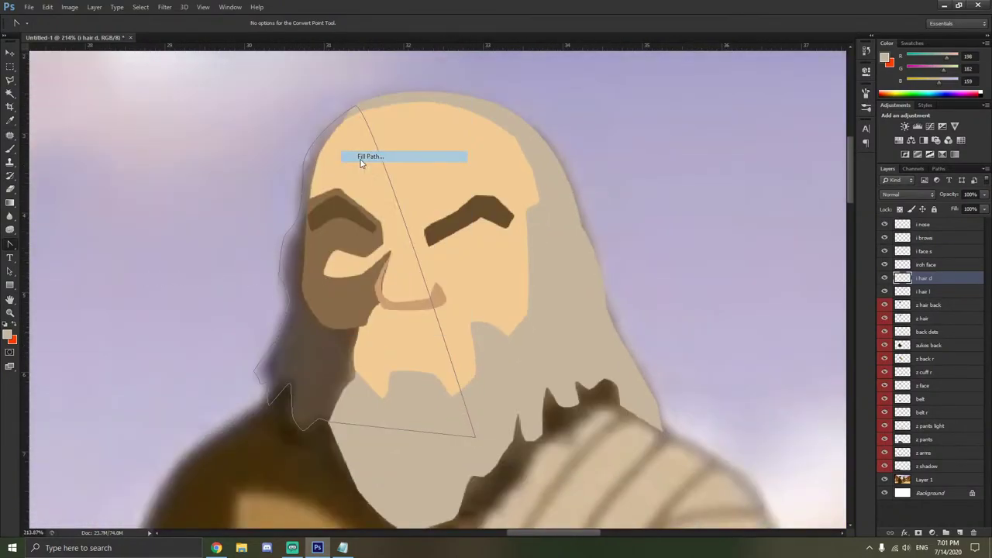
{"action": "left_click", "coordinate": [678, 147]}
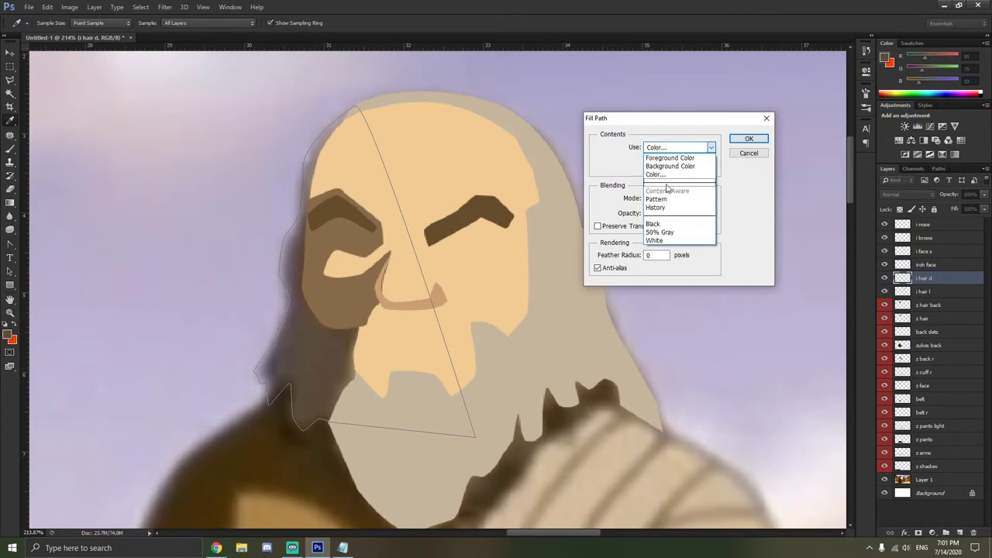
{"action": "left_click", "coordinate": [668, 173]}
{"action": "left_click", "coordinate": [357, 335]}
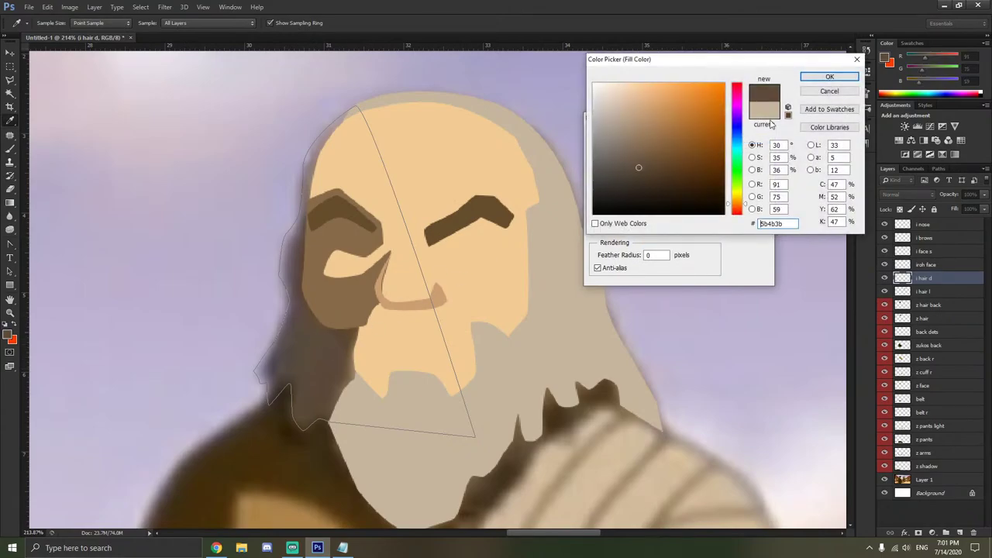
{"action": "left_click", "coordinate": [828, 77]}
{"action": "left_click", "coordinate": [747, 139]}
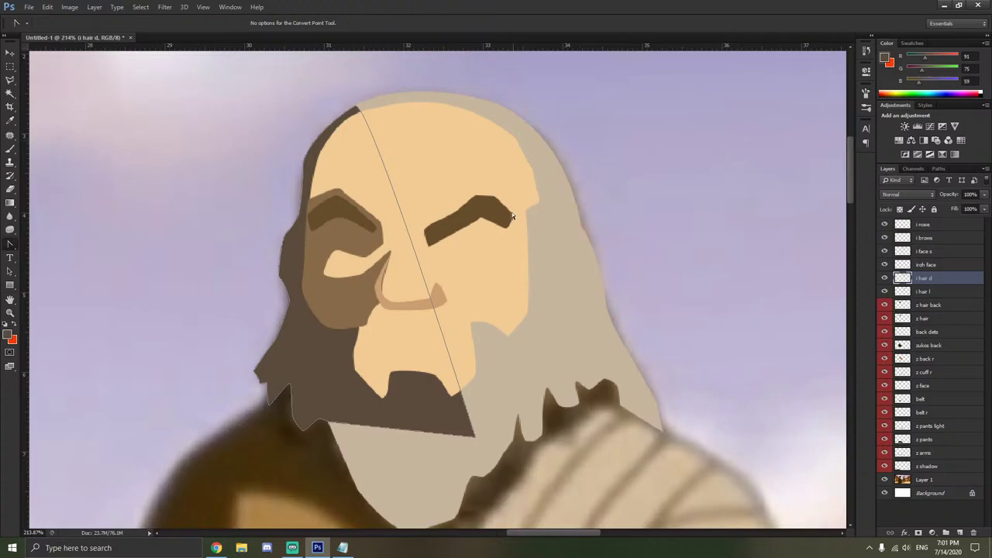
Delete the path, Magic Wand-select the light hair on i hair l, and return to i hair d.
{"action": "right_click", "coordinate": [463, 251]}
{"action": "left_click", "coordinate": [492, 272]}
{"action": "left_click", "coordinate": [903, 292]}
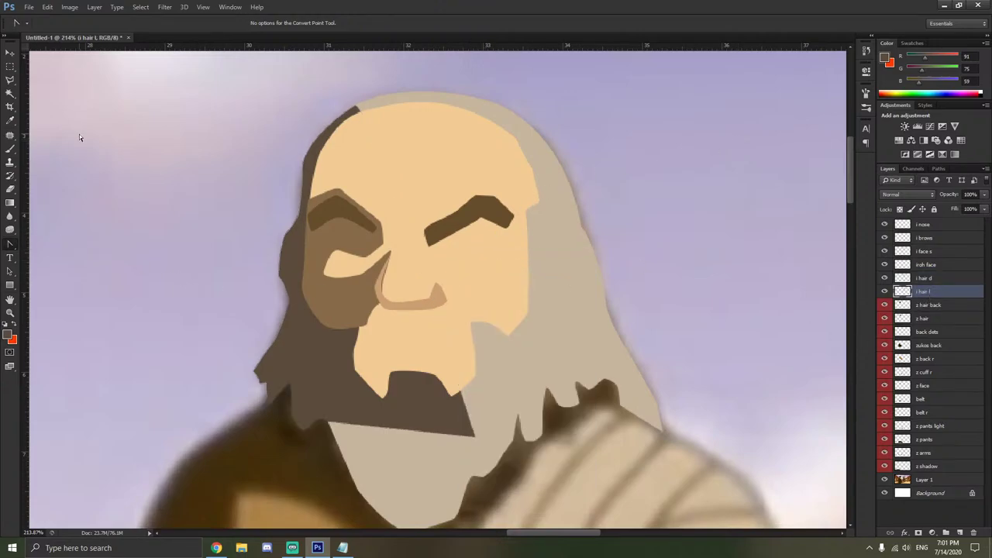
{"action": "key", "text": "w"}
{"action": "left_click", "coordinate": [406, 468]}
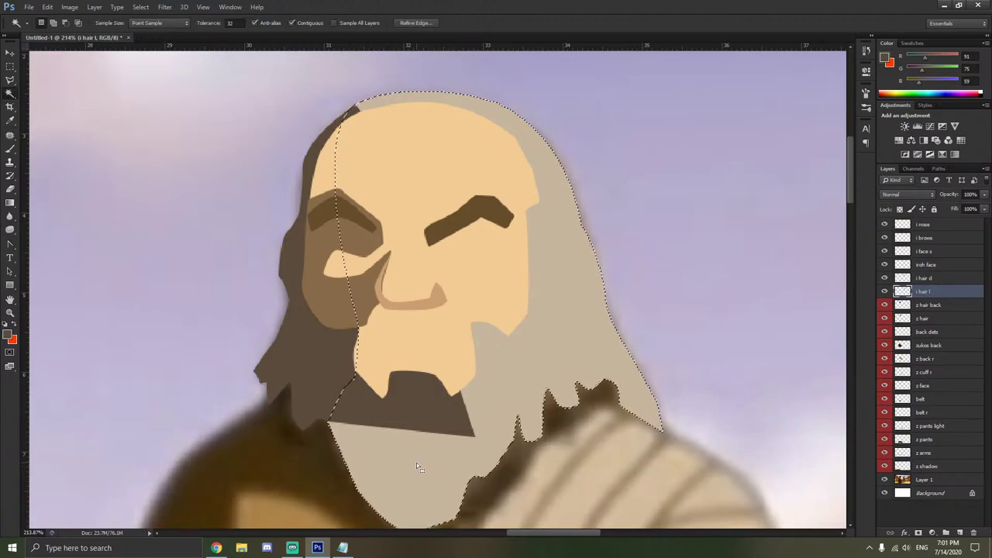
{"action": "left_click", "coordinate": [908, 279]}
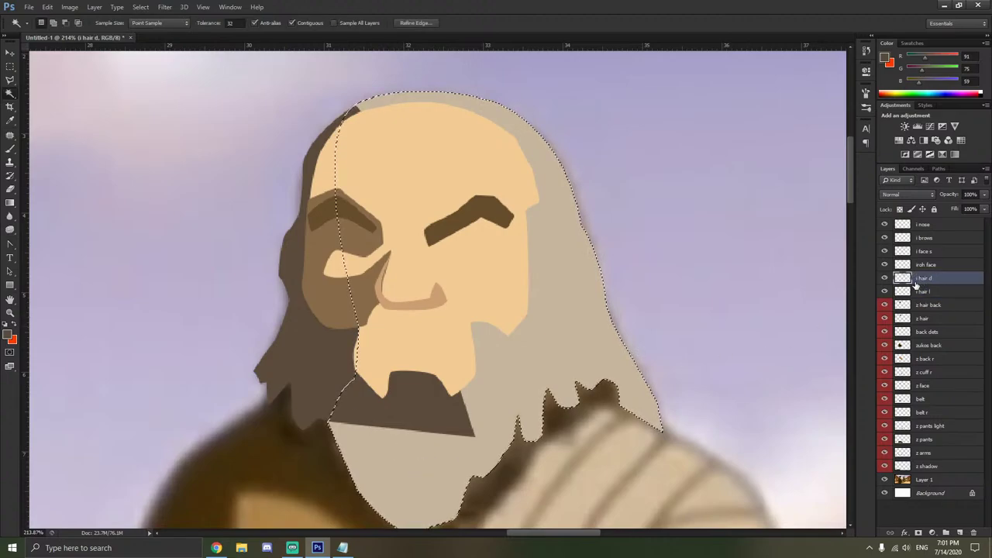
Clear the selection and toggle Layer 1's visibility to compare the painting with the reference.
{"action": "right_click", "coordinate": [491, 337]}
{"action": "left_click", "coordinate": [549, 215]}
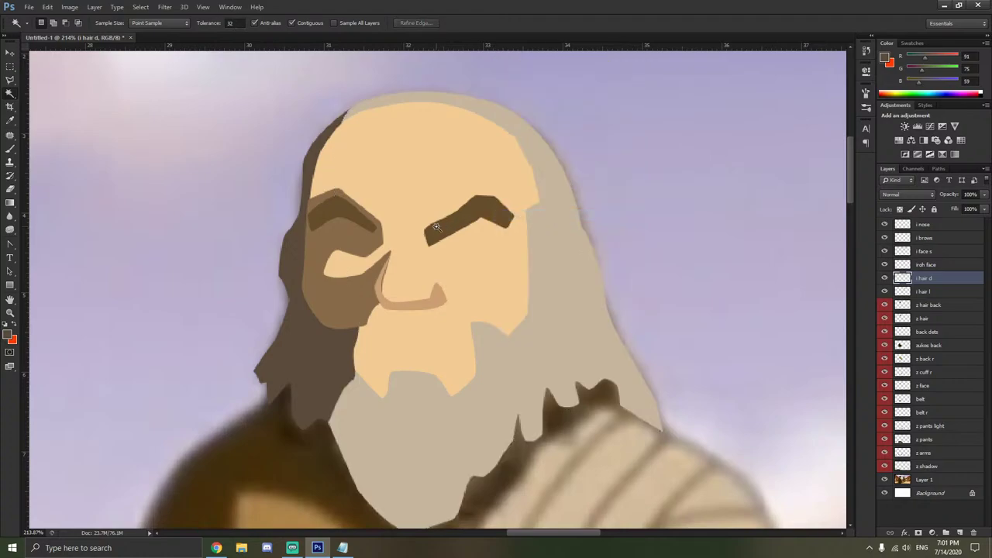
{"action": "scroll", "coordinate": [432, 228], "scroll_direction": "down", "scroll_amount": 6}
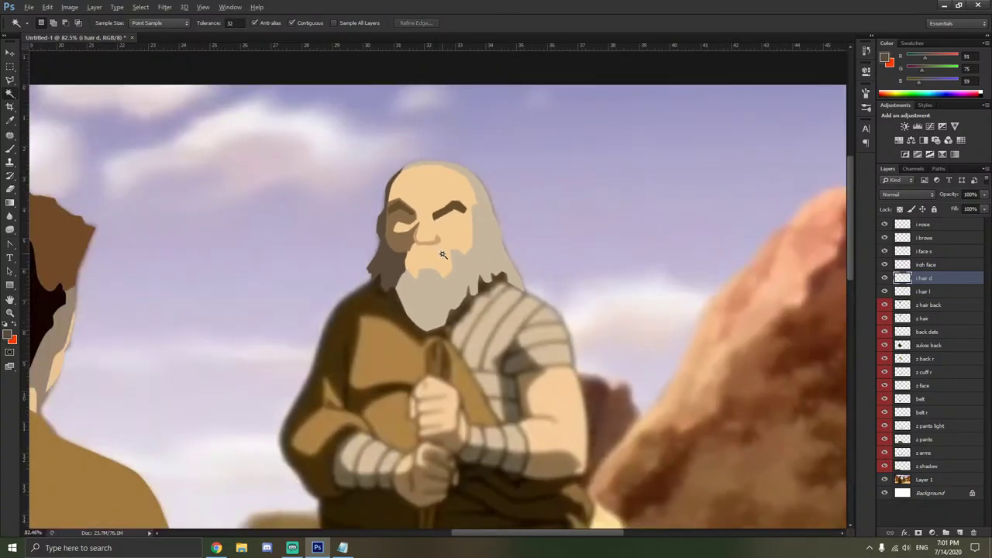
{"action": "left_click", "coordinate": [884, 480]}
{"action": "left_click", "coordinate": [885, 481]}
{"action": "left_click", "coordinate": [885, 480]}
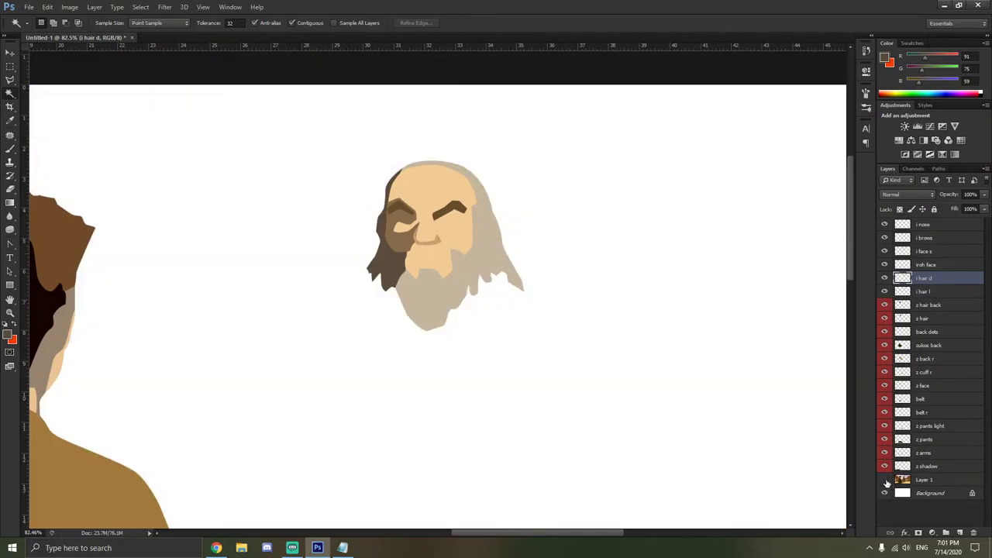
{"action": "left_click", "coordinate": [884, 481]}
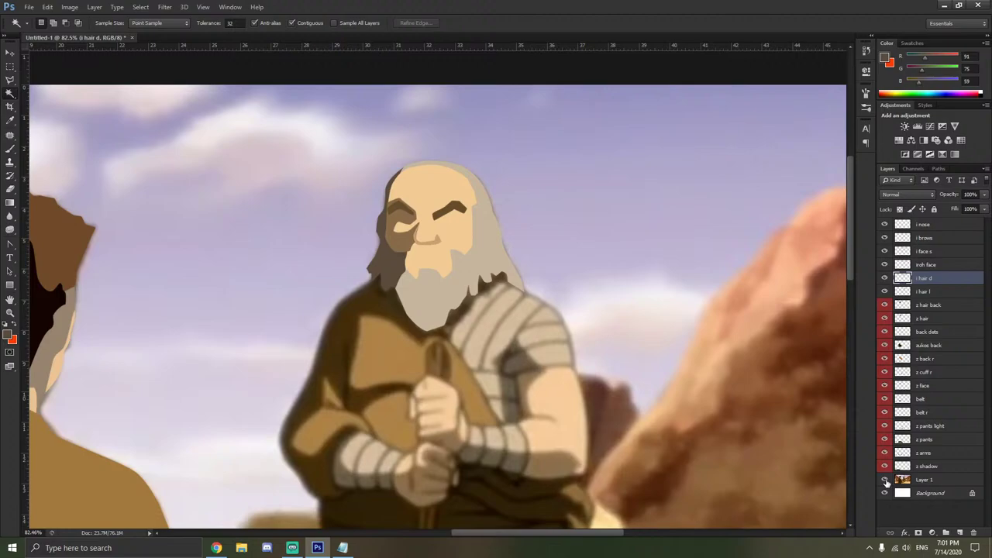
Toggle the iroh face layer, hide i hair d and i hair l, and zoom in on the ear.
{"action": "left_click", "coordinate": [885, 265]}
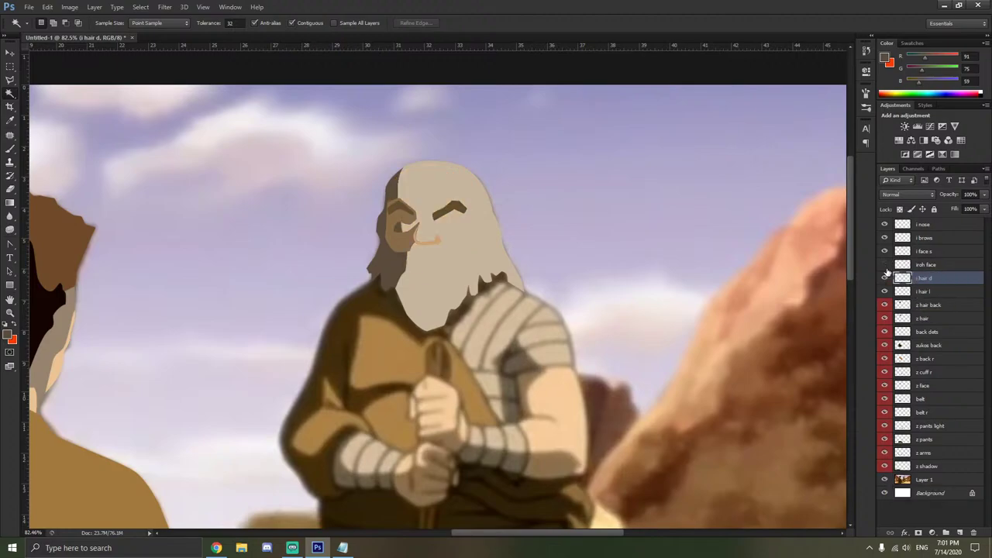
{"action": "left_click", "coordinate": [885, 264]}
{"action": "left_click", "coordinate": [885, 277]}
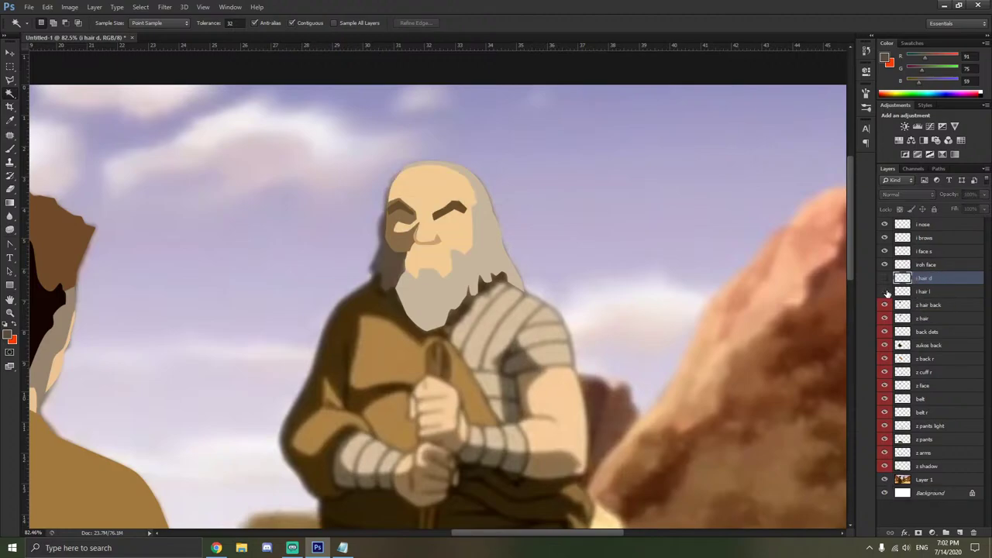
{"action": "left_click", "coordinate": [884, 291]}
{"action": "left_click_drag", "start_coordinate": [488, 218], "coordinate": [803, 280]}
Create a new layer named 'iroh ear' and select the Pen tool.
{"action": "key", "text": "ctrl+shift+n"}
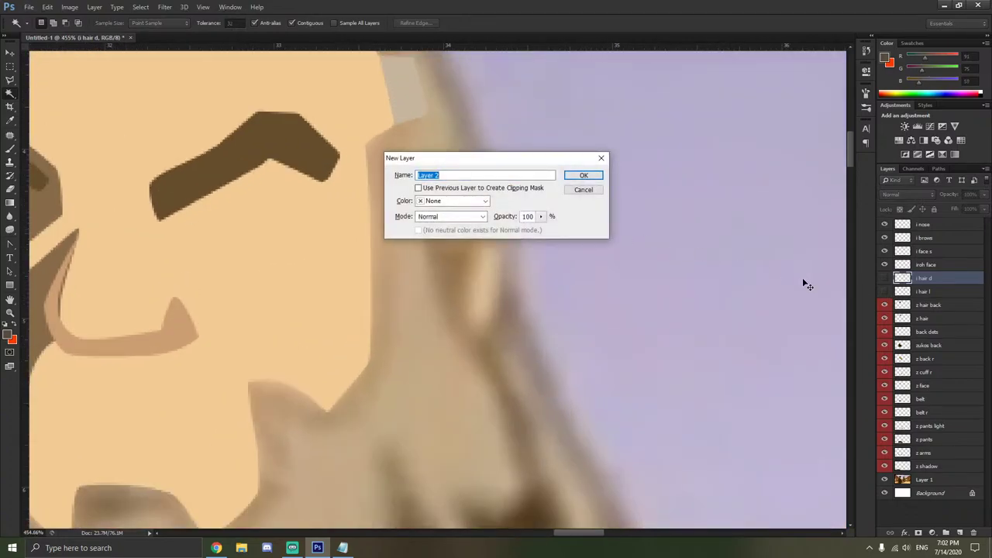
{"action": "type", "text": "iroh ear"}
{"action": "key", "text": "Return"}
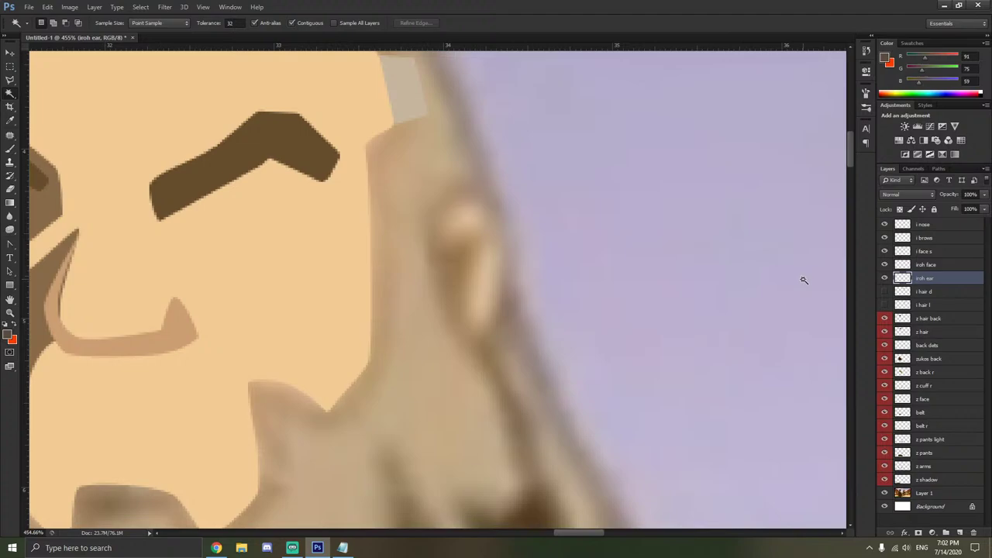
{"action": "scroll", "coordinate": [504, 222], "scroll_direction": "up", "scroll_amount": 3}
{"action": "scroll", "coordinate": [381, 203], "scroll_direction": "down", "scroll_amount": 2}
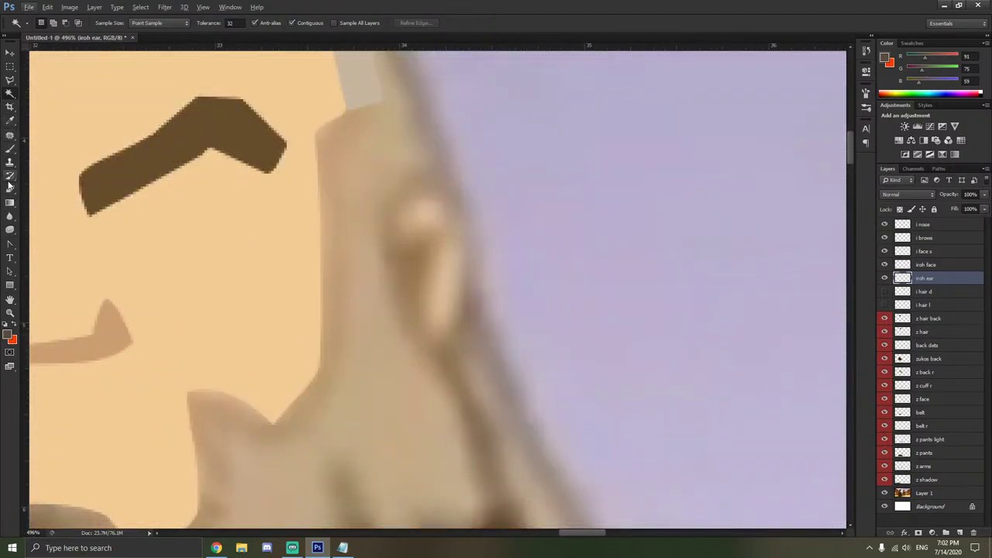
{"action": "left_click", "coordinate": [10, 244]}
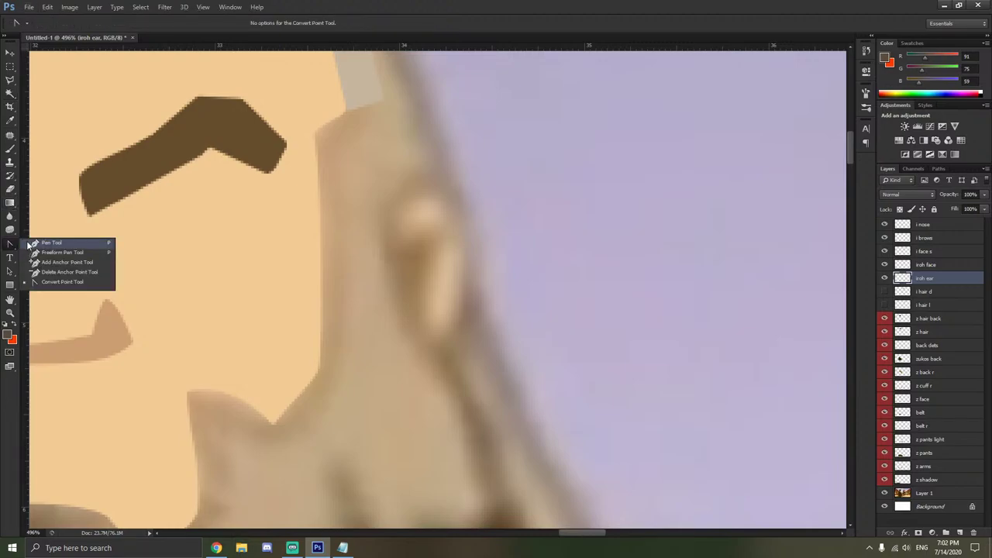
{"action": "left_click", "coordinate": [31, 243]}
Trace a closed six-point outline around the reference ear.
{"action": "scroll", "coordinate": [443, 210], "scroll_direction": "up", "scroll_amount": 1}
{"action": "scroll", "coordinate": [447, 194], "scroll_direction": "down", "scroll_amount": 1}
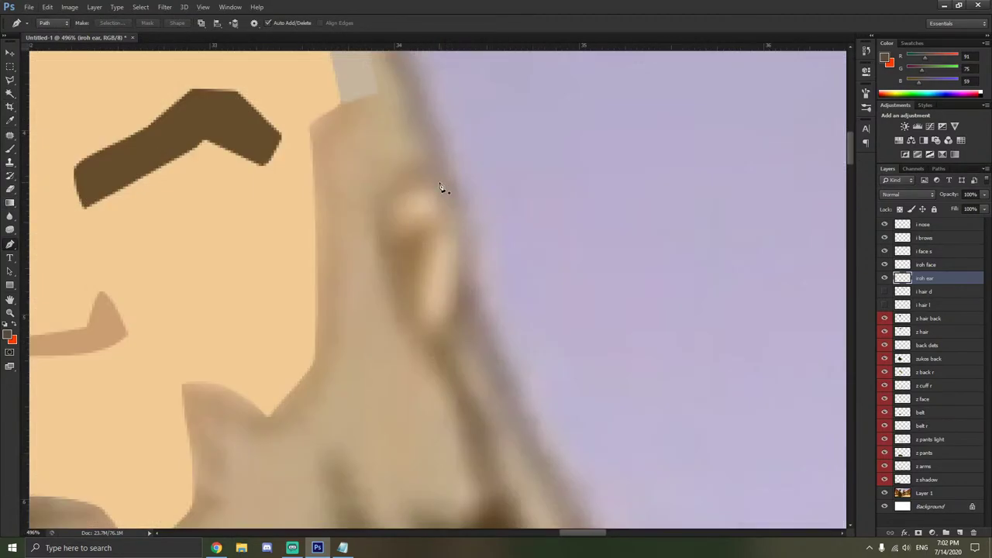
{"action": "left_click", "coordinate": [438, 182]}
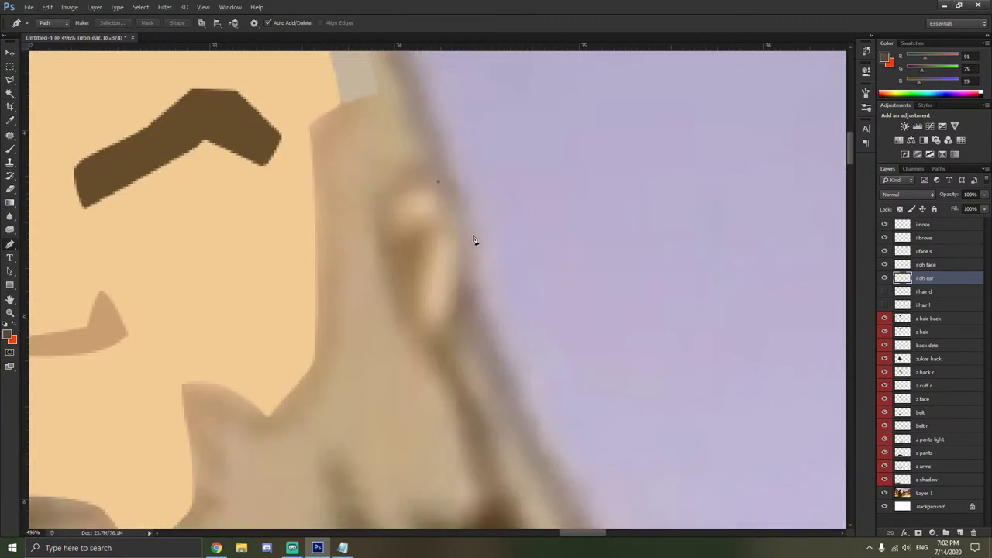
{"action": "left_click", "coordinate": [455, 317]}
{"action": "left_click", "coordinate": [432, 335]}
{"action": "left_click", "coordinate": [415, 315]}
{"action": "left_click", "coordinate": [381, 248]}
{"action": "left_click", "coordinate": [385, 194]}
{"action": "left_click", "coordinate": [438, 183]}
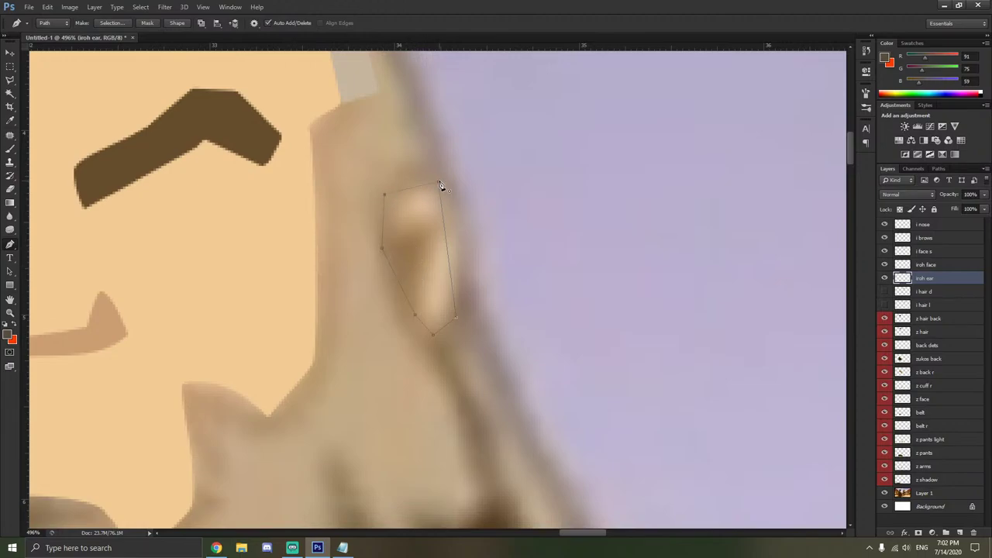
Curve the ear outline's corners into a smooth rounded oval with the Convert Point Tool.
{"action": "right_click", "coordinate": [10, 245]}
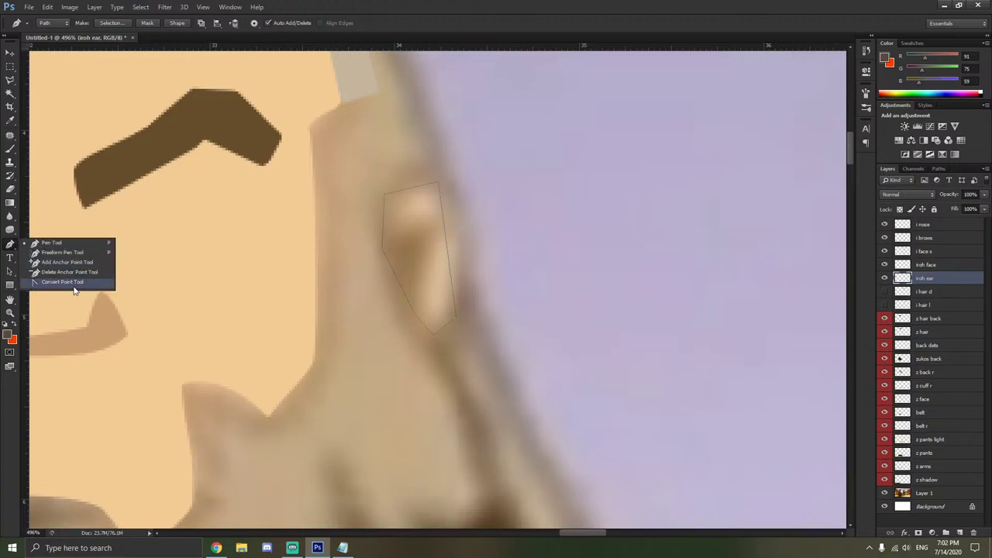
{"action": "left_click", "coordinate": [62, 290]}
{"action": "left_click_drag", "start_coordinate": [454, 319], "coordinate": [444, 343]}
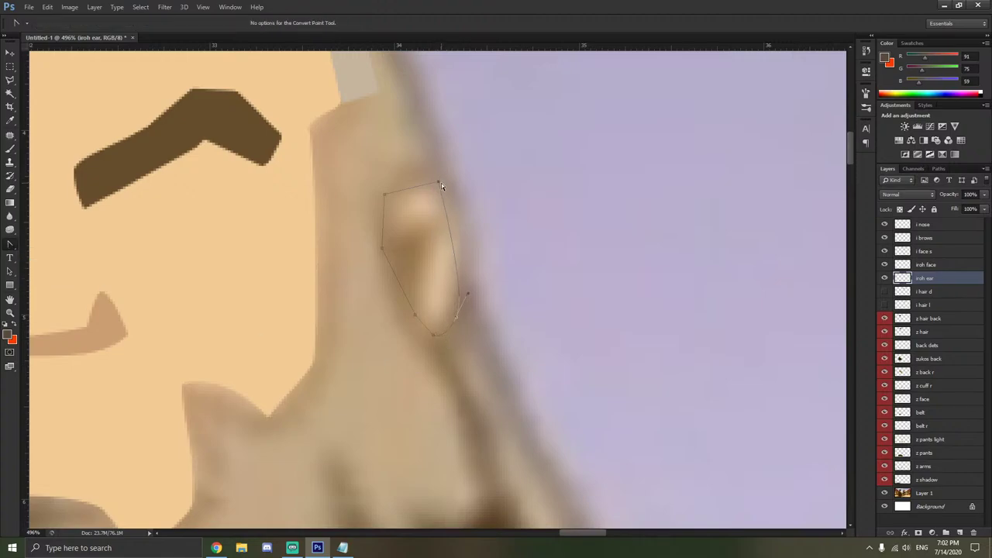
{"action": "left_click_drag", "start_coordinate": [439, 183], "coordinate": [464, 206]}
{"action": "left_click_drag", "start_coordinate": [385, 196], "coordinate": [380, 253]}
{"action": "left_click_drag", "start_coordinate": [380, 231], "coordinate": [405, 301]}
{"action": "left_click_drag", "start_coordinate": [422, 331], "coordinate": [420, 340]}
Fill the ear path with the skin colour sampled from Iroh's face.
{"action": "right_click", "coordinate": [426, 283]}
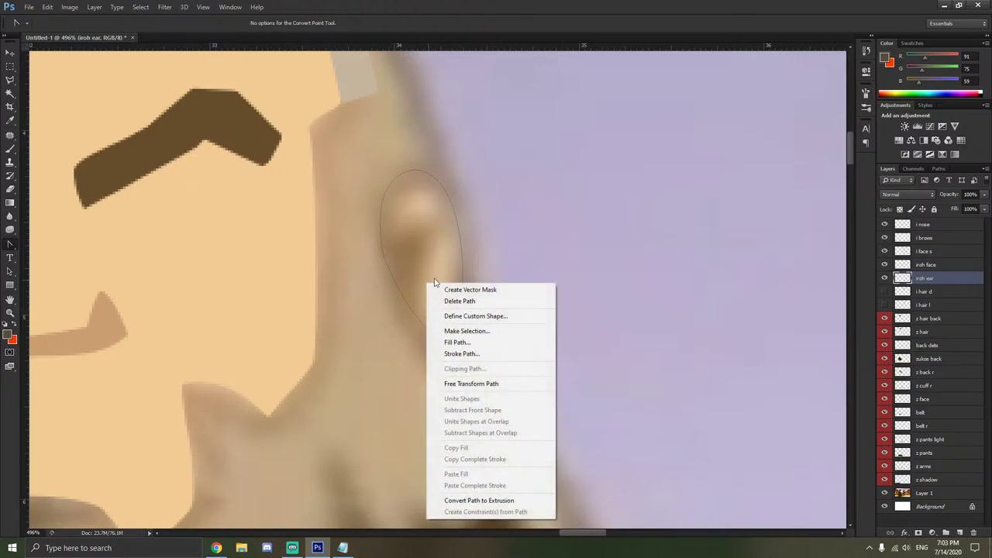
{"action": "left_click", "coordinate": [509, 342]}
{"action": "left_click", "coordinate": [678, 145]}
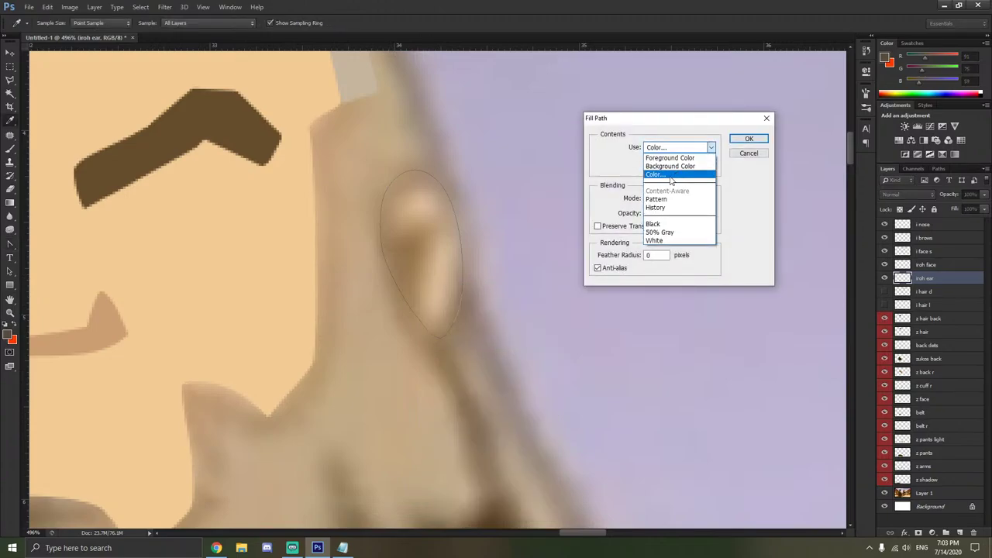
{"action": "left_click", "coordinate": [666, 168]}
{"action": "left_click", "coordinate": [284, 271]}
{"action": "left_click", "coordinate": [829, 77]}
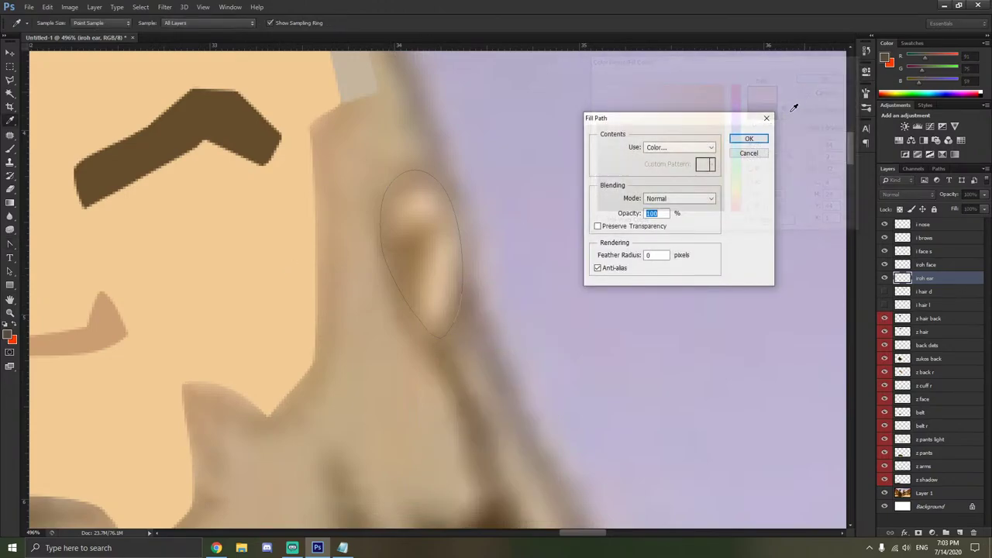
{"action": "left_click", "coordinate": [747, 138]}
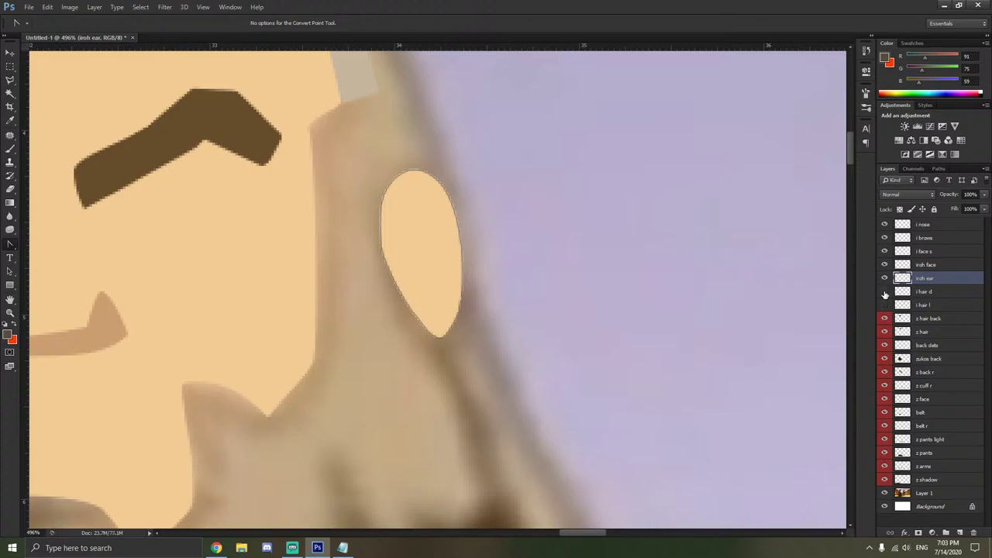
Make i hair d and i hair l visible again and delete the ear's working path.
{"action": "left_click_drag", "start_coordinate": [884, 295], "coordinate": [885, 306]}
{"action": "scroll", "coordinate": [644, 293], "scroll_direction": "down", "scroll_amount": 5}
{"action": "right_click", "coordinate": [623, 298]}
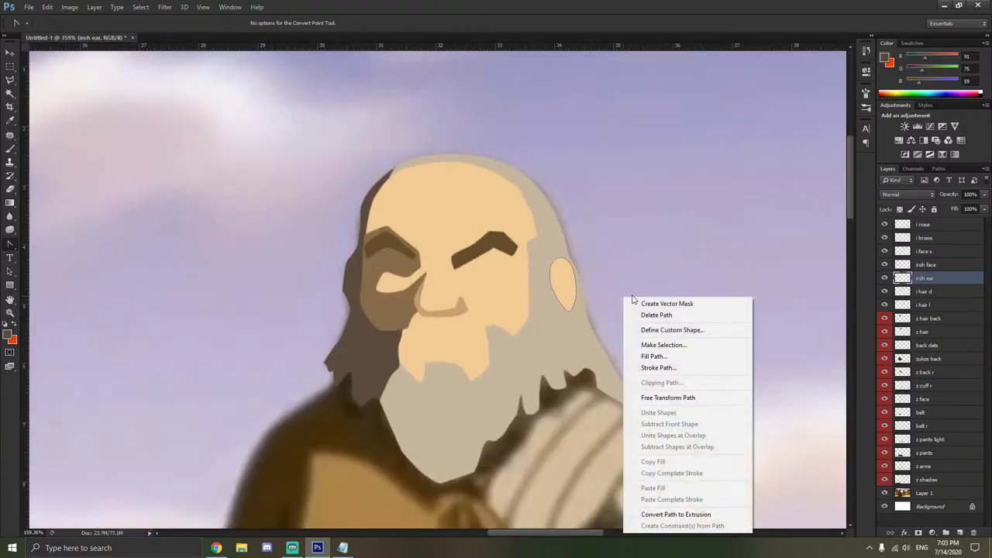
{"action": "left_click", "coordinate": [652, 314]}
Zoom out to review the head, then reframe on the hands with the Pen tool ready.
{"action": "scroll", "coordinate": [651, 313], "scroll_direction": "down", "scroll_amount": 3}
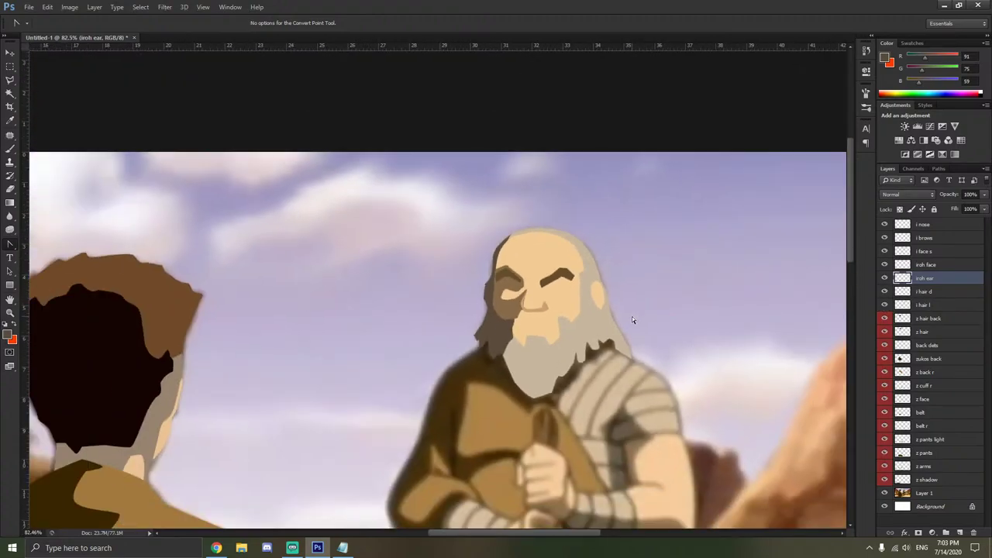
{"action": "scroll", "coordinate": [632, 320], "scroll_direction": "down", "scroll_amount": 3}
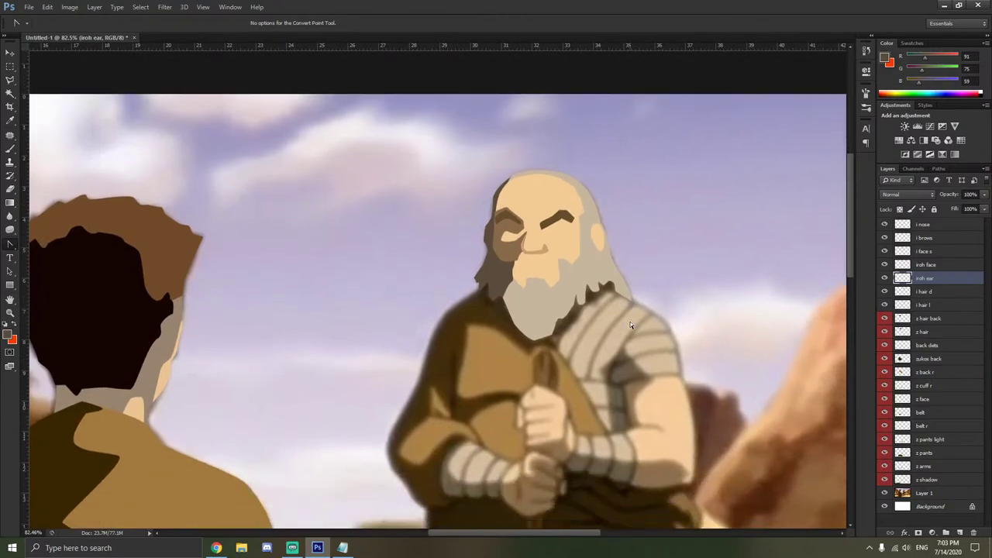
{"action": "scroll", "coordinate": [629, 323], "scroll_direction": "down", "scroll_amount": 5}
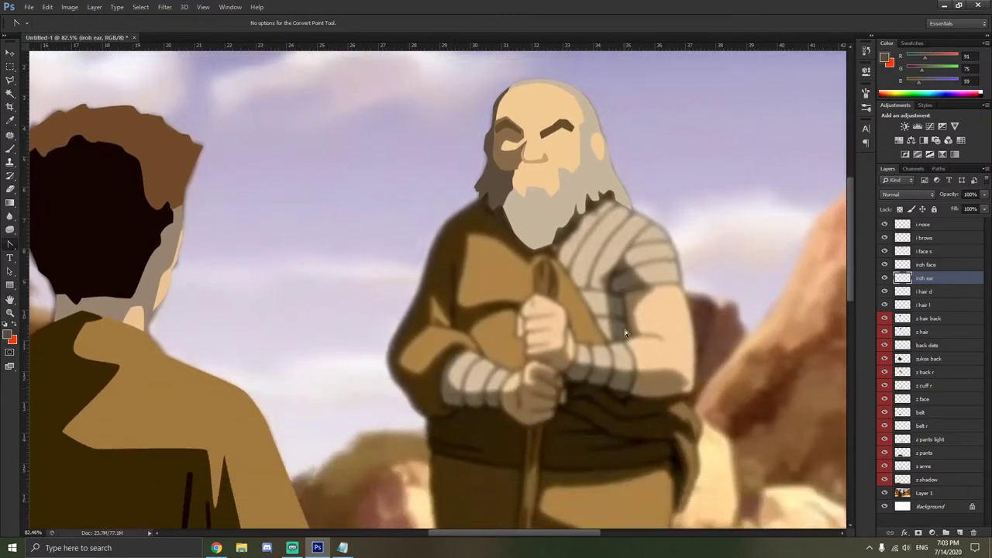
{"action": "scroll", "coordinate": [622, 344], "scroll_direction": "down", "scroll_amount": 3}
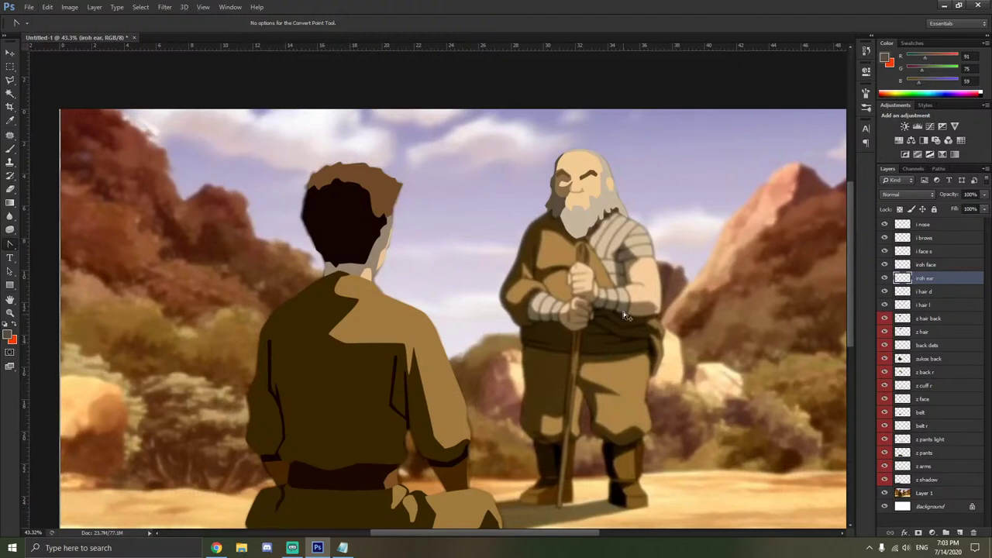
{"action": "scroll", "coordinate": [623, 312], "scroll_direction": "up", "scroll_amount": 5}
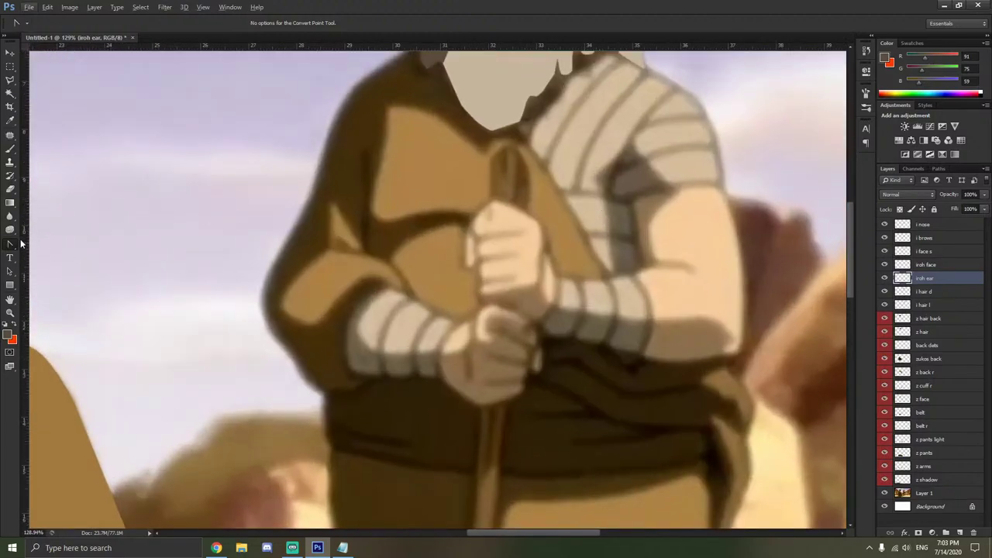
{"action": "right_click", "coordinate": [10, 244]}
{"action": "left_click", "coordinate": [46, 243]}
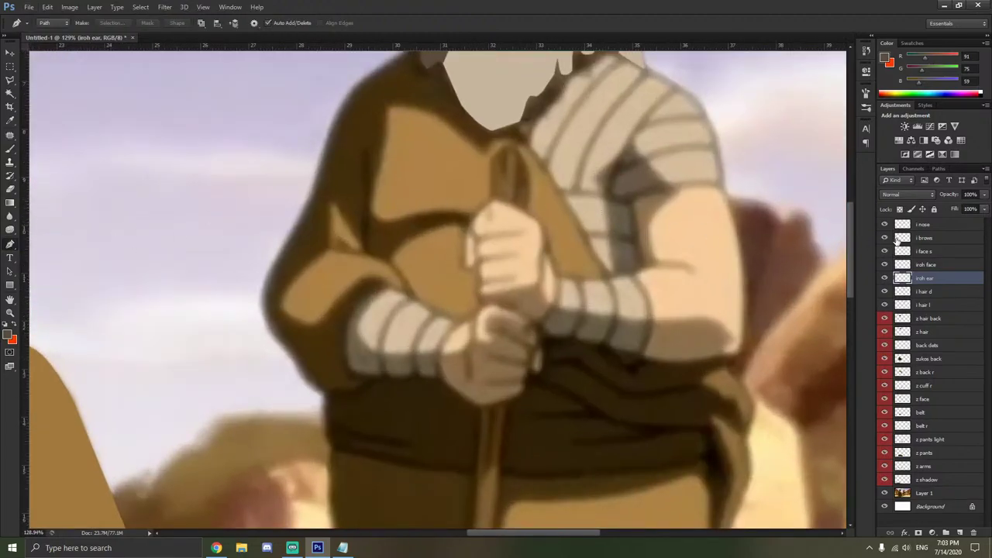
Add a new layer named 'iroh stick' above the nose layer.
{"action": "left_click", "coordinate": [916, 229]}
{"action": "key", "text": "ctrl+shift+n"}
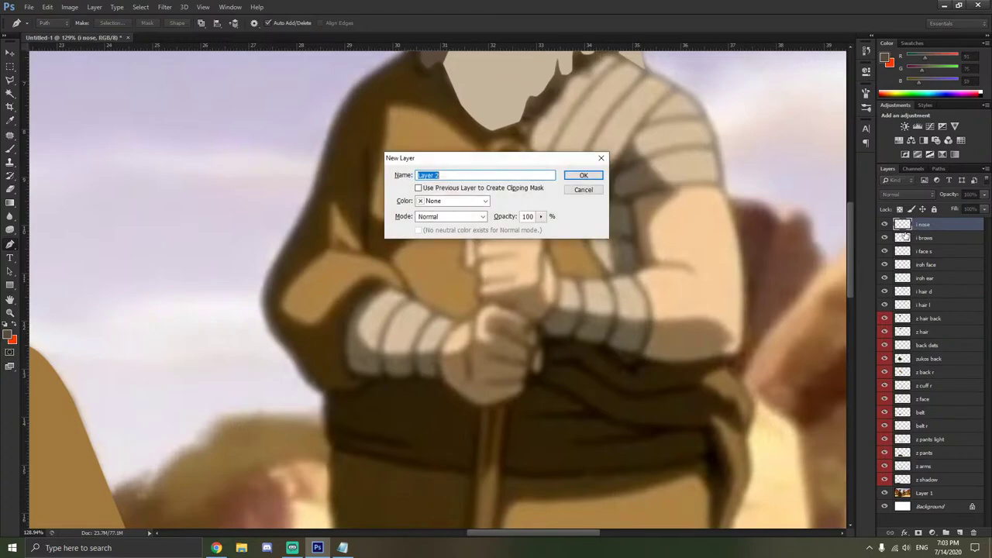
{"action": "type", "text": "iroh stick"}
{"action": "key", "text": "Return"}
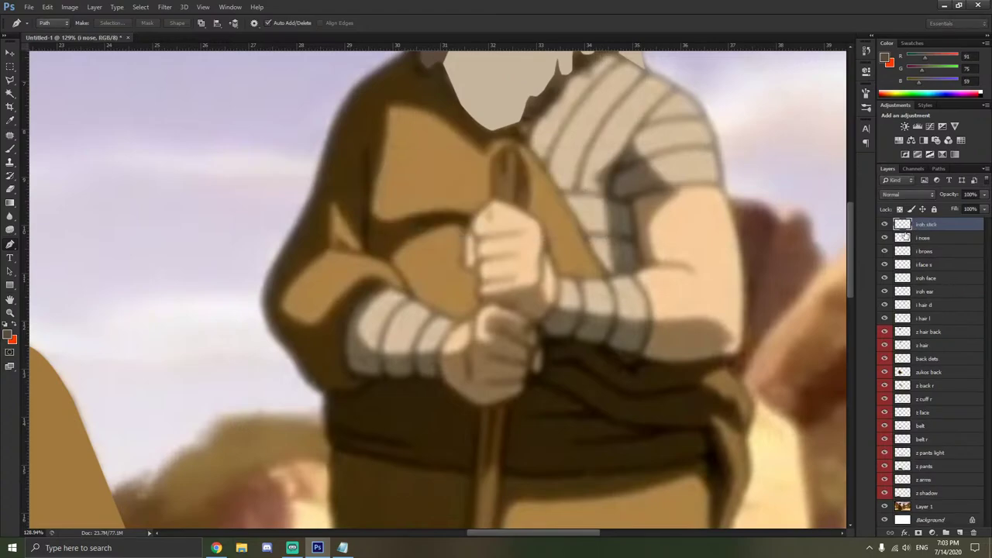
Start the stick outline with pen points from its top down to the tip.
{"action": "scroll", "coordinate": [620, 186], "scroll_direction": "up", "scroll_amount": 2}
{"action": "scroll", "coordinate": [529, 199], "scroll_direction": "up", "scroll_amount": 2}
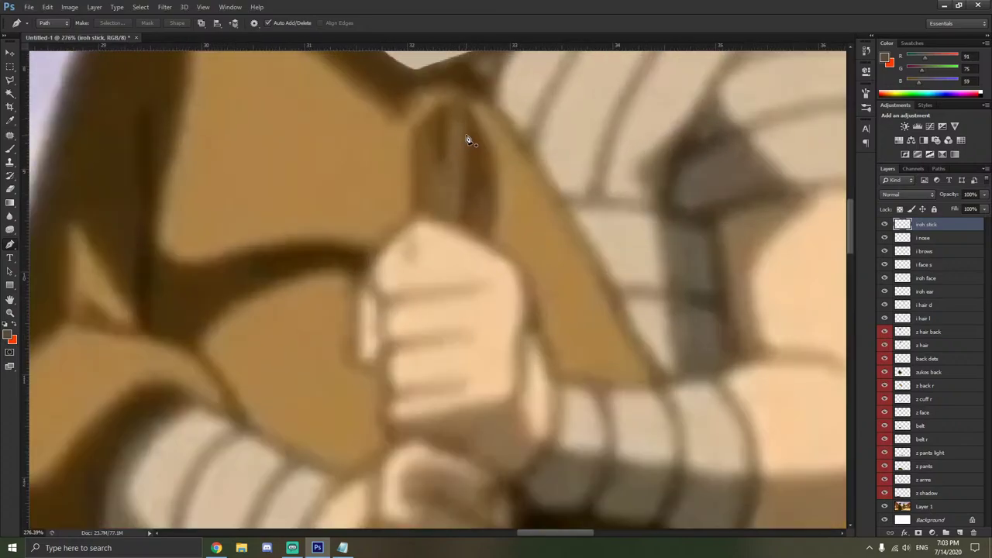
{"action": "left_click", "coordinate": [458, 98]}
{"action": "left_click", "coordinate": [499, 152]}
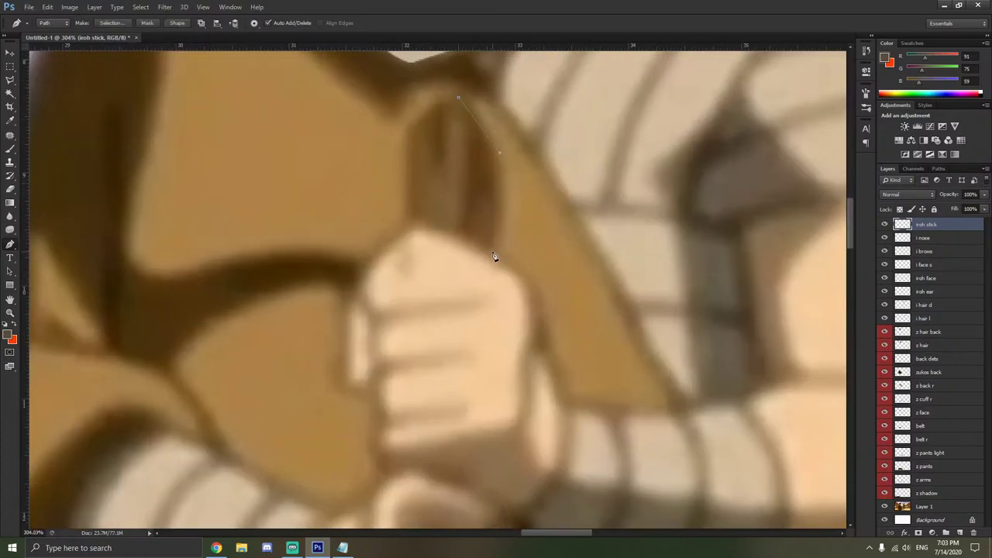
{"action": "scroll", "coordinate": [495, 263], "scroll_direction": "down", "scroll_amount": 6}
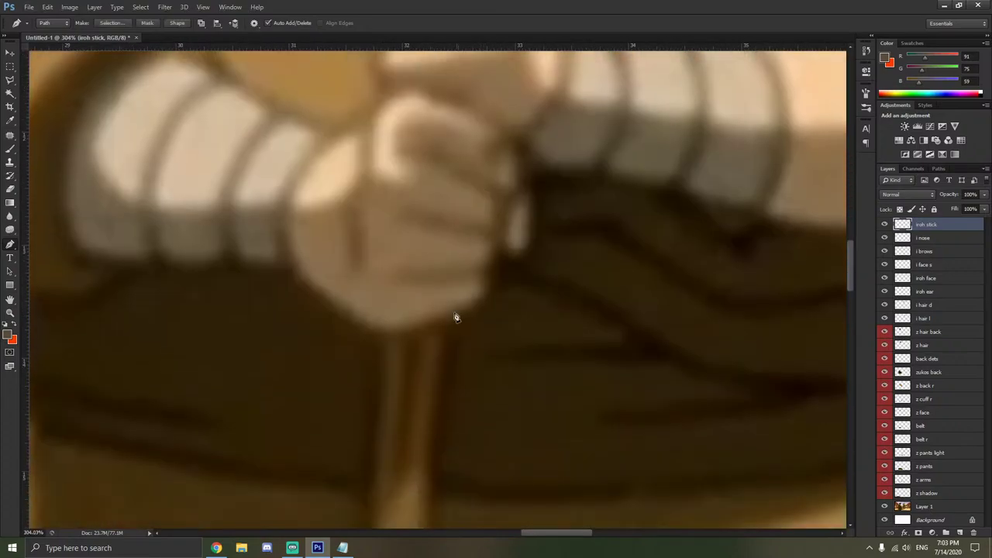
{"action": "scroll", "coordinate": [447, 326], "scroll_direction": "down", "scroll_amount": 5}
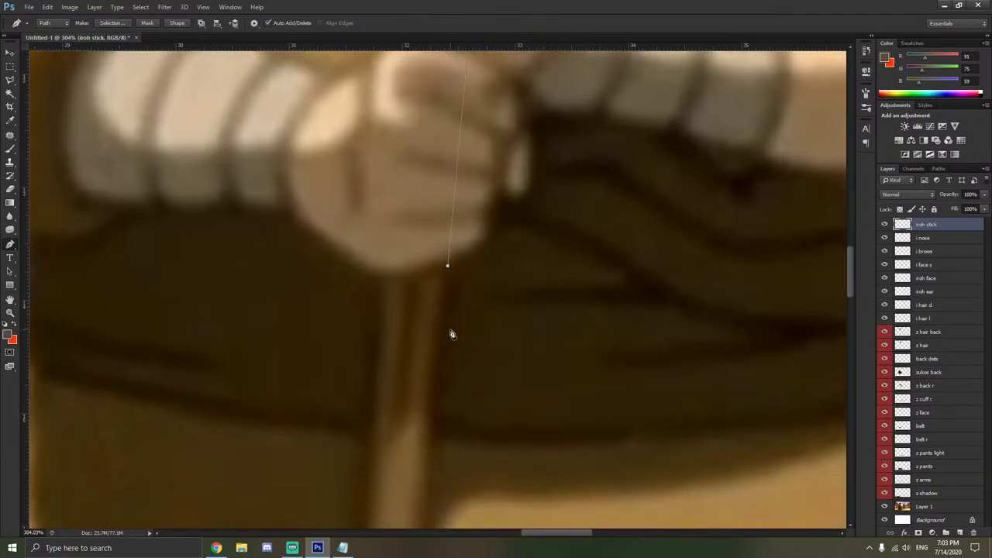
{"action": "scroll", "coordinate": [432, 292], "scroll_direction": "down", "scroll_amount": 3}
{"action": "scroll", "coordinate": [420, 294], "scroll_direction": "down", "scroll_amount": 6}
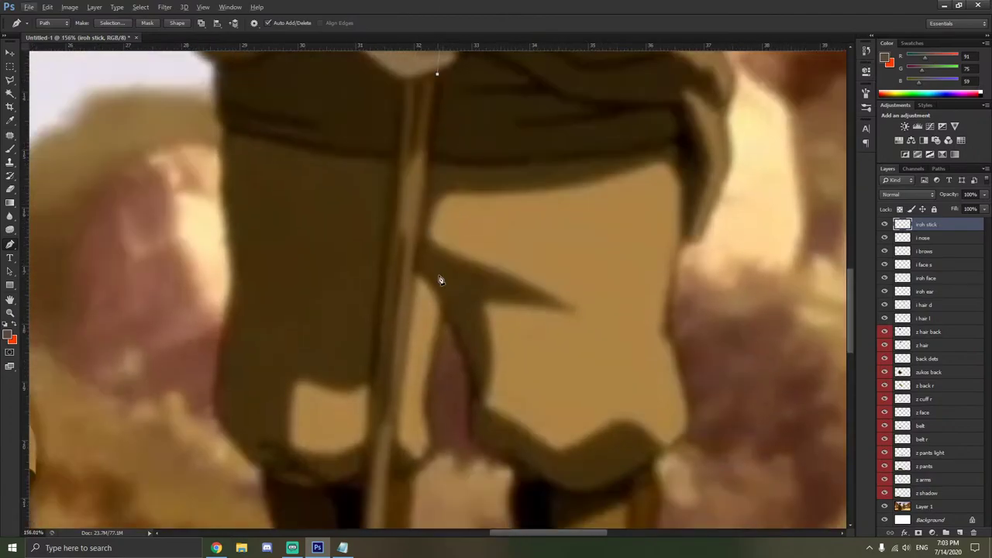
{"action": "scroll", "coordinate": [401, 298], "scroll_direction": "down", "scroll_amount": 2}
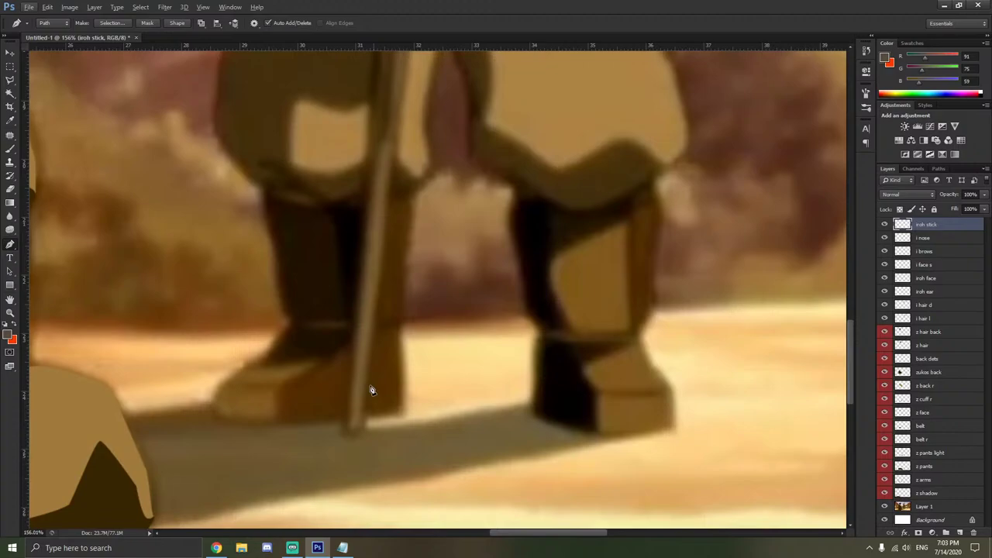
{"action": "scroll", "coordinate": [361, 439], "scroll_direction": "up", "scroll_amount": 3}
{"action": "left_click", "coordinate": [369, 442]}
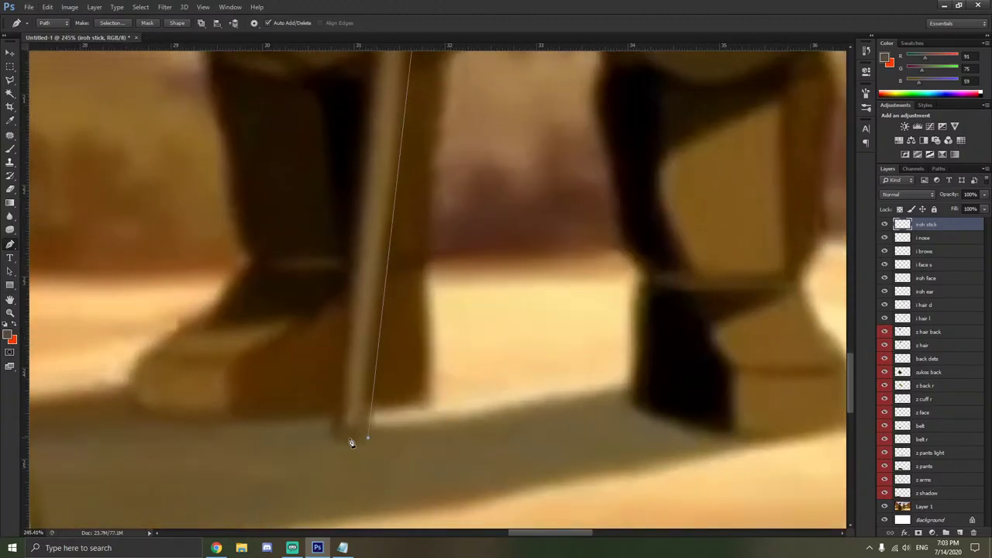
{"action": "left_click", "coordinate": [335, 441]}
Trace back up the stick's left edge and close the outline at the top.
{"action": "scroll", "coordinate": [348, 351], "scroll_direction": "up", "scroll_amount": 2}
{"action": "scroll", "coordinate": [347, 351], "scroll_direction": "up", "scroll_amount": 10}
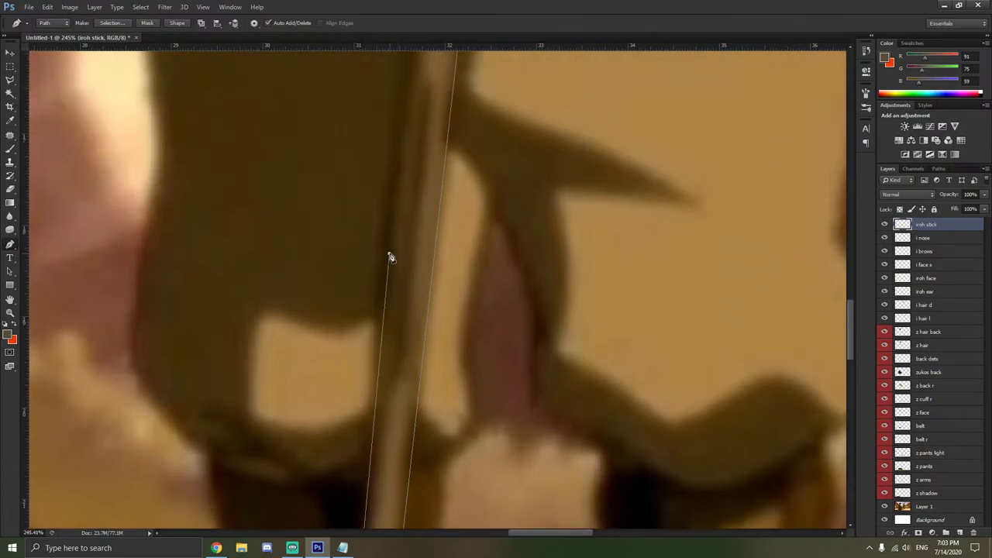
{"action": "scroll", "coordinate": [389, 258], "scroll_direction": "up", "scroll_amount": 10}
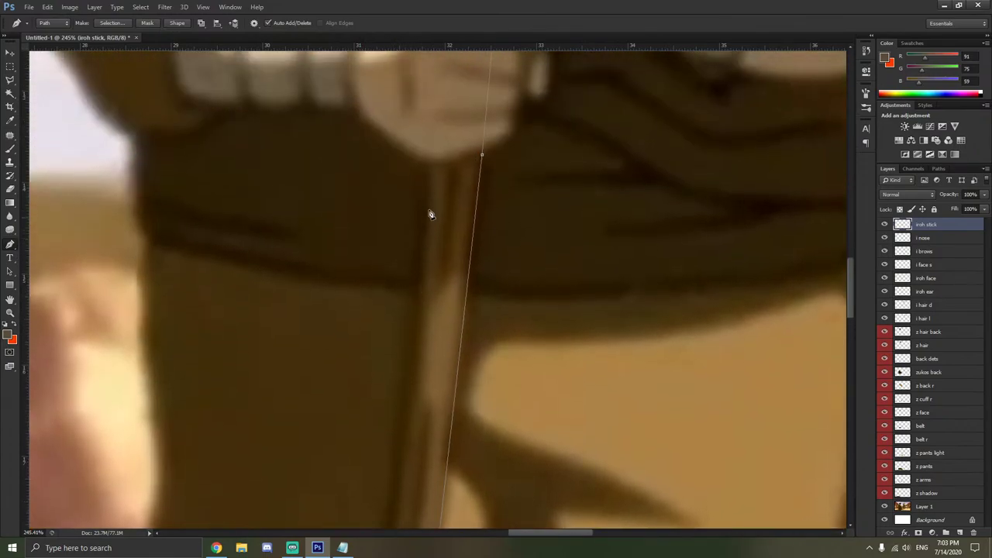
{"action": "left_click", "coordinate": [428, 164]}
{"action": "scroll", "coordinate": [450, 173], "scroll_direction": "up", "scroll_amount": 5}
{"action": "scroll", "coordinate": [448, 176], "scroll_direction": "up", "scroll_amount": 6}
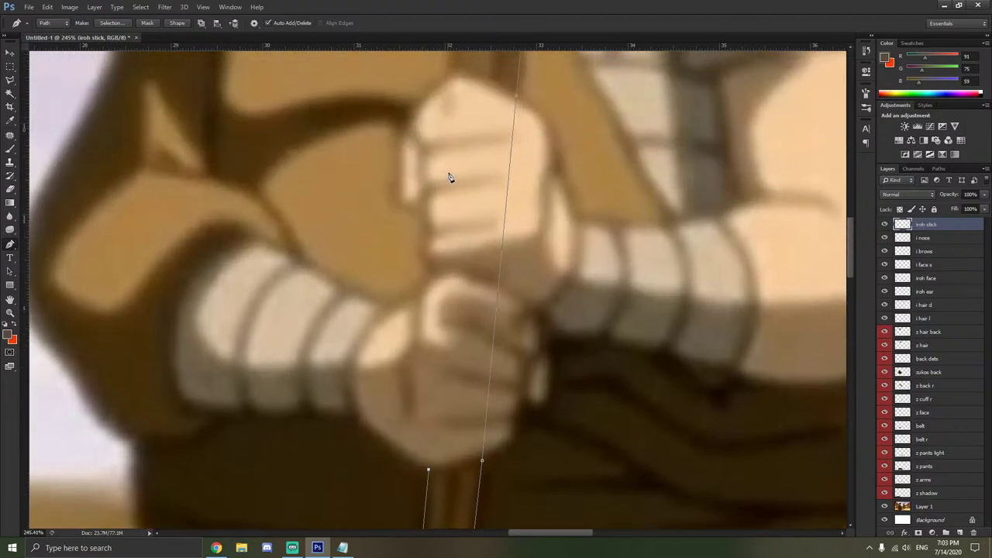
{"action": "left_click", "coordinate": [453, 183]}
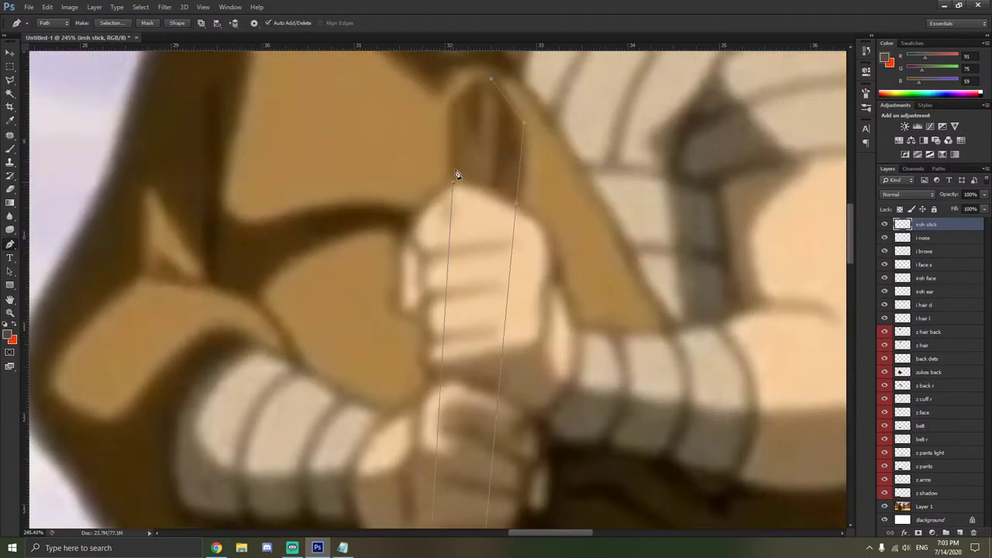
{"action": "left_click", "coordinate": [448, 105]}
{"action": "left_click", "coordinate": [491, 79]}
Use the Convert Point Tool to curve the anchors near the stick's top and edges.
{"action": "left_click", "coordinate": [10, 244]}
{"action": "left_click", "coordinate": [62, 284]}
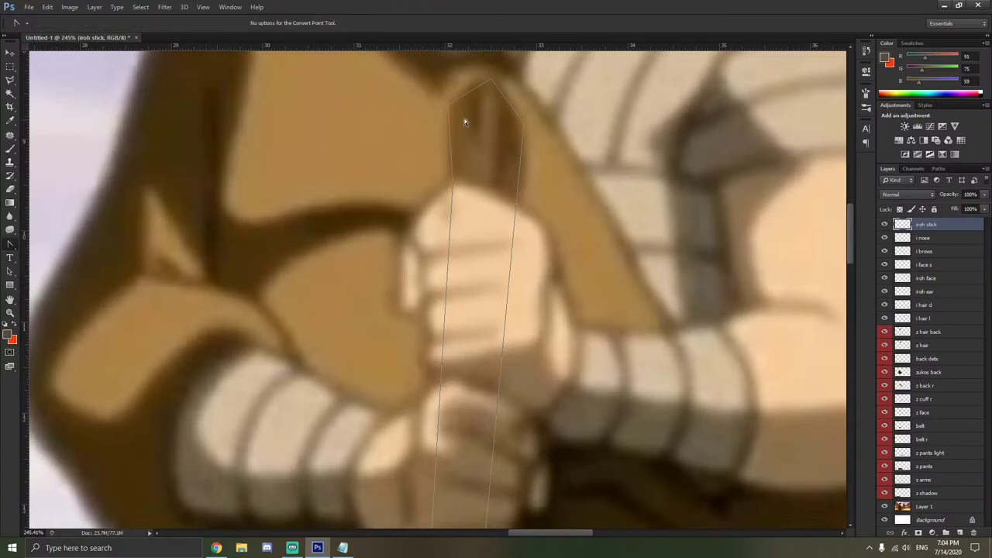
{"action": "mouse_move", "coordinate": [451, 105]}
{"action": "left_mouse_down"}
{"action": "mouse_move", "coordinate": [446, 114]}
{"action": "mouse_move", "coordinate": [455, 88]}
{"action": "left_mouse_up"}
{"action": "left_click", "coordinate": [528, 134]}
{"action": "left_click", "coordinate": [519, 191]}
{"action": "left_click_drag", "start_coordinate": [515, 207], "coordinate": [510, 213]}
{"action": "left_click_drag", "start_coordinate": [453, 183], "coordinate": [450, 164]}
{"action": "scroll", "coordinate": [486, 199], "scroll_direction": "down", "scroll_amount": 2}
{"action": "scroll", "coordinate": [486, 199], "scroll_direction": "down", "scroll_amount": 8}
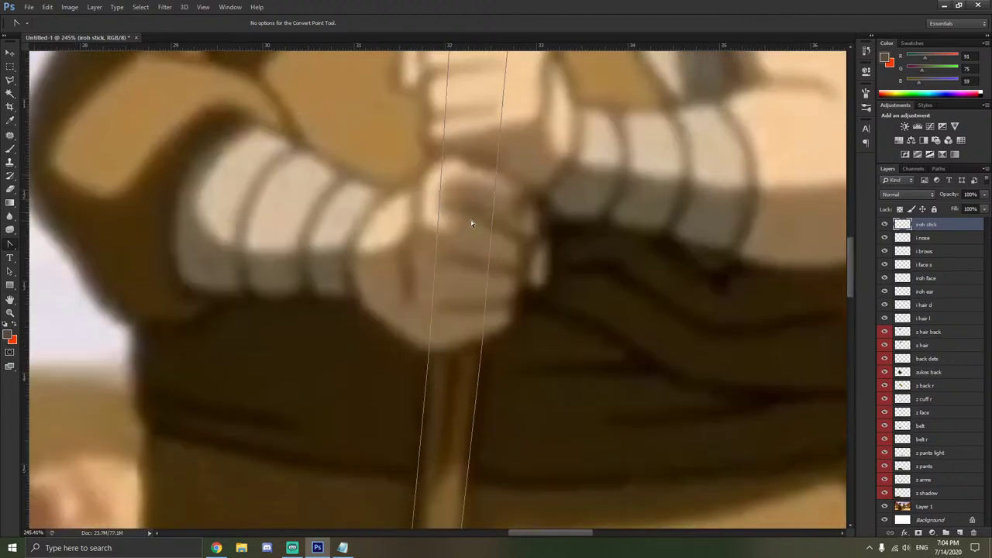
{"action": "scroll", "coordinate": [471, 244], "scroll_direction": "down", "scroll_amount": 5}
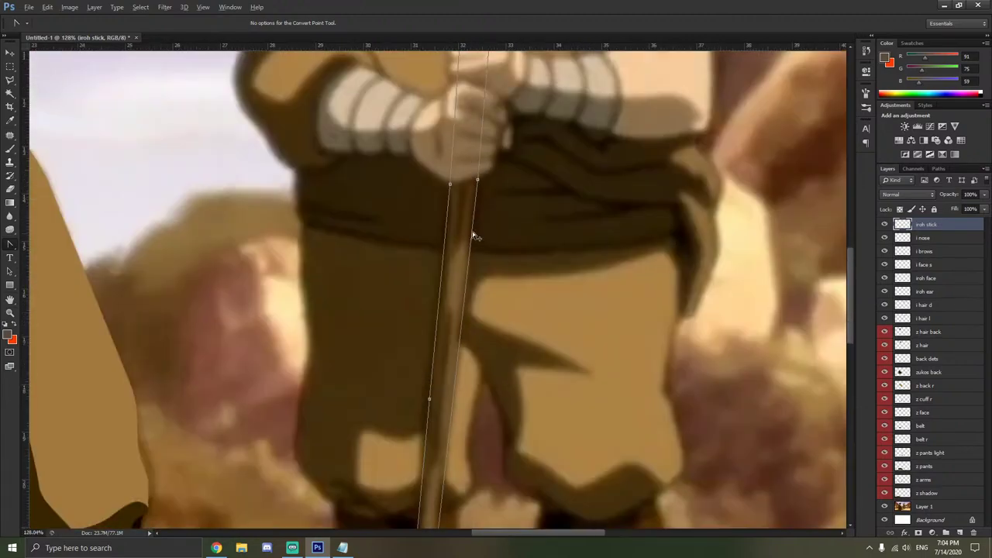
{"action": "left_click_drag", "start_coordinate": [477, 183], "coordinate": [474, 204]}
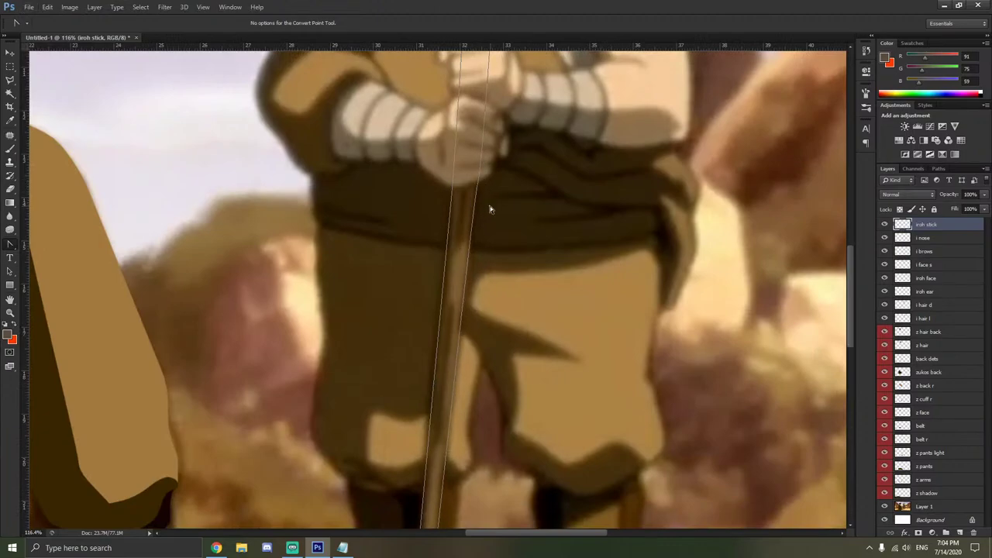
Curve the right edge into the stick's bottom, reshape the upper left edge, and delete a stray anchor.
{"action": "scroll", "coordinate": [488, 209], "scroll_direction": "down", "scroll_amount": 10}
{"action": "scroll", "coordinate": [431, 372], "scroll_direction": "up", "scroll_amount": 3}
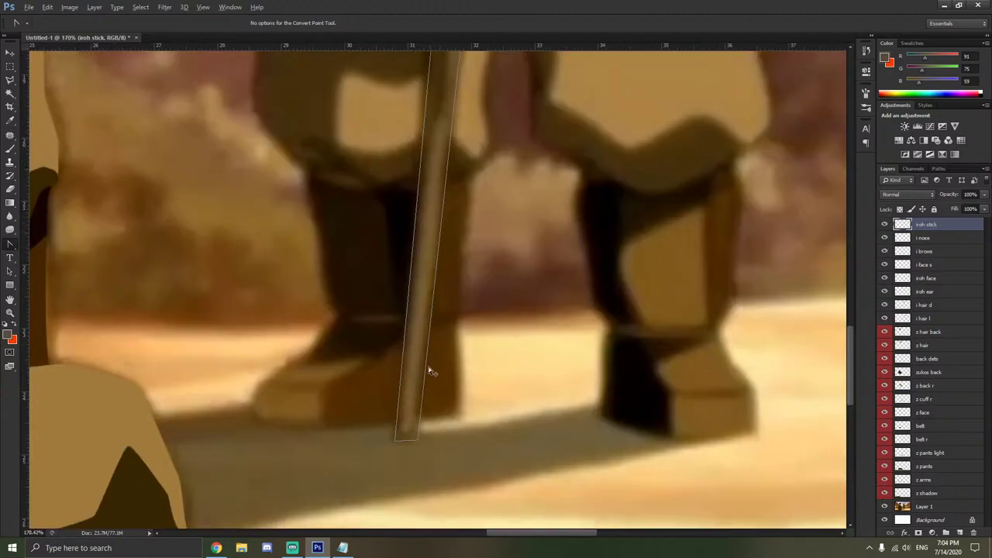
{"action": "scroll", "coordinate": [431, 372], "scroll_direction": "up", "scroll_amount": 3}
{"action": "left_click_drag", "start_coordinate": [416, 420], "coordinate": [387, 385]}
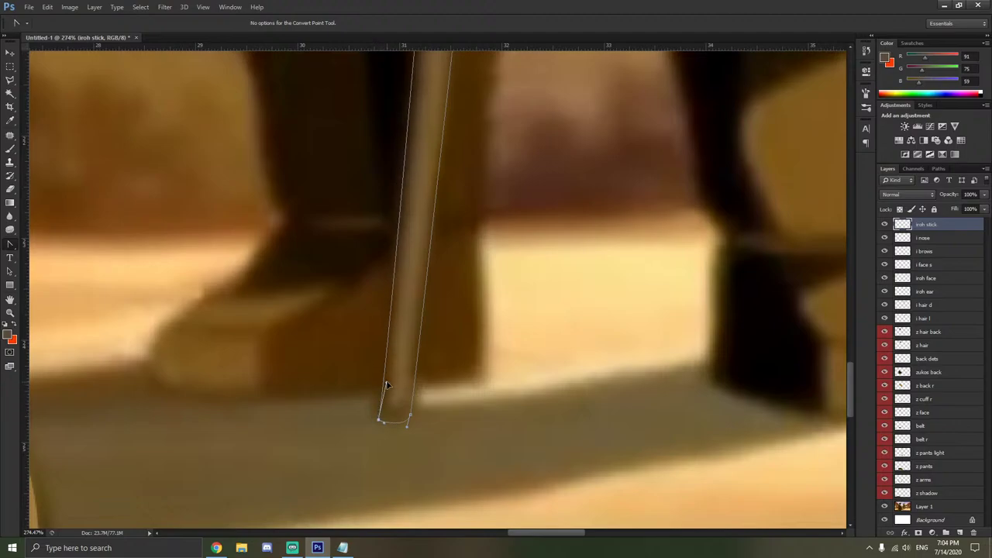
{"action": "scroll", "coordinate": [432, 296], "scroll_direction": "up", "scroll_amount": 10}
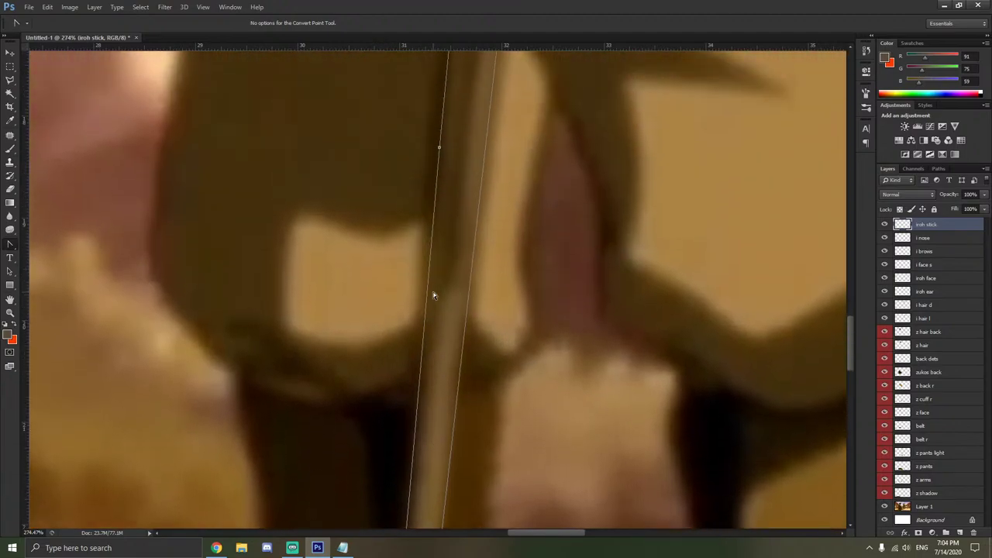
{"action": "scroll", "coordinate": [433, 295], "scroll_direction": "up", "scroll_amount": 5}
{"action": "scroll", "coordinate": [442, 328], "scroll_direction": "up", "scroll_amount": 6}
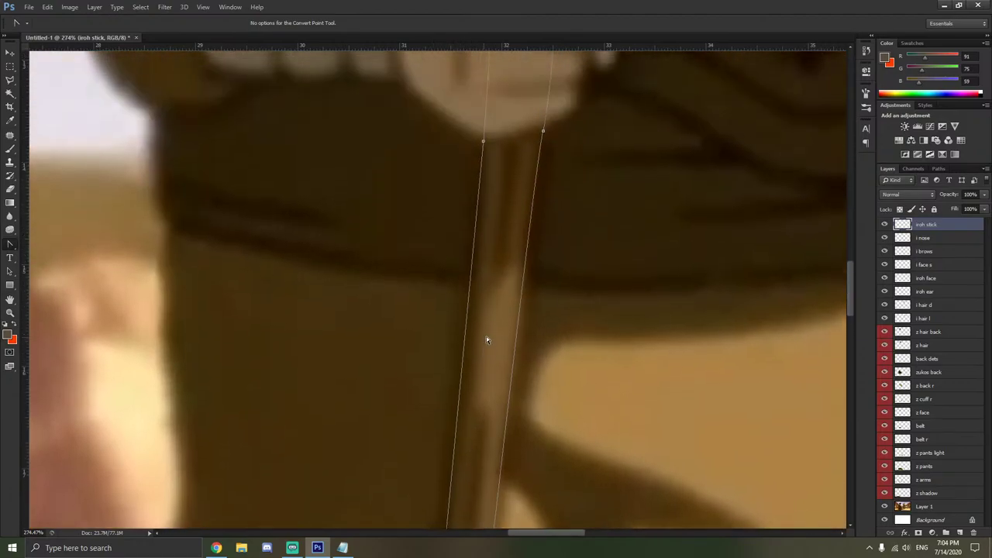
{"action": "left_click_drag", "start_coordinate": [486, 142], "coordinate": [475, 122]}
{"action": "scroll", "coordinate": [510, 214], "scroll_direction": "down", "scroll_amount": 6}
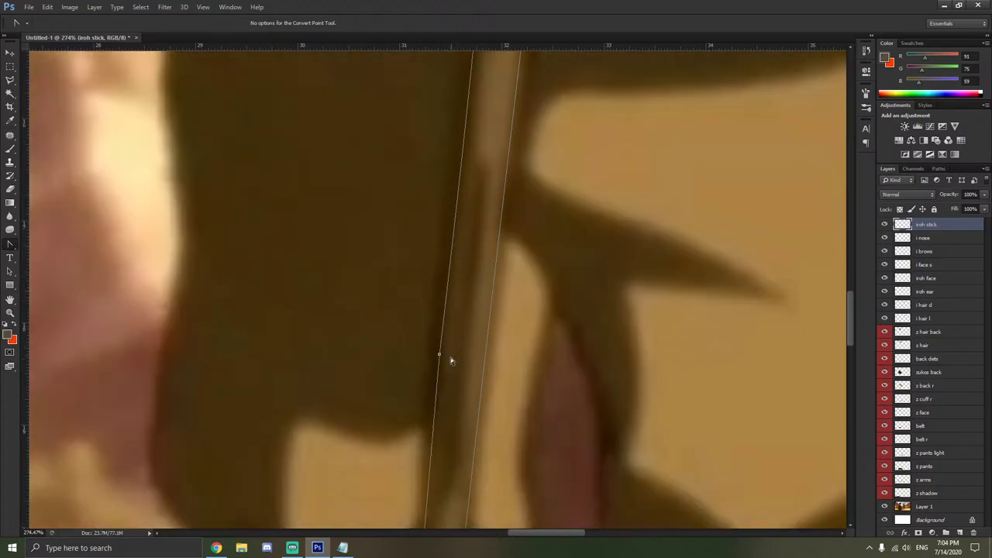
{"action": "right_click", "coordinate": [439, 355]}
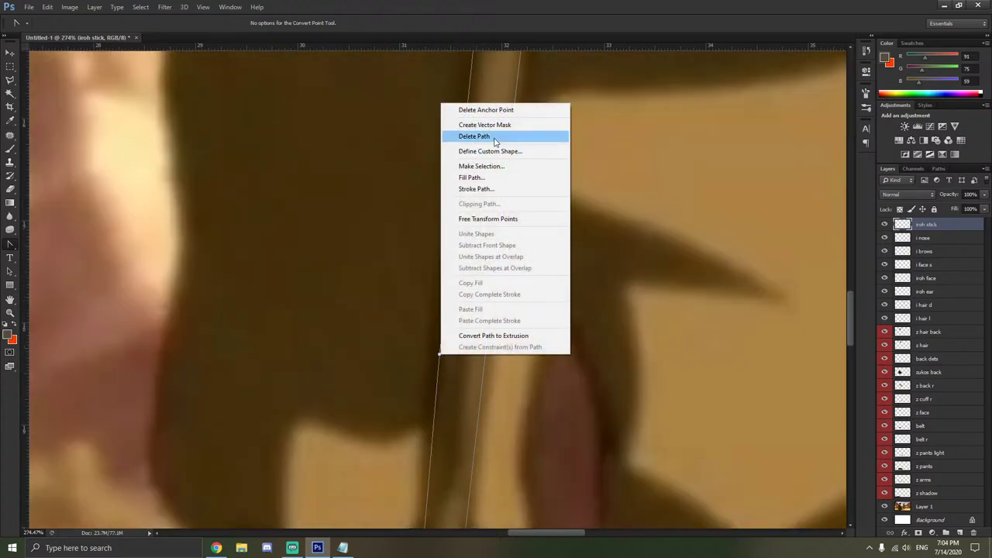
{"action": "left_click", "coordinate": [494, 111]}
Reshape the stick's rounded bottom end and refine the left edge curve below the fist.
{"action": "scroll", "coordinate": [476, 178], "scroll_direction": "down", "scroll_amount": 4}
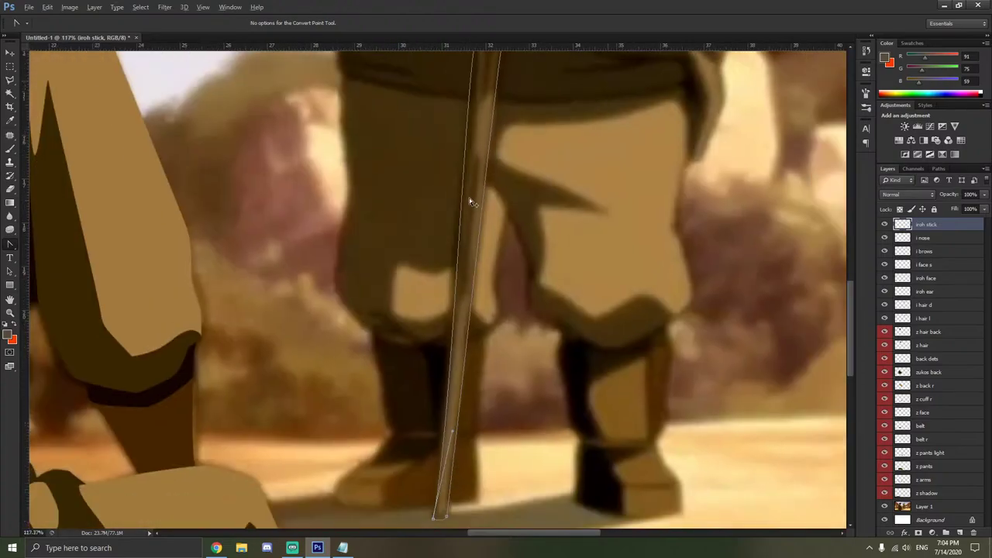
{"action": "scroll", "coordinate": [457, 266], "scroll_direction": "up", "scroll_amount": 5}
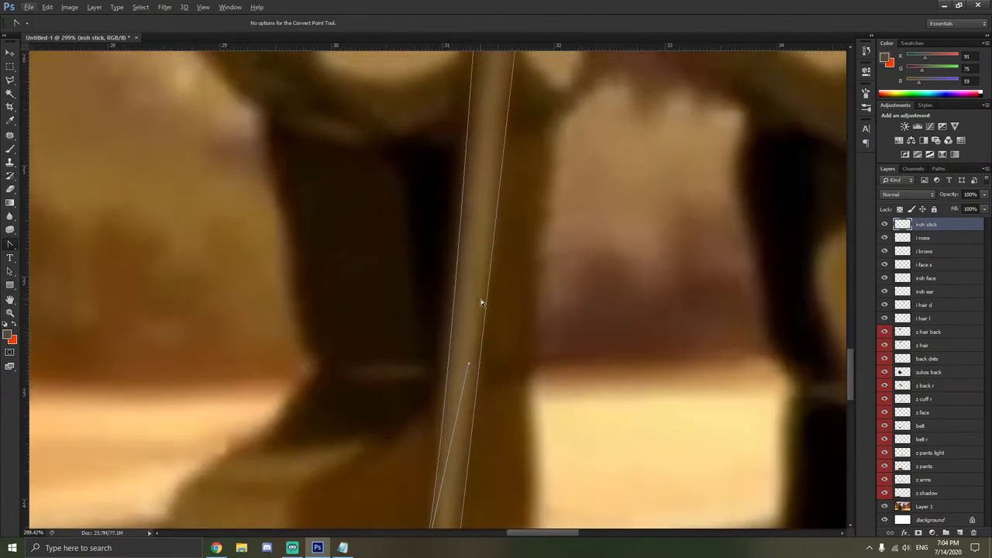
{"action": "scroll", "coordinate": [480, 313], "scroll_direction": "down", "scroll_amount": 3}
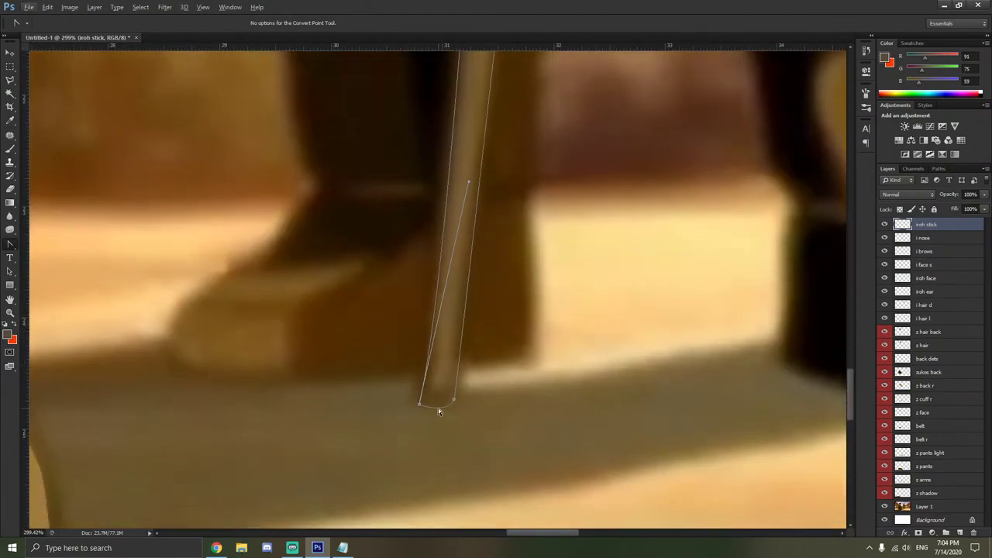
{"action": "left_click_drag", "start_coordinate": [419, 404], "coordinate": [428, 408]}
{"action": "left_click", "coordinate": [445, 375]}
{"action": "left_click_drag", "start_coordinate": [457, 203], "coordinate": [450, 176]}
{"action": "scroll", "coordinate": [461, 163], "scroll_direction": "up", "scroll_amount": 6}
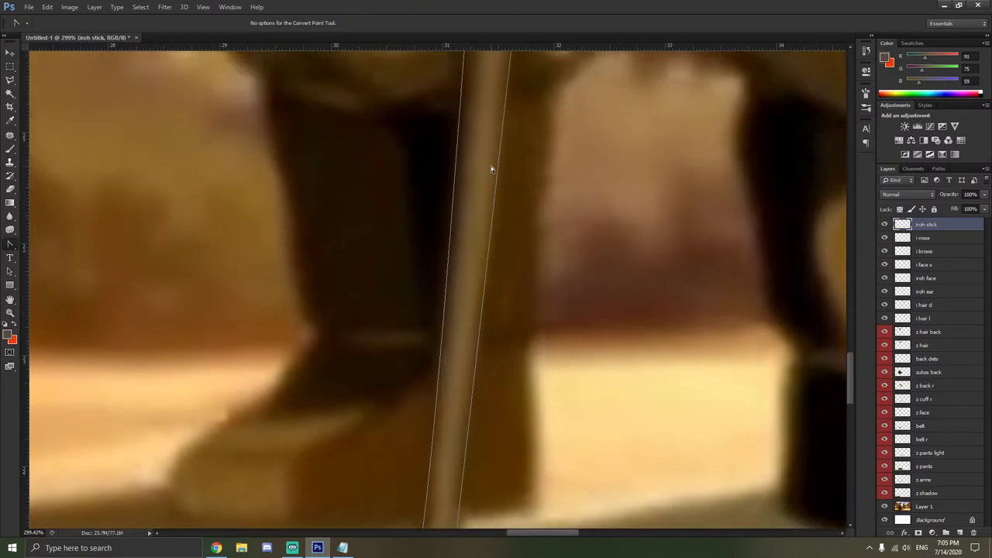
{"action": "scroll", "coordinate": [596, 402], "scroll_direction": "up", "scroll_amount": 12}
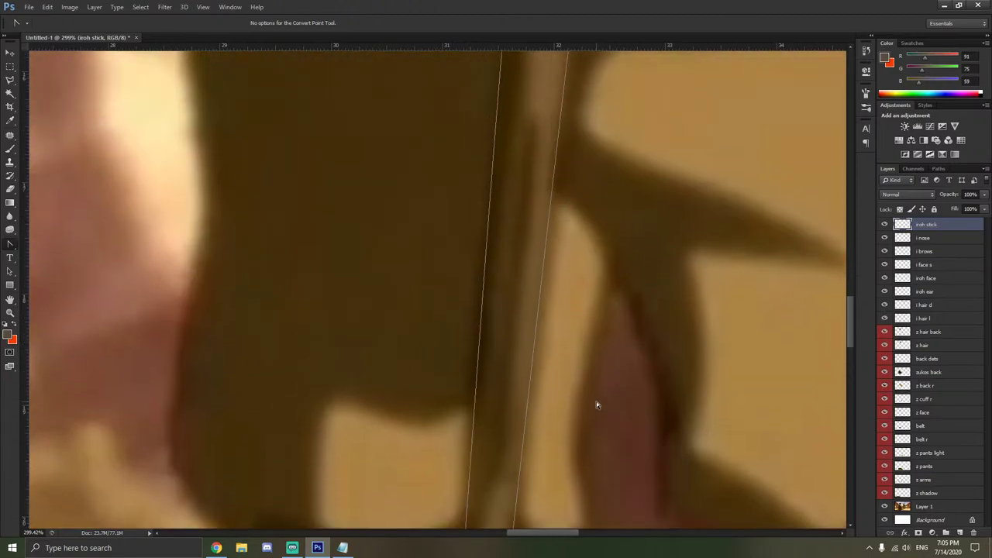
{"action": "scroll", "coordinate": [596, 402], "scroll_direction": "up", "scroll_amount": 6}
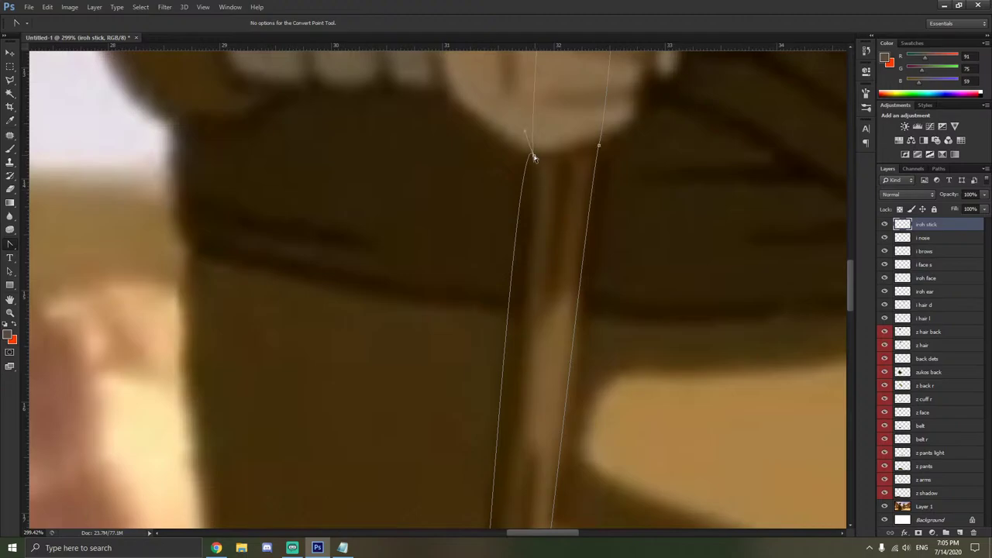
{"action": "left_click_drag", "start_coordinate": [509, 91], "coordinate": [546, 196]}
{"action": "scroll", "coordinate": [564, 204], "scroll_direction": "up", "scroll_amount": 9}
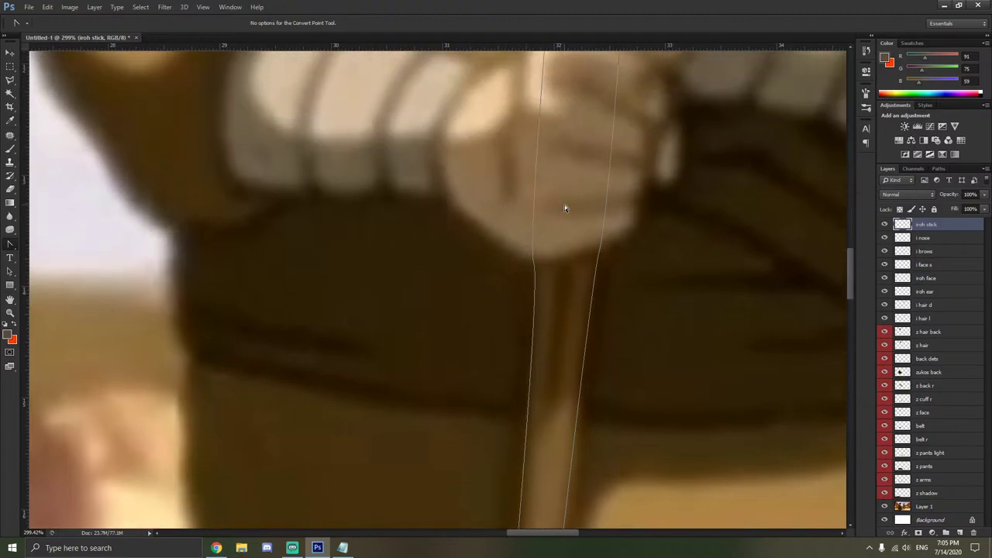
{"action": "scroll", "coordinate": [564, 207], "scroll_direction": "down", "scroll_amount": 10}
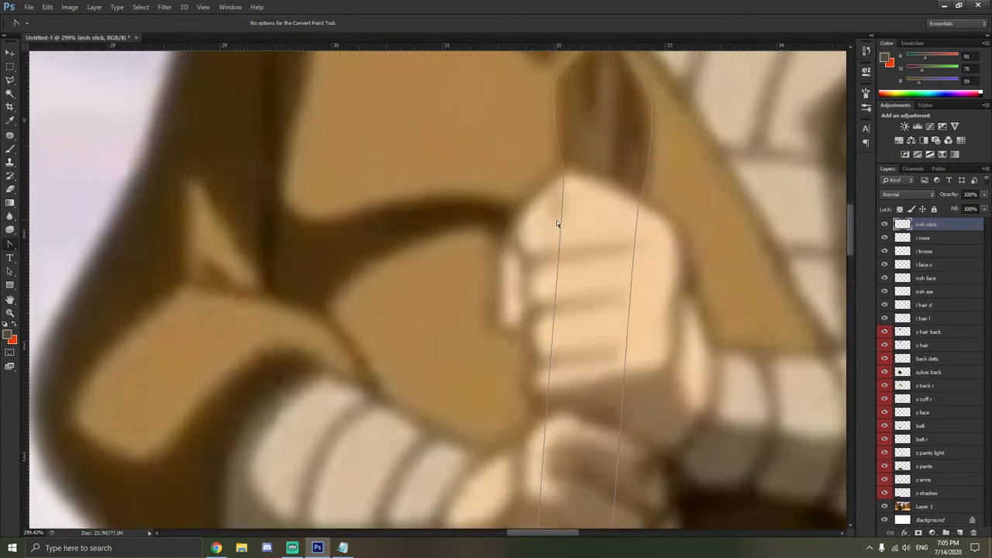
{"action": "scroll", "coordinate": [557, 231], "scroll_direction": "down", "scroll_amount": 5}
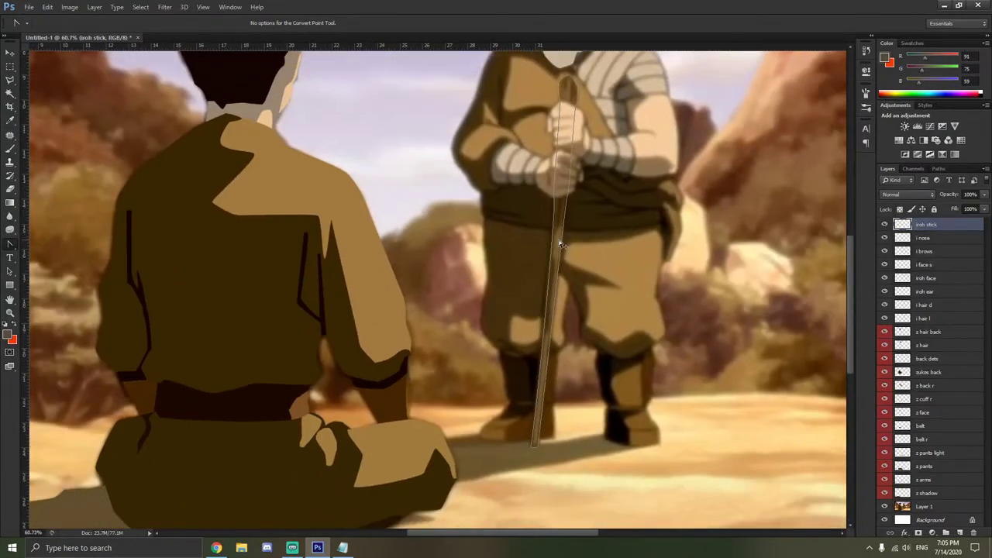
Fill the stick path with the dark brown sampled from the image.
{"action": "right_click", "coordinate": [574, 247]}
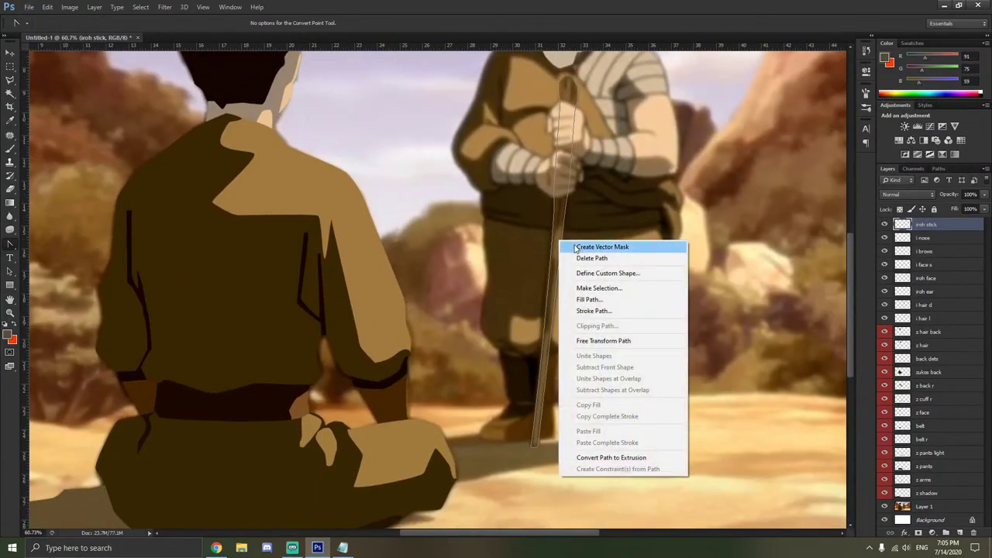
{"action": "left_click", "coordinate": [588, 300]}
{"action": "left_click", "coordinate": [668, 147]}
{"action": "left_click", "coordinate": [659, 166]}
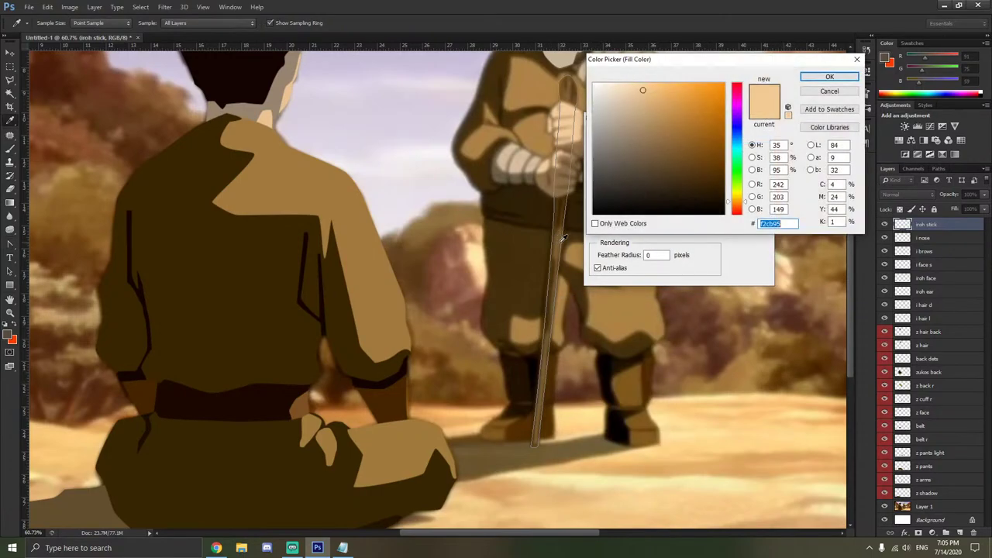
{"action": "left_click_drag", "start_coordinate": [564, 239], "coordinate": [569, 203]}
{"action": "left_click", "coordinate": [829, 77]}
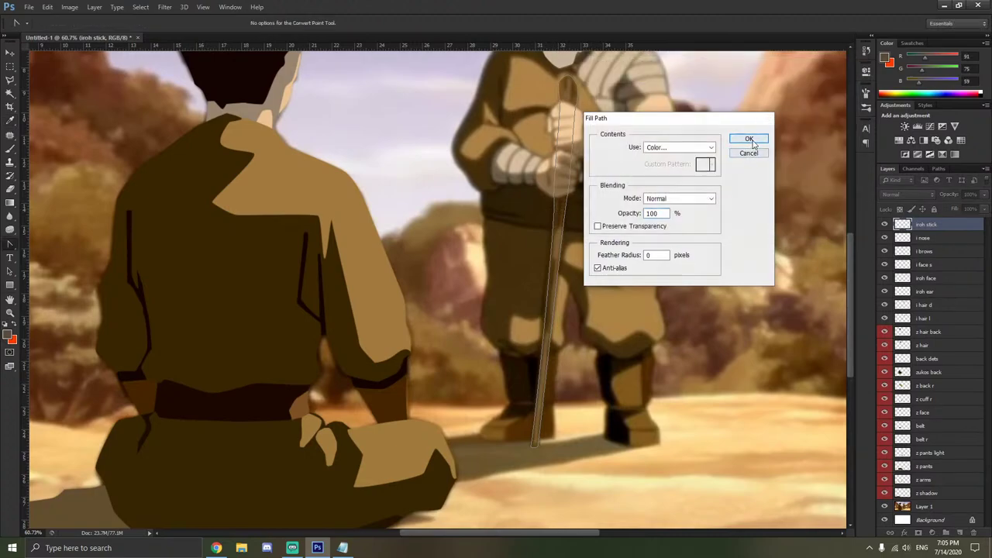
{"action": "left_click", "coordinate": [752, 143]}
Delete the stick path and open the New Layer dialog with Ctrl+Shift+N.
{"action": "right_click", "coordinate": [675, 261]}
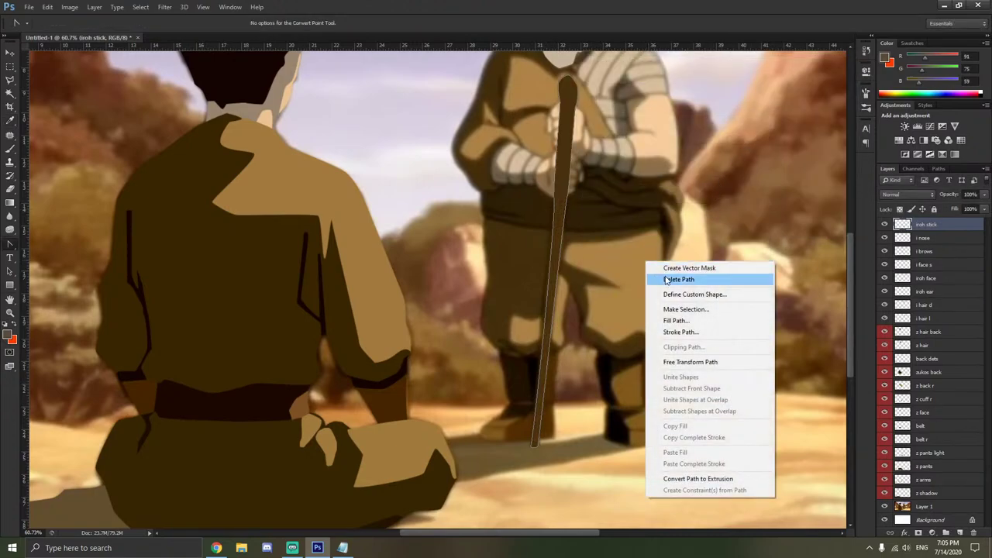
{"action": "left_click", "coordinate": [663, 276]}
{"action": "scroll", "coordinate": [662, 274], "scroll_direction": "down", "scroll_amount": 1}
{"action": "scroll", "coordinate": [662, 274], "scroll_direction": "down", "scroll_amount": 3}
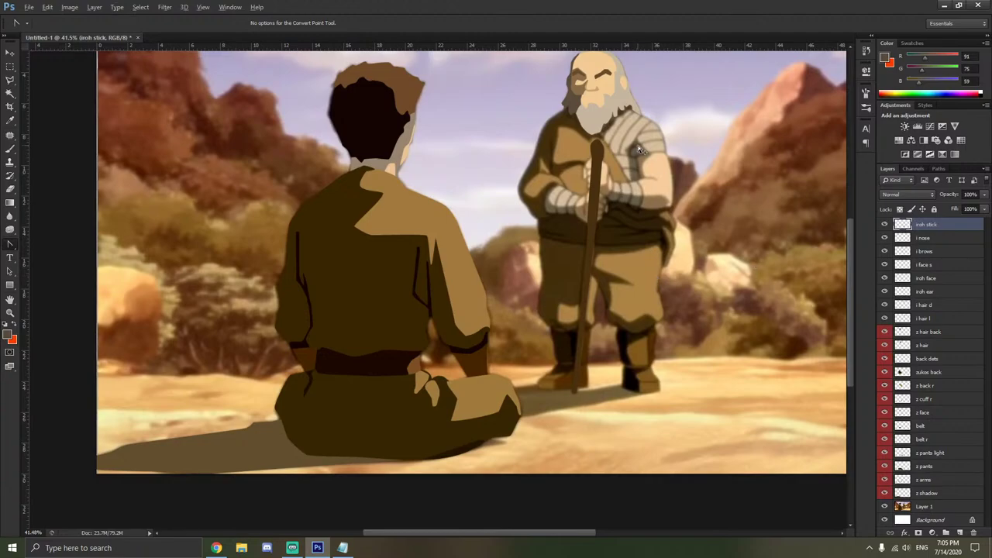
{"action": "scroll", "coordinate": [633, 99], "scroll_direction": "up", "scroll_amount": 6}
{"action": "scroll", "coordinate": [633, 99], "scroll_direction": "up", "scroll_amount": 10}
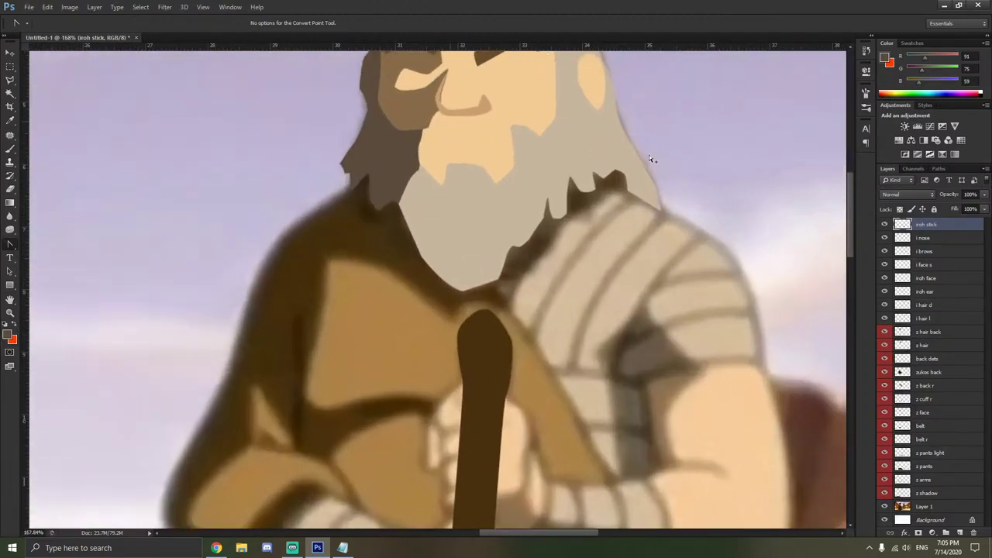
{"action": "scroll", "coordinate": [644, 169], "scroll_direction": "down", "scroll_amount": 2}
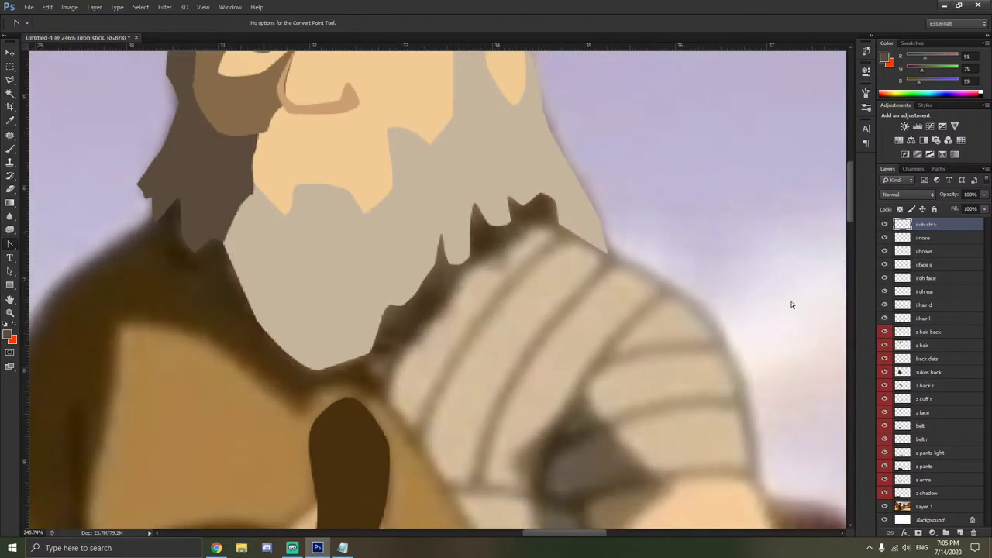
{"action": "key", "text": "ctrl+shift+n"}
Create the 'iroh shadow' layer and begin a pen outline along the shadow under the beard.
{"action": "type", "text": "iroh shadow"}
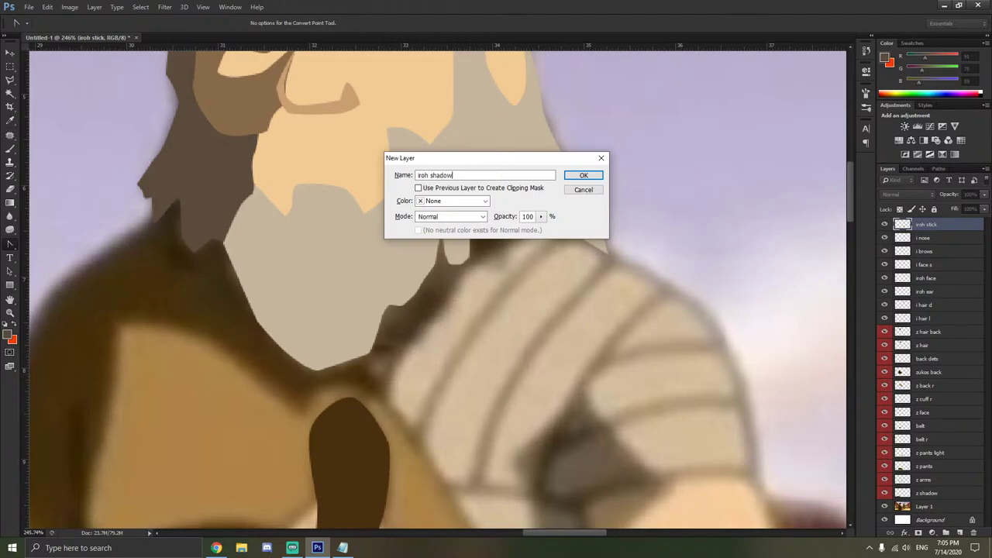
{"action": "key", "text": "Return"}
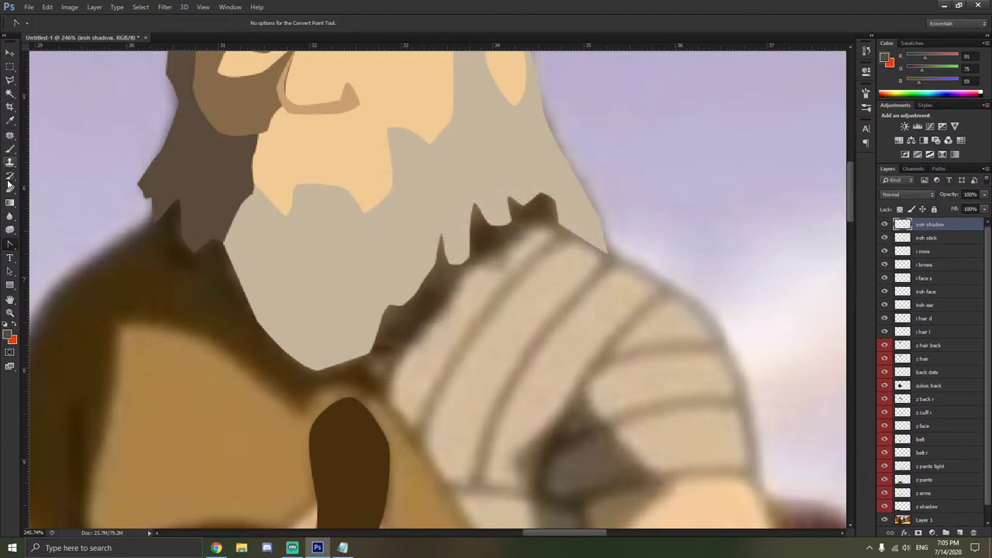
{"action": "left_click_drag", "start_coordinate": [10, 244], "coordinate": [47, 243]}
{"action": "left_click", "coordinate": [549, 218]}
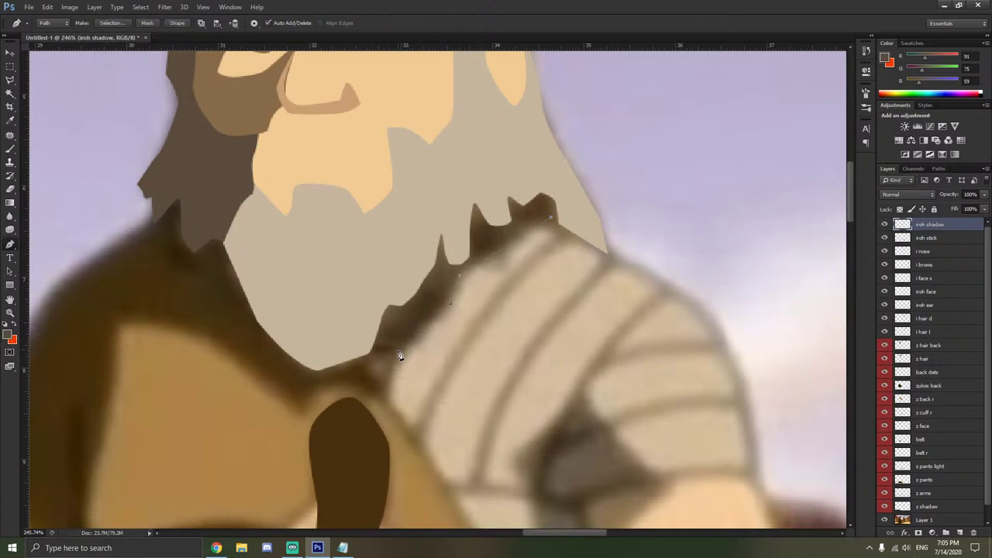
{"action": "left_click", "coordinate": [388, 407]}
{"action": "left_click", "coordinate": [339, 384]}
{"action": "left_click", "coordinate": [319, 388]}
{"action": "left_click", "coordinate": [312, 413]}
{"action": "left_click", "coordinate": [289, 413]}
Extend the shadow outline down the robe's left side and along the robe fold.
{"action": "scroll", "coordinate": [120, 326], "scroll_direction": "left", "scroll_amount": 5}
{"action": "scroll", "coordinate": [121, 325], "scroll_direction": "down", "scroll_amount": 4}
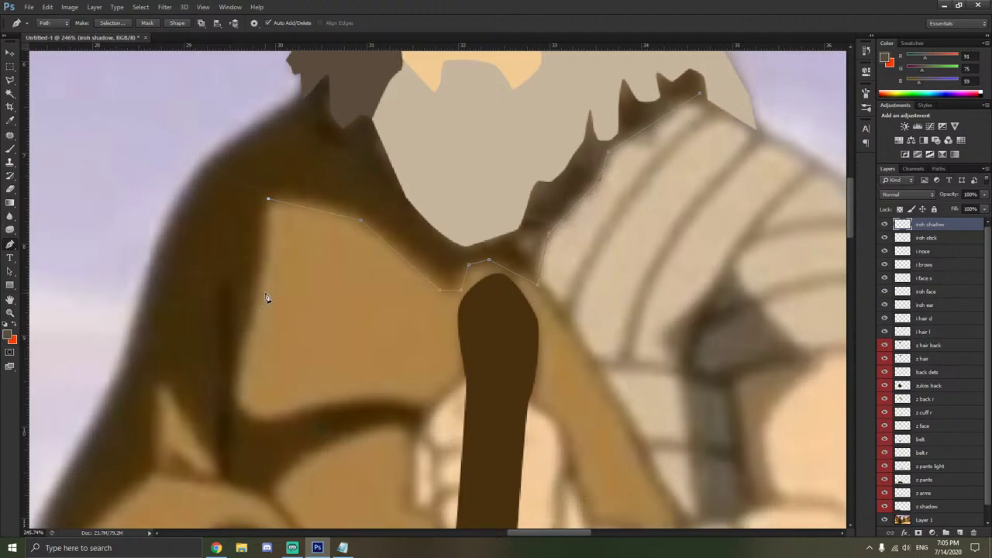
{"action": "left_click", "coordinate": [245, 328]}
{"action": "left_click", "coordinate": [241, 409]}
{"action": "left_click", "coordinate": [294, 410]}
{"action": "left_click", "coordinate": [397, 401]}
{"action": "left_click", "coordinate": [421, 411]}
{"action": "left_click", "coordinate": [347, 435]}
{"action": "scroll", "coordinate": [310, 450], "scroll_direction": "down", "scroll_amount": 3}
{"action": "left_click", "coordinate": [269, 404]}
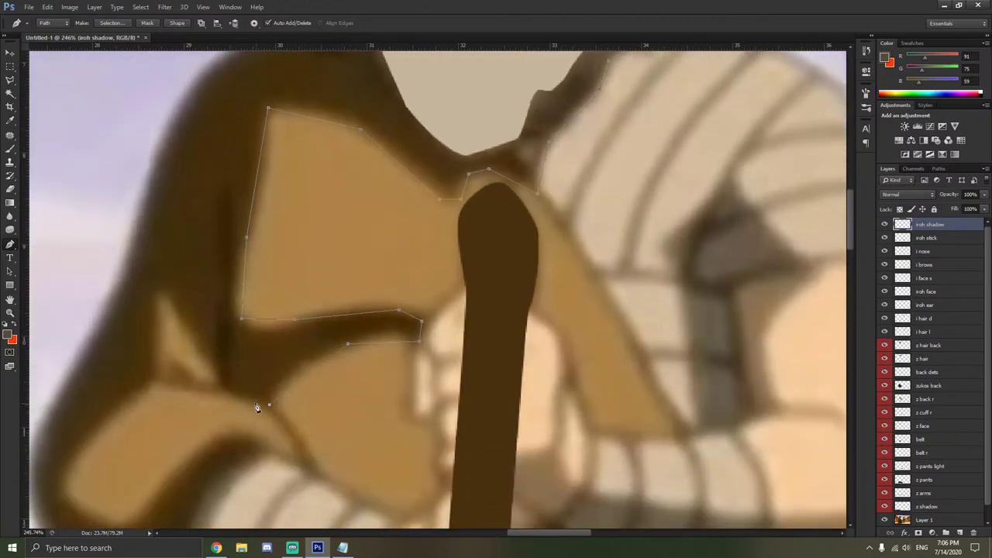
{"action": "left_click", "coordinate": [228, 392]}
{"action": "left_click", "coordinate": [158, 292]}
Add points along the shadow's left edge and back right along the fold.
{"action": "left_click", "coordinate": [152, 309]}
{"action": "left_click", "coordinate": [152, 379]}
{"action": "scroll", "coordinate": [142, 391], "scroll_direction": "down", "scroll_amount": 2}
{"action": "scroll", "coordinate": [142, 392], "scroll_direction": "down", "scroll_amount": 1}
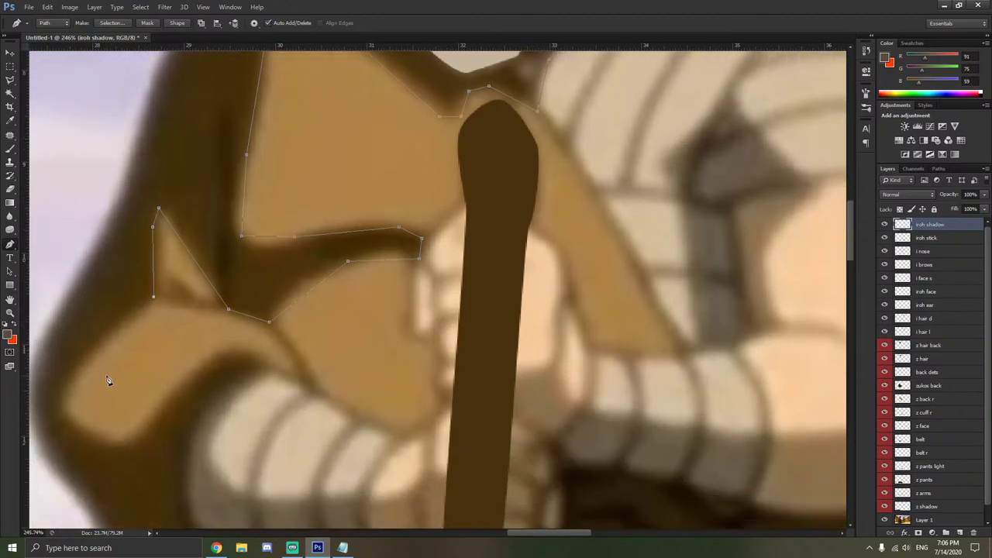
{"action": "left_click", "coordinate": [61, 404]}
{"action": "left_click", "coordinate": [129, 438]}
{"action": "left_click", "coordinate": [218, 352]}
{"action": "left_click", "coordinate": [268, 360]}
Continue the shadow outline along and down beside the arm wrappings.
{"action": "scroll", "coordinate": [209, 399], "scroll_direction": "down", "scroll_amount": 1}
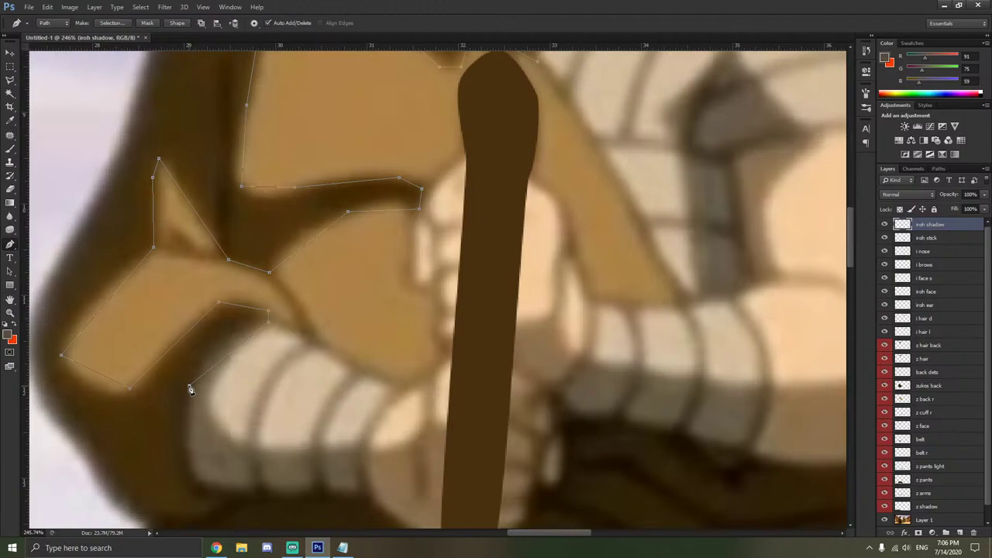
{"action": "left_click", "coordinate": [238, 331]}
{"action": "left_click", "coordinate": [207, 356]}
{"action": "left_click", "coordinate": [183, 392]}
{"action": "left_click", "coordinate": [185, 457]}
{"action": "scroll", "coordinate": [207, 450], "scroll_direction": "down", "scroll_amount": 1}
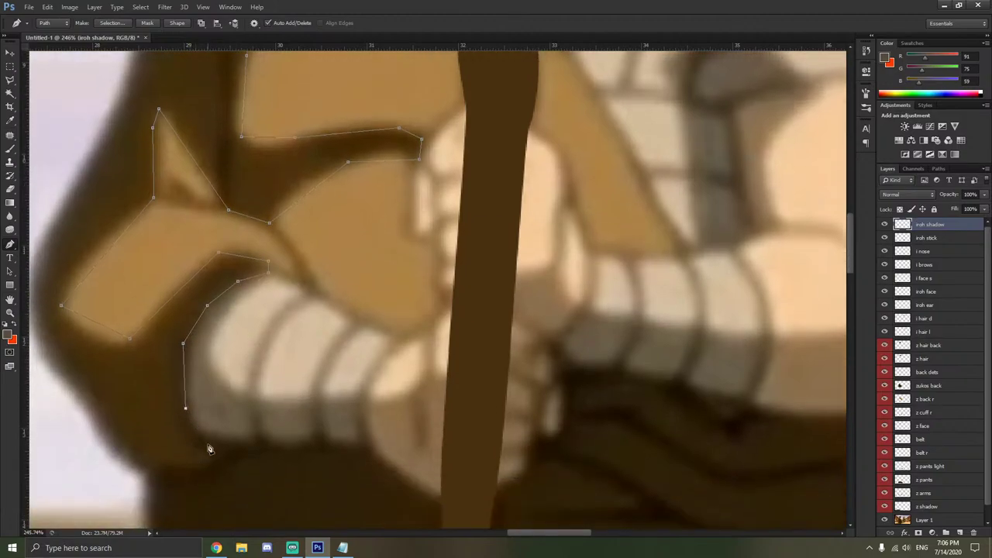
Trace the lower wraps, the lower shadow edge, and the robe's outer left edge upward.
{"action": "left_click", "coordinate": [206, 435]}
{"action": "left_click", "coordinate": [227, 444]}
{"action": "left_click", "coordinate": [202, 469]}
{"action": "left_click", "coordinate": [140, 464]}
{"action": "left_click", "coordinate": [105, 425]}
{"action": "left_click", "coordinate": [66, 375]}
{"action": "left_click", "coordinate": [46, 331]}
{"action": "left_click", "coordinate": [41, 255]}
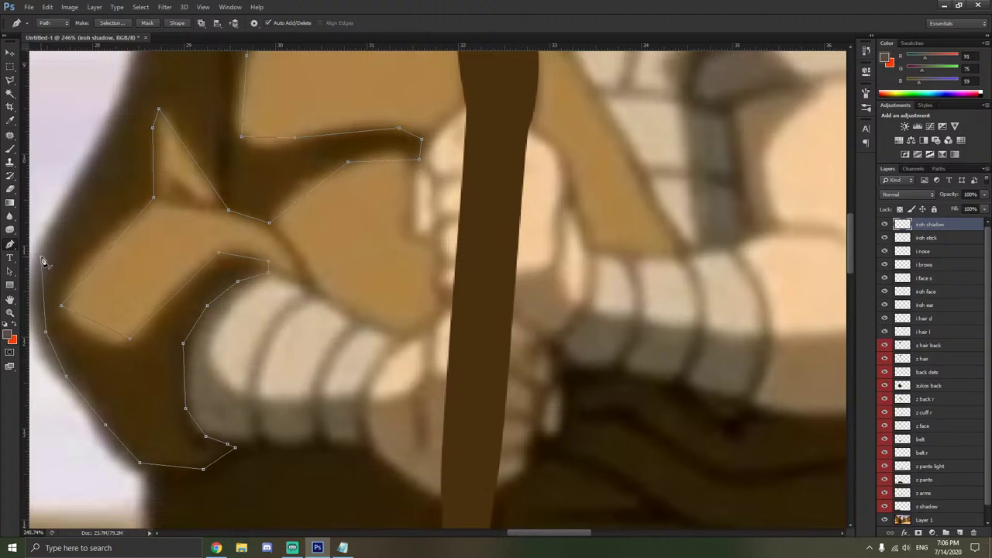
{"action": "left_click", "coordinate": [54, 214]}
{"action": "left_click", "coordinate": [78, 167]}
Run the outline up the hair edge to the beard tip and close it on the start point.
{"action": "scroll", "coordinate": [101, 183], "scroll_direction": "up", "scroll_amount": 5}
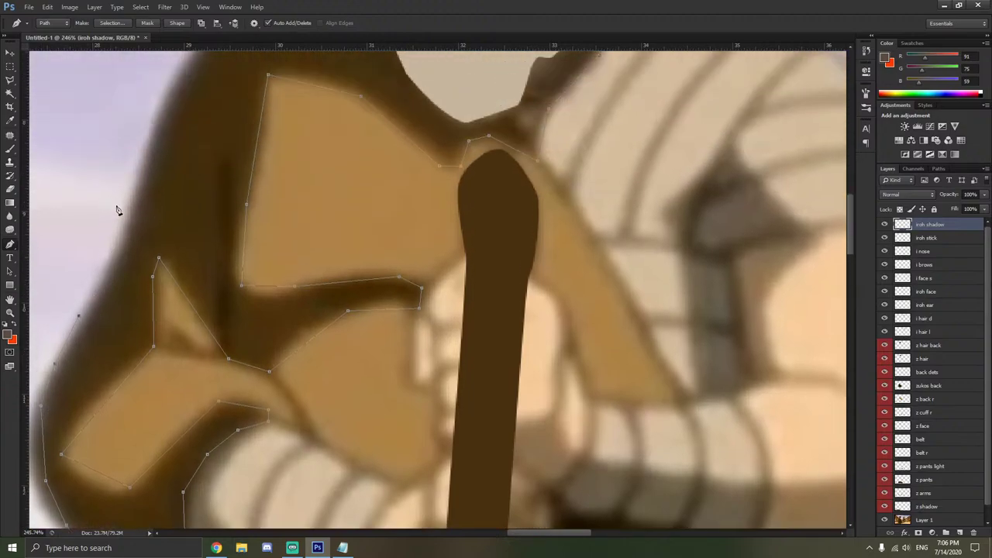
{"action": "left_click", "coordinate": [128, 233]}
{"action": "scroll", "coordinate": [144, 210], "scroll_direction": "up", "scroll_amount": 4}
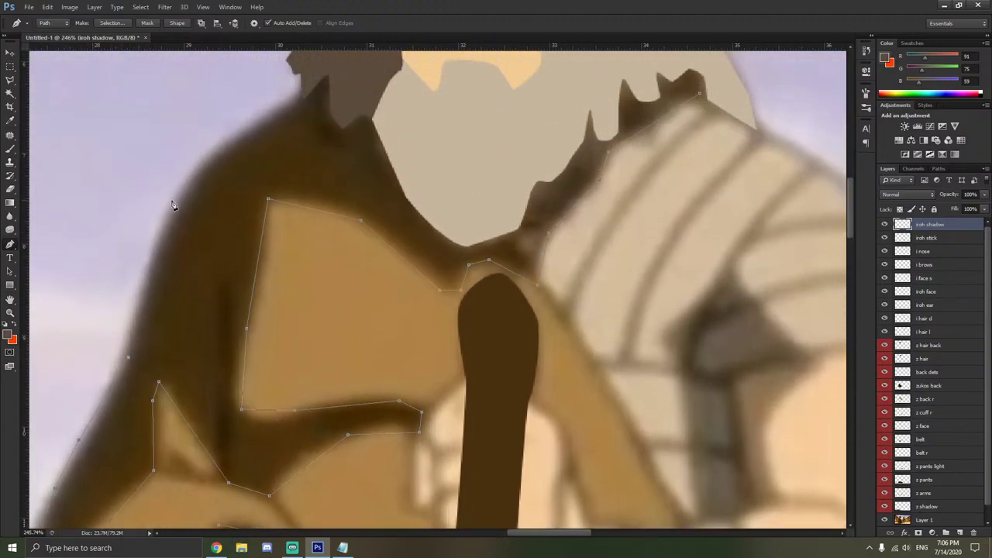
{"action": "left_click", "coordinate": [180, 197]}
{"action": "left_click", "coordinate": [235, 141]}
{"action": "scroll", "coordinate": [298, 107], "scroll_direction": "up", "scroll_amount": 2}
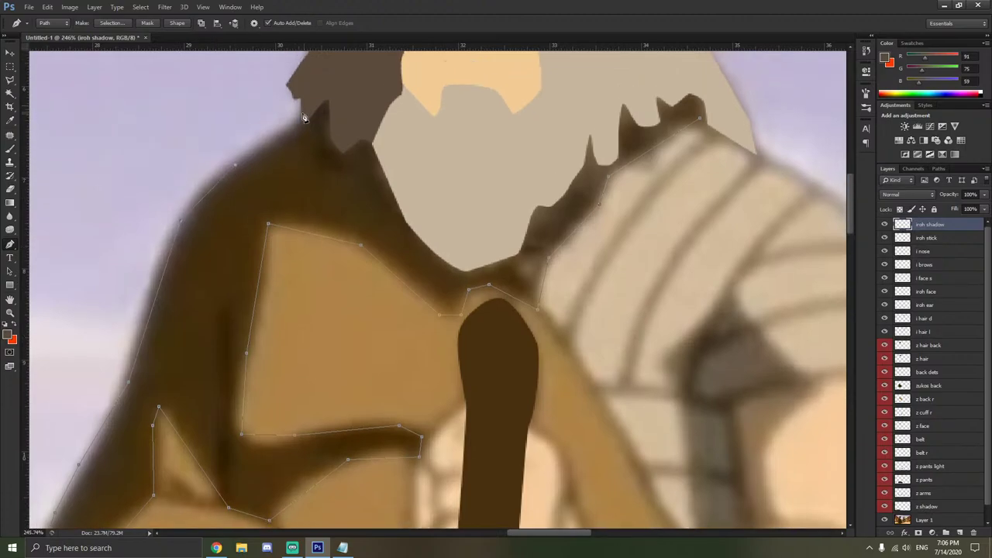
{"action": "left_click", "coordinate": [334, 137]}
{"action": "scroll", "coordinate": [341, 147], "scroll_direction": "up", "scroll_amount": 1}
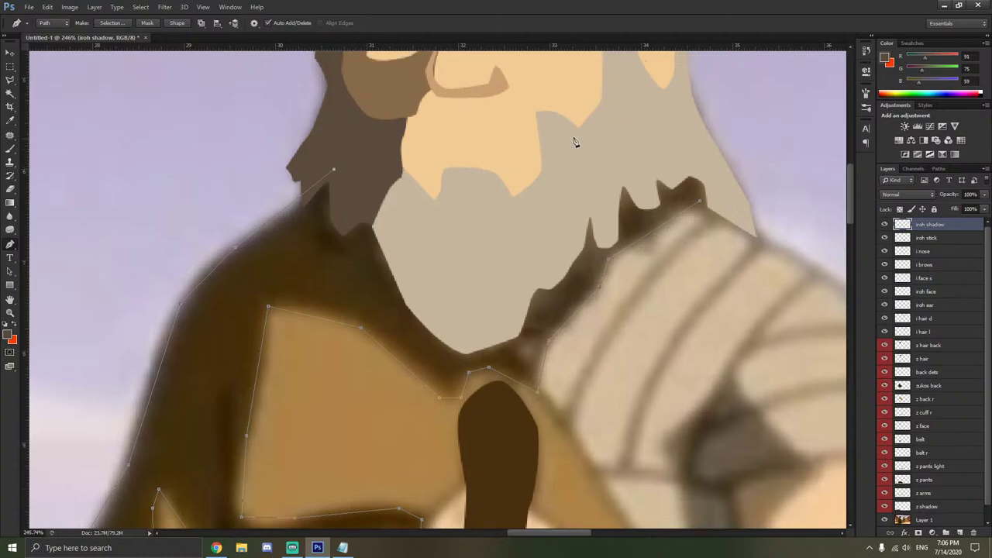
{"action": "left_click", "coordinate": [624, 133]}
{"action": "left_click", "coordinate": [716, 177]}
{"action": "left_click", "coordinate": [700, 201]}
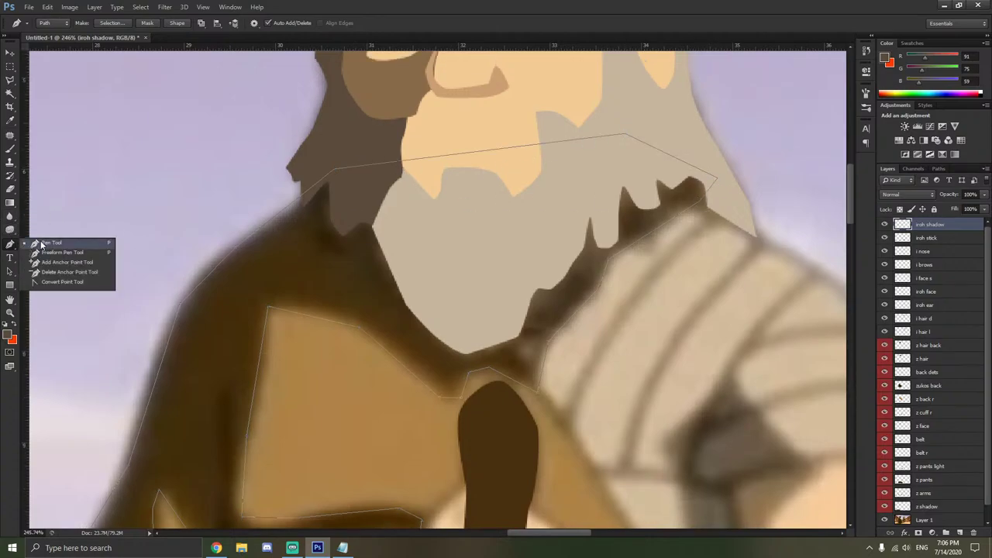
With the Convert Point Tool, curve the shadow outline near the beard and delete an unneeded anchor.
{"action": "right_click", "coordinate": [10, 243]}
{"action": "left_click", "coordinate": [62, 286]}
{"action": "scroll", "coordinate": [578, 255], "scroll_direction": "up", "scroll_amount": 3}
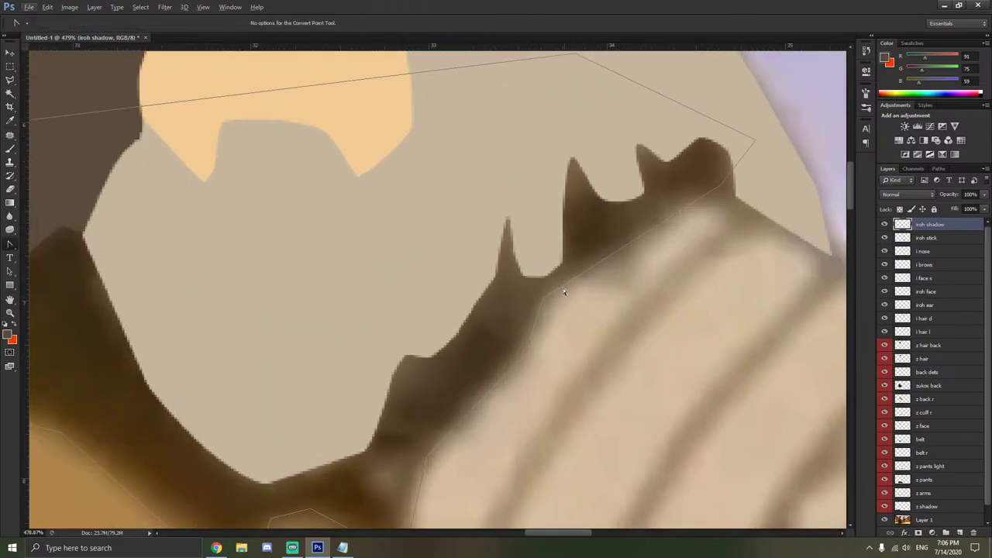
{"action": "mouse_move", "coordinate": [543, 302]}
{"action": "left_mouse_down"}
{"action": "mouse_move", "coordinate": [569, 283]}
{"action": "mouse_move", "coordinate": [518, 328]}
{"action": "mouse_move", "coordinate": [532, 328]}
{"action": "mouse_move", "coordinate": [534, 316]}
{"action": "left_mouse_up"}
{"action": "right_click", "coordinate": [542, 299]}
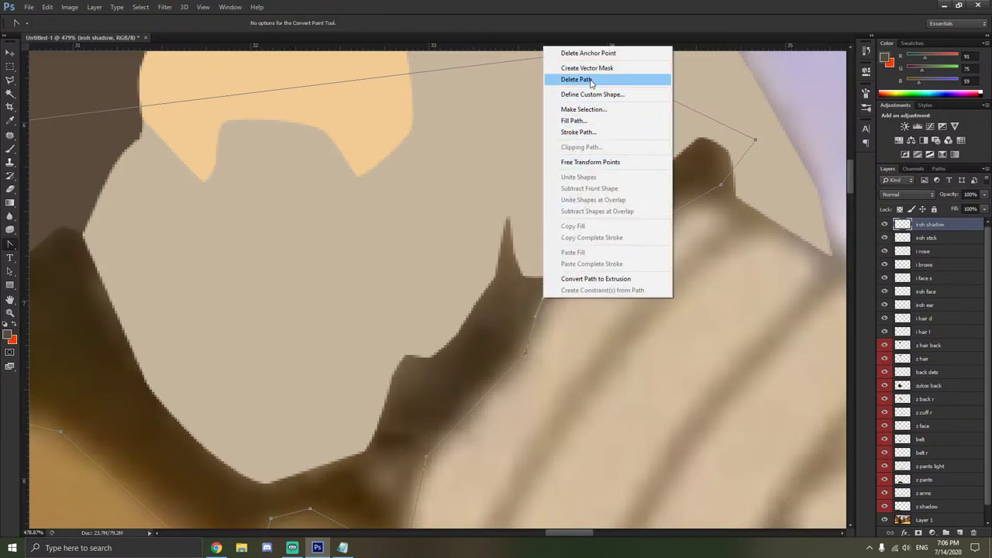
{"action": "left_click", "coordinate": [597, 53]}
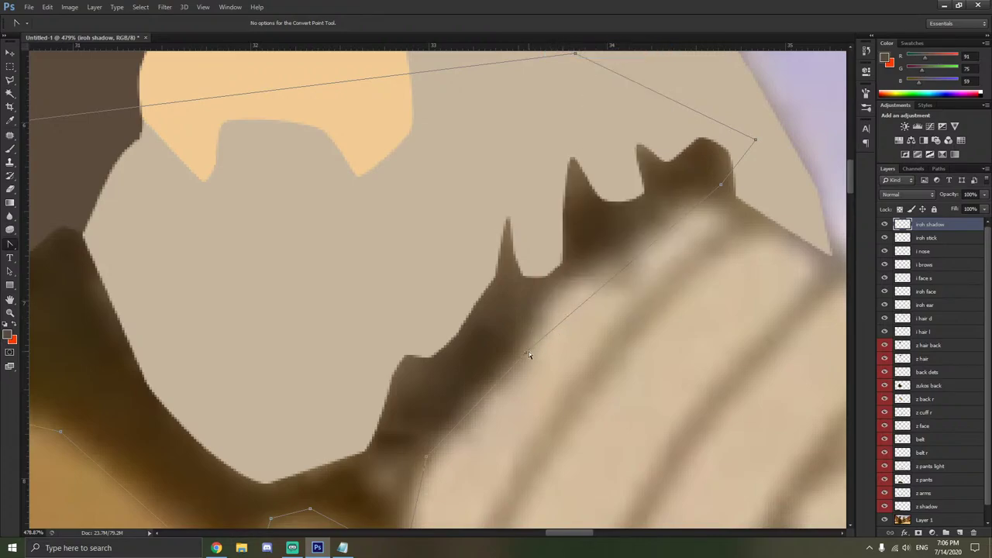
Curve the outline along the shoulder wrap and around the top of the stick.
{"action": "left_click_drag", "start_coordinate": [526, 353], "coordinate": [482, 409]}
{"action": "left_click_drag", "start_coordinate": [512, 289], "coordinate": [621, 196]}
{"action": "scroll", "coordinate": [714, 273], "scroll_direction": "down", "scroll_amount": 3}
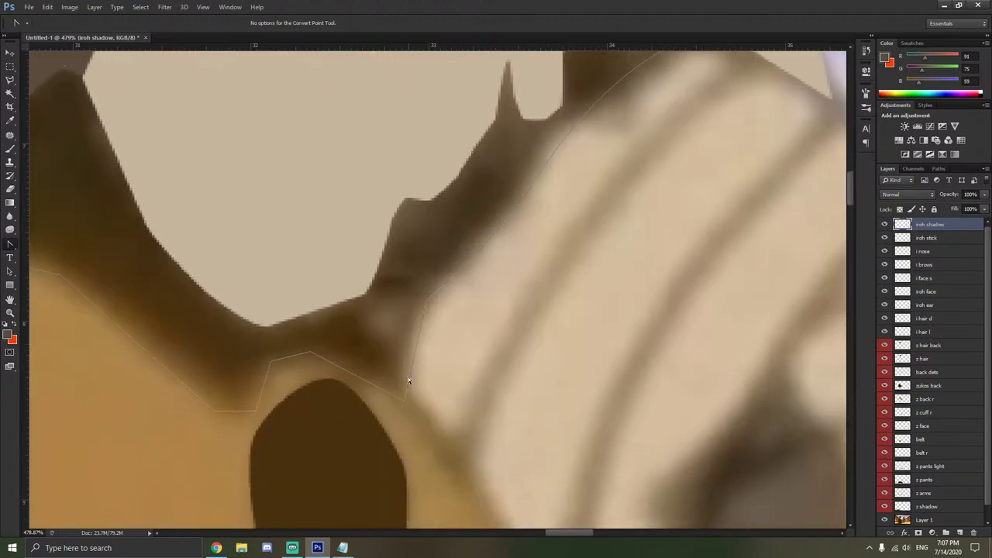
{"action": "left_click_drag", "start_coordinate": [405, 398], "coordinate": [393, 379]}
{"action": "left_click_drag", "start_coordinate": [427, 298], "coordinate": [390, 313]}
{"action": "left_click", "coordinate": [461, 291]}
Round the outline point above the stick, then restore it to a sharp corner.
{"action": "scroll", "coordinate": [394, 386], "scroll_direction": "left", "scroll_amount": 1}
{"action": "left_click", "coordinate": [336, 353]}
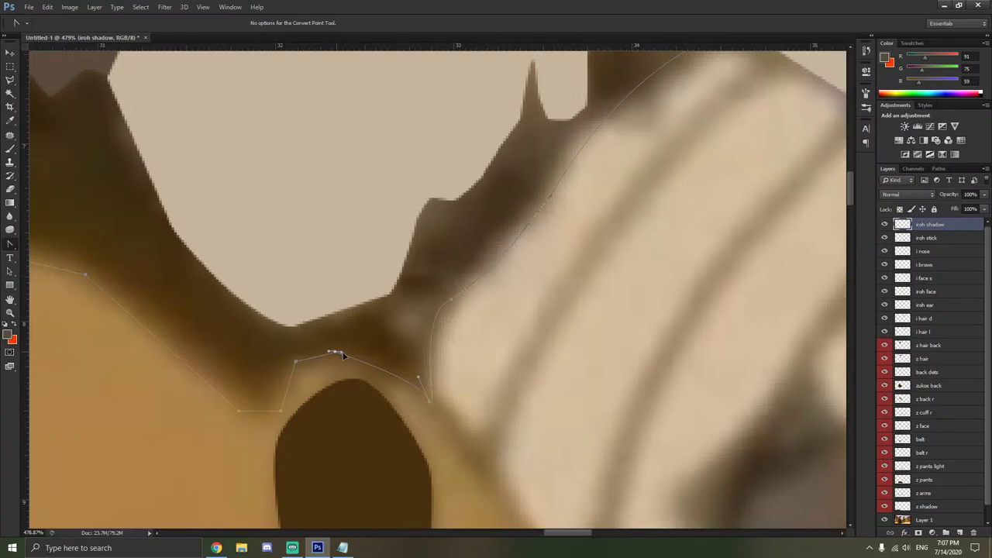
{"action": "left_click_drag", "start_coordinate": [334, 354], "coordinate": [302, 360]}
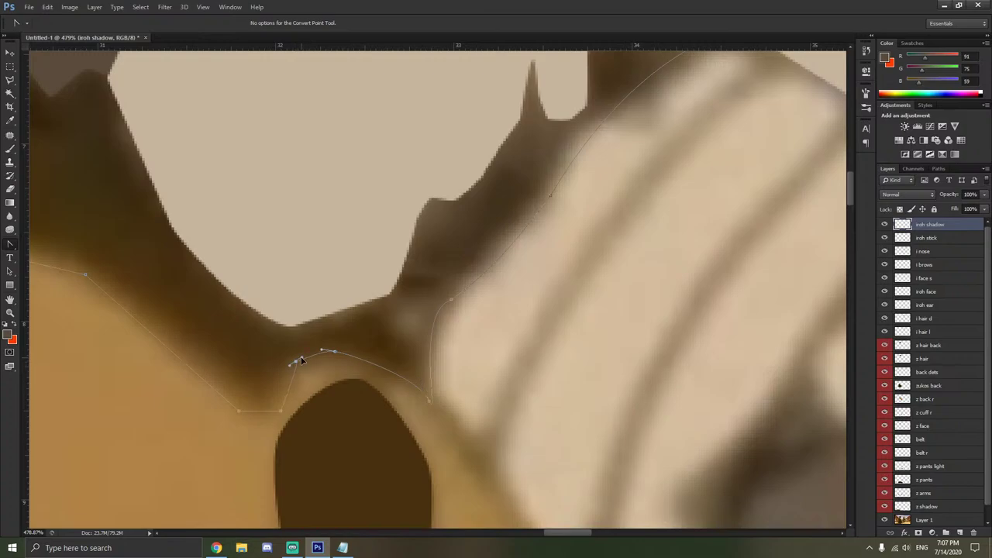
{"action": "left_click", "coordinate": [280, 411]}
{"action": "scroll", "coordinate": [136, 312], "scroll_direction": "left", "scroll_amount": 2}
{"action": "scroll", "coordinate": [135, 312], "scroll_direction": "left", "scroll_amount": 6}
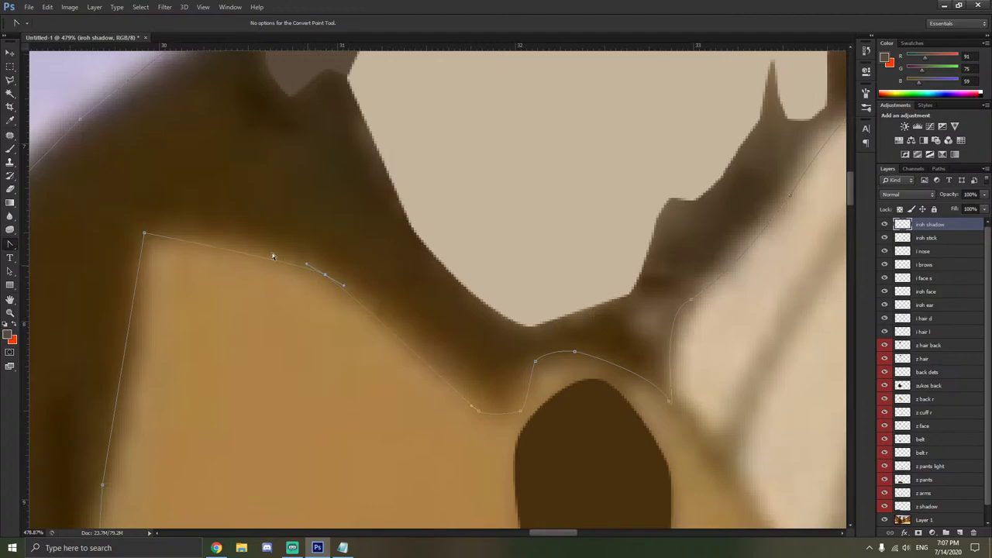
Round the outline's upper-left, lower-left and one more corner into smooth curves.
{"action": "left_click_drag", "start_coordinate": [145, 233], "coordinate": [133, 248]}
{"action": "scroll", "coordinate": [159, 277], "scroll_direction": "down", "scroll_amount": 9}
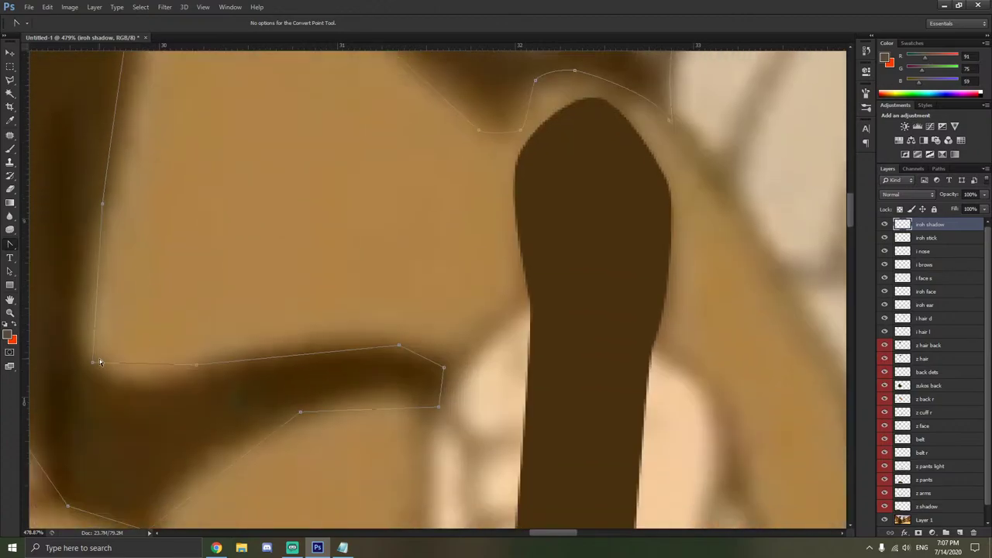
{"action": "left_click_drag", "start_coordinate": [93, 363], "coordinate": [130, 390]}
{"action": "left_click", "coordinate": [169, 384]}
{"action": "left_click", "coordinate": [199, 365]}
{"action": "left_click_drag", "start_coordinate": [198, 370], "coordinate": [223, 347]}
{"action": "left_click", "coordinate": [247, 345]}
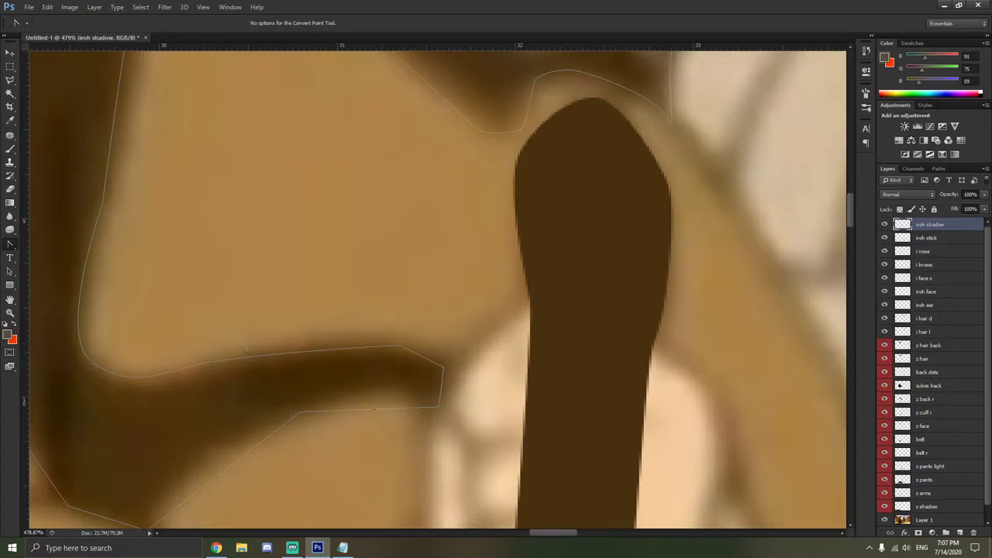
{"action": "key", "text": "alt+Tab"}
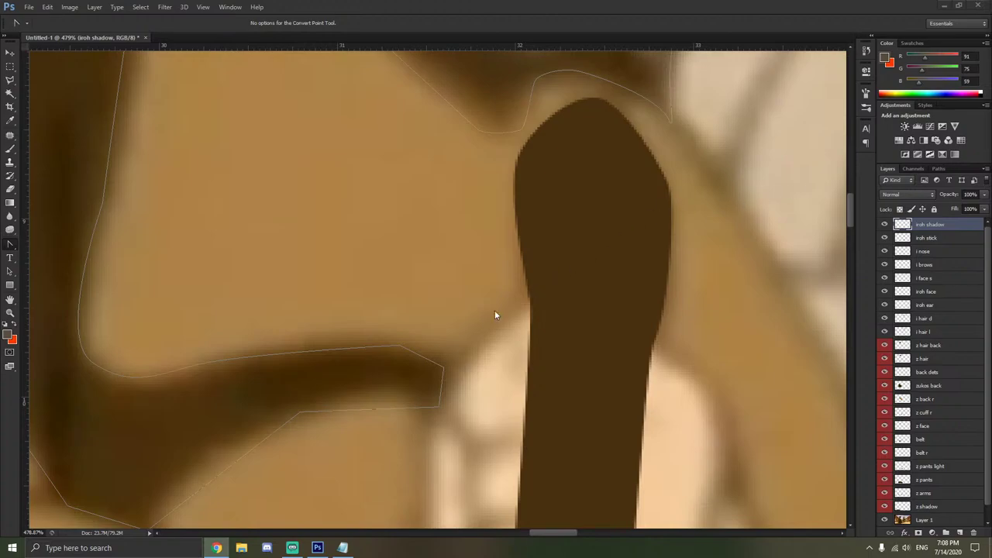
Round the shadow path's corners beside the stick top and at its lower-right and bottom anchors.
{"action": "left_click", "coordinate": [443, 367]}
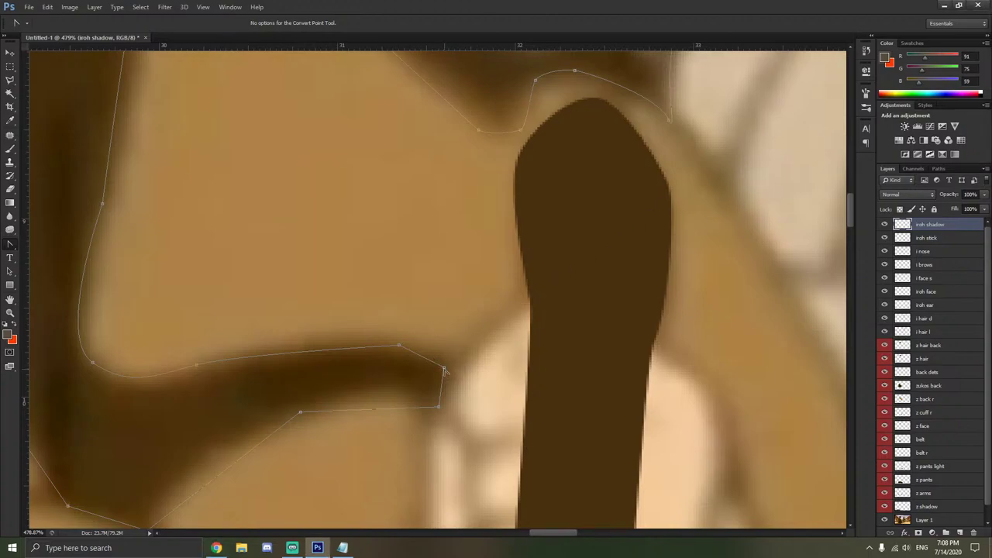
{"action": "left_click_drag", "start_coordinate": [443, 367], "coordinate": [448, 379]}
{"action": "left_click", "coordinate": [460, 370]}
{"action": "scroll", "coordinate": [460, 369], "scroll_direction": "down", "scroll_amount": 1}
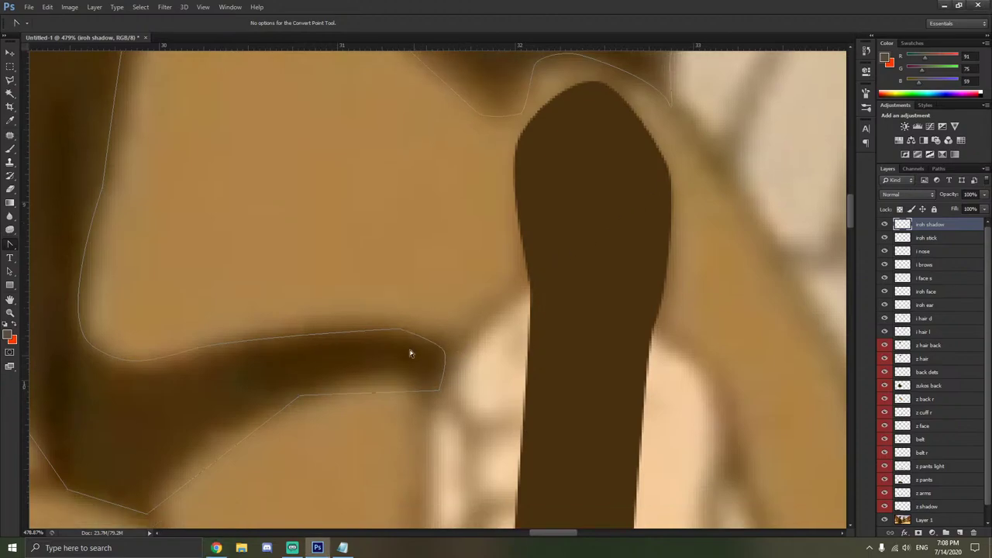
{"action": "left_click", "coordinate": [400, 333]}
{"action": "mouse_move", "coordinate": [438, 393]}
{"action": "left_mouse_down"}
{"action": "mouse_move", "coordinate": [431, 402]}
{"action": "mouse_move", "coordinate": [418, 394]}
{"action": "left_mouse_up"}
{"action": "left_click", "coordinate": [413, 382]}
{"action": "scroll", "coordinate": [329, 403], "scroll_direction": "up", "scroll_amount": 1}
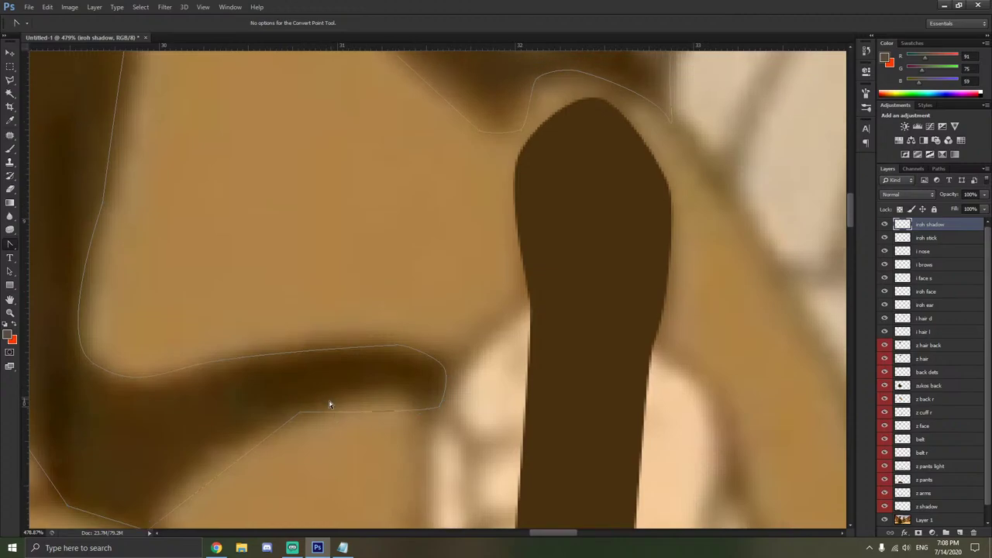
{"action": "scroll", "coordinate": [329, 404], "scroll_direction": "up", "scroll_amount": 1}
{"action": "left_click", "coordinate": [301, 437]}
{"action": "left_click_drag", "start_coordinate": [300, 438], "coordinate": [275, 447]}
{"action": "scroll", "coordinate": [266, 418], "scroll_direction": "left", "scroll_amount": 5}
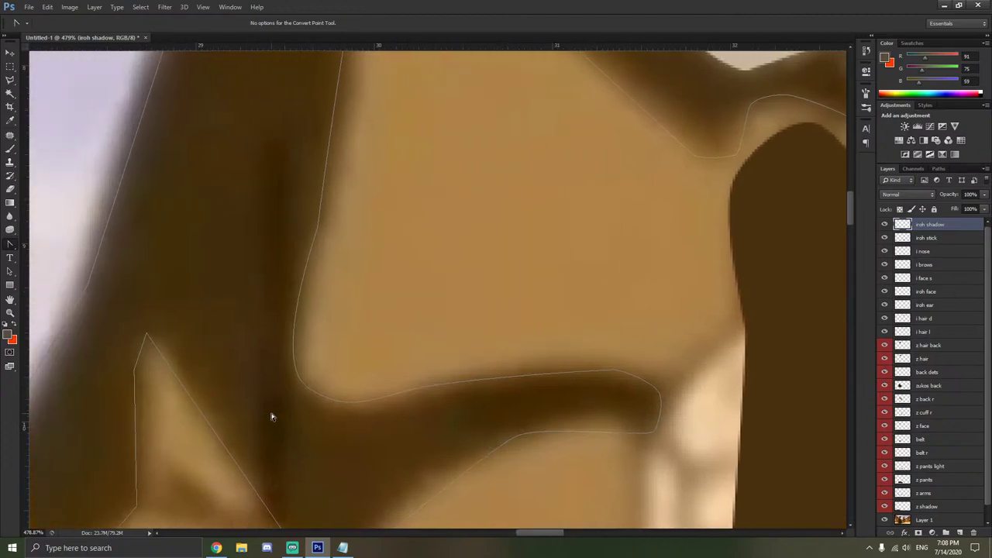
{"action": "scroll", "coordinate": [286, 415], "scroll_direction": "down", "scroll_amount": 5}
{"action": "scroll", "coordinate": [372, 415], "scroll_direction": "down", "scroll_amount": 4}
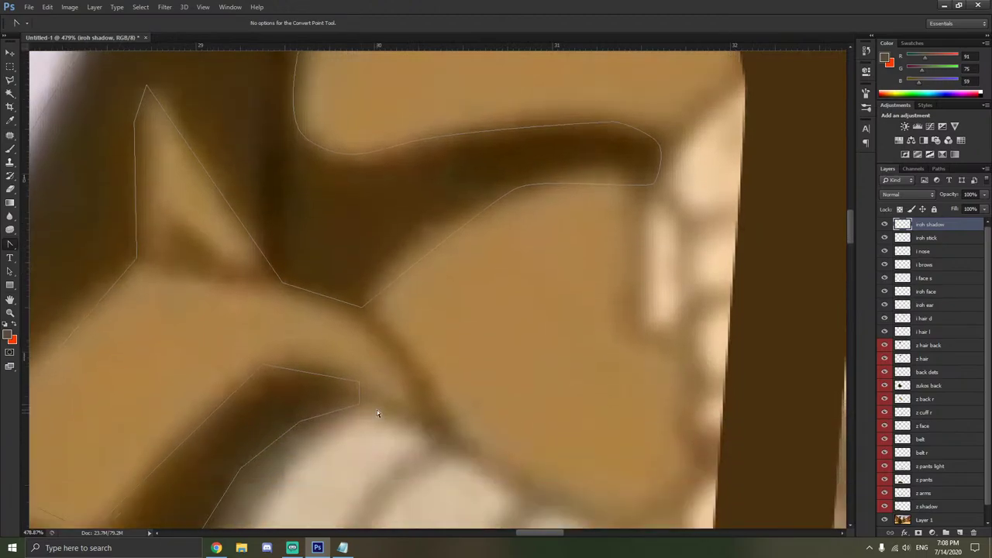
Curve the anchors around the brow and smooth the top and bottom corners of the pointed fold.
{"action": "left_click_drag", "start_coordinate": [362, 298], "coordinate": [351, 326]}
{"action": "left_click_drag", "start_coordinate": [348, 277], "coordinate": [393, 254]}
{"action": "left_click", "coordinate": [415, 280]}
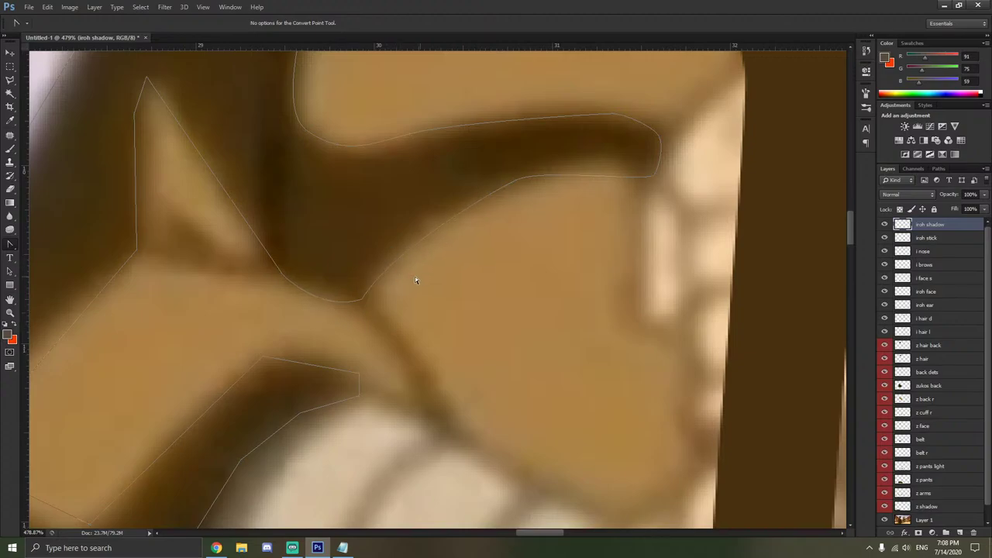
{"action": "left_click", "coordinate": [294, 289]}
{"action": "left_click_drag", "start_coordinate": [297, 292], "coordinate": [261, 266]}
{"action": "left_click", "coordinate": [231, 250]}
{"action": "scroll", "coordinate": [227, 247], "scroll_direction": "up", "scroll_amount": 3}
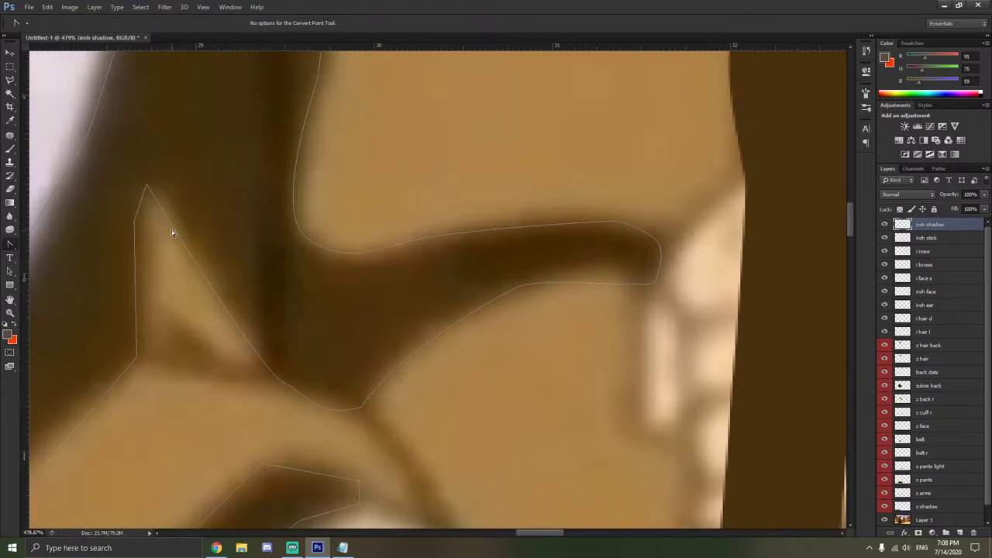
{"action": "scroll", "coordinate": [211, 202], "scroll_direction": "left", "scroll_amount": 2}
{"action": "left_click_drag", "start_coordinate": [229, 186], "coordinate": [220, 184]}
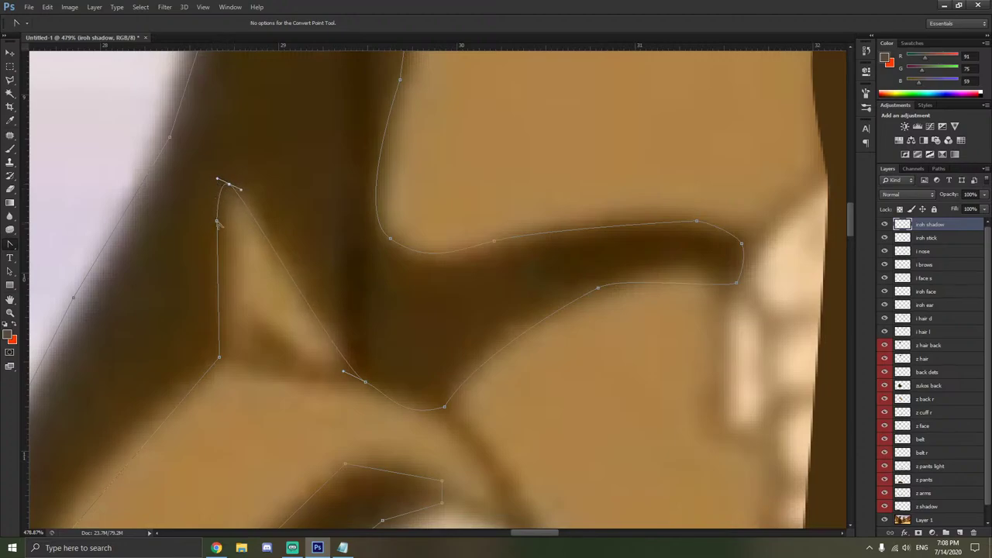
{"action": "left_click", "coordinate": [220, 356]}
{"action": "left_click_drag", "start_coordinate": [219, 359], "coordinate": [213, 370]}
{"action": "scroll", "coordinate": [260, 415], "scroll_direction": "left", "scroll_amount": 3}
{"action": "scroll", "coordinate": [255, 416], "scroll_direction": "down", "scroll_amount": 5}
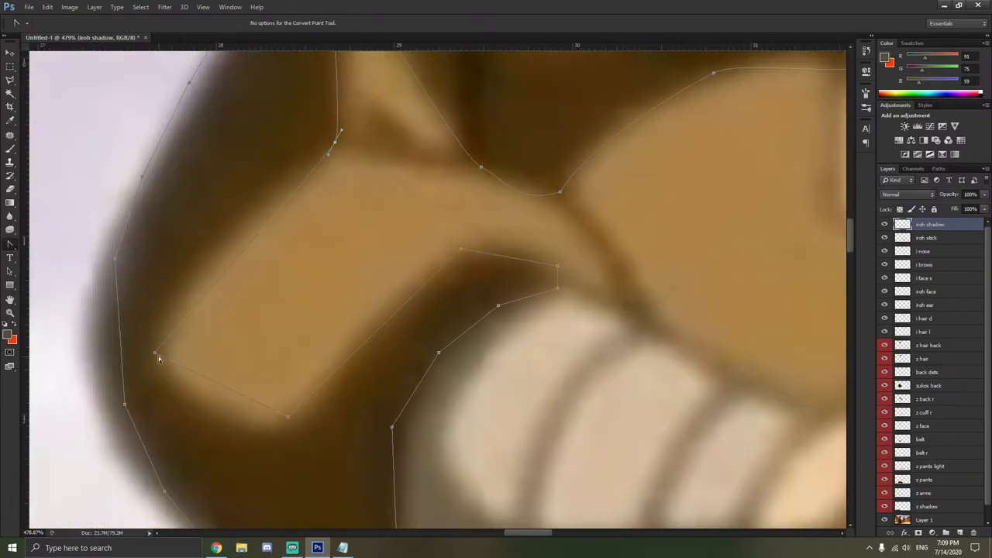
Curve the fold's bottom anchor and the right-side anchors of the shadow outline.
{"action": "left_click_drag", "start_coordinate": [154, 353], "coordinate": [172, 395]}
{"action": "left_click", "coordinate": [287, 417]}
{"action": "left_click_drag", "start_coordinate": [288, 417], "coordinate": [309, 415]}
{"action": "left_click_drag", "start_coordinate": [462, 252], "coordinate": [477, 244]}
{"action": "left_click", "coordinate": [559, 267]}
{"action": "left_click", "coordinate": [556, 290]}
{"action": "left_click_drag", "start_coordinate": [498, 306], "coordinate": [512, 295]}
{"action": "left_click_drag", "start_coordinate": [439, 353], "coordinate": [430, 365]}
{"action": "left_click", "coordinate": [392, 429]}
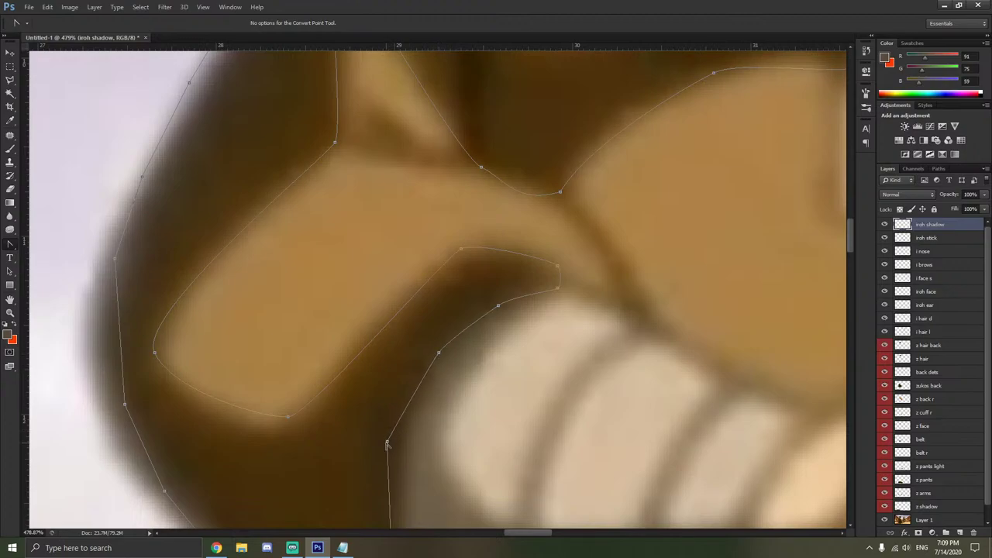
{"action": "left_click_drag", "start_coordinate": [392, 428], "coordinate": [392, 512]}
{"action": "scroll", "coordinate": [442, 404], "scroll_direction": "down", "scroll_amount": 3}
{"action": "left_click_drag", "start_coordinate": [398, 380], "coordinate": [400, 398]}
{"action": "left_click_drag", "start_coordinate": [436, 435], "coordinate": [450, 445]}
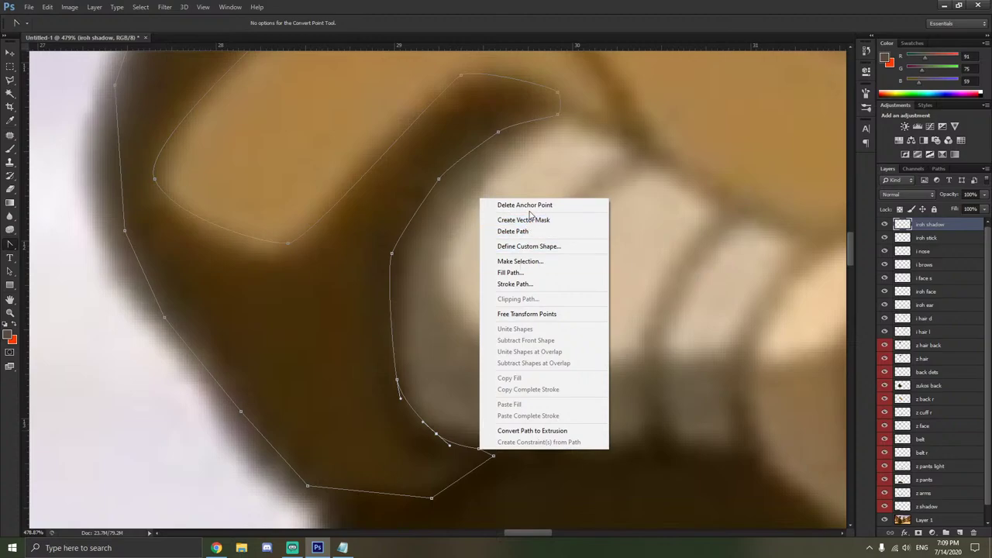
Delete an unneeded anchor point and curve the outline along the bottom-left and shoulder edge.
{"action": "left_click", "coordinate": [530, 206]}
{"action": "scroll", "coordinate": [491, 461], "scroll_direction": "down", "scroll_amount": 1}
{"action": "scroll", "coordinate": [490, 465], "scroll_direction": "down", "scroll_amount": 1}
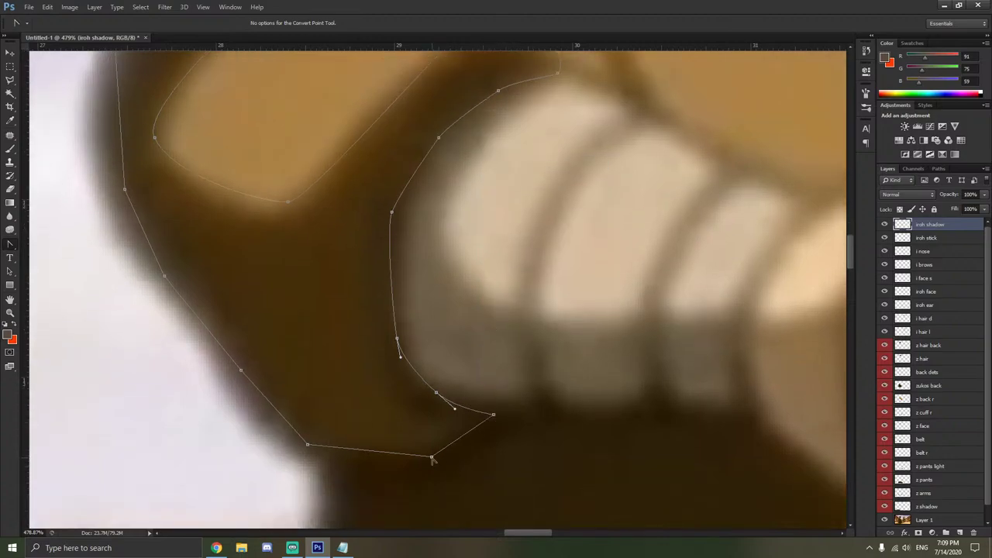
{"action": "left_click_drag", "start_coordinate": [431, 457], "coordinate": [416, 466]}
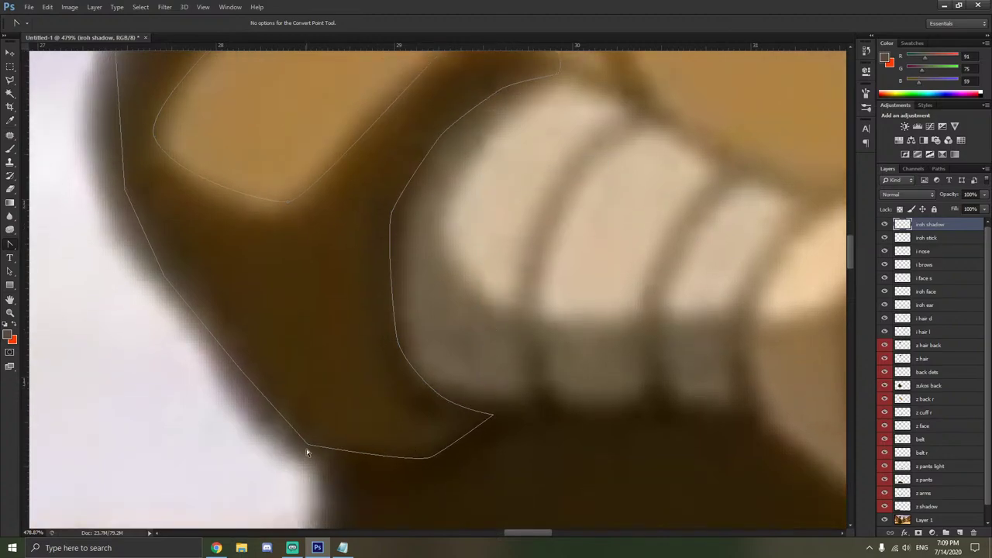
{"action": "left_click_drag", "start_coordinate": [307, 446], "coordinate": [286, 431]}
{"action": "scroll", "coordinate": [268, 398], "scroll_direction": "up", "scroll_amount": 5}
{"action": "scroll", "coordinate": [225, 380], "scroll_direction": "left", "scroll_amount": 3}
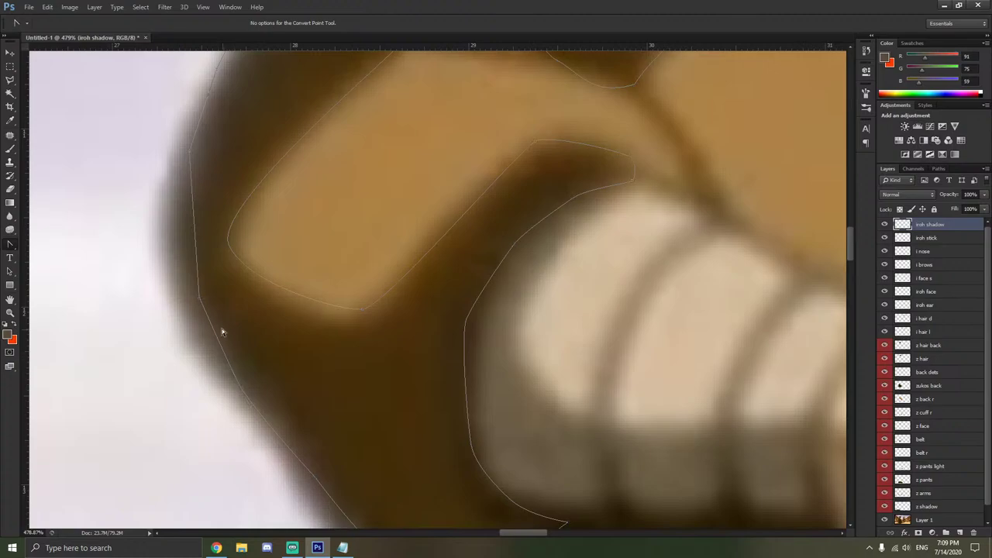
{"action": "left_click_drag", "start_coordinate": [200, 299], "coordinate": [196, 273]}
{"action": "scroll", "coordinate": [204, 269], "scroll_direction": "up", "scroll_amount": 10}
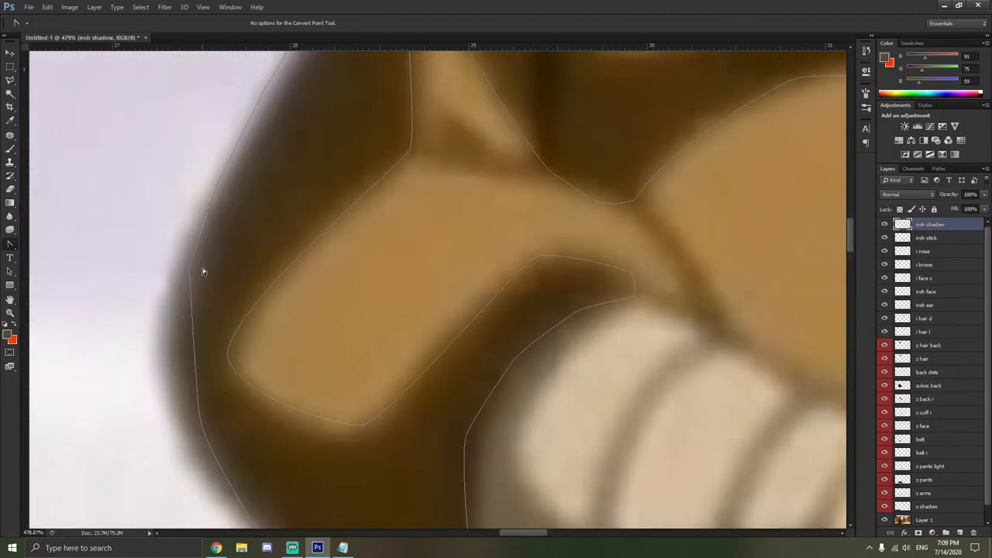
{"action": "left_click_drag", "start_coordinate": [196, 366], "coordinate": [200, 327]}
{"action": "scroll", "coordinate": [229, 325], "scroll_direction": "up", "scroll_amount": 2}
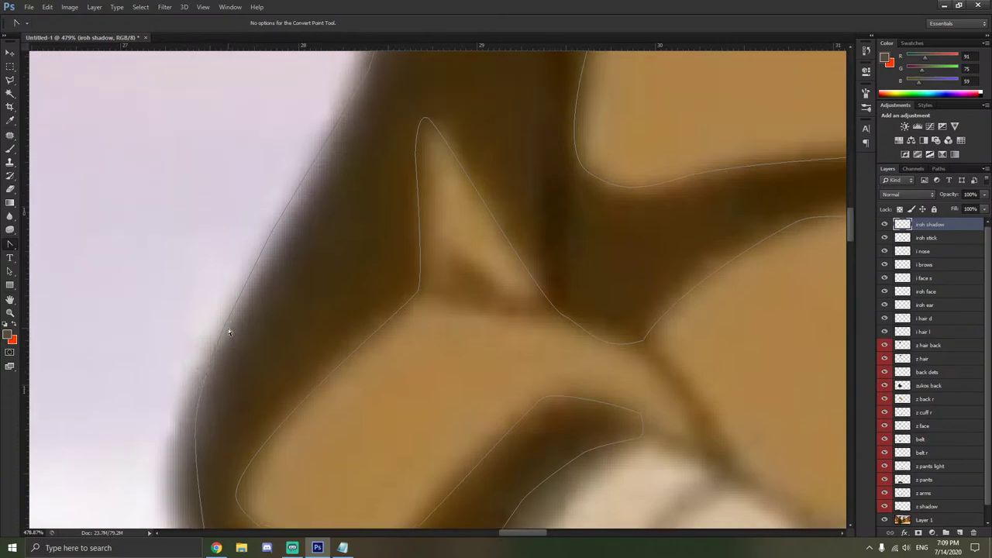
{"action": "scroll", "coordinate": [291, 324], "scroll_direction": "up", "scroll_amount": 15}
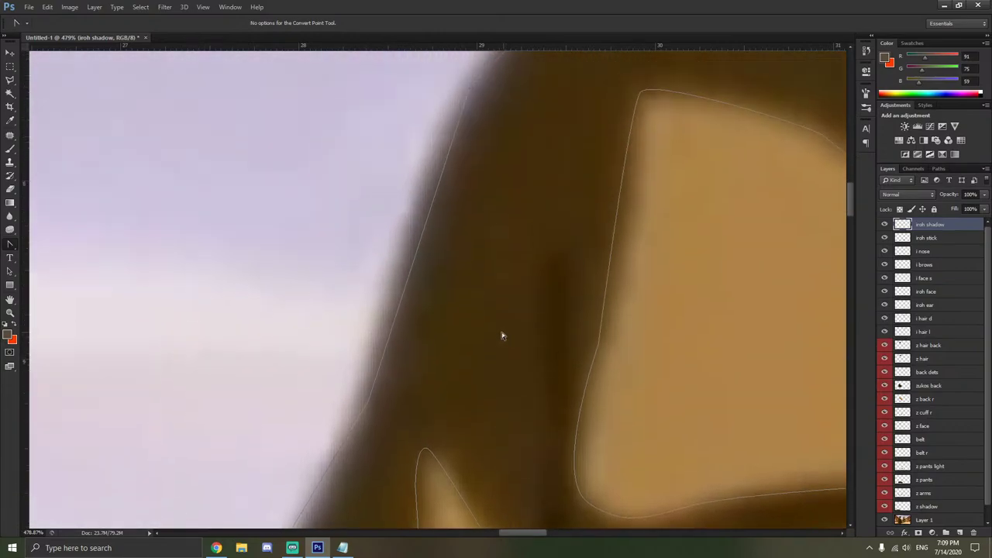
{"action": "left_click_drag", "start_coordinate": [366, 411], "coordinate": [397, 328]}
{"action": "scroll", "coordinate": [396, 328], "scroll_direction": "down", "scroll_amount": 5}
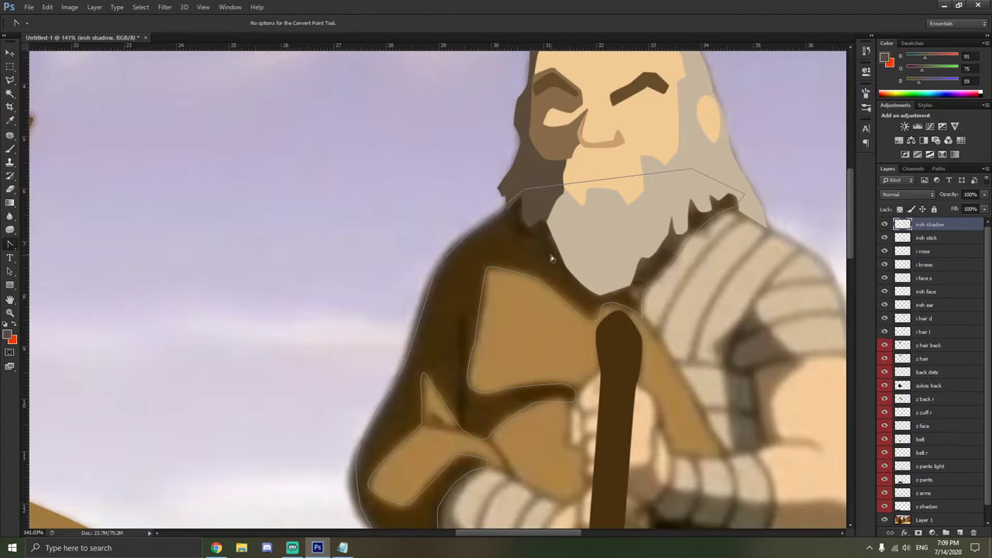
Move iroh shadow below i hair l and fill its path with dark brown #442e0b.
{"action": "left_click_drag", "start_coordinate": [939, 226], "coordinate": [940, 338]}
{"action": "right_click", "coordinate": [496, 251]}
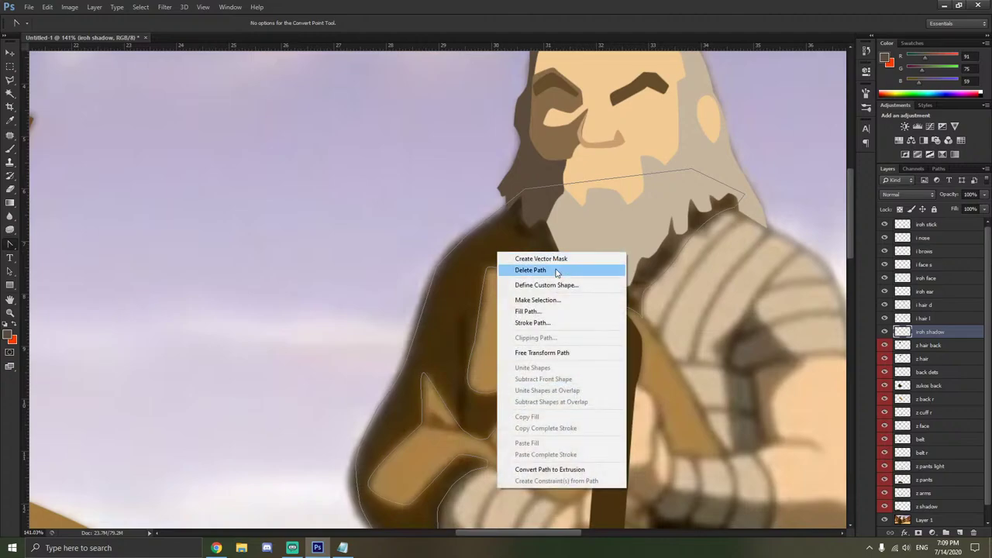
{"action": "left_click", "coordinate": [553, 312]}
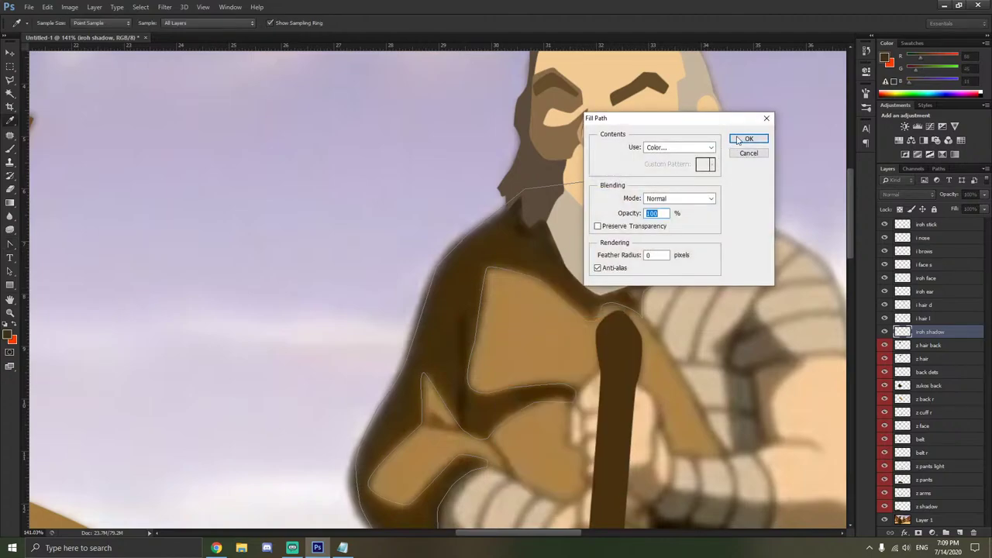
{"action": "left_click", "coordinate": [677, 147]}
{"action": "left_click", "coordinate": [652, 175]}
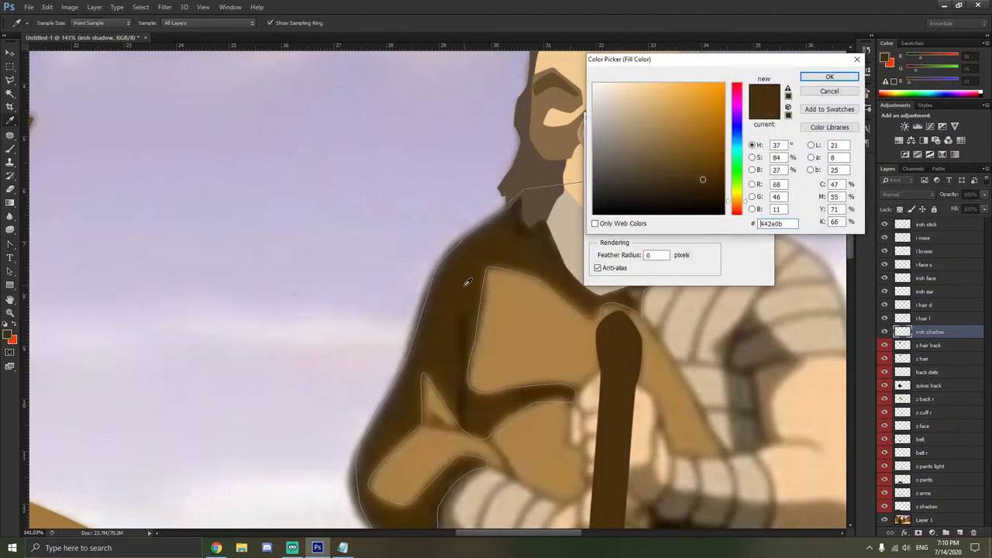
{"action": "left_click", "coordinate": [824, 77]}
{"action": "left_click", "coordinate": [755, 140]}
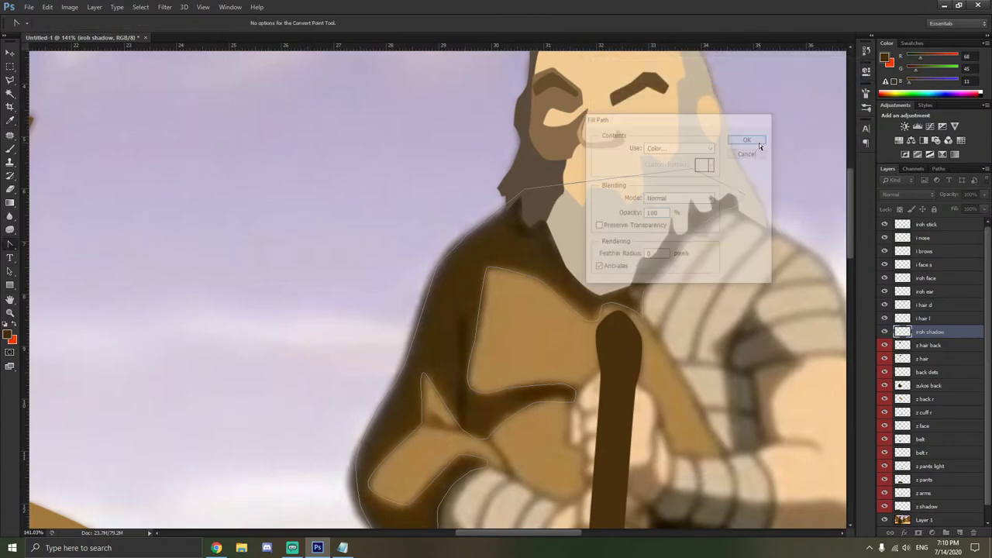
Delete the filled path and toggle the reference image off and on to check the trace.
{"action": "scroll", "coordinate": [753, 165], "scroll_direction": "down", "scroll_amount": 2}
{"action": "right_click", "coordinate": [494, 235]}
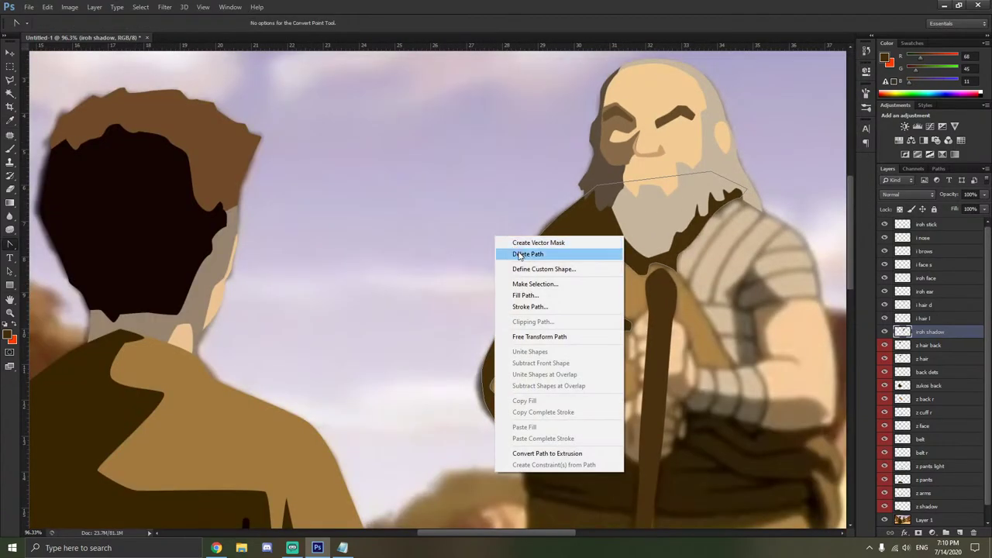
{"action": "left_click", "coordinate": [516, 250]}
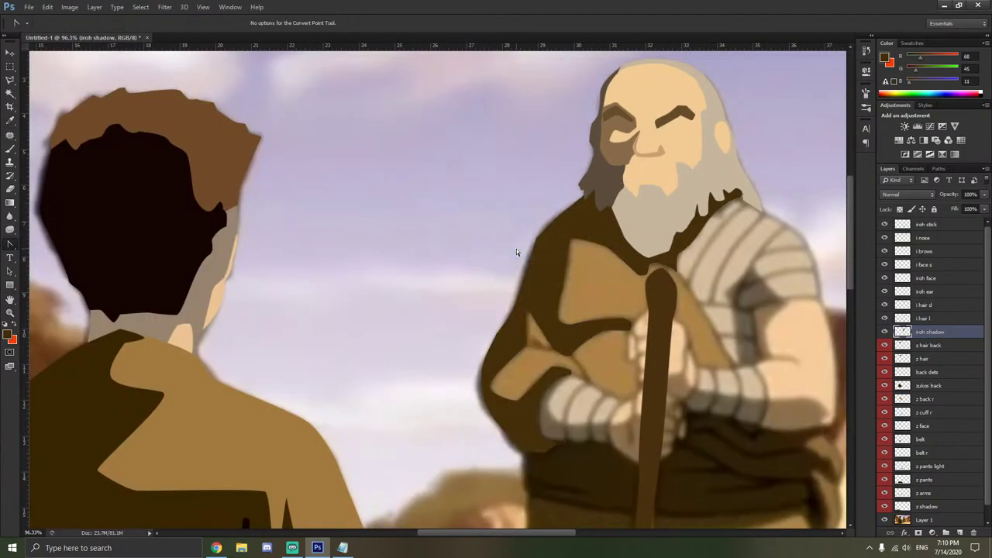
{"action": "left_click", "coordinate": [885, 520]}
{"action": "left_click", "coordinate": [885, 520]}
{"action": "scroll", "coordinate": [751, 303], "scroll_direction": "up", "scroll_amount": 2}
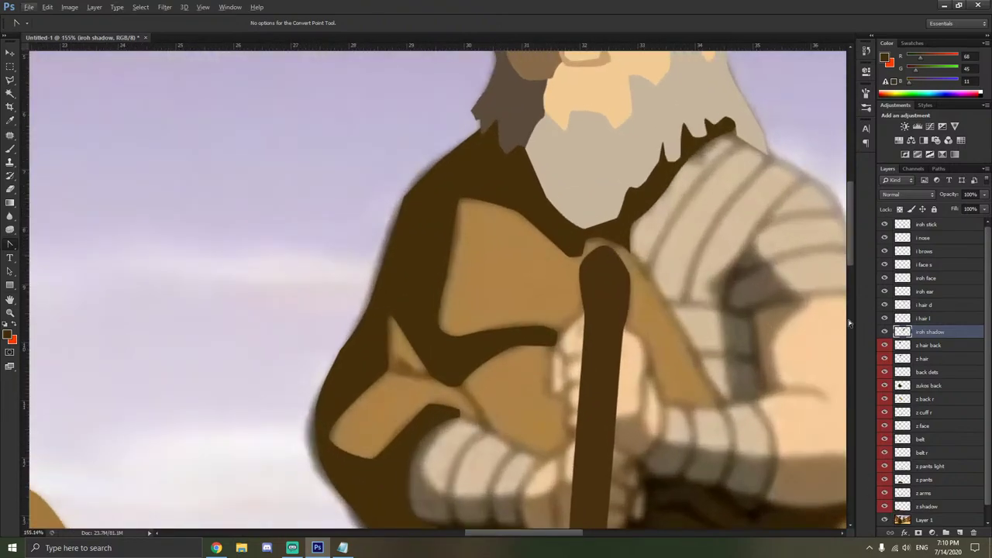
Create a new layer named 'iroh shirt' placed below iroh shadow.
{"action": "key", "text": "ctrl+shift+n"}
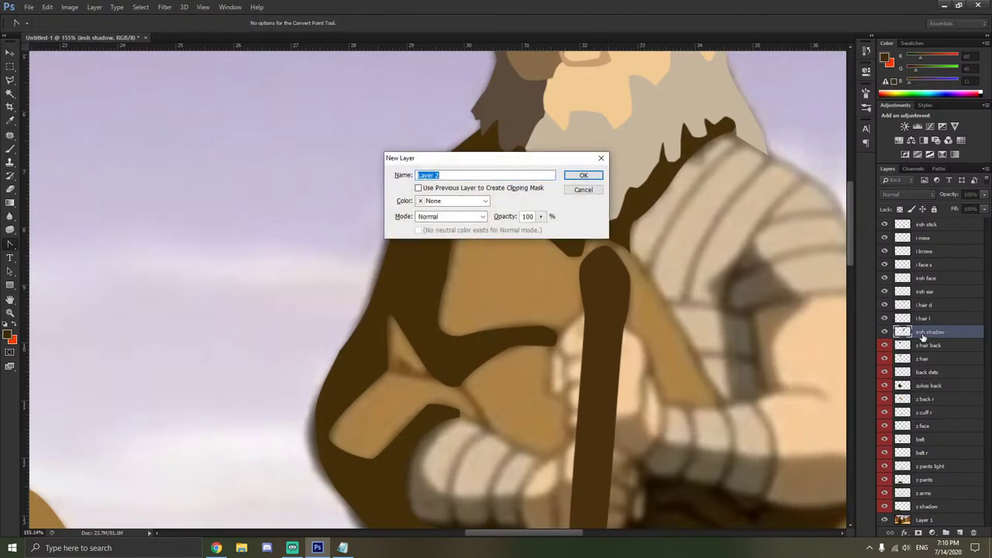
{"action": "key", "text": "BackSpace"}
{"action": "key", "text": "Return"}
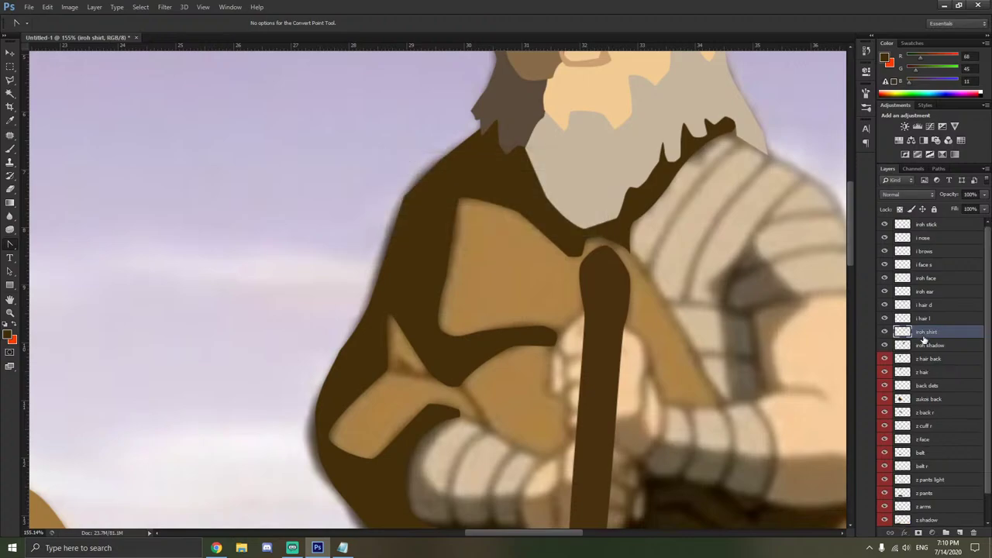
{"action": "left_click_drag", "start_coordinate": [922, 338], "coordinate": [922, 351]}
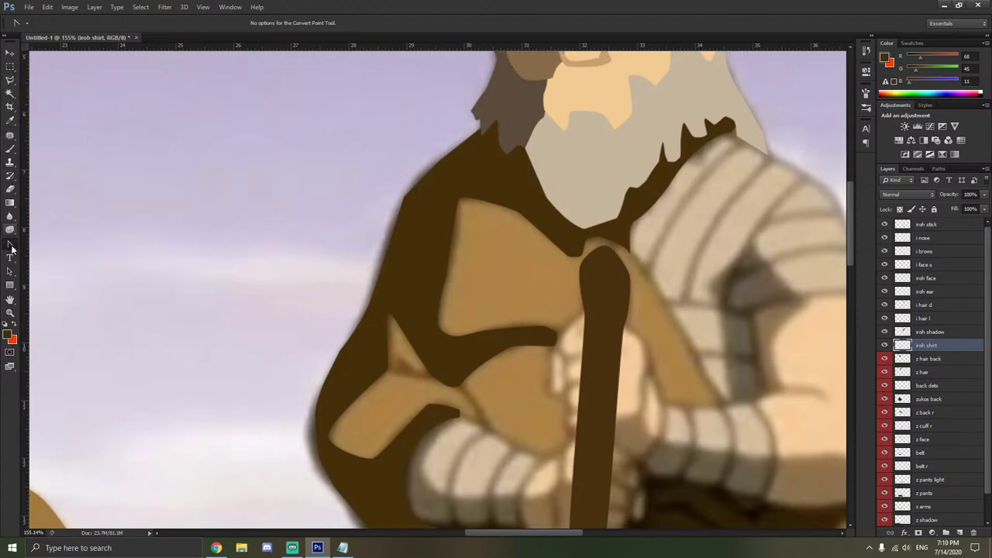
Start a Pen path at the shirt's right edge near the neck, heading toward the arm.
{"action": "left_click_drag", "start_coordinate": [10, 243], "coordinate": [48, 244]}
{"action": "left_click", "coordinate": [613, 228]}
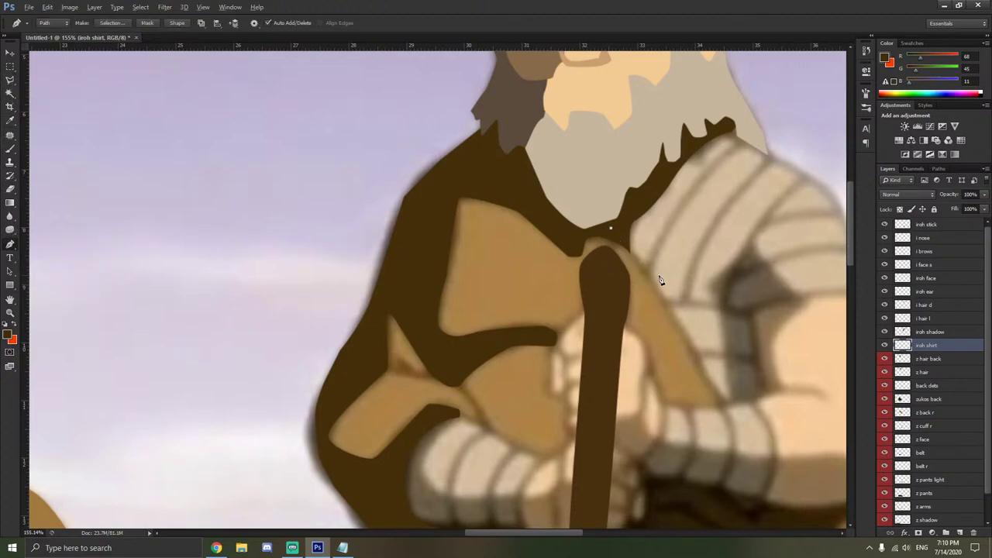
{"action": "scroll", "coordinate": [658, 273], "scroll_direction": "up", "scroll_amount": 4}
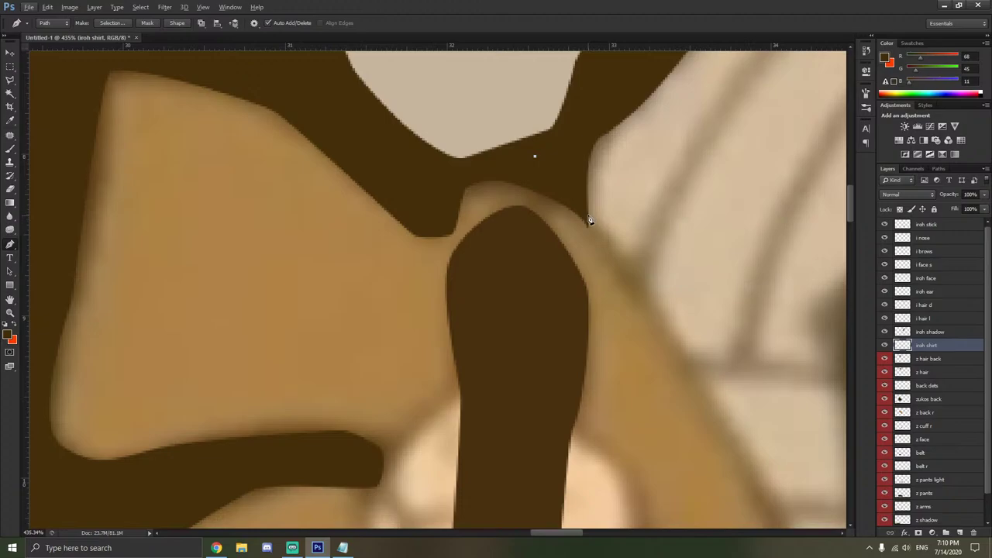
{"action": "left_click", "coordinate": [588, 212]}
{"action": "scroll", "coordinate": [658, 310], "scroll_direction": "down", "scroll_amount": 3}
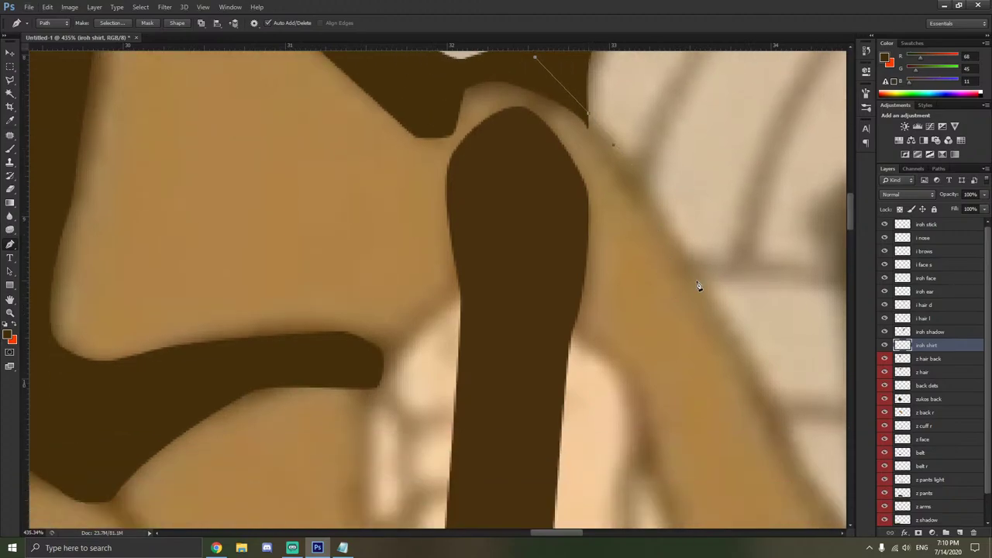
{"action": "scroll", "coordinate": [736, 317], "scroll_direction": "down", "scroll_amount": 4}
{"action": "scroll", "coordinate": [740, 341], "scroll_direction": "right", "scroll_amount": 4}
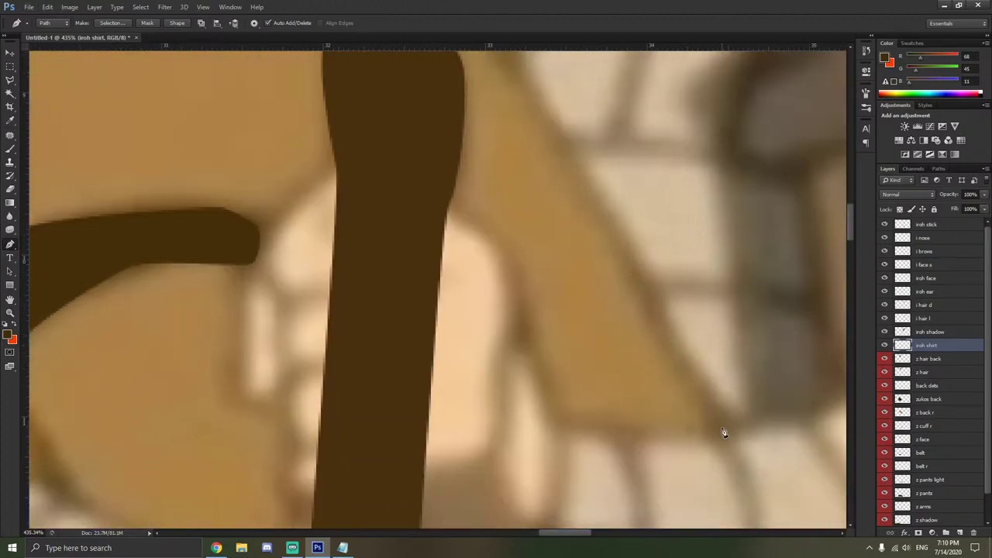
{"action": "scroll", "coordinate": [722, 411], "scroll_direction": "down", "scroll_amount": 2}
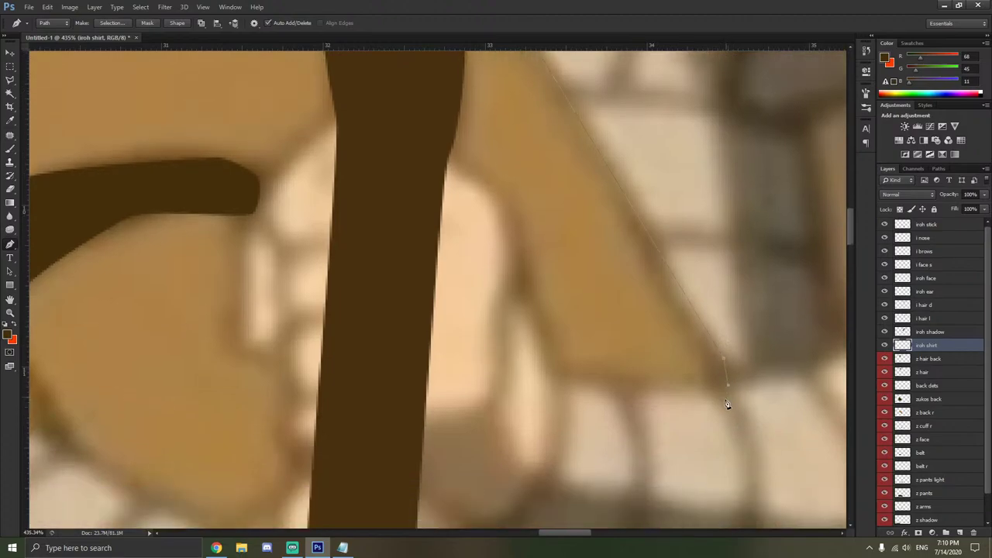
{"action": "scroll", "coordinate": [717, 402], "scroll_direction": "down", "scroll_amount": 4, "text": "alt"}
{"action": "scroll", "coordinate": [717, 403], "scroll_direction": "up", "scroll_amount": 1}
{"action": "scroll", "coordinate": [718, 399], "scroll_direction": "up", "scroll_amount": 5, "text": "alt"}
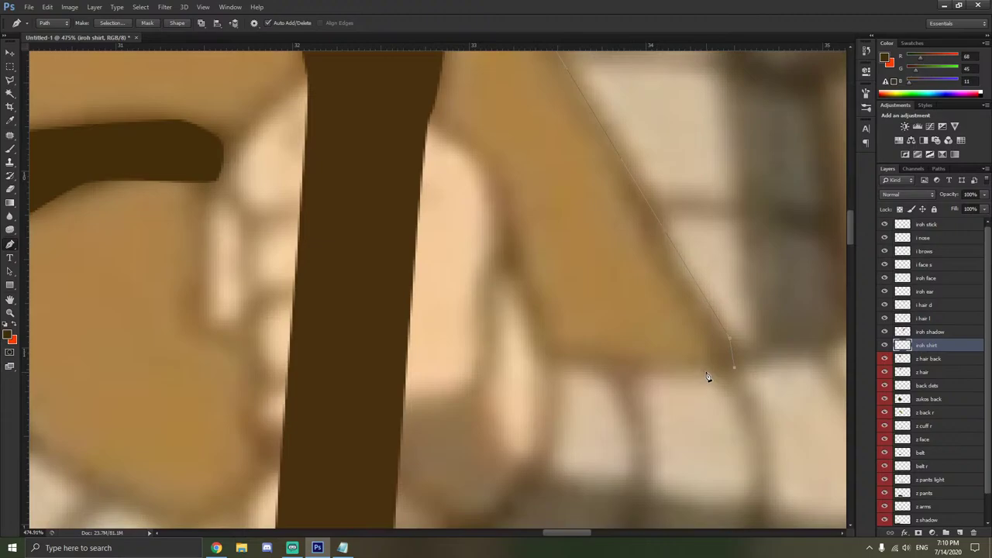
{"action": "scroll", "coordinate": [675, 373], "scroll_direction": "down", "scroll_amount": 4, "text": "alt"}
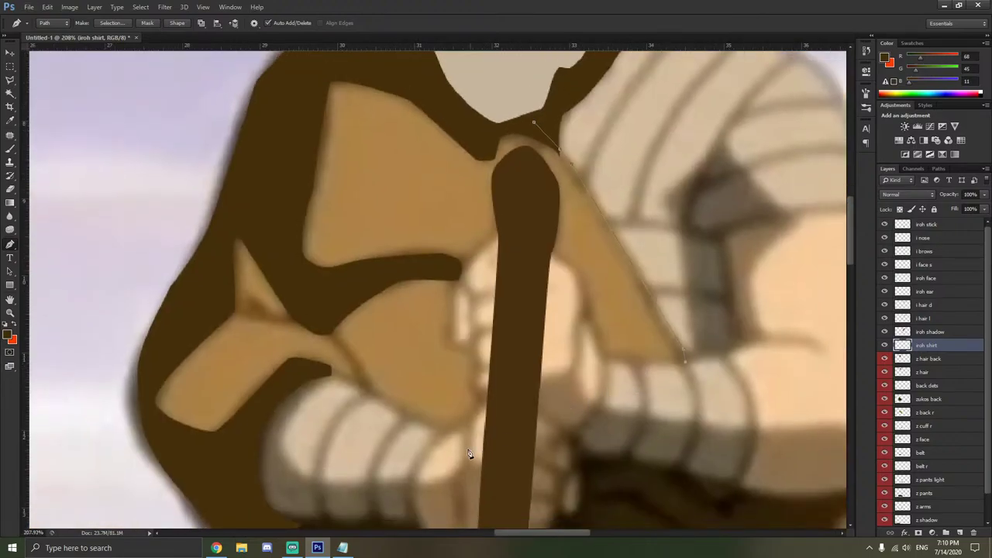
Continue the Pen anchors along the shirt's lower edge, left side and collar, closing the path.
{"action": "left_click", "coordinate": [396, 458]}
{"action": "left_click", "coordinate": [181, 441]}
{"action": "left_click", "coordinate": [143, 381]}
{"action": "key", "text": "ctrl+z"}
{"action": "left_click", "coordinate": [150, 416]}
{"action": "left_click", "coordinate": [146, 357]}
{"action": "left_click", "coordinate": [196, 290]}
{"action": "left_click", "coordinate": [248, 205]}
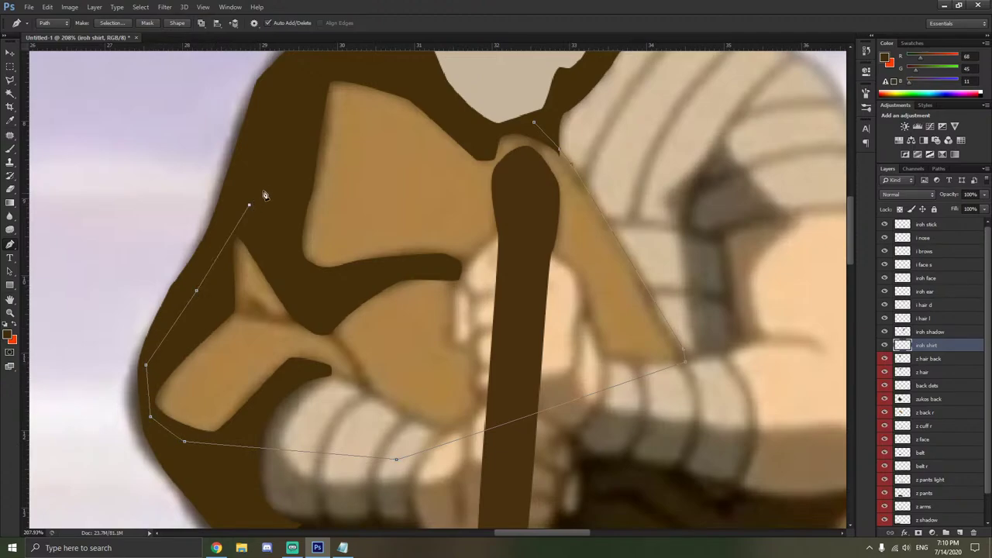
{"action": "left_click", "coordinate": [312, 66]}
{"action": "left_click", "coordinate": [400, 68]}
{"action": "left_click", "coordinate": [476, 120]}
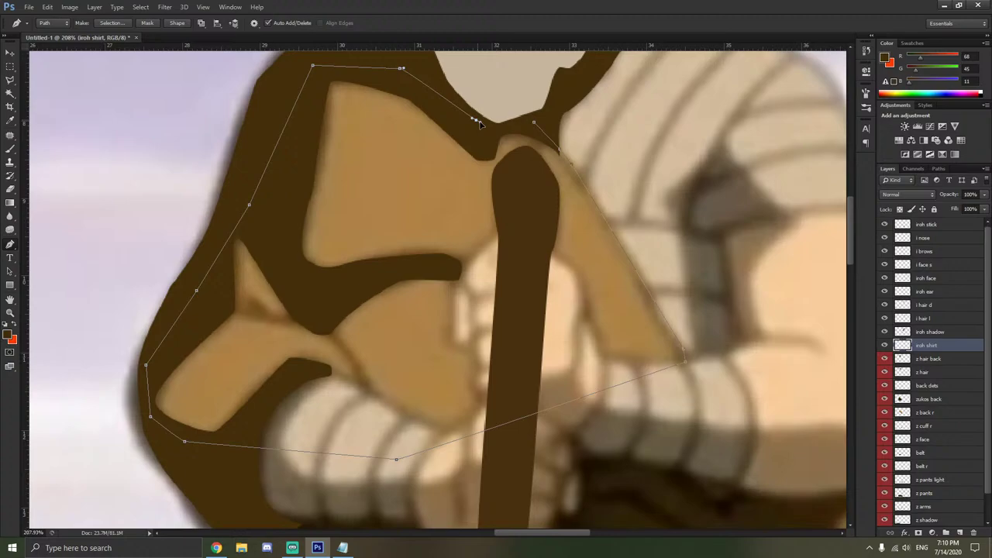
{"action": "left_click", "coordinate": [535, 124]}
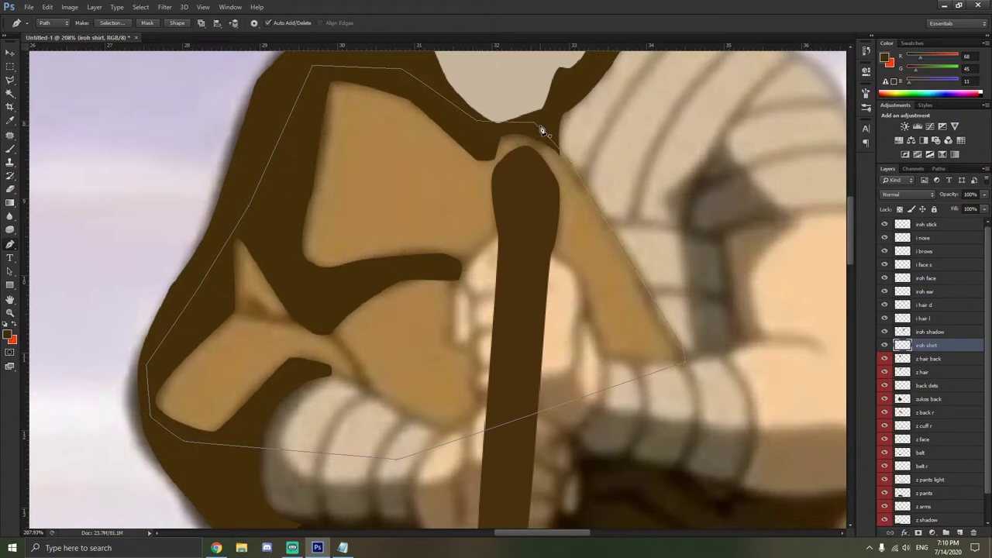
Reshape the shirt path's corners, removing an extra collar anchor and straightening the right edge.
{"action": "right_click", "coordinate": [566, 221]}
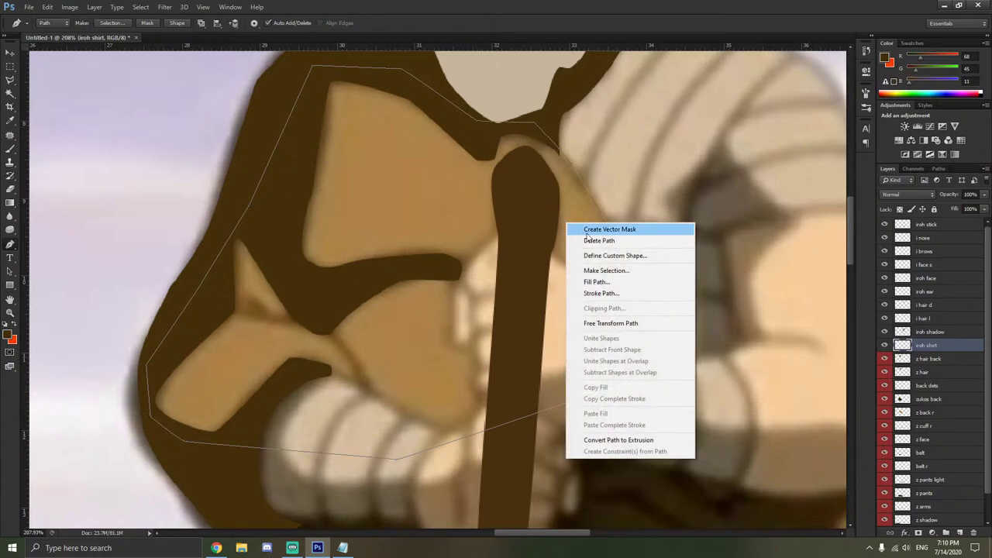
{"action": "left_click", "coordinate": [639, 199]}
{"action": "scroll", "coordinate": [694, 345], "scroll_direction": "up", "scroll_amount": 2}
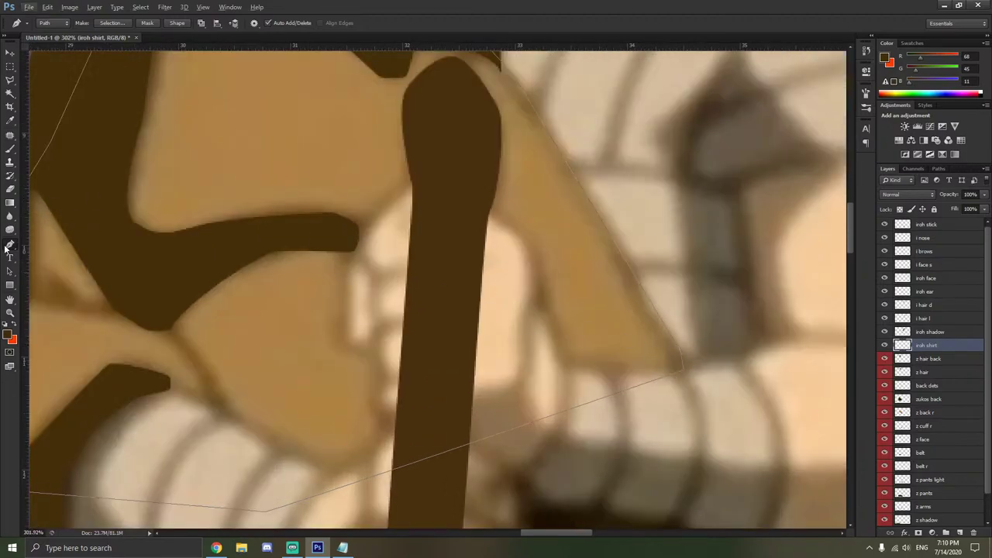
{"action": "left_click_drag", "start_coordinate": [10, 245], "coordinate": [47, 282]}
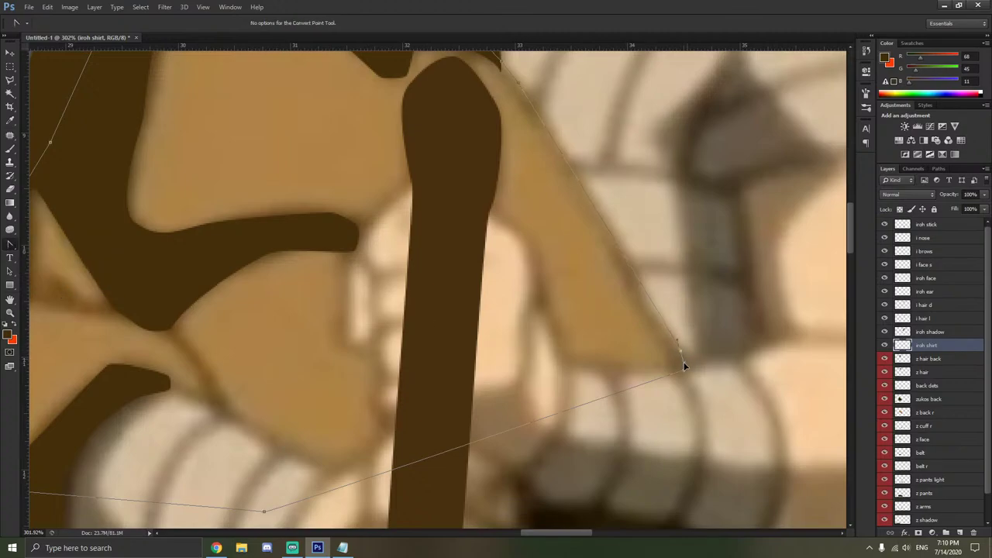
{"action": "left_click_drag", "start_coordinate": [687, 373], "coordinate": [701, 378]}
{"action": "scroll", "coordinate": [637, 264], "scroll_direction": "up", "scroll_amount": 3}
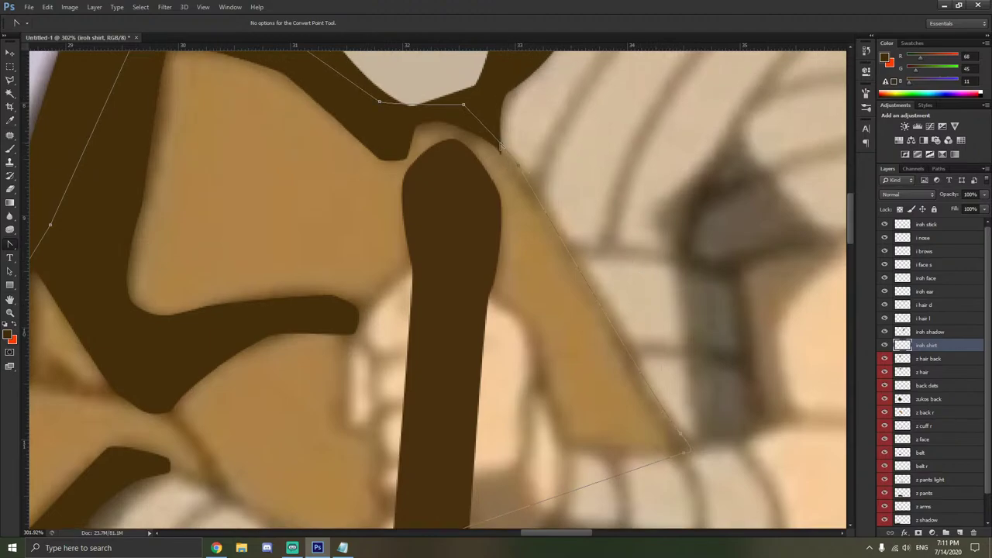
{"action": "left_click_drag", "start_coordinate": [499, 144], "coordinate": [521, 152]}
{"action": "right_click", "coordinate": [517, 163]}
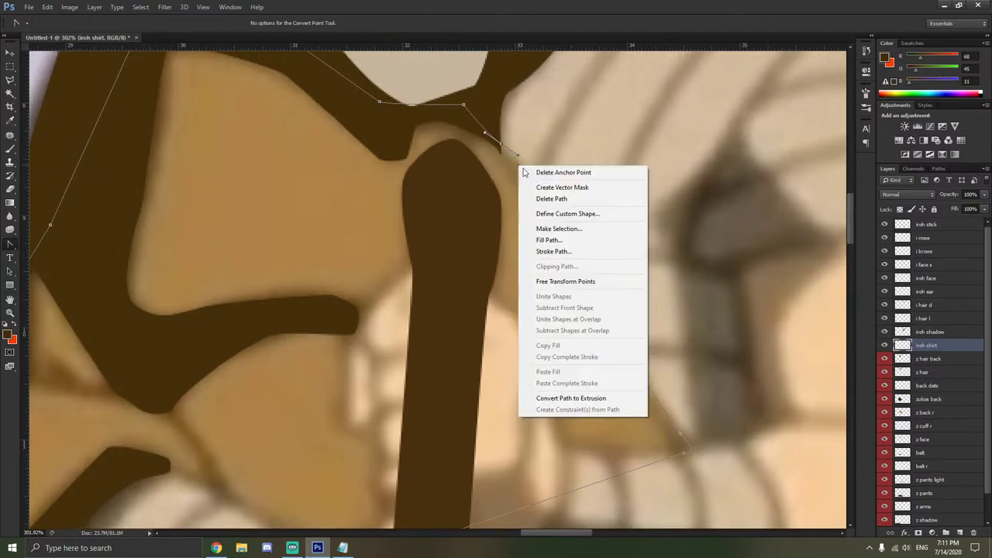
{"action": "left_click", "coordinate": [526, 171]}
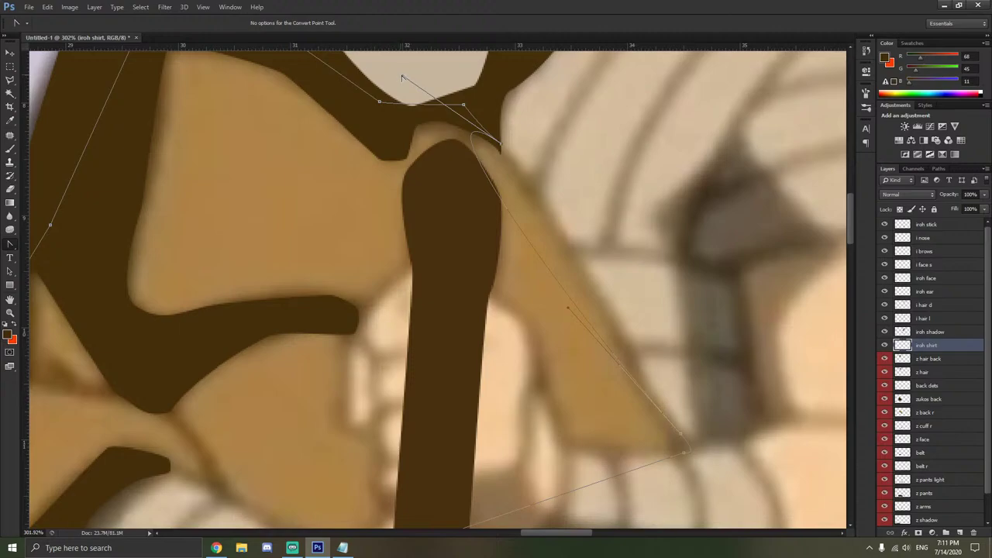
{"action": "left_click_drag", "start_coordinate": [401, 77], "coordinate": [558, 197]}
{"action": "left_click_drag", "start_coordinate": [666, 424], "coordinate": [589, 292]}
{"action": "scroll", "coordinate": [619, 286], "scroll_direction": "down", "scroll_amount": 2}
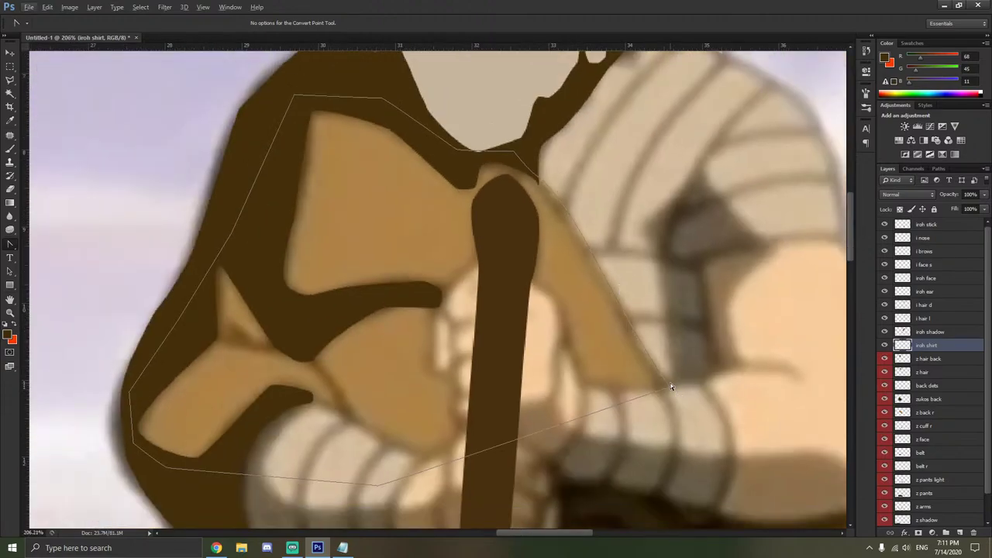
Fill the shirt outline path with tan #b08346.
{"action": "right_click", "coordinate": [538, 345]}
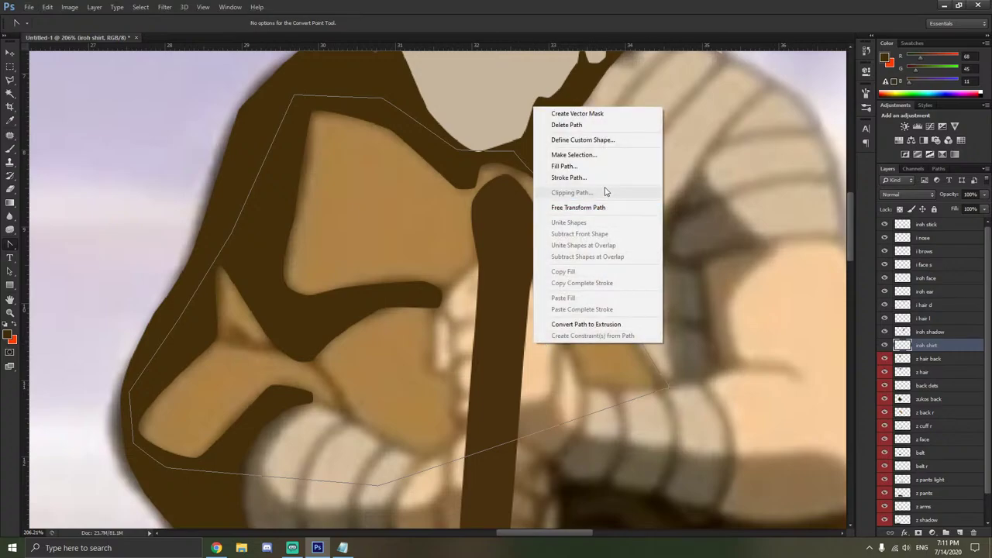
{"action": "left_click", "coordinate": [594, 166]}
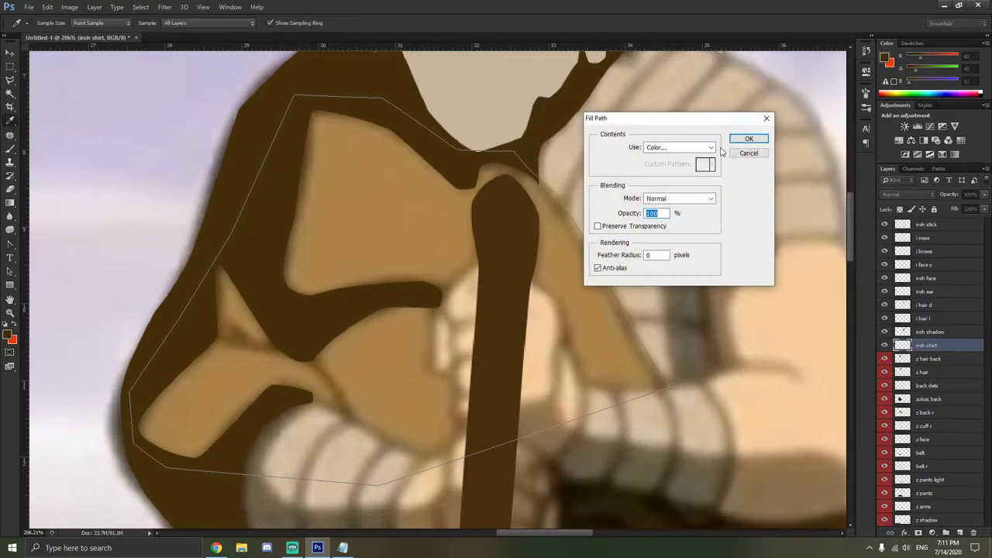
{"action": "left_click", "coordinate": [678, 147]}
{"action": "left_click", "coordinate": [670, 167]}
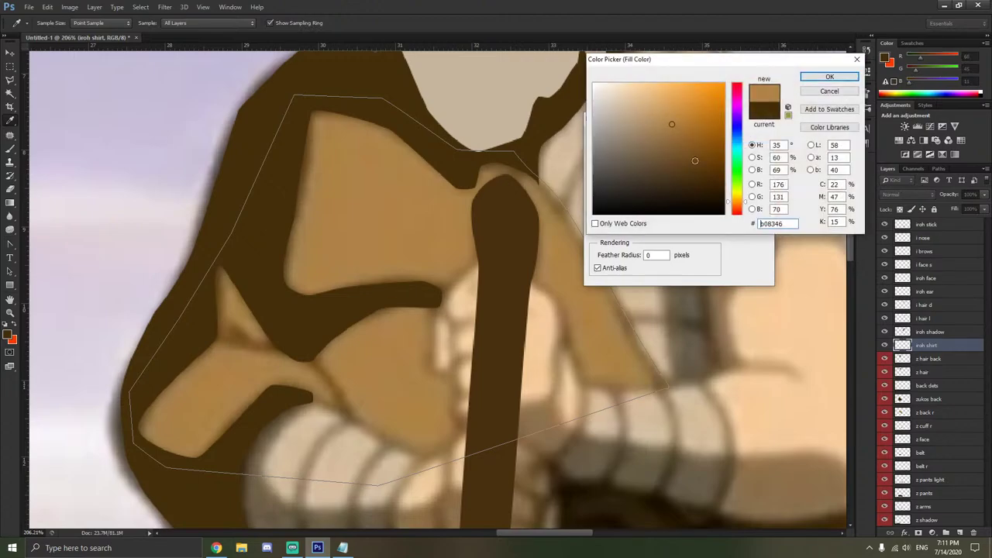
{"action": "left_click", "coordinate": [829, 76]}
{"action": "left_click", "coordinate": [750, 139]}
Toggle the iroh shirt layer's visibility to compare with the reference, leaving it hidden.
{"action": "scroll", "coordinate": [720, 156], "scroll_direction": "down", "scroll_amount": 2}
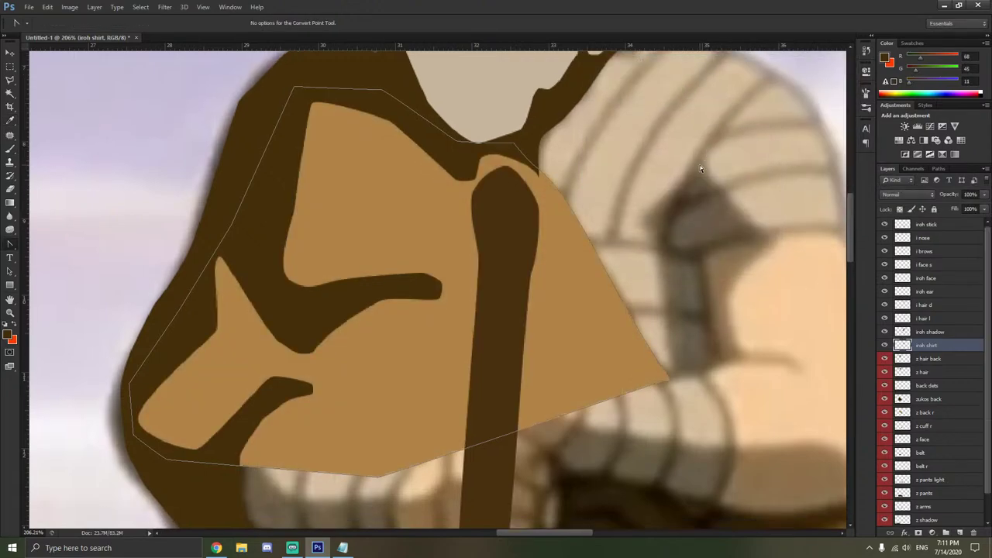
{"action": "scroll", "coordinate": [680, 174], "scroll_direction": "down", "scroll_amount": 2}
{"action": "scroll", "coordinate": [670, 318], "scroll_direction": "up", "scroll_amount": 2}
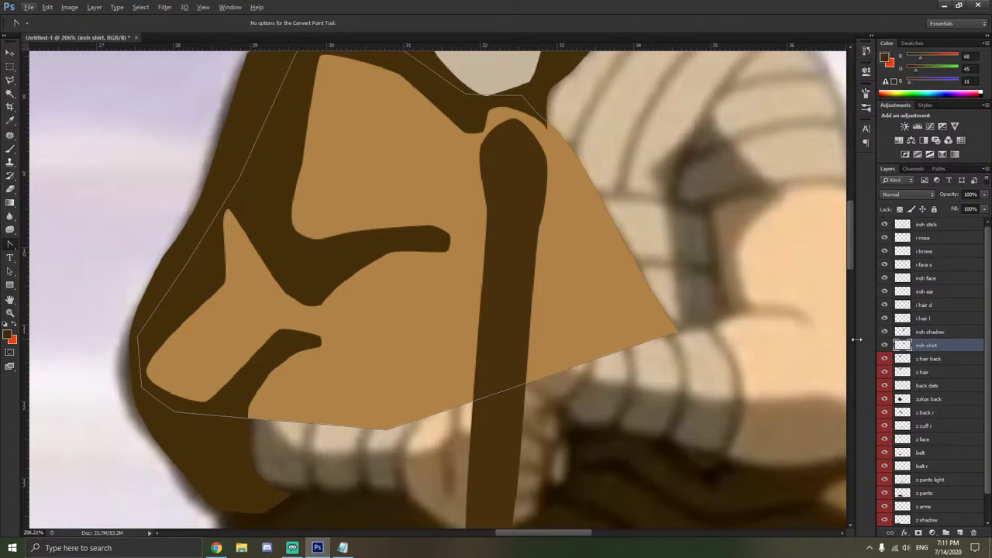
{"action": "left_click", "coordinate": [883, 346]}
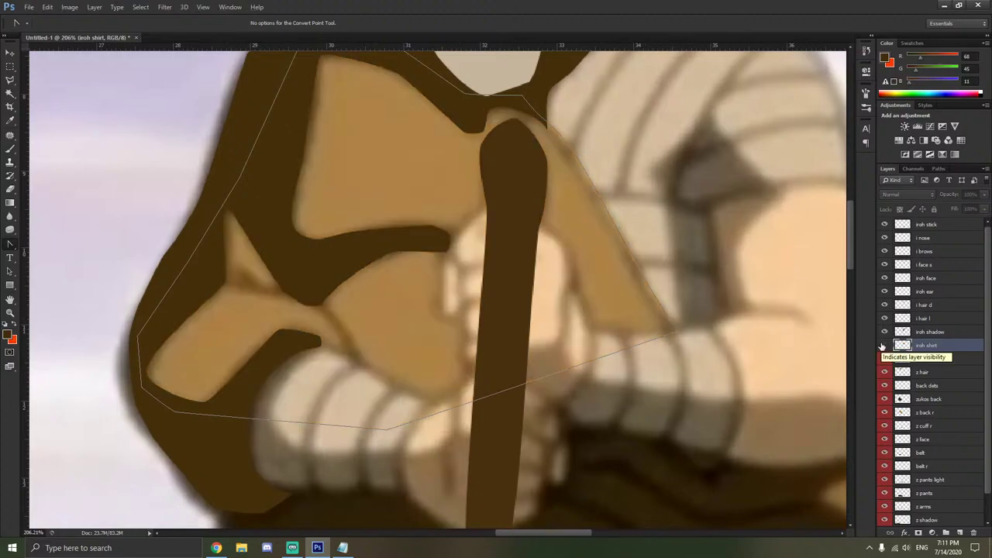
{"action": "left_click", "coordinate": [883, 345]}
{"action": "left_click", "coordinate": [882, 346]}
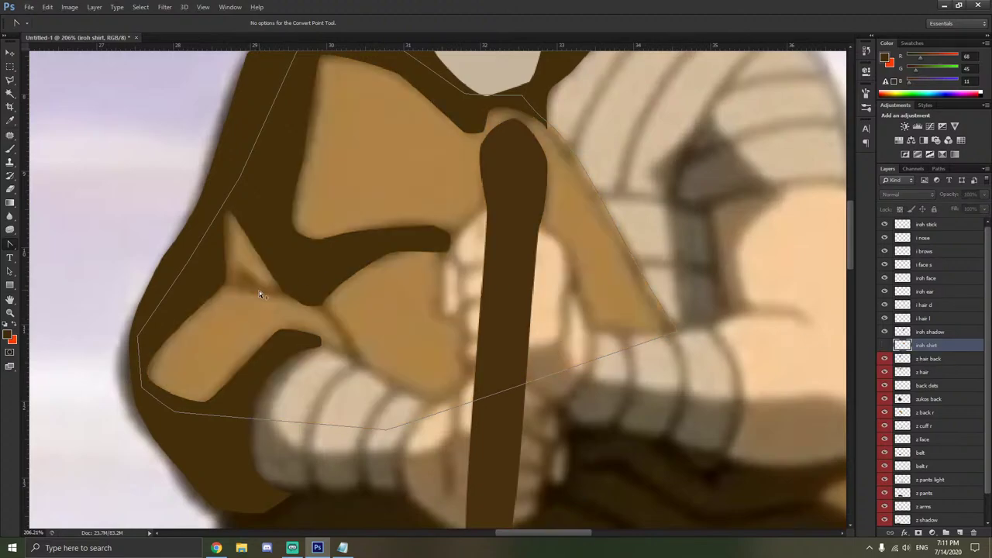
{"action": "scroll", "coordinate": [259, 291], "scroll_direction": "up", "scroll_amount": 2}
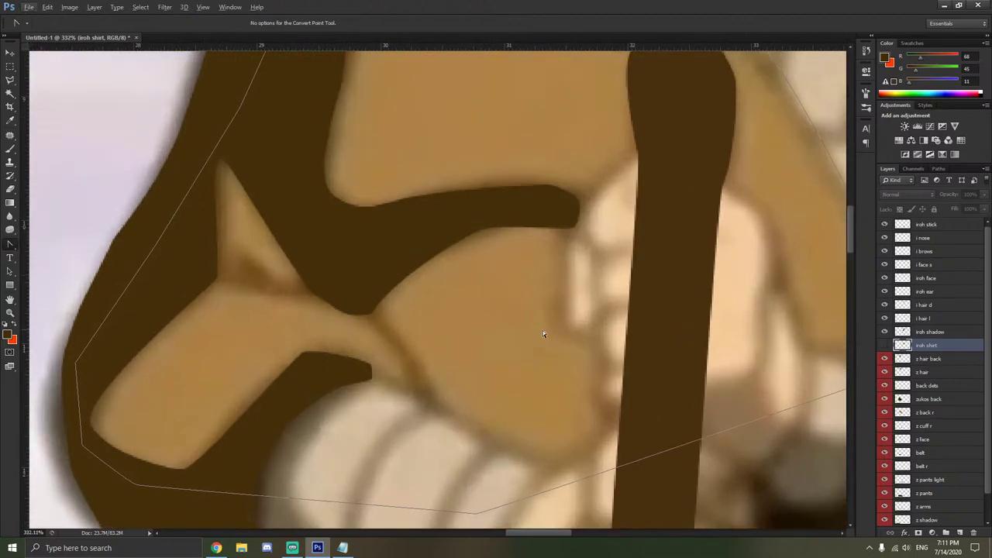
{"action": "scroll", "coordinate": [454, 331], "scroll_direction": "up", "scroll_amount": 1}
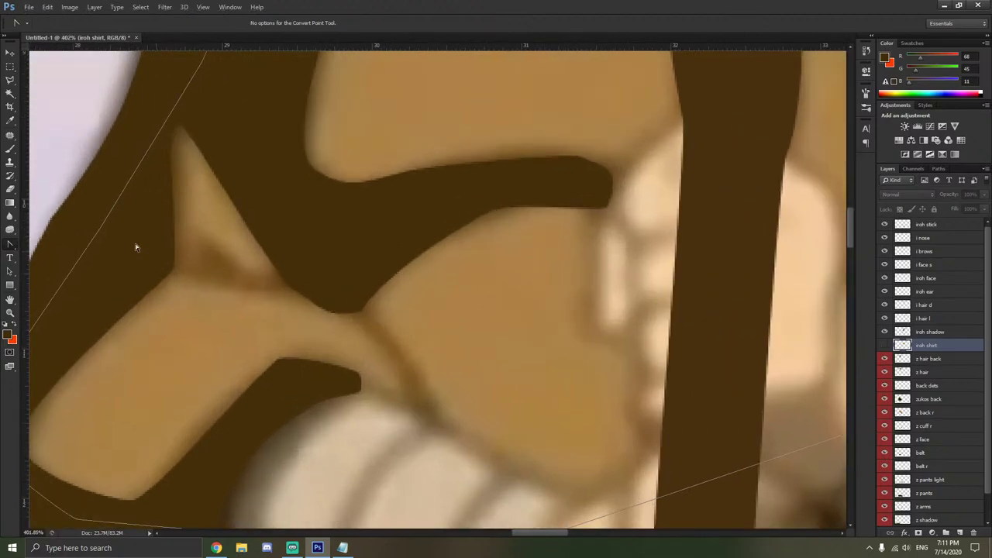
{"action": "right_click", "coordinate": [10, 244]}
Draw a small closed Pen path along the crease between the two dark folds.
{"action": "left_click", "coordinate": [53, 247]}
{"action": "scroll", "coordinate": [370, 324], "scroll_direction": "up", "scroll_amount": 1}
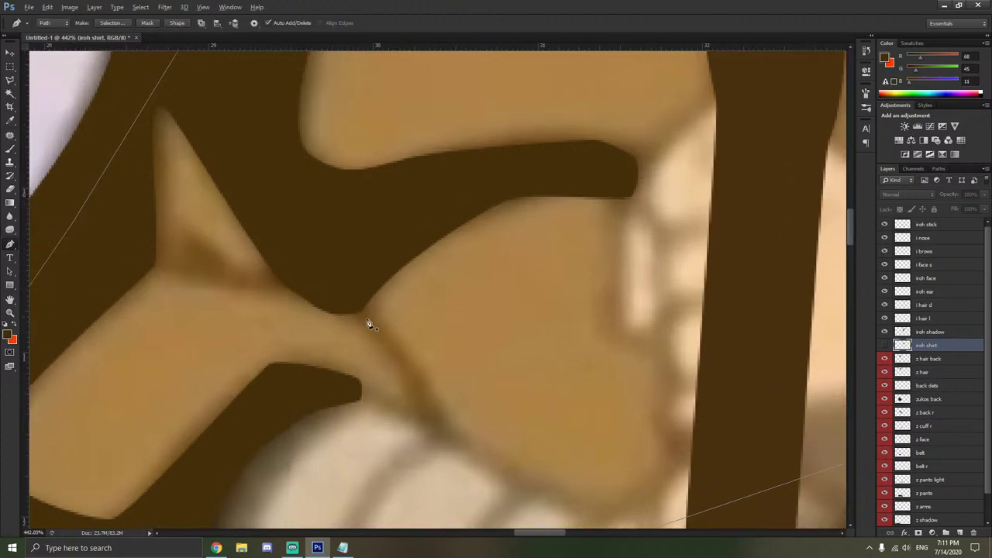
{"action": "left_click", "coordinate": [361, 304]}
{"action": "left_click", "coordinate": [450, 429]}
{"action": "left_click", "coordinate": [348, 312]}
{"action": "left_click", "coordinate": [361, 305]}
Curve the crease path's lower end and middle, checking it against the iroh shirt layer.
{"action": "right_click", "coordinate": [6, 249]}
{"action": "left_click", "coordinate": [54, 283]}
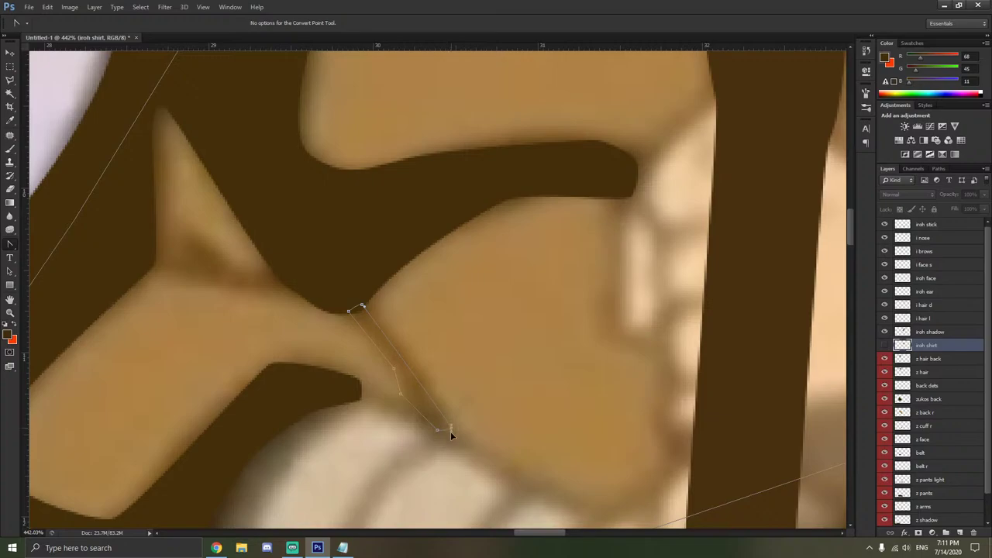
{"action": "mouse_move", "coordinate": [455, 449]}
{"action": "left_mouse_down"}
{"action": "mouse_move", "coordinate": [463, 460]}
{"action": "mouse_move", "coordinate": [454, 459]}
{"action": "left_mouse_up"}
{"action": "left_click", "coordinate": [402, 397]}
{"action": "left_click_drag", "start_coordinate": [403, 401], "coordinate": [402, 380]}
{"action": "scroll", "coordinate": [446, 370], "scroll_direction": "down", "scroll_amount": 1}
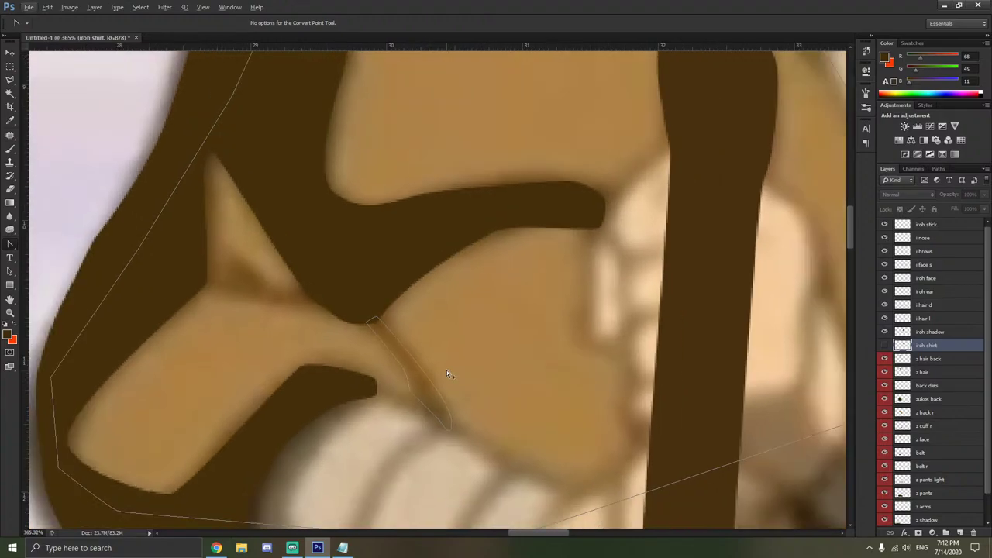
{"action": "left_click", "coordinate": [884, 346]}
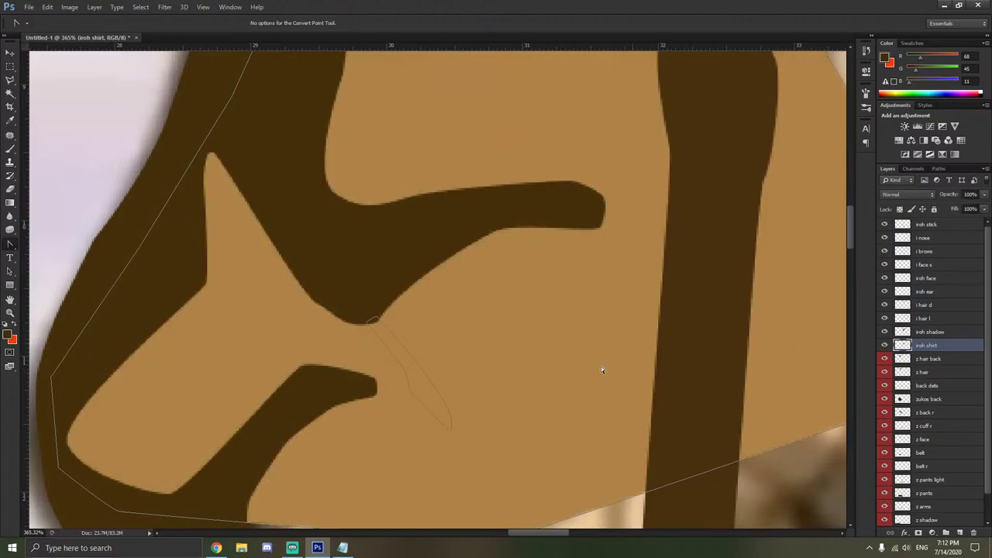
{"action": "right_click", "coordinate": [409, 361]}
{"action": "left_click", "coordinate": [884, 345]}
Convert the crease path into a selection.
{"action": "right_click", "coordinate": [376, 354]}
{"action": "right_click", "coordinate": [405, 370]}
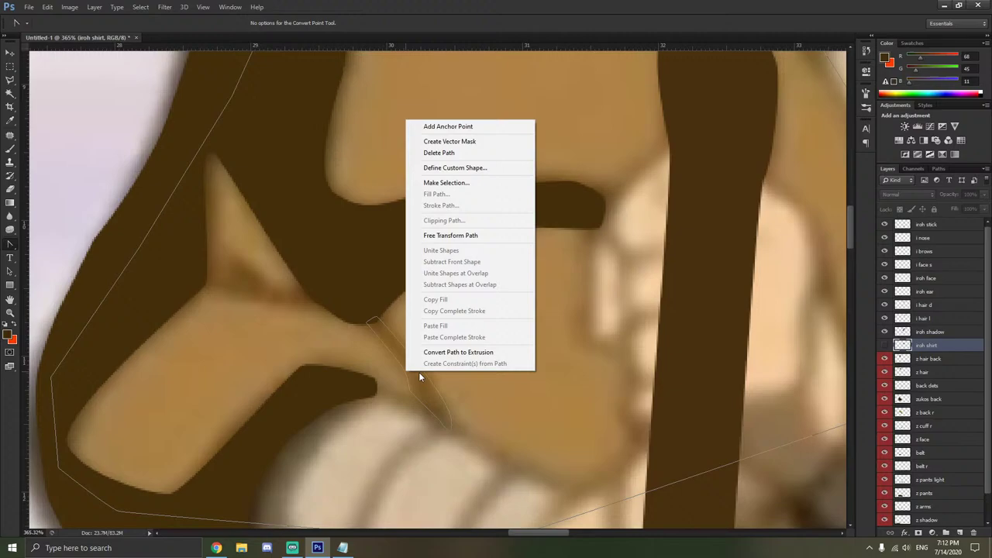
{"action": "left_click", "coordinate": [446, 182]}
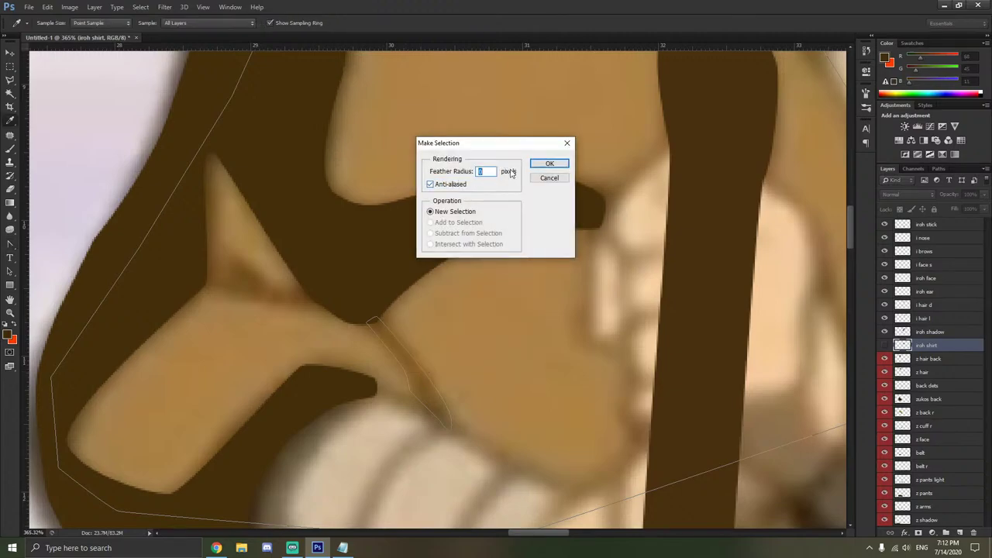
{"action": "left_click", "coordinate": [548, 164]}
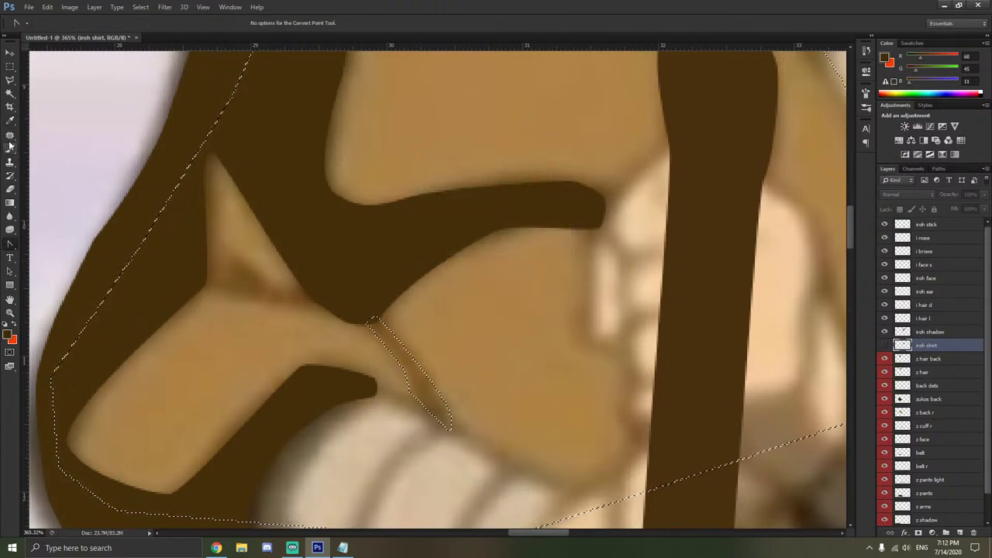
Sample the mid-brown crease colour and show the iroh shirt layer for brushing.
{"action": "key", "text": "i"}
{"action": "left_click", "coordinate": [391, 341]}
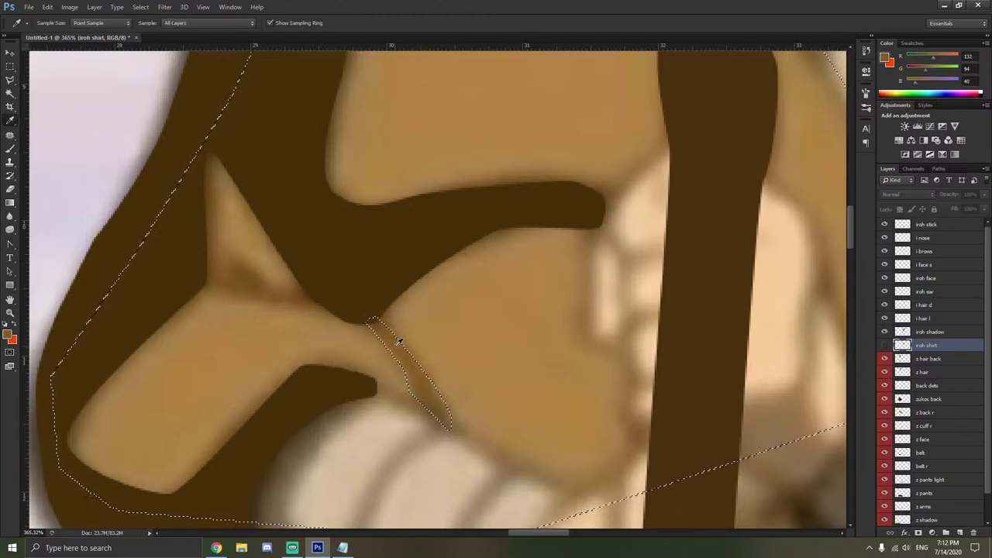
{"action": "key", "text": "b"}
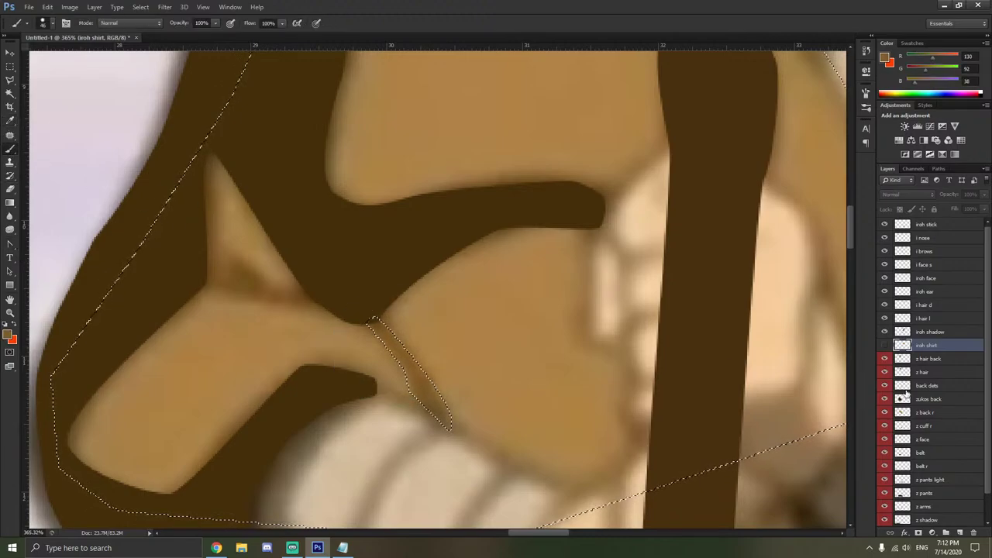
{"action": "left_click", "coordinate": [884, 345]}
Try two brown crease strokes and undo both.
{"action": "left_click_drag", "start_coordinate": [392, 310], "coordinate": [500, 448]}
{"action": "key", "text": "ctrl+z"}
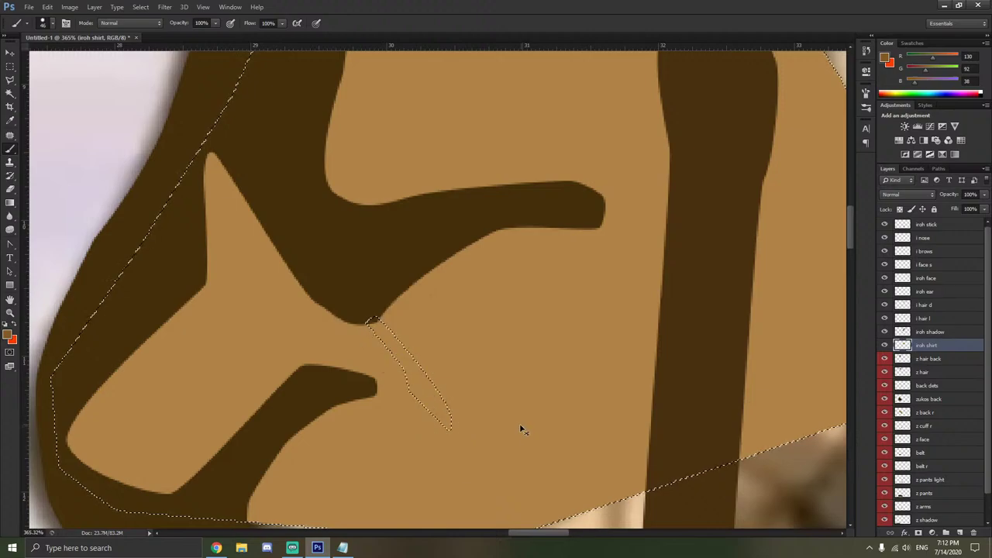
{"action": "left_click", "coordinate": [356, 337]}
{"action": "left_click_drag", "start_coordinate": [356, 337], "coordinate": [465, 431]}
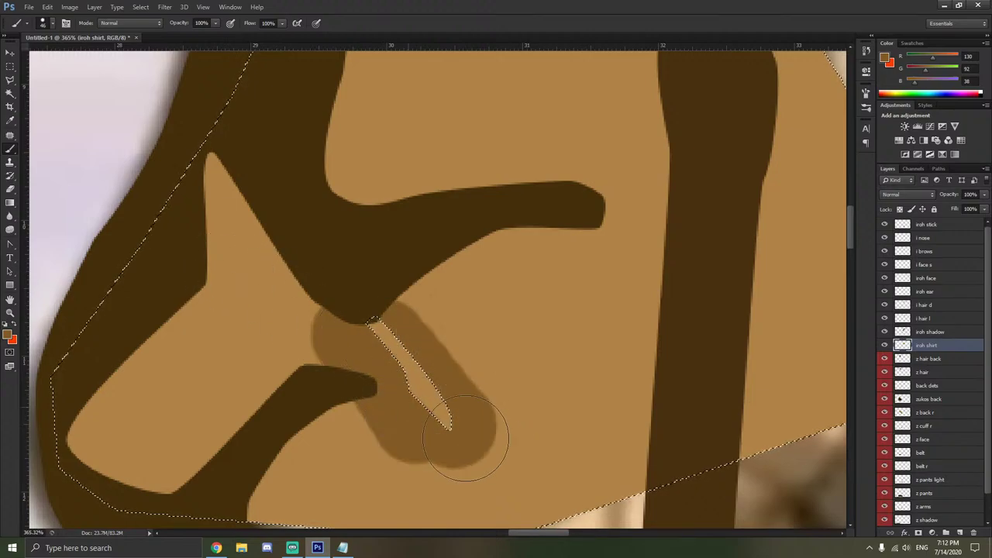
{"action": "key", "text": "ctrl+z"}
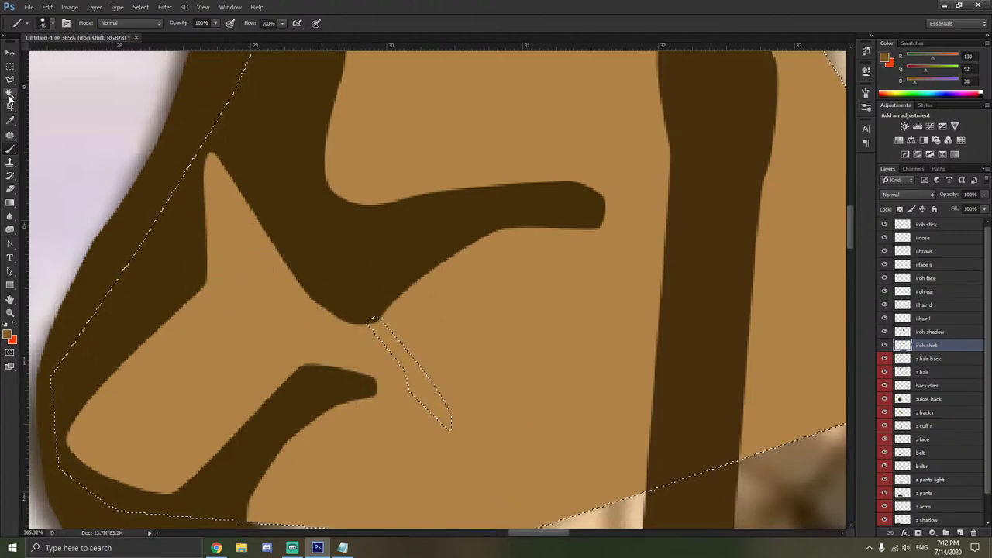
Brush a mid-brown fold line inside the narrow selection, then call up the Deselect option.
{"action": "key", "text": "m"}
{"action": "right_click", "coordinate": [136, 115]}
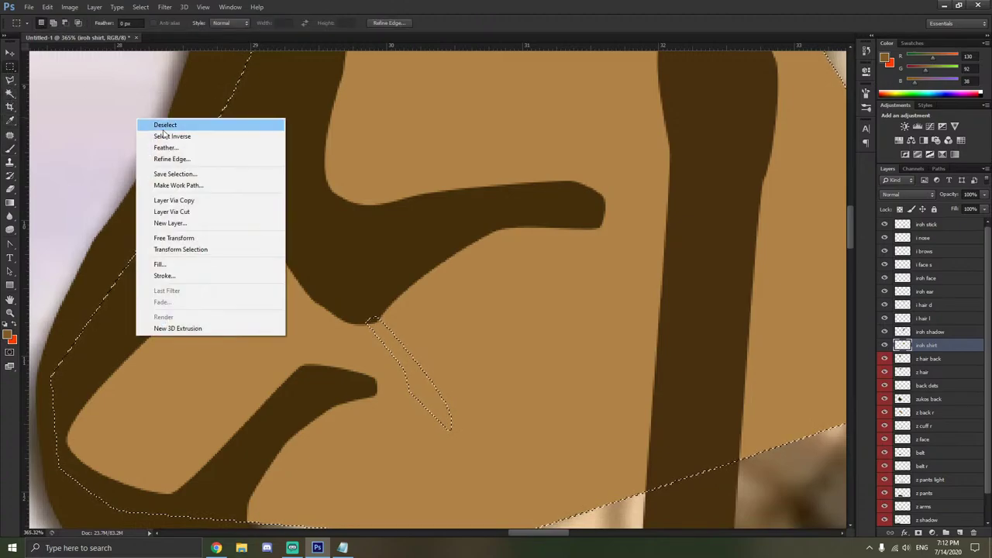
{"action": "left_click", "coordinate": [170, 137]}
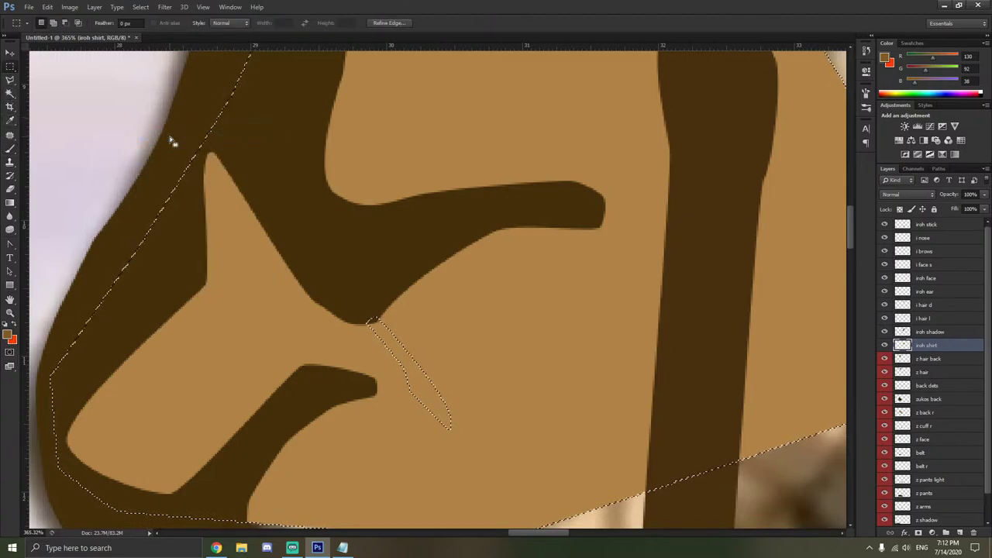
{"action": "left_click", "coordinate": [10, 148]}
{"action": "left_click_drag", "start_coordinate": [365, 319], "coordinate": [475, 449]}
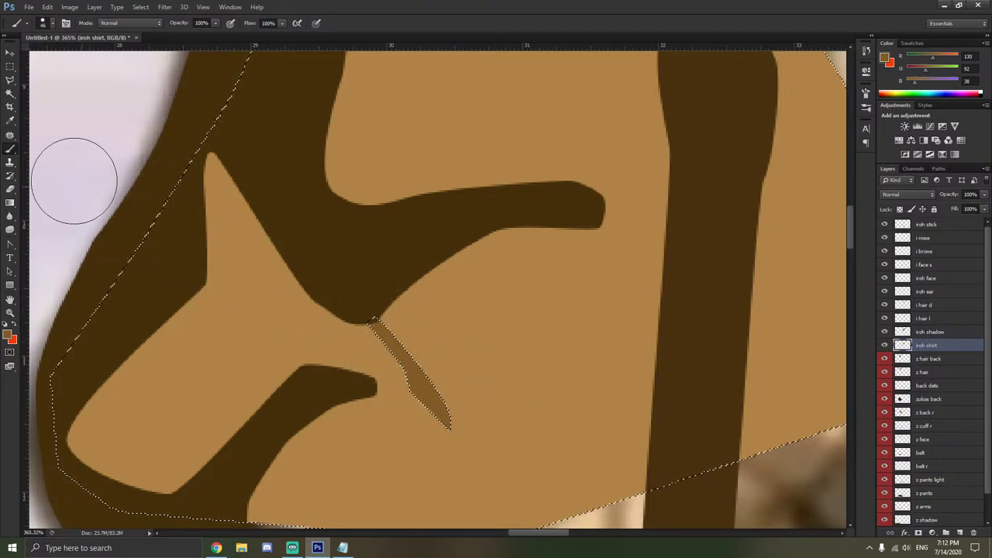
{"action": "key", "text": "l"}
{"action": "right_click", "coordinate": [124, 133]}
Deselect the first crease and hide the iroh shirt layer to see the reference.
{"action": "left_click", "coordinate": [152, 140]}
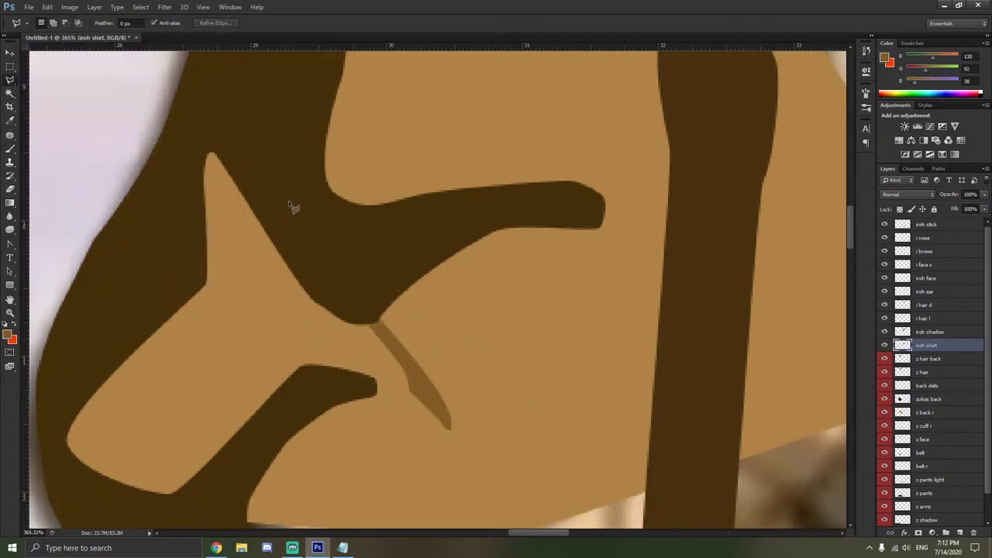
{"action": "scroll", "coordinate": [673, 307], "scroll_direction": "down", "scroll_amount": 3}
{"action": "scroll", "coordinate": [673, 307], "scroll_direction": "up", "scroll_amount": 2}
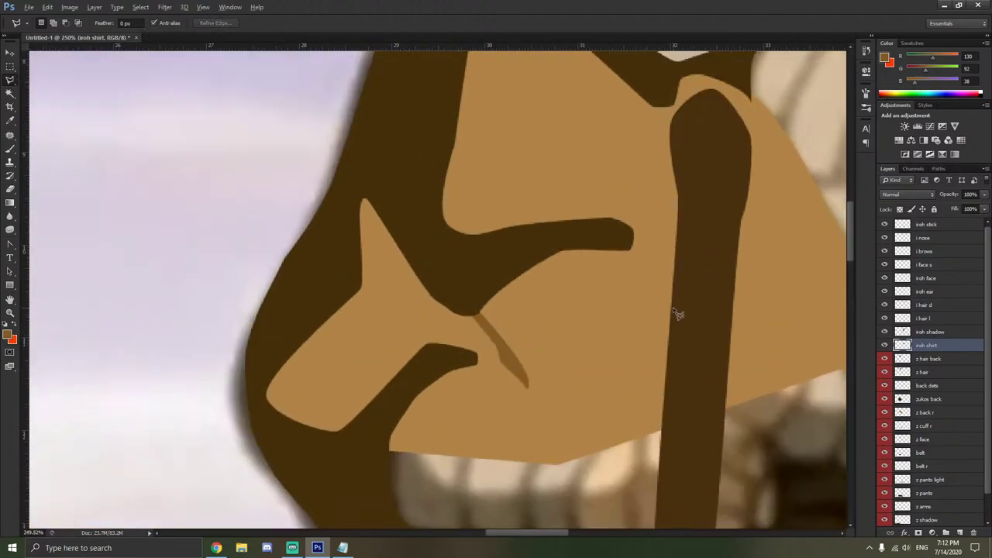
{"action": "left_click", "coordinate": [884, 345]}
{"action": "scroll", "coordinate": [370, 277], "scroll_direction": "up", "scroll_amount": 3}
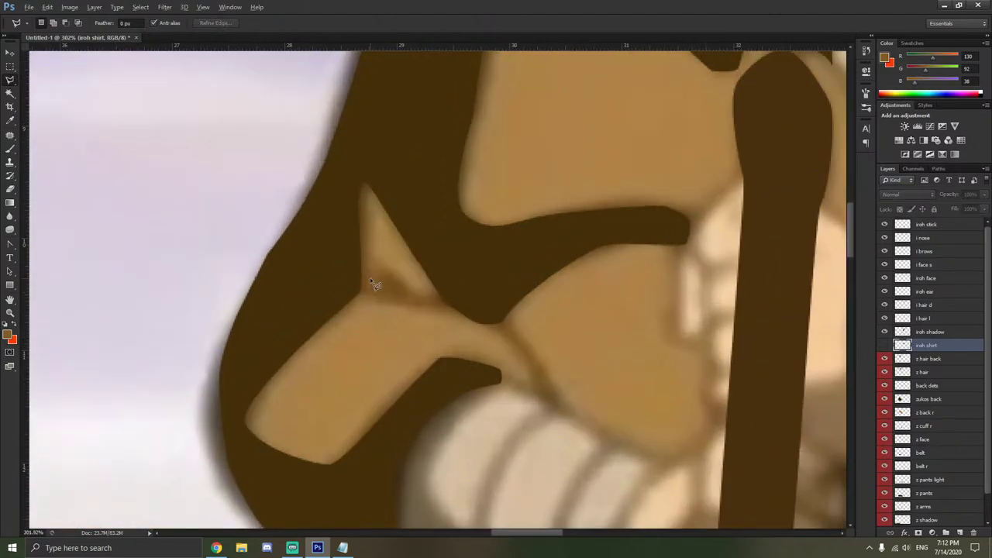
Draw a closed Pen path outlining the curved fold below the pointed light patch.
{"action": "right_click", "coordinate": [10, 244]}
{"action": "left_click", "coordinate": [62, 243]}
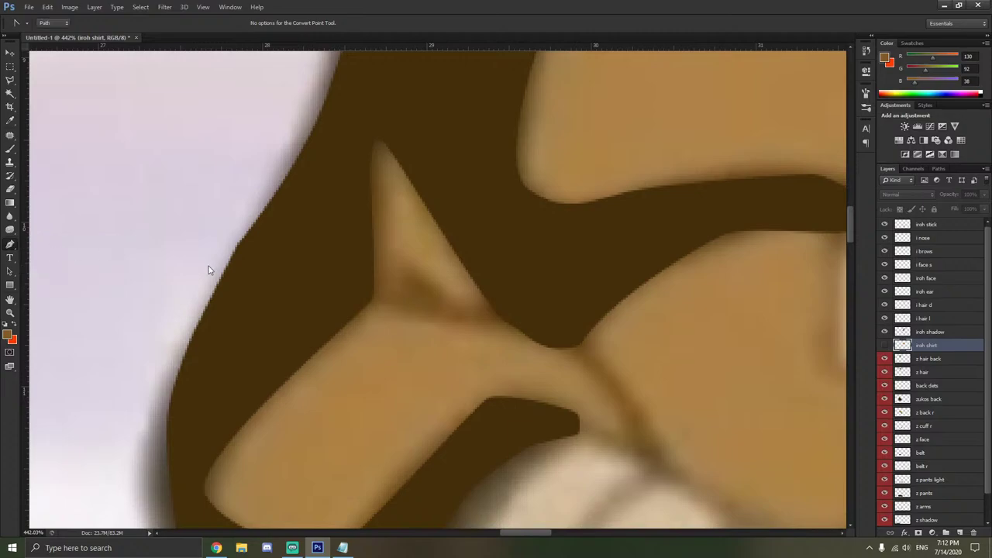
{"action": "left_click_drag", "start_coordinate": [403, 293], "coordinate": [404, 265]}
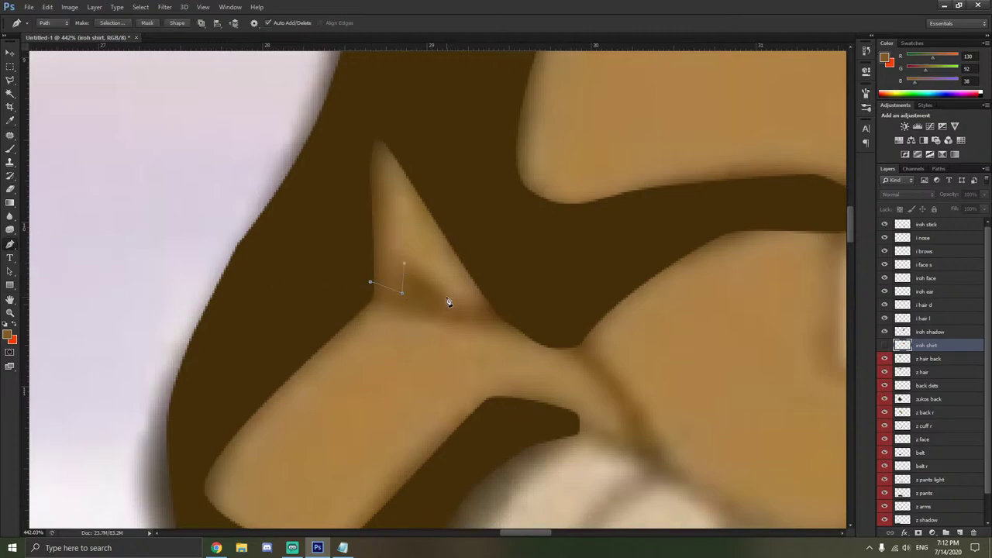
{"action": "left_click_drag", "start_coordinate": [448, 298], "coordinate": [486, 301]}
{"action": "left_click", "coordinate": [508, 298]}
{"action": "left_click", "coordinate": [511, 321]}
{"action": "left_click", "coordinate": [426, 321]}
{"action": "left_click", "coordinate": [369, 282]}
{"action": "key", "text": "ctrl+Return"}
Reshape the fold path's curves with the Convert Point tool.
{"action": "right_click", "coordinate": [10, 247]}
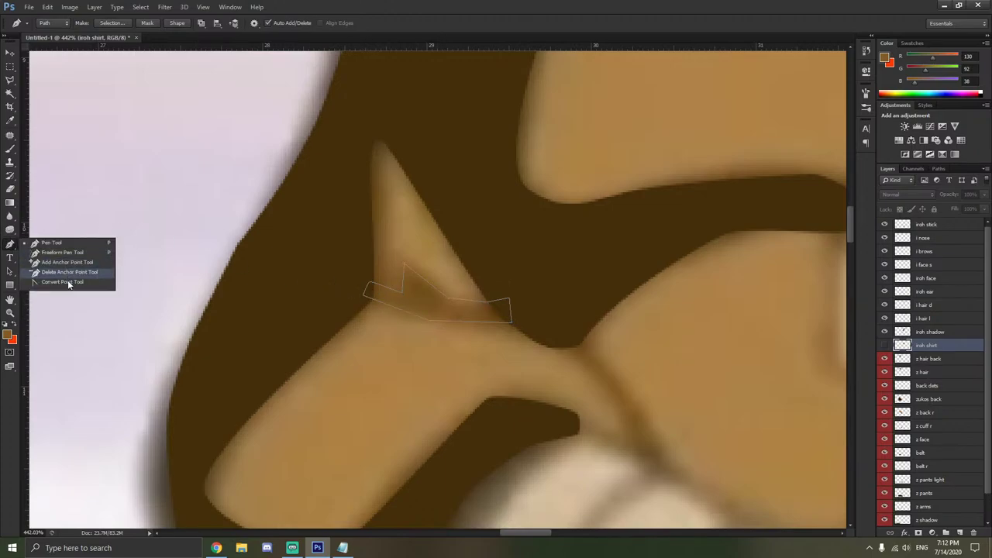
{"action": "left_click", "coordinate": [62, 286]}
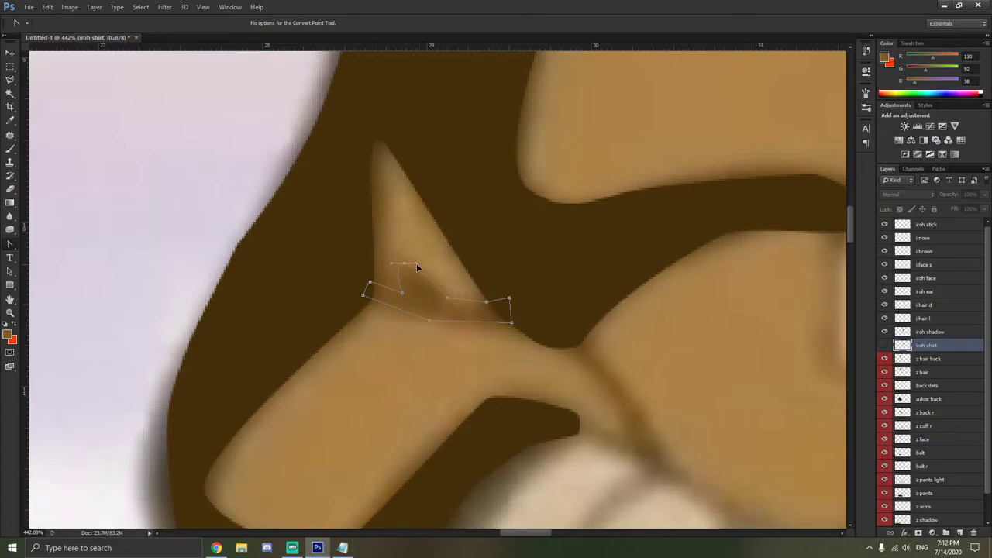
{"action": "left_click_drag", "start_coordinate": [397, 295], "coordinate": [393, 315]}
{"action": "left_click", "coordinate": [448, 294]}
{"action": "left_click_drag", "start_coordinate": [460, 308], "coordinate": [487, 302]}
{"action": "left_click", "coordinate": [496, 299]}
Turn the fold path into a selection and show the iroh shirt layer with the Brush.
{"action": "right_click", "coordinate": [426, 300]}
{"action": "left_click", "coordinate": [489, 346]}
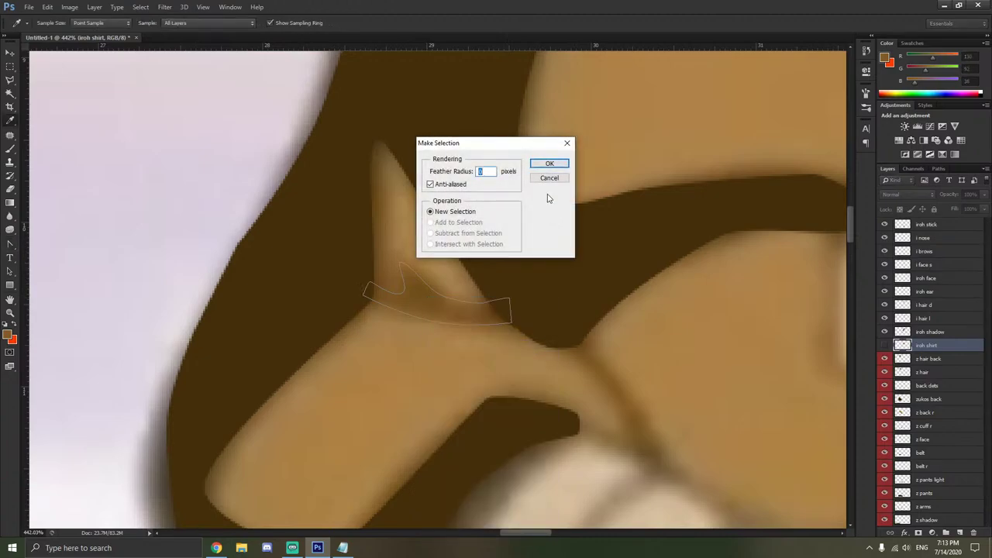
{"action": "left_click", "coordinate": [549, 165]}
{"action": "key", "text": "b"}
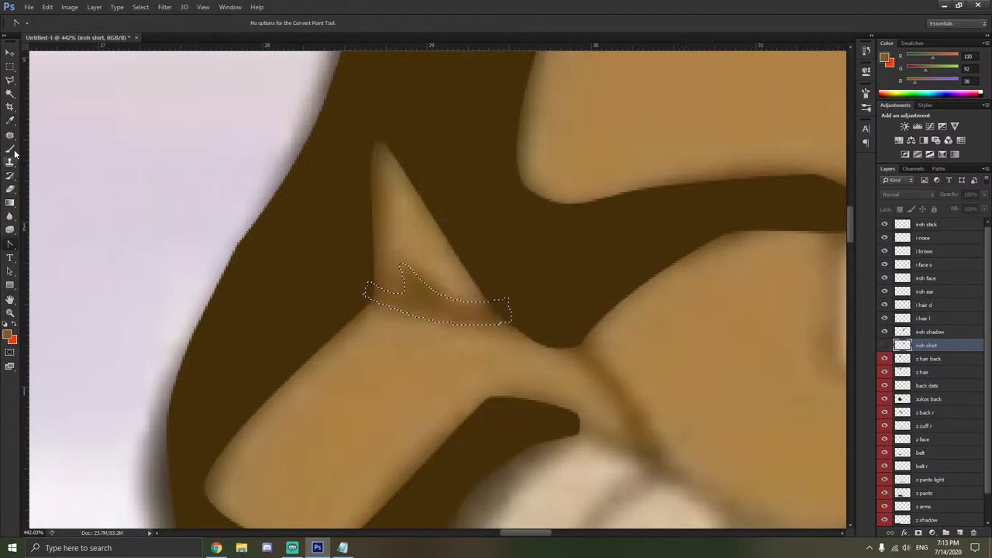
{"action": "left_click", "coordinate": [884, 345]}
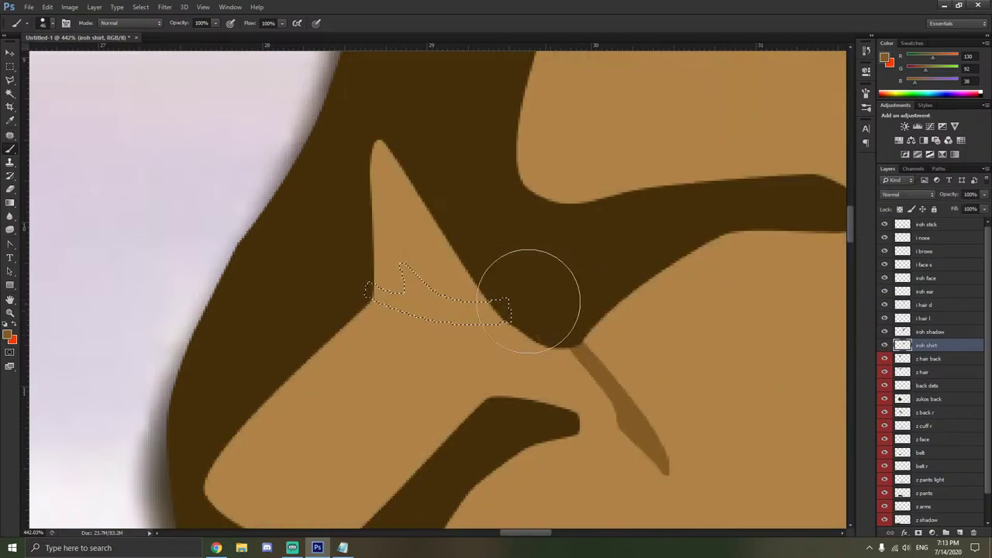
{"action": "scroll", "coordinate": [233, 210], "scroll_direction": "down", "scroll_amount": 3}
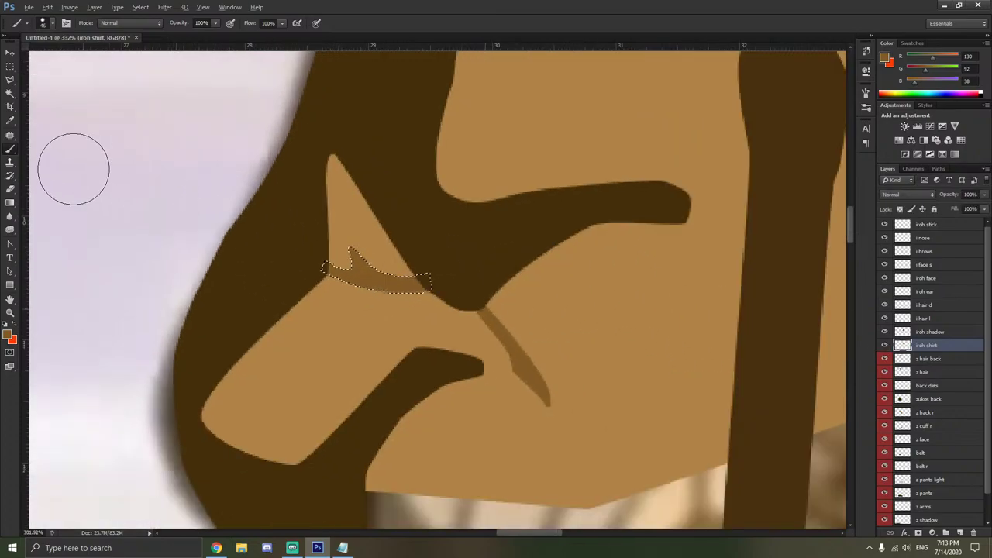
Keep point-sample colour sampling, then deselect the fold selection.
{"action": "left_click", "coordinate": [10, 118]}
{"action": "right_click", "coordinate": [106, 151]}
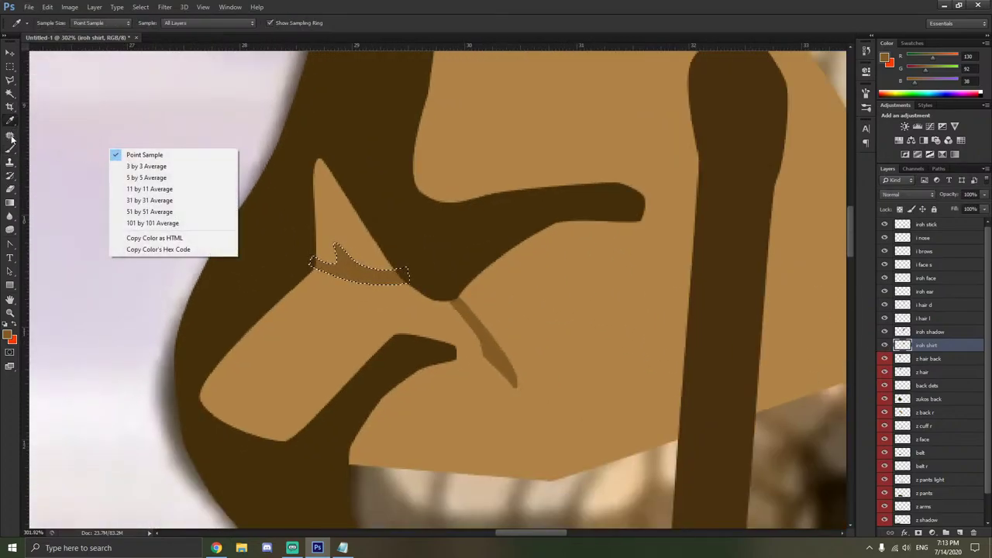
{"action": "left_click", "coordinate": [131, 151]}
{"action": "left_click", "coordinate": [10, 80]}
{"action": "right_click", "coordinate": [166, 139]}
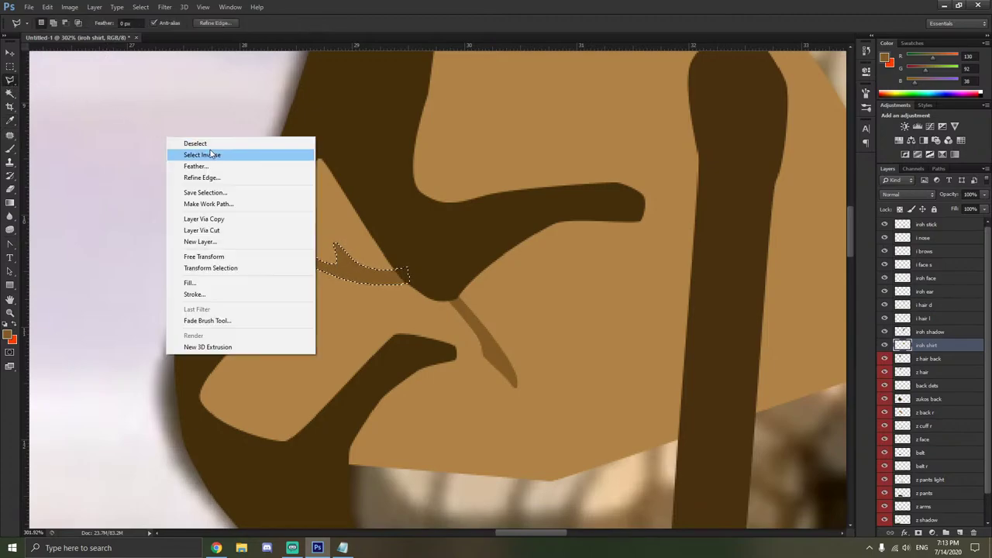
{"action": "left_click", "coordinate": [233, 145]}
Hide the iroh shirt layer again to compare the fold against the reference.
{"action": "scroll", "coordinate": [243, 158], "scroll_direction": "down", "scroll_amount": 6}
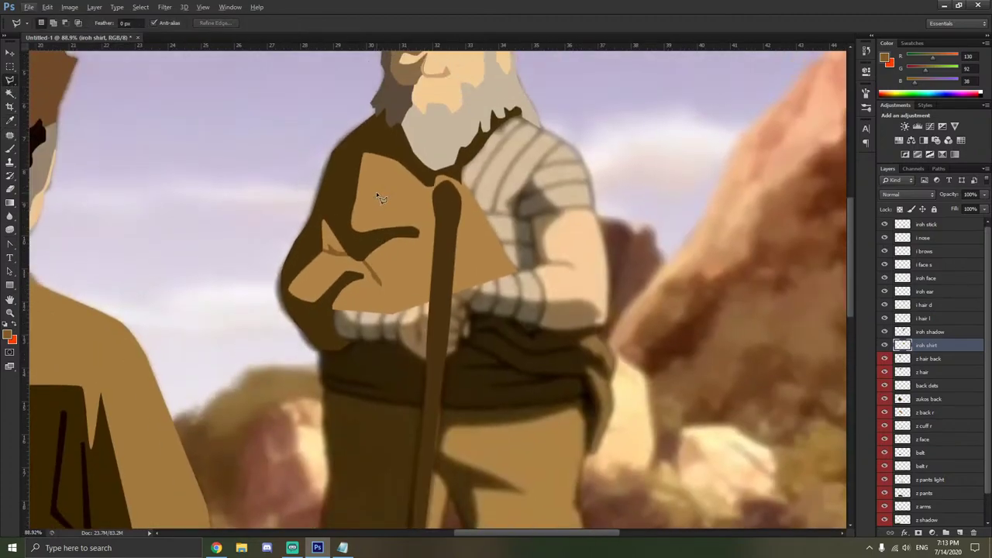
{"action": "scroll", "coordinate": [374, 229], "scroll_direction": "up", "scroll_amount": 2}
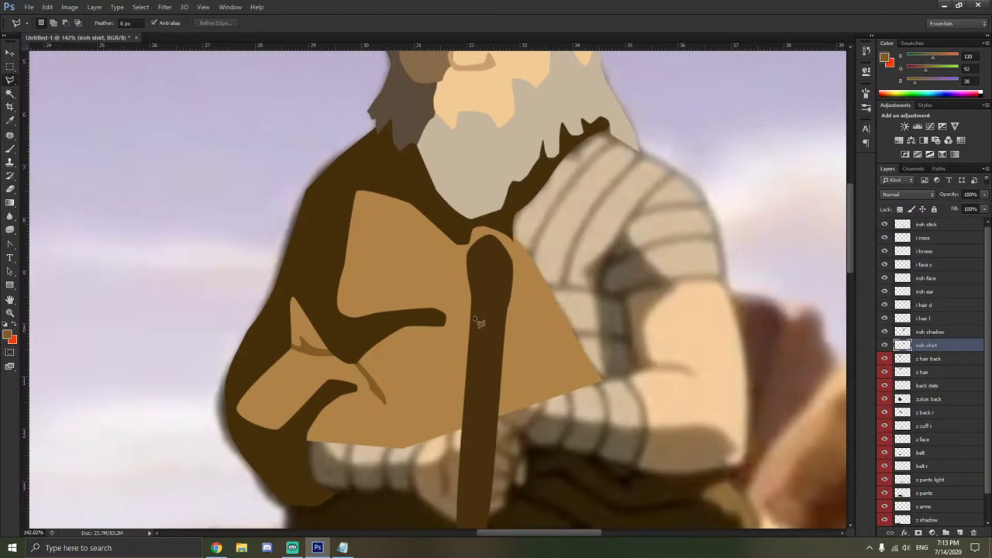
{"action": "left_click", "coordinate": [884, 344]}
{"action": "scroll", "coordinate": [420, 370], "scroll_direction": "up", "scroll_amount": 1}
{"action": "scroll", "coordinate": [420, 368], "scroll_direction": "up", "scroll_amount": 2}
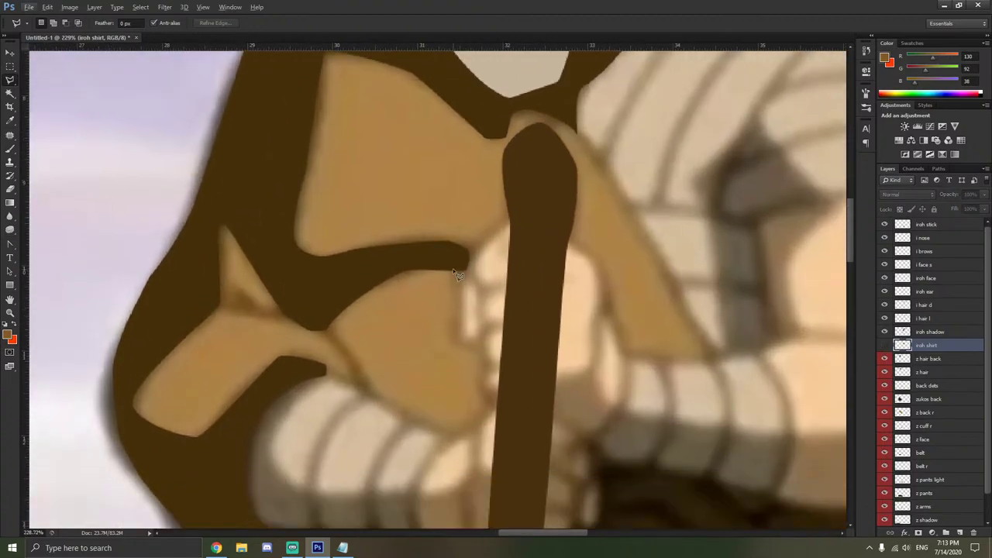
{"action": "scroll", "coordinate": [361, 383], "scroll_direction": "up", "scroll_amount": 2}
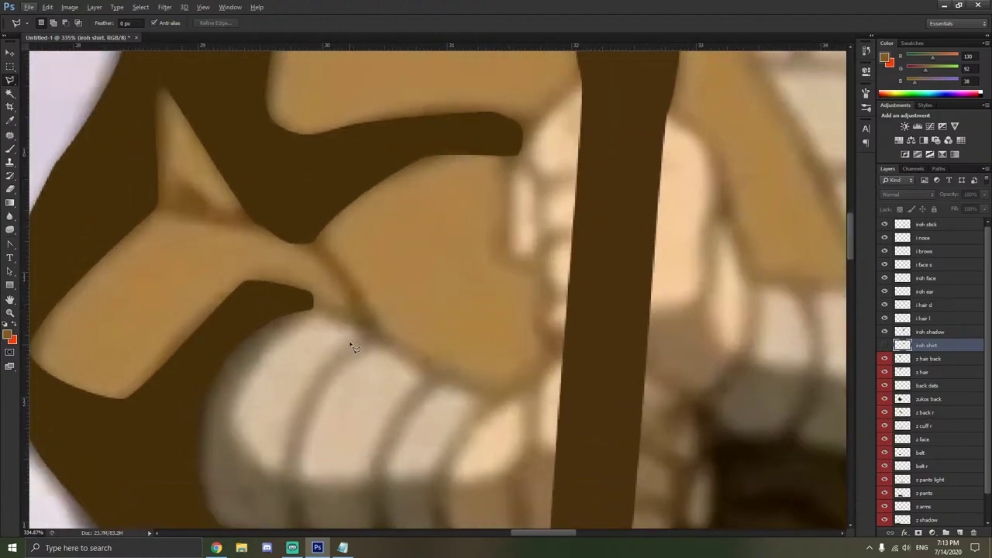
Begin a polygonal selection along the shirt, then cancel it.
{"action": "left_click", "coordinate": [314, 311]}
{"action": "left_click", "coordinate": [489, 393]}
{"action": "left_click", "coordinate": [560, 355]}
{"action": "key", "text": "Escape"}
Trace a new polygonal selection along the shirt edge, up the hand and over the stick.
{"action": "left_click", "coordinate": [298, 309]}
{"action": "left_click", "coordinate": [458, 412]}
{"action": "left_click", "coordinate": [540, 401]}
{"action": "left_click", "coordinate": [578, 360]}
{"action": "left_click", "coordinate": [577, 289]}
{"action": "left_click", "coordinate": [519, 227]}
{"action": "left_click", "coordinate": [544, 138]}
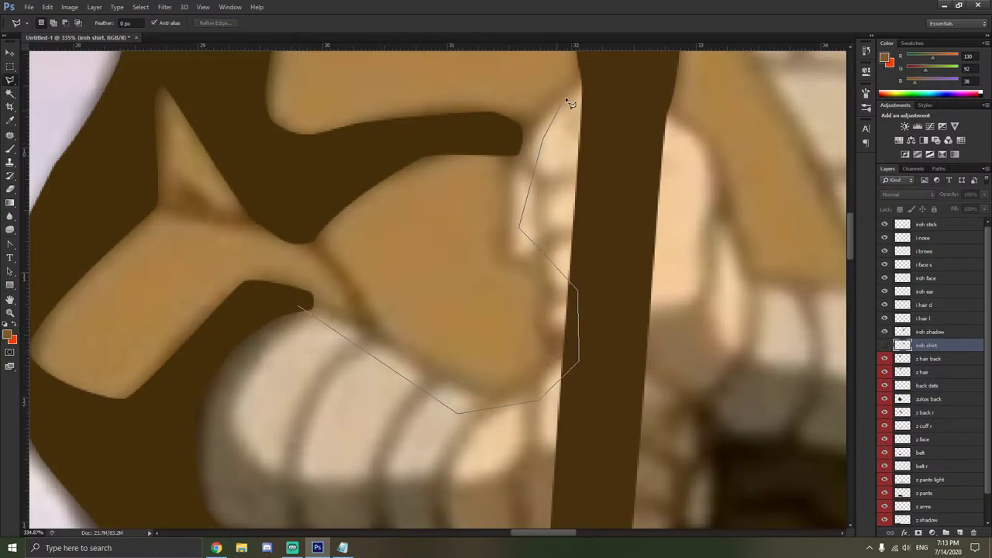
{"action": "left_click", "coordinate": [582, 90]}
{"action": "left_click", "coordinate": [697, 145]}
{"action": "left_click", "coordinate": [702, 275]}
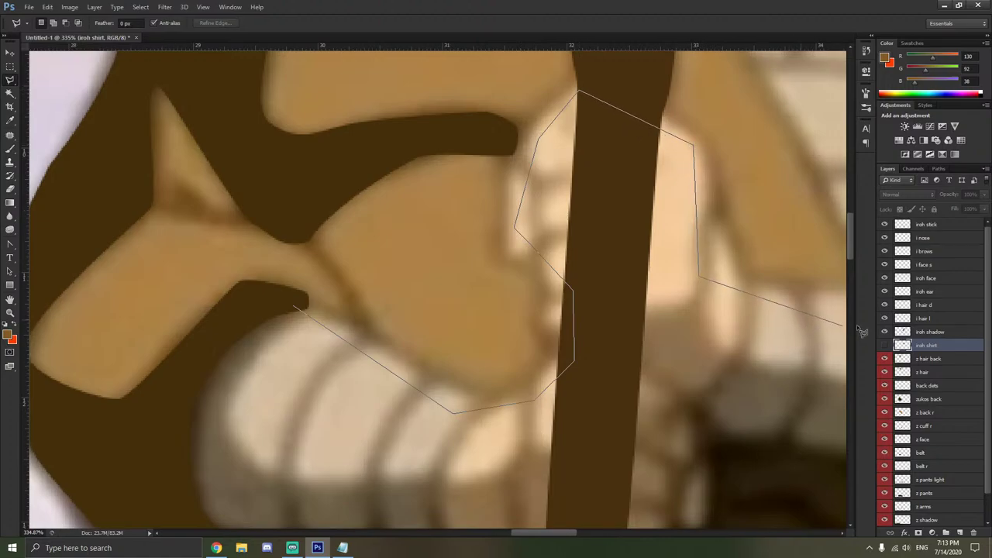
Continue the outline down the right side and across the bottom, closing the selection.
{"action": "scroll", "coordinate": [697, 303], "scroll_direction": "right", "scroll_amount": 5}
{"action": "left_click", "coordinate": [620, 313]}
{"action": "left_click", "coordinate": [693, 279]}
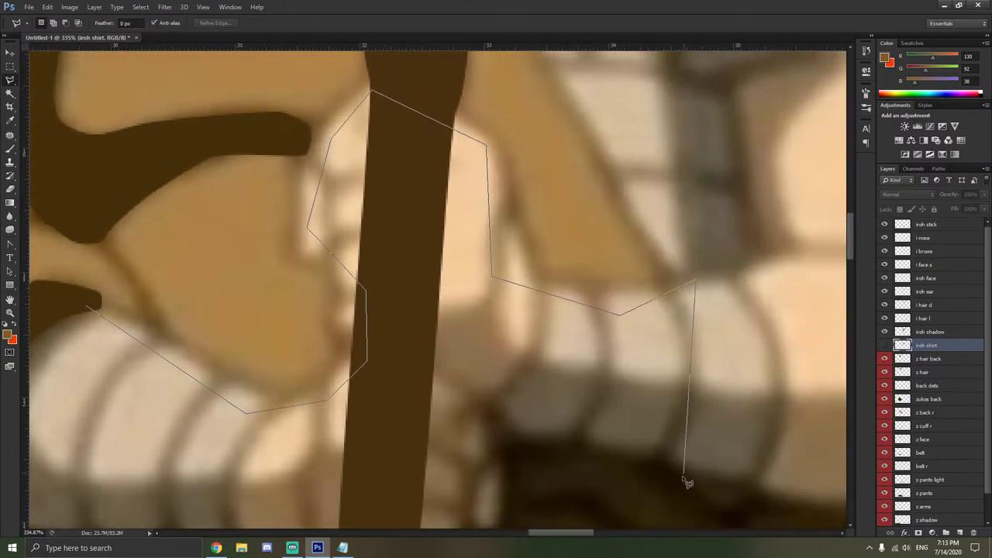
{"action": "left_click", "coordinate": [684, 479]}
{"action": "scroll", "coordinate": [620, 503], "scroll_direction": "down", "scroll_amount": 3}
{"action": "scroll", "coordinate": [465, 465], "scroll_direction": "down", "scroll_amount": 1}
{"action": "left_click", "coordinate": [620, 459], "text": "shift"}
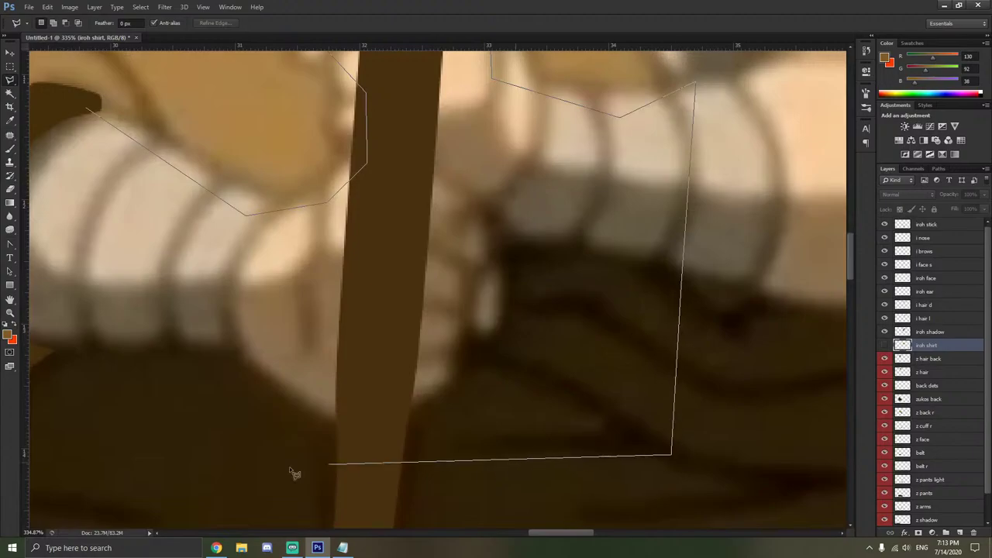
{"action": "scroll", "coordinate": [194, 464], "scroll_direction": "left", "scroll_amount": 6}
{"action": "left_click", "coordinate": [91, 453], "text": "shift"}
{"action": "left_click", "coordinate": [295, 273]}
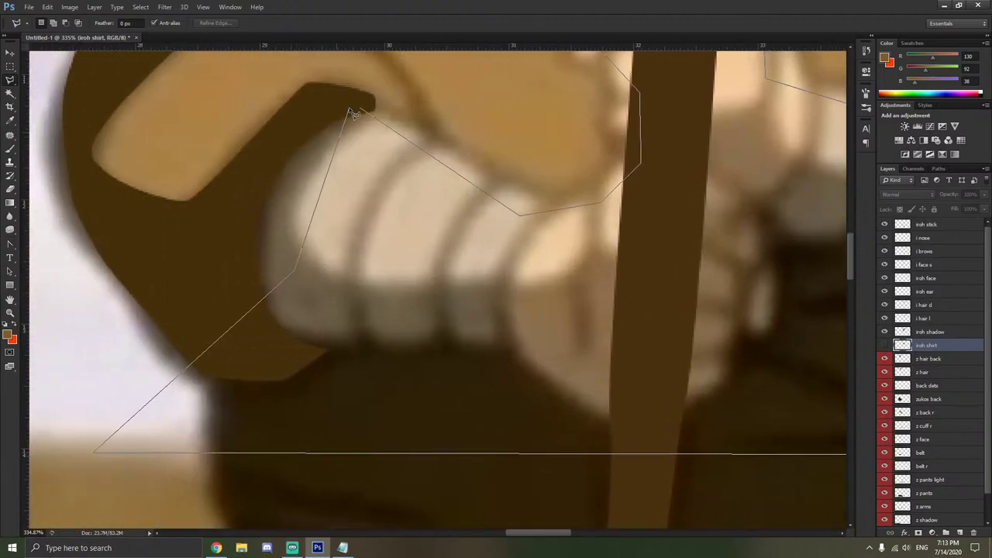
{"action": "left_click", "coordinate": [360, 110]}
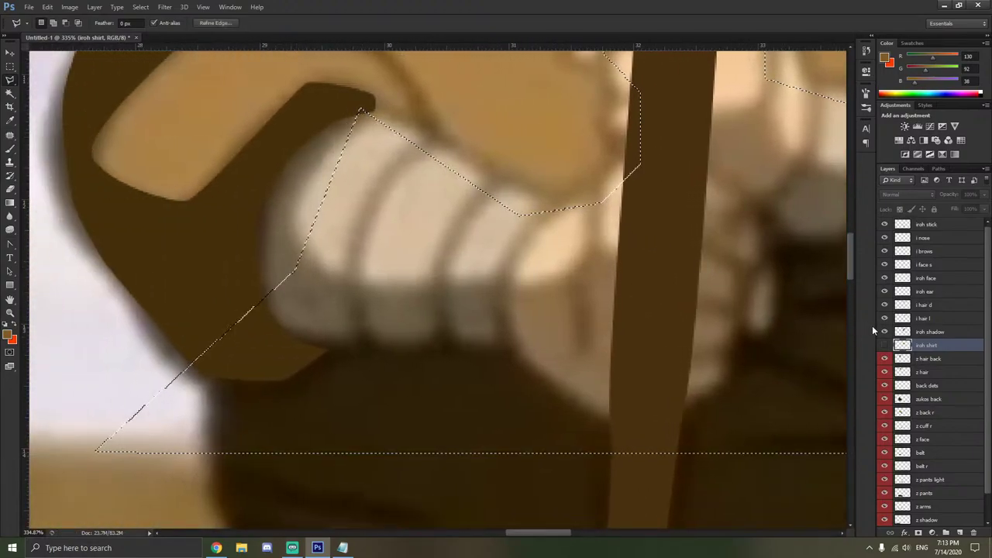
Show the iroh shirt layer, delete the excess shirt fill inside the selection, and deselect.
{"action": "left_click", "coordinate": [884, 345]}
{"action": "key", "text": "Delete"}
{"action": "scroll", "coordinate": [424, 230], "scroll_direction": "up", "scroll_amount": 4}
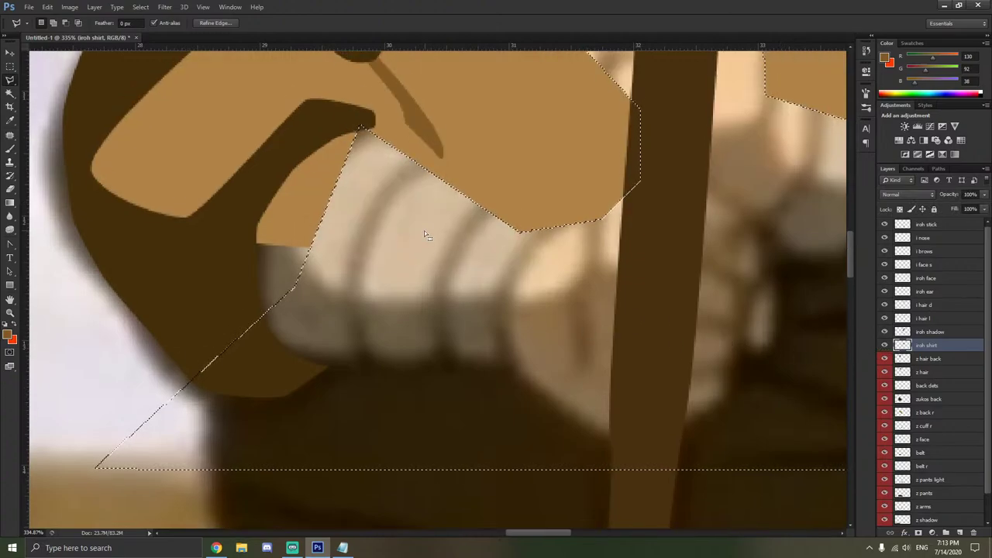
{"action": "key", "text": "ctrl+d"}
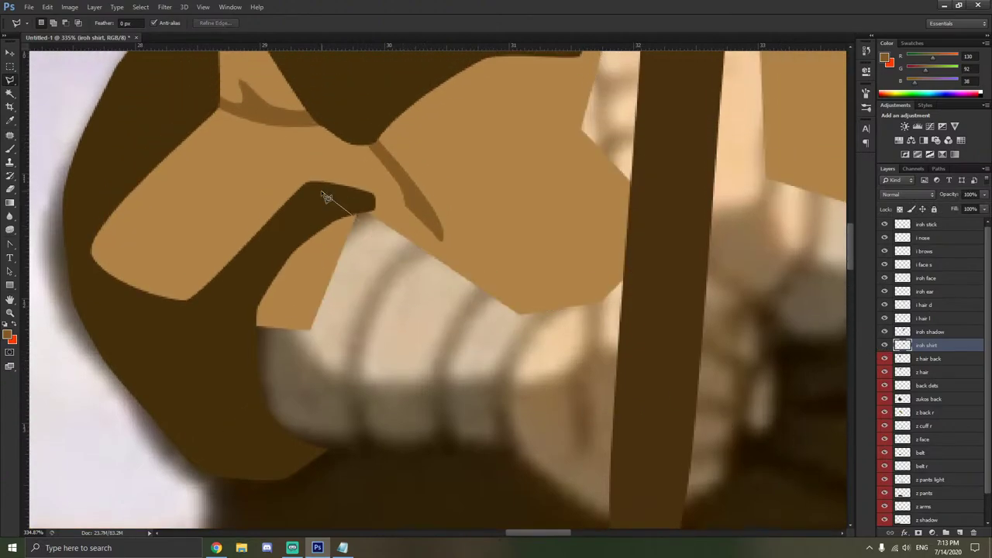
Select a small polygonal area under the dark band.
{"action": "left_click", "coordinate": [358, 206]}
{"action": "left_click", "coordinate": [275, 232]}
{"action": "left_click", "coordinate": [213, 338]}
{"action": "left_click", "coordinate": [351, 375]}
{"action": "double_click", "coordinate": [370, 244]}
{"action": "scroll", "coordinate": [421, 279], "scroll_direction": "down", "scroll_amount": 3}
{"action": "scroll", "coordinate": [720, 288], "scroll_direction": "right", "scroll_amount": 1}
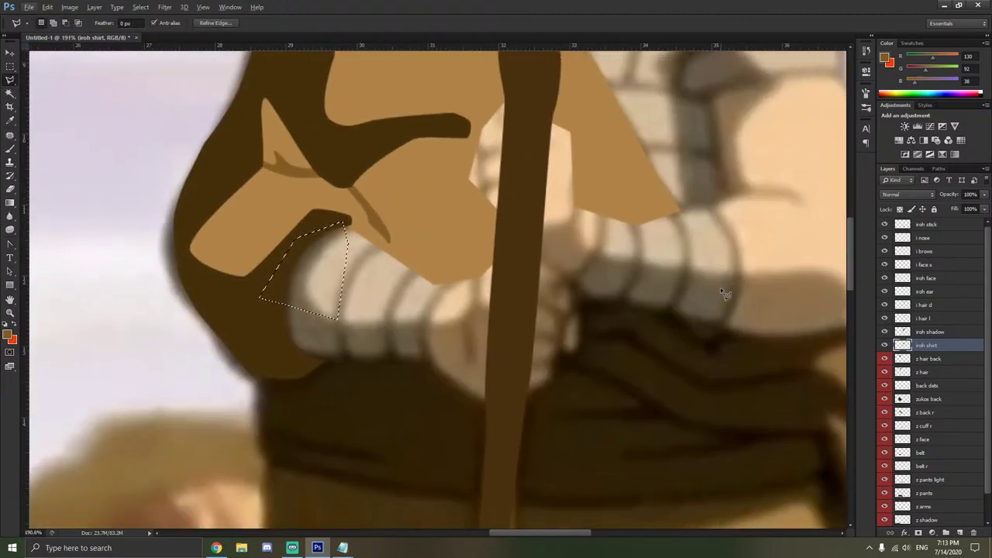
{"action": "scroll", "coordinate": [719, 287], "scroll_direction": "up", "scroll_amount": 3}
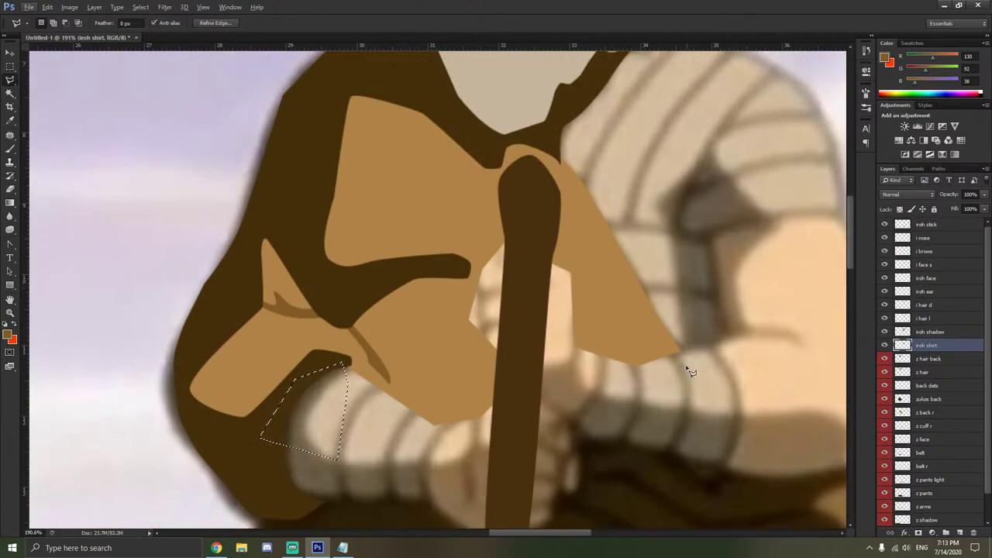
Hide the iroh shirt layer and clear the remaining selection with Deselect.
{"action": "left_click", "coordinate": [884, 345]}
{"action": "scroll", "coordinate": [631, 347], "scroll_direction": "up", "scroll_amount": 2}
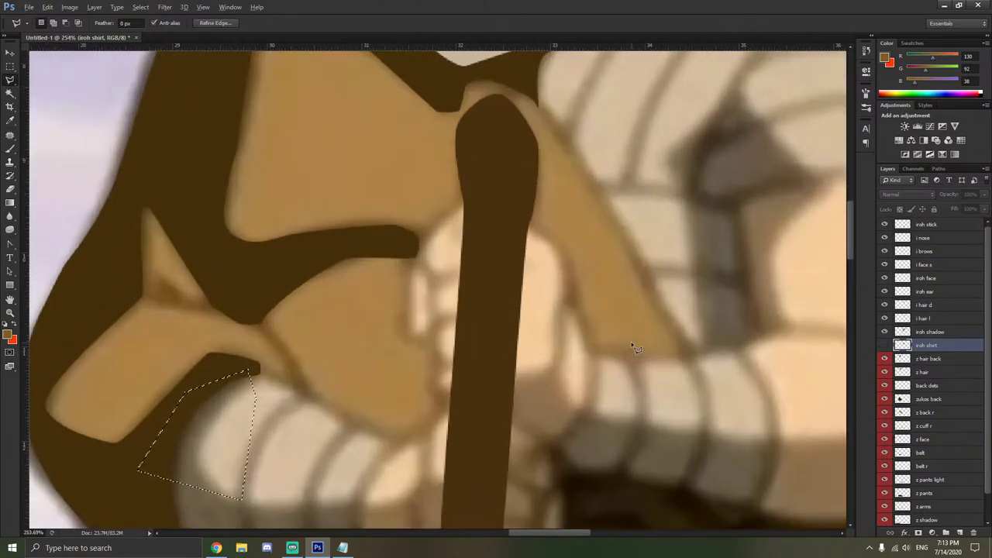
{"action": "left_click", "coordinate": [525, 221]}
{"action": "key", "text": "Escape"}
{"action": "right_click", "coordinate": [330, 340]}
{"action": "left_click", "coordinate": [358, 131]}
{"action": "scroll", "coordinate": [357, 168], "scroll_direction": "down", "scroll_amount": 2}
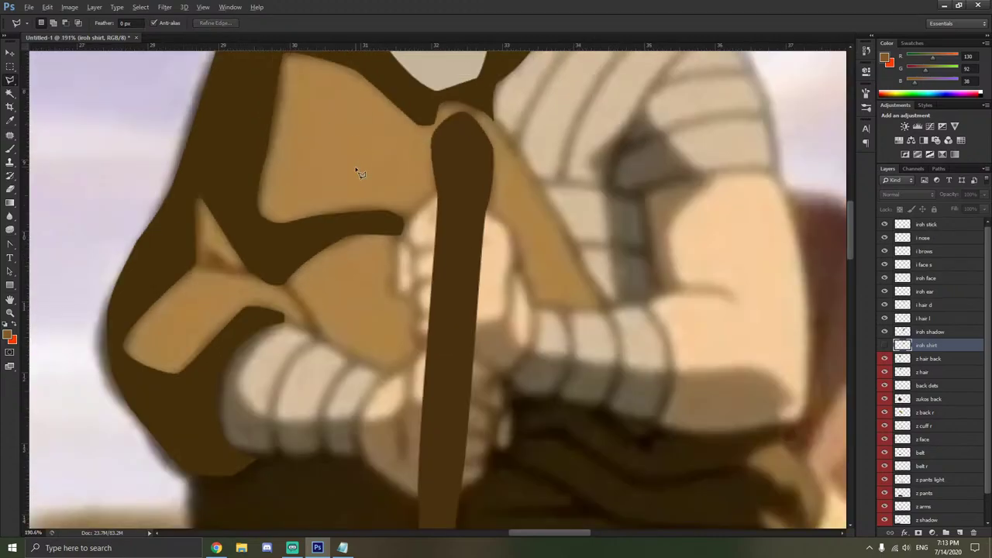
{"action": "scroll", "coordinate": [363, 171], "scroll_direction": "up", "scroll_amount": 3}
{"action": "scroll", "coordinate": [396, 192], "scroll_direction": "up", "scroll_amount": 2}
{"action": "scroll", "coordinate": [488, 229], "scroll_direction": "down", "scroll_amount": 3}
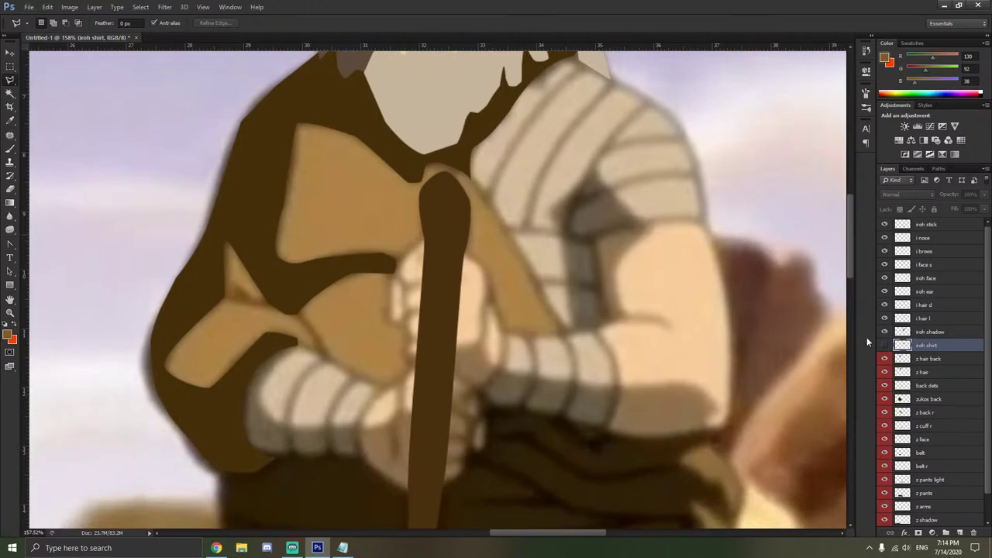
Hide the iroh stick layer and zoom in on Iroh's hands.
{"action": "left_click", "coordinate": [884, 224]}
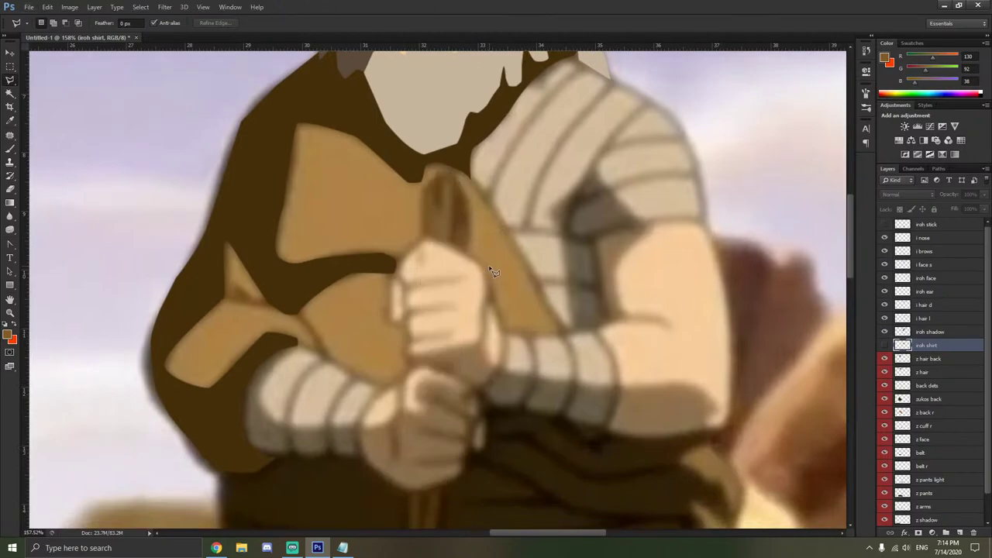
{"action": "scroll", "coordinate": [478, 271], "scroll_direction": "up", "scroll_amount": 1}
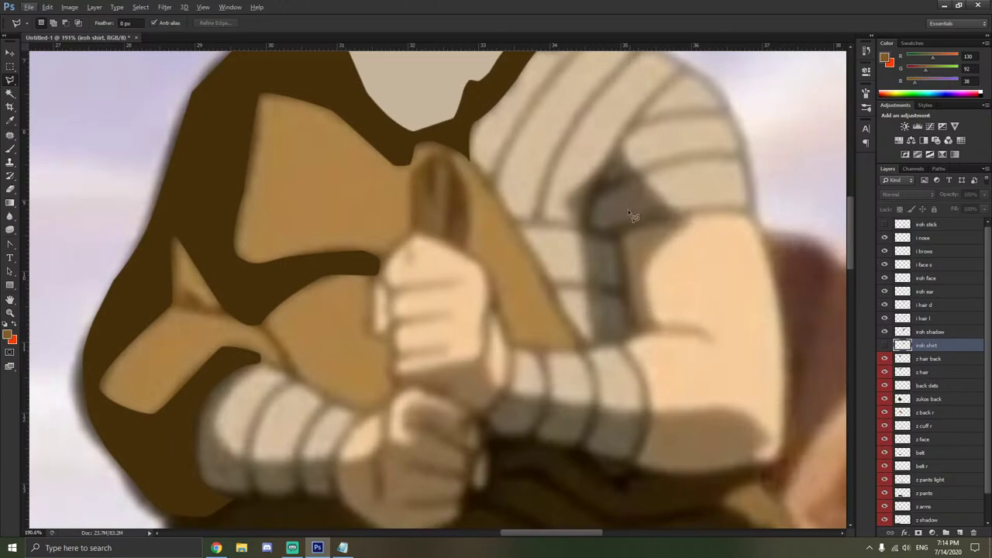
{"action": "scroll", "coordinate": [726, 214], "scroll_direction": "down", "scroll_amount": 5}
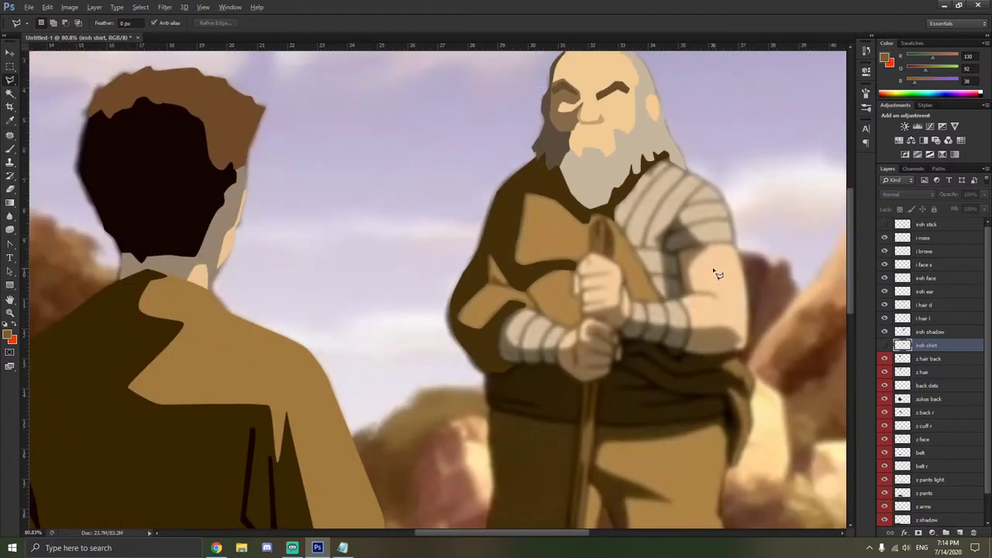
{"action": "scroll", "coordinate": [718, 274], "scroll_direction": "up", "scroll_amount": 5}
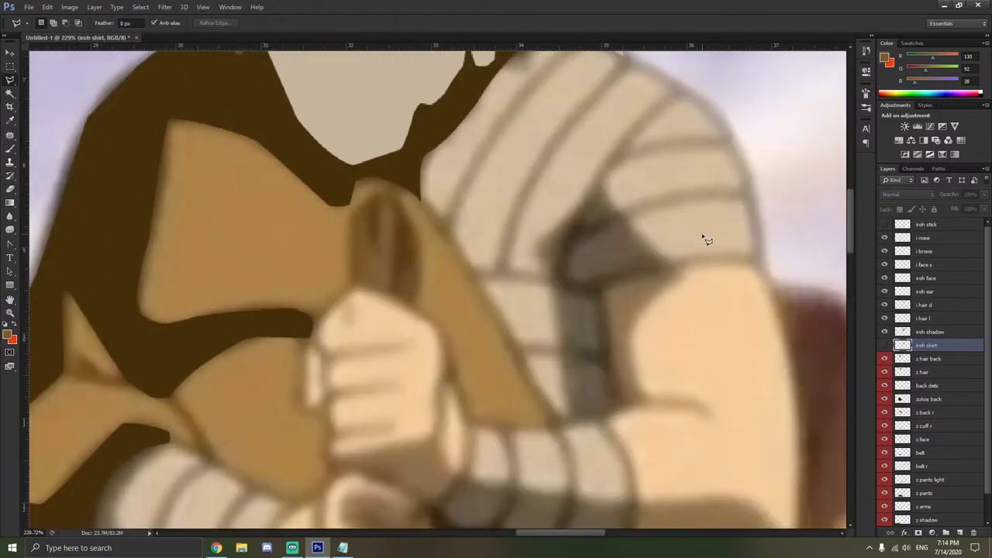
{"action": "scroll", "coordinate": [703, 241], "scroll_direction": "up", "scroll_amount": 1}
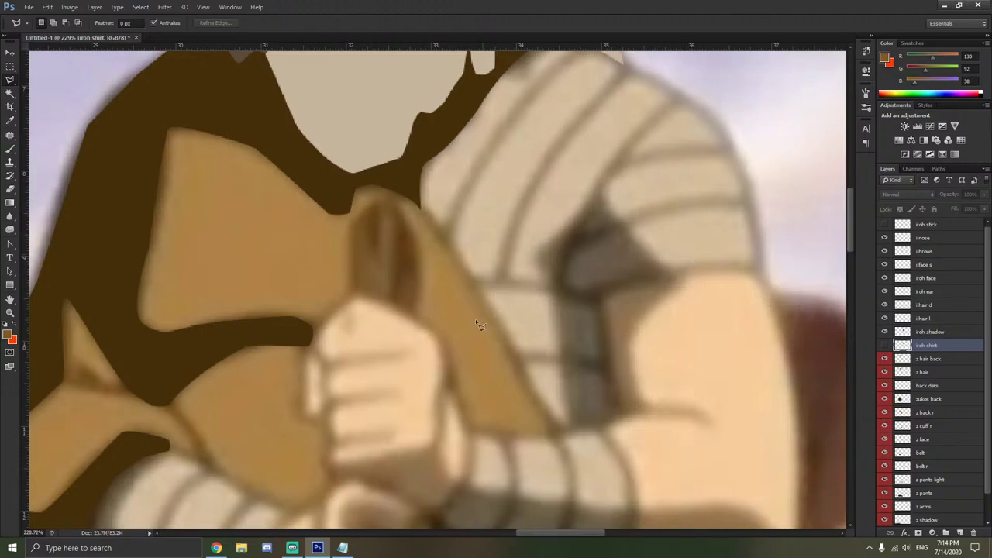
With the Pen Tool, anchor the outline from the fist's top down its right edge.
{"action": "right_click", "coordinate": [10, 244]}
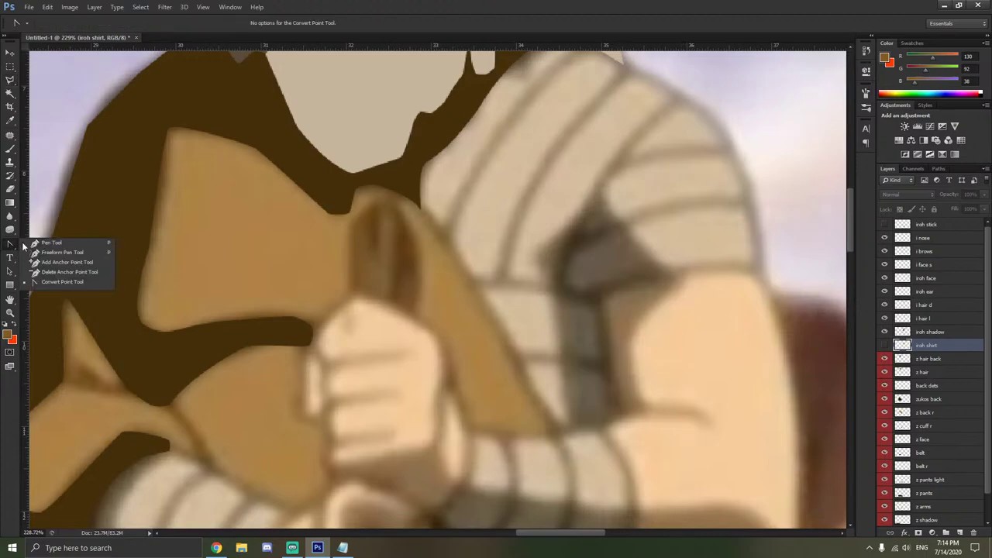
{"action": "left_click", "coordinate": [62, 243]}
{"action": "scroll", "coordinate": [352, 308], "scroll_direction": "down", "scroll_amount": 3}
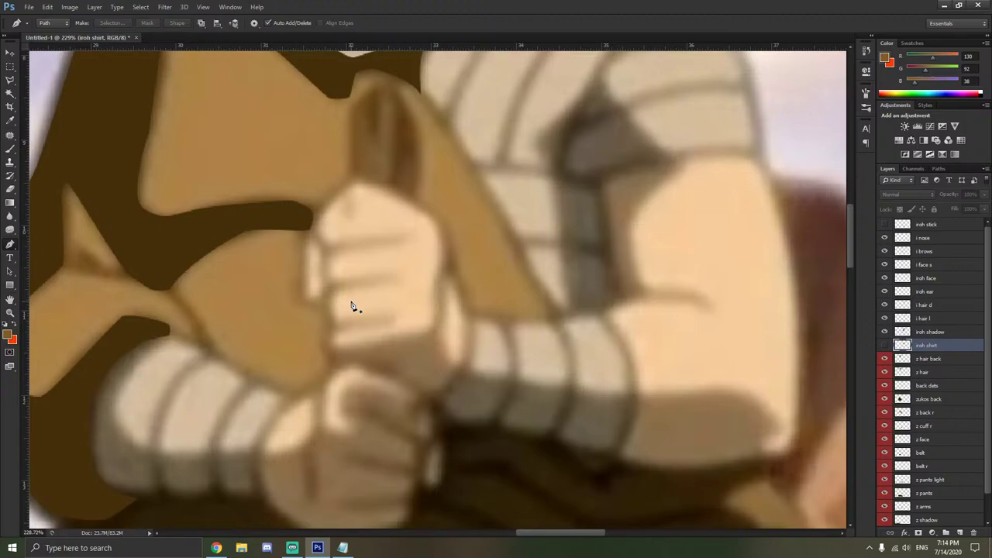
{"action": "left_click", "coordinate": [355, 176]}
{"action": "left_click", "coordinate": [439, 224]}
{"action": "left_click", "coordinate": [441, 273]}
{"action": "left_click", "coordinate": [456, 282]}
{"action": "left_click", "coordinate": [462, 366]}
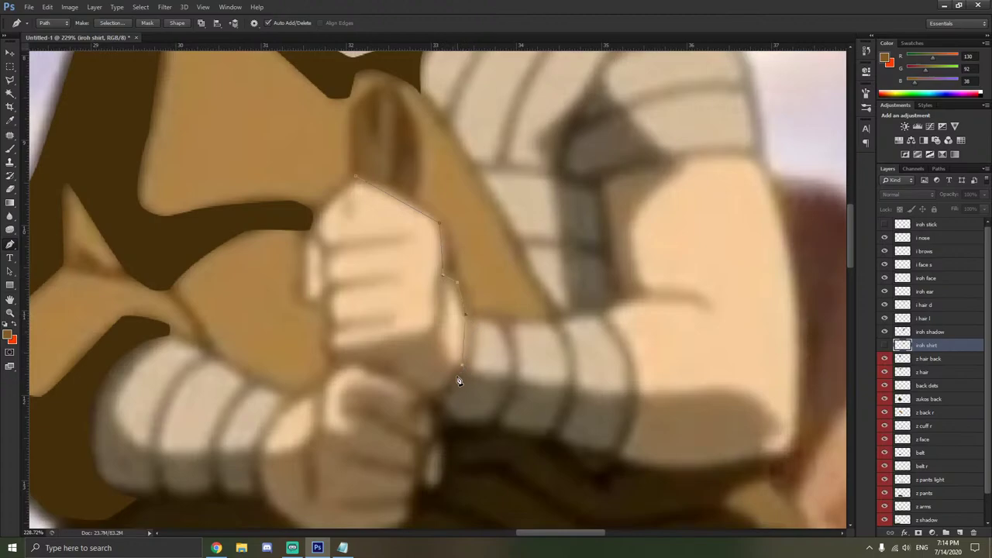
Continue anchors down and around the lower fist's edge to its bottom.
{"action": "left_click", "coordinate": [420, 393]}
{"action": "left_click", "coordinate": [430, 411]}
{"action": "left_click", "coordinate": [433, 429]}
{"action": "left_click", "coordinate": [443, 442]}
{"action": "scroll", "coordinate": [446, 450], "scroll_direction": "down", "scroll_amount": 1}
{"action": "left_click", "coordinate": [442, 455]}
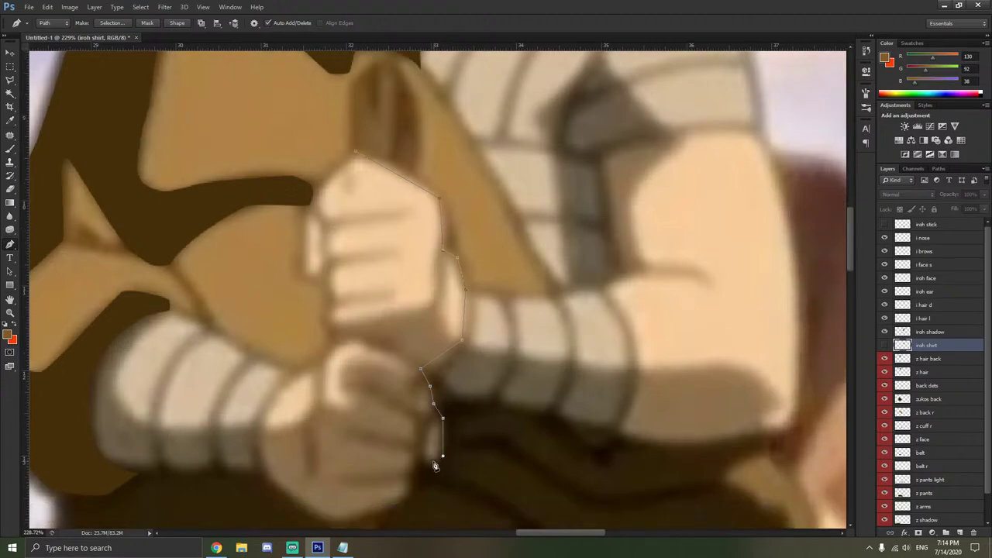
{"action": "left_click", "coordinate": [430, 464]}
{"action": "left_click", "coordinate": [417, 455]}
{"action": "left_click", "coordinate": [413, 479]}
{"action": "left_click", "coordinate": [408, 497]}
{"action": "scroll", "coordinate": [364, 515], "scroll_direction": "down", "scroll_amount": 1}
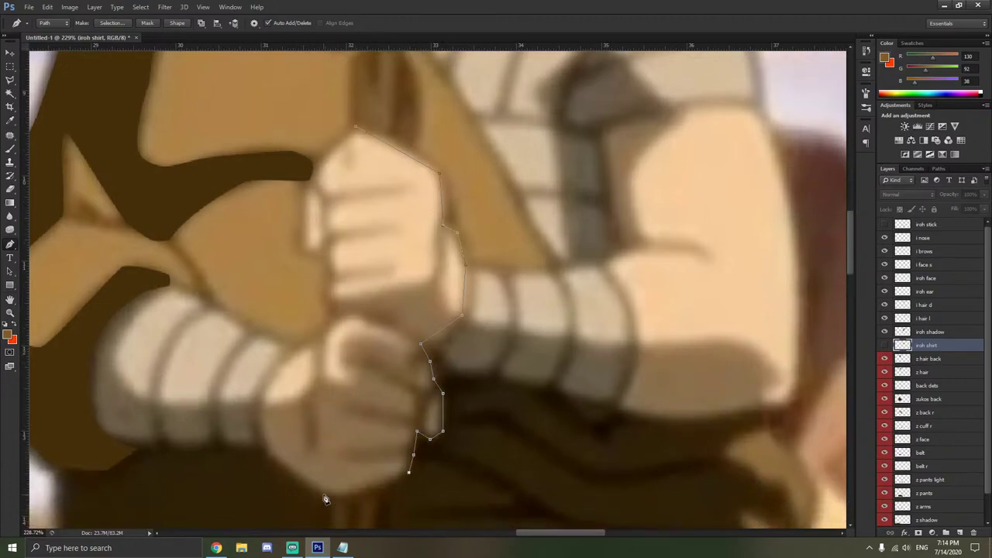
Trace across the bottom and up both fists' left edges, closing the path at the start.
{"action": "left_click", "coordinate": [327, 497]}
{"action": "left_click", "coordinate": [268, 456]}
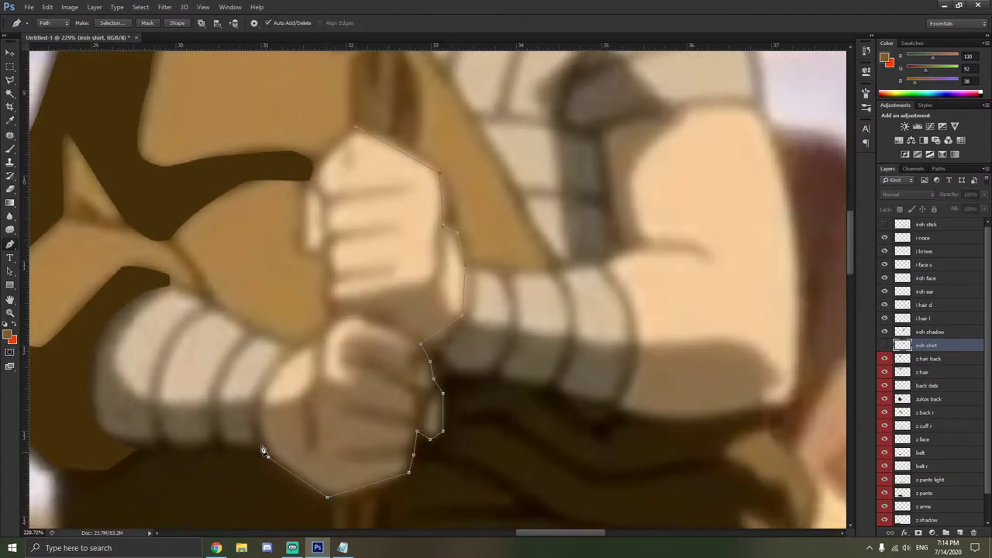
{"action": "left_click", "coordinate": [259, 403]}
{"action": "left_click", "coordinate": [284, 359]}
{"action": "left_click", "coordinate": [309, 339]}
{"action": "left_click", "coordinate": [326, 308]}
{"action": "left_click", "coordinate": [334, 275]}
{"action": "left_click", "coordinate": [327, 257]}
{"action": "left_click", "coordinate": [309, 249]}
{"action": "left_click", "coordinate": [301, 236]}
{"action": "left_click", "coordinate": [355, 132]}
With the Convert Point Tool, curve the hand outline at the top, fist's right side, wrist wrap and lower-fist edge.
{"action": "right_click", "coordinate": [9, 243]}
{"action": "left_click", "coordinate": [62, 284]}
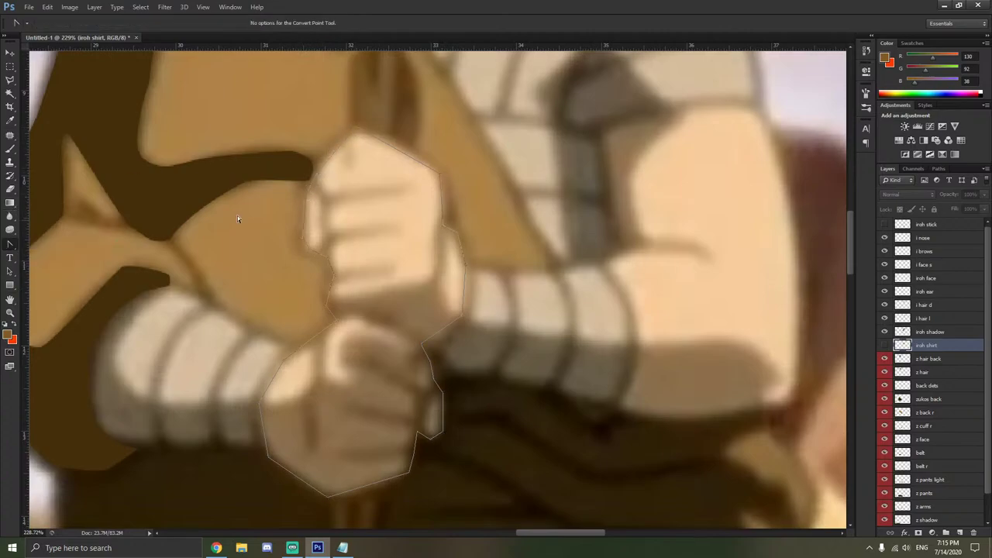
{"action": "left_click", "coordinate": [363, 134]}
{"action": "mouse_move", "coordinate": [400, 138]}
{"action": "left_mouse_down"}
{"action": "mouse_move", "coordinate": [392, 112]}
{"action": "mouse_move", "coordinate": [409, 140]}
{"action": "left_mouse_up"}
{"action": "left_click_drag", "start_coordinate": [444, 176], "coordinate": [449, 199]}
{"action": "left_click_drag", "start_coordinate": [461, 317], "coordinate": [417, 354]}
{"action": "scroll", "coordinate": [439, 372], "scroll_direction": "down", "scroll_amount": 1}
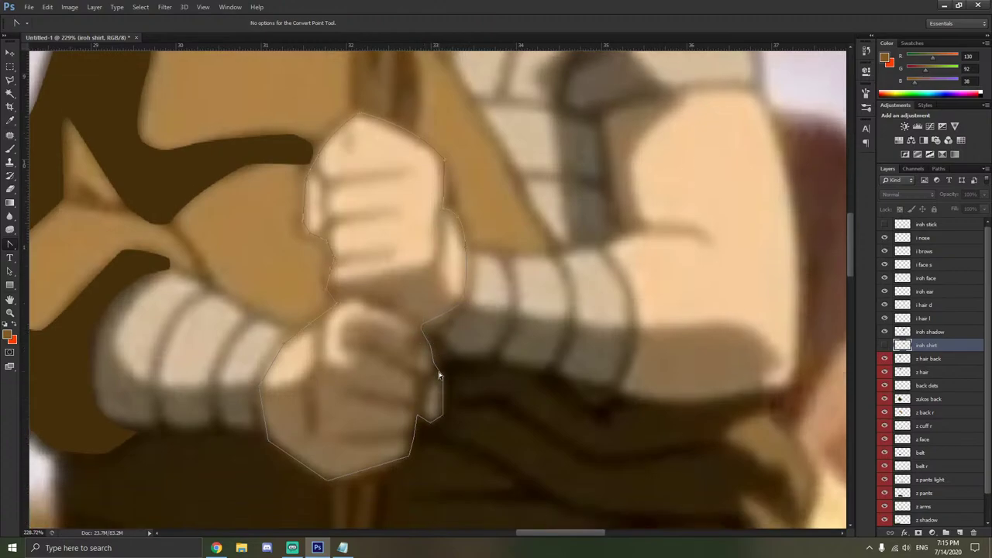
{"action": "scroll", "coordinate": [440, 371], "scroll_direction": "up", "scroll_amount": 1}
{"action": "left_click_drag", "start_coordinate": [444, 359], "coordinate": [412, 411]}
{"action": "left_click", "coordinate": [451, 399], "text": "ctrl"}
Delete the extra anchor on the lower fist and round the lower-right, bottom and left curves.
{"action": "left_click", "coordinate": [411, 431]}
{"action": "right_click", "coordinate": [409, 435]}
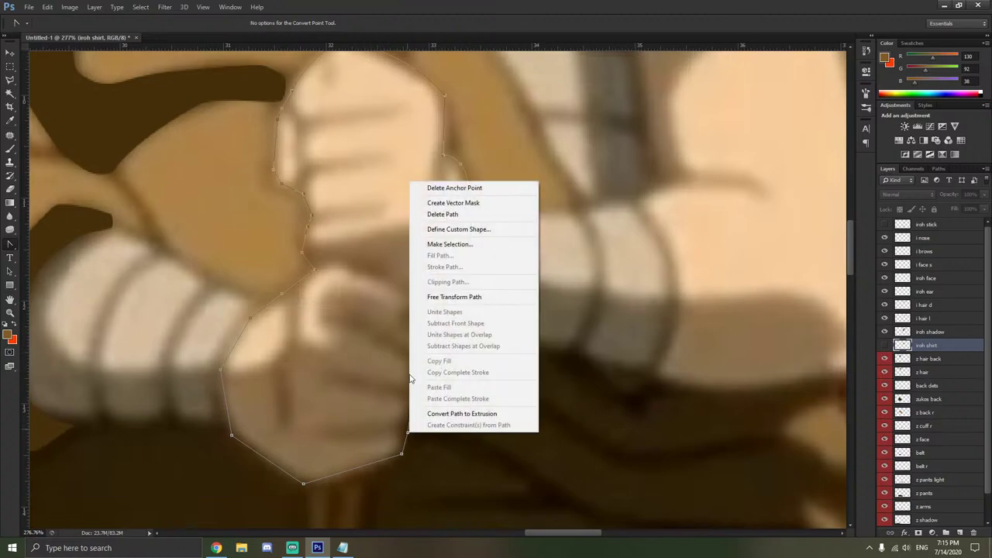
{"action": "left_click", "coordinate": [454, 192]}
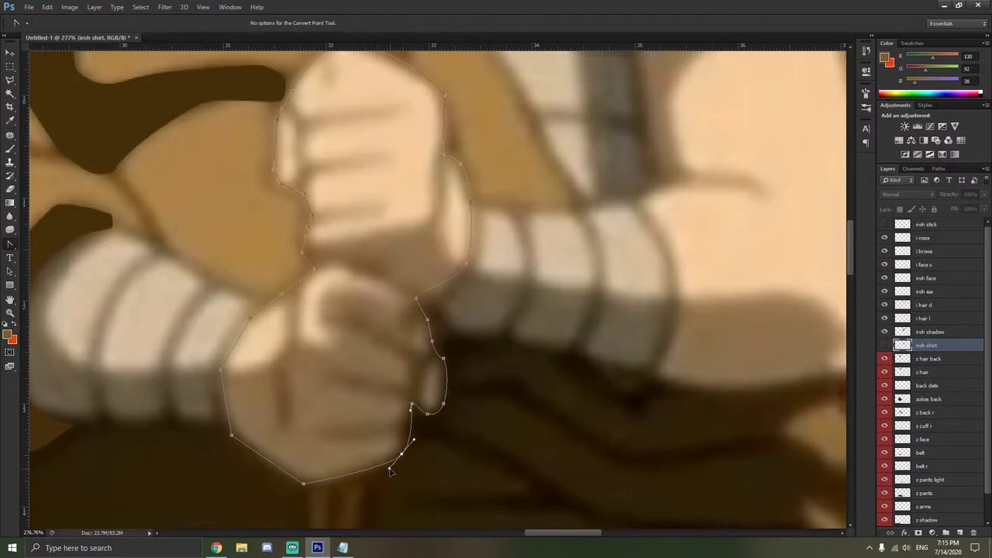
{"action": "left_click_drag", "start_coordinate": [401, 454], "coordinate": [385, 471]}
{"action": "left_click_drag", "start_coordinate": [303, 484], "coordinate": [326, 490]}
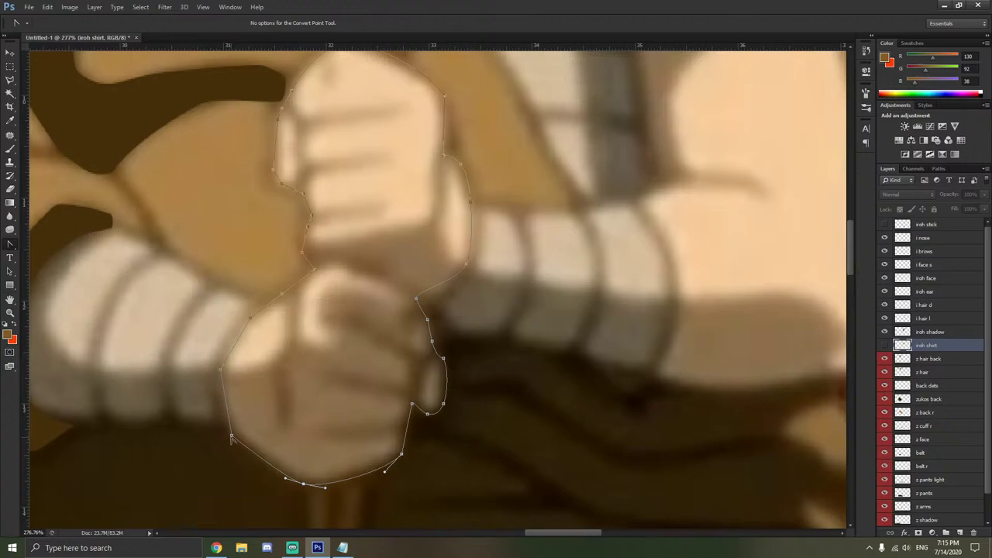
{"action": "mouse_move", "coordinate": [231, 436]}
{"action": "left_mouse_down"}
{"action": "mouse_move", "coordinate": [232, 446]}
{"action": "mouse_move", "coordinate": [226, 419]}
{"action": "left_mouse_up"}
{"action": "mouse_move", "coordinate": [245, 463]}
{"action": "left_mouse_down"}
{"action": "mouse_move", "coordinate": [232, 437]}
{"action": "mouse_move", "coordinate": [243, 457]}
{"action": "left_mouse_up"}
Curve the outline higher up the left edge and along the upper fist's left side.
{"action": "left_click", "coordinate": [240, 414]}
{"action": "left_click_drag", "start_coordinate": [221, 373], "coordinate": [217, 345]}
{"action": "scroll", "coordinate": [244, 336], "scroll_direction": "up", "scroll_amount": 2}
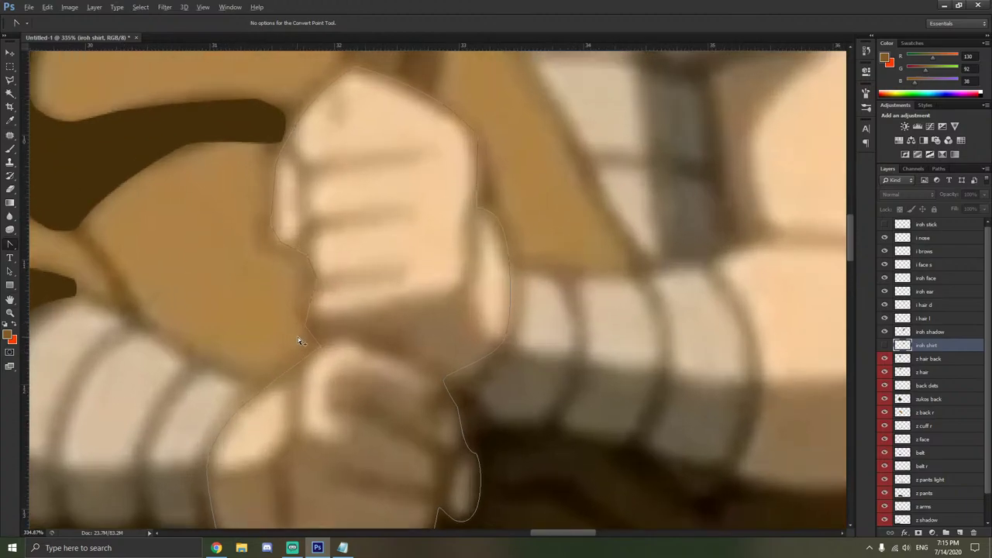
{"action": "left_click", "coordinate": [319, 348]}
{"action": "scroll", "coordinate": [314, 318], "scroll_direction": "up", "scroll_amount": 1}
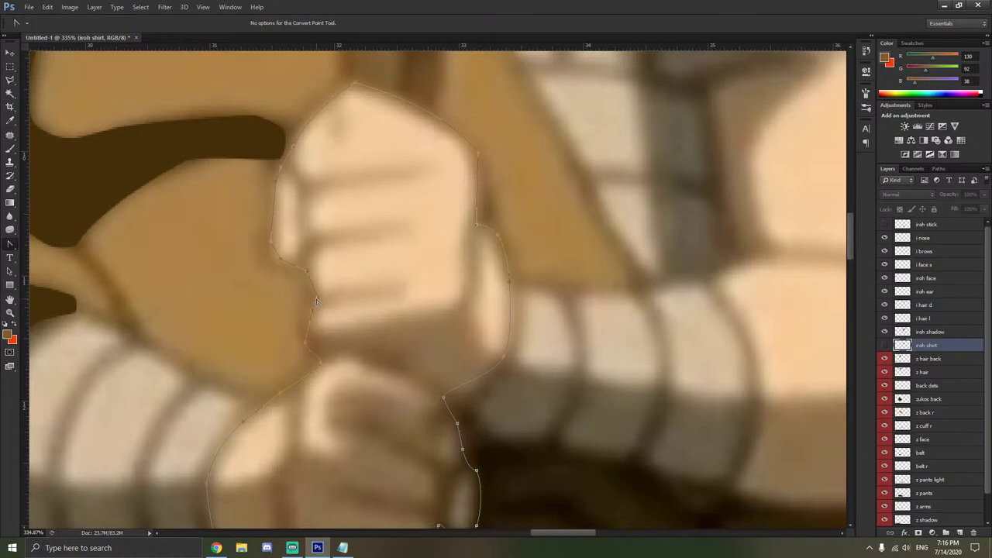
{"action": "left_click_drag", "start_coordinate": [316, 305], "coordinate": [314, 290]}
{"action": "left_click_drag", "start_coordinate": [272, 259], "coordinate": [286, 256]}
{"action": "left_click_drag", "start_coordinate": [293, 277], "coordinate": [295, 265]}
{"action": "scroll", "coordinate": [318, 270], "scroll_direction": "down", "scroll_amount": 1}
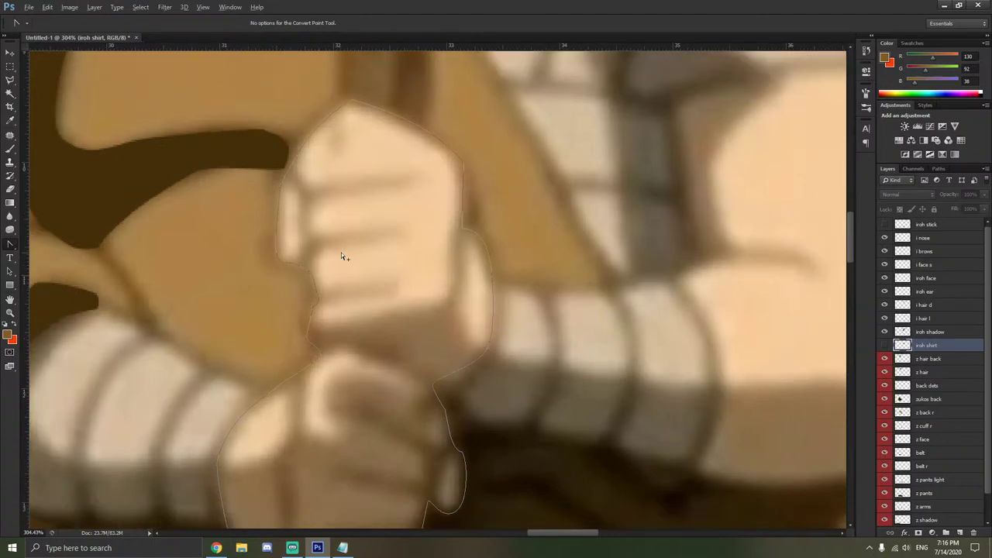
Reshape the outline segment along the fist's right side.
{"action": "left_click", "coordinate": [464, 162]}
{"action": "left_click", "coordinate": [471, 177]}
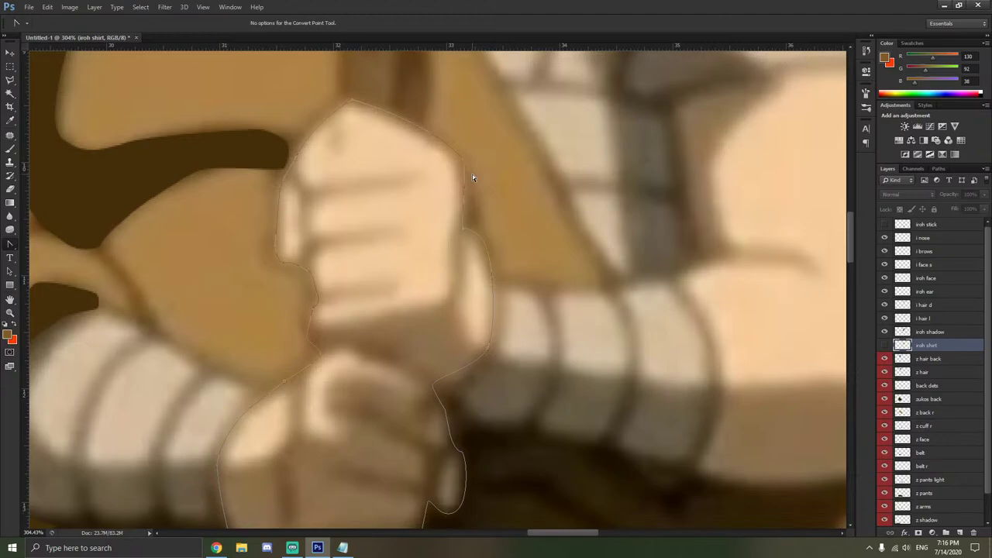
{"action": "left_click", "coordinate": [468, 231]}
{"action": "left_click", "coordinate": [493, 284]}
{"action": "scroll", "coordinate": [497, 272], "scroll_direction": "down", "scroll_amount": 2}
{"action": "scroll", "coordinate": [341, 198], "scroll_direction": "up", "scroll_amount": 3}
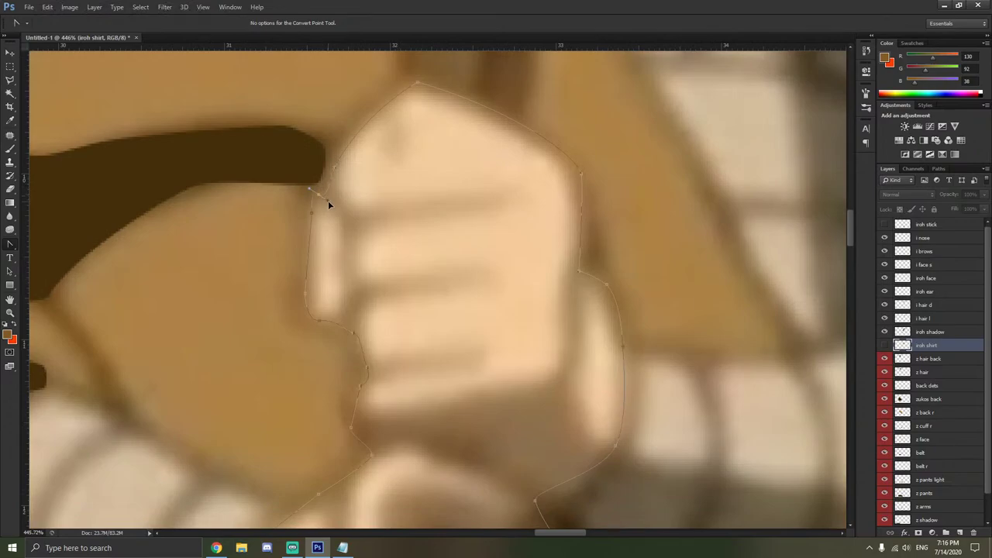
Adjust the curve near the fist's top left, revert the next anchor to a sharp corner, and bring up the path's options.
{"action": "left_click_drag", "start_coordinate": [320, 217], "coordinate": [302, 189]}
{"action": "left_click", "coordinate": [328, 192]}
{"action": "left_click", "coordinate": [336, 170]}
{"action": "left_click_drag", "start_coordinate": [339, 171], "coordinate": [345, 171]}
{"action": "left_click", "coordinate": [336, 164]}
{"action": "scroll", "coordinate": [333, 190], "scroll_direction": "down", "scroll_amount": 3}
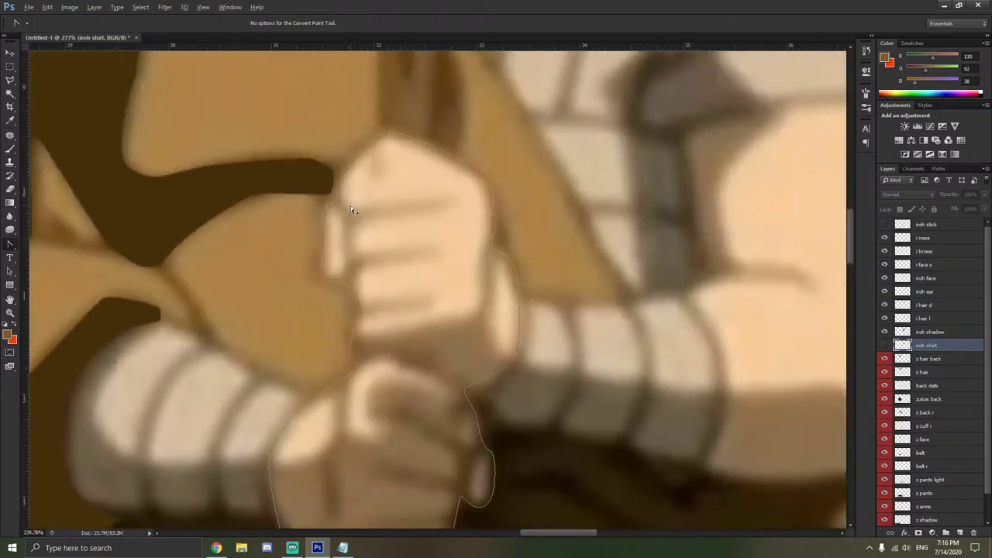
{"action": "scroll", "coordinate": [430, 200], "scroll_direction": "down", "scroll_amount": 3}
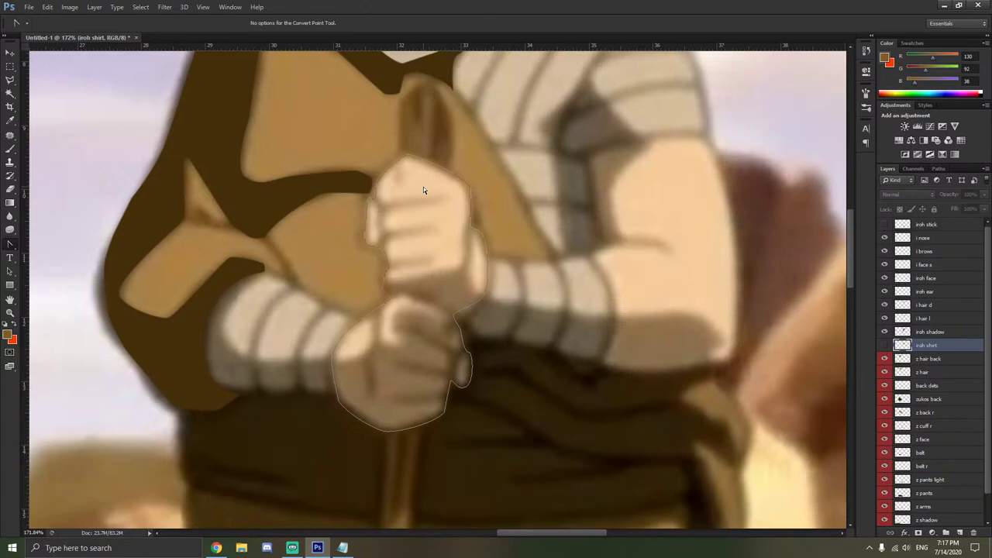
{"action": "right_click", "coordinate": [390, 234]}
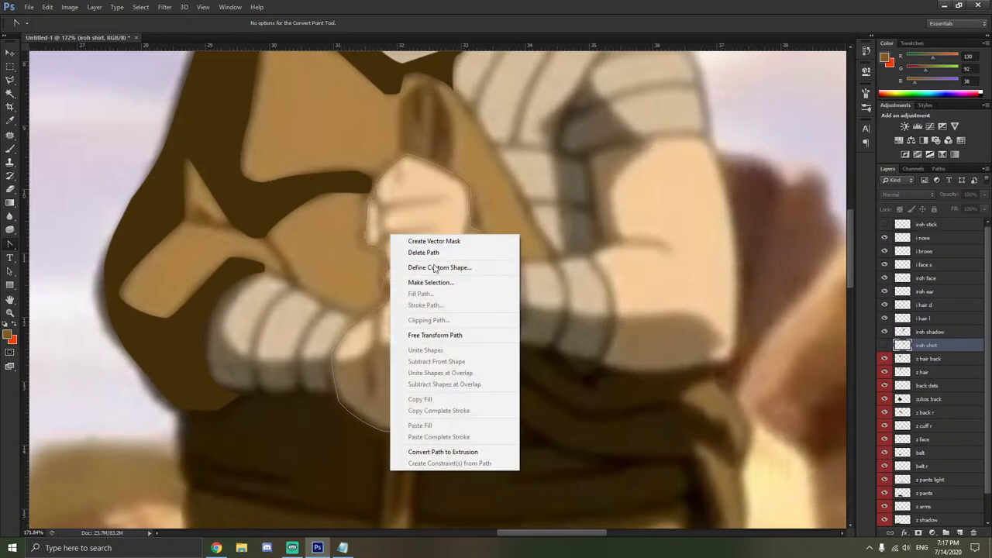
Create a new 'iroh hand' layer and place it above iroh shadow.
{"action": "left_click", "coordinate": [932, 345]}
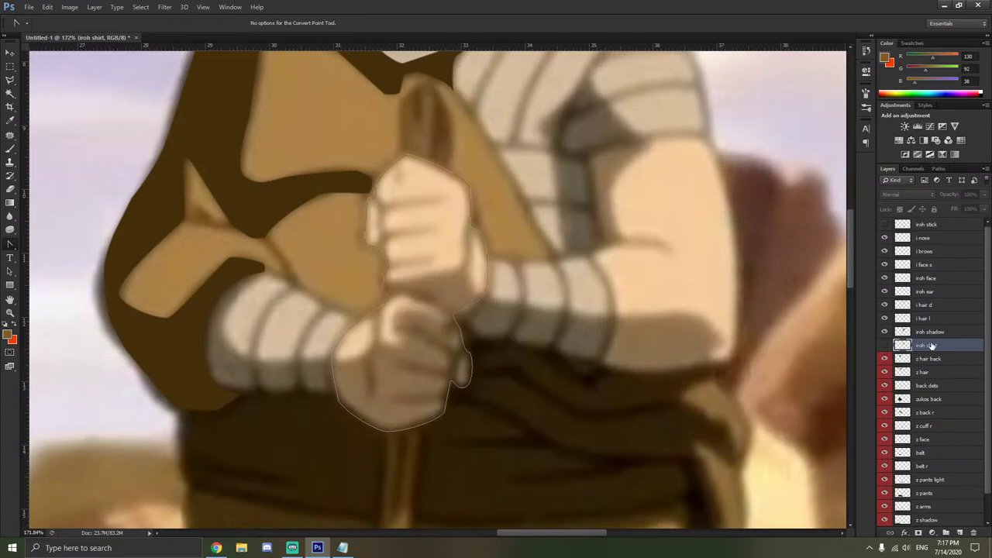
{"action": "key", "text": "ctrl+shift+n"}
{"action": "type", "text": "r"}
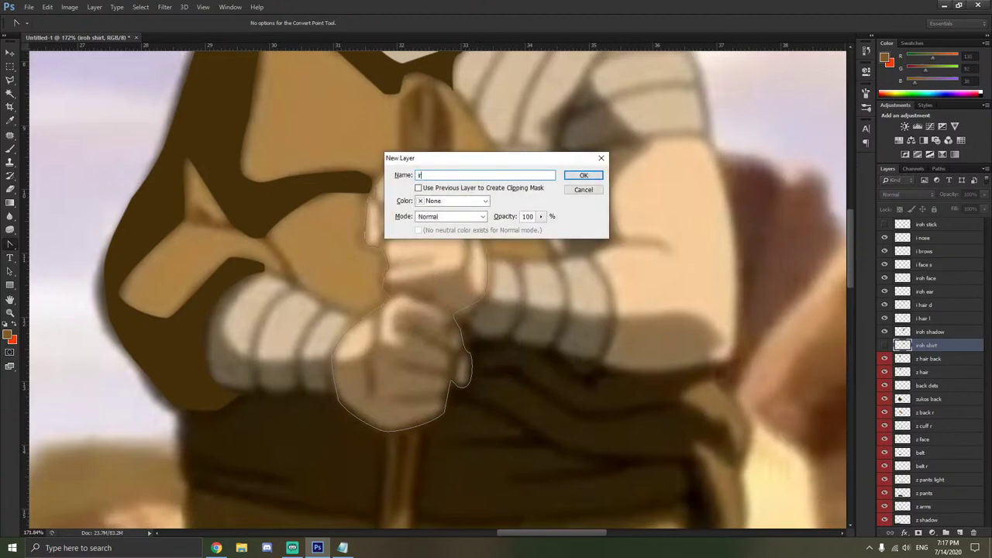
{"action": "type", "text": "oh hand"}
{"action": "key", "text": "Return"}
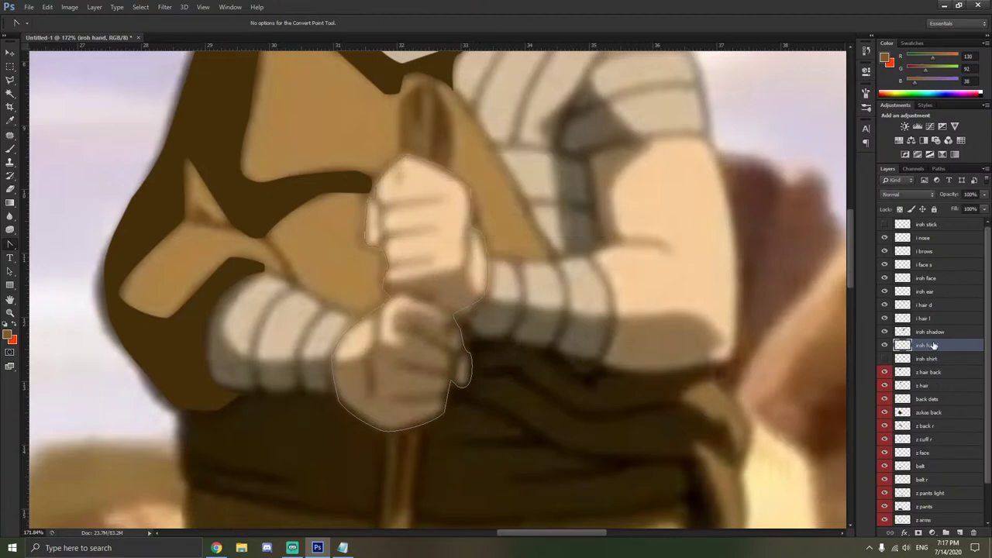
{"action": "mouse_move", "coordinate": [933, 345]}
{"action": "left_mouse_down"}
{"action": "mouse_move", "coordinate": [934, 357]}
{"action": "mouse_move", "coordinate": [946, 333]}
{"action": "left_mouse_up"}
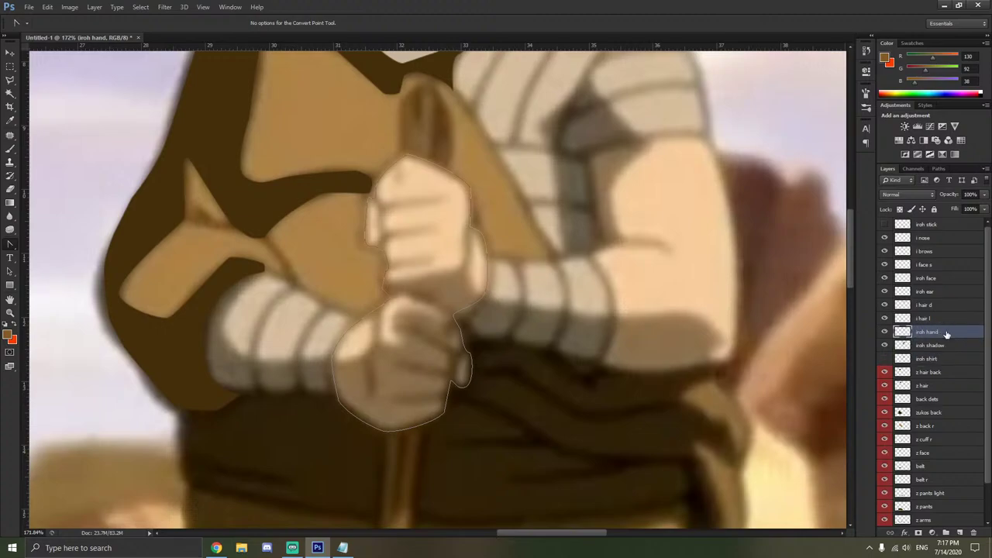
Fill the hand path with a custom light skin tone sampled from the hand.
{"action": "right_click", "coordinate": [399, 232]}
{"action": "left_click", "coordinate": [422, 285]}
{"action": "left_click", "coordinate": [676, 147]}
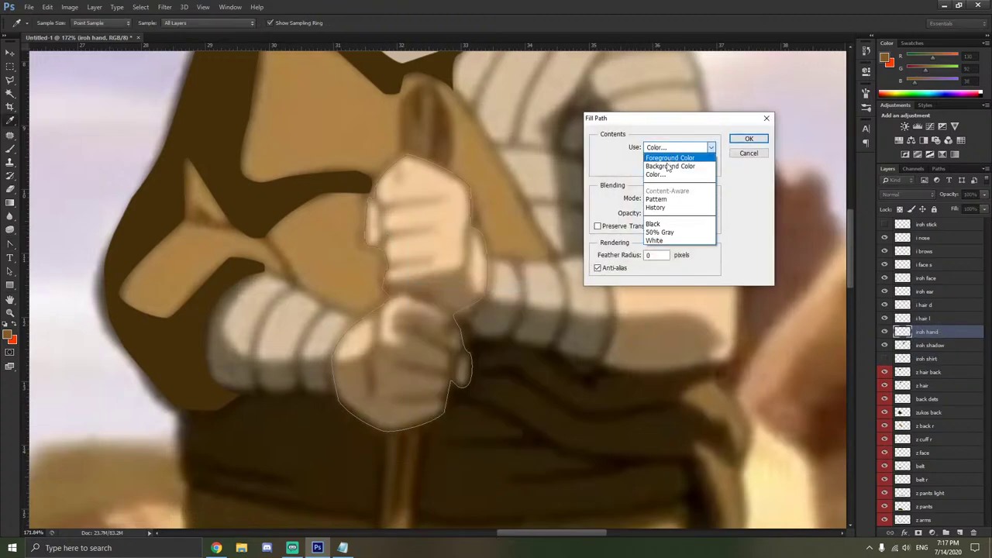
{"action": "left_click", "coordinate": [657, 199]}
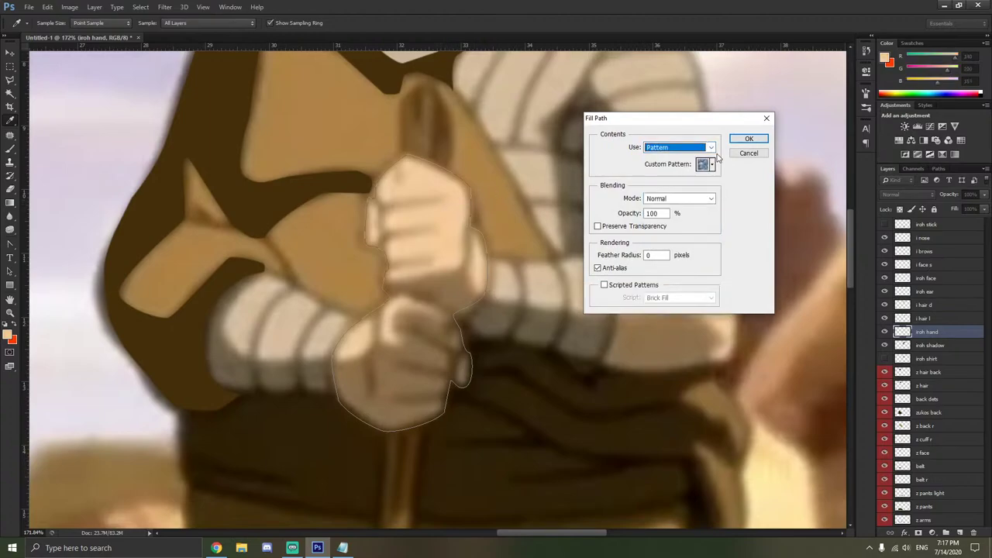
{"action": "key", "text": "alt+Down"}
{"action": "key", "text": "Up"}
{"action": "key", "text": "Up"}
{"action": "key", "text": "Return"}
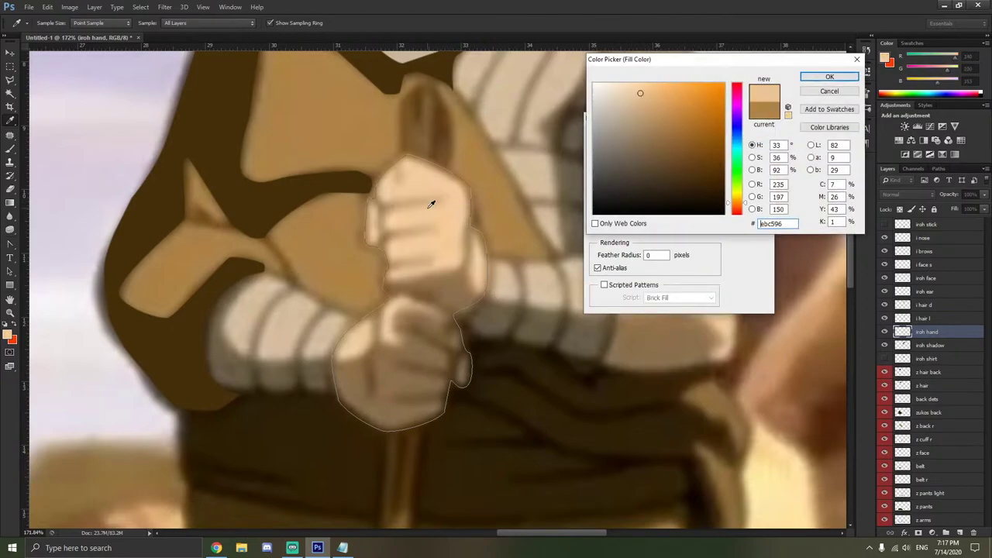
{"action": "left_click", "coordinate": [446, 205]}
{"action": "key", "text": "Return"}
{"action": "key", "text": "Return"}
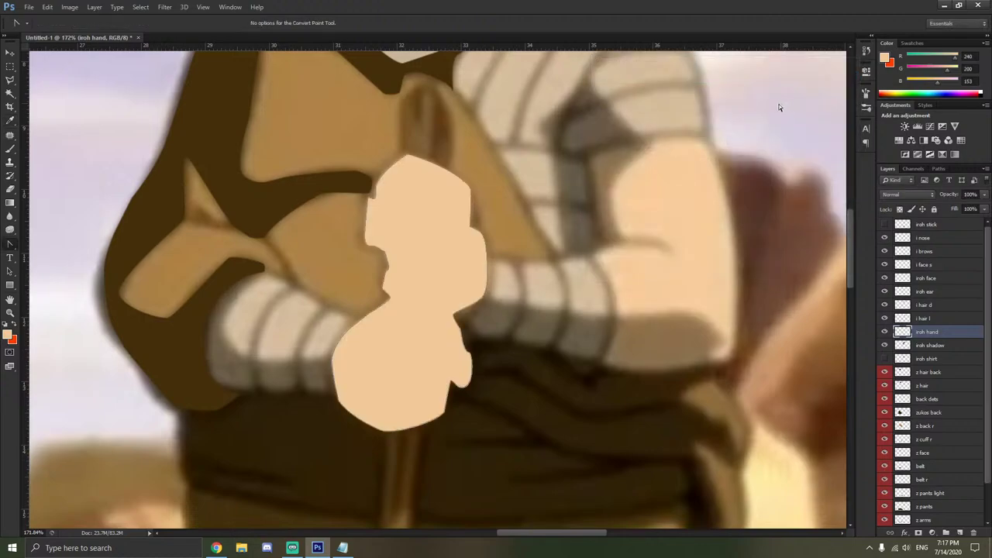
Delete the hand outline path, show the shirt and stick, and move the stick below the hand layer.
{"action": "right_click", "coordinate": [415, 225]}
{"action": "left_click", "coordinate": [443, 244]}
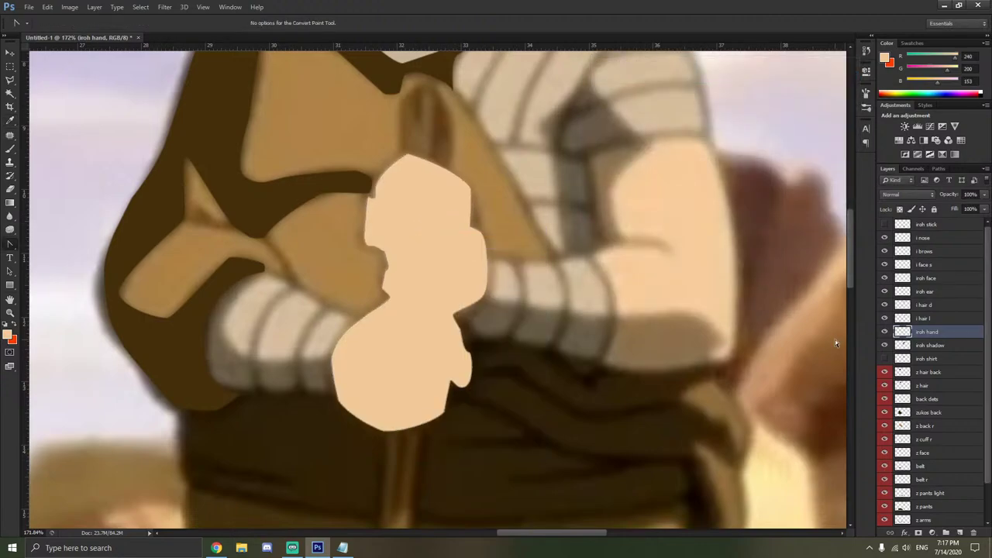
{"action": "left_click", "coordinate": [885, 357]}
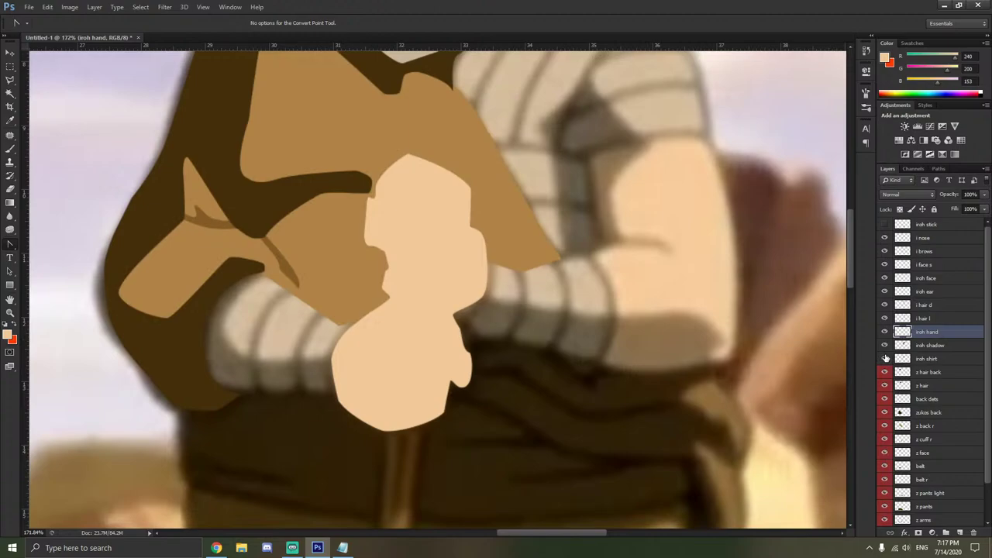
{"action": "left_click", "coordinate": [885, 224]}
{"action": "left_click_drag", "start_coordinate": [929, 224], "coordinate": [950, 341]}
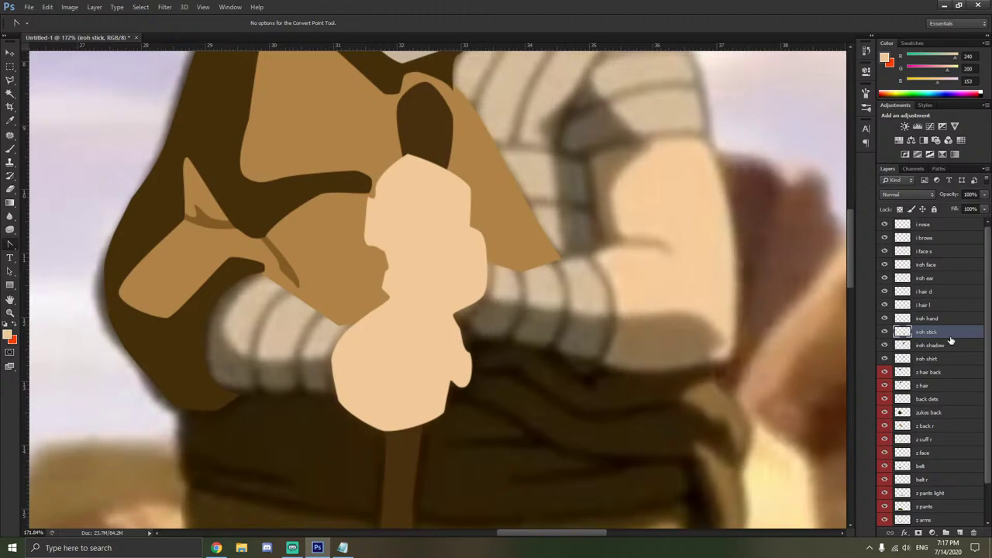
Toggle layer visibility to check the overlap, leaving hand, stick, shadow and shirt hidden.
{"action": "left_click", "coordinate": [884, 318]}
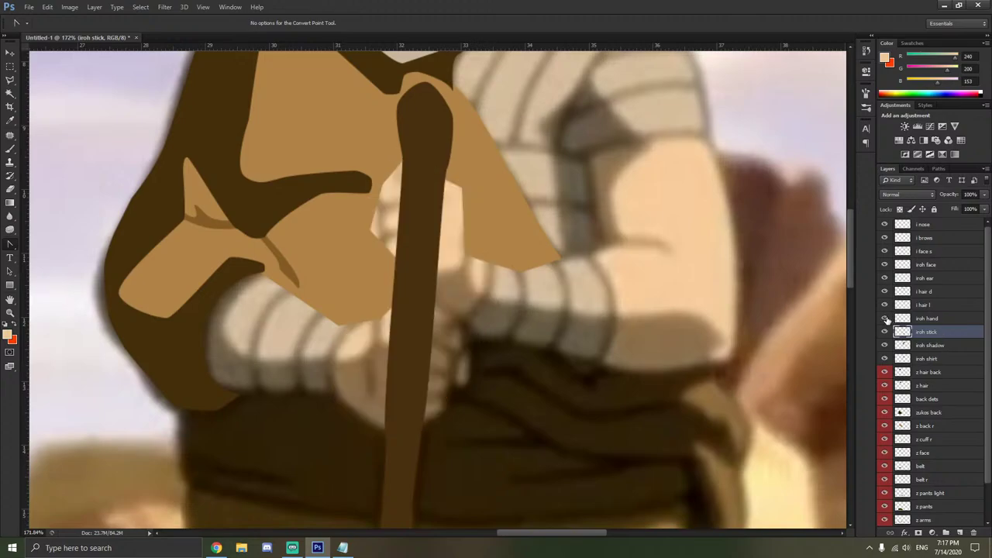
{"action": "double_click", "coordinate": [885, 318]}
{"action": "left_click", "coordinate": [885, 318]}
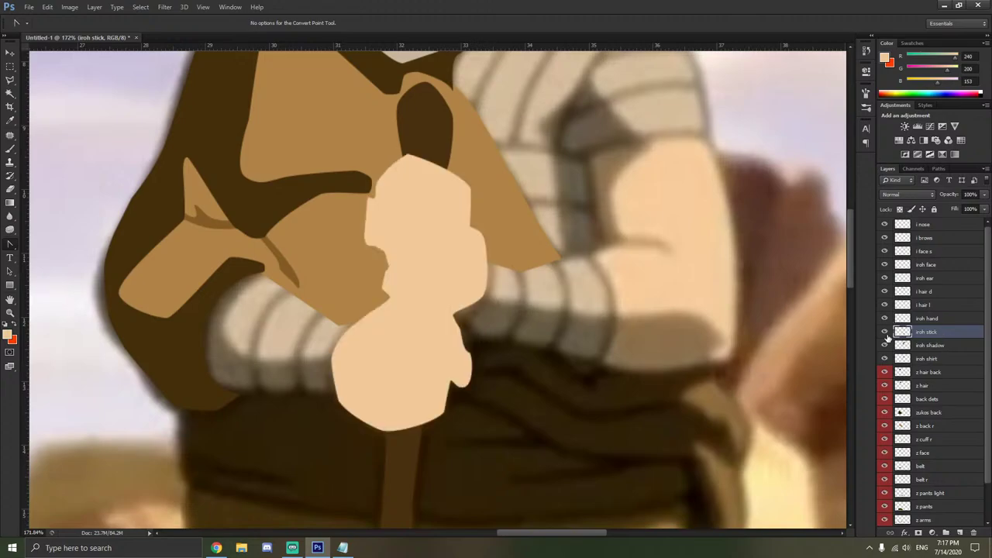
{"action": "left_click", "coordinate": [885, 345]}
{"action": "left_click", "coordinate": [885, 359]}
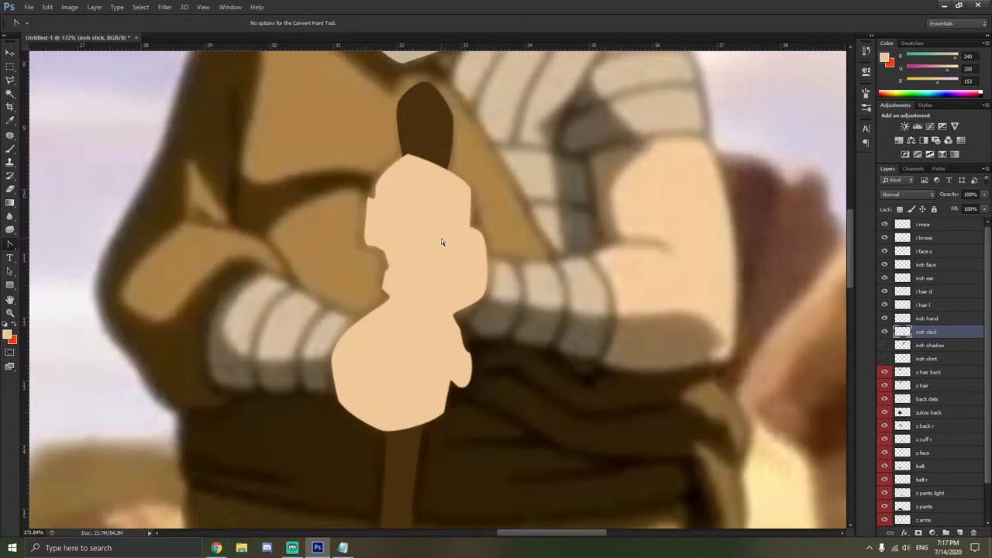
{"action": "left_click", "coordinate": [885, 318]}
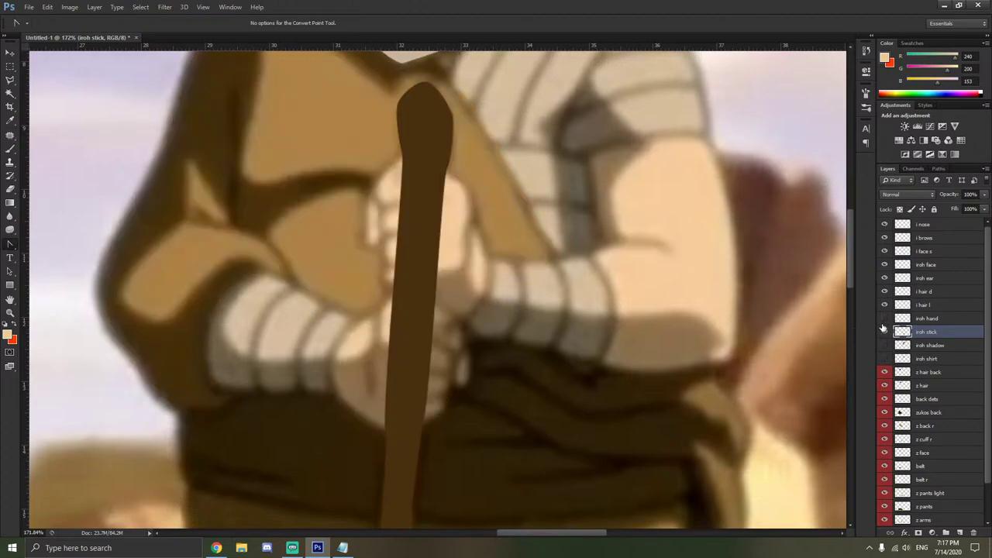
{"action": "left_click", "coordinate": [884, 333]}
Sample the light skin tone from the fist and dismiss the error from painting on the hidden hand layer.
{"action": "scroll", "coordinate": [499, 242], "scroll_direction": "up", "scroll_amount": 2}
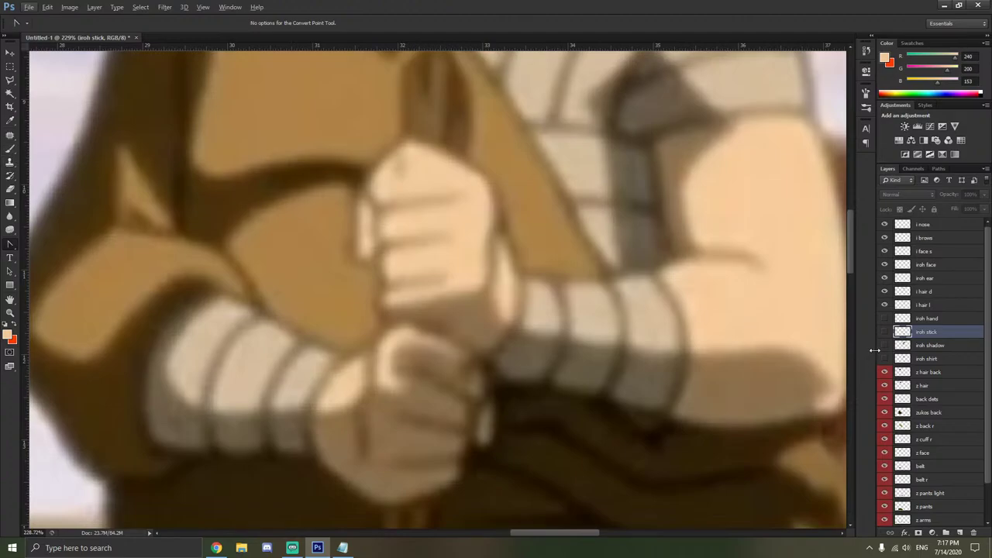
{"action": "left_click", "coordinate": [925, 319]}
{"action": "scroll", "coordinate": [427, 202], "scroll_direction": "up", "scroll_amount": 2}
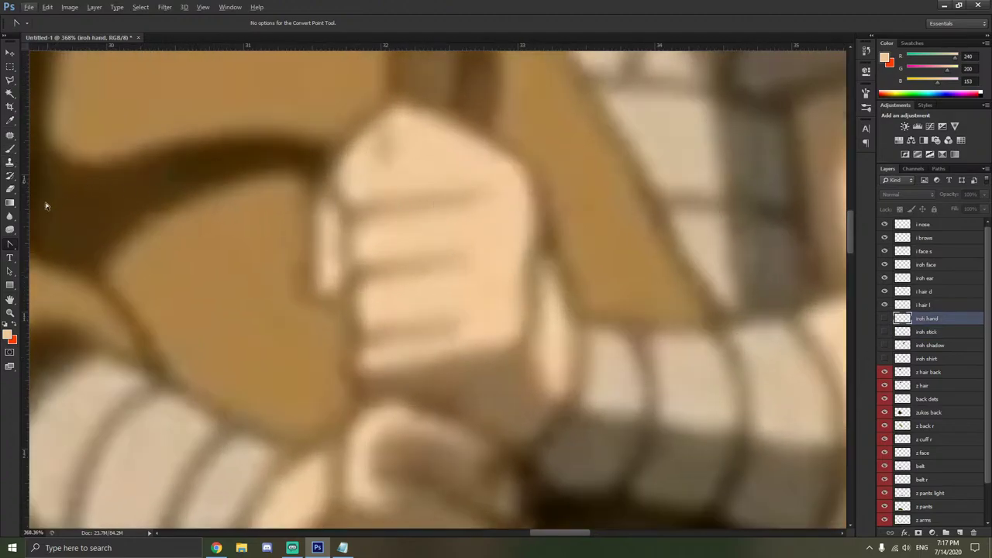
{"action": "left_click", "coordinate": [10, 120]}
{"action": "left_click", "coordinate": [412, 201]}
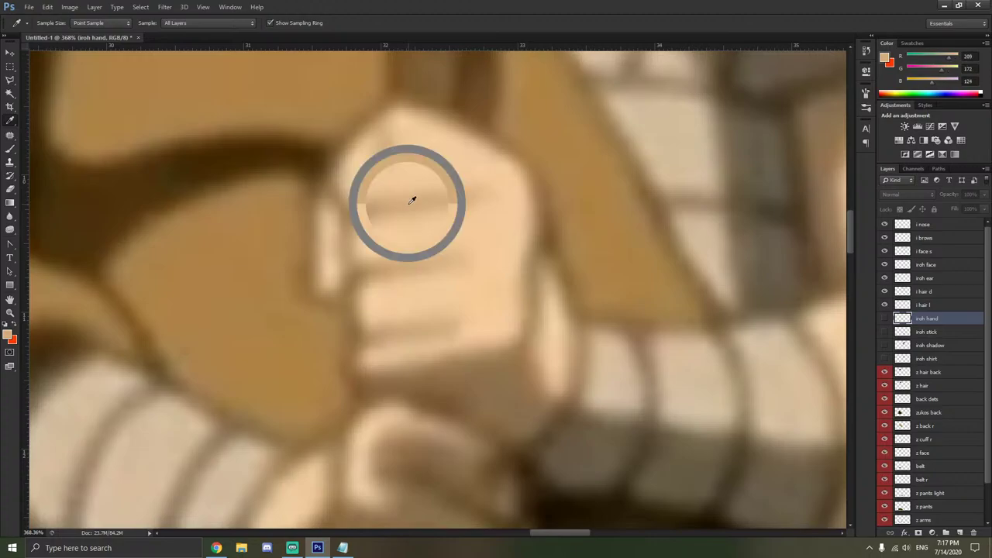
{"action": "key", "text": "b"}
{"action": "left_click", "coordinate": [530, 224]}
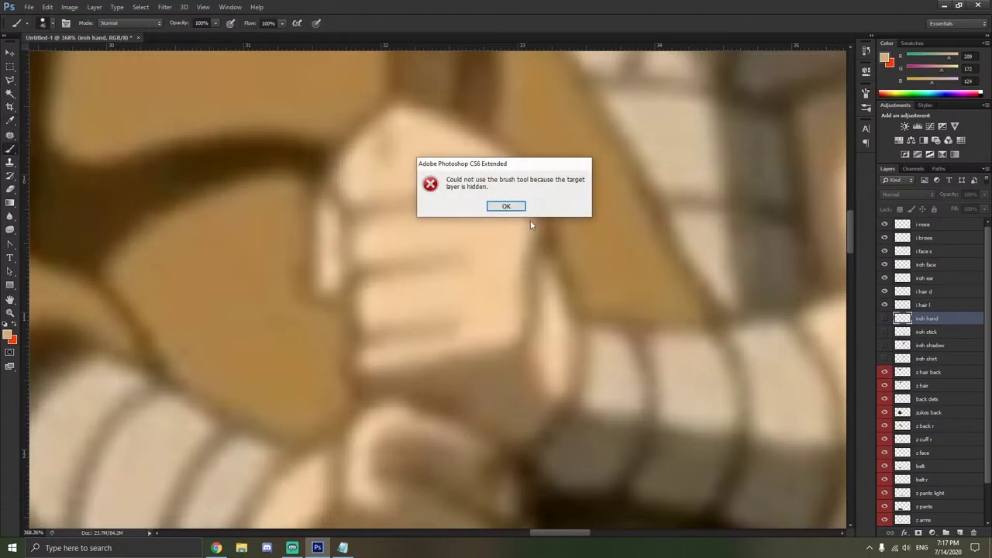
{"action": "left_click", "coordinate": [500, 204]}
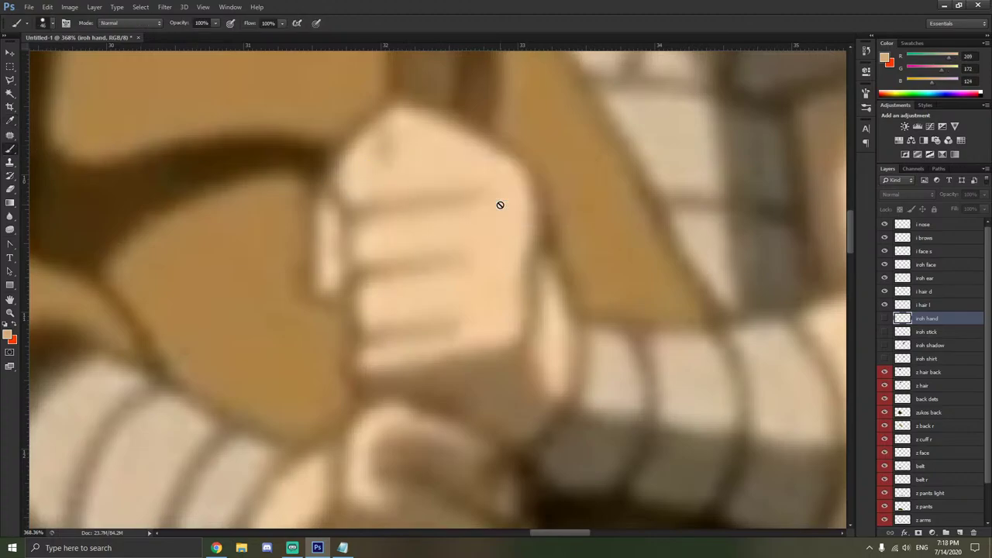
Create a new 'iroh shading' layer and set the brush to 7 px with 25% hardness.
{"action": "key", "text": "ctrl+shift+n"}
{"action": "type", "text": "iroh"}
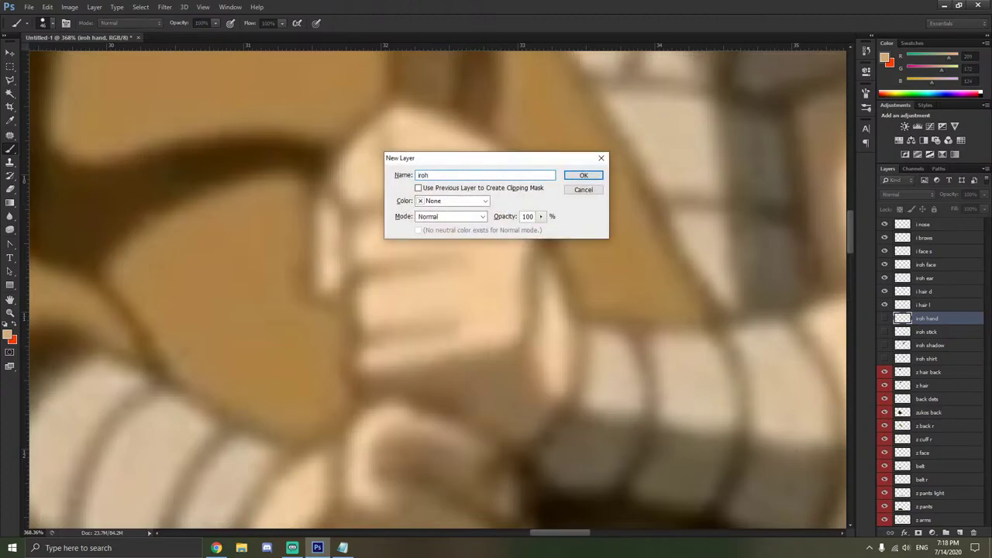
{"action": "type", "text": " shading"}
{"action": "key", "text": "Return"}
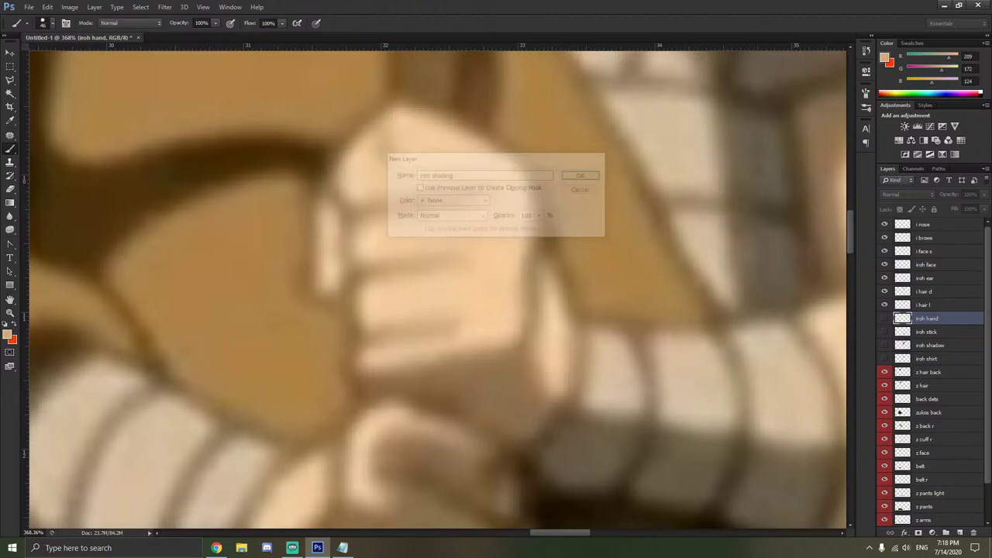
{"action": "right_click", "coordinate": [452, 194]}
{"action": "left_click_drag", "start_coordinate": [488, 218], "coordinate": [465, 217]}
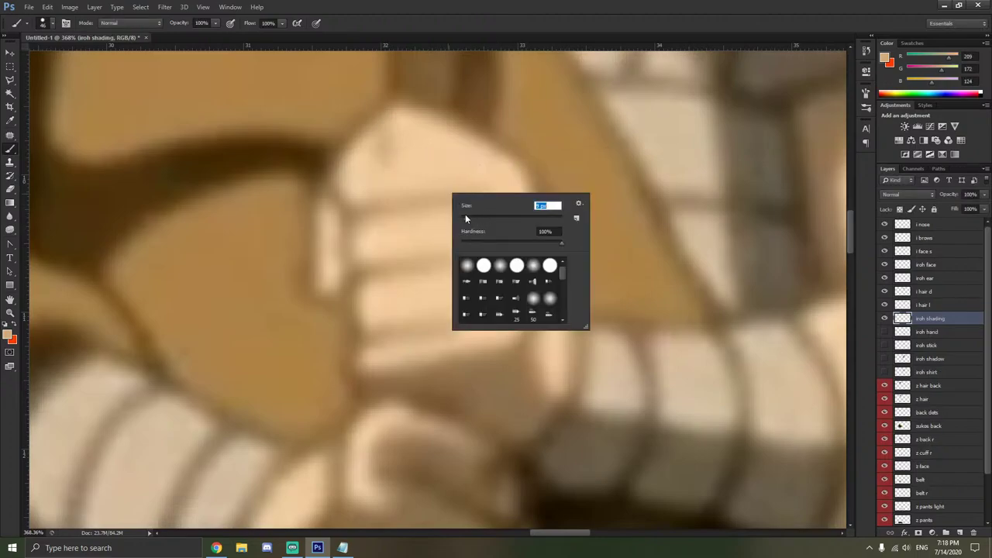
{"action": "left_click_drag", "start_coordinate": [561, 242], "coordinate": [452, 252]}
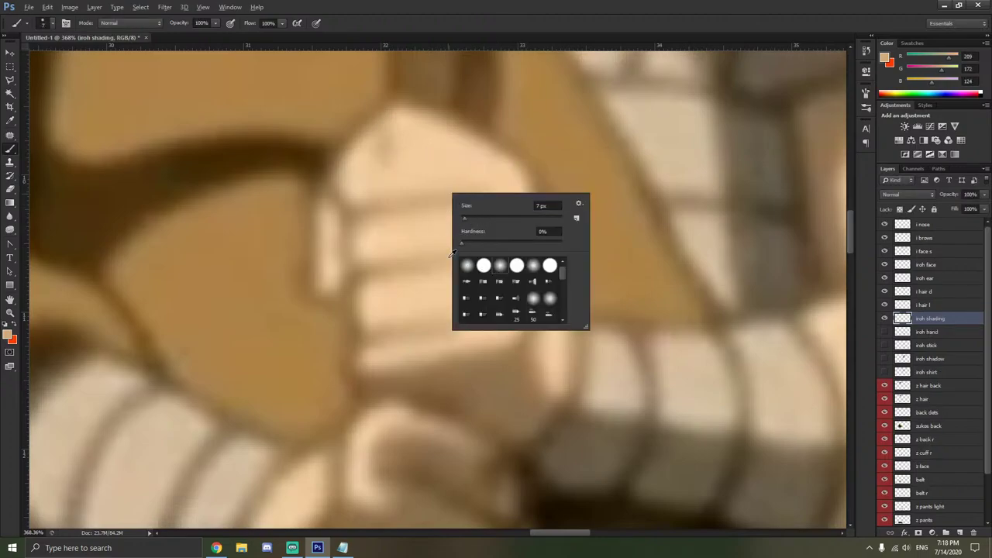
{"action": "left_click", "coordinate": [447, 208]}
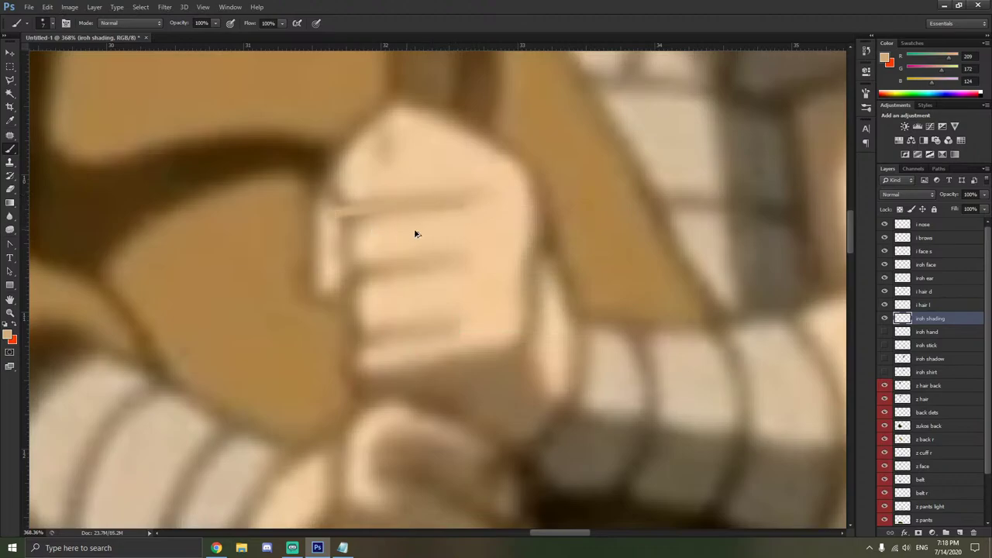
{"action": "right_click", "coordinate": [443, 237]}
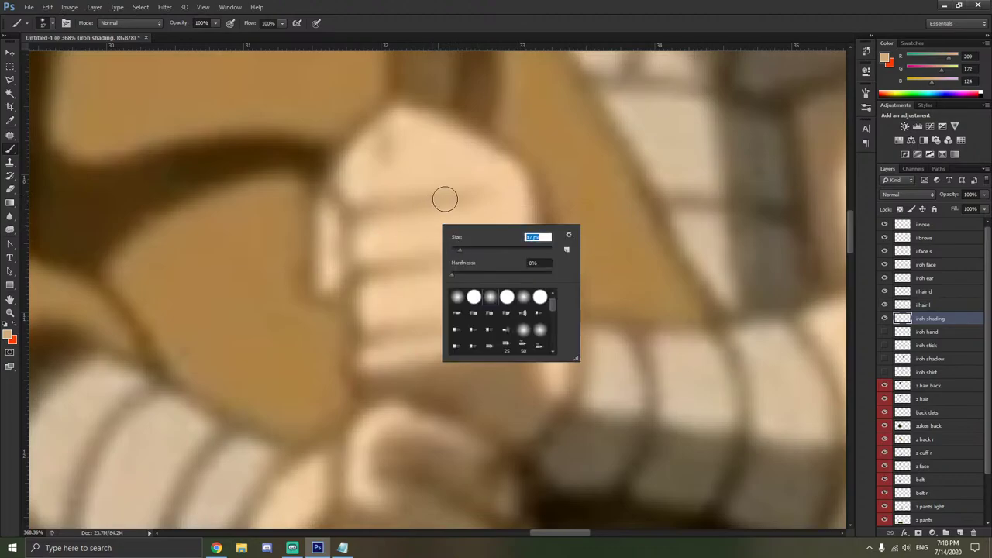
{"action": "left_click_drag", "start_coordinate": [460, 273], "coordinate": [473, 272]}
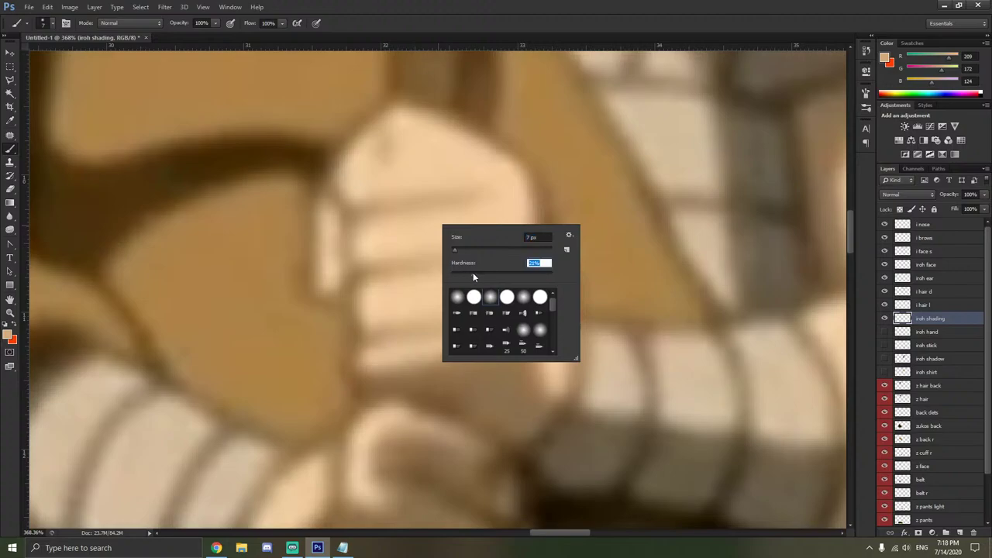
{"action": "key", "text": "Return"}
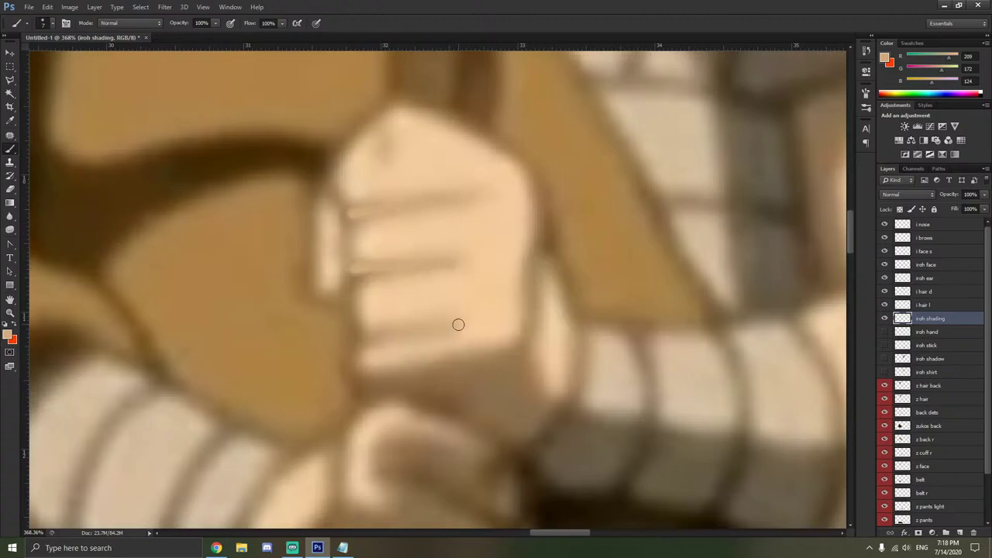
Try light strokes on the lower knuckle and left fist edge, undoing the ones that don't fit.
{"action": "left_click_drag", "start_coordinate": [375, 333], "coordinate": [354, 333]}
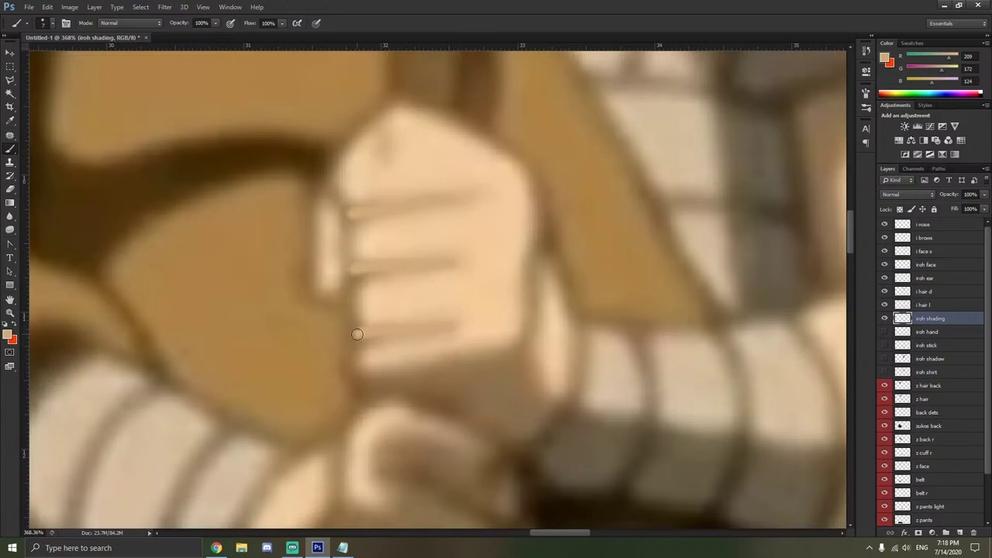
{"action": "left_click", "coordinate": [884, 331]}
{"action": "left_click", "coordinate": [885, 331]}
{"action": "key", "text": "ctrl+alt+z"}
{"action": "key", "text": "ctrl+alt+z"}
{"action": "key", "text": "ctrl+alt+z"}
{"action": "scroll", "coordinate": [454, 205], "scroll_direction": "up", "scroll_amount": 1}
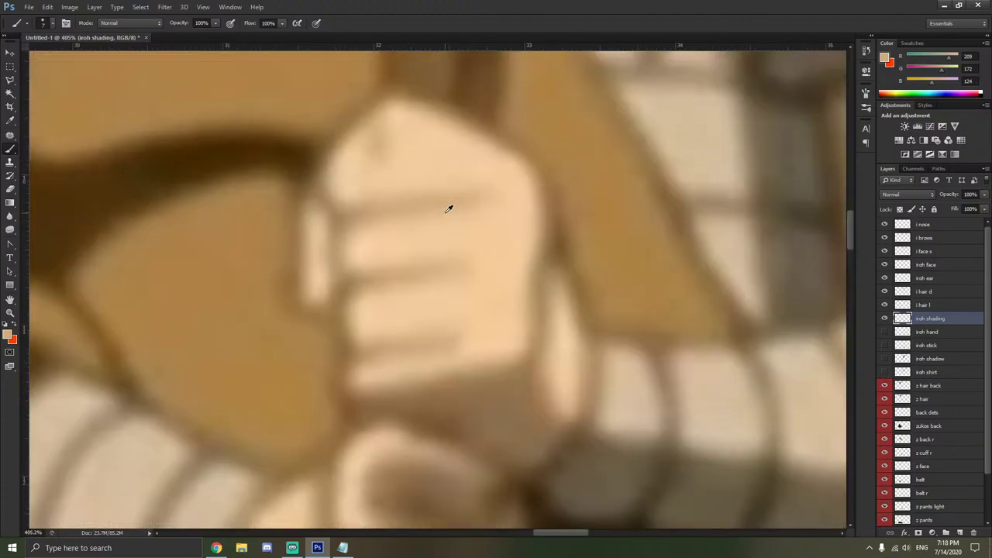
{"action": "scroll", "coordinate": [448, 209], "scroll_direction": "down", "scroll_amount": 1}
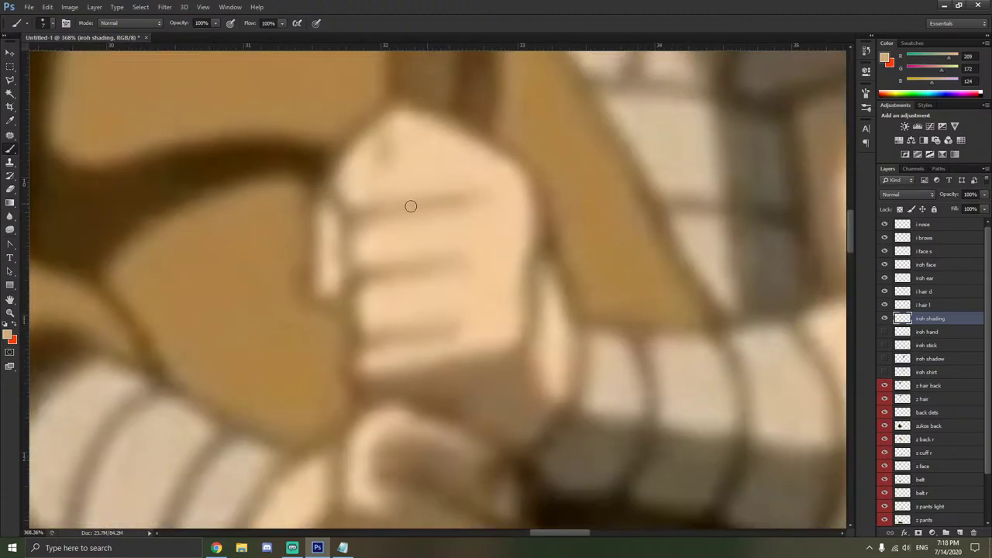
{"action": "mouse_move", "coordinate": [353, 210]}
{"action": "left_mouse_down"}
{"action": "mouse_move", "coordinate": [336, 195]}
{"action": "mouse_move", "coordinate": [337, 174]}
{"action": "left_mouse_up"}
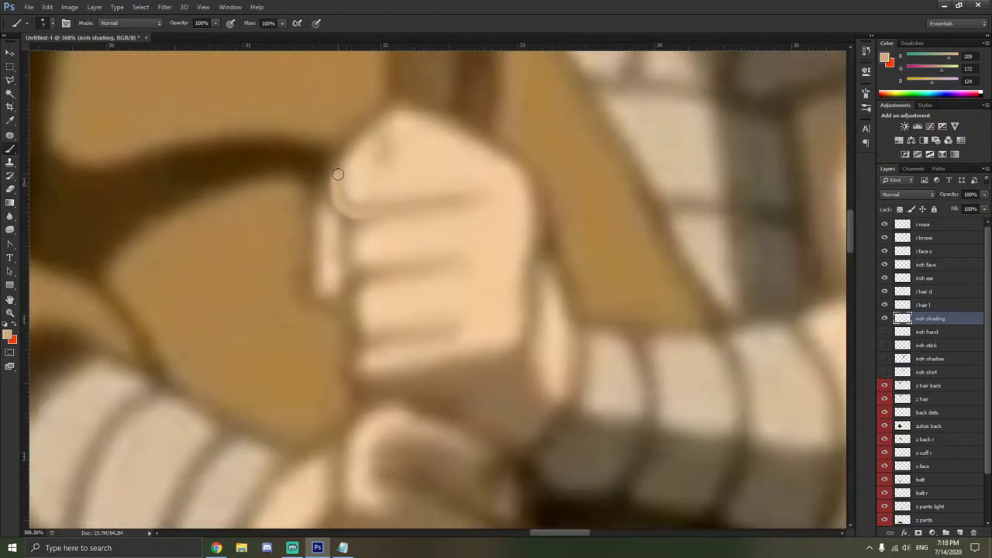
{"action": "mouse_move", "coordinate": [348, 215]}
{"action": "left_mouse_down"}
{"action": "mouse_move", "coordinate": [365, 276]}
{"action": "mouse_move", "coordinate": [435, 263]}
{"action": "mouse_move", "coordinate": [355, 283]}
{"action": "mouse_move", "coordinate": [348, 291]}
{"action": "mouse_move", "coordinate": [359, 332]}
{"action": "mouse_move", "coordinate": [350, 302]}
{"action": "mouse_move", "coordinate": [354, 277]}
{"action": "left_mouse_up"}
{"action": "key", "text": "ctrl+z"}
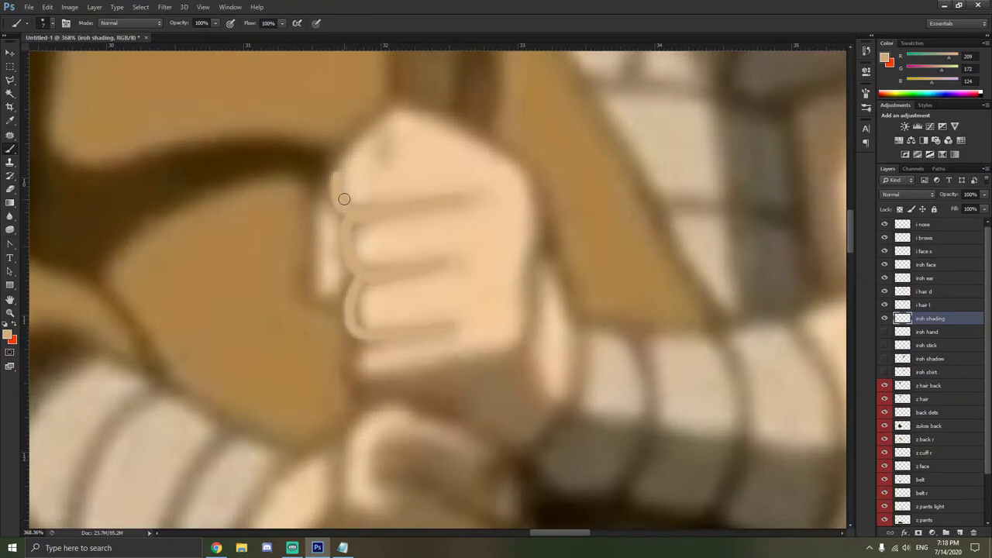
Paint crease lines along the top knuckle and a finger, then show the flat hand to review.
{"action": "left_click_drag", "start_coordinate": [344, 199], "coordinate": [330, 193]}
{"action": "left_click", "coordinate": [882, 332]}
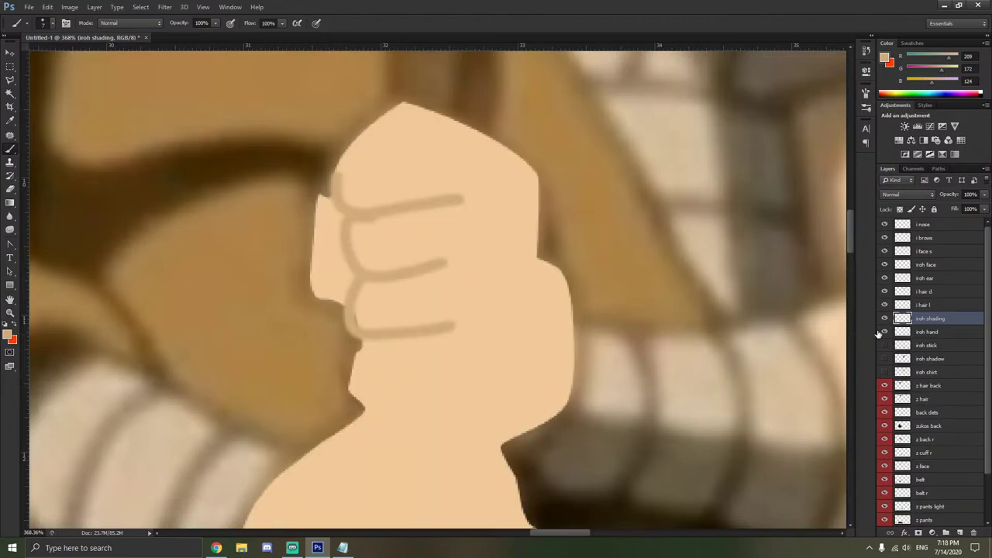
{"action": "scroll", "coordinate": [635, 283], "scroll_direction": "down", "scroll_amount": 2}
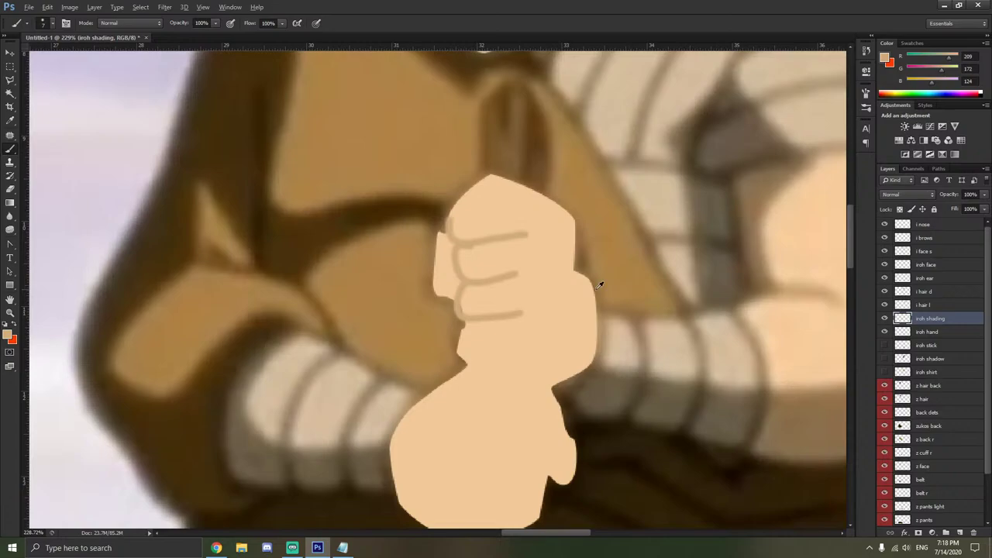
{"action": "scroll", "coordinate": [504, 308], "scroll_direction": "up", "scroll_amount": 3}
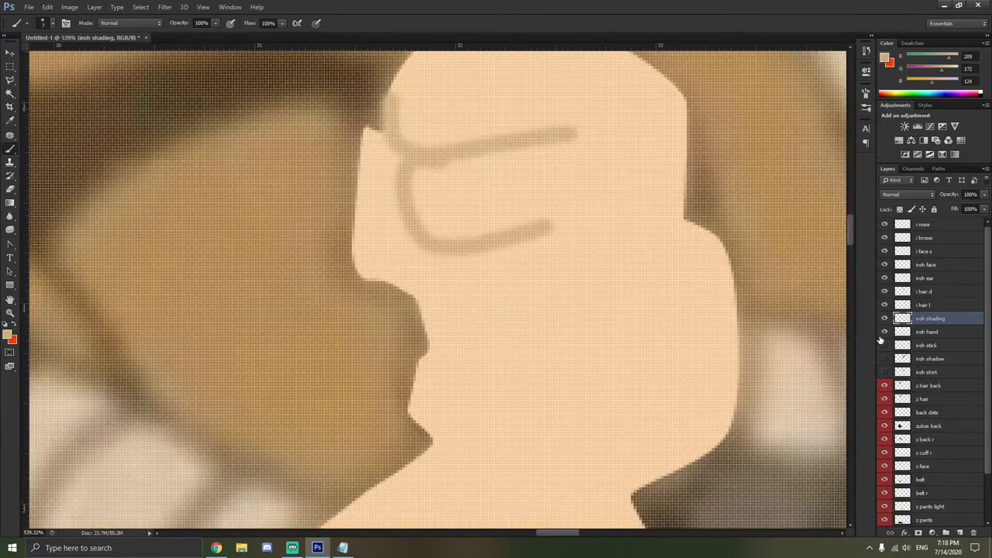
{"action": "left_click", "coordinate": [883, 333]}
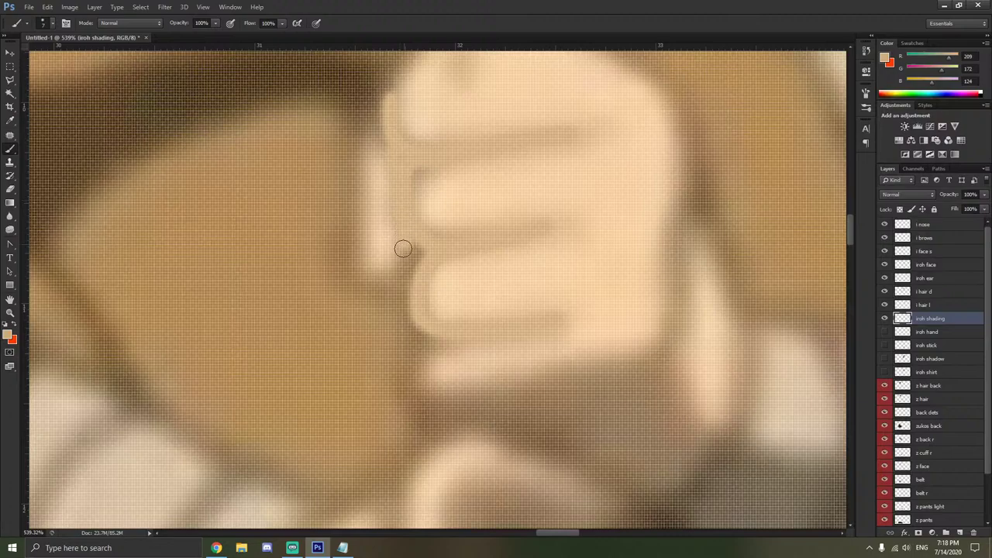
{"action": "mouse_move", "coordinate": [402, 248]}
{"action": "left_mouse_down"}
{"action": "mouse_move", "coordinate": [380, 267]}
{"action": "mouse_move", "coordinate": [357, 254]}
{"action": "mouse_move", "coordinate": [371, 141]}
{"action": "mouse_move", "coordinate": [384, 137]}
{"action": "mouse_move", "coordinate": [391, 156]}
{"action": "mouse_move", "coordinate": [384, 126]}
{"action": "mouse_move", "coordinate": [413, 168]}
{"action": "left_mouse_up"}
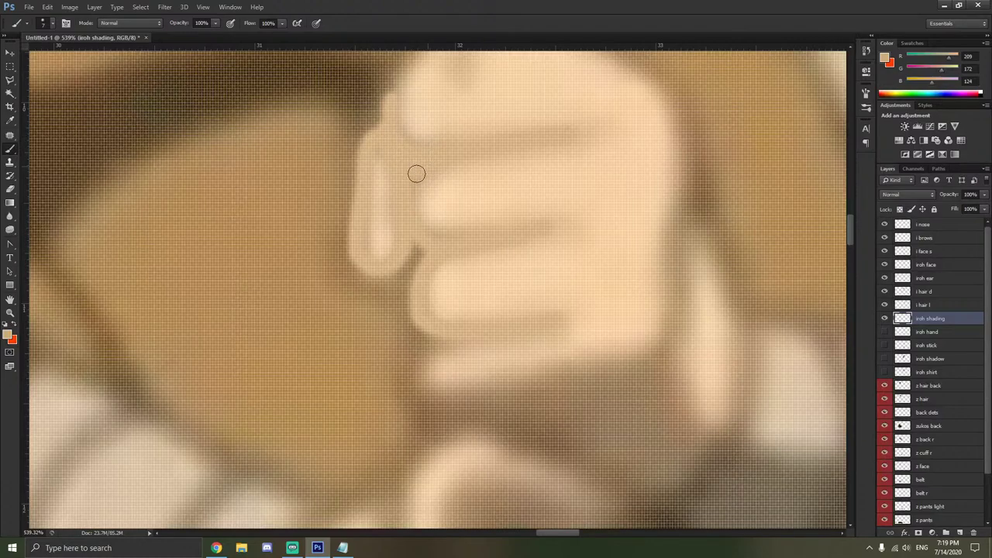
{"action": "left_click", "coordinate": [884, 331]}
{"action": "scroll", "coordinate": [732, 301], "scroll_direction": "down", "scroll_amount": 2}
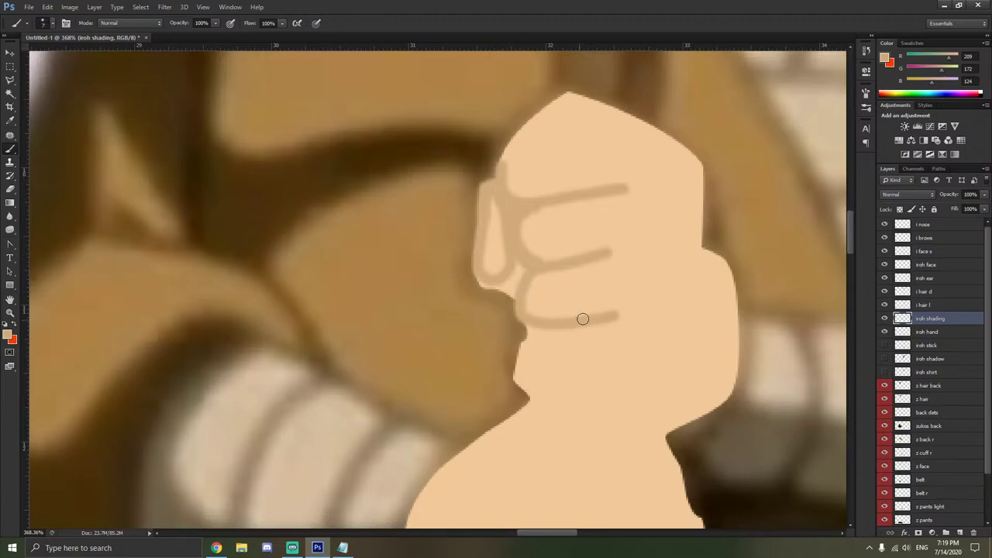
Trim the iroh hand layer's edge near the knuckle with the Eraser at its smallest size.
{"action": "left_click", "coordinate": [915, 332]}
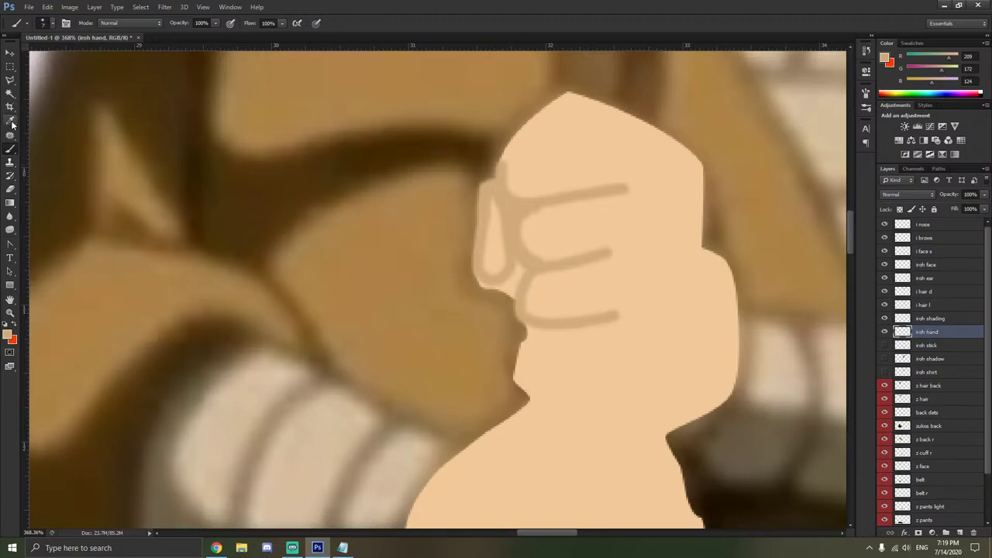
{"action": "left_click", "coordinate": [11, 188]}
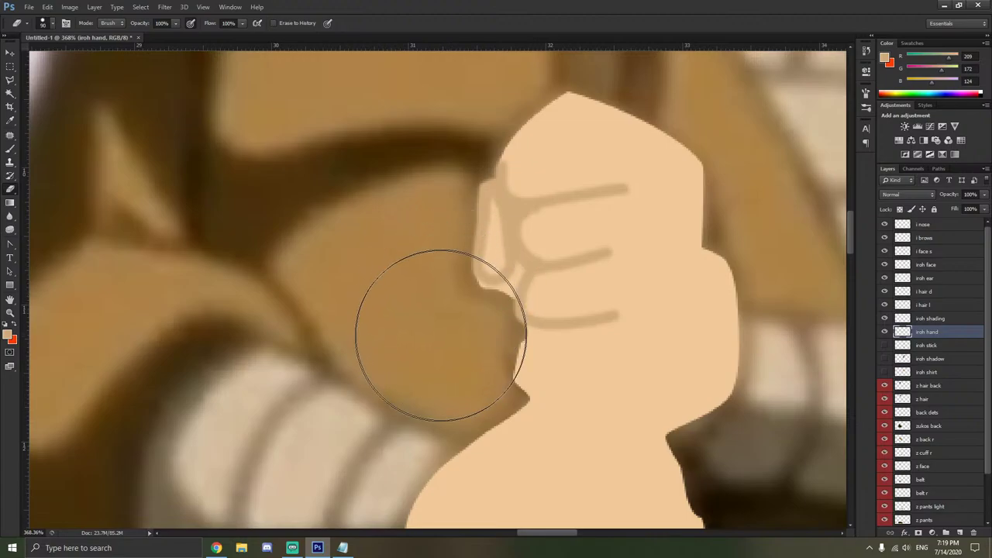
{"action": "right_click", "coordinate": [439, 333]}
{"action": "left_click_drag", "start_coordinate": [495, 357], "coordinate": [471, 348]}
{"action": "left_click", "coordinate": [480, 301]}
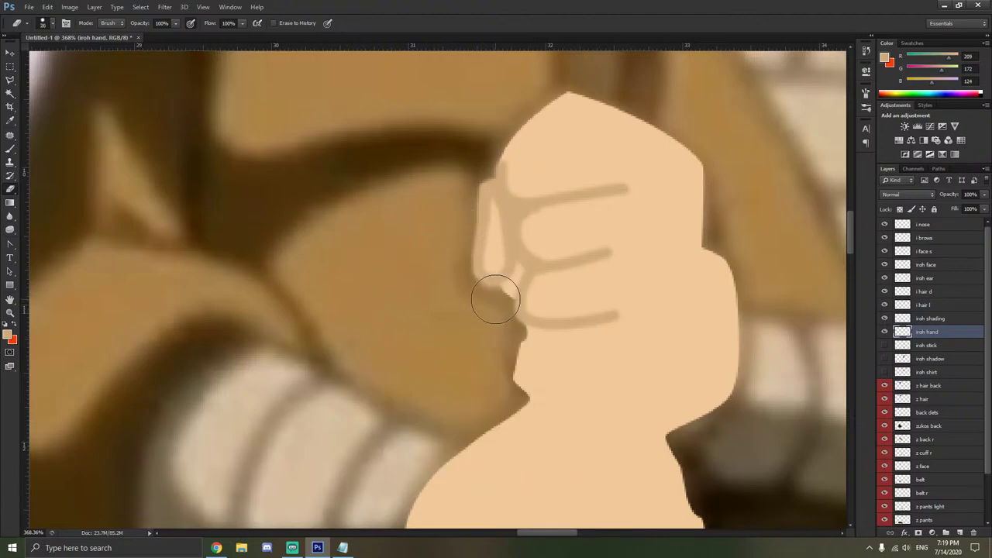
{"action": "right_click", "coordinate": [511, 288]}
{"action": "left_click_drag", "start_coordinate": [530, 309], "coordinate": [523, 306]}
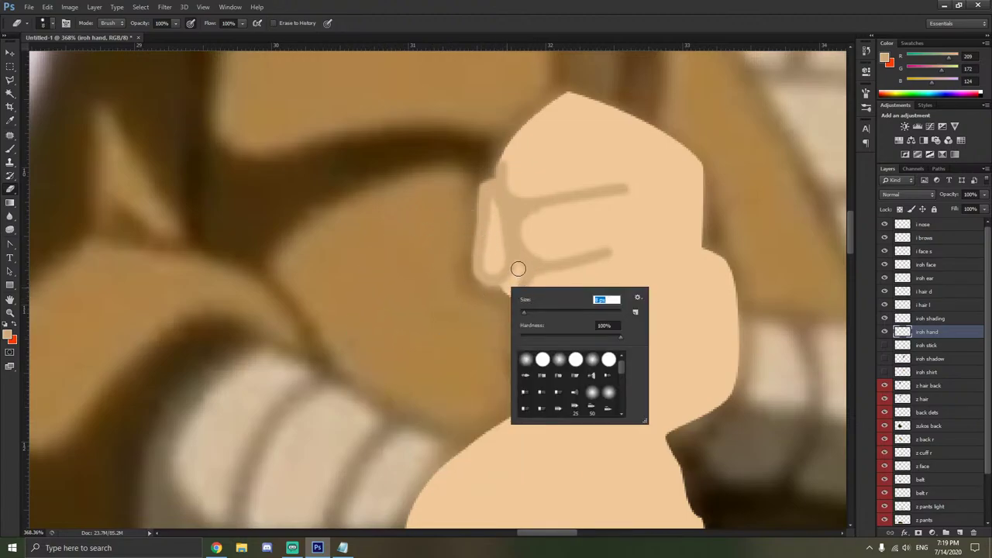
{"action": "left_click", "coordinate": [511, 272]}
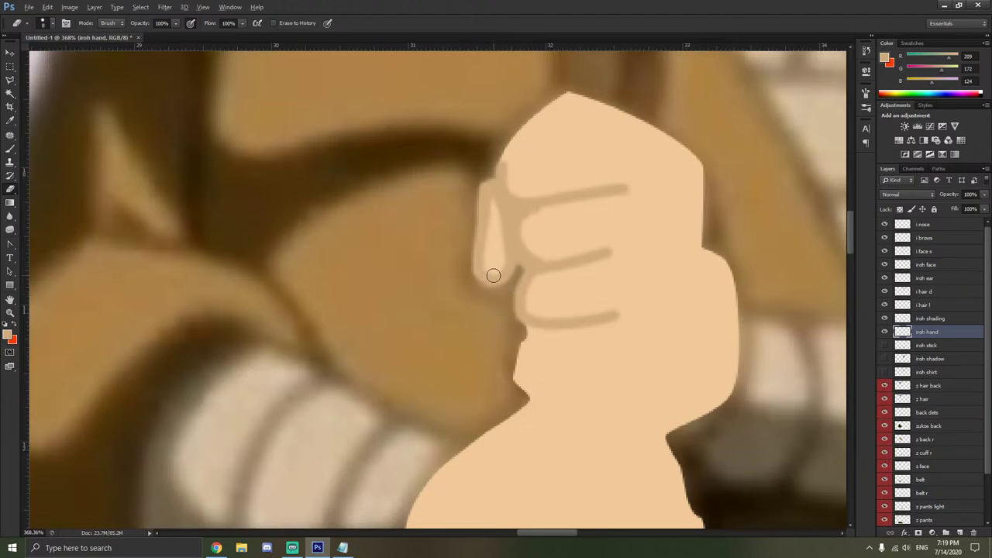
Check the iroh stick layer, then leave the flat iroh hand layer hidden over the reference.
{"action": "scroll", "coordinate": [489, 274], "scroll_direction": "down", "scroll_amount": 1}
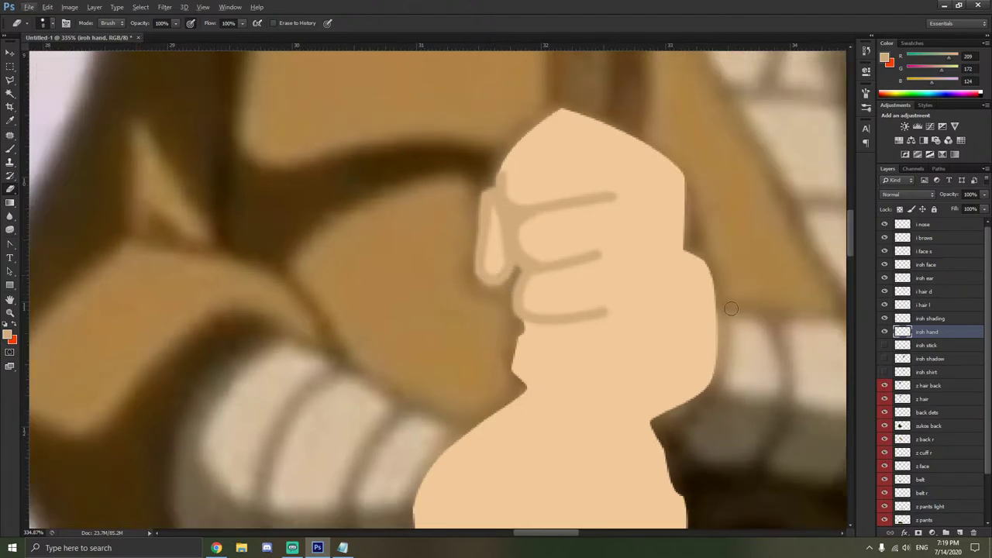
{"action": "left_click", "coordinate": [885, 345]}
{"action": "left_click", "coordinate": [885, 345]}
{"action": "left_click", "coordinate": [885, 332]}
{"action": "left_click", "coordinate": [887, 332]}
{"action": "left_click", "coordinate": [887, 332]}
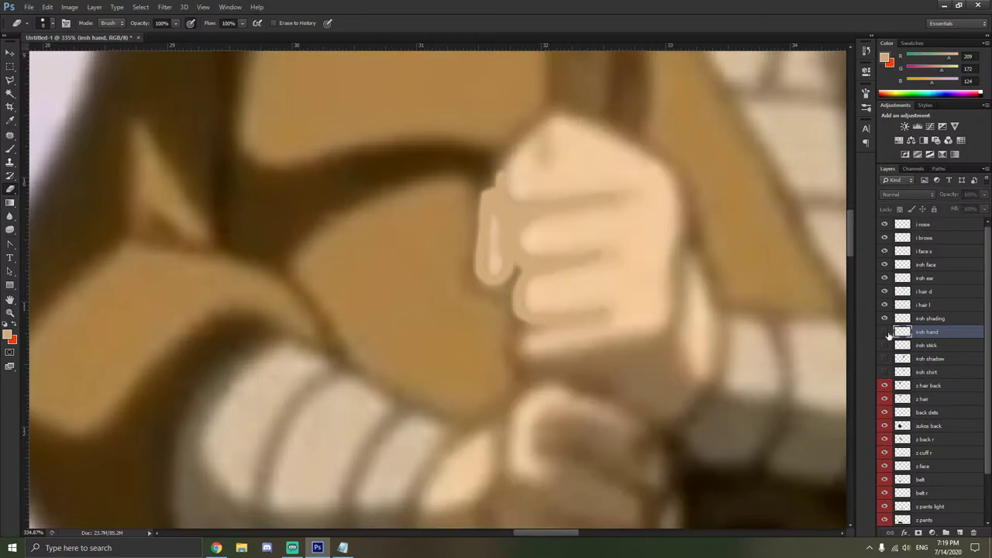
{"action": "left_click", "coordinate": [10, 149]}
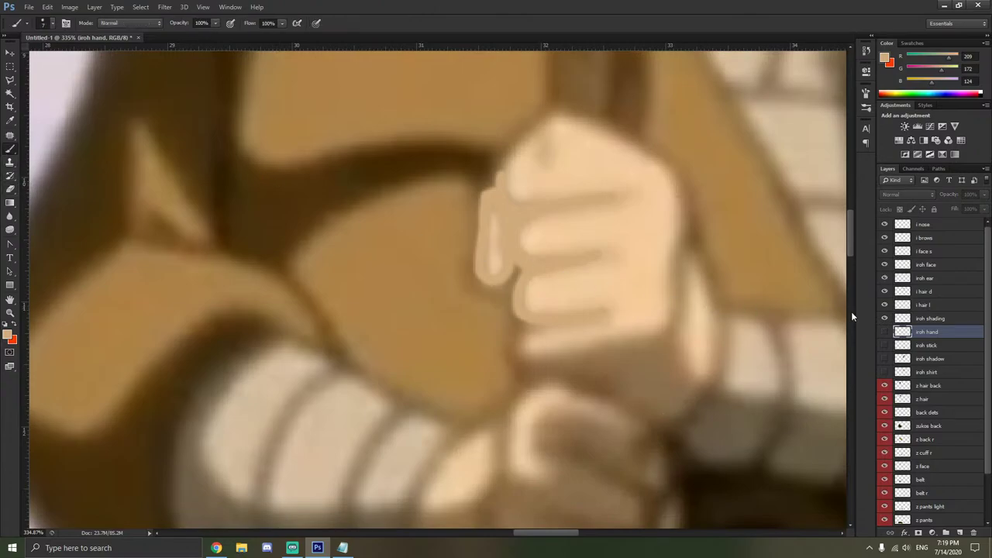
Sample a darker tan from the reference and dismiss the hidden-layer painting warning.
{"action": "key", "text": "alt+bracketright"}
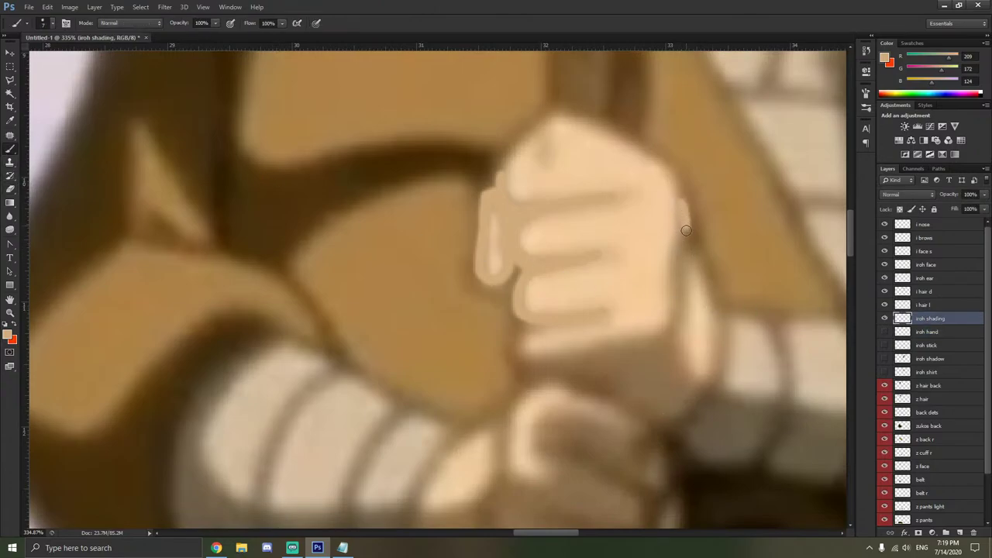
{"action": "key", "text": "alt+bracketleft"}
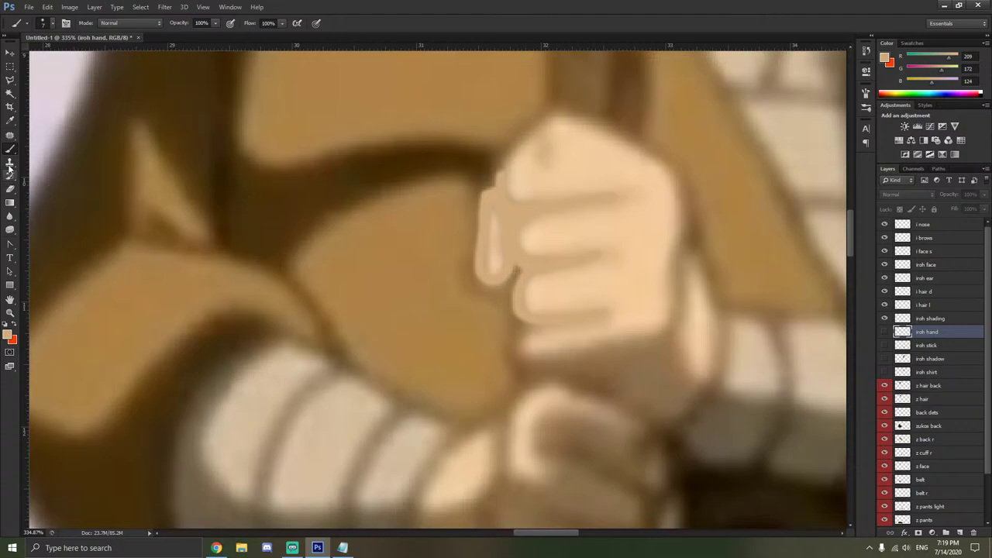
{"action": "left_click", "coordinate": [12, 122]}
{"action": "left_click", "coordinate": [684, 281]}
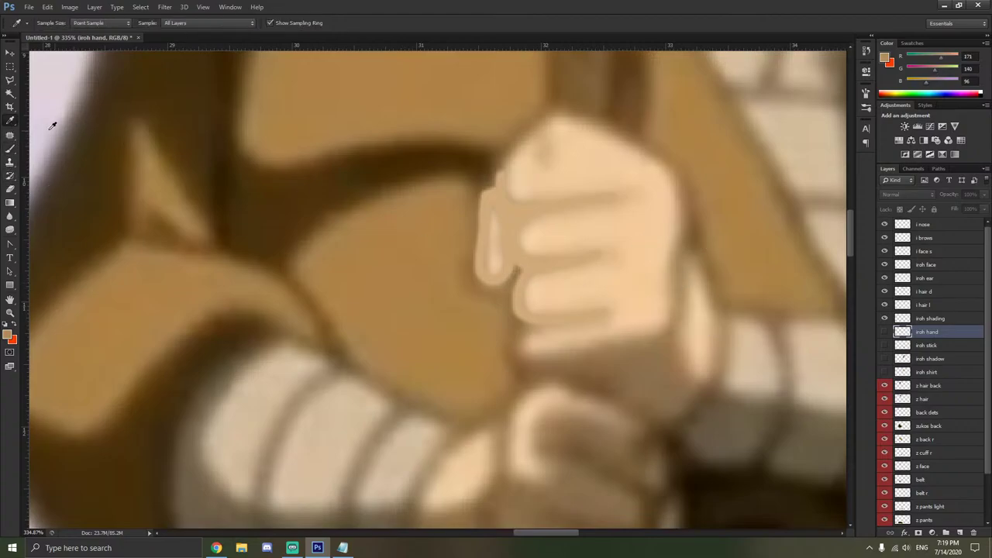
{"action": "left_click", "coordinate": [10, 148]}
{"action": "left_click", "coordinate": [684, 240]}
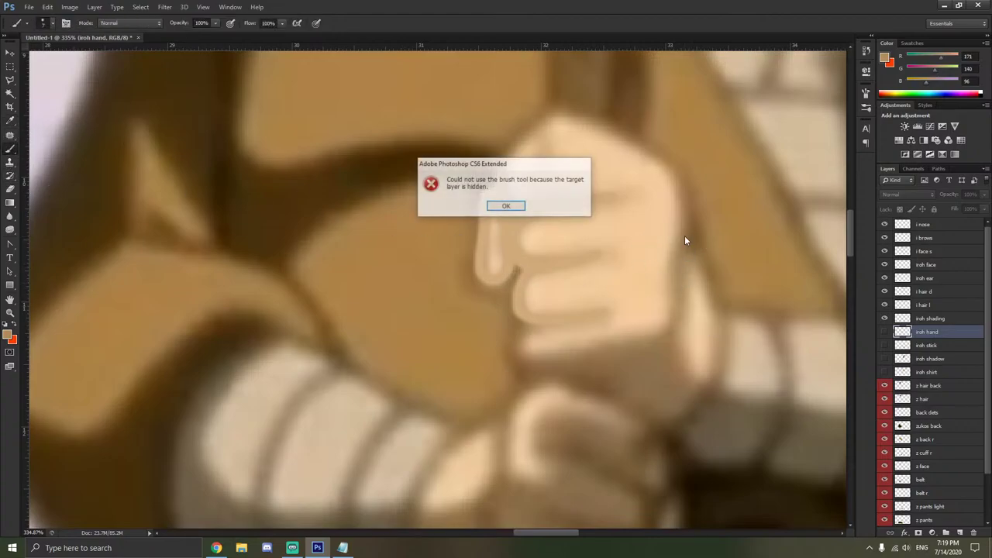
{"action": "left_click", "coordinate": [518, 208]}
Paint darker tan strokes along the fist's right and bottom edges on iroh shading.
{"action": "left_click", "coordinate": [939, 318]}
{"action": "left_click_drag", "start_coordinate": [681, 239], "coordinate": [679, 257]}
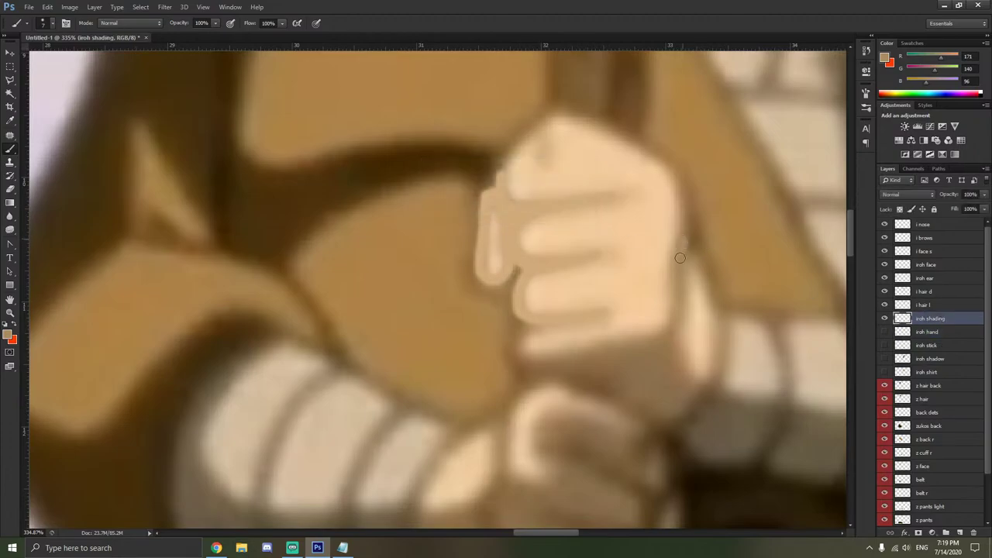
{"action": "mouse_move", "coordinate": [653, 339]}
{"action": "left_mouse_down"}
{"action": "mouse_move", "coordinate": [526, 354]}
{"action": "mouse_move", "coordinate": [533, 329]}
{"action": "mouse_move", "coordinate": [604, 314]}
{"action": "left_mouse_up"}
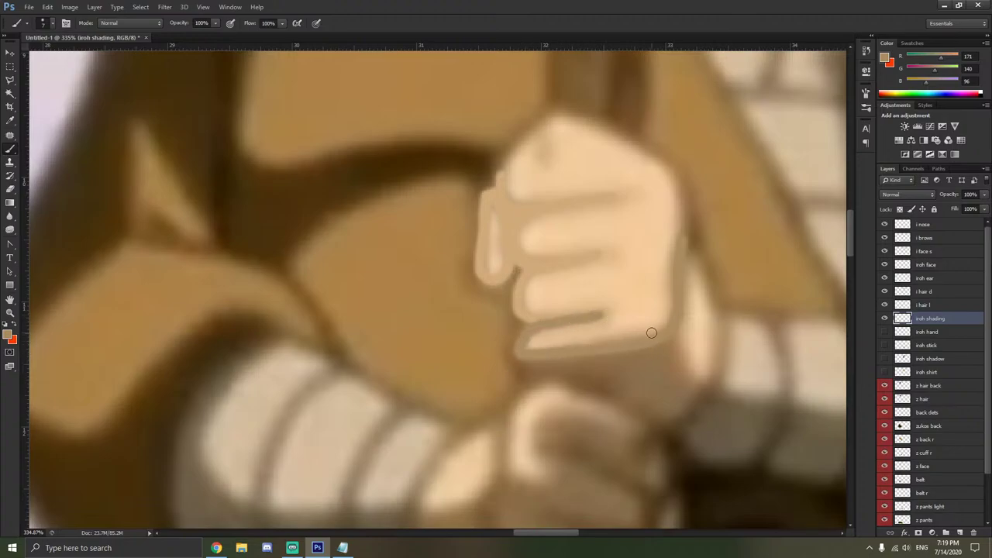
{"action": "left_click", "coordinate": [882, 332]}
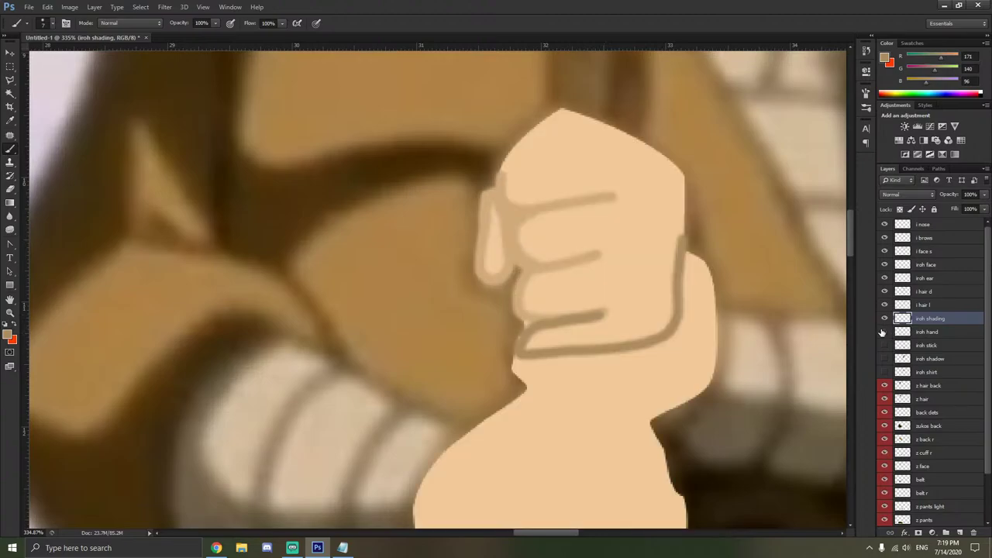
{"action": "left_click", "coordinate": [883, 331]}
Sample the hand's light skin tone and try a stroke down the fist's right edge, then undo it.
{"action": "left_click", "coordinate": [891, 332]}
{"action": "left_click", "coordinate": [13, 123]}
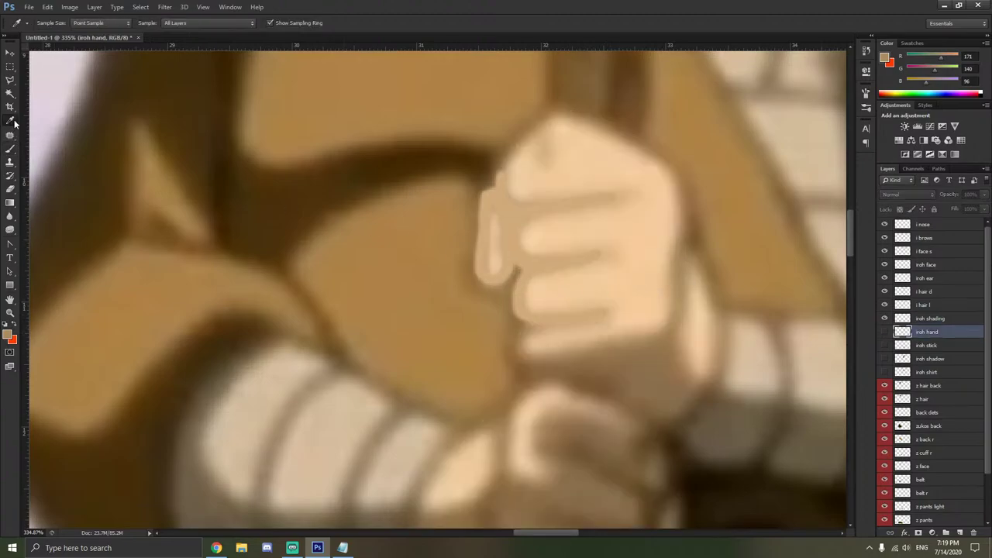
{"action": "left_click", "coordinate": [572, 258]}
{"action": "left_click", "coordinate": [921, 318]}
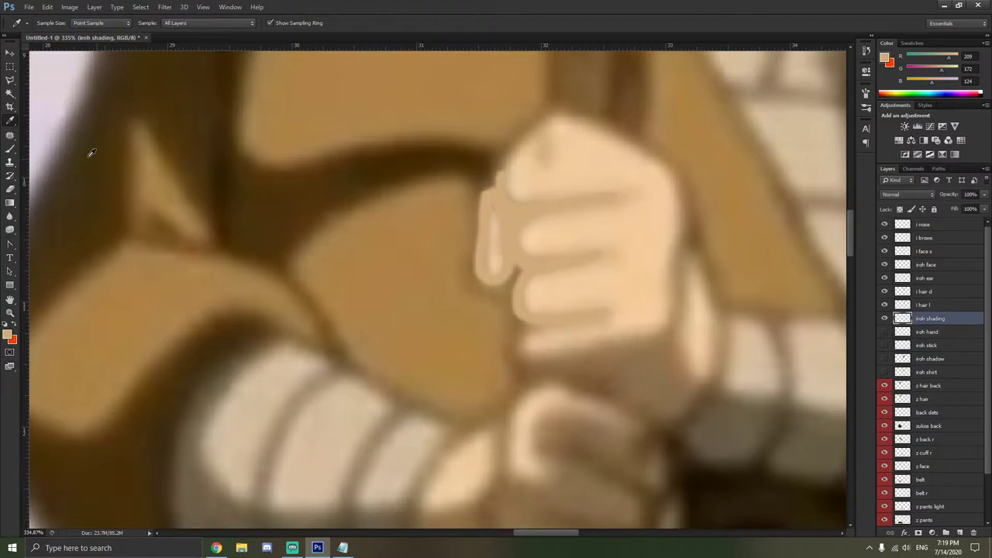
{"action": "left_click", "coordinate": [10, 149]}
{"action": "mouse_move", "coordinate": [680, 241]}
{"action": "left_mouse_down"}
{"action": "mouse_move", "coordinate": [657, 340]}
{"action": "mouse_move", "coordinate": [571, 356]}
{"action": "mouse_move", "coordinate": [514, 350]}
{"action": "mouse_move", "coordinate": [526, 334]}
{"action": "mouse_move", "coordinate": [564, 322]}
{"action": "left_mouse_up"}
{"action": "key", "text": "ctrl+z"}
{"action": "key", "text": "alt+bracketleft"}
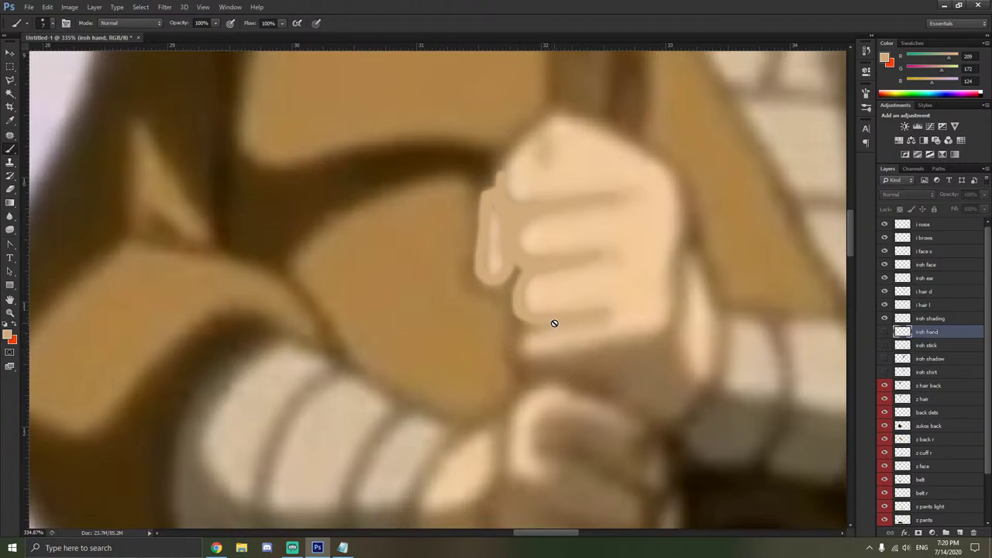
{"action": "key", "text": "alt+bracketright"}
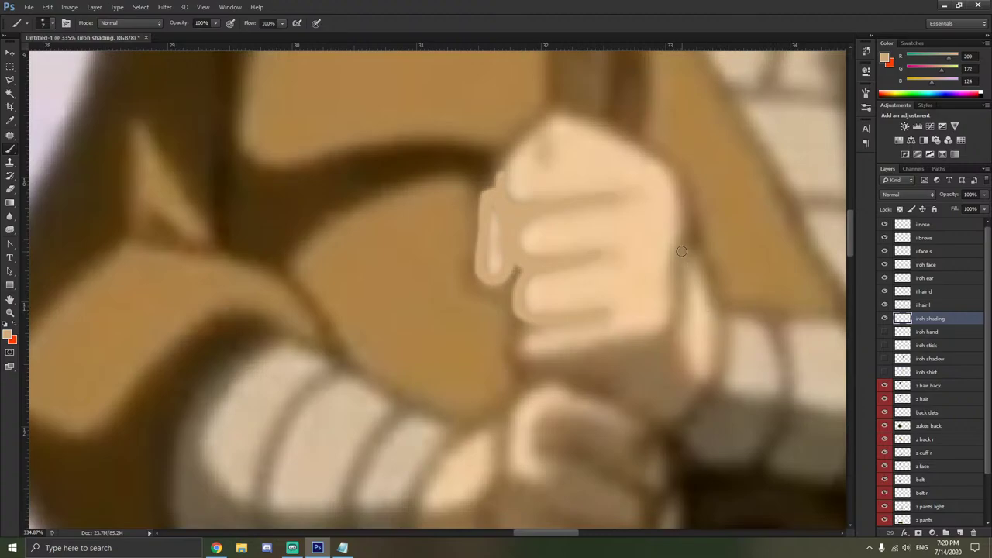
Paint a skin-tone line around the fist's right and bottom edges, checking it against the flat hand.
{"action": "mouse_move", "coordinate": [679, 246]}
{"action": "left_mouse_down"}
{"action": "mouse_move", "coordinate": [659, 338]}
{"action": "mouse_move", "coordinate": [580, 353]}
{"action": "mouse_move", "coordinate": [521, 349]}
{"action": "mouse_move", "coordinate": [544, 322]}
{"action": "left_mouse_up"}
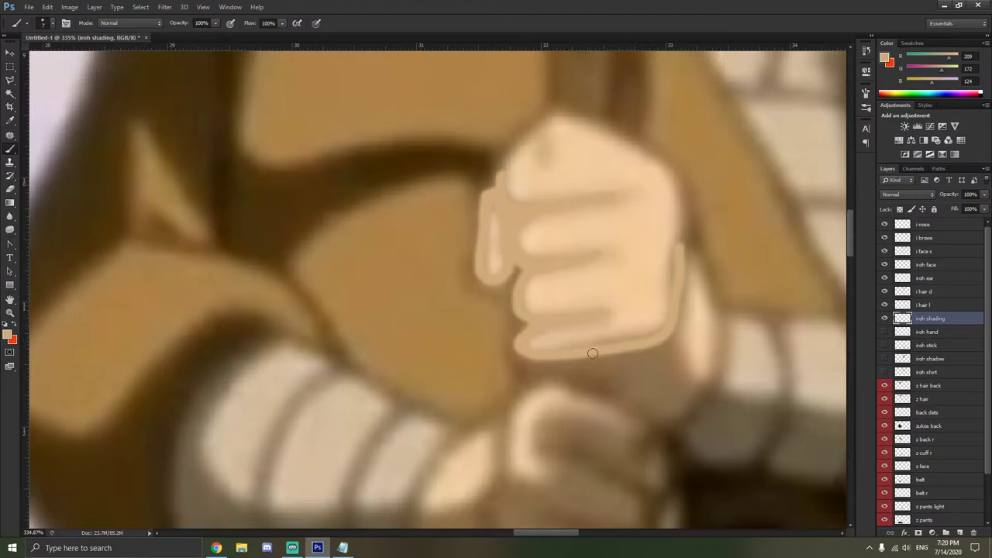
{"action": "left_click", "coordinate": [884, 331]}
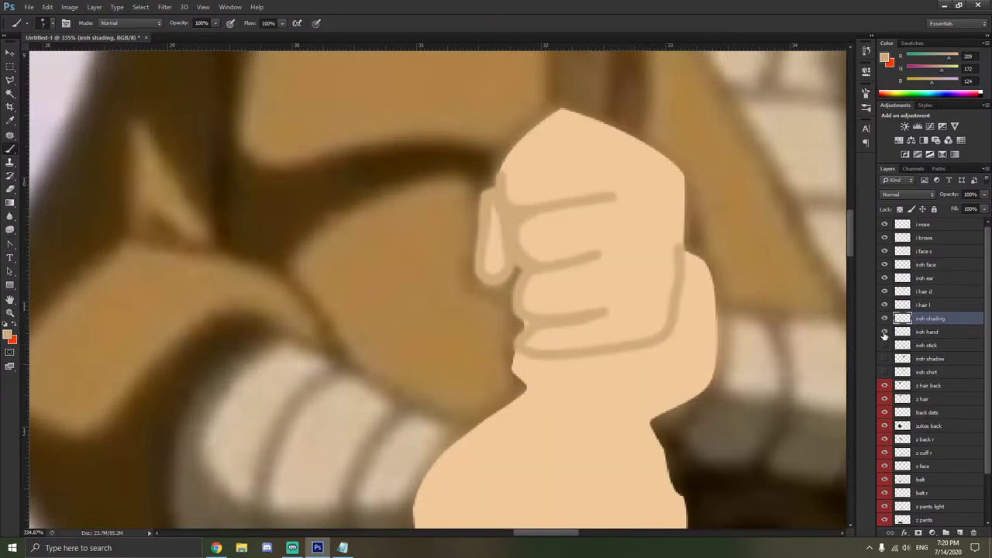
{"action": "left_click", "coordinate": [884, 332]}
{"action": "left_click", "coordinate": [884, 331]}
{"action": "left_click_drag", "start_coordinate": [682, 231], "coordinate": [682, 255]}
{"action": "key", "text": "ctrl+z"}
{"action": "left_click", "coordinate": [883, 333]}
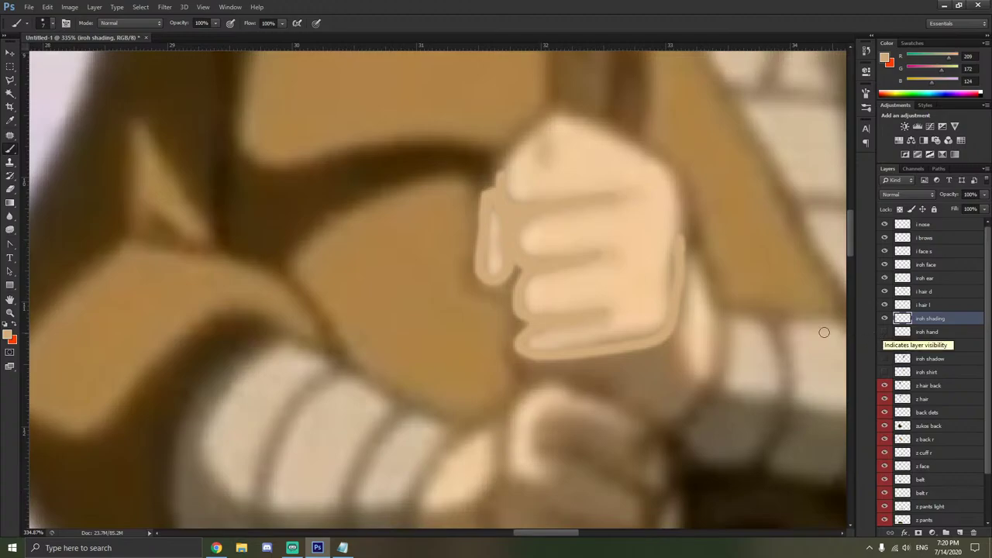
{"action": "scroll", "coordinate": [735, 369], "scroll_direction": "down", "scroll_amount": 3}
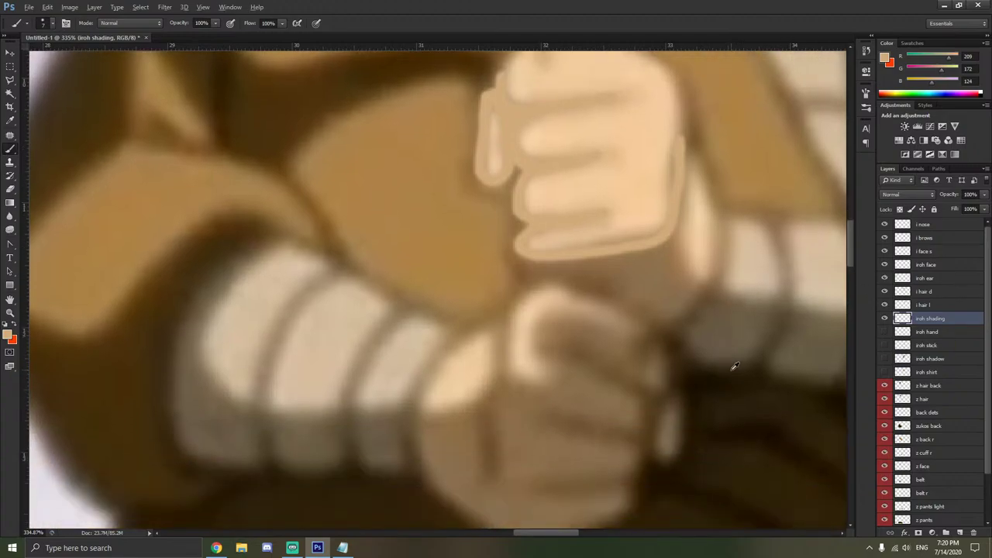
{"action": "scroll", "coordinate": [734, 366], "scroll_direction": "up", "scroll_amount": 1}
Draw a closed Pen path around the wrist area below the fist's bottom edge.
{"action": "right_click", "coordinate": [12, 148]}
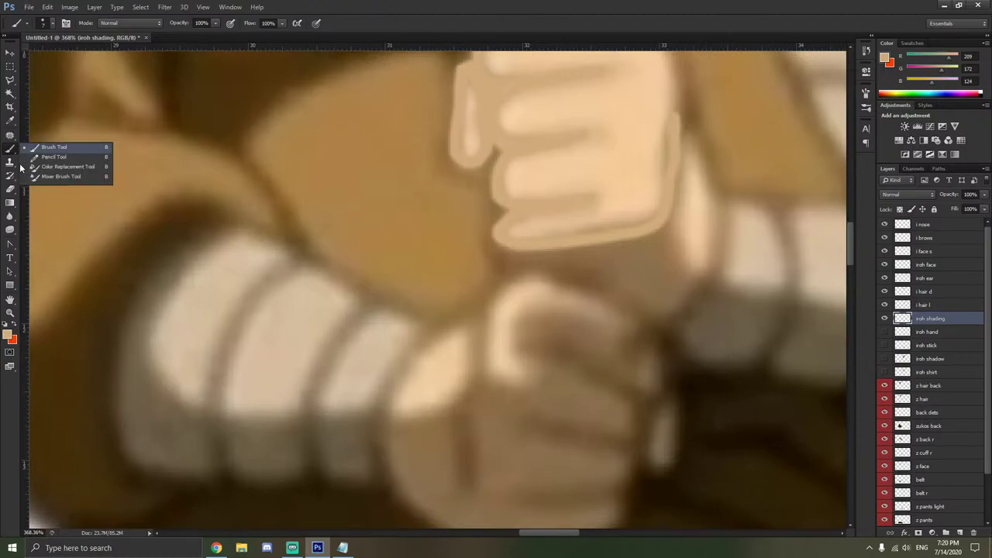
{"action": "right_click", "coordinate": [10, 244]}
{"action": "left_click", "coordinate": [55, 282]}
{"action": "key", "text": "p"}
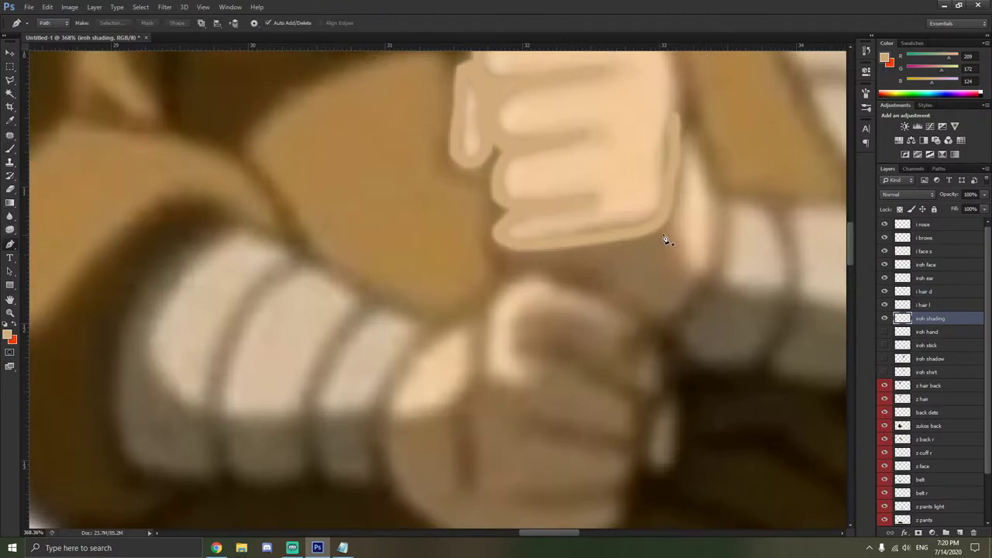
{"action": "left_click", "coordinate": [668, 212]}
{"action": "left_click", "coordinate": [701, 271]}
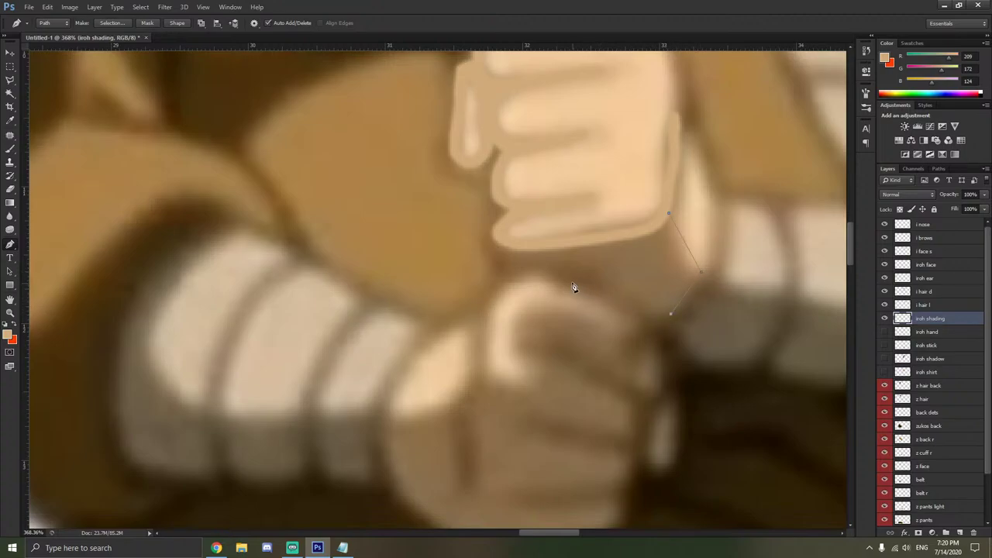
{"action": "left_click", "coordinate": [502, 275]}
{"action": "left_click", "coordinate": [510, 241]}
{"action": "left_click", "coordinate": [548, 243]}
{"action": "left_click", "coordinate": [593, 239]}
{"action": "left_click", "coordinate": [634, 229]}
Convert the wrist corner to a smooth curve and reshape the path's lower curves.
{"action": "right_click", "coordinate": [10, 244]}
{"action": "left_click", "coordinate": [58, 282]}
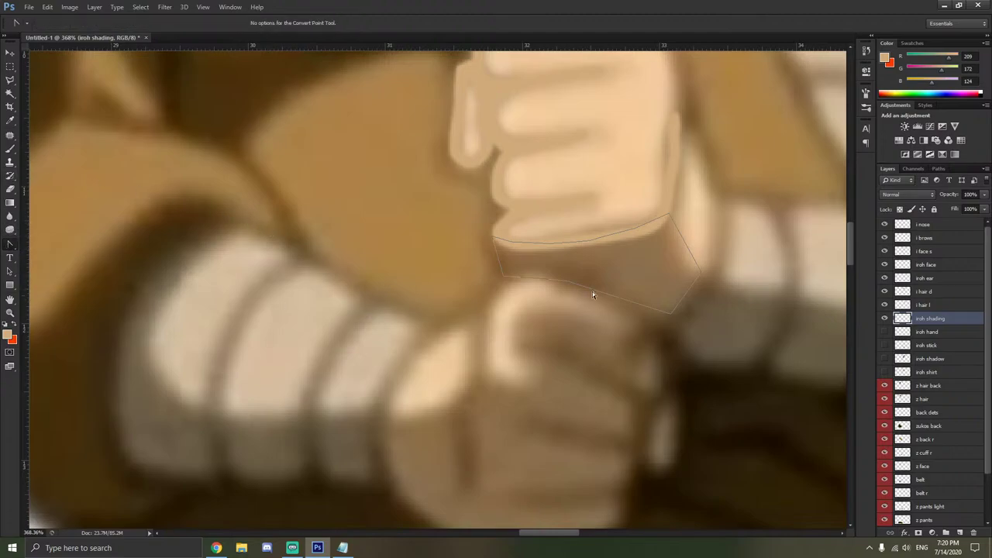
{"action": "left_click_drag", "start_coordinate": [706, 275], "coordinate": [714, 277]}
{"action": "left_click", "coordinate": [707, 287]}
{"action": "left_click_drag", "start_coordinate": [697, 293], "coordinate": [679, 296]}
{"action": "left_click_drag", "start_coordinate": [548, 277], "coordinate": [550, 273]}
{"action": "left_click", "coordinate": [502, 298]}
Fill the path with custom colour d1ac7c, replacing an undone light skin fill.
{"action": "right_click", "coordinate": [587, 259]}
{"action": "left_click", "coordinate": [631, 318]}
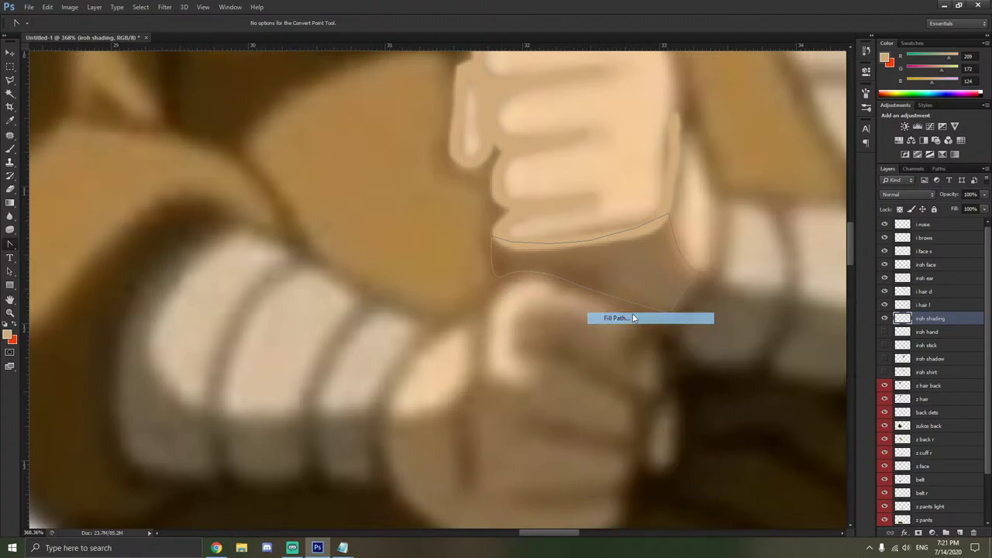
{"action": "left_click", "coordinate": [744, 140]}
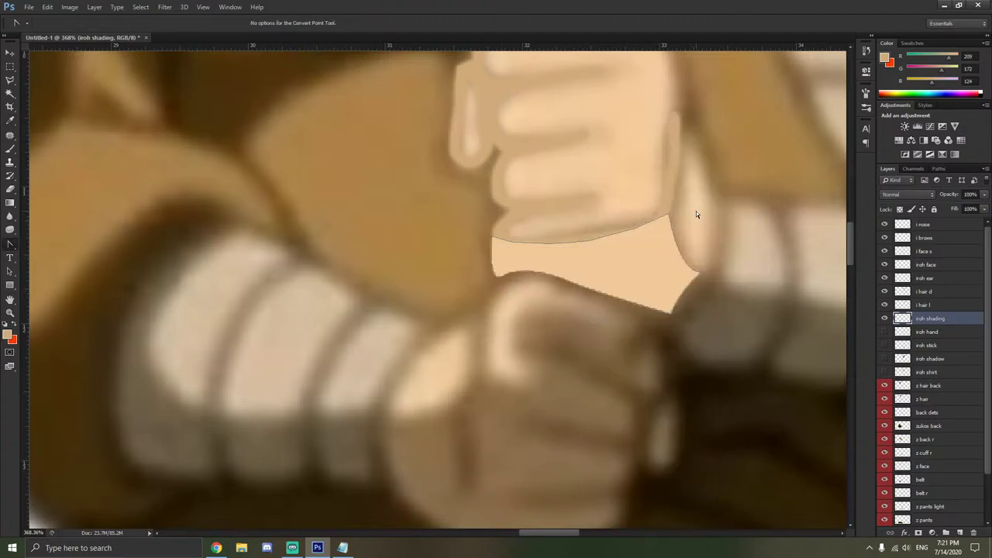
{"action": "key", "text": "ctrl+z"}
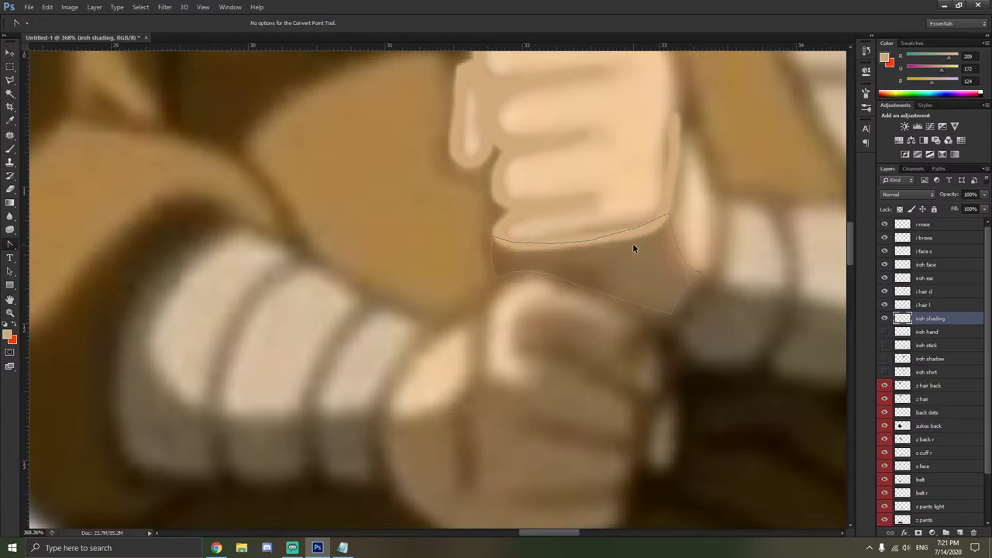
{"action": "right_click", "coordinate": [632, 257]}
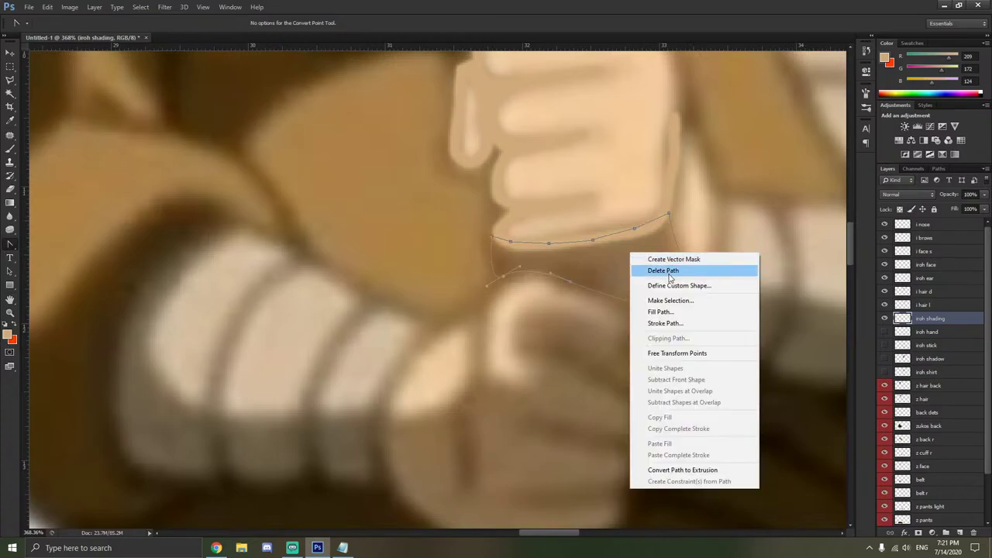
{"action": "left_click", "coordinate": [660, 311]}
{"action": "left_click", "coordinate": [678, 148]}
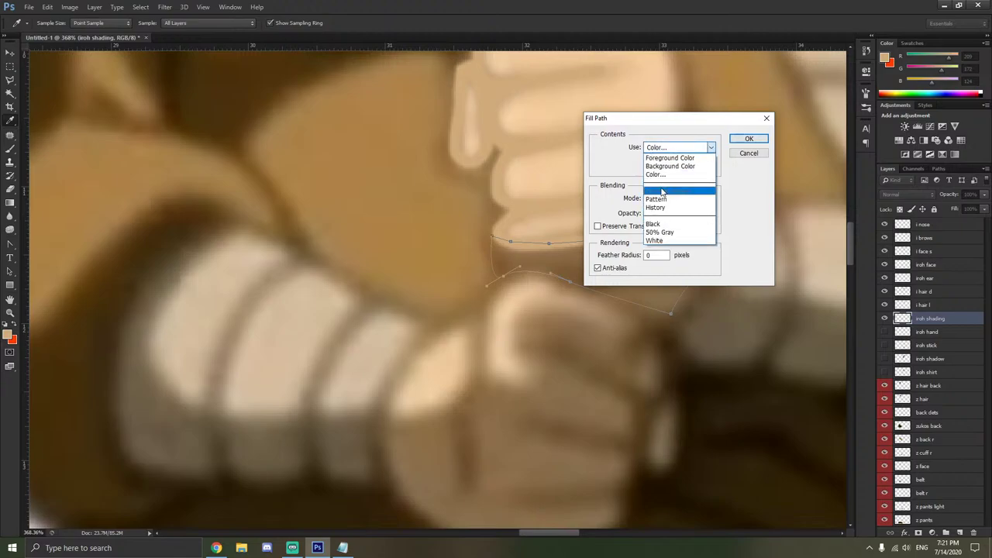
{"action": "left_click", "coordinate": [656, 174]}
{"action": "left_click", "coordinate": [505, 138]}
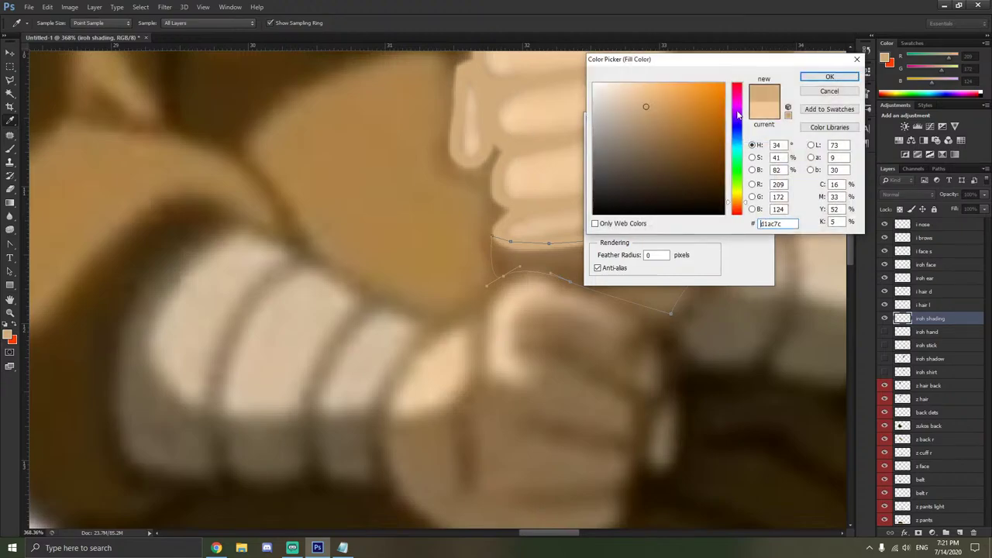
{"action": "left_click", "coordinate": [829, 78]}
{"action": "left_click", "coordinate": [748, 139]}
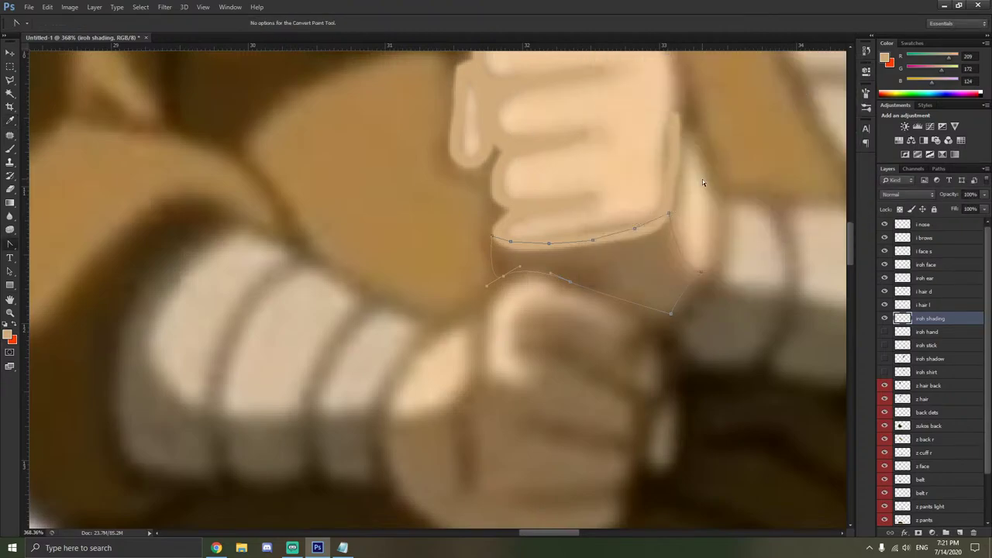
Delete the path outline and compare the tan shape against the flat hand layer.
{"action": "right_click", "coordinate": [697, 222]}
{"action": "left_click", "coordinate": [744, 235]}
{"action": "left_click", "coordinate": [885, 332]}
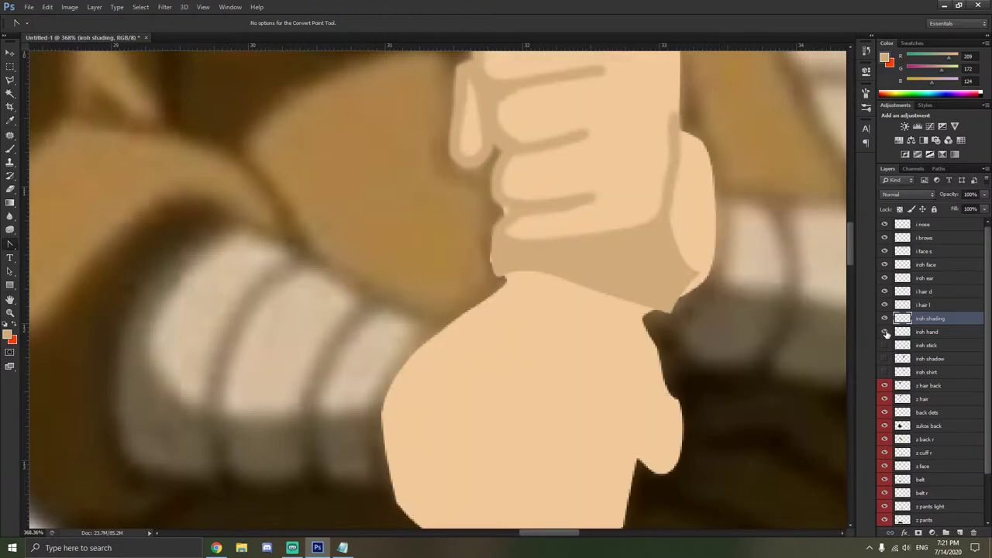
{"action": "left_click", "coordinate": [885, 332]}
{"action": "left_click", "coordinate": [884, 332]}
{"action": "left_click", "coordinate": [884, 331]}
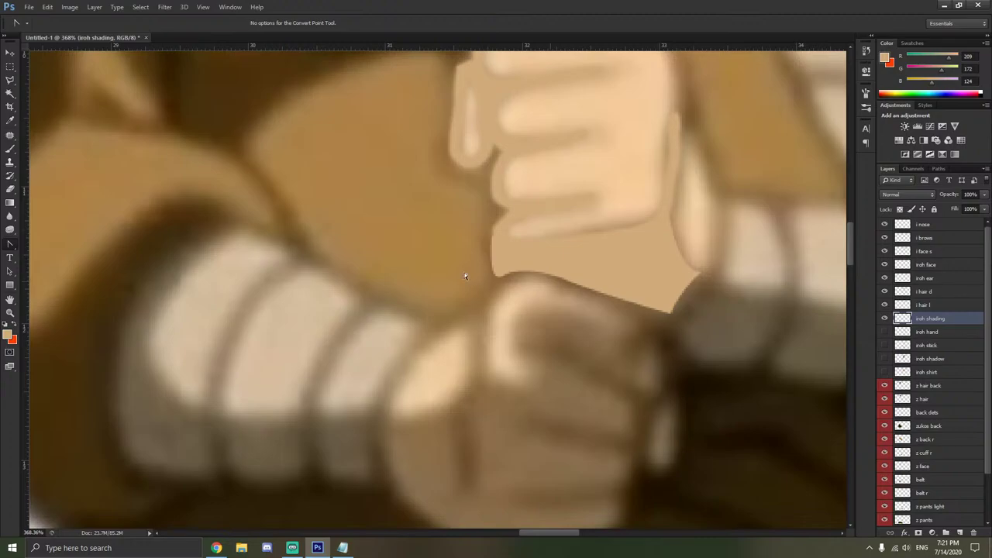
{"action": "left_click", "coordinate": [11, 148]}
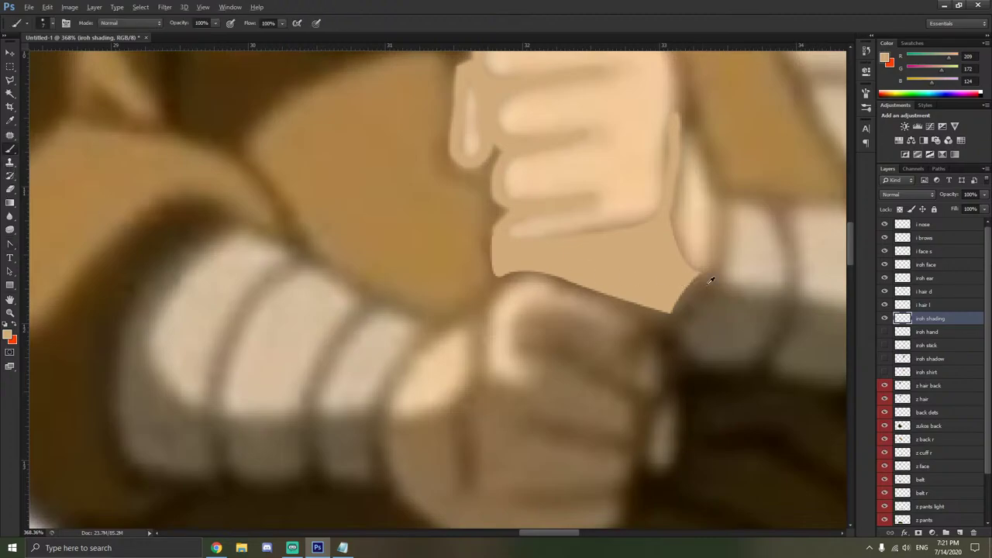
Touch up the tan shape's lower corner edge with the brush set to 32 px.
{"action": "scroll", "coordinate": [709, 280], "scroll_direction": "up", "scroll_amount": 5}
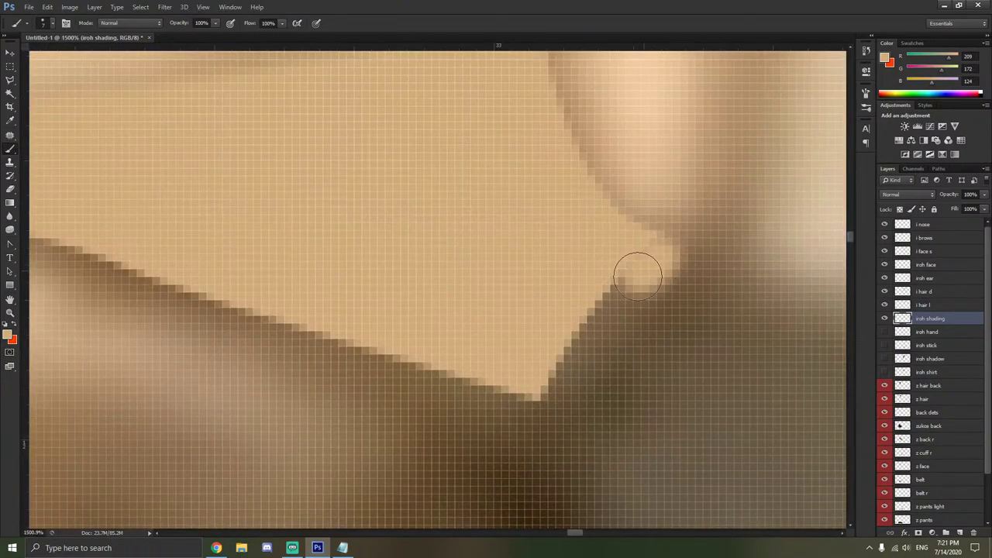
{"action": "left_click_drag", "start_coordinate": [637, 276], "coordinate": [550, 384]}
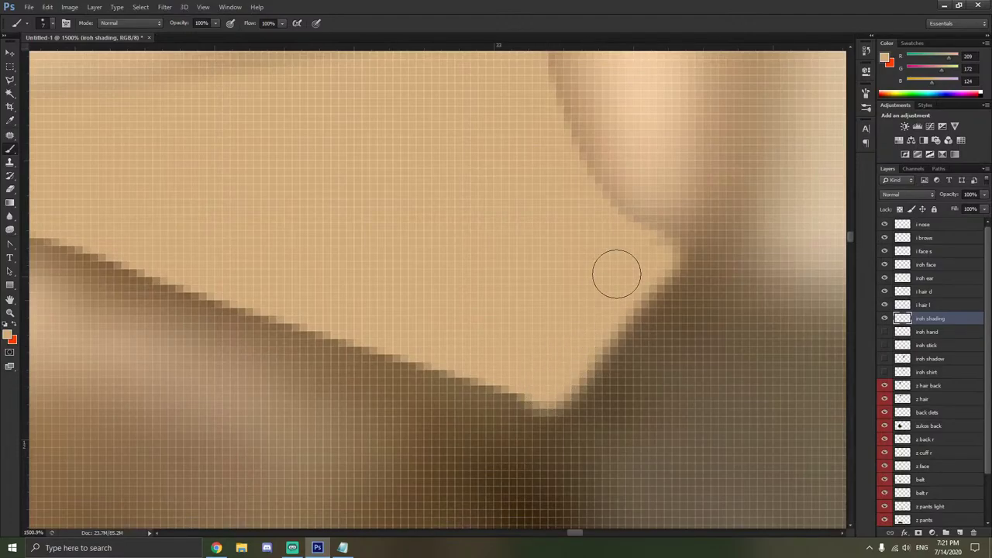
{"action": "scroll", "coordinate": [638, 251], "scroll_direction": "down", "scroll_amount": 5}
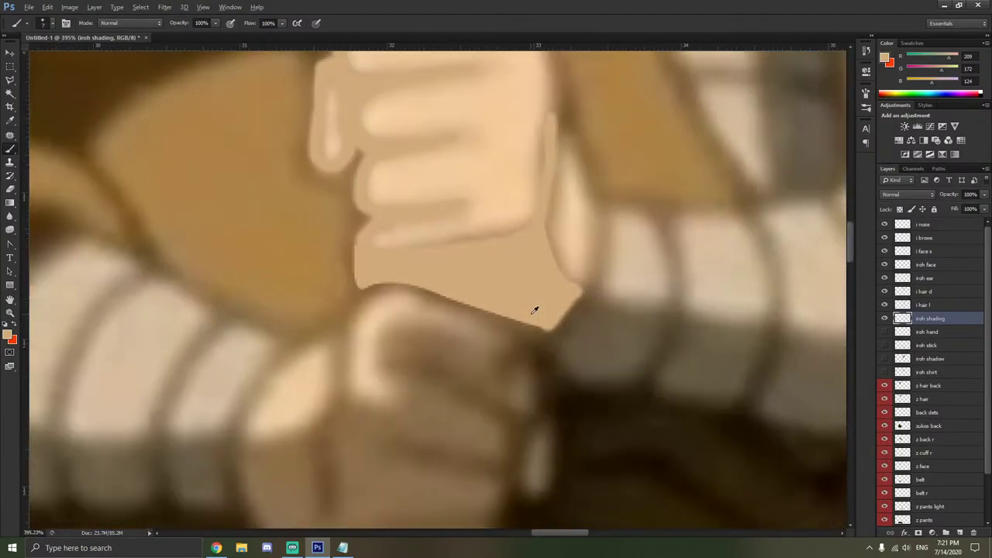
{"action": "scroll", "coordinate": [533, 310], "scroll_direction": "up", "scroll_amount": 3}
{"action": "right_click", "coordinate": [558, 355]}
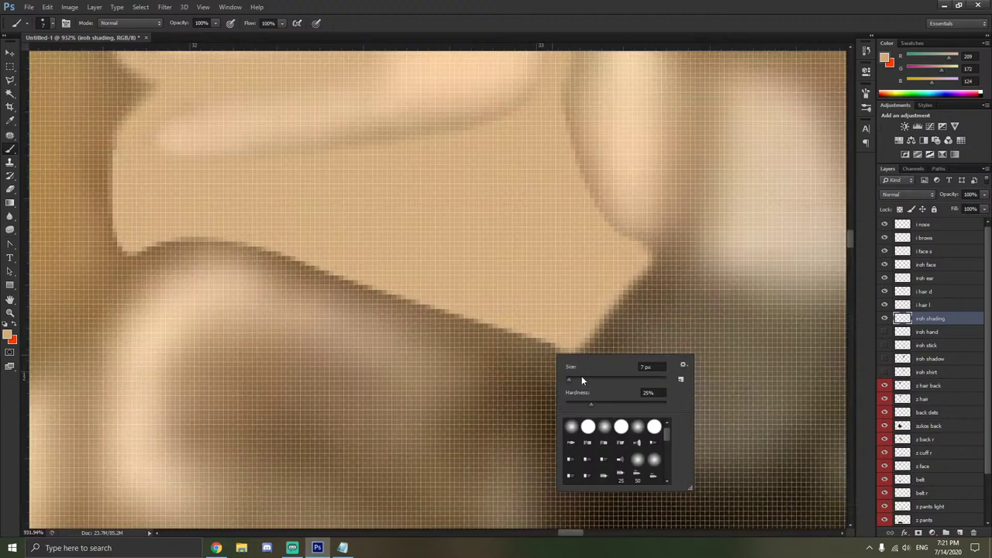
{"action": "left_click", "coordinate": [581, 379]}
{"action": "left_click", "coordinate": [558, 321]}
{"action": "mouse_move", "coordinate": [558, 326]}
{"action": "left_mouse_down"}
{"action": "mouse_move", "coordinate": [321, 251]}
{"action": "mouse_move", "coordinate": [187, 224]}
{"action": "mouse_move", "coordinate": [145, 228]}
{"action": "mouse_move", "coordinate": [200, 231]}
{"action": "mouse_move", "coordinate": [144, 243]}
{"action": "mouse_move", "coordinate": [161, 241]}
{"action": "mouse_move", "coordinate": [146, 246]}
{"action": "mouse_move", "coordinate": [156, 252]}
{"action": "mouse_move", "coordinate": [207, 240]}
{"action": "mouse_move", "coordinate": [282, 259]}
{"action": "mouse_move", "coordinate": [540, 359]}
{"action": "left_mouse_up"}
Start a tan shading line across the lower fist.
{"action": "scroll", "coordinate": [540, 359], "scroll_direction": "down", "scroll_amount": 6}
{"action": "scroll", "coordinate": [522, 342], "scroll_direction": "up", "scroll_amount": 2}
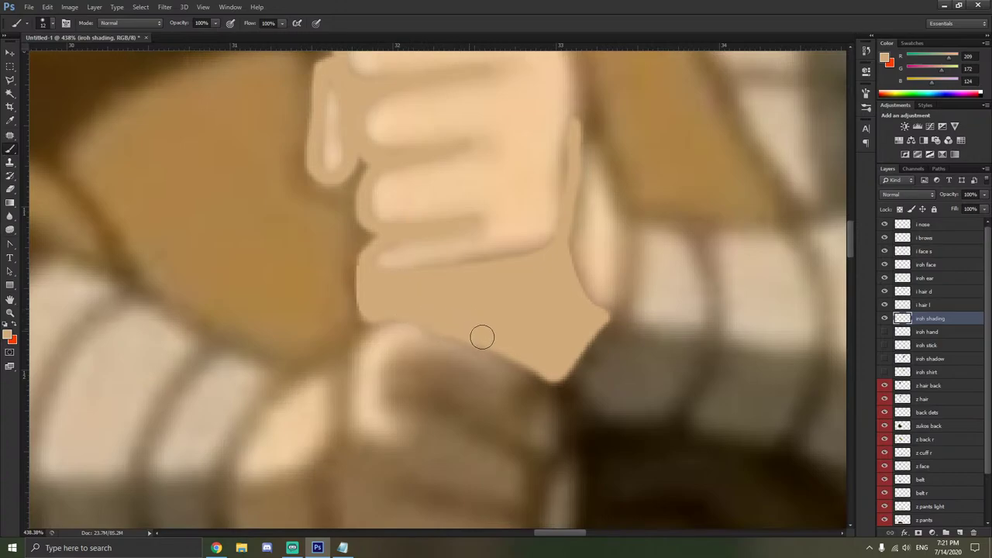
{"action": "scroll", "coordinate": [480, 339], "scroll_direction": "down", "scroll_amount": 3}
{"action": "mouse_move", "coordinate": [414, 314]}
{"action": "left_mouse_down"}
{"action": "mouse_move", "coordinate": [477, 346]}
{"action": "mouse_move", "coordinate": [534, 395]}
{"action": "mouse_move", "coordinate": [527, 473]}
{"action": "left_mouse_up"}
Paint a tan finger line and a curved line down the lower fist's left side.
{"action": "scroll", "coordinate": [543, 422], "scroll_direction": "down", "scroll_amount": 2}
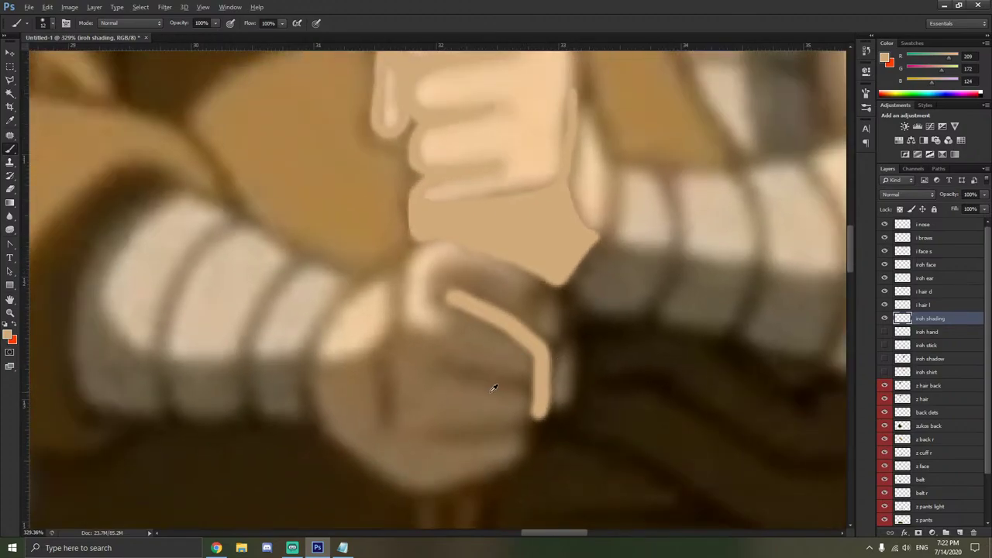
{"action": "mouse_move", "coordinate": [390, 331]}
{"action": "left_mouse_down"}
{"action": "mouse_move", "coordinate": [455, 368]}
{"action": "mouse_move", "coordinate": [537, 383]}
{"action": "left_mouse_up"}
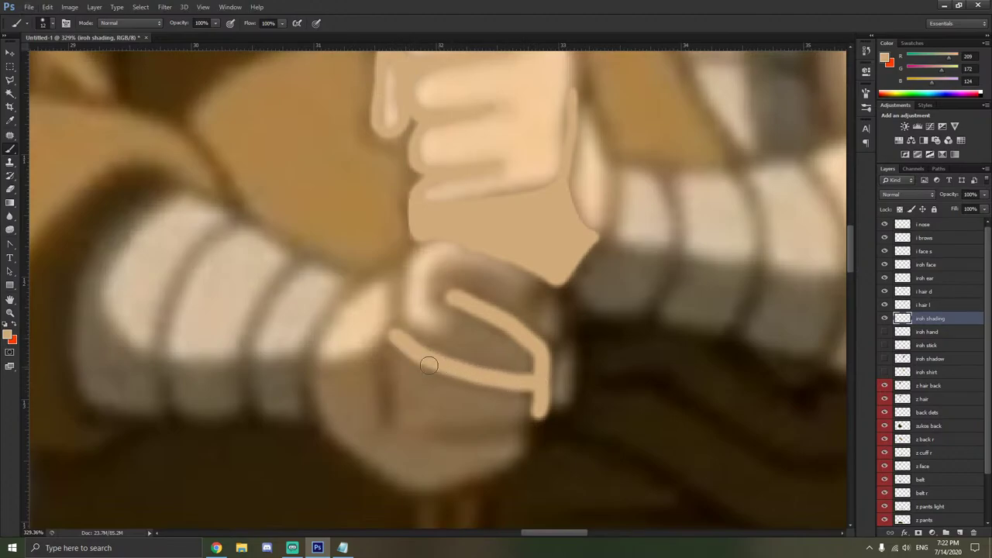
{"action": "mouse_move", "coordinate": [390, 342]}
{"action": "left_mouse_down"}
{"action": "mouse_move", "coordinate": [376, 366]}
{"action": "mouse_move", "coordinate": [388, 423]}
{"action": "left_mouse_up"}
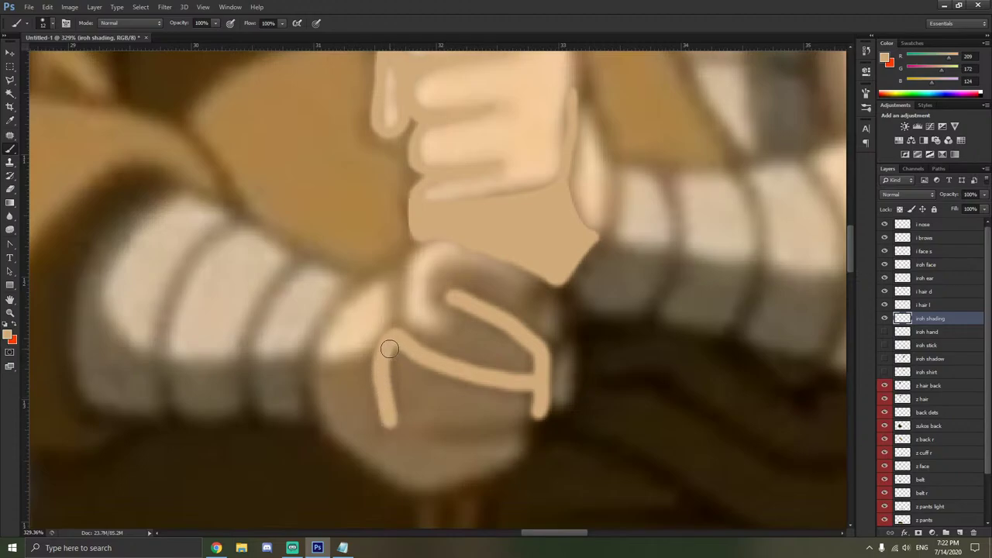
{"action": "left_click_drag", "start_coordinate": [388, 346], "coordinate": [385, 397]}
{"action": "left_click_drag", "start_coordinate": [396, 268], "coordinate": [399, 343]}
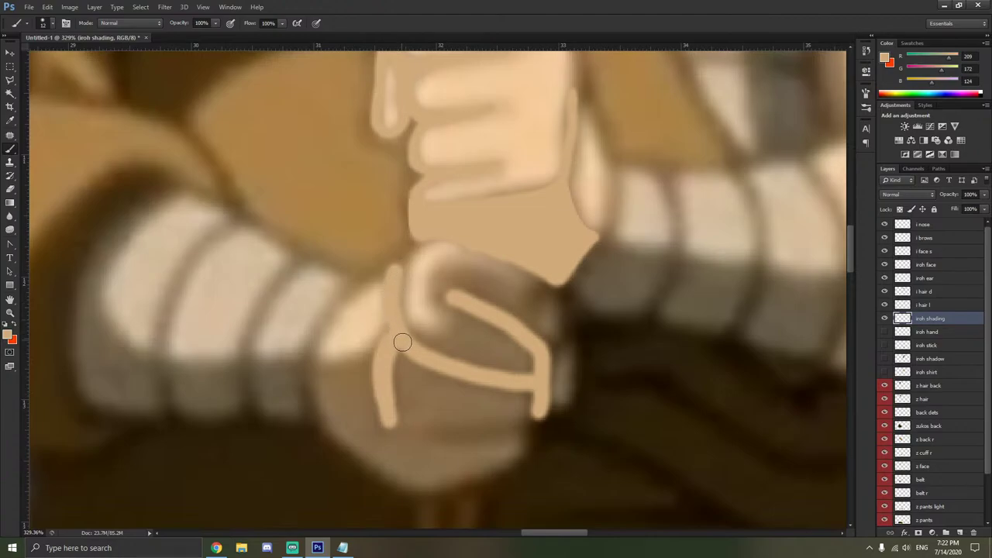
{"action": "mouse_move", "coordinate": [394, 270]}
{"action": "left_mouse_down"}
{"action": "mouse_move", "coordinate": [406, 341]}
{"action": "mouse_move", "coordinate": [461, 365]}
{"action": "left_mouse_up"}
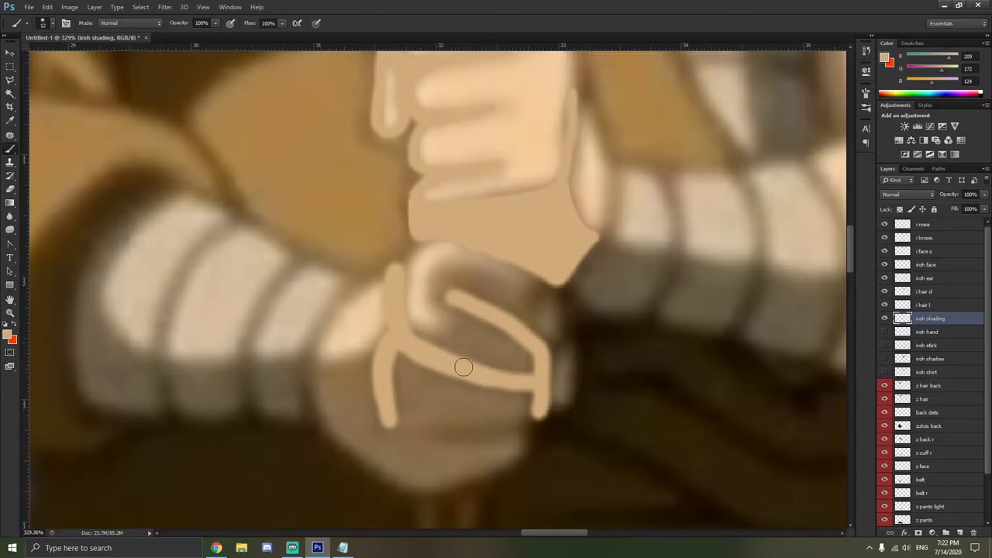
Paint the tan line along the fist's bottom edge and show the flat hand layer.
{"action": "left_click_drag", "start_coordinate": [519, 428], "coordinate": [445, 431]}
{"action": "key", "text": "ctrl+z"}
{"action": "left_click_drag", "start_coordinate": [522, 426], "coordinate": [425, 434]}
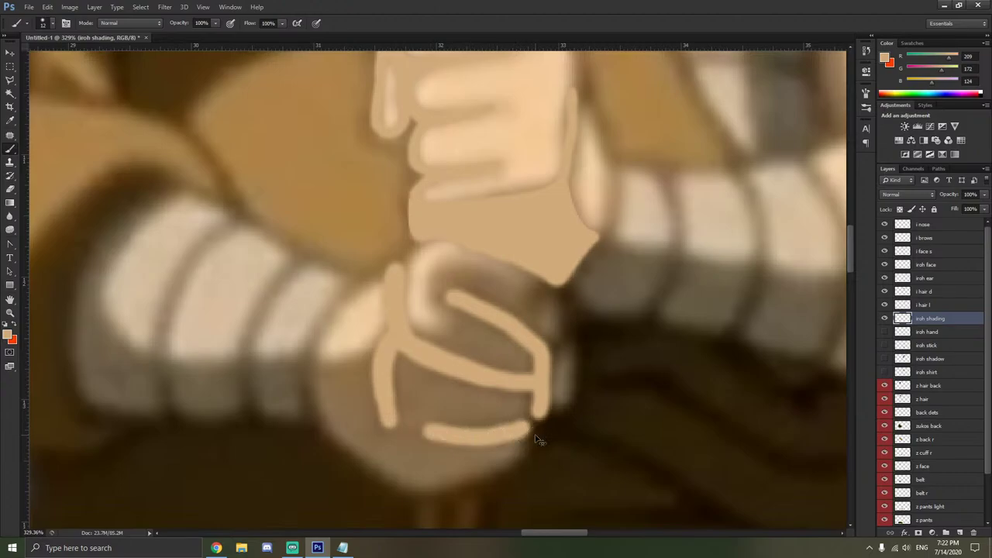
{"action": "left_click", "coordinate": [885, 333]}
Hide the flat hand fill and toggle the shading strokes to compare with the reference.
{"action": "scroll", "coordinate": [643, 349], "scroll_direction": "down", "scroll_amount": 8}
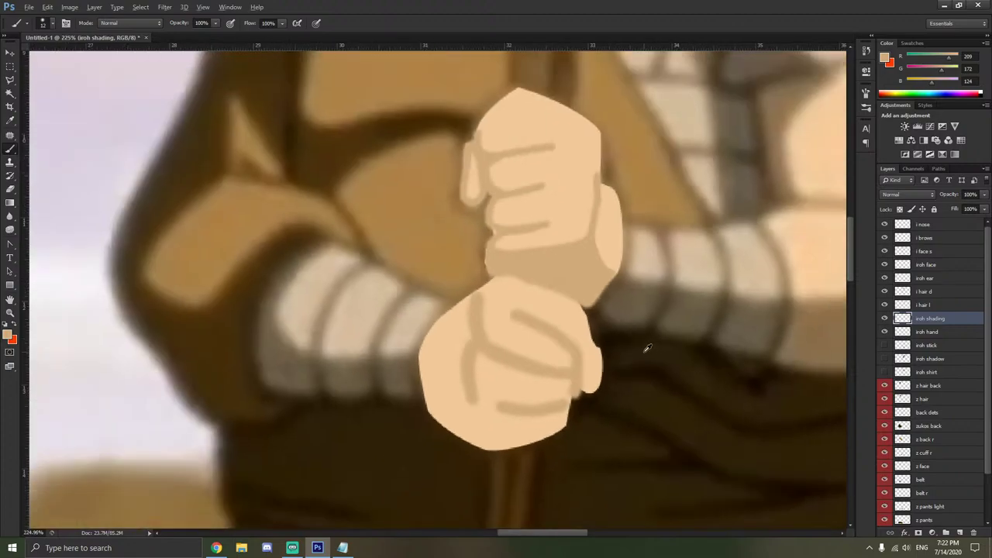
{"action": "scroll", "coordinate": [645, 351], "scroll_direction": "up", "scroll_amount": 6}
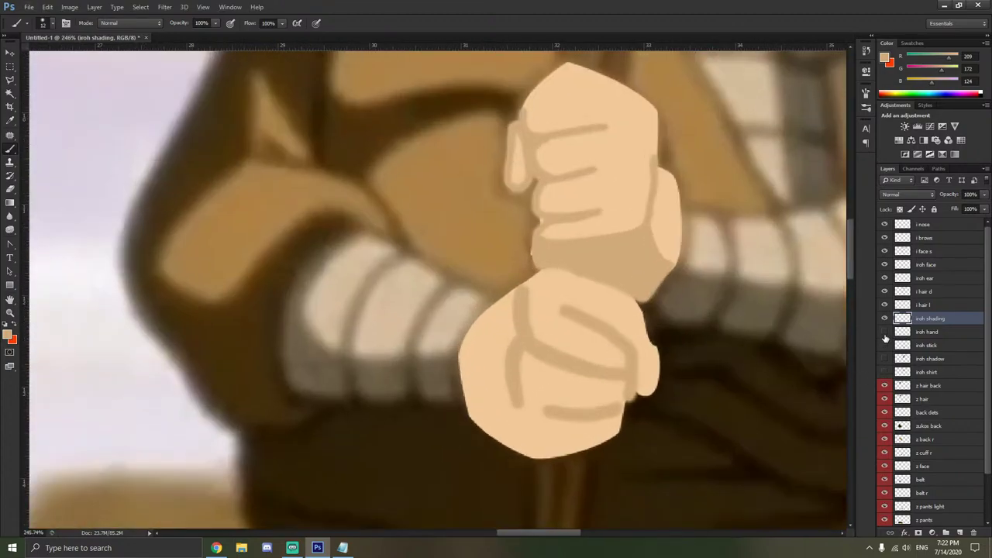
{"action": "left_click", "coordinate": [884, 333]}
{"action": "left_click", "coordinate": [884, 319]}
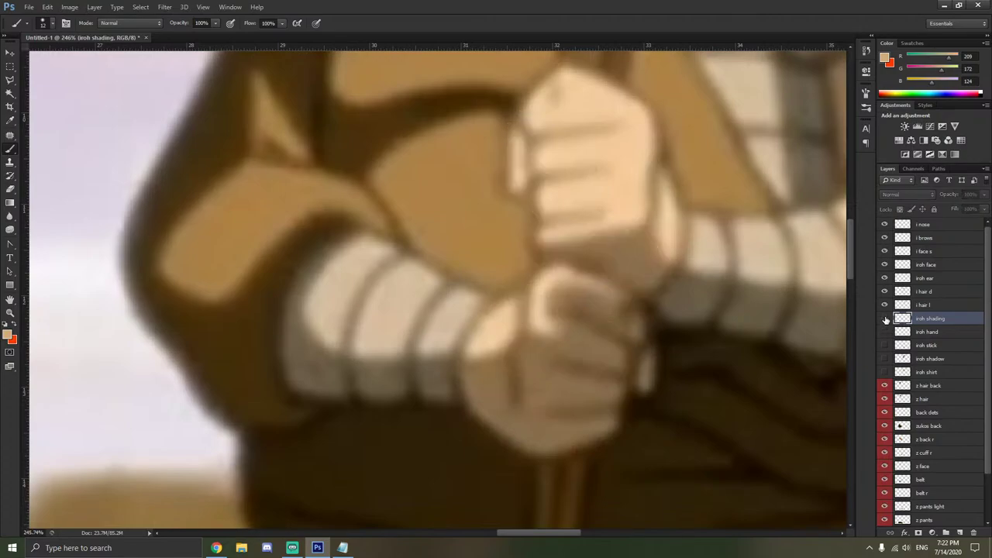
{"action": "left_click", "coordinate": [885, 319]}
{"action": "left_click", "coordinate": [884, 319]}
{"action": "left_click", "coordinate": [884, 318]}
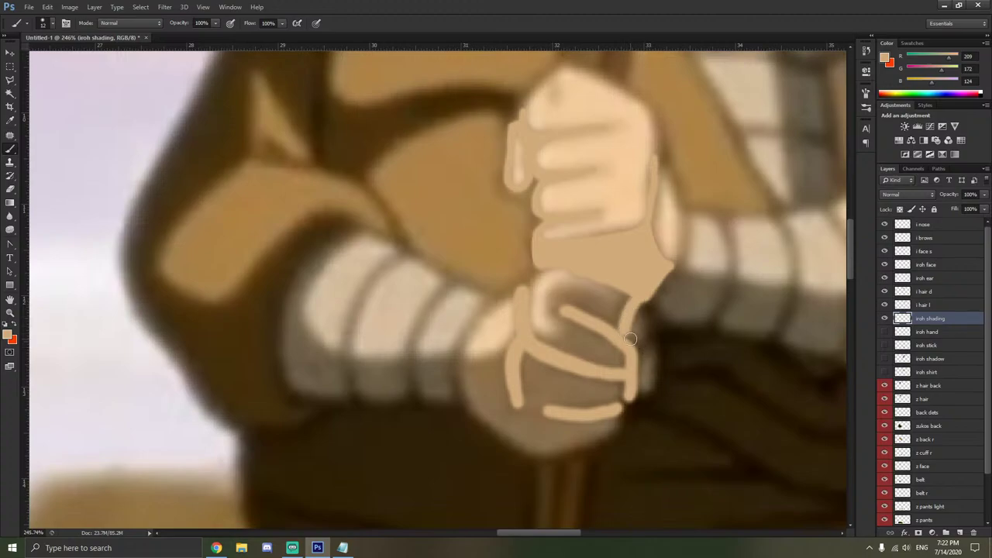
Paint curved tan shading down the lower fist's right edge, plus a short nearby stroke.
{"action": "scroll", "coordinate": [643, 346], "scroll_direction": "up", "scroll_amount": 4}
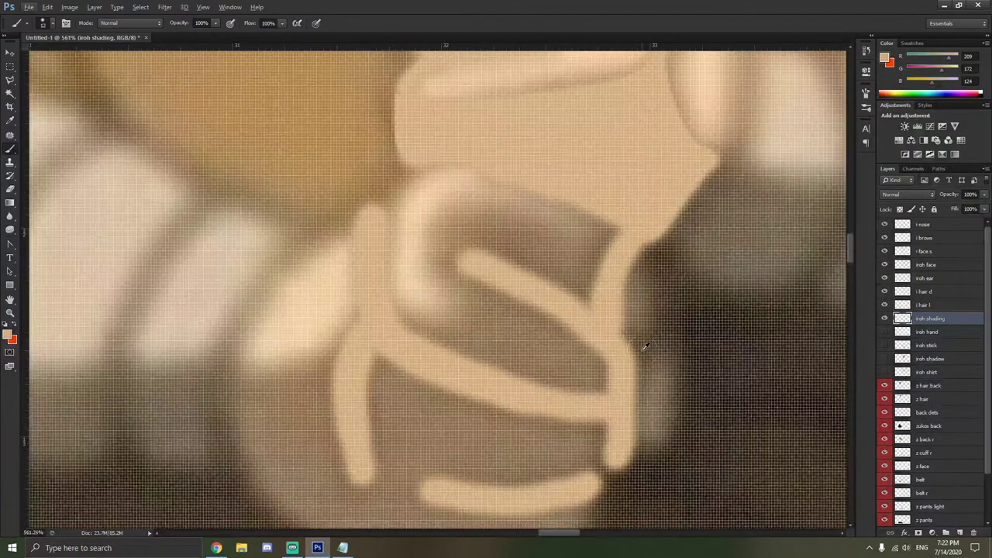
{"action": "right_click", "coordinate": [640, 355]}
{"action": "key", "text": "Return"}
{"action": "mouse_move", "coordinate": [615, 332]}
{"action": "left_mouse_down"}
{"action": "mouse_move", "coordinate": [637, 367]}
{"action": "mouse_move", "coordinate": [638, 438]}
{"action": "left_mouse_up"}
{"action": "scroll", "coordinate": [625, 447], "scroll_direction": "down", "scroll_amount": 3}
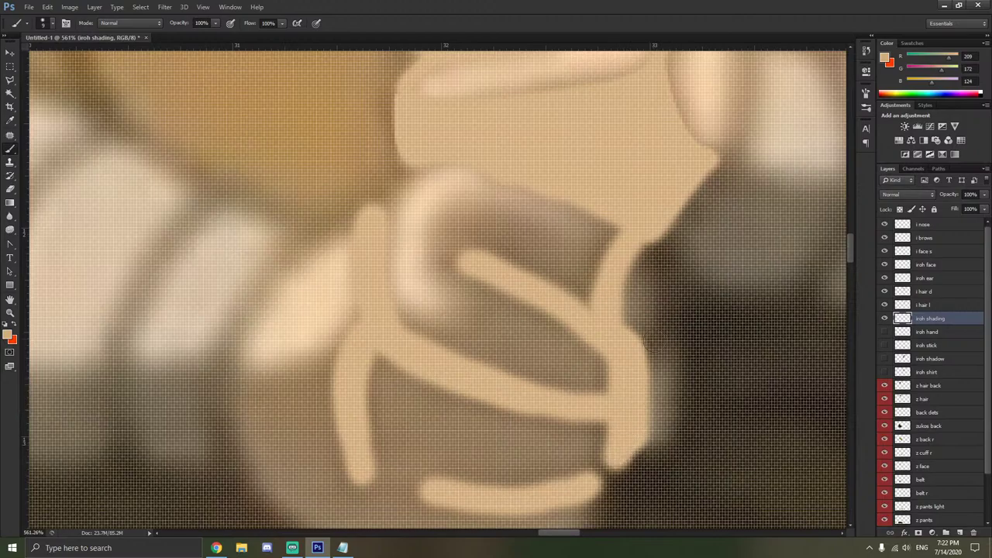
{"action": "left_click_drag", "start_coordinate": [659, 328], "coordinate": [643, 350]}
{"action": "scroll", "coordinate": [649, 339], "scroll_direction": "down", "scroll_amount": 2}
{"action": "scroll", "coordinate": [649, 340], "scroll_direction": "down", "scroll_amount": 1}
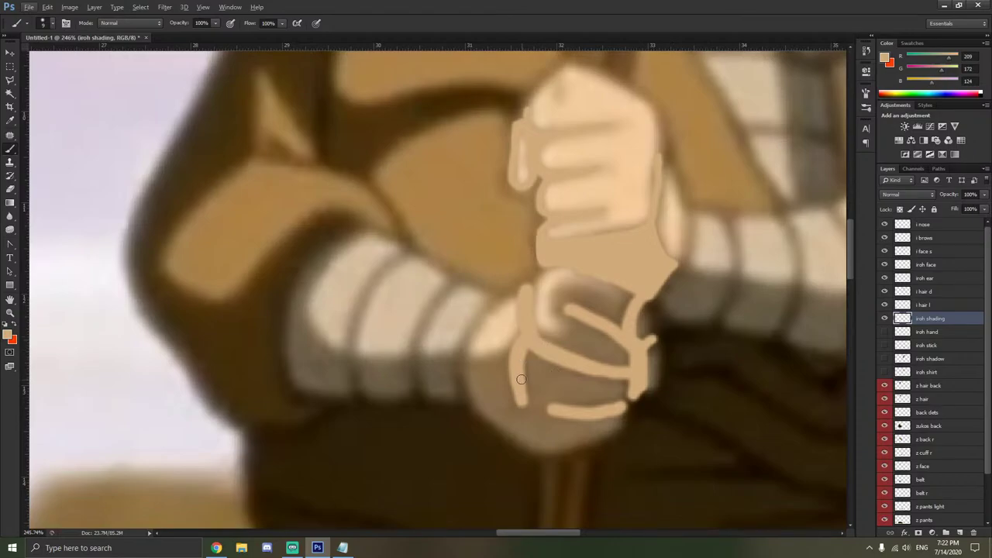
Toggle the tan shading, then start and cancel a Polygonal Lasso selection on its edge.
{"action": "left_click", "coordinate": [884, 326]}
{"action": "left_click", "coordinate": [885, 322]}
{"action": "left_click", "coordinate": [10, 79]}
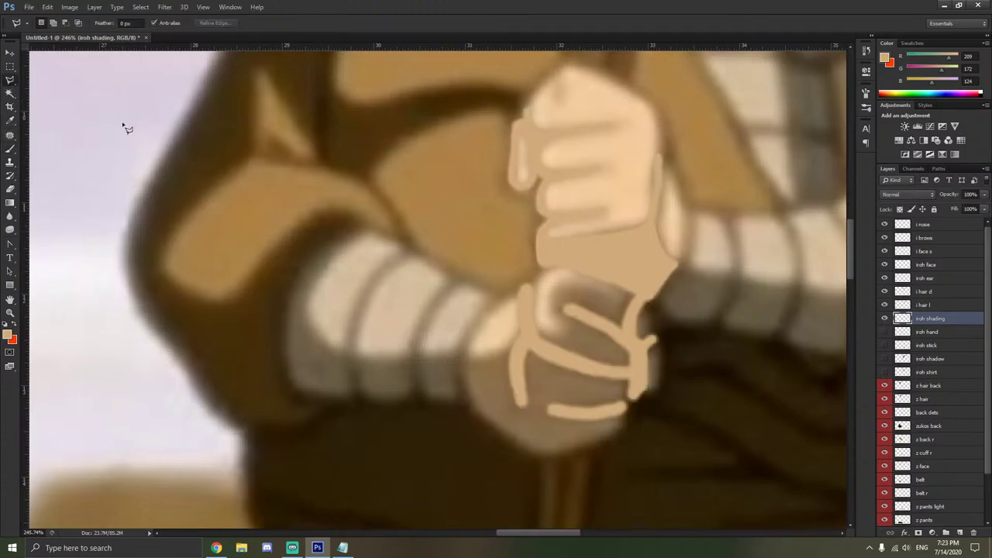
{"action": "left_click", "coordinate": [560, 267]}
{"action": "key", "text": "BackSpace"}
{"action": "key", "text": "Escape"}
{"action": "scroll", "coordinate": [664, 327], "scroll_direction": "up", "scroll_amount": 3}
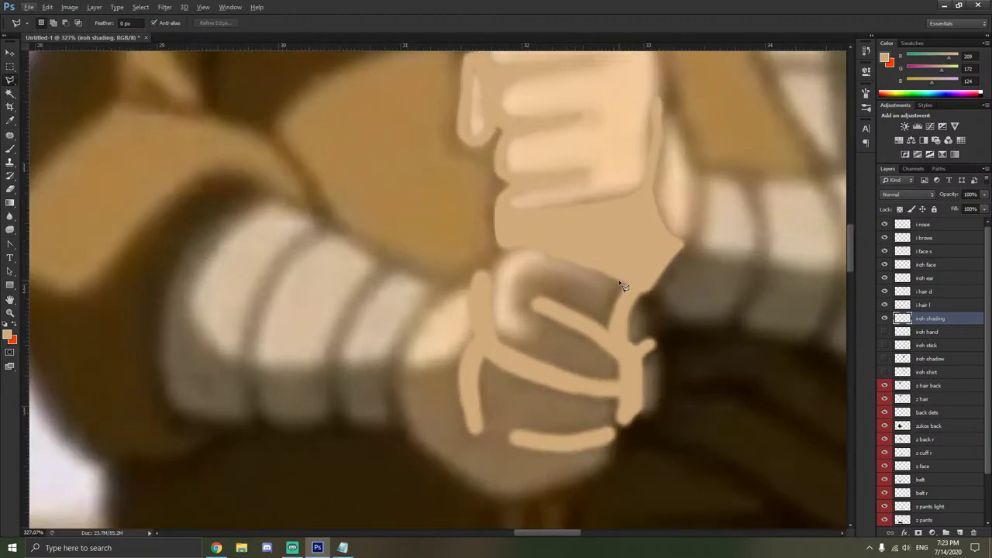
Erase a strip of shading beside the hand, then undo the stray erase.
{"action": "left_click", "coordinate": [10, 188]}
{"action": "right_click", "coordinate": [656, 304]}
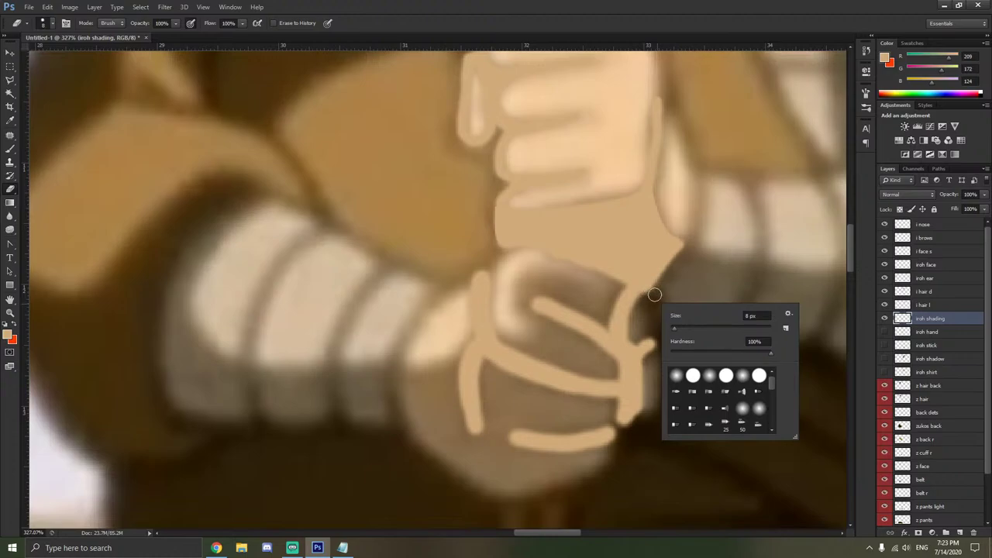
{"action": "left_click_drag", "start_coordinate": [653, 291], "coordinate": [606, 278]}
{"action": "key", "text": "ctrl+z"}
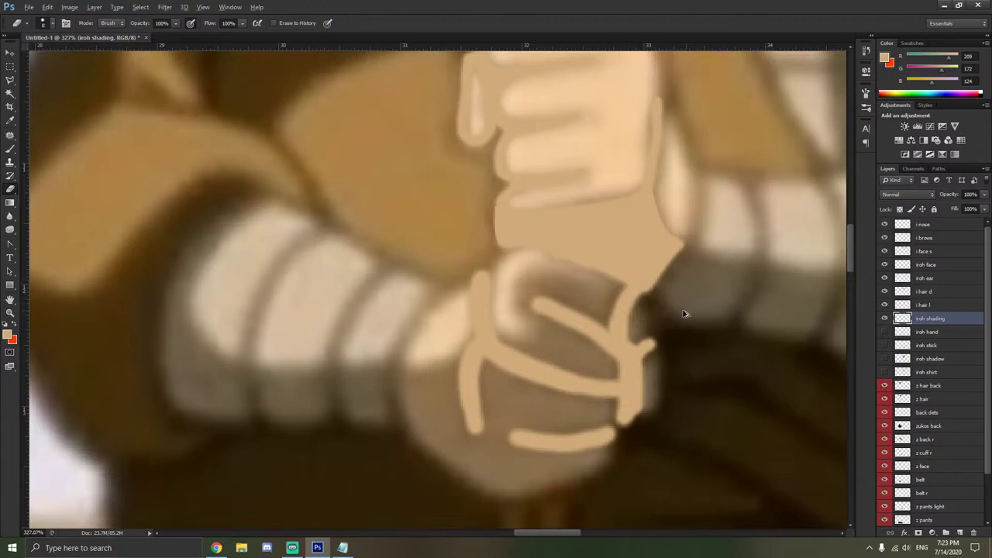
{"action": "scroll", "coordinate": [657, 311], "scroll_direction": "up", "scroll_amount": 1}
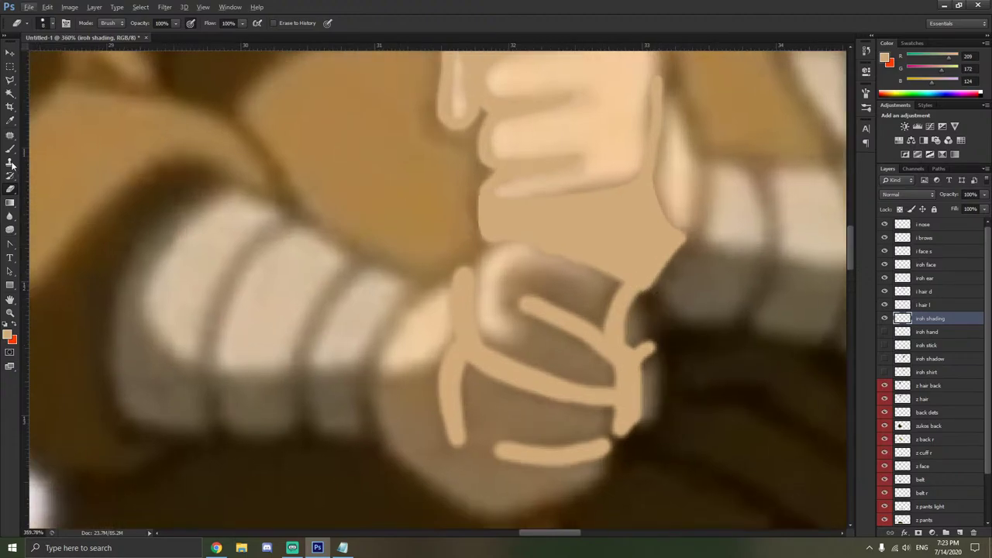
Magic Wand-select the flat tan strokes, then try a brush stroke inside and undo it.
{"action": "left_click", "coordinate": [10, 94]}
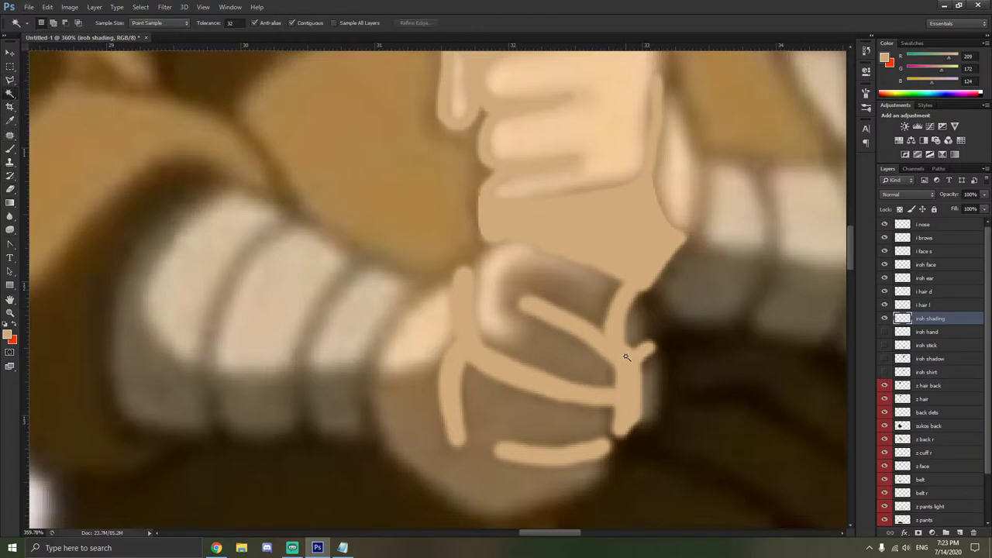
{"action": "left_click", "coordinate": [625, 356]}
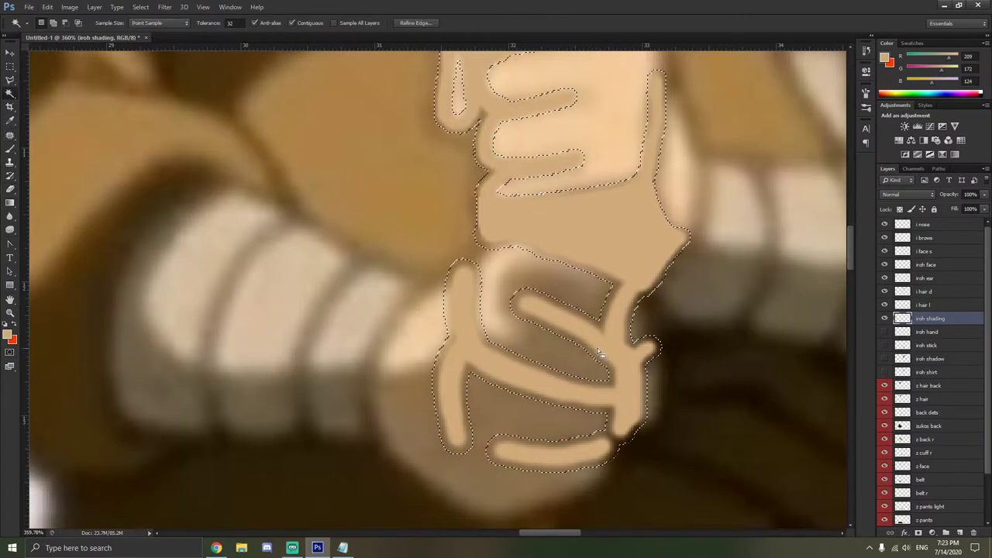
{"action": "right_click", "coordinate": [463, 327]}
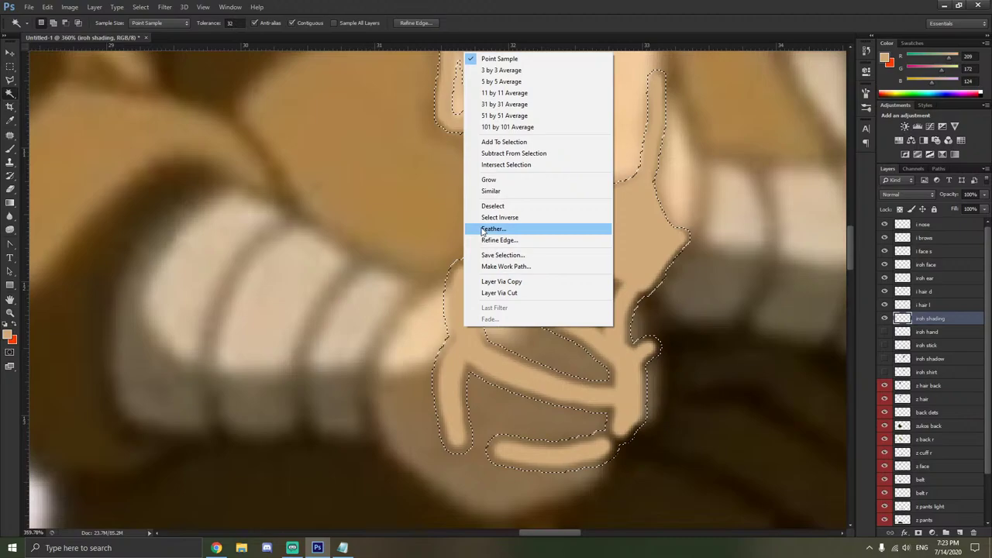
{"action": "left_click", "coordinate": [504, 104]}
{"action": "key", "text": "b"}
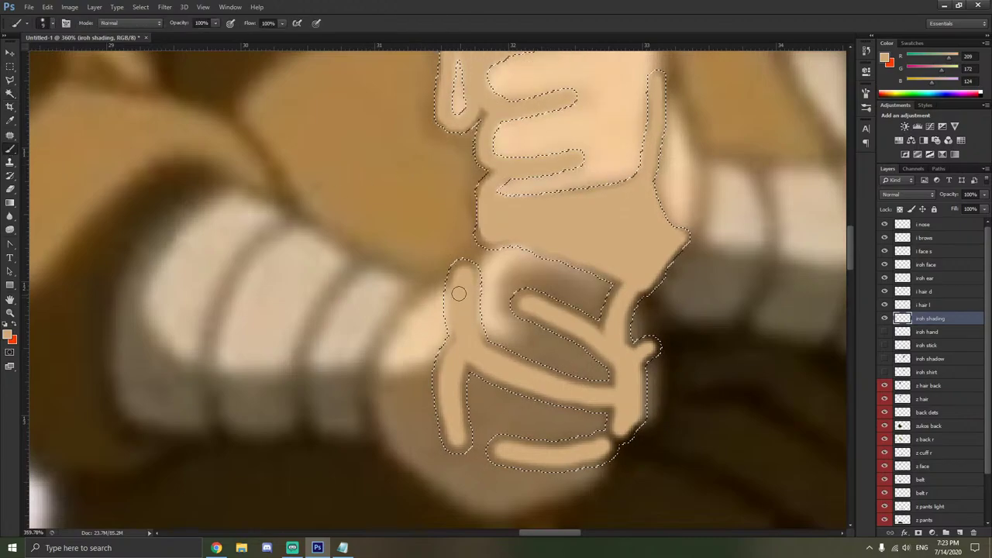
{"action": "mouse_move", "coordinate": [458, 293]}
{"action": "left_mouse_down"}
{"action": "mouse_move", "coordinate": [469, 267]}
{"action": "mouse_move", "coordinate": [489, 270]}
{"action": "mouse_move", "coordinate": [499, 361]}
{"action": "mouse_move", "coordinate": [612, 387]}
{"action": "left_mouse_up"}
{"action": "key", "text": "ctrl+z"}
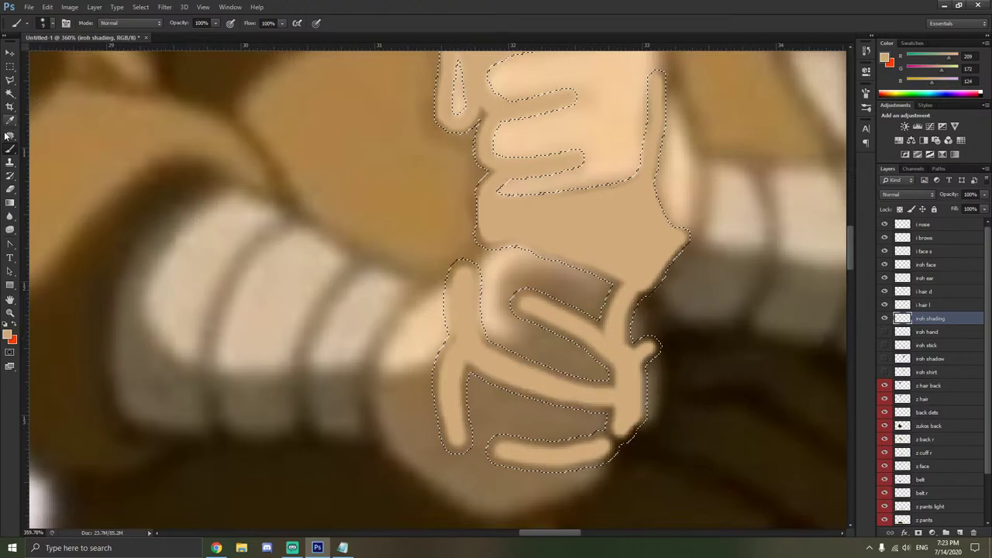
{"action": "key", "text": "w"}
Grow the selection to similar tan areas, compare with iroh hand, and bring up Feather Selection.
{"action": "right_click", "coordinate": [273, 184]}
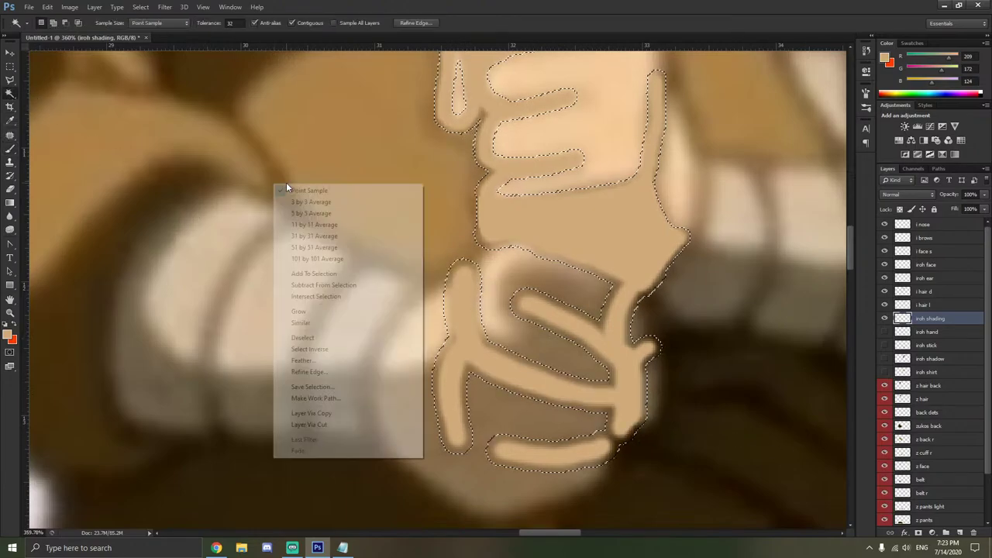
{"action": "left_click", "coordinate": [301, 323]}
{"action": "right_click", "coordinate": [320, 319]}
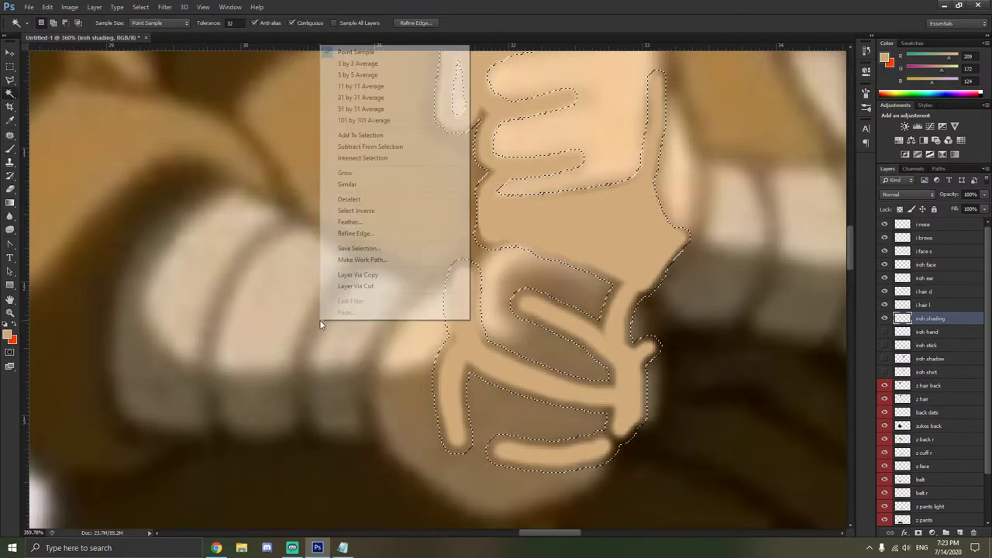
{"action": "left_click", "coordinate": [364, 210]}
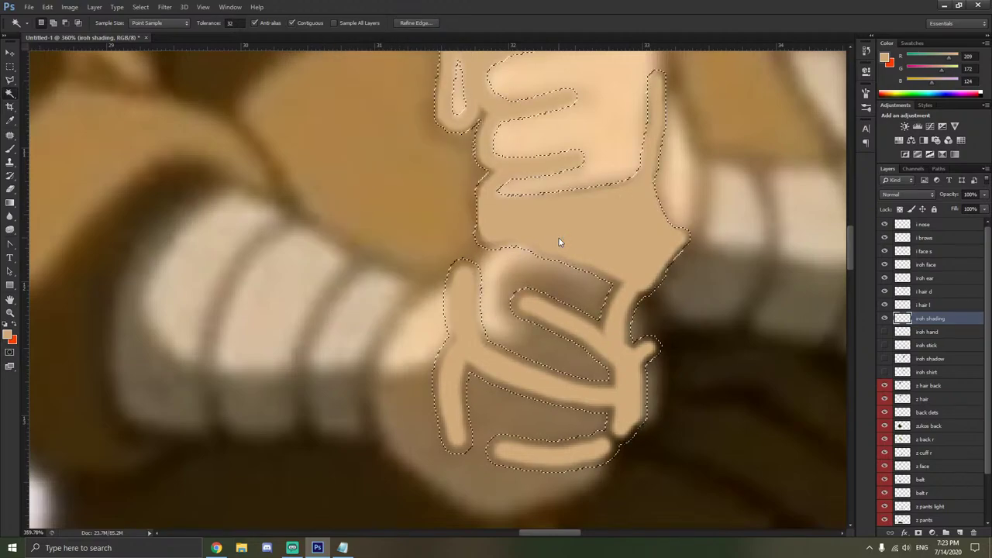
{"action": "left_click", "coordinate": [885, 331]}
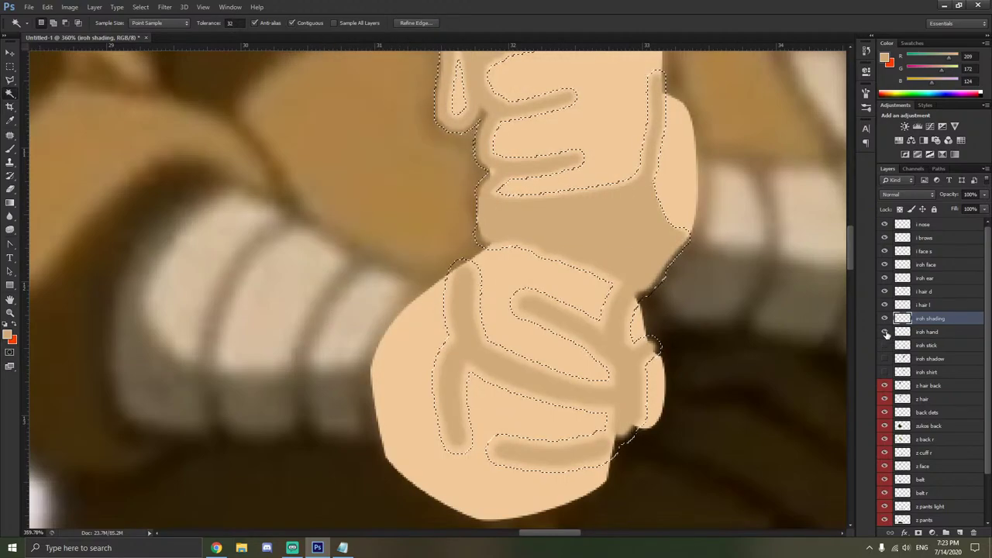
{"action": "left_click", "coordinate": [885, 332]}
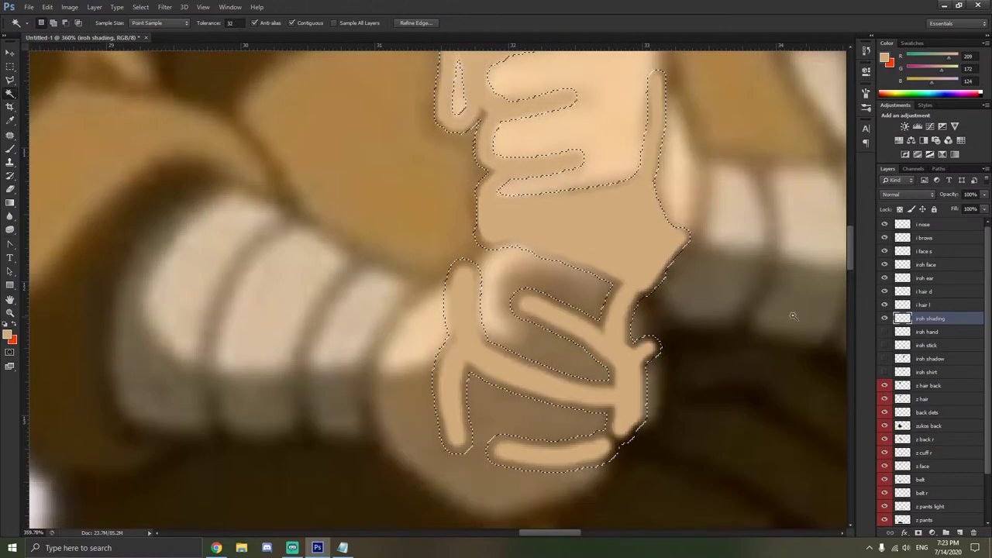
{"action": "right_click", "coordinate": [493, 278]}
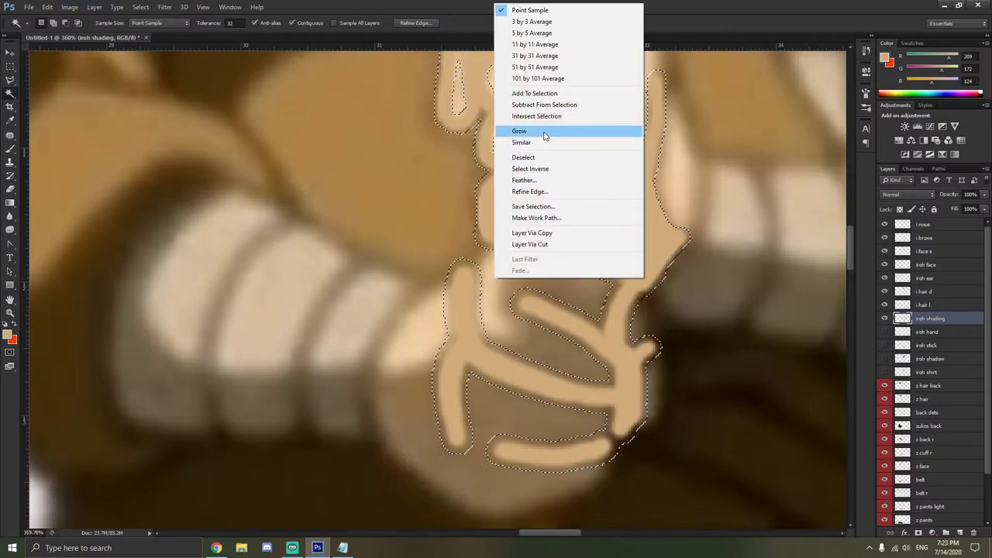
{"action": "left_click", "coordinate": [524, 180]}
Feather the selection by 3 pixels, then by 6 pixels.
{"action": "type", "text": "100"}
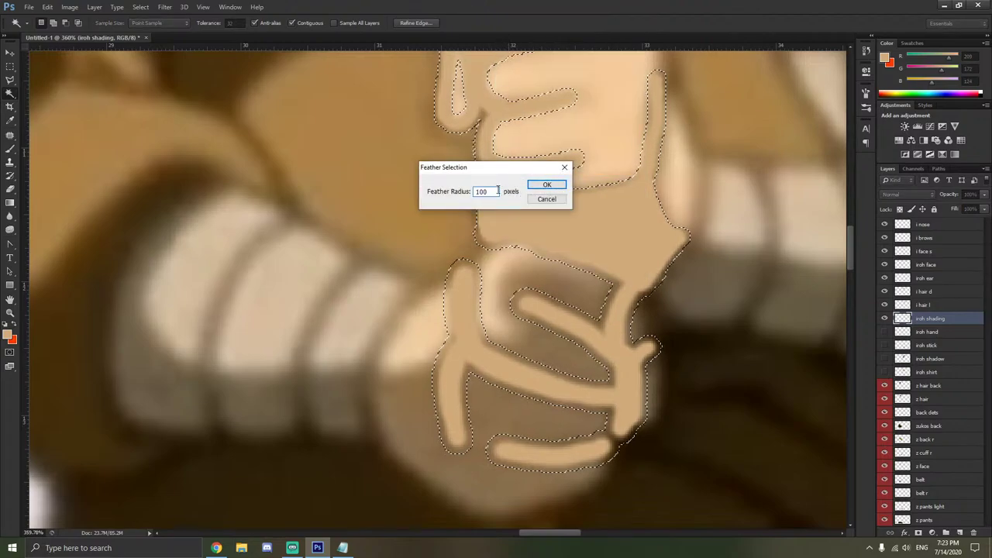
{"action": "key", "text": "BackSpace"}
{"action": "key", "text": "BackSpace"}
{"action": "key", "text": "BackSpace"}
{"action": "type", "text": "3"}
{"action": "left_click", "coordinate": [547, 184]}
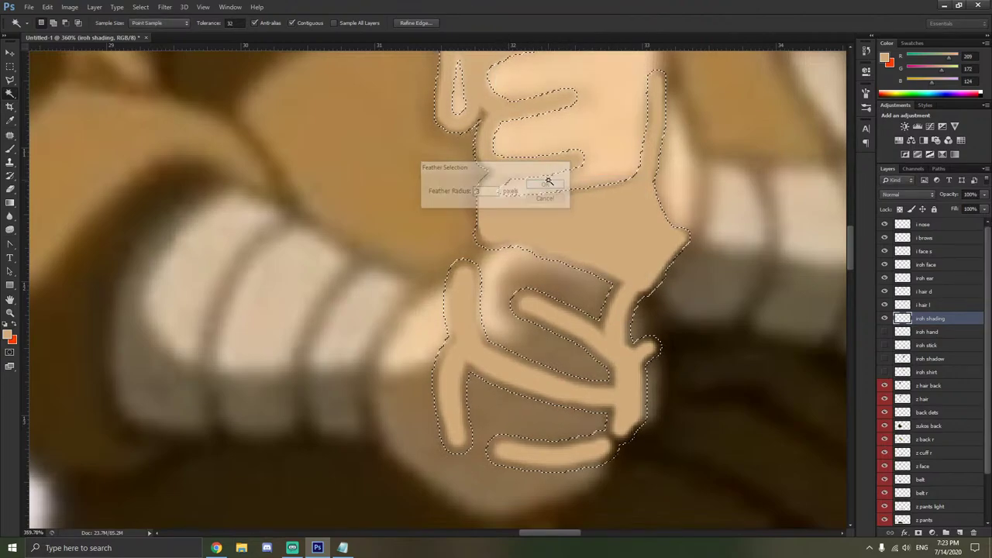
{"action": "right_click", "coordinate": [511, 264]}
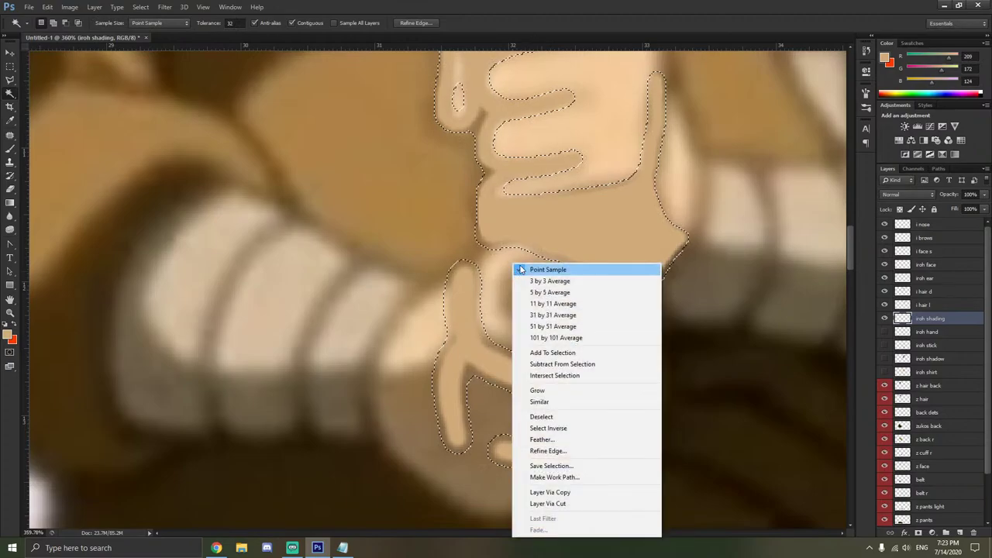
{"action": "left_click", "coordinate": [542, 439]}
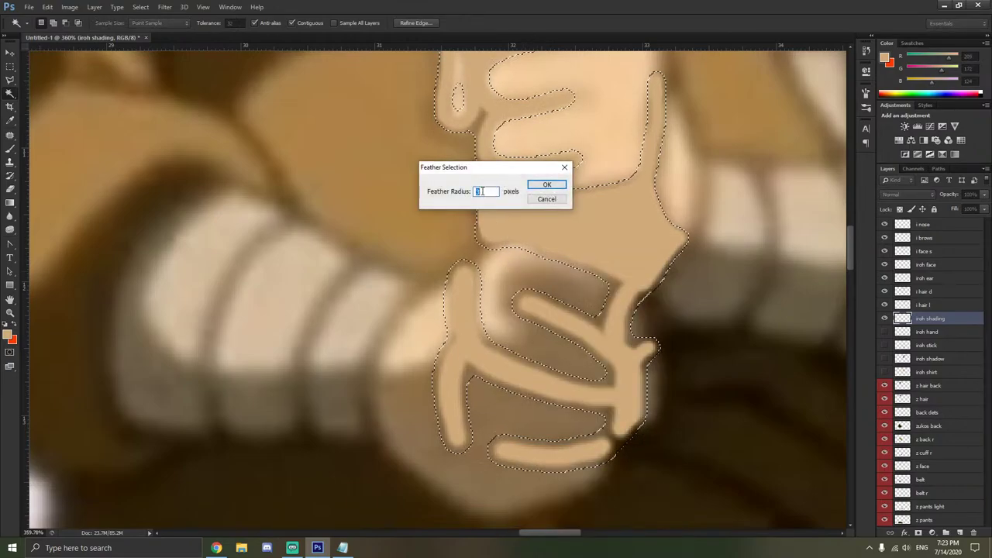
{"action": "type", "text": "6"}
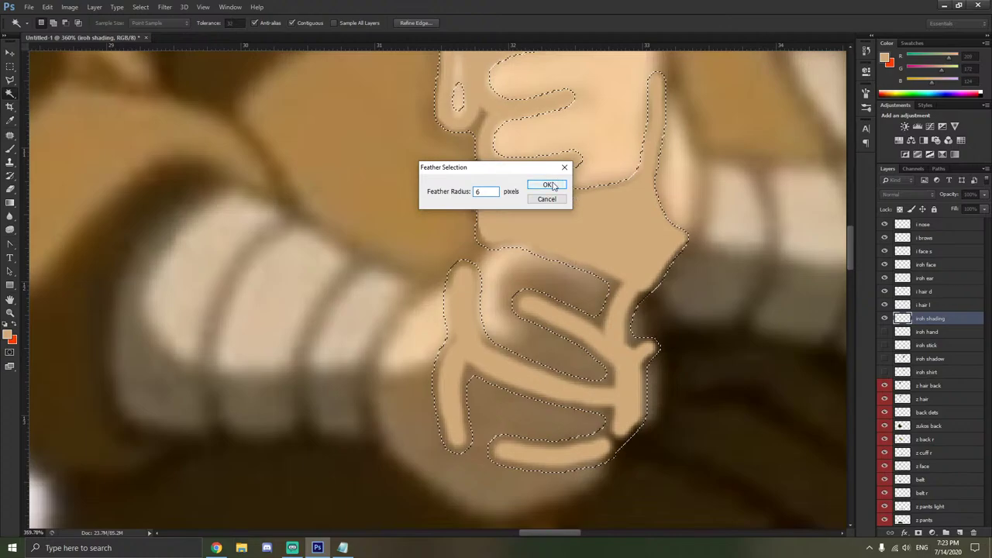
{"action": "key", "text": "Return"}
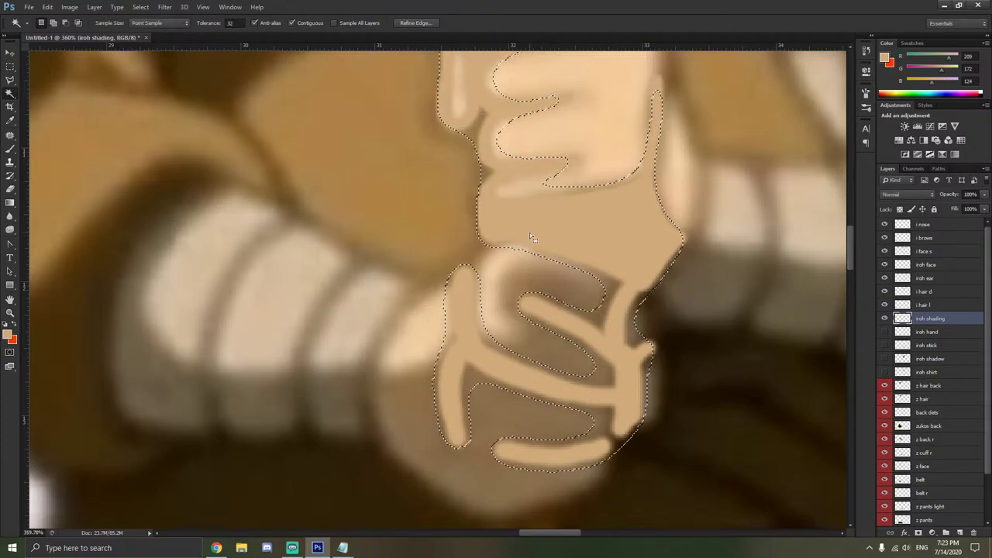
Feather the selection again with a 20 pixel radius.
{"action": "right_click", "coordinate": [529, 232]}
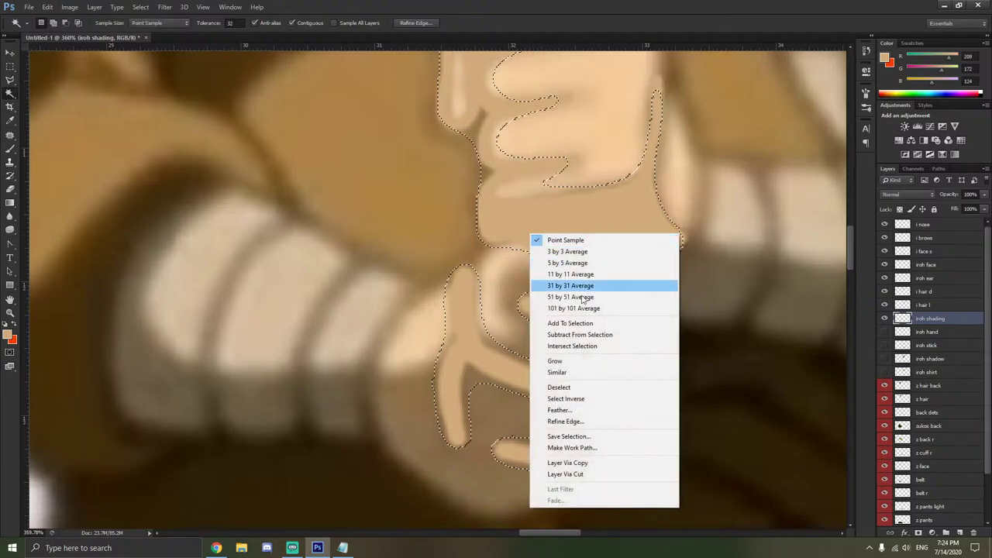
{"action": "left_click", "coordinate": [554, 409]}
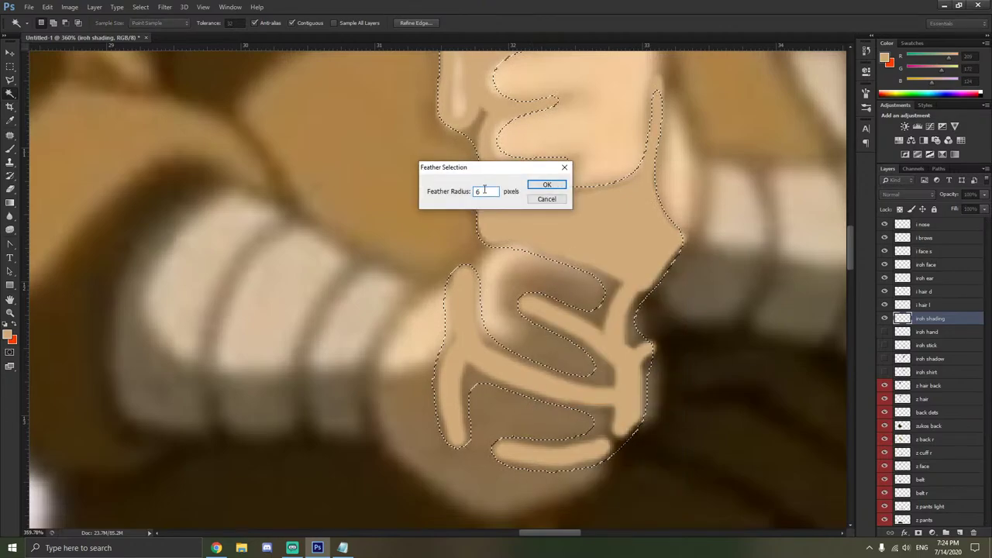
{"action": "type", "text": "20"}
{"action": "left_click", "coordinate": [547, 186]}
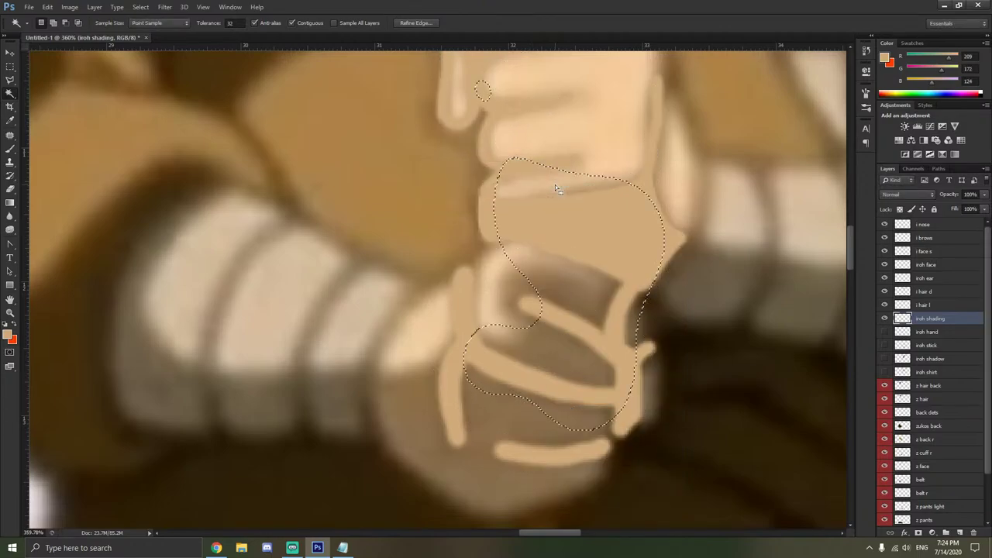
Drop the feathered selection and Magic Wand-select the light tan hand strokes afresh.
{"action": "right_click", "coordinate": [555, 221]}
{"action": "left_click", "coordinate": [405, 227]}
{"action": "right_click", "coordinate": [405, 227]}
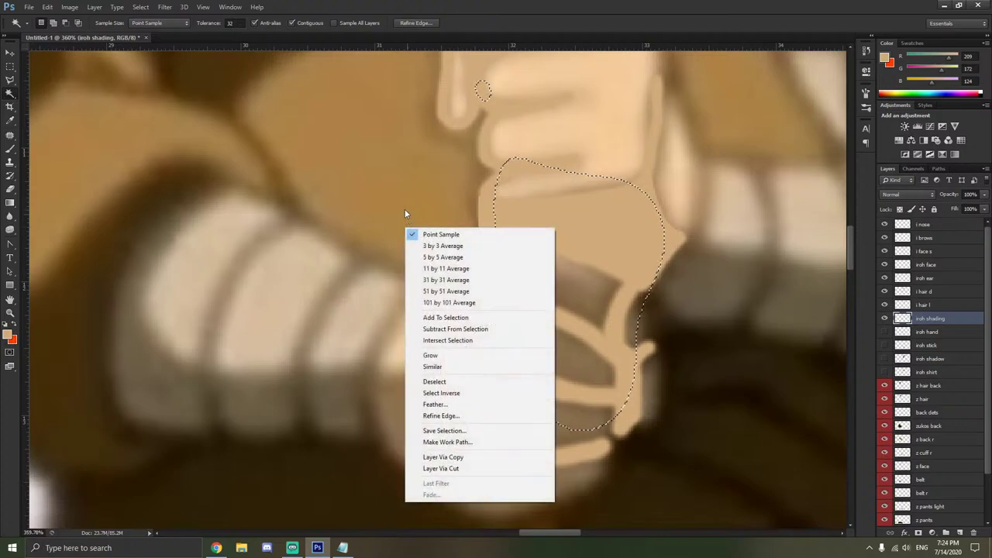
{"action": "left_click", "coordinate": [405, 210]}
{"action": "right_click", "coordinate": [406, 210]}
{"action": "left_click", "coordinate": [444, 365]}
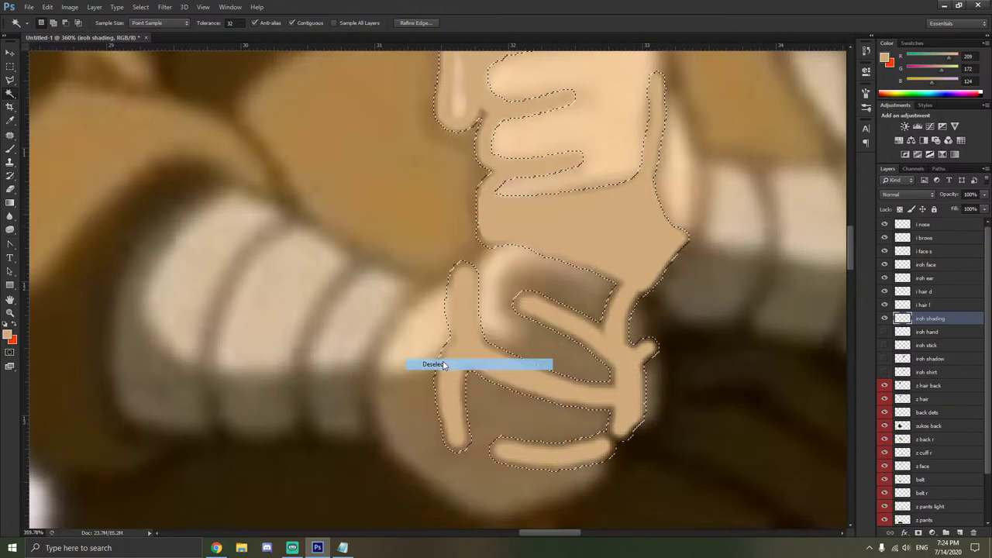
{"action": "left_click", "coordinate": [466, 317]}
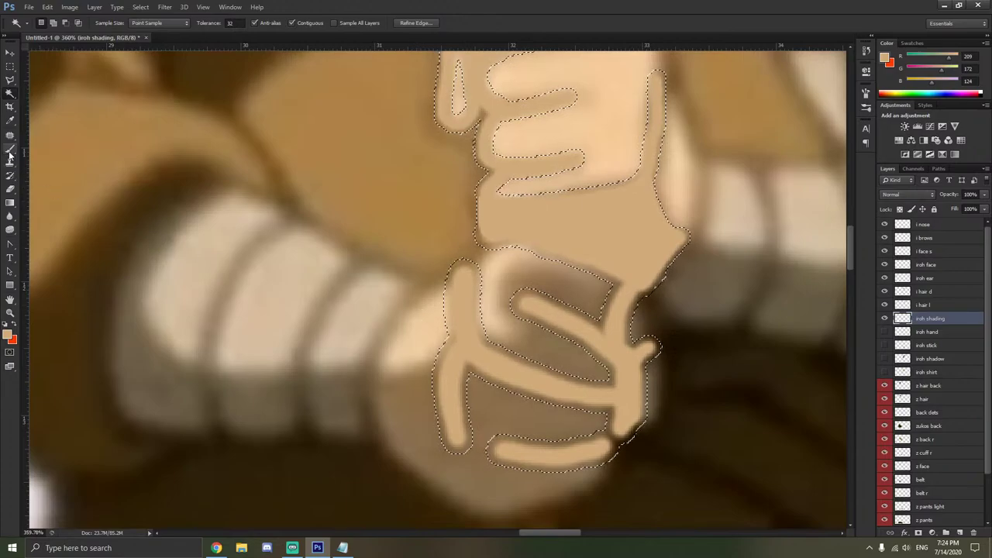
Darken the brush colour and sample the brown shading tone from the canvas.
{"action": "key", "text": "b"}
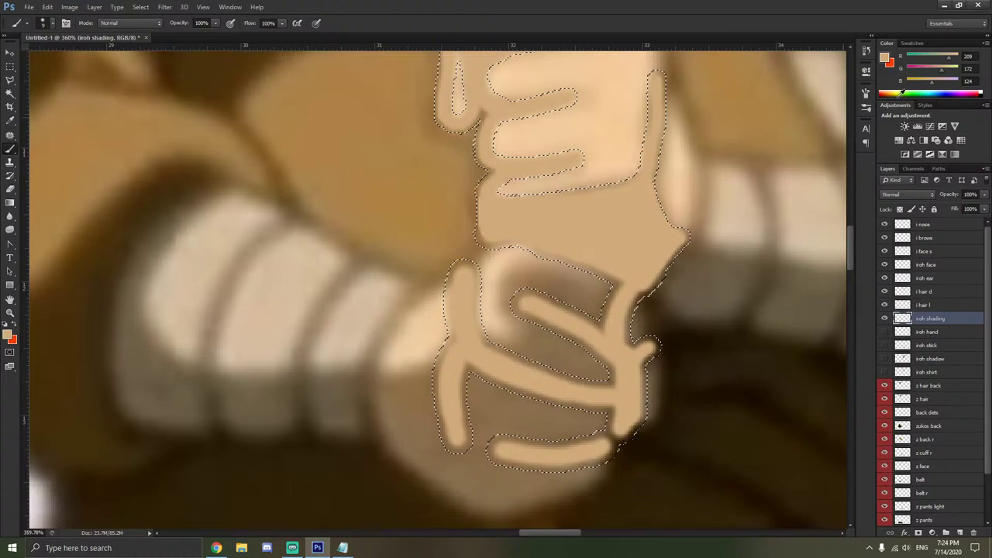
{"action": "left_click", "coordinate": [932, 86]}
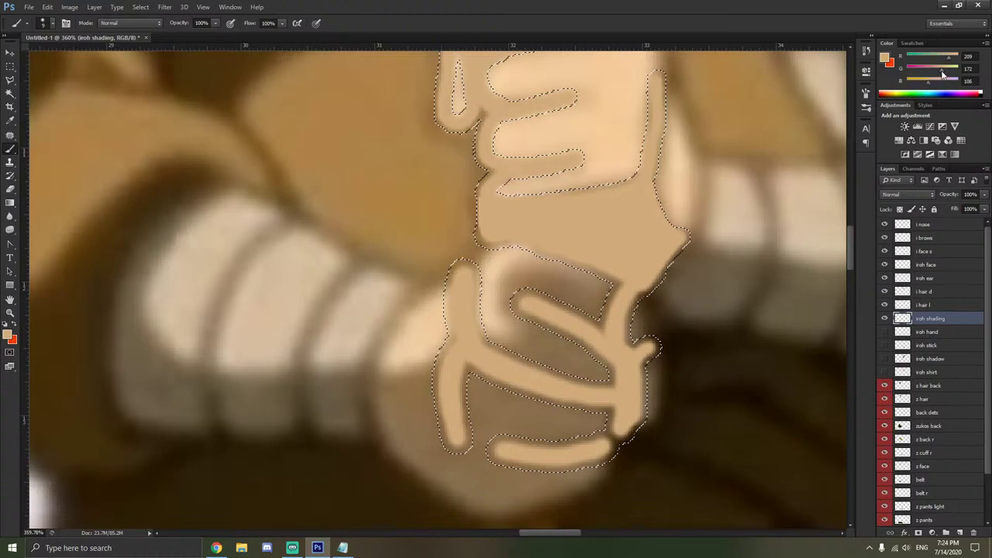
{"action": "left_click", "coordinate": [936, 69]}
{"action": "left_click", "coordinate": [948, 57]}
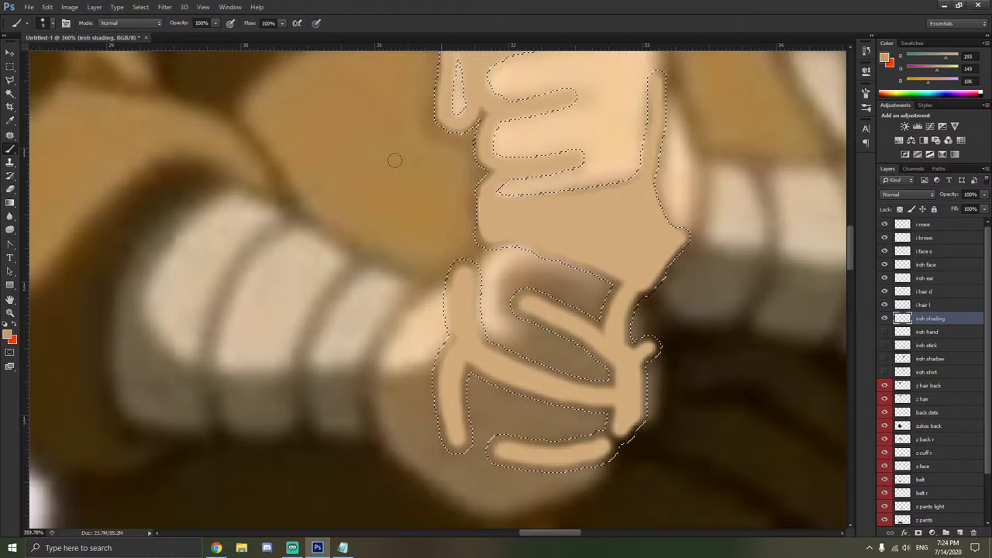
{"action": "key", "text": "i"}
{"action": "left_click", "coordinate": [408, 396]}
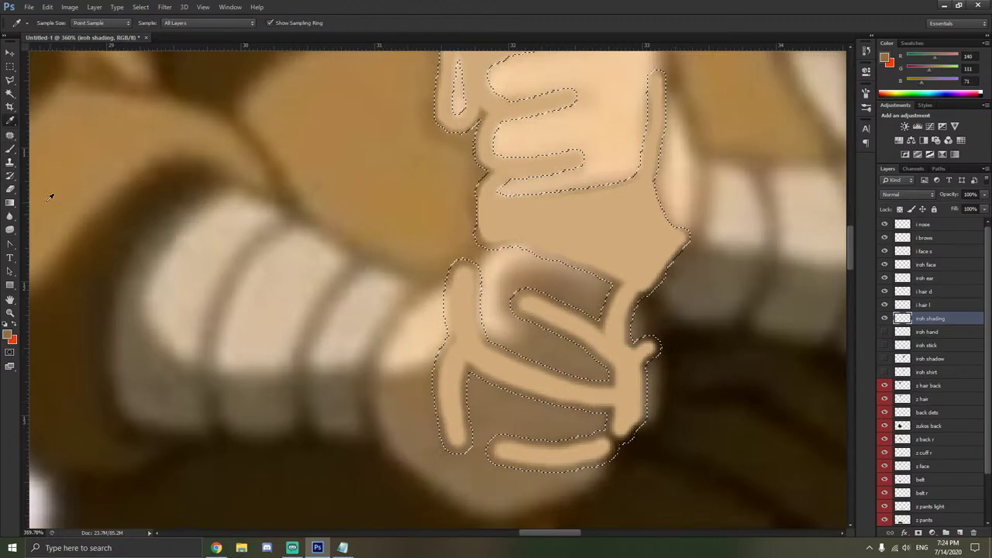
{"action": "left_click", "coordinate": [10, 148]}
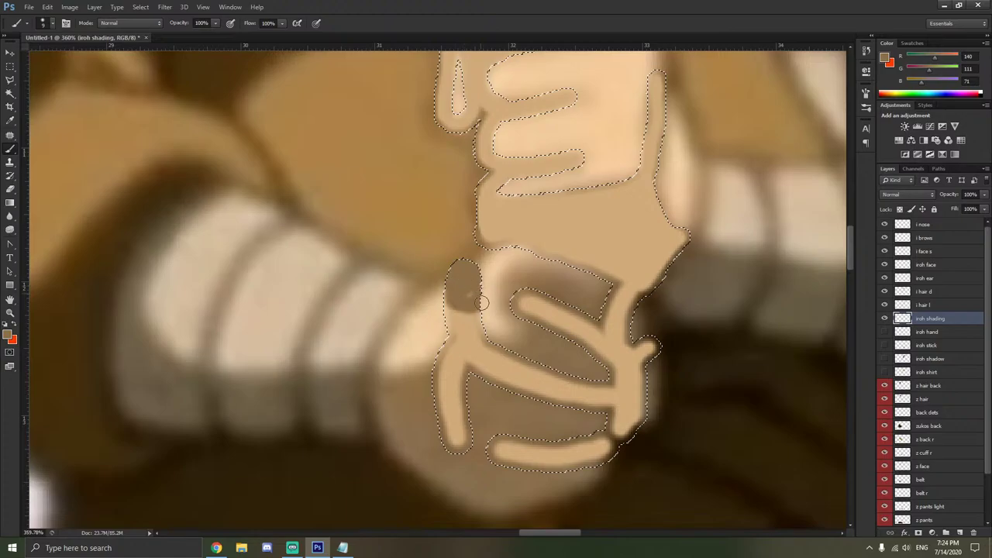
Paint brown over the lower fist's light strips and finger tip, undoing the last two strokes.
{"action": "mouse_move", "coordinate": [482, 302]}
{"action": "left_mouse_down"}
{"action": "mouse_move", "coordinate": [443, 324]}
{"action": "mouse_move", "coordinate": [432, 342]}
{"action": "mouse_move", "coordinate": [618, 383]}
{"action": "mouse_move", "coordinate": [640, 403]}
{"action": "mouse_move", "coordinate": [424, 380]}
{"action": "mouse_move", "coordinate": [487, 393]}
{"action": "mouse_move", "coordinate": [389, 360]}
{"action": "mouse_move", "coordinate": [509, 392]}
{"action": "mouse_move", "coordinate": [493, 402]}
{"action": "mouse_move", "coordinate": [413, 395]}
{"action": "mouse_move", "coordinate": [544, 431]}
{"action": "mouse_move", "coordinate": [420, 432]}
{"action": "mouse_move", "coordinate": [575, 465]}
{"action": "mouse_move", "coordinate": [510, 445]}
{"action": "mouse_move", "coordinate": [571, 429]}
{"action": "left_mouse_up"}
{"action": "mouse_move", "coordinate": [561, 382]}
{"action": "left_mouse_down"}
{"action": "mouse_move", "coordinate": [670, 403]}
{"action": "mouse_move", "coordinate": [552, 400]}
{"action": "mouse_move", "coordinate": [599, 376]}
{"action": "mouse_move", "coordinate": [682, 358]}
{"action": "left_mouse_up"}
{"action": "left_click_drag", "start_coordinate": [591, 293], "coordinate": [626, 299]}
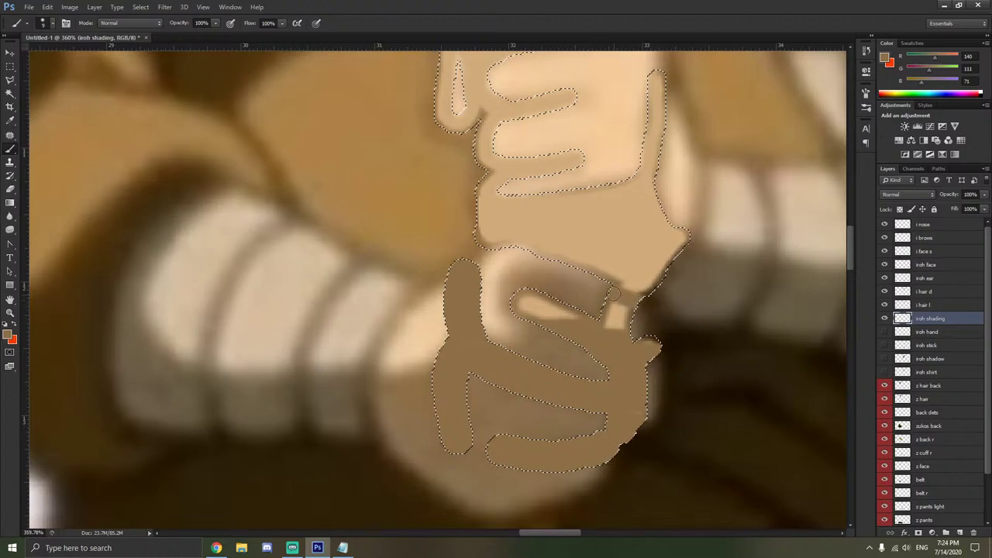
{"action": "mouse_move", "coordinate": [652, 298]}
{"action": "left_mouse_down"}
{"action": "mouse_move", "coordinate": [573, 323]}
{"action": "mouse_move", "coordinate": [597, 327]}
{"action": "mouse_move", "coordinate": [604, 340]}
{"action": "mouse_move", "coordinate": [470, 299]}
{"action": "left_mouse_up"}
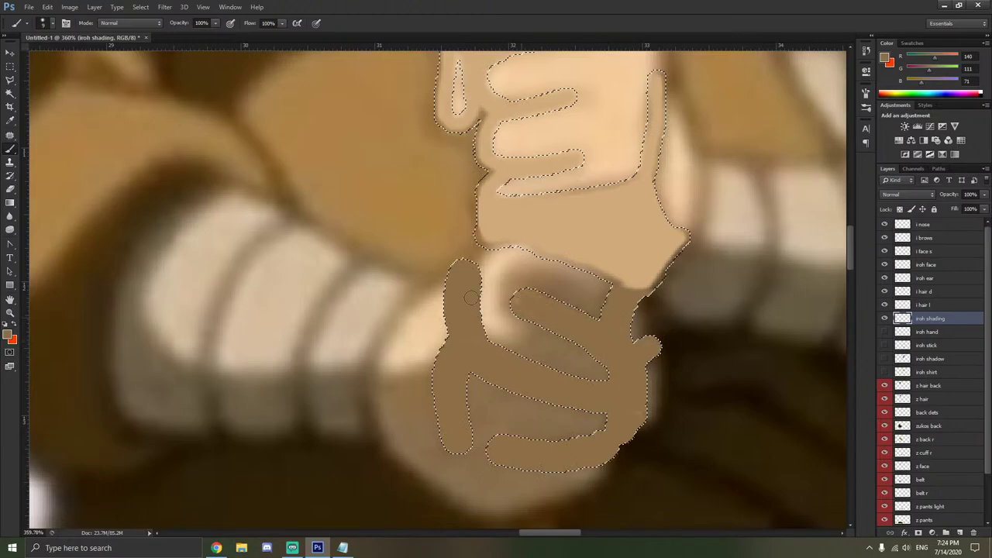
{"action": "left_click_drag", "start_coordinate": [548, 306], "coordinate": [477, 309]}
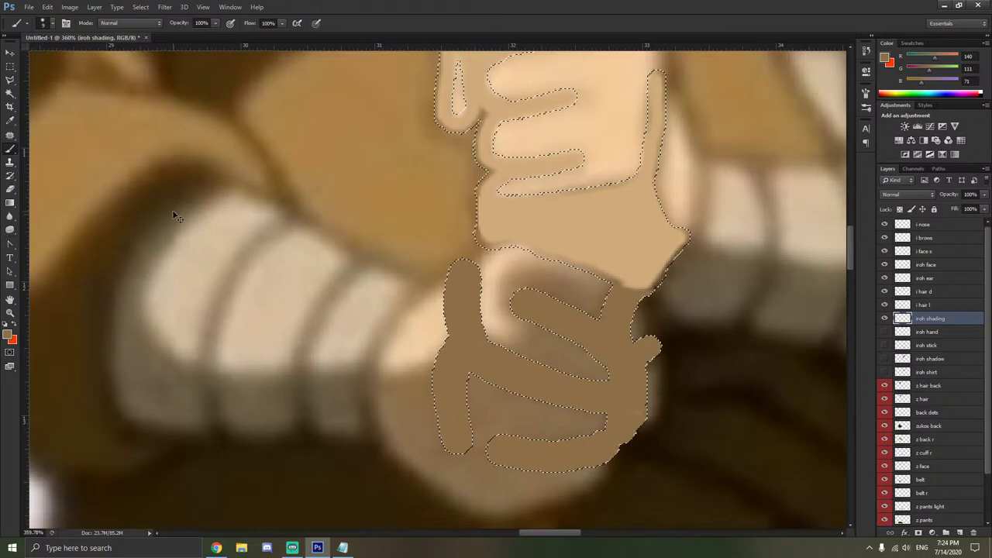
{"action": "key", "text": "ctrl+z"}
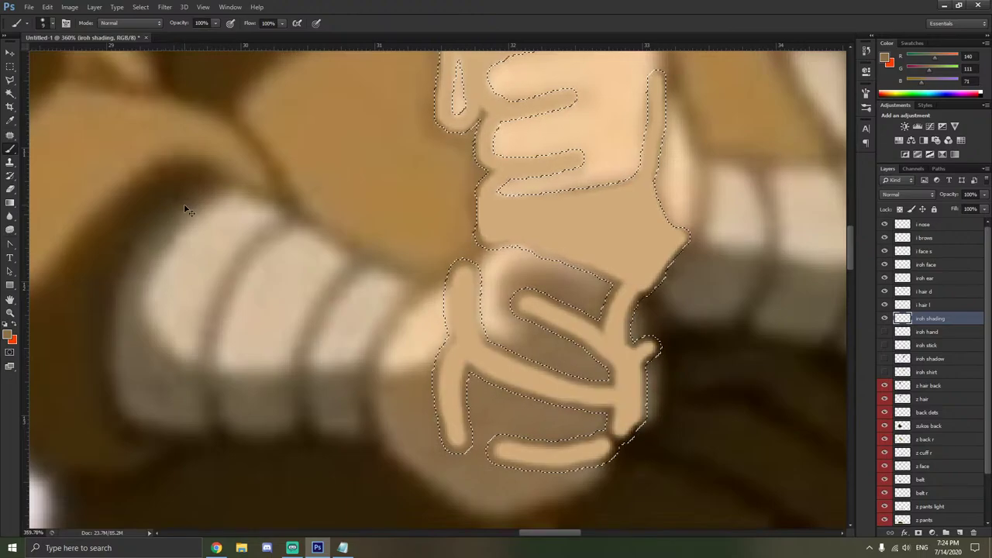
{"action": "key", "text": "ctrl+z"}
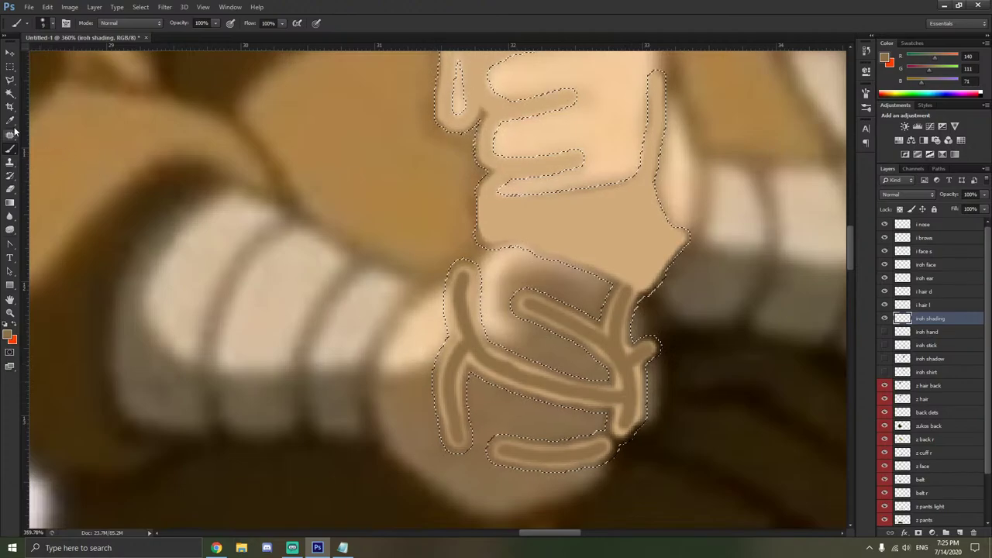
Clear the current selection and switch to the Pen tool.
{"action": "left_click", "coordinate": [10, 79]}
{"action": "right_click", "coordinate": [101, 115]}
{"action": "left_click", "coordinate": [121, 125]}
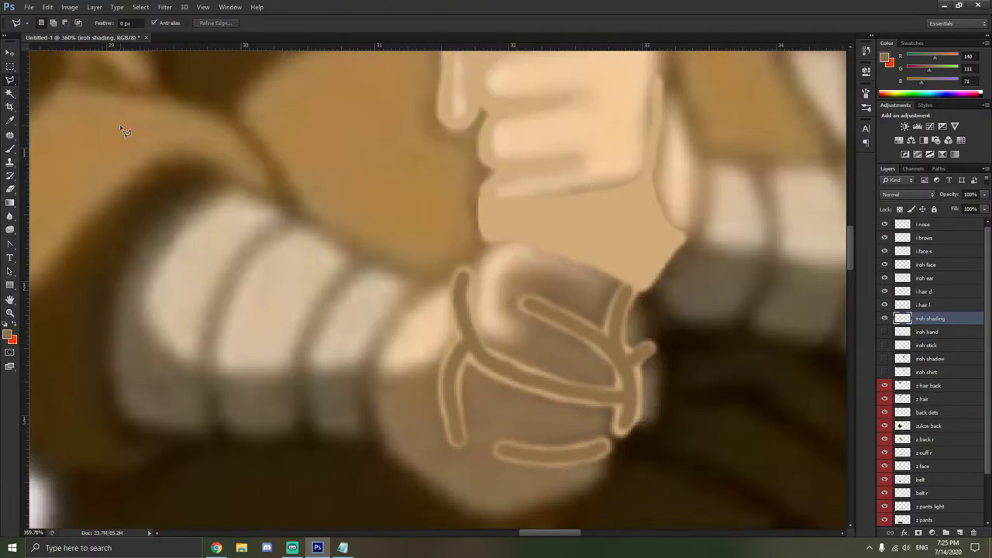
{"action": "right_click", "coordinate": [10, 244]}
{"action": "left_click", "coordinate": [54, 281]}
{"action": "key", "text": "p"}
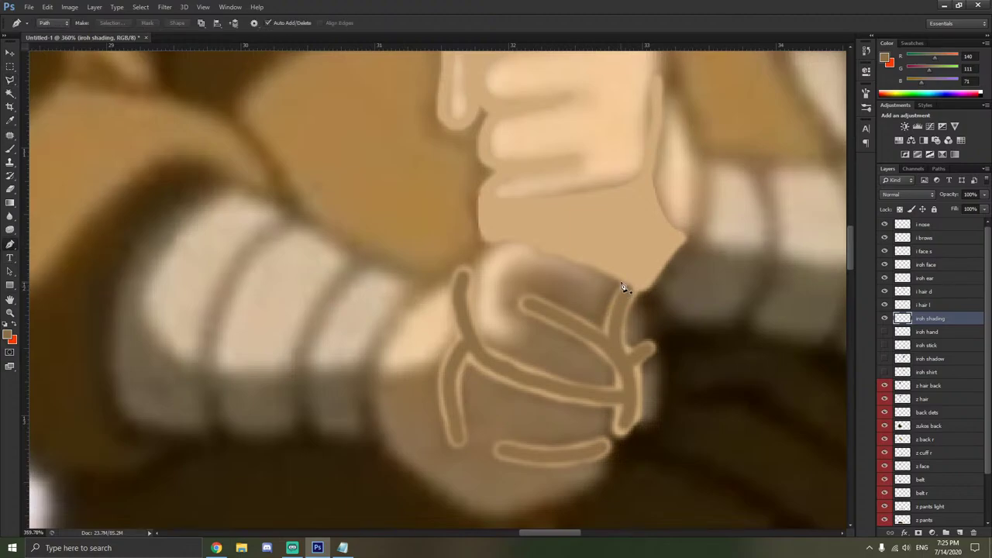
Trace a closed Pen path around the lower fist and start a new shading layer.
{"action": "left_click", "coordinate": [619, 283]}
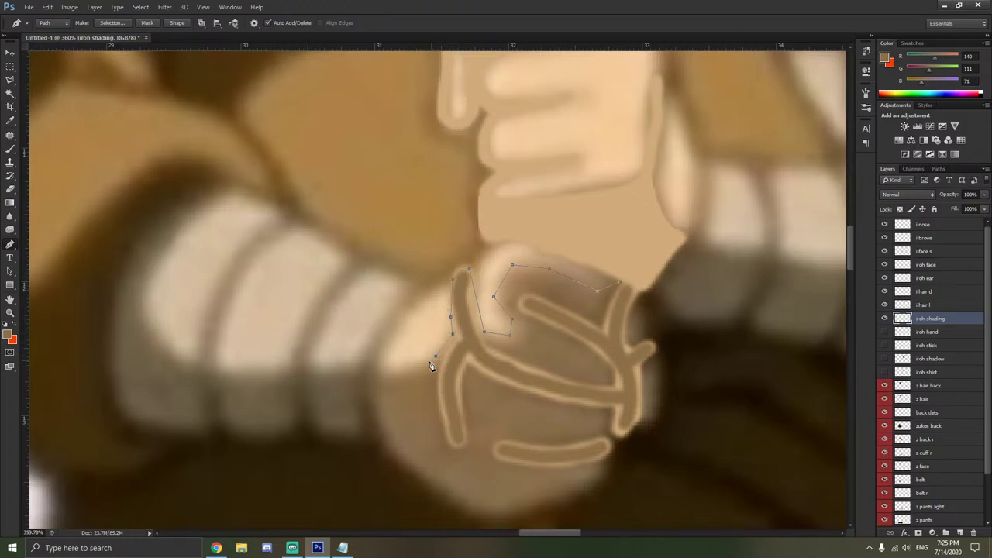
{"action": "left_click", "coordinate": [384, 449]}
{"action": "left_click", "coordinate": [479, 517]}
{"action": "left_click", "coordinate": [657, 422]}
{"action": "left_click", "coordinate": [662, 385]}
{"action": "left_click", "coordinate": [657, 347]}
{"action": "left_click", "coordinate": [643, 329]}
{"action": "left_click", "coordinate": [623, 286]}
{"action": "key", "text": "ctrl+shift+n"}
{"action": "key", "text": "BackSpace"}
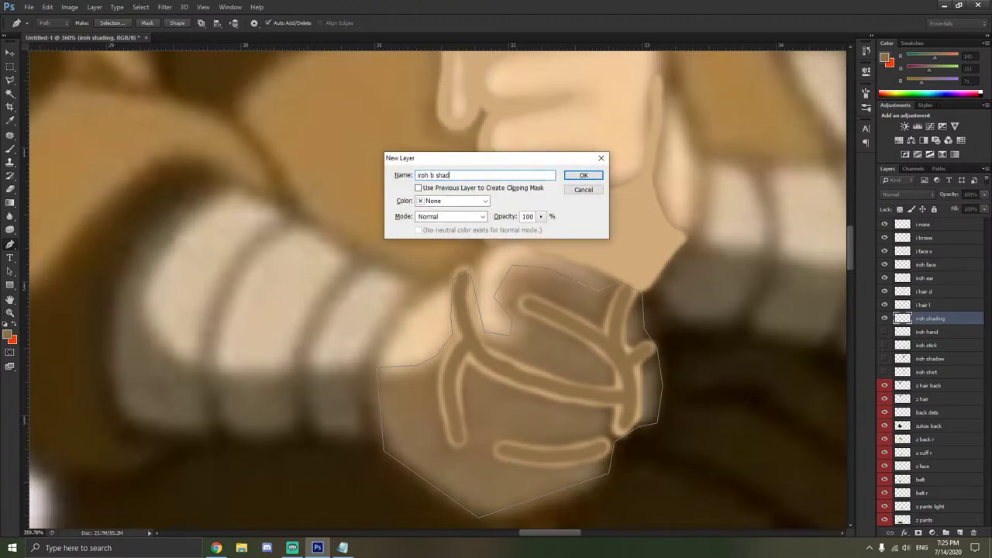
Put iroh b shading below iroh shading, fill the fist path with skin tone, delete the path.
{"action": "key", "text": "Return"}
{"action": "left_click_drag", "start_coordinate": [957, 320], "coordinate": [951, 333]}
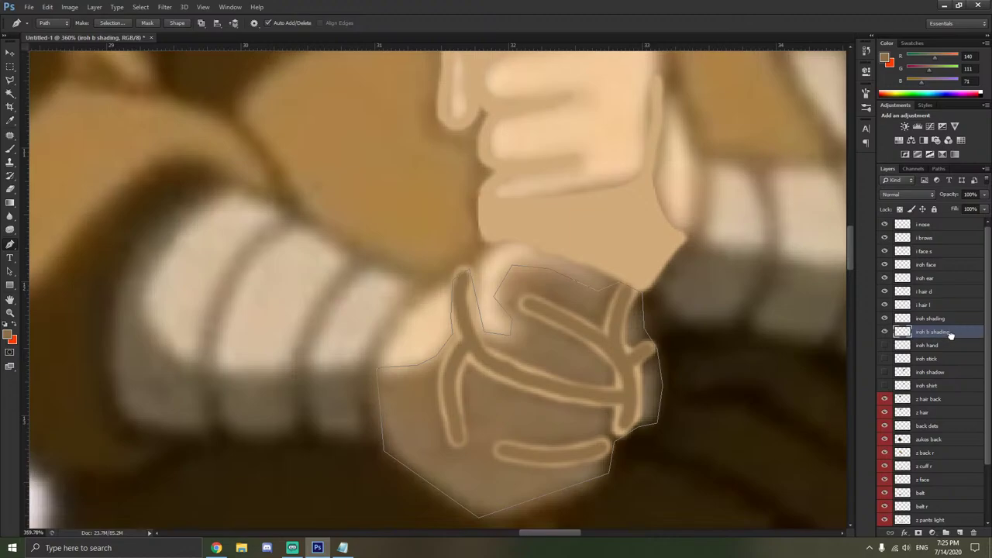
{"action": "right_click", "coordinate": [534, 354]}
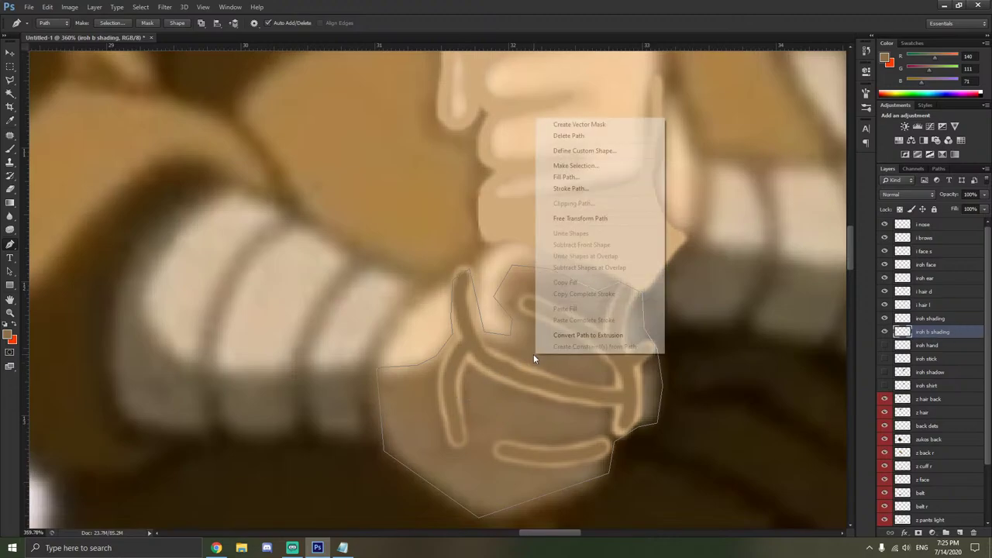
{"action": "left_click", "coordinate": [566, 178]}
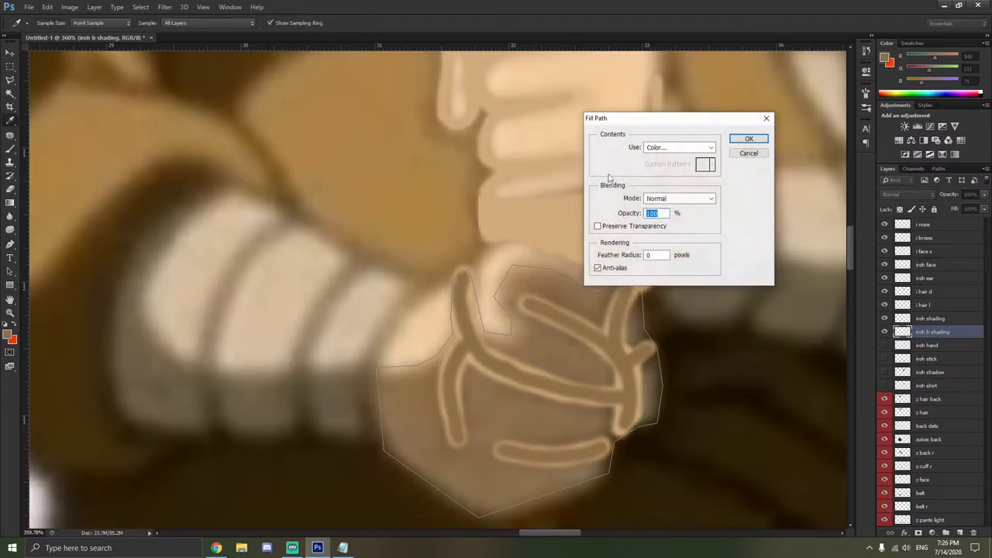
{"action": "left_click", "coordinate": [739, 140]}
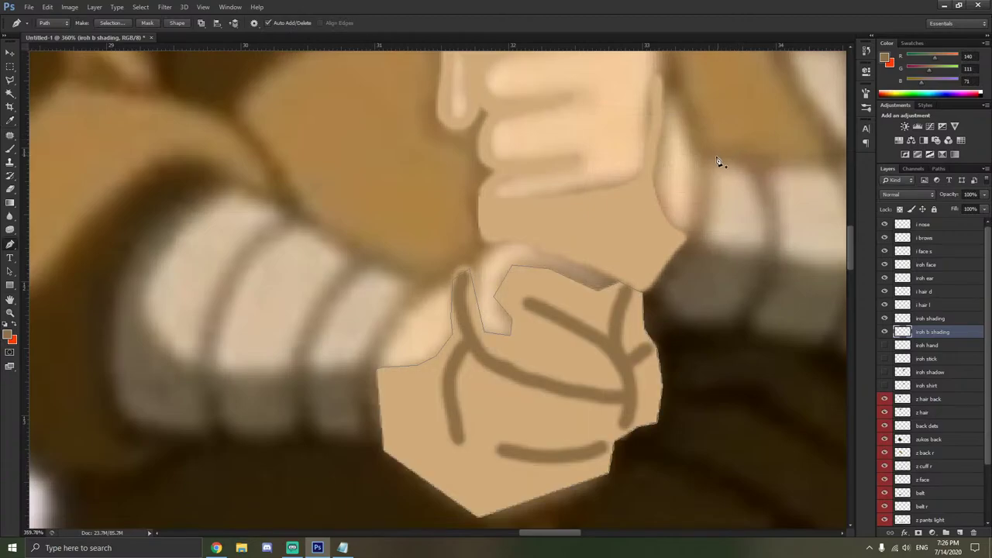
{"action": "right_click", "coordinate": [540, 306]}
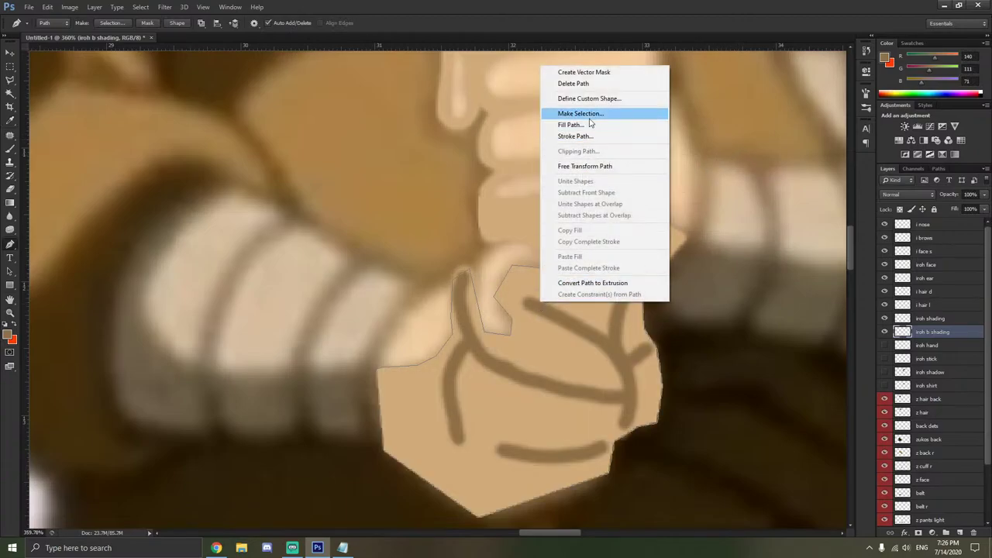
{"action": "left_click", "coordinate": [572, 83]}
{"action": "scroll", "coordinate": [564, 408], "scroll_direction": "down", "scroll_amount": 1}
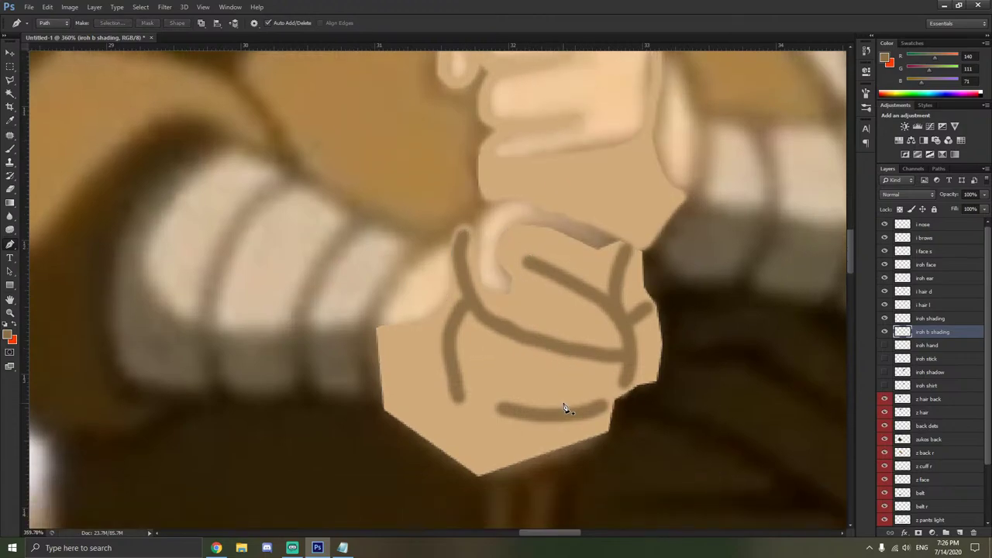
{"action": "left_click", "coordinate": [884, 344]}
Hide iroh stick, Magic Wand-select the whole hand, and sample its light skin tone.
{"action": "left_click", "coordinate": [884, 360]}
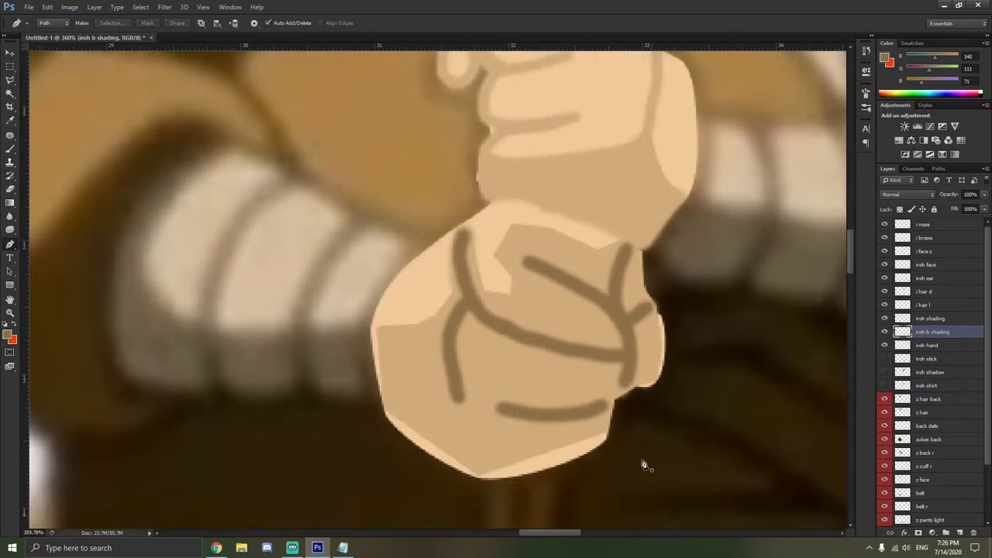
{"action": "left_click", "coordinate": [14, 151]}
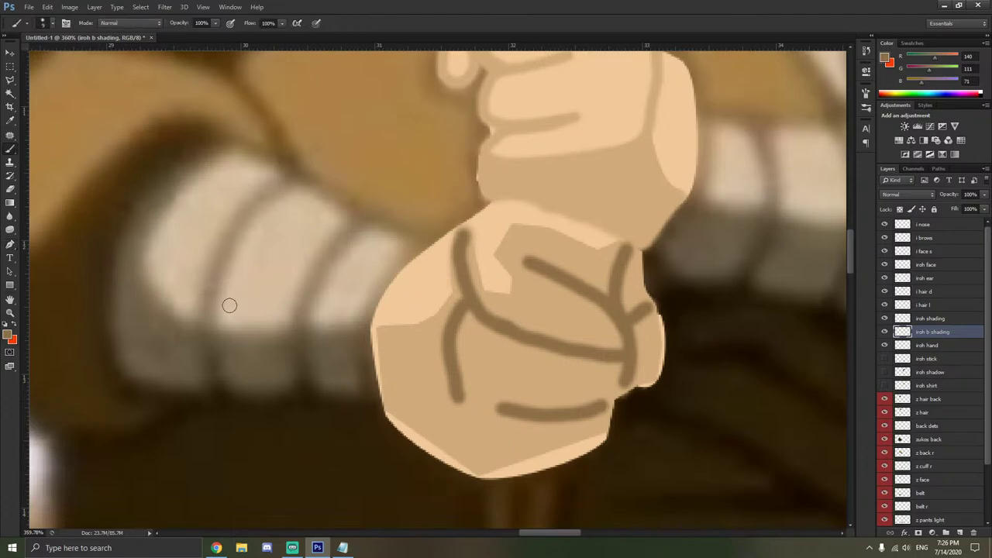
{"action": "left_click", "coordinate": [914, 345]}
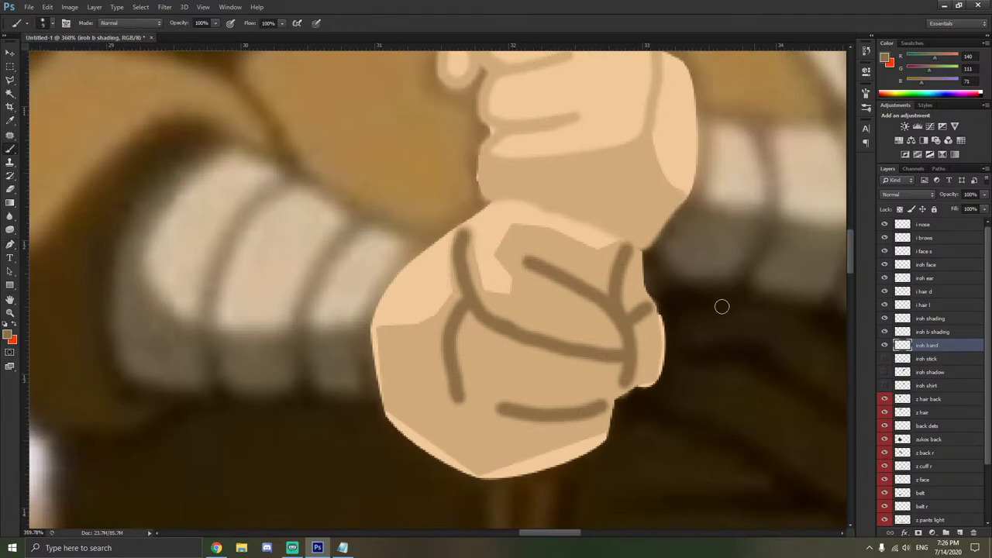
{"action": "left_click", "coordinate": [10, 93]}
{"action": "left_click", "coordinate": [411, 300]}
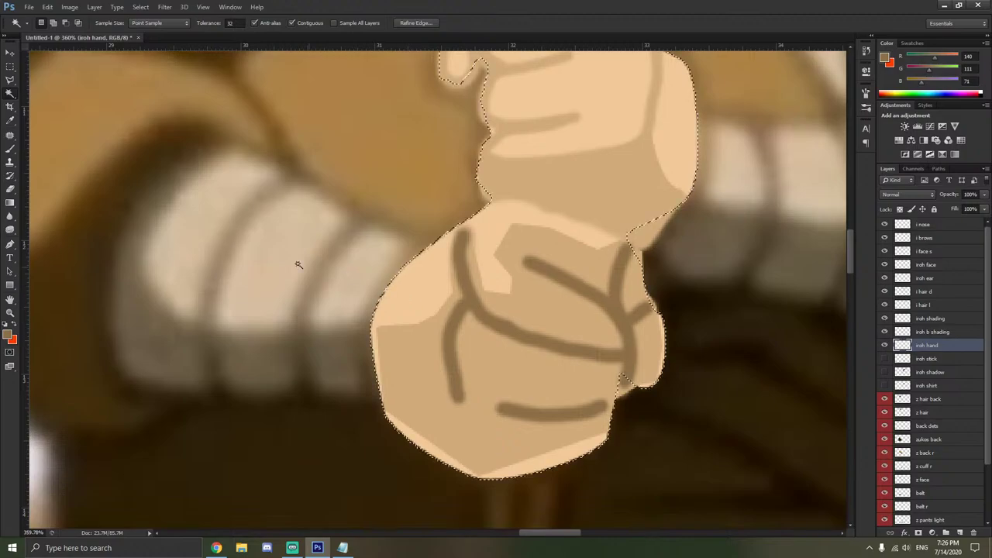
{"action": "left_click", "coordinate": [933, 332]}
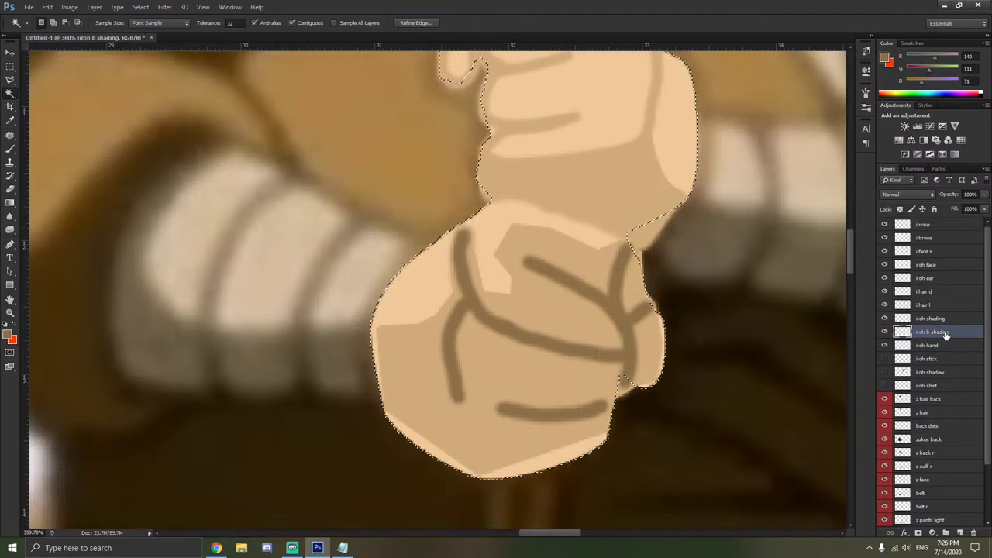
{"action": "left_click", "coordinate": [10, 149]}
{"action": "key", "text": "alt+bracketleft"}
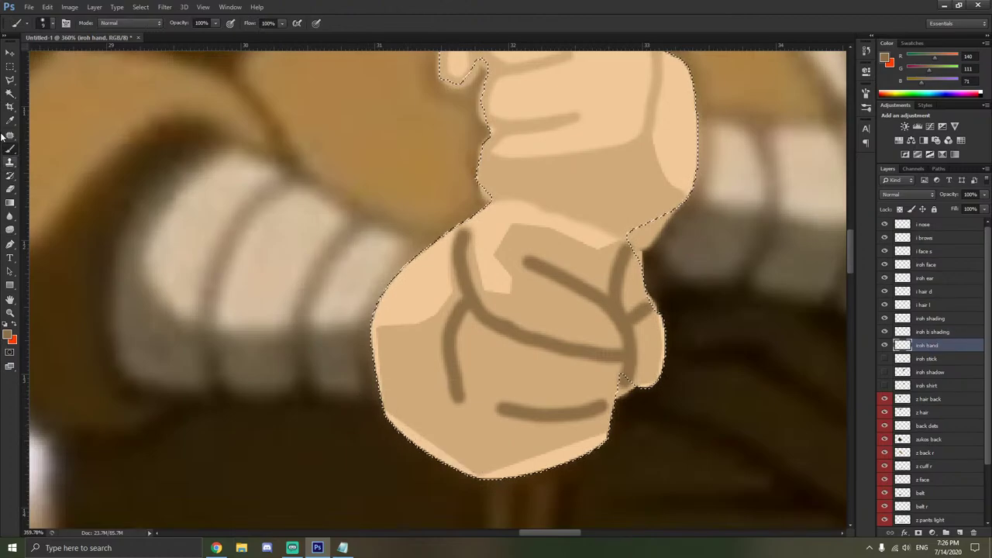
{"action": "left_click", "coordinate": [10, 121]}
{"action": "left_click", "coordinate": [392, 370]}
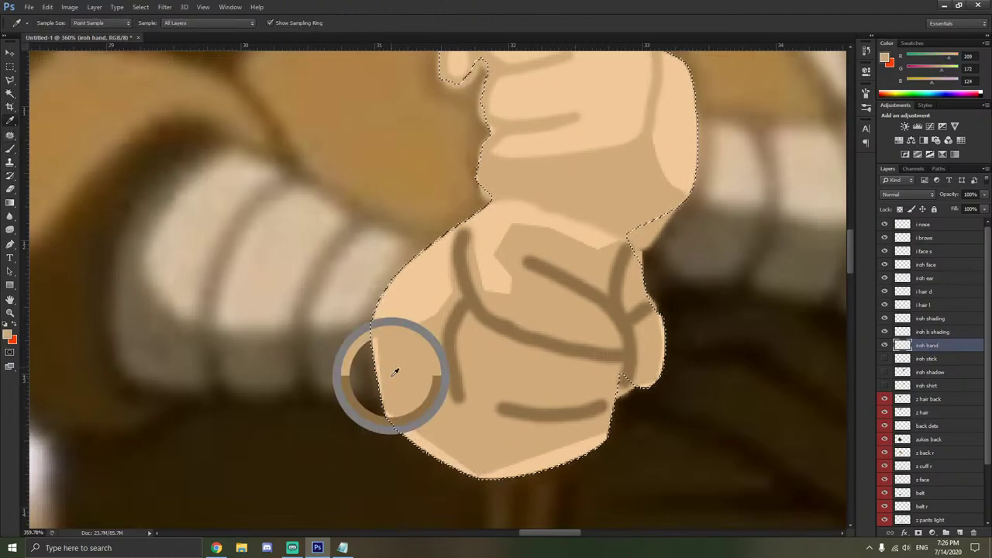
{"action": "left_click", "coordinate": [10, 149]}
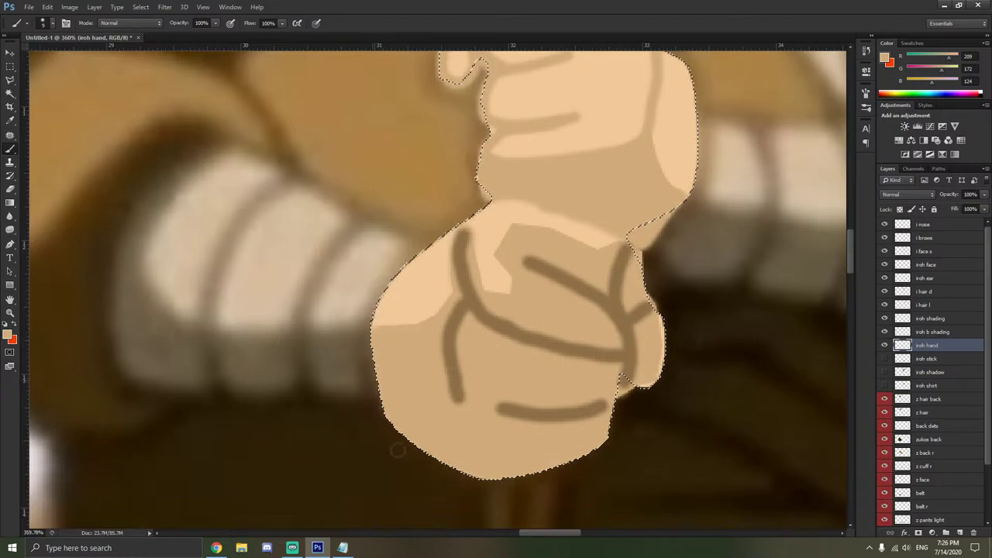
Paint light skin into the lower-right notch and along the fist's top, checking the reference.
{"action": "left_click", "coordinate": [621, 395]}
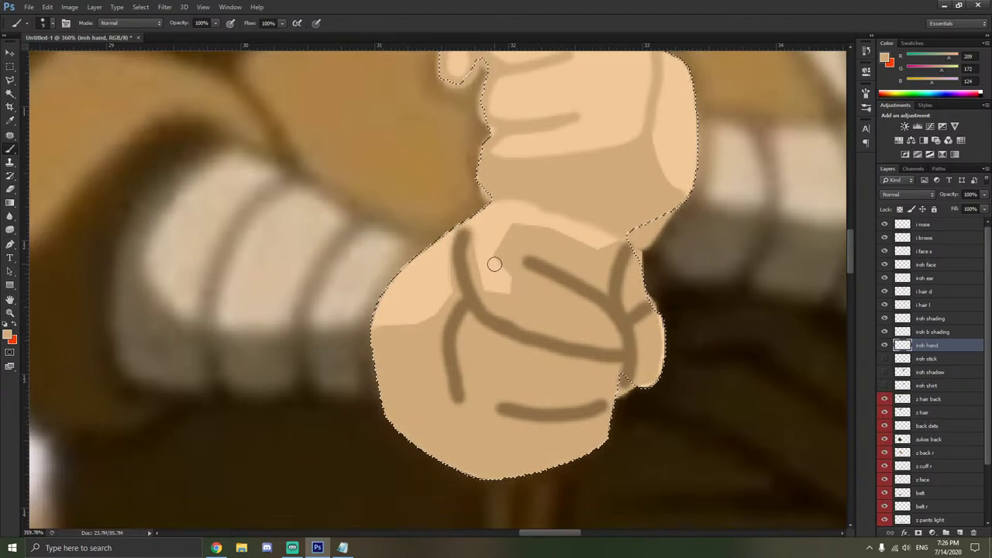
{"action": "mouse_move", "coordinate": [884, 344]}
{"action": "left_mouse_down"}
{"action": "mouse_move", "coordinate": [883, 324]}
{"action": "mouse_move", "coordinate": [884, 345]}
{"action": "left_mouse_up"}
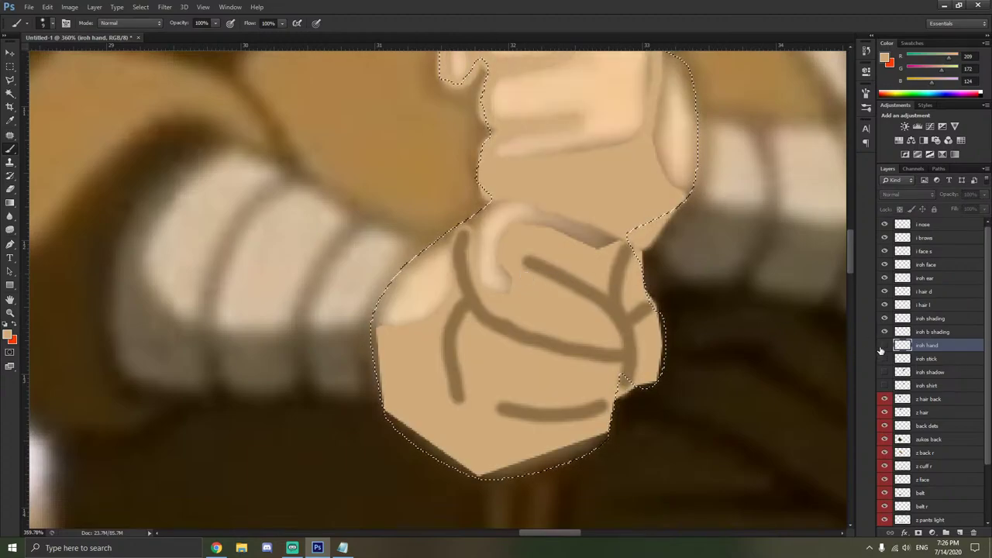
{"action": "left_click", "coordinate": [883, 346]}
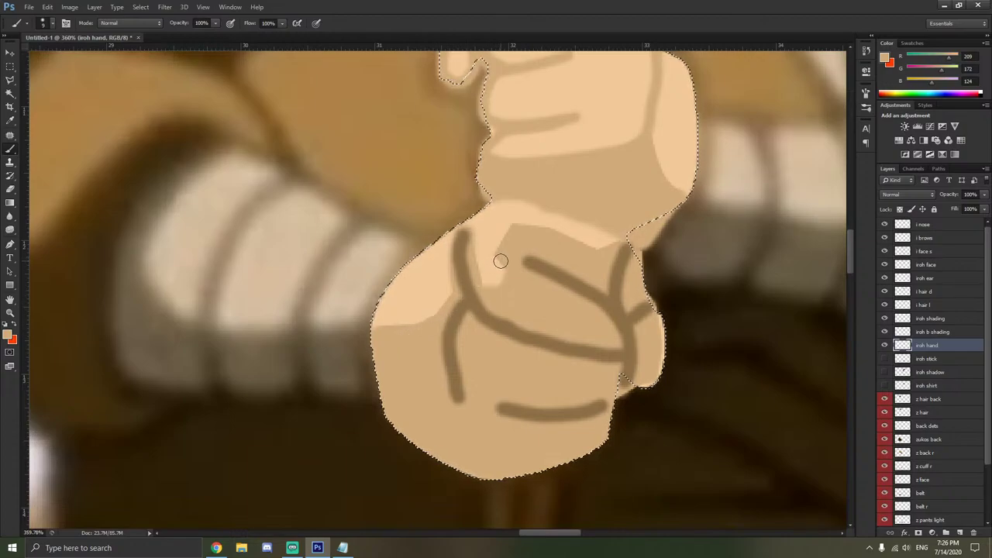
{"action": "left_click_drag", "start_coordinate": [500, 261], "coordinate": [504, 291]}
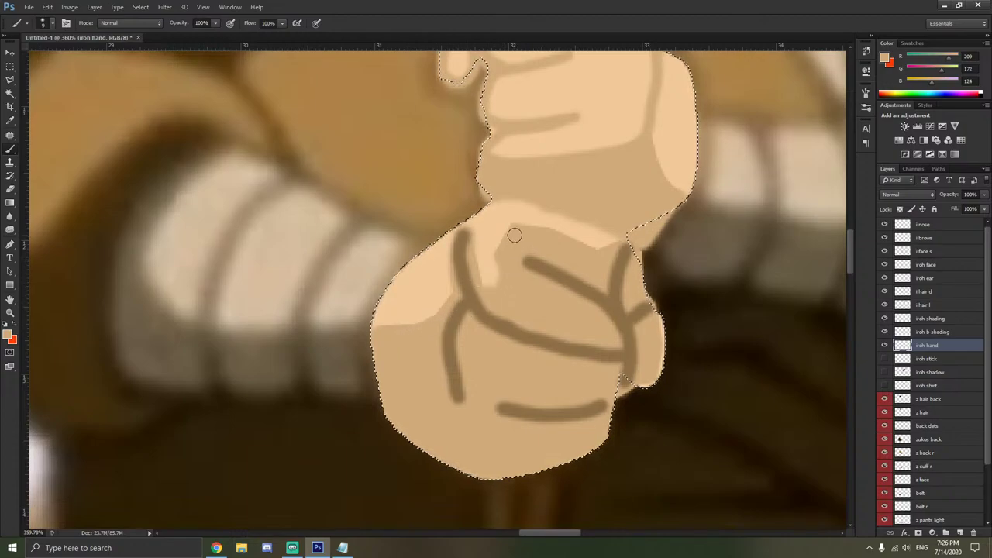
{"action": "left_click_drag", "start_coordinate": [514, 235], "coordinate": [602, 253]}
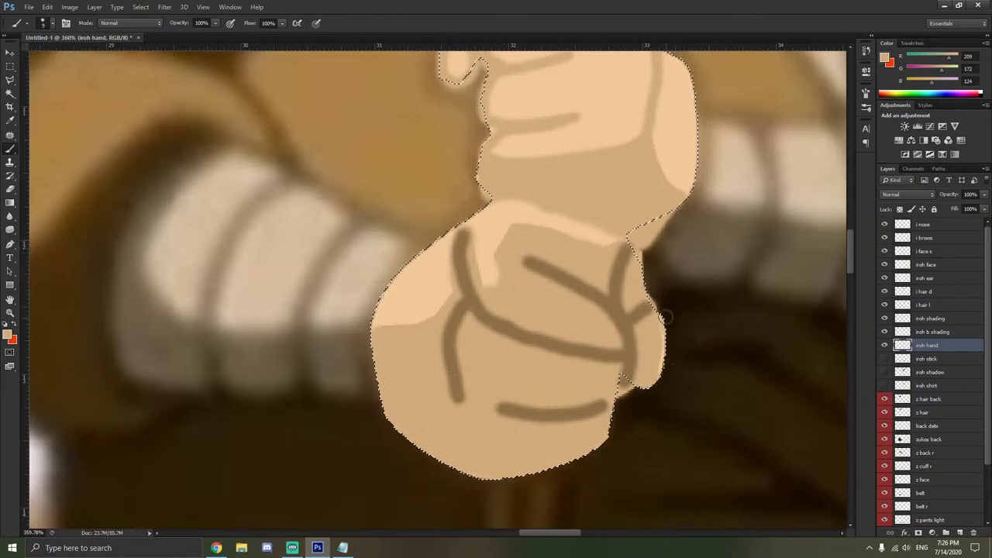
{"action": "scroll", "coordinate": [520, 284], "scroll_direction": "down", "scroll_amount": 6}
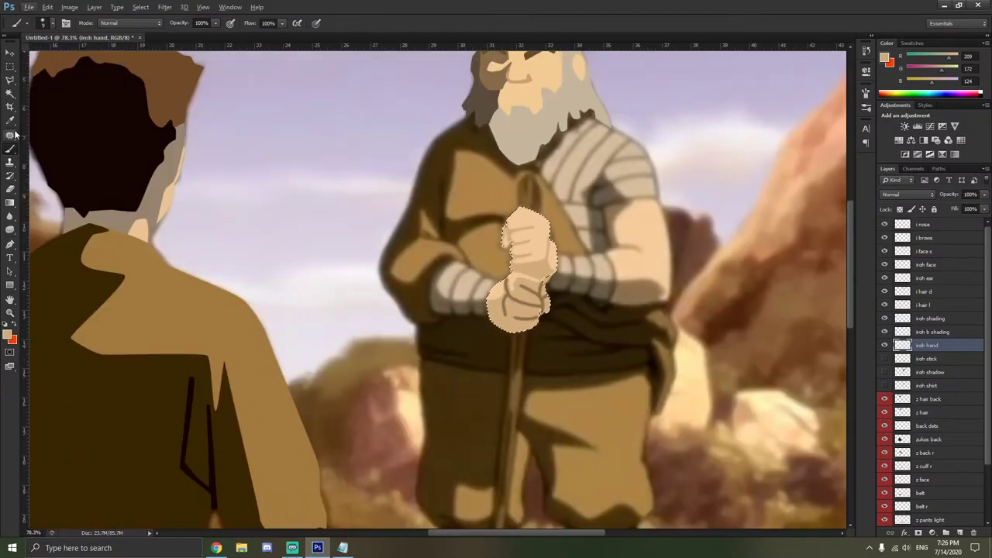
Deselect the hand and turn the iroh stick, iroh shadow and iroh shirt layers back on.
{"action": "left_click", "coordinate": [9, 94]}
{"action": "left_click", "coordinate": [9, 80]}
{"action": "right_click", "coordinate": [195, 151]}
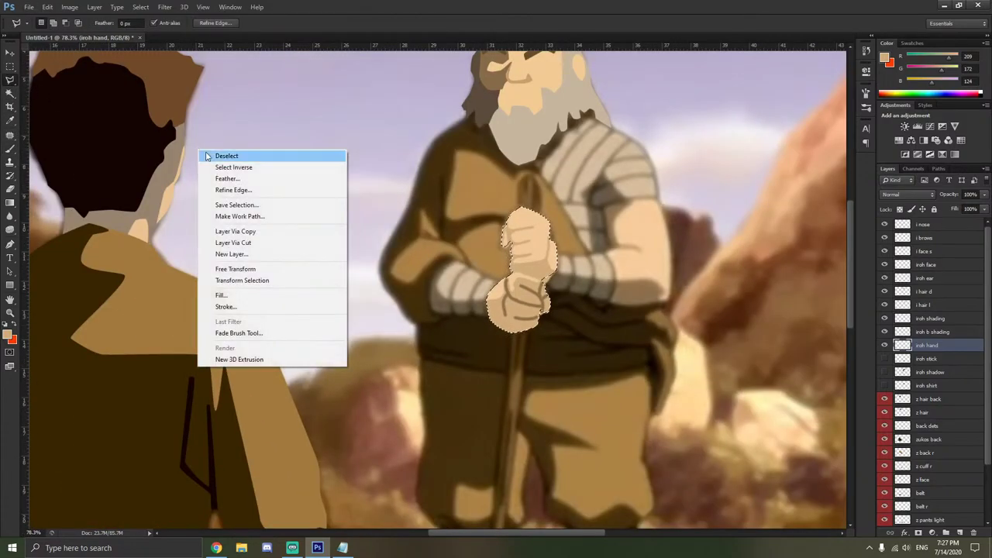
{"action": "left_click", "coordinate": [221, 155]}
{"action": "left_click_drag", "start_coordinate": [884, 358], "coordinate": [884, 385]}
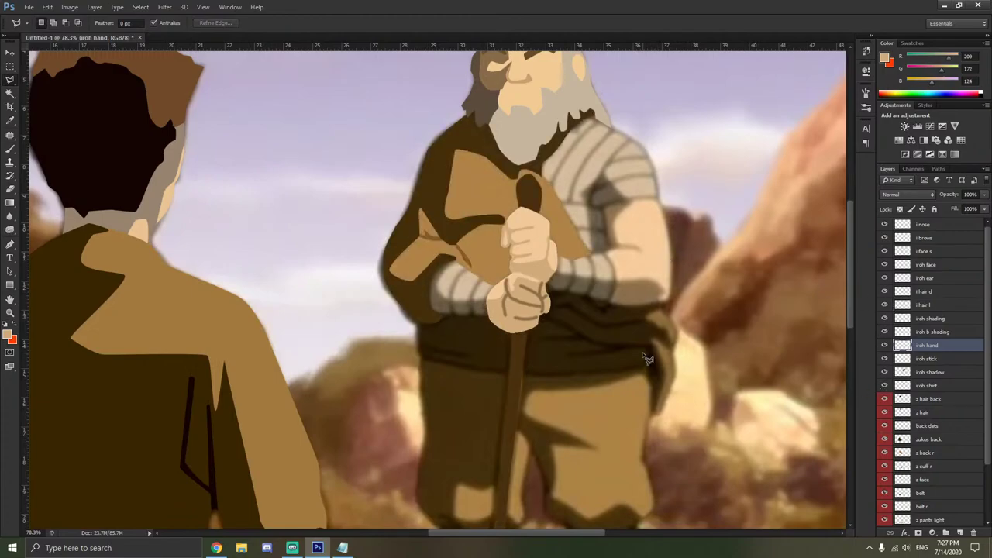
{"action": "scroll", "coordinate": [642, 358], "scroll_direction": "down", "scroll_amount": 1}
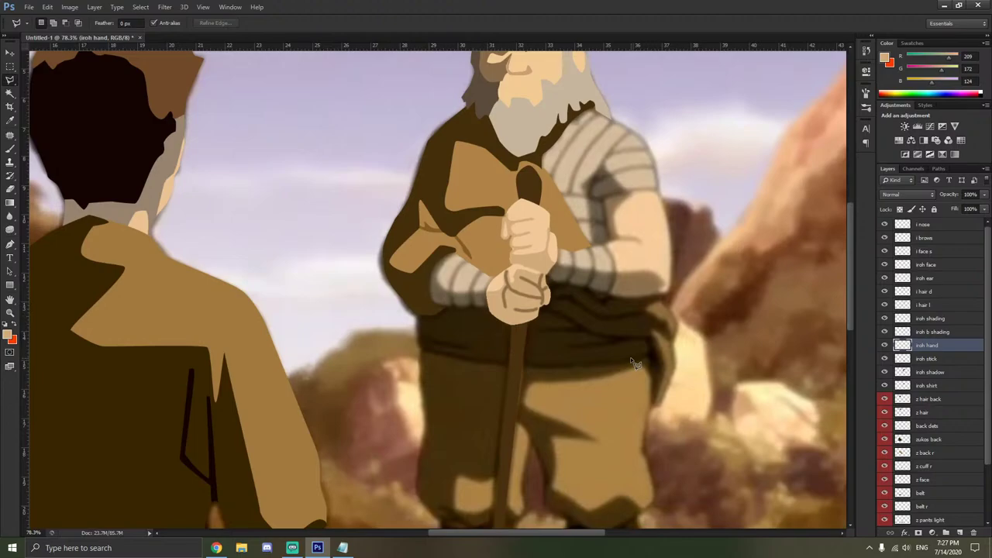
{"action": "scroll", "coordinate": [679, 199], "scroll_direction": "up", "scroll_amount": 5}
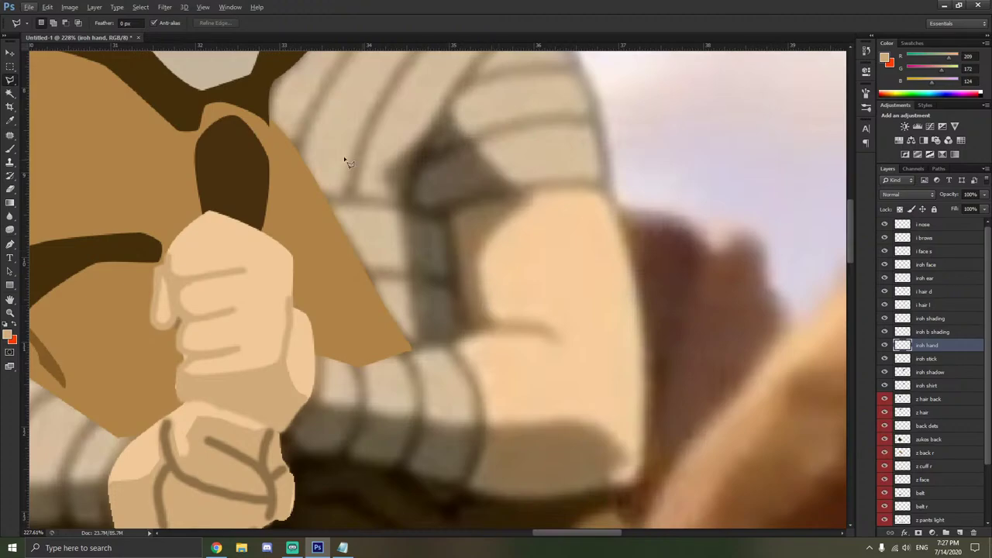
Create a new layer 'i arm right' above the z hair back layer.
{"action": "left_click", "coordinate": [10, 244]}
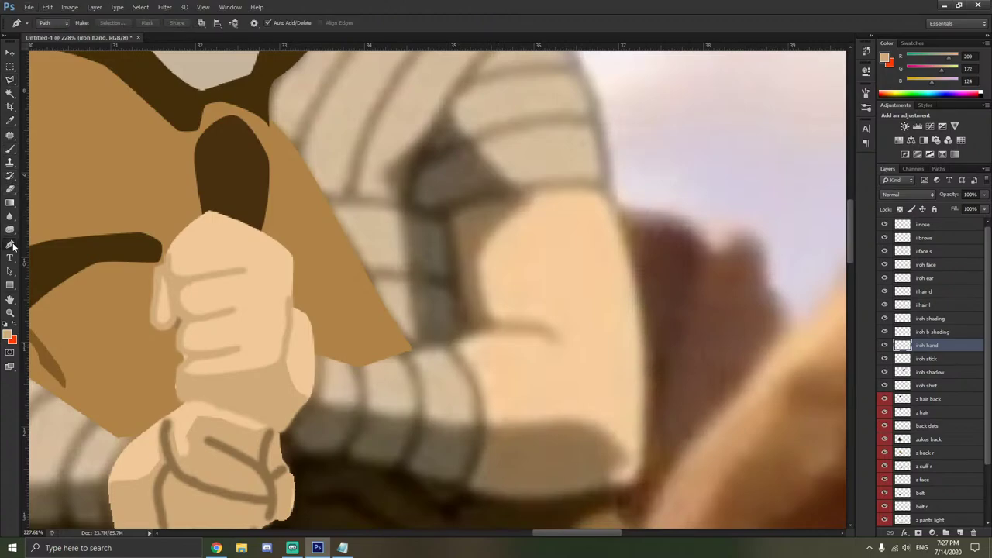
{"action": "left_click", "coordinate": [935, 386]}
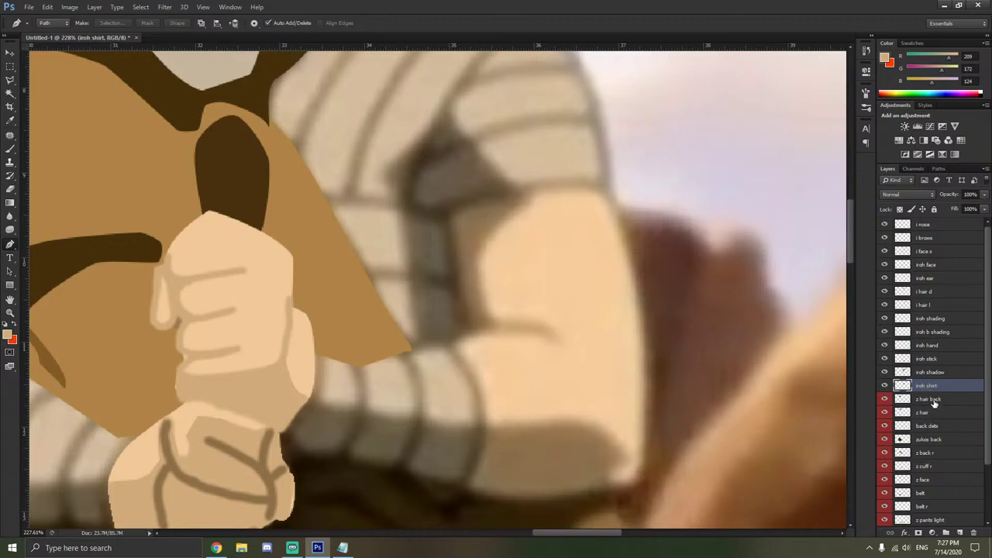
{"action": "left_click", "coordinate": [934, 400]}
{"action": "key", "text": "ctrl+shift+n"}
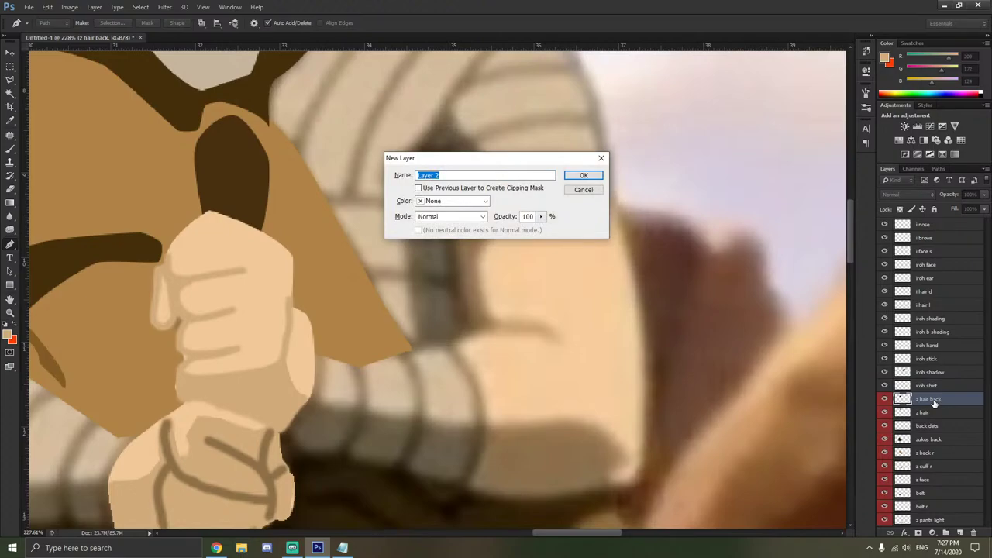
{"action": "type", "text": "i arm right"}
{"action": "key", "text": "Return"}
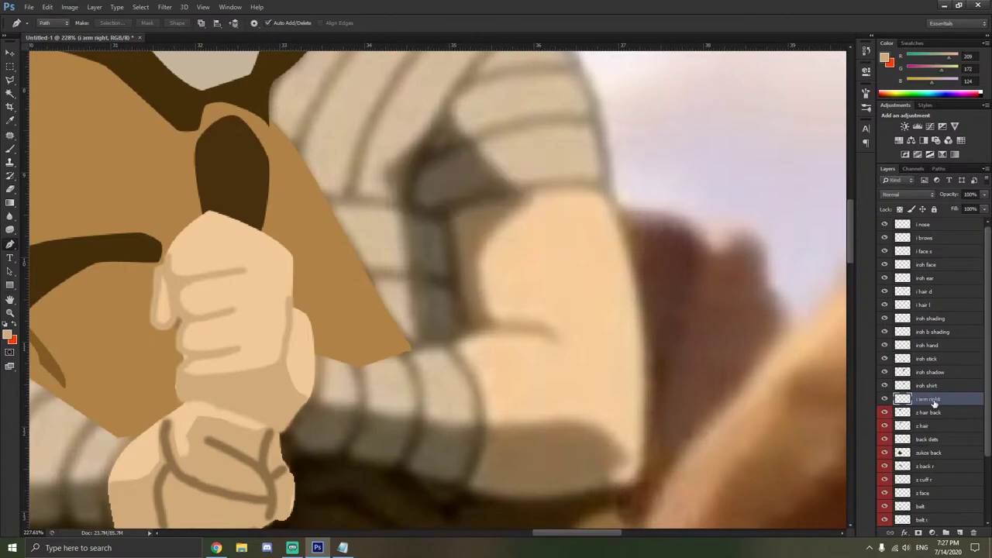
Trace a closed Pen outline around Iroh's upper arm, including the inner elbow.
{"action": "left_click", "coordinate": [524, 188]}
{"action": "left_click", "coordinate": [604, 183]}
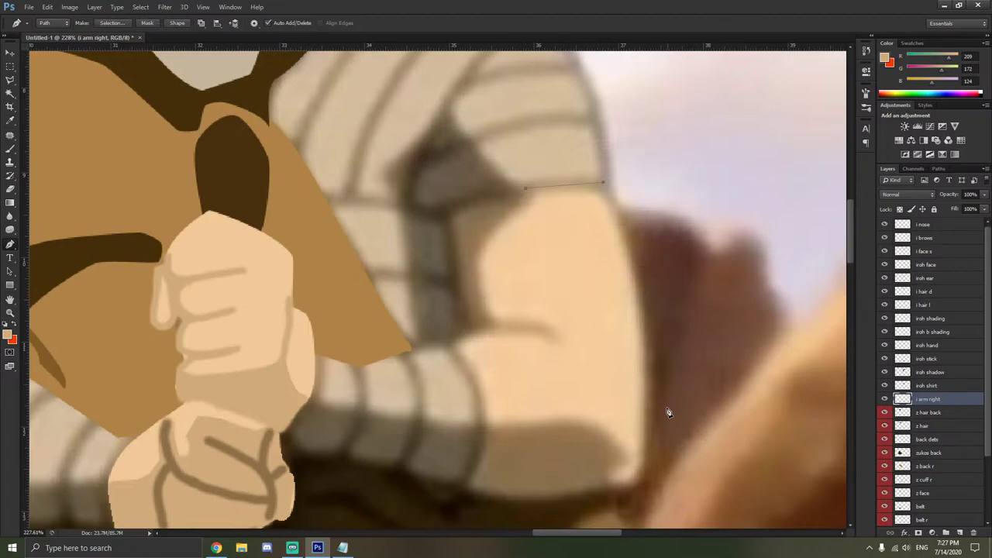
{"action": "left_click", "coordinate": [639, 481]}
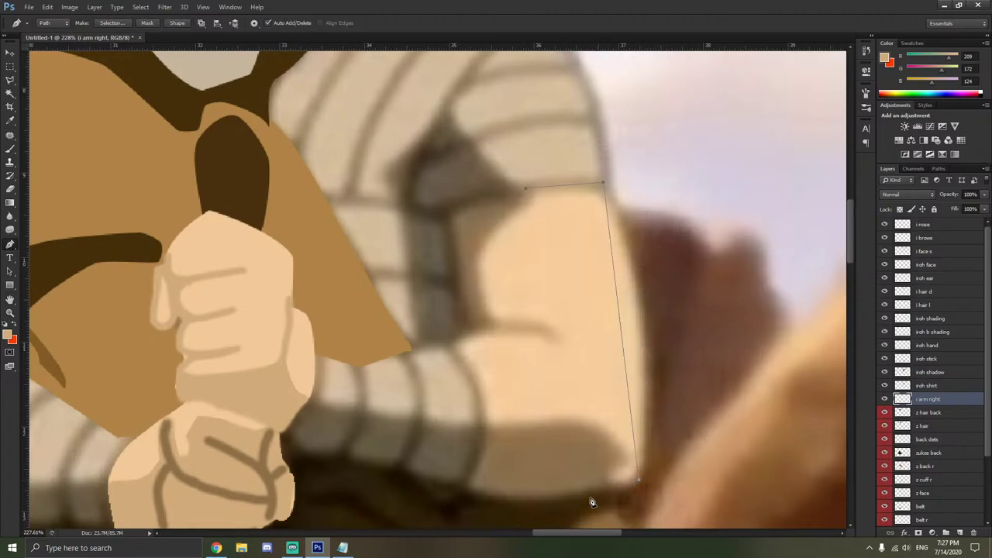
{"action": "left_click", "coordinate": [468, 488]}
{"action": "left_click", "coordinate": [482, 404]}
{"action": "left_click", "coordinate": [449, 347]}
{"action": "left_click", "coordinate": [469, 331]}
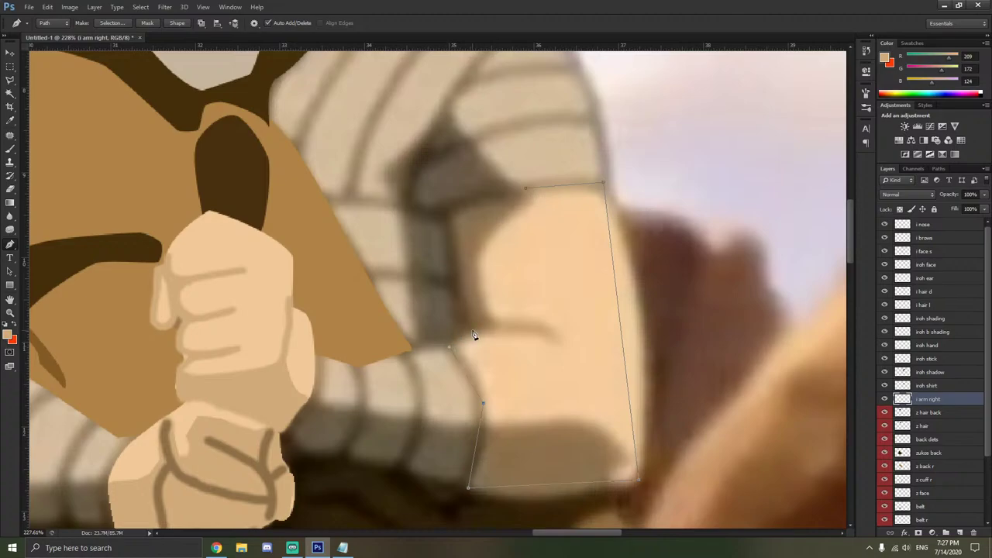
{"action": "left_click", "coordinate": [452, 210]}
{"action": "left_click", "coordinate": [527, 188]}
Curve the arm outline's right edge, lower-right corner, top edge and top-left corner.
{"action": "left_click_drag", "start_coordinate": [12, 241], "coordinate": [62, 283]}
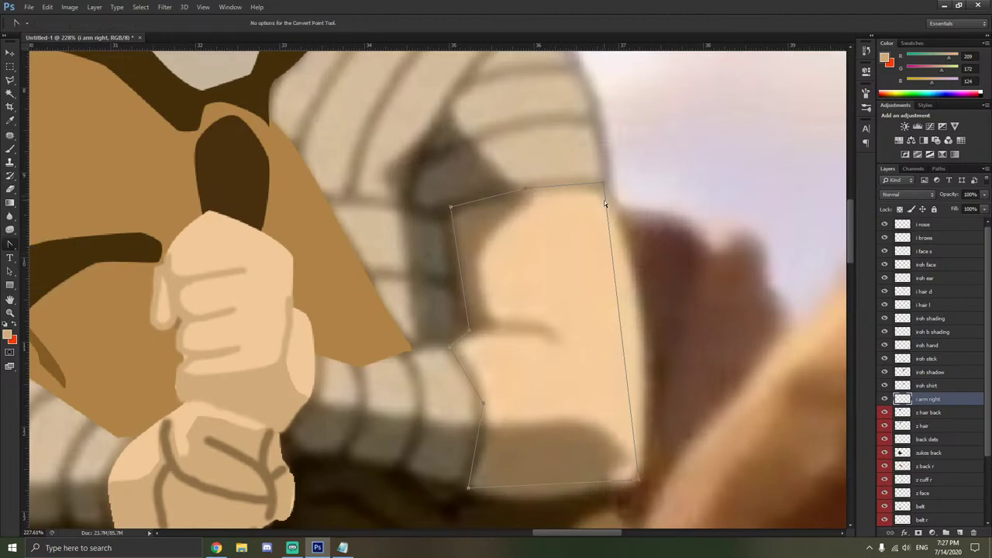
{"action": "left_click_drag", "start_coordinate": [638, 480], "coordinate": [666, 399]}
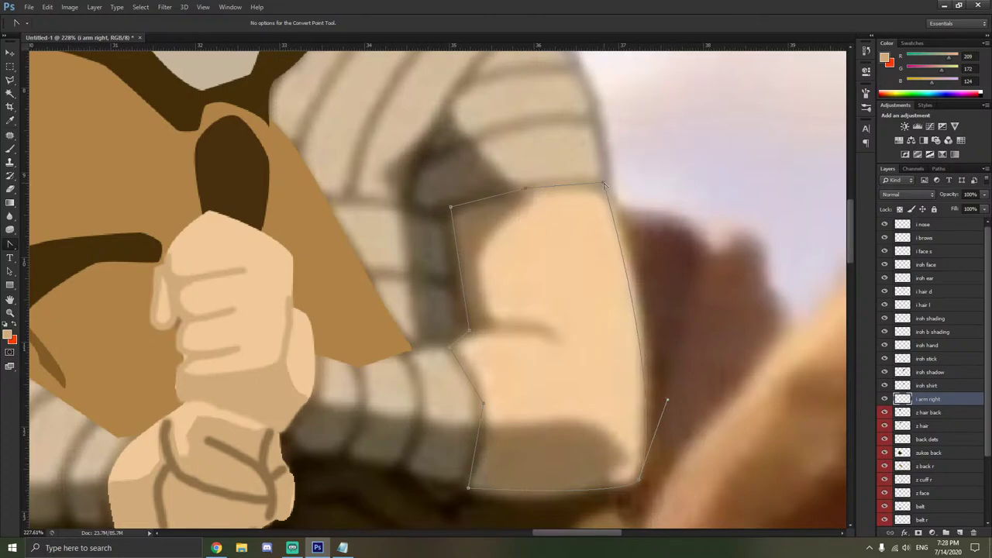
{"action": "left_click_drag", "start_coordinate": [604, 185], "coordinate": [624, 186]}
{"action": "left_click", "coordinate": [569, 197]}
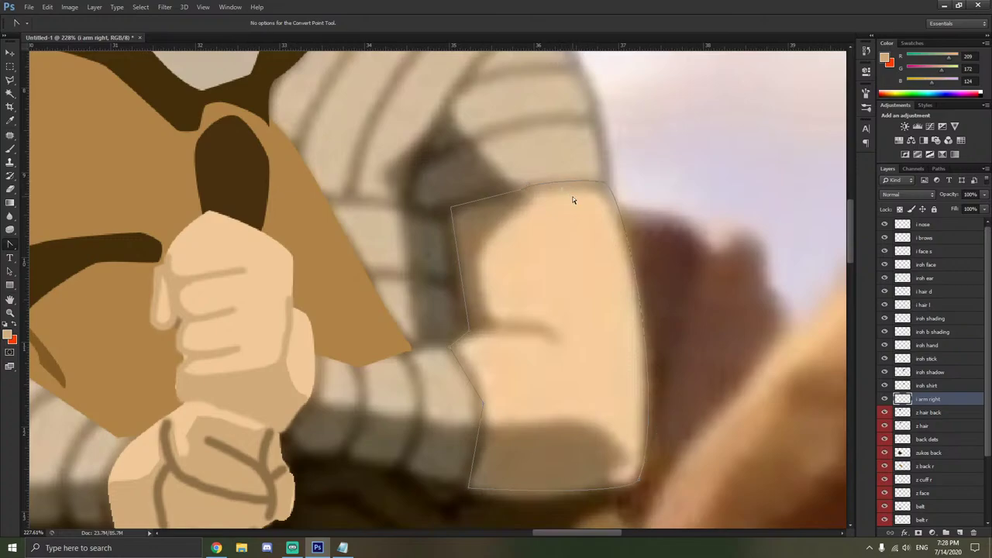
{"action": "left_click", "coordinate": [525, 191]}
{"action": "left_click_drag", "start_coordinate": [533, 185], "coordinate": [533, 186]}
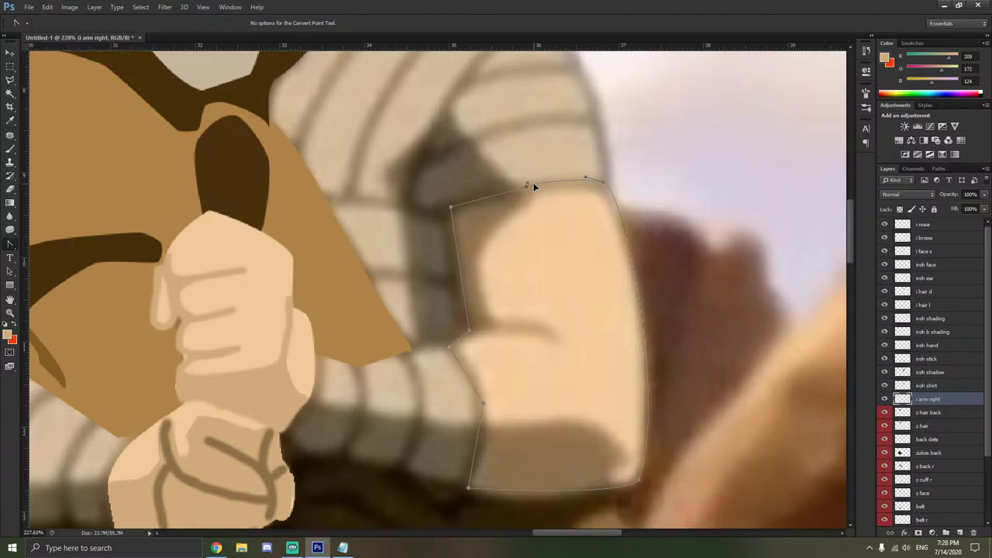
{"action": "left_click", "coordinate": [450, 208]}
{"action": "left_click_drag", "start_coordinate": [450, 209], "coordinate": [448, 235]}
Refine the outline's left side, sharp inner elbow, bottom edge and lower-right curve.
{"action": "mouse_move", "coordinate": [465, 332]}
{"action": "left_mouse_down"}
{"action": "mouse_move", "coordinate": [465, 343]}
{"action": "mouse_move", "coordinate": [472, 321]}
{"action": "mouse_move", "coordinate": [475, 330]}
{"action": "left_mouse_up"}
{"action": "left_click", "coordinate": [451, 349]}
{"action": "left_click_drag", "start_coordinate": [482, 403], "coordinate": [470, 375]}
{"action": "left_click_drag", "start_coordinate": [469, 490], "coordinate": [530, 508]}
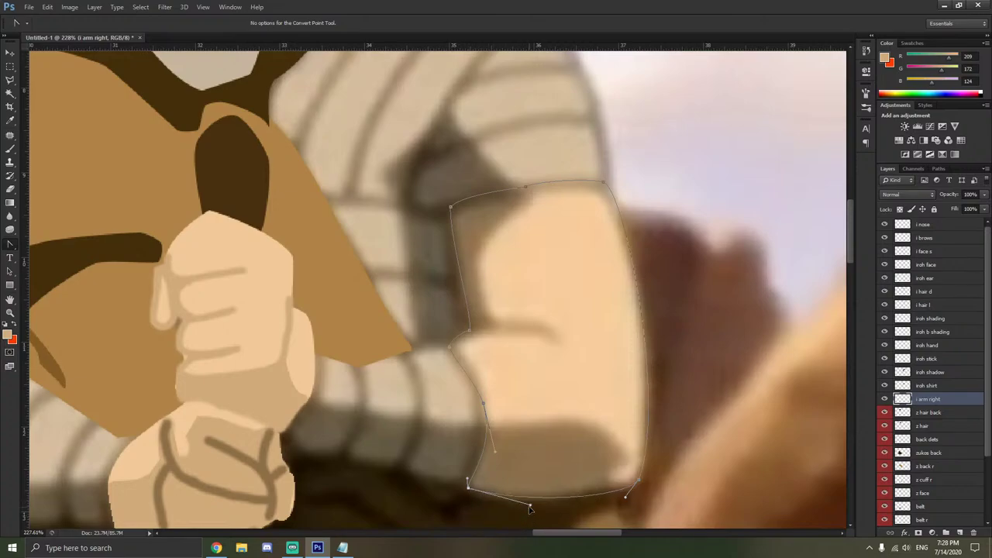
{"action": "left_click_drag", "start_coordinate": [625, 500], "coordinate": [604, 499]}
{"action": "left_click", "coordinate": [584, 504]}
{"action": "left_click", "coordinate": [641, 448]}
{"action": "left_click_drag", "start_coordinate": [671, 403], "coordinate": [664, 398]}
{"action": "left_click", "coordinate": [682, 396]}
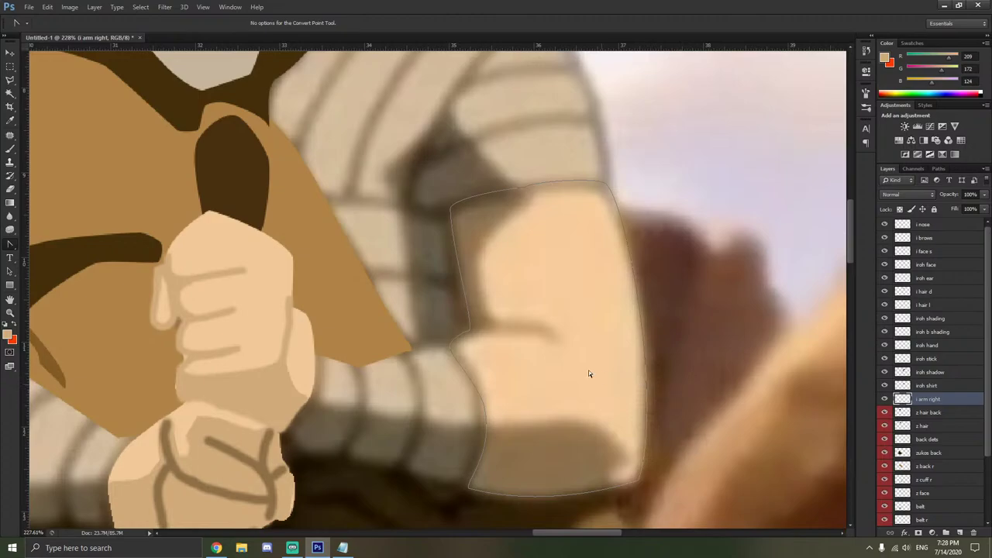
Sample the light skin tone from the reference arm with the Eyedropper.
{"action": "left_click", "coordinate": [10, 121]}
{"action": "left_click", "coordinate": [237, 252]}
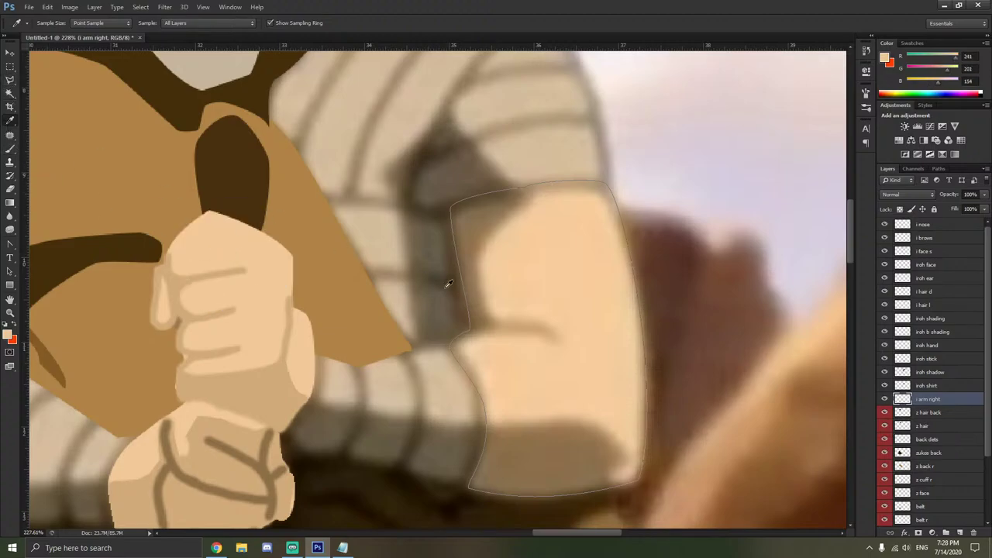
{"action": "right_click", "coordinate": [481, 294]}
{"action": "left_click", "coordinate": [9, 244]}
{"action": "left_click", "coordinate": [10, 244]}
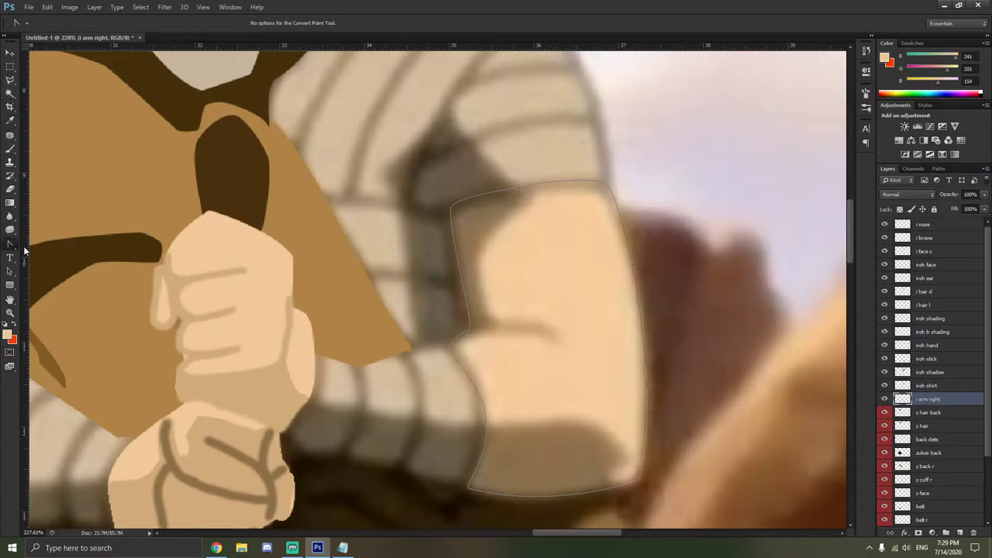
Fill the arm path with the light skin colour, then hide the i arm right layer.
{"action": "right_click", "coordinate": [353, 269]}
{"action": "left_click", "coordinate": [390, 327]}
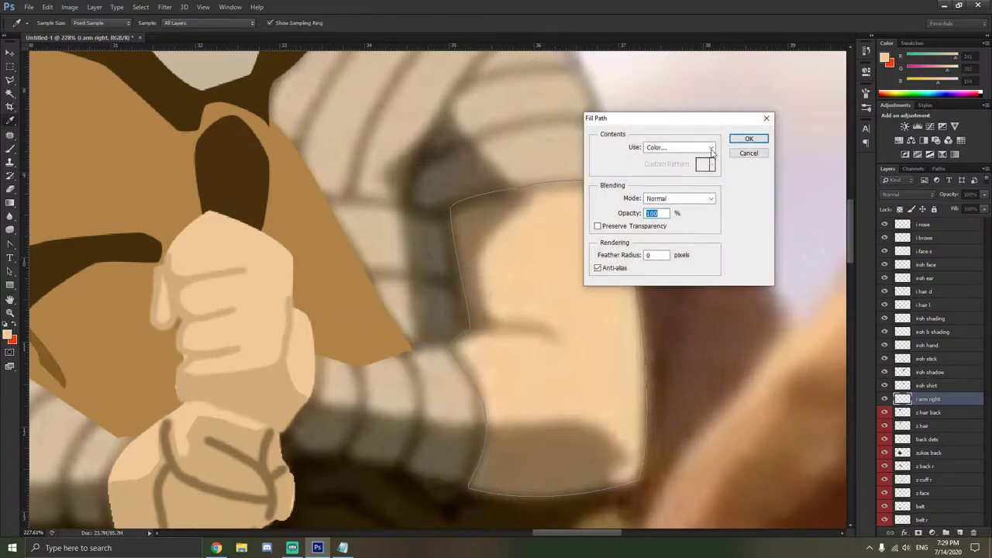
{"action": "left_click", "coordinate": [682, 148]}
{"action": "left_click", "coordinate": [672, 179]}
{"action": "left_click", "coordinate": [255, 261]}
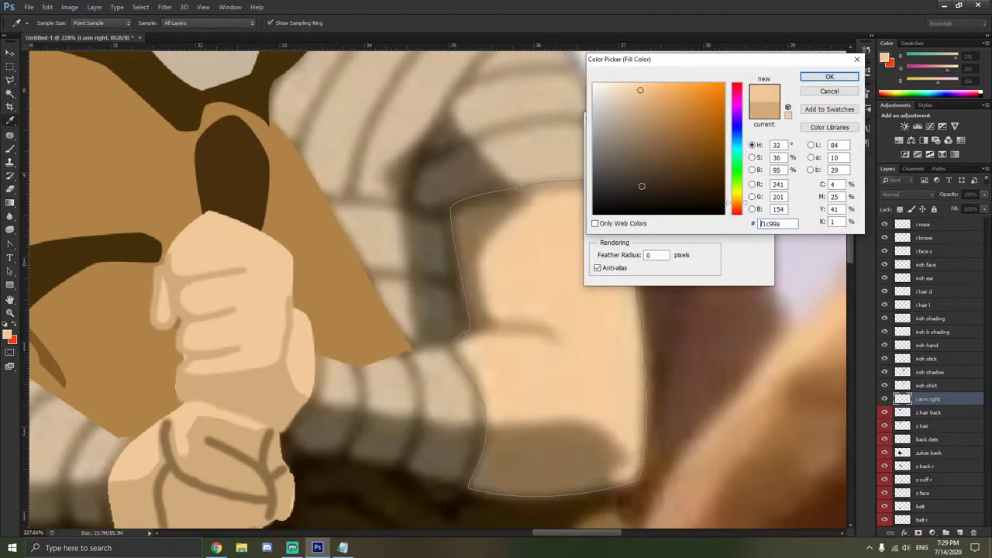
{"action": "left_click", "coordinate": [824, 78]}
{"action": "left_click", "coordinate": [749, 139]}
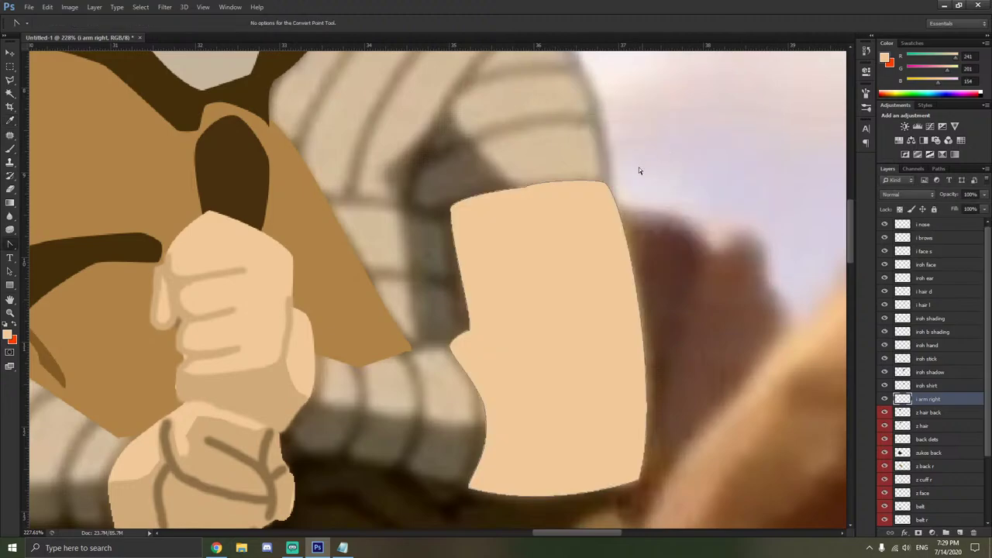
{"action": "left_click", "coordinate": [884, 398]}
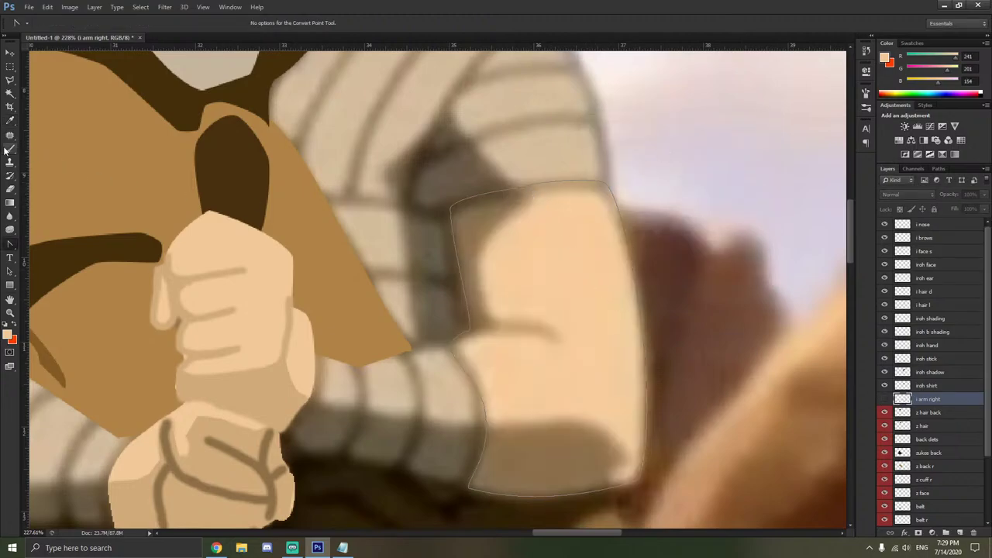
Delete the old arm outline path.
{"action": "right_click", "coordinate": [10, 243]}
{"action": "left_click", "coordinate": [46, 245]}
{"action": "right_click", "coordinate": [548, 207]}
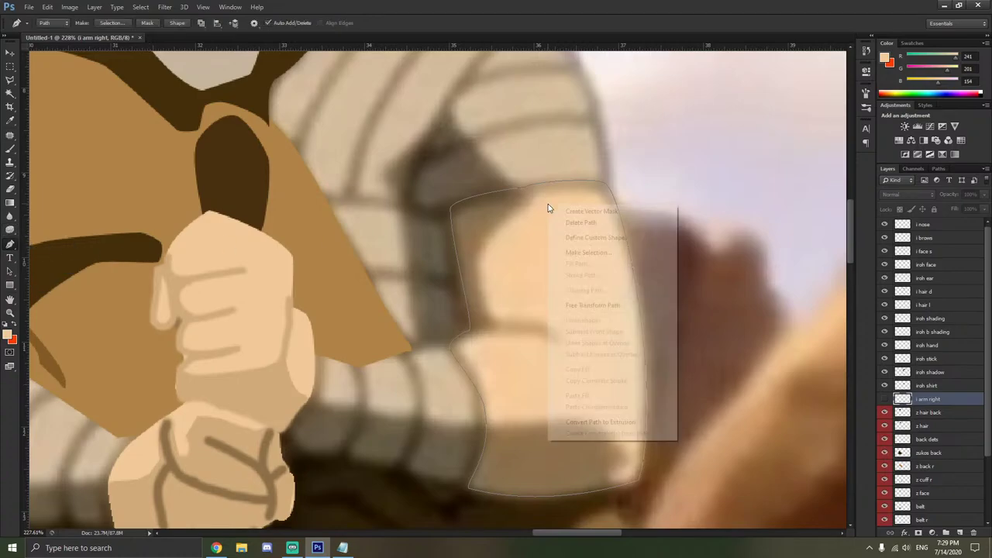
{"action": "left_click", "coordinate": [572, 225]}
Trace a closed Pen outline of the shaded area along the arm's upper-left edge and elbow.
{"action": "left_click", "coordinate": [532, 190]}
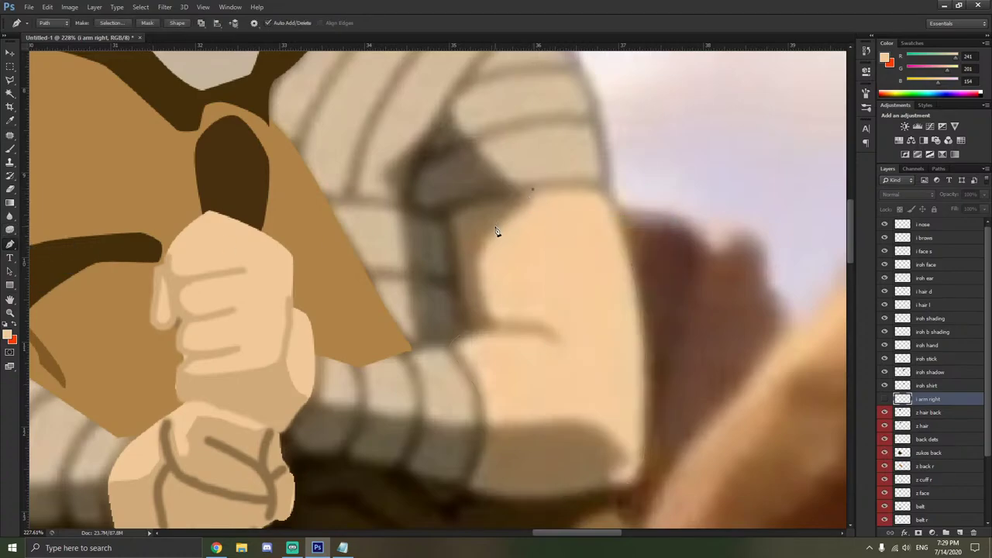
{"action": "left_click", "coordinate": [494, 227]}
{"action": "left_click", "coordinate": [478, 257]}
{"action": "left_click", "coordinate": [487, 308]}
{"action": "left_click", "coordinate": [542, 320]}
{"action": "left_click", "coordinate": [558, 338]}
{"action": "left_click", "coordinate": [516, 330]}
{"action": "left_click", "coordinate": [473, 332]}
{"action": "left_click", "coordinate": [447, 209]}
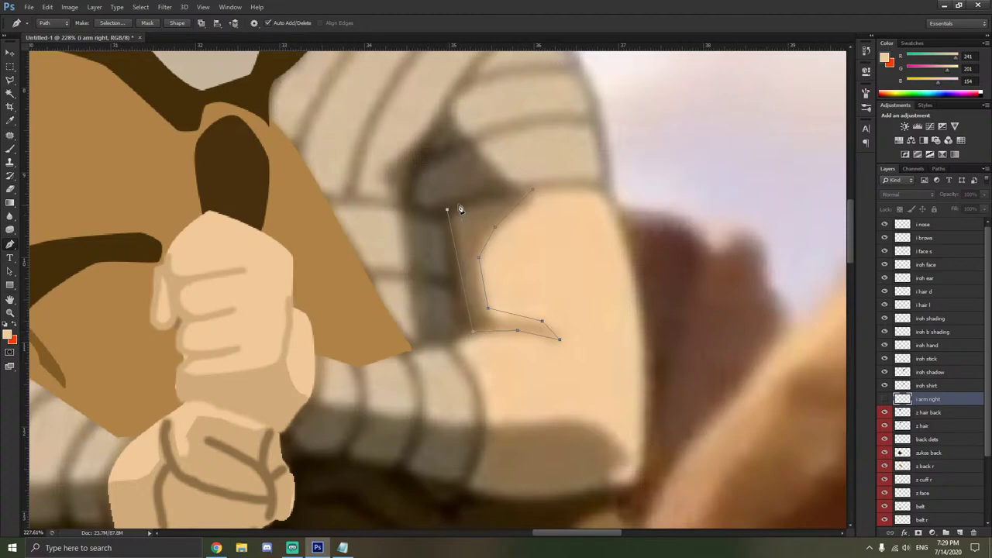
{"action": "left_click", "coordinate": [531, 190]}
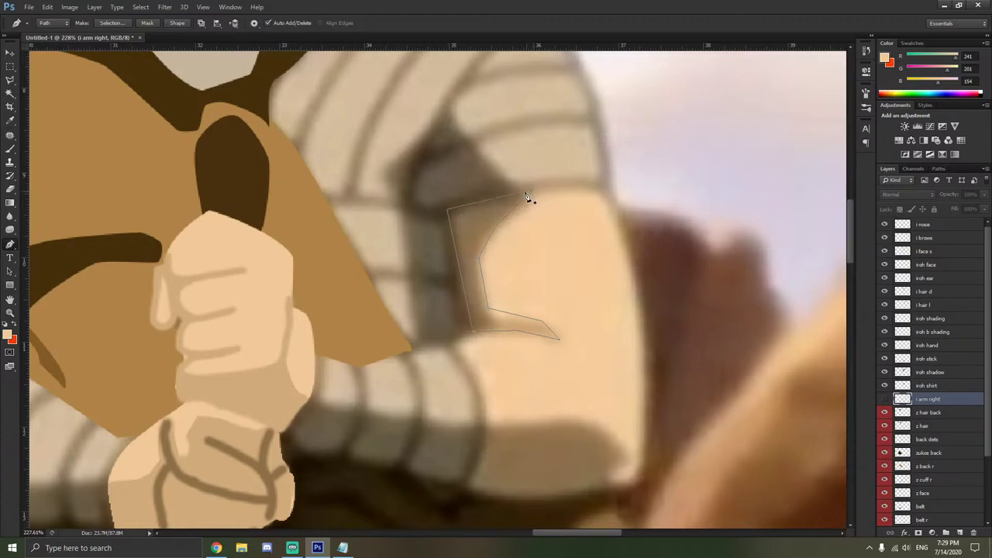
Curve the shading outline's corners with Convert Point to match the reference.
{"action": "right_click", "coordinate": [10, 245]}
{"action": "left_click", "coordinate": [62, 287]}
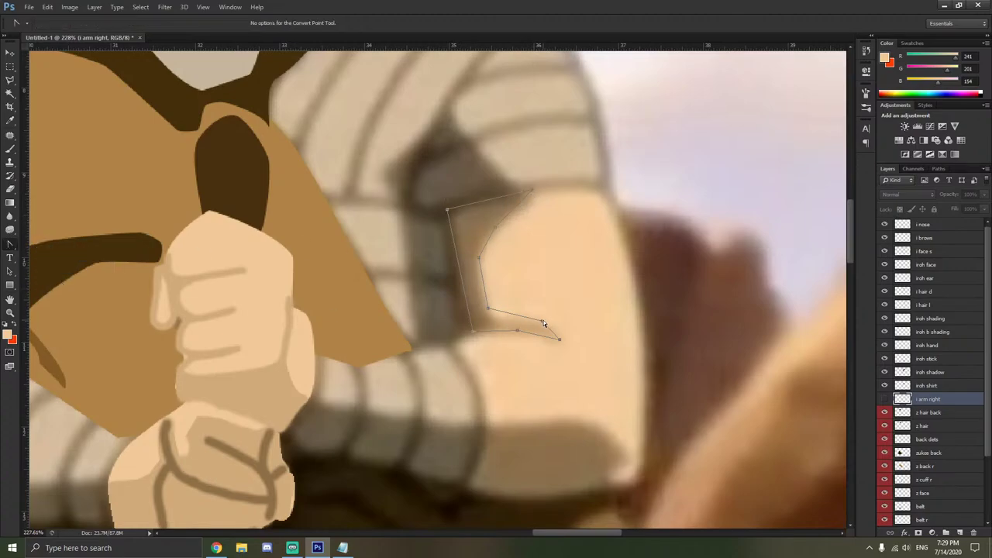
{"action": "left_click_drag", "start_coordinate": [544, 323], "coordinate": [556, 329]}
{"action": "left_click_drag", "start_coordinate": [529, 334], "coordinate": [505, 330]}
{"action": "left_click_drag", "start_coordinate": [531, 192], "coordinate": [552, 190]}
{"action": "left_click_drag", "start_coordinate": [449, 213], "coordinate": [451, 208]}
{"action": "left_click_drag", "start_coordinate": [473, 334], "coordinate": [485, 293]}
{"action": "left_click", "coordinate": [480, 331]}
{"action": "left_click", "coordinate": [484, 320]}
{"action": "left_click", "coordinate": [478, 258]}
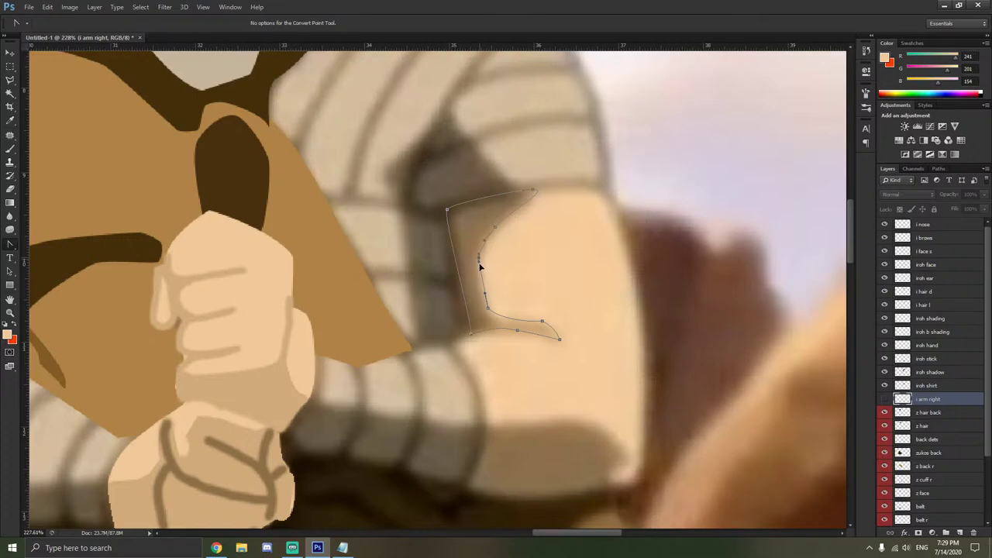
{"action": "right_click", "coordinate": [492, 265]}
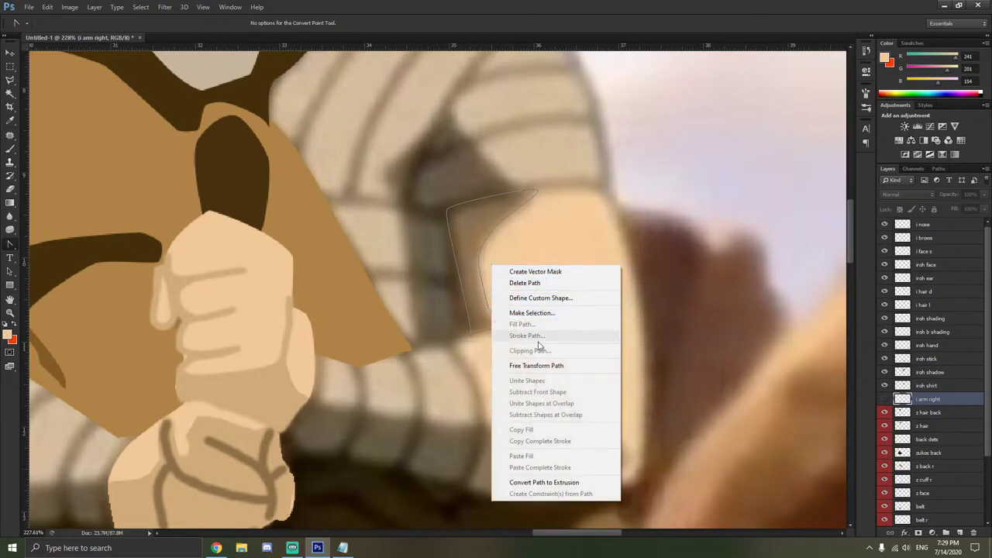
{"action": "left_click", "coordinate": [471, 260]}
Show the arm layer, fill the shading path with darker tan, and delete the path.
{"action": "left_click", "coordinate": [883, 399]}
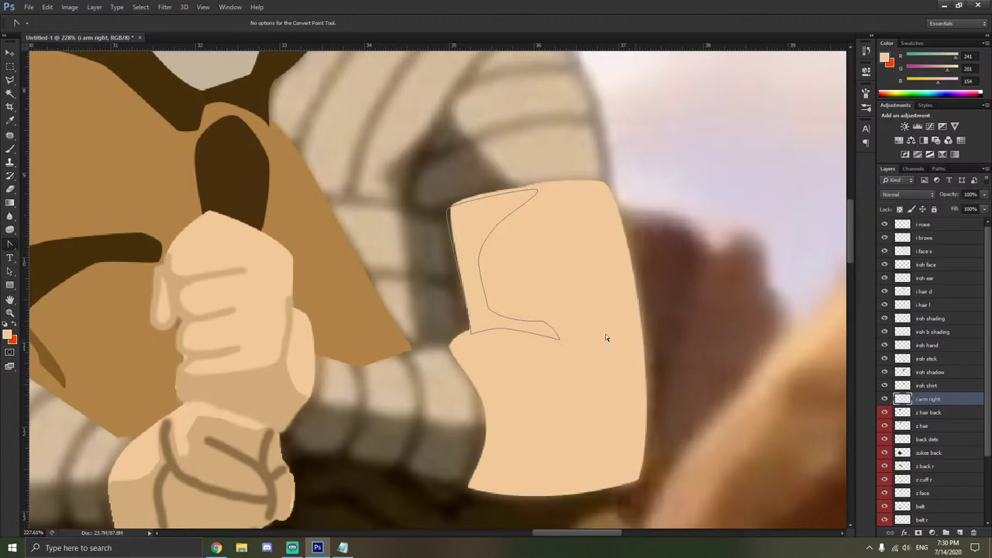
{"action": "right_click", "coordinate": [468, 285]}
{"action": "left_click", "coordinate": [514, 338]}
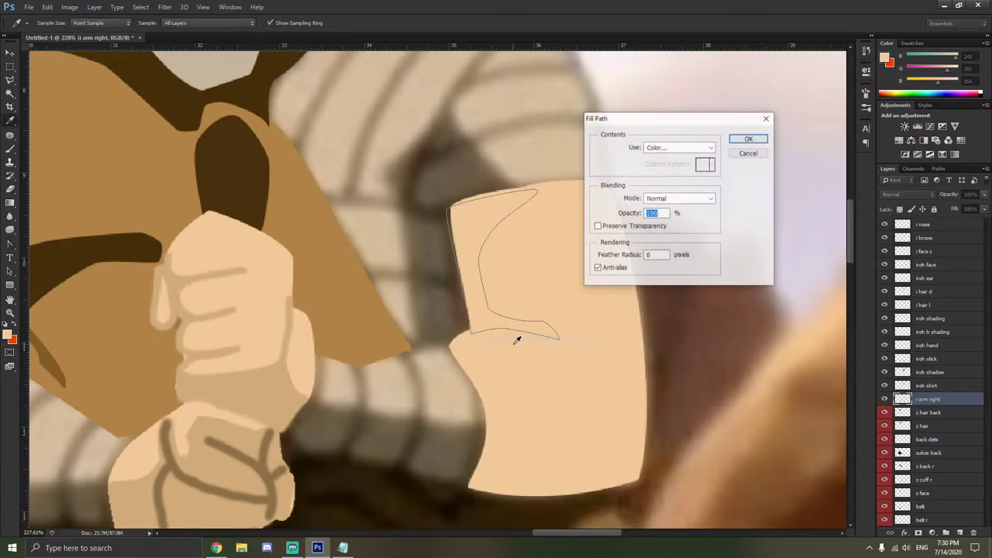
{"action": "left_click", "coordinate": [674, 149]}
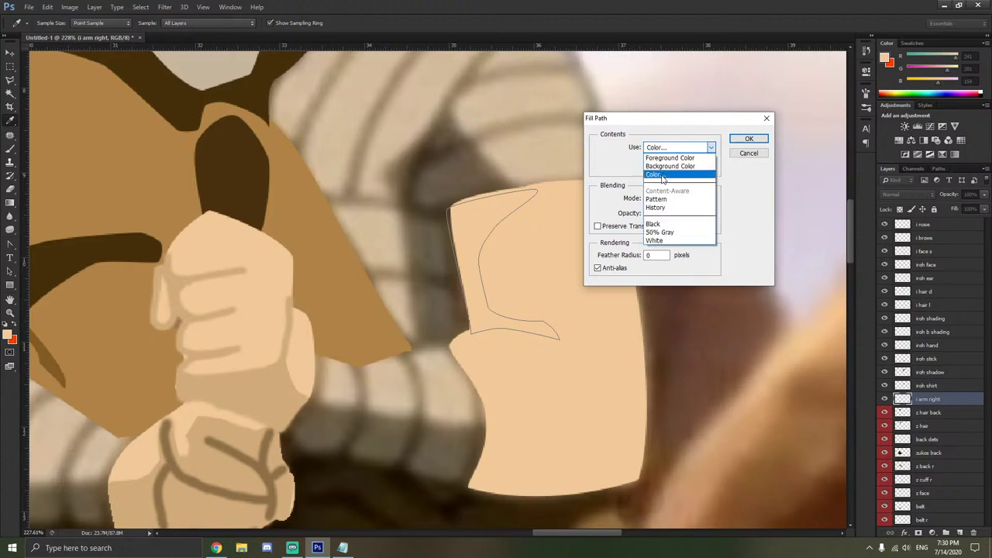
{"action": "left_click", "coordinate": [665, 170]}
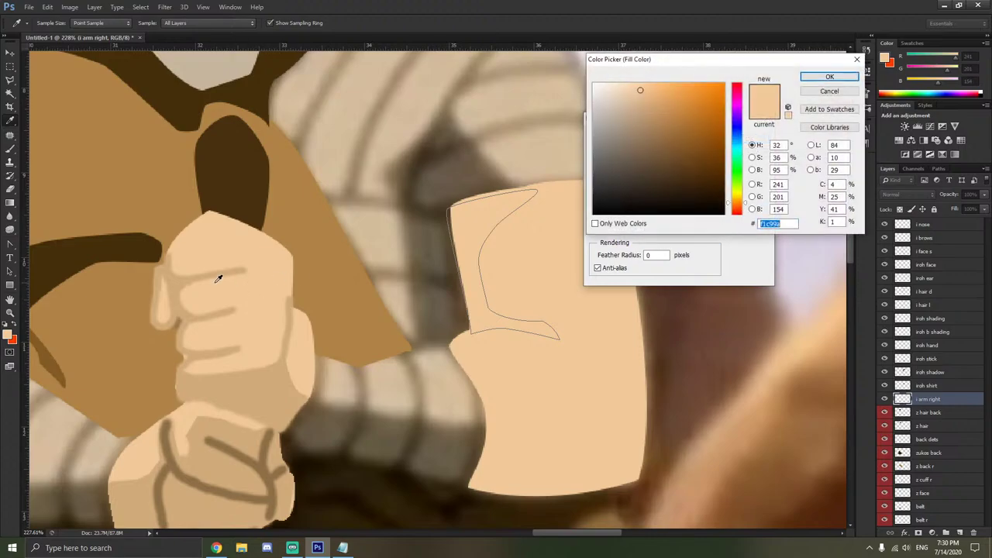
{"action": "left_click", "coordinate": [828, 77]}
{"action": "left_click", "coordinate": [748, 140]}
{"action": "right_click", "coordinate": [516, 265]}
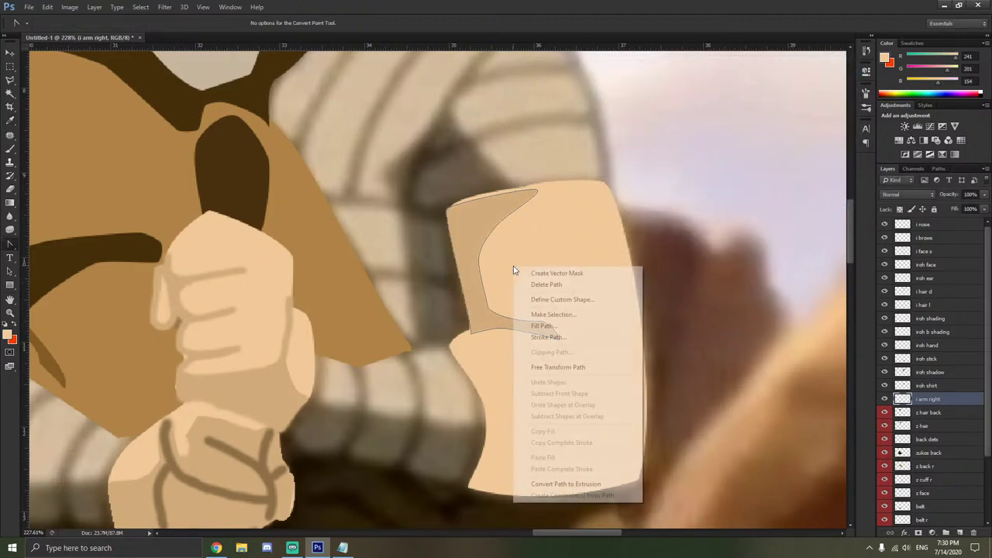
{"action": "left_click", "coordinate": [538, 283]}
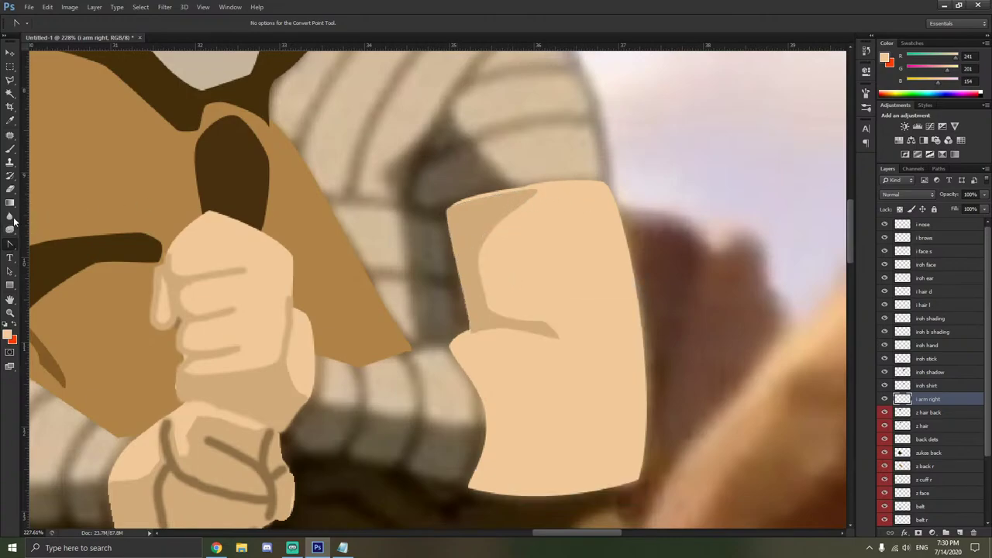
{"action": "left_click", "coordinate": [9, 148]}
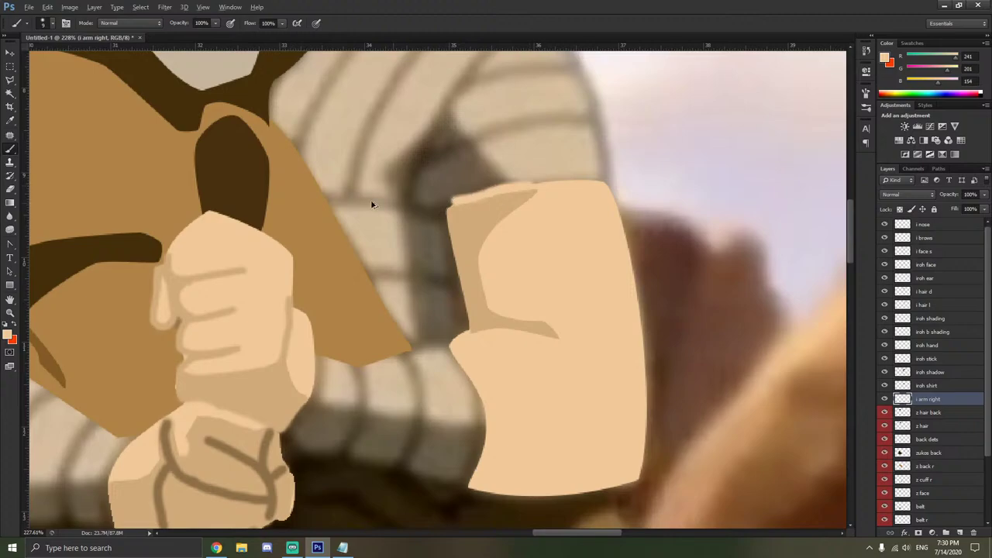
Sample the shaded tan, select the arm fill, and brush tan shading along the top edge.
{"action": "left_click", "coordinate": [9, 120]}
{"action": "left_click", "coordinate": [496, 217]}
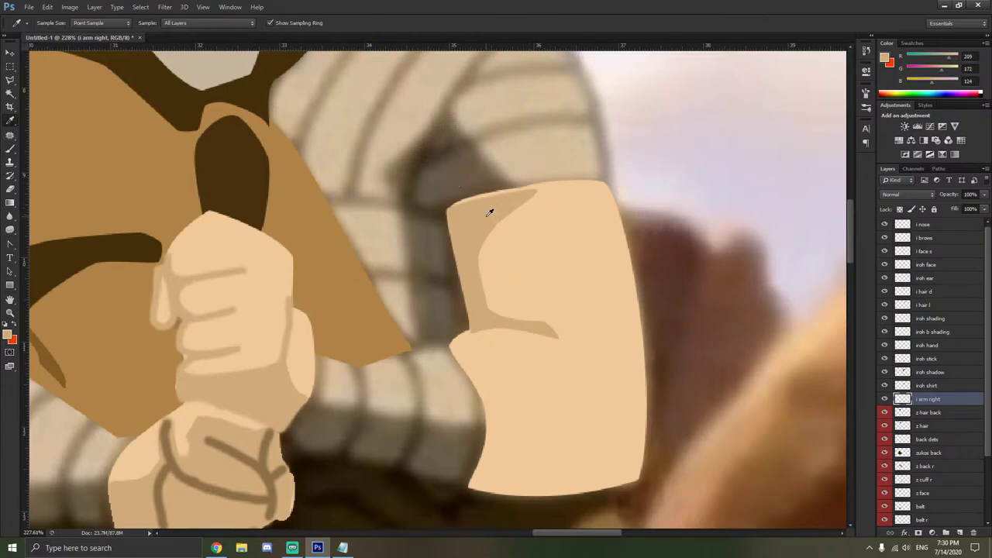
{"action": "left_click", "coordinate": [9, 92]}
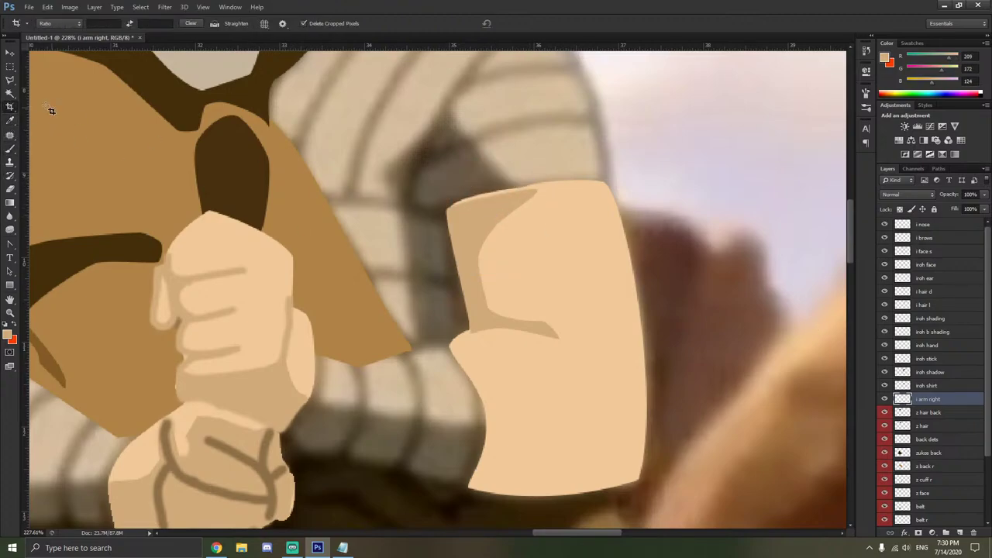
{"action": "left_click", "coordinate": [575, 271]}
{"action": "scroll", "coordinate": [519, 186], "scroll_direction": "up", "scroll_amount": 1}
{"action": "scroll", "coordinate": [519, 186], "scroll_direction": "up", "scroll_amount": 4}
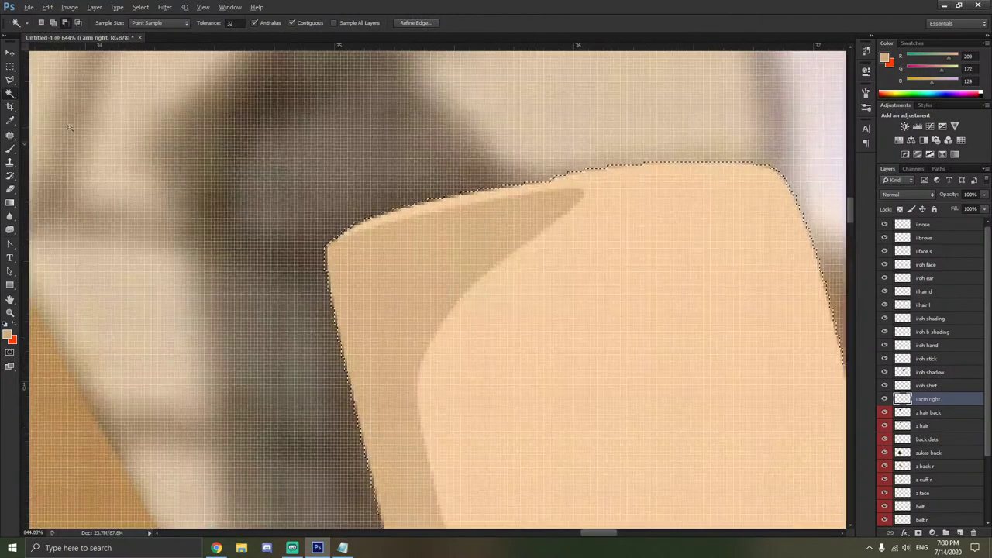
{"action": "left_click", "coordinate": [9, 148]}
{"action": "mouse_move", "coordinate": [557, 184]}
{"action": "left_mouse_down"}
{"action": "mouse_move", "coordinate": [566, 184]}
{"action": "mouse_move", "coordinate": [414, 213]}
{"action": "mouse_move", "coordinate": [598, 165]}
{"action": "left_mouse_up"}
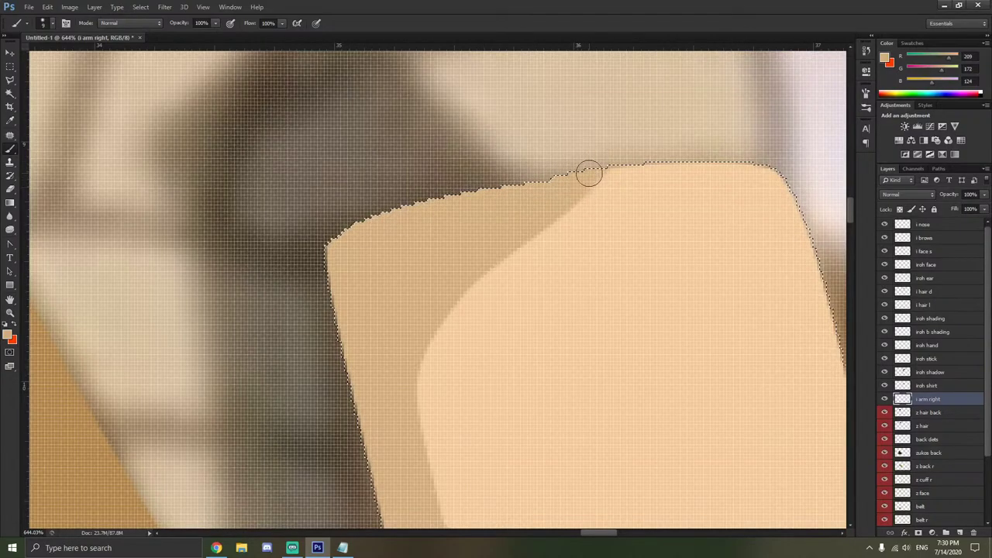
{"action": "scroll", "coordinate": [553, 178], "scroll_direction": "down", "scroll_amount": 5}
{"action": "scroll", "coordinate": [502, 315], "scroll_direction": "up", "scroll_amount": 5}
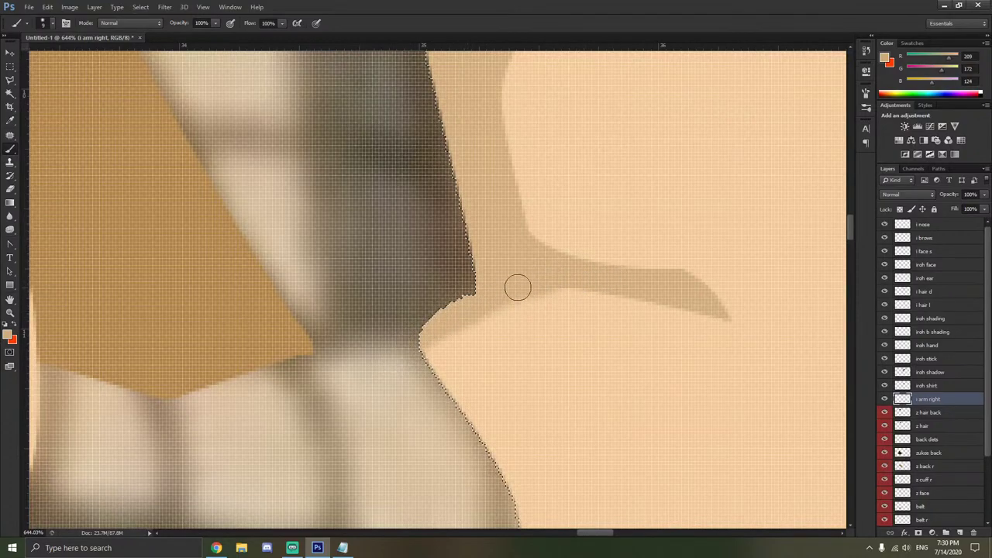
{"action": "scroll", "coordinate": [573, 284], "scroll_direction": "down", "scroll_amount": 4}
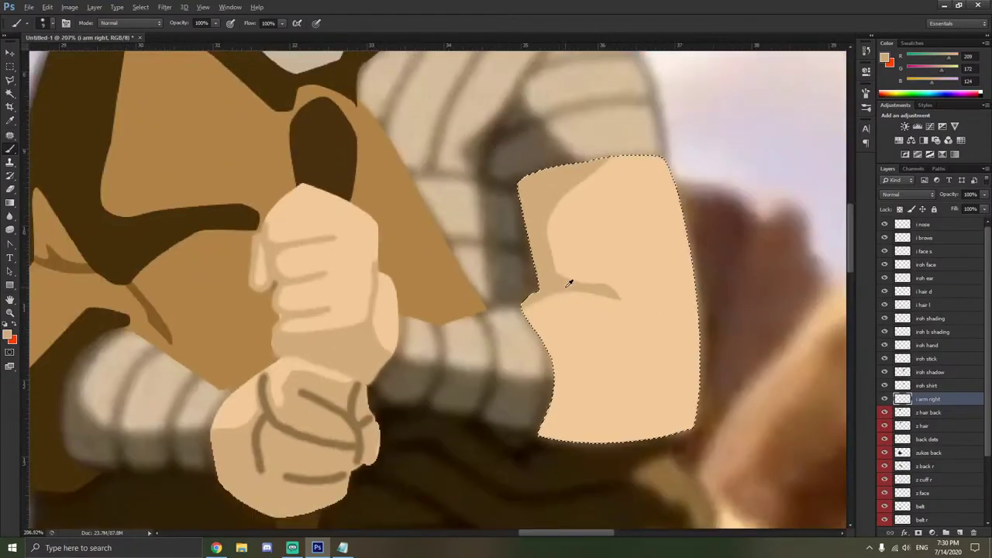
Hide the arm layer to view the reference, and deselect the arm selection.
{"action": "left_click", "coordinate": [884, 398]}
{"action": "left_click", "coordinate": [884, 398]}
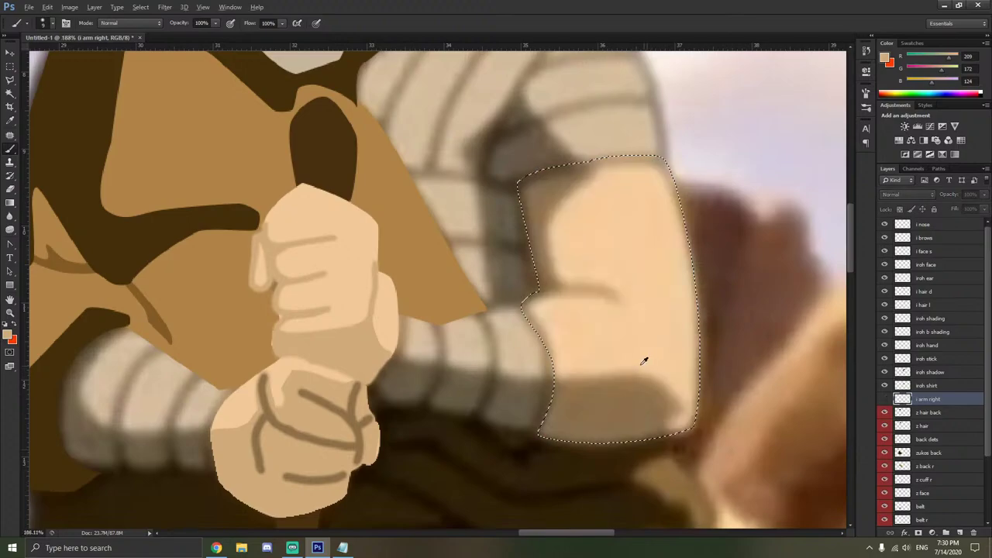
{"action": "scroll", "coordinate": [644, 358], "scroll_direction": "down", "scroll_amount": 1}
{"action": "left_click", "coordinate": [10, 93]}
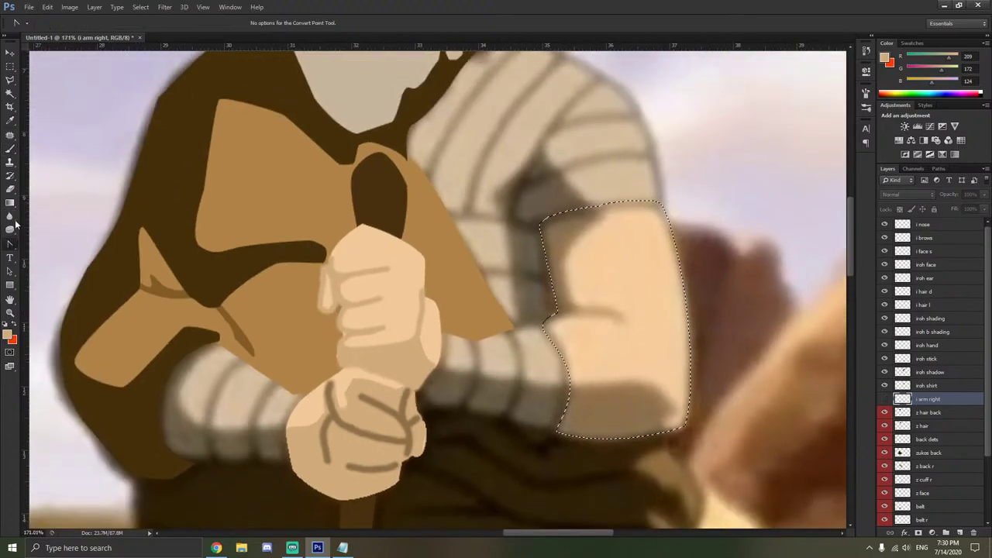
{"action": "right_click", "coordinate": [86, 121]}
{"action": "left_click", "coordinate": [124, 274]}
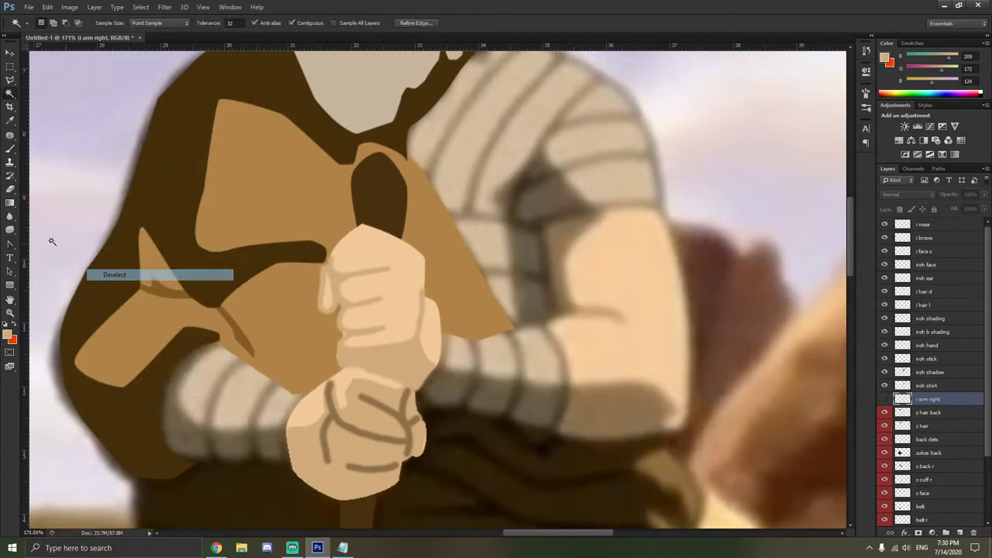
{"action": "left_click", "coordinate": [10, 247]}
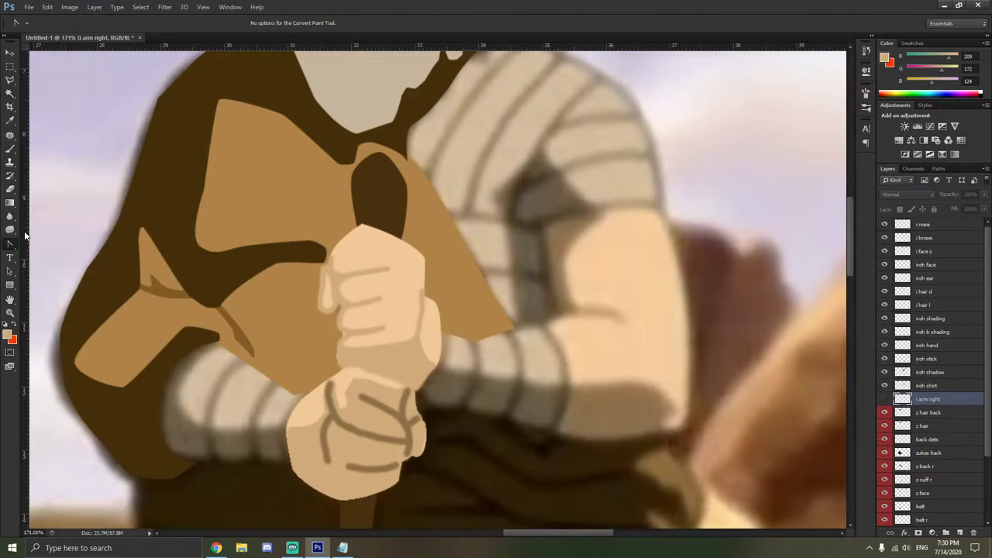
{"action": "right_click", "coordinate": [10, 248]}
Trace a closed Pen path for the shadow band along the arm's bottom.
{"action": "left_click", "coordinate": [57, 251]}
{"action": "scroll", "coordinate": [659, 408], "scroll_direction": "up", "scroll_amount": 5}
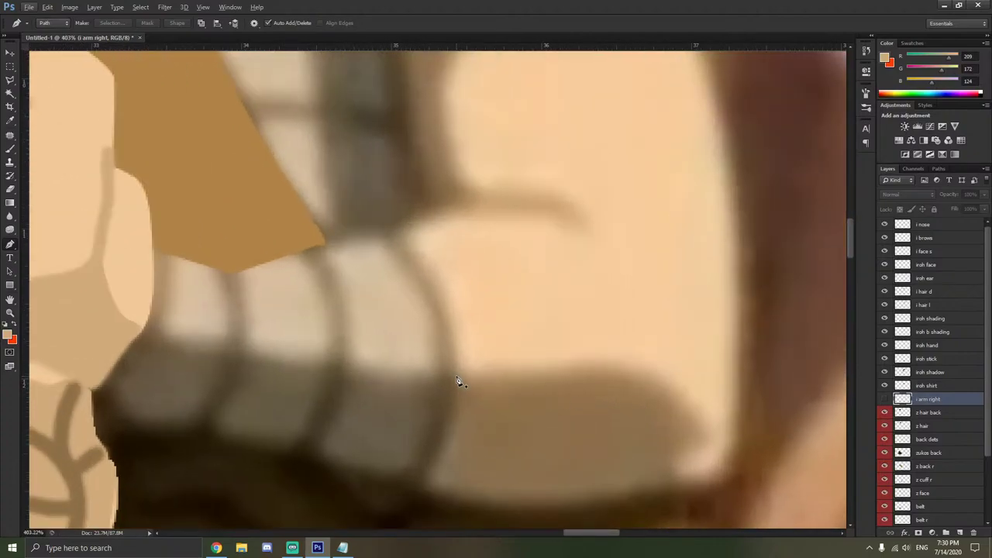
{"action": "left_click", "coordinate": [456, 377]}
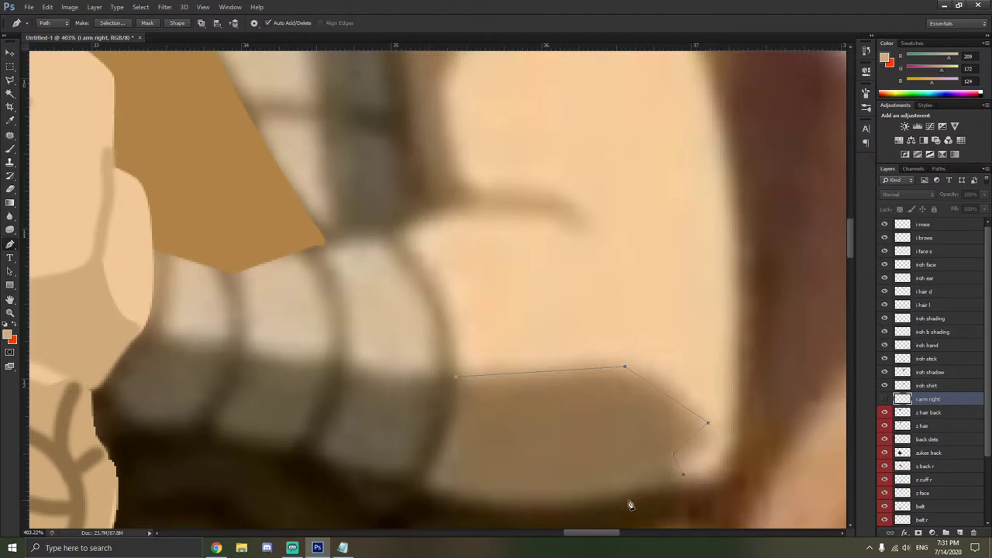
{"action": "left_click_drag", "start_coordinate": [604, 504], "coordinate": [593, 504]}
{"action": "key", "text": "ctrl+z"}
{"action": "left_click", "coordinate": [572, 503]}
{"action": "left_click", "coordinate": [451, 494]}
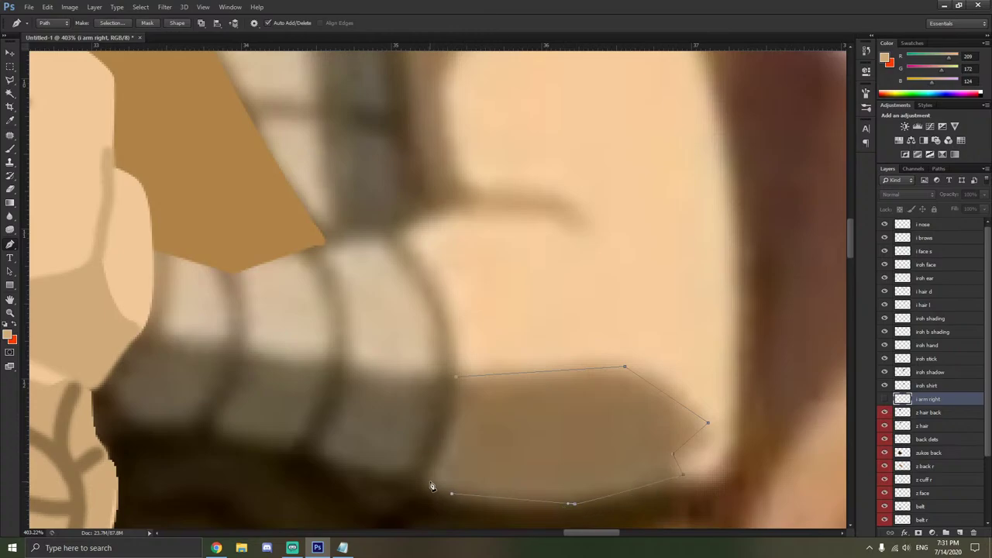
{"action": "left_click", "coordinate": [456, 379]}
Curve the shadow path's top-right, lower-right and bottom edges with Convert Point.
{"action": "left_click_drag", "start_coordinate": [10, 245], "coordinate": [42, 282]}
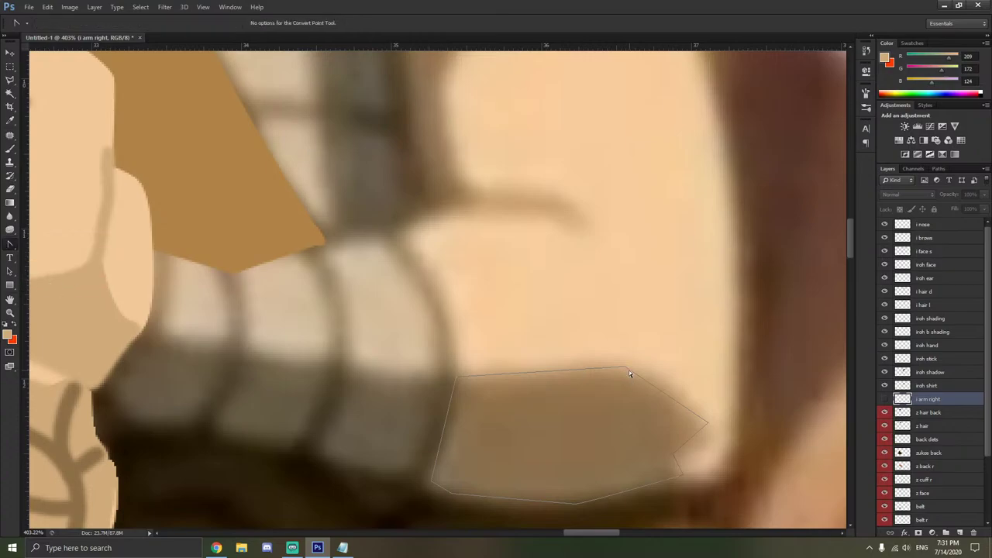
{"action": "left_click_drag", "start_coordinate": [625, 368], "coordinate": [686, 384]}
{"action": "mouse_move", "coordinate": [707, 424]}
{"action": "left_mouse_down"}
{"action": "mouse_move", "coordinate": [682, 454]}
{"action": "mouse_move", "coordinate": [721, 435]}
{"action": "left_mouse_up"}
{"action": "left_click_drag", "start_coordinate": [682, 473], "coordinate": [664, 496]}
{"action": "mouse_move", "coordinate": [451, 495]}
{"action": "left_mouse_down"}
{"action": "mouse_move", "coordinate": [431, 487]}
{"action": "mouse_move", "coordinate": [430, 474]}
{"action": "mouse_move", "coordinate": [438, 493]}
{"action": "left_mouse_up"}
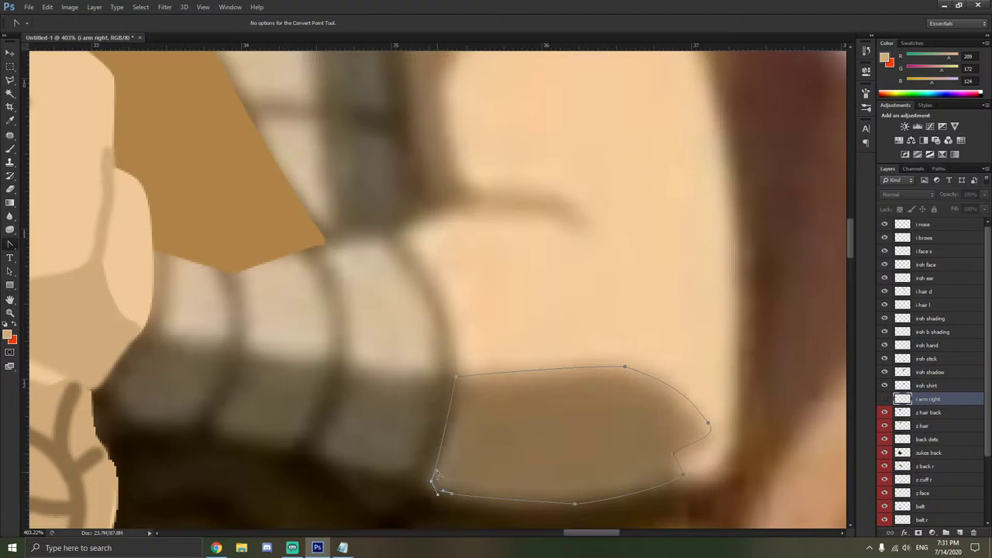
Show the arm layer again and fill the shadow path with darker tan.
{"action": "right_click", "coordinate": [486, 427]}
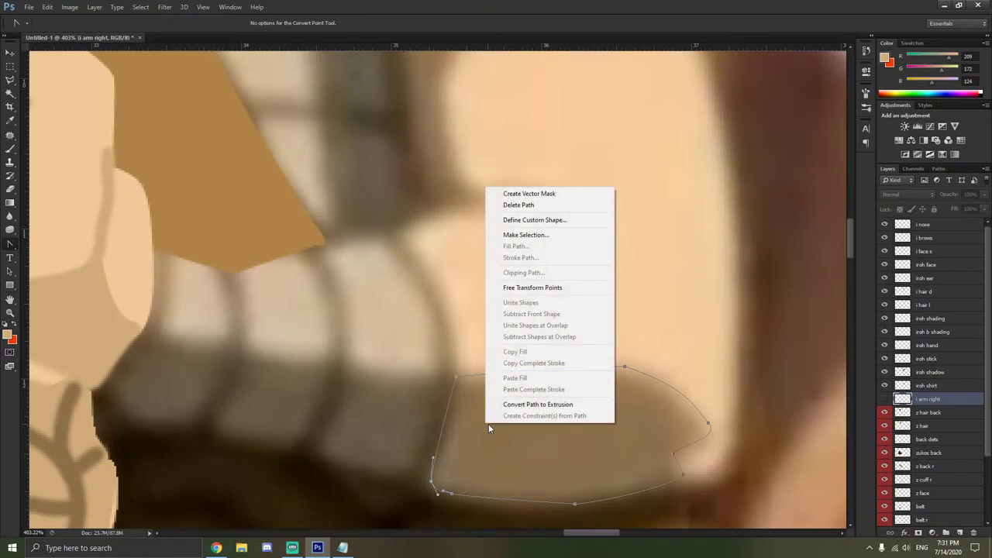
{"action": "left_click", "coordinate": [884, 398]}
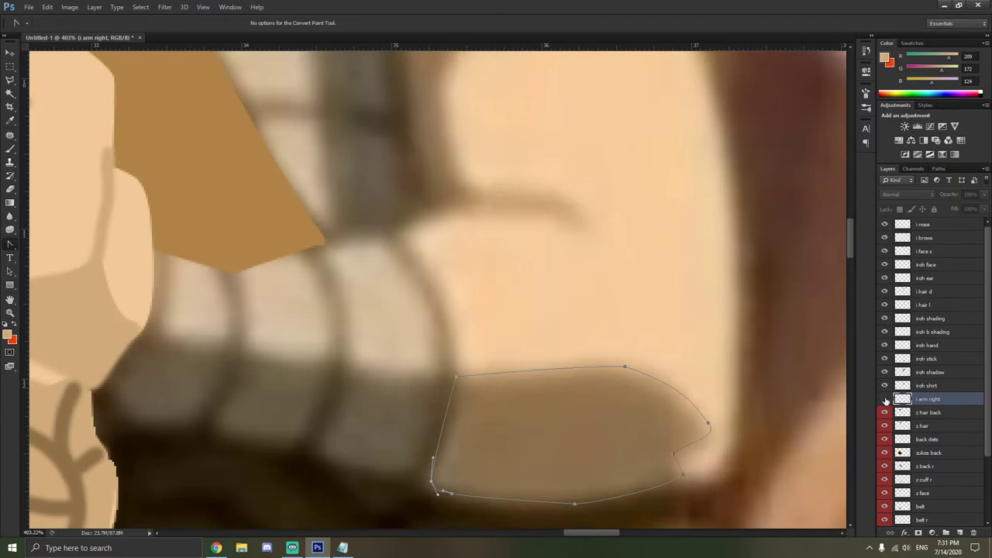
{"action": "left_click", "coordinate": [884, 398]}
{"action": "right_click", "coordinate": [620, 381]}
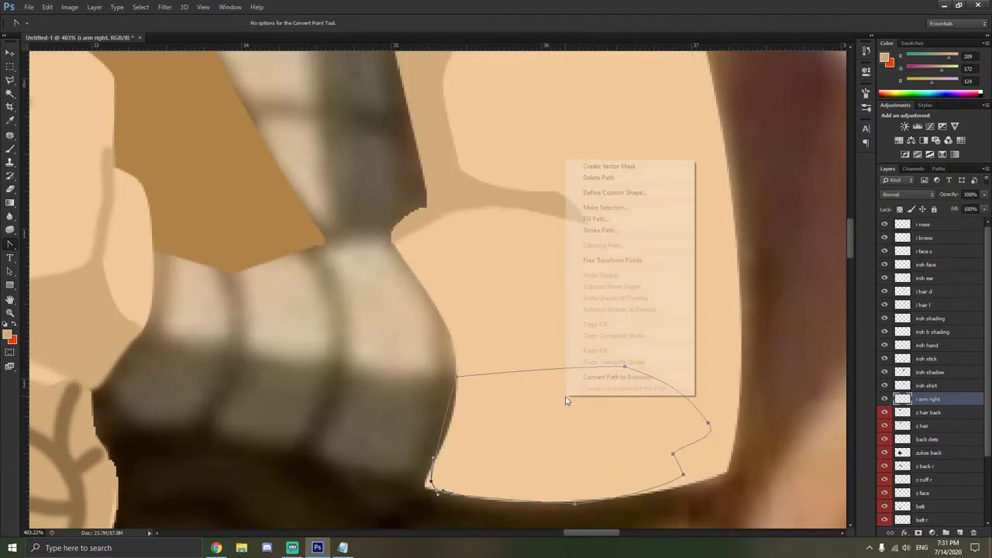
{"action": "left_click", "coordinate": [597, 218]}
{"action": "left_click", "coordinate": [746, 139]}
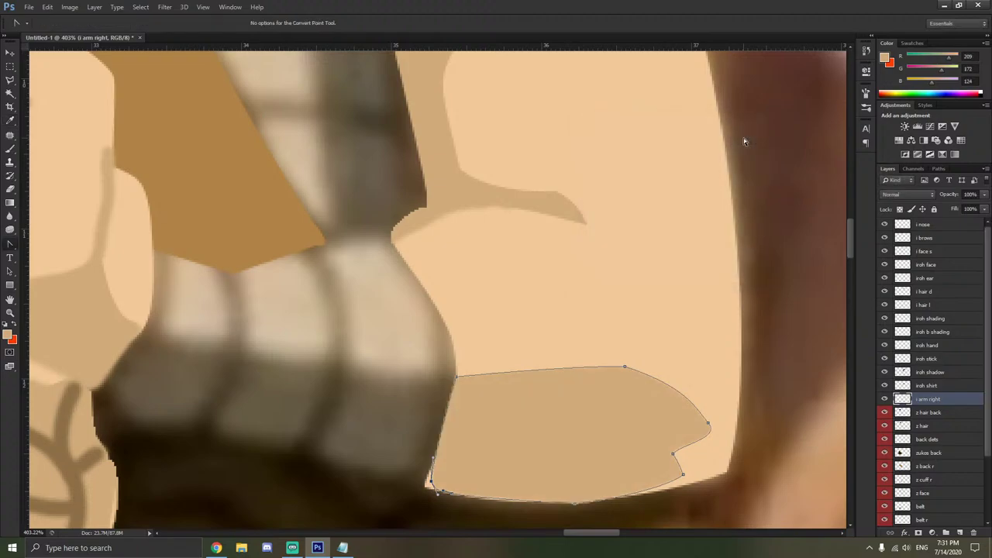
Select the arm's skin area with the Magic Wand and delete the shadow path.
{"action": "left_click", "coordinate": [10, 93]}
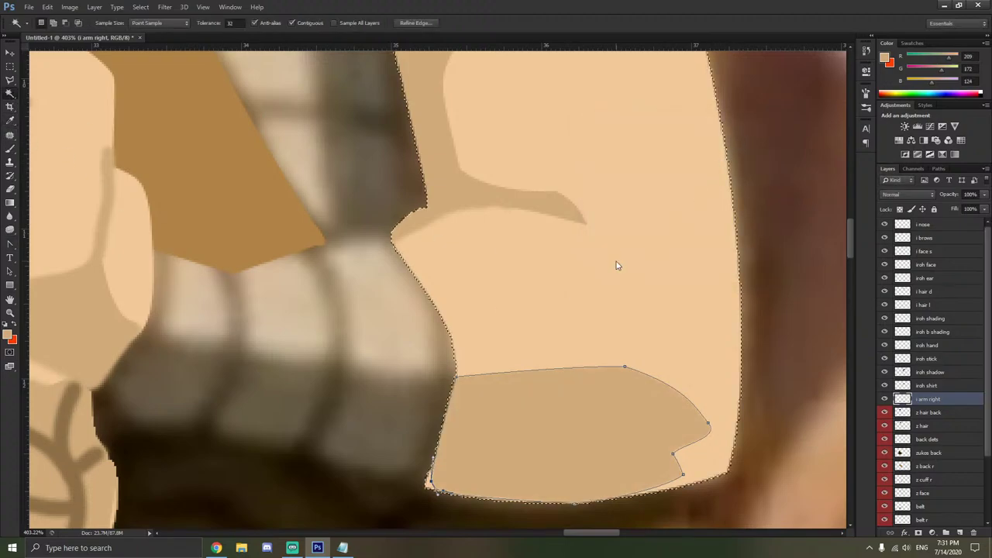
{"action": "left_click", "coordinate": [502, 272]}
{"action": "left_click_drag", "start_coordinate": [10, 244], "coordinate": [62, 299]}
{"action": "right_click", "coordinate": [172, 277]}
{"action": "left_click", "coordinate": [217, 287]}
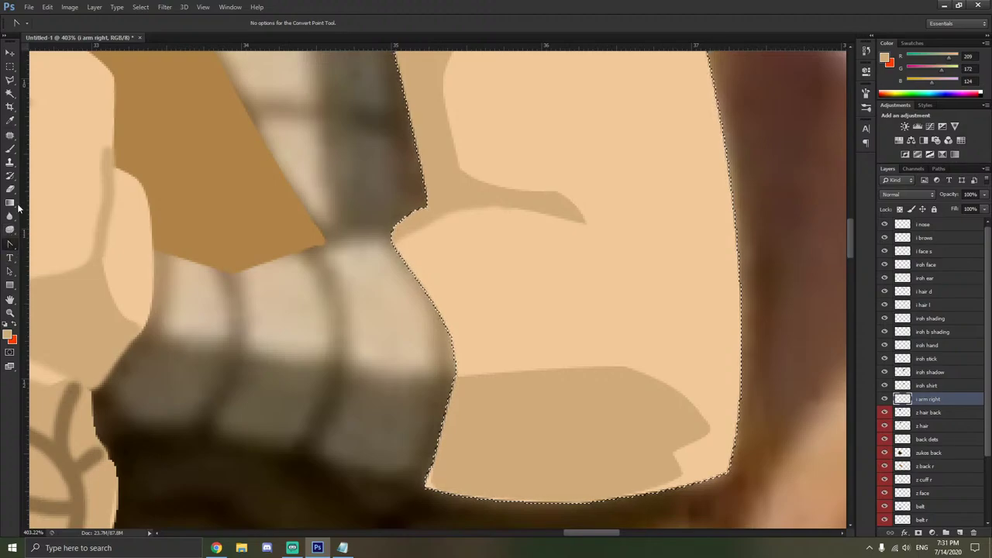
Deselect the selection around Iroh's right arm from the Lasso's right-click menu.
{"action": "left_click", "coordinate": [10, 148]}
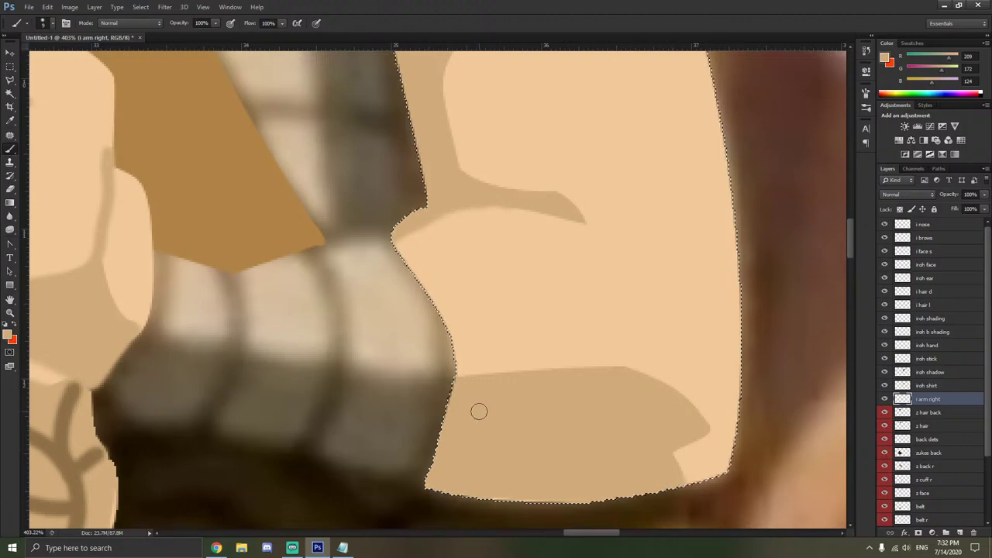
{"action": "scroll", "coordinate": [479, 411], "scroll_direction": "down", "scroll_amount": 5}
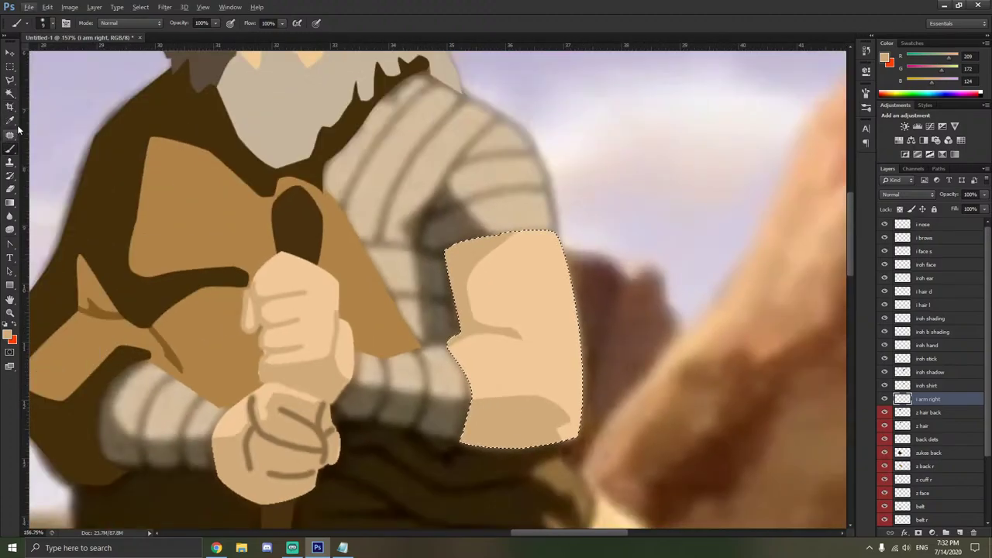
{"action": "key", "text": "l"}
{"action": "right_click", "coordinate": [162, 146]}
{"action": "left_click", "coordinate": [178, 154]}
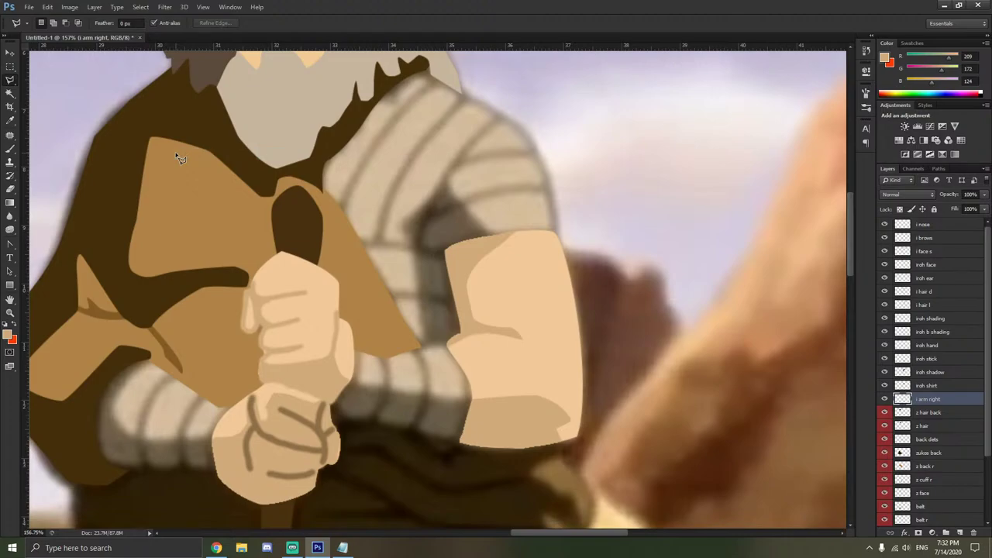
Toggle the i arm right layer's visibility to compare it against the reference.
{"action": "left_click", "coordinate": [884, 399]}
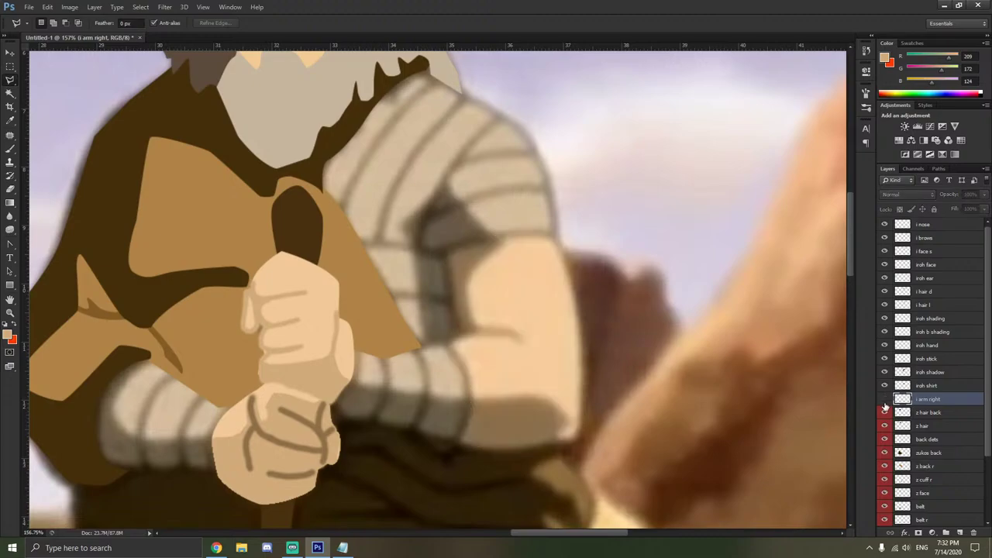
{"action": "left_click", "coordinate": [884, 401]}
{"action": "left_click", "coordinate": [884, 401]}
{"action": "left_click", "coordinate": [884, 402]}
{"action": "left_click", "coordinate": [884, 402]}
Outline the notch at the arm's top edge with a polygonal selection.
{"action": "scroll", "coordinate": [472, 236], "scroll_direction": "up", "scroll_amount": 4}
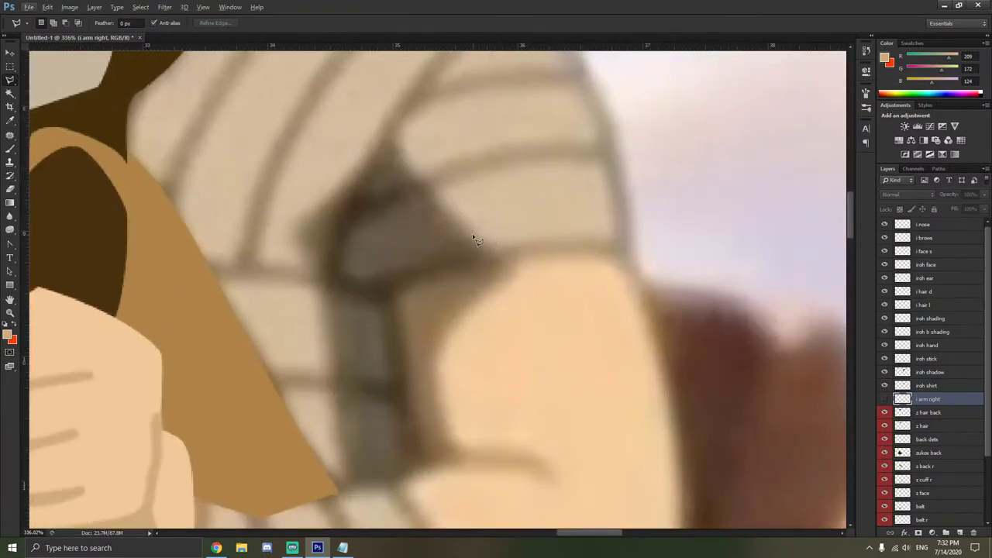
{"action": "left_click", "coordinate": [471, 236]}
{"action": "left_click", "coordinate": [516, 285]}
{"action": "left_click", "coordinate": [475, 301]}
{"action": "left_click", "coordinate": [471, 235]}
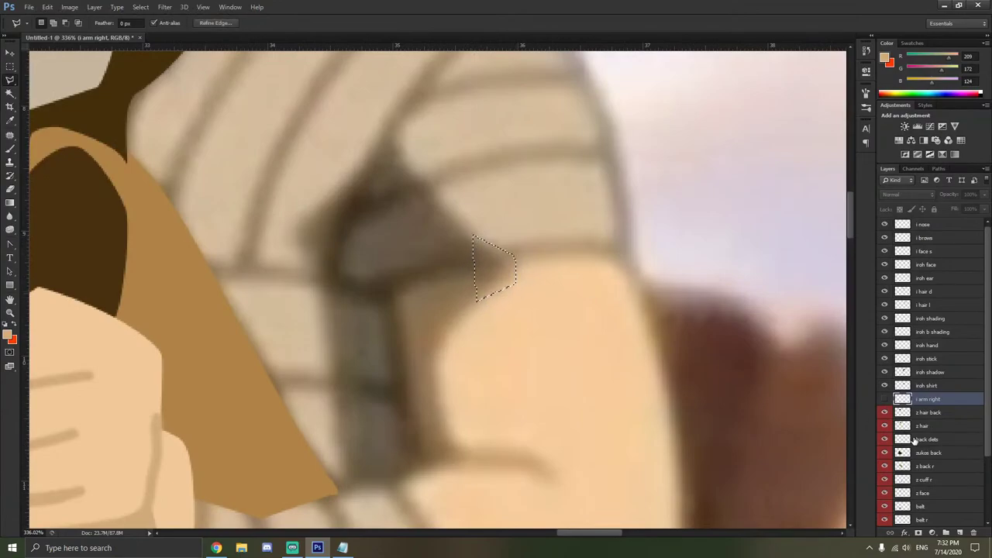
{"action": "left_click", "coordinate": [884, 398]}
Erase the darker shading inside the selected notch.
{"action": "scroll", "coordinate": [542, 266], "scroll_direction": "up", "scroll_amount": 5}
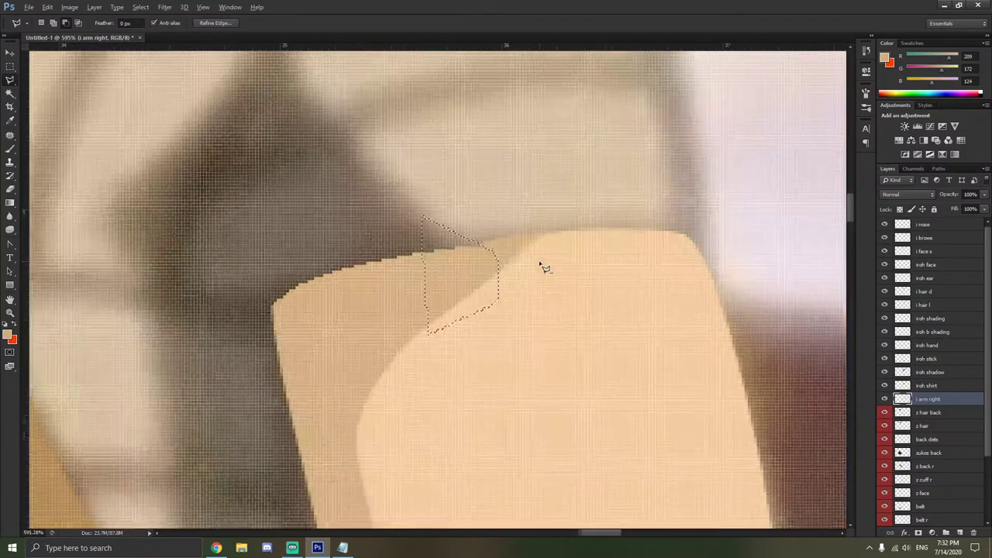
{"action": "right_click", "coordinate": [411, 275]}
{"action": "left_click", "coordinate": [447, 285]}
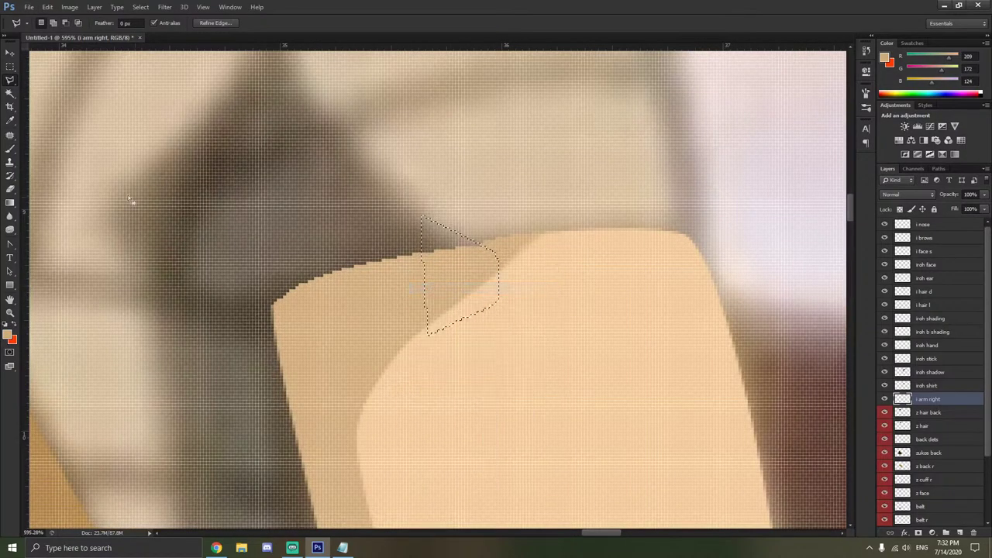
{"action": "left_click", "coordinate": [9, 186]}
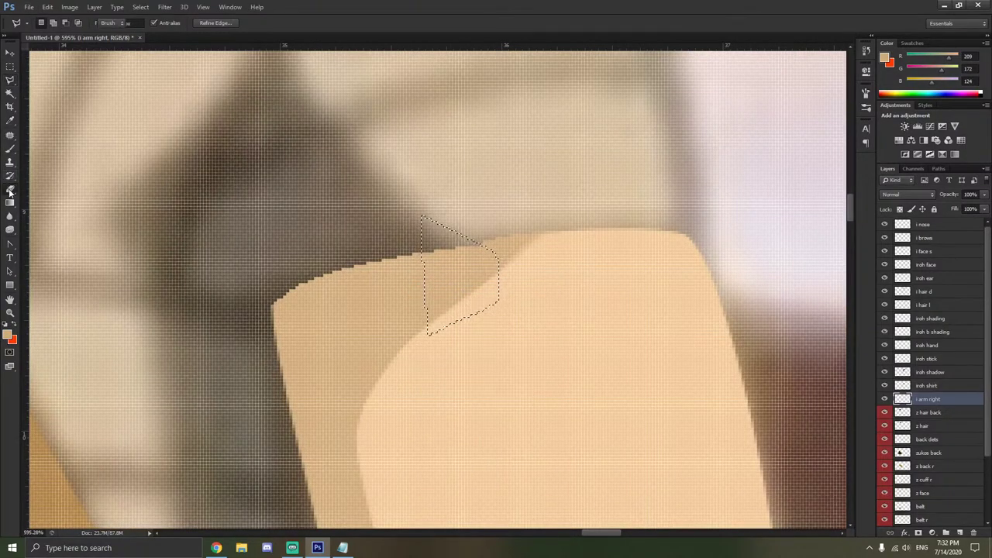
{"action": "mouse_move", "coordinate": [535, 239]}
{"action": "left_mouse_down"}
{"action": "mouse_move", "coordinate": [510, 267]}
{"action": "mouse_move", "coordinate": [557, 255]}
{"action": "mouse_move", "coordinate": [470, 230]}
{"action": "left_mouse_up"}
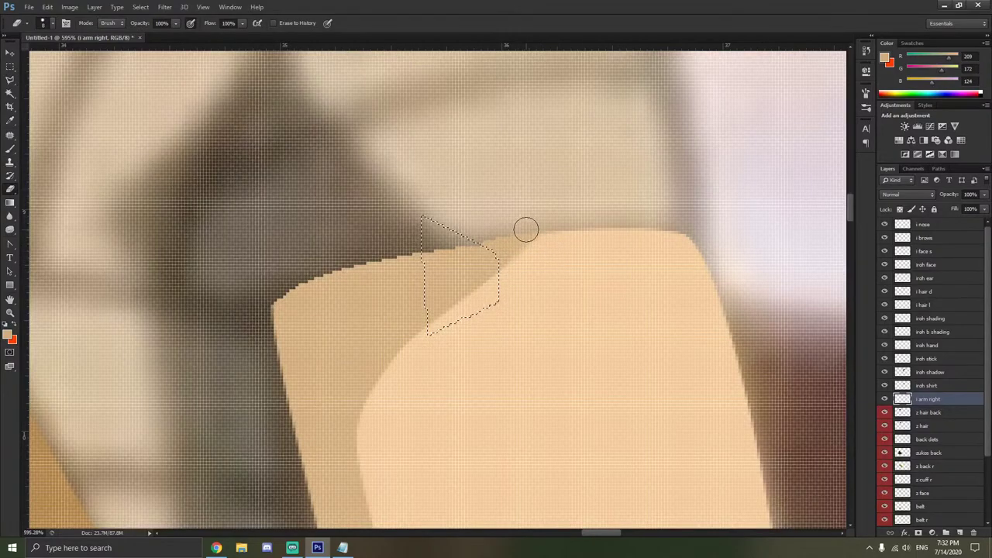
Draw a new polygonal selection at the corner of the arm's top edge.
{"action": "left_click", "coordinate": [10, 79]}
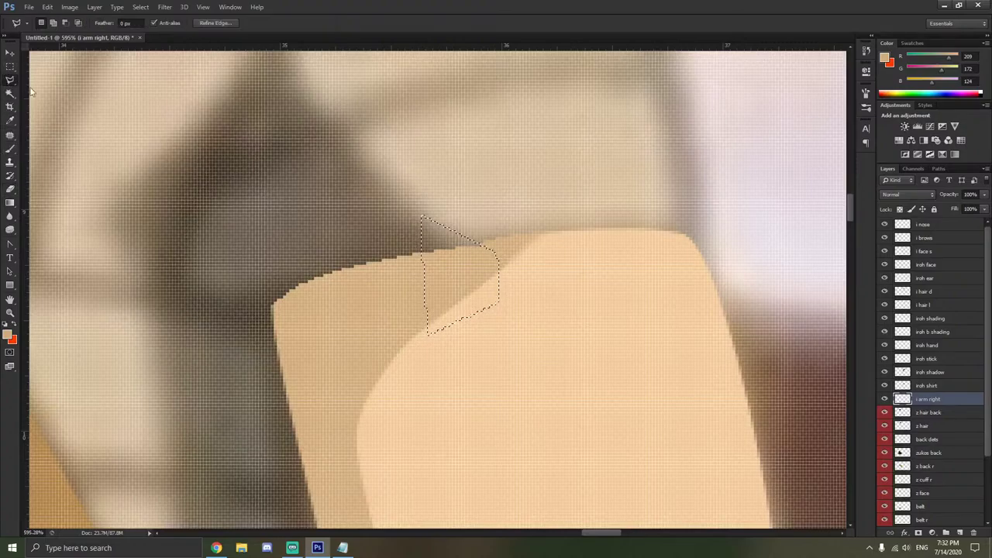
{"action": "left_click", "coordinate": [496, 261]}
{"action": "key", "text": "Escape"}
{"action": "left_click", "coordinate": [545, 232]}
{"action": "left_click", "coordinate": [496, 275]}
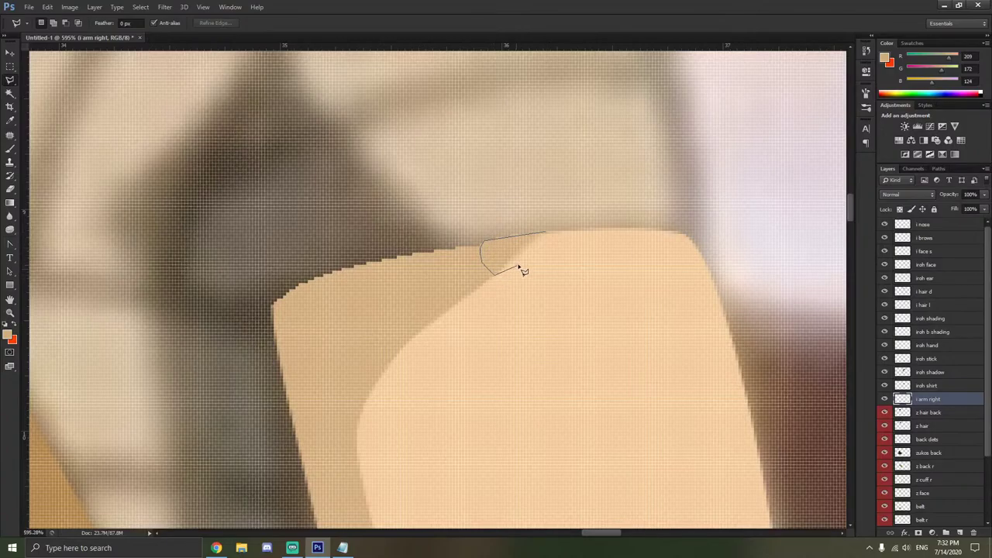
{"action": "left_click", "coordinate": [543, 251]}
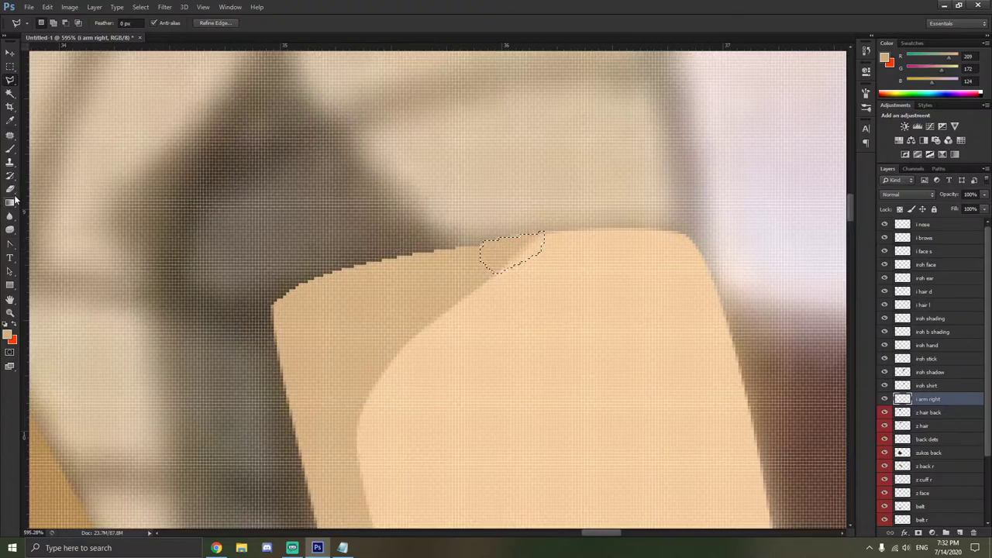
Paint the selected corner with the sampled lighter peach skin tone.
{"action": "left_click", "coordinate": [10, 120]}
{"action": "left_click", "coordinate": [622, 352]}
{"action": "left_click", "coordinate": [10, 148]}
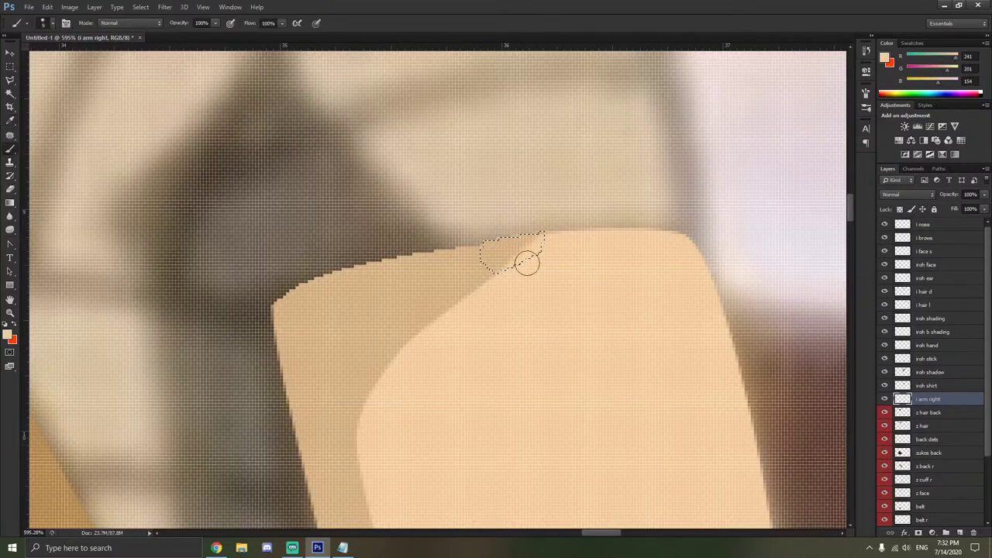
{"action": "mouse_move", "coordinate": [527, 259]}
{"action": "left_mouse_down"}
{"action": "mouse_move", "coordinate": [492, 254]}
{"action": "mouse_move", "coordinate": [512, 237]}
{"action": "left_mouse_up"}
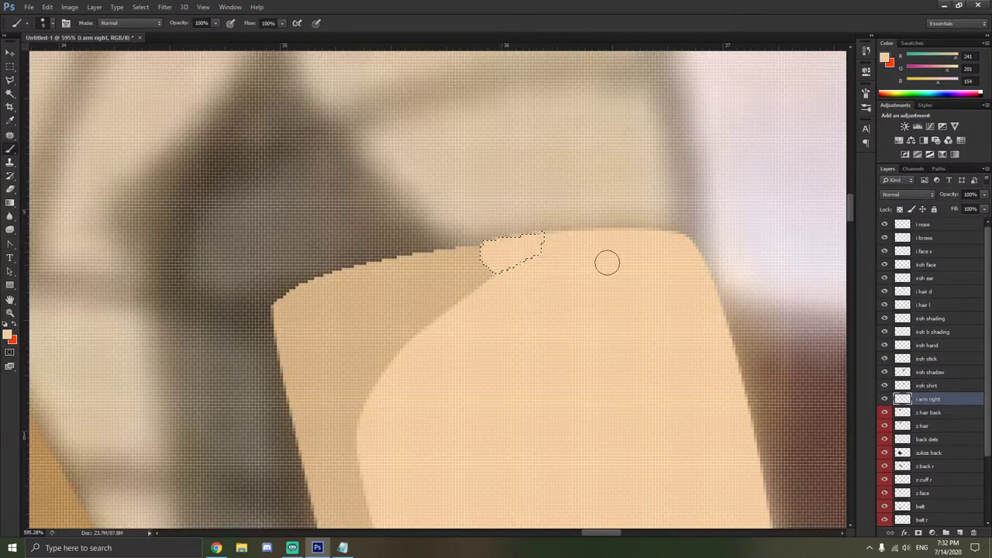
{"action": "right_click", "coordinate": [511, 280]}
{"action": "left_click", "coordinate": [494, 325]}
Deselect the freshly painted corner.
{"action": "key", "text": "w"}
{"action": "right_click", "coordinate": [496, 322]}
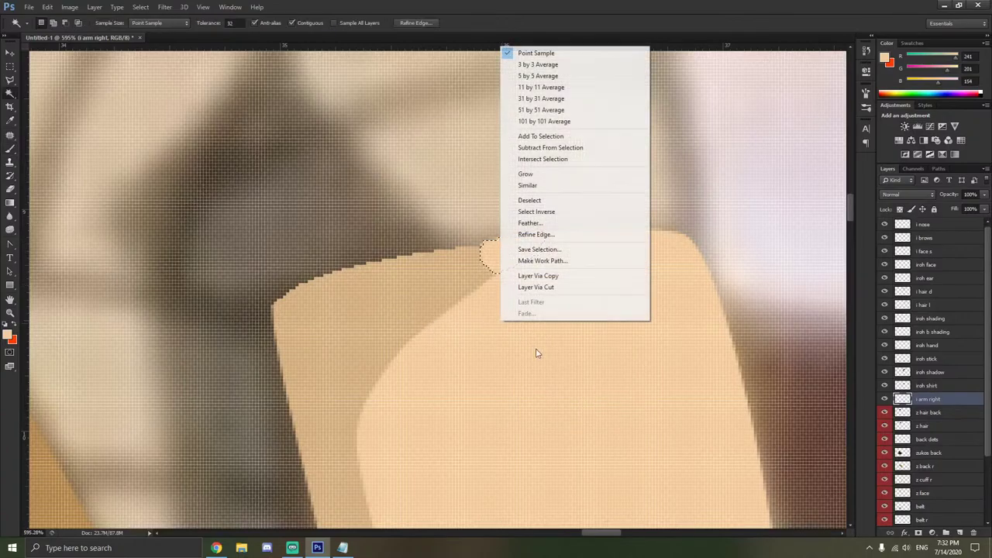
{"action": "left_click", "coordinate": [532, 203]}
{"action": "scroll", "coordinate": [549, 266], "scroll_direction": "down", "scroll_amount": 3}
{"action": "scroll", "coordinate": [550, 266], "scroll_direction": "up", "scroll_amount": 4}
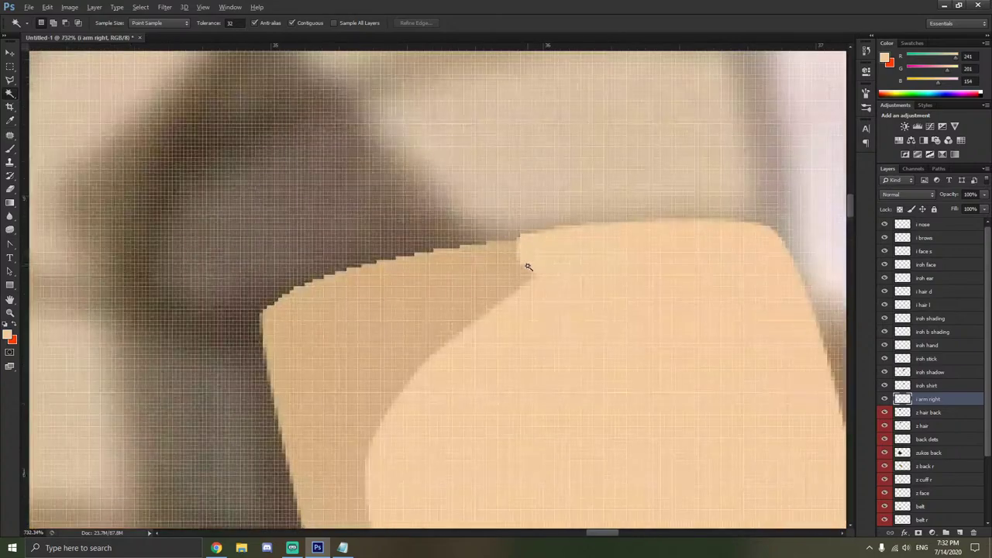
Magic Wand the small bump at the arm's top edge, then deselect it.
{"action": "left_click", "coordinate": [527, 266]}
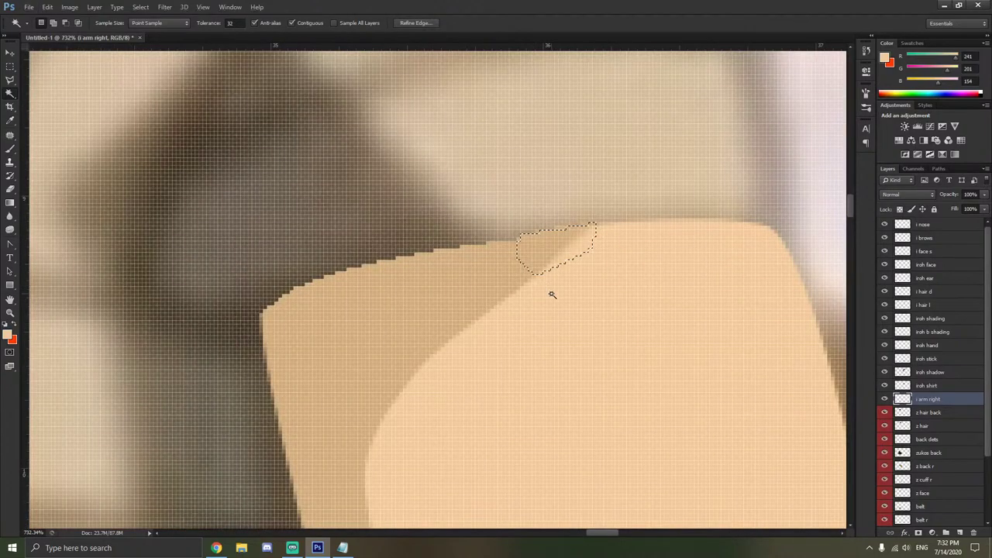
{"action": "right_click", "coordinate": [551, 294]}
{"action": "left_click", "coordinate": [589, 170]}
{"action": "scroll", "coordinate": [586, 232], "scroll_direction": "down", "scroll_amount": 5}
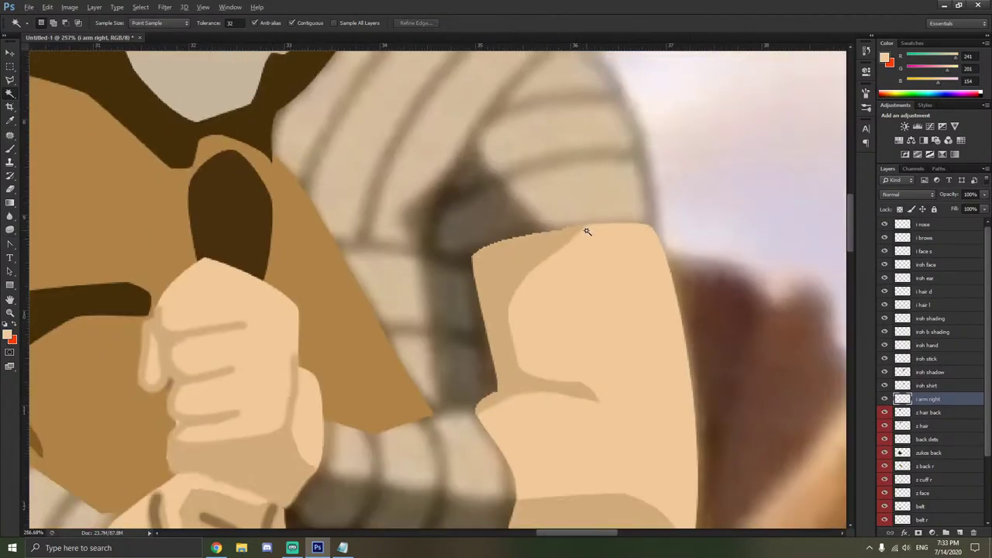
{"action": "scroll", "coordinate": [586, 231], "scroll_direction": "up", "scroll_amount": 2}
Outline the area just above the arm's top edge with a polygonal selection.
{"action": "key", "text": "l"}
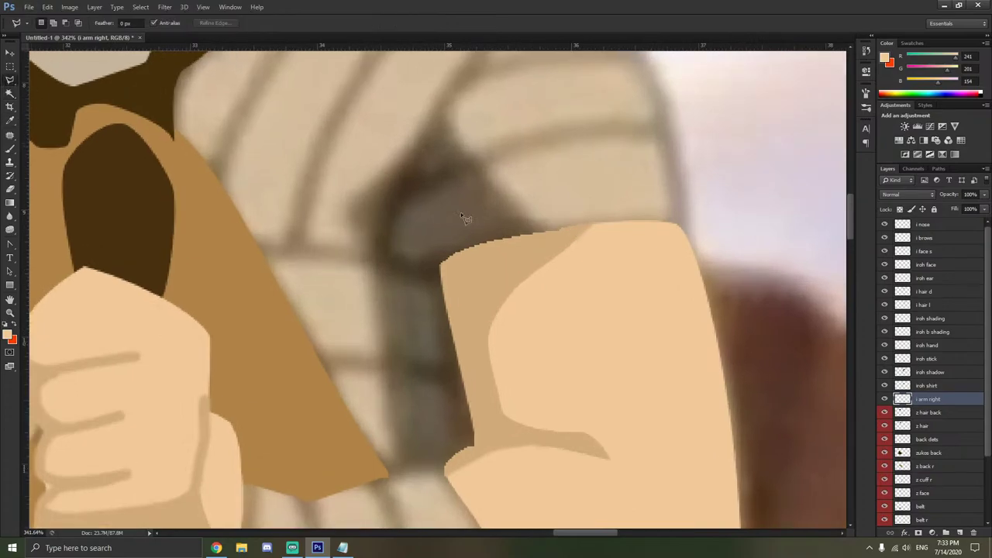
{"action": "scroll", "coordinate": [550, 225], "scroll_direction": "up", "scroll_amount": 1}
{"action": "scroll", "coordinate": [556, 233], "scroll_direction": "up", "scroll_amount": 1}
{"action": "scroll", "coordinate": [520, 217], "scroll_direction": "down", "scroll_amount": 2}
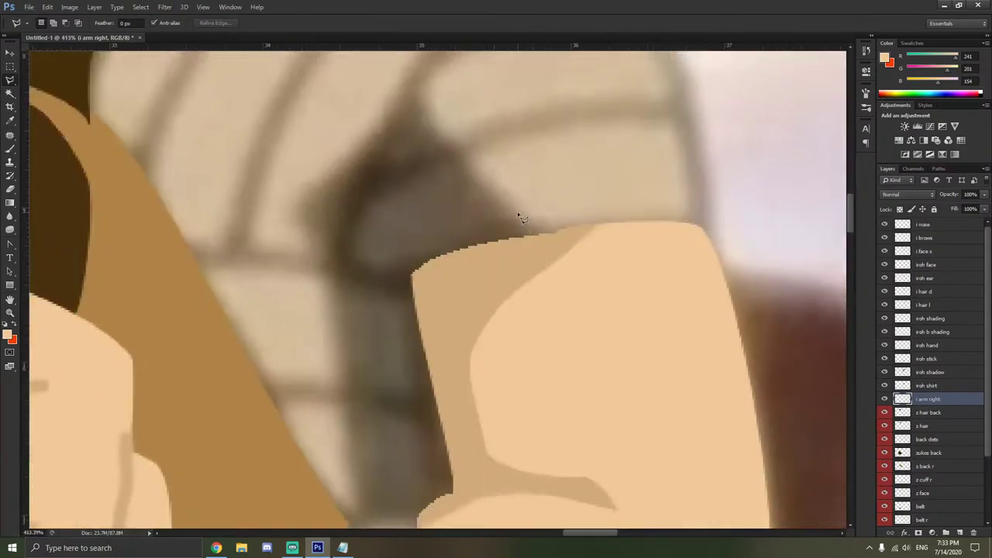
{"action": "left_click", "coordinate": [512, 210]}
{"action": "left_click", "coordinate": [619, 236]}
{"action": "left_click", "coordinate": [626, 191]}
{"action": "left_click", "coordinate": [517, 215]}
Brush light skin tone into the selection above the arm edge.
{"action": "key", "text": "w"}
{"action": "key", "text": "b"}
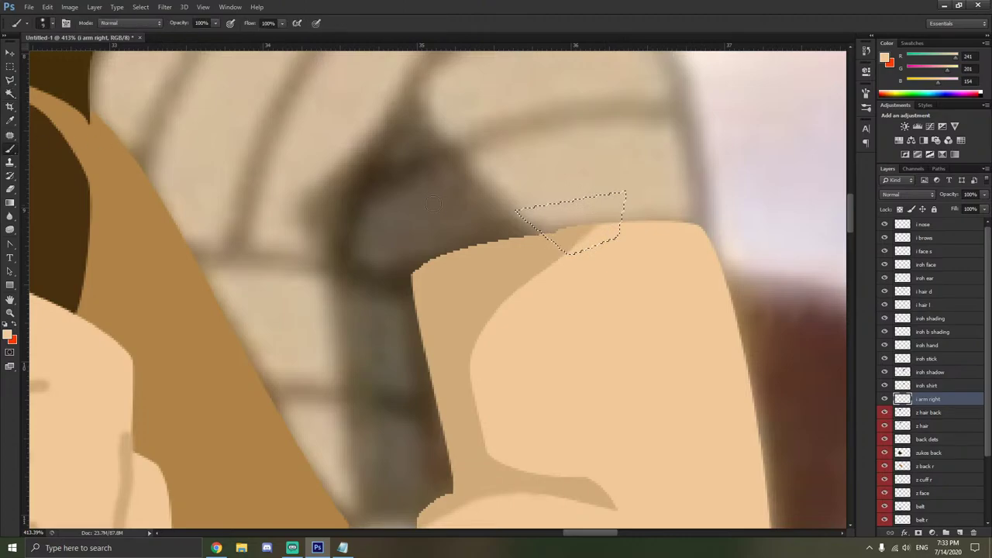
{"action": "scroll", "coordinate": [596, 230], "scroll_direction": "up", "scroll_amount": 3}
{"action": "scroll", "coordinate": [597, 231], "scroll_direction": "up", "scroll_amount": 1}
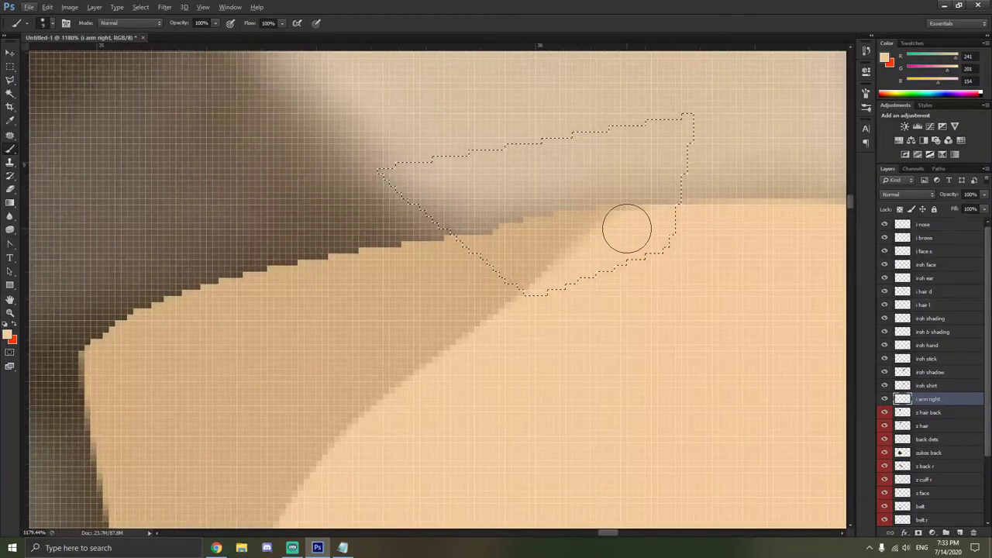
{"action": "mouse_move", "coordinate": [549, 239]}
{"action": "left_mouse_down"}
{"action": "mouse_move", "coordinate": [478, 237]}
{"action": "mouse_move", "coordinate": [466, 258]}
{"action": "mouse_move", "coordinate": [518, 253]}
{"action": "mouse_move", "coordinate": [509, 249]}
{"action": "mouse_move", "coordinate": [512, 278]}
{"action": "mouse_move", "coordinate": [586, 264]}
{"action": "mouse_move", "coordinate": [648, 232]}
{"action": "mouse_move", "coordinate": [533, 242]}
{"action": "left_mouse_up"}
{"action": "scroll", "coordinate": [533, 243], "scroll_direction": "down", "scroll_amount": 8}
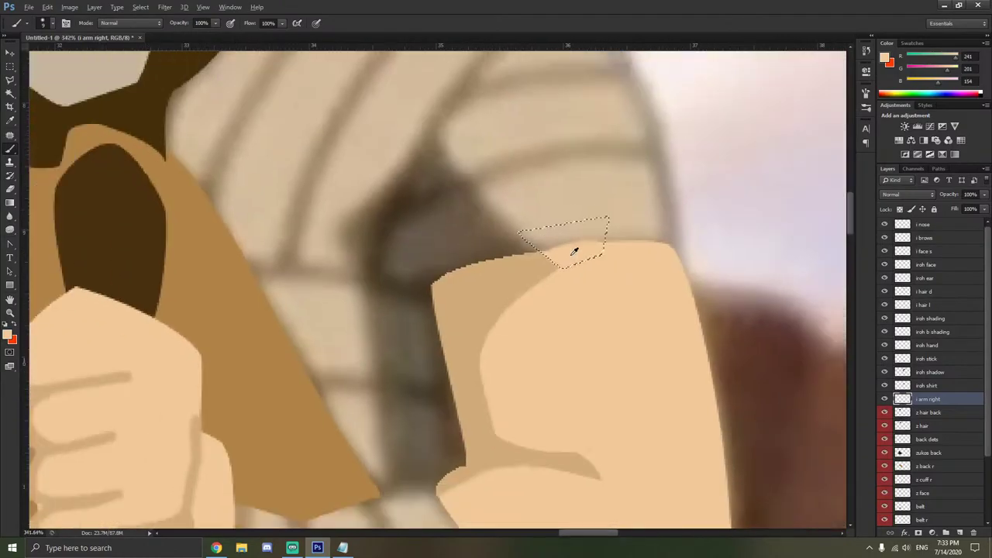
{"action": "scroll", "coordinate": [599, 251], "scroll_direction": "up", "scroll_amount": 5}
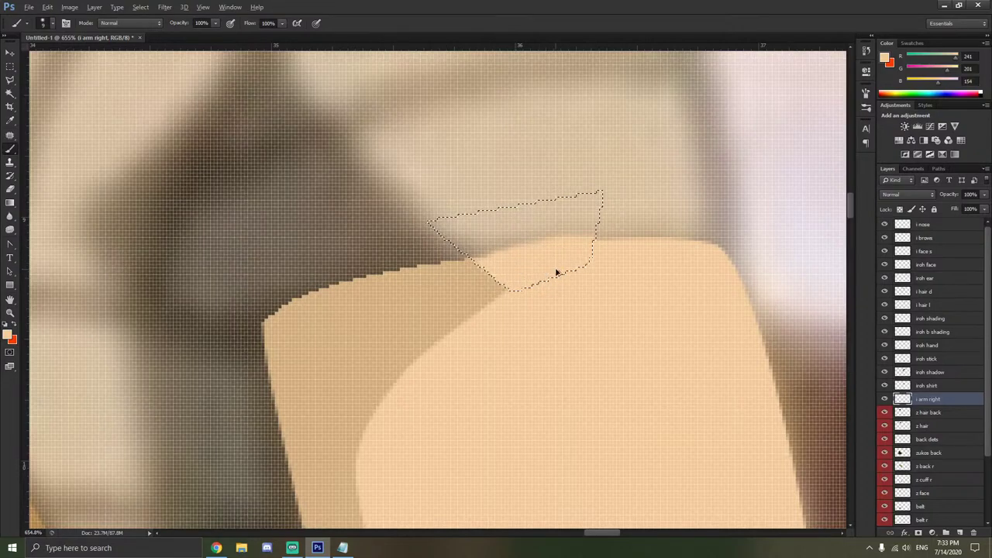
{"action": "scroll", "coordinate": [578, 260], "scroll_direction": "up", "scroll_amount": 5}
Lasso the excess skin above the arm edge, delete it, and deselect.
{"action": "key", "text": "l"}
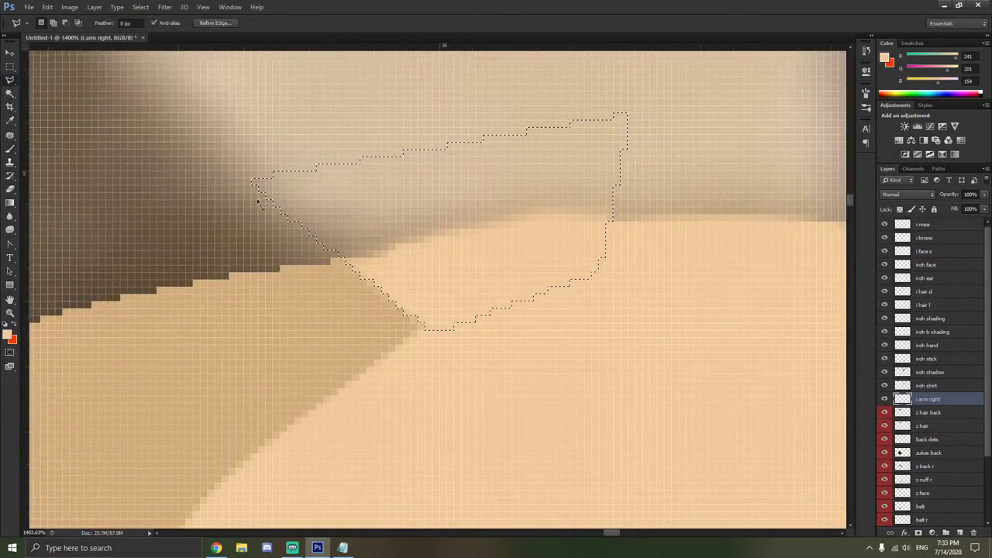
{"action": "left_click", "coordinate": [322, 258]}
{"action": "mouse_move", "coordinate": [345, 261]}
{"action": "left_mouse_down"}
{"action": "mouse_move", "coordinate": [551, 226]}
{"action": "mouse_move", "coordinate": [692, 217]}
{"action": "mouse_move", "coordinate": [414, 170]}
{"action": "mouse_move", "coordinate": [358, 180]}
{"action": "left_mouse_up"}
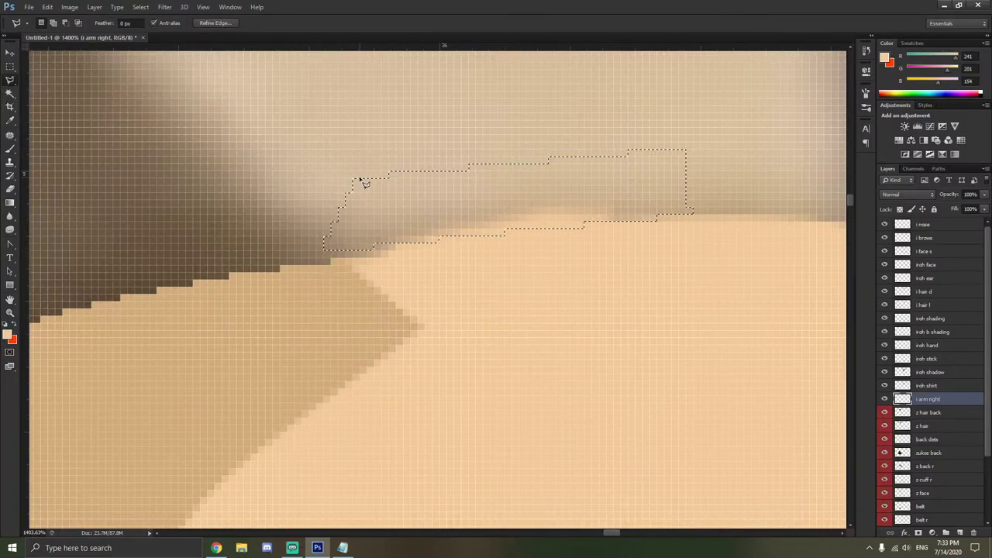
{"action": "key", "text": "Delete"}
{"action": "right_click", "coordinate": [425, 207]}
{"action": "left_click", "coordinate": [473, 218]}
{"action": "scroll", "coordinate": [475, 229], "scroll_direction": "down", "scroll_amount": 5}
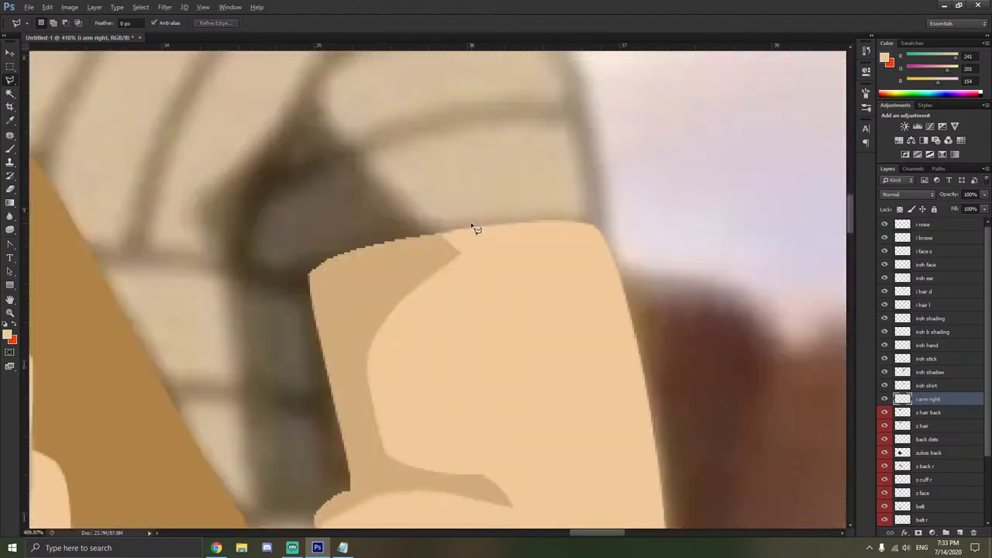
{"action": "scroll", "coordinate": [477, 231], "scroll_direction": "down", "scroll_amount": 4}
{"action": "scroll", "coordinate": [482, 239], "scroll_direction": "down", "scroll_amount": 4}
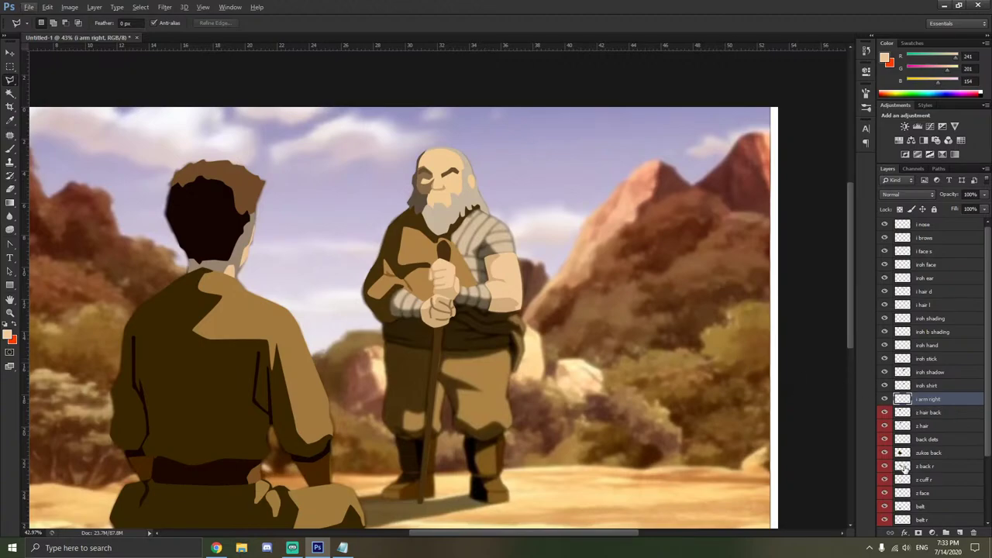
{"action": "scroll", "coordinate": [885, 405], "scroll_direction": "down", "scroll_amount": 3}
{"action": "left_click", "coordinate": [884, 508]}
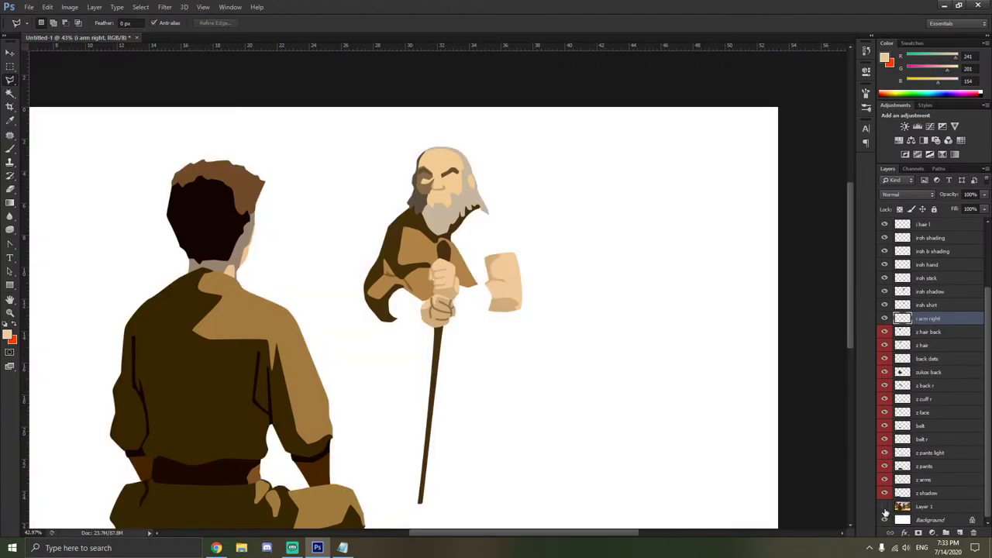
{"action": "left_click", "coordinate": [884, 508]}
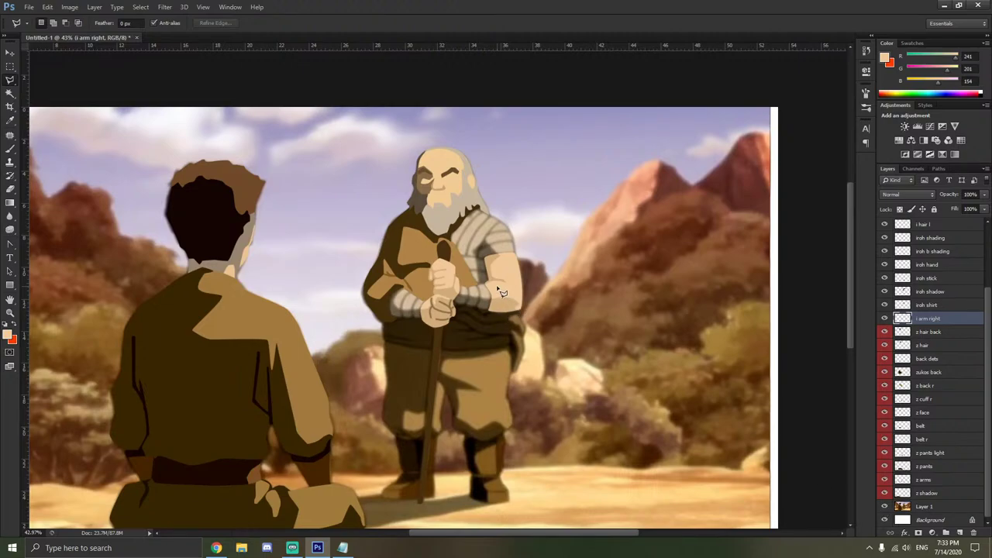
{"action": "scroll", "coordinate": [511, 266], "scroll_direction": "up", "scroll_amount": 5}
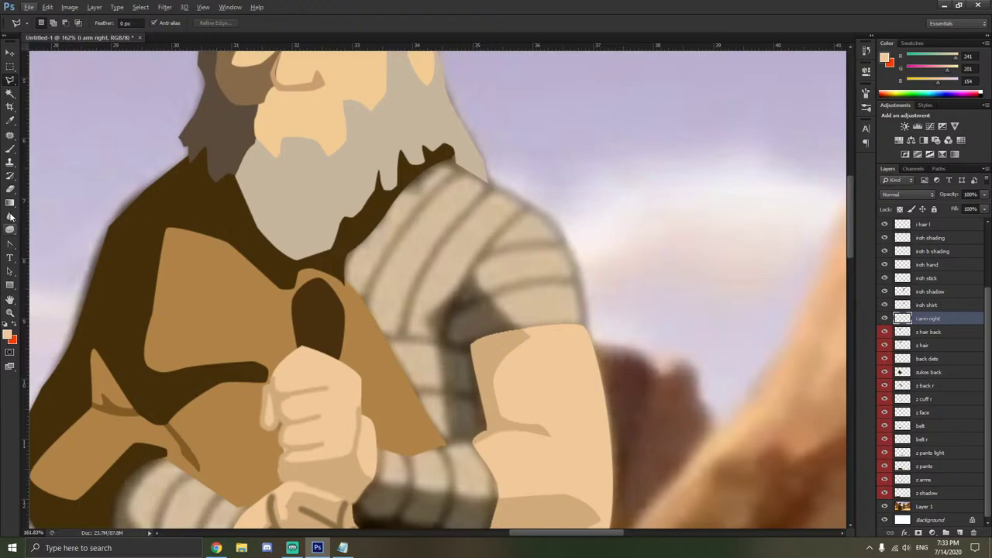
Start a pen path at Iroh's shoulder and run it down the arm's outer and lower edges.
{"action": "left_click", "coordinate": [10, 245]}
{"action": "left_click", "coordinate": [51, 243]}
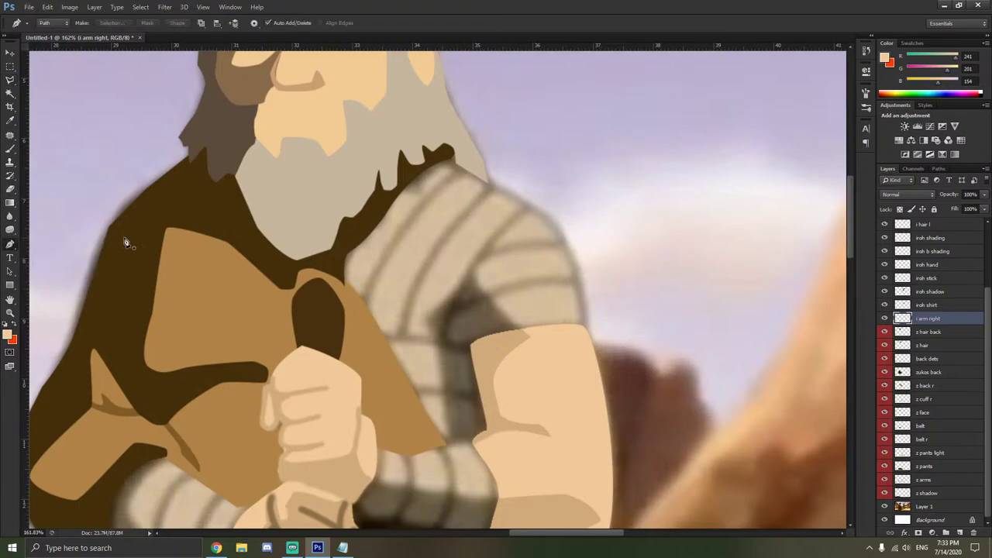
{"action": "left_click", "coordinate": [496, 192]}
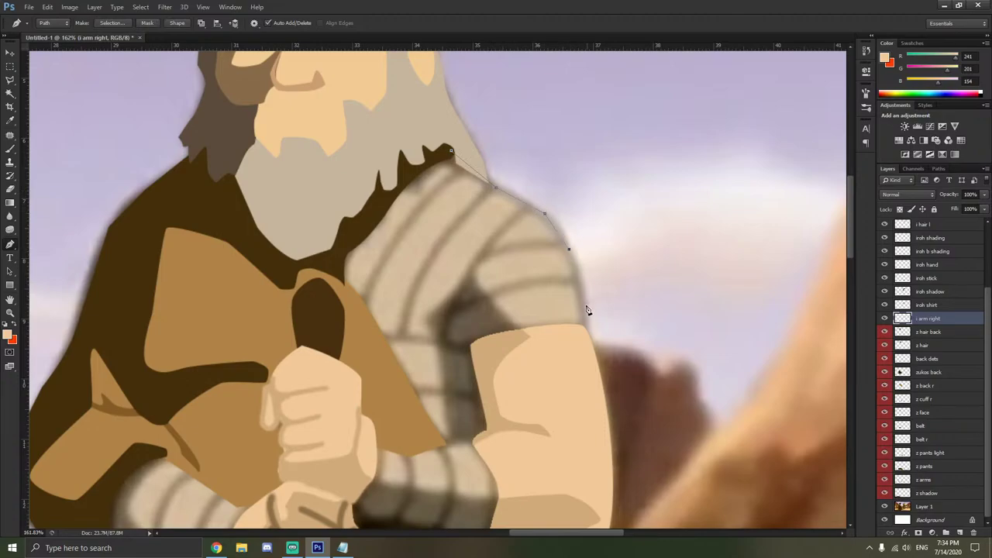
{"action": "scroll", "coordinate": [544, 391], "scroll_direction": "down", "scroll_amount": 5}
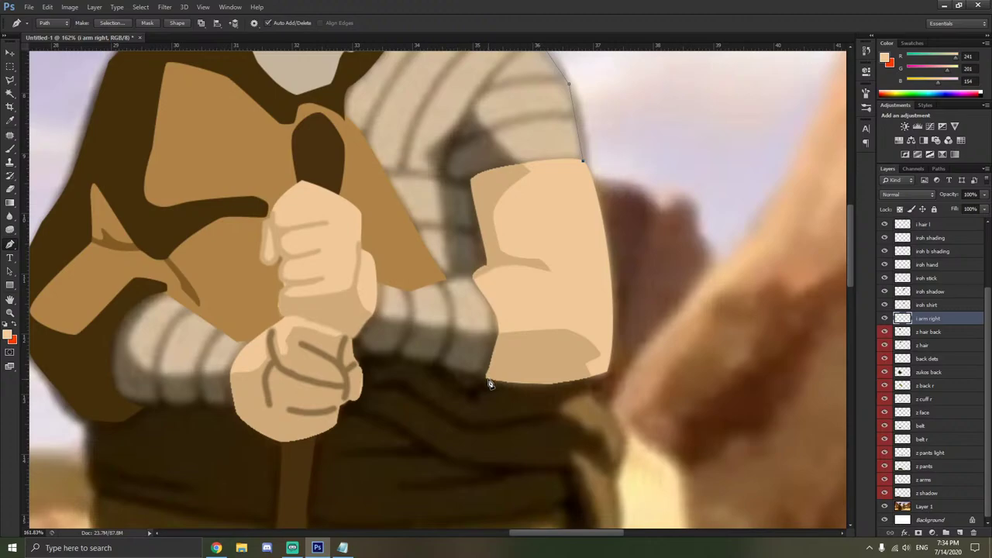
{"action": "left_click", "coordinate": [488, 380]}
{"action": "left_click", "coordinate": [385, 356]}
{"action": "left_click", "coordinate": [185, 408]}
Continue the path around the forearm and shoulder top, closing it at the start.
{"action": "left_click", "coordinate": [140, 408]}
{"action": "left_click", "coordinate": [85, 388]}
{"action": "left_click", "coordinate": [86, 282]}
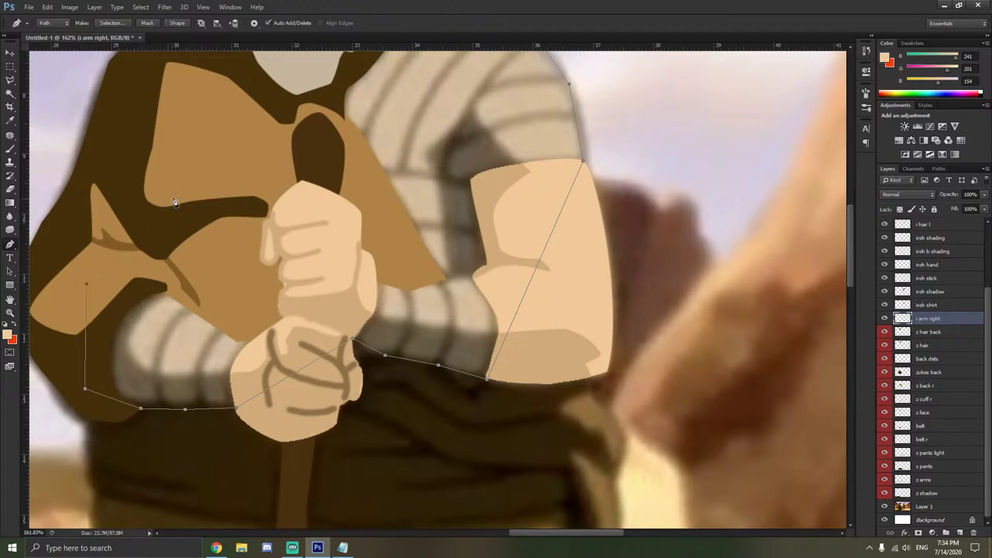
{"action": "scroll", "coordinate": [175, 203], "scroll_direction": "up", "scroll_amount": 3}
{"action": "left_click", "coordinate": [317, 131]}
{"action": "left_click", "coordinate": [410, 72]}
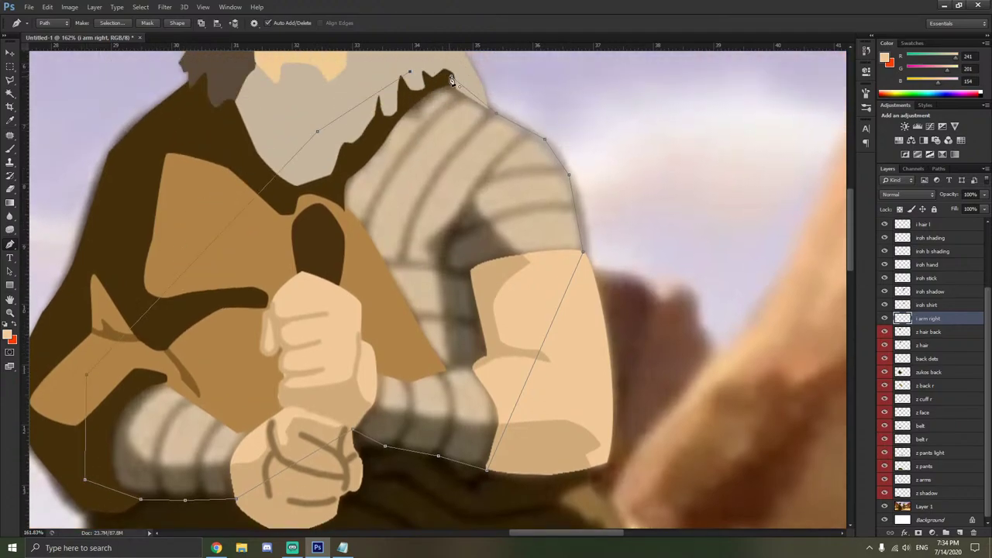
{"action": "left_click", "coordinate": [446, 81]}
Curve the path's corners around the shoulder and upper arm with the Convert Point Tool.
{"action": "left_click_drag", "start_coordinate": [11, 247], "coordinate": [62, 283]}
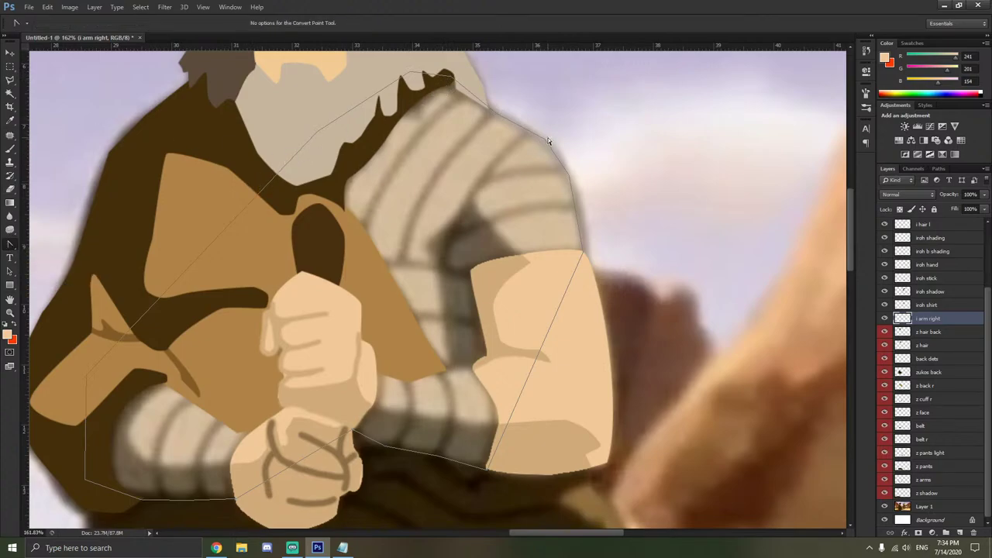
{"action": "left_click_drag", "start_coordinate": [545, 140], "coordinate": [560, 155]}
{"action": "left_click_drag", "start_coordinate": [494, 113], "coordinate": [502, 116]}
{"action": "left_click_drag", "start_coordinate": [567, 174], "coordinate": [571, 187]}
{"action": "left_click_drag", "start_coordinate": [582, 255], "coordinate": [584, 268]}
{"action": "left_click_drag", "start_coordinate": [581, 283], "coordinate": [585, 250]}
{"action": "left_click_drag", "start_coordinate": [594, 269], "coordinate": [602, 311]}
Reshape the curve at the arm's corner so the path hugs the arm edge.
{"action": "scroll", "coordinate": [599, 258], "scroll_direction": "up", "scroll_amount": 5}
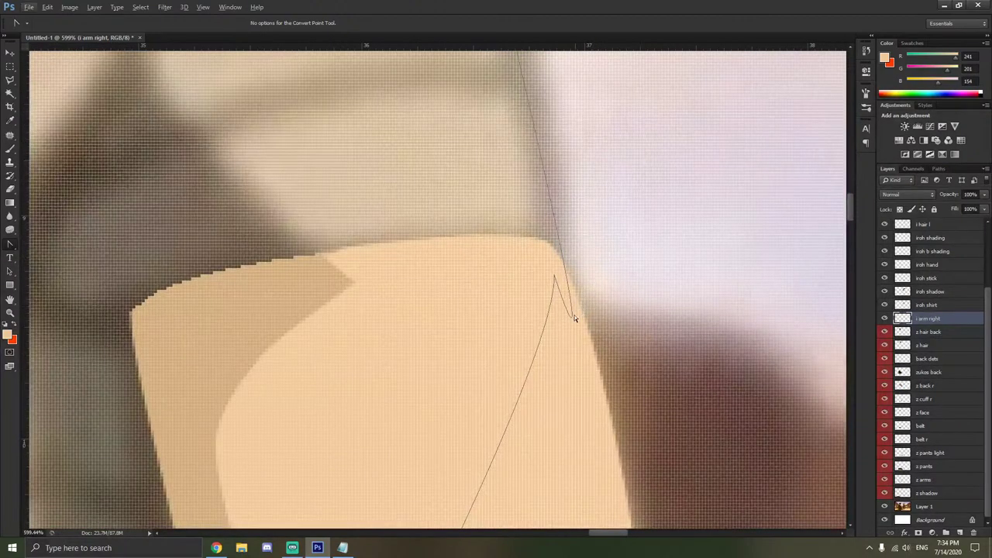
{"action": "left_click_drag", "start_coordinate": [574, 316], "coordinate": [605, 399]}
{"action": "left_click_drag", "start_coordinate": [613, 458], "coordinate": [545, 201]}
{"action": "left_click_drag", "start_coordinate": [544, 334], "coordinate": [587, 375]}
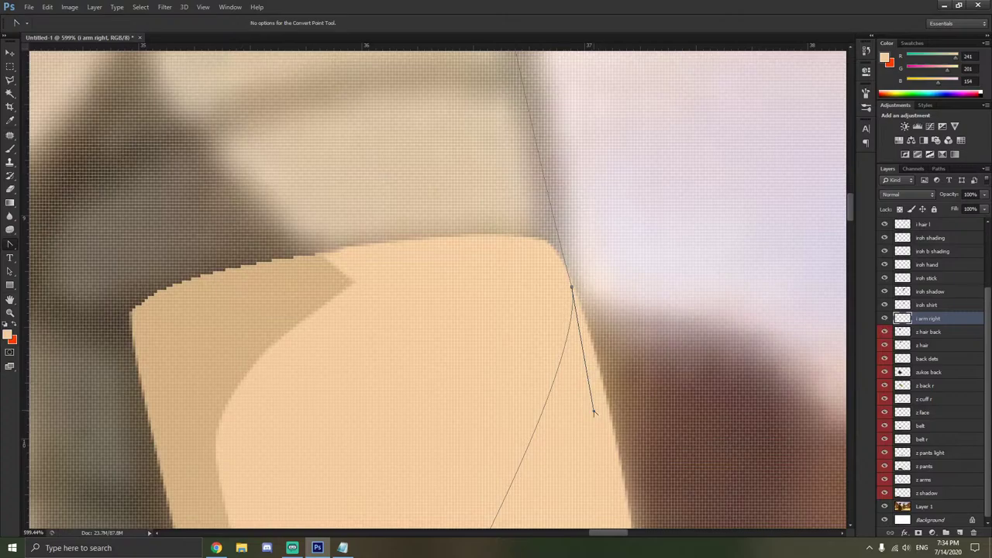
{"action": "left_click_drag", "start_coordinate": [592, 411], "coordinate": [590, 405]}
{"action": "scroll", "coordinate": [595, 380], "scroll_direction": "down", "scroll_amount": 8}
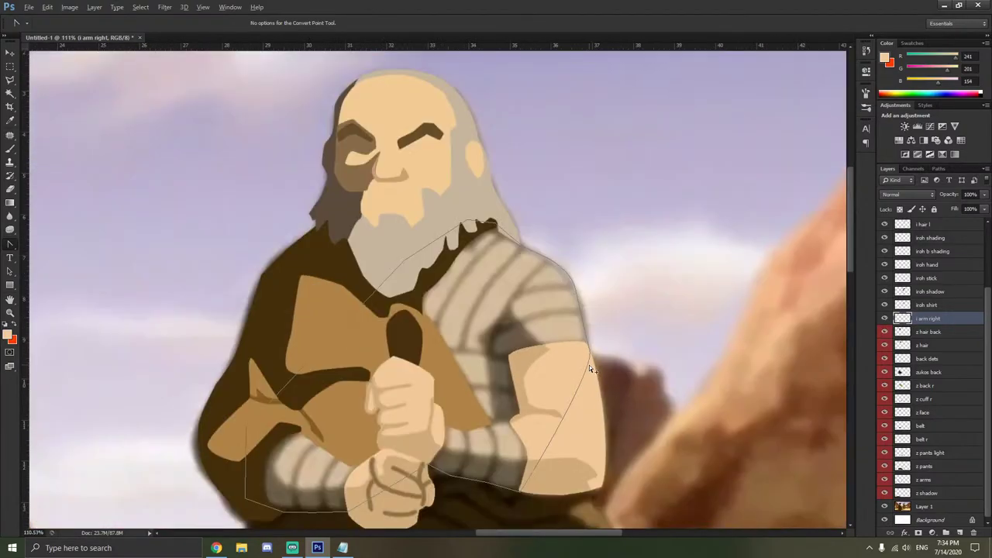
{"action": "scroll", "coordinate": [589, 365], "scroll_direction": "down", "scroll_amount": 2}
{"action": "scroll", "coordinate": [587, 362], "scroll_direction": "up", "scroll_amount": 6}
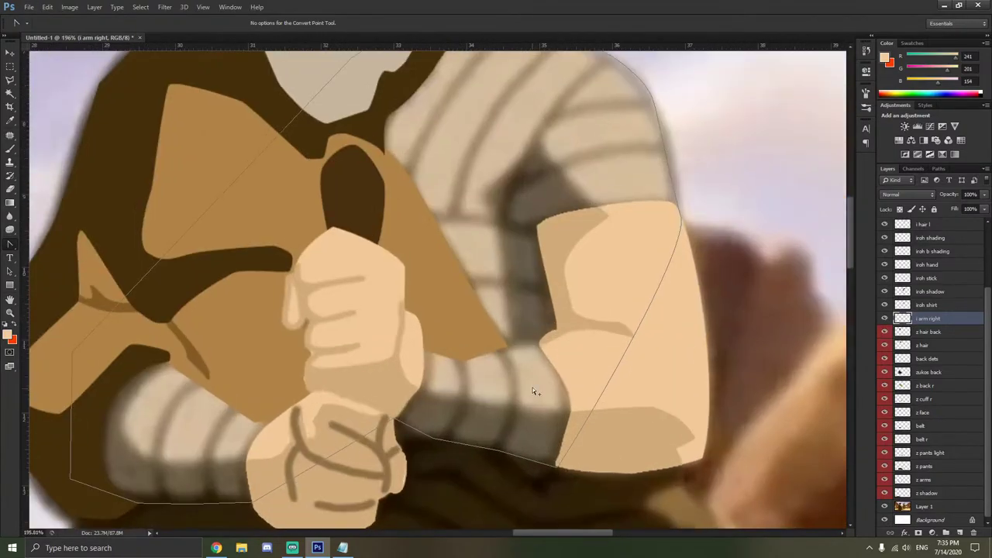
{"action": "scroll", "coordinate": [530, 370], "scroll_direction": "down", "scroll_amount": 3}
{"action": "right_click", "coordinate": [526, 249]}
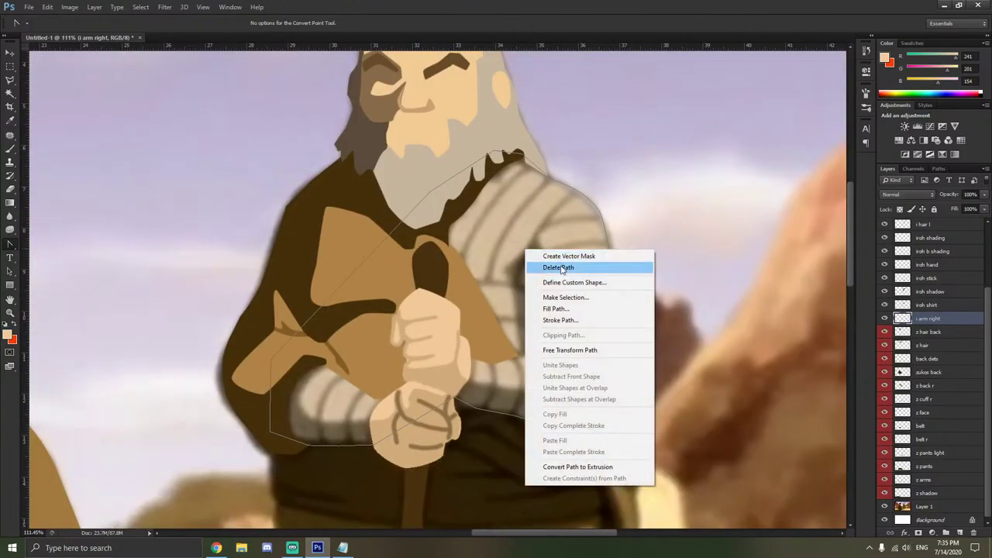
Create a new layer named 'iroh bandages' and place it below i arm right.
{"action": "left_click", "coordinate": [559, 310]}
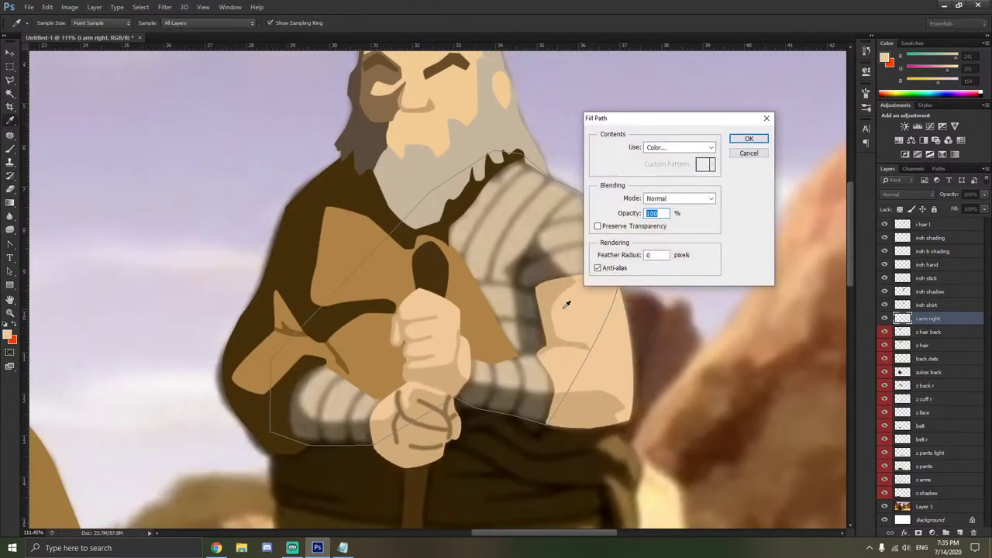
{"action": "left_click", "coordinate": [745, 136]}
{"action": "key", "text": "ctrl+shift+n"}
{"action": "key", "text": "BackSpace"}
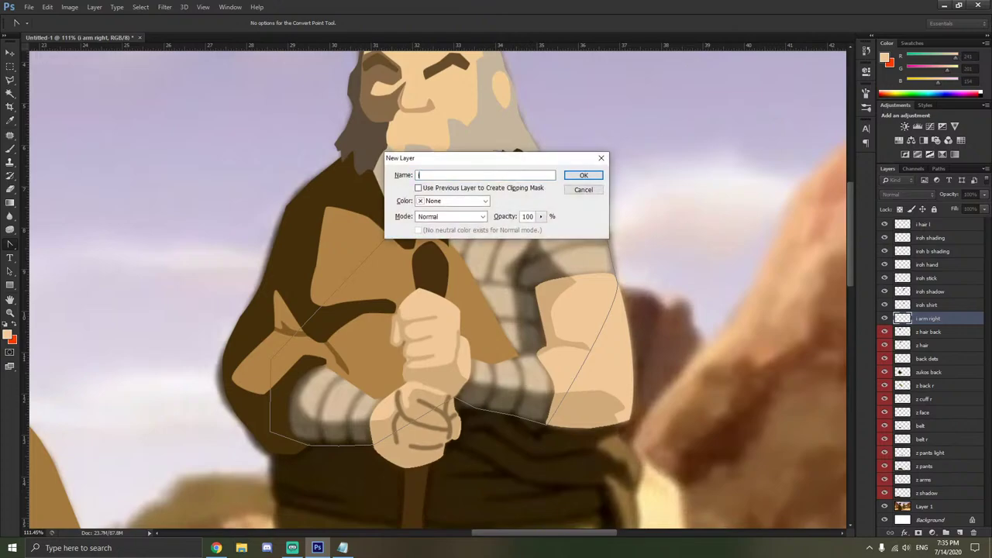
{"action": "type", "text": "iroh bandages"}
{"action": "key", "text": "Return"}
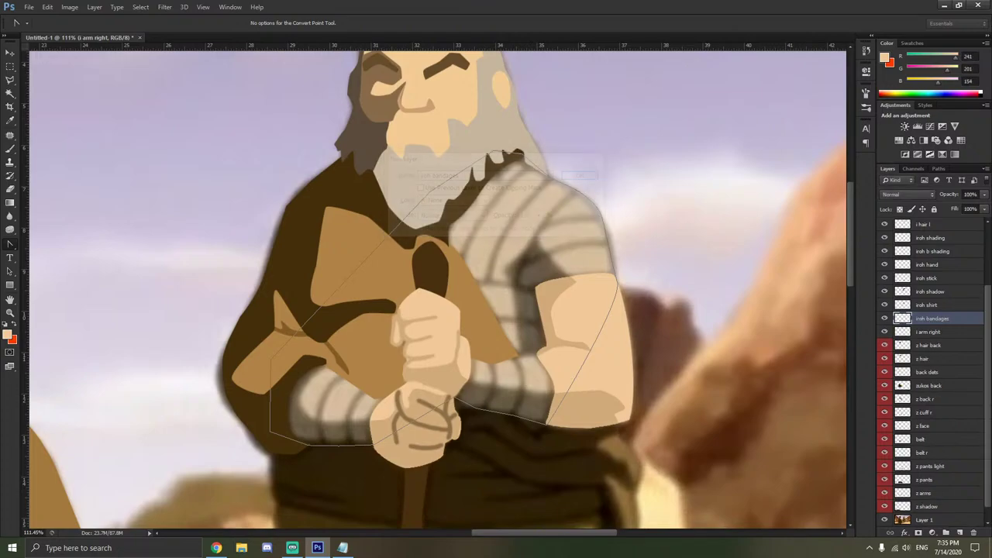
{"action": "left_click_drag", "start_coordinate": [928, 318], "coordinate": [933, 340]}
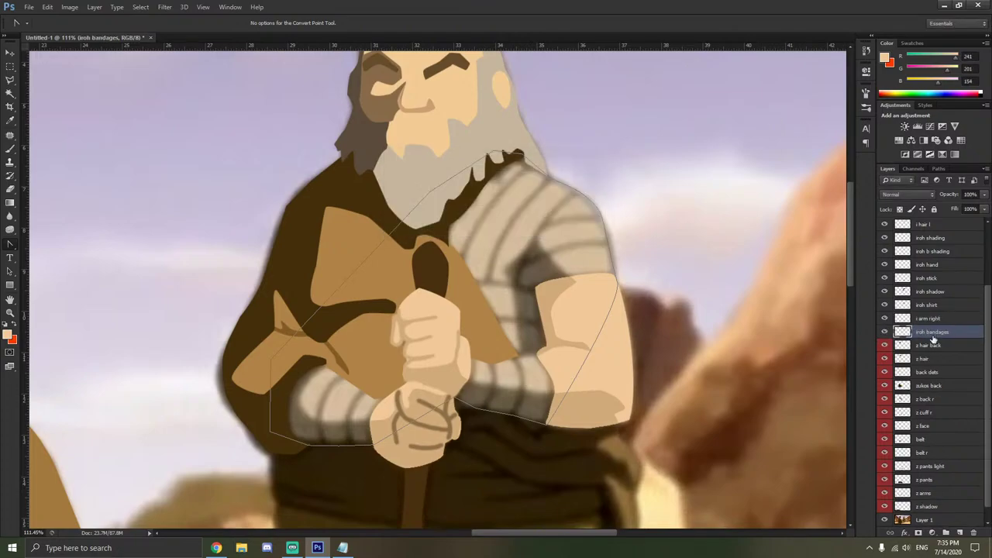
Fill the bandage path with a light tan sampled from the reference bandages.
{"action": "right_click", "coordinate": [509, 289]}
{"action": "left_click", "coordinate": [558, 347]}
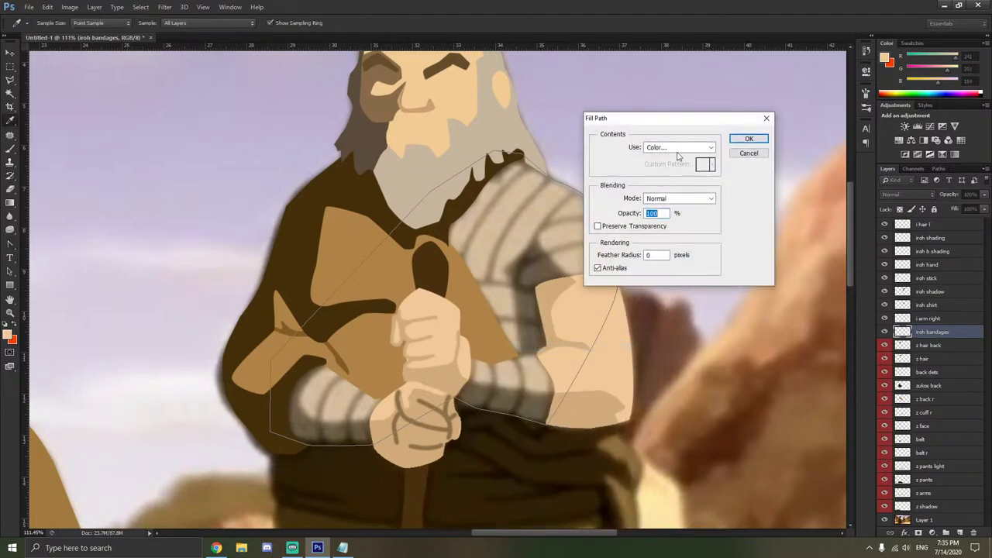
{"action": "left_click", "coordinate": [677, 147]}
{"action": "left_click", "coordinate": [665, 176]}
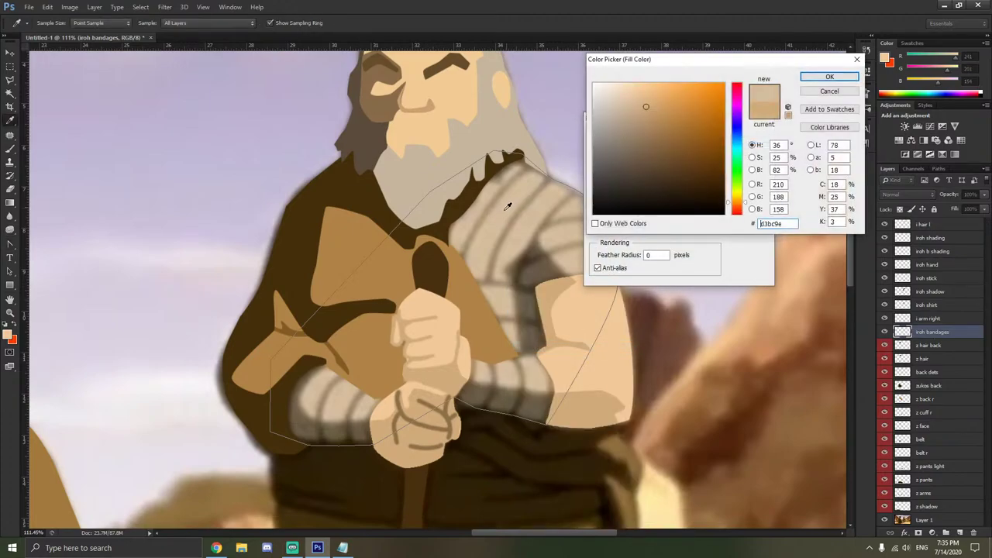
{"action": "left_click", "coordinate": [492, 231]}
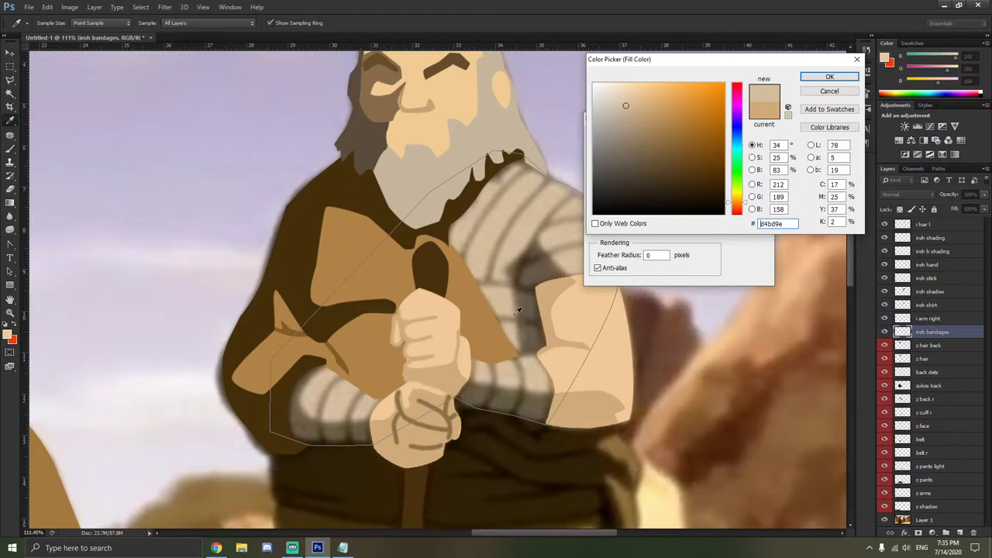
{"action": "left_click", "coordinate": [542, 366]}
{"action": "left_click", "coordinate": [540, 367]}
{"action": "left_click", "coordinate": [503, 214]}
{"action": "left_click", "coordinate": [829, 77]}
{"action": "left_click", "coordinate": [750, 138]}
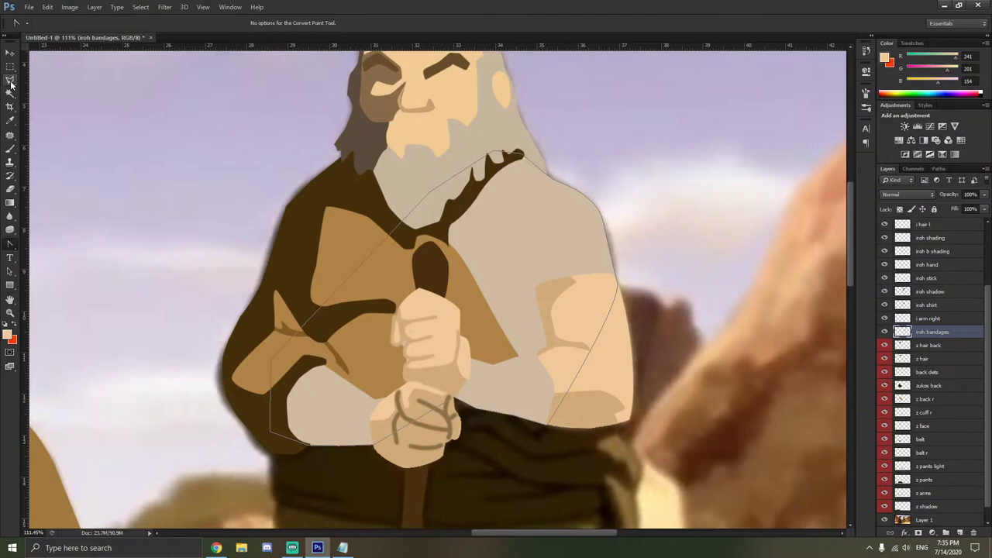
Undo the bandage fill and curve the outline's lower edge near the wrist.
{"action": "key", "text": "ctrl+z"}
{"action": "scroll", "coordinate": [480, 409], "scroll_direction": "up", "scroll_amount": 5}
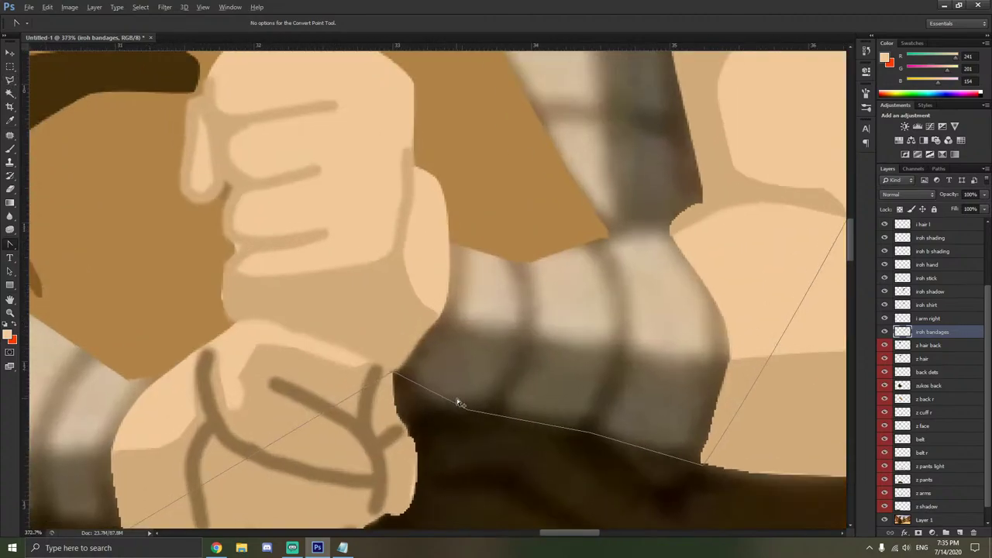
{"action": "left_click_drag", "start_coordinate": [468, 411], "coordinate": [421, 398]}
{"action": "left_click_drag", "start_coordinate": [592, 433], "coordinate": [568, 426]}
{"action": "scroll", "coordinate": [665, 436], "scroll_direction": "down", "scroll_amount": 3}
Pull a lower-edge anchor outward and recurve the edge so the bandage outline fits the arm.
{"action": "left_click", "coordinate": [642, 385]}
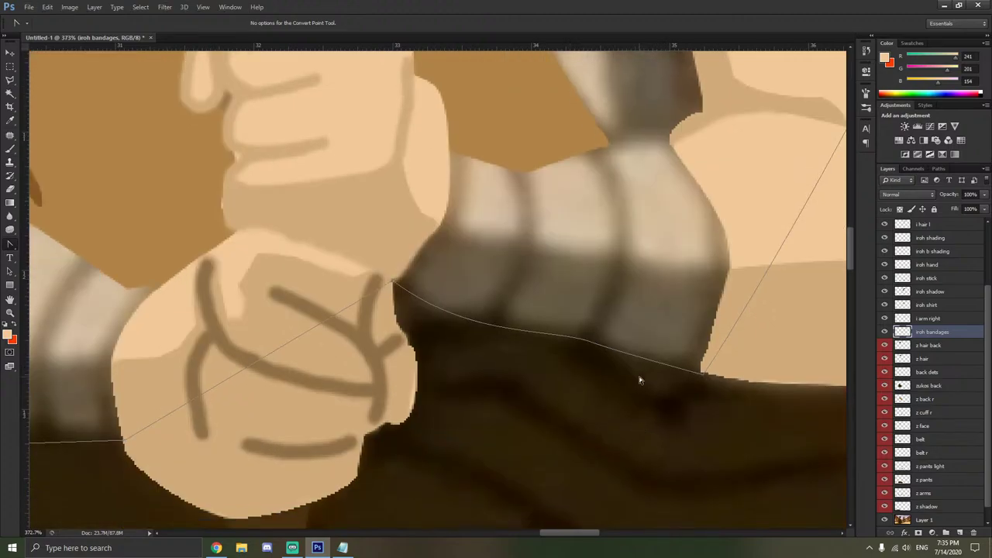
{"action": "left_click", "coordinate": [702, 375]}
{"action": "left_click_drag", "start_coordinate": [704, 375], "coordinate": [759, 381]}
{"action": "scroll", "coordinate": [759, 381], "scroll_direction": "down", "scroll_amount": 5}
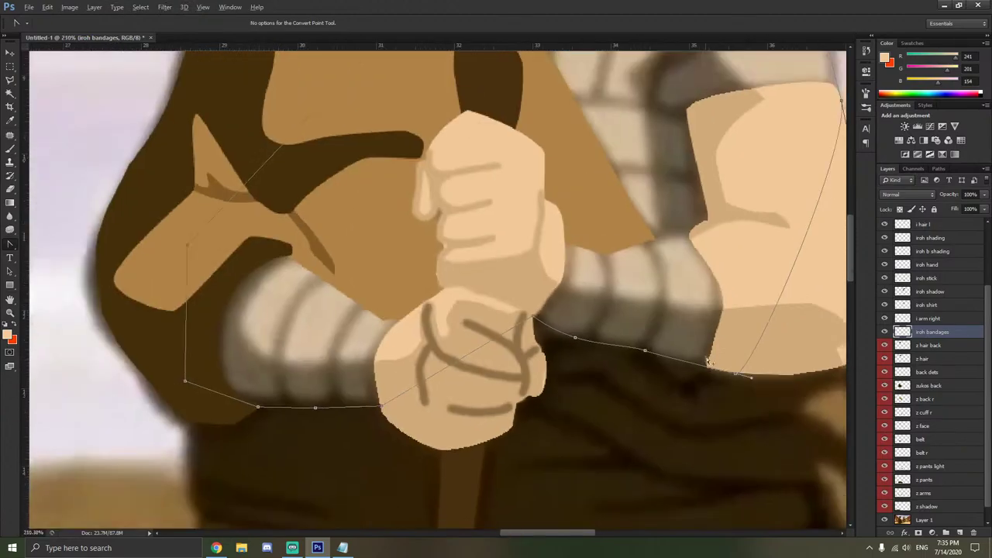
{"action": "scroll", "coordinate": [558, 383], "scroll_direction": "up", "scroll_amount": 6}
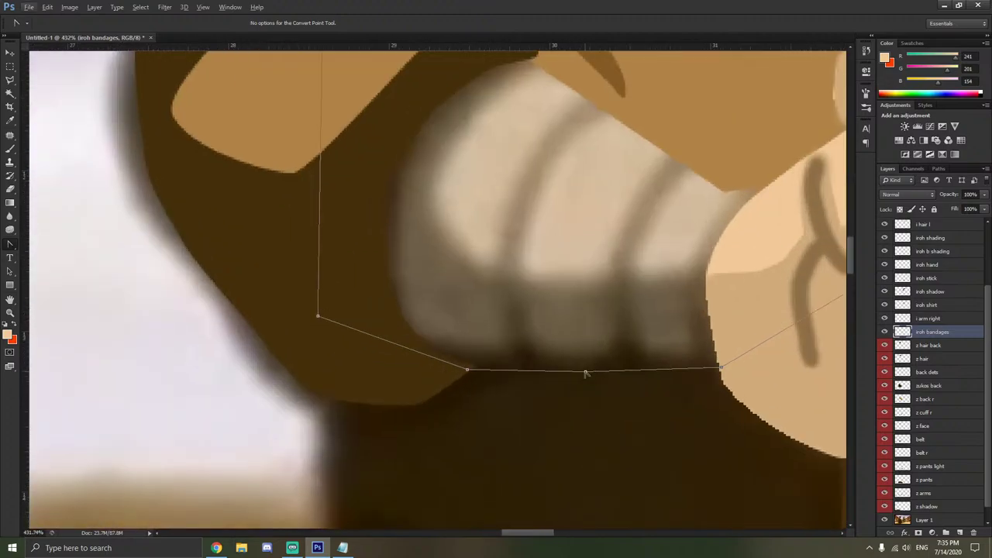
{"action": "left_click_drag", "start_coordinate": [586, 372], "coordinate": [512, 380]}
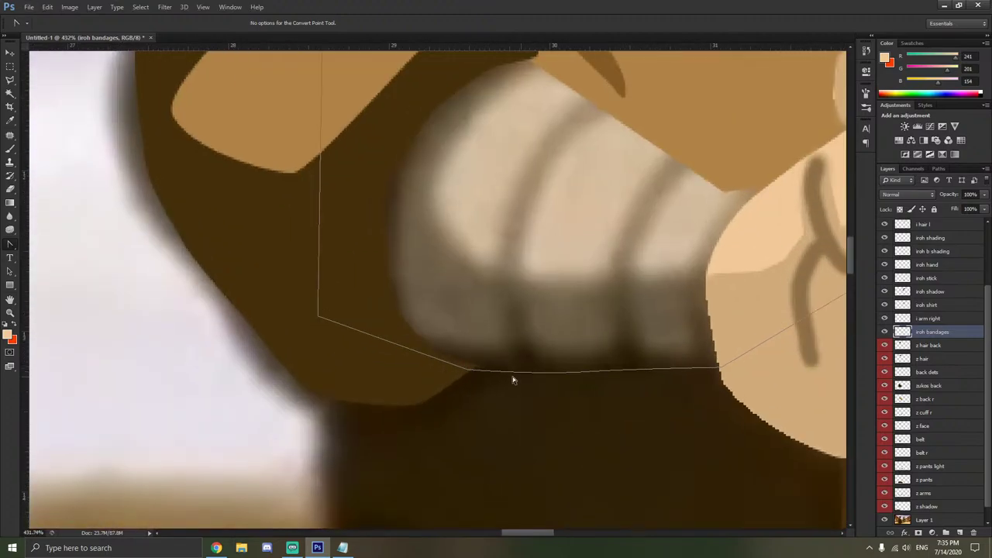
{"action": "left_click", "coordinate": [470, 370], "text": "ctrl"}
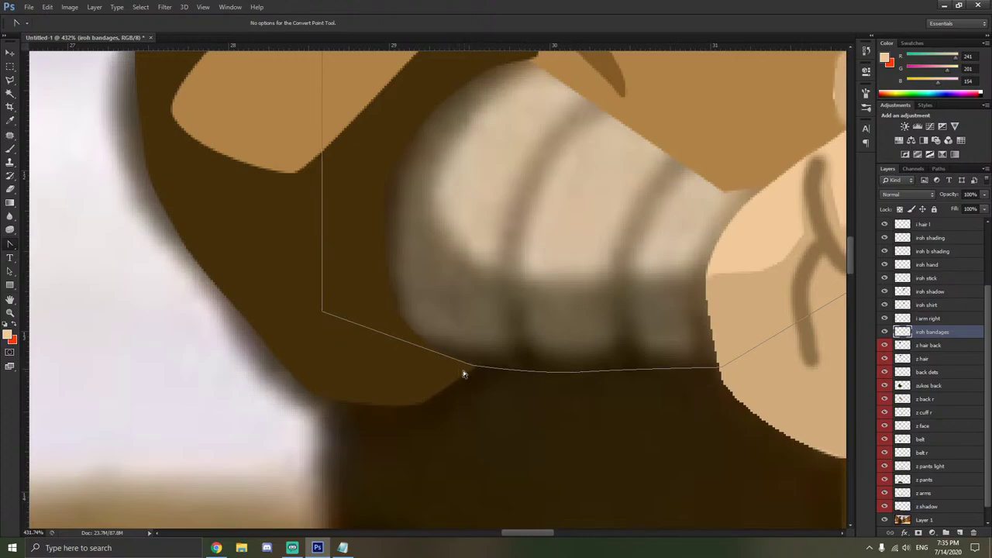
{"action": "scroll", "coordinate": [572, 355], "scroll_direction": "down", "scroll_amount": 5}
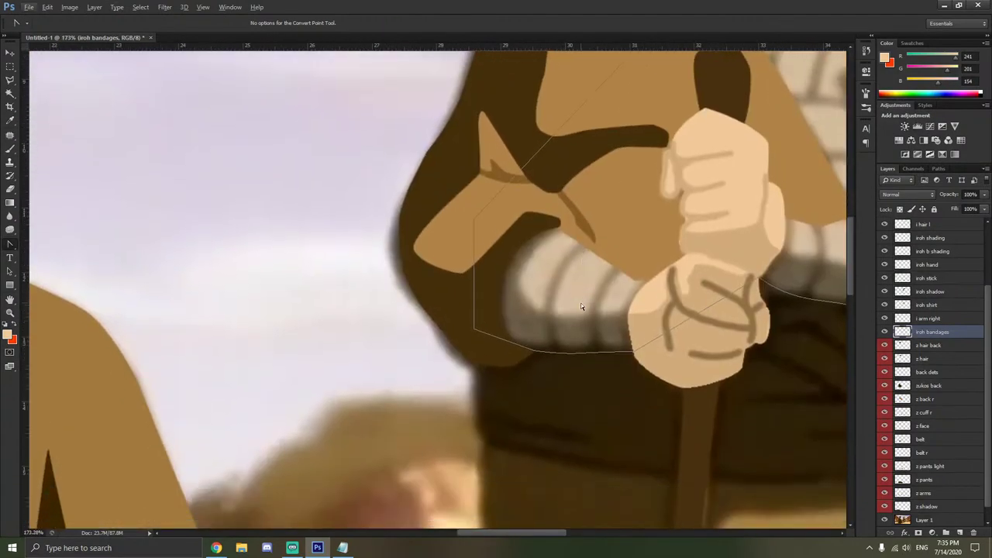
{"action": "scroll", "coordinate": [581, 306], "scroll_direction": "right", "scroll_amount": 1}
Fill the reshaped bandage path with the pale bandage colour.
{"action": "right_click", "coordinate": [558, 263]}
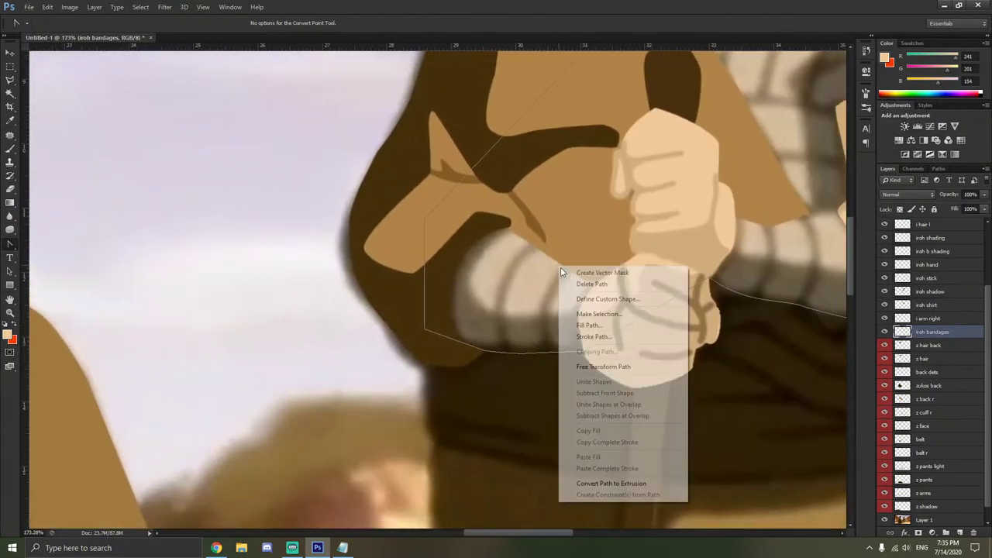
{"action": "left_click", "coordinate": [597, 327]}
{"action": "left_click", "coordinate": [747, 139]}
Delete the bandage path and hide the iroh bandages layer.
{"action": "scroll", "coordinate": [719, 193], "scroll_direction": "down", "scroll_amount": 3}
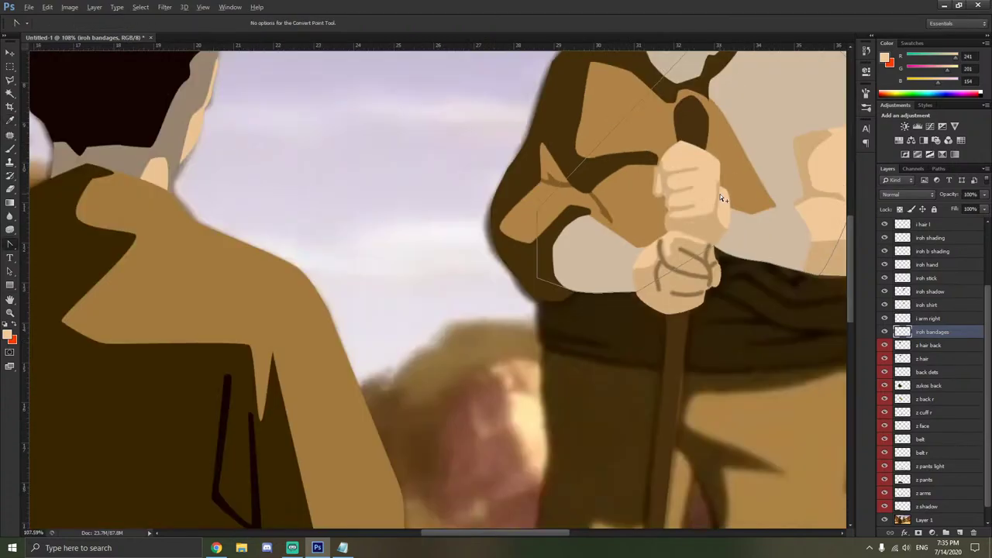
{"action": "scroll", "coordinate": [720, 194], "scroll_direction": "right", "scroll_amount": 2}
{"action": "scroll", "coordinate": [707, 249], "scroll_direction": "up", "scroll_amount": 3}
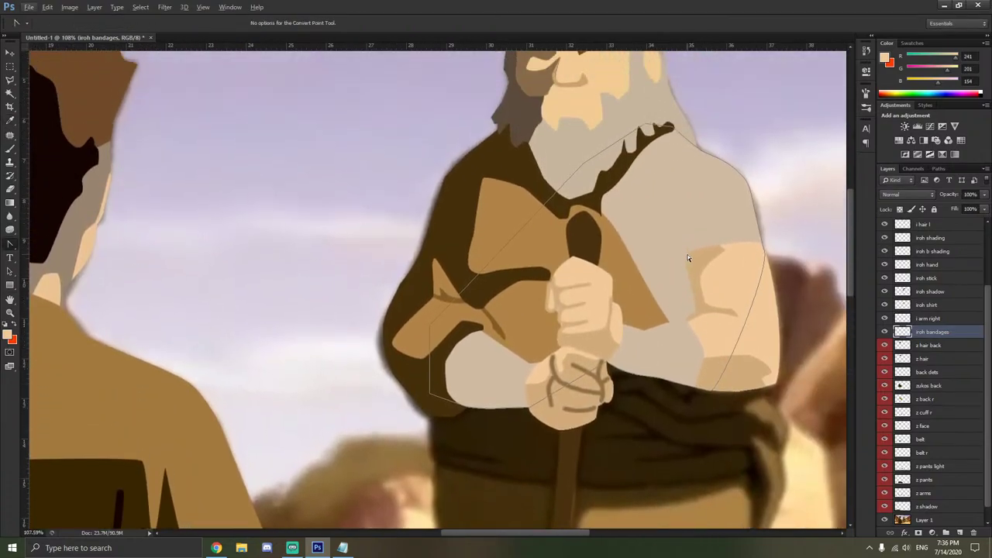
{"action": "right_click", "coordinate": [649, 269]}
{"action": "left_click", "coordinate": [674, 282]}
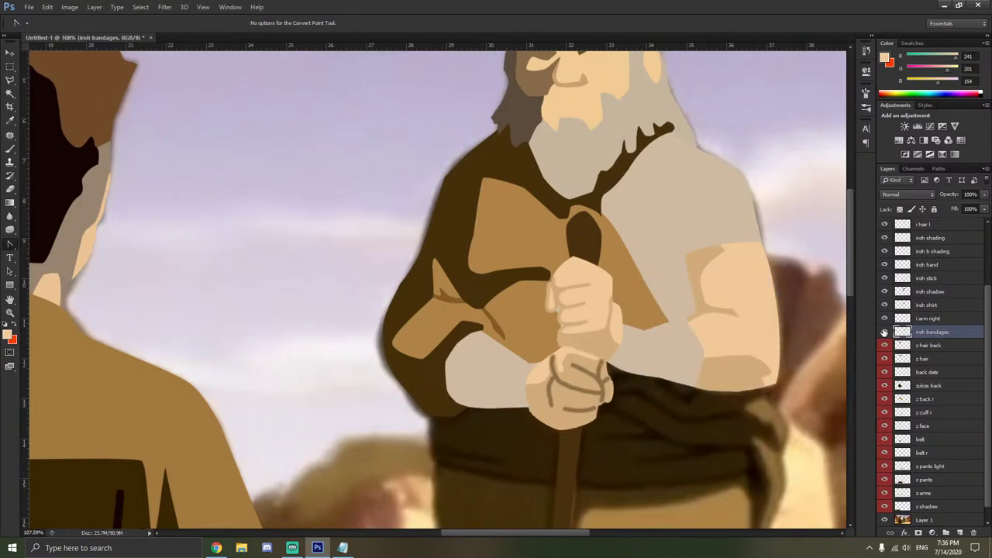
{"action": "left_click", "coordinate": [884, 332]}
{"action": "left_click", "coordinate": [884, 331]}
{"action": "left_click", "coordinate": [884, 332]}
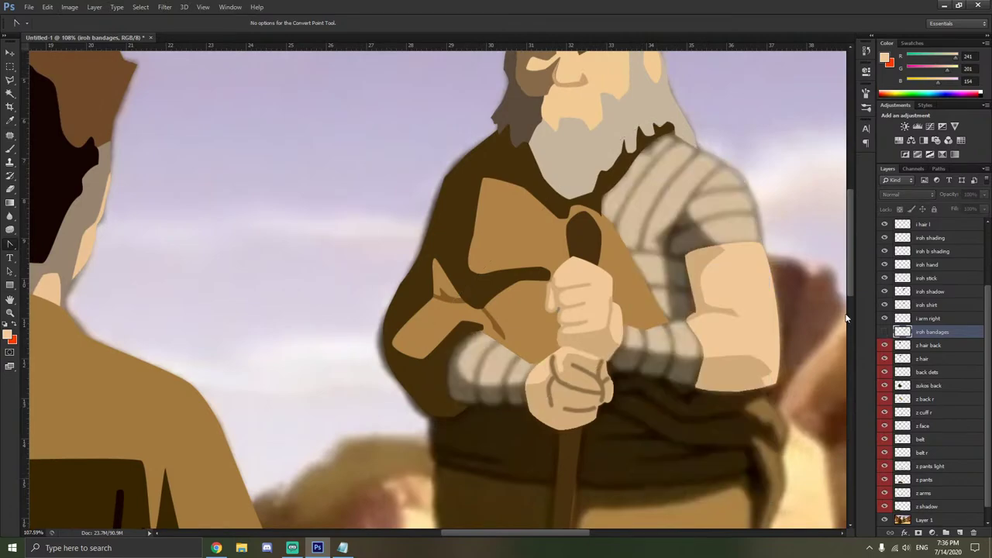
{"action": "scroll", "coordinate": [721, 217], "scroll_direction": "up", "scroll_amount": 4}
Create a new layer and name it 'shadow', fixing the misspelled name.
{"action": "scroll", "coordinate": [717, 239], "scroll_direction": "up", "scroll_amount": 2, "text": "alt"}
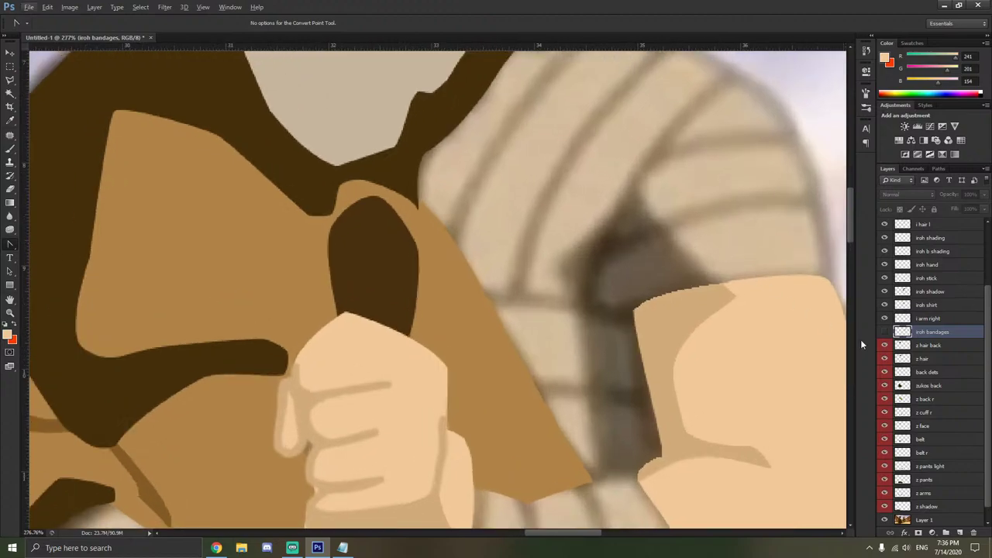
{"action": "key", "text": "ctrl+shift+n"}
{"action": "type", "text": "shadiw"}
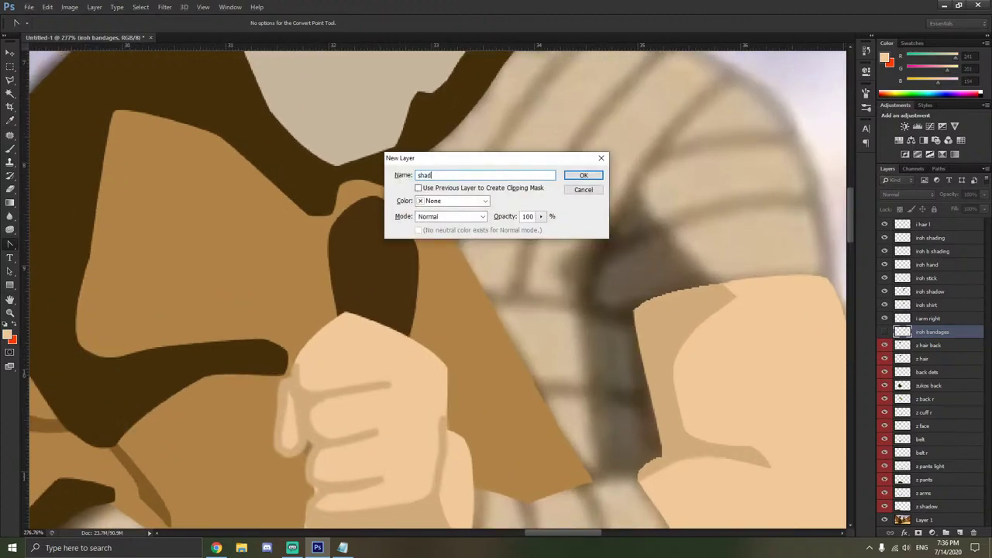
{"action": "key", "text": "BackSpace"}
{"action": "key", "text": "BackSpace"}
{"action": "type", "text": "iw"}
{"action": "key", "text": "Return"}
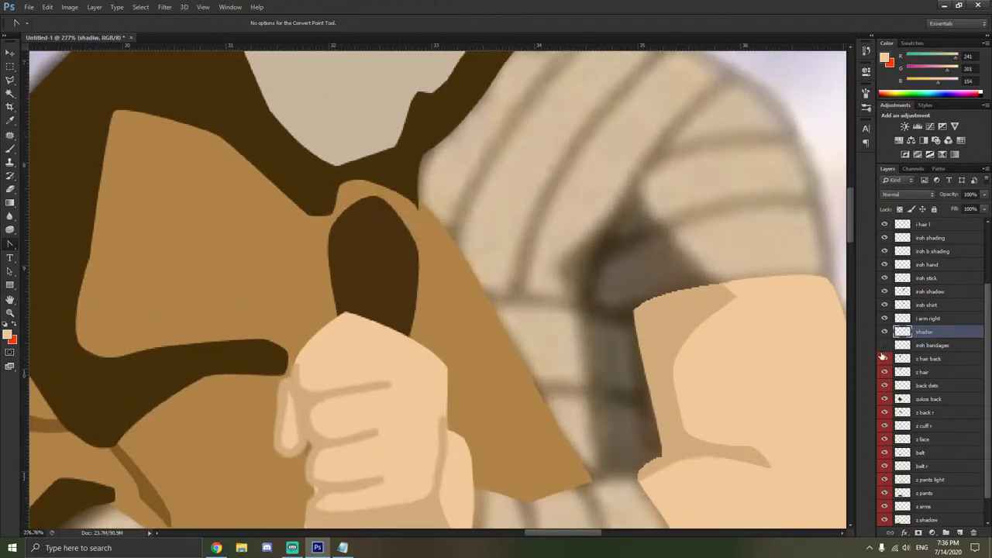
{"action": "double_click", "coordinate": [925, 331]}
{"action": "left_click", "coordinate": [931, 332]}
{"action": "type", "text": "ow"}
{"action": "key", "text": "Return"}
Switch to the Pen Tool and start outlining the shadow patch down the arm.
{"action": "left_click", "coordinate": [14, 81]}
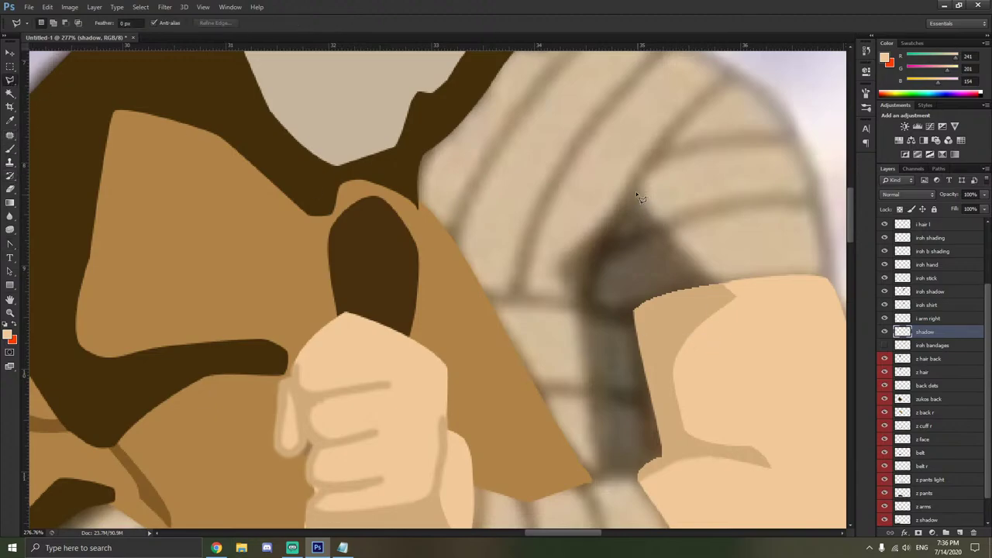
{"action": "left_click", "coordinate": [11, 79]}
{"action": "left_click", "coordinate": [10, 246]}
{"action": "left_click", "coordinate": [85, 241]}
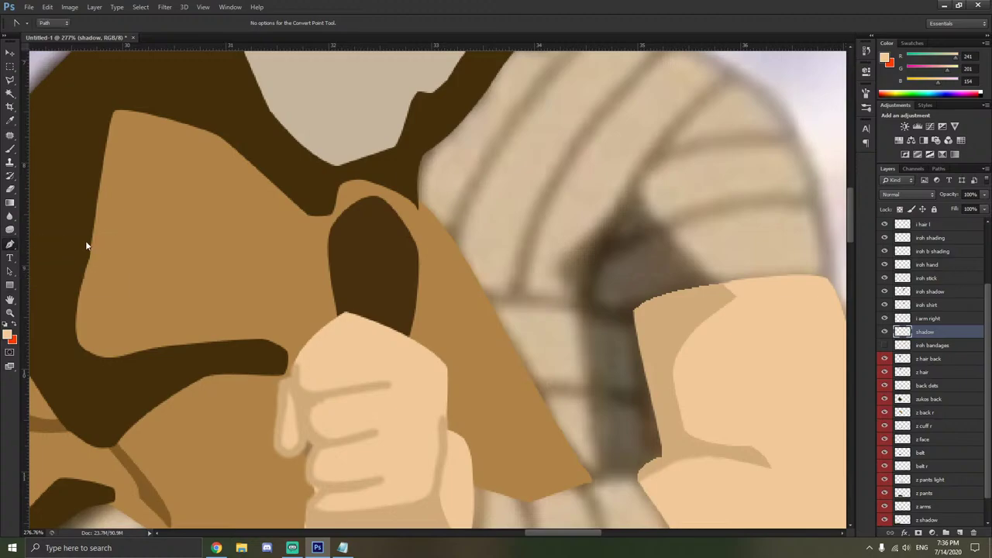
{"action": "left_click", "coordinate": [721, 285]}
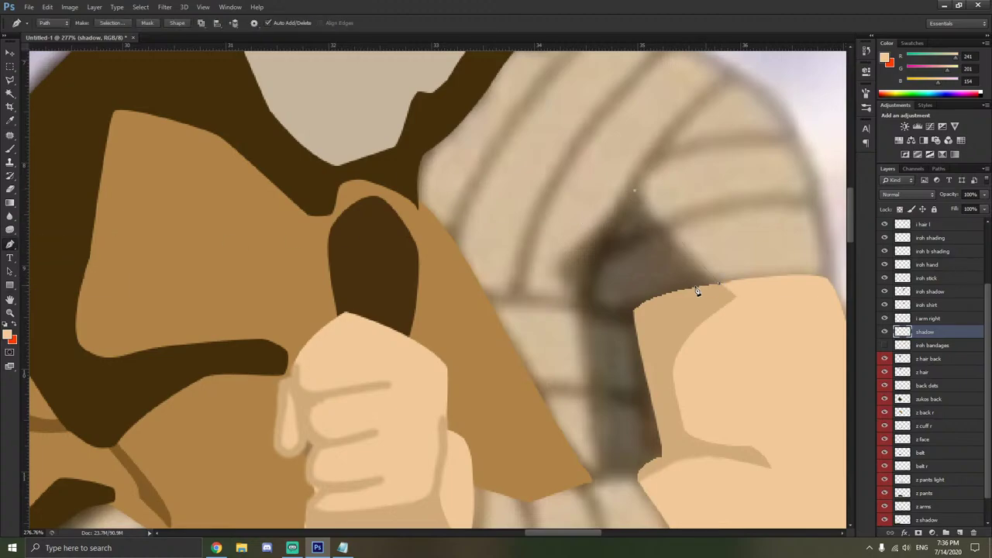
{"action": "left_click", "coordinate": [633, 313]}
{"action": "left_click", "coordinate": [661, 455]}
Continue the shadow outline along its bottom and left side back to the start.
{"action": "scroll", "coordinate": [664, 461], "scroll_direction": "down", "scroll_amount": 1}
{"action": "scroll", "coordinate": [664, 461], "scroll_direction": "down", "scroll_amount": 1}
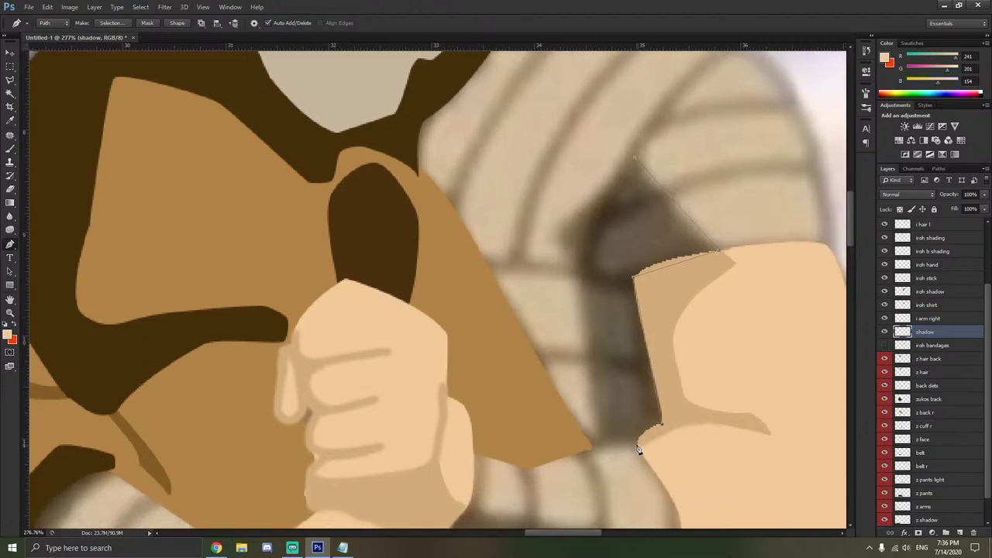
{"action": "left_click", "coordinate": [637, 440]}
{"action": "left_click", "coordinate": [596, 432]}
{"action": "left_click", "coordinate": [578, 274]}
{"action": "left_click", "coordinate": [556, 230]}
{"action": "right_click", "coordinate": [11, 244]}
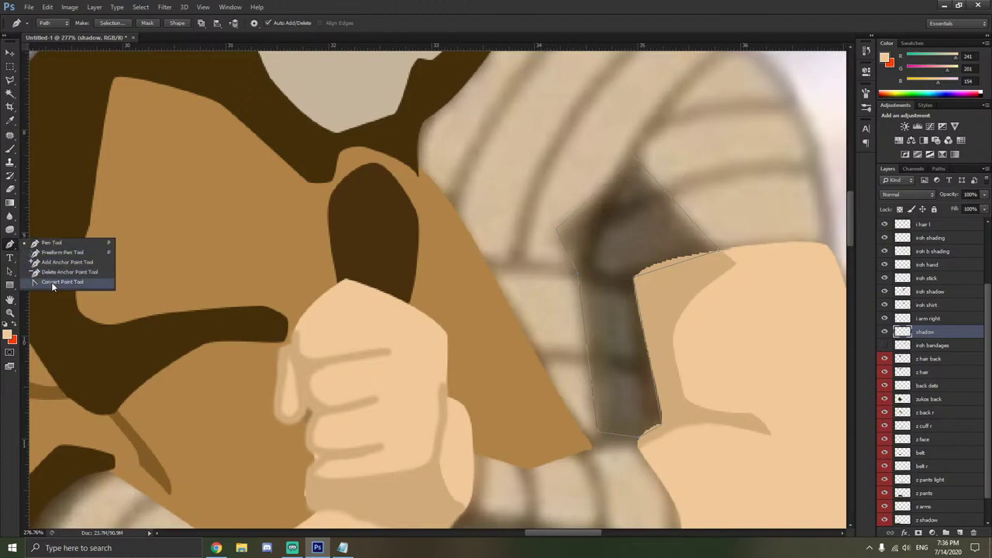
Curve the shadow path's corner anchors with the Convert Point Tool so its edge hugs the arm.
{"action": "left_click", "coordinate": [52, 282]}
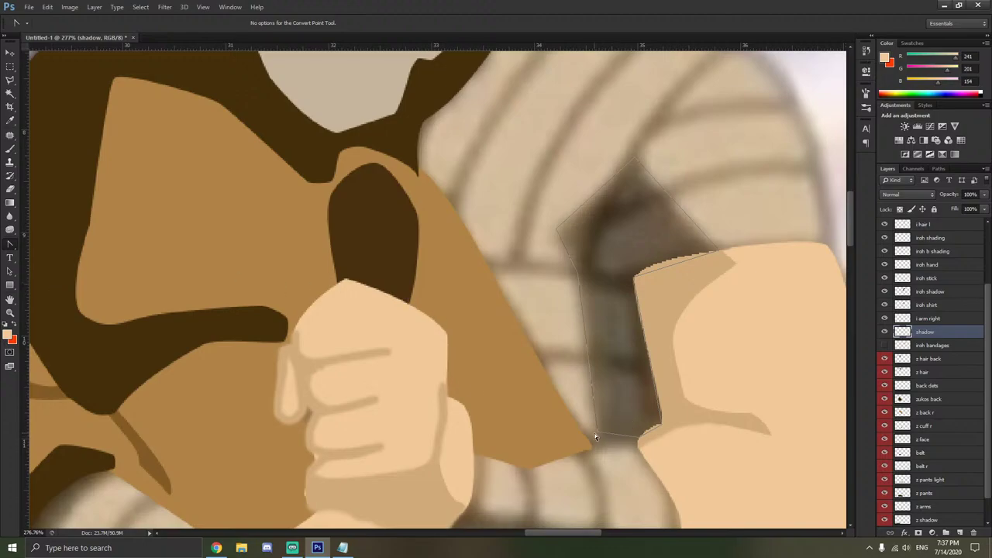
{"action": "left_click_drag", "start_coordinate": [597, 432], "coordinate": [588, 436]}
{"action": "left_click", "coordinate": [597, 436]}
{"action": "left_click", "coordinate": [661, 427]}
{"action": "left_click_drag", "start_coordinate": [660, 428], "coordinate": [661, 426]}
{"action": "scroll", "coordinate": [662, 348], "scroll_direction": "up", "scroll_amount": 2}
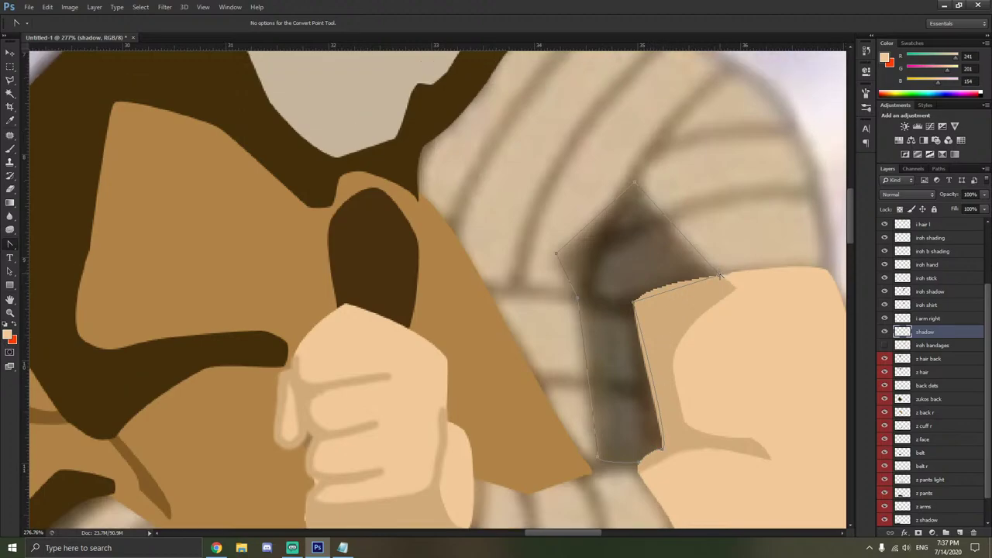
{"action": "left_click_drag", "start_coordinate": [719, 275], "coordinate": [688, 256]}
{"action": "mouse_move", "coordinate": [633, 302]}
{"action": "left_mouse_down"}
{"action": "mouse_move", "coordinate": [617, 313]}
{"action": "mouse_move", "coordinate": [630, 315]}
{"action": "left_mouse_up"}
{"action": "left_click", "coordinate": [709, 276]}
{"action": "left_click", "coordinate": [673, 319]}
Try painting the shadow with a 62 px black brush stroke, then undo it.
{"action": "left_click", "coordinate": [10, 147]}
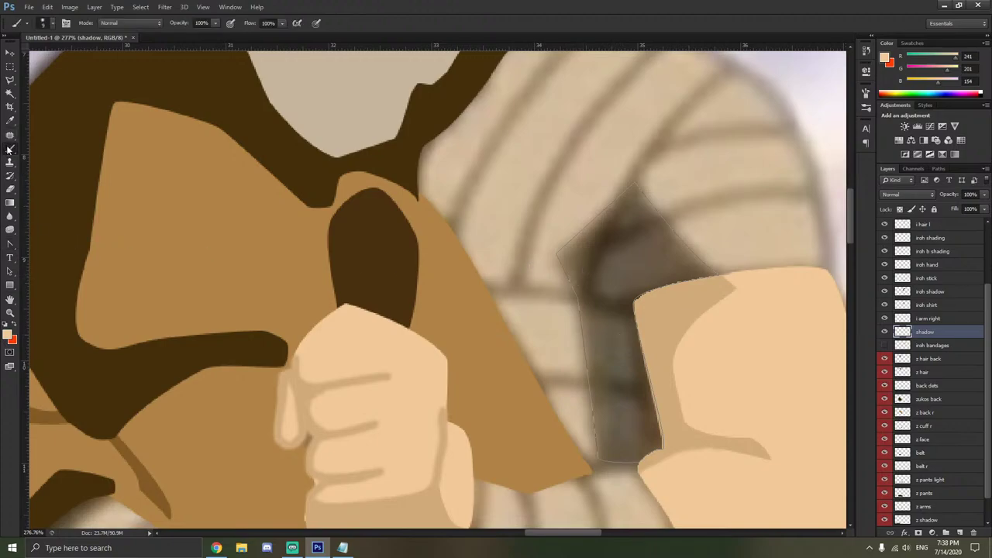
{"action": "right_click", "coordinate": [155, 161]}
{"action": "left_click_drag", "start_coordinate": [200, 188], "coordinate": [205, 186]}
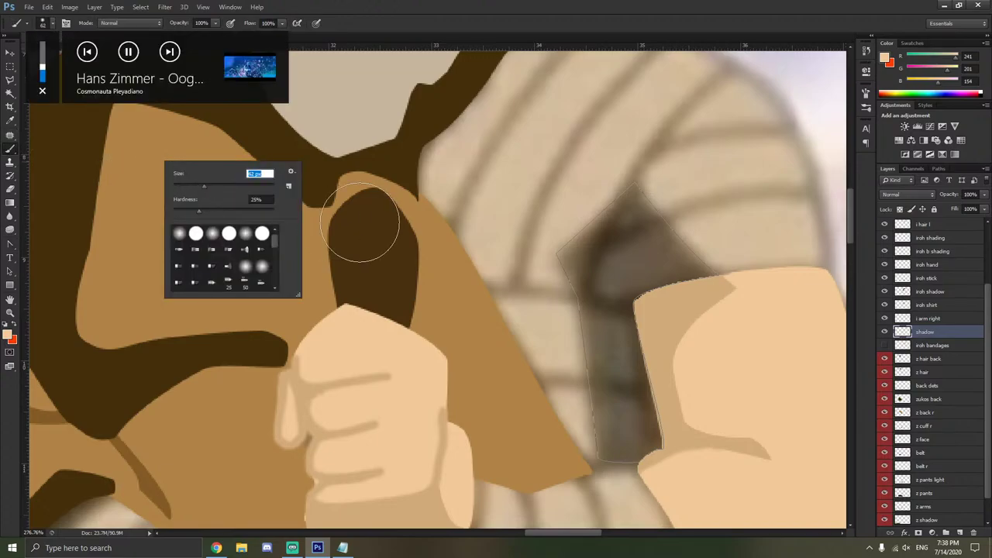
{"action": "key", "text": "ctrl+z"}
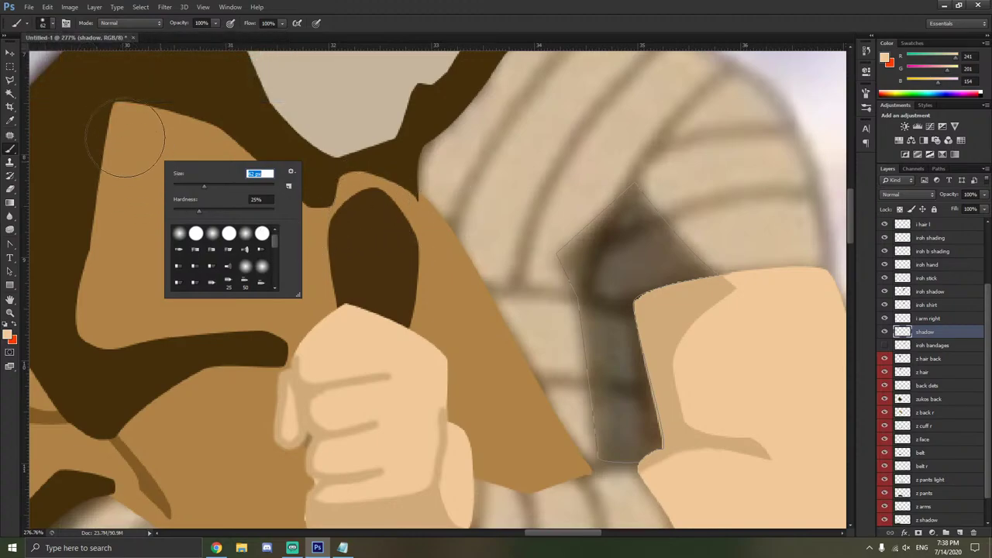
{"action": "left_click", "coordinate": [981, 93]}
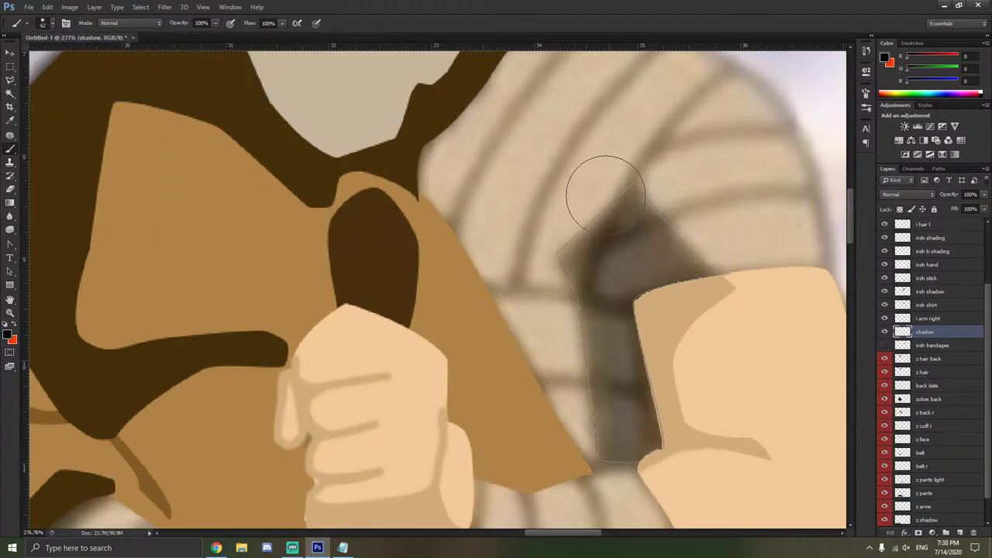
{"action": "left_click_drag", "start_coordinate": [651, 204], "coordinate": [530, 269]}
{"action": "key", "text": "ctrl+z"}
{"action": "right_click", "coordinate": [606, 268]}
{"action": "left_click", "coordinate": [138, 185]}
Fill the shadow path with black at 40% opacity, Preserve Transparency off.
{"action": "left_click", "coordinate": [10, 243]}
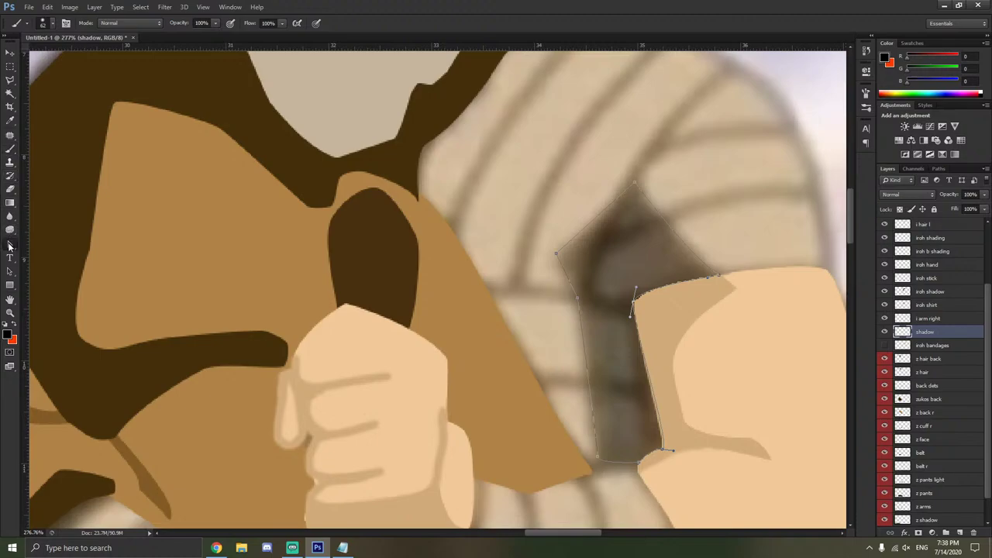
{"action": "right_click", "coordinate": [317, 246]}
{"action": "left_click", "coordinate": [346, 304]}
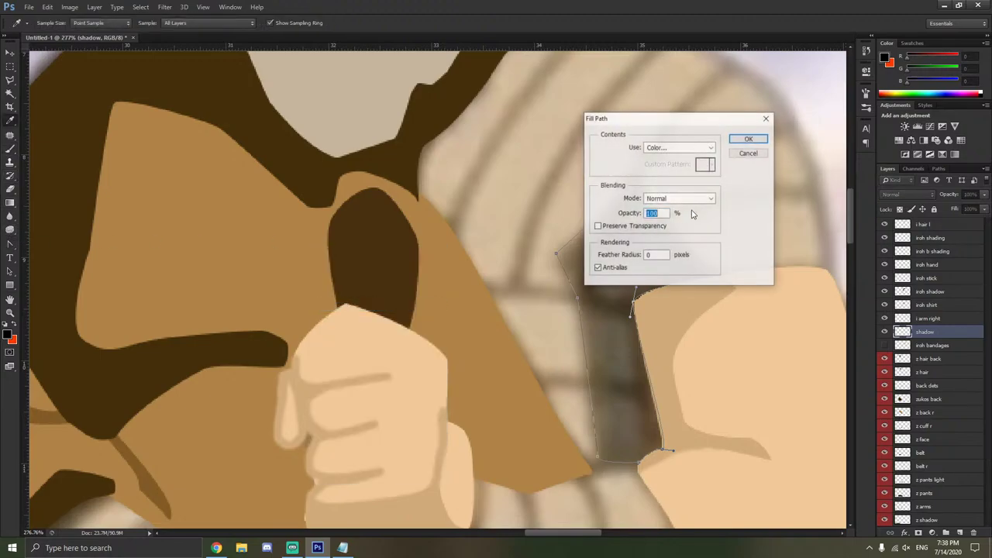
{"action": "left_click", "coordinate": [709, 147]}
{"action": "left_click", "coordinate": [680, 178]}
{"action": "left_click", "coordinate": [723, 213]}
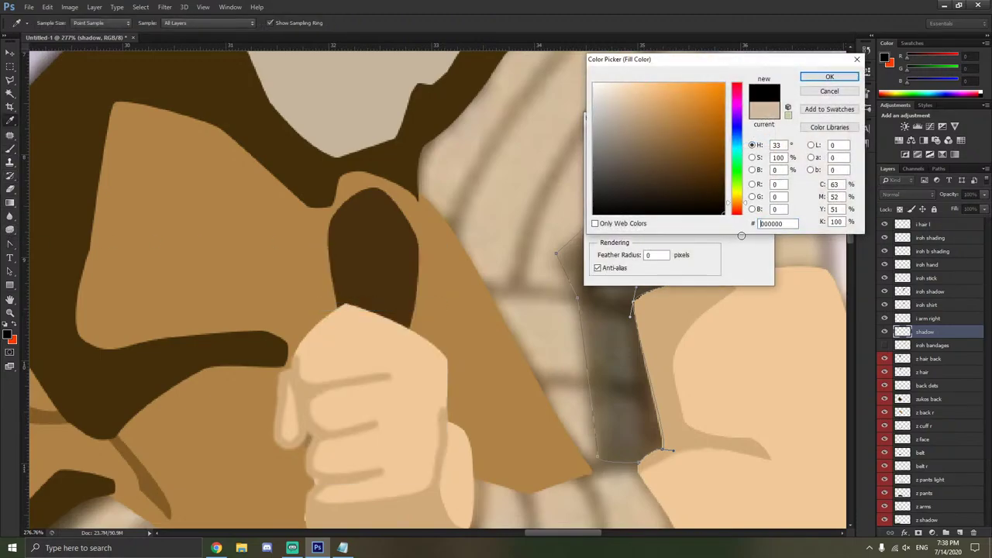
{"action": "left_click", "coordinate": [828, 77]}
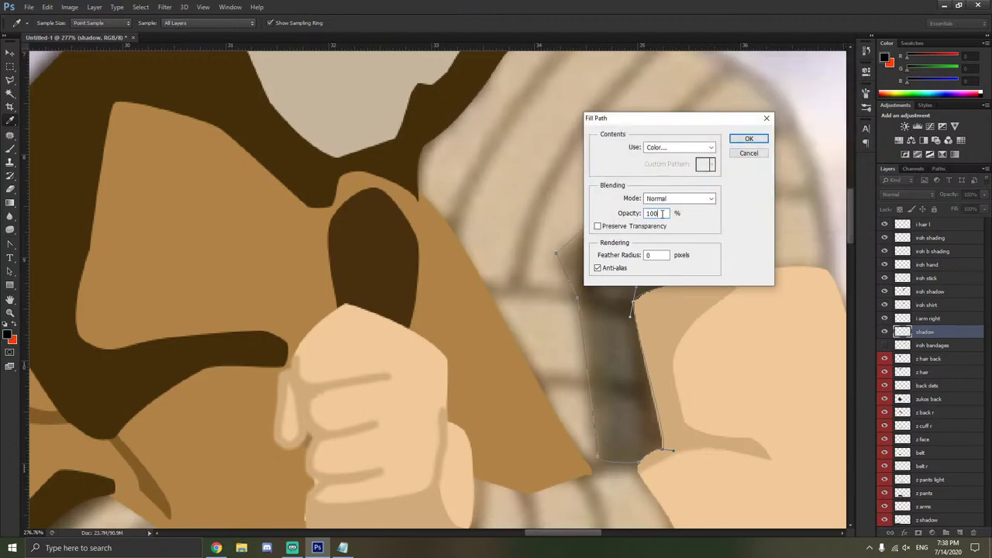
{"action": "left_click", "coordinate": [633, 226]}
{"action": "double_click", "coordinate": [657, 213]}
{"action": "key", "text": "BackSpace"}
{"action": "type", "text": "40"}
{"action": "left_click", "coordinate": [749, 144]}
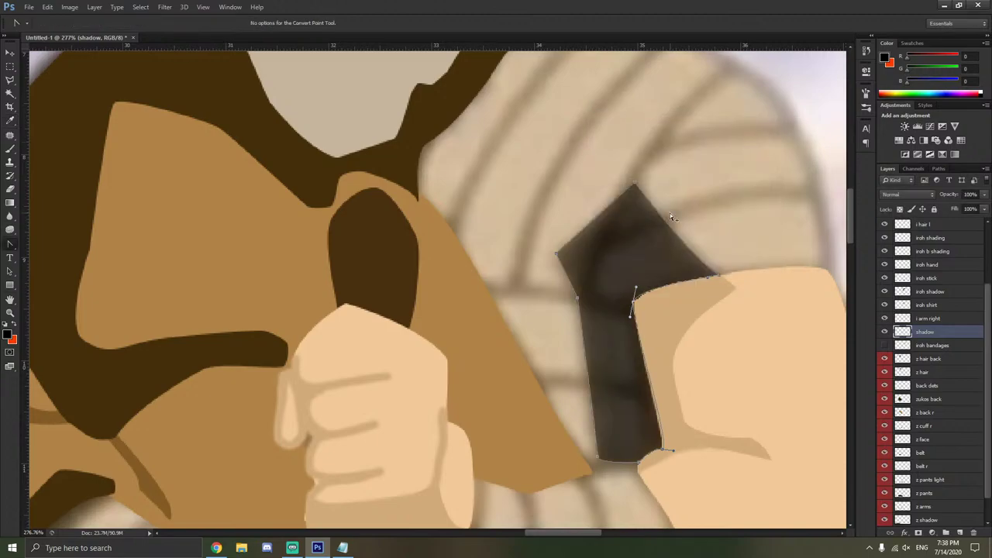
Delete the shadow path outline.
{"action": "scroll", "coordinate": [669, 213], "scroll_direction": "down", "scroll_amount": 3}
{"action": "right_click", "coordinate": [674, 213]}
{"action": "left_click", "coordinate": [701, 230]}
{"action": "scroll", "coordinate": [721, 239], "scroll_direction": "up", "scroll_amount": 2}
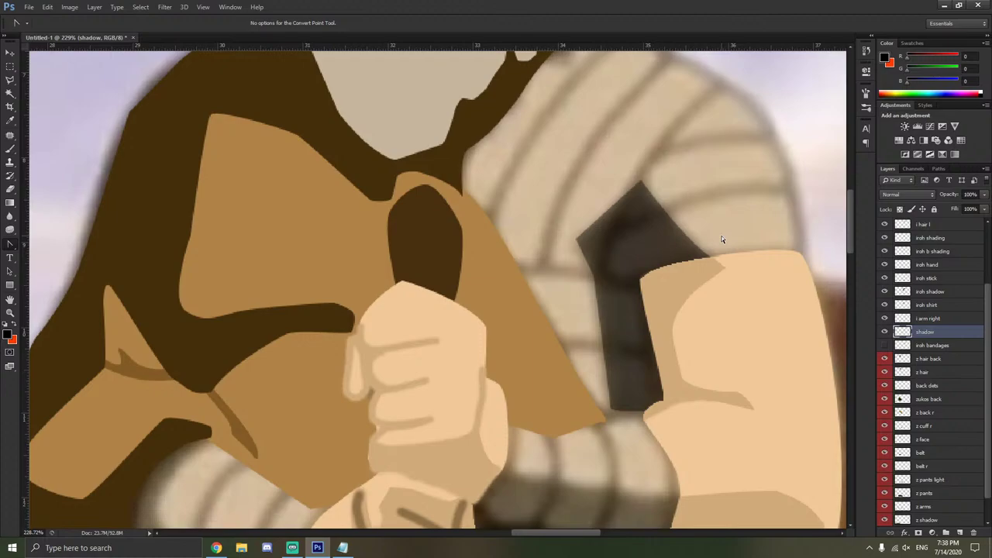
{"action": "key", "text": "XF86AudioLowerVolume"}
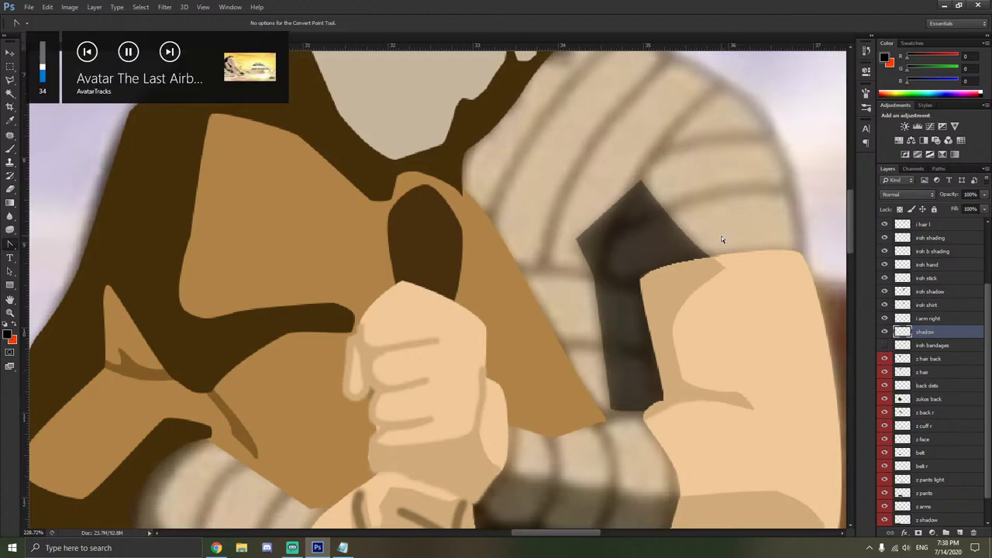
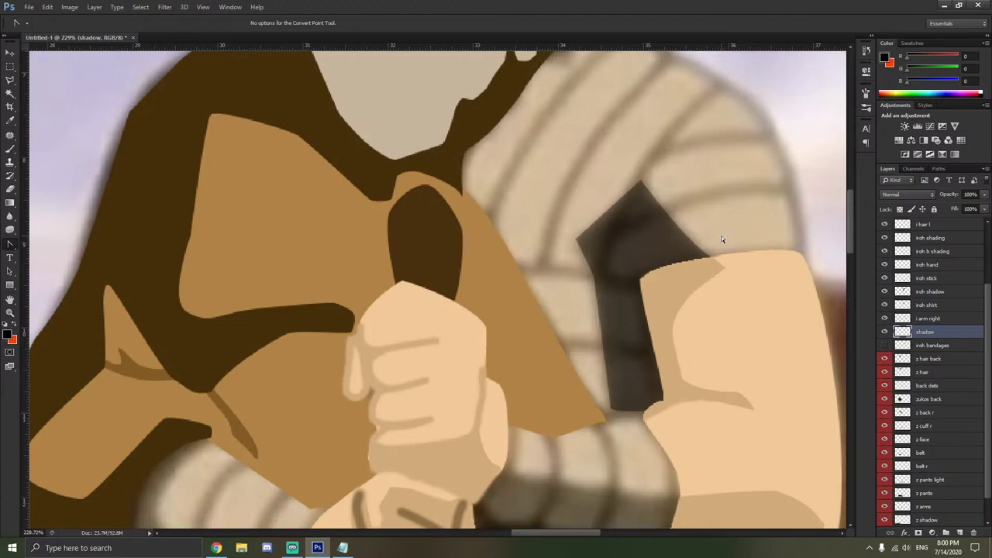
Compare the painting against the browser reference, toggling the bandages layer on and off.
{"action": "left_click", "coordinate": [216, 548]}
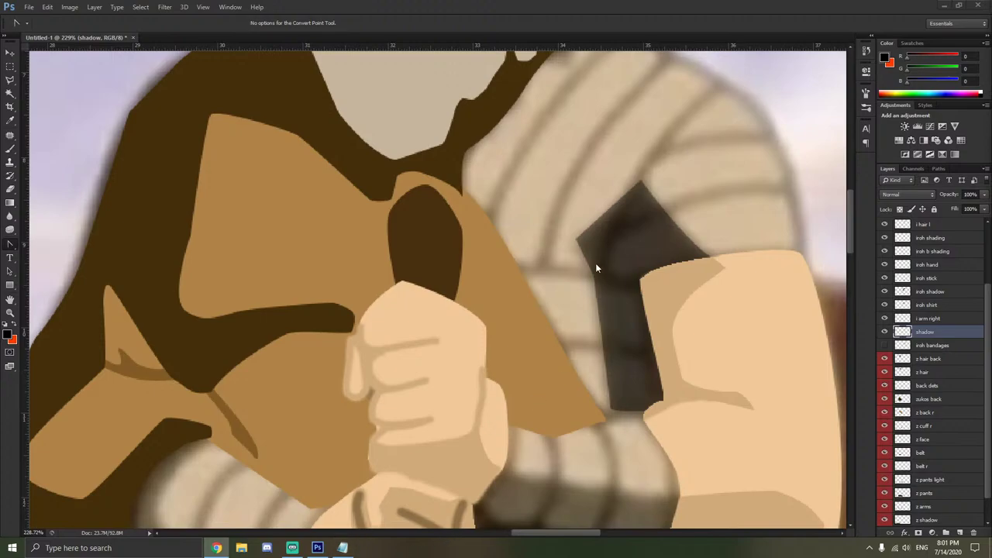
{"action": "scroll", "coordinate": [595, 265], "scroll_direction": "up", "scroll_amount": 3}
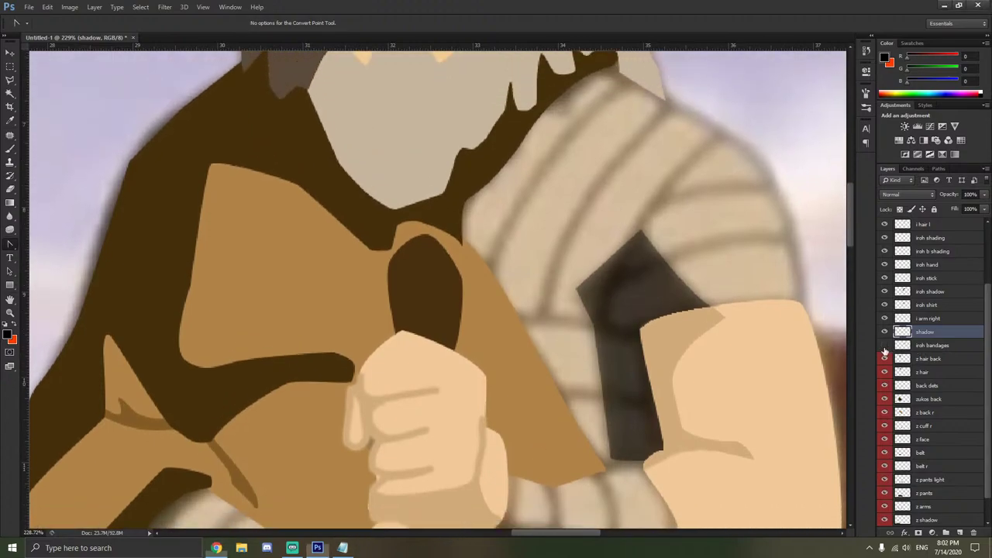
{"action": "left_click", "coordinate": [884, 346]}
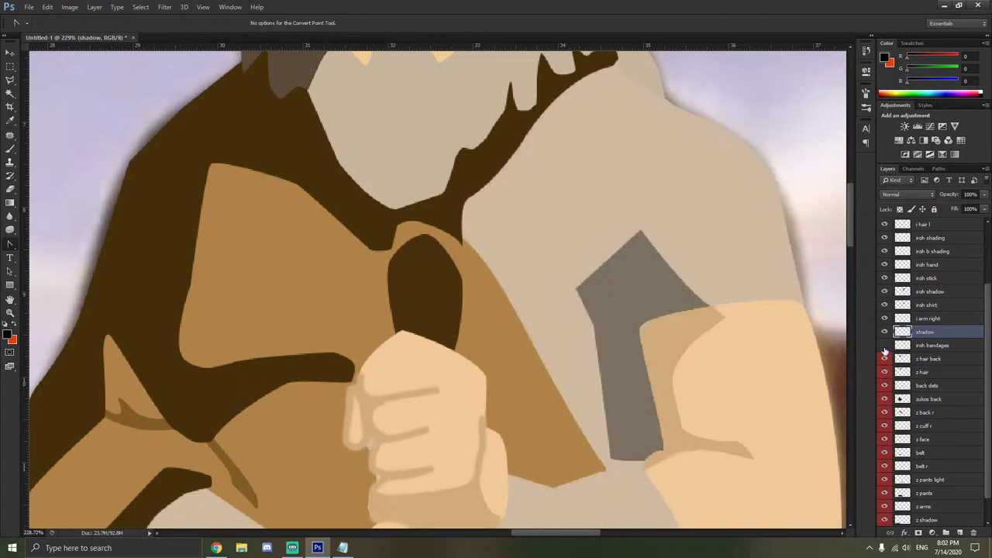
{"action": "left_click", "coordinate": [884, 346]}
{"action": "left_click", "coordinate": [884, 346]}
{"action": "left_click", "coordinate": [884, 345]}
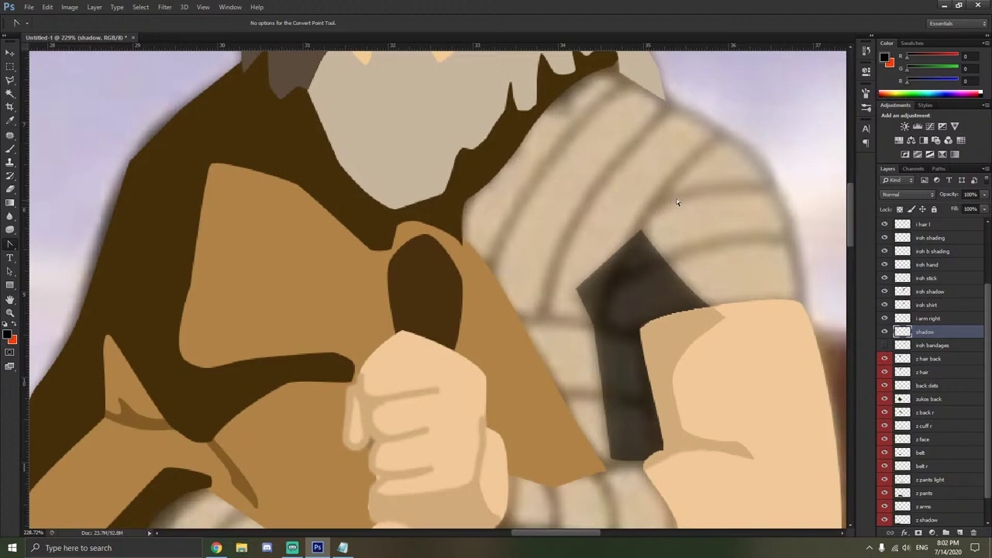
{"action": "left_click", "coordinate": [216, 548]}
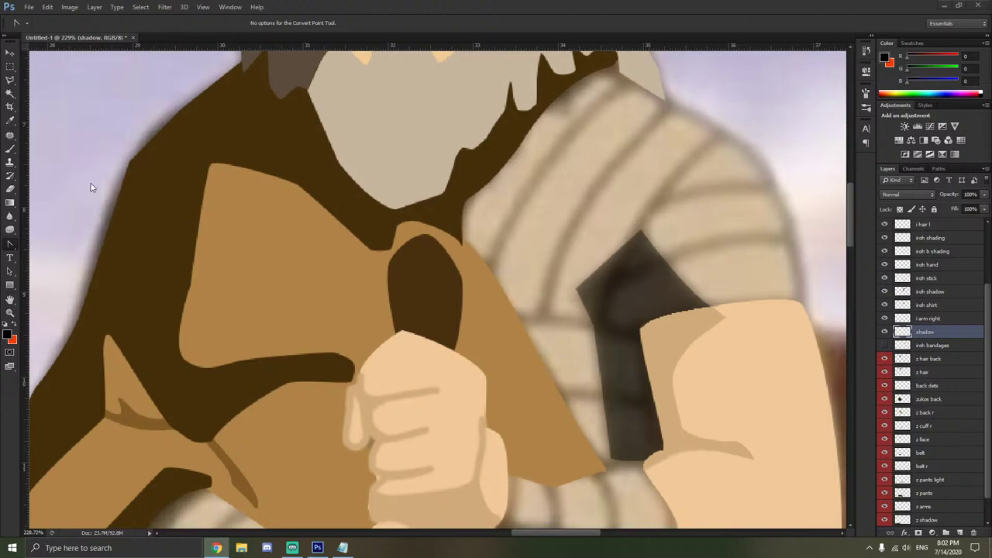
{"action": "left_click", "coordinate": [12, 152]}
Sample the beige shirt colour and set the brush size to 12 px.
{"action": "left_click", "coordinate": [10, 120]}
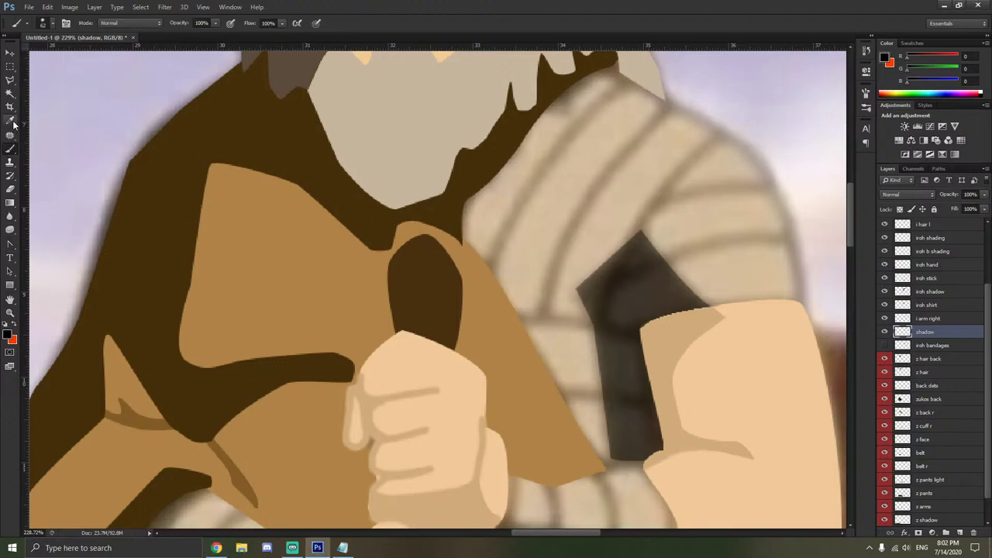
{"action": "left_click", "coordinate": [567, 138]}
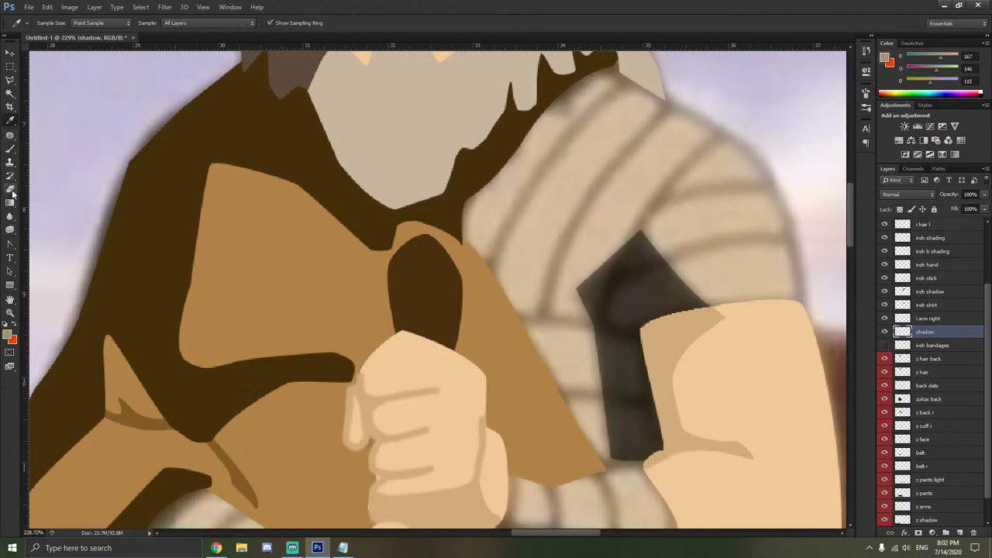
{"action": "left_click", "coordinate": [10, 148]}
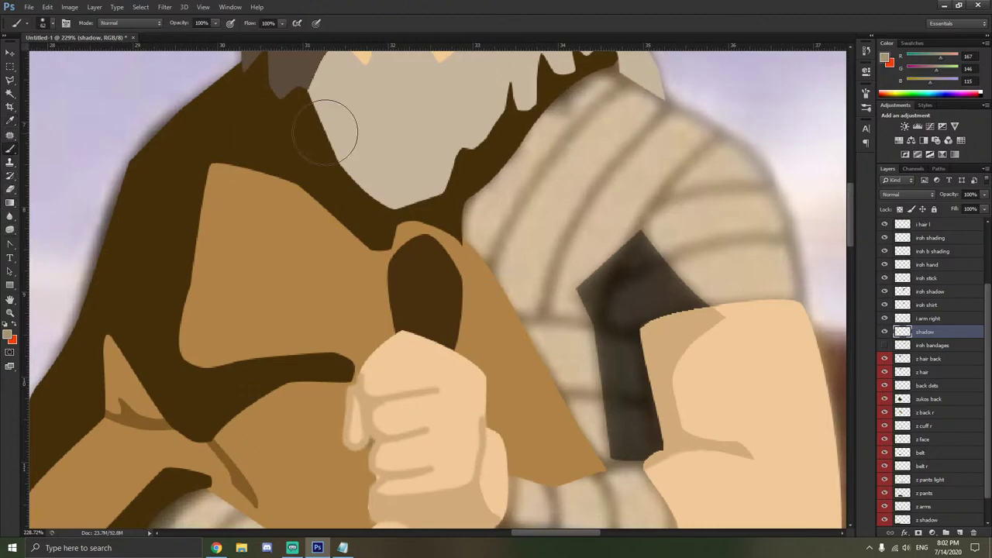
{"action": "right_click", "coordinate": [629, 112]}
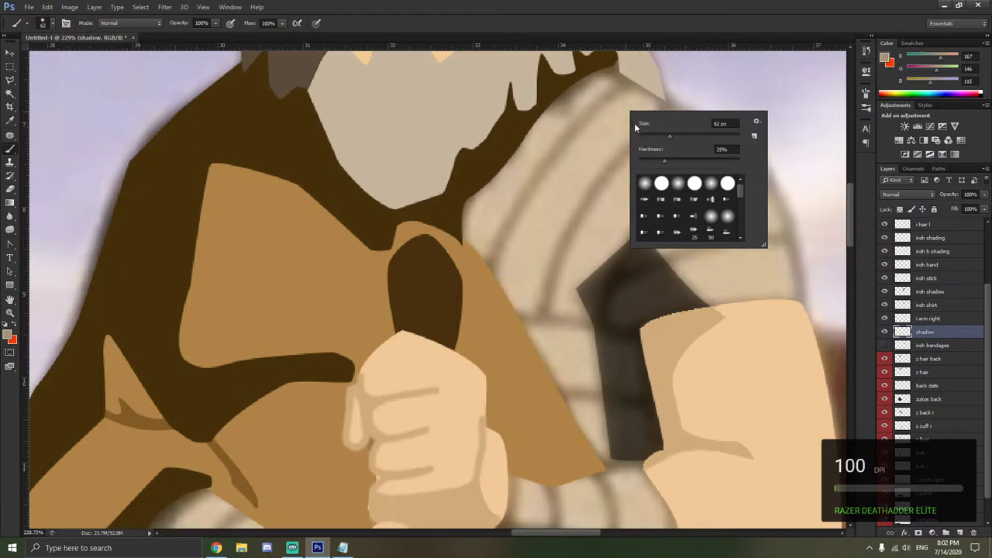
{"action": "left_click", "coordinate": [643, 129]}
{"action": "key", "text": "Return"}
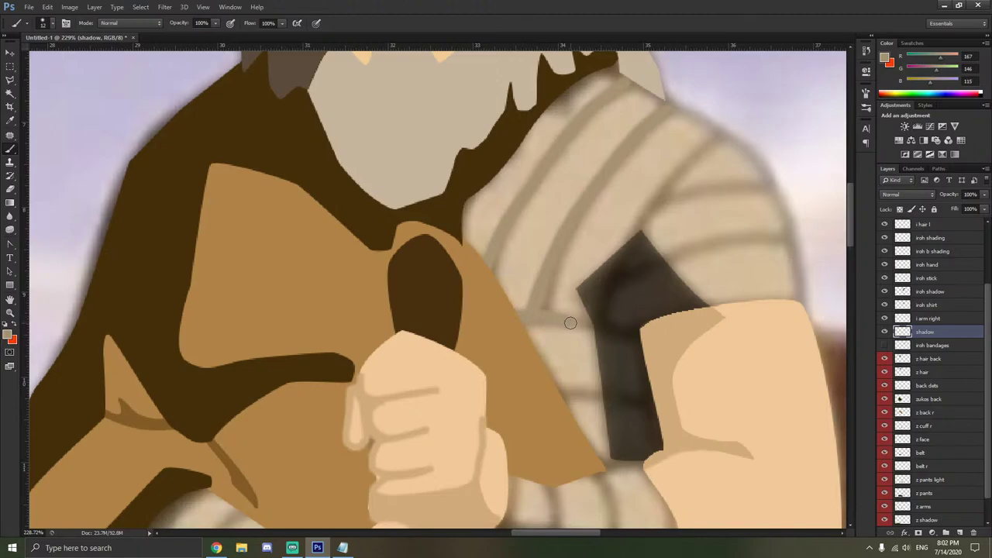
Paint light tan wrap lines across the upper arm's dark shadow, undoing one misplaced stroke.
{"action": "left_click_drag", "start_coordinate": [529, 320], "coordinate": [642, 344]}
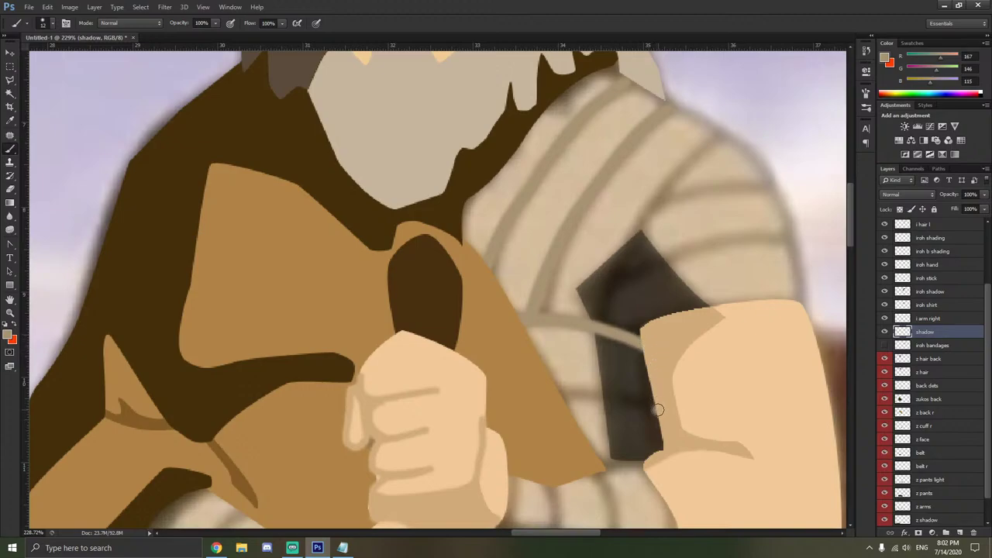
{"action": "mouse_move", "coordinate": [657, 409]}
{"action": "left_mouse_down"}
{"action": "mouse_move", "coordinate": [586, 398]}
{"action": "mouse_move", "coordinate": [564, 405]}
{"action": "mouse_move", "coordinate": [583, 395]}
{"action": "mouse_move", "coordinate": [657, 404]}
{"action": "left_mouse_up"}
{"action": "key", "text": "ctrl+z"}
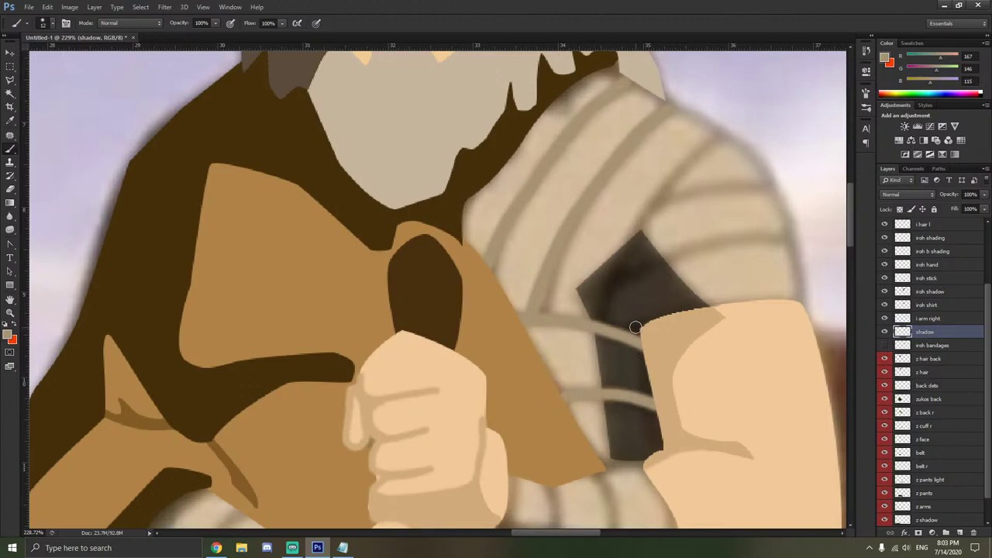
{"action": "left_click_drag", "start_coordinate": [634, 327], "coordinate": [657, 450]}
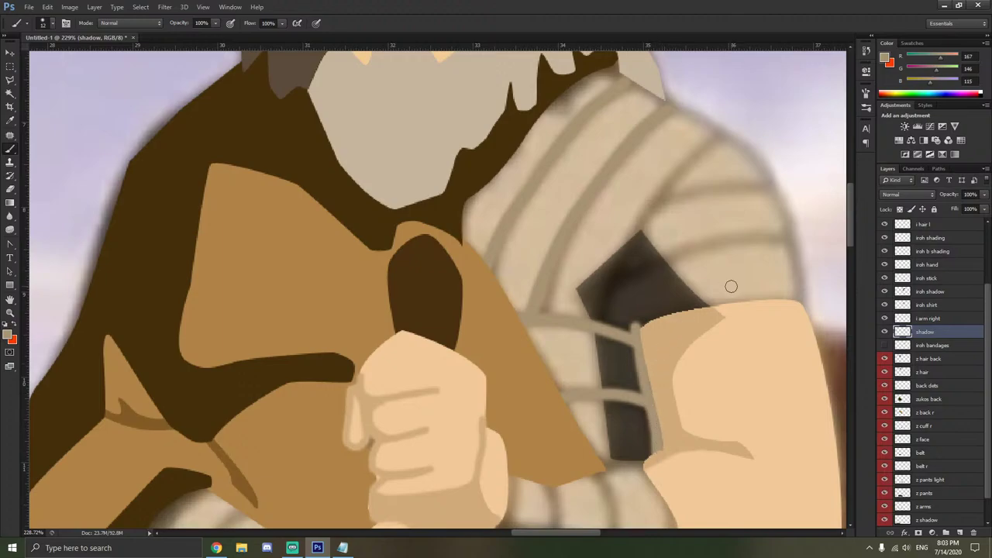
{"action": "mouse_move", "coordinate": [772, 237]}
{"action": "left_mouse_down"}
{"action": "mouse_move", "coordinate": [704, 243]}
{"action": "mouse_move", "coordinate": [619, 281]}
{"action": "mouse_move", "coordinate": [598, 320]}
{"action": "left_mouse_up"}
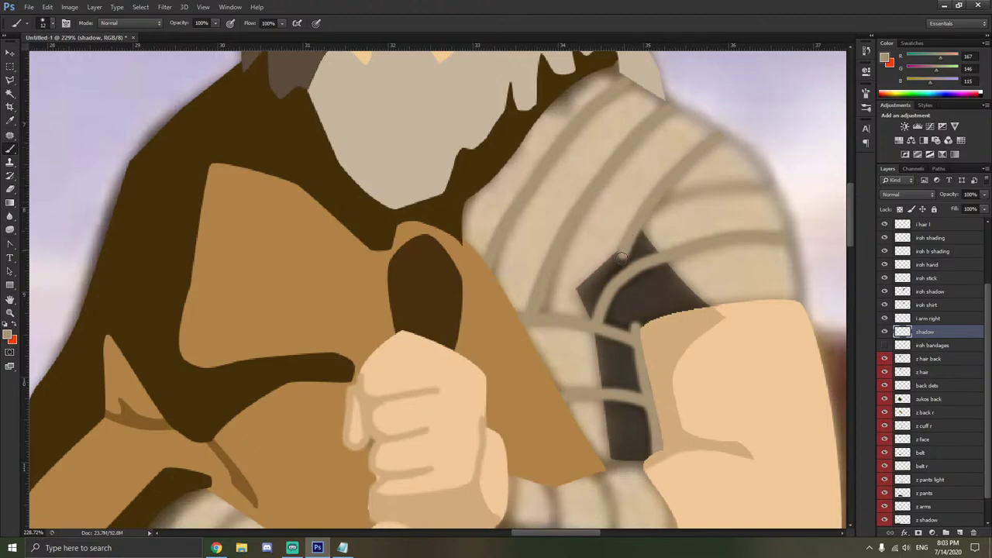
{"action": "left_click_drag", "start_coordinate": [621, 256], "coordinate": [613, 292]}
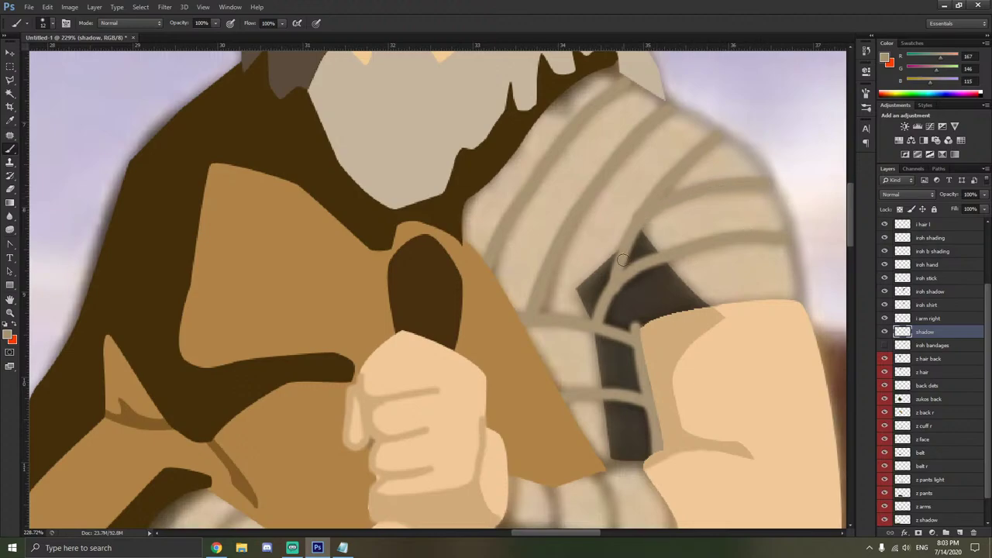
{"action": "scroll", "coordinate": [623, 259], "scroll_direction": "down", "scroll_amount": 5}
Paint two lighter divider lines down the forearm bandage, undoing one stray stroke.
{"action": "scroll", "coordinate": [616, 301], "scroll_direction": "down", "scroll_amount": 1}
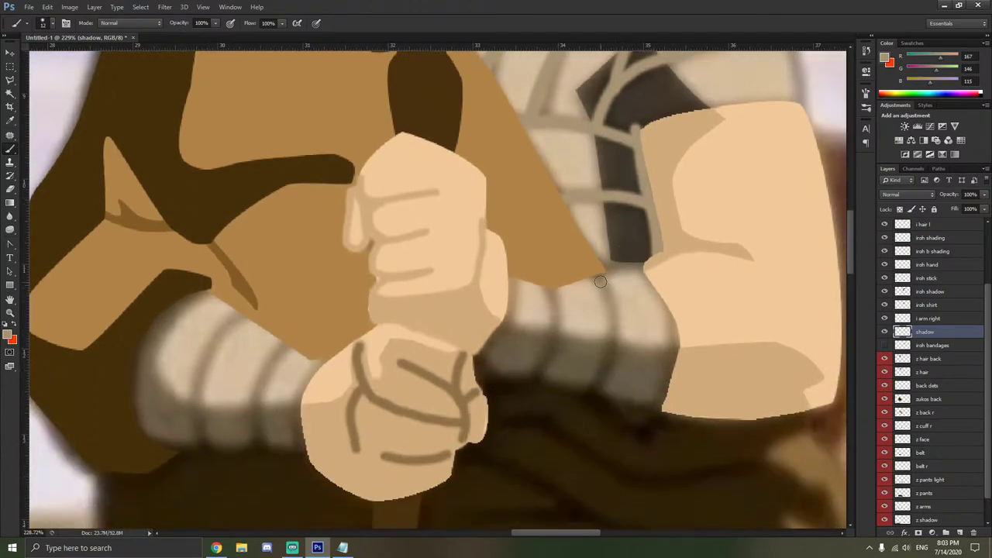
{"action": "mouse_move", "coordinate": [648, 264]}
{"action": "left_mouse_down"}
{"action": "mouse_move", "coordinate": [574, 273]}
{"action": "mouse_move", "coordinate": [604, 324]}
{"action": "left_mouse_up"}
{"action": "key", "text": "ctrl+z"}
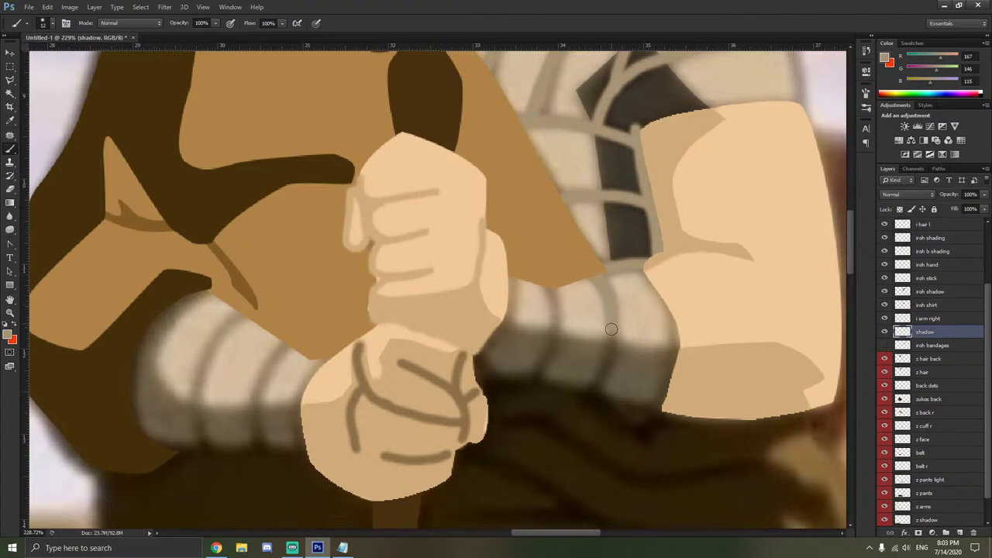
{"action": "left_click_drag", "start_coordinate": [610, 329], "coordinate": [596, 388]}
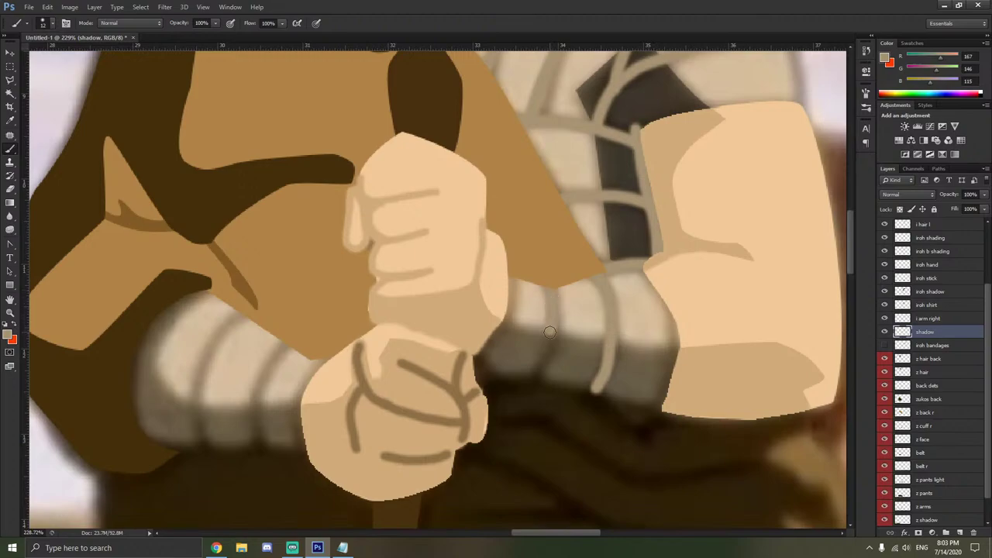
{"action": "left_click_drag", "start_coordinate": [549, 334], "coordinate": [534, 376]}
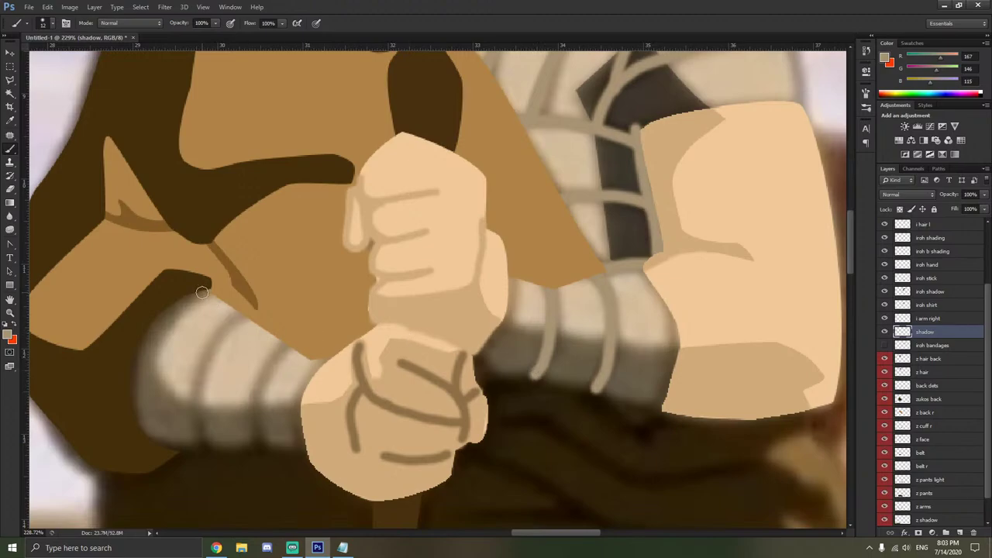
Lighten the left forearm wrap's edge and draw grey fold lines and a light grey outline.
{"action": "mouse_move", "coordinate": [180, 305]}
{"action": "left_mouse_down"}
{"action": "mouse_move", "coordinate": [155, 364]}
{"action": "mouse_move", "coordinate": [181, 403]}
{"action": "mouse_move", "coordinate": [300, 407]}
{"action": "mouse_move", "coordinate": [324, 359]}
{"action": "mouse_move", "coordinate": [303, 388]}
{"action": "mouse_move", "coordinate": [304, 439]}
{"action": "left_mouse_up"}
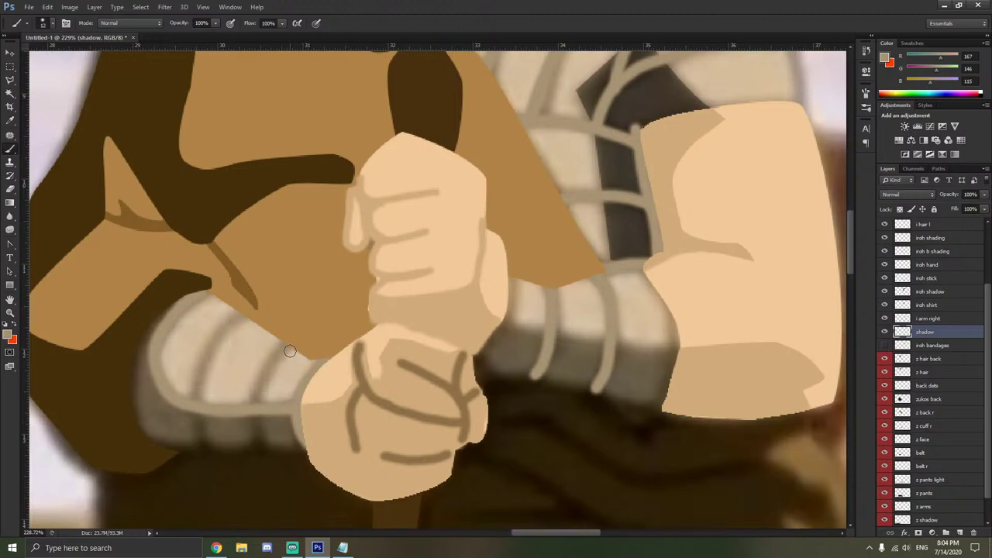
{"action": "left_click_drag", "start_coordinate": [274, 362], "coordinate": [254, 402]}
{"action": "left_click_drag", "start_coordinate": [227, 327], "coordinate": [194, 398]}
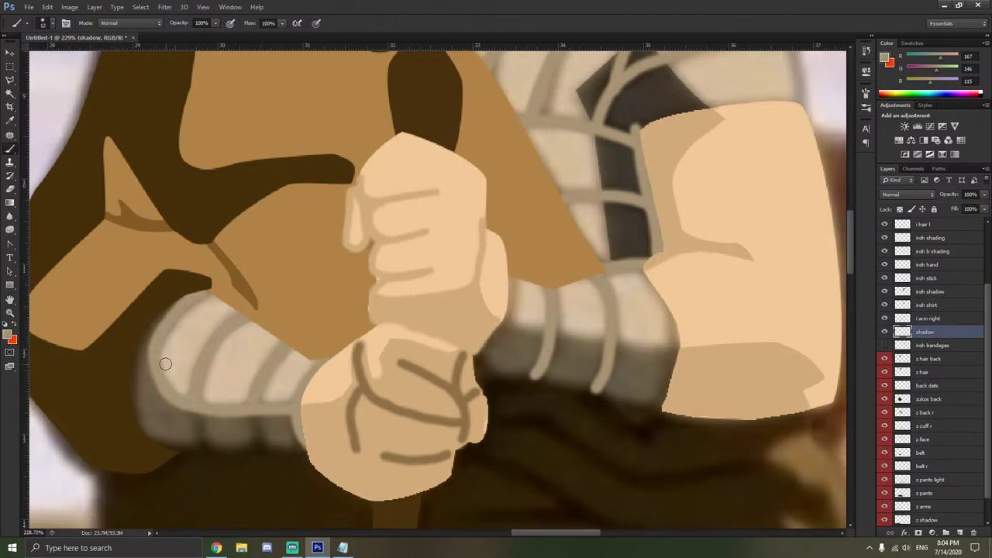
{"action": "mouse_move", "coordinate": [170, 303]}
{"action": "left_mouse_down"}
{"action": "mouse_move", "coordinate": [148, 336]}
{"action": "mouse_move", "coordinate": [133, 386]}
{"action": "mouse_move", "coordinate": [156, 436]}
{"action": "mouse_move", "coordinate": [190, 441]}
{"action": "mouse_move", "coordinate": [192, 412]}
{"action": "mouse_move", "coordinate": [165, 434]}
{"action": "mouse_move", "coordinate": [154, 426]}
{"action": "mouse_move", "coordinate": [138, 384]}
{"action": "left_mouse_up"}
{"action": "mouse_move", "coordinate": [140, 343]}
{"action": "left_mouse_down"}
{"action": "mouse_move", "coordinate": [217, 442]}
{"action": "mouse_move", "coordinate": [244, 438]}
{"action": "mouse_move", "coordinate": [247, 414]}
{"action": "mouse_move", "coordinate": [215, 417]}
{"action": "mouse_move", "coordinate": [238, 430]}
{"action": "mouse_move", "coordinate": [258, 416]}
{"action": "mouse_move", "coordinate": [272, 439]}
{"action": "mouse_move", "coordinate": [310, 444]}
{"action": "mouse_move", "coordinate": [283, 422]}
{"action": "left_mouse_up"}
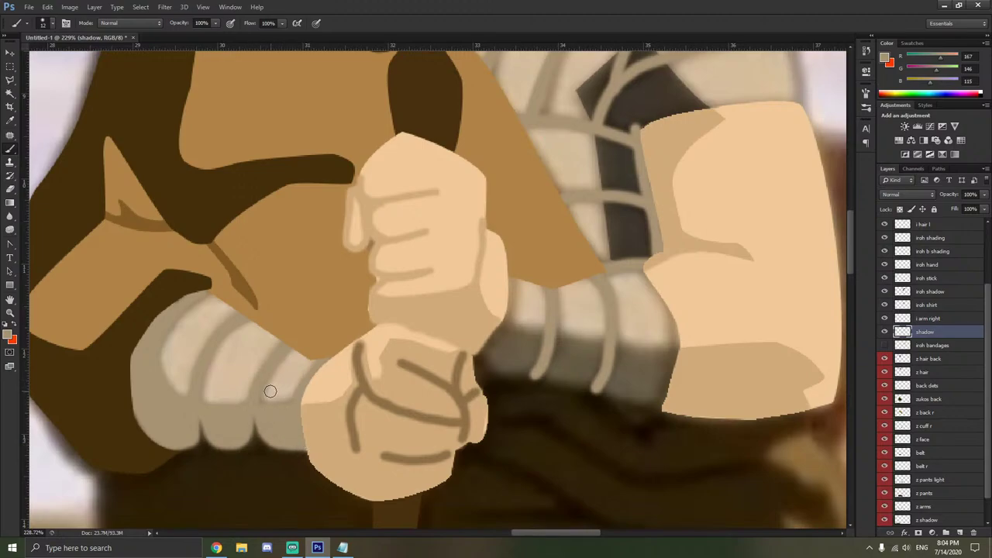
{"action": "right_click", "coordinate": [266, 388]}
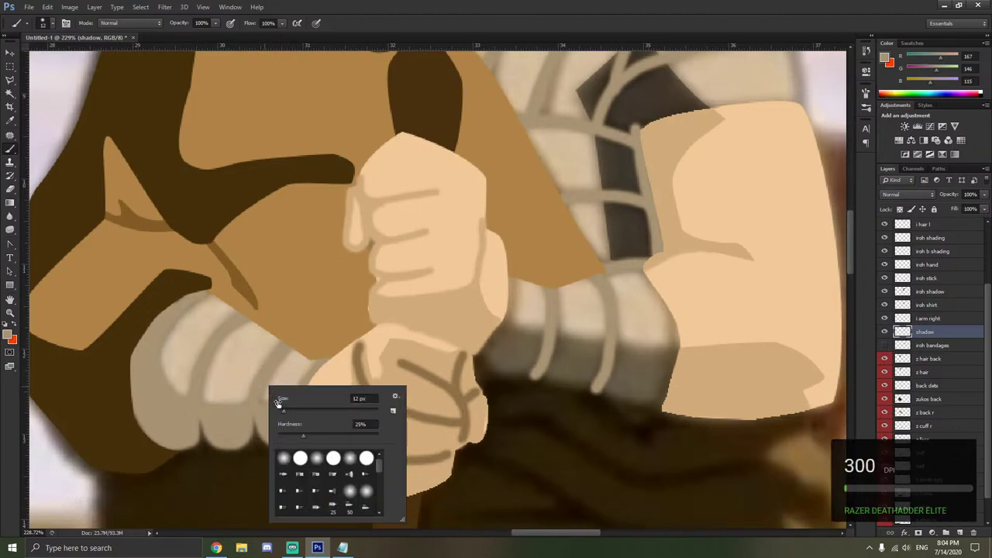
Sample a mid brown-grey (110,100,74) from the artwork for fold lines.
{"action": "left_click", "coordinate": [10, 120]}
{"action": "left_click", "coordinate": [205, 434]}
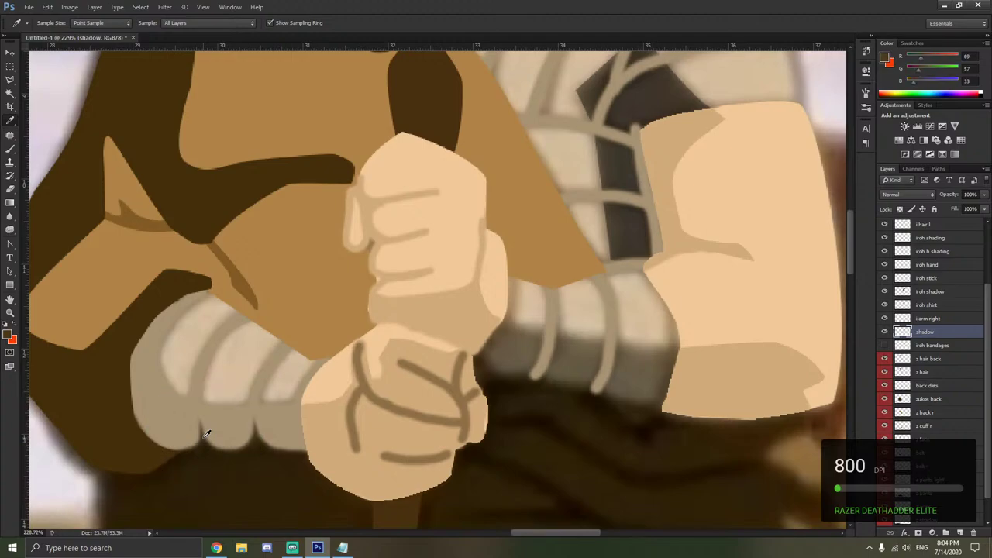
{"action": "left_click", "coordinate": [581, 343]}
{"action": "left_click", "coordinate": [581, 341]}
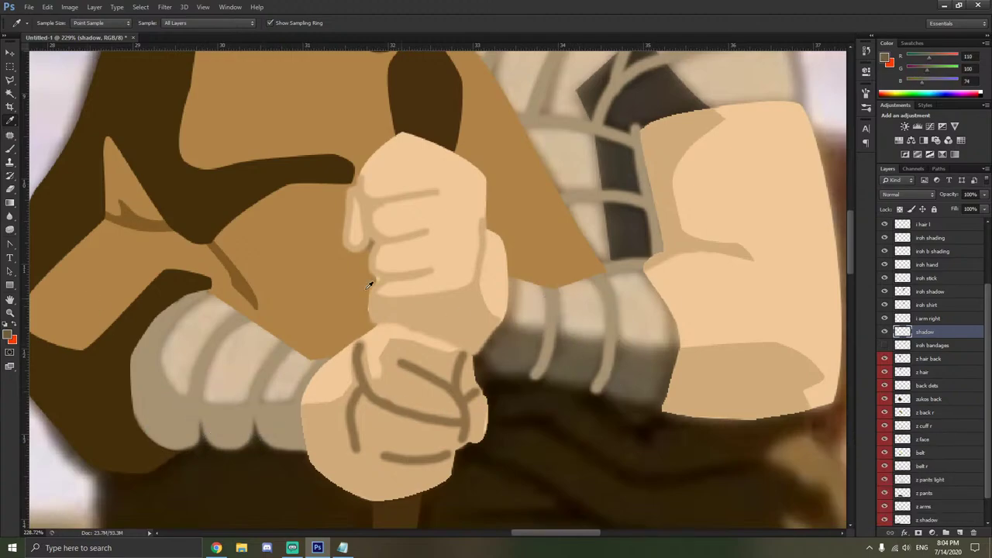
{"action": "left_click", "coordinate": [11, 147]}
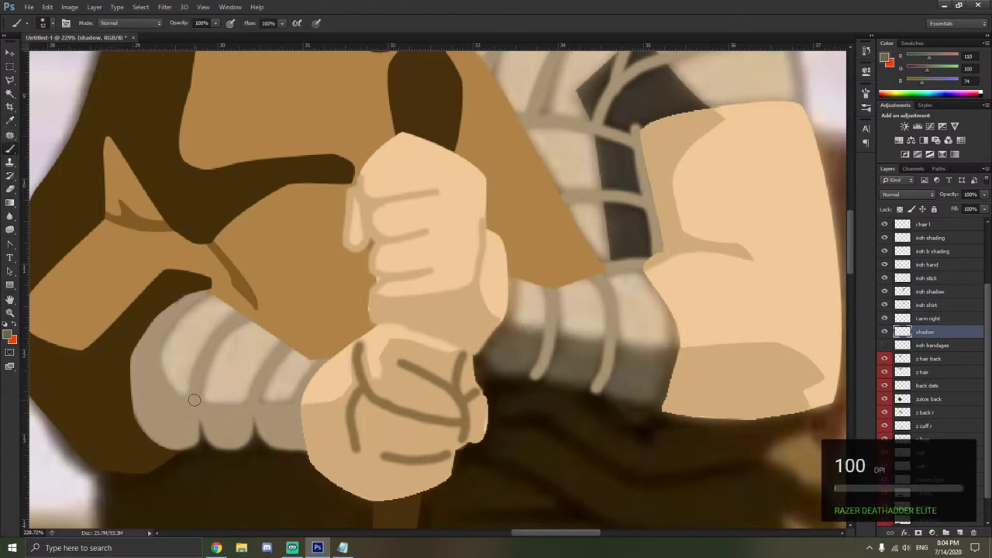
Paint two dark fold lines down the left wrap and toggle the 'iroh bandages' layer visibility.
{"action": "left_click_drag", "start_coordinate": [194, 399], "coordinate": [199, 432]}
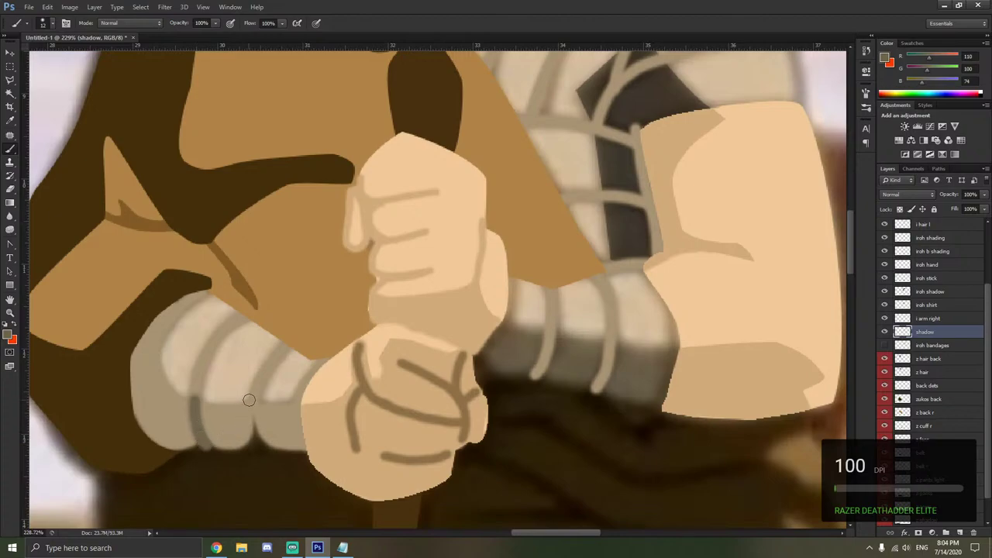
{"action": "left_click_drag", "start_coordinate": [253, 398], "coordinate": [259, 444]}
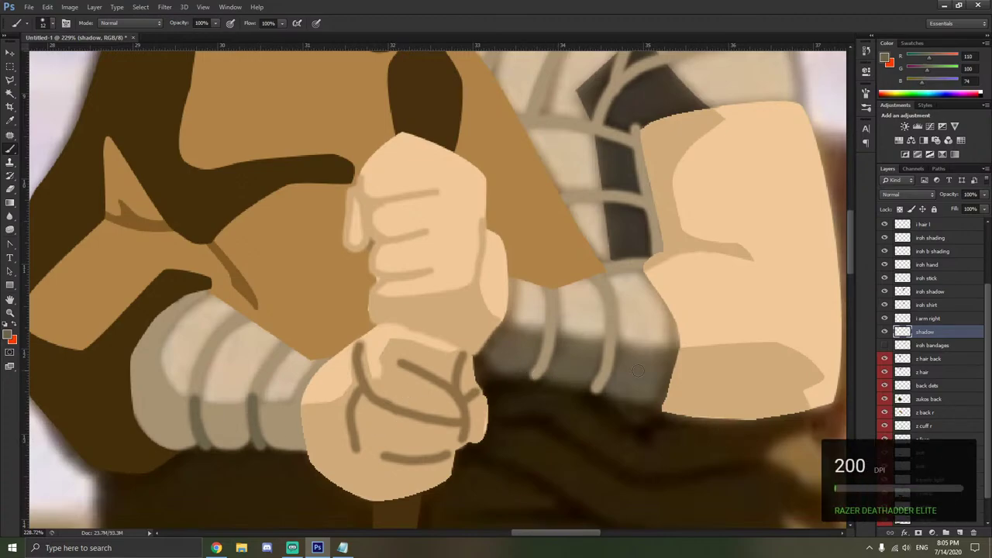
{"action": "left_click", "coordinate": [882, 344]}
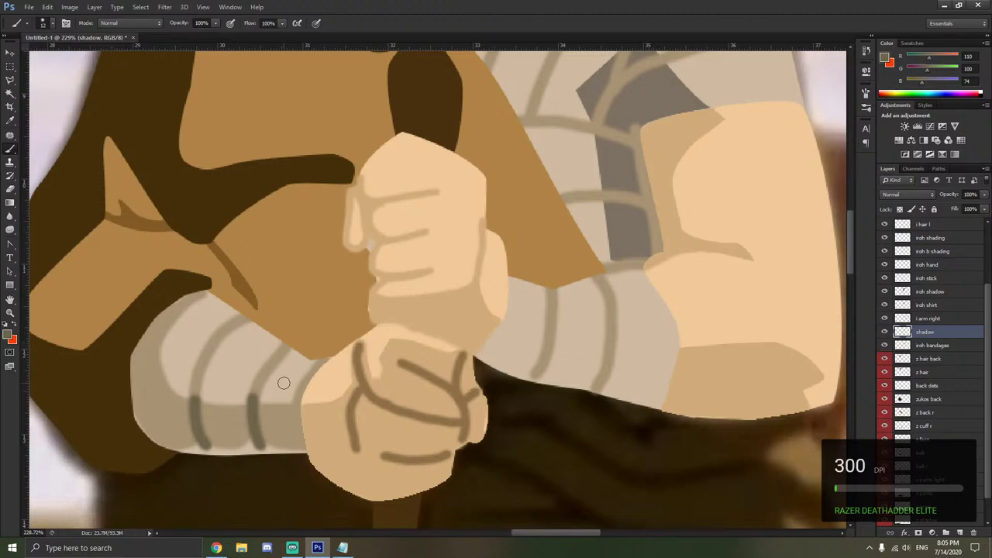
{"action": "scroll", "coordinate": [241, 415], "scroll_direction": "up", "scroll_amount": 3}
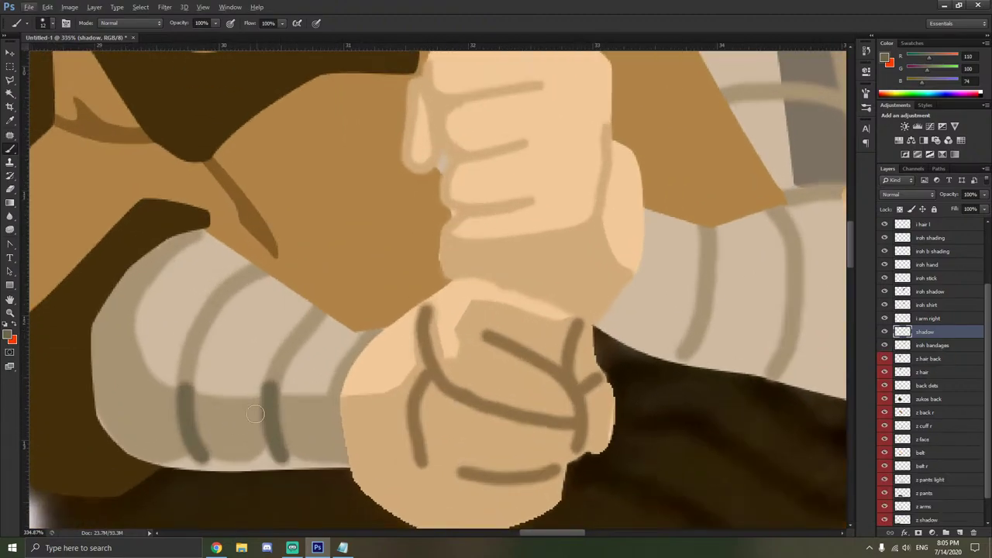
Select the bandage shape, then shade its lower-left edge with the sampled tan on the shadow layer.
{"action": "scroll", "coordinate": [248, 417], "scroll_direction": "left", "scroll_amount": 2}
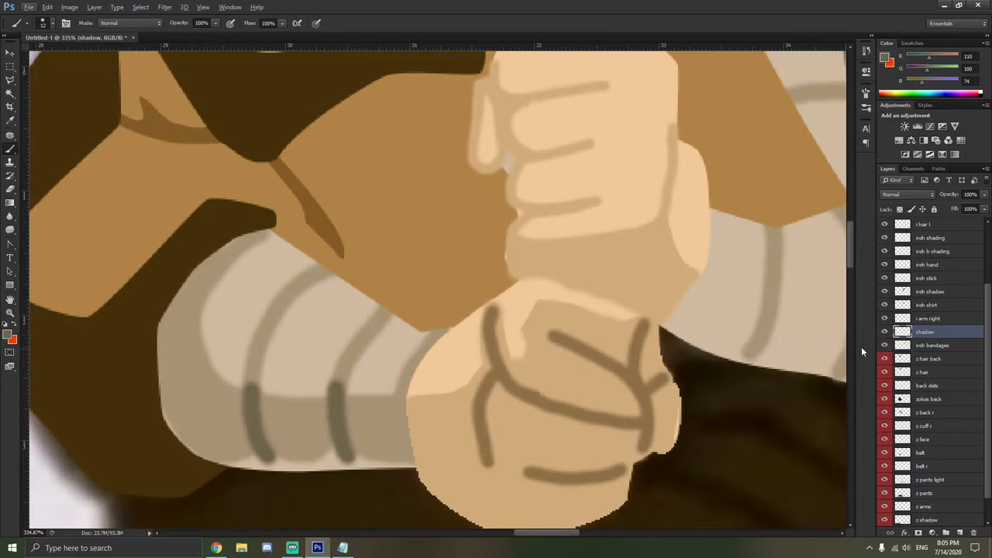
{"action": "left_click", "coordinate": [933, 345]}
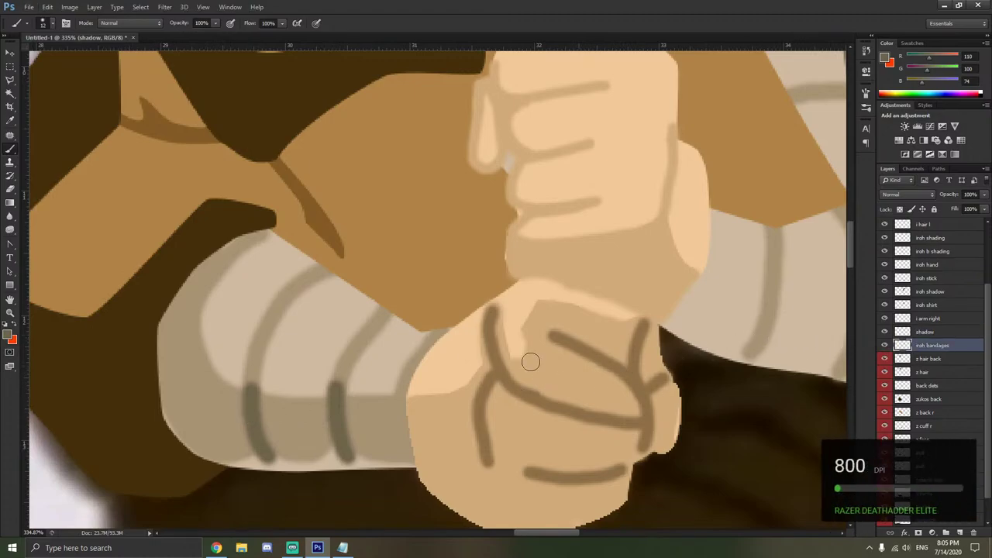
{"action": "left_click", "coordinate": [10, 93]}
{"action": "left_click", "coordinate": [238, 308]}
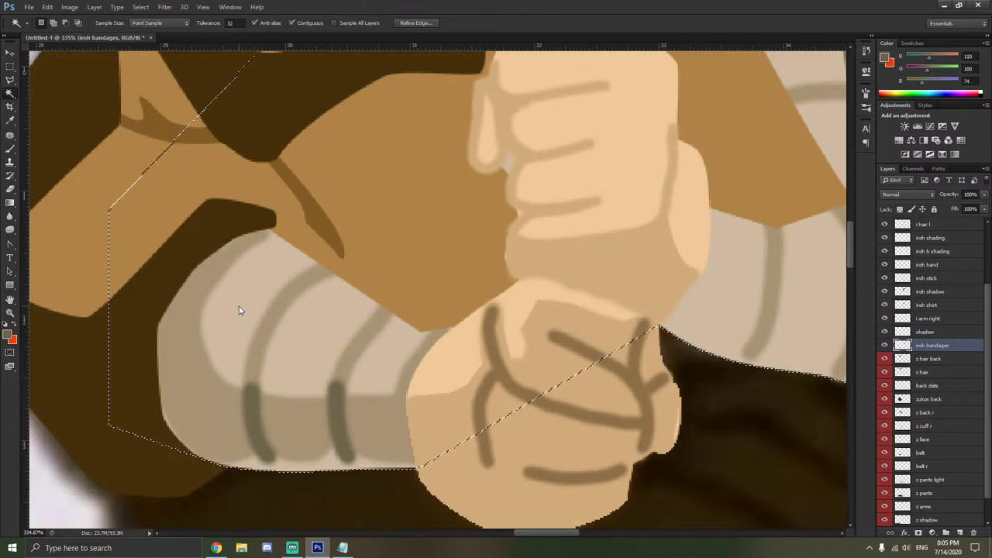
{"action": "left_click", "coordinate": [934, 331]}
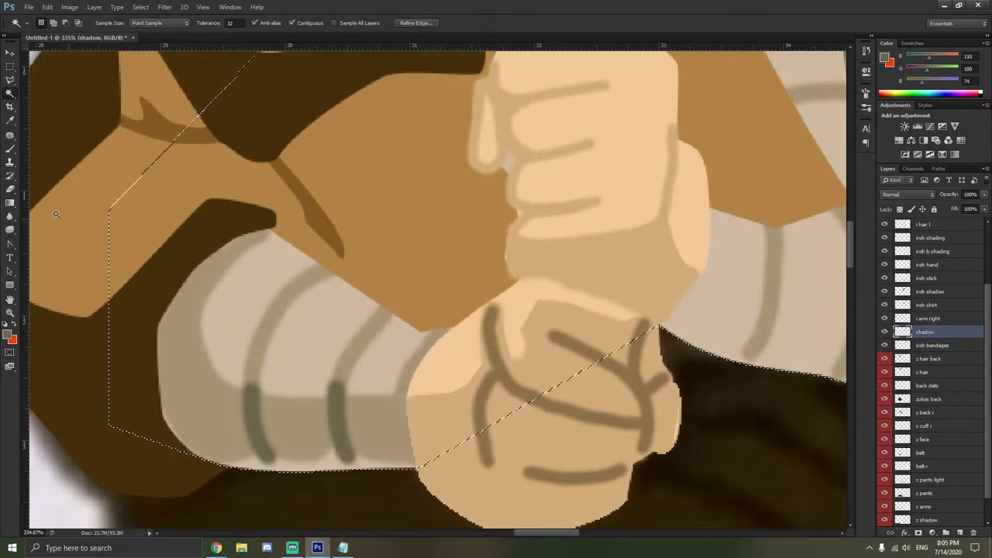
{"action": "left_click", "coordinate": [10, 120]}
{"action": "left_click", "coordinate": [204, 387]}
{"action": "left_click", "coordinate": [11, 147]}
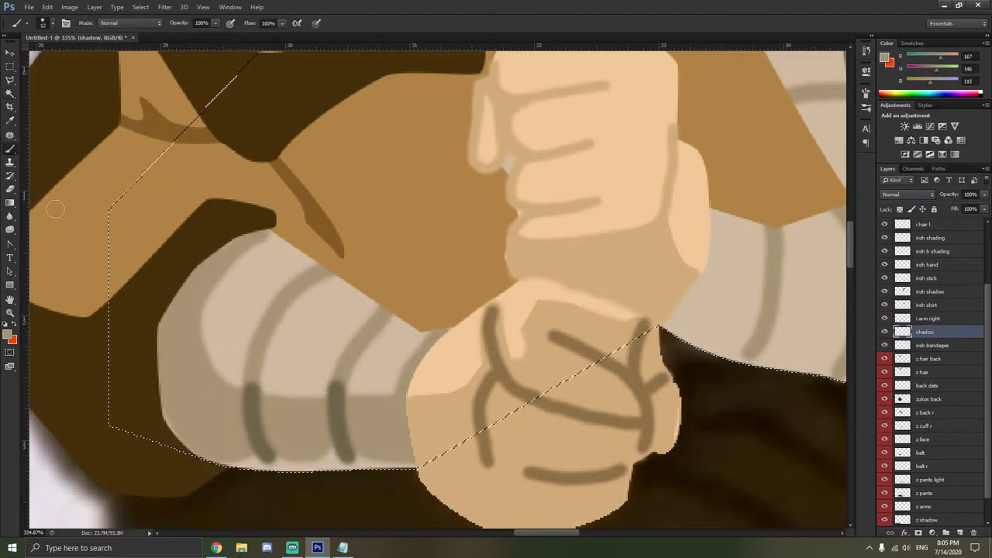
{"action": "mouse_move", "coordinate": [287, 470]}
{"action": "left_mouse_down"}
{"action": "mouse_move", "coordinate": [298, 465]}
{"action": "mouse_move", "coordinate": [264, 457]}
{"action": "mouse_move", "coordinate": [304, 463]}
{"action": "left_mouse_up"}
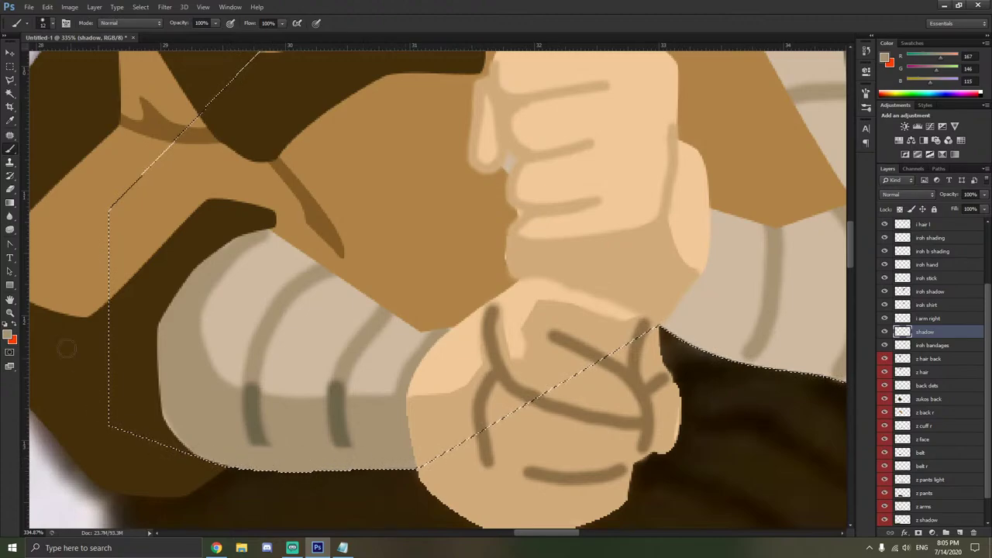
Extend both dark stripes down to the bandage's bottom edge and clear the selection.
{"action": "left_click", "coordinate": [10, 120]}
{"action": "left_click", "coordinate": [251, 411]}
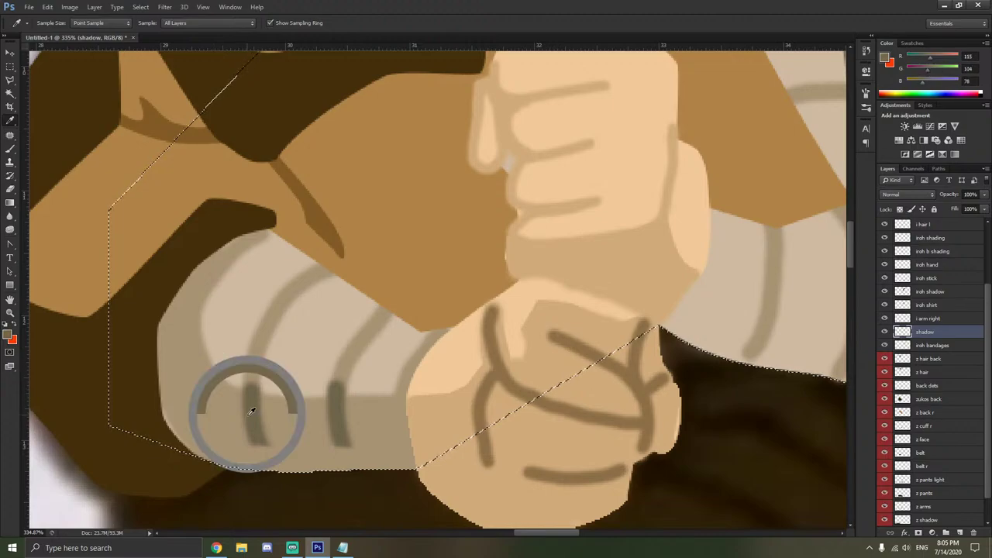
{"action": "key", "text": "b"}
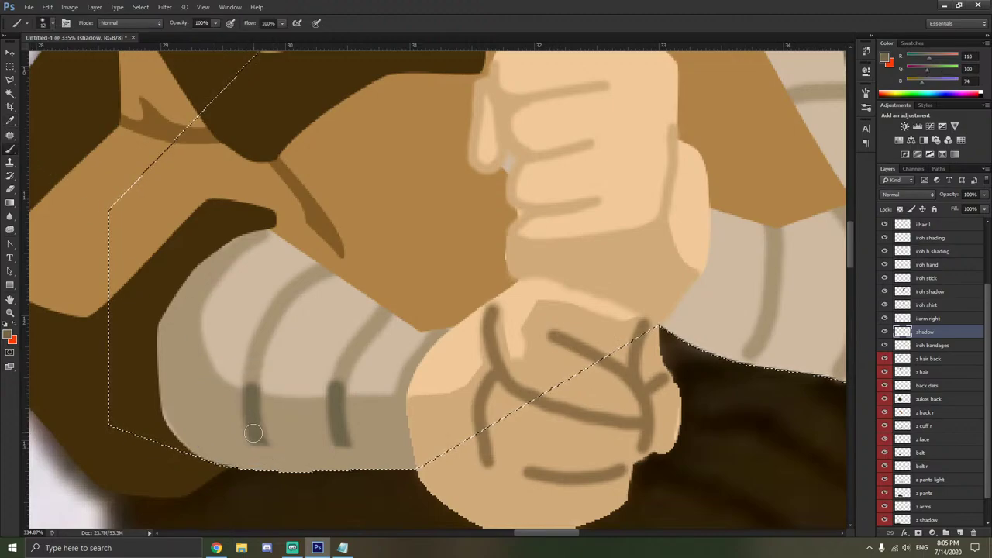
{"action": "mouse_move", "coordinate": [254, 432]}
{"action": "left_mouse_down"}
{"action": "mouse_move", "coordinate": [271, 463]}
{"action": "mouse_move", "coordinate": [299, 480]}
{"action": "left_mouse_up"}
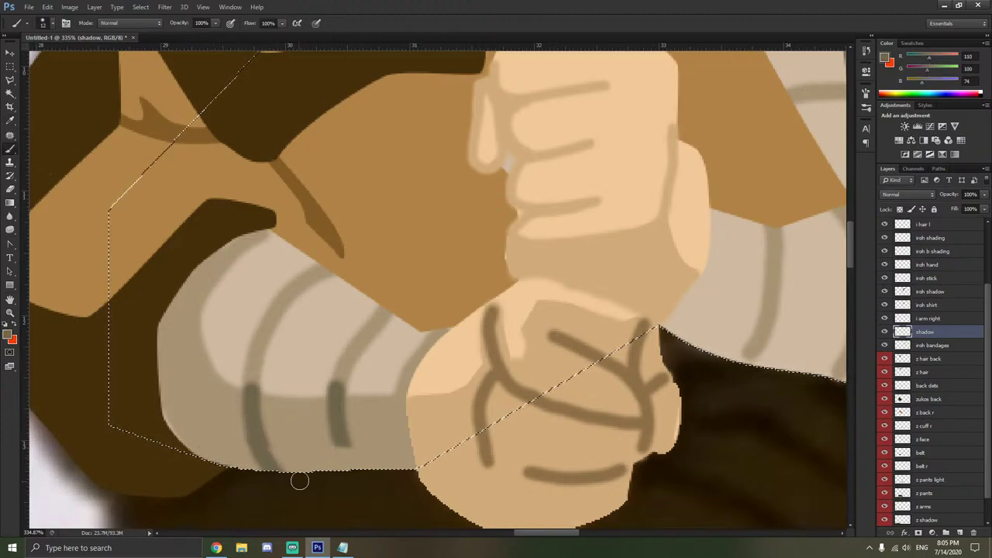
{"action": "left_click_drag", "start_coordinate": [341, 436], "coordinate": [364, 478]}
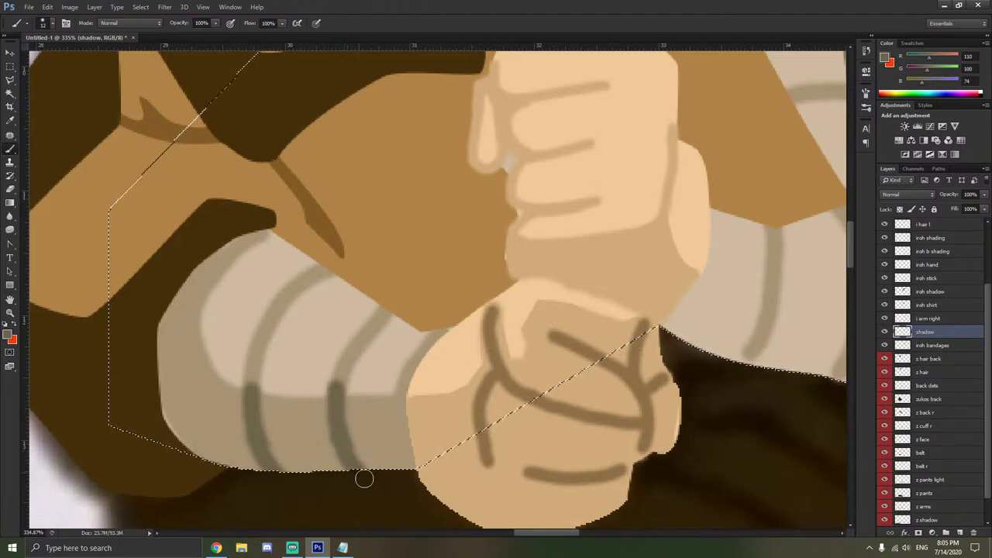
{"action": "key", "text": "l"}
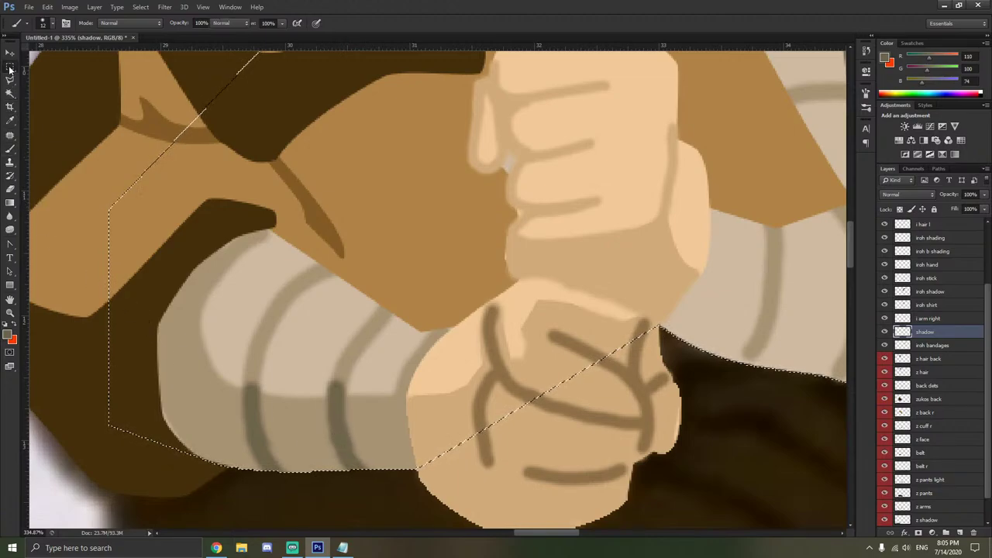
{"action": "key", "text": "ctrl+d"}
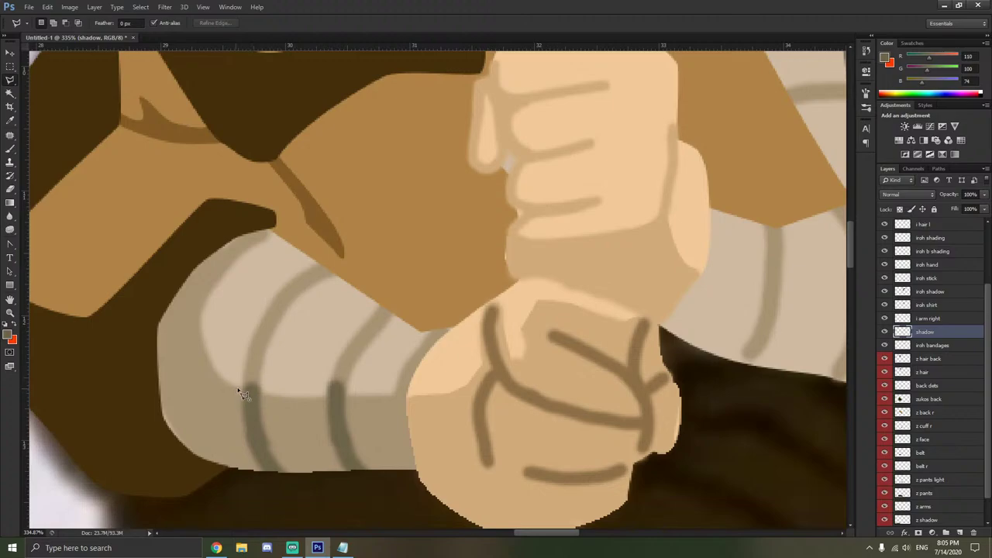
Lasso and delete the stray light patch on the forearm bandage, then deselect.
{"action": "left_click", "coordinate": [238, 387]}
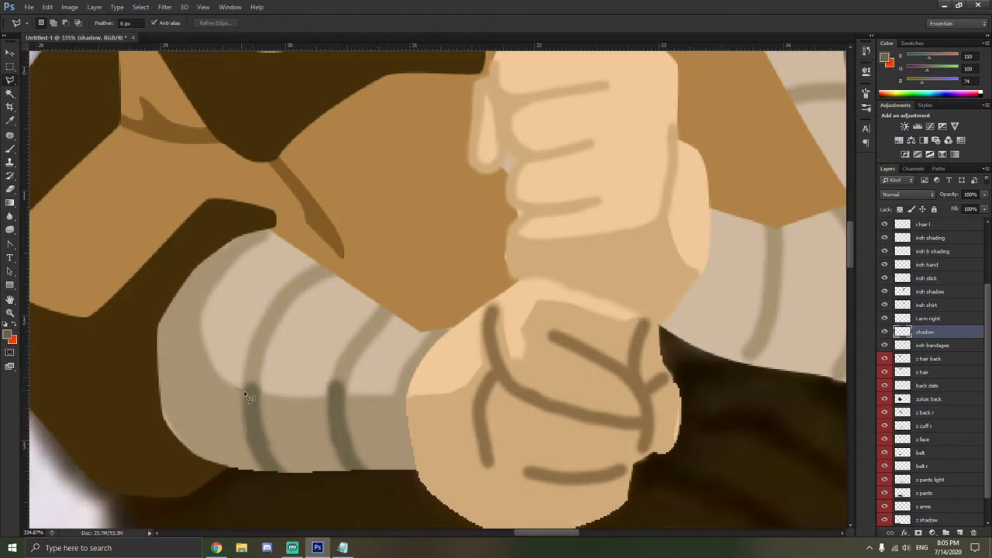
{"action": "left_click", "coordinate": [358, 397]}
{"action": "left_click", "coordinate": [316, 318]}
{"action": "double_click", "coordinate": [227, 370]}
{"action": "key", "text": "Delete"}
{"action": "scroll", "coordinate": [327, 395], "scroll_direction": "up", "scroll_amount": 3}
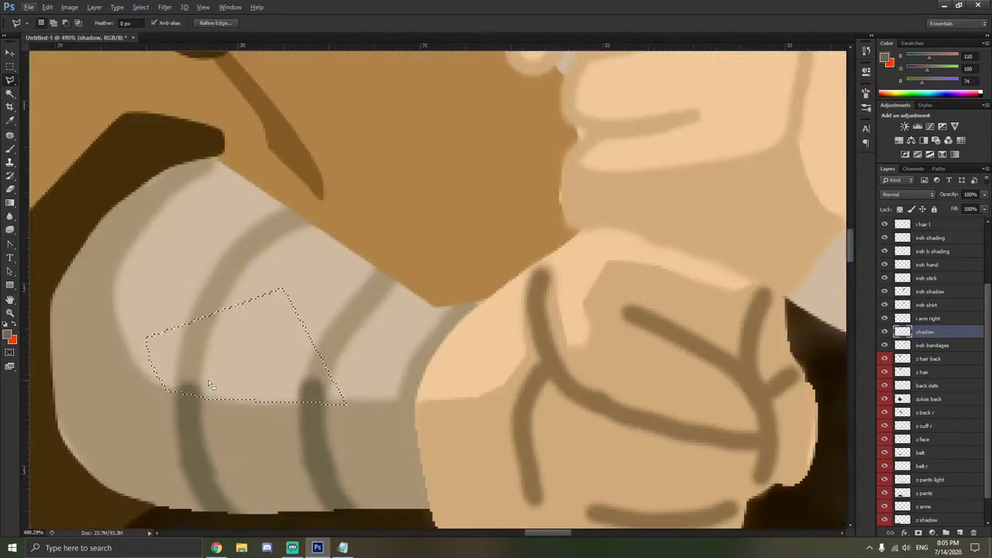
{"action": "right_click", "coordinate": [247, 374]}
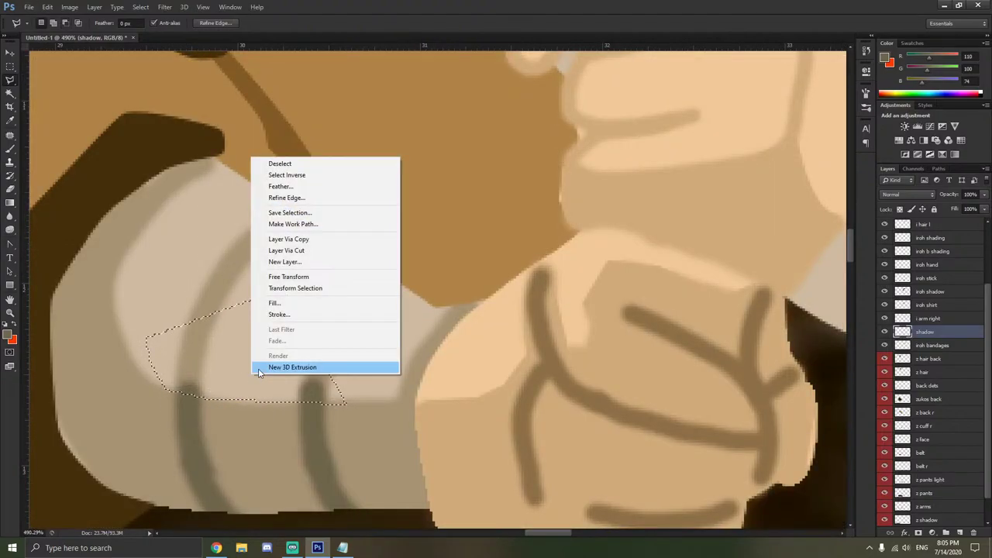
{"action": "left_click", "coordinate": [293, 172]}
Touch up the stripe edges along the shaded lower band with the sampled light tan.
{"action": "key", "text": "i"}
{"action": "left_click", "coordinate": [210, 306]}
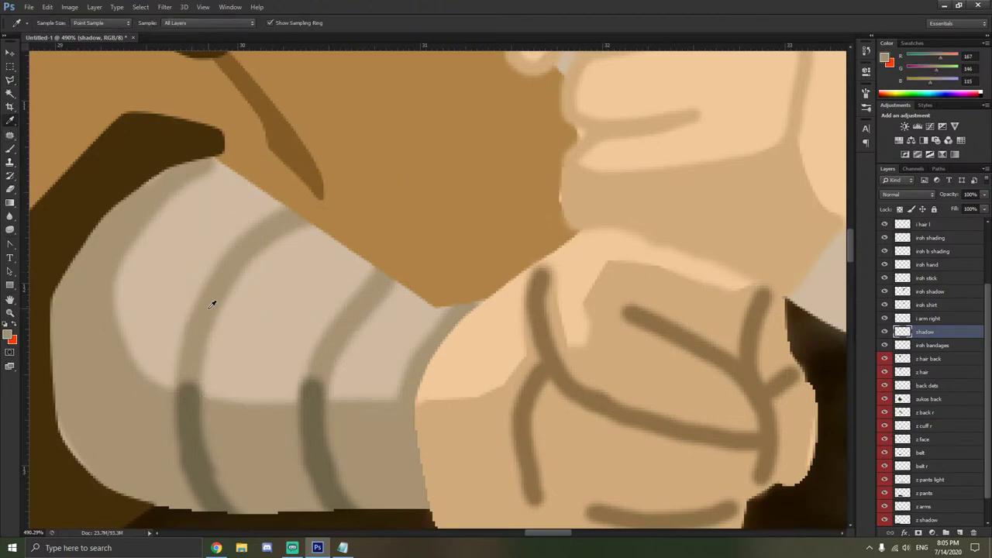
{"action": "key", "text": "b"}
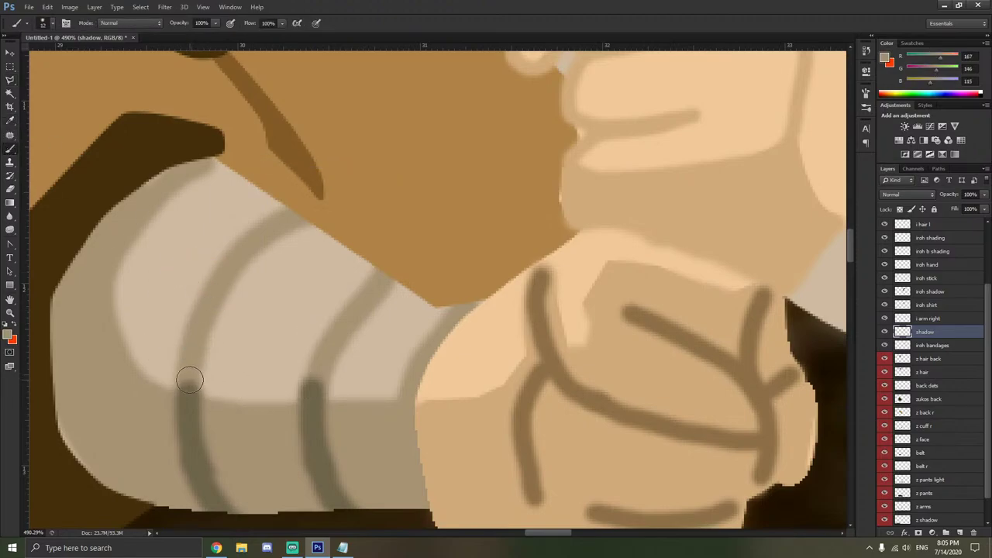
{"action": "left_click_drag", "start_coordinate": [188, 383], "coordinate": [313, 381]}
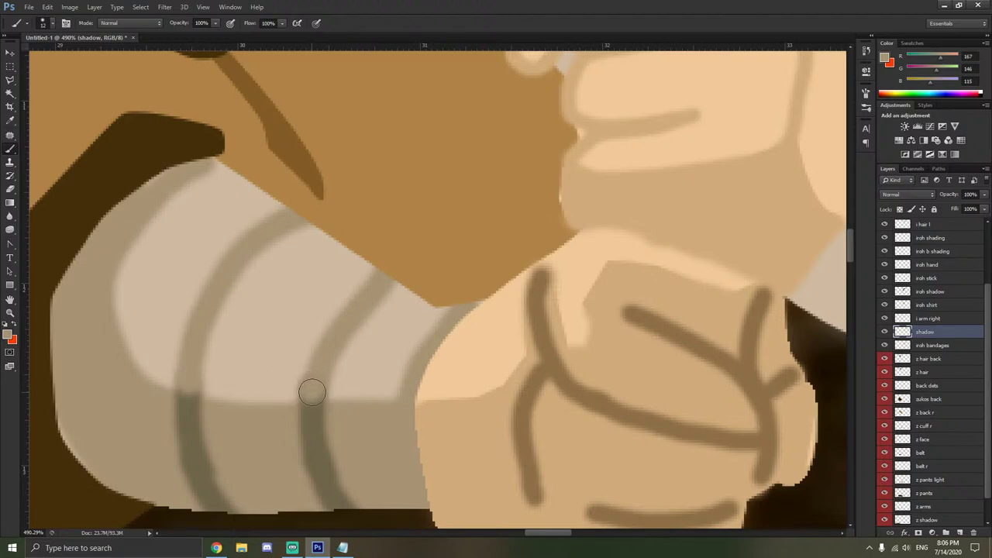
{"action": "mouse_move", "coordinate": [314, 390]}
{"action": "left_mouse_down"}
{"action": "mouse_move", "coordinate": [321, 362]}
{"action": "mouse_move", "coordinate": [307, 394]}
{"action": "left_mouse_up"}
{"action": "right_click", "coordinate": [312, 395]}
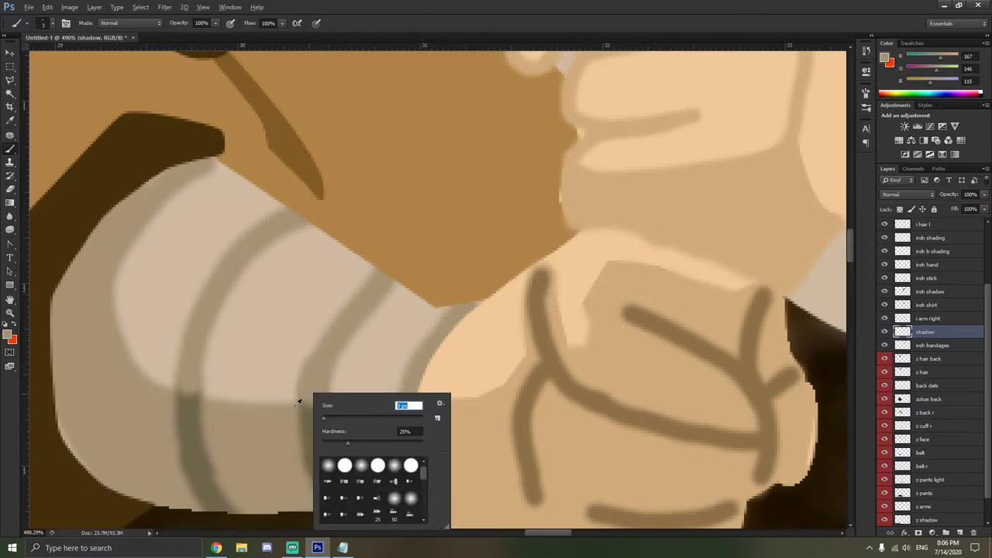
{"action": "left_click", "coordinate": [304, 403]}
{"action": "scroll", "coordinate": [306, 395], "scroll_direction": "up", "scroll_amount": 2}
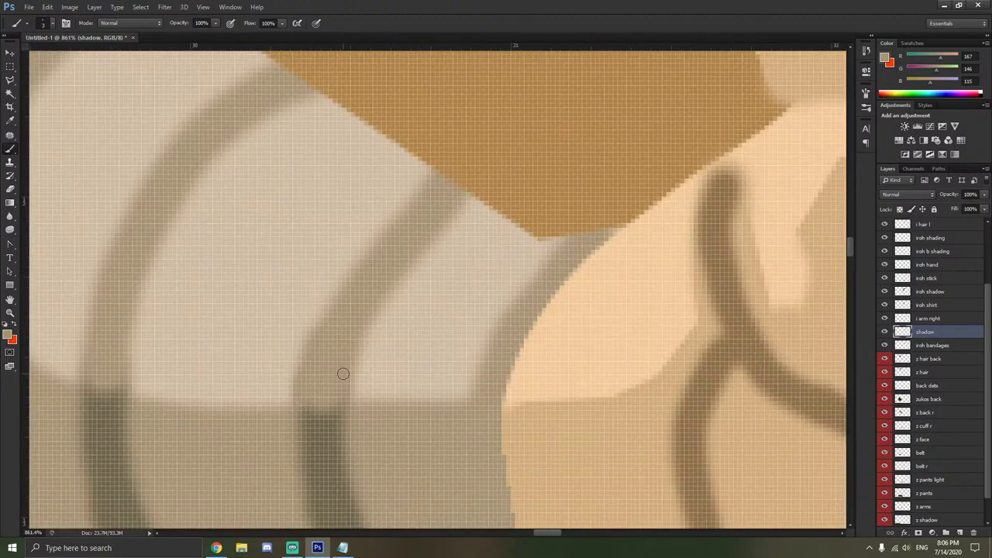
{"action": "left_click", "coordinate": [320, 409]}
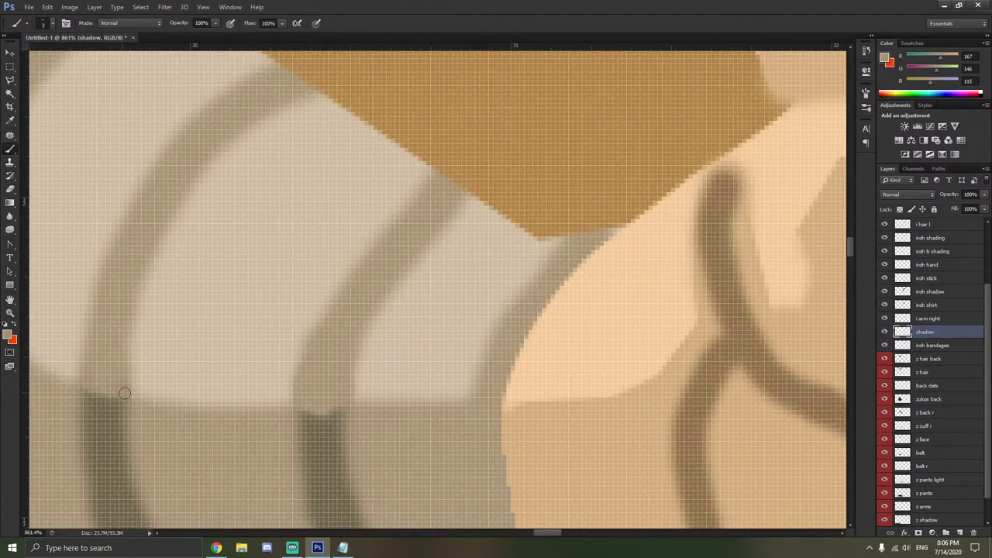
{"action": "scroll", "coordinate": [136, 360], "scroll_direction": "down", "scroll_amount": 4}
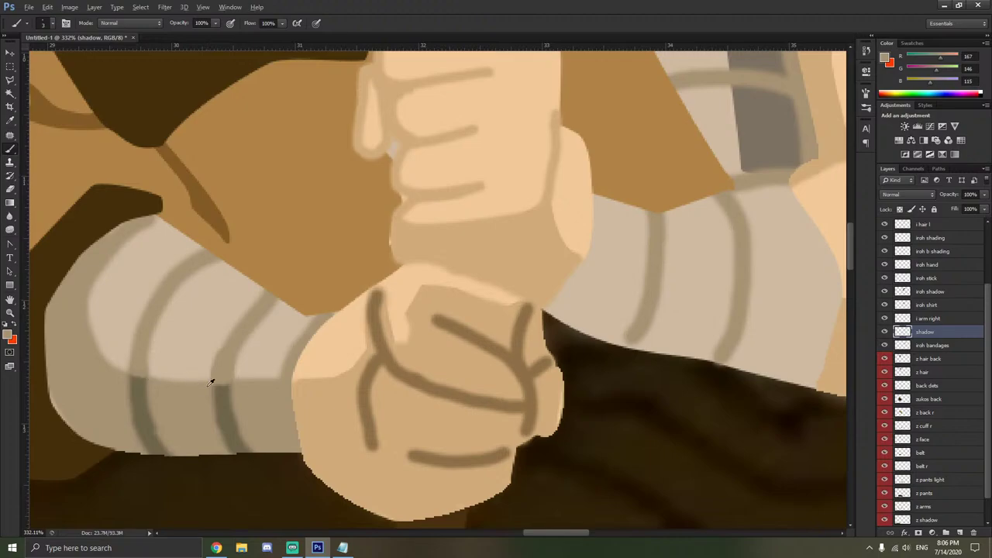
{"action": "scroll", "coordinate": [209, 382], "scroll_direction": "up", "scroll_amount": 6}
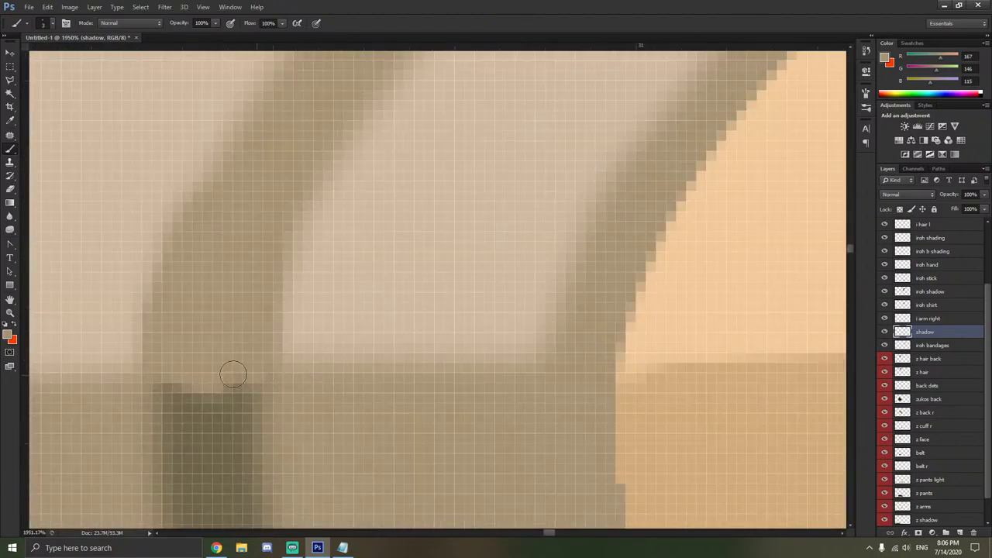
{"action": "scroll", "coordinate": [199, 374], "scroll_direction": "down", "scroll_amount": 2}
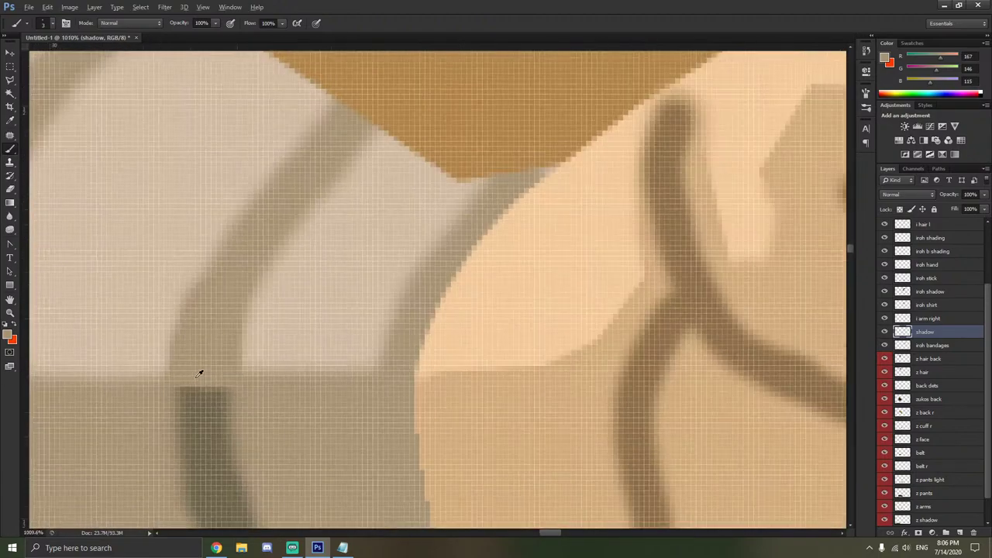
{"action": "scroll", "coordinate": [194, 378], "scroll_direction": "up", "scroll_amount": 3}
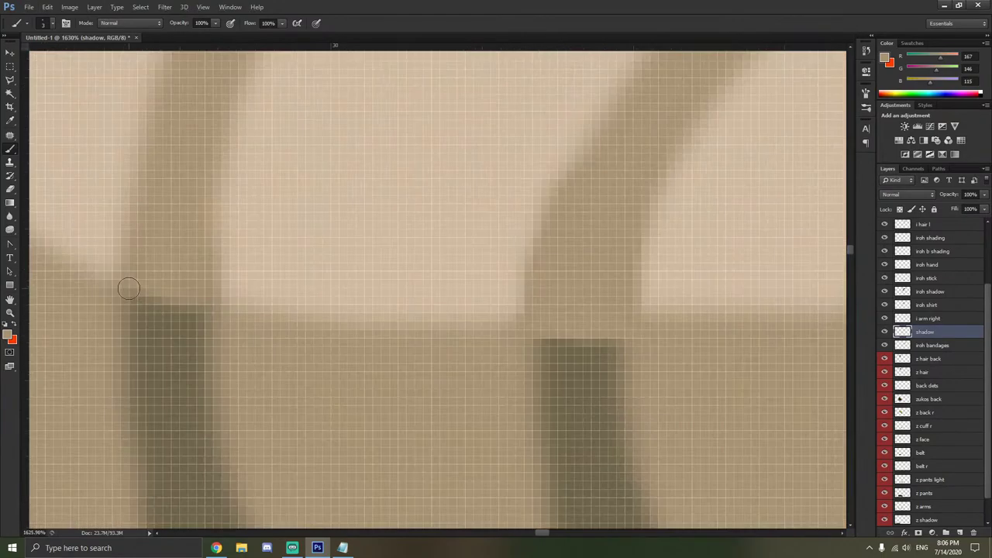
{"action": "scroll", "coordinate": [264, 358], "scroll_direction": "down", "scroll_amount": 5}
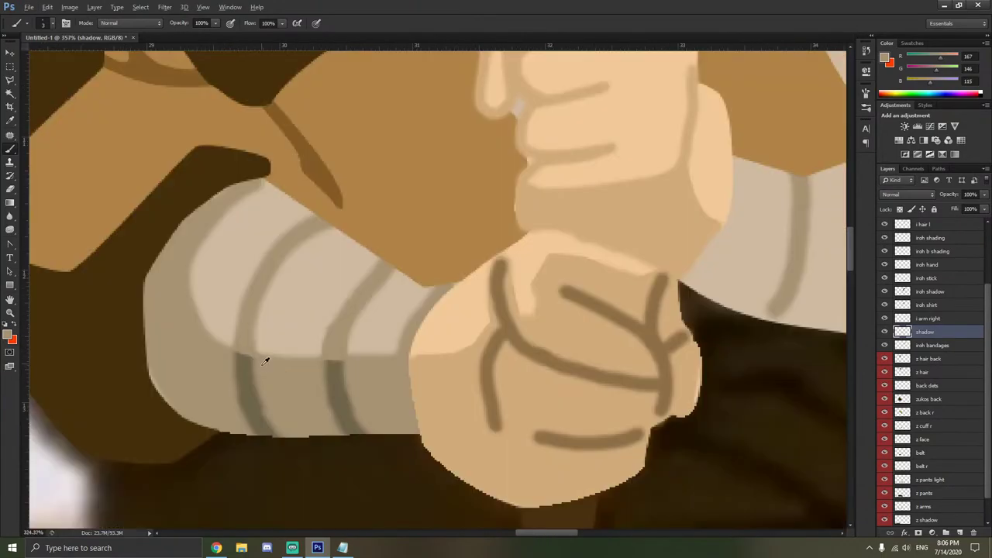
{"action": "scroll", "coordinate": [264, 358], "scroll_direction": "down", "scroll_amount": 2}
{"action": "scroll", "coordinate": [309, 376], "scroll_direction": "up", "scroll_amount": 4}
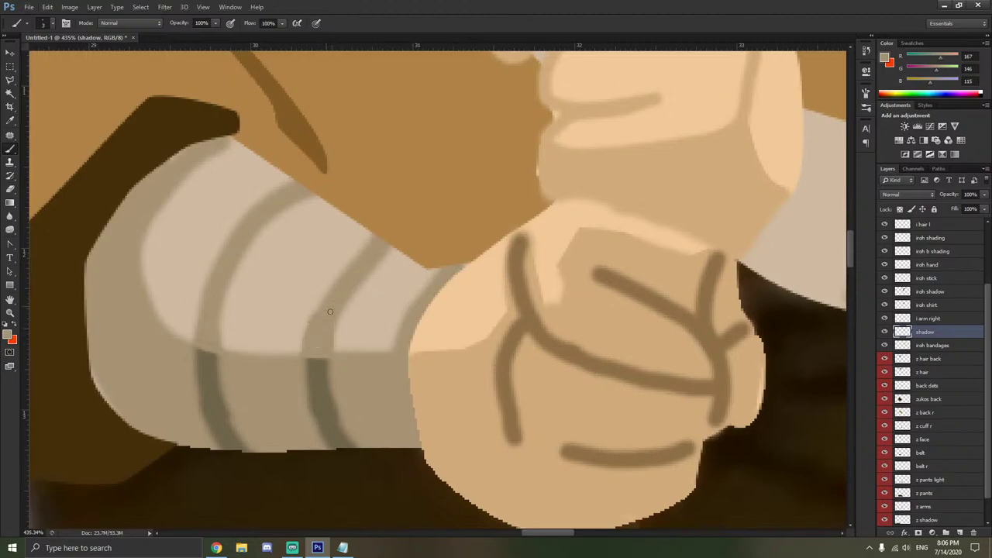
{"action": "scroll", "coordinate": [322, 344], "scroll_direction": "down", "scroll_amount": 6}
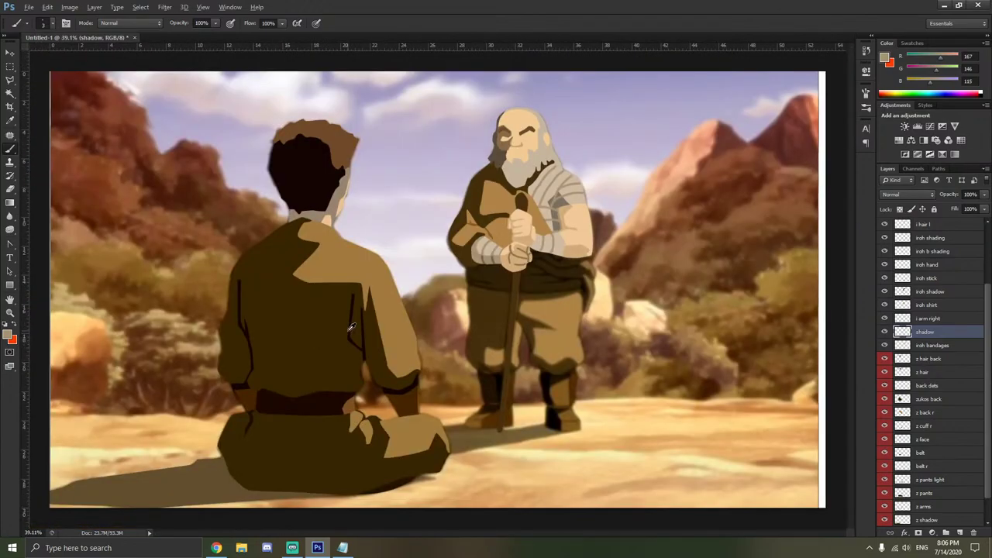
{"action": "scroll", "coordinate": [583, 220], "scroll_direction": "up", "scroll_amount": 5}
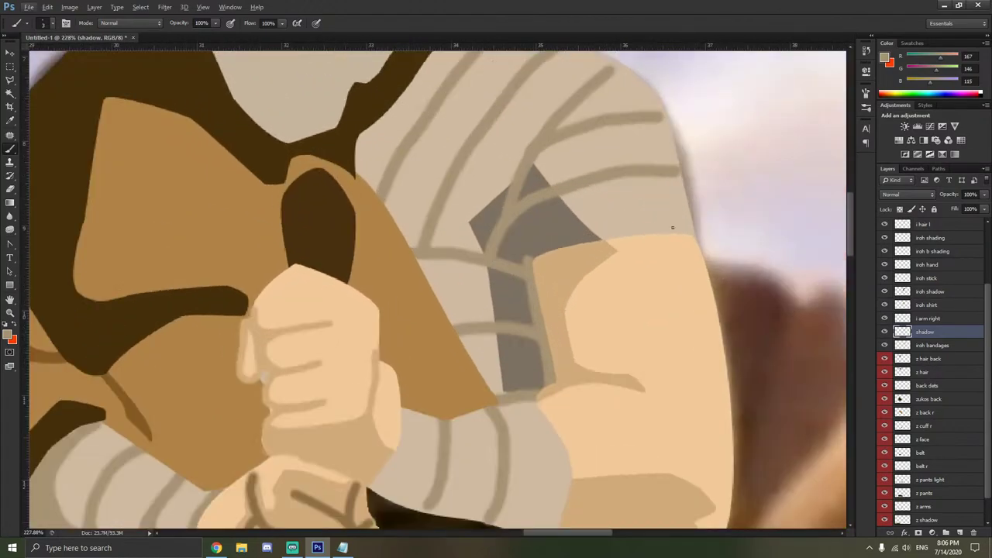
Check the shading by toggling the bandages layer, then enlarge the brush.
{"action": "left_click", "coordinate": [884, 344]}
{"action": "left_click", "coordinate": [884, 344]}
{"action": "scroll", "coordinate": [705, 101], "scroll_direction": "up", "scroll_amount": 4}
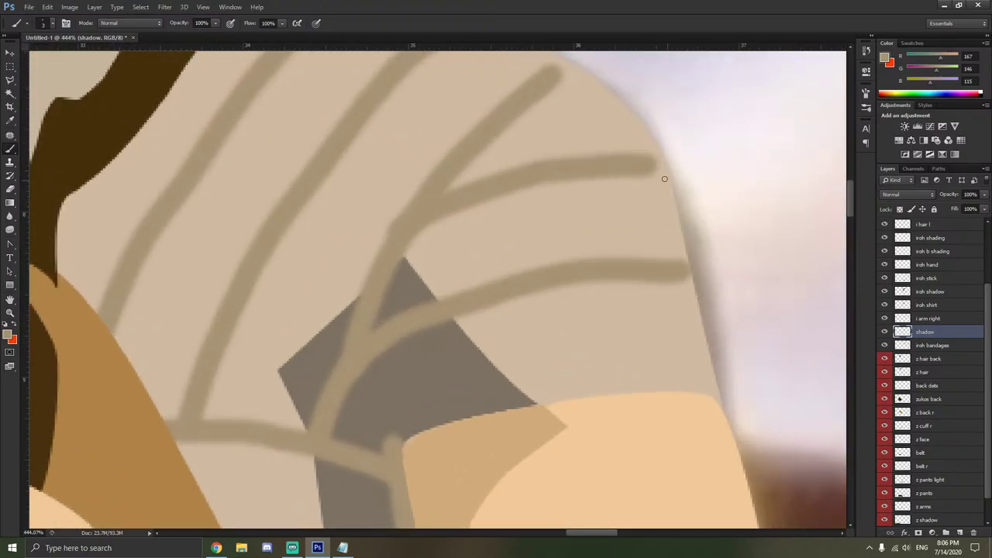
{"action": "right_click", "coordinate": [658, 172]}
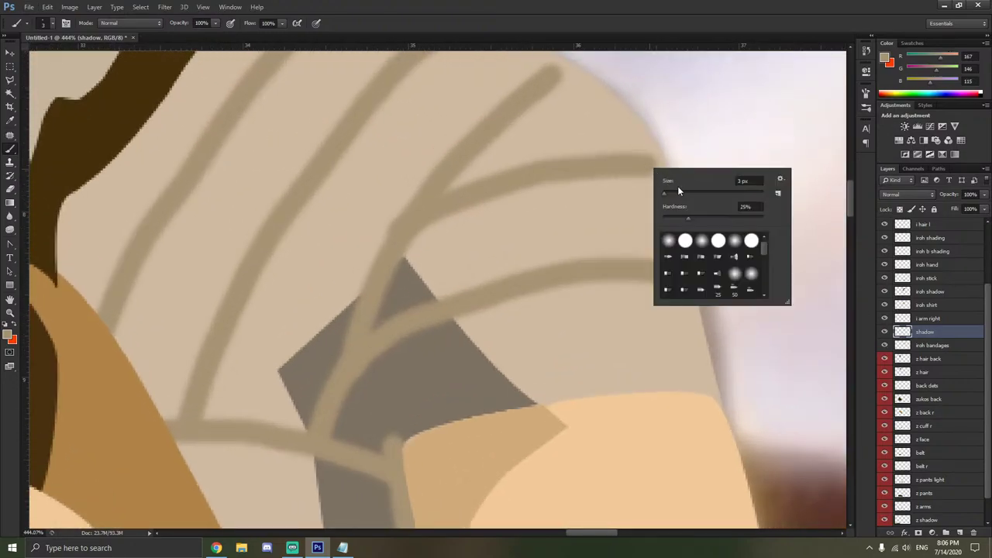
{"action": "left_click_drag", "start_coordinate": [678, 190], "coordinate": [671, 196]}
{"action": "left_click", "coordinate": [647, 166]}
Extend the upper and lower tan bands to the shoulder's outer edge, redrawing the upper tip.
{"action": "left_click_drag", "start_coordinate": [659, 163], "coordinate": [694, 163]}
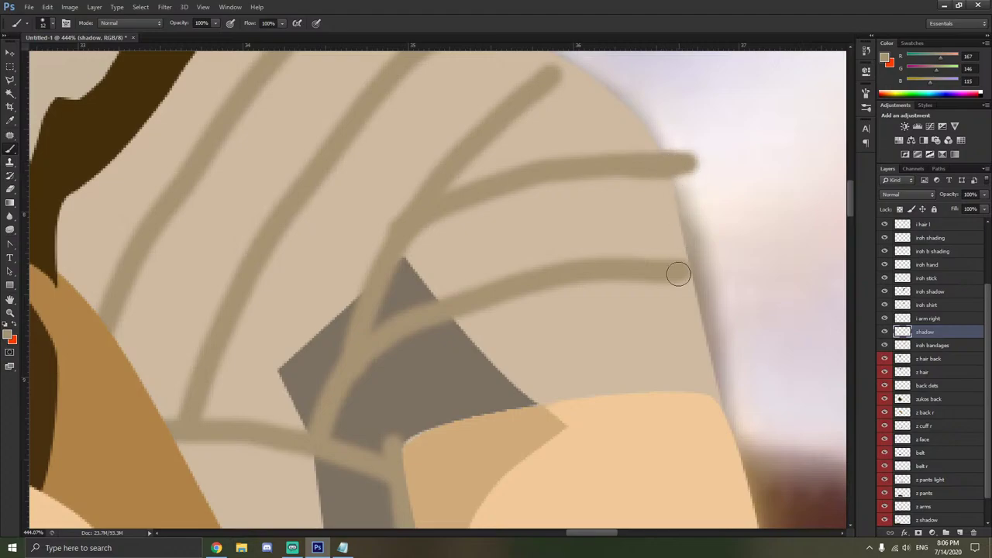
{"action": "left_click_drag", "start_coordinate": [678, 272], "coordinate": [742, 271]}
{"action": "scroll", "coordinate": [581, 194], "scroll_direction": "up", "scroll_amount": 3}
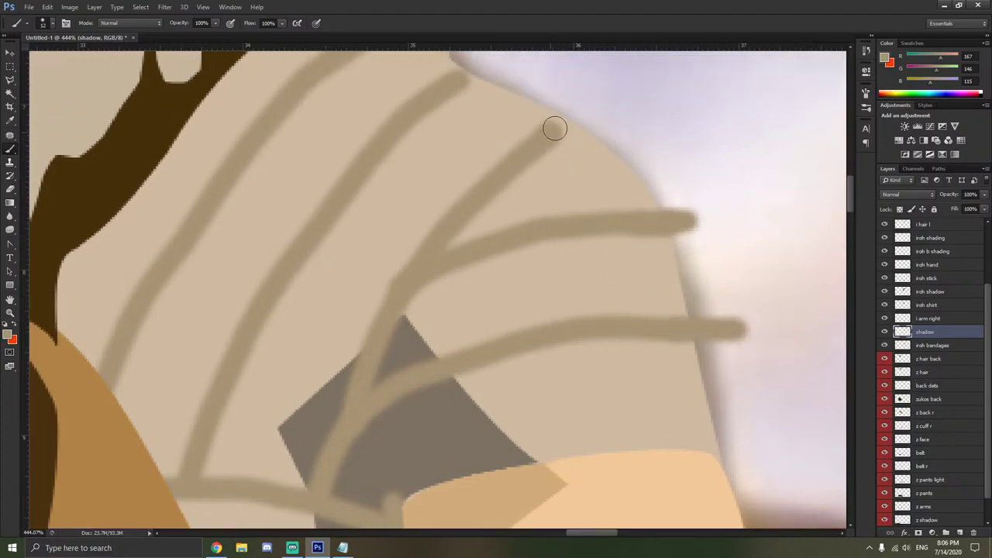
{"action": "left_click_drag", "start_coordinate": [553, 129], "coordinate": [598, 96]}
{"action": "scroll", "coordinate": [481, 155], "scroll_direction": "up", "scroll_amount": 2}
{"action": "key", "text": "ctrl+z"}
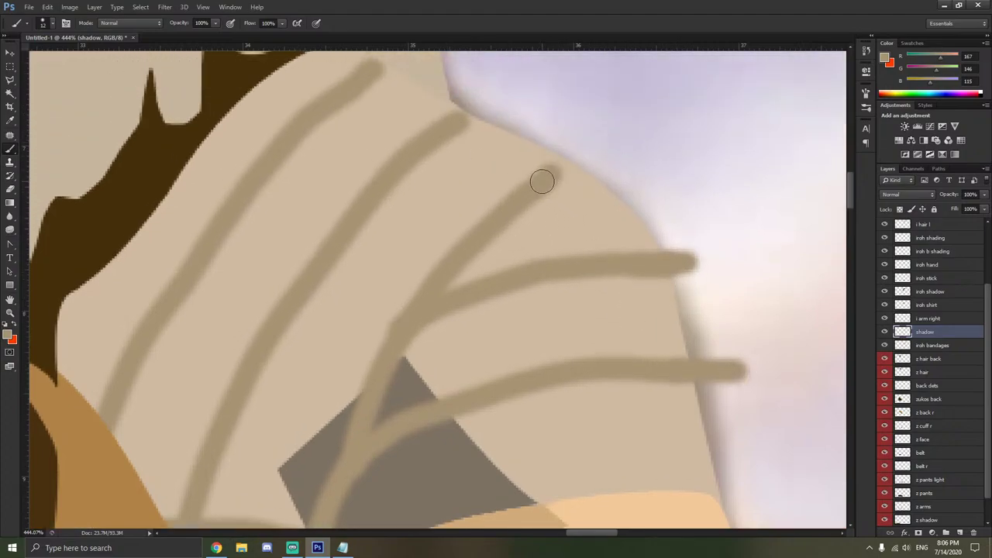
{"action": "left_click_drag", "start_coordinate": [540, 178], "coordinate": [617, 149]}
{"action": "left_click_drag", "start_coordinate": [442, 130], "coordinate": [499, 109]}
{"action": "scroll", "coordinate": [392, 109], "scroll_direction": "up", "scroll_amount": 4}
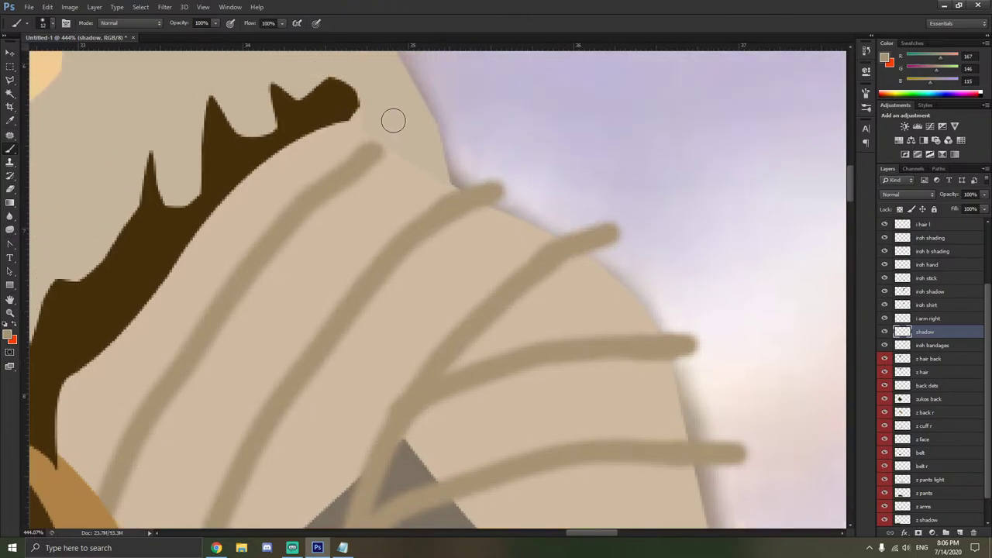
{"action": "scroll", "coordinate": [504, 177], "scroll_direction": "down", "scroll_amount": 2}
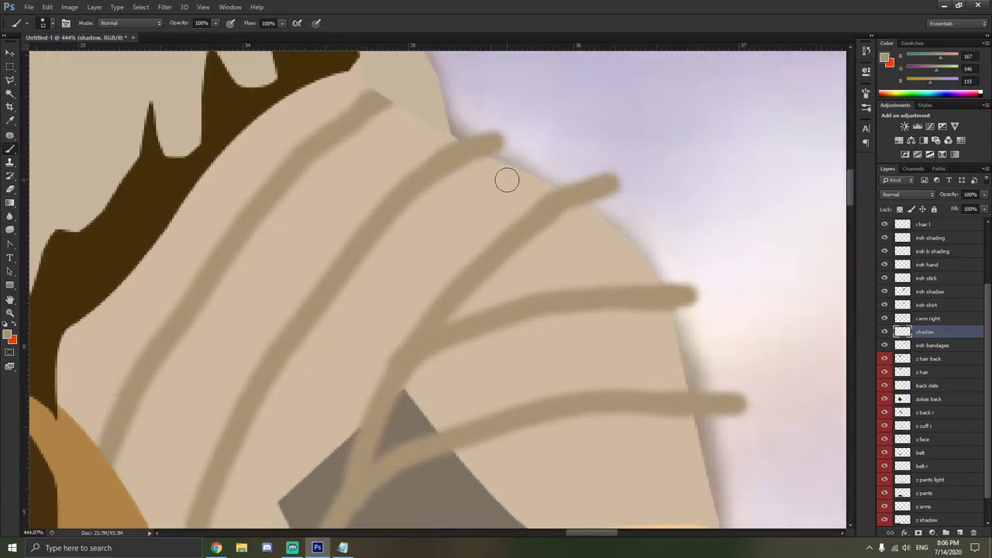
{"action": "scroll", "coordinate": [674, 233], "scroll_direction": "down", "scroll_amount": 4}
{"action": "left_click", "coordinate": [930, 344]}
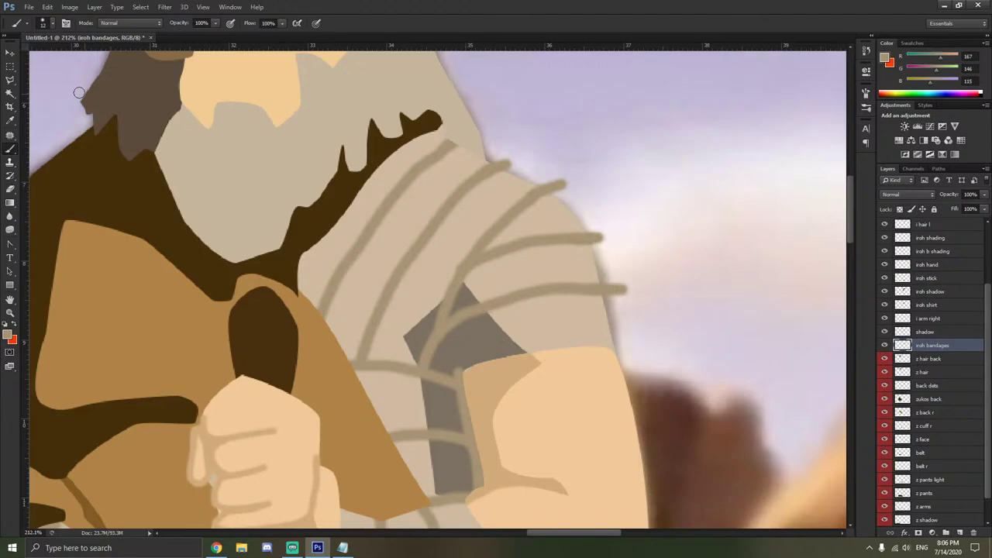
Magic-wand the shirt area and invert the selection to everything outside it.
{"action": "left_click", "coordinate": [10, 92]}
{"action": "left_click", "coordinate": [487, 222]}
{"action": "right_click", "coordinate": [487, 218]}
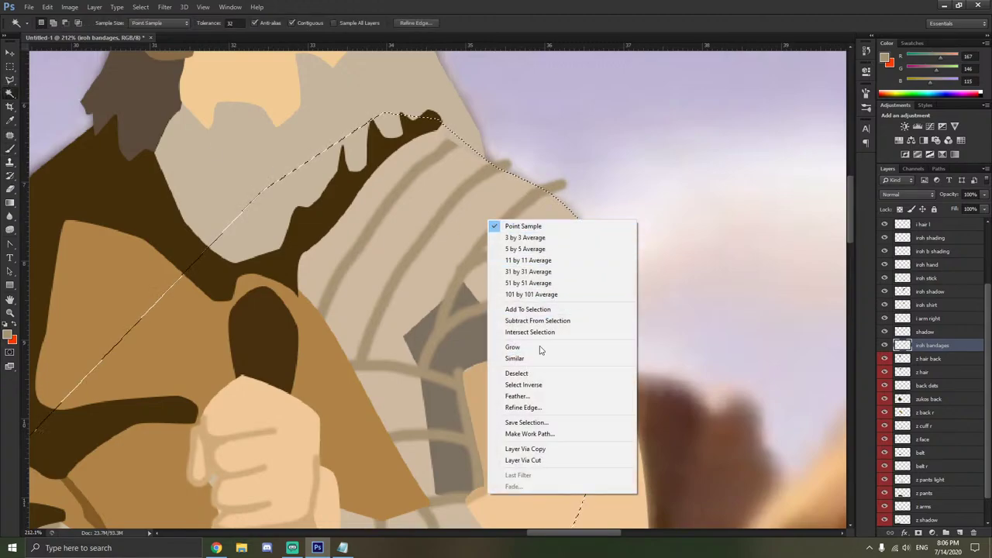
{"action": "left_click", "coordinate": [542, 382]}
Erase the band overspill outside the shoulder on the shadow layer, then deselect.
{"action": "left_click", "coordinate": [925, 332]}
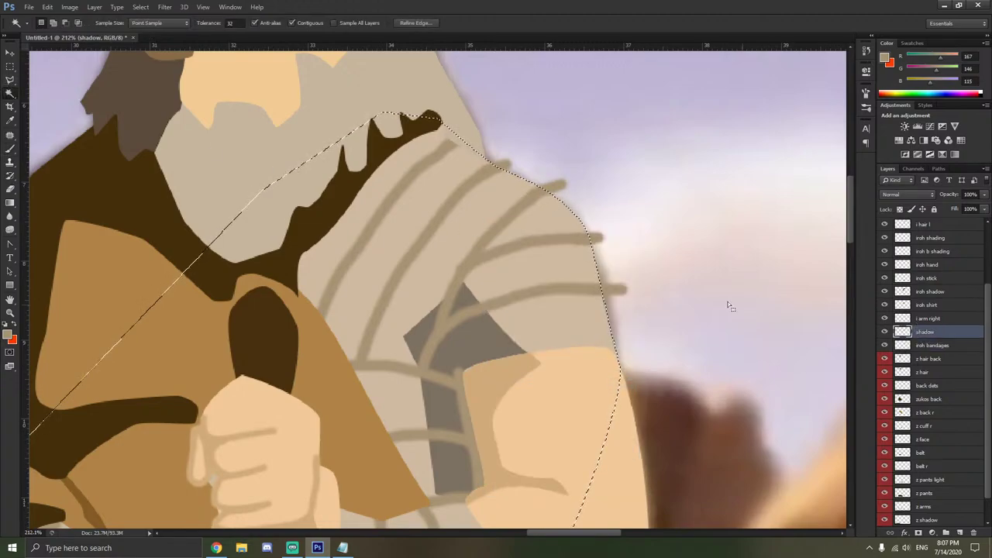
{"action": "left_click", "coordinate": [13, 190]}
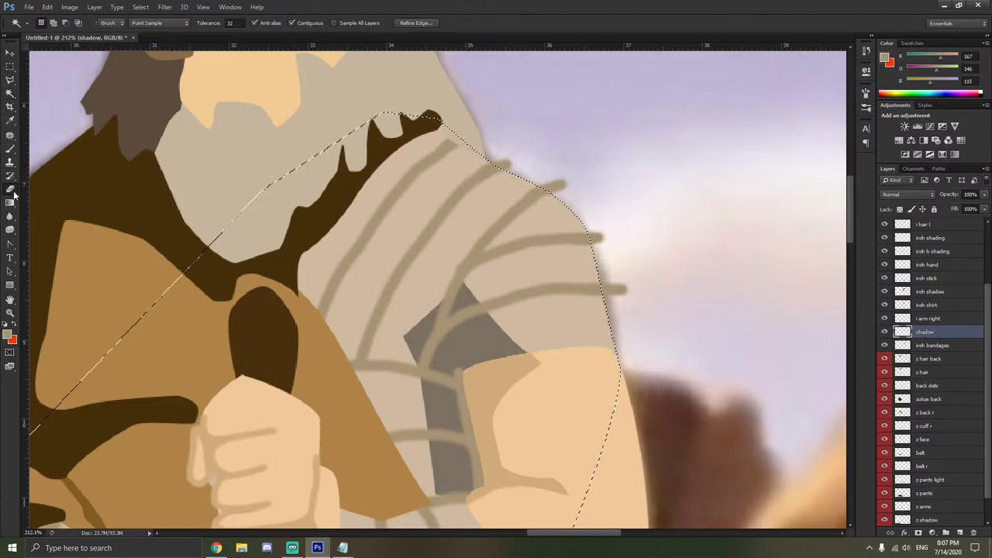
{"action": "right_click", "coordinate": [562, 196]}
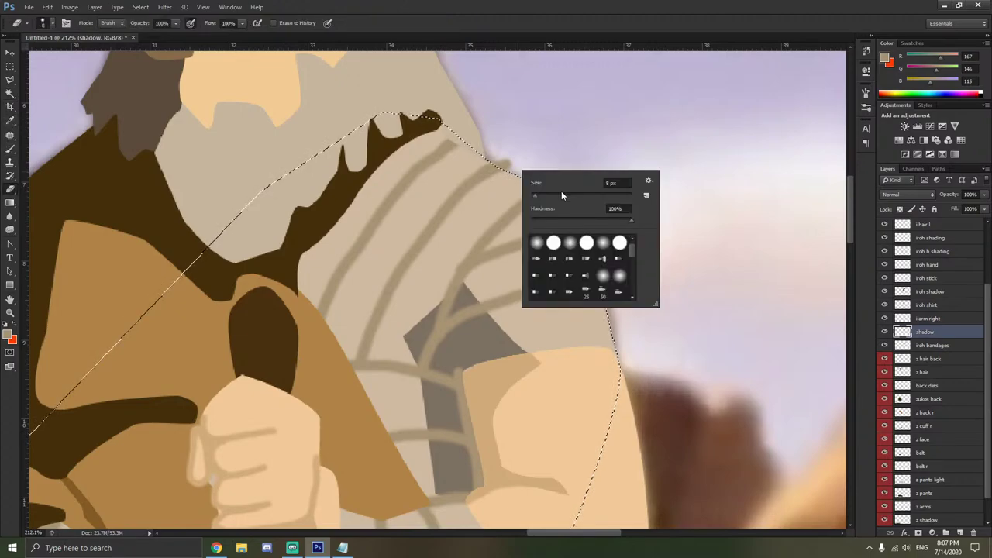
{"action": "left_click", "coordinate": [561, 195]}
{"action": "scroll", "coordinate": [587, 290], "scroll_direction": "down", "scroll_amount": 3}
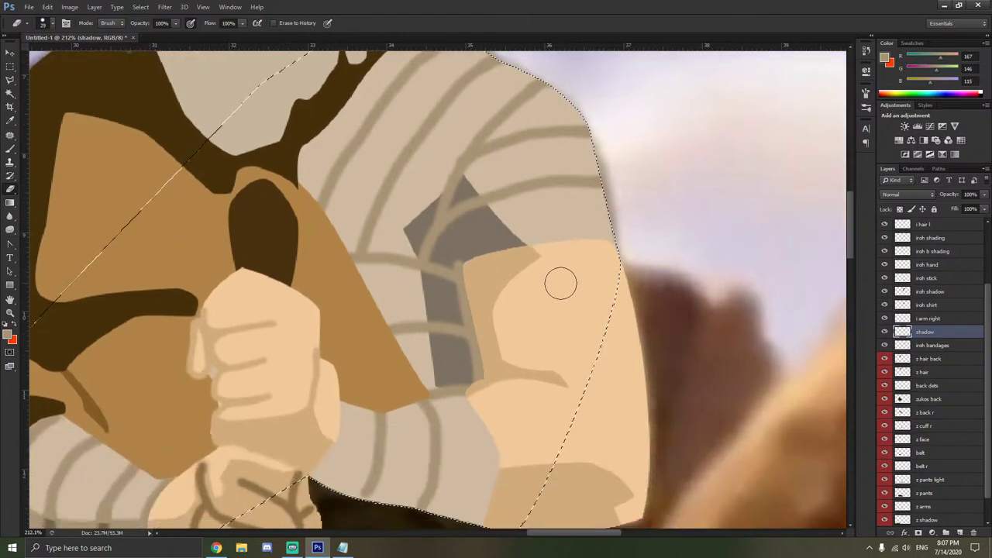
{"action": "key", "text": "["}
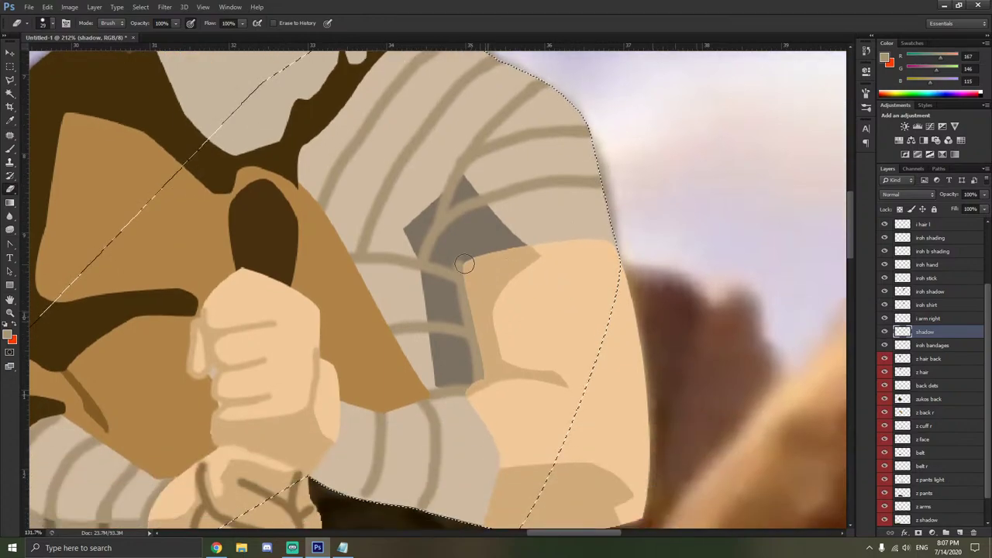
{"action": "scroll", "coordinate": [464, 264], "scroll_direction": "down", "scroll_amount": 4}
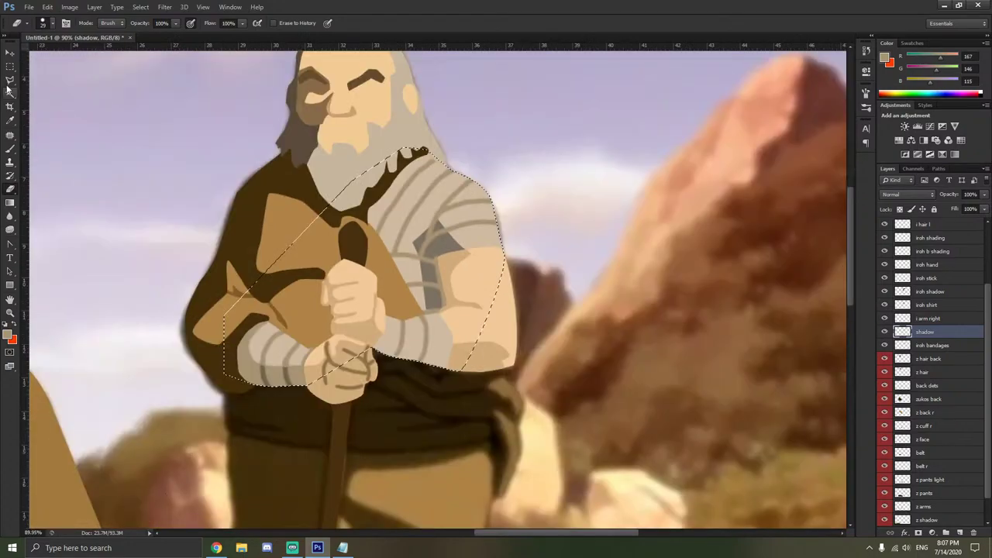
{"action": "left_click", "coordinate": [9, 81]}
{"action": "left_click", "coordinate": [195, 157]}
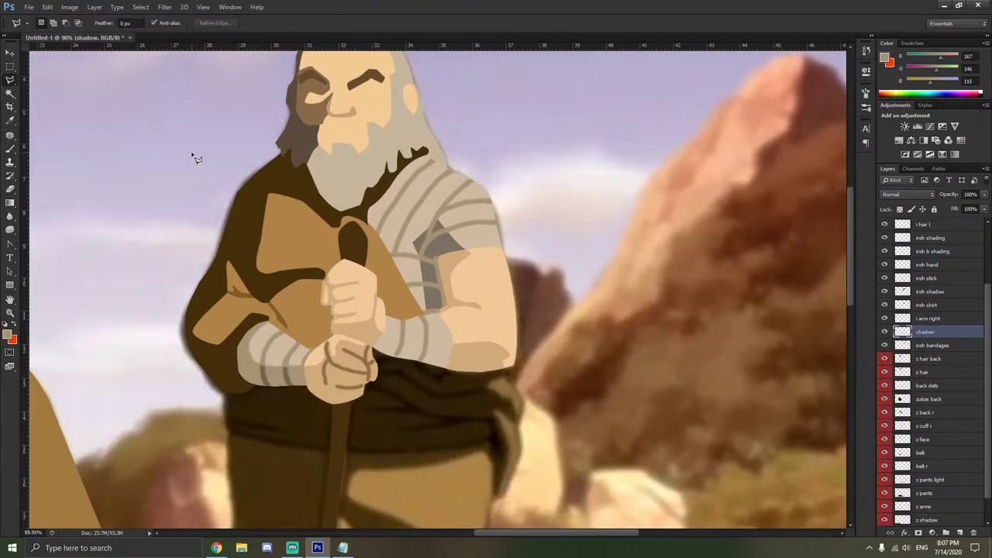
{"action": "scroll", "coordinate": [186, 167], "scroll_direction": "down", "scroll_amount": 3}
{"action": "scroll", "coordinate": [930, 408], "scroll_direction": "down", "scroll_amount": 1}
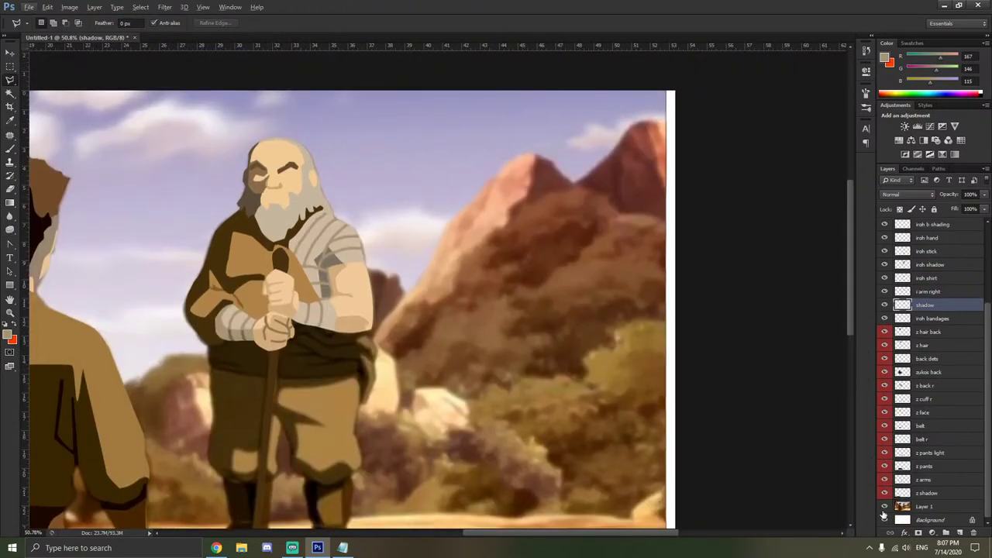
{"action": "left_click", "coordinate": [884, 506]}
{"action": "scroll", "coordinate": [392, 341], "scroll_direction": "left", "scroll_amount": 2}
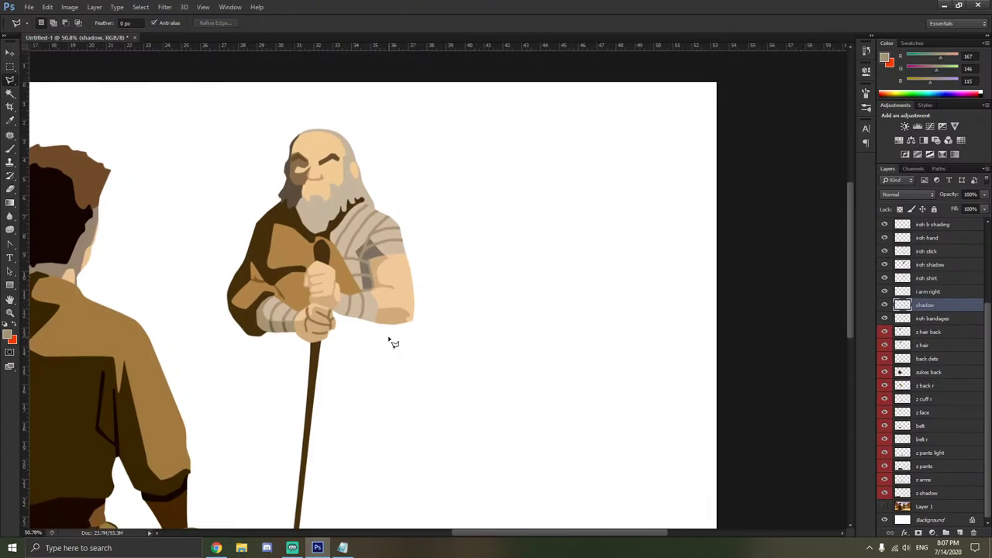
{"action": "scroll", "coordinate": [393, 343], "scroll_direction": "down", "scroll_amount": 1}
{"action": "left_click", "coordinate": [217, 548]}
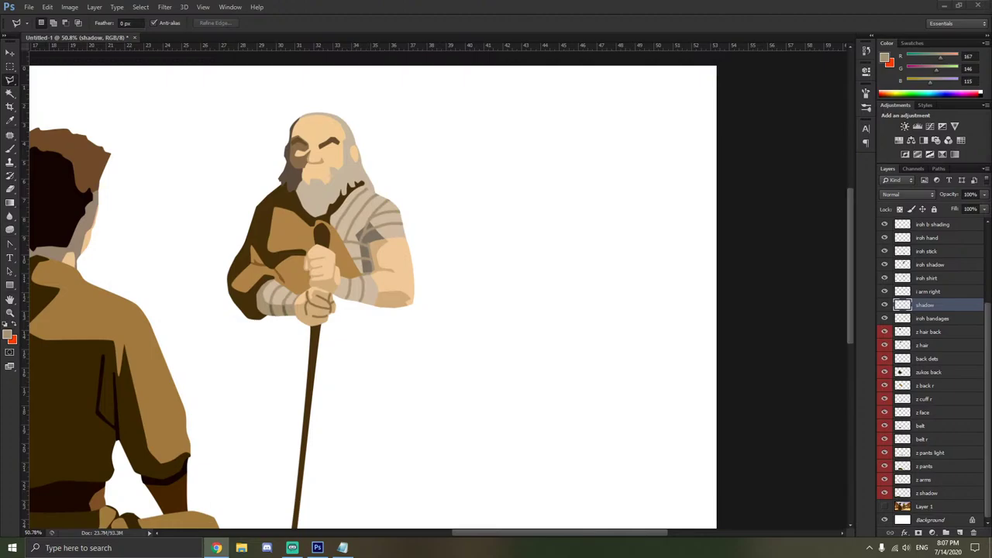
{"action": "scroll", "coordinate": [379, 308], "scroll_direction": "down", "scroll_amount": 5}
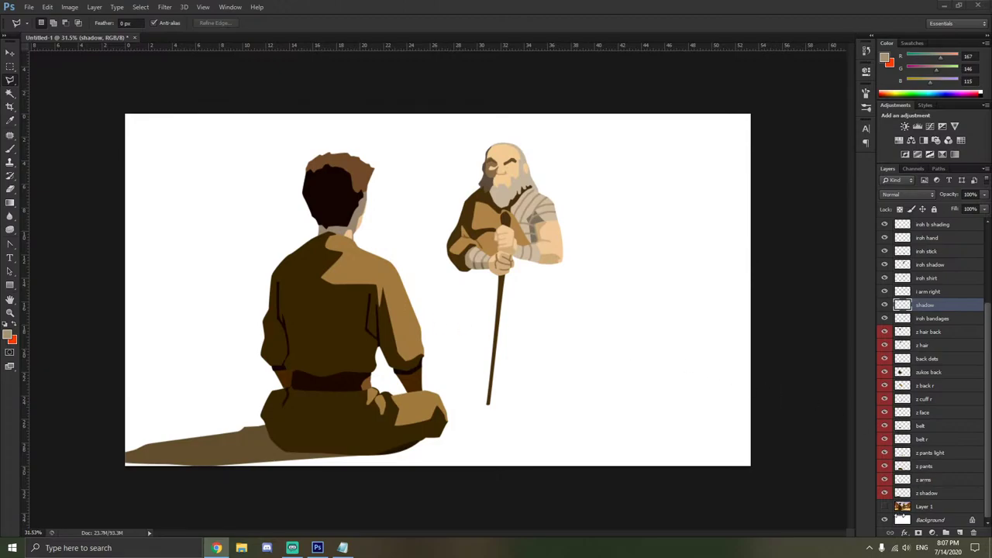
{"action": "left_click", "coordinate": [884, 505]}
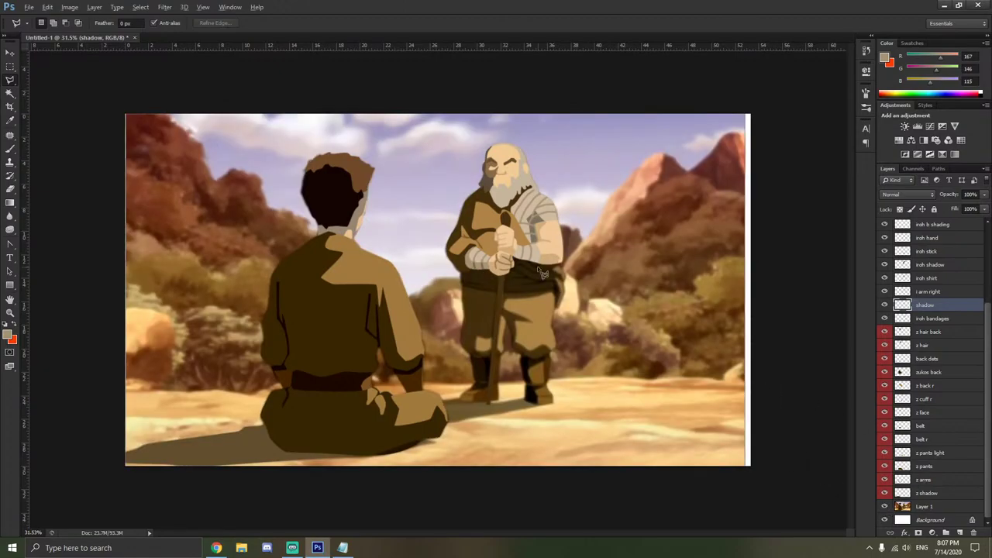
{"action": "scroll", "coordinate": [539, 267], "scroll_direction": "up", "scroll_amount": 5}
{"action": "scroll", "coordinate": [545, 273], "scroll_direction": "up", "scroll_amount": 3}
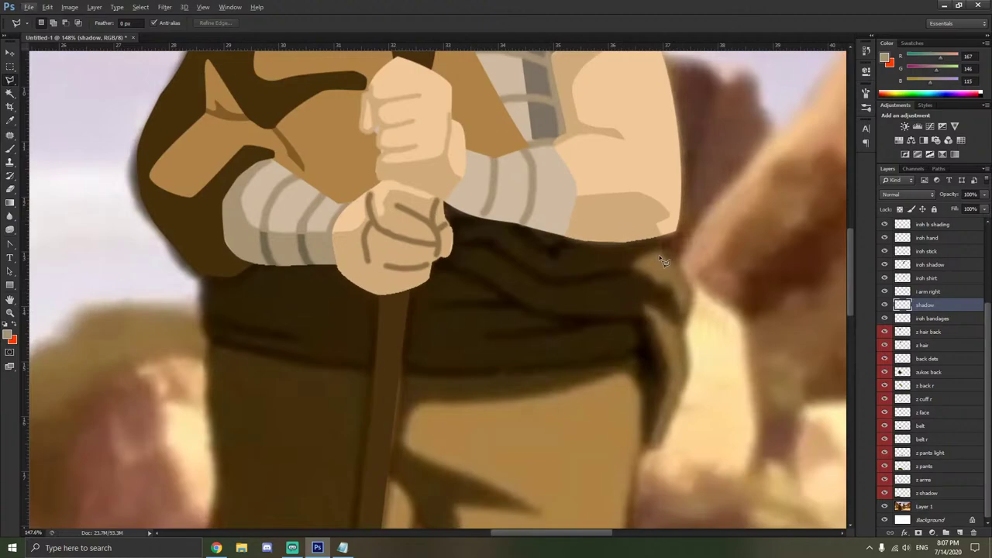
Create a new layer named 'irohs belt' above the z hair back layer.
{"action": "left_click", "coordinate": [938, 331]}
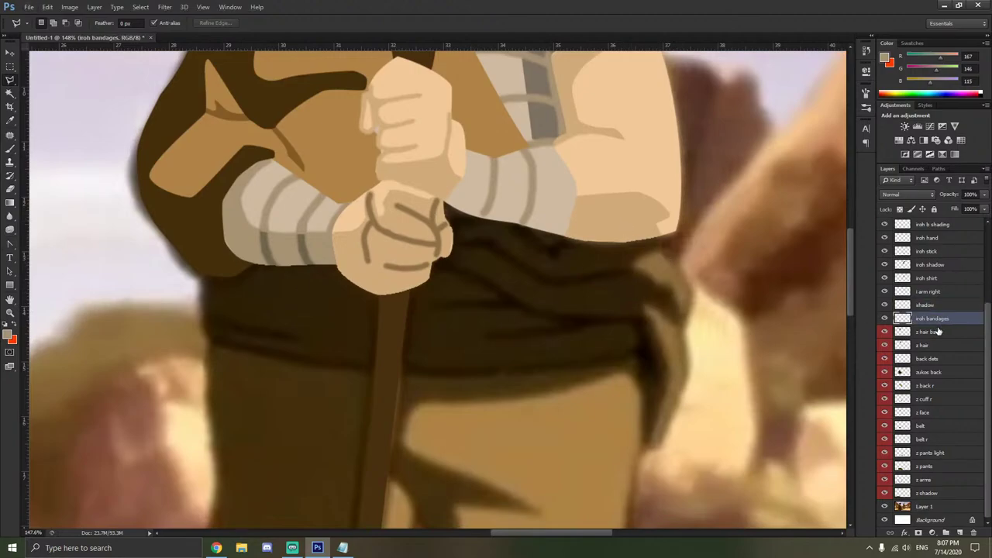
{"action": "key", "text": "ctrl+shift+n"}
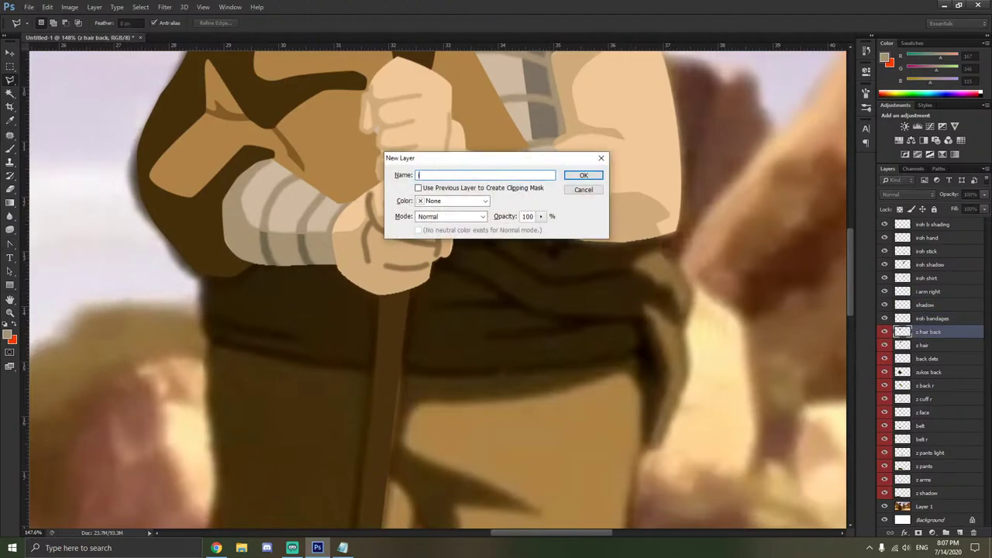
{"action": "type", "text": "irohs belt"}
{"action": "key", "text": "Return"}
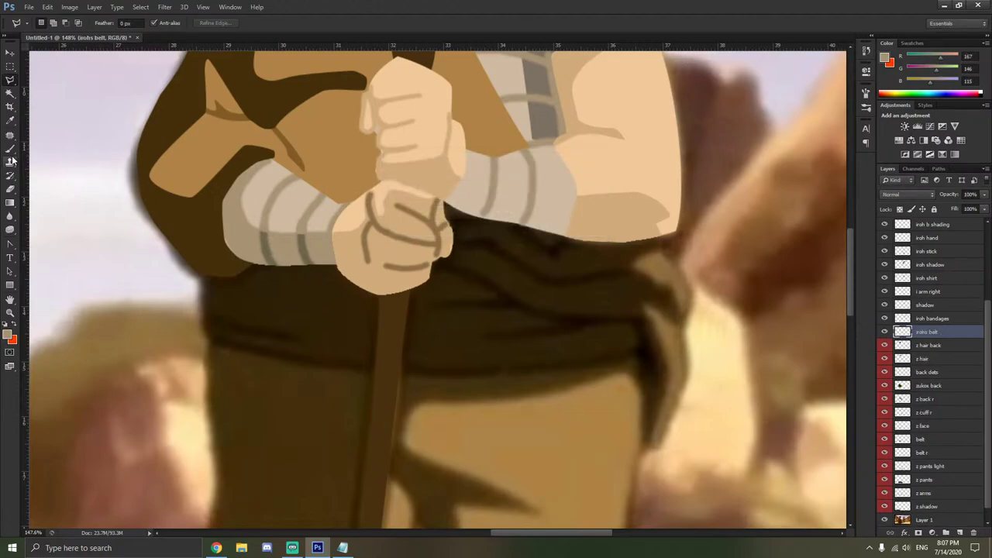
Trace a closed pen path around Iroh's belt and its hanging flap.
{"action": "left_click_drag", "start_coordinate": [10, 244], "coordinate": [51, 242]}
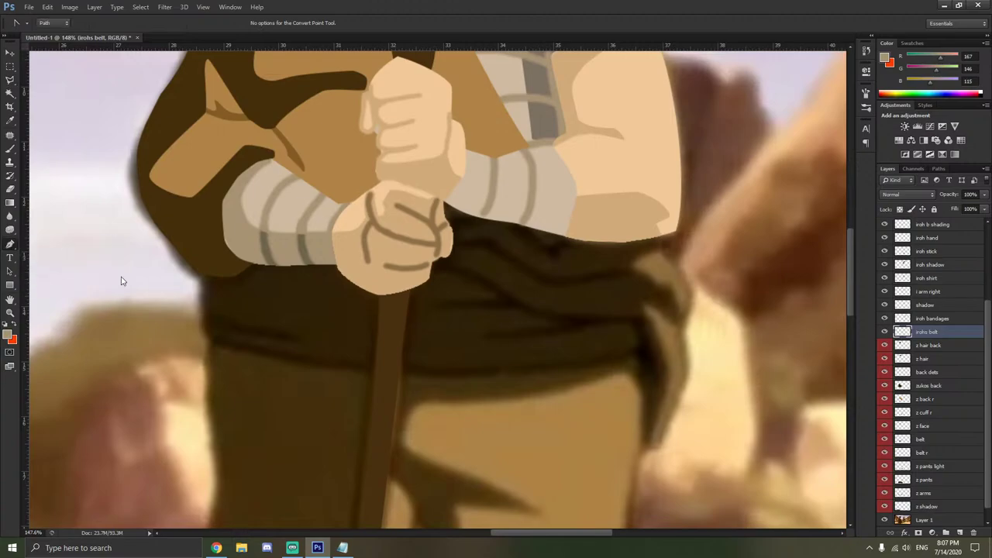
{"action": "left_click", "coordinate": [210, 341]}
{"action": "left_click", "coordinate": [373, 372]}
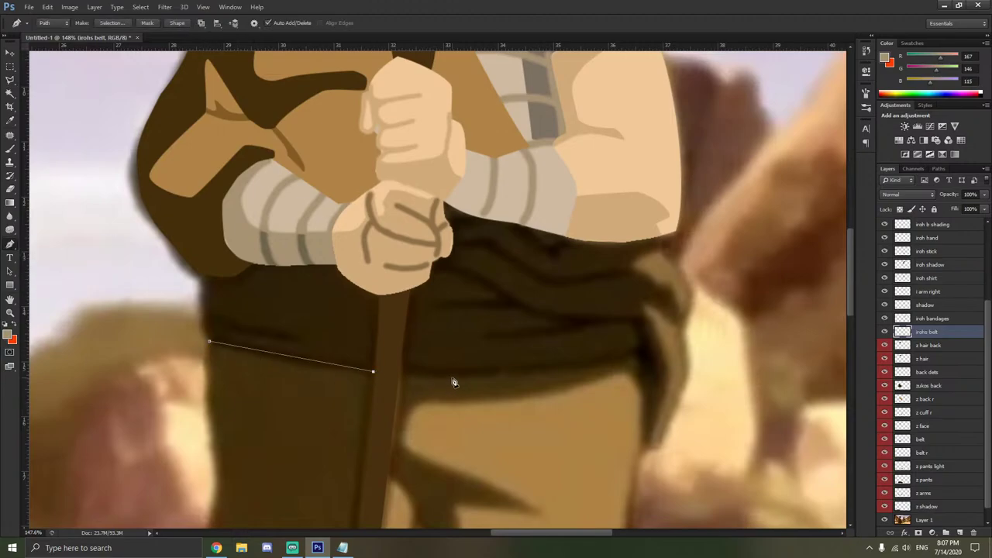
{"action": "left_click", "coordinate": [500, 377]}
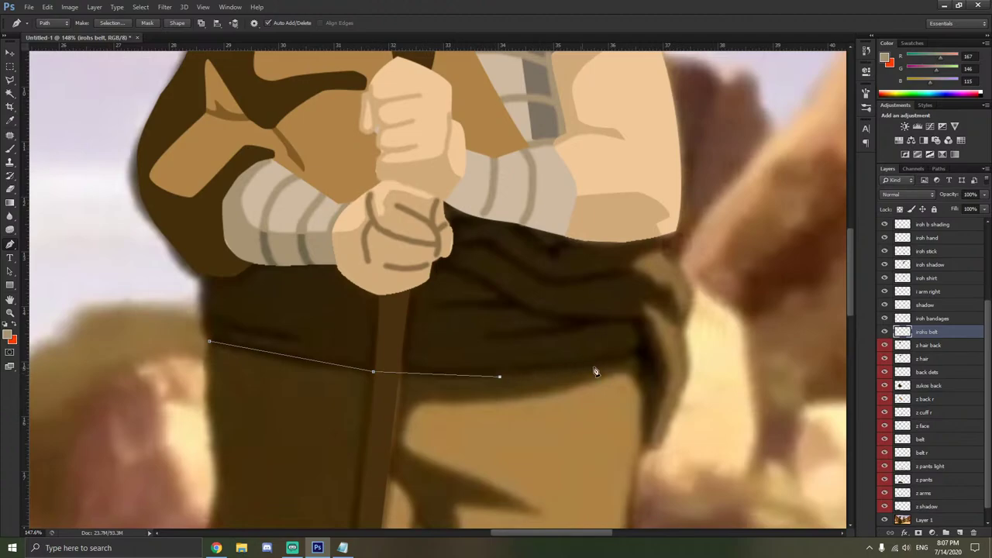
{"action": "left_click", "coordinate": [636, 354]}
{"action": "left_click_drag", "start_coordinate": [642, 440], "coordinate": [664, 448]}
{"action": "left_click_drag", "start_coordinate": [690, 371], "coordinate": [682, 327]}
{"action": "left_click", "coordinate": [693, 291]}
{"action": "left_click", "coordinate": [663, 237]}
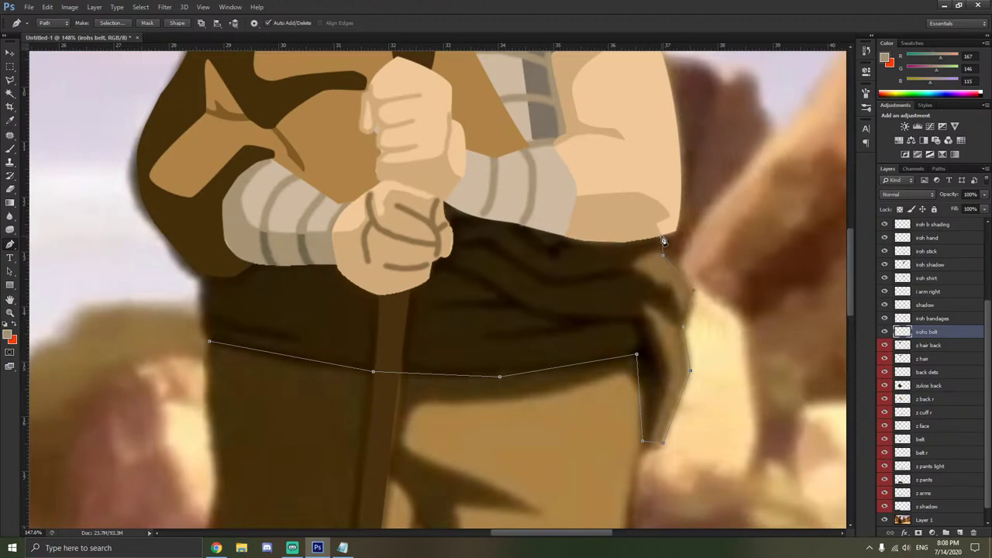
{"action": "left_click", "coordinate": [444, 165]}
{"action": "left_click", "coordinate": [247, 212]}
{"action": "left_click", "coordinate": [204, 275]}
{"action": "left_click", "coordinate": [209, 341]}
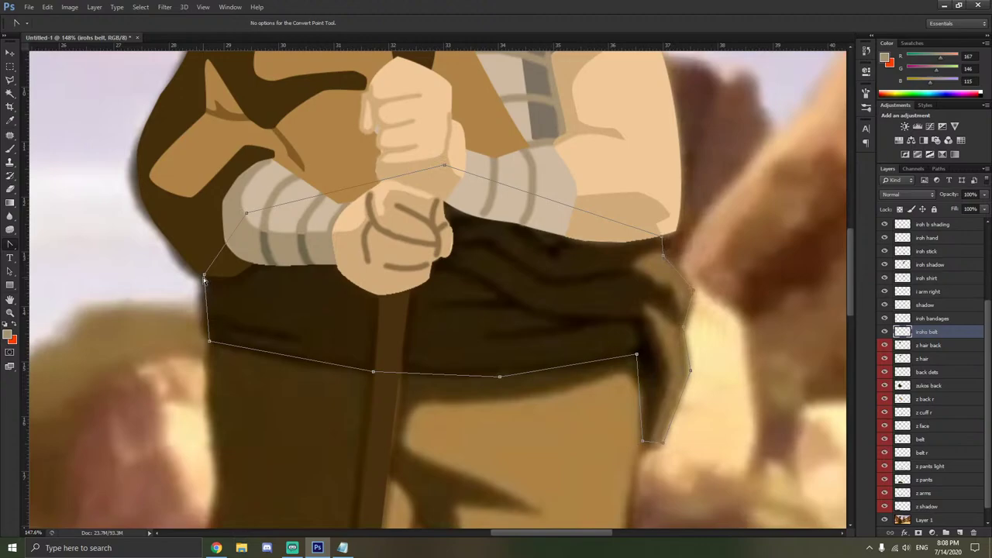
Round the belt's left corners and smooth the bottom edge where the flap begins.
{"action": "left_click_drag", "start_coordinate": [204, 276], "coordinate": [196, 288]}
{"action": "left_click_drag", "start_coordinate": [210, 341], "coordinate": [217, 357]}
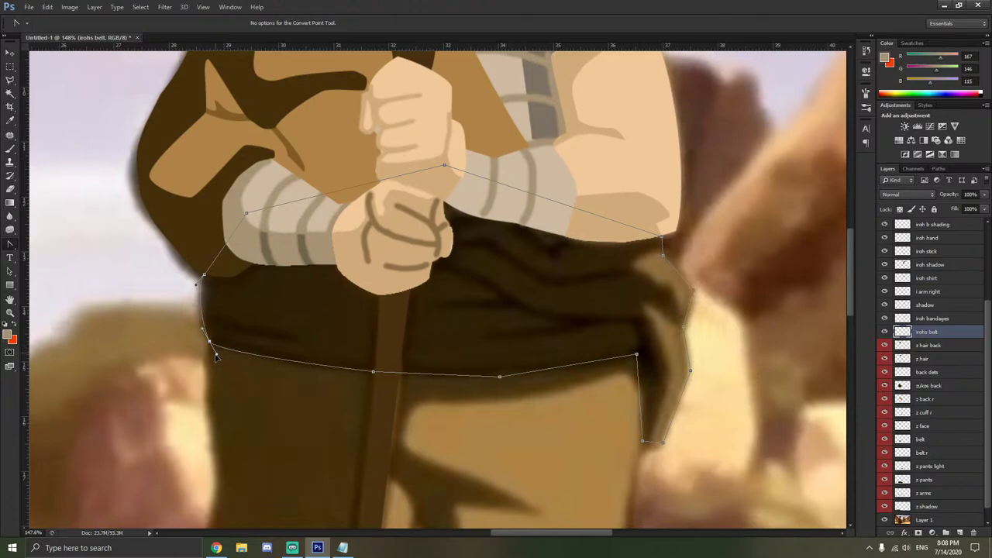
{"action": "left_click", "coordinate": [241, 371]}
{"action": "left_click_drag", "start_coordinate": [499, 377], "coordinate": [541, 377]}
{"action": "mouse_move", "coordinate": [636, 358]}
{"action": "left_mouse_down"}
{"action": "mouse_move", "coordinate": [639, 387]}
{"action": "mouse_move", "coordinate": [636, 357]}
{"action": "left_mouse_up"}
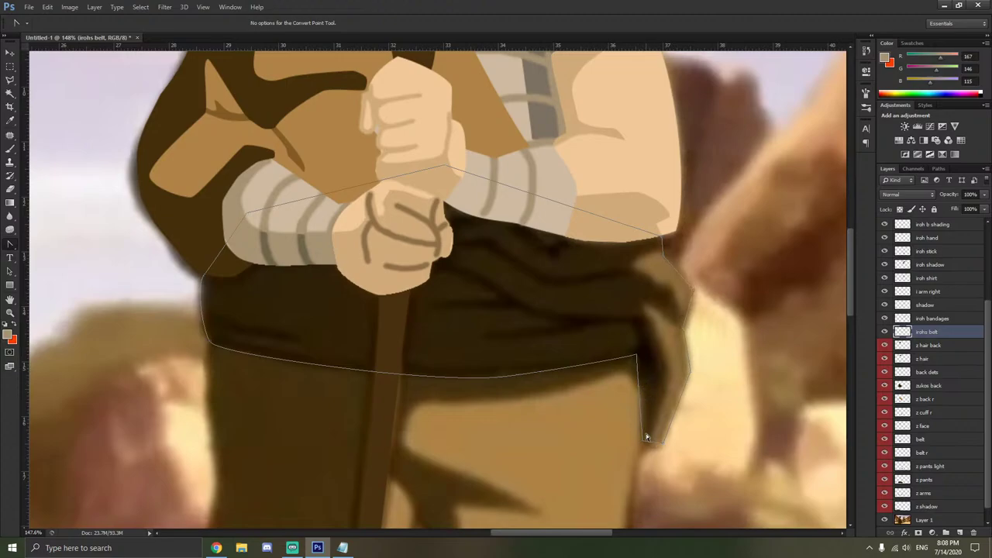
Curve the flap's bottom tip, its right edge and the belt's upper-right corner.
{"action": "left_click_drag", "start_coordinate": [642, 442], "coordinate": [647, 423]}
{"action": "left_click_drag", "start_coordinate": [655, 458], "coordinate": [648, 397]}
{"action": "left_click", "coordinate": [651, 447]}
{"action": "mouse_move", "coordinate": [660, 444]}
{"action": "left_mouse_down"}
{"action": "mouse_move", "coordinate": [671, 434]}
{"action": "mouse_move", "coordinate": [656, 454]}
{"action": "mouse_move", "coordinate": [664, 435]}
{"action": "left_mouse_up"}
{"action": "left_click", "coordinate": [684, 425]}
{"action": "left_click_drag", "start_coordinate": [687, 364], "coordinate": [678, 401]}
{"action": "mouse_move", "coordinate": [690, 370]}
{"action": "left_mouse_down"}
{"action": "mouse_move", "coordinate": [679, 405]}
{"action": "mouse_move", "coordinate": [694, 386]}
{"action": "left_mouse_up"}
{"action": "scroll", "coordinate": [694, 356], "scroll_direction": "up", "scroll_amount": 2}
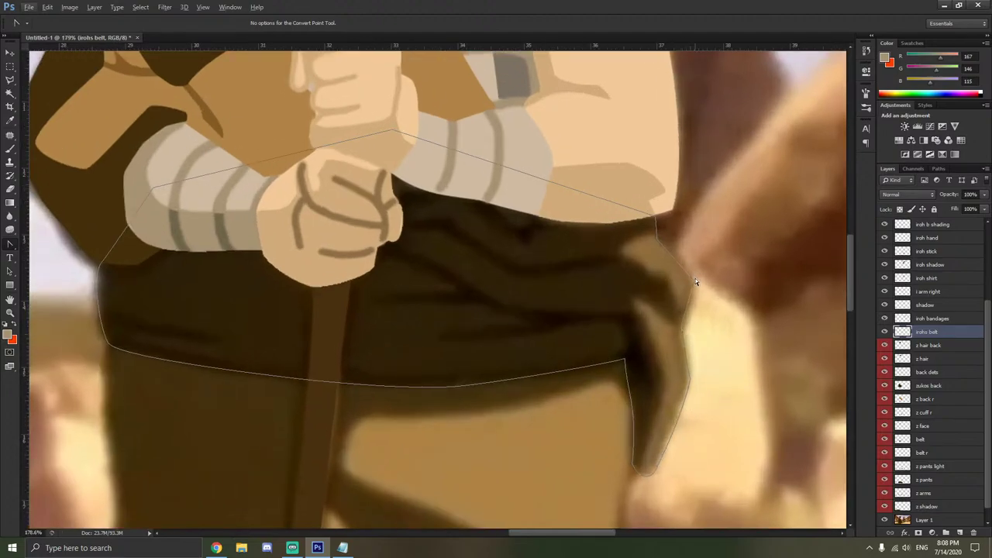
{"action": "left_click_drag", "start_coordinate": [695, 282], "coordinate": [682, 262]}
{"action": "left_click_drag", "start_coordinate": [707, 300], "coordinate": [696, 310]}
{"action": "scroll", "coordinate": [663, 251], "scroll_direction": "up", "scroll_amount": 1}
{"action": "mouse_move", "coordinate": [655, 234]}
{"action": "left_mouse_down"}
{"action": "mouse_move", "coordinate": [638, 217]}
{"action": "mouse_move", "coordinate": [649, 223]}
{"action": "left_mouse_up"}
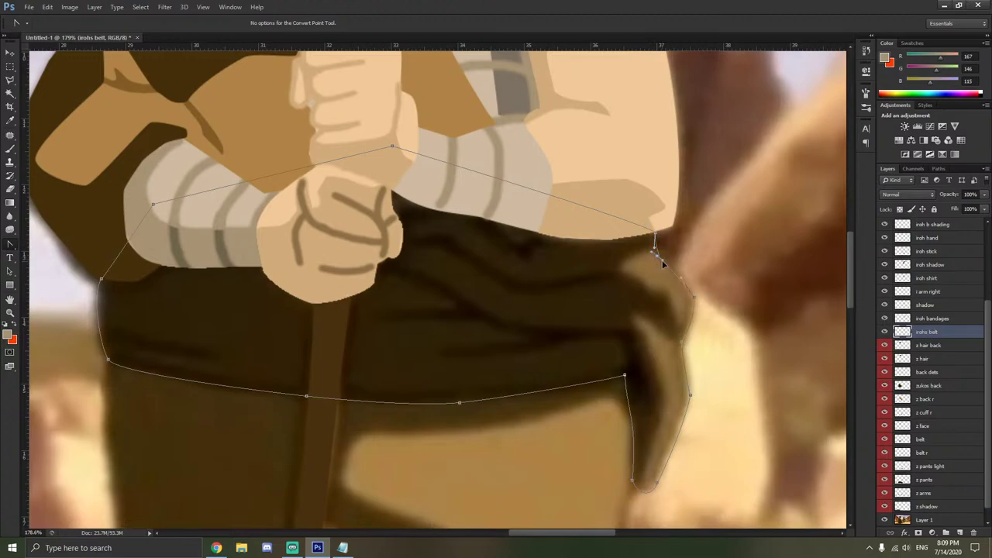
{"action": "left_click", "coordinate": [682, 268]}
Fill the belt path with a dark brown colour sampled from the belt.
{"action": "right_click", "coordinate": [340, 307]}
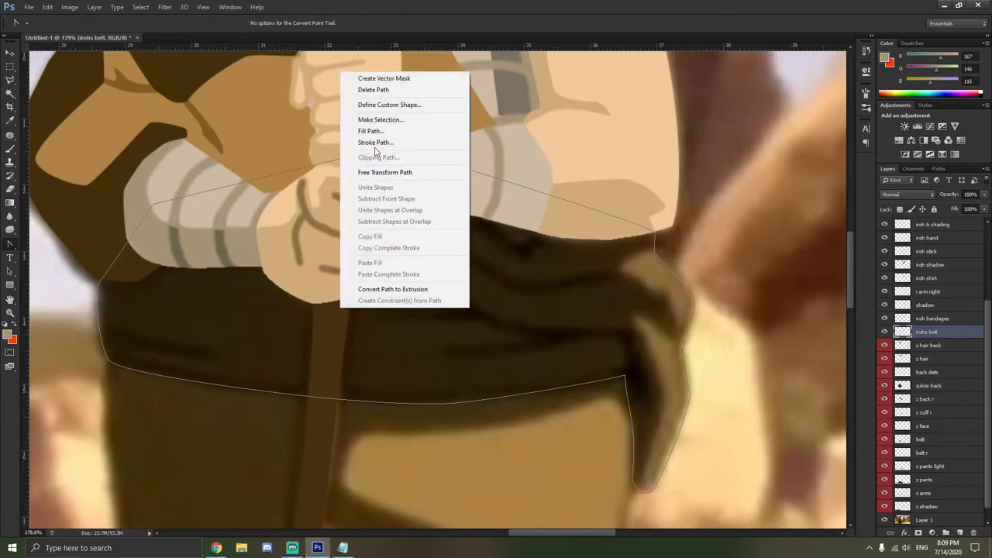
{"action": "left_click", "coordinate": [370, 131]}
{"action": "left_click", "coordinate": [711, 147]}
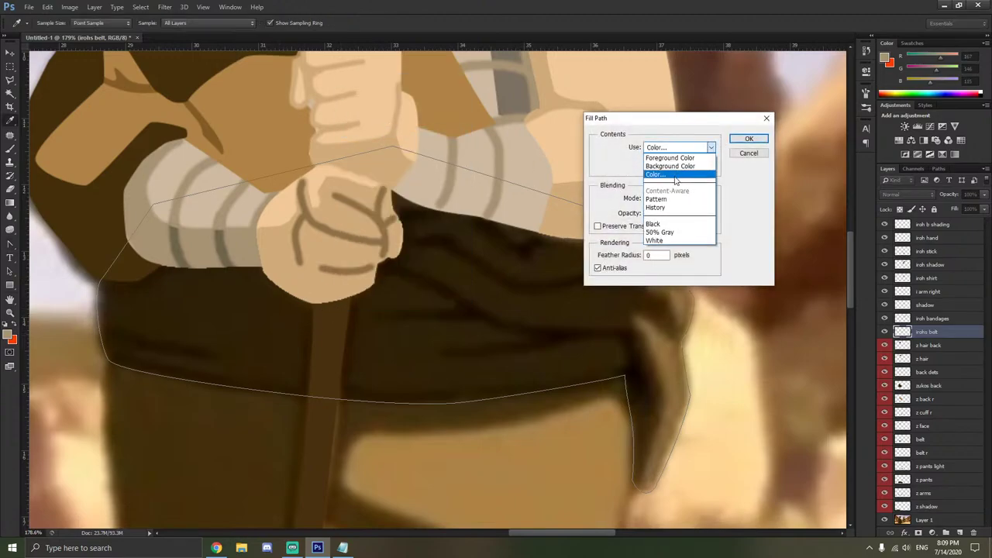
{"action": "left_click", "coordinate": [675, 177]}
{"action": "left_click", "coordinate": [461, 319]}
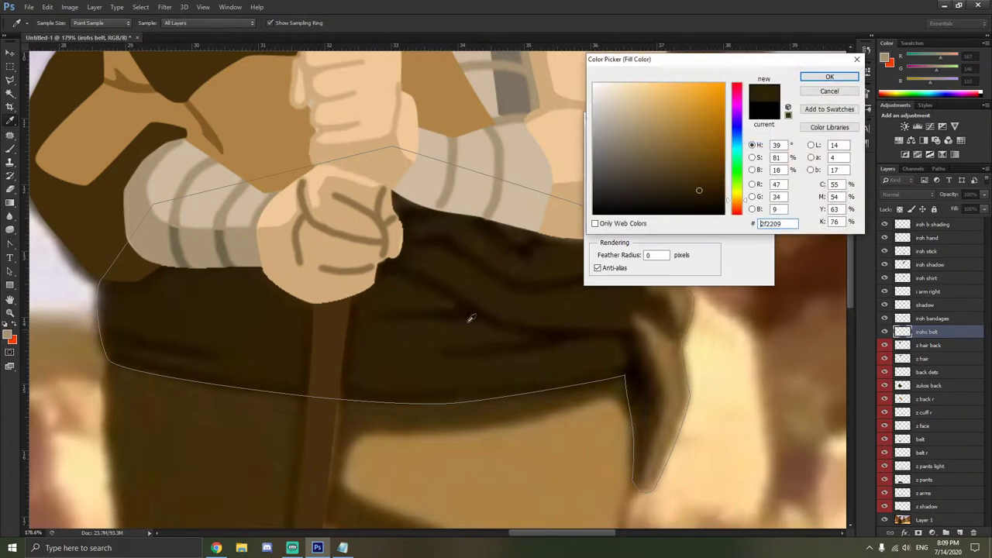
{"action": "left_click", "coordinate": [808, 75]}
{"action": "left_click", "coordinate": [749, 138]}
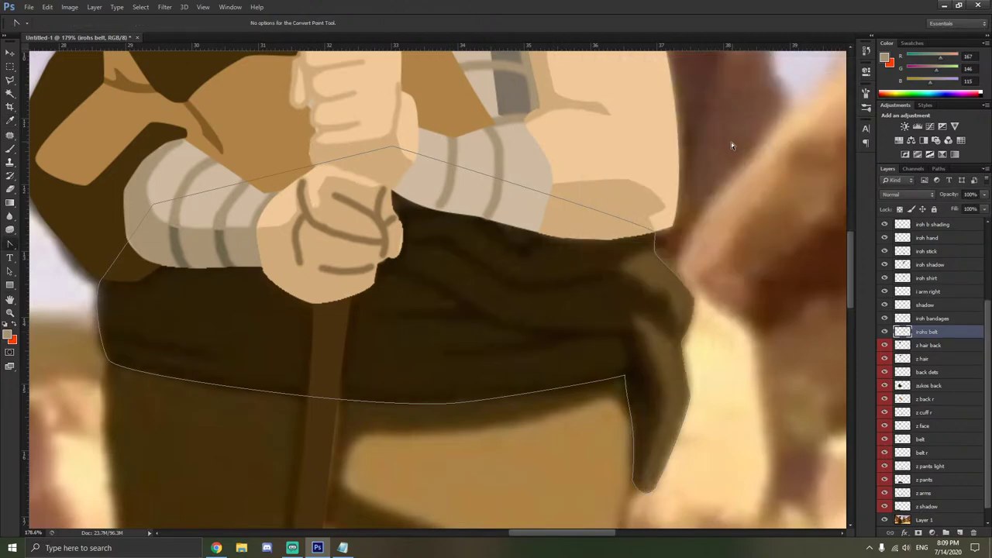
Refill the belt path with the dark brown at 100% opacity.
{"action": "right_click", "coordinate": [510, 282]}
{"action": "left_click", "coordinate": [542, 354]}
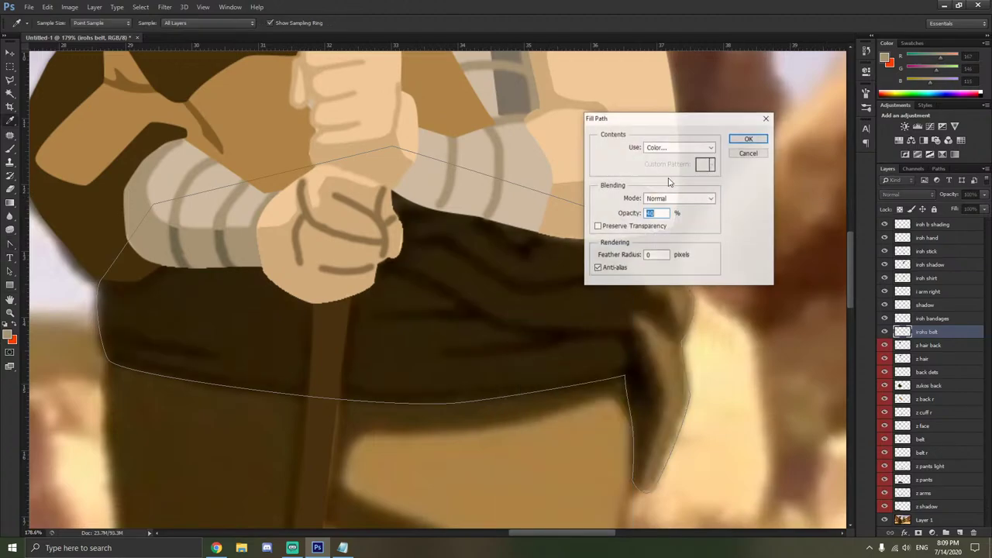
{"action": "left_click", "coordinate": [652, 216]}
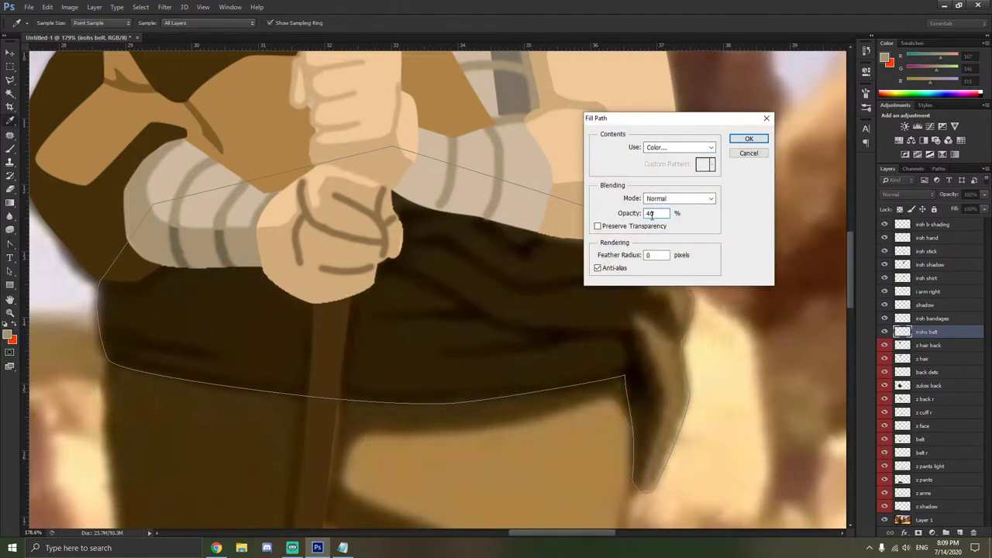
{"action": "type", "text": "100"}
{"action": "key", "text": "Return"}
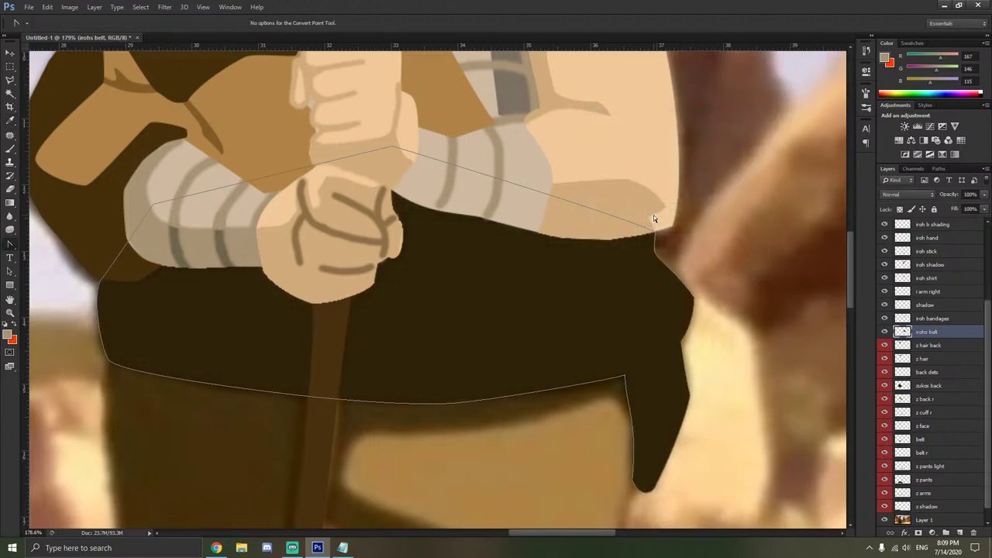
{"action": "scroll", "coordinate": [531, 240], "scroll_direction": "down", "scroll_amount": 4}
{"action": "scroll", "coordinate": [538, 254], "scroll_direction": "up", "scroll_amount": 5}
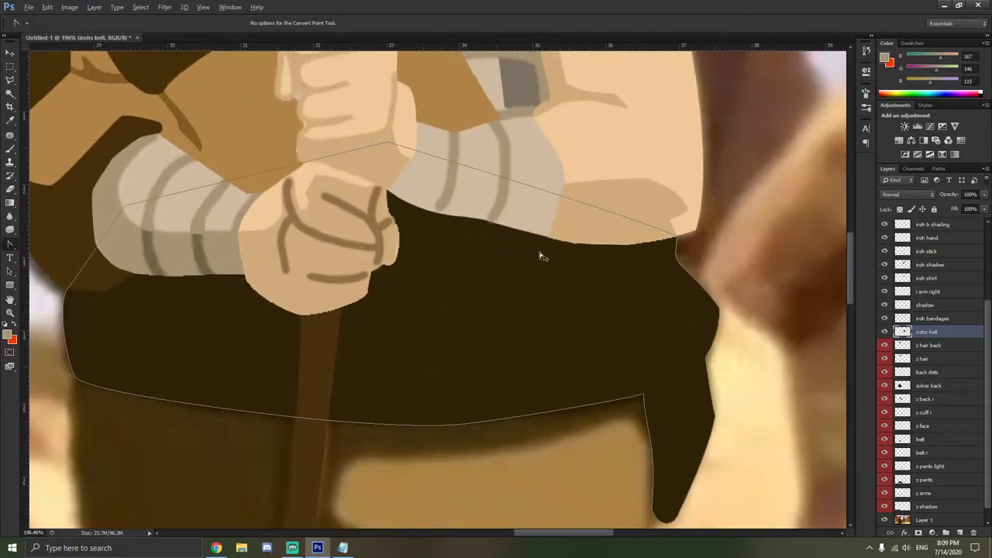
Hide the irohs belt layer and add a new layer named 'iroh belt dets'.
{"action": "left_click", "coordinate": [884, 332]}
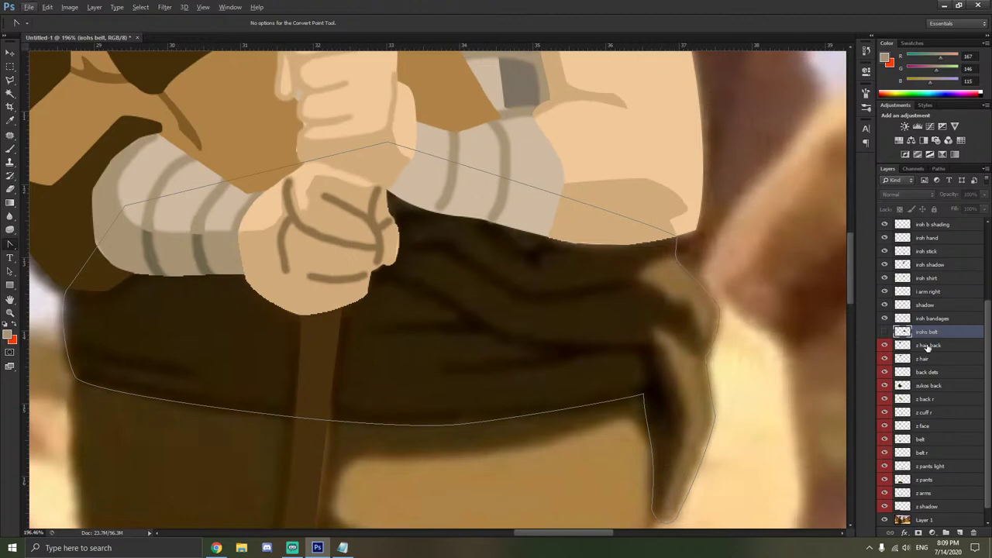
{"action": "key", "text": "ctrl+shift+n"}
{"action": "type", "text": "iroh belt det"}
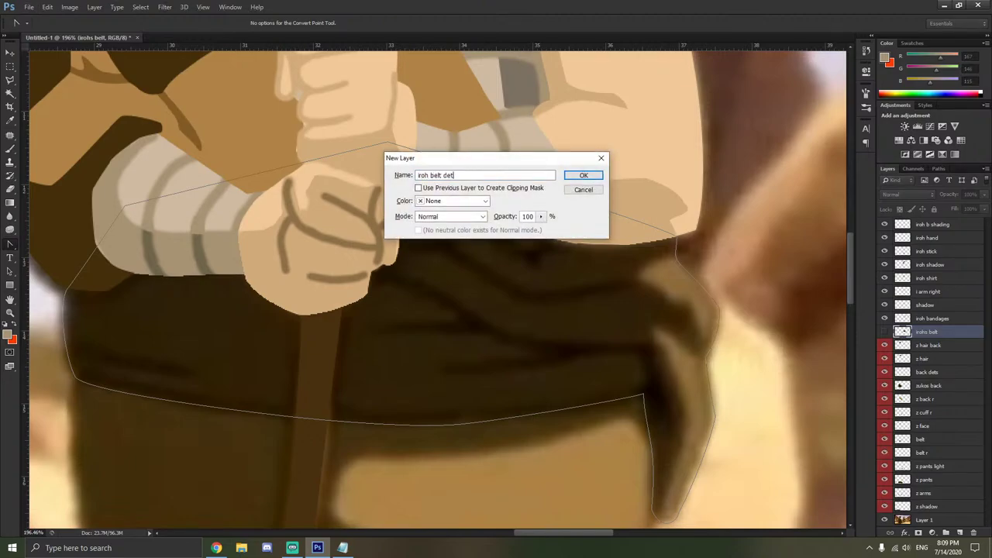
{"action": "type", "text": "s"}
{"action": "key", "text": "Return"}
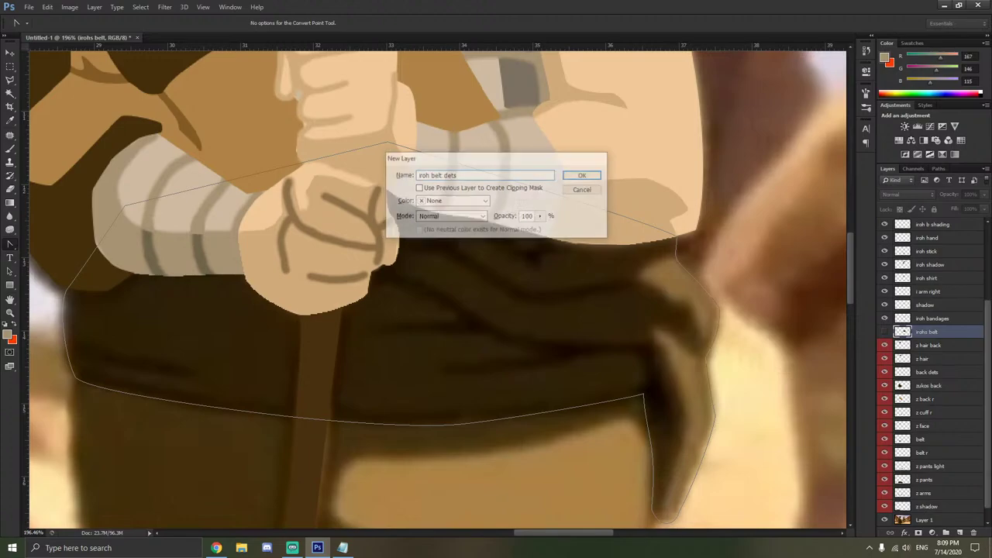
Sample the belt's dark brown and brush five fold lines across the belt.
{"action": "scroll", "coordinate": [248, 285], "scroll_direction": "up", "scroll_amount": 1}
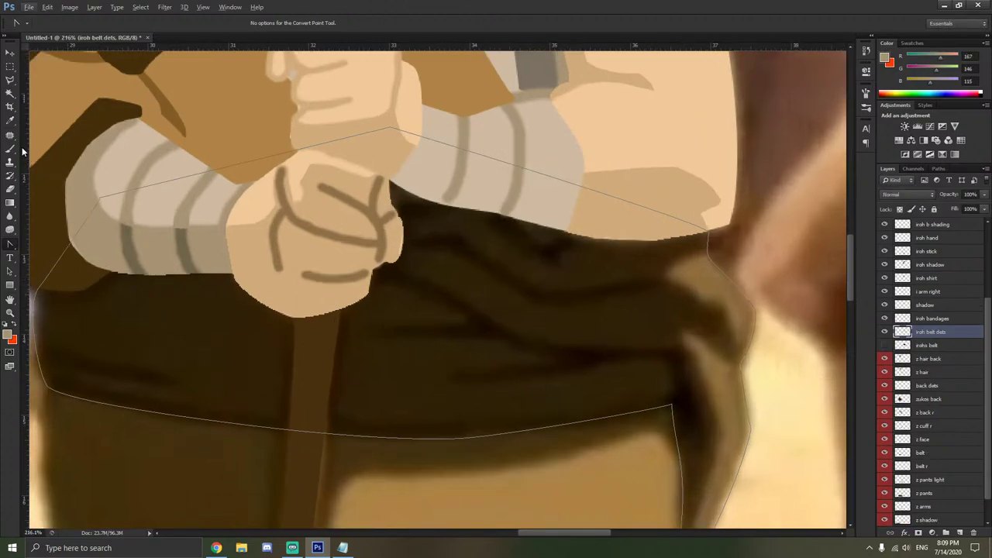
{"action": "left_click", "coordinate": [11, 120]}
{"action": "left_click", "coordinate": [456, 242]}
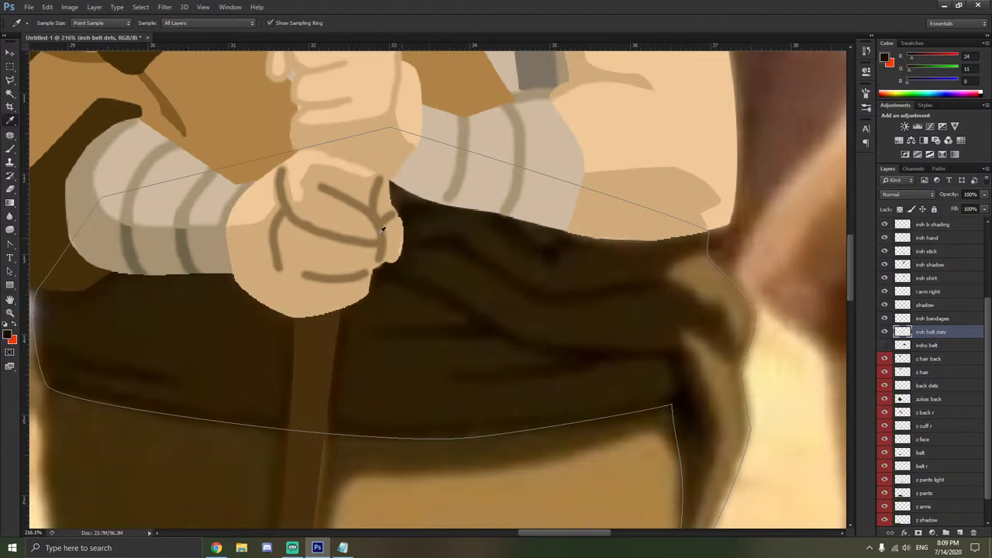
{"action": "key", "text": "b"}
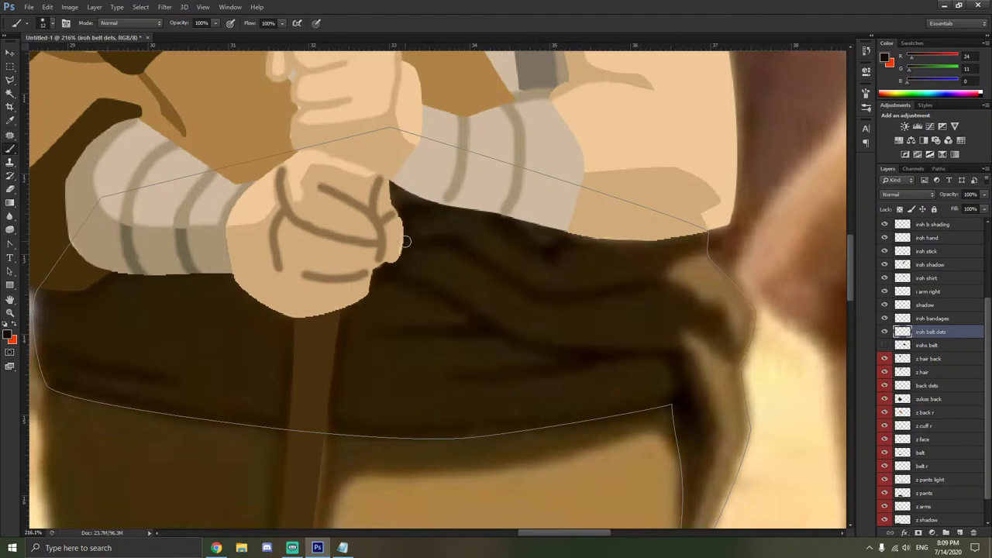
{"action": "mouse_move", "coordinate": [439, 240]}
{"action": "left_mouse_down"}
{"action": "mouse_move", "coordinate": [463, 241]}
{"action": "mouse_move", "coordinate": [553, 299]}
{"action": "mouse_move", "coordinate": [659, 282]}
{"action": "left_mouse_up"}
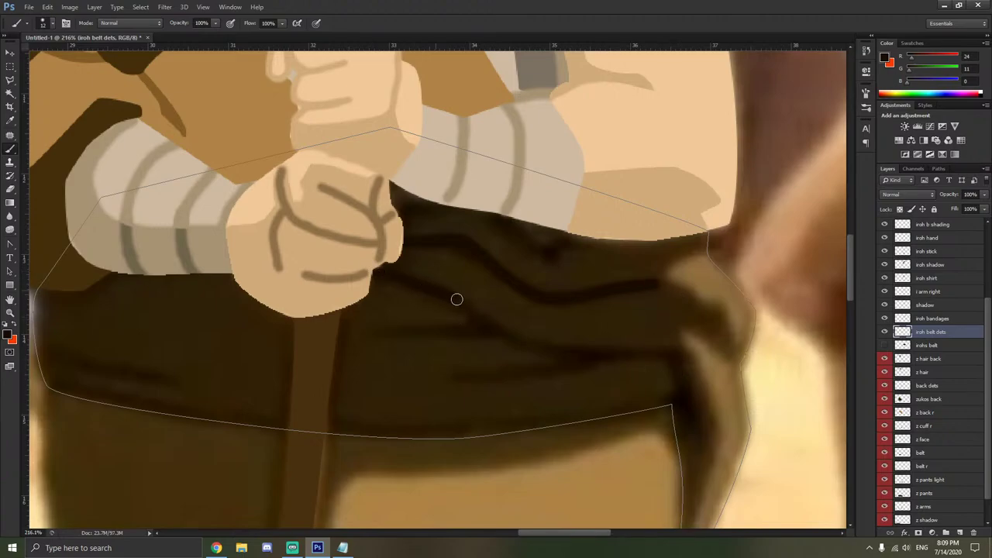
{"action": "mouse_move", "coordinate": [522, 341]}
{"action": "left_mouse_down"}
{"action": "mouse_move", "coordinate": [562, 355]}
{"action": "mouse_move", "coordinate": [673, 355]}
{"action": "left_mouse_up"}
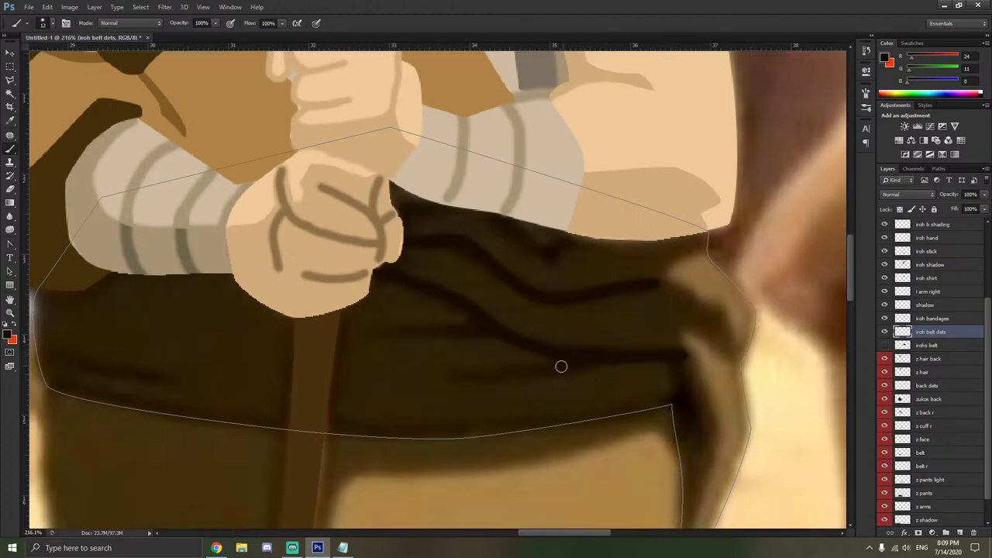
{"action": "left_click_drag", "start_coordinate": [560, 366], "coordinate": [430, 376]}
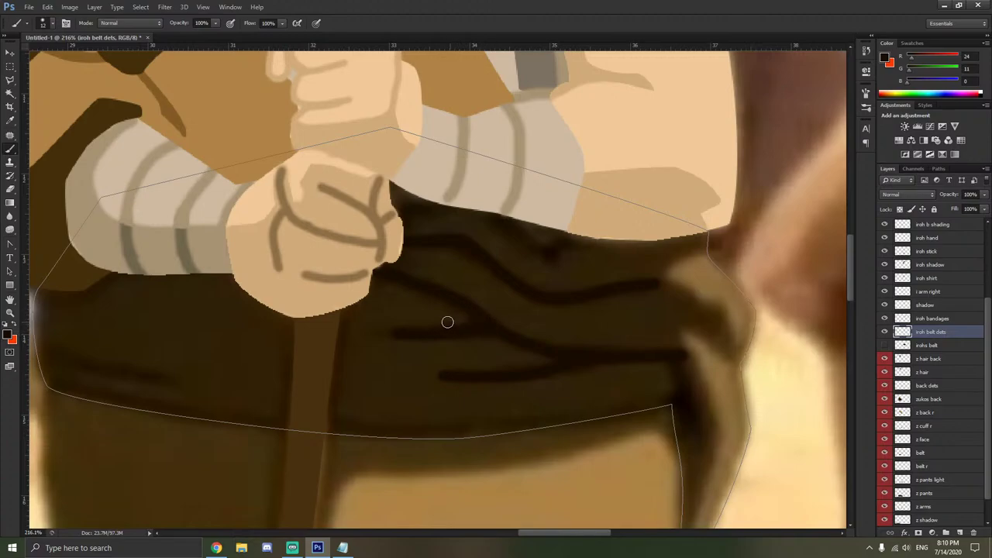
{"action": "scroll", "coordinate": [186, 354], "scroll_direction": "left", "scroll_amount": 3}
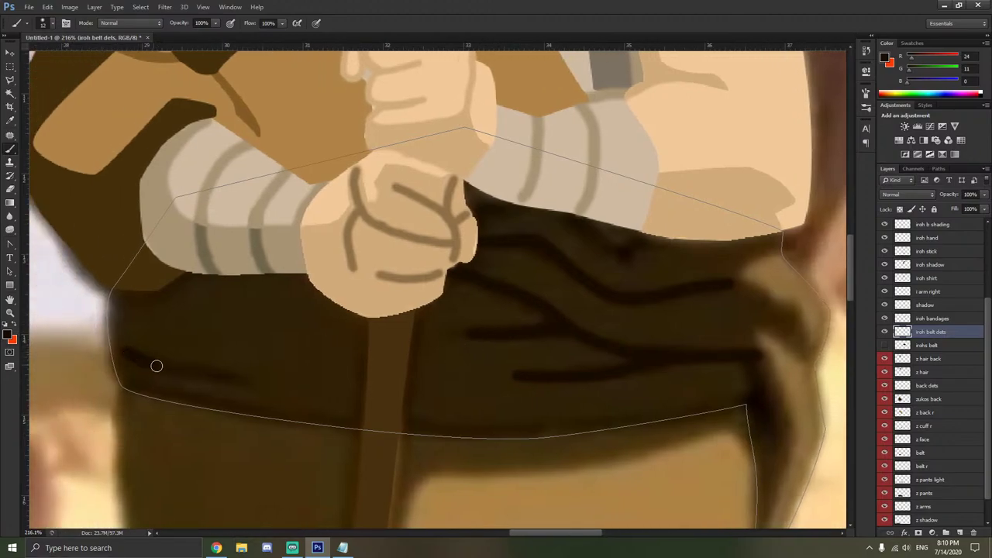
{"action": "left_click_drag", "start_coordinate": [156, 365], "coordinate": [255, 380]}
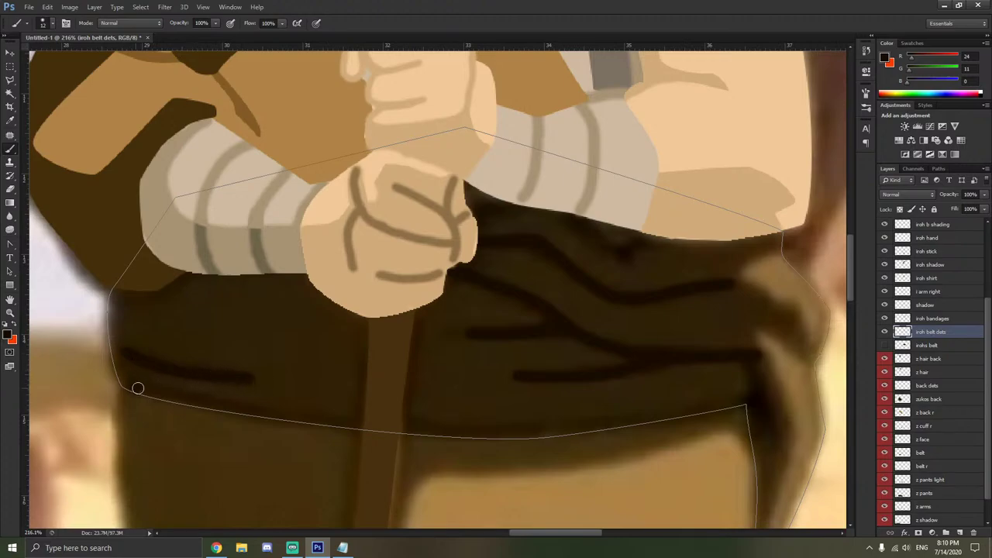
{"action": "left_click_drag", "start_coordinate": [137, 387], "coordinate": [267, 417]}
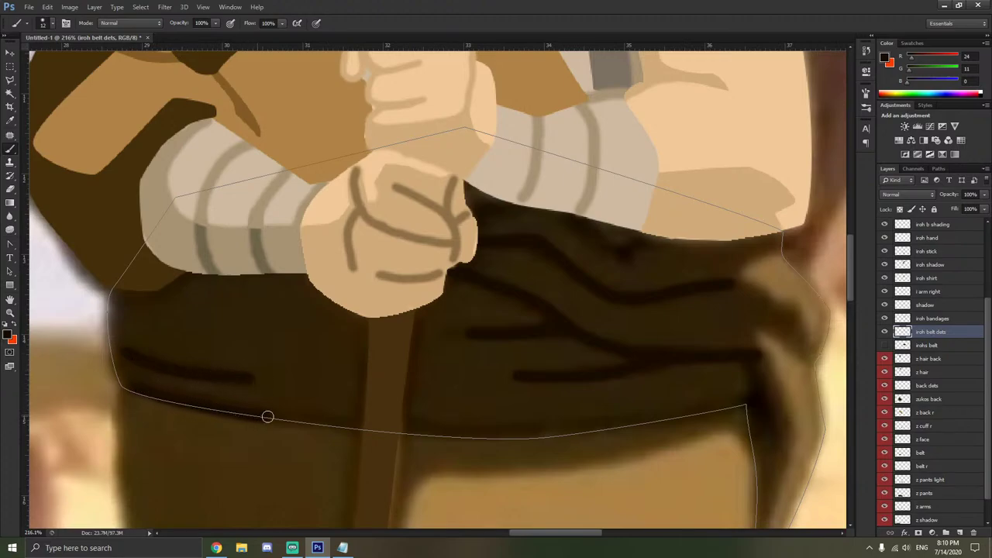
{"action": "scroll", "coordinate": [752, 422], "scroll_direction": "up", "scroll_amount": 1}
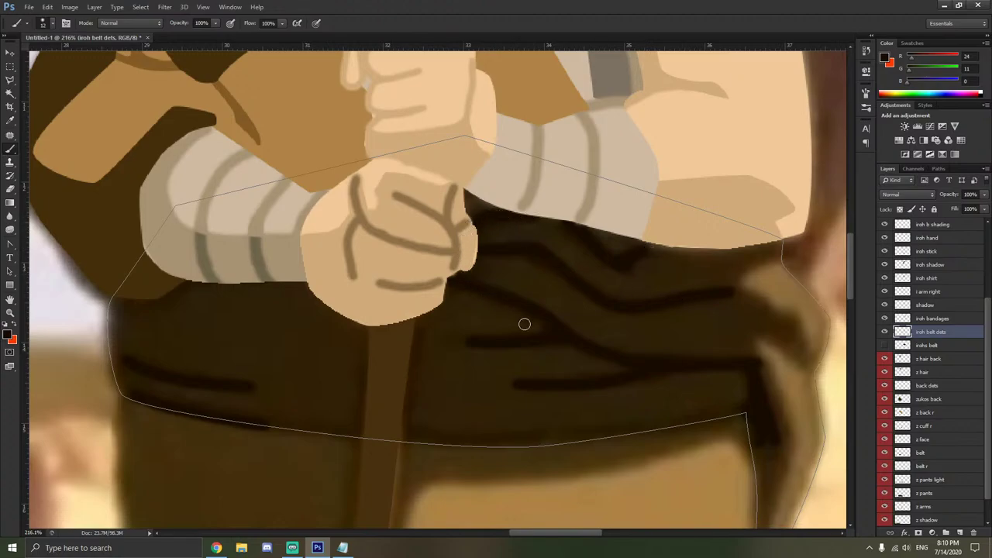
Make the irohs belt layer visible and widen the bottom of the hanging fold stroke.
{"action": "left_click", "coordinate": [885, 344]}
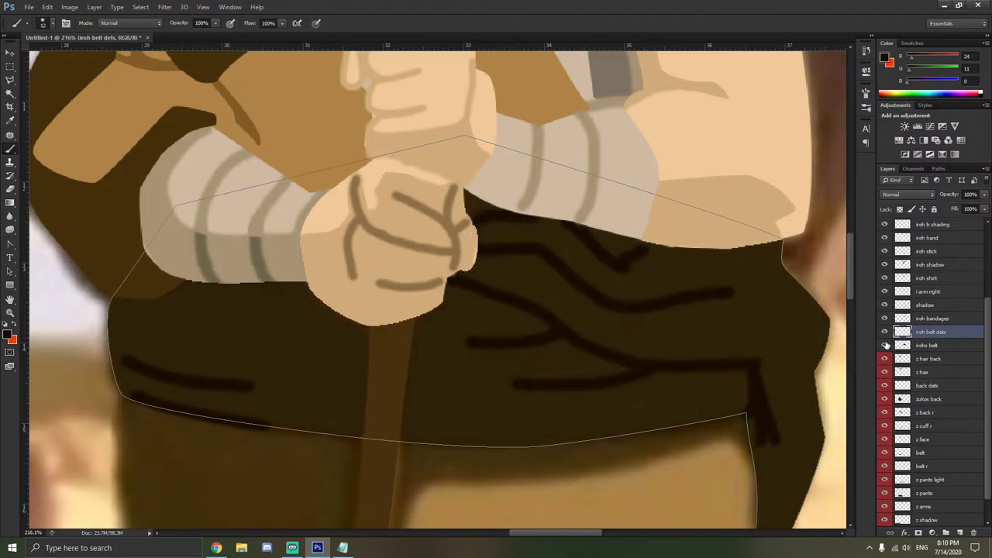
{"action": "scroll", "coordinate": [817, 407], "scroll_direction": "up", "scroll_amount": 5}
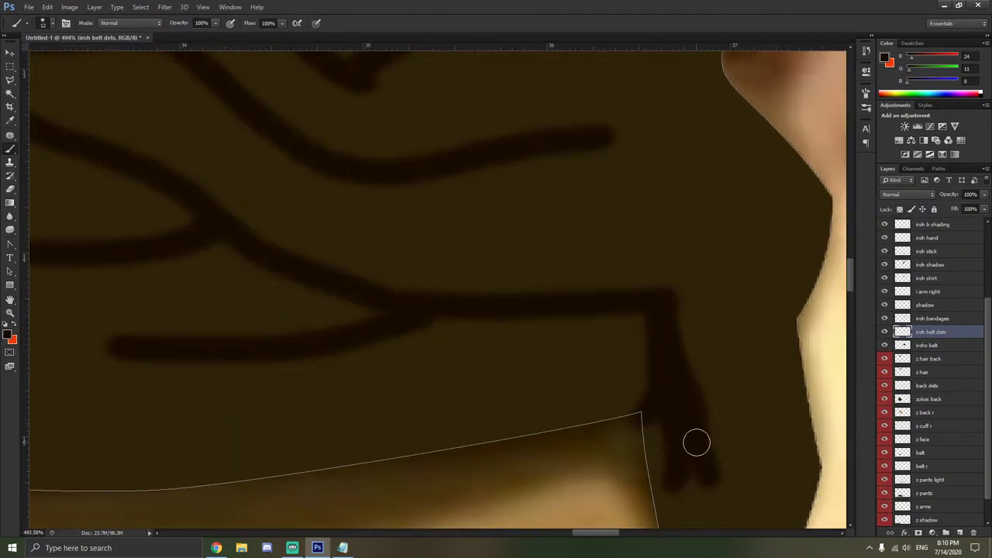
{"action": "mouse_move", "coordinate": [691, 468]}
{"action": "left_mouse_down"}
{"action": "mouse_move", "coordinate": [679, 478]}
{"action": "mouse_move", "coordinate": [705, 475]}
{"action": "mouse_move", "coordinate": [664, 454]}
{"action": "left_mouse_up"}
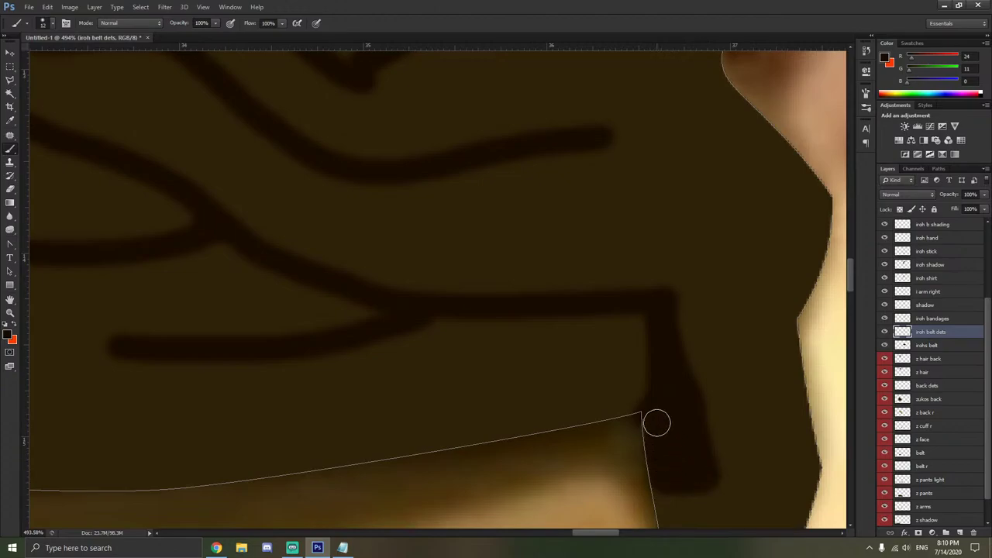
{"action": "scroll", "coordinate": [574, 381], "scroll_direction": "down", "scroll_amount": 2}
{"action": "scroll", "coordinate": [456, 332], "scroll_direction": "up", "scroll_amount": 3}
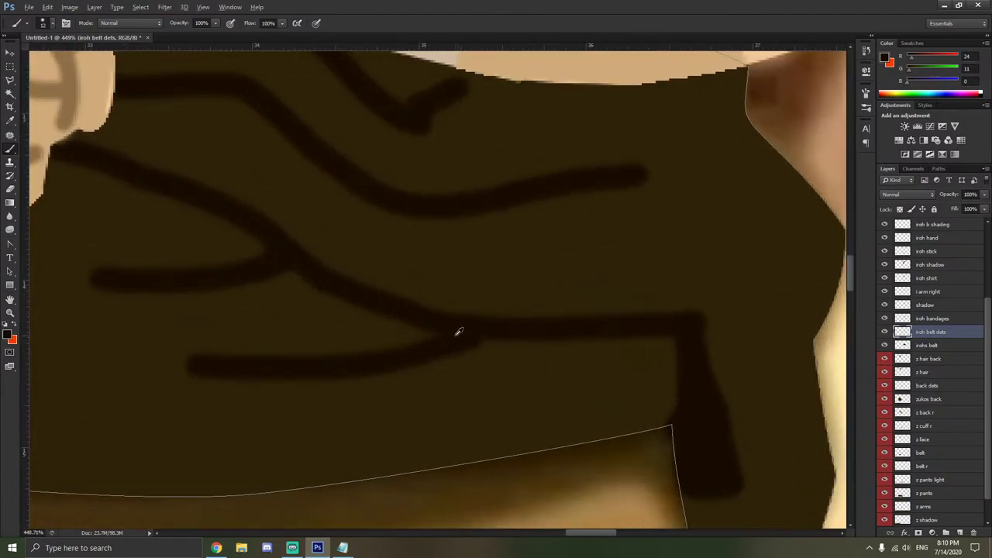
{"action": "scroll", "coordinate": [463, 337], "scroll_direction": "down", "scroll_amount": 1}
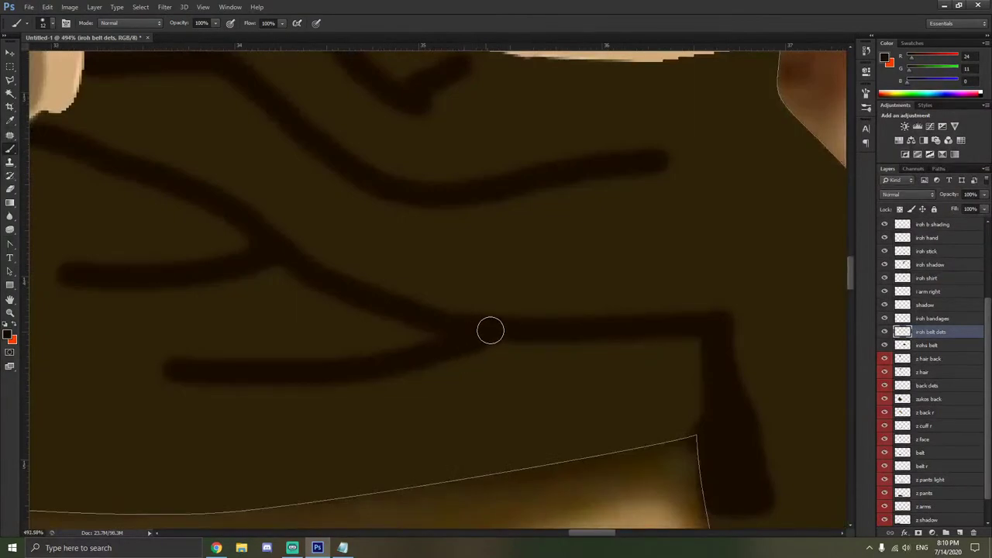
{"action": "scroll", "coordinate": [275, 252], "scroll_direction": "down", "scroll_amount": 1}
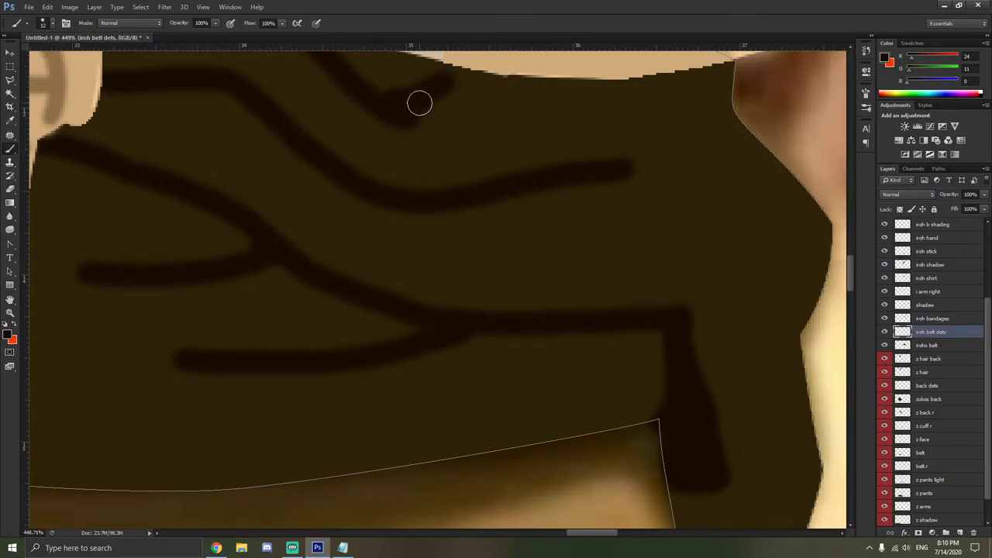
{"action": "scroll", "coordinate": [404, 110], "scroll_direction": "down", "scroll_amount": 1}
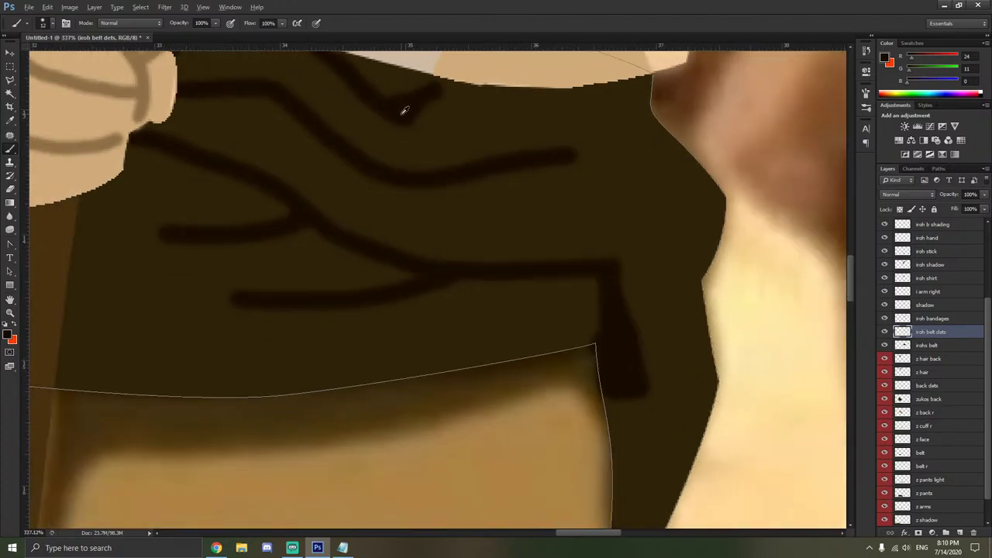
{"action": "scroll", "coordinate": [231, 85], "scroll_direction": "left", "scroll_amount": 10}
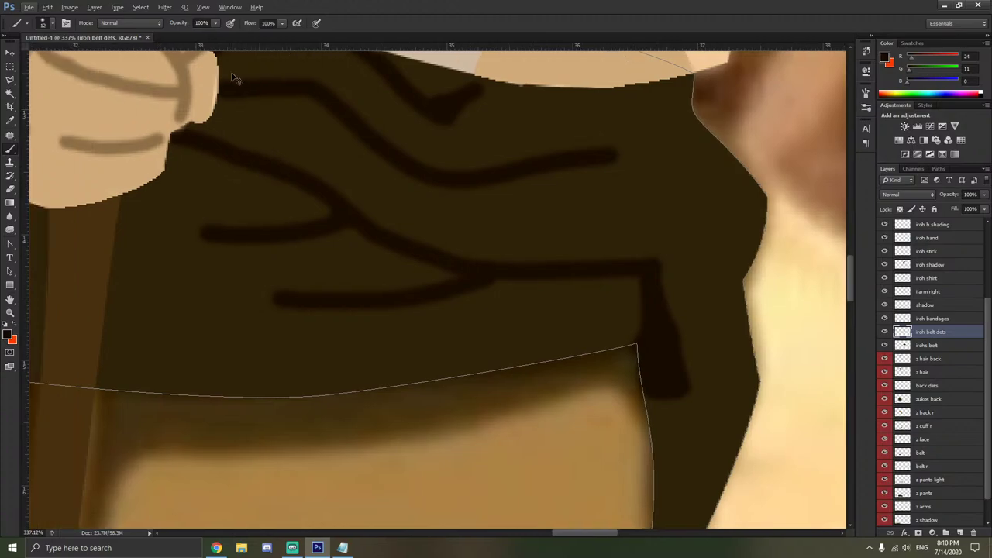
{"action": "scroll", "coordinate": [230, 85], "scroll_direction": "down", "scroll_amount": 6}
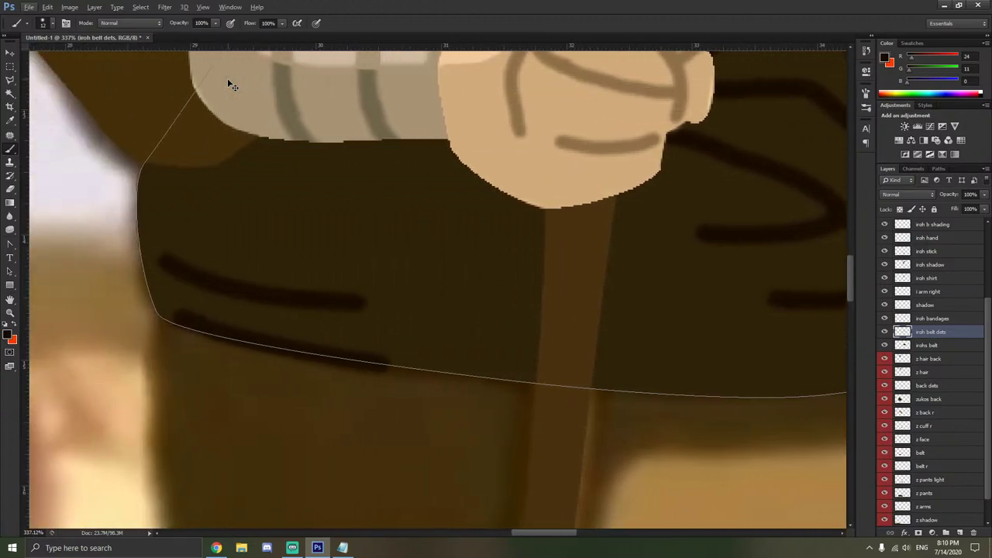
{"action": "scroll", "coordinate": [350, 183], "scroll_direction": "down", "scroll_amount": 5}
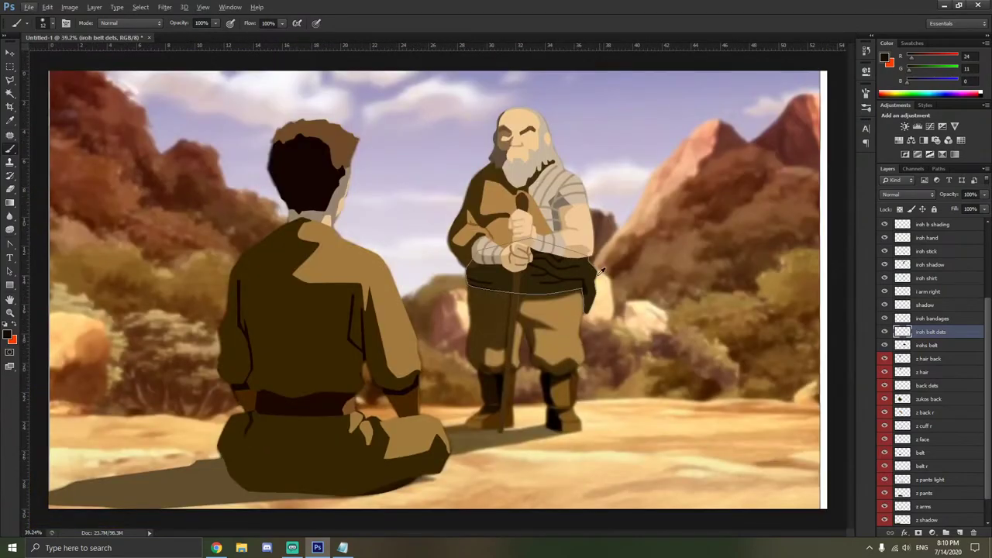
{"action": "scroll", "coordinate": [601, 270], "scroll_direction": "up", "scroll_amount": 10}
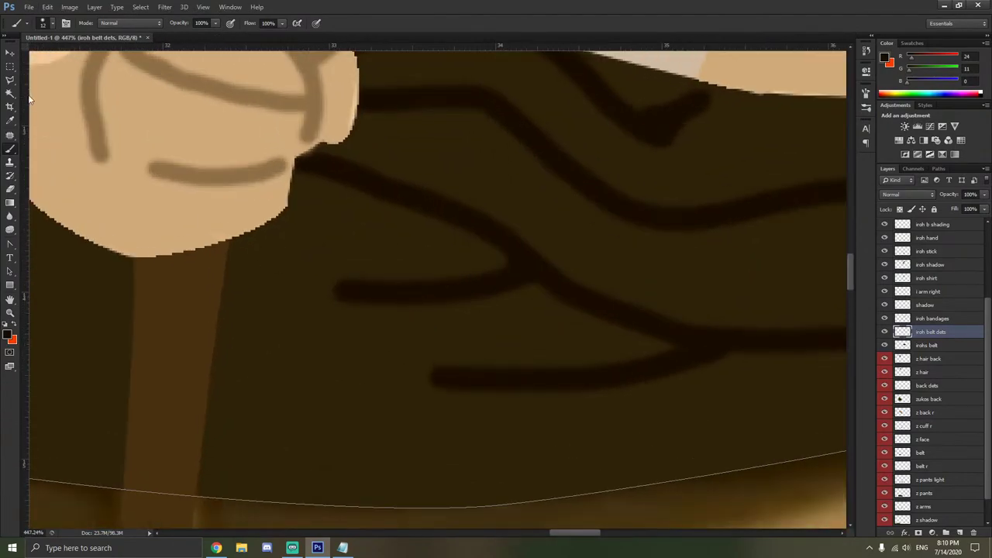
Trim wedges off the ends of the lower fold lines with the Polygonal Lasso.
{"action": "key", "text": "l"}
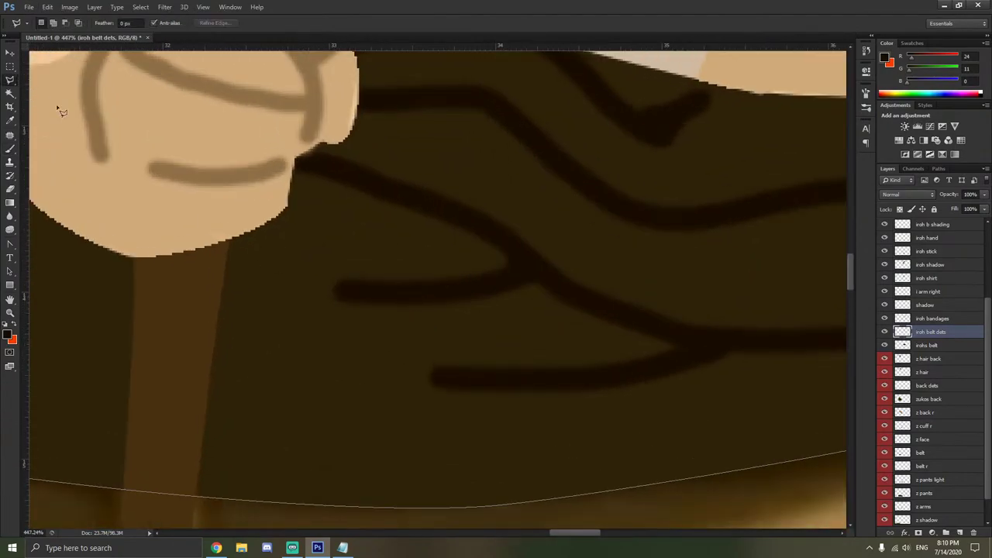
{"action": "left_click", "coordinate": [423, 371]}
{"action": "left_click", "coordinate": [607, 429]}
{"action": "left_click", "coordinate": [403, 439]}
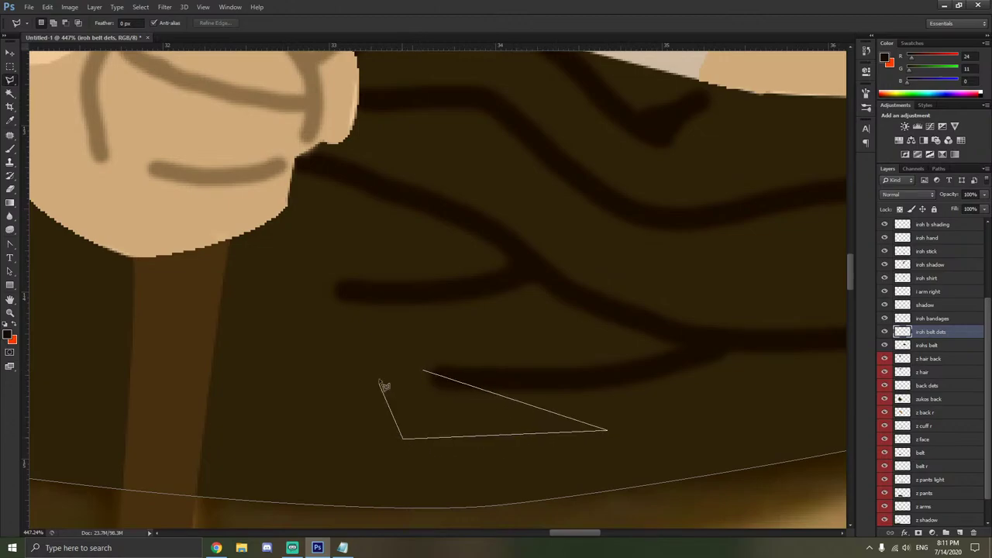
{"action": "left_click", "coordinate": [424, 372]}
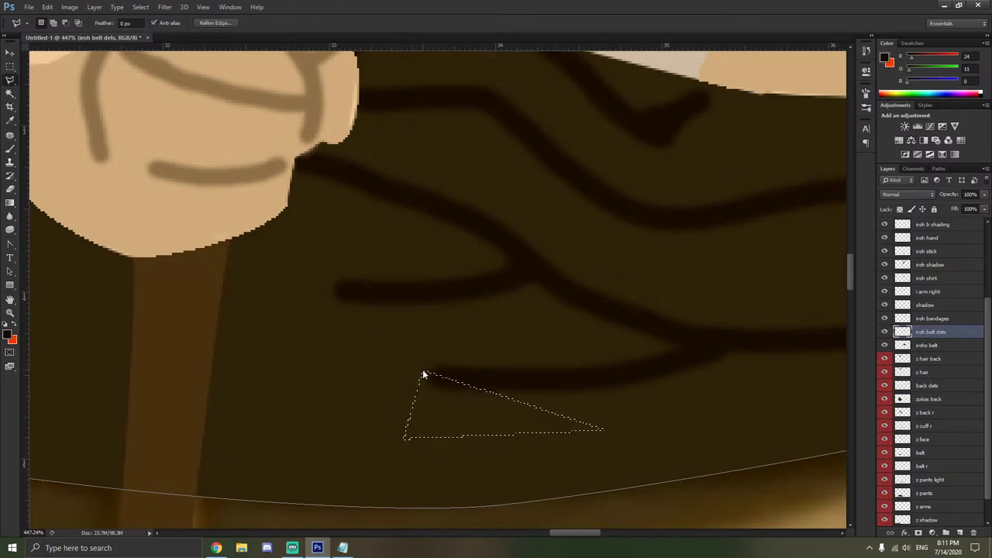
{"action": "right_click", "coordinate": [363, 348]}
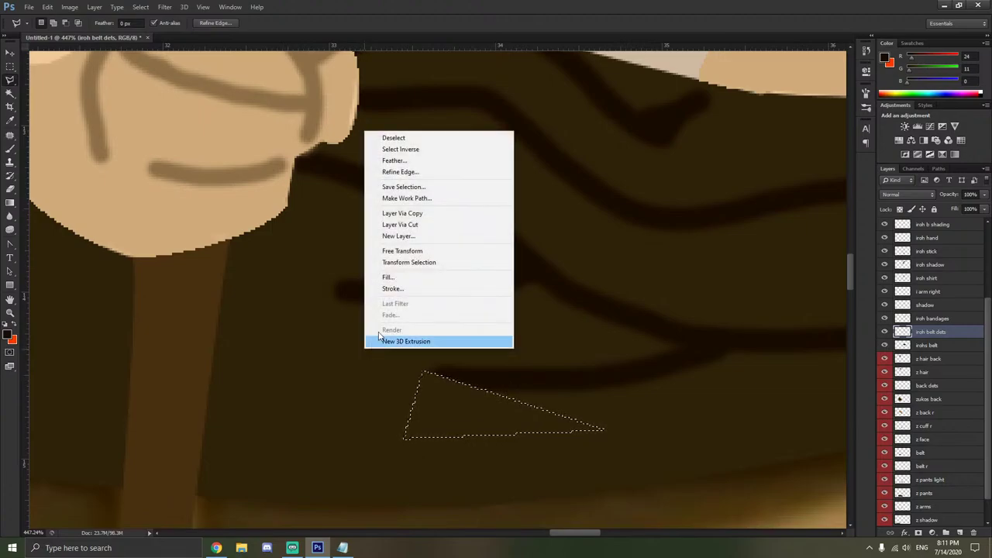
{"action": "left_click", "coordinate": [393, 138]}
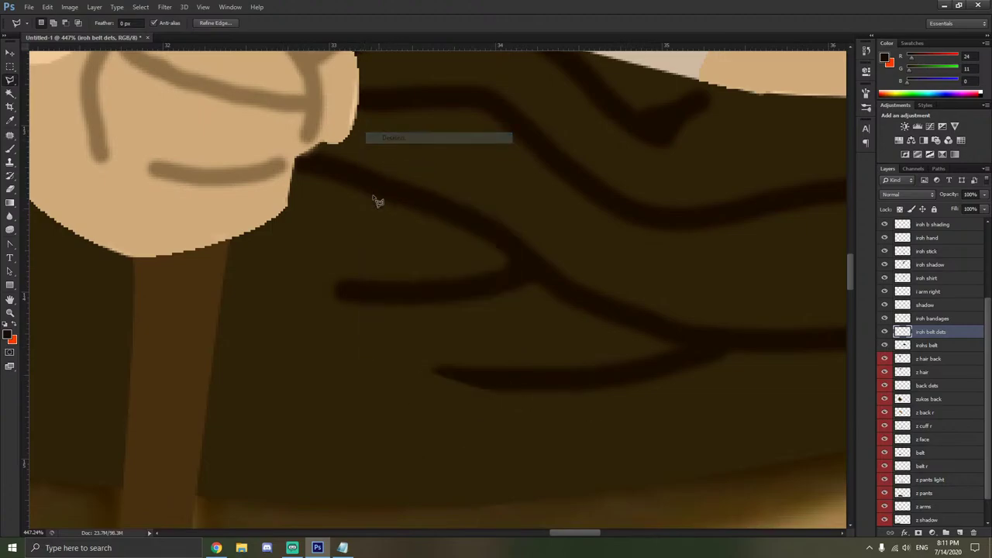
{"action": "left_click", "coordinate": [470, 392]}
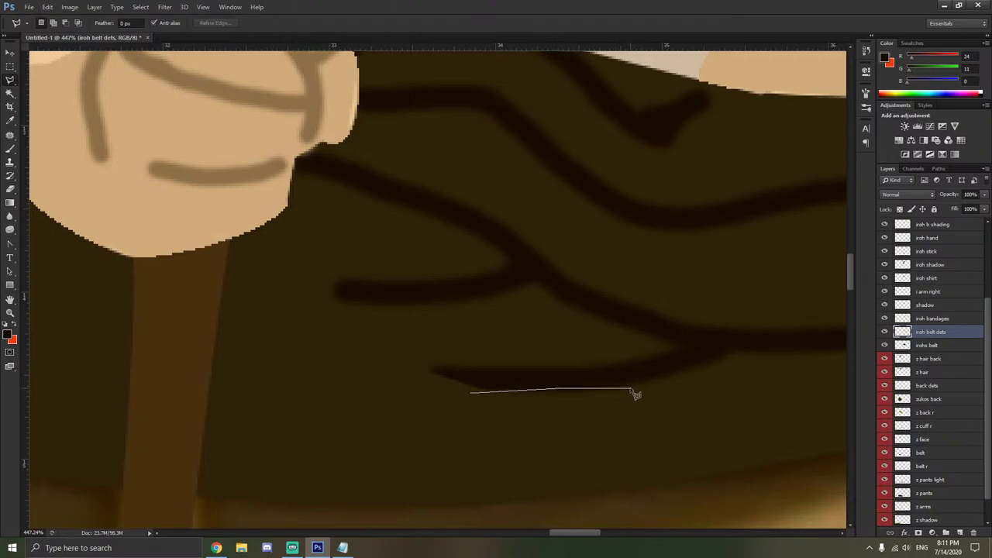
{"action": "left_click", "coordinate": [629, 388]}
{"action": "left_click", "coordinate": [626, 427]}
{"action": "left_click", "coordinate": [473, 396]}
{"action": "key", "text": "ctrl+d"}
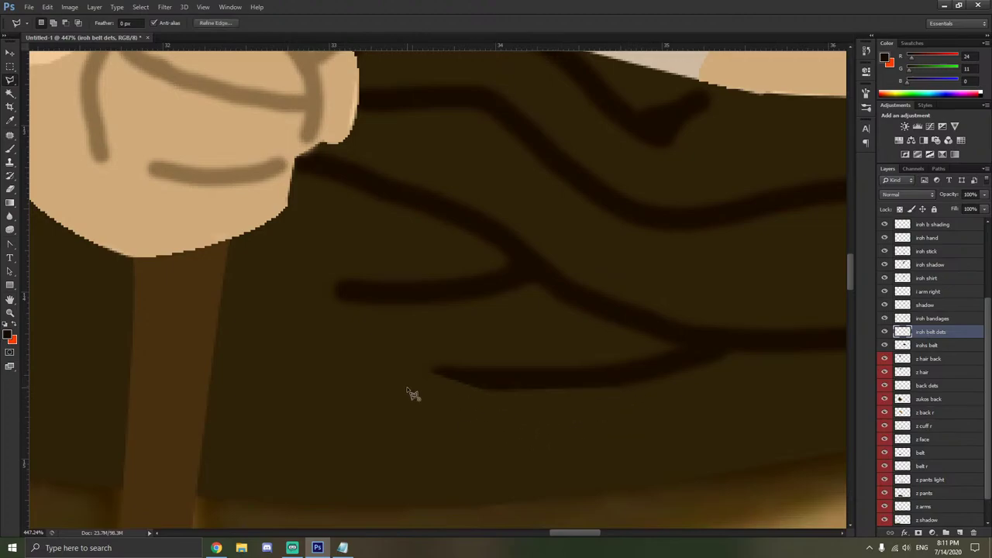
Taper the middle fold line's left tip to a sharp point.
{"action": "left_click", "coordinate": [406, 386]}
{"action": "left_click", "coordinate": [337, 283]}
{"action": "left_click", "coordinate": [322, 322]}
{"action": "left_click", "coordinate": [407, 387]}
{"action": "right_click", "coordinate": [412, 333]}
{"action": "left_click", "coordinate": [447, 117]}
{"action": "left_click", "coordinate": [336, 280]}
{"action": "left_click", "coordinate": [347, 314]}
{"action": "left_click", "coordinate": [320, 317]}
{"action": "double_click", "coordinate": [318, 268]}
Fill an outlined area around the V-shaped fold with dark brown to sharpen it.
{"action": "scroll", "coordinate": [558, 256], "scroll_direction": "up", "scroll_amount": 2}
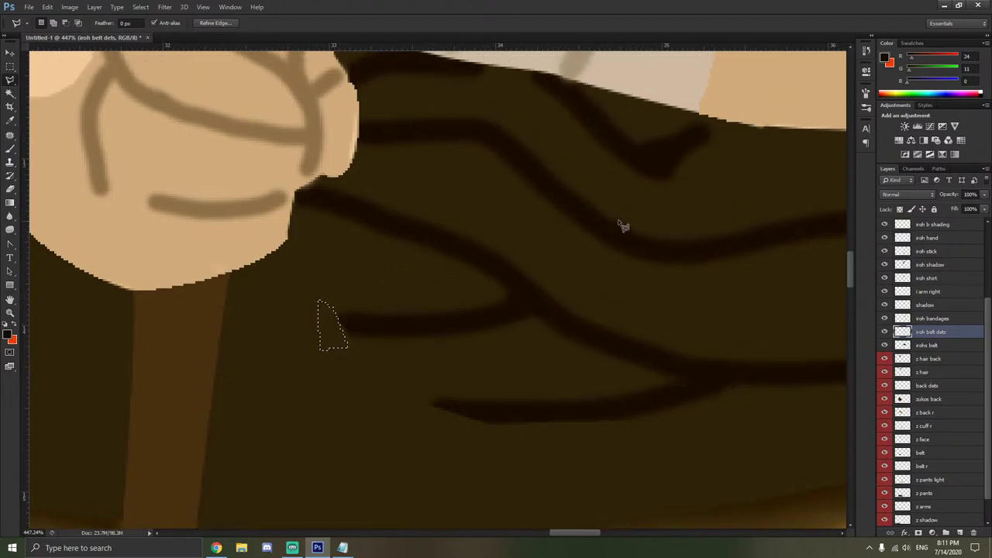
{"action": "left_click", "coordinate": [705, 124]}
{"action": "left_click", "coordinate": [637, 147]}
{"action": "left_click", "coordinate": [631, 123]}
{"action": "left_click", "coordinate": [714, 96]}
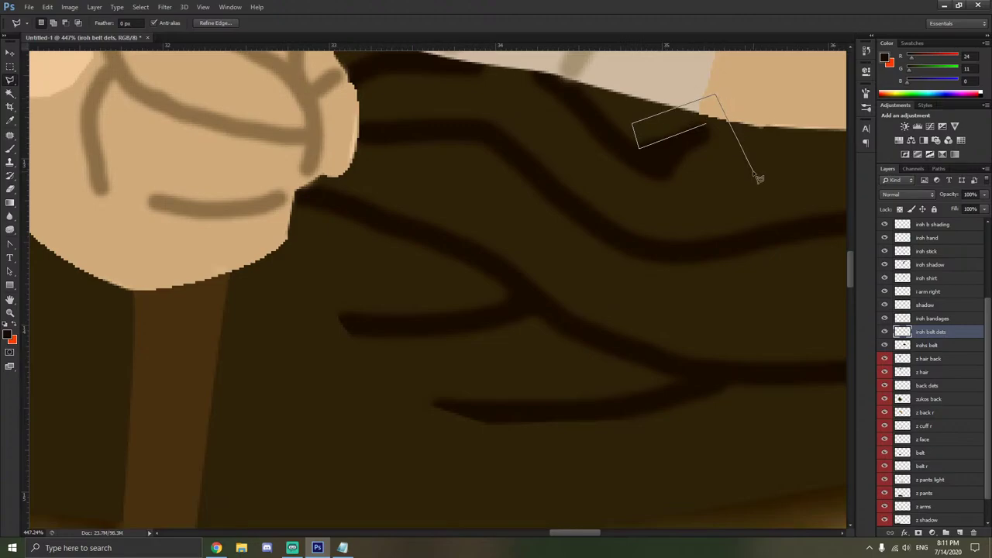
{"action": "left_click", "coordinate": [645, 208]}
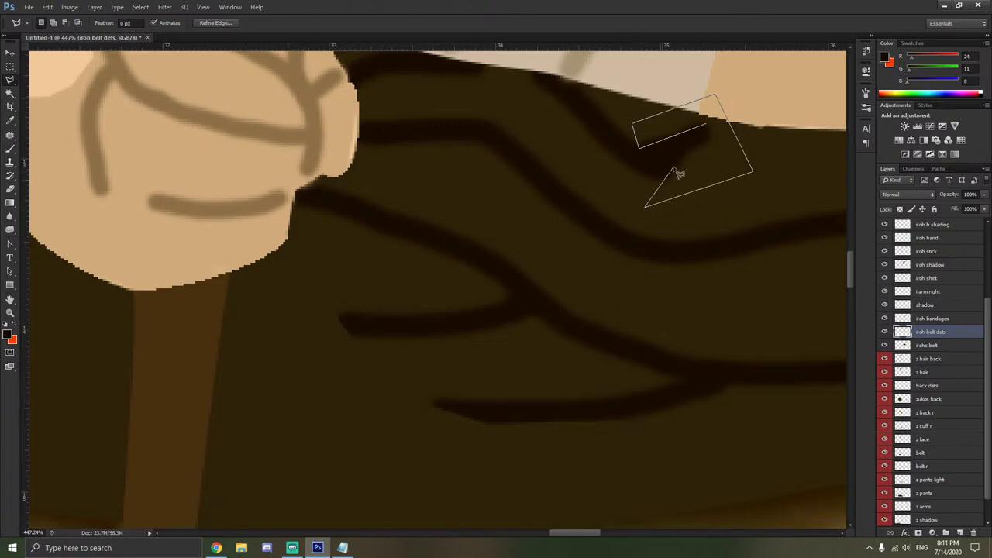
{"action": "left_click", "coordinate": [709, 131]}
{"action": "key", "text": "alt+BackSpace"}
{"action": "right_click", "coordinate": [694, 201]}
{"action": "left_click", "coordinate": [709, 206]}
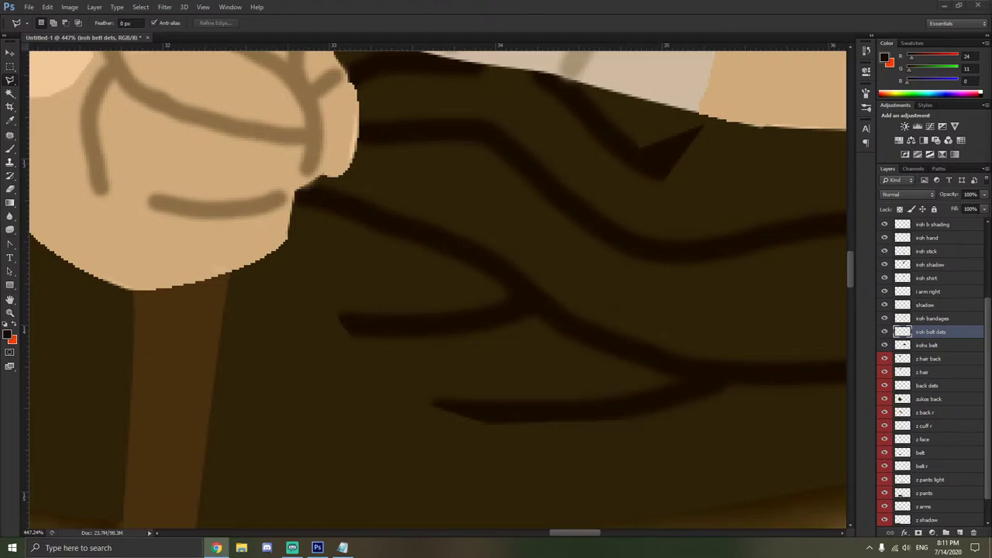
Refine the tip of the V-shaped fold with another lasso selection.
{"action": "scroll", "coordinate": [653, 137], "scroll_direction": "up", "scroll_amount": 1}
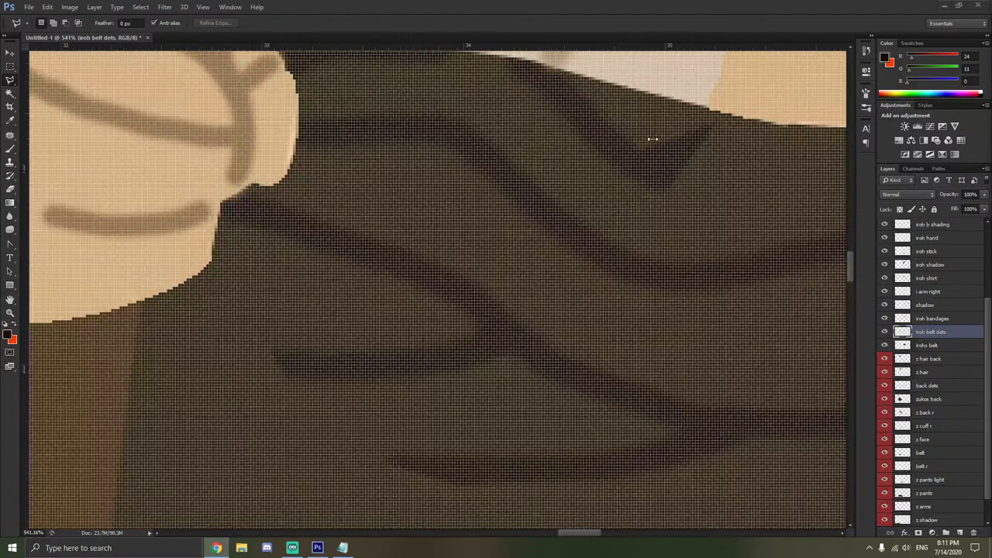
{"action": "scroll", "coordinate": [653, 148], "scroll_direction": "down", "scroll_amount": 2}
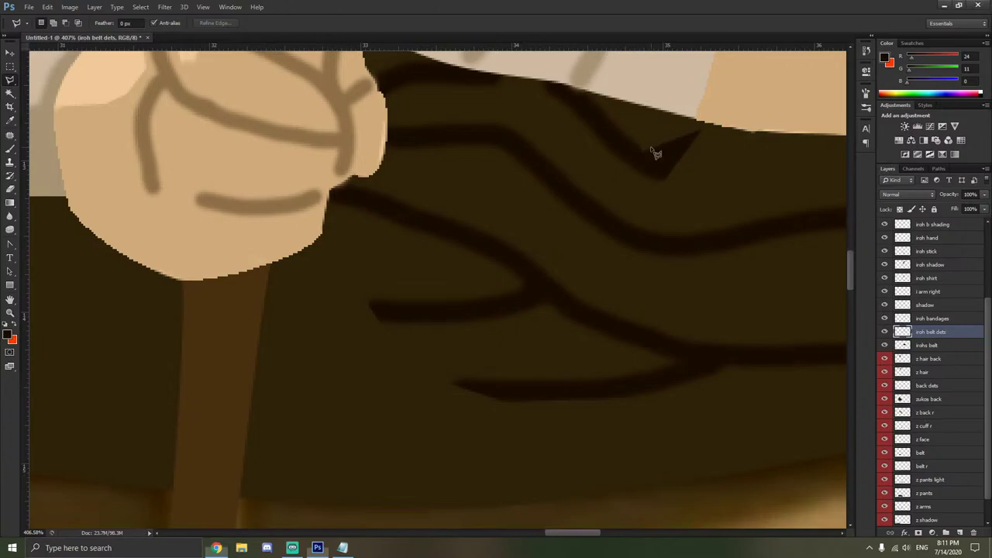
{"action": "left_click", "coordinate": [581, 87]}
{"action": "left_click", "coordinate": [644, 154]}
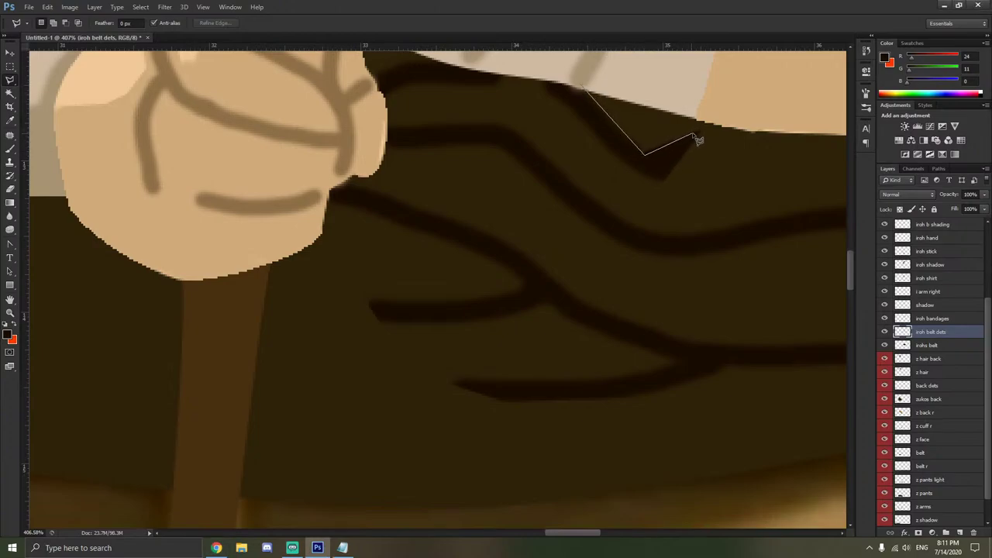
{"action": "left_click", "coordinate": [699, 132]}
{"action": "double_click", "coordinate": [648, 100]}
{"action": "right_click", "coordinate": [642, 122]}
{"action": "left_click", "coordinate": [671, 131]}
{"action": "scroll", "coordinate": [492, 155], "scroll_direction": "down", "scroll_amount": 6}
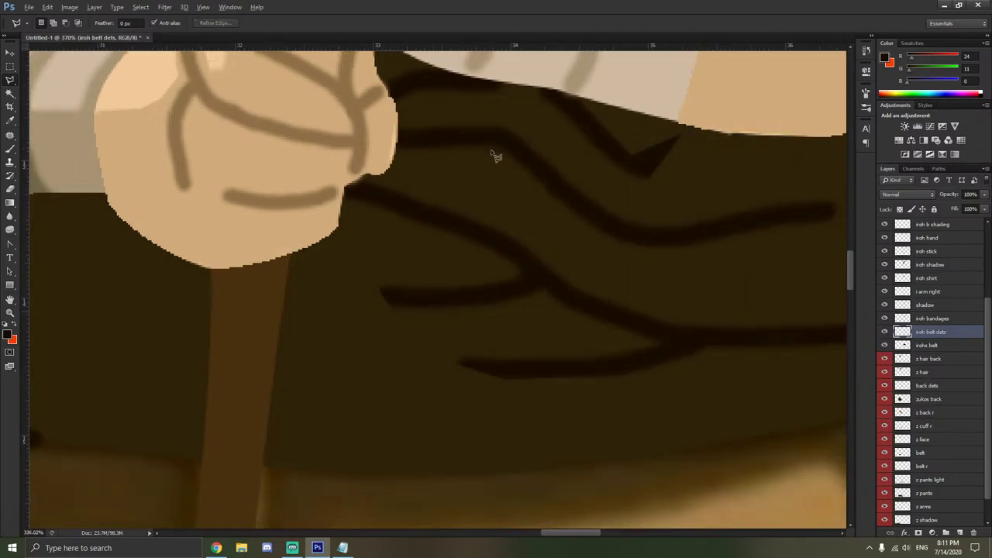
{"action": "scroll", "coordinate": [492, 163], "scroll_direction": "down", "scroll_amount": 3}
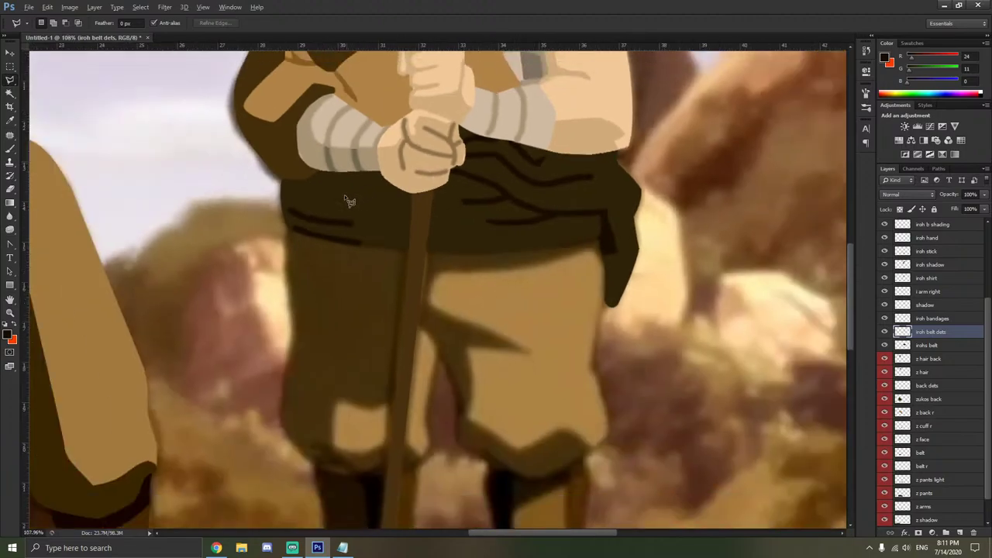
Cut away the rounded left end of the upper fold line and deselect.
{"action": "scroll", "coordinate": [346, 217], "scroll_direction": "up", "scroll_amount": 7}
{"action": "scroll", "coordinate": [213, 225], "scroll_direction": "up", "scroll_amount": 3}
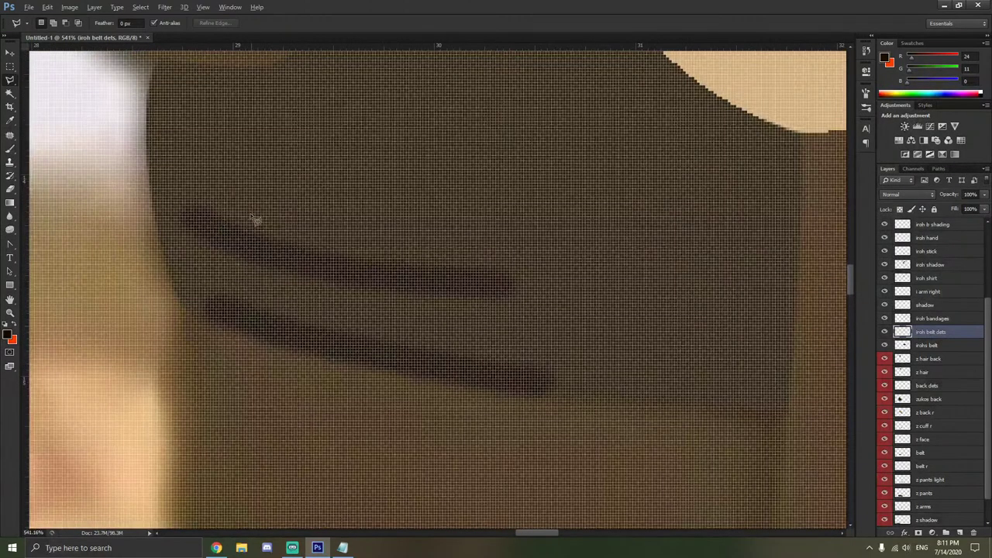
{"action": "scroll", "coordinate": [207, 224], "scroll_direction": "down", "scroll_amount": 1}
{"action": "left_click", "coordinate": [199, 219]}
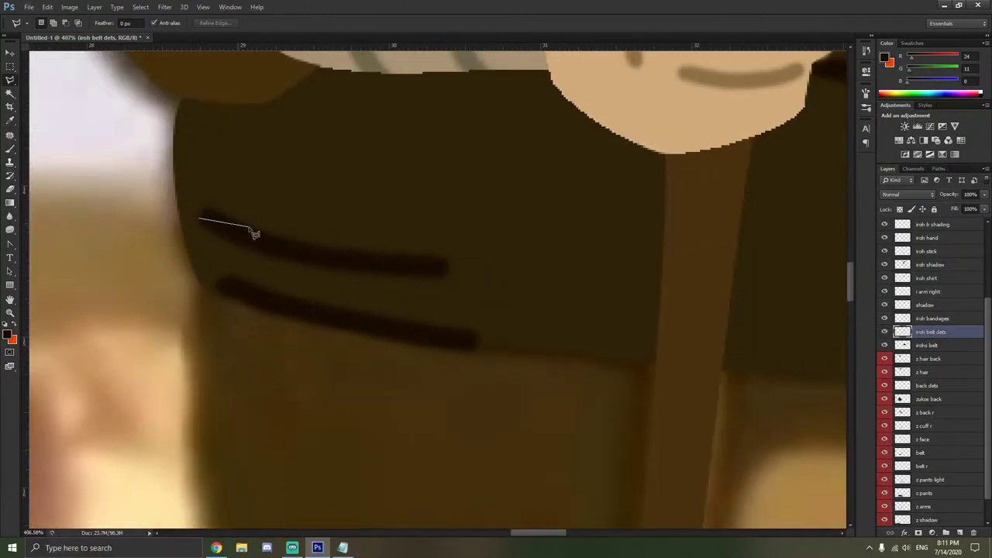
{"action": "left_click", "coordinate": [308, 239]}
{"action": "left_click", "coordinate": [286, 175]}
{"action": "left_click", "coordinate": [189, 186]}
{"action": "left_click", "coordinate": [197, 225]}
{"action": "right_click", "coordinate": [359, 213]}
{"action": "left_click", "coordinate": [400, 214]}
Trim the right tips of the upper and lower fold lines into points.
{"action": "left_click", "coordinate": [366, 244]}
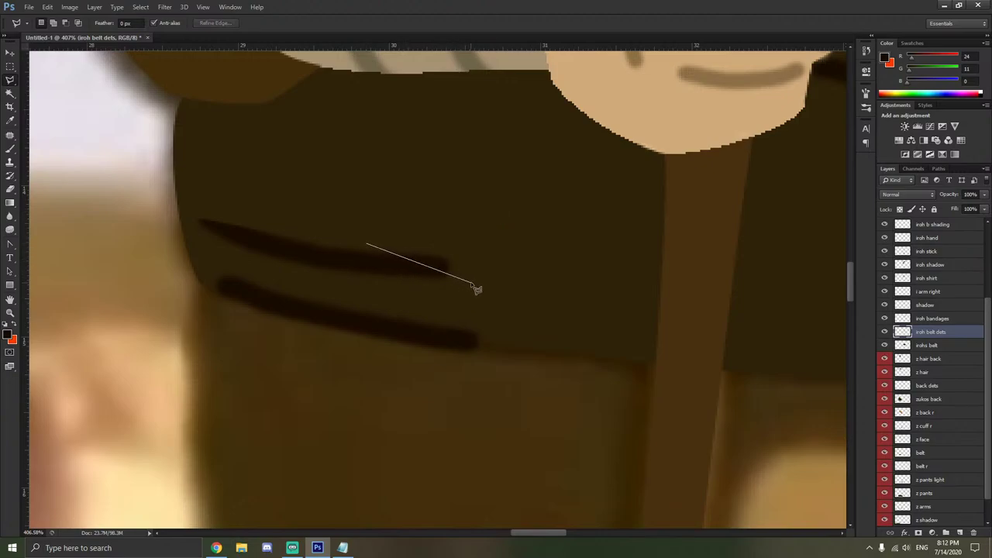
{"action": "left_click", "coordinate": [490, 272]}
{"action": "left_click", "coordinate": [502, 228]}
{"action": "double_click", "coordinate": [409, 190]}
{"action": "right_click", "coordinate": [490, 287]}
{"action": "left_click", "coordinate": [507, 290]}
{"action": "left_click", "coordinate": [474, 313]}
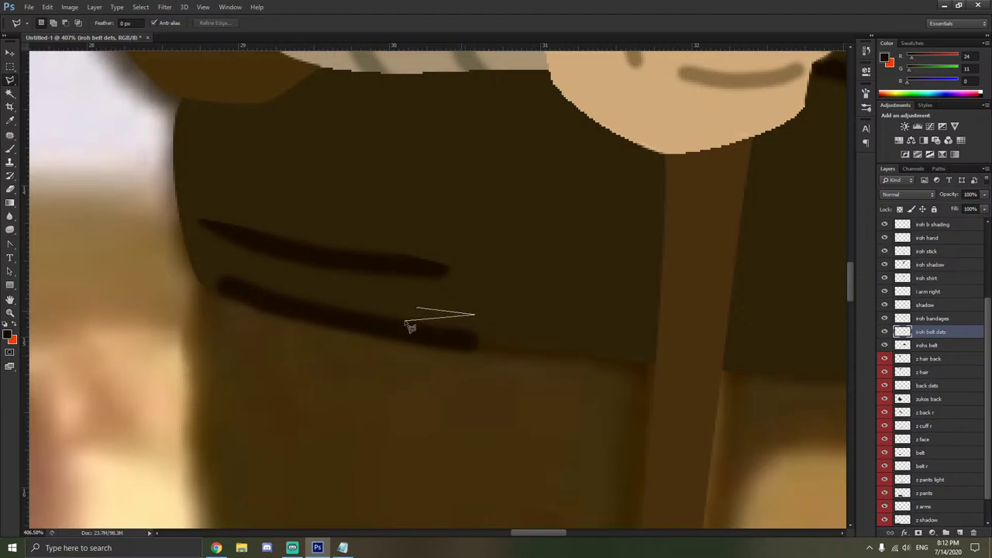
{"action": "left_click", "coordinate": [488, 346]}
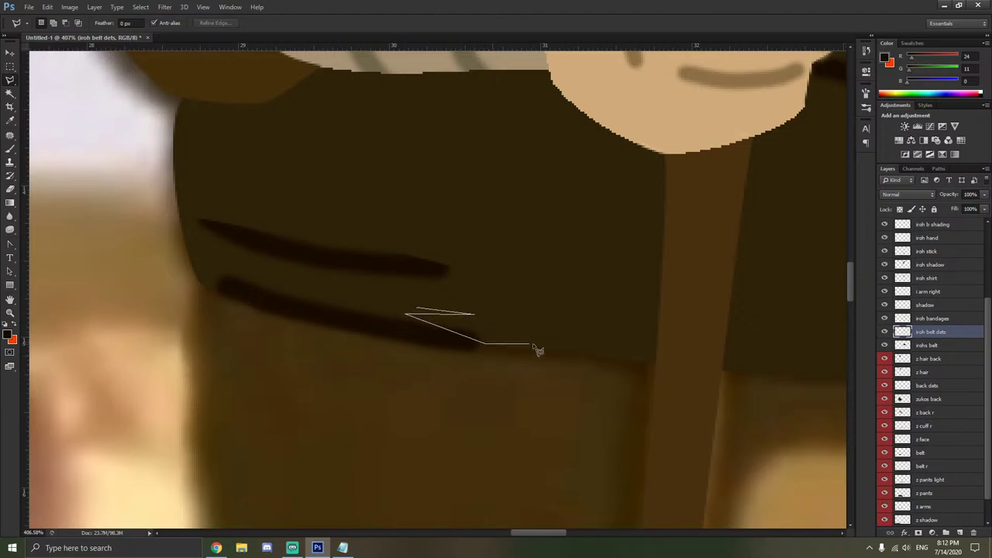
{"action": "double_click", "coordinate": [545, 298]}
{"action": "right_click", "coordinate": [546, 301]}
{"action": "left_click", "coordinate": [574, 307]}
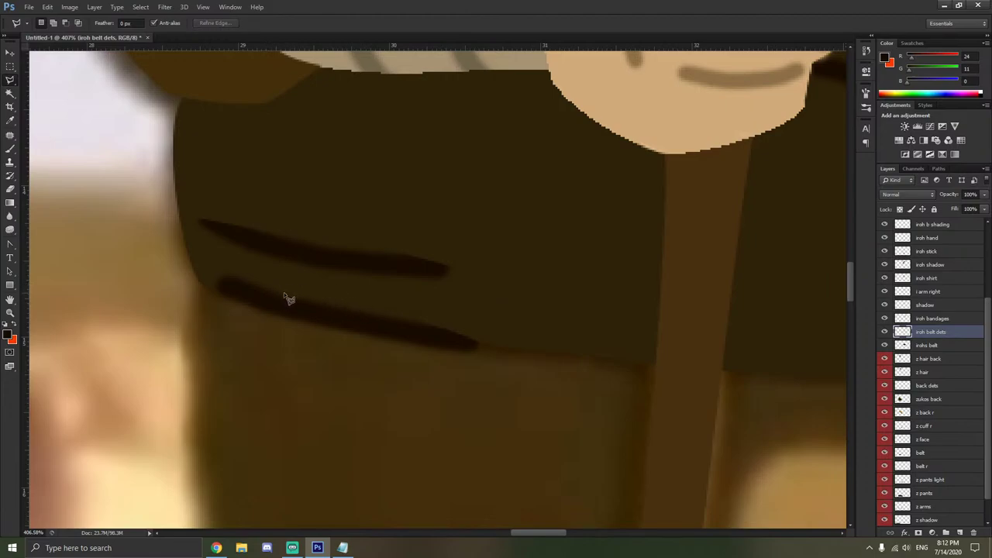
Trim the lower fold line's rounded left end into a point.
{"action": "left_click", "coordinate": [281, 292]}
{"action": "left_click", "coordinate": [206, 285]}
{"action": "left_click", "coordinate": [206, 261]}
{"action": "double_click", "coordinate": [253, 271]}
{"action": "right_click", "coordinate": [292, 273]}
{"action": "left_click", "coordinate": [318, 282]}
Thin the left end of the central fold line and deselect.
{"action": "scroll", "coordinate": [533, 289], "scroll_direction": "down", "scroll_amount": 6}
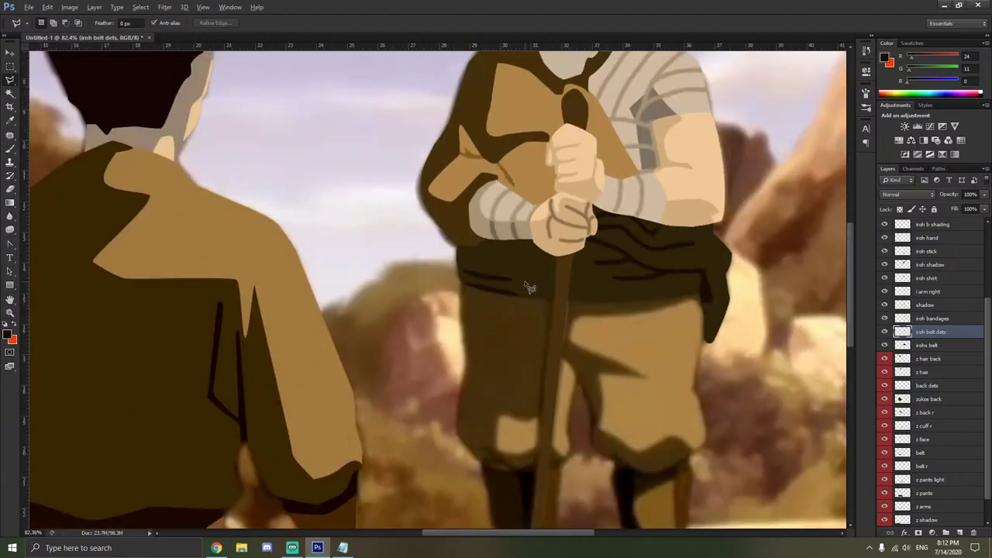
{"action": "scroll", "coordinate": [675, 283], "scroll_direction": "up", "scroll_amount": 6}
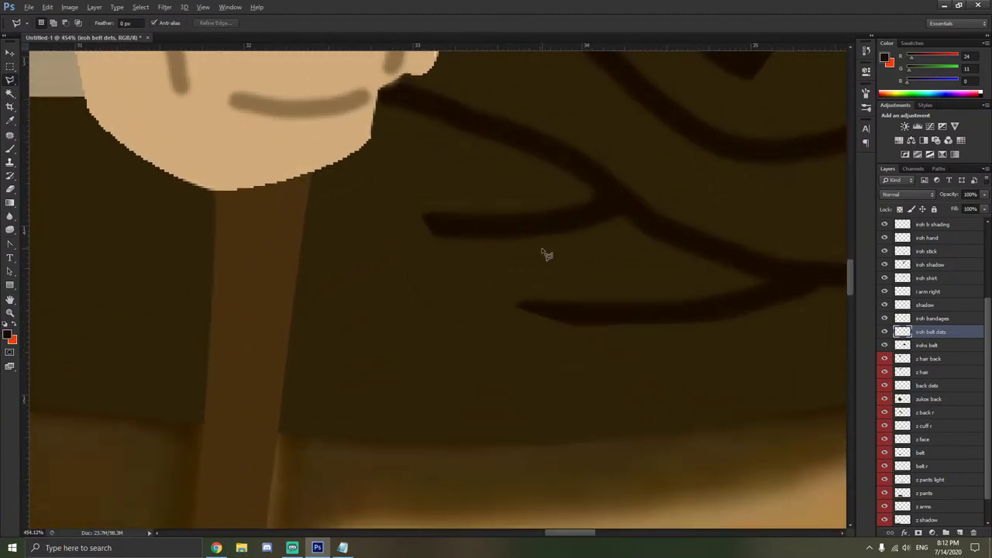
{"action": "left_click", "coordinate": [581, 230]}
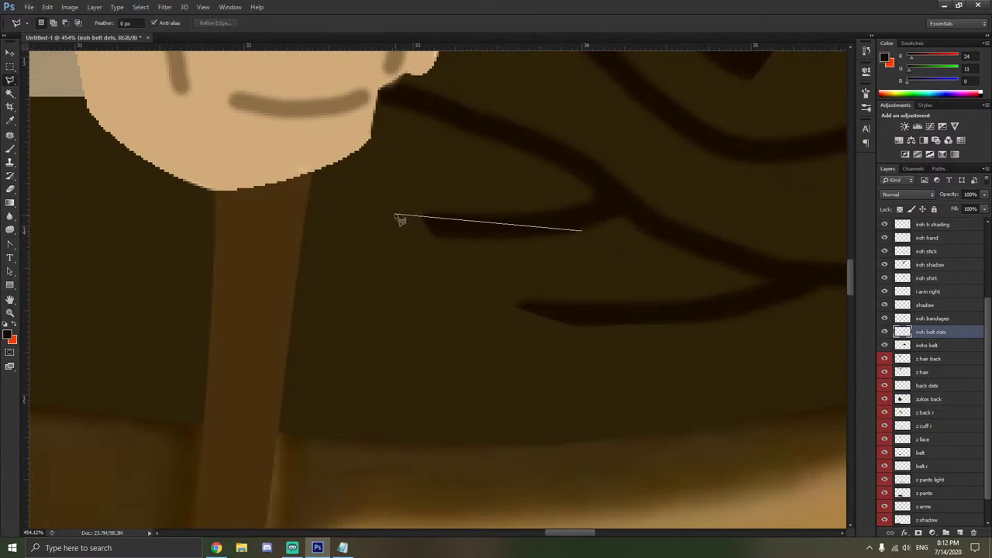
{"action": "left_click", "coordinate": [383, 225]}
{"action": "left_click", "coordinate": [382, 257]}
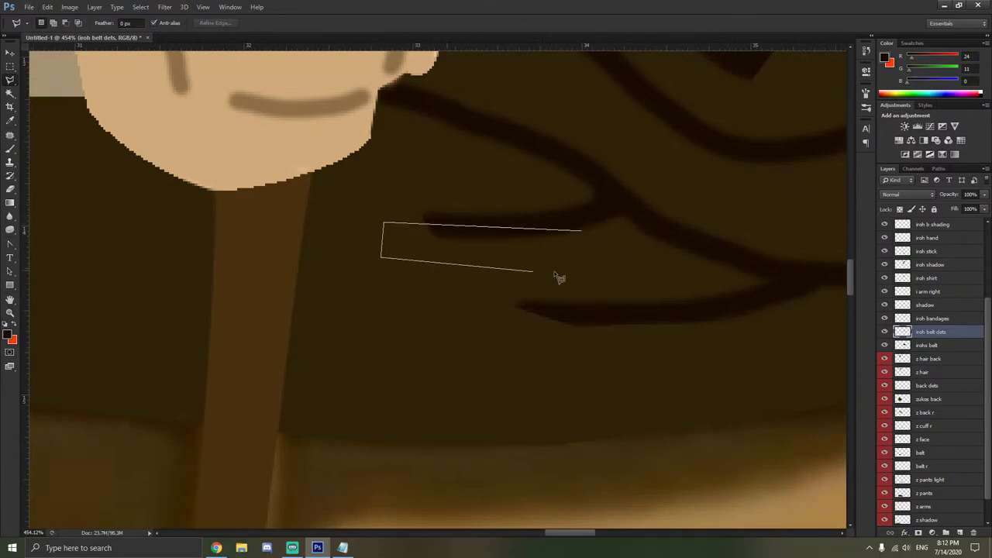
{"action": "double_click", "coordinate": [583, 272]}
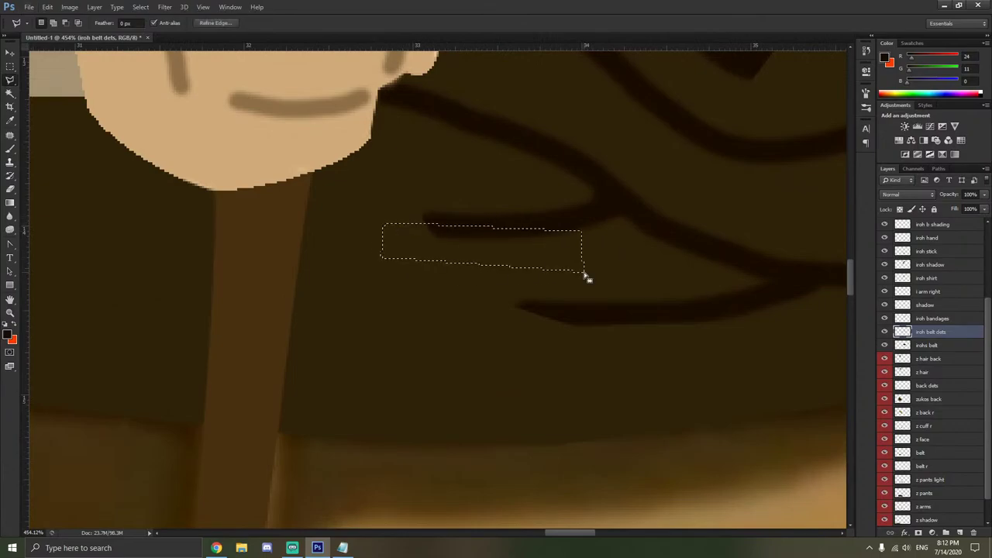
{"action": "right_click", "coordinate": [527, 288]}
{"action": "left_click", "coordinate": [556, 296]}
{"action": "scroll", "coordinate": [590, 244], "scroll_direction": "down", "scroll_amount": 10}
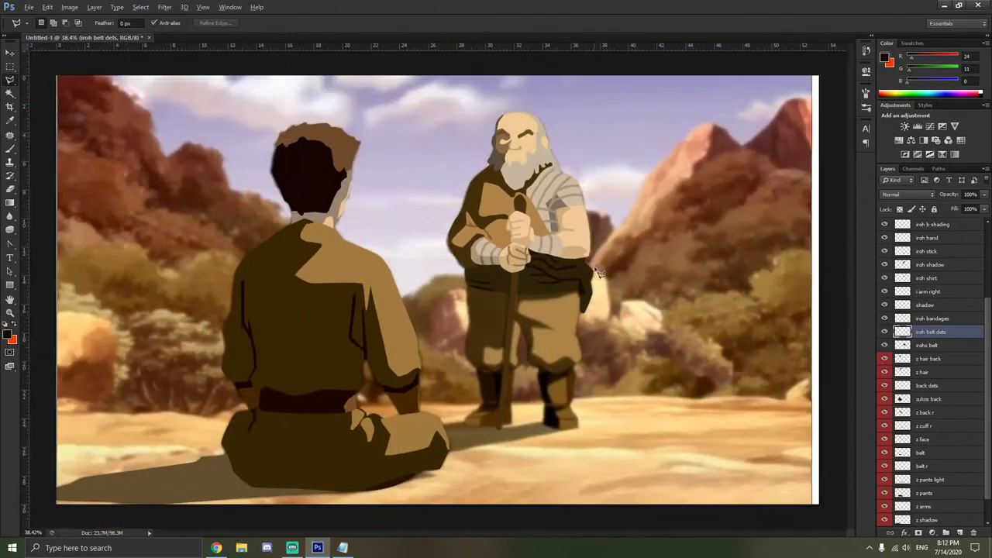
{"action": "scroll", "coordinate": [600, 267], "scroll_direction": "up", "scroll_amount": 6}
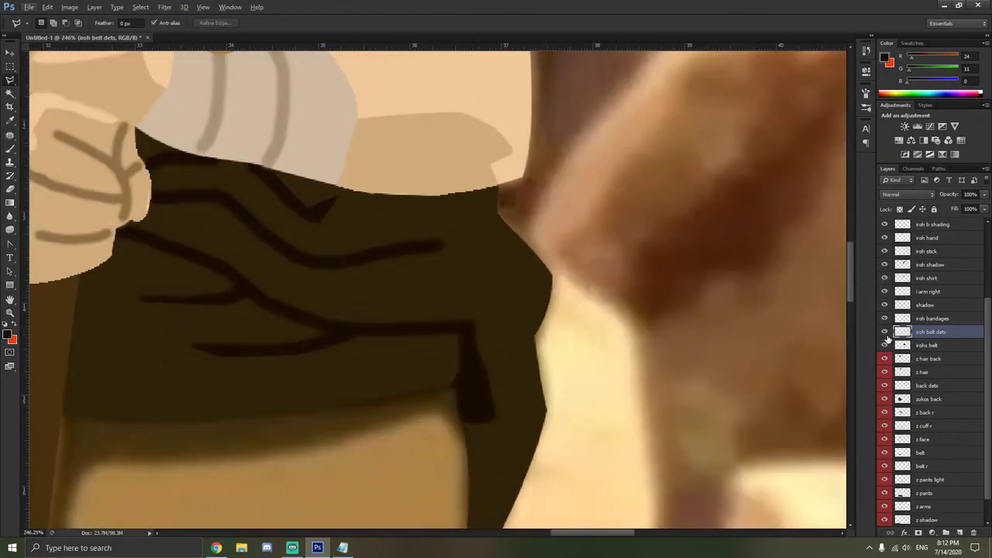
Hide the belt layers and draw a pen path for the highlight on the flap top.
{"action": "left_click", "coordinate": [884, 332]}
{"action": "left_click", "coordinate": [884, 345]}
{"action": "scroll", "coordinate": [521, 258], "scroll_direction": "up", "scroll_amount": 1}
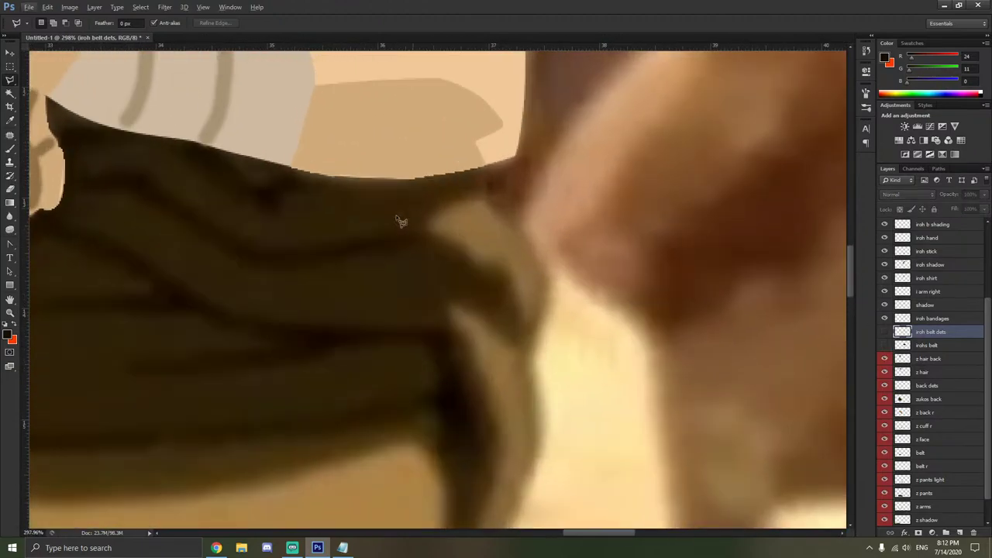
{"action": "left_click_drag", "start_coordinate": [10, 244], "coordinate": [70, 283]}
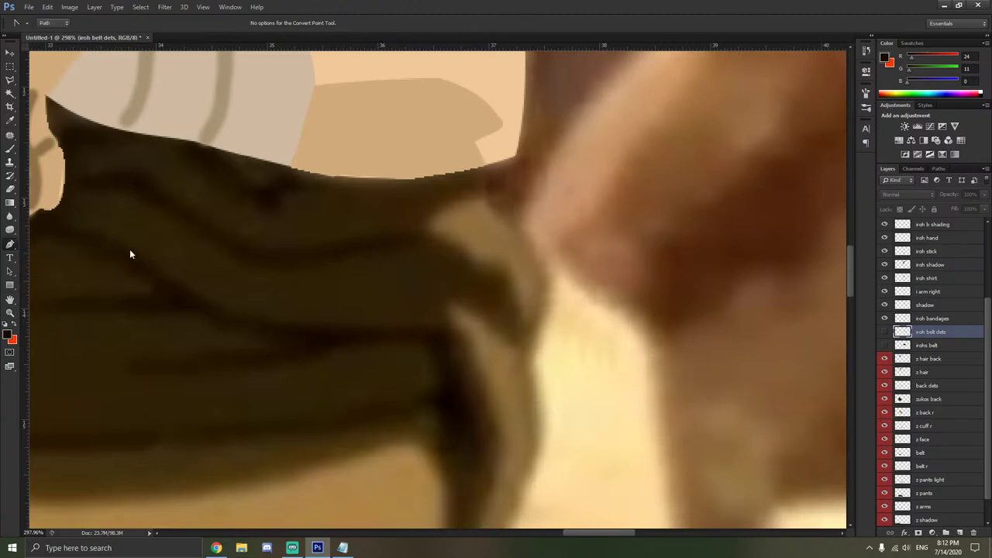
{"action": "key", "text": "p"}
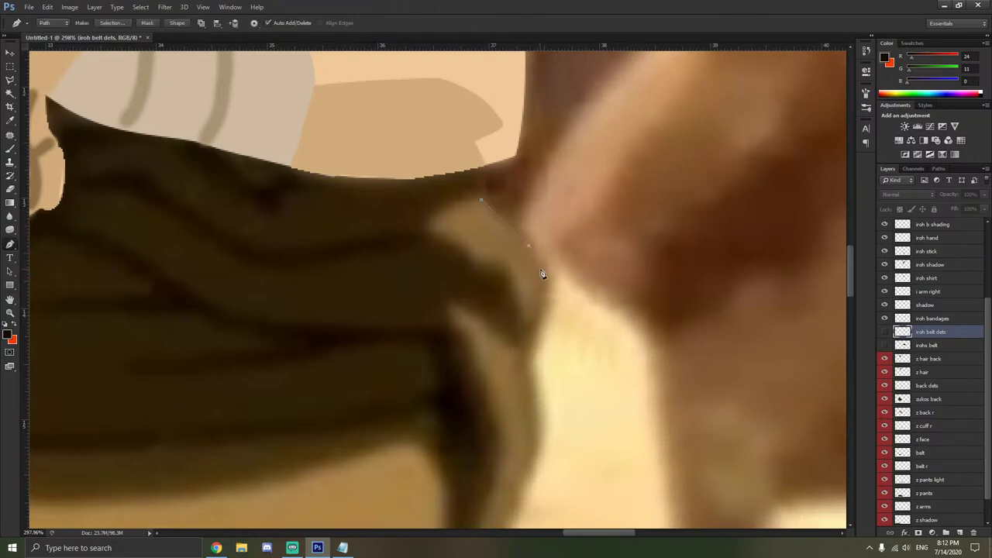
{"action": "left_click", "coordinate": [506, 263]}
{"action": "left_click", "coordinate": [481, 201]}
Draw a closed pen outline down the hanging lower flap.
{"action": "scroll", "coordinate": [527, 358], "scroll_direction": "down", "scroll_amount": 3}
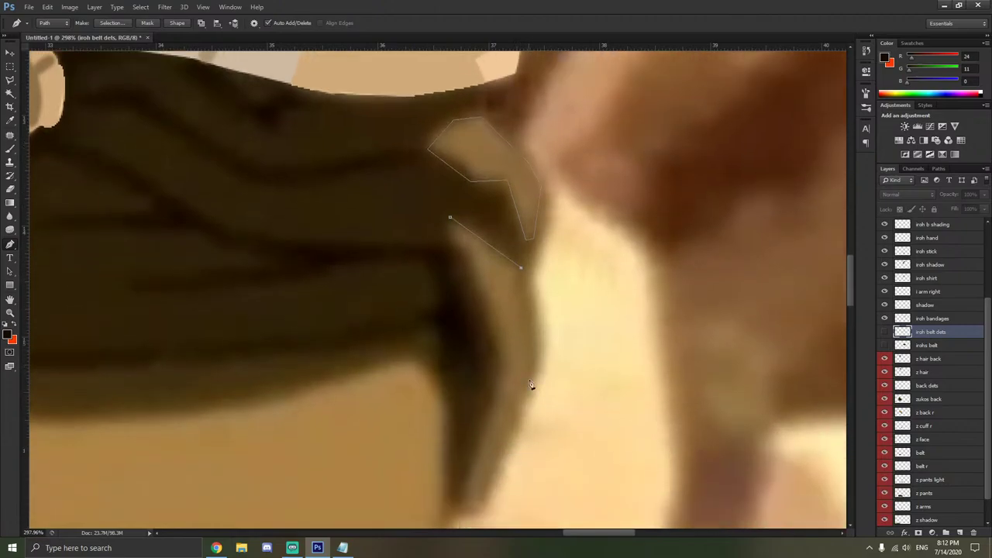
{"action": "left_click", "coordinate": [527, 360]}
{"action": "left_click", "coordinate": [457, 492]}
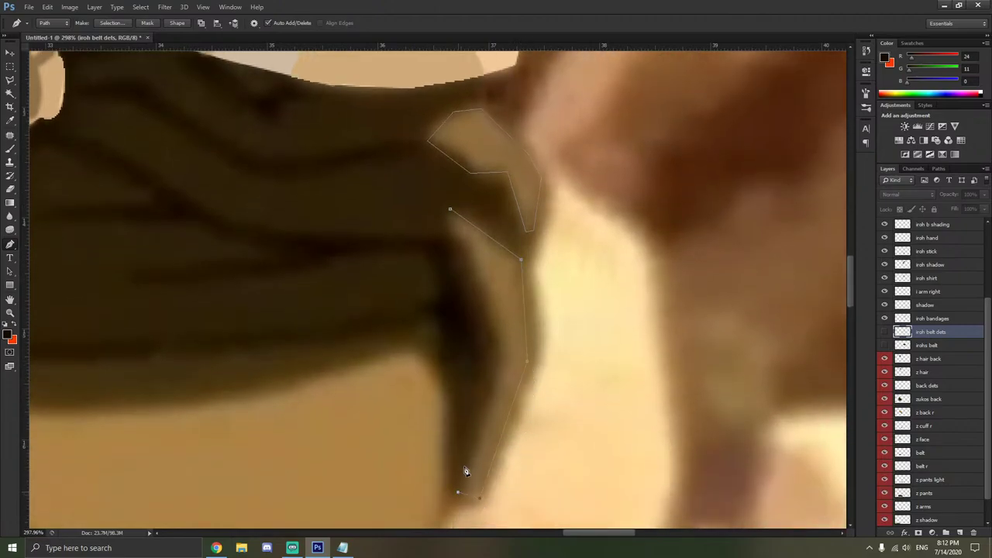
{"action": "left_click", "coordinate": [501, 369]}
{"action": "left_click", "coordinate": [450, 210]}
Curve the lower flap's corners with the Convert Point Tool, keeping its bottom tip sharp.
{"action": "right_click", "coordinate": [10, 246]}
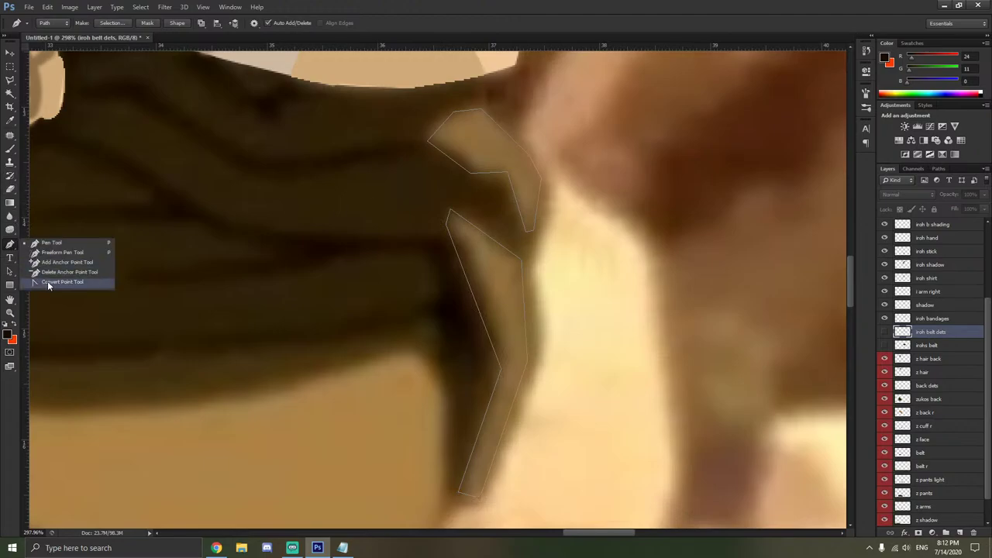
{"action": "left_click", "coordinate": [49, 282]}
{"action": "left_click_drag", "start_coordinate": [520, 261], "coordinate": [525, 293]}
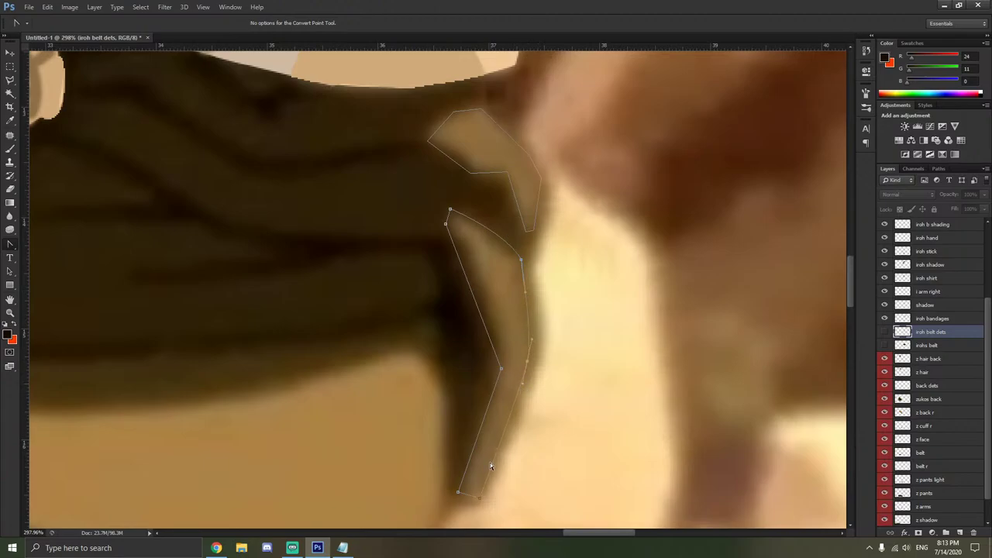
{"action": "left_click", "coordinate": [458, 492]}
{"action": "left_click_drag", "start_coordinate": [502, 370], "coordinate": [503, 321]}
{"action": "mouse_move", "coordinate": [448, 210]}
{"action": "left_mouse_down"}
{"action": "mouse_move", "coordinate": [450, 222]}
{"action": "mouse_move", "coordinate": [431, 208]}
{"action": "mouse_move", "coordinate": [442, 208]}
{"action": "left_mouse_up"}
{"action": "scroll", "coordinate": [465, 214], "scroll_direction": "up", "scroll_amount": 2}
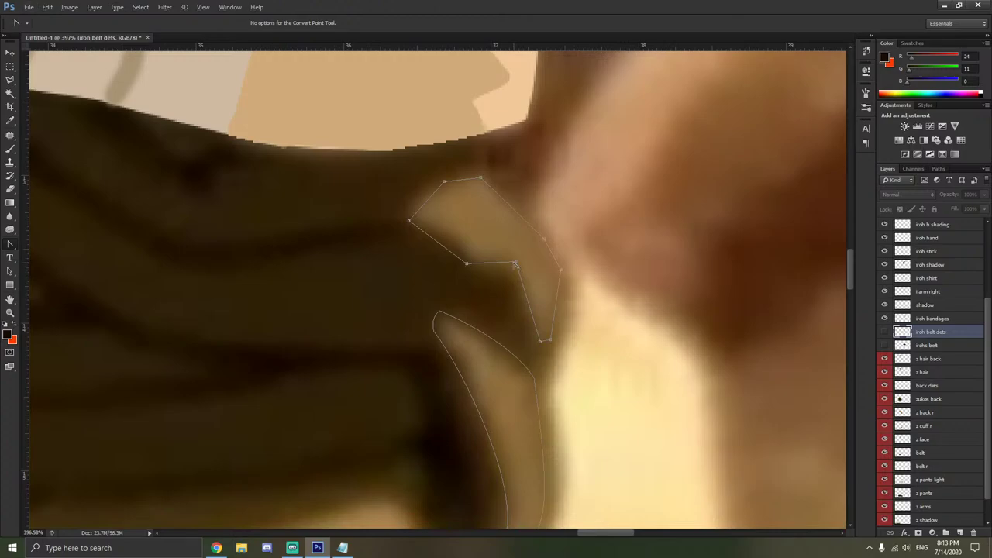
Curve the upper flap's corners and delete one extra anchor from it.
{"action": "left_click_drag", "start_coordinate": [514, 264], "coordinate": [389, 205]}
{"action": "left_click", "coordinate": [447, 203]}
{"action": "right_click", "coordinate": [444, 185]}
{"action": "left_click", "coordinate": [476, 188]}
{"action": "left_click_drag", "start_coordinate": [481, 180], "coordinate": [500, 190]}
{"action": "left_click_drag", "start_coordinate": [545, 240], "coordinate": [562, 256]}
{"action": "left_click_drag", "start_coordinate": [549, 341], "coordinate": [548, 345]}
{"action": "left_click", "coordinate": [560, 353]}
{"action": "scroll", "coordinate": [588, 267], "scroll_direction": "down", "scroll_amount": 3}
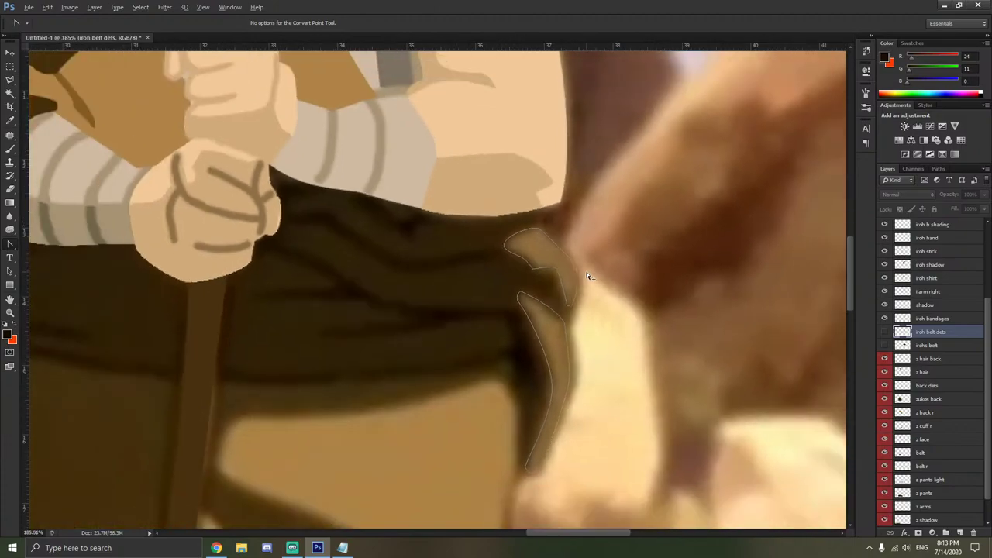
{"action": "scroll", "coordinate": [588, 267], "scroll_direction": "up", "scroll_amount": 1}
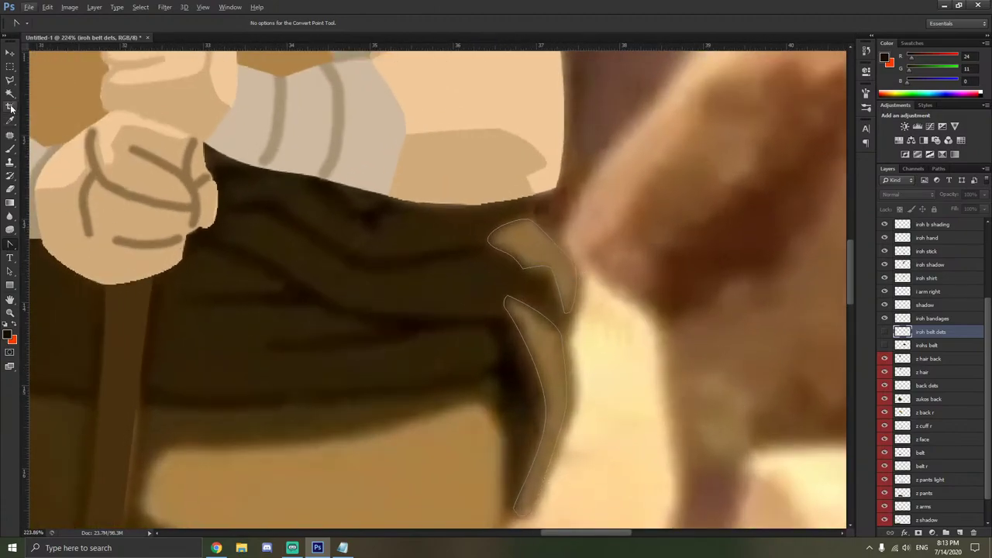
Toggle the belt details and dark belt layers back on, then hide them again.
{"action": "right_click", "coordinate": [602, 251]}
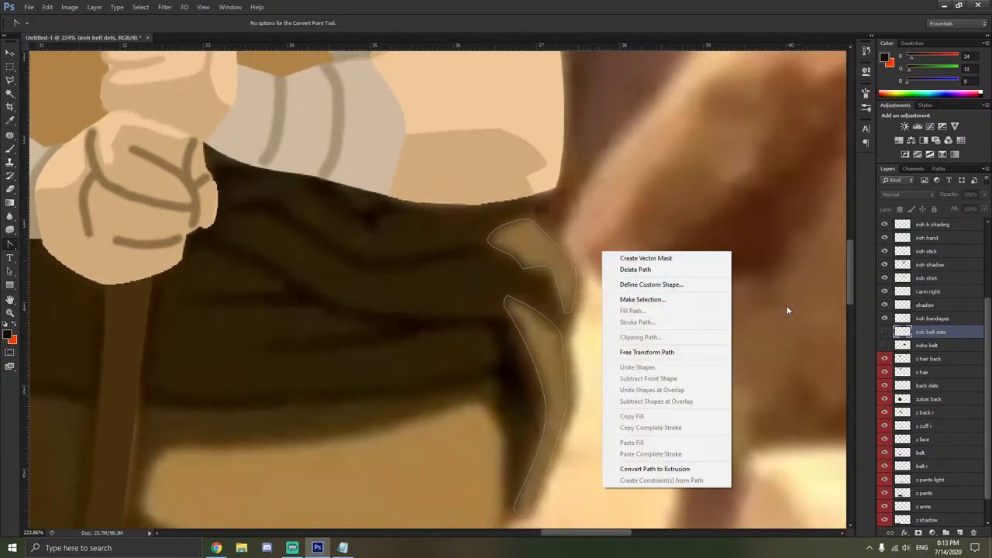
{"action": "left_click", "coordinate": [891, 334]}
{"action": "left_click", "coordinate": [884, 331]}
{"action": "left_click", "coordinate": [885, 344]}
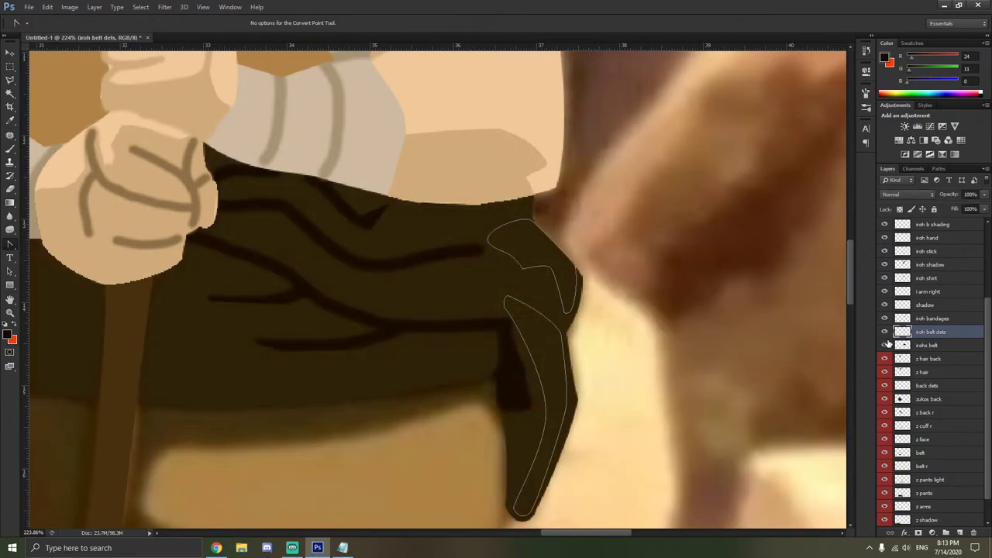
{"action": "scroll", "coordinate": [729, 323], "scroll_direction": "down", "scroll_amount": 5}
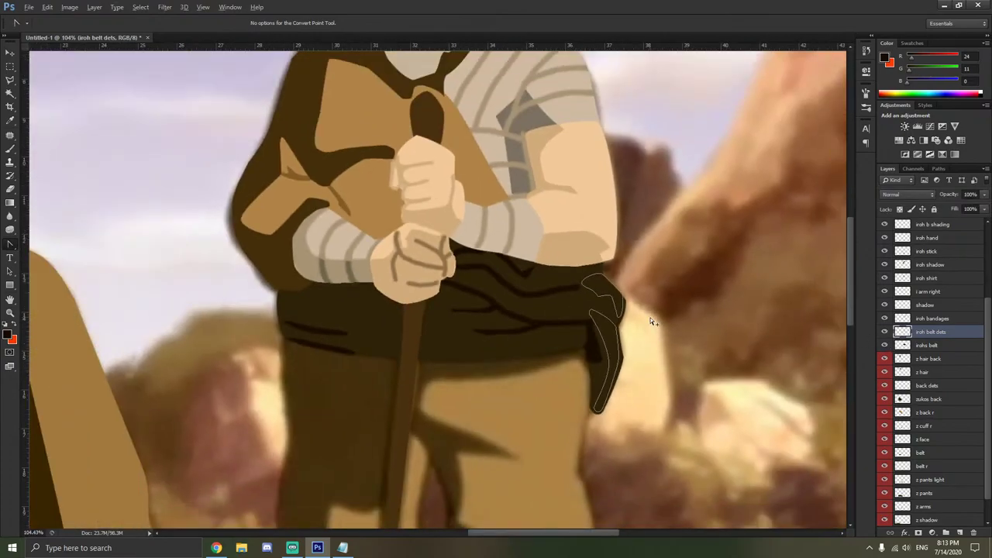
{"action": "scroll", "coordinate": [651, 322], "scroll_direction": "up", "scroll_amount": 1}
{"action": "scroll", "coordinate": [651, 321], "scroll_direction": "up", "scroll_amount": 4}
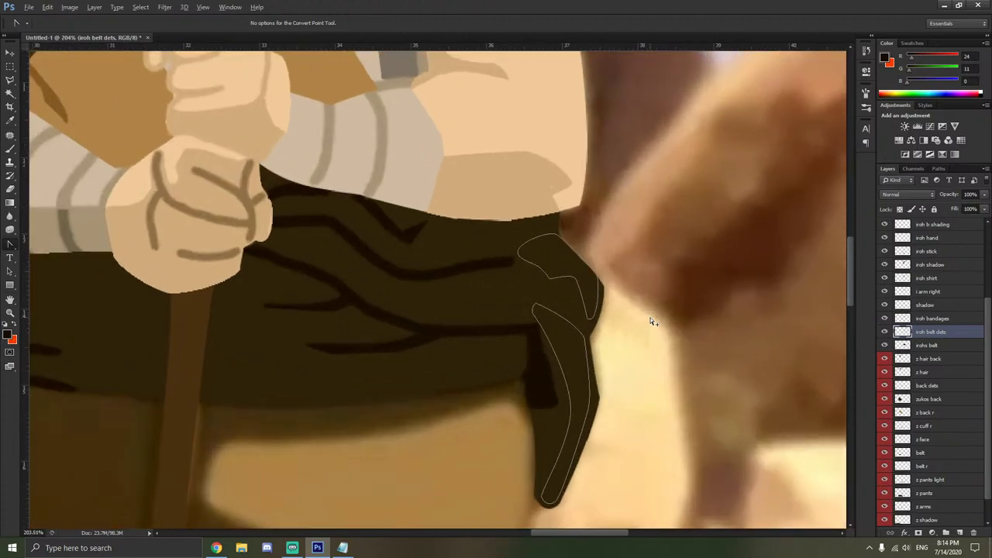
{"action": "left_click", "coordinate": [883, 334]}
{"action": "left_click", "coordinate": [884, 345]}
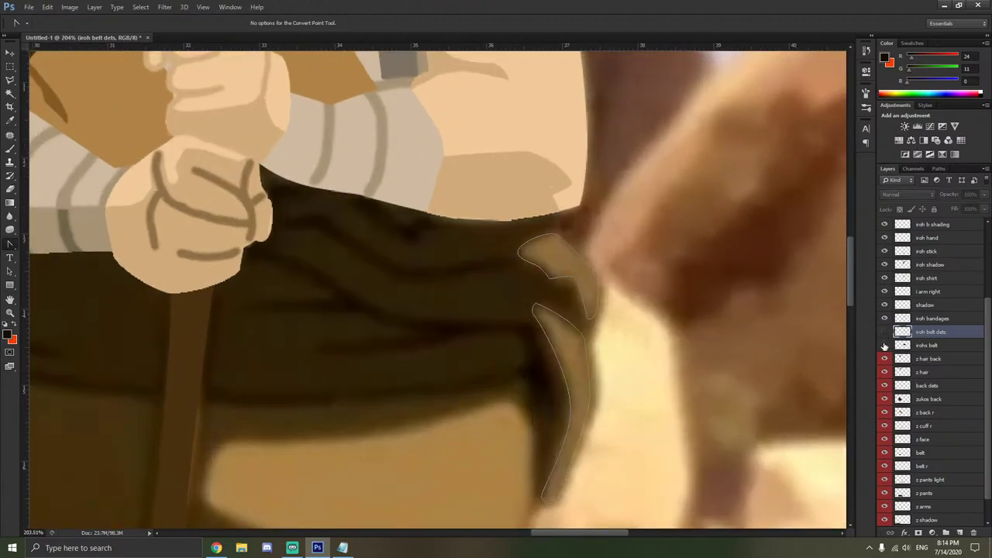
Sample the reference flap's tan with the Eyedropper and show the belt layers again.
{"action": "left_click", "coordinate": [17, 121]}
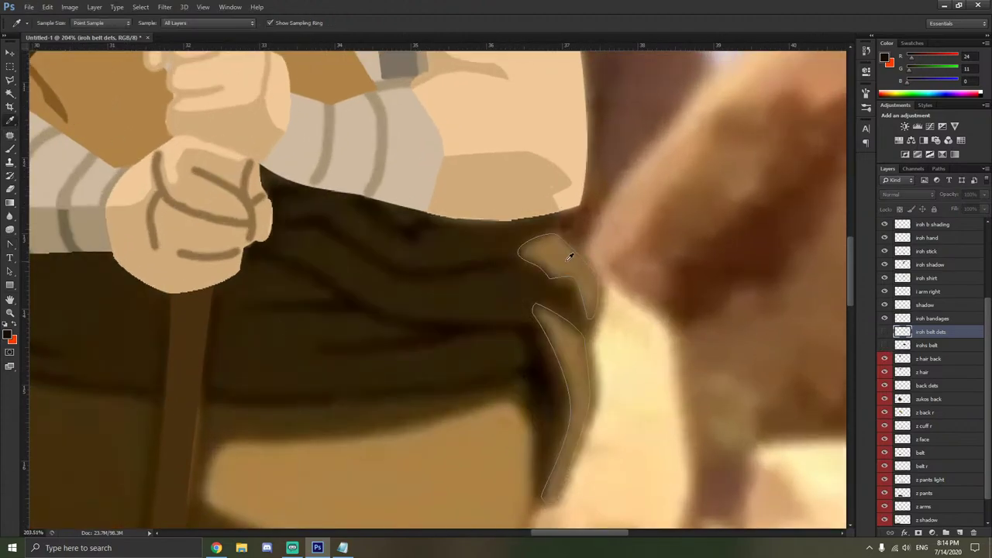
{"action": "left_click", "coordinate": [569, 255]}
{"action": "left_click", "coordinate": [10, 148]}
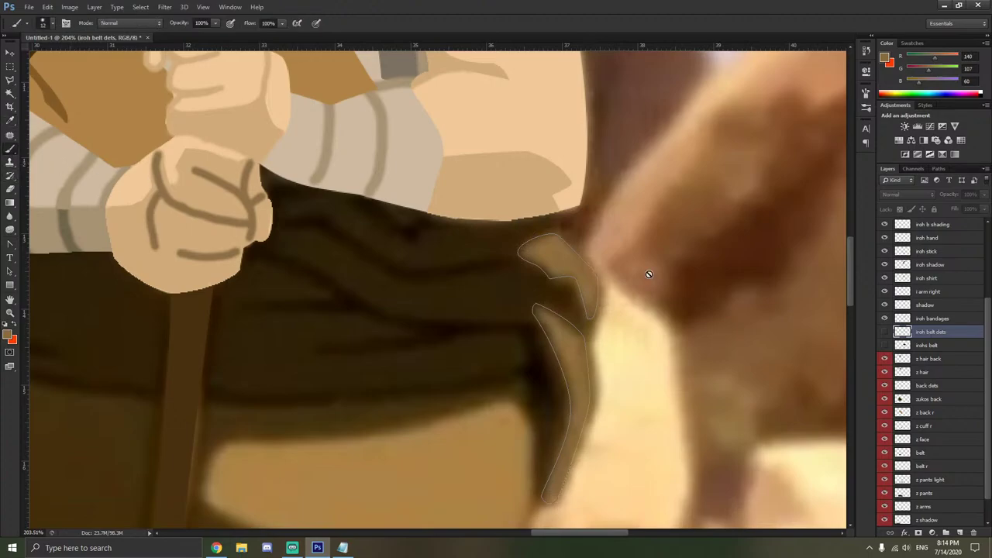
{"action": "left_click", "coordinate": [884, 332]}
{"action": "left_click", "coordinate": [884, 345]}
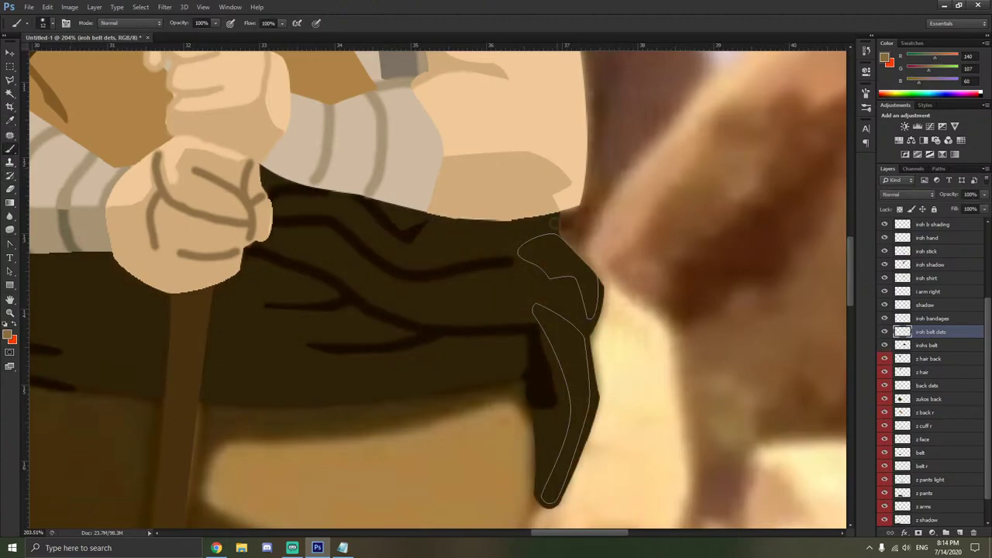
Paint a tan swatch on the background beside the flap after undoing two test strokes.
{"action": "left_click_drag", "start_coordinate": [480, 290], "coordinate": [476, 292]}
{"action": "key", "text": "ctrl+z"}
{"action": "mouse_move", "coordinate": [680, 248]}
{"action": "left_mouse_down"}
{"action": "mouse_move", "coordinate": [699, 279]}
{"action": "mouse_move", "coordinate": [716, 369]}
{"action": "left_mouse_up"}
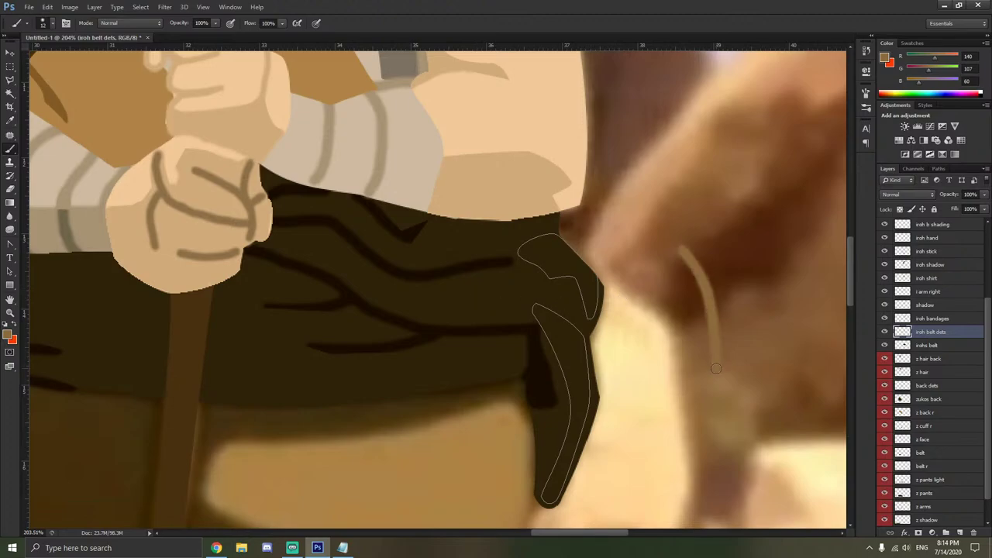
{"action": "key", "text": "ctrl+z"}
{"action": "mouse_move", "coordinate": [699, 244]}
{"action": "left_mouse_down"}
{"action": "mouse_move", "coordinate": [733, 266]}
{"action": "mouse_move", "coordinate": [724, 279]}
{"action": "mouse_move", "coordinate": [752, 291]}
{"action": "mouse_move", "coordinate": [744, 273]}
{"action": "mouse_move", "coordinate": [717, 266]}
{"action": "mouse_move", "coordinate": [723, 255]}
{"action": "left_mouse_up"}
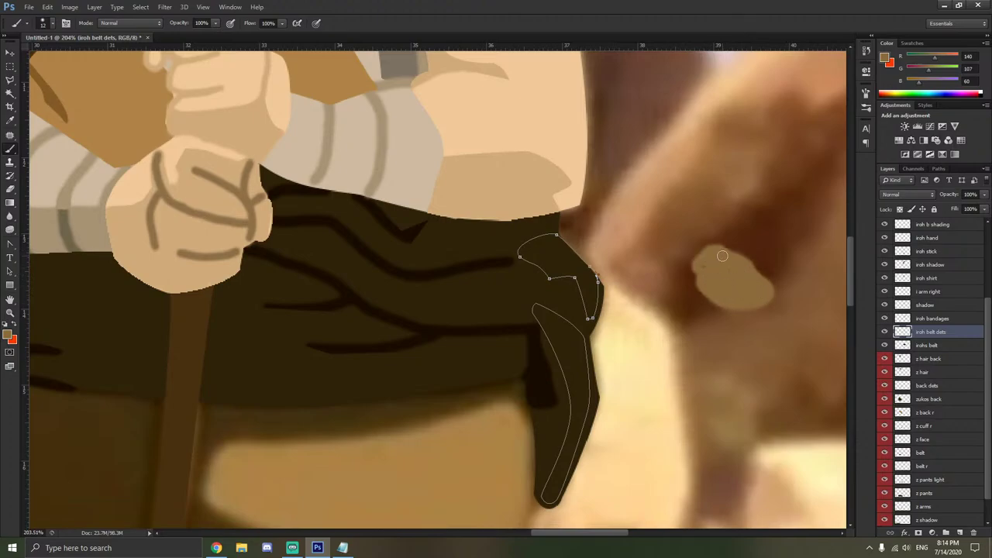
Fill the upper flap subpath with the tan colour.
{"action": "key", "text": "p"}
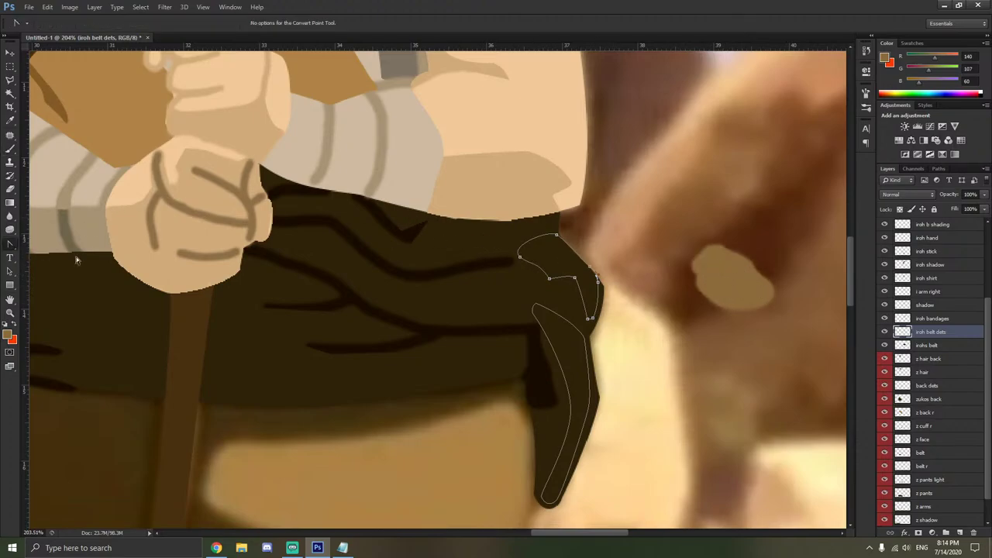
{"action": "scroll", "coordinate": [604, 283], "scroll_direction": "up", "scroll_amount": 8}
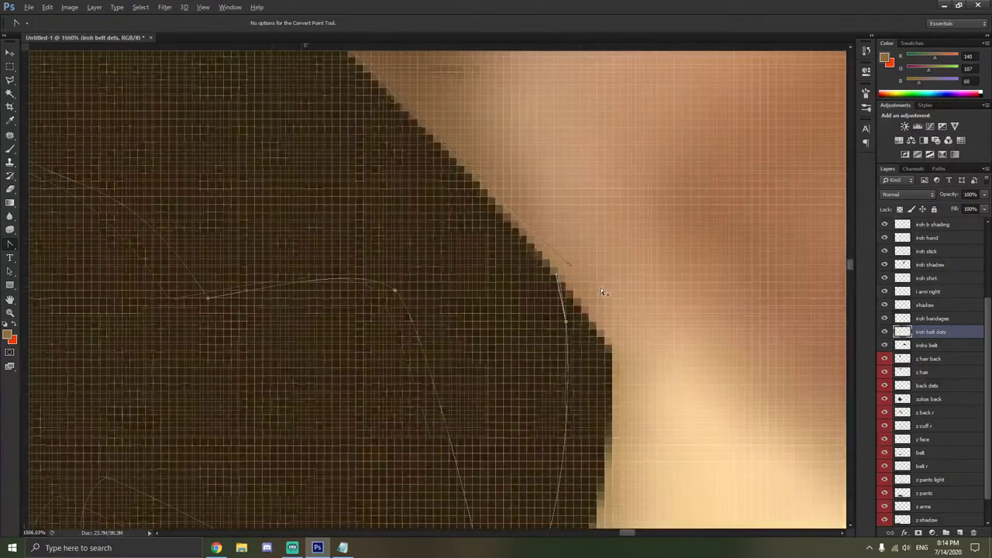
{"action": "scroll", "coordinate": [604, 285], "scroll_direction": "down", "scroll_amount": 3}
{"action": "scroll", "coordinate": [528, 287], "scroll_direction": "down", "scroll_amount": 2}
{"action": "right_click", "coordinate": [528, 287]}
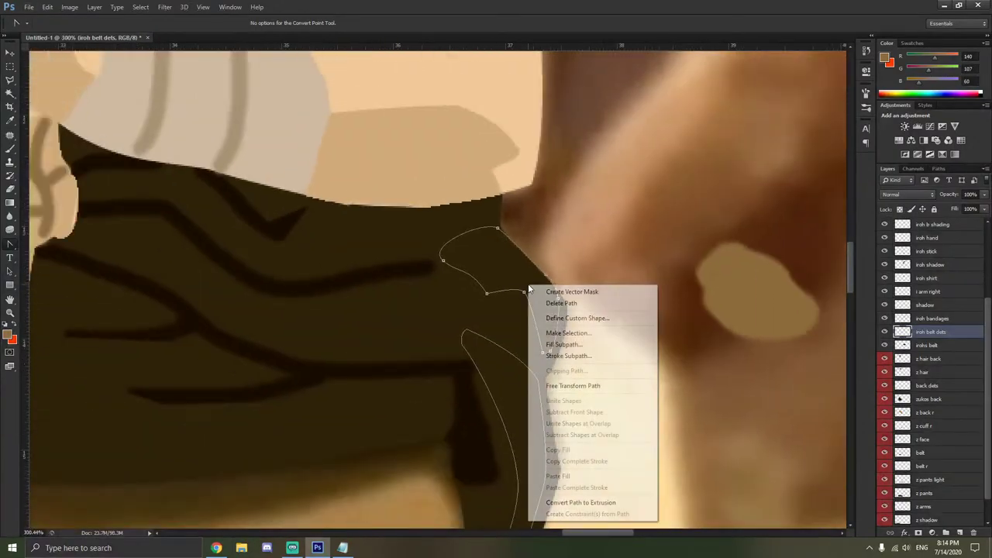
{"action": "left_click", "coordinate": [577, 345]}
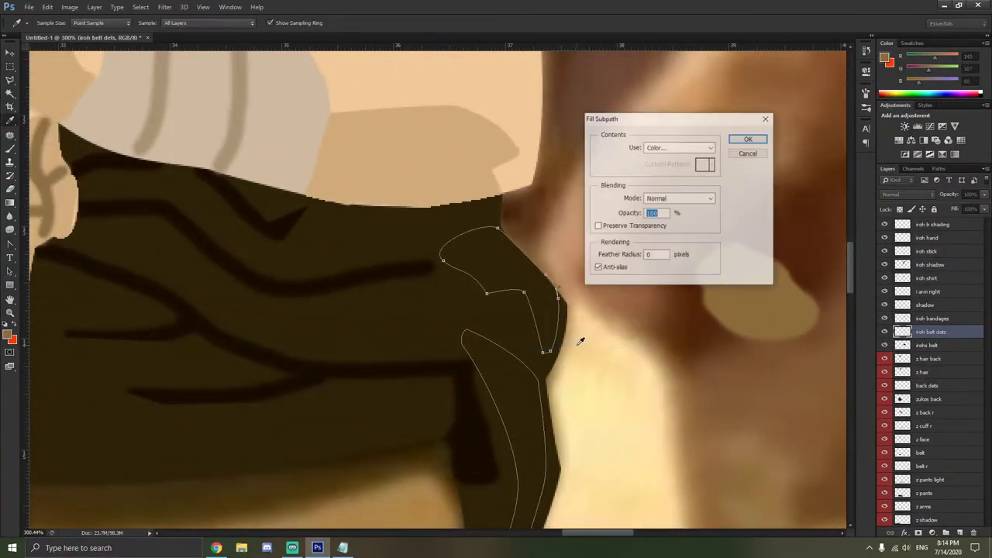
{"action": "left_click", "coordinate": [694, 147]}
{"action": "left_click", "coordinate": [666, 177]}
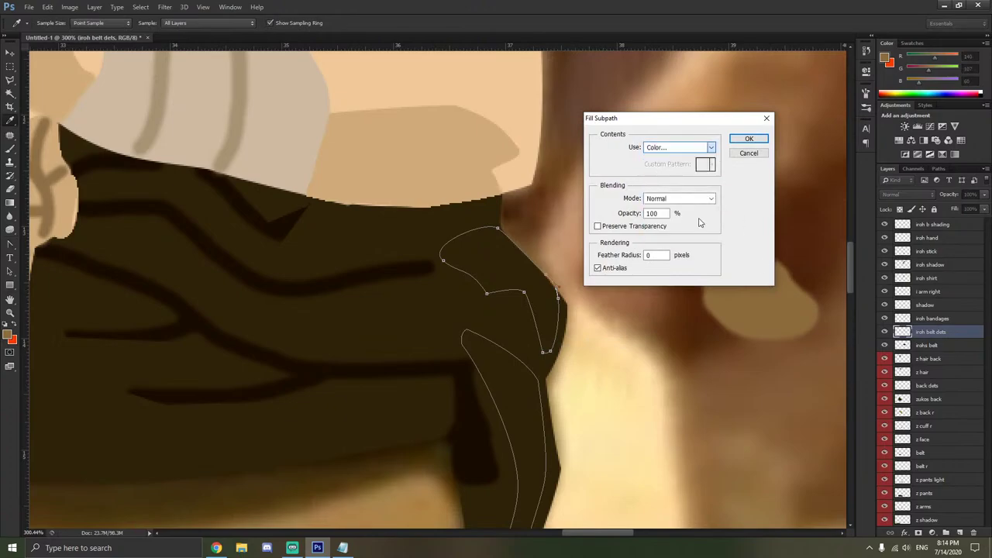
{"action": "left_click", "coordinate": [827, 77]}
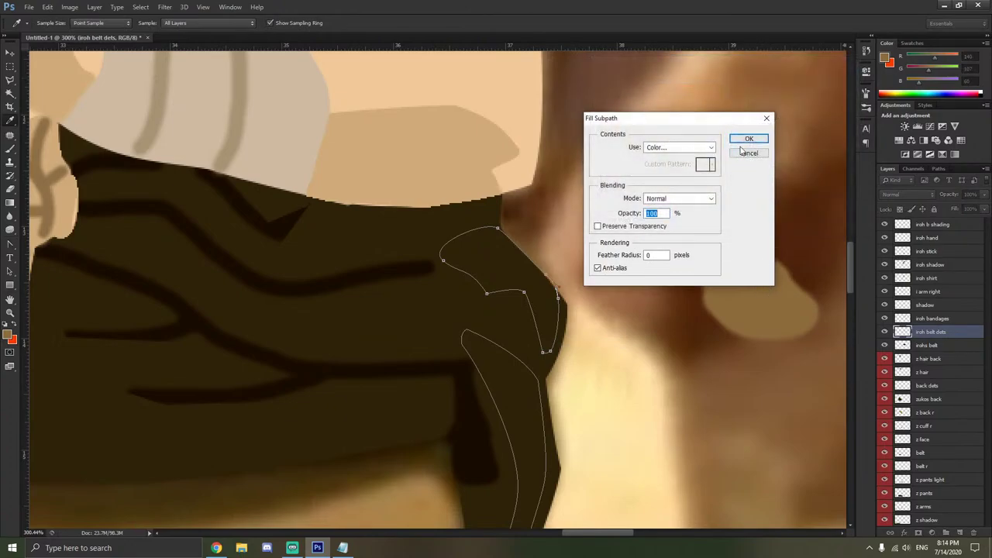
{"action": "left_click", "coordinate": [747, 139]}
Fill the upper flap again and the lower flap path with tan.
{"action": "scroll", "coordinate": [656, 231], "scroll_direction": "down", "scroll_amount": 2}
{"action": "right_click", "coordinate": [517, 338]}
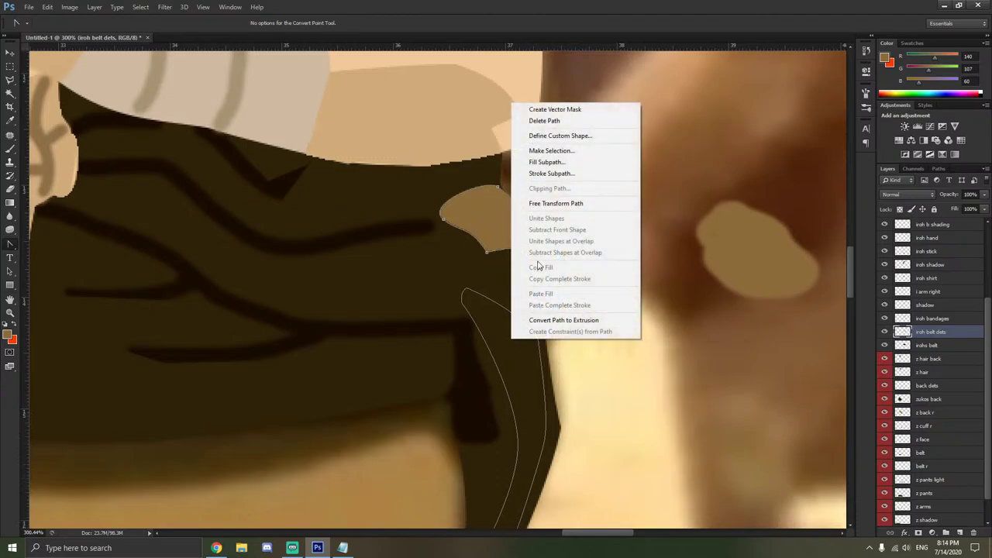
{"action": "left_click", "coordinate": [562, 160]}
{"action": "left_click", "coordinate": [747, 140]}
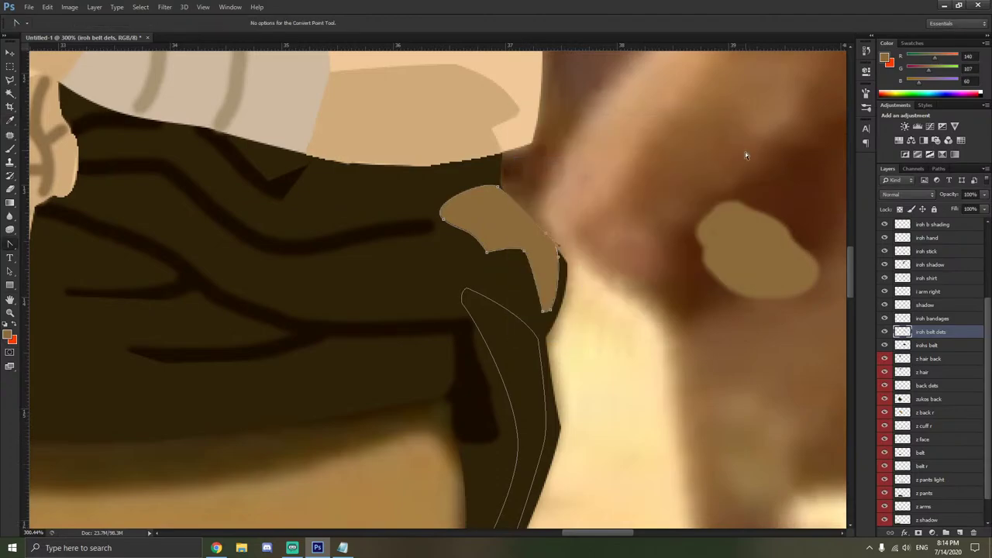
{"action": "scroll", "coordinate": [586, 286], "scroll_direction": "down", "scroll_amount": 2}
{"action": "right_click", "coordinate": [528, 327]}
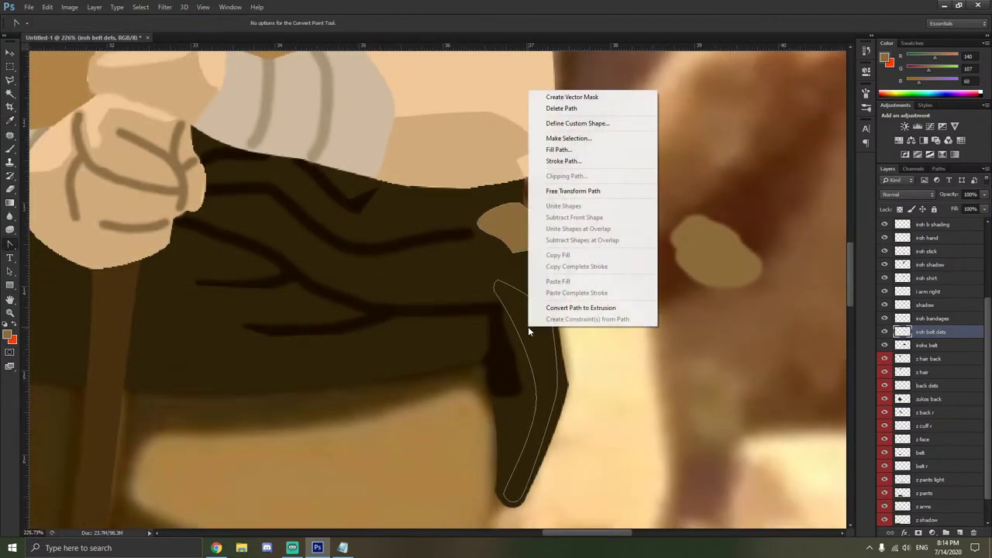
{"action": "left_click", "coordinate": [563, 159]}
{"action": "left_click", "coordinate": [748, 140]}
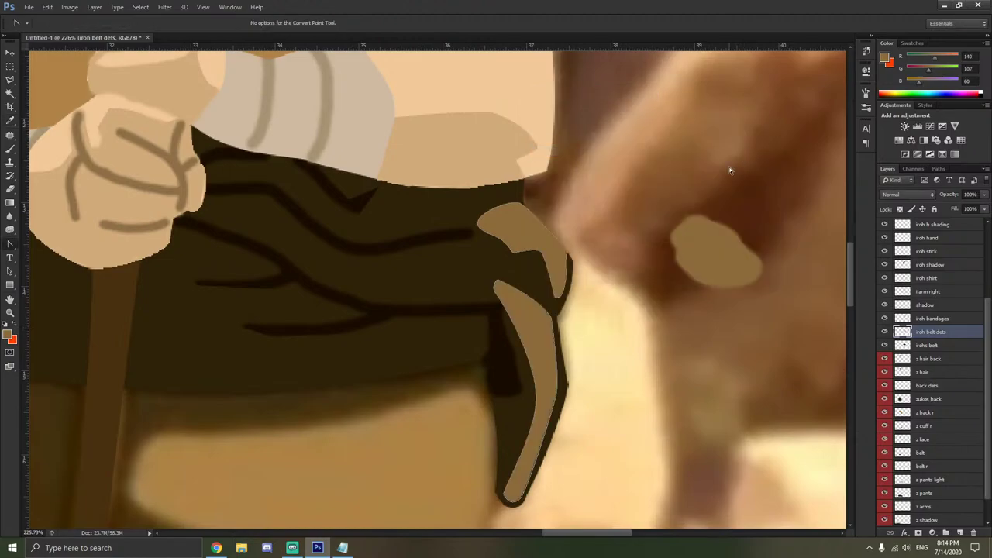
Select the tan swatch with the Magic Wand, delete it, and deselect.
{"action": "scroll", "coordinate": [705, 224], "scroll_direction": "down", "scroll_amount": 1}
{"action": "left_click", "coordinate": [10, 93]}
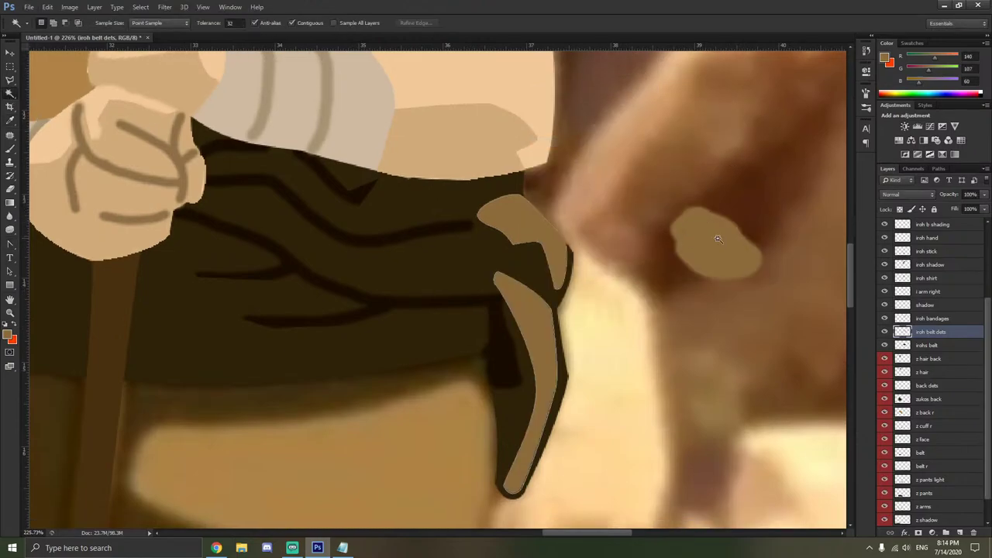
{"action": "left_click", "coordinate": [717, 238]}
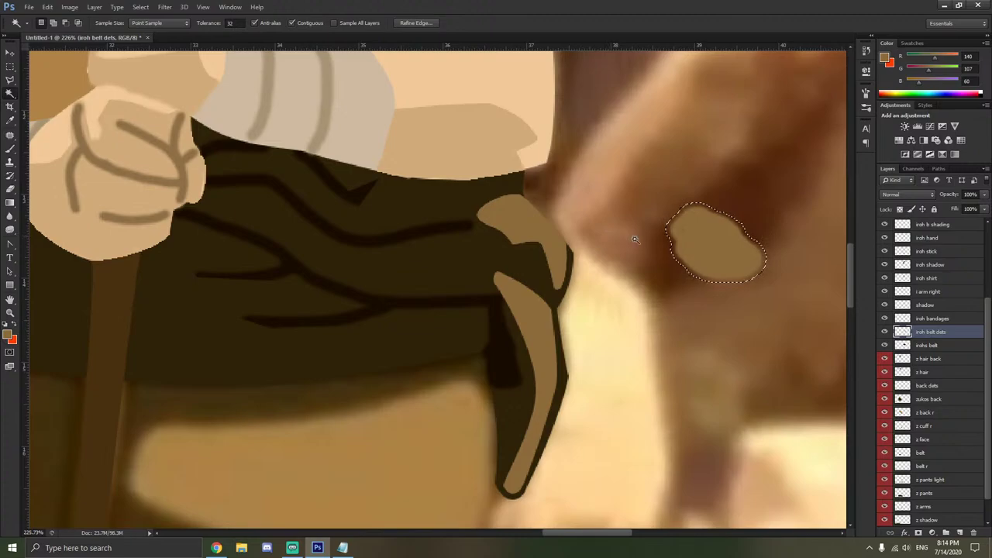
{"action": "key", "text": "Delete"}
{"action": "left_click", "coordinate": [928, 345]}
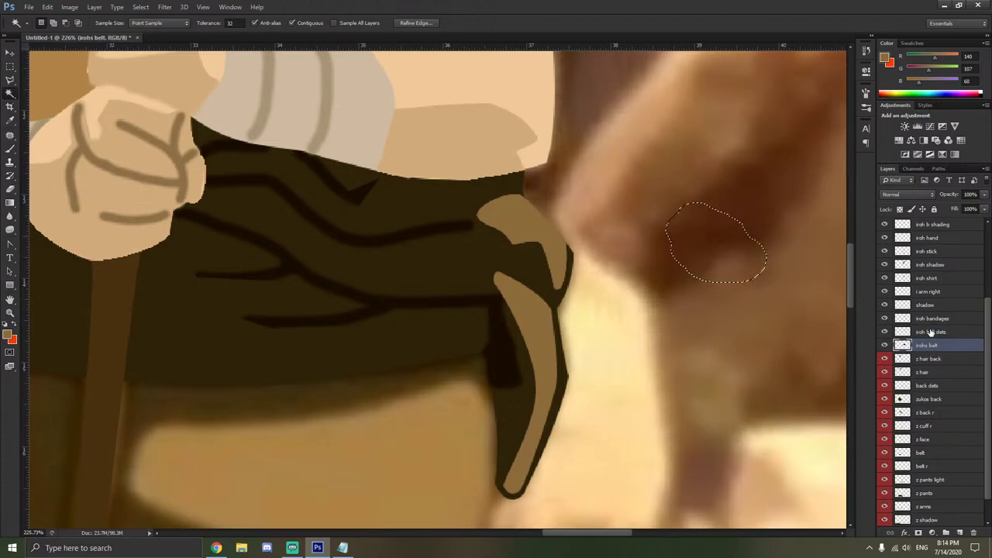
{"action": "scroll", "coordinate": [612, 263], "scroll_direction": "down", "scroll_amount": 6}
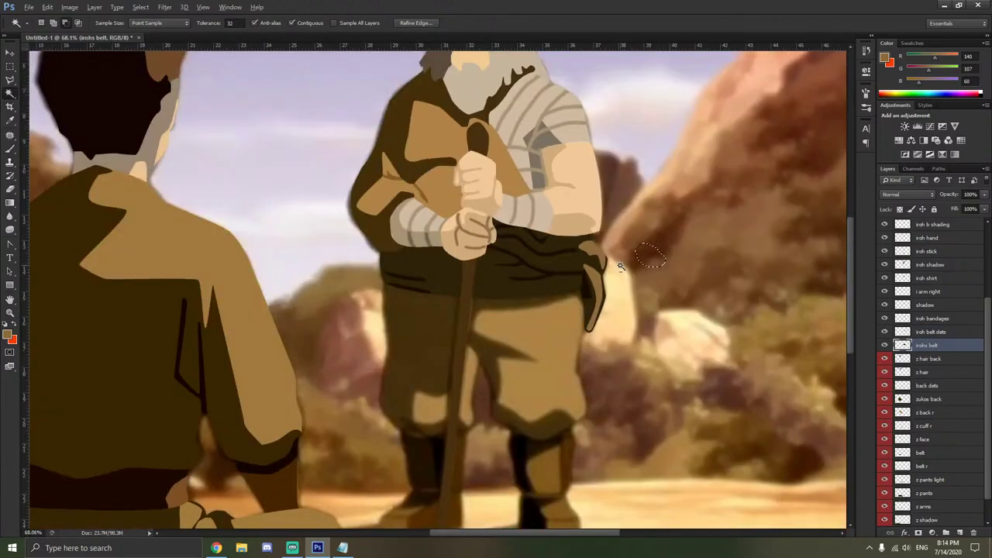
{"action": "right_click", "coordinate": [621, 265]}
{"action": "left_click", "coordinate": [657, 416]}
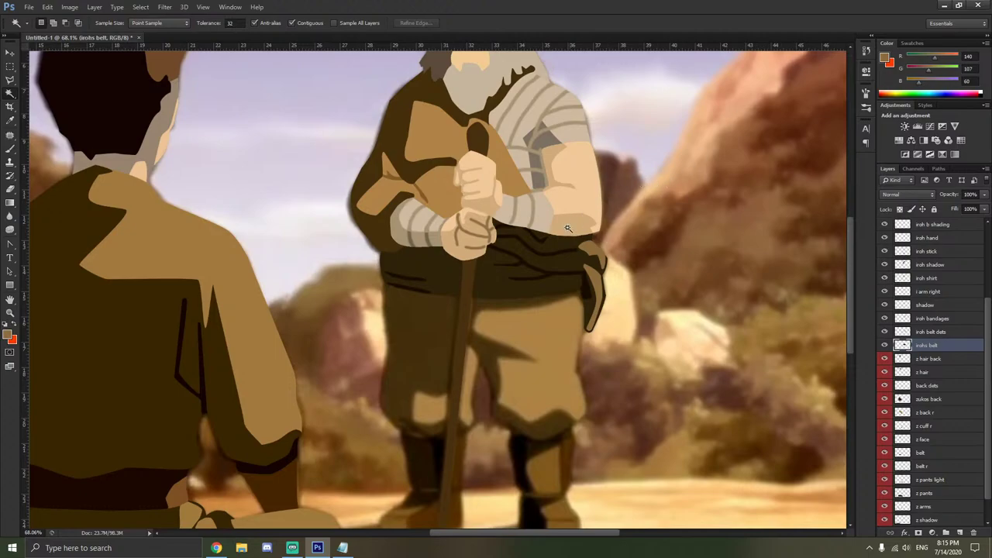
Add a new empty layer named 'iroh pants' beneath the irohs belt layer.
{"action": "scroll", "coordinate": [511, 254], "scroll_direction": "down", "scroll_amount": 2, "text": "alt"}
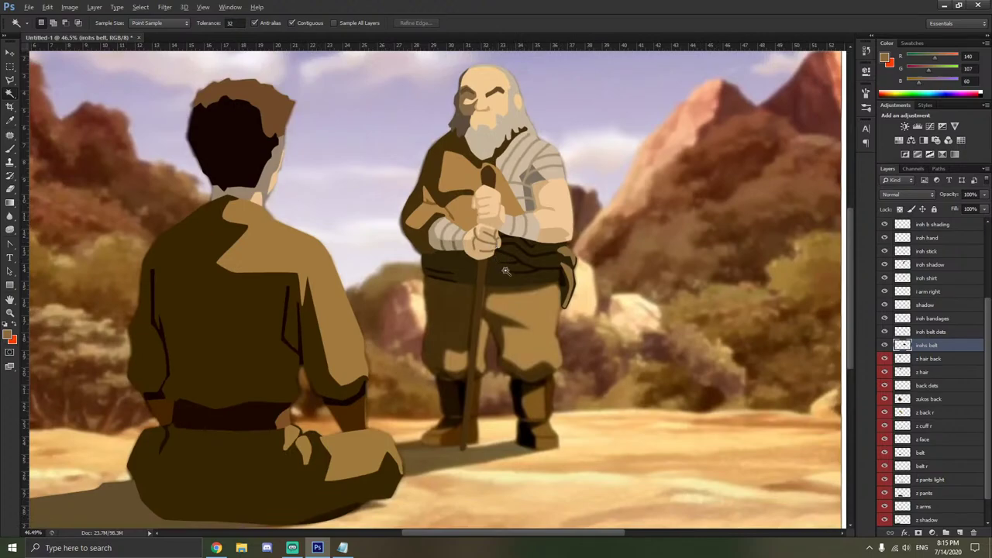
{"action": "scroll", "coordinate": [500, 310], "scroll_direction": "up", "scroll_amount": 6, "text": "alt"}
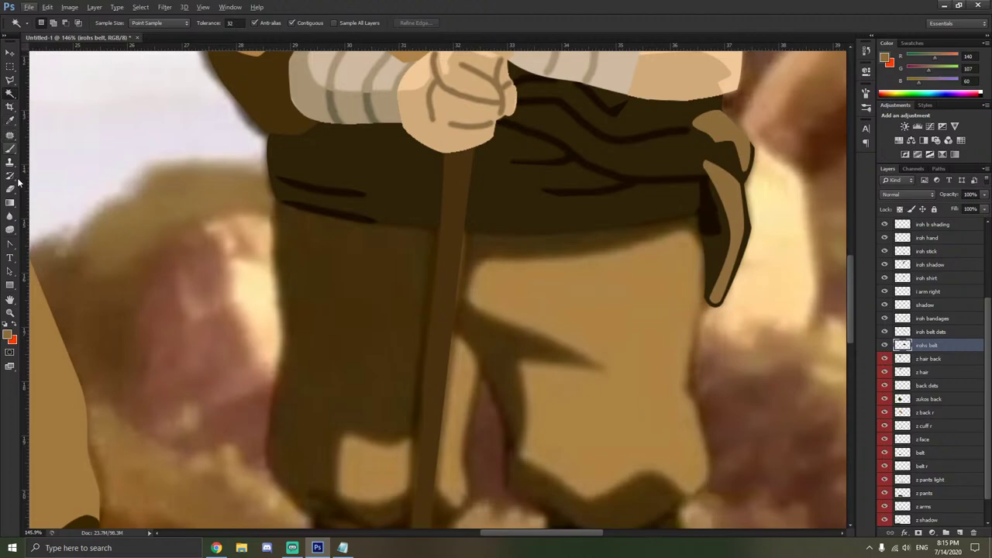
{"action": "left_click", "coordinate": [10, 78]}
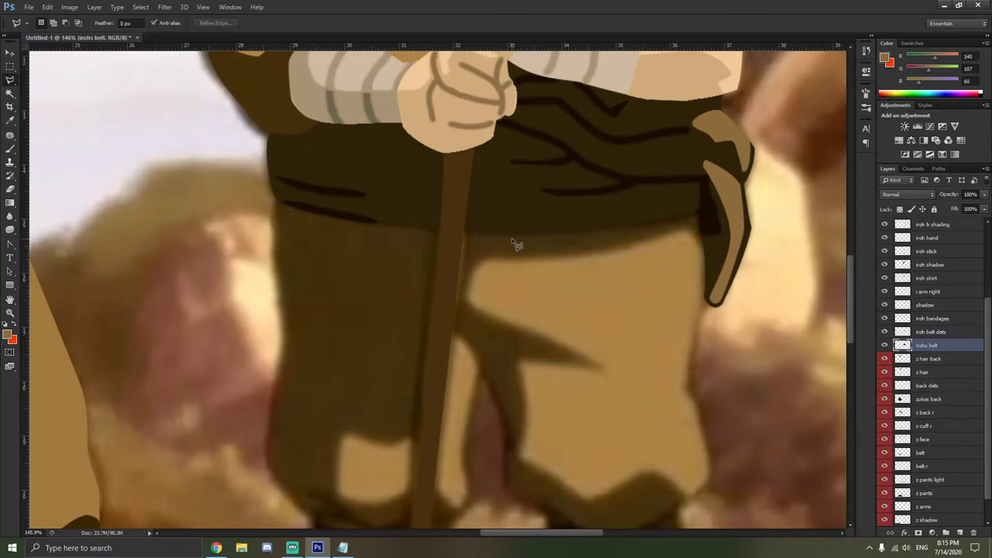
{"action": "left_click", "coordinate": [922, 357]}
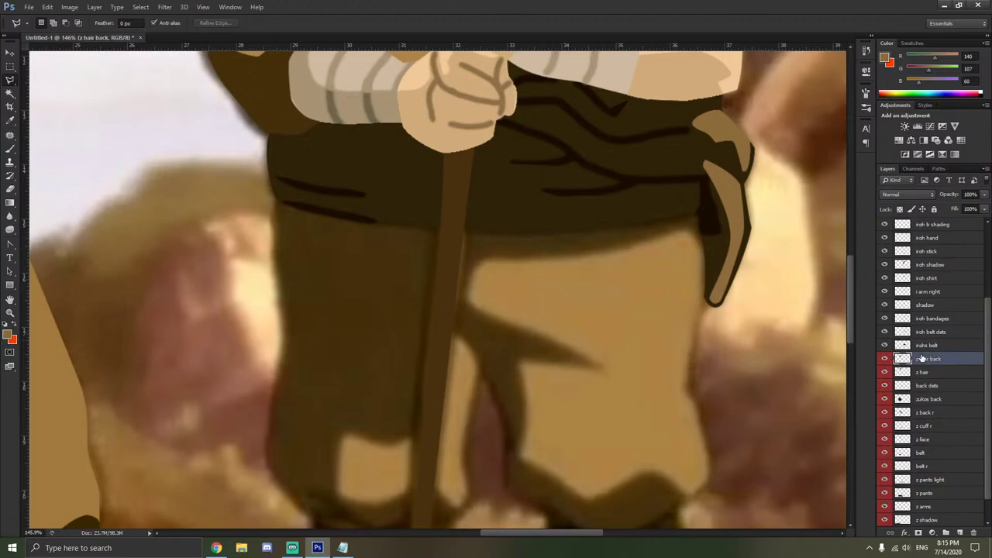
{"action": "key", "text": "ctrl+shift+n"}
{"action": "type", "text": "roh pants"}
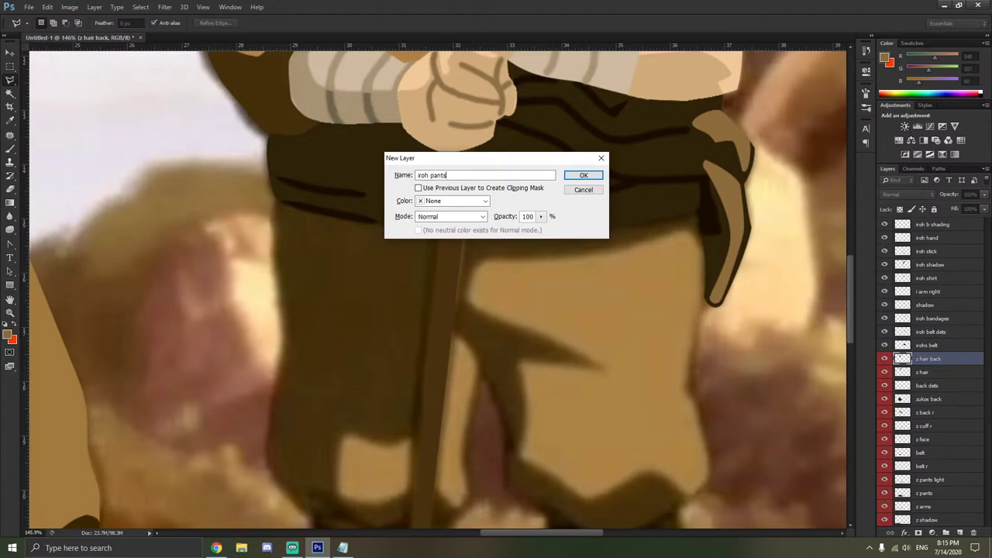
{"action": "key", "text": "Return"}
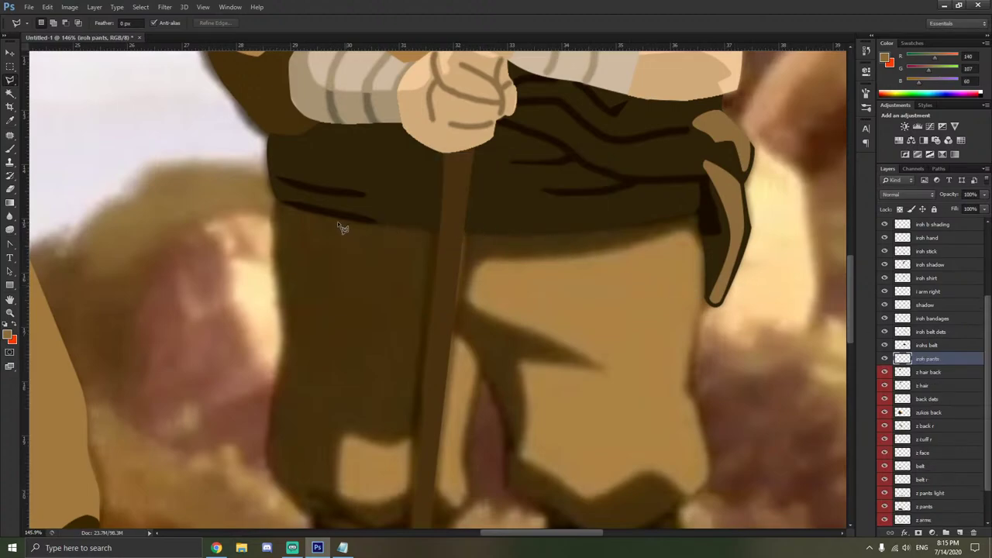
With the Pen tool, trace the trousers' top edge and down the right side to the right leg's bottom corner.
{"action": "left_click", "coordinate": [10, 244]}
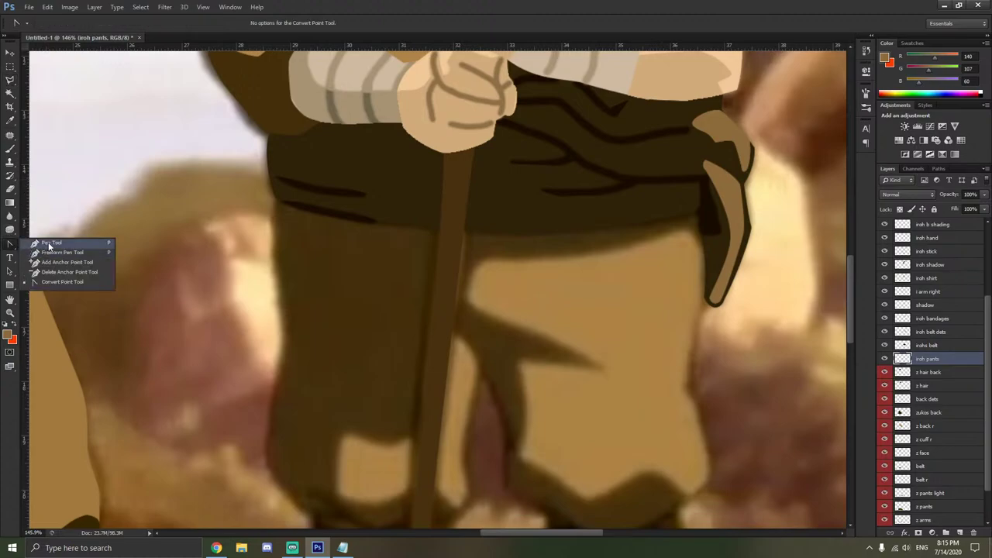
{"action": "left_click", "coordinate": [54, 246]}
{"action": "left_click", "coordinate": [282, 192]}
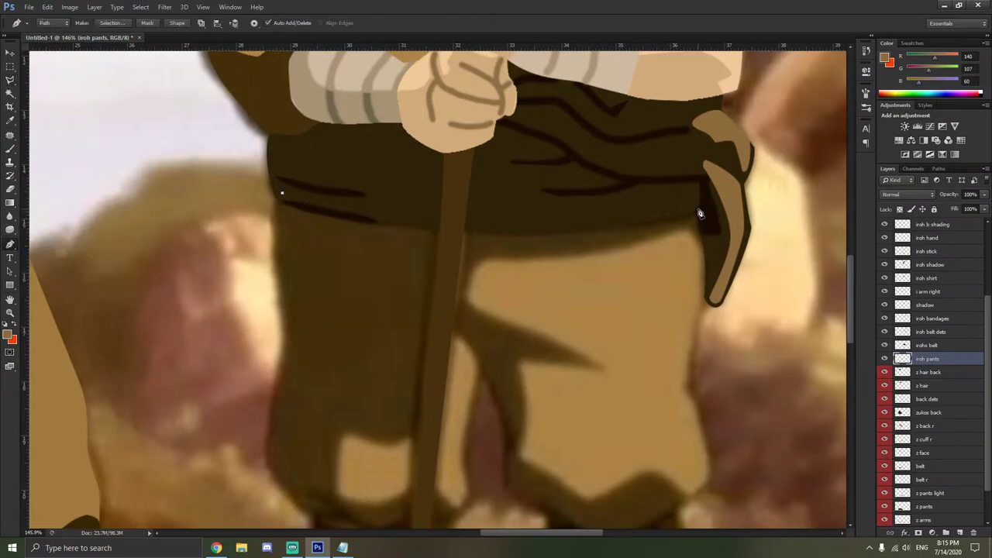
{"action": "left_click", "coordinate": [694, 207]}
{"action": "scroll", "coordinate": [733, 228], "scroll_direction": "up", "scroll_amount": 5}
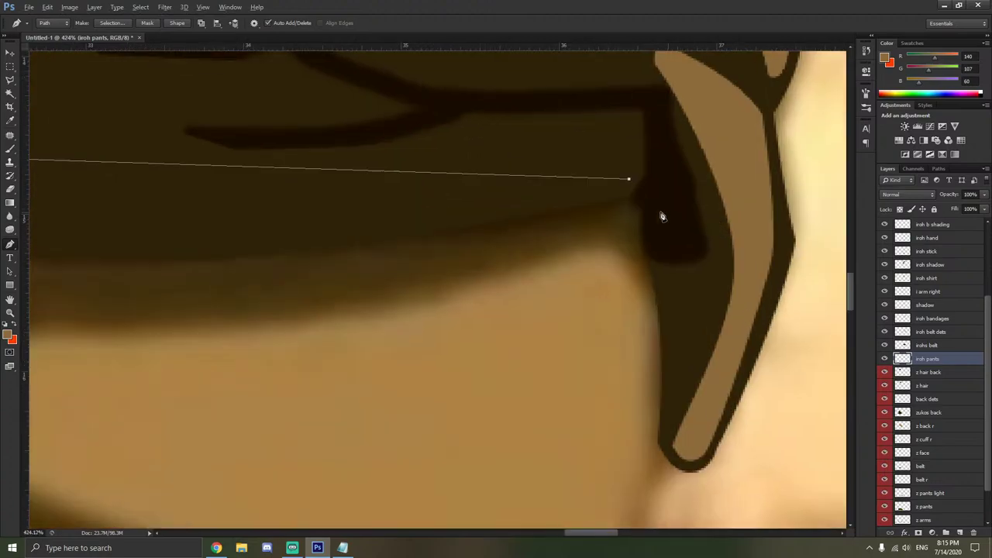
{"action": "left_click", "coordinate": [631, 198]}
{"action": "left_click", "coordinate": [642, 210]}
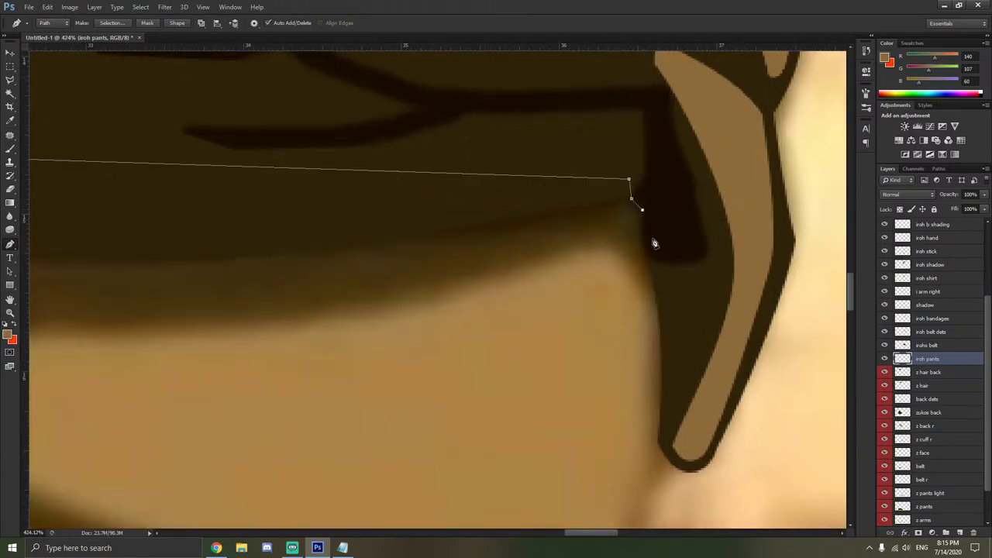
{"action": "left_click", "coordinate": [661, 313]}
{"action": "scroll", "coordinate": [655, 348], "scroll_direction": "down", "scroll_amount": 5}
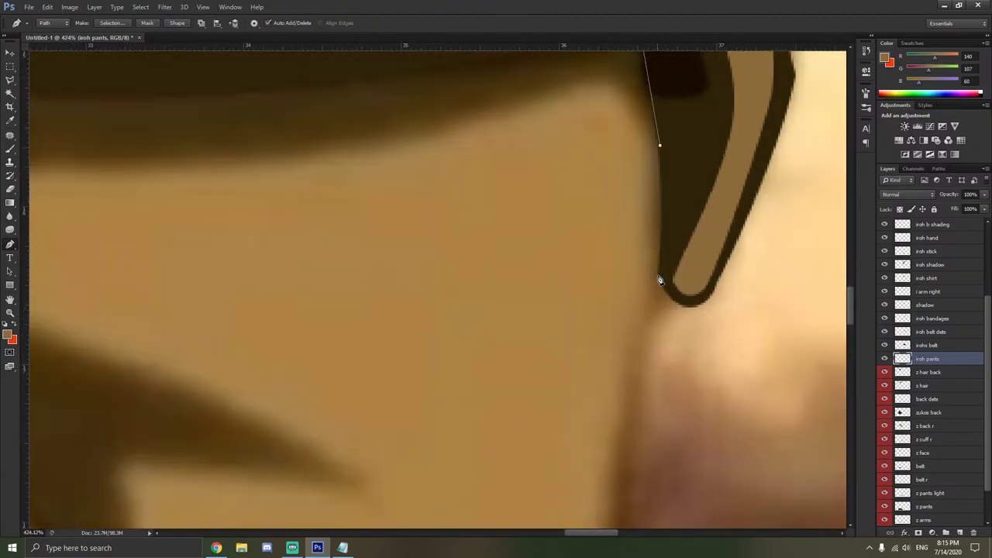
{"action": "left_click", "coordinate": [658, 276]}
{"action": "scroll", "coordinate": [659, 301], "scroll_direction": "down", "scroll_amount": 2}
{"action": "scroll", "coordinate": [651, 309], "scroll_direction": "down", "scroll_amount": 2}
{"action": "left_click", "coordinate": [635, 327]}
{"action": "scroll", "coordinate": [636, 327], "scroll_direction": "down", "scroll_amount": 5}
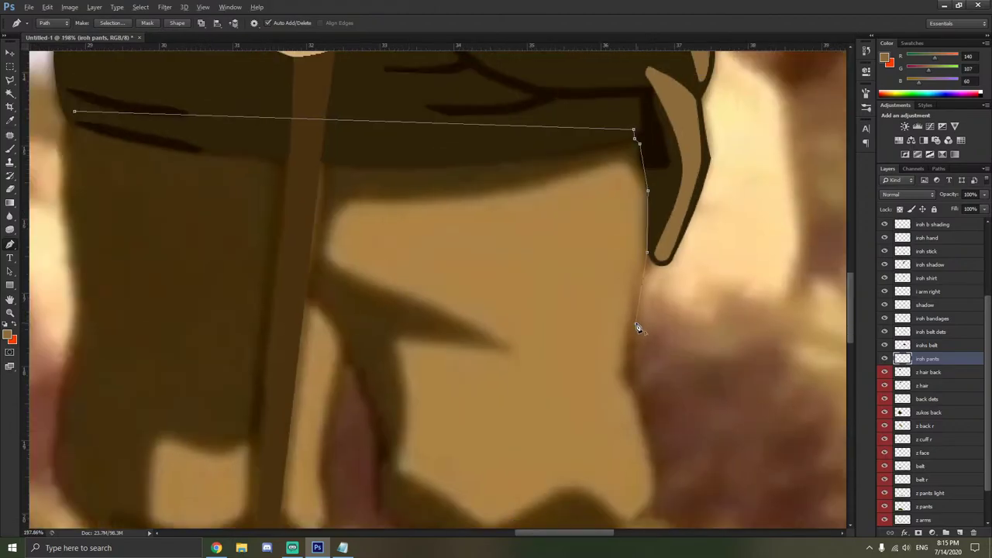
{"action": "left_click", "coordinate": [635, 336]}
{"action": "left_click", "coordinate": [636, 372]}
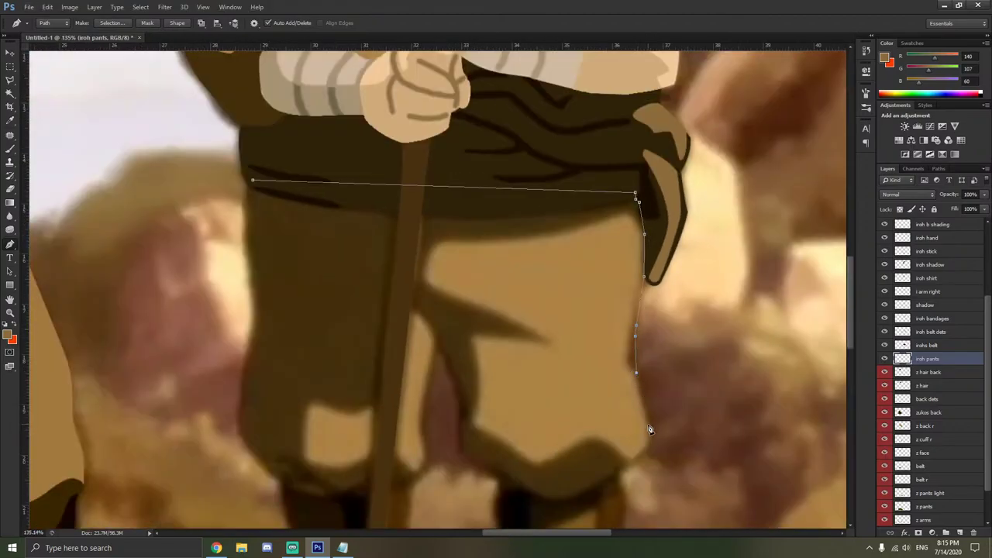
{"action": "left_click", "coordinate": [648, 425]}
{"action": "left_click", "coordinate": [628, 464]}
Continue the path along the right leg's hem, up and down between the legs, and across the left hem.
{"action": "scroll", "coordinate": [608, 486], "scroll_direction": "down", "scroll_amount": 1}
{"action": "left_click", "coordinate": [555, 477]}
{"action": "left_click", "coordinate": [512, 456]}
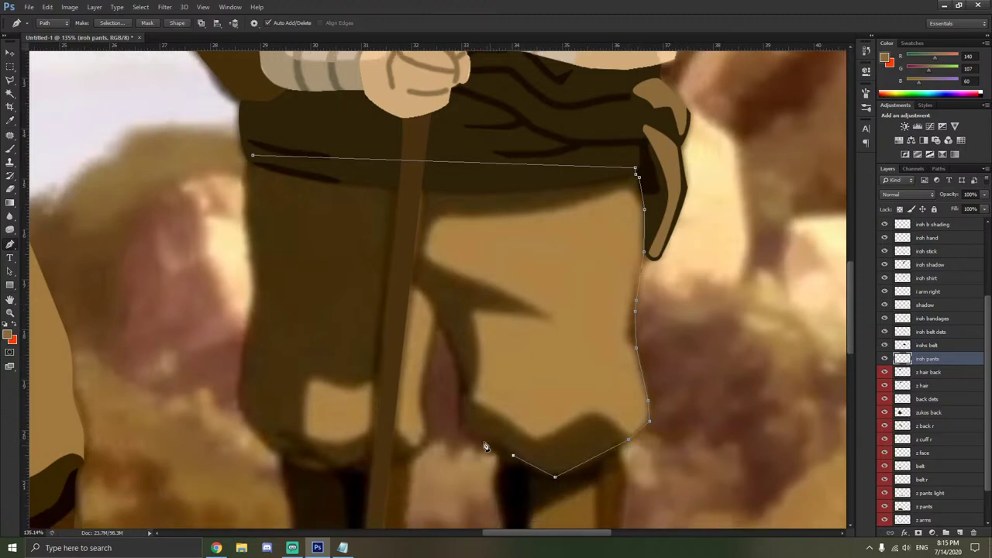
{"action": "left_click", "coordinate": [459, 431]}
{"action": "left_click", "coordinate": [462, 386]}
{"action": "left_click", "coordinate": [439, 332]}
{"action": "left_click", "coordinate": [428, 385]}
{"action": "left_click", "coordinate": [430, 431]}
{"action": "left_click", "coordinate": [393, 463]}
{"action": "left_click", "coordinate": [370, 458]}
{"action": "left_click", "coordinate": [339, 468]}
{"action": "left_click", "coordinate": [299, 451]}
{"action": "left_click", "coordinate": [278, 450]}
Trace up the trousers' left edge and close the path at its starting anchor.
{"action": "left_click", "coordinate": [239, 414]}
{"action": "left_click", "coordinate": [242, 361]}
{"action": "left_click", "coordinate": [251, 329]}
{"action": "left_click", "coordinate": [256, 299]}
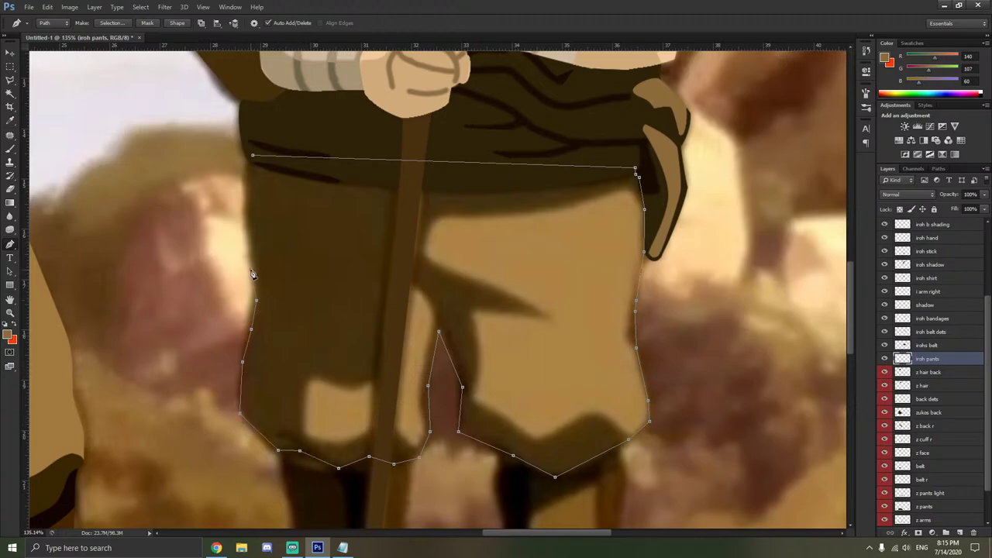
{"action": "left_click", "coordinate": [250, 270]}
{"action": "left_click", "coordinate": [242, 224]}
{"action": "left_click", "coordinate": [252, 155]}
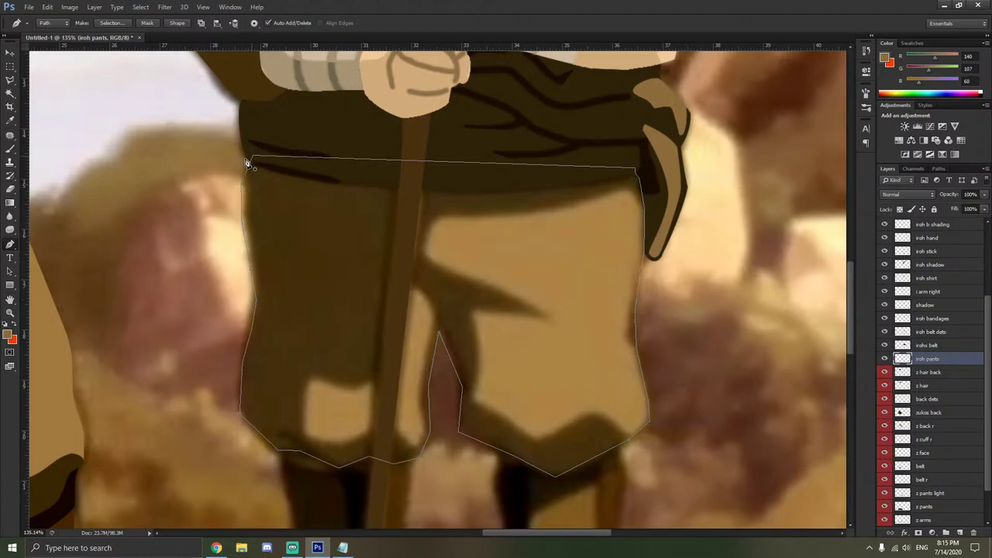
{"action": "right_click", "coordinate": [10, 244]}
{"action": "left_click", "coordinate": [47, 286]}
{"action": "scroll", "coordinate": [712, 232], "scroll_direction": "up", "scroll_amount": 3}
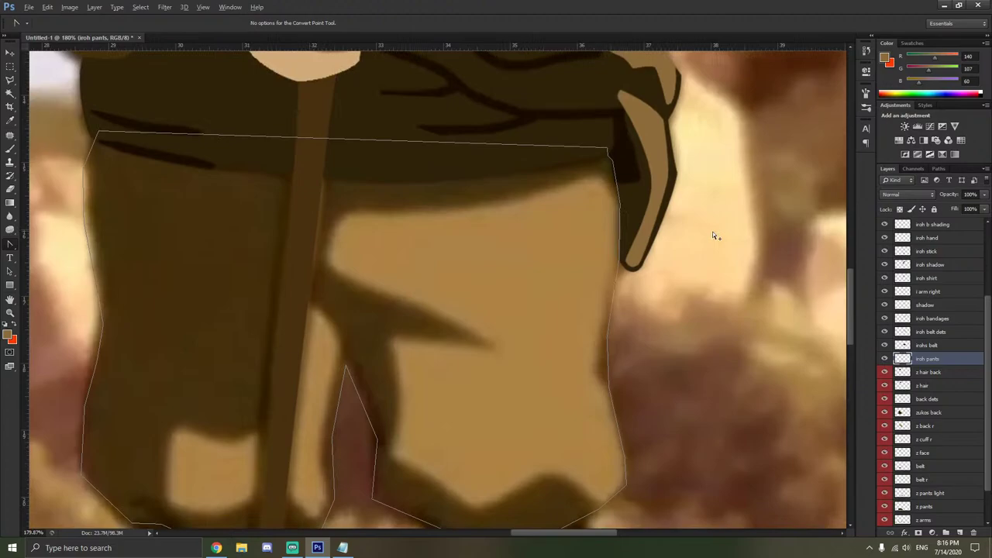
Delete the surplus right-edge anchor and curve the trousers' right edge below the belt.
{"action": "right_click", "coordinate": [608, 329]}
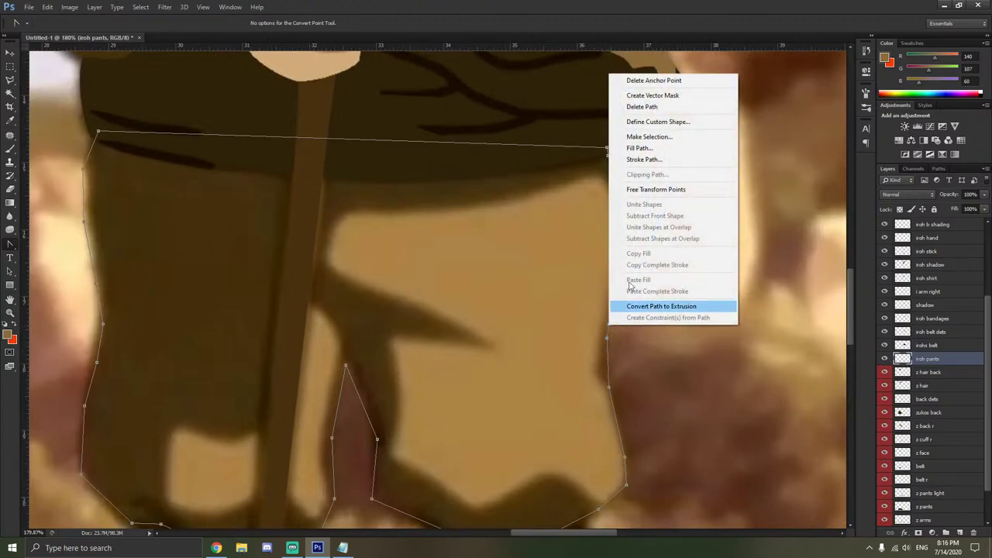
{"action": "left_click", "coordinate": [643, 80]}
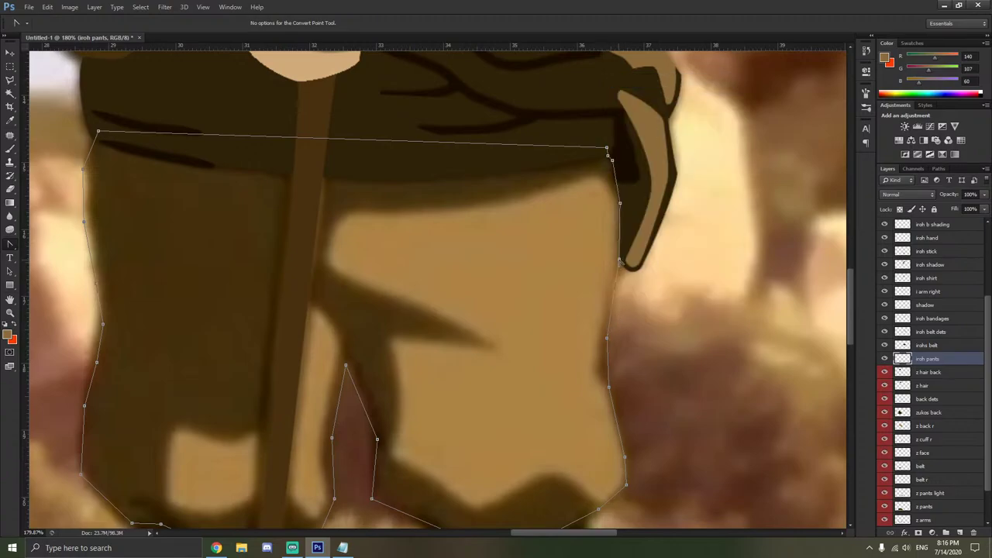
{"action": "left_click_drag", "start_coordinate": [619, 261], "coordinate": [615, 308]}
{"action": "left_click", "coordinate": [609, 331]}
{"action": "left_click_drag", "start_coordinate": [608, 339], "coordinate": [608, 383]}
{"action": "left_click", "coordinate": [623, 380]}
Round off the trouser path's lower-right corner.
{"action": "scroll", "coordinate": [624, 395], "scroll_direction": "down", "scroll_amount": 2}
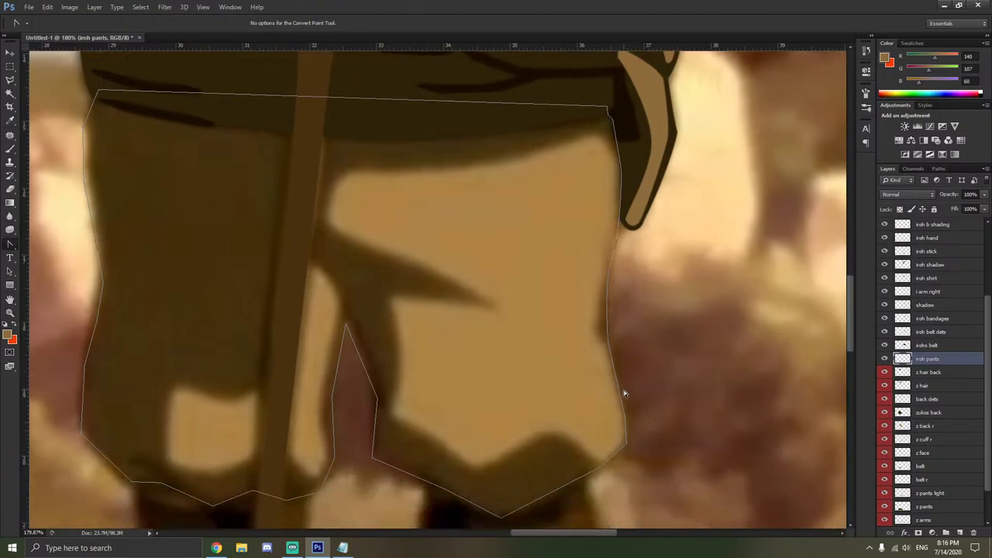
{"action": "scroll", "coordinate": [626, 384], "scroll_direction": "down", "scroll_amount": 2}
{"action": "left_click", "coordinate": [626, 392]}
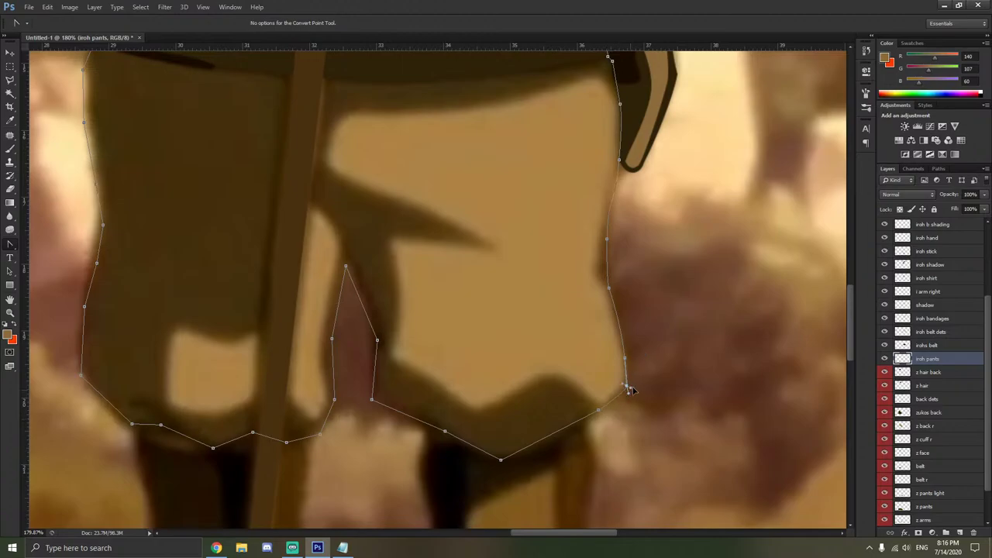
{"action": "mouse_move", "coordinate": [626, 389]}
{"action": "left_mouse_down"}
{"action": "mouse_move", "coordinate": [629, 398]}
{"action": "mouse_move", "coordinate": [587, 402]}
{"action": "mouse_move", "coordinate": [580, 380]}
{"action": "mouse_move", "coordinate": [622, 423]}
{"action": "mouse_move", "coordinate": [627, 398]}
{"action": "mouse_move", "coordinate": [635, 401]}
{"action": "mouse_move", "coordinate": [628, 372]}
{"action": "mouse_move", "coordinate": [622, 397]}
{"action": "left_mouse_up"}
{"action": "scroll", "coordinate": [630, 399], "scroll_direction": "up", "scroll_amount": 3}
Curve the right leg's bottom edge and the adjoining inner leg edge.
{"action": "left_click", "coordinate": [628, 377]}
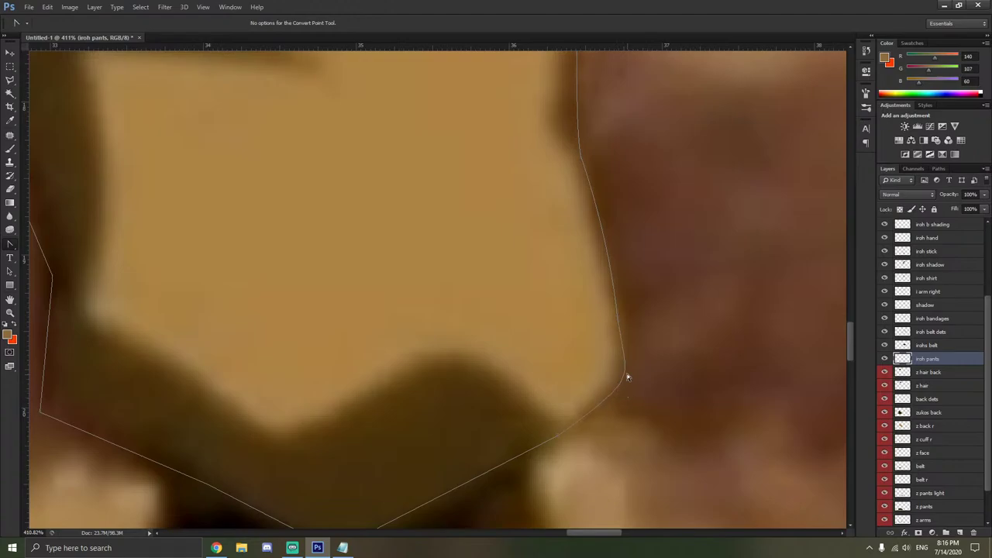
{"action": "scroll", "coordinate": [589, 386], "scroll_direction": "down", "scroll_amount": 2}
{"action": "scroll", "coordinate": [526, 395], "scroll_direction": "left", "scroll_amount": 1}
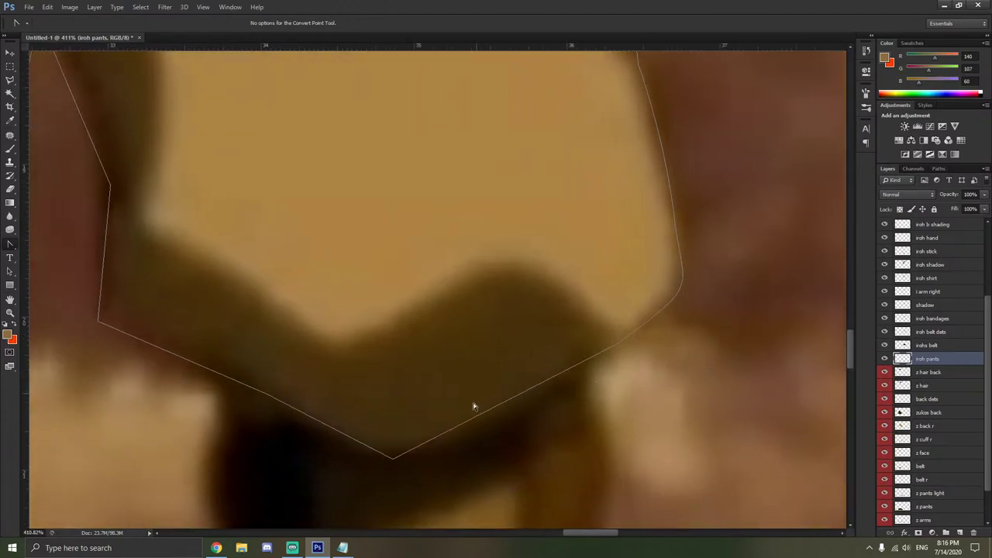
{"action": "left_click", "coordinate": [391, 460]}
{"action": "left_click_drag", "start_coordinate": [393, 459], "coordinate": [318, 458]}
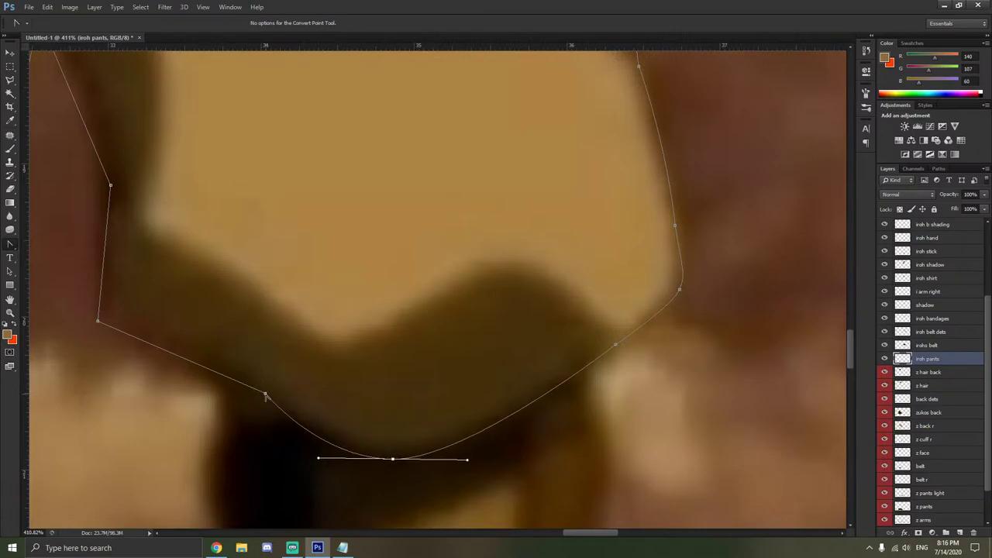
{"action": "left_click_drag", "start_coordinate": [265, 394], "coordinate": [203, 359]}
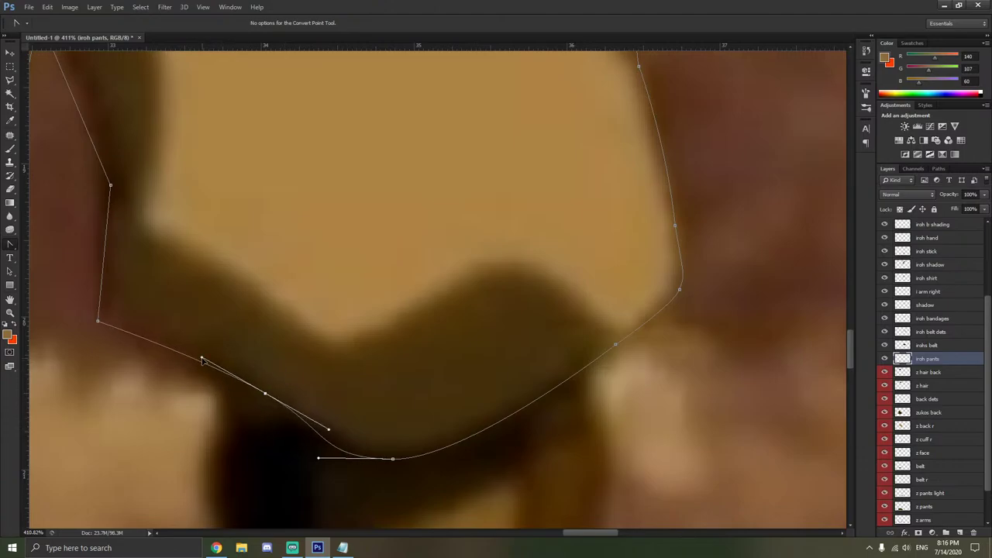
{"action": "scroll", "coordinate": [252, 339], "scroll_direction": "left", "scroll_amount": 5}
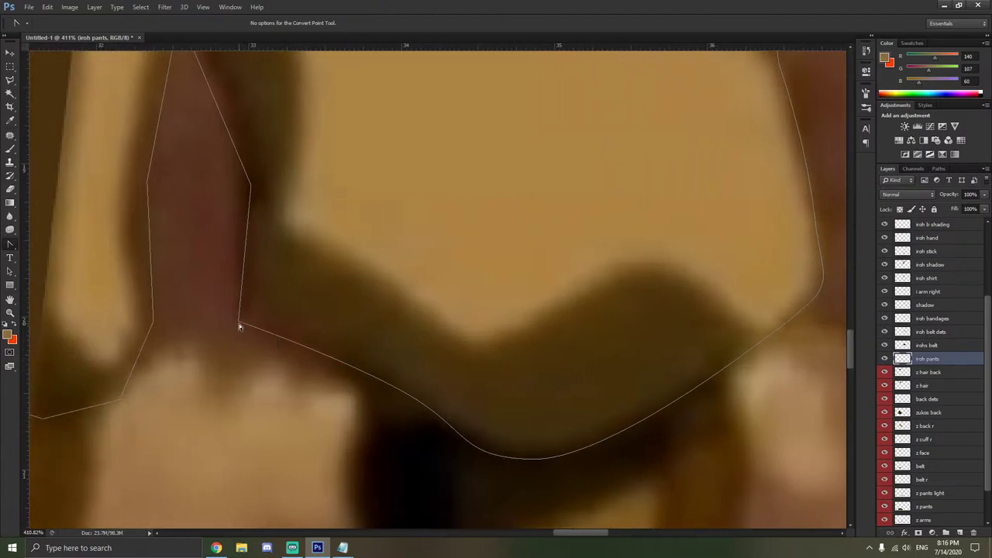
{"action": "left_click_drag", "start_coordinate": [239, 323], "coordinate": [253, 283]}
{"action": "left_click_drag", "start_coordinate": [223, 360], "coordinate": [331, 360]}
{"action": "left_click", "coordinate": [319, 311]}
Smooth the inner leg edge and round the peak between the legs.
{"action": "scroll", "coordinate": [319, 312], "scroll_direction": "up", "scroll_amount": 3}
{"action": "scroll", "coordinate": [319, 313], "scroll_direction": "left", "scroll_amount": 3}
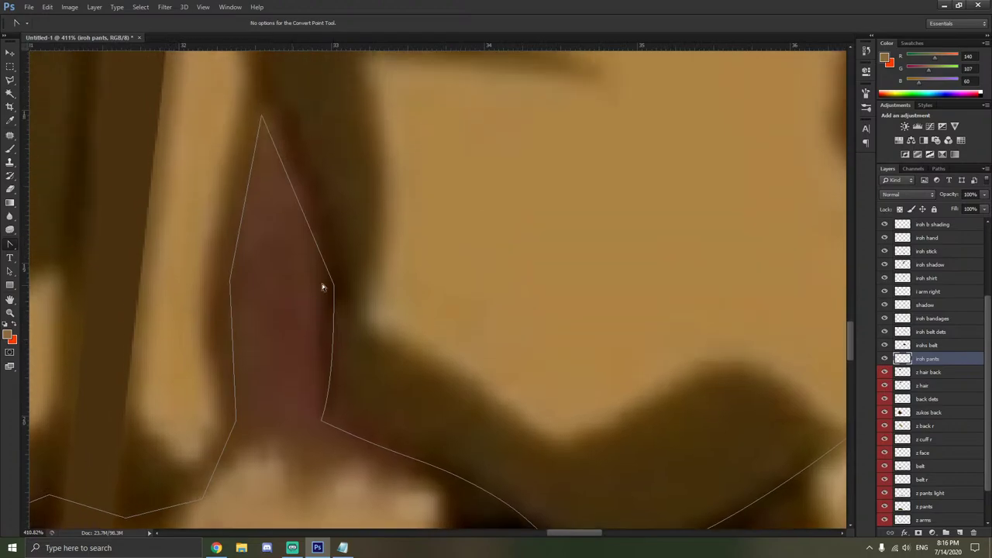
{"action": "left_click_drag", "start_coordinate": [333, 286], "coordinate": [329, 249]}
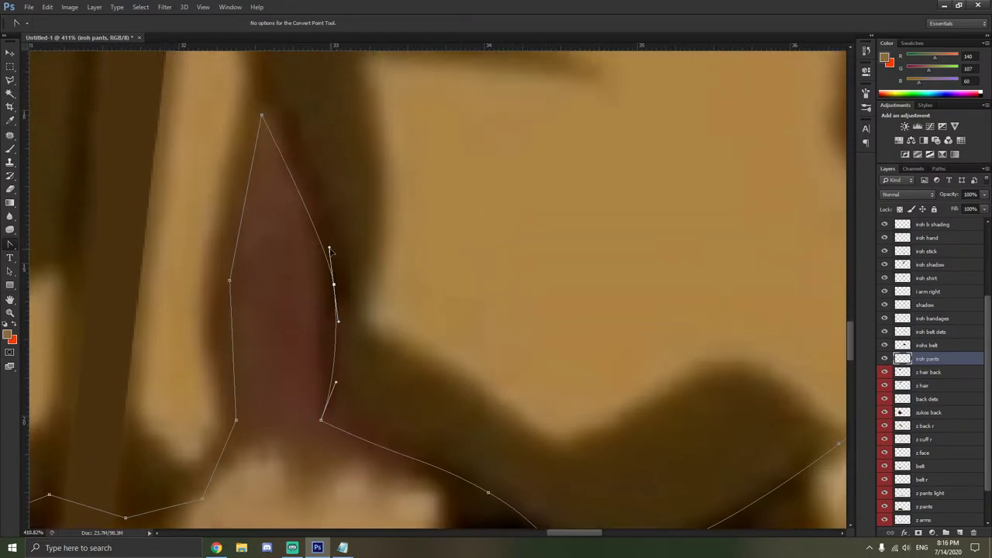
{"action": "left_click_drag", "start_coordinate": [262, 116], "coordinate": [283, 102]}
{"action": "left_click", "coordinate": [259, 244]}
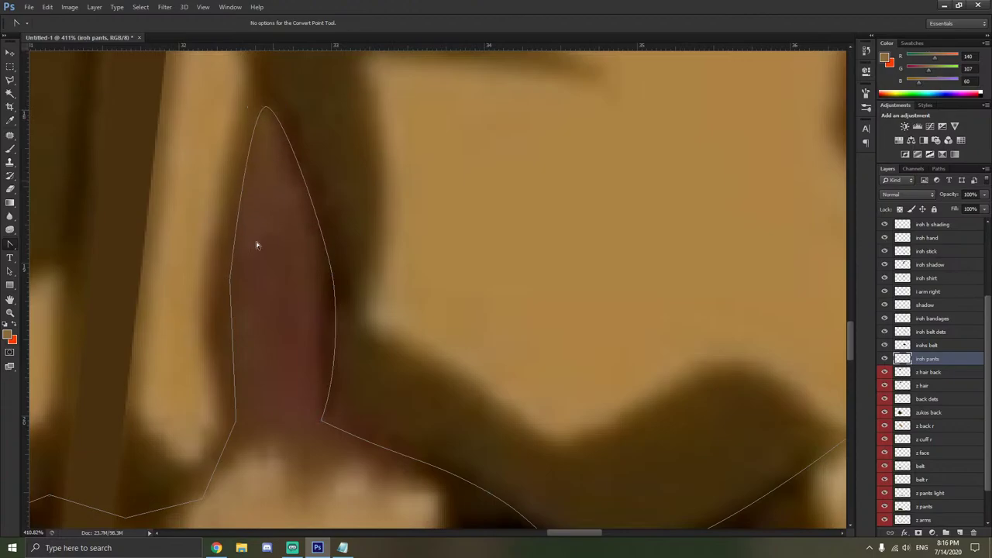
{"action": "scroll", "coordinate": [248, 380], "scroll_direction": "down", "scroll_amount": 1}
{"action": "left_click_drag", "start_coordinate": [237, 378], "coordinate": [229, 413]}
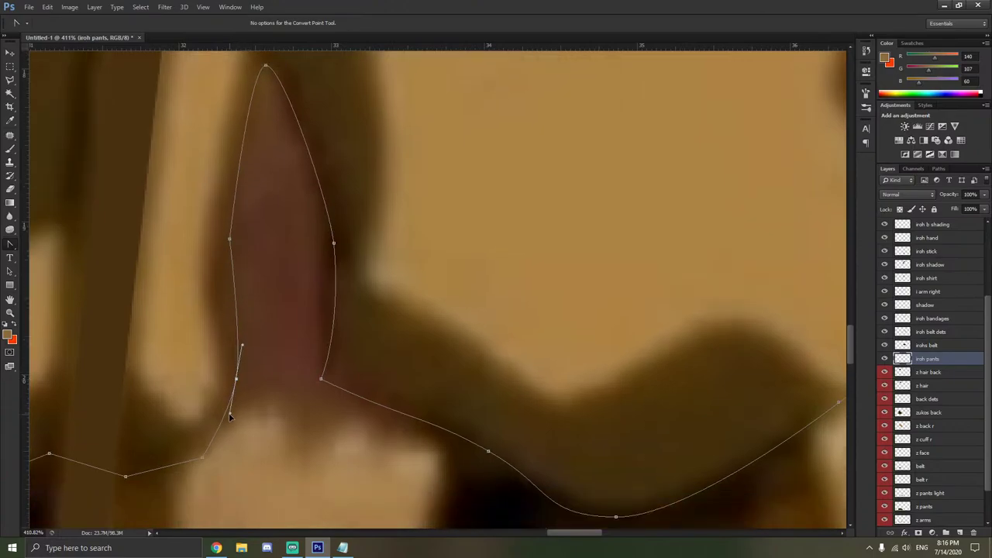
{"action": "scroll", "coordinate": [253, 415], "scroll_direction": "up", "scroll_amount": 1}
{"action": "scroll", "coordinate": [253, 415], "scroll_direction": "right", "scroll_amount": 1}
{"action": "scroll", "coordinate": [236, 408], "scroll_direction": "left", "scroll_amount": 3}
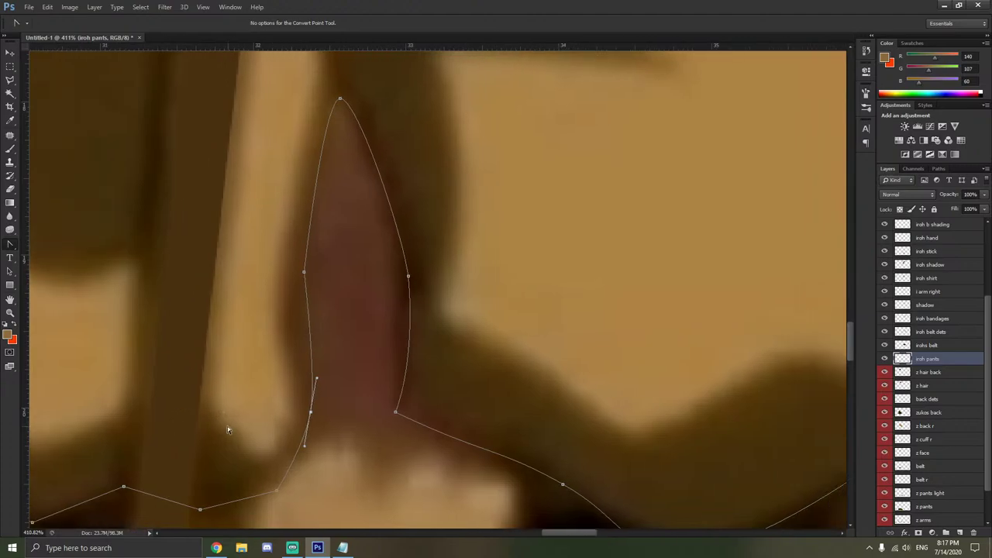
{"action": "scroll", "coordinate": [197, 436], "scroll_direction": "down", "scroll_amount": 2}
{"action": "scroll", "coordinate": [197, 437], "scroll_direction": "down", "scroll_amount": 2}
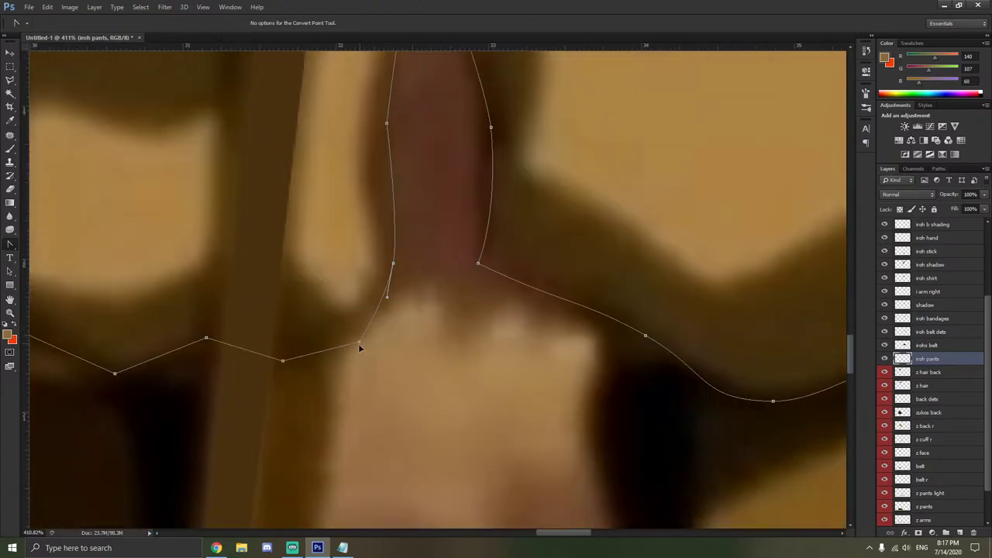
Curve the inner edge near the left leg's bottom and the neighbouring hem segments.
{"action": "left_click_drag", "start_coordinate": [359, 343], "coordinate": [270, 355]}
{"action": "left_click_drag", "start_coordinate": [206, 339], "coordinate": [180, 346]}
{"action": "scroll", "coordinate": [138, 387], "scroll_direction": "up", "scroll_amount": 3}
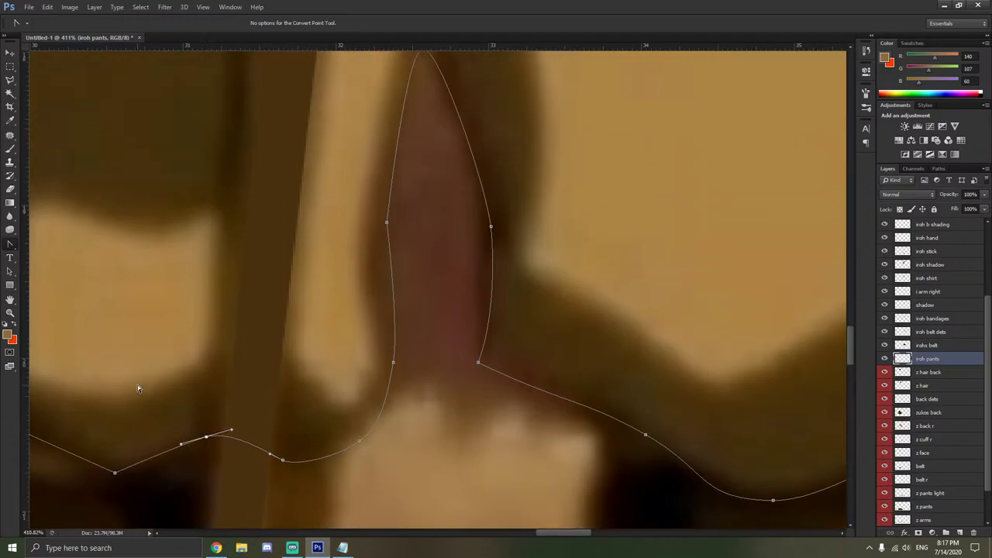
{"action": "scroll", "coordinate": [132, 388], "scroll_direction": "left", "scroll_amount": 5}
{"action": "scroll", "coordinate": [181, 392], "scroll_direction": "down", "scroll_amount": 2}
{"action": "left_click", "coordinate": [321, 416]}
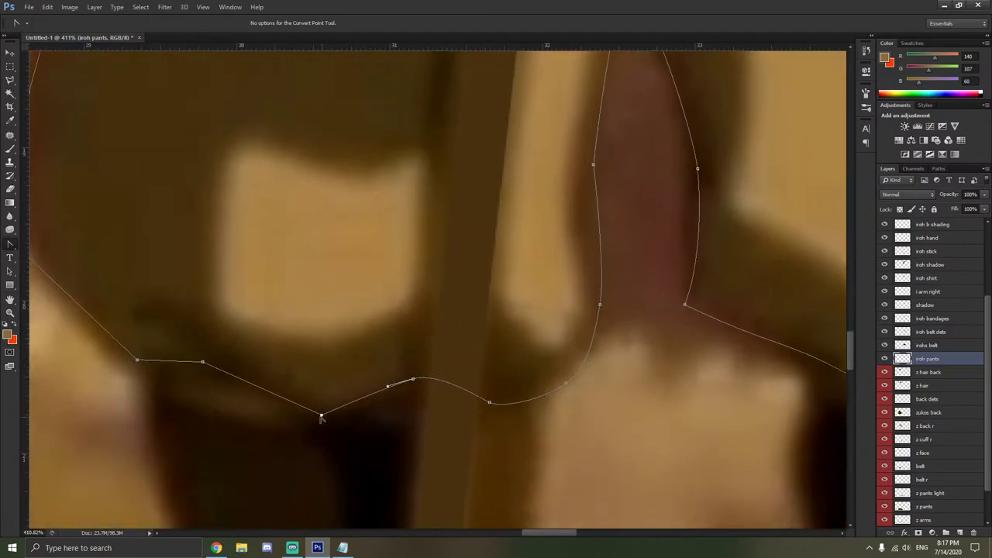
{"action": "left_click_drag", "start_coordinate": [321, 416], "coordinate": [280, 413]}
{"action": "left_click_drag", "start_coordinate": [203, 363], "coordinate": [109, 349]}
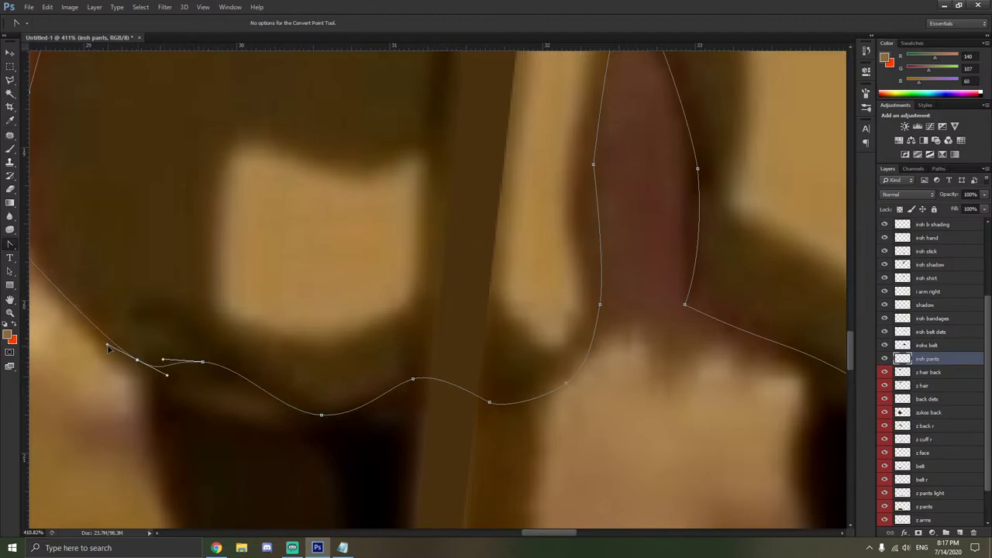
{"action": "scroll", "coordinate": [150, 329], "scroll_direction": "left", "scroll_amount": 4}
{"action": "scroll", "coordinate": [164, 314], "scroll_direction": "up", "scroll_amount": 2}
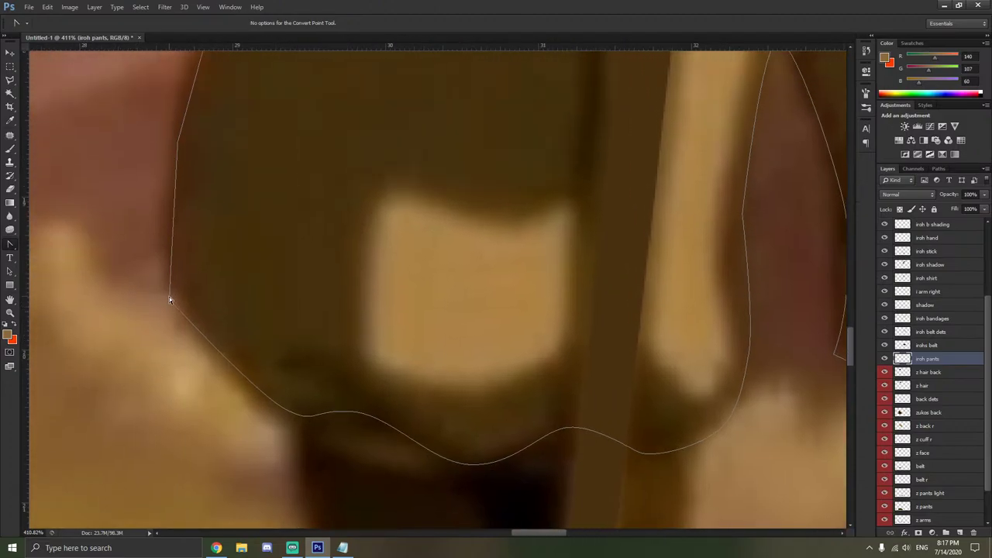
Curve the left side of the pants up to the waist, keeping one anchor sharp.
{"action": "left_click_drag", "start_coordinate": [168, 302], "coordinate": [176, 257]}
{"action": "left_click_drag", "start_coordinate": [163, 337], "coordinate": [186, 355]}
{"action": "scroll", "coordinate": [232, 336], "scroll_direction": "up", "scroll_amount": 3}
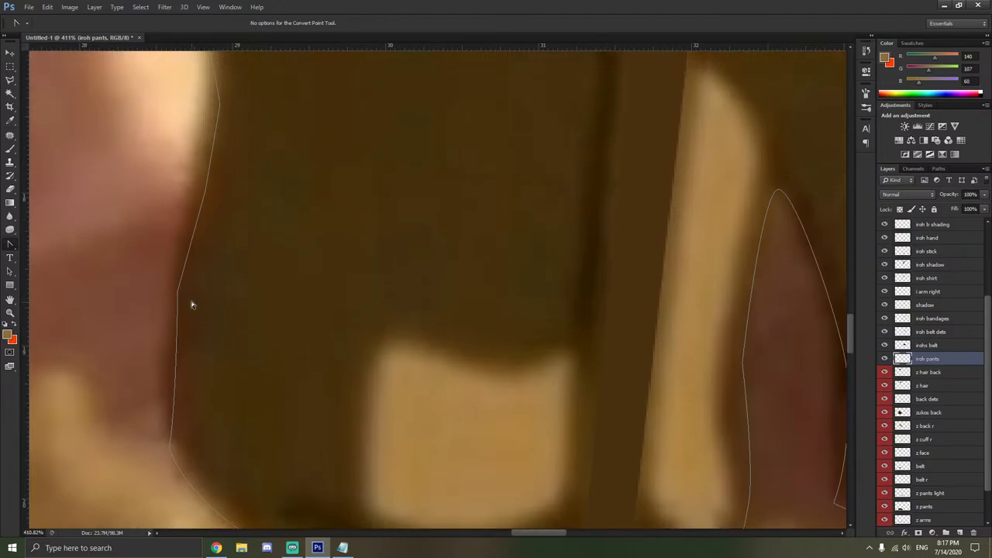
{"action": "left_click_drag", "start_coordinate": [177, 292], "coordinate": [218, 286]}
{"action": "scroll", "coordinate": [193, 246], "scroll_direction": "up", "scroll_amount": 1}
{"action": "scroll", "coordinate": [193, 246], "scroll_direction": "up", "scroll_amount": 1}
{"action": "left_click", "coordinate": [206, 256]}
{"action": "scroll", "coordinate": [218, 286], "scroll_direction": "up", "scroll_amount": 5}
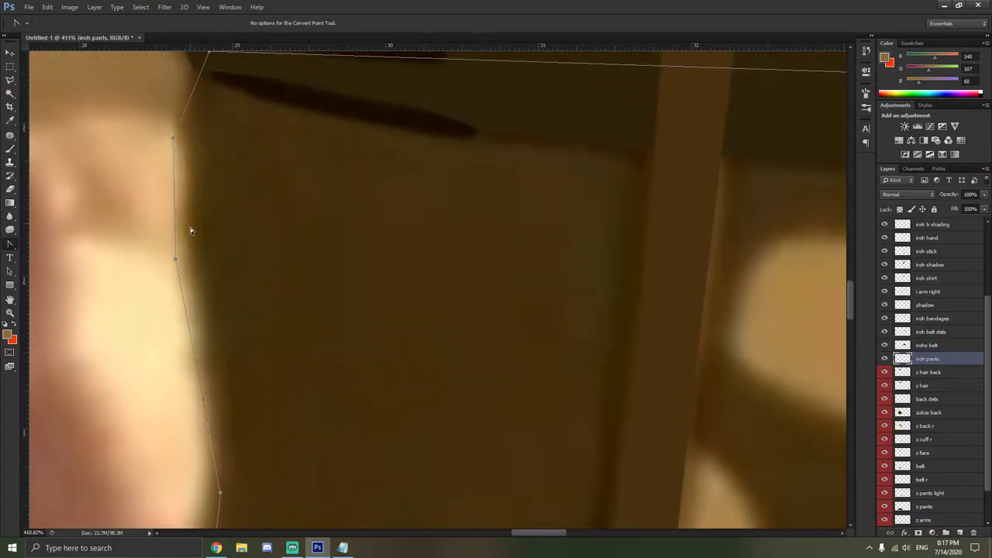
{"action": "left_click_drag", "start_coordinate": [176, 259], "coordinate": [177, 209]}
{"action": "scroll", "coordinate": [200, 223], "scroll_direction": "up", "scroll_amount": 3}
{"action": "left_click", "coordinate": [214, 224]}
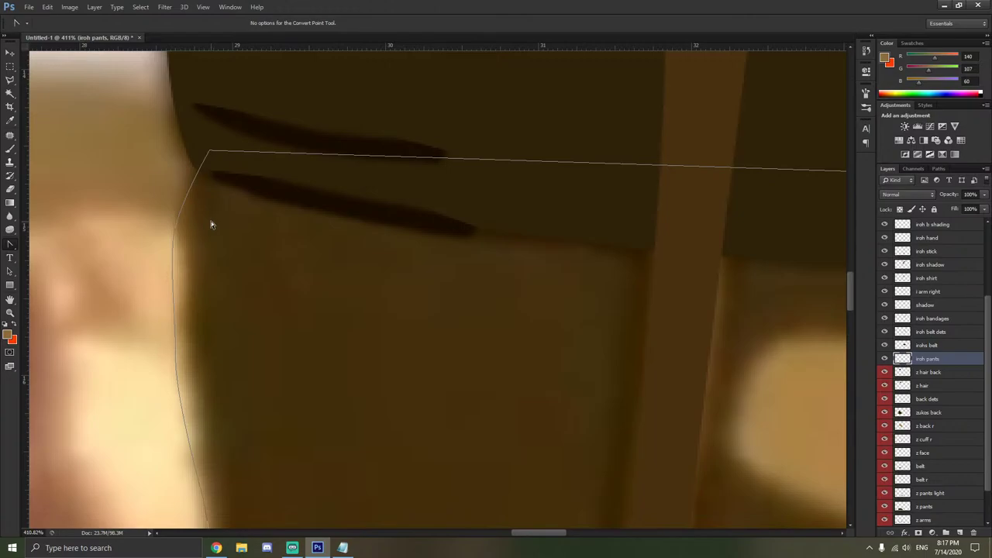
{"action": "scroll", "coordinate": [205, 240], "scroll_direction": "down", "scroll_amount": 8}
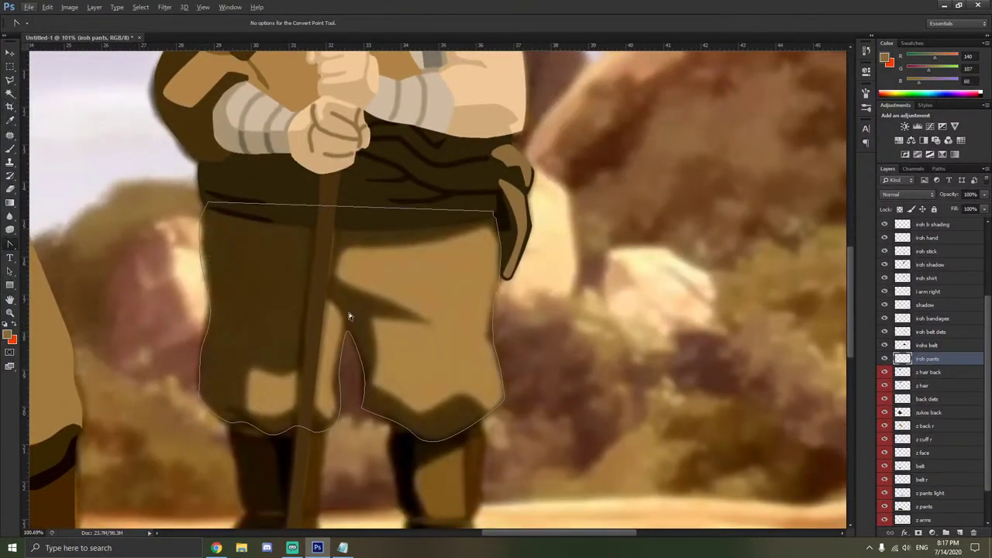
Fill the pants path with dark brown #442f0c.
{"action": "right_click", "coordinate": [417, 322]}
{"action": "left_click", "coordinate": [469, 147]}
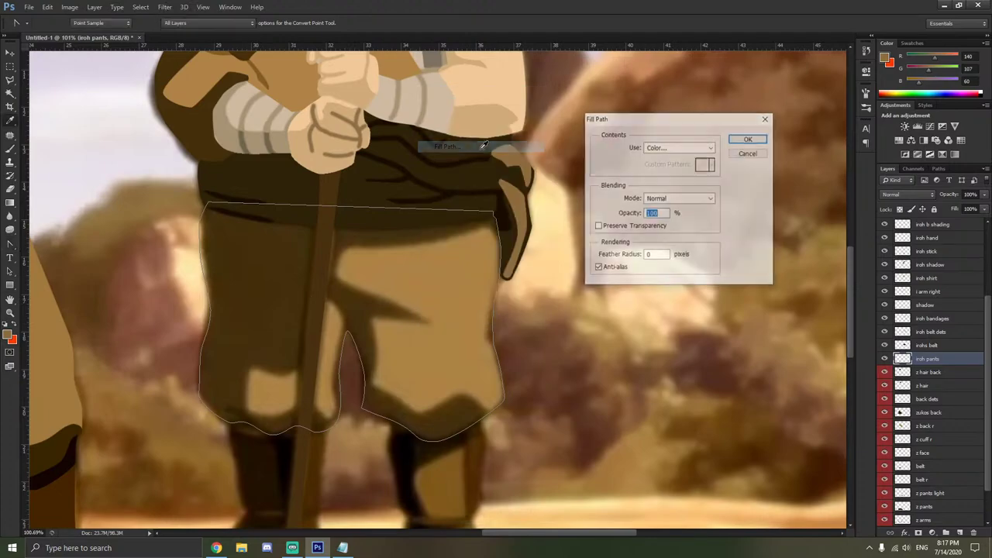
{"action": "left_click", "coordinate": [711, 148]}
{"action": "left_click", "coordinate": [666, 174]}
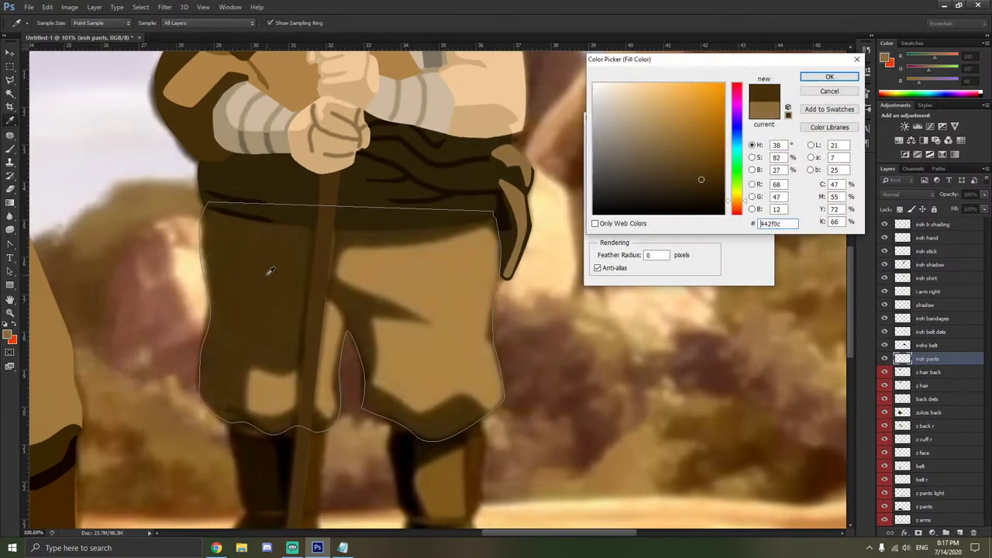
{"action": "left_click", "coordinate": [829, 76]}
{"action": "left_click", "coordinate": [750, 140]}
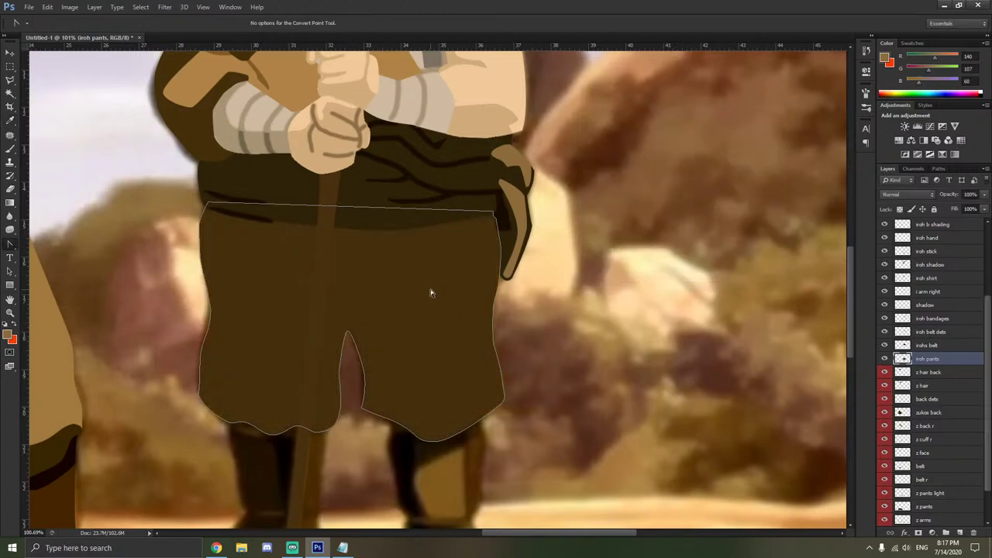
Delete the pants outline path.
{"action": "scroll", "coordinate": [430, 289], "scroll_direction": "down", "scroll_amount": 3}
{"action": "right_click", "coordinate": [444, 234]}
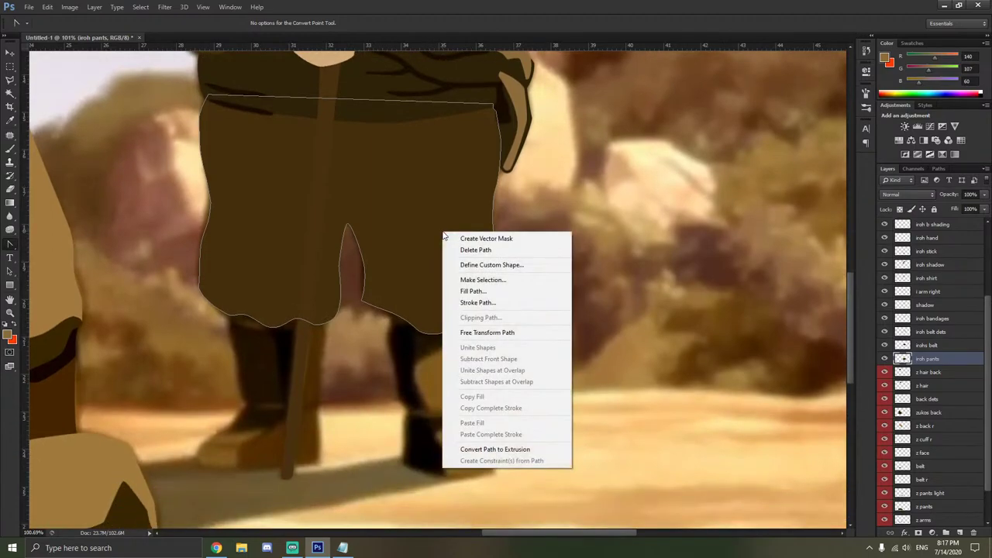
{"action": "left_click", "coordinate": [462, 252]}
Hide the iroh pants layer and create a new layer named 'iroh pants dets'.
{"action": "left_click", "coordinate": [884, 359]}
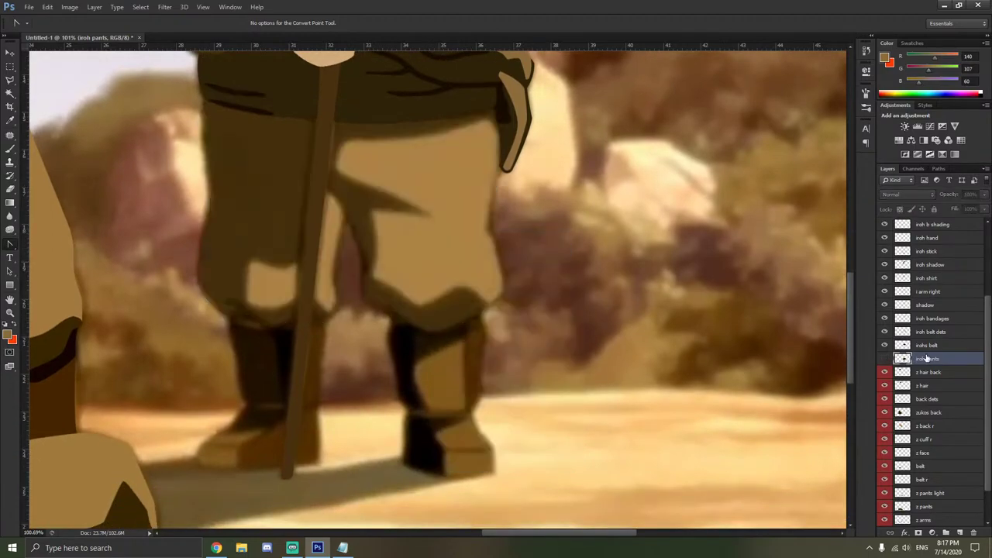
{"action": "key", "text": "ctrl+shift+n"}
{"action": "key", "text": "BackSpace"}
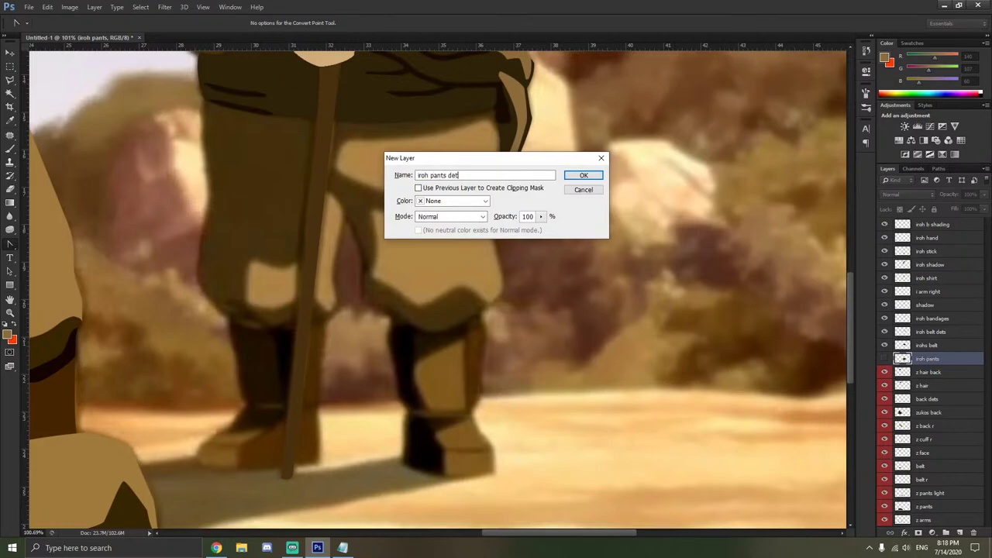
{"action": "key", "text": "Return"}
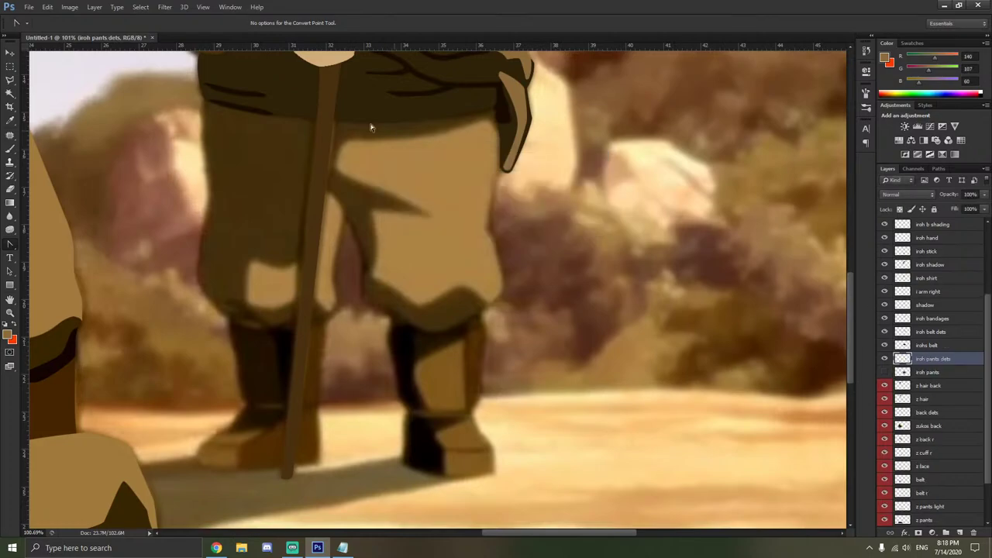
{"action": "scroll", "coordinate": [370, 124], "scroll_direction": "up", "scroll_amount": 2}
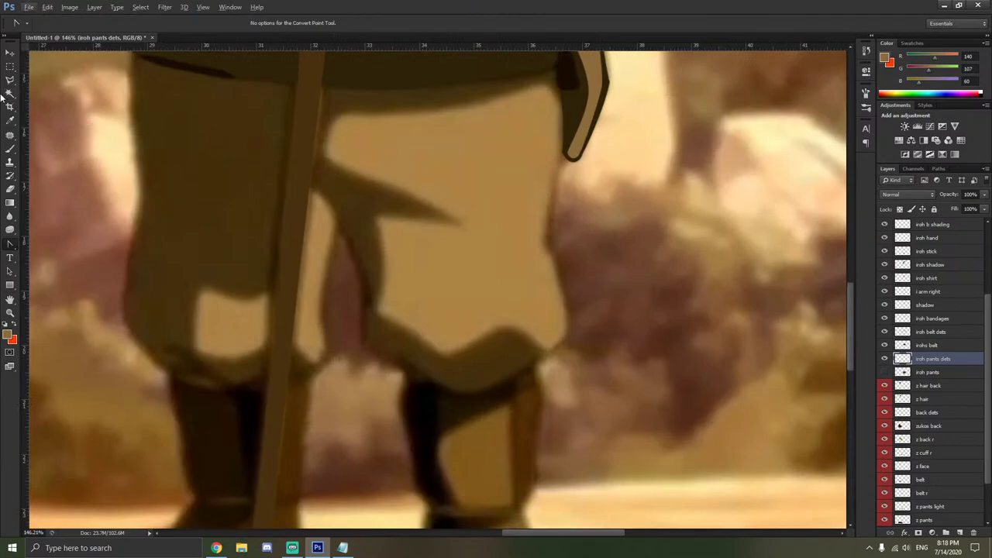
With the Pen Tool, trace the light patch's right edge down to the bottom hem.
{"action": "right_click", "coordinate": [10, 245]}
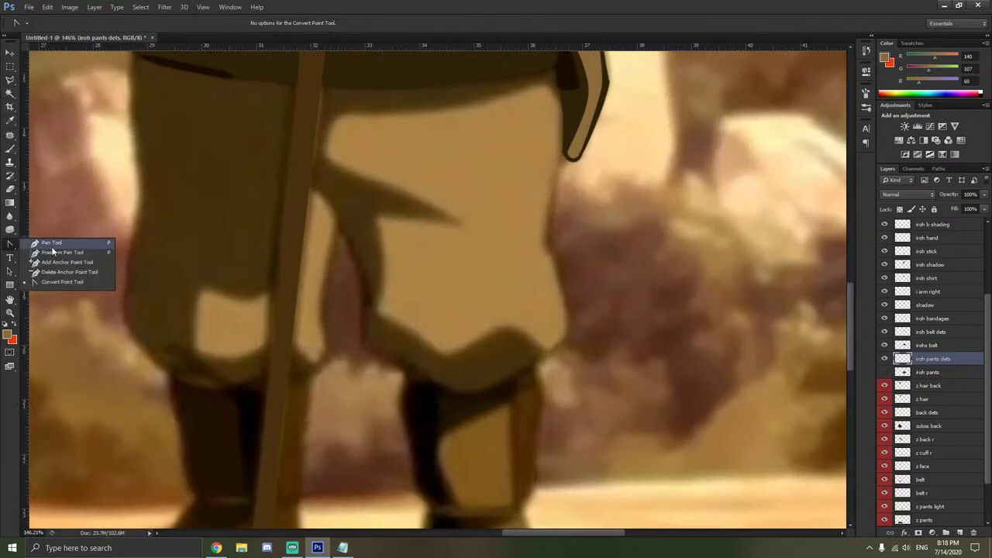
{"action": "left_click", "coordinate": [51, 244]}
{"action": "scroll", "coordinate": [456, 173], "scroll_direction": "up", "scroll_amount": 2}
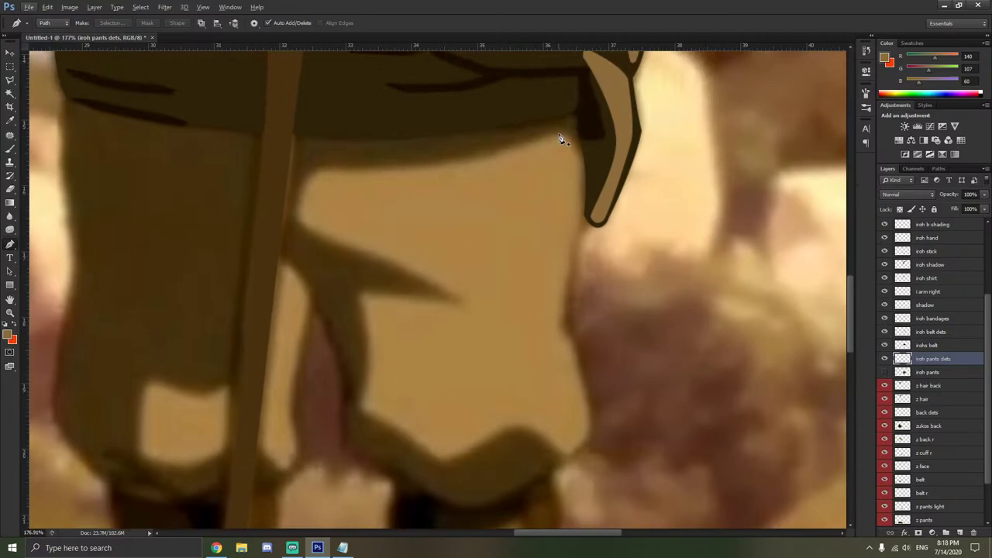
{"action": "left_click", "coordinate": [558, 130]}
{"action": "left_click", "coordinate": [582, 150]}
{"action": "left_click", "coordinate": [586, 215]}
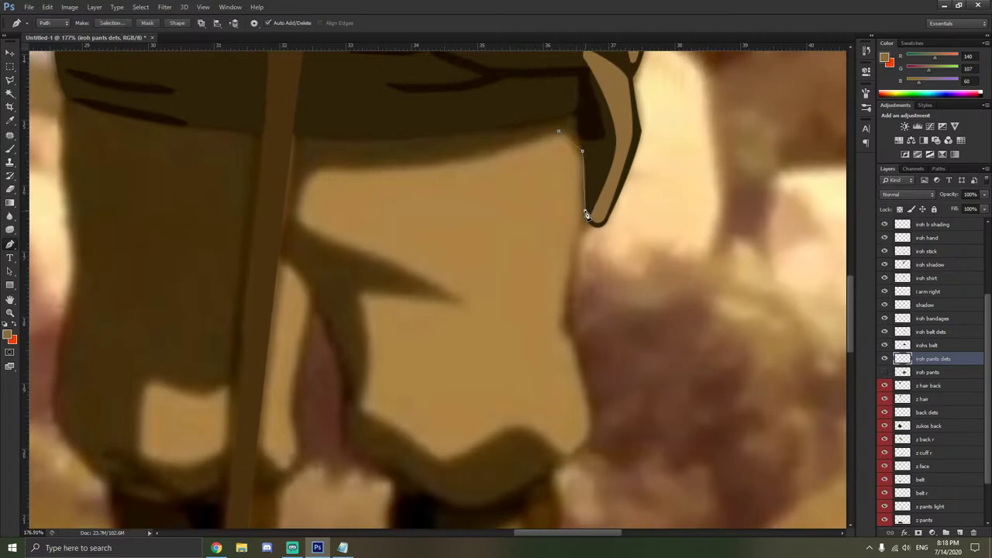
{"action": "left_click", "coordinate": [573, 327]}
{"action": "left_click", "coordinate": [585, 385]}
{"action": "left_click", "coordinate": [591, 413]}
{"action": "left_click", "coordinate": [564, 458]}
{"action": "left_click", "coordinate": [547, 442]}
{"action": "left_click", "coordinate": [513, 430]}
Continue along the wavy hem, up the left edge past the shadow spike, and close the path.
{"action": "left_click", "coordinate": [488, 441]}
{"action": "left_click", "coordinate": [464, 455]}
{"action": "left_click", "coordinate": [437, 457]}
{"action": "left_click", "coordinate": [410, 440]}
{"action": "left_click", "coordinate": [361, 409]}
{"action": "left_click", "coordinate": [365, 375]}
{"action": "left_click", "coordinate": [359, 294]}
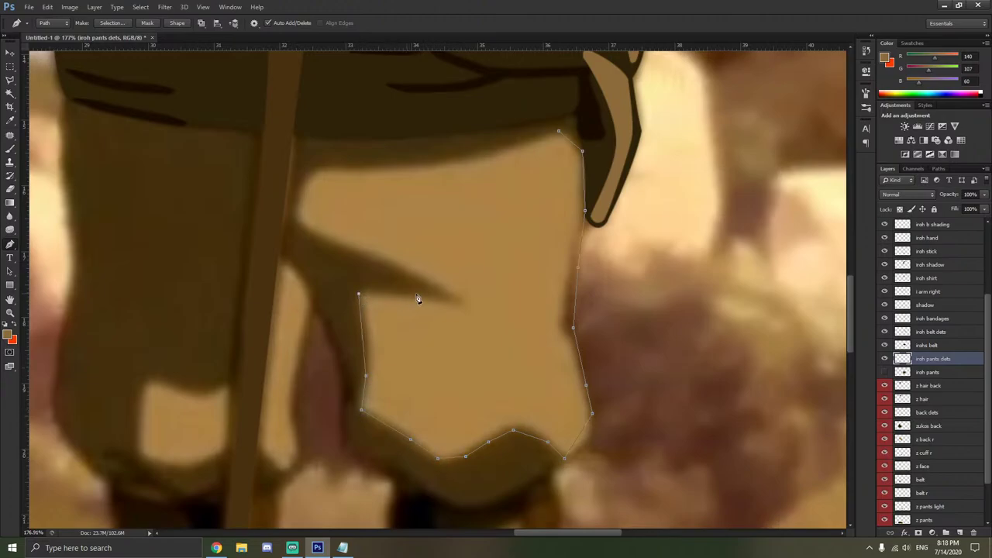
{"action": "left_click", "coordinate": [358, 251]}
{"action": "left_click", "coordinate": [294, 224]}
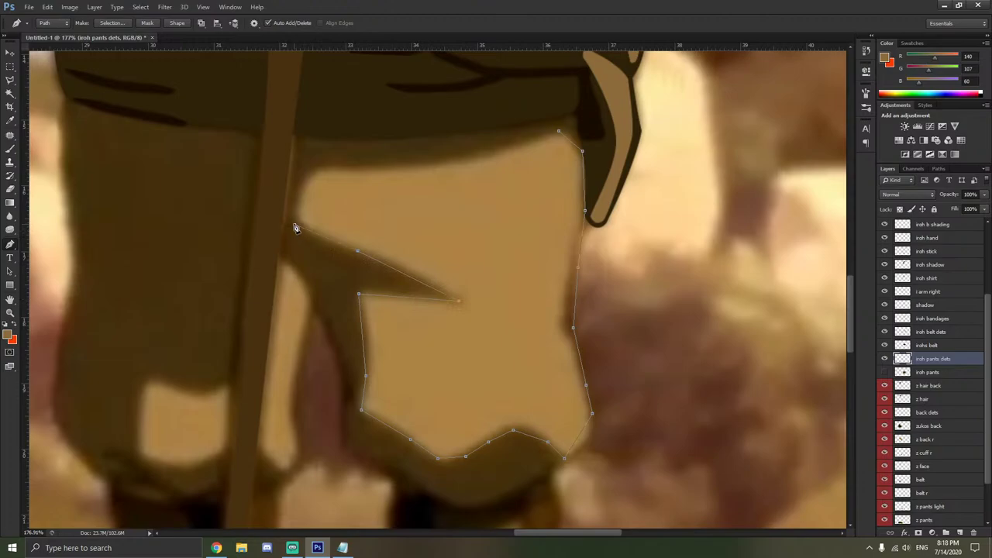
{"action": "left_click", "coordinate": [312, 168]}
{"action": "left_click", "coordinate": [447, 165]}
{"action": "left_click", "coordinate": [558, 131]}
{"action": "right_click", "coordinate": [10, 244]}
{"action": "left_click", "coordinate": [62, 288]}
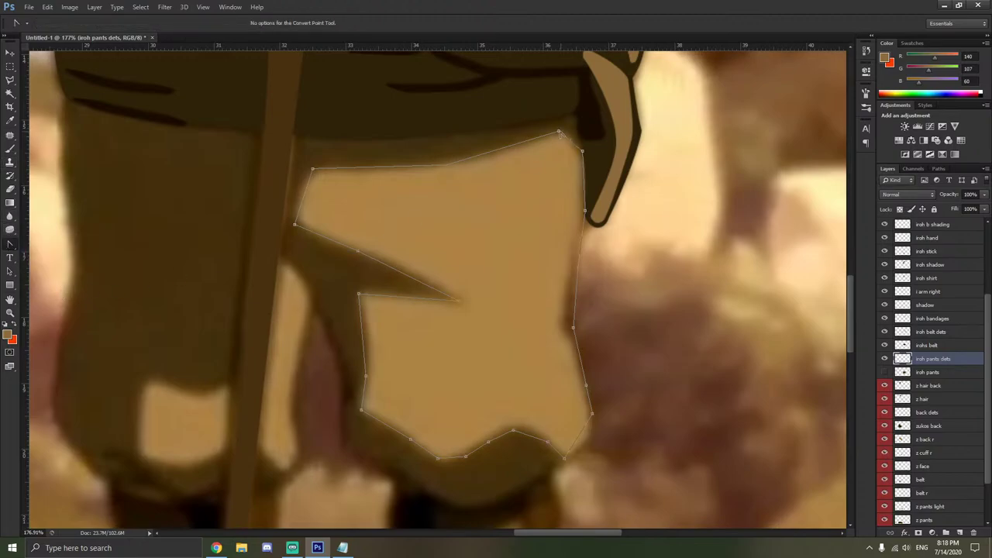
Curve the top-right corner and right edge of the light-patch path, undoing one bad curve.
{"action": "left_click_drag", "start_coordinate": [550, 132], "coordinate": [546, 125]}
{"action": "left_click_drag", "start_coordinate": [582, 152], "coordinate": [586, 165]}
{"action": "key", "text": "ctrl+z"}
{"action": "left_click_drag", "start_coordinate": [585, 211], "coordinate": [581, 229]}
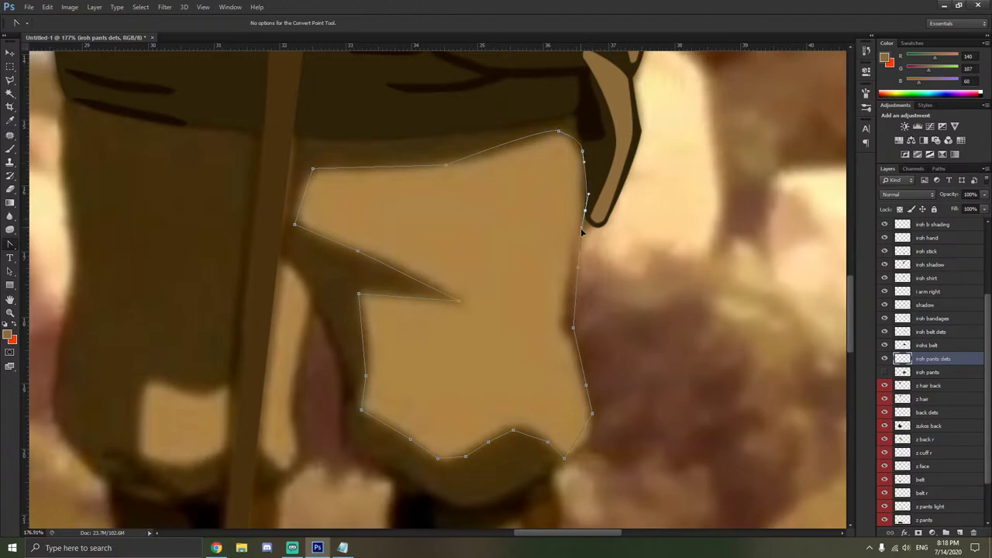
{"action": "left_click", "coordinate": [578, 271]}
{"action": "left_click_drag", "start_coordinate": [574, 292], "coordinate": [581, 353]}
{"action": "scroll", "coordinate": [606, 319], "scroll_direction": "down", "scroll_amount": 2}
{"action": "left_click_drag", "start_coordinate": [592, 382], "coordinate": [431, 423]}
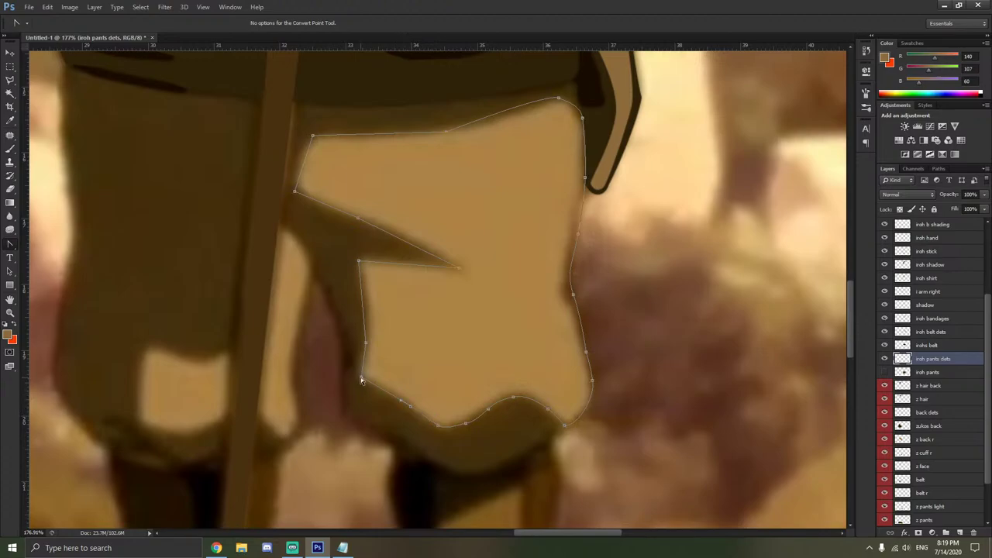
Round the spike segment and left corners, and adjust the top edge's curvature.
{"action": "left_click", "coordinate": [368, 320]}
{"action": "scroll", "coordinate": [368, 320], "scroll_direction": "up", "scroll_amount": 3}
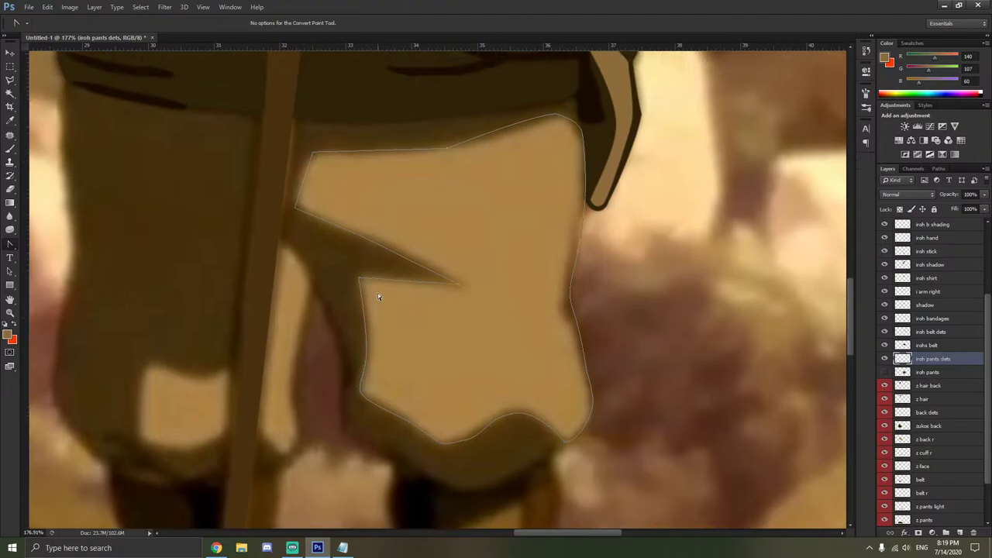
{"action": "left_click", "coordinate": [358, 312]}
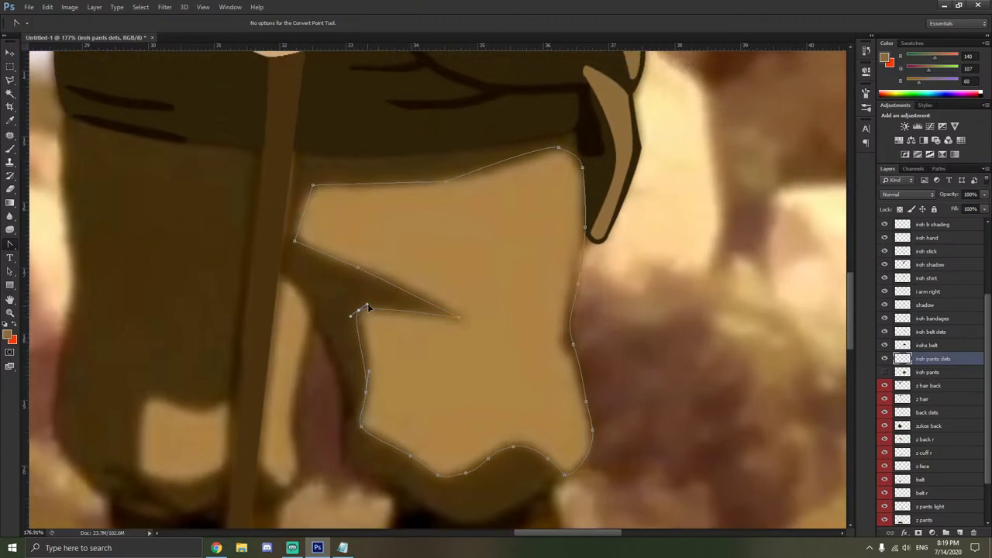
{"action": "left_click_drag", "start_coordinate": [463, 317], "coordinate": [457, 312]}
{"action": "left_click_drag", "start_coordinate": [295, 241], "coordinate": [288, 233]}
{"action": "left_click_drag", "start_coordinate": [313, 186], "coordinate": [321, 188]}
{"action": "left_click", "coordinate": [440, 180]}
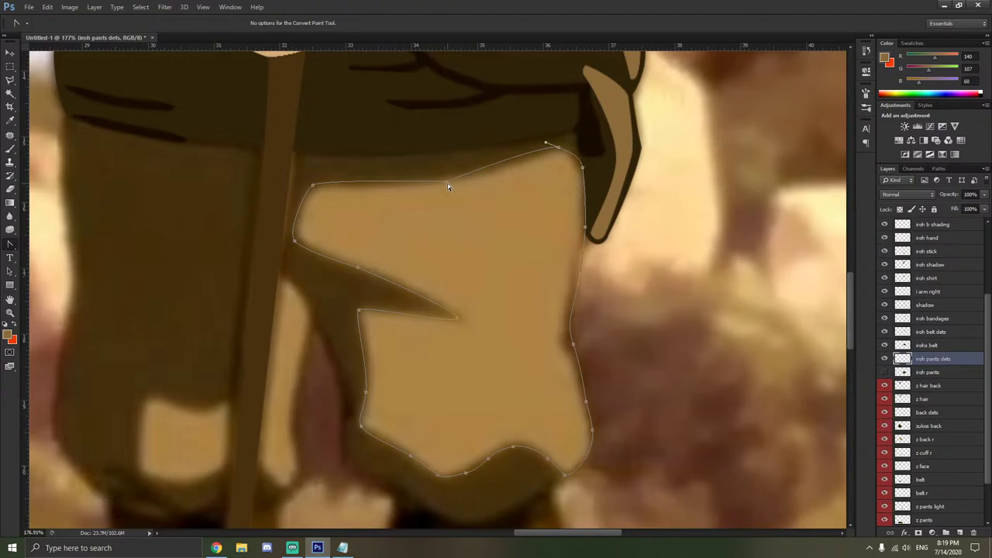
{"action": "left_click_drag", "start_coordinate": [448, 185], "coordinate": [462, 182]}
{"action": "scroll", "coordinate": [470, 197], "scroll_direction": "down", "scroll_amount": 2}
Fill the light-patch path with light tan (140, 107, 60).
{"action": "right_click", "coordinate": [480, 258]}
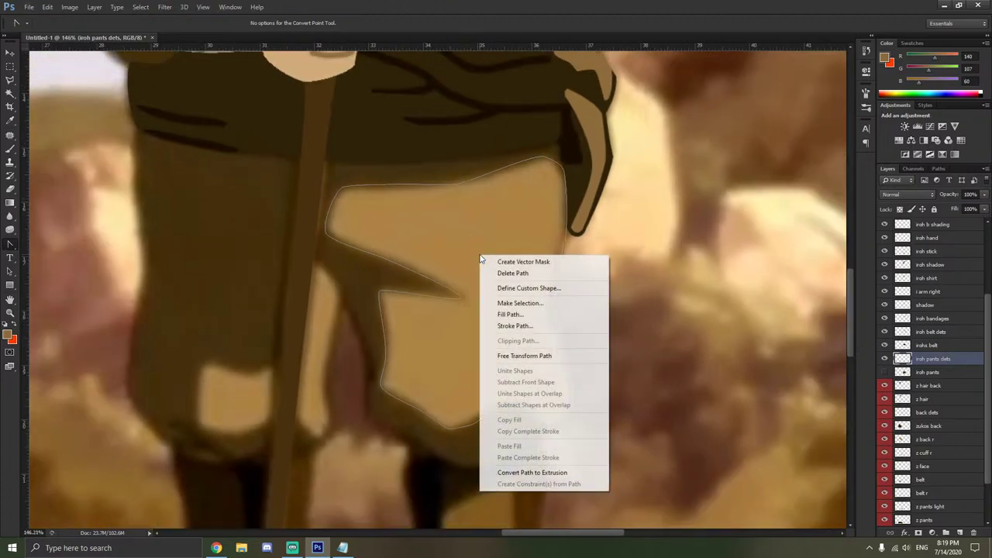
{"action": "left_click", "coordinate": [510, 314]}
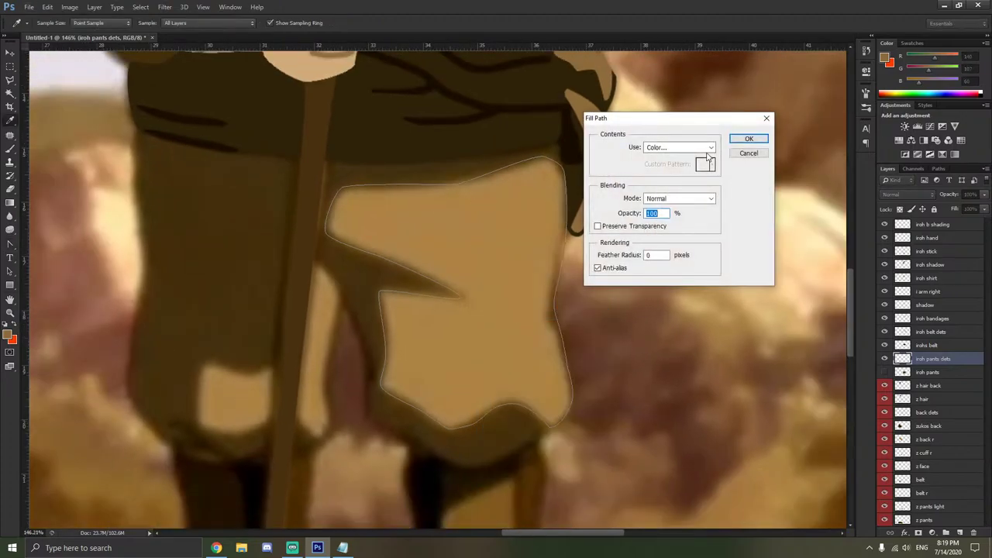
{"action": "left_click", "coordinate": [707, 147]}
{"action": "left_click", "coordinate": [666, 173]}
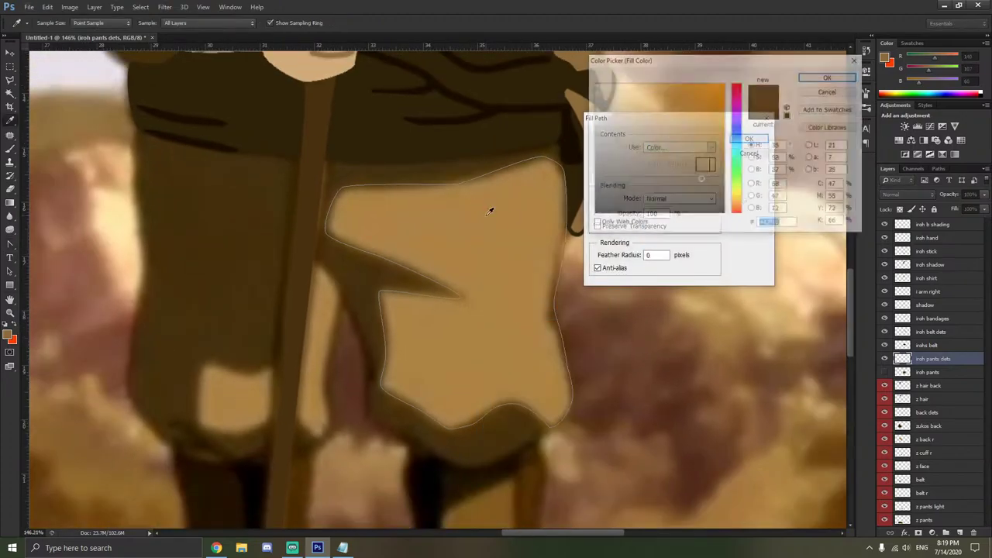
{"action": "left_click", "coordinate": [815, 78]}
{"action": "left_click", "coordinate": [746, 136]}
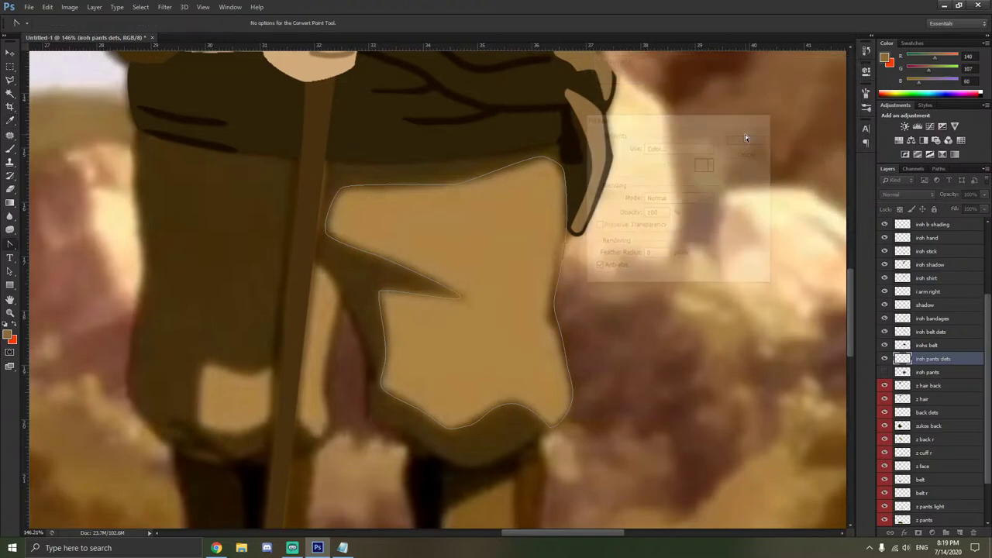
Show iroh pants, Magic Wand the dark pants and detail patch, and invert the selection.
{"action": "left_click", "coordinate": [884, 373]}
{"action": "scroll", "coordinate": [588, 331], "scroll_direction": "up", "scroll_amount": 1}
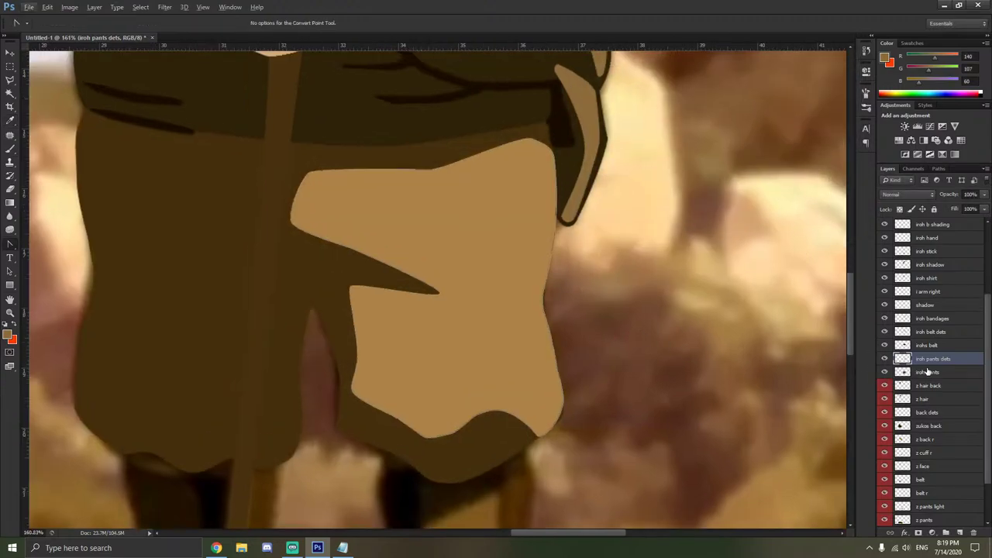
{"action": "key", "text": "alt+bracketleft"}
{"action": "right_click", "coordinate": [433, 246]}
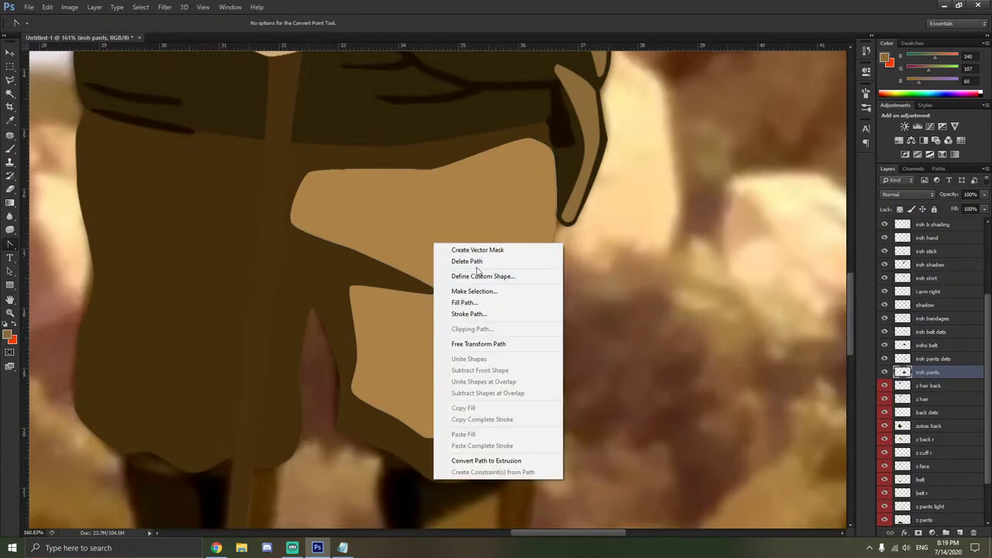
{"action": "left_click", "coordinate": [409, 253]}
{"action": "key", "text": "w"}
{"action": "left_click", "coordinate": [440, 246]}
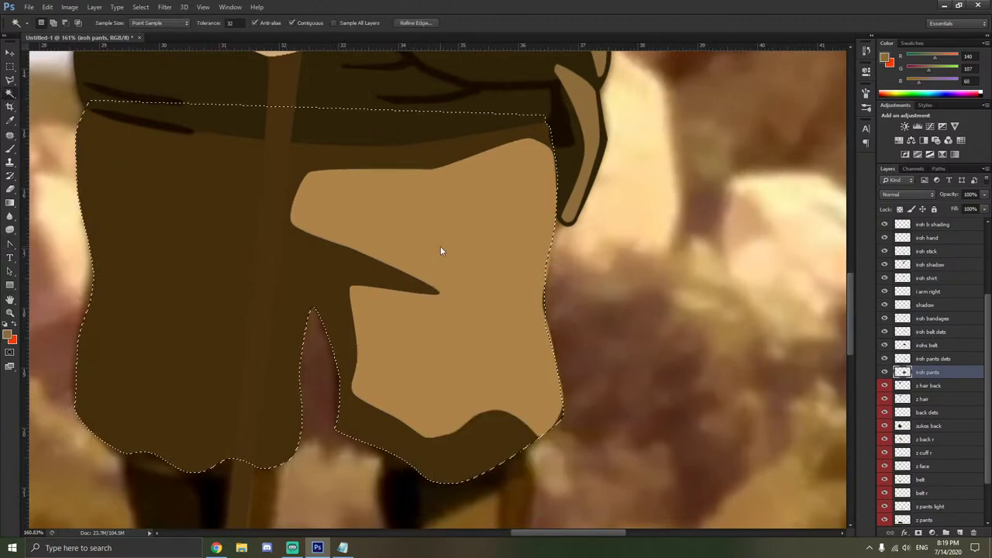
{"action": "key", "text": "alt+bracketright"}
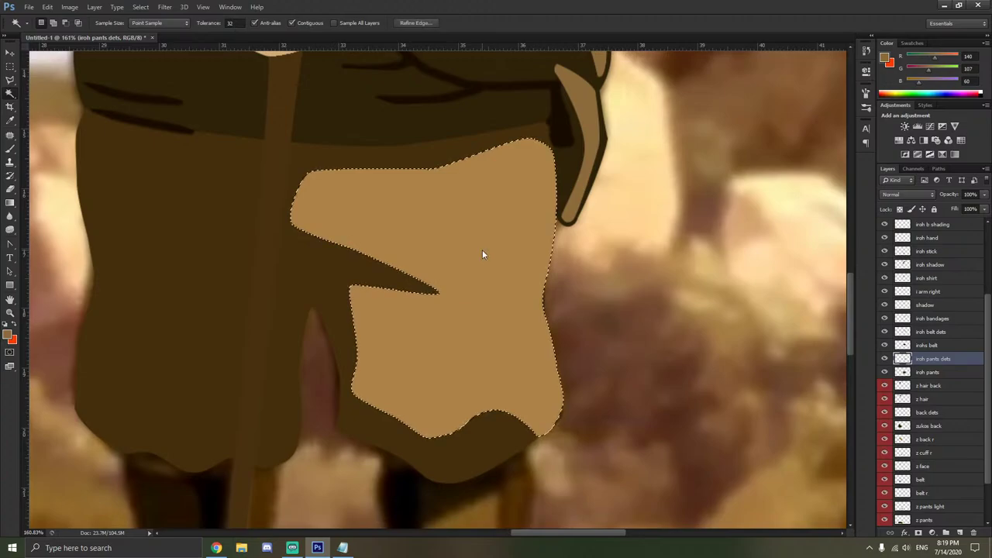
{"action": "right_click", "coordinate": [482, 252]}
{"action": "left_click", "coordinate": [533, 416]}
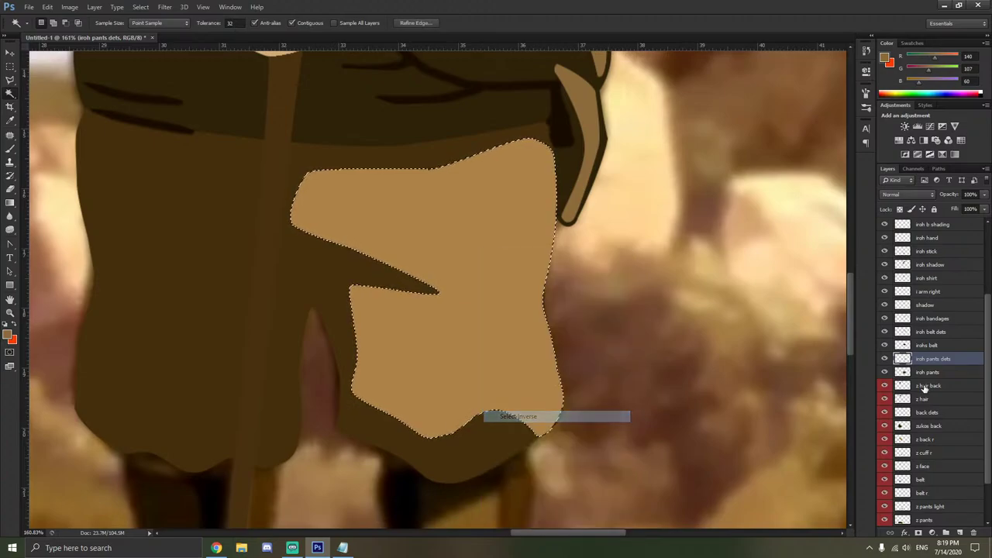
Try the Eraser, deselect, and hide the base iroh pants layer.
{"action": "left_click", "coordinate": [929, 372]}
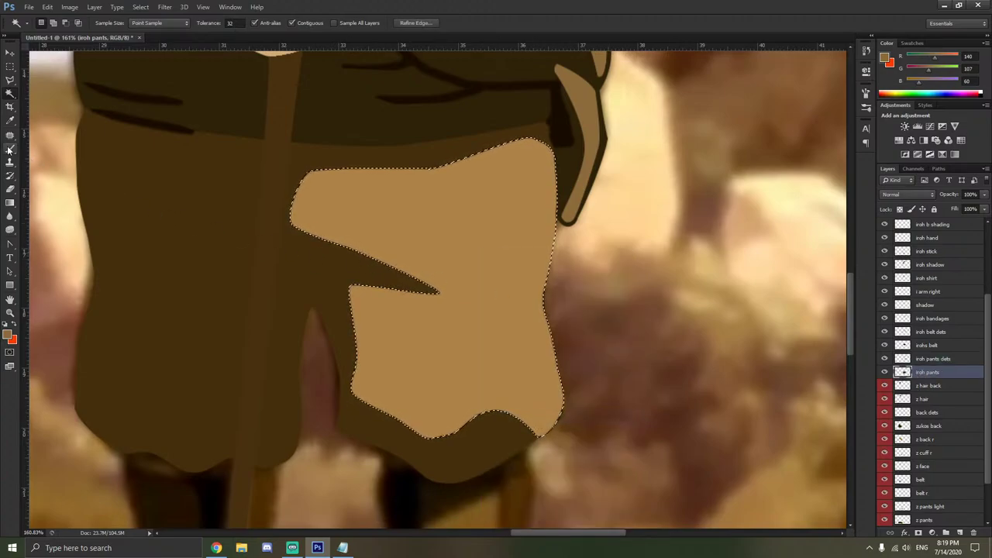
{"action": "key", "text": "b"}
{"action": "left_click", "coordinate": [8, 193]}
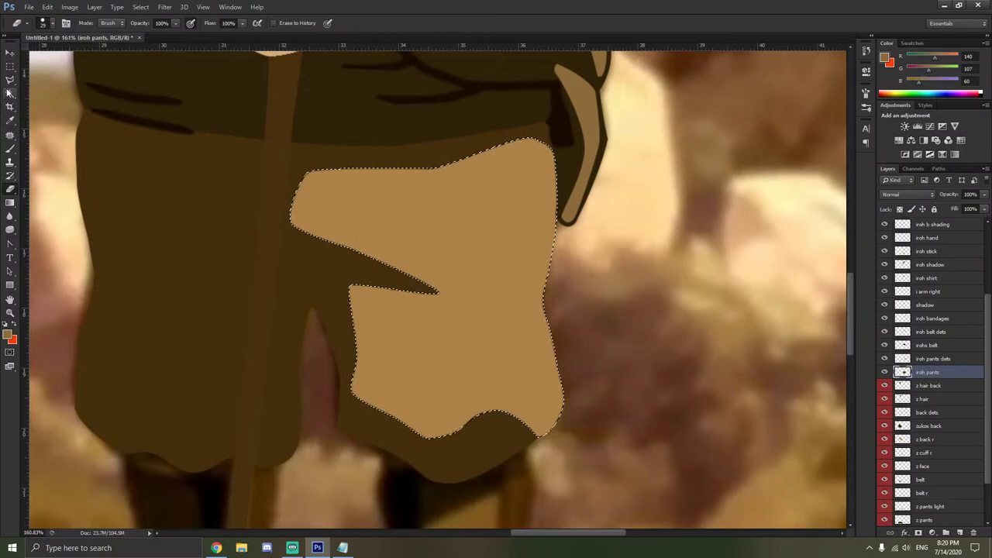
{"action": "left_click", "coordinate": [10, 80]}
{"action": "right_click", "coordinate": [142, 173]}
{"action": "left_click", "coordinate": [159, 177]}
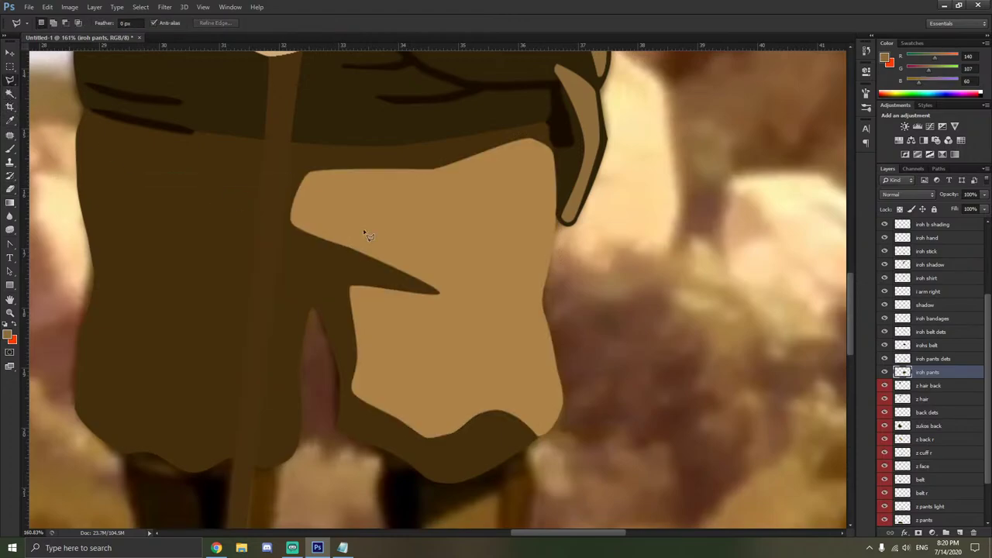
{"action": "left_click", "coordinate": [884, 372]}
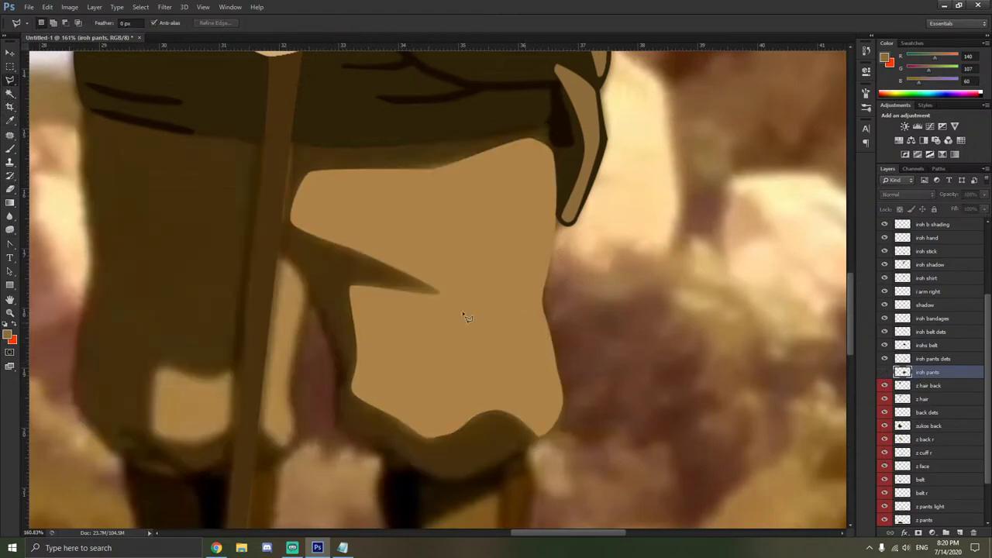
Zoom in and, with the Pen Tool, trace the left-leg patch down beside the staff and along its bottom.
{"action": "scroll", "coordinate": [283, 260], "scroll_direction": "up", "scroll_amount": 1}
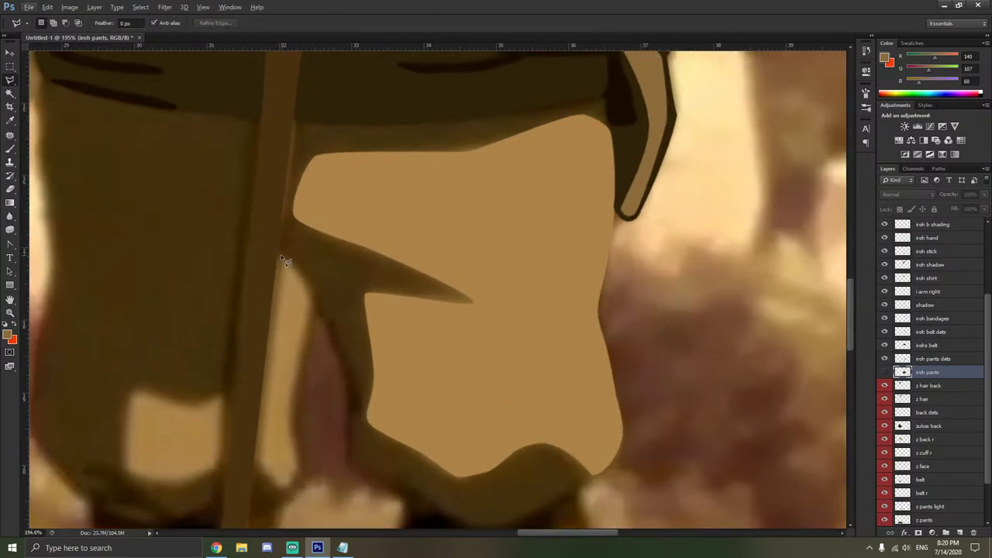
{"action": "scroll", "coordinate": [281, 256], "scroll_direction": "up", "scroll_amount": 2}
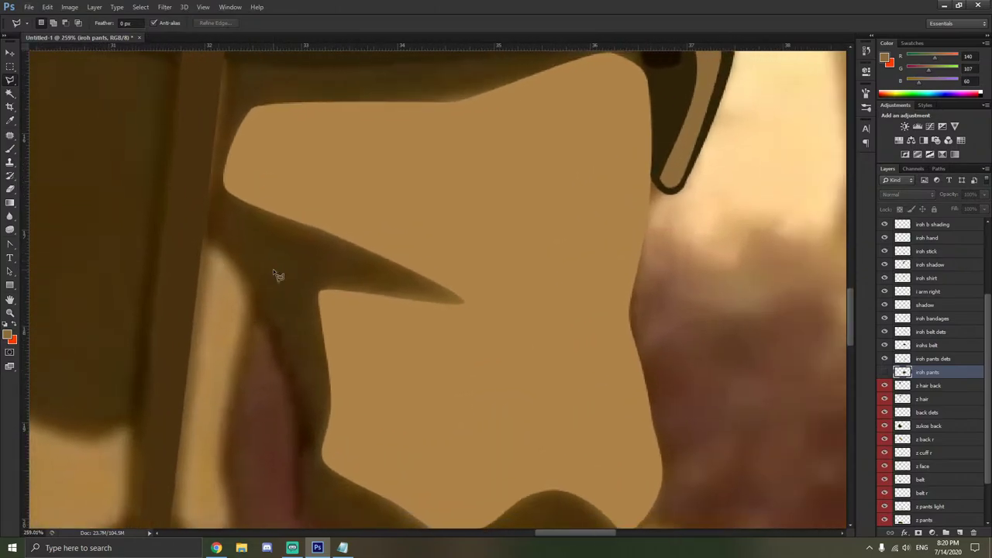
{"action": "scroll", "coordinate": [271, 273], "scroll_direction": "down", "scroll_amount": 1}
{"action": "scroll", "coordinate": [269, 272], "scroll_direction": "up", "scroll_amount": 3}
{"action": "scroll", "coordinate": [271, 286], "scroll_direction": "down", "scroll_amount": 4}
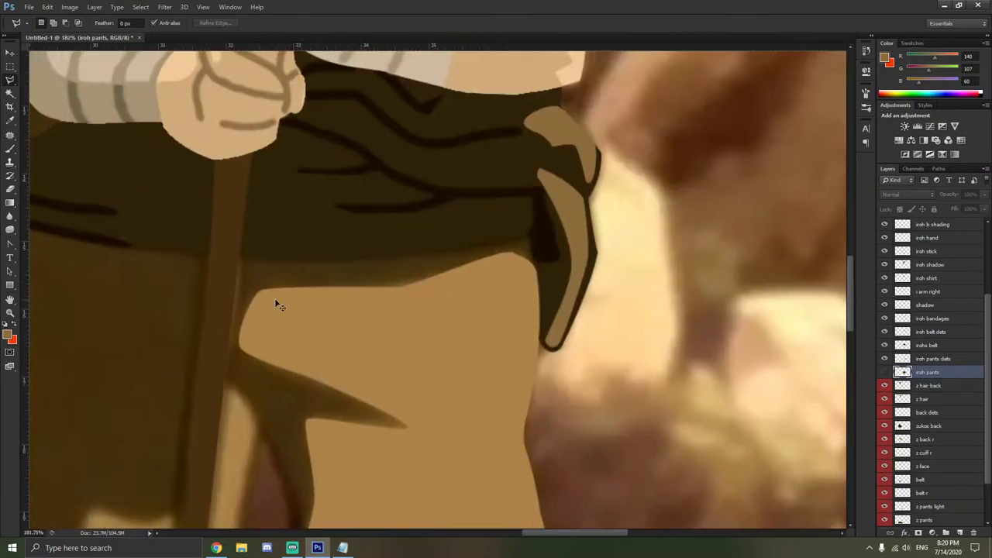
{"action": "scroll", "coordinate": [275, 298], "scroll_direction": "left", "scroll_amount": 3}
{"action": "scroll", "coordinate": [271, 305], "scroll_direction": "down", "scroll_amount": 5}
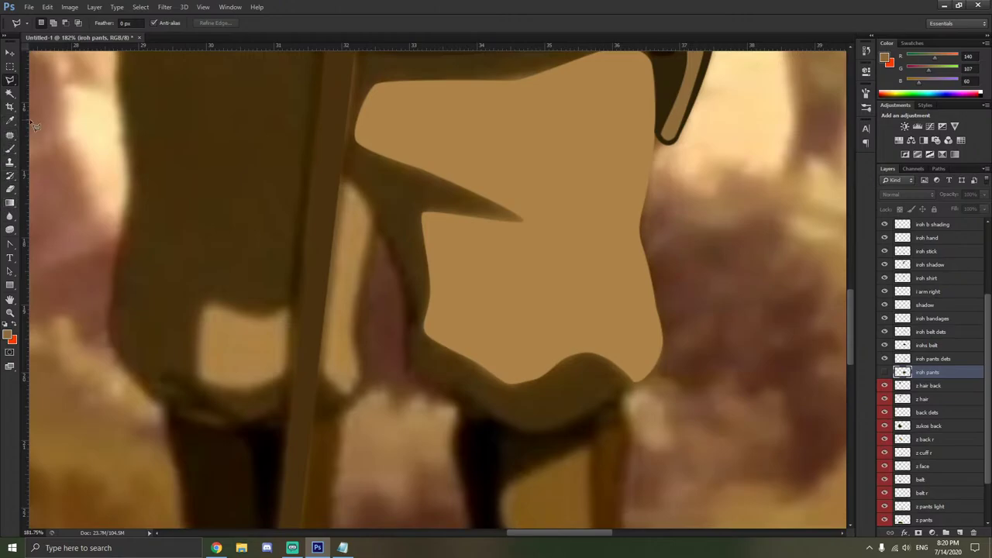
{"action": "left_click", "coordinate": [11, 244]}
{"action": "left_click", "coordinate": [51, 243]}
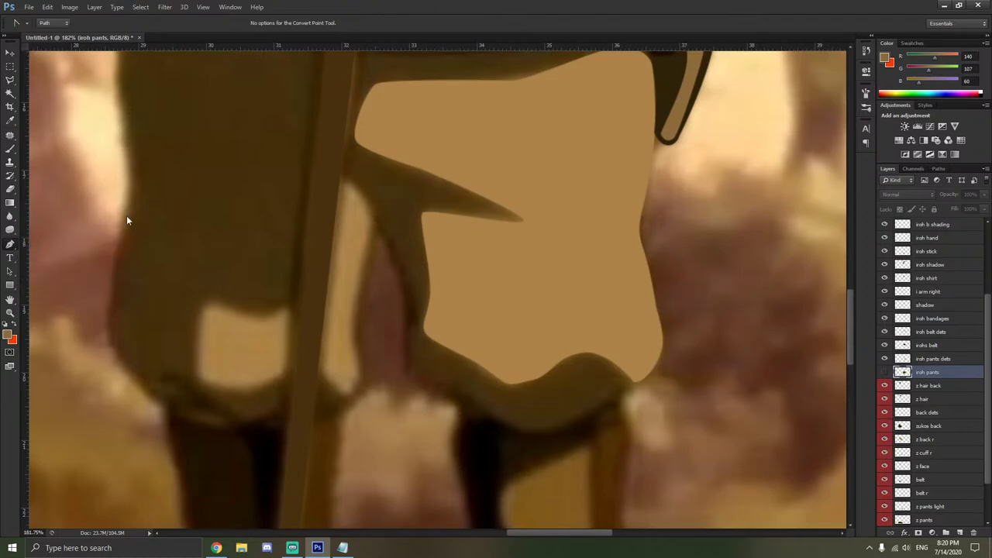
{"action": "left_click", "coordinate": [339, 171]}
{"action": "left_click", "coordinate": [379, 221]}
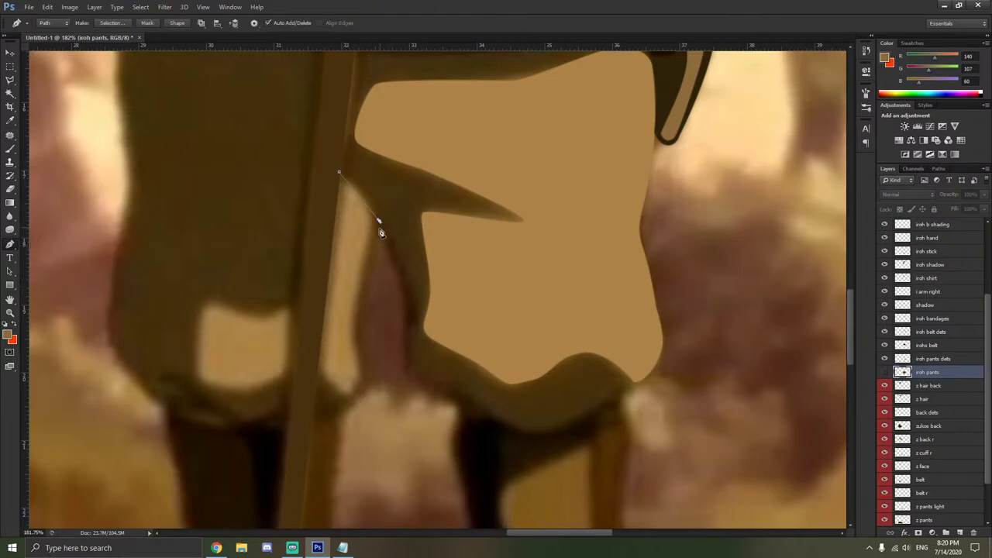
{"action": "left_click", "coordinate": [354, 335]}
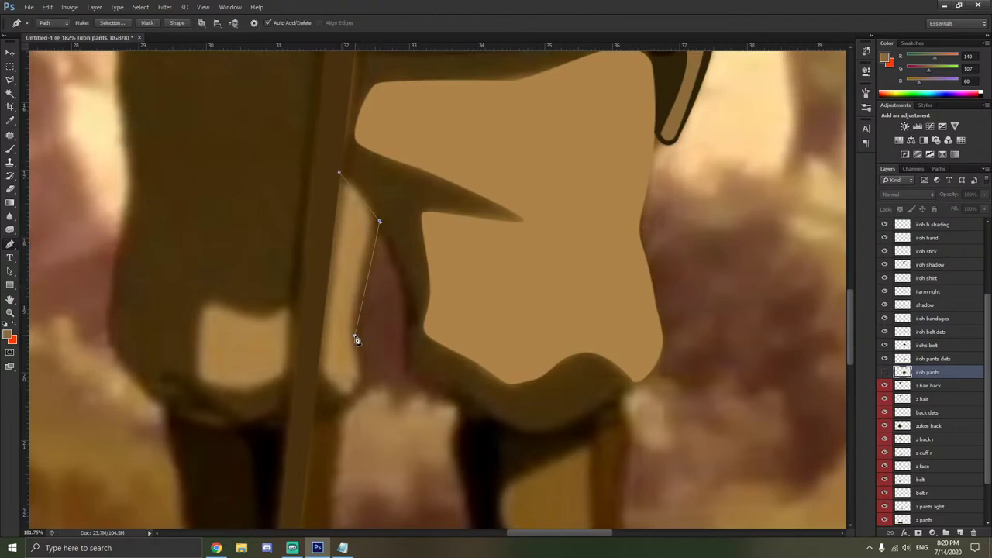
{"action": "left_click", "coordinate": [361, 379]}
{"action": "left_click", "coordinate": [349, 391]}
{"action": "left_click", "coordinate": [316, 364]}
{"action": "left_click", "coordinate": [284, 377]}
Trace the patch's lower-left and left edges and notched top, closing the path.
{"action": "left_click", "coordinate": [241, 392]}
{"action": "left_click", "coordinate": [202, 379]}
{"action": "left_click", "coordinate": [208, 301]}
{"action": "left_click", "coordinate": [260, 320]}
{"action": "left_click", "coordinate": [285, 308]}
{"action": "left_click", "coordinate": [304, 323]}
{"action": "left_click", "coordinate": [329, 165]}
{"action": "key", "text": "ctrl+Return"}
{"action": "left_click", "coordinate": [10, 244]}
{"action": "left_click", "coordinate": [58, 280]}
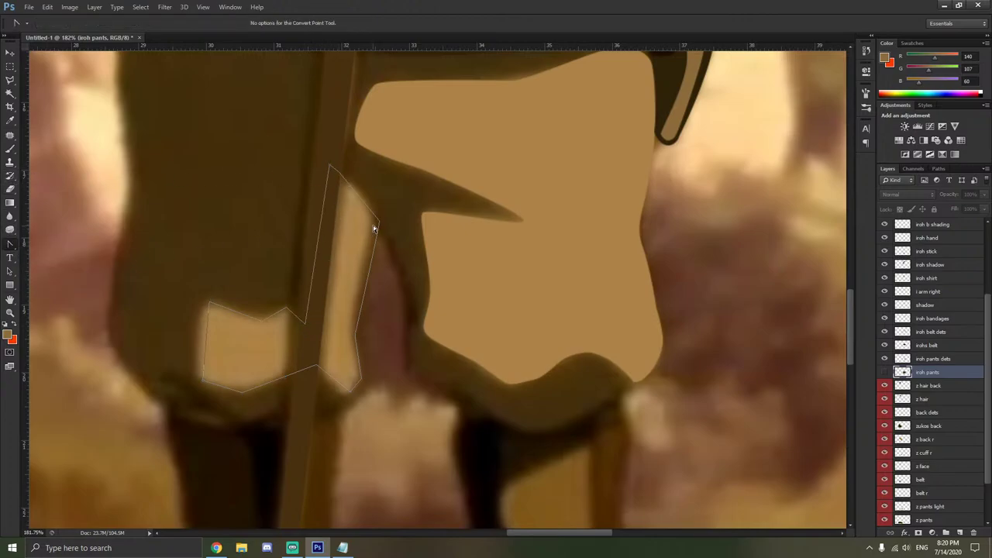
Curve the segment below the top corner and round the outline's bottom-right corner.
{"action": "left_click_drag", "start_coordinate": [379, 223], "coordinate": [373, 194]}
{"action": "left_click", "coordinate": [372, 198]}
{"action": "left_click", "coordinate": [354, 331]}
{"action": "left_click_drag", "start_coordinate": [361, 381], "coordinate": [361, 392]}
{"action": "left_click", "coordinate": [363, 396]}
{"action": "left_click", "coordinate": [349, 393]}
{"action": "left_click_drag", "start_coordinate": [357, 395], "coordinate": [336, 398]}
Round the bottom-left and upper-left corners and reshape the notch along the top edge.
{"action": "left_click_drag", "start_coordinate": [244, 392], "coordinate": [195, 368]}
{"action": "left_click_drag", "start_coordinate": [209, 303], "coordinate": [219, 295]}
{"action": "left_click_drag", "start_coordinate": [285, 310], "coordinate": [286, 322]}
{"action": "left_click_drag", "start_coordinate": [295, 309], "coordinate": [339, 310]}
{"action": "left_click", "coordinate": [314, 332]}
{"action": "right_click", "coordinate": [313, 337]}
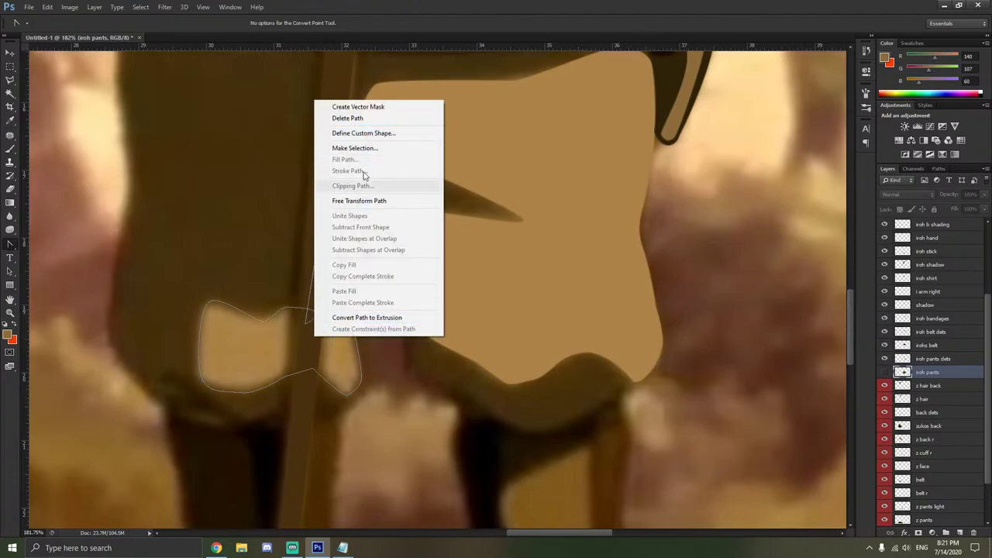
Show iroh pants again and fill the outline with light tan on the iroh pants dets layer.
{"action": "left_click", "coordinate": [884, 372]}
{"action": "right_click", "coordinate": [343, 338]}
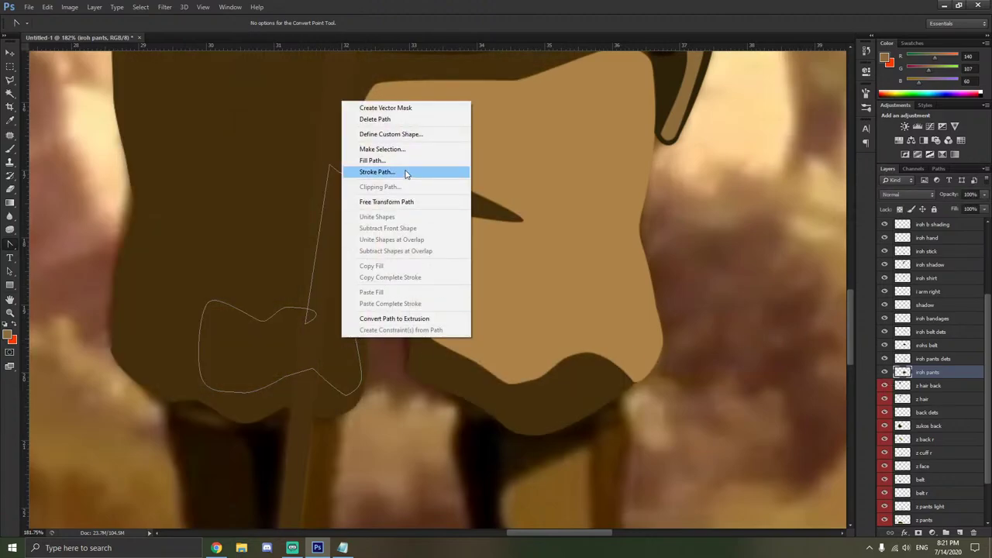
{"action": "left_click", "coordinate": [934, 362]}
{"action": "left_click", "coordinate": [929, 360]}
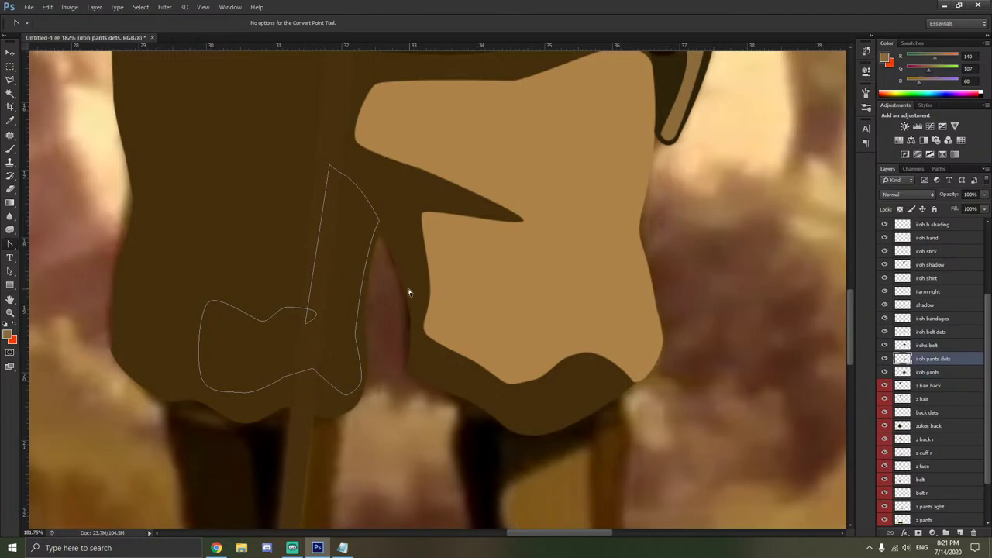
{"action": "right_click", "coordinate": [329, 292]}
{"action": "left_click", "coordinate": [376, 354]}
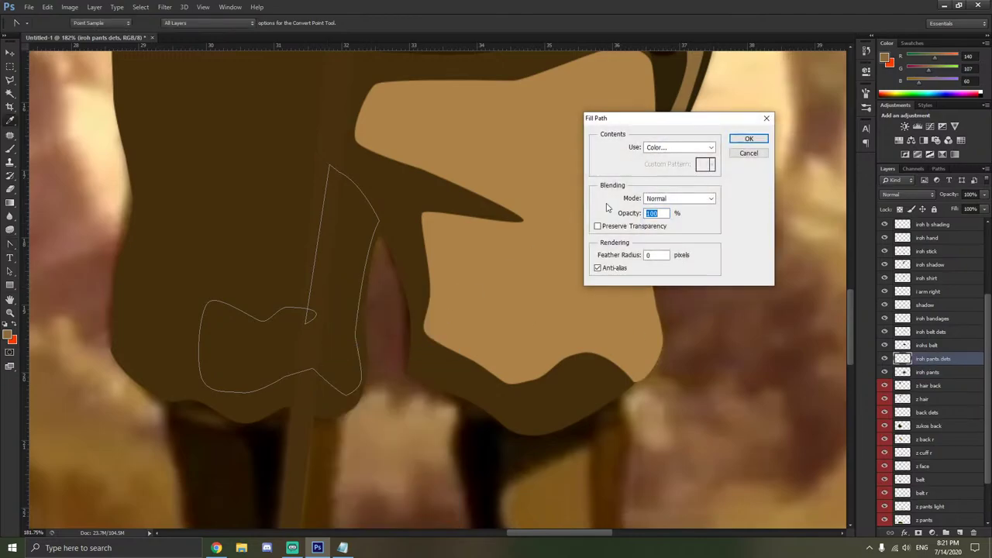
{"action": "left_click", "coordinate": [746, 141]}
Delete the used path and scroll to check the filled patches.
{"action": "right_click", "coordinate": [381, 317]}
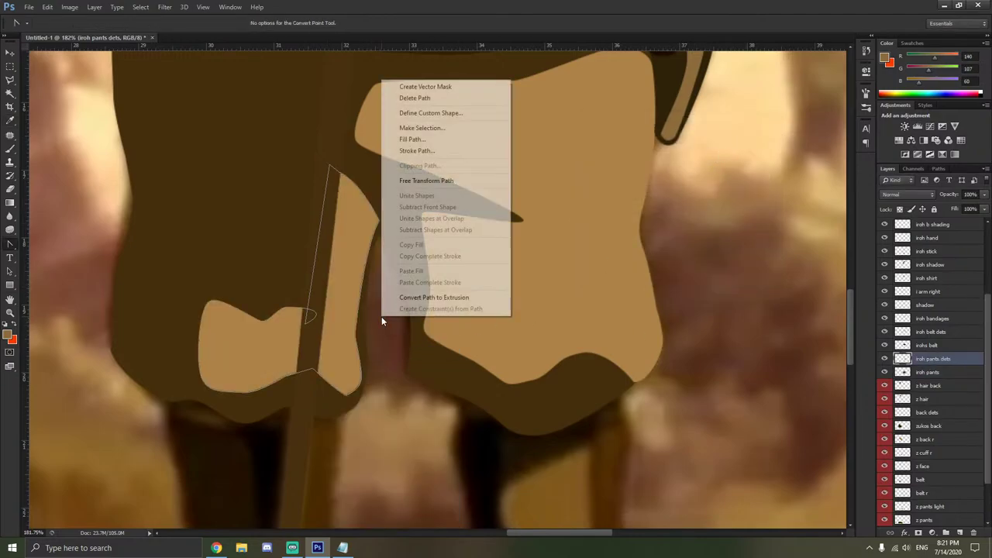
{"action": "left_click", "coordinate": [434, 99]}
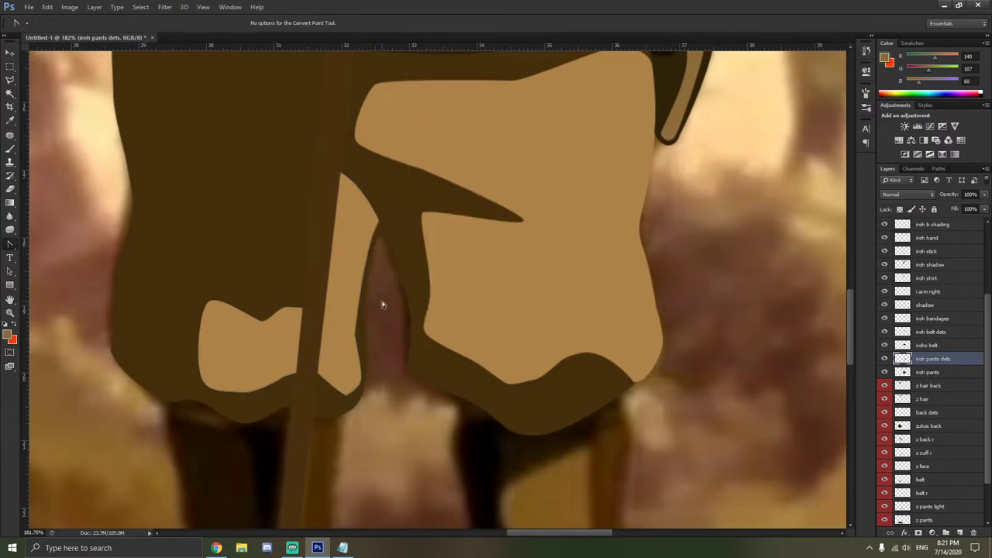
{"action": "scroll", "coordinate": [387, 317], "scroll_direction": "down", "scroll_amount": 6}
{"action": "scroll", "coordinate": [382, 352], "scroll_direction": "down", "scroll_amount": 3}
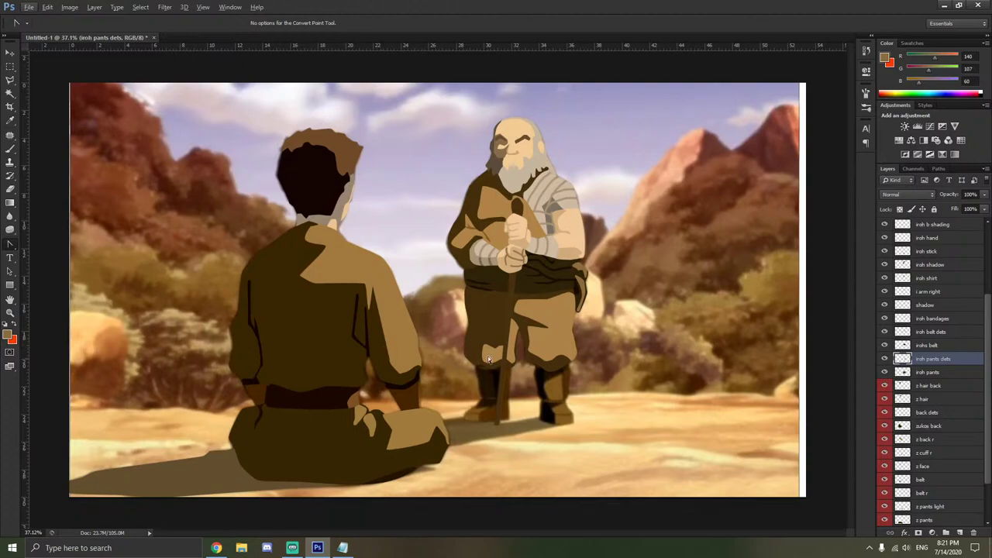
{"action": "scroll", "coordinate": [512, 323], "scroll_direction": "up", "scroll_amount": 5}
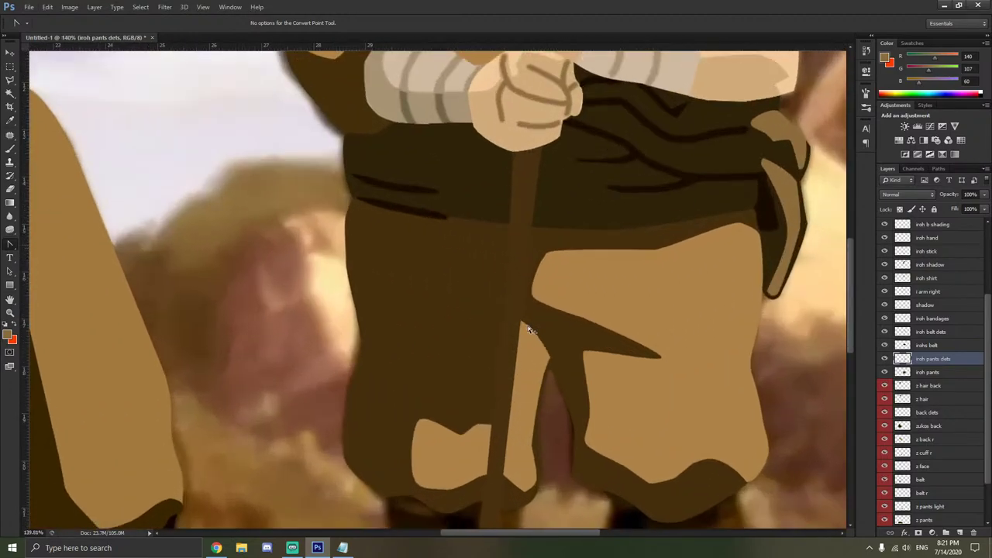
{"action": "scroll", "coordinate": [527, 327], "scroll_direction": "up", "scroll_amount": 5}
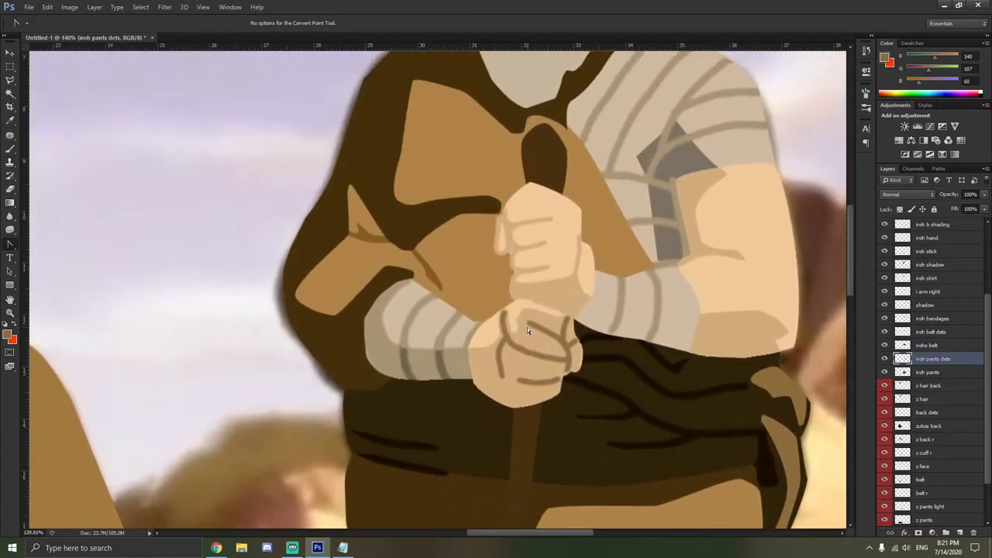
{"action": "scroll", "coordinate": [822, 402], "scroll_direction": "down", "scroll_amount": 4}
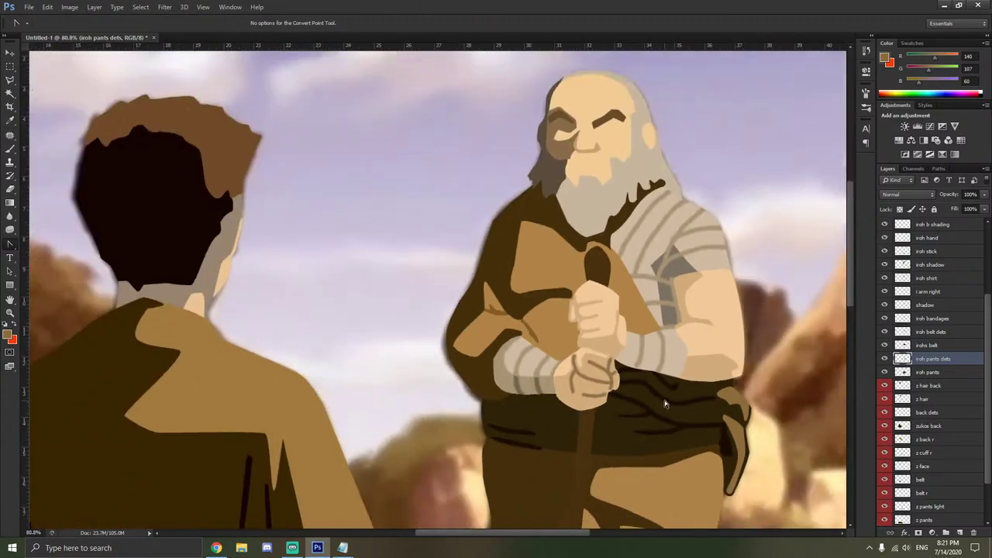
{"action": "scroll", "coordinate": [647, 417], "scroll_direction": "up", "scroll_amount": 3}
{"action": "scroll", "coordinate": [647, 417], "scroll_direction": "down", "scroll_amount": 2}
{"action": "scroll", "coordinate": [640, 414], "scroll_direction": "up", "scroll_amount": 3}
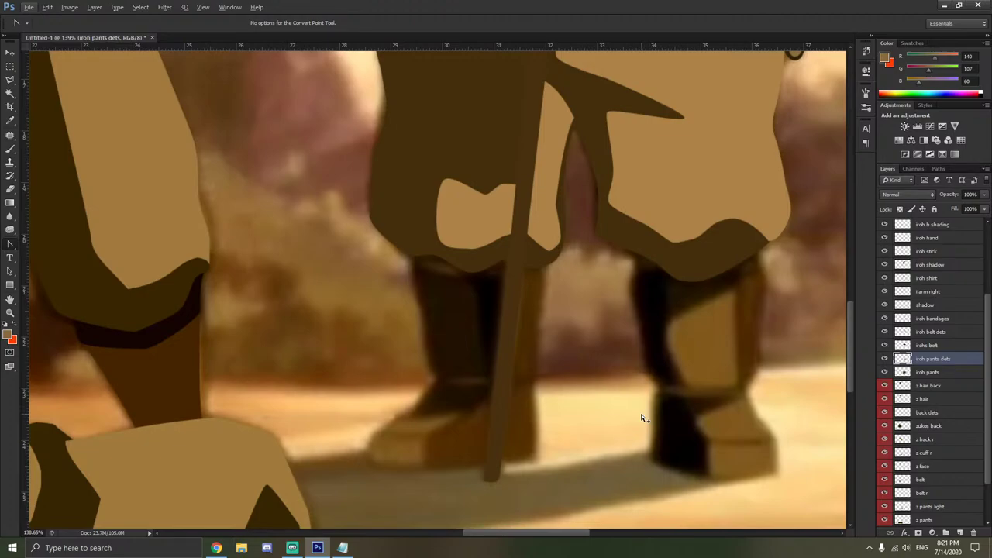
Select z hair back and create a new empty layer named 'iroh boot r' above it.
{"action": "left_click", "coordinate": [929, 386]}
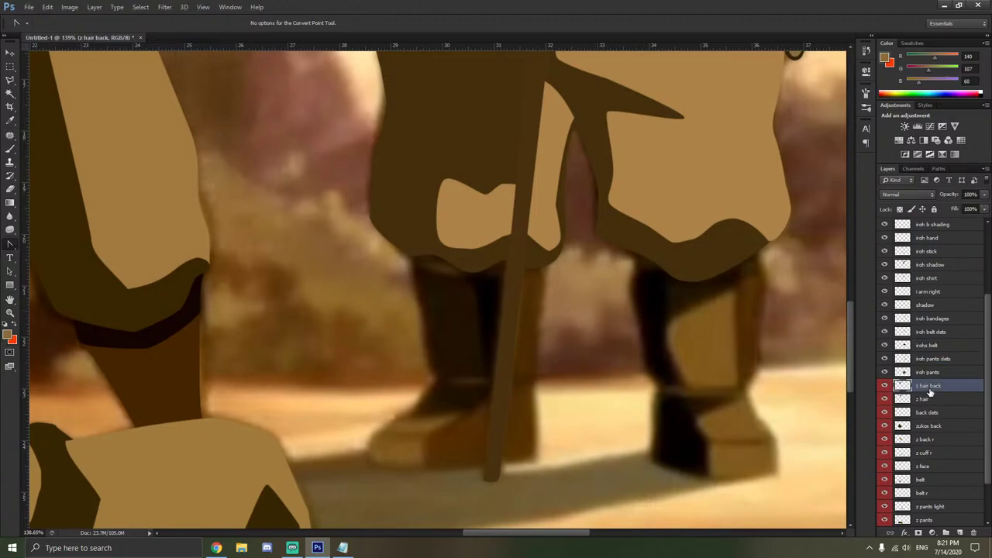
{"action": "key", "text": "ctrl+shift+n"}
{"action": "type", "text": "iroh boot r"}
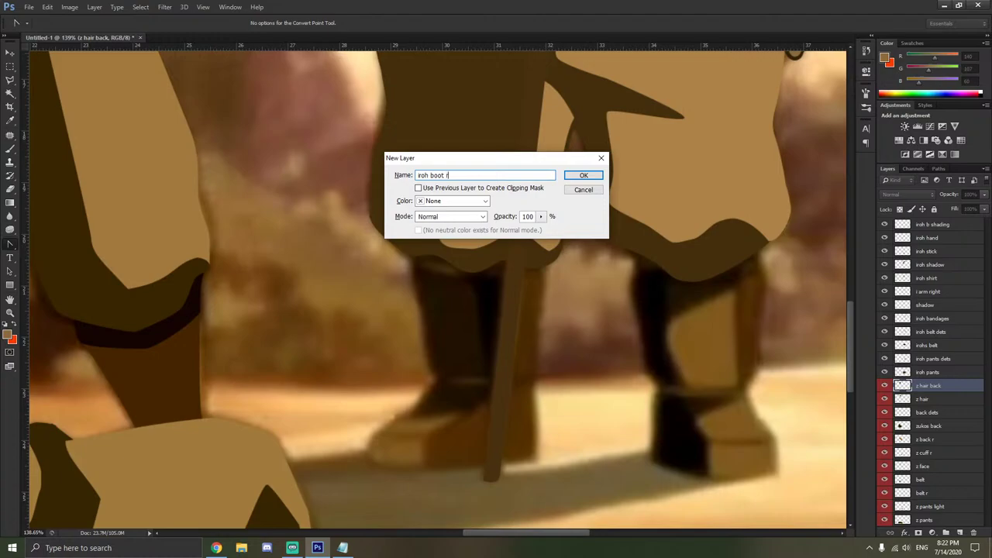
{"action": "key", "text": "Return"}
{"action": "scroll", "coordinate": [823, 333], "scroll_direction": "right", "scroll_amount": 3}
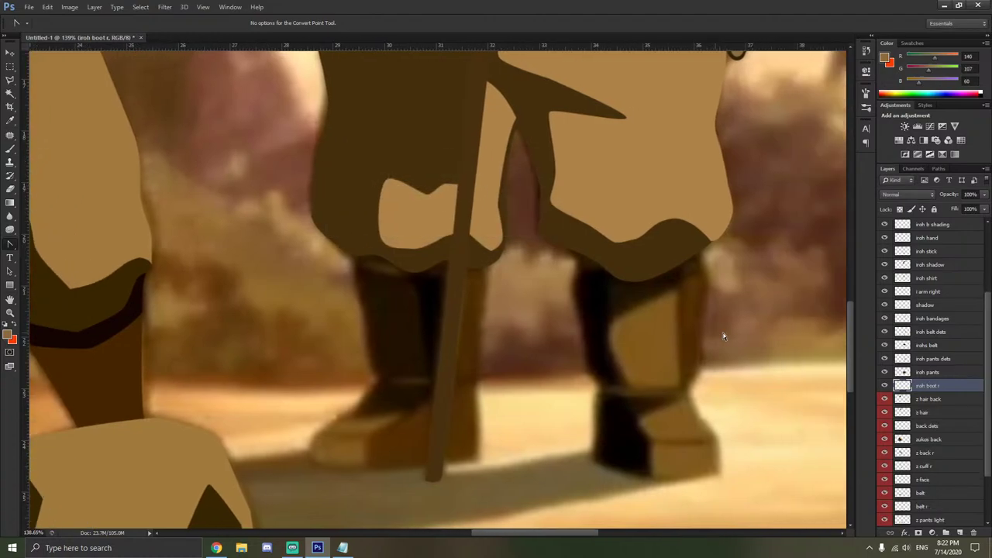
Trace a closed Pen path around the outline of Iroh's right boot.
{"action": "scroll", "coordinate": [720, 334], "scroll_direction": "up", "scroll_amount": 1}
{"action": "right_click", "coordinate": [10, 244]}
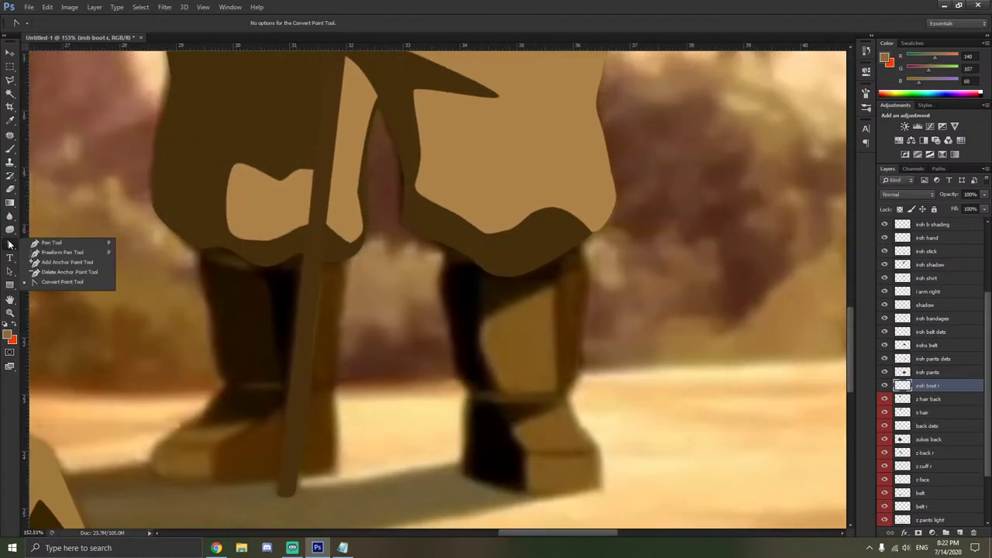
{"action": "left_click", "coordinate": [58, 243]}
{"action": "left_click", "coordinate": [580, 241]}
{"action": "left_click", "coordinate": [581, 262]}
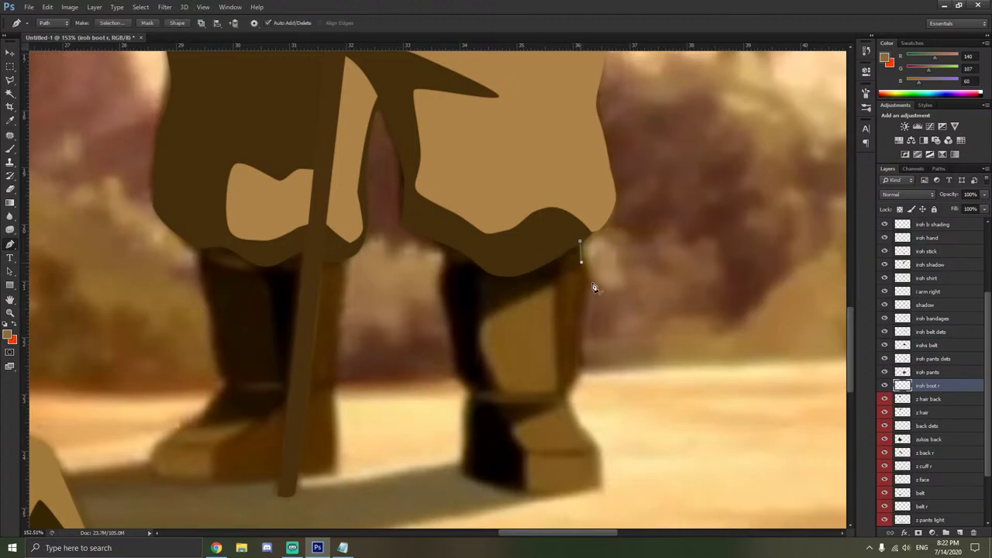
{"action": "left_click", "coordinate": [590, 276]}
{"action": "left_click", "coordinate": [581, 365]}
{"action": "left_click", "coordinate": [564, 397]}
{"action": "left_click", "coordinate": [582, 428]}
{"action": "left_click", "coordinate": [599, 449]}
{"action": "left_click", "coordinate": [602, 480]}
{"action": "left_click", "coordinate": [522, 489]}
{"action": "left_click", "coordinate": [459, 474]}
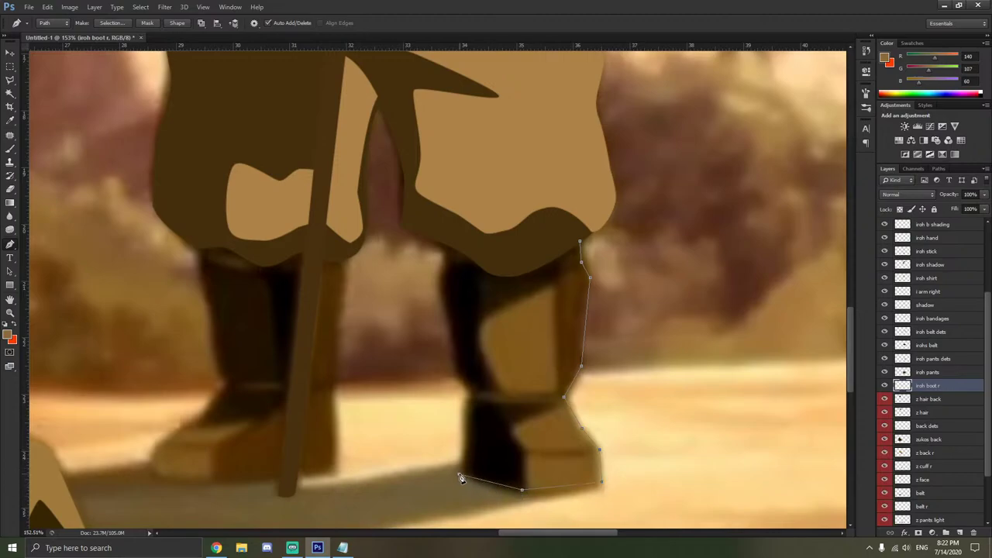
{"action": "left_click", "coordinate": [467, 398]}
{"action": "left_click", "coordinate": [453, 376]}
{"action": "left_click", "coordinate": [440, 283]}
{"action": "left_click", "coordinate": [444, 245]}
{"action": "left_click", "coordinate": [559, 229]}
{"action": "left_click", "coordinate": [579, 242]}
Curve the boot path's corner anchors on the right edge, lower edge and bottom-left with Convert Point.
{"action": "right_click", "coordinate": [10, 243]}
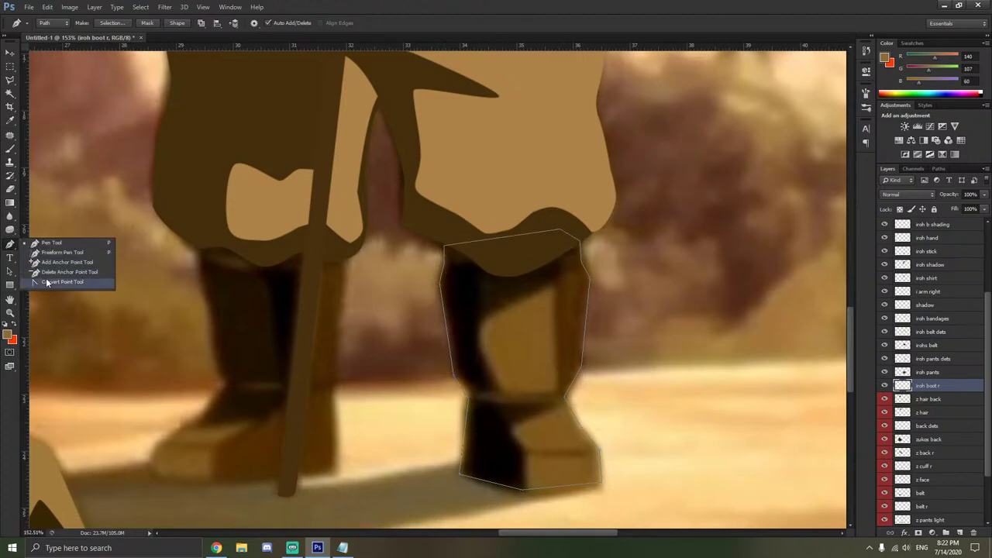
{"action": "left_click", "coordinate": [48, 283]}
{"action": "left_click_drag", "start_coordinate": [582, 263], "coordinate": [593, 286]}
{"action": "left_click", "coordinate": [581, 367]}
{"action": "left_click_drag", "start_coordinate": [563, 396], "coordinate": [566, 403]}
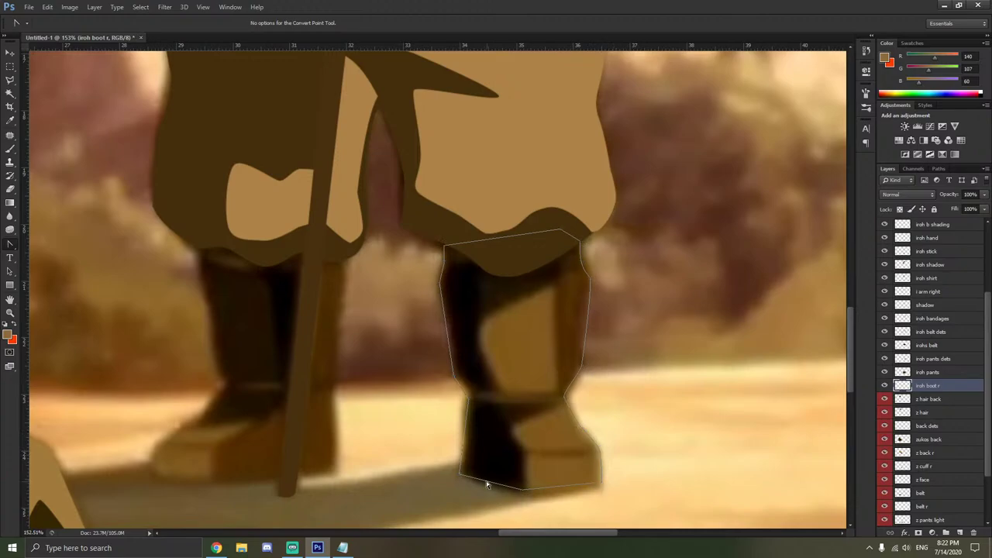
{"action": "left_click_drag", "start_coordinate": [460, 478], "coordinate": [459, 472]}
{"action": "left_click", "coordinate": [466, 400]}
Fill the boot path with a flat brown colour using Fill Path.
{"action": "right_click", "coordinate": [505, 293]}
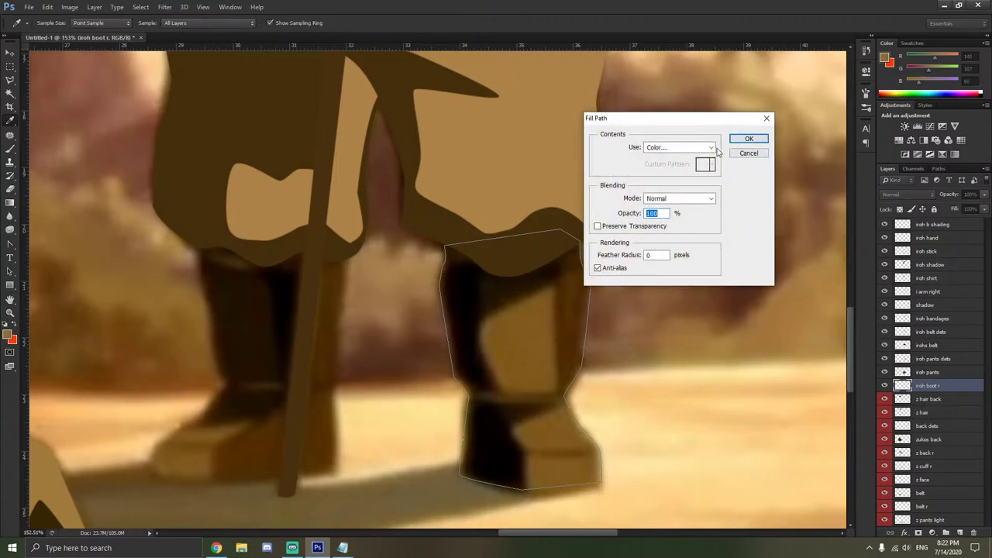
{"action": "left_click", "coordinate": [689, 151]}
{"action": "left_click", "coordinate": [666, 177]}
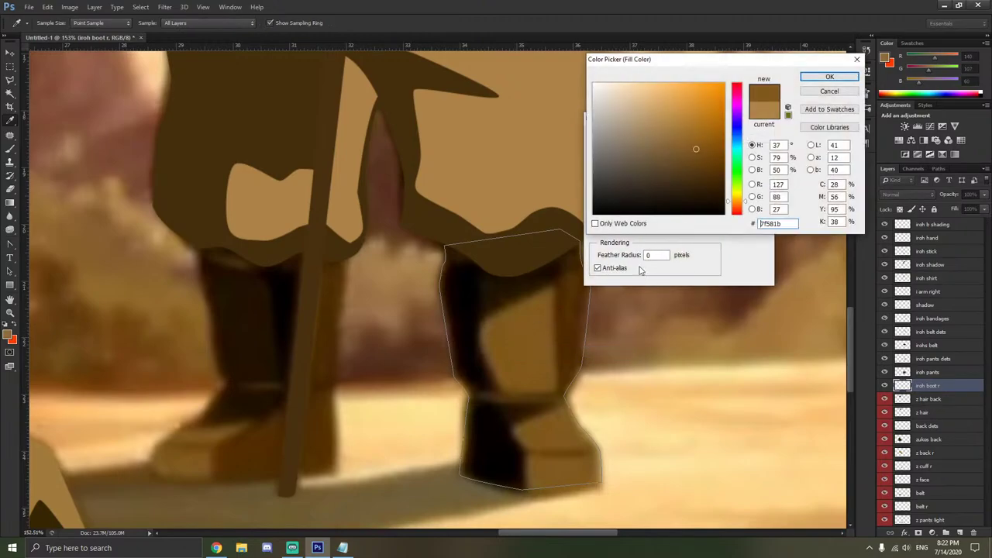
{"action": "left_click", "coordinate": [827, 77]}
{"action": "left_click", "coordinate": [747, 140]}
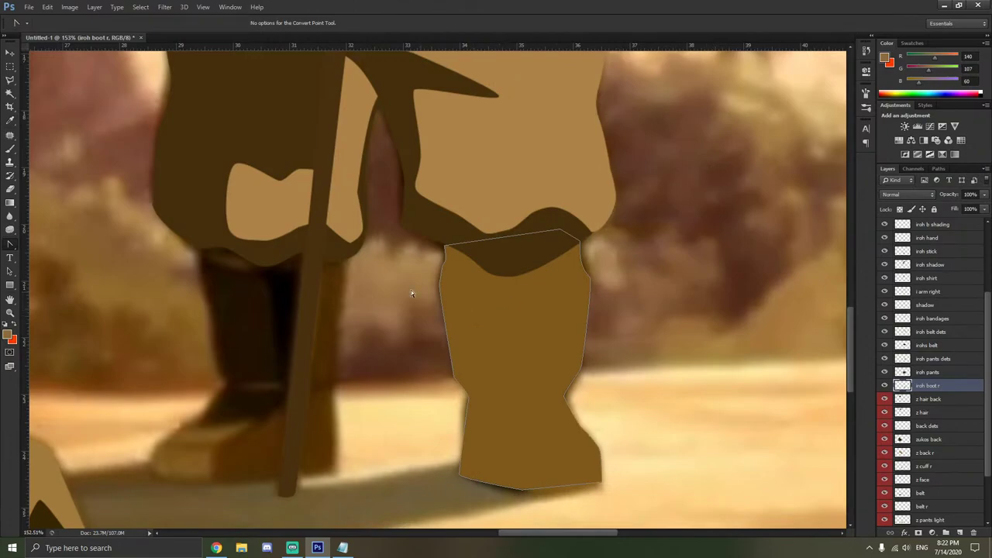
Delete the path, hide iroh boot r, and add a new layer named 'iroh boot r dets'.
{"action": "right_click", "coordinate": [405, 353]}
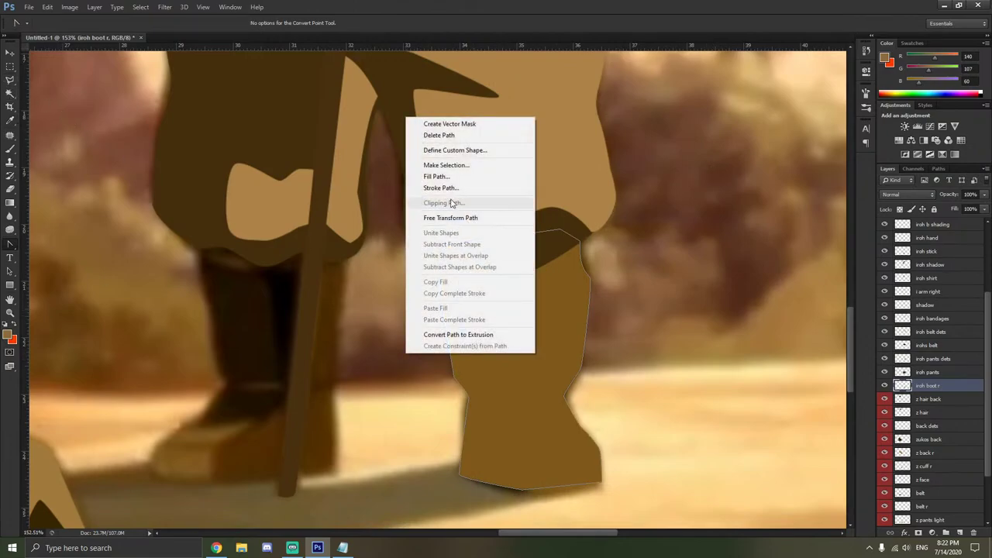
{"action": "left_click", "coordinate": [444, 134]}
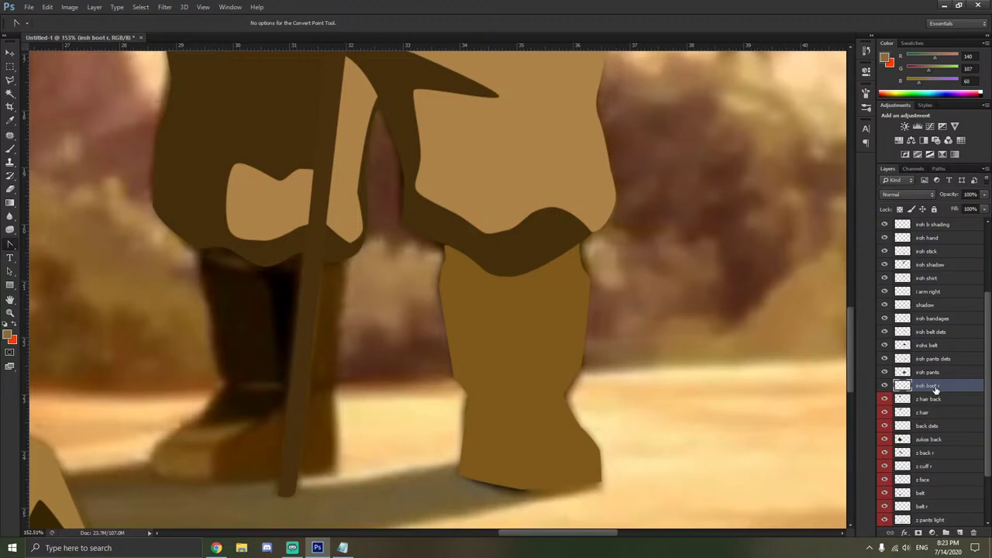
{"action": "left_click", "coordinate": [884, 385]}
{"action": "key", "text": "ctrl+shift+n"}
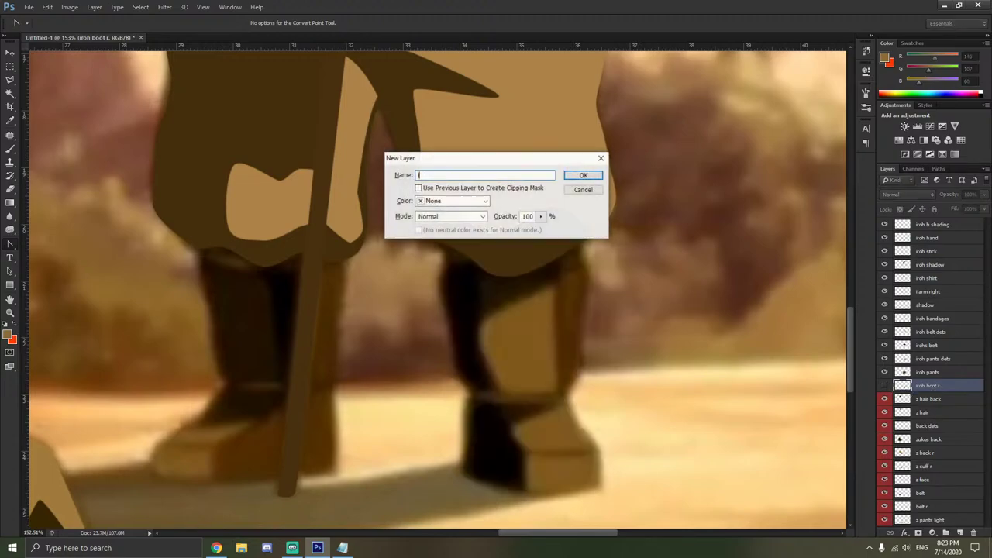
{"action": "type", "text": "iroh boot r dets"}
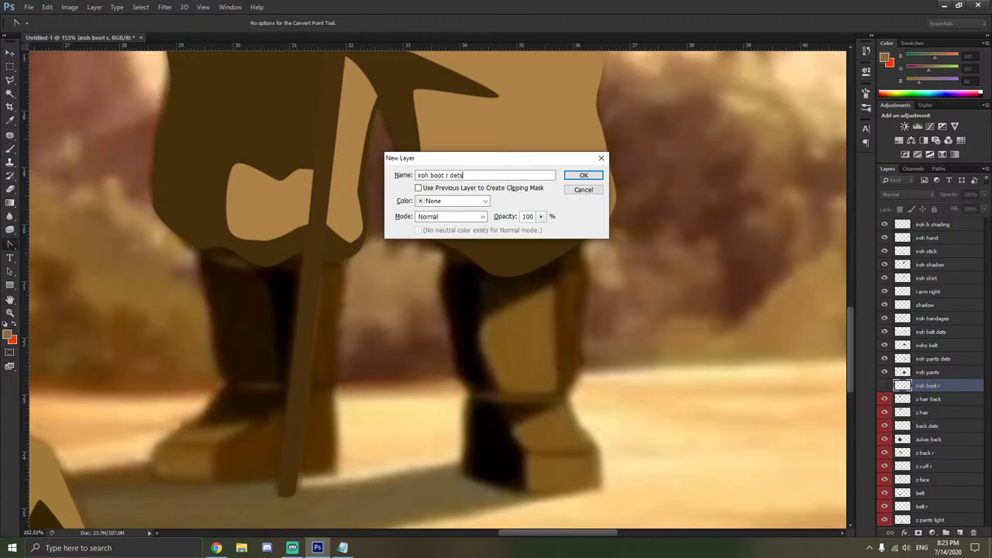
{"action": "key", "text": "Return"}
{"action": "scroll", "coordinate": [473, 294], "scroll_direction": "up", "scroll_amount": 1}
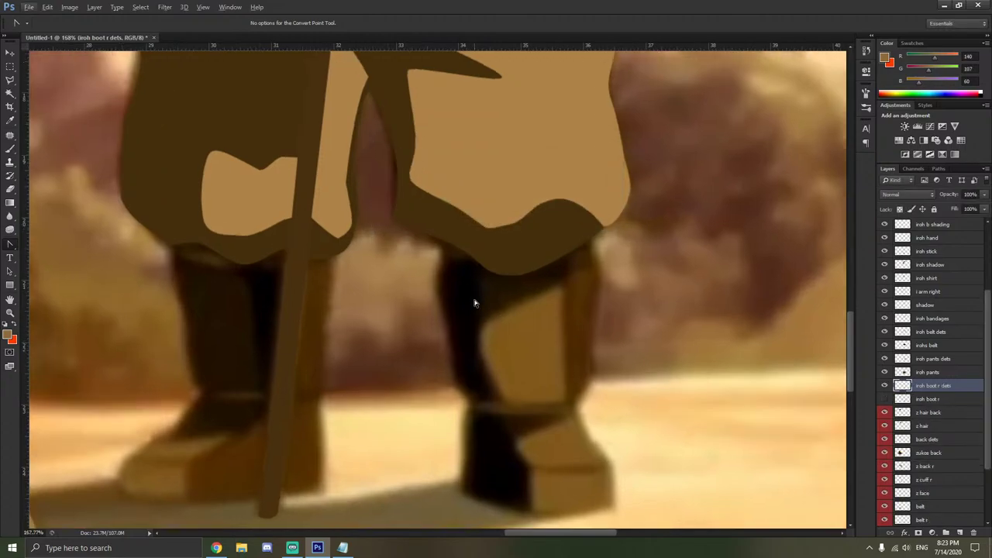
Trace a Pen path around the dark shadow strip on the boot's left side.
{"action": "scroll", "coordinate": [480, 281], "scroll_direction": "up", "scroll_amount": 1}
{"action": "scroll", "coordinate": [511, 439], "scroll_direction": "up", "scroll_amount": 2}
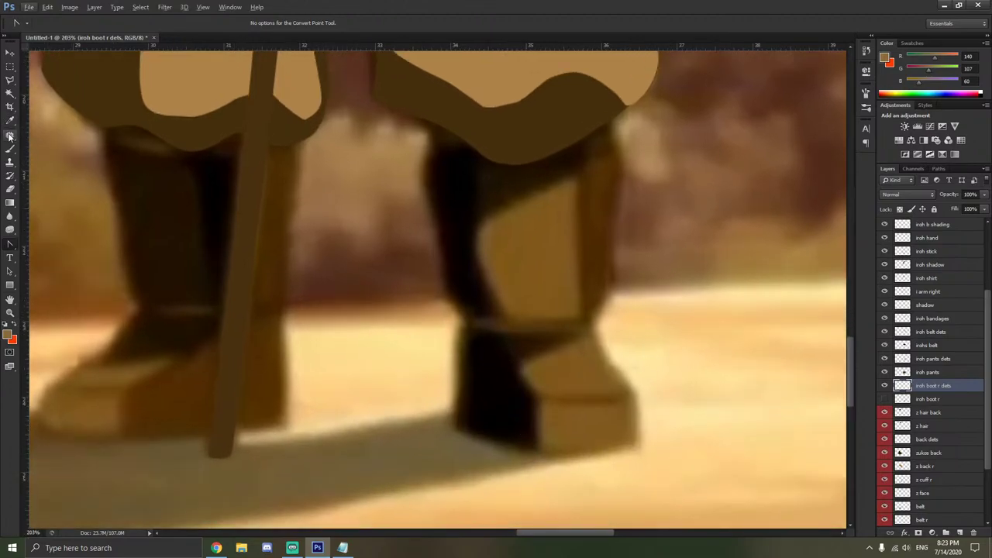
{"action": "left_click_drag", "start_coordinate": [9, 244], "coordinate": [48, 241]}
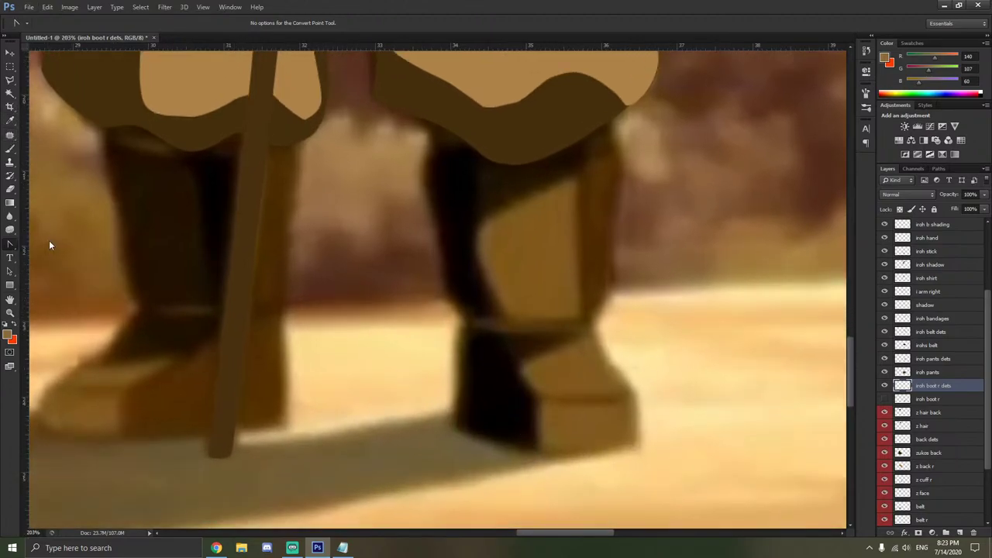
{"action": "left_click", "coordinate": [474, 144]}
{"action": "left_click", "coordinate": [480, 220]}
{"action": "left_click", "coordinate": [474, 259]}
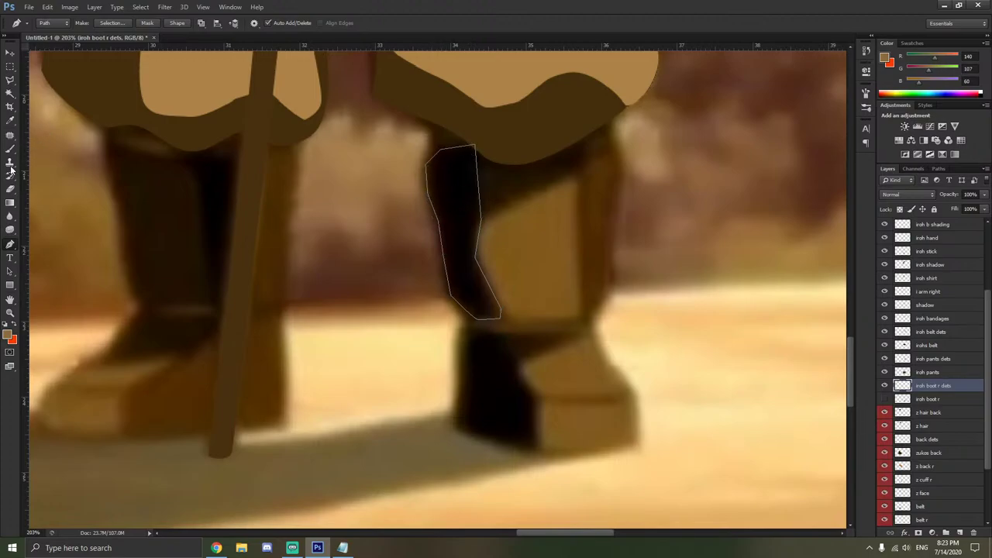
Curve the shadow path's lower-left and right anchors, then sample the near-black (4, 1, 2) colour.
{"action": "left_click_drag", "start_coordinate": [12, 250], "coordinate": [55, 285]}
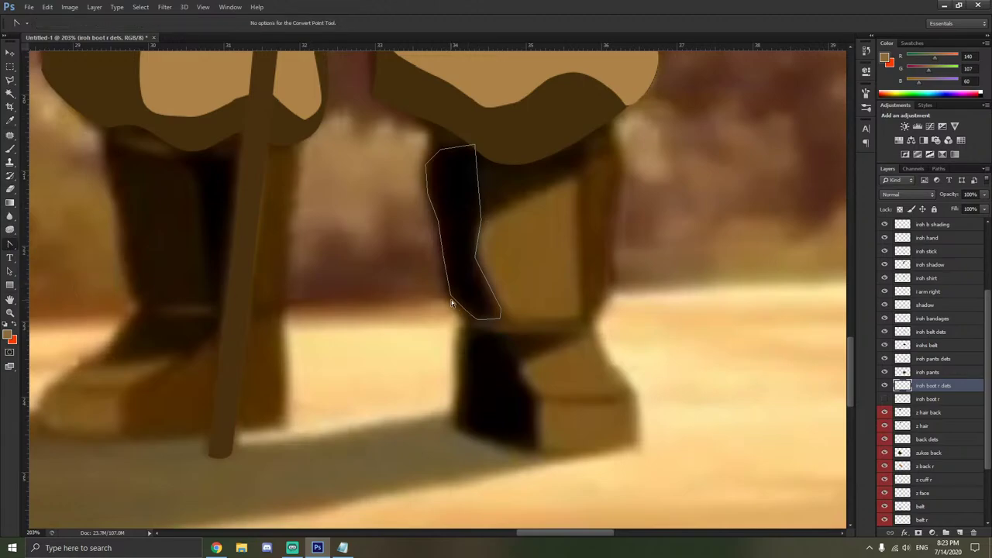
{"action": "left_click", "coordinate": [451, 301]}
{"action": "left_click_drag", "start_coordinate": [450, 295], "coordinate": [446, 290]}
{"action": "key", "text": "Escape"}
{"action": "left_click_drag", "start_coordinate": [475, 259], "coordinate": [484, 268]}
{"action": "key", "text": "i"}
{"action": "left_click", "coordinate": [468, 213]}
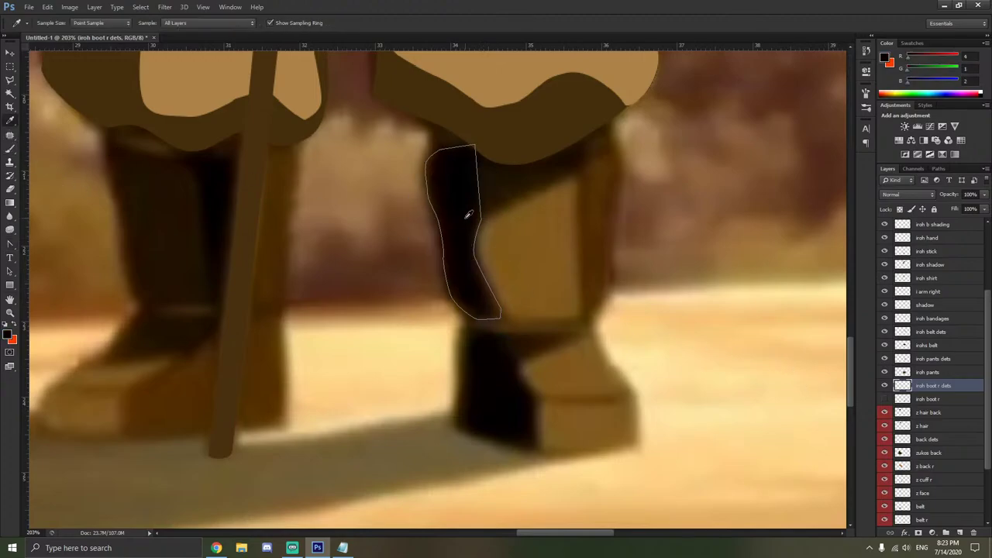
Fill the shadow path with the sampled near-black colour.
{"action": "left_click", "coordinate": [7, 258]}
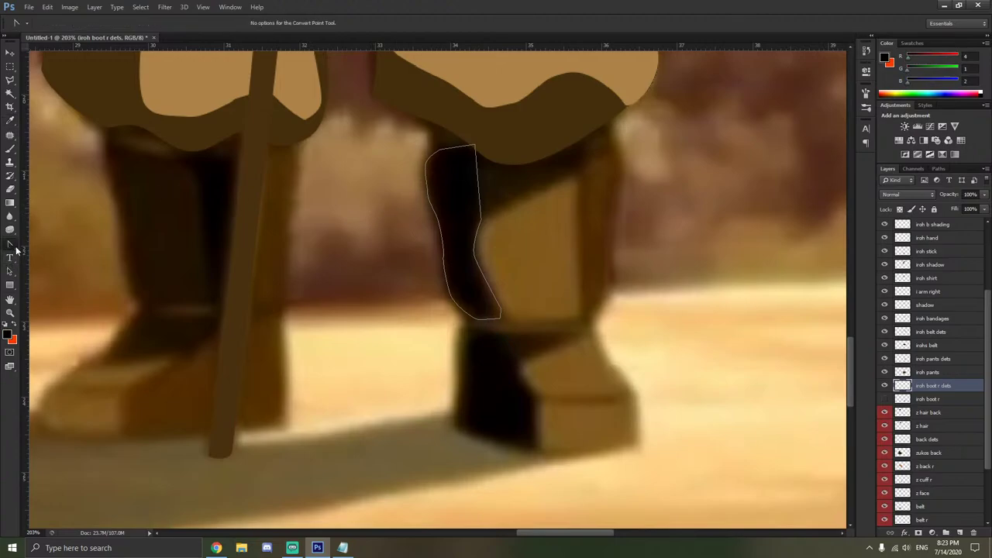
{"action": "right_click", "coordinate": [325, 274]}
{"action": "left_click", "coordinate": [391, 333]}
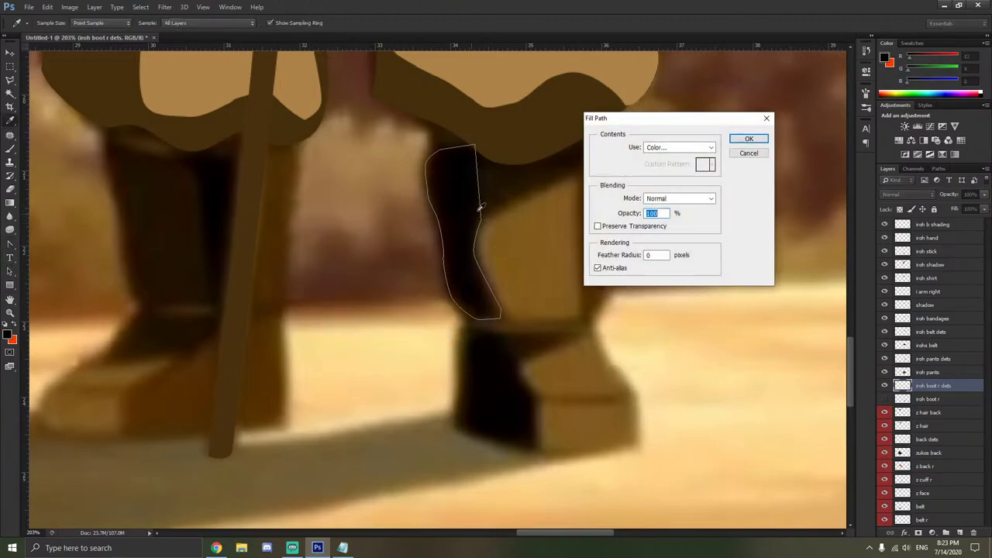
{"action": "left_click", "coordinate": [674, 147]}
{"action": "left_click", "coordinate": [661, 177]}
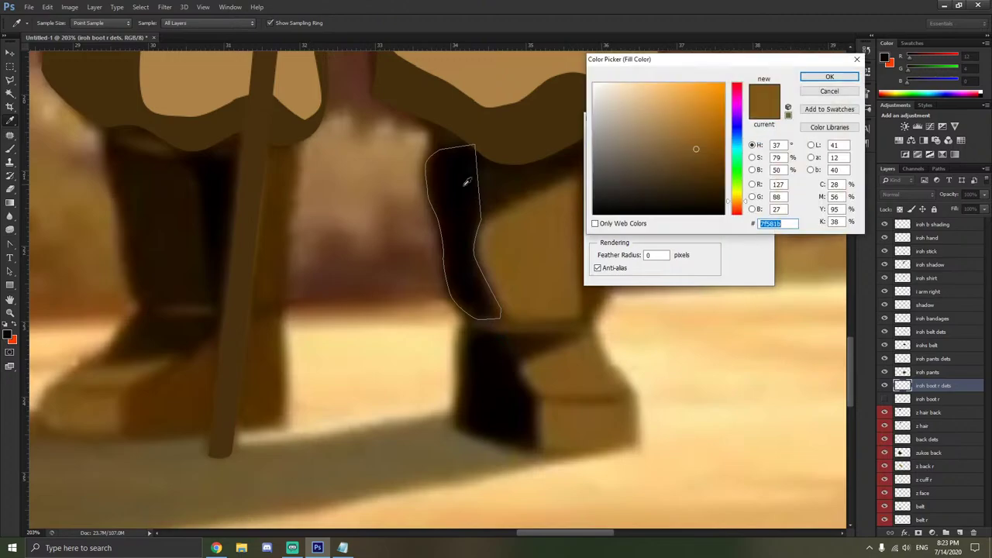
{"action": "left_click", "coordinate": [457, 184]}
{"action": "left_click", "coordinate": [819, 75]}
{"action": "left_click", "coordinate": [749, 139]}
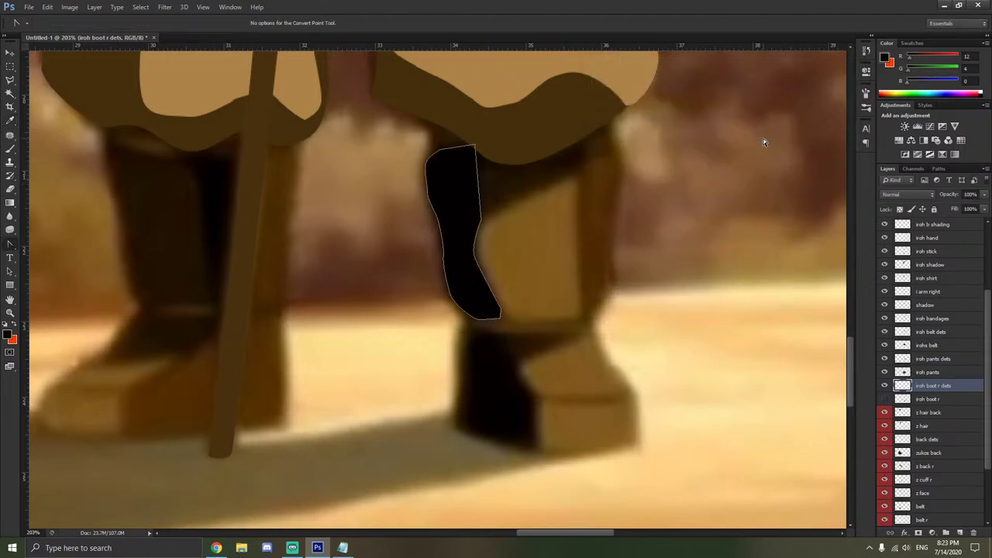
Show both boot layers, delete the shadow path, and Magic Wand-select the black shape.
{"action": "left_click", "coordinate": [884, 398]}
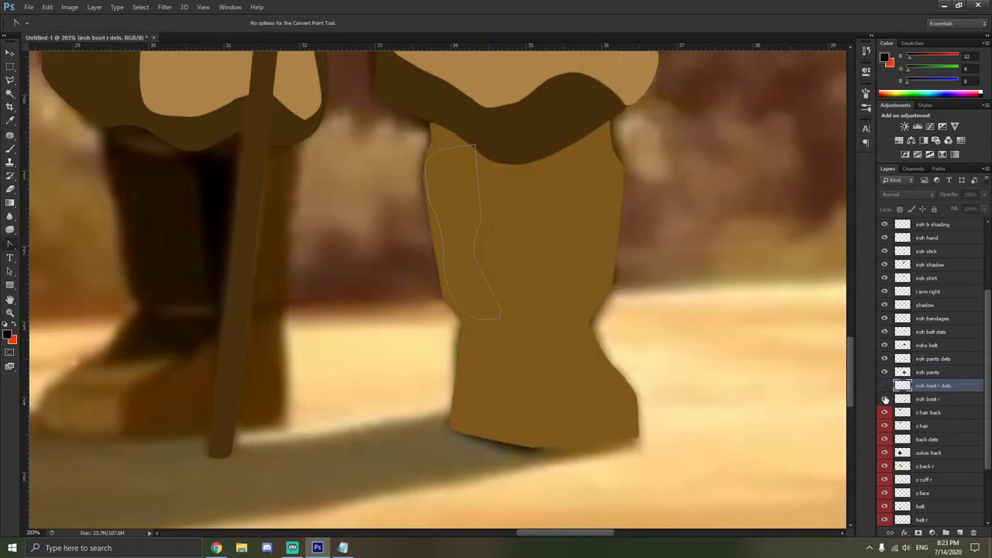
{"action": "left_click", "coordinate": [884, 386]}
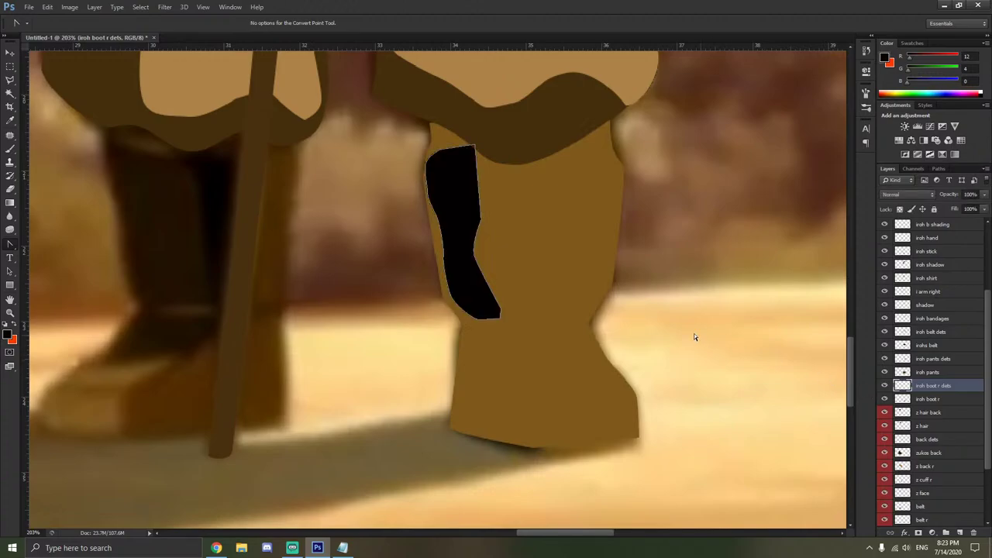
{"action": "left_click", "coordinate": [10, 79]}
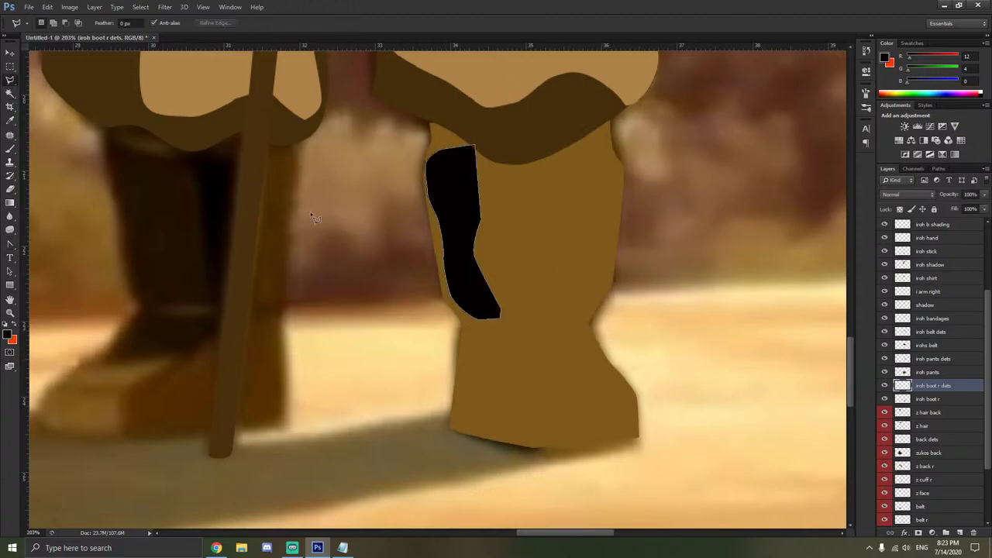
{"action": "left_click", "coordinate": [10, 243]}
{"action": "right_click", "coordinate": [105, 260]}
{"action": "left_click", "coordinate": [139, 277]}
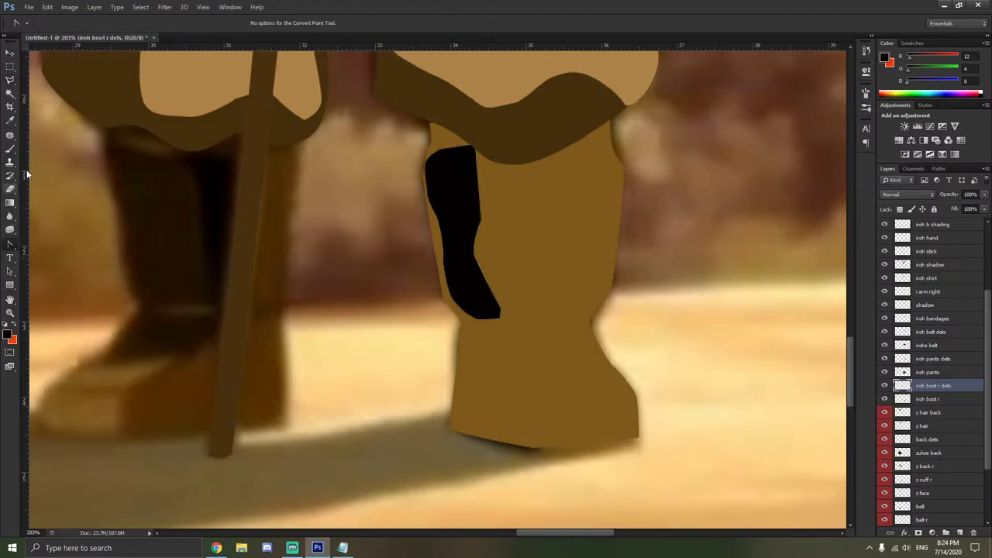
{"action": "left_click", "coordinate": [10, 94]}
{"action": "left_click", "coordinate": [514, 242]}
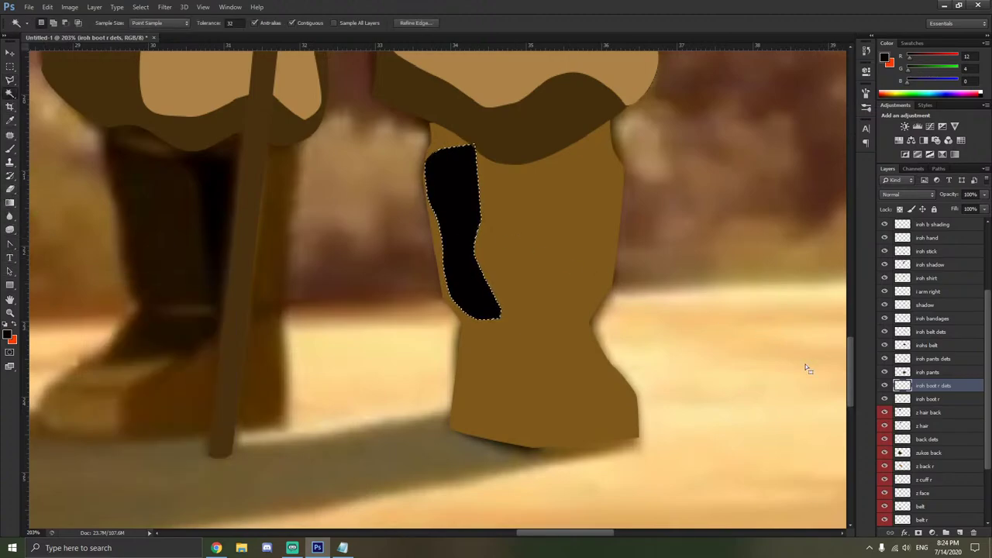
Select everything except the black shadow shape, with iroh boot r as the active layer.
{"action": "key", "text": "alt+bracketleft"}
{"action": "key", "text": "ctrl+d"}
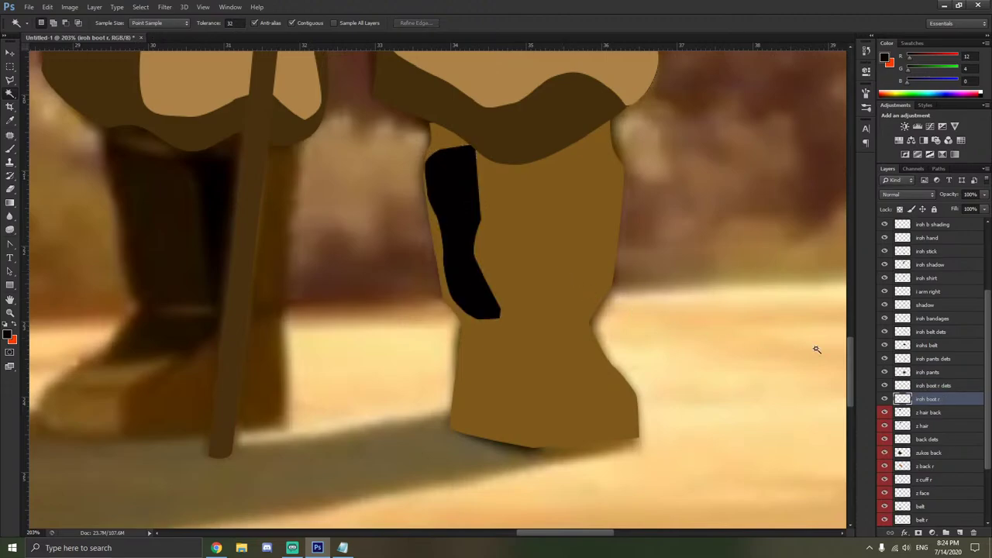
{"action": "left_click", "coordinate": [920, 387]}
{"action": "left_click", "coordinate": [457, 231]}
{"action": "right_click", "coordinate": [528, 252]}
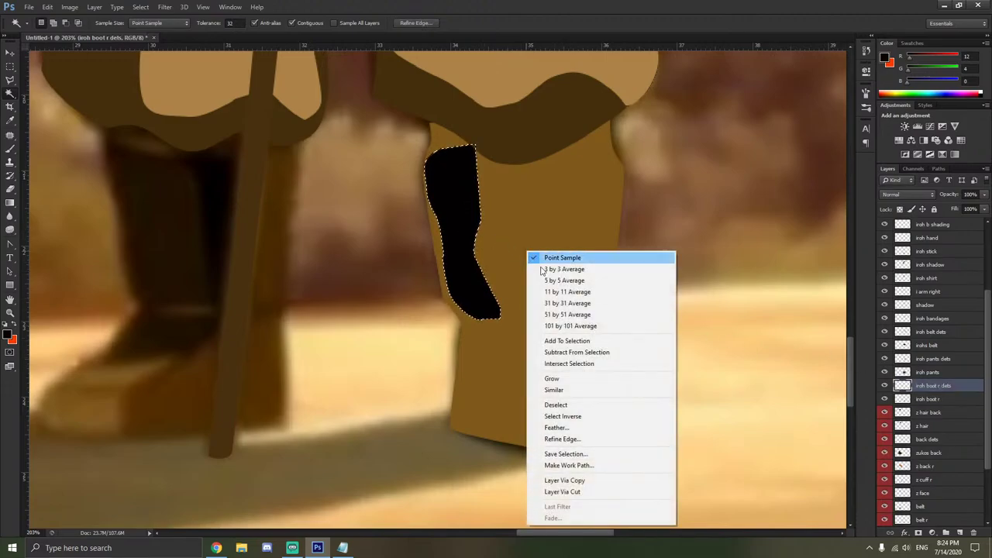
{"action": "left_click", "coordinate": [562, 416]}
{"action": "left_click", "coordinate": [929, 399]}
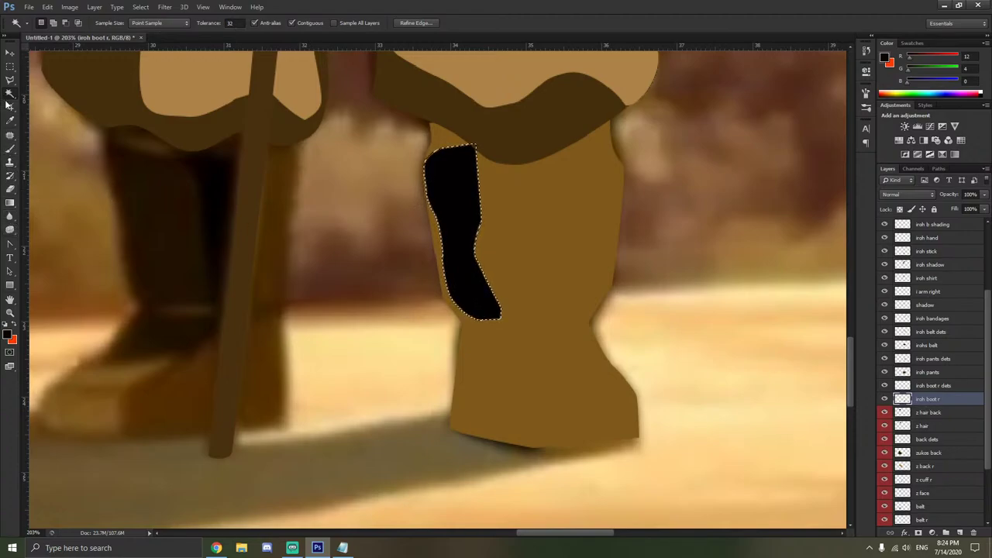
Erase the yellow strip left of the black shading on iroh boot r, undoing one stray stroke.
{"action": "left_click", "coordinate": [10, 189]}
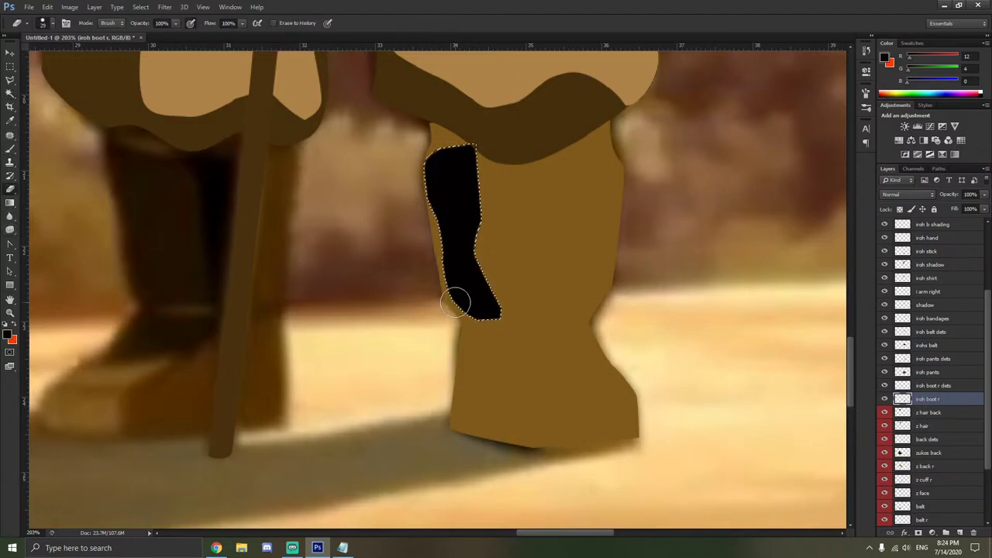
{"action": "left_click_drag", "start_coordinate": [455, 303], "coordinate": [447, 289]}
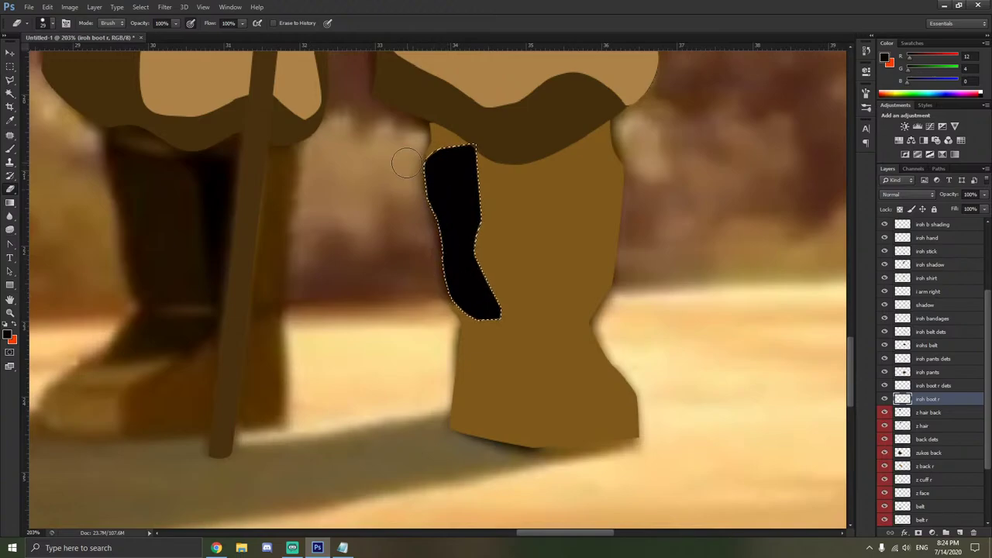
{"action": "scroll", "coordinate": [407, 163], "scroll_direction": "up", "scroll_amount": 6}
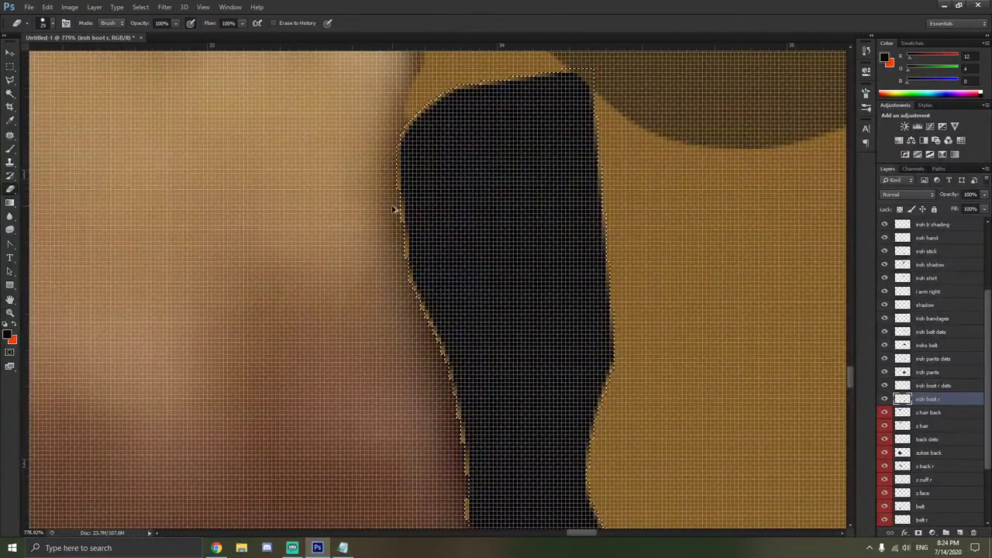
{"action": "key", "text": "alt+bracketright"}
{"action": "scroll", "coordinate": [402, 317], "scroll_direction": "down", "scroll_amount": 2}
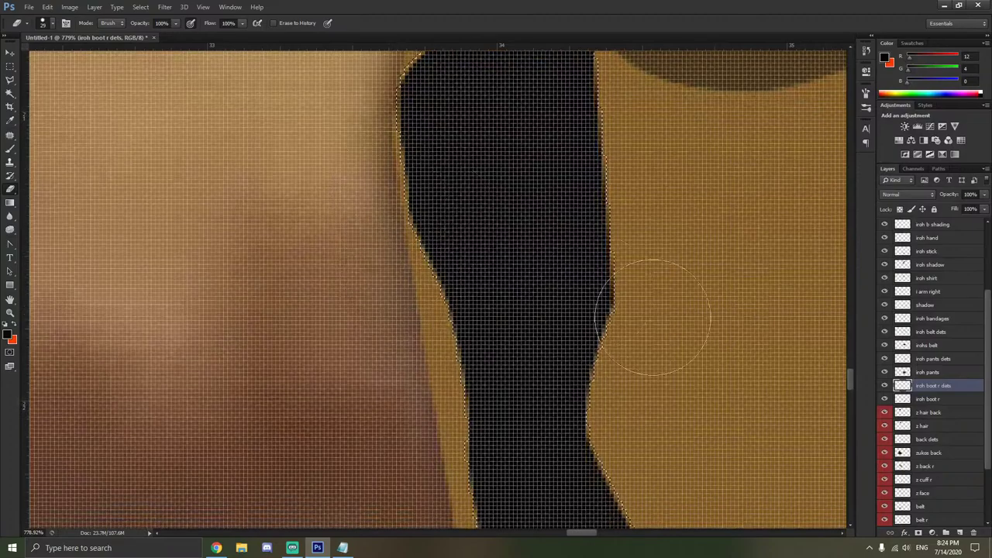
{"action": "key", "text": "alt+bracketleft"}
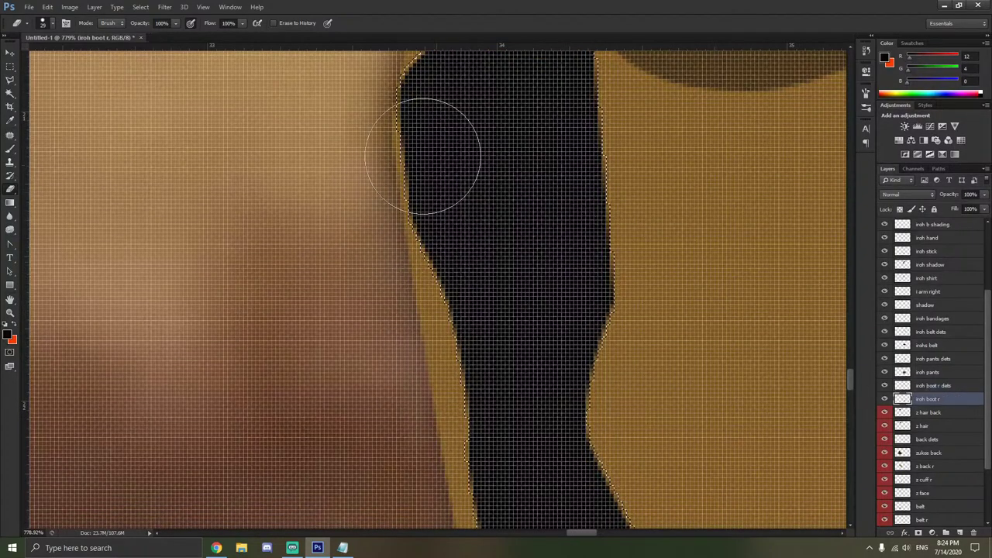
{"action": "mouse_move", "coordinate": [423, 155]}
{"action": "left_mouse_down"}
{"action": "mouse_move", "coordinate": [401, 168]}
{"action": "mouse_move", "coordinate": [408, 265]}
{"action": "mouse_move", "coordinate": [396, 254]}
{"action": "mouse_move", "coordinate": [407, 229]}
{"action": "mouse_move", "coordinate": [442, 362]}
{"action": "mouse_move", "coordinate": [438, 302]}
{"action": "mouse_move", "coordinate": [472, 390]}
{"action": "left_mouse_up"}
{"action": "scroll", "coordinate": [393, 250], "scroll_direction": "down", "scroll_amount": 2}
{"action": "scroll", "coordinate": [442, 333], "scroll_direction": "down", "scroll_amount": 4}
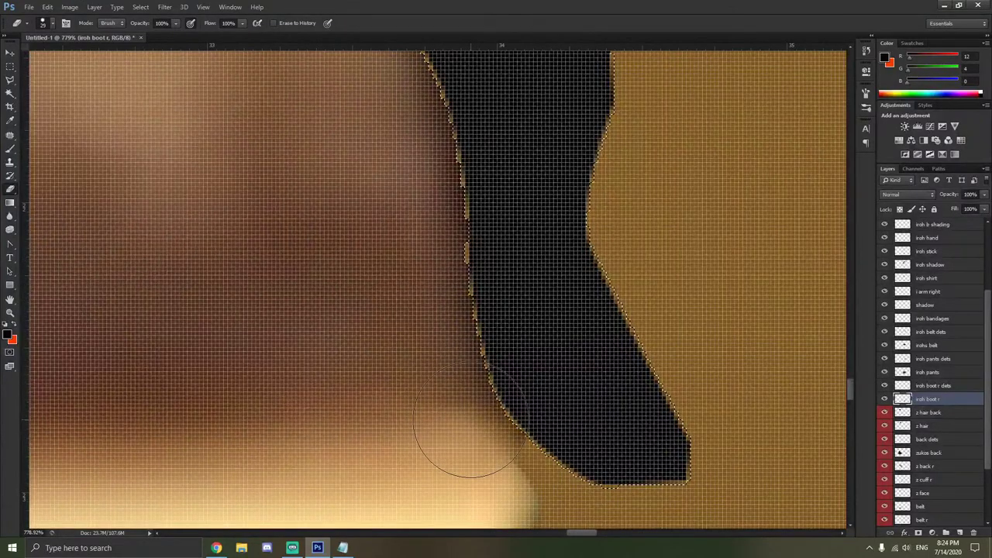
{"action": "key", "text": "ctrl+z"}
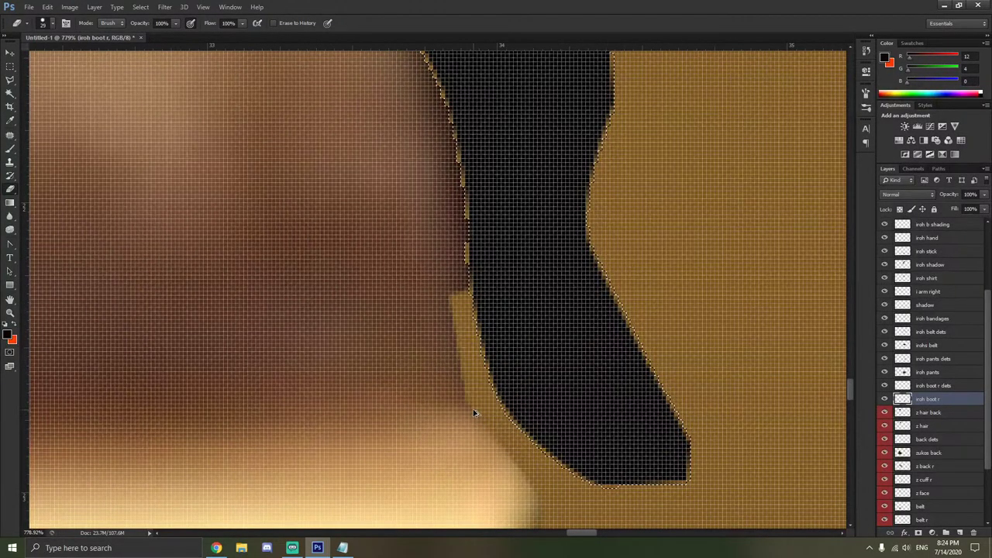
{"action": "mouse_move", "coordinate": [474, 413]}
{"action": "left_mouse_down"}
{"action": "mouse_move", "coordinate": [450, 380]}
{"action": "mouse_move", "coordinate": [422, 398]}
{"action": "mouse_move", "coordinate": [410, 243]}
{"action": "left_mouse_up"}
{"action": "scroll", "coordinate": [372, 244], "scroll_direction": "down", "scroll_amount": 3}
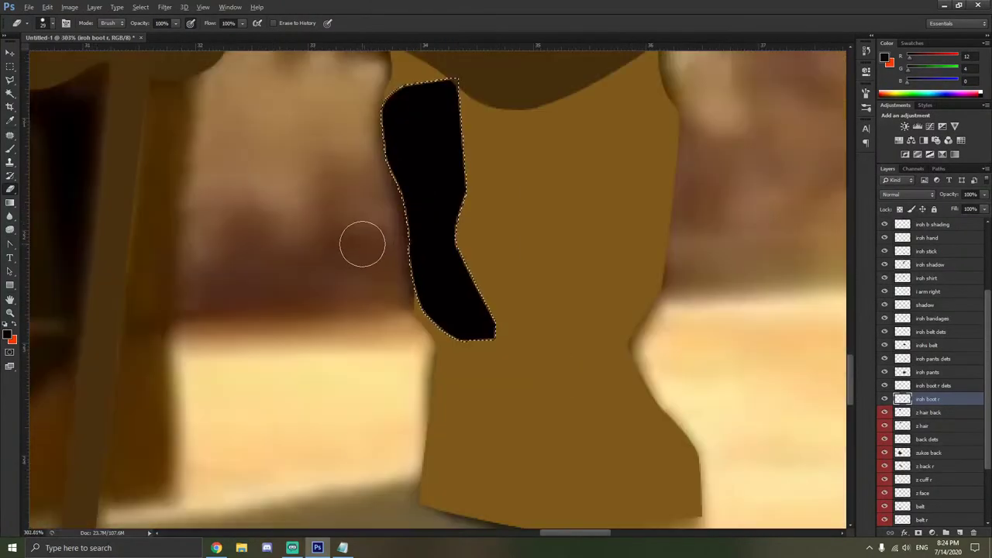
{"action": "scroll", "coordinate": [362, 243], "scroll_direction": "down", "scroll_amount": 2}
Trace a freehand lasso selection along the boot's left edge, then clear it.
{"action": "key", "text": "l"}
{"action": "right_click", "coordinate": [299, 188]}
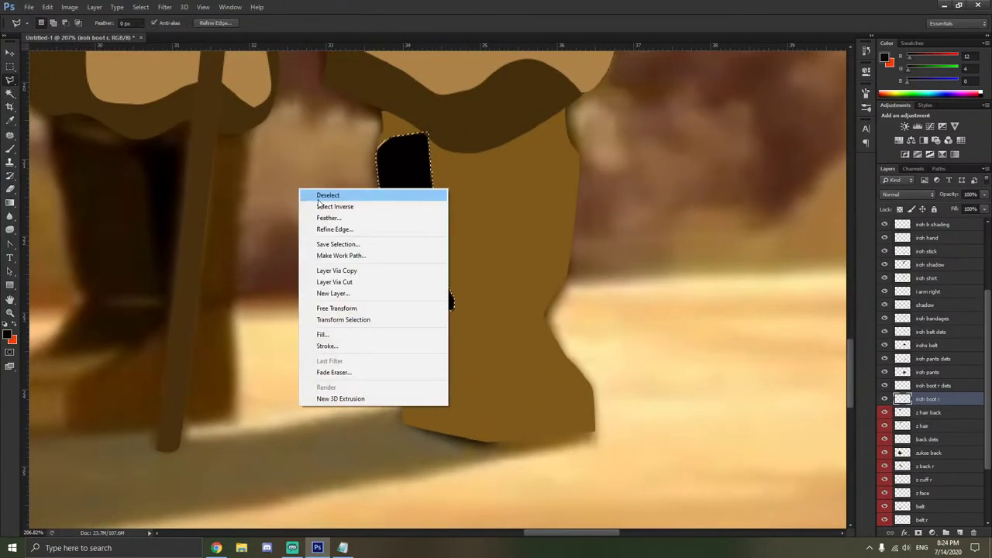
{"action": "left_click", "coordinate": [319, 198]}
{"action": "scroll", "coordinate": [364, 197], "scroll_direction": "up", "scroll_amount": 1}
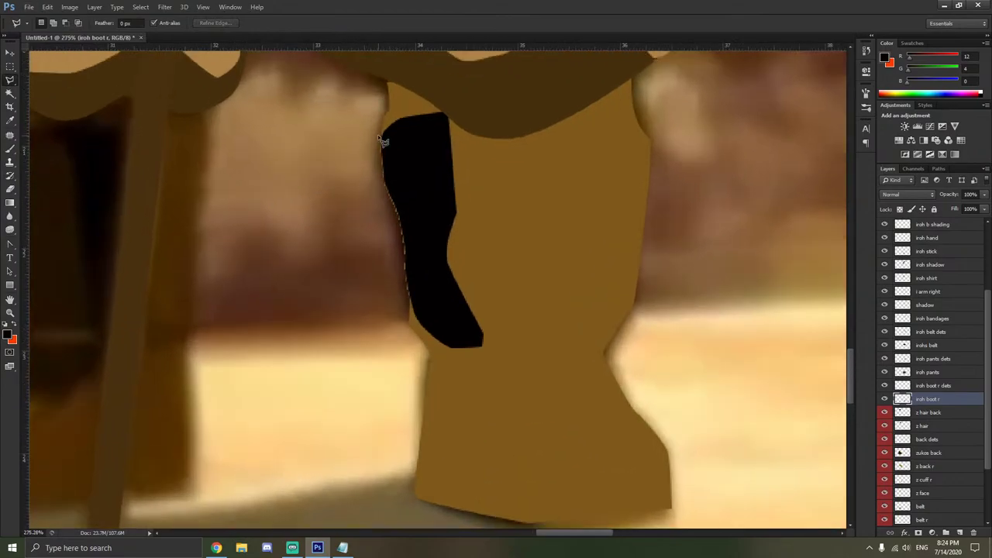
{"action": "left_click_drag", "start_coordinate": [380, 137], "coordinate": [388, 181]}
{"action": "mouse_move", "coordinate": [409, 231]}
{"action": "left_mouse_down"}
{"action": "mouse_move", "coordinate": [411, 303]}
{"action": "mouse_move", "coordinate": [327, 262]}
{"action": "mouse_move", "coordinate": [316, 169]}
{"action": "left_mouse_up"}
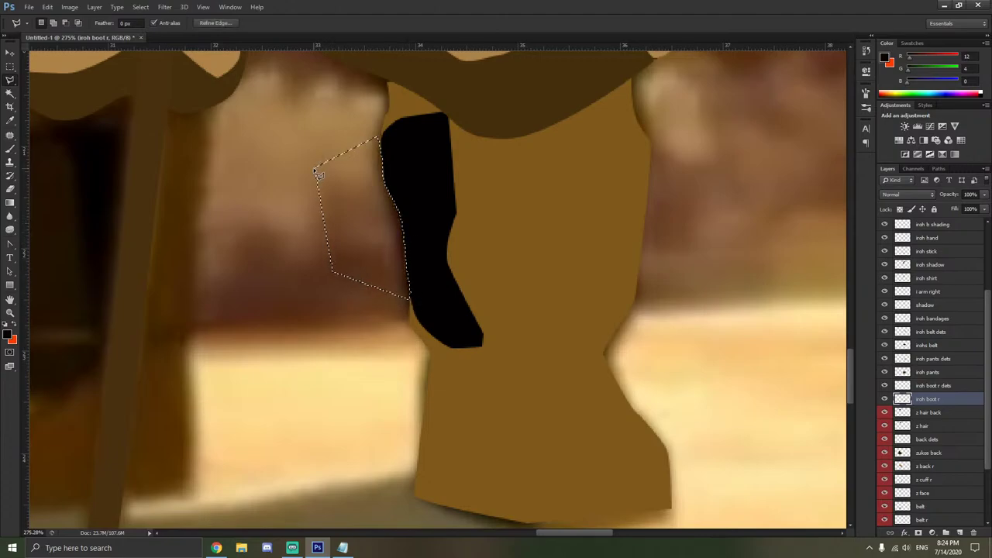
{"action": "right_click", "coordinate": [300, 167]}
{"action": "left_click", "coordinate": [328, 177]}
Draw a straight-edged selection near the boot's left edge, then clear it.
{"action": "scroll", "coordinate": [325, 188], "scroll_direction": "down", "scroll_amount": 2}
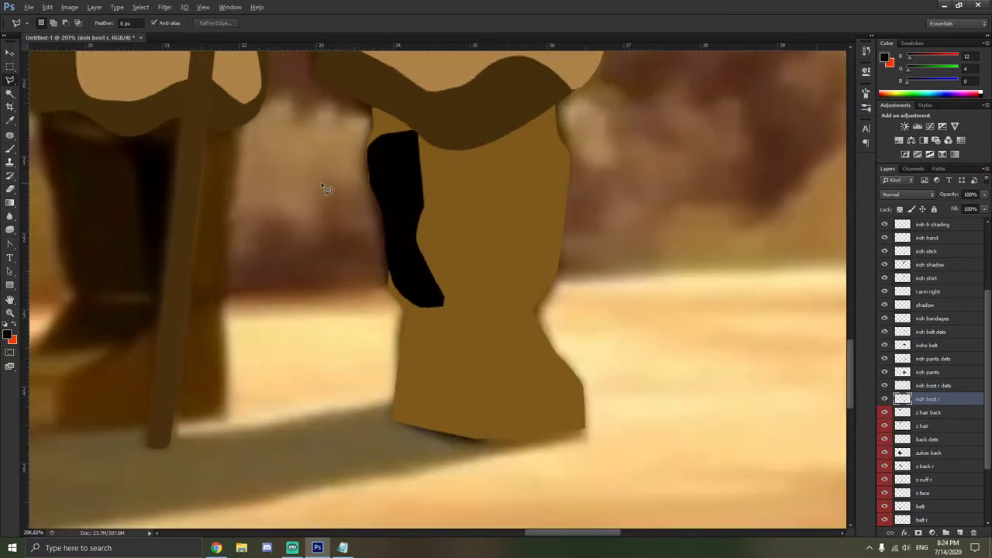
{"action": "scroll", "coordinate": [372, 274], "scroll_direction": "up", "scroll_amount": 3}
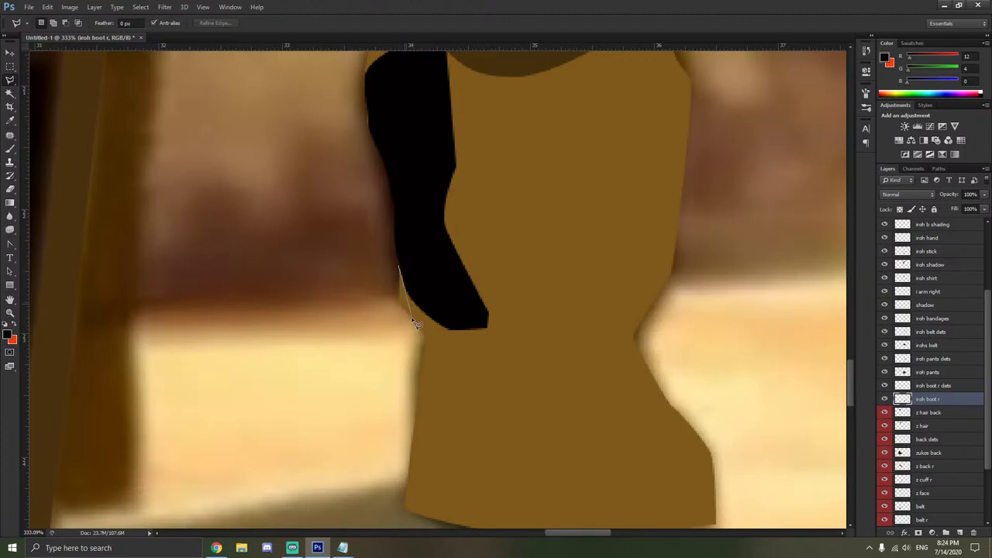
{"action": "left_click", "coordinate": [424, 344]}
{"action": "left_click", "coordinate": [394, 344]}
{"action": "double_click", "coordinate": [379, 315]}
{"action": "right_click", "coordinate": [340, 297]}
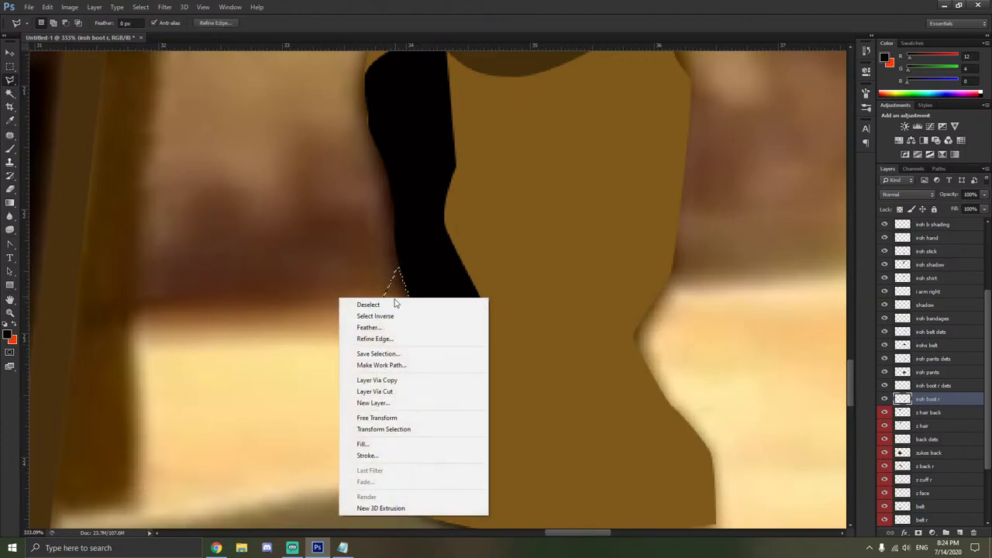
{"action": "left_click", "coordinate": [359, 301]}
{"action": "scroll", "coordinate": [355, 288], "scroll_direction": "down", "scroll_amount": 5}
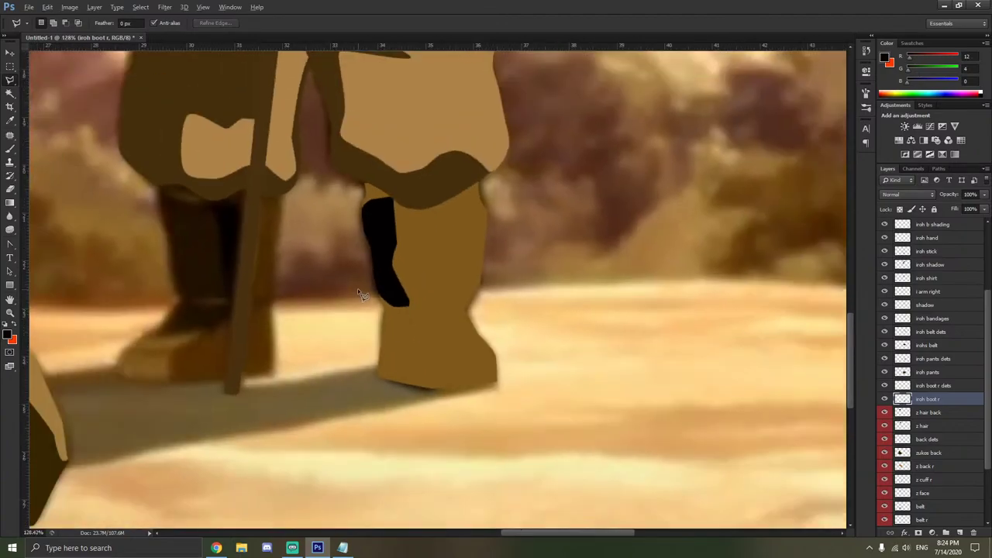
{"action": "scroll", "coordinate": [359, 289], "scroll_direction": "down", "scroll_amount": 1}
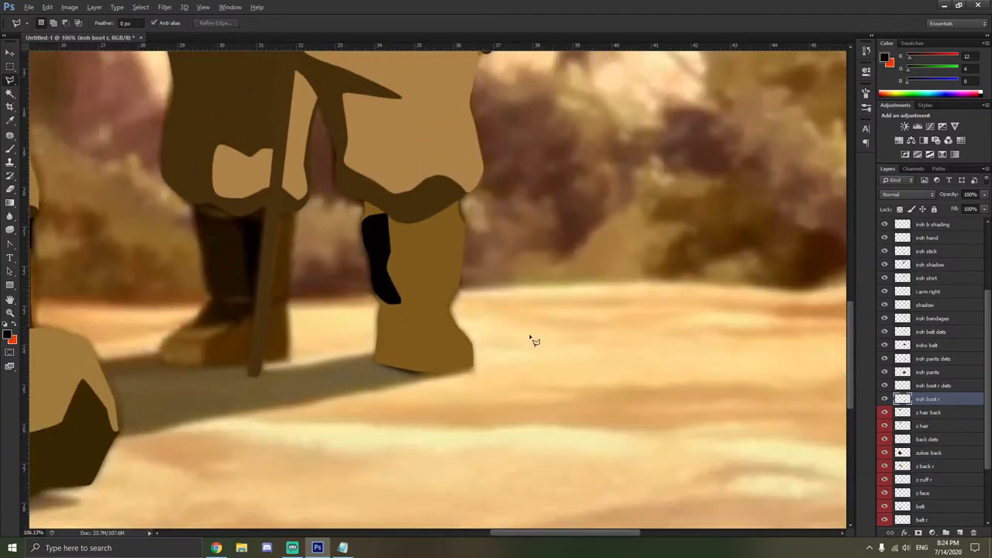
Toggle the iroh boot r layer's visibility, leaving the brown boot hidden.
{"action": "left_click", "coordinate": [881, 399]}
{"action": "left_click", "coordinate": [882, 399]}
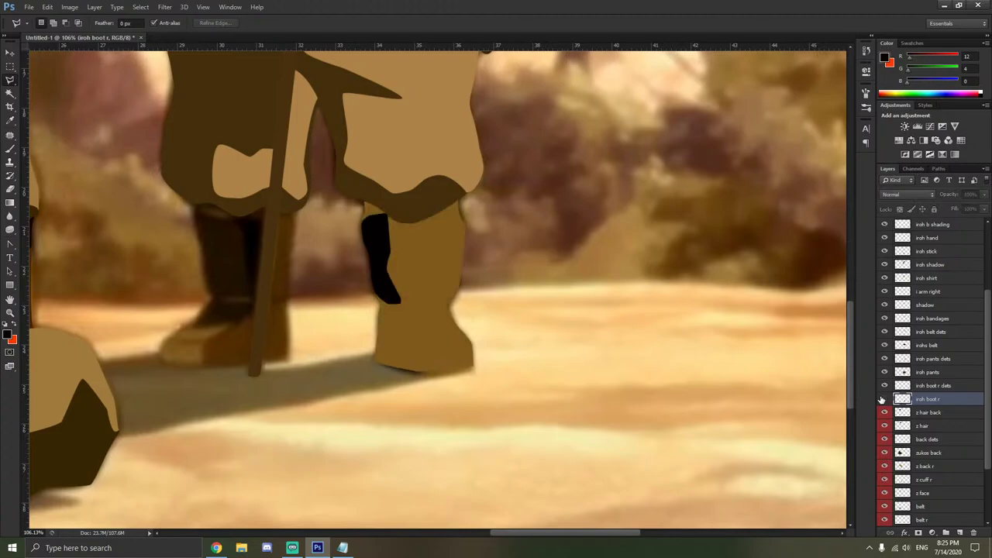
{"action": "left_click", "coordinate": [882, 399]}
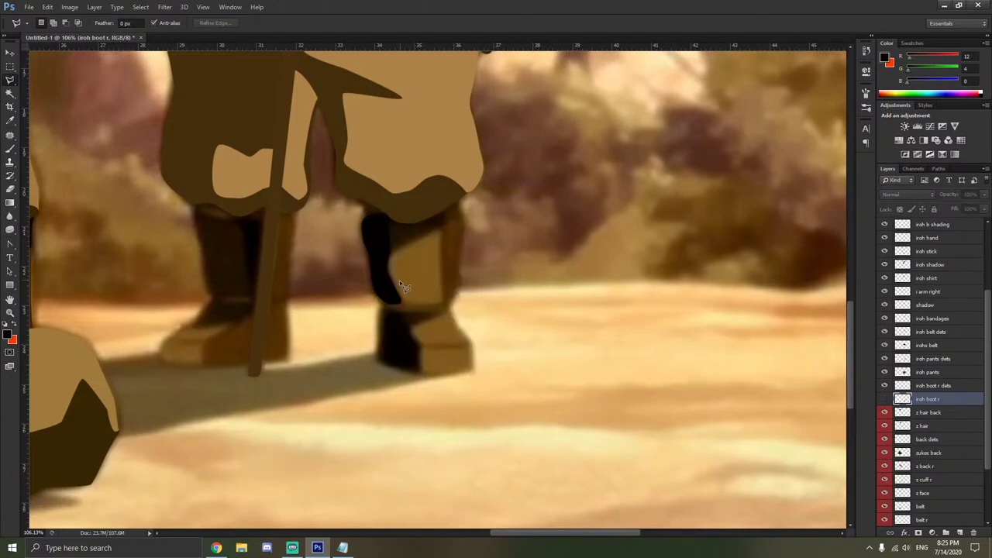
{"action": "scroll", "coordinate": [401, 287], "scroll_direction": "up", "scroll_amount": 5}
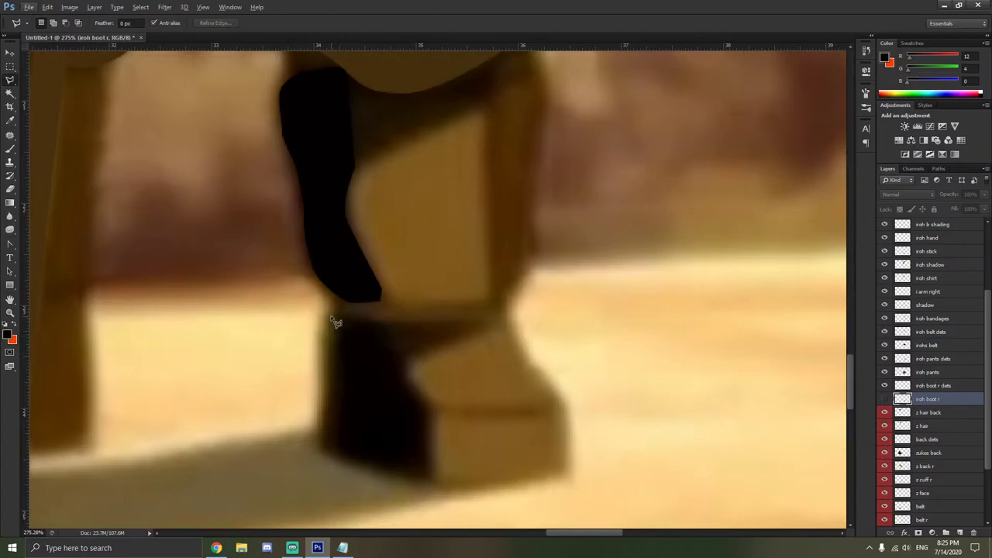
On iroh boot r dets, paint dark shading inside a polygonal selection over the boot's foot.
{"action": "left_click", "coordinate": [930, 386]}
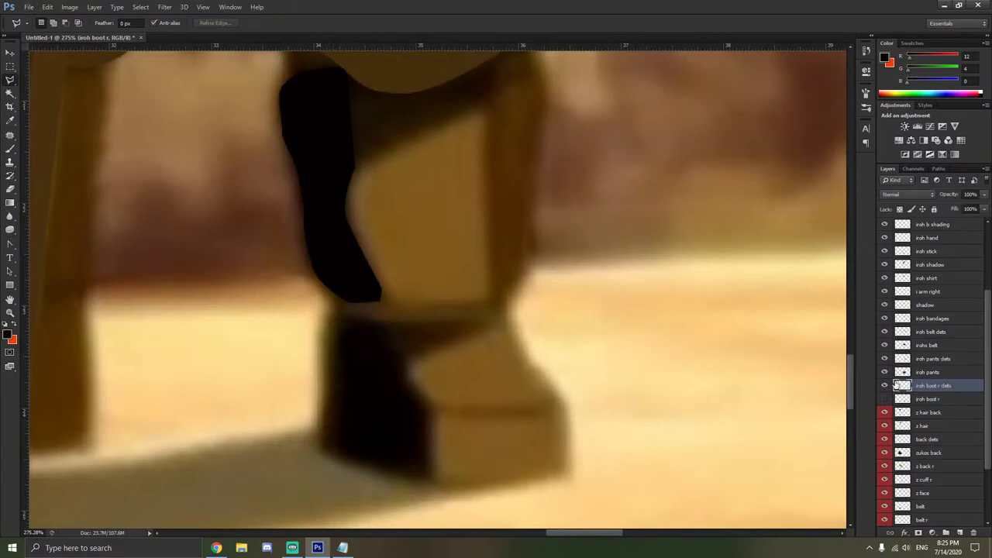
{"action": "left_click", "coordinate": [332, 317]}
{"action": "left_click", "coordinate": [491, 319]}
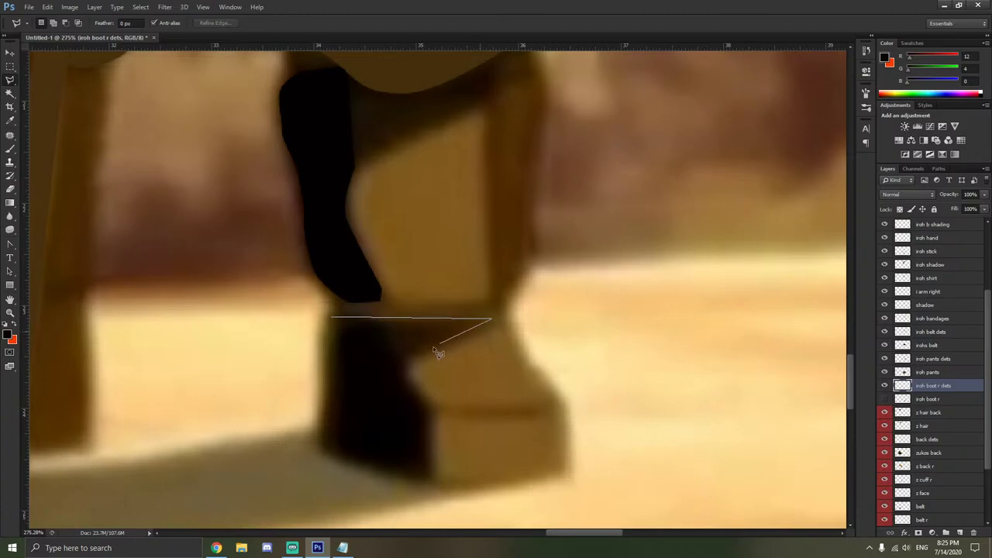
{"action": "left_click", "coordinate": [406, 358]}
{"action": "left_click", "coordinate": [432, 401]}
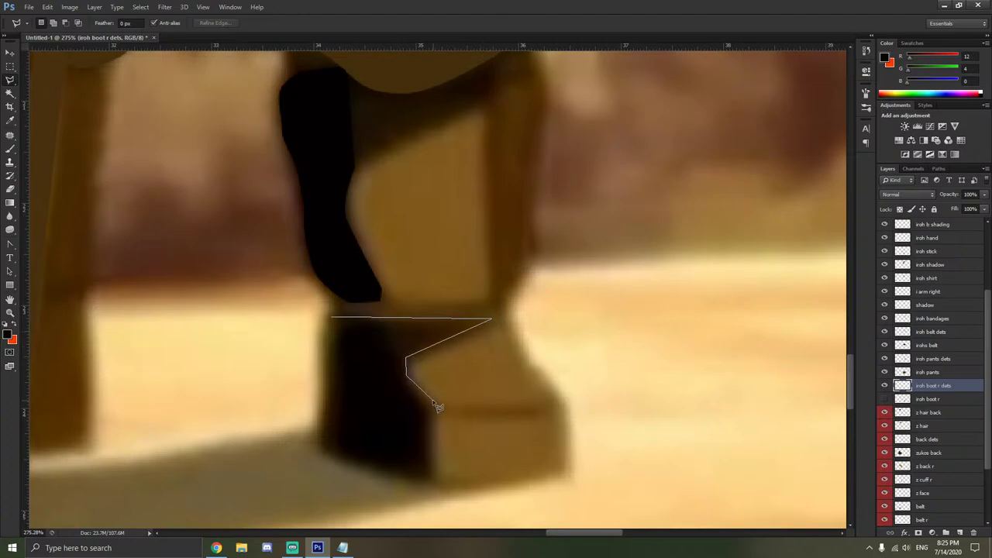
{"action": "left_click", "coordinate": [434, 482]}
{"action": "left_click", "coordinate": [317, 451]}
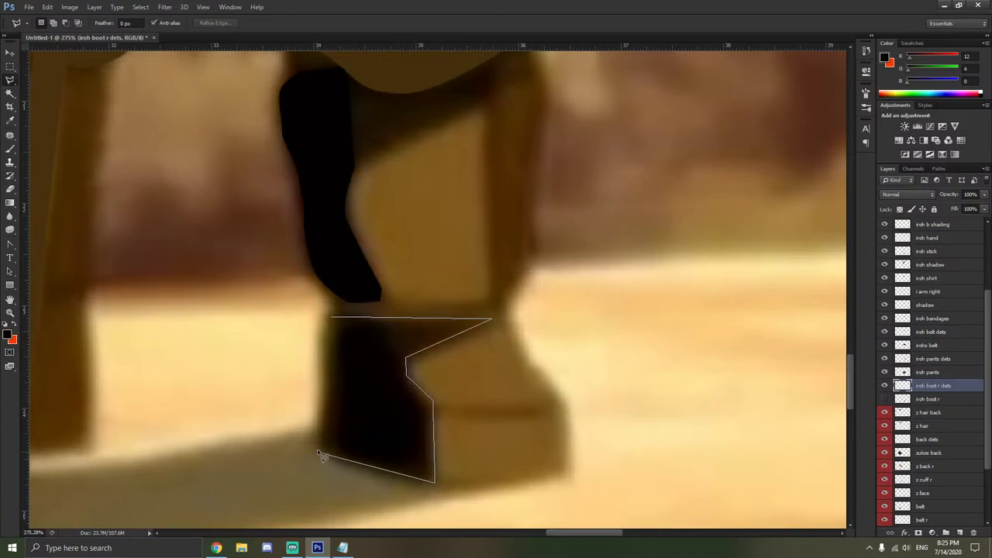
{"action": "left_click", "coordinate": [330, 316]}
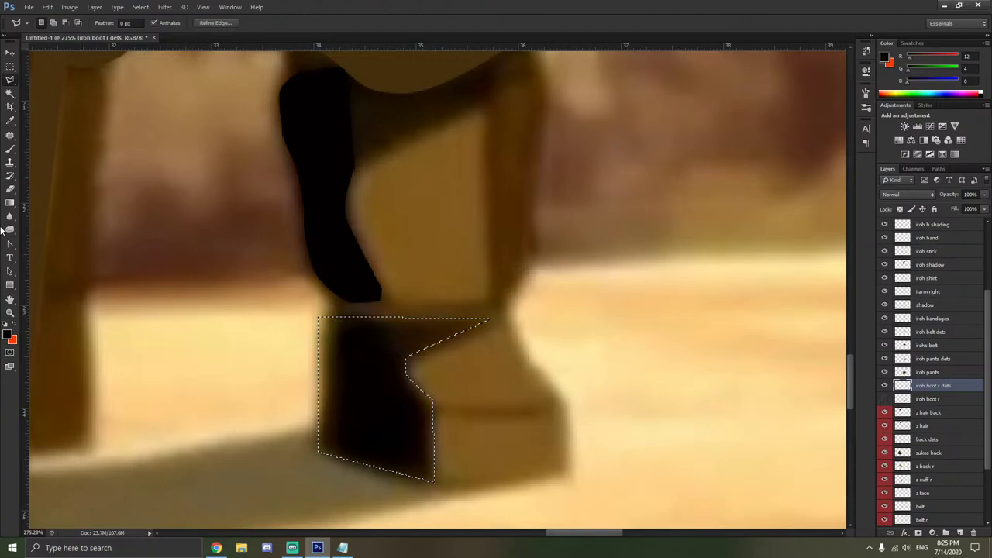
{"action": "left_click", "coordinate": [10, 149]}
{"action": "mouse_move", "coordinate": [405, 354]}
{"action": "left_mouse_down"}
{"action": "mouse_move", "coordinate": [491, 326]}
{"action": "mouse_move", "coordinate": [507, 338]}
{"action": "mouse_move", "coordinate": [413, 330]}
{"action": "mouse_move", "coordinate": [194, 353]}
{"action": "left_mouse_up"}
{"action": "mouse_move", "coordinate": [339, 374]}
{"action": "left_mouse_down"}
{"action": "mouse_move", "coordinate": [506, 416]}
{"action": "mouse_move", "coordinate": [499, 426]}
{"action": "mouse_move", "coordinate": [222, 373]}
{"action": "mouse_move", "coordinate": [157, 396]}
{"action": "mouse_move", "coordinate": [501, 466]}
{"action": "mouse_move", "coordinate": [458, 484]}
{"action": "mouse_move", "coordinate": [397, 450]}
{"action": "mouse_move", "coordinate": [295, 442]}
{"action": "mouse_move", "coordinate": [267, 422]}
{"action": "left_mouse_up"}
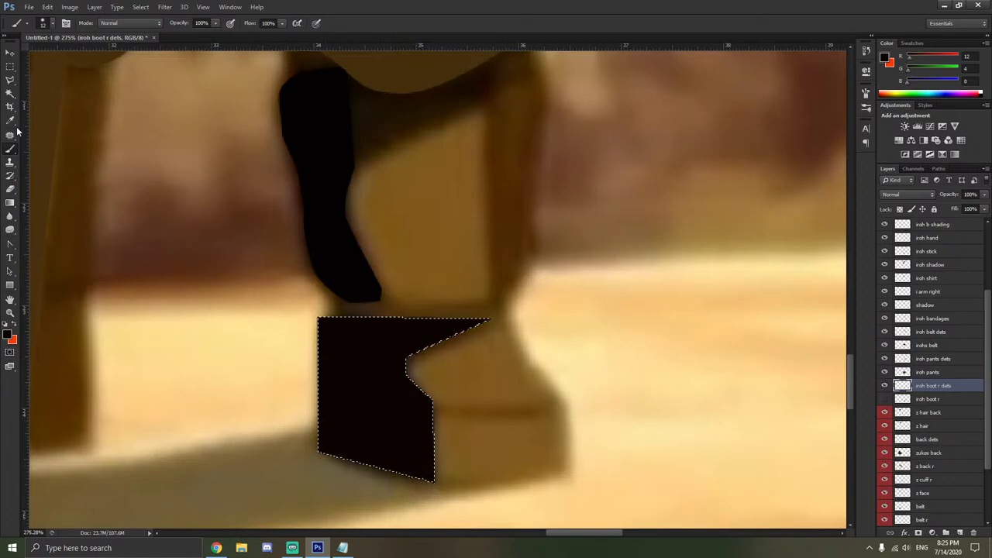
Clear the foot selection and briefly show iroh boot r to compare.
{"action": "left_click", "coordinate": [9, 79]}
{"action": "right_click", "coordinate": [162, 154]}
{"action": "left_click", "coordinate": [203, 159]}
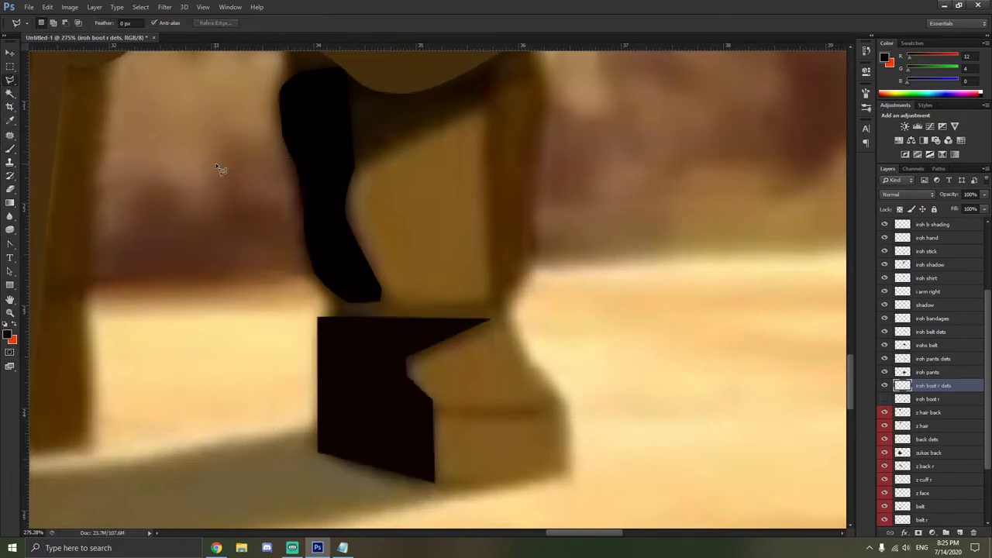
{"action": "left_click", "coordinate": [884, 399]}
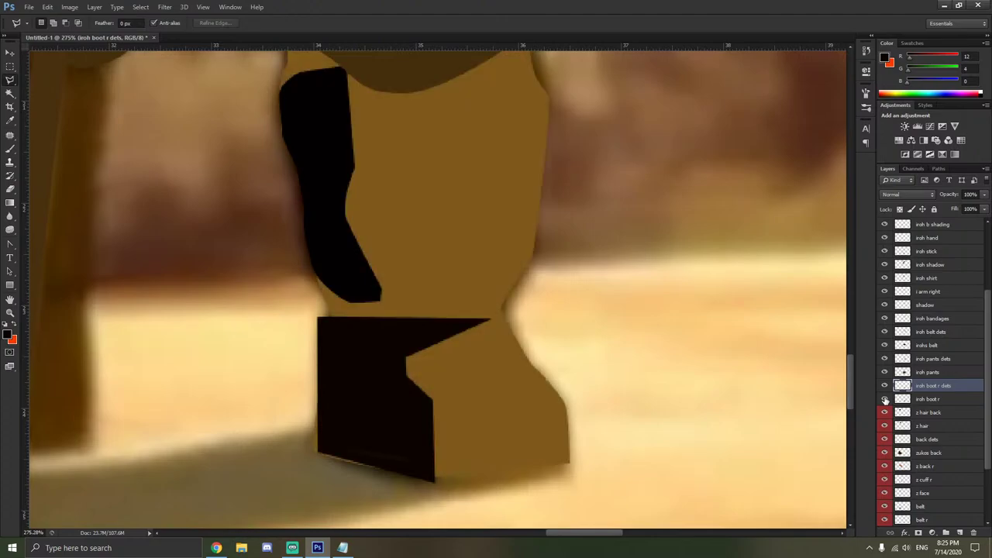
{"action": "left_click", "coordinate": [884, 399]}
{"action": "scroll", "coordinate": [394, 160], "scroll_direction": "up", "scroll_amount": 2}
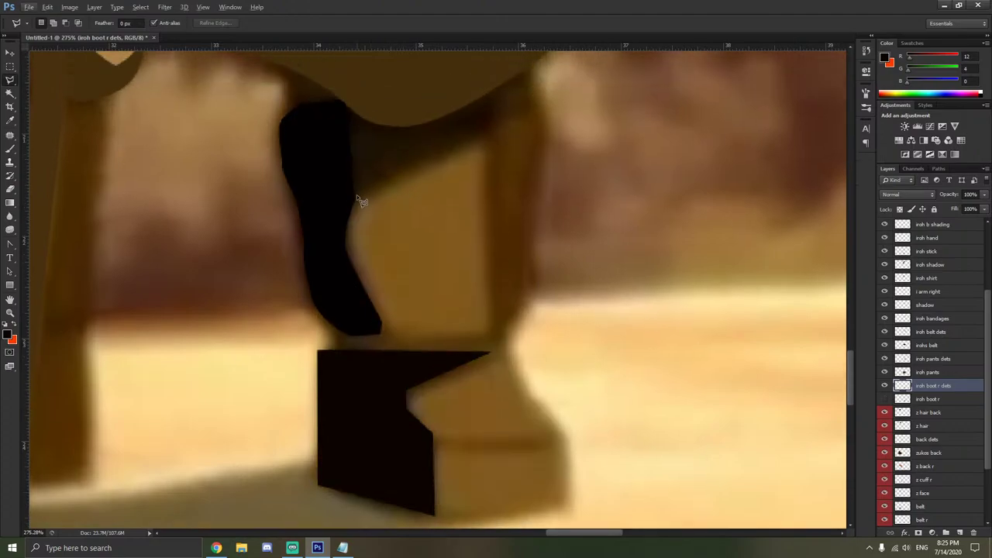
Paint the boot's upper cuff band near-black inside a polygonal selection.
{"action": "left_click", "coordinate": [349, 207]}
{"action": "left_click", "coordinate": [493, 138]}
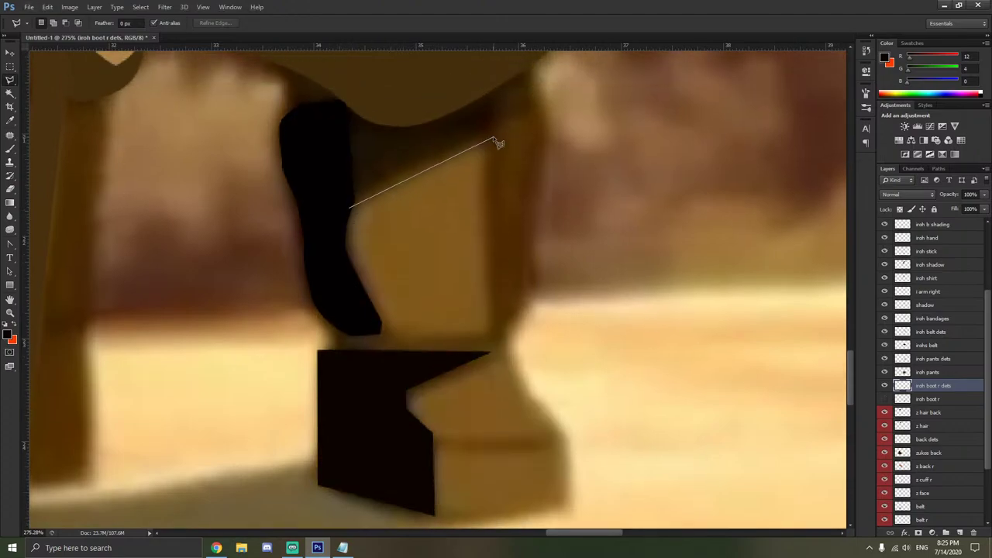
{"action": "left_click", "coordinate": [489, 88]}
{"action": "left_click", "coordinate": [282, 122]}
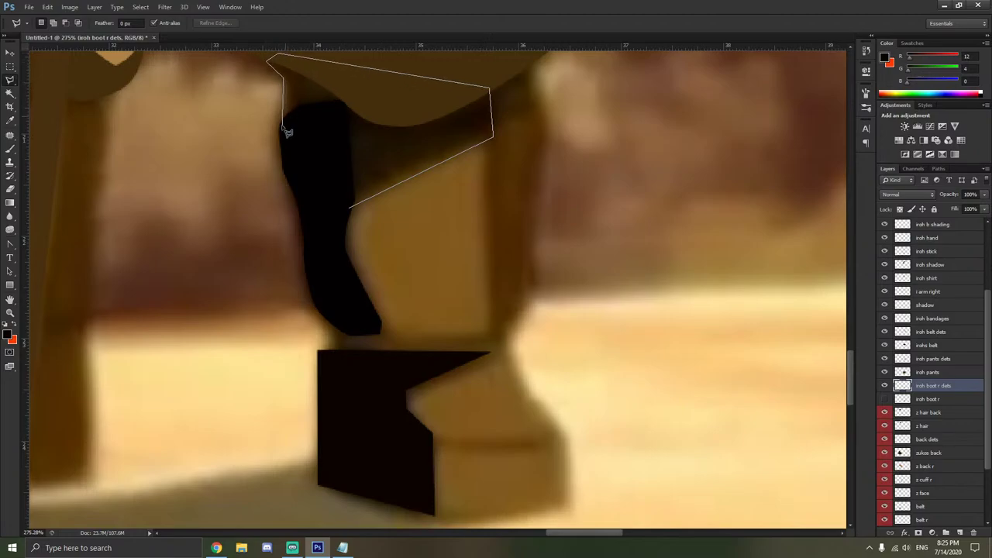
{"action": "double_click", "coordinate": [328, 181]}
{"action": "left_click", "coordinate": [10, 148]}
{"action": "right_click", "coordinate": [372, 170]}
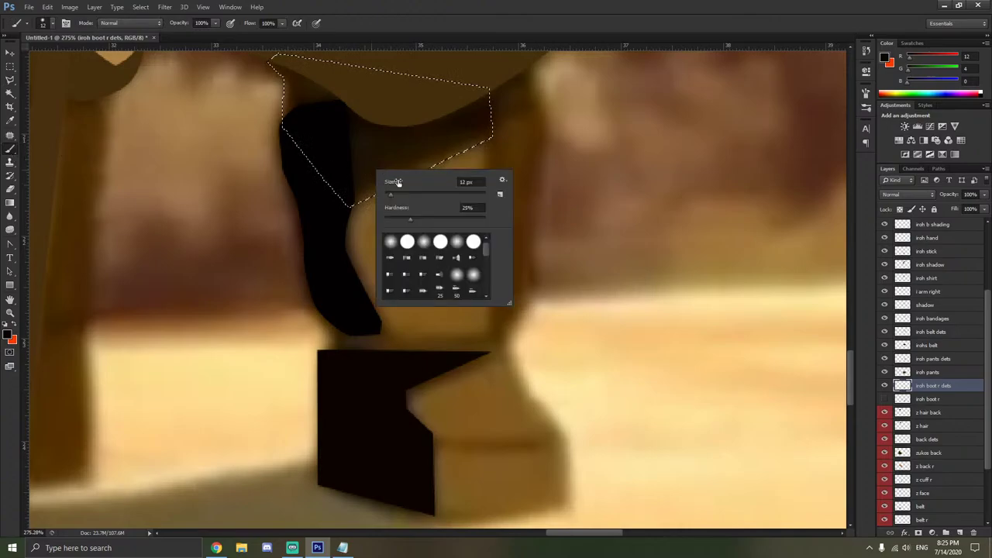
{"action": "key", "text": "Return"}
{"action": "mouse_move", "coordinate": [342, 177]}
{"action": "left_mouse_down"}
{"action": "mouse_move", "coordinate": [435, 149]}
{"action": "mouse_move", "coordinate": [479, 115]}
{"action": "mouse_move", "coordinate": [301, 94]}
{"action": "mouse_move", "coordinate": [218, 102]}
{"action": "mouse_move", "coordinate": [341, 126]}
{"action": "mouse_move", "coordinate": [445, 92]}
{"action": "mouse_move", "coordinate": [347, 59]}
{"action": "left_mouse_up"}
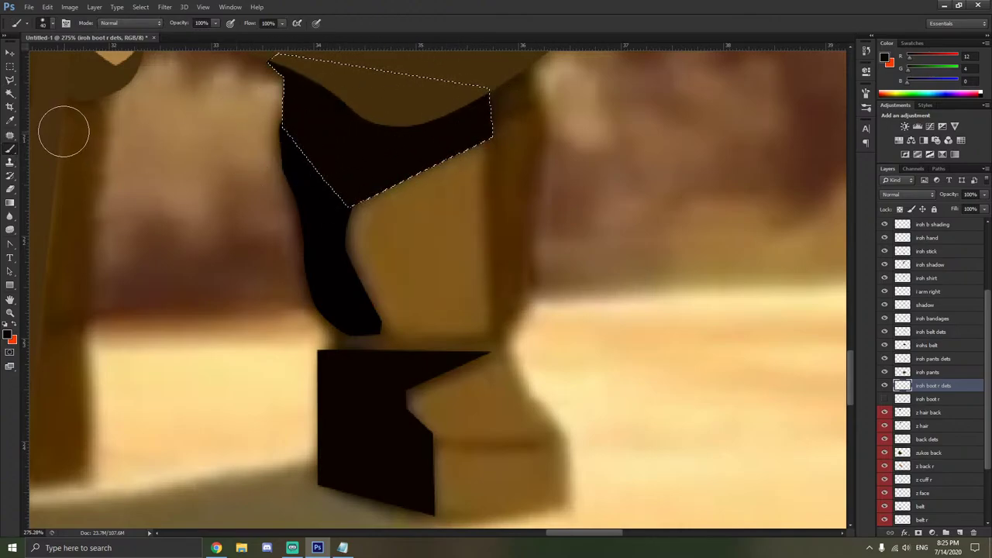
Deselect the cuff, show iroh boot r again and make it the active layer.
{"action": "left_click", "coordinate": [10, 78]}
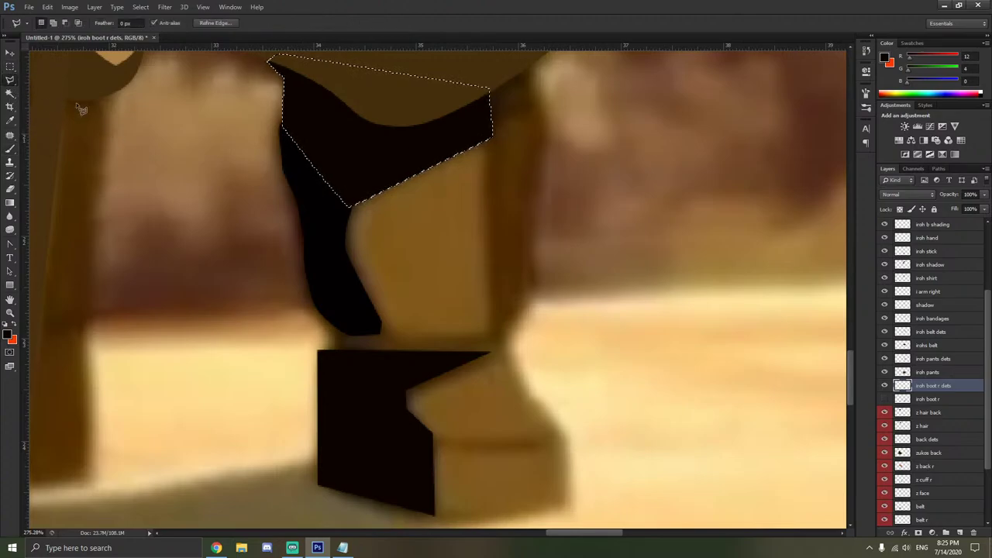
{"action": "right_click", "coordinate": [204, 150]}
{"action": "left_click", "coordinate": [229, 155]}
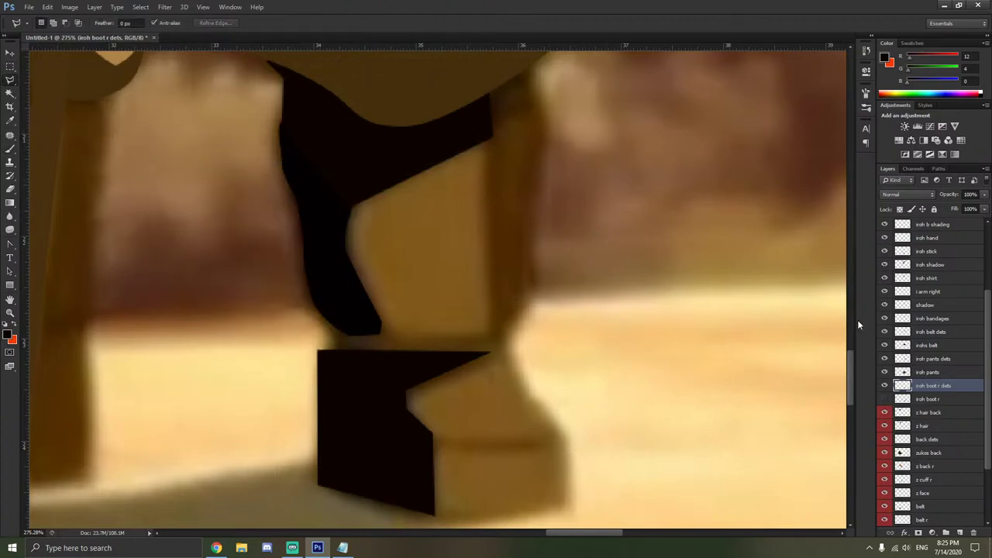
{"action": "left_click", "coordinate": [884, 398]}
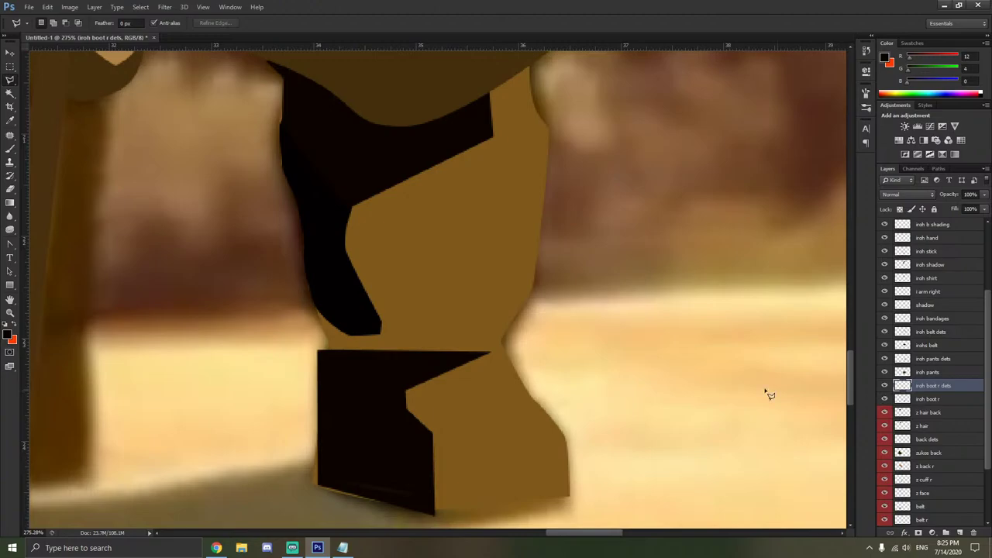
{"action": "left_click", "coordinate": [946, 400]}
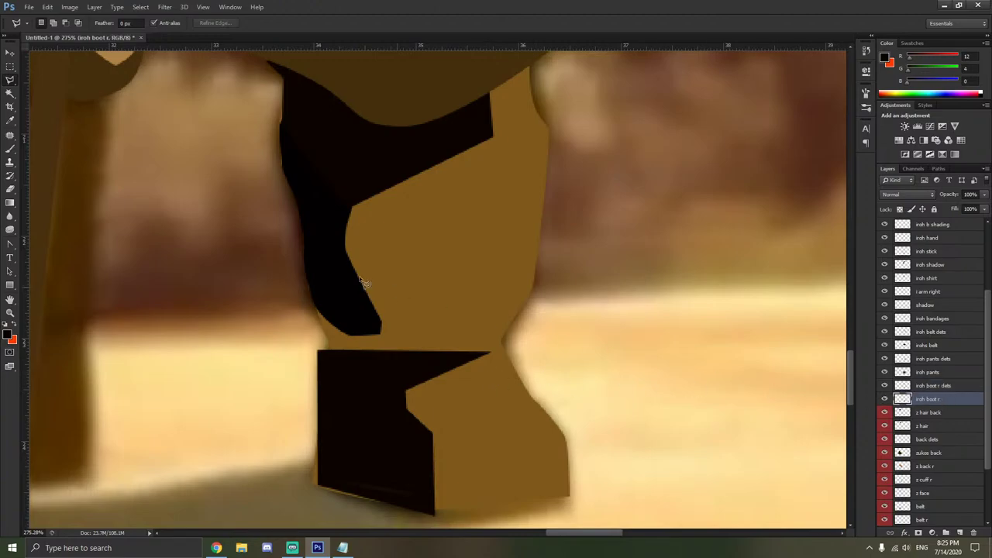
Select the boot by colour, invert it, and erase the dark spill outside its left edge on iroh boot r dets.
{"action": "left_click", "coordinate": [9, 92]}
{"action": "left_click", "coordinate": [455, 275]}
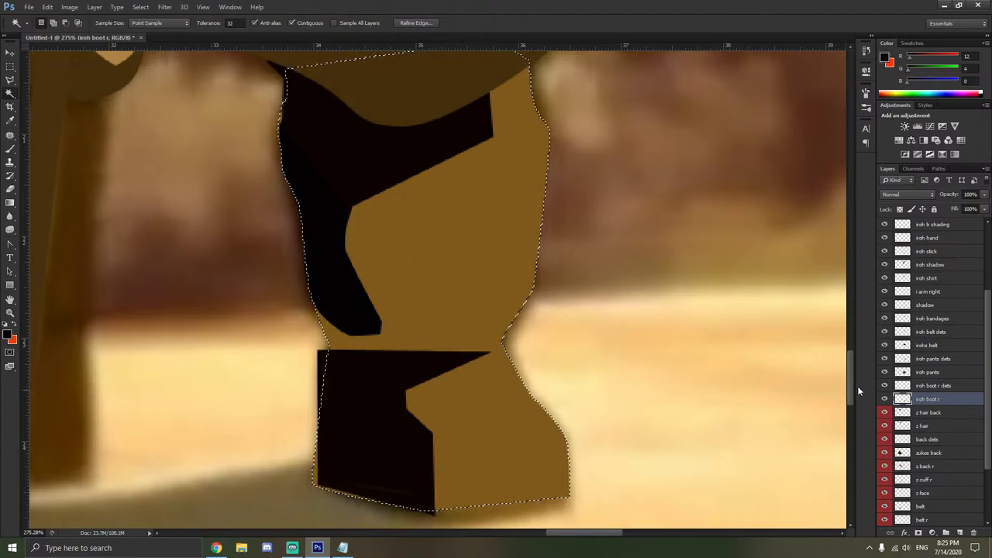
{"action": "left_click", "coordinate": [930, 385]}
{"action": "right_click", "coordinate": [409, 333]}
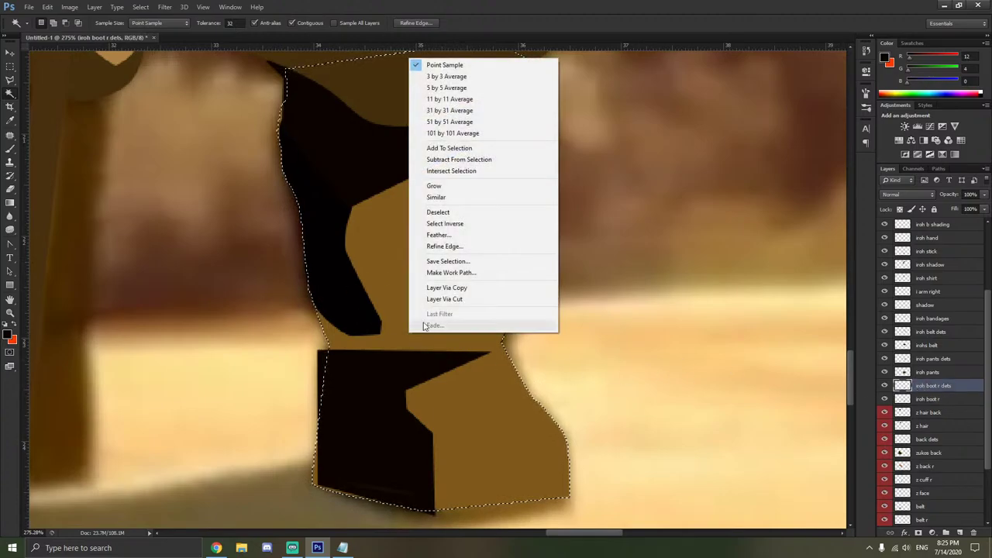
{"action": "left_click", "coordinate": [445, 226]}
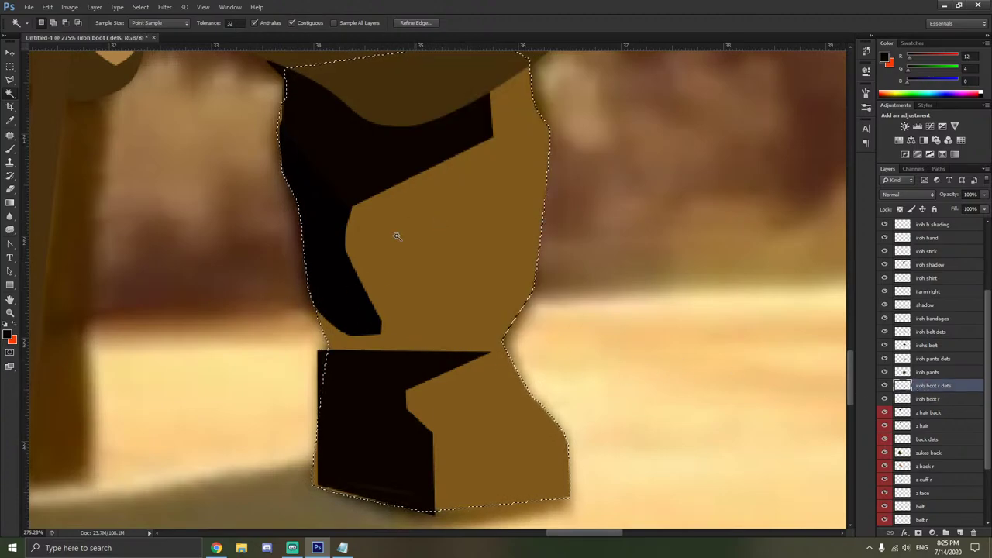
{"action": "left_click", "coordinate": [9, 189]}
{"action": "mouse_move", "coordinate": [290, 349]}
{"action": "left_mouse_down"}
{"action": "mouse_move", "coordinate": [306, 367]}
{"action": "mouse_move", "coordinate": [304, 406]}
{"action": "mouse_move", "coordinate": [279, 475]}
{"action": "left_mouse_up"}
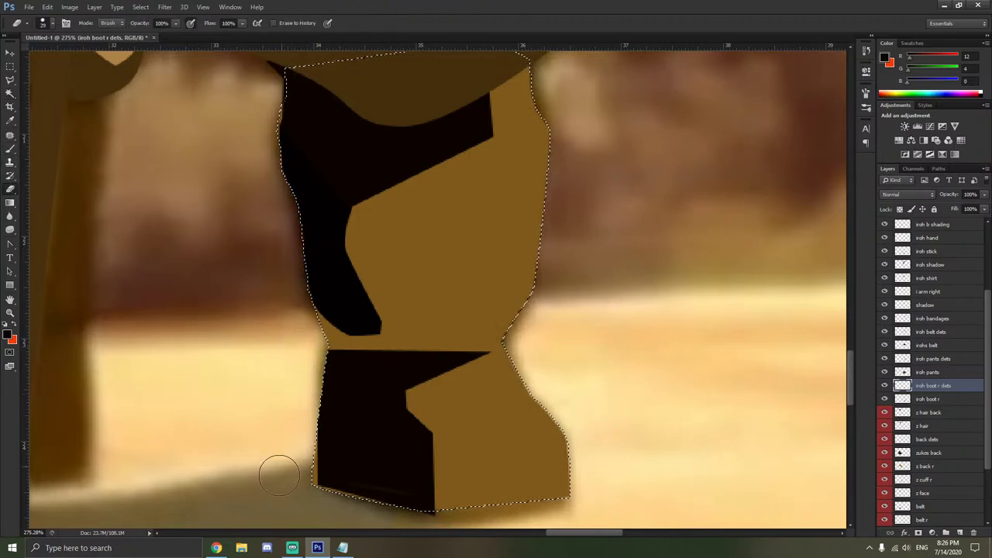
Clear the selection and lasso a region along the right boot's left edge.
{"action": "left_click", "coordinate": [10, 80]}
{"action": "right_click", "coordinate": [172, 187]}
{"action": "left_click", "coordinate": [189, 192]}
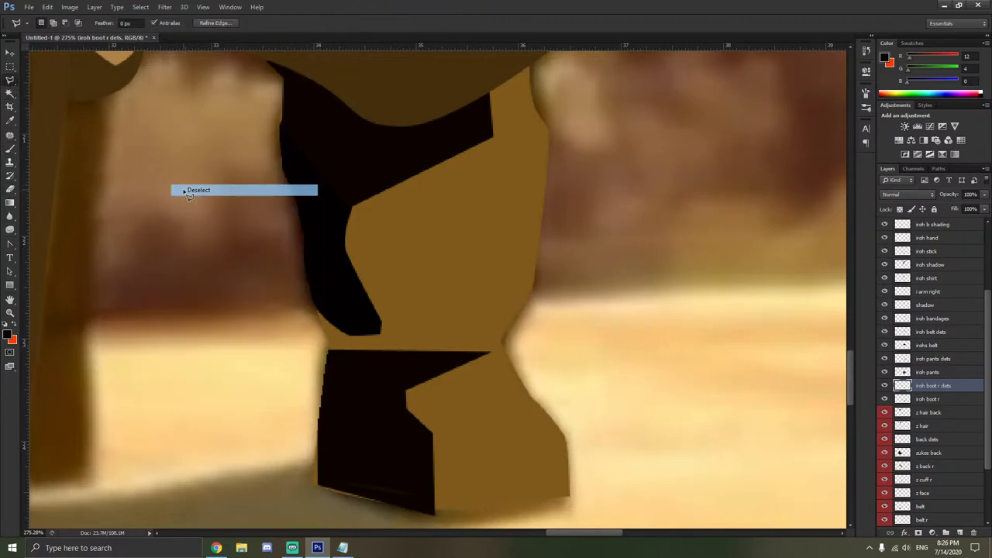
{"action": "scroll", "coordinate": [256, 239], "scroll_direction": "down", "scroll_amount": 2}
{"action": "scroll", "coordinate": [312, 475], "scroll_direction": "up", "scroll_amount": 5}
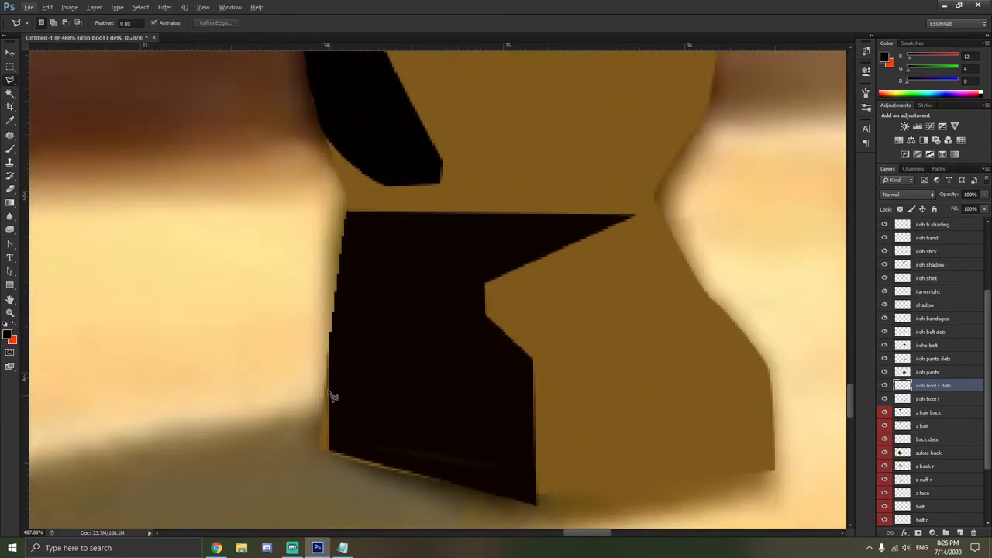
{"action": "left_click_drag", "start_coordinate": [326, 349], "coordinate": [331, 470]}
{"action": "left_click", "coordinate": [242, 469]}
{"action": "double_click", "coordinate": [242, 341]}
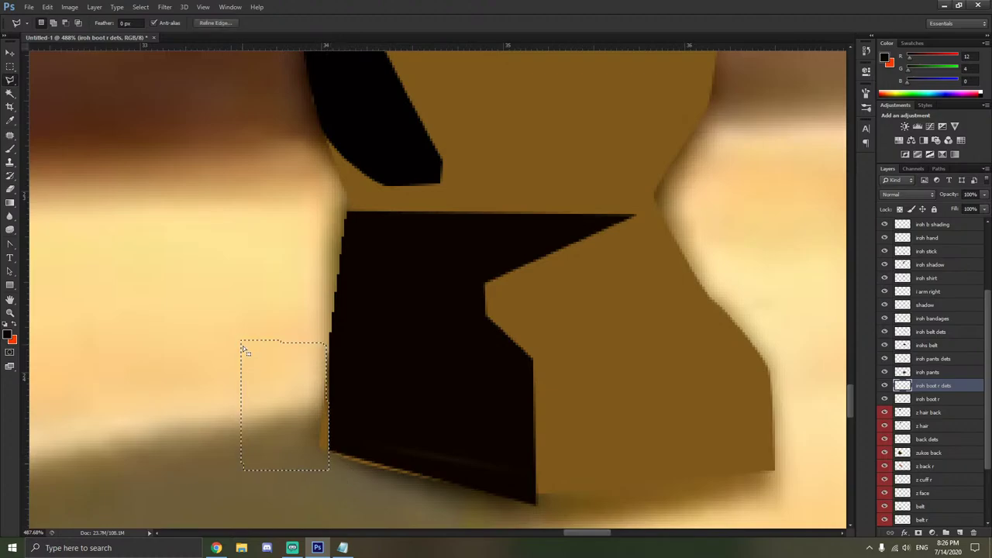
On the iroh boot r layer, outline the area below the boot's lower left.
{"action": "left_click", "coordinate": [942, 398]}
{"action": "left_click", "coordinate": [289, 333]}
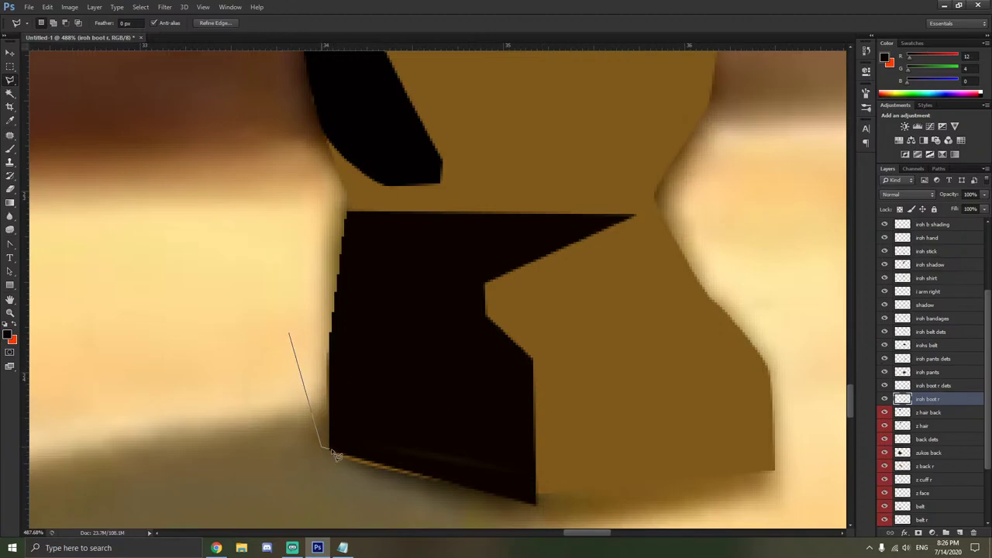
{"action": "left_click", "coordinate": [530, 502]}
{"action": "left_click", "coordinate": [457, 515]}
{"action": "left_click", "coordinate": [268, 463]}
{"action": "left_click", "coordinate": [269, 379]}
{"action": "left_click", "coordinate": [287, 336]}
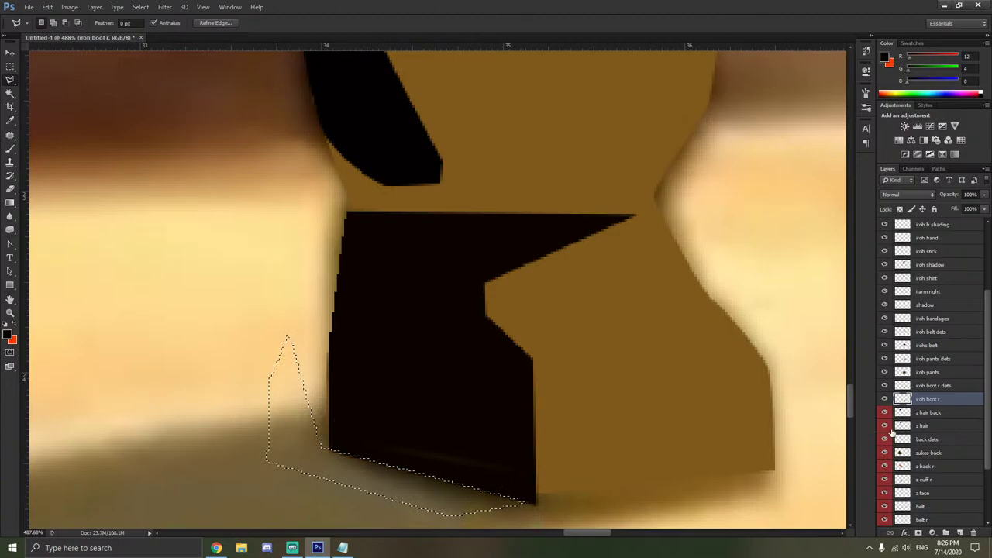
Return to the iroh boot r dets layer and clear the selection.
{"action": "left_click", "coordinate": [933, 385]}
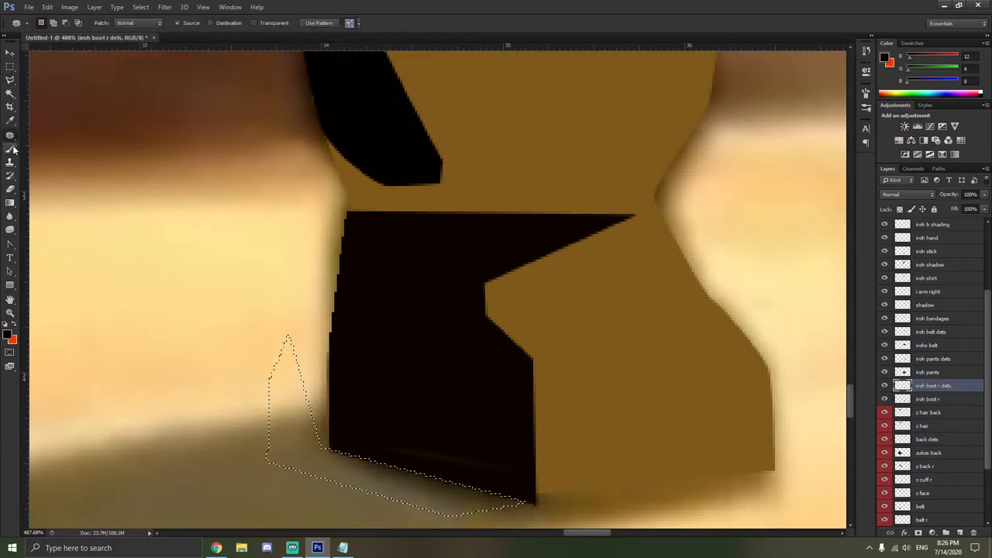
{"action": "right_click", "coordinate": [70, 117]}
{"action": "left_click", "coordinate": [77, 121]}
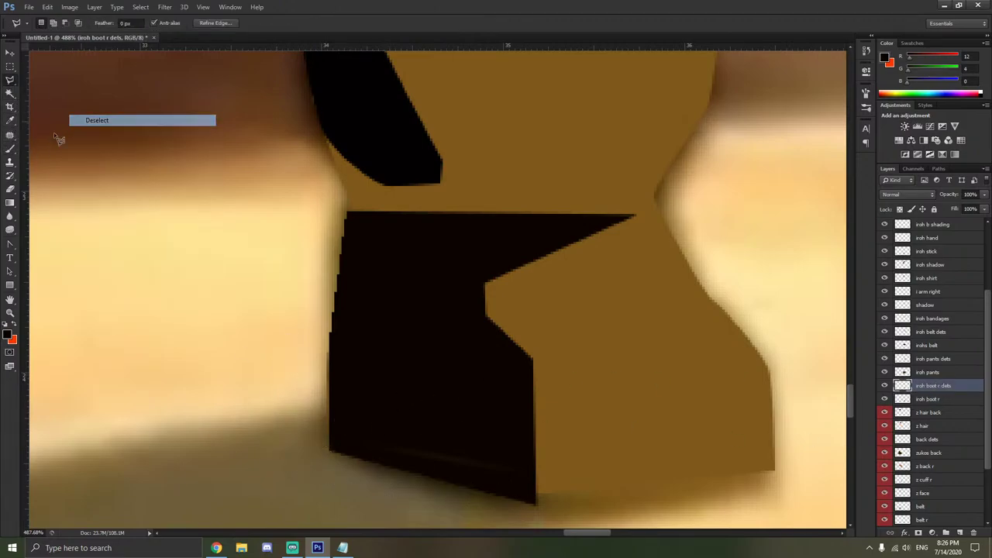
{"action": "left_click", "coordinate": [10, 148]}
Paint over the grey streak on the boot's bottom edge and extend the dark fill over its upper-left edge.
{"action": "mouse_move", "coordinate": [399, 433]}
{"action": "left_mouse_down"}
{"action": "mouse_move", "coordinate": [398, 414]}
{"action": "mouse_move", "coordinate": [487, 439]}
{"action": "left_mouse_up"}
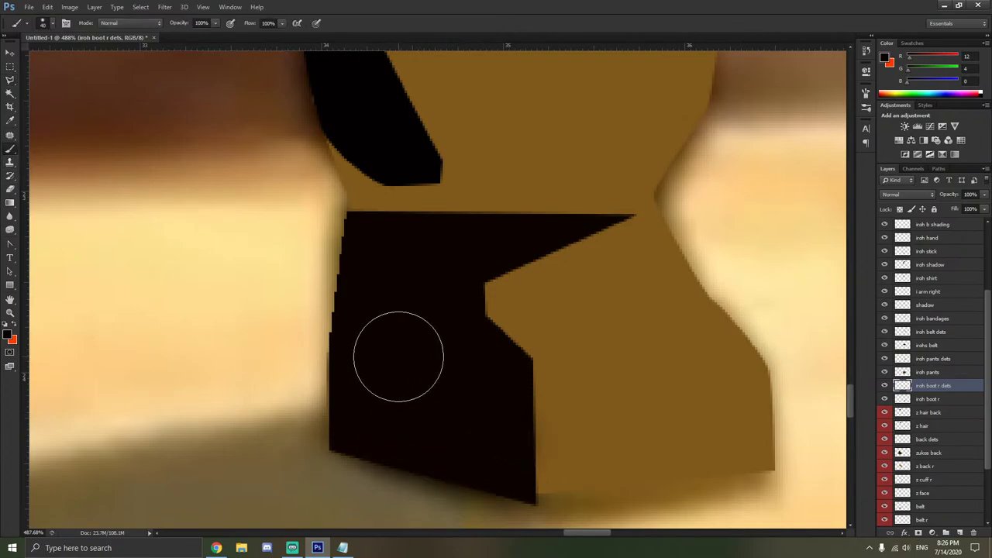
{"action": "scroll", "coordinate": [403, 341], "scroll_direction": "down", "scroll_amount": 5}
{"action": "scroll", "coordinate": [393, 321], "scroll_direction": "up", "scroll_amount": 2}
{"action": "scroll", "coordinate": [356, 116], "scroll_direction": "up", "scroll_amount": 2}
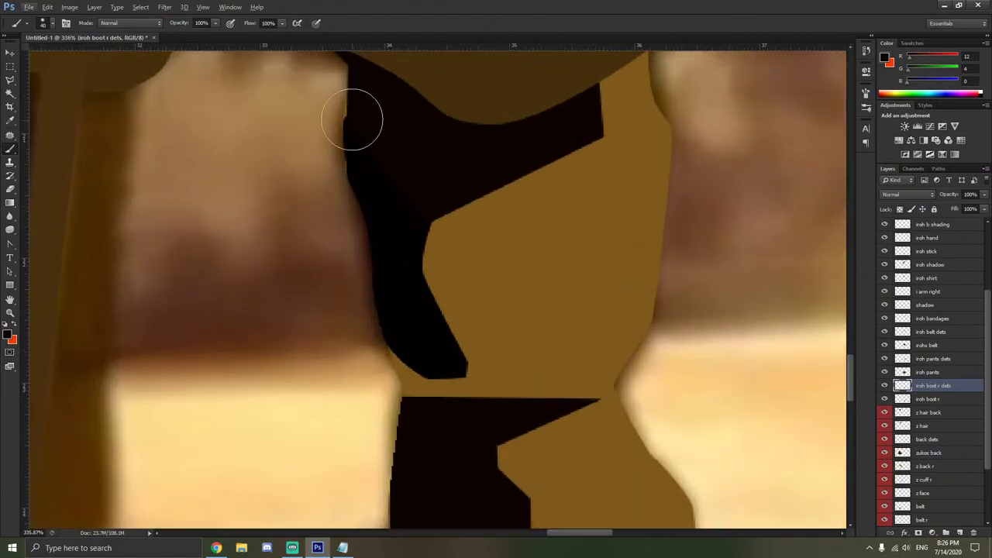
{"action": "scroll", "coordinate": [372, 120], "scroll_direction": "up", "scroll_amount": 2}
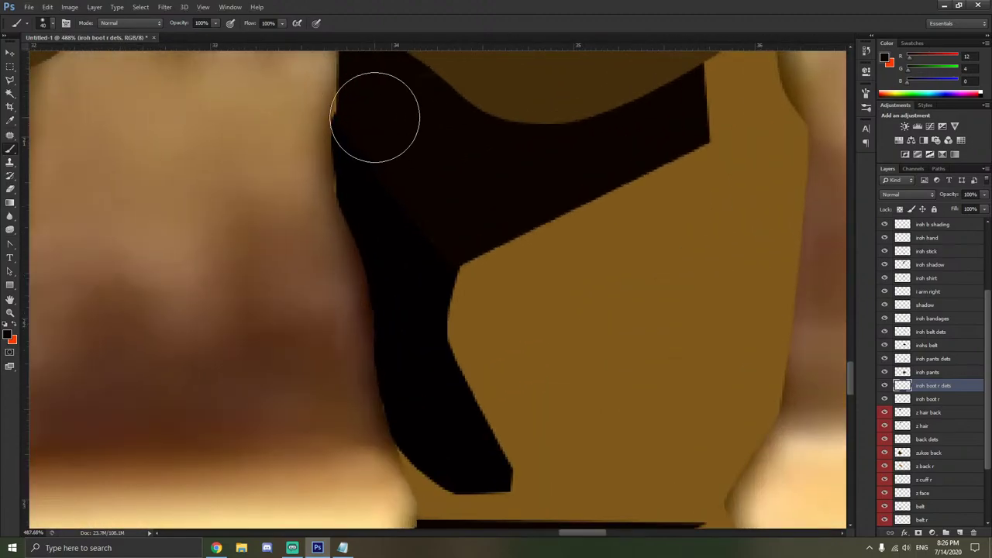
{"action": "left_click_drag", "start_coordinate": [374, 118], "coordinate": [372, 110]}
With a 2 px brush, touch up the boot's edge against the skin, then hide iroh boot r.
{"action": "right_click", "coordinate": [393, 151]}
{"action": "type", "text": "2"}
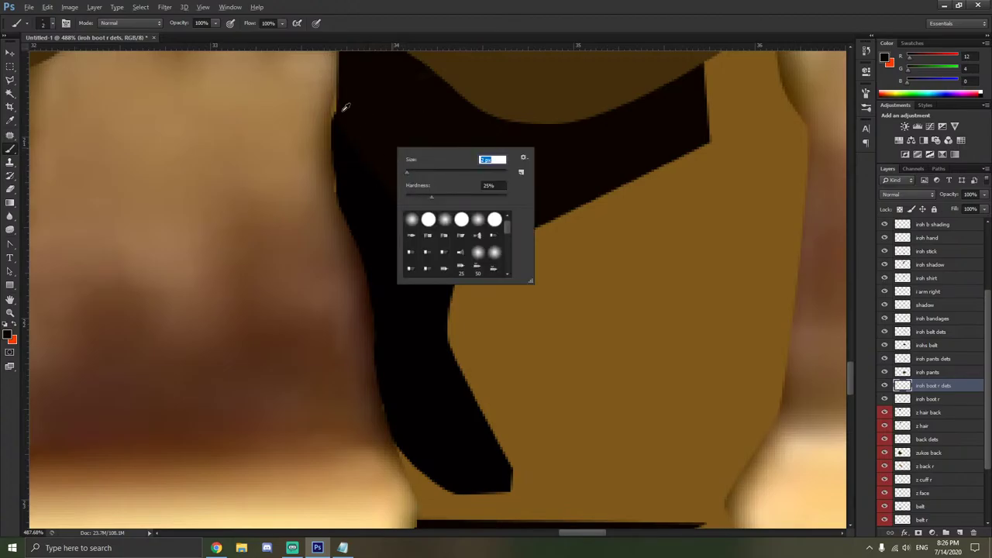
{"action": "key", "text": "Return"}
{"action": "scroll", "coordinate": [346, 101], "scroll_direction": "up", "scroll_amount": 2}
{"action": "scroll", "coordinate": [346, 101], "scroll_direction": "up", "scroll_amount": 1}
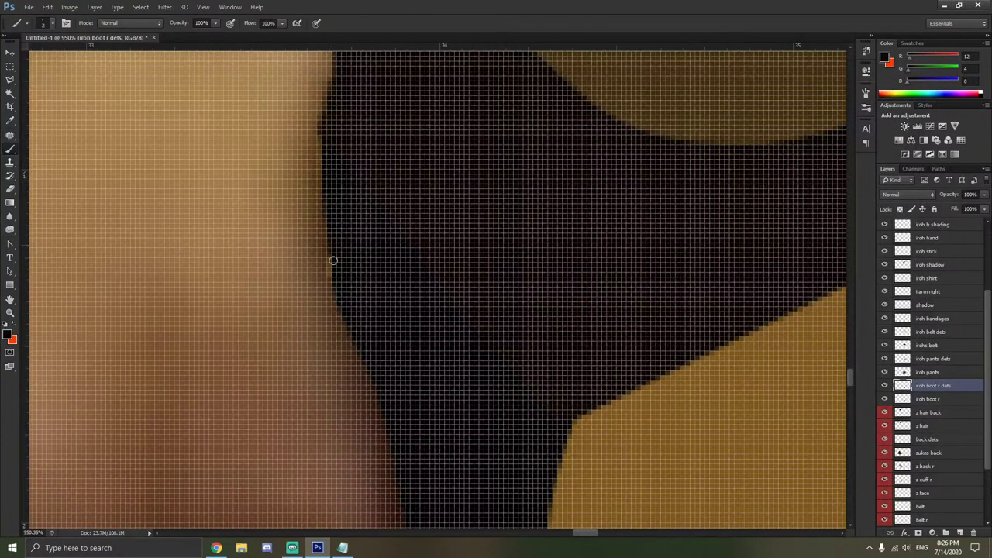
{"action": "left_click_drag", "start_coordinate": [333, 260], "coordinate": [331, 281]}
{"action": "scroll", "coordinate": [358, 276], "scroll_direction": "down", "scroll_amount": 4}
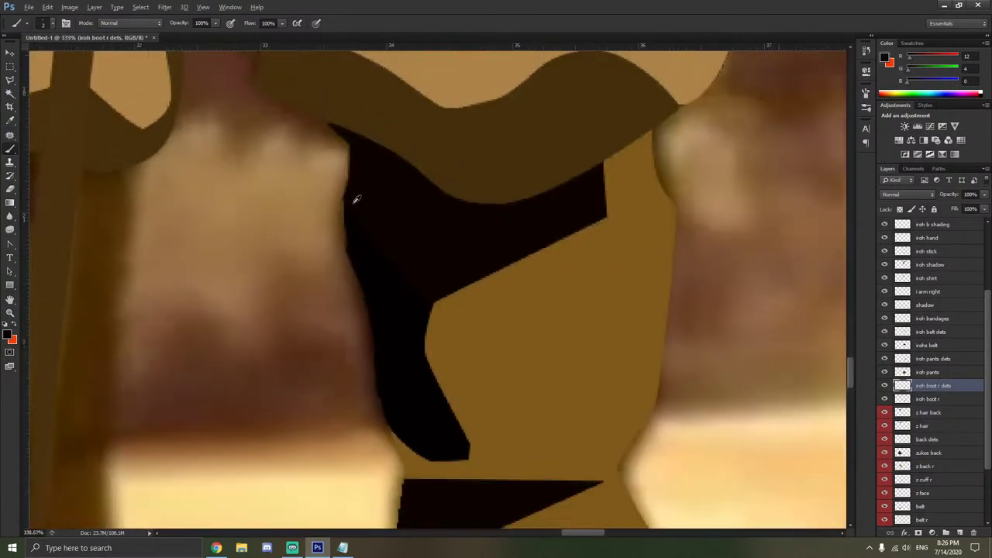
{"action": "scroll", "coordinate": [360, 206], "scroll_direction": "down", "scroll_amount": 2}
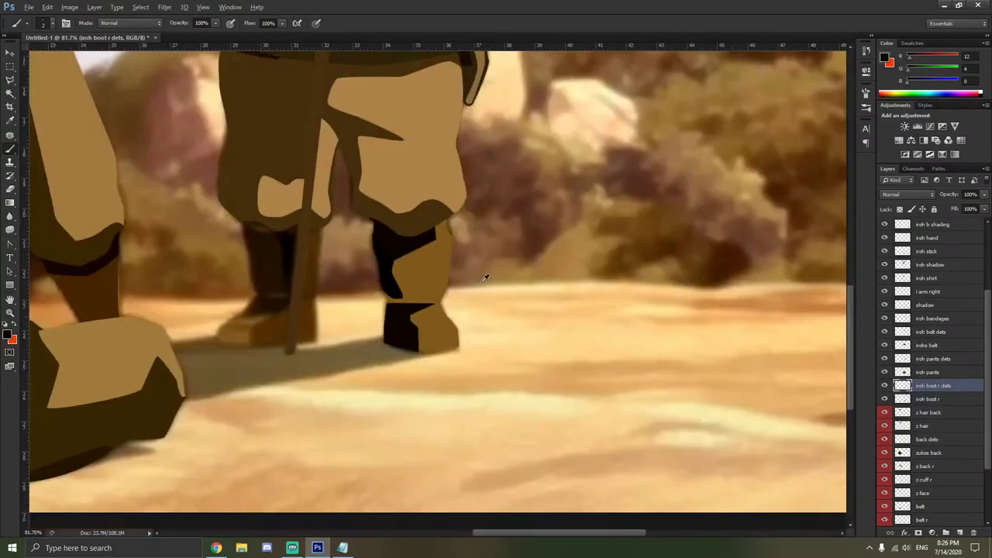
{"action": "scroll", "coordinate": [481, 279], "scroll_direction": "up", "scroll_amount": 2}
{"action": "left_click", "coordinate": [884, 399]}
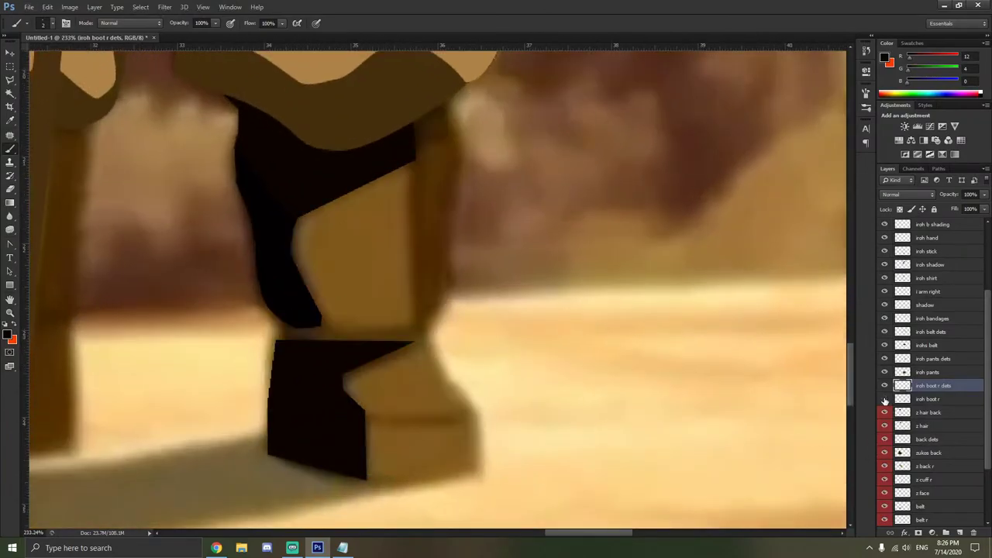
{"action": "scroll", "coordinate": [445, 129], "scroll_direction": "up", "scroll_amount": 2}
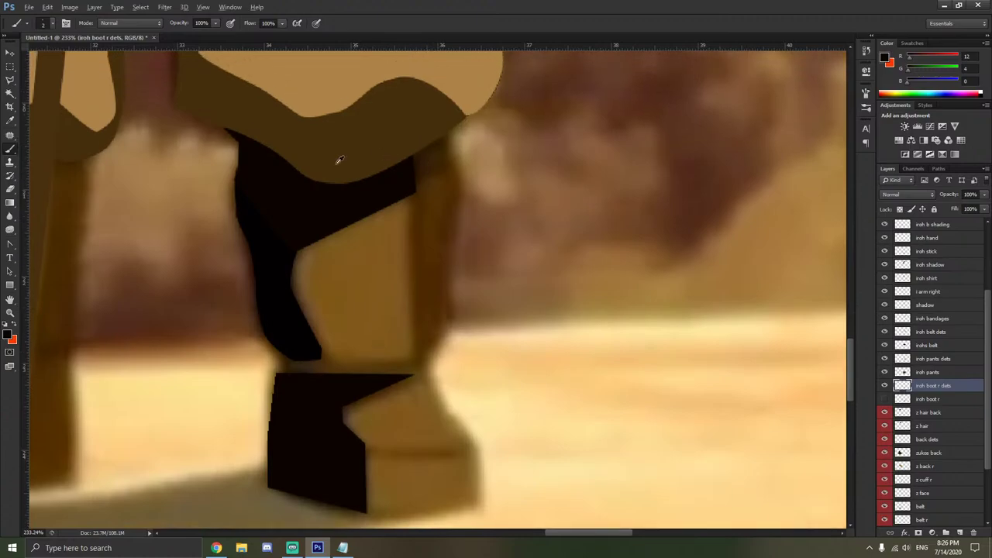
Outline a strip down the right side of the boot shaft with the Polygonal Lasso.
{"action": "left_click", "coordinate": [10, 80]}
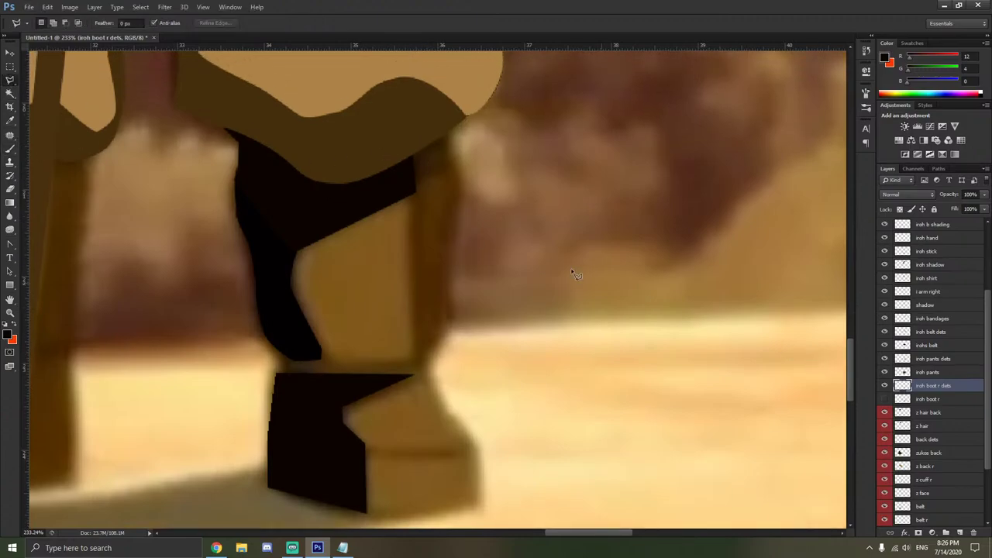
{"action": "scroll", "coordinate": [418, 180], "scroll_direction": "up", "scroll_amount": 2}
{"action": "left_click", "coordinate": [411, 180]}
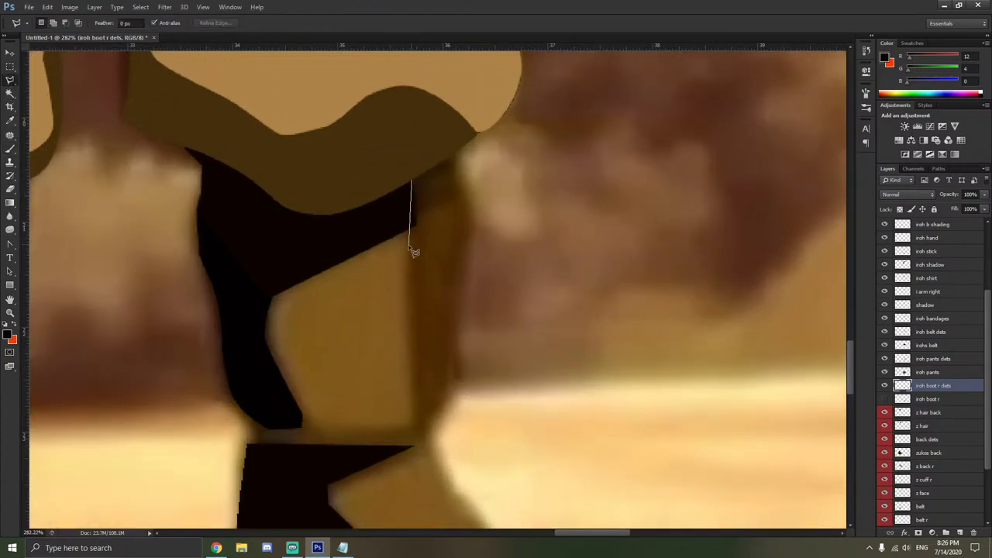
{"action": "left_click", "coordinate": [413, 428]}
{"action": "left_click", "coordinate": [463, 378]}
{"action": "left_click", "coordinate": [457, 317]}
{"action": "double_click", "coordinate": [406, 147]}
Sample dark brown (76, 49, 11) and paint the selected strip with a larger brush.
{"action": "key", "text": "i"}
{"action": "left_click", "coordinate": [434, 202]}
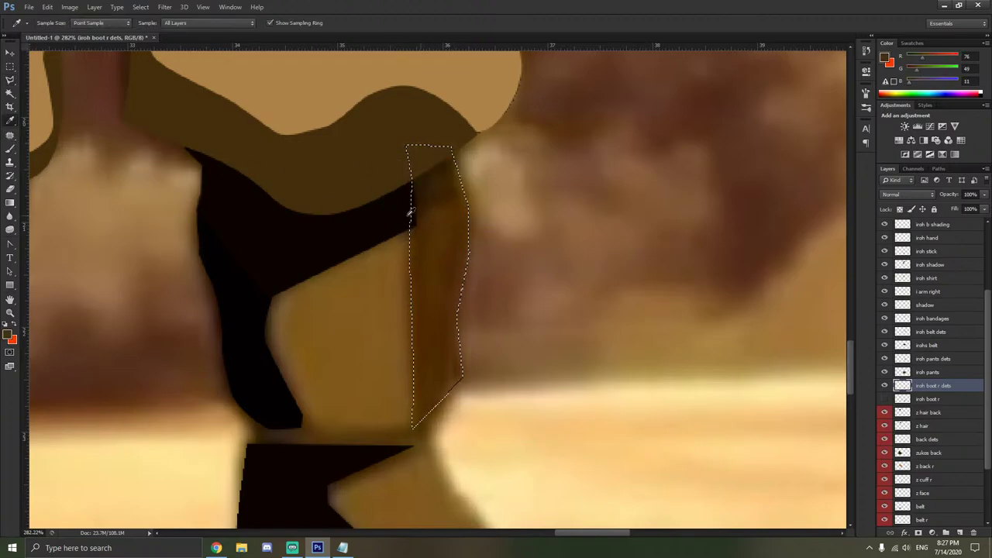
{"action": "key", "text": "b"}
{"action": "right_click", "coordinate": [437, 217]}
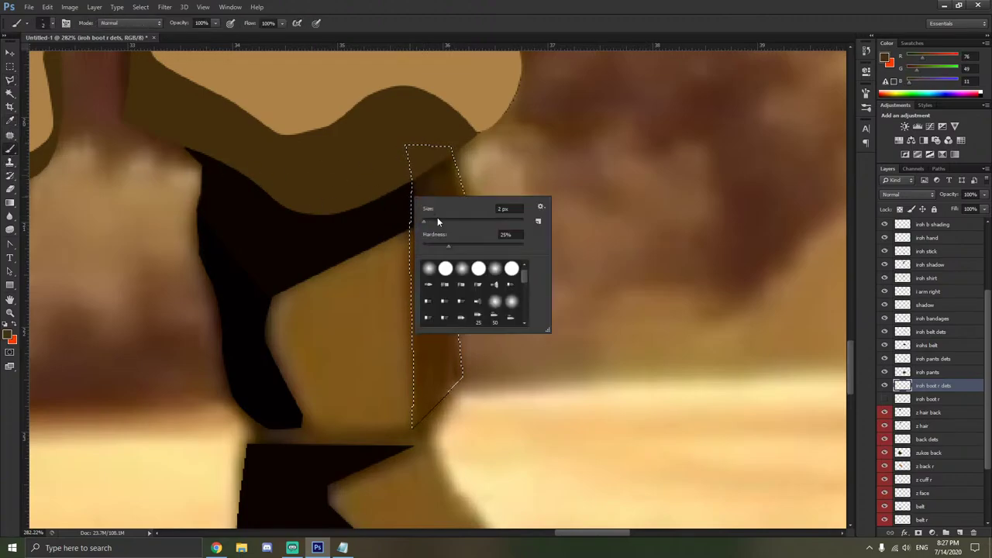
{"action": "left_click_drag", "start_coordinate": [437, 217], "coordinate": [450, 220]}
{"action": "left_click", "coordinate": [429, 163]}
{"action": "mouse_move", "coordinate": [428, 163]}
{"action": "left_mouse_down"}
{"action": "mouse_move", "coordinate": [431, 270]}
{"action": "mouse_move", "coordinate": [413, 372]}
{"action": "mouse_move", "coordinate": [437, 392]}
{"action": "left_mouse_up"}
{"action": "scroll", "coordinate": [476, 317], "scroll_direction": "down", "scroll_amount": 3}
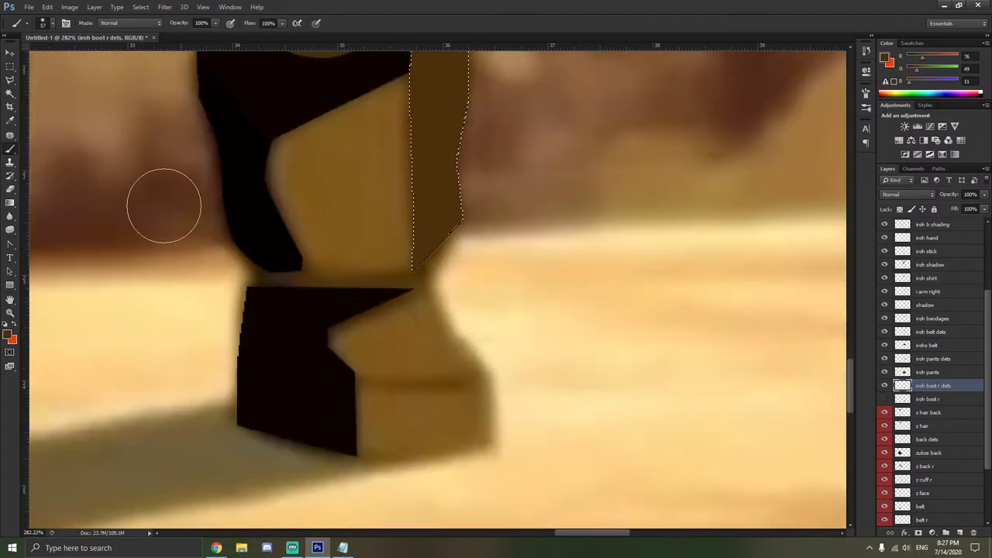
{"action": "left_click", "coordinate": [10, 80]}
{"action": "scroll", "coordinate": [424, 376], "scroll_direction": "up", "scroll_amount": 2}
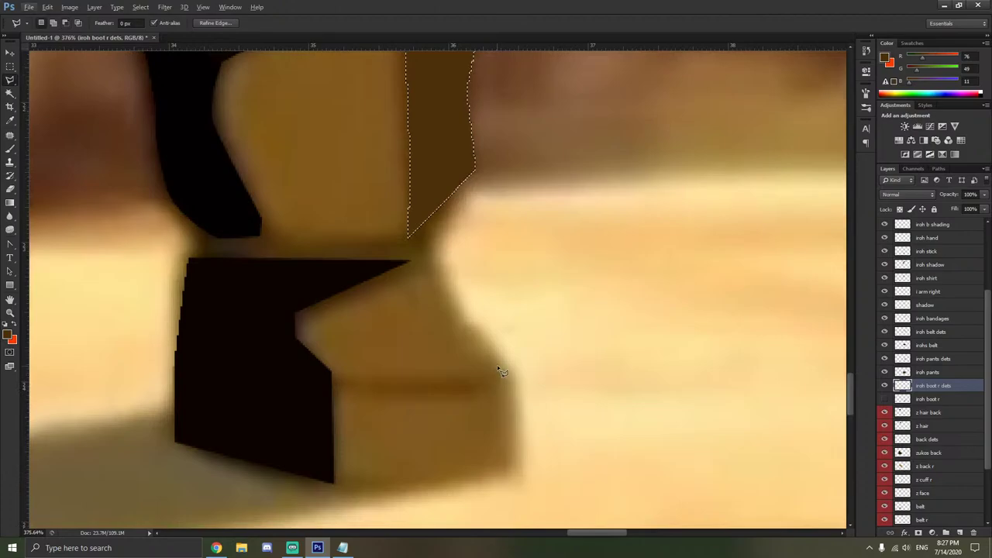
Lasso a stripe across the boot's lower edge and paint it dark brown.
{"action": "left_click", "coordinate": [500, 362]}
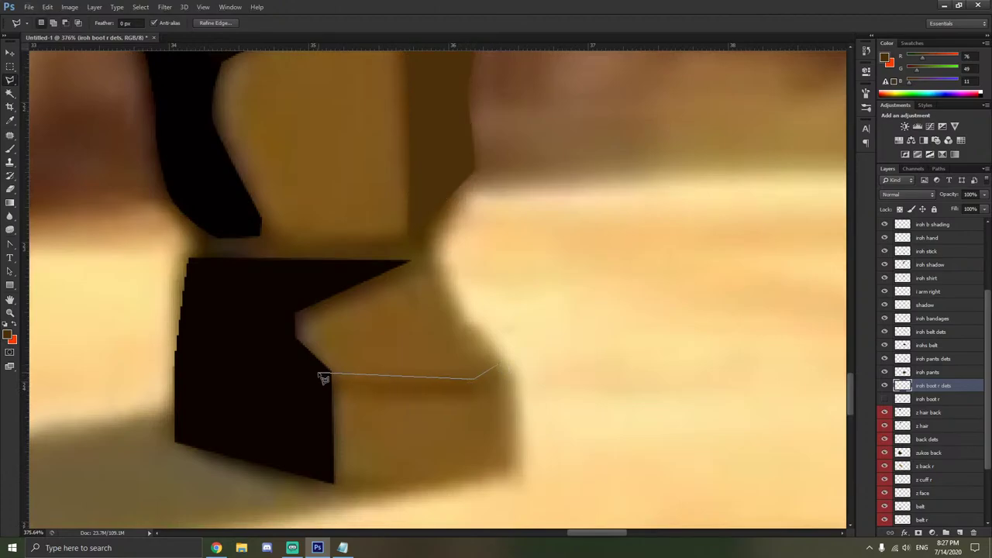
{"action": "left_click_drag", "start_coordinate": [361, 395], "coordinate": [435, 393]}
{"action": "left_click", "coordinate": [503, 366]}
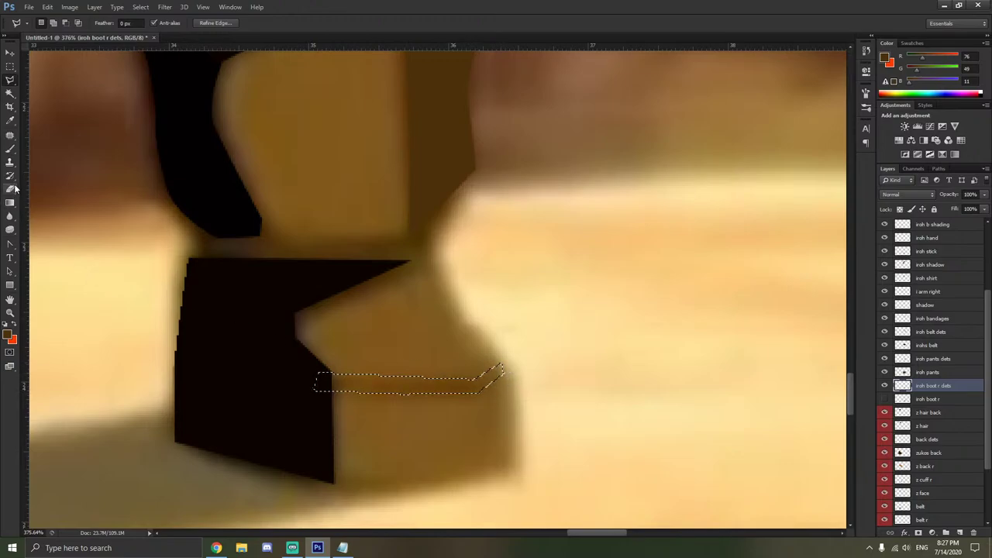
{"action": "left_click", "coordinate": [10, 148]}
{"action": "mouse_move", "coordinate": [252, 351]}
{"action": "left_mouse_down"}
{"action": "mouse_move", "coordinate": [416, 376]}
{"action": "mouse_move", "coordinate": [531, 376]}
{"action": "left_mouse_up"}
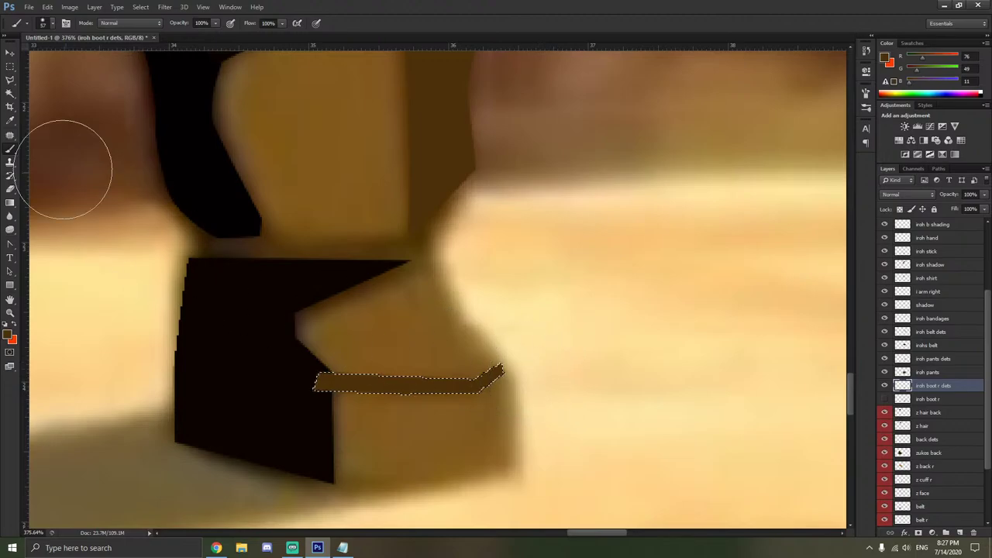
Undo the stray strokes and repaint the stripe, darkening its left part.
{"action": "scroll", "coordinate": [237, 337], "scroll_direction": "up", "scroll_amount": 1}
{"action": "scroll", "coordinate": [303, 379], "scroll_direction": "up", "scroll_amount": 1}
{"action": "scroll", "coordinate": [302, 380], "scroll_direction": "down", "scroll_amount": 1}
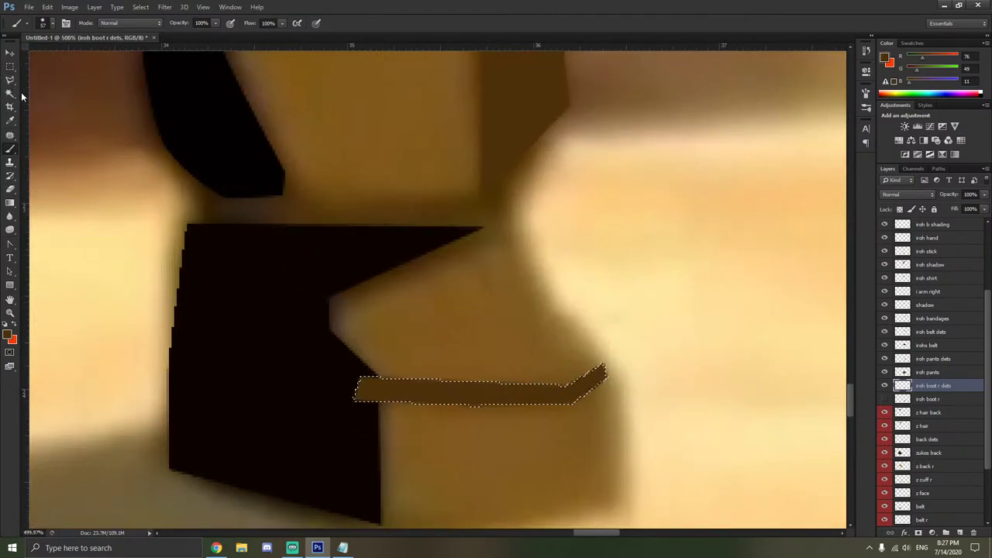
{"action": "key", "text": "ctrl+z"}
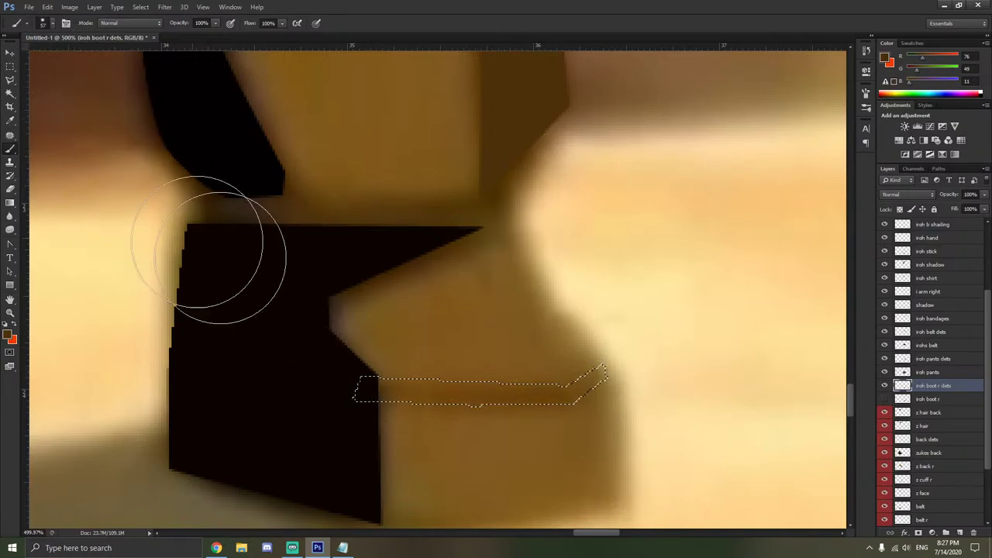
{"action": "mouse_move", "coordinate": [444, 382]}
{"action": "left_mouse_down"}
{"action": "mouse_move", "coordinate": [467, 361]}
{"action": "mouse_move", "coordinate": [542, 399]}
{"action": "mouse_move", "coordinate": [471, 361]}
{"action": "mouse_move", "coordinate": [450, 379]}
{"action": "mouse_move", "coordinate": [456, 385]}
{"action": "left_mouse_up"}
{"action": "key", "text": "ctrl+z"}
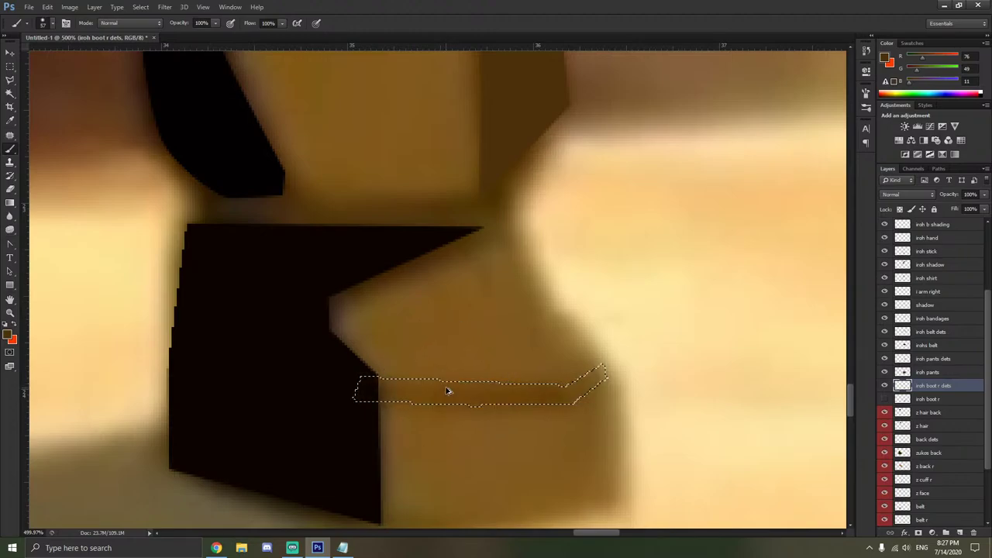
{"action": "left_click_drag", "start_coordinate": [521, 392], "coordinate": [365, 394]}
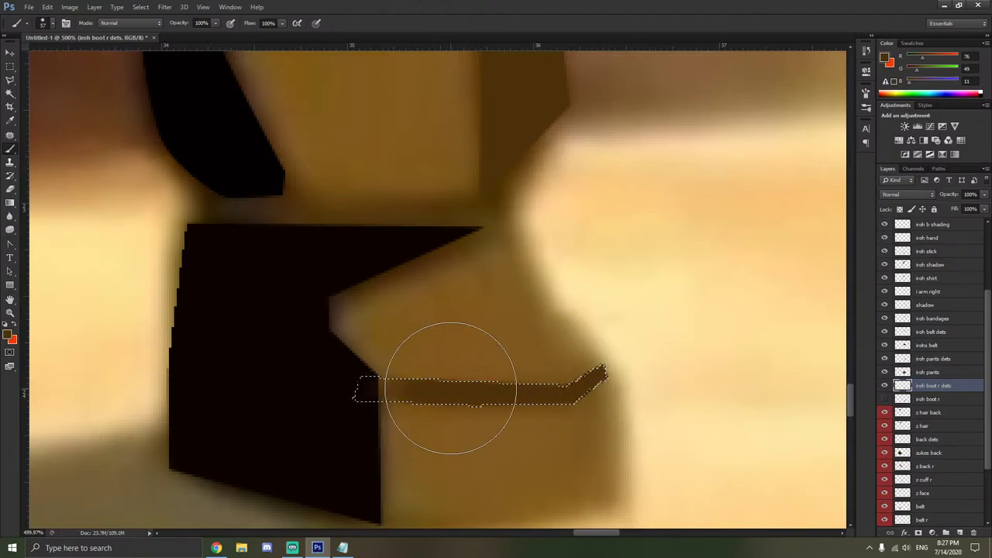
{"action": "scroll", "coordinate": [426, 395], "scroll_direction": "up", "scroll_amount": 4}
{"action": "right_click", "coordinate": [399, 384]}
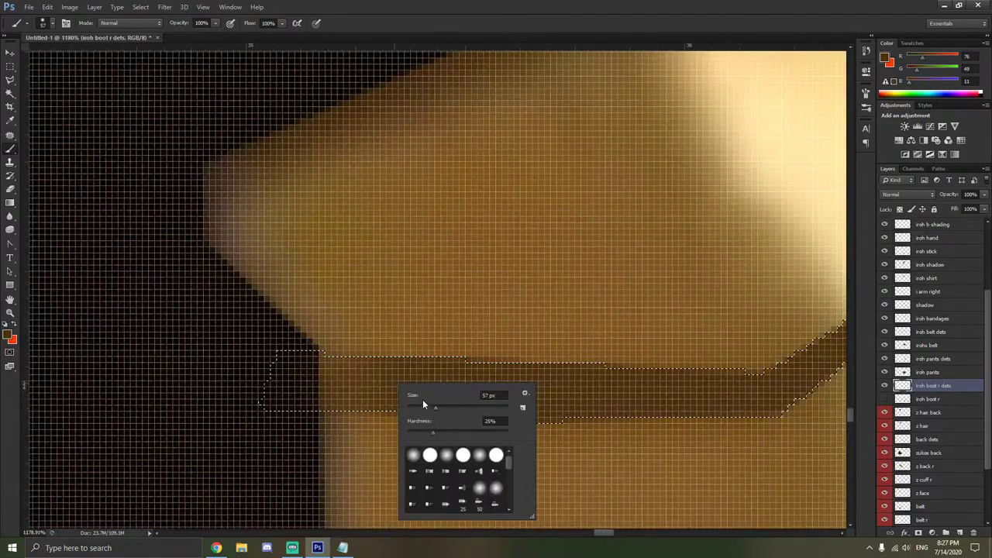
{"action": "key", "text": "Return"}
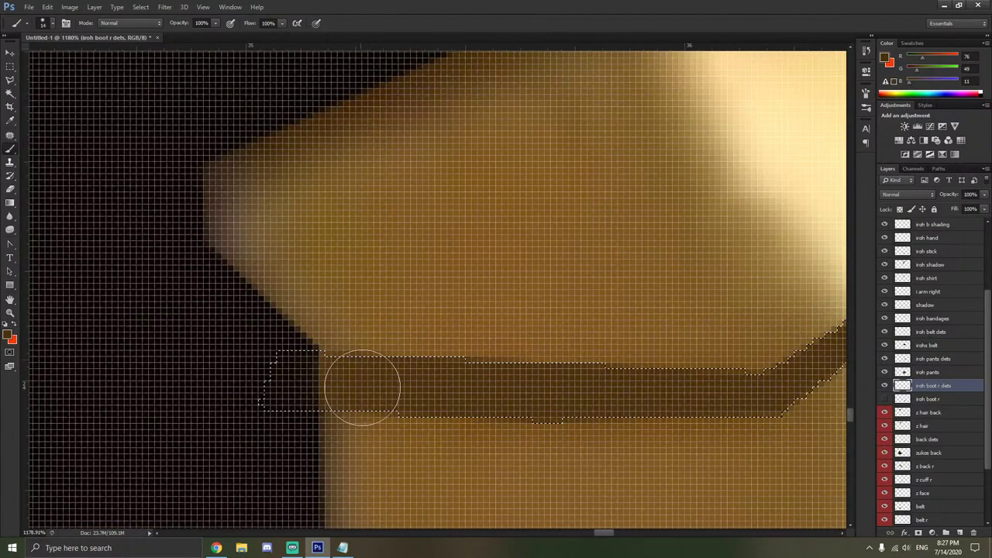
Show the iroh boot r layer again and deselect the stripe.
{"action": "scroll", "coordinate": [732, 398], "scroll_direction": "down", "scroll_amount": 5}
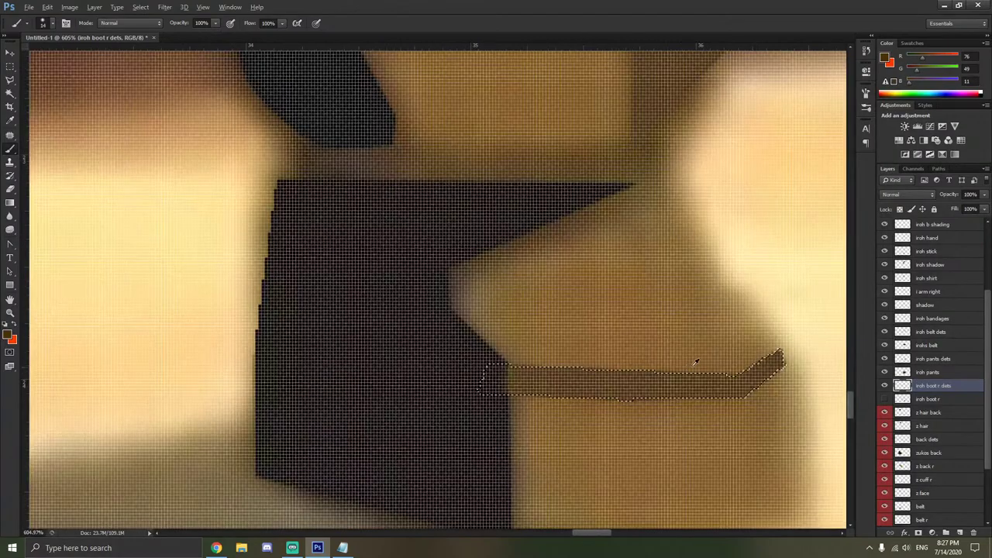
{"action": "scroll", "coordinate": [566, 321], "scroll_direction": "down", "scroll_amount": 4}
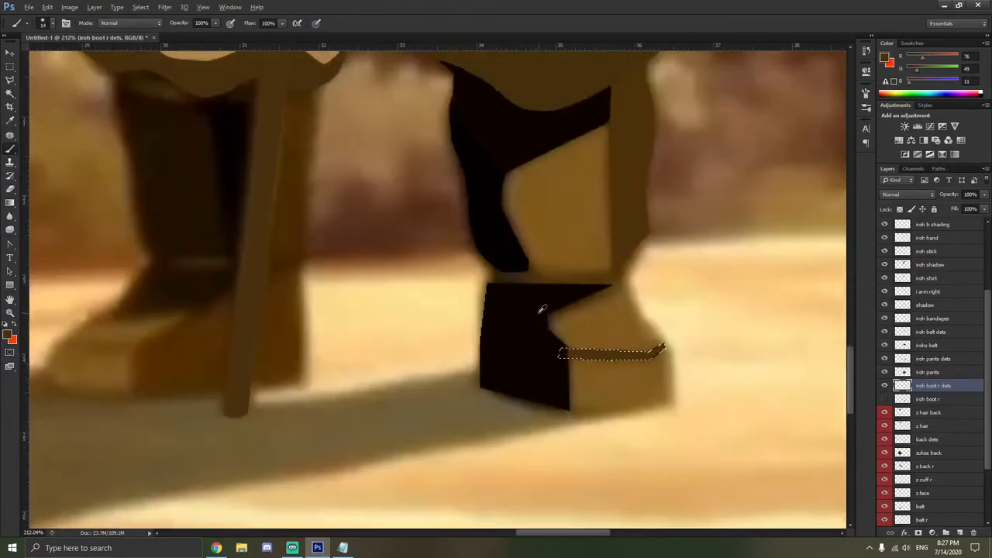
{"action": "left_click", "coordinate": [884, 397]}
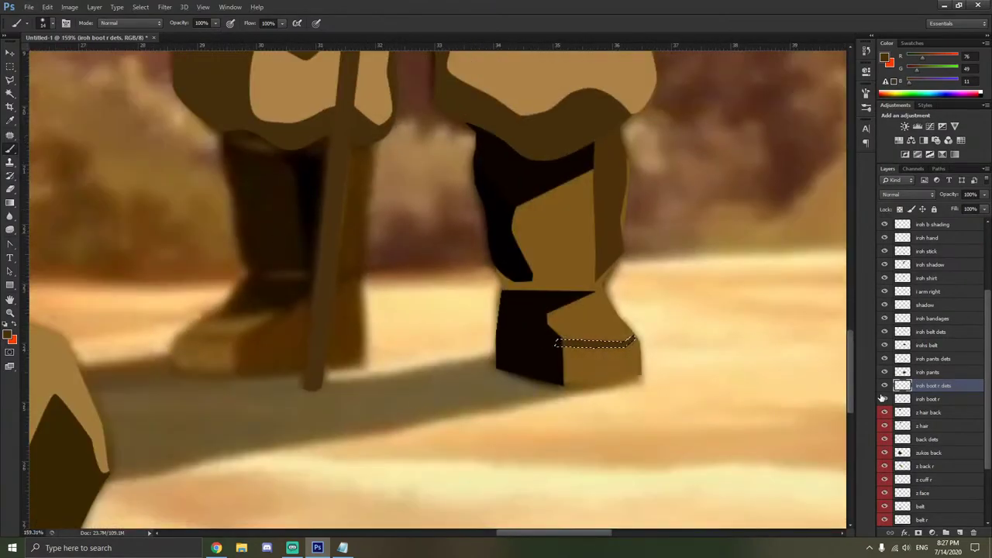
{"action": "left_click", "coordinate": [9, 79]}
{"action": "right_click", "coordinate": [122, 143]}
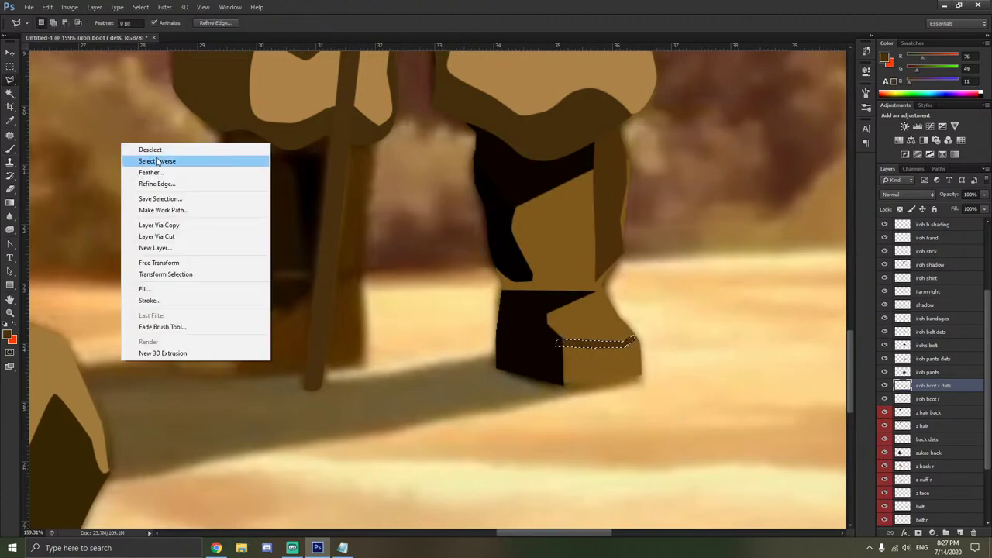
{"action": "left_click", "coordinate": [157, 147]}
{"action": "scroll", "coordinate": [605, 357], "scroll_direction": "down", "scroll_amount": 5}
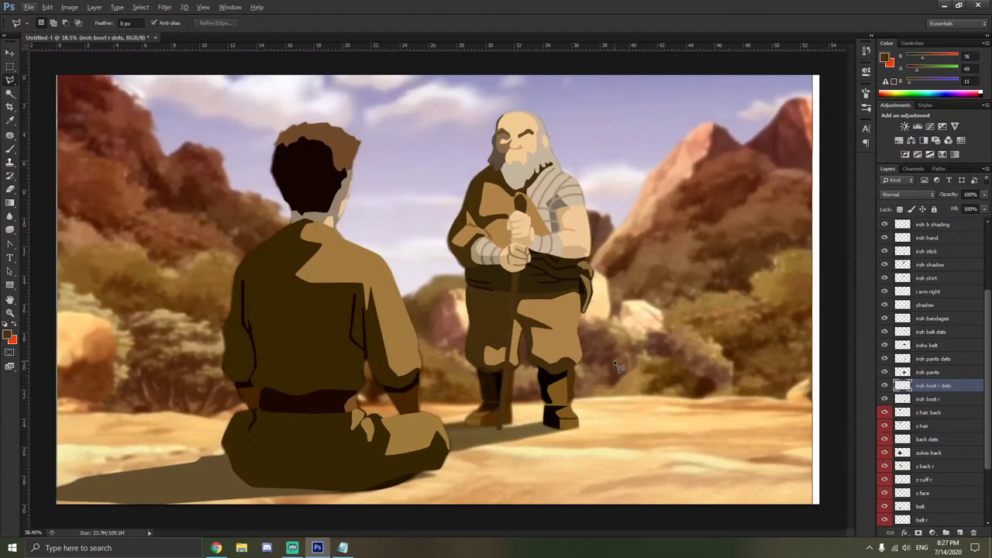
Create a new layer named 'iroh boot l' above z hair back.
{"action": "scroll", "coordinate": [511, 398], "scroll_direction": "up", "scroll_amount": 5}
{"action": "scroll", "coordinate": [514, 397], "scroll_direction": "up", "scroll_amount": 1}
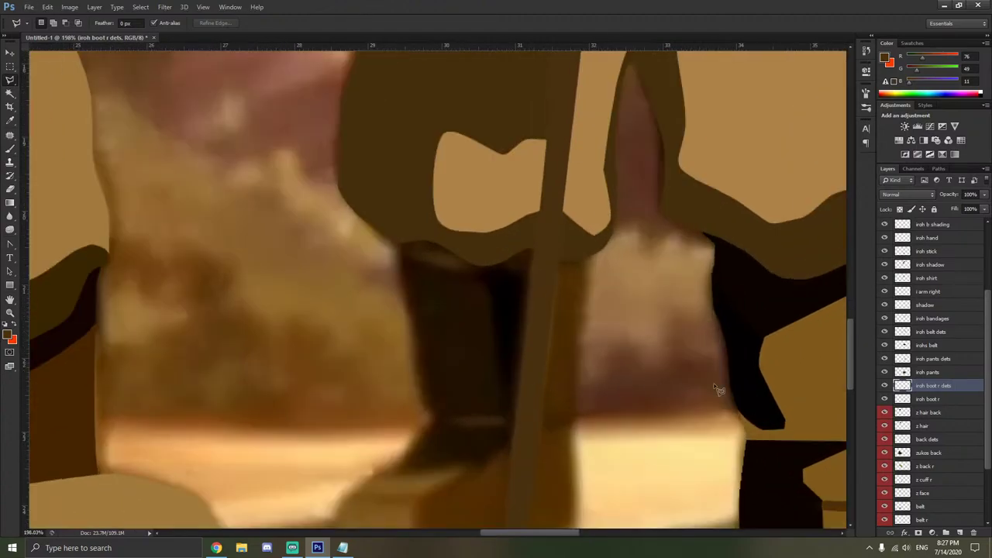
{"action": "left_click", "coordinate": [946, 412]}
{"action": "key", "text": "ctrl+shift+n"}
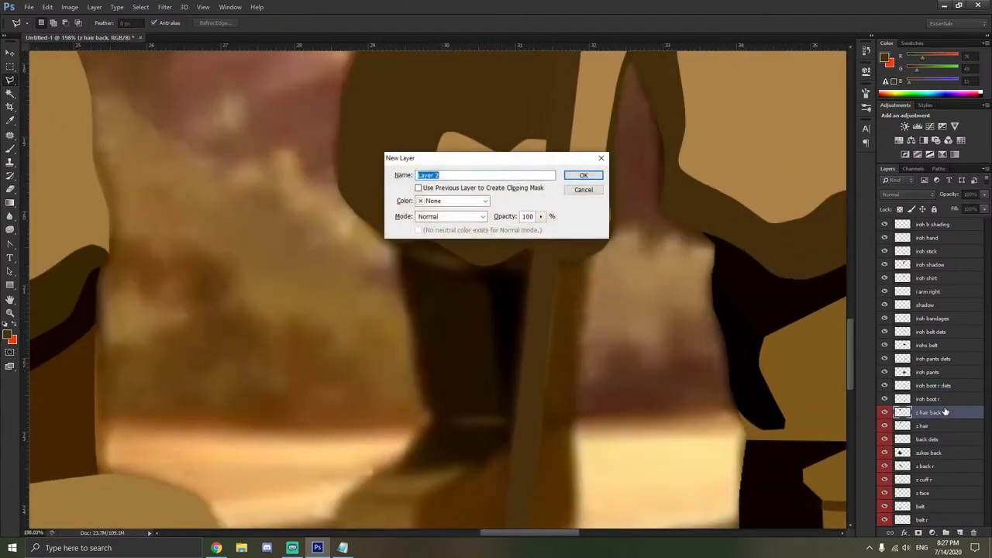
{"action": "type", "text": "iroh boot l"}
{"action": "key", "text": "Return"}
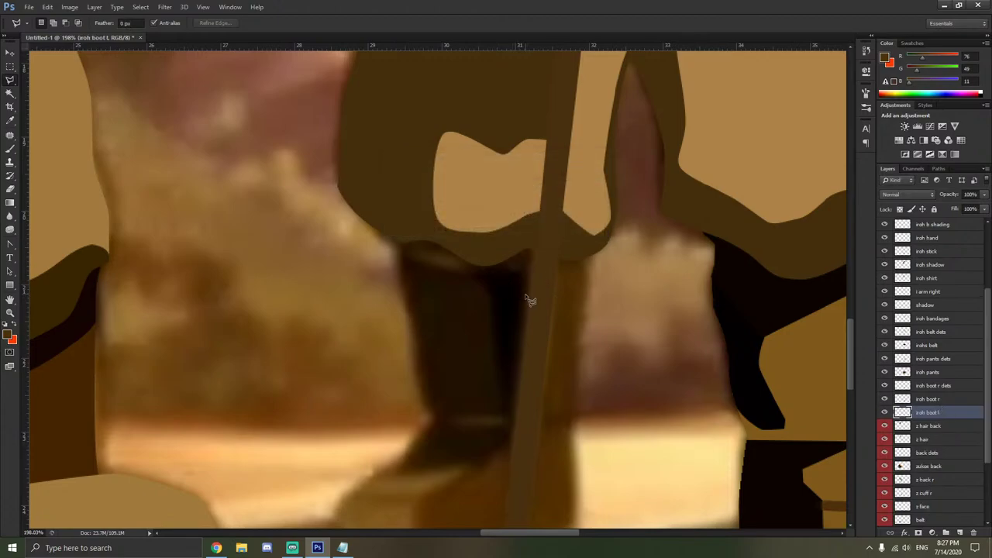
Trace an outline around Iroh's left boot with the Polygonal Lasso.
{"action": "scroll", "coordinate": [542, 263], "scroll_direction": "down", "scroll_amount": 2}
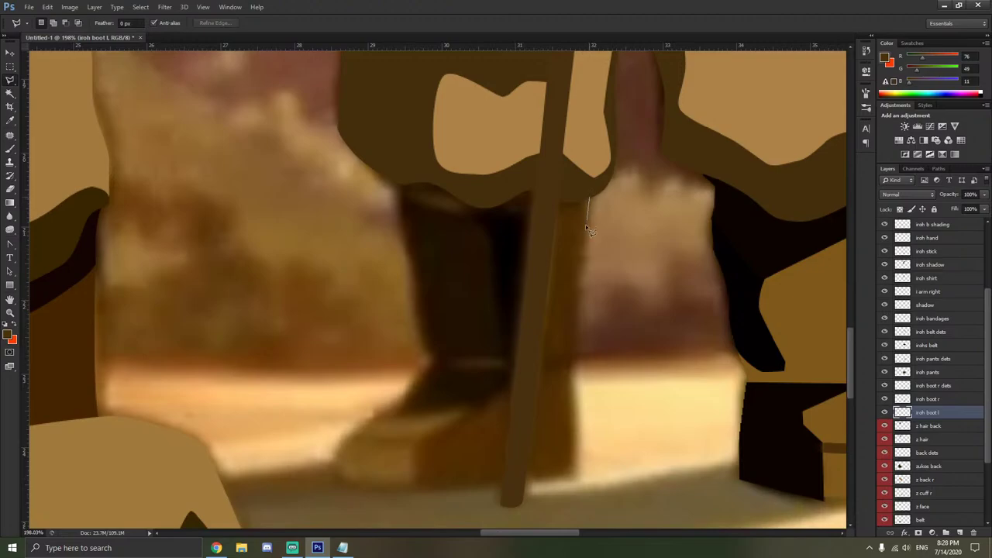
{"action": "left_click", "coordinate": [570, 362]}
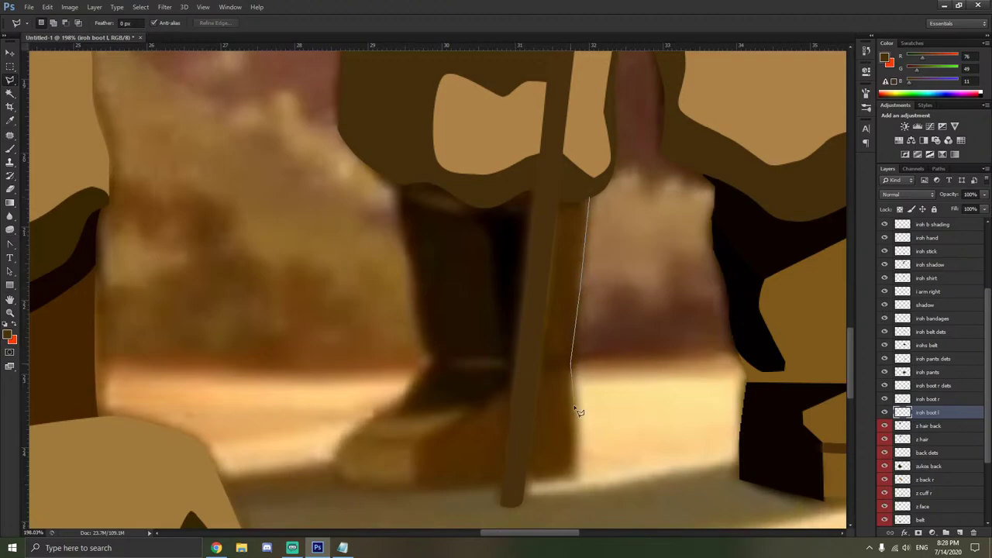
{"action": "left_click", "coordinate": [575, 470]}
{"action": "left_click", "coordinate": [431, 362]}
{"action": "left_click", "coordinate": [406, 271]}
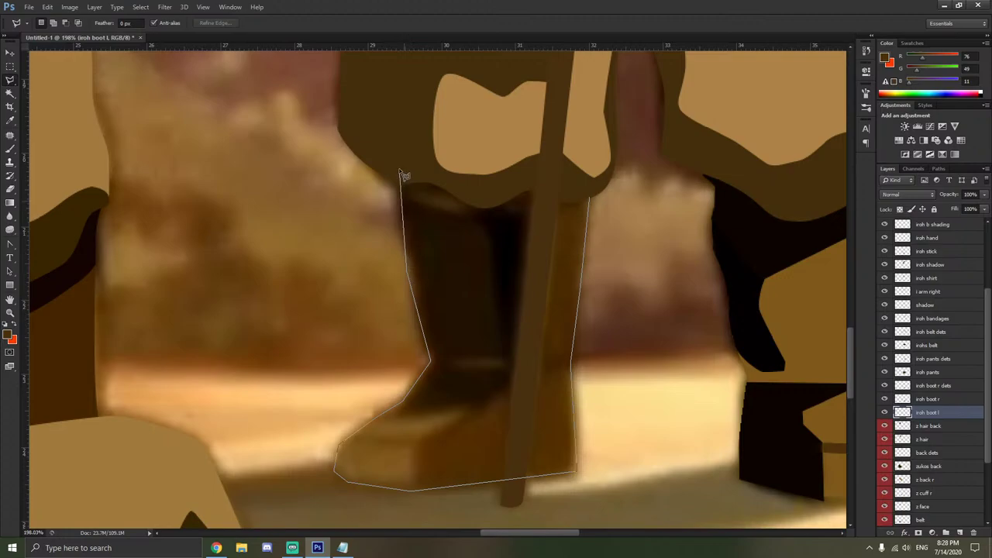
{"action": "left_click", "coordinate": [401, 142]}
{"action": "left_click", "coordinate": [561, 120]}
{"action": "double_click", "coordinate": [596, 168]}
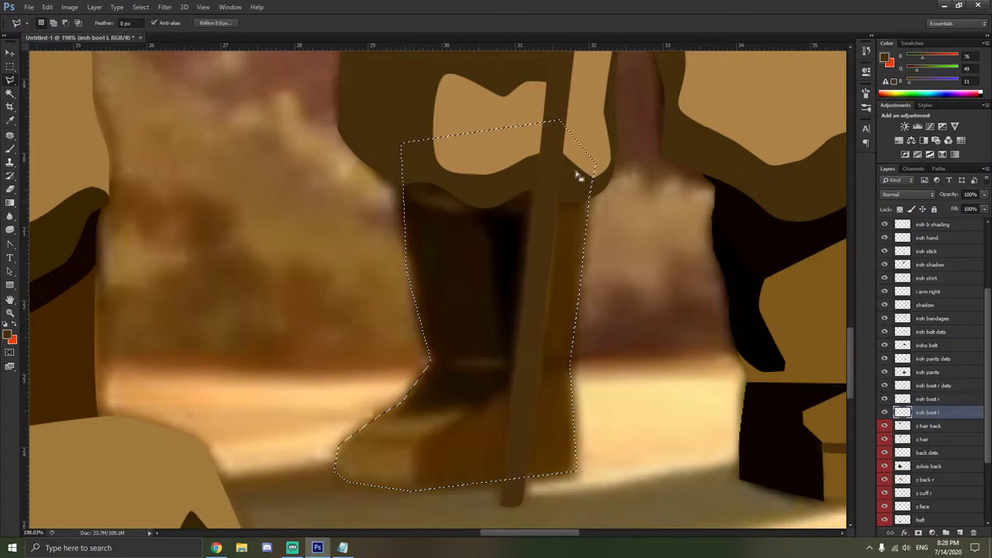
Sample the boot brown (75, 44, 0) and brush it inside the left boot outline.
{"action": "key", "text": "i"}
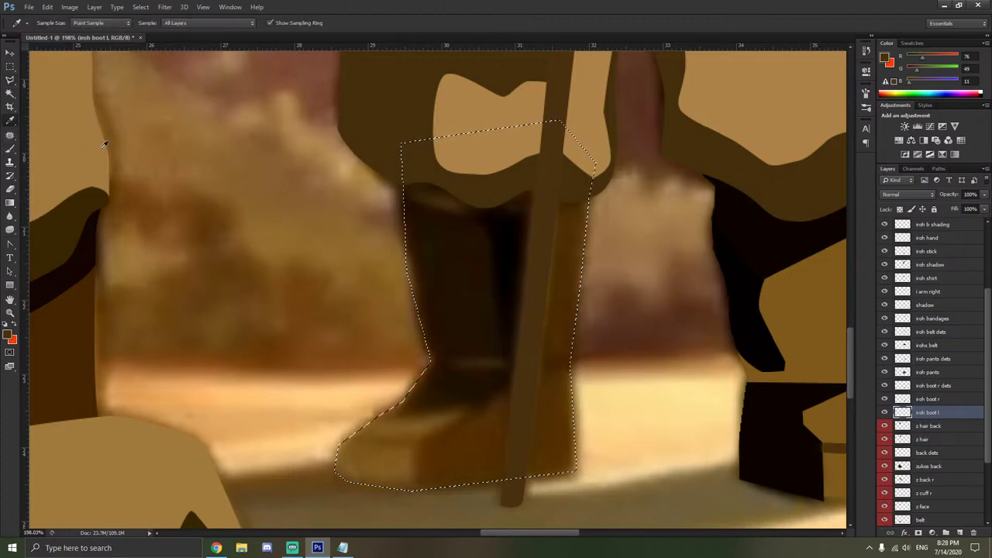
{"action": "left_click", "coordinate": [571, 259]}
{"action": "key", "text": "b"}
{"action": "right_click", "coordinate": [587, 225]}
{"action": "key", "text": "Return"}
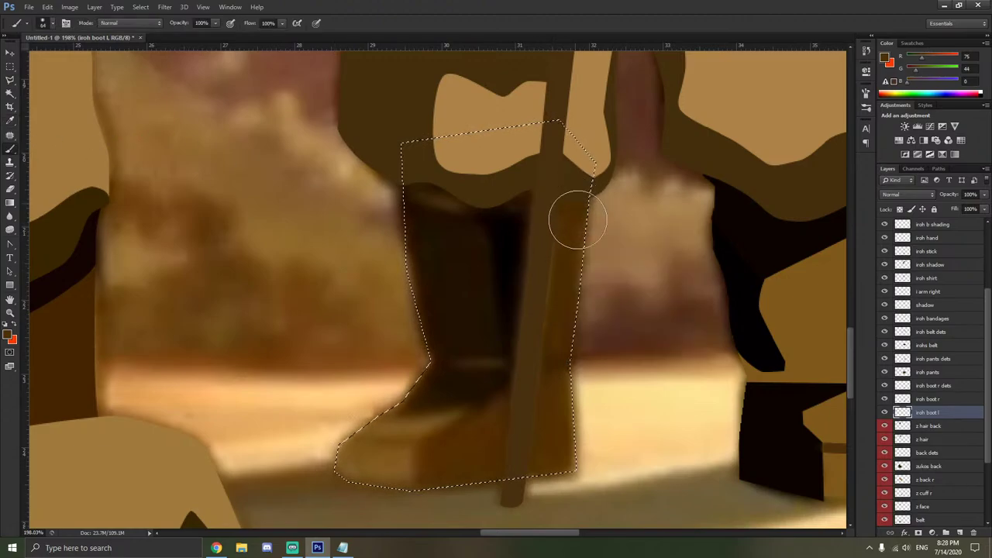
{"action": "left_click_drag", "start_coordinate": [571, 217], "coordinate": [551, 374]}
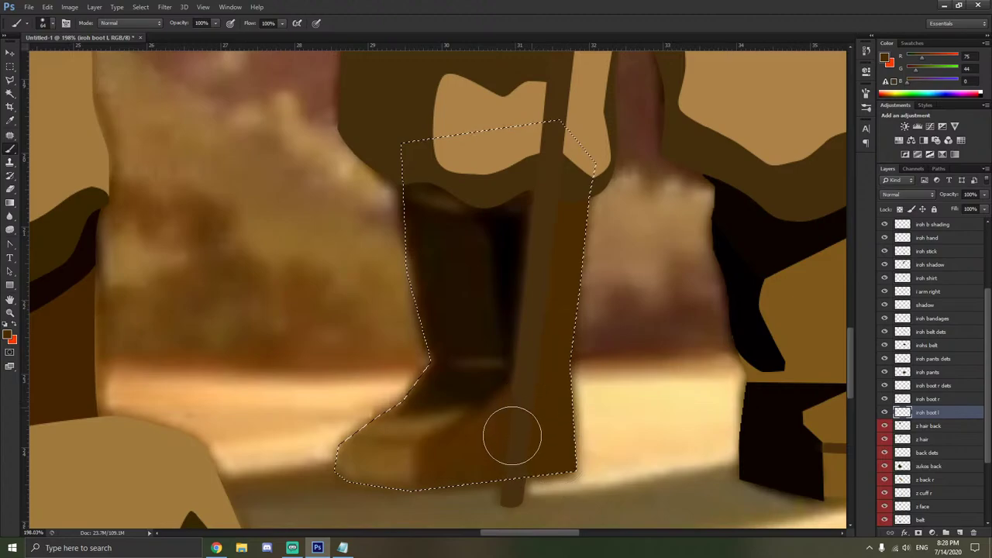
{"action": "left_click_drag", "start_coordinate": [505, 435], "coordinate": [438, 466]}
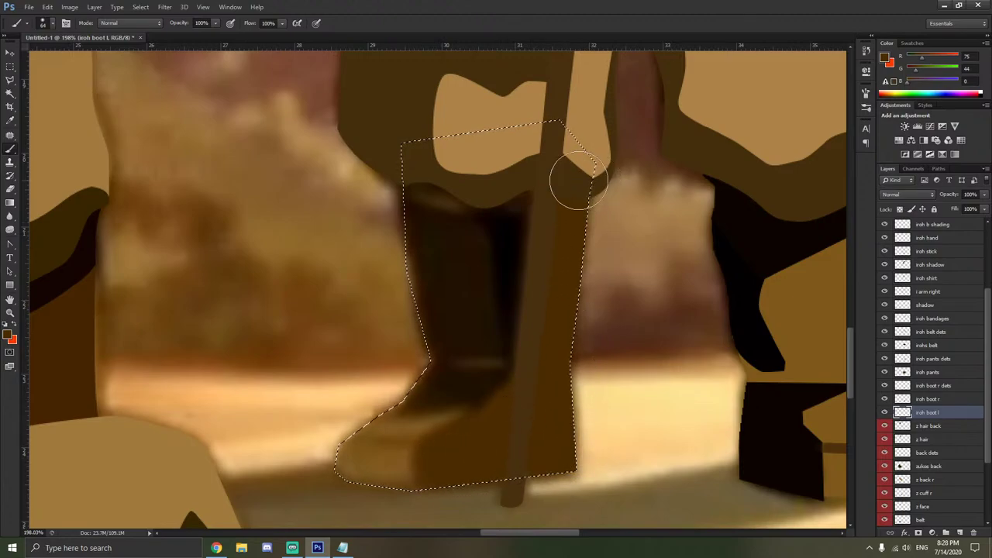
Sample dark brown (30, 20, 0) and paint the upper left boot with a hard brush.
{"action": "left_click", "coordinate": [9, 121]}
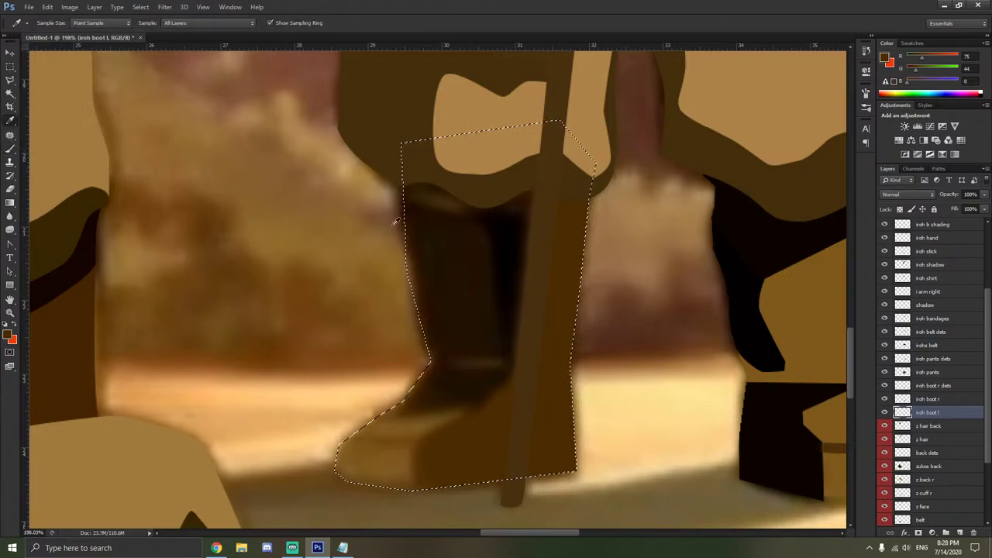
{"action": "left_click", "coordinate": [9, 148]}
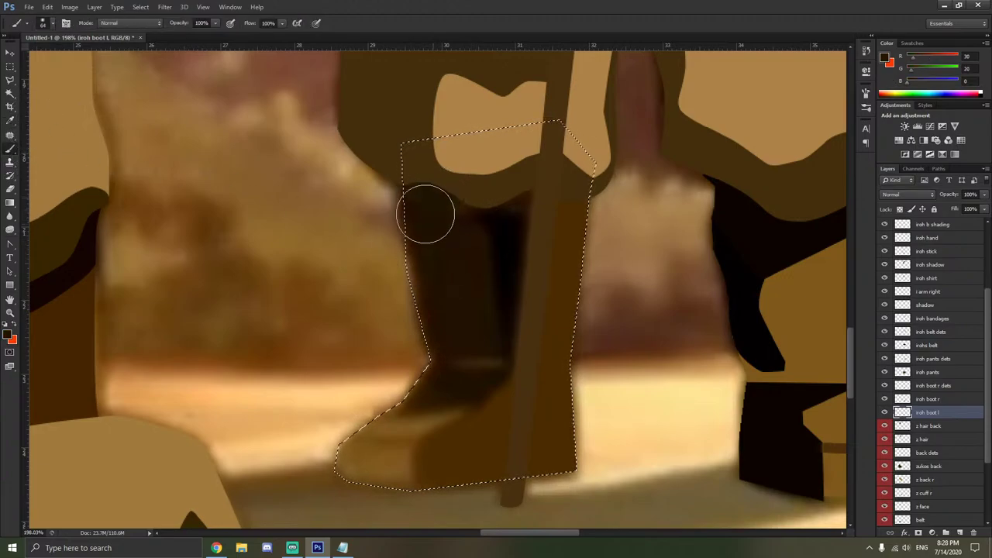
{"action": "left_click_drag", "start_coordinate": [507, 196], "coordinate": [509, 229]}
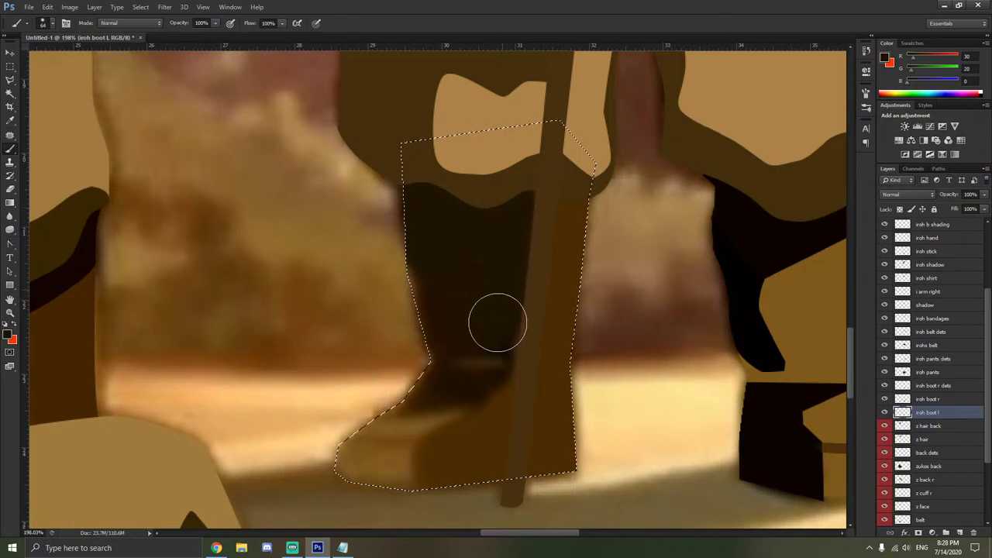
{"action": "mouse_move", "coordinate": [497, 322]}
{"action": "left_mouse_down"}
{"action": "mouse_move", "coordinate": [462, 381]}
{"action": "mouse_move", "coordinate": [407, 388]}
{"action": "mouse_move", "coordinate": [429, 272]}
{"action": "left_mouse_up"}
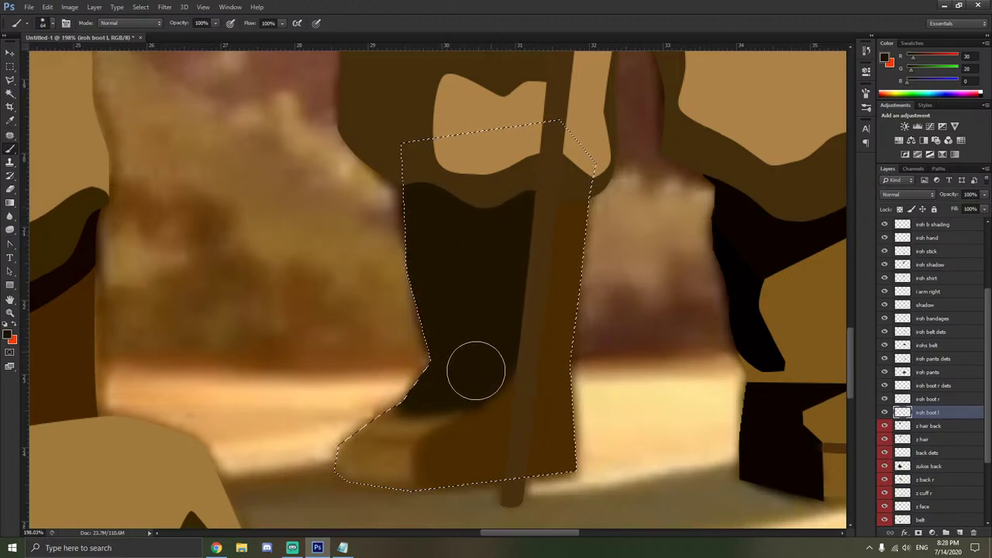
{"action": "right_click", "coordinate": [437, 352]}
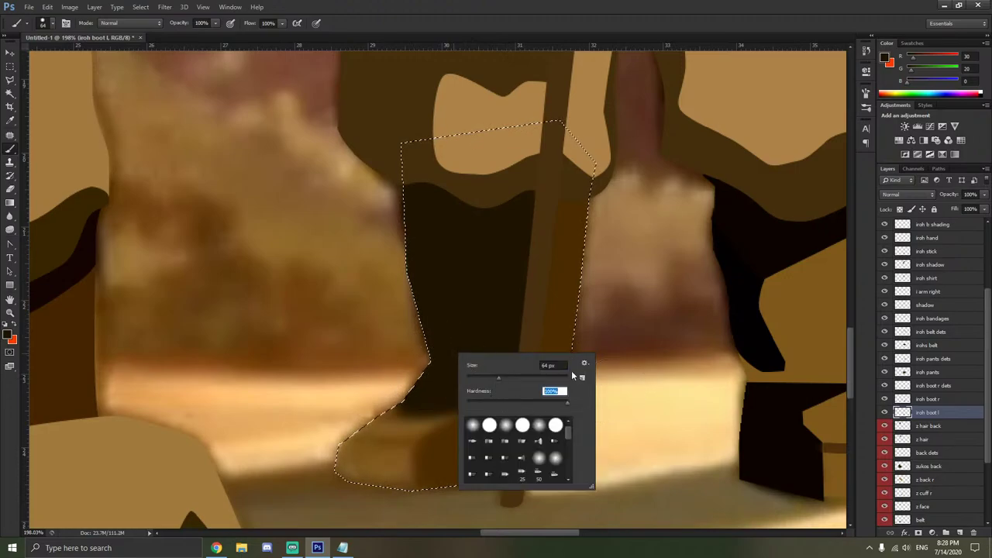
{"action": "key", "text": "Return"}
{"action": "mouse_move", "coordinate": [460, 358]}
{"action": "left_mouse_down"}
{"action": "mouse_move", "coordinate": [418, 379]}
{"action": "mouse_move", "coordinate": [445, 381]}
{"action": "mouse_move", "coordinate": [489, 360]}
{"action": "mouse_move", "coordinate": [502, 336]}
{"action": "mouse_move", "coordinate": [472, 373]}
{"action": "mouse_move", "coordinate": [433, 381]}
{"action": "mouse_move", "coordinate": [499, 358]}
{"action": "mouse_move", "coordinate": [444, 385]}
{"action": "mouse_move", "coordinate": [420, 386]}
{"action": "mouse_move", "coordinate": [383, 348]}
{"action": "left_mouse_up"}
Outline the left boot's ankle area for dark shading.
{"action": "key", "text": "l"}
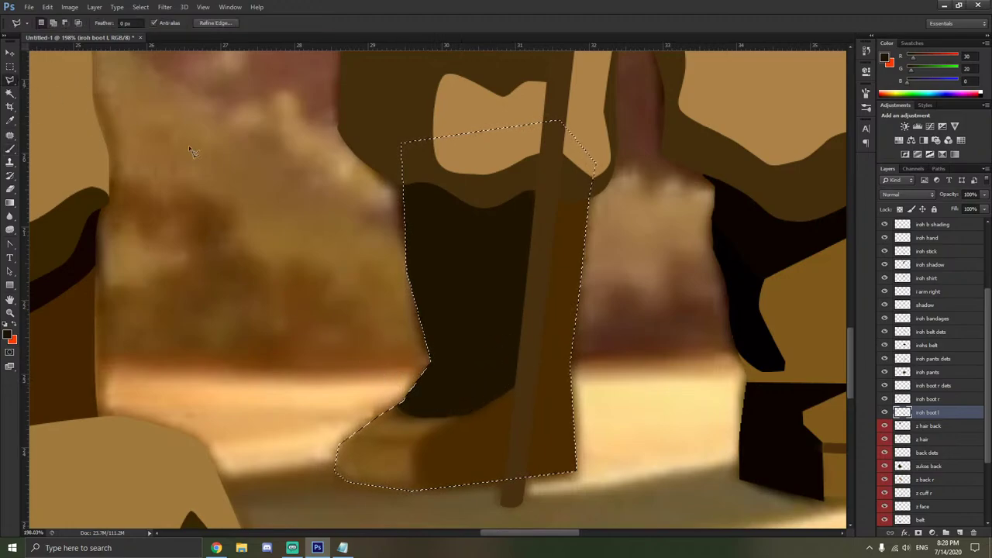
{"action": "left_click", "coordinate": [520, 385]}
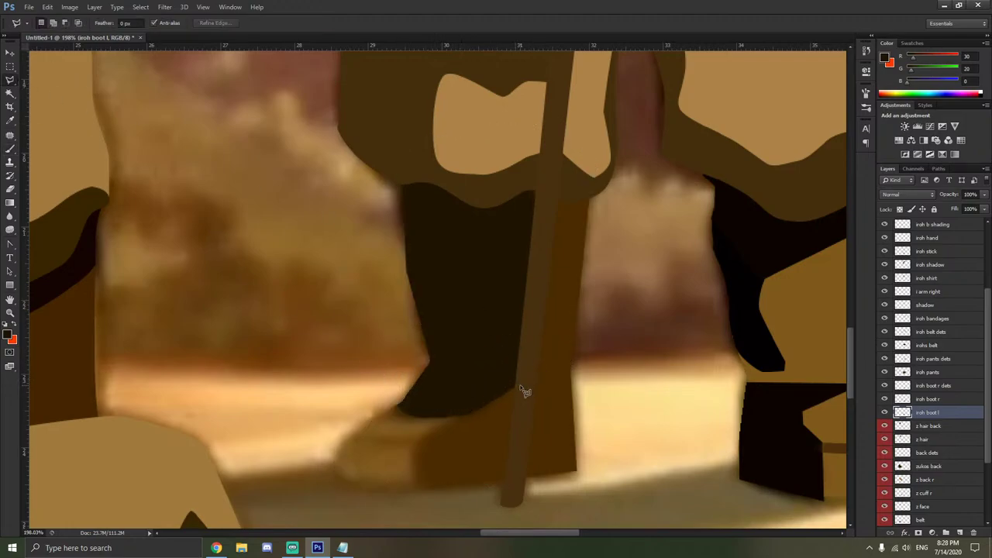
{"action": "left_click", "coordinate": [454, 425]}
{"action": "left_click", "coordinate": [387, 411]}
{"action": "left_click", "coordinate": [432, 362]}
{"action": "left_click", "coordinate": [492, 359]}
{"action": "left_click", "coordinate": [519, 385]}
{"action": "left_click", "coordinate": [10, 149]}
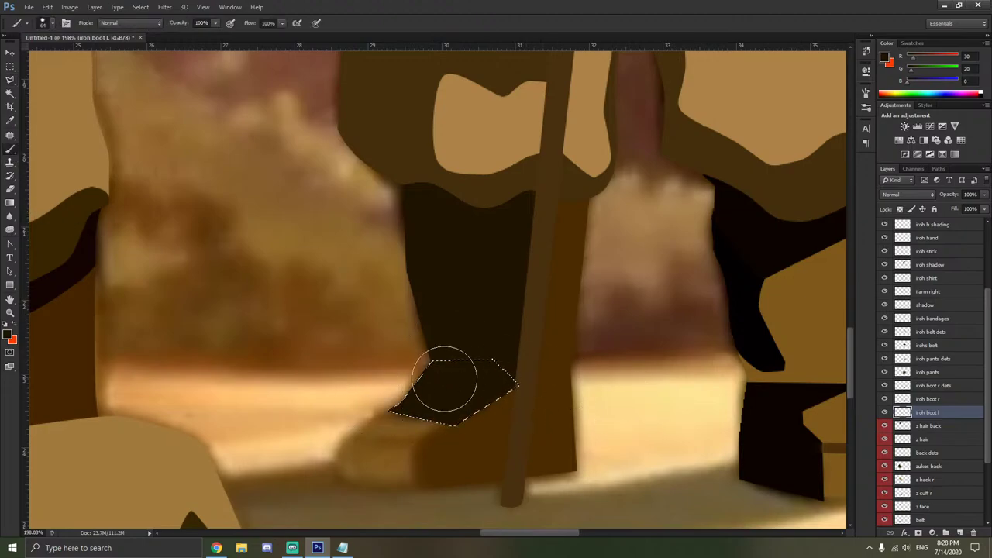
{"action": "scroll", "coordinate": [492, 346], "scroll_direction": "up", "scroll_amount": 1}
{"action": "scroll", "coordinate": [491, 346], "scroll_direction": "up", "scroll_amount": 1}
{"action": "scroll", "coordinate": [89, 137], "scroll_direction": "down", "scroll_amount": 1}
Start a new outline from the ankle edge along the dark shading's lower edge and boot front.
{"action": "left_click", "coordinate": [10, 80]}
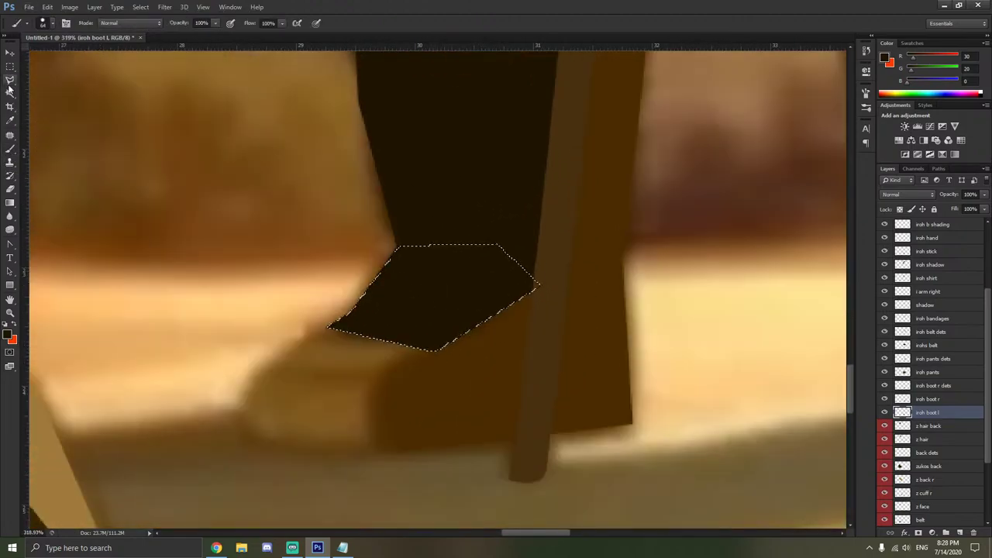
{"action": "scroll", "coordinate": [345, 326], "scroll_direction": "up", "scroll_amount": 1}
{"action": "left_click", "coordinate": [312, 341]}
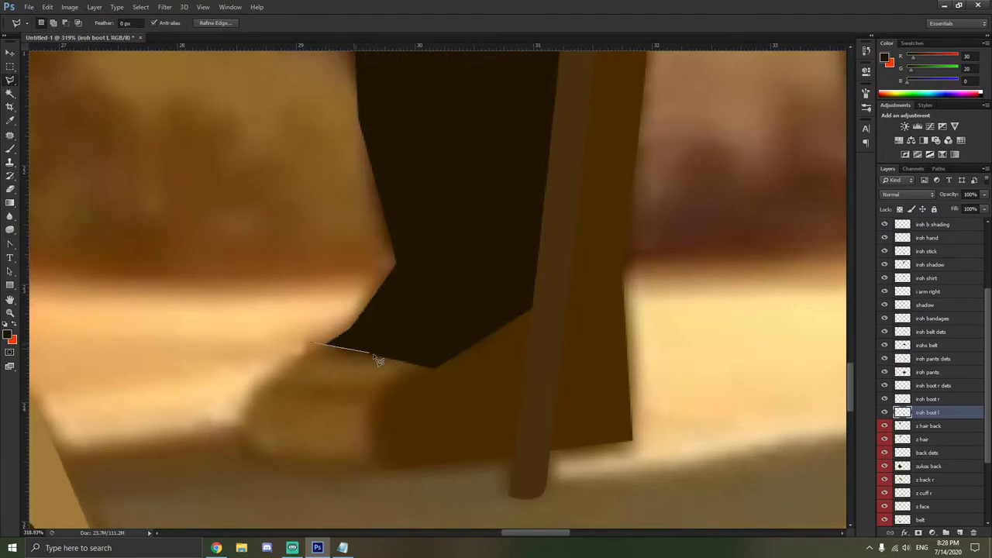
{"action": "left_click", "coordinate": [439, 369]}
{"action": "left_click", "coordinate": [380, 402]}
{"action": "left_click", "coordinate": [376, 467]}
{"action": "left_click", "coordinate": [323, 344]}
{"action": "left_click", "coordinate": [437, 368]}
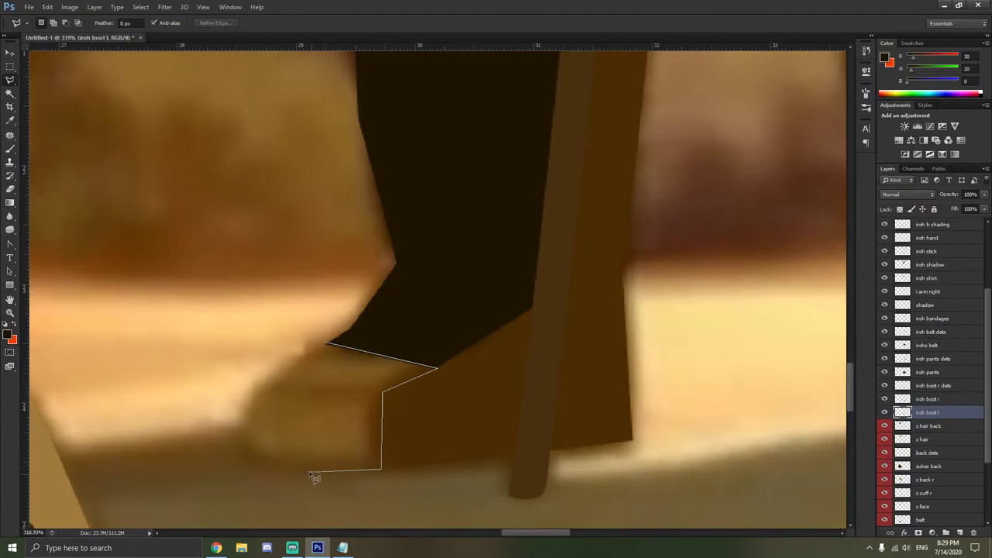
Outline the toe of Iroh's left boot and paint it with brown sampled from the boot.
{"action": "left_click", "coordinate": [241, 443]}
{"action": "left_click", "coordinate": [238, 424]}
{"action": "left_click", "coordinate": [248, 394]}
{"action": "left_click", "coordinate": [327, 344]}
{"action": "key", "text": "i"}
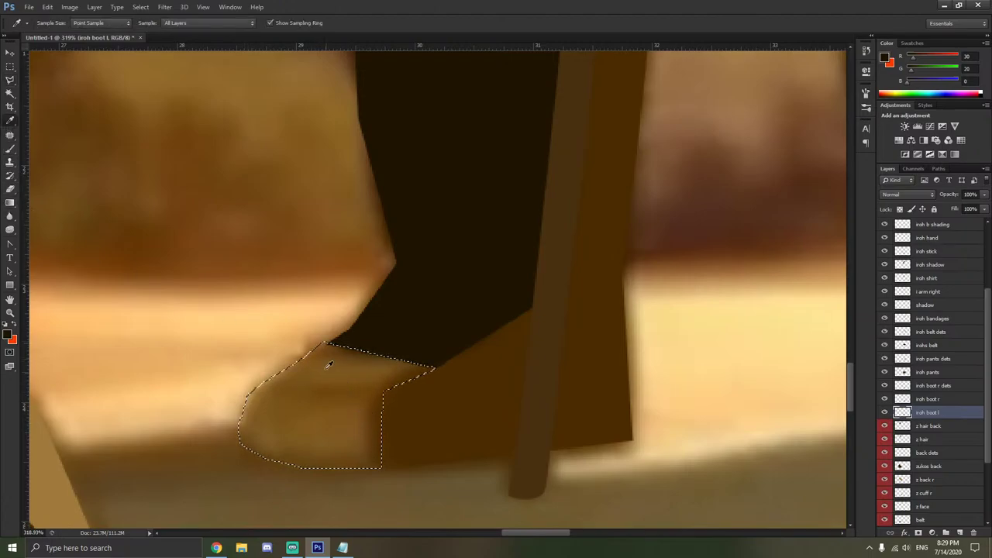
{"action": "left_click", "coordinate": [329, 364]}
{"action": "key", "text": "b"}
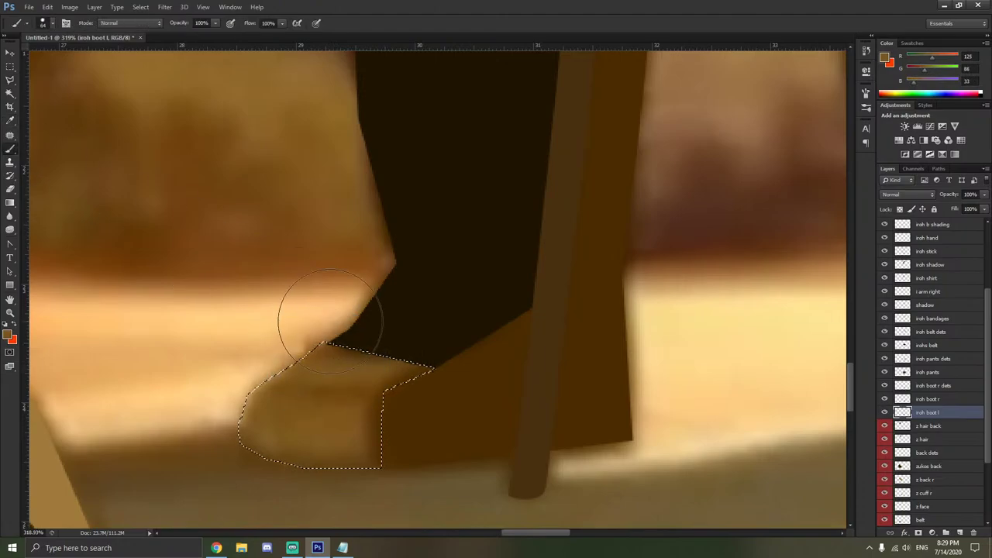
{"action": "mouse_move", "coordinate": [332, 321]}
{"action": "left_mouse_down"}
{"action": "mouse_move", "coordinate": [288, 390]}
{"action": "mouse_move", "coordinate": [228, 405]}
{"action": "left_mouse_up"}
Deselect the boot, zoom back onto Iroh's boots, and select the iroh stick layer.
{"action": "scroll", "coordinate": [380, 308], "scroll_direction": "down", "scroll_amount": 5}
{"action": "scroll", "coordinate": [381, 308], "scroll_direction": "down", "scroll_amount": 4}
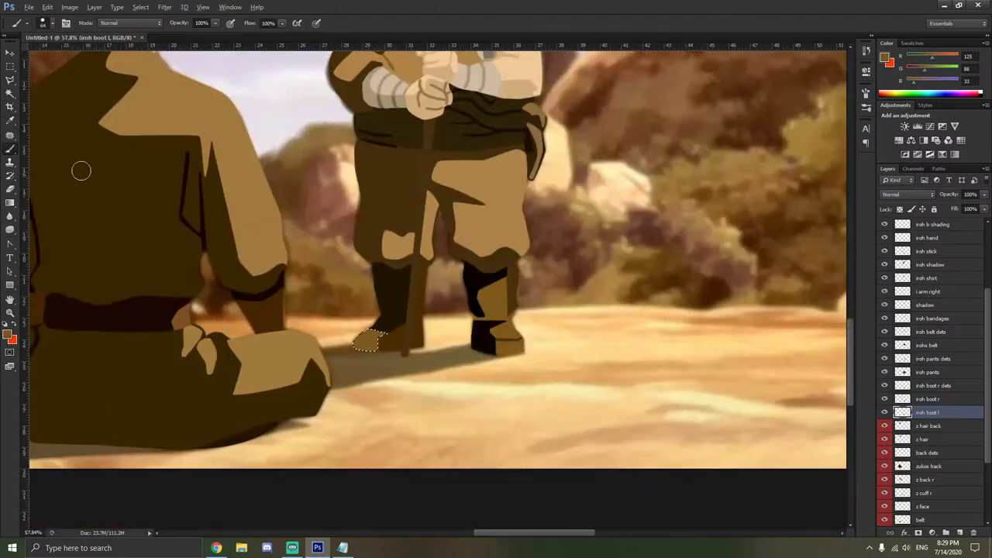
{"action": "key", "text": "m"}
{"action": "left_click", "coordinate": [351, 207]}
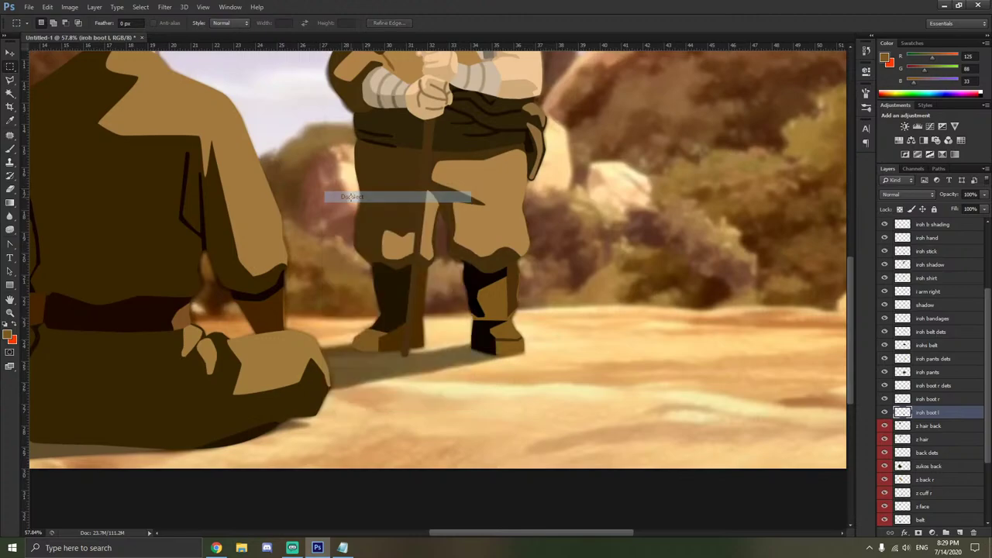
{"action": "left_click_drag", "start_coordinate": [356, 232], "coordinate": [516, 443]}
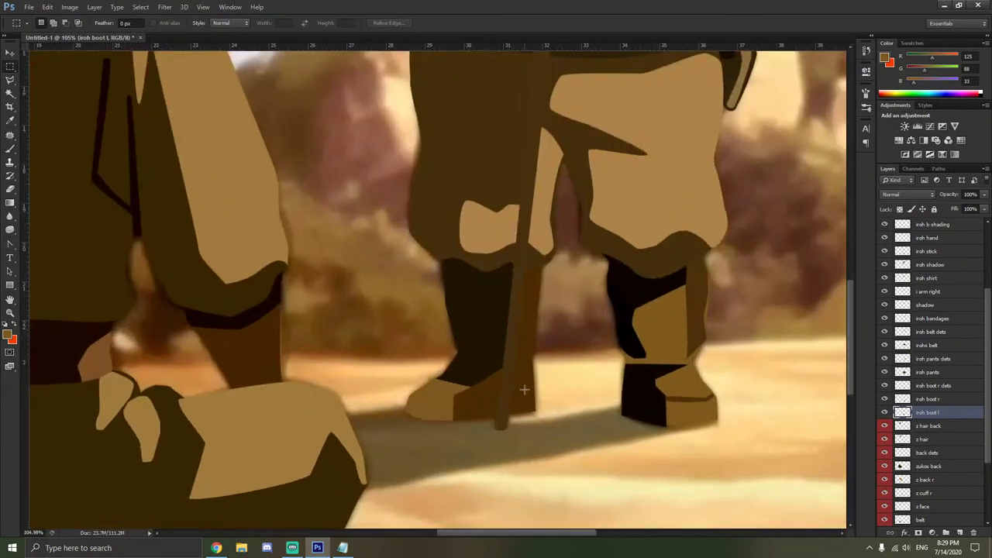
{"action": "scroll", "coordinate": [913, 275], "scroll_direction": "up", "scroll_amount": 4}
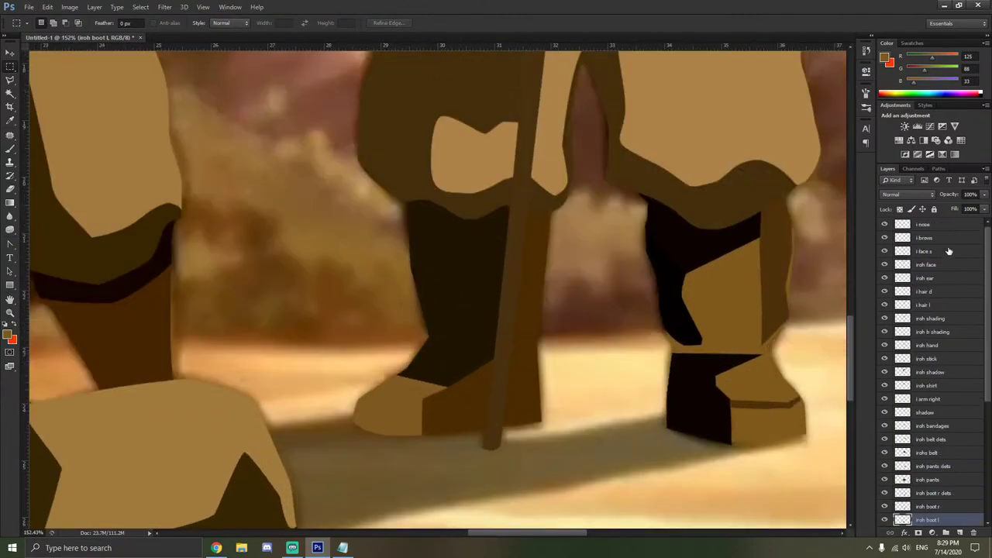
{"action": "left_click", "coordinate": [943, 358]}
Select the walking stick with the Magic Wand and make a darker brown from its colour.
{"action": "left_click", "coordinate": [10, 91]}
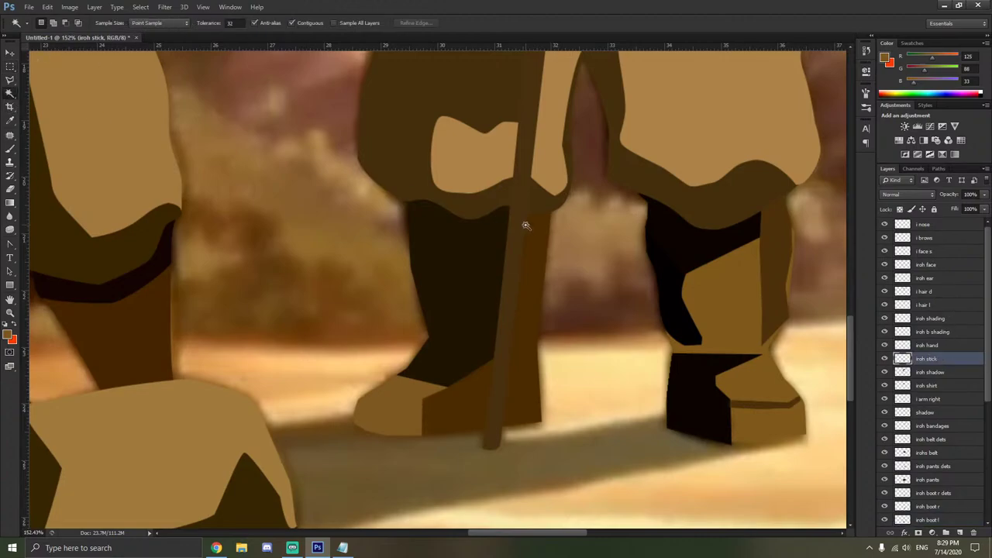
{"action": "left_click", "coordinate": [525, 233]}
{"action": "scroll", "coordinate": [534, 234], "scroll_direction": "up", "scroll_amount": 2}
{"action": "scroll", "coordinate": [551, 235], "scroll_direction": "up", "scroll_amount": 2}
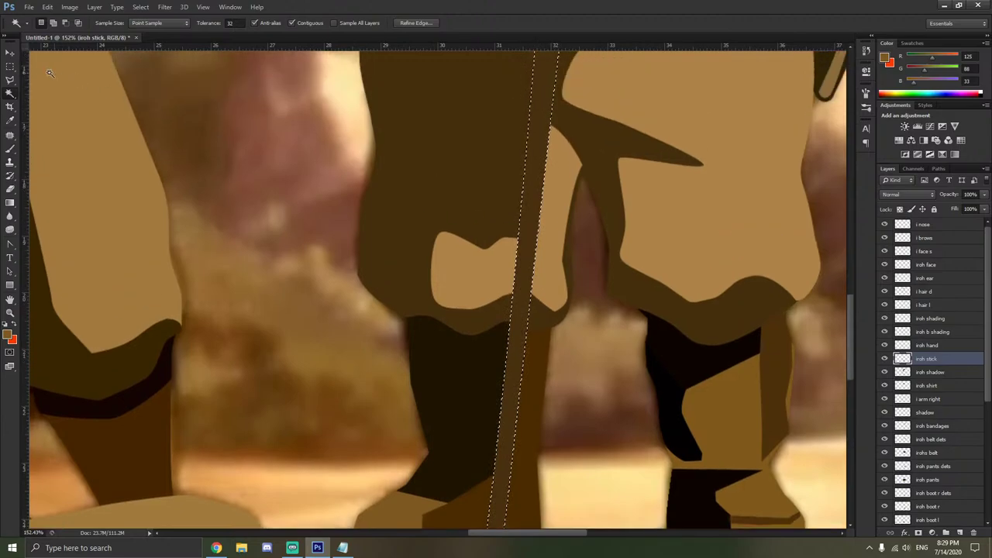
{"action": "key", "text": "i"}
{"action": "left_click", "coordinate": [530, 190]}
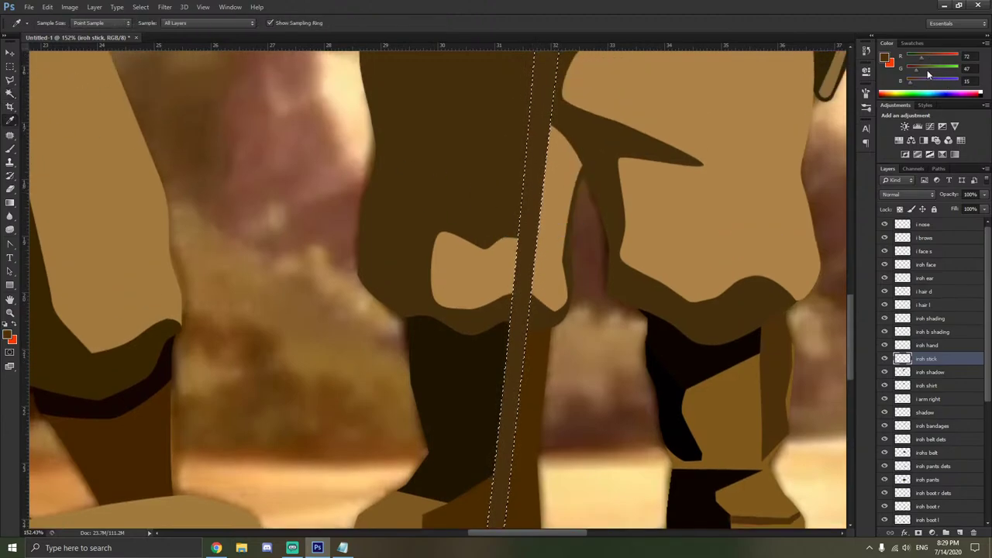
{"action": "mouse_move", "coordinate": [920, 72]}
{"action": "left_mouse_down"}
{"action": "mouse_move", "coordinate": [917, 59]}
{"action": "mouse_move", "coordinate": [908, 85]}
{"action": "left_mouse_up"}
{"action": "scroll", "coordinate": [436, 137], "scroll_direction": "down", "scroll_amount": 5}
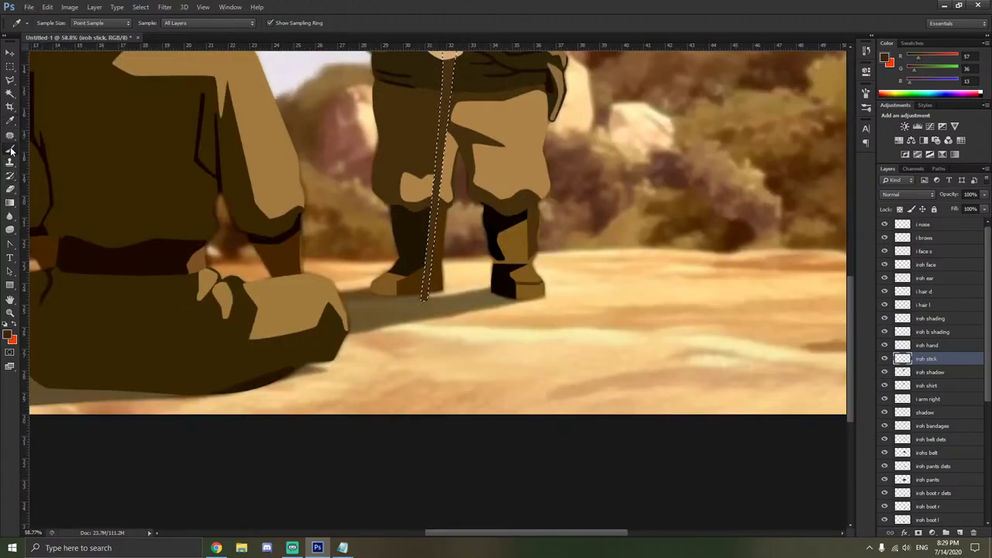
Paint the whole stick in the darker brown and deselect it.
{"action": "left_click", "coordinate": [10, 148]}
{"action": "left_click_drag", "start_coordinate": [424, 298], "coordinate": [455, 67]}
{"action": "scroll", "coordinate": [455, 67], "scroll_direction": "up", "scroll_amount": 3}
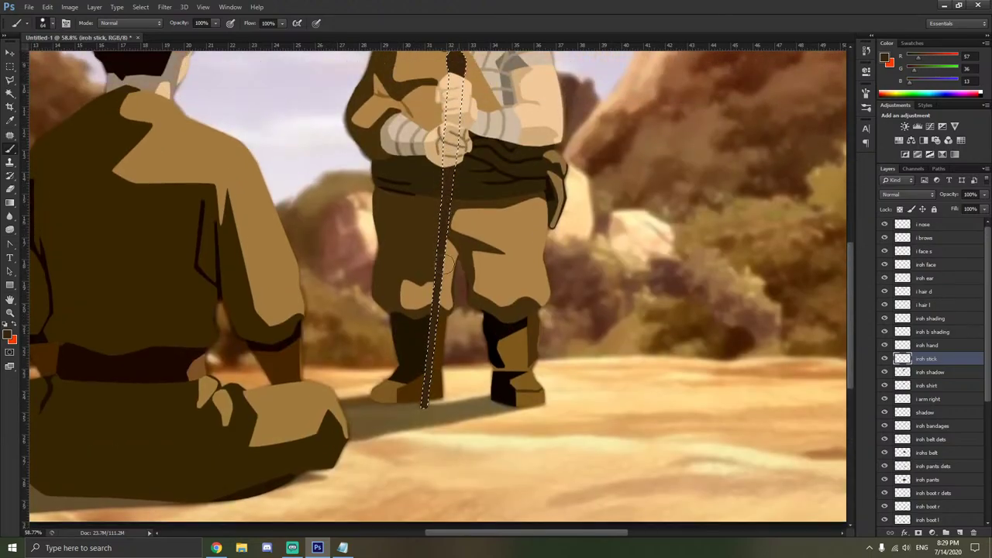
{"action": "key", "text": "m"}
{"action": "right_click", "coordinate": [298, 164]}
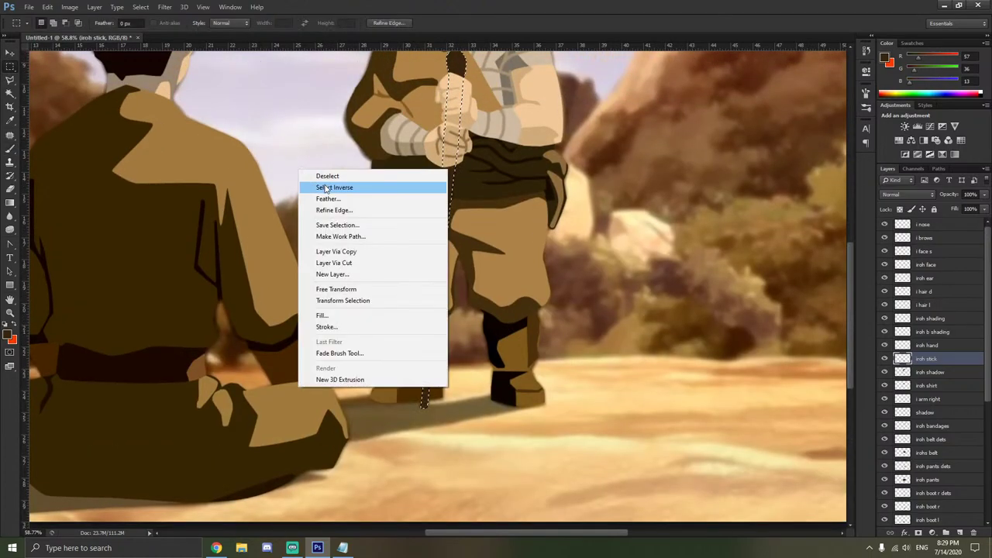
{"action": "left_click", "coordinate": [333, 175]}
Select the z hair back layer.
{"action": "scroll", "coordinate": [341, 193], "scroll_direction": "down", "scroll_amount": 1}
{"action": "scroll", "coordinate": [379, 348], "scroll_direction": "down", "scroll_amount": 4}
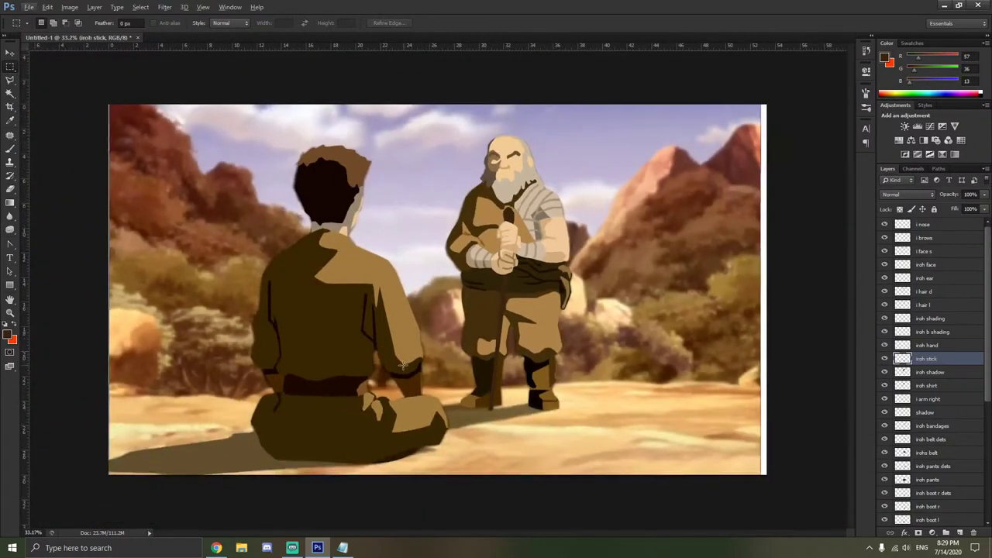
{"action": "scroll", "coordinate": [496, 403], "scroll_direction": "up", "scroll_amount": 3}
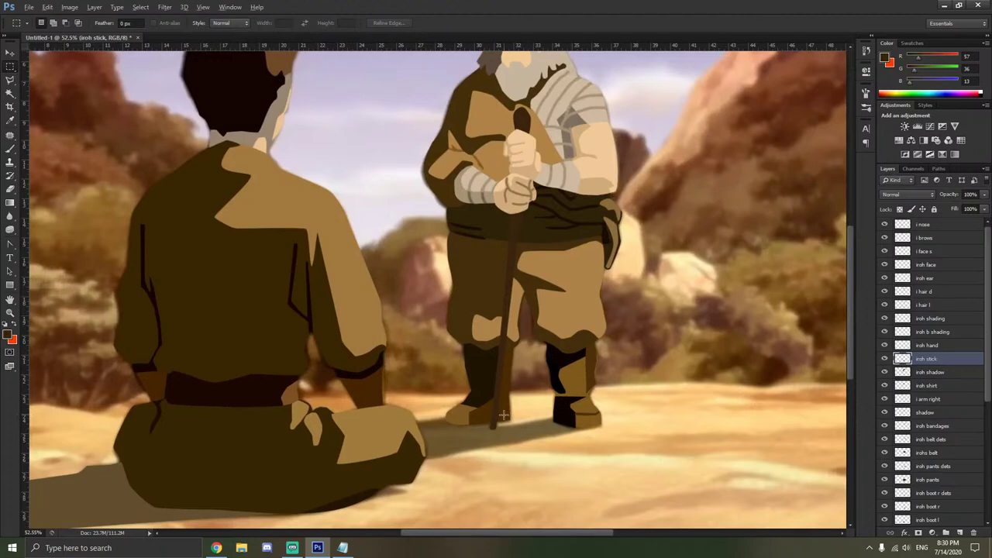
{"action": "scroll", "coordinate": [503, 415], "scroll_direction": "up", "scroll_amount": 8}
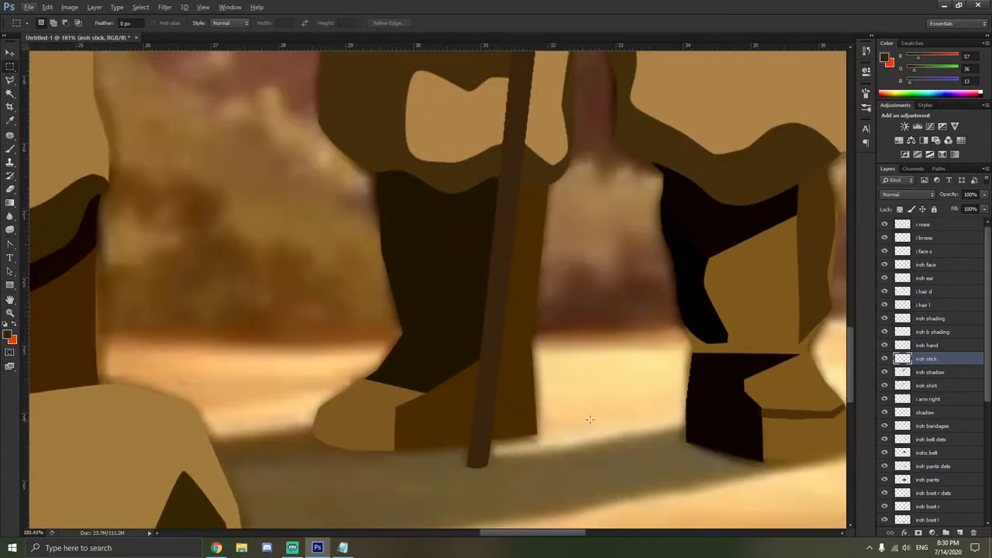
{"action": "scroll", "coordinate": [593, 419], "scroll_direction": "down", "scroll_amount": 3}
{"action": "scroll", "coordinate": [922, 387], "scroll_direction": "down", "scroll_amount": 3}
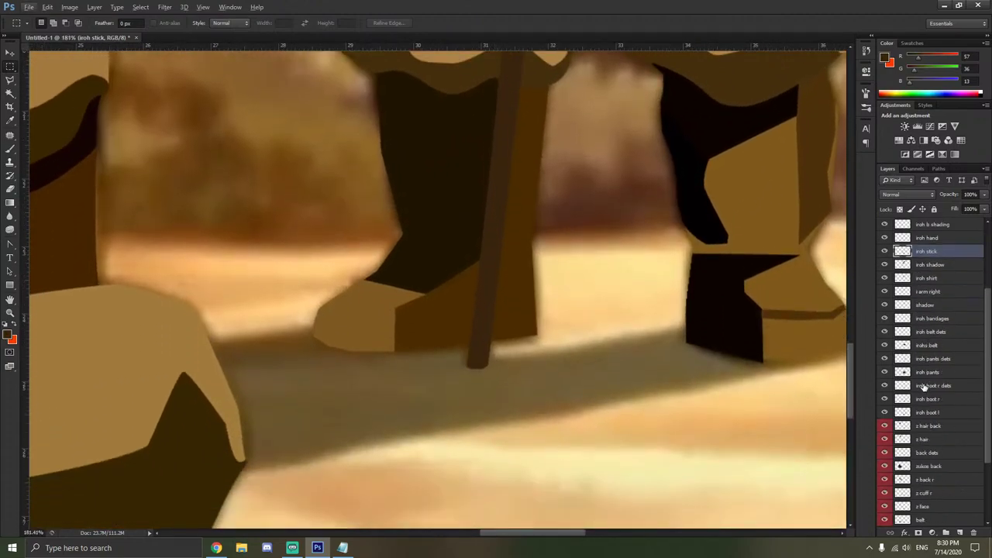
{"action": "left_click", "coordinate": [930, 425]}
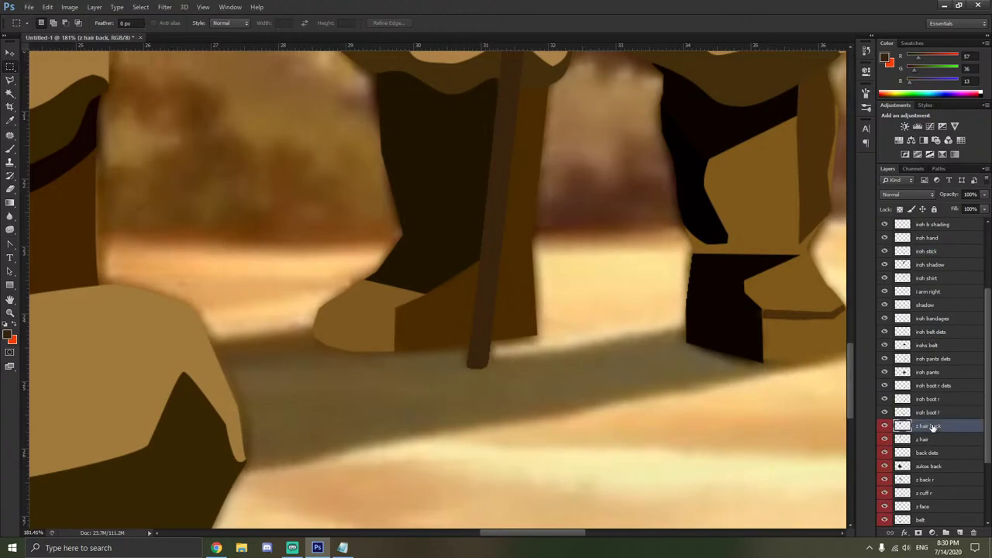
Create a new layer named 'iroh shadow'.
{"action": "key", "text": "ctrl+shift+n"}
{"action": "type", "text": "iroh s"}
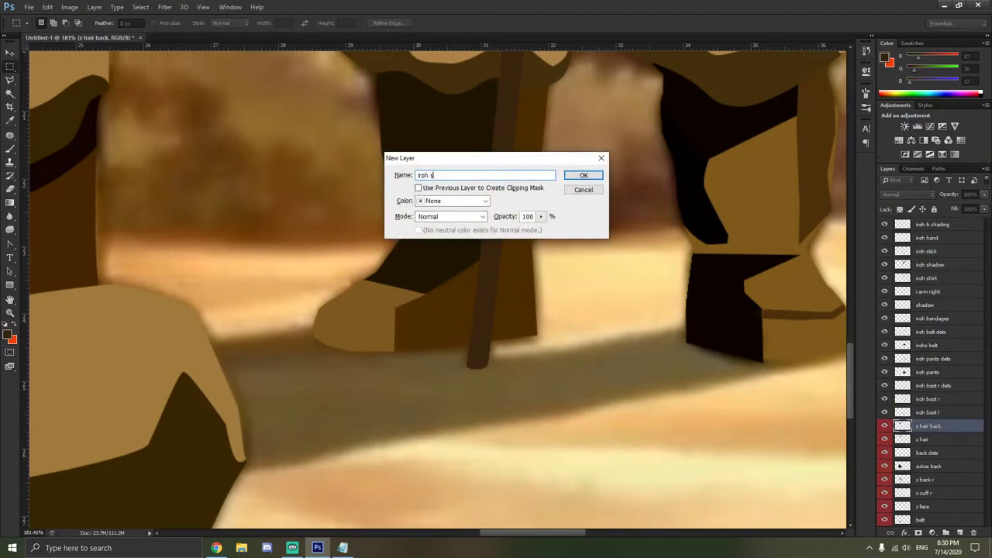
{"action": "type", "text": "hadow"}
{"action": "key", "text": "Return"}
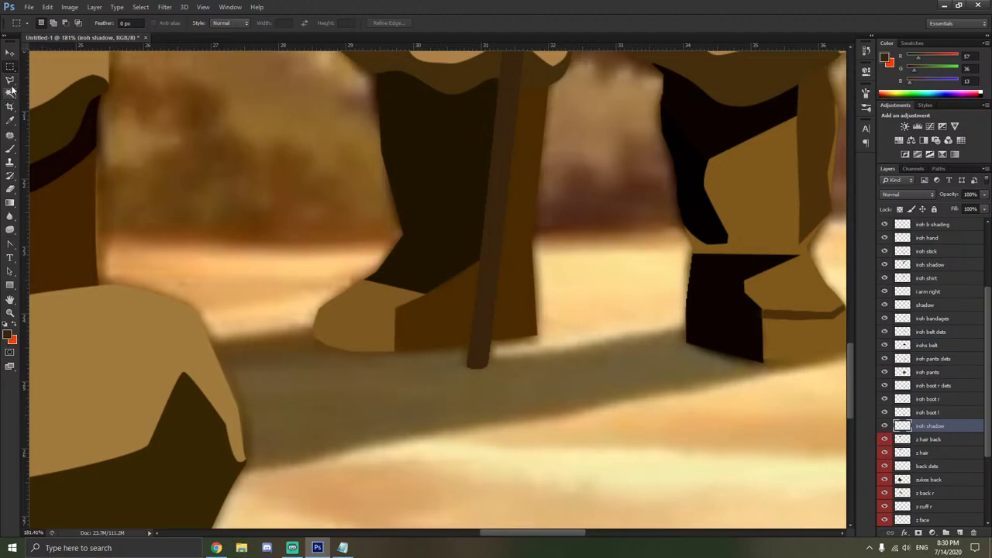
{"action": "left_click", "coordinate": [10, 80]}
{"action": "scroll", "coordinate": [761, 343], "scroll_direction": "down", "scroll_amount": 1}
{"action": "scroll", "coordinate": [761, 342], "scroll_direction": "right", "scroll_amount": 1}
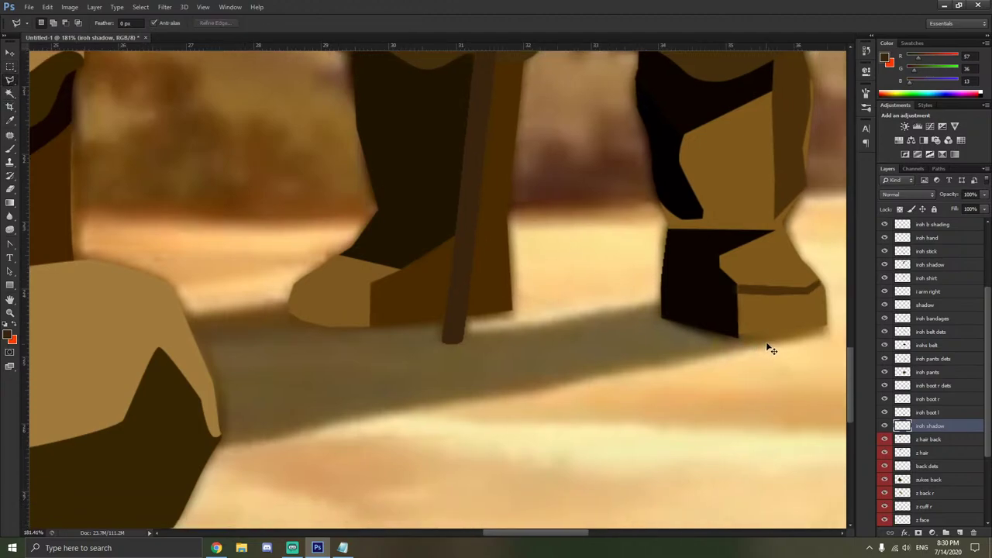
Outline Iroh's ground shadow from the boots around the base of the stick.
{"action": "left_click", "coordinate": [826, 328]}
{"action": "left_click", "coordinate": [318, 428]}
{"action": "left_click", "coordinate": [263, 442]}
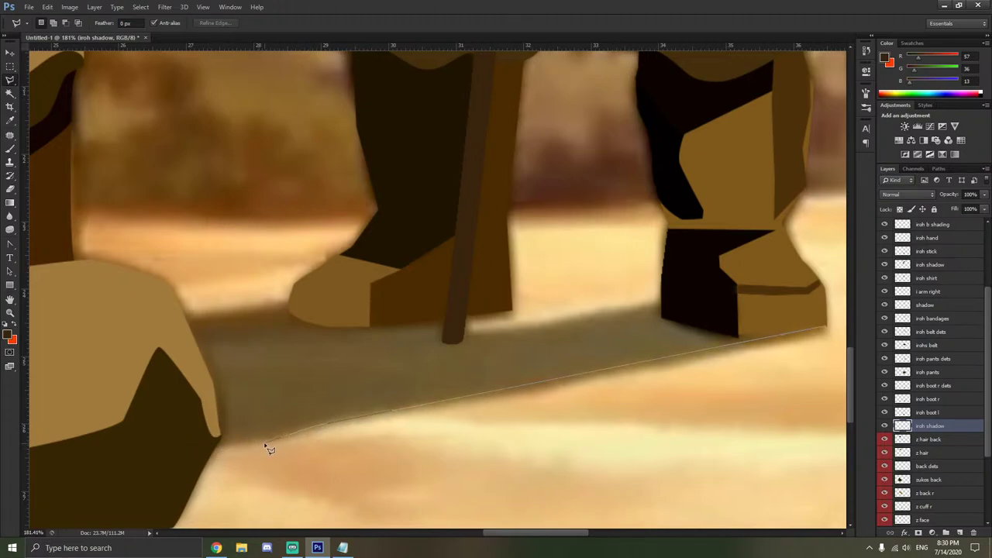
{"action": "left_click", "coordinate": [187, 446]}
{"action": "left_click", "coordinate": [150, 317]}
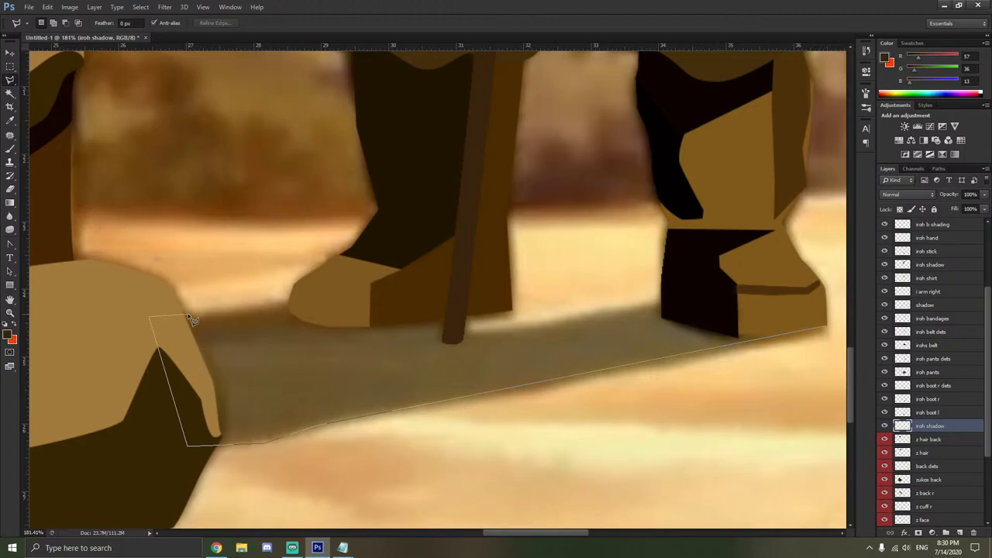
{"action": "left_click", "coordinate": [288, 302]}
{"action": "left_click", "coordinate": [469, 313]}
{"action": "left_click", "coordinate": [469, 328]}
{"action": "left_click", "coordinate": [660, 302]}
{"action": "left_click", "coordinate": [824, 325]}
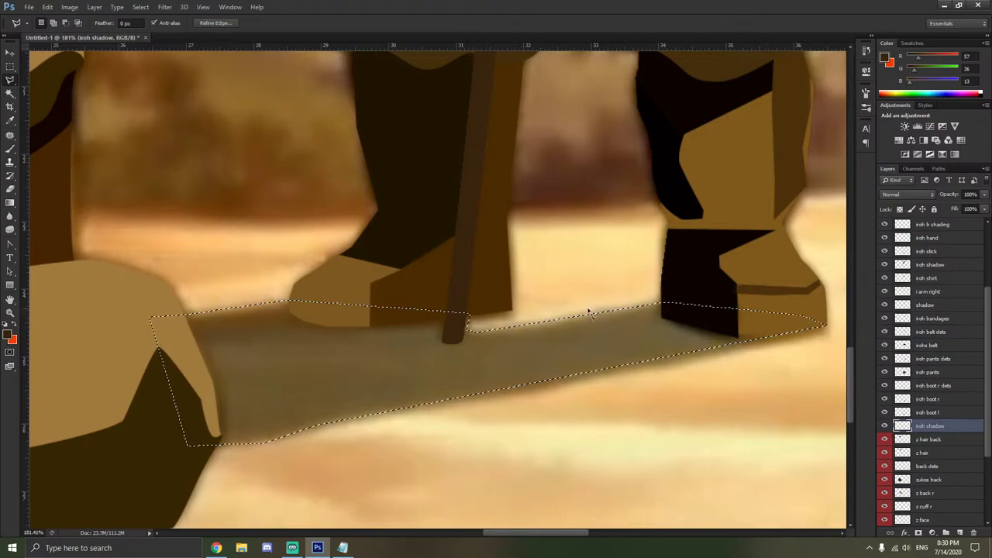
Fill the shadow outline with flat brown sampled from the ground, then deselect.
{"action": "key", "text": "i"}
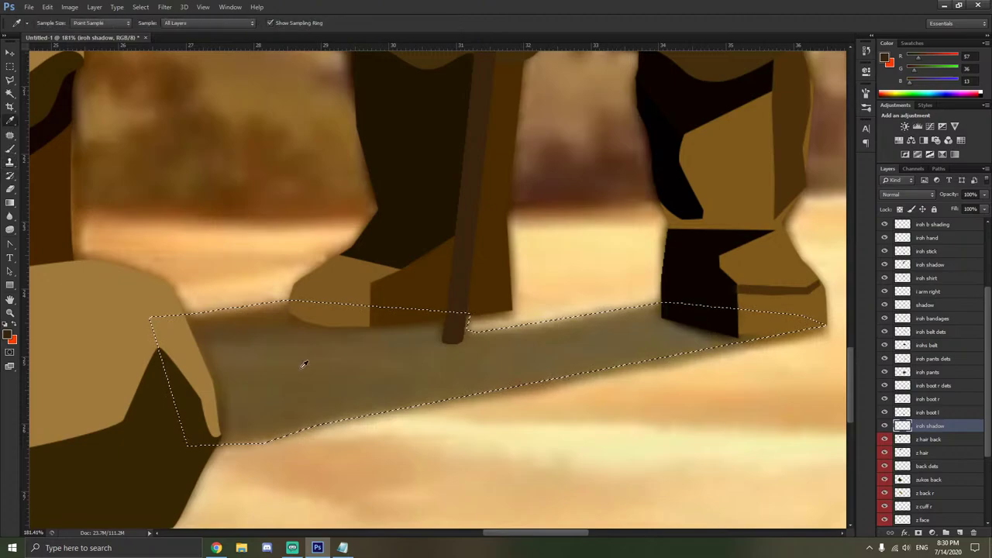
{"action": "left_click", "coordinate": [304, 364]}
{"action": "scroll", "coordinate": [215, 290], "scroll_direction": "down", "scroll_amount": 3}
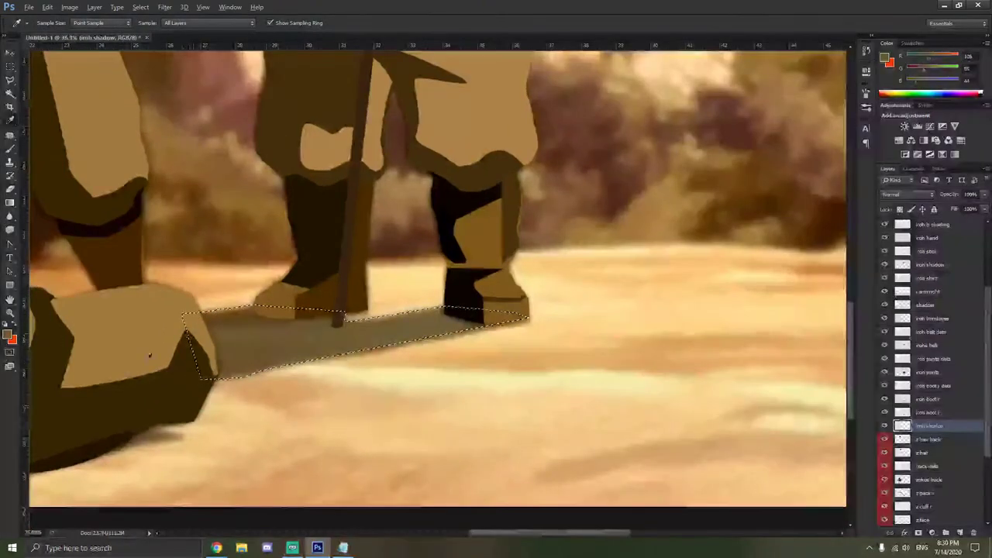
{"action": "scroll", "coordinate": [93, 410], "scroll_direction": "up", "scroll_amount": 2}
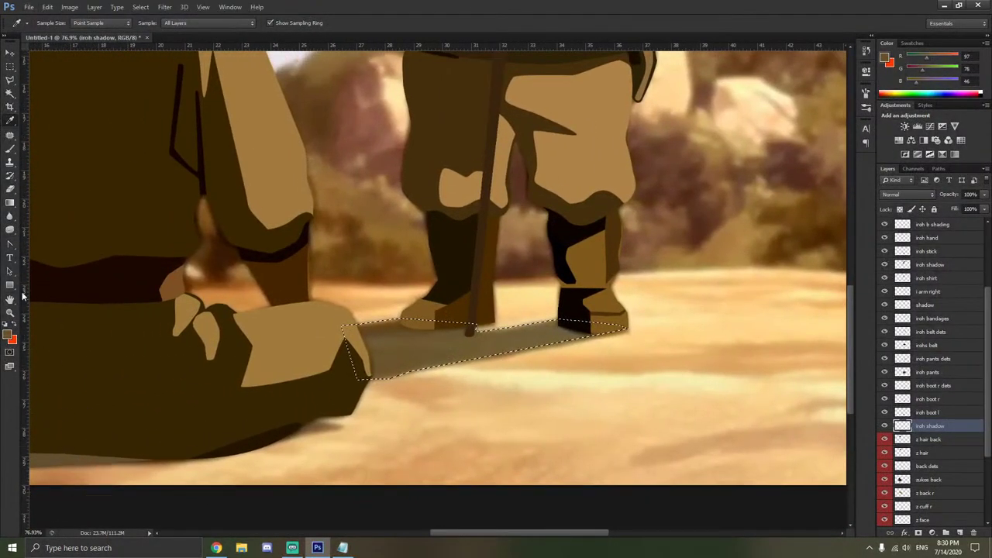
{"action": "left_click", "coordinate": [10, 148]}
{"action": "mouse_move", "coordinate": [427, 336]}
{"action": "left_mouse_down"}
{"action": "mouse_move", "coordinate": [439, 332]}
{"action": "mouse_move", "coordinate": [405, 346]}
{"action": "mouse_move", "coordinate": [473, 361]}
{"action": "mouse_move", "coordinate": [449, 327]}
{"action": "left_mouse_up"}
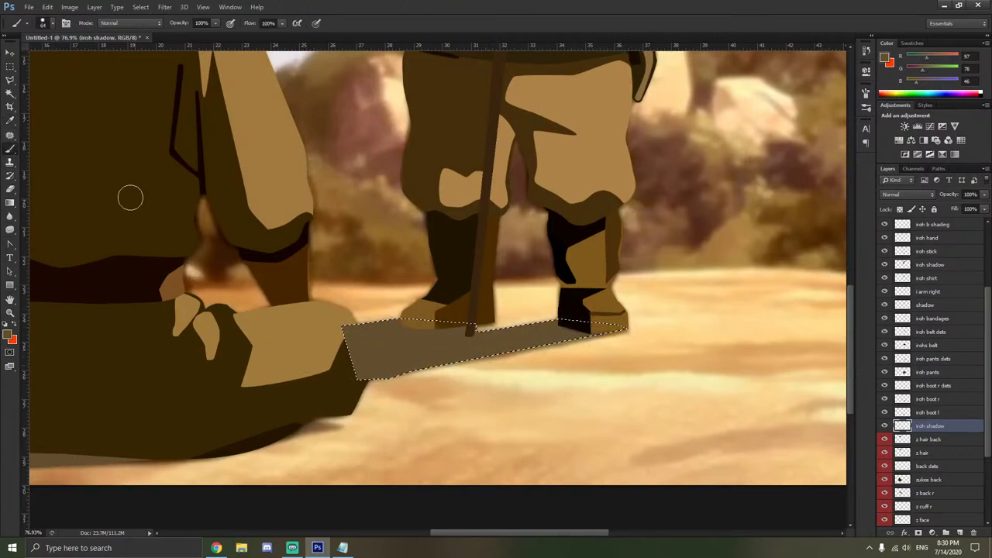
{"action": "left_click", "coordinate": [10, 67]}
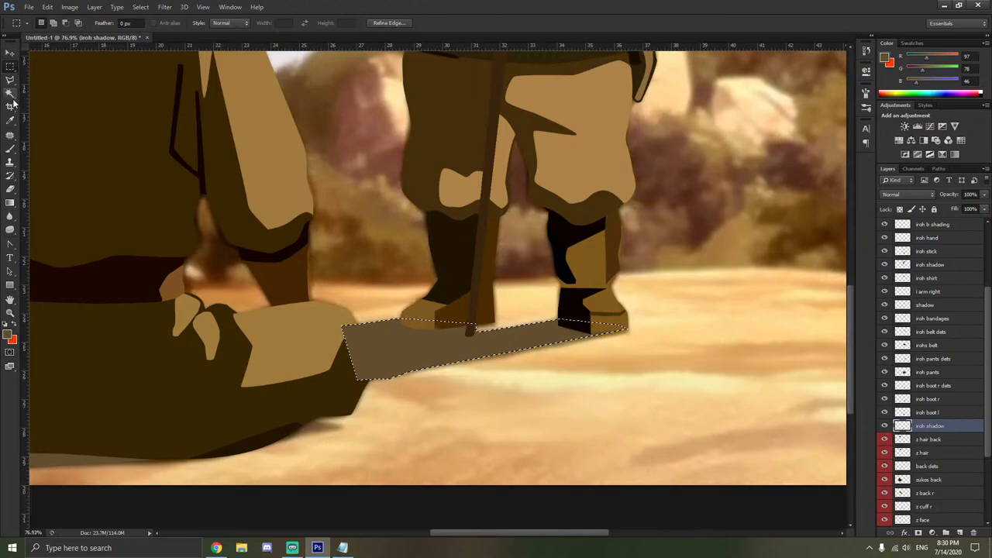
{"action": "right_click", "coordinate": [334, 117]}
{"action": "left_click", "coordinate": [377, 127]}
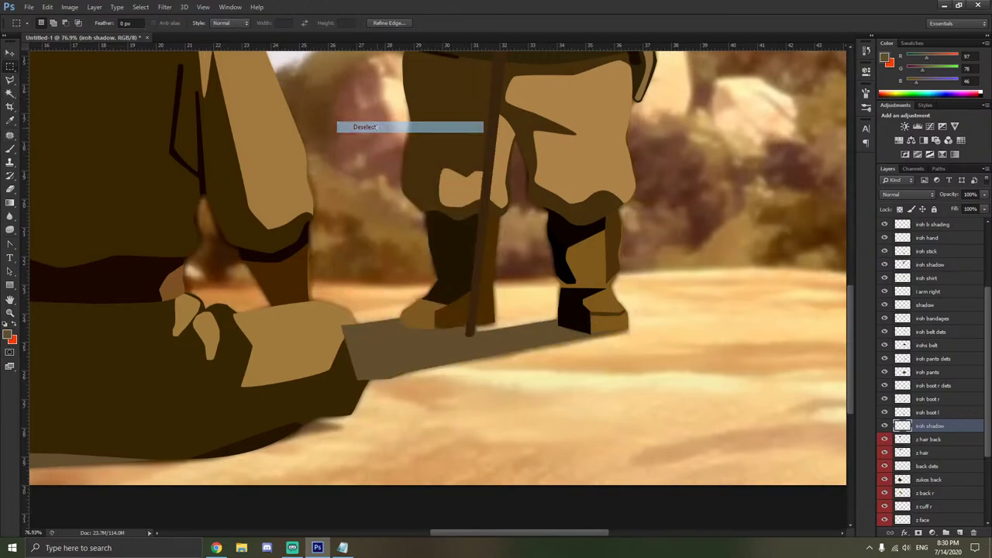
Move the iroh shadow layer to sit just above z shadow.
{"action": "scroll", "coordinate": [697, 310], "scroll_direction": "down", "scroll_amount": 1}
{"action": "scroll", "coordinate": [929, 387], "scroll_direction": "down", "scroll_amount": 3}
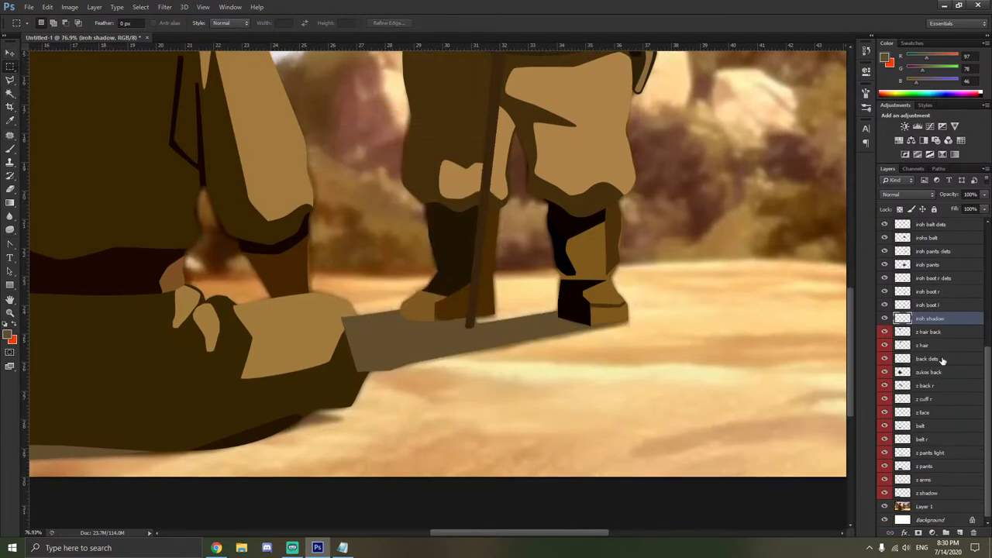
{"action": "left_click_drag", "start_coordinate": [936, 318], "coordinate": [939, 481]}
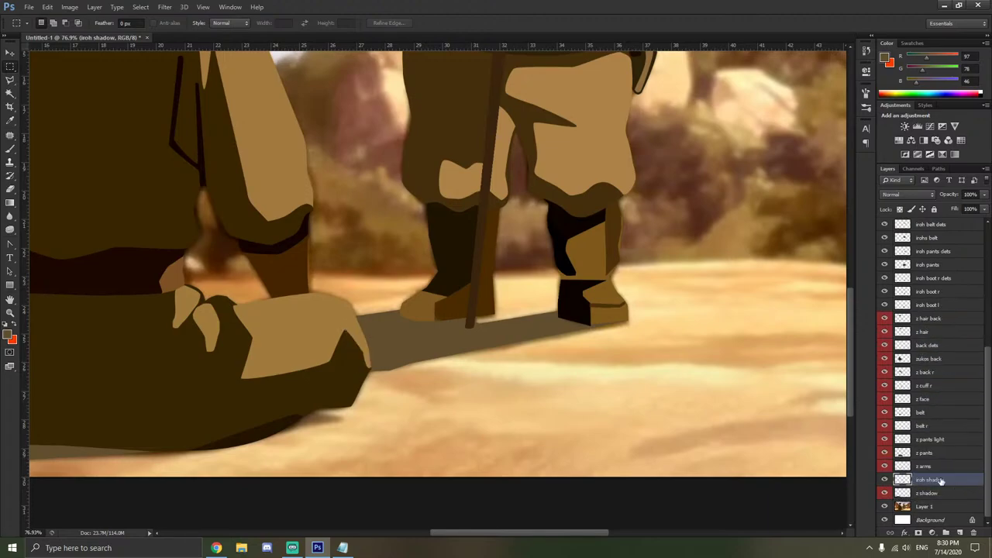
{"action": "scroll", "coordinate": [419, 298], "scroll_direction": "down", "scroll_amount": 5}
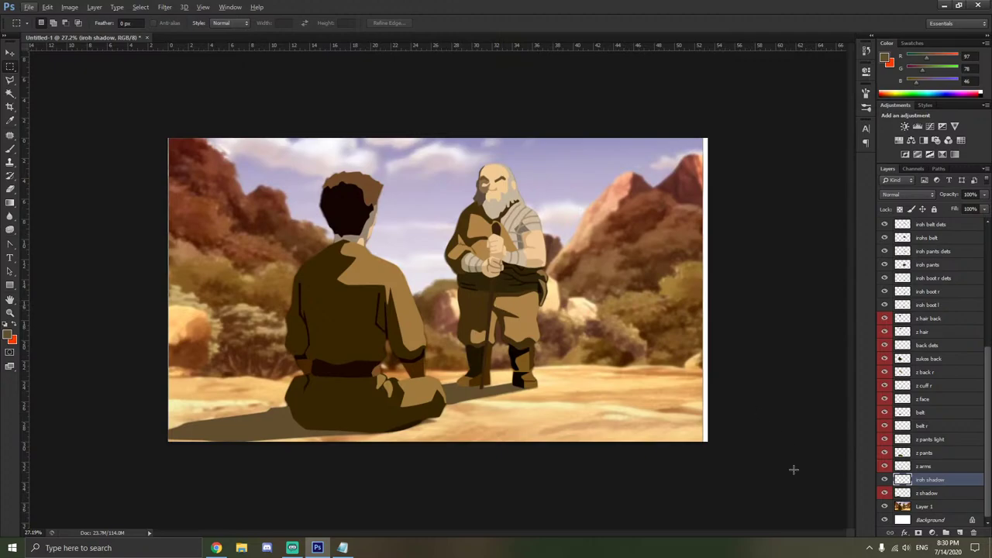
Toggle Layer 1's landscape on and off to compare, leaving it hidden over white.
{"action": "left_click", "coordinate": [884, 506]}
{"action": "left_click", "coordinate": [884, 507]}
{"action": "left_click", "coordinate": [884, 507]}
{"action": "left_click", "coordinate": [884, 506]}
{"action": "left_click", "coordinate": [884, 507]}
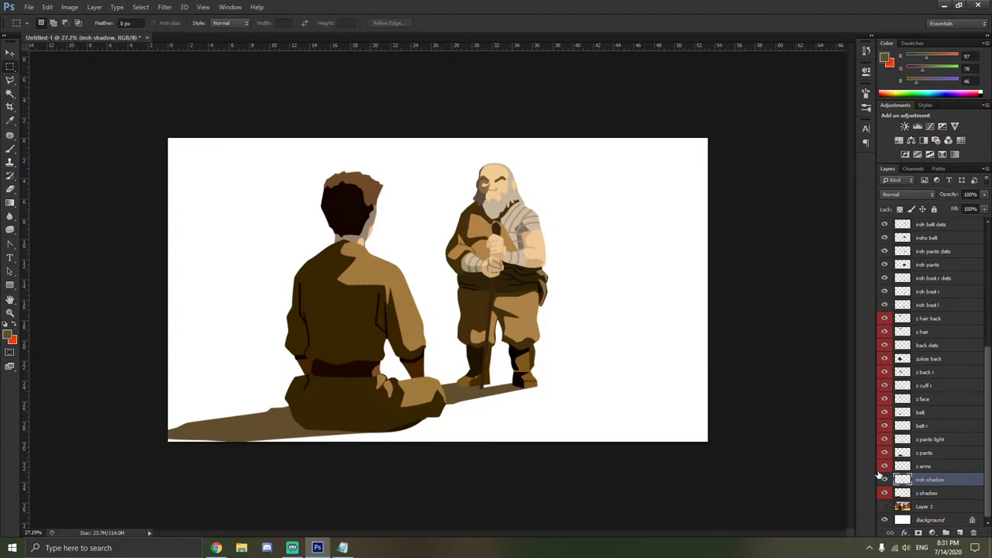
{"action": "left_click", "coordinate": [884, 506]}
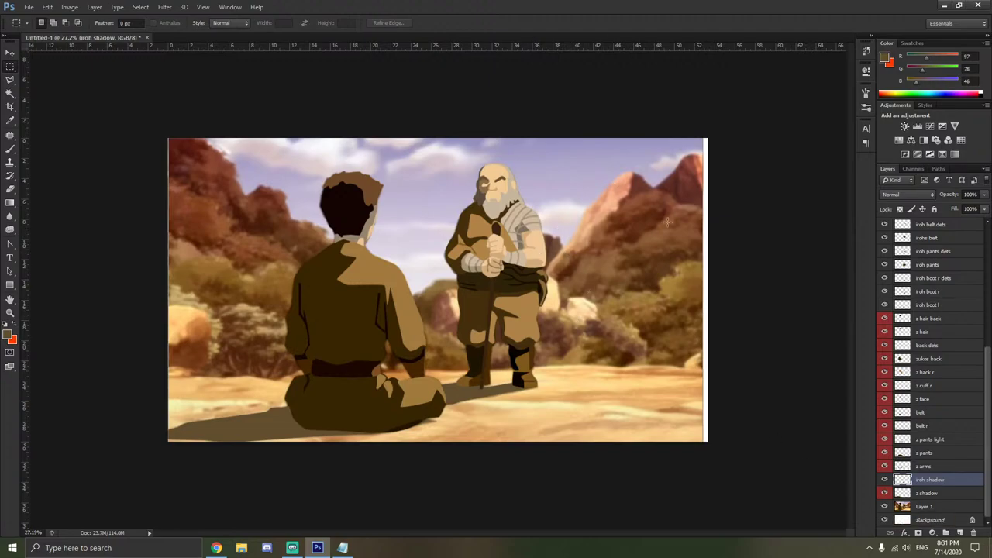
{"action": "left_click", "coordinate": [884, 507]}
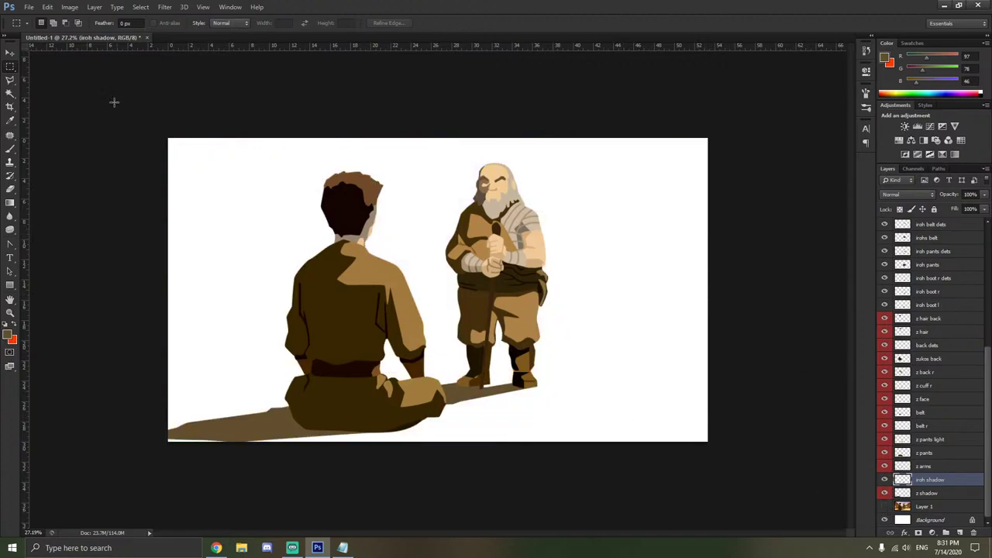
Drag a vertical and a horizontal guide from the rulers to the canvas centre.
{"action": "left_click_drag", "start_coordinate": [29, 172], "coordinate": [438, 226]}
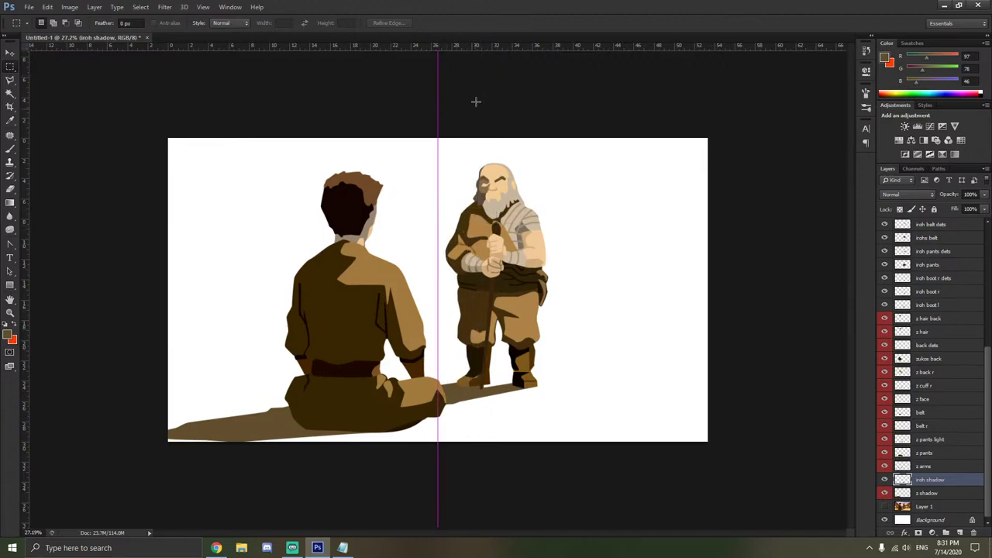
{"action": "left_click_drag", "start_coordinate": [472, 45], "coordinate": [449, 289]}
{"action": "left_click", "coordinate": [216, 547]}
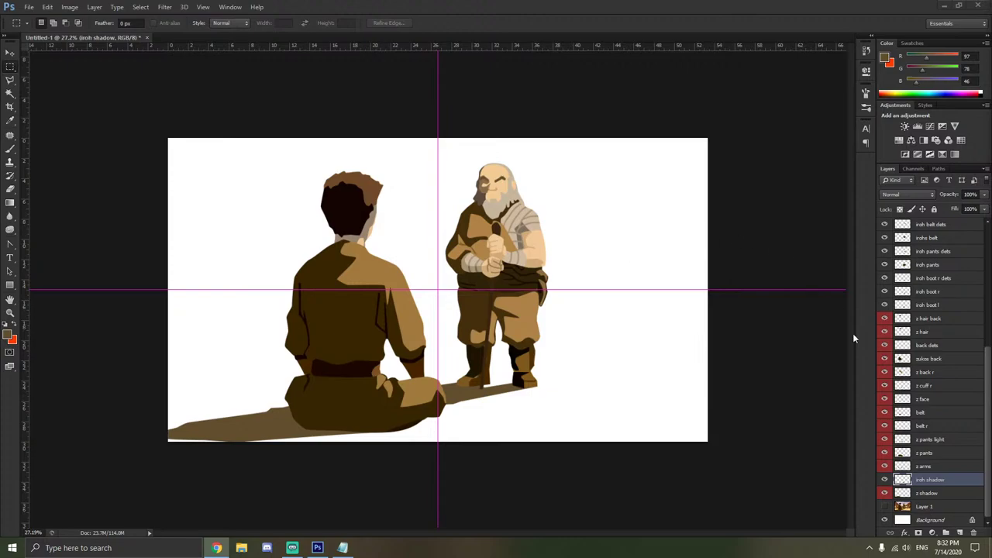
Paste the four-element squares as a new layer above Layer 1 and shift them right.
{"action": "left_click", "coordinate": [924, 509]}
{"action": "left_click", "coordinate": [924, 508]}
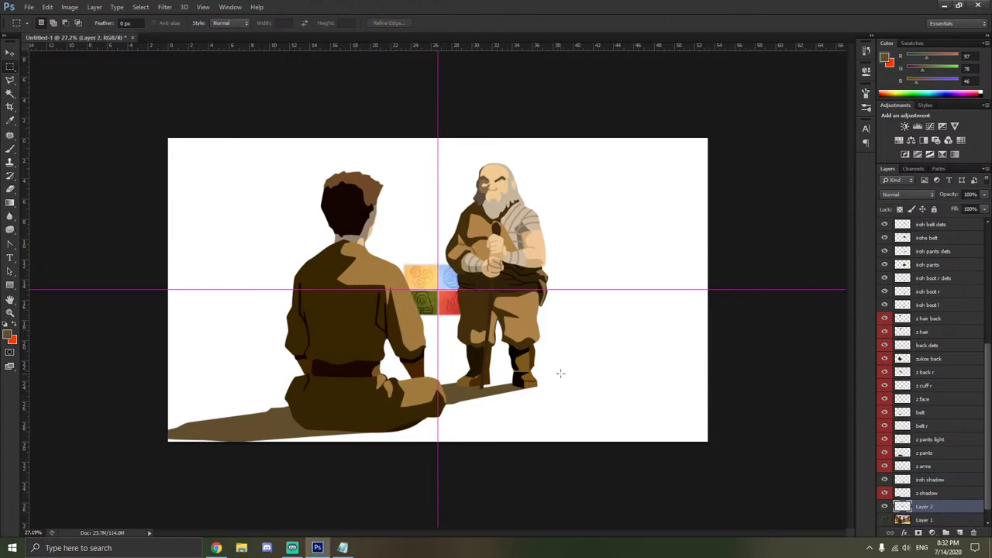
{"action": "key", "text": "ctrl+v"}
{"action": "left_click", "coordinate": [10, 54]}
{"action": "left_click_drag", "start_coordinate": [420, 275], "coordinate": [620, 213]}
{"action": "scroll", "coordinate": [930, 465], "scroll_direction": "down", "scroll_amount": 1}
Convert the locked Background into Layer 0 and nudge the emblem left and down.
{"action": "double_click", "coordinate": [929, 520]}
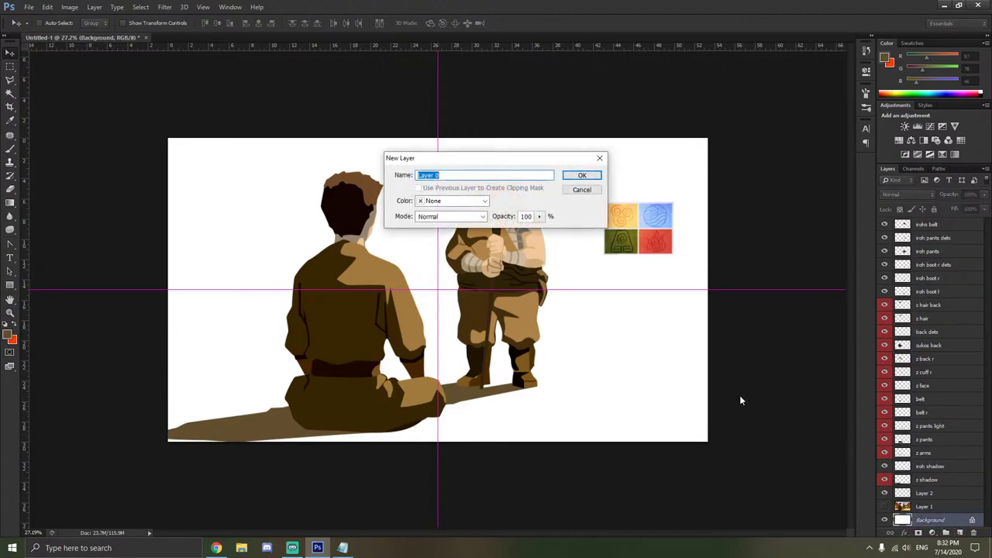
{"action": "key", "text": "Return"}
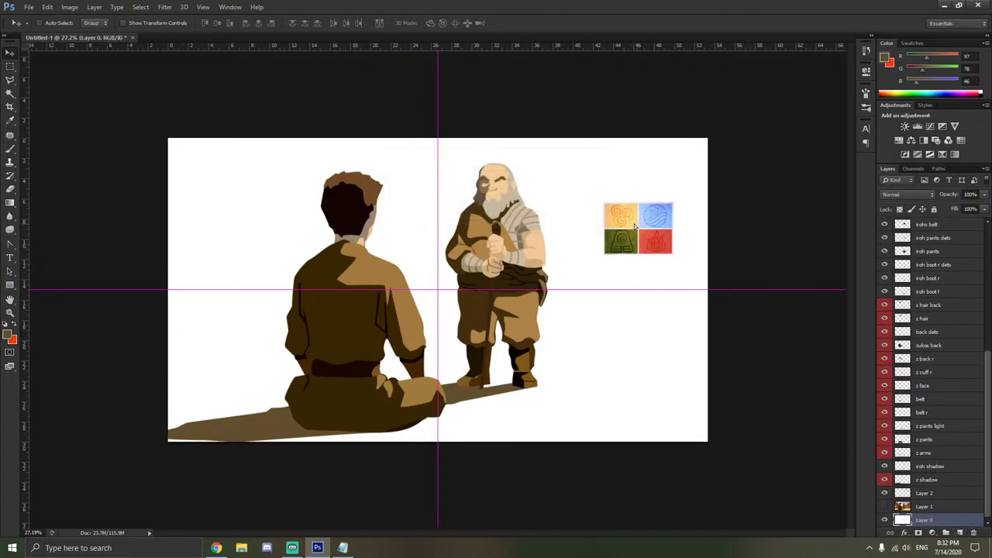
{"action": "left_click_drag", "start_coordinate": [710, 281], "coordinate": [691, 278]}
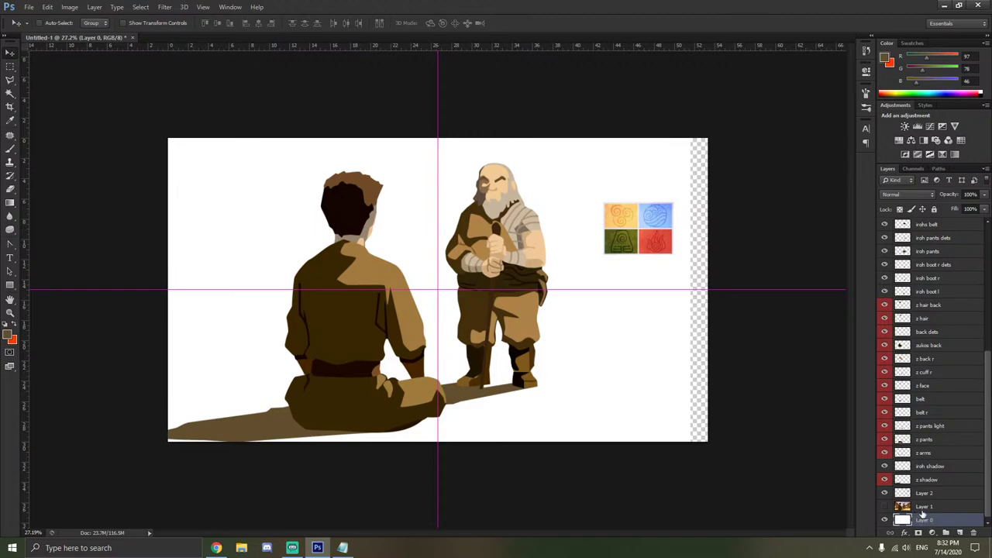
{"action": "left_click", "coordinate": [932, 465]}
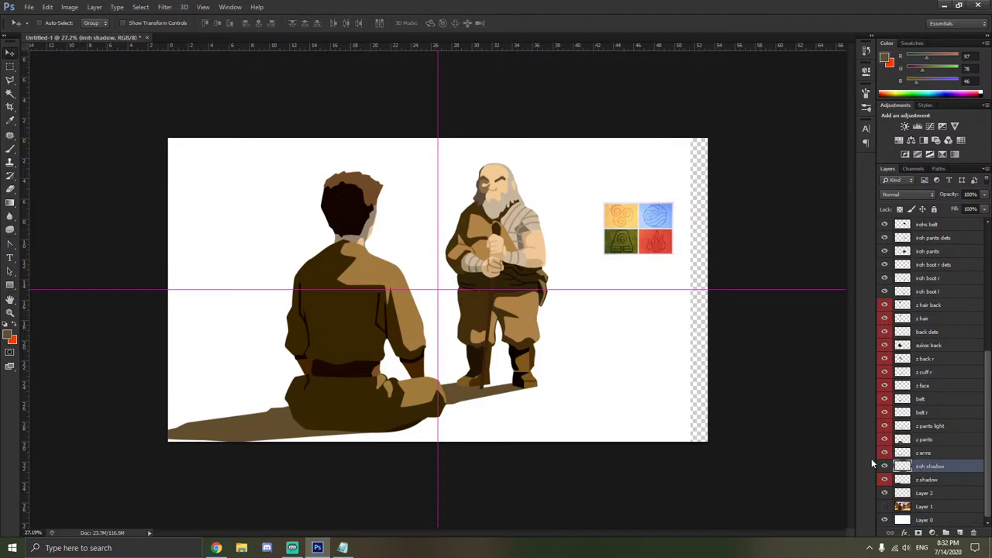
{"action": "left_click", "coordinate": [903, 494]}
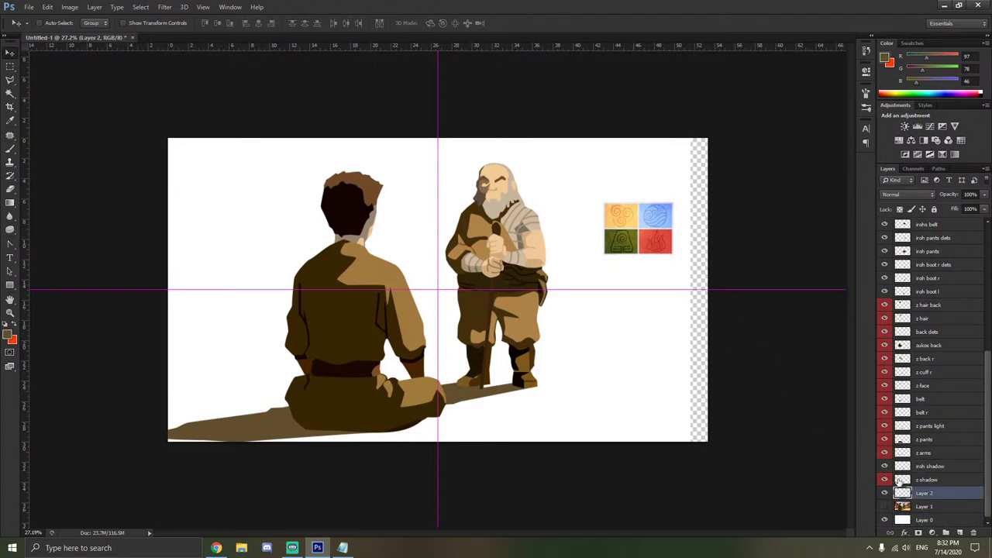
{"action": "left_click", "coordinate": [923, 520]}
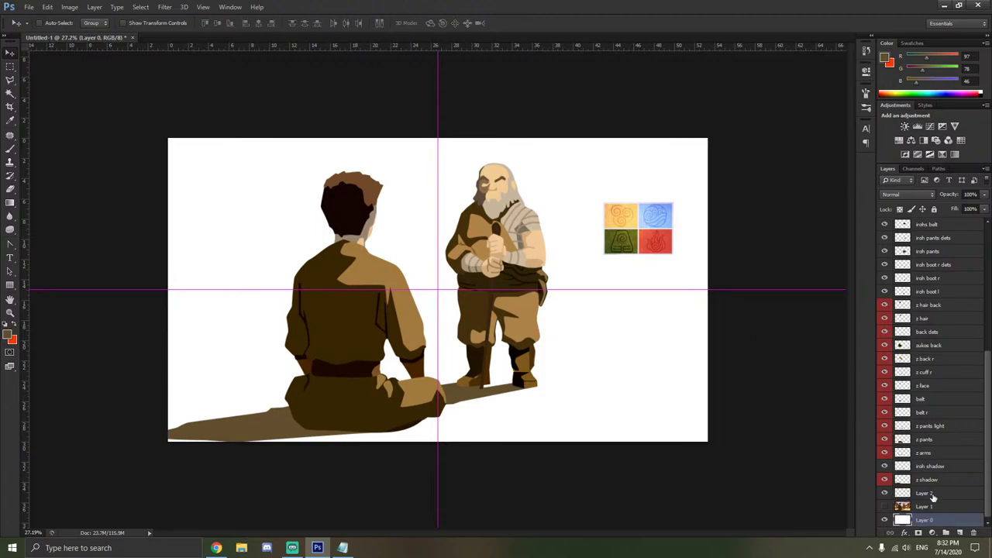
{"action": "left_click", "coordinate": [933, 496]}
{"action": "left_click_drag", "start_coordinate": [647, 231], "coordinate": [632, 243]}
Scale the emblem up to about 321% and place it behind Iroh.
{"action": "key", "text": "ctrl+t"}
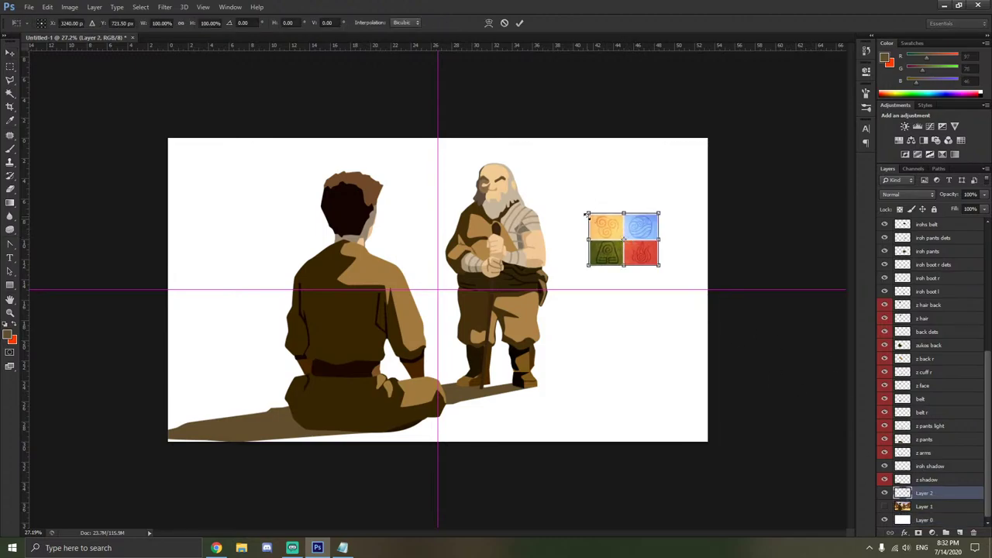
{"action": "left_click_drag", "start_coordinate": [589, 215], "coordinate": [432, 97]}
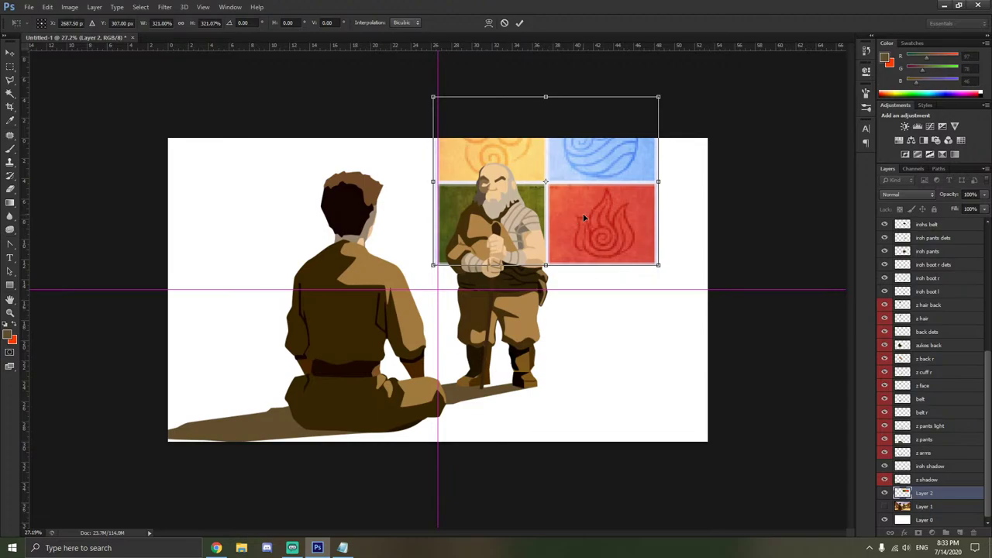
{"action": "left_click_drag", "start_coordinate": [585, 219], "coordinate": [483, 309]}
{"action": "key", "text": "Return"}
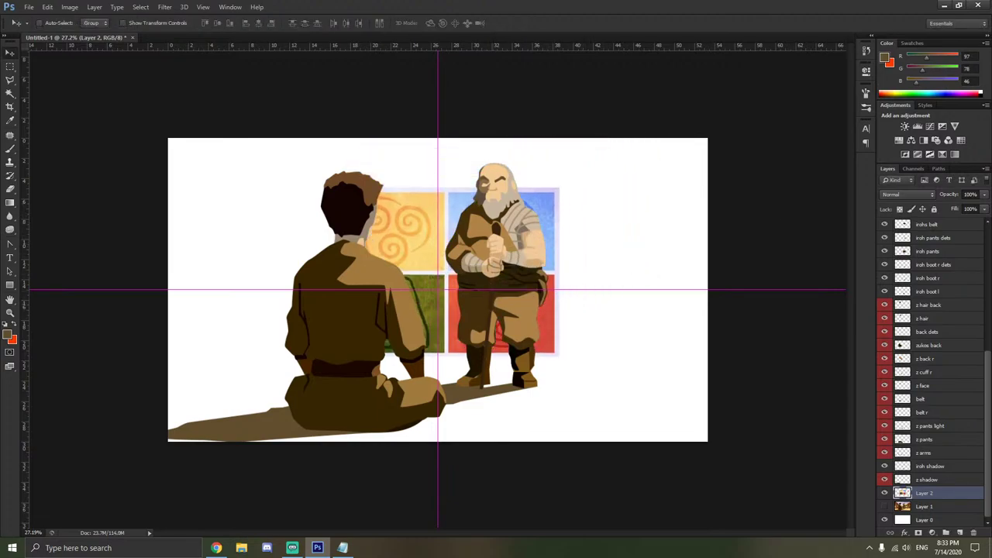
Centre the enlarged emblem behind both Zuko and Iroh.
{"action": "key", "text": "alt+Tab"}
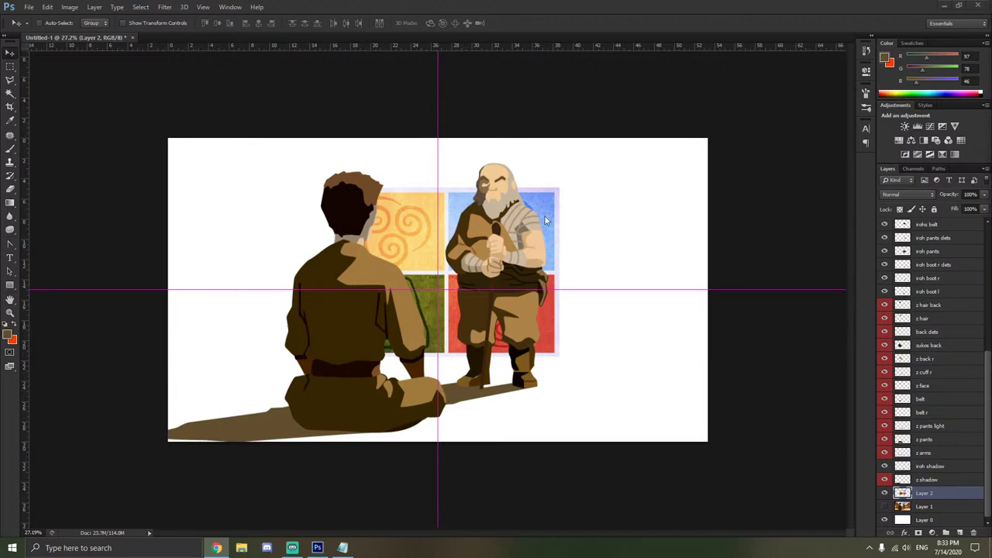
{"action": "left_click", "coordinate": [567, 221]}
{"action": "left_click_drag", "start_coordinate": [563, 221], "coordinate": [685, 195]}
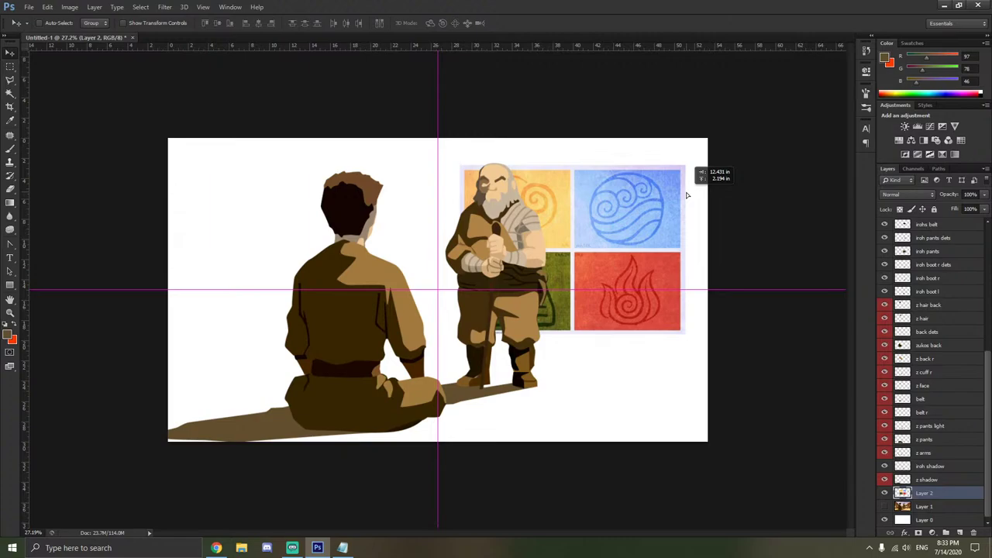
{"action": "left_click_drag", "start_coordinate": [686, 195], "coordinate": [520, 234]}
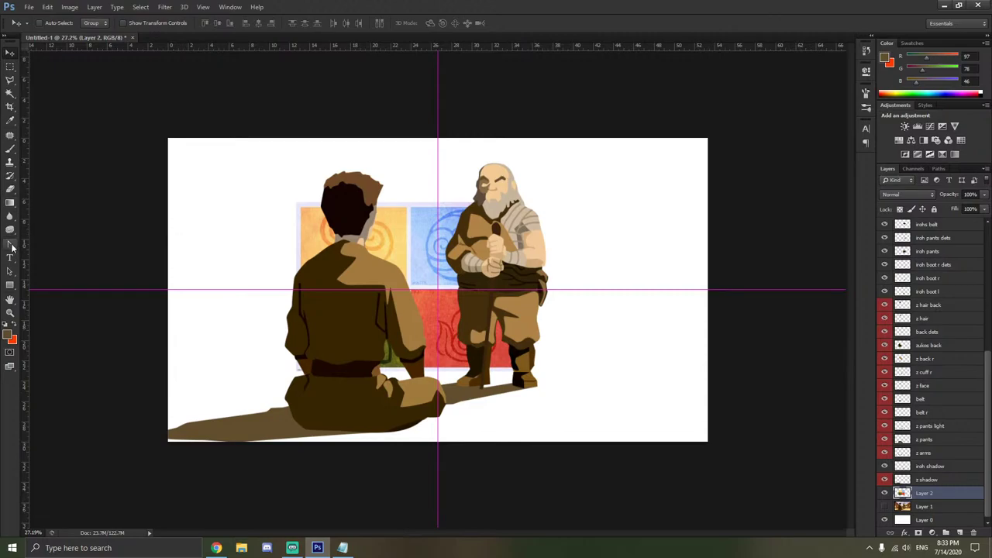
Try a light blue gradient sampled from the water square, then undo it.
{"action": "left_click", "coordinate": [10, 203]}
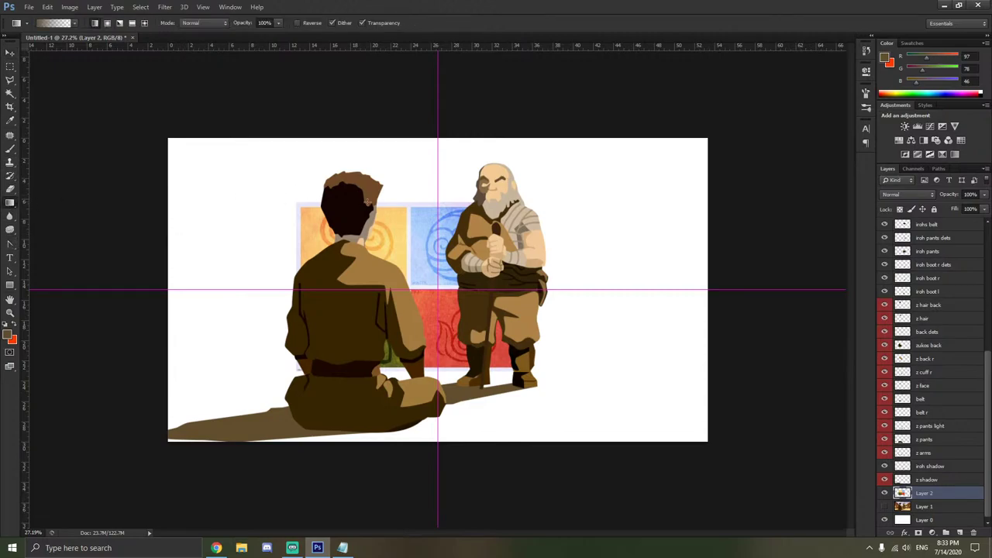
{"action": "left_click", "coordinate": [432, 217], "text": "alt"}
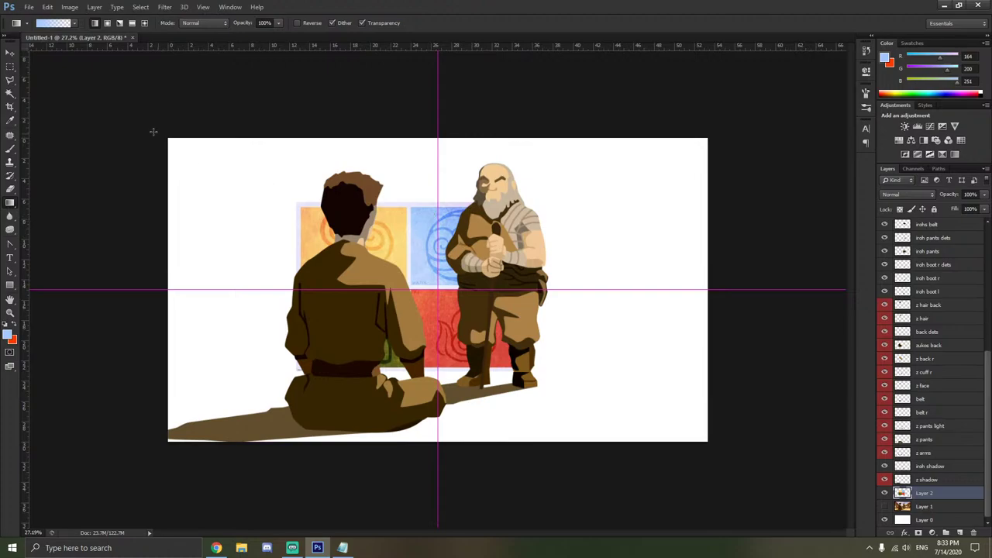
{"action": "left_click_drag", "start_coordinate": [159, 134], "coordinate": [762, 473]}
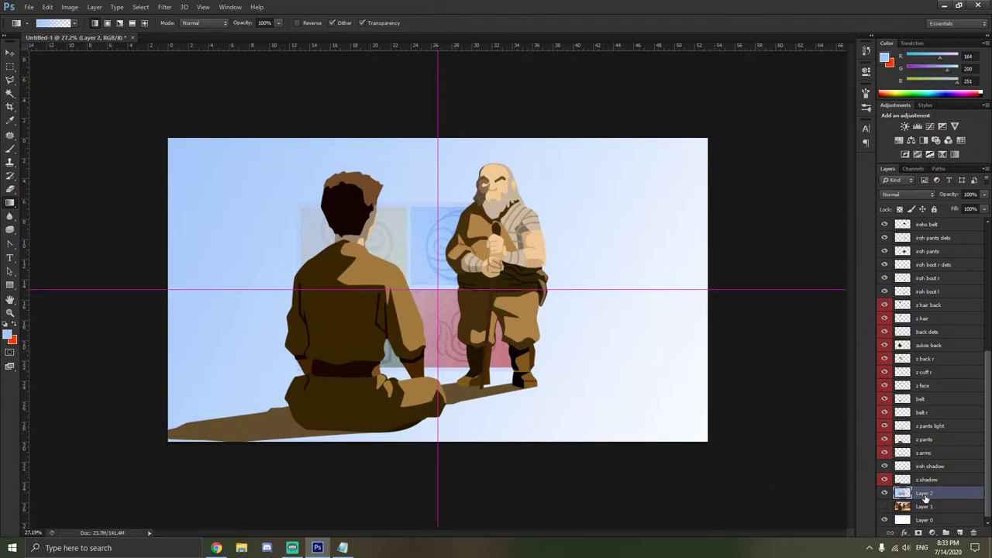
{"action": "key", "text": "ctrl+z"}
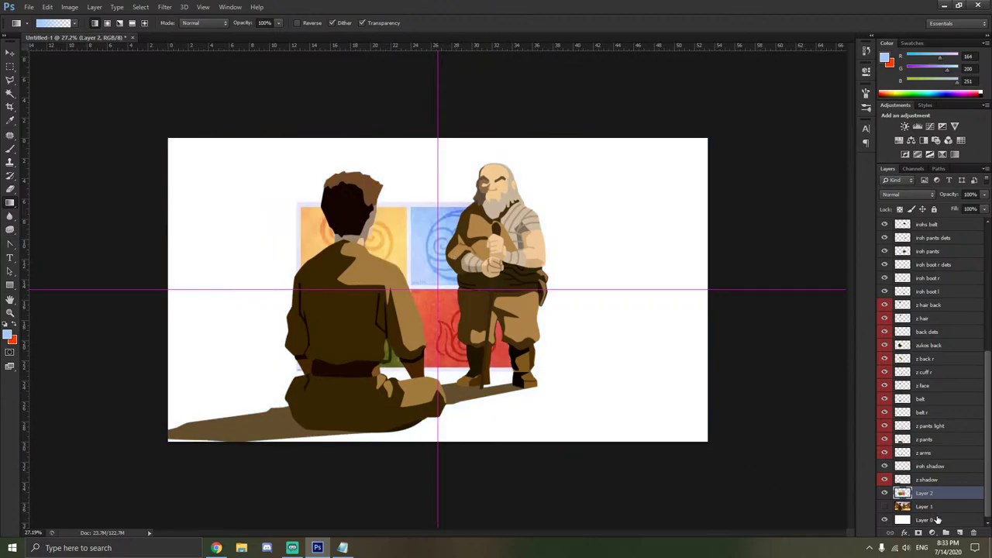
On Layer 0, lay a yellow gradient from bottom-left to top-right using the air square's yellow.
{"action": "left_click", "coordinate": [936, 520]}
{"action": "left_click_drag", "start_coordinate": [150, 131], "coordinate": [699, 439]}
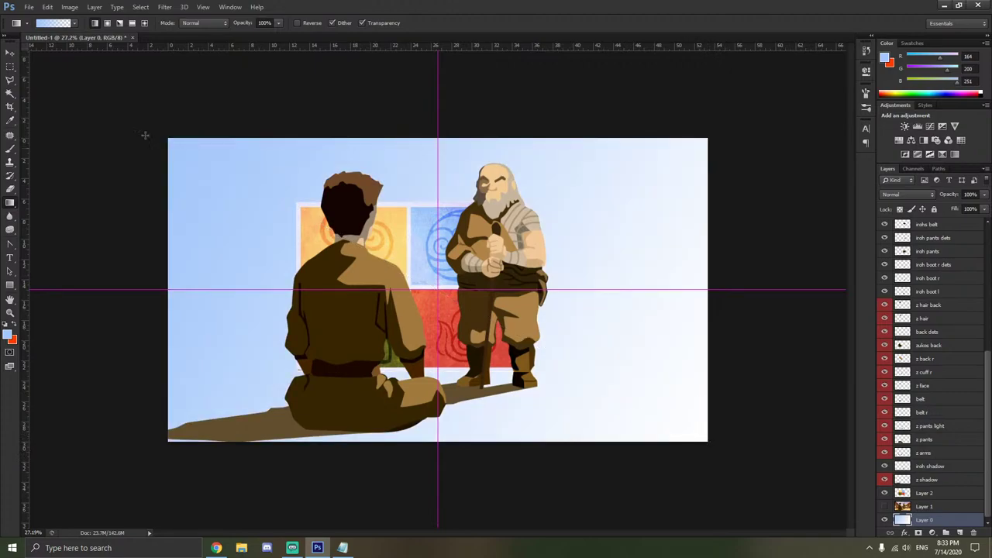
{"action": "left_click", "coordinate": [10, 124]}
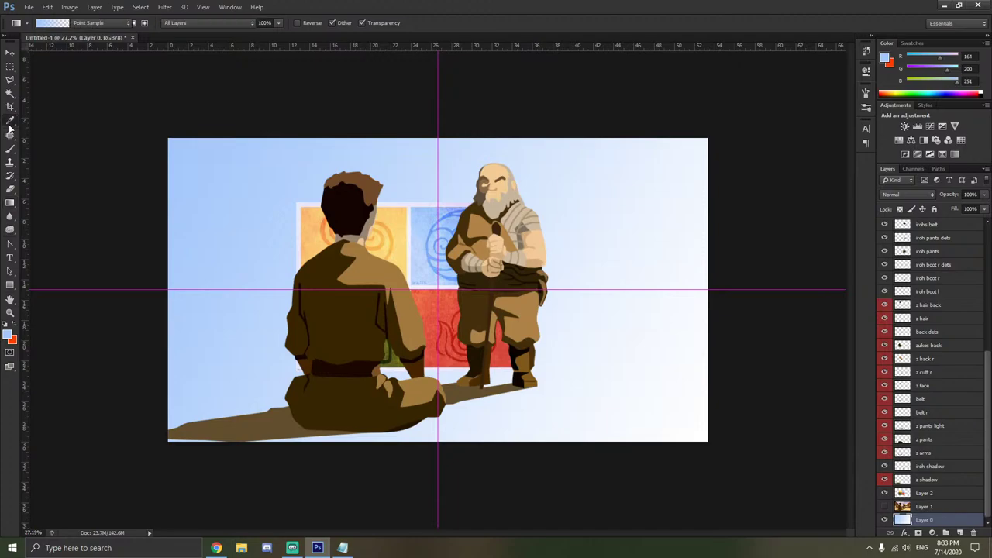
{"action": "left_click", "coordinate": [398, 216]}
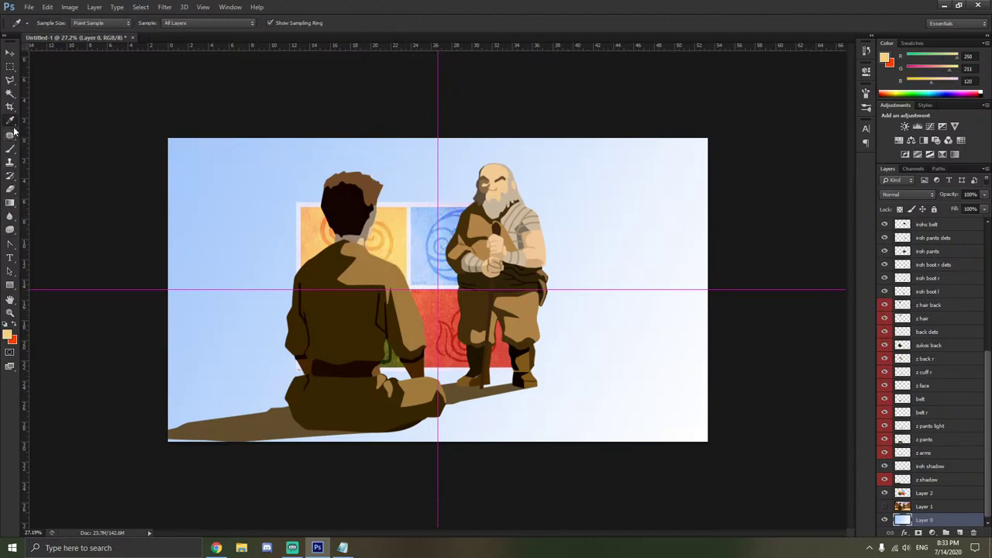
{"action": "left_click", "coordinate": [11, 202]}
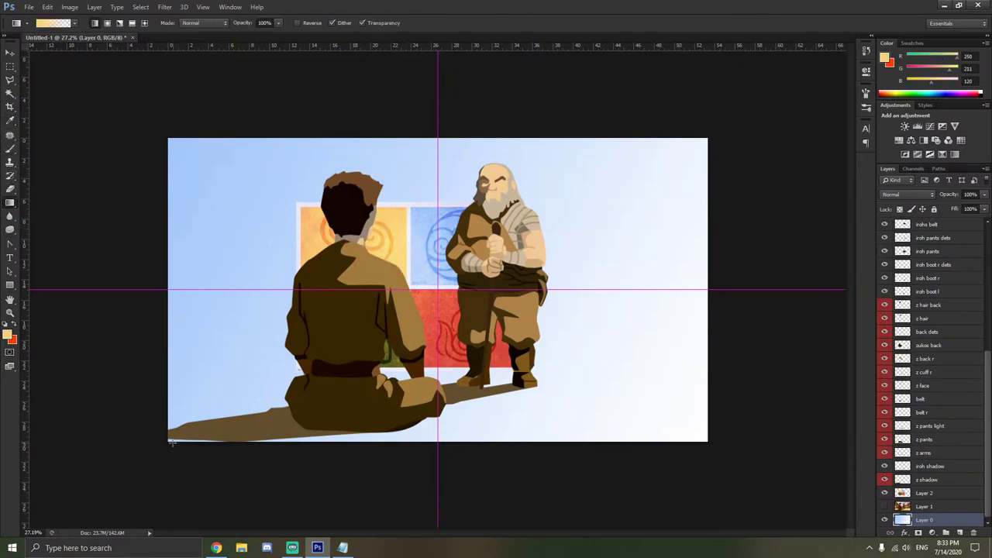
{"action": "left_click_drag", "start_coordinate": [169, 440], "coordinate": [705, 138]}
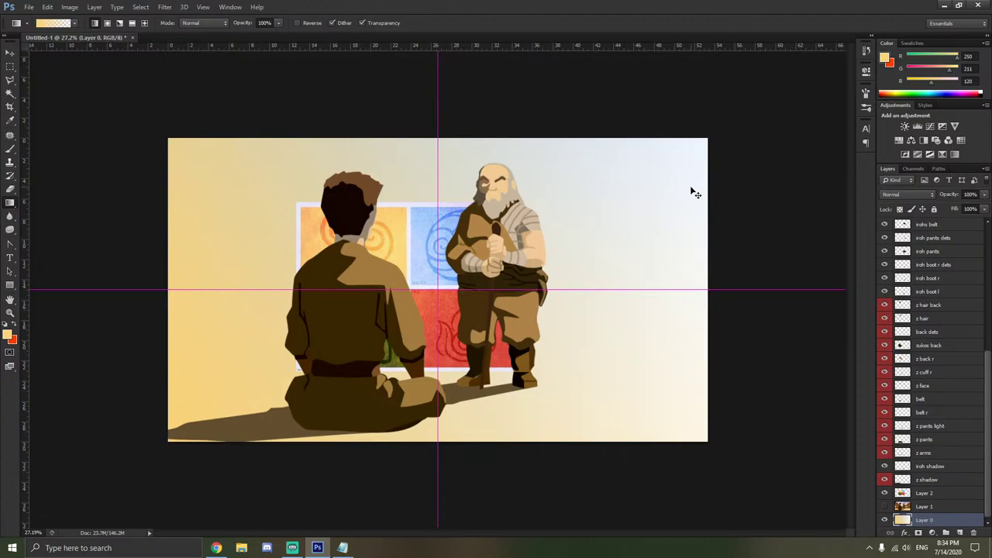
Test several light blue gradients, undoing each to keep the yellow-cream background.
{"action": "left_click", "coordinate": [429, 221], "text": "alt"}
{"action": "left_click_drag", "start_coordinate": [169, 140], "coordinate": [710, 443]}
{"action": "key", "text": "ctrl+z"}
{"action": "left_click_drag", "start_coordinate": [151, 103], "coordinate": [706, 443]}
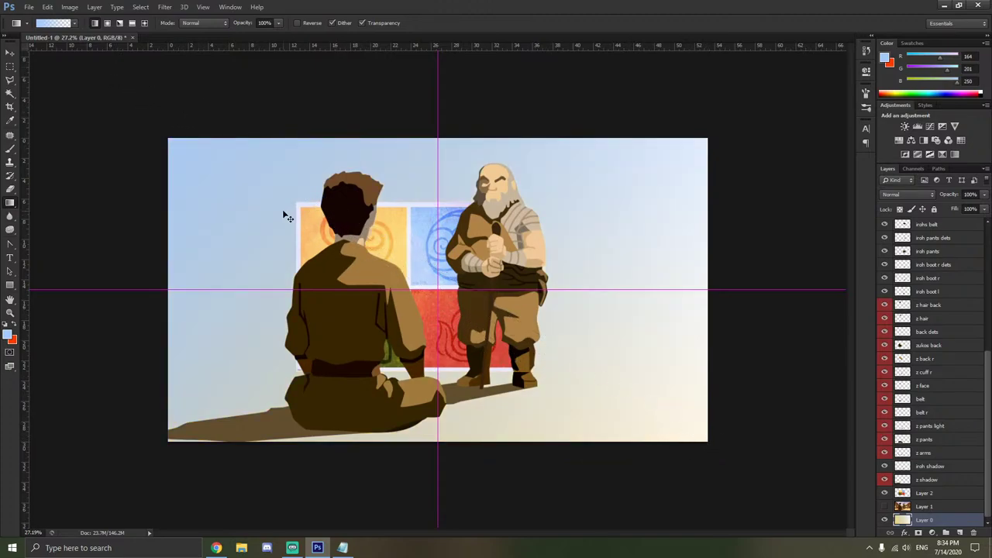
{"action": "key", "text": "ctrl+z"}
{"action": "left_click_drag", "start_coordinate": [169, 158], "coordinate": [701, 157]}
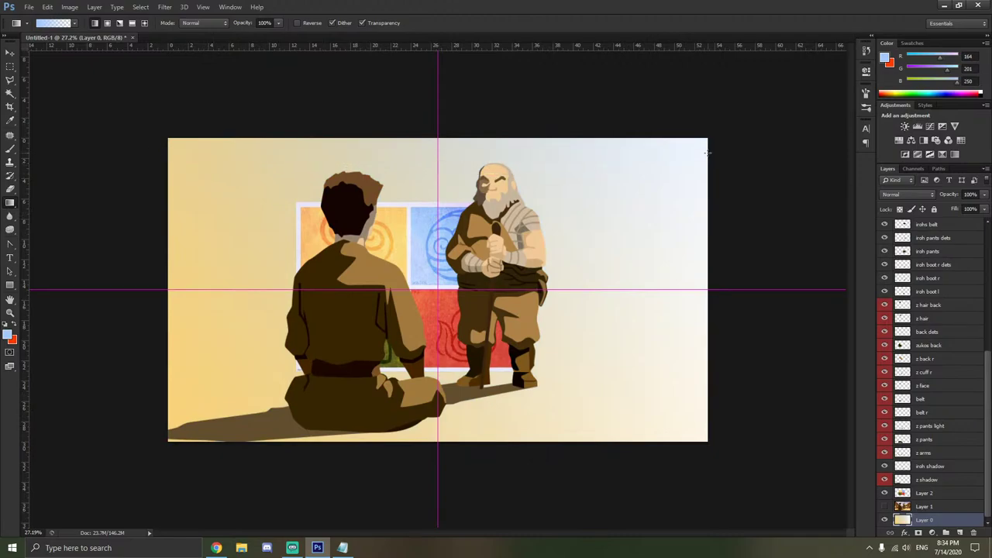
{"action": "key", "text": "ctrl+z"}
{"action": "left_click_drag", "start_coordinate": [148, 93], "coordinate": [720, 90]}
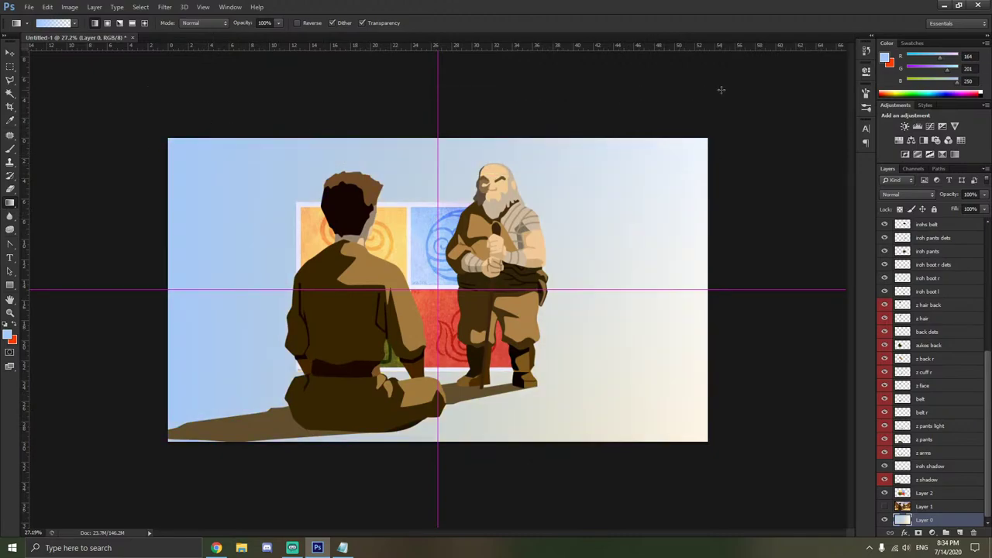
{"action": "key", "text": "ctrl+z"}
{"action": "left_click_drag", "start_coordinate": [240, 164], "coordinate": [706, 129]}
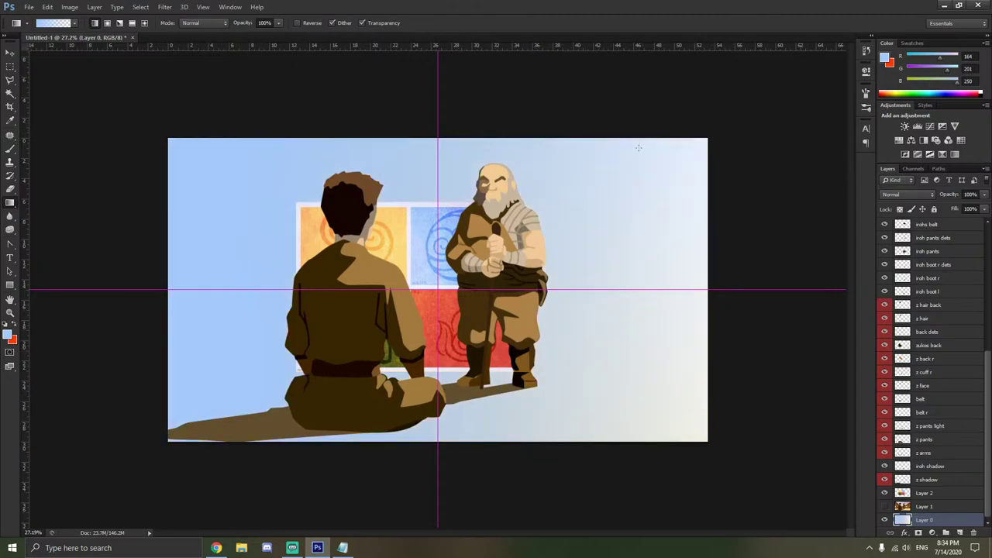
{"action": "key", "text": "ctrl+z"}
{"action": "left_click_drag", "start_coordinate": [361, 103], "coordinate": [797, 116]}
{"action": "key", "text": "ctrl+z"}
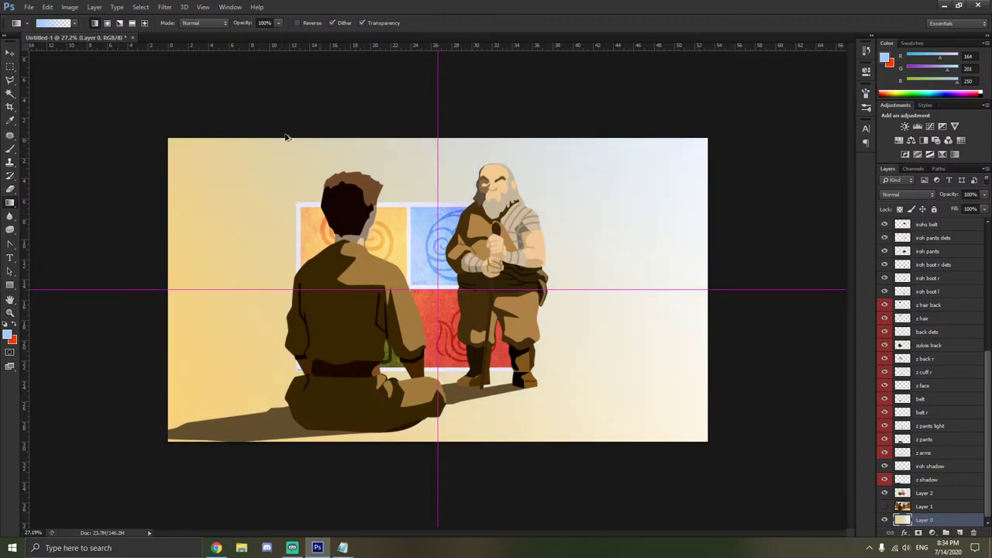
{"action": "right_click", "coordinate": [10, 215]}
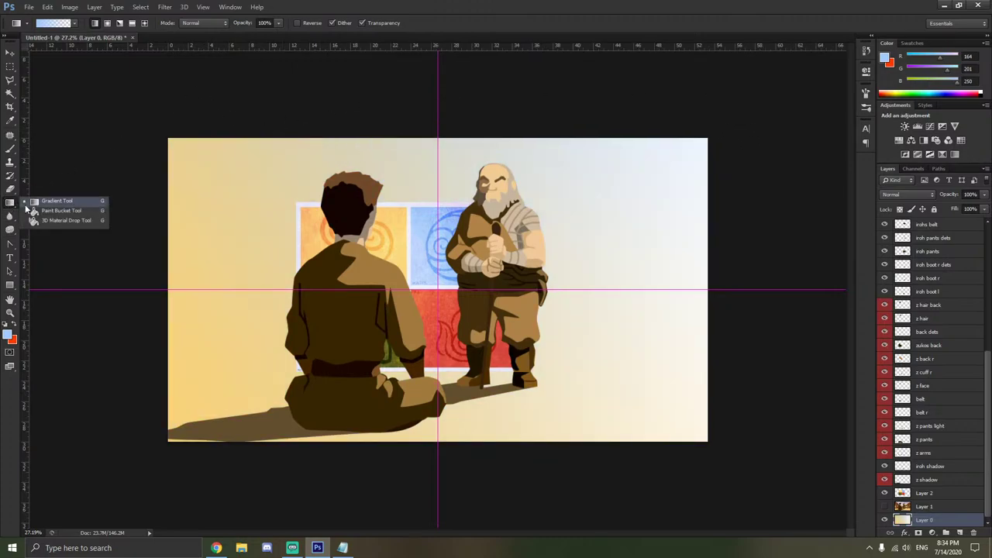
Draw several blue-to-cream gradients across the background, undoing each one to compare.
{"action": "key", "text": "Escape"}
{"action": "right_click", "coordinate": [202, 190]}
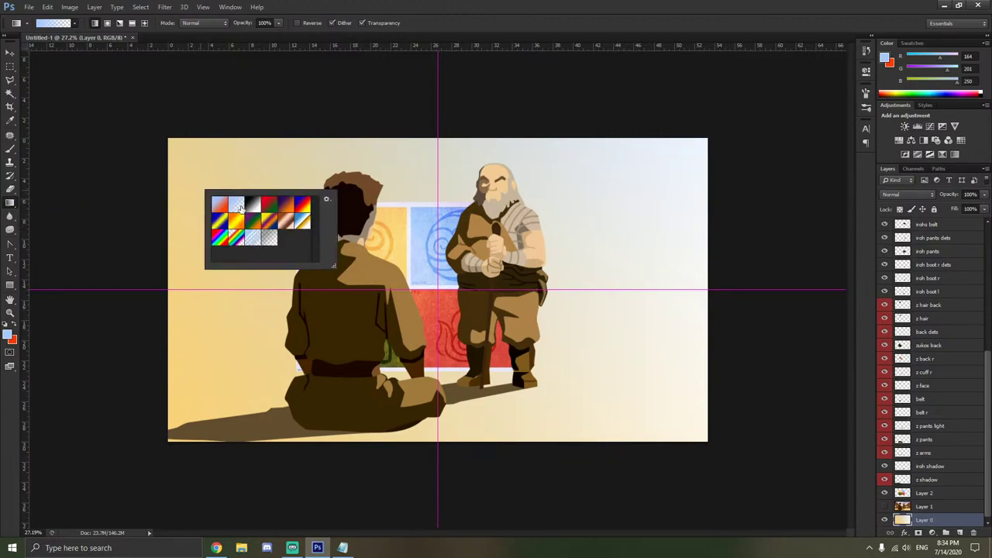
{"action": "key", "text": "Escape"}
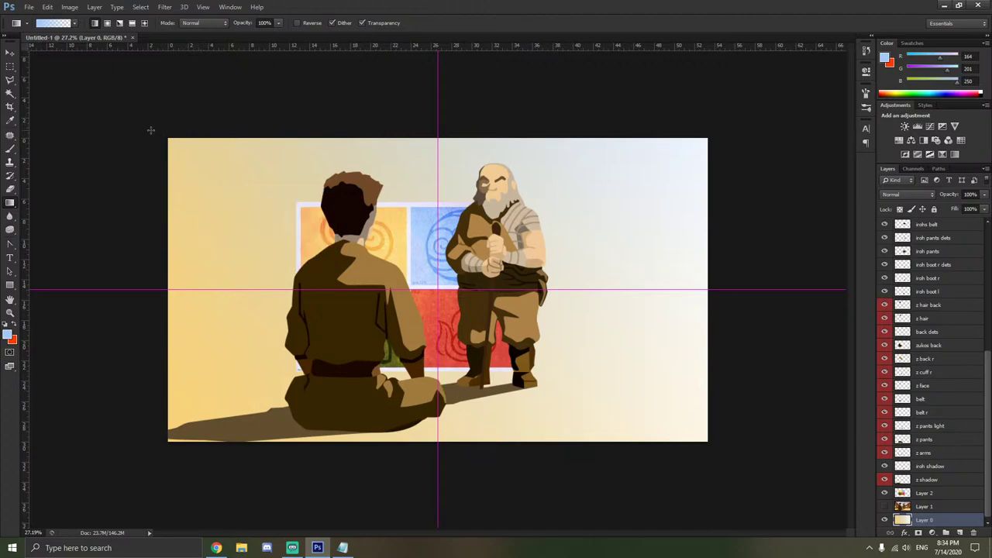
{"action": "left_click_drag", "start_coordinate": [149, 129], "coordinate": [739, 125]}
{"action": "key", "text": "ctrl+z"}
{"action": "left_click_drag", "start_coordinate": [167, 112], "coordinate": [736, 60]}
{"action": "key", "text": "ctrl+z"}
{"action": "key", "text": "ctrl+minus"}
{"action": "key", "text": "ctrl+minus"}
{"action": "left_click_drag", "start_coordinate": [249, 118], "coordinate": [736, 123]}
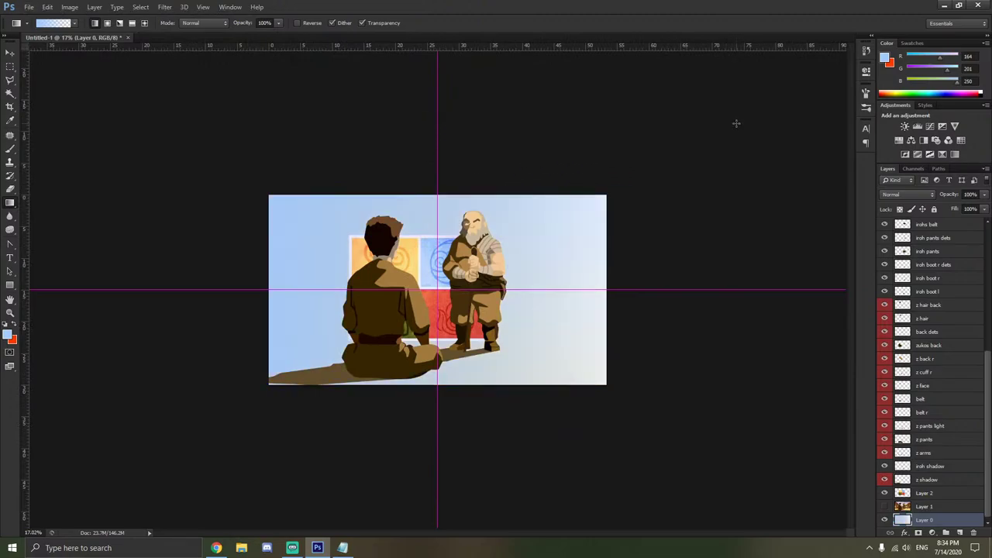
{"action": "key", "text": "ctrl+z"}
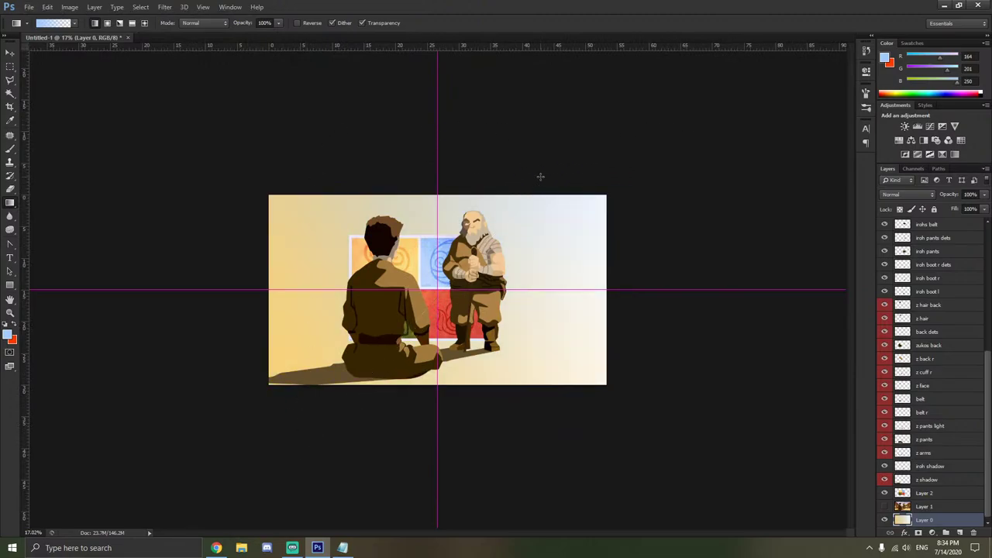
{"action": "key", "text": "ctrl+z"}
{"action": "key", "text": "ctrl+z"}
{"action": "left_click_drag", "start_coordinate": [282, 125], "coordinate": [683, 176]}
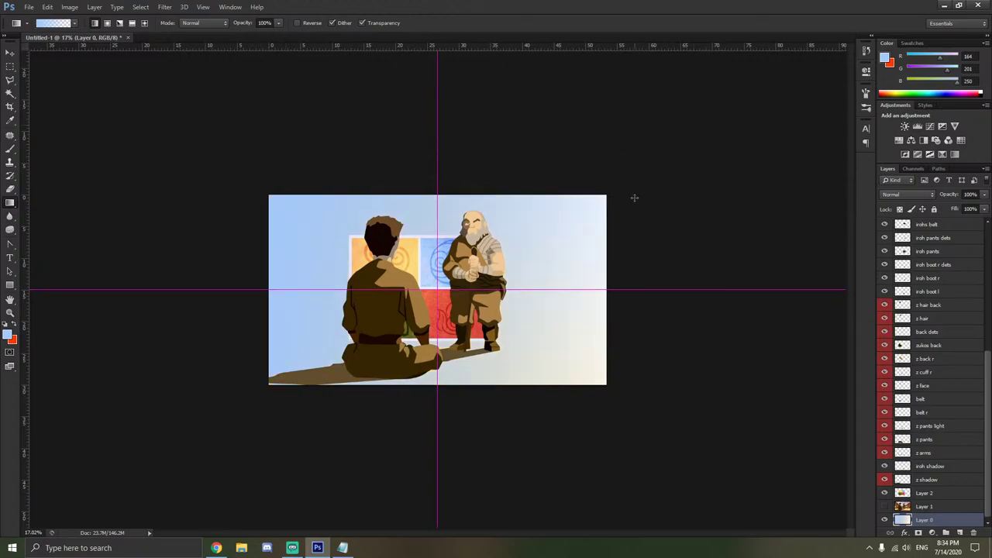
{"action": "key", "text": "ctrl+z"}
Try the striped blue gradient preset across the background, then undo it.
{"action": "right_click", "coordinate": [249, 222]}
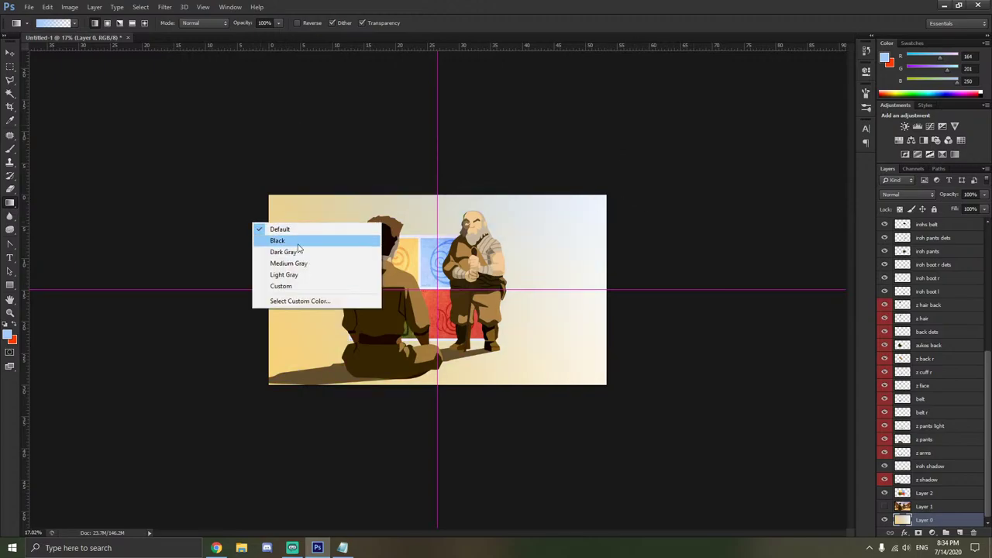
{"action": "right_click", "coordinate": [302, 217]}
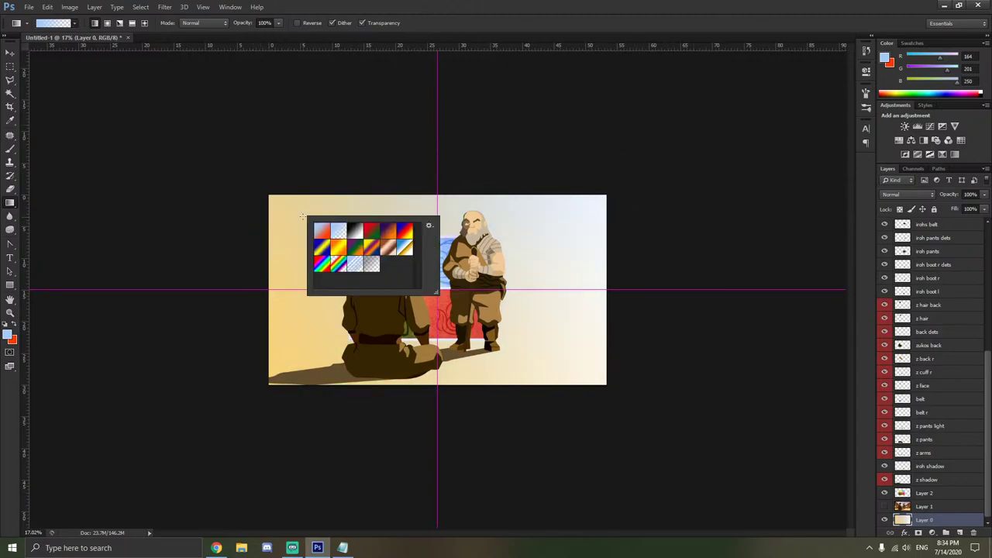
{"action": "left_click", "coordinate": [352, 267]}
{"action": "left_click_drag", "start_coordinate": [258, 179], "coordinate": [650, 135]}
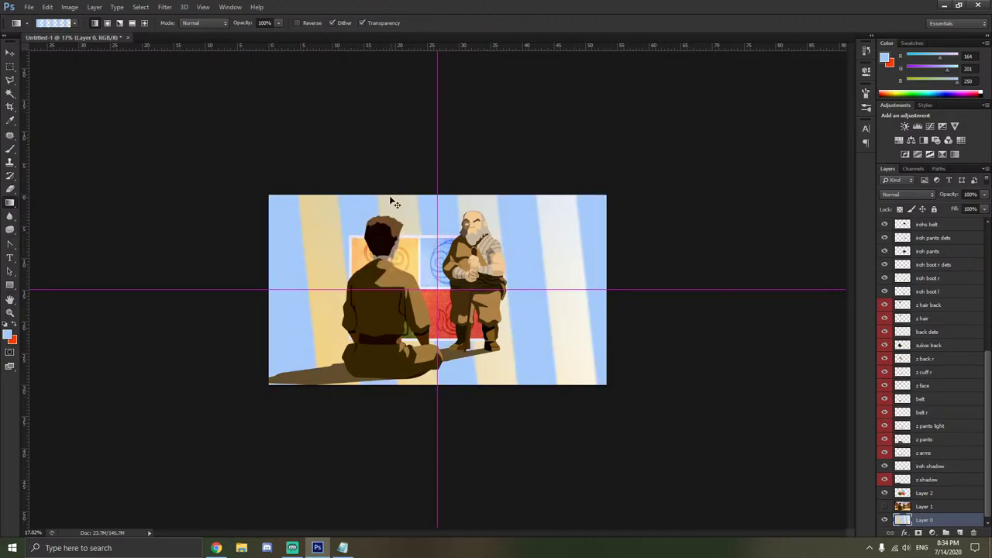
{"action": "key", "text": "ctrl+z"}
Try the blue-to-yellow gradient preset, then step back to the plain white background.
{"action": "right_click", "coordinate": [310, 182]}
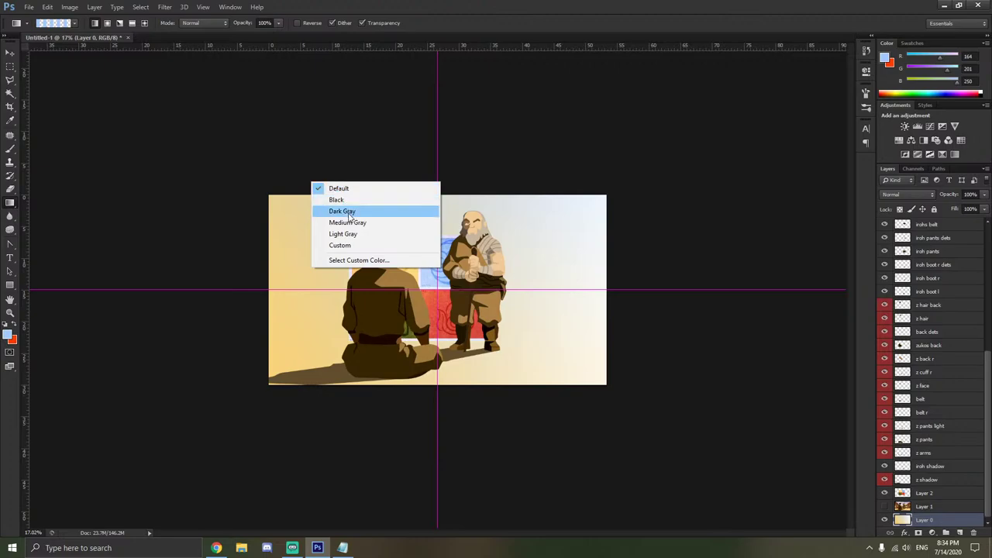
{"action": "right_click", "coordinate": [302, 258]}
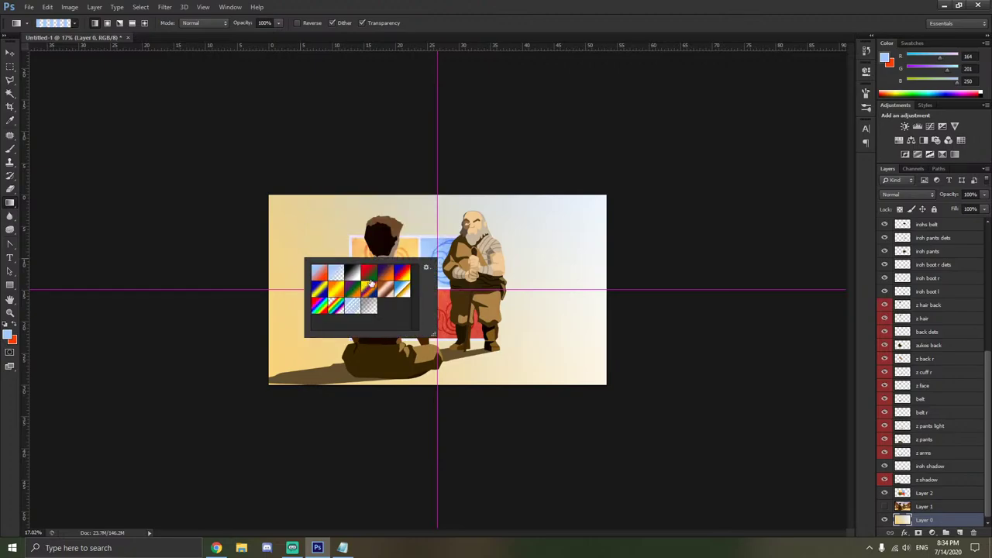
{"action": "left_click", "coordinate": [399, 291]}
{"action": "left_click", "coordinate": [242, 194]}
{"action": "left_click_drag", "start_coordinate": [272, 211], "coordinate": [621, 220]}
{"action": "scroll", "coordinate": [306, 267], "scroll_direction": "up", "scroll_amount": 3}
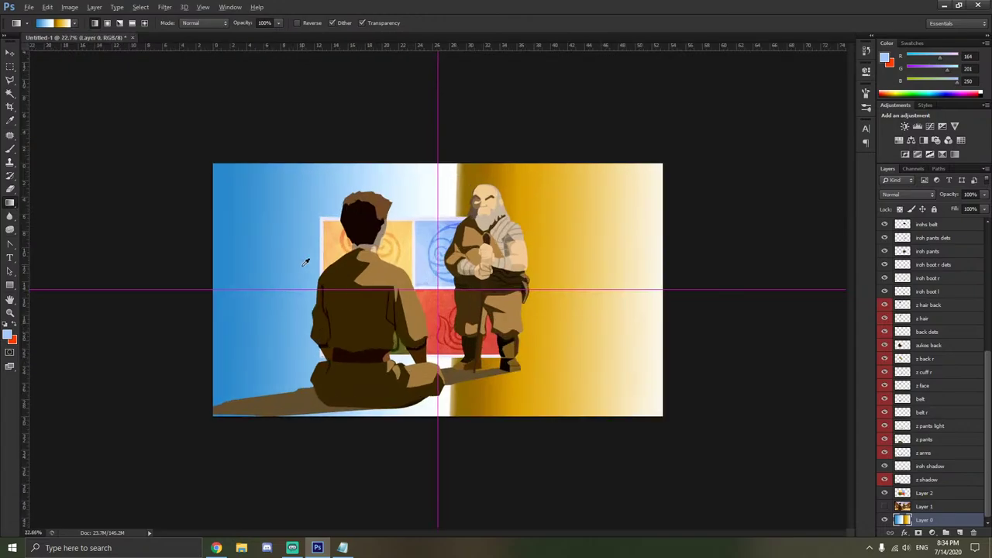
{"action": "key", "text": "ctrl+z"}
{"action": "key", "text": "ctrl+z"}
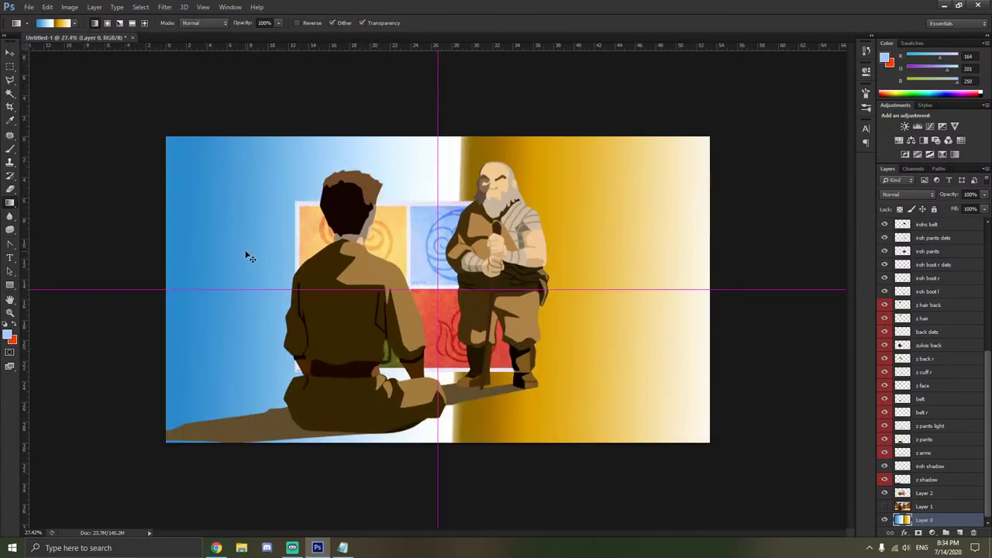
{"action": "key", "text": "ctrl+alt+z"}
{"action": "key", "text": "ctrl+alt+z"}
{"action": "key", "text": "ctrl+alt+z"}
{"action": "key", "text": "ctrl+alt+z"}
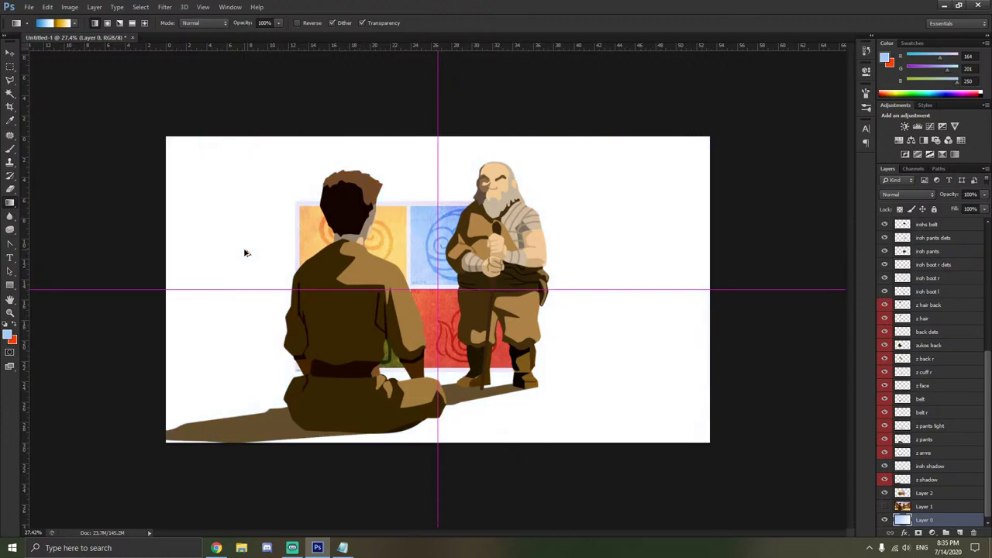
Select the upper-left quarter and paint it light blue with a large brush on Layer 0.
{"action": "key", "text": "m"}
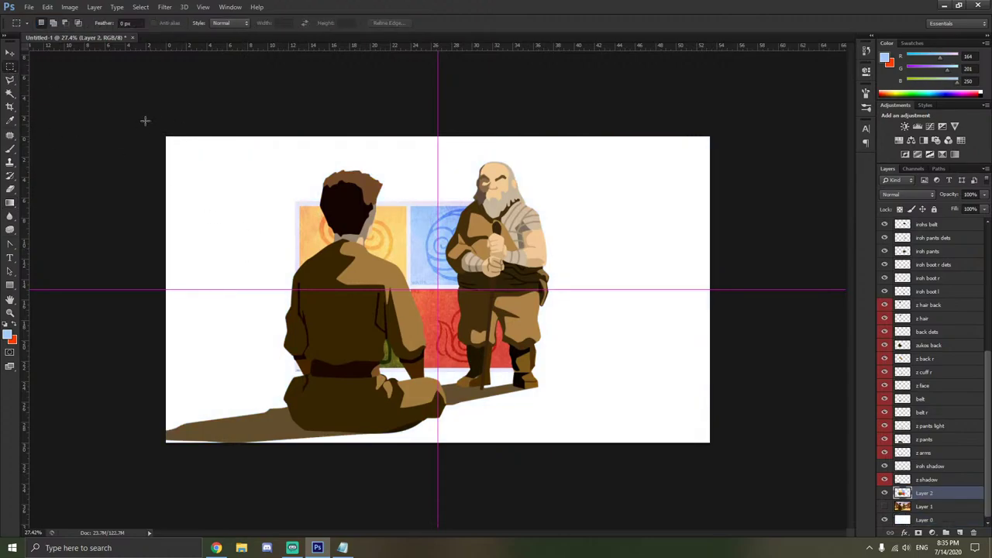
{"action": "left_click_drag", "start_coordinate": [155, 129], "coordinate": [438, 290]}
{"action": "left_click", "coordinate": [10, 120]}
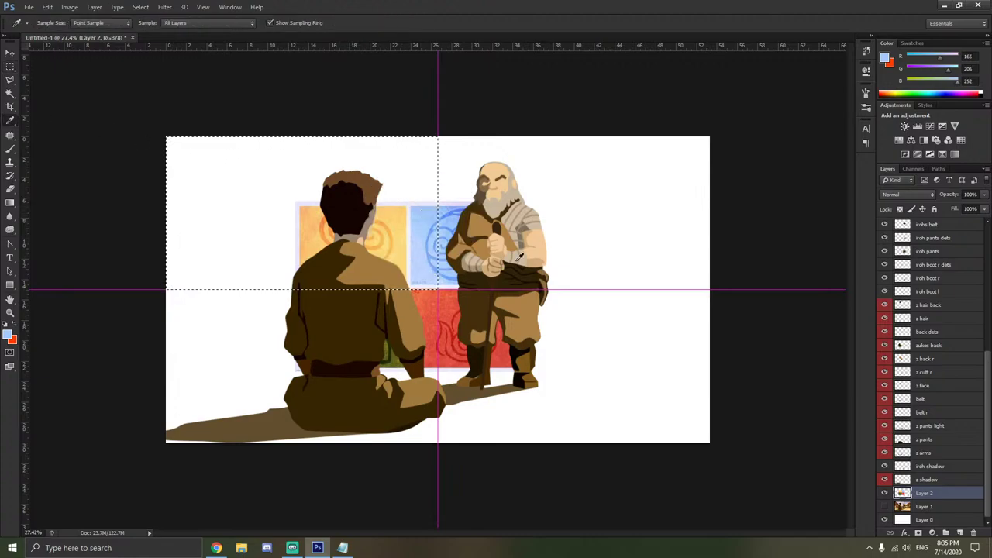
{"action": "left_click", "coordinate": [925, 519]}
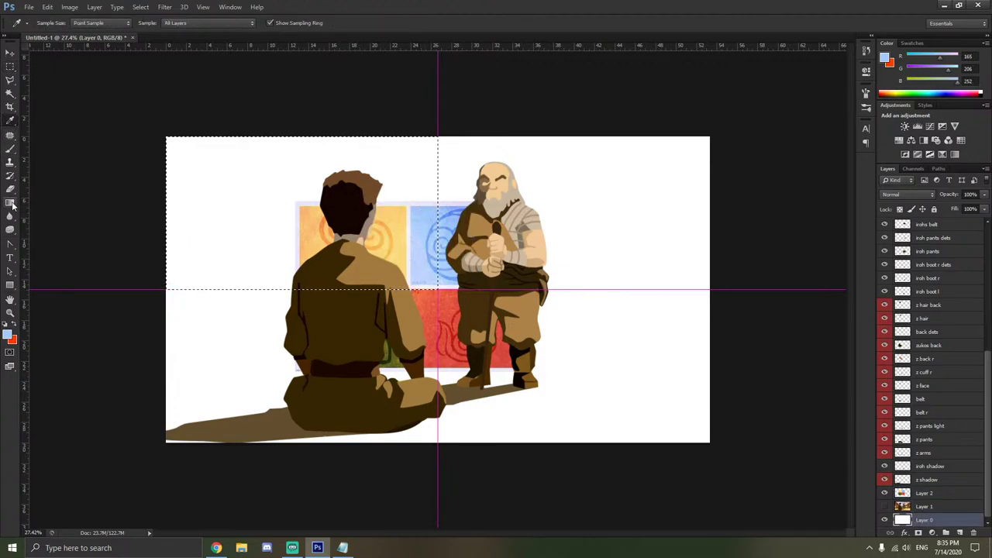
{"action": "left_click", "coordinate": [10, 148]}
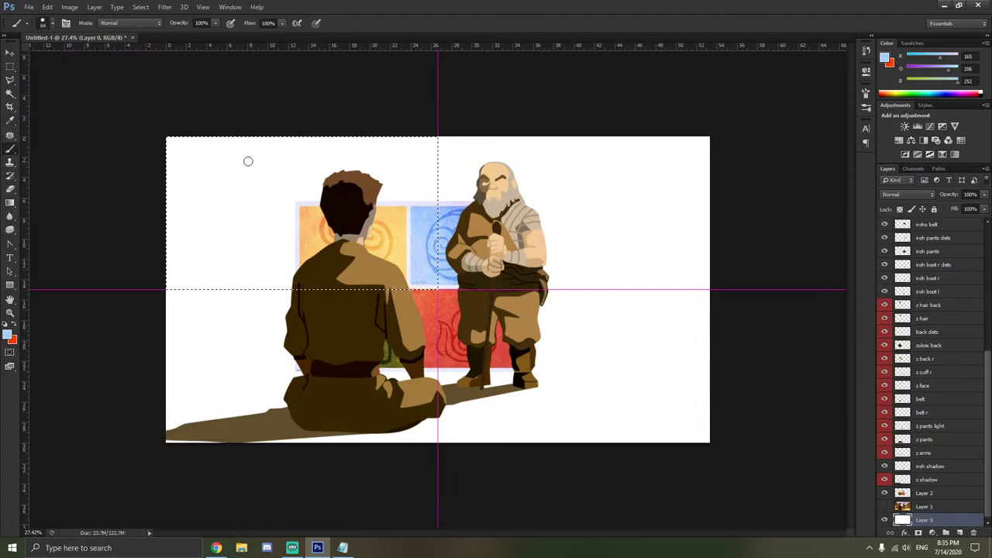
{"action": "right_click", "coordinate": [237, 163]}
{"action": "left_click_drag", "start_coordinate": [269, 188], "coordinate": [277, 188]}
{"action": "mouse_move", "coordinate": [365, 166]}
{"action": "left_mouse_down"}
{"action": "mouse_move", "coordinate": [420, 178]}
{"action": "mouse_move", "coordinate": [84, 169]}
{"action": "mouse_move", "coordinate": [198, 225]}
{"action": "mouse_move", "coordinate": [209, 252]}
{"action": "mouse_move", "coordinate": [244, 285]}
{"action": "mouse_move", "coordinate": [267, 252]}
{"action": "mouse_move", "coordinate": [209, 254]}
{"action": "left_mouse_up"}
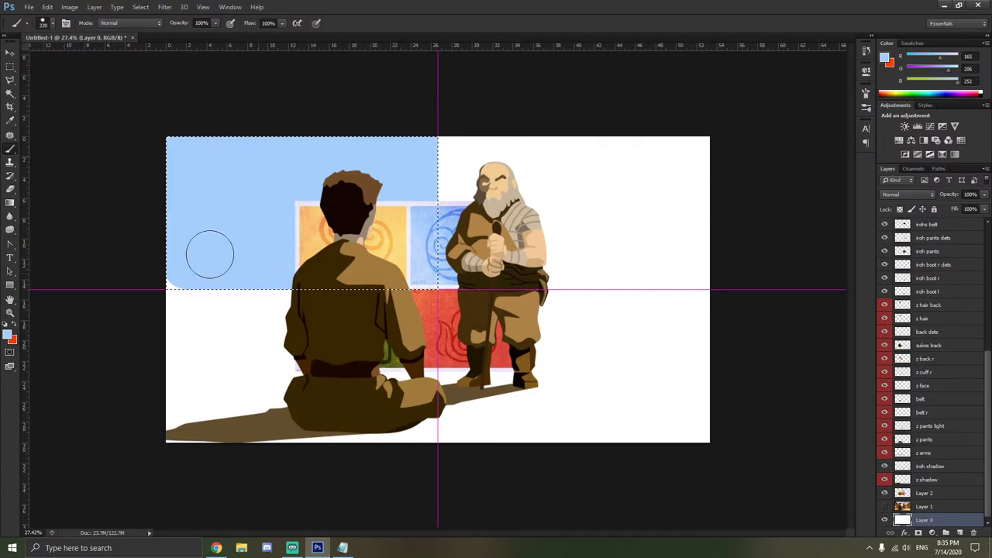
Select the upper-right quarter and paint it olive green sampled beside the boy's arm.
{"action": "left_click", "coordinate": [15, 68]}
{"action": "left_click_drag", "start_coordinate": [746, 133], "coordinate": [439, 286]}
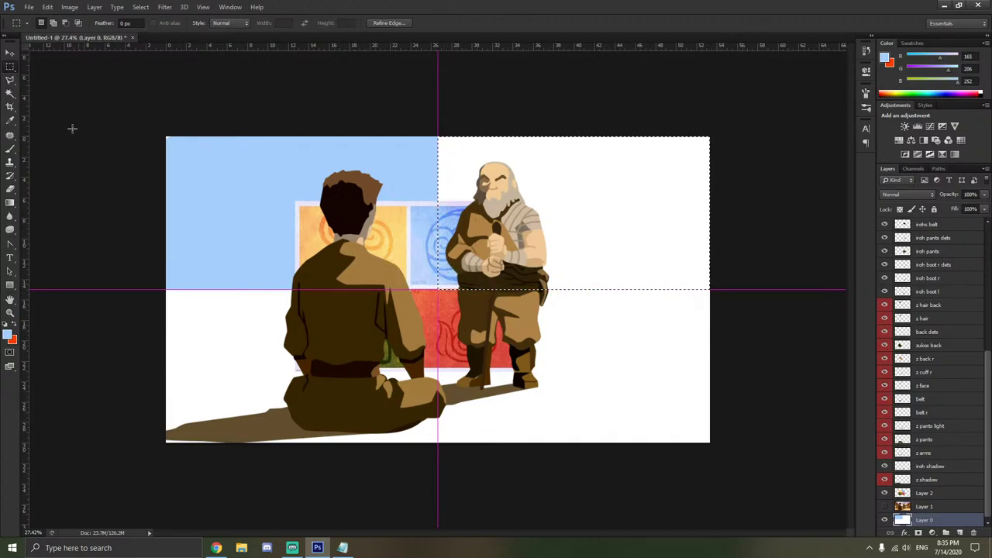
{"action": "left_click", "coordinate": [10, 120]}
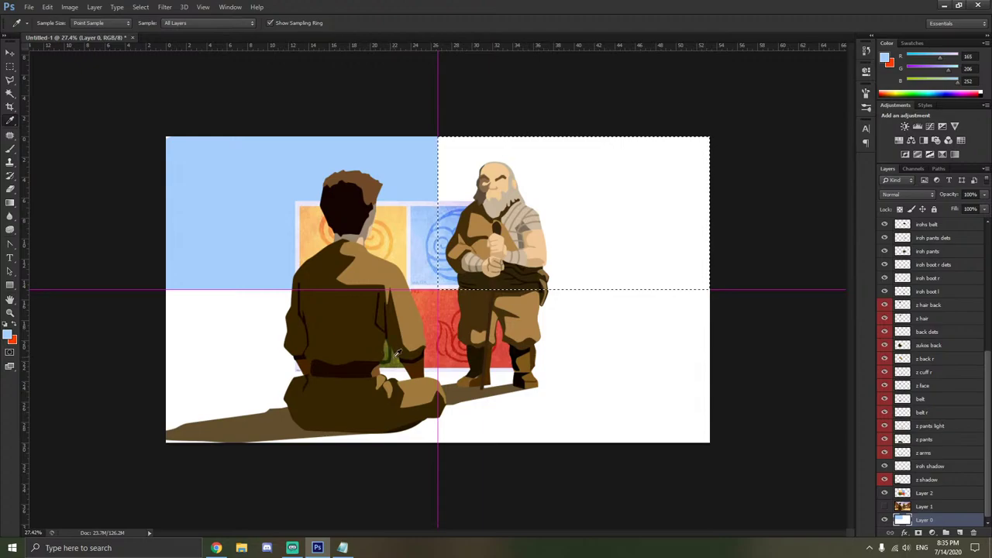
{"action": "left_click", "coordinate": [396, 353]}
{"action": "left_click", "coordinate": [10, 147]}
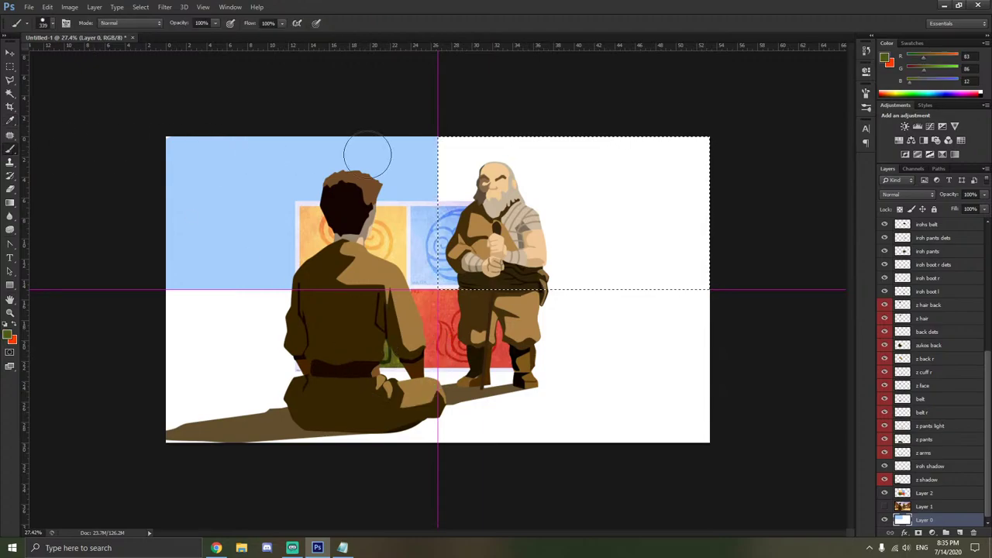
{"action": "mouse_move", "coordinate": [534, 152]}
{"action": "left_mouse_down"}
{"action": "mouse_move", "coordinate": [336, 167]}
{"action": "mouse_move", "coordinate": [441, 163]}
{"action": "mouse_move", "coordinate": [723, 194]}
{"action": "mouse_move", "coordinate": [652, 190]}
{"action": "mouse_move", "coordinate": [449, 245]}
{"action": "mouse_move", "coordinate": [372, 246]}
{"action": "mouse_move", "coordinate": [501, 257]}
{"action": "left_mouse_up"}
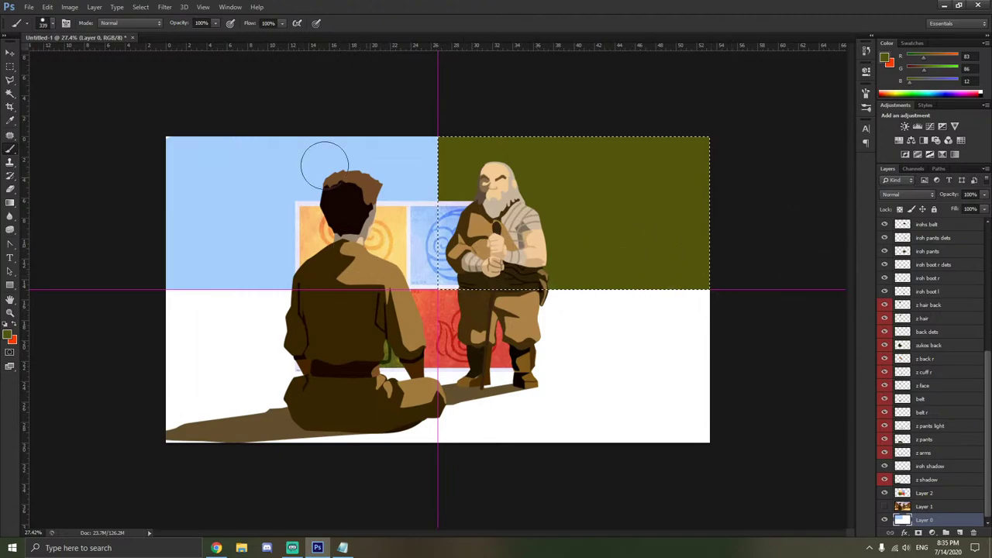
Clear the selection and marquee the lower-left quarter of the image.
{"action": "key", "text": "ctrl+d"}
{"action": "left_click", "coordinate": [10, 66]}
{"action": "left_click_drag", "start_coordinate": [172, 445], "coordinate": [437, 292]}
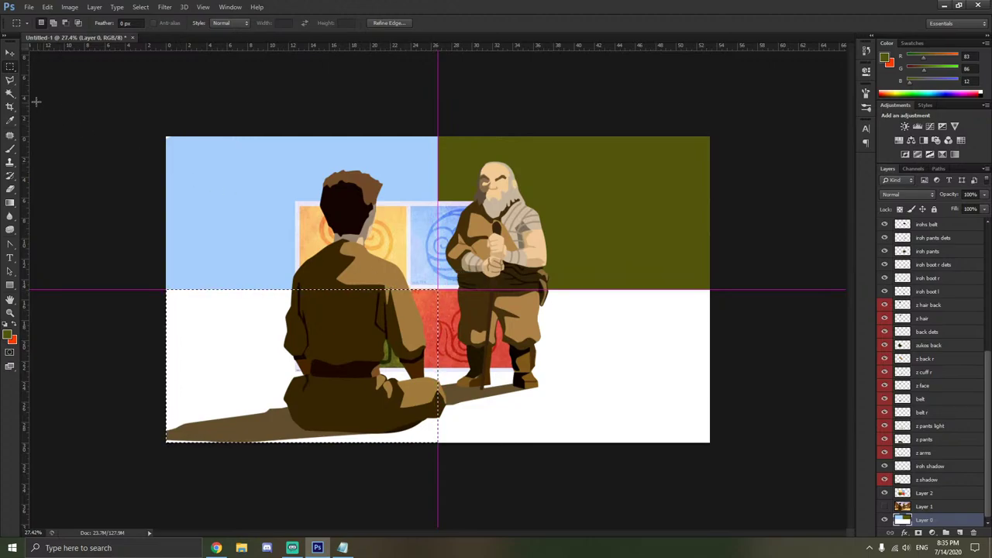
Sample a light orange from the panel and paint the lower-left quarter orange-yellow.
{"action": "left_click", "coordinate": [10, 120]}
{"action": "left_click", "coordinate": [306, 226]}
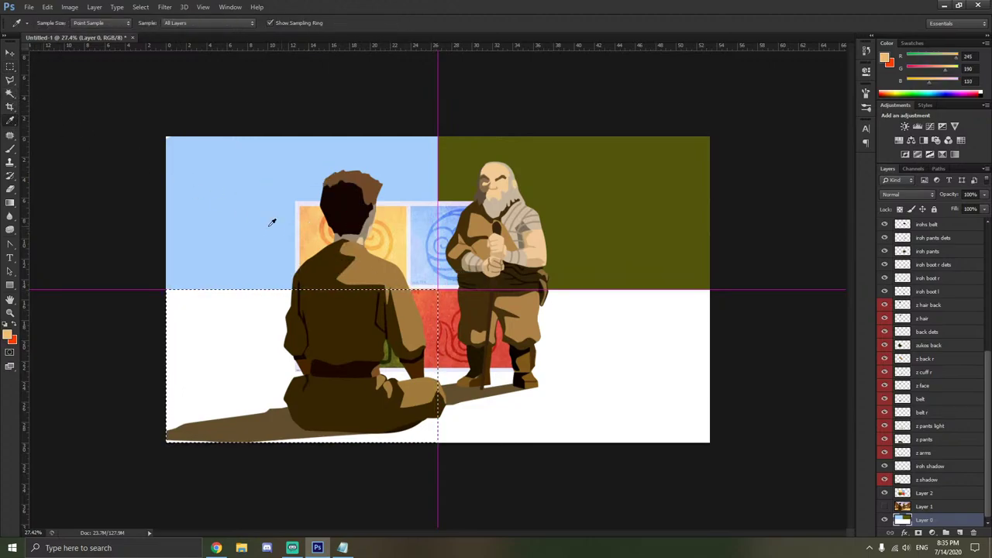
{"action": "left_click_drag", "start_coordinate": [307, 214], "coordinate": [314, 238]}
{"action": "left_click_drag", "start_coordinate": [403, 243], "coordinate": [404, 245]}
{"action": "left_click", "coordinate": [11, 149]}
{"action": "mouse_move", "coordinate": [178, 295]}
{"action": "left_mouse_down"}
{"action": "mouse_move", "coordinate": [263, 325]}
{"action": "mouse_move", "coordinate": [105, 411]}
{"action": "mouse_move", "coordinate": [128, 418]}
{"action": "mouse_move", "coordinate": [286, 361]}
{"action": "mouse_move", "coordinate": [265, 406]}
{"action": "mouse_move", "coordinate": [219, 405]}
{"action": "left_mouse_up"}
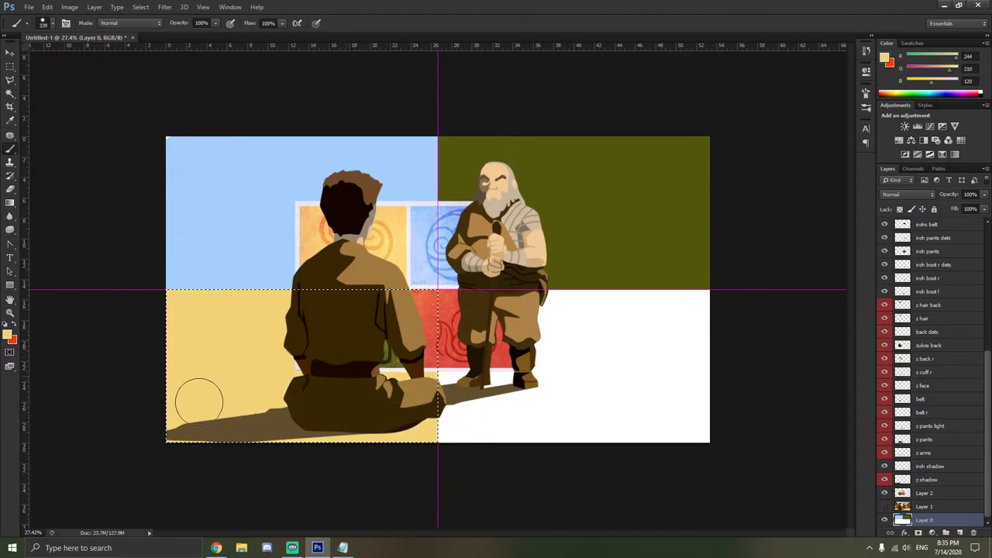
Select the lower-right quarter and fill it with red sampled from the poster tile.
{"action": "left_click", "coordinate": [10, 66]}
{"action": "left_click", "coordinate": [719, 448]}
{"action": "left_click_drag", "start_coordinate": [719, 448], "coordinate": [439, 290]}
{"action": "left_click", "coordinate": [10, 120]}
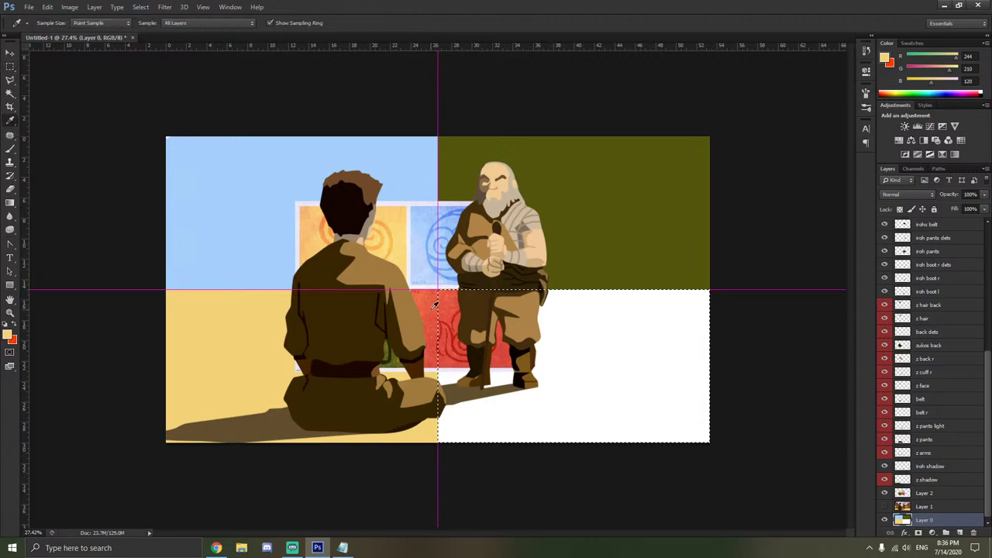
{"action": "left_click", "coordinate": [434, 303]}
{"action": "left_click_drag", "start_coordinate": [454, 323], "coordinate": [456, 322]}
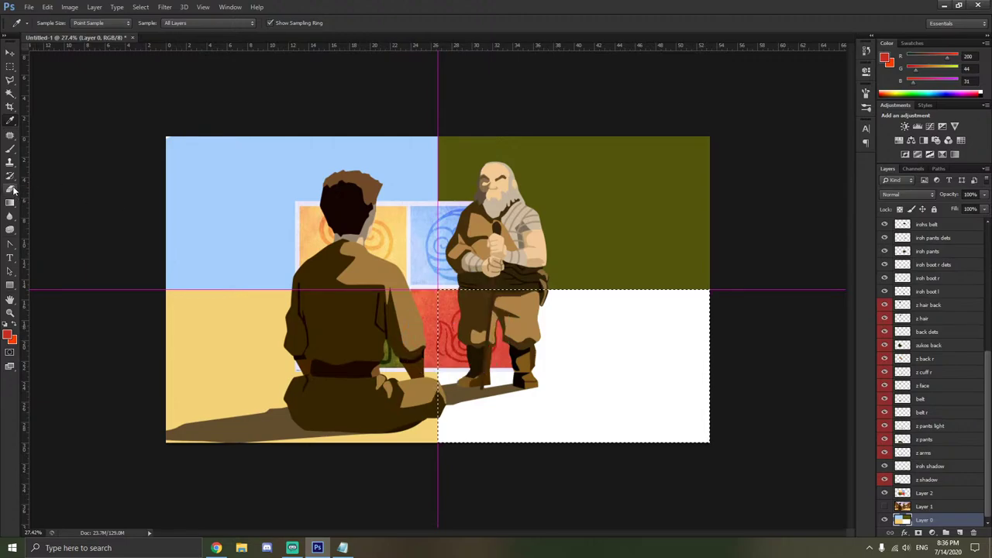
{"action": "left_click", "coordinate": [10, 148]}
{"action": "mouse_move", "coordinate": [550, 308]}
{"action": "left_mouse_down"}
{"action": "mouse_move", "coordinate": [437, 300]}
{"action": "mouse_move", "coordinate": [737, 268]}
{"action": "left_mouse_up"}
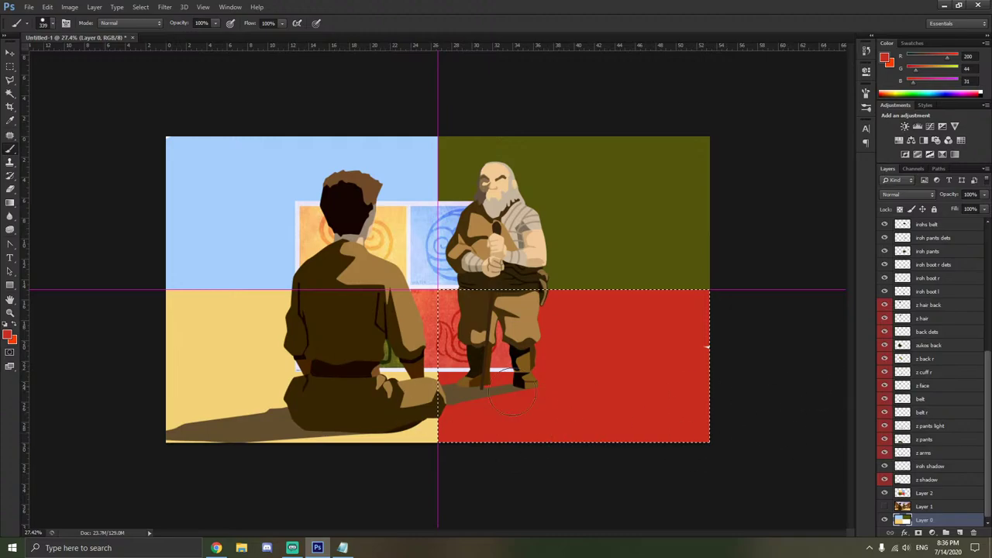
{"action": "key", "text": "alt+BackSpace"}
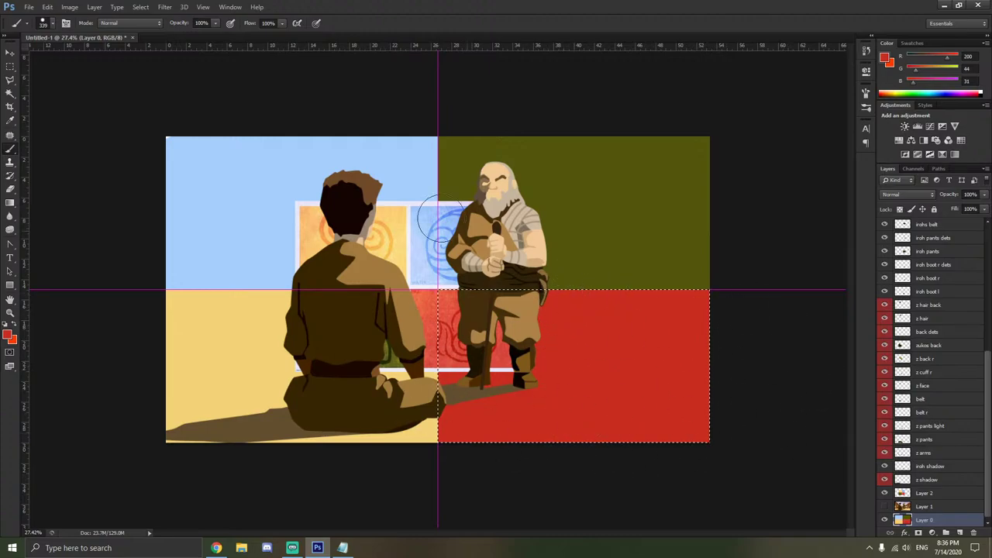
Magic-wand the upper-right quadrant and fill it with one even olive from the green sash.
{"action": "key", "text": "w"}
{"action": "left_click", "coordinate": [574, 176]}
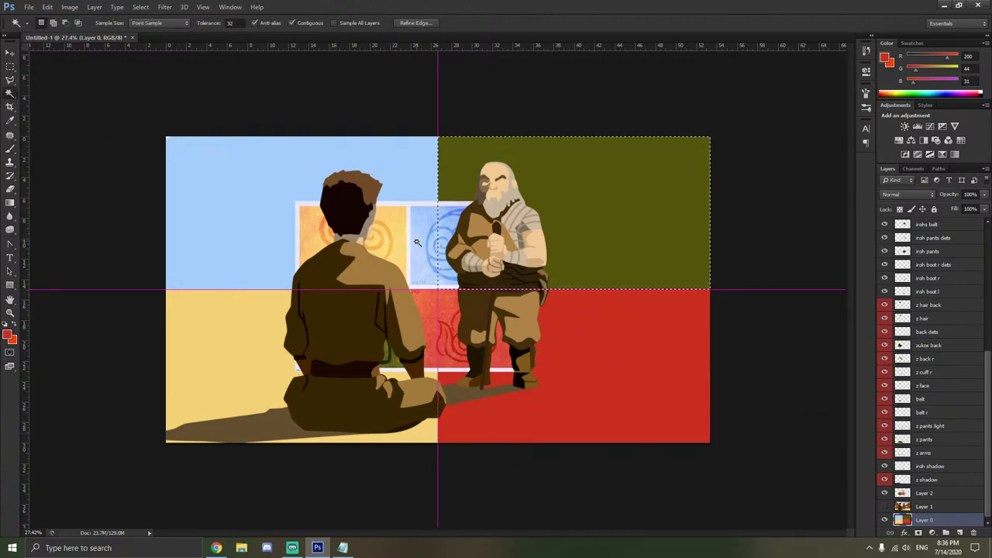
{"action": "left_click", "coordinate": [10, 120]}
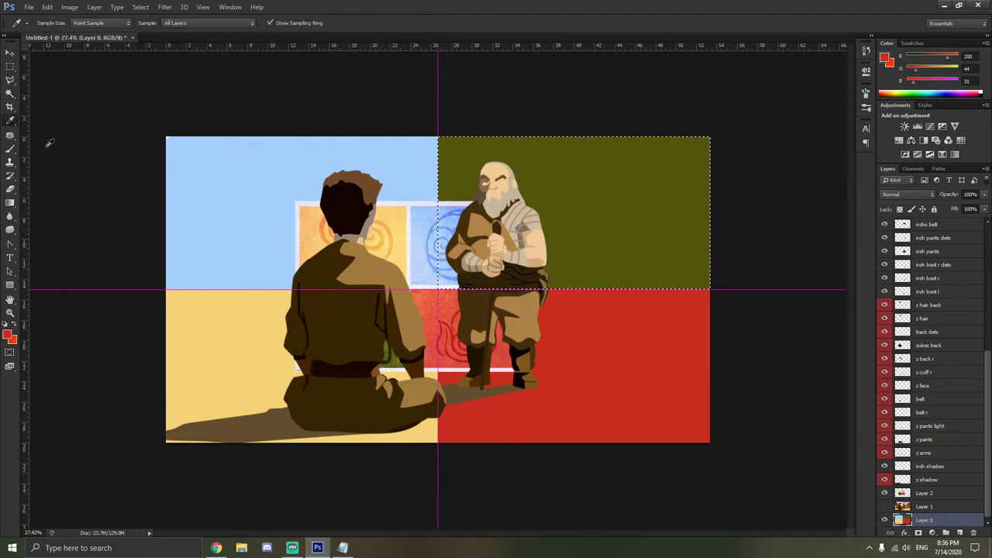
{"action": "left_click", "coordinate": [387, 343]}
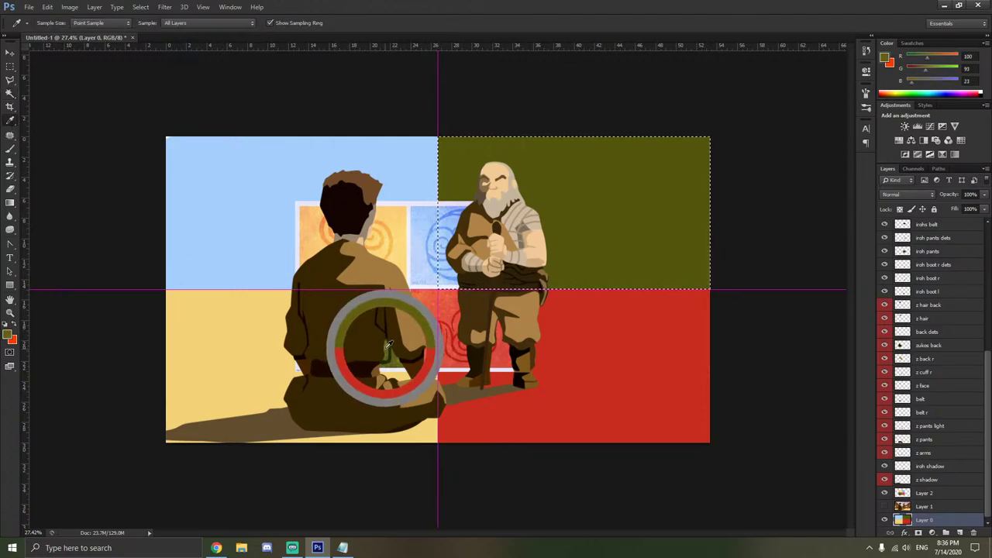
{"action": "left_click_drag", "start_coordinate": [387, 343], "coordinate": [399, 361]}
{"action": "left_click", "coordinate": [10, 149]}
{"action": "mouse_move", "coordinate": [590, 168]}
{"action": "left_mouse_down"}
{"action": "mouse_move", "coordinate": [579, 155]}
{"action": "mouse_move", "coordinate": [329, 213]}
{"action": "left_mouse_up"}
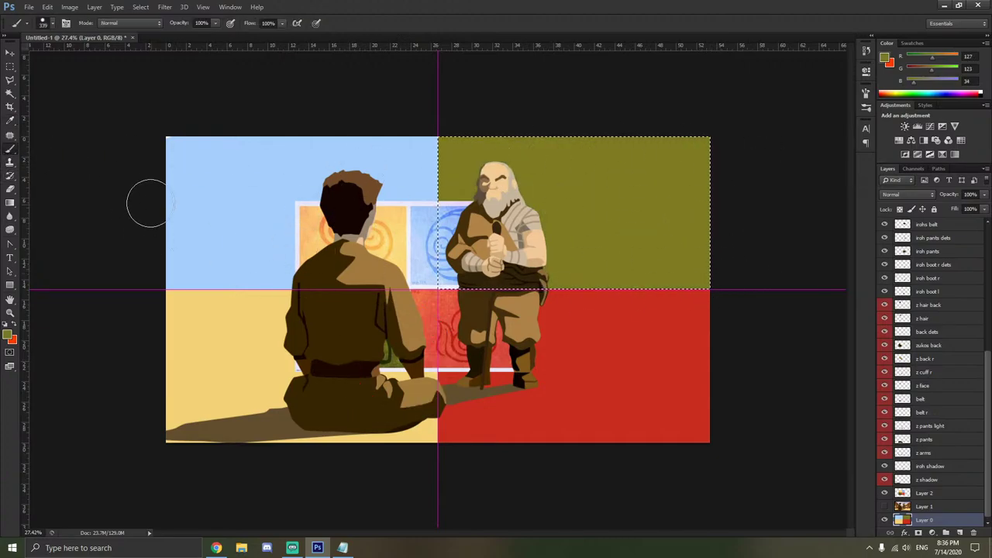
{"action": "key", "text": "alt+BackSpace"}
{"action": "left_click", "coordinate": [10, 119]}
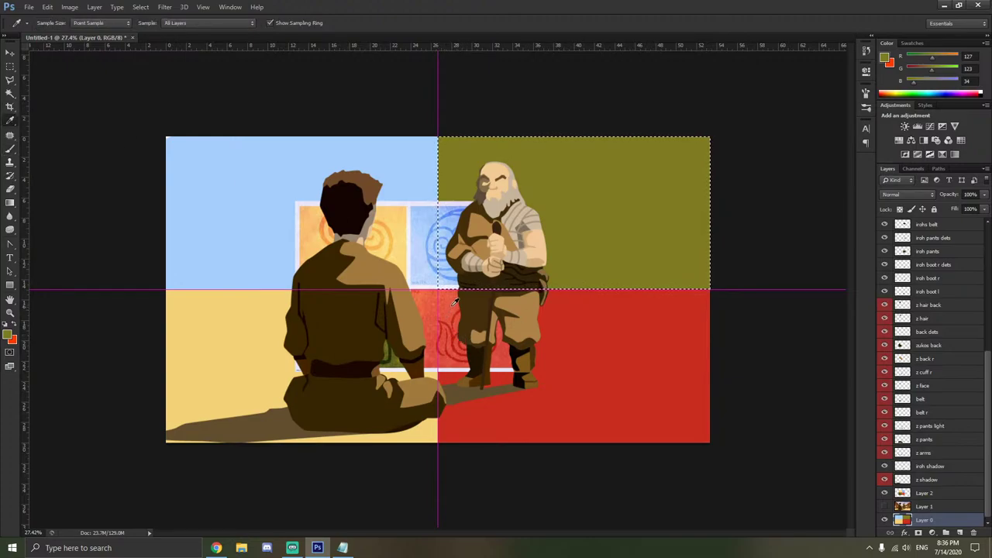
{"action": "left_click_drag", "start_coordinate": [460, 331], "coordinate": [455, 302]}
{"action": "left_click", "coordinate": [10, 149]}
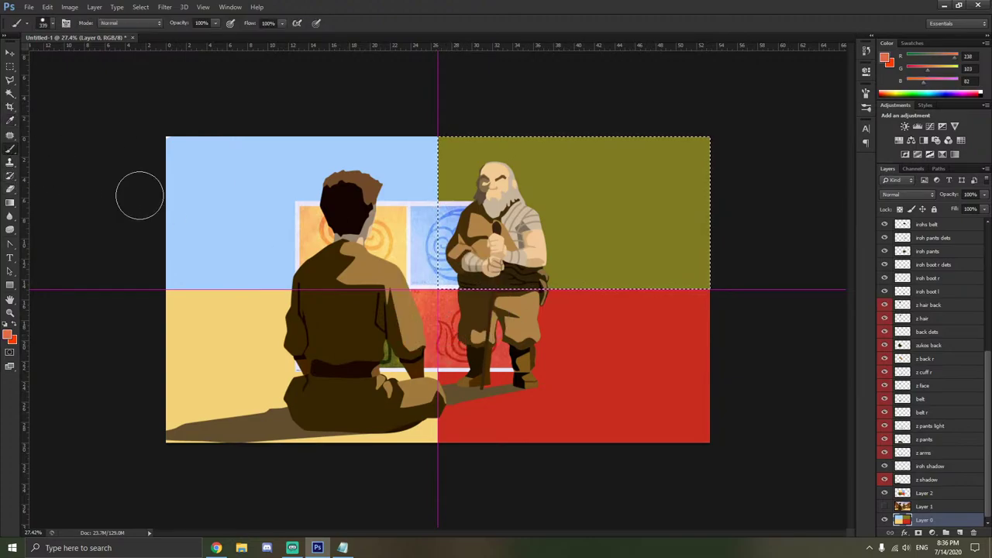
{"action": "key", "text": "ctrl+z"}
Reselect the red lower-right quadrant and fill it with a uniform deeper red, then select Layer 1.
{"action": "left_click", "coordinate": [10, 93]}
{"action": "left_click", "coordinate": [527, 348]}
{"action": "key", "text": "b"}
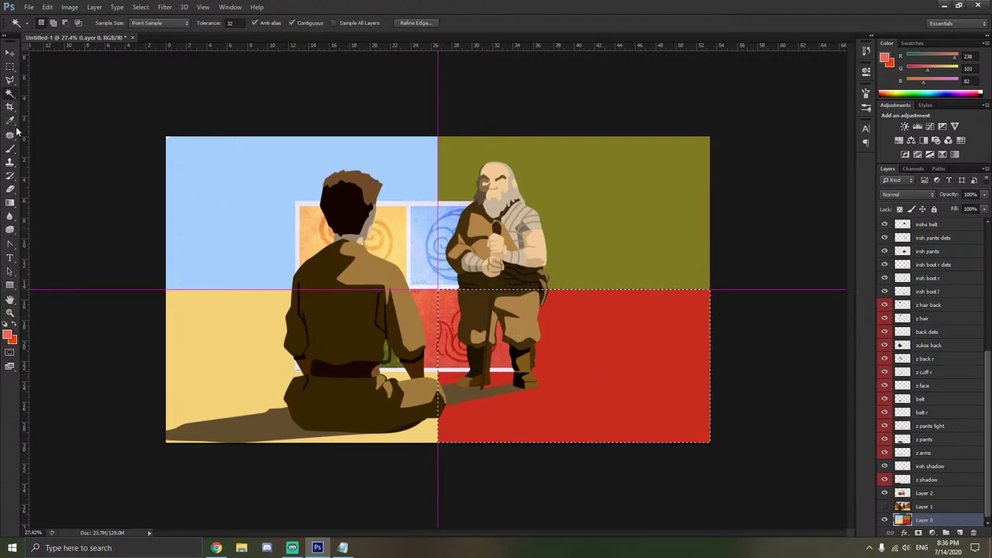
{"action": "mouse_move", "coordinate": [543, 319]}
{"action": "left_mouse_down"}
{"action": "mouse_move", "coordinate": [693, 312]}
{"action": "mouse_move", "coordinate": [731, 284]}
{"action": "mouse_move", "coordinate": [587, 349]}
{"action": "mouse_move", "coordinate": [697, 403]}
{"action": "mouse_move", "coordinate": [349, 413]}
{"action": "mouse_move", "coordinate": [471, 427]}
{"action": "left_mouse_up"}
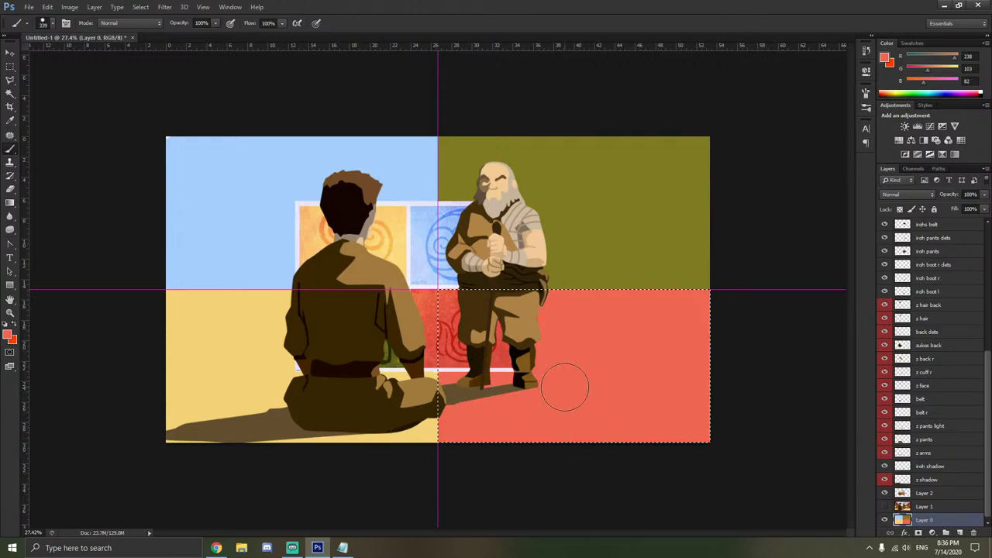
{"action": "key", "text": "ctrl+z"}
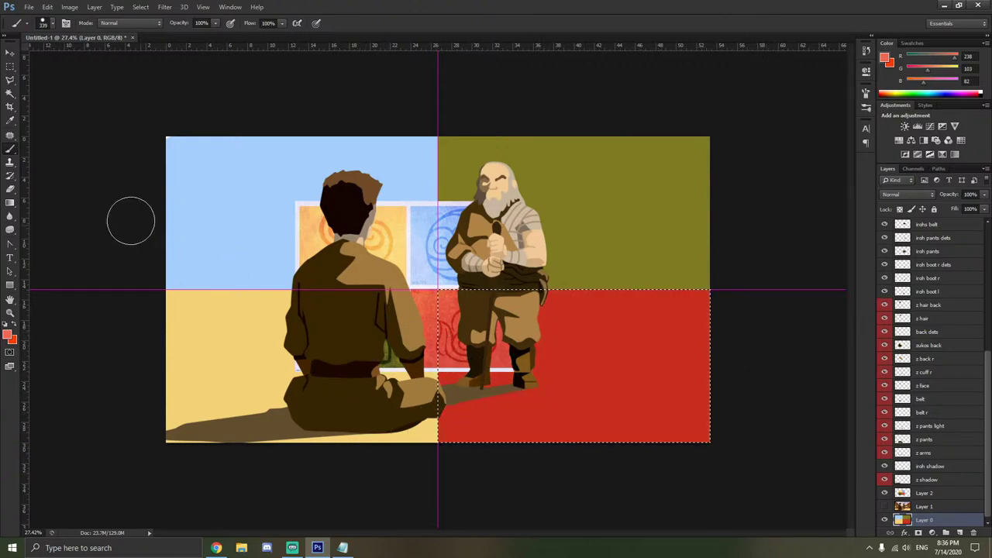
{"action": "left_click", "coordinate": [10, 122]}
{"action": "left_click_drag", "start_coordinate": [448, 308], "coordinate": [448, 289]}
{"action": "left_click", "coordinate": [9, 155]}
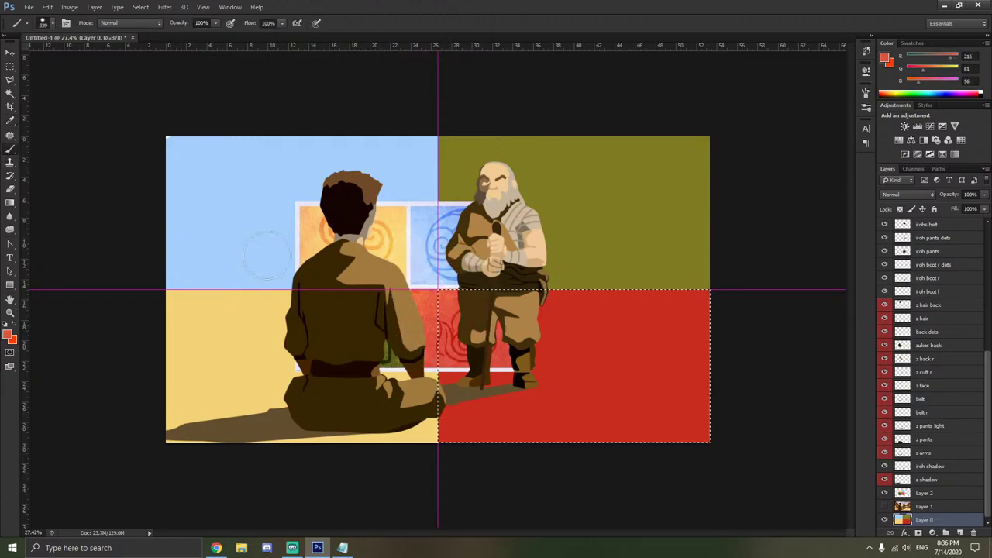
{"action": "key", "text": "alt+BackSpace"}
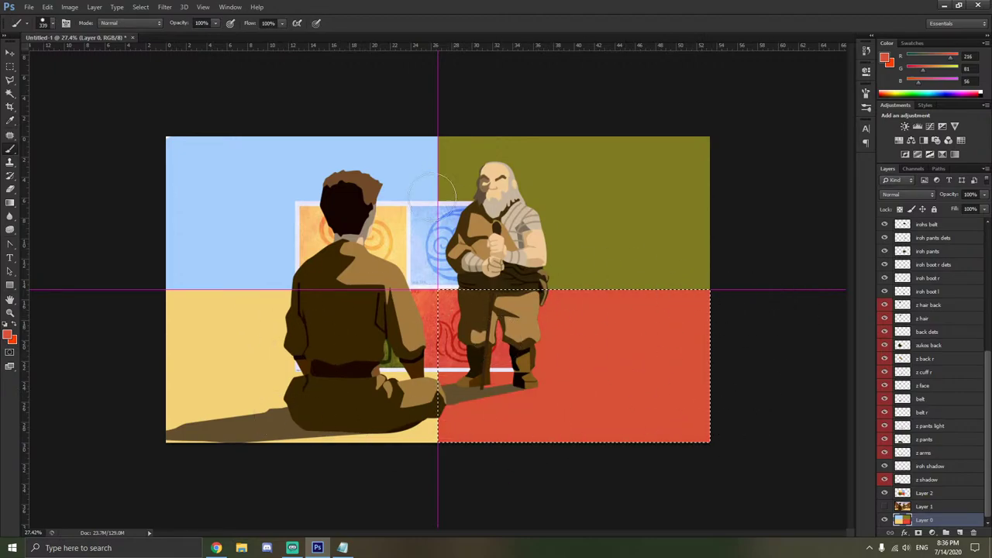
{"action": "left_click", "coordinate": [9, 52]}
{"action": "left_click", "coordinate": [926, 508]}
Deselect and delete the swirl-tiles poster layer, Layer 2.
{"action": "left_click", "coordinate": [924, 494]}
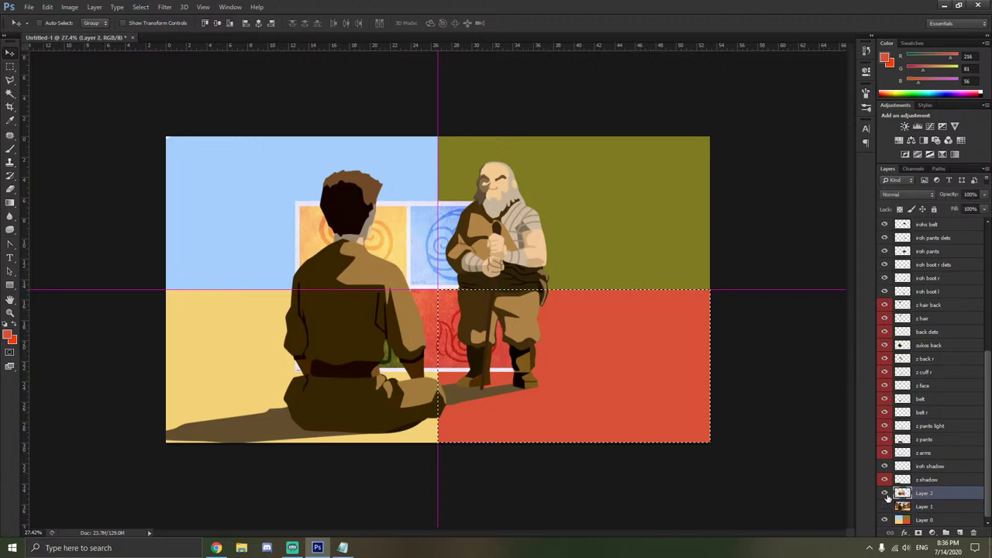
{"action": "left_click", "coordinate": [884, 493]}
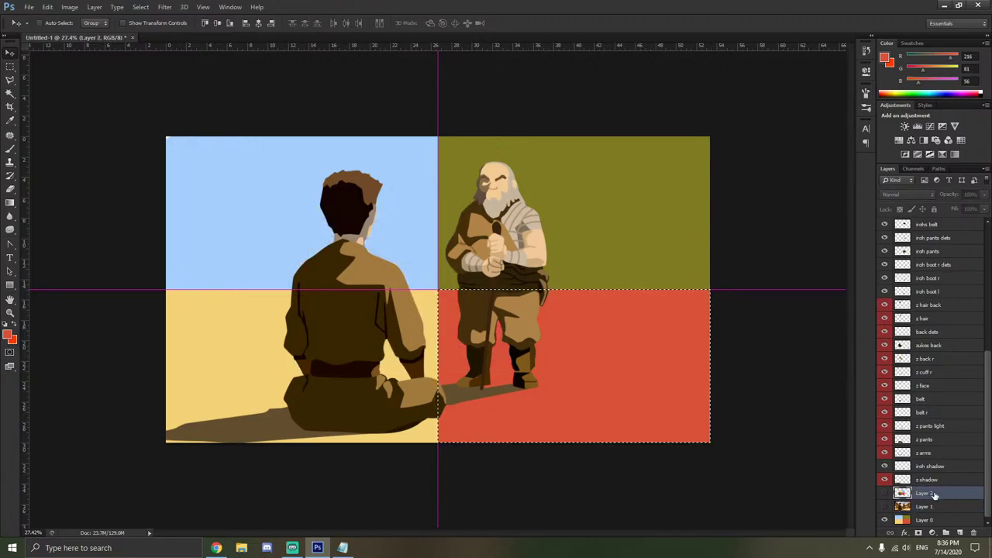
{"action": "left_click", "coordinate": [884, 492]}
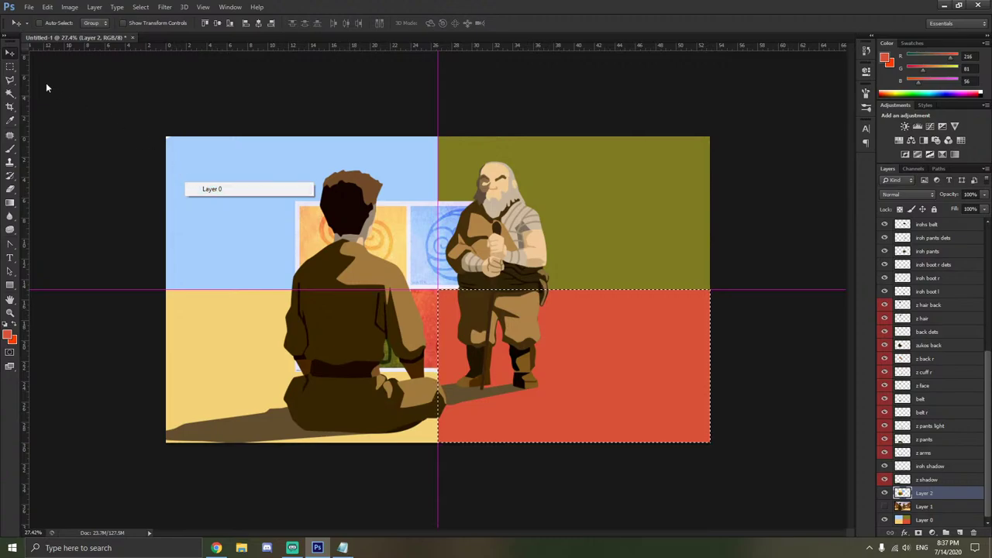
{"action": "left_click", "coordinate": [10, 66]}
{"action": "right_click", "coordinate": [211, 166]}
{"action": "left_click", "coordinate": [230, 172]}
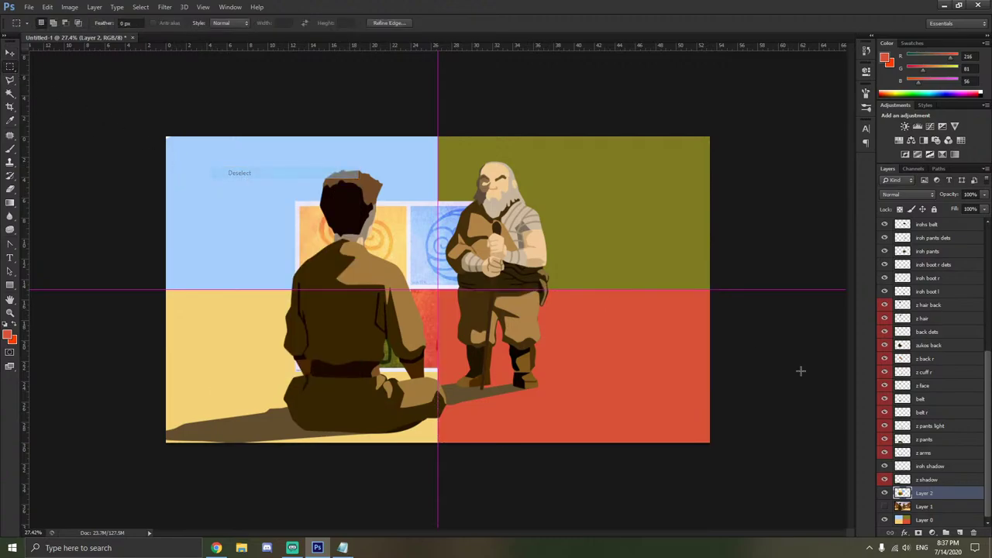
{"action": "left_click", "coordinate": [922, 506]}
{"action": "left_click", "coordinate": [922, 494]}
{"action": "key", "text": "Delete"}
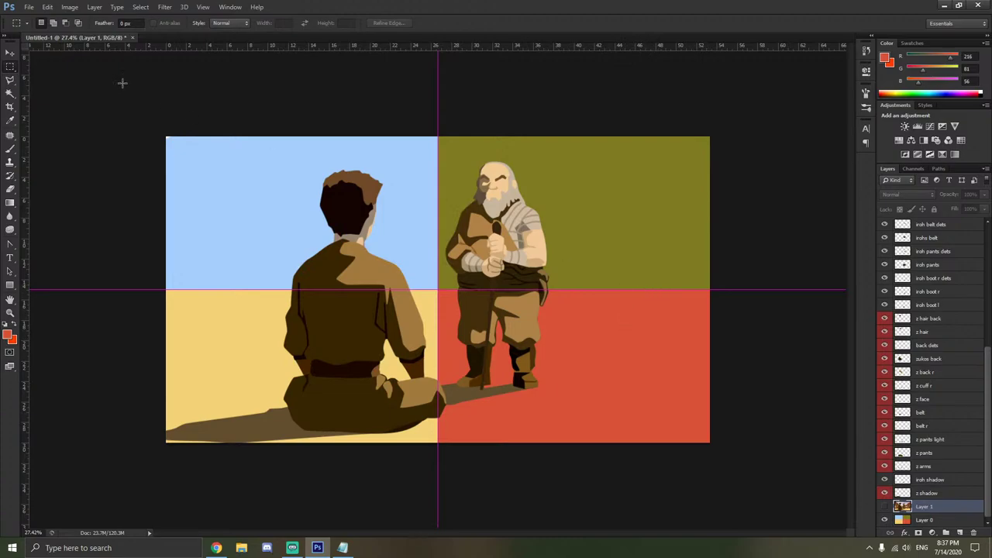
Drag the vertical and horizontal guides off the canvas.
{"action": "left_click", "coordinate": [12, 52]}
{"action": "left_click_drag", "start_coordinate": [436, 114], "coordinate": [35, 96]}
{"action": "left_click_drag", "start_coordinate": [103, 289], "coordinate": [131, 48]}
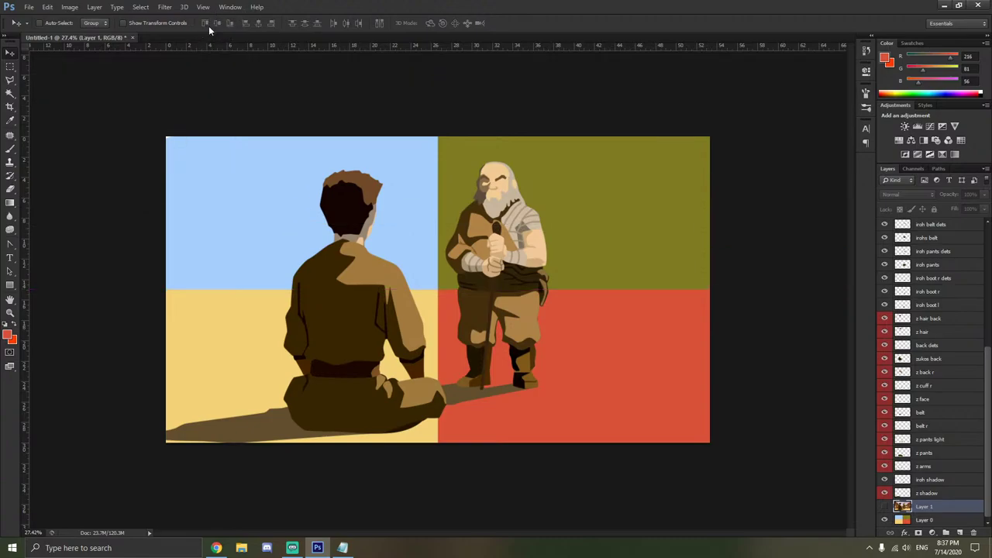
Leave the reference screenshot hidden and select Layer 1.
{"action": "left_click", "coordinate": [904, 518]}
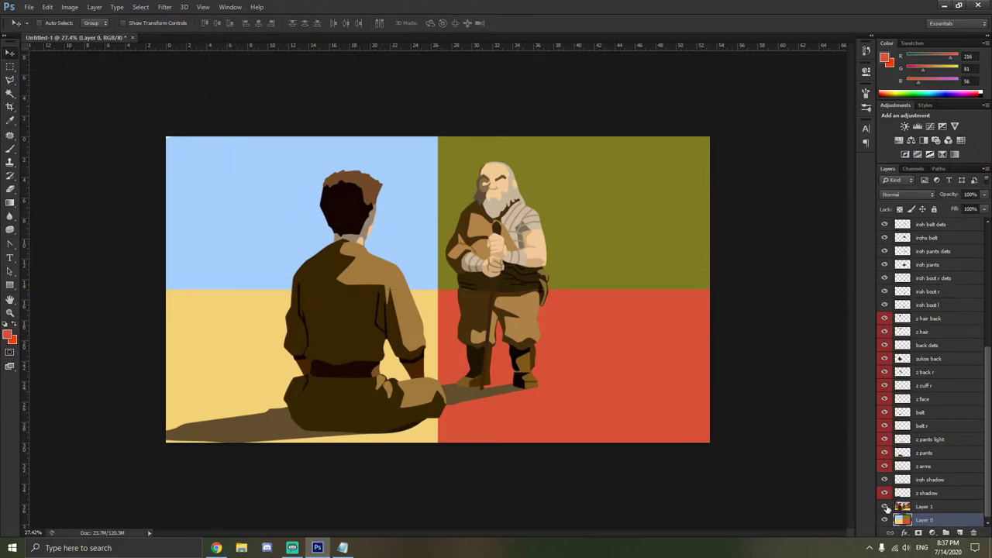
{"action": "left_click", "coordinate": [884, 507]}
{"action": "left_click", "coordinate": [884, 506]}
{"action": "left_click", "coordinate": [885, 507]}
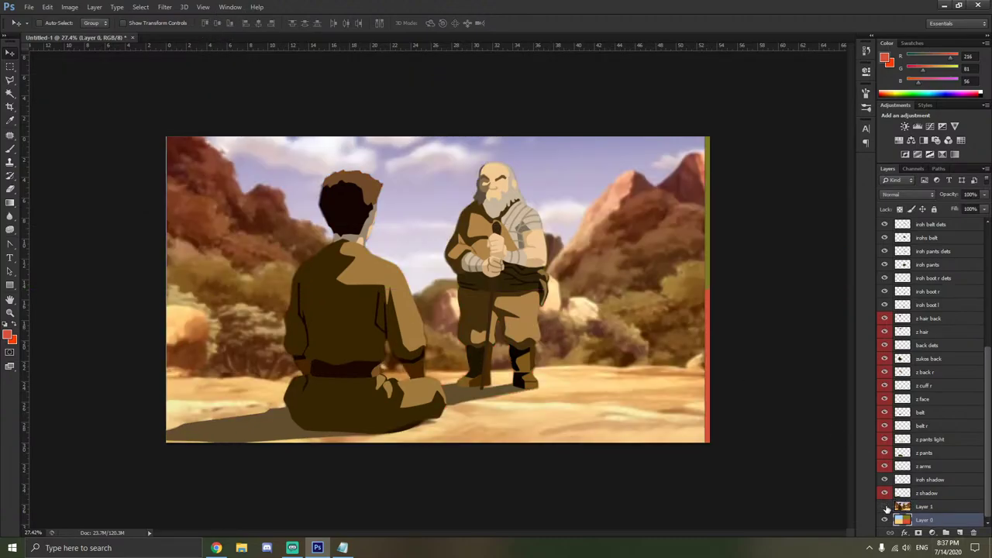
{"action": "left_click", "coordinate": [884, 507]}
{"action": "left_click", "coordinate": [922, 508]}
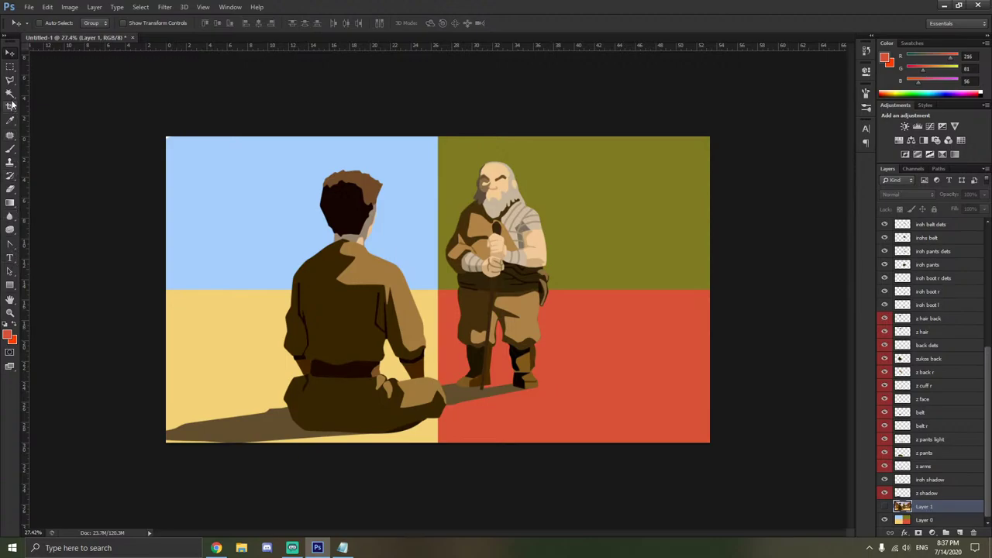
Pick the Blur tool on Layer 0 and enlarge its brush to 473 px.
{"action": "left_click_drag", "start_coordinate": [9, 216], "coordinate": [46, 218]}
{"action": "right_click", "coordinate": [369, 245]}
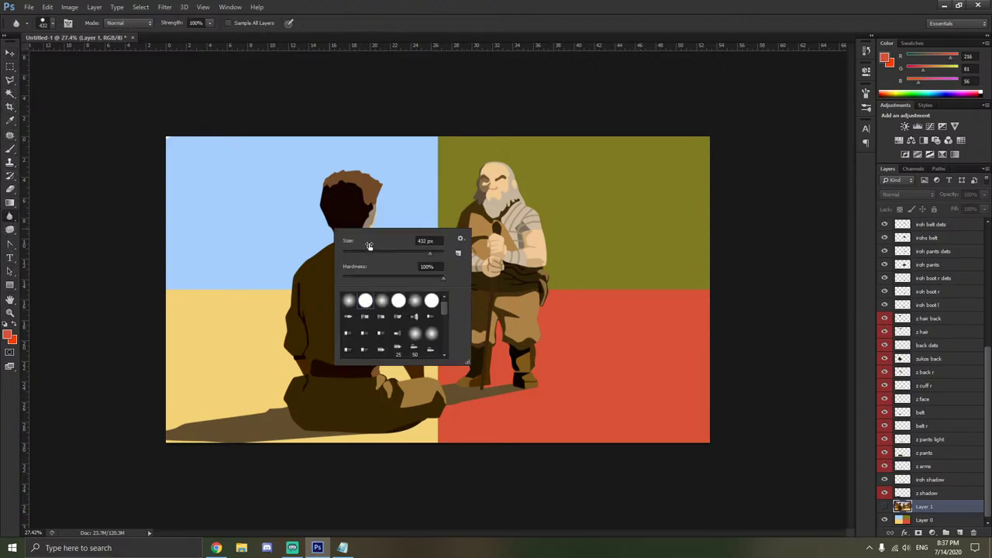
{"action": "left_click", "coordinate": [926, 519]}
{"action": "right_click", "coordinate": [573, 341]}
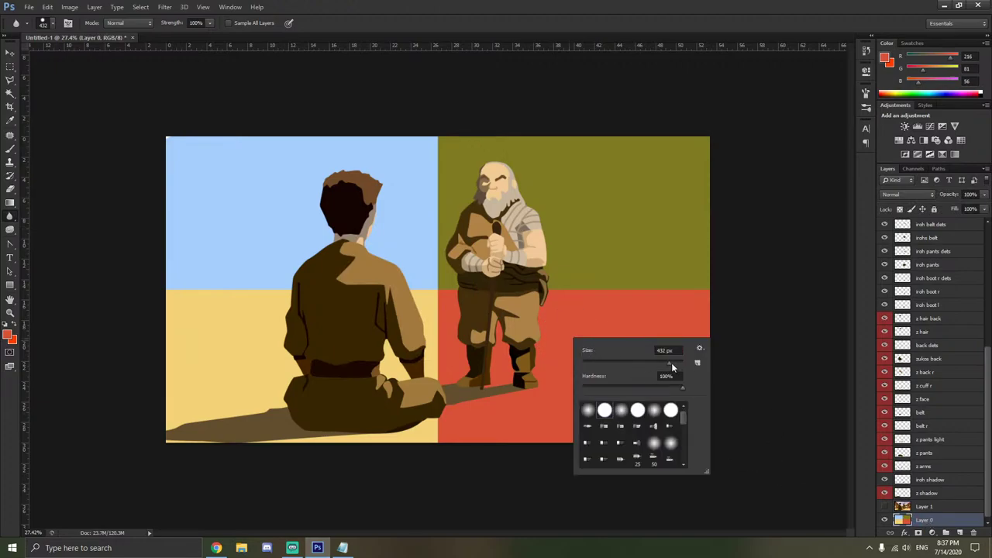
{"action": "left_click_drag", "start_coordinate": [671, 363], "coordinate": [673, 363]}
{"action": "left_click", "coordinate": [701, 289]}
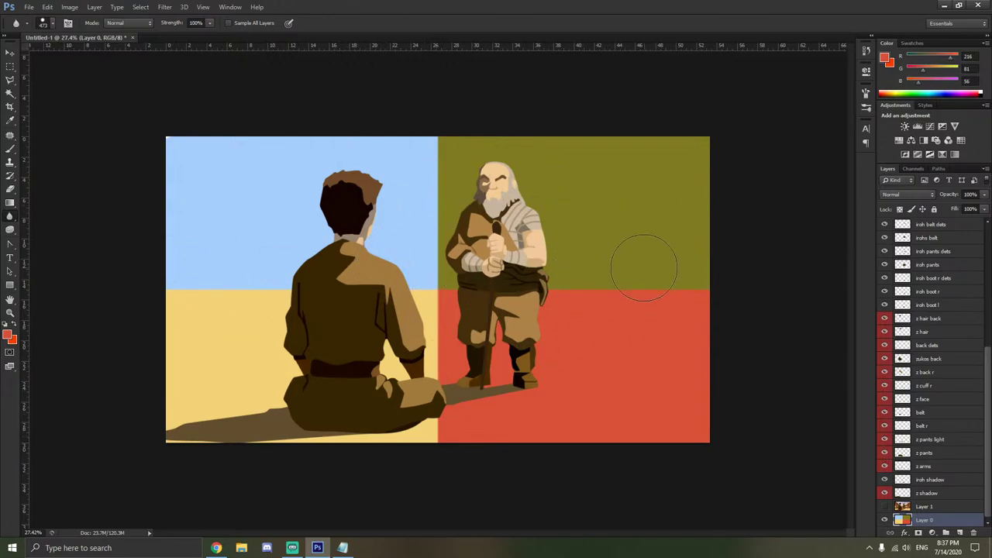
{"action": "scroll", "coordinate": [643, 279], "scroll_direction": "up", "scroll_amount": 3}
{"action": "scroll", "coordinate": [642, 299], "scroll_direction": "down", "scroll_amount": 1}
{"action": "scroll", "coordinate": [206, 283], "scroll_direction": "down", "scroll_amount": 1}
Switch to the Smudge tool, test a stroke across the central boundary, and undo it.
{"action": "right_click", "coordinate": [9, 216]}
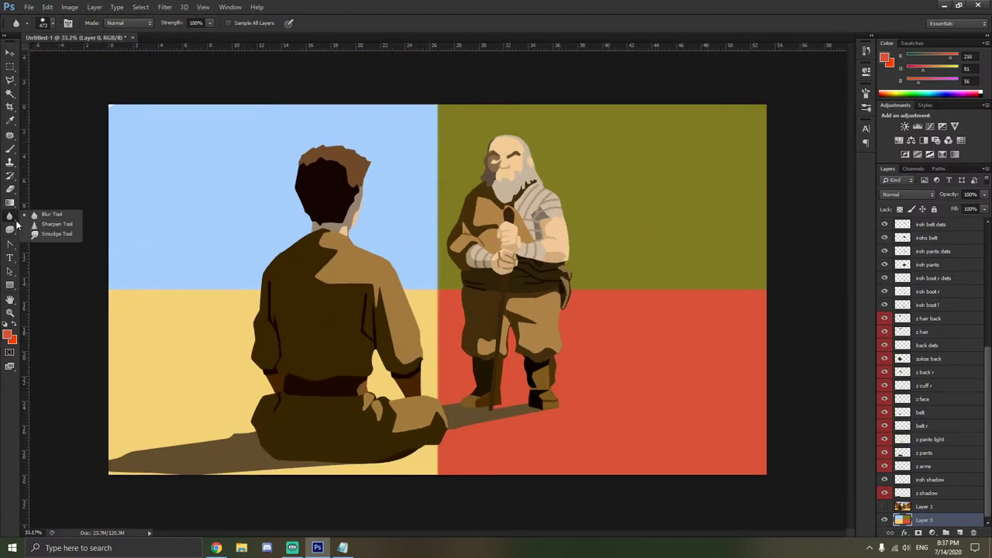
{"action": "left_click", "coordinate": [50, 238]}
{"action": "right_click", "coordinate": [131, 292]}
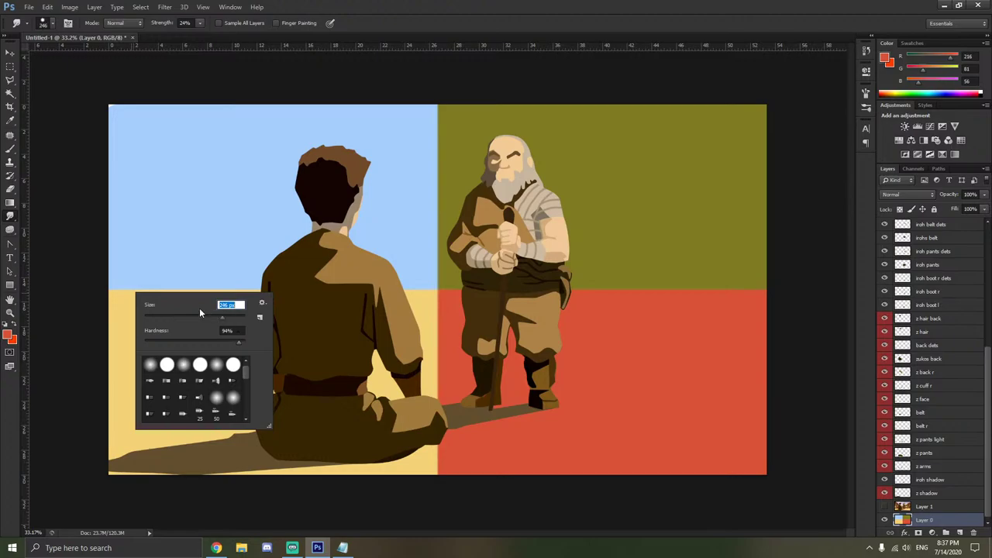
{"action": "left_click", "coordinate": [116, 281]}
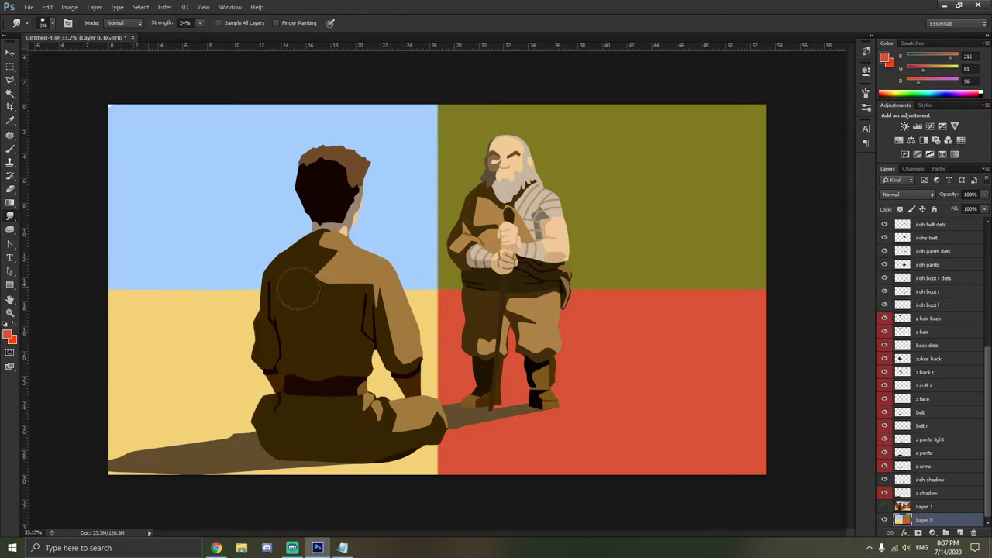
{"action": "left_click_drag", "start_coordinate": [298, 287], "coordinate": [771, 291]}
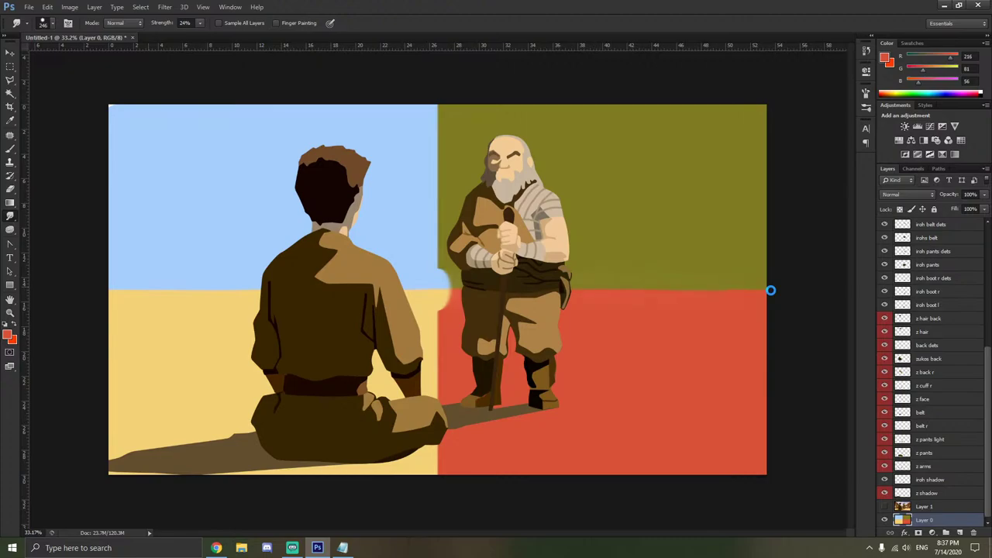
{"action": "key", "text": "ctrl+z"}
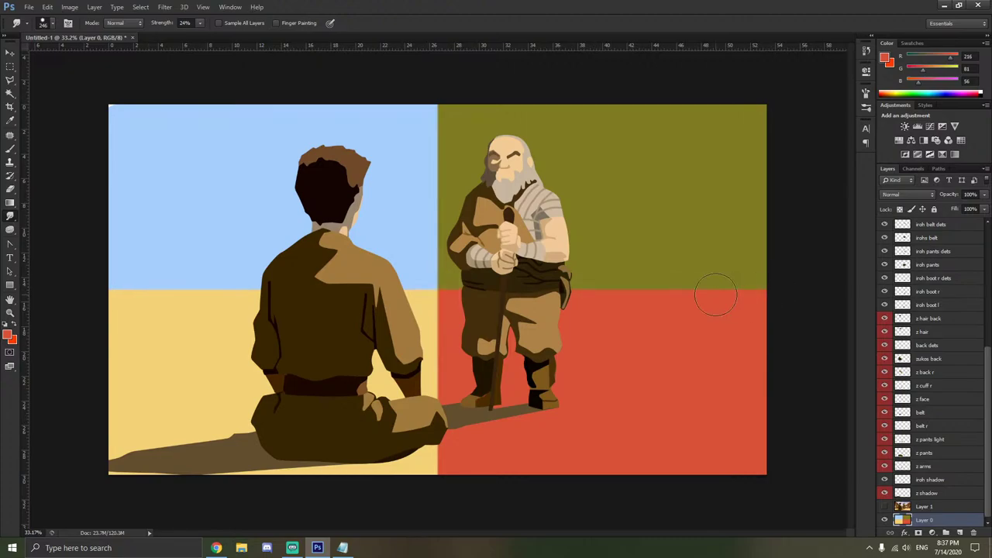
Set the smudge brush to 246 px, 11% hardness and 17% strength.
{"action": "right_click", "coordinate": [730, 365]}
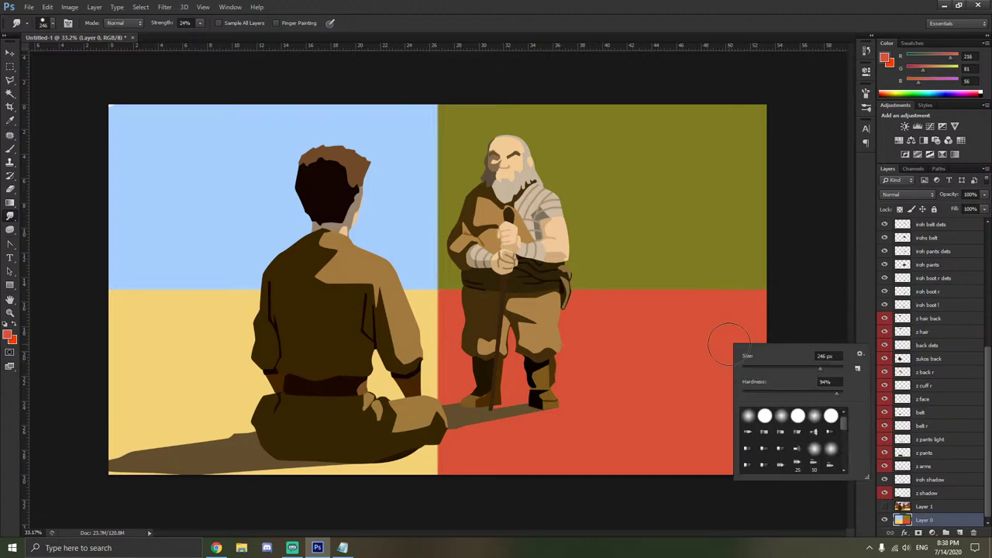
{"action": "left_click_drag", "start_coordinate": [746, 393], "coordinate": [753, 394]}
{"action": "left_click", "coordinate": [698, 285]}
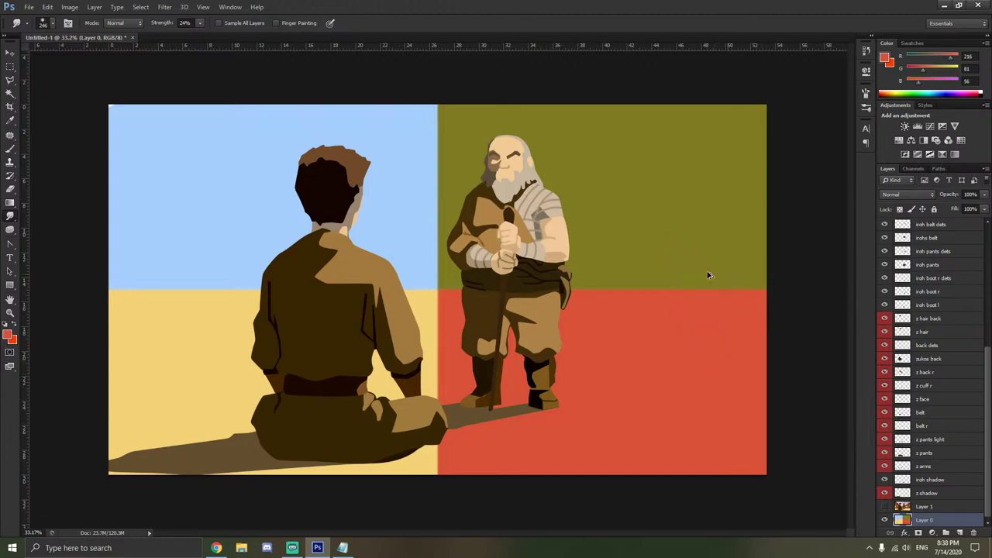
{"action": "left_click", "coordinate": [200, 24]}
{"action": "right_click", "coordinate": [727, 318]}
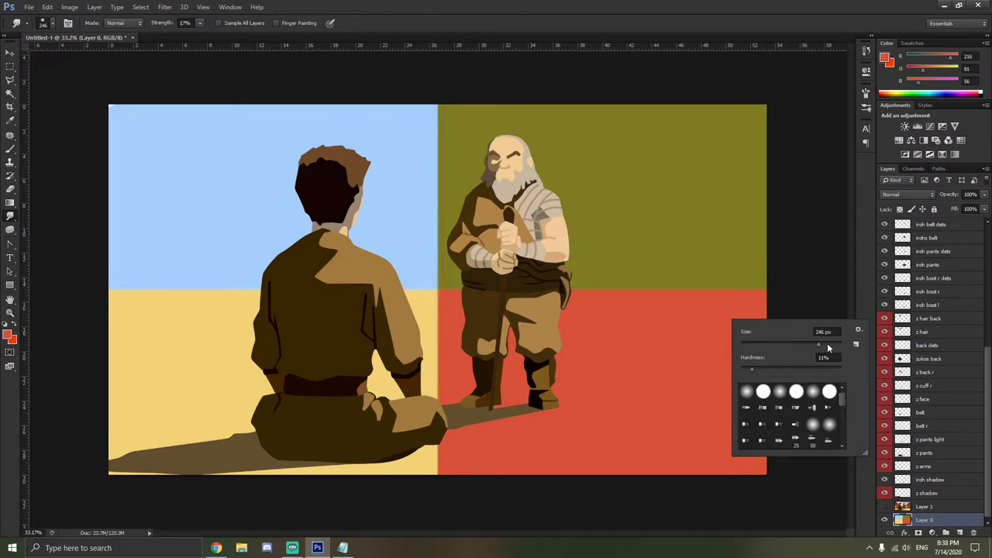
{"action": "left_click", "coordinate": [748, 288]}
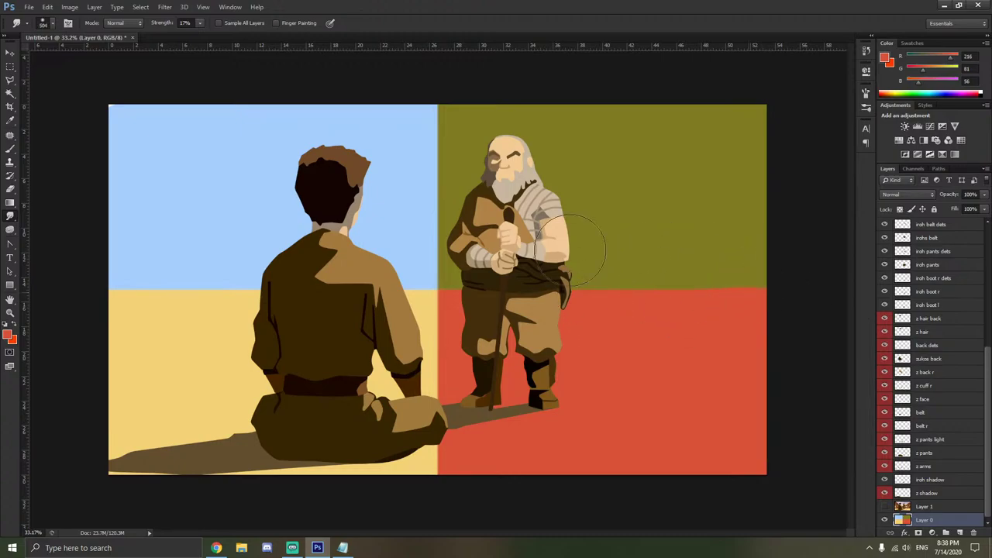
Smudge the edge near Iroh's arms and pull the olive/blue boundary leftward into a wave.
{"action": "left_click_drag", "start_coordinate": [502, 242], "coordinate": [480, 254]}
{"action": "mouse_move", "coordinate": [447, 126]}
{"action": "left_mouse_down"}
{"action": "mouse_move", "coordinate": [427, 268]}
{"action": "mouse_move", "coordinate": [457, 372]}
{"action": "left_mouse_up"}
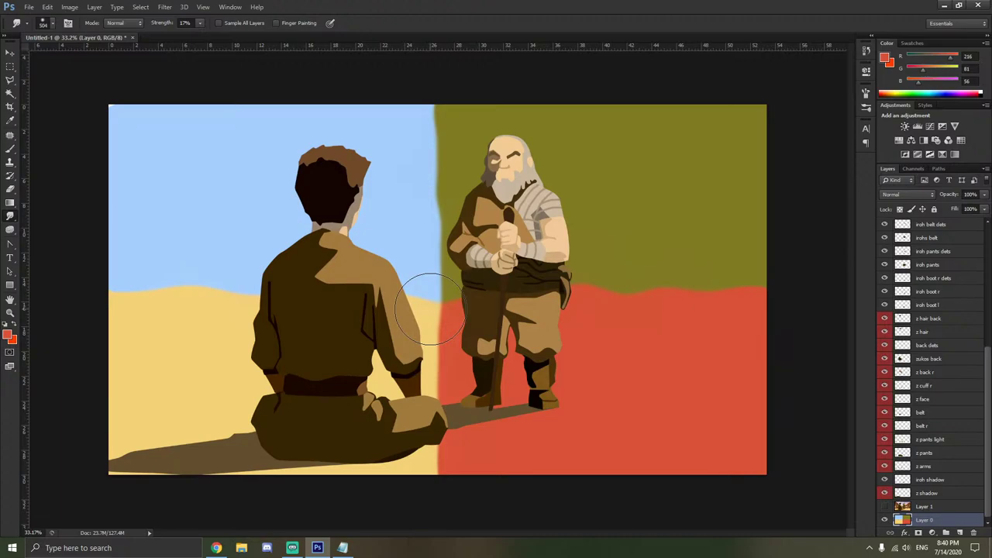
{"action": "left_click", "coordinate": [216, 547]}
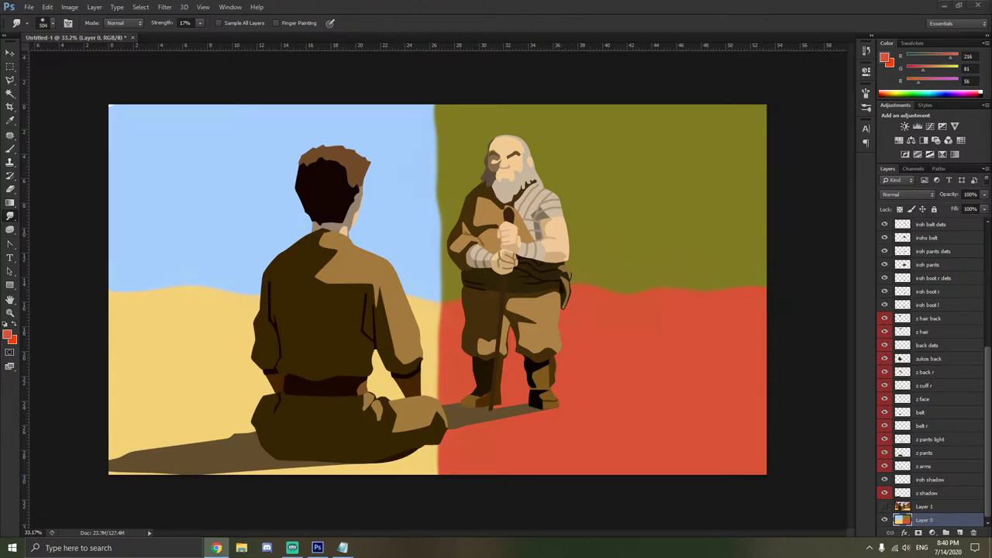
Delete the apology line from the Notepad quote notes, leaving only the four quote lines.
{"action": "left_click", "coordinate": [342, 548]}
{"action": "left_click", "coordinate": [487, 239]}
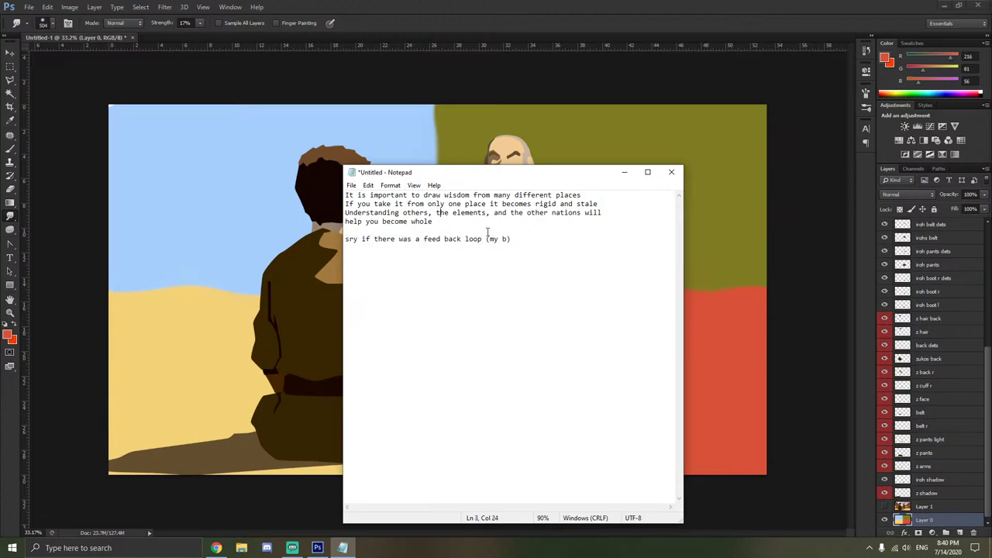
{"action": "left_click_drag", "start_coordinate": [510, 238], "coordinate": [343, 241]}
{"action": "key", "text": "BackSpace"}
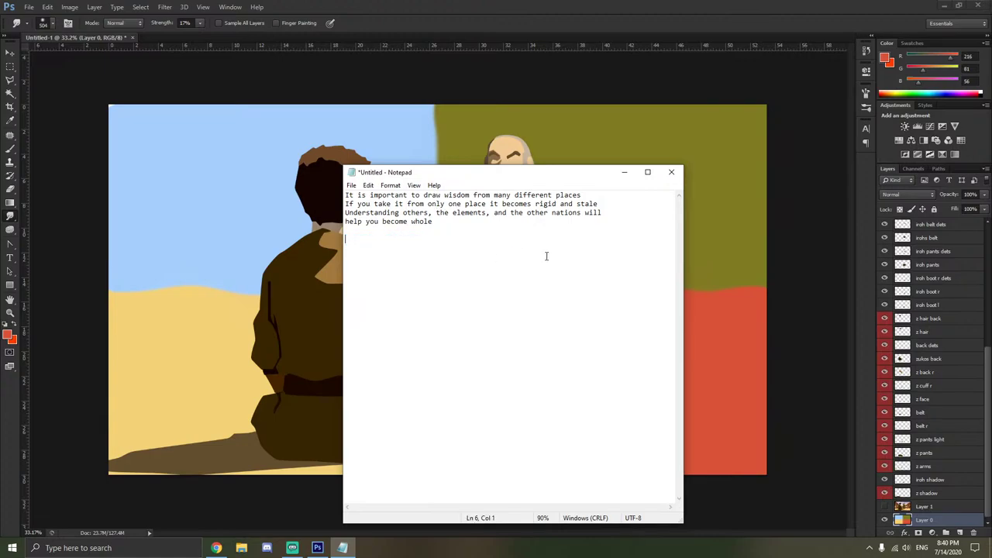
{"action": "scroll", "coordinate": [547, 256], "scroll_direction": "up", "scroll_amount": 2}
{"action": "scroll", "coordinate": [547, 256], "scroll_direction": "up", "scroll_amount": 1}
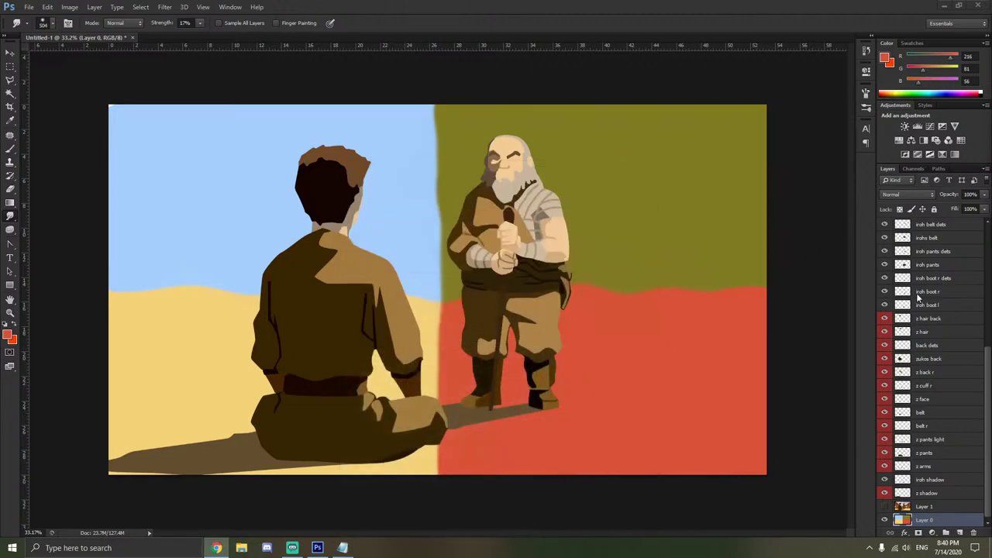
Put the notes away and undo the smudge strokes back to straight-edged colour blocks.
{"action": "left_click", "coordinate": [625, 172]}
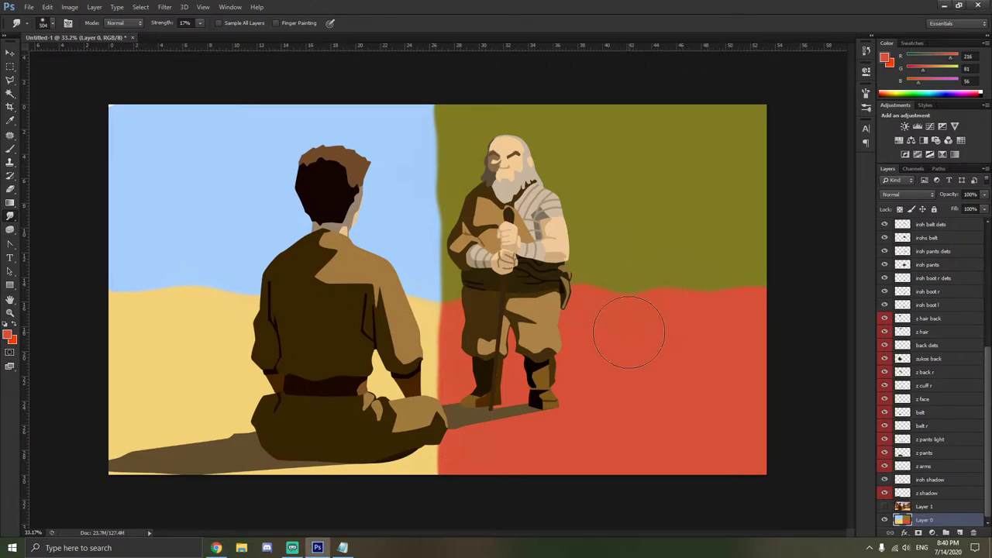
{"action": "key", "text": "ctrl+z"}
{"action": "key", "text": "ctrl+alt+z"}
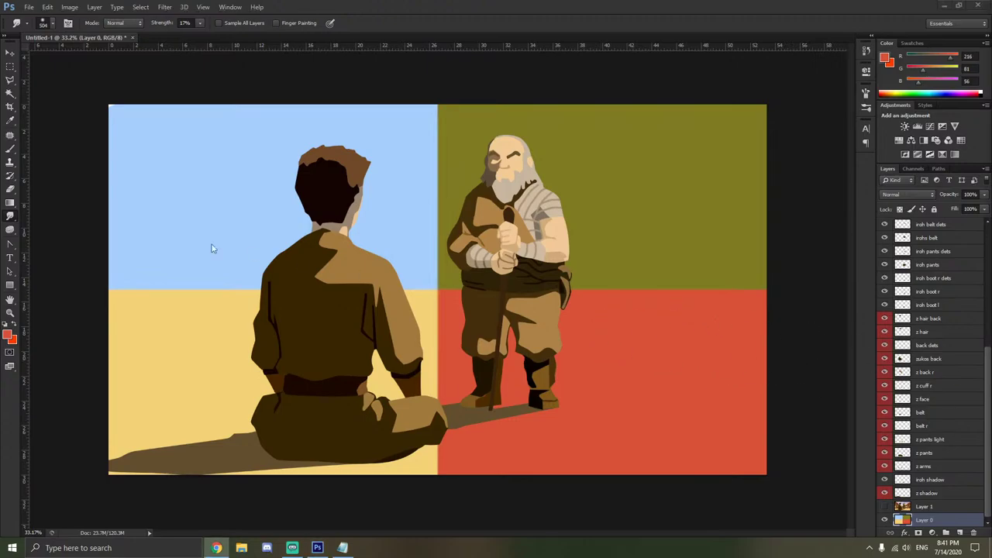
Browse the Gradient and Sponge tool flyouts without committing to a new tool.
{"action": "left_click", "coordinate": [10, 203]}
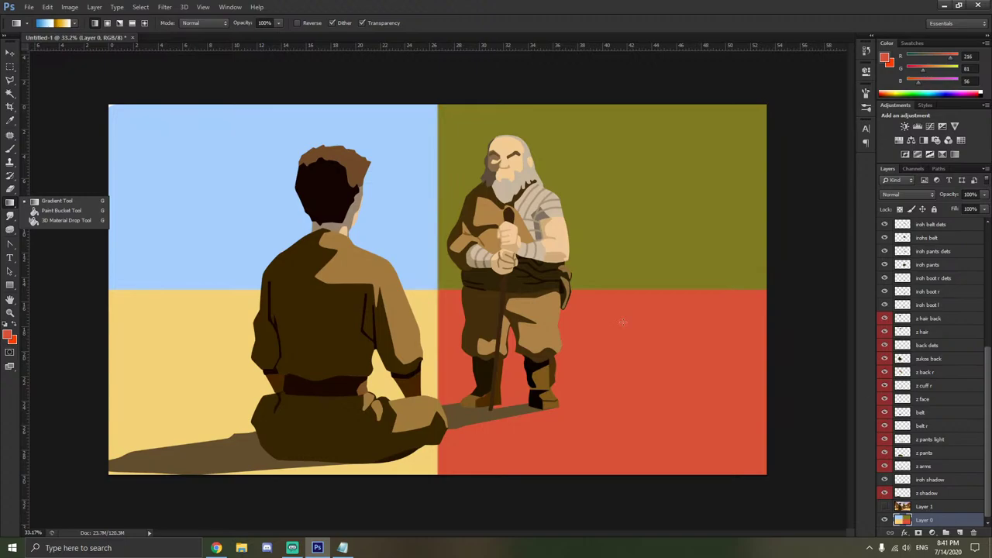
{"action": "left_click", "coordinate": [10, 230]}
{"action": "left_click", "coordinate": [10, 233]}
{"action": "left_click", "coordinate": [10, 231]}
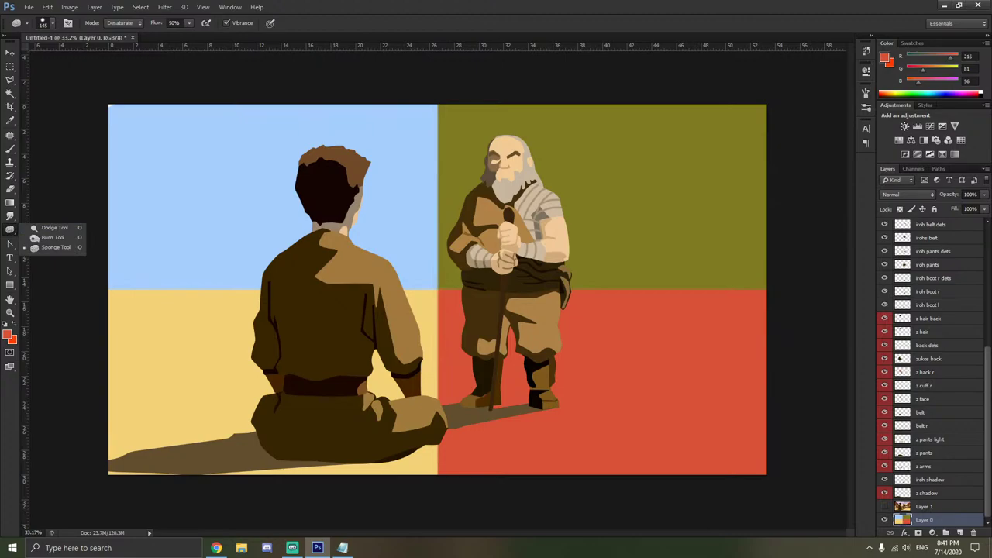
{"action": "left_click", "coordinate": [216, 547]}
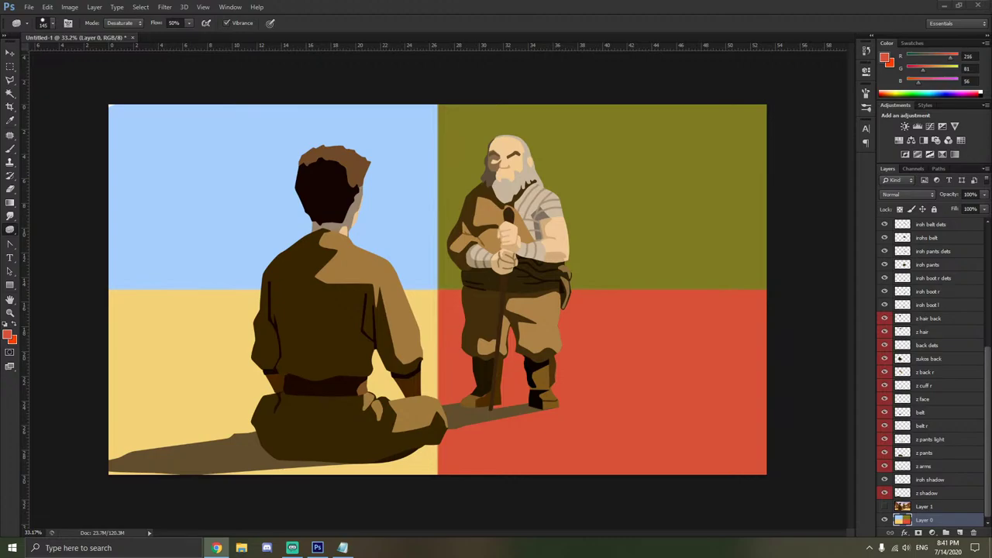
Open the Filter menu's Blur submenu.
{"action": "left_click", "coordinate": [158, 7]}
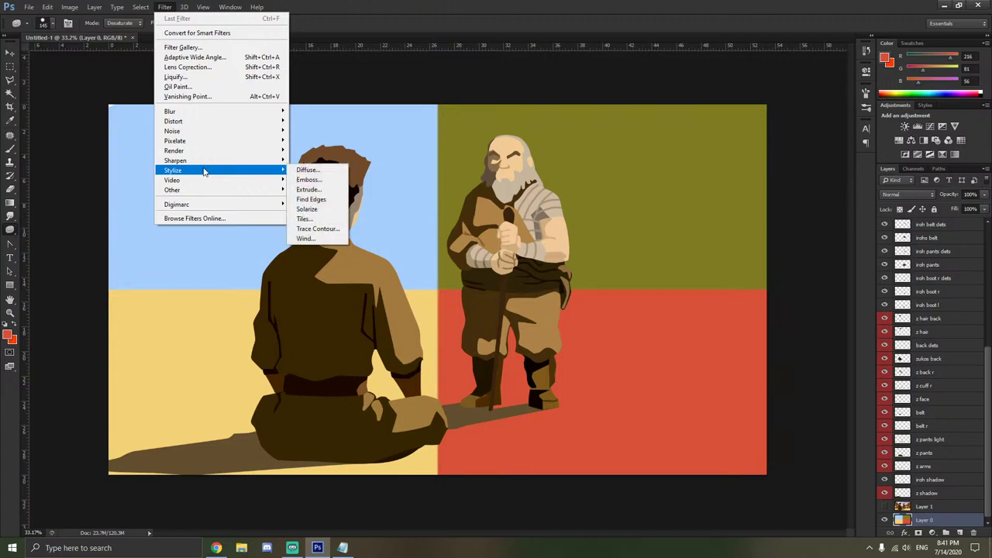
{"action": "mouse_move", "coordinate": [205, 165]}
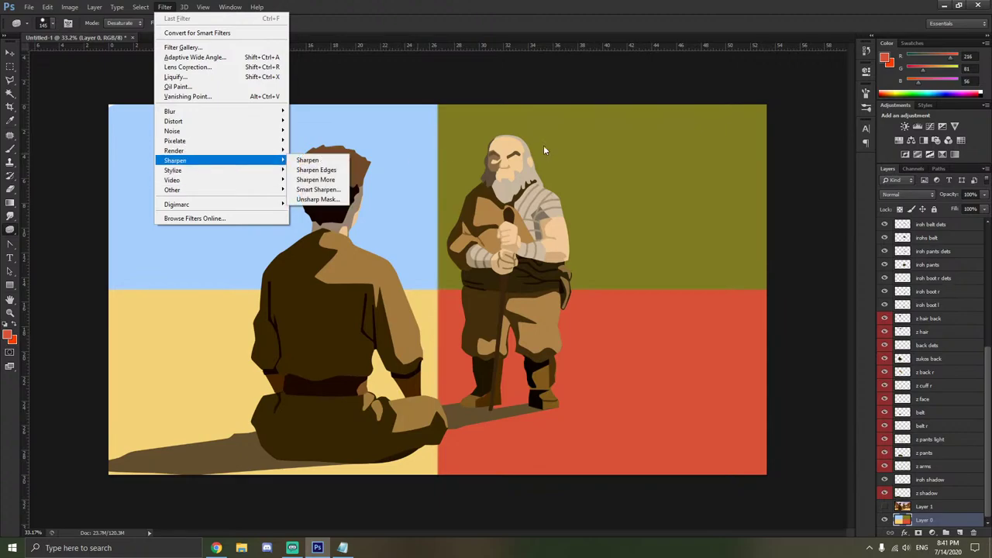
{"action": "left_click", "coordinate": [216, 548]}
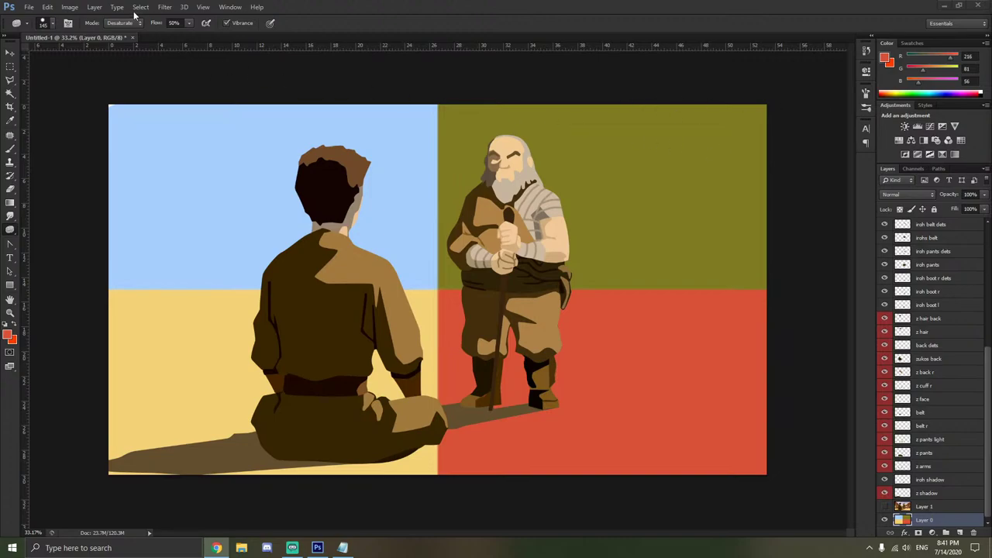
{"action": "left_click", "coordinate": [165, 7]}
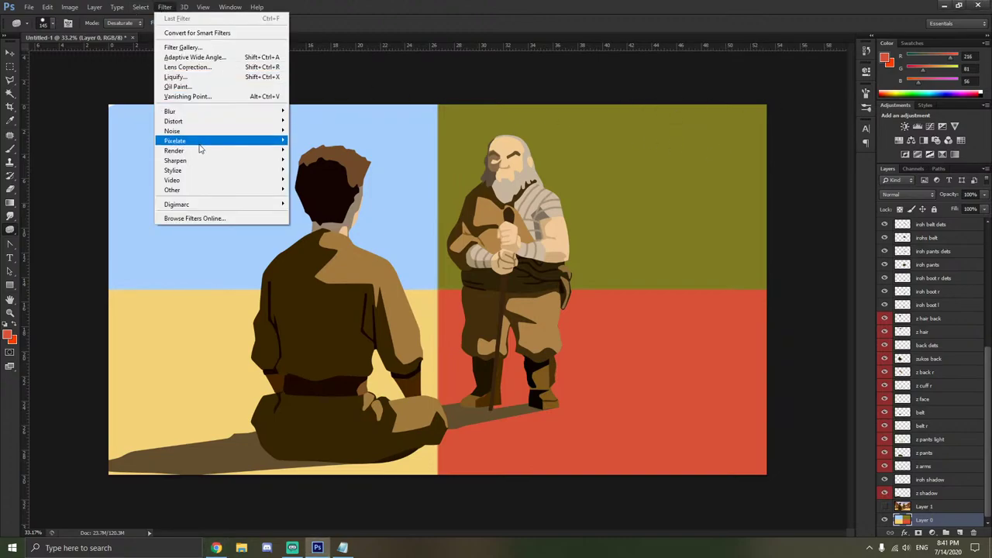
Apply a 191.7-pixel Gaussian Blur to the four-colour background.
{"action": "mouse_move", "coordinate": [229, 114]}
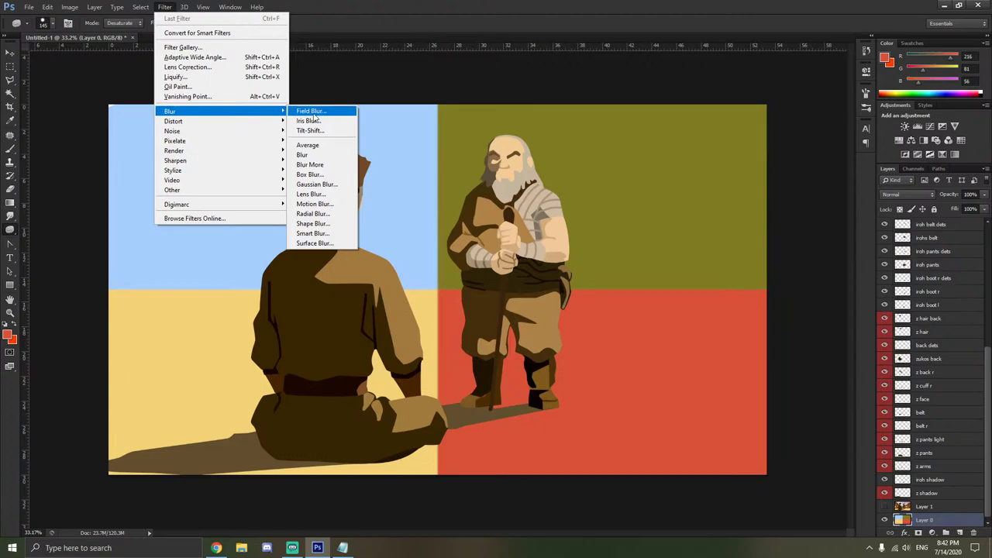
{"action": "left_click", "coordinate": [314, 183]}
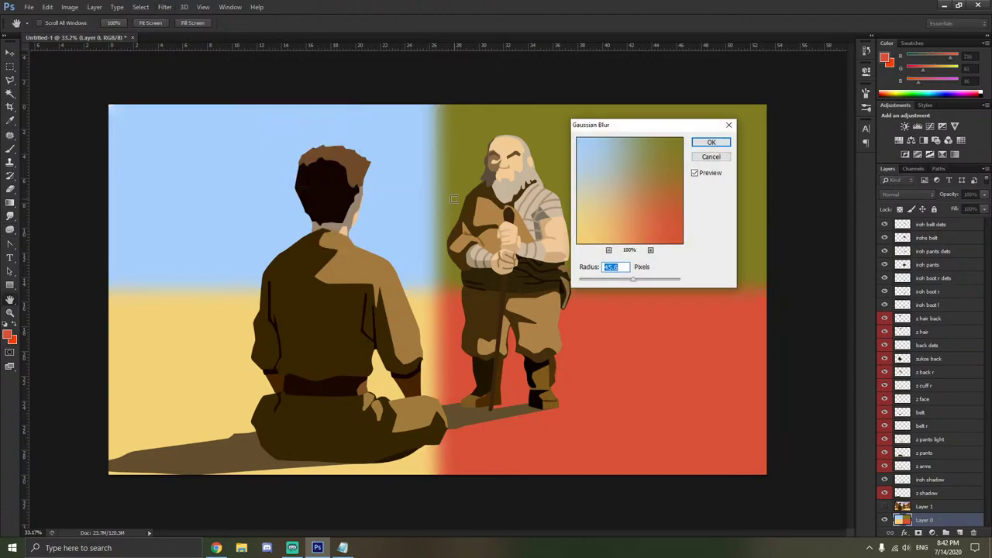
{"action": "key", "text": "alt+Tab"}
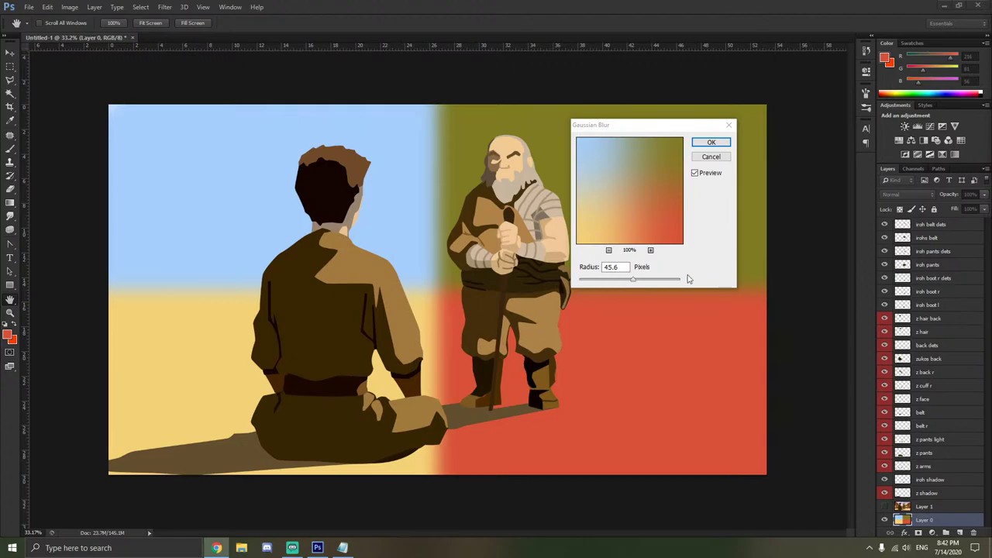
{"action": "left_click", "coordinate": [638, 282]}
{"action": "left_click_drag", "start_coordinate": [638, 282], "coordinate": [659, 282]}
{"action": "key", "text": "alt+Tab"}
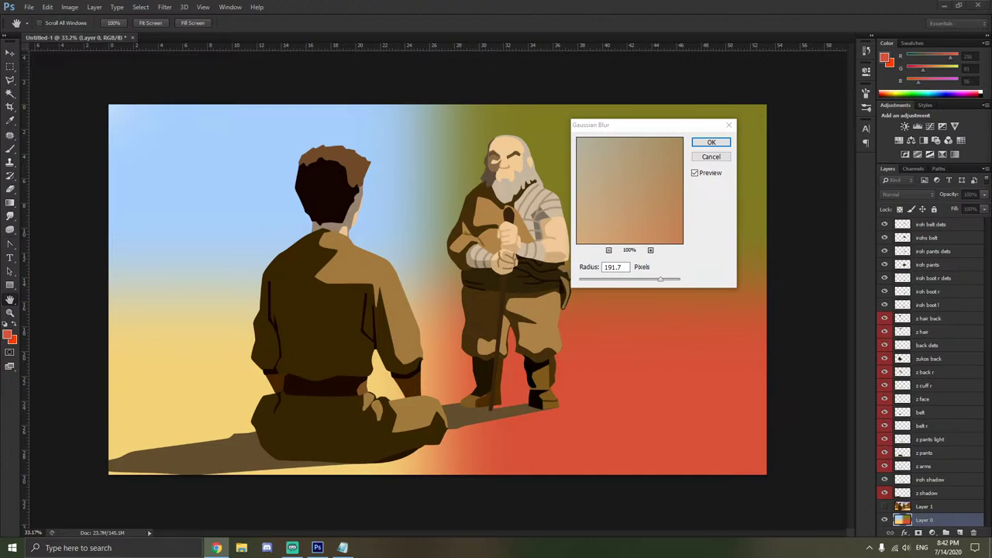
{"action": "left_click", "coordinate": [715, 143]}
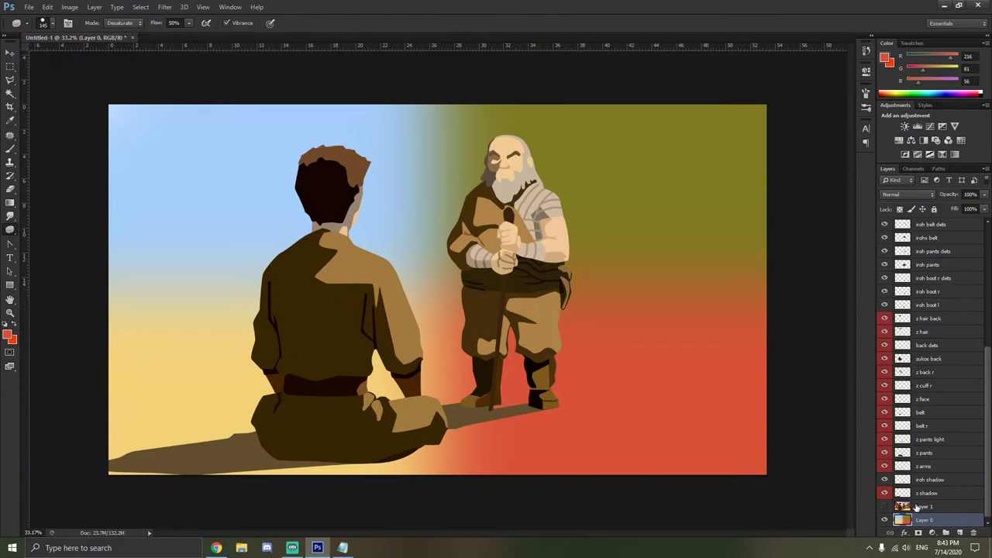
Delete the hidden Layer 1 and bring the Notepad quote notes forward.
{"action": "left_click", "coordinate": [916, 507]}
{"action": "key", "text": "Delete"}
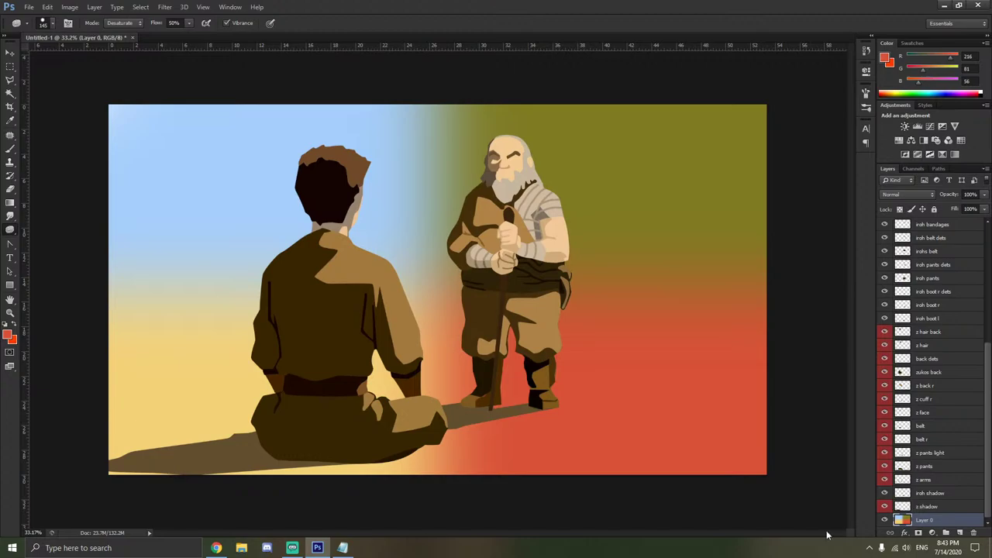
{"action": "left_click", "coordinate": [342, 548]}
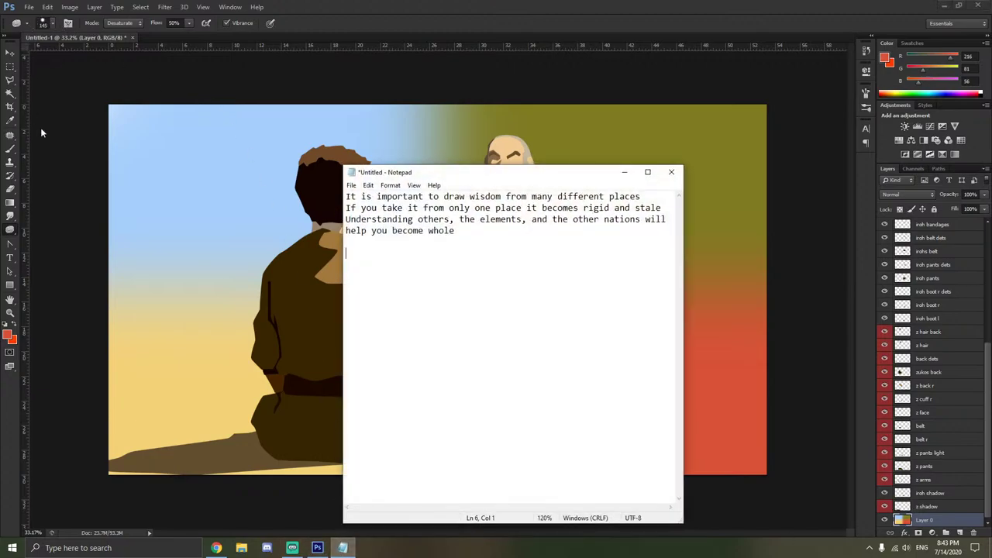
Select the block of Iroh's layers and give them a violet colour label.
{"action": "scroll", "coordinate": [937, 275], "scroll_direction": "up", "scroll_amount": 5}
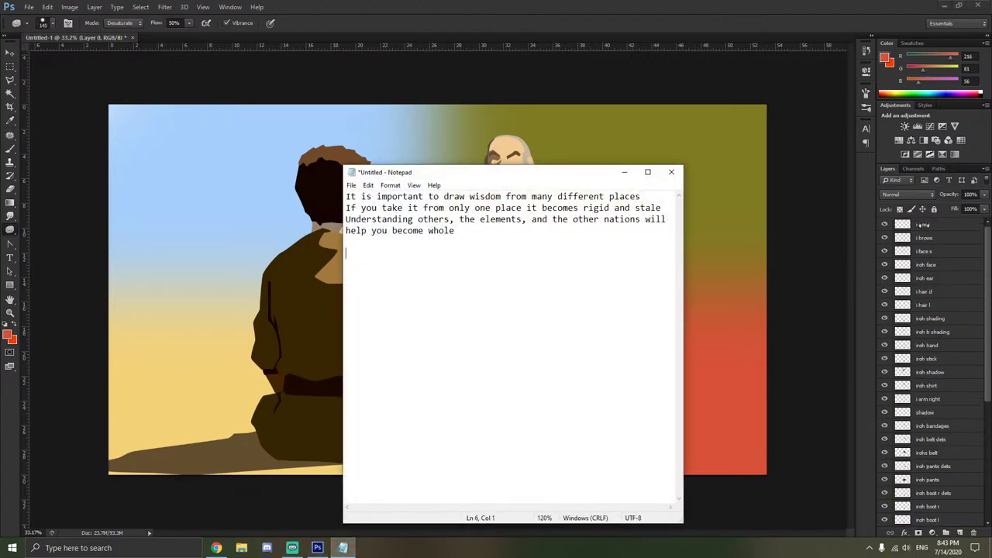
{"action": "left_click", "coordinate": [934, 263]}
{"action": "left_click", "coordinate": [926, 223]}
{"action": "scroll", "coordinate": [928, 283], "scroll_direction": "down", "scroll_amount": 3}
{"action": "scroll", "coordinate": [927, 281], "scroll_direction": "down", "scroll_amount": 1}
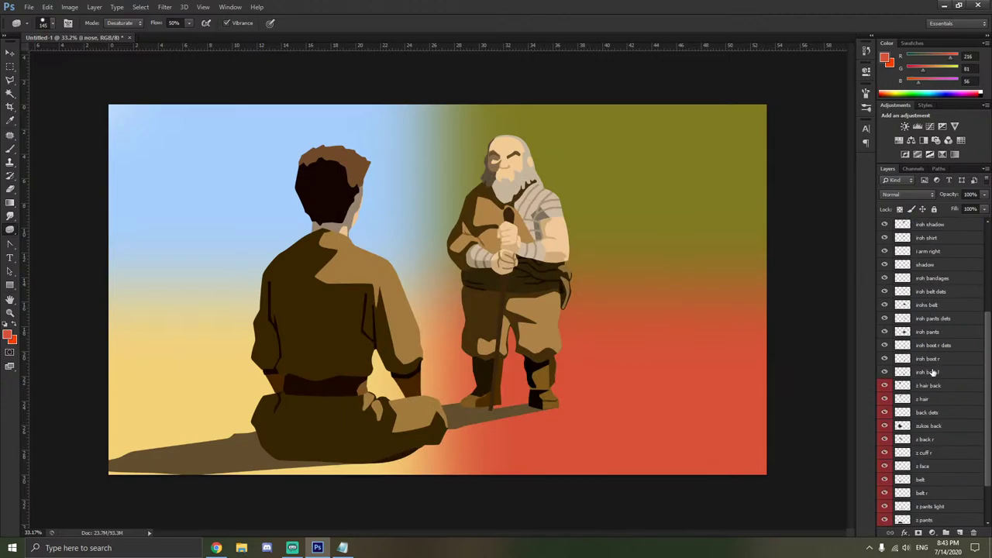
{"action": "left_click", "coordinate": [930, 371], "text": "shift"}
{"action": "right_click", "coordinate": [931, 372]}
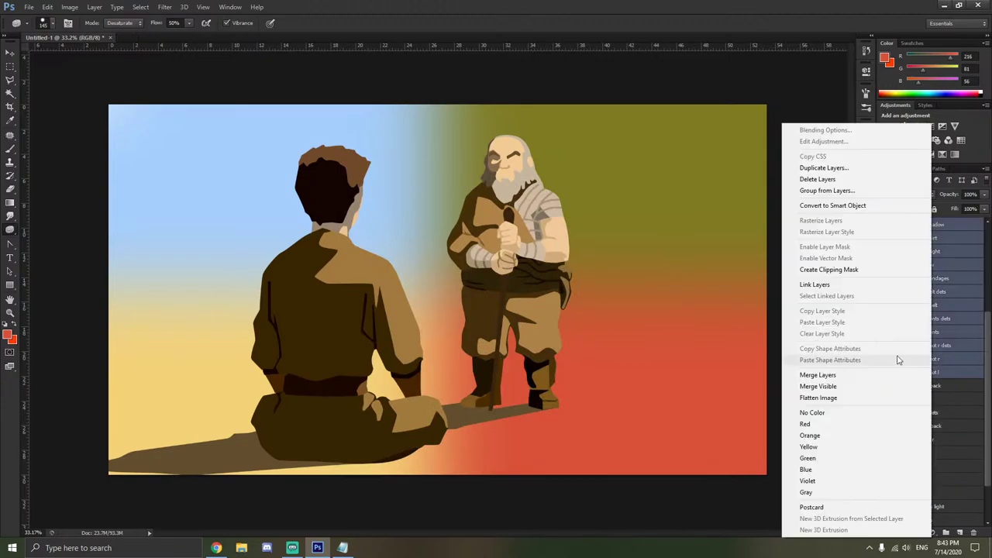
{"action": "left_click", "coordinate": [823, 486]}
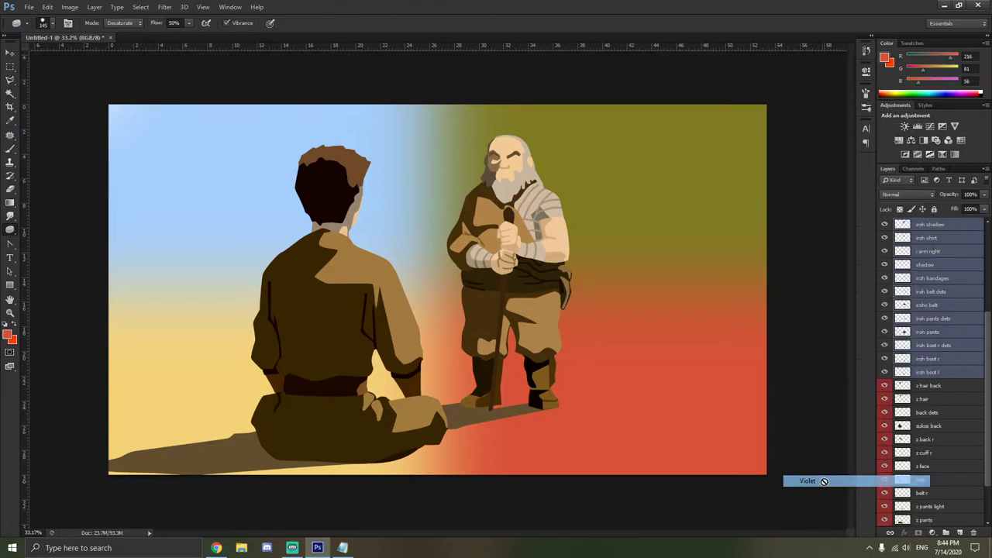
Label the iroh shadow layer violet too, then reselect i nose and pick the Type tool.
{"action": "left_click", "coordinate": [916, 493]}
{"action": "right_click", "coordinate": [916, 493]}
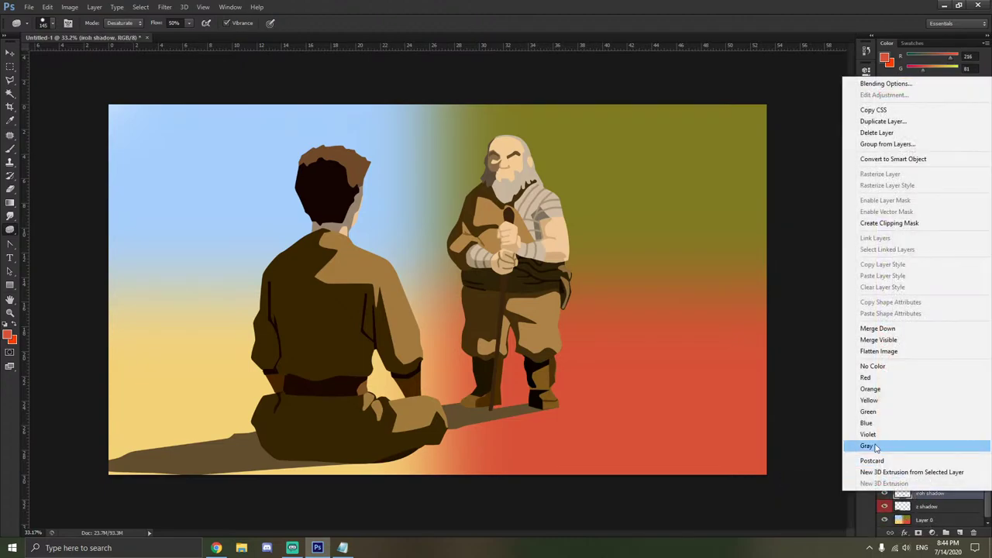
{"action": "left_click", "coordinate": [877, 440]}
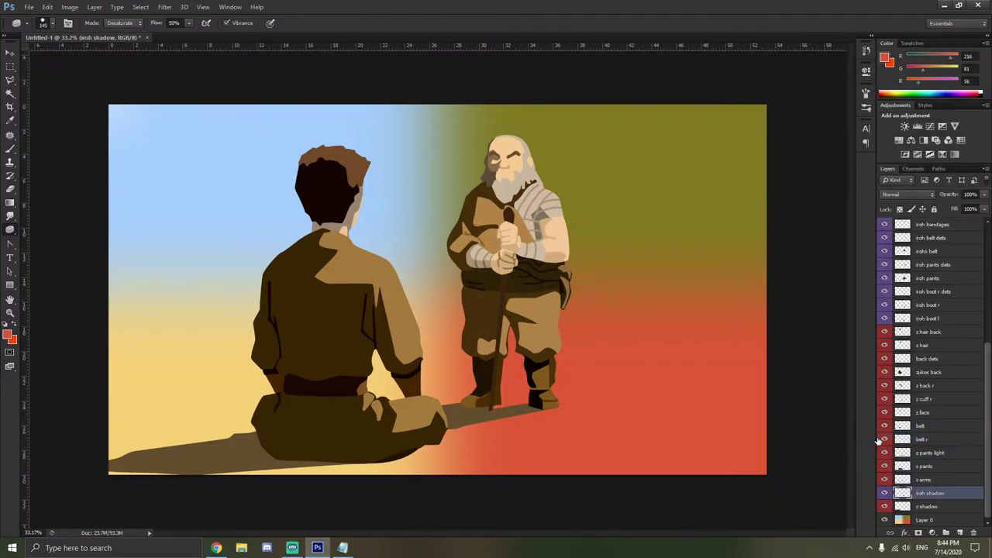
{"action": "scroll", "coordinate": [929, 372], "scroll_direction": "up", "scroll_amount": 8}
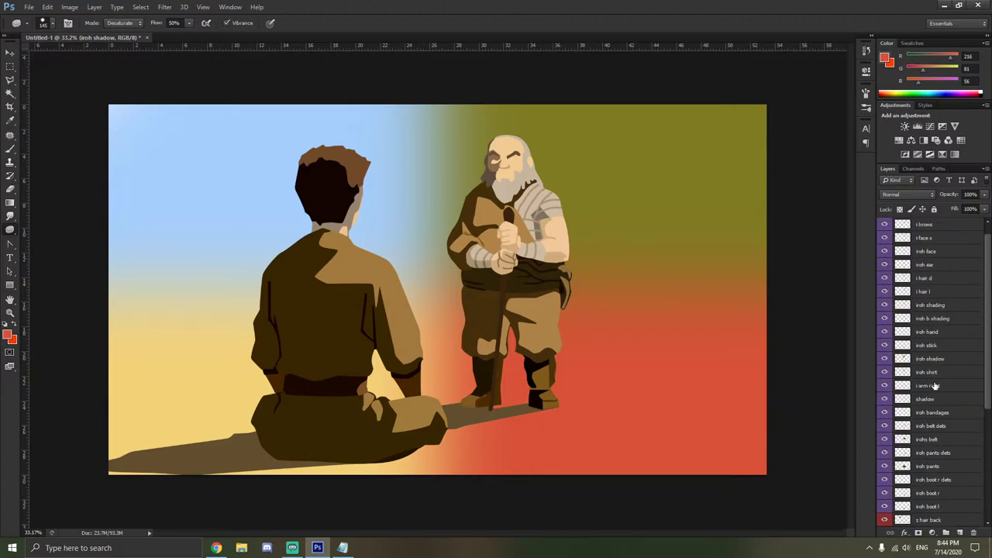
{"action": "left_click", "coordinate": [926, 224]}
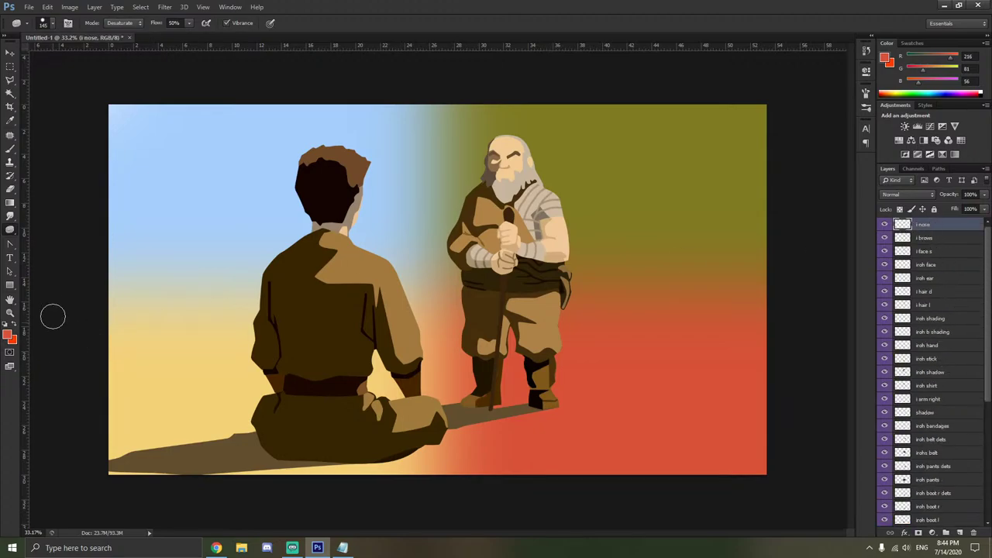
{"action": "left_click", "coordinate": [10, 258]}
Start a 100 pt text layer at the top left with text colour 000000.
{"action": "left_click", "coordinate": [130, 153]}
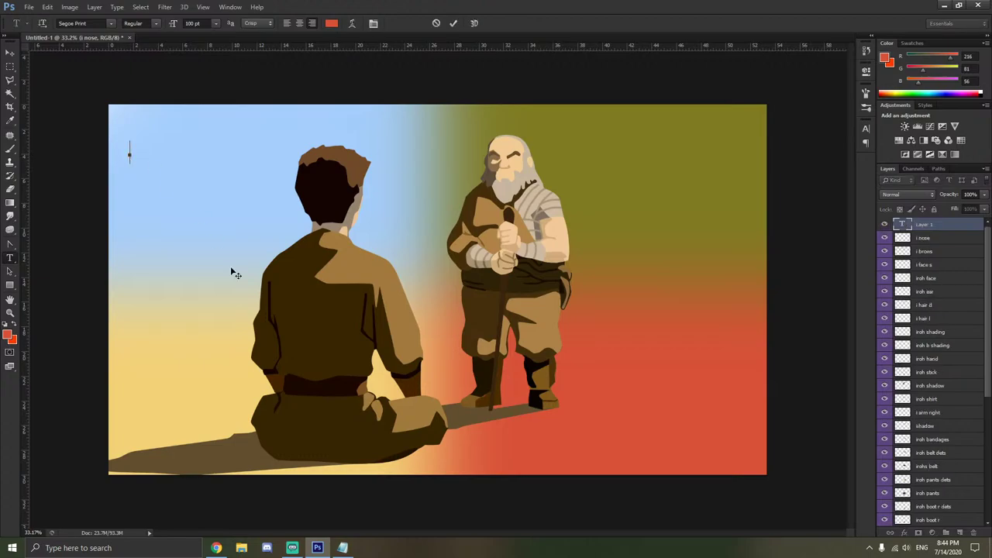
{"action": "left_click", "coordinate": [342, 547]}
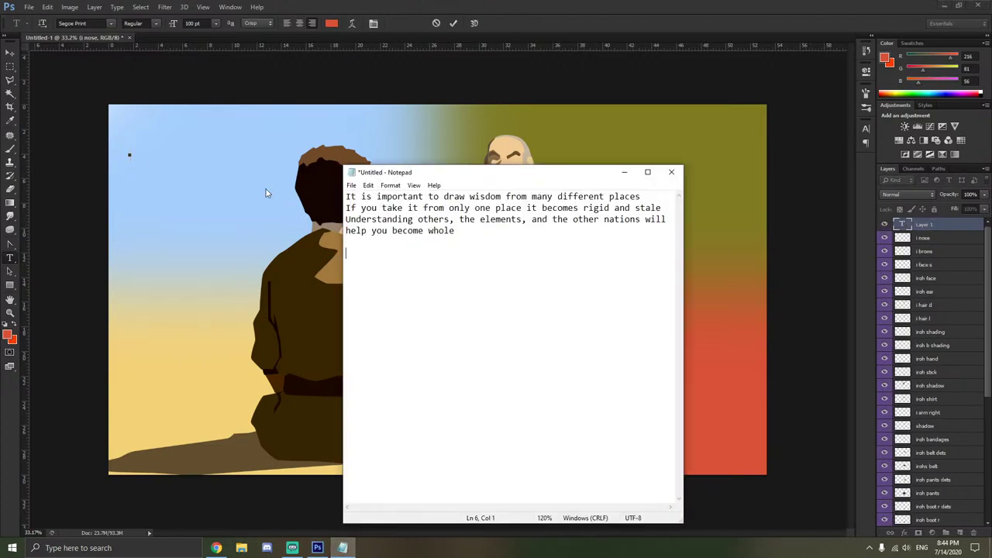
{"action": "left_click", "coordinate": [624, 171]}
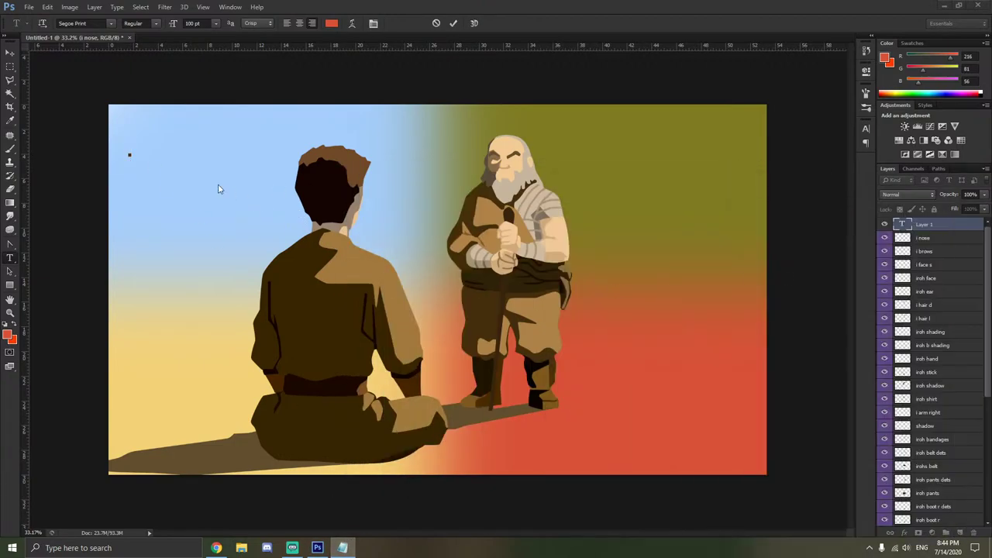
{"action": "left_click", "coordinate": [129, 153]}
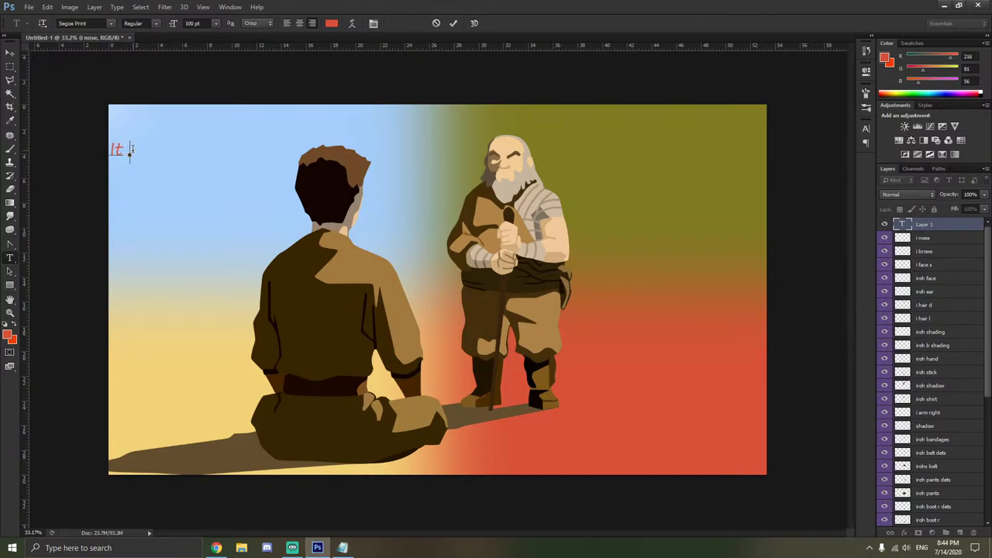
{"action": "left_click", "coordinate": [216, 23]}
{"action": "left_click", "coordinate": [215, 25]}
{"action": "left_click", "coordinate": [330, 23]}
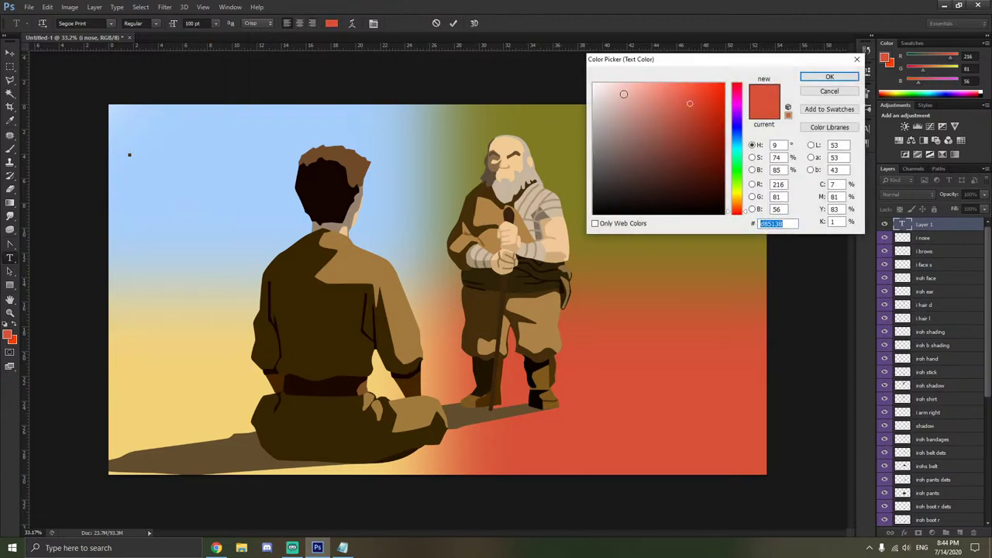
{"action": "type", "text": "000000"}
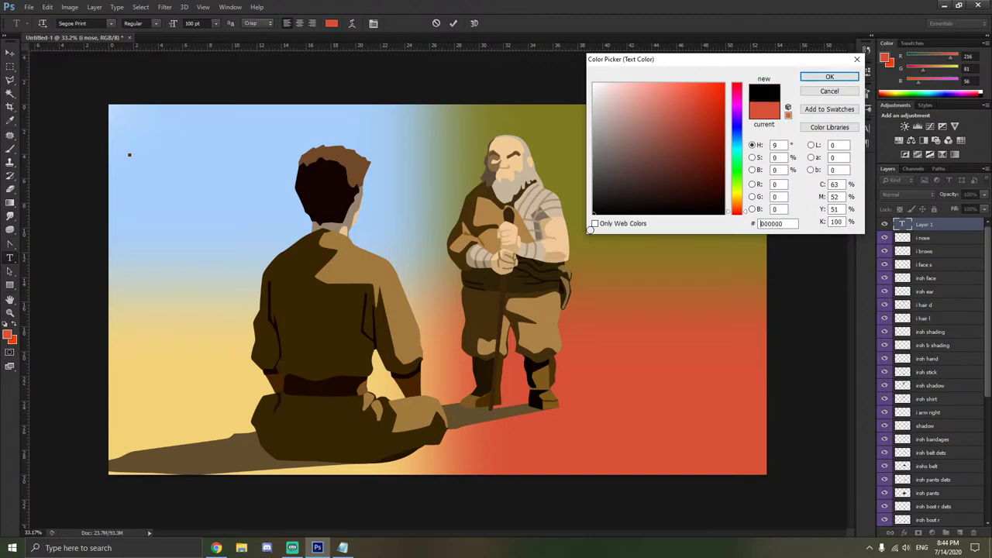
{"action": "left_click", "coordinate": [826, 77]}
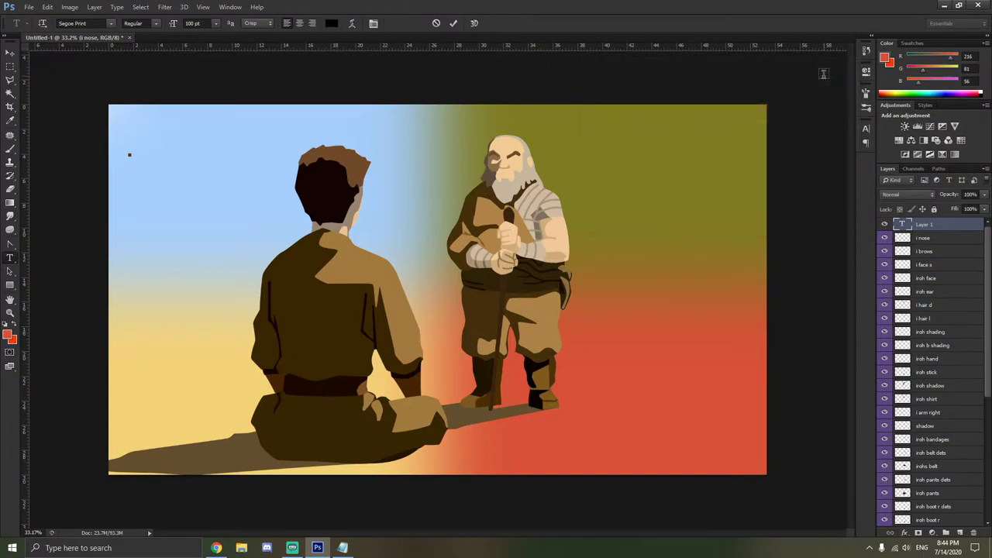
Type 'It is important to', commit it, and nudge the line up slightly.
{"action": "type", "text": "It Is"}
{"action": "key", "text": "BackSpace"}
{"action": "key", "text": "BackSpace"}
{"action": "key", "text": "BackSpace"}
{"action": "type", "text": "is importan"}
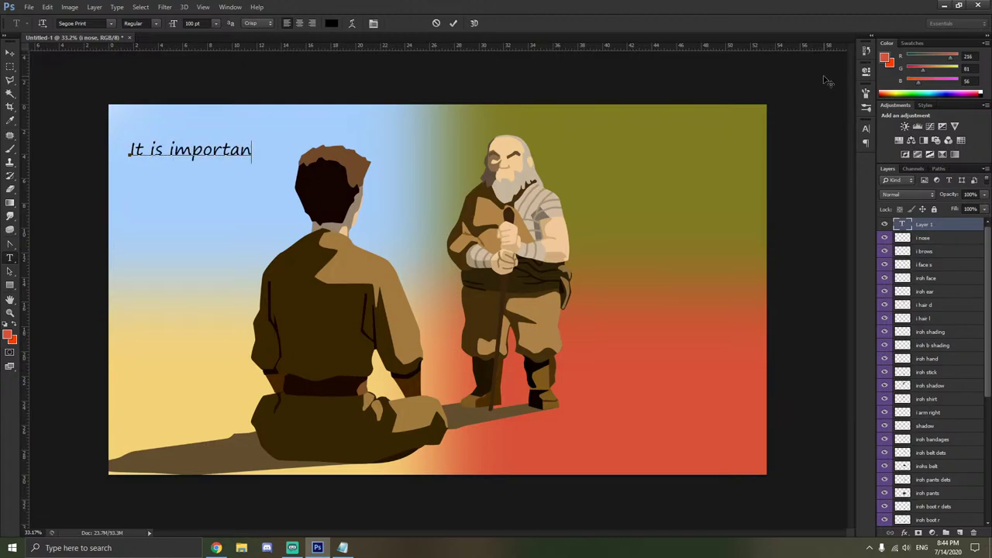
{"action": "type", "text": "t to"}
{"action": "left_click", "coordinate": [10, 52]}
{"action": "left_click_drag", "start_coordinate": [185, 147], "coordinate": [175, 128]}
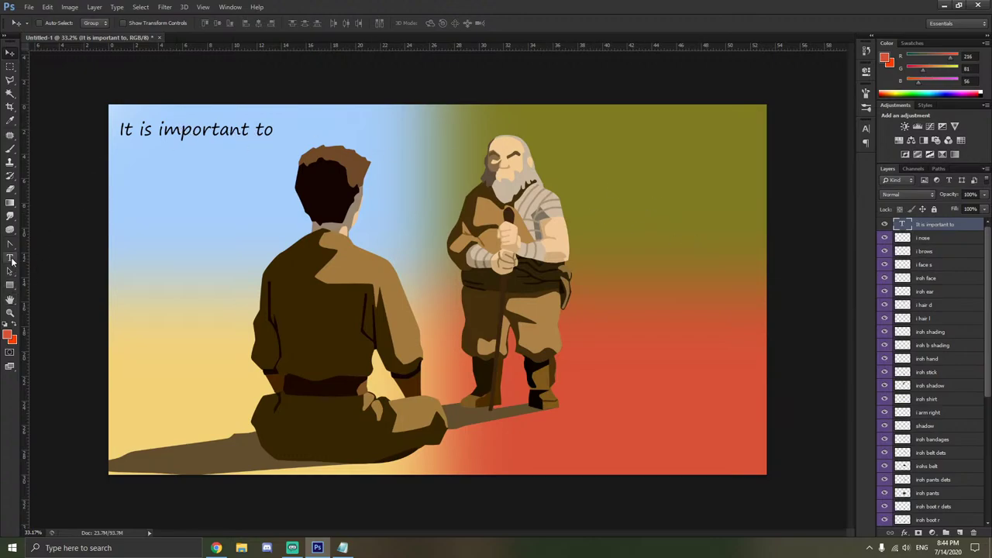
Continue the quote from 'draw wisdom from' through 'it becomes rigid and stale', fixing typos.
{"action": "left_click", "coordinate": [10, 257]}
{"action": "left_click", "coordinate": [268, 129]}
{"action": "type", "text": "d"}
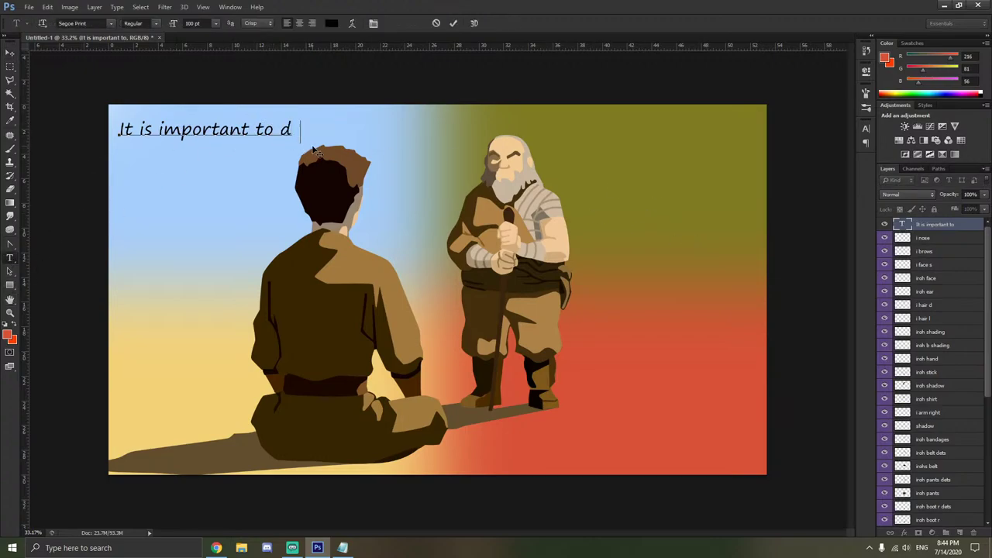
{"action": "key", "text": "BackSpace"}
{"action": "type", "text": "raw wisdom f"}
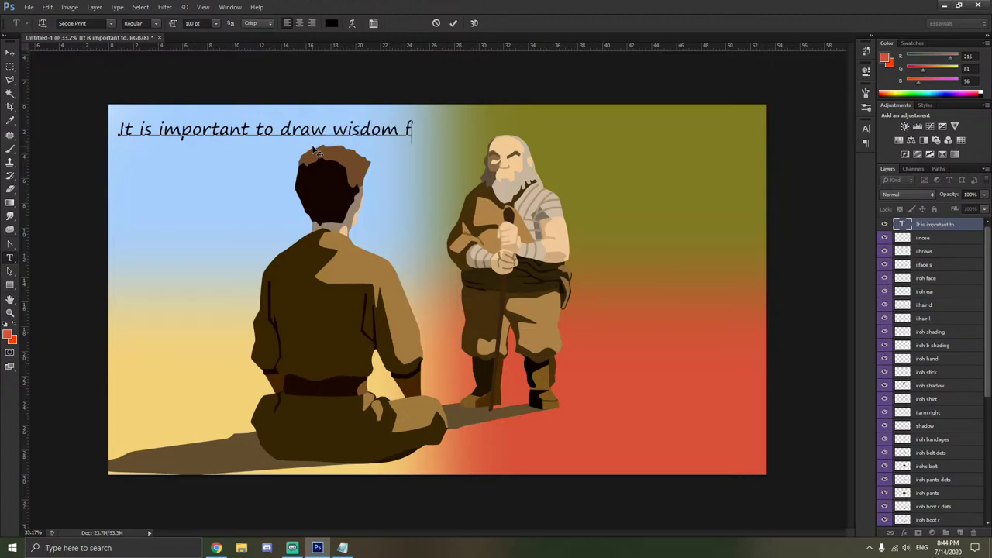
{"action": "type", "text": "rom many"}
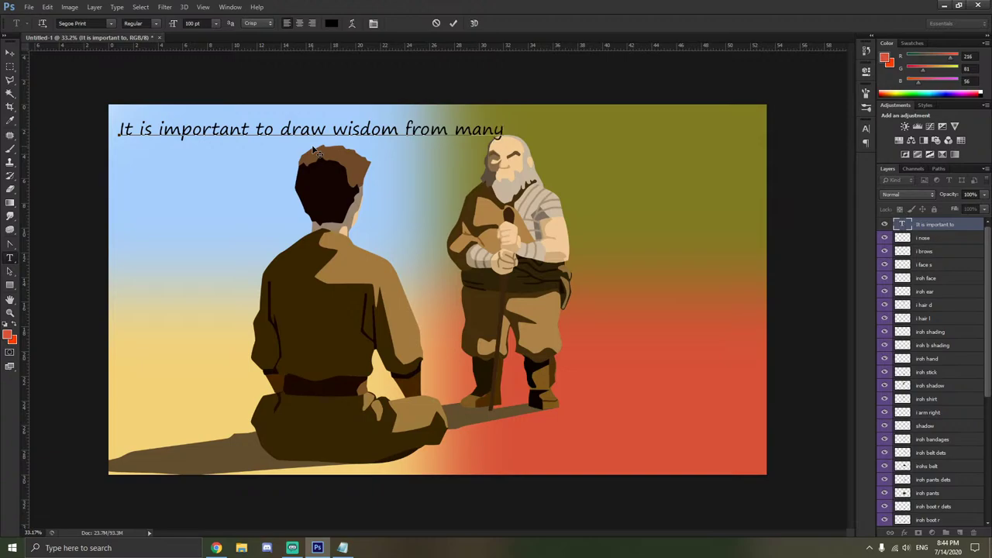
{"action": "key", "text": "BackSpace"}
{"action": "key", "text": "BackSpace"}
{"action": "key", "text": "BackSpace"}
{"action": "key", "text": "BackSpace"}
{"action": "key", "text": "BackSpace"}
{"action": "key", "text": "Return"}
{"action": "type", "text": "many different"}
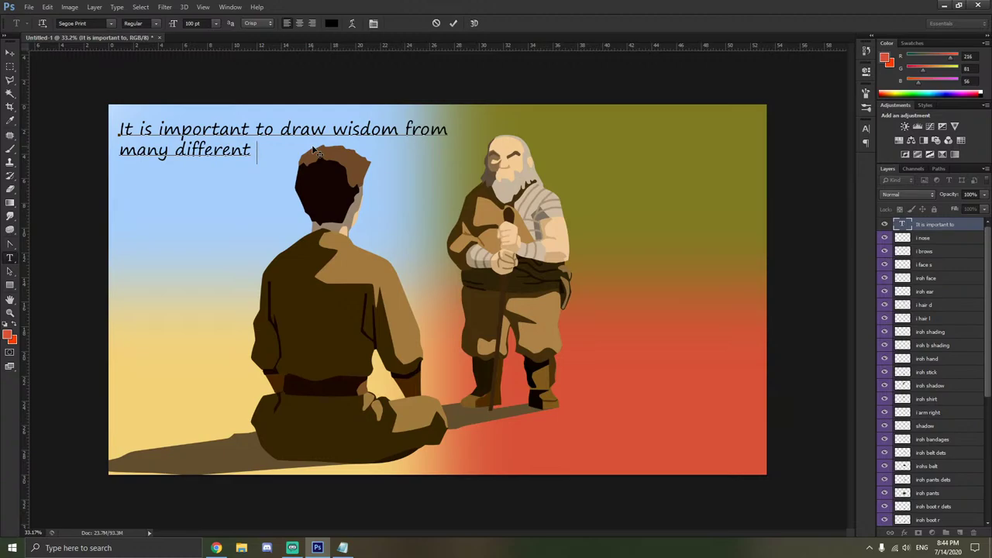
{"action": "key", "text": "Return"}
{"action": "type", "text": "places,"}
{"action": "key", "text": "BackSpace"}
{"action": "type", "text": ". If you"}
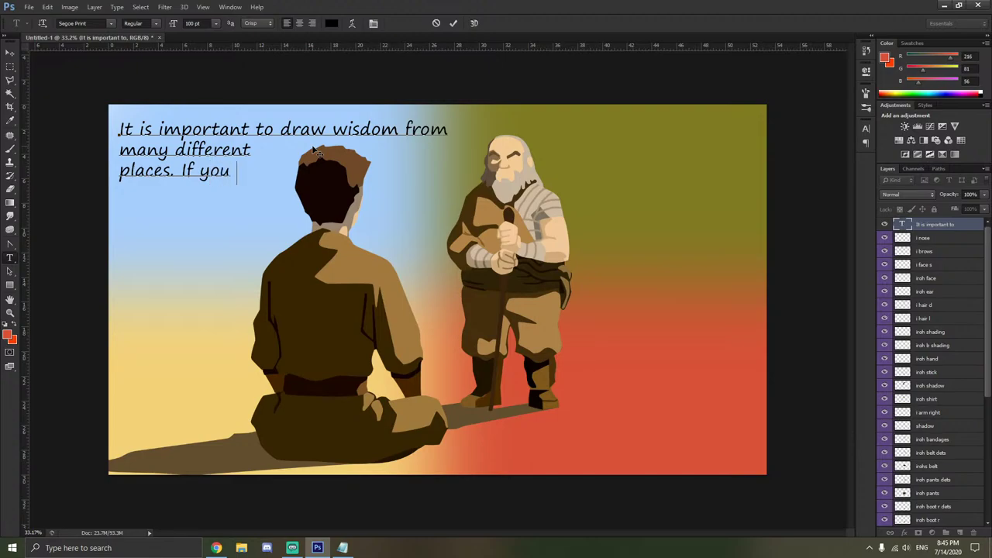
{"action": "type", "text": " take"}
{"action": "key", "text": "Return"}
{"action": "type", "text": "it from "}
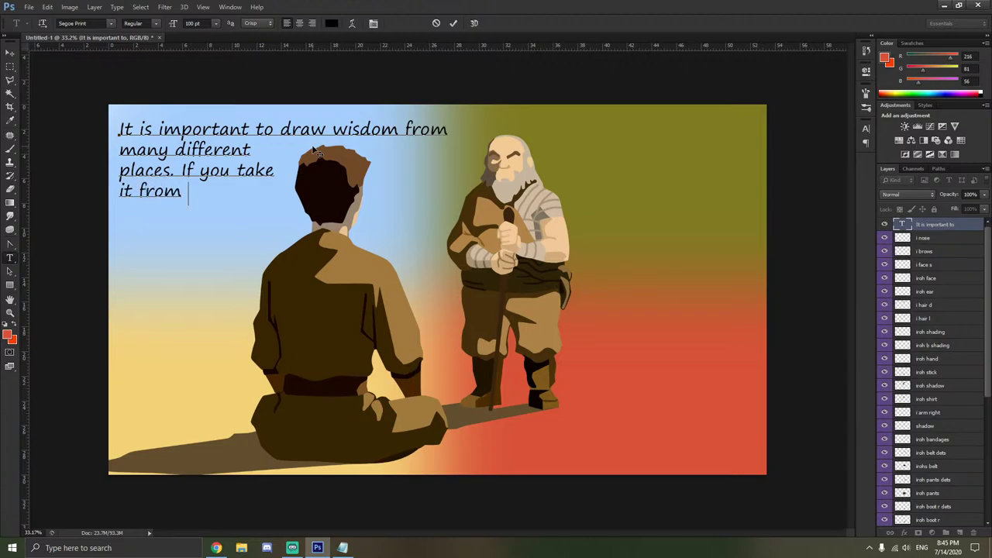
{"action": "type", "text": "oly one"}
{"action": "key", "text": "BackSpace"}
{"action": "key", "text": "BackSpace"}
{"action": "key", "text": "BackSpace"}
{"action": "key", "text": "BackSpace"}
{"action": "key", "text": "BackSpace"}
{"action": "key", "text": "BackSpace"}
{"action": "type", "text": "nly one "}
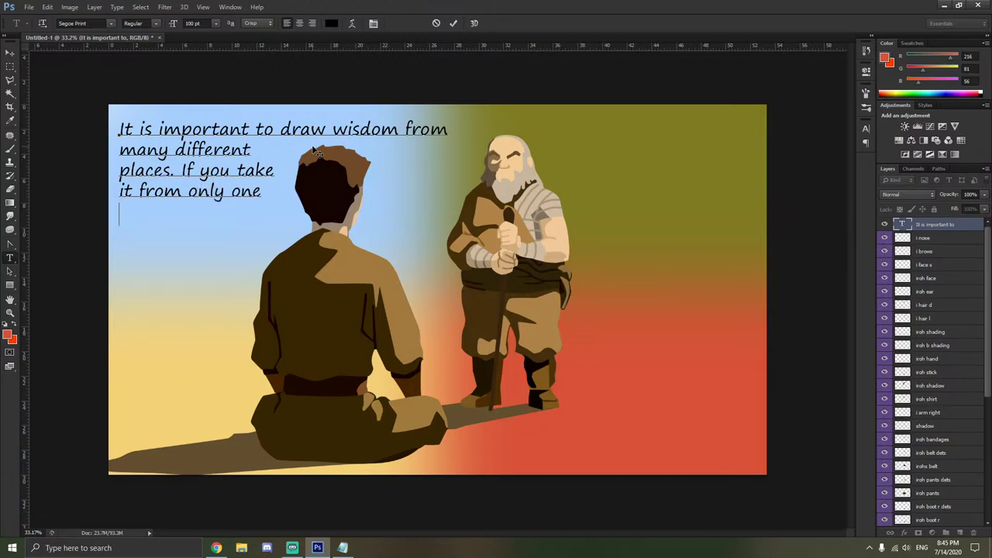
{"action": "type", "text": "place it beco"}
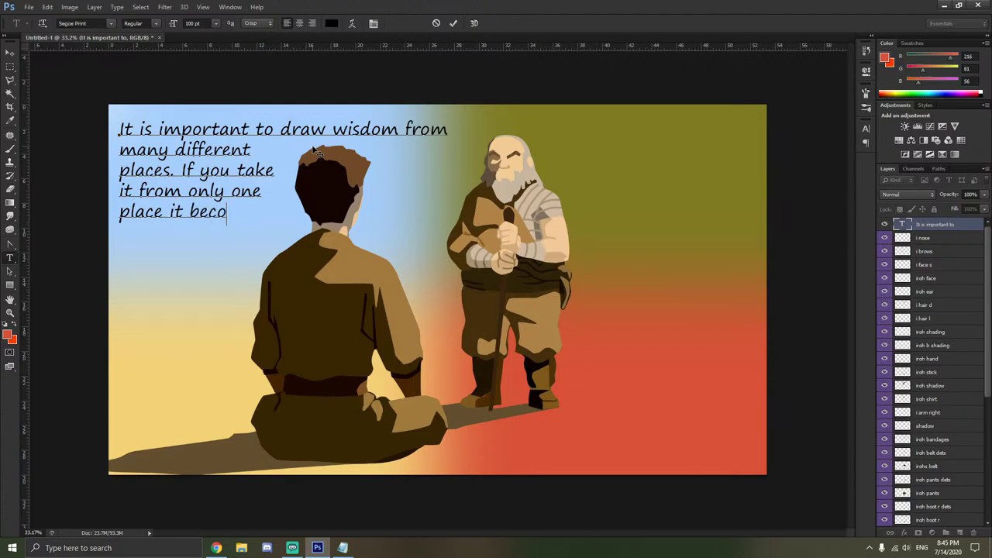
{"action": "type", "text": "mes rigg"}
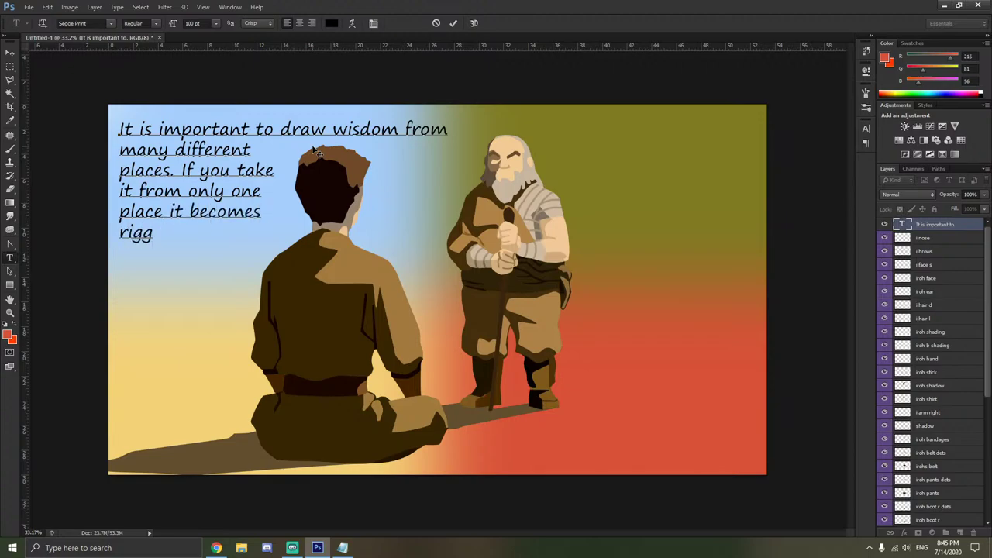
{"action": "key", "text": "BackSpace"}
{"action": "type", "text": "id and stale"}
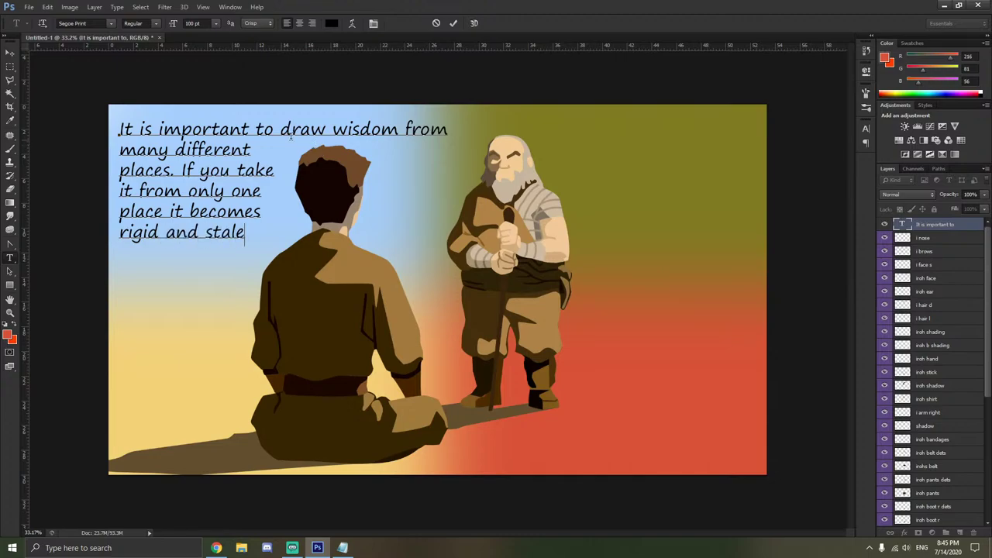
Space the quote into separate lines with blank lines between, then commit and shift it right.
{"action": "left_click", "coordinate": [120, 151]}
{"action": "key", "text": "Return"}
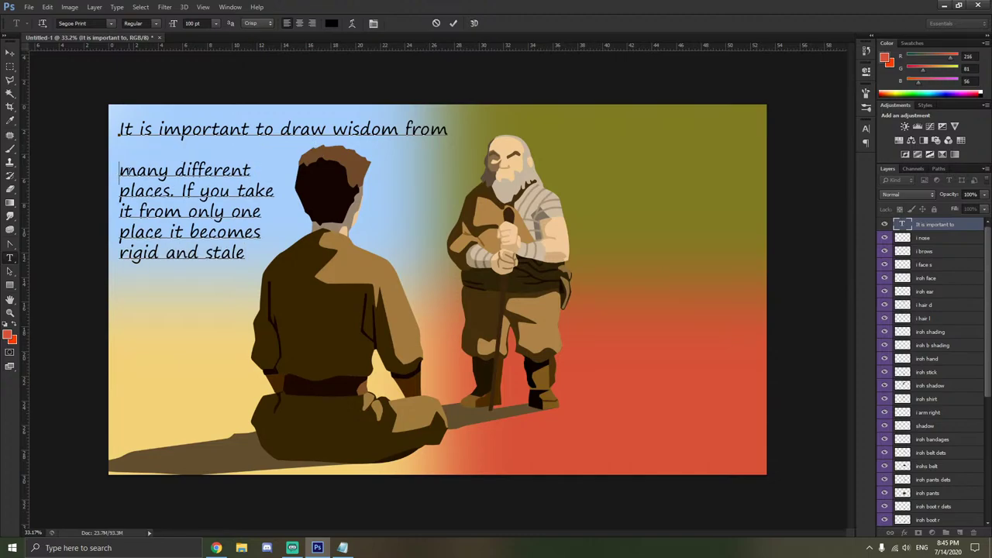
{"action": "left_click", "coordinate": [125, 192]}
{"action": "key", "text": "Return"}
{"action": "key", "text": "BackSpace"}
{"action": "key", "text": "Return"}
{"action": "left_click", "coordinate": [124, 231]}
{"action": "key", "text": "Return"}
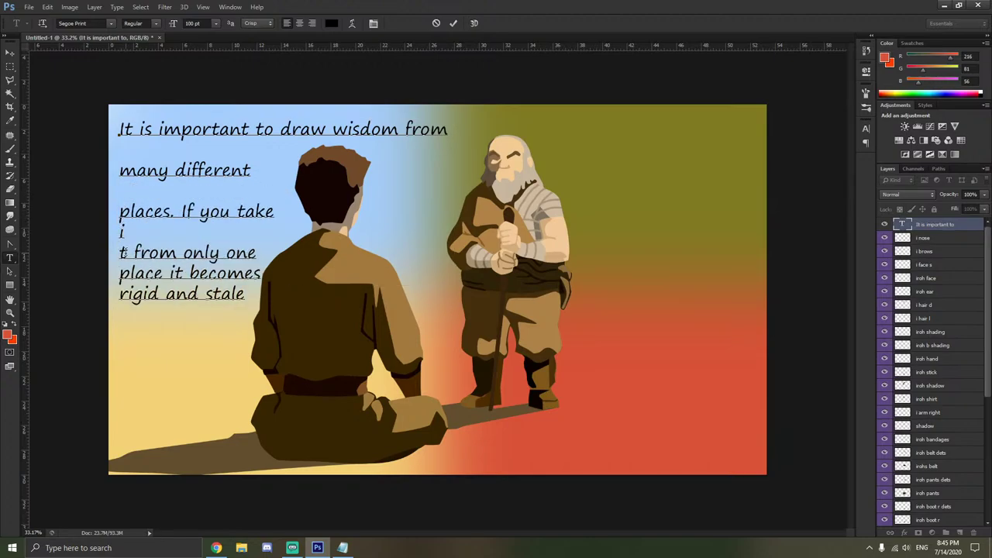
{"action": "key", "text": "BackSpace"}
{"action": "left_click", "coordinate": [119, 232]}
{"action": "key", "text": "Return"}
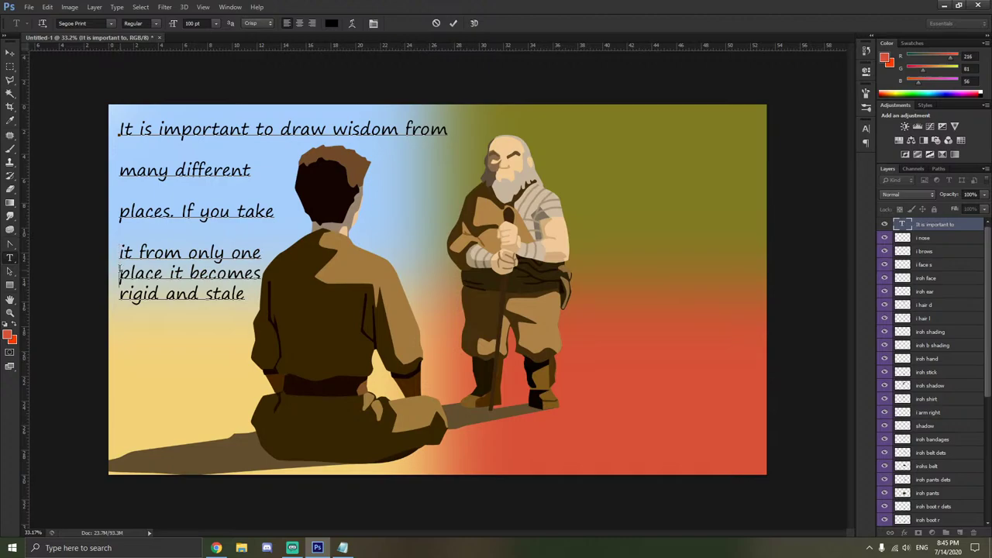
{"action": "key", "text": "Return"}
{"action": "left_click", "coordinate": [120, 313]}
{"action": "key", "text": "Return"}
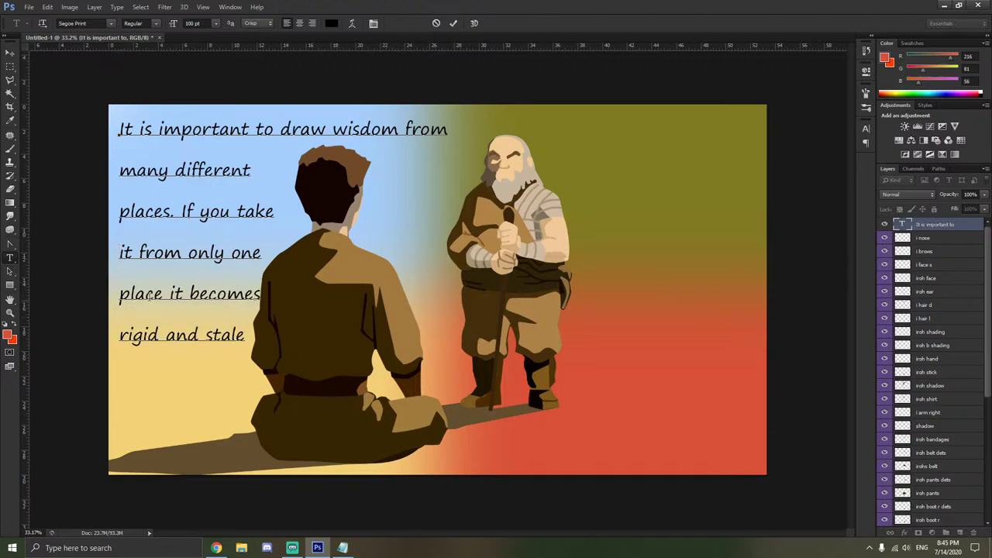
{"action": "left_click", "coordinate": [188, 293]}
{"action": "key", "text": "Return"}
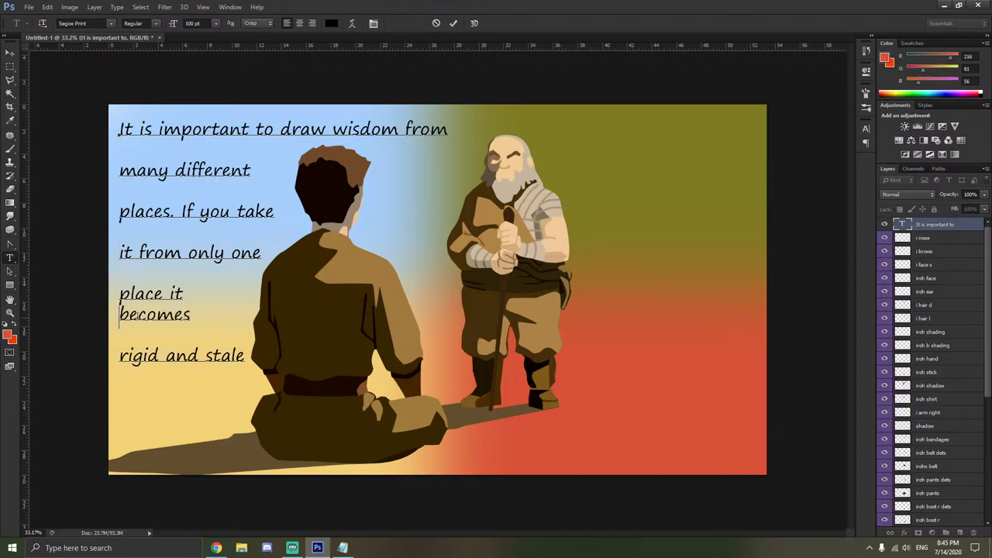
{"action": "key", "text": "Return"}
{"action": "left_click", "coordinate": [121, 299]}
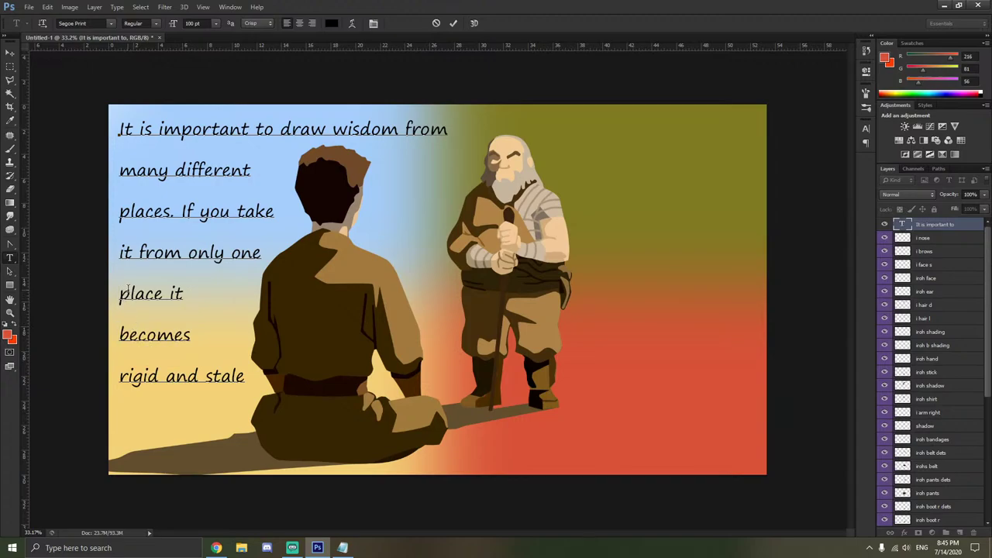
{"action": "left_click", "coordinate": [10, 52]}
{"action": "left_click_drag", "start_coordinate": [189, 130], "coordinate": [195, 131]}
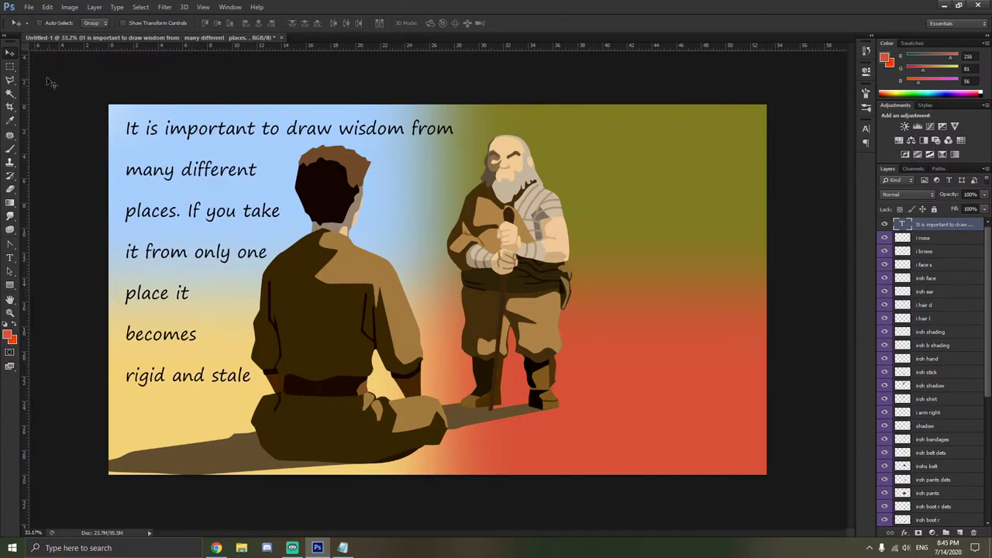
Add a guide along the first text row and type a right-aligned 'Understanging others.' line.
{"action": "left_click", "coordinate": [10, 257]}
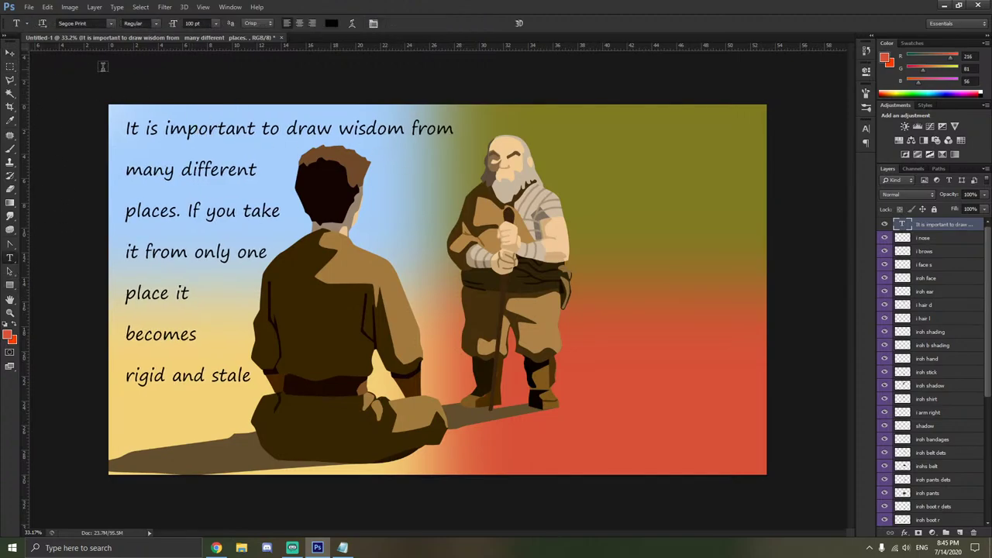
{"action": "left_click_drag", "start_coordinate": [155, 48], "coordinate": [151, 133]}
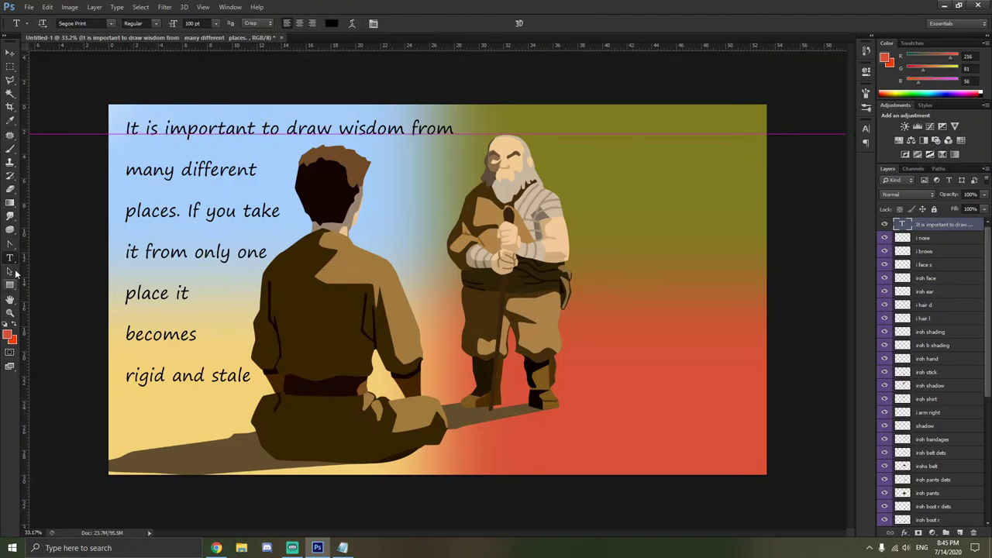
{"action": "left_click", "coordinate": [546, 128]}
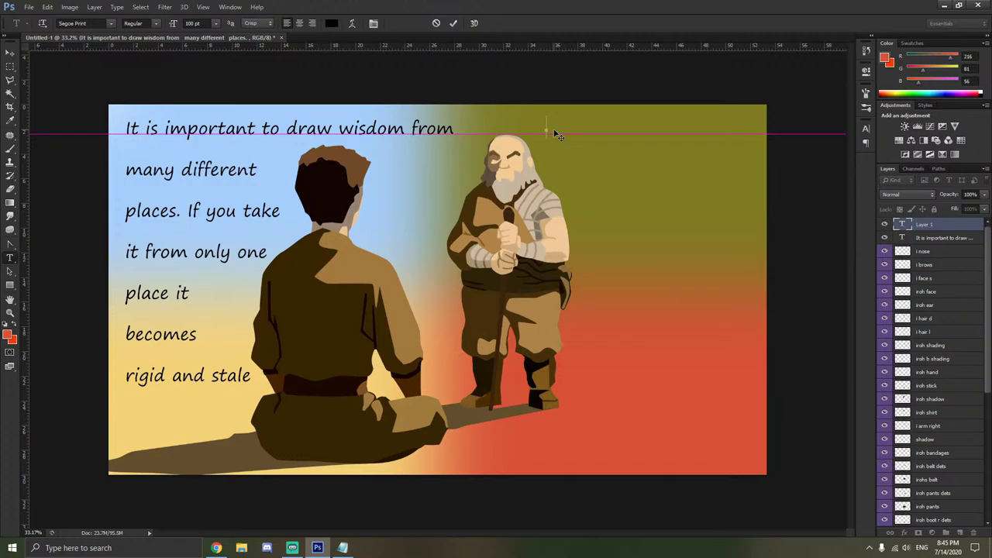
{"action": "type", "text": "Understanging"}
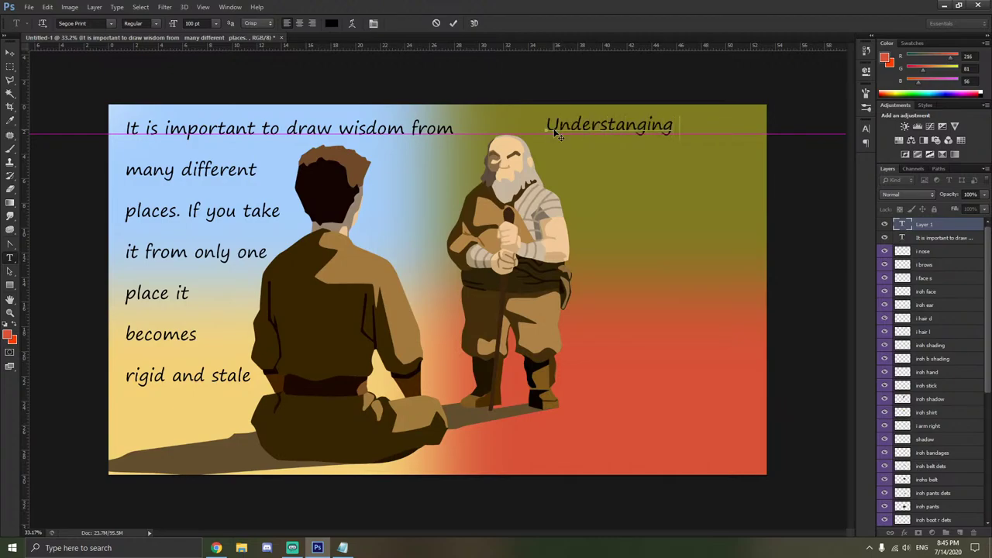
{"action": "type", "text": " others."}
{"action": "left_click", "coordinate": [312, 23]}
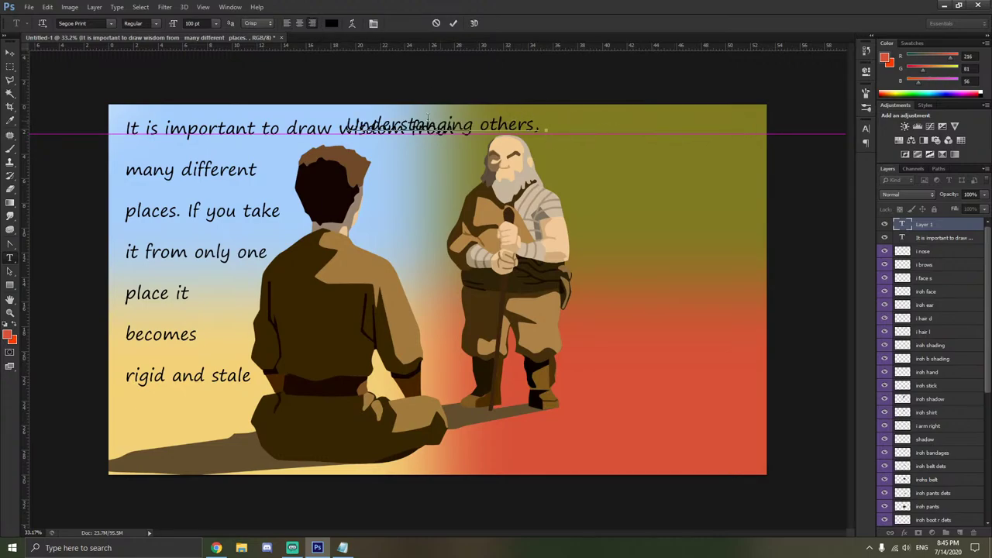
Move the new line onto the first text row and nudge it toward the right edge.
{"action": "left_click", "coordinate": [9, 52]}
{"action": "left_click_drag", "start_coordinate": [492, 124], "coordinate": [267, 131]}
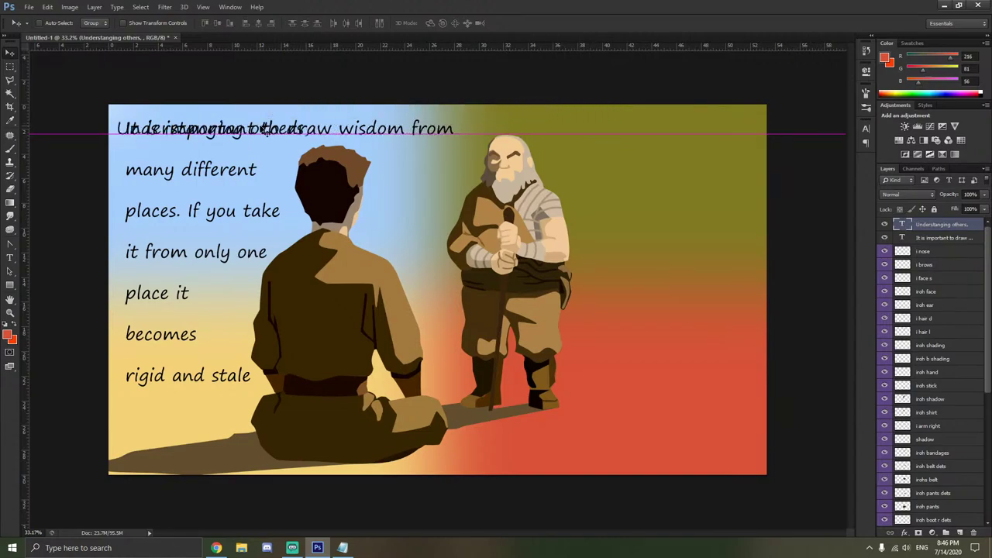
{"action": "key", "text": "shift+Right"}
{"action": "key", "text": "shift+Right"}
{"action": "key", "text": "shift+Right"}
{"action": "key", "text": "shift+Right"}
{"action": "key", "text": "shift+Right"}
{"action": "key", "text": "shift+Right"}
{"action": "key", "text": "shift+Right"}
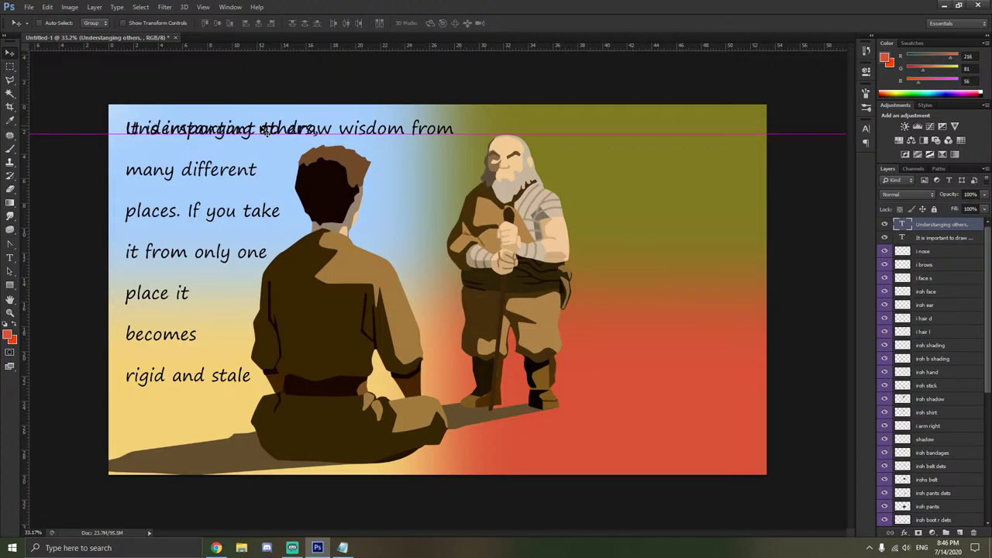
{"action": "key", "text": "shift+Right"}
{"action": "key", "text": "shift+Right"}
{"action": "key", "text": "shift+Right"}
{"action": "key", "text": "shift+Right"}
{"action": "key", "text": "shift+Right"}
{"action": "key", "text": "shift+Right"}
{"action": "key", "text": "shift+Right"}
{"action": "key", "text": "shift+Right"}
{"action": "key", "text": "shift+Right"}
{"action": "key", "text": "shift+Right"}
{"action": "key", "text": "shift+Right"}
{"action": "key", "text": "shift+Right"}
{"action": "key", "text": "shift+Right"}
{"action": "key", "text": "shift+Right"}
{"action": "key", "text": "shift+Right"}
{"action": "key", "text": "shift+Right"}
{"action": "key", "text": "shift+Right"}
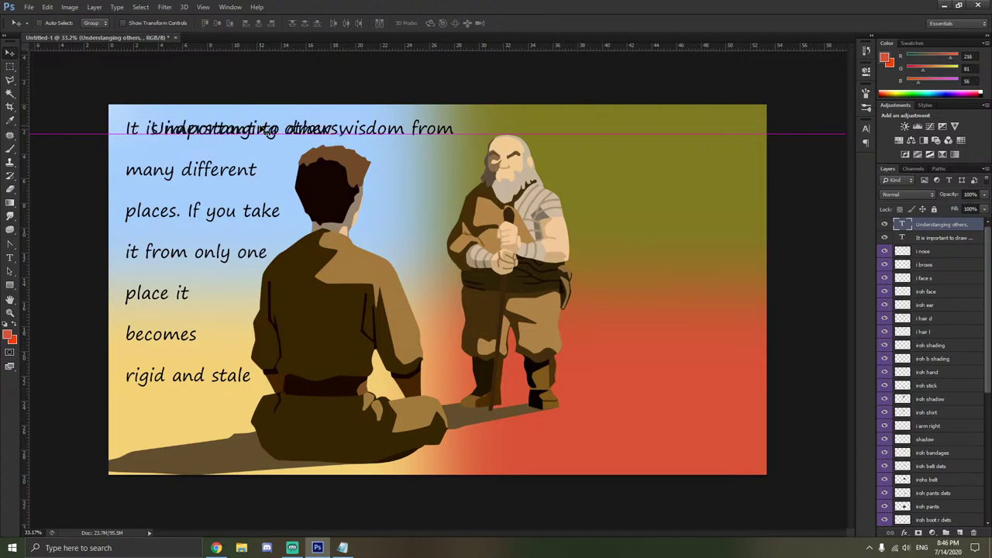
{"action": "key", "text": "shift+Right"}
{"action": "key", "text": "shift+Right"}
{"action": "key", "text": "shift+Right"}
{"action": "key", "text": "shift+Right"}
{"action": "key", "text": "shift+Right"}
{"action": "key", "text": "shift+Right"}
{"action": "key", "text": "shift+Right"}
{"action": "key", "text": "shift+Right"}
{"action": "key", "text": "shift+Right"}
{"action": "key", "text": "shift+Right"}
{"action": "key", "text": "shift+Right"}
{"action": "key", "text": "shift+Right"}
{"action": "key", "text": "shift+Right"}
{"action": "key", "text": "shift+Right"}
{"action": "key", "text": "shift+Right"}
{"action": "key", "text": "shift+Right"}
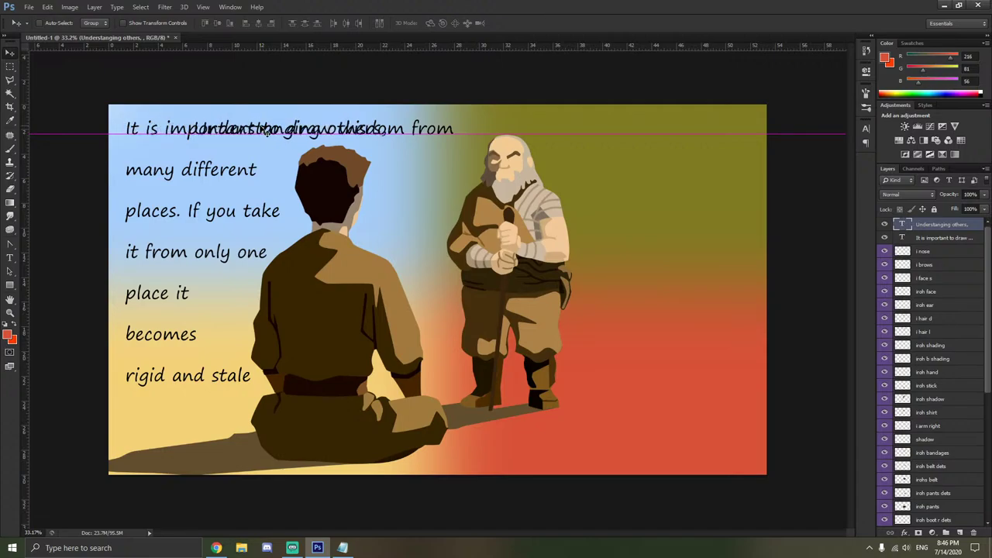
{"action": "key", "text": "shift+Right"}
{"action": "key", "text": "shift+Right"}
{"action": "key", "text": "shift+Right"}
{"action": "key", "text": "shift+Right"}
{"action": "key", "text": "shift+Right"}
{"action": "key", "text": "shift+Right"}
{"action": "key", "text": "shift+Right"}
{"action": "key", "text": "shift+Right"}
{"action": "key", "text": "shift+Right"}
{"action": "key", "text": "shift+Right"}
{"action": "key", "text": "shift+Right"}
{"action": "key", "text": "shift+Right"}
{"action": "key", "text": "shift+Right"}
{"action": "key", "text": "shift+Right"}
{"action": "key", "text": "shift+Right"}
{"action": "key", "text": "shift+Right"}
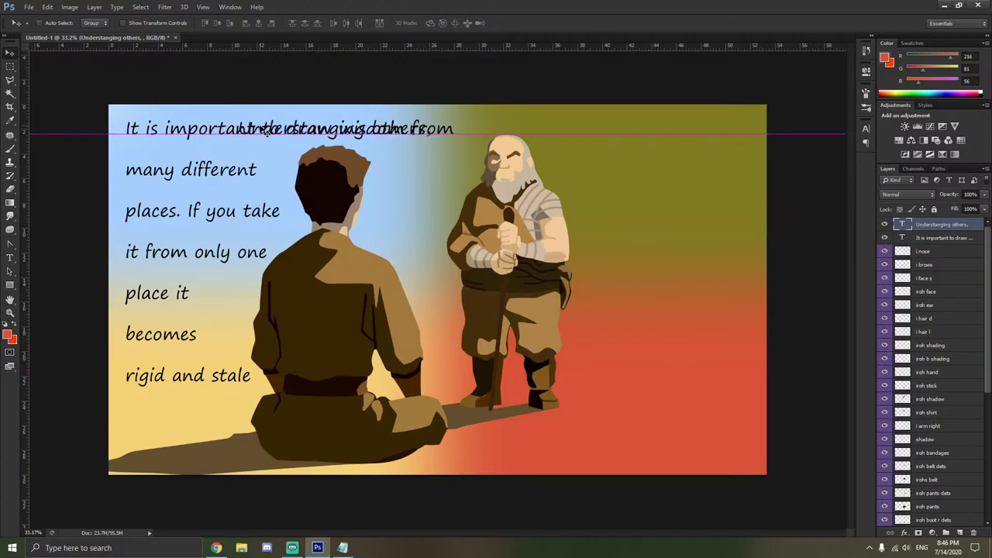
{"action": "key", "text": "shift+Right"}
{"action": "key", "text": "shift+Right"}
{"action": "key", "text": "shift+Right"}
{"action": "key", "text": "shift+Right"}
{"action": "key", "text": "shift+Right"}
{"action": "key", "text": "shift+Right"}
{"action": "key", "text": "shift+Right"}
{"action": "key", "text": "shift+Right"}
{"action": "key", "text": "shift+Right"}
{"action": "key", "text": "shift+Right"}
{"action": "key", "text": "shift+Right"}
{"action": "key", "text": "shift+Right"}
{"action": "key", "text": "shift+Right"}
{"action": "key", "text": "shift+Right"}
{"action": "key", "text": "shift+Right"}
{"action": "key", "text": "shift+Right"}
{"action": "key", "text": "shift+Right"}
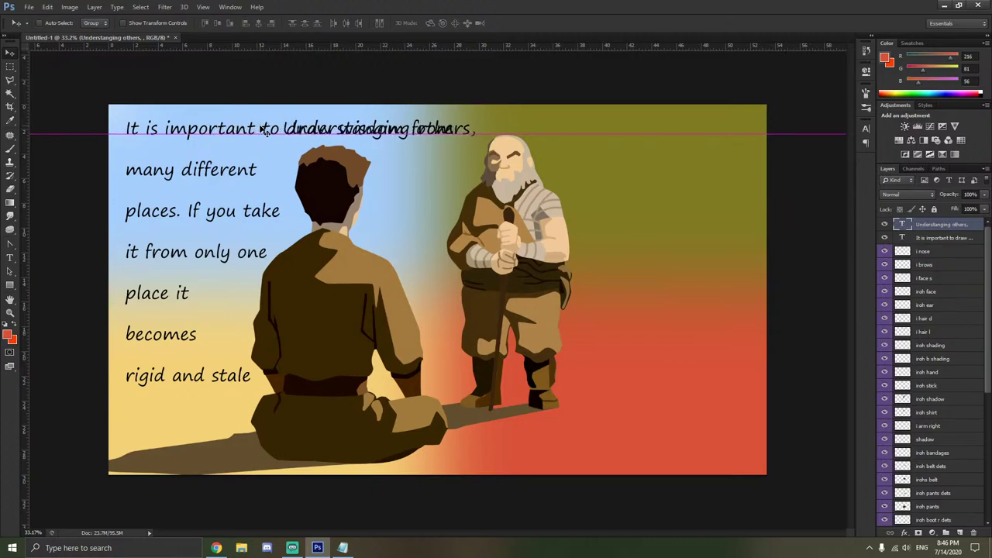
{"action": "key", "text": "shift+Right"}
{"action": "key", "text": "shift+Right"}
{"action": "key", "text": "shift+Right"}
{"action": "key", "text": "shift+Right"}
{"action": "key", "text": "shift+Right"}
{"action": "key", "text": "shift+Right"}
{"action": "key", "text": "shift+Right"}
{"action": "key", "text": "shift+Right"}
{"action": "key", "text": "shift+Right"}
{"action": "key", "text": "shift+Right"}
{"action": "key", "text": "shift+Right"}
{"action": "key", "text": "shift+Right"}
{"action": "key", "text": "shift+Right"}
{"action": "key", "text": "shift+Right"}
{"action": "key", "text": "shift+Right"}
{"action": "key", "text": "shift+Right"}
{"action": "key", "text": "shift+Right"}
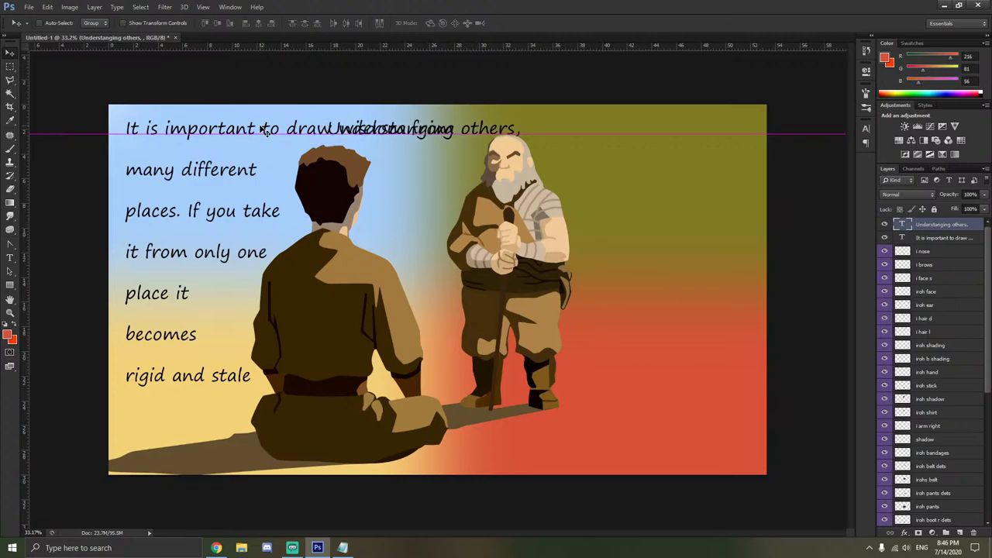
{"action": "key", "text": "shift+Right"}
{"action": "key", "text": "shift+Right"}
{"action": "key", "text": "shift+Right"}
{"action": "key", "text": "shift+Right"}
{"action": "key", "text": "shift+Right"}
{"action": "key", "text": "shift+Right"}
{"action": "key", "text": "shift+Right"}
{"action": "key", "text": "shift+Right"}
{"action": "key", "text": "shift+Right"}
{"action": "key", "text": "shift+Right"}
{"action": "key", "text": "shift+Right"}
{"action": "key", "text": "shift+Right"}
{"action": "key", "text": "shift+Right"}
{"action": "key", "text": "shift+Right"}
{"action": "key", "text": "shift+Right"}
{"action": "key", "text": "shift+Right"}
{"action": "key", "text": "shift+Right"}
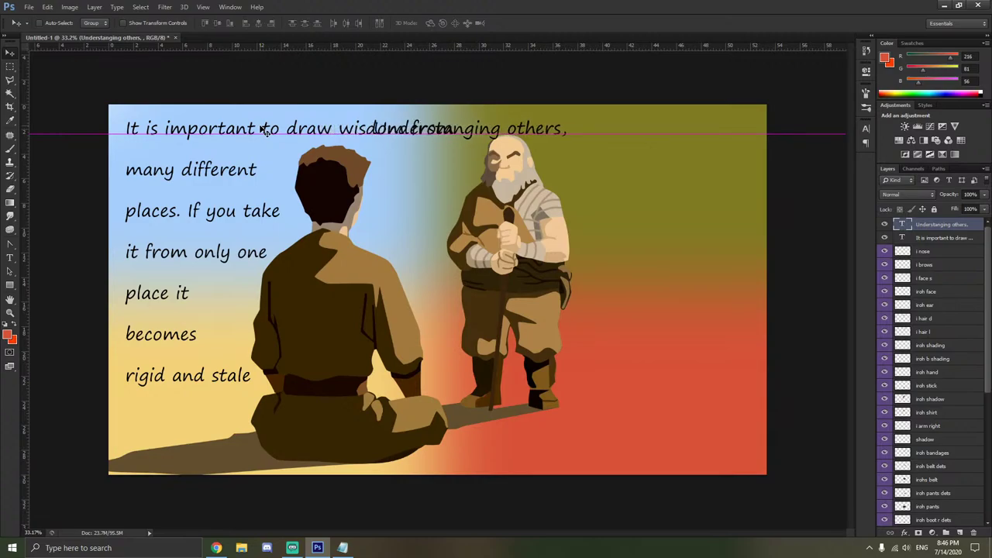
{"action": "key", "text": "shift+Right"}
{"action": "key", "text": "shift+Right"}
{"action": "key", "text": "shift+Right"}
{"action": "key", "text": "shift+Right"}
{"action": "key", "text": "shift+Right"}
{"action": "key", "text": "shift+Right"}
{"action": "key", "text": "shift+Right"}
{"action": "key", "text": "shift+Right"}
{"action": "key", "text": "shift+Right"}
{"action": "key", "text": "shift+Right"}
{"action": "key", "text": "shift+Right"}
{"action": "key", "text": "shift+Right"}
{"action": "key", "text": "shift+Right"}
{"action": "key", "text": "shift+Right"}
{"action": "key", "text": "shift+Right"}
{"action": "key", "text": "shift+Right"}
{"action": "key", "text": "shift+Right"}
{"action": "key", "text": "shift+Right"}
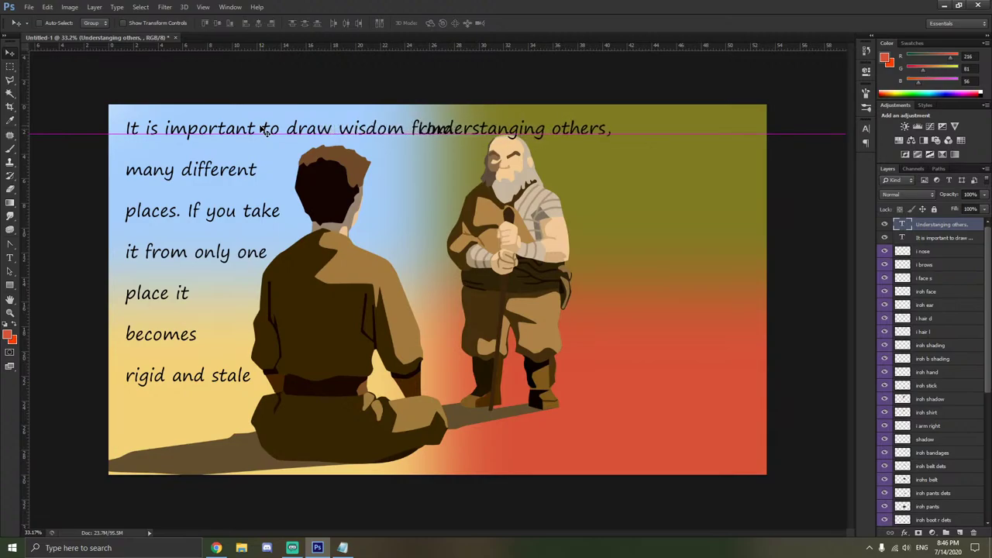
{"action": "key", "text": "shift+Right"}
{"action": "key", "text": "shift+Right"}
{"action": "key", "text": "shift+Right"}
{"action": "key", "text": "shift+Right"}
{"action": "key", "text": "shift+Right"}
{"action": "key", "text": "shift+Right"}
{"action": "key", "text": "shift+Right"}
{"action": "key", "text": "shift+Right"}
{"action": "key", "text": "shift+Right"}
{"action": "key", "text": "shift+Right"}
{"action": "key", "text": "shift+Right"}
{"action": "key", "text": "shift+Right"}
{"action": "key", "text": "shift+Right"}
{"action": "key", "text": "shift+Right"}
{"action": "key", "text": "shift+Right"}
{"action": "key", "text": "shift+Right"}
{"action": "key", "text": "shift+Right"}
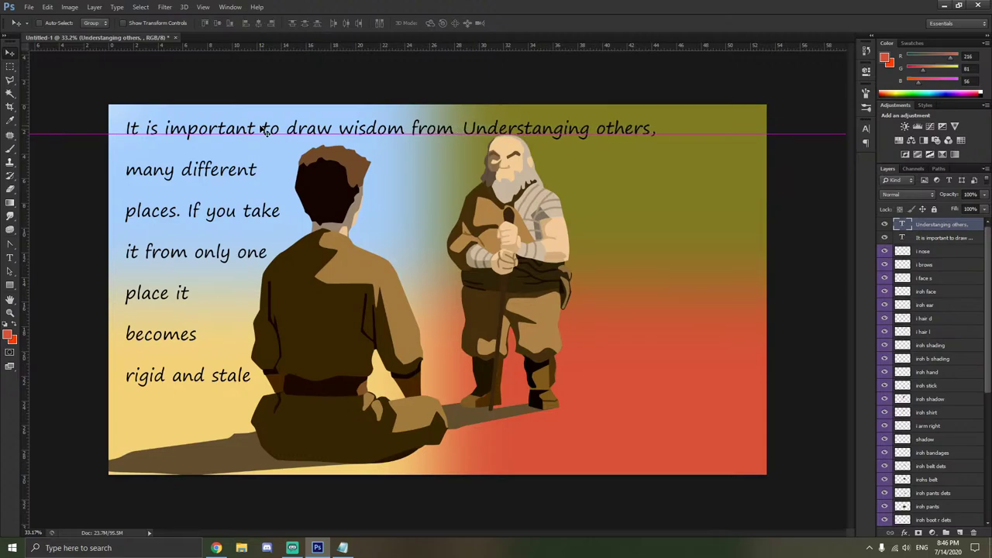
{"action": "key", "text": "shift+Right"}
{"action": "key", "text": "shift+Right"}
{"action": "key", "text": "shift+Right"}
{"action": "key", "text": "shift+Right"}
{"action": "key", "text": "shift+Right"}
{"action": "key", "text": "shift+Right"}
{"action": "key", "text": "shift+Right"}
{"action": "key", "text": "shift+Right"}
{"action": "key", "text": "shift+Right"}
{"action": "key", "text": "shift+Right"}
{"action": "key", "text": "shift+Right"}
{"action": "key", "text": "shift+Right"}
{"action": "key", "text": "shift+Right"}
{"action": "key", "text": "shift+Right"}
{"action": "key", "text": "shift+Right"}
{"action": "key", "text": "shift+Right"}
{"action": "key", "text": "shift+Right"}
{"action": "key", "text": "shift+Right"}
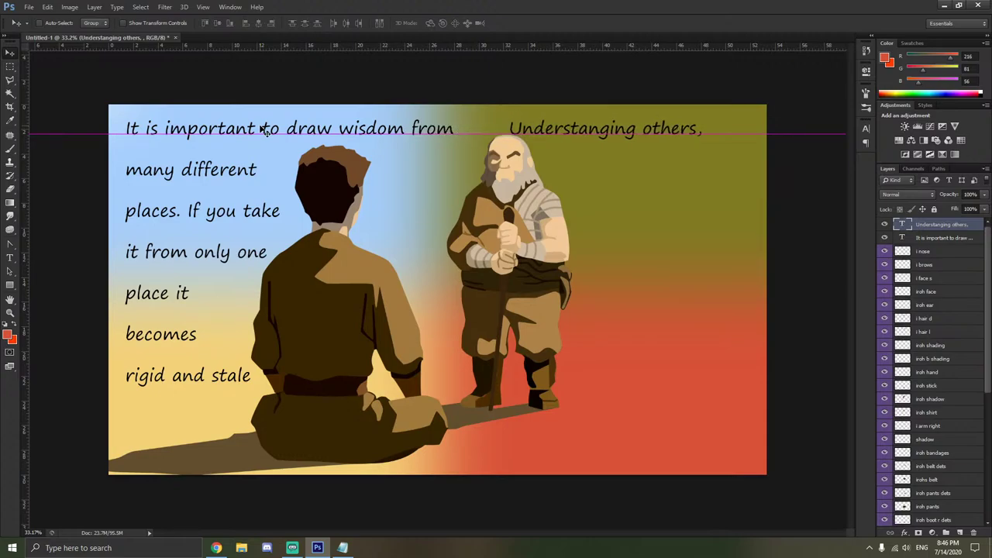
{"action": "key", "text": "shift+Right"}
{"action": "key", "text": "shift+Right"}
{"action": "key", "text": "shift+Right"}
{"action": "key", "text": "shift+Right"}
{"action": "key", "text": "shift+Right"}
{"action": "key", "text": "shift+Right"}
{"action": "key", "text": "shift+Right"}
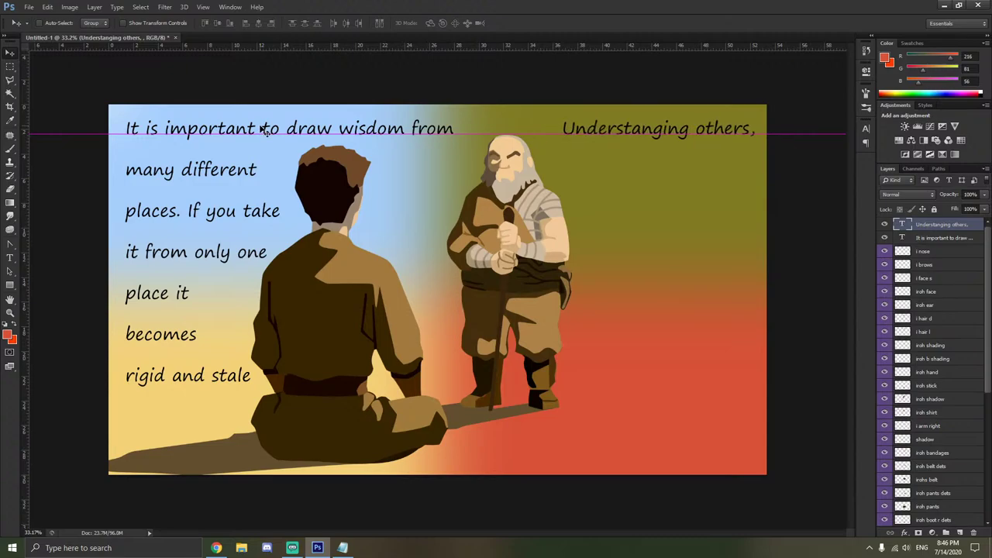
{"action": "key", "text": "shift+Left"}
{"action": "key", "text": "shift+Left"}
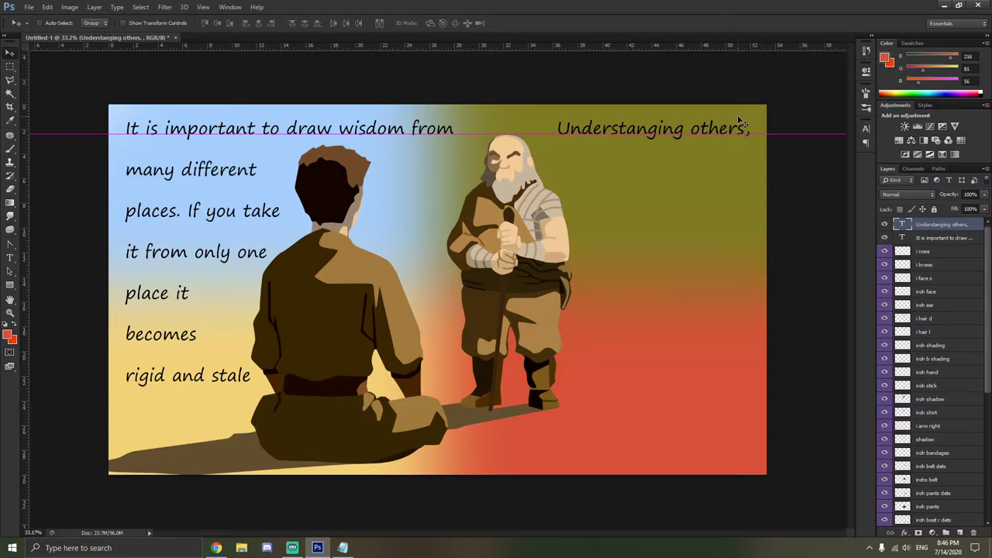
Add the lines 'the elements, and the' and 'other nations will help you become whole'.
{"action": "left_click", "coordinate": [9, 257]}
{"action": "left_click", "coordinate": [754, 134]}
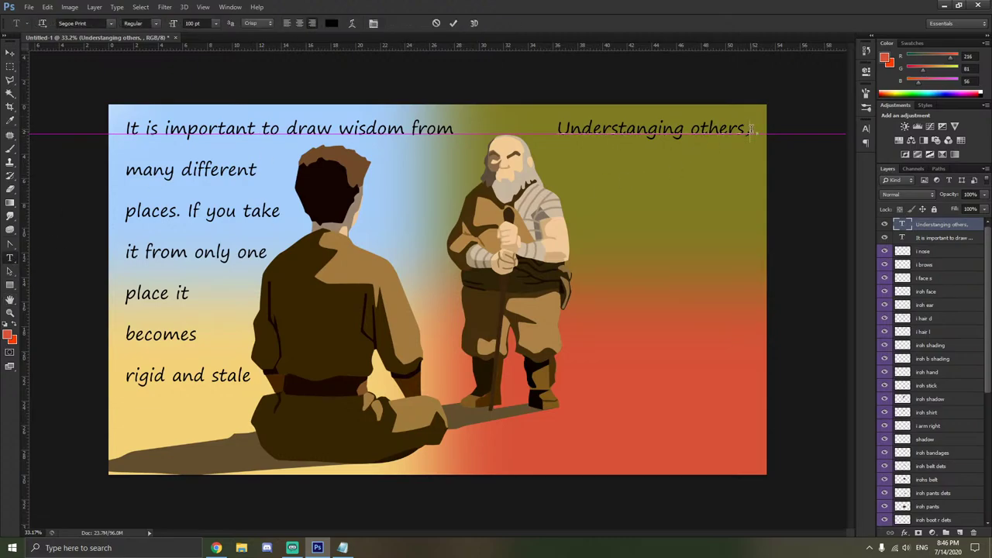
{"action": "key", "text": "Return"}
{"action": "type", "text": "t"}
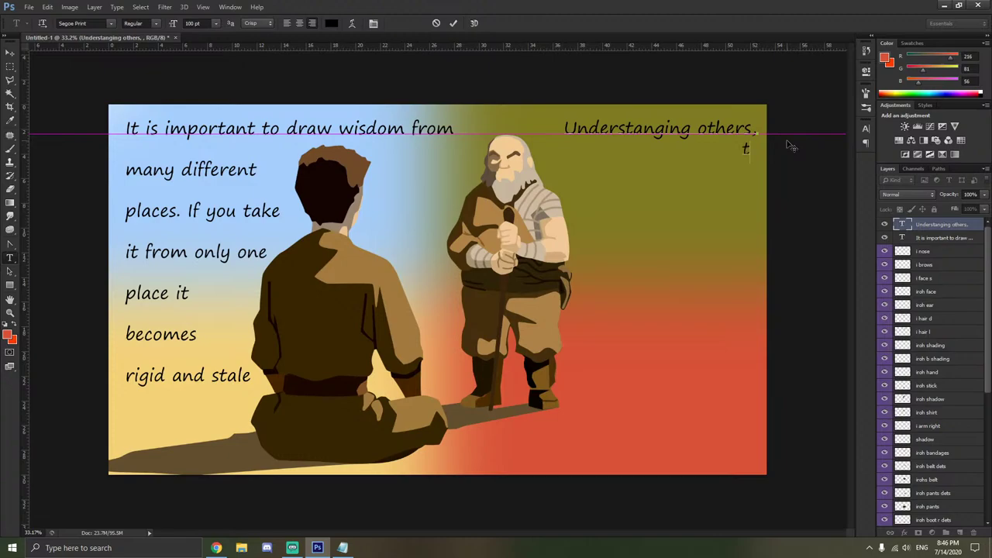
{"action": "type", "text": "he elements, and the"}
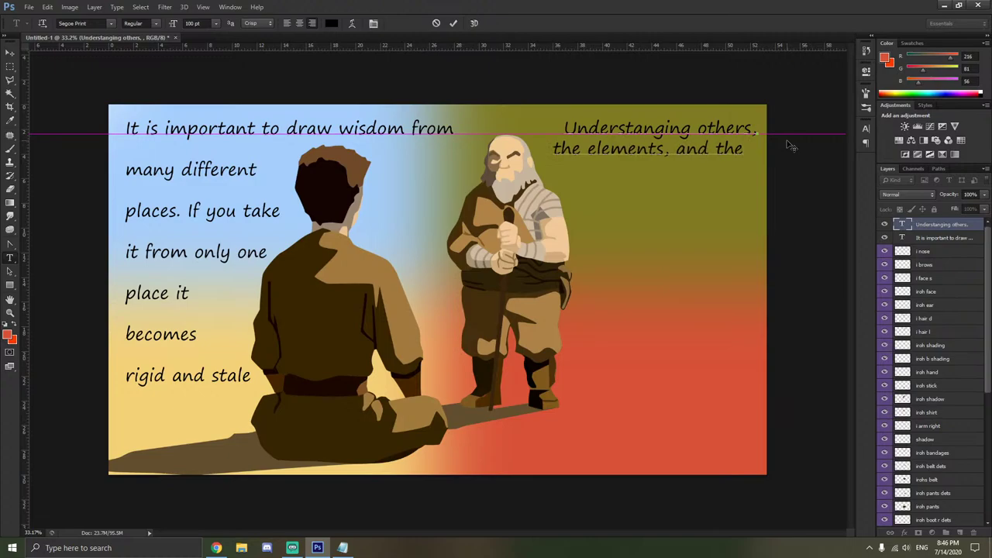
{"action": "key", "text": "Return"}
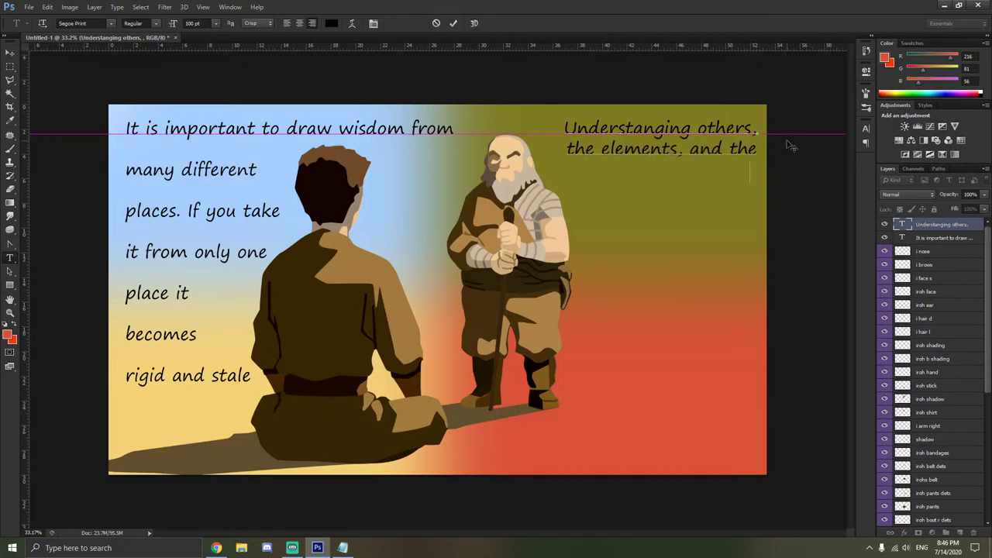
{"action": "type", "text": "other nationswi"}
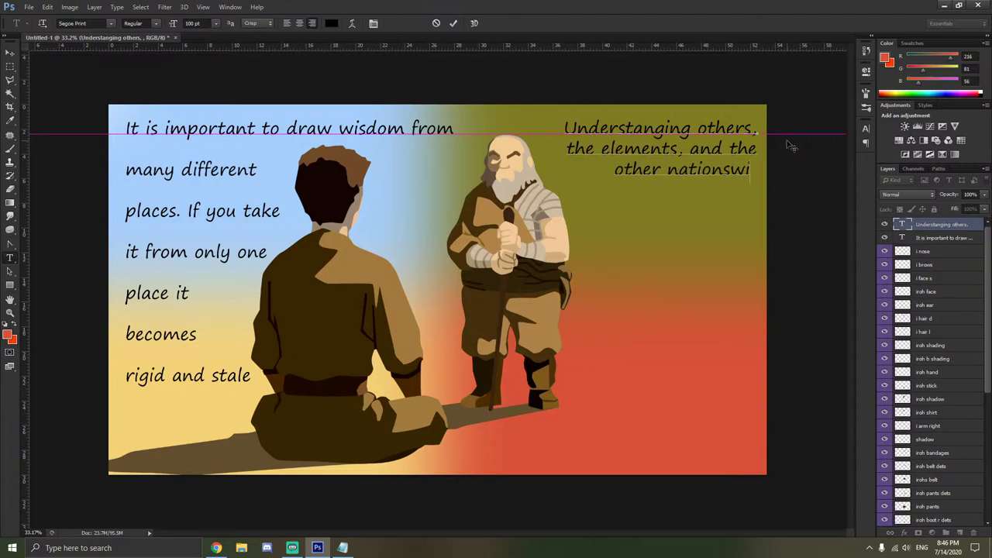
{"action": "key", "text": "BackSpace"}
{"action": "type", "text": "will"}
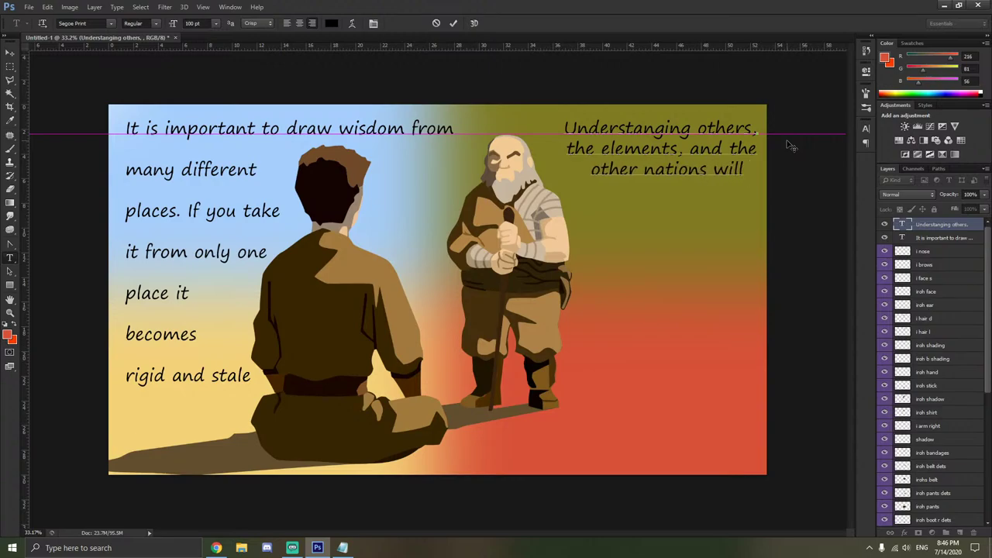
{"action": "type", "text": " heelp"}
{"action": "key", "text": "BackSpace"}
{"action": "key", "text": "BackSpace"}
{"action": "key", "text": "BackSpace"}
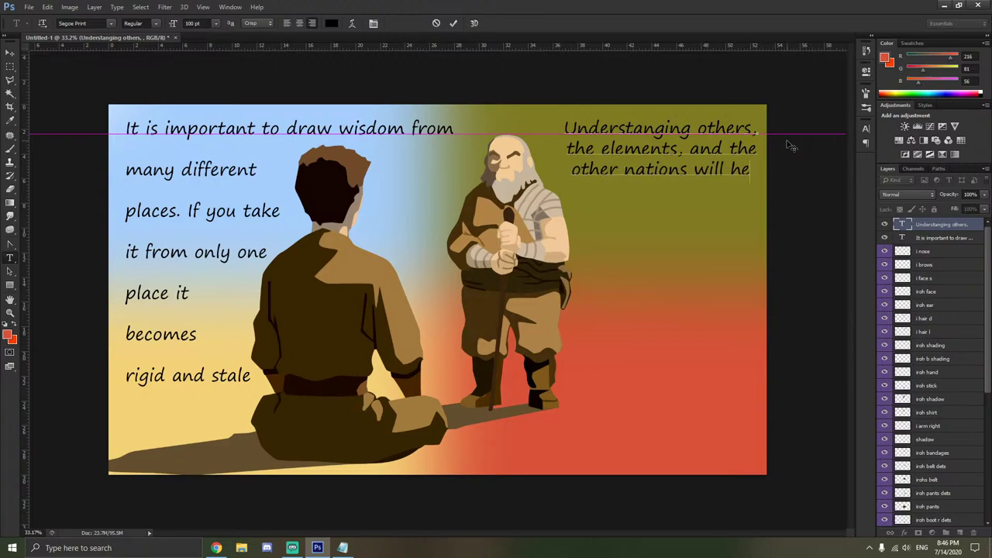
{"action": "type", "text": "lp "}
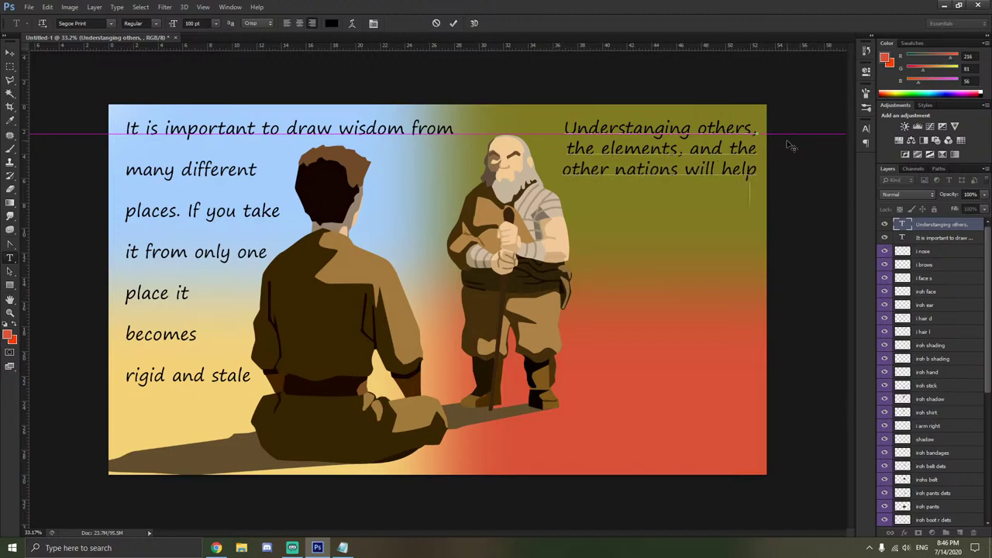
{"action": "type", "text": "you become whole"}
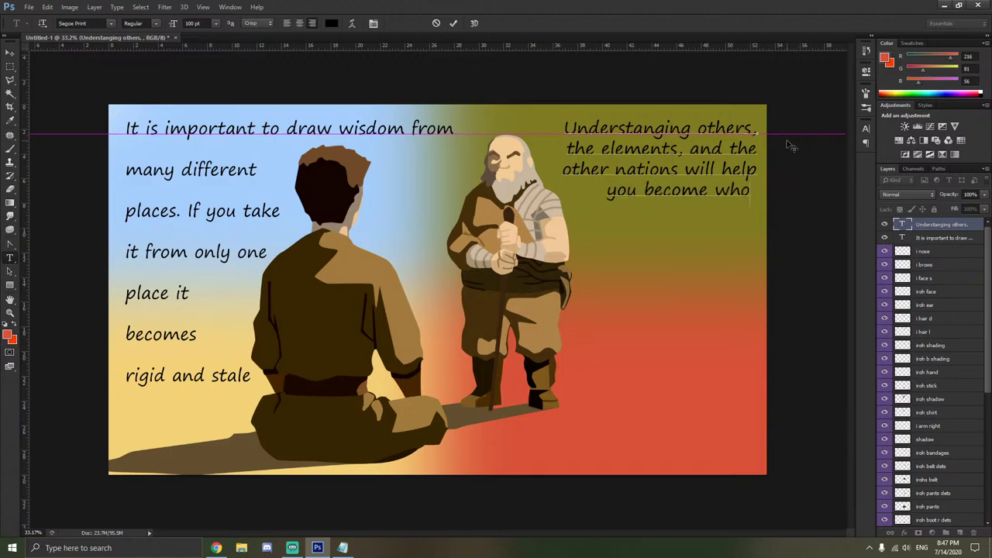
Insert line breaks between the right-hand quote's lines, putting 'you become whole' on its own line.
{"action": "left_click", "coordinate": [568, 147]}
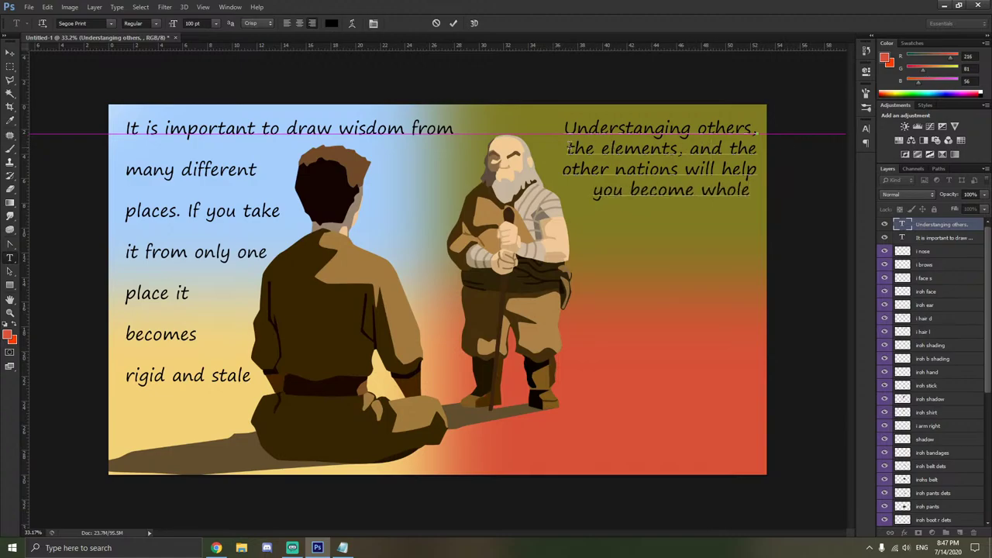
{"action": "key", "text": "Return"}
{"action": "left_click", "coordinate": [564, 189]}
{"action": "key", "text": "Return"}
{"action": "left_click", "coordinate": [593, 231]}
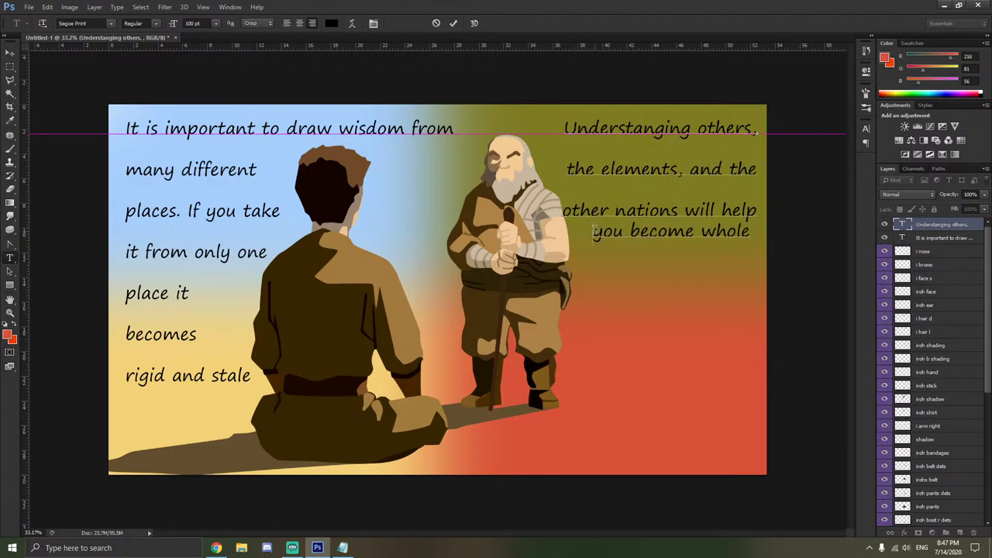
{"action": "key", "text": "Return"}
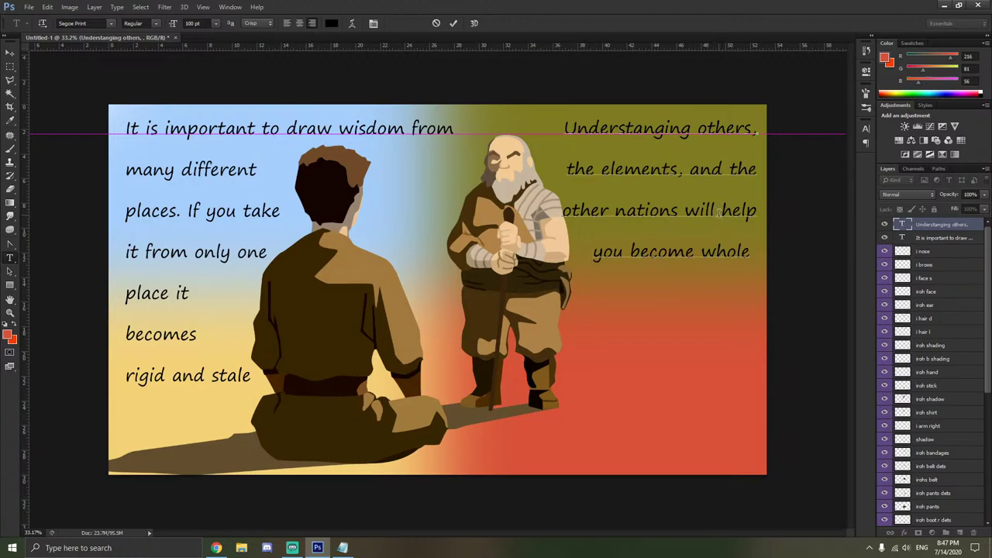
Break the line before 'help', trim the space after 'will', and add '- Iroh' below 'whole'.
{"action": "left_click", "coordinate": [719, 212]}
{"action": "key", "text": "Return"}
{"action": "key", "text": "Left"}
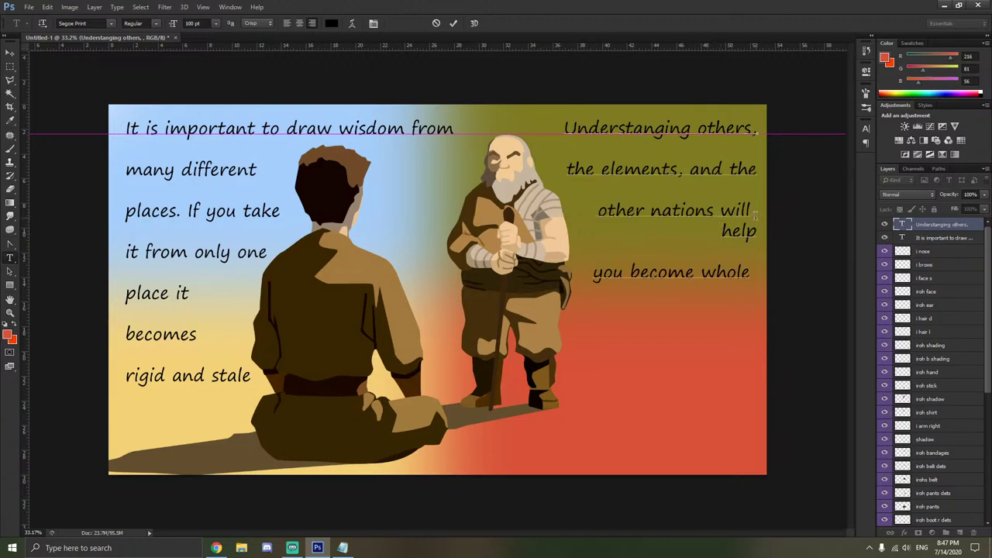
{"action": "key", "text": "BackSpace"}
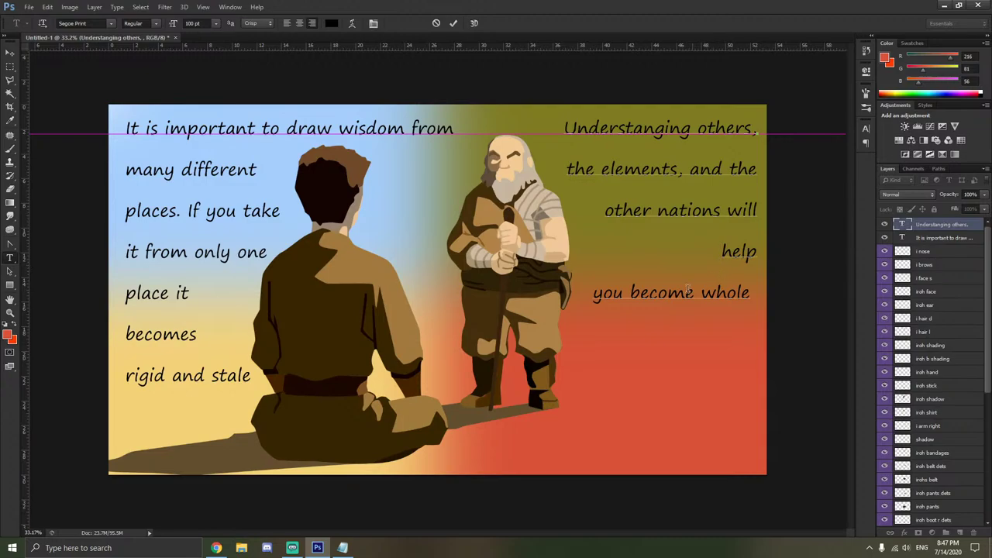
{"action": "left_click", "coordinate": [592, 299]}
{"action": "key", "text": "BackSpace"}
{"action": "key", "text": "BackSpace"}
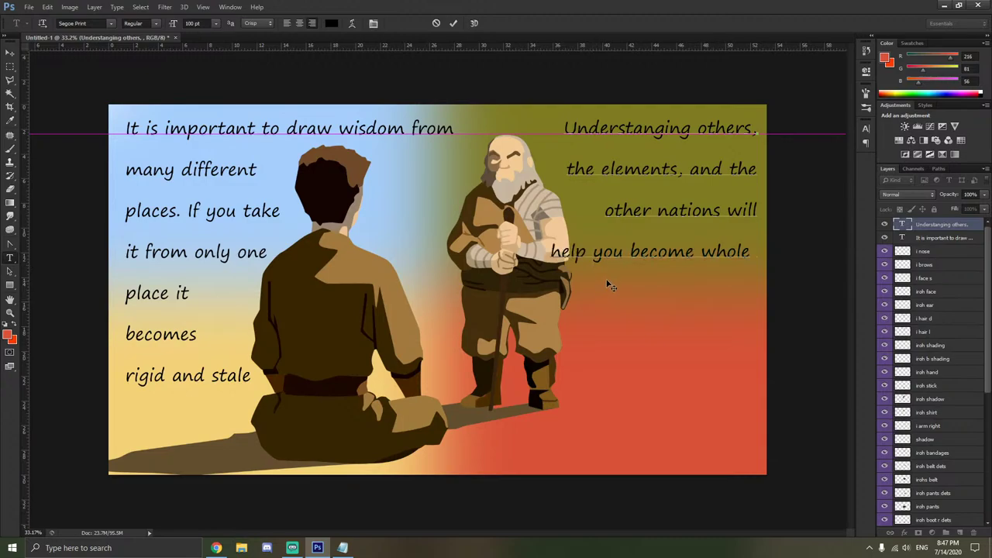
{"action": "key", "text": "Return"}
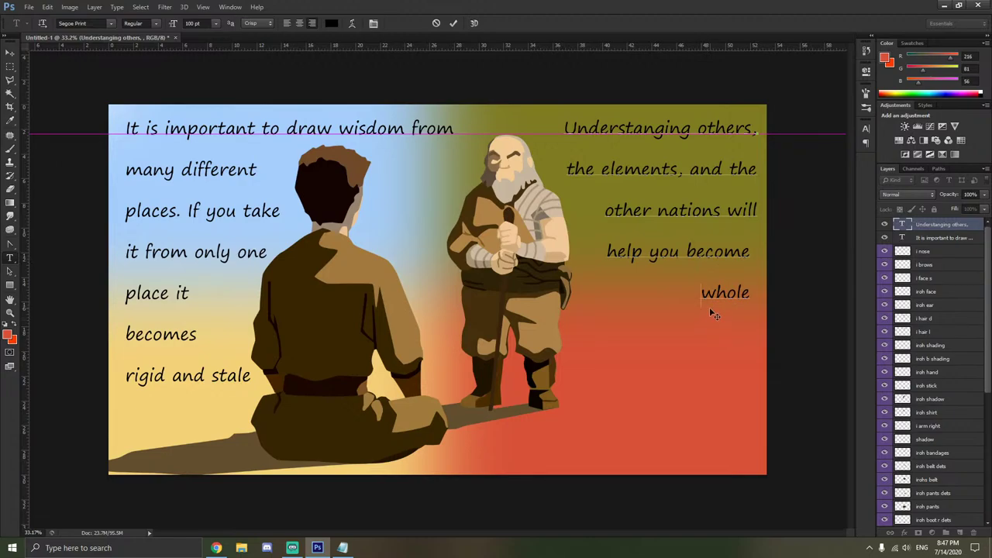
{"action": "left_click", "coordinate": [751, 294]}
{"action": "key", "text": "Return"}
{"action": "type", "text": "- Iroh"}
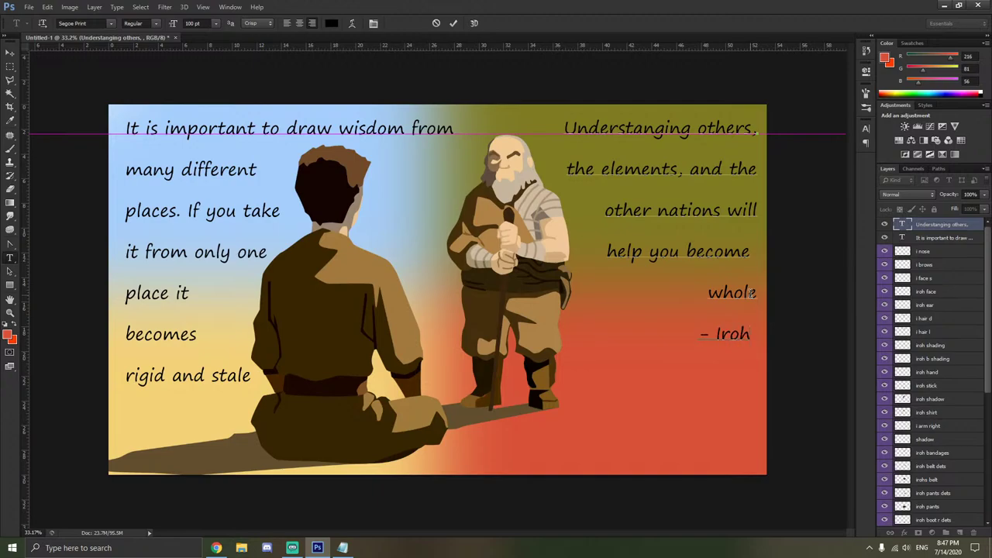
{"action": "left_click", "coordinate": [709, 297]}
Rebreak the upper lines so 'the' joins the 'other nations' line and 'will' starts a new line.
{"action": "left_click", "coordinate": [729, 170]}
{"action": "key", "text": "Return"}
{"action": "left_click", "coordinate": [740, 193]}
{"action": "key", "text": "Delete"}
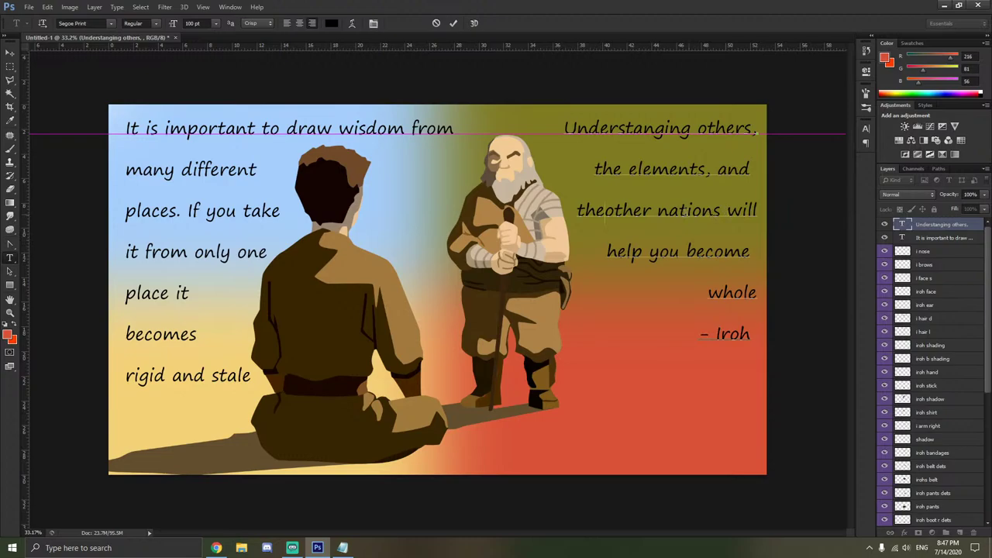
{"action": "left_click", "coordinate": [727, 211]}
{"action": "key", "text": "Return"}
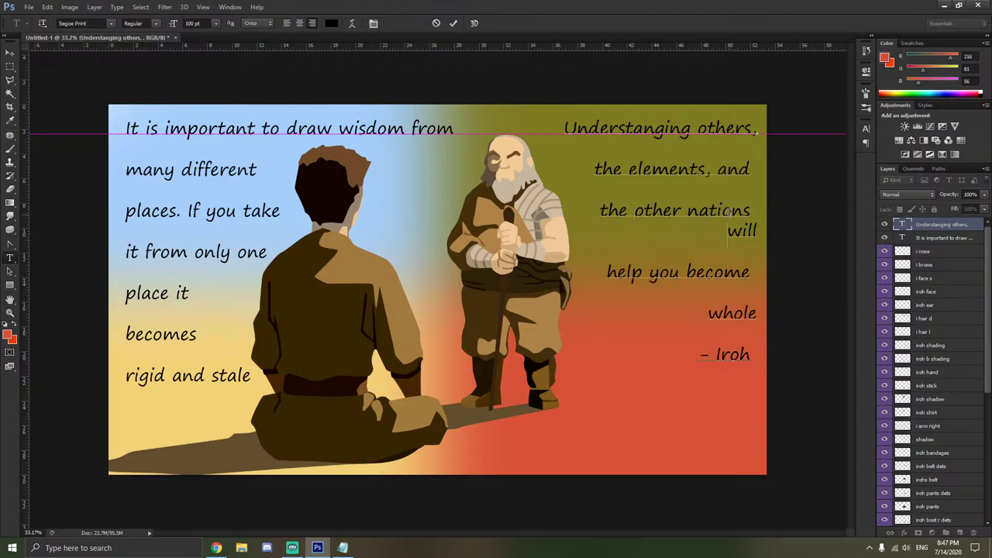
{"action": "key", "text": "BackSpace"}
{"action": "key", "text": "Return"}
Regroup the ending into 'will help you' / 'become whole', commit, and shift the quote slightly left.
{"action": "left_click", "coordinate": [608, 295]}
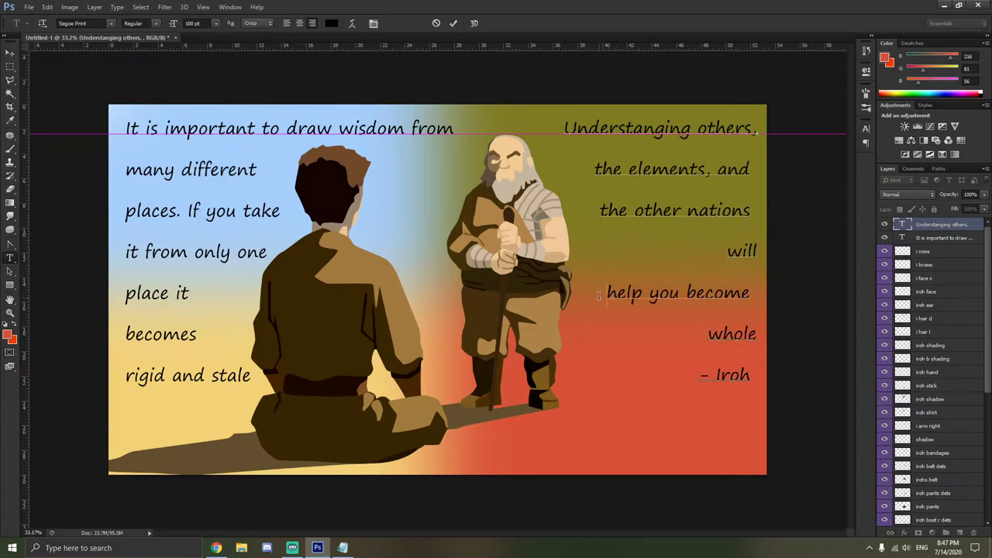
{"action": "key", "text": "BackSpace"}
{"action": "left_click", "coordinate": [687, 252]}
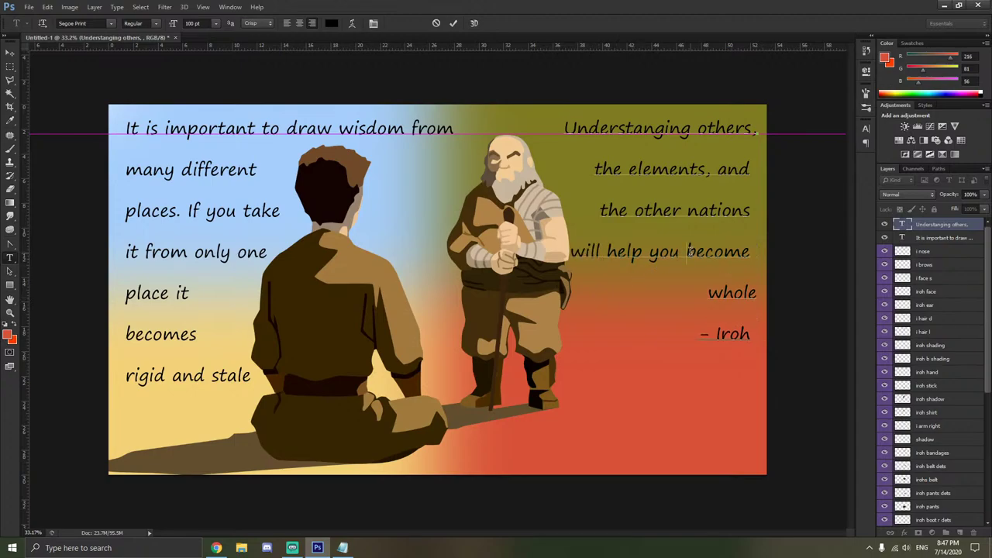
{"action": "key", "text": "Return"}
{"action": "left_click", "coordinate": [703, 334]}
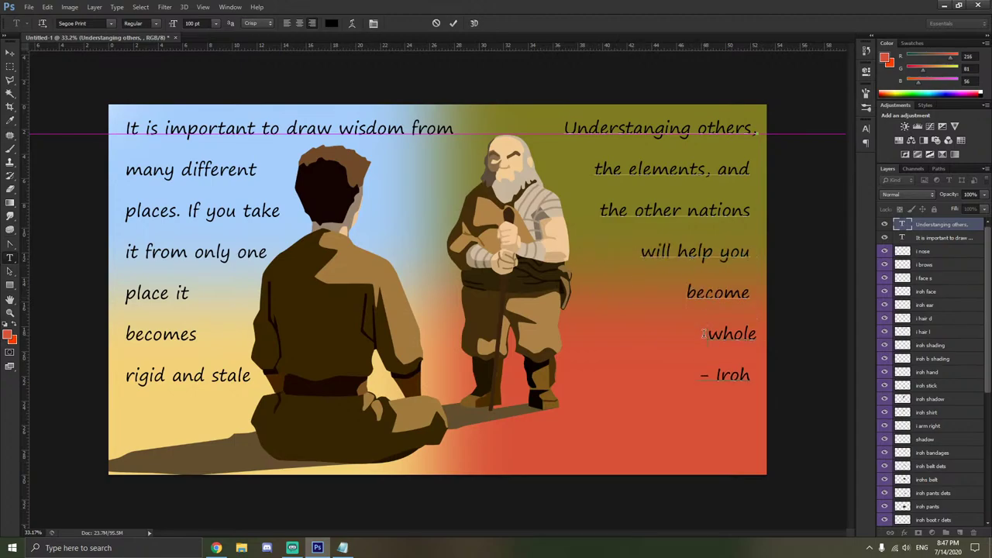
{"action": "key", "text": "BackSpace"}
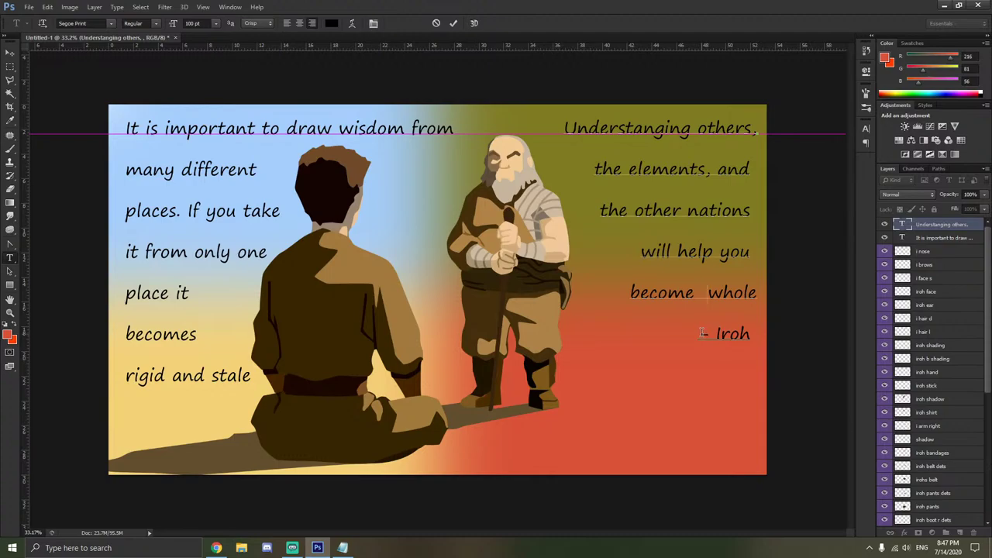
{"action": "key", "text": "BackSpace"}
{"action": "left_click", "coordinate": [685, 324]}
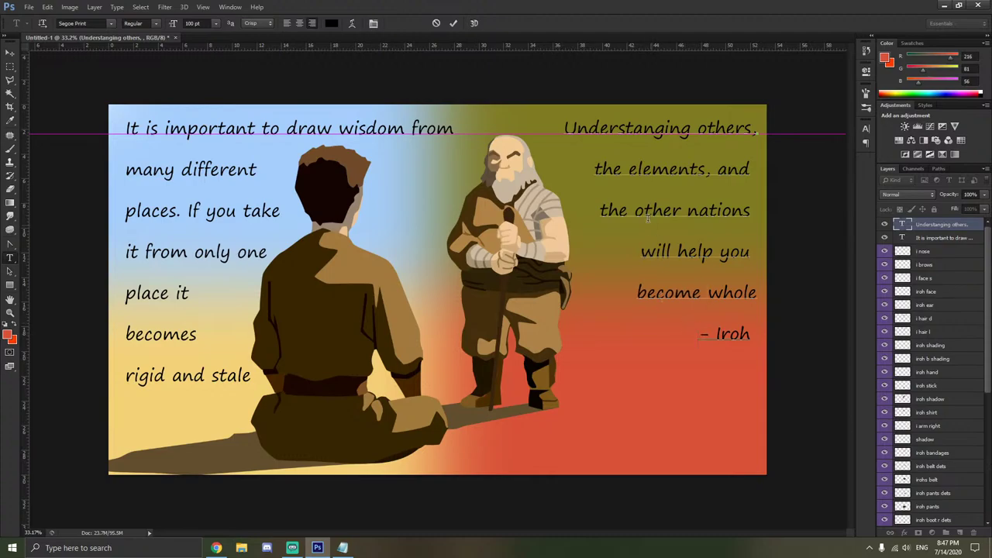
{"action": "left_click", "coordinate": [11, 52]}
{"action": "left_click_drag", "start_coordinate": [676, 130], "coordinate": [668, 130]}
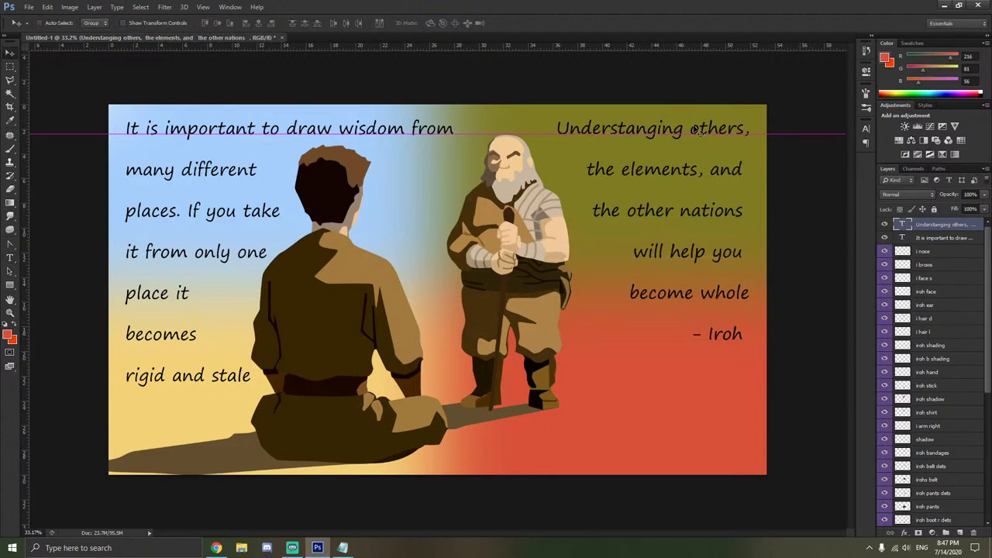
Nudge the right-hand quote left and drop its signature down one line.
{"action": "left_click_drag", "start_coordinate": [767, 44], "coordinate": [762, 40]}
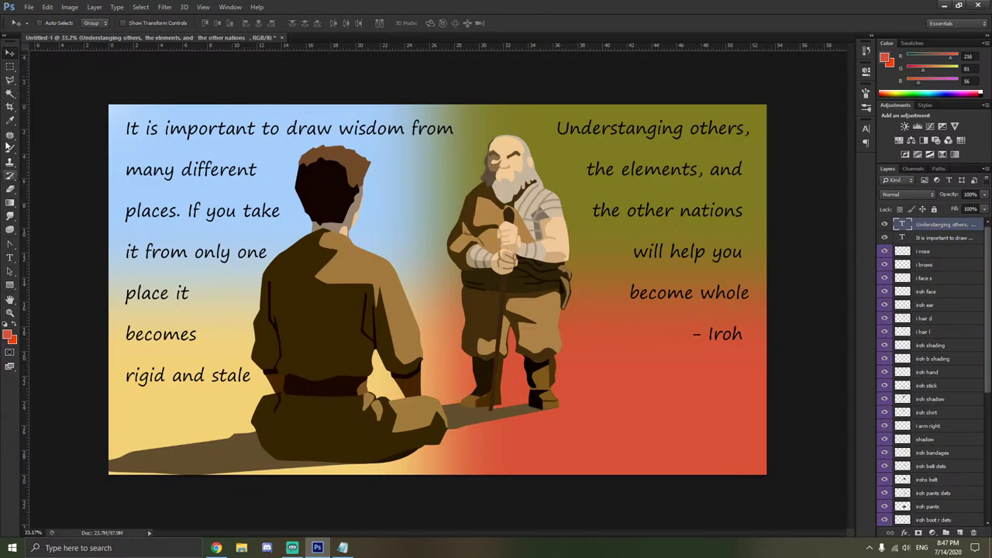
{"action": "left_click", "coordinate": [10, 257]}
{"action": "left_click", "coordinate": [717, 320]}
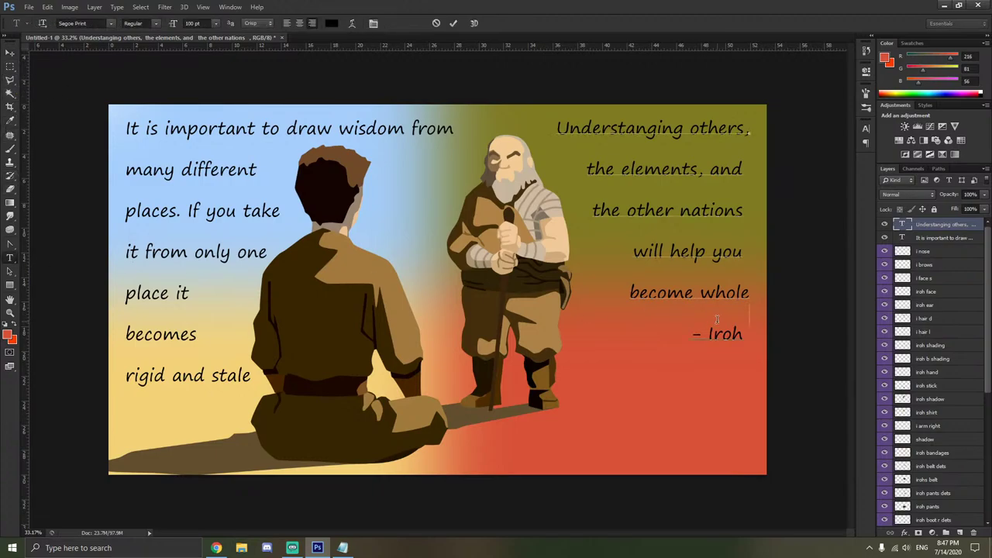
{"action": "key", "text": "Return"}
{"action": "left_click", "coordinate": [10, 65]}
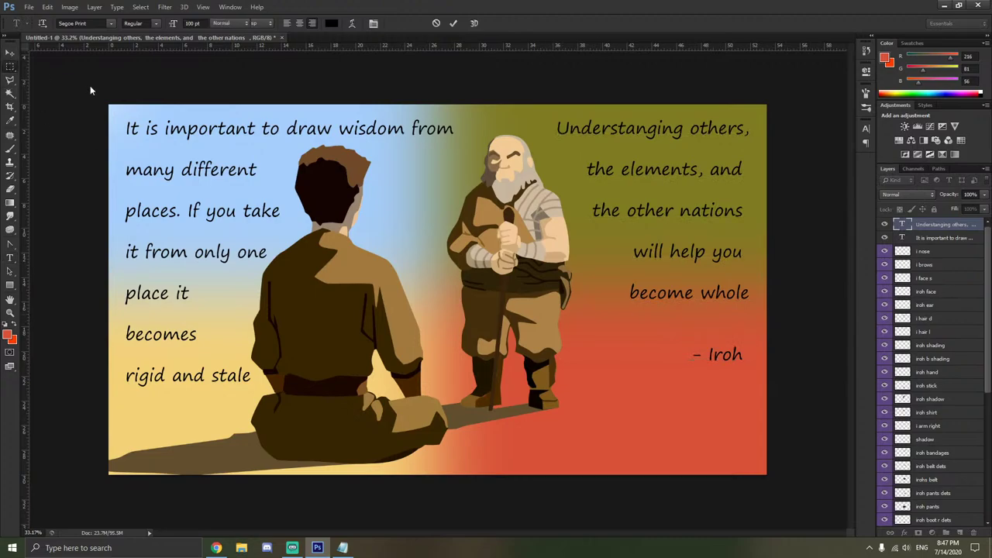
{"action": "right_click", "coordinate": [90, 87]}
{"action": "left_click", "coordinate": [242, 77]}
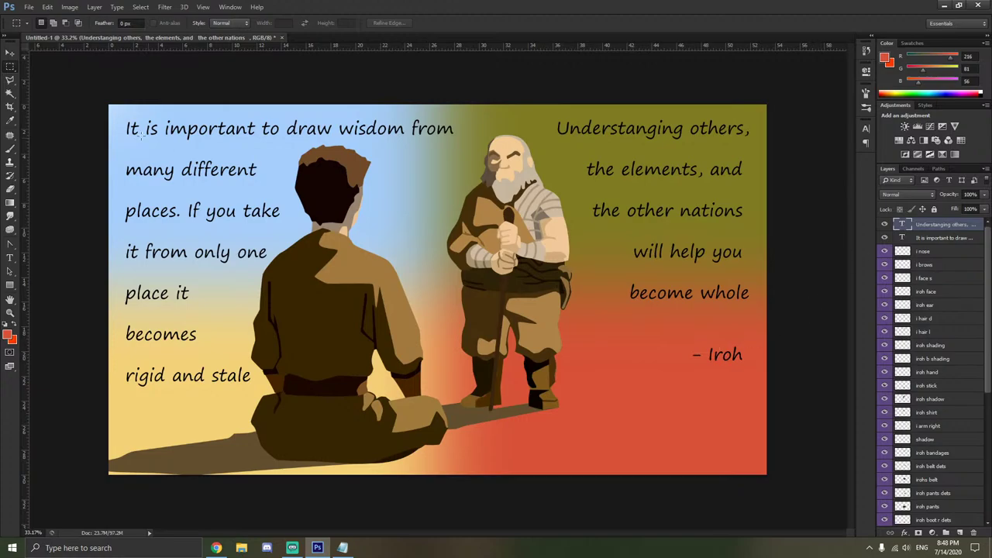
Insert 'Uncle' after the dash so the signature reads '-Uncle Iroh', then commit.
{"action": "left_click", "coordinate": [9, 257]}
{"action": "left_click", "coordinate": [709, 358]}
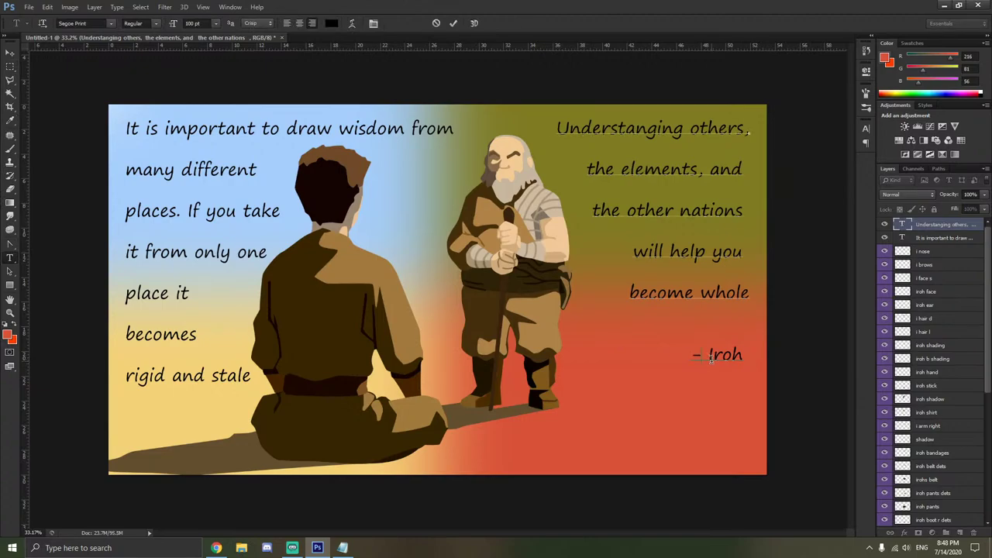
{"action": "type", "text": "Uncle"}
{"action": "left_click", "coordinate": [10, 66]}
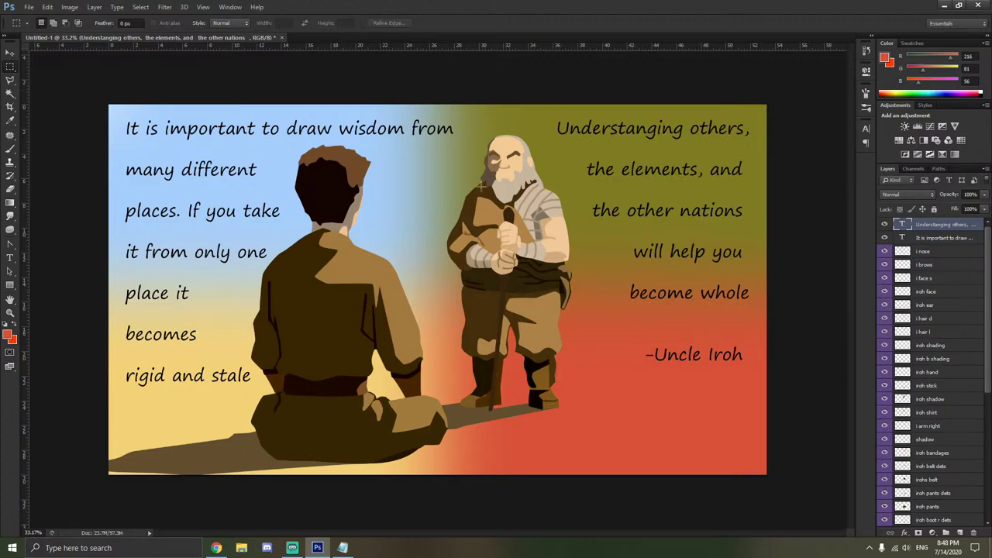
{"action": "left_click", "coordinate": [342, 547]}
Find Discord in Windows search with 'disco' and launch it.
{"action": "left_click", "coordinate": [155, 548]}
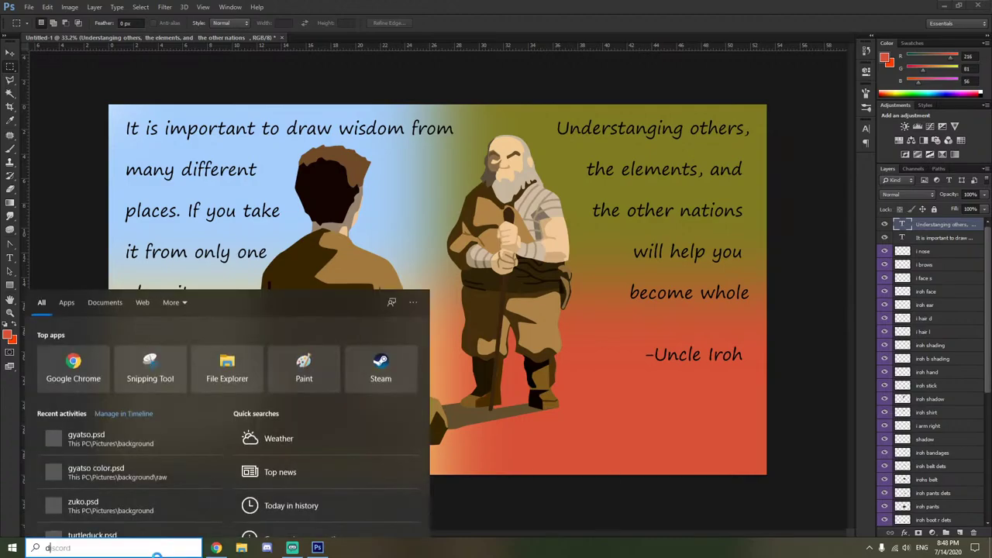
{"action": "type", "text": "disco"}
{"action": "right_click", "coordinate": [114, 348]}
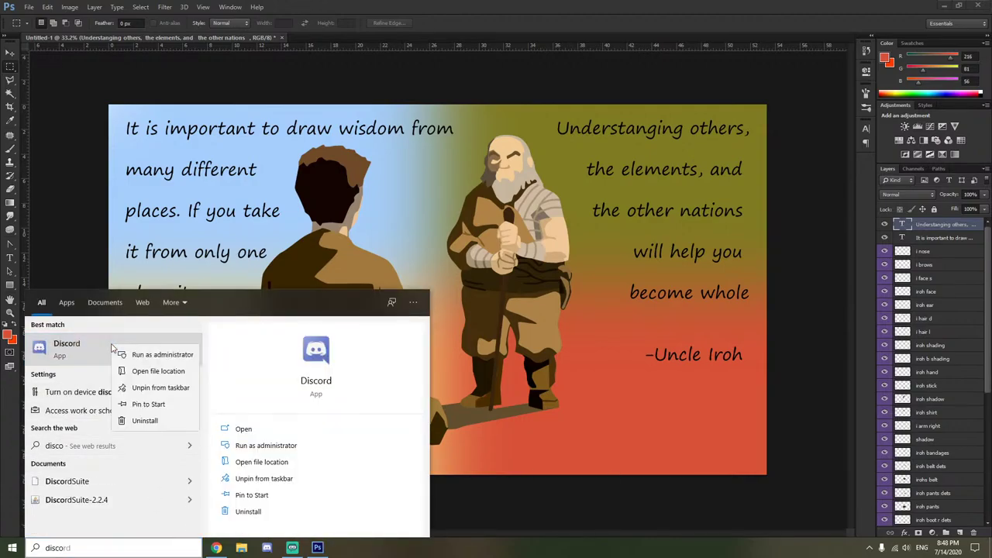
{"action": "left_click", "coordinate": [146, 361]}
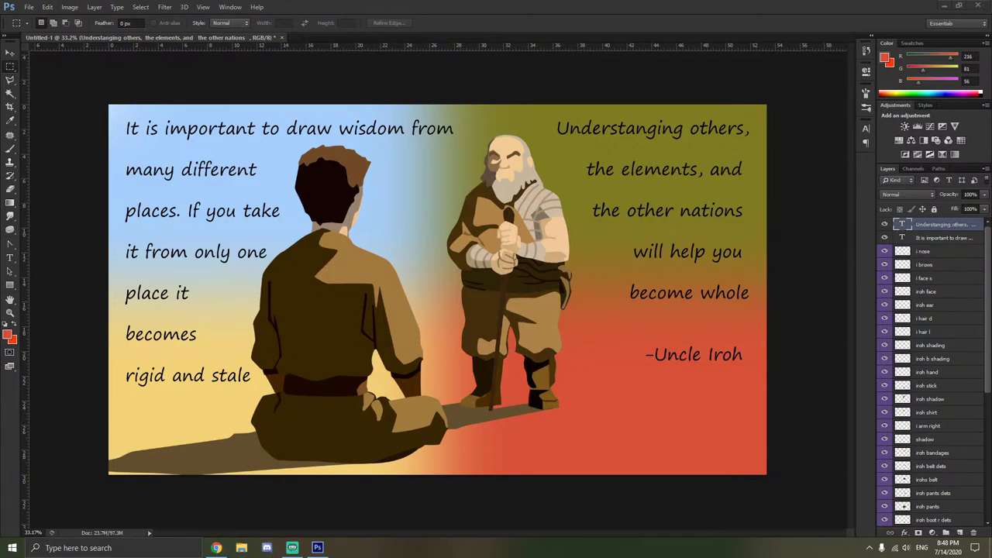
Launch Notepad from the Start menu by searching 'note'.
{"action": "key", "text": "super"}
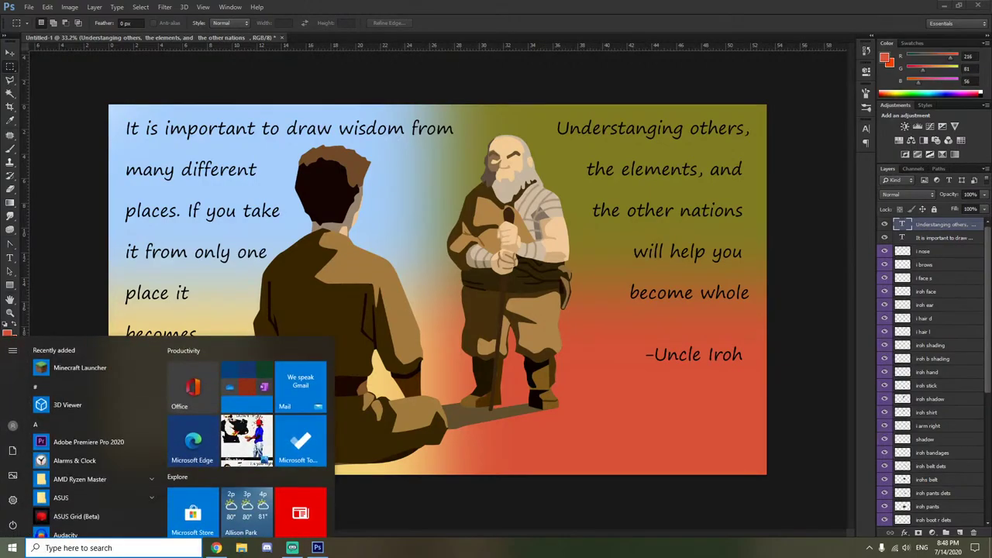
{"action": "type", "text": "note"}
{"action": "key", "text": "Return"}
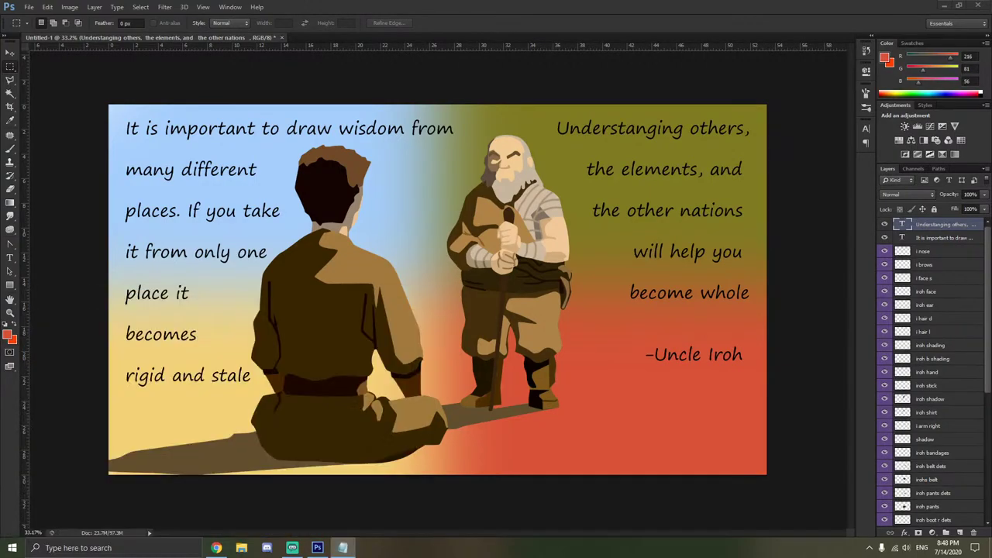